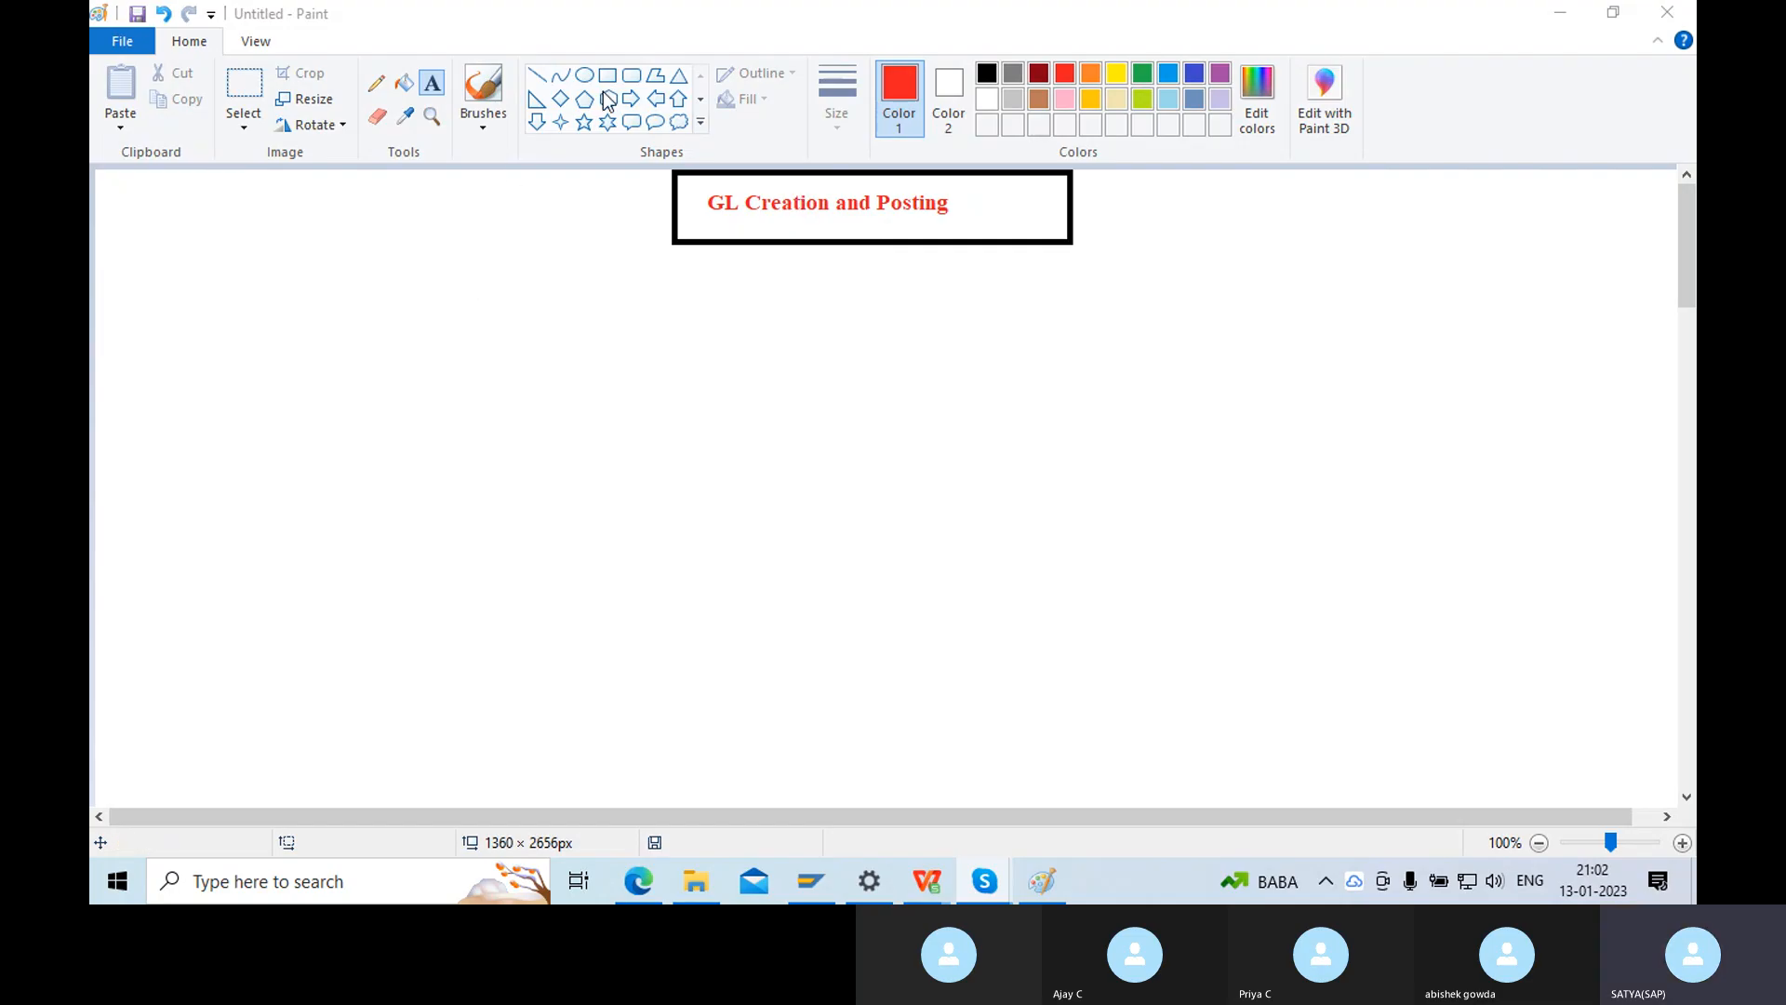
Add the red text "Ender user" beside the "GL Creation and Posting" title box.
left_click(1107, 199)
left_click(1108, 199)
type("E")
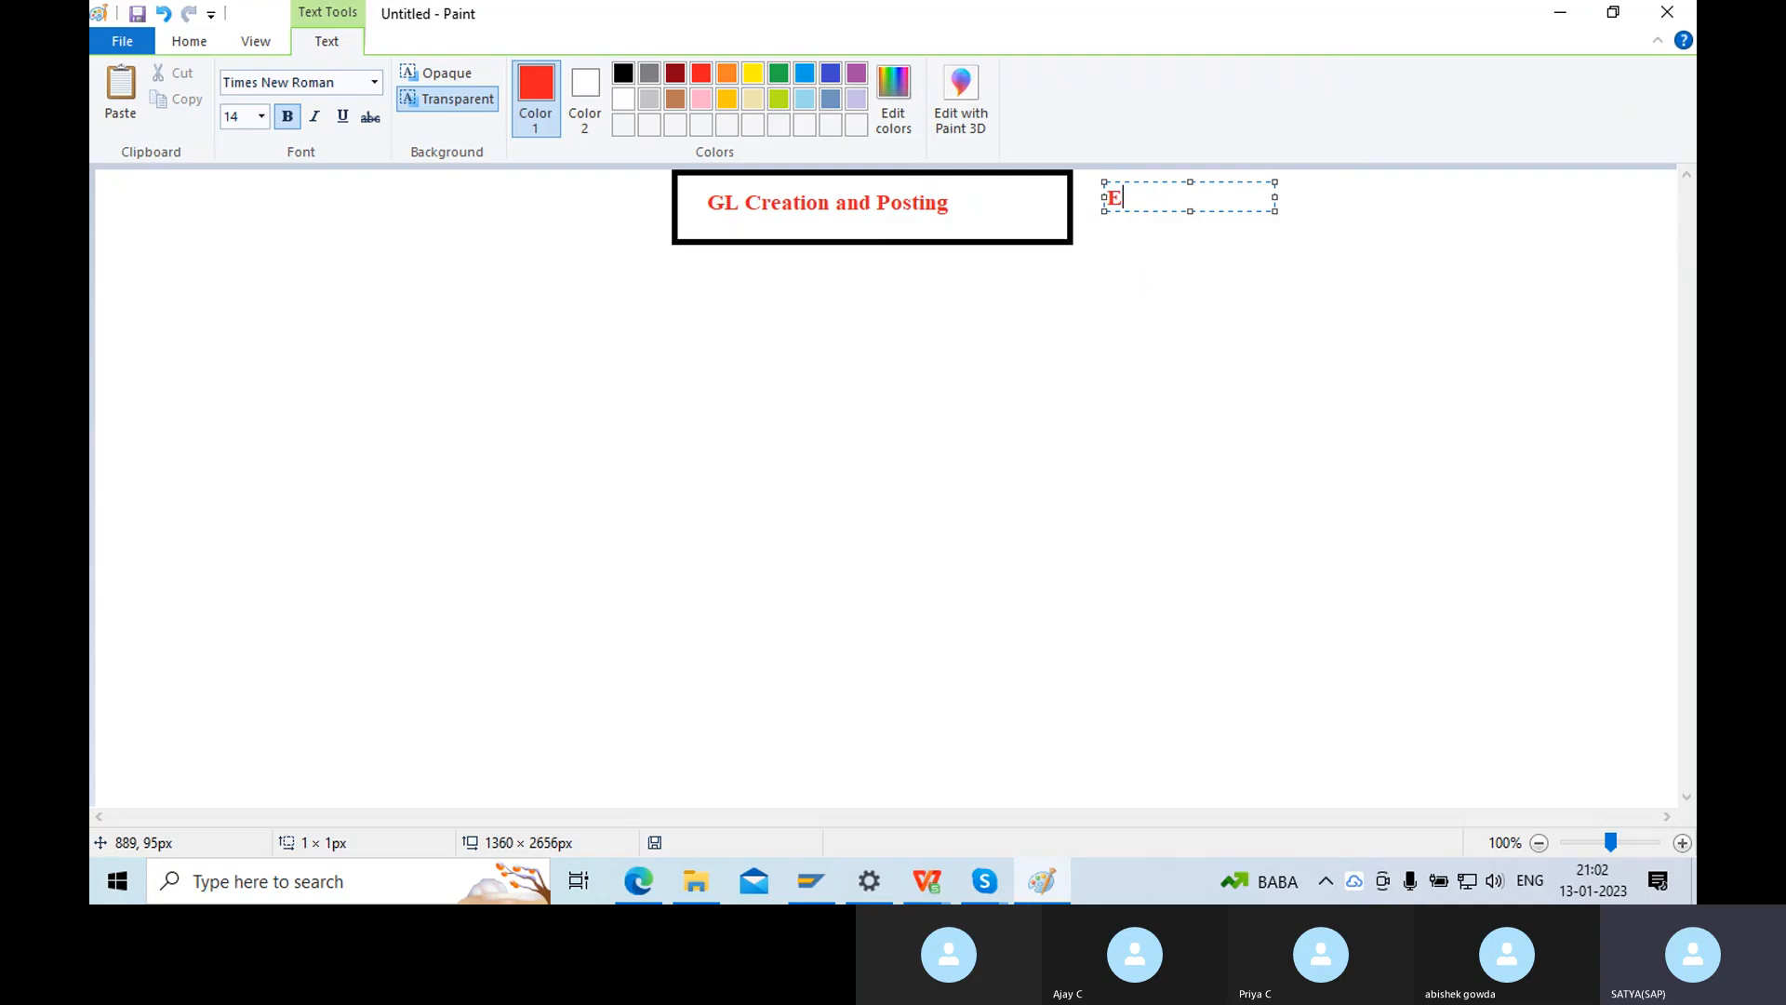
type("nder user")
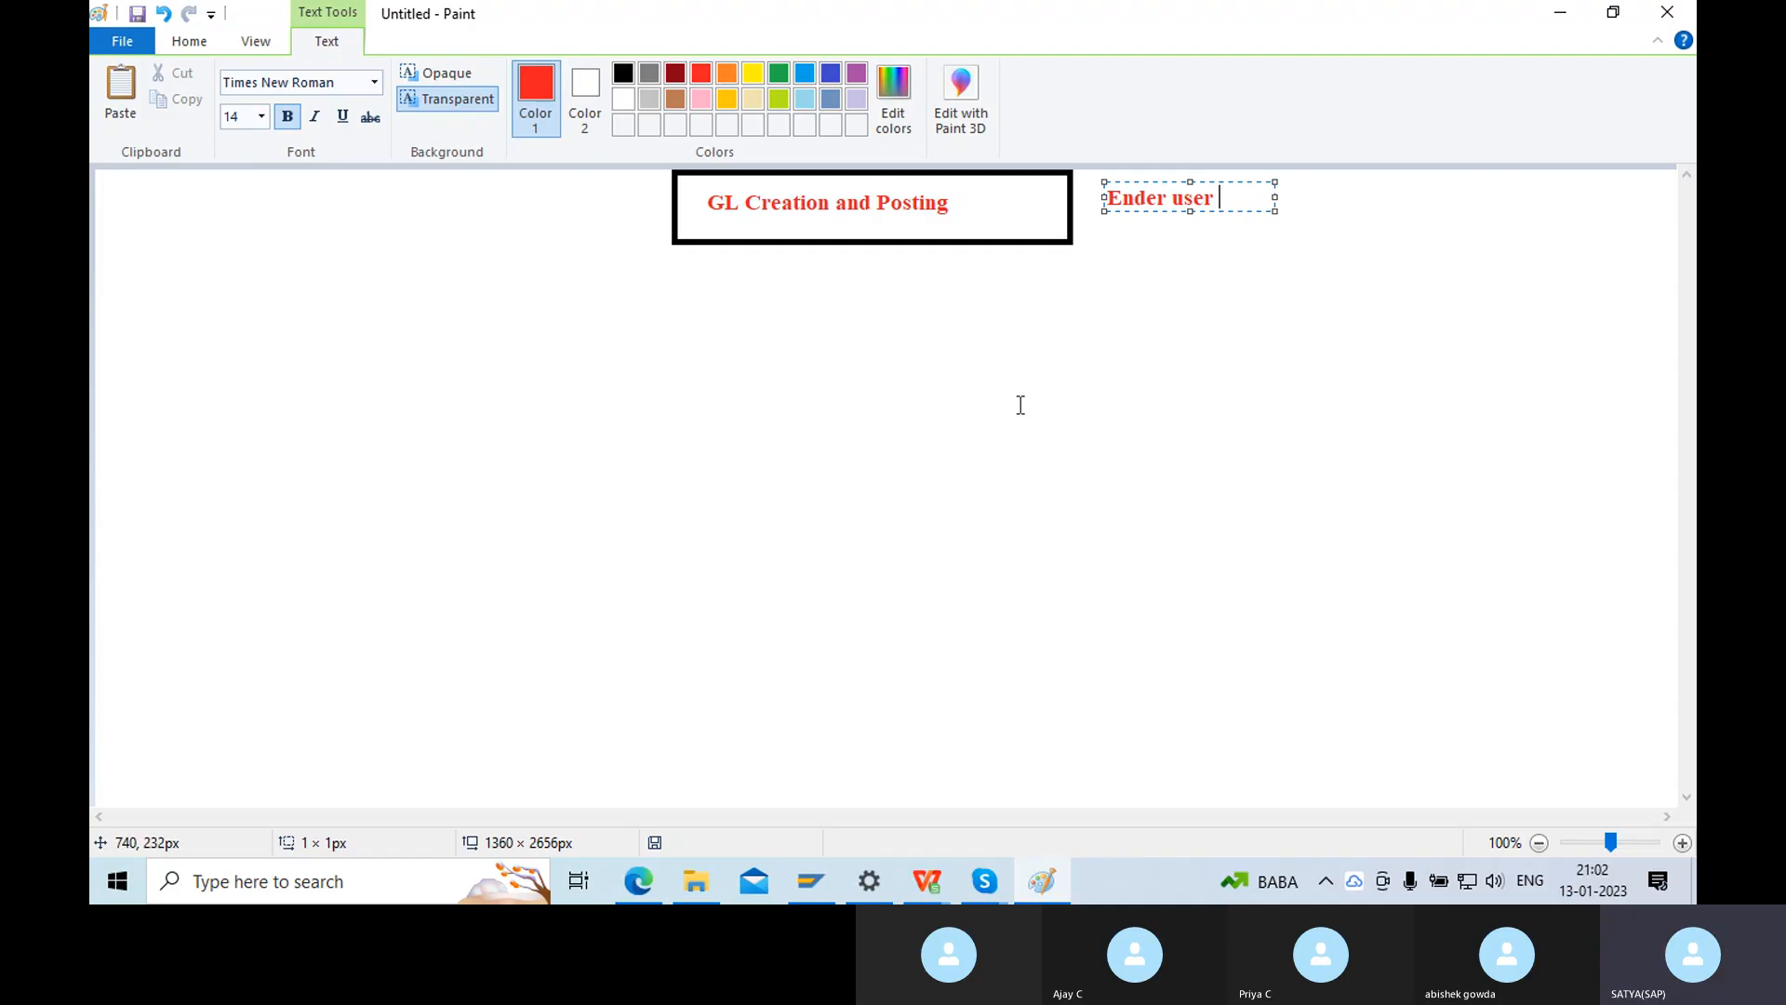
left_click(182, 43)
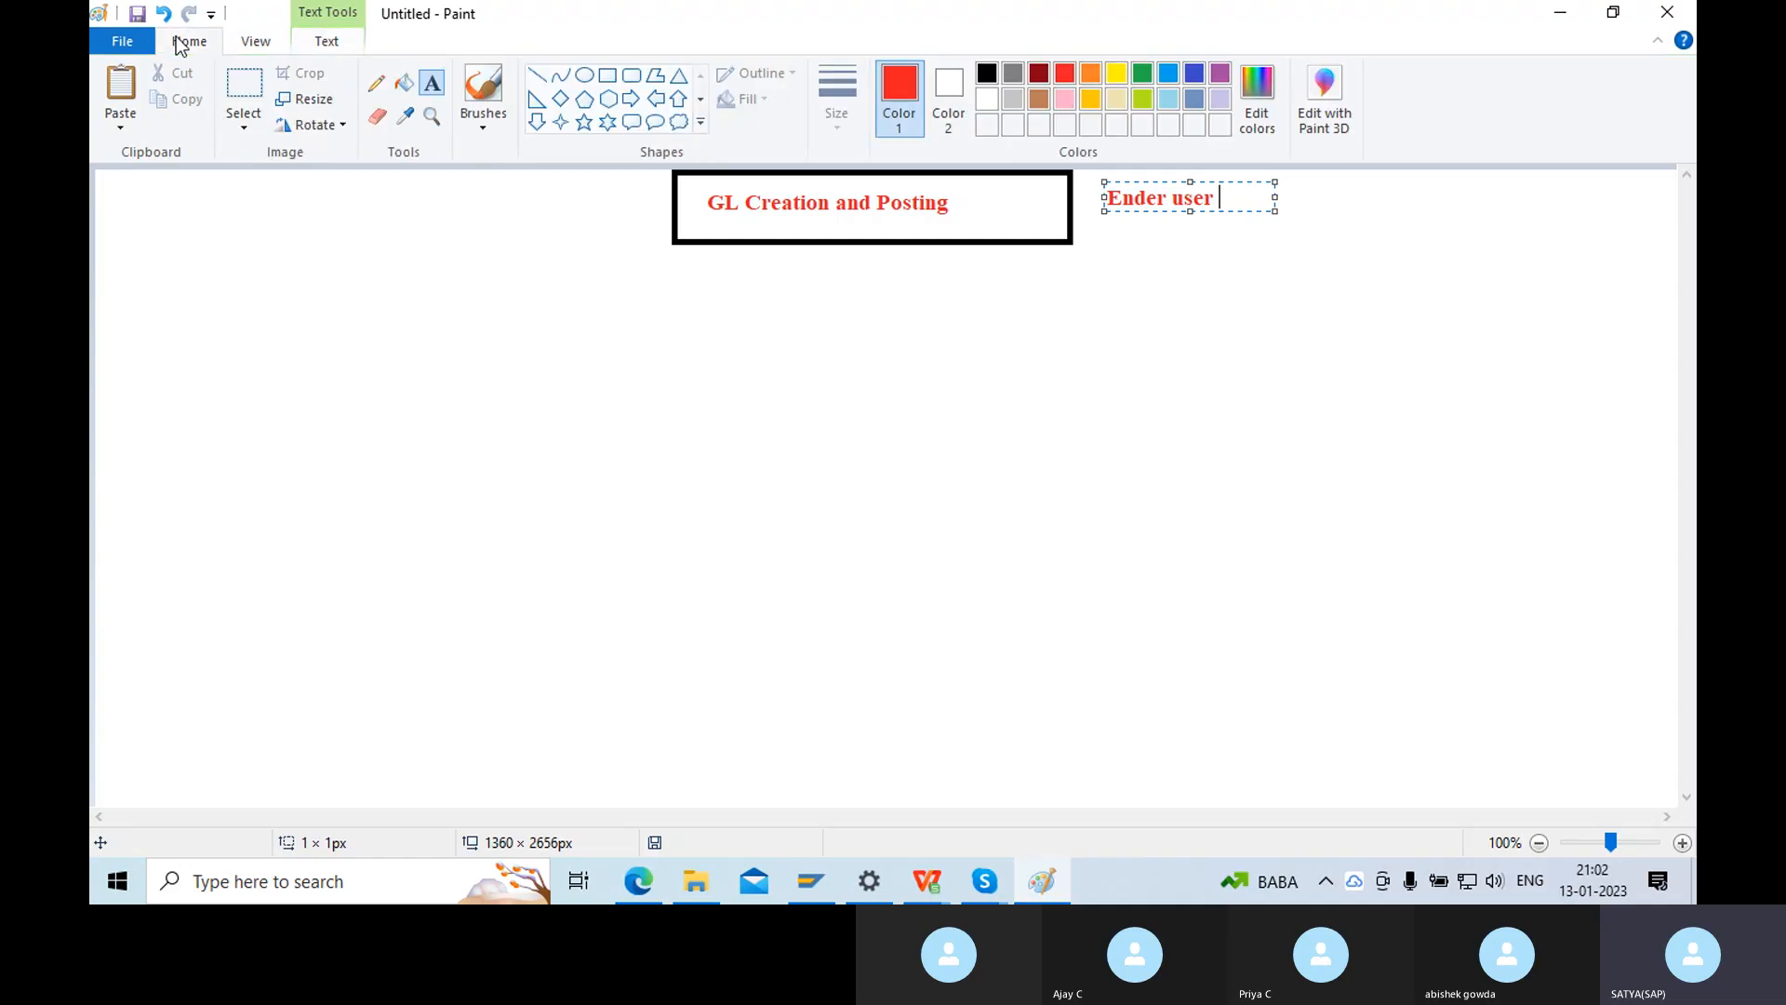
left_click(314, 302)
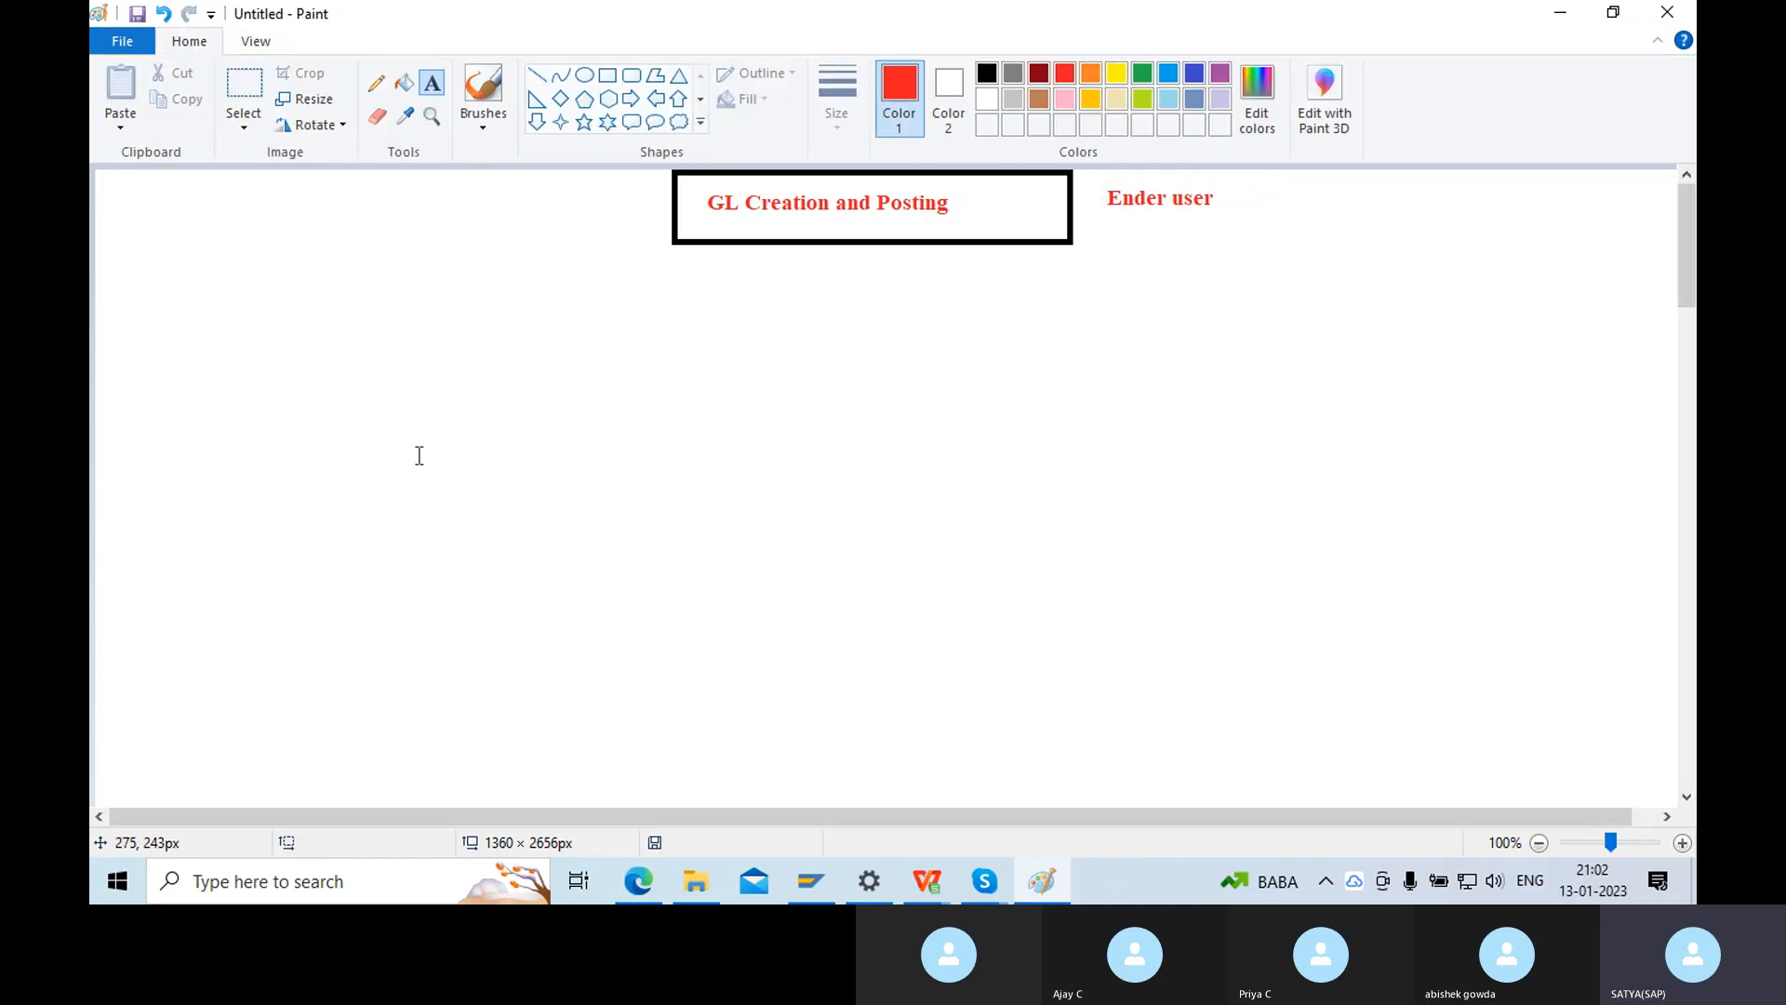
Write the label "FS00" below and left of the title box and frame it with a red rectangle about 117 × 57 px.
left_click(264, 279)
type("F")
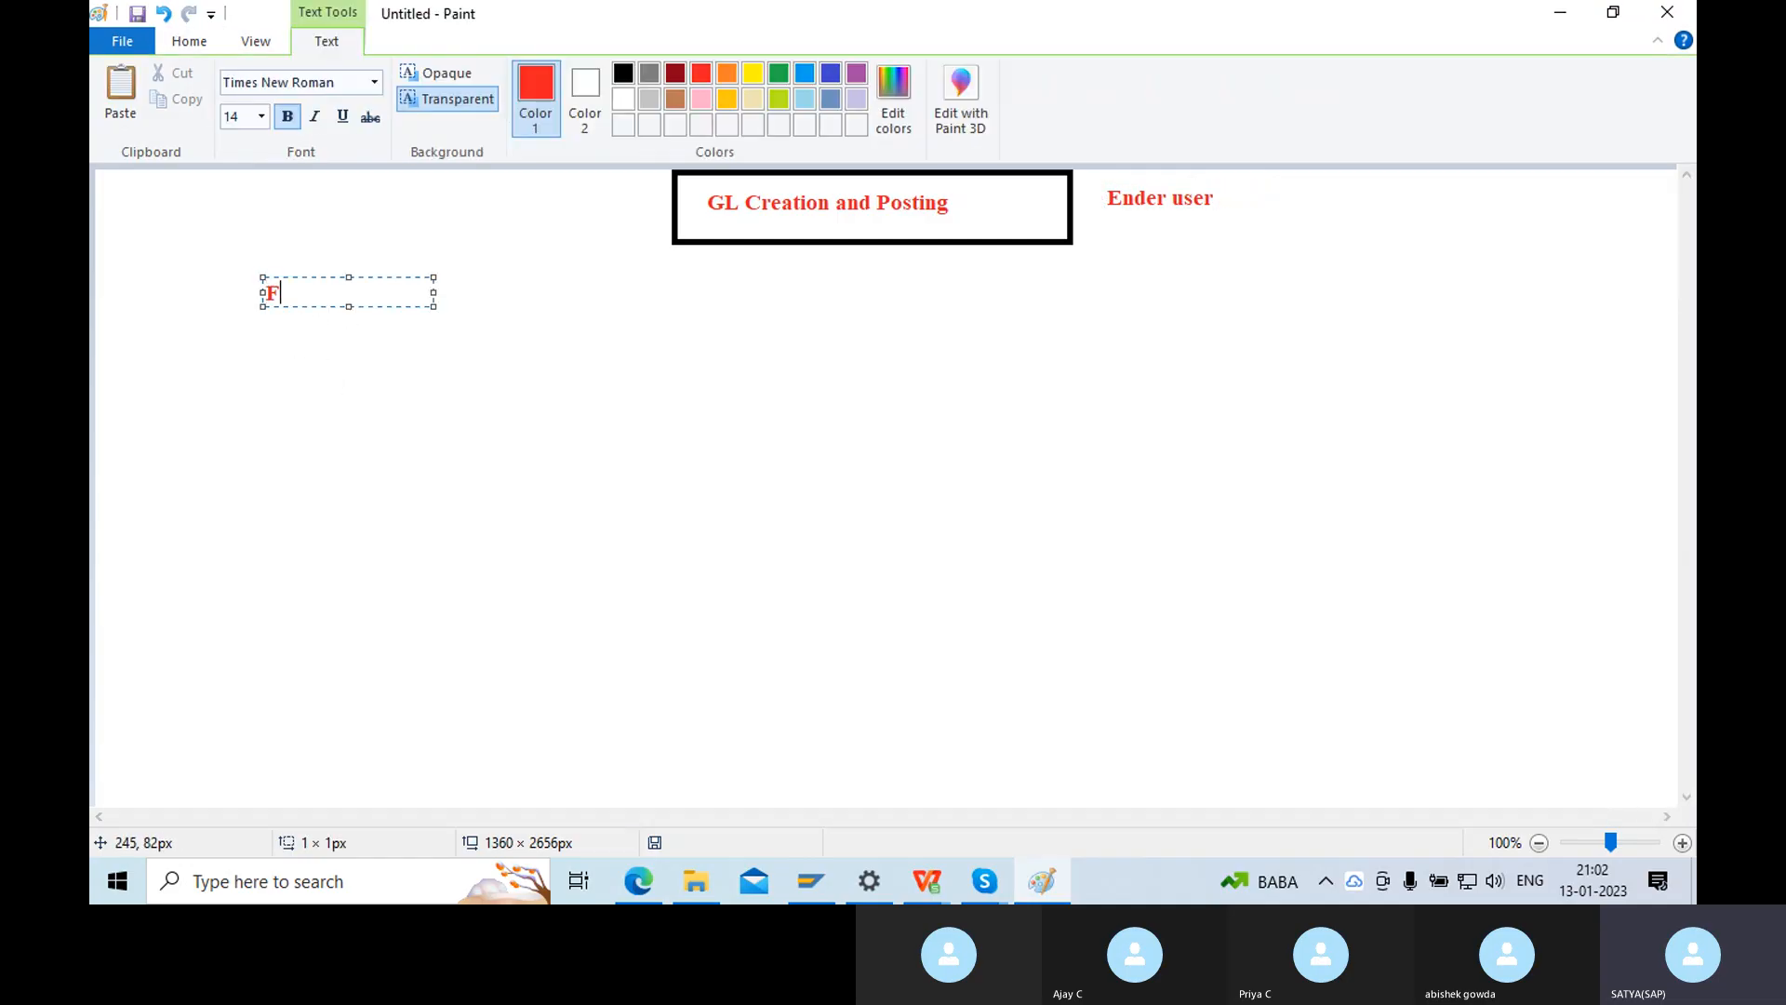
type("S00")
left_click(331, 177)
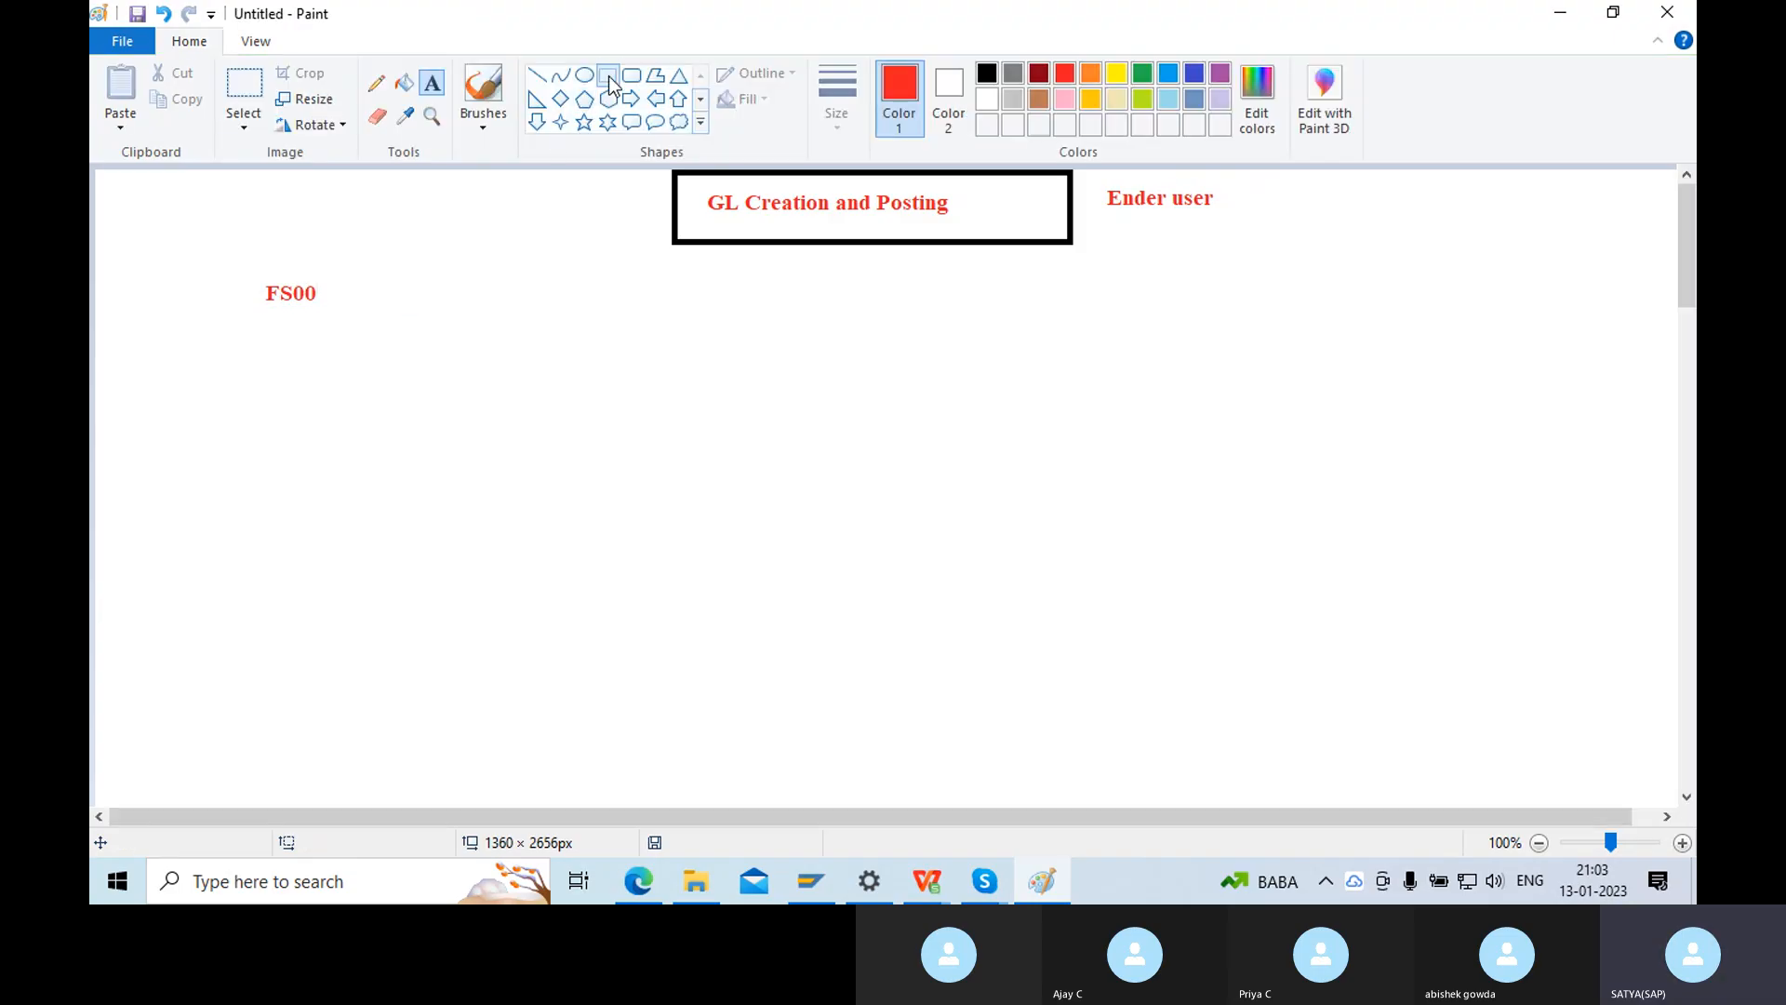
mouse_move(228, 265)
left_mouse_down()
mouse_move(359, 347)
mouse_move(368, 332)
left_mouse_up()
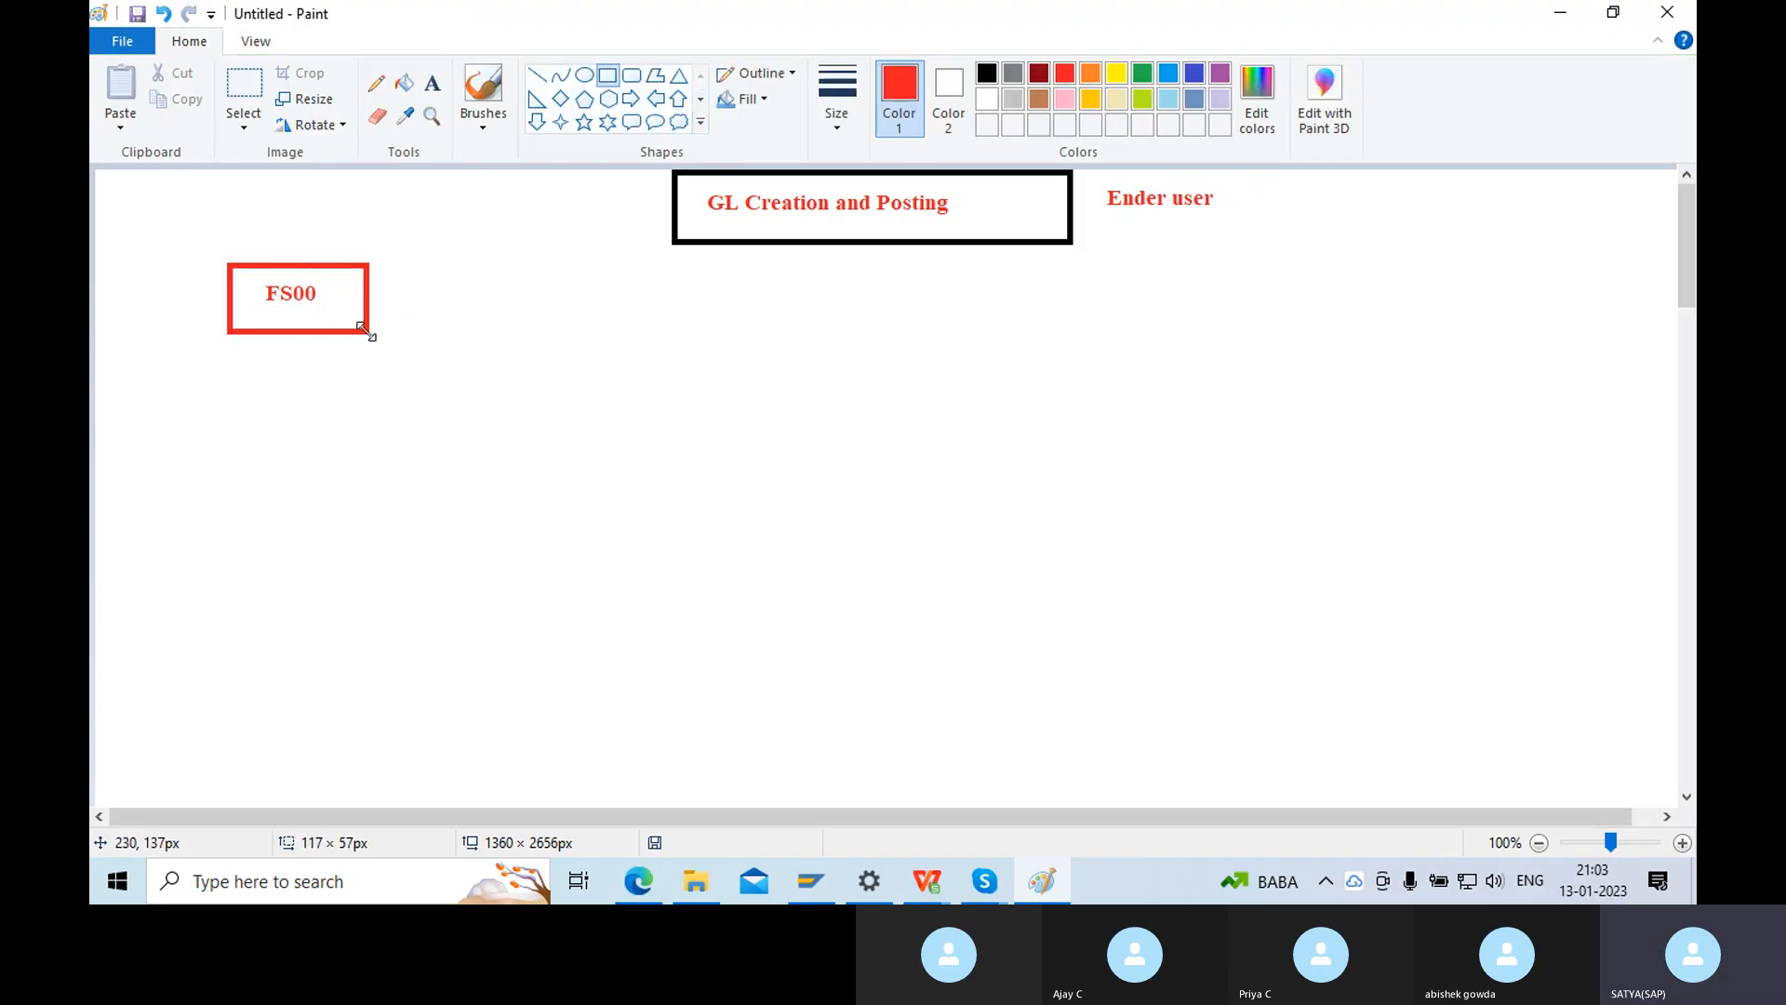
Draw a right-pointing arrow about 48 × 40 px beside the FS00 box and erase the stray red mark below it.
left_click(630, 97)
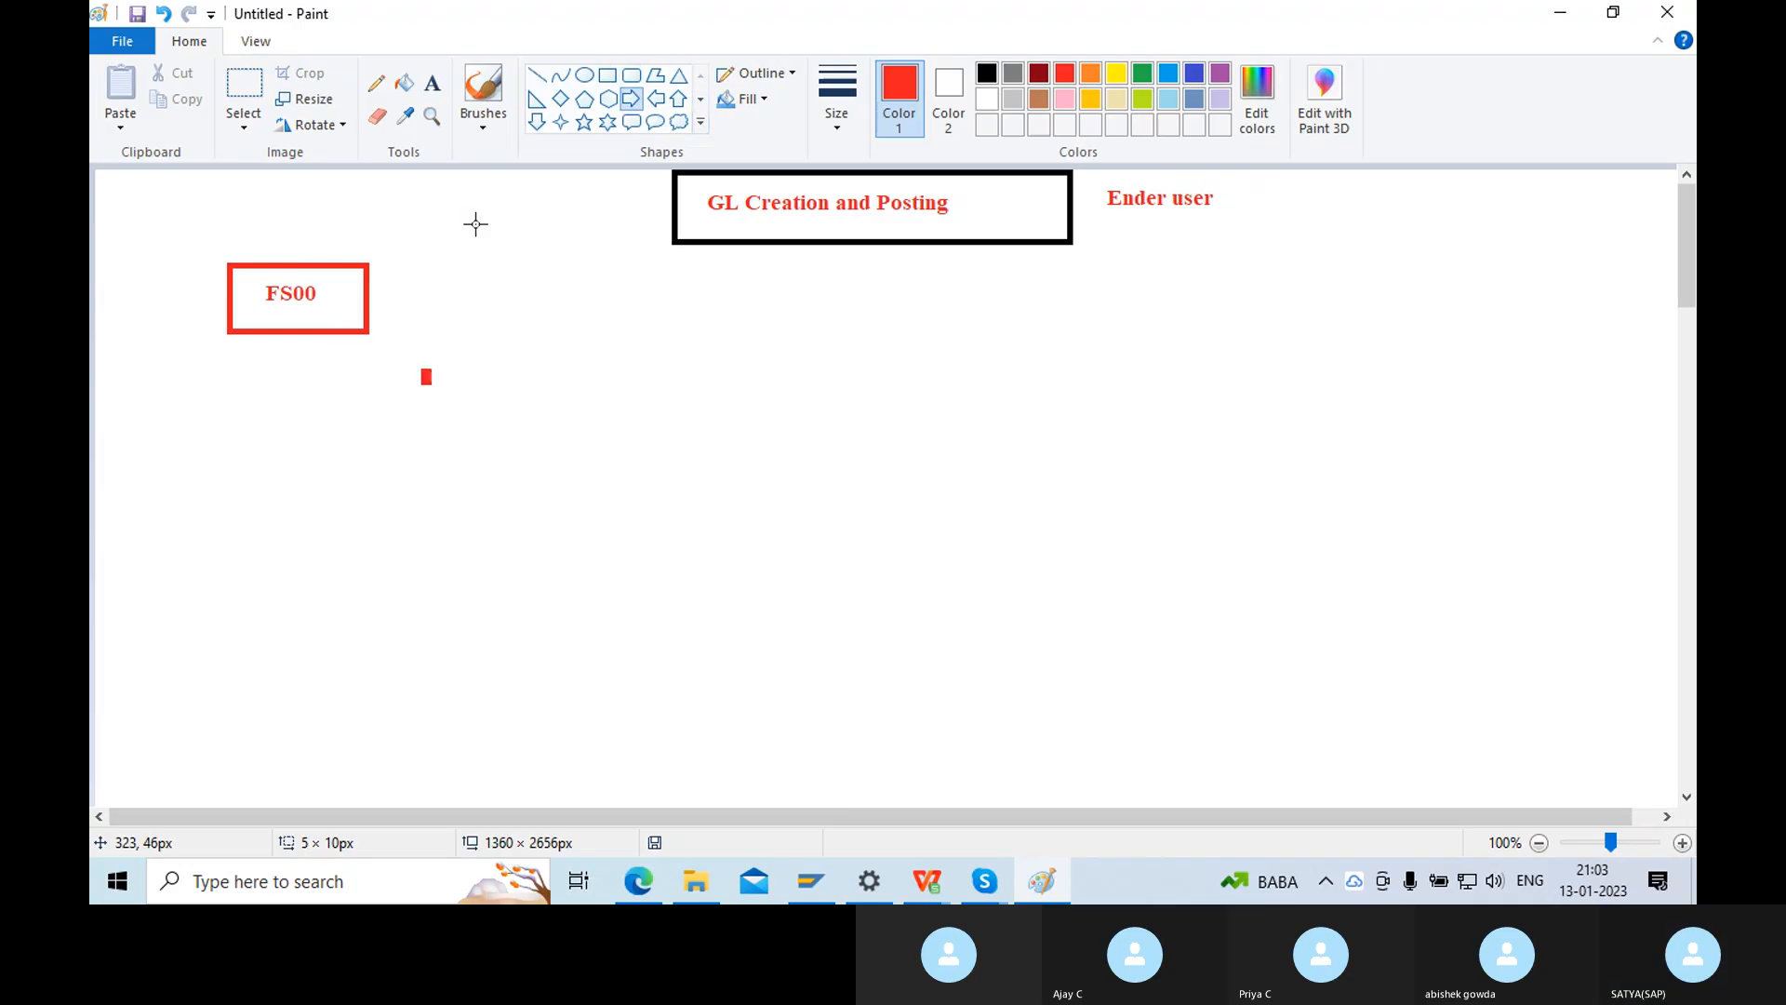
mouse_move(408, 266)
left_mouse_down()
mouse_move(411, 289)
mouse_move(466, 316)
left_mouse_up()
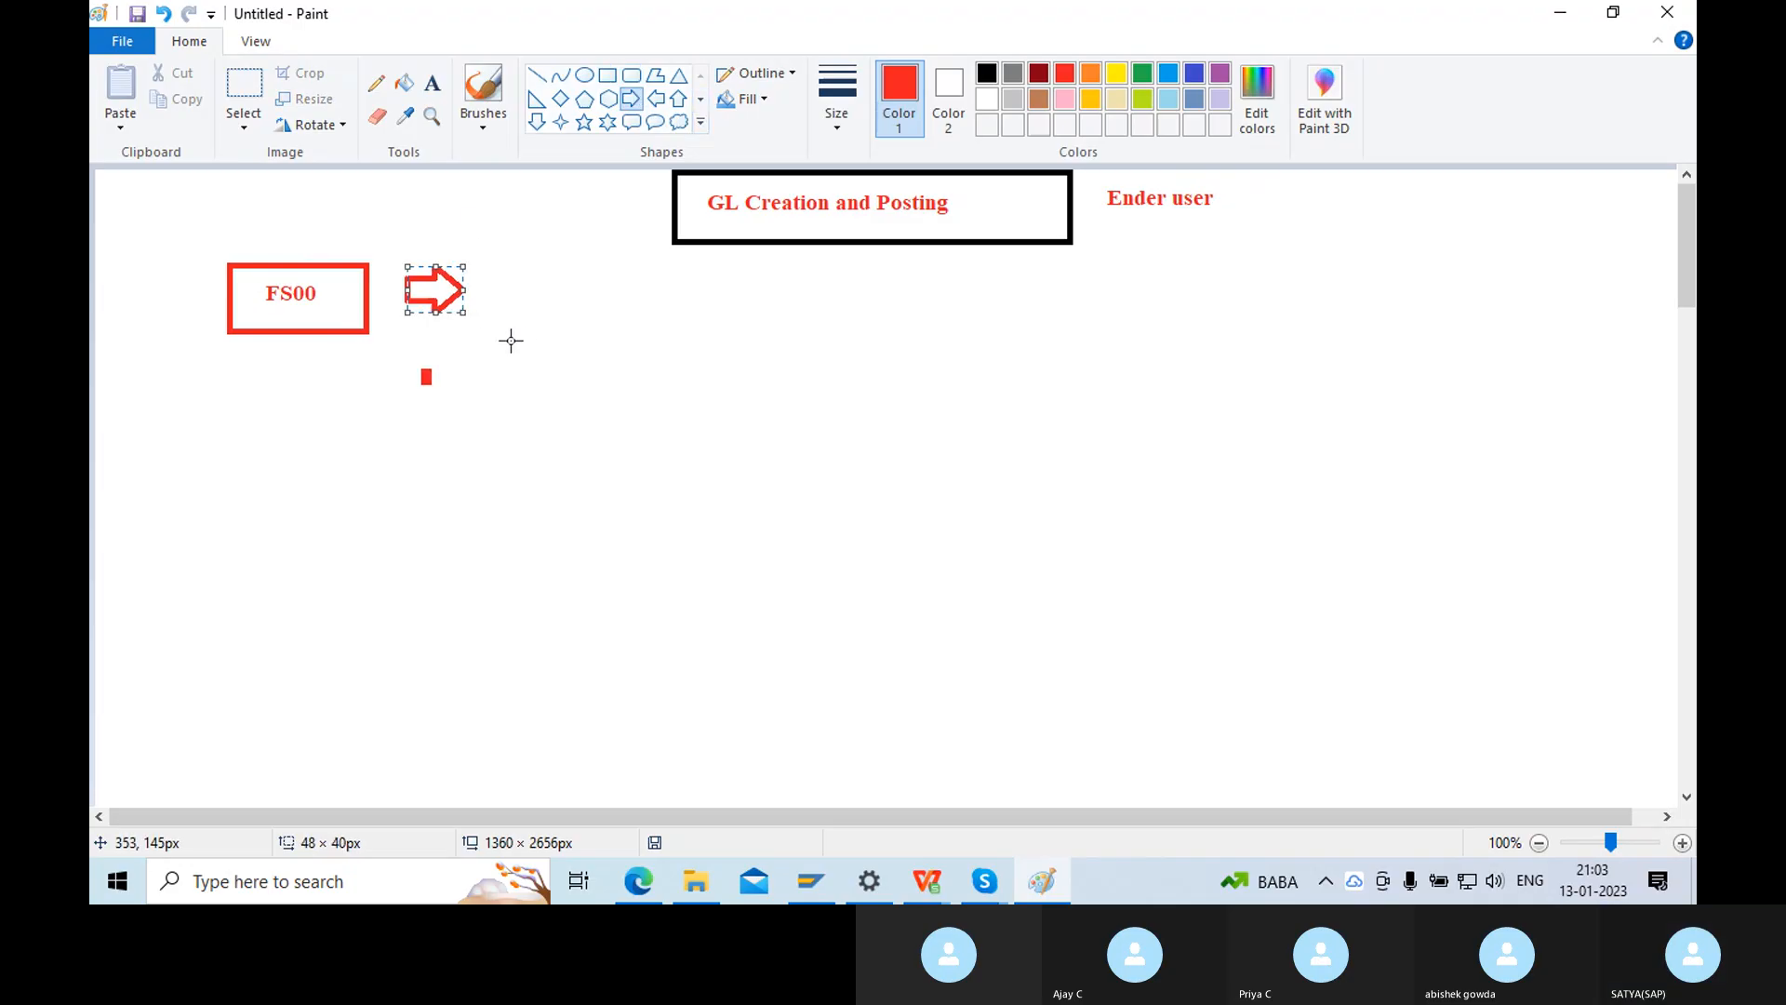
left_click(433, 86)
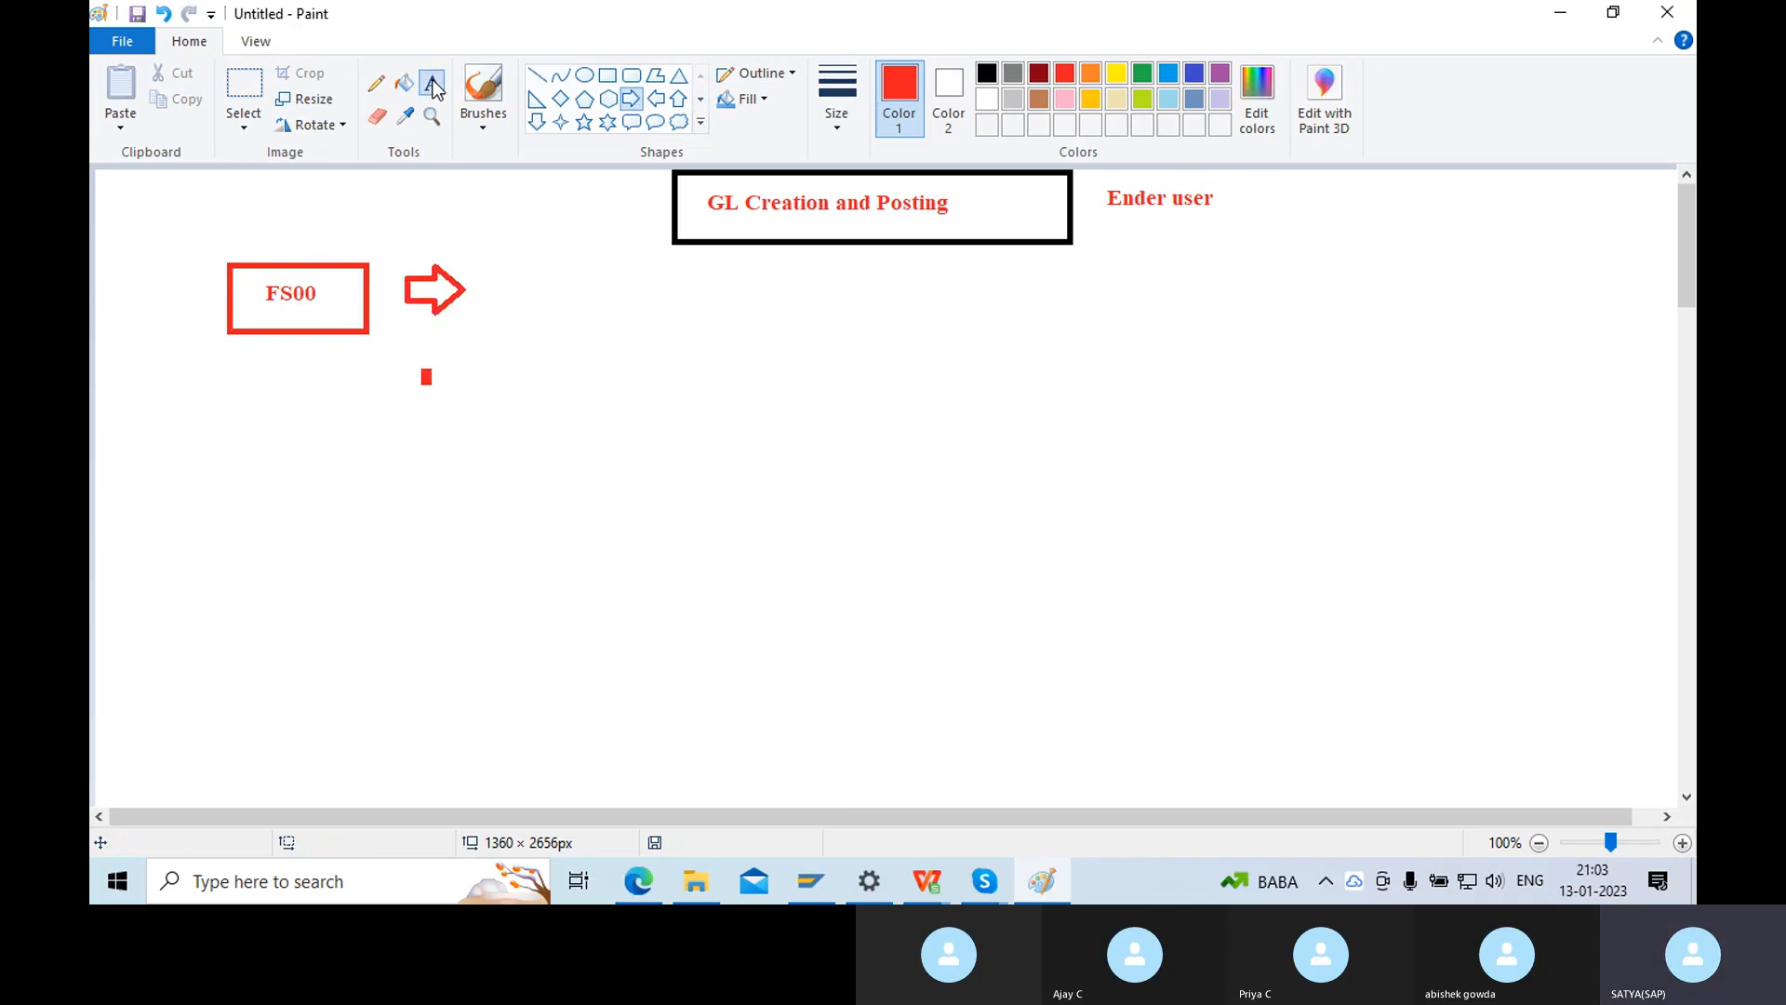
left_click(376, 115)
left_click_drag(435, 362, 418, 372)
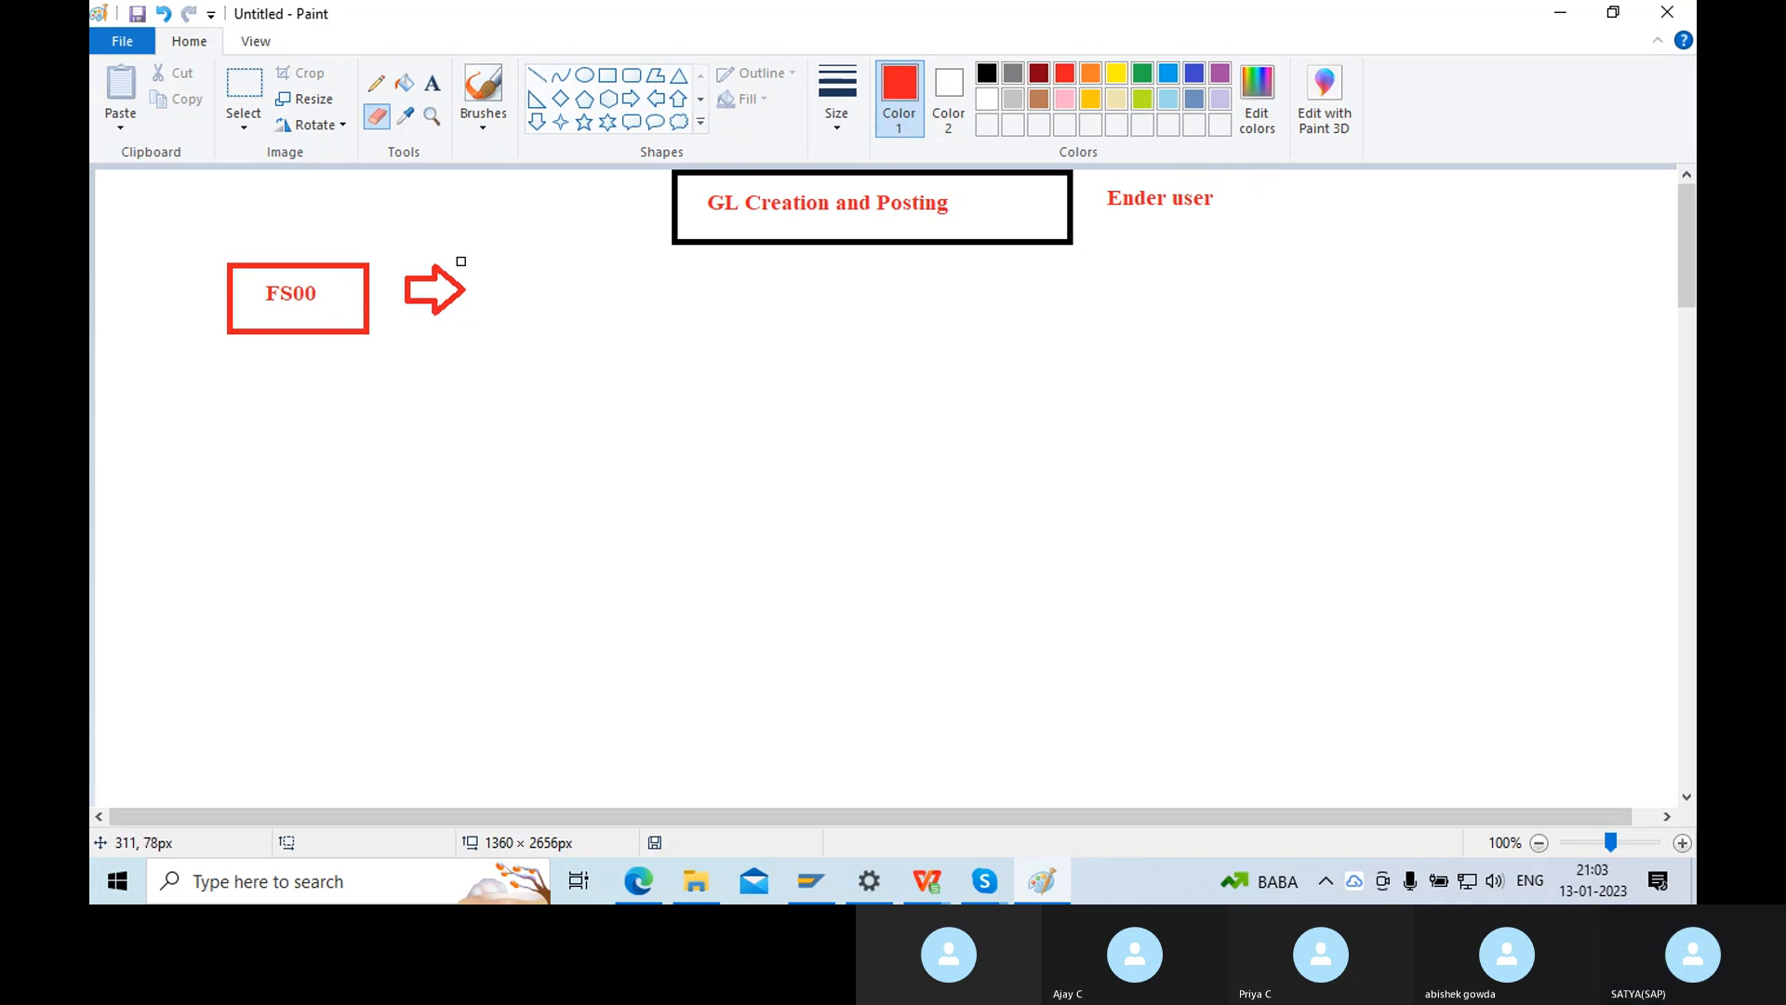
Draw a tall rectangle about 115 × 183 px after the arrow and split it into two cells with a horizontal line.
left_click(607, 74)
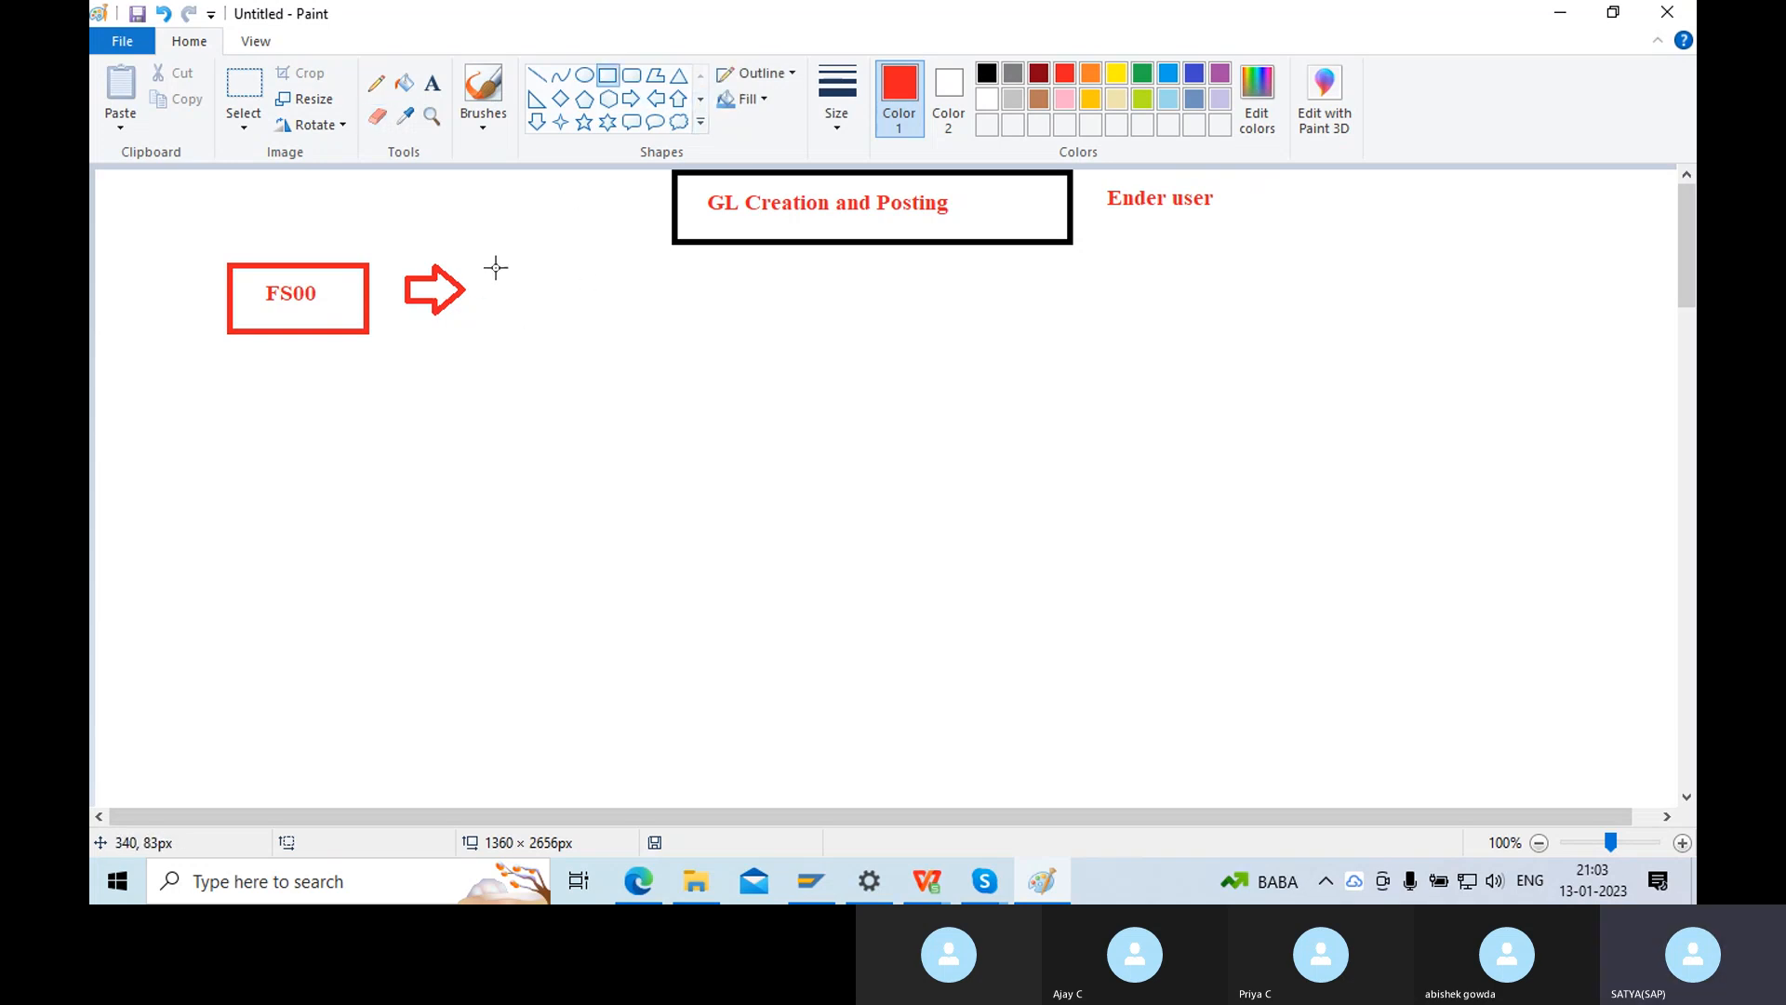
mouse_move(494, 267)
left_mouse_down()
mouse_move(583, 438)
mouse_move(632, 482)
left_mouse_up()
left_click(537, 75)
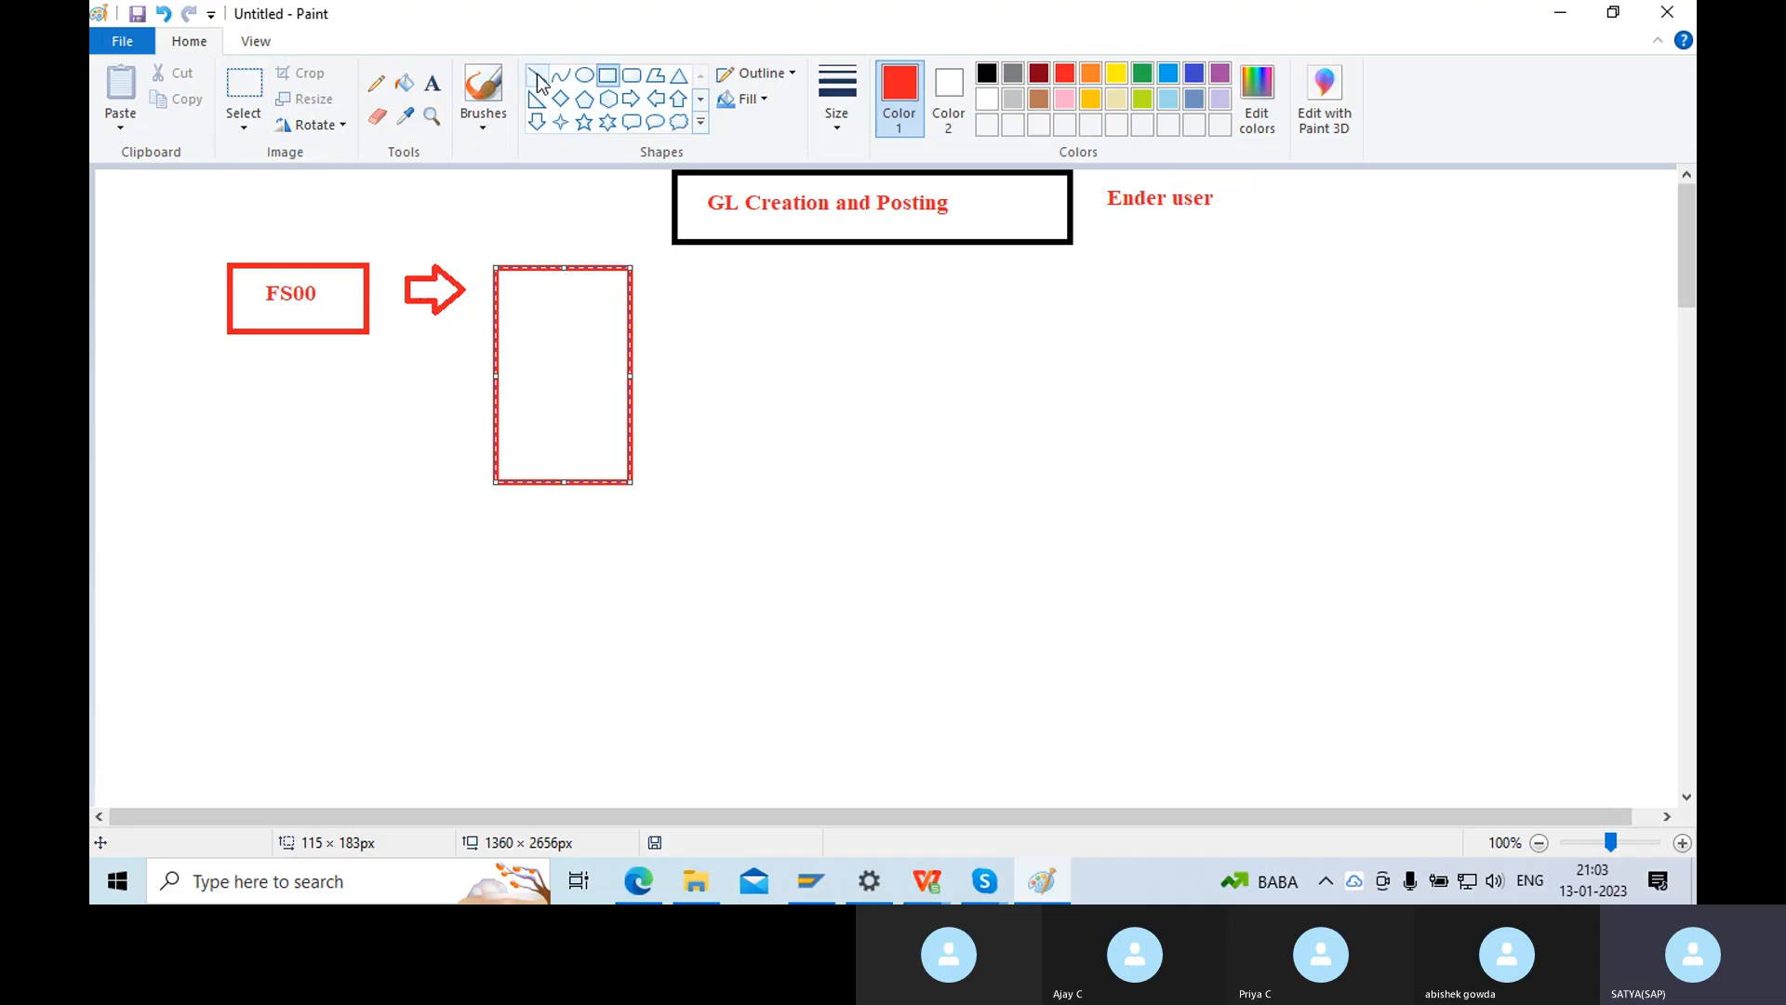
left_click_drag(495, 372, 633, 371)
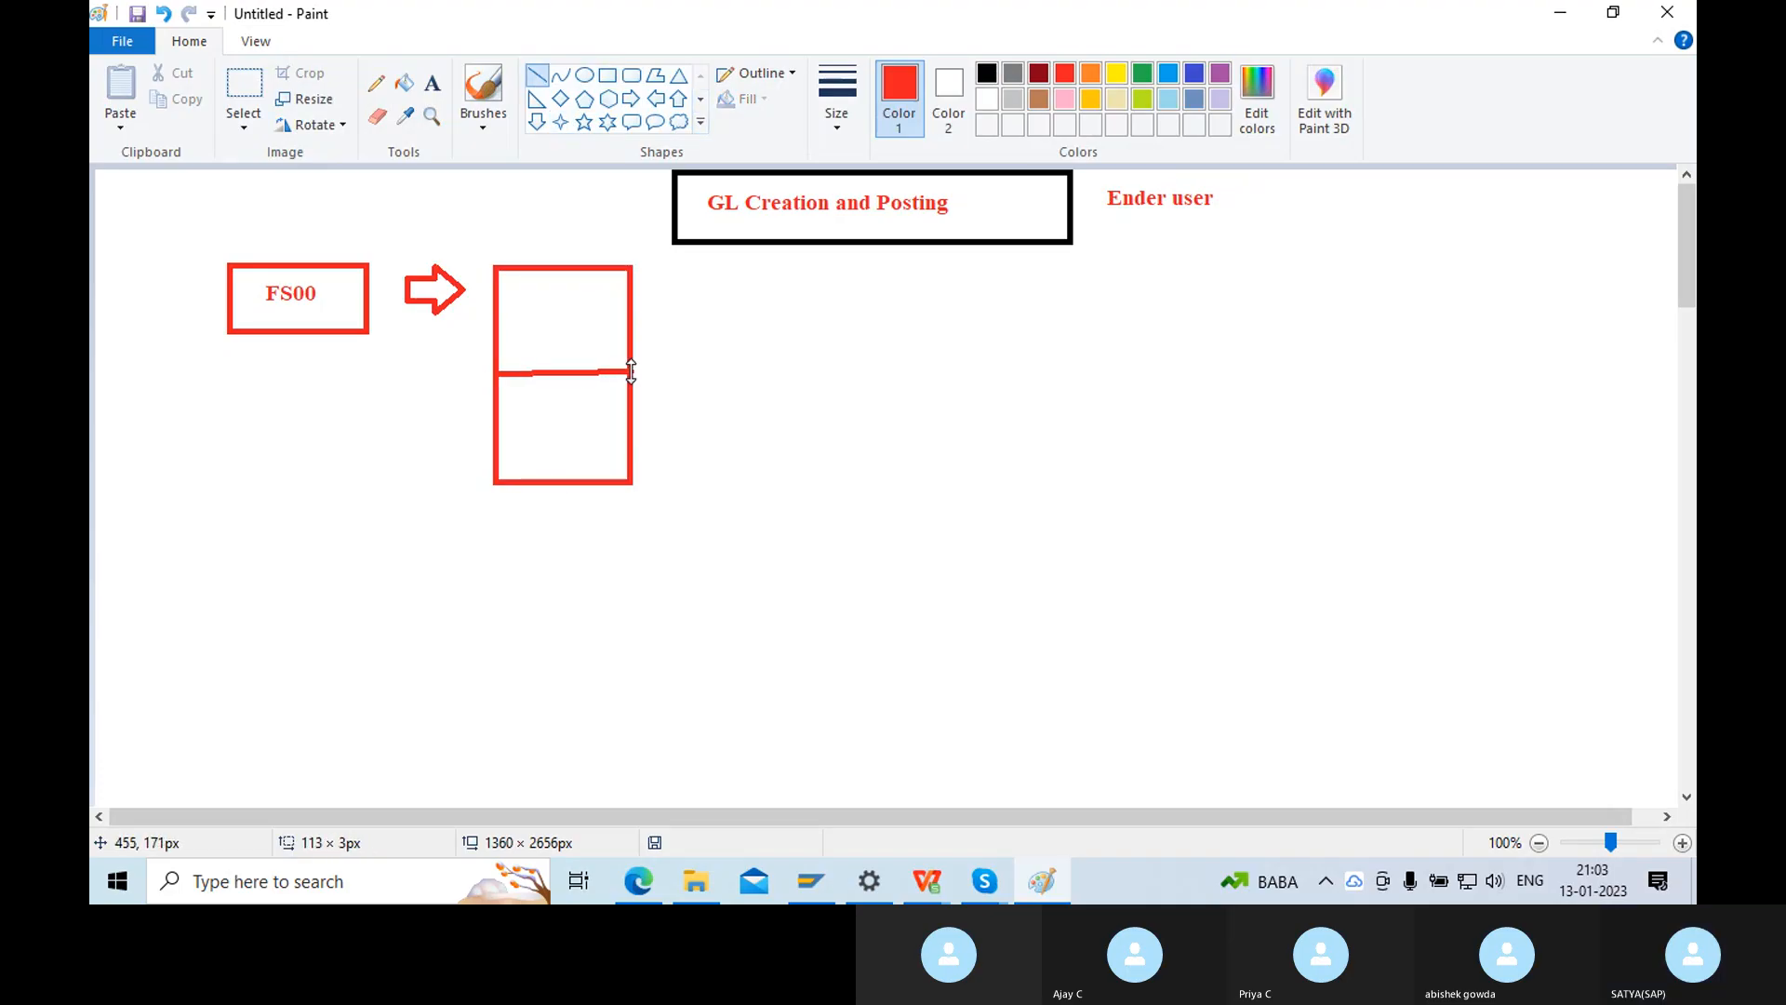
Label the upper cell "COA" and the lower cell "Company code", shifting the lower label slightly left.
left_click(432, 83)
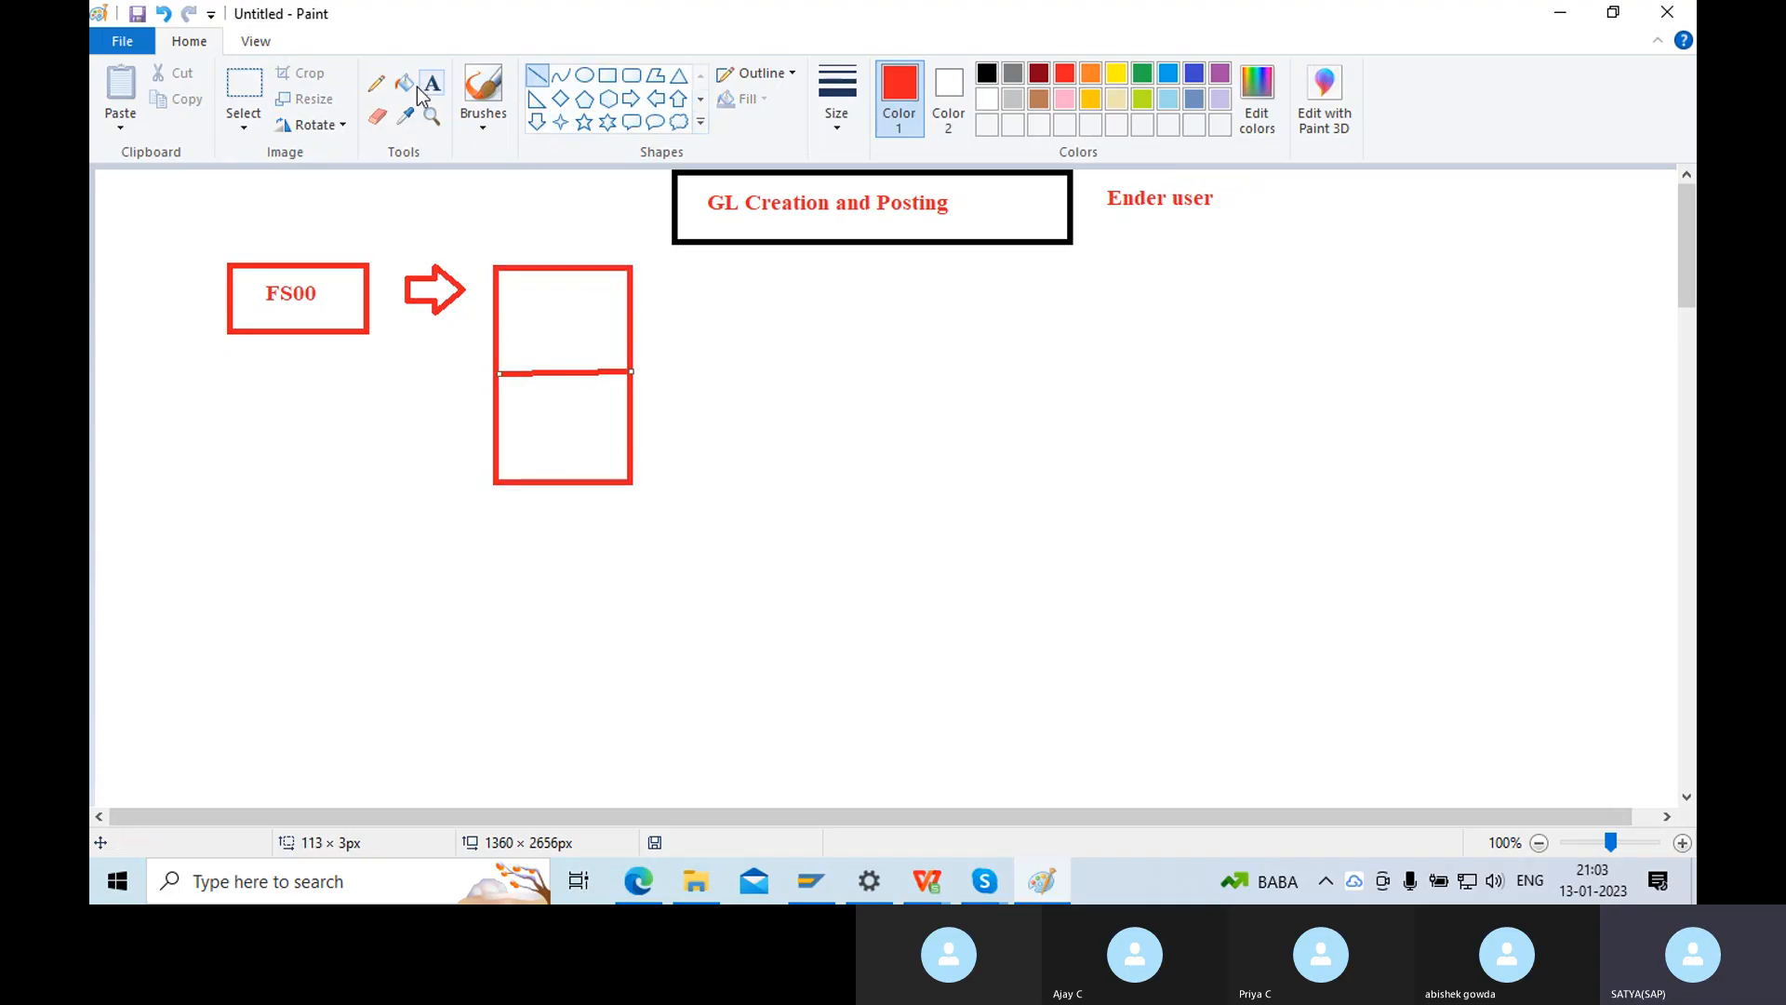
left_click(511, 315)
type("COA")
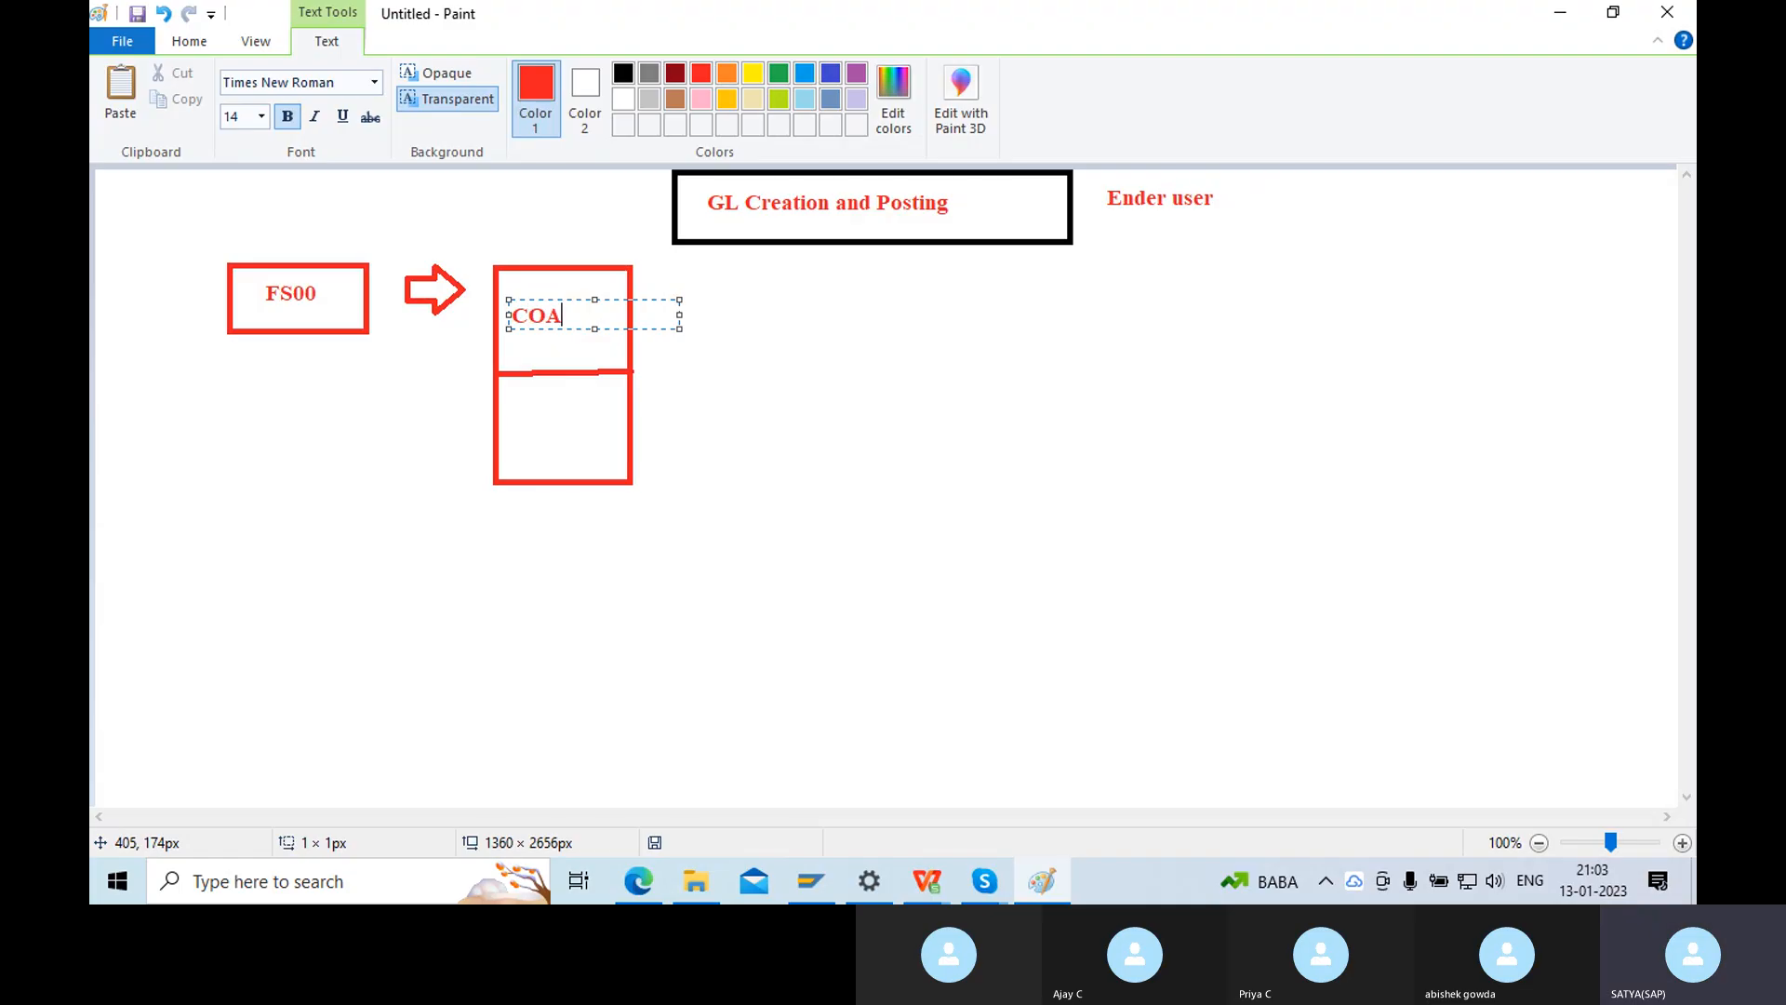
left_click(518, 419)
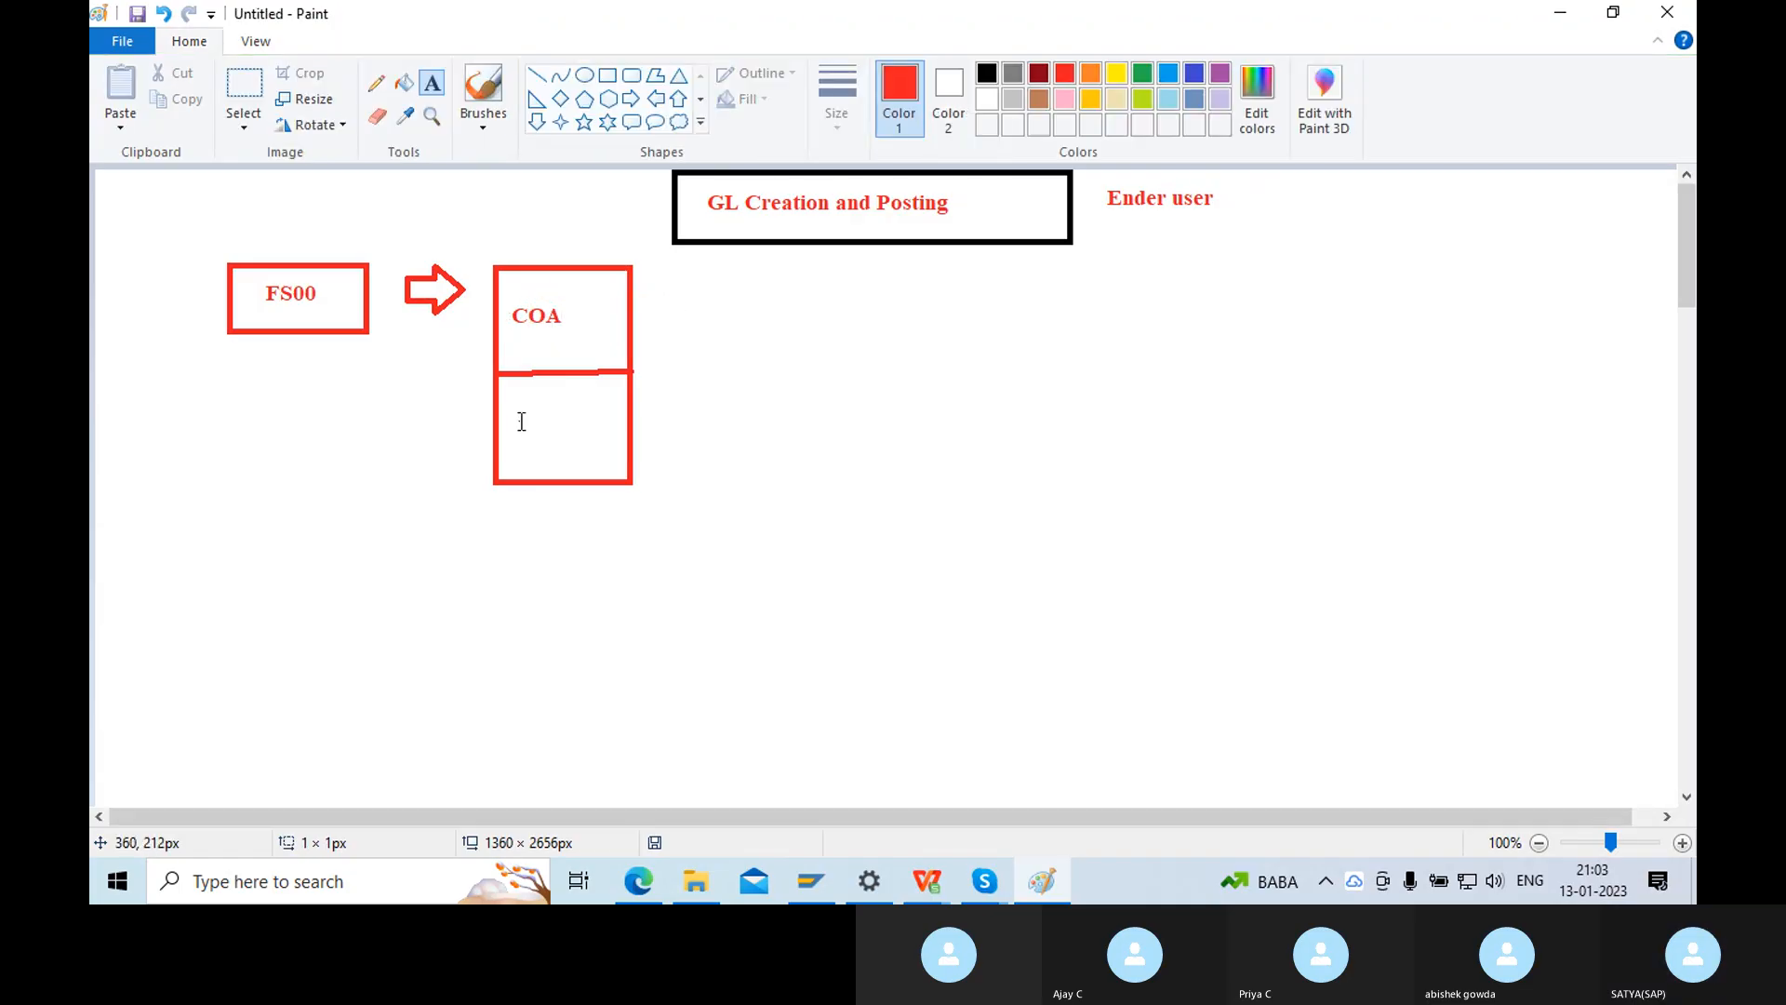
left_click(507, 413)
type("C")
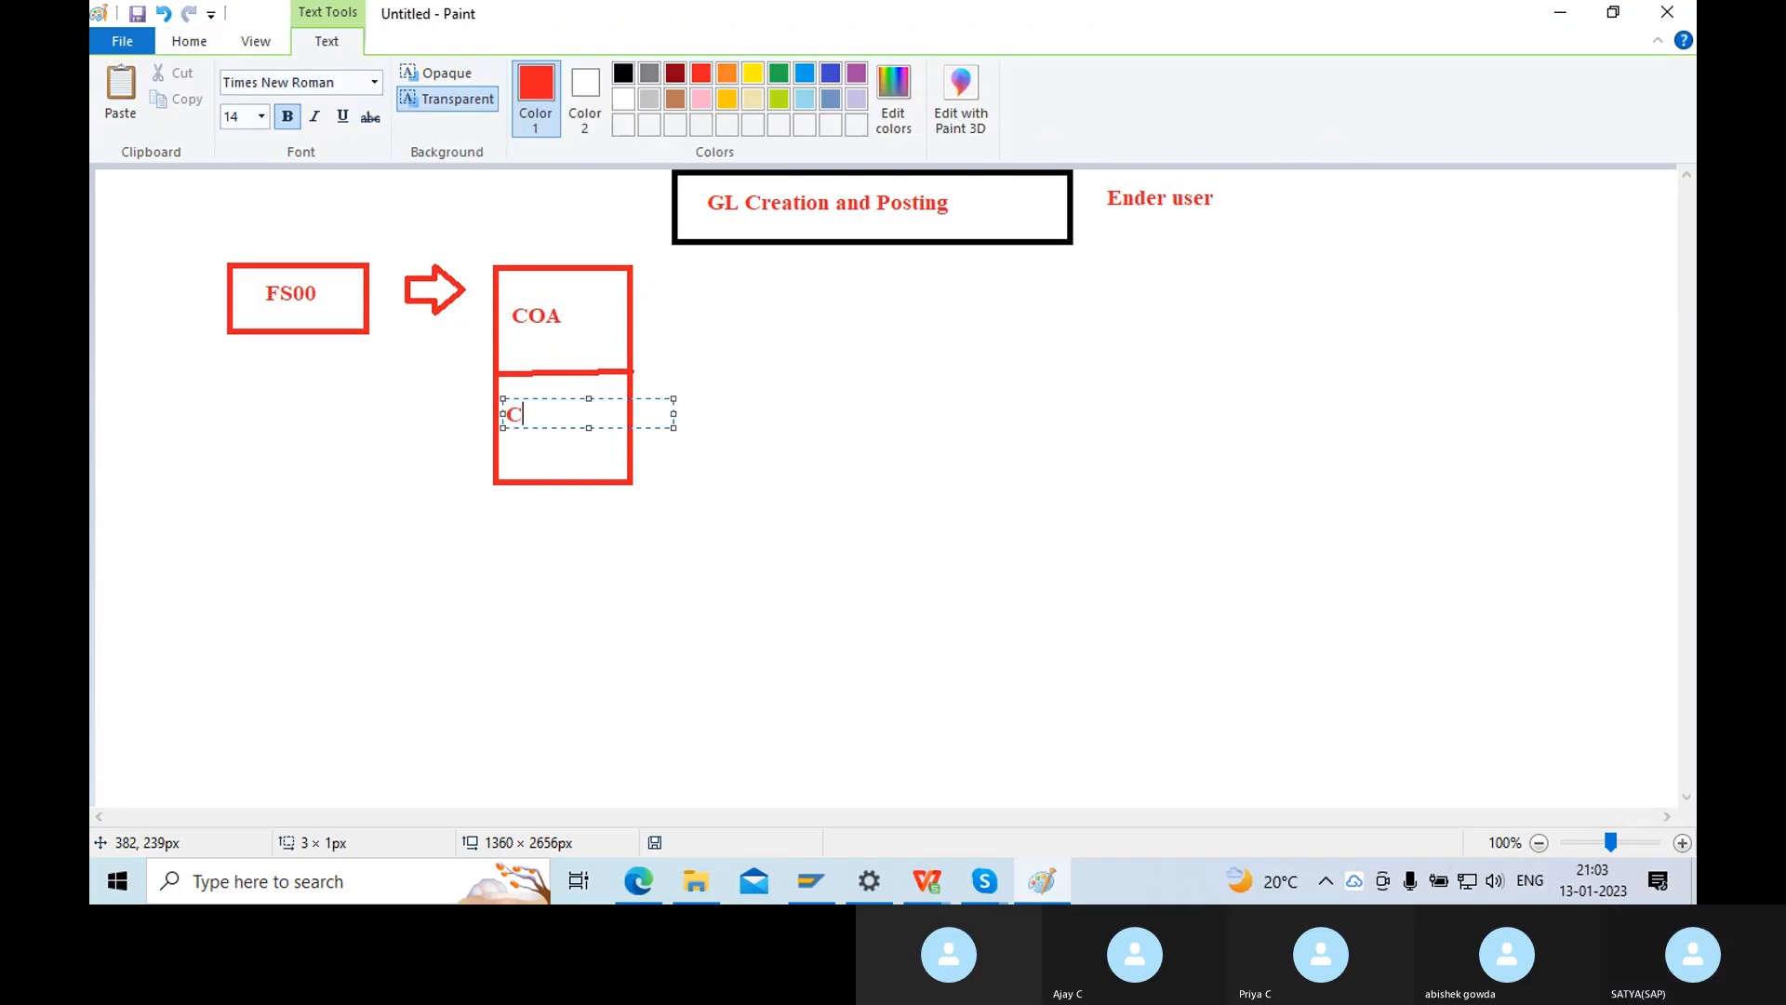
type("ompany code")
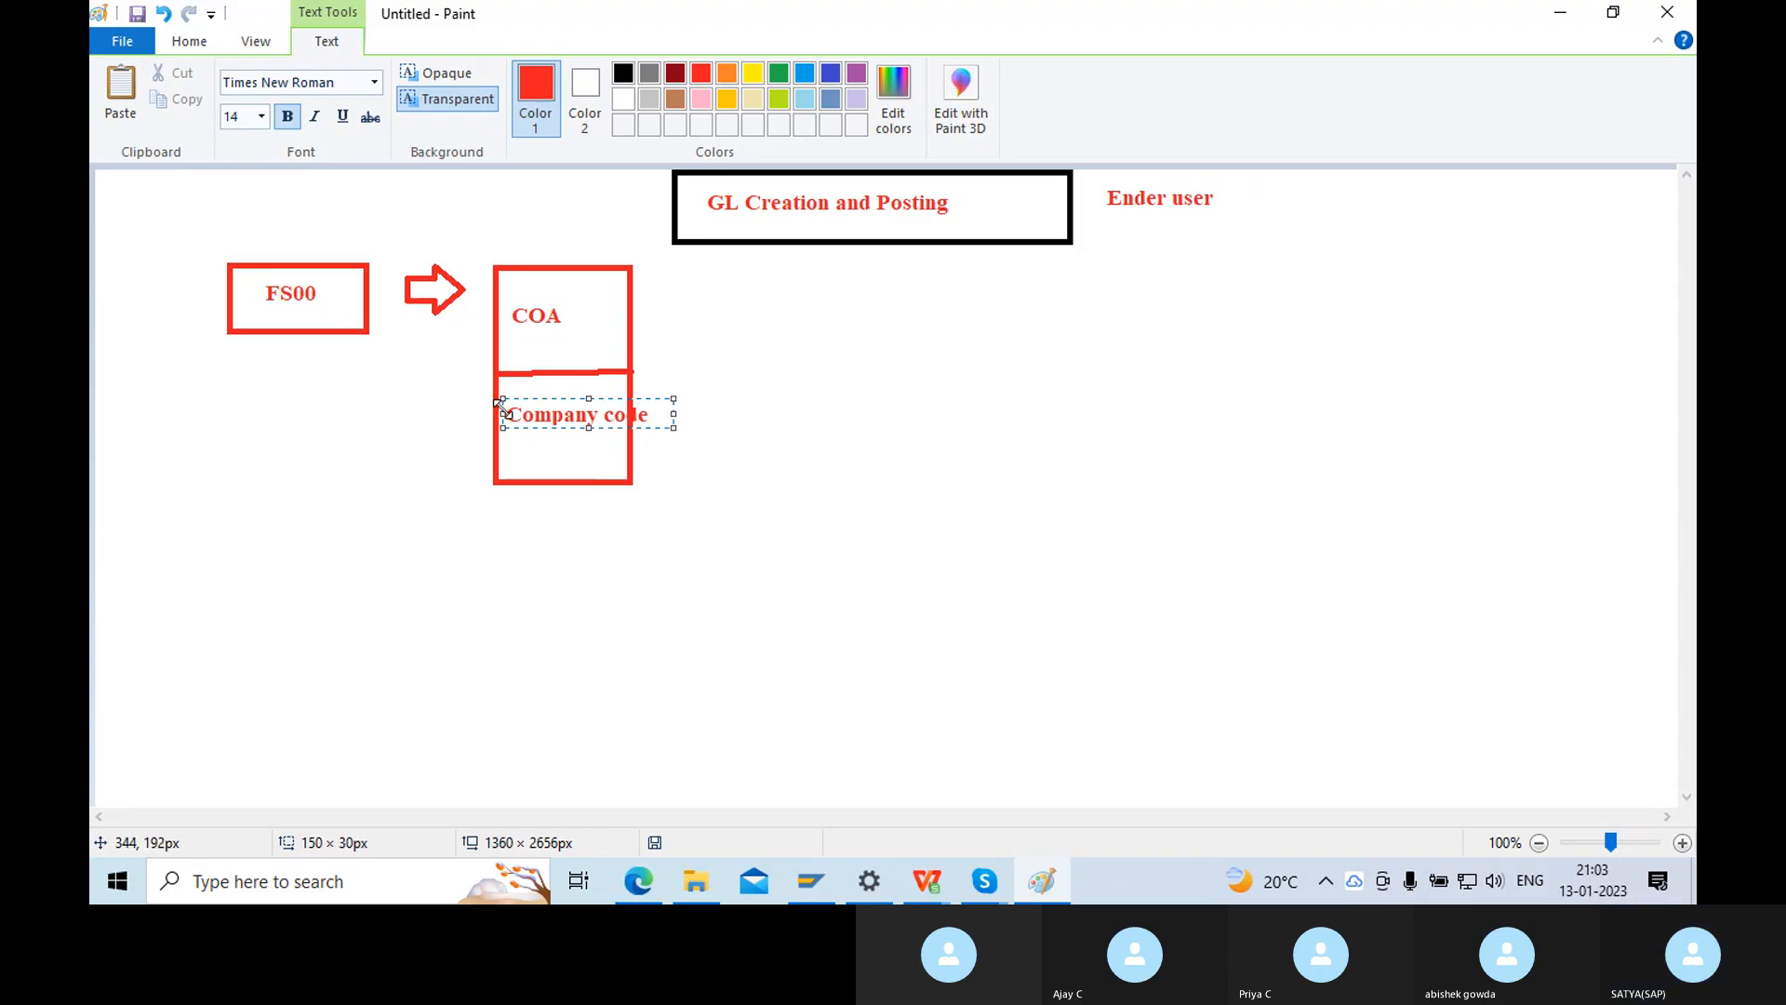
left_click_drag(499, 410, 489, 409)
left_click(848, 422)
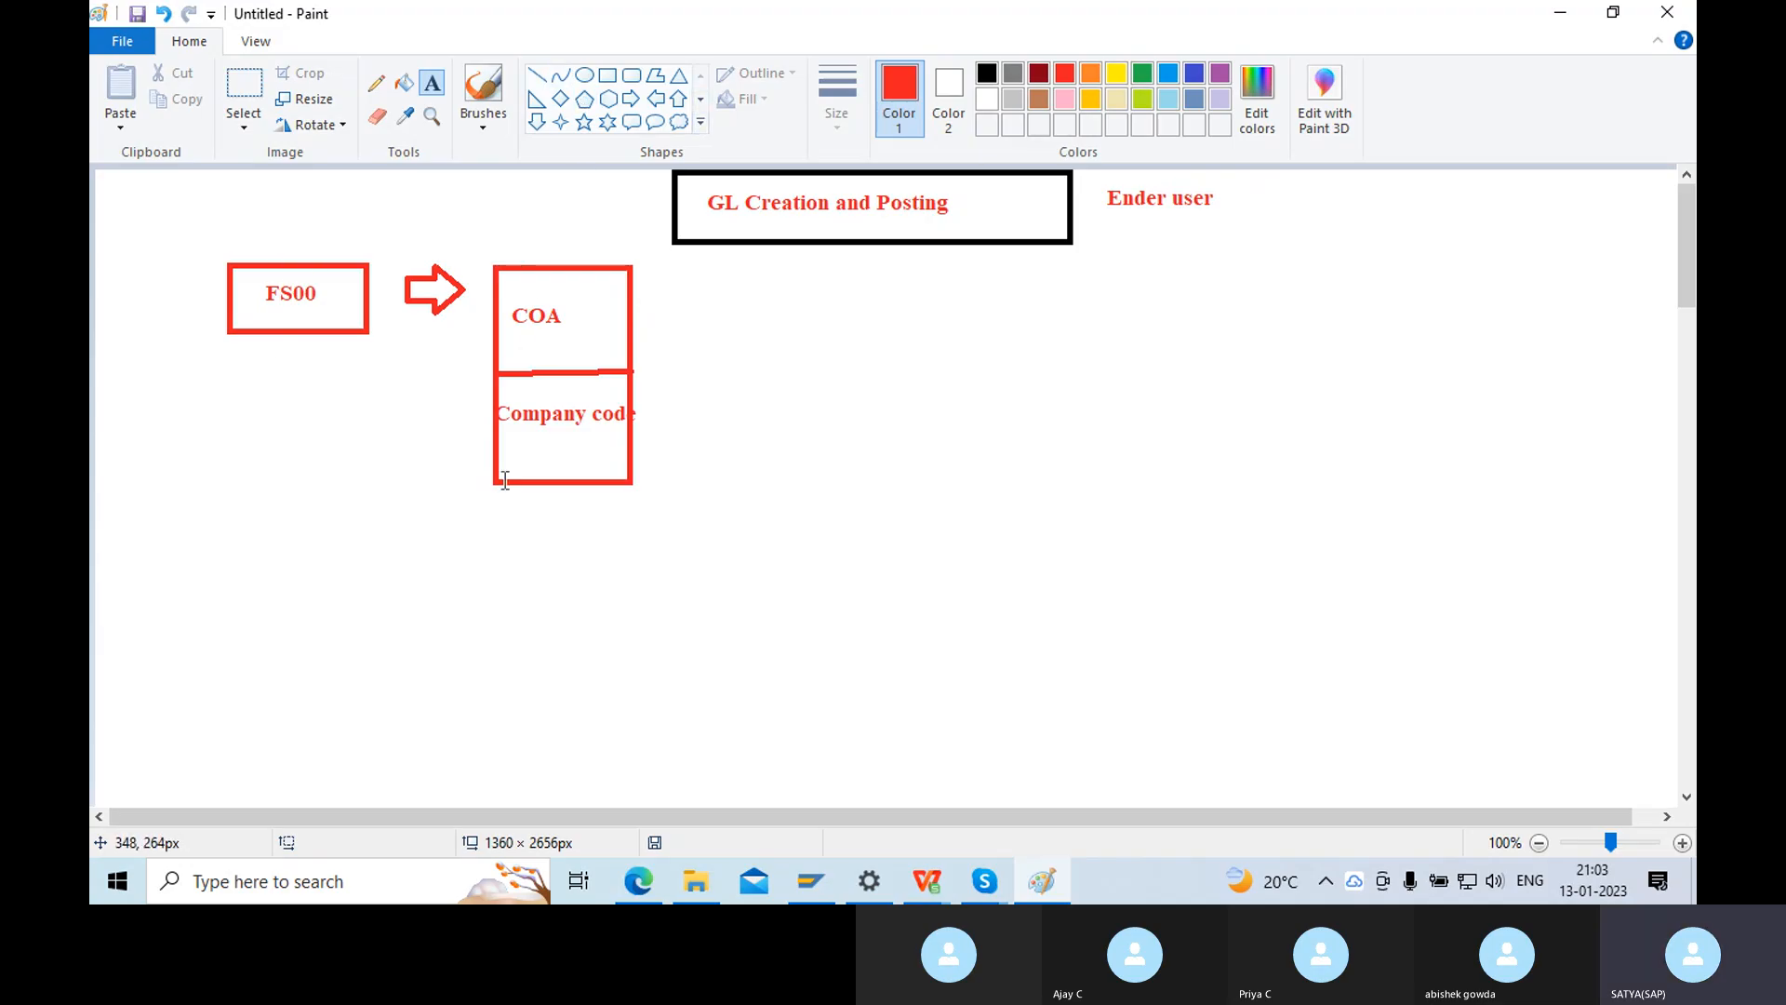
Draw a right-pointing arrow beside the COA cell and write "Ac No" after it.
left_click(629, 97)
mouse_move(681, 260)
left_mouse_down()
mouse_move(718, 299)
mouse_move(778, 299)
left_mouse_up()
left_click(433, 85)
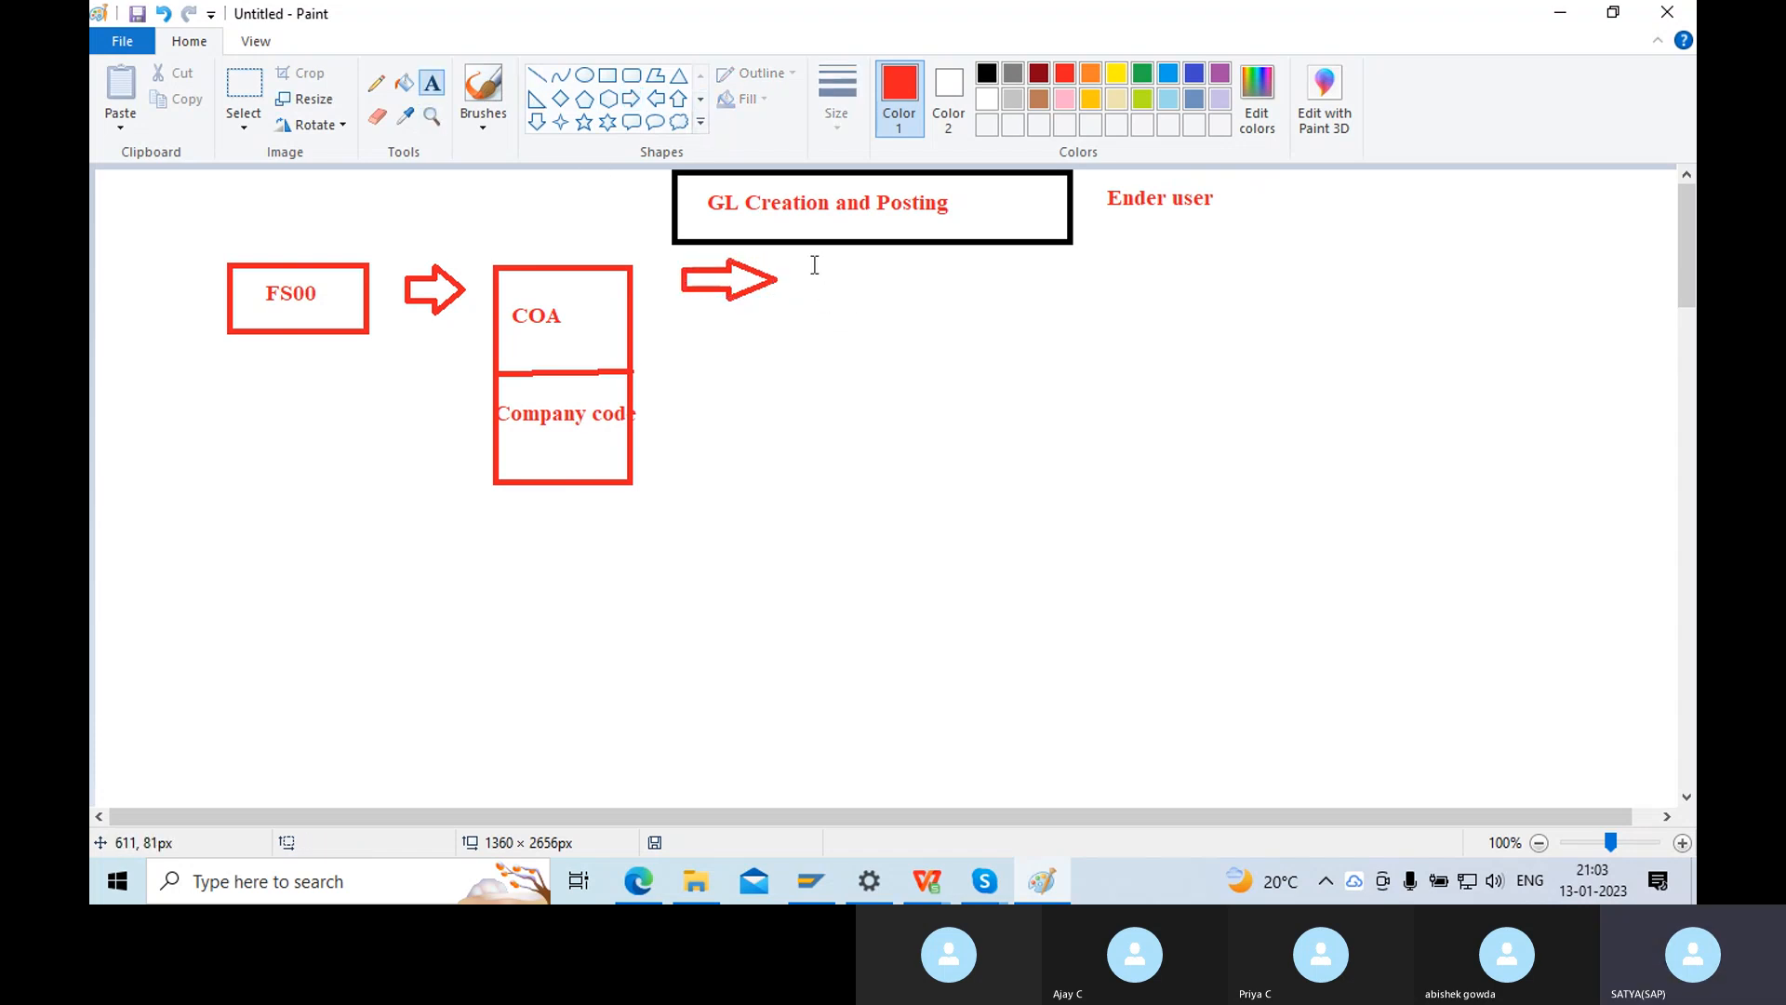
left_click(795, 264)
type("Ac ")
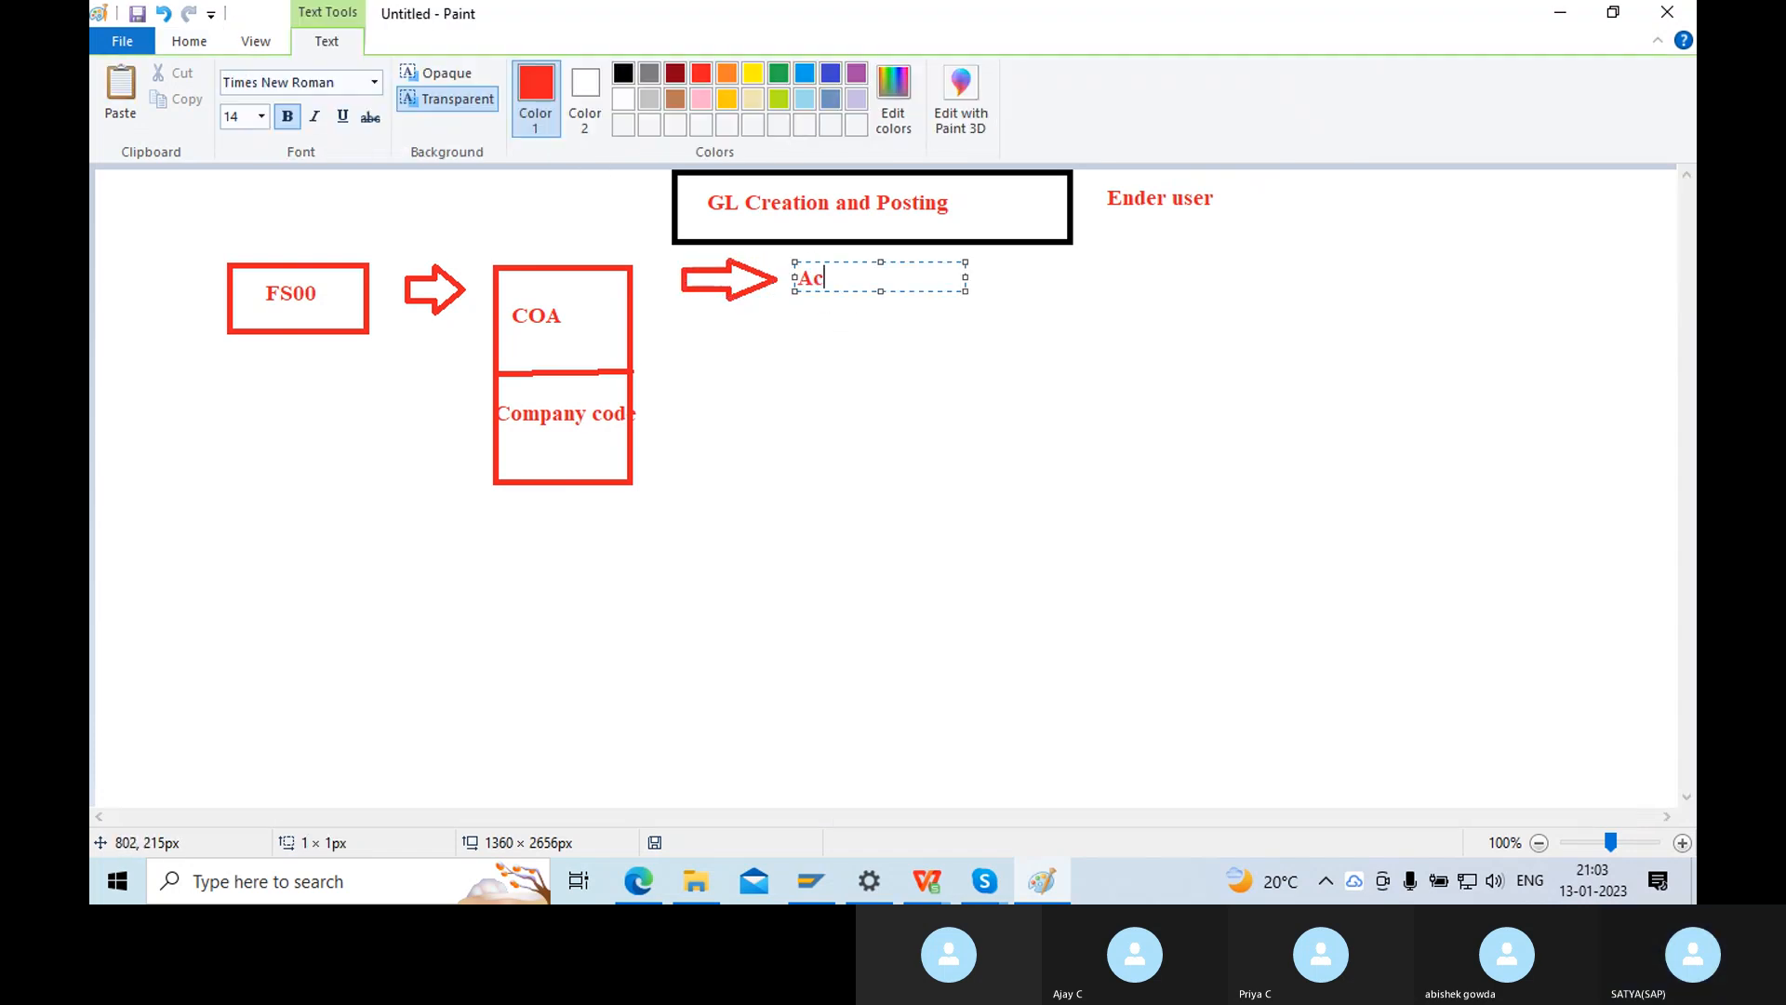
type("No")
key("Return")
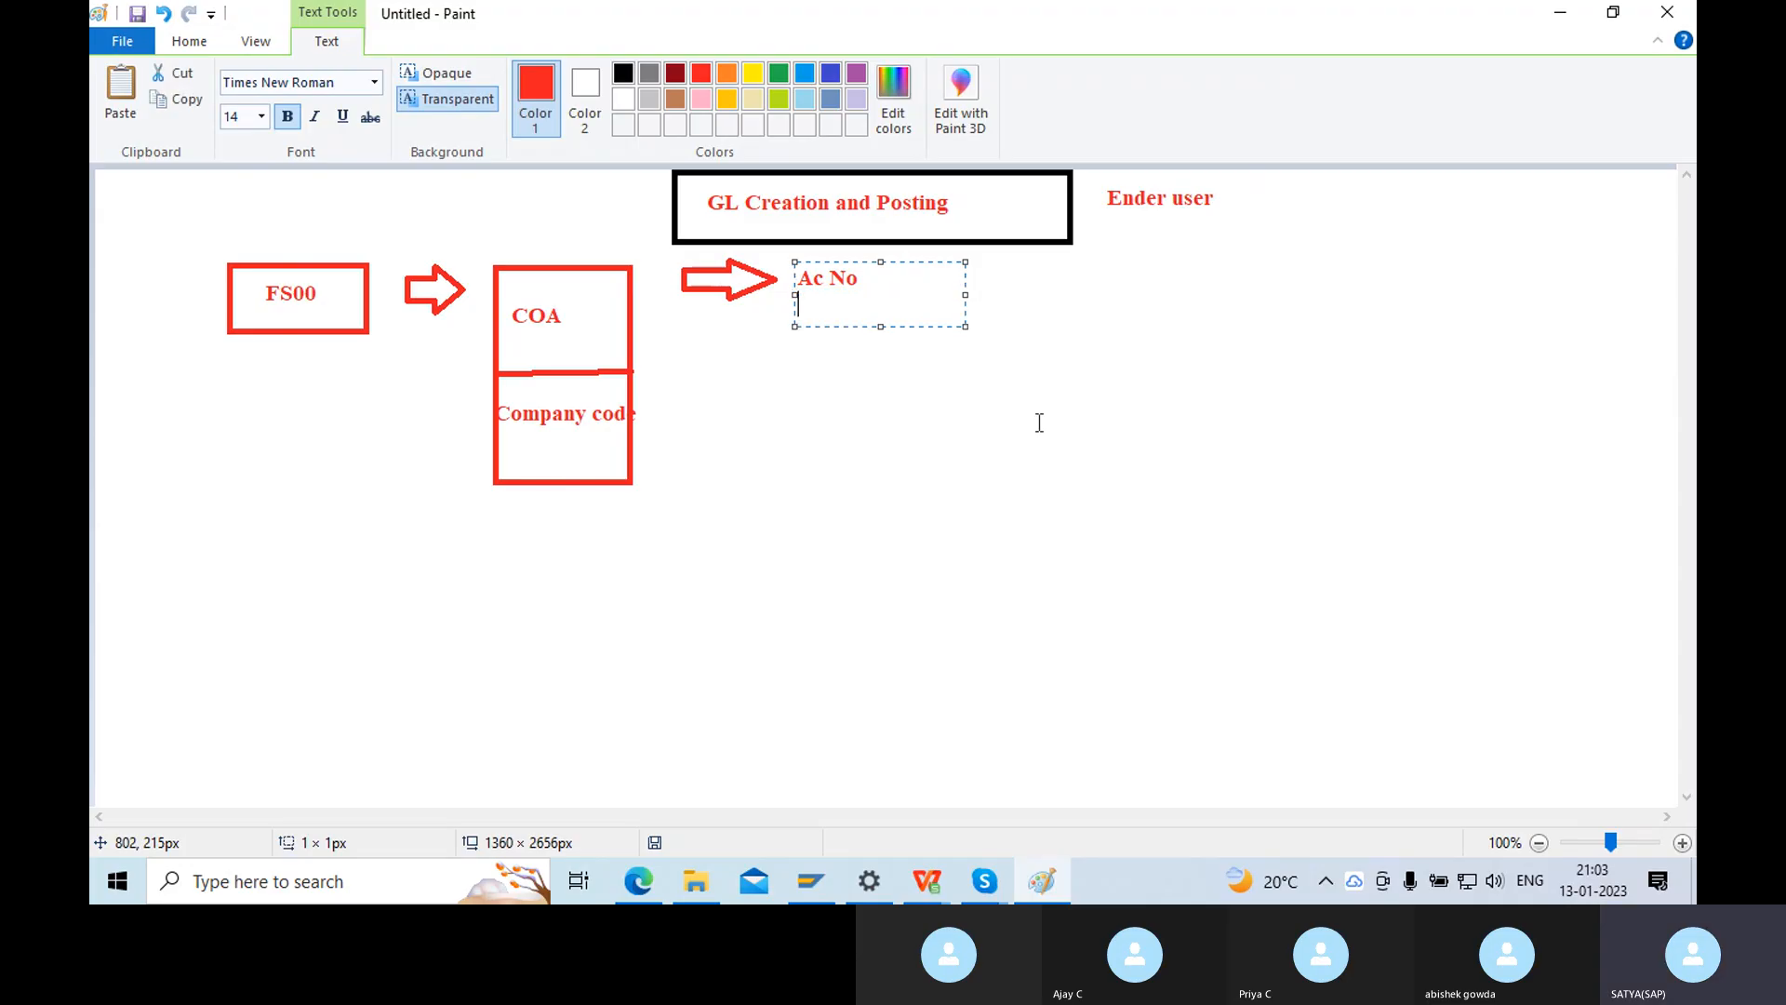
Add the lines "Account Group" and "Text" beneath "Ac No" in the same text block.
type("G")
key("BackSpace")
type("Account Group")
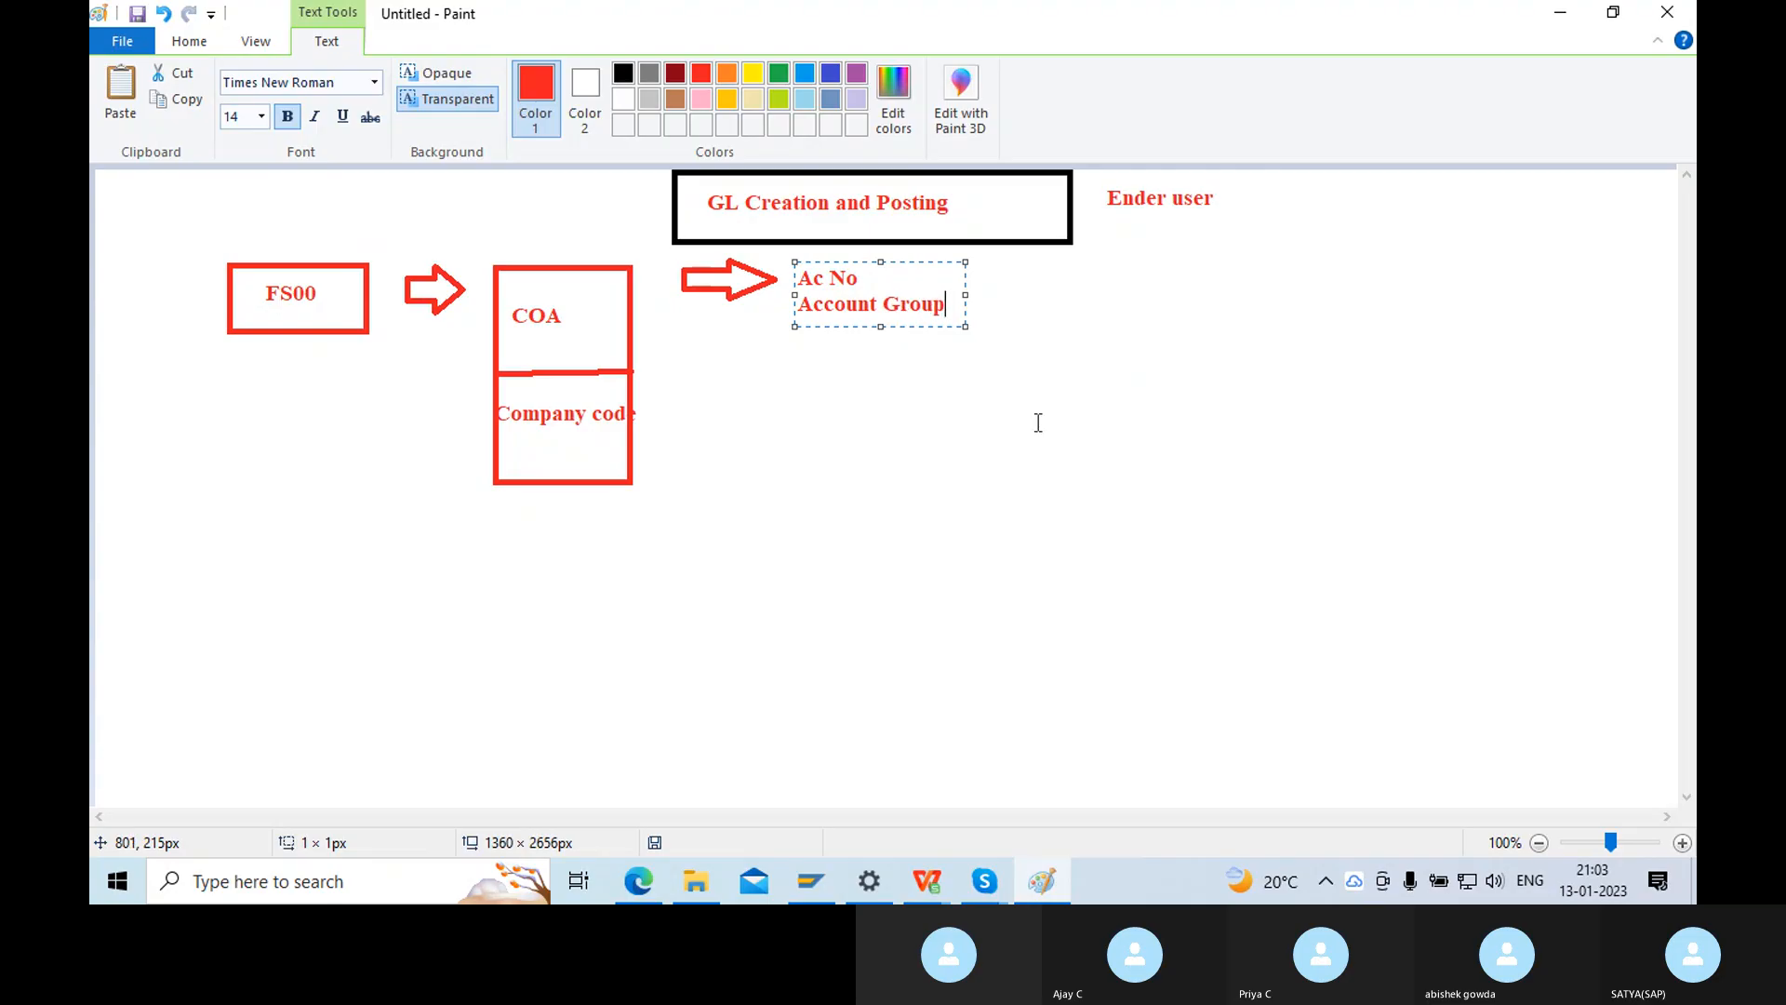
key("Return")
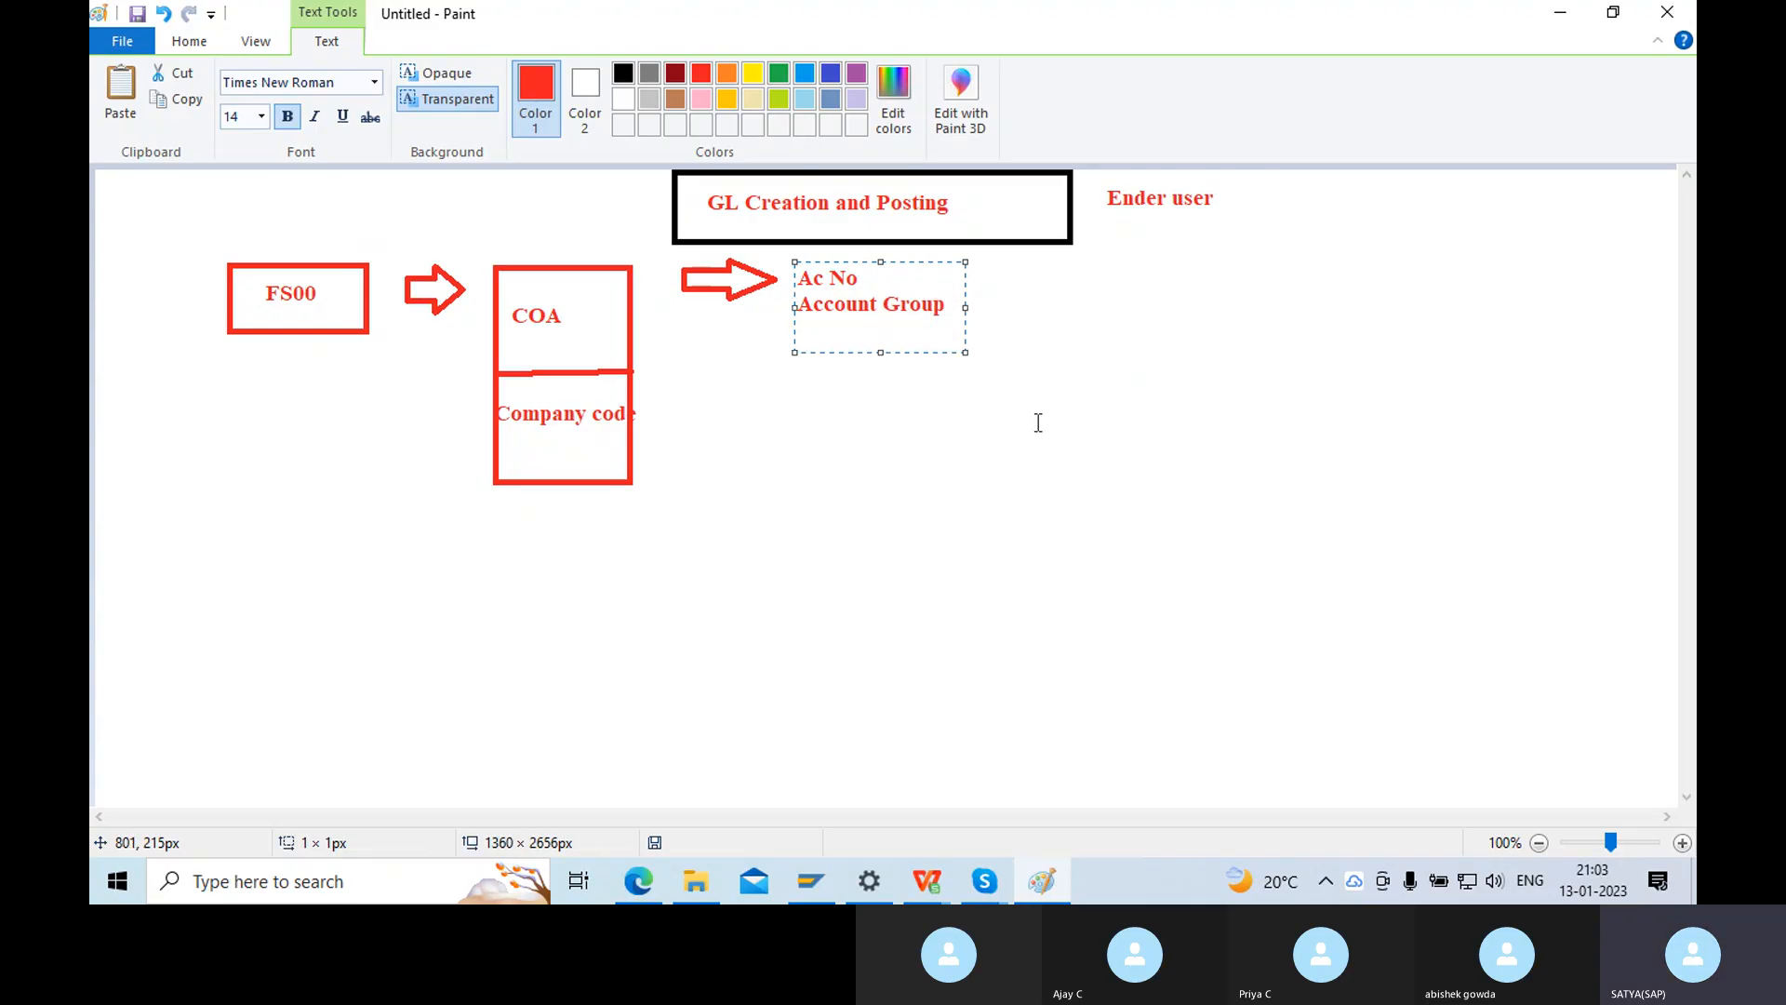
type("Name")
key("BackSpace")
key("BackSpace")
key("BackSpace")
key("BackSpace")
type("Text")
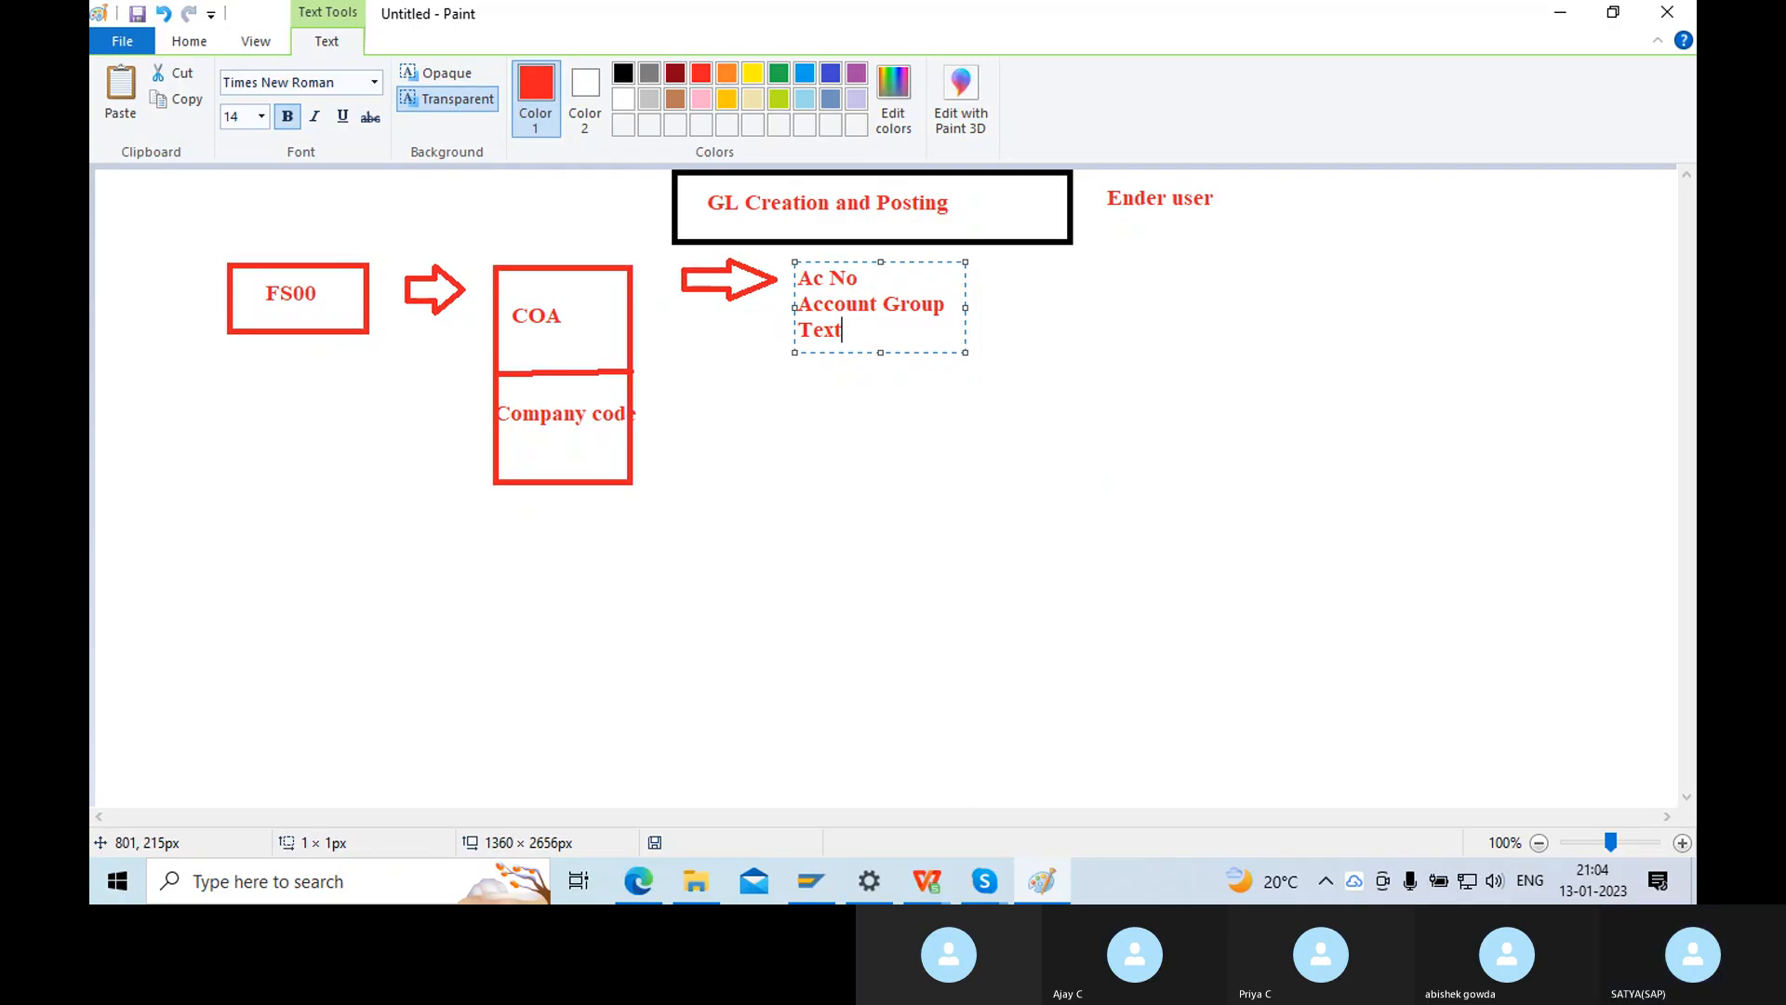
left_click(1129, 514)
Frame the Ac No, Account Group and Text lines with a red rectangle and draw a right-pointing arrow after it.
left_click(607, 74)
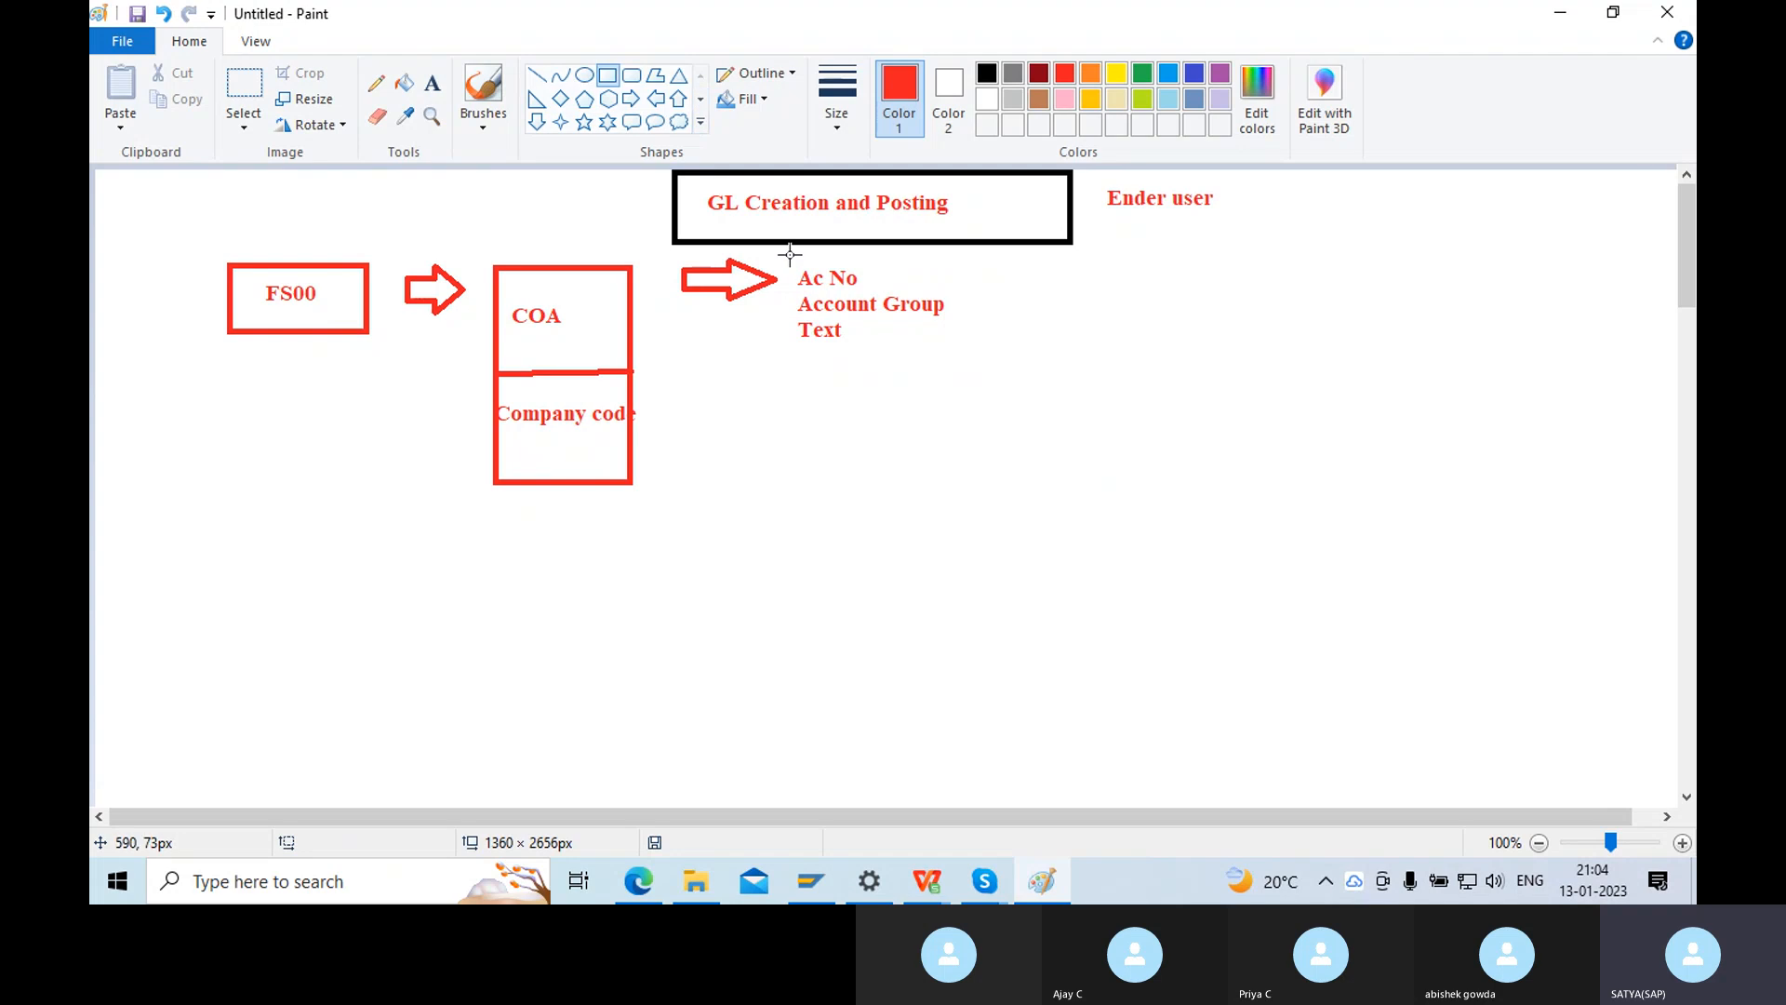
left_click_drag(789, 254, 970, 354)
left_click(1005, 279)
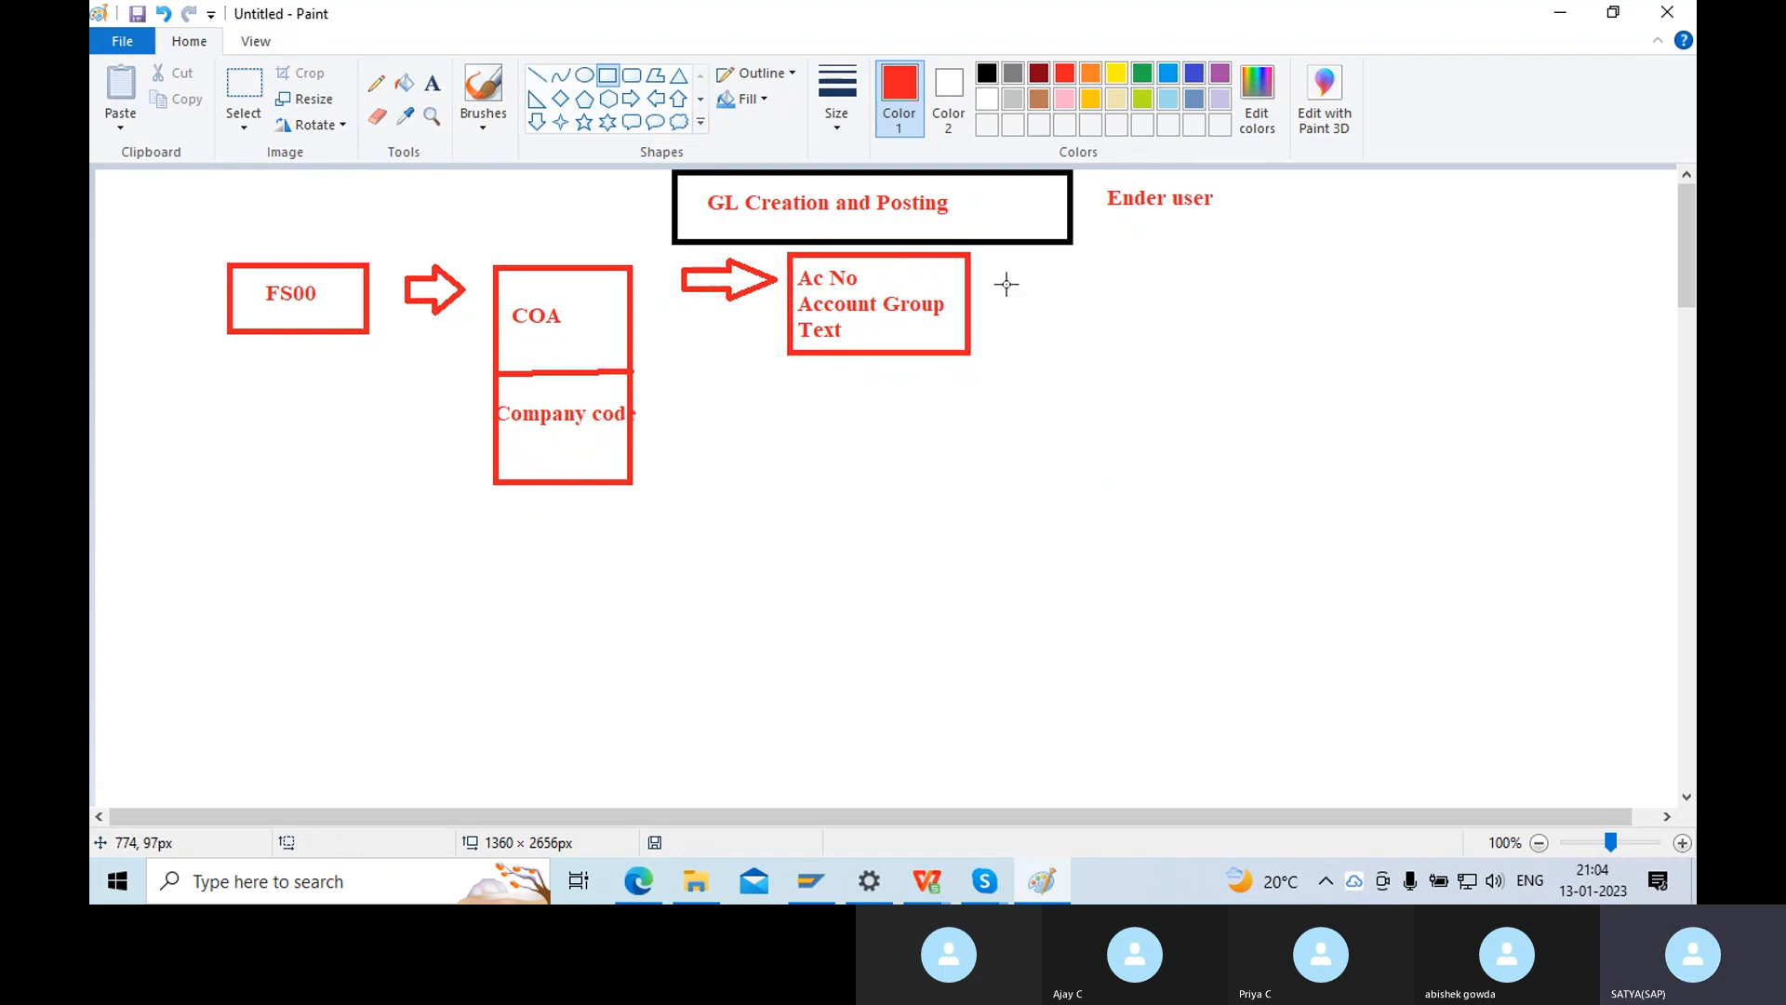
left_click(632, 99)
left_click_drag(1001, 265, 1087, 310)
left_click(1100, 337)
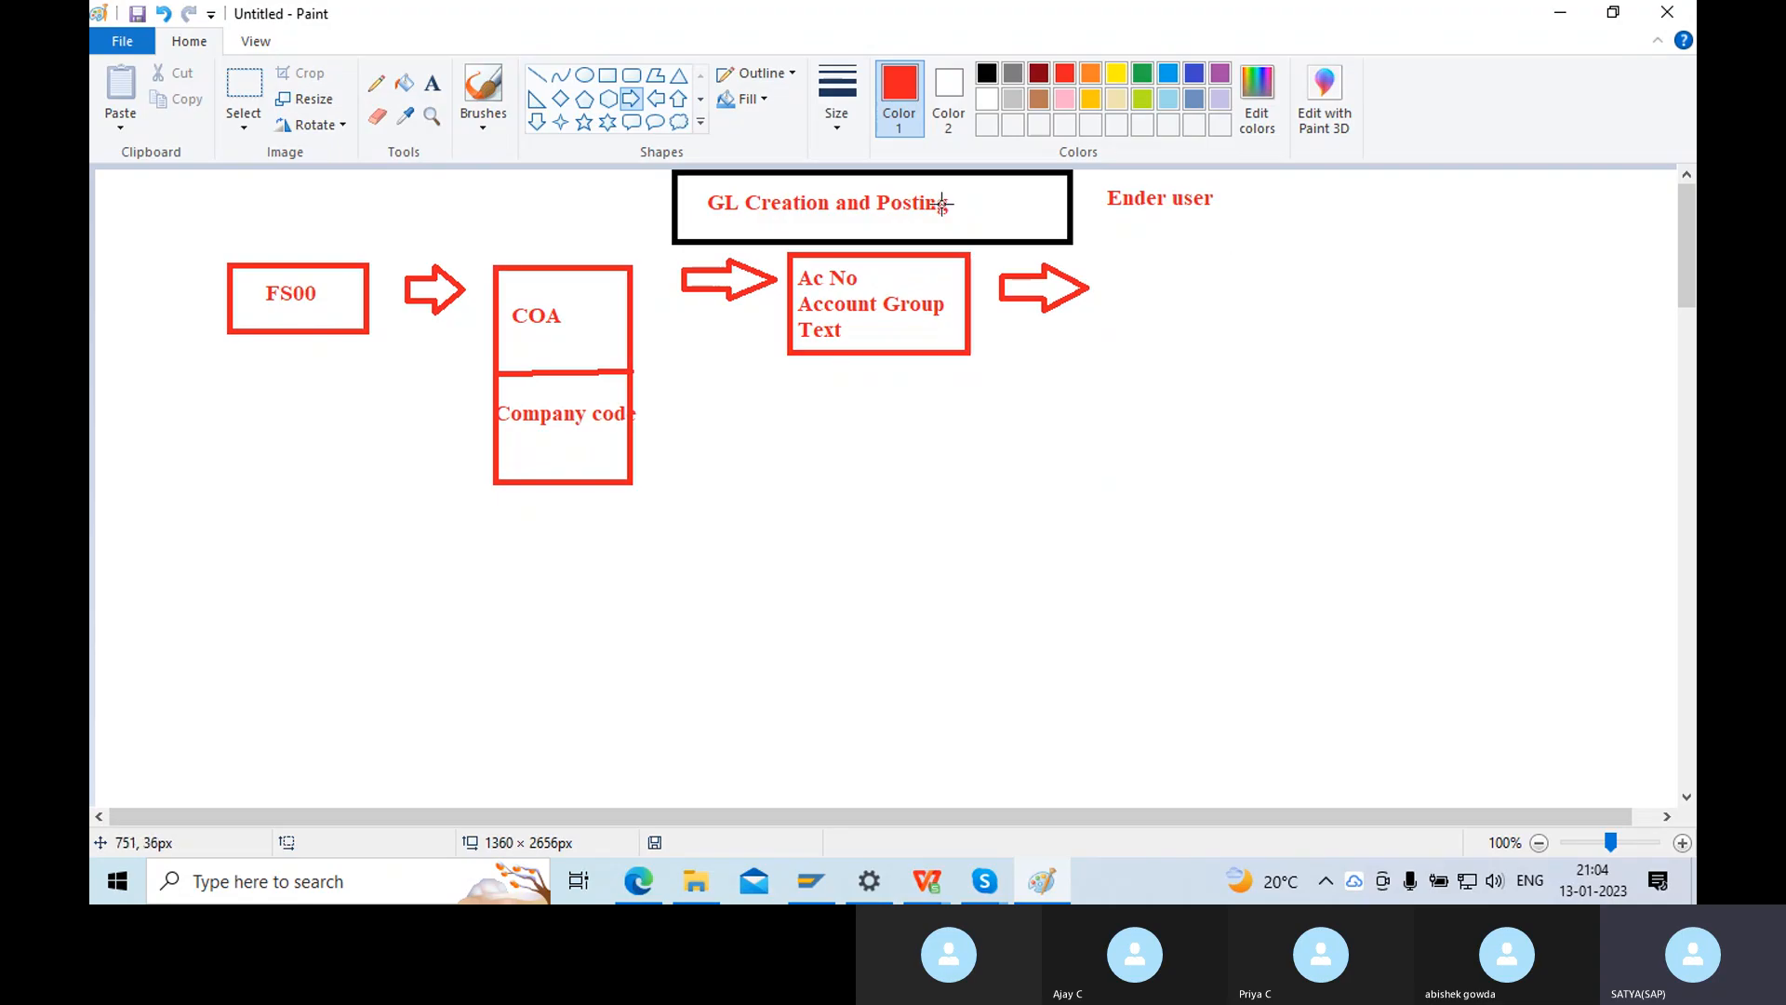
Draw a rectangle about 133 × 81 px below "Ender user" and write "SKA1" inside it.
left_click(607, 74)
left_click_drag(1115, 247, 1275, 342)
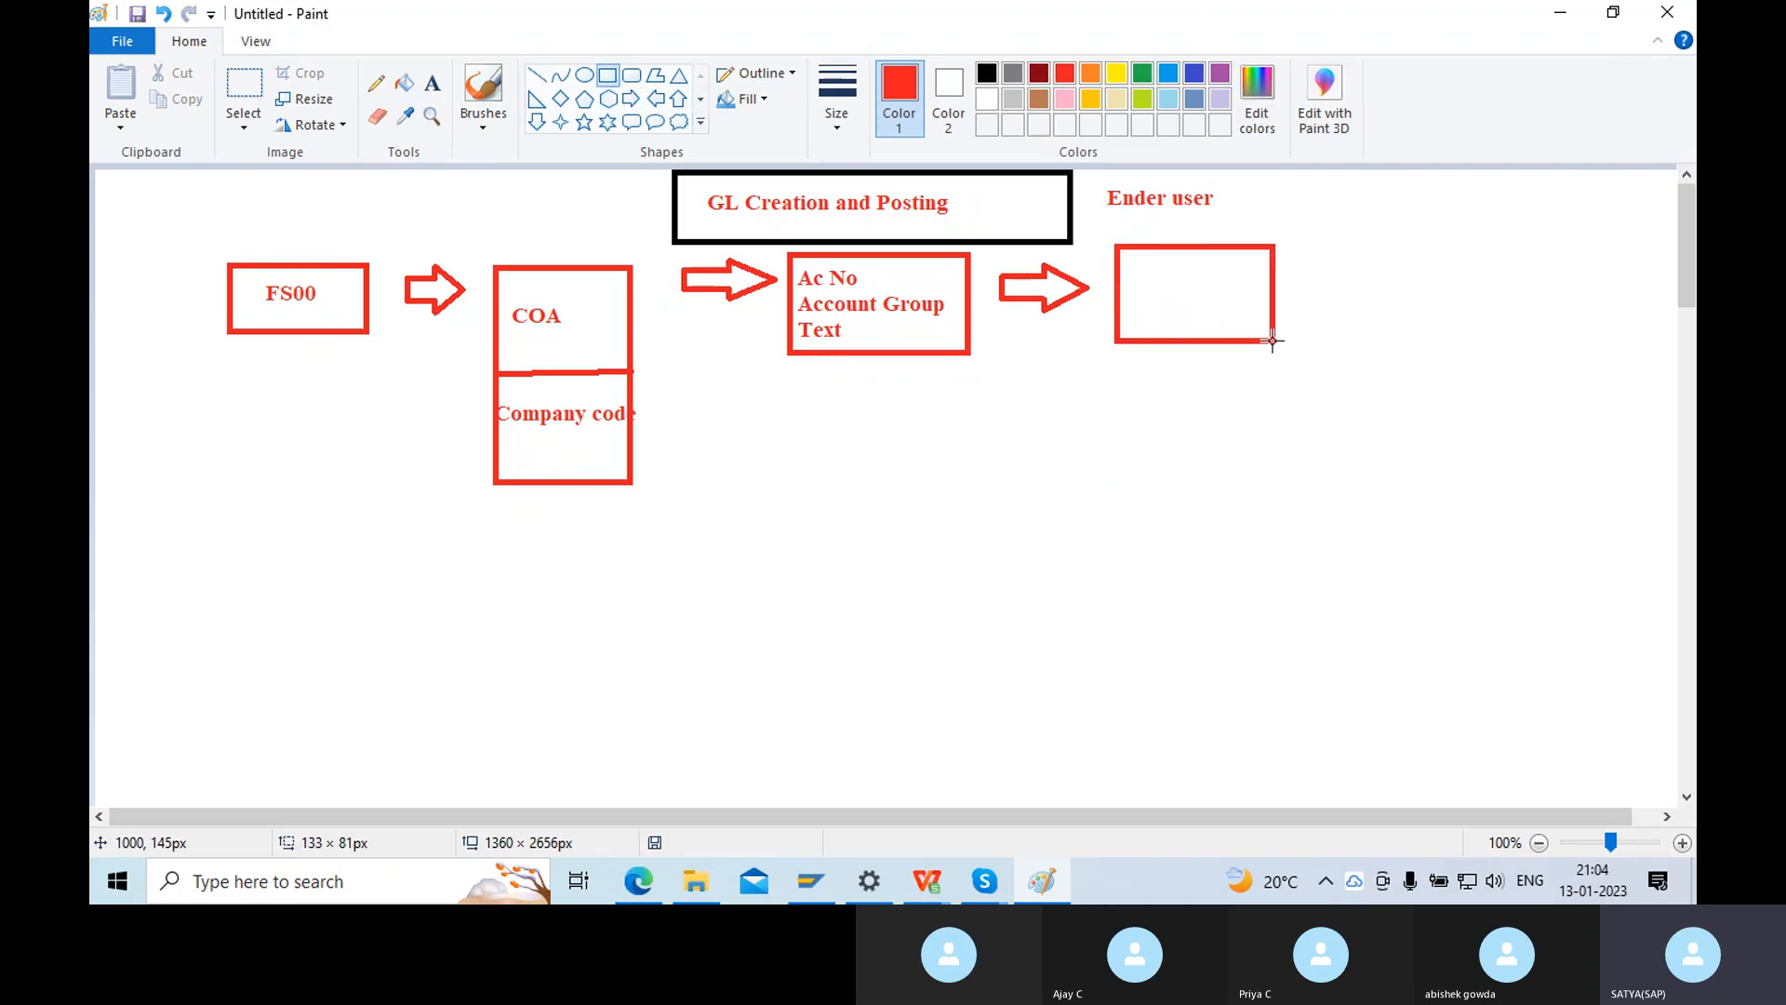
left_click(432, 84)
left_click(1130, 277)
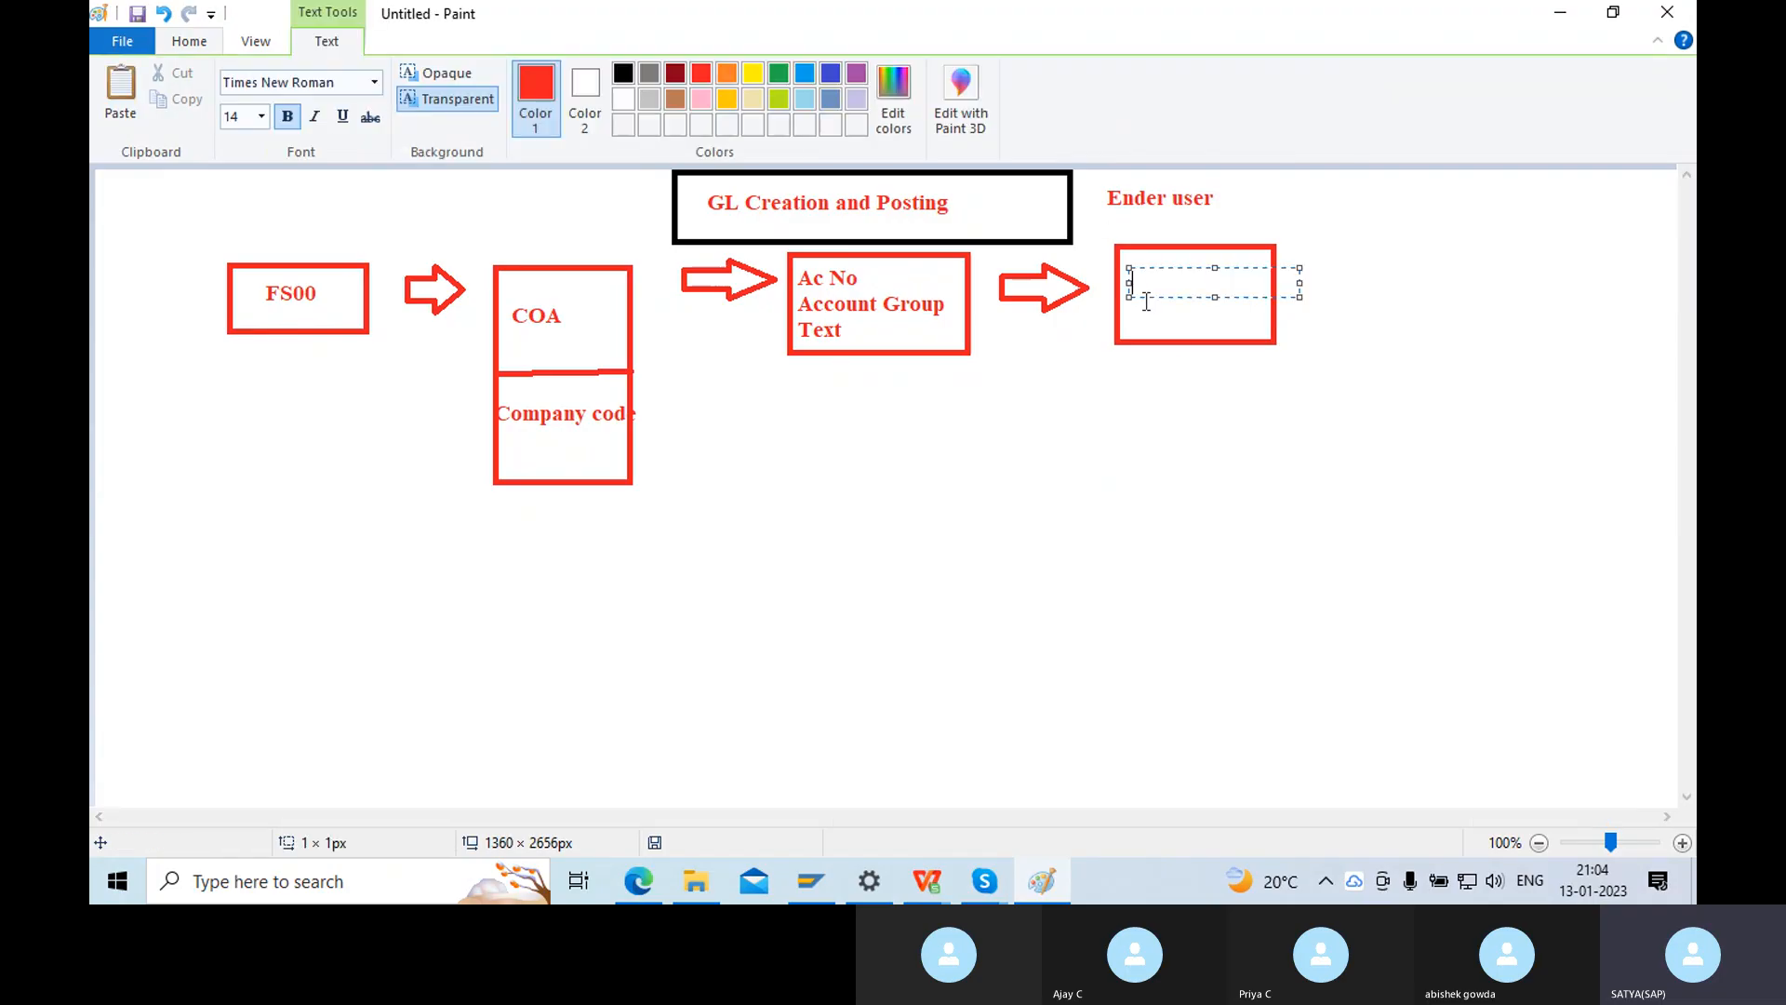
type("SK")
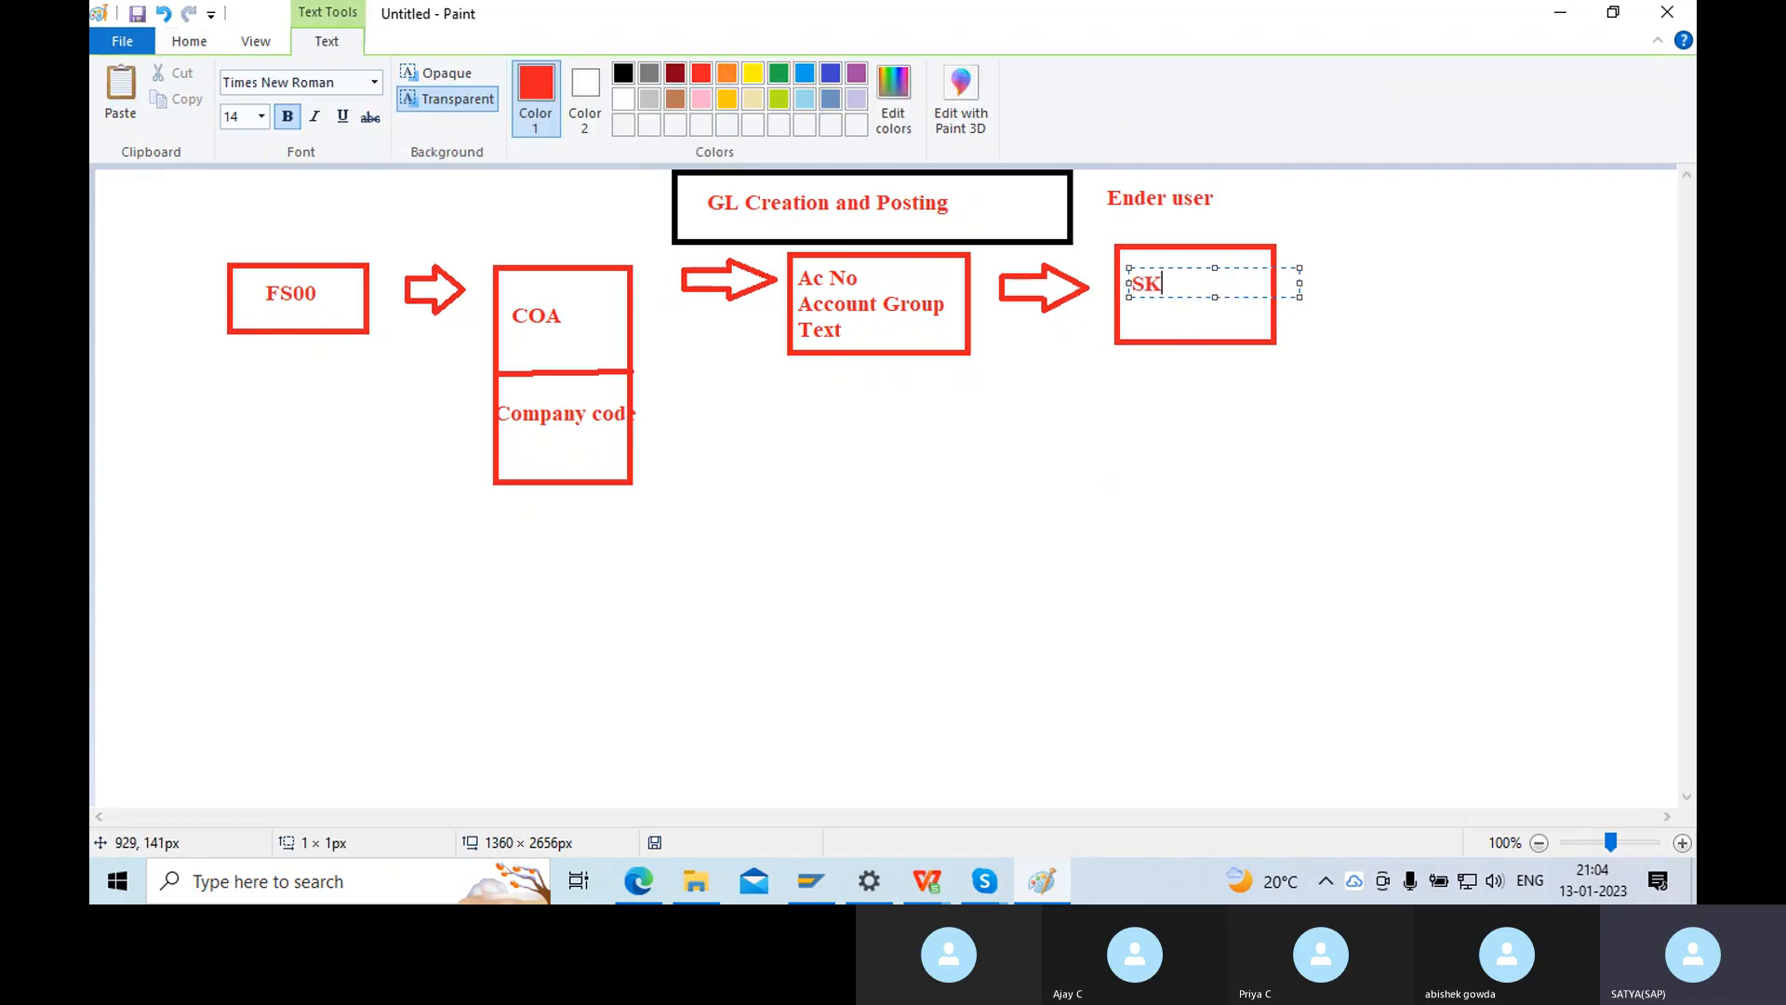
type("A1")
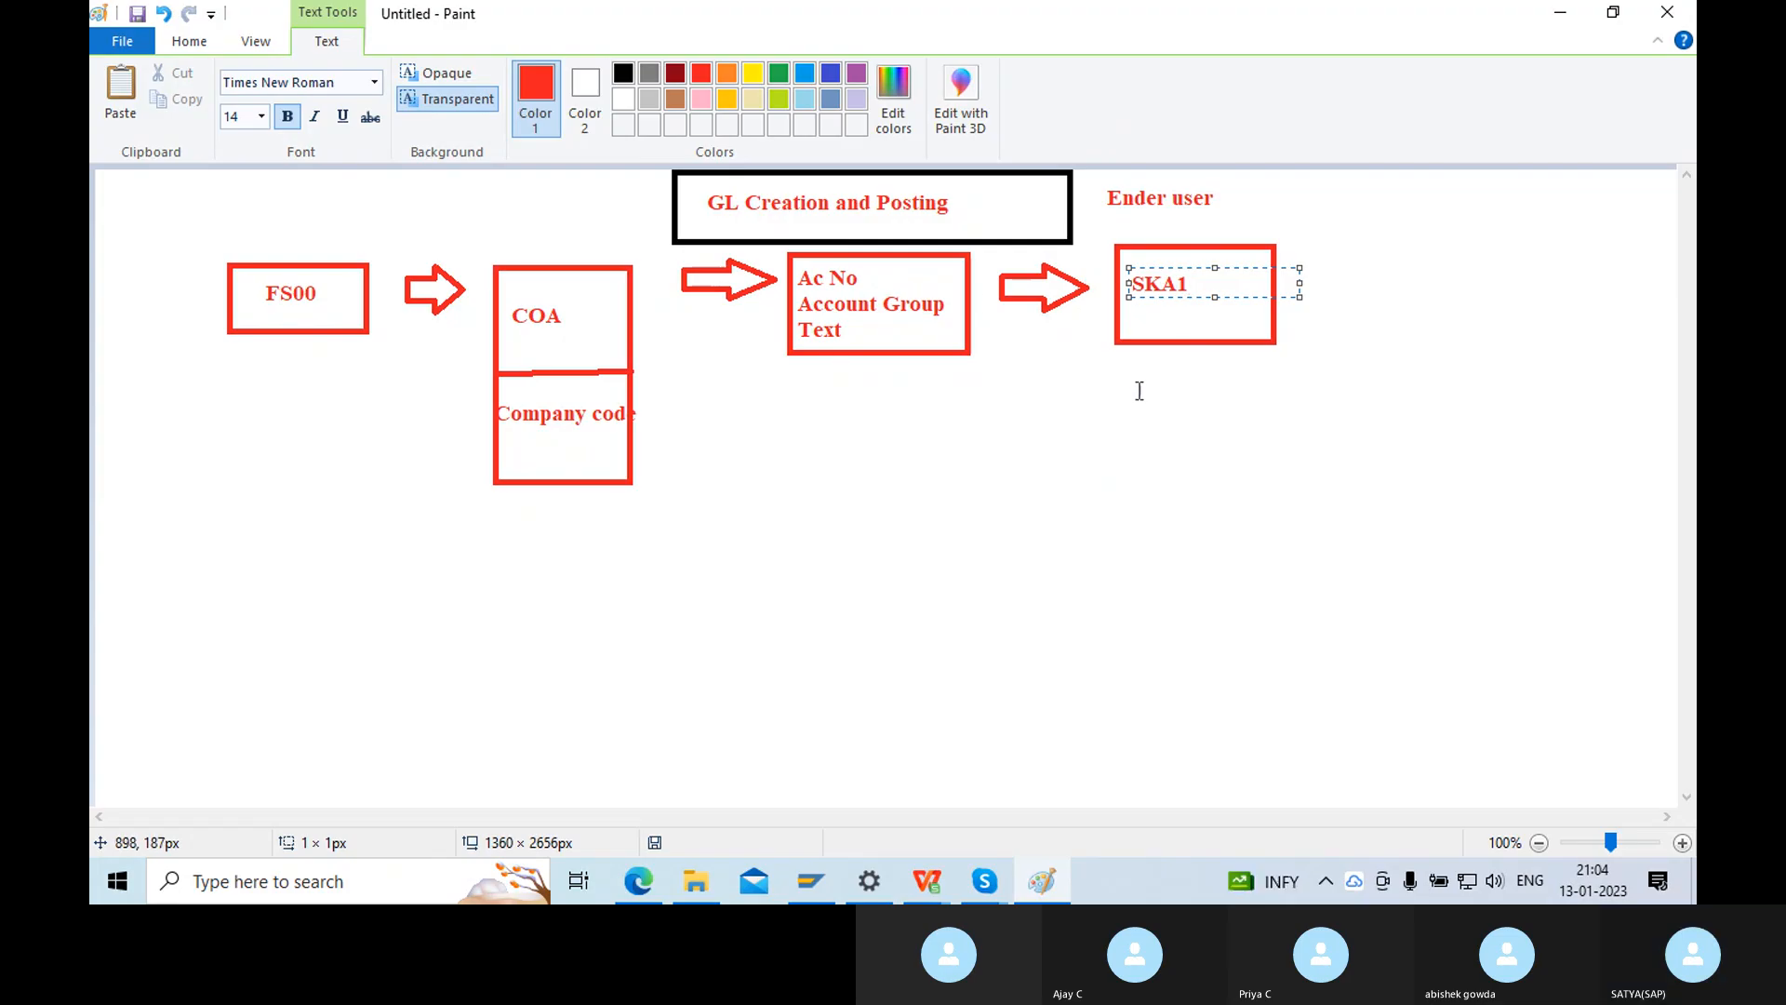
Draw a right-pointing arrow beside the Company code cell and place a text box about 221 × 42 px after it reading "INR".
left_click(188, 41)
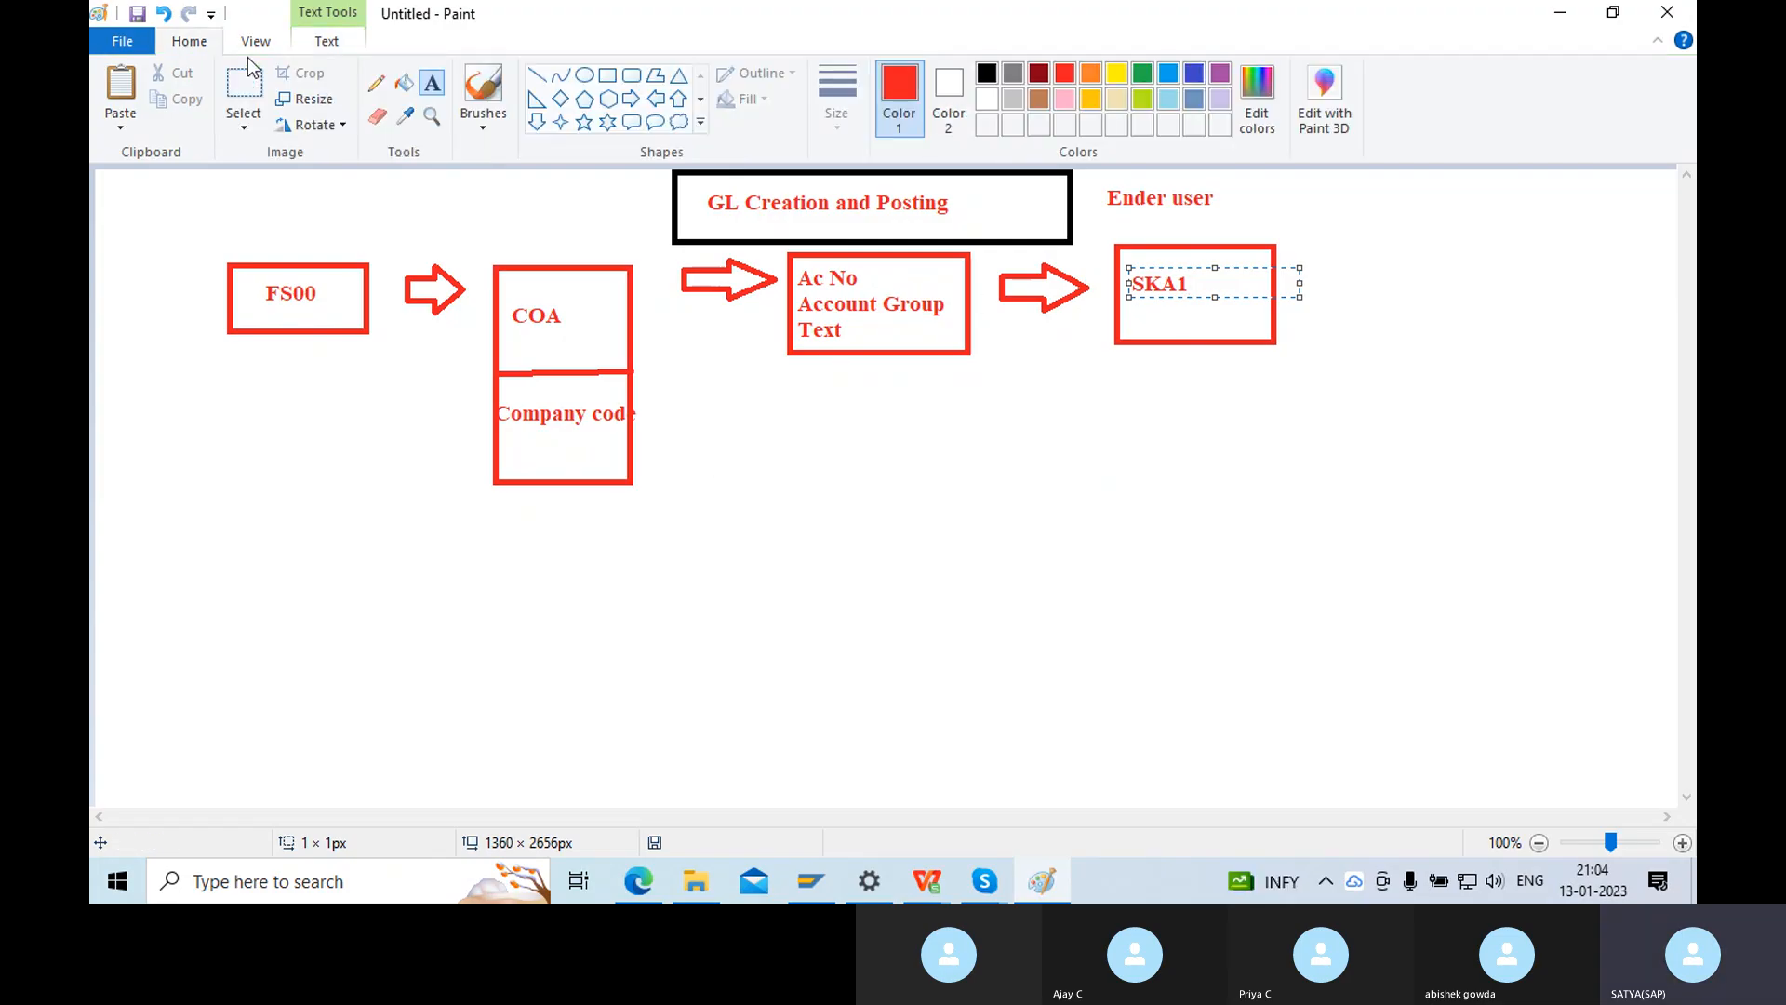
left_click(631, 99)
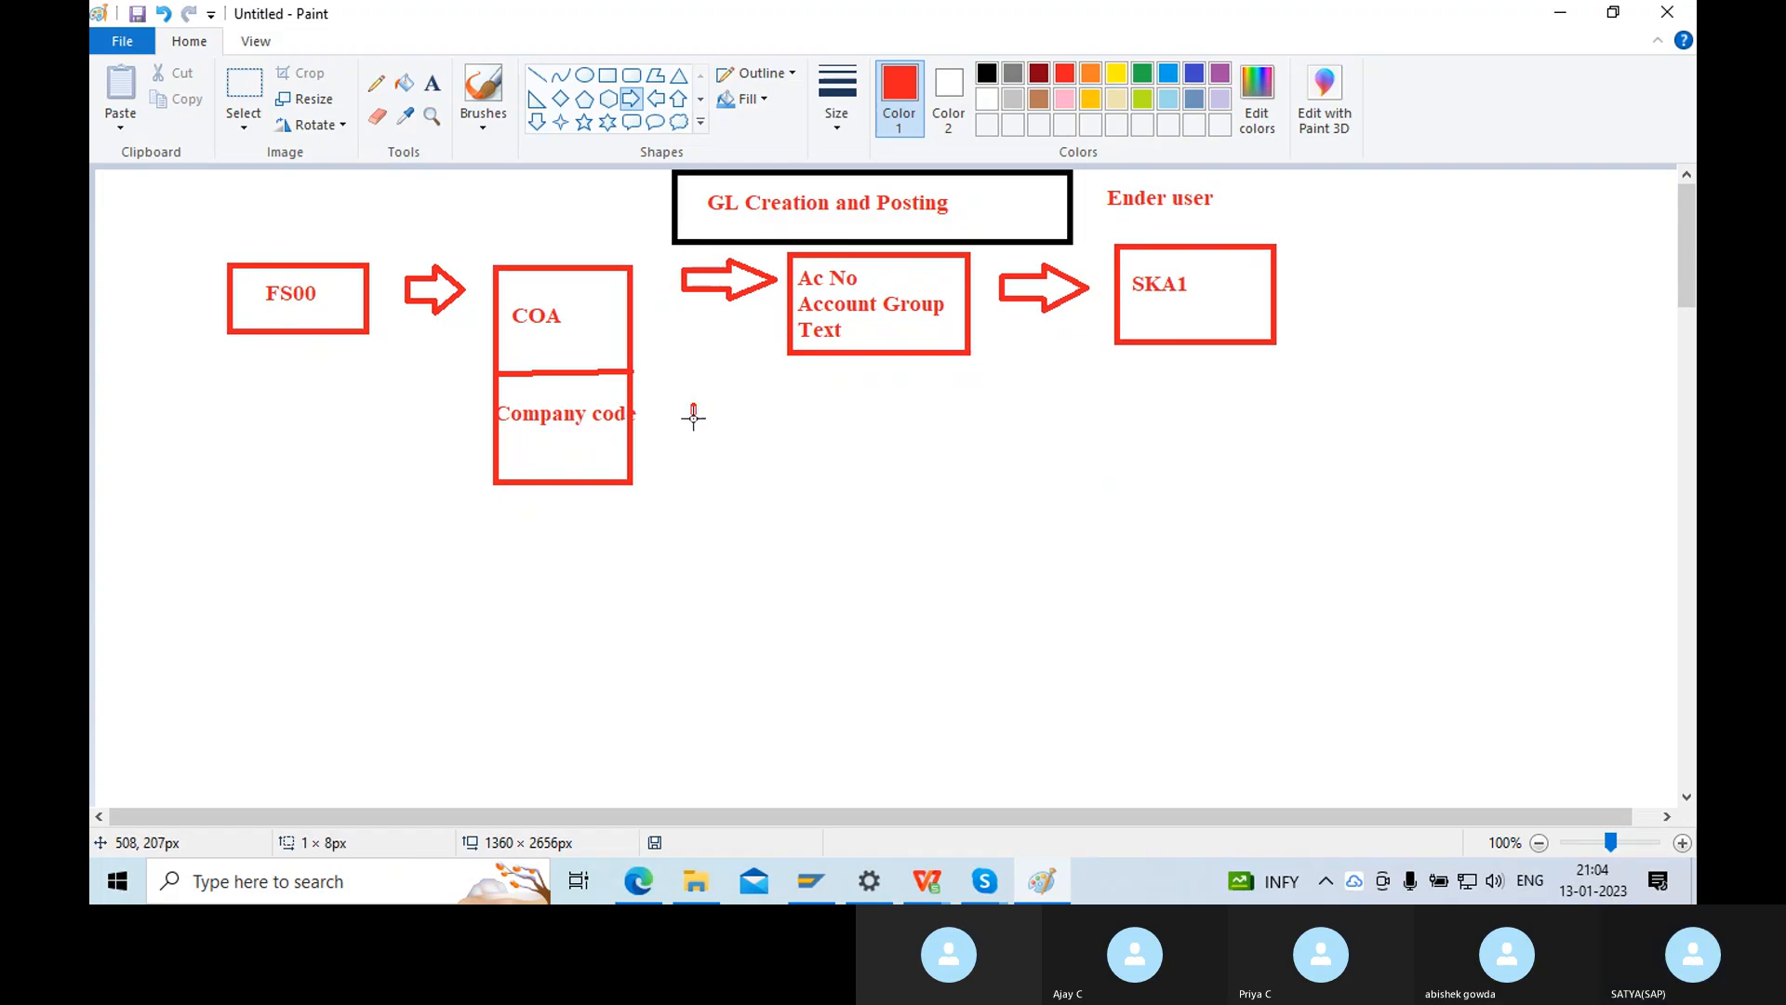
left_click_drag(690, 403, 773, 472)
left_click(437, 84)
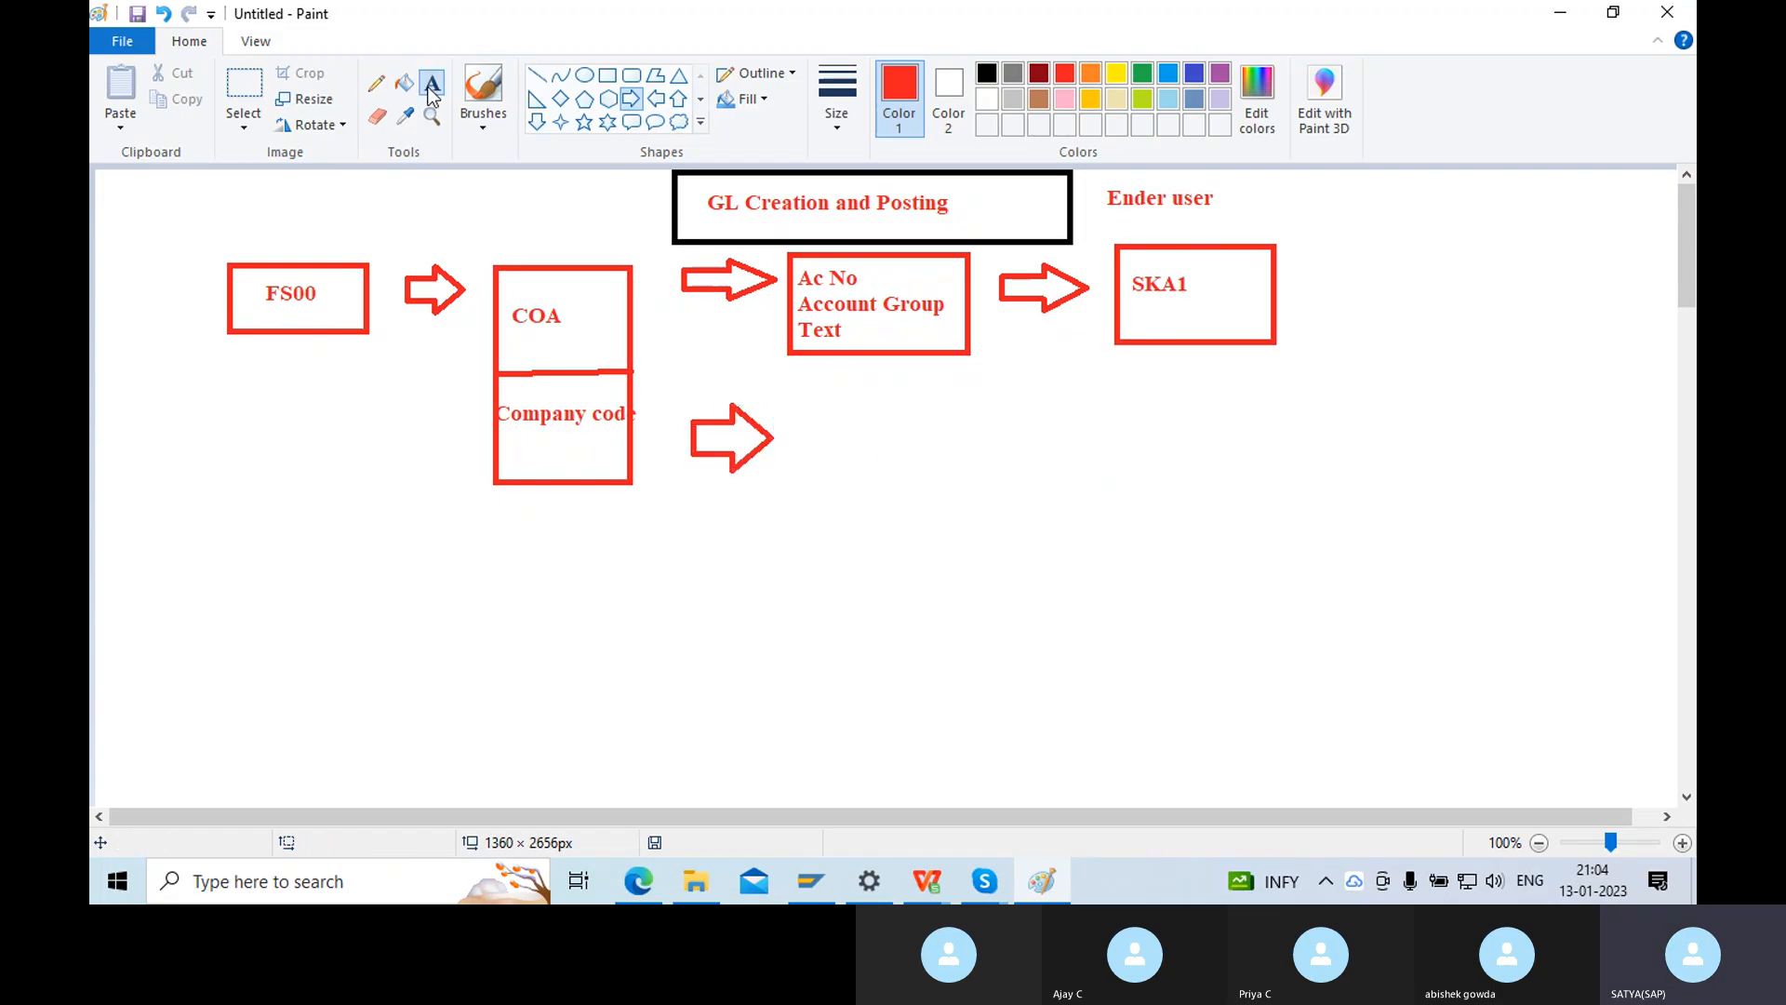
left_click(793, 412)
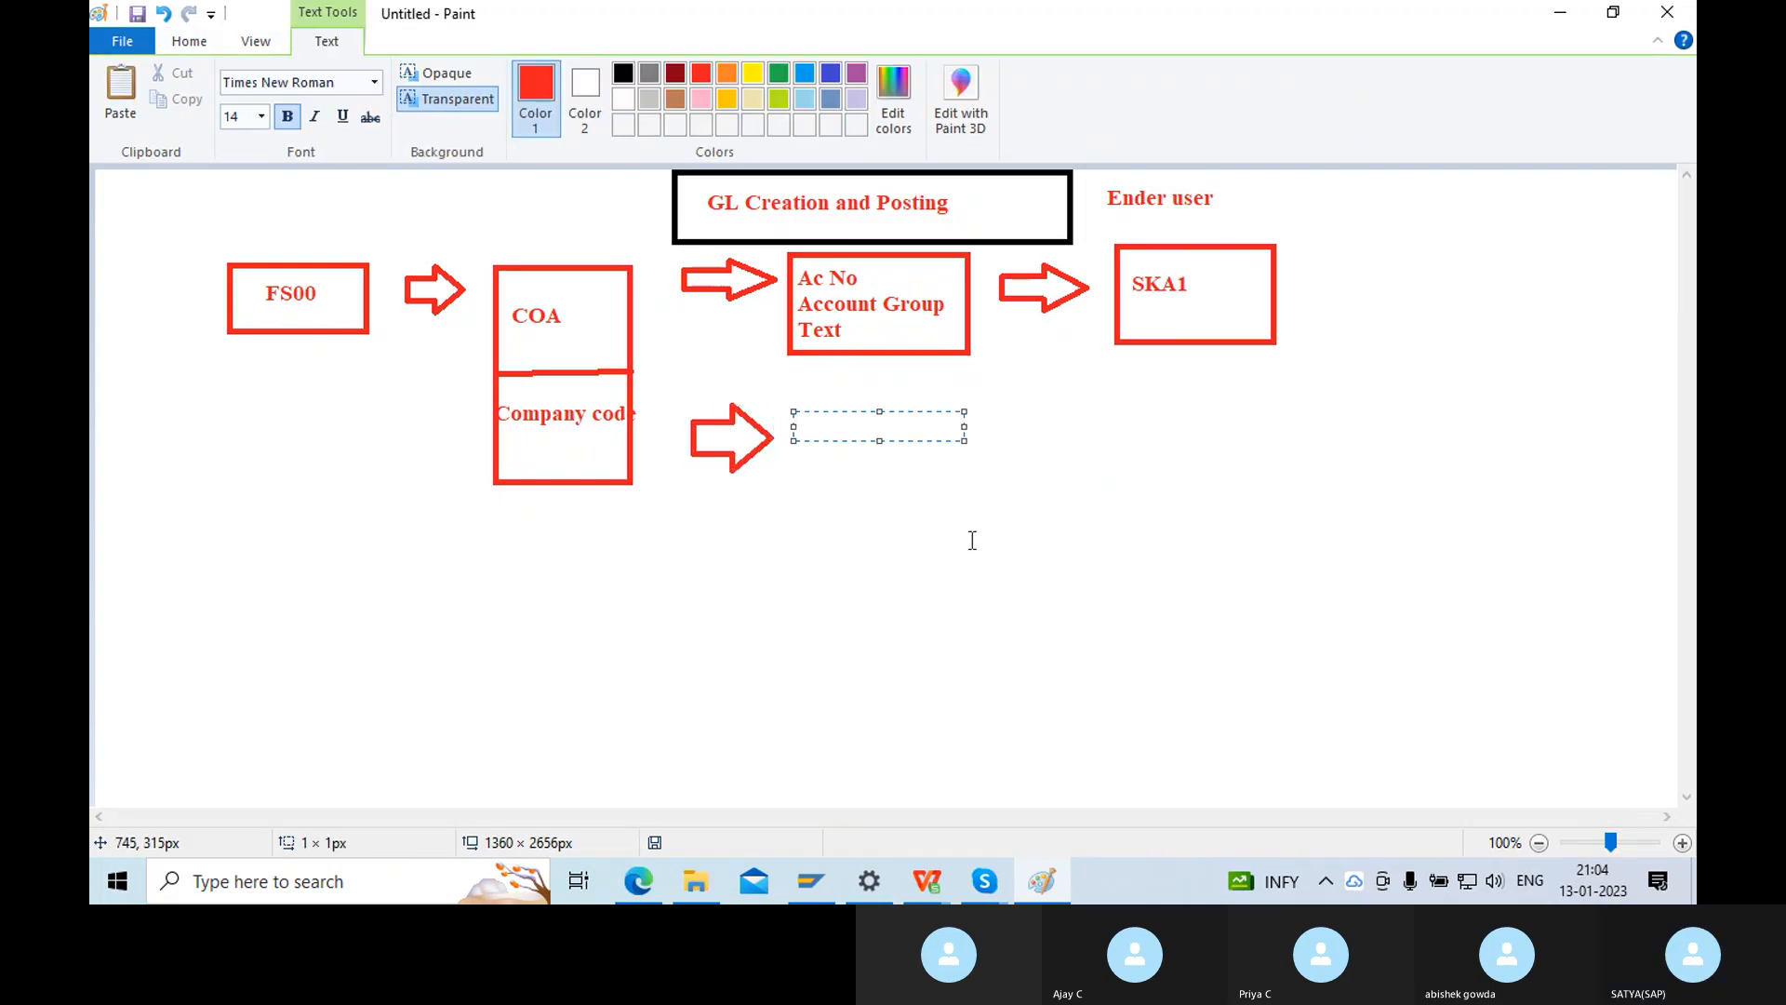
type("INR")
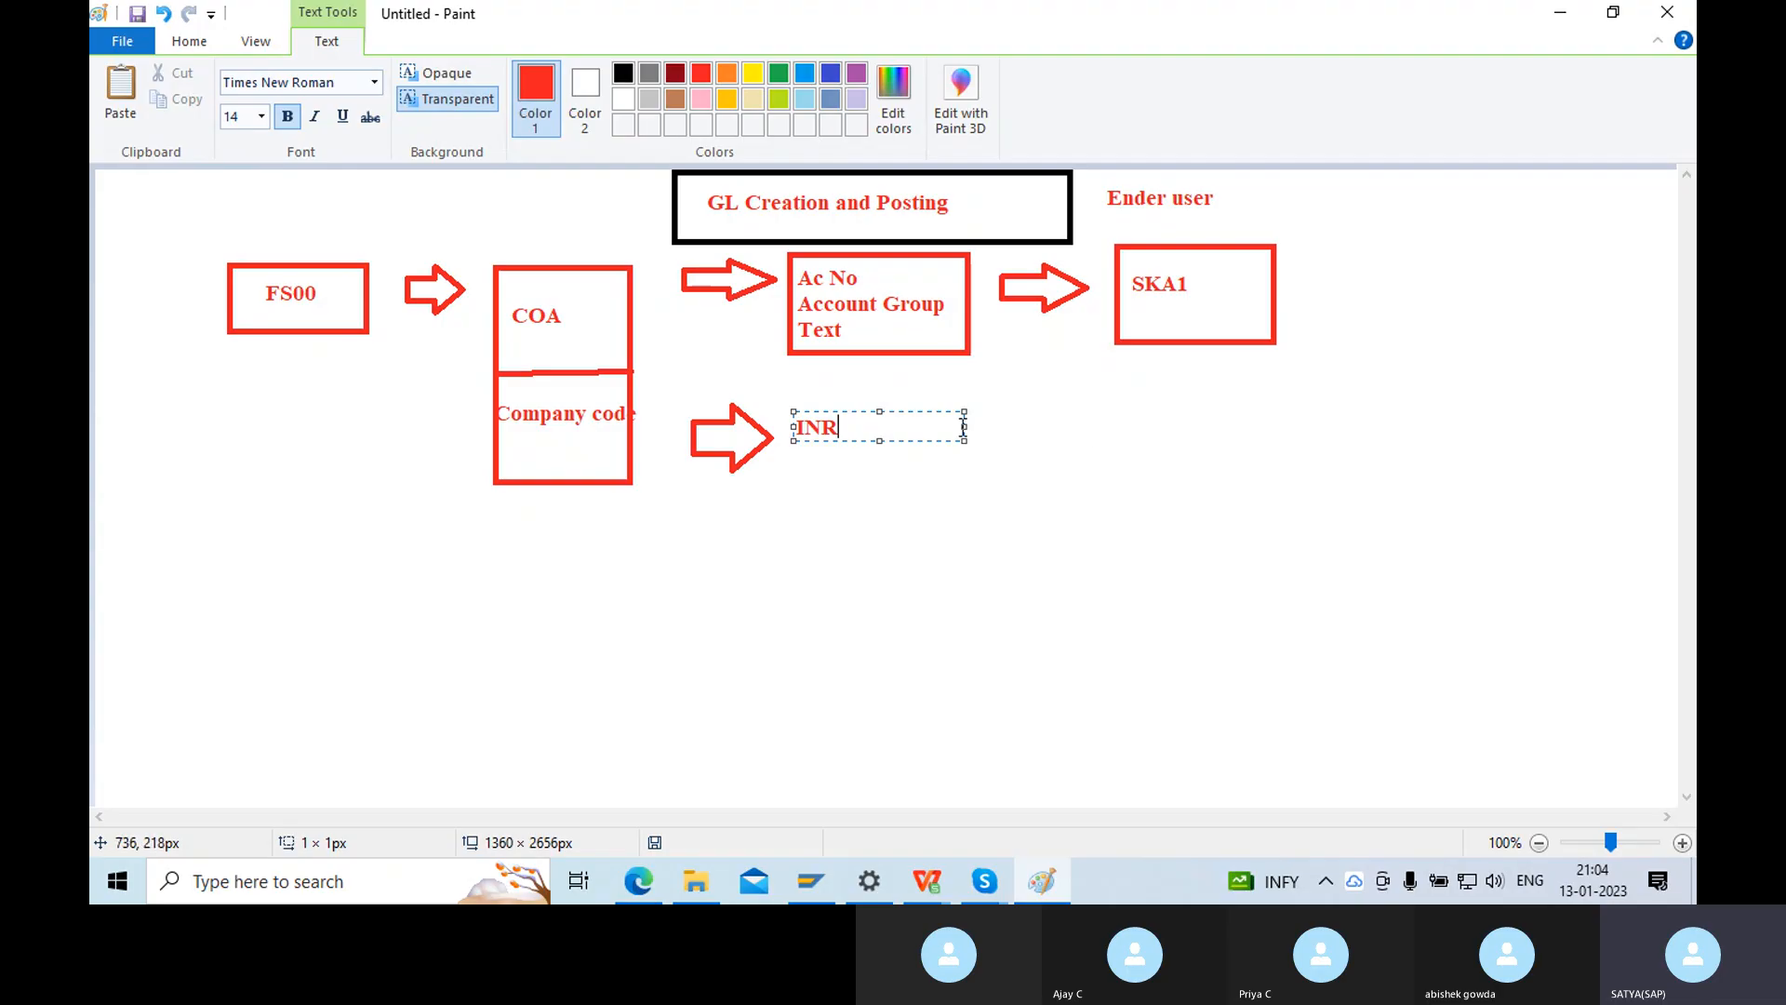
left_click_drag(965, 413, 1050, 417)
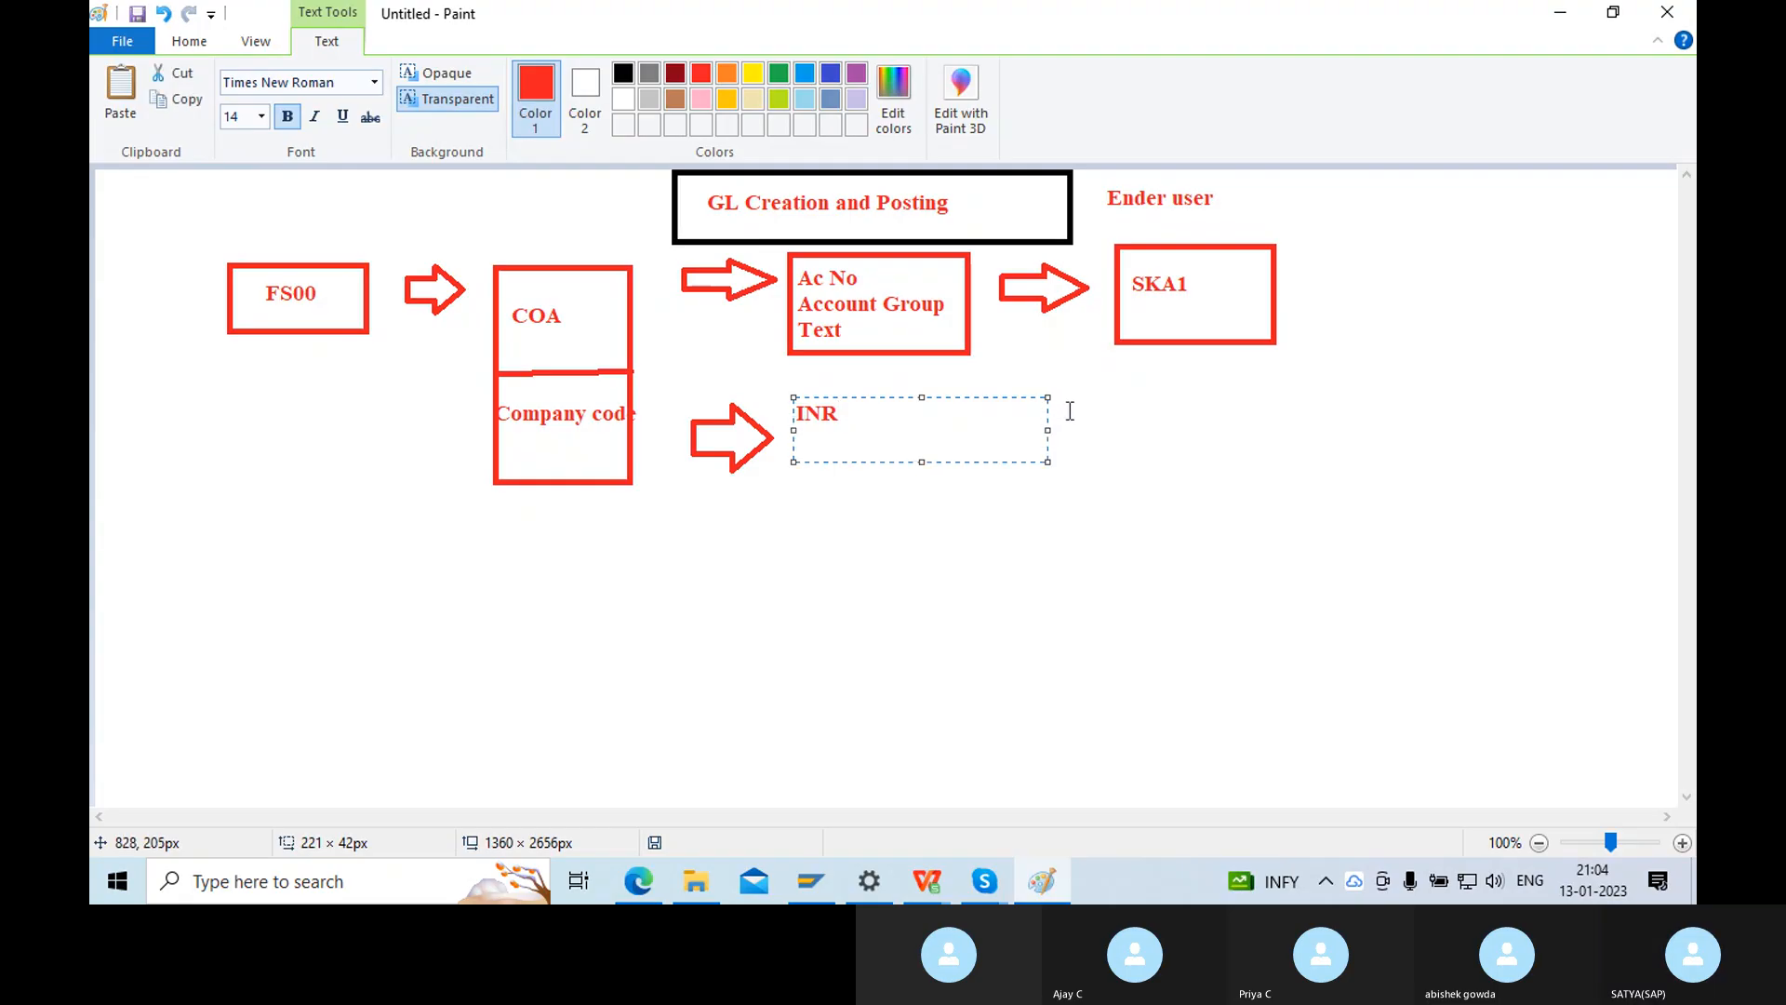
Replace "INR" with the three lines "Currency", "Field status group" and "sort key".
key("BackSpace")
key("BackSpace")
key("BackSpace")
type("Currency")
key("Return")
type("F")
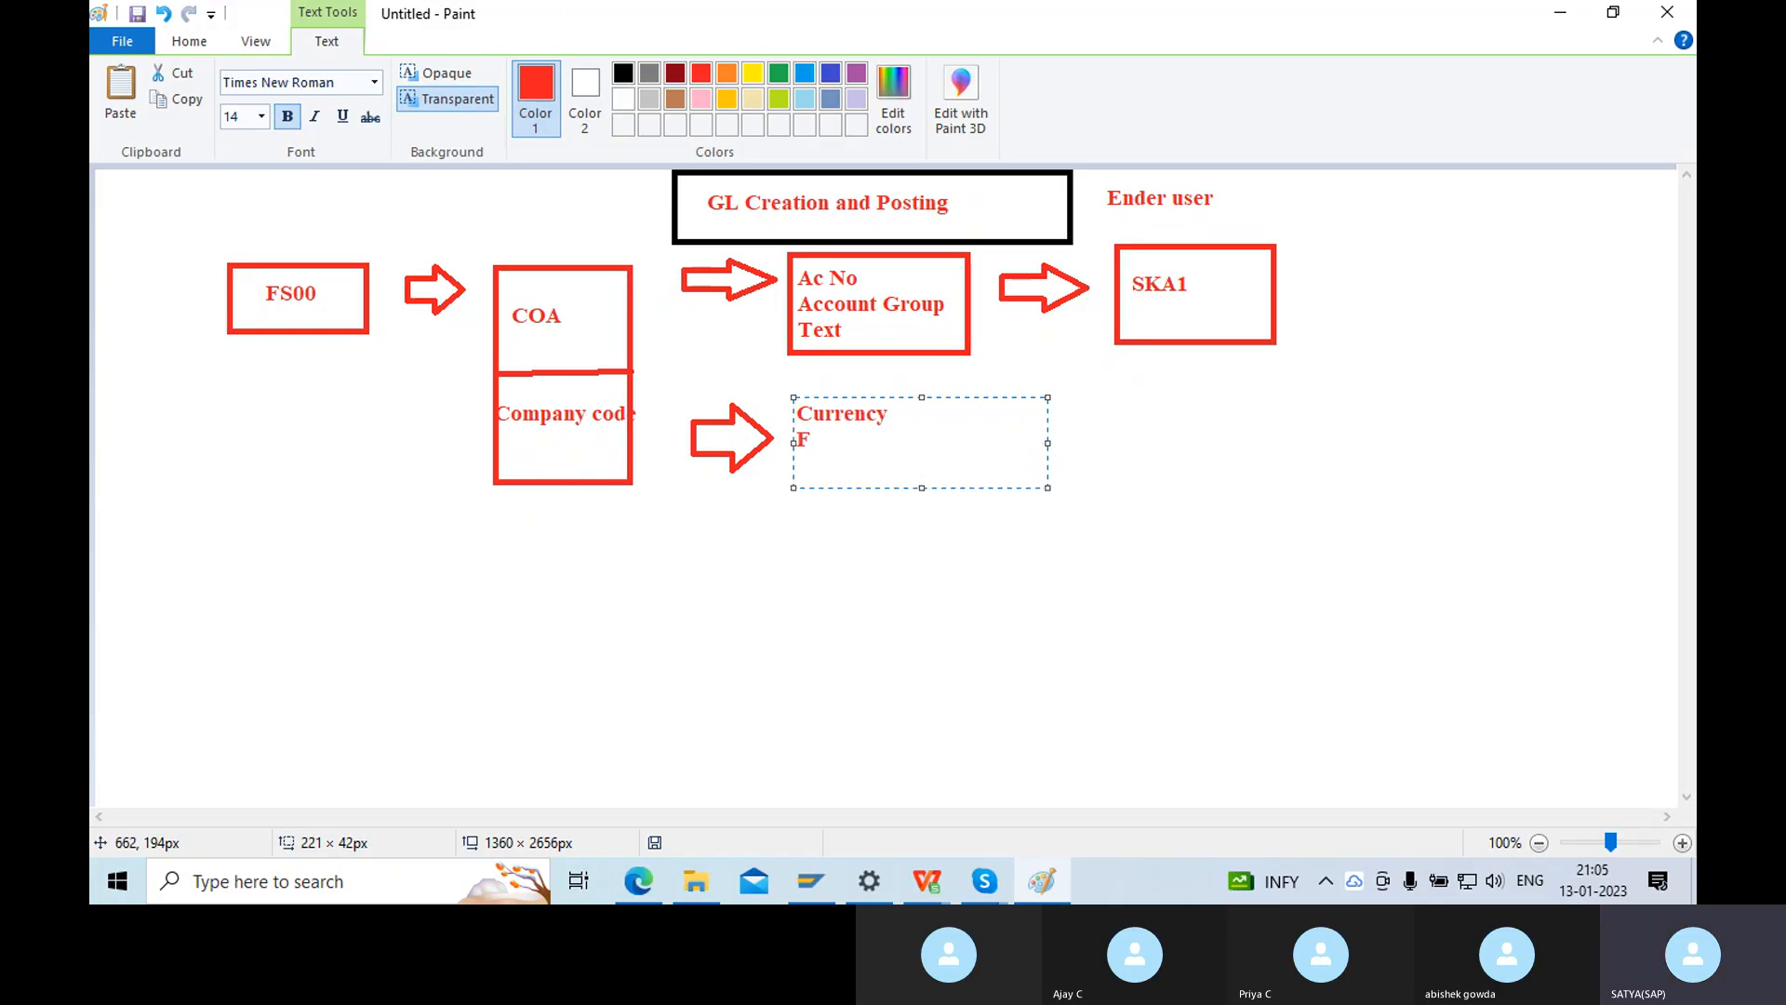
type("ield status")
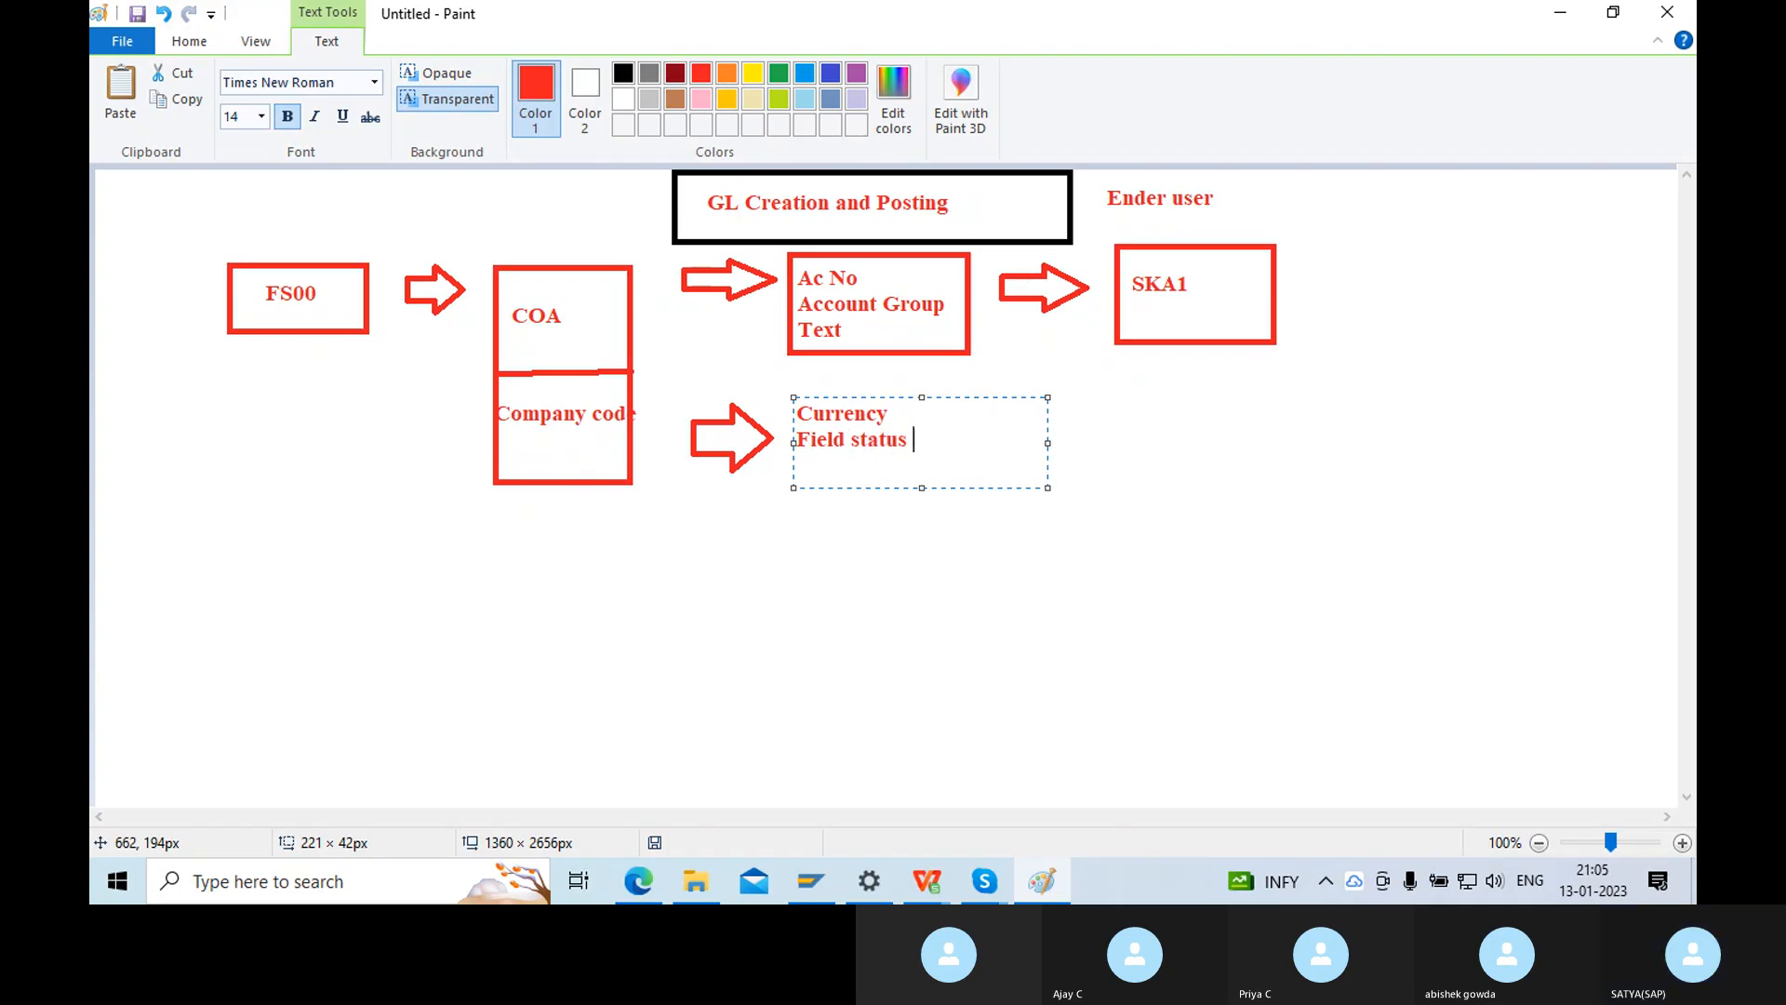
type(" group")
key("Return")
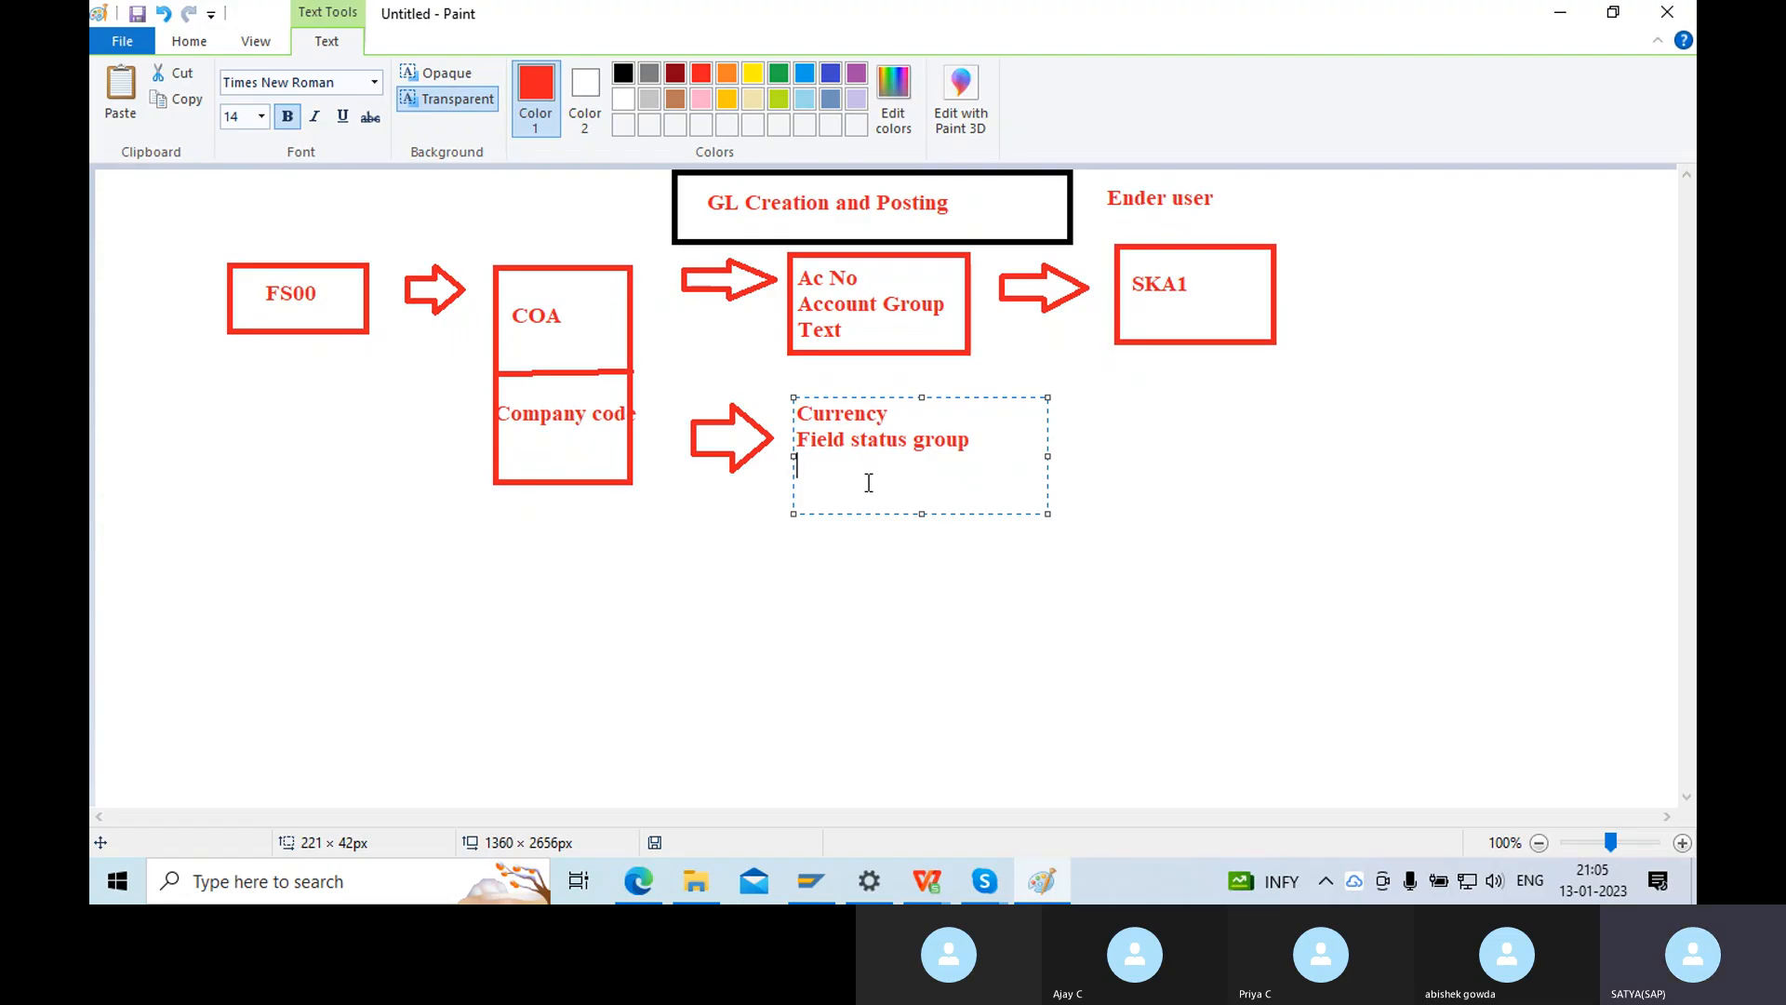
type("sort key")
key("Return")
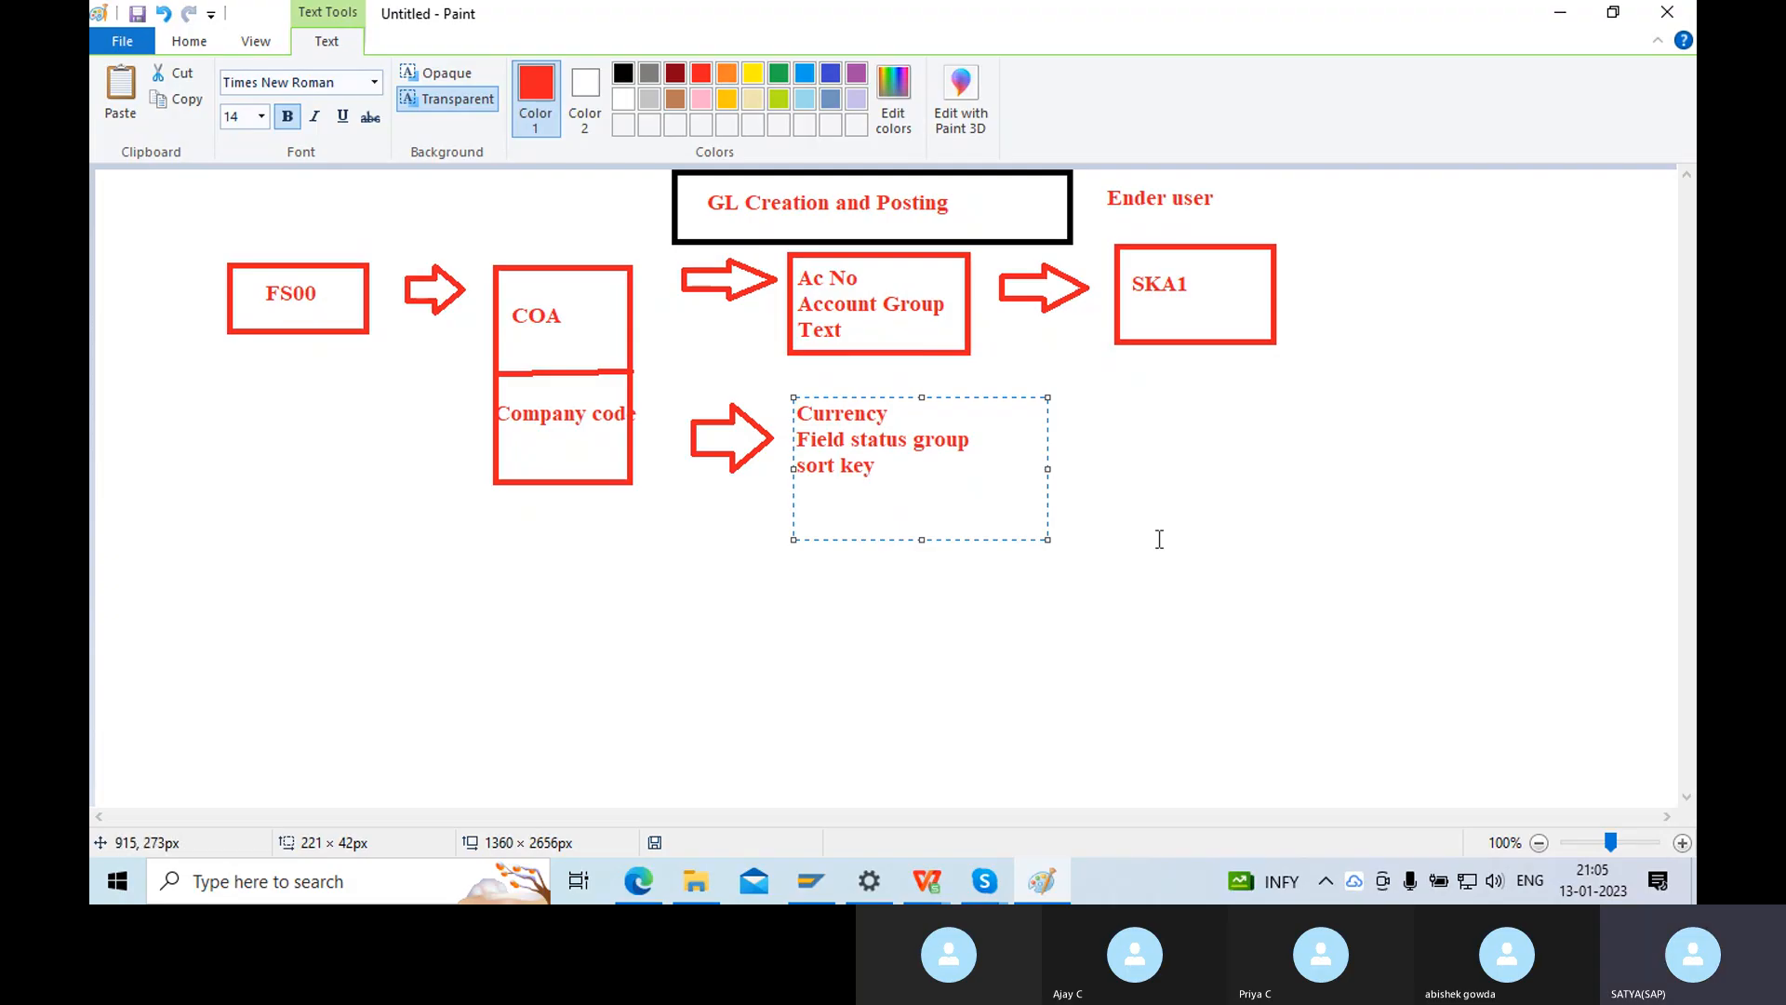
left_click(1193, 477)
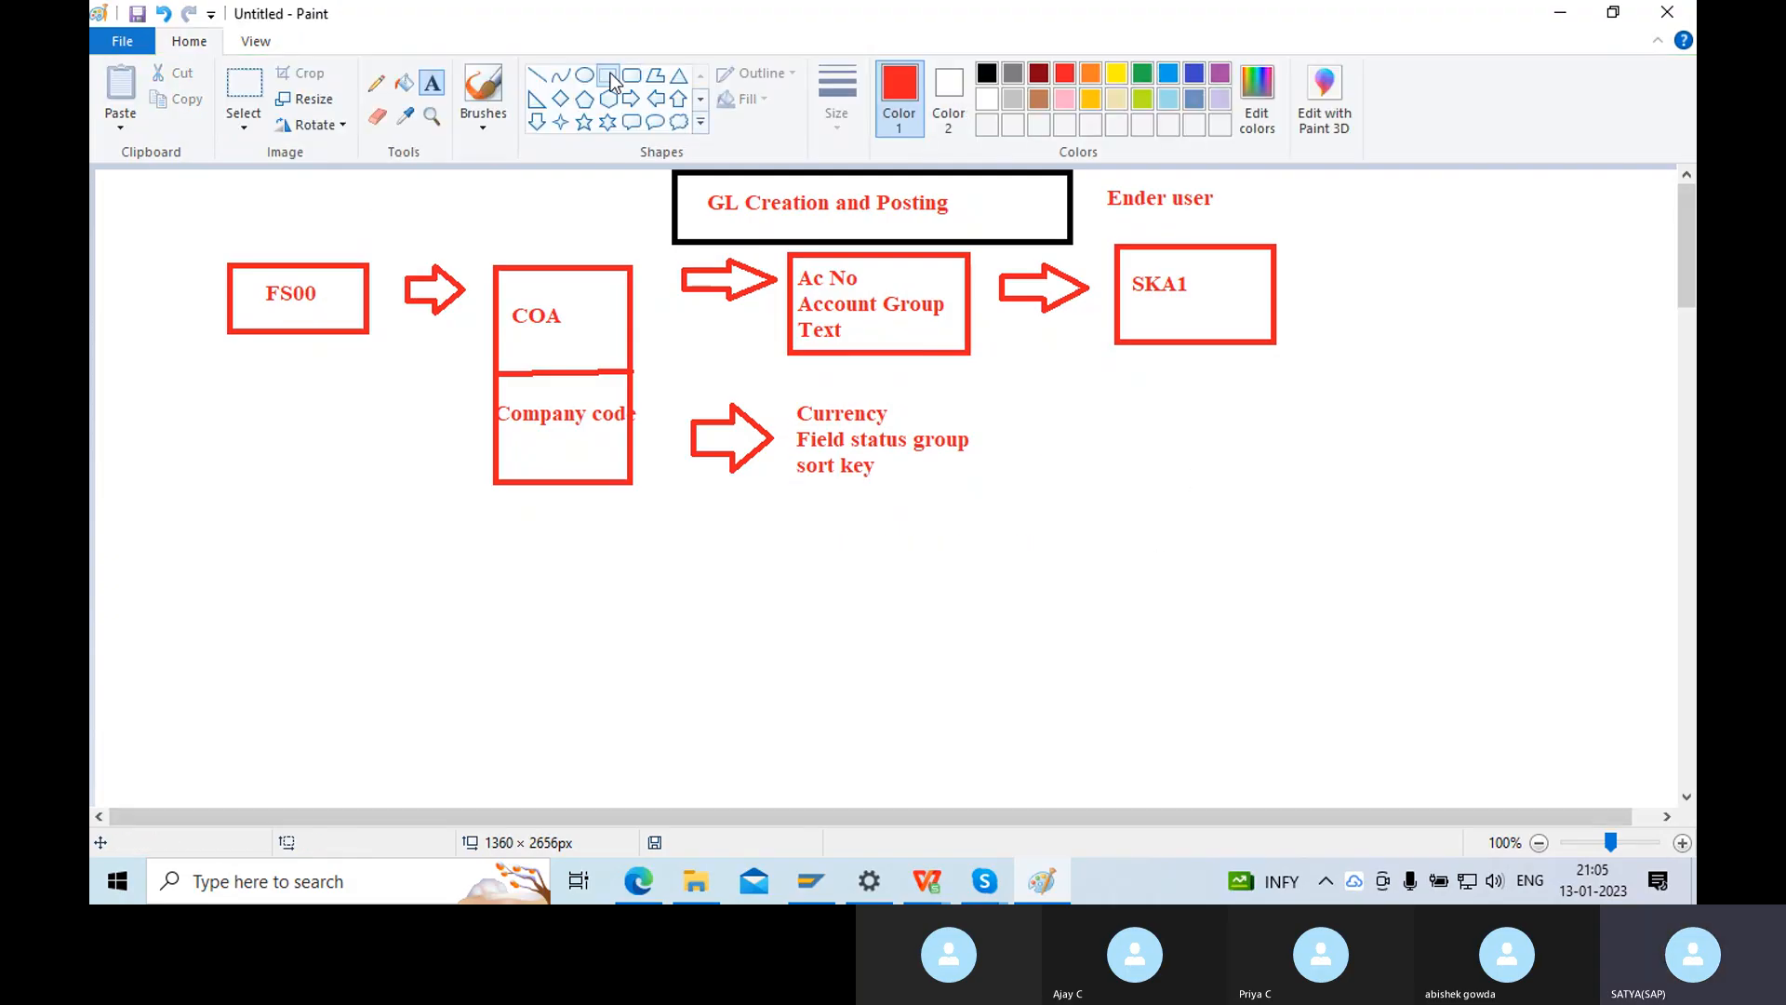
Frame the Currency, Field status group and sort key lines with a rectangle about 176 × 81 px and draw a right-pointing arrow after it.
left_click(607, 74)
left_click_drag(784, 398, 993, 493)
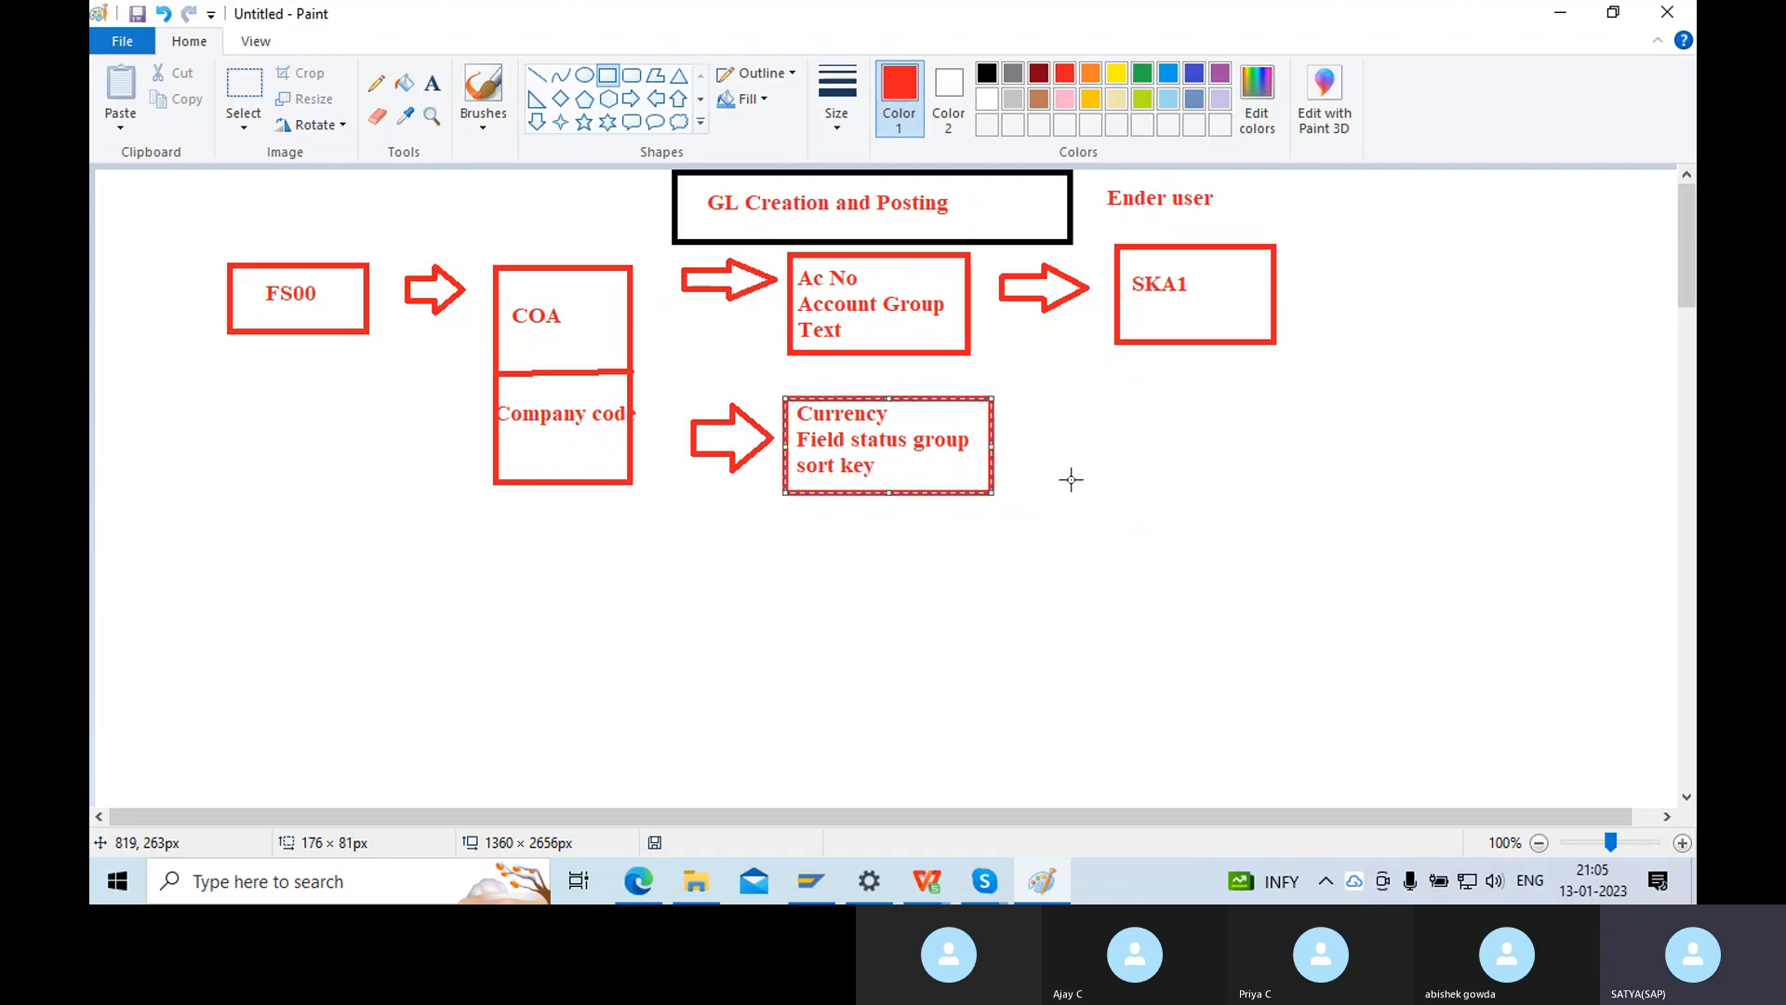
left_click(631, 97)
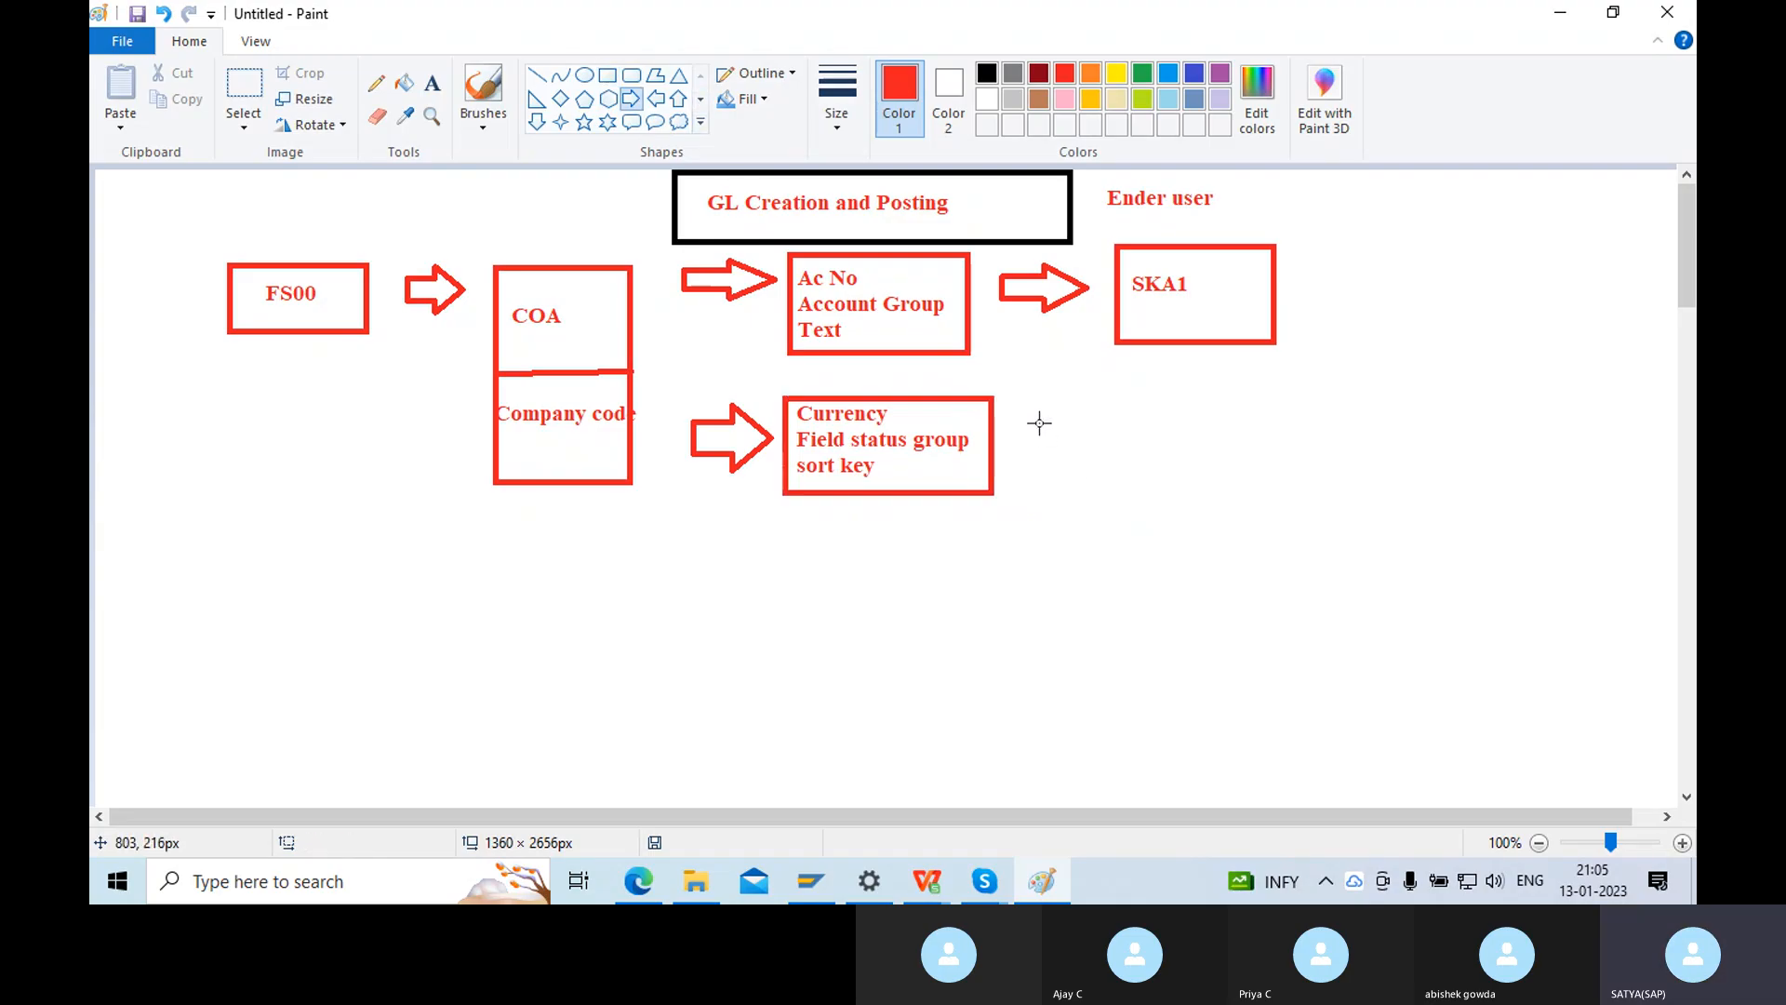
left_click_drag(1031, 404, 1095, 456)
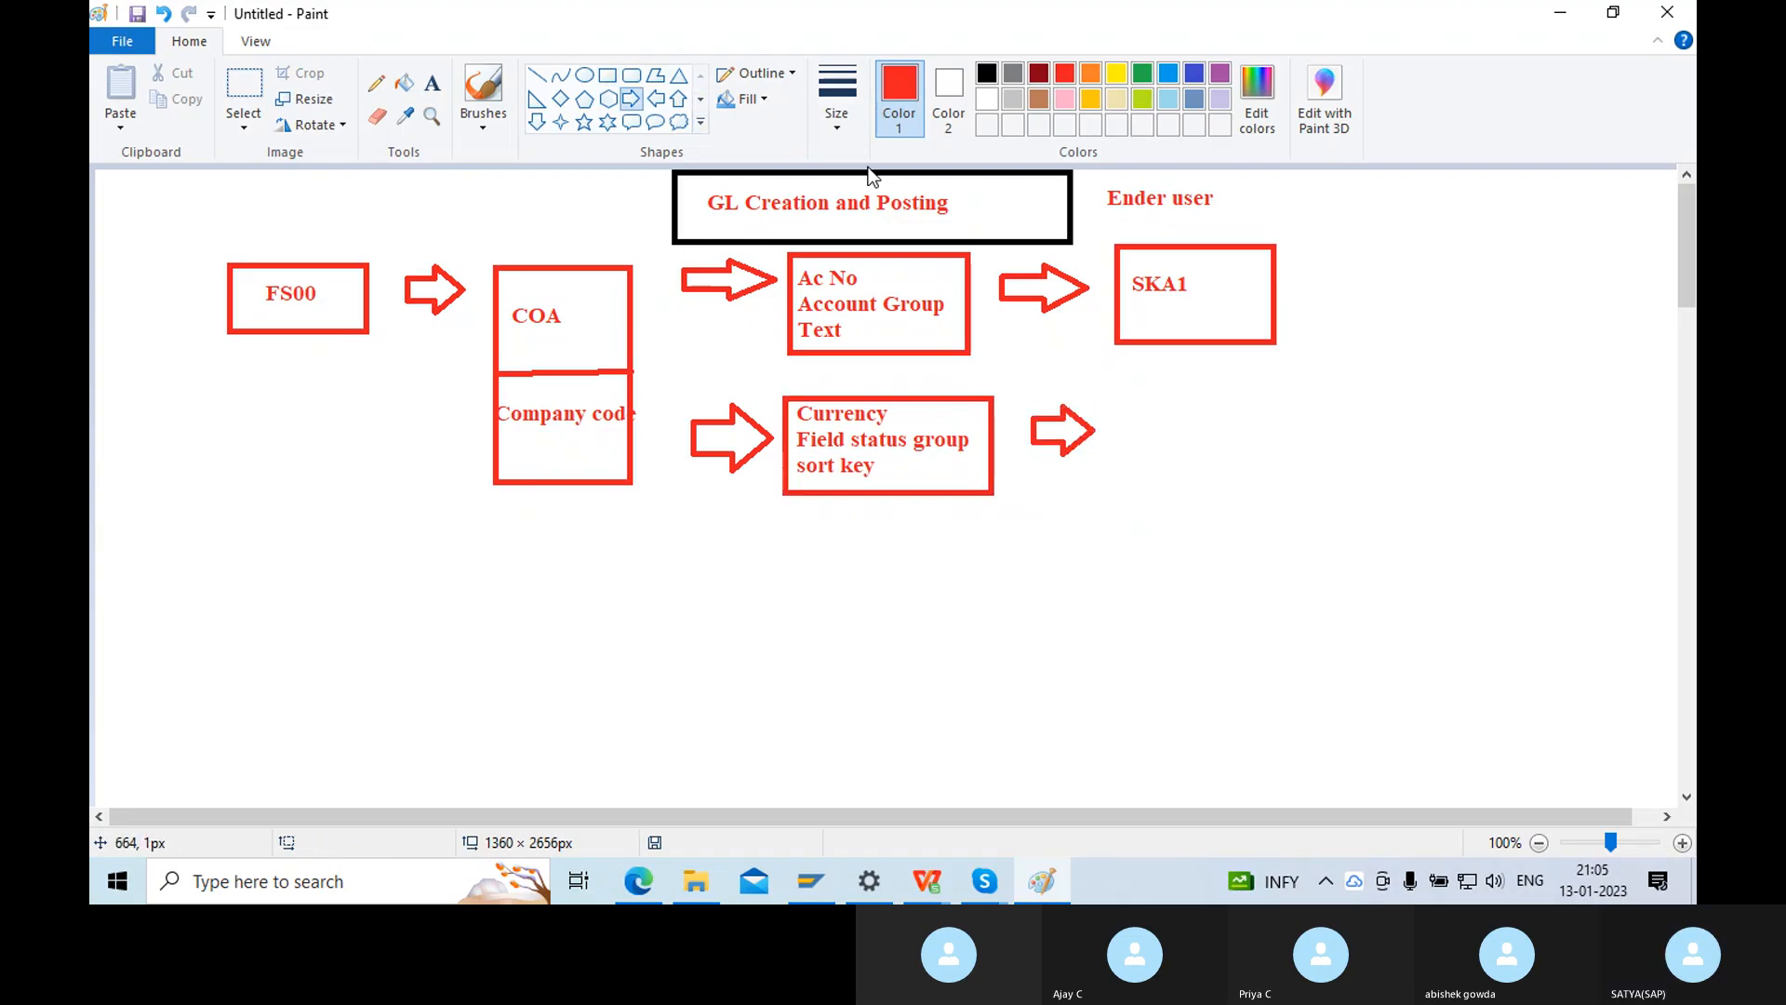
Draw a rectangle about 141 × 93 px below the SKA1 box and write "SKB1" inside it.
left_click(607, 75)
mouse_move(1122, 380)
left_mouse_down()
mouse_move(1147, 424)
mouse_move(1286, 490)
left_mouse_up()
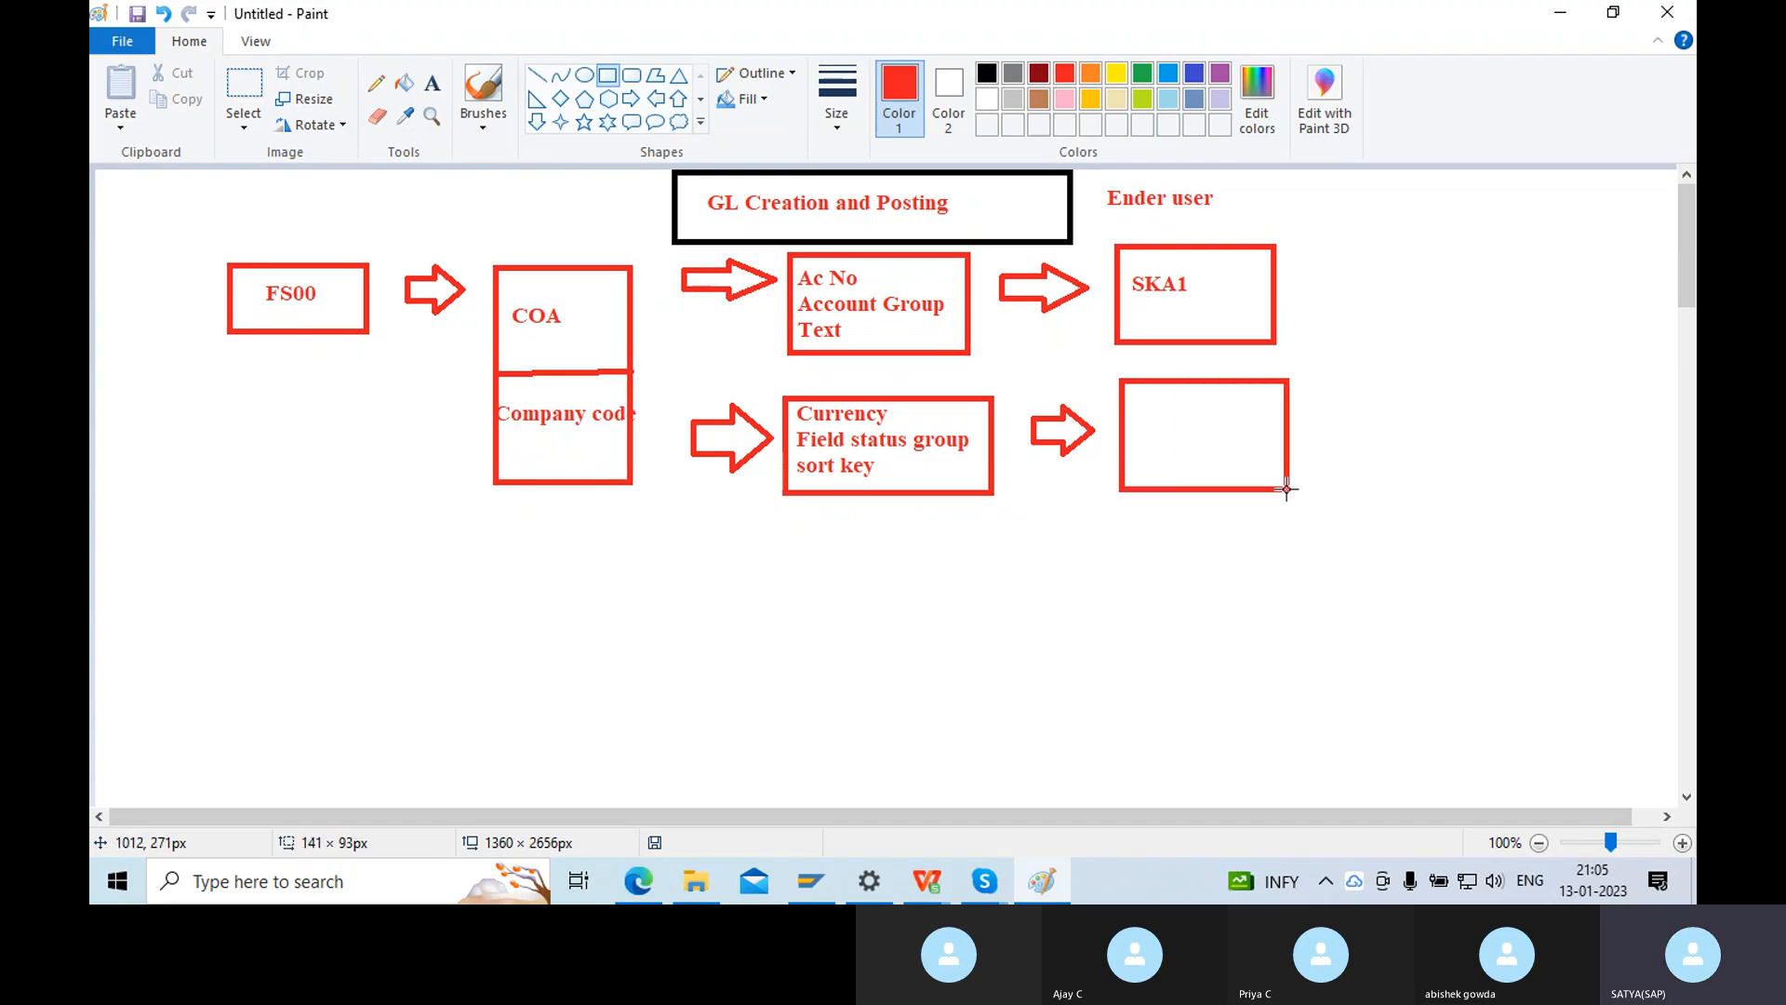
left_click(432, 82)
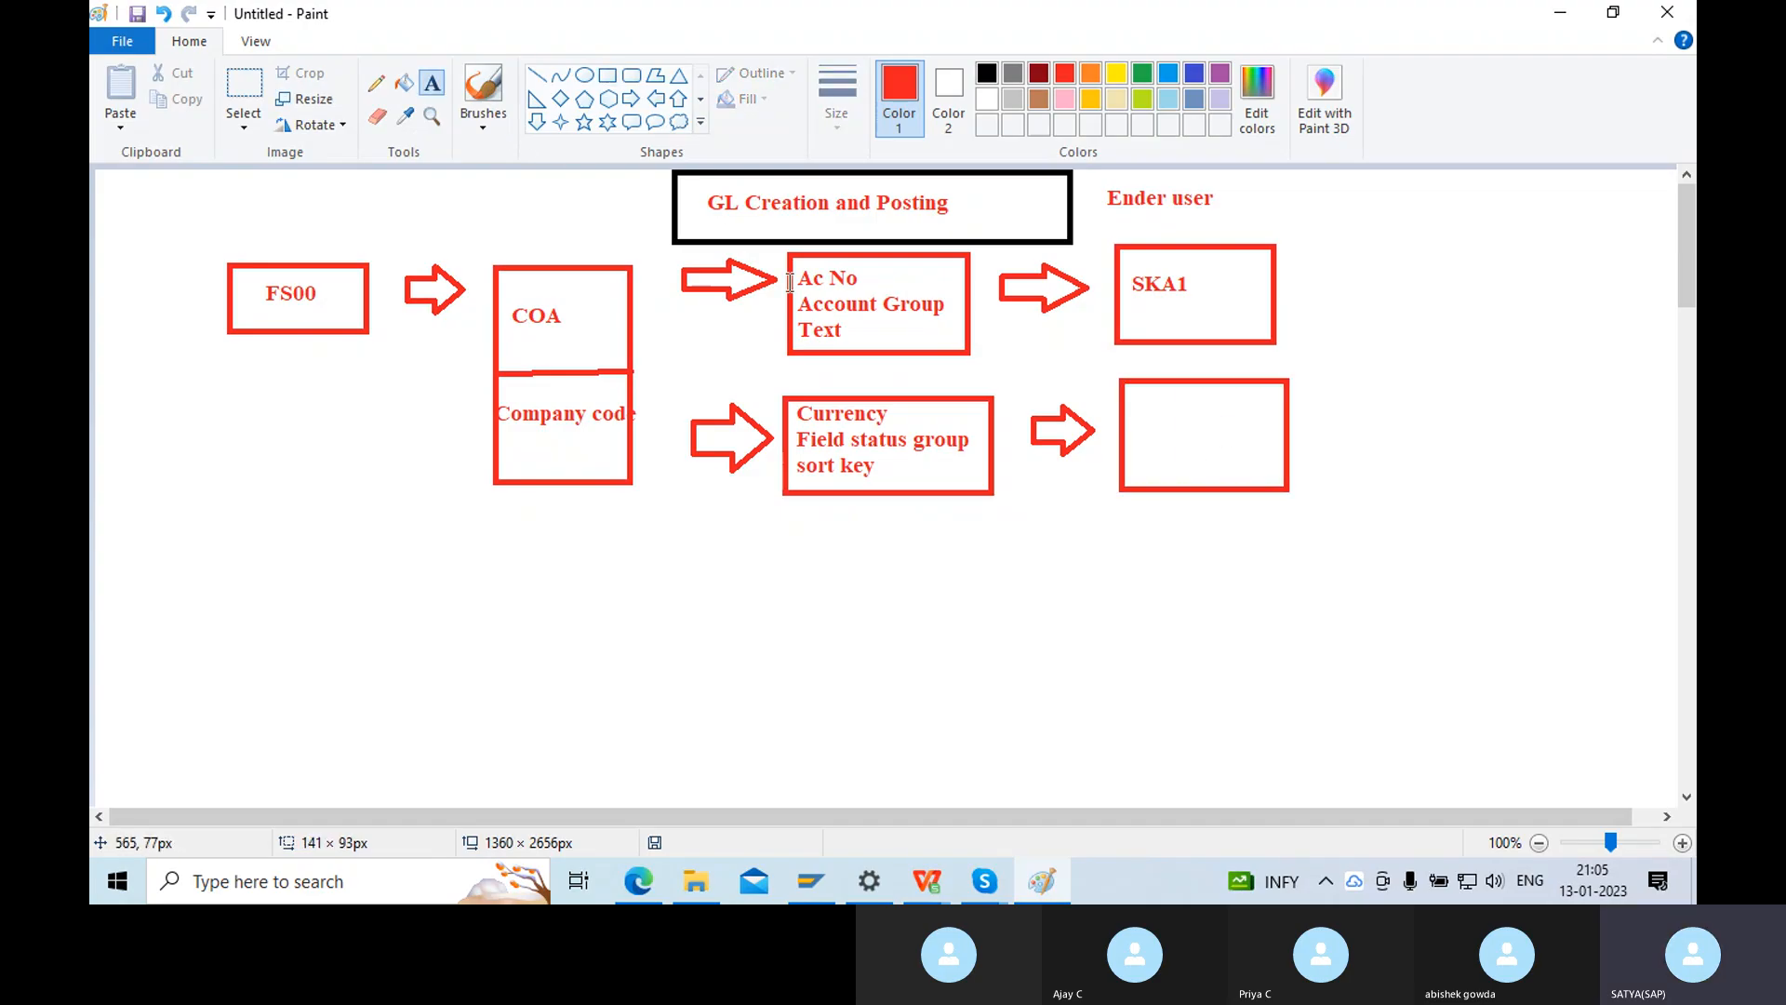
left_click(1138, 421)
type("SKB1")
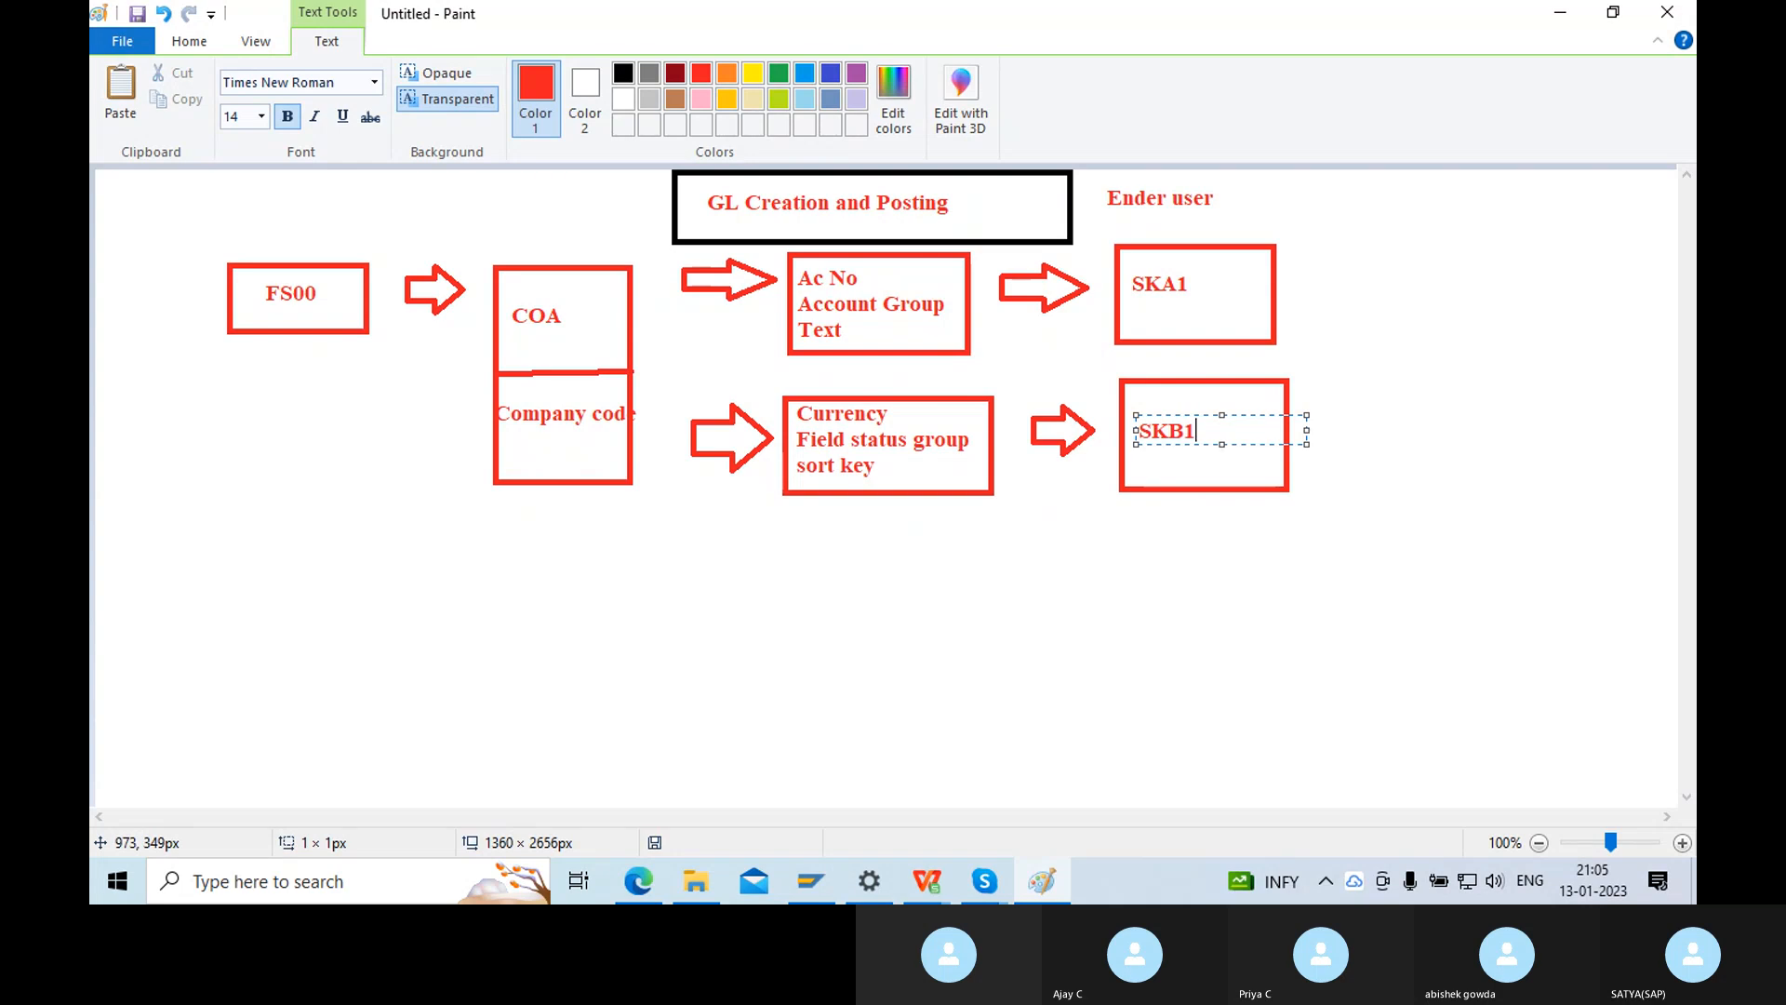
left_click(1281, 676)
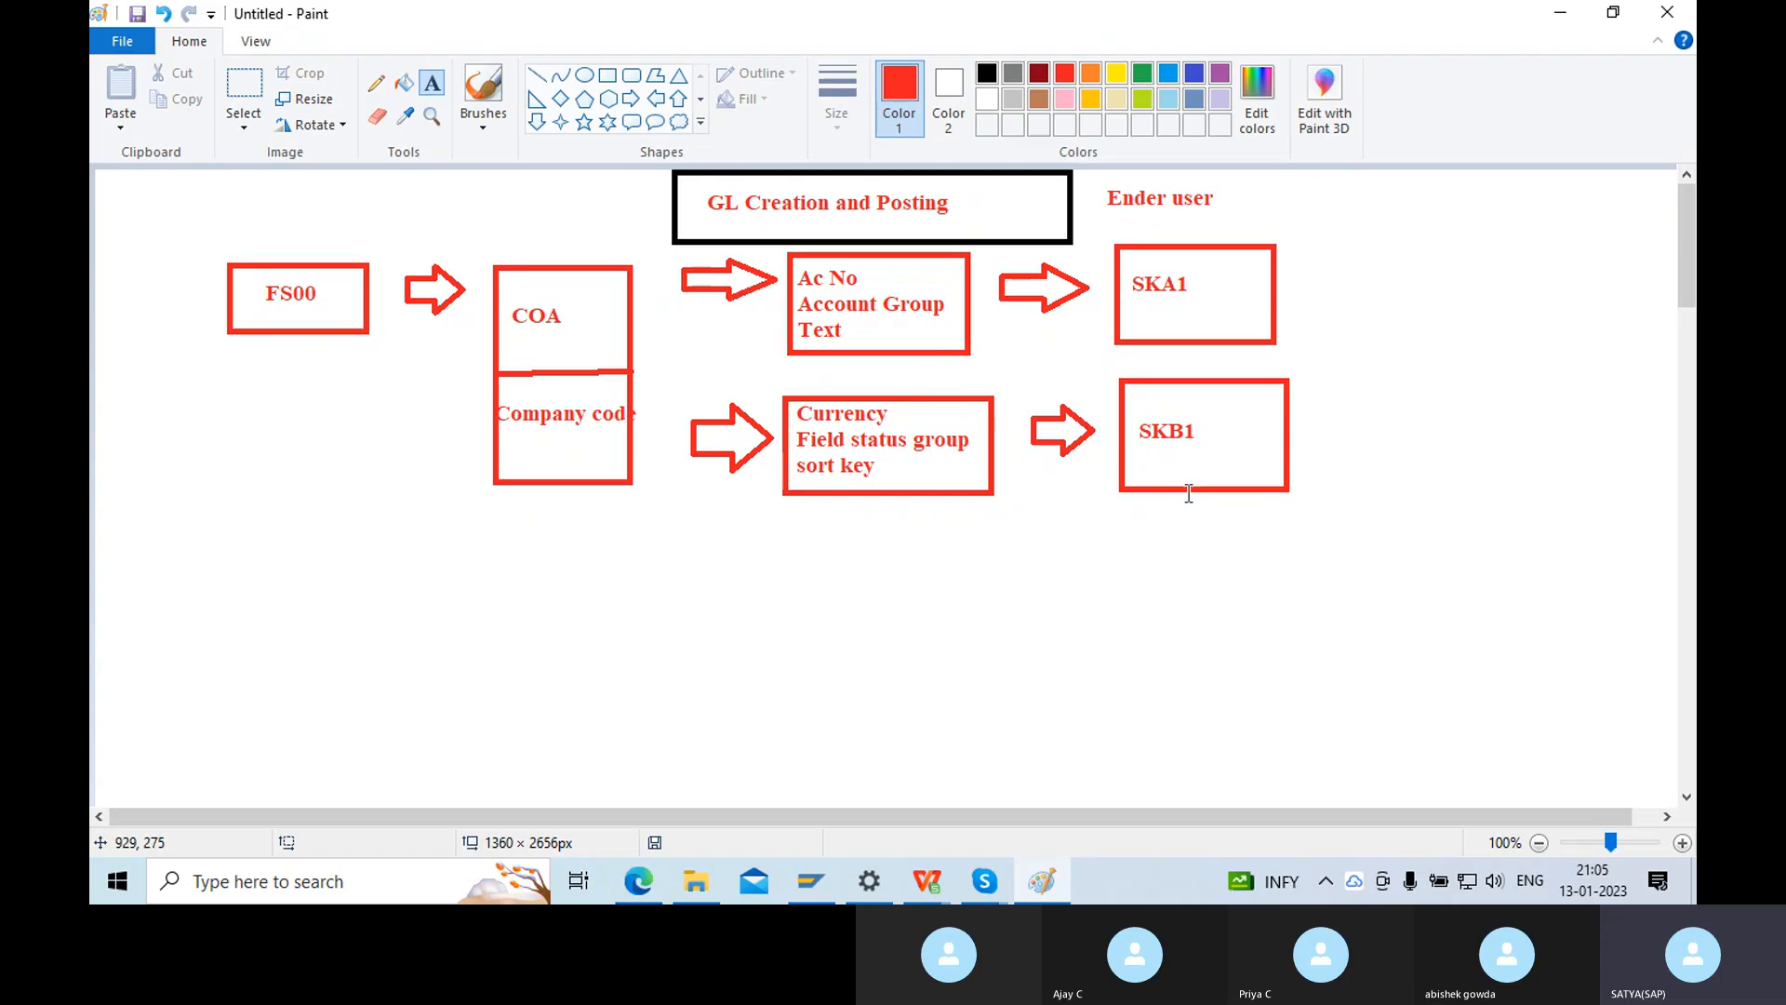
Draw another right-pointing arrow below the one leading to SKB1, with a wide, low rectangle after it beneath the SKB1 box.
left_click(629, 97)
left_click_drag(1028, 530, 1097, 588)
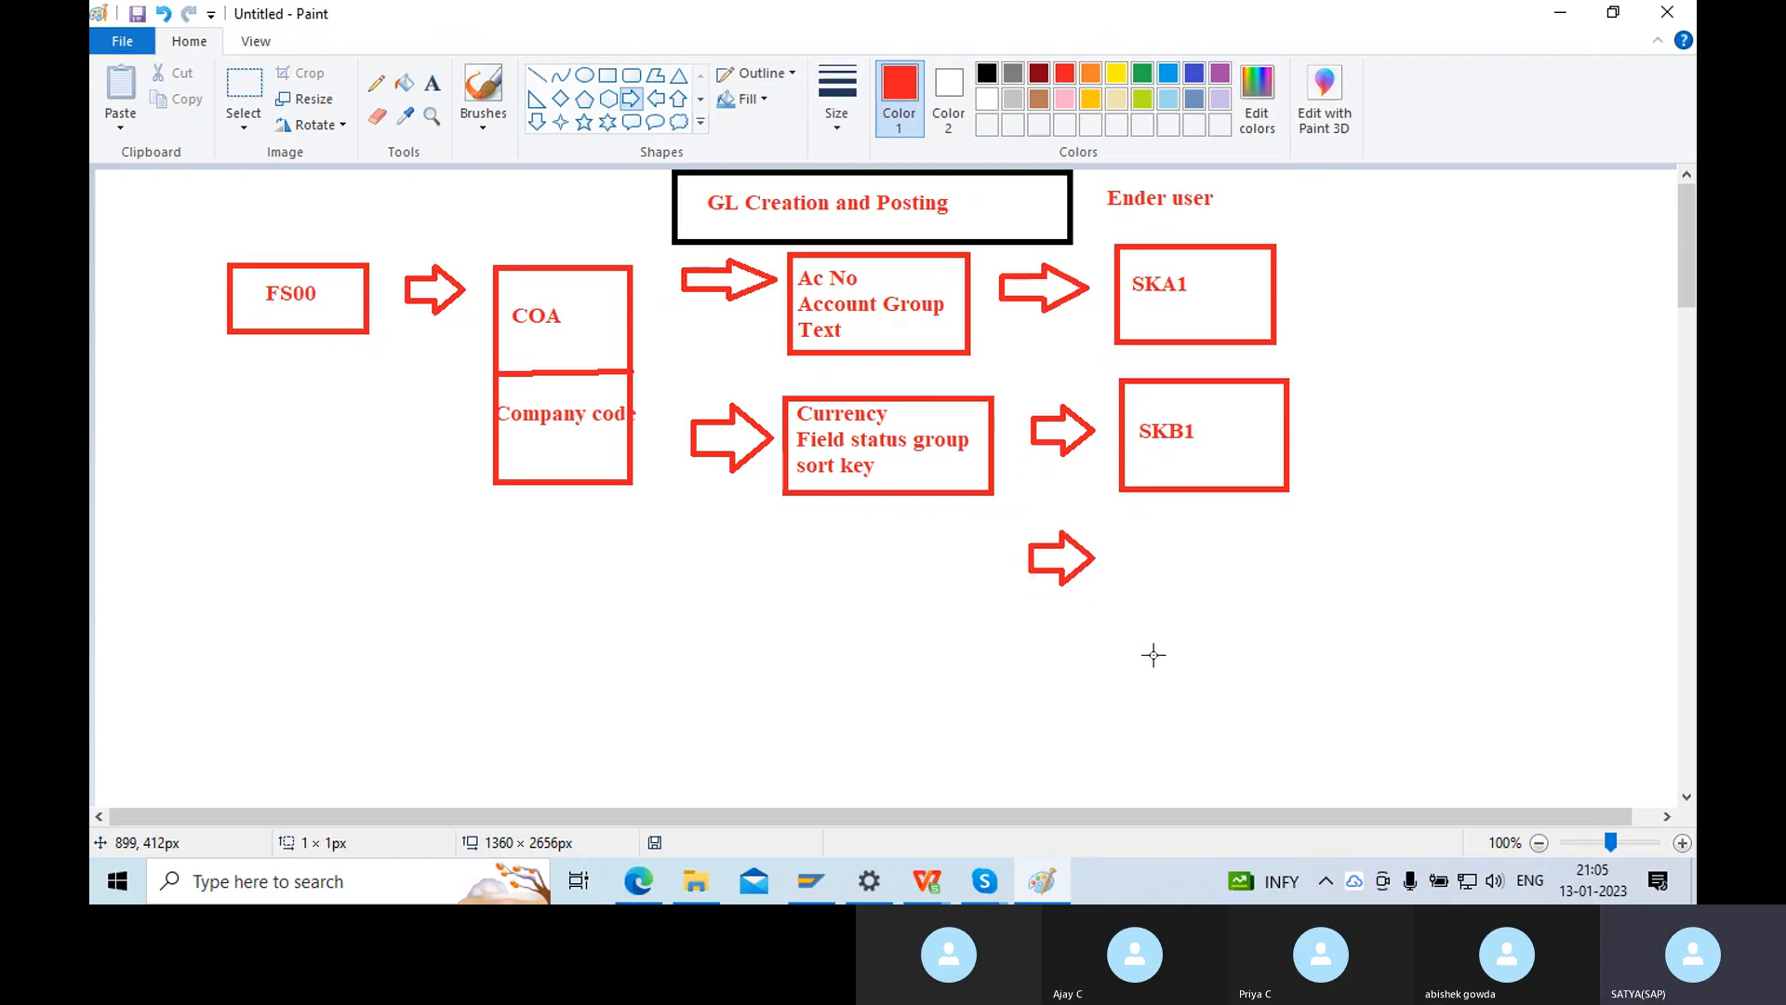
left_click(608, 74)
mouse_move(1122, 525)
left_mouse_down()
mouse_move(1344, 630)
mouse_move(1341, 600)
left_mouse_up()
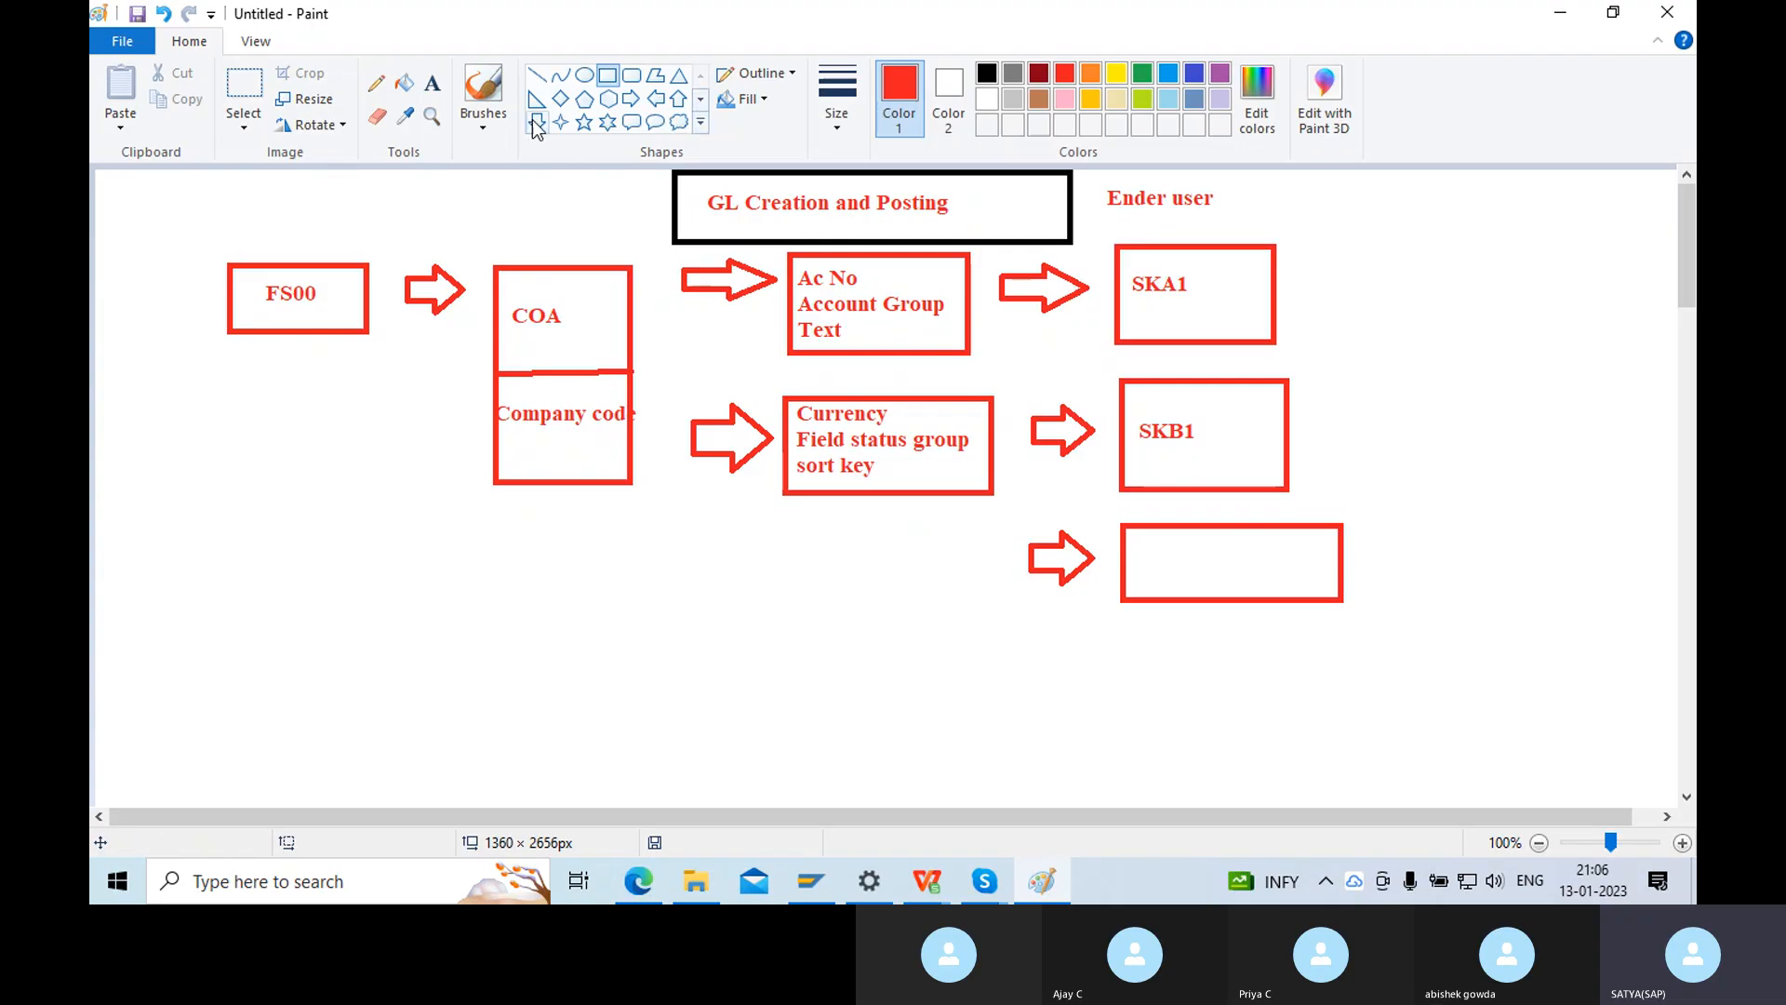
Write "SKAT" inside the empty rectangle below the SKB1 box.
left_click(433, 82)
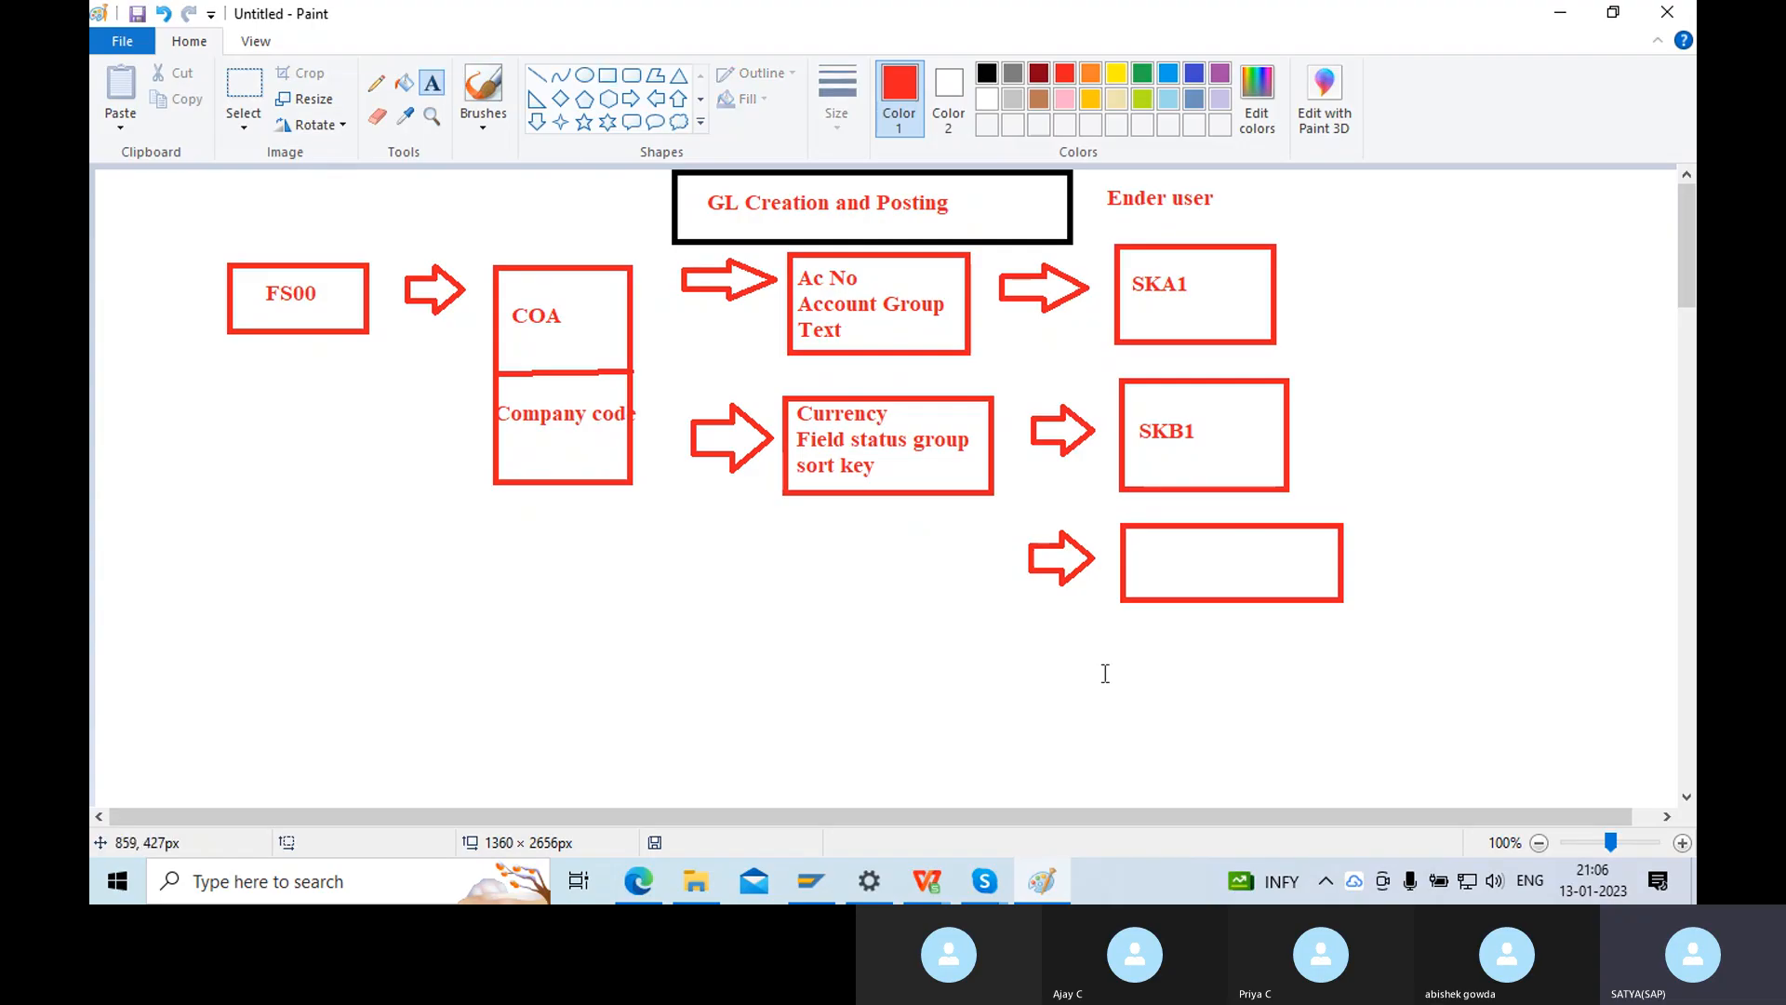
left_click(1138, 559)
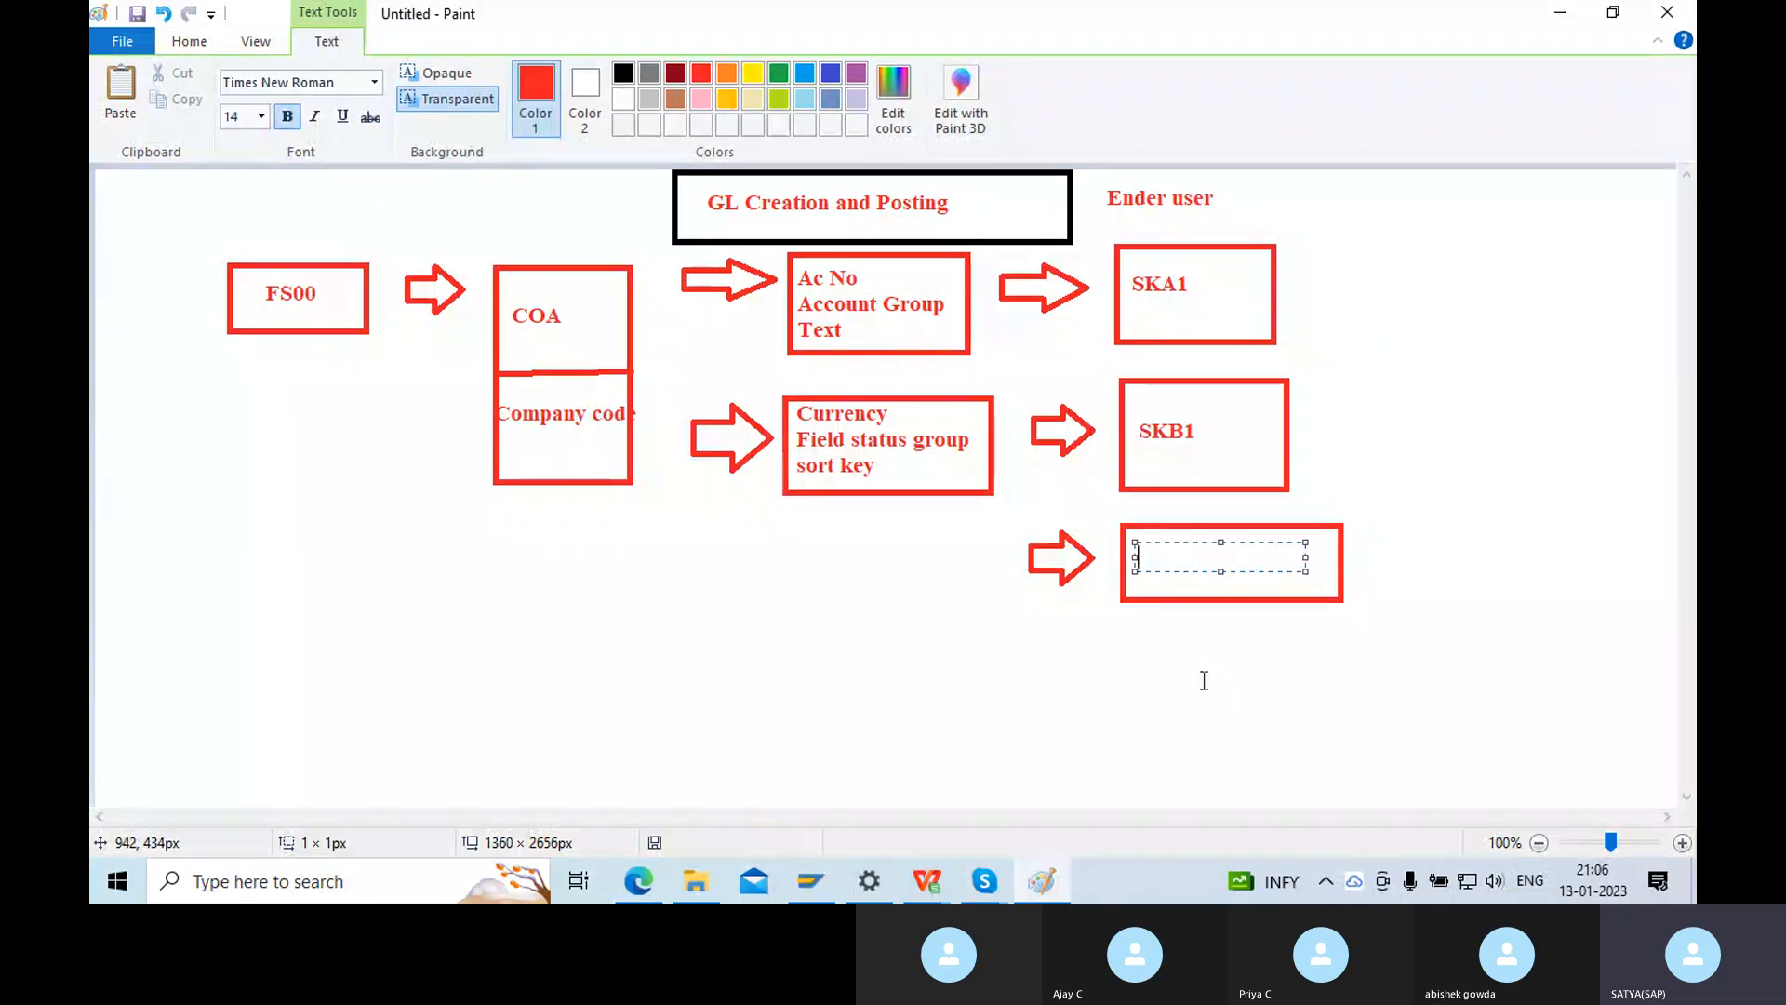
type("SKAT")
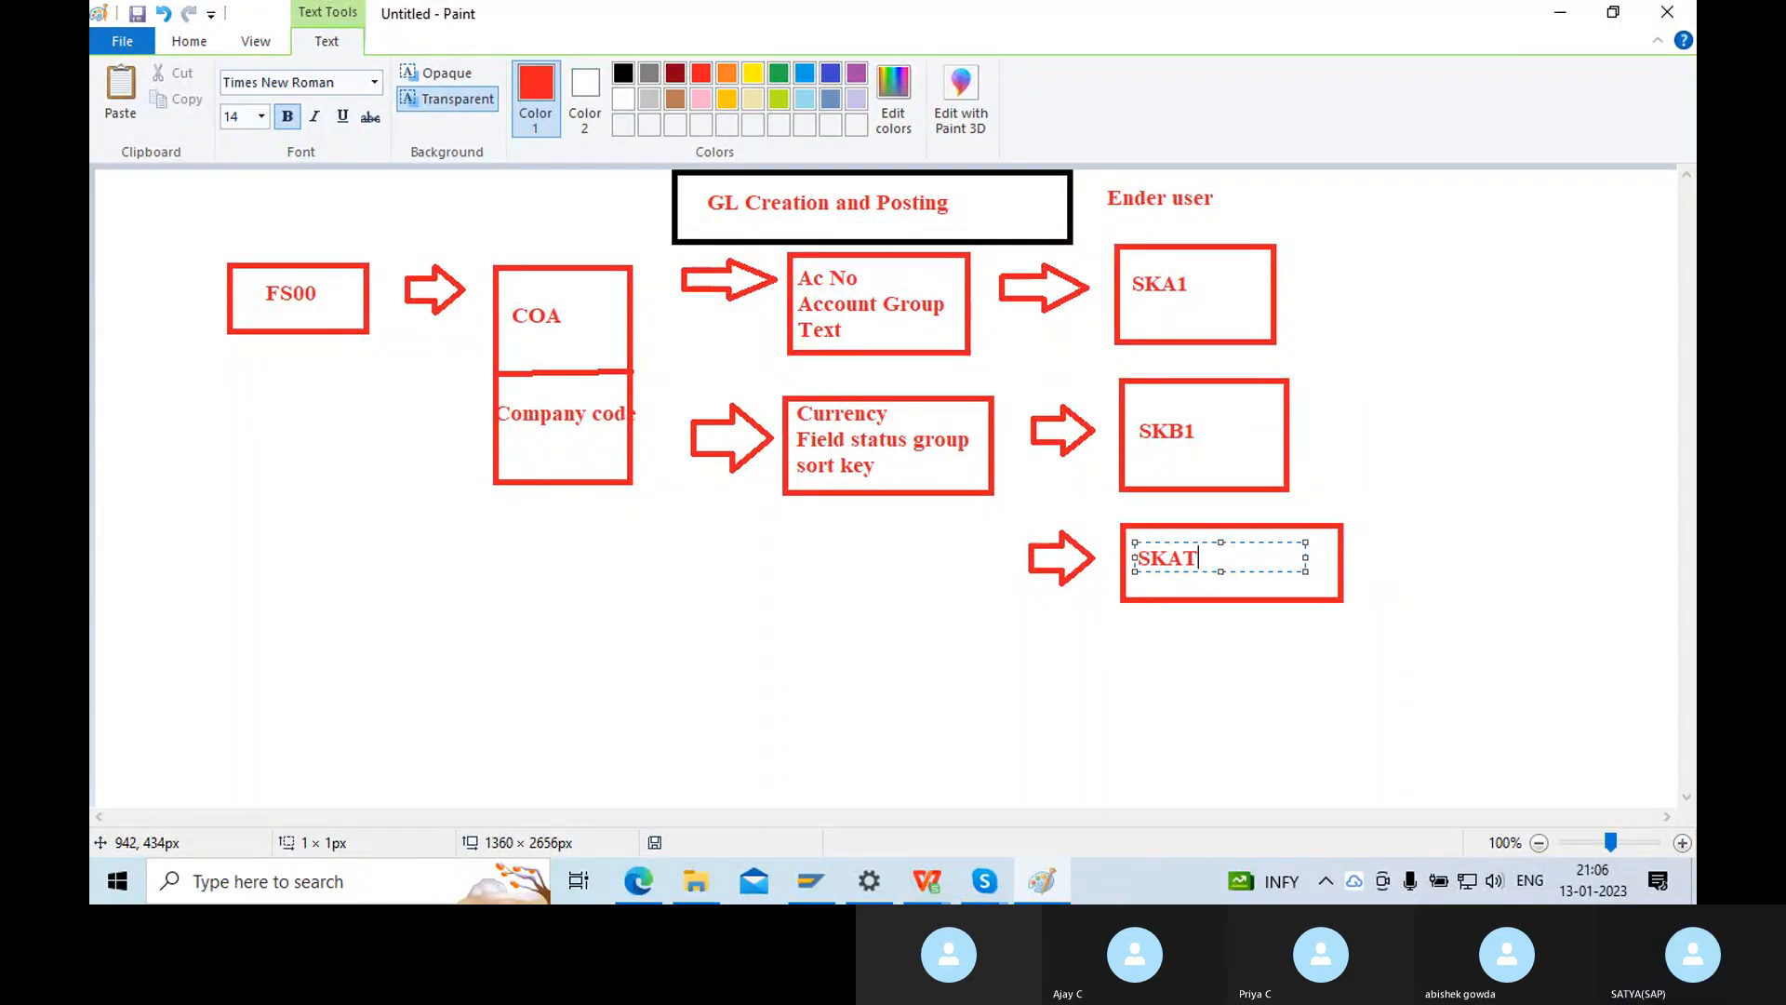
left_click(1251, 724)
Write "TEXT" in front of the arrow that leads to the SKAT box.
left_click(929, 560)
left_click(940, 556)
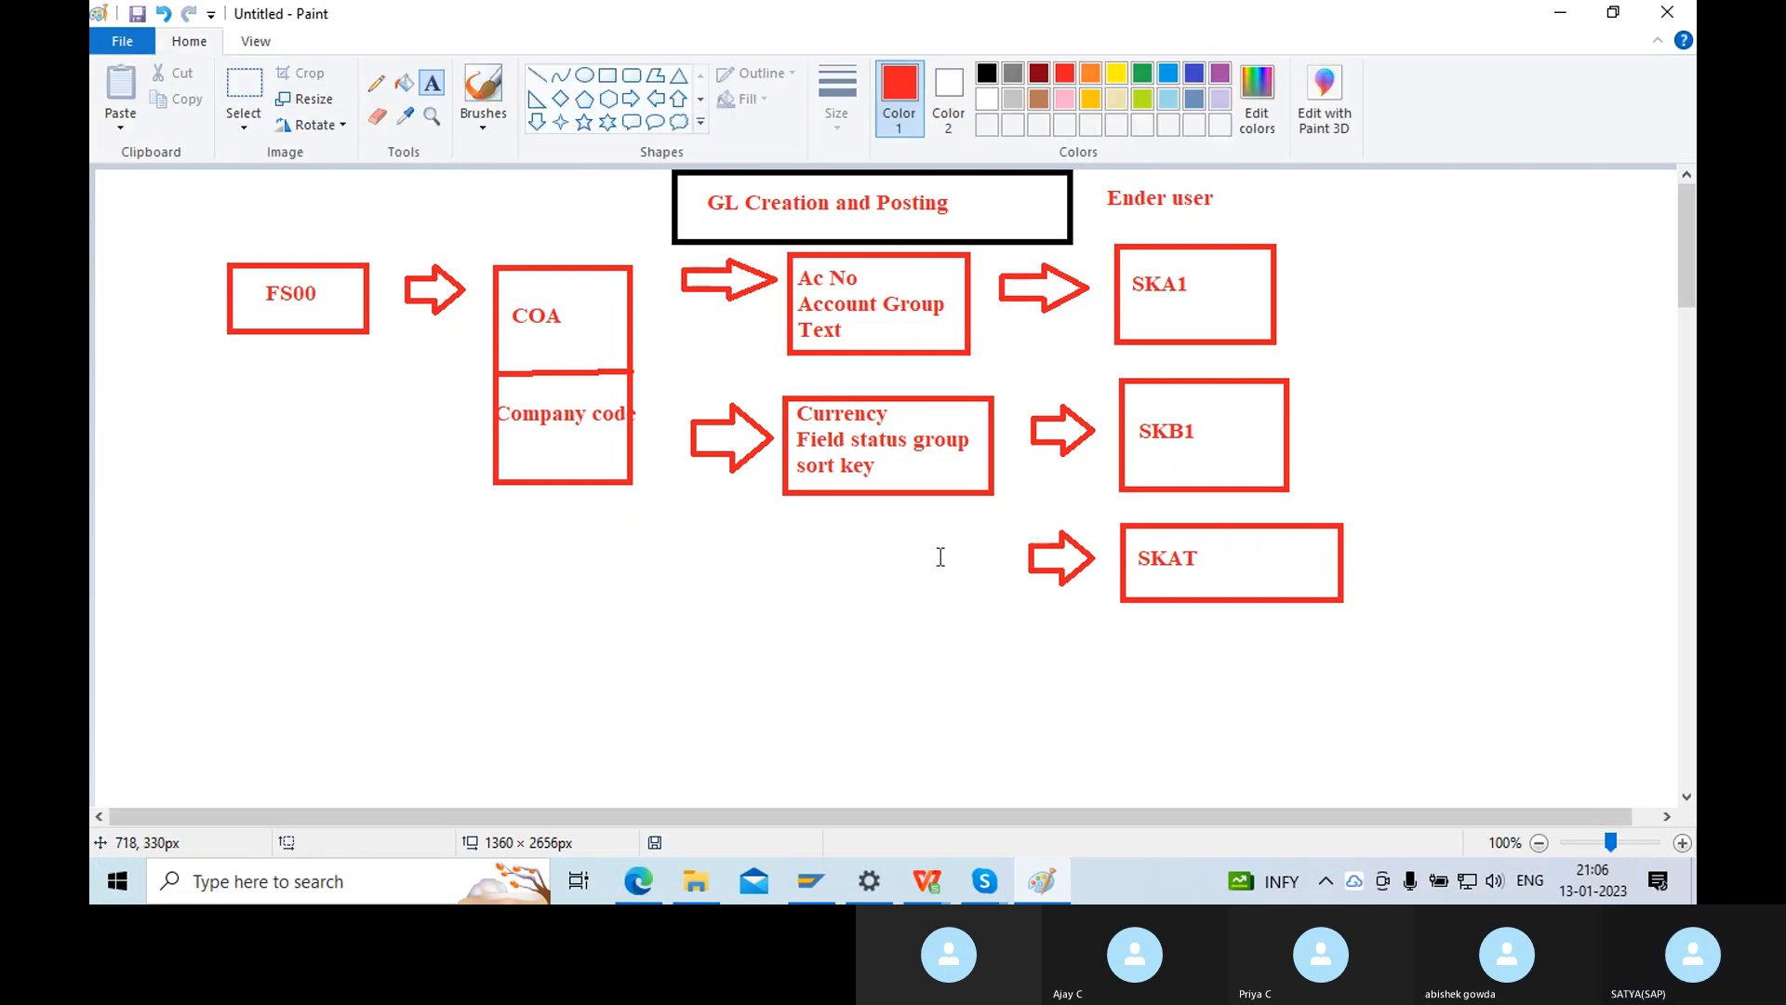
left_click(941, 556)
type("TEXT")
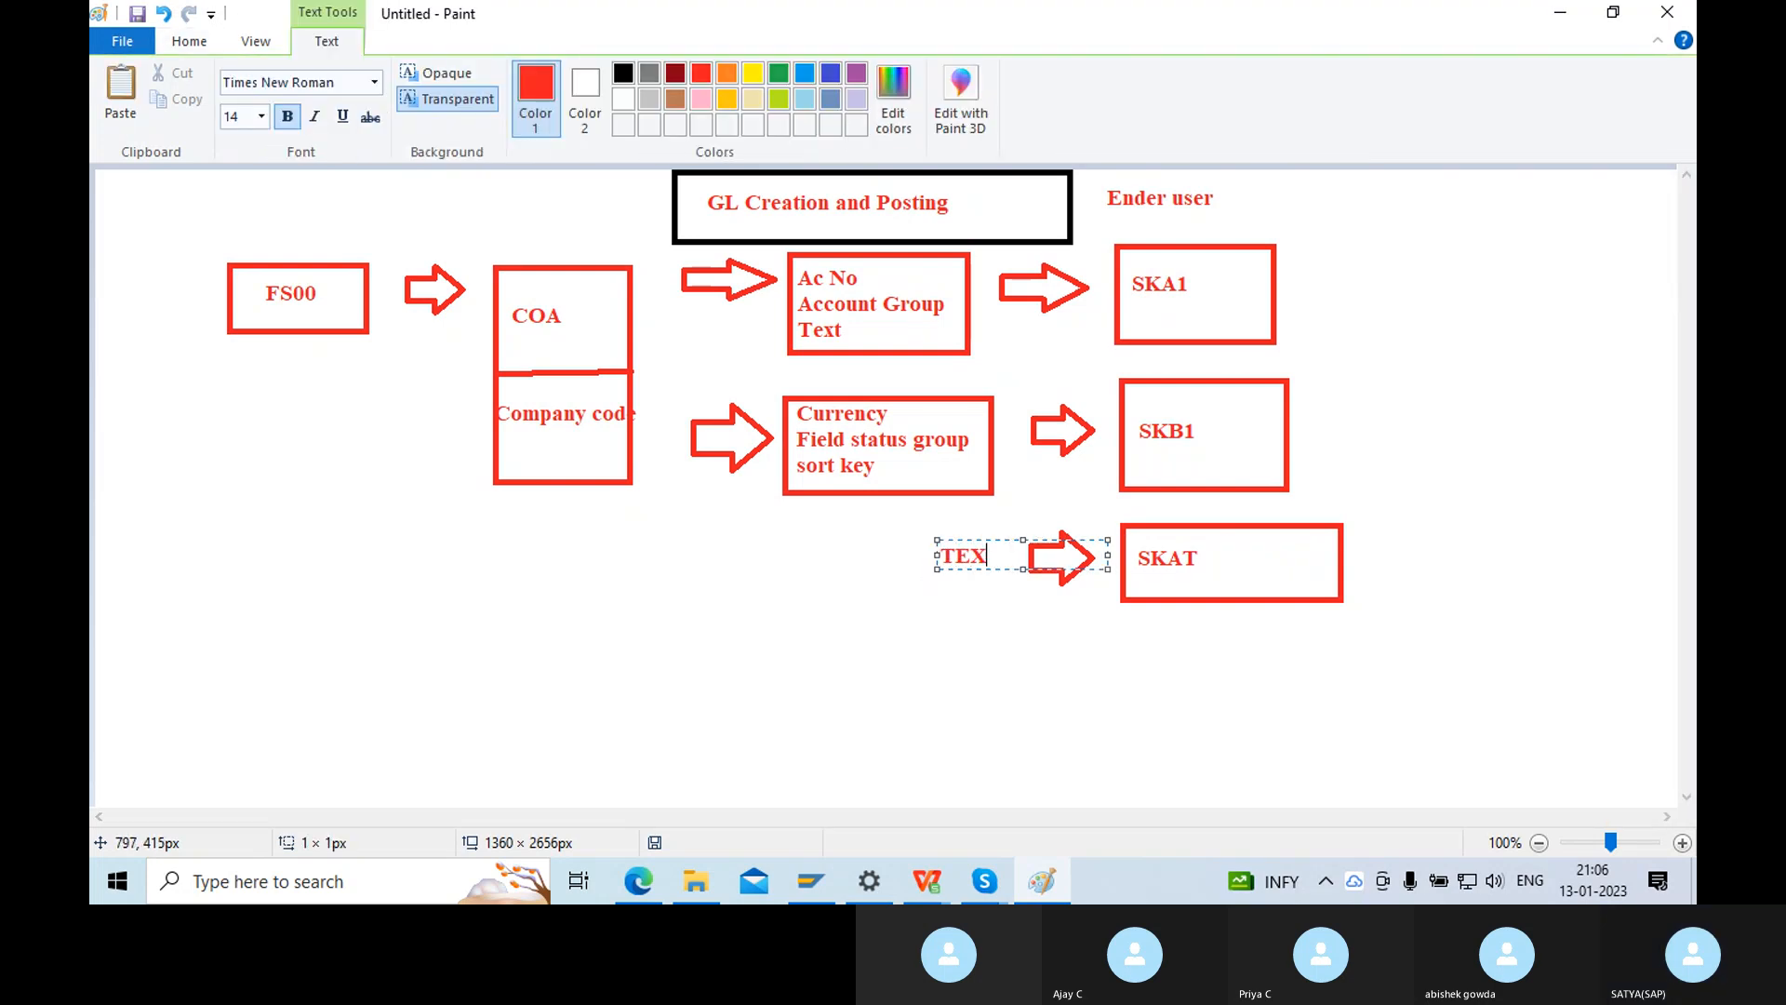
left_click(896, 615)
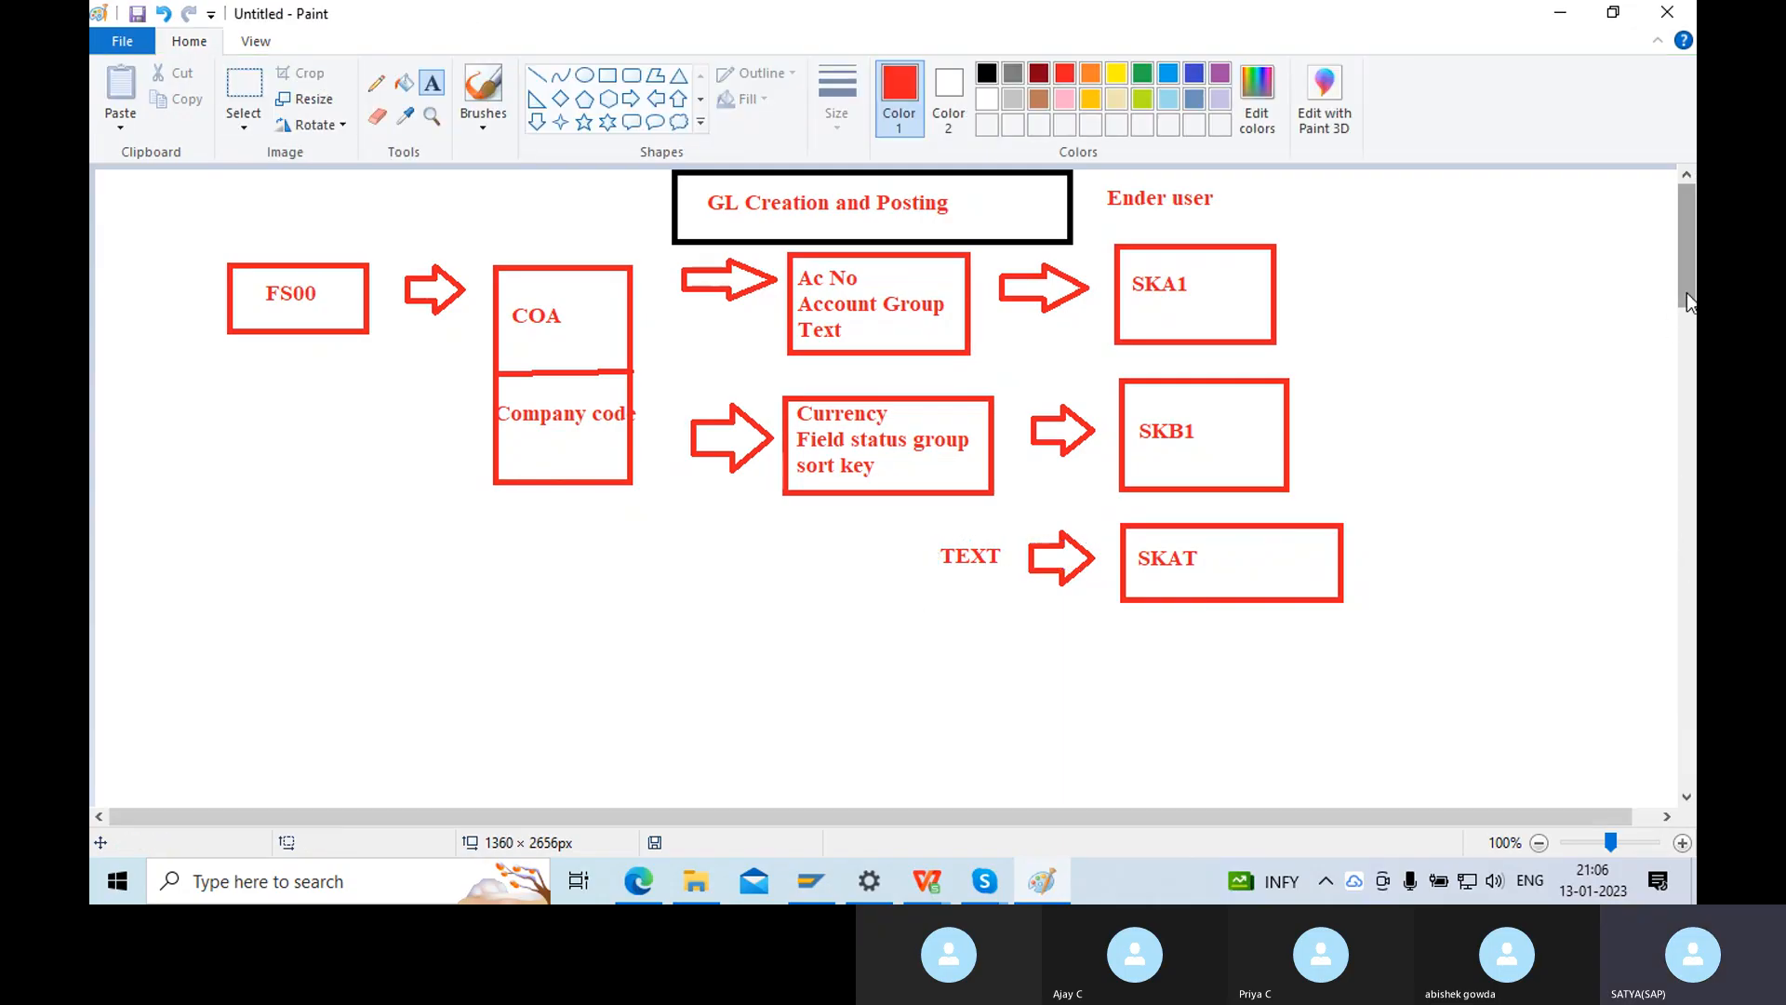
left_click_drag(1687, 292, 1693, 310)
scroll(744, 279, "up", 1)
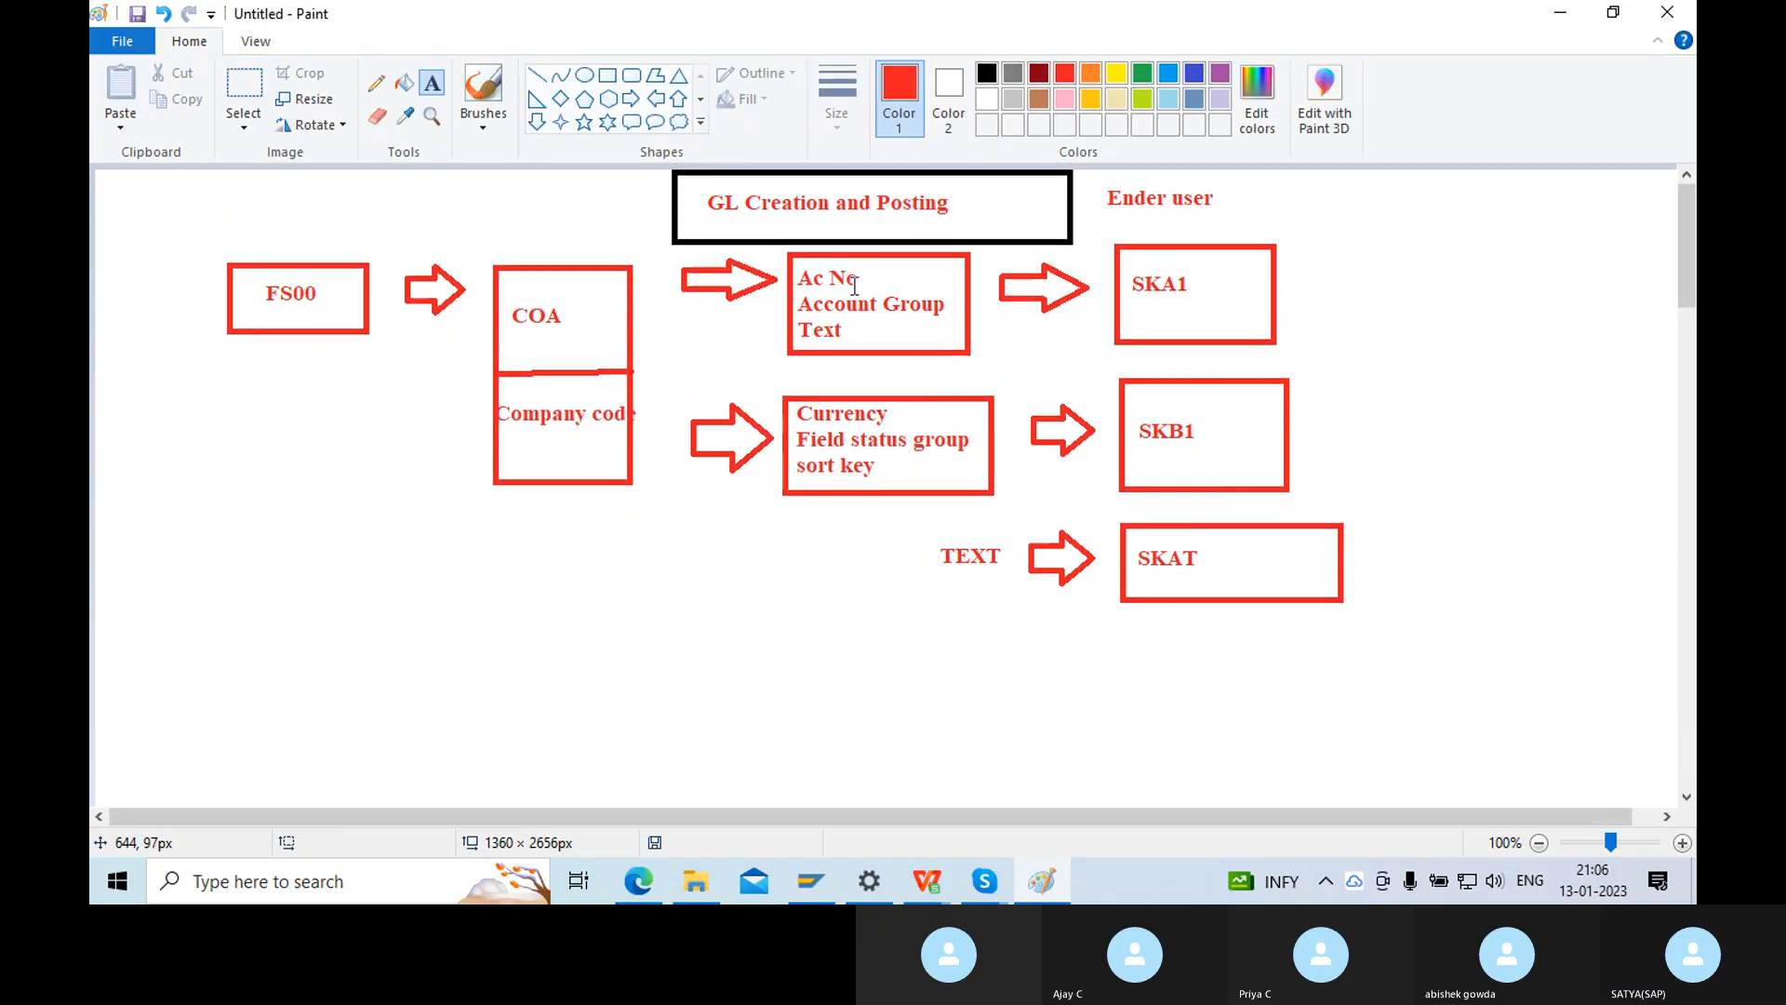
scroll(863, 290, "down", 3)
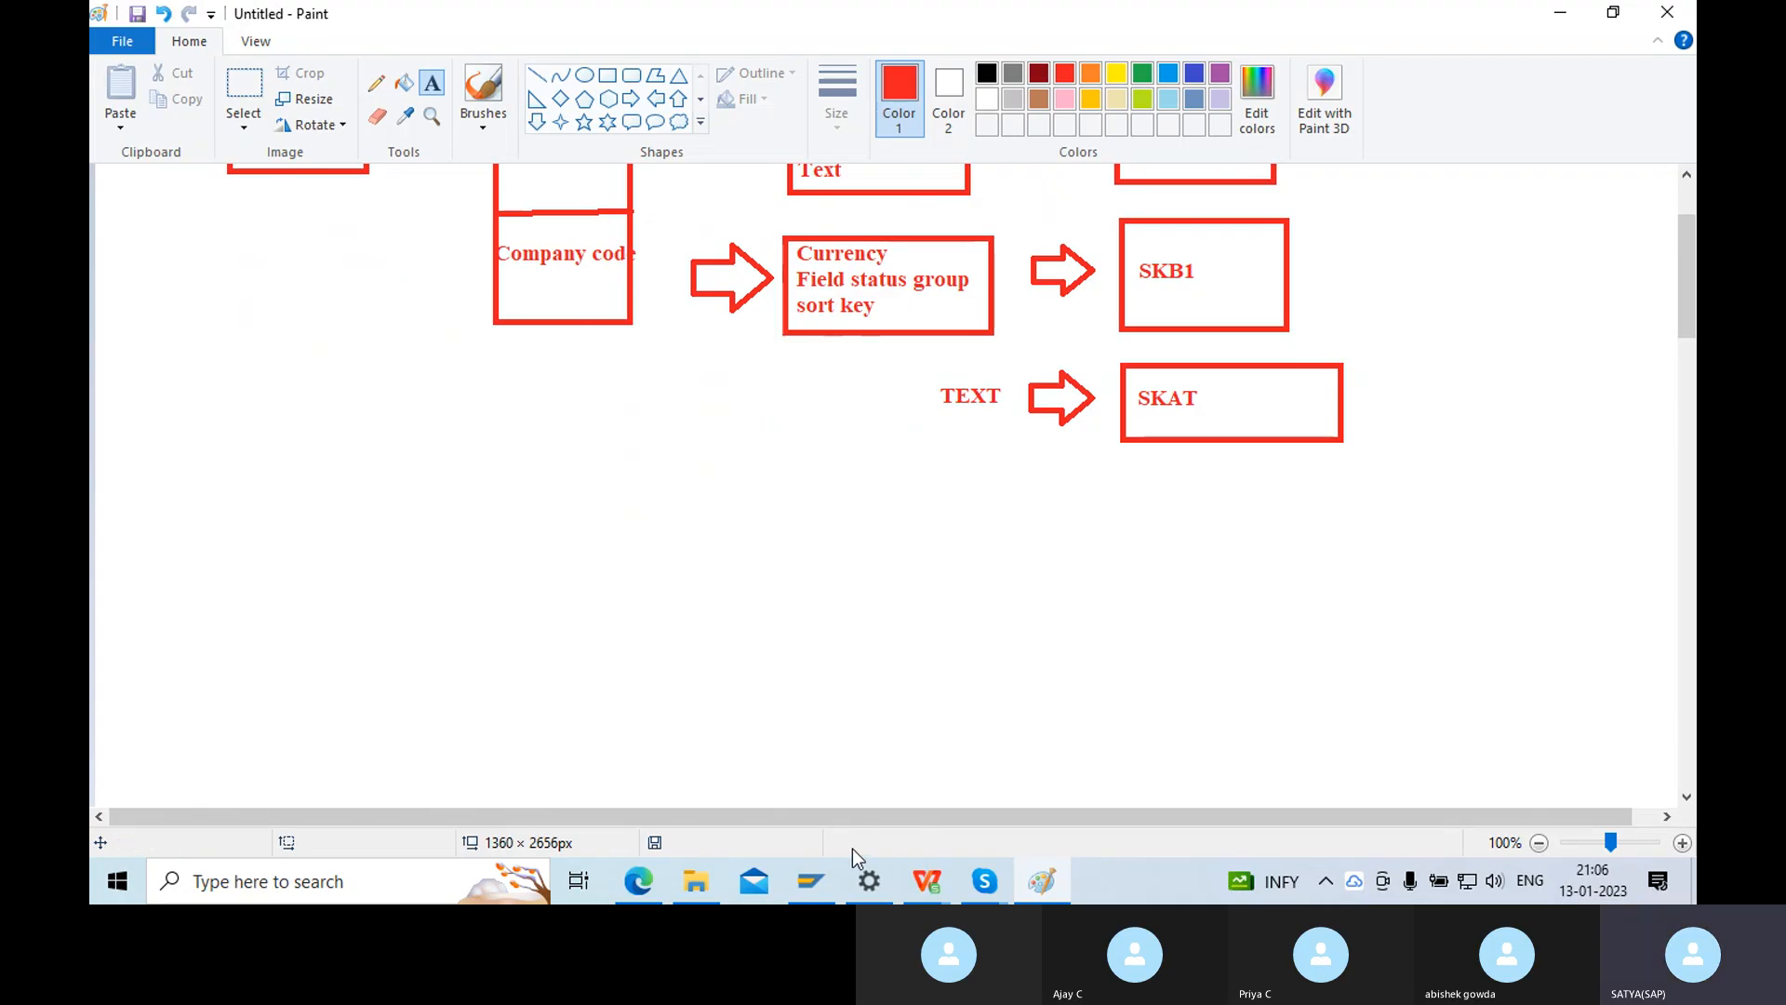
scroll(839, 551, "up", 3)
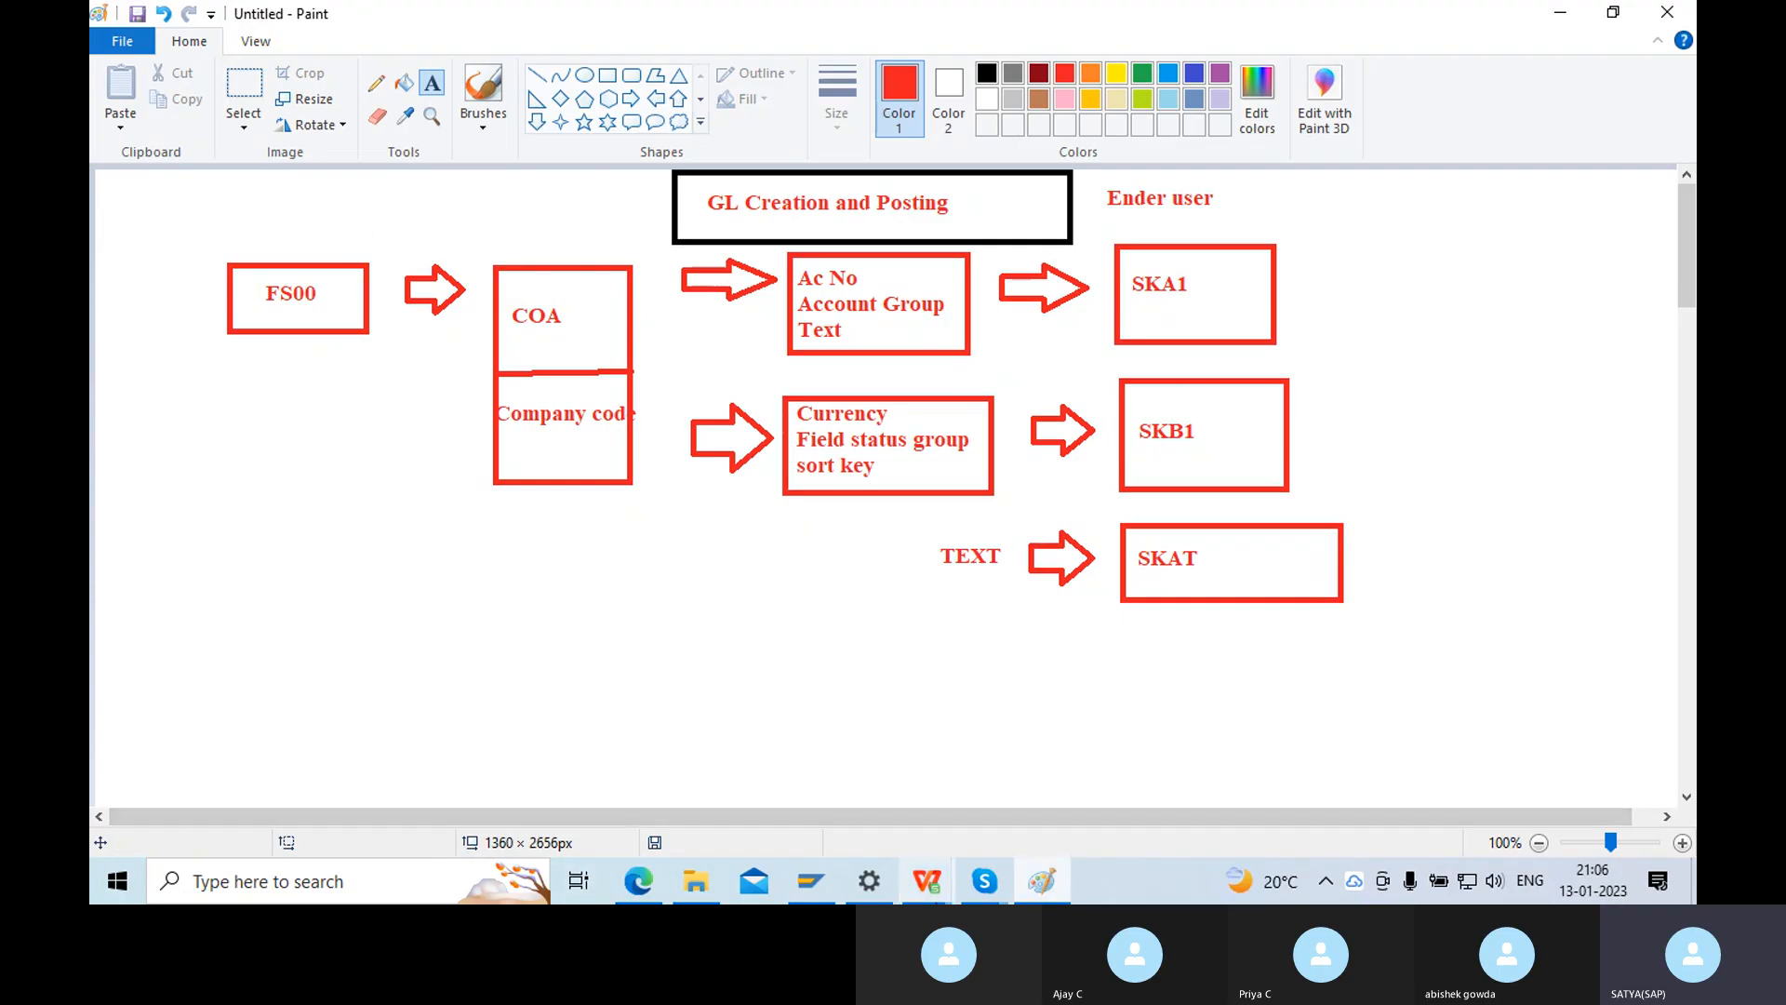
Switch to SAP Logon, open the ECC connection and log on to client 800 with the first saved user name and the account password.
left_click(811, 881)
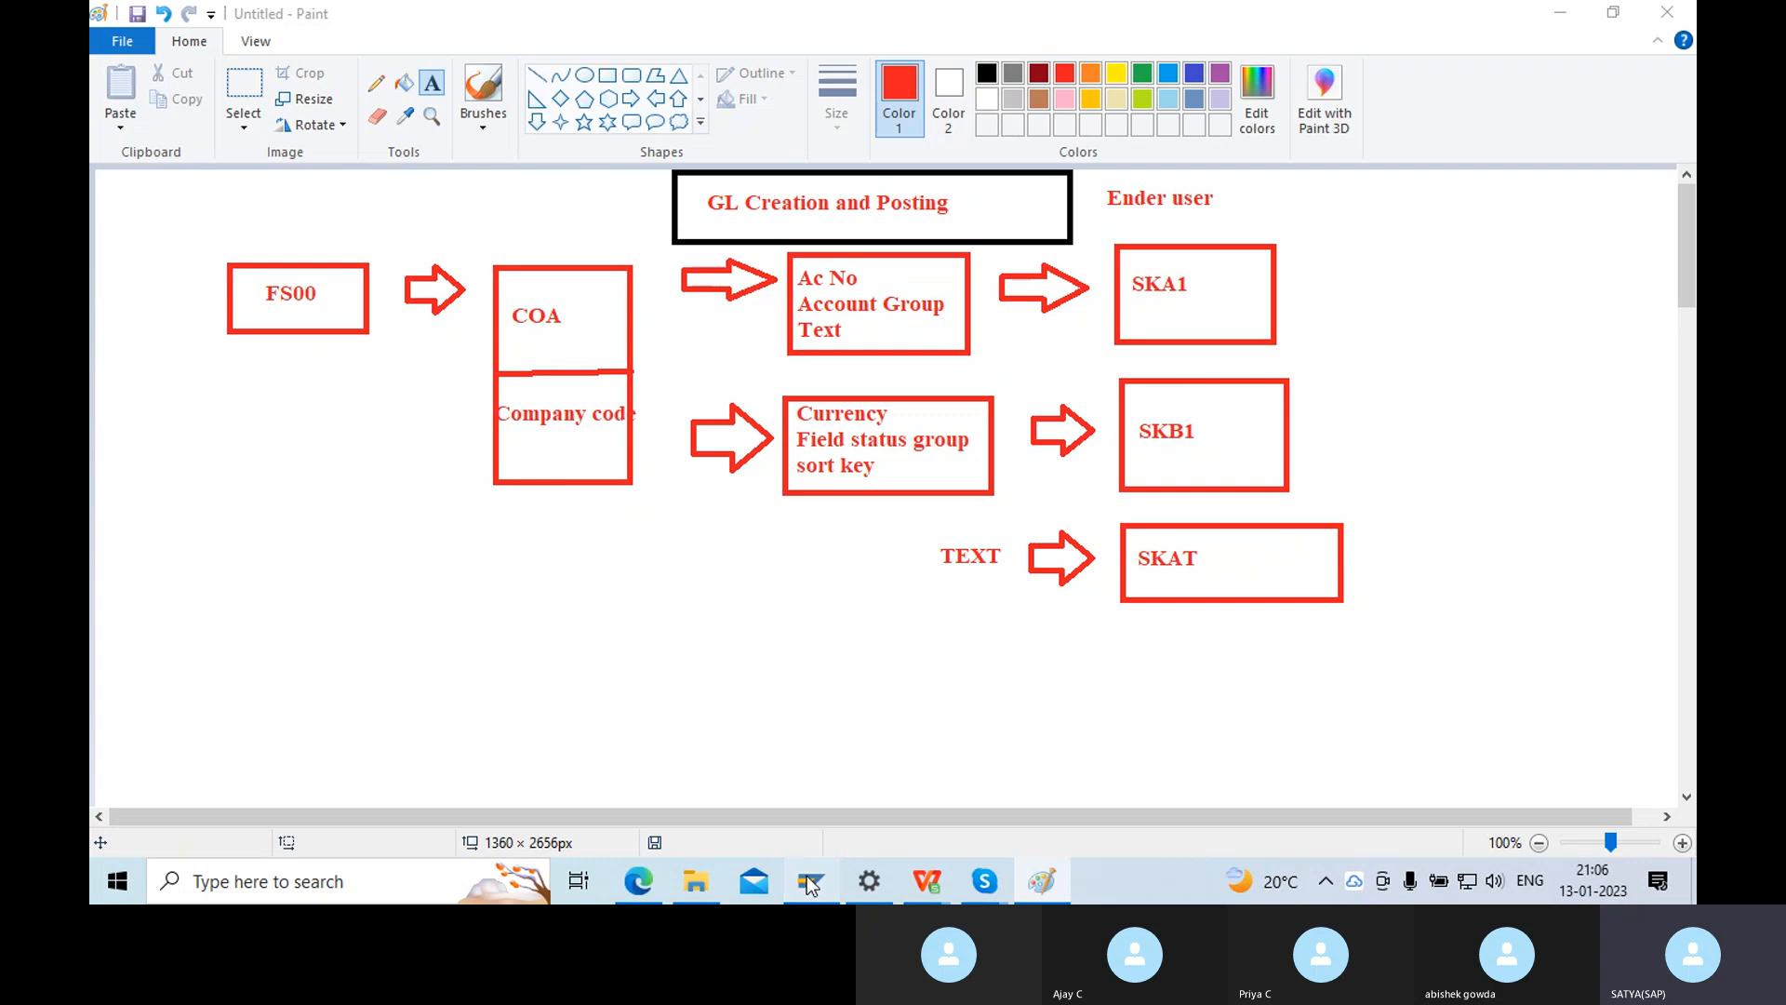
double_click(948, 205)
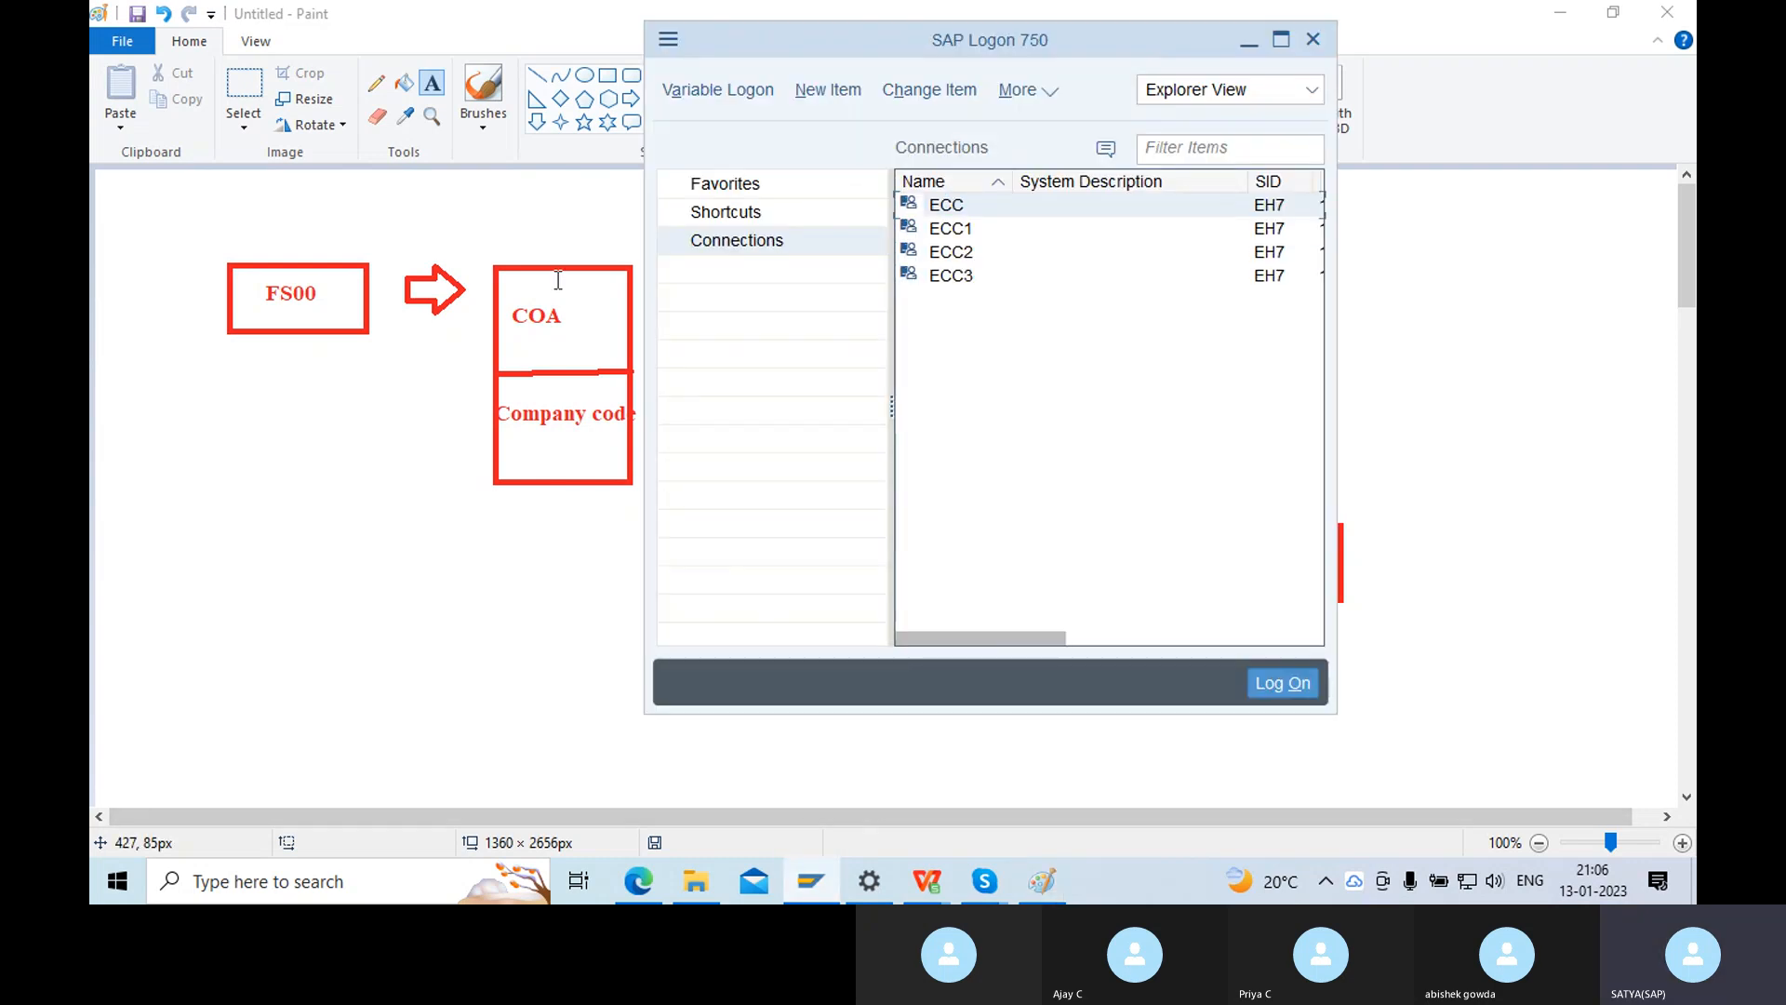
left_click(351, 232)
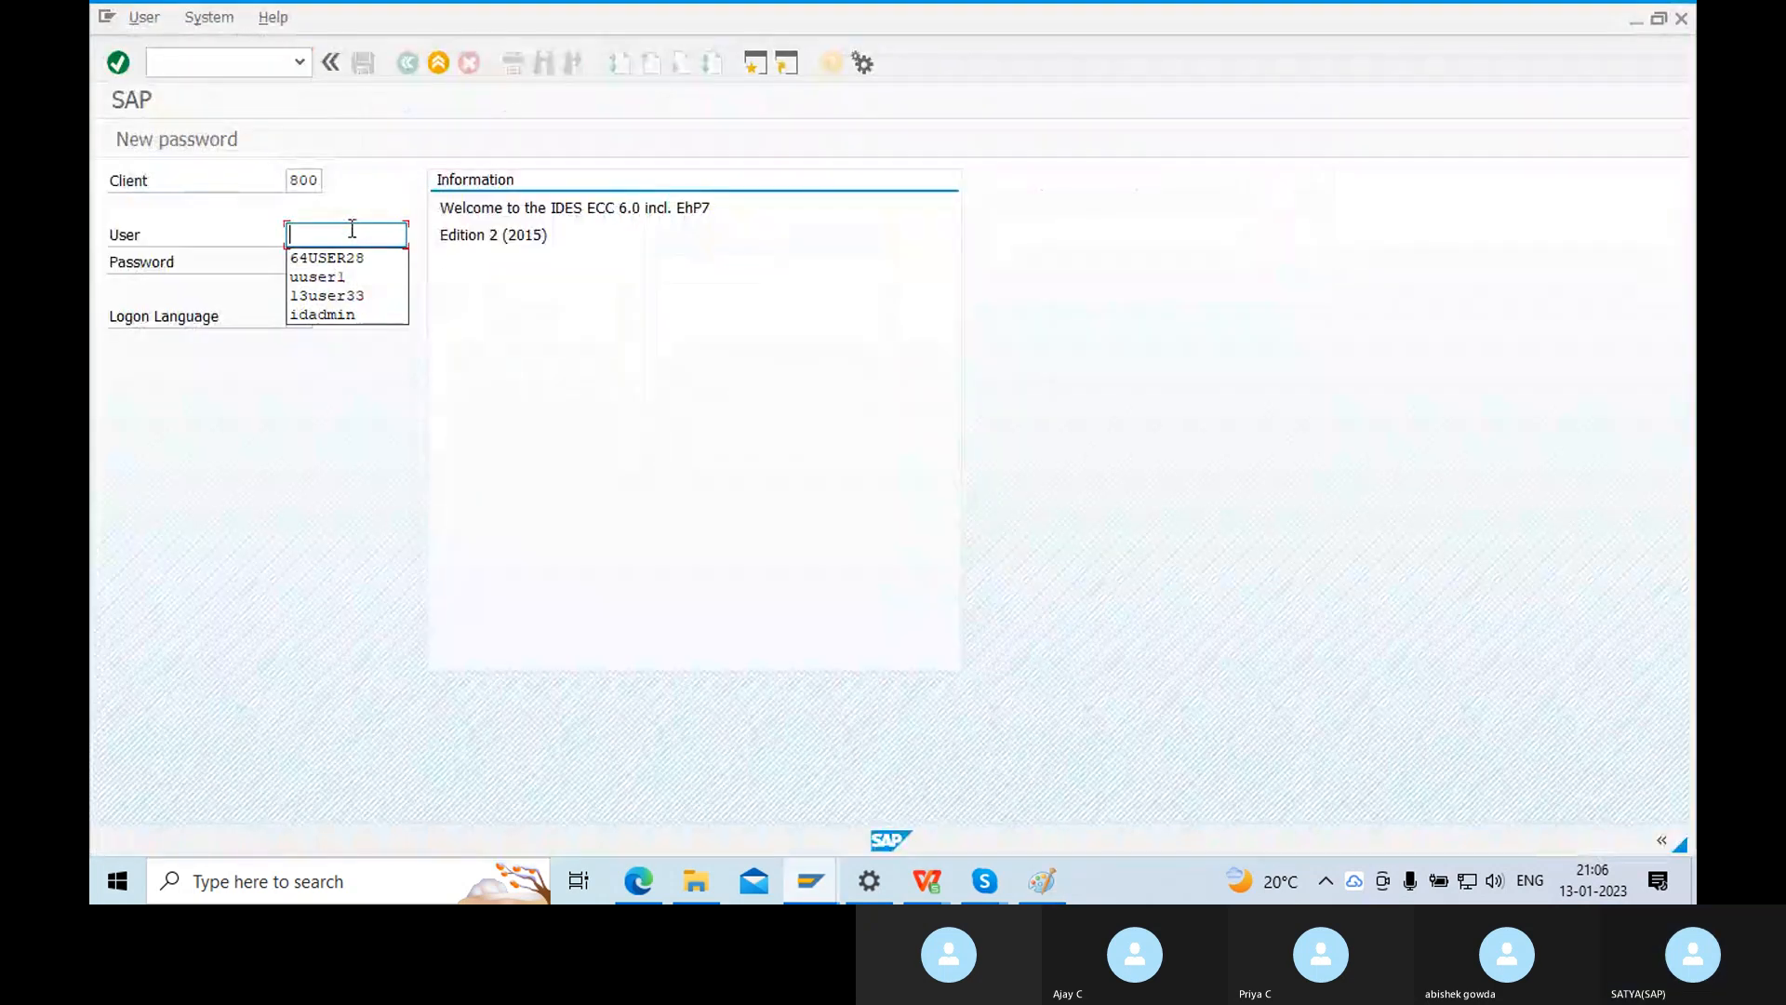
left_click(347, 256)
type("***")
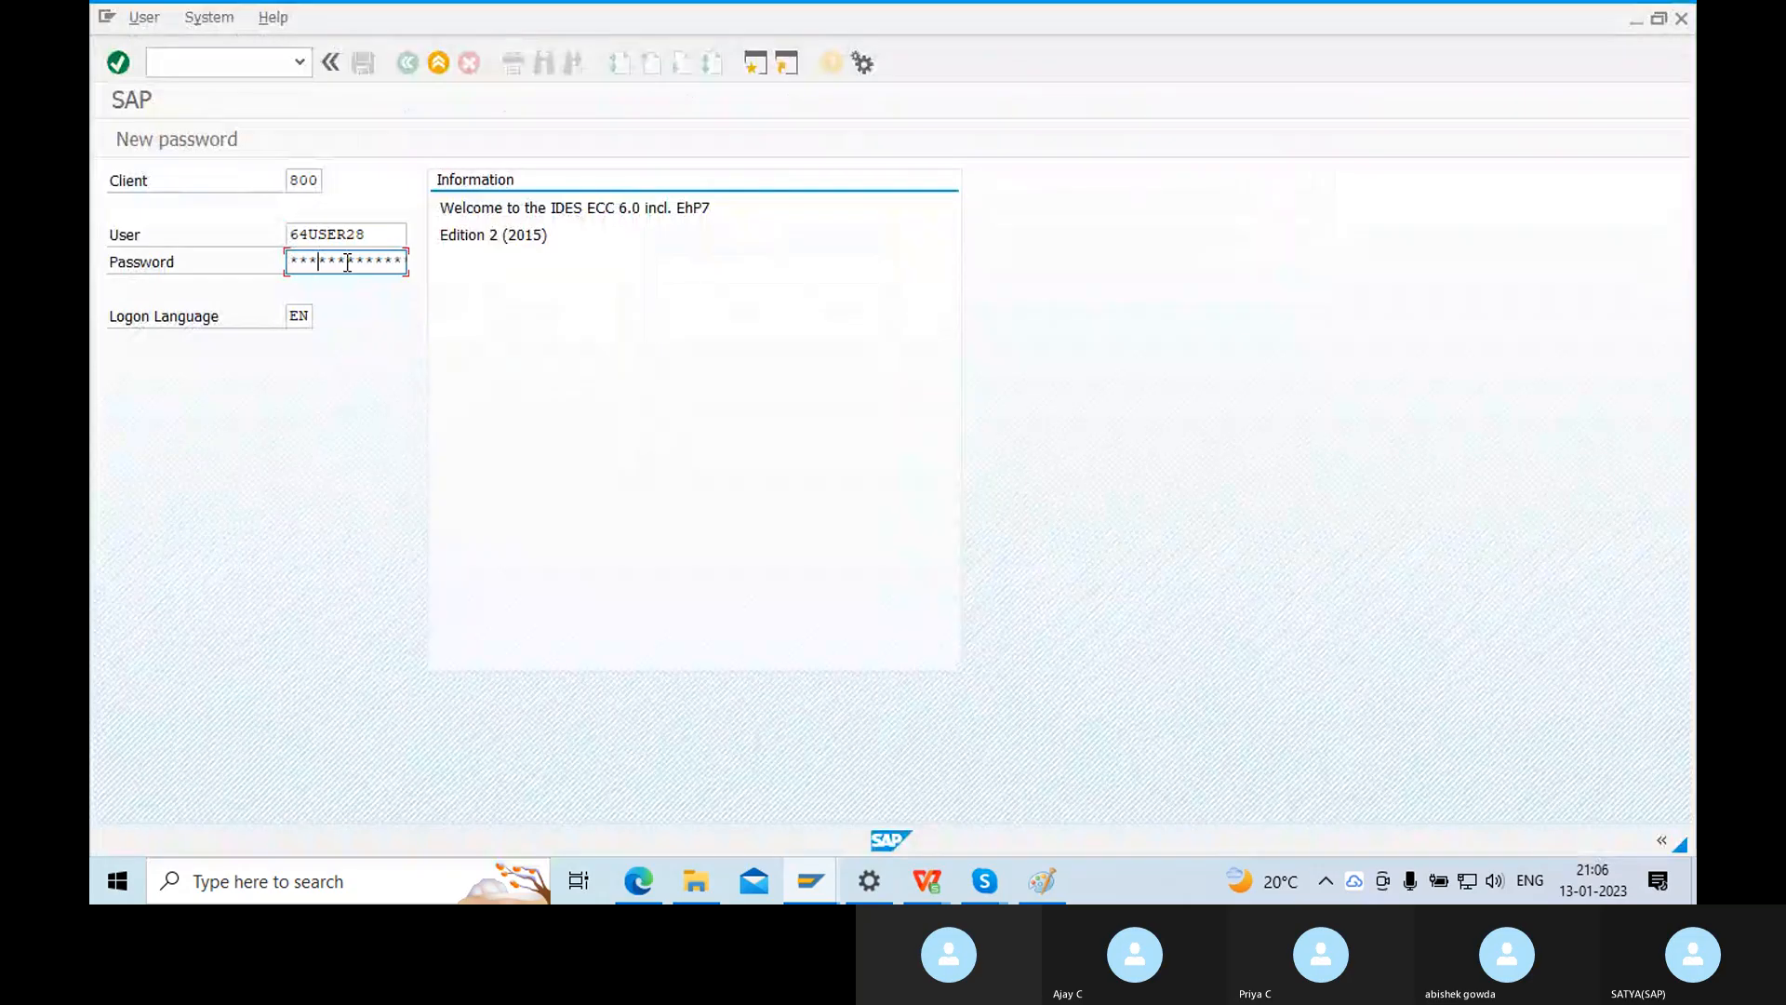
key("Return")
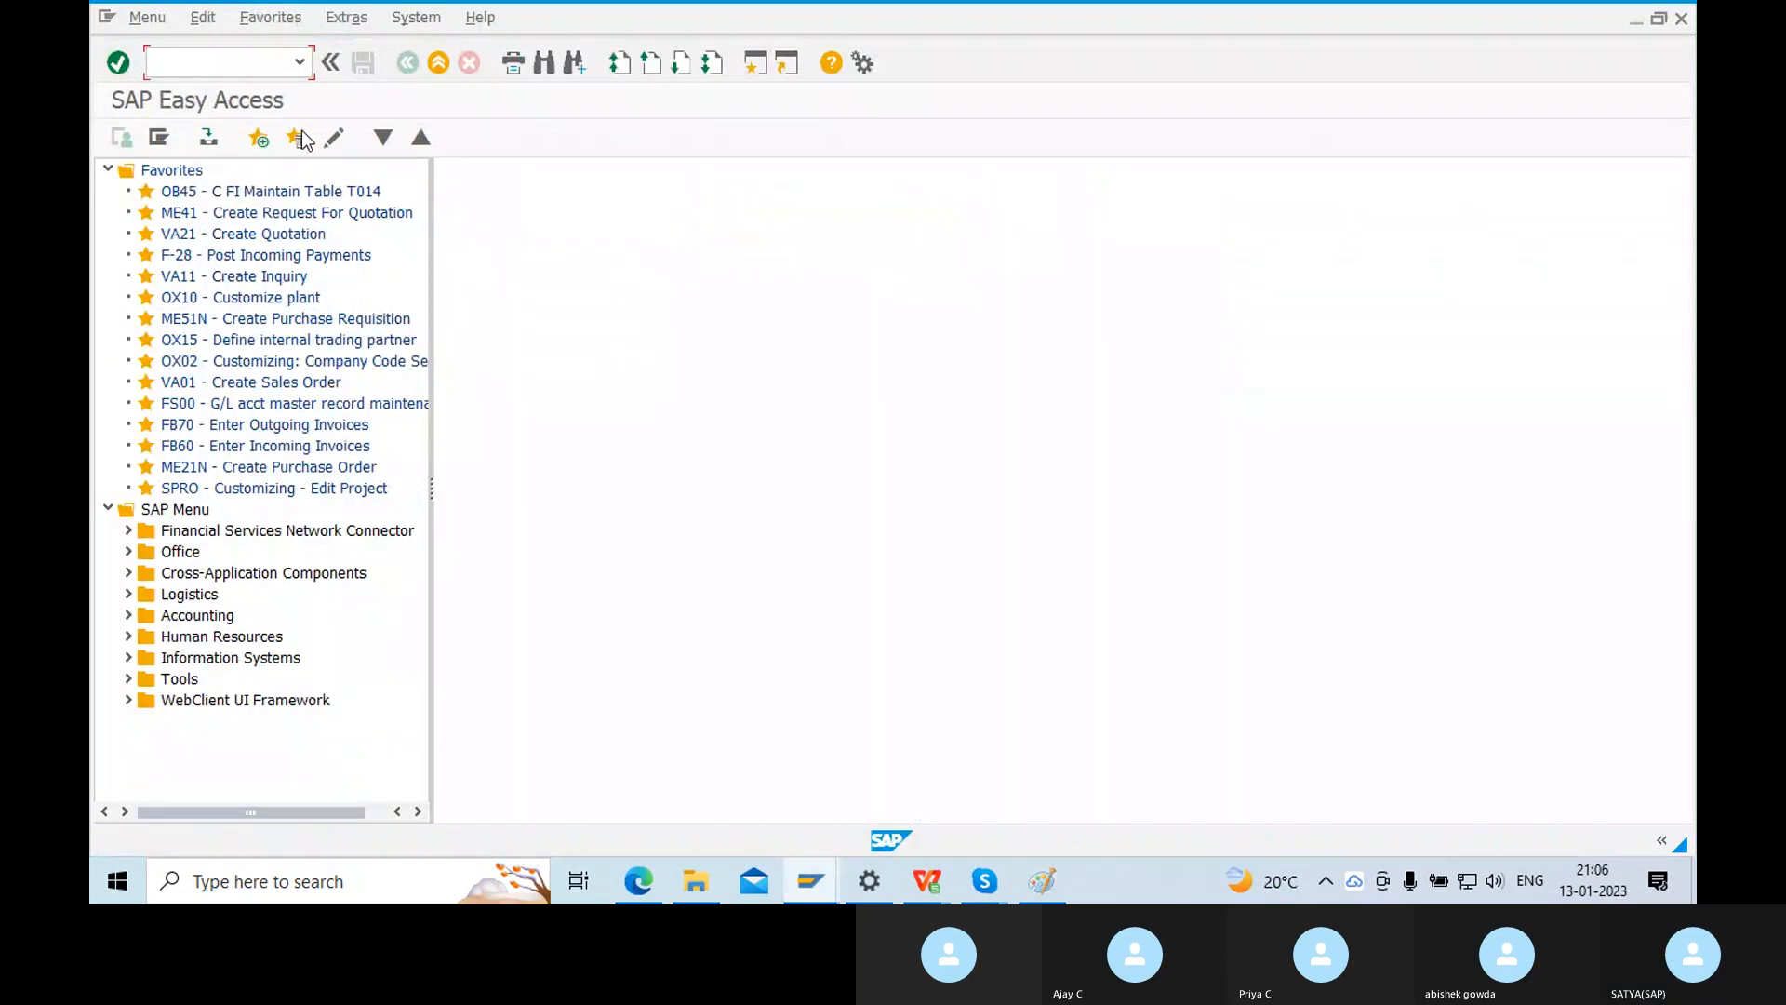
Expand Accounting, Financial Accounting and General Ledger in the SAP Menu tree.
left_click(197, 617)
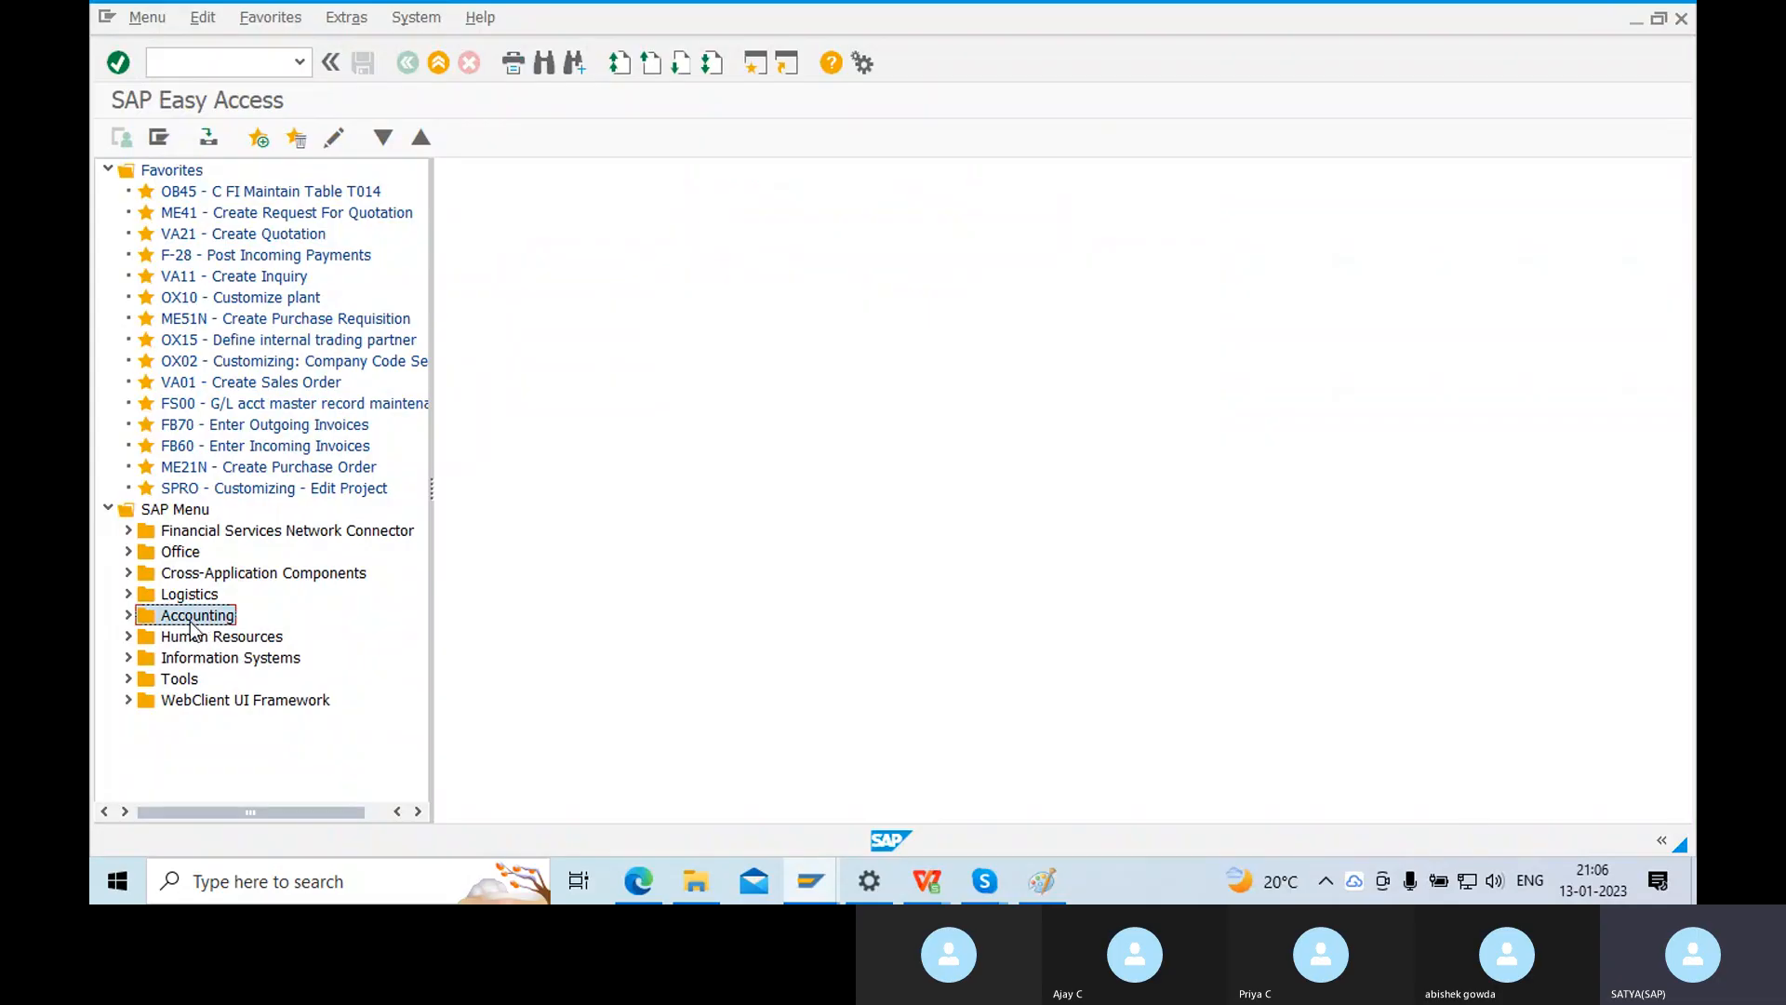
left_click(130, 615)
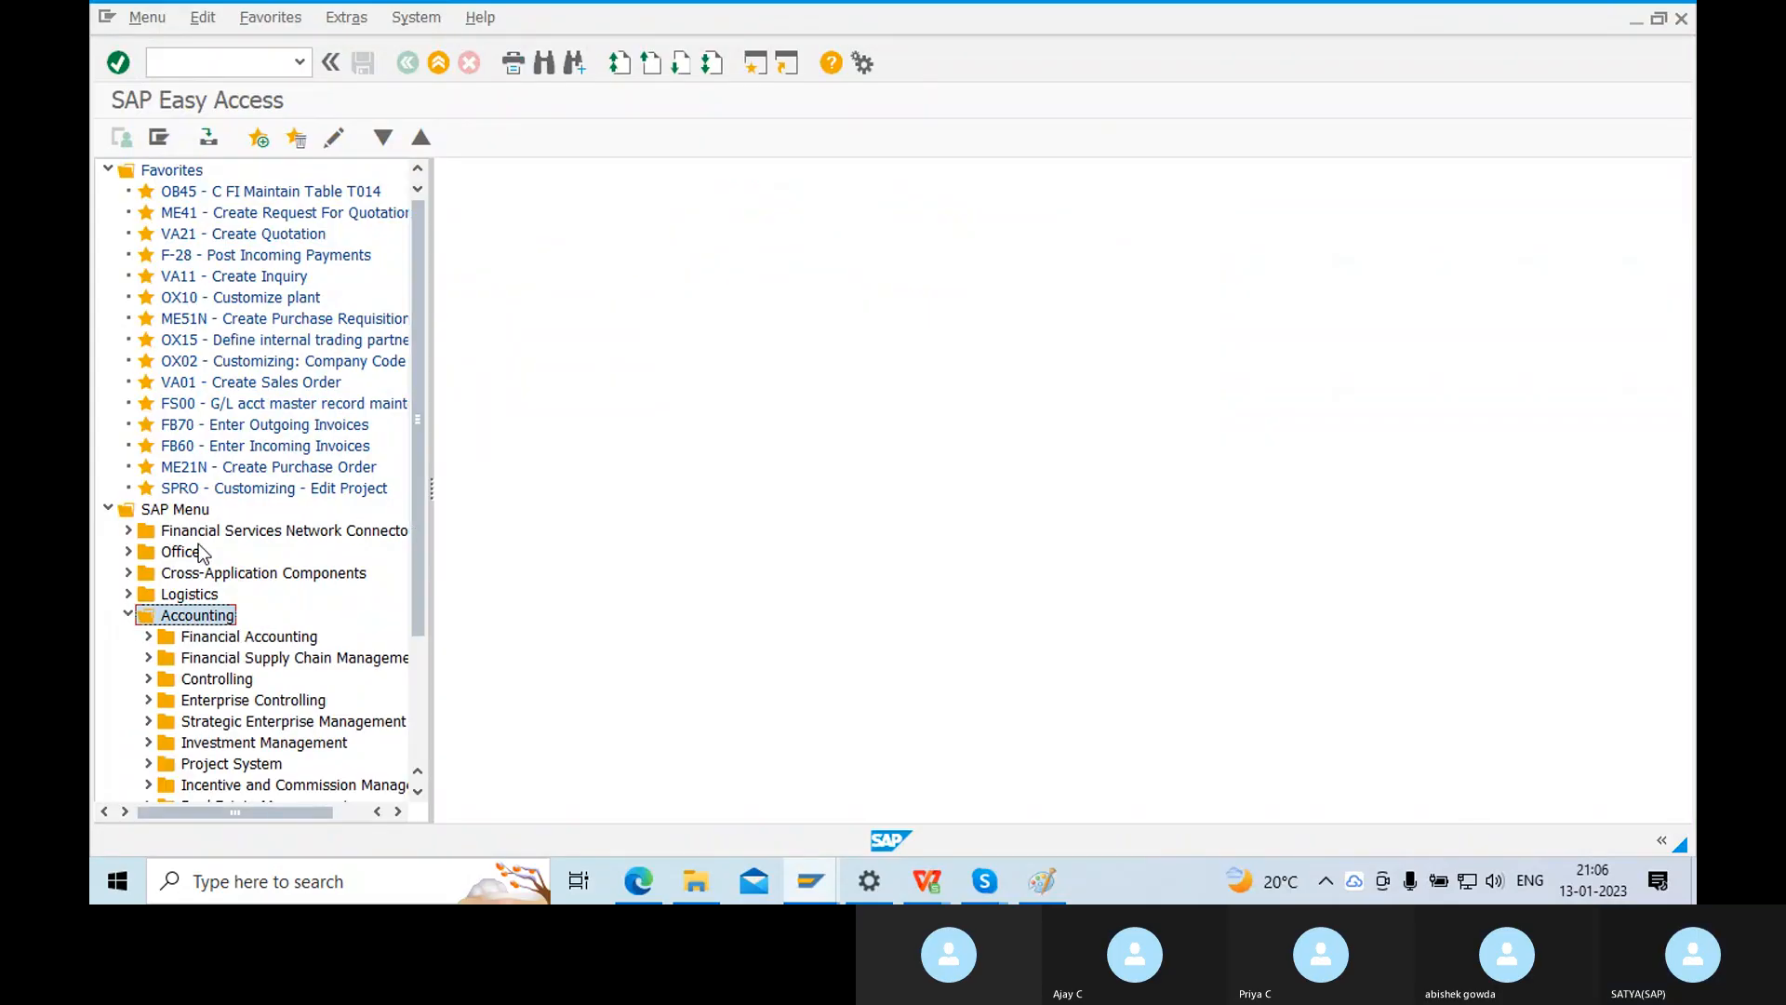
scroll(186, 558, "down", 3)
left_click(230, 448)
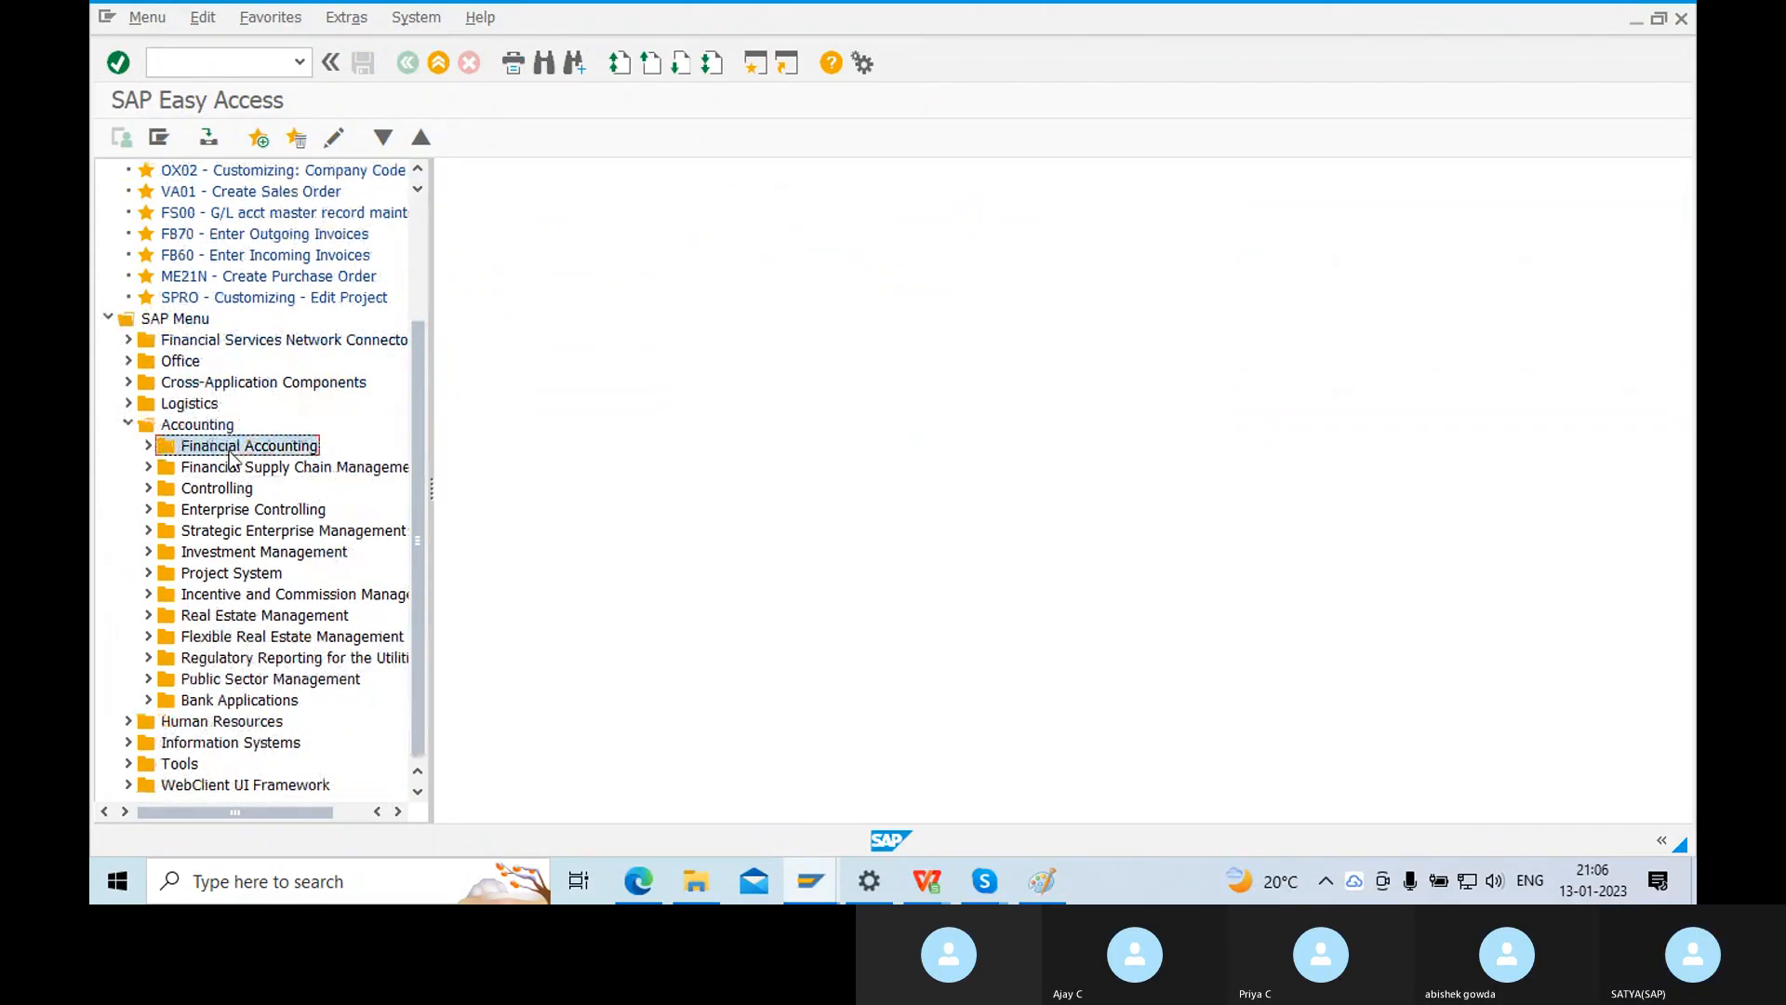
left_click(149, 445)
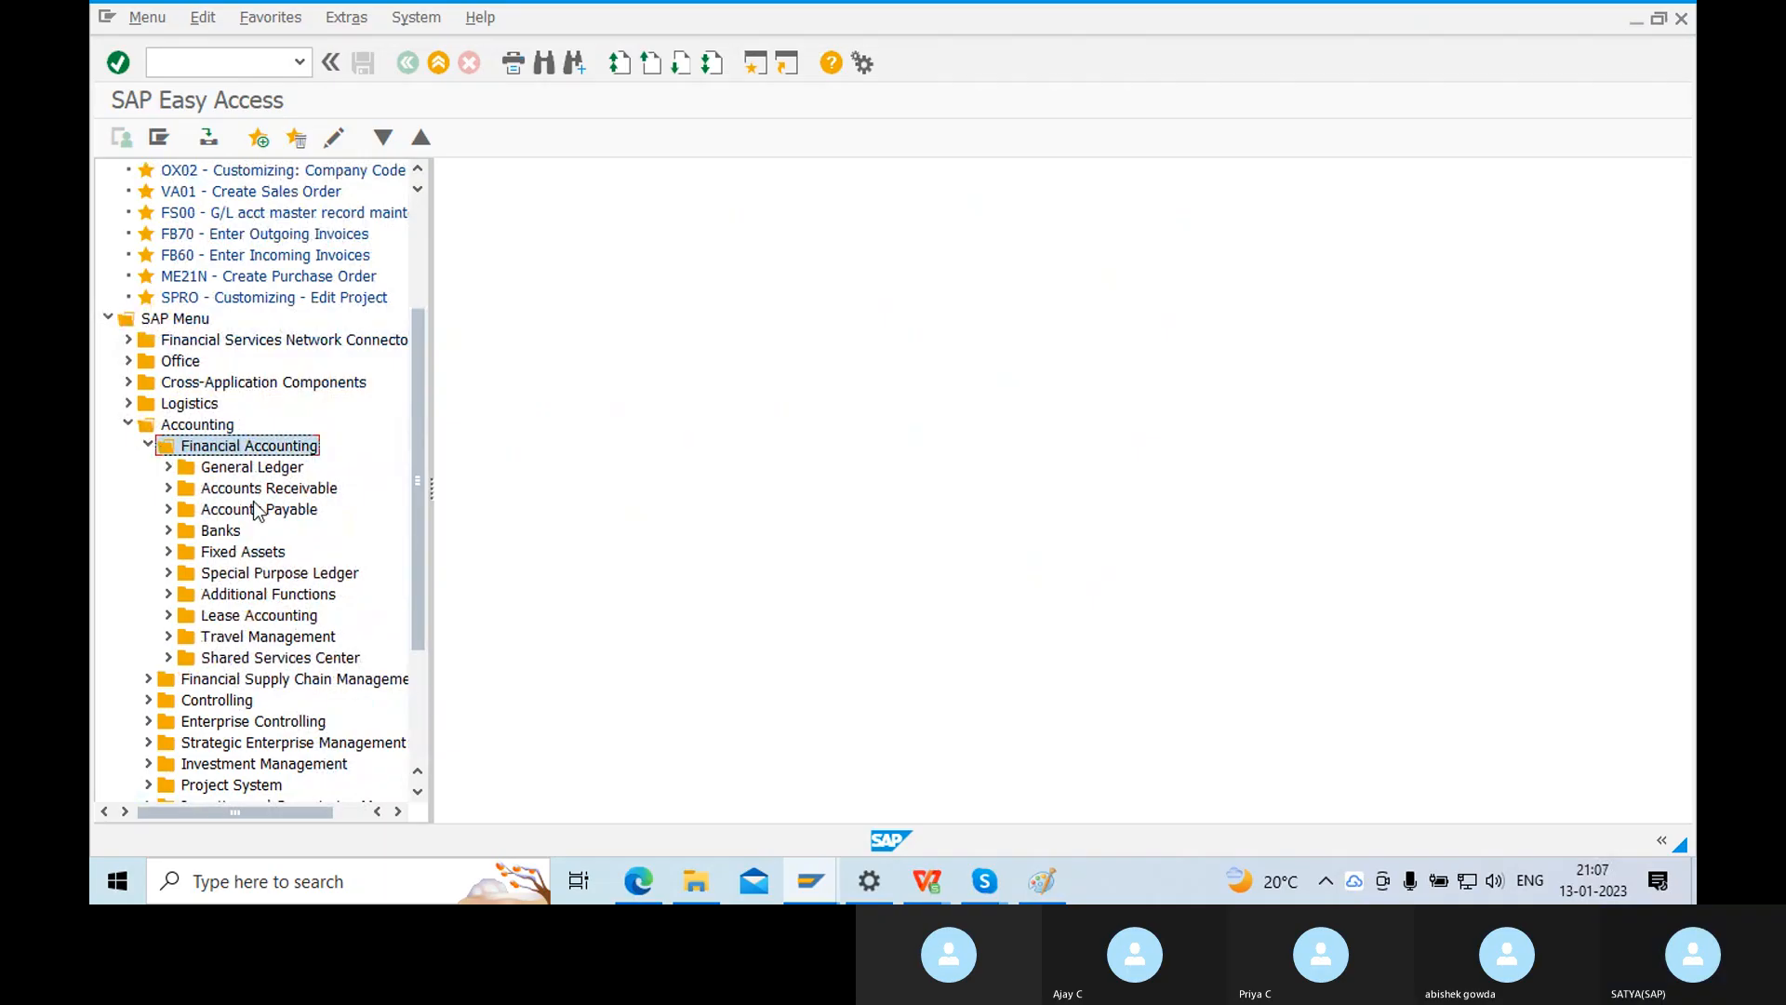
scroll(293, 535, "down", 2)
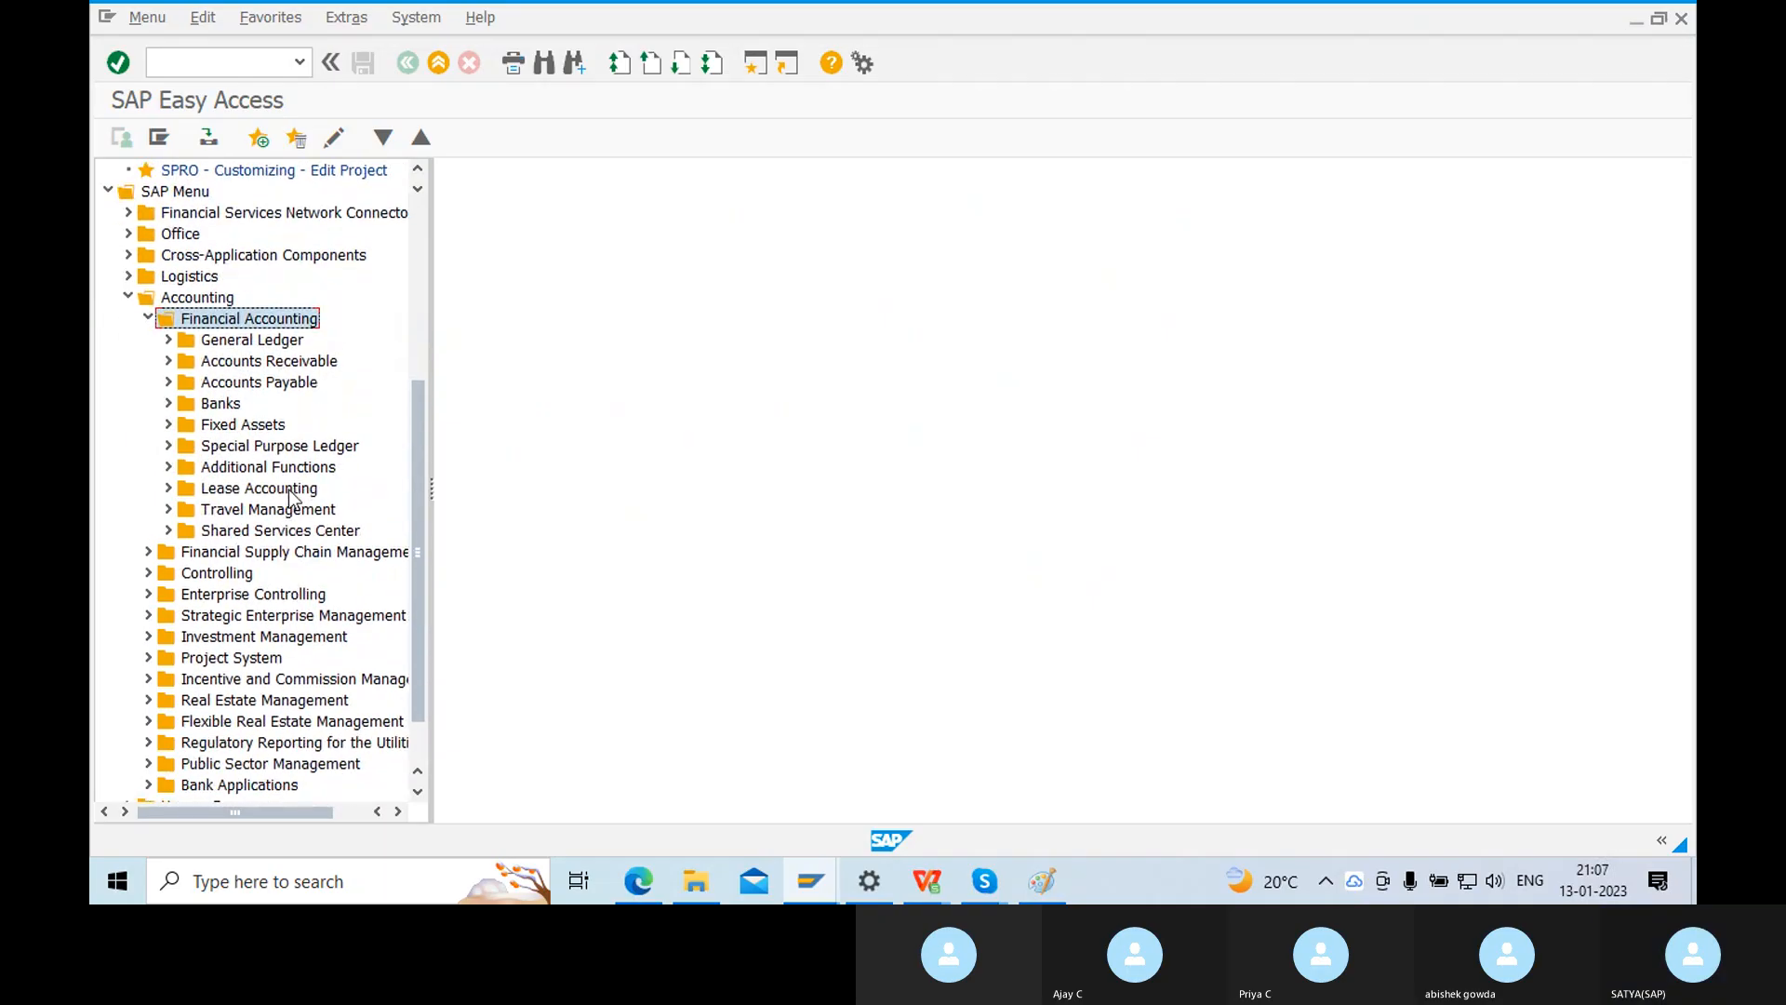
left_click(235, 341)
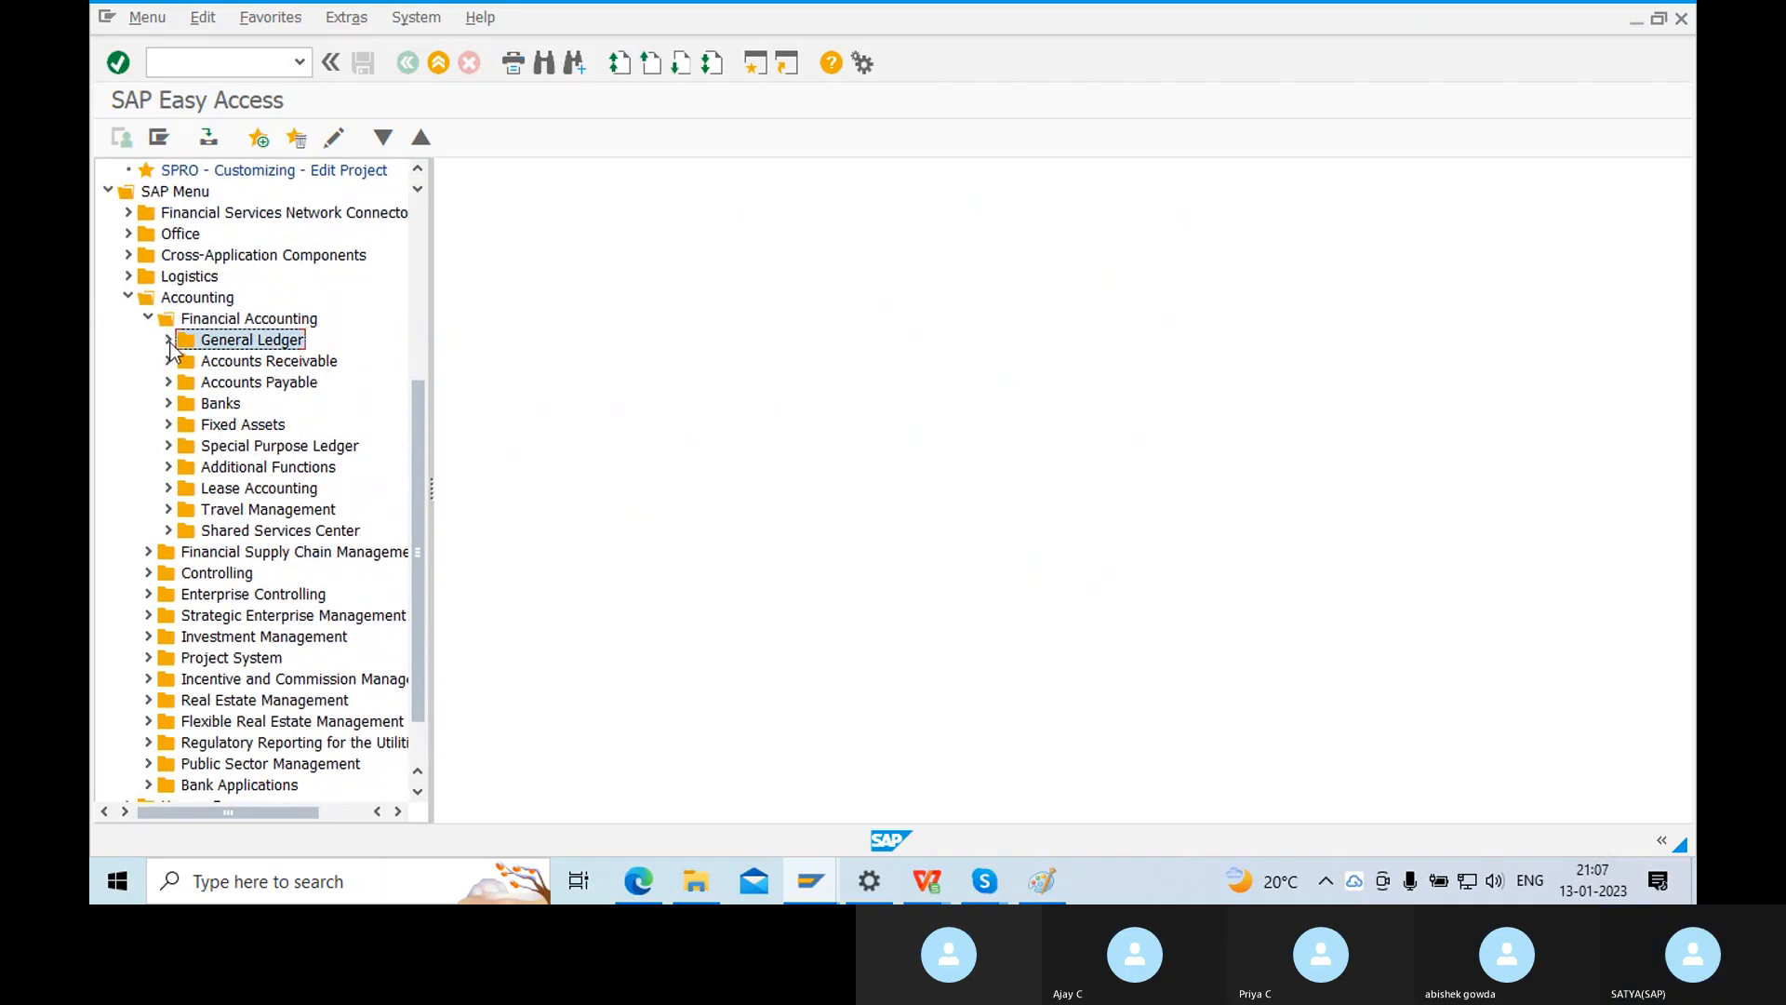
left_click(169, 341)
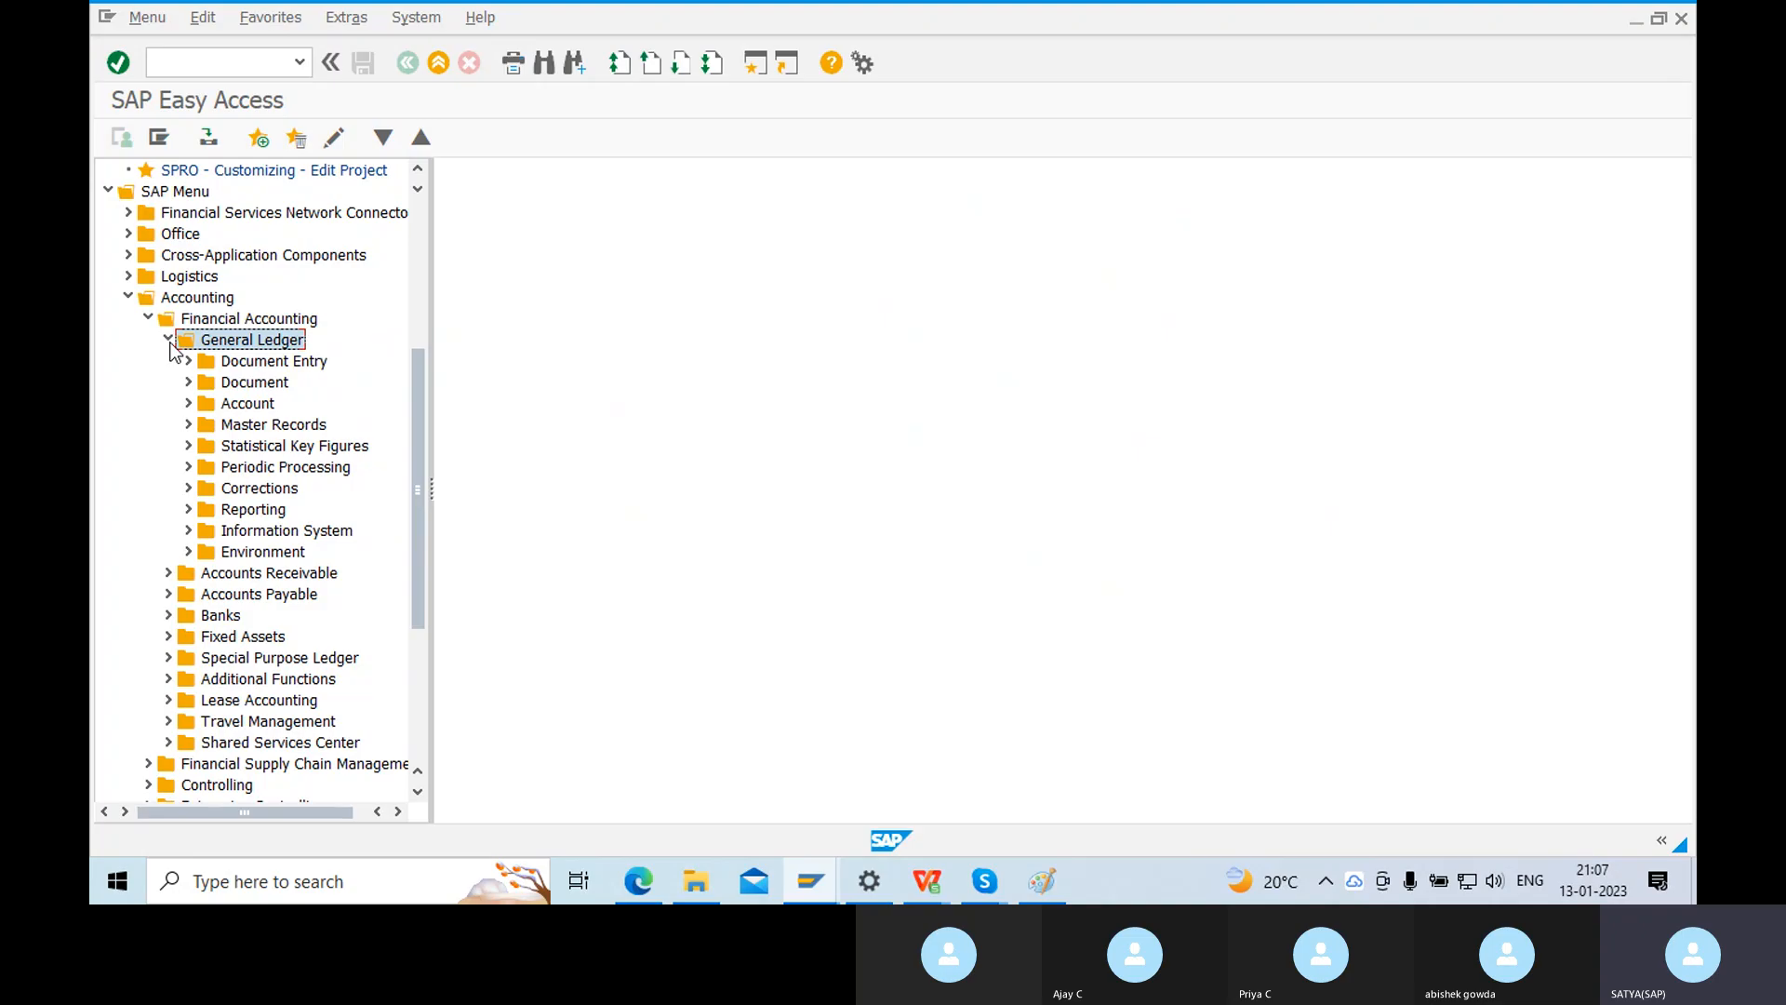
Expand Master Records, G/L Accounts and Individual Processing under General Ledger, and select FS00 - Centrally.
scroll(204, 369, "down", 1)
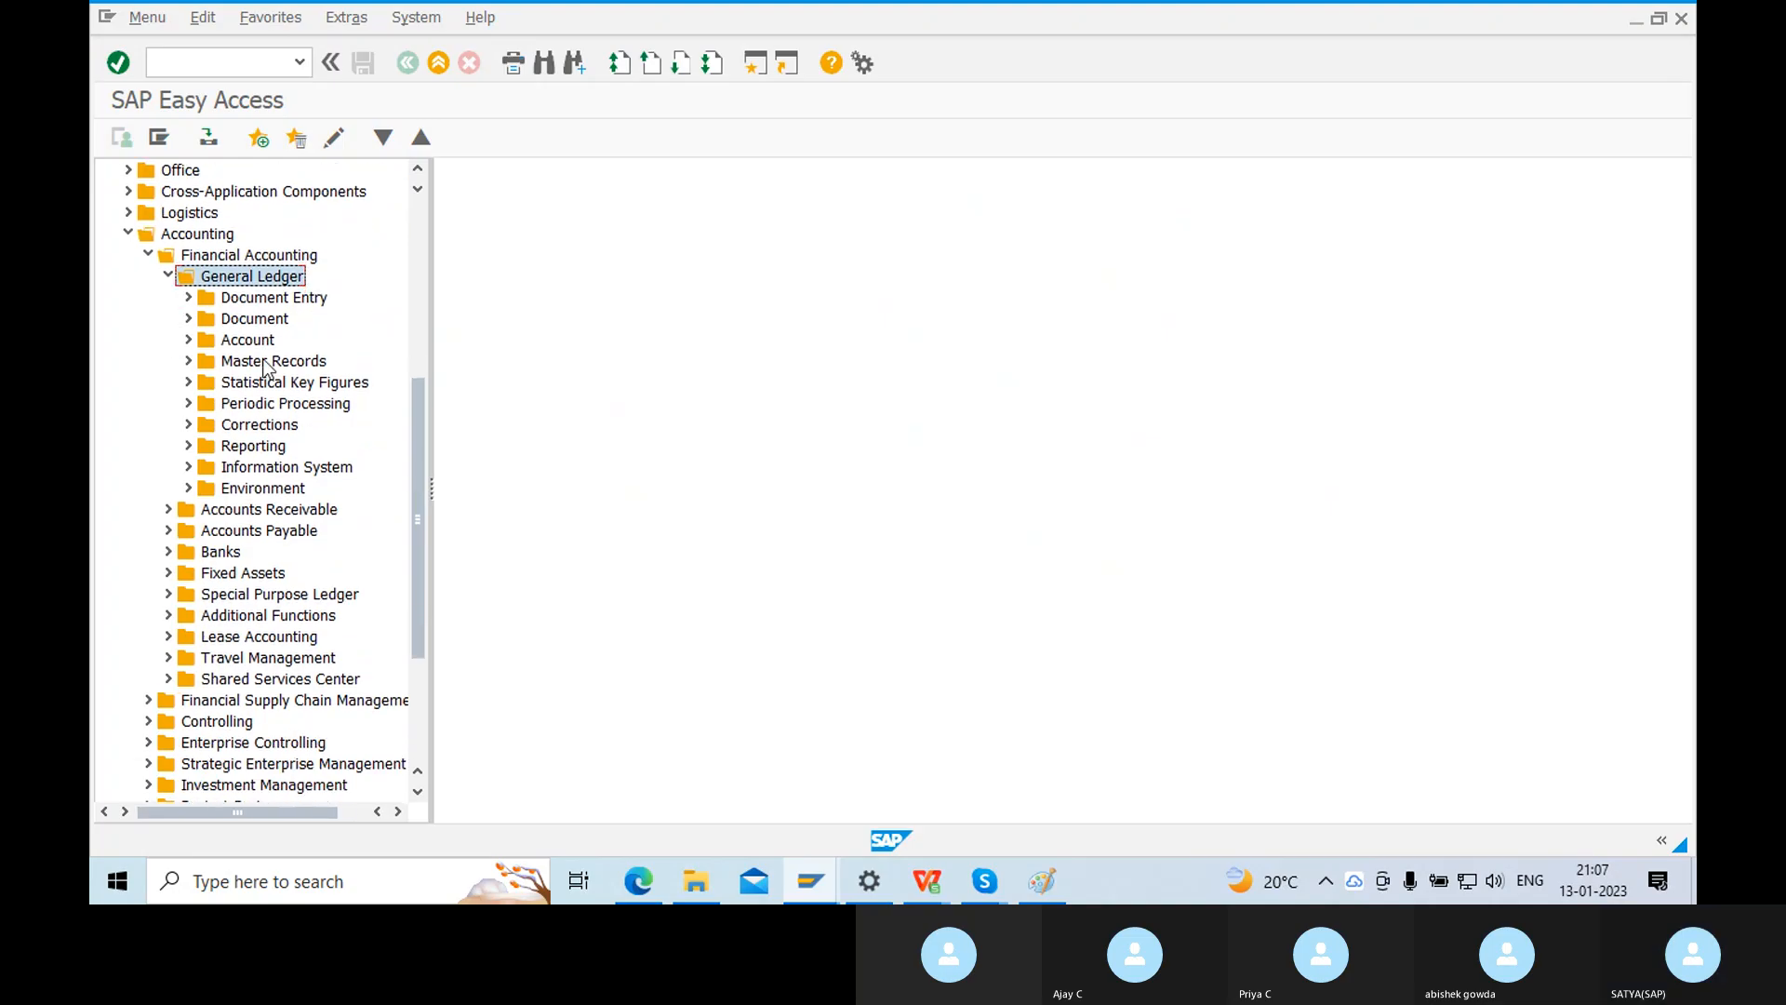
left_click(241, 363)
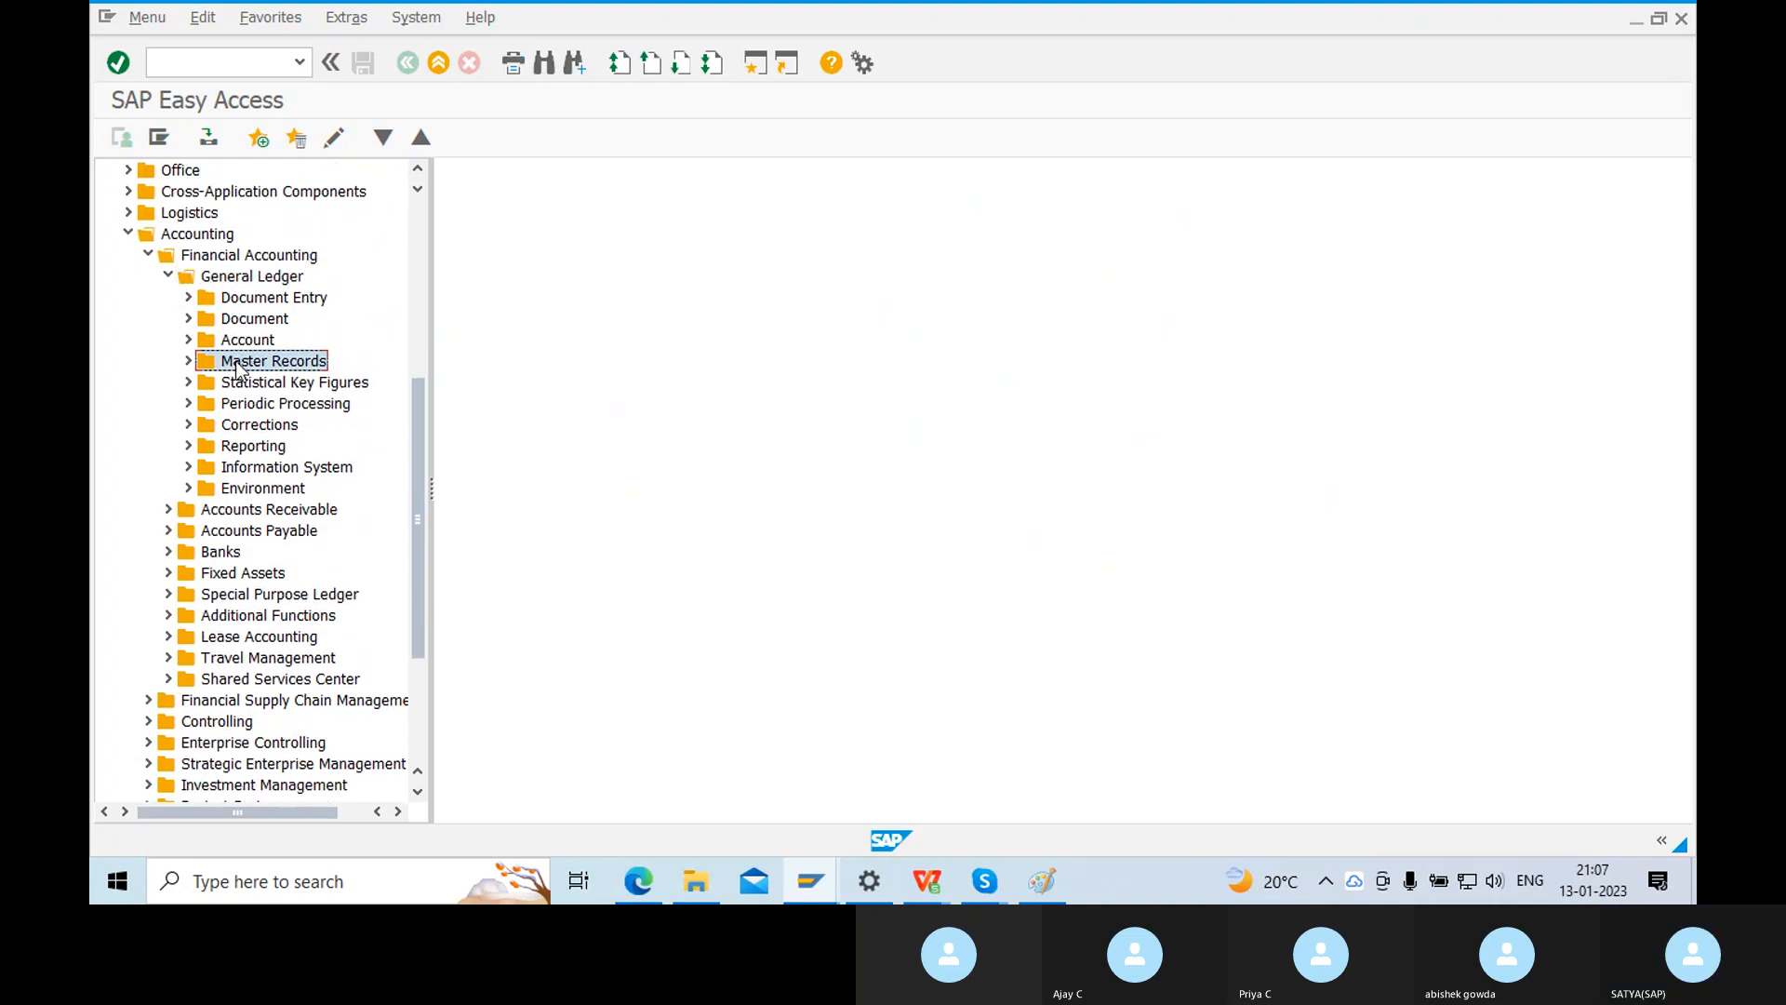
left_click(188, 360)
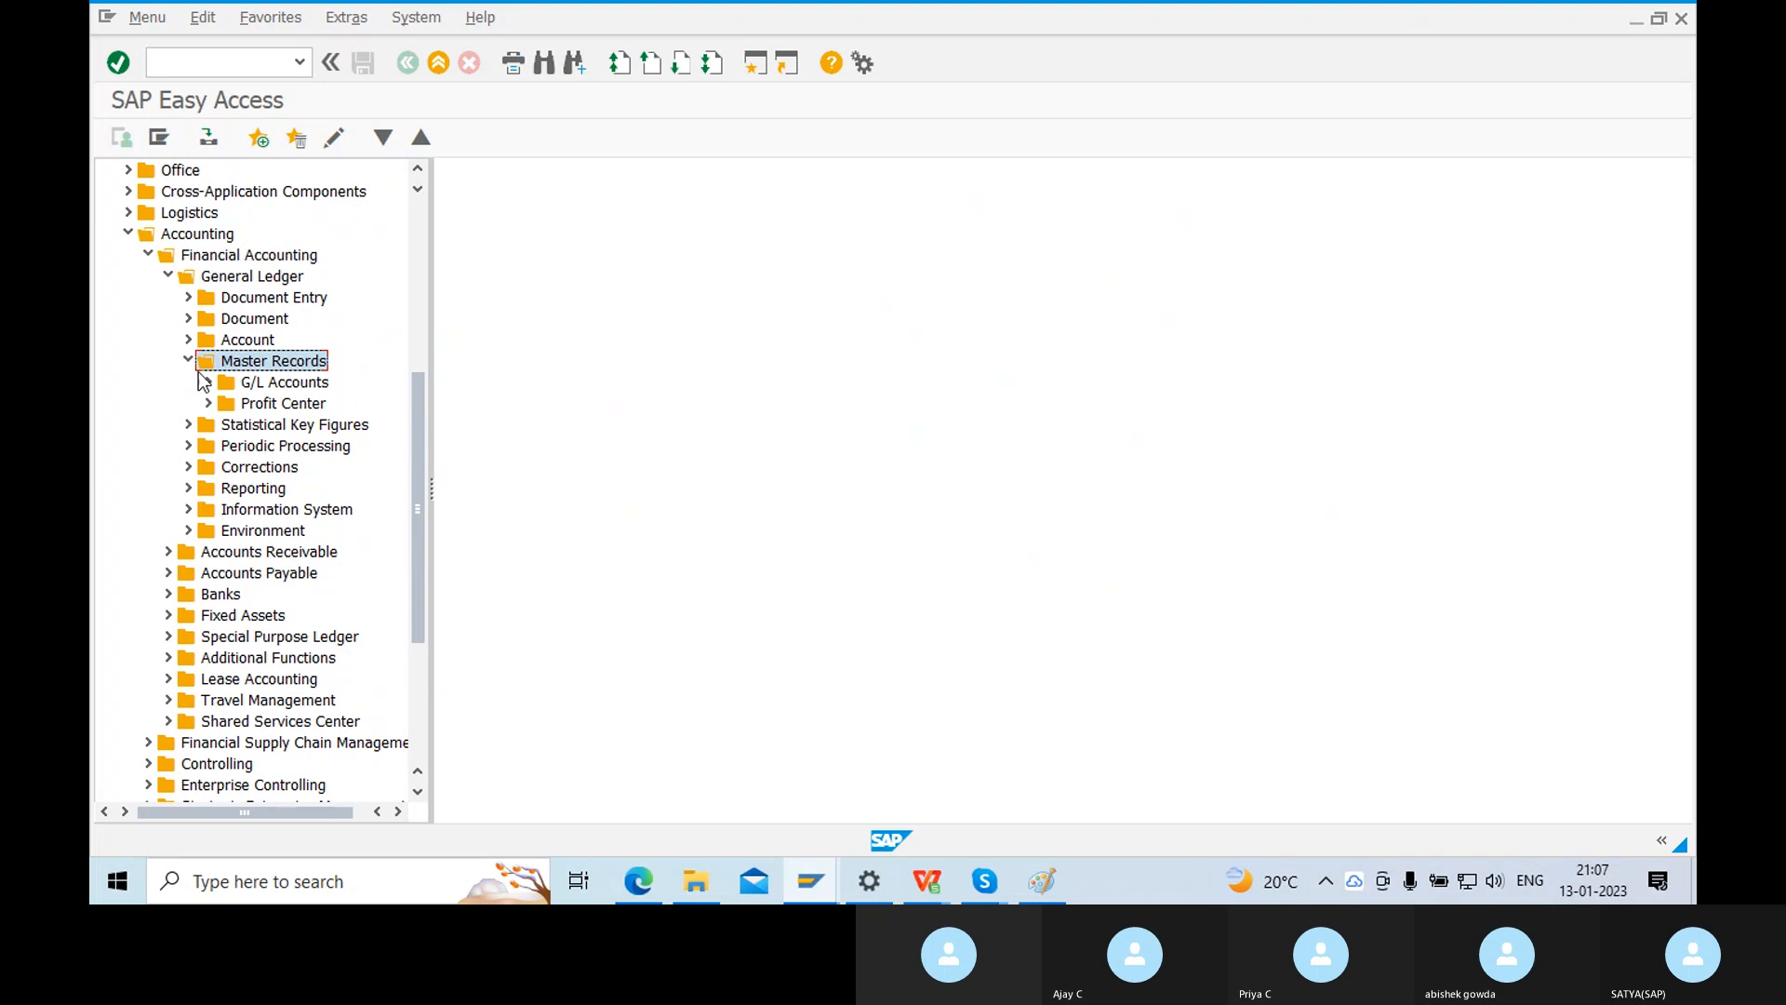
left_click(209, 382)
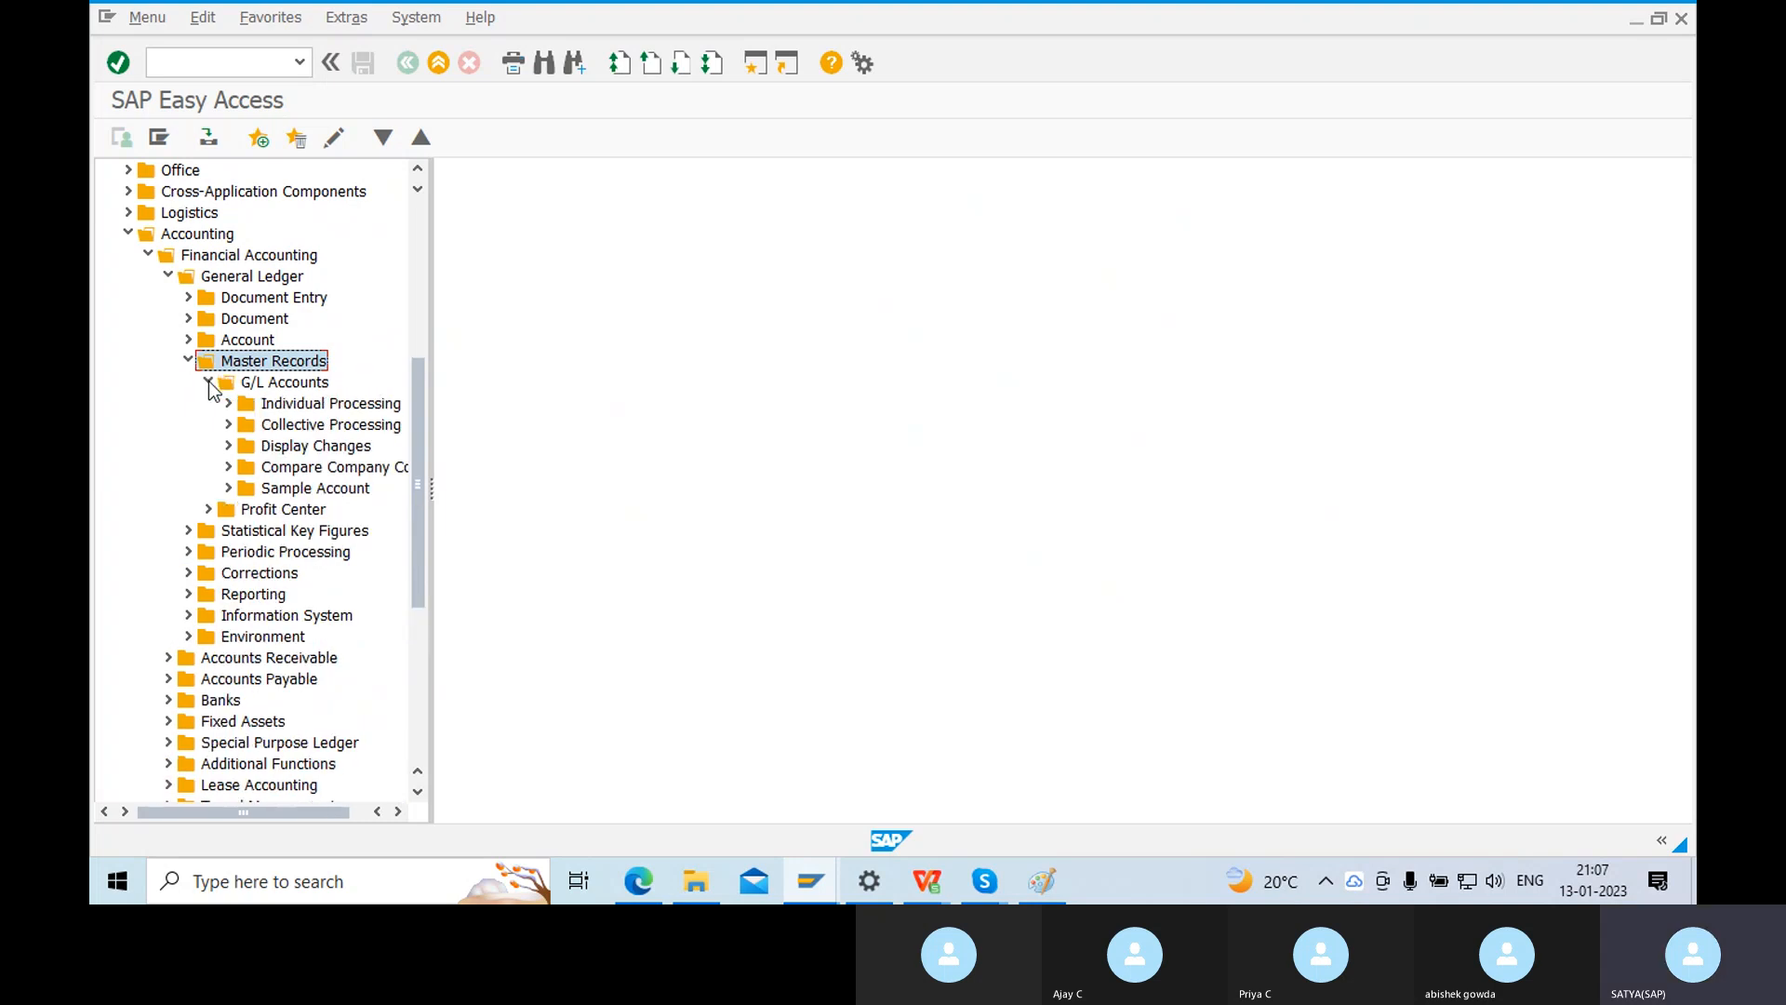
left_click(227, 404)
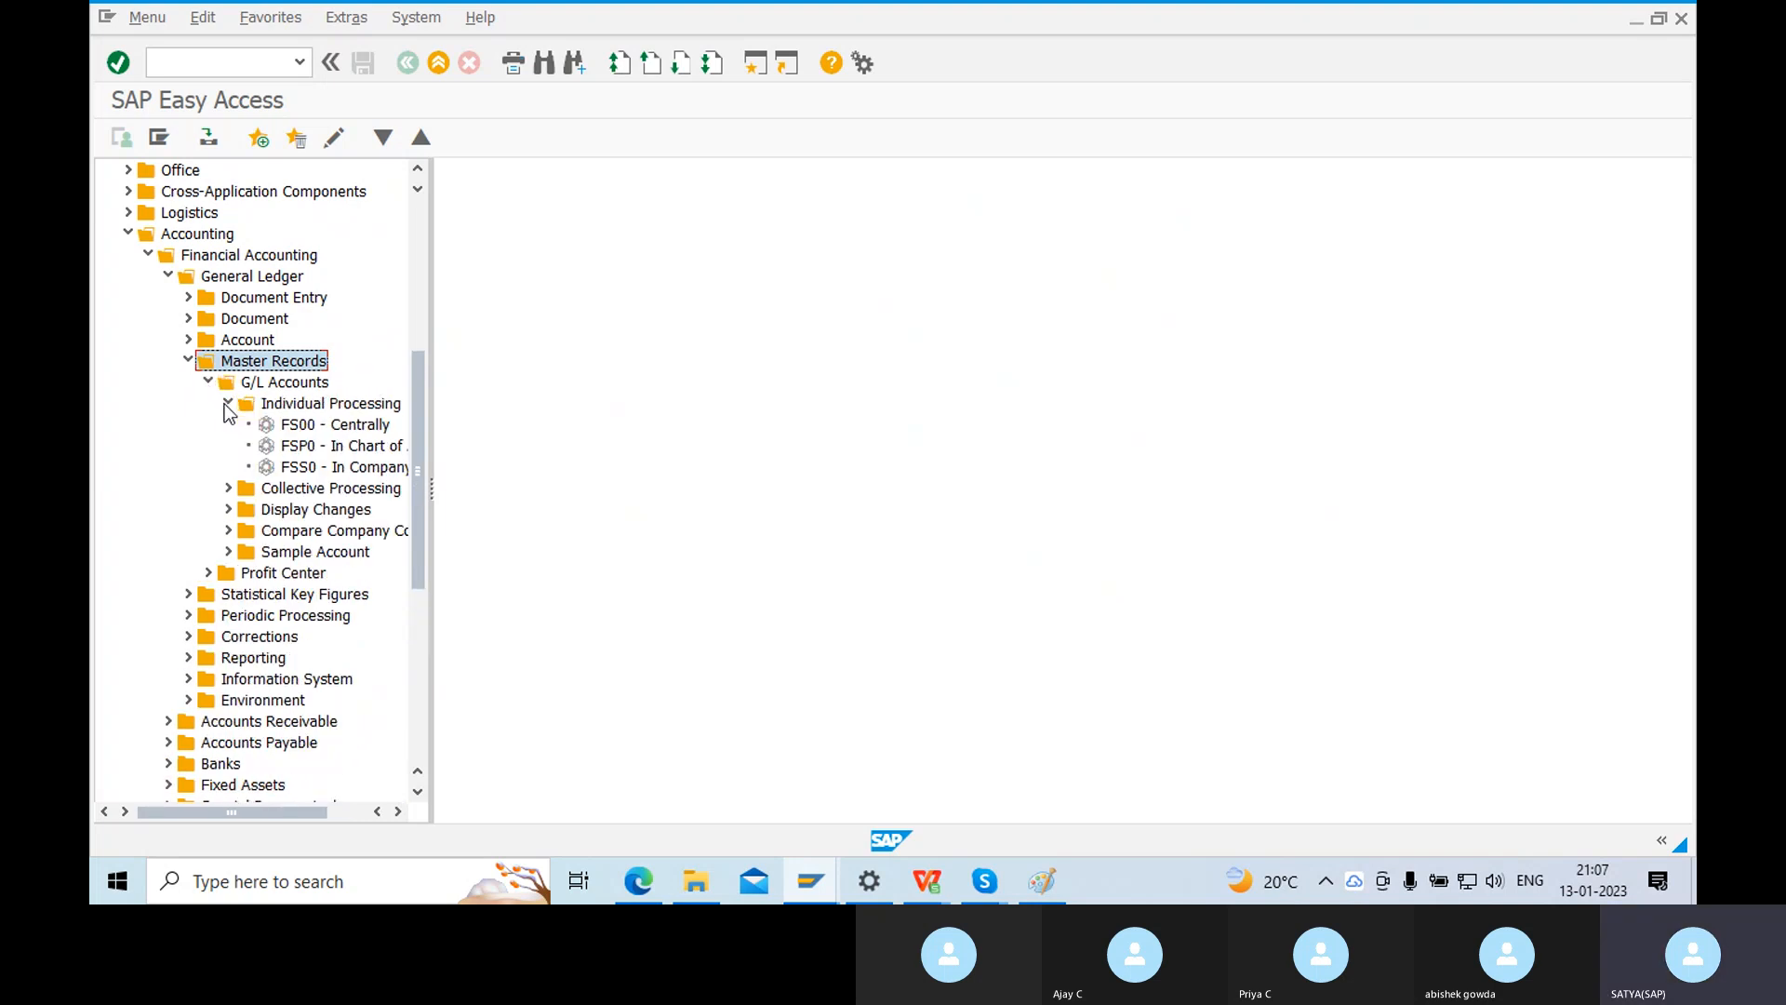
left_click(339, 426)
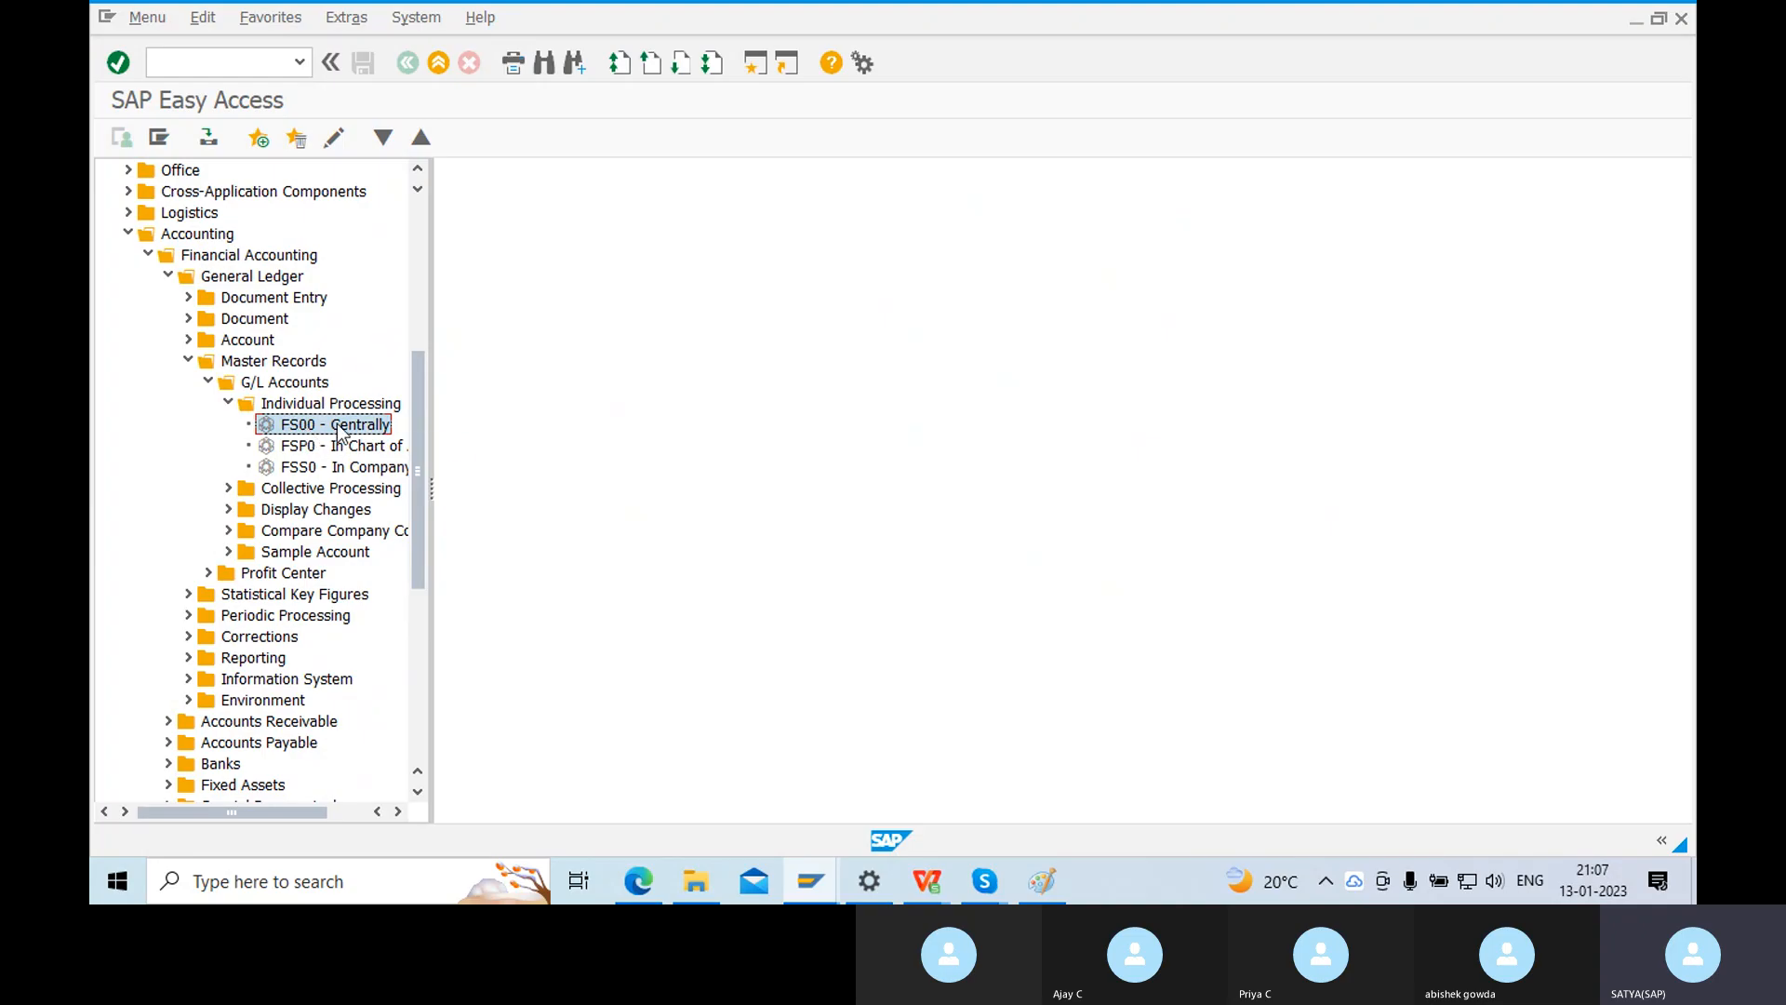
Open transaction FS00 - Centrally and narrow the account tree to give the account details more room.
scroll(339, 434, "up", 3)
left_click(160, 62)
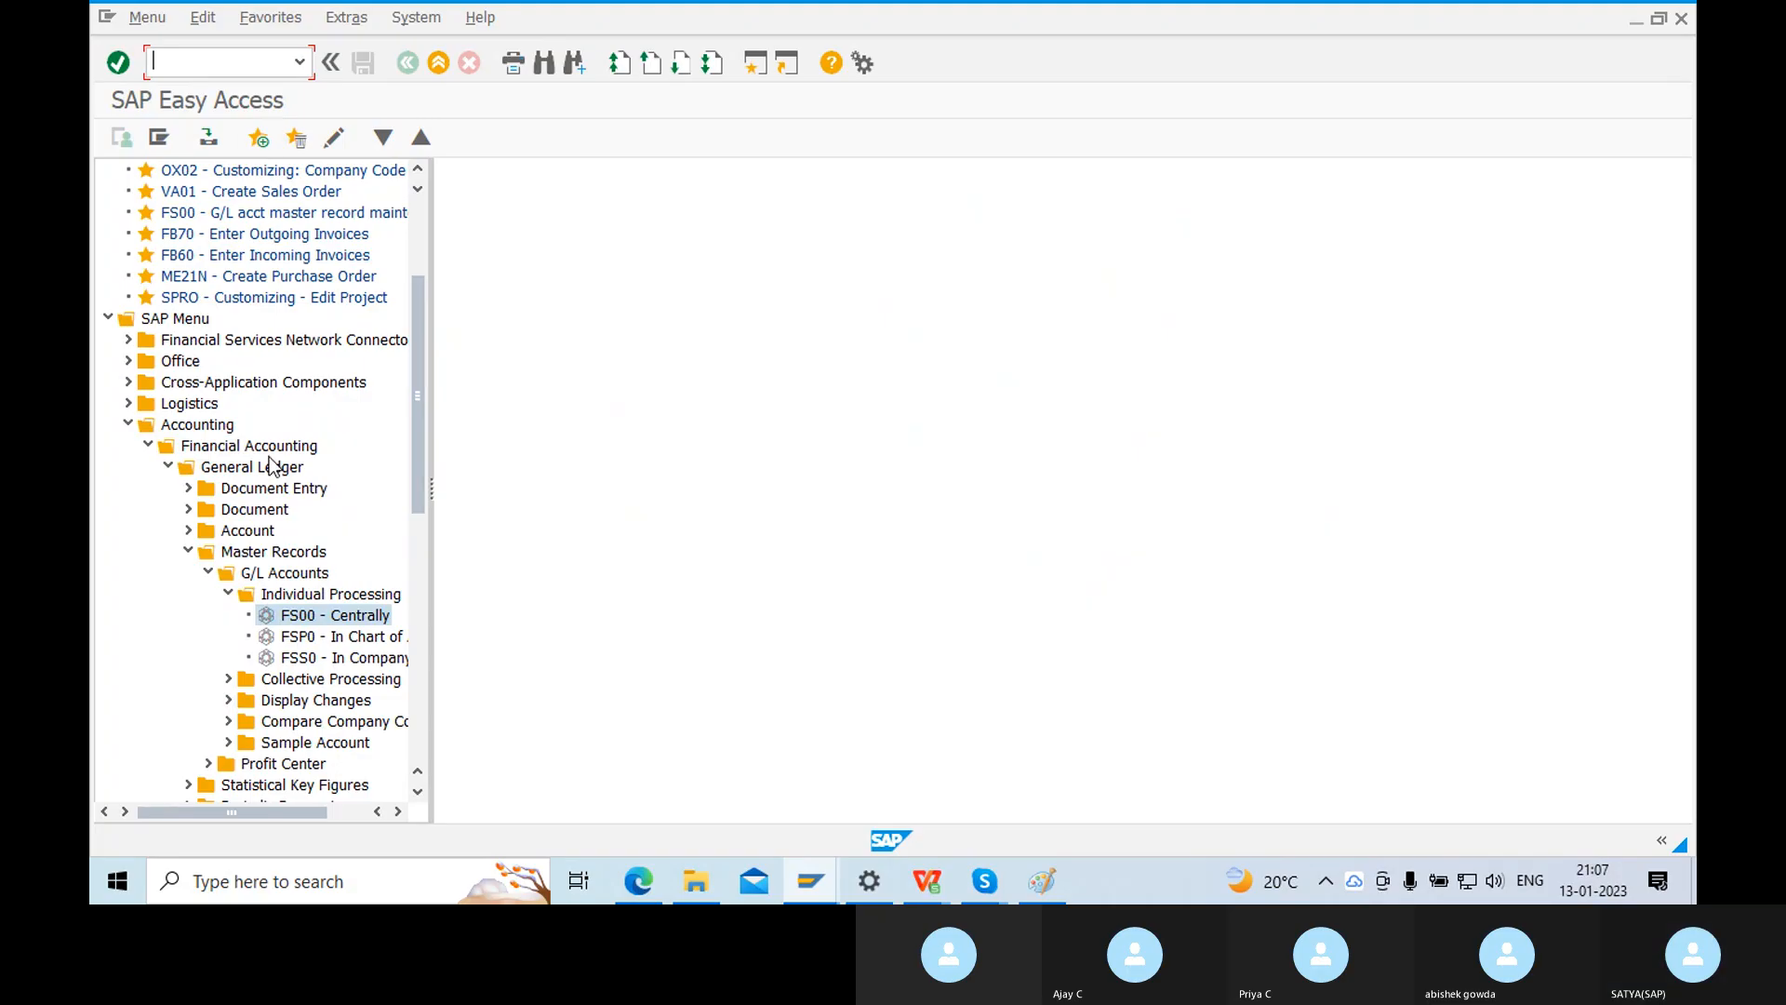
scroll(276, 465, "down", 2)
double_click(306, 513)
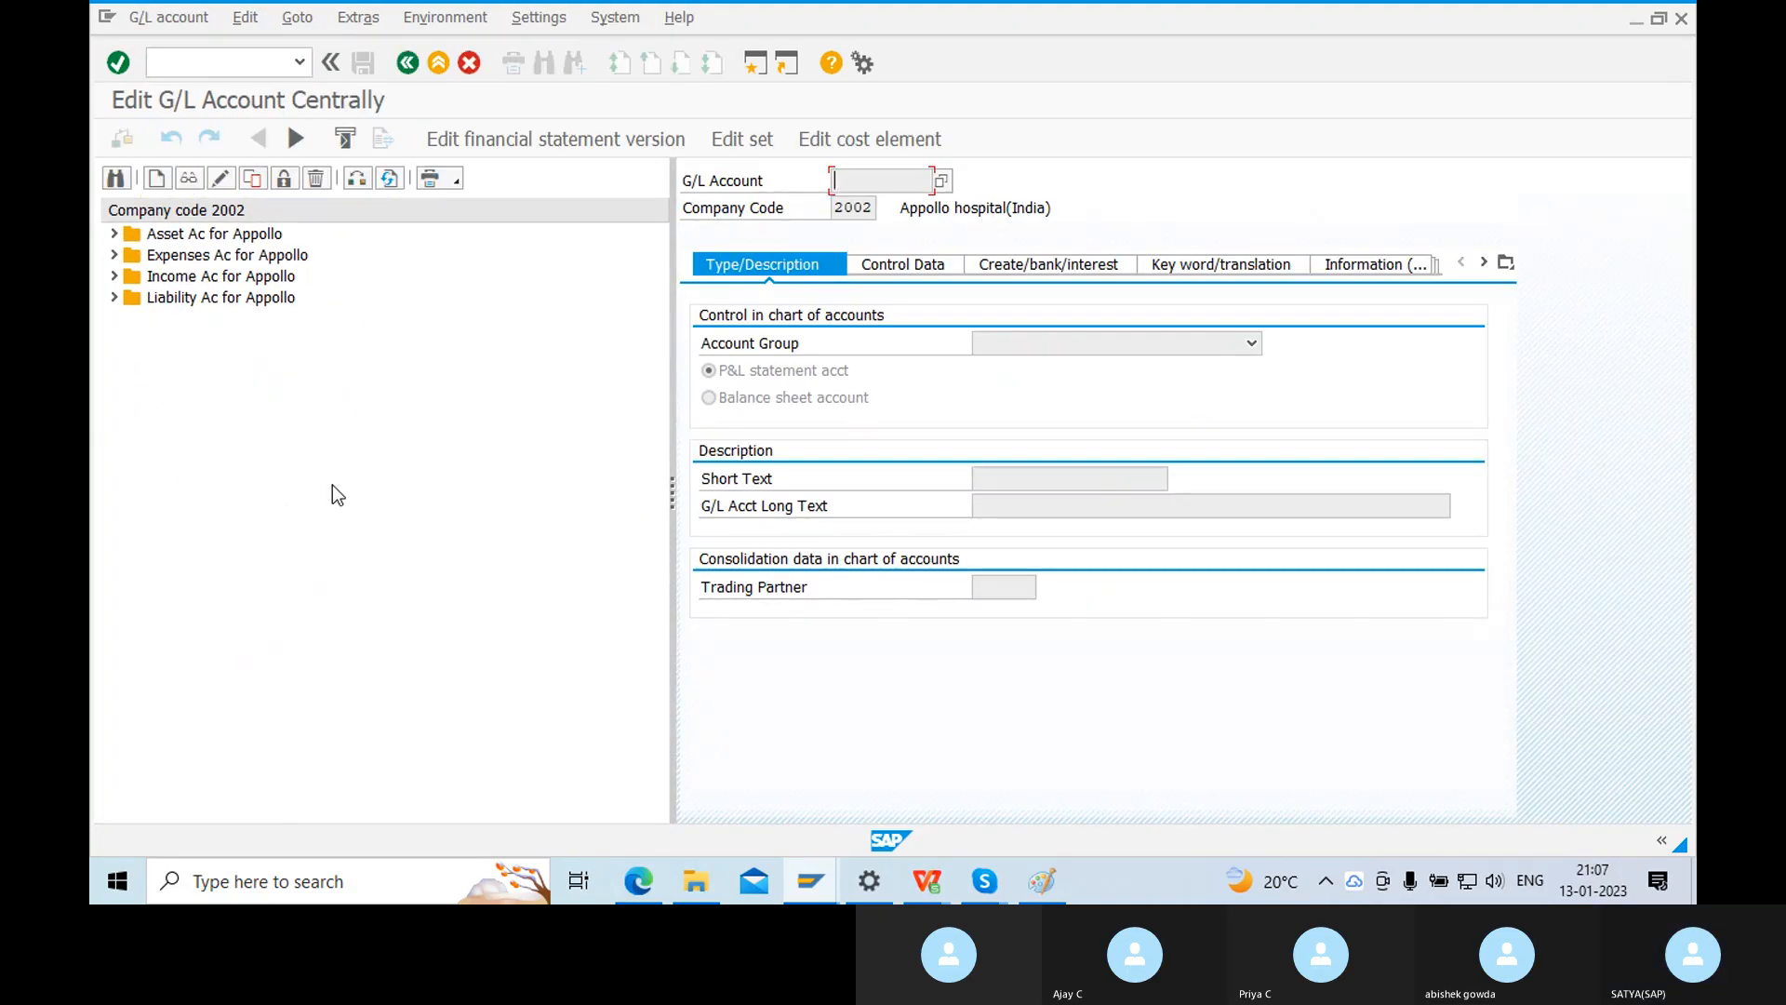
left_click_drag(669, 207, 474, 207)
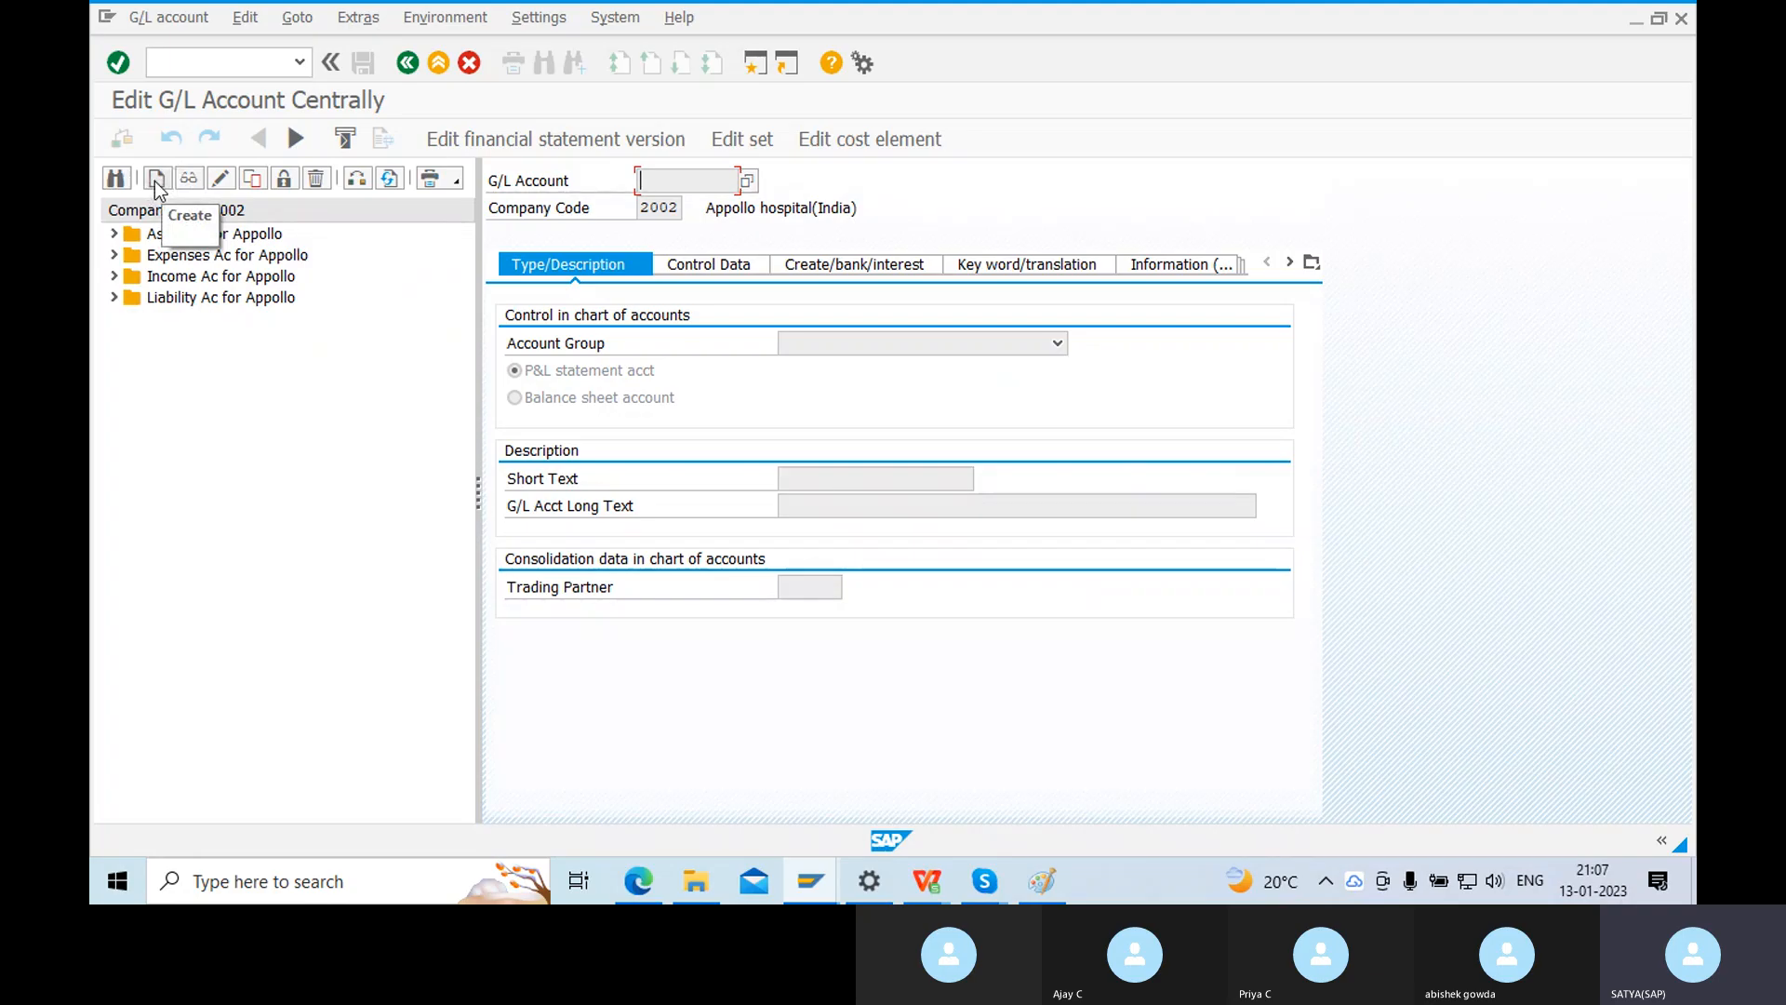
Try to create G/L account 100 in company code 2002.
left_click(156, 184)
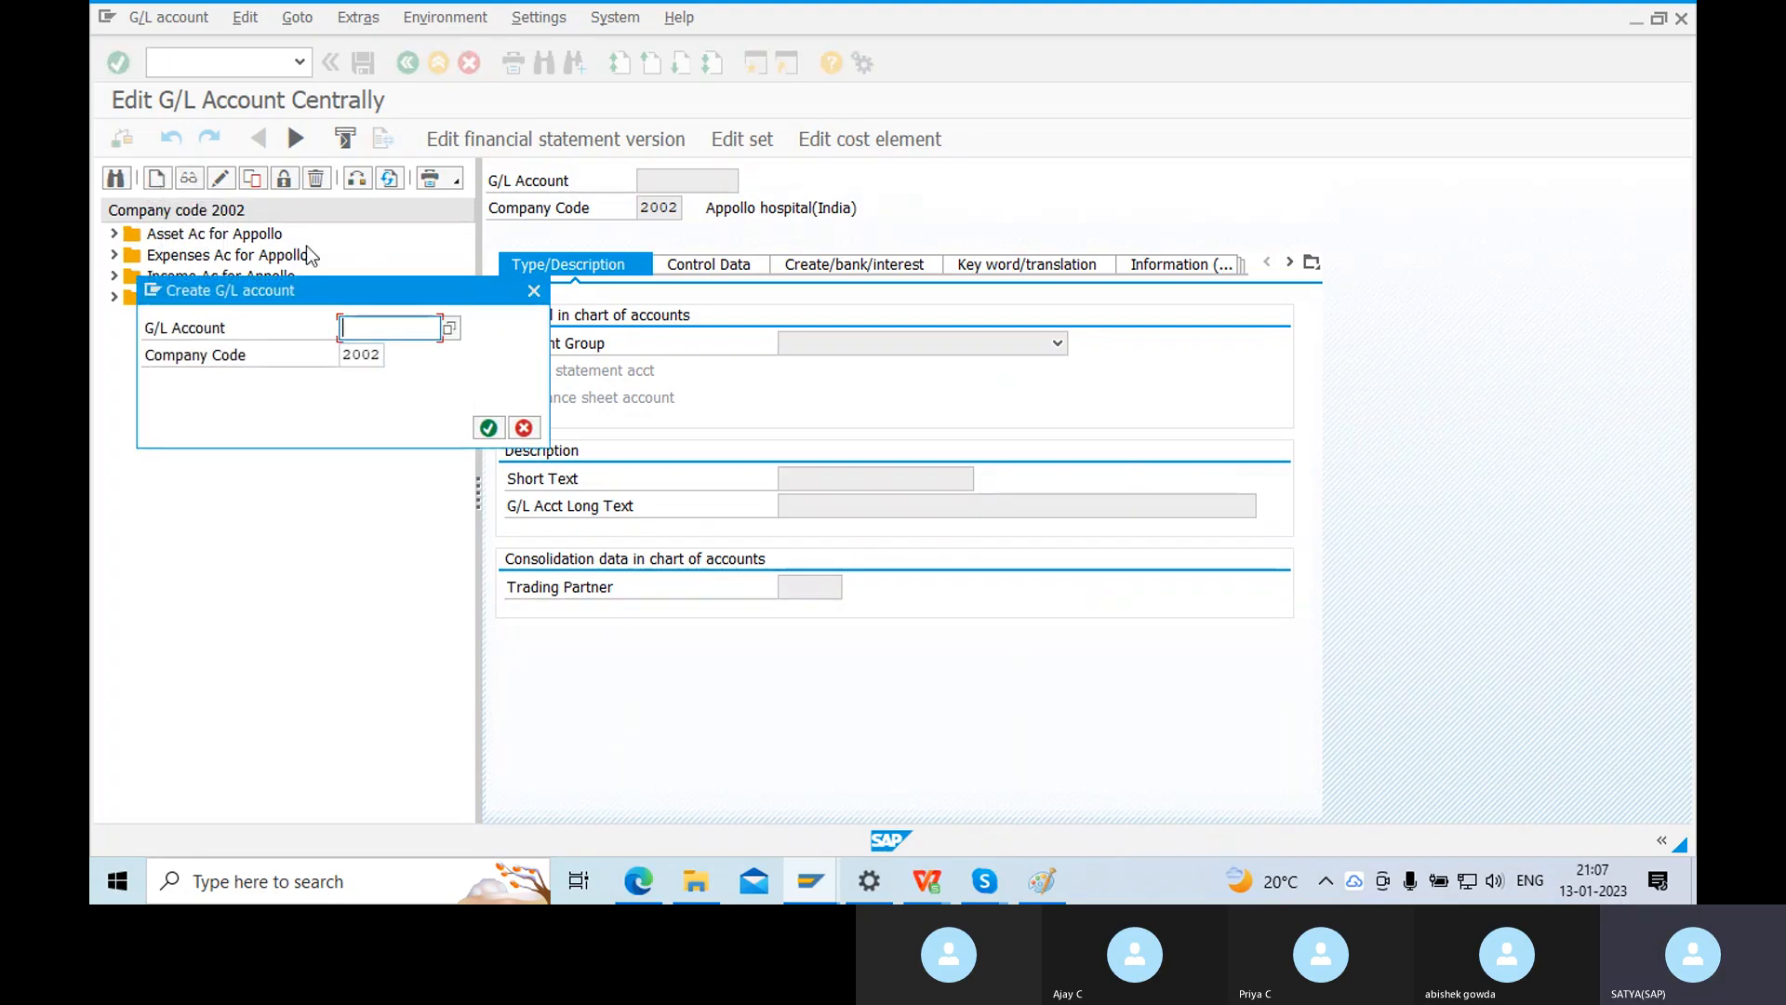
left_click_drag(411, 286, 494, 260)
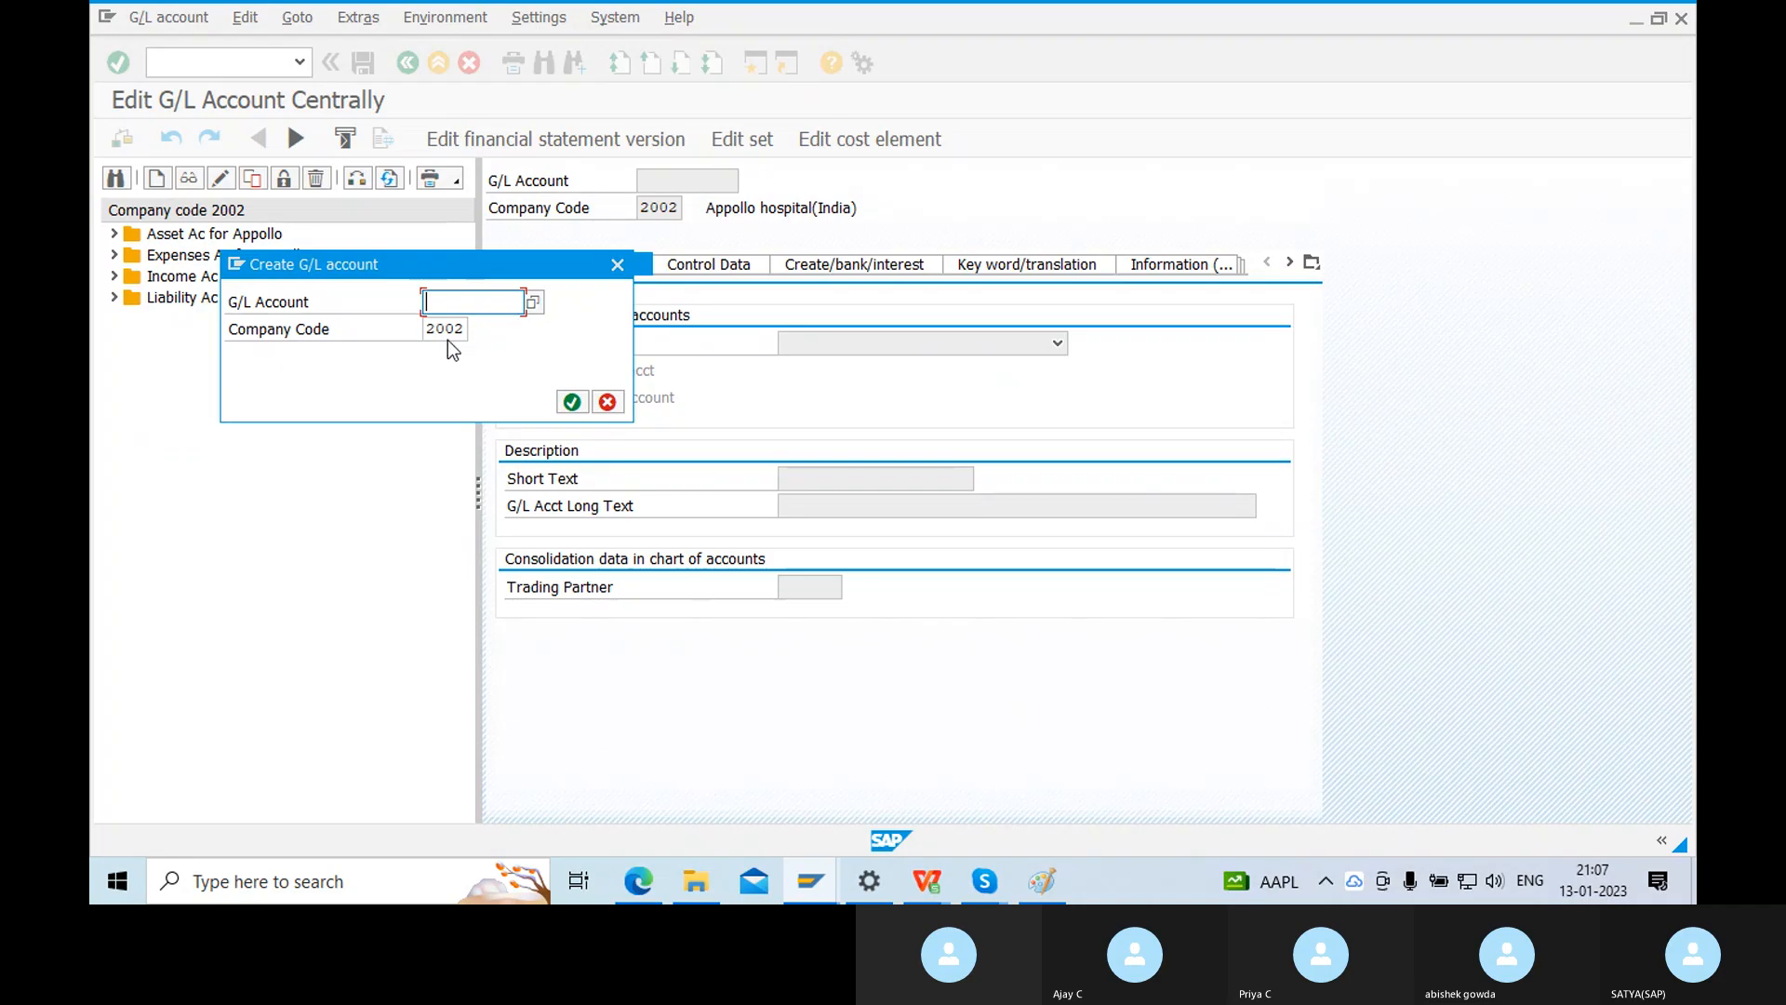
left_click_drag(427, 329, 470, 331)
left_click(448, 305)
type("100")
left_click(572, 401)
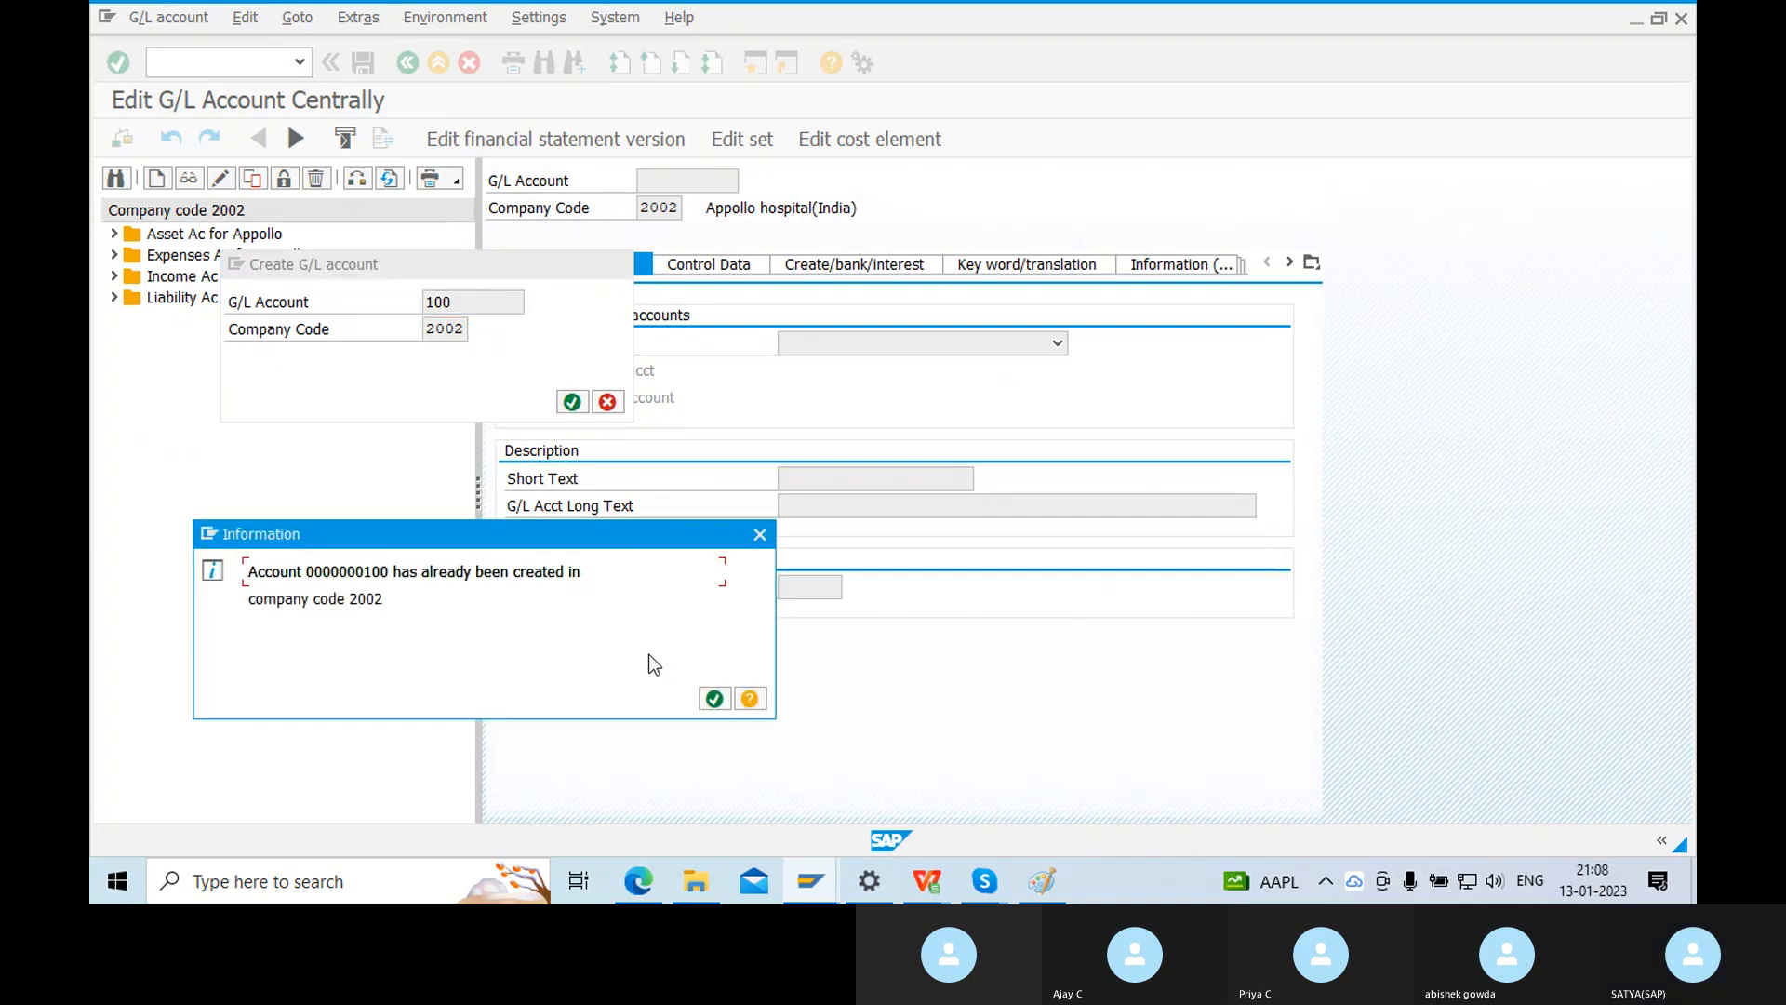
left_click(760, 534)
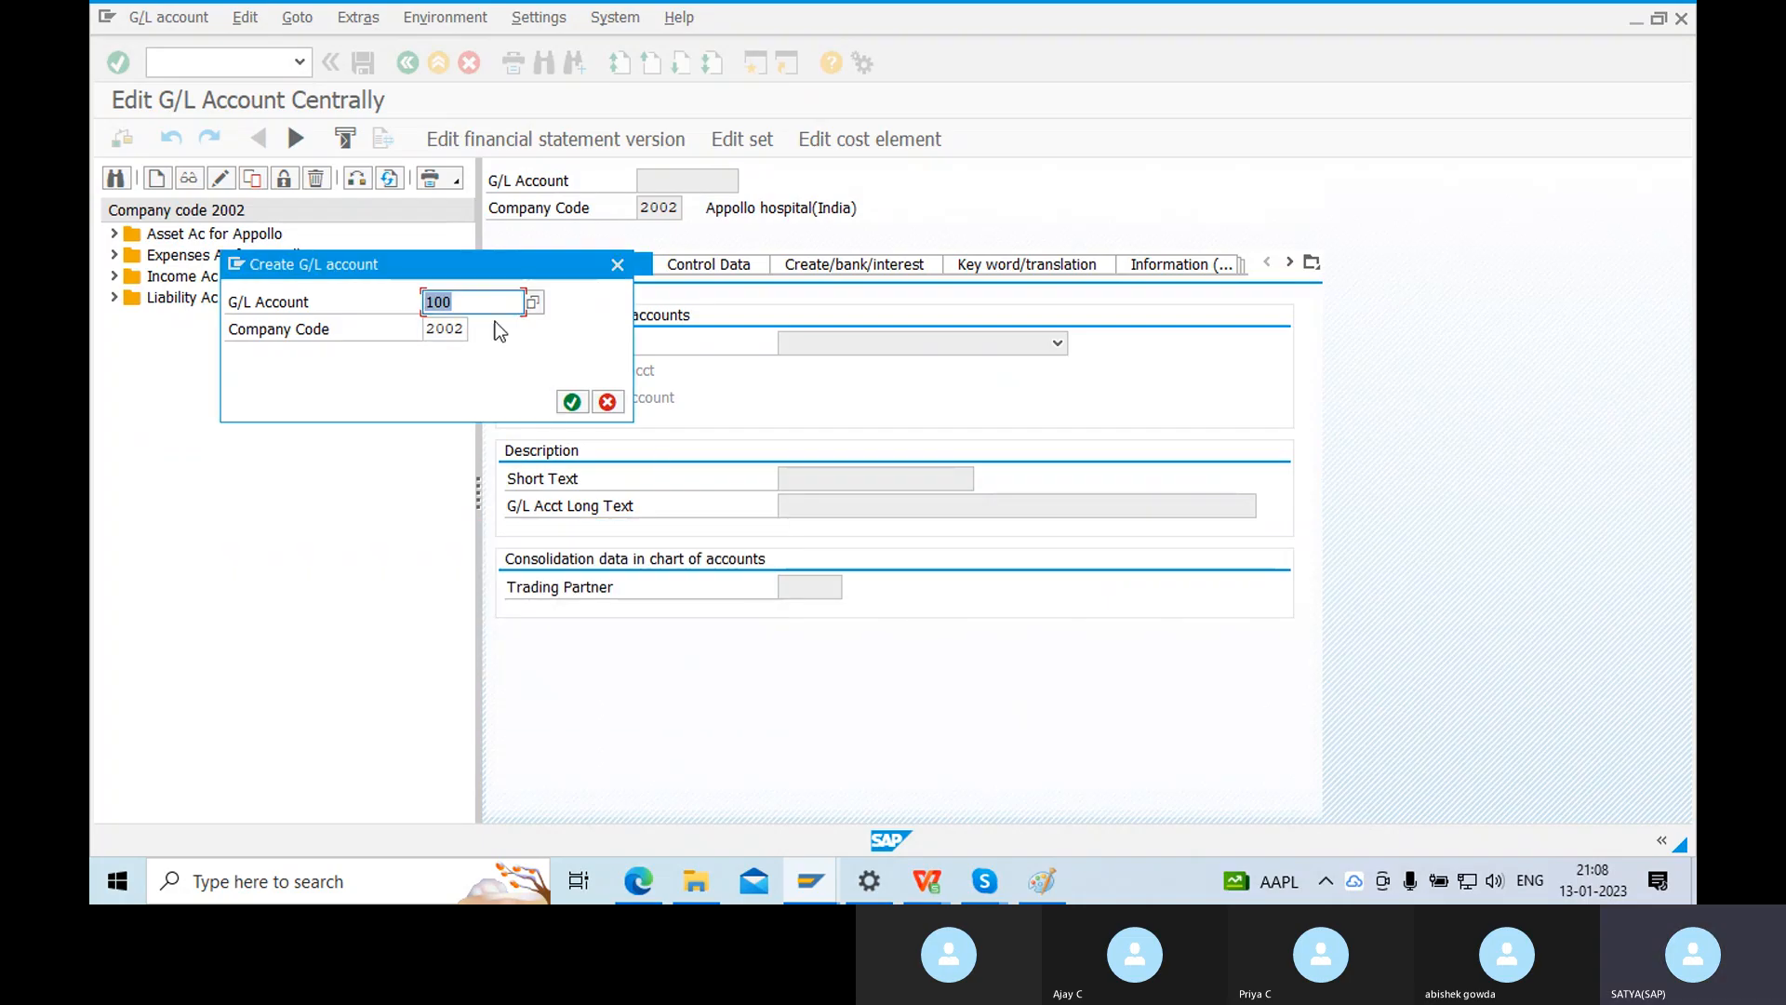
Change the new G/L account's company code to SON1 and start creating account 100 there.
left_click_drag(433, 328, 477, 340)
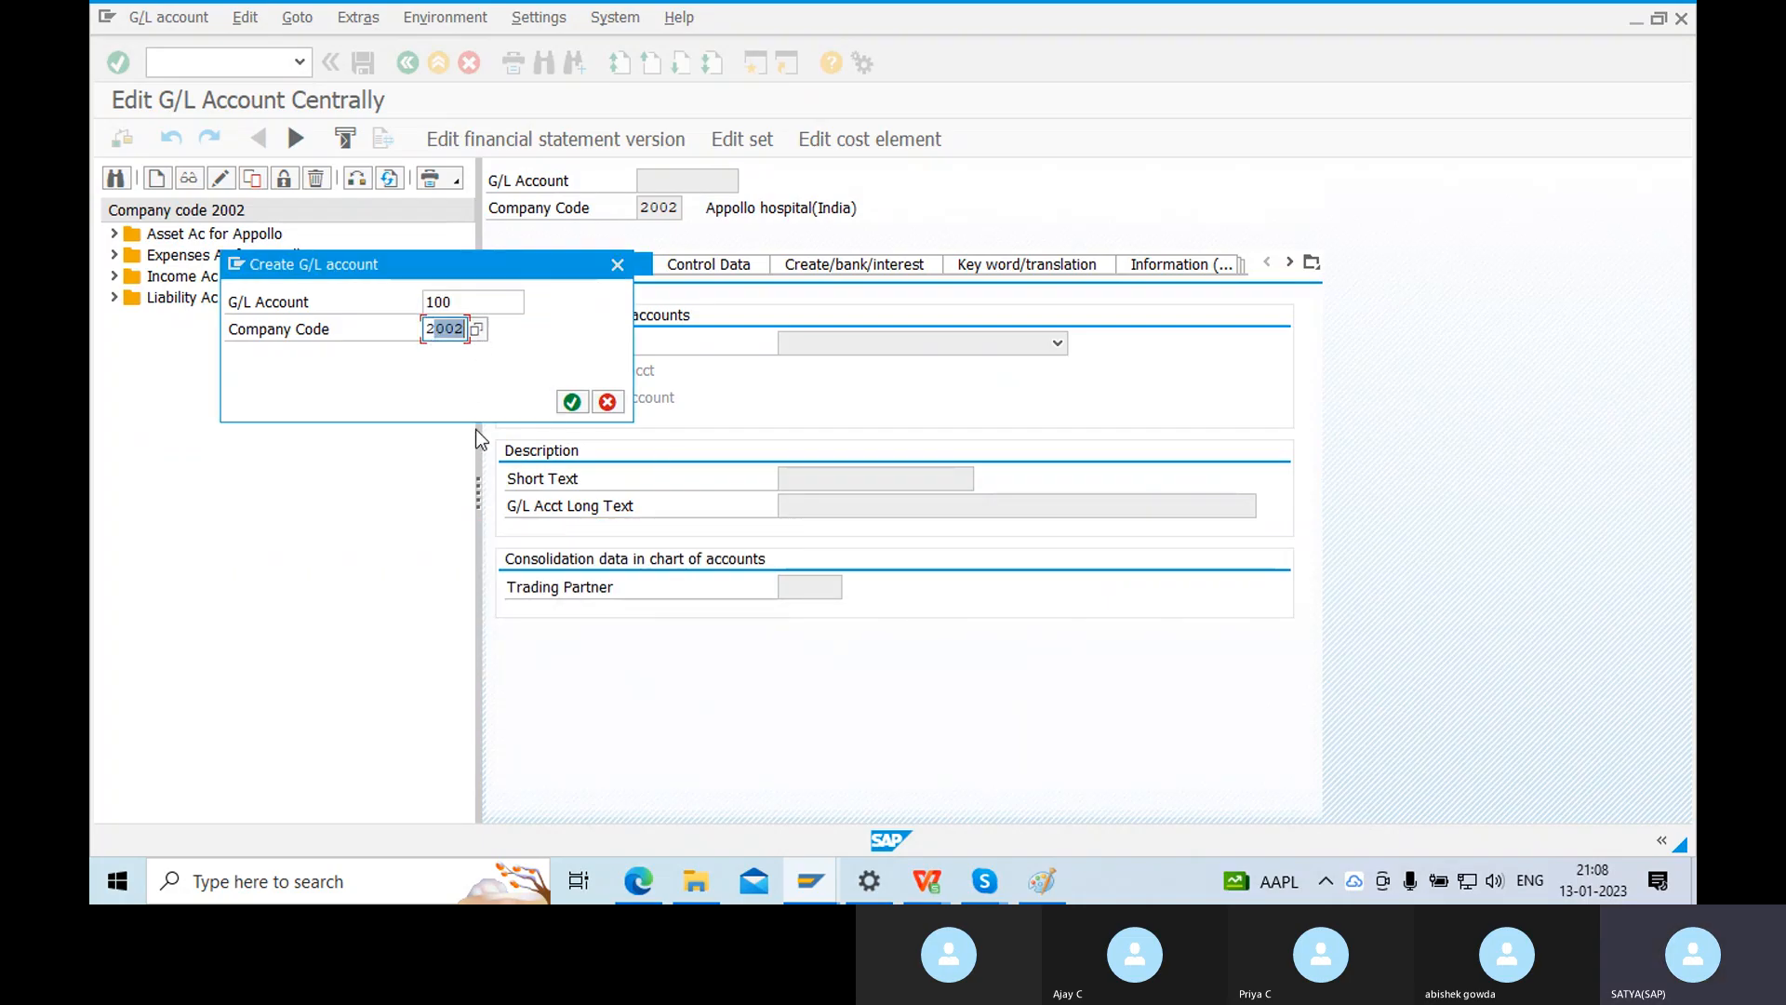
key("BackSpace")
key("BackSpace")
type("S")
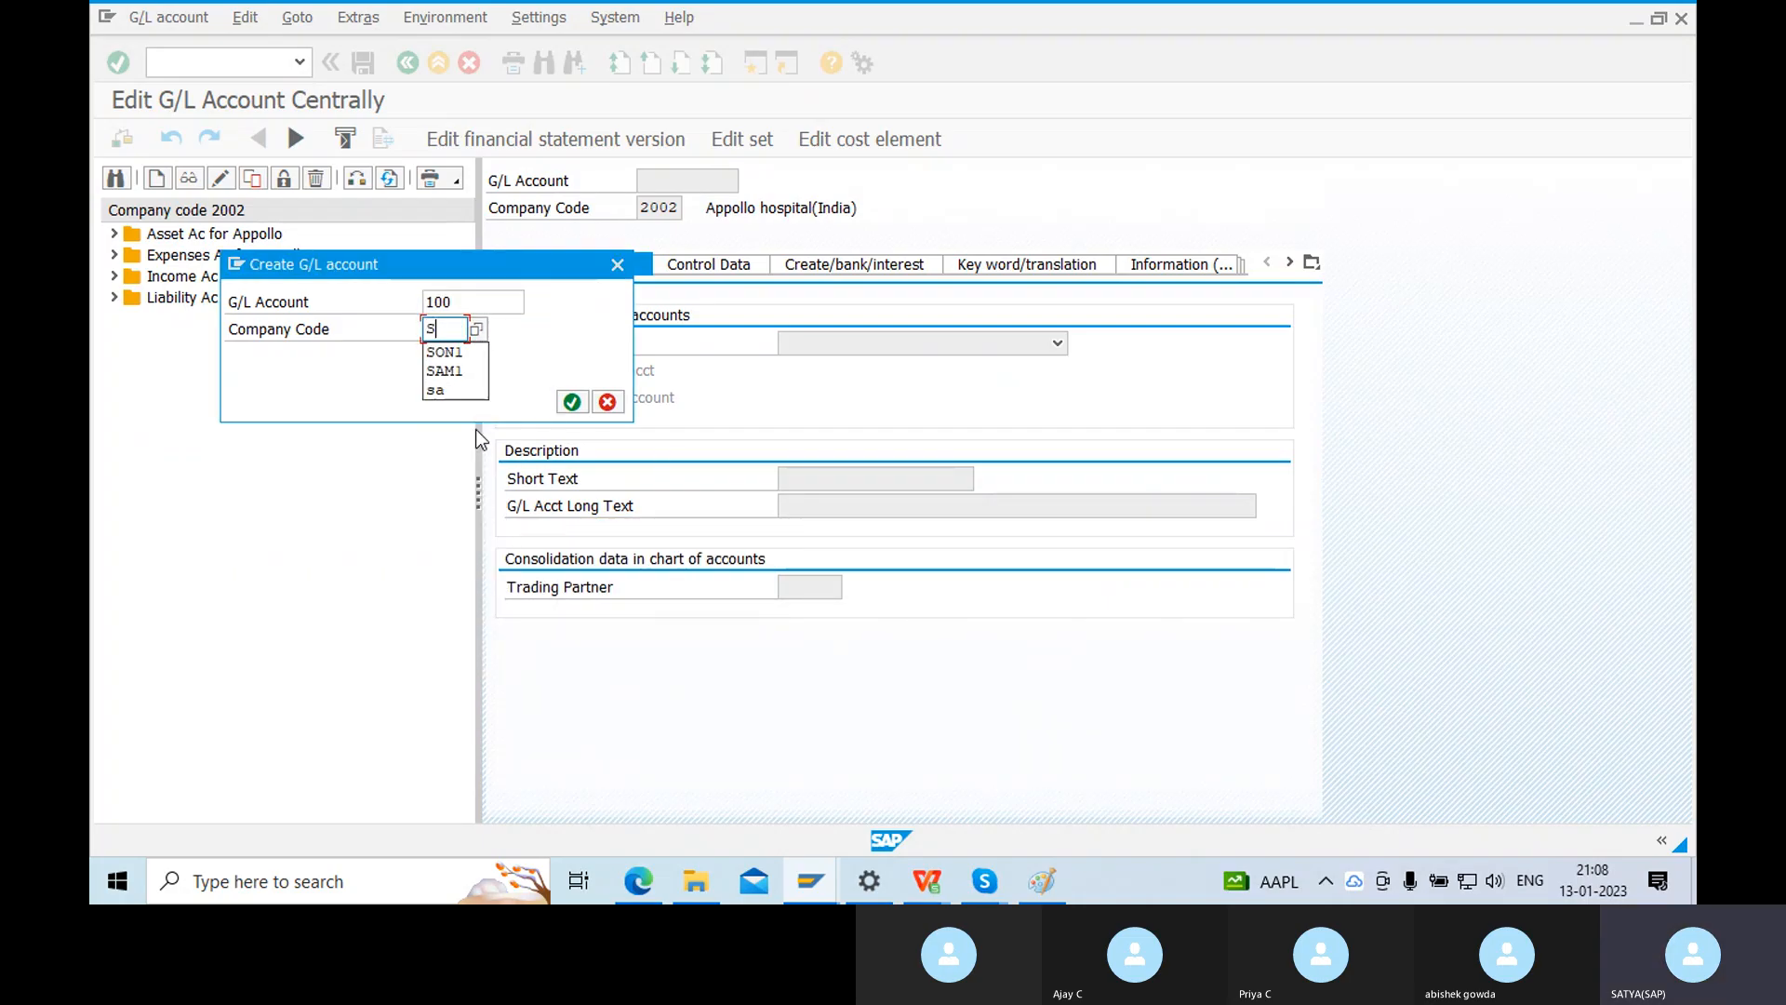
type("ON1")
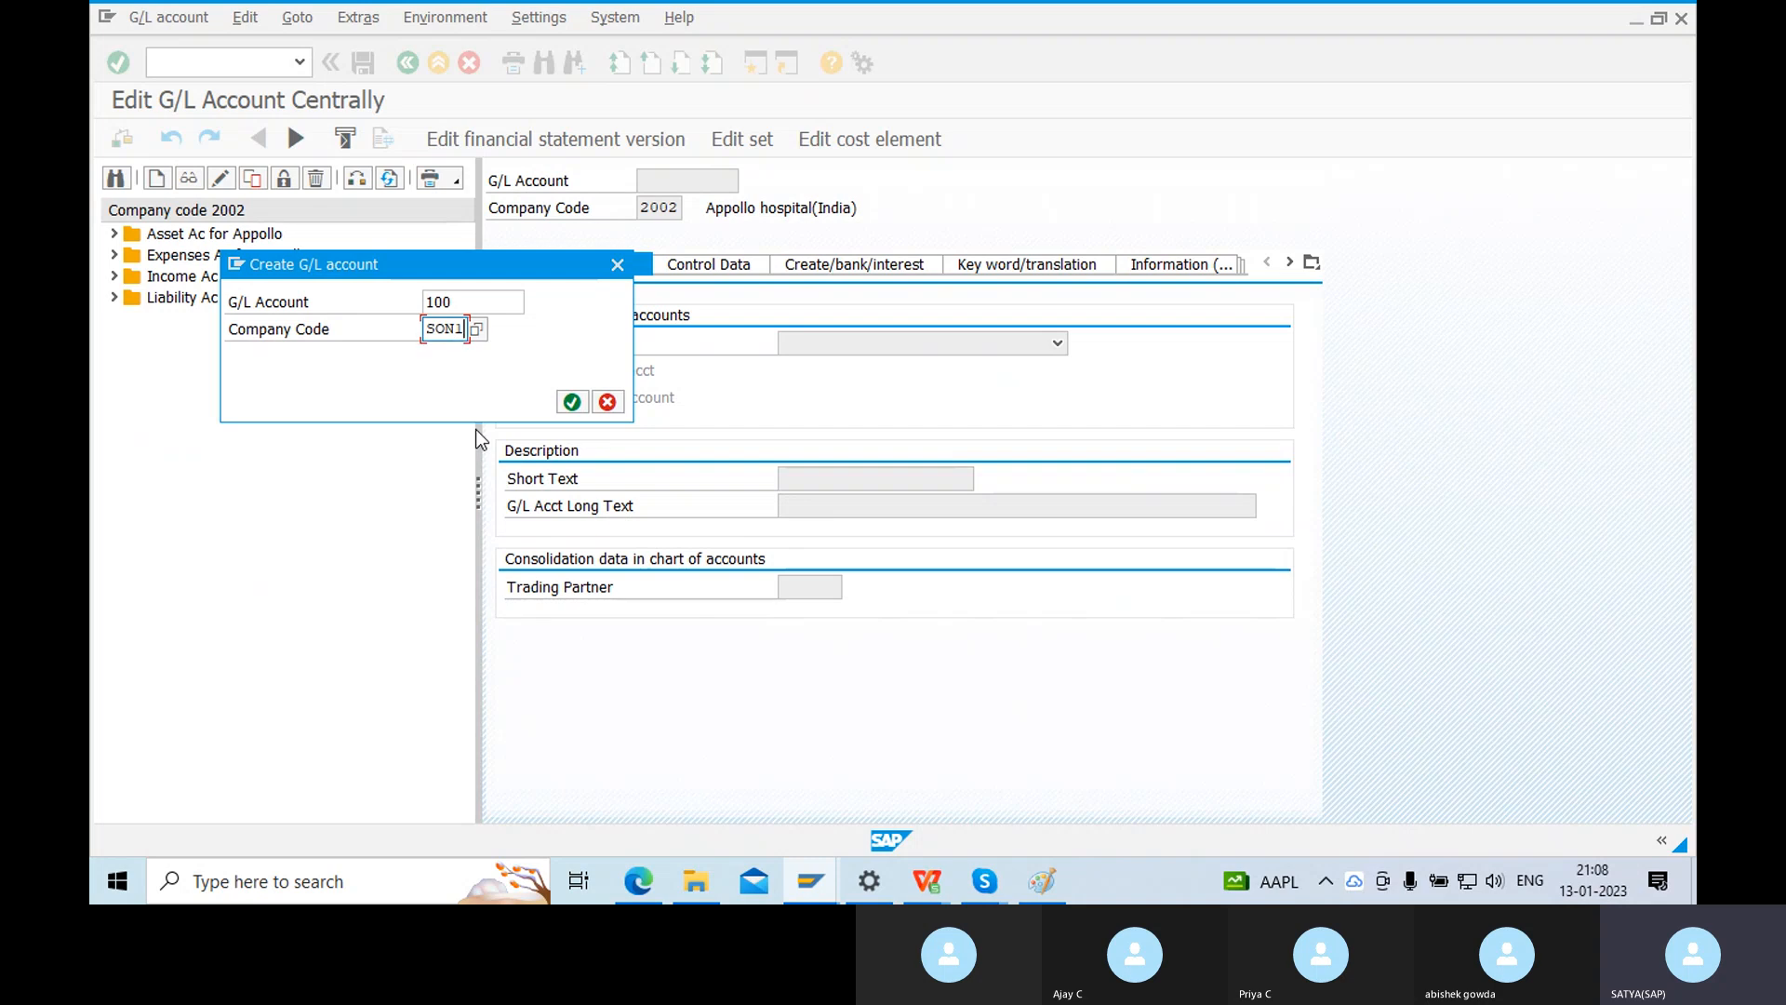
double_click(458, 303)
left_click(572, 401)
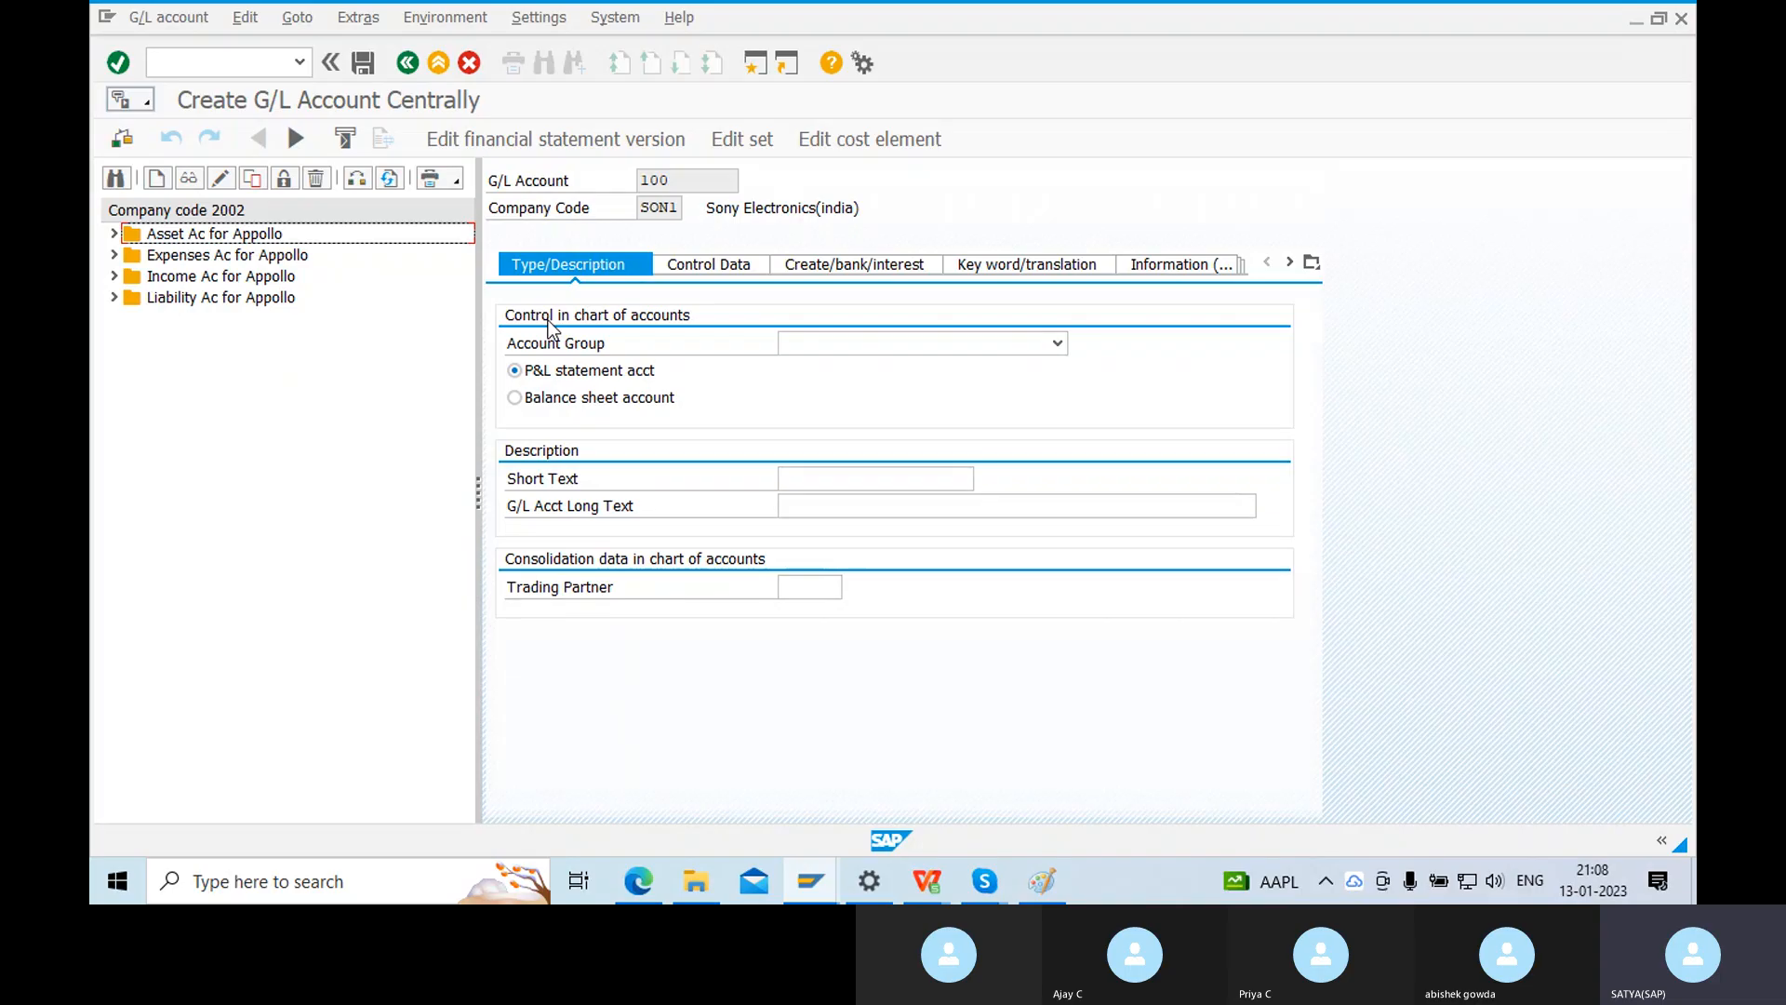
Open transaction OBD4 in a new session and position the G/L account groups list on chart of accounts SON1.
left_click(756, 62)
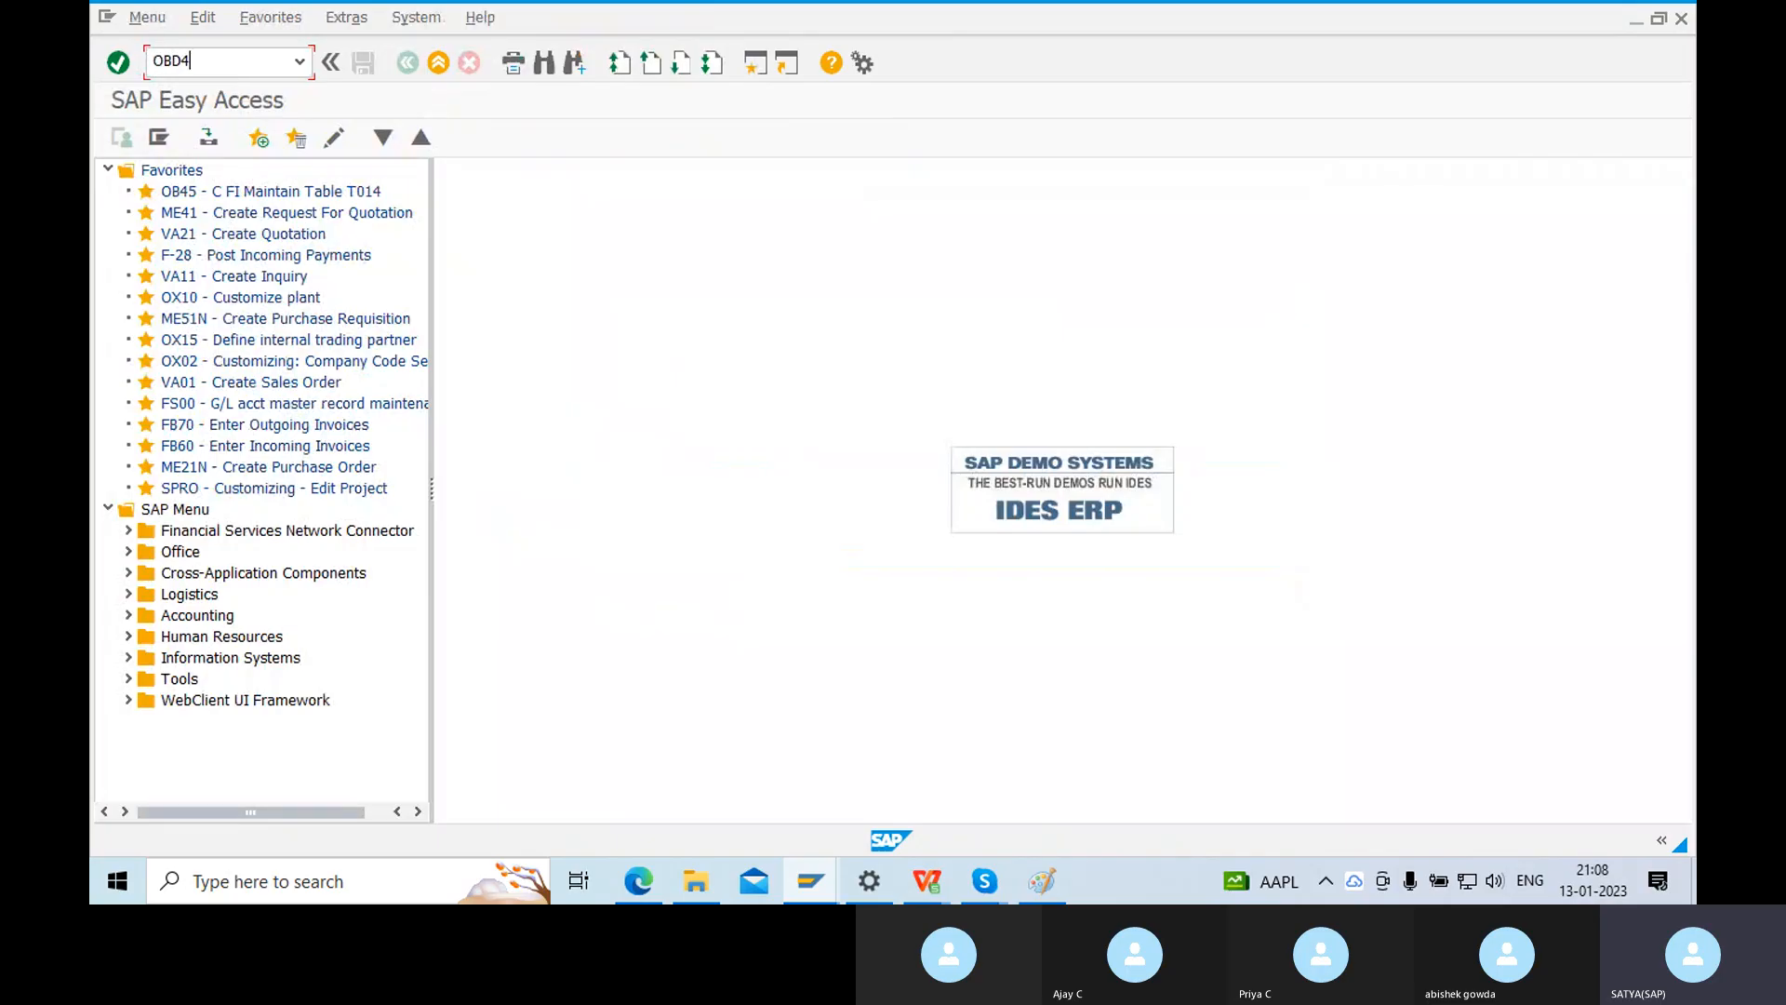
type("OBD4")
key("Return")
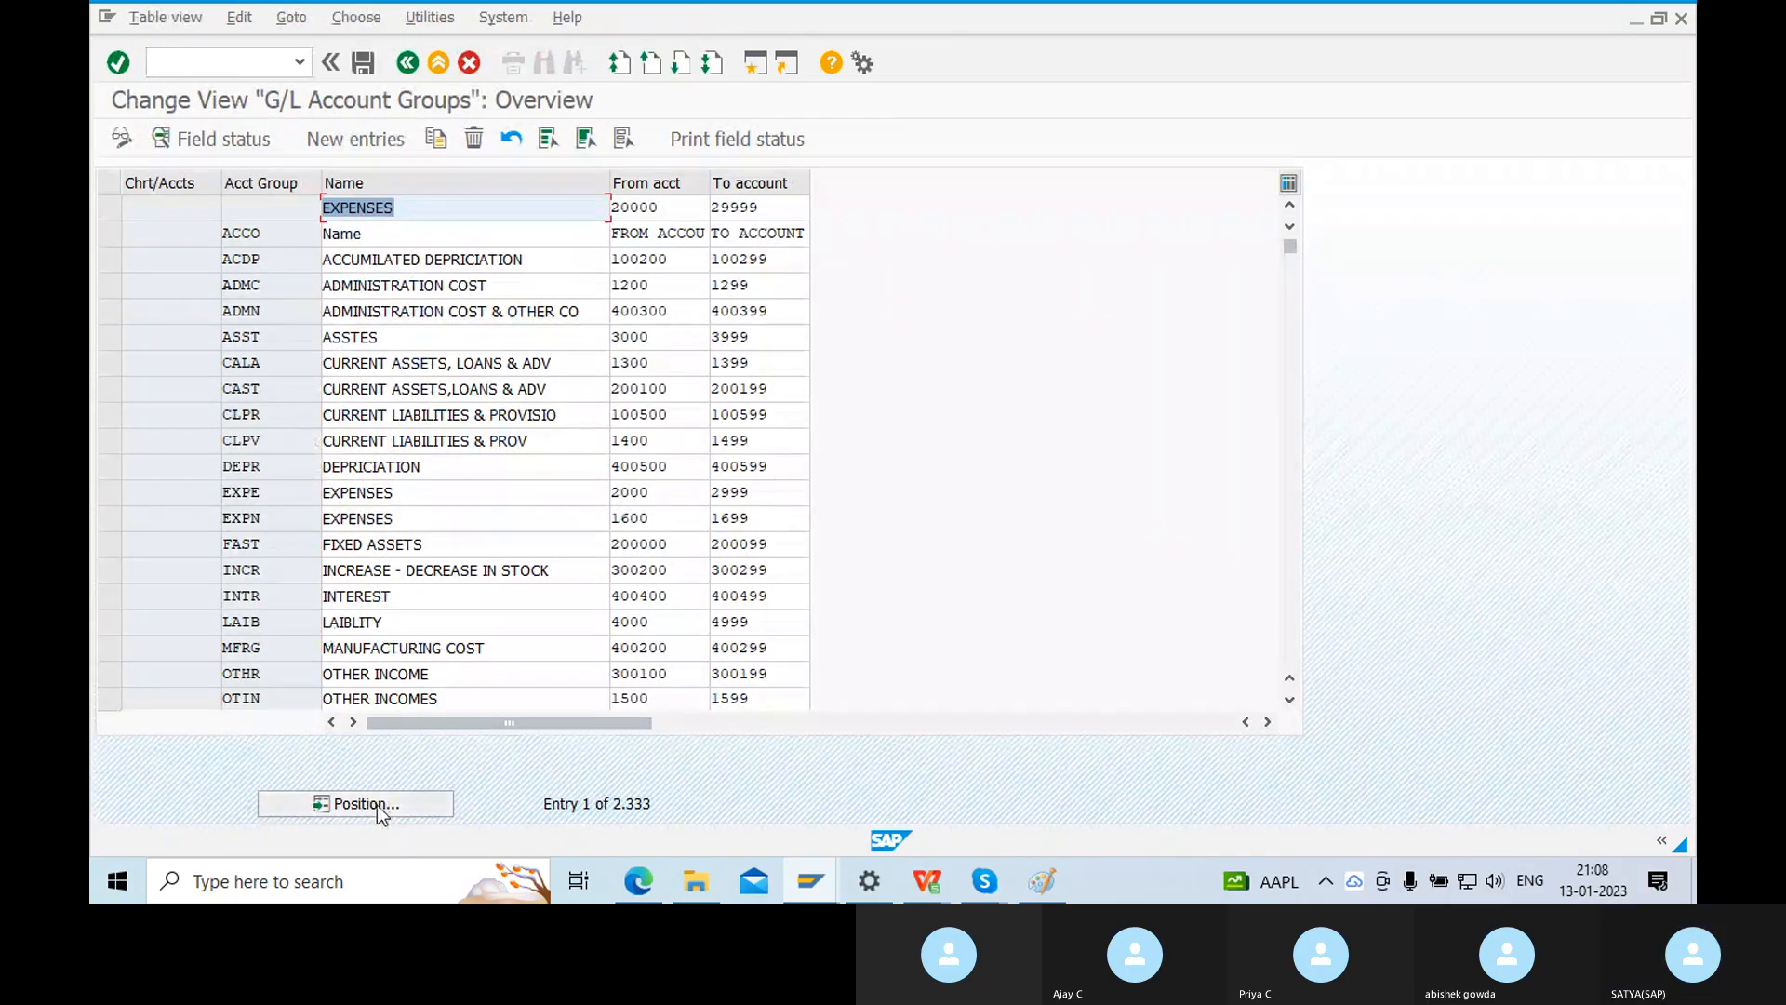
left_click(377, 806)
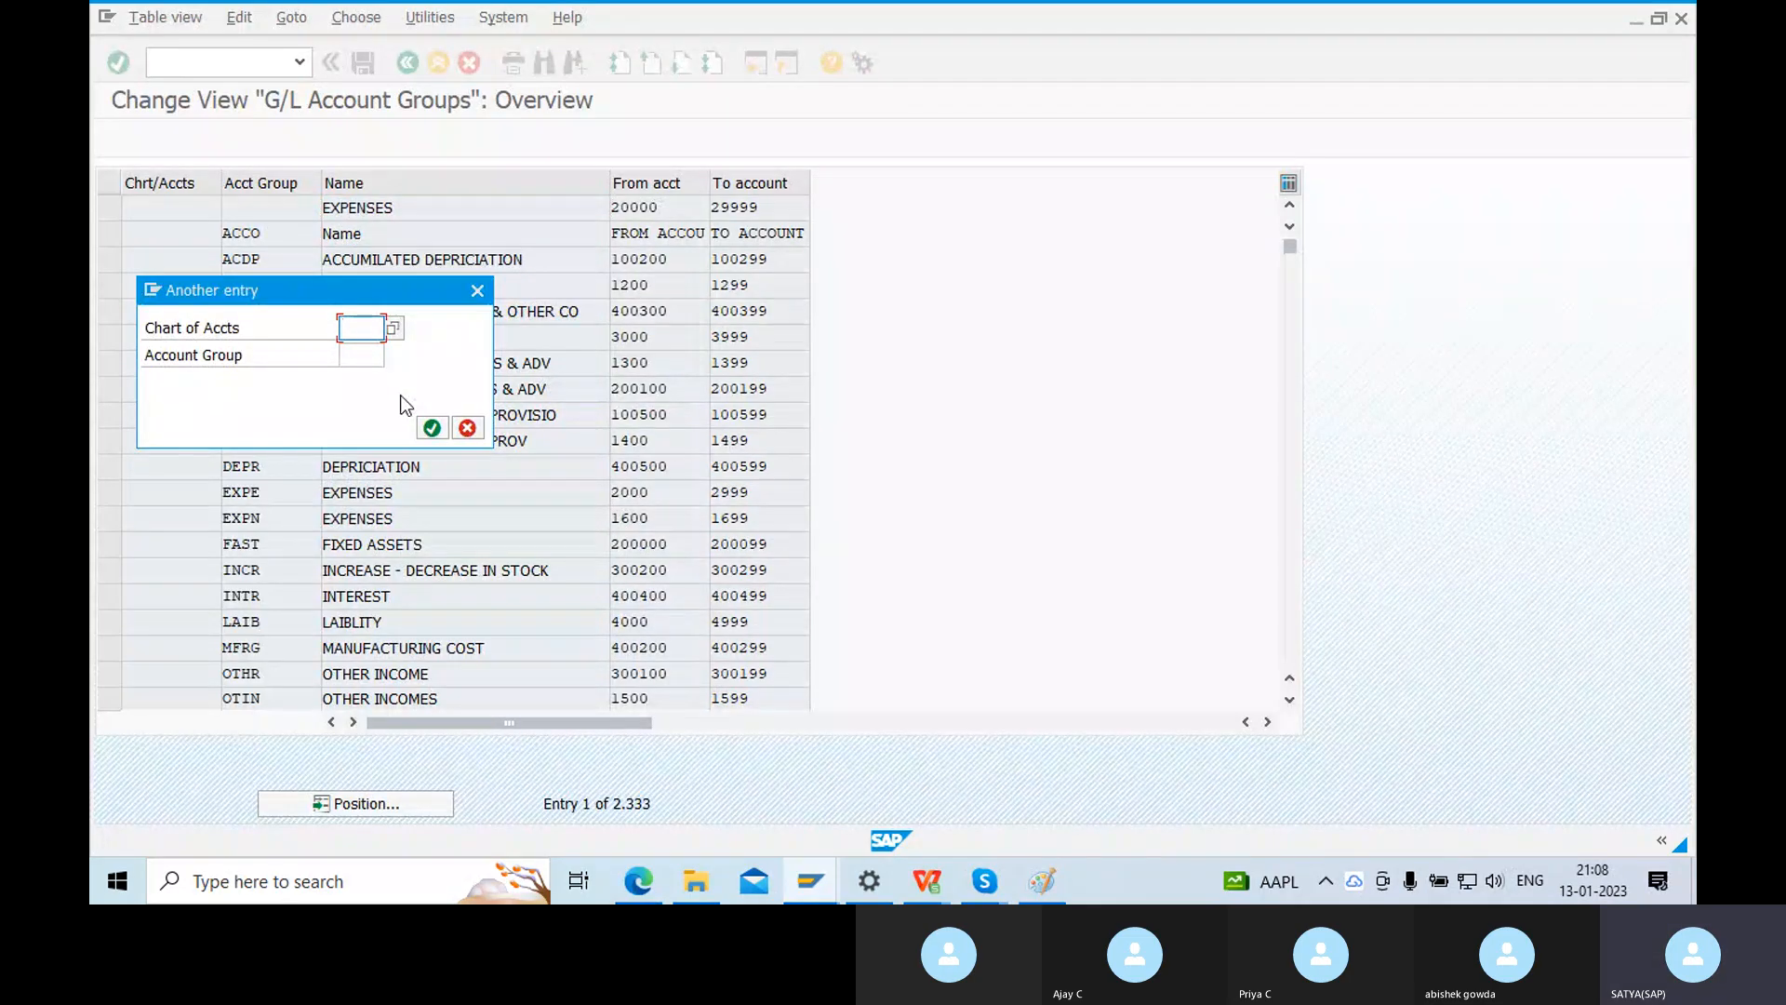
type("SON1")
key("Return")
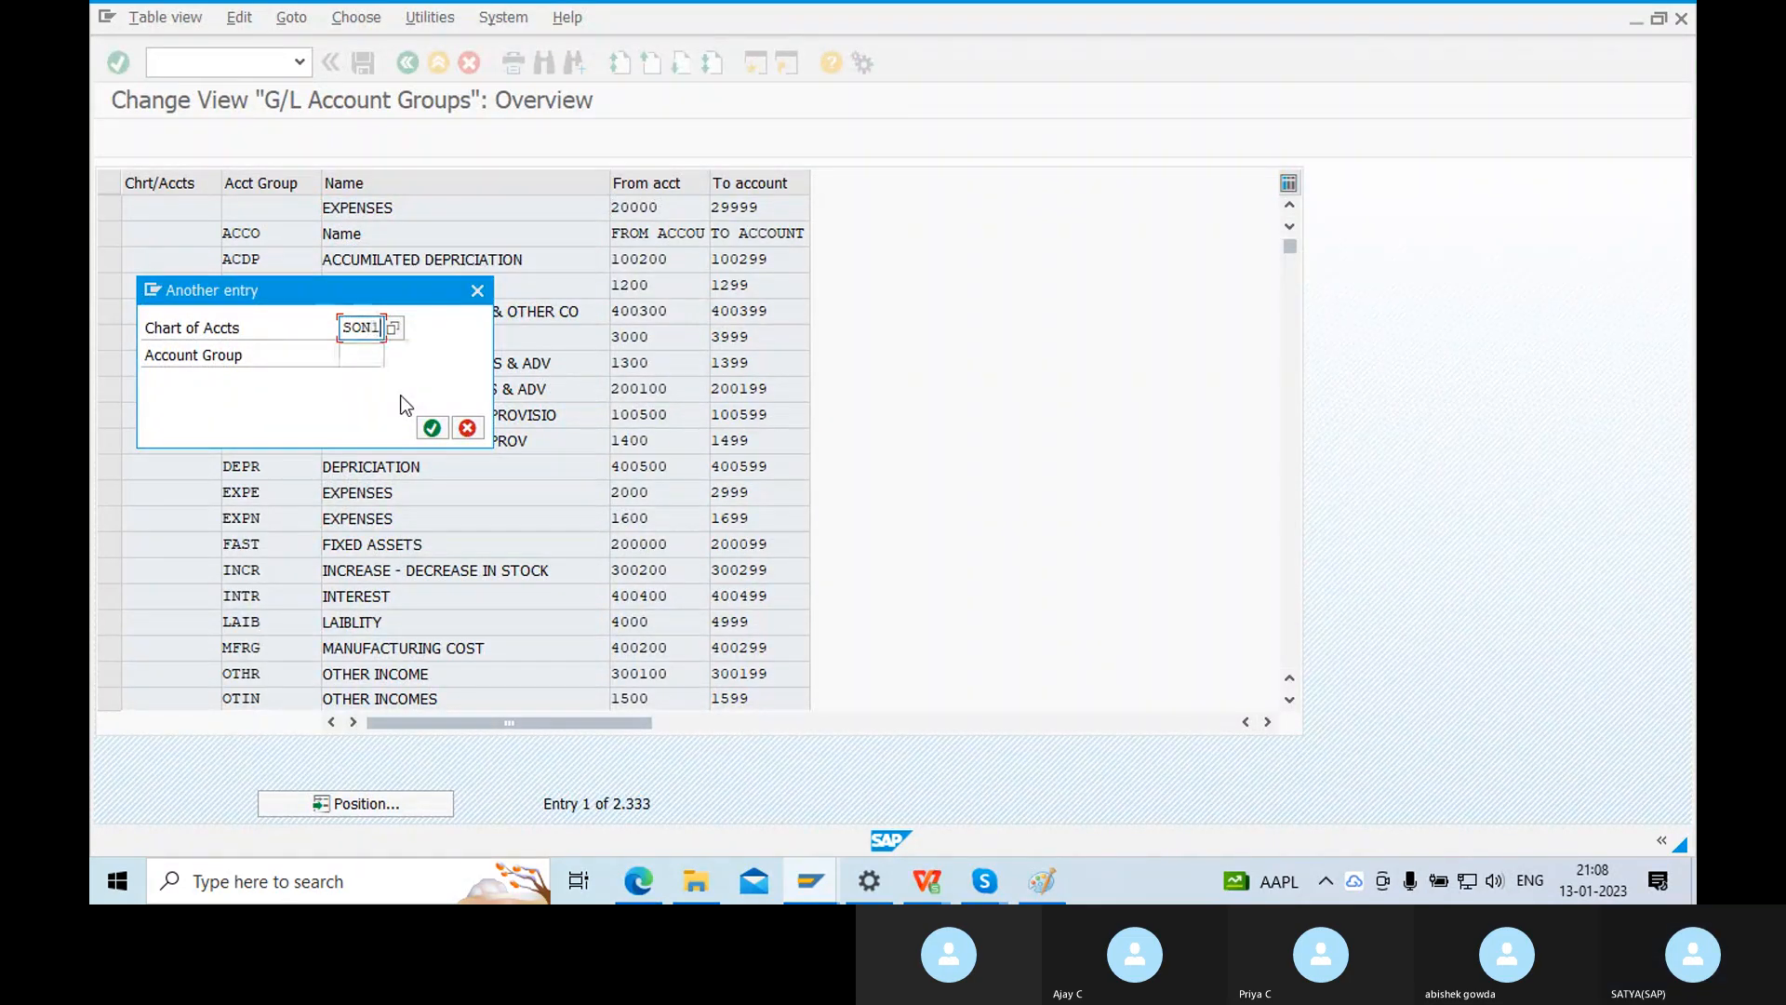
key("Return")
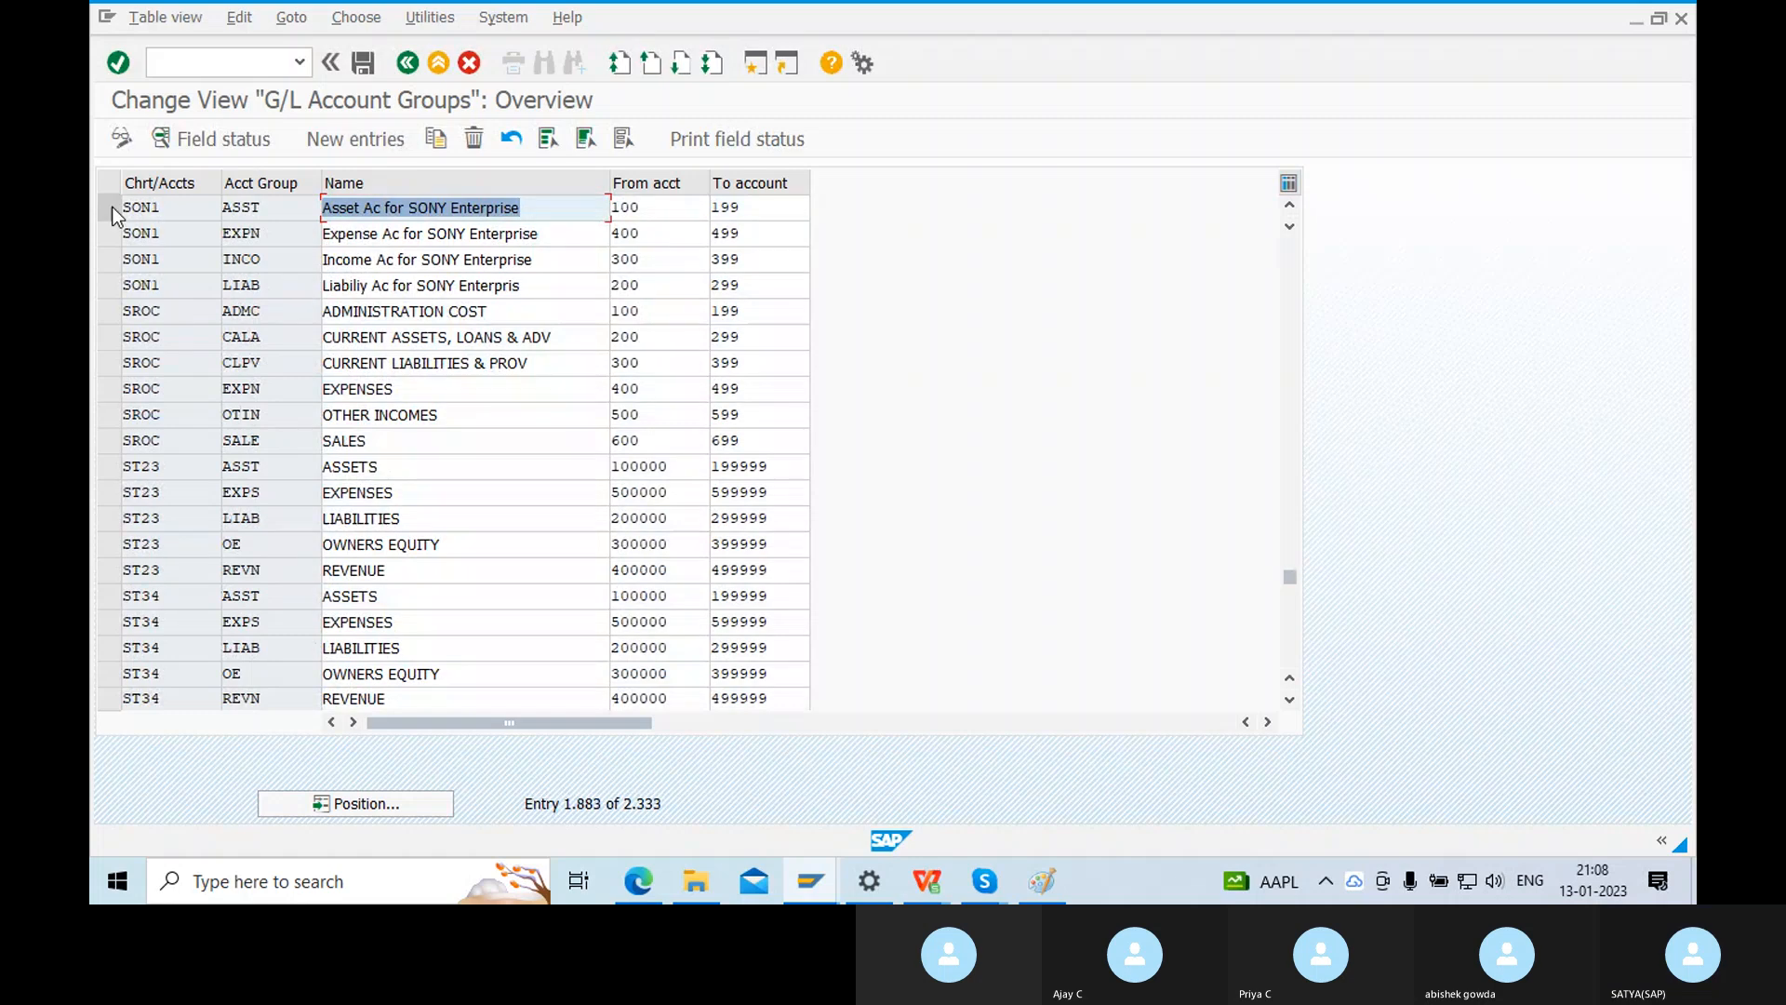
Highlight the SON1 account groups and examine the asset group's name and account number range.
left_click_drag(108, 206, 162, 285)
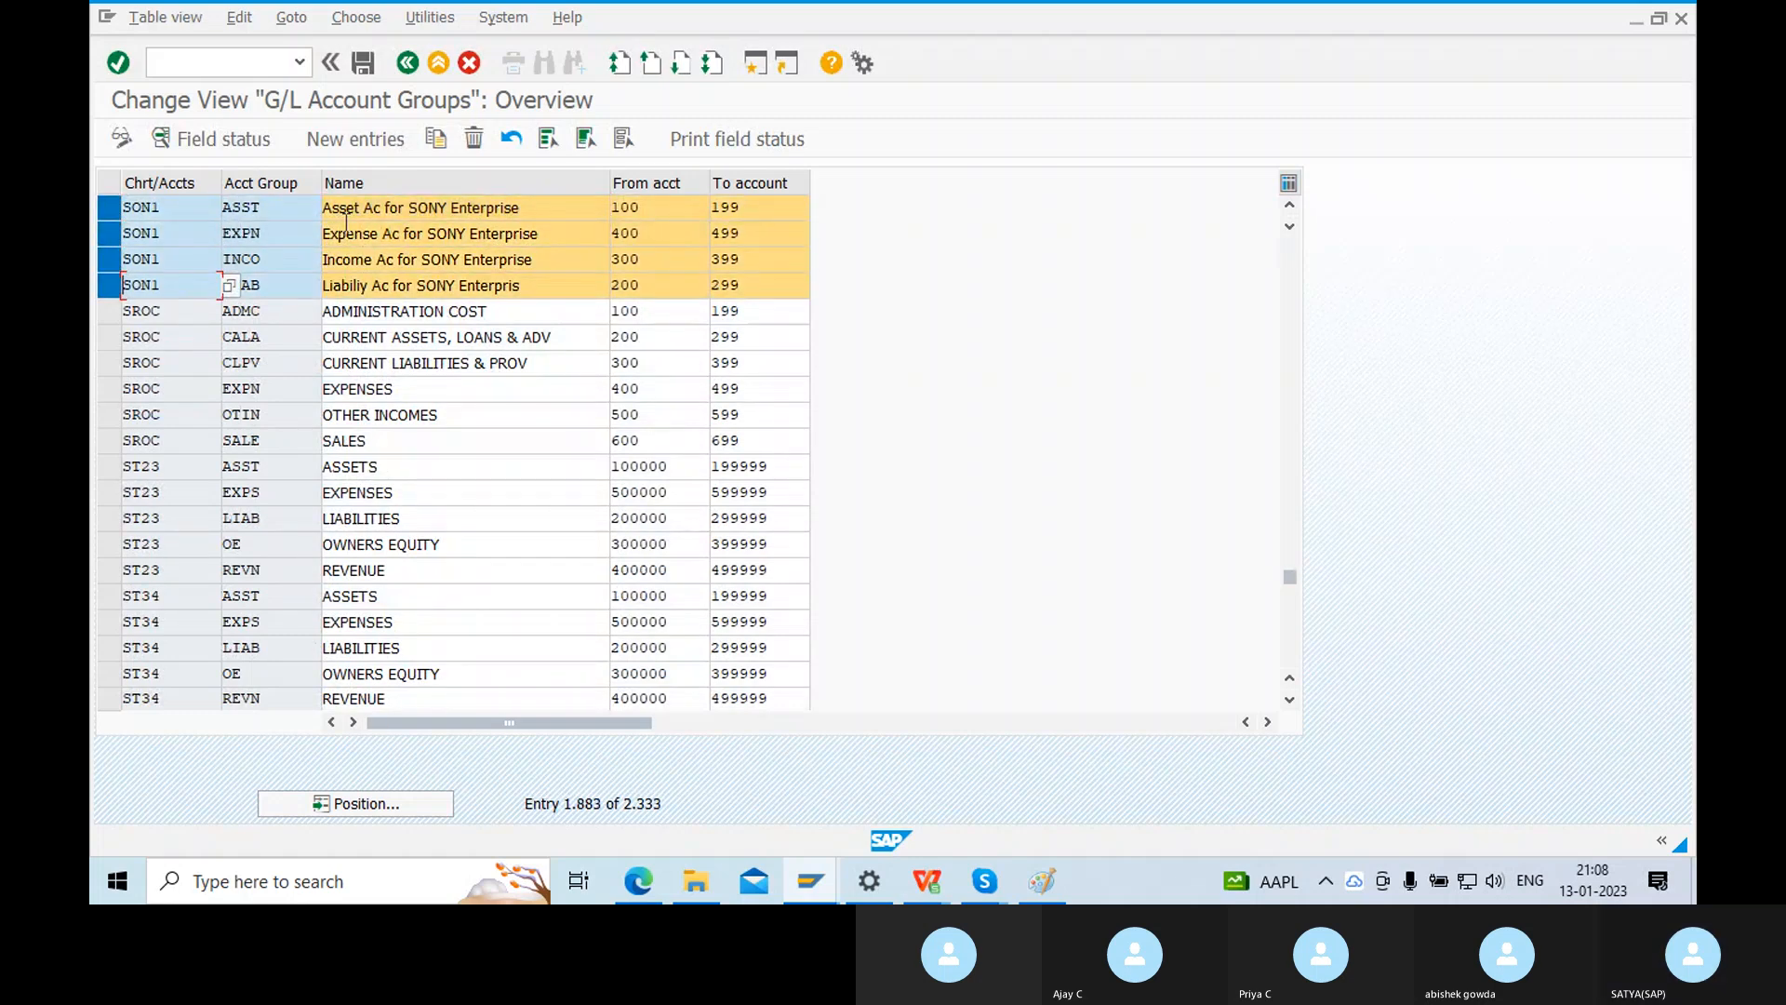
left_click_drag(330, 208, 513, 221)
mouse_move(642, 214)
left_mouse_down()
mouse_move(622, 207)
mouse_move(641, 233)
left_mouse_up()
left_click(759, 212)
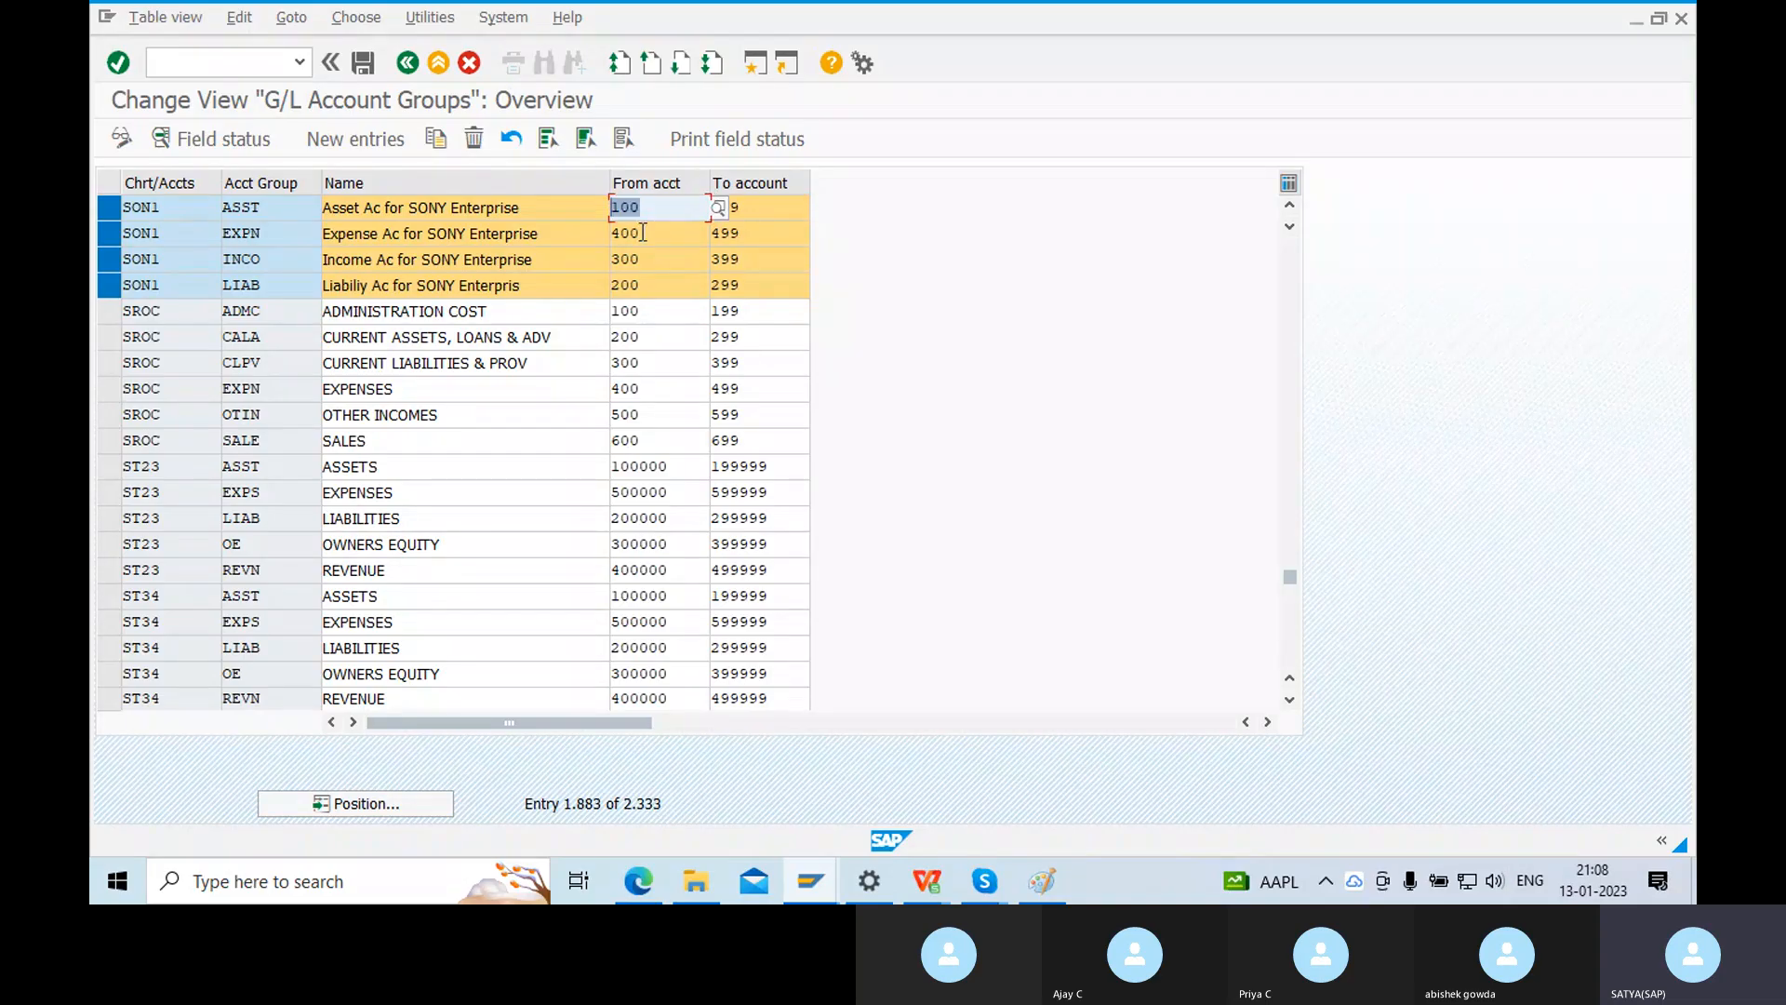
Return to the G/L account 100 creation screen and set its account group to Asset Ac for SONY Enterprise.
key("alt+Tab")
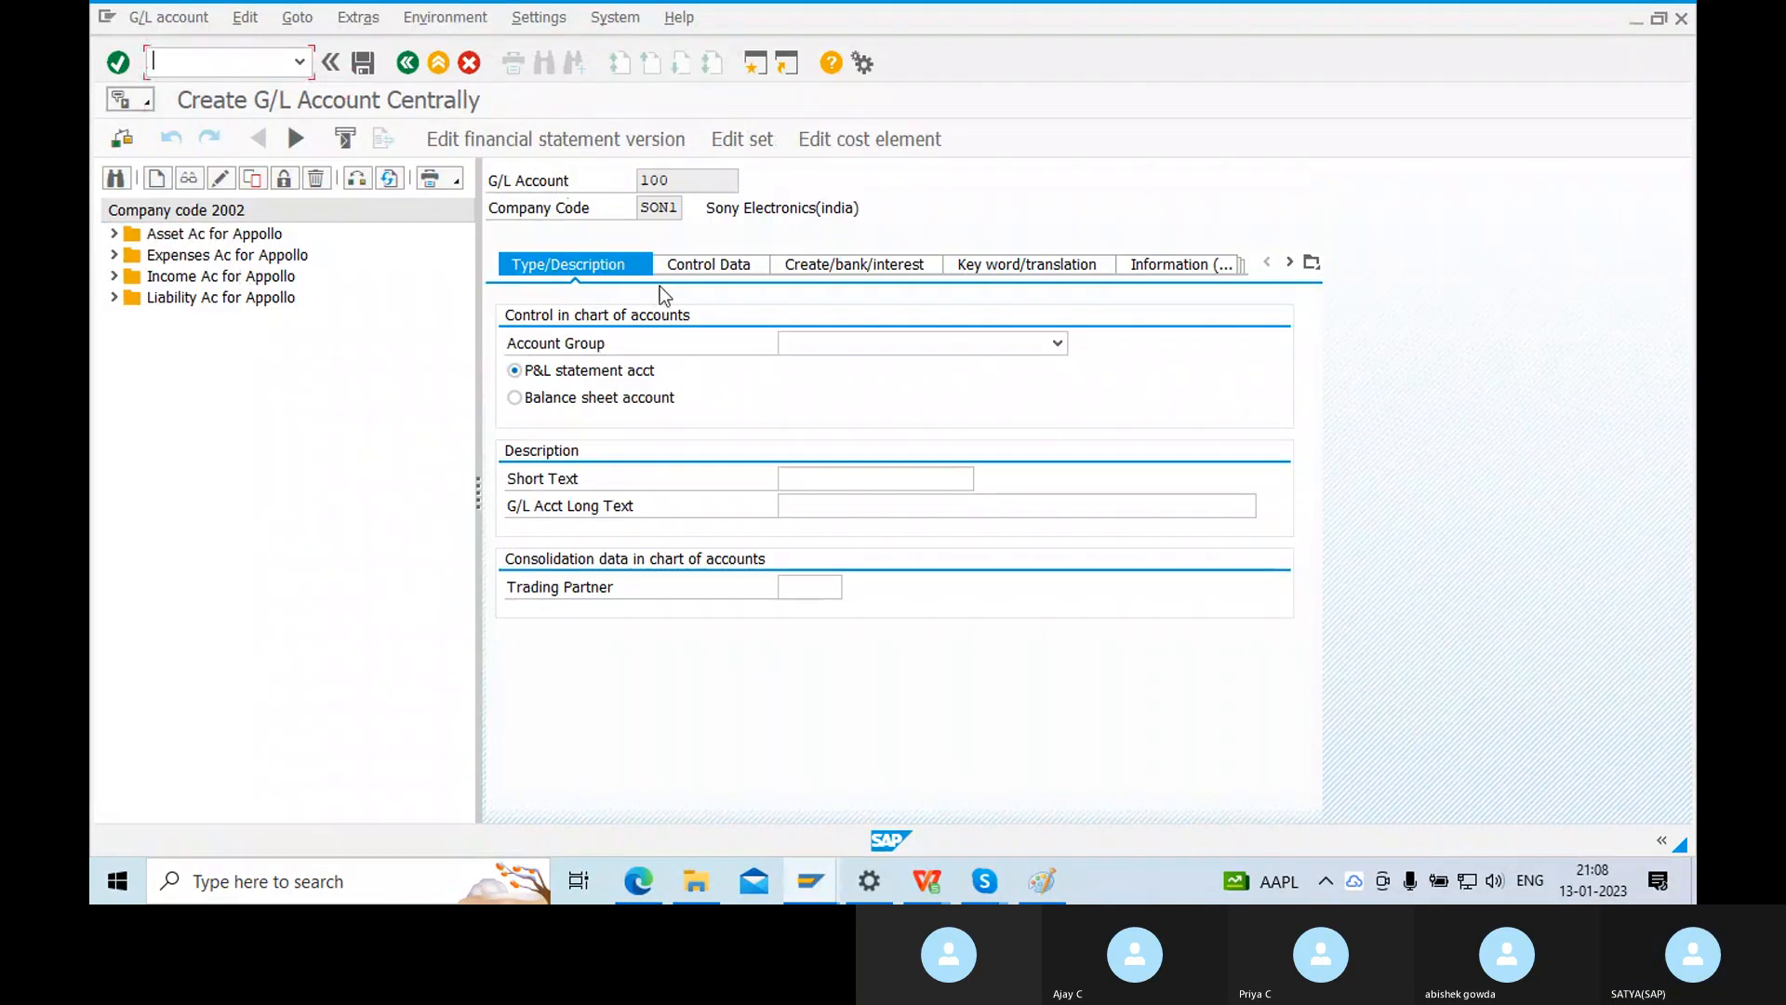
left_click_drag(677, 185, 604, 177)
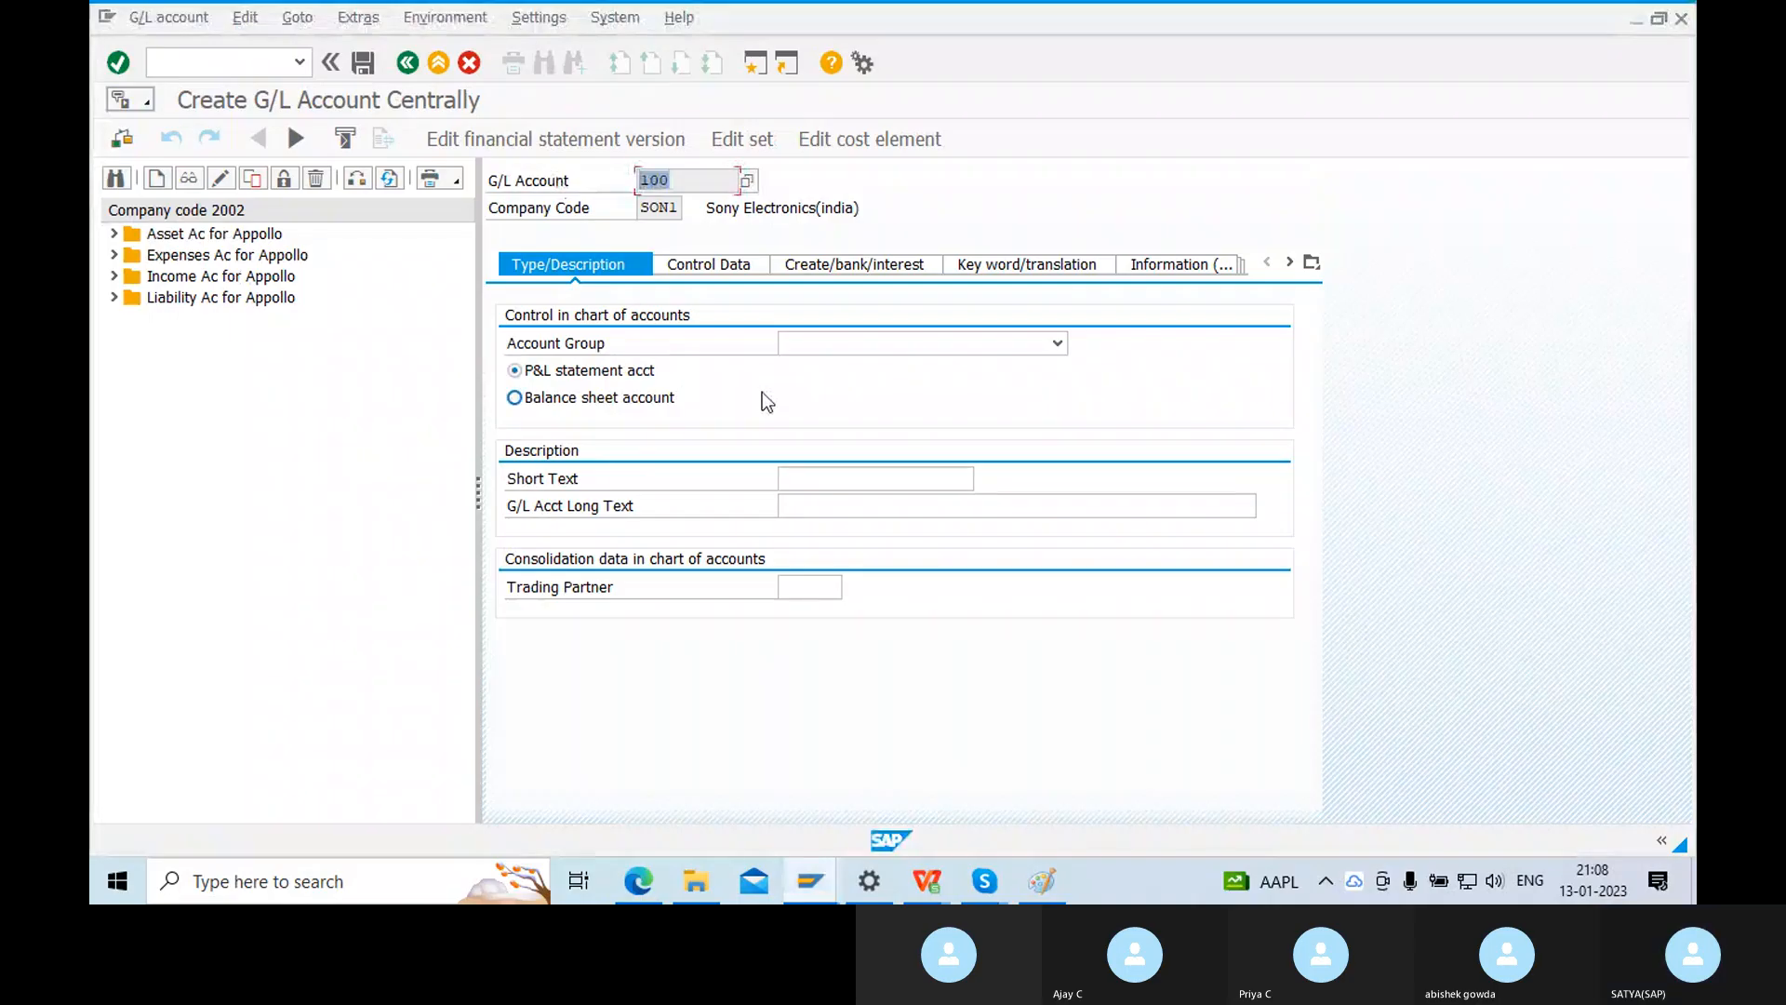
left_click(816, 344)
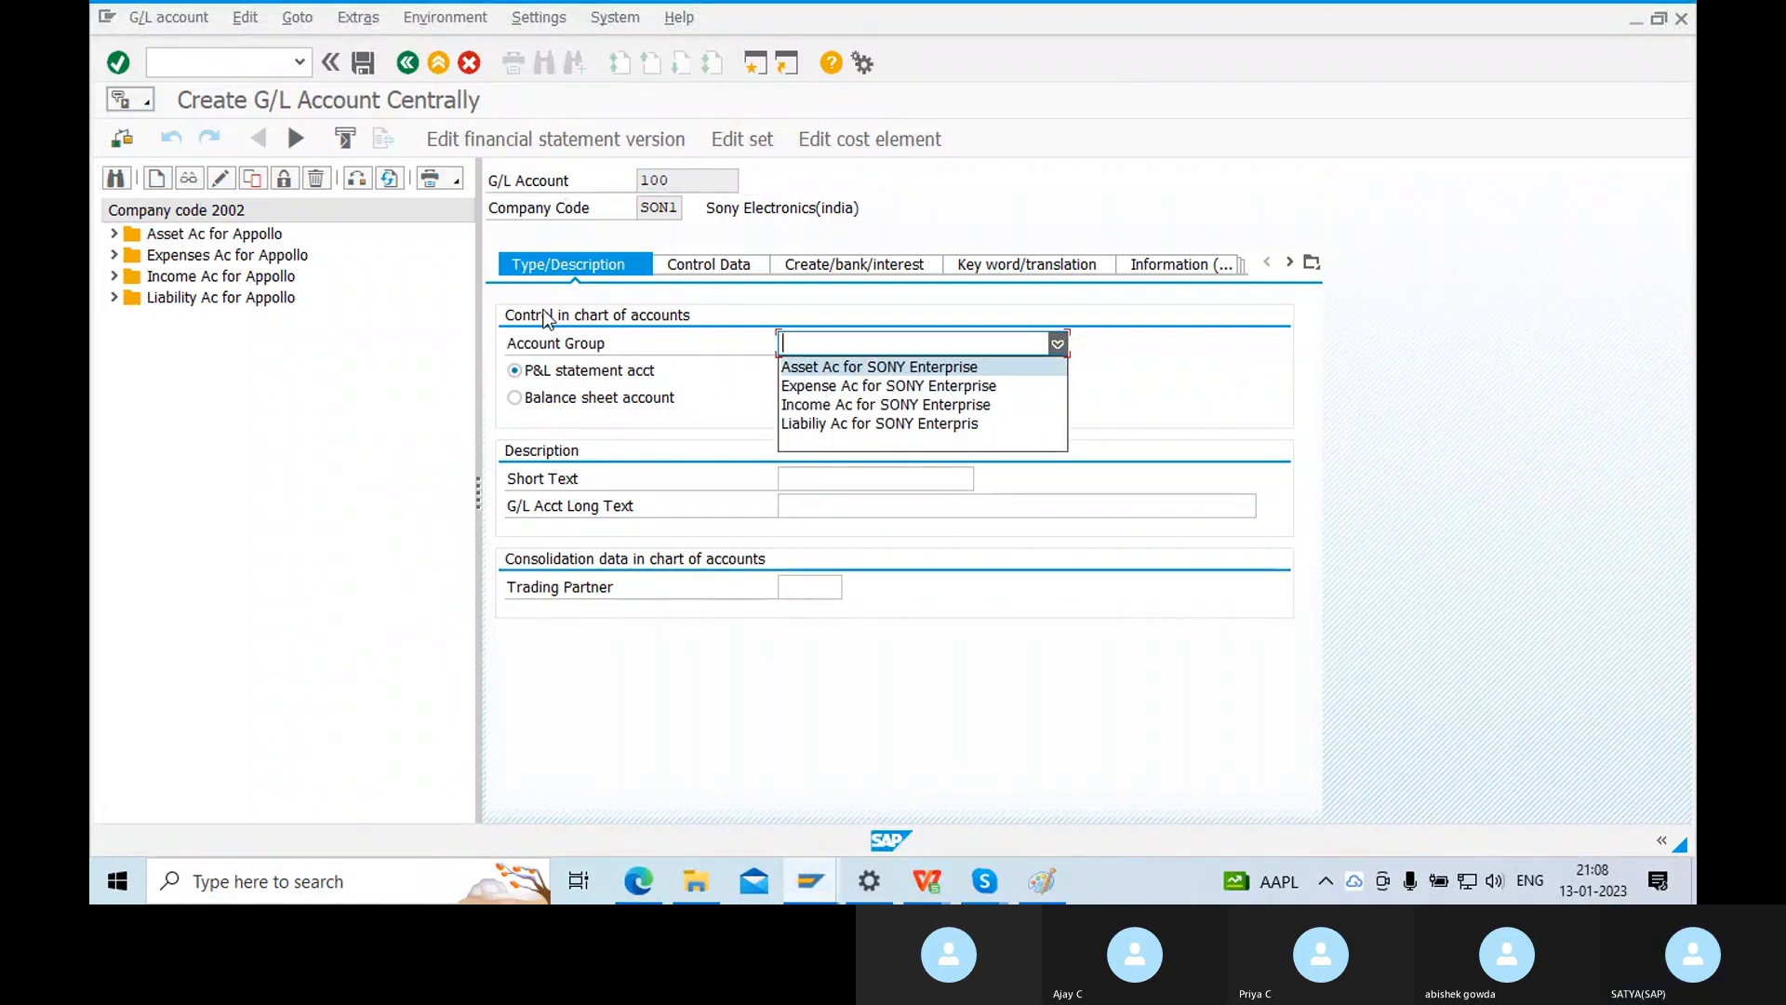
left_click(812, 367)
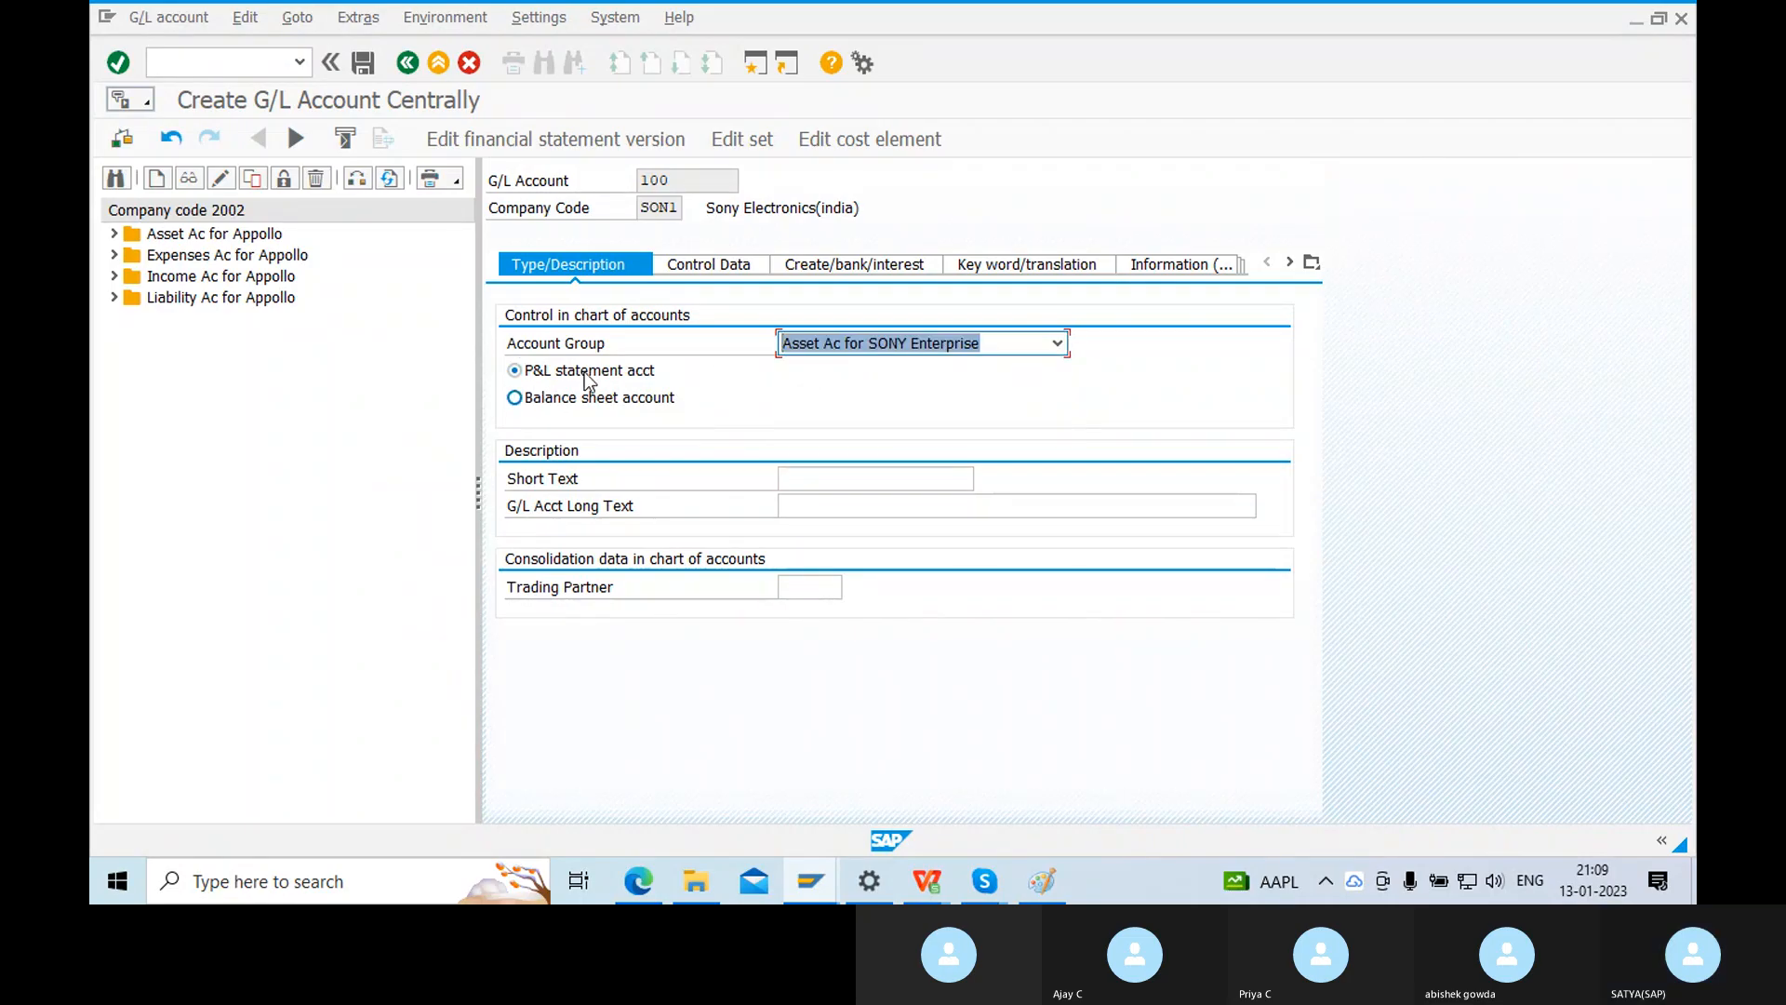
Classify G/L account 100 as a balance sheet account, consult the Paint diagram and return to the SAP account creation screen.
left_click(514, 398)
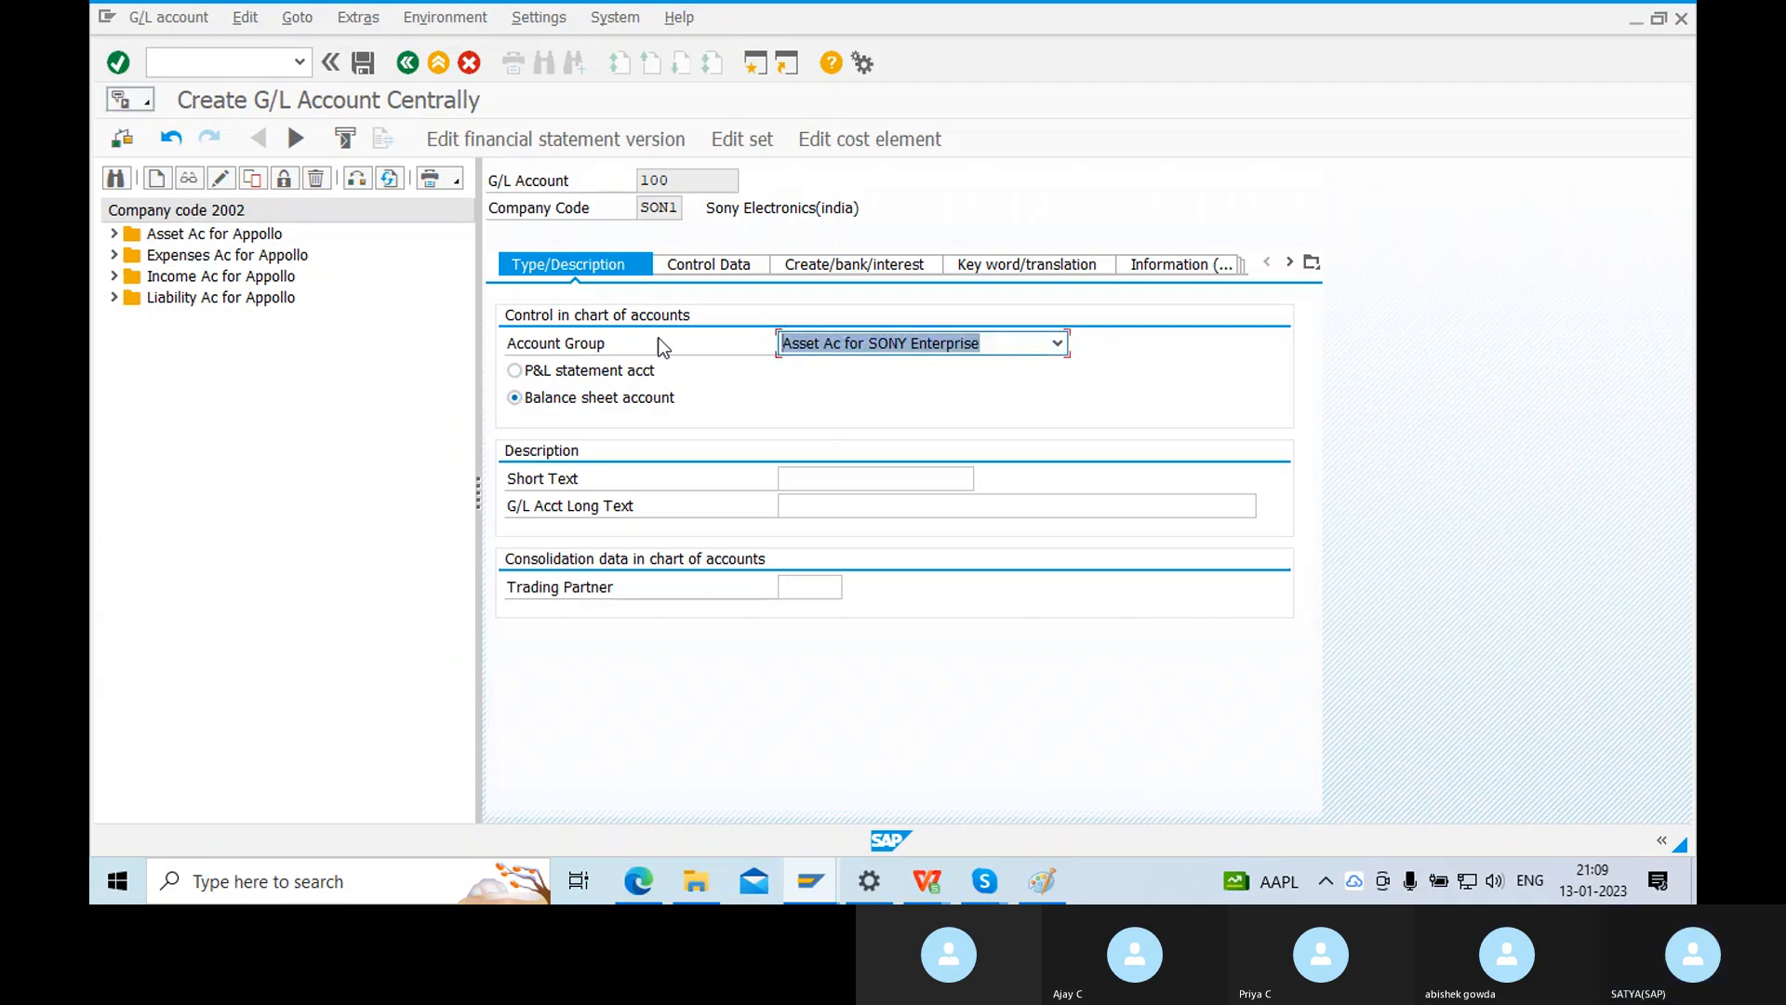
left_click(1041, 881)
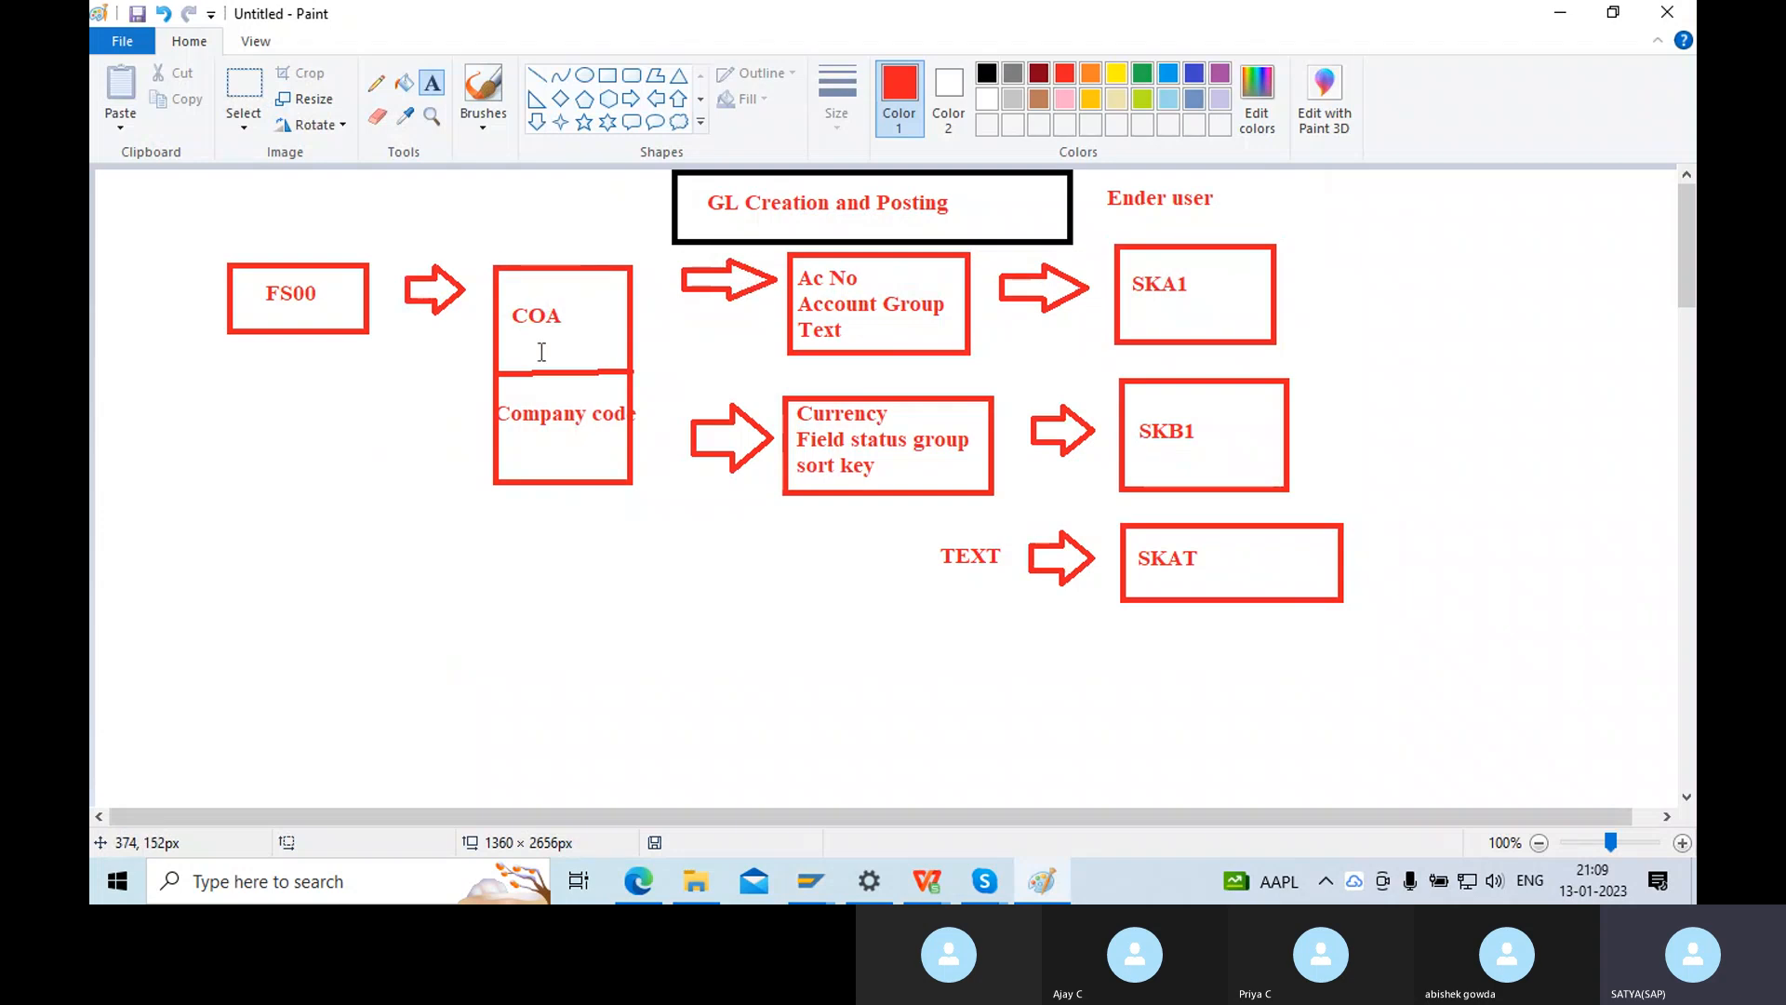
left_click(816, 884)
left_click(809, 782)
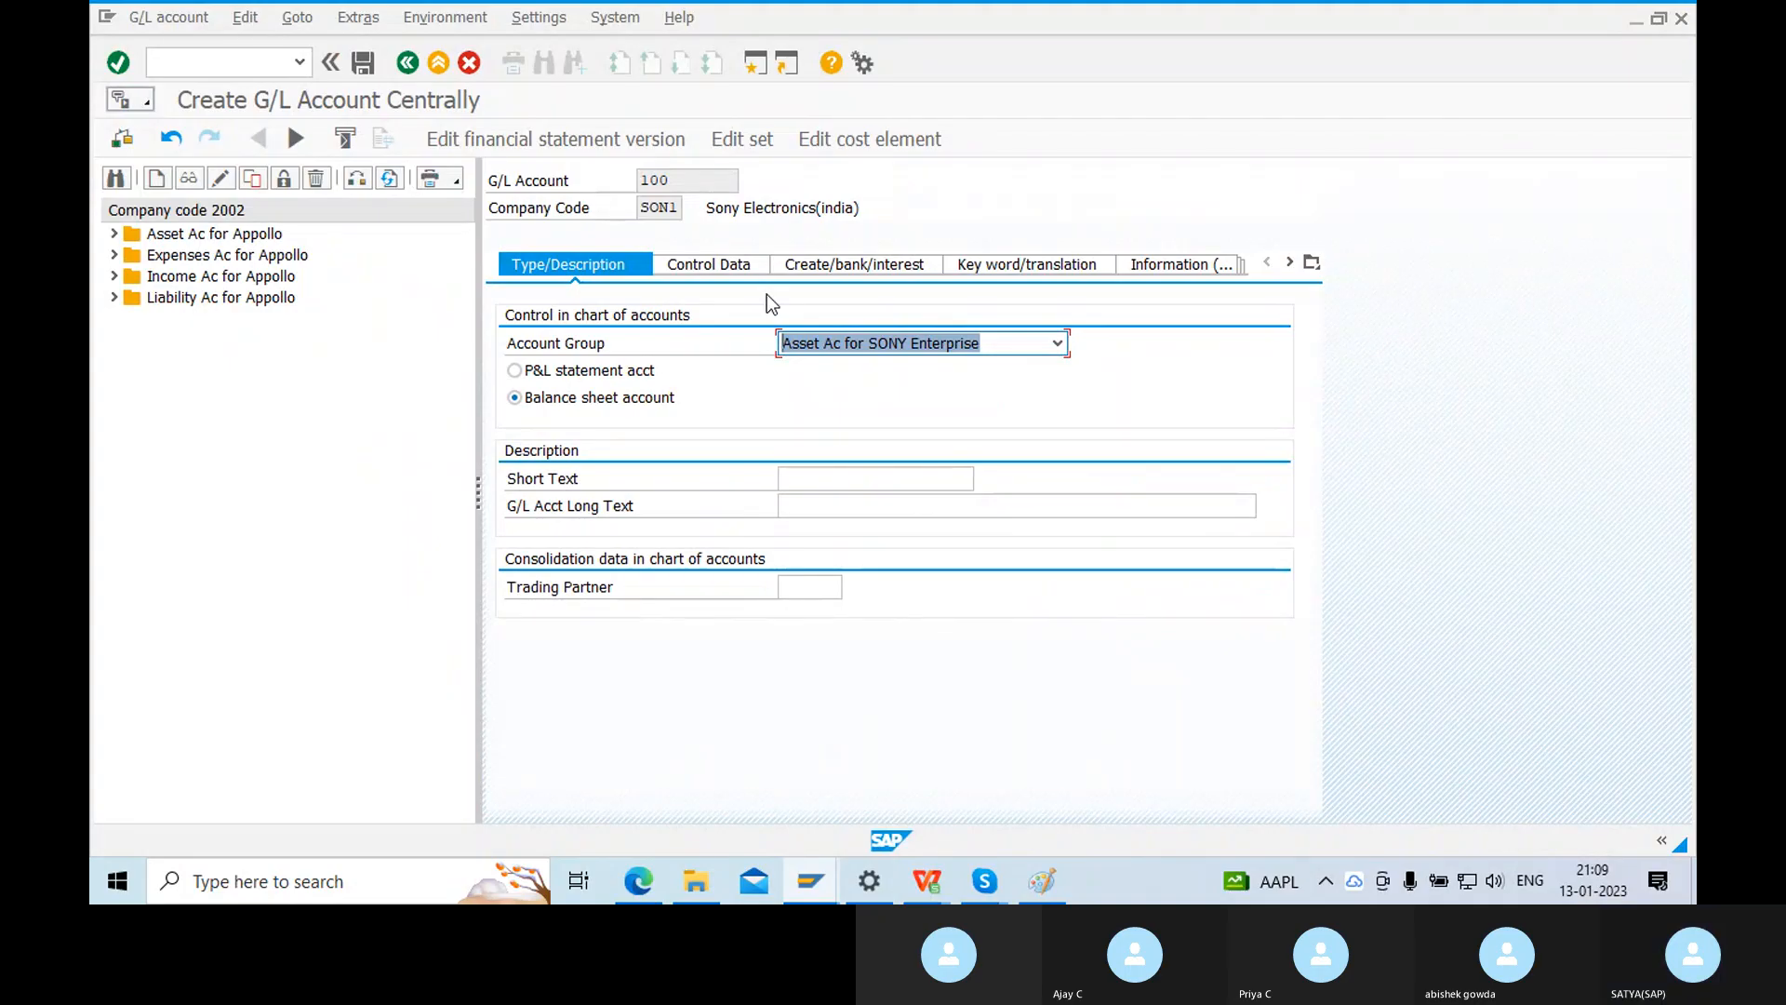
Enter "HSBC Main Bank Ac" as the short text of G/L account 100.
left_click(791, 479)
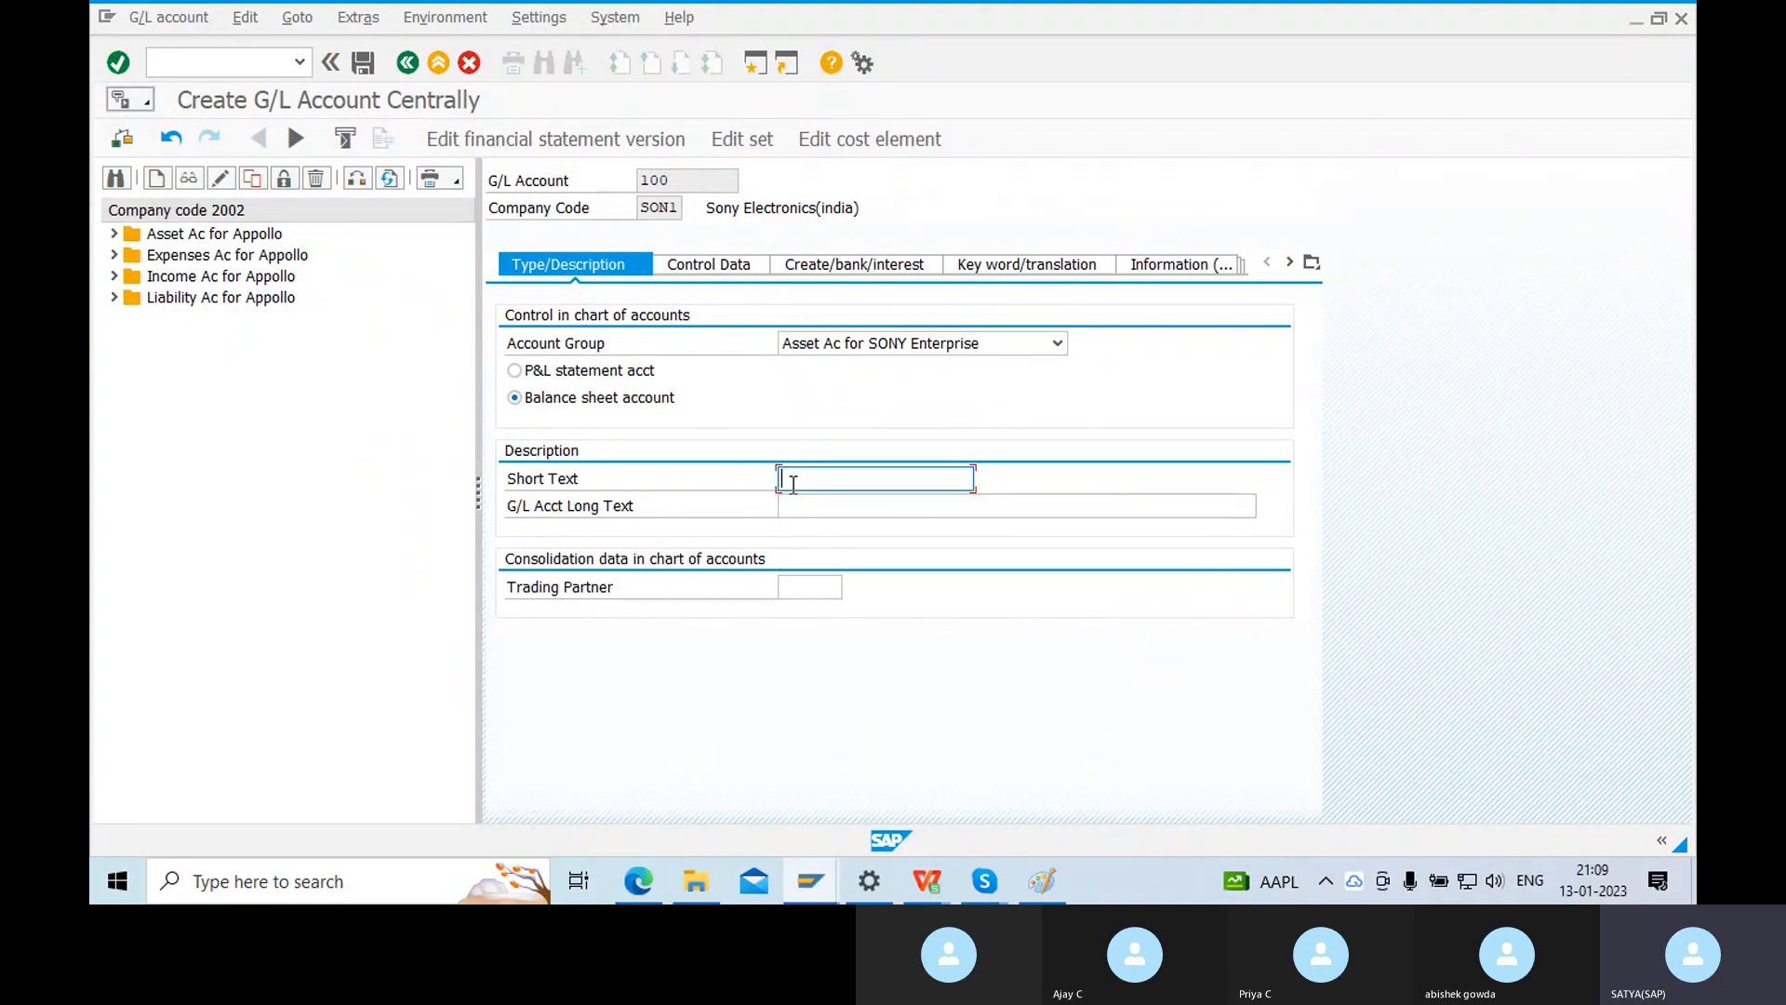
double_click(689, 179)
left_click(788, 476)
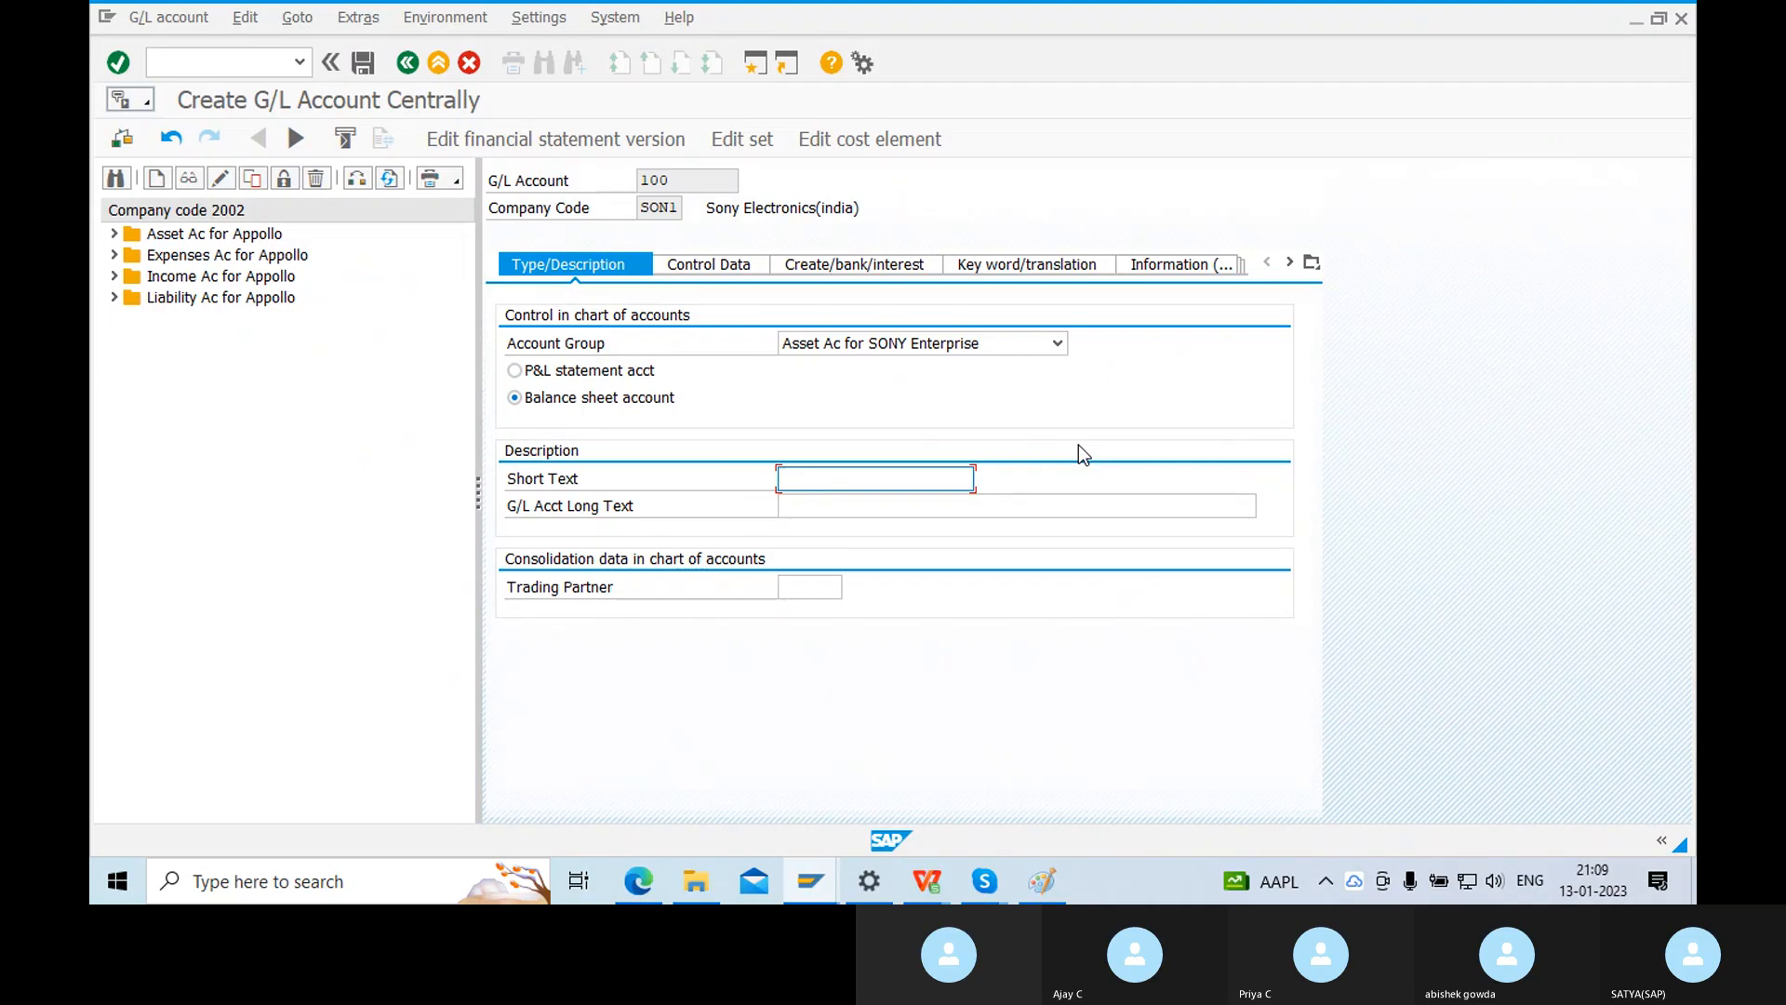
type("HSBC Bank")
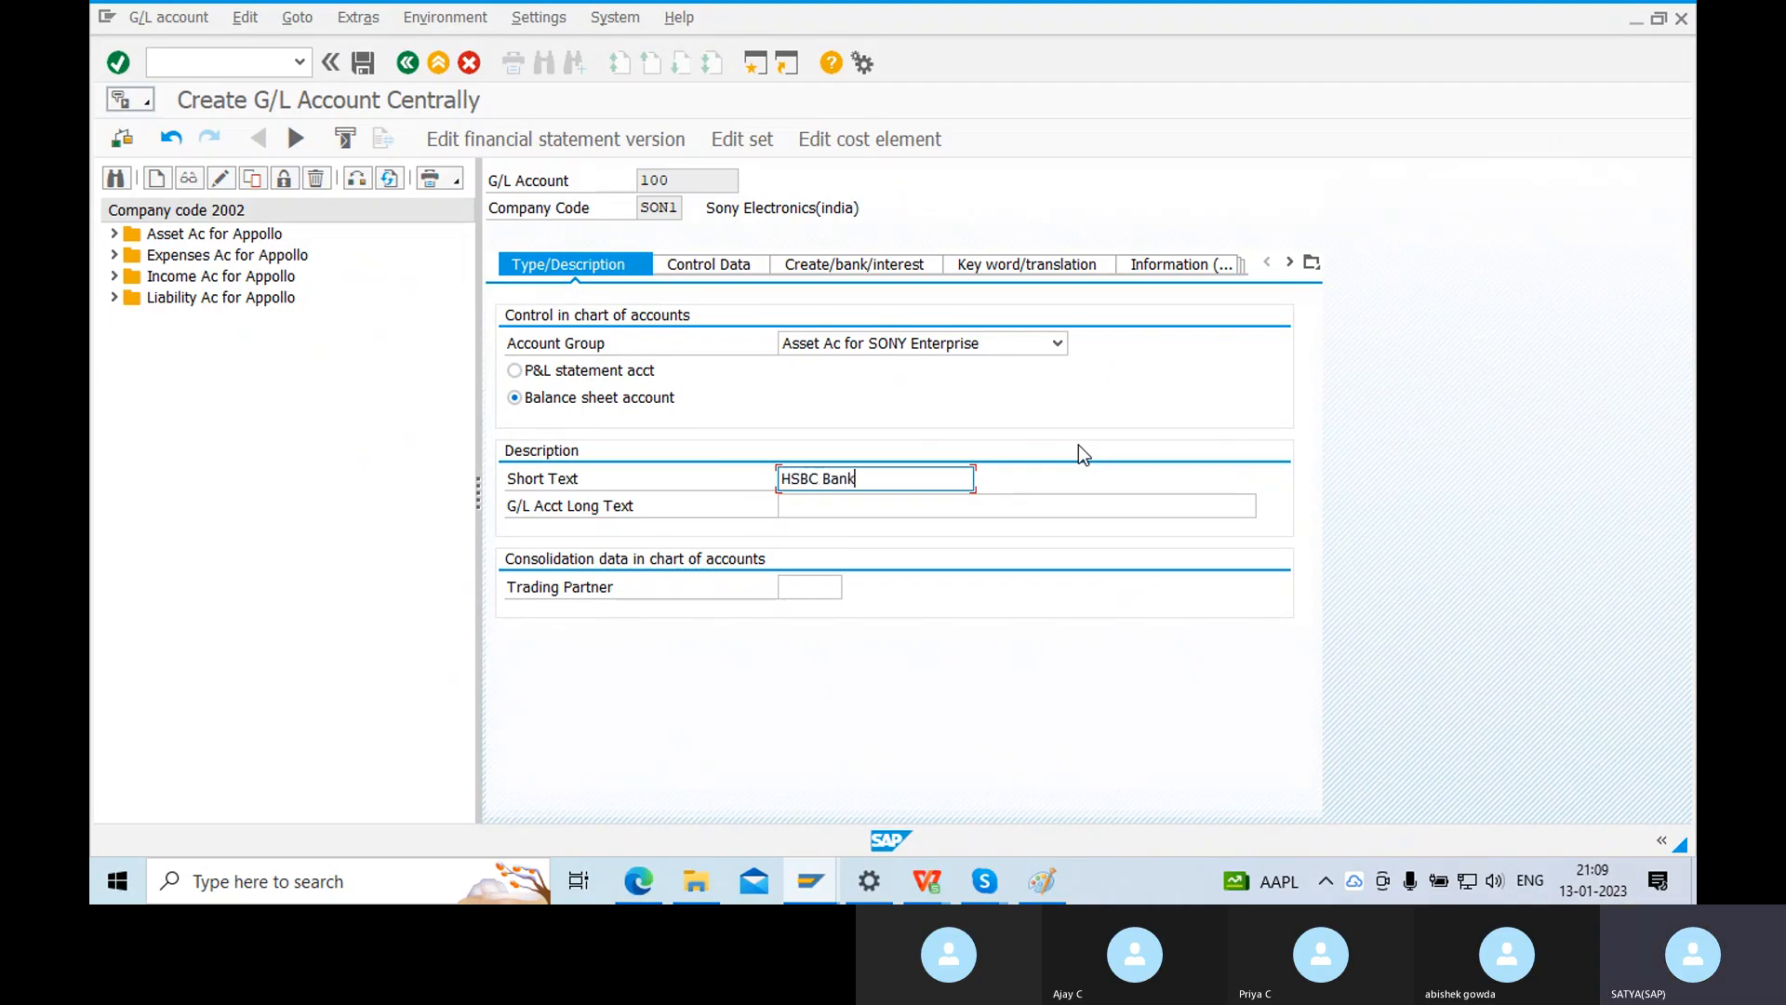
key("BackSpace")
key("BackSpace")
key("BackSpace")
key("BackSpace")
type("Main Bank Ac")
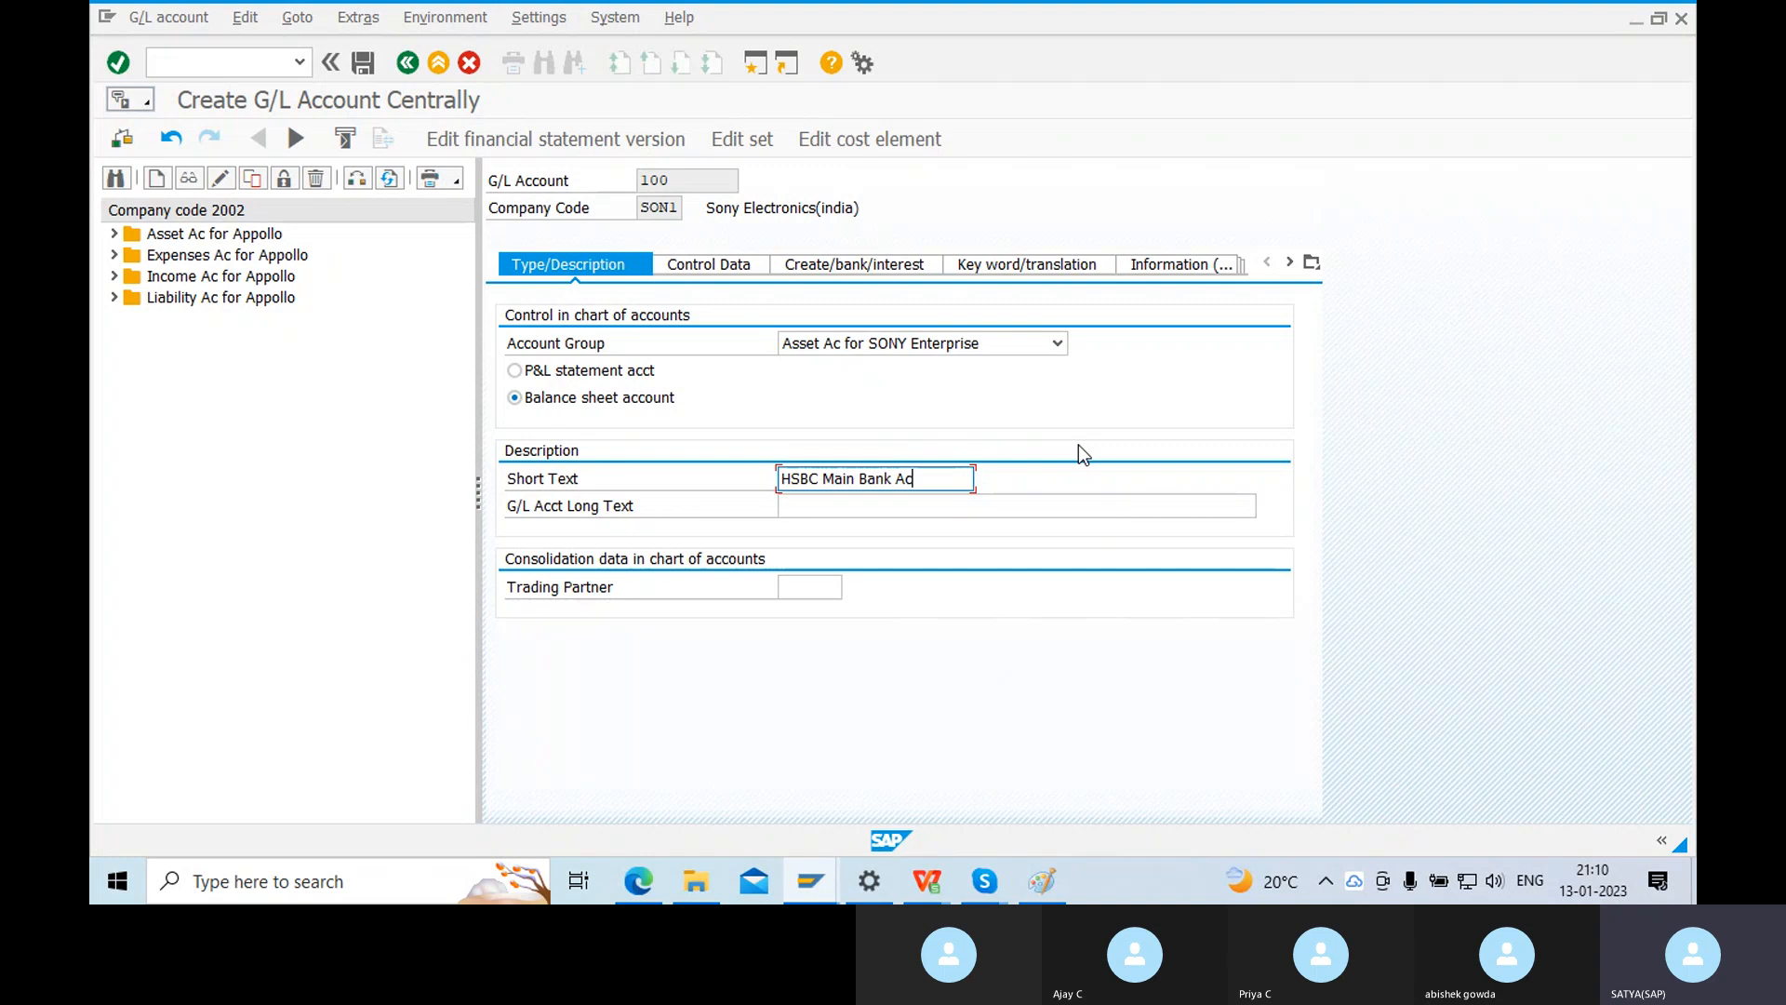
Copy the short text into the G/L account long text and extend it to "HSBC Main Bank Ac for SONY Enterprise".
left_click_drag(940, 476, 735, 484)
key("ctrl+c")
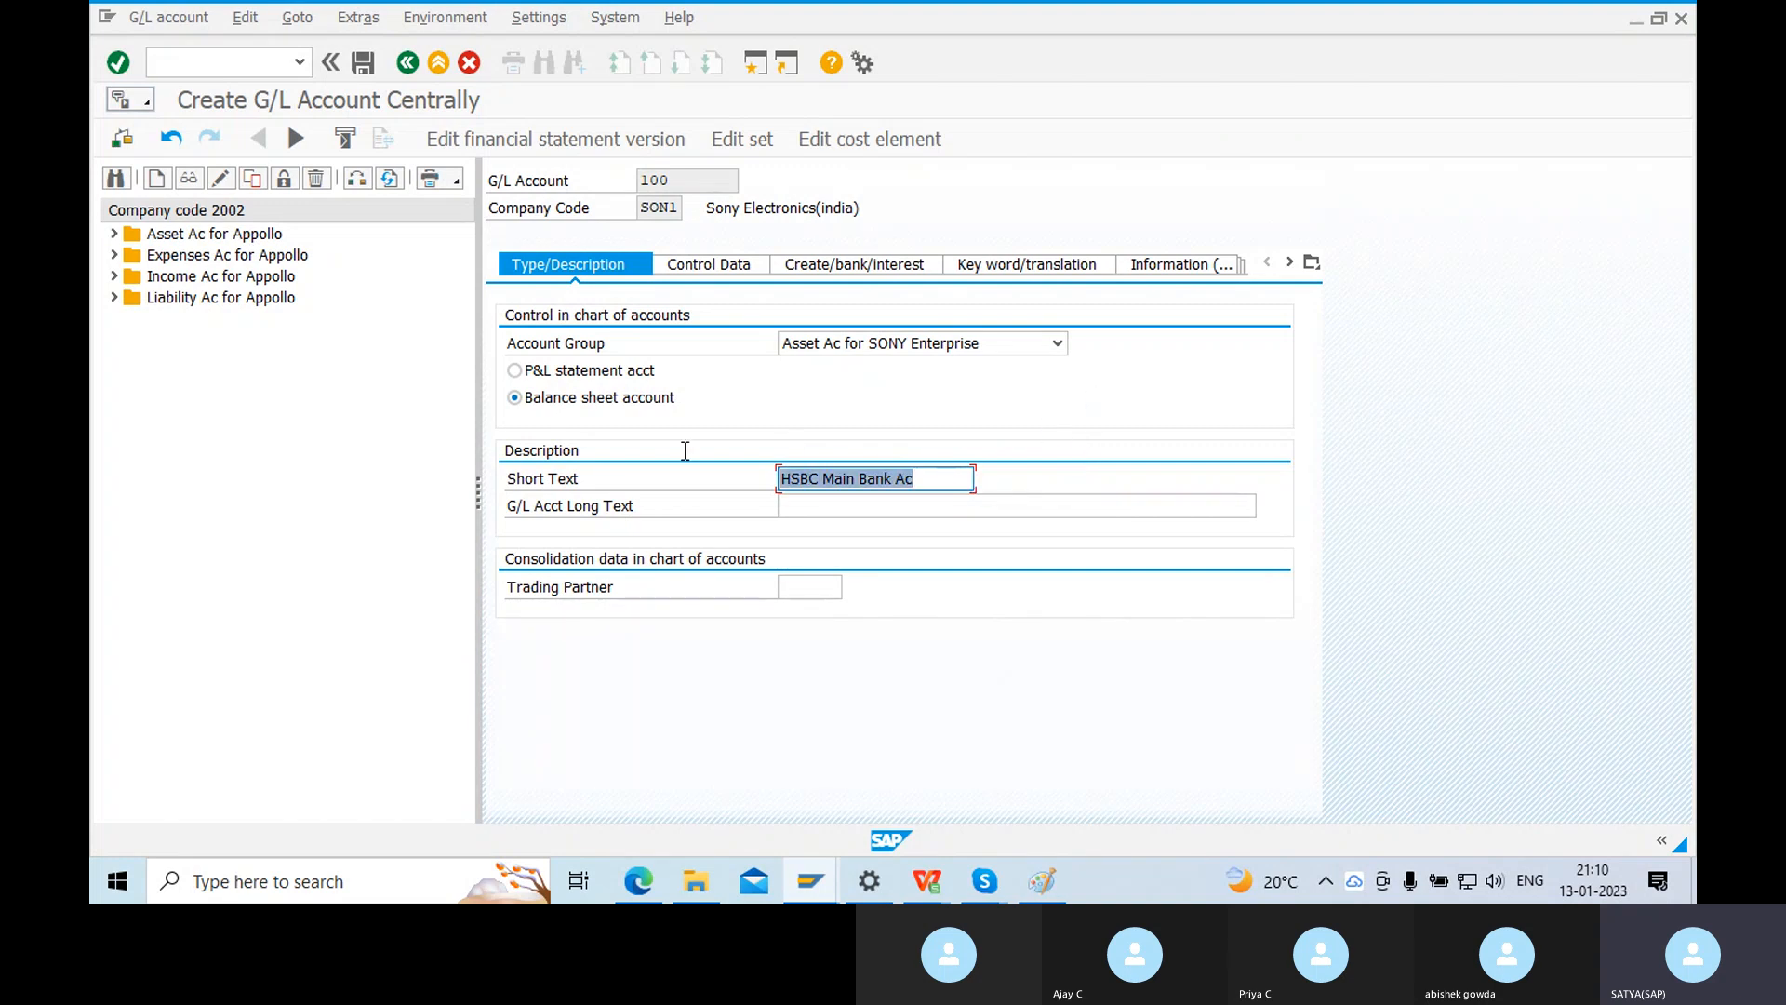
left_click(856, 506)
key("ctrl+v")
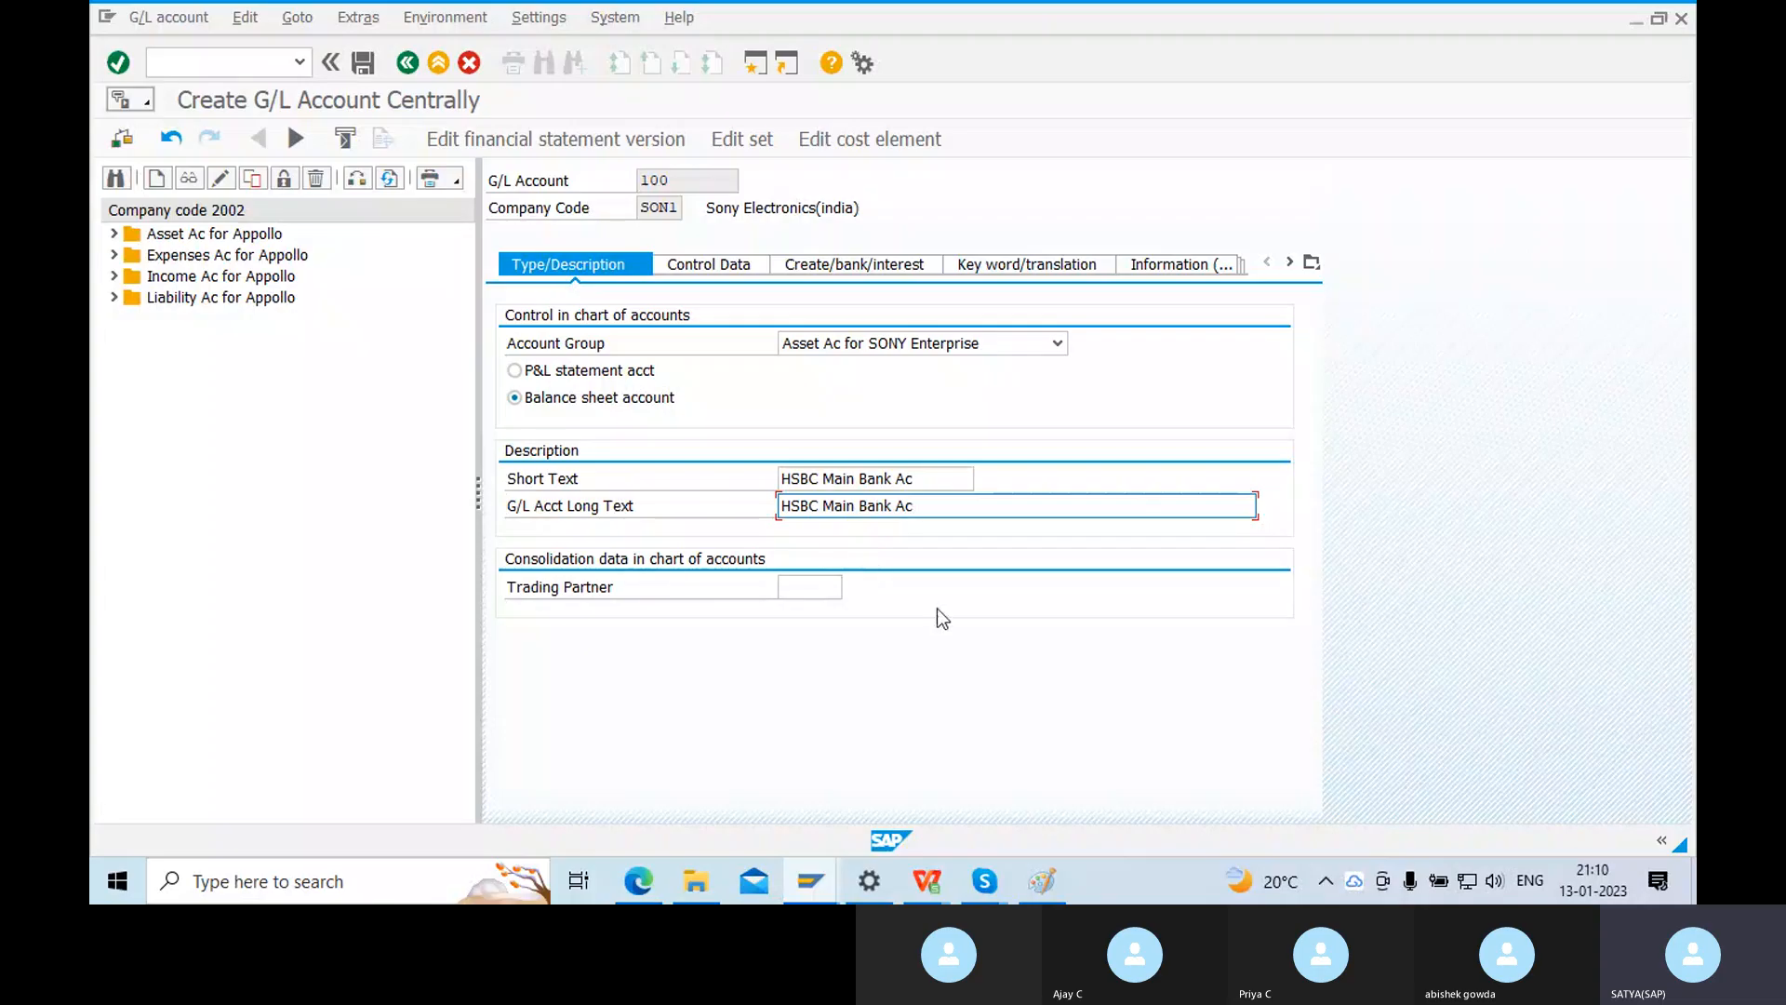
type("for")
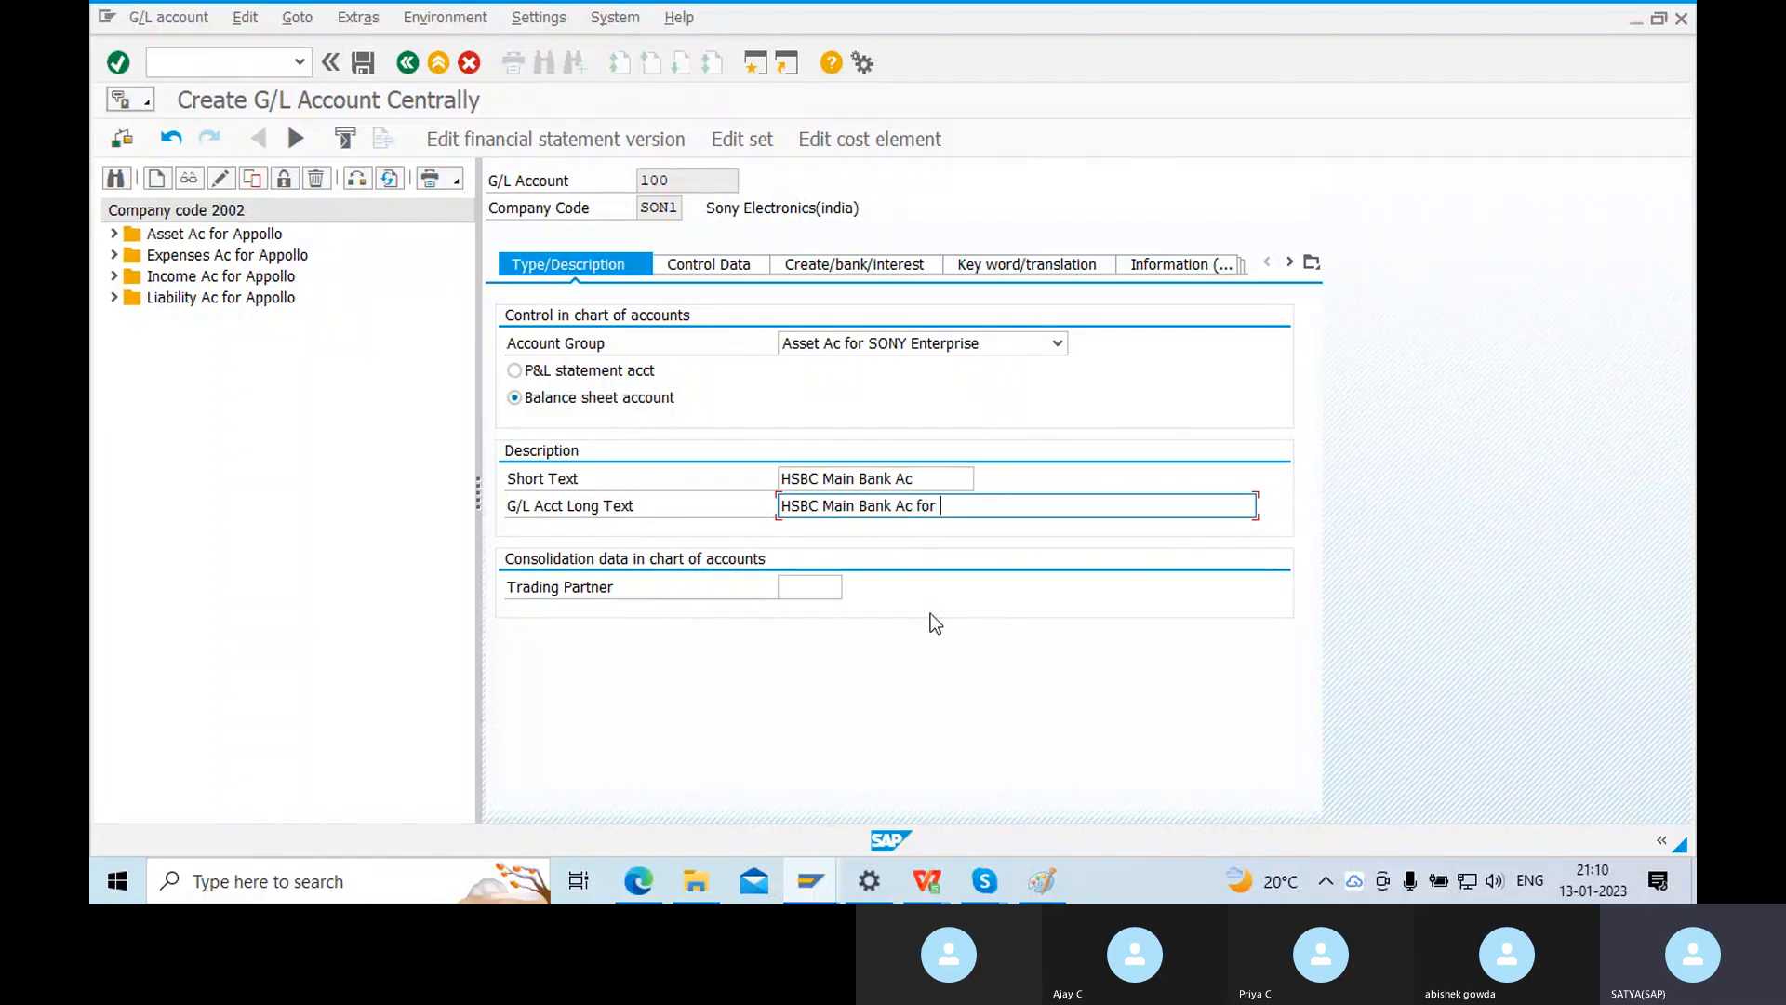
type(" SONY")
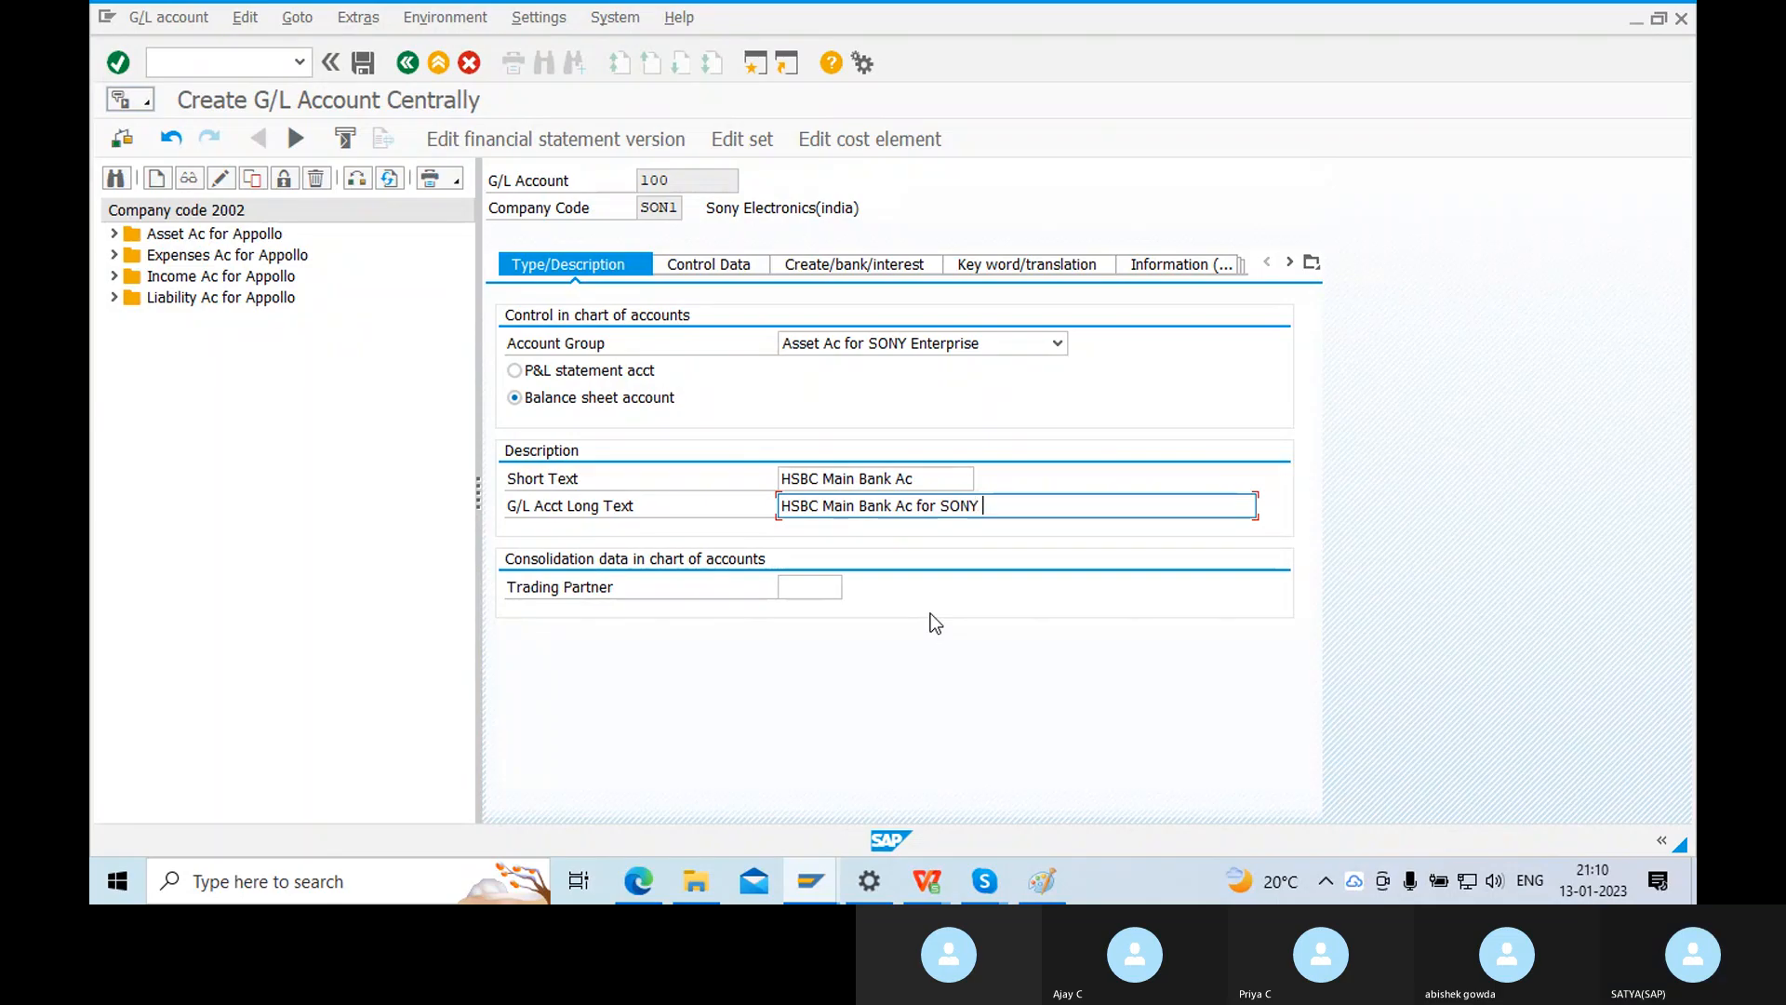
type(" Enterprise")
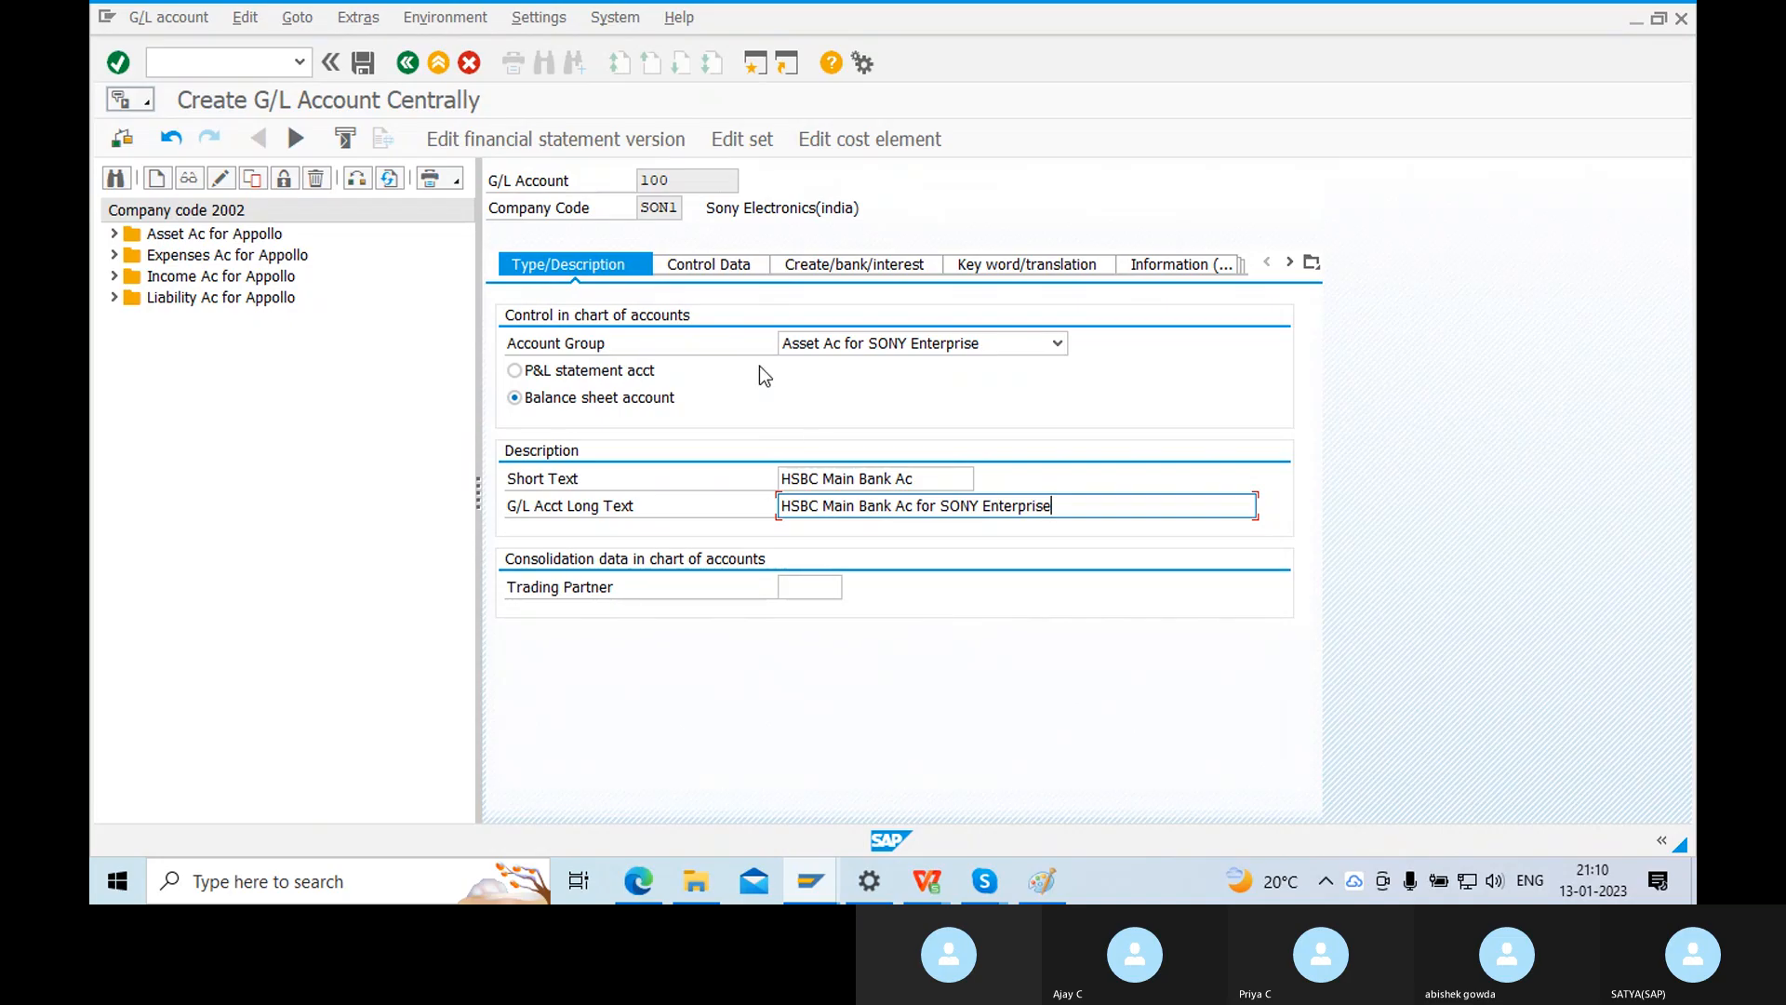
Open the account's control data, mark Ac No, Account Group and Text with short red lines in the Paint diagram, and return to SAP.
left_click(709, 268)
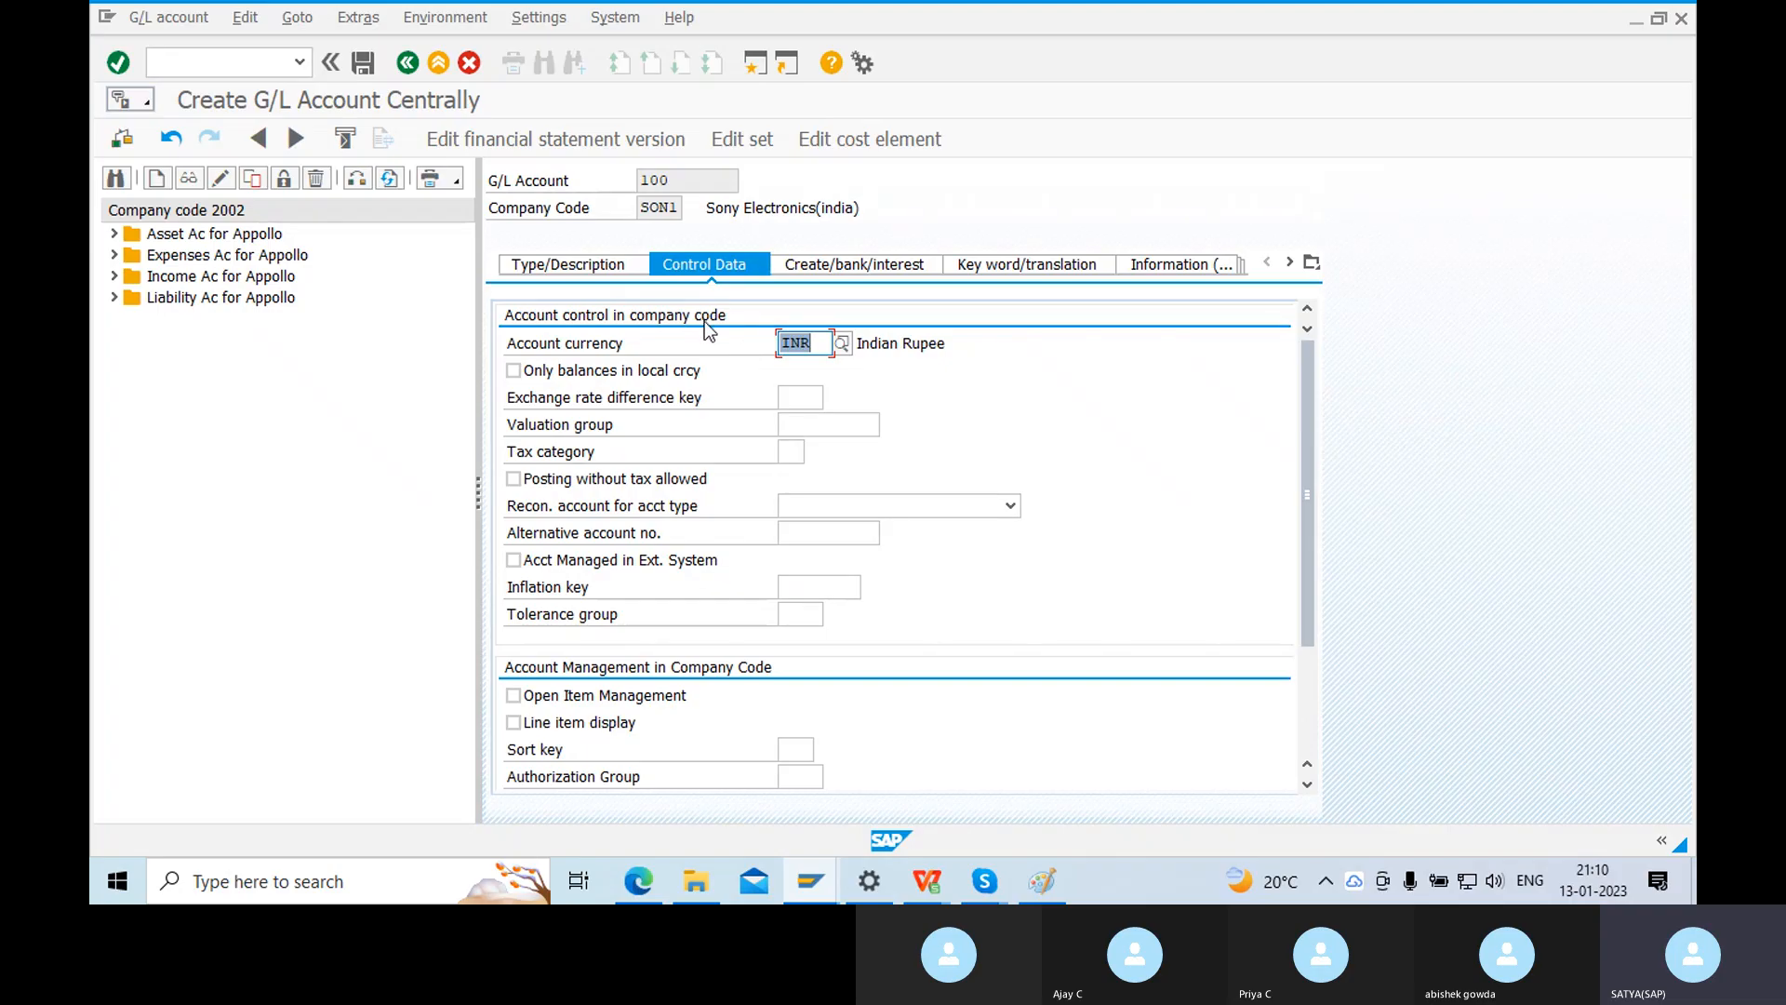
left_click(1042, 881)
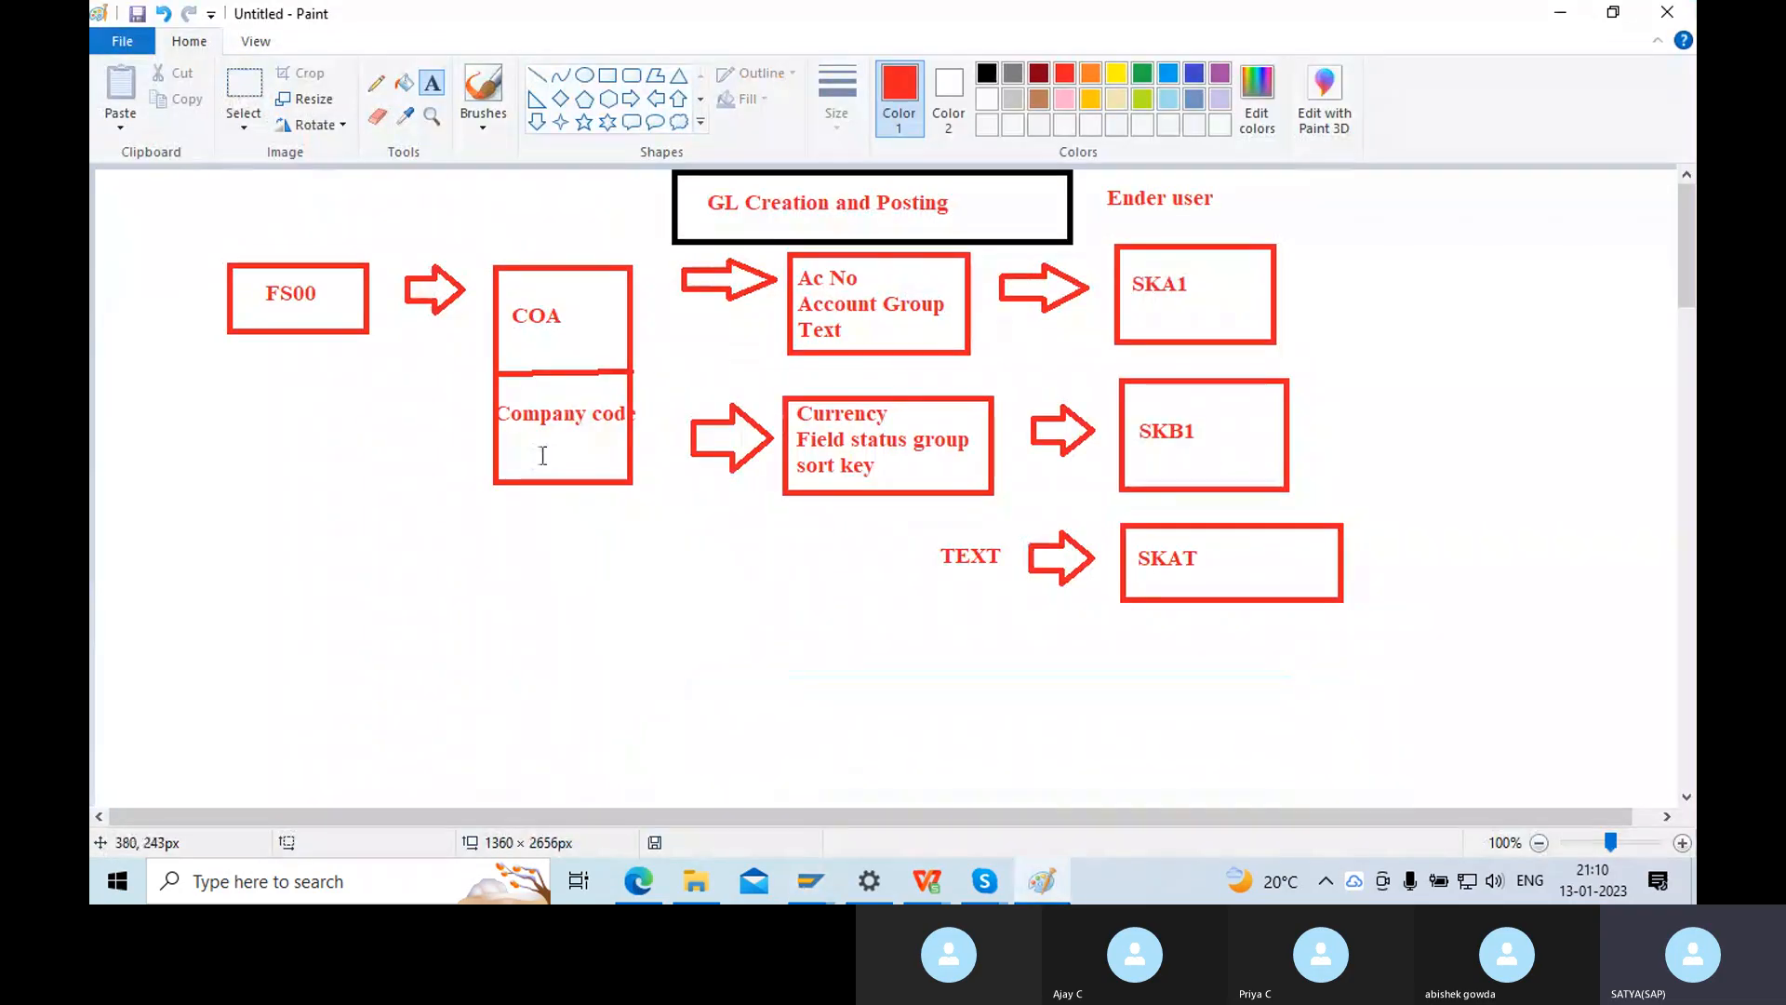
left_click(537, 75)
mouse_move(882, 277)
left_mouse_down()
mouse_move(968, 253)
mouse_move(980, 289)
left_mouse_up()
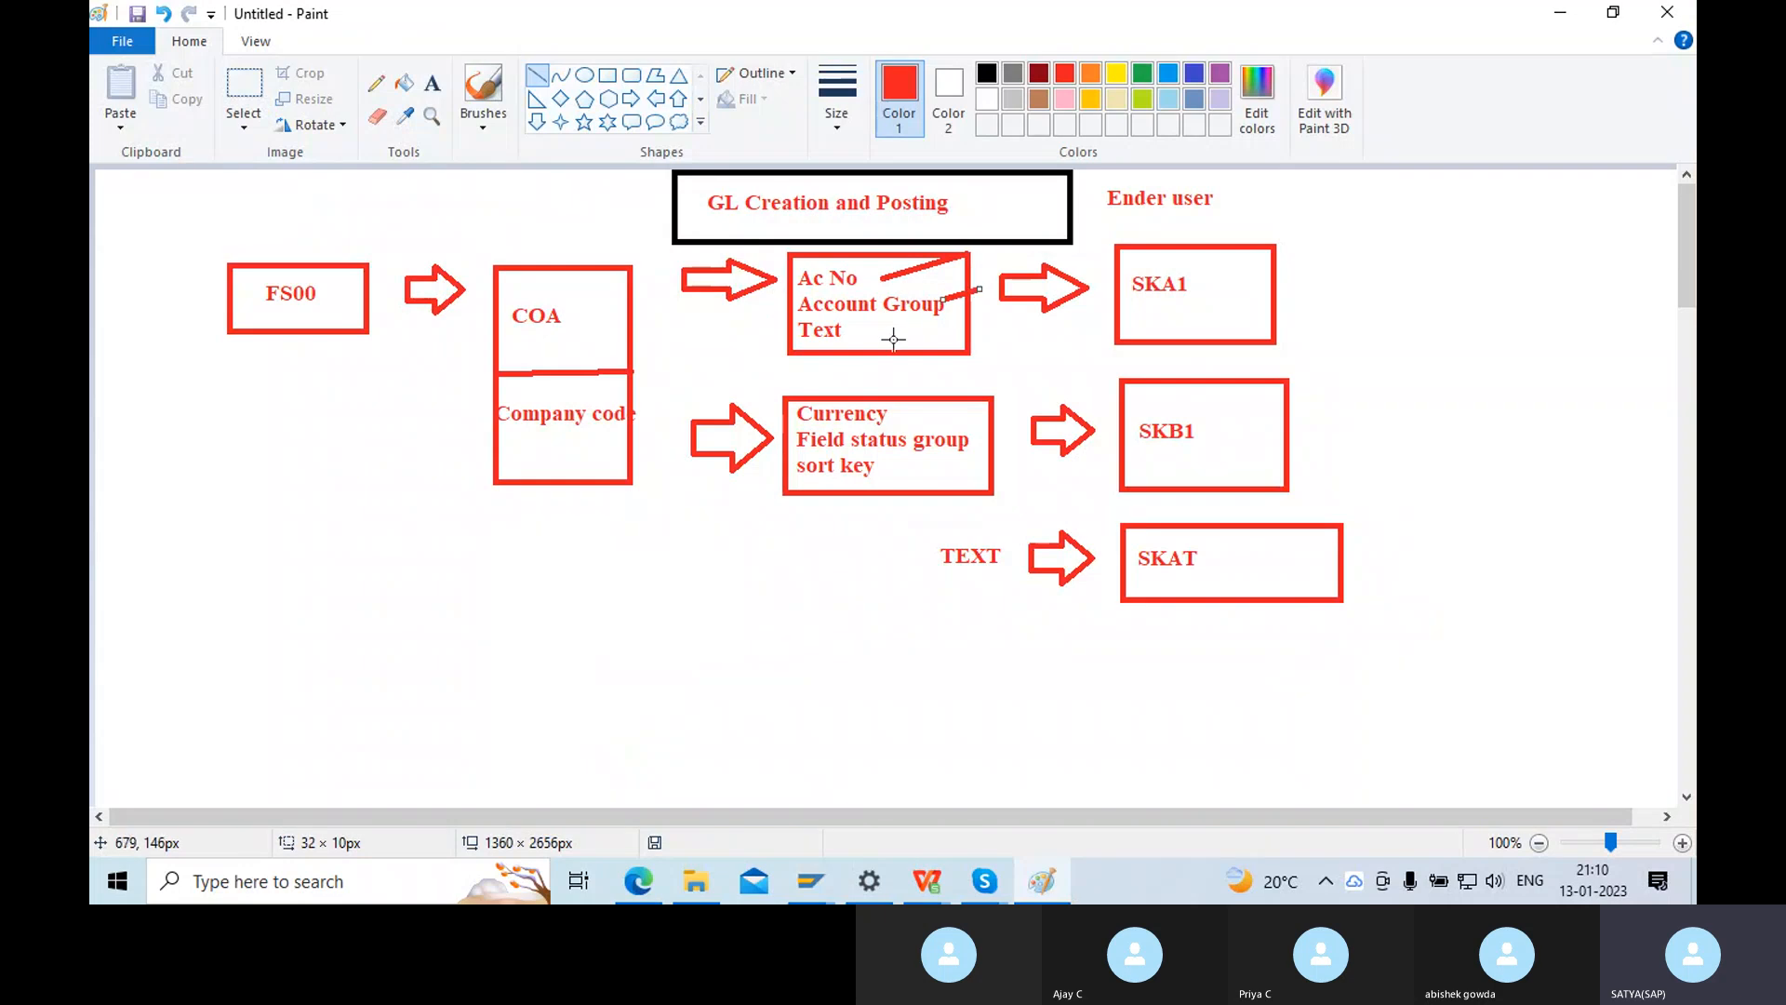
left_click_drag(882, 331, 907, 326)
mouse_move(809, 872)
left_click(763, 772)
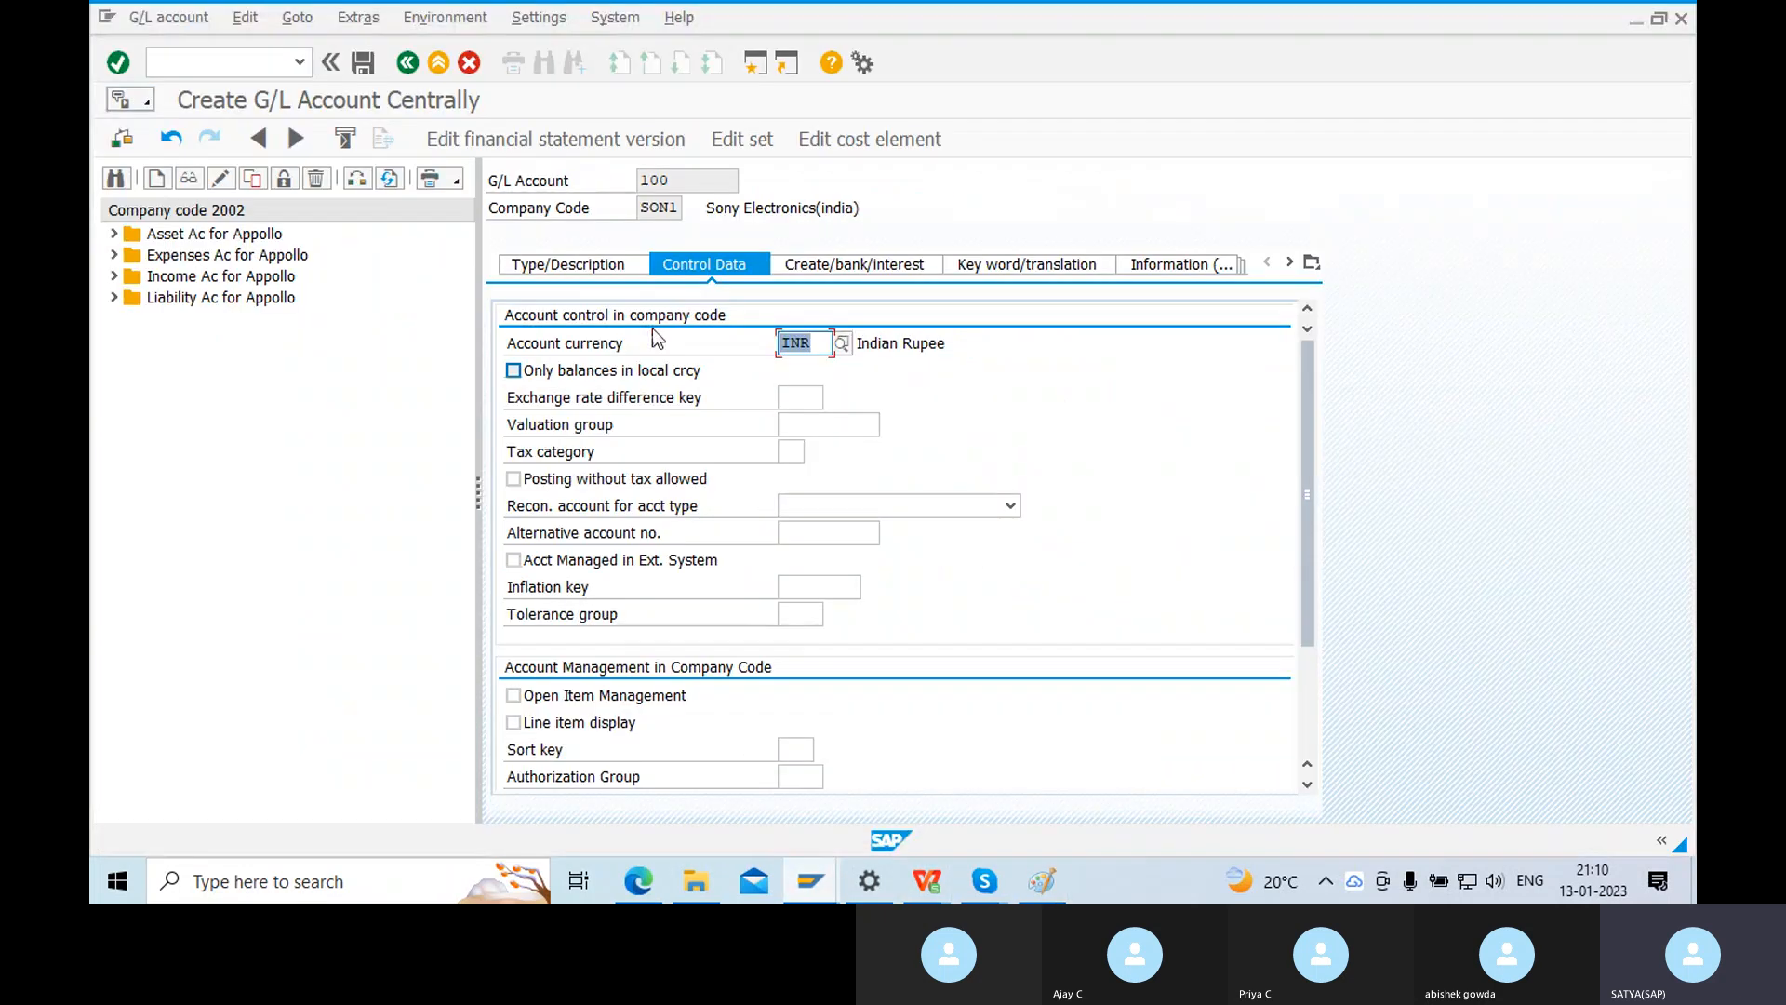
Recheck the account's number and description texts, and enable Only balances in local crcy in its control data.
left_click(586, 265)
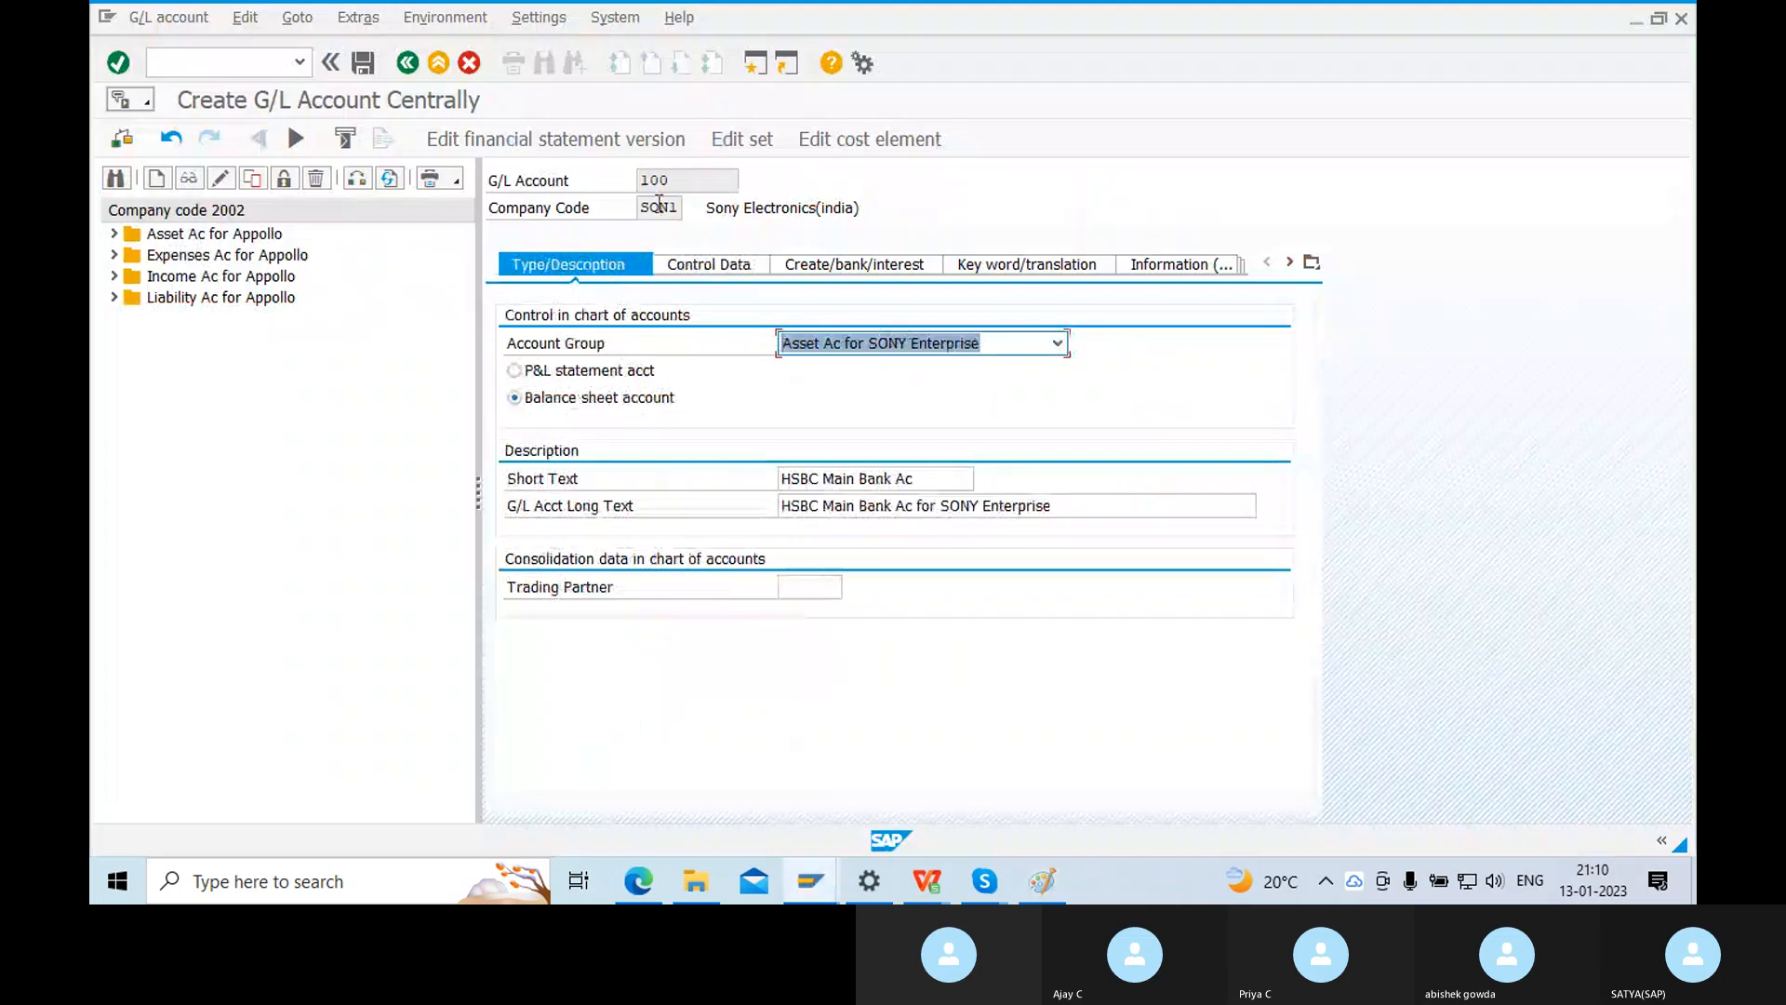
left_click_drag(671, 182, 720, 234)
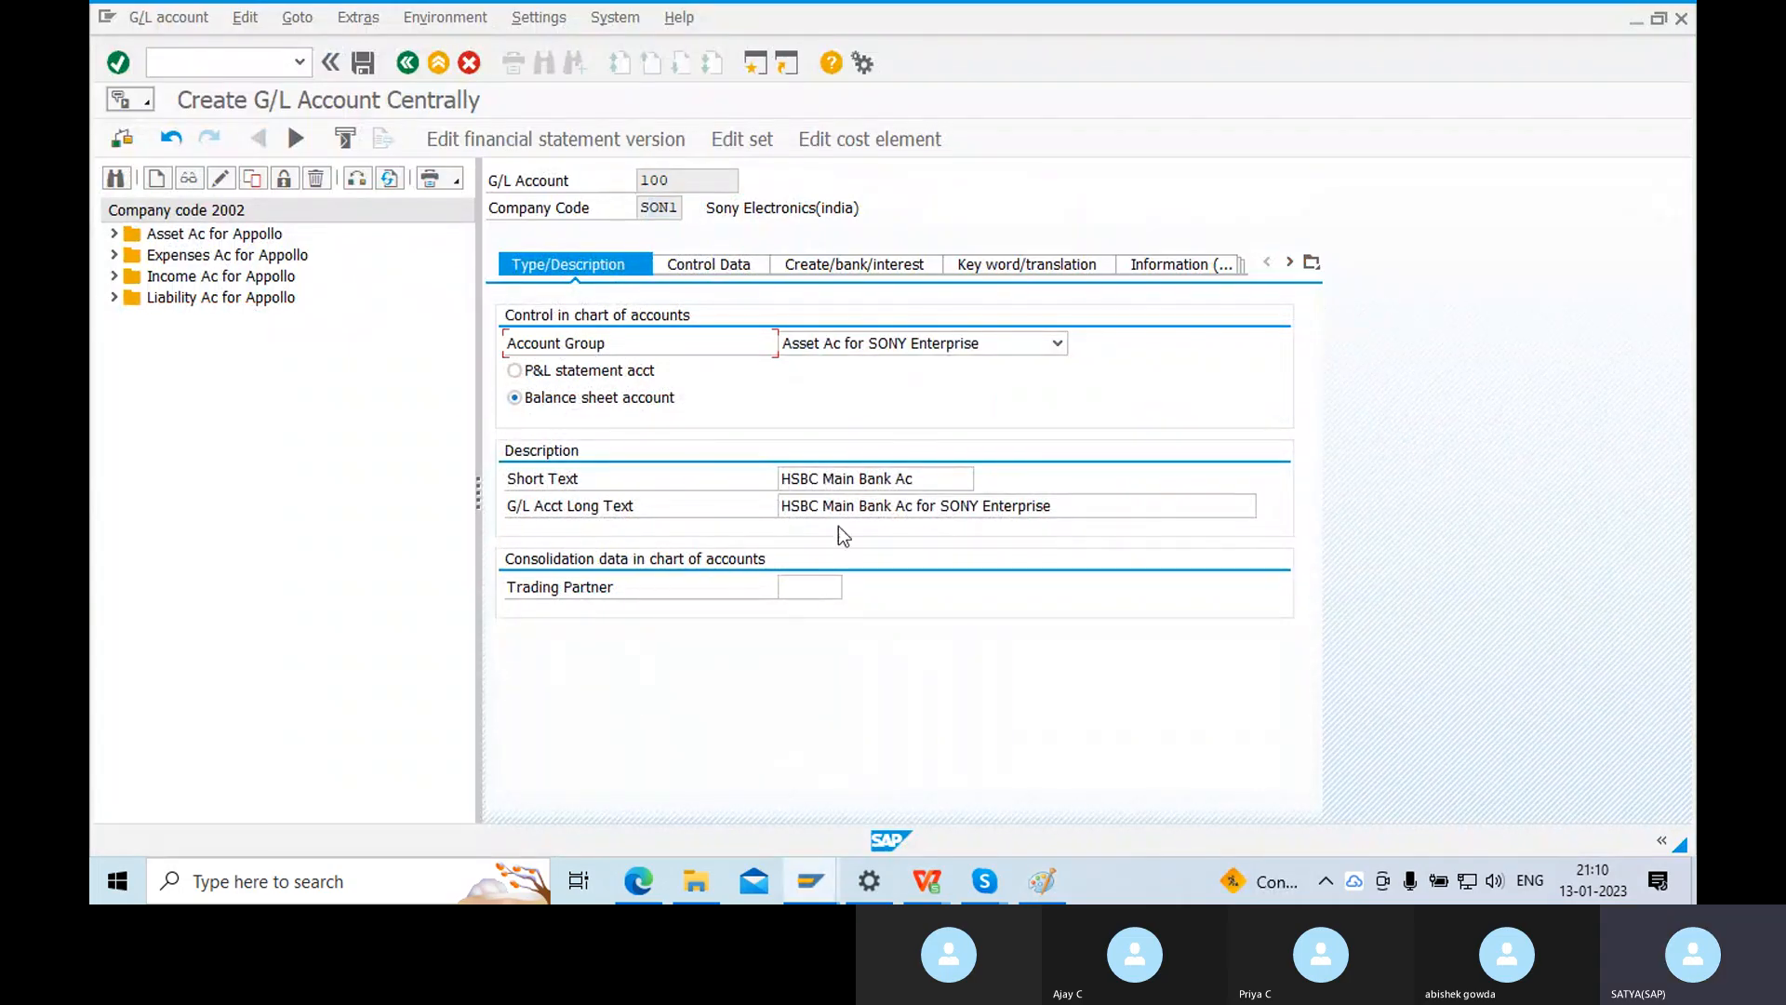
left_click_drag(916, 480, 768, 470)
left_click(664, 264)
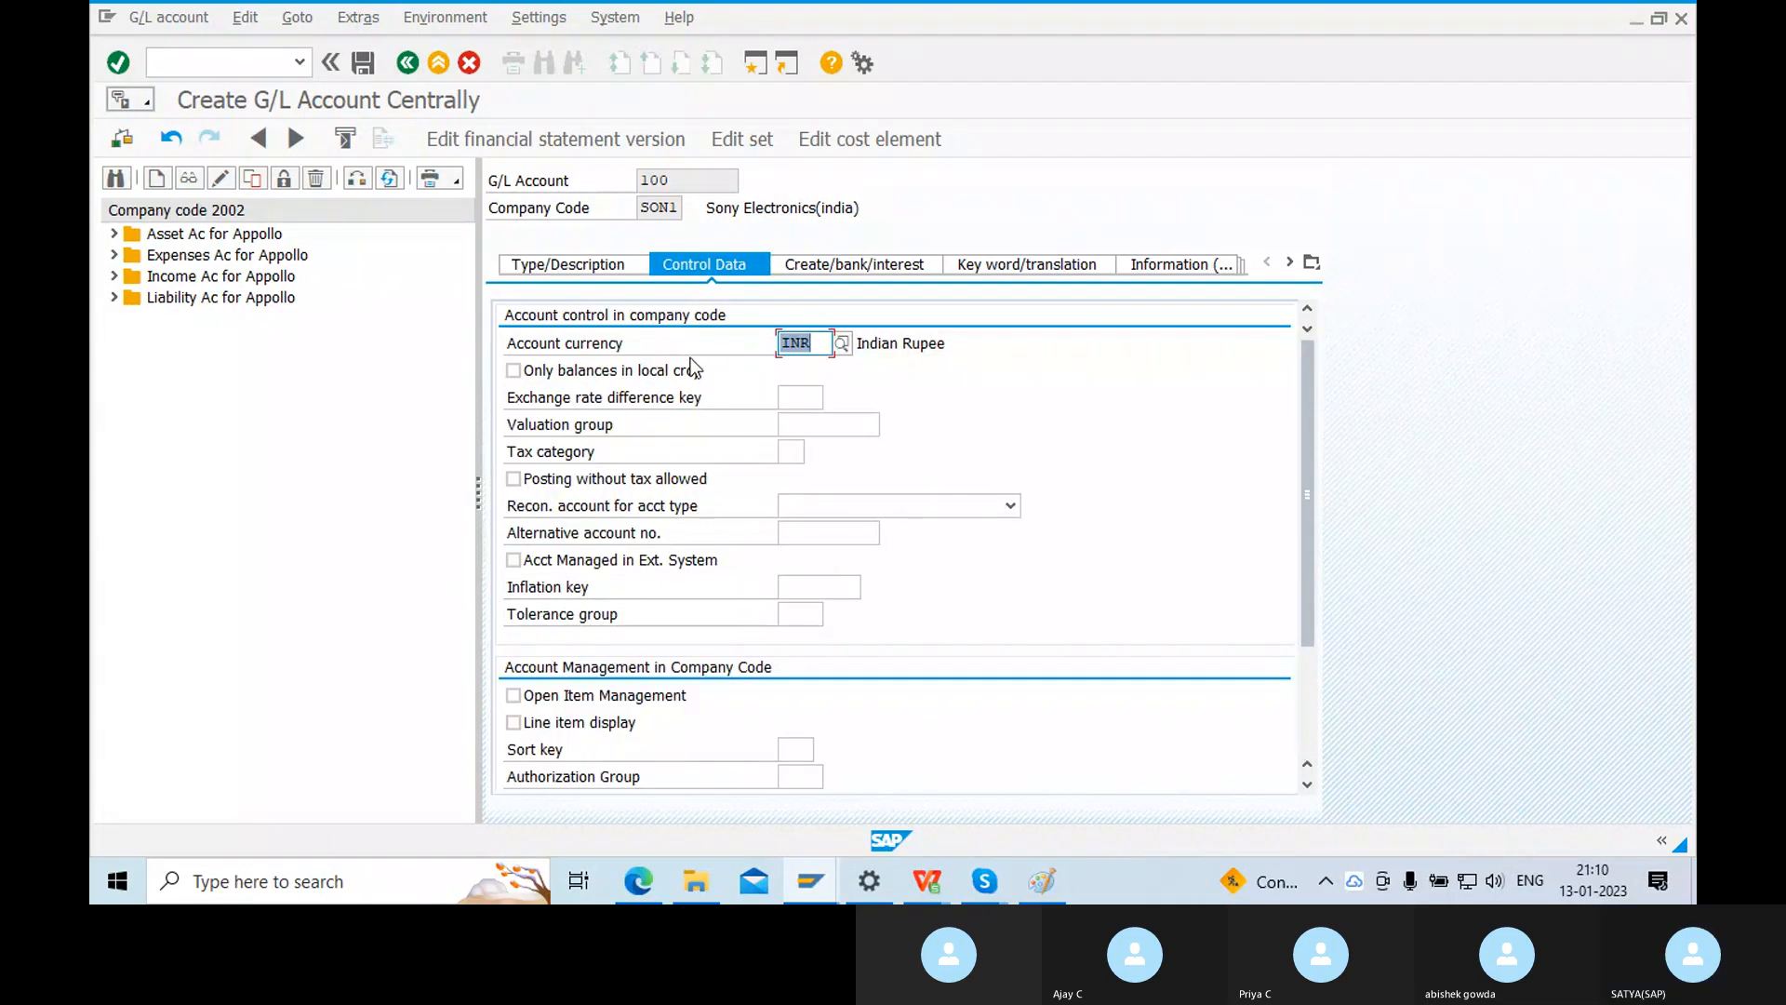
left_click(512, 371)
left_click(512, 371)
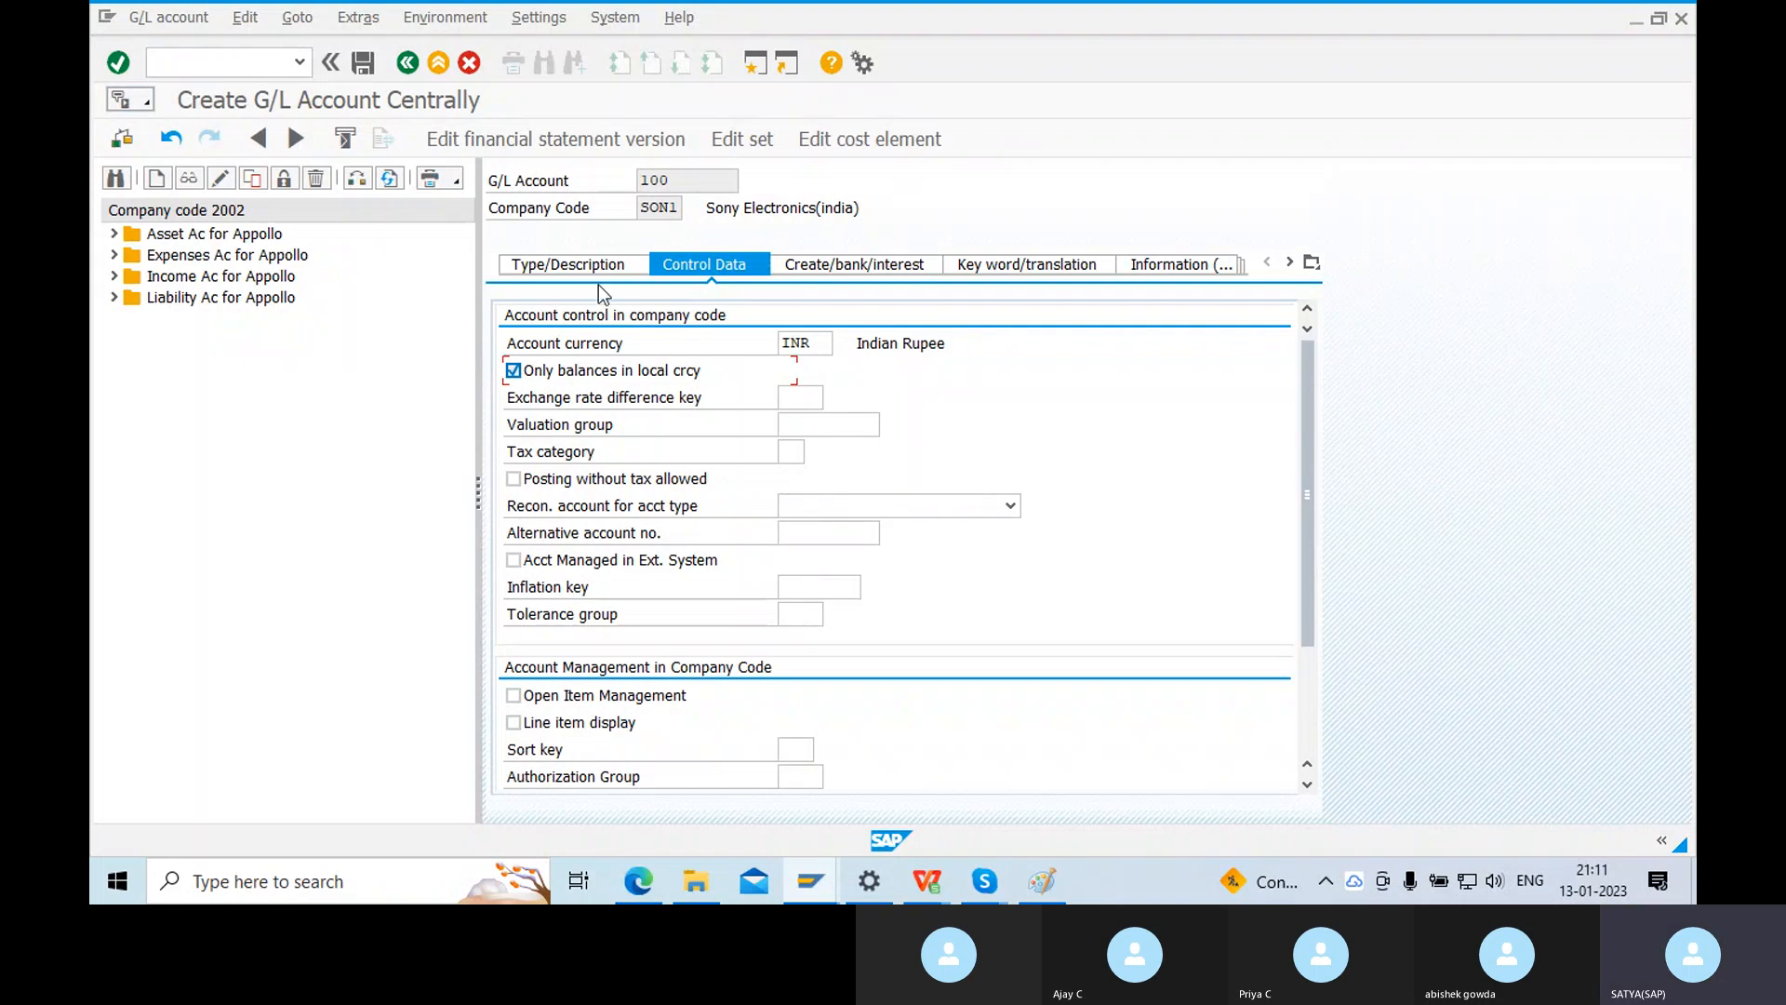
Examine the account number, account currency and valuation group of G/L account 100.
left_click_drag(662, 183, 620, 167)
left_click_drag(683, 182, 600, 173)
left_click_drag(811, 344, 611, 344)
left_click(610, 344)
double_click(662, 182)
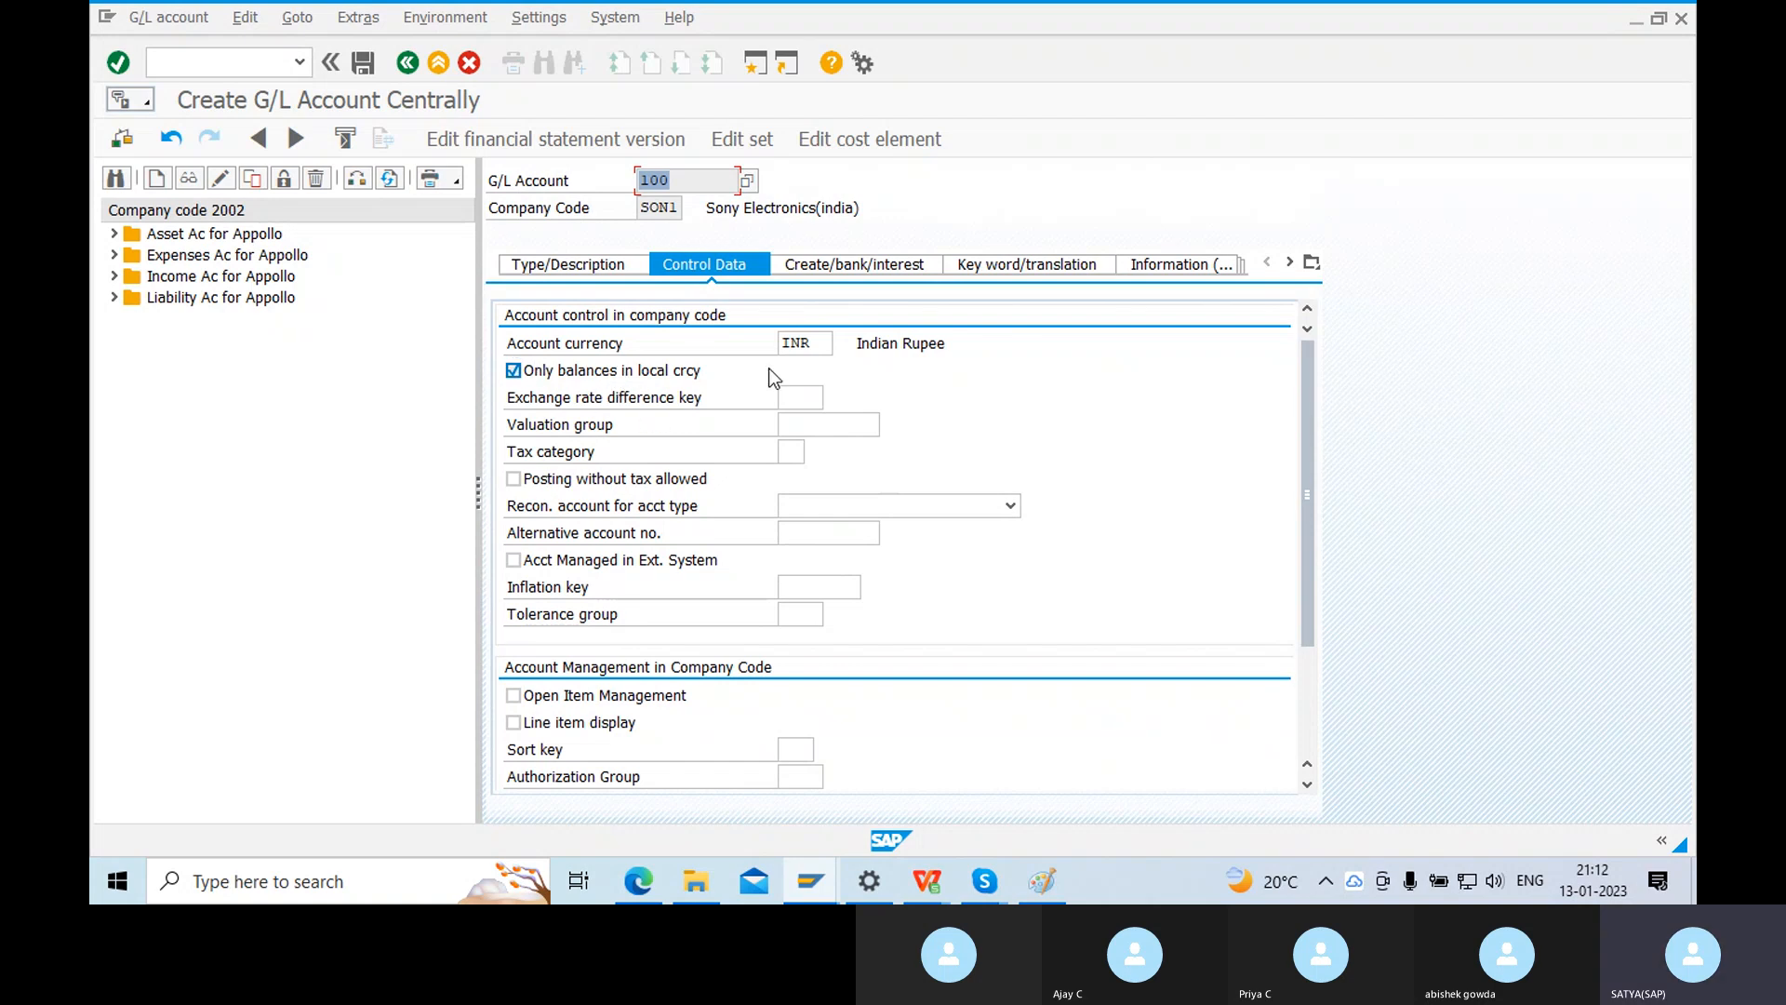
left_click(784, 340)
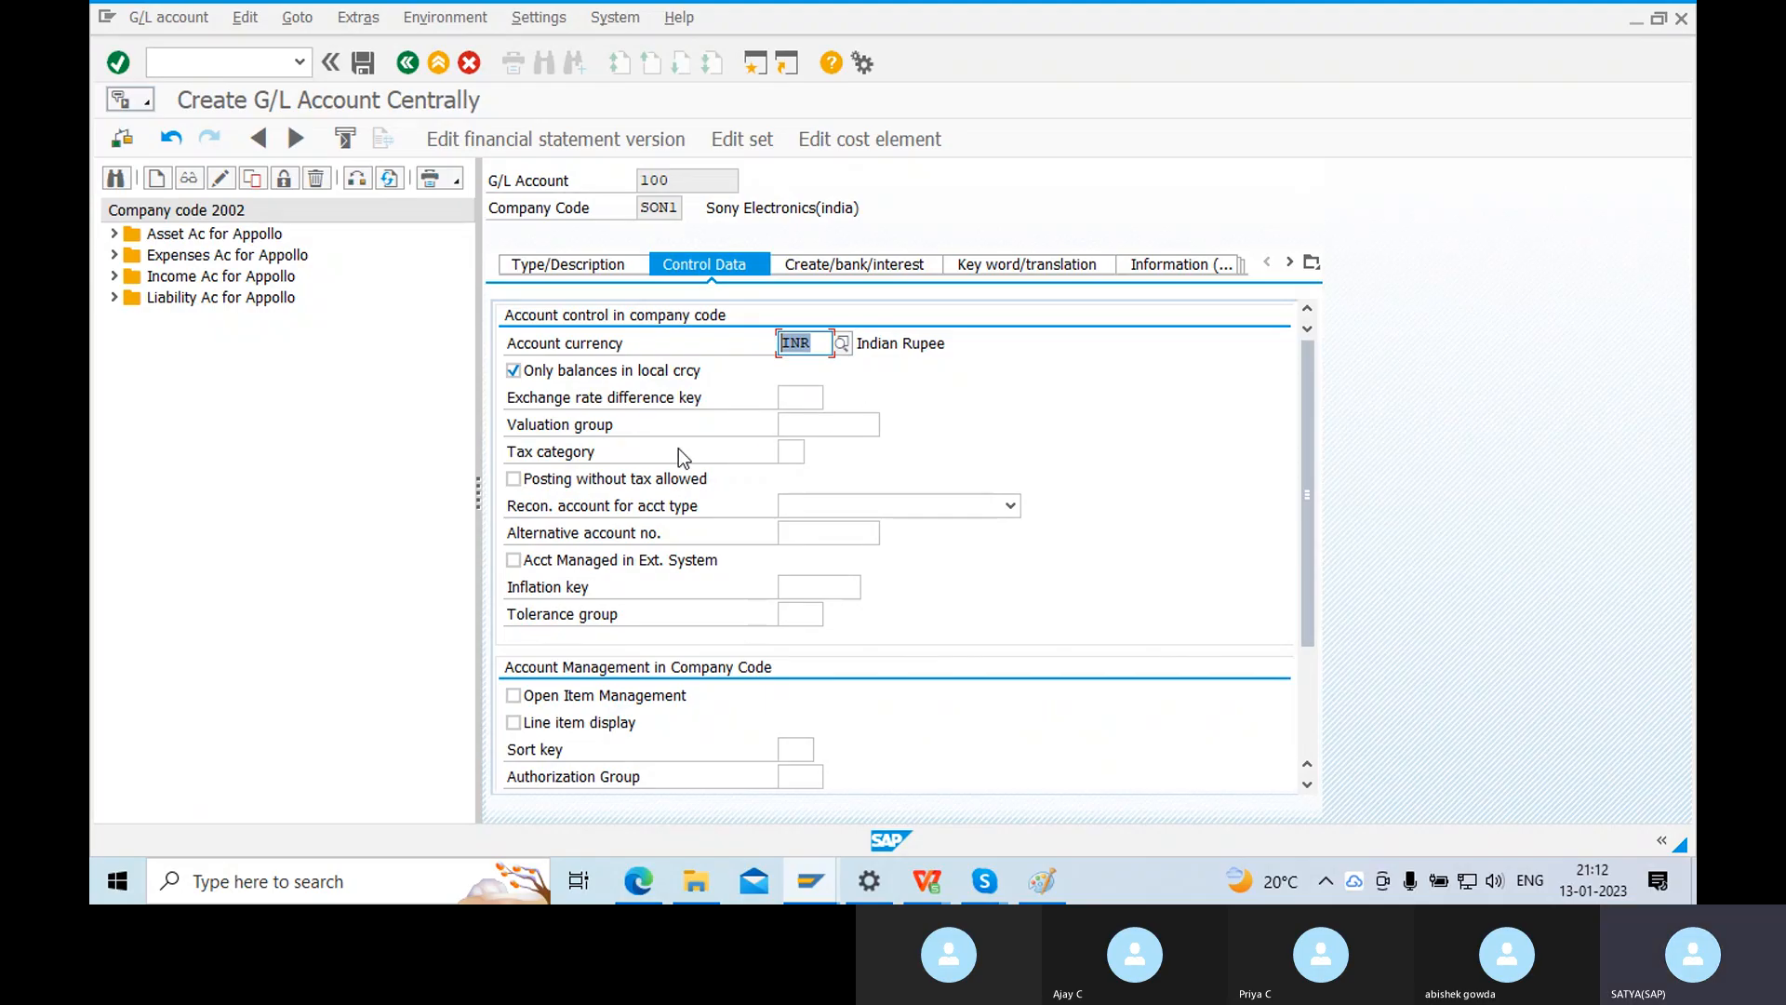
left_click(565, 421)
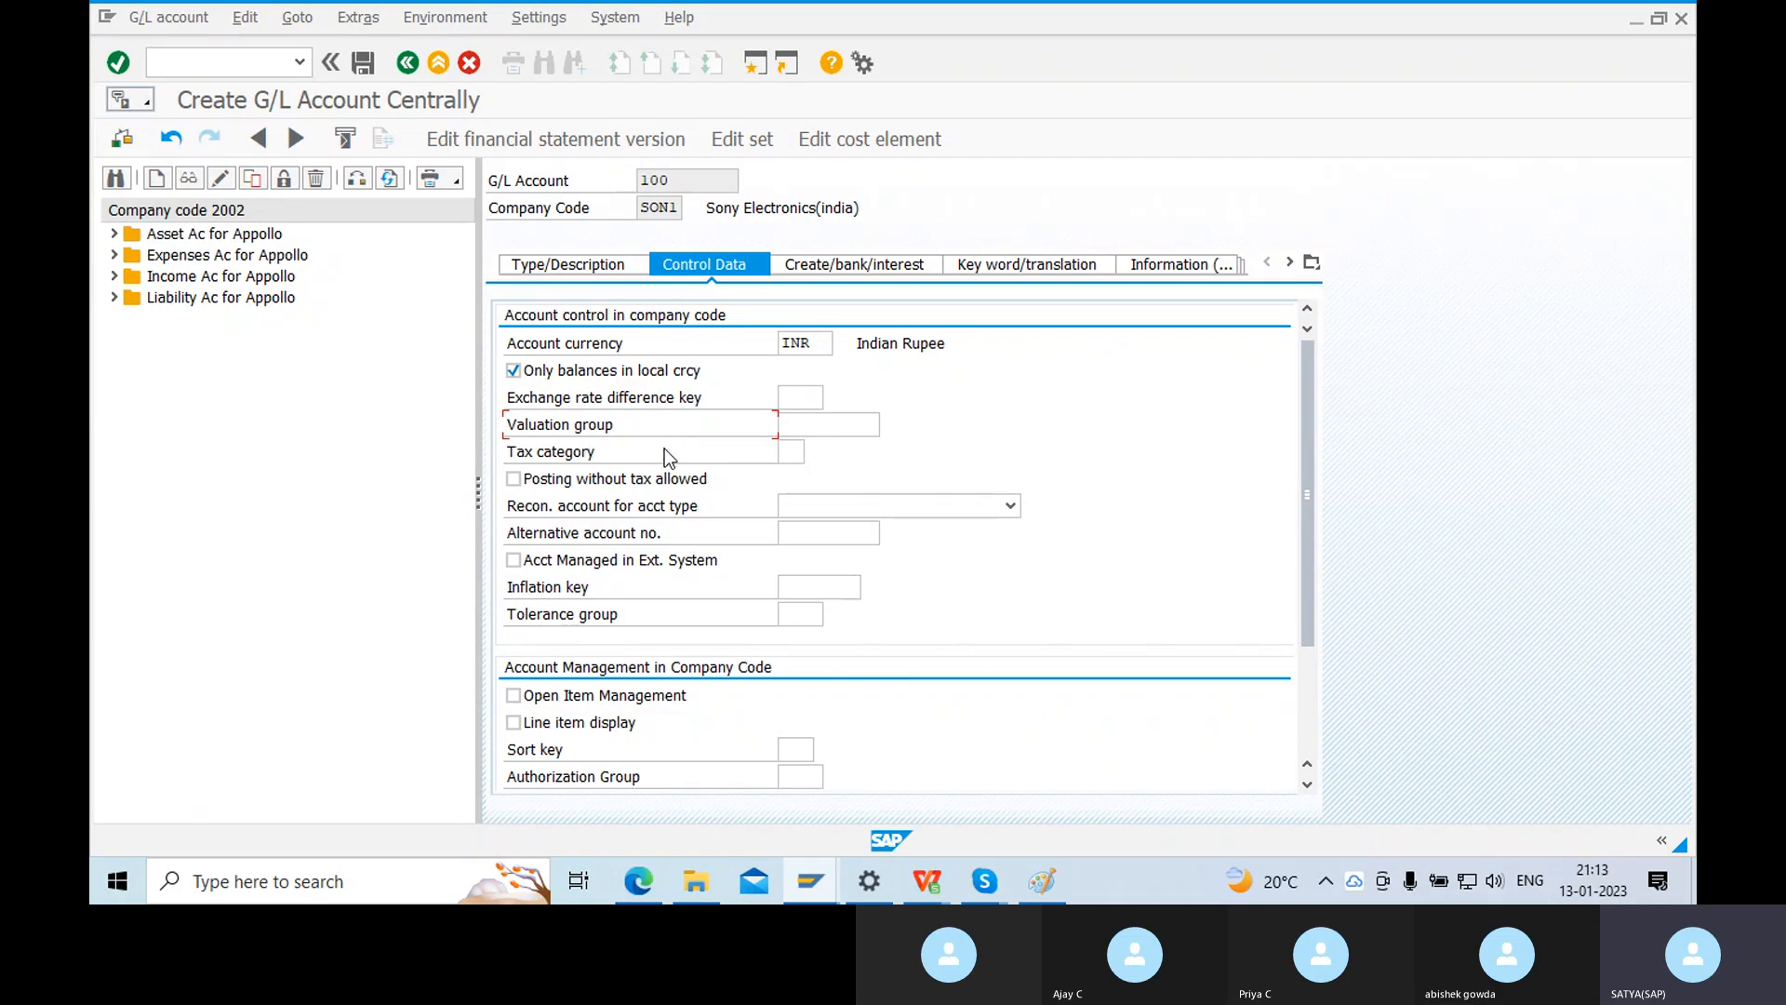
Enable line item display in the account management settings for the company code.
scroll(651, 454, "down", 2)
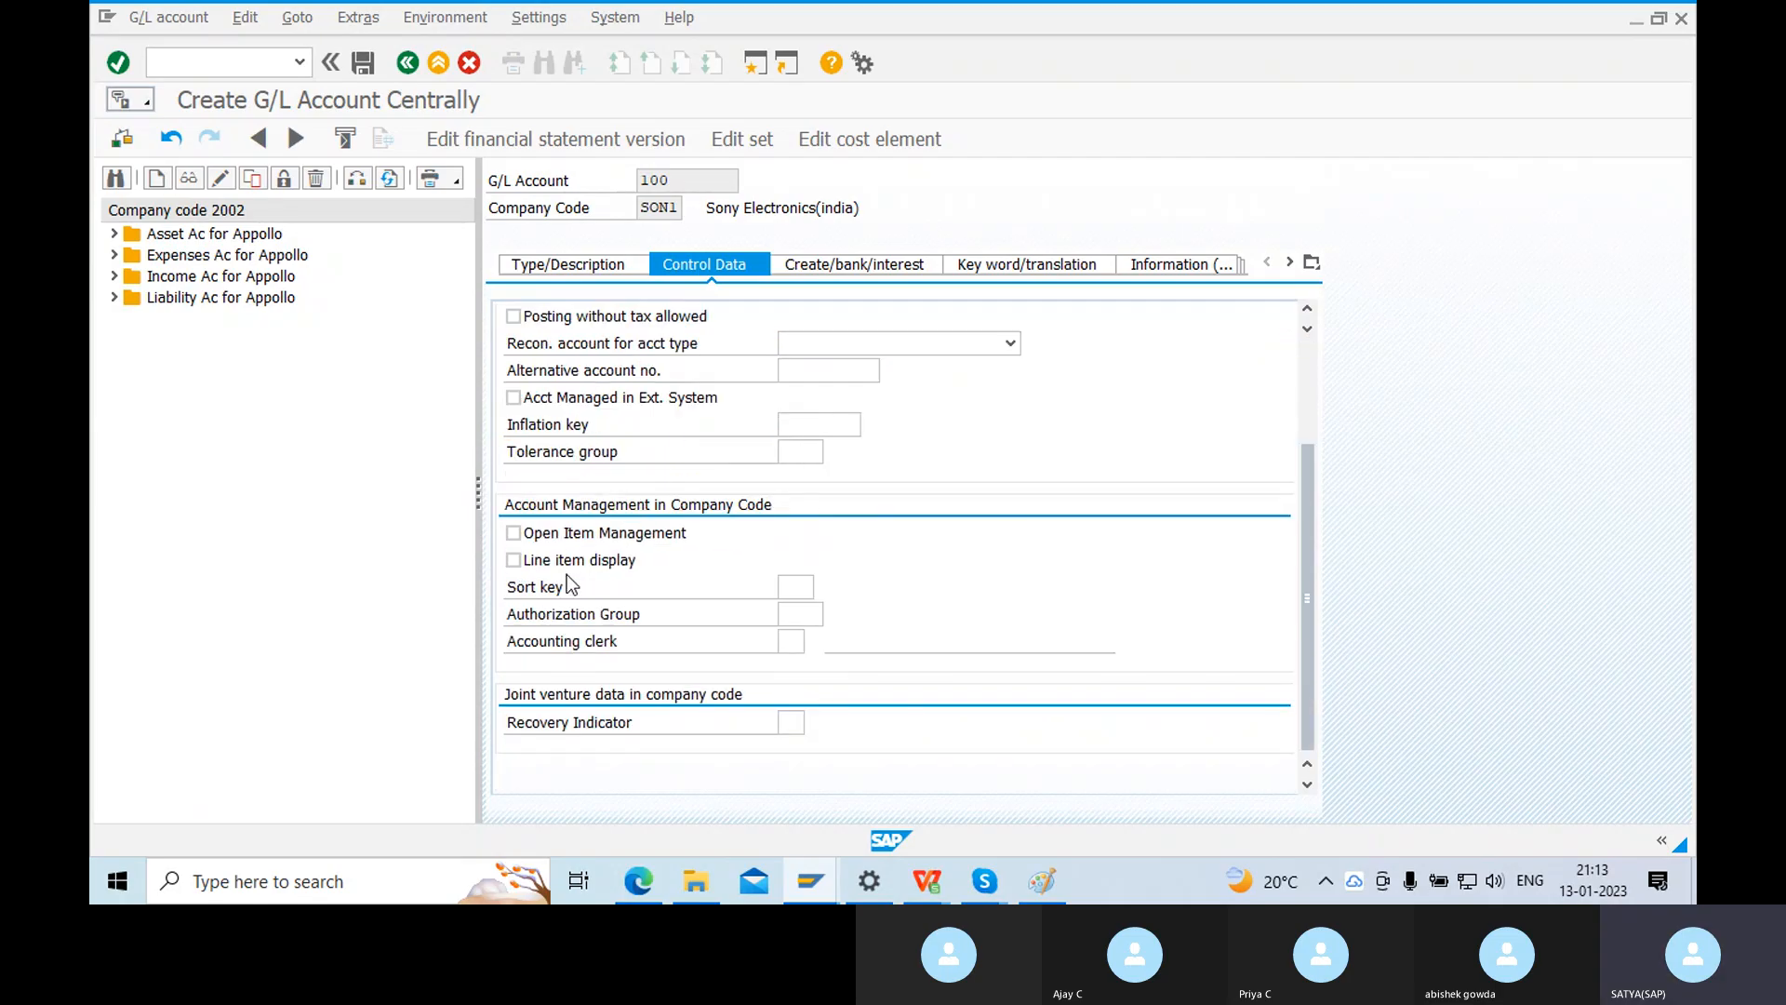
left_click(514, 561)
left_click(1574, 192)
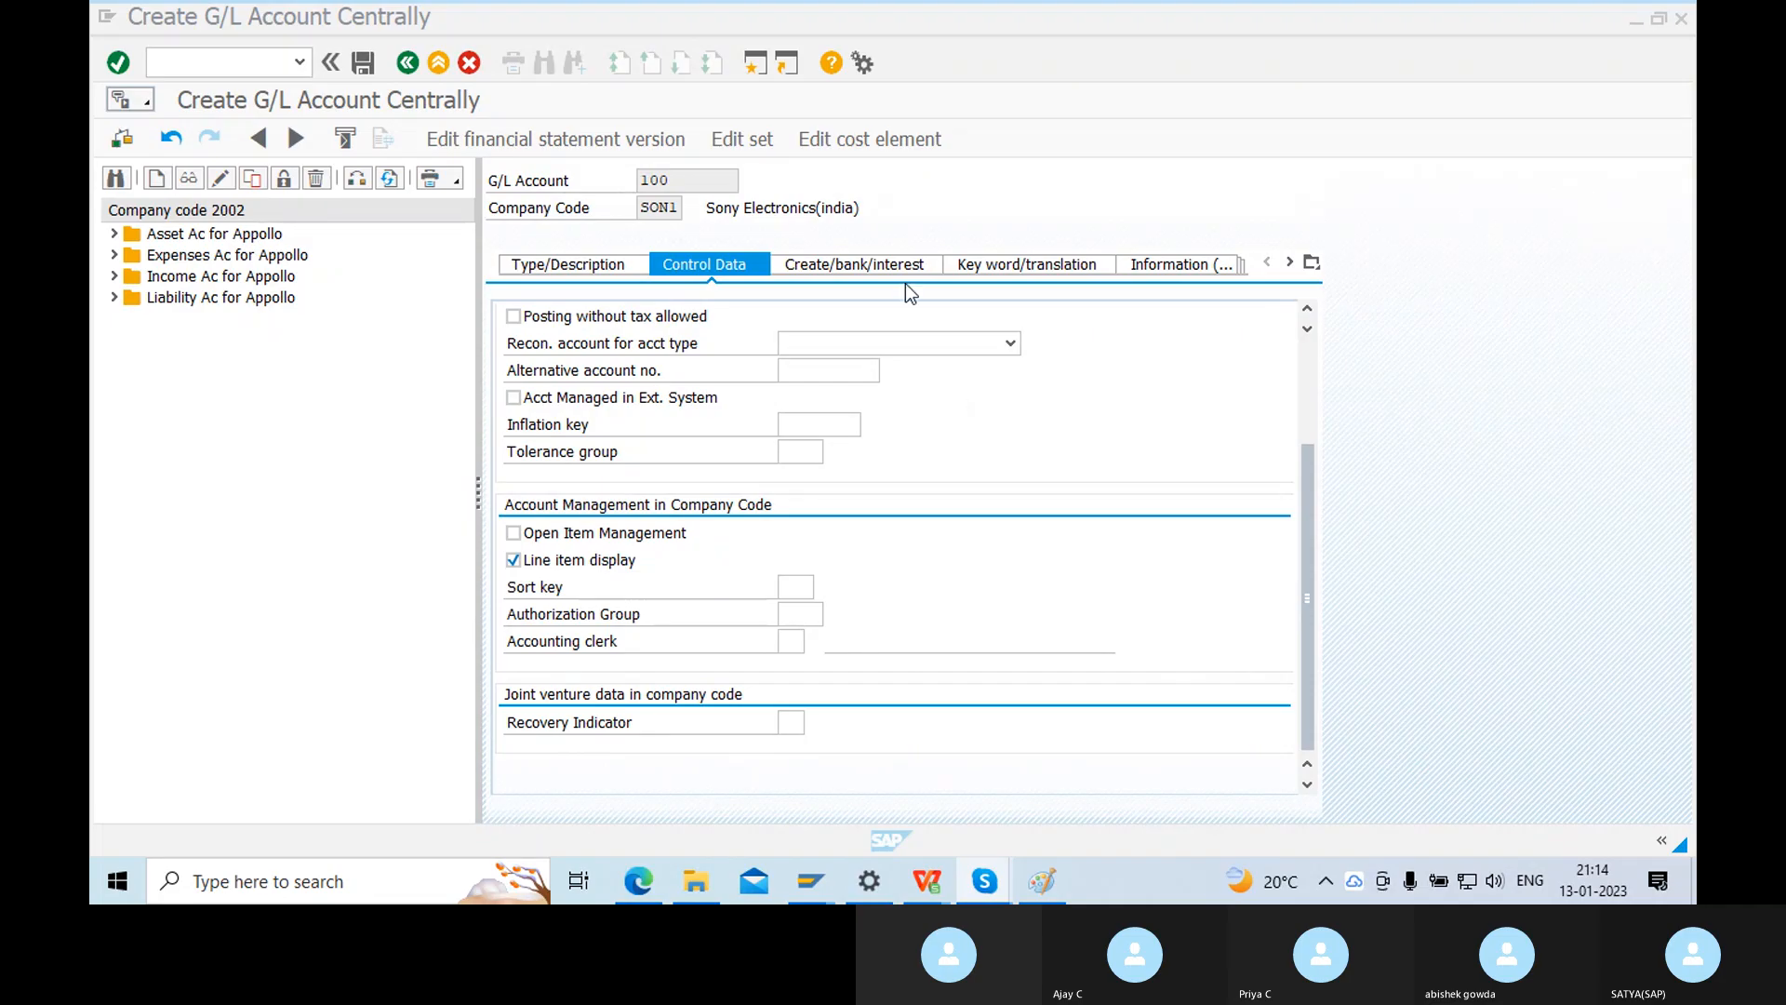
left_click(605, 352)
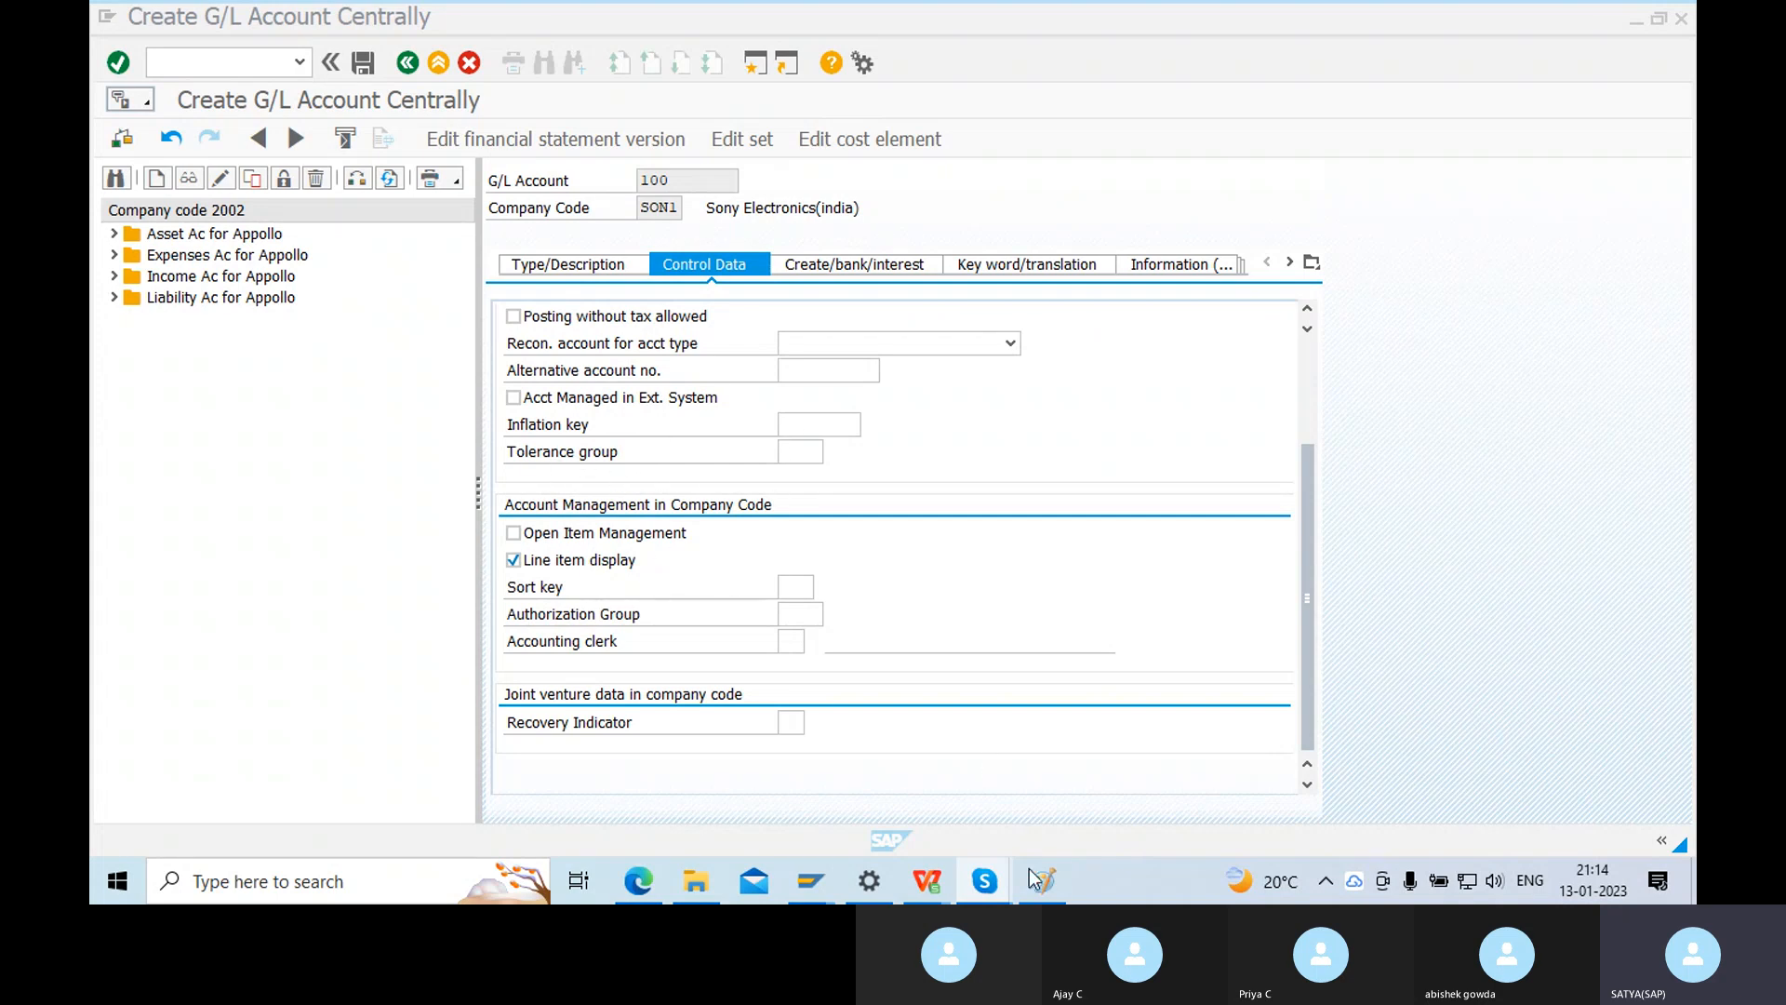
Switch to Paint and draw a red rectangle about 288 × 98 px below the Company code box.
left_click(1044, 891)
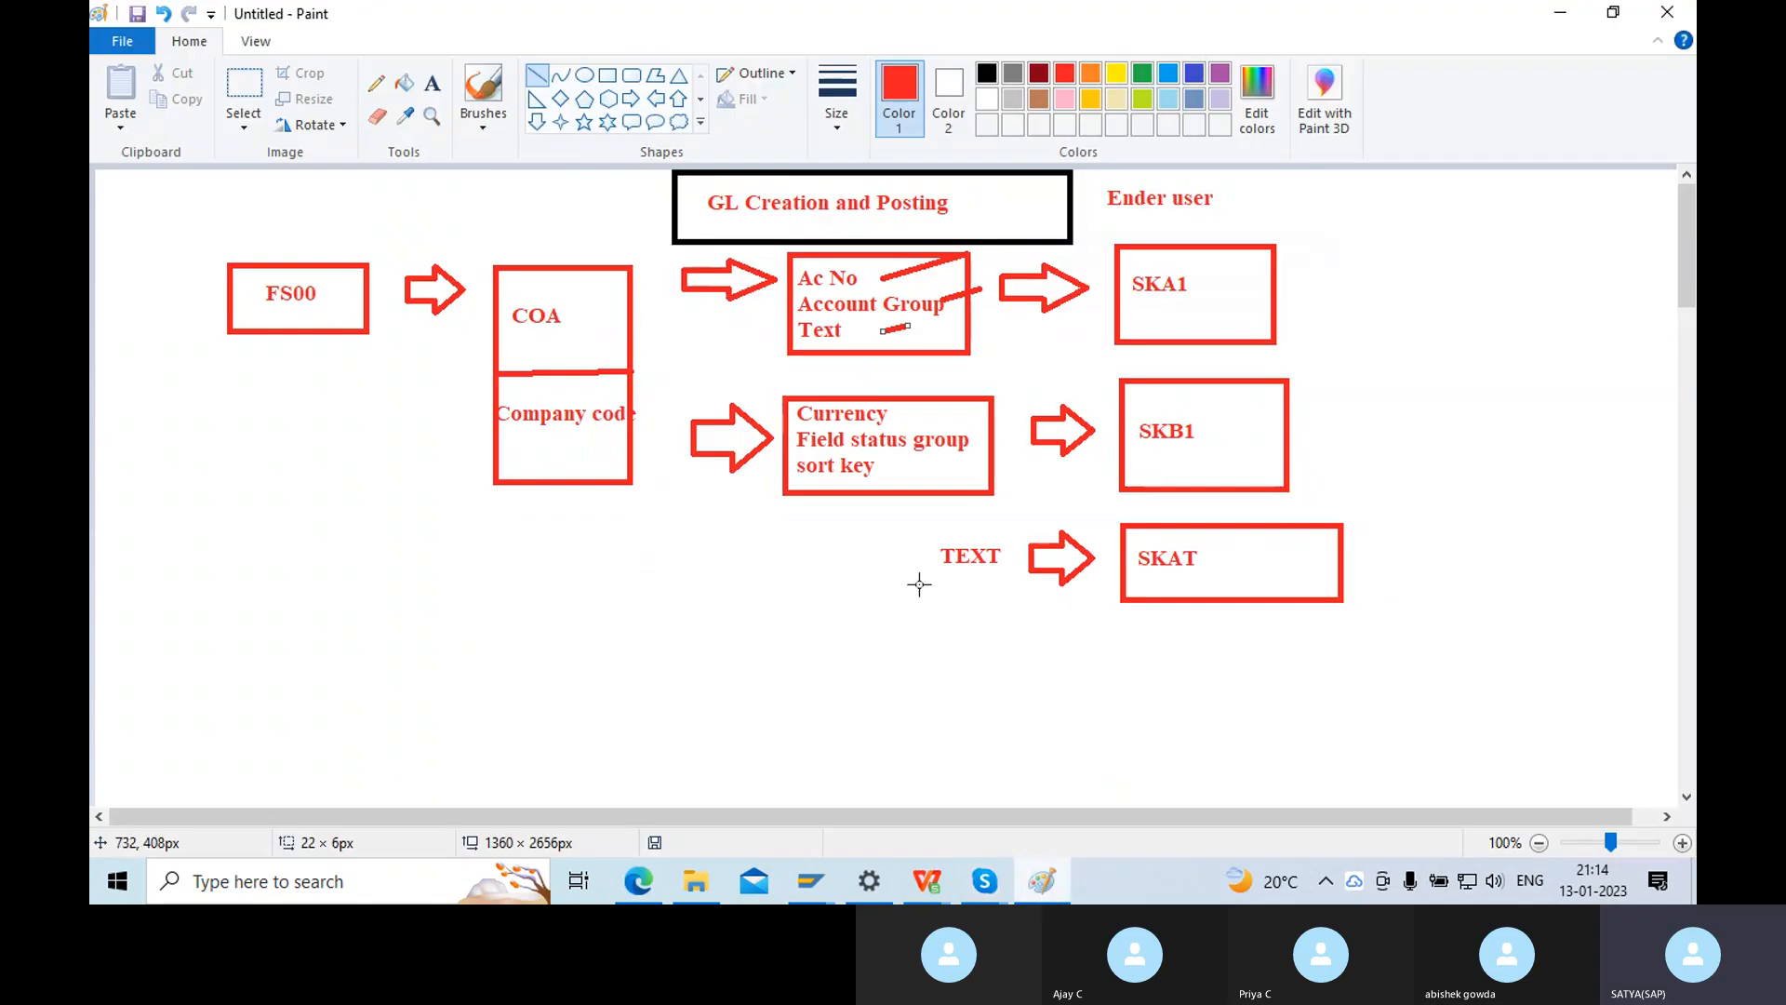
left_click(607, 77)
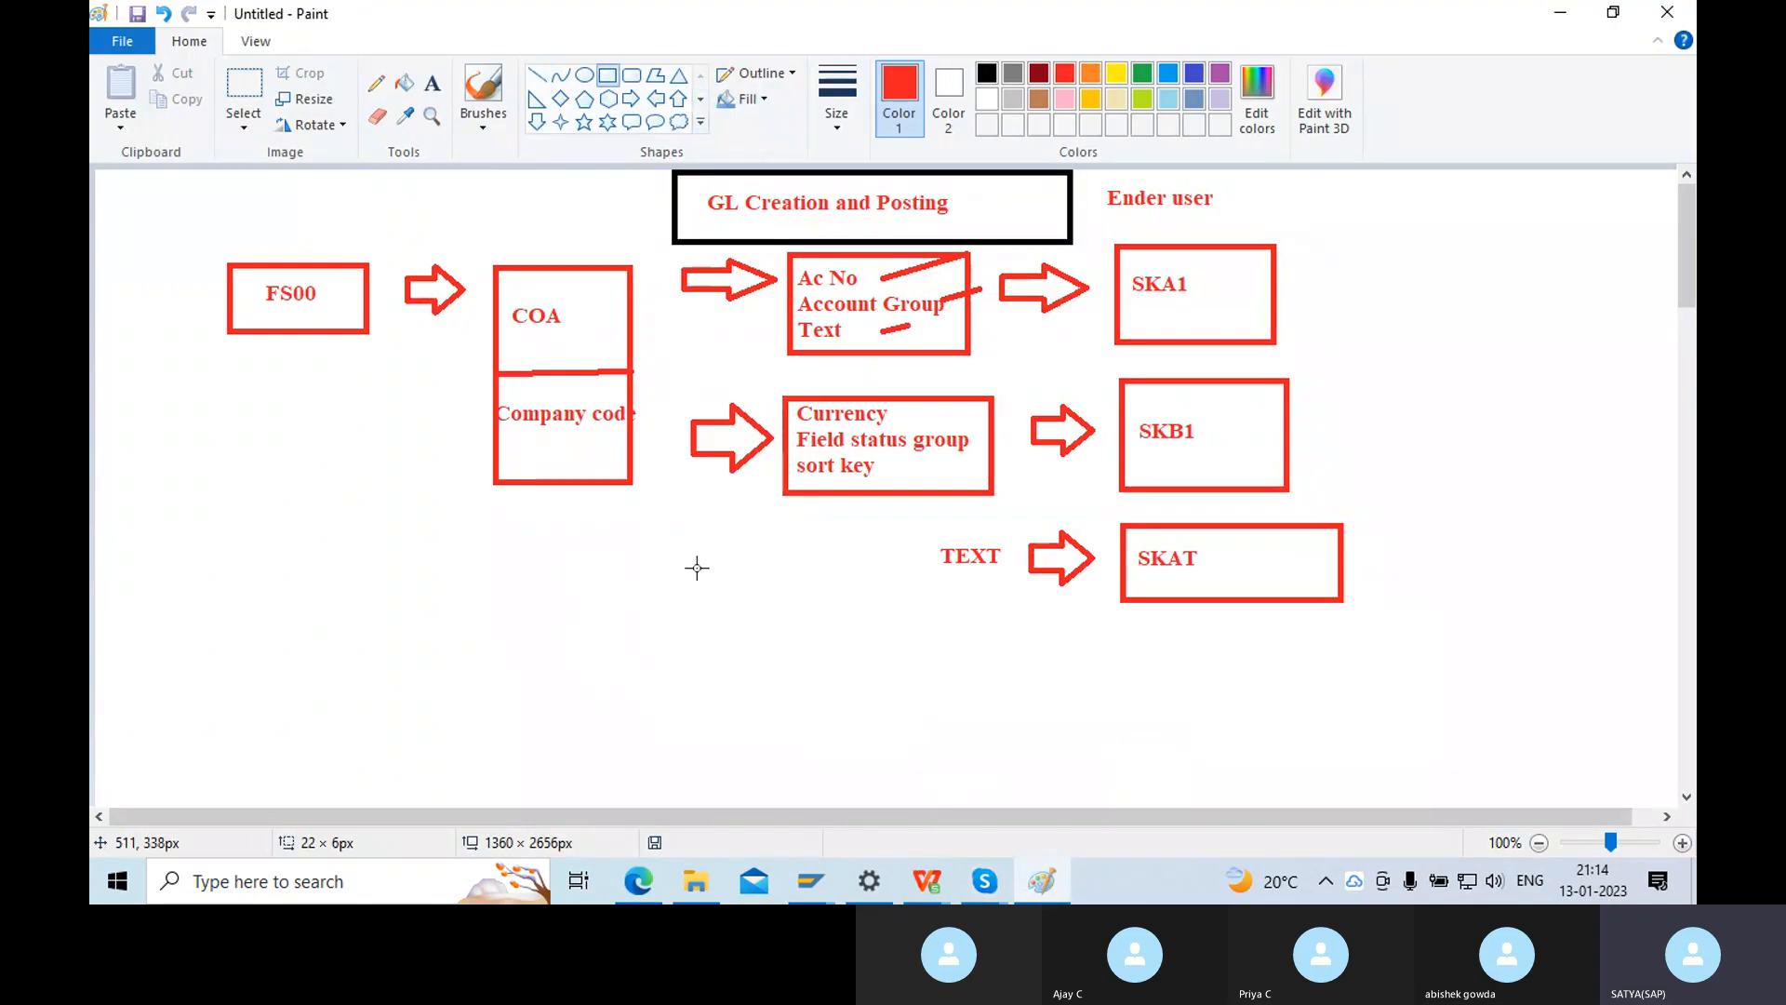
left_click_drag(499, 534, 840, 650)
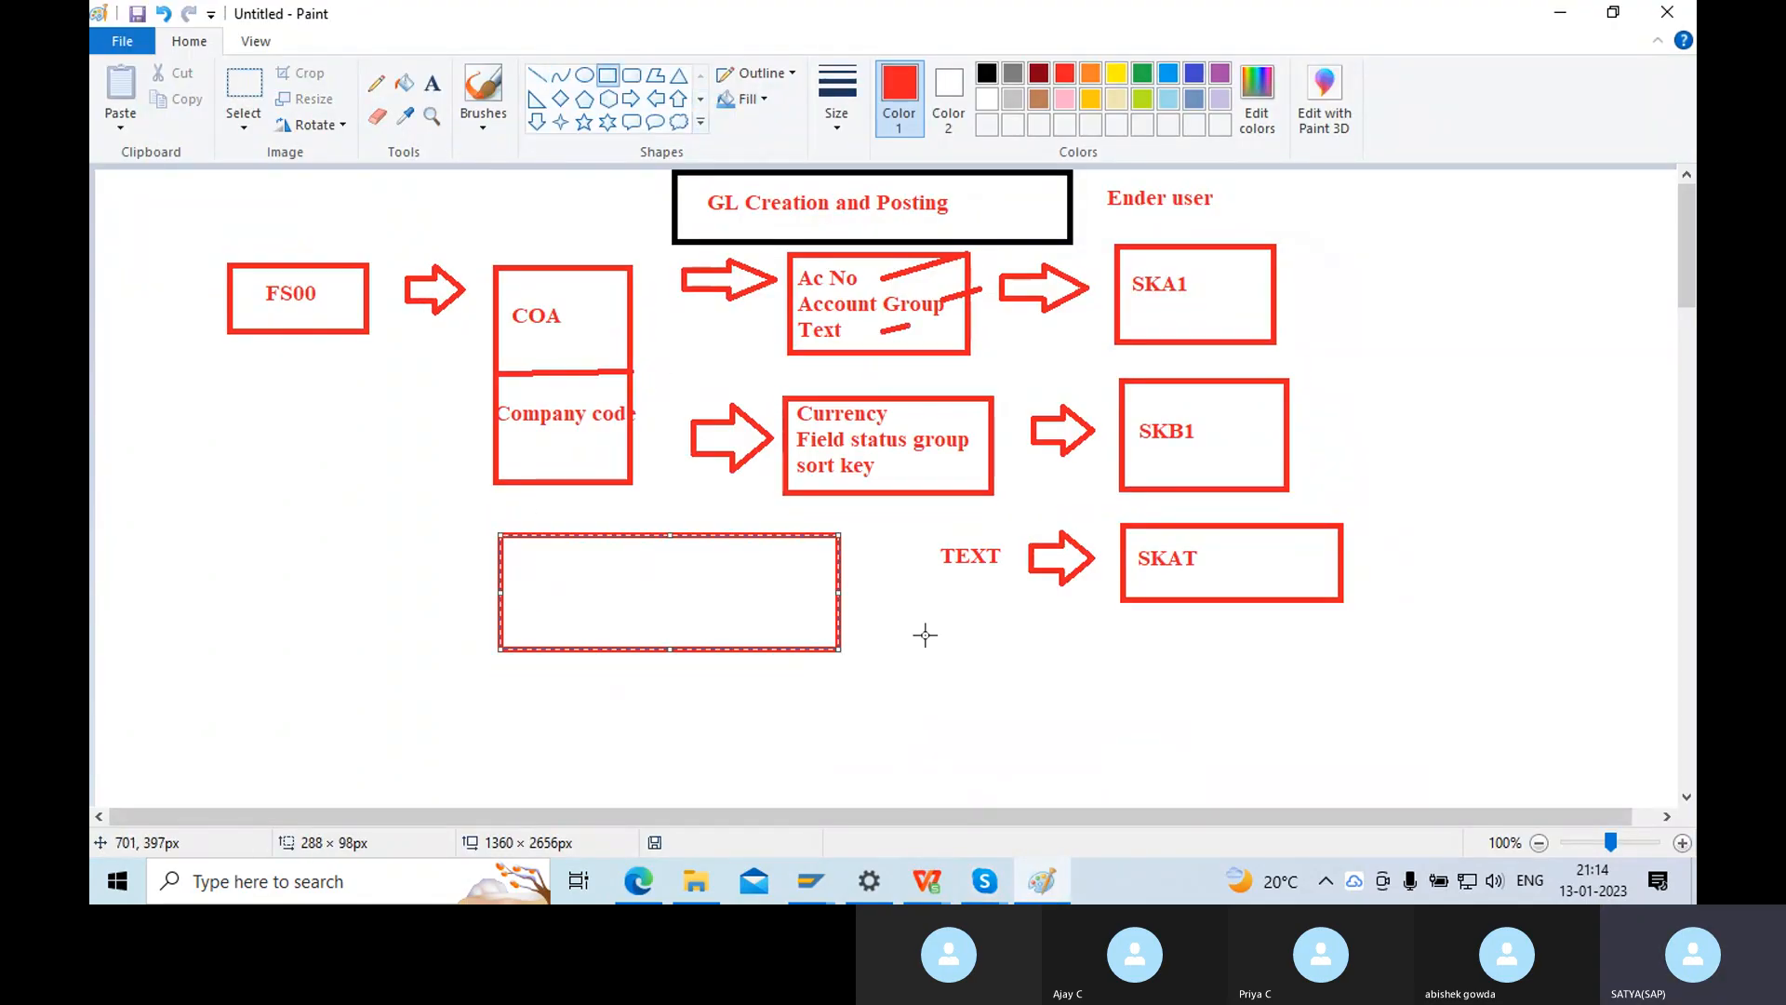
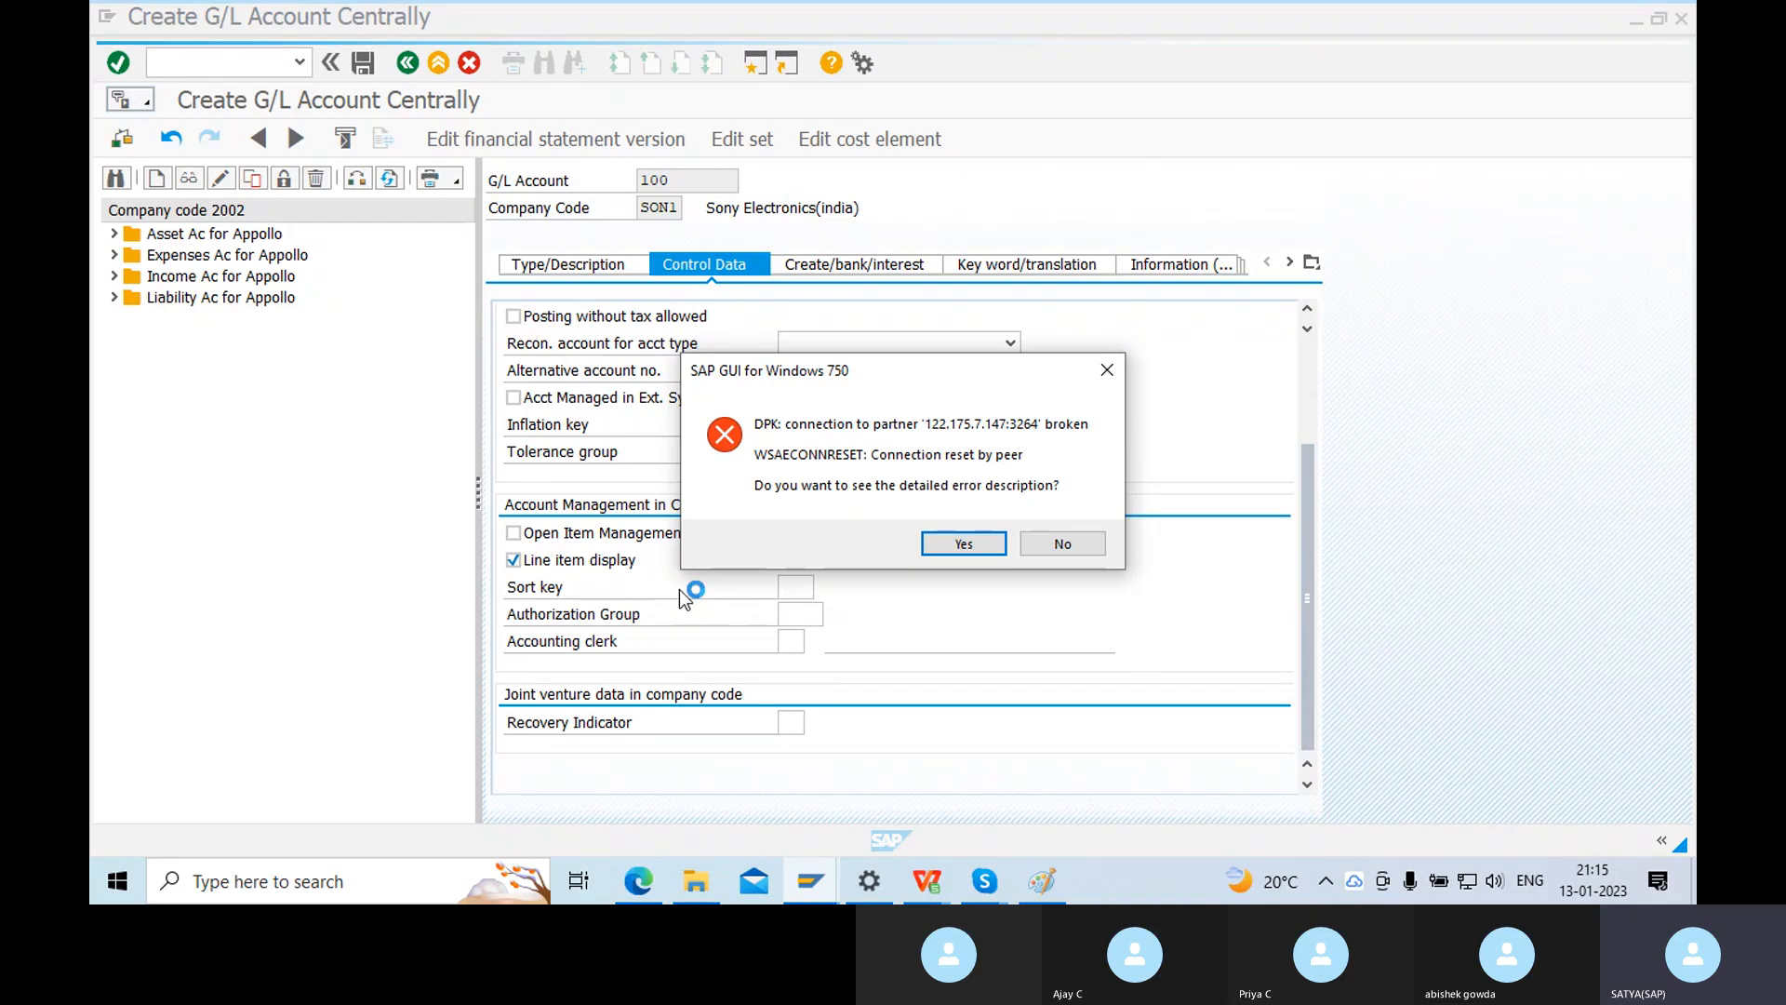
Dismiss the SAP connection error without viewing its details and open the ECC1 connection from SAP Logon.
left_click(1063, 543)
left_click(810, 880)
left_click(812, 878)
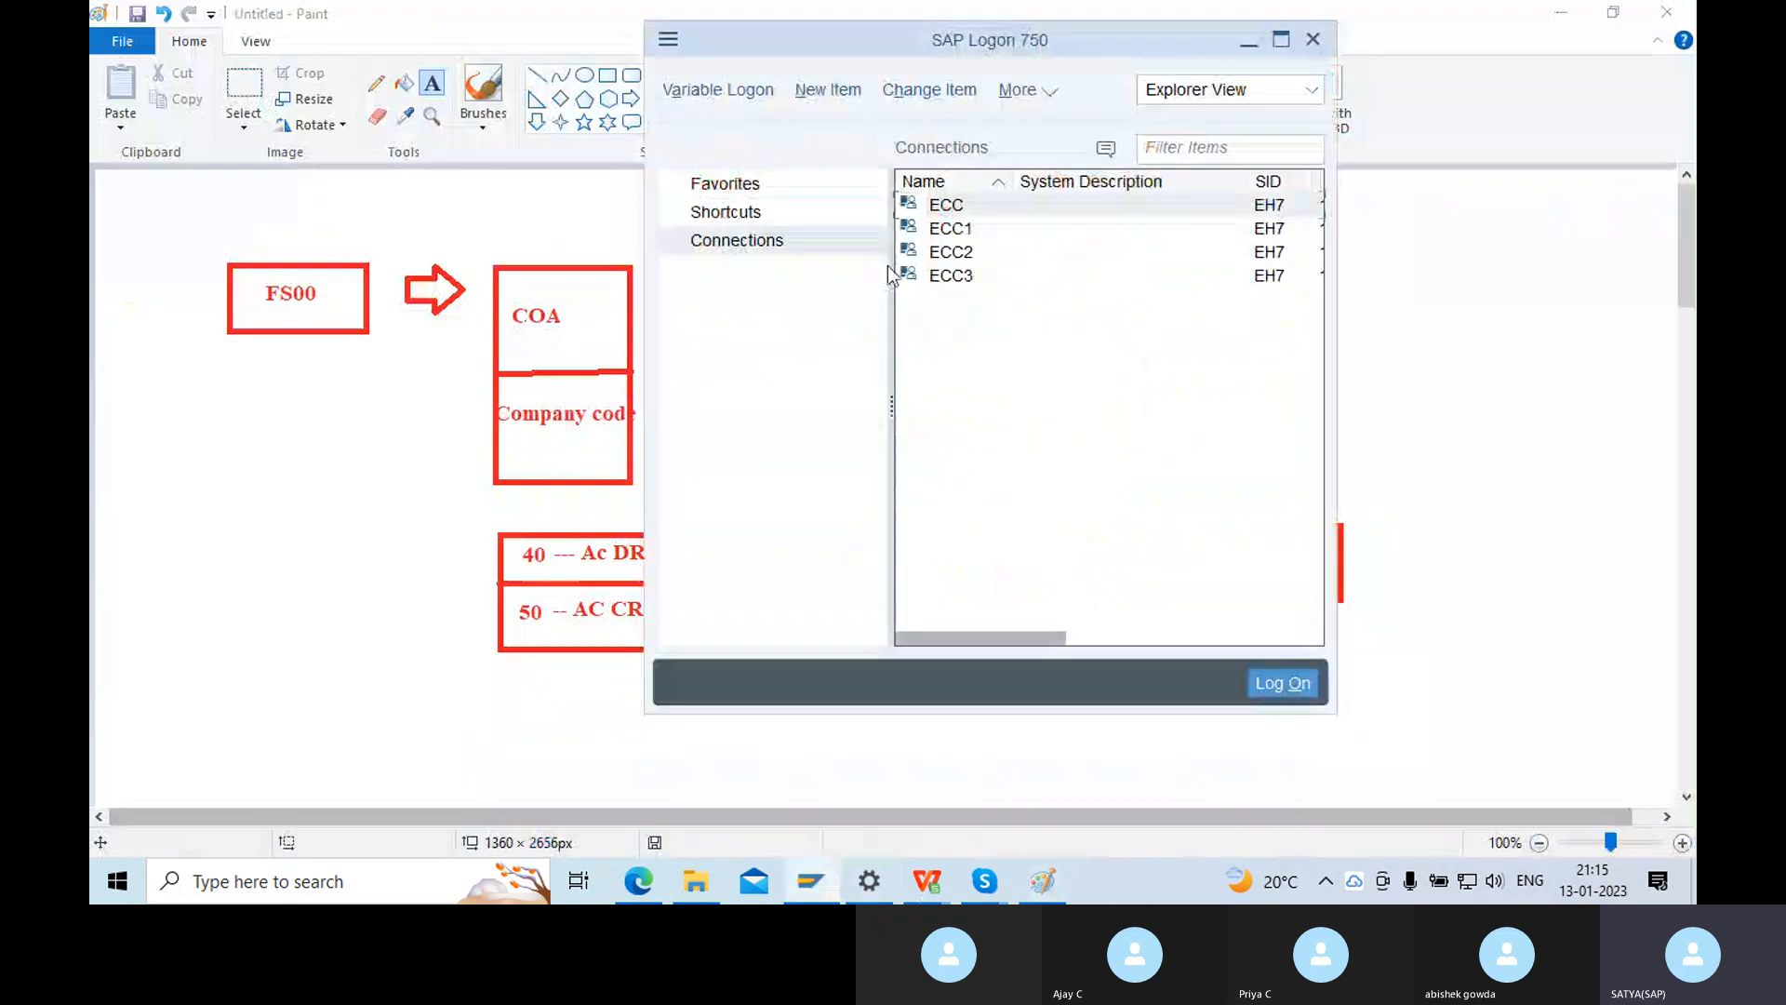
double_click(929, 229)
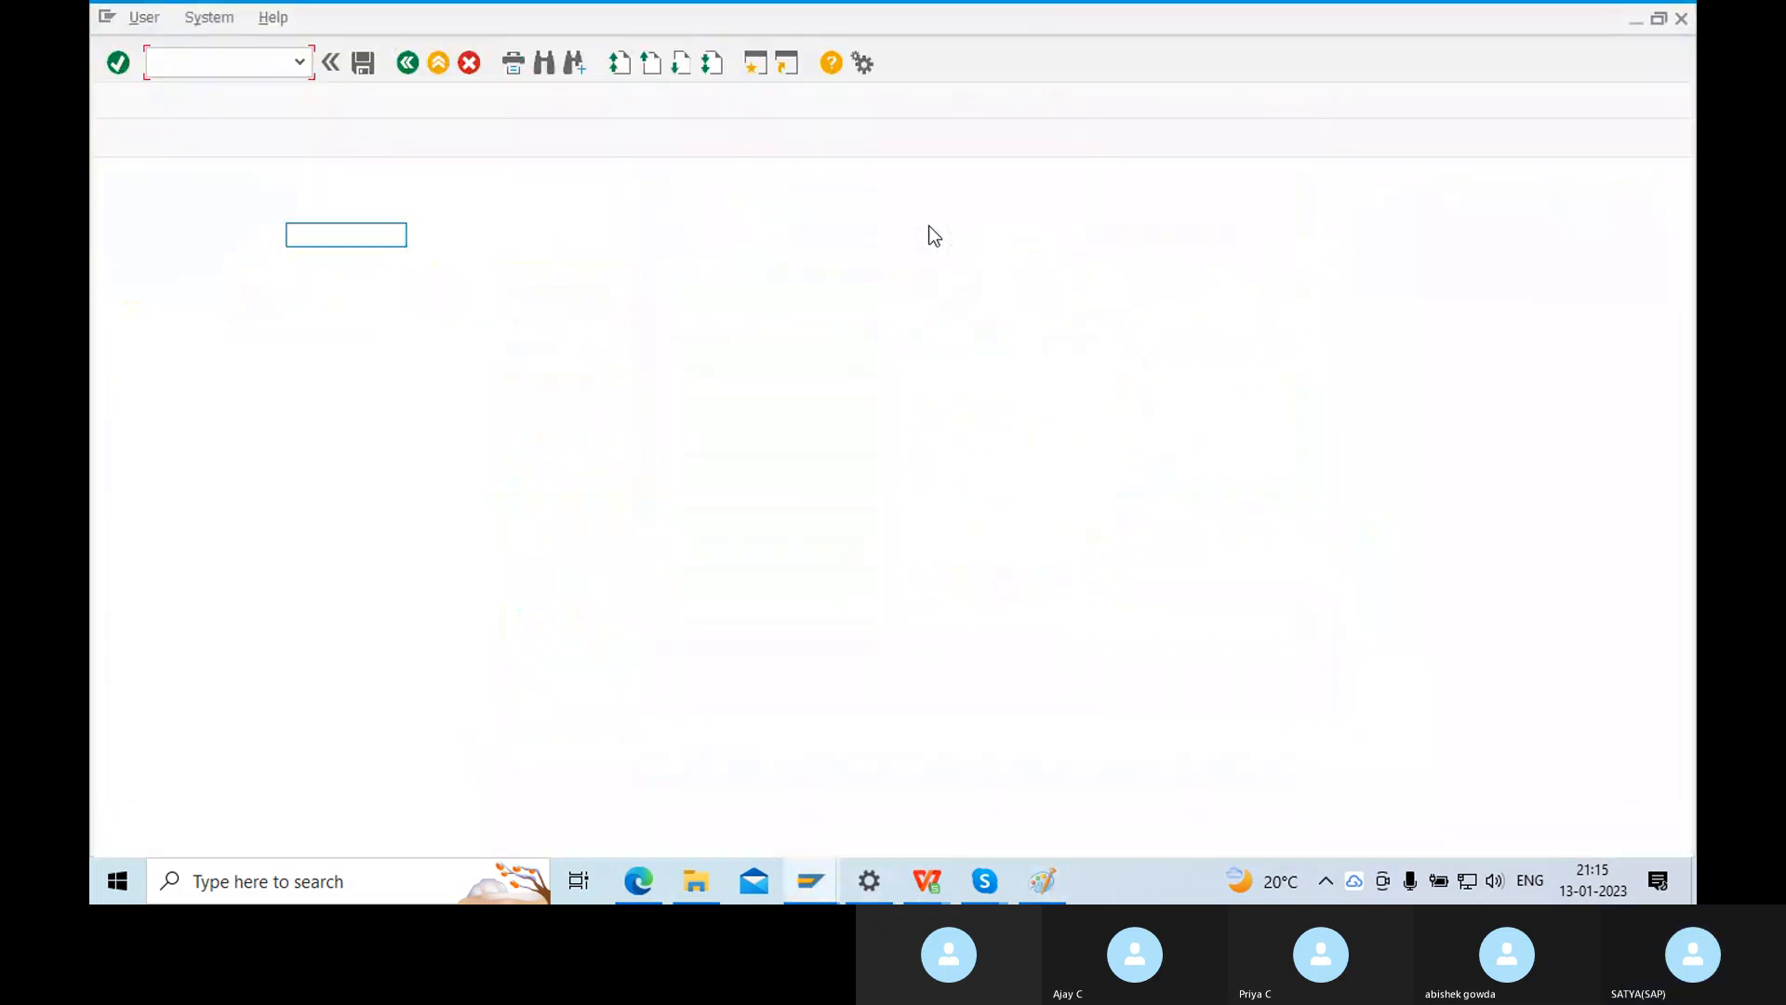
Log on with the saved user ID and the account password, continuing this logon and ending any other logons in the system.
left_click(381, 231)
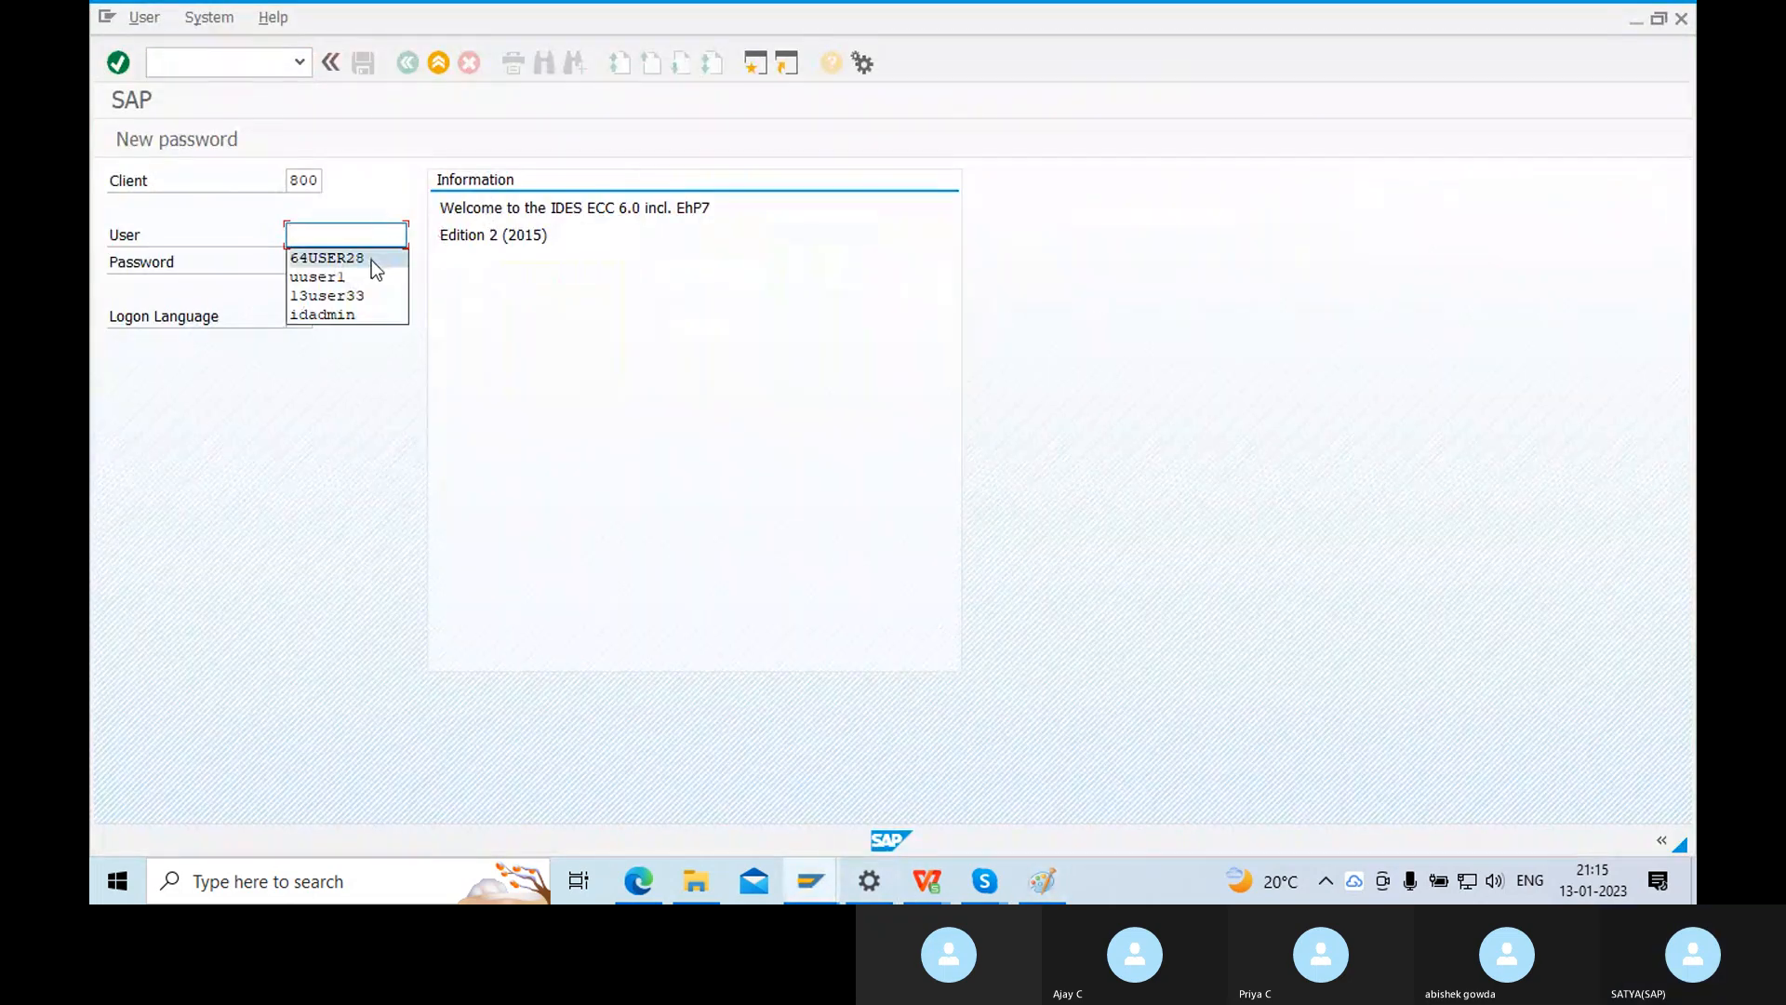
left_click(372, 248)
left_click(376, 268)
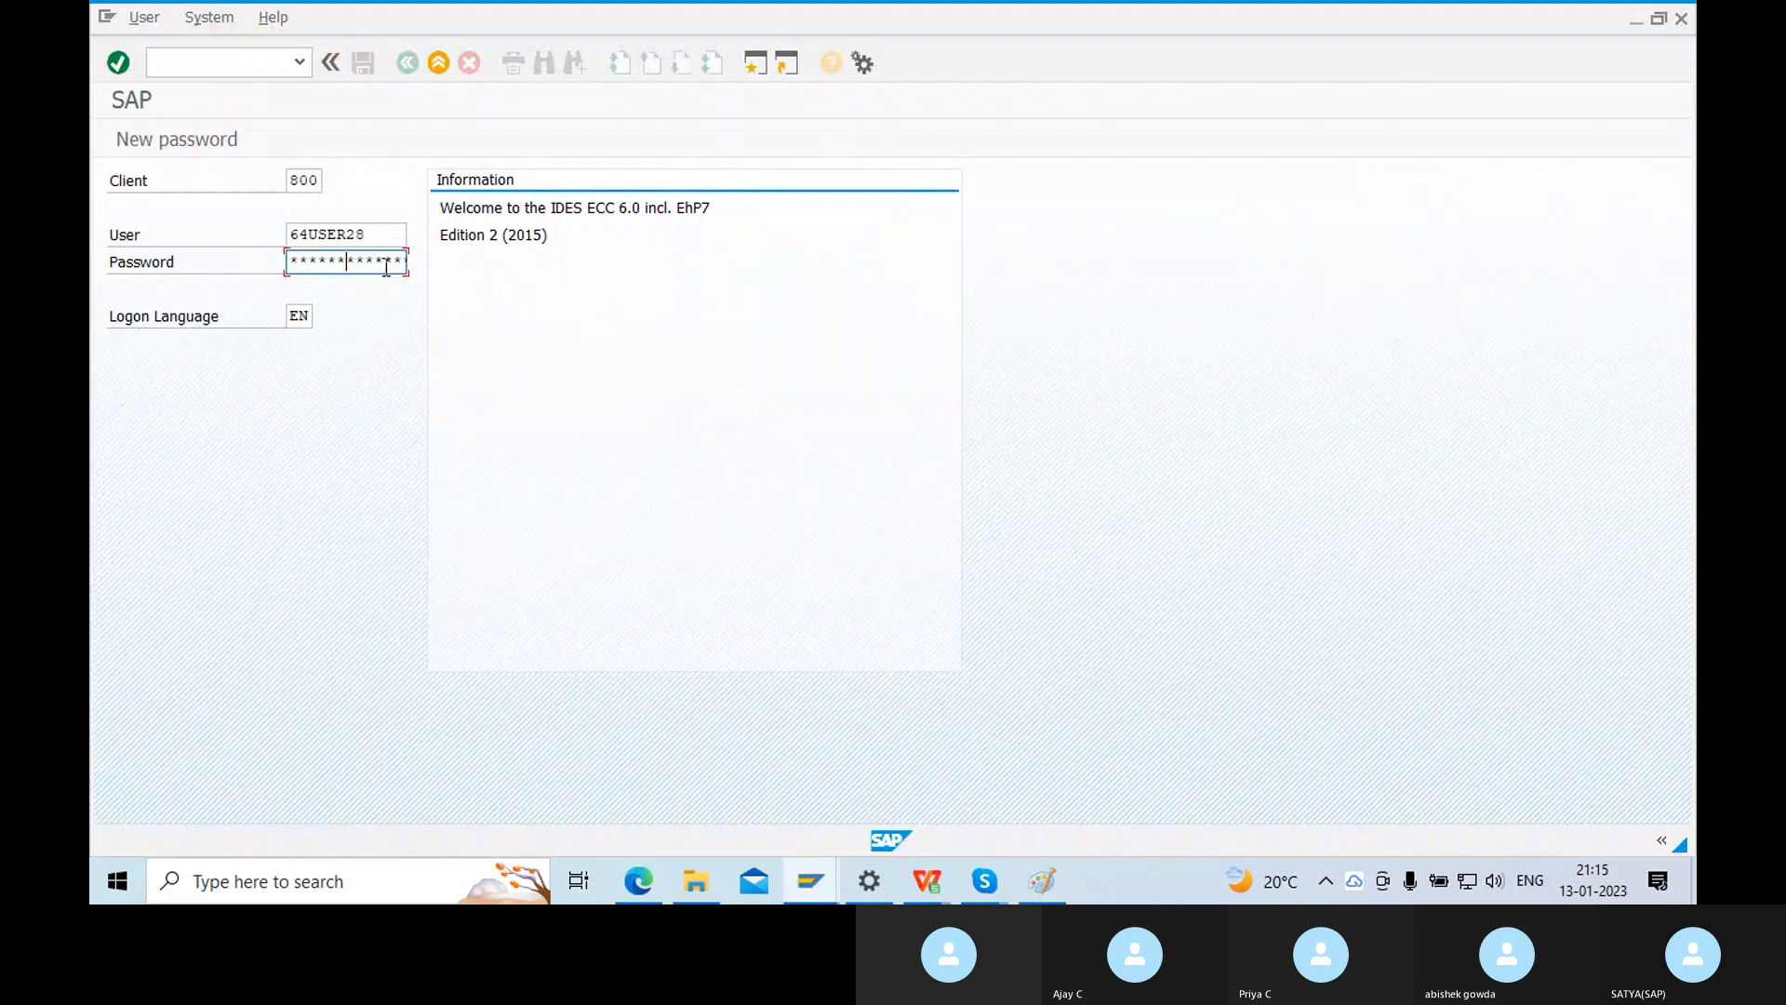
type("a")
key("Return")
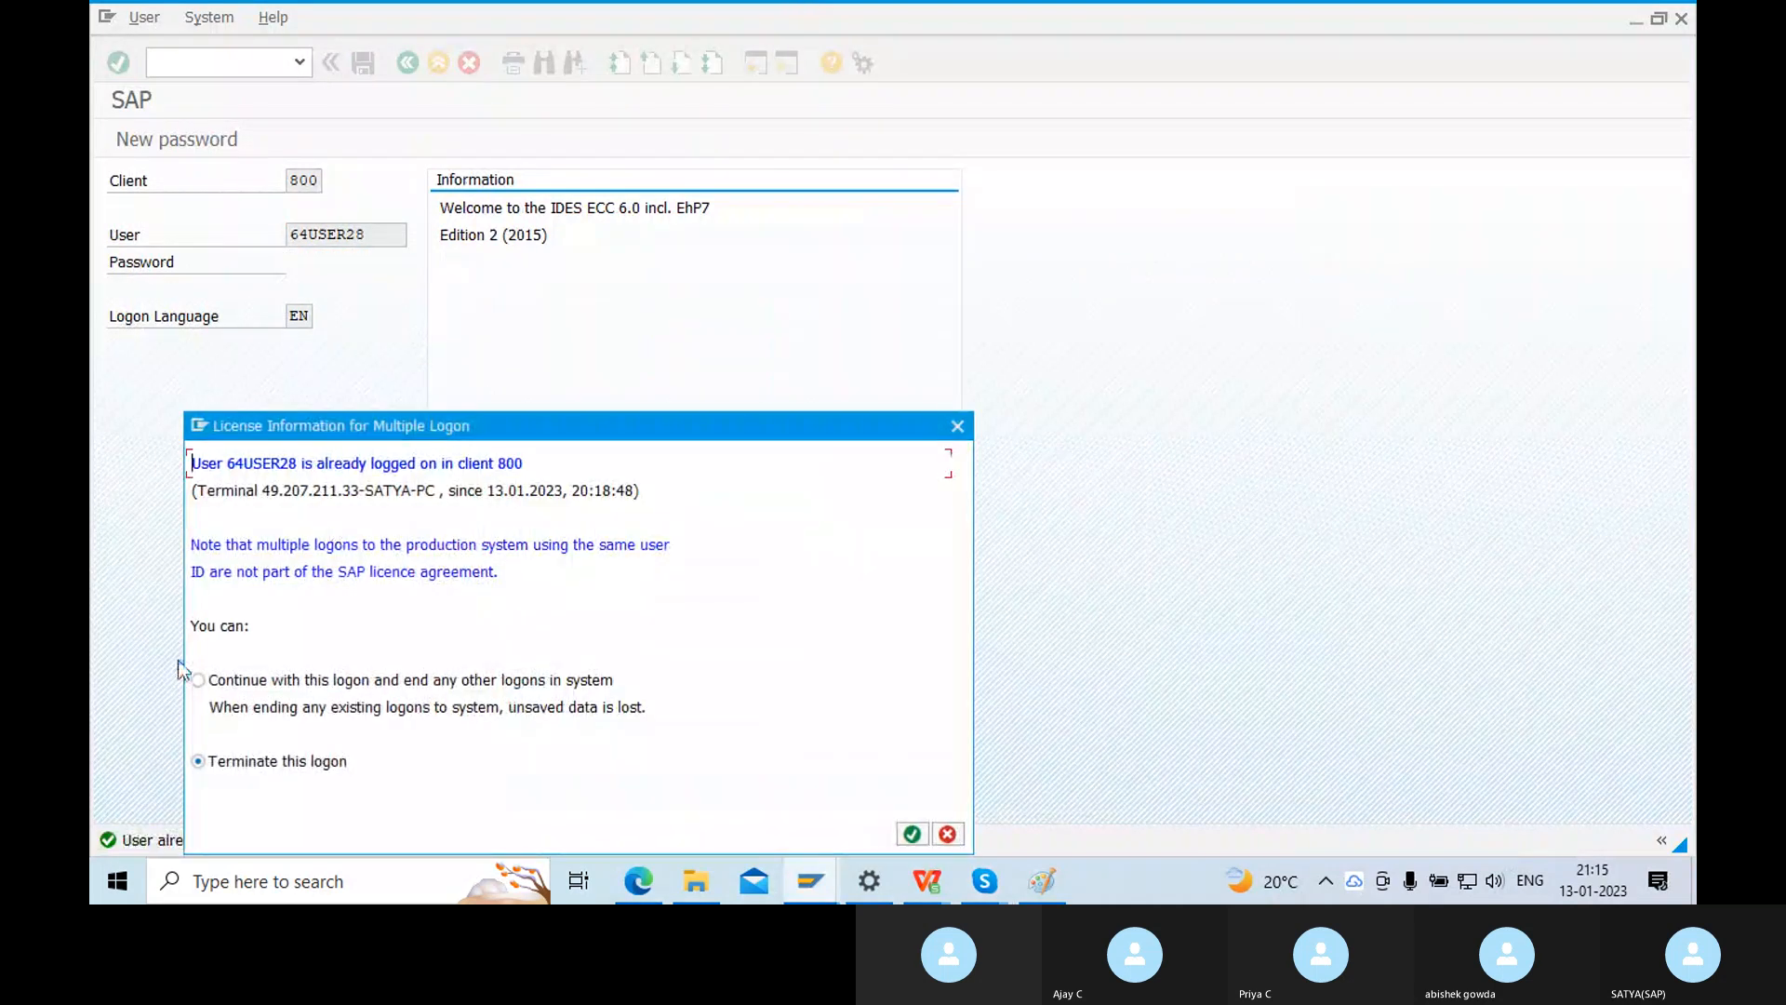
left_click(198, 680)
left_click(912, 833)
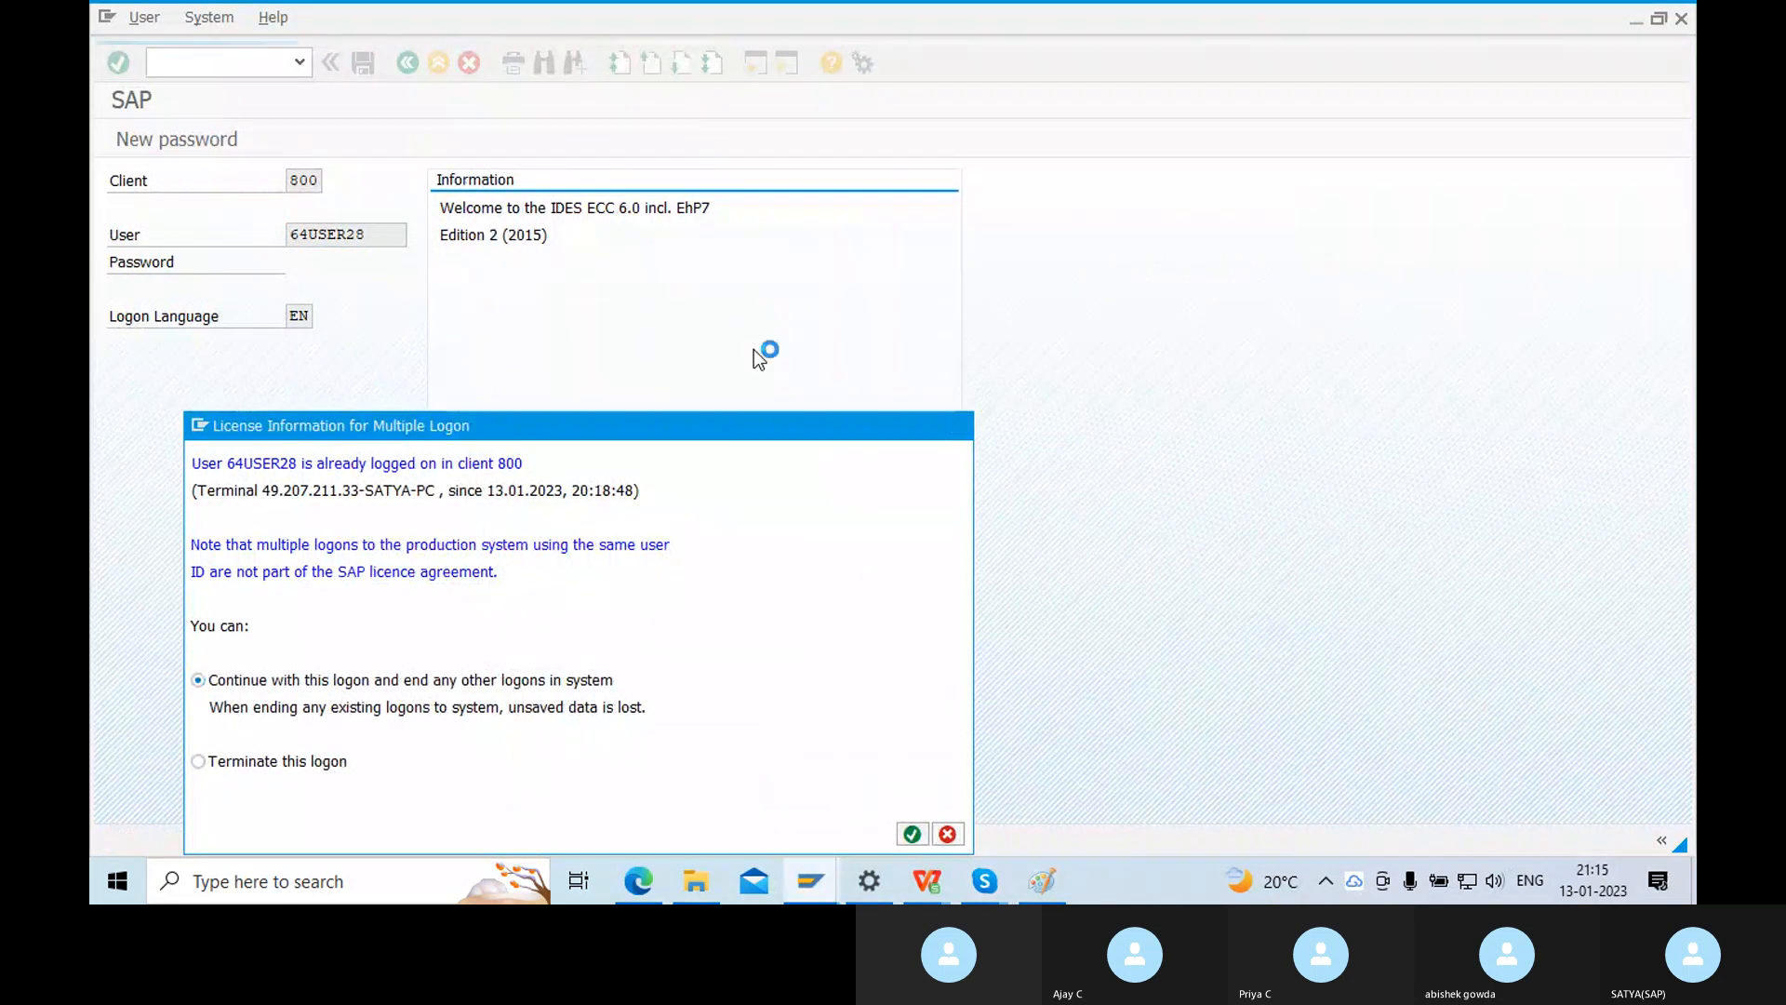
Open transaction FS00 and narrow the account tree to give the G/L account form more room.
left_click(182, 61)
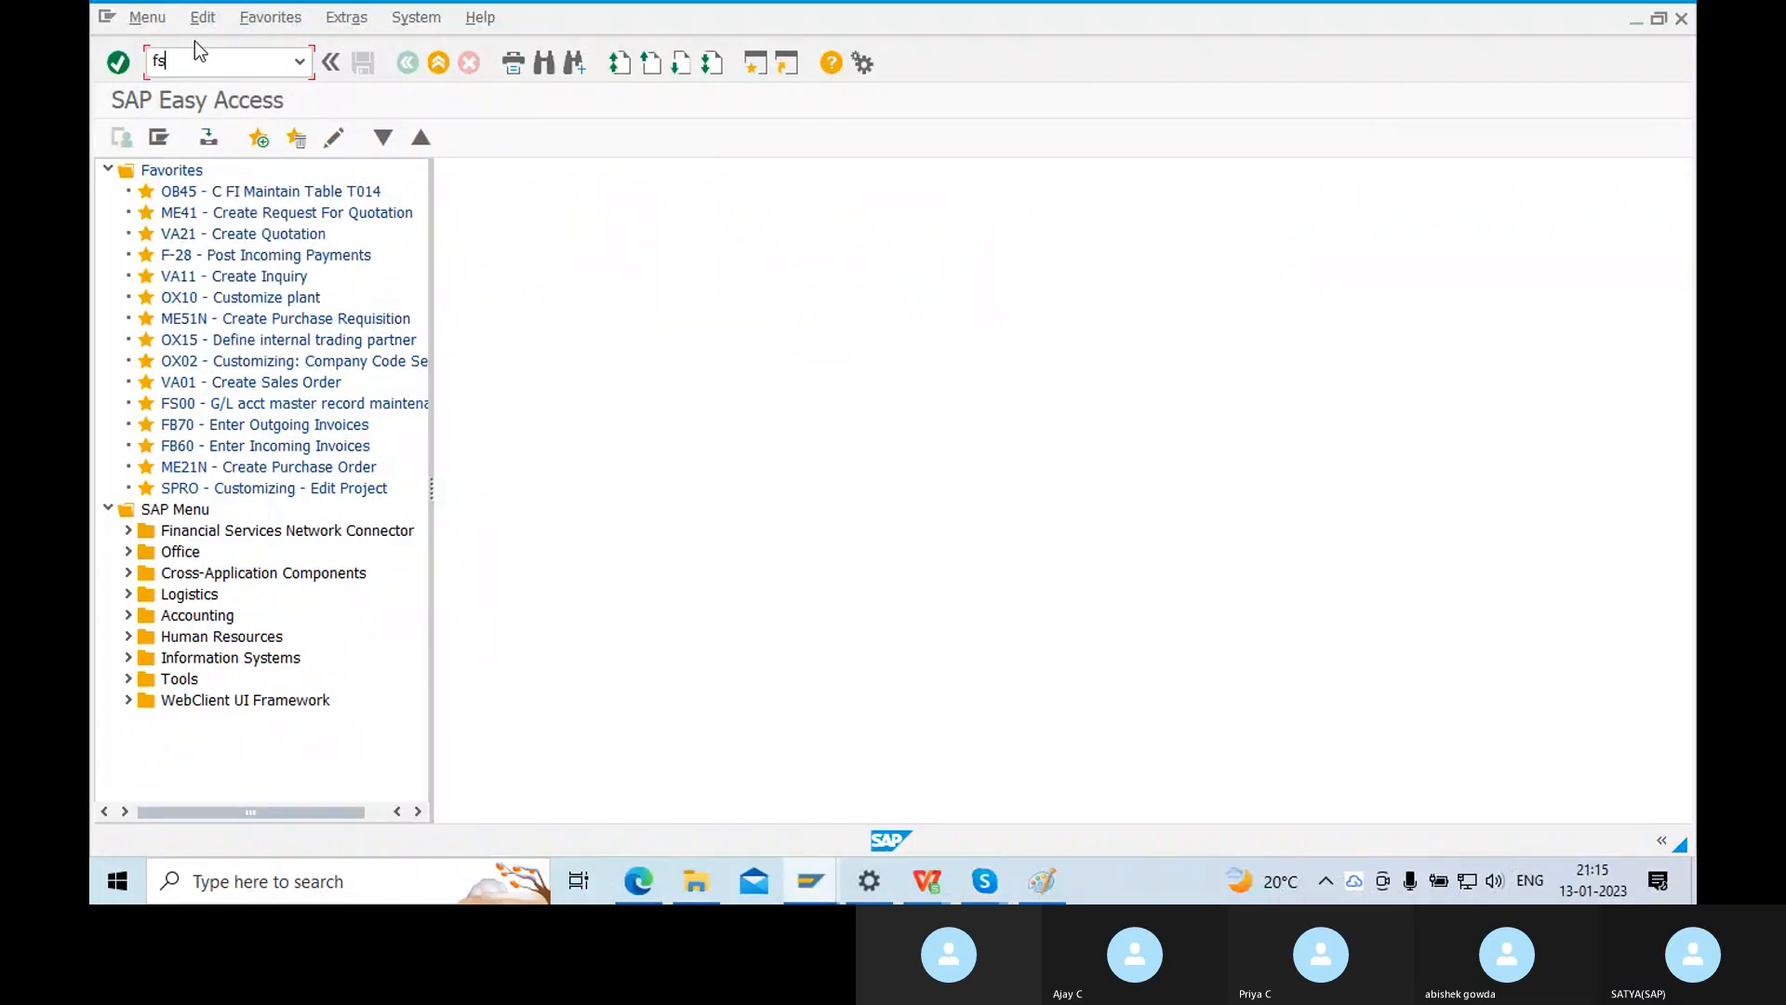
type("fs00")
key("Return")
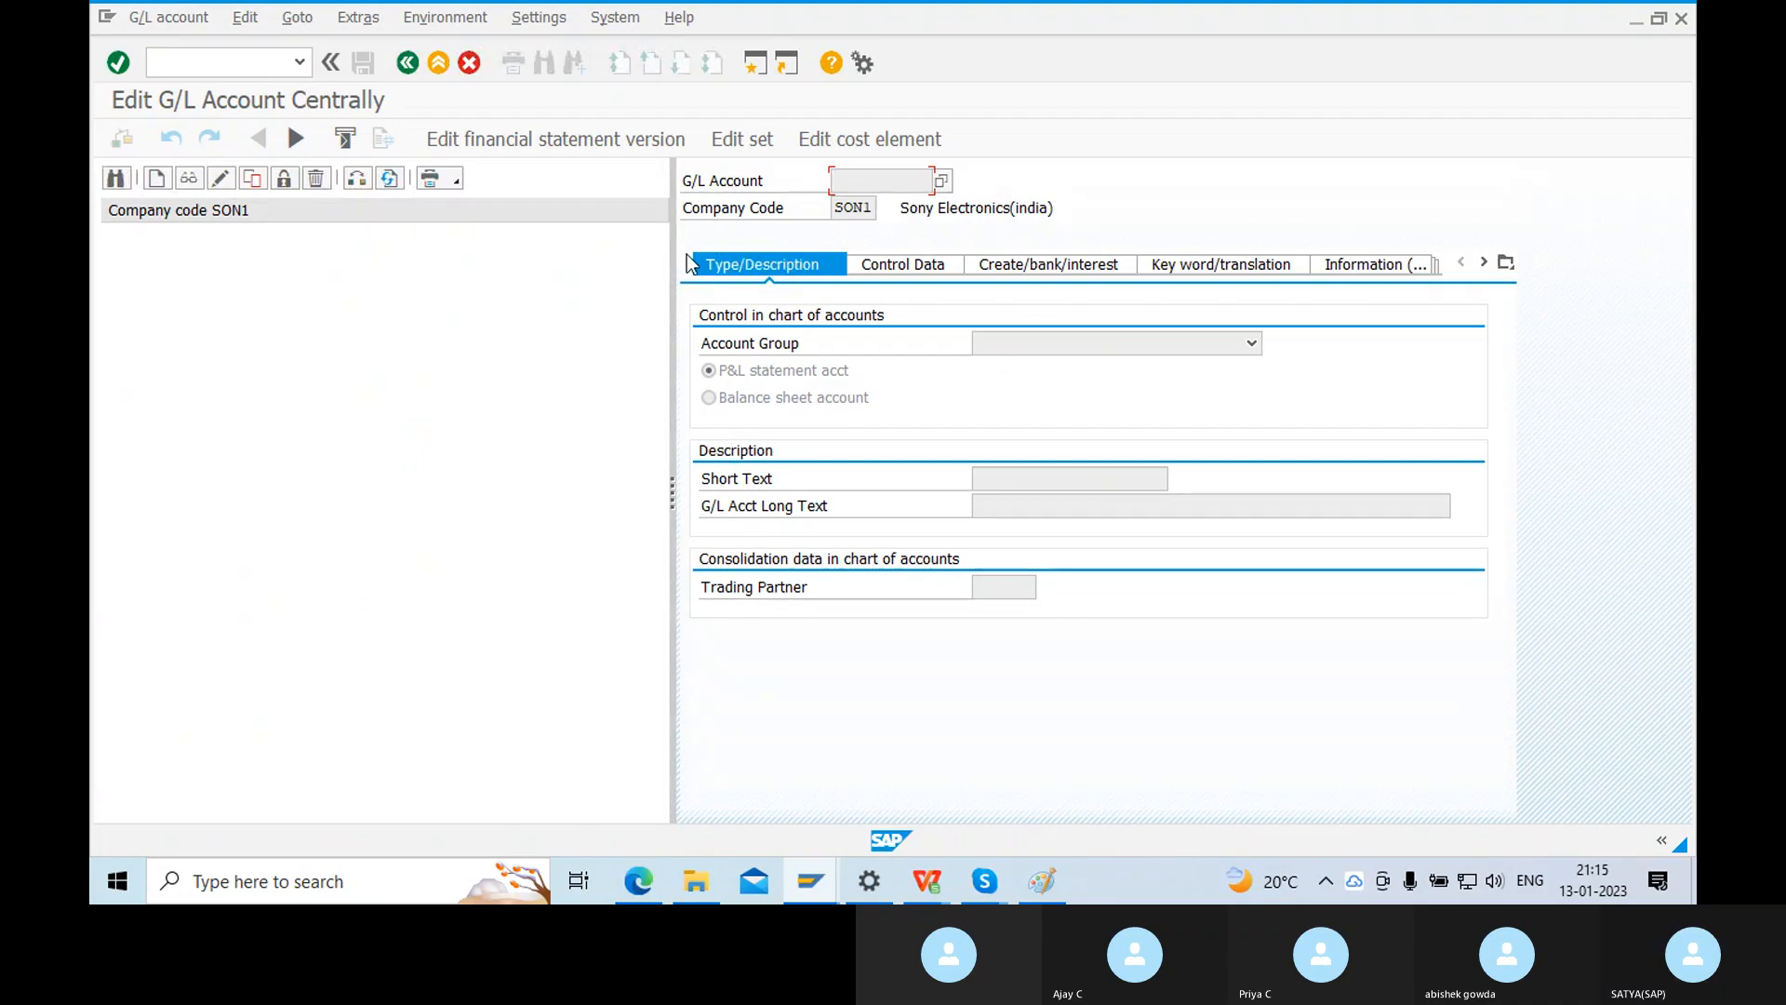
left_click_drag(670, 259, 488, 275)
left_click(722, 263)
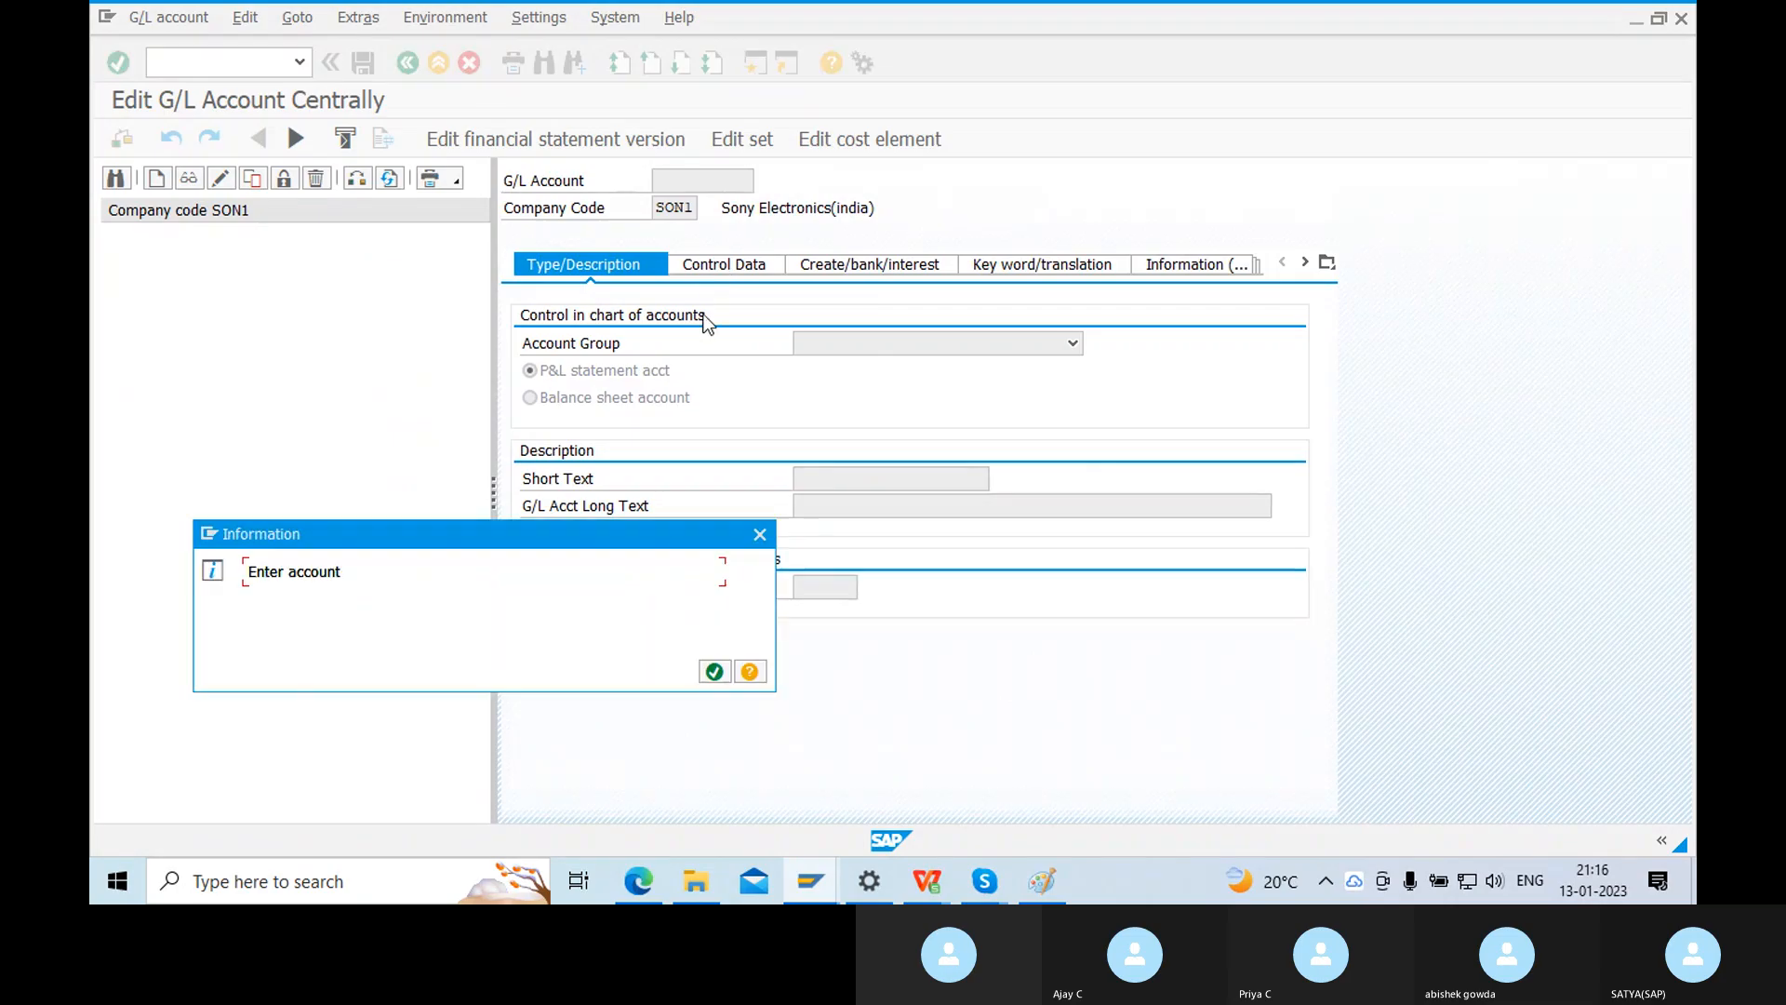
left_click(715, 672)
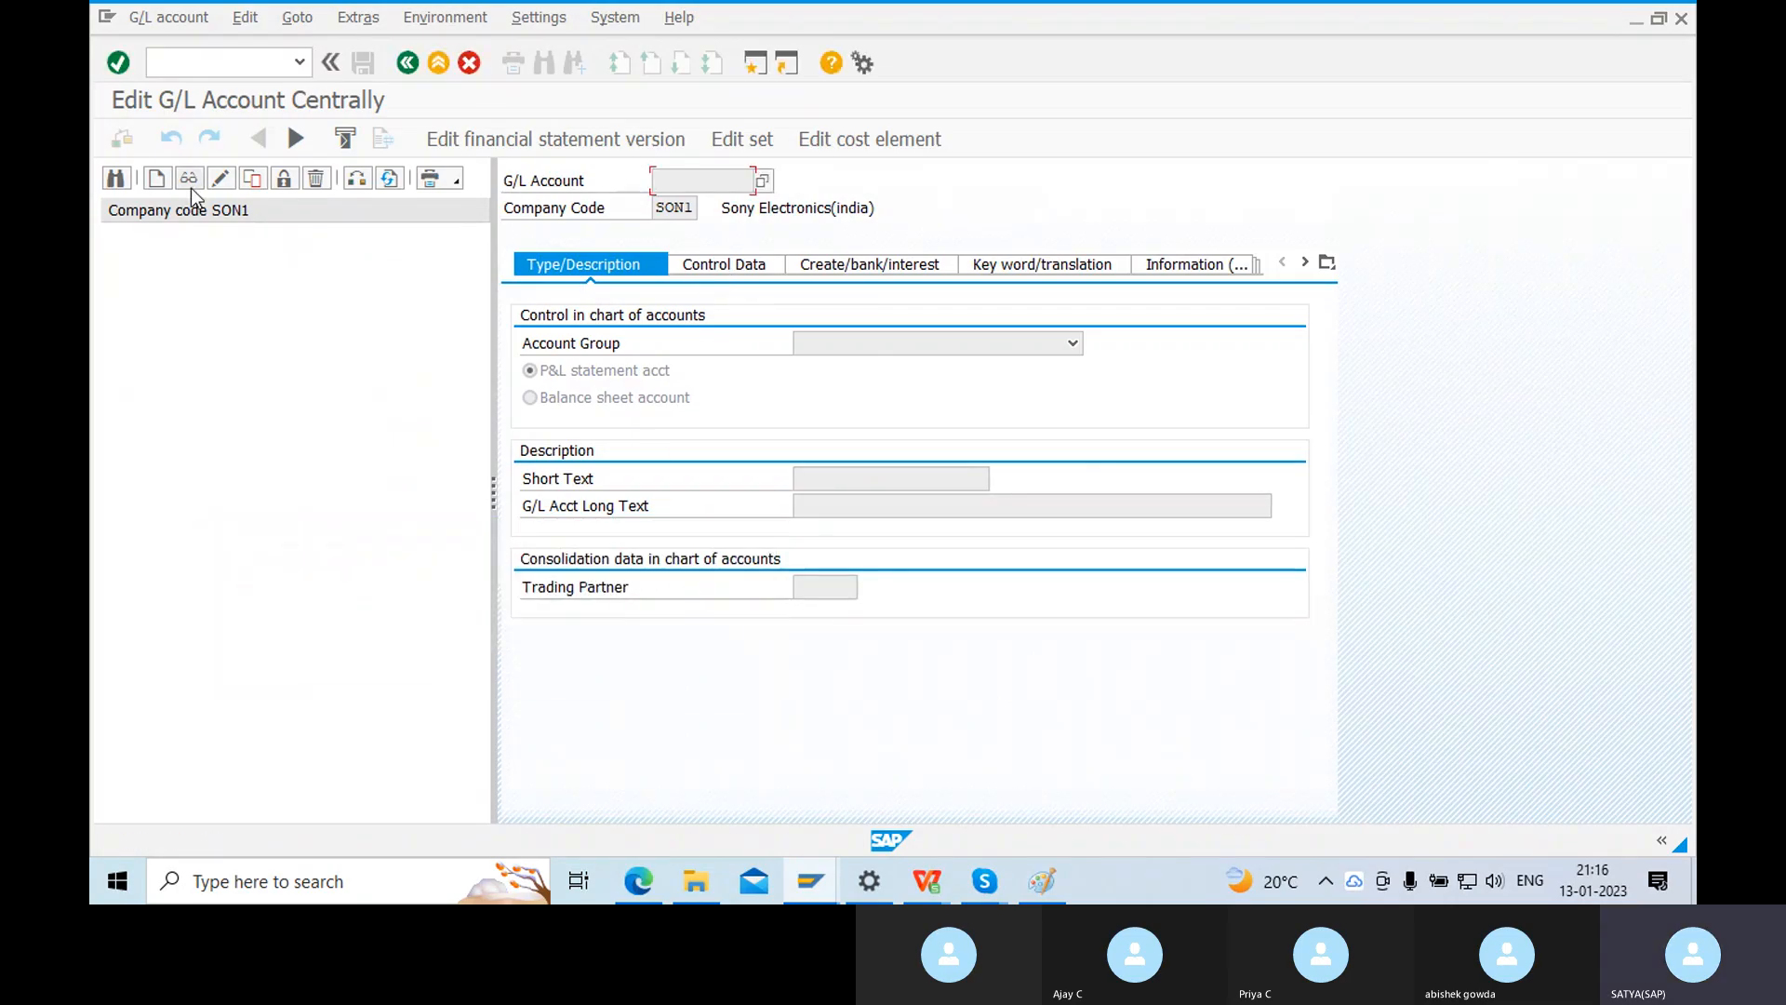
Start creating G/L account 100 in company code SON1.
left_click(155, 178)
type("1")
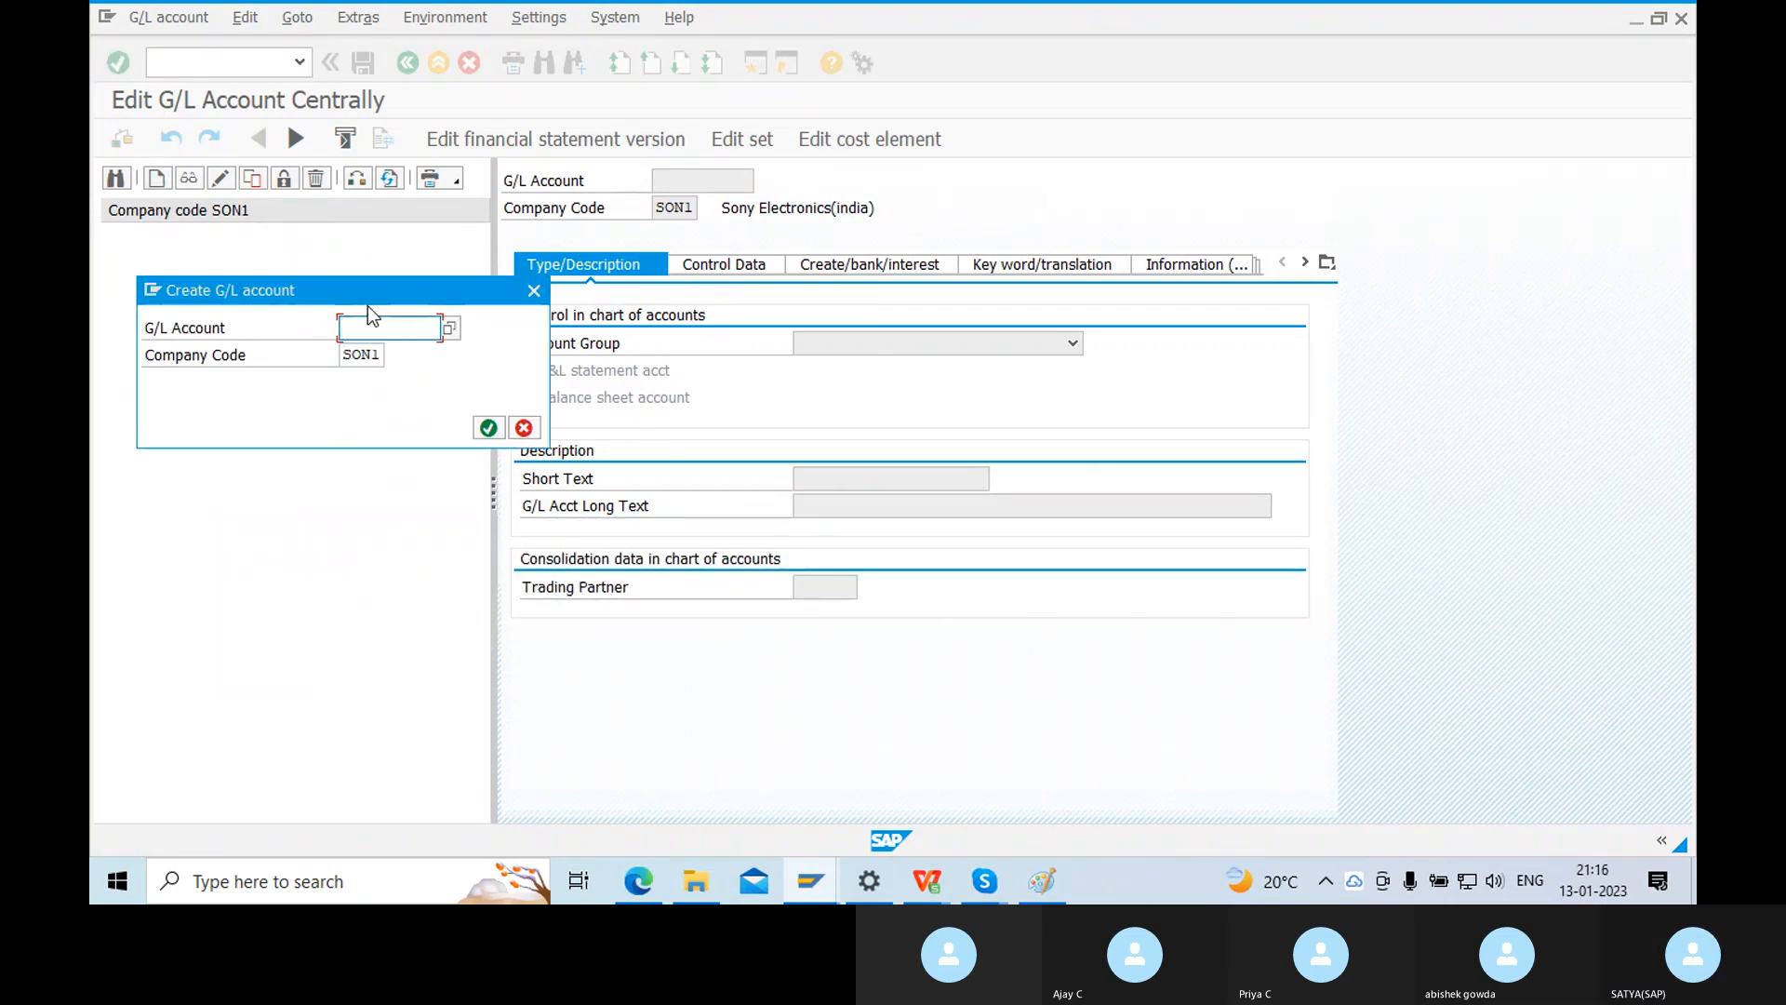
type("00")
key("Return")
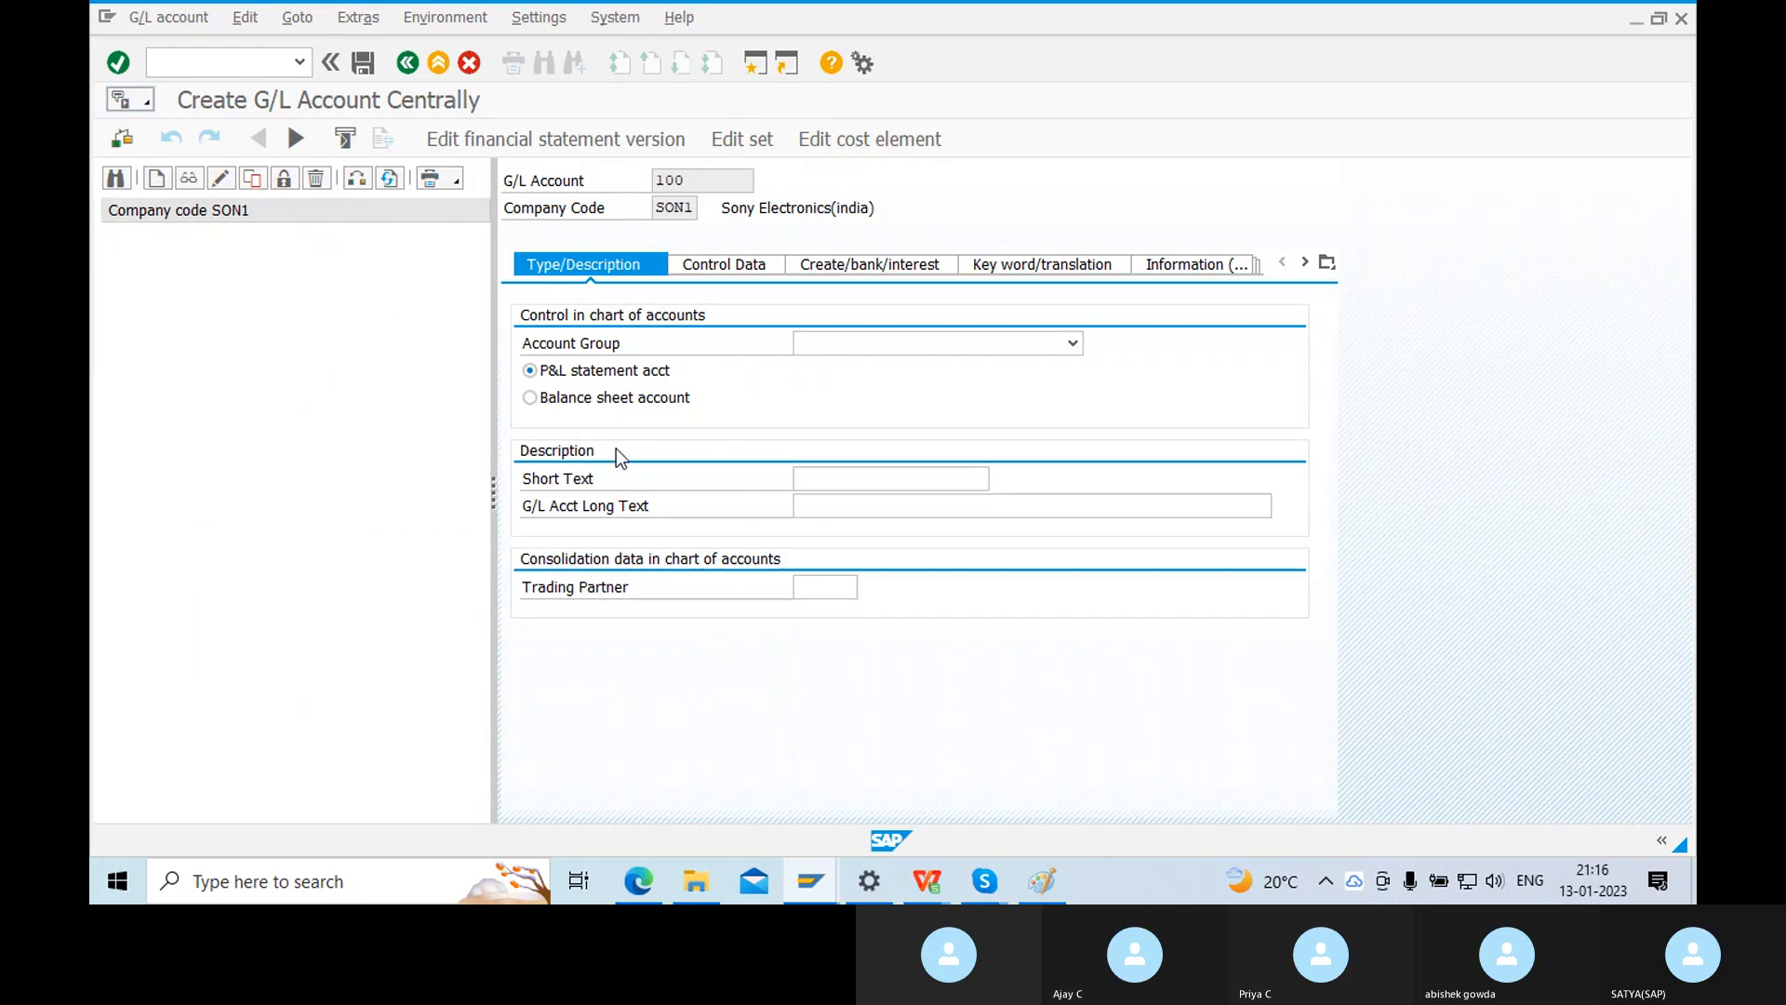
Assign the account group Asset Ac for SONY Enterprise and classify the account as a balance sheet account.
left_click(859, 343)
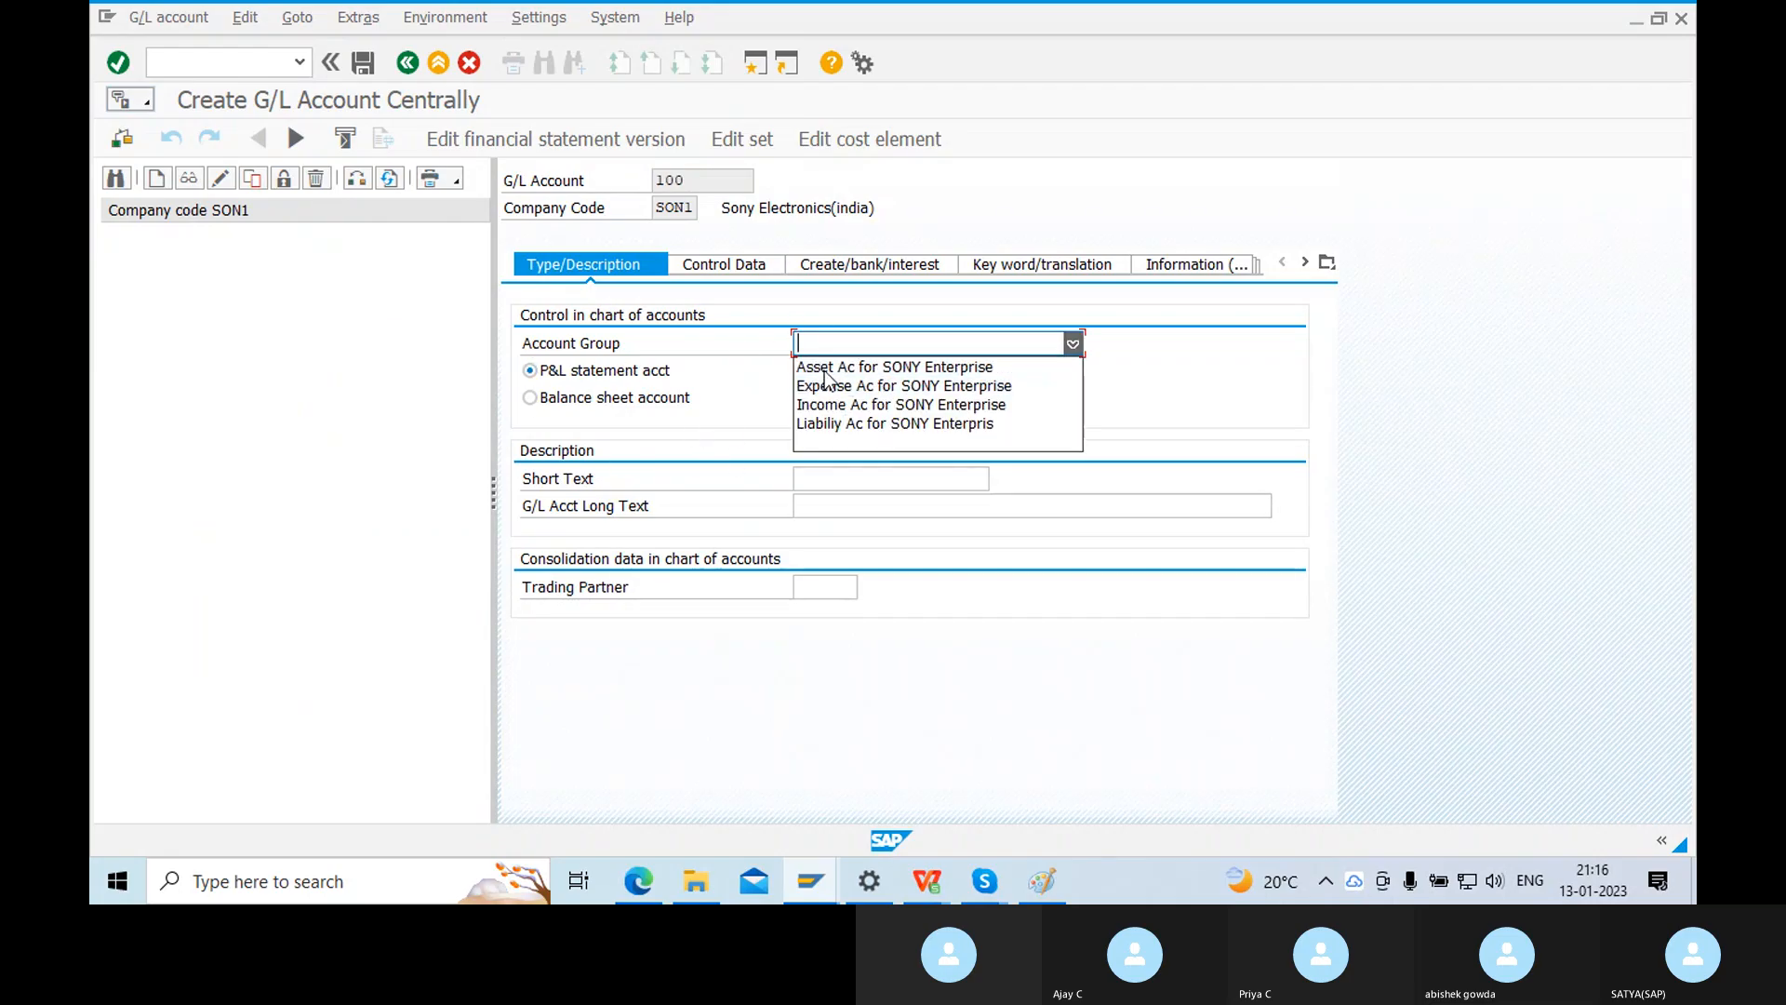
left_click(865, 360)
left_click(530, 397)
Set the short text to HSBC Main Bank Ac and the long text to HSBC Main Bank Ac for SONY Enterprise.
left_click(806, 479)
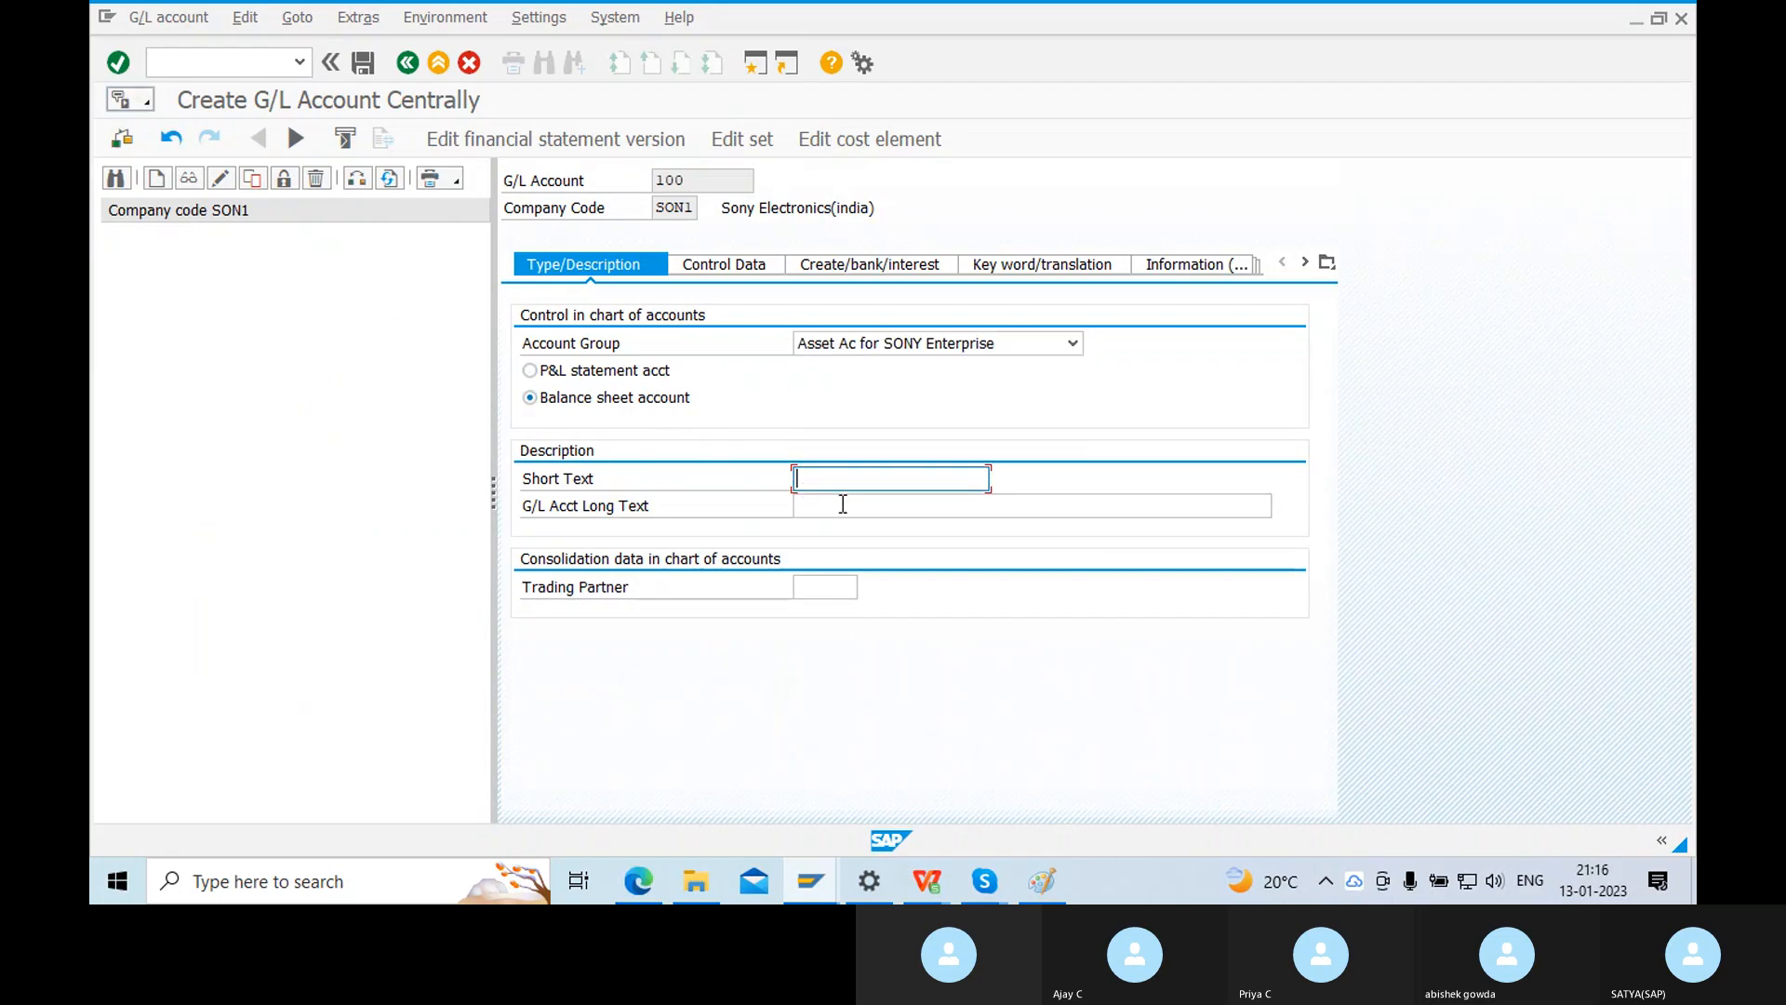
type("H")
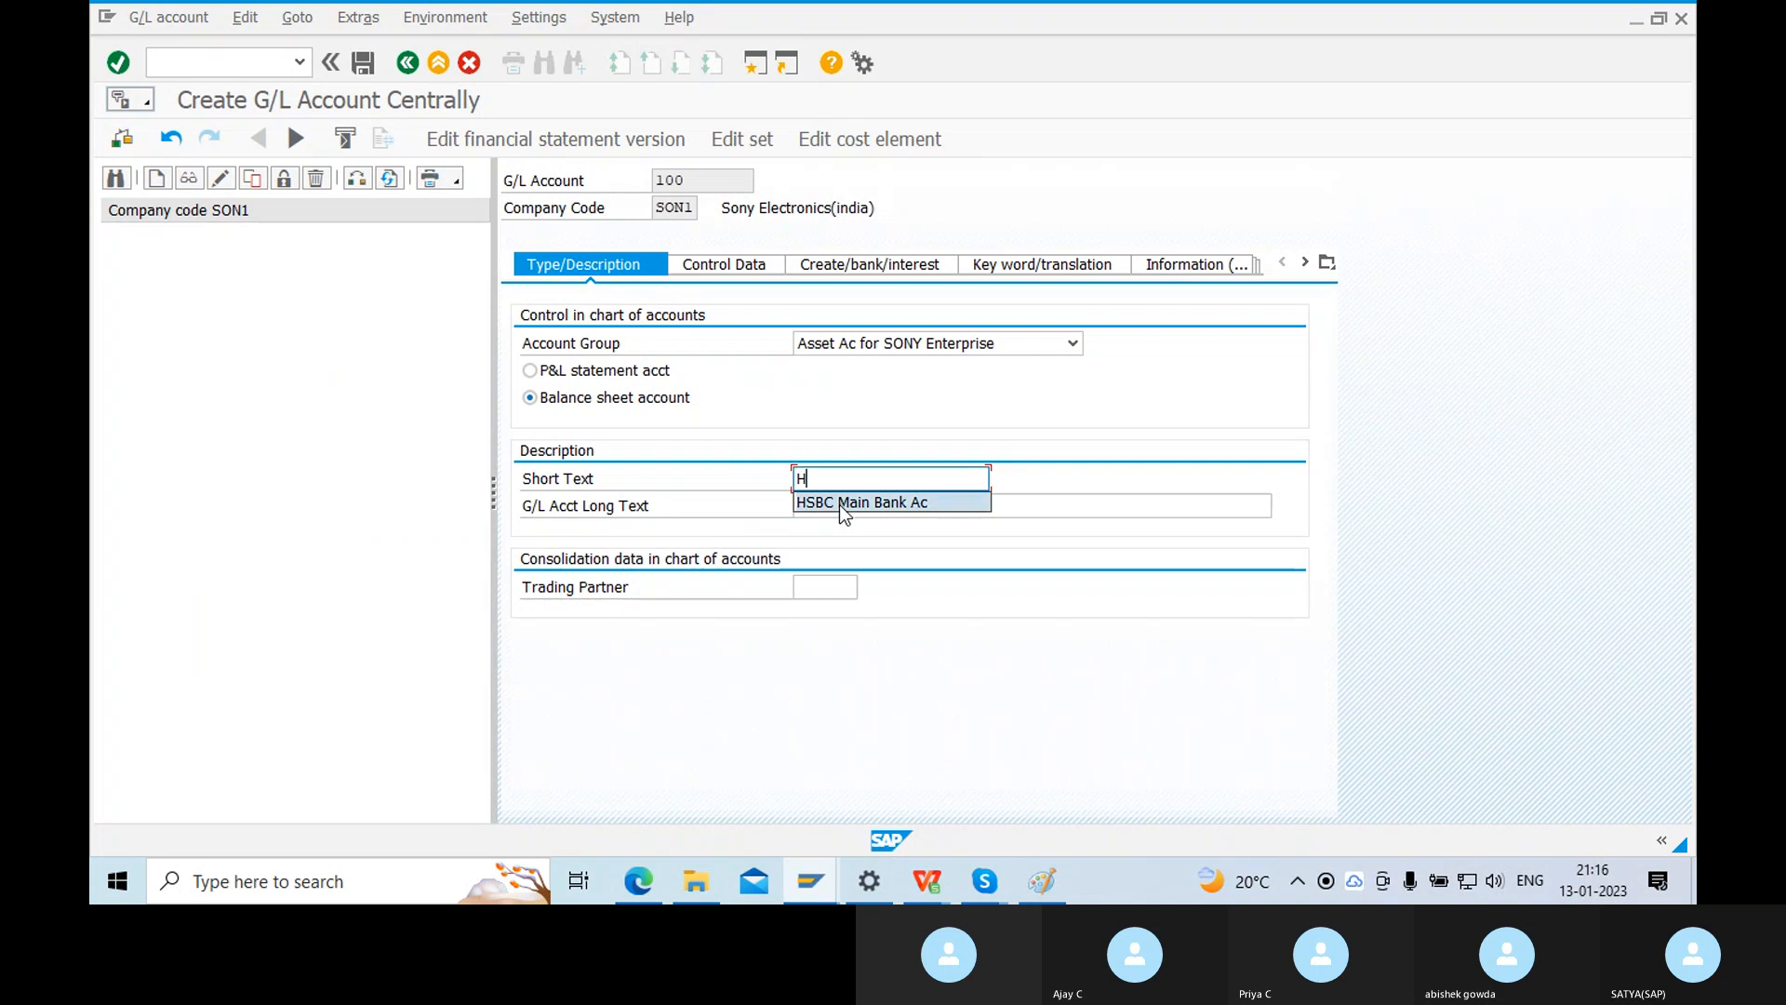
left_click(840, 504)
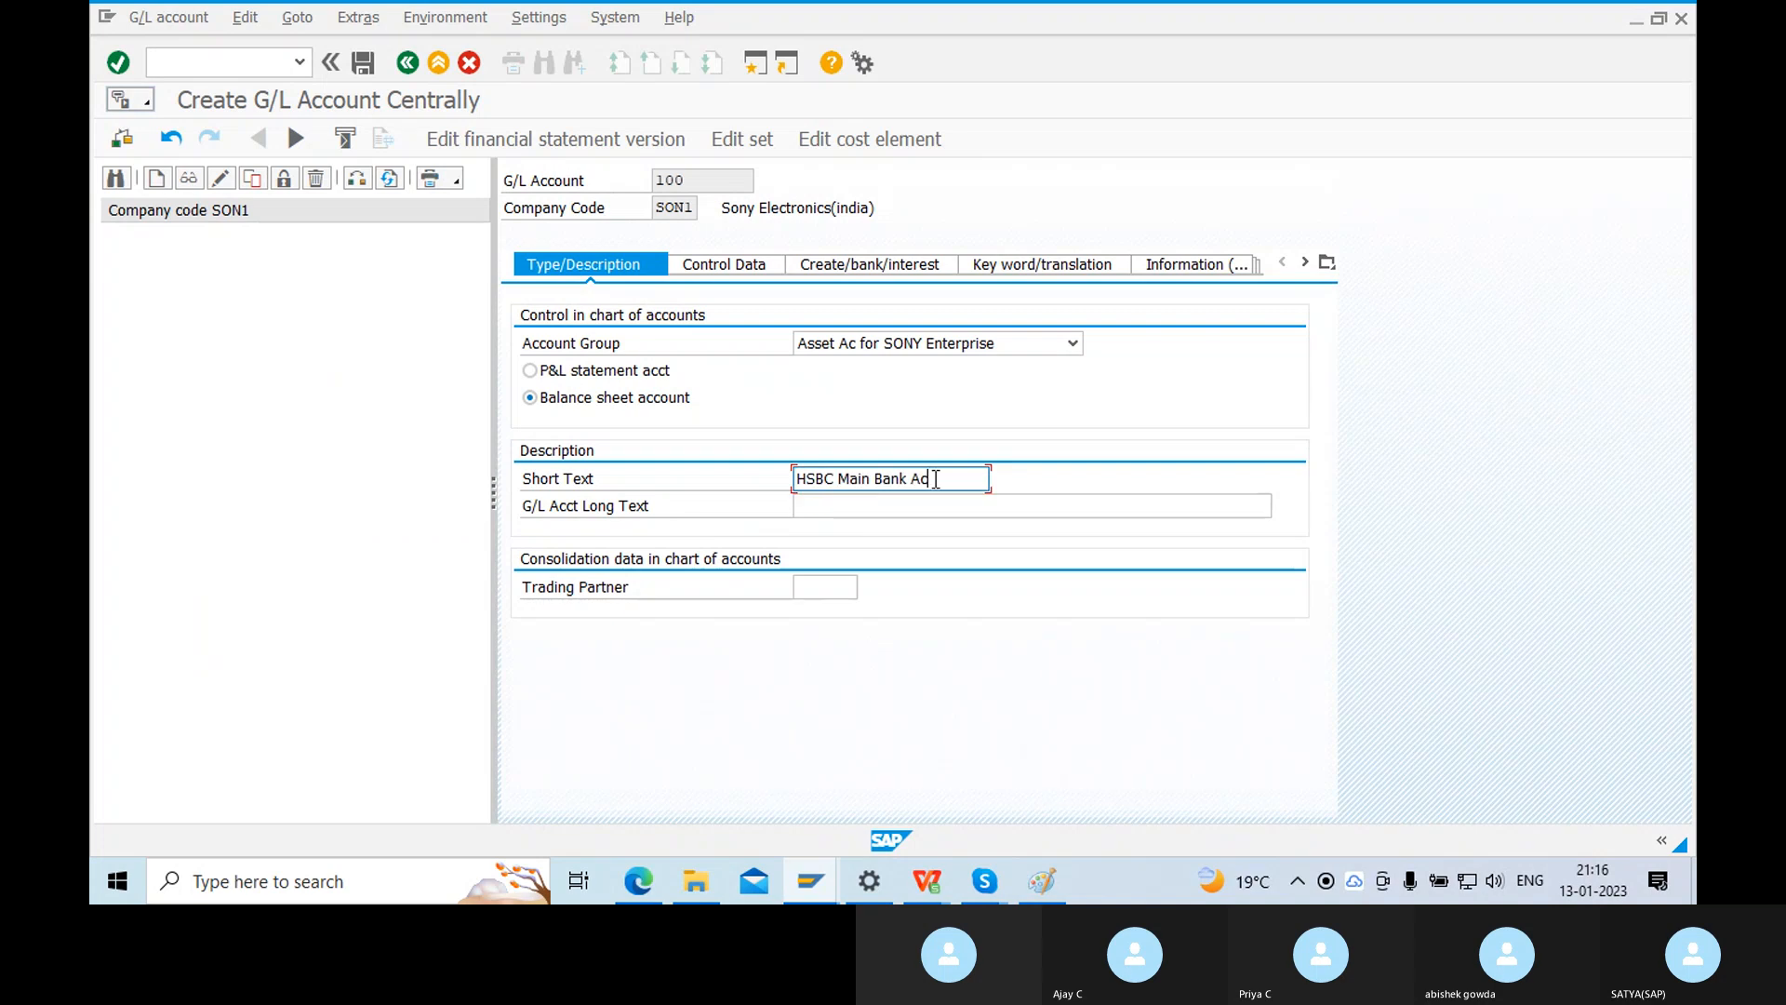
left_click(854, 502)
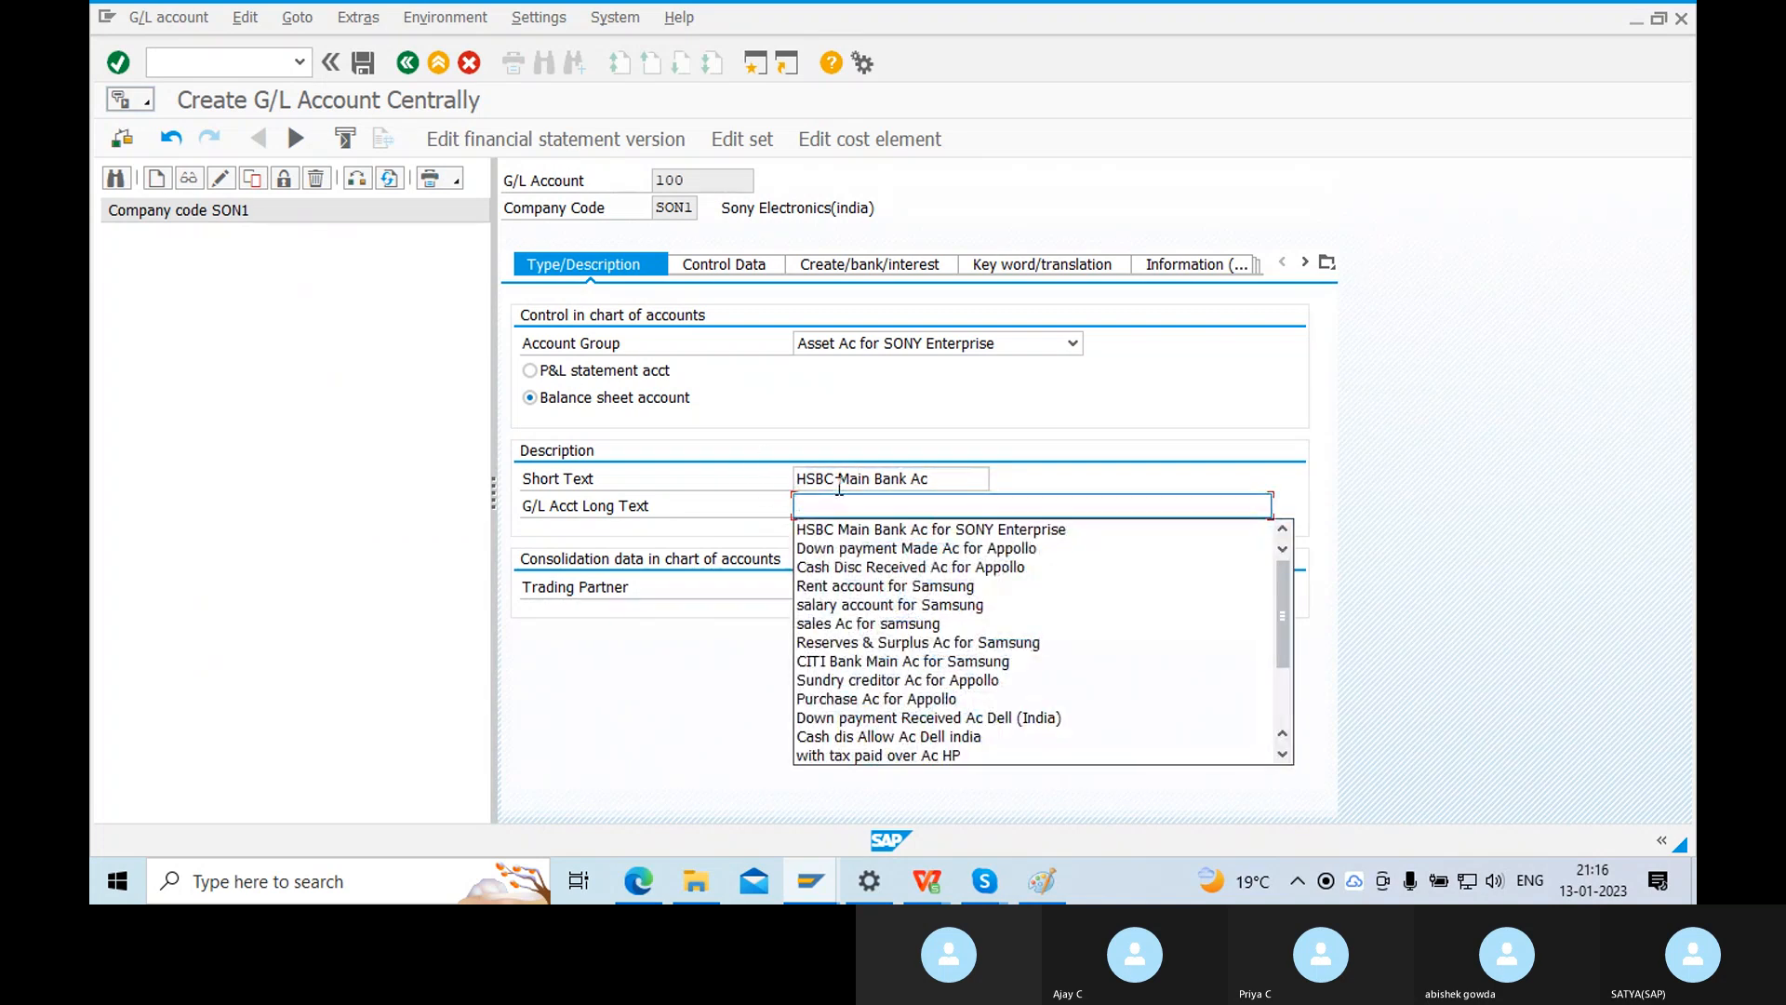
left_click(968, 530)
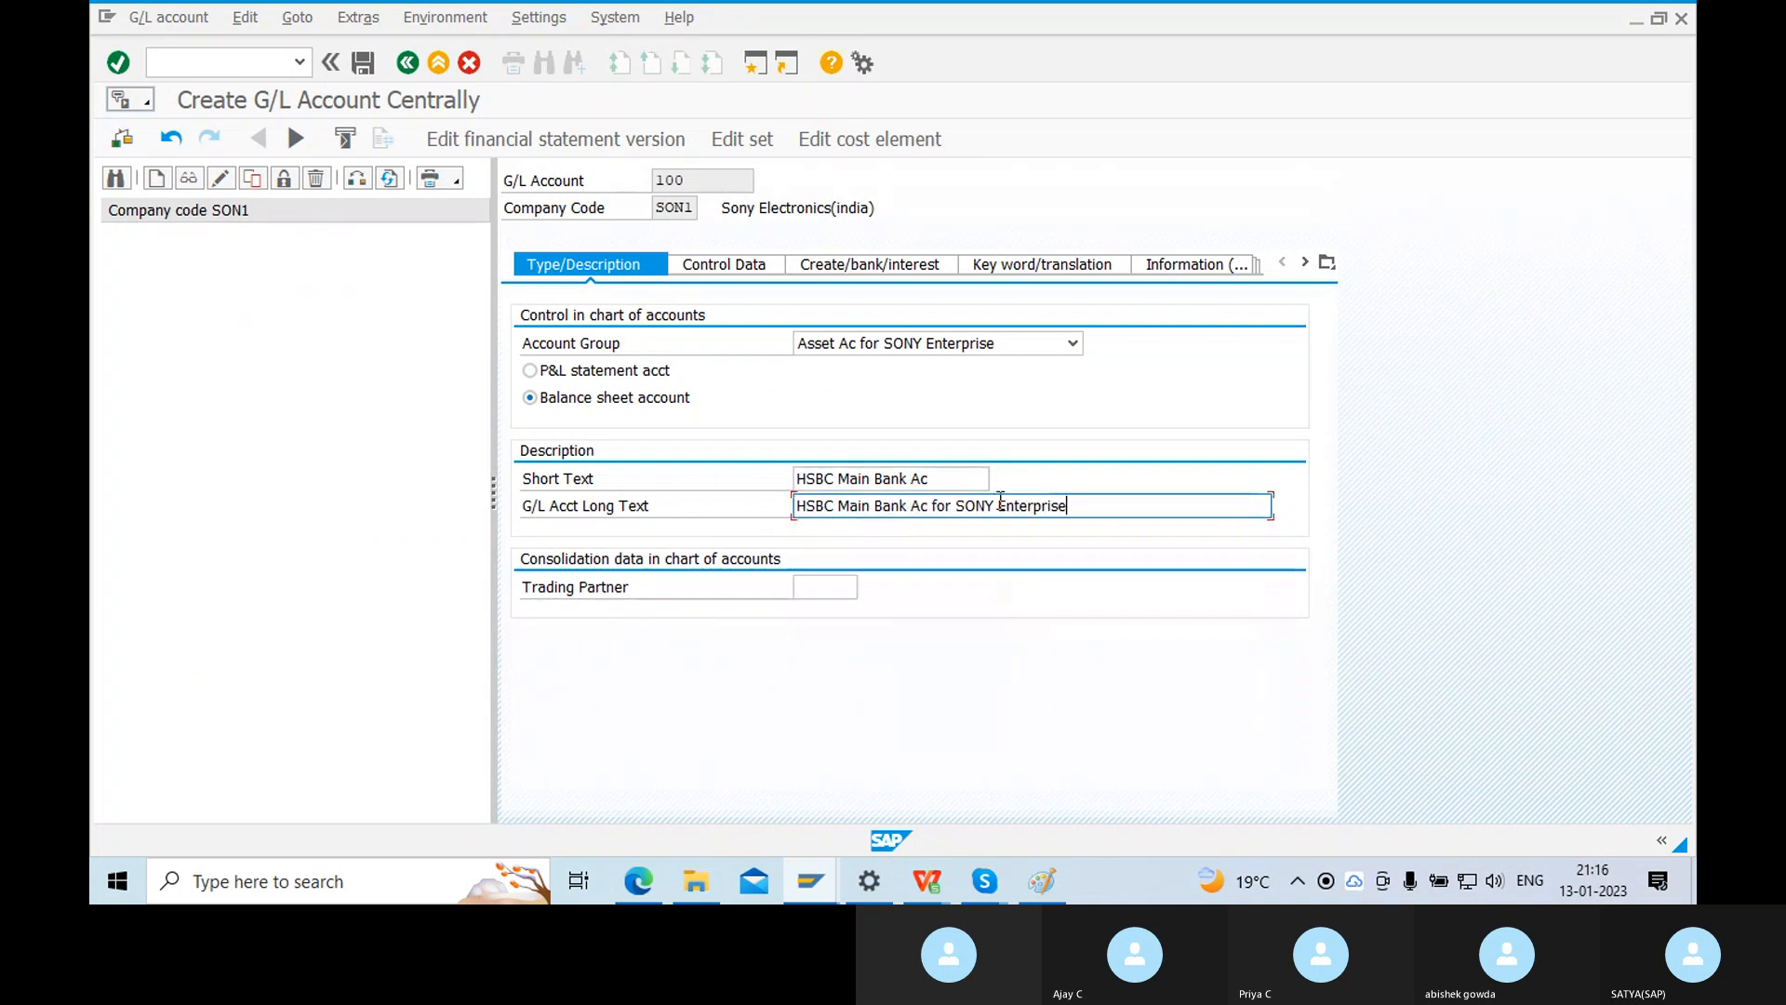
Enable only balances in local currency and line item display in the account's control data.
left_click(762, 268)
left_click(529, 371)
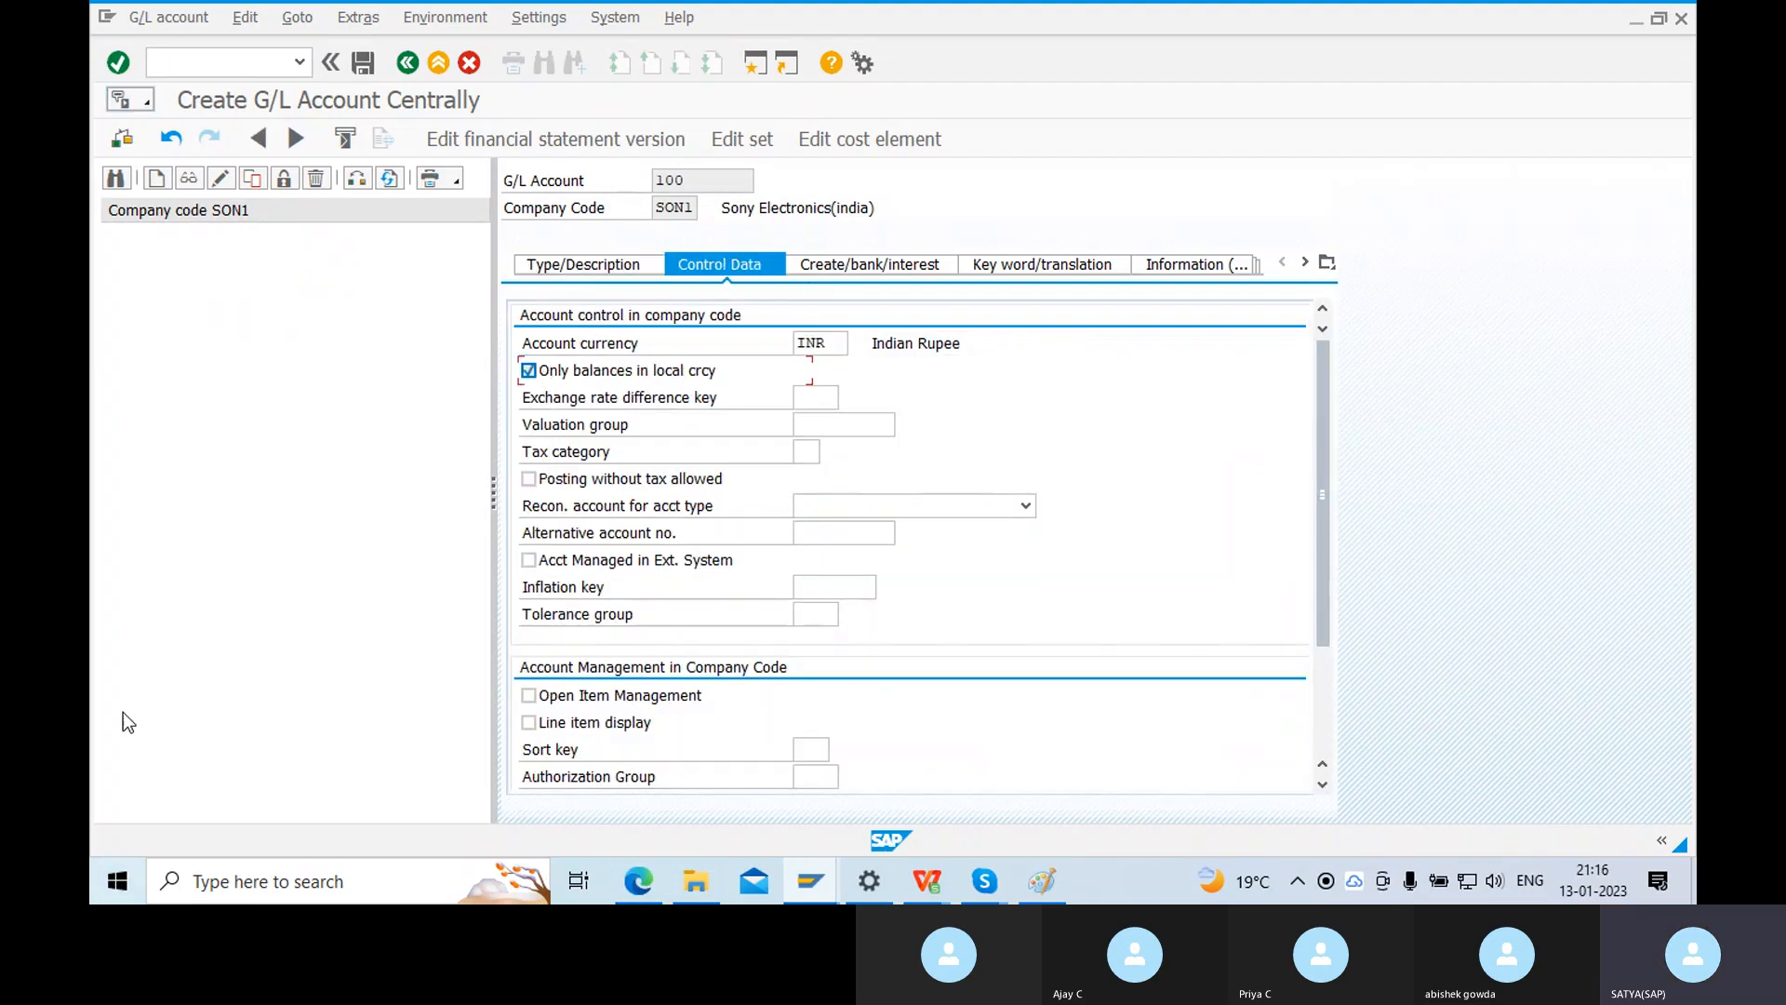
scroll(661, 517, "down", 2)
left_click(529, 560)
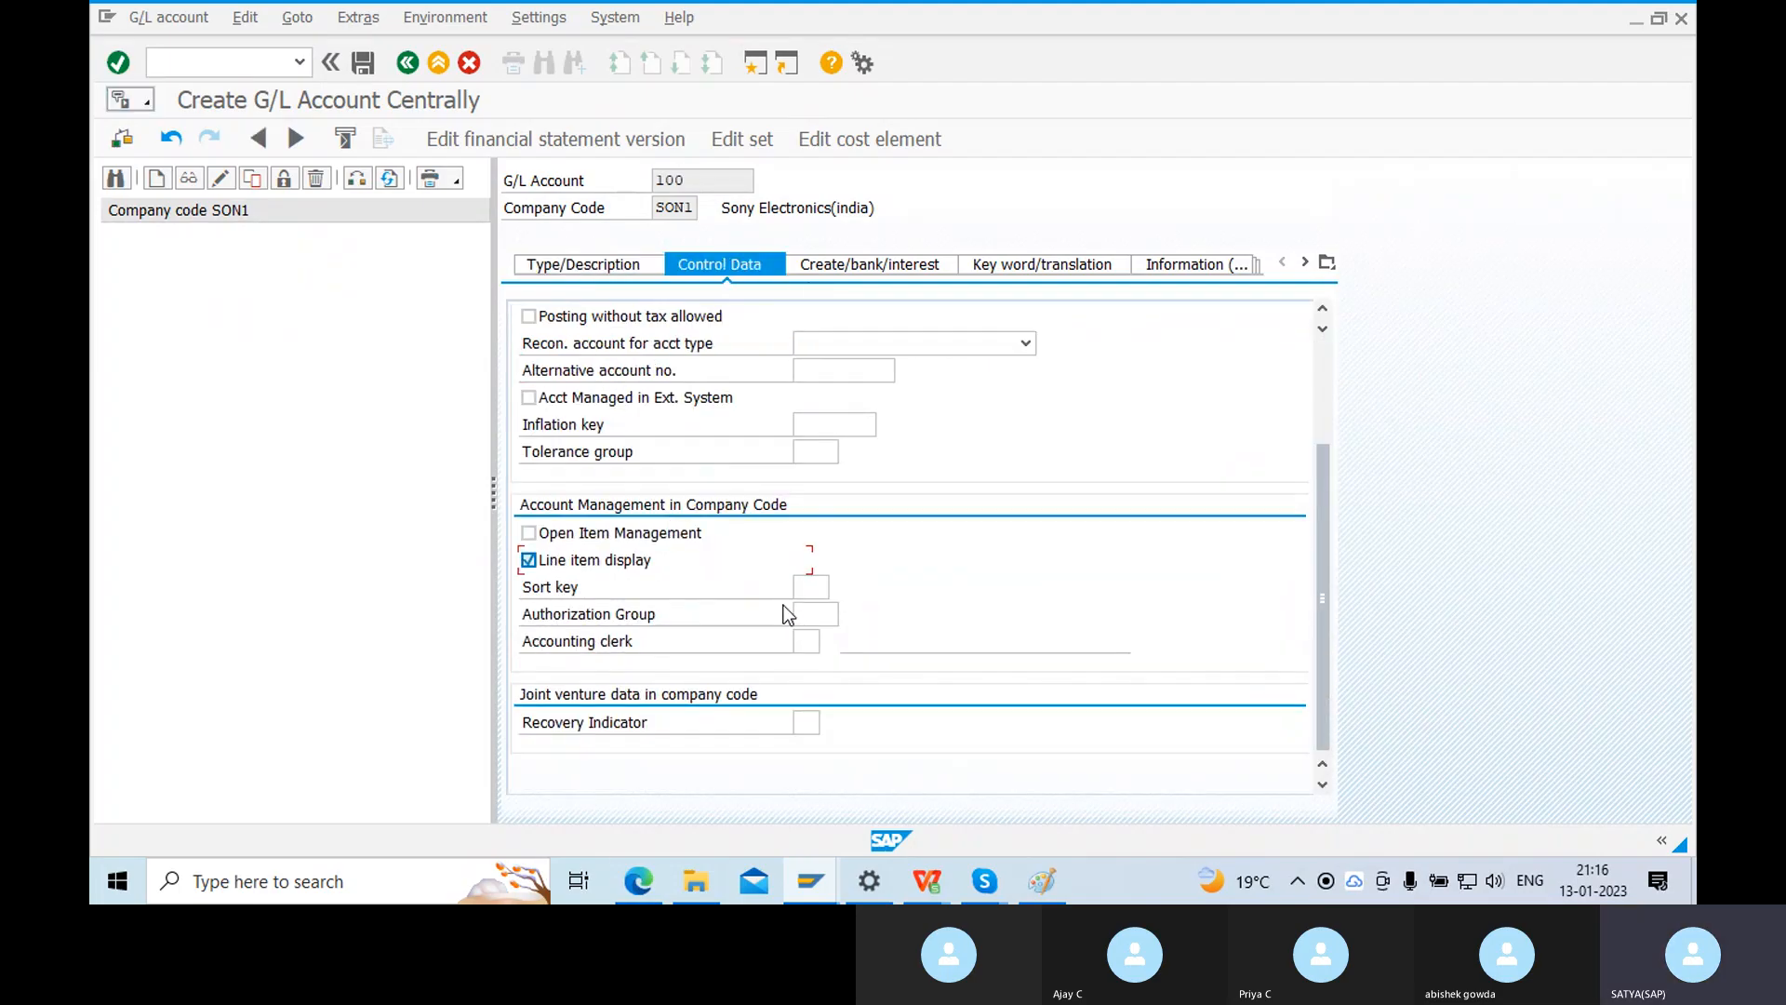
Set the sort key to 027 (Value date) from the list of possible entries.
left_click(803, 588)
left_click(836, 589)
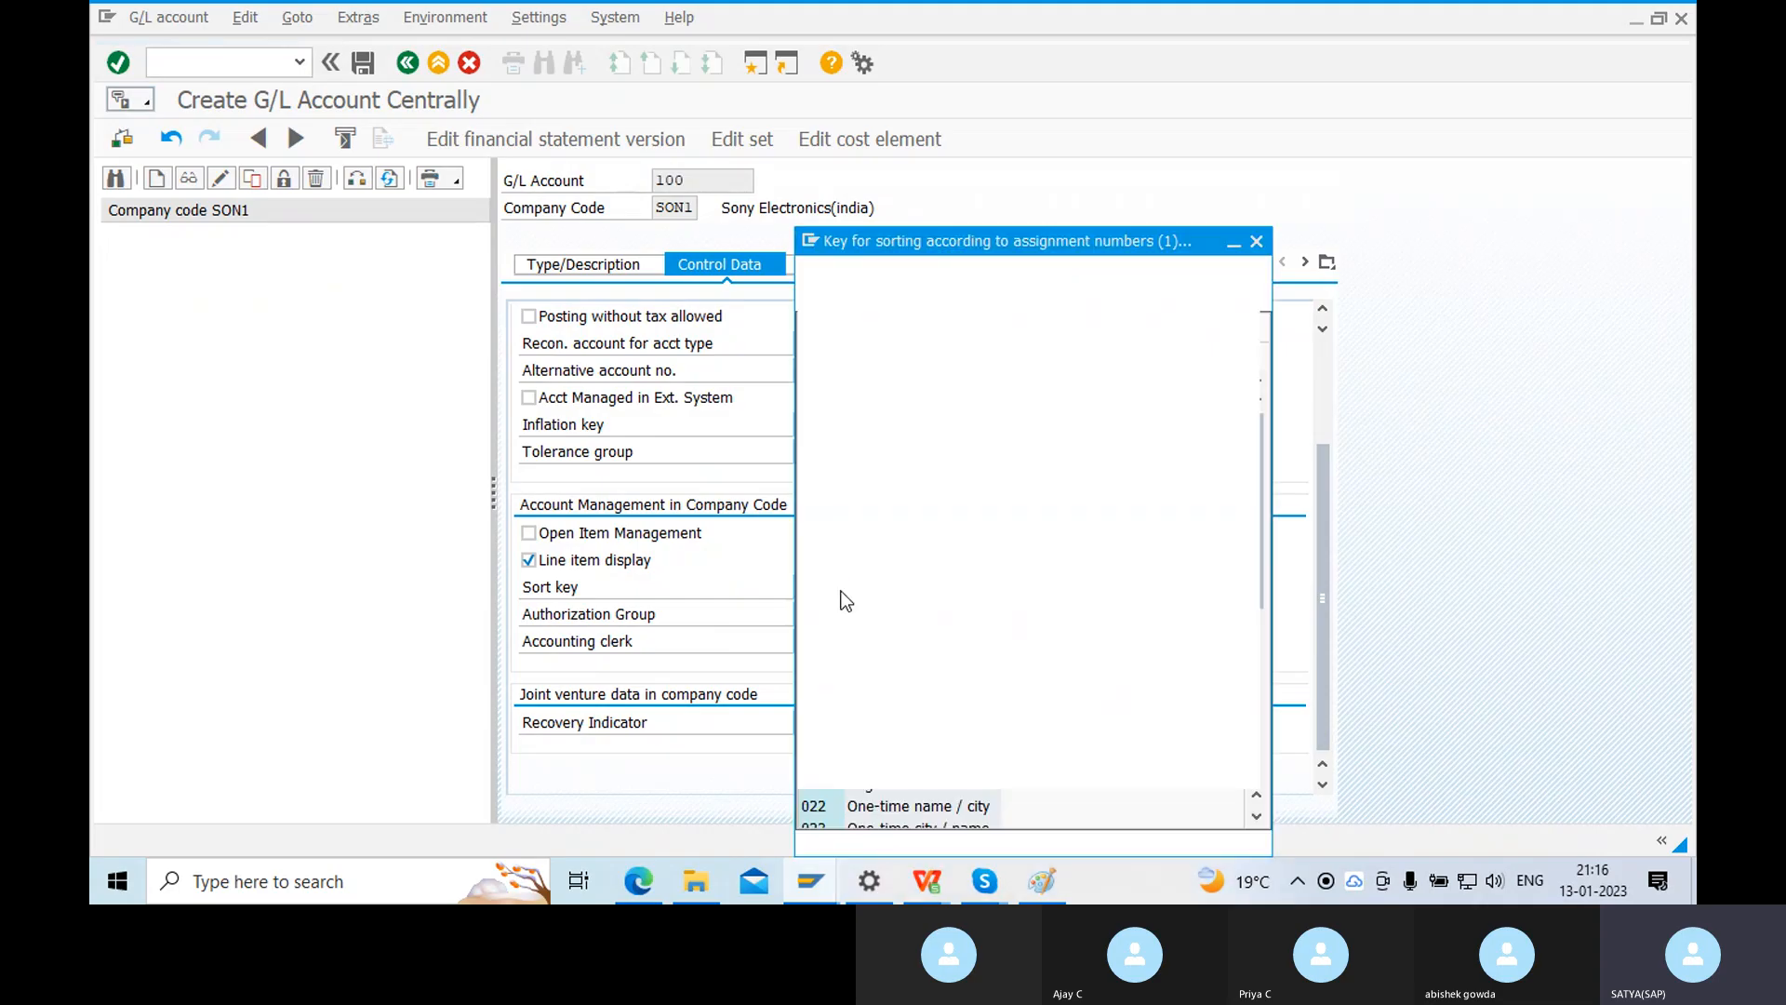
left_click_drag(1022, 235, 968, 73)
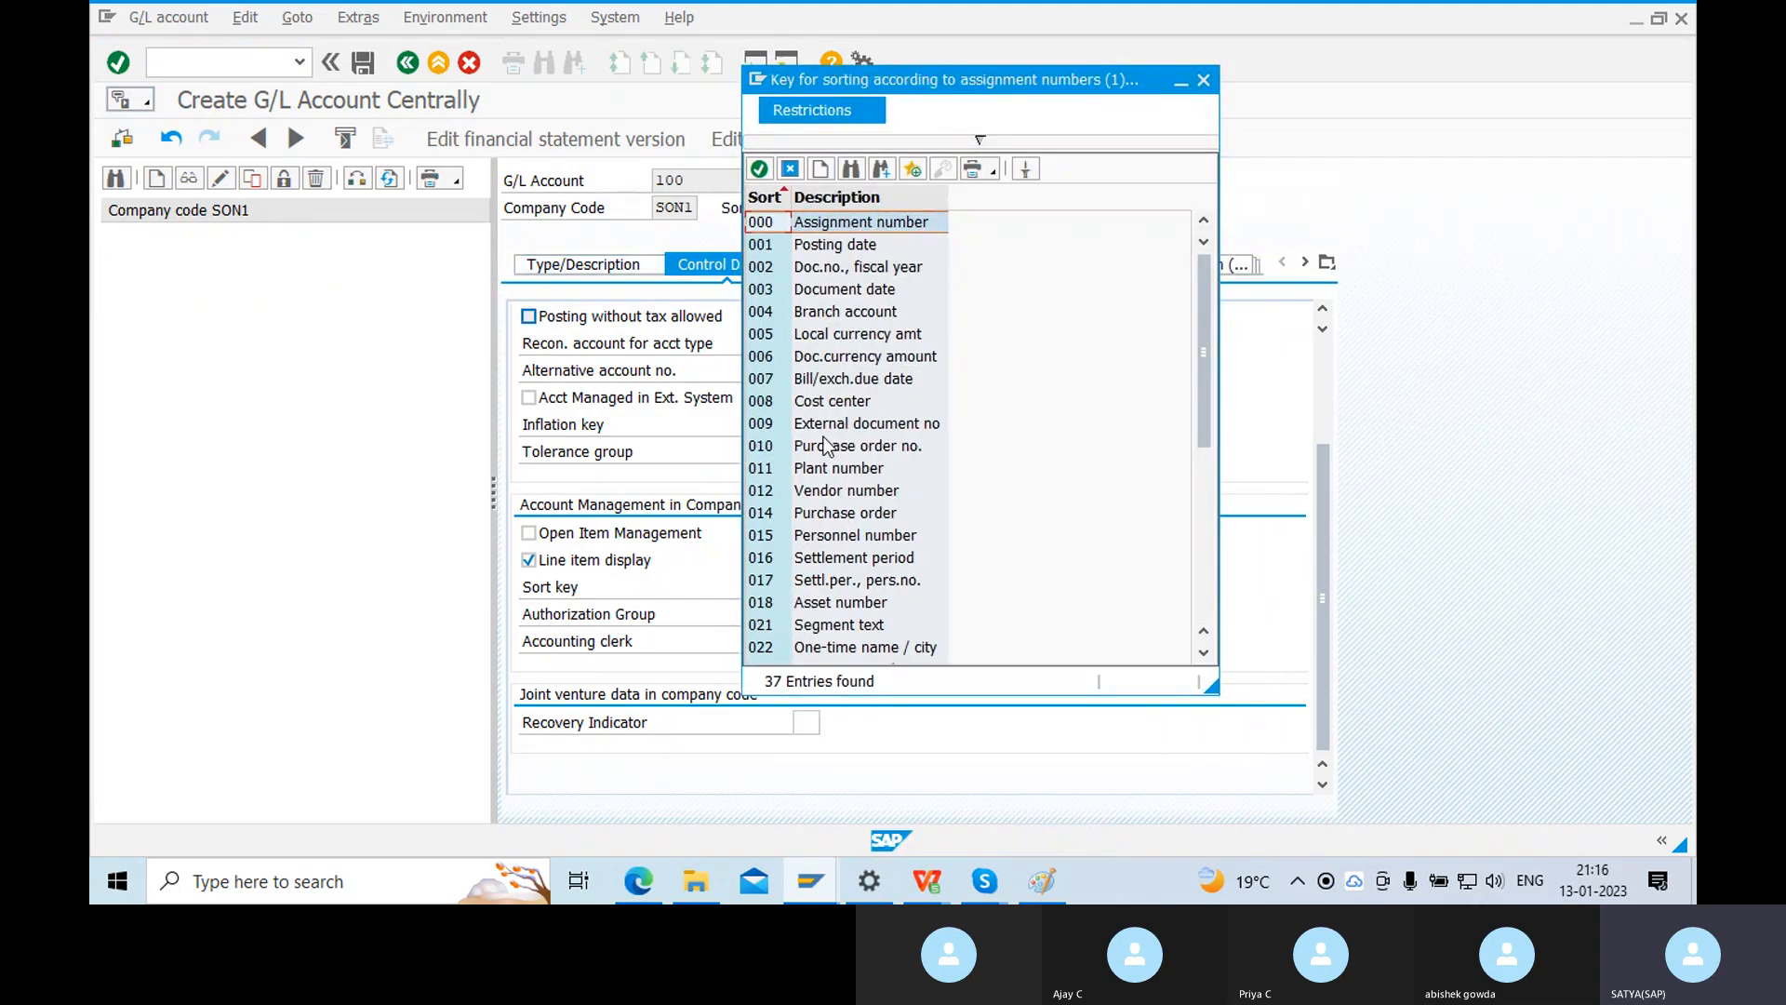
scroll(856, 370, "down", 6)
left_click(778, 380)
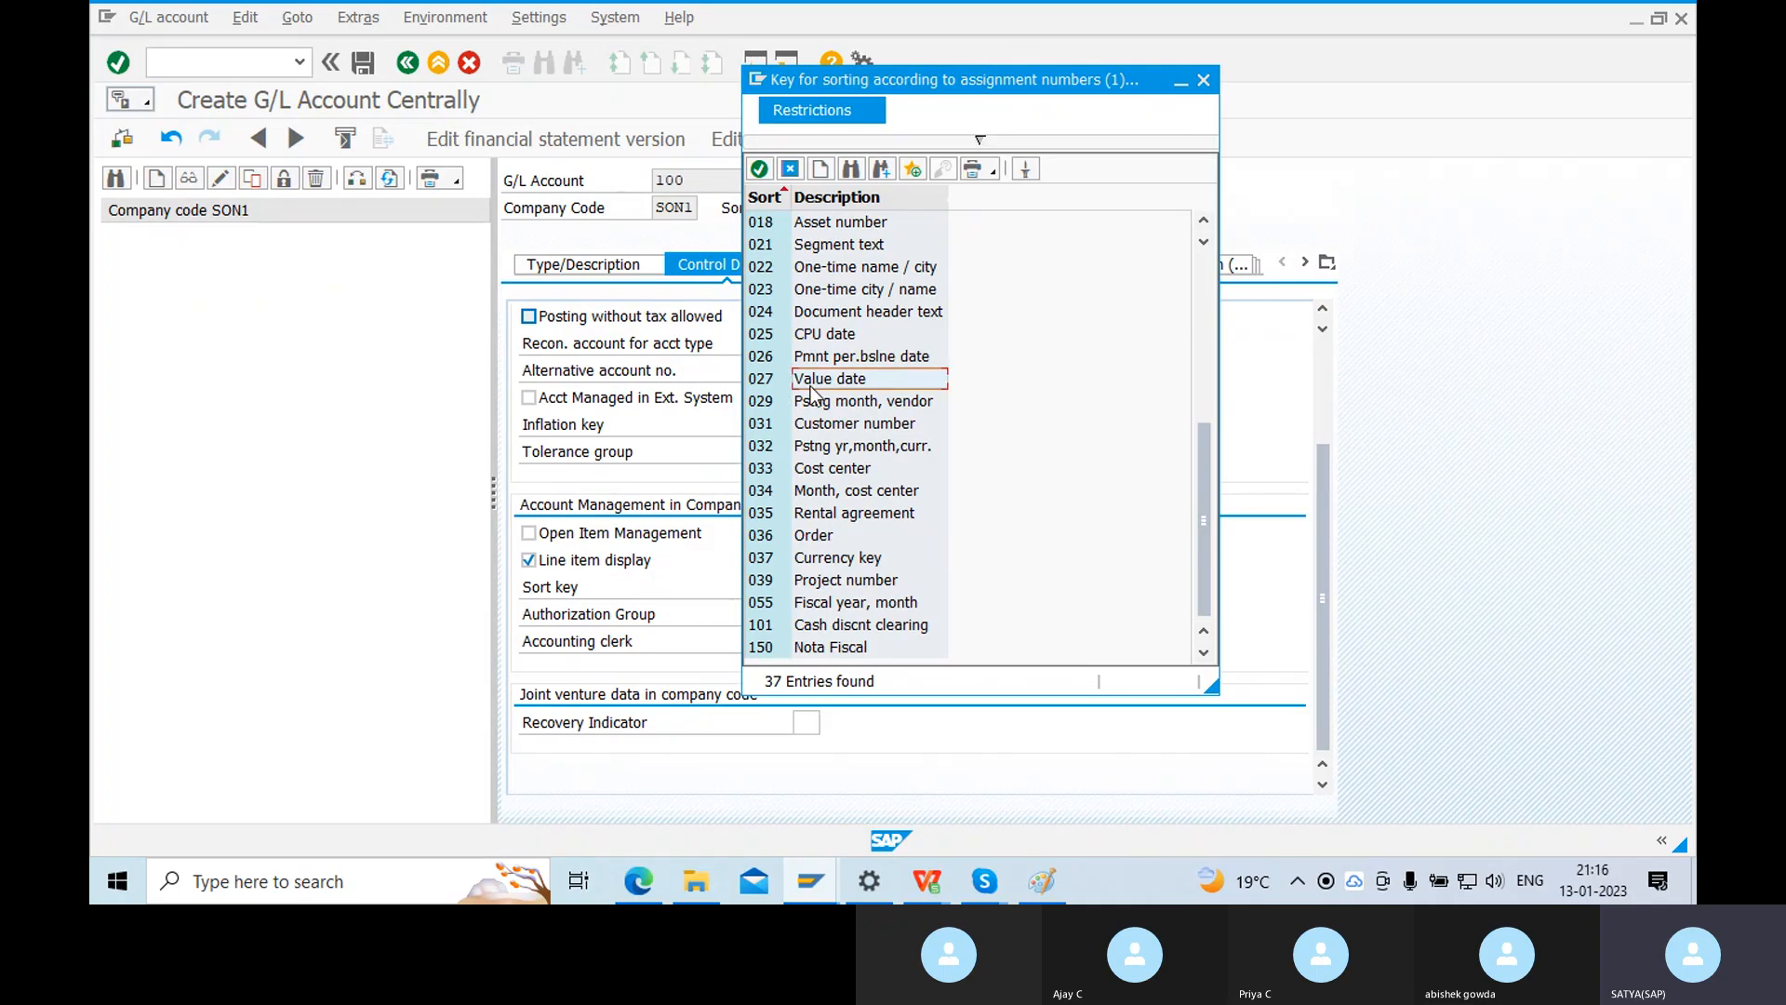
double_click(823, 380)
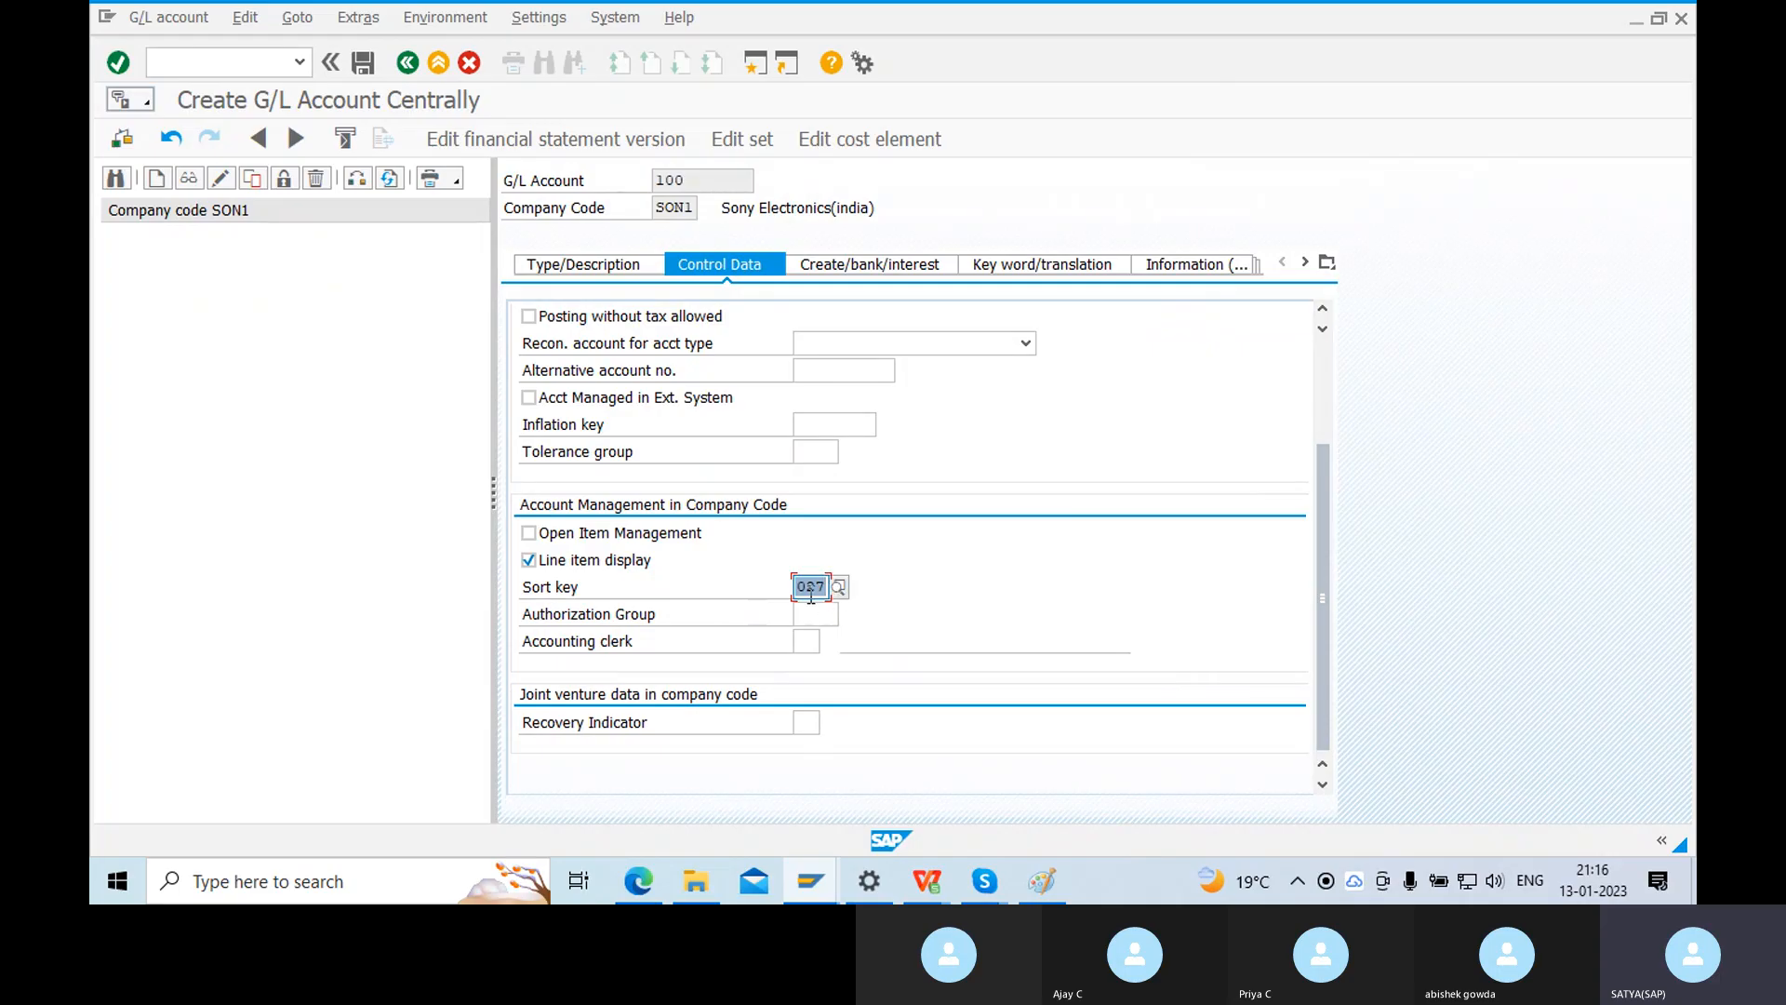
Assign field status group G005, Bank accounts (obligatory value date), and save G/L account 100.
left_click(859, 268)
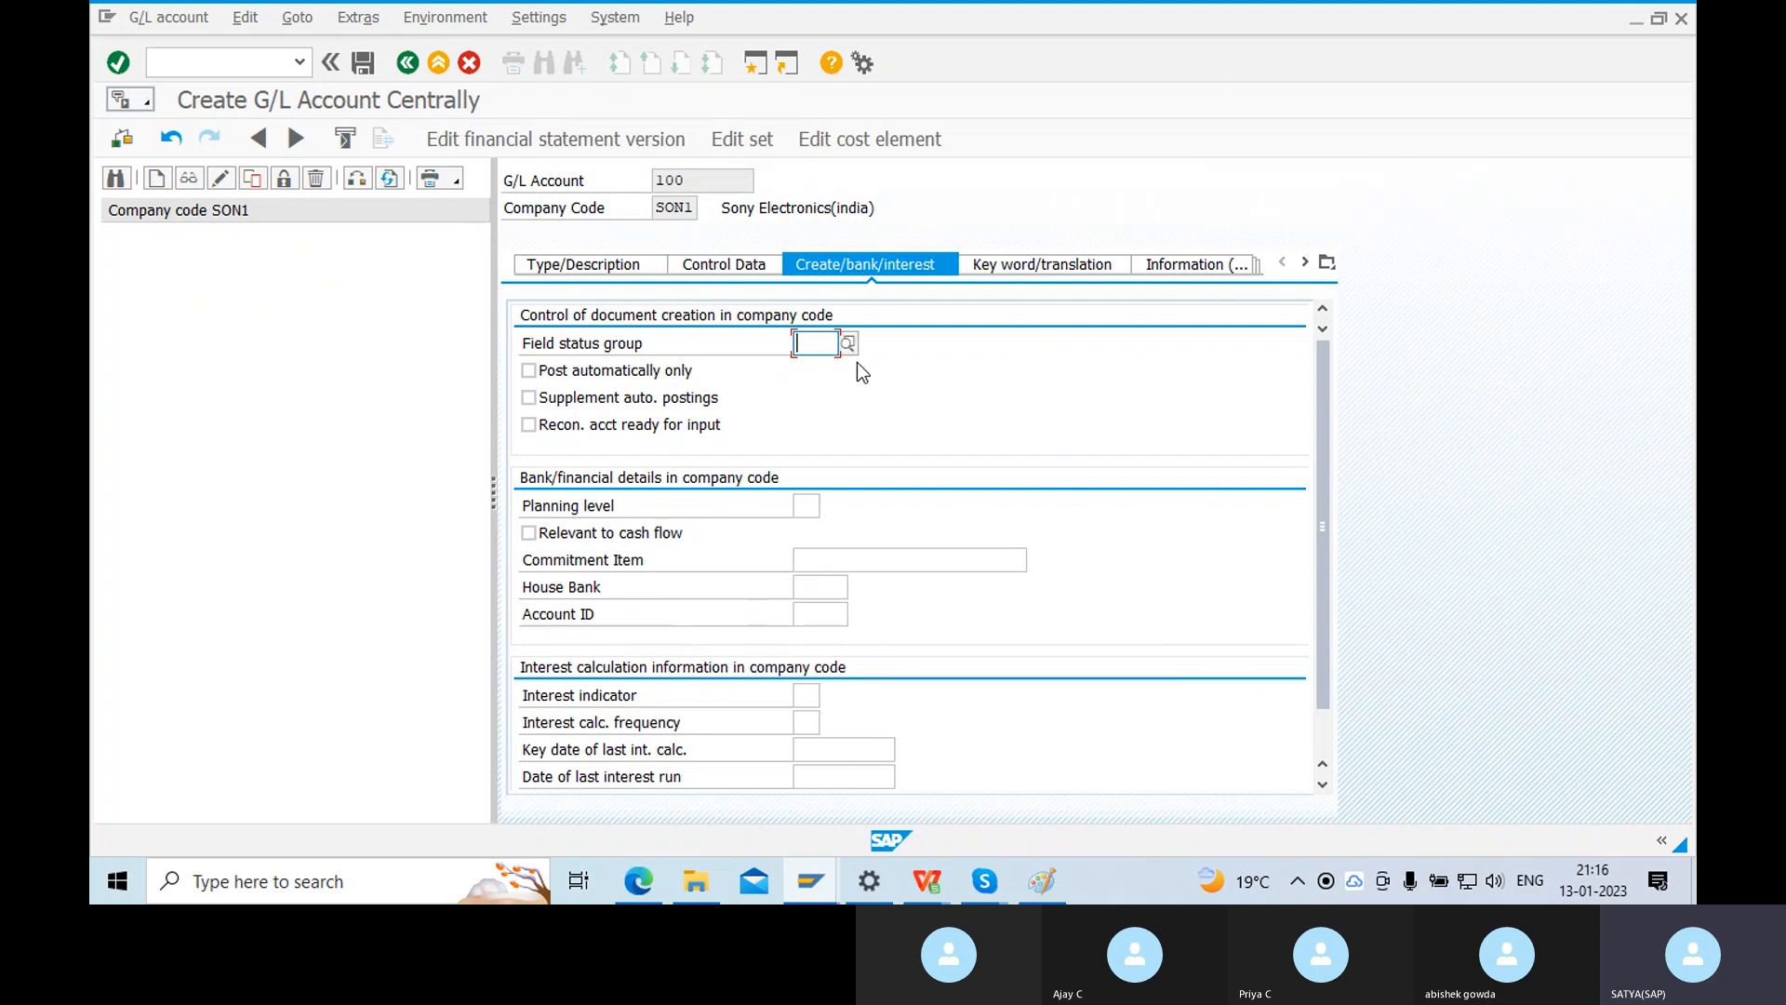
left_click(849, 344)
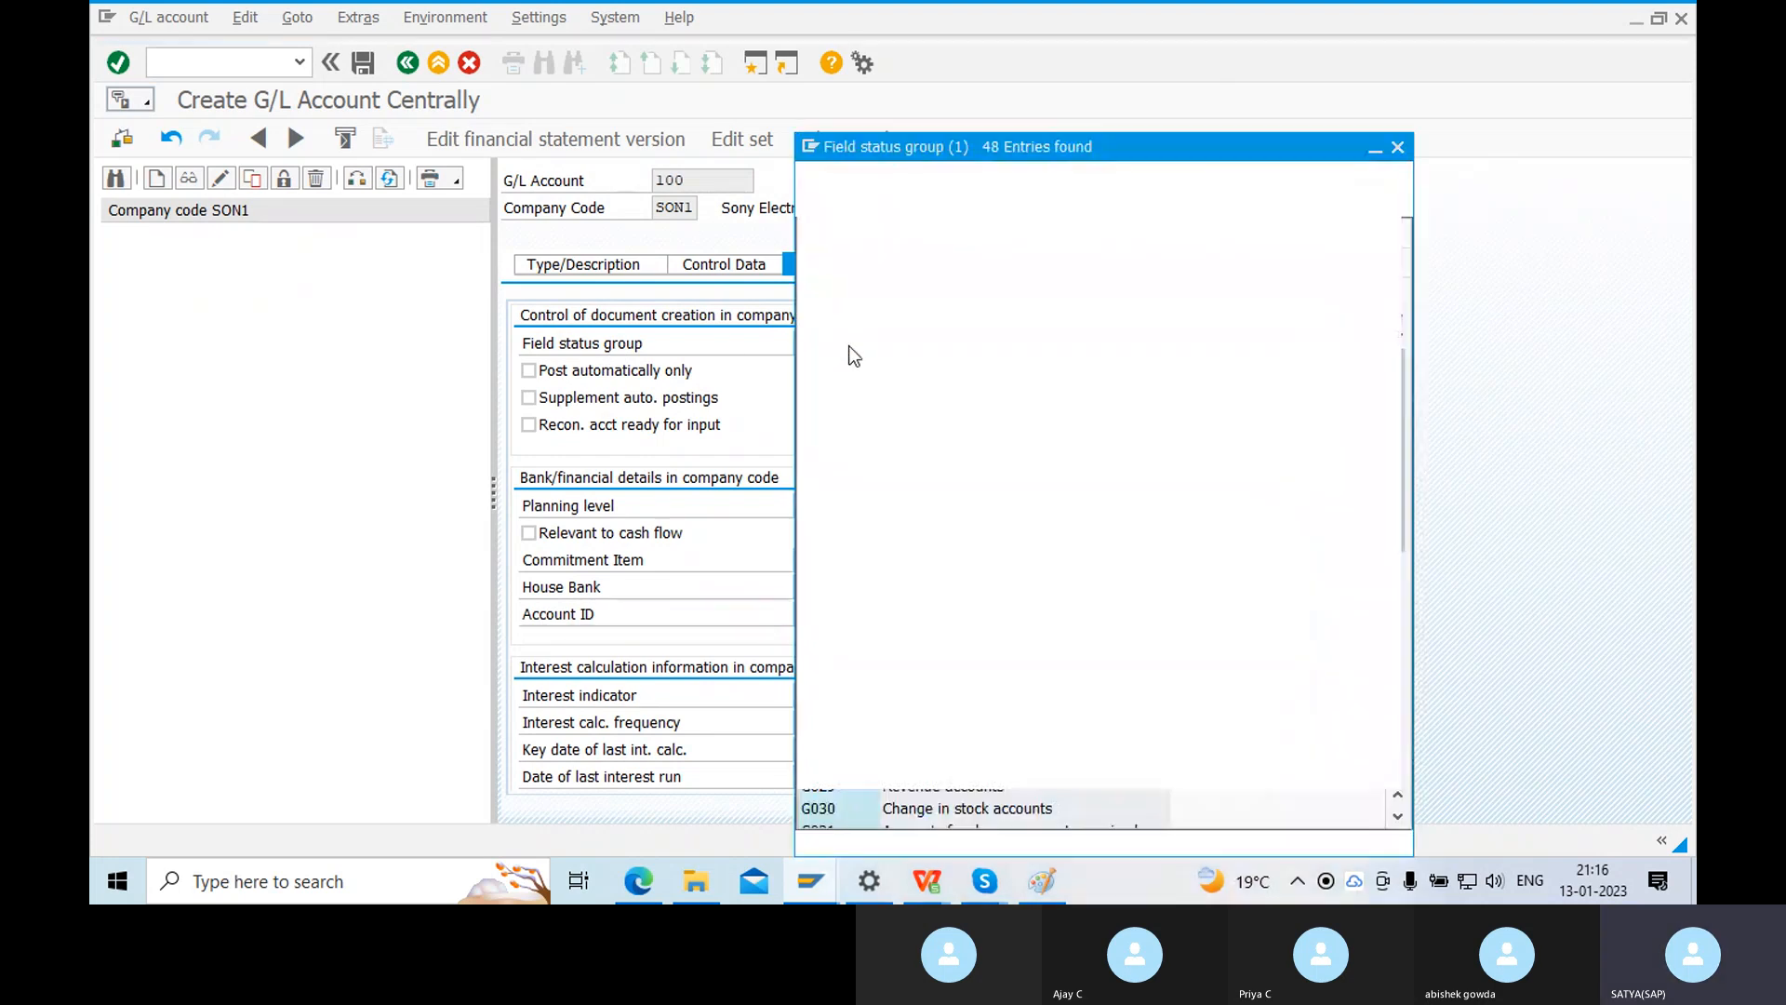
left_click_drag(978, 162, 888, 44)
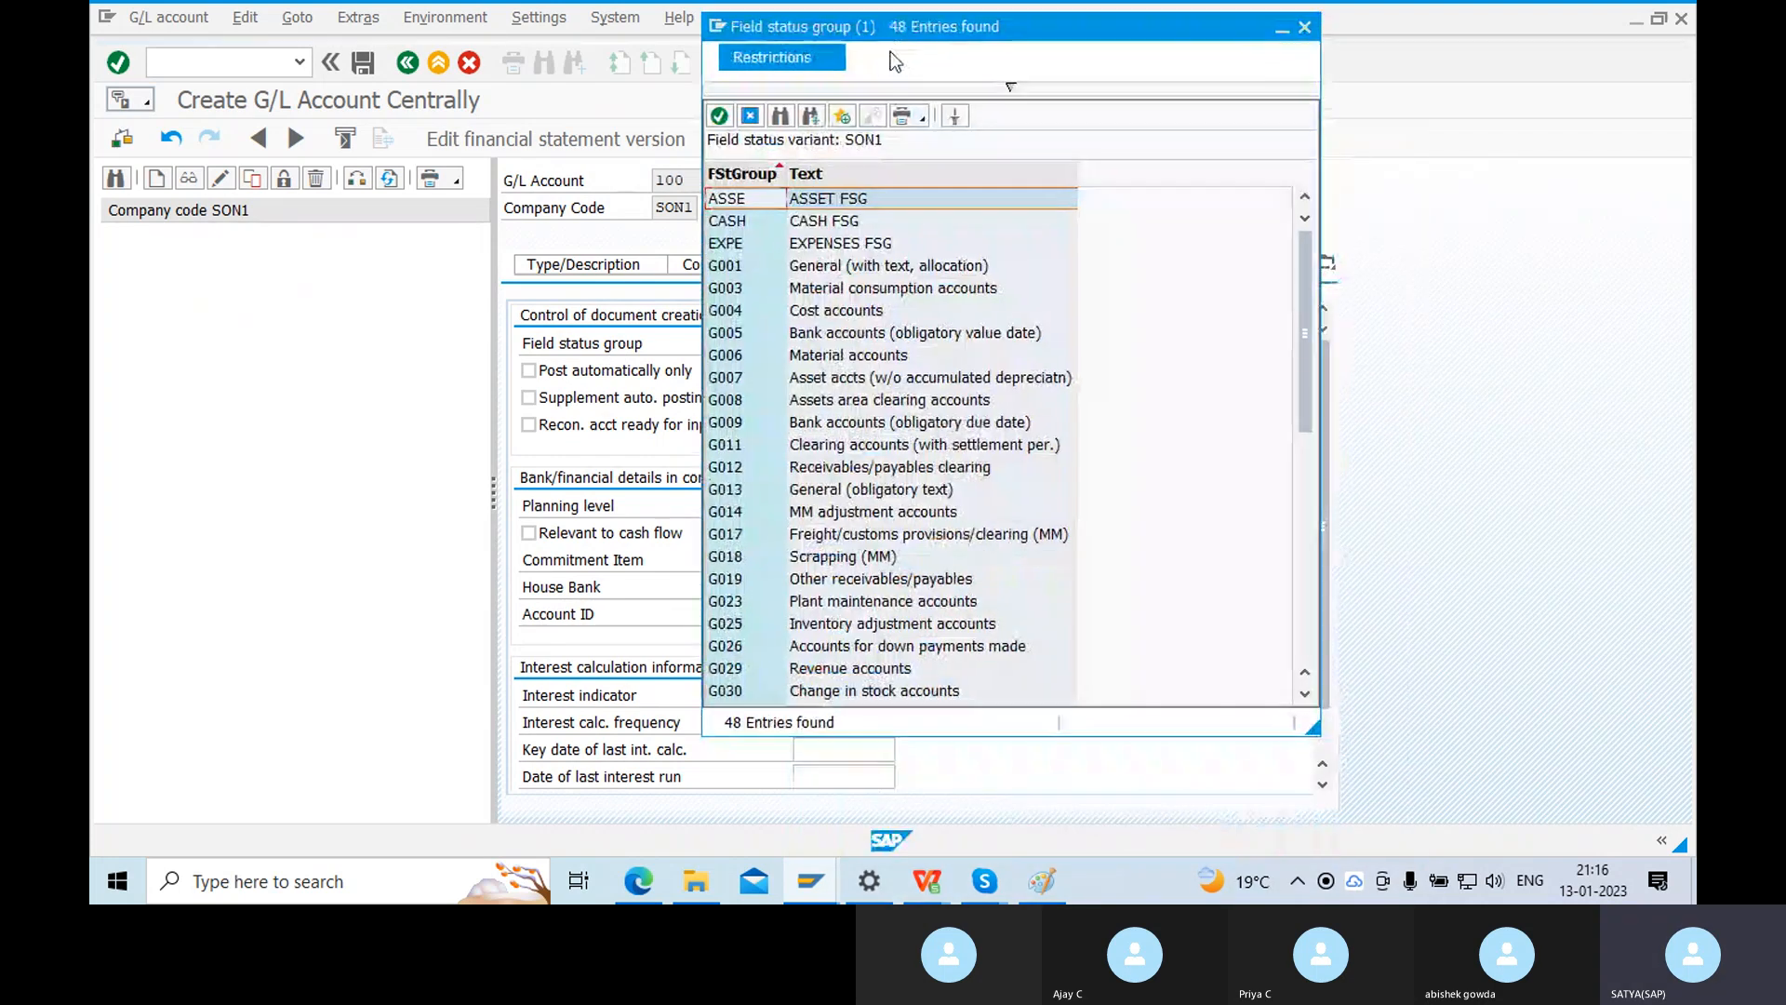
left_click(746, 335)
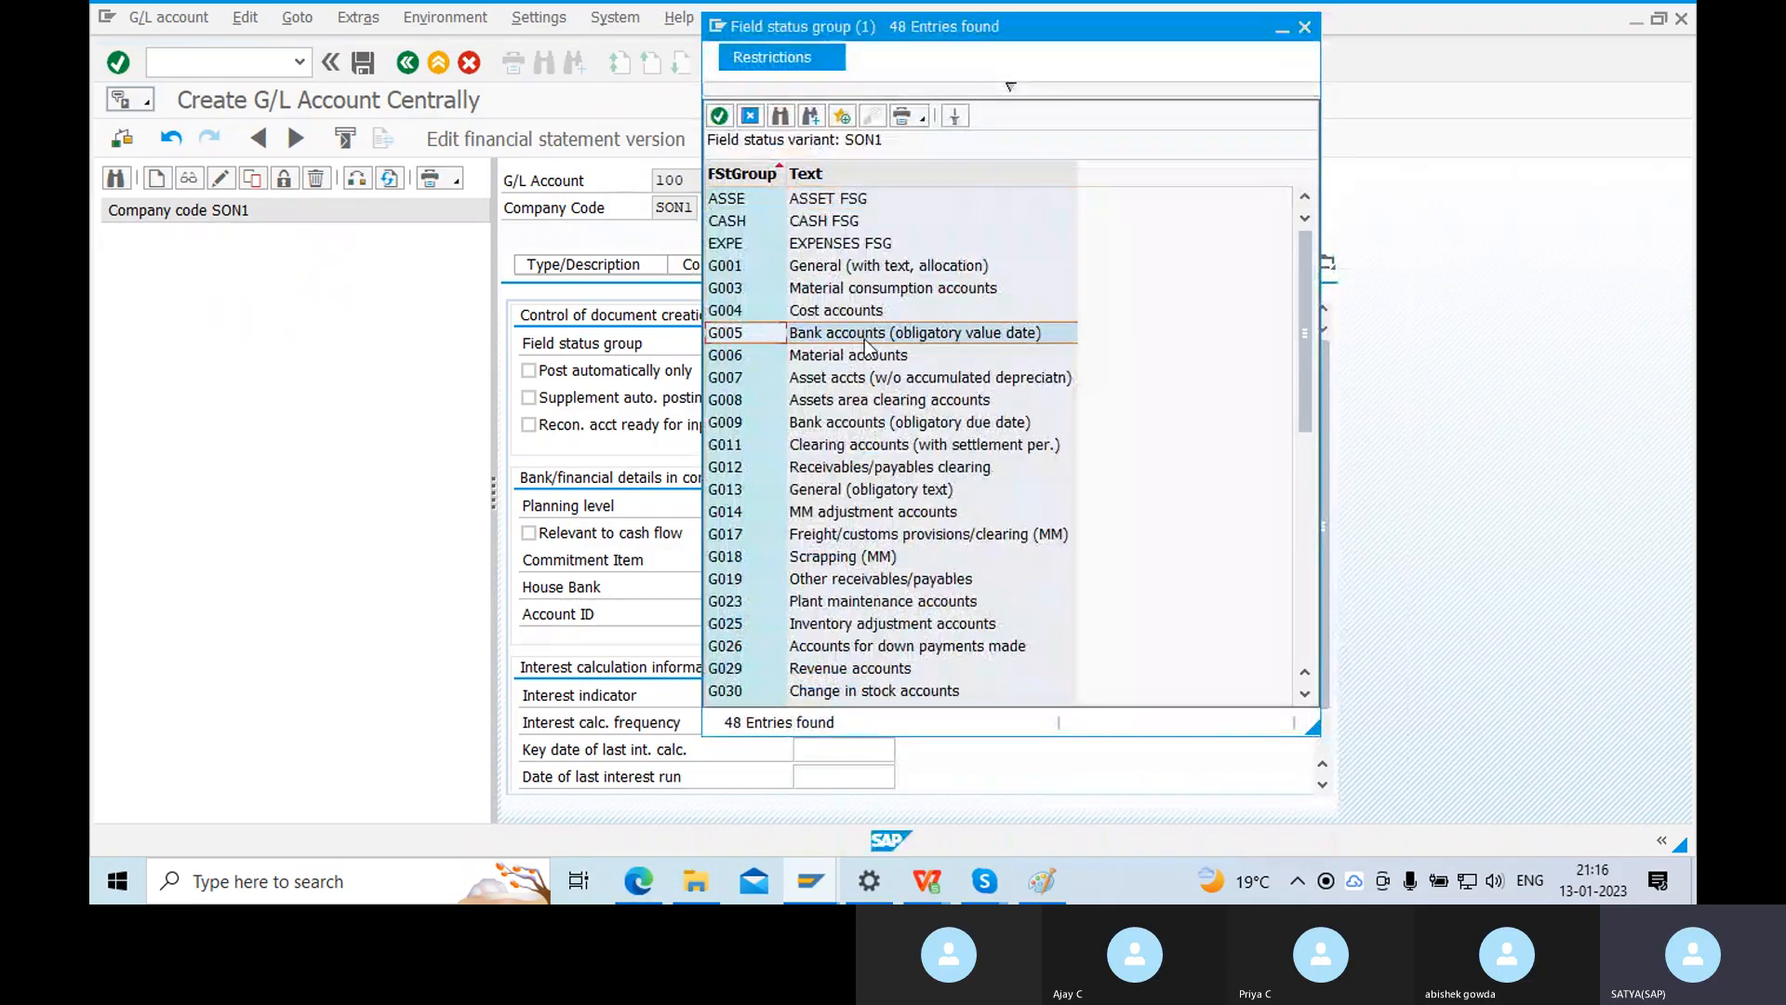
double_click(725, 337)
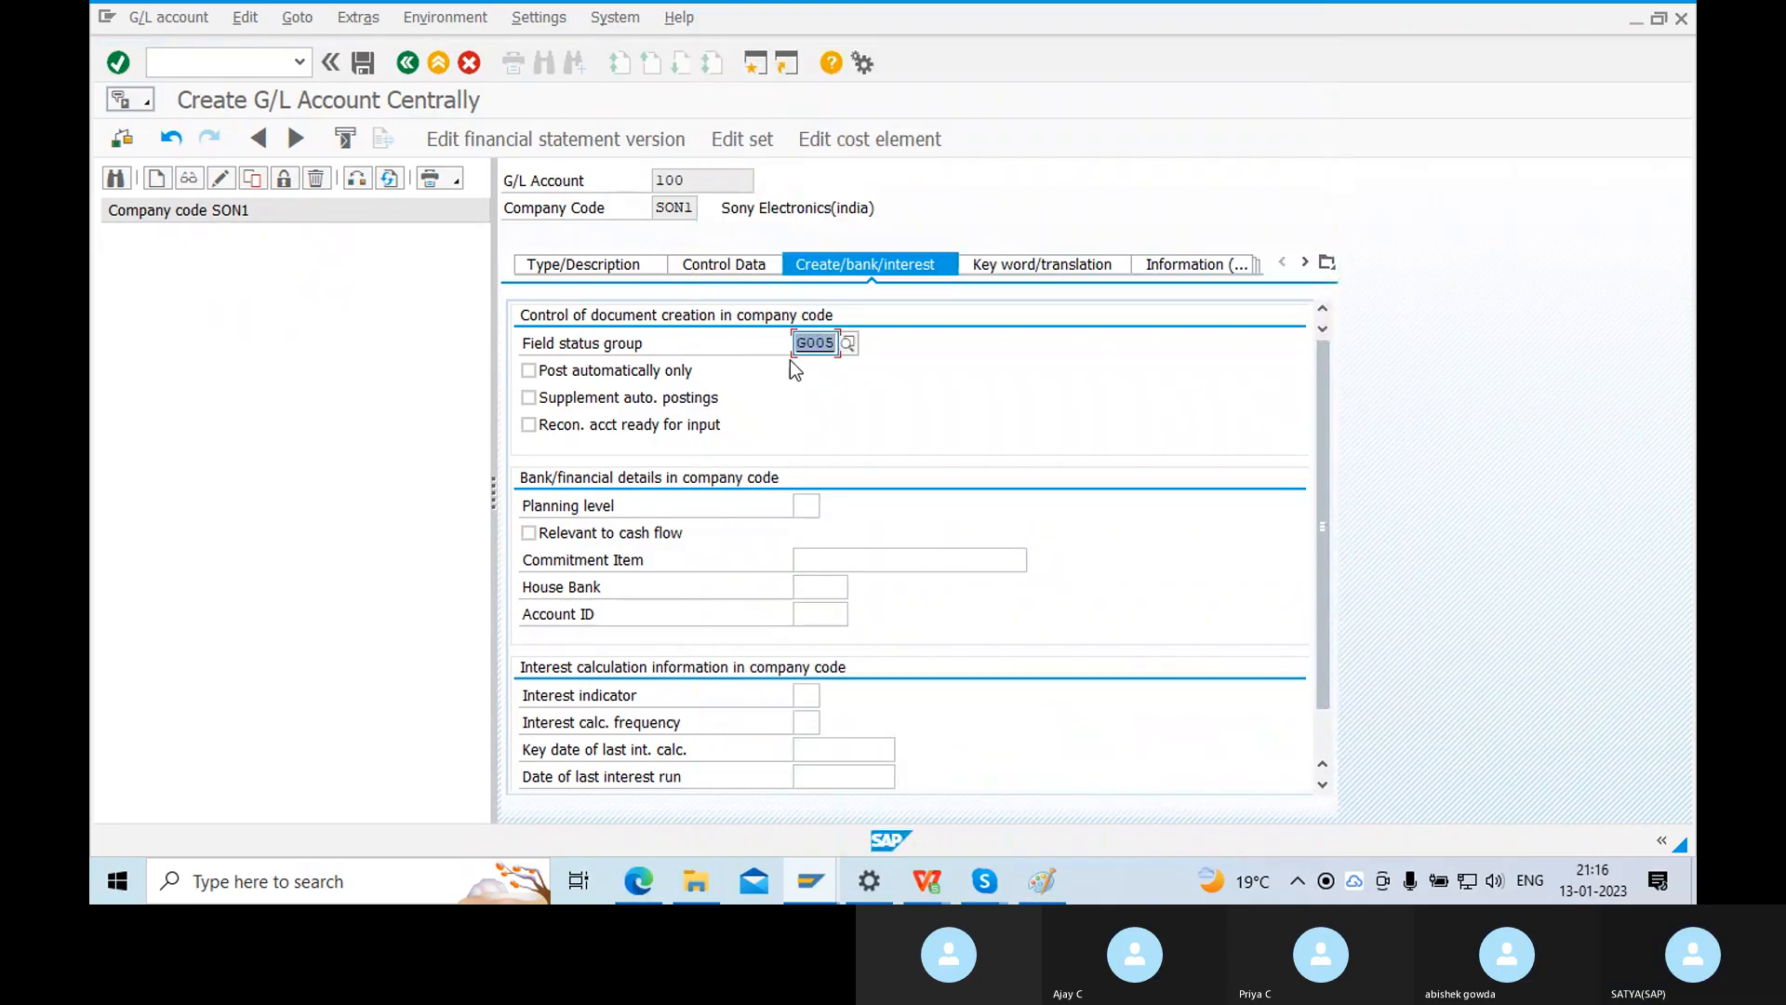
left_click(364, 65)
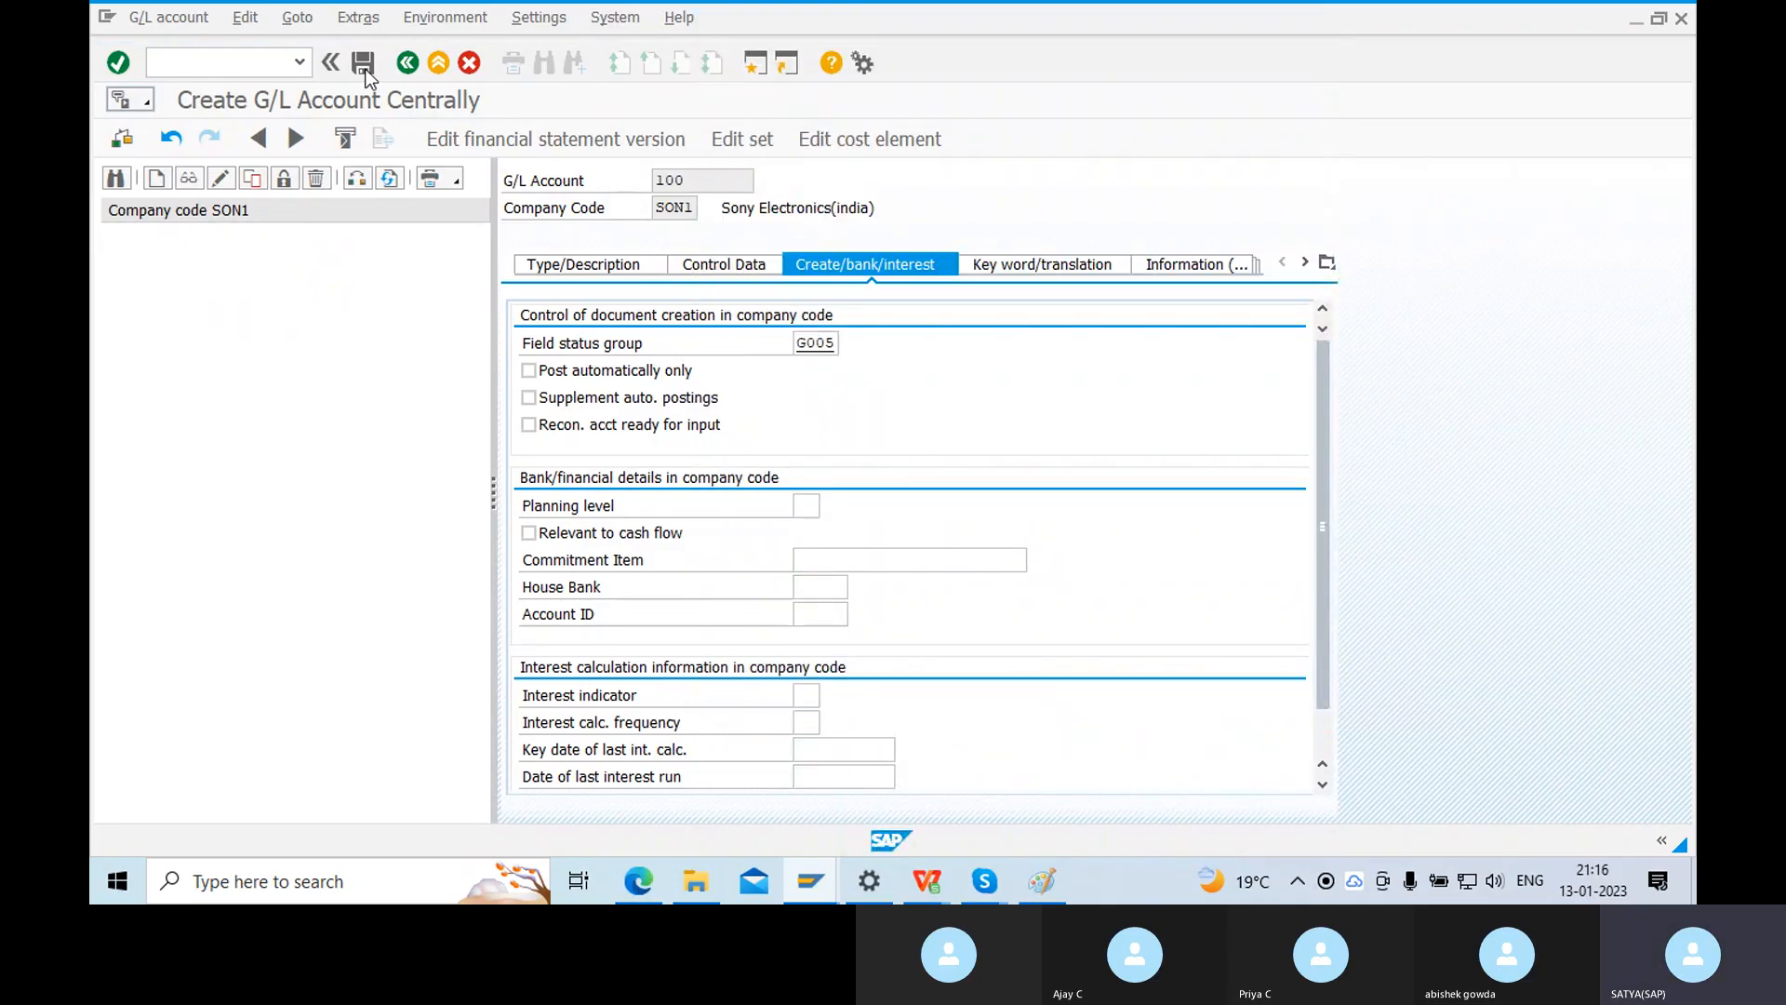
left_click(220, 259)
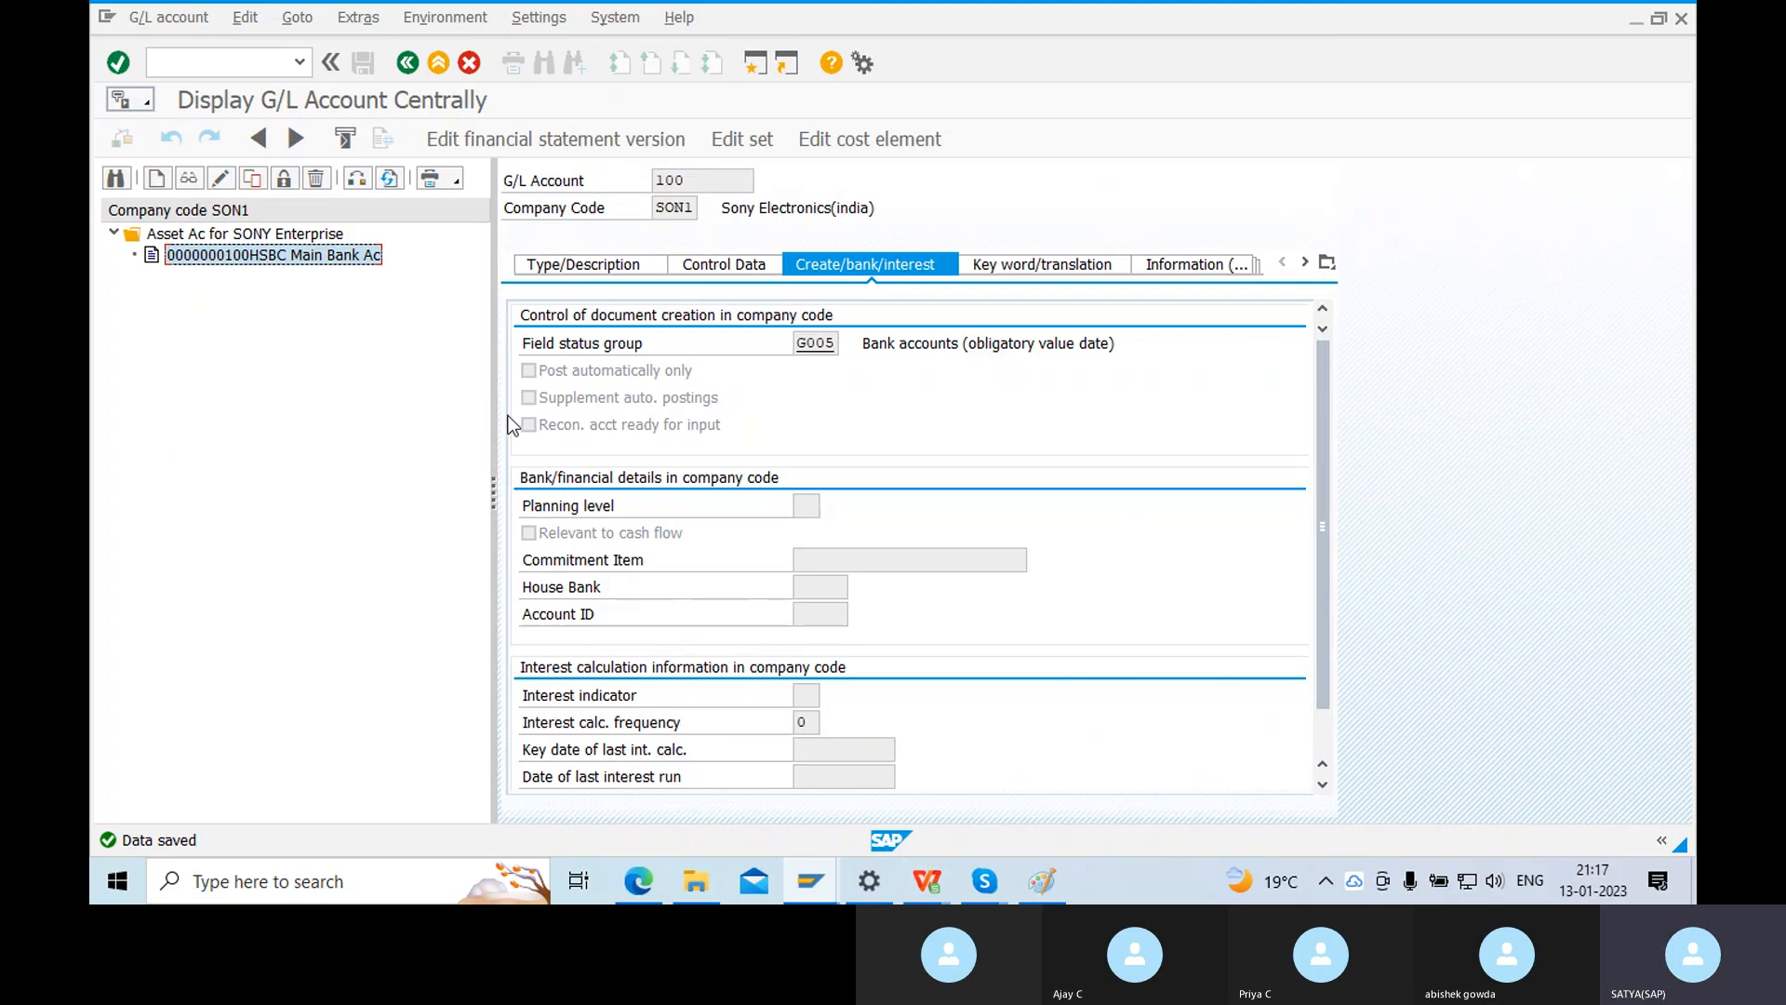
Start creating G/L account 200 in company code SON1 and show its type and description data.
left_click(165, 181)
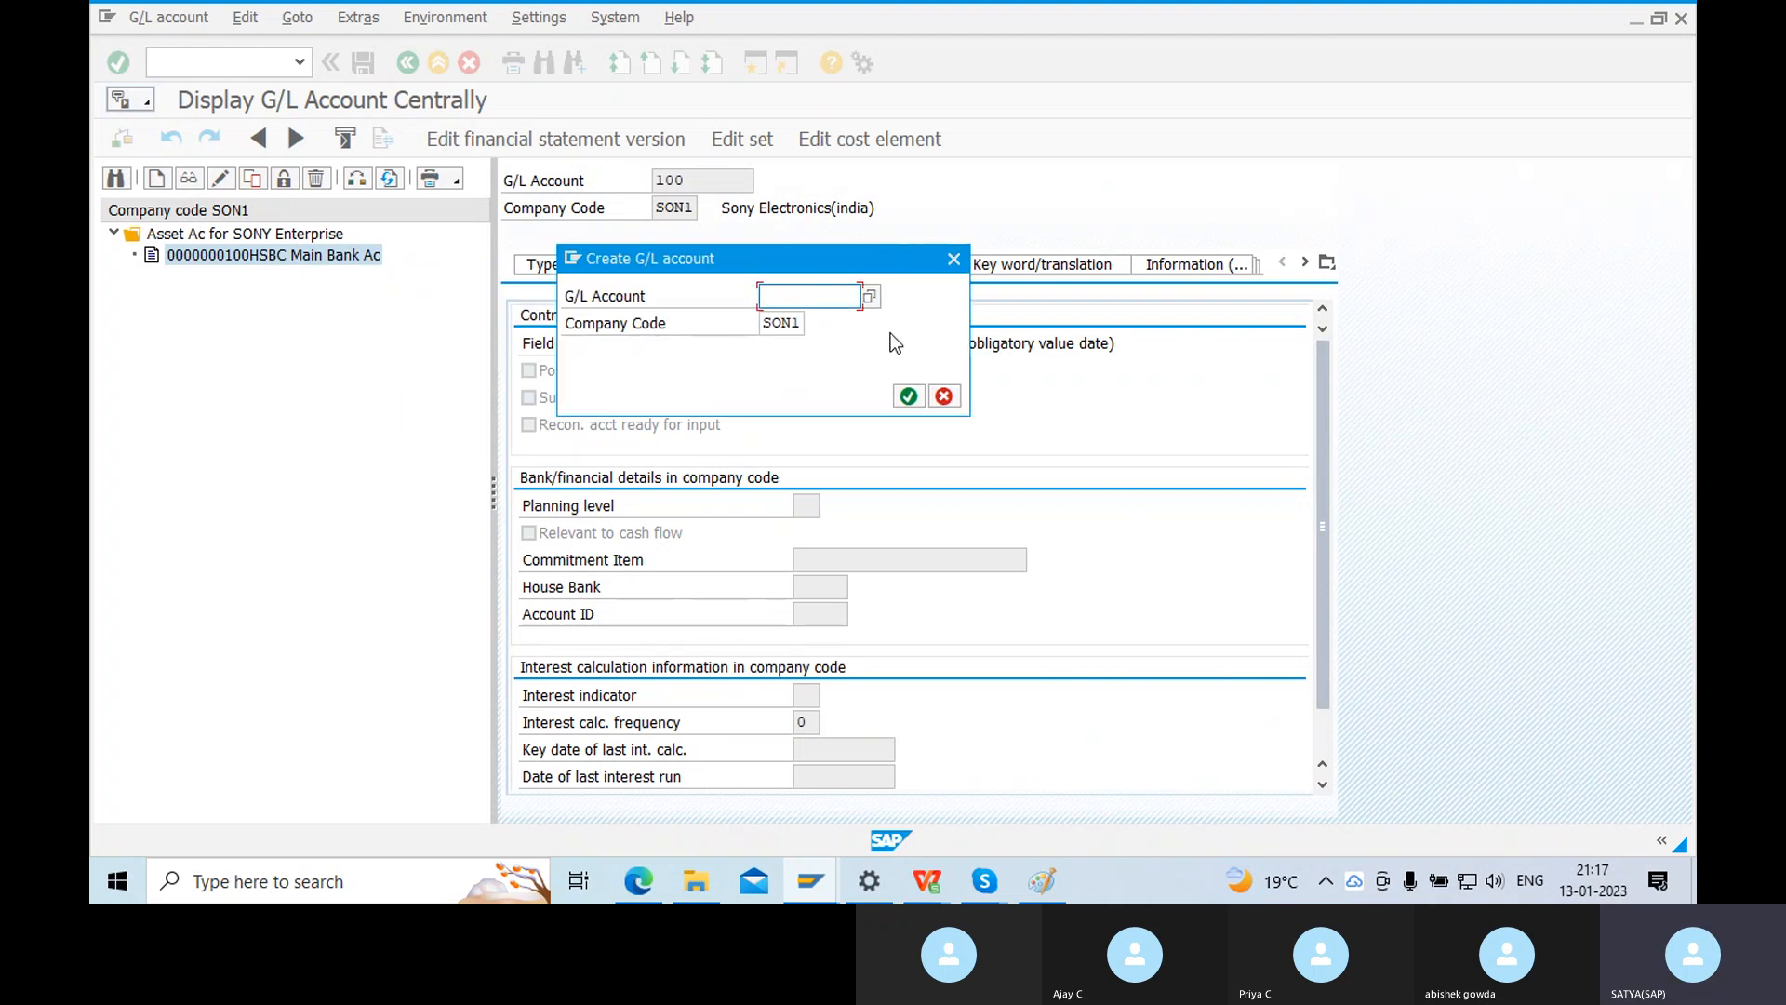
type("200")
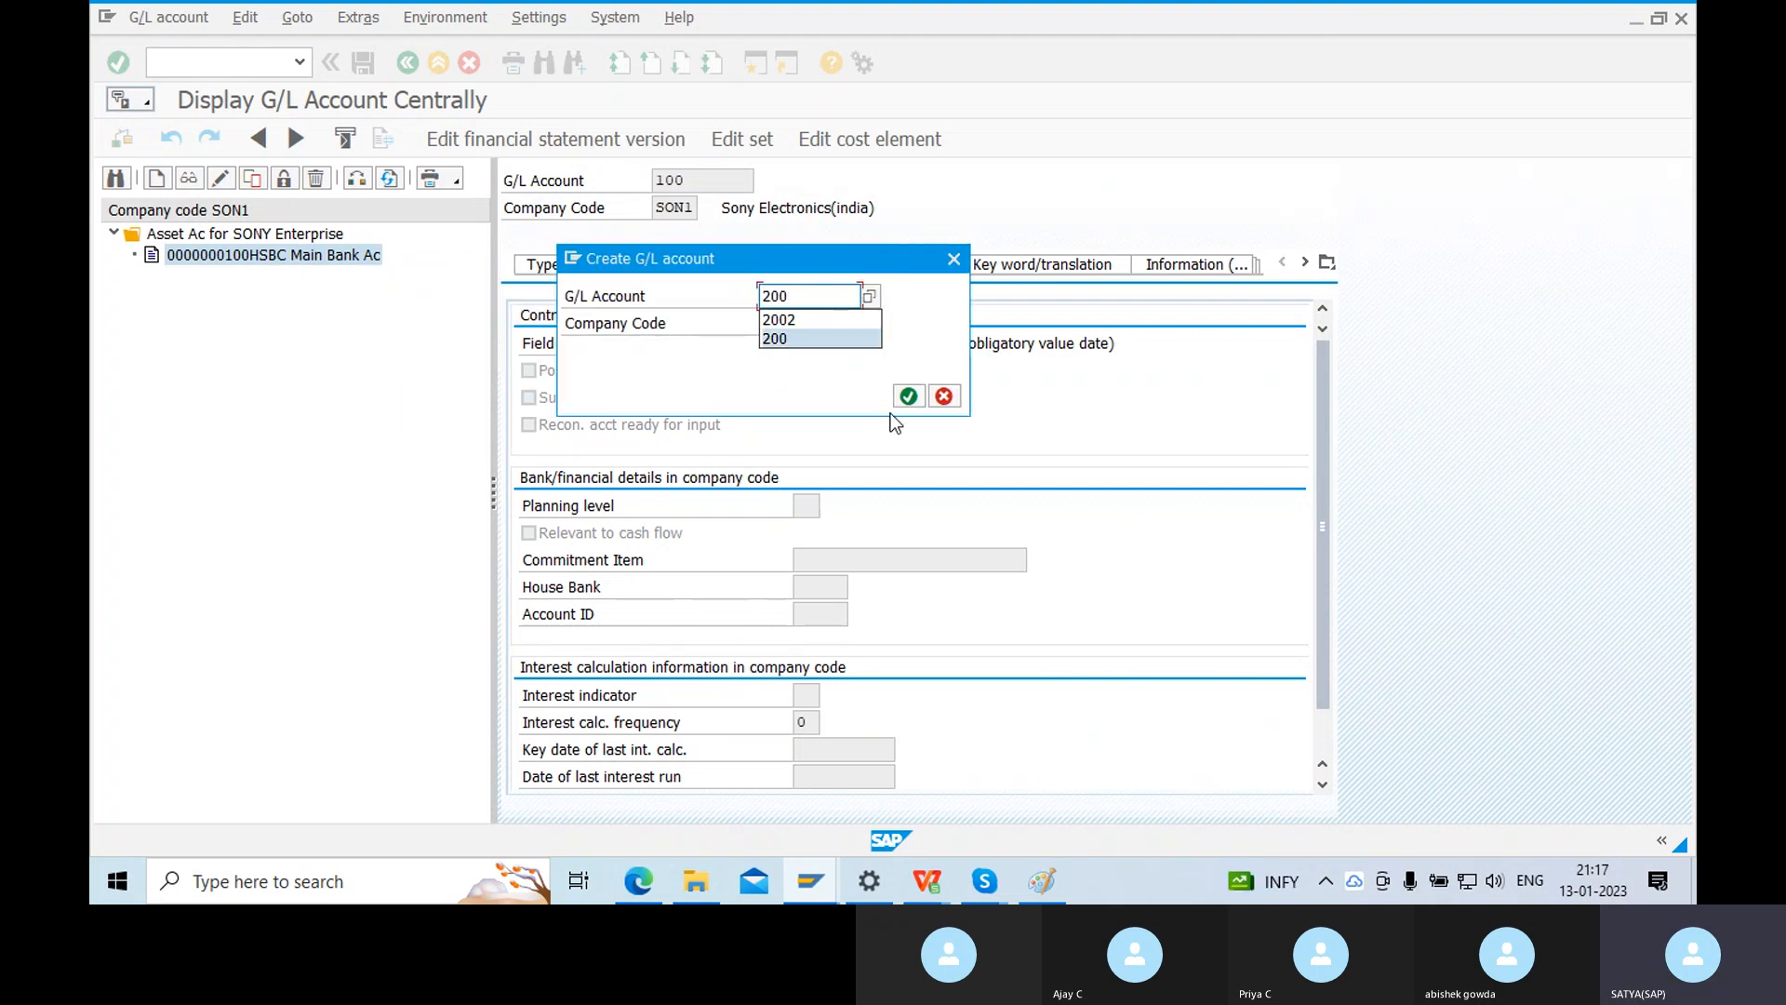
left_click(1125, 387)
left_click(817, 880)
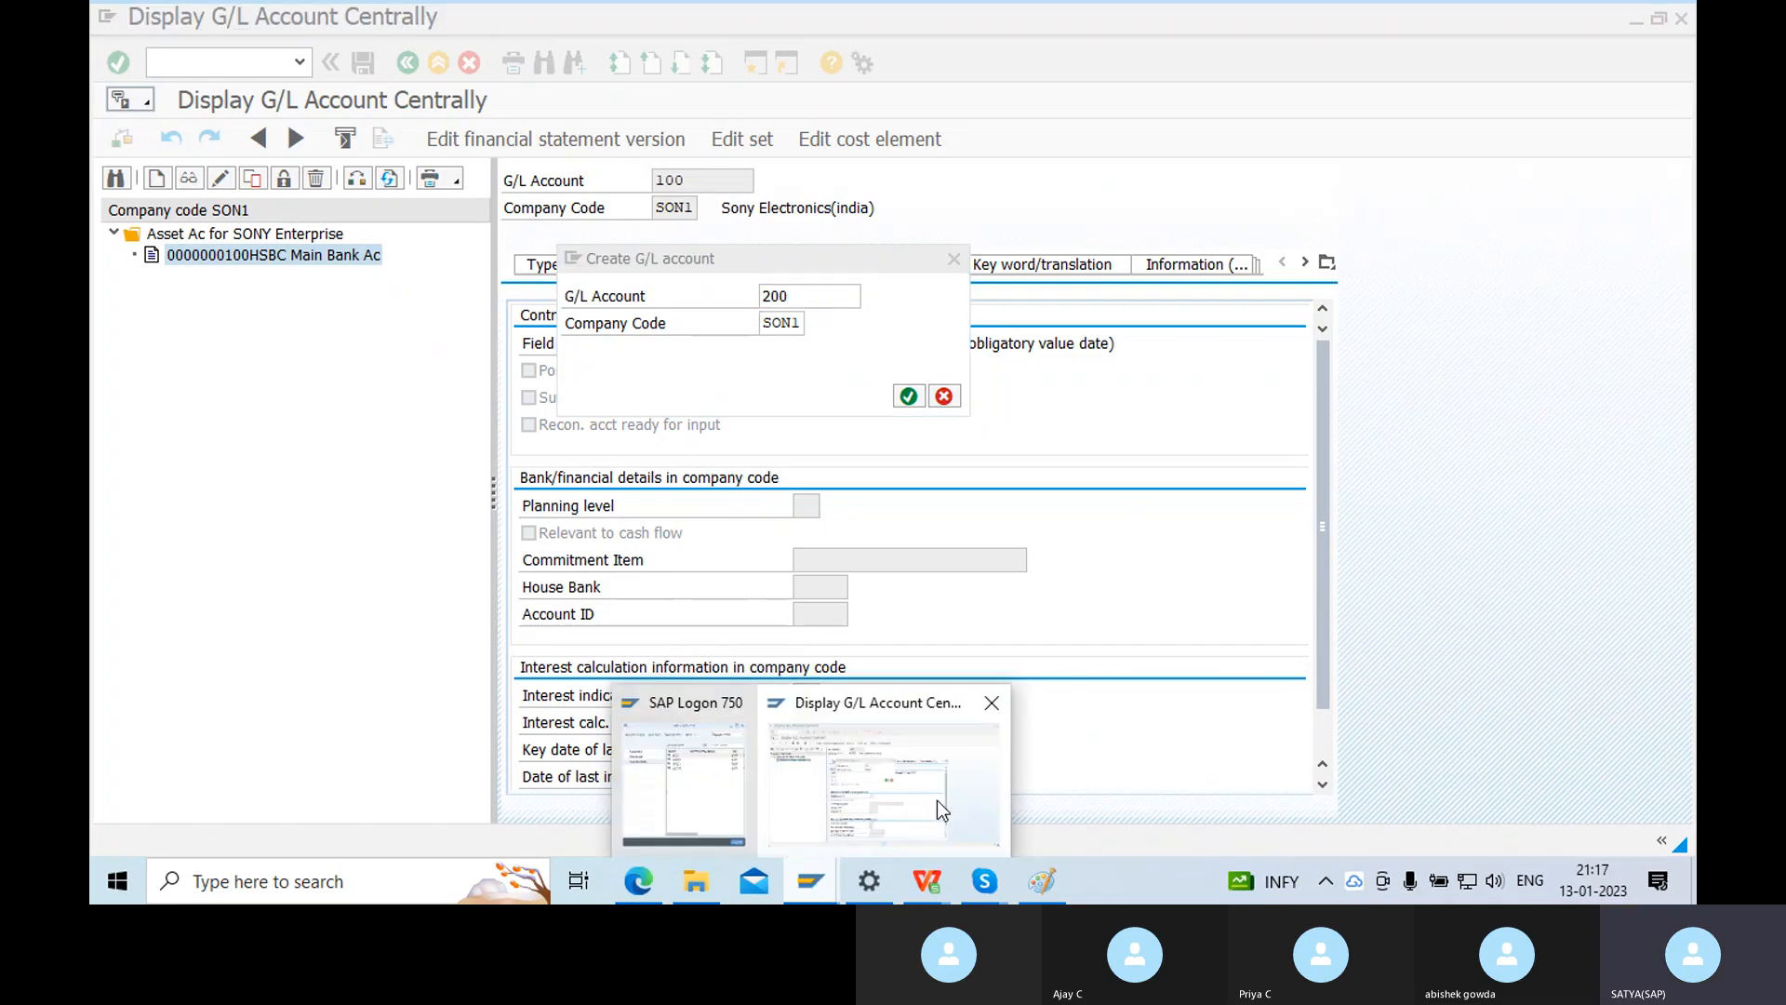
left_click(898, 795)
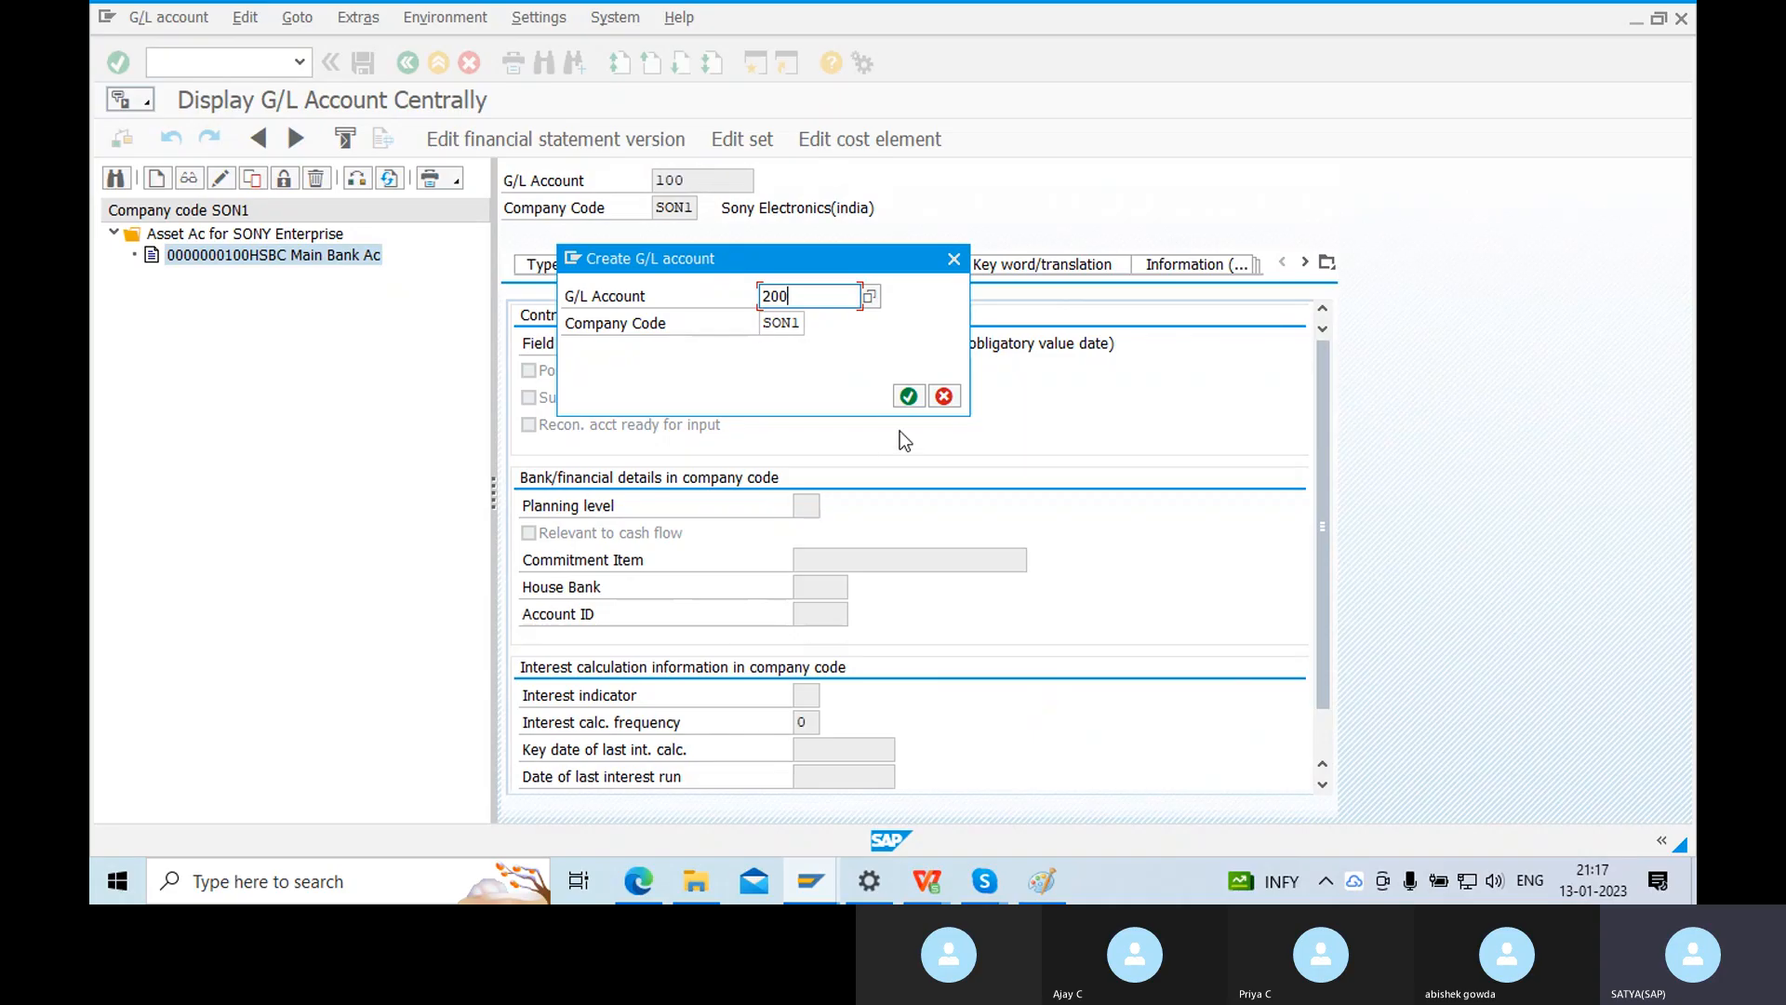
left_click(909, 395)
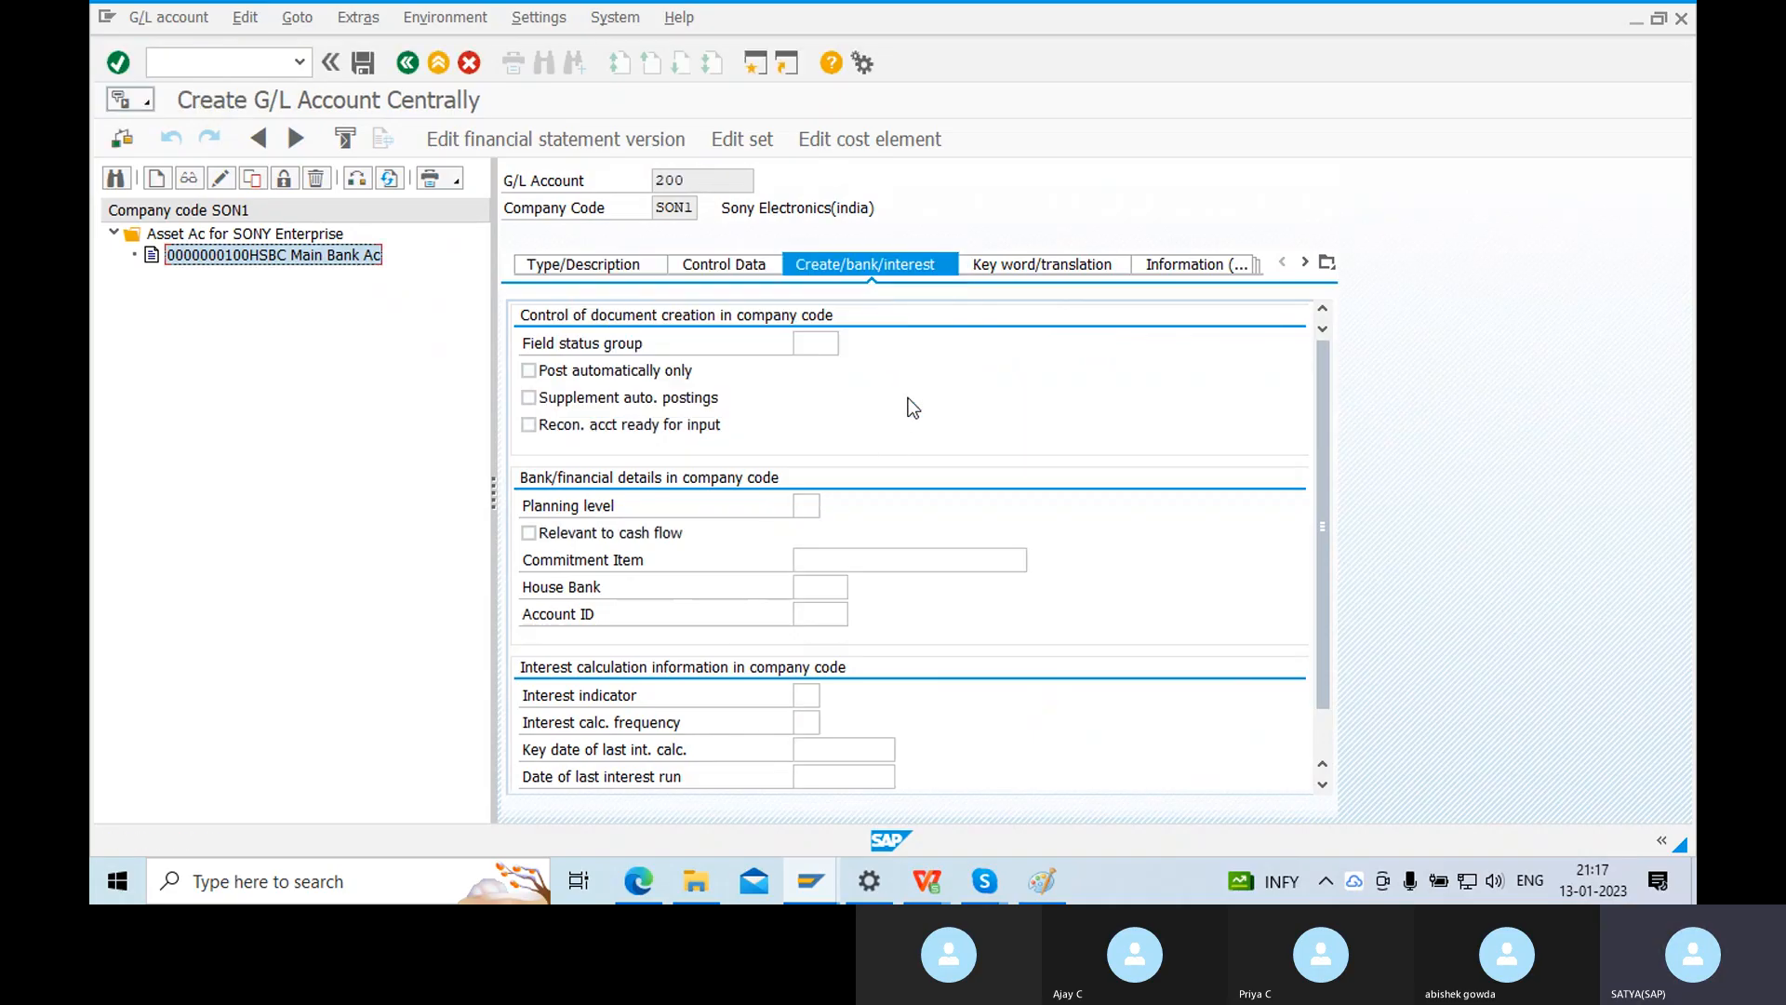
left_click(592, 270)
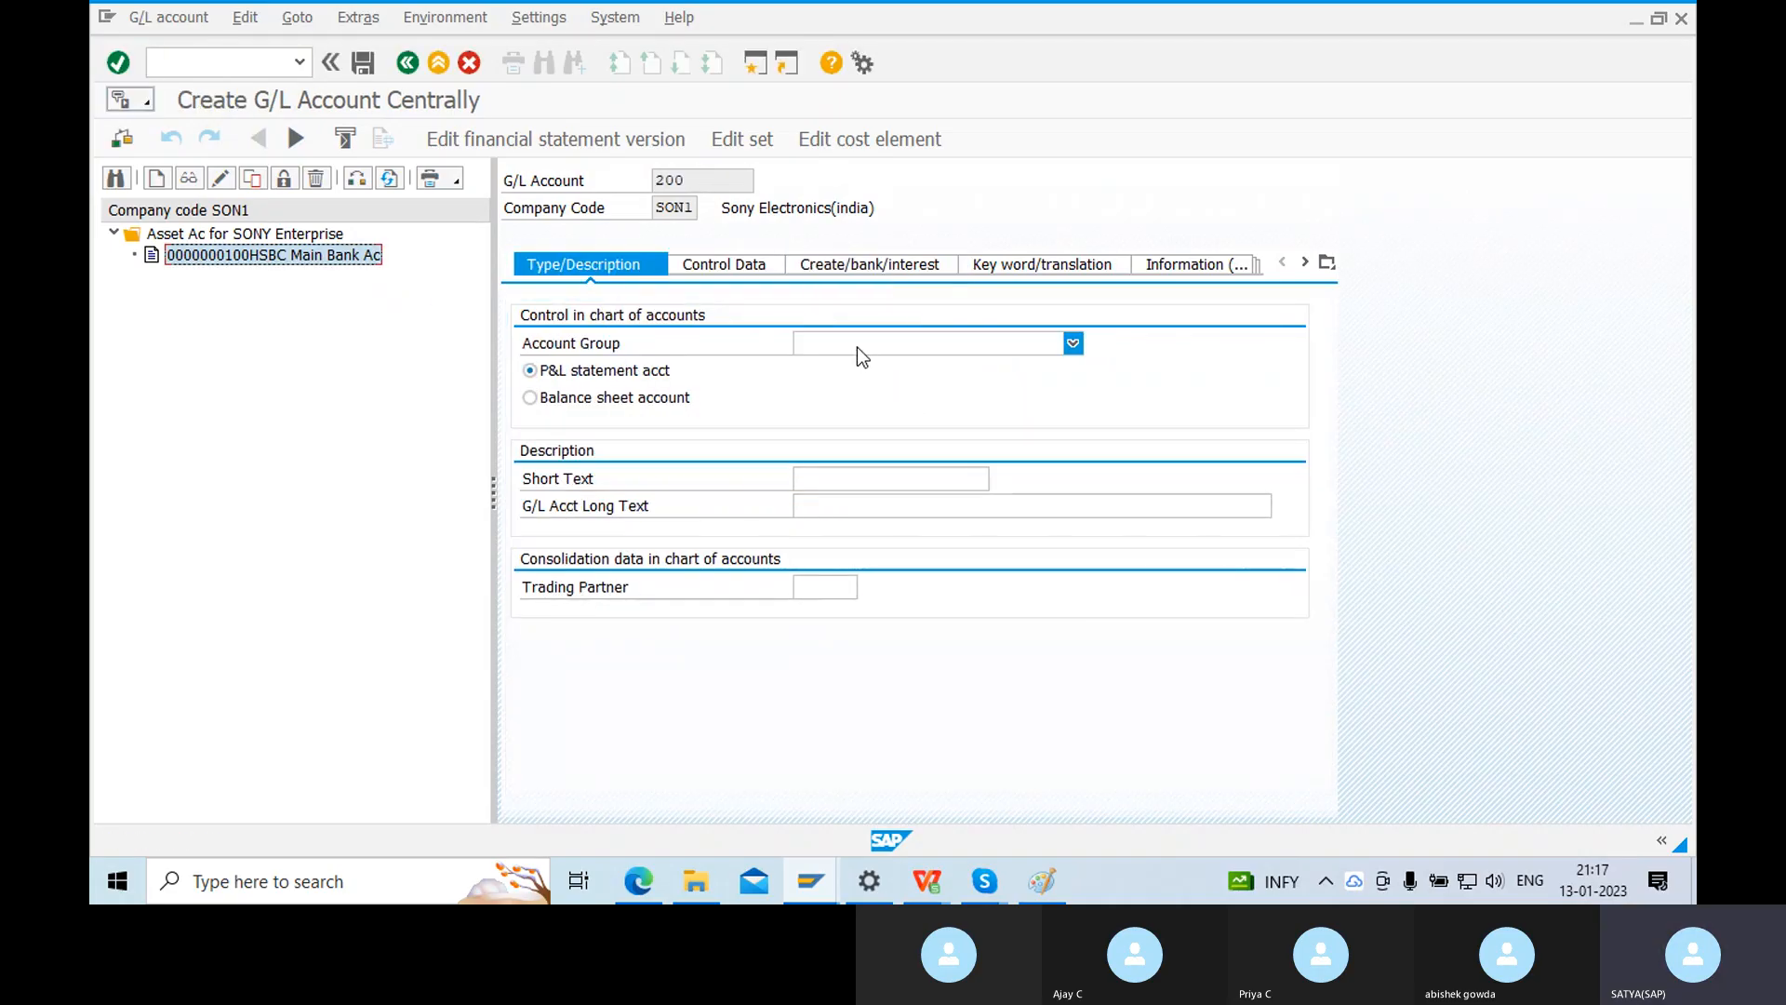
Assign account 200 to the account group Liabiliy Ac for SONY Enterpris and make it a balance sheet account.
left_click(847, 342)
left_click(821, 424)
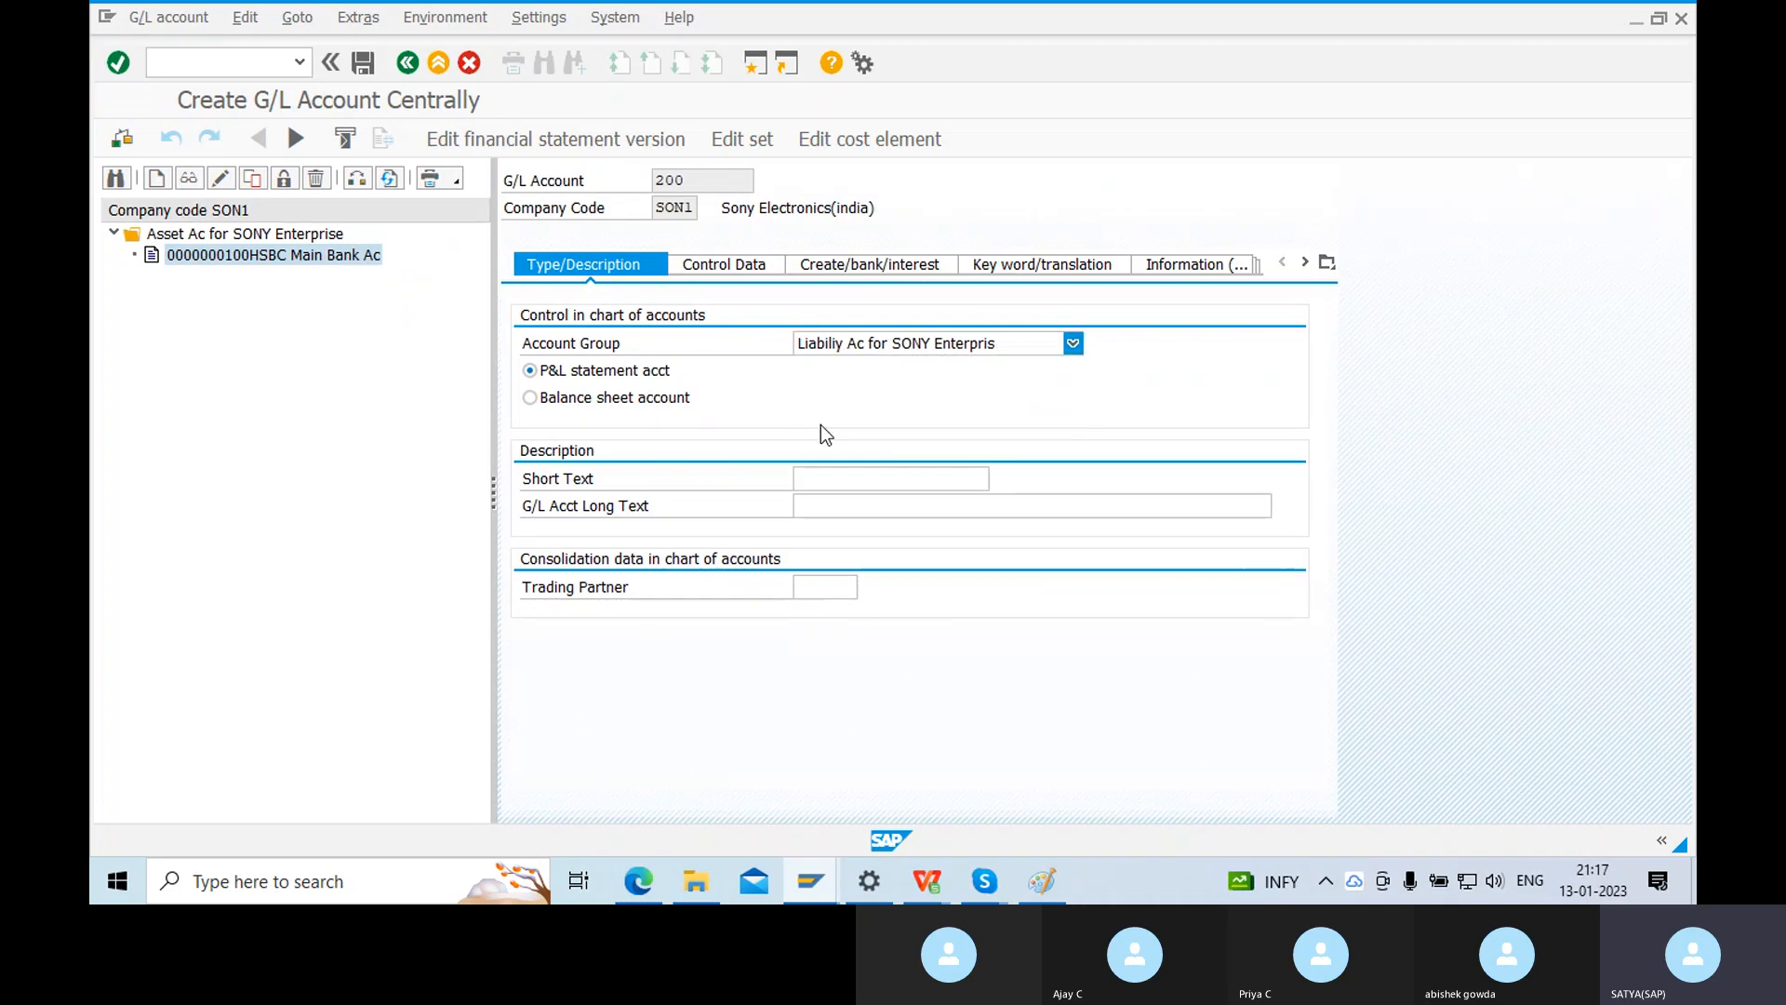
left_click(529, 399)
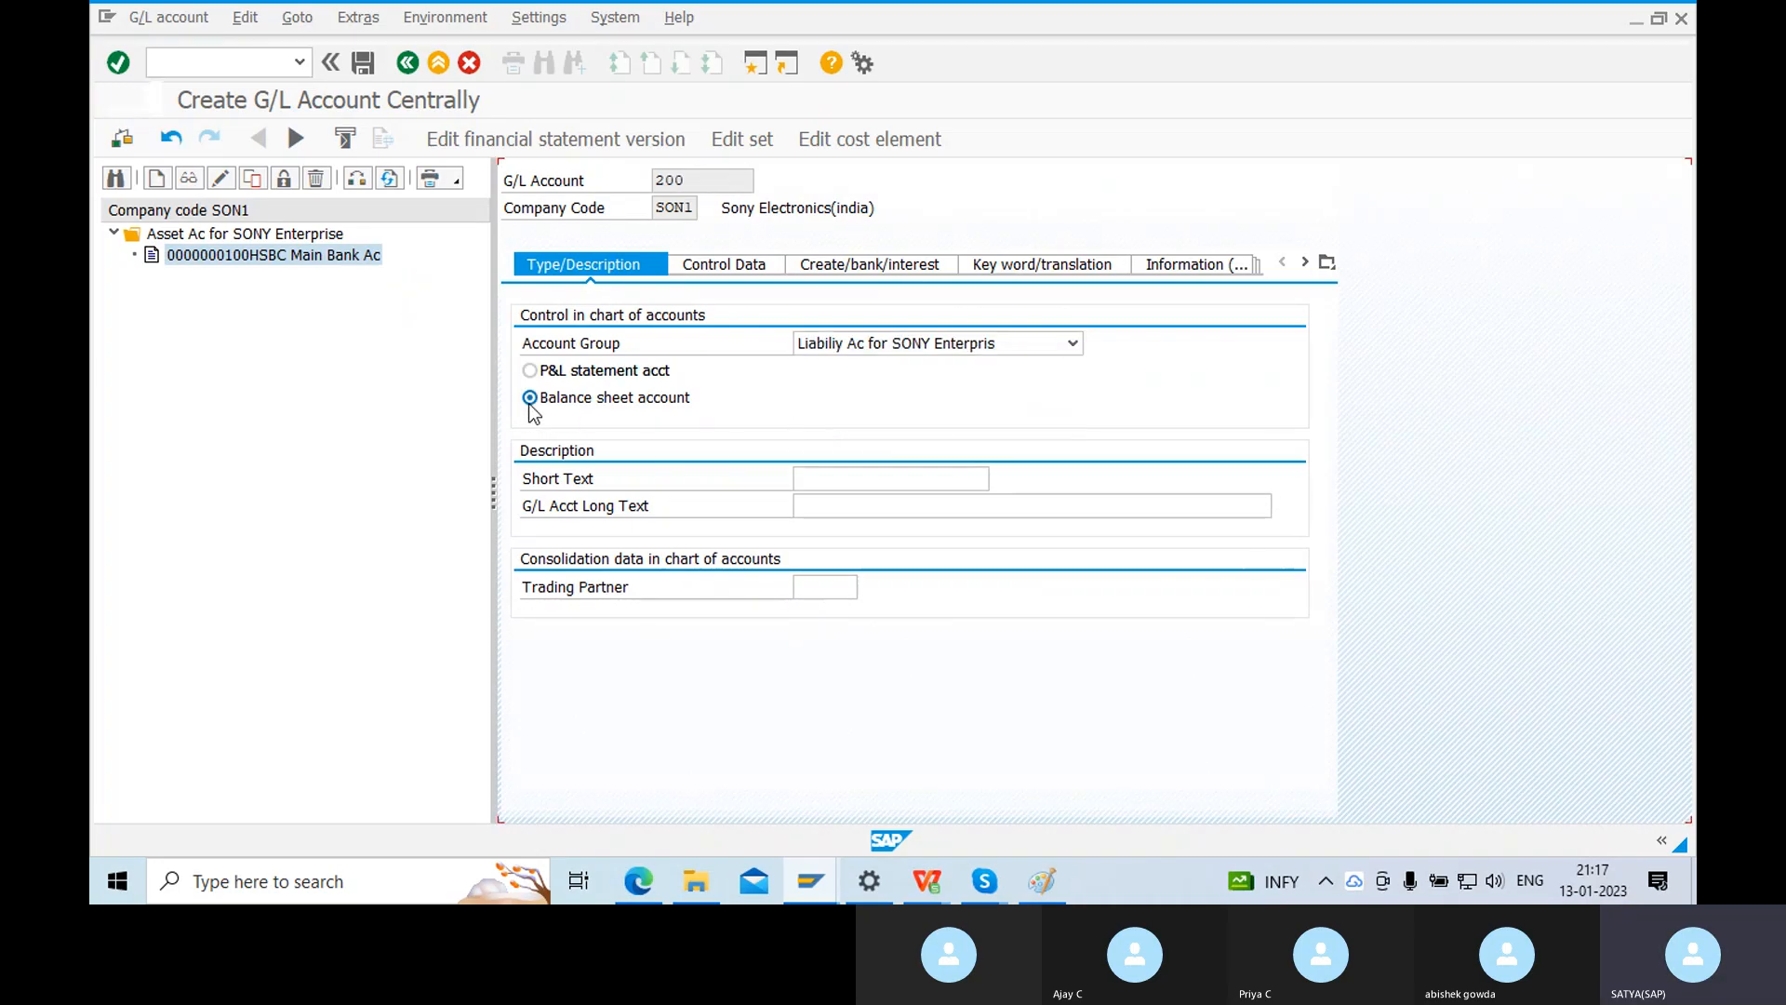
Enter Reserves & Surplus as the short text of account 200.
left_click(815, 480)
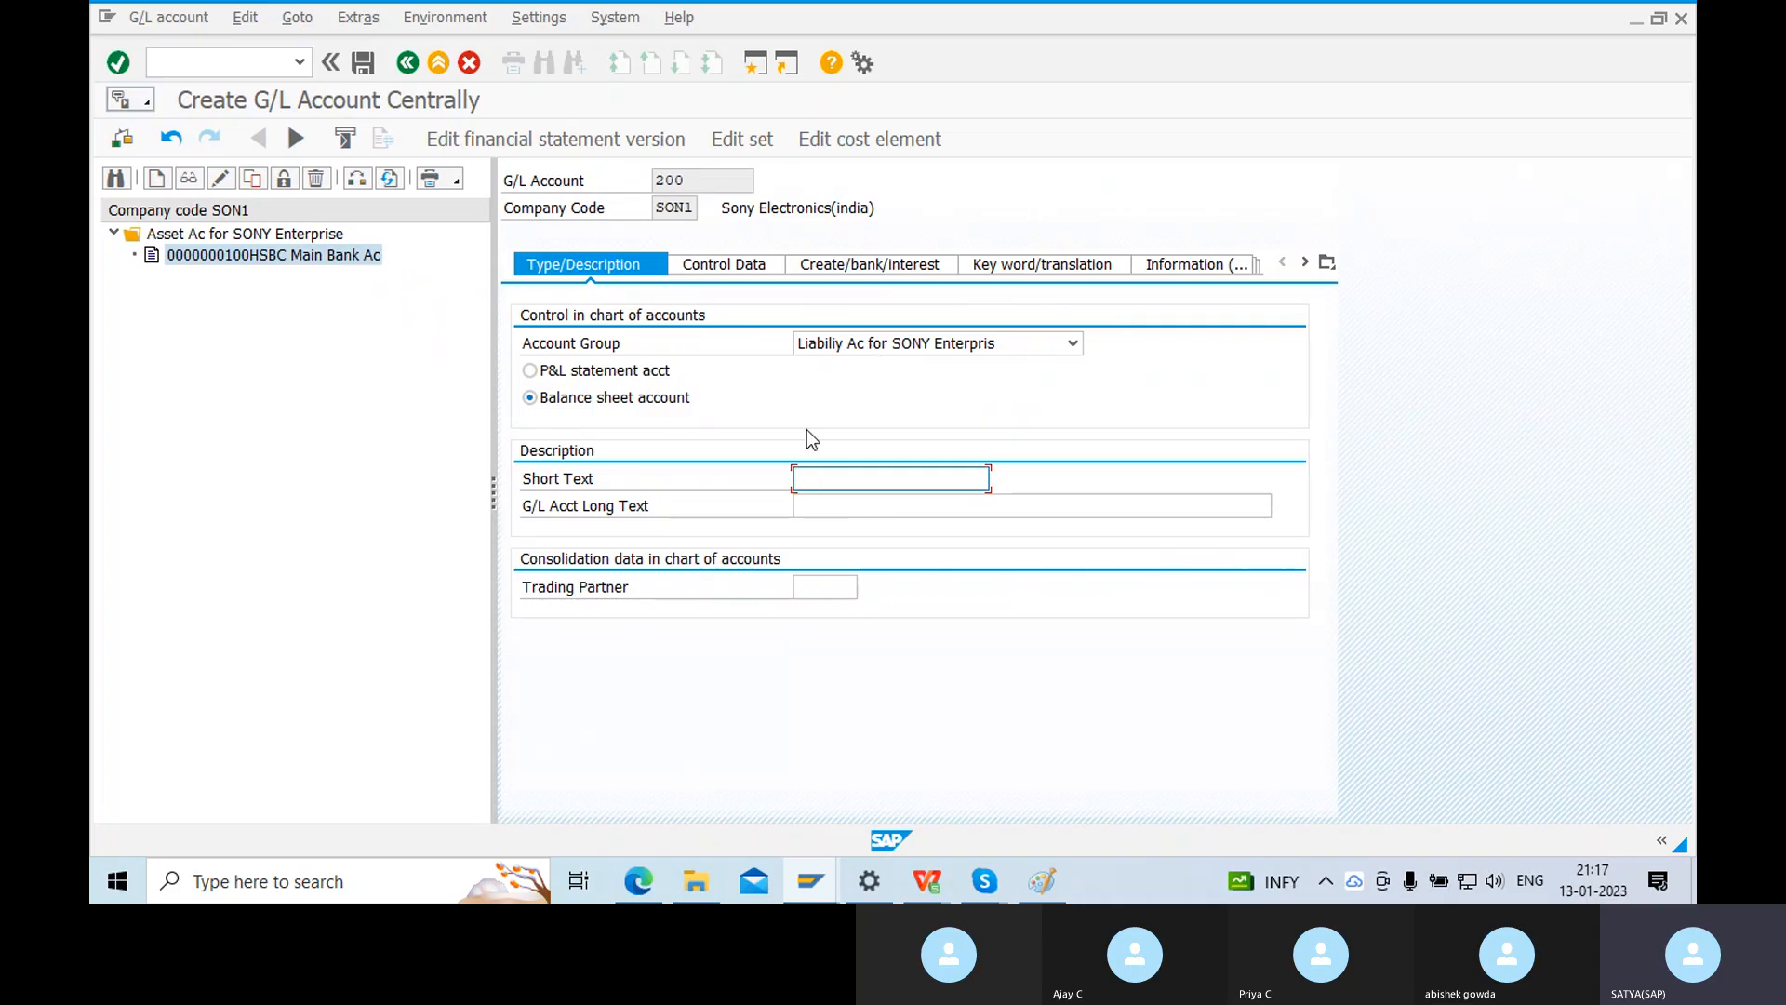
type("R")
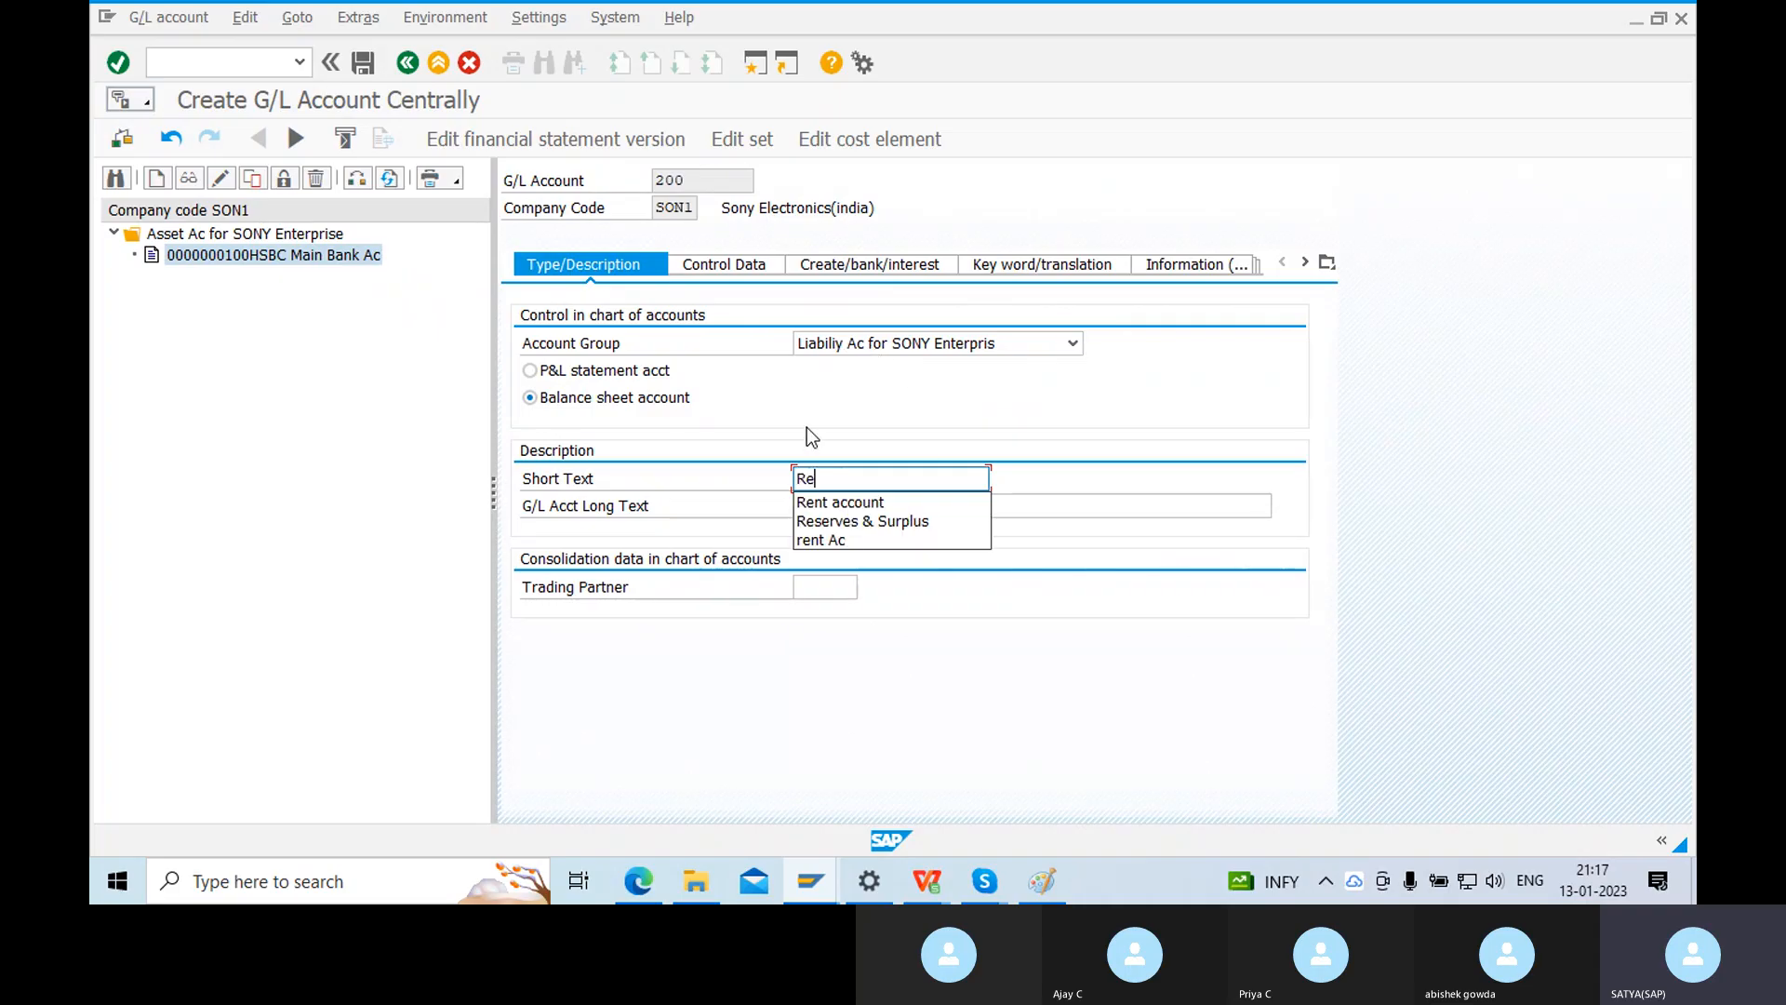
type("e")
left_click(916, 523)
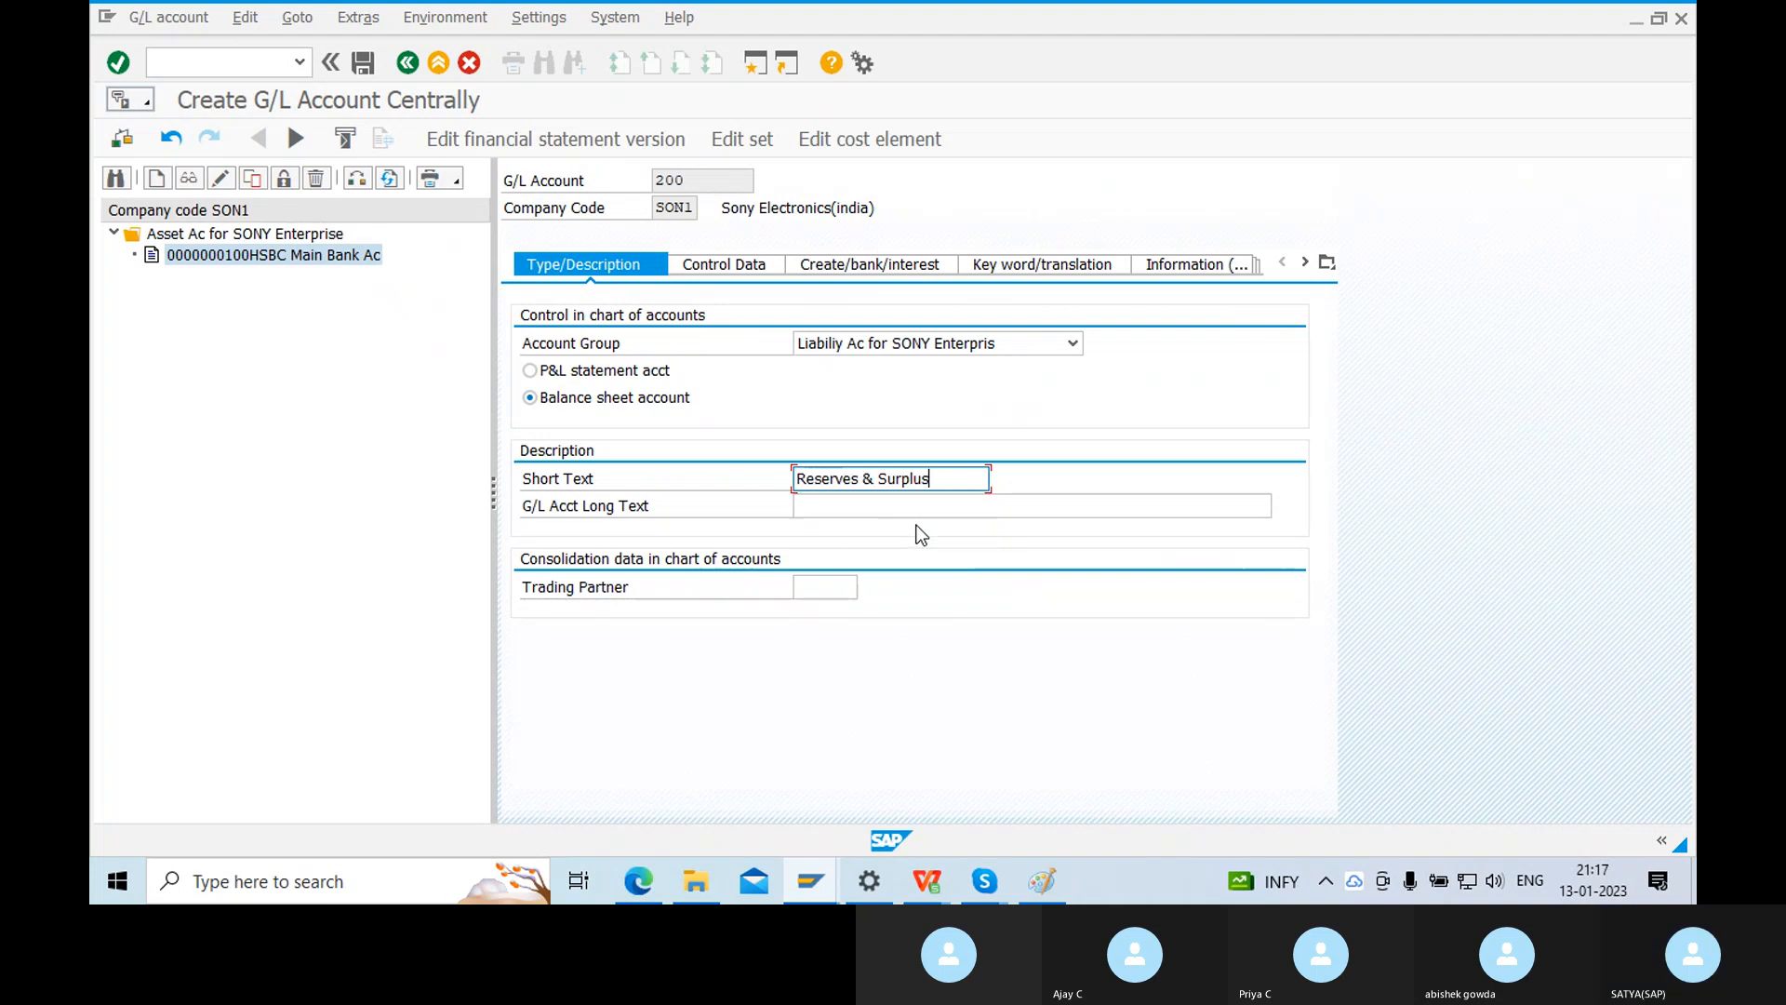
Enter "Reserves & Surplus ac for Sony Enterprise" as the G/L account long text.
left_click(840, 504)
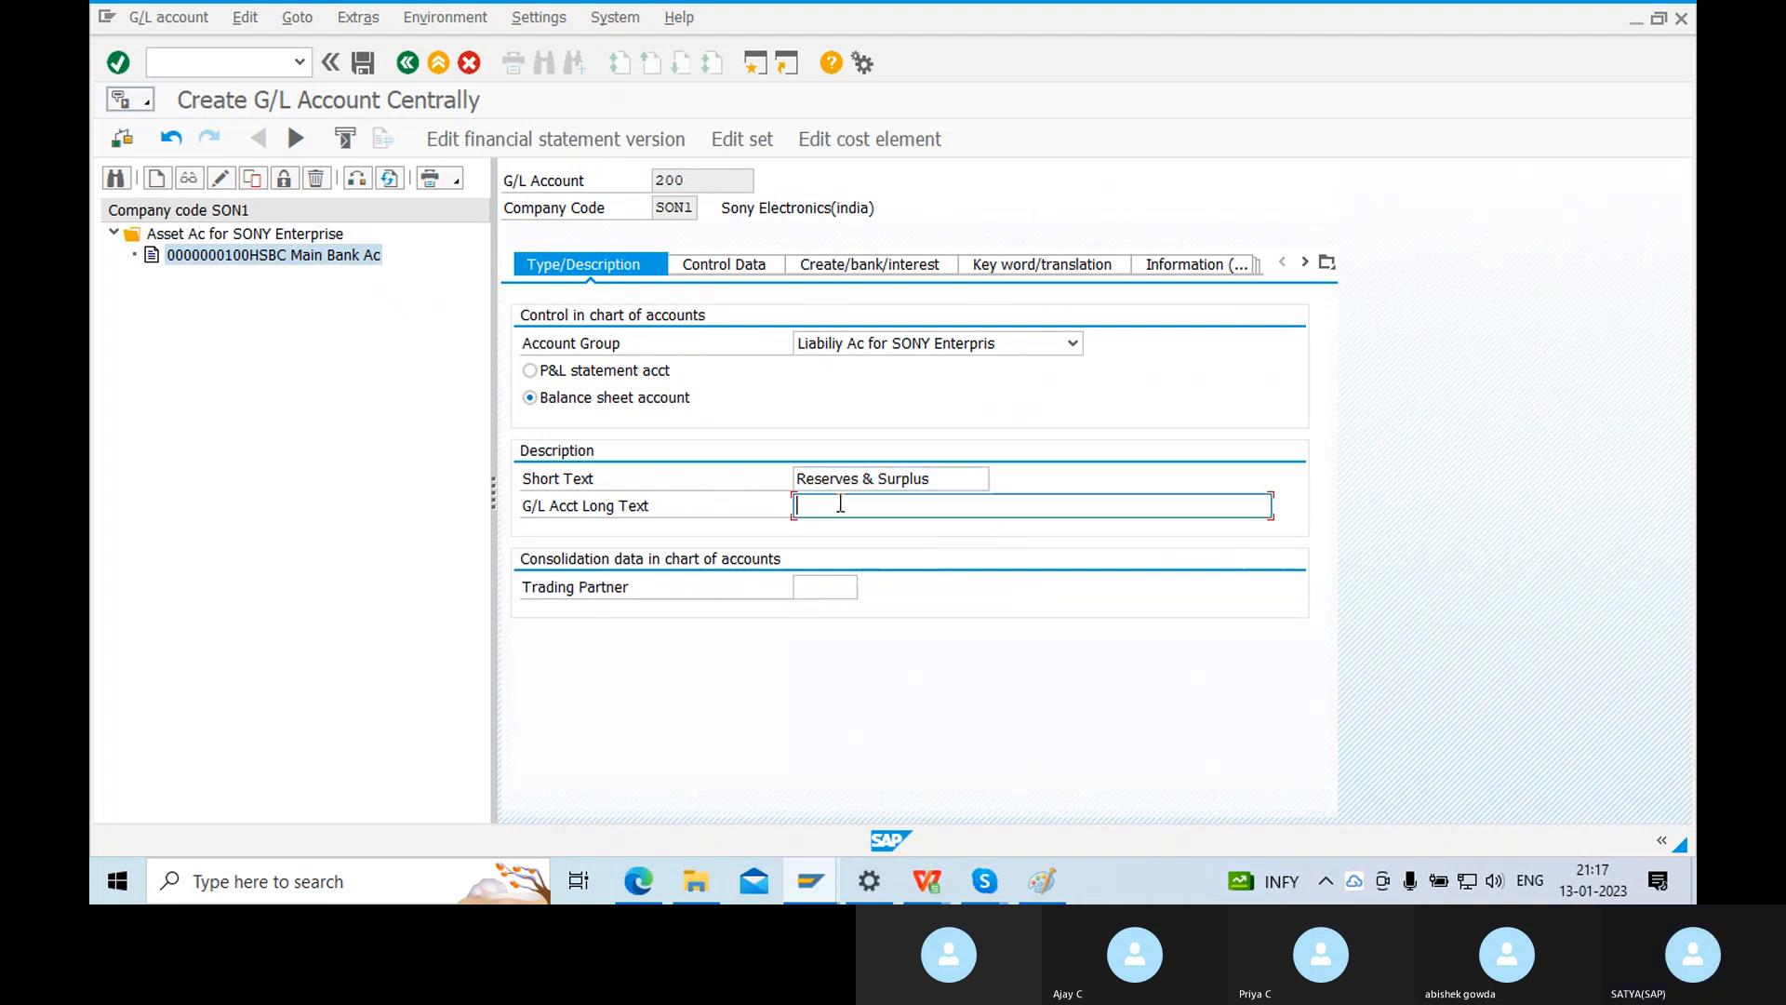
type("Reserves & Surplus")
type("f")
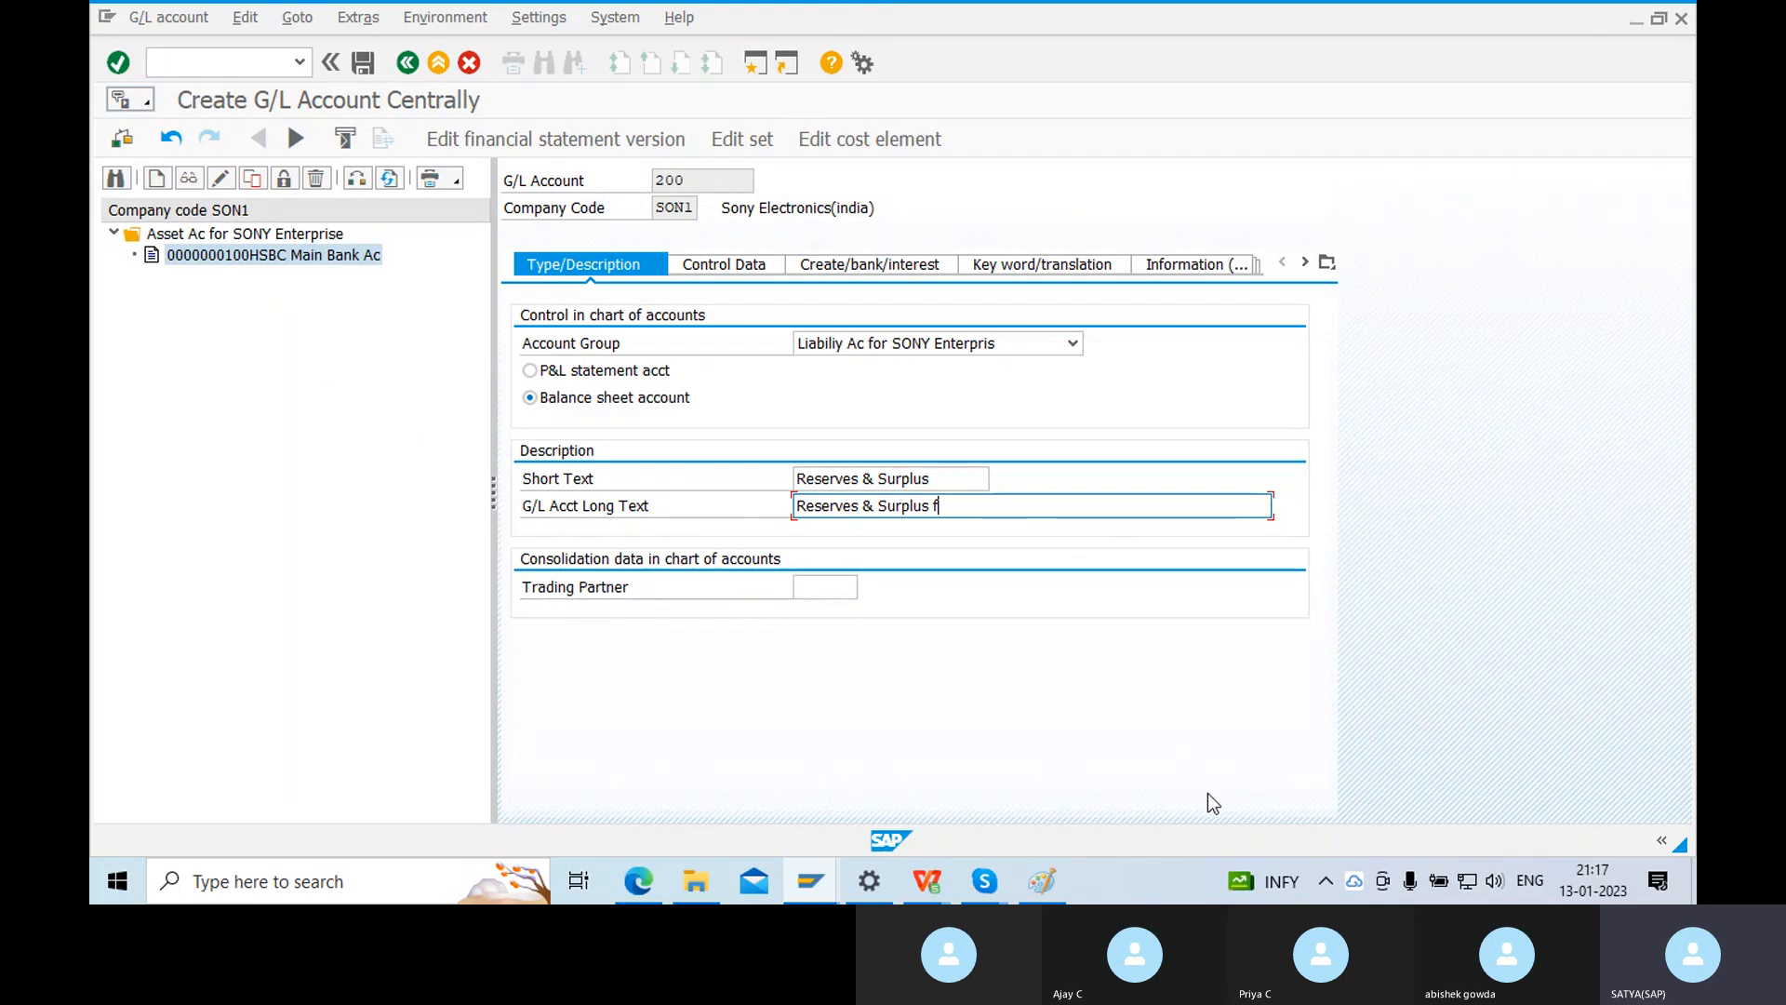
key("BackSpace")
type("ac ")
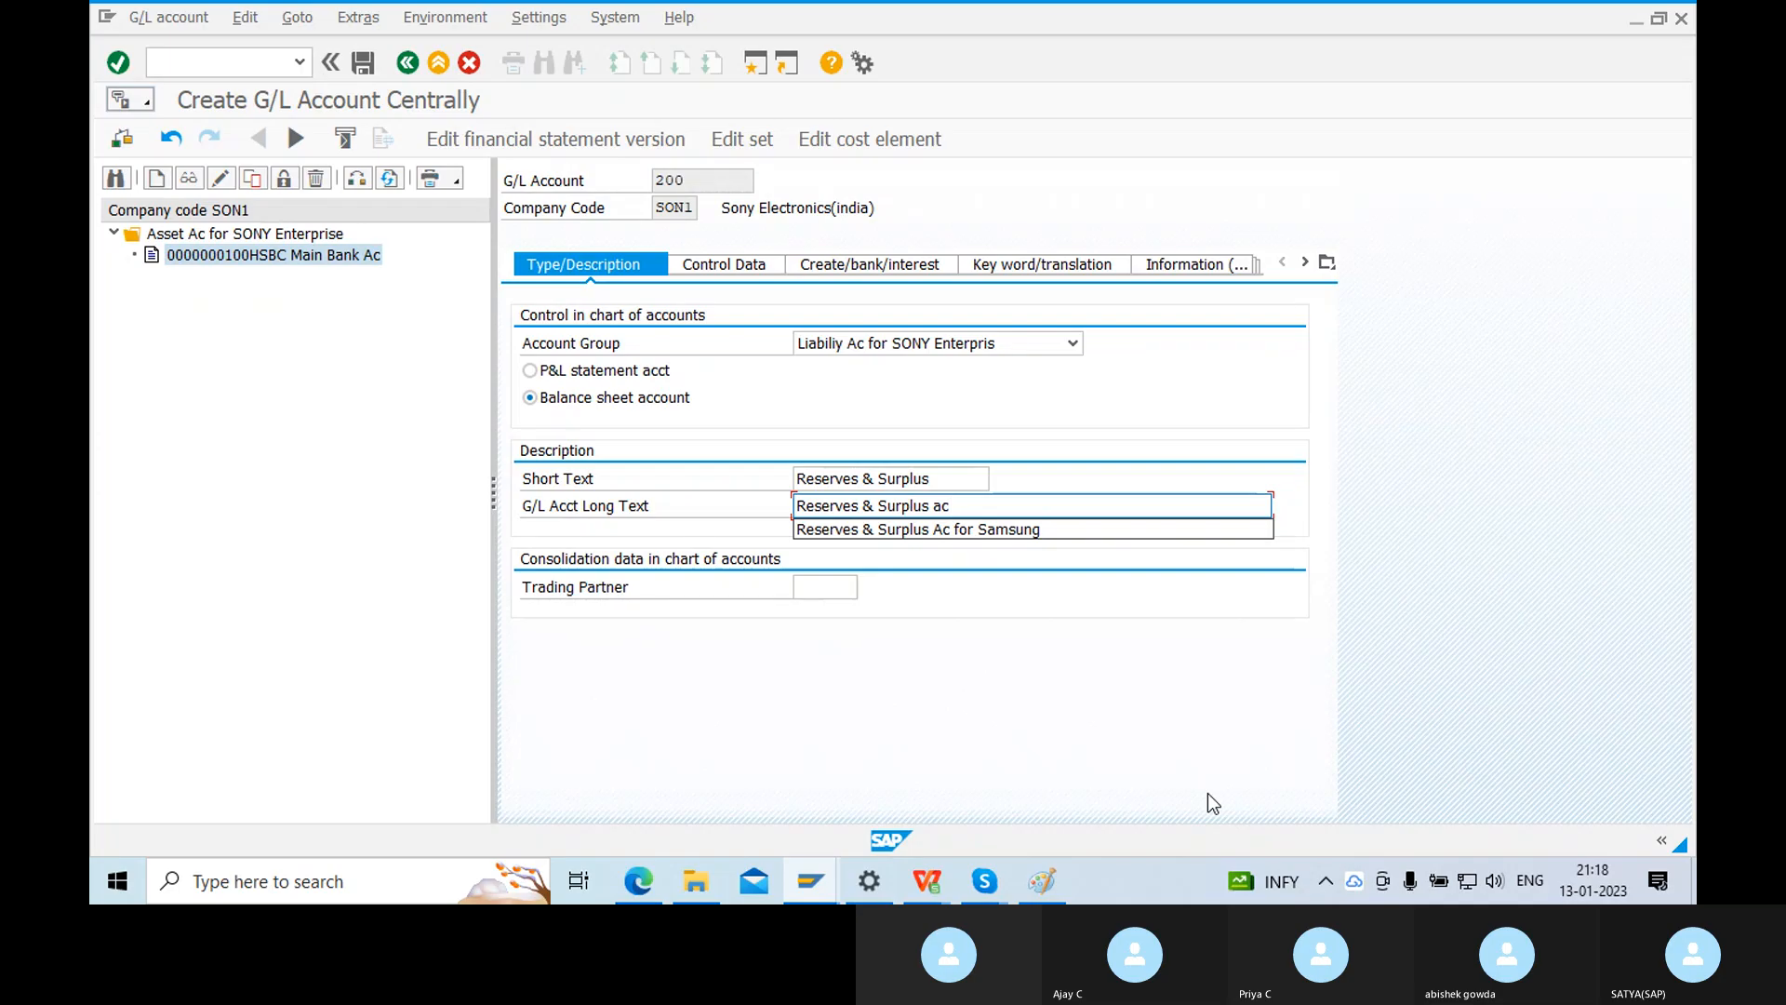
type("for Sony ")
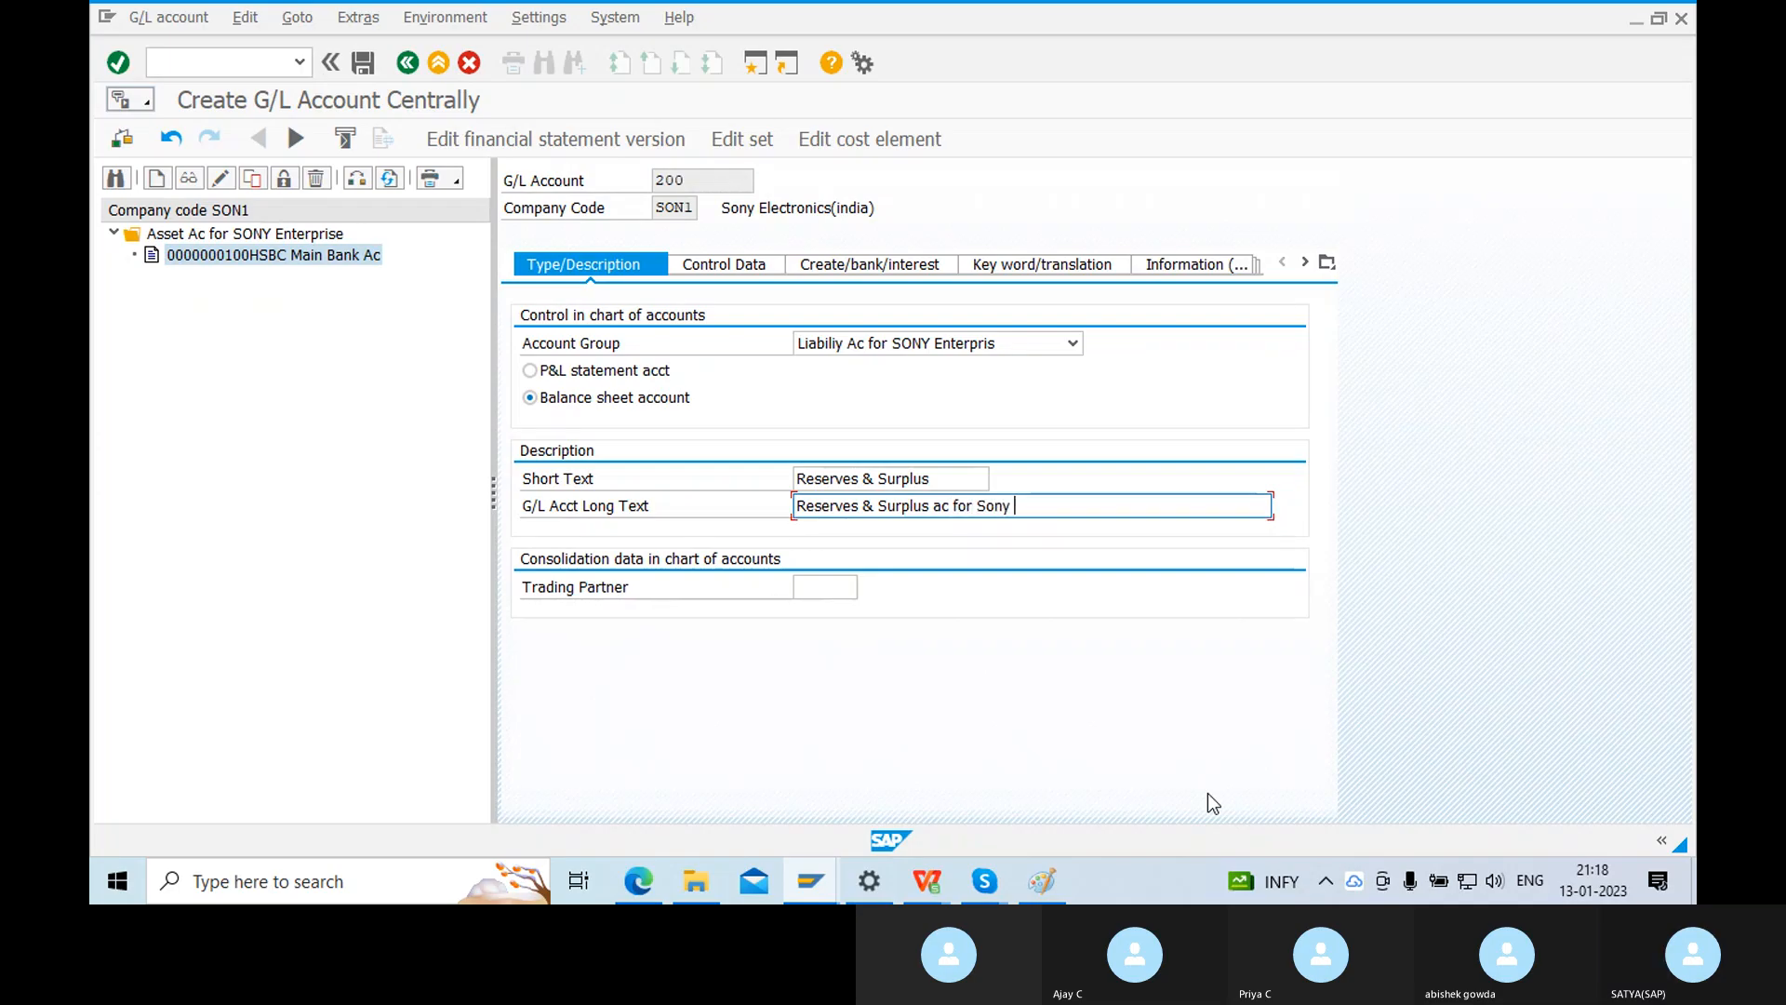
type("Enterp")
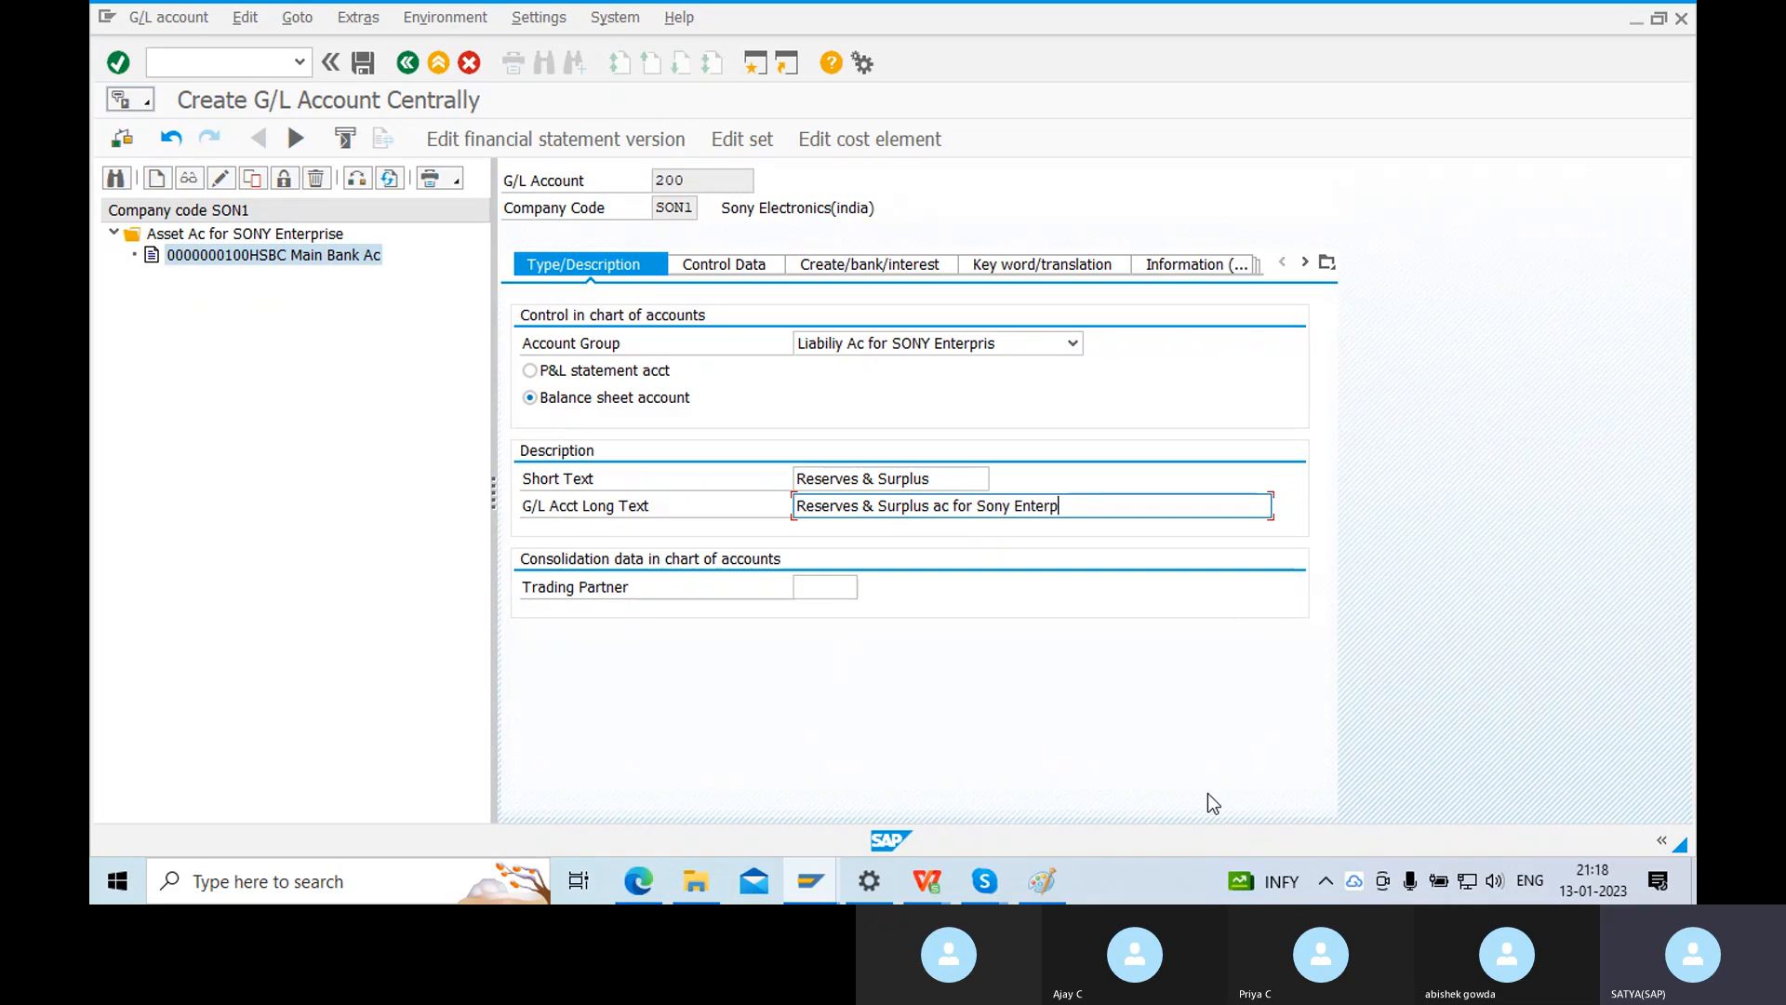
type("rise")
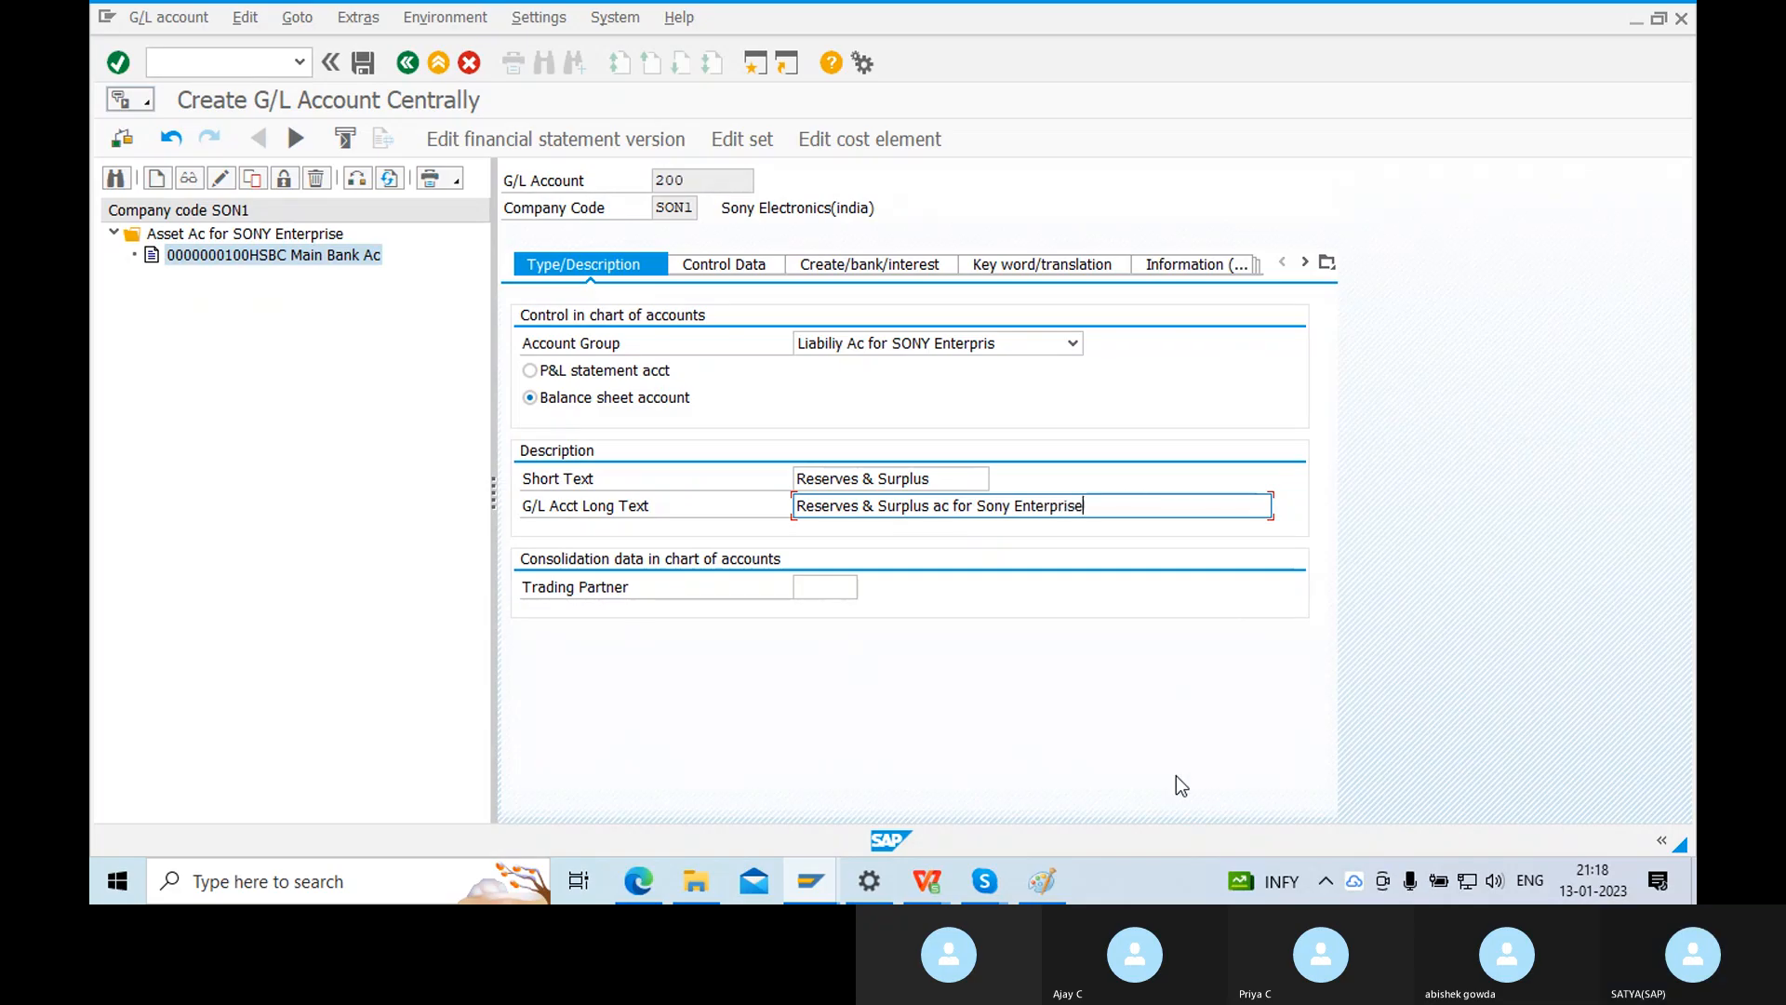
Enable only balances in local currency and line item display in the control data of account 200.
left_click(714, 263)
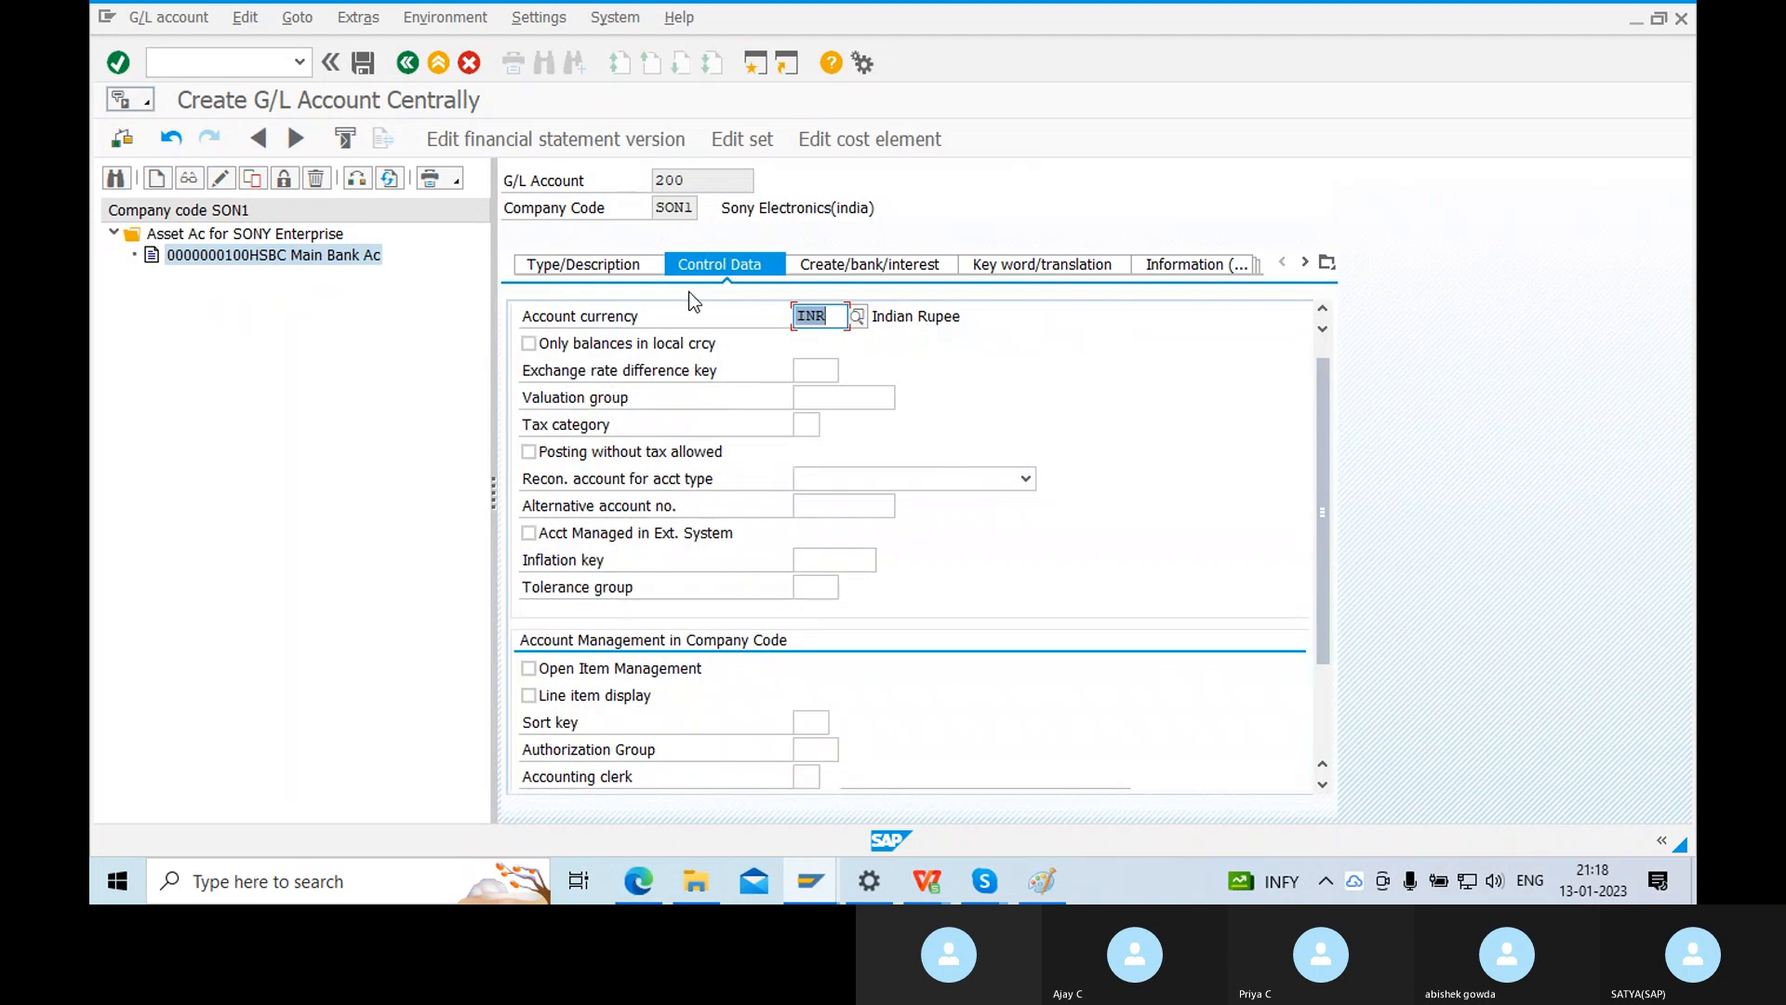
left_click(528, 343)
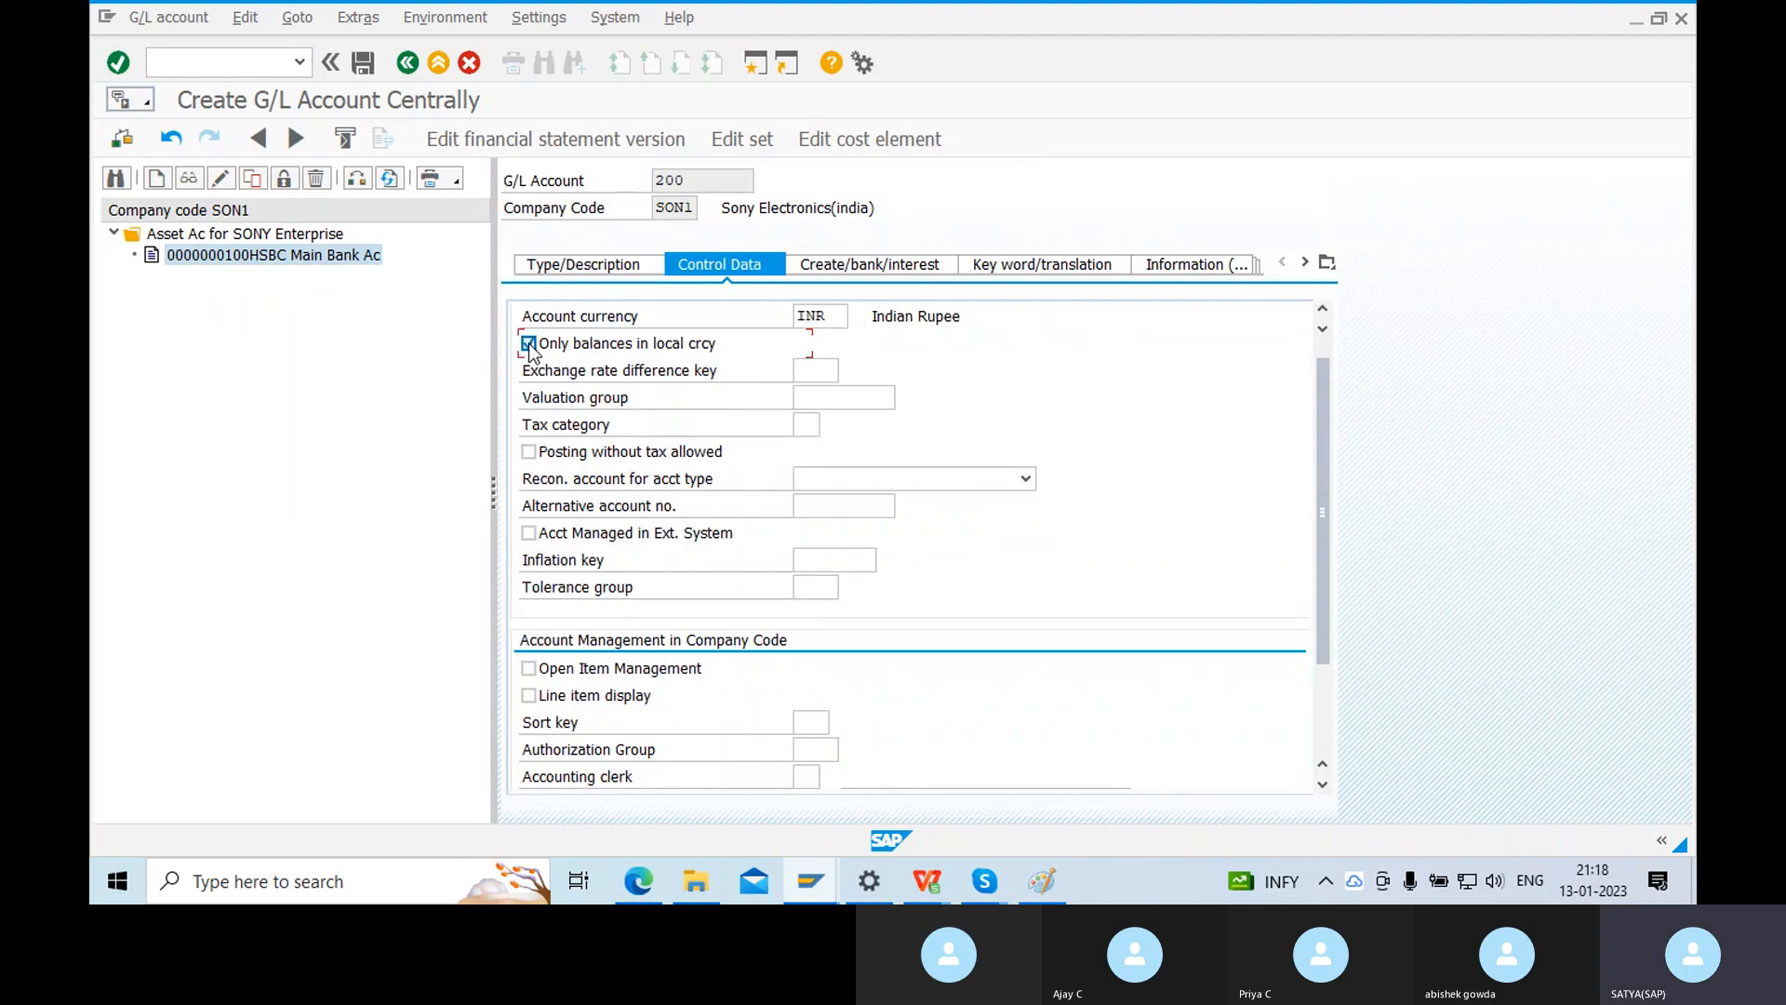
scroll(874, 576, "down", 2)
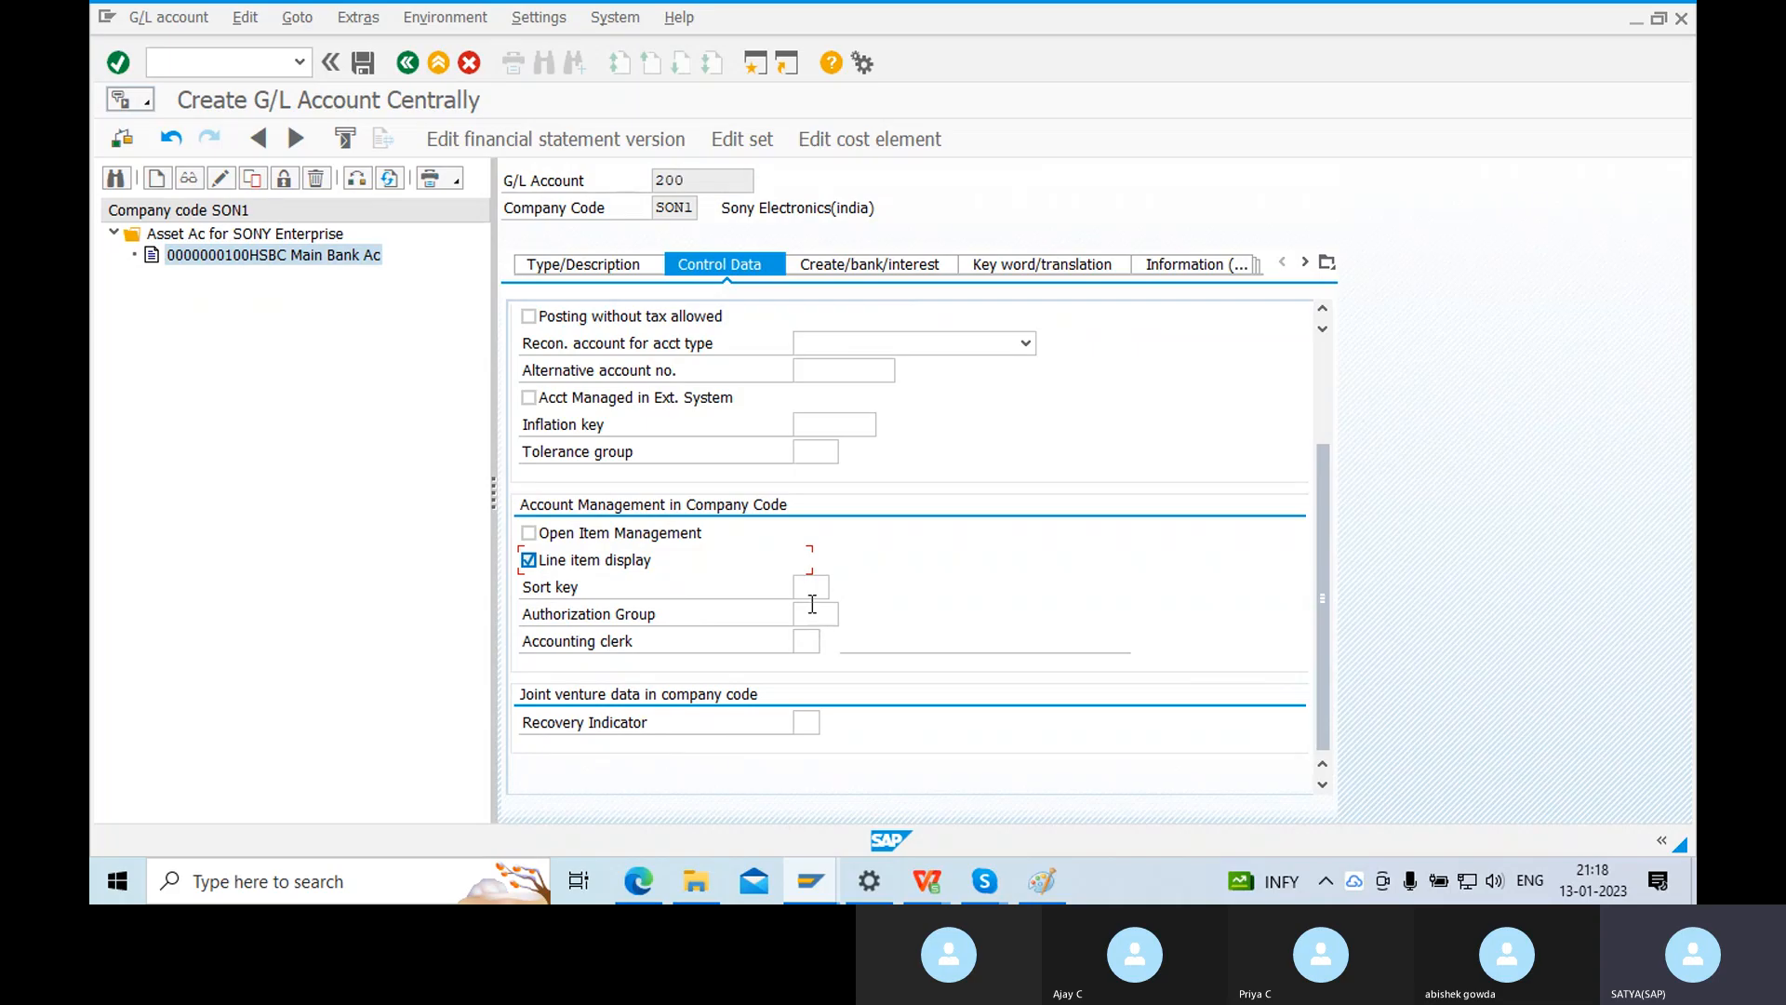
Set the sort key to 001 (Posting date) from the list of possible entries.
left_click(806, 591)
left_click(838, 587)
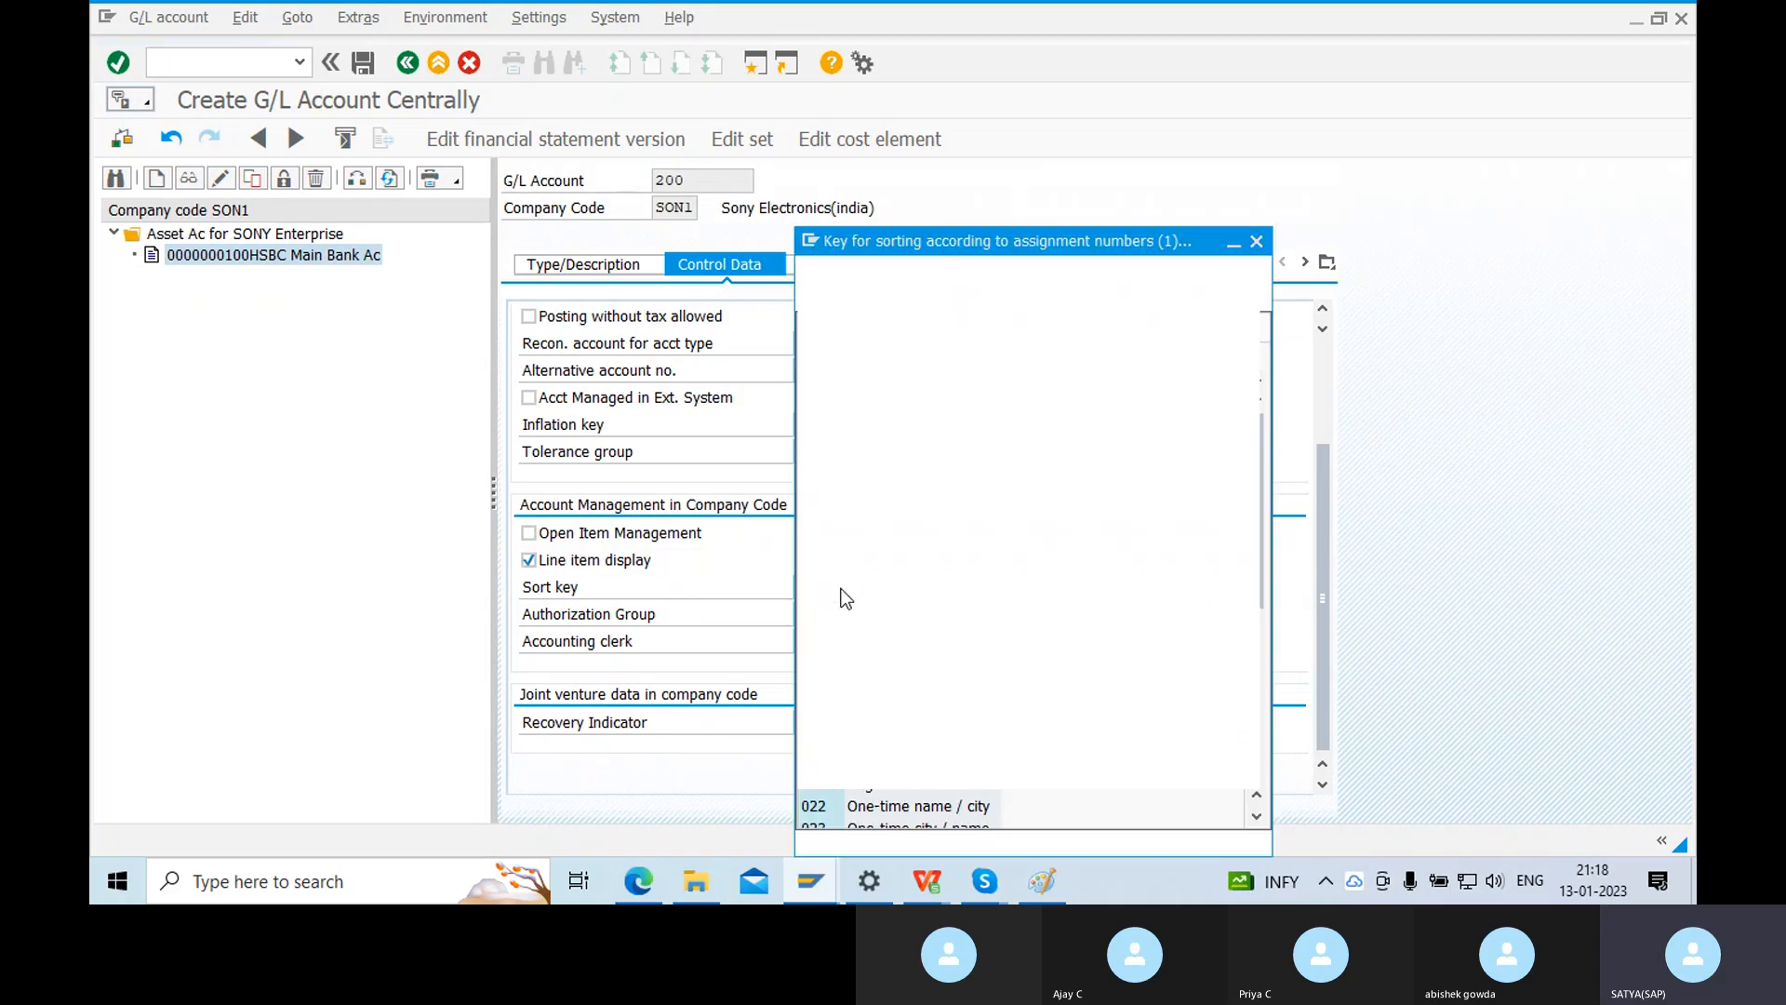
left_click(912, 410)
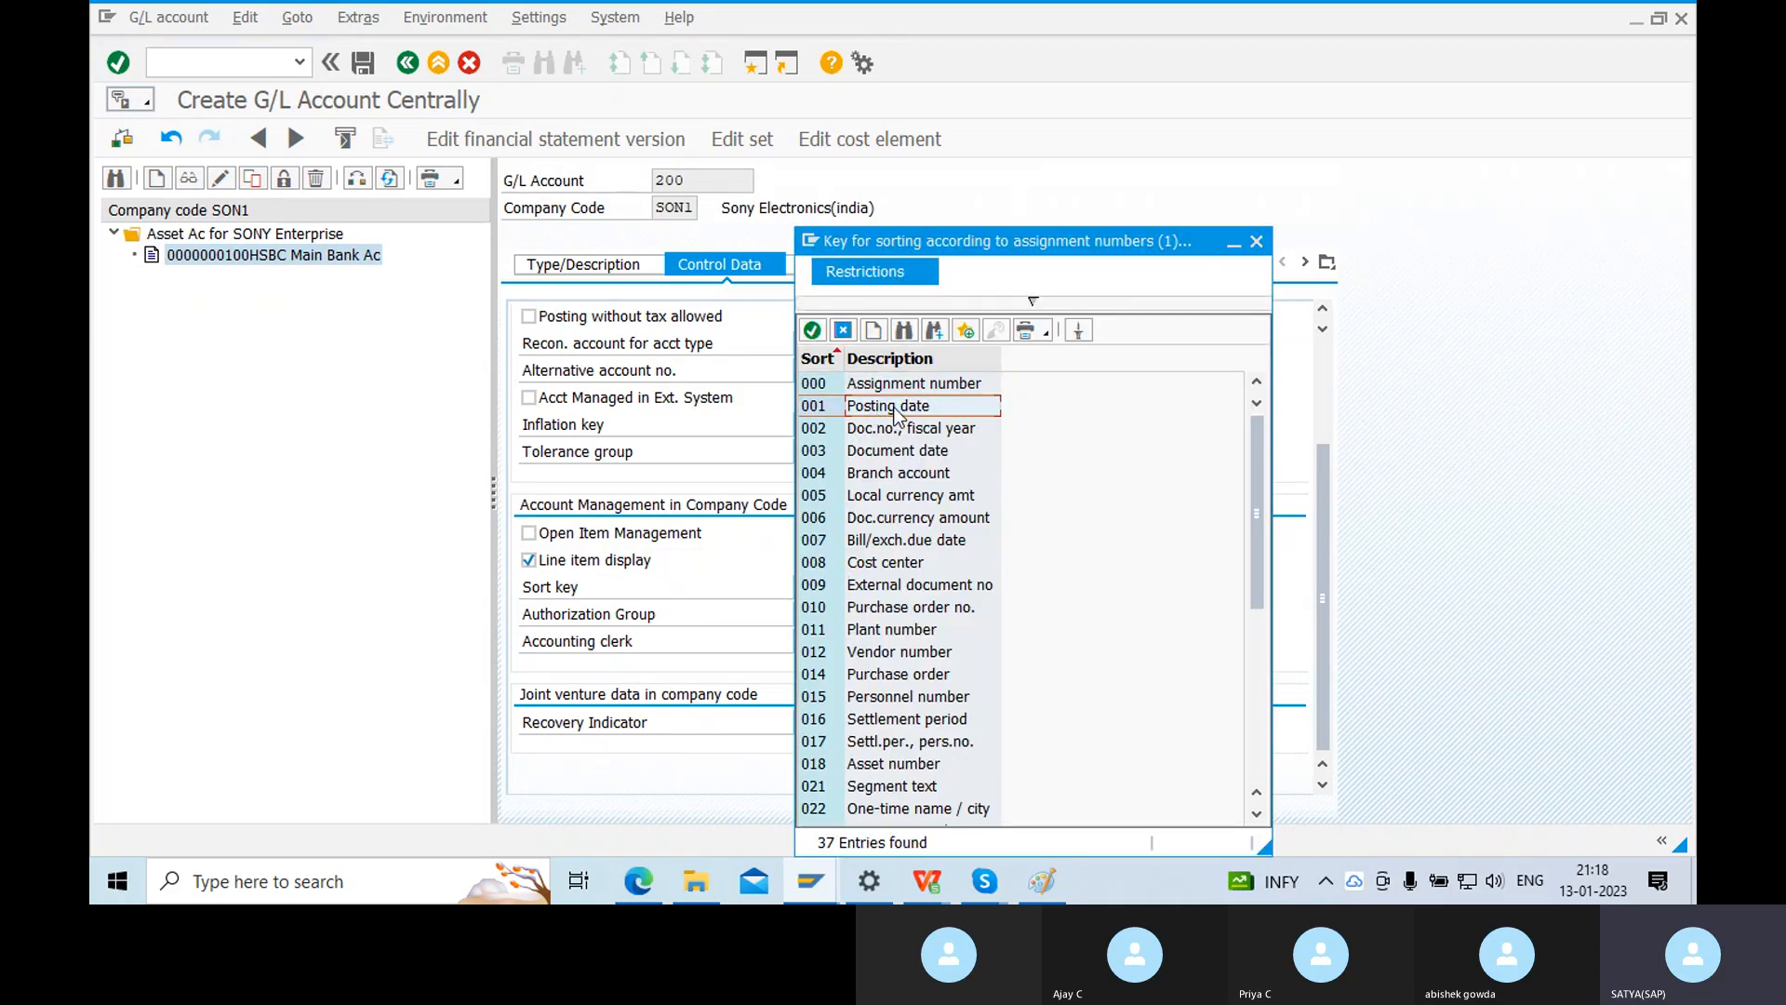
double_click(895, 415)
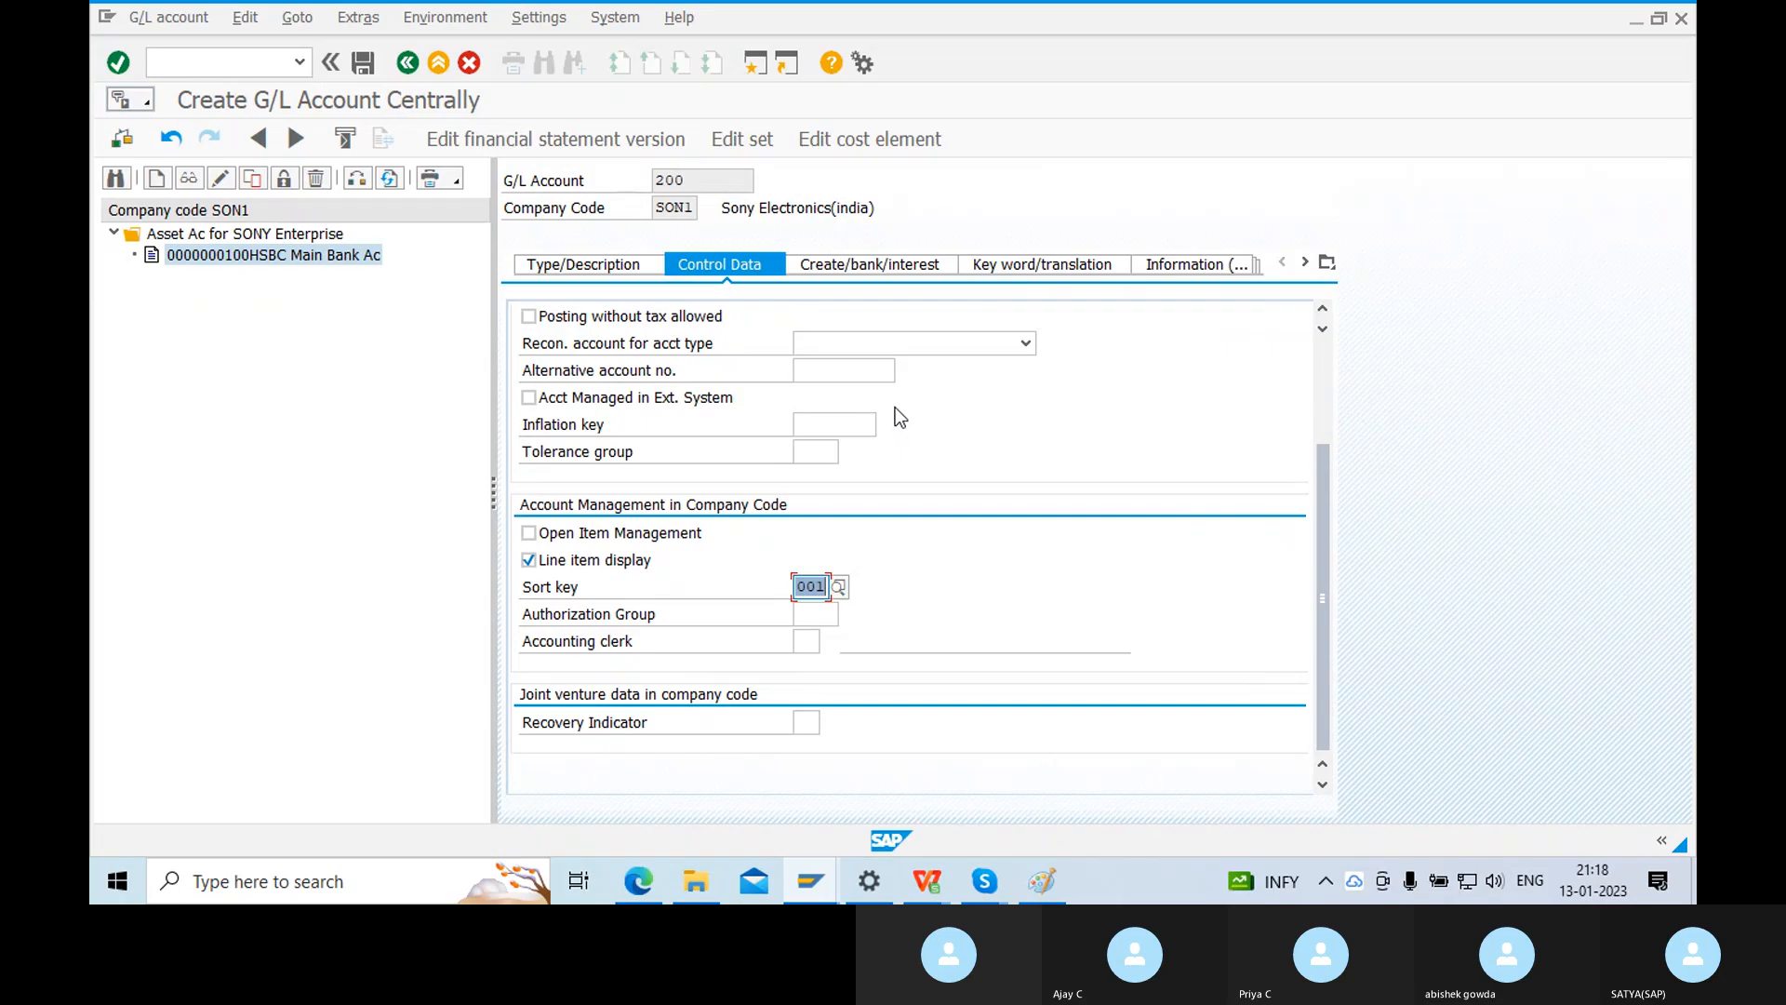
Assign field status group G001, General (with text, allocation), and save G/L account 200.
left_click(834, 266)
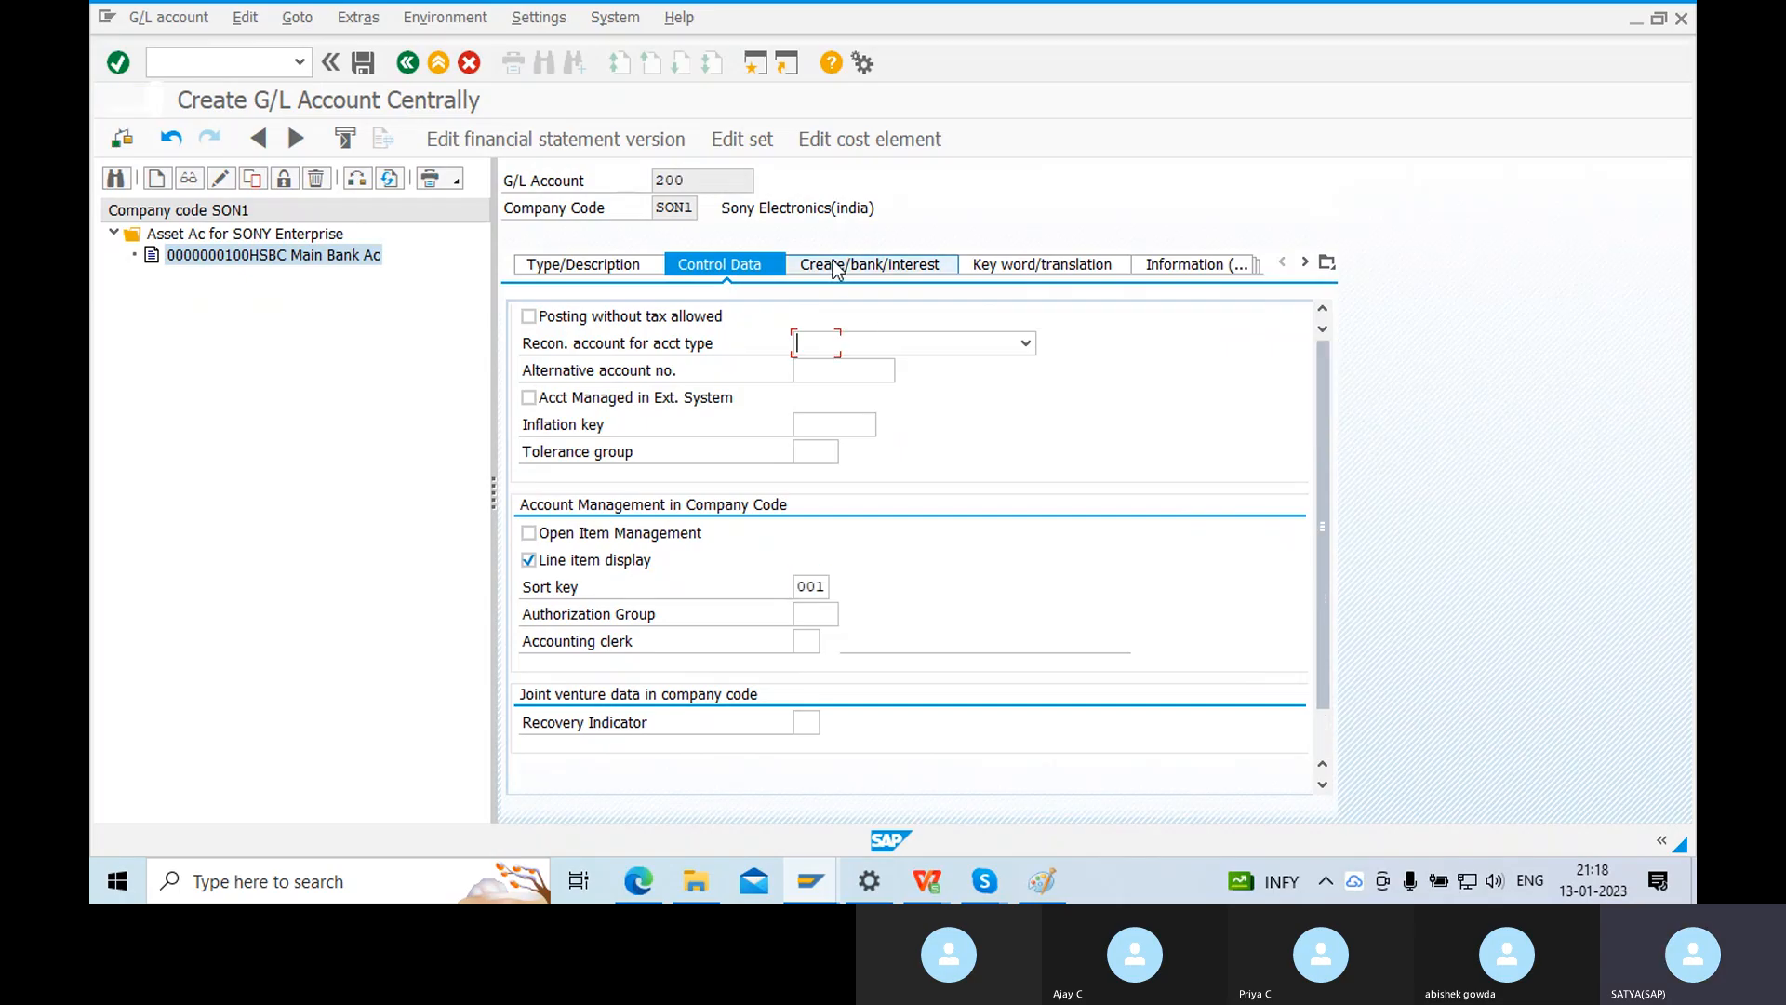
left_click(848, 349)
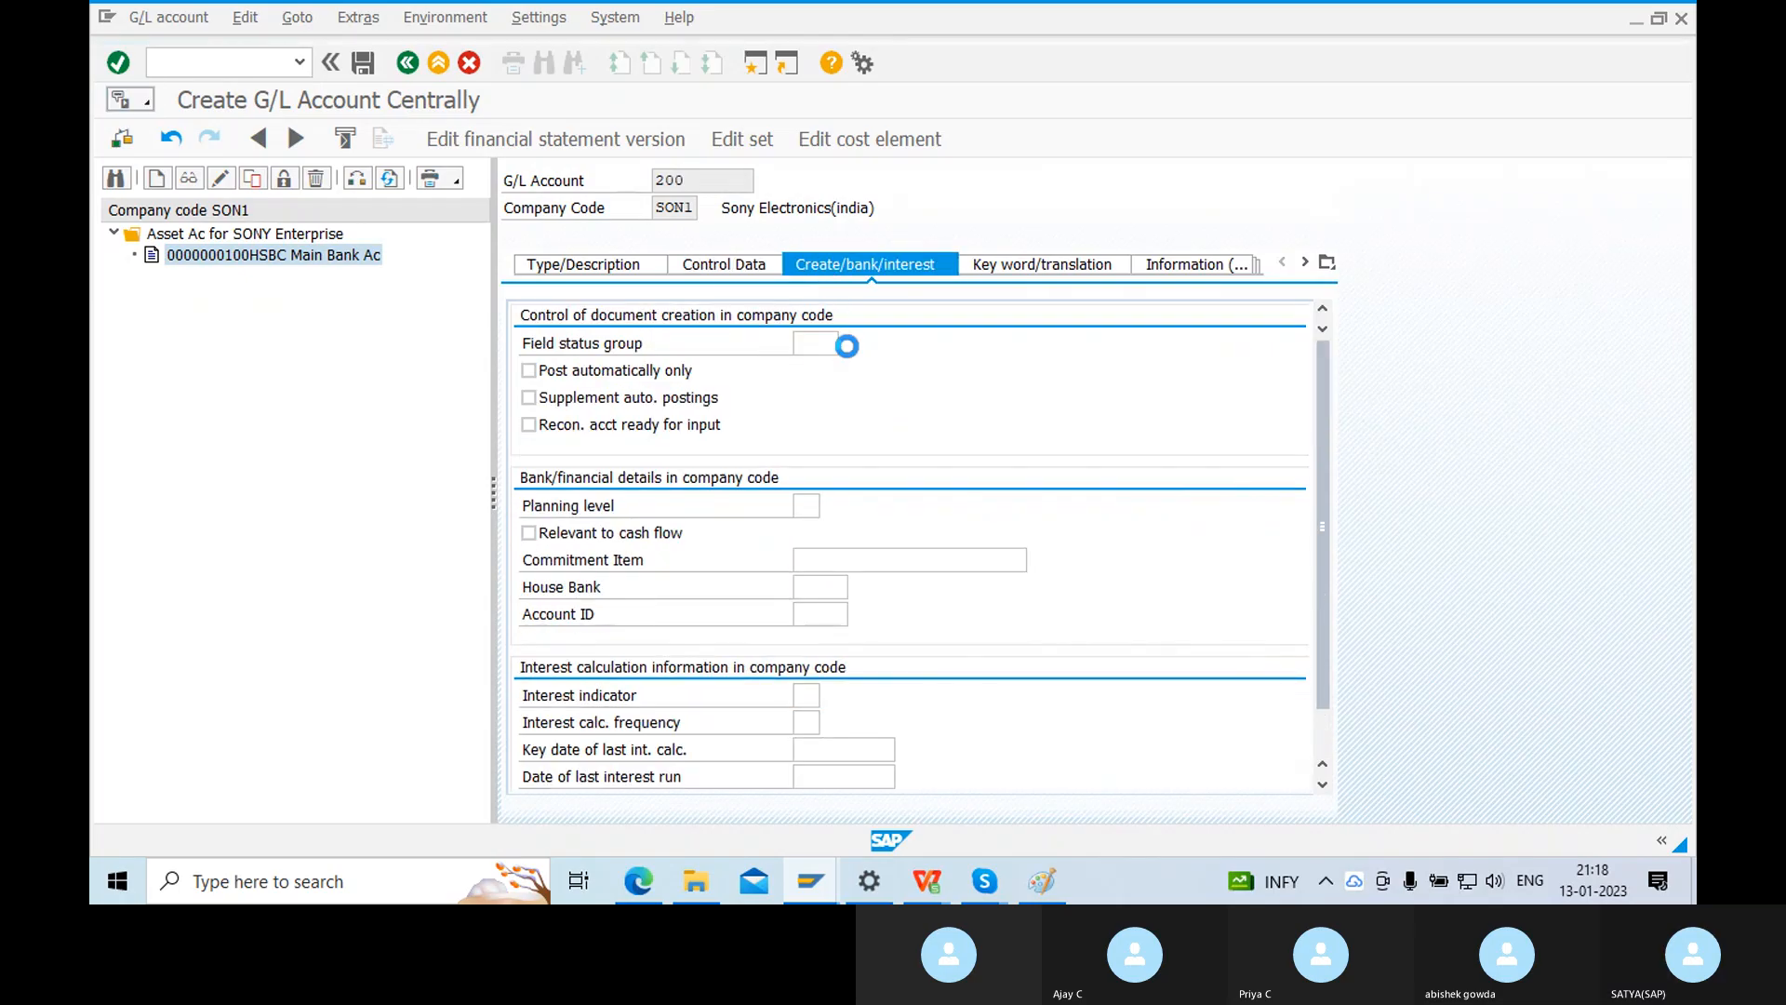
left_click(899, 391)
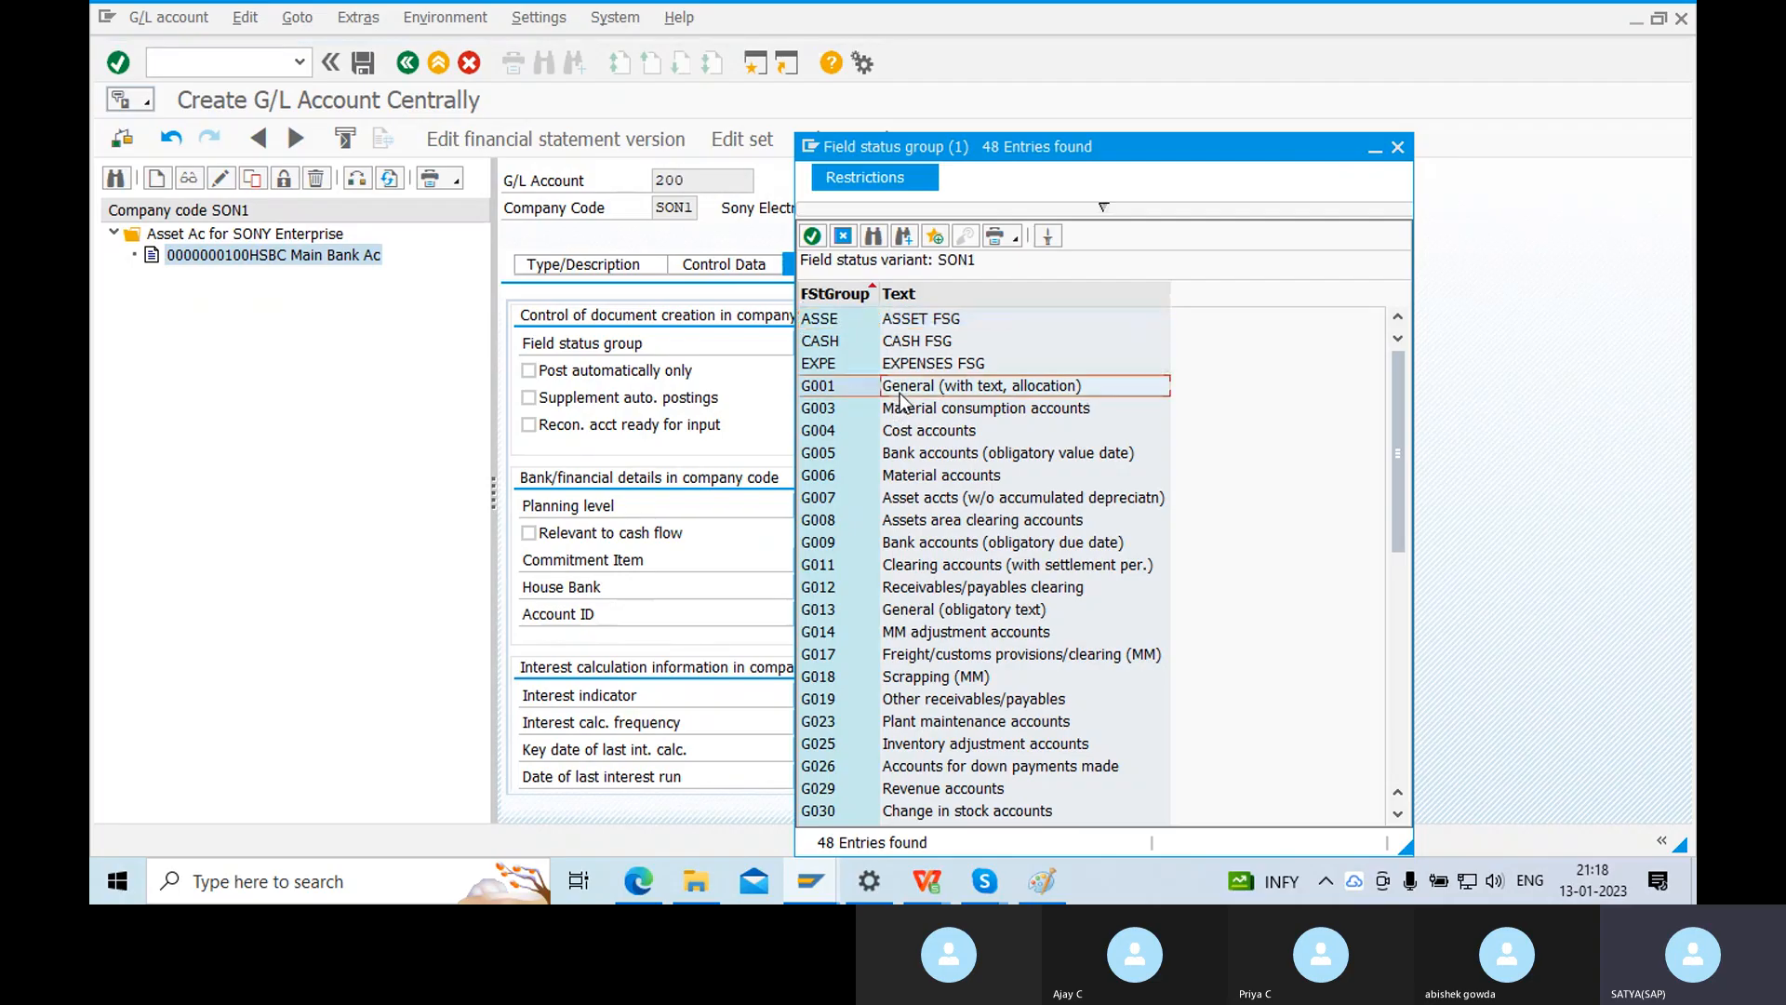
double_click(823, 390)
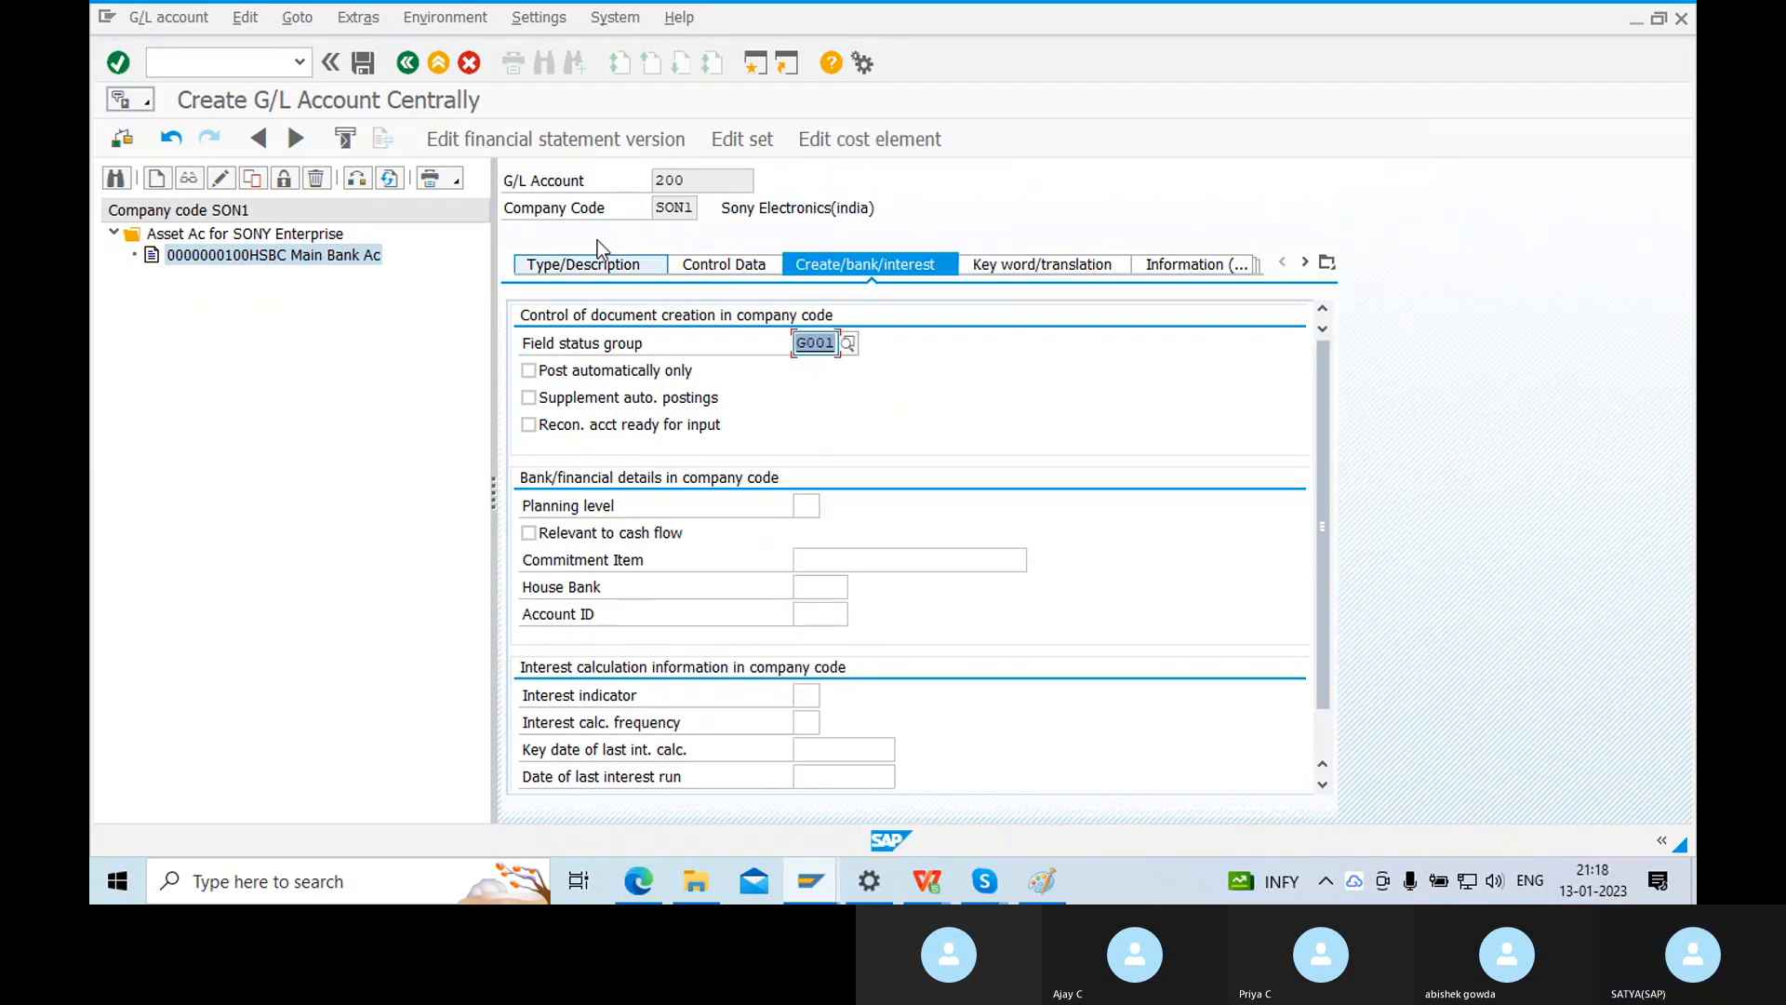
left_click(365, 63)
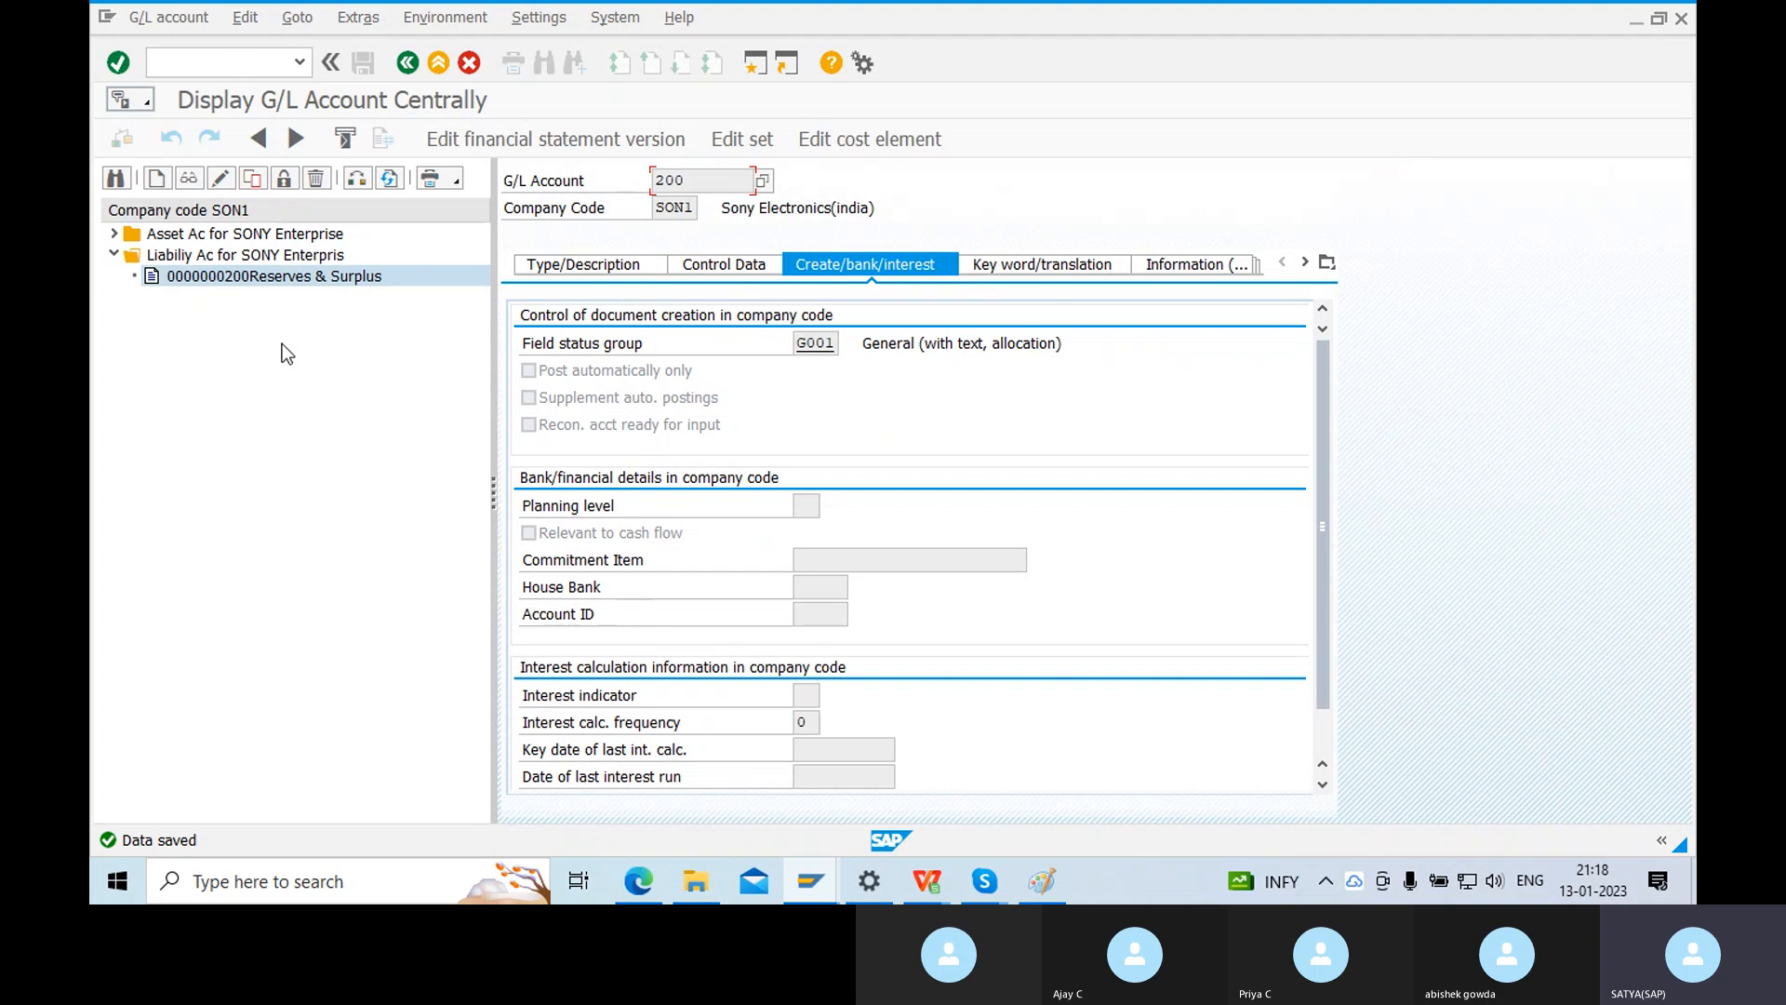
Start creating G/L account 300 in company code SON1 and show its type and description data.
left_click(158, 187)
left_click_drag(433, 292, 777, 287)
type("300")
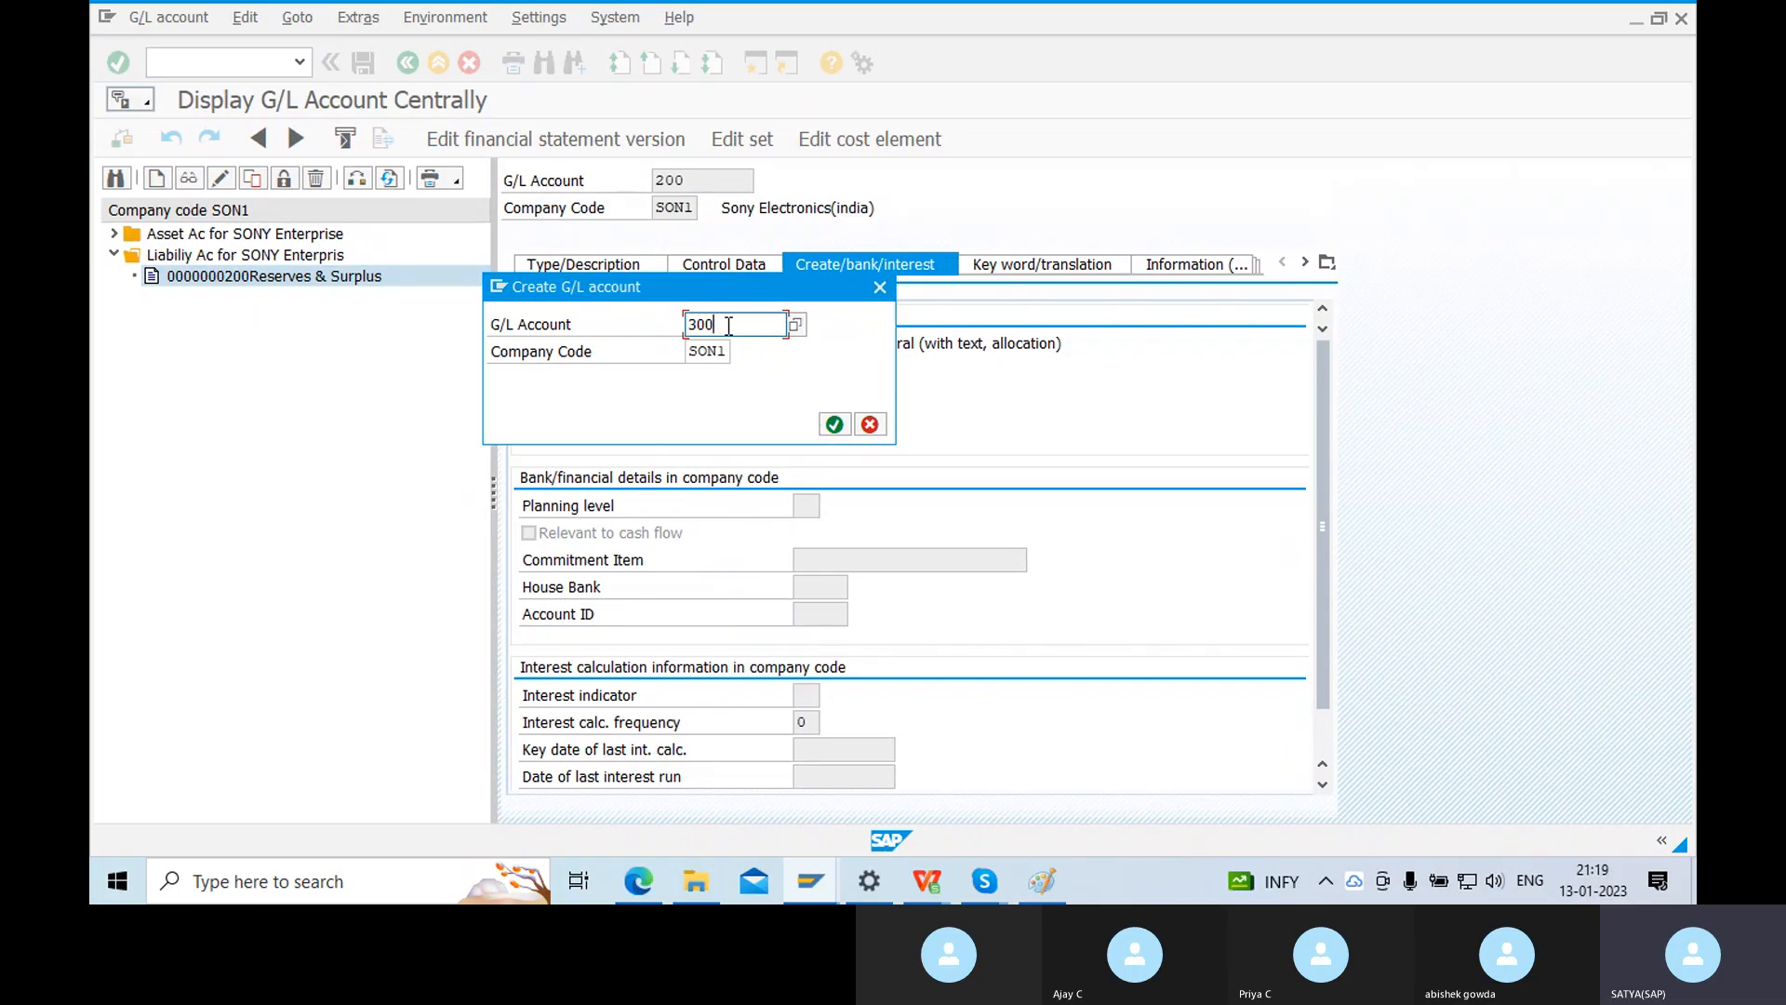
key("Return")
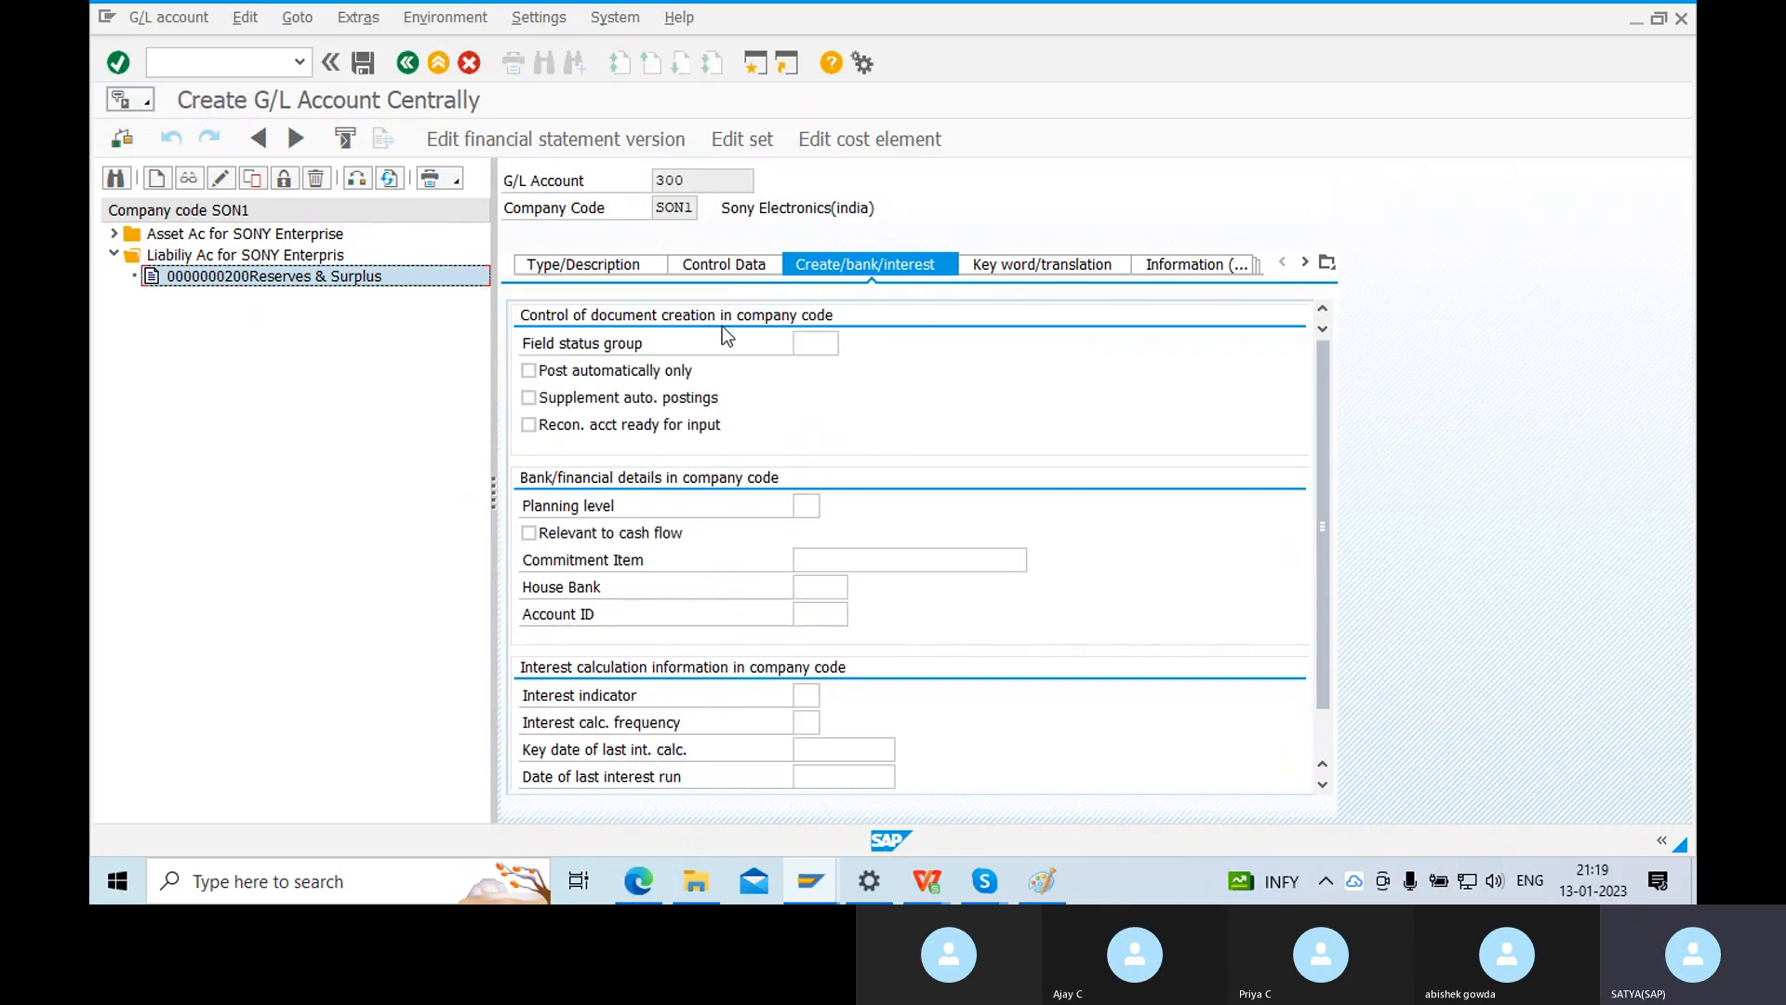
left_click(583, 264)
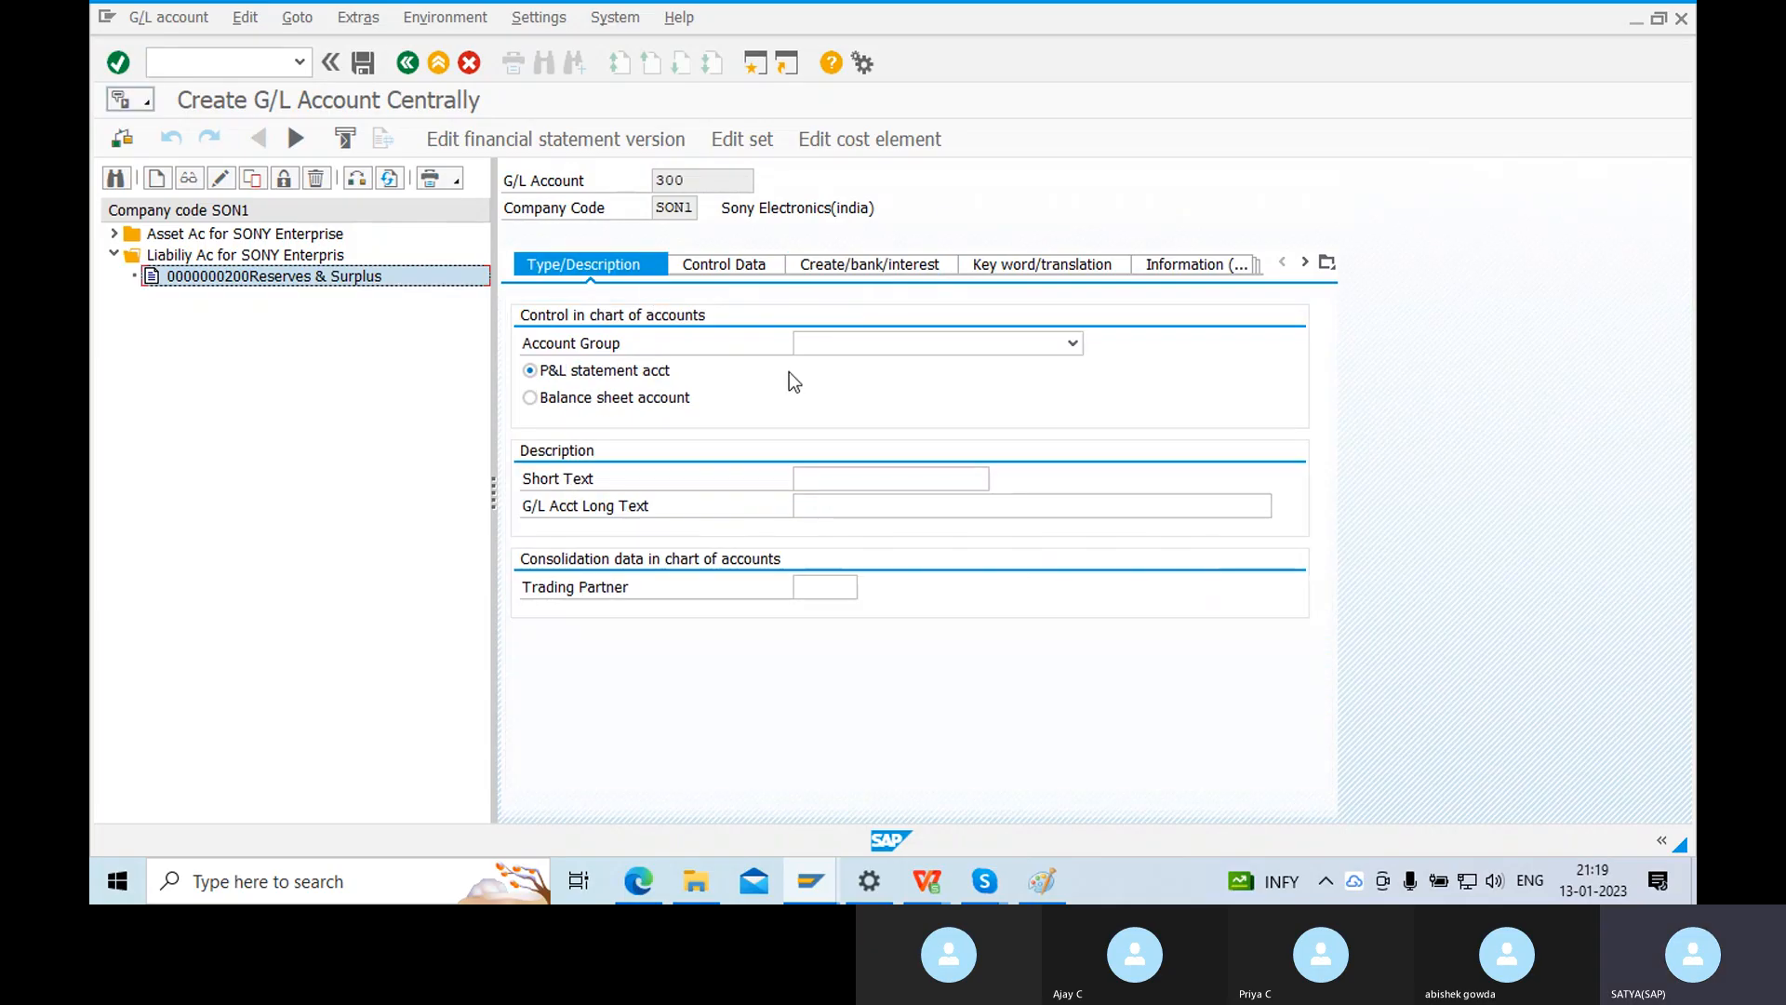
Assign account 300 to the account group Income Ac for SONY Enterprise and enter Sales Ac as its short text.
left_click(814, 346)
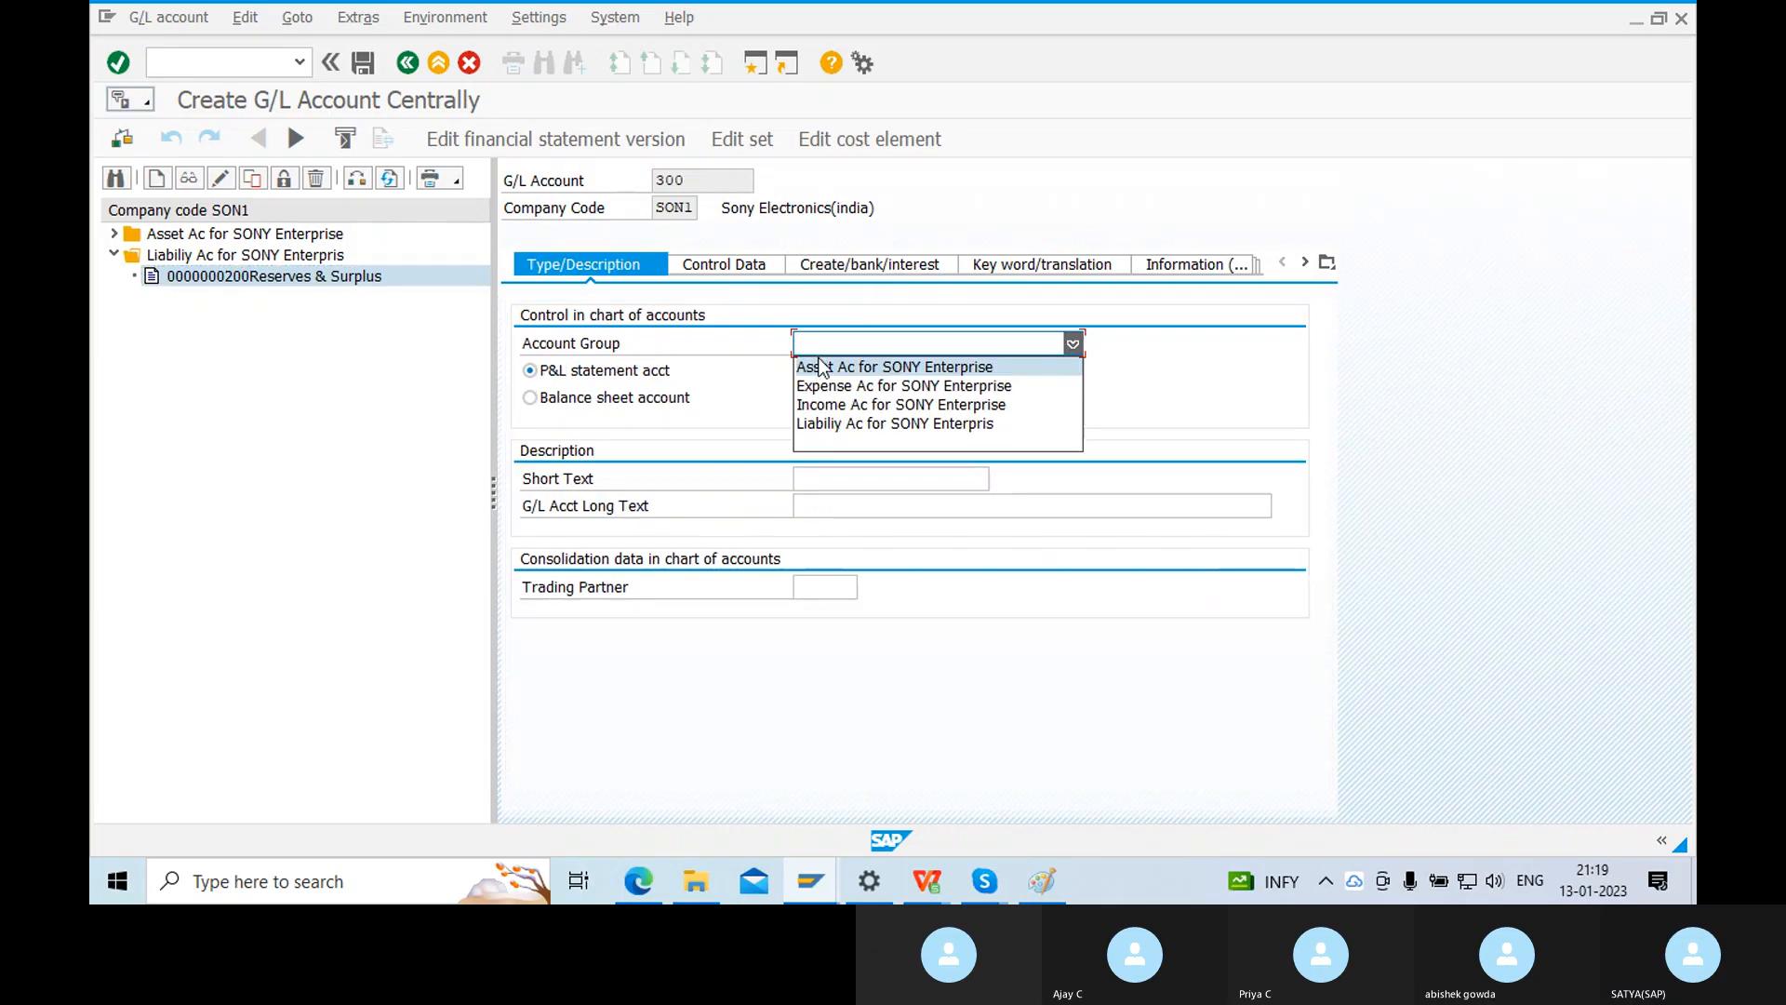
left_click(815, 406)
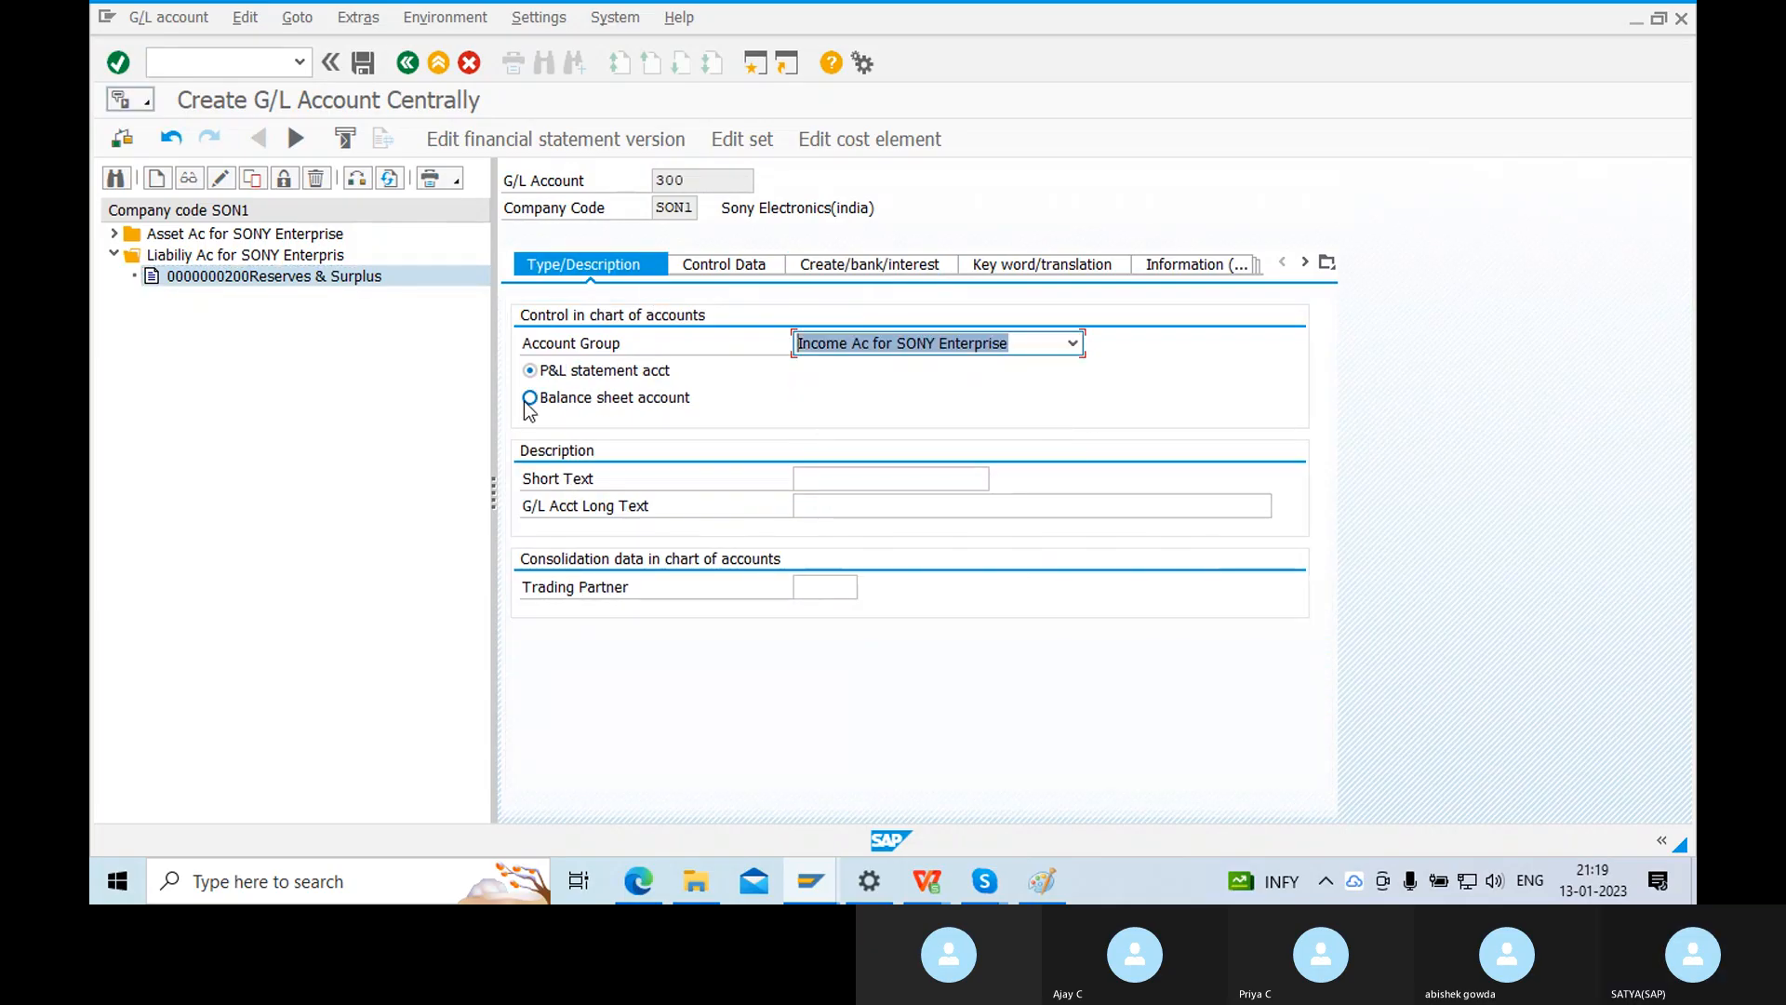
left_click(824, 478)
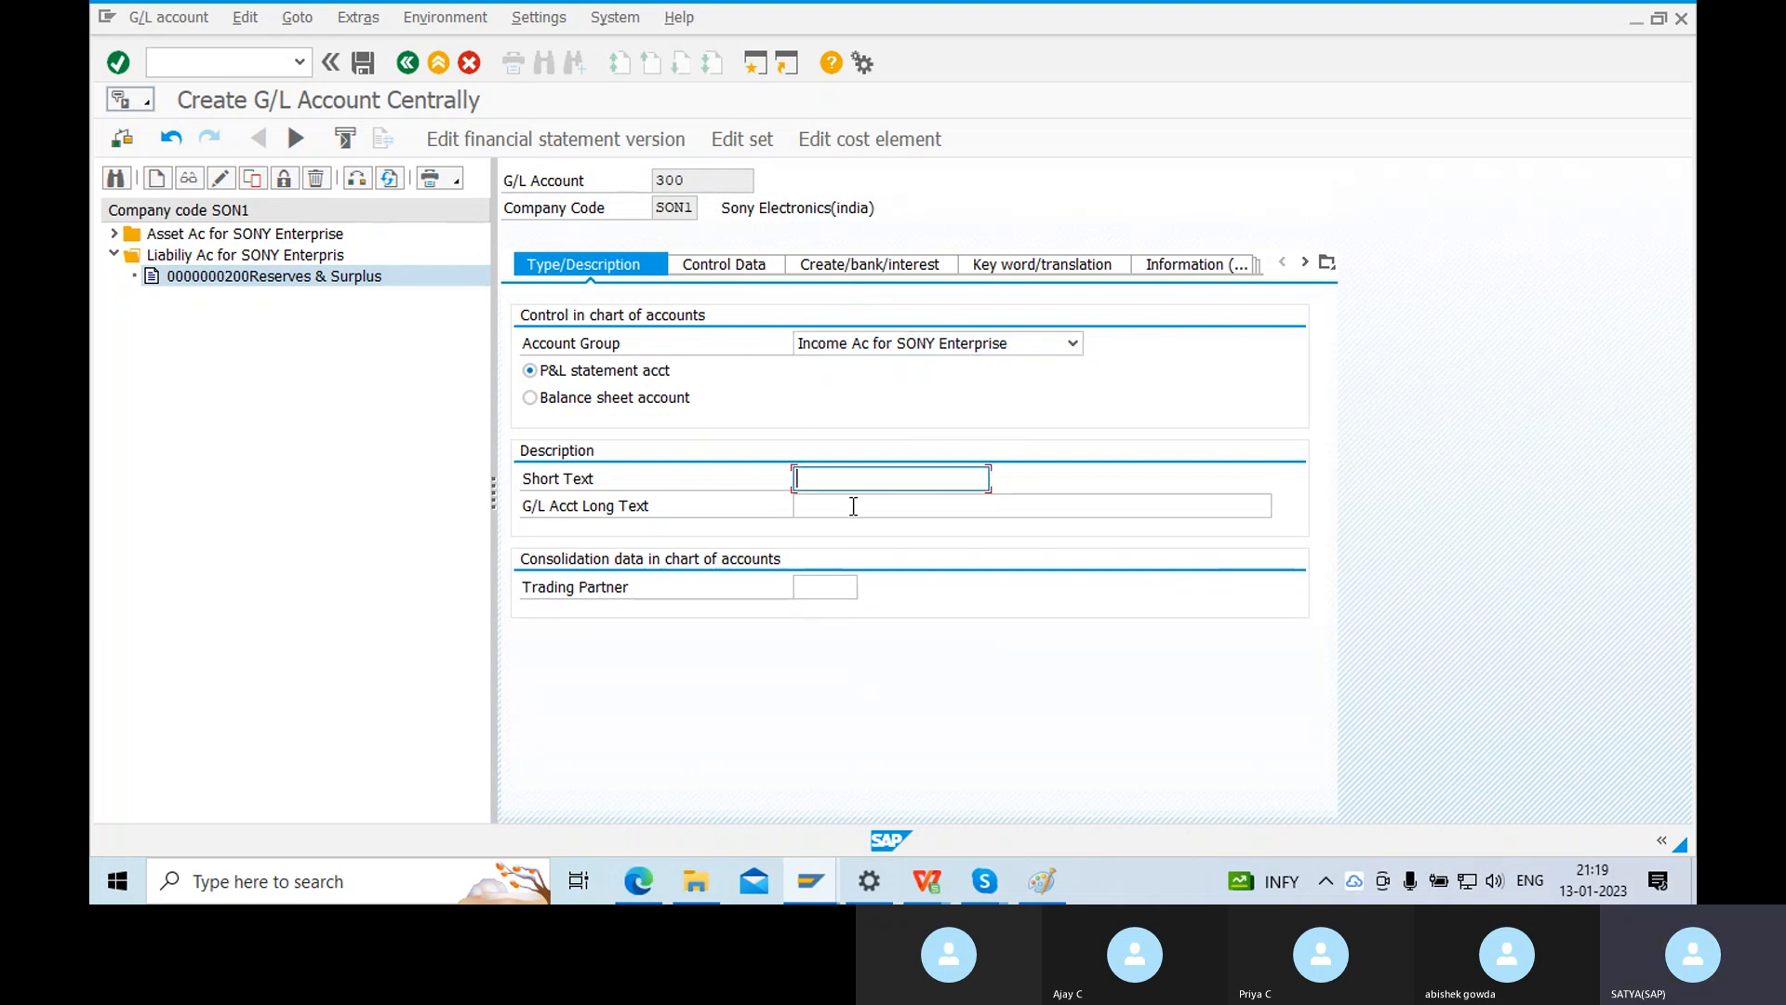
type("Sa")
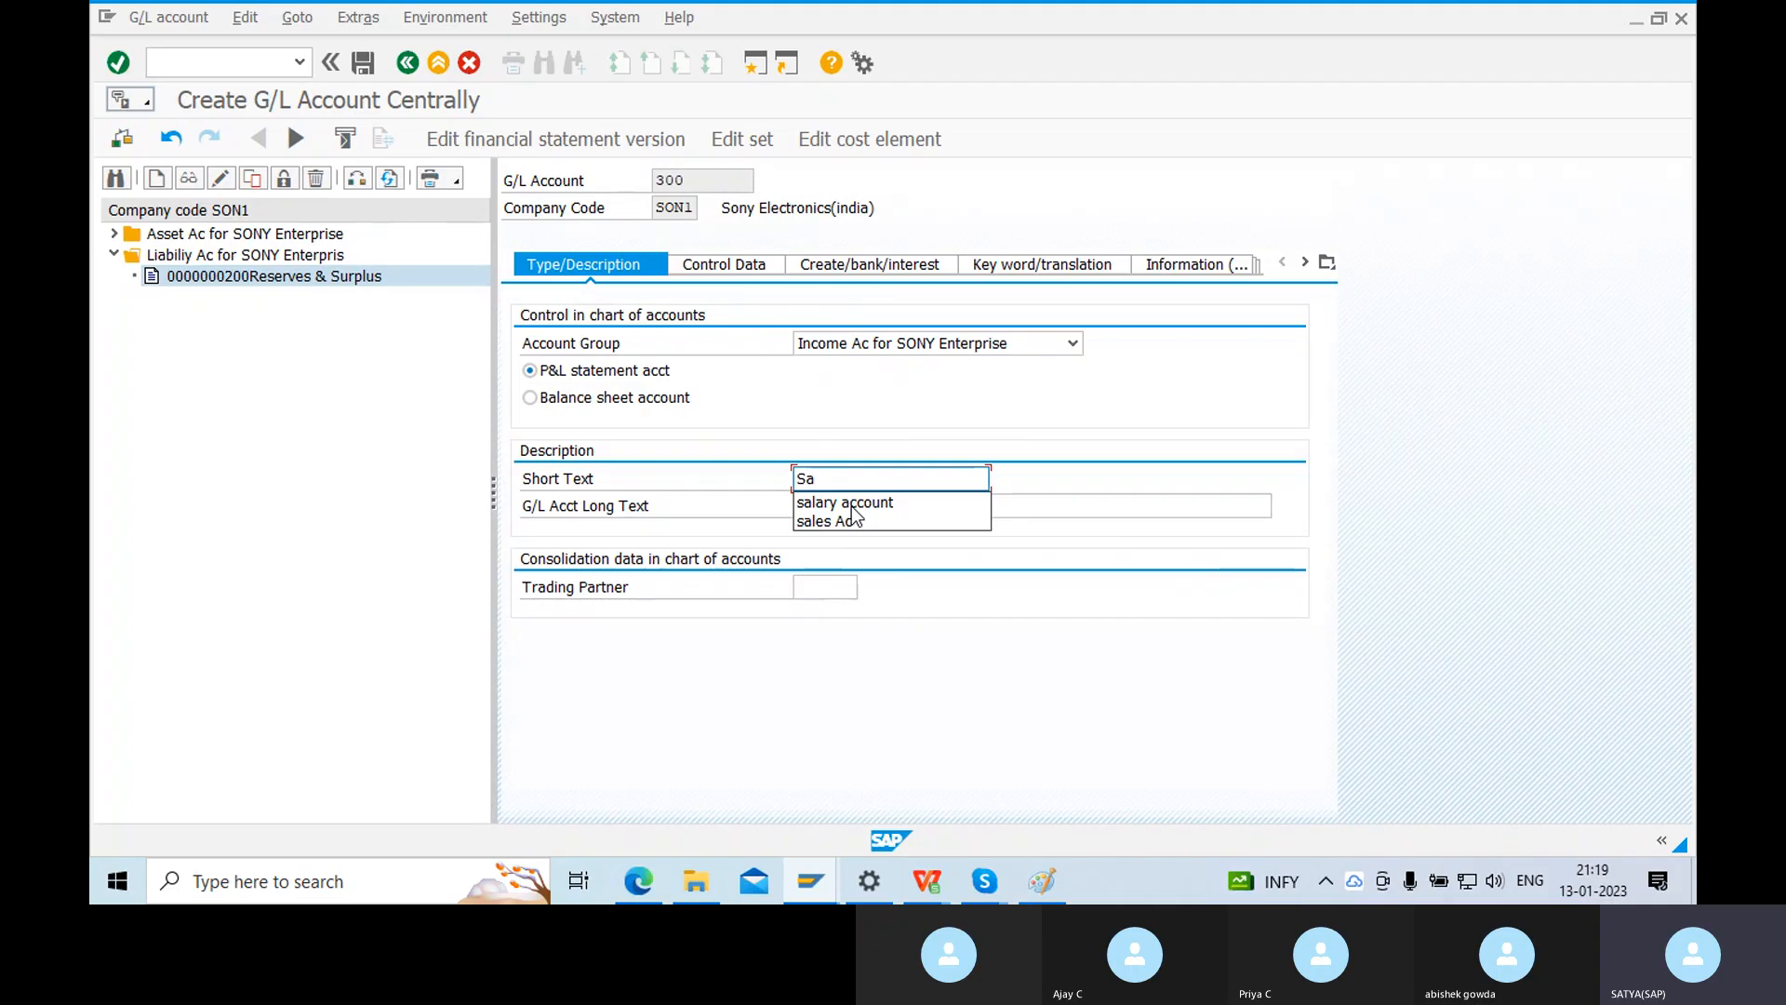
type("les Ac")
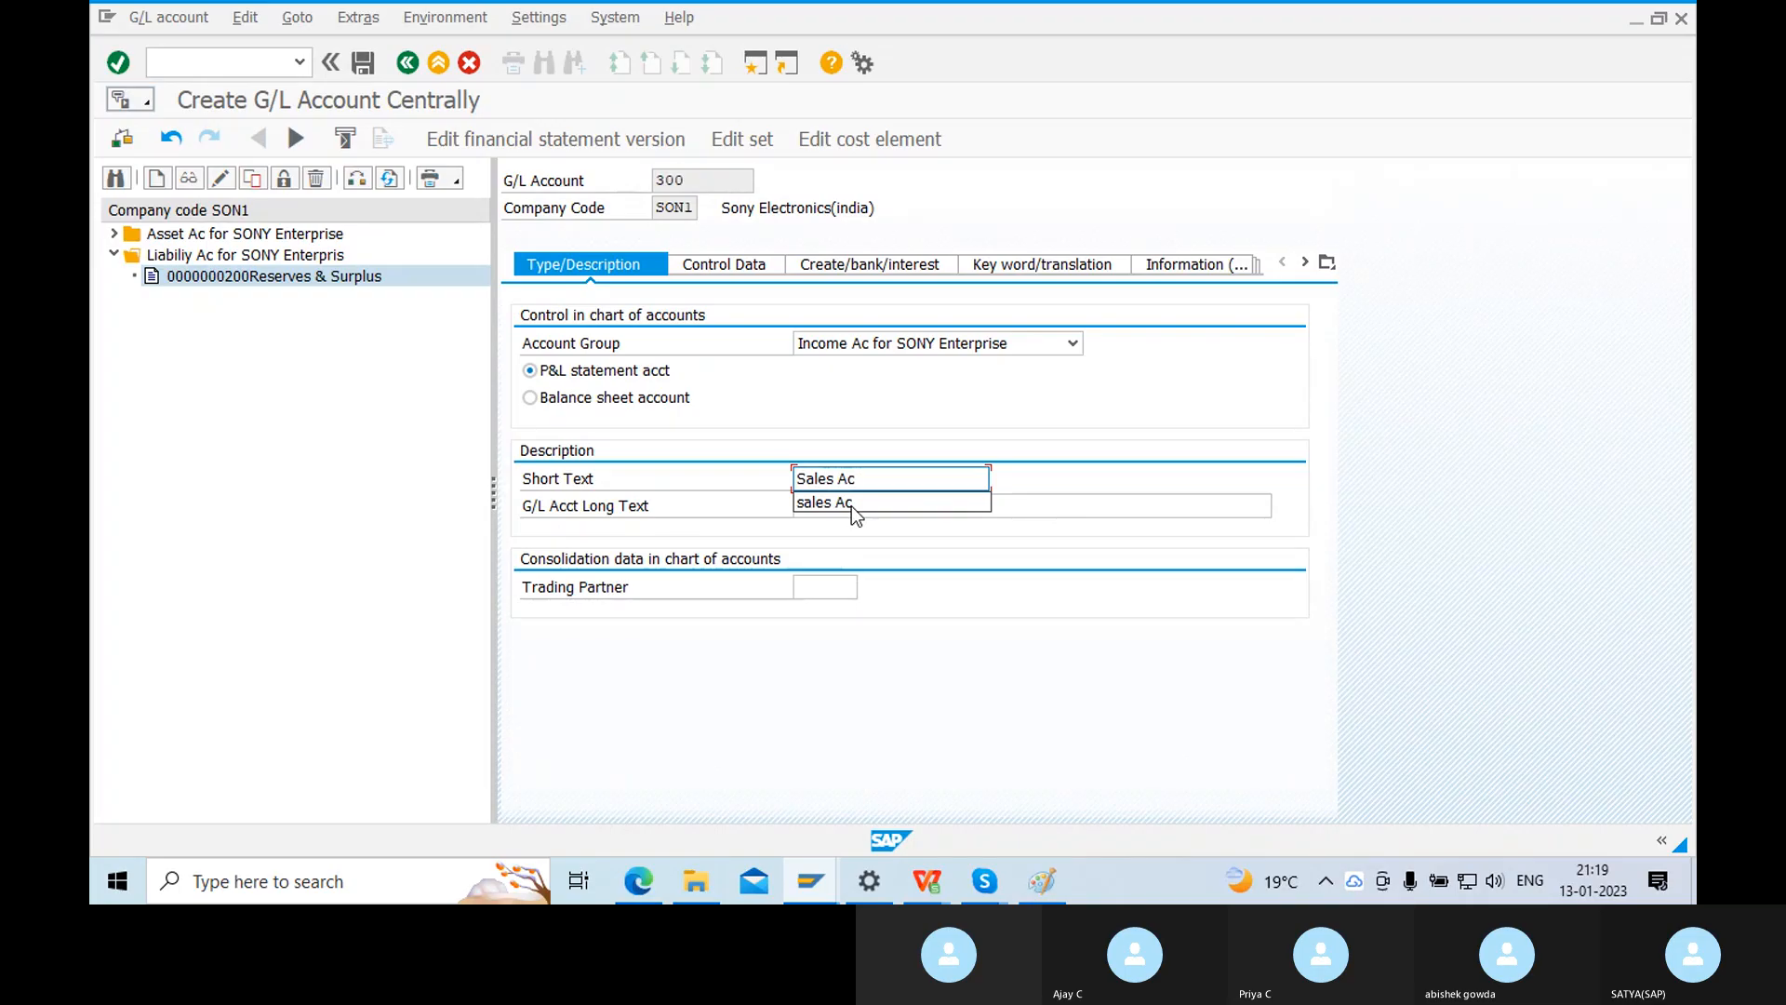
left_click(1074, 395)
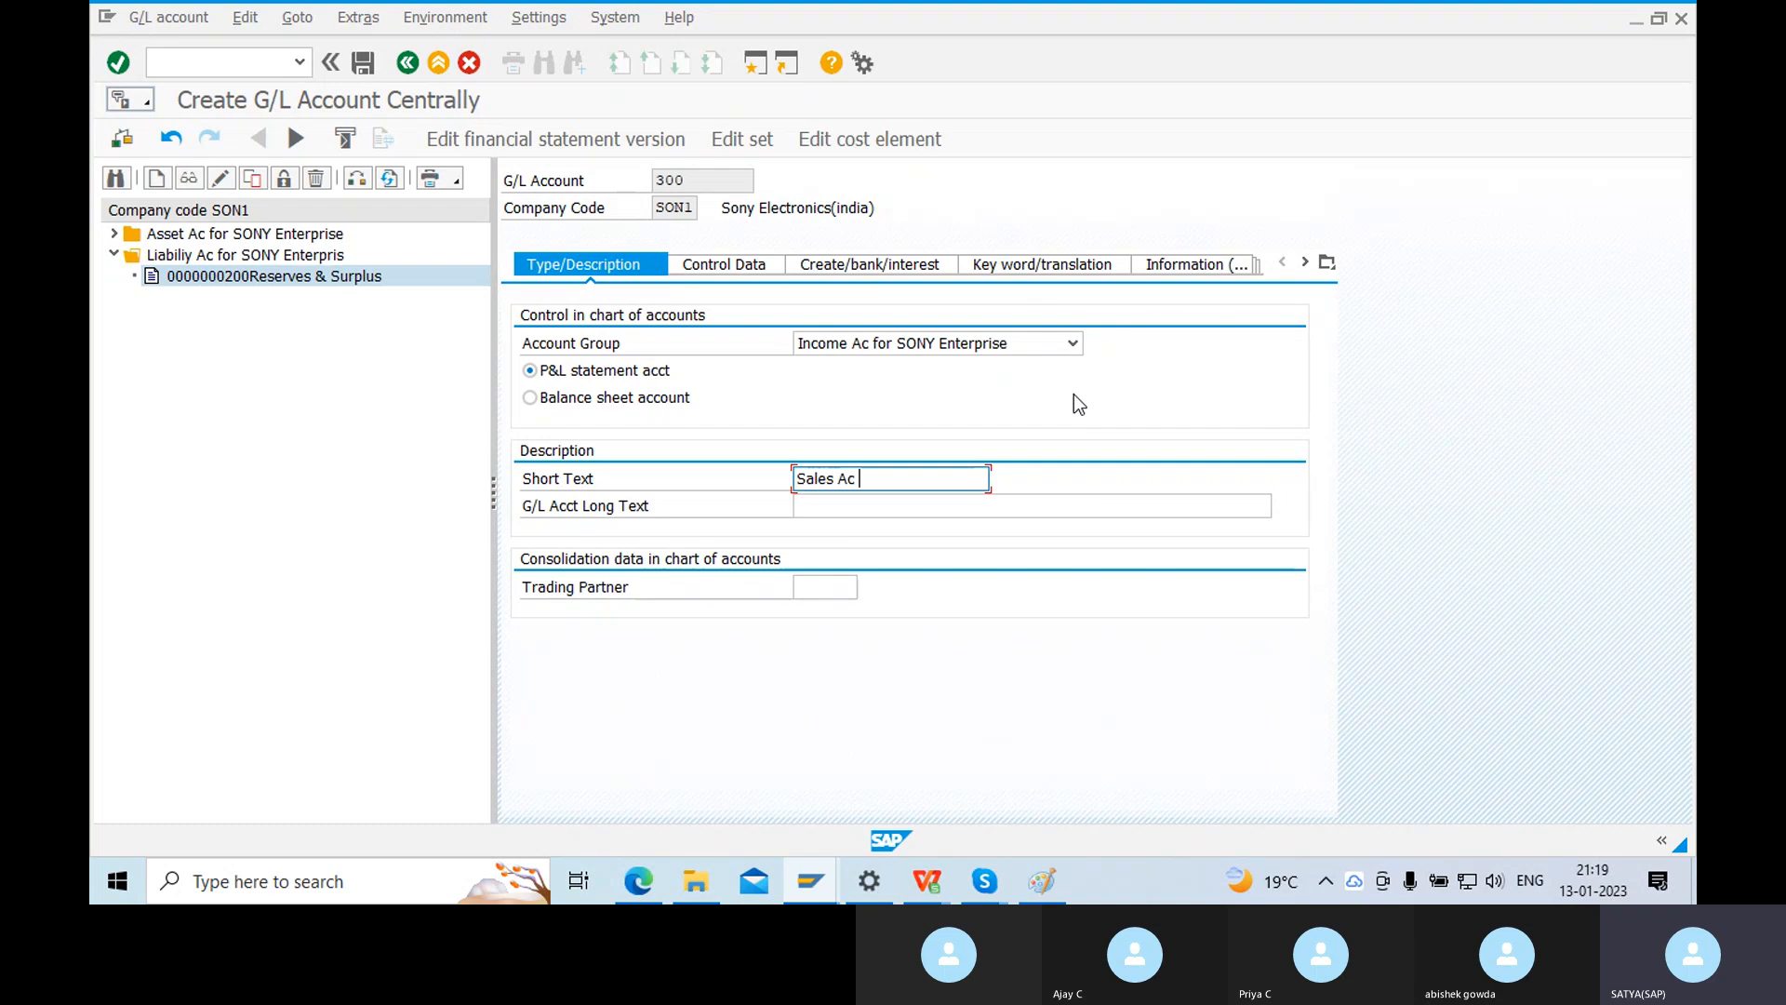
Copy the short text into the G/L account long text and extend it to "Sales Ac for Sony Enterprise".
left_click_drag(865, 480, 670, 516)
key("ctrl+c")
left_click(838, 508)
key("ctrl+v")
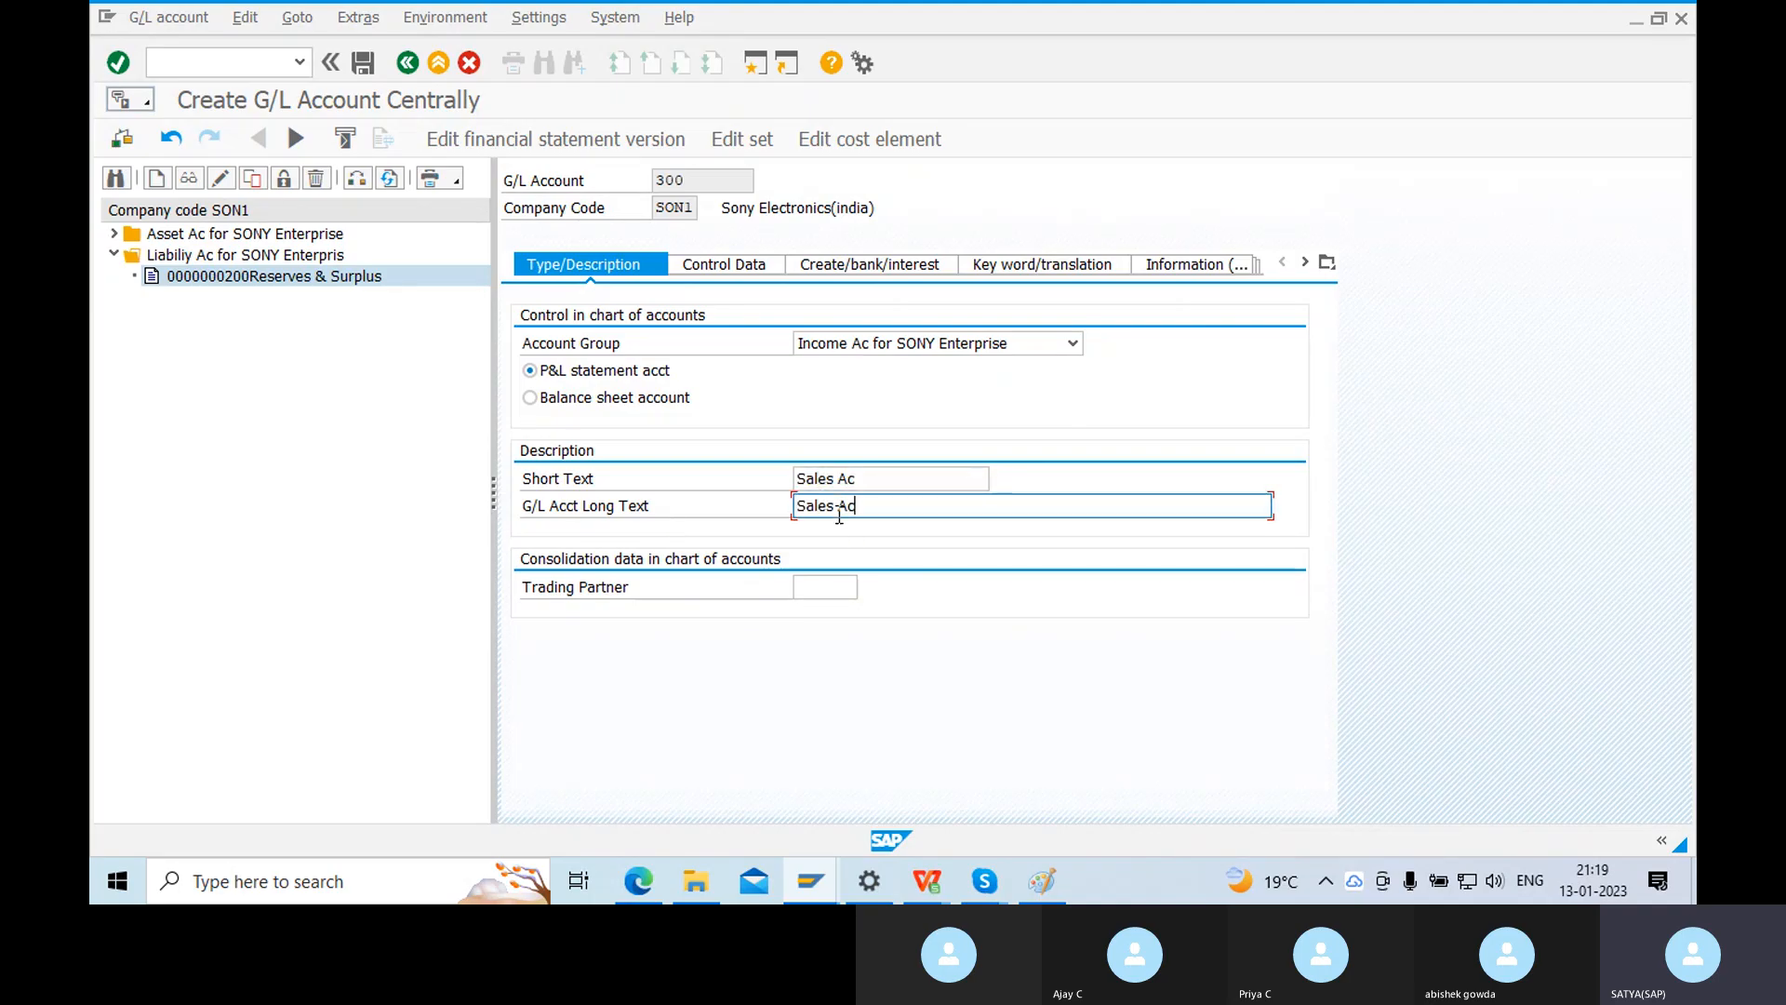
type("for ")
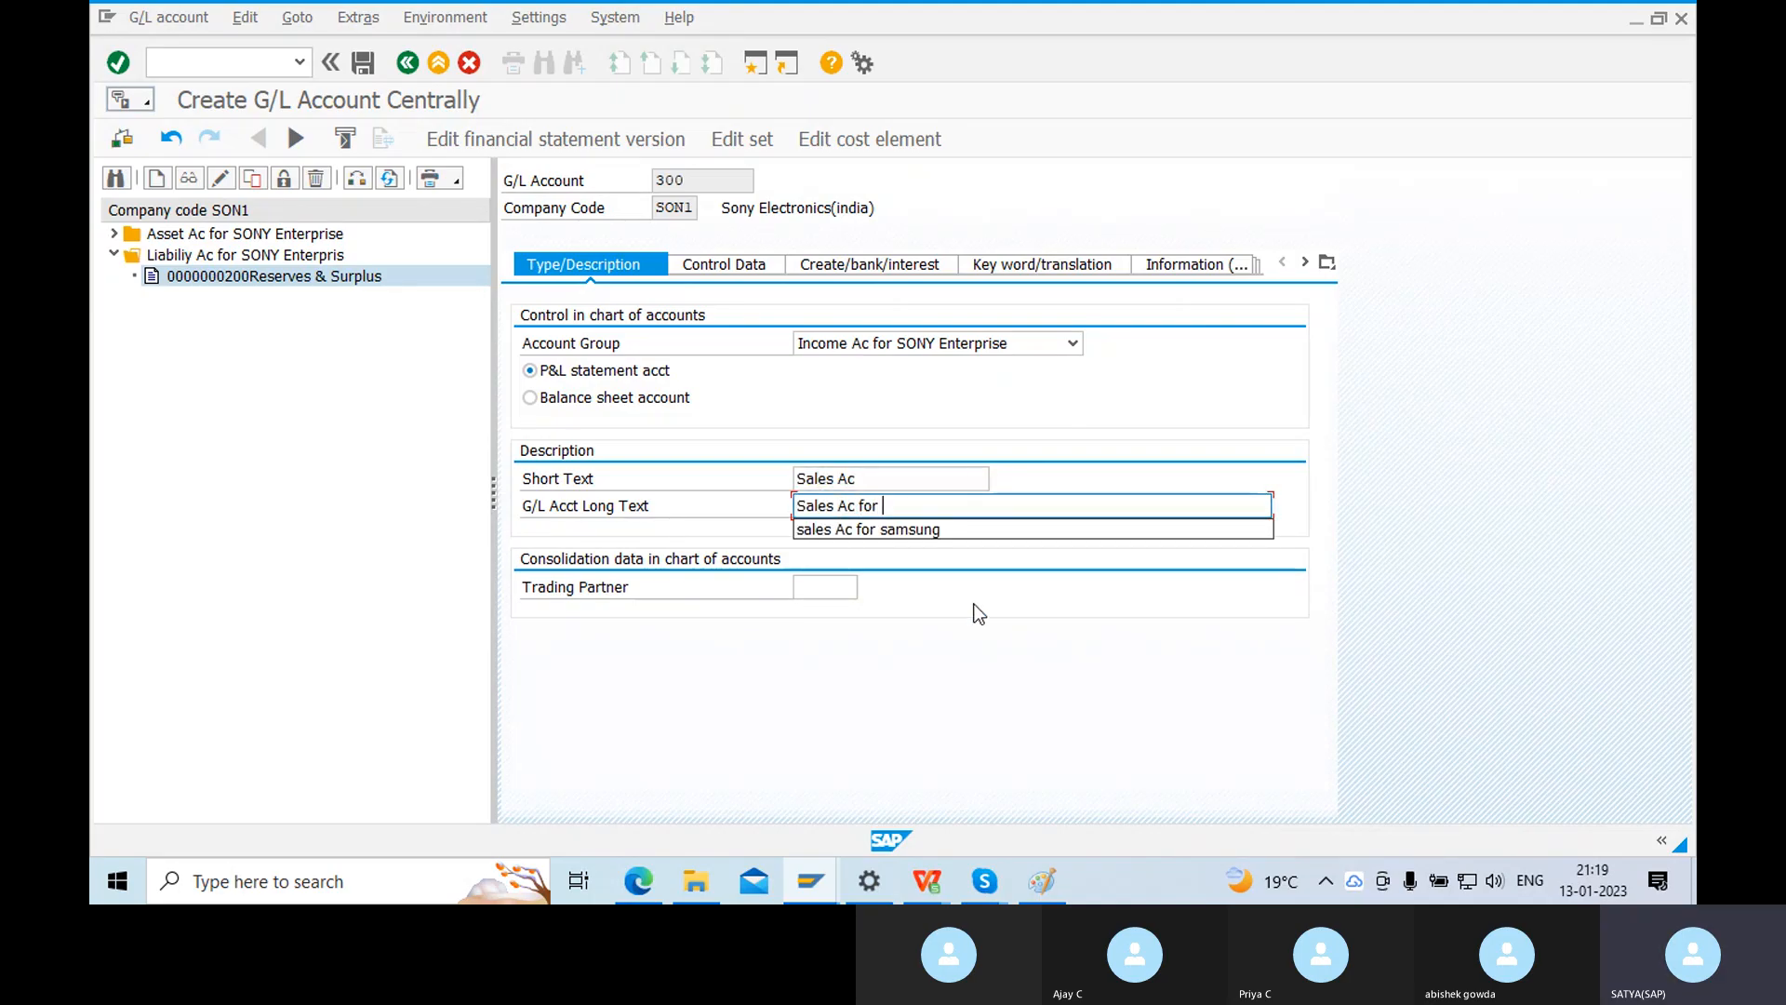
type("Sony")
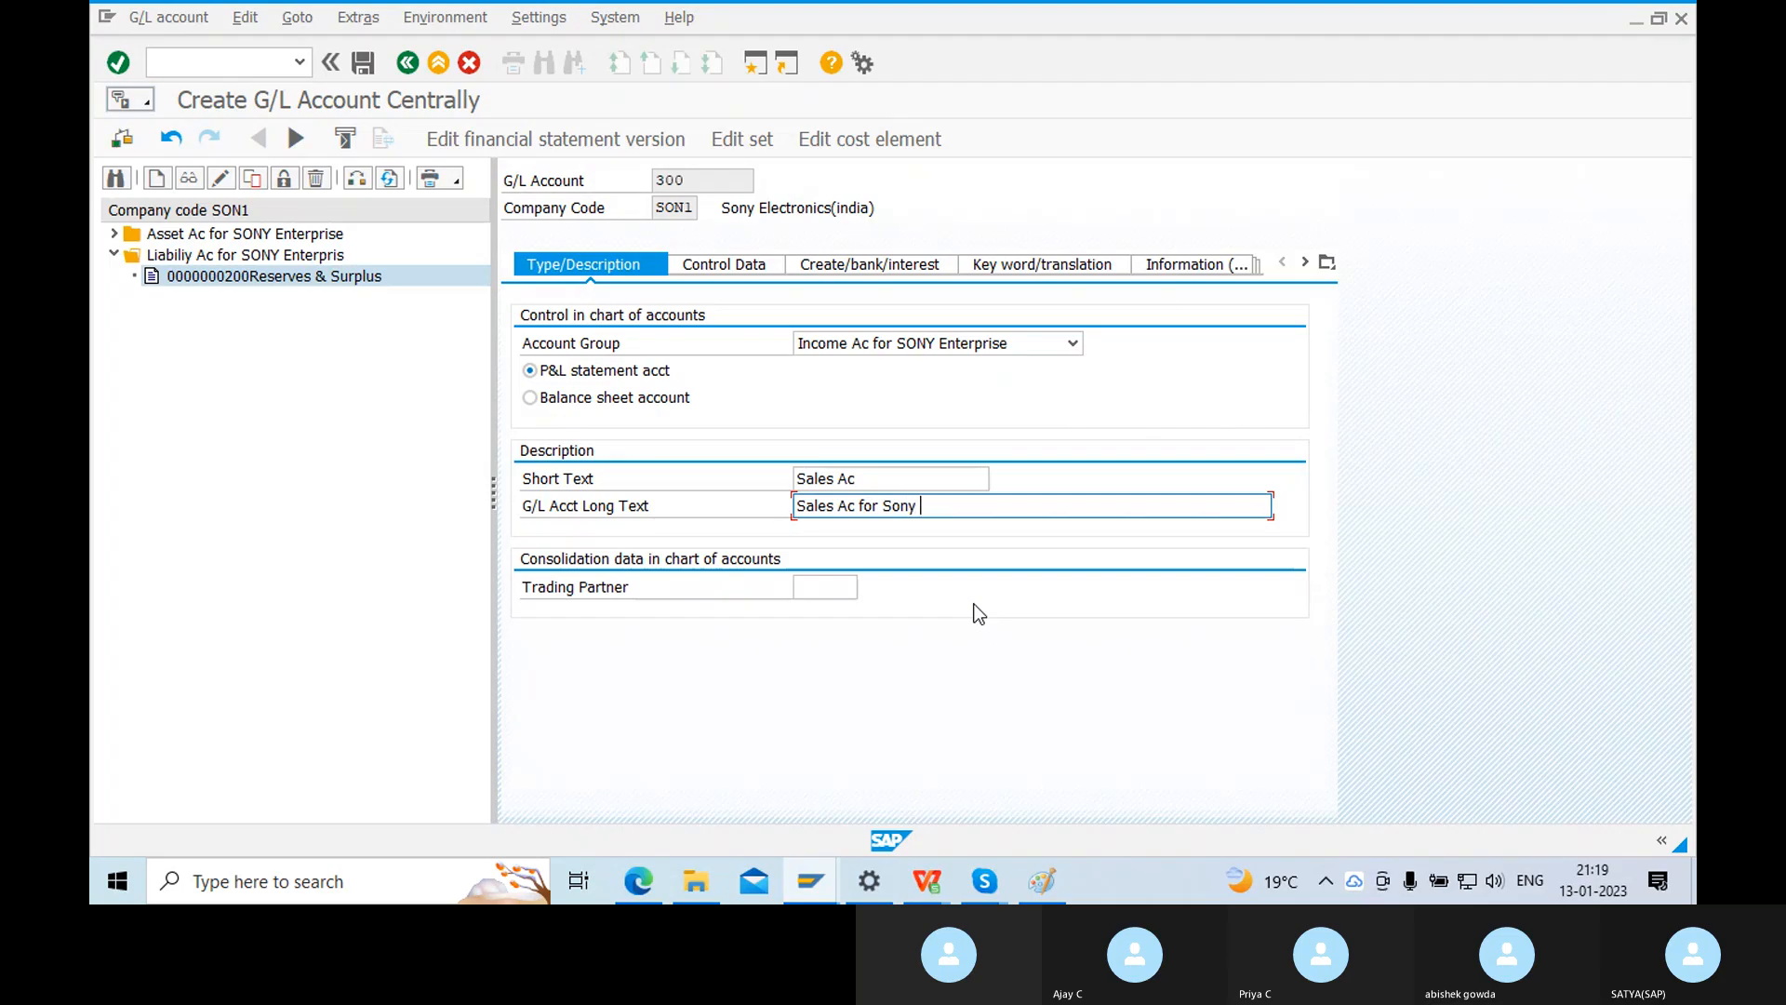
type(" Enterprise")
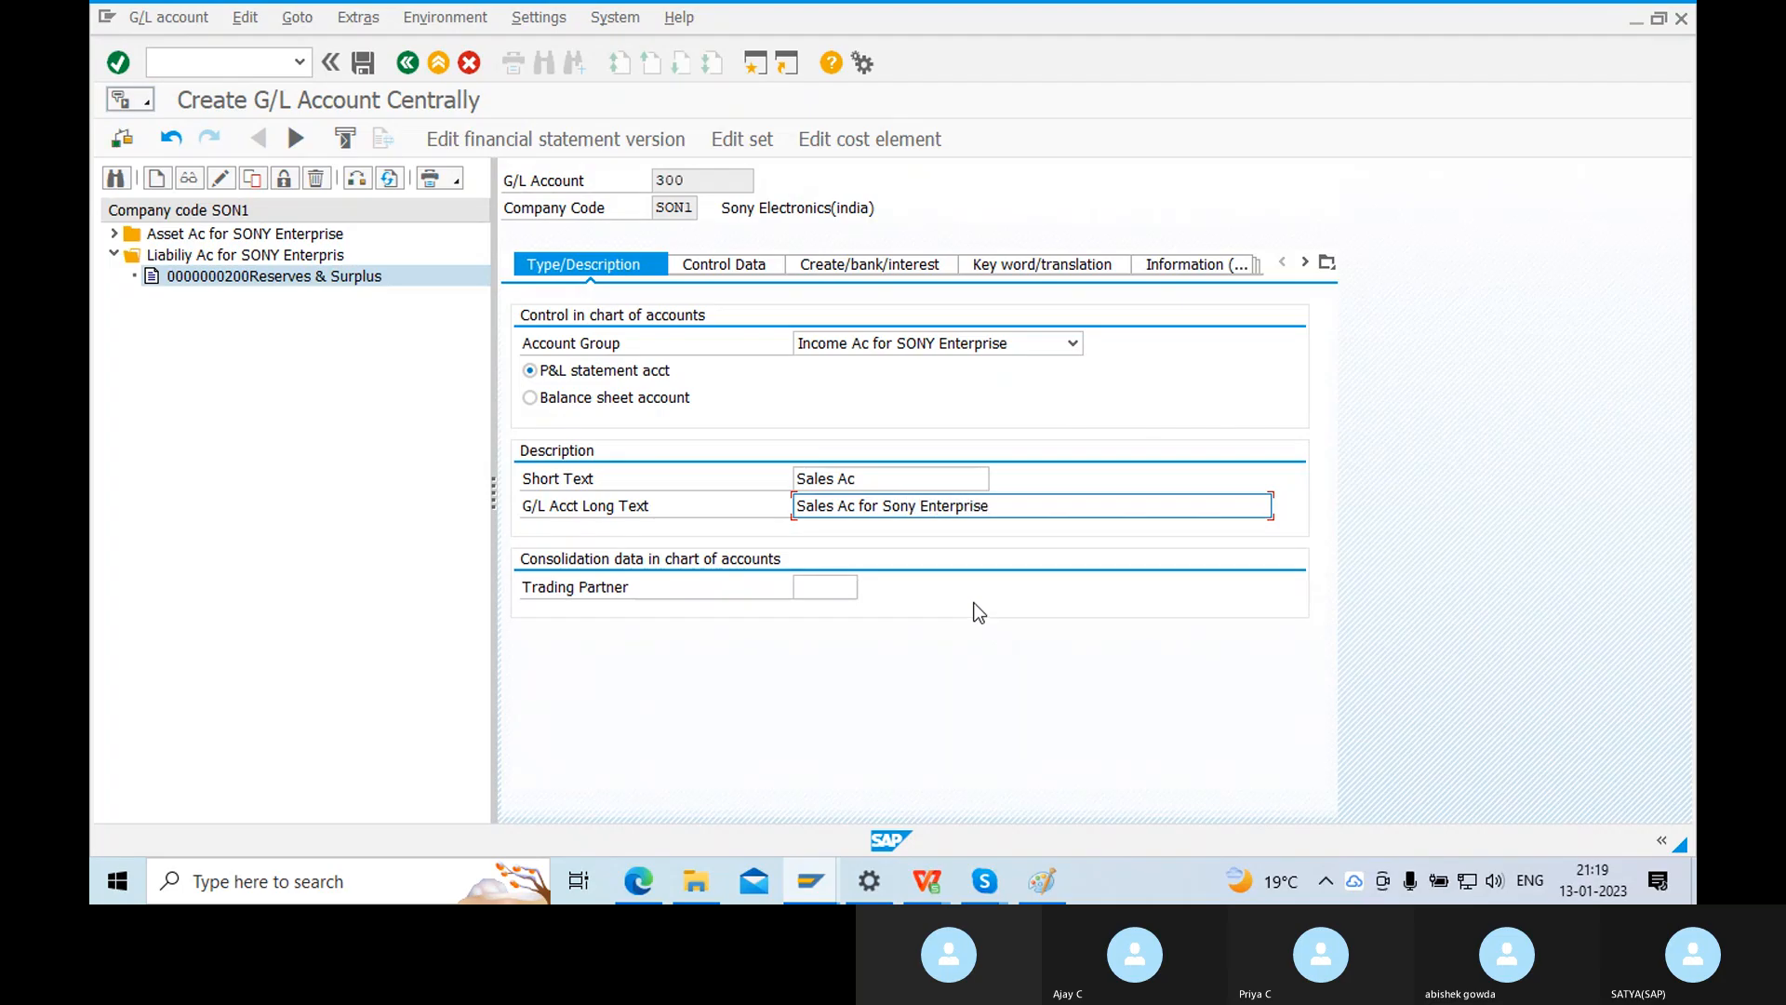
In account 300's control data, enable only balances in local currency and line item display, and set sort key 001, Posting date.
left_click(742, 267)
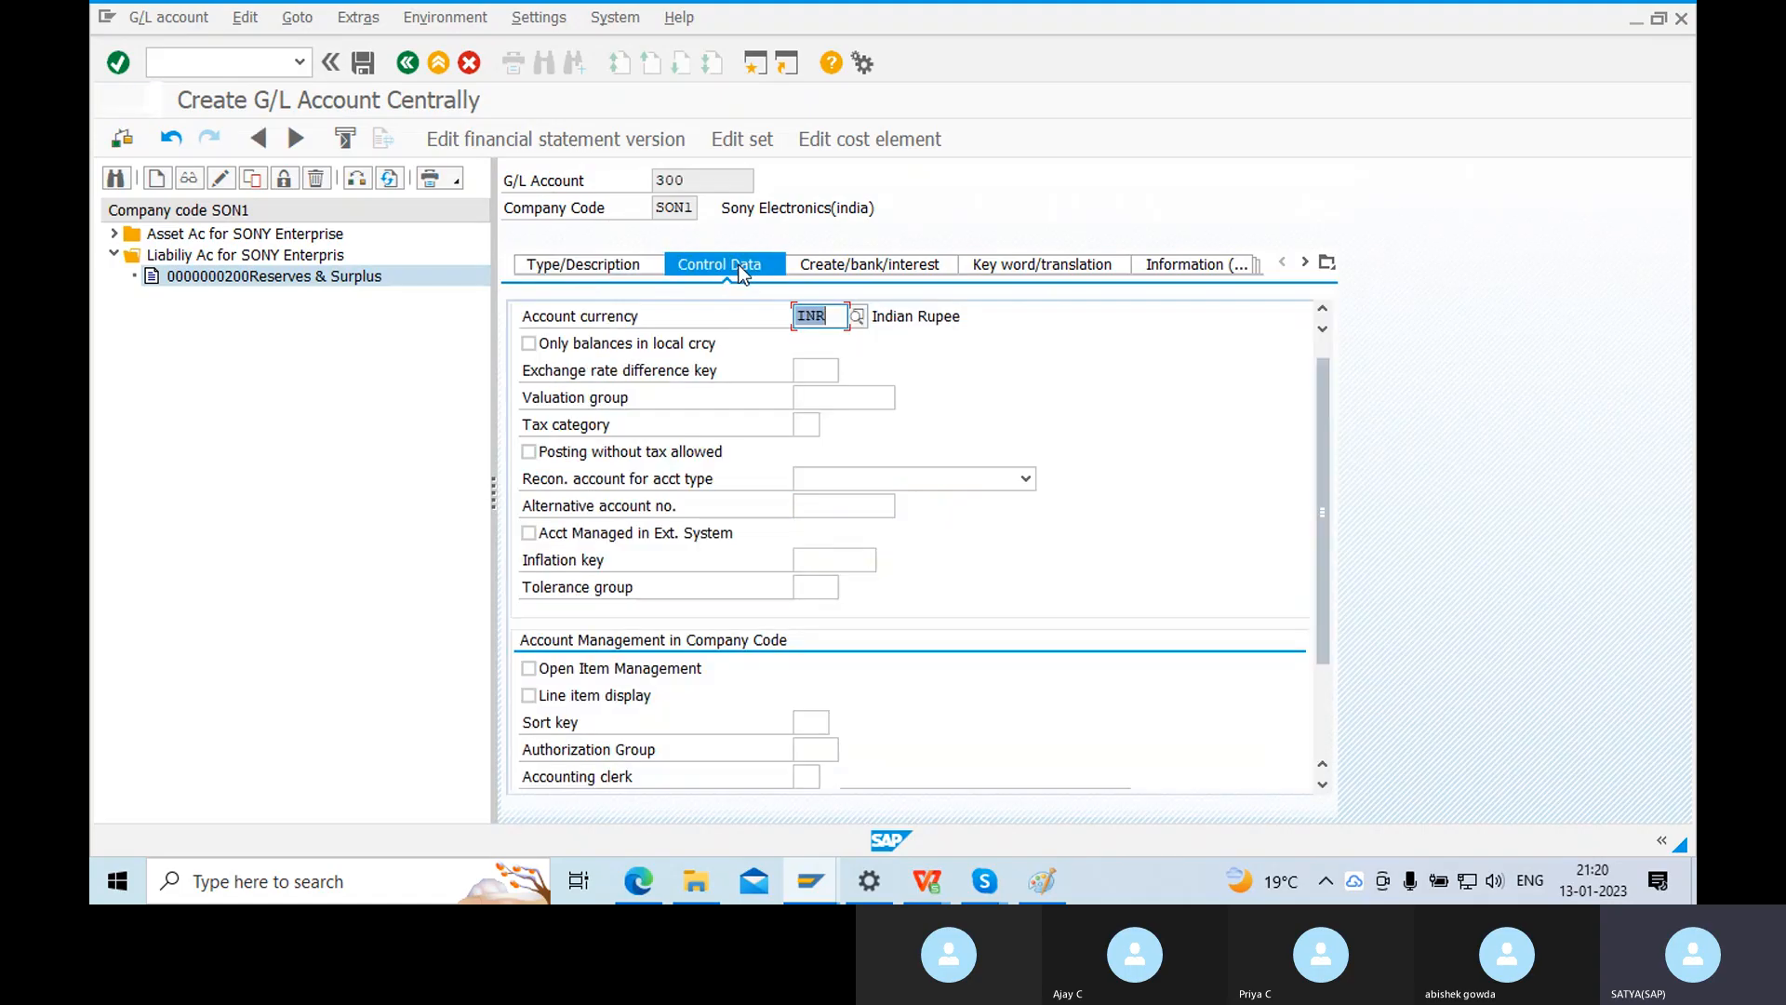
left_click(529, 344)
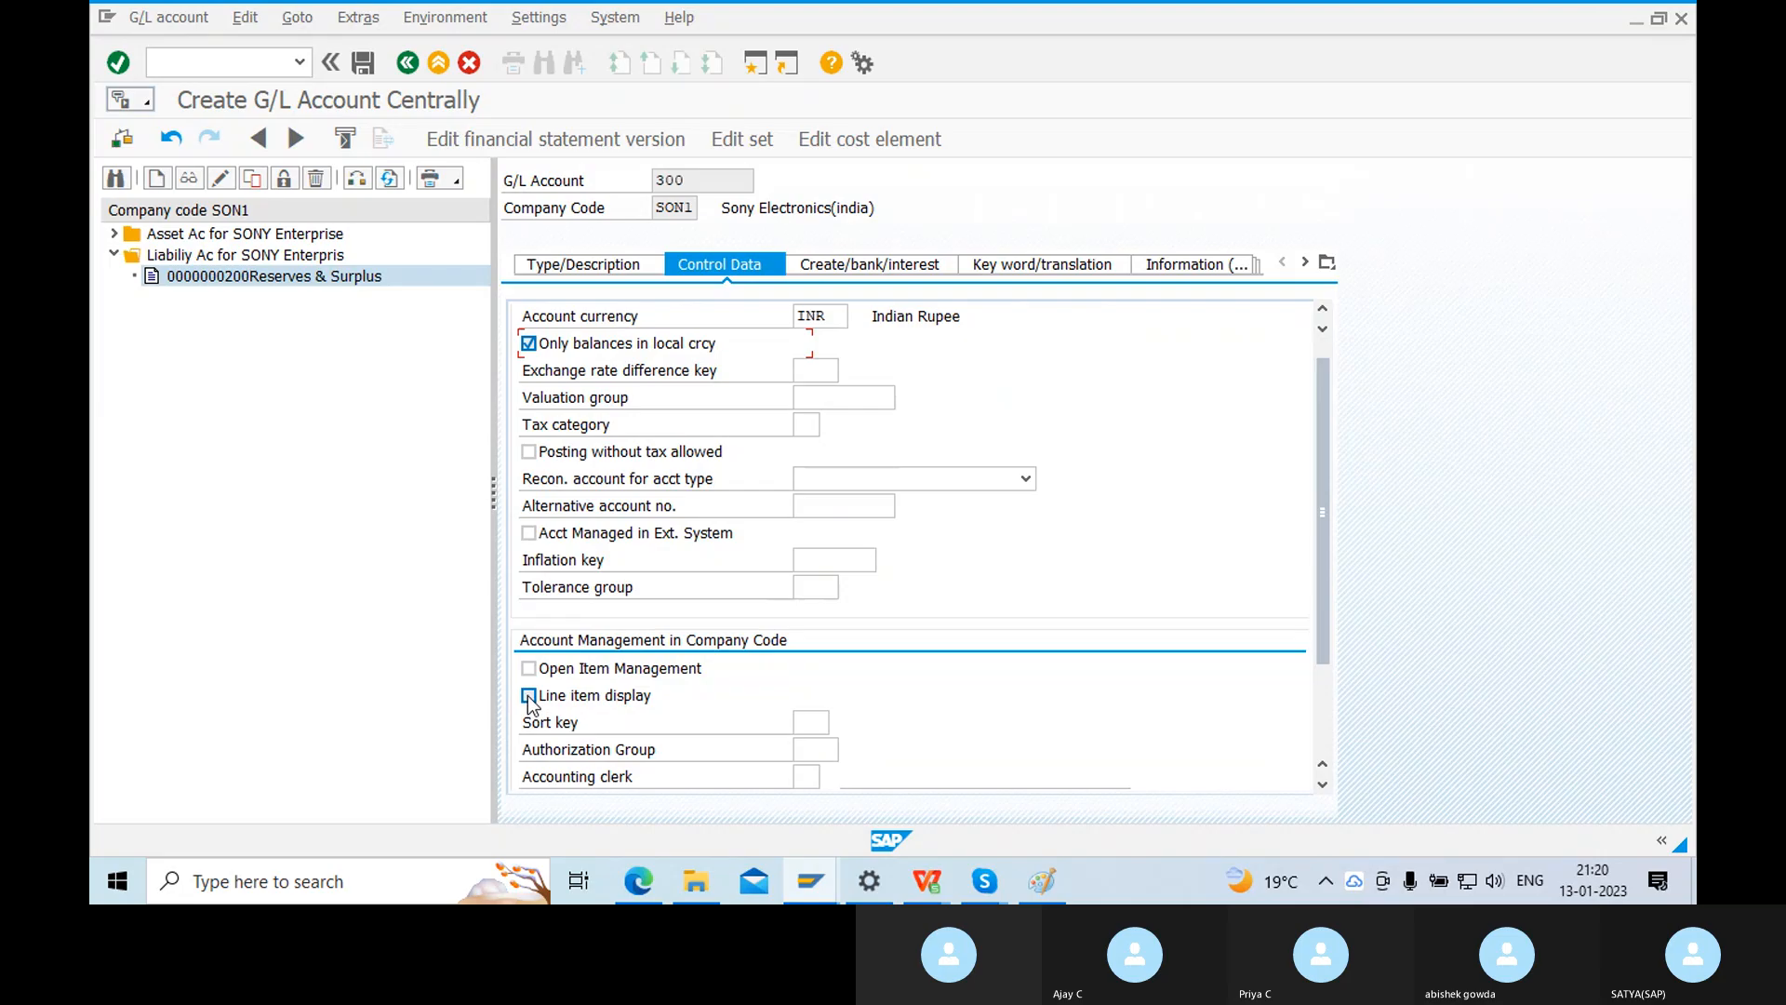
left_click(529, 697)
left_click(824, 724)
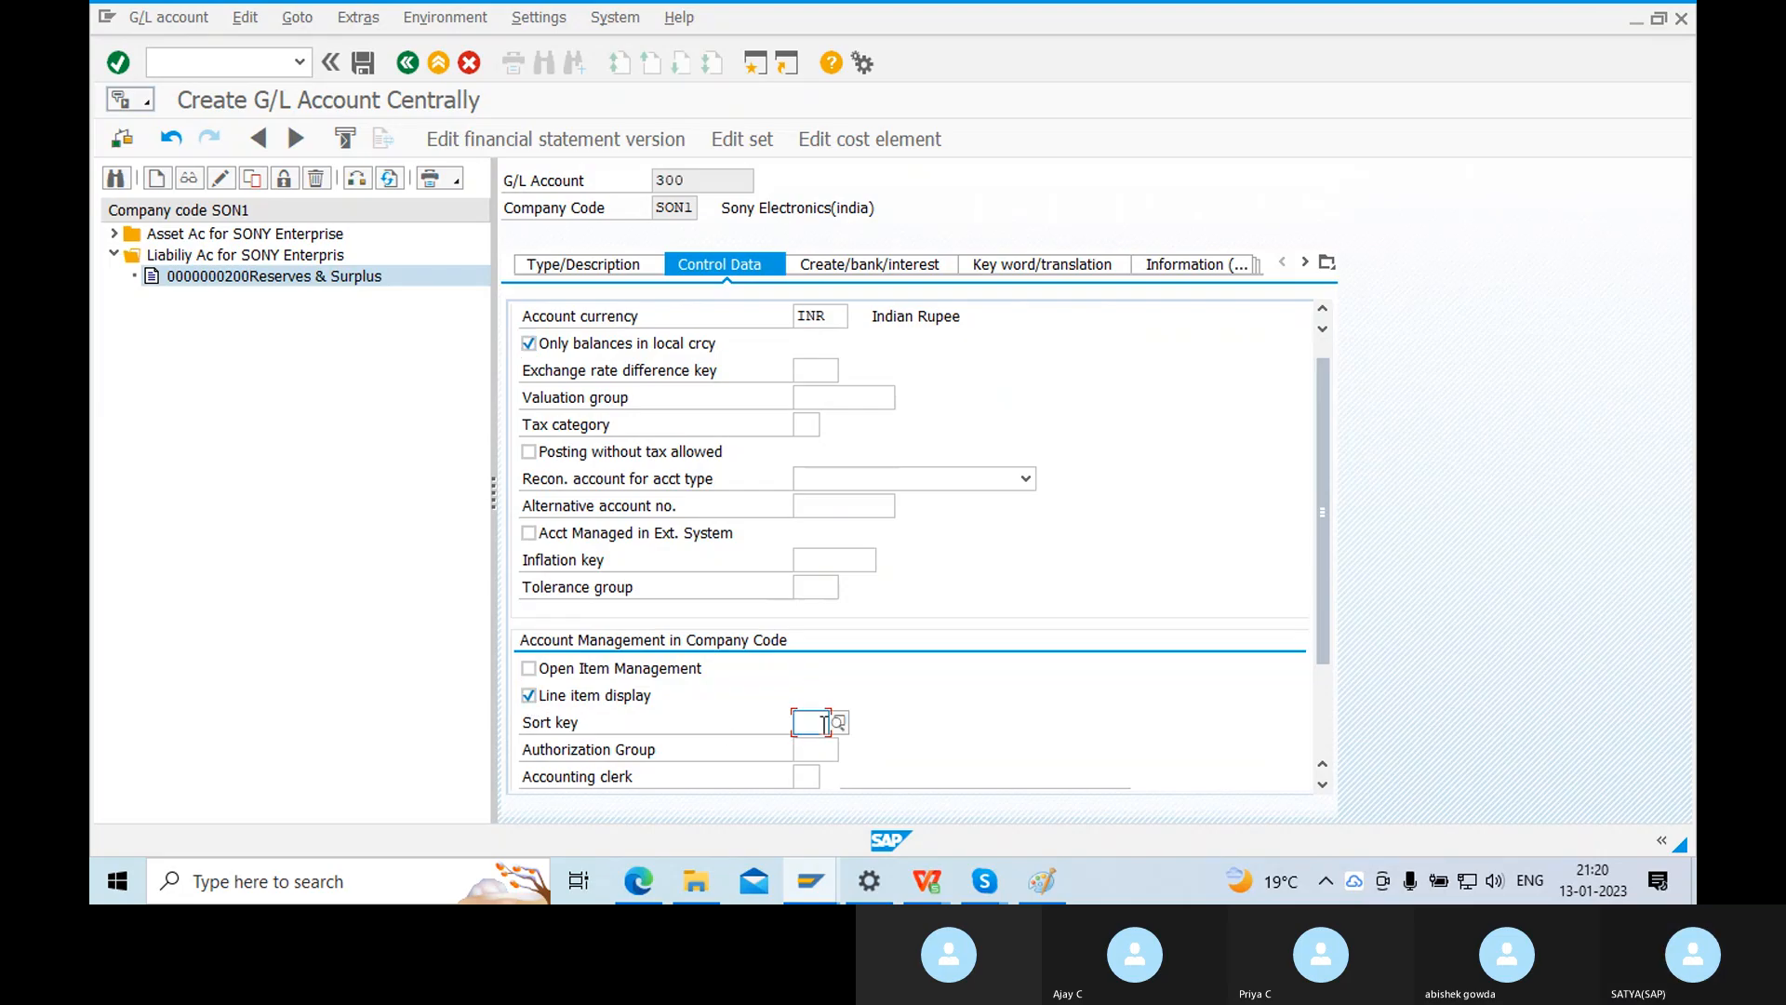
left_click(839, 723)
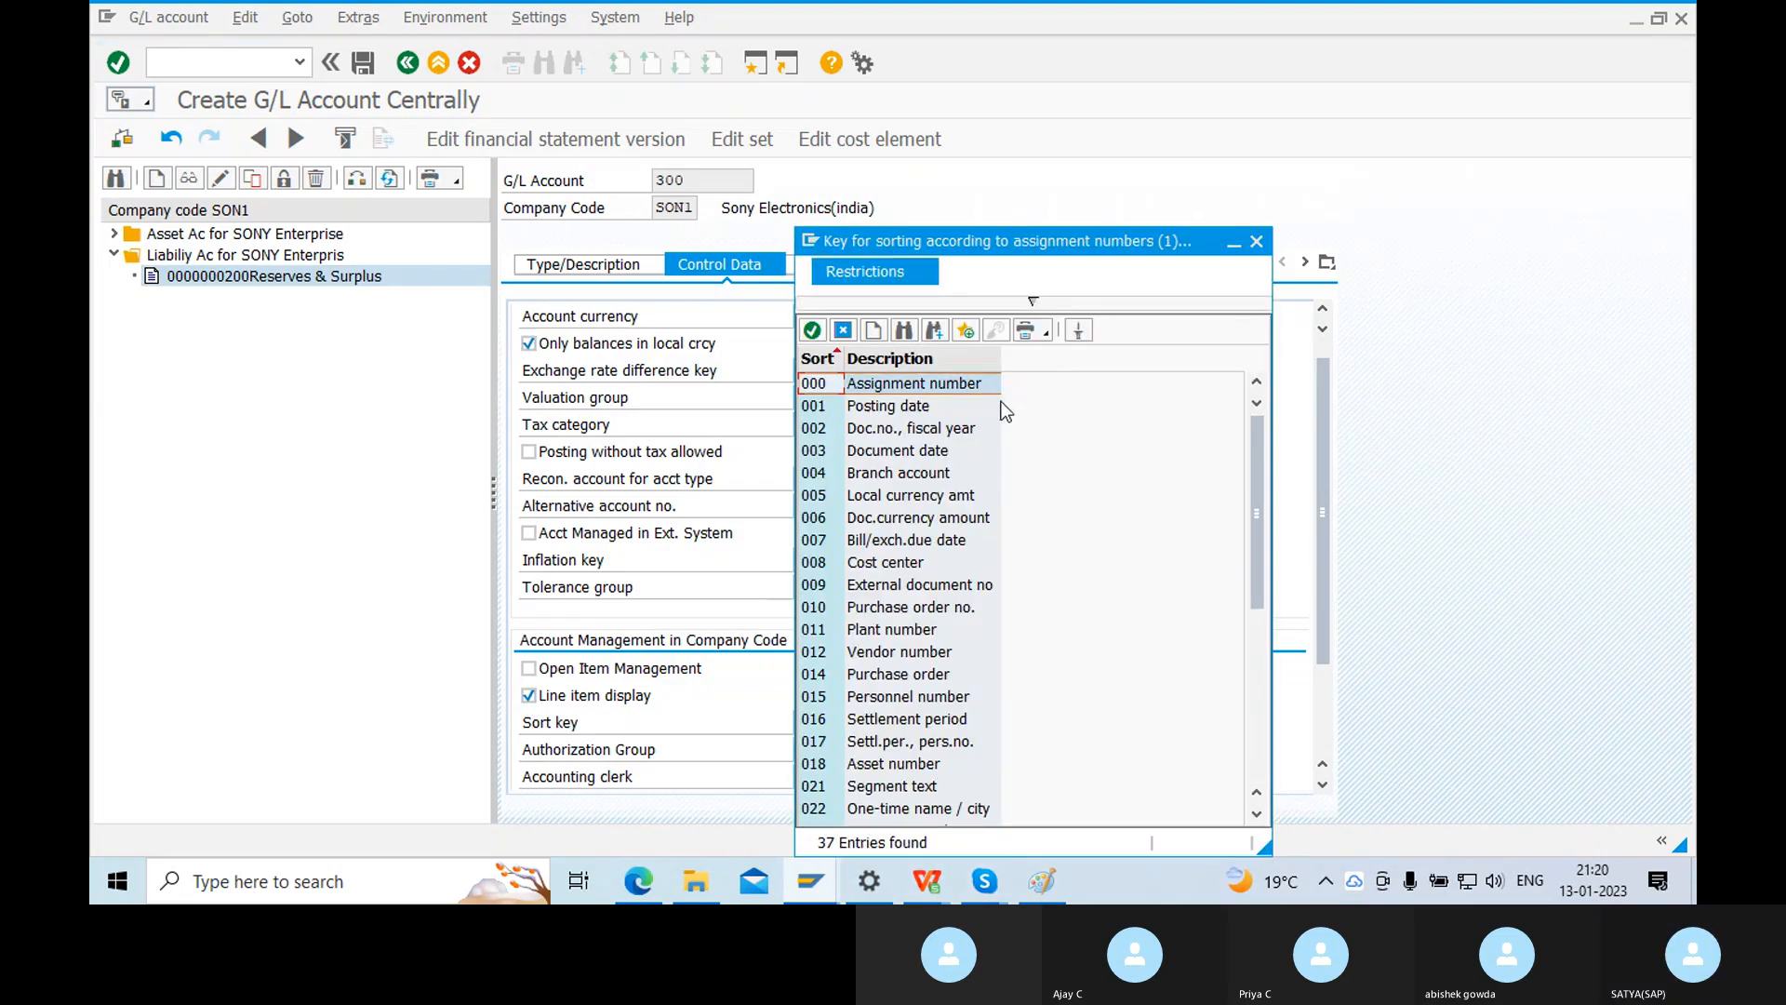
left_click_drag(1034, 242, 962, 188)
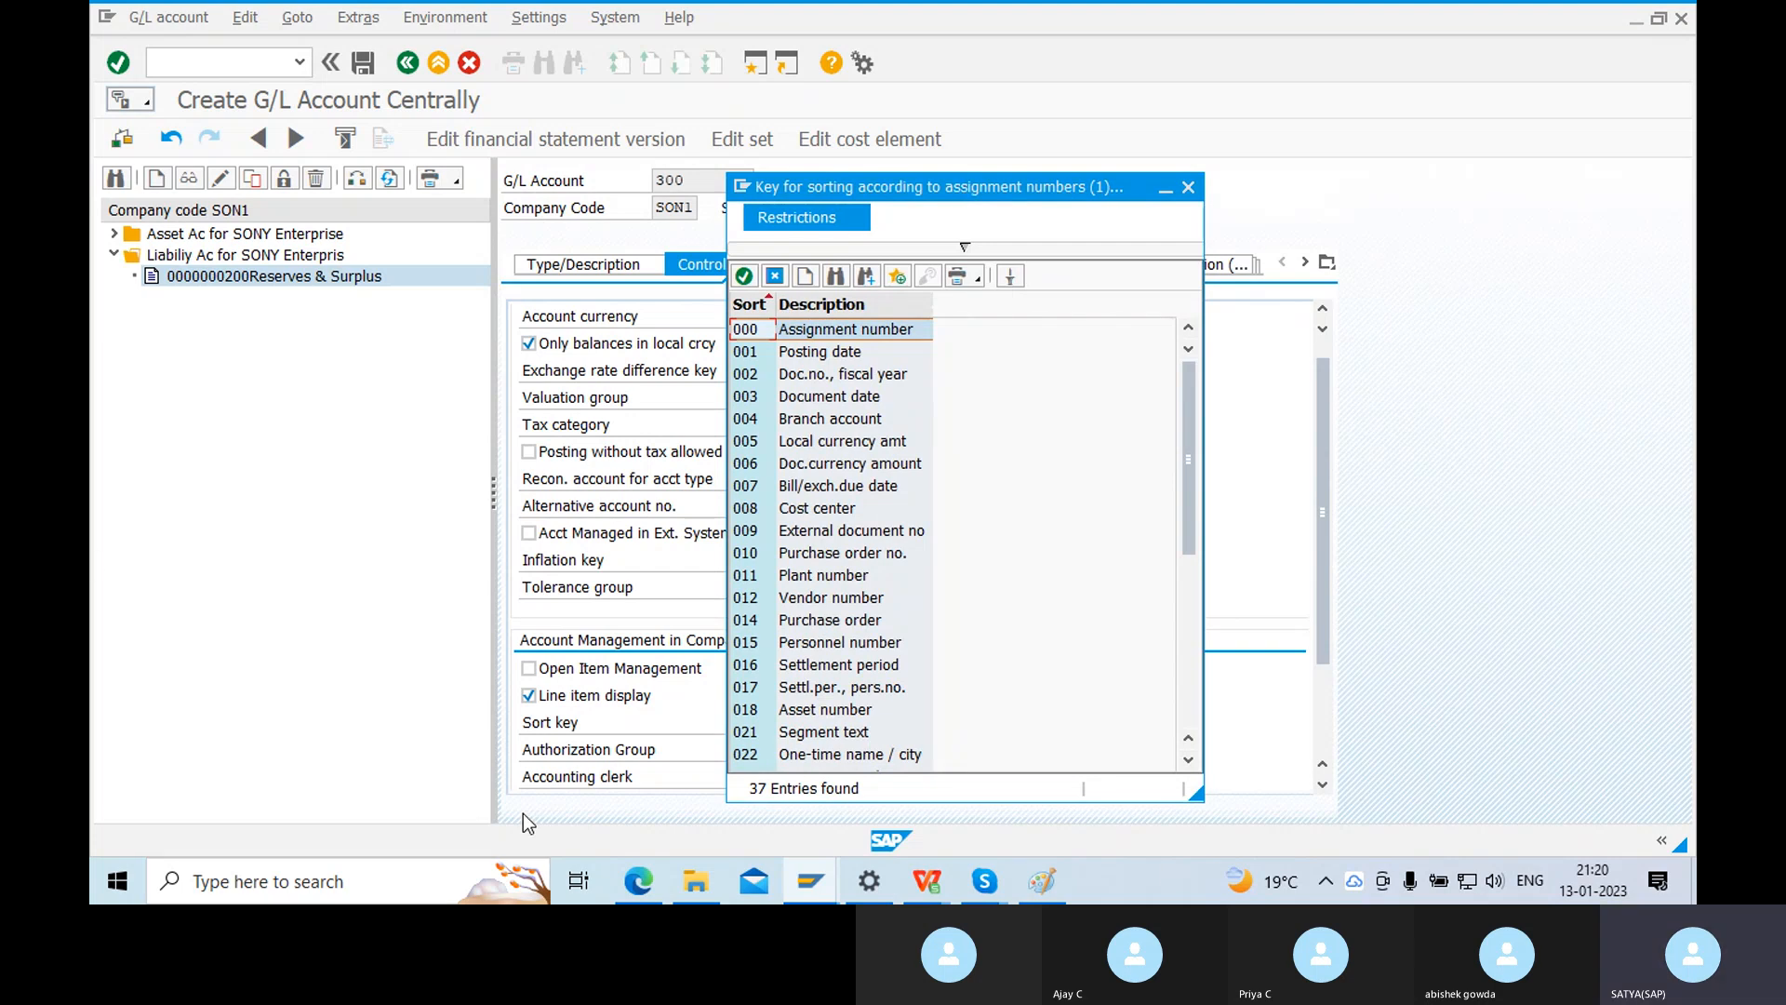
left_click(833, 351)
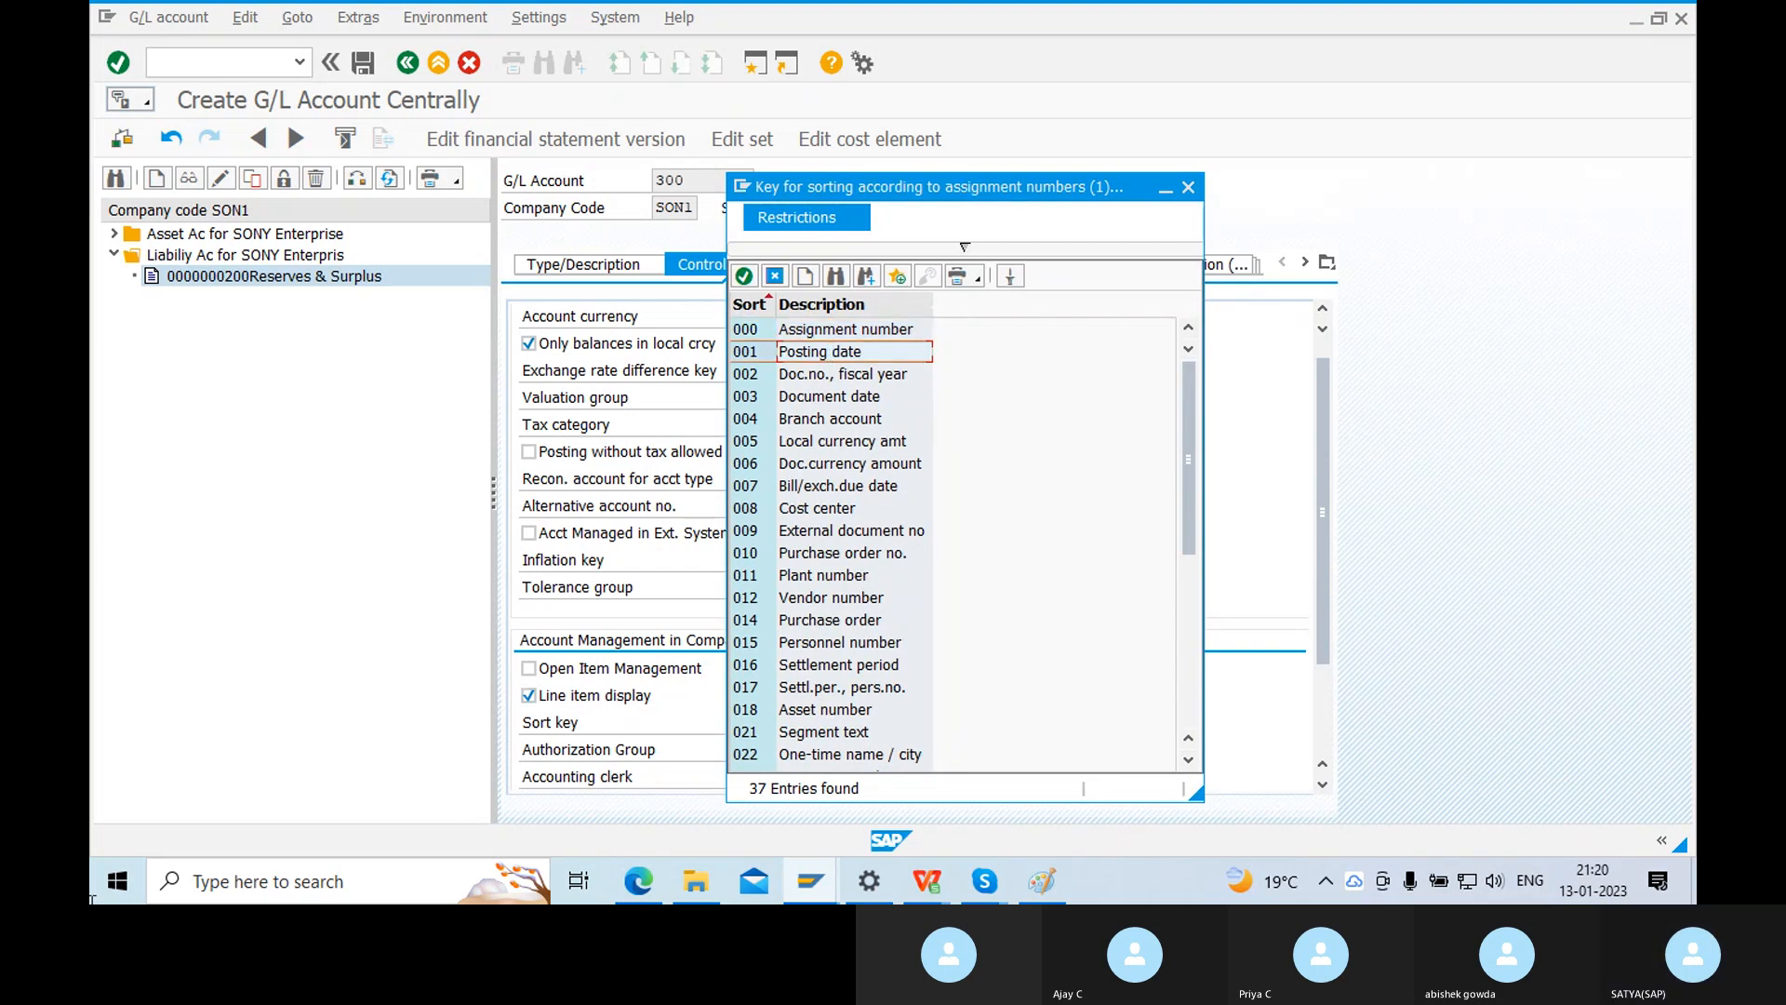
left_click(814, 348)
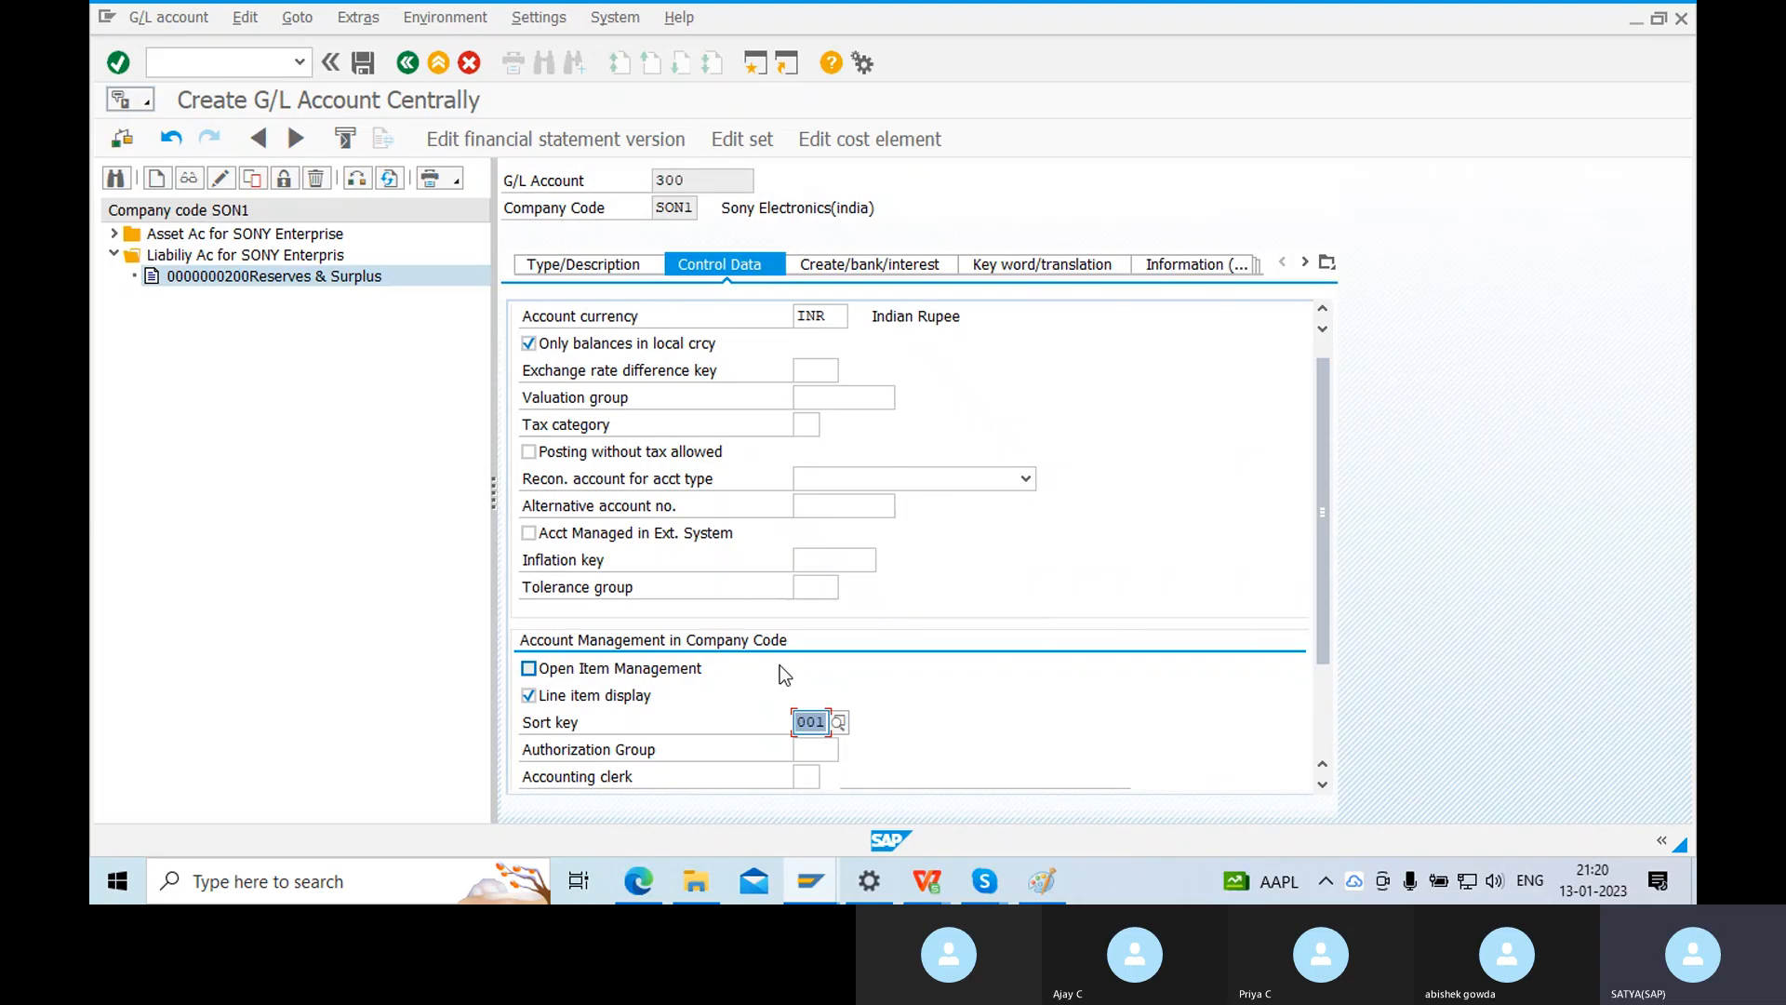
Assign field status group G029, Revenue accounts, and save G/L account 300.
left_click(890, 266)
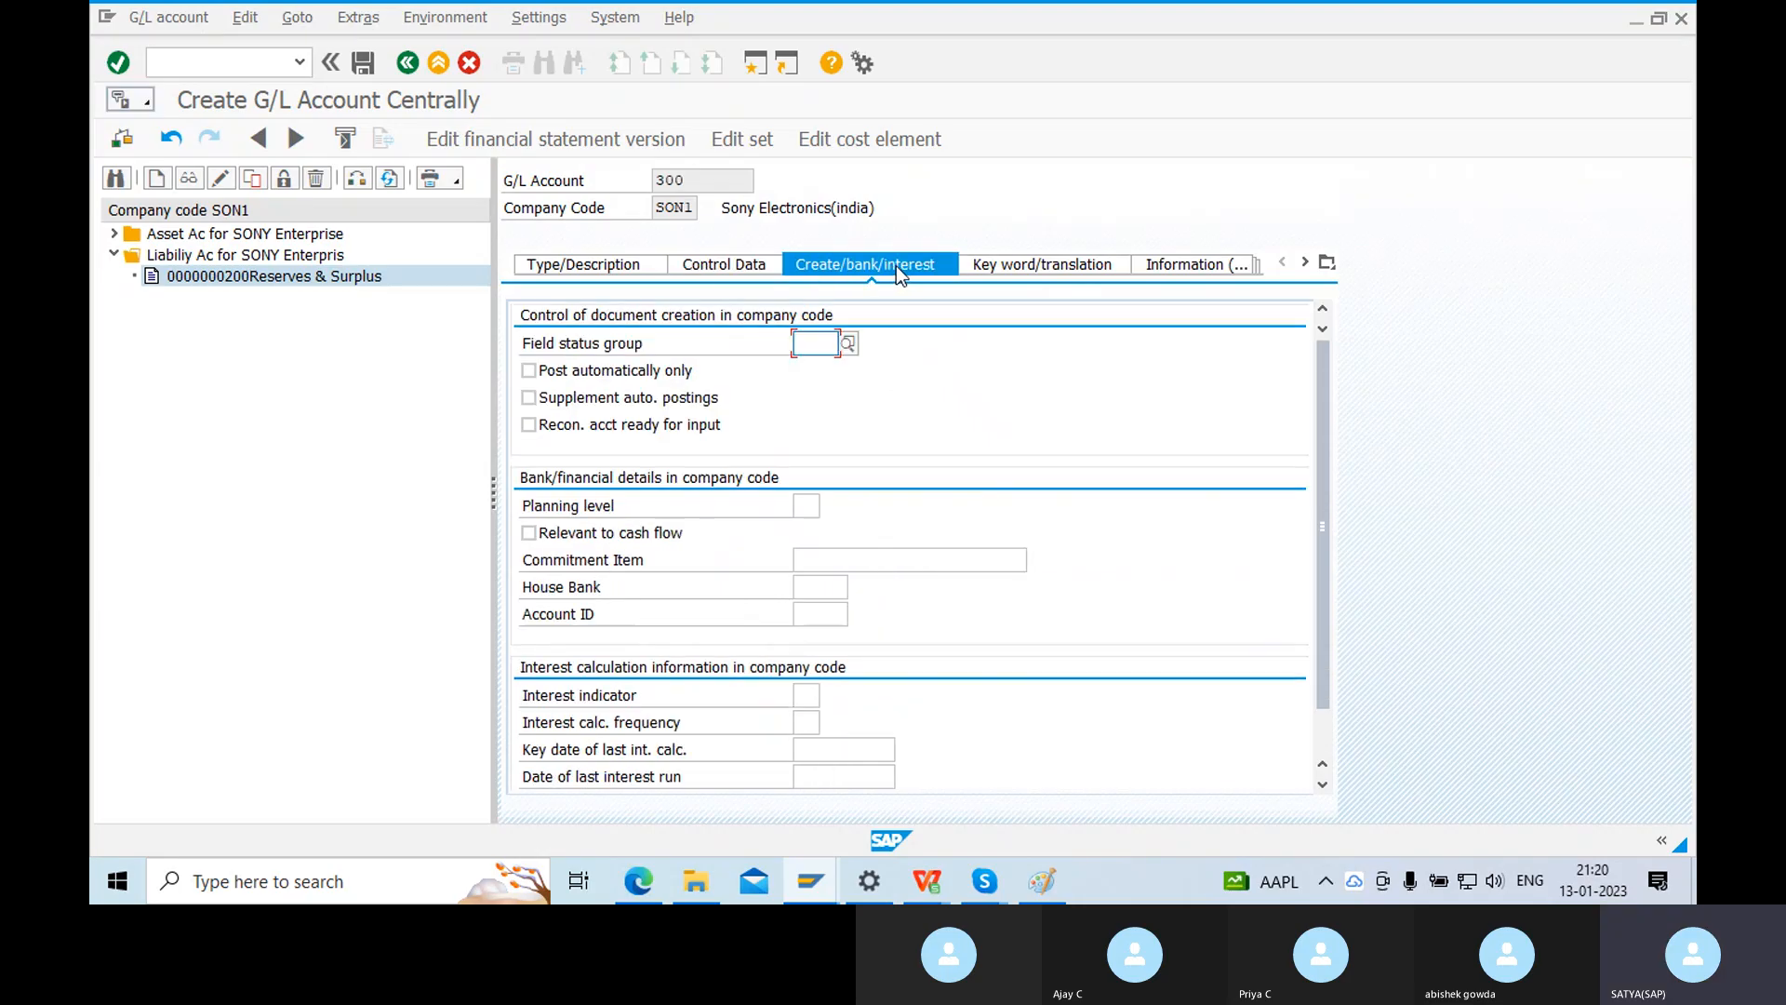
left_click(848, 343)
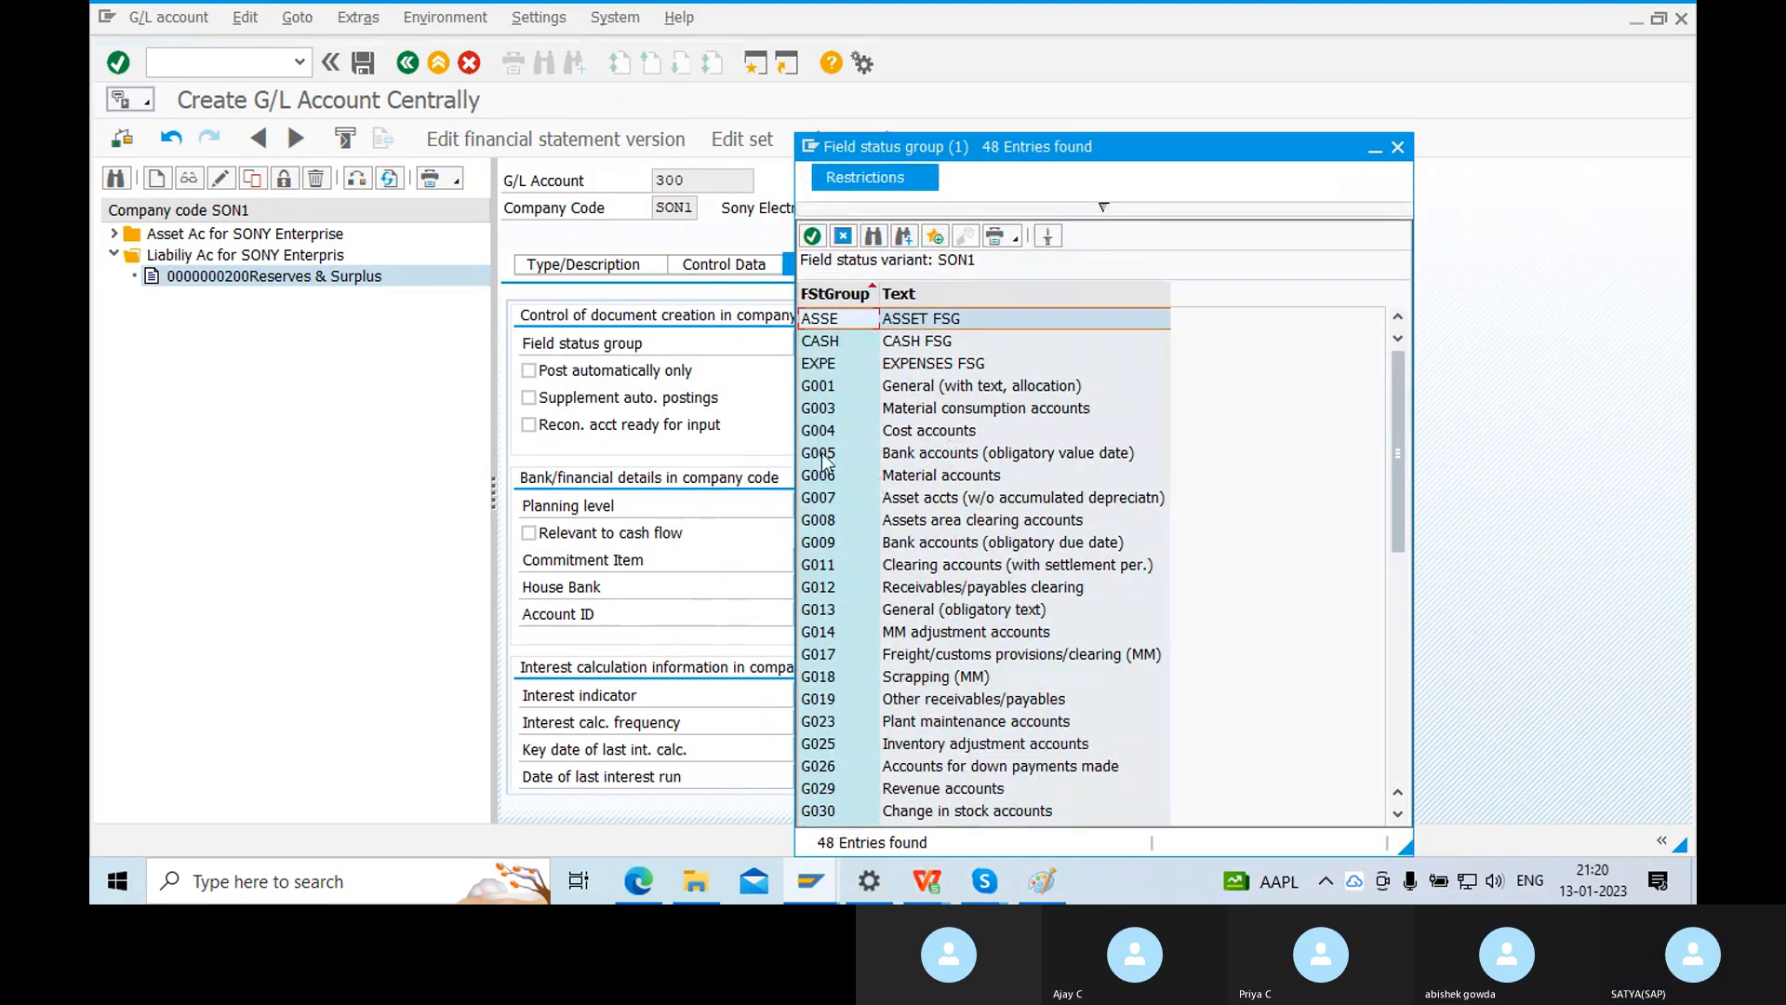
left_click_drag(973, 141, 893, 8)
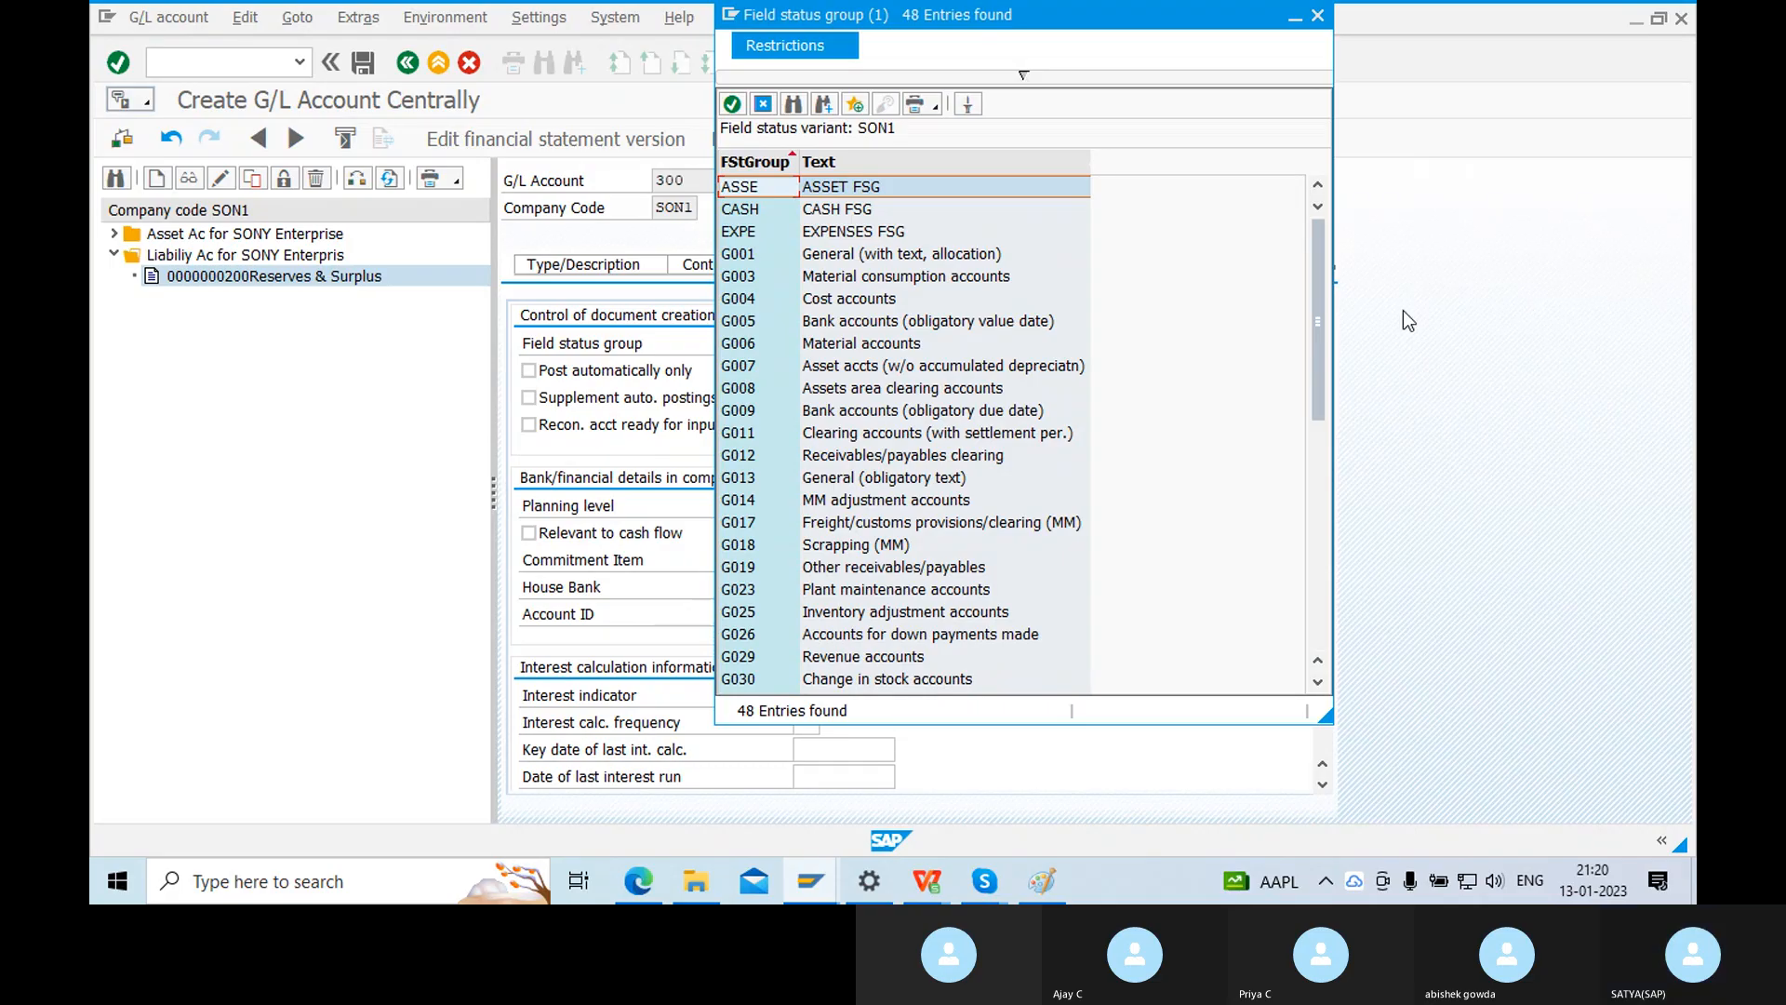
left_click_drag(1317, 300, 1310, 354)
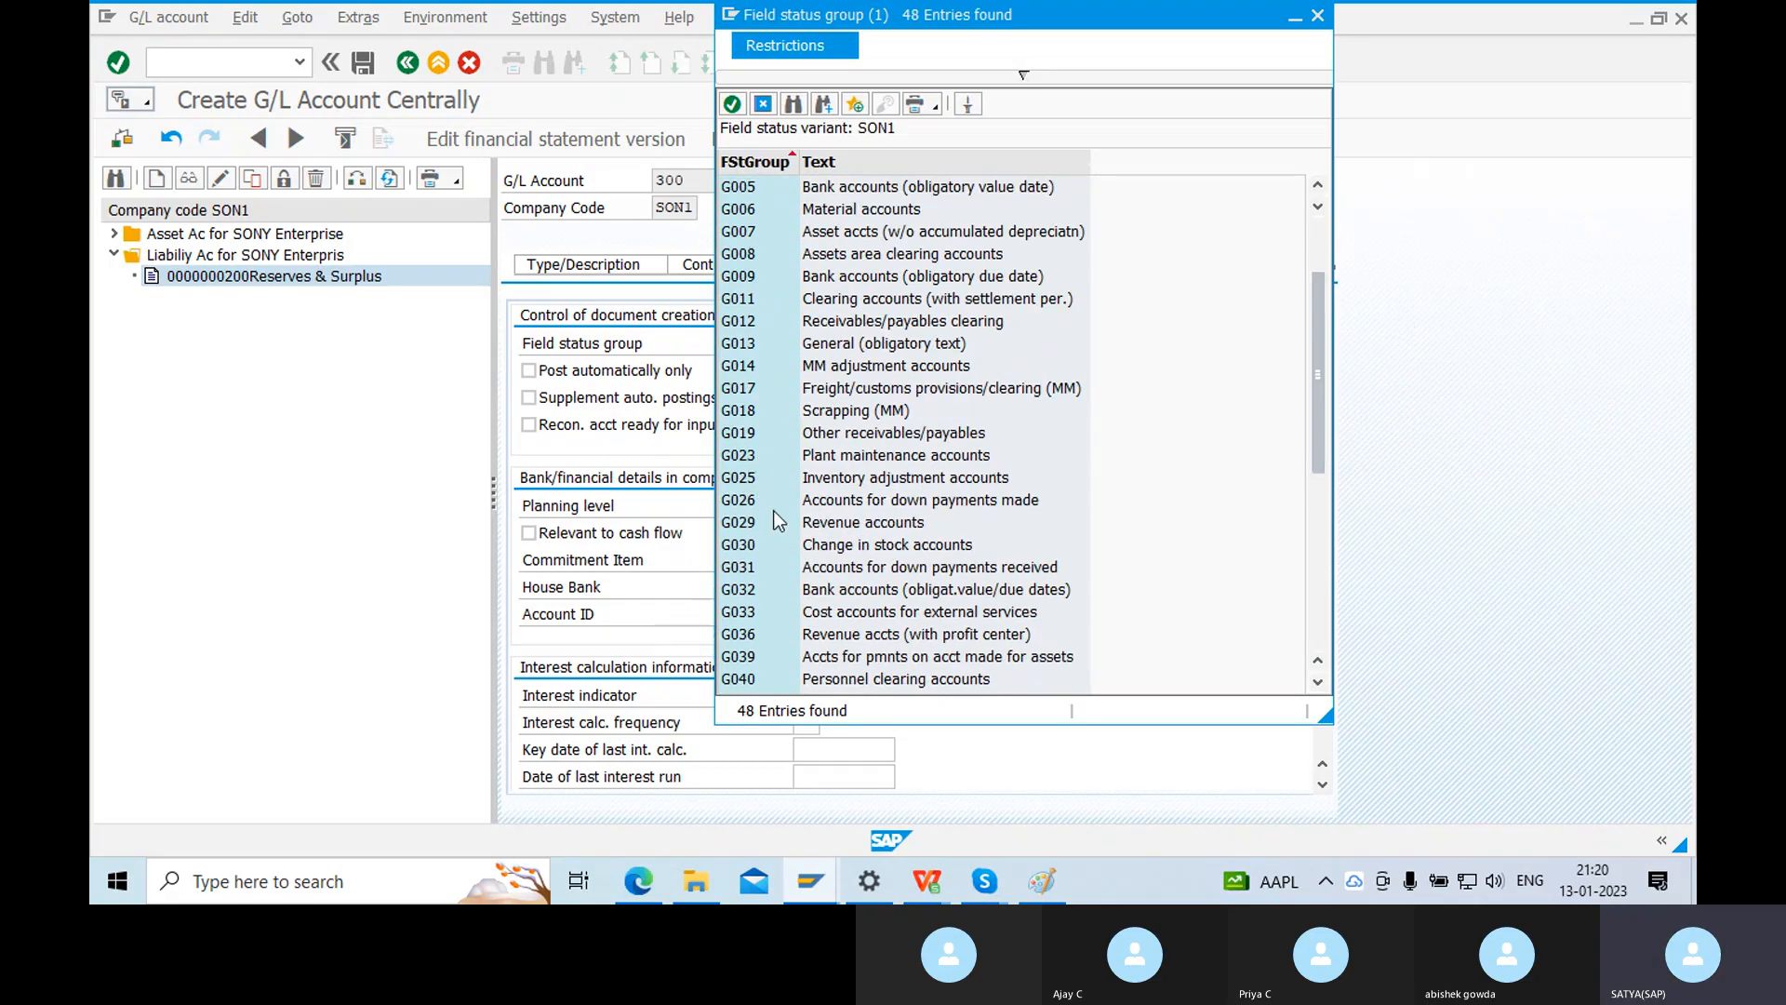
left_click(758, 526)
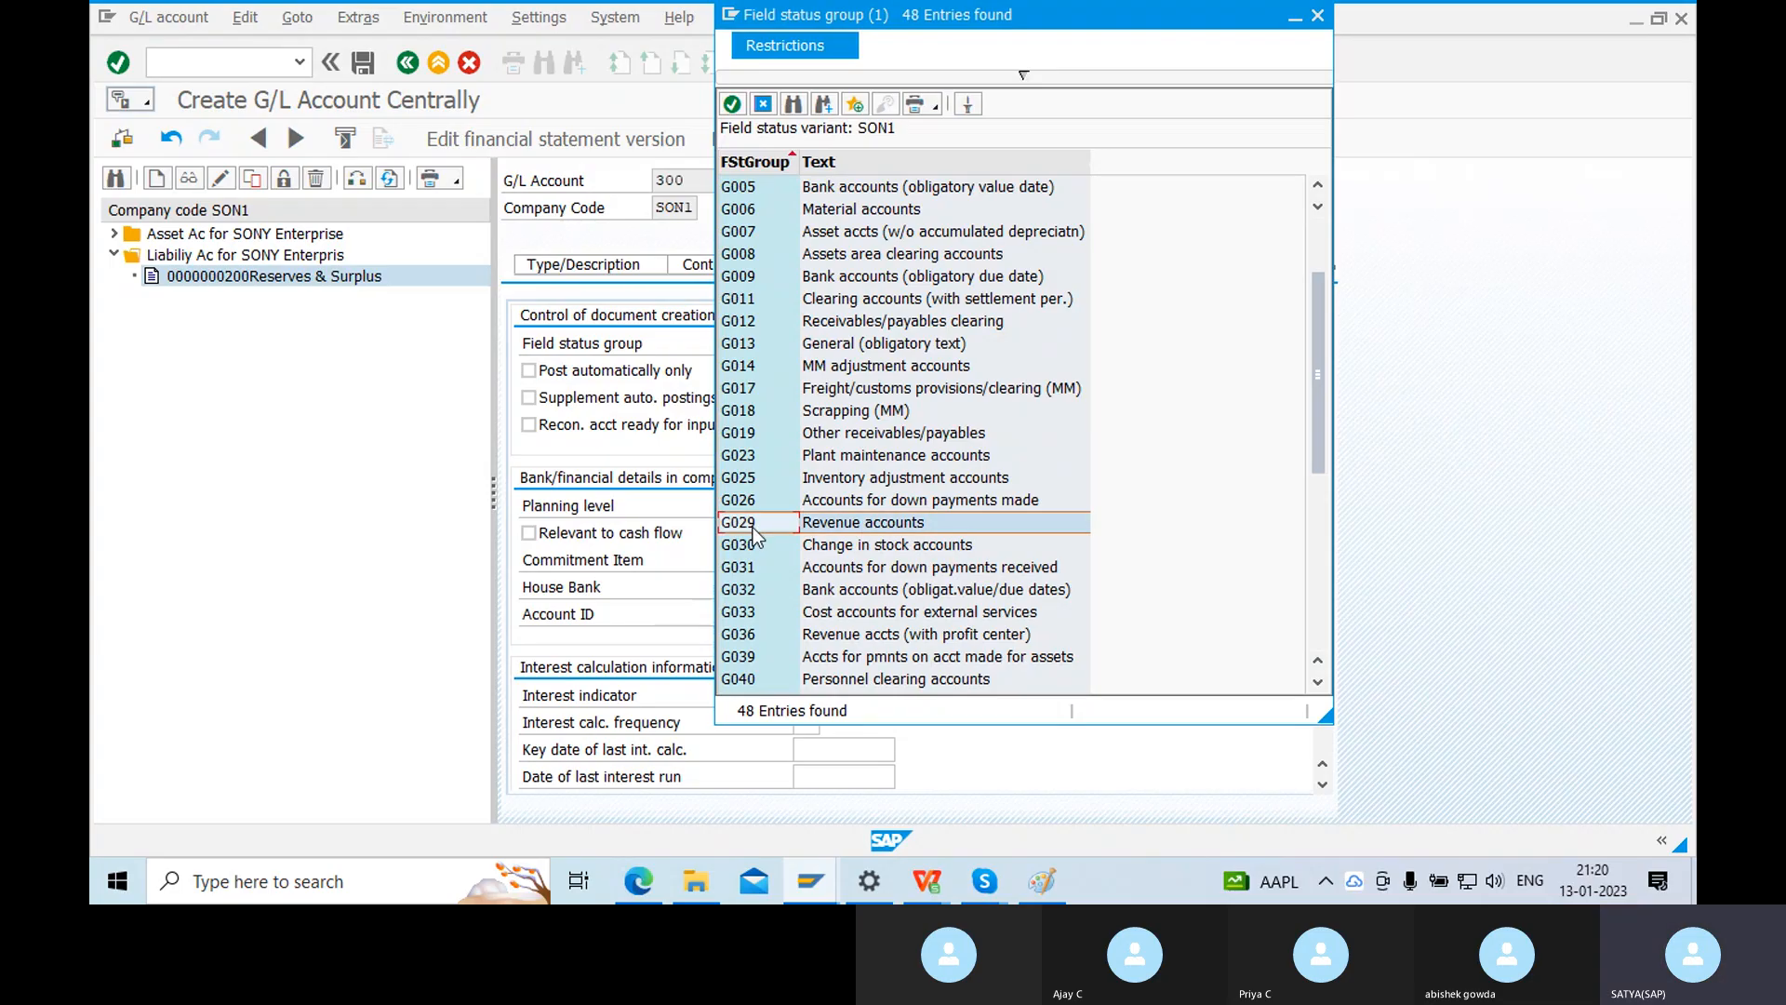
left_click(840, 524)
double_click(843, 530)
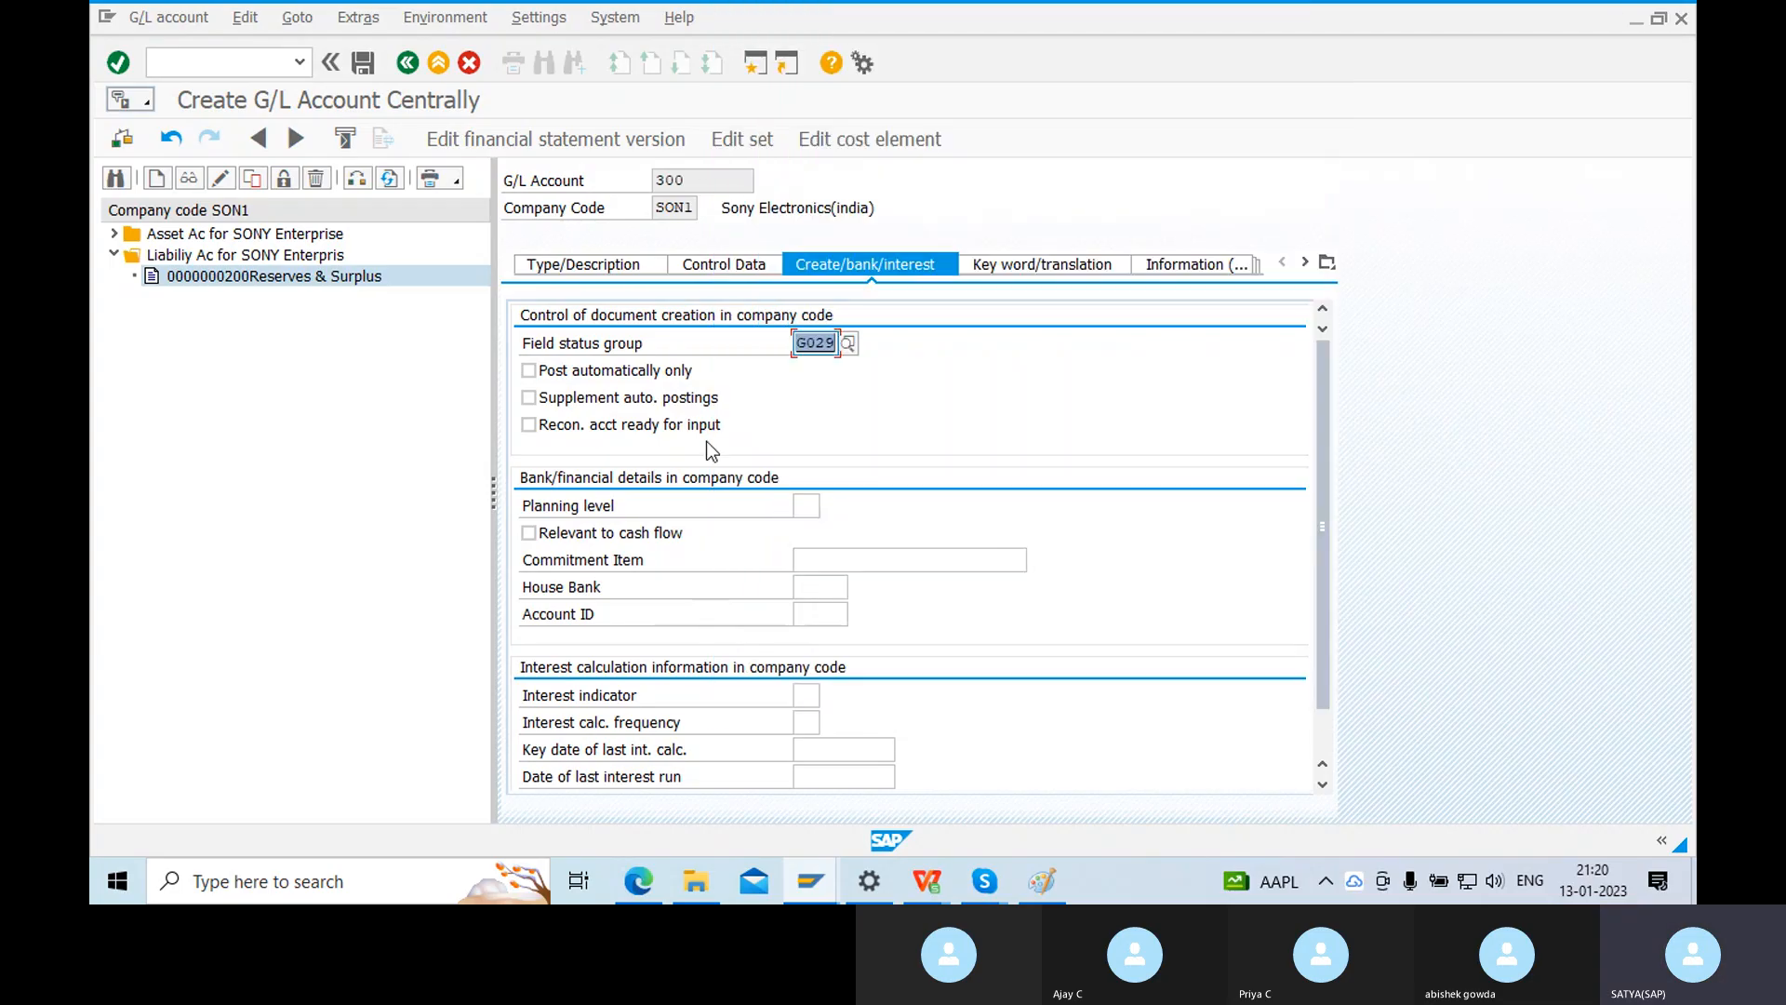
left_click(364, 64)
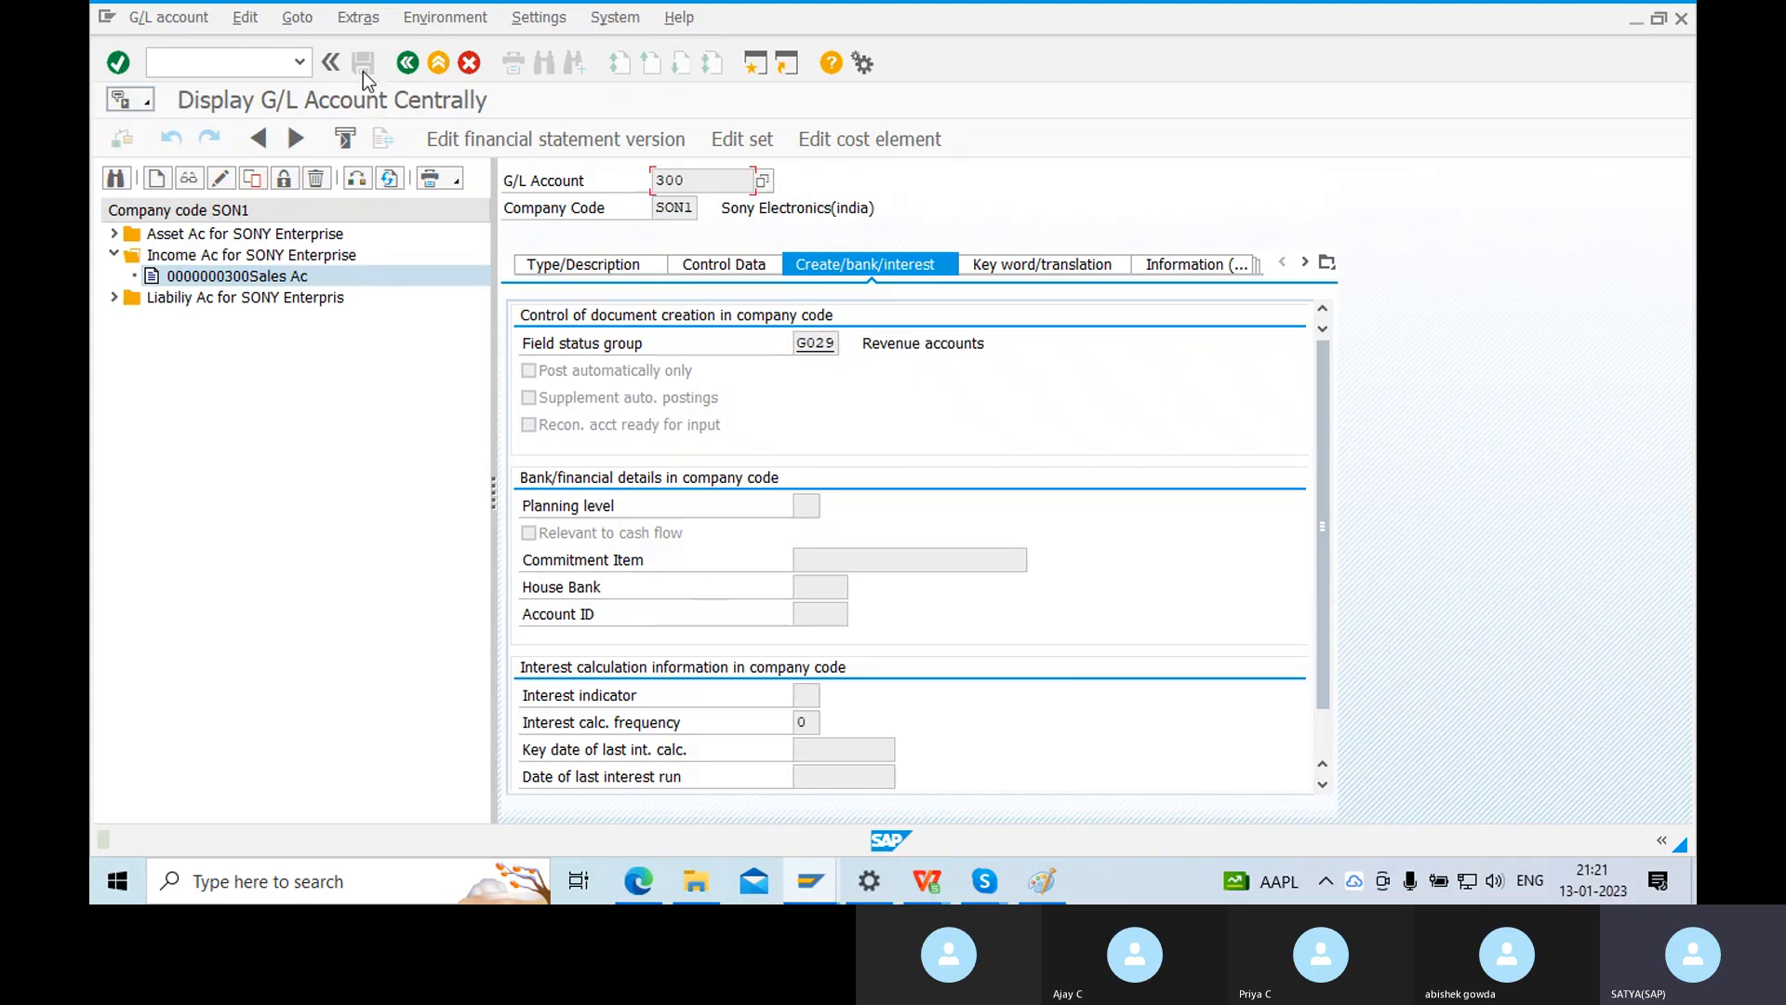
Review the G/L accounts listed under the asset, liability and income account groups of company code SON1.
left_click(114, 254)
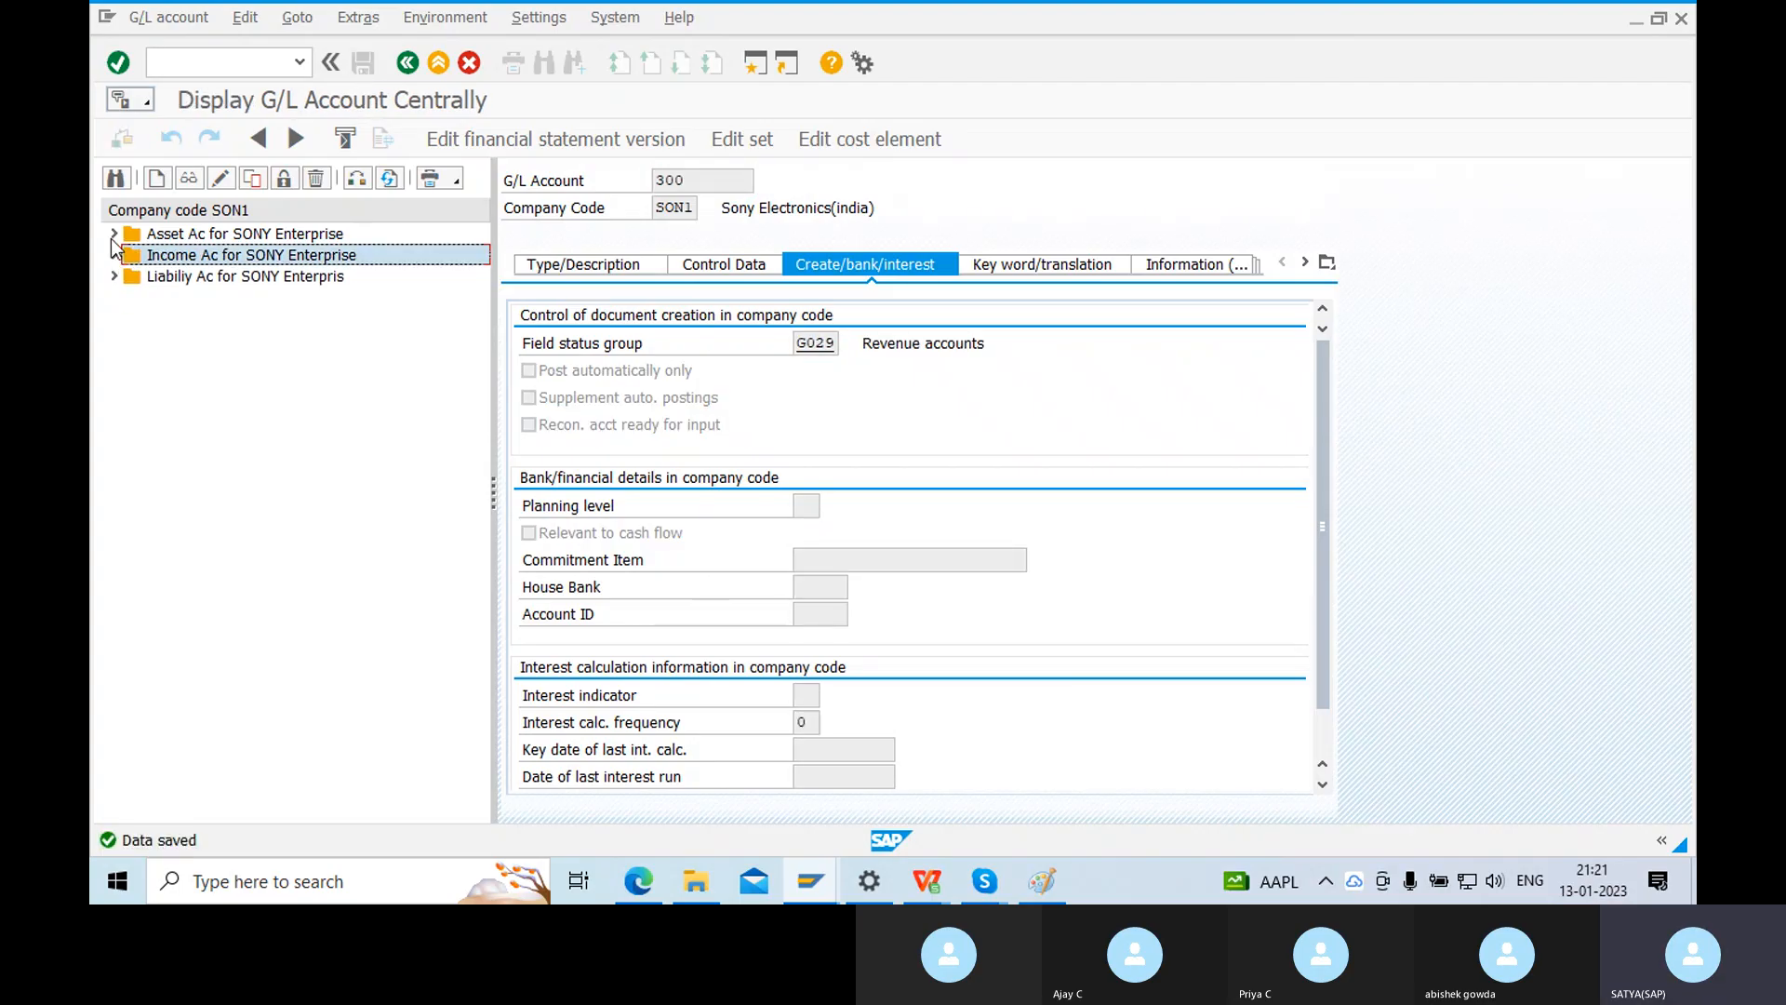
left_click(113, 233)
left_click(207, 254)
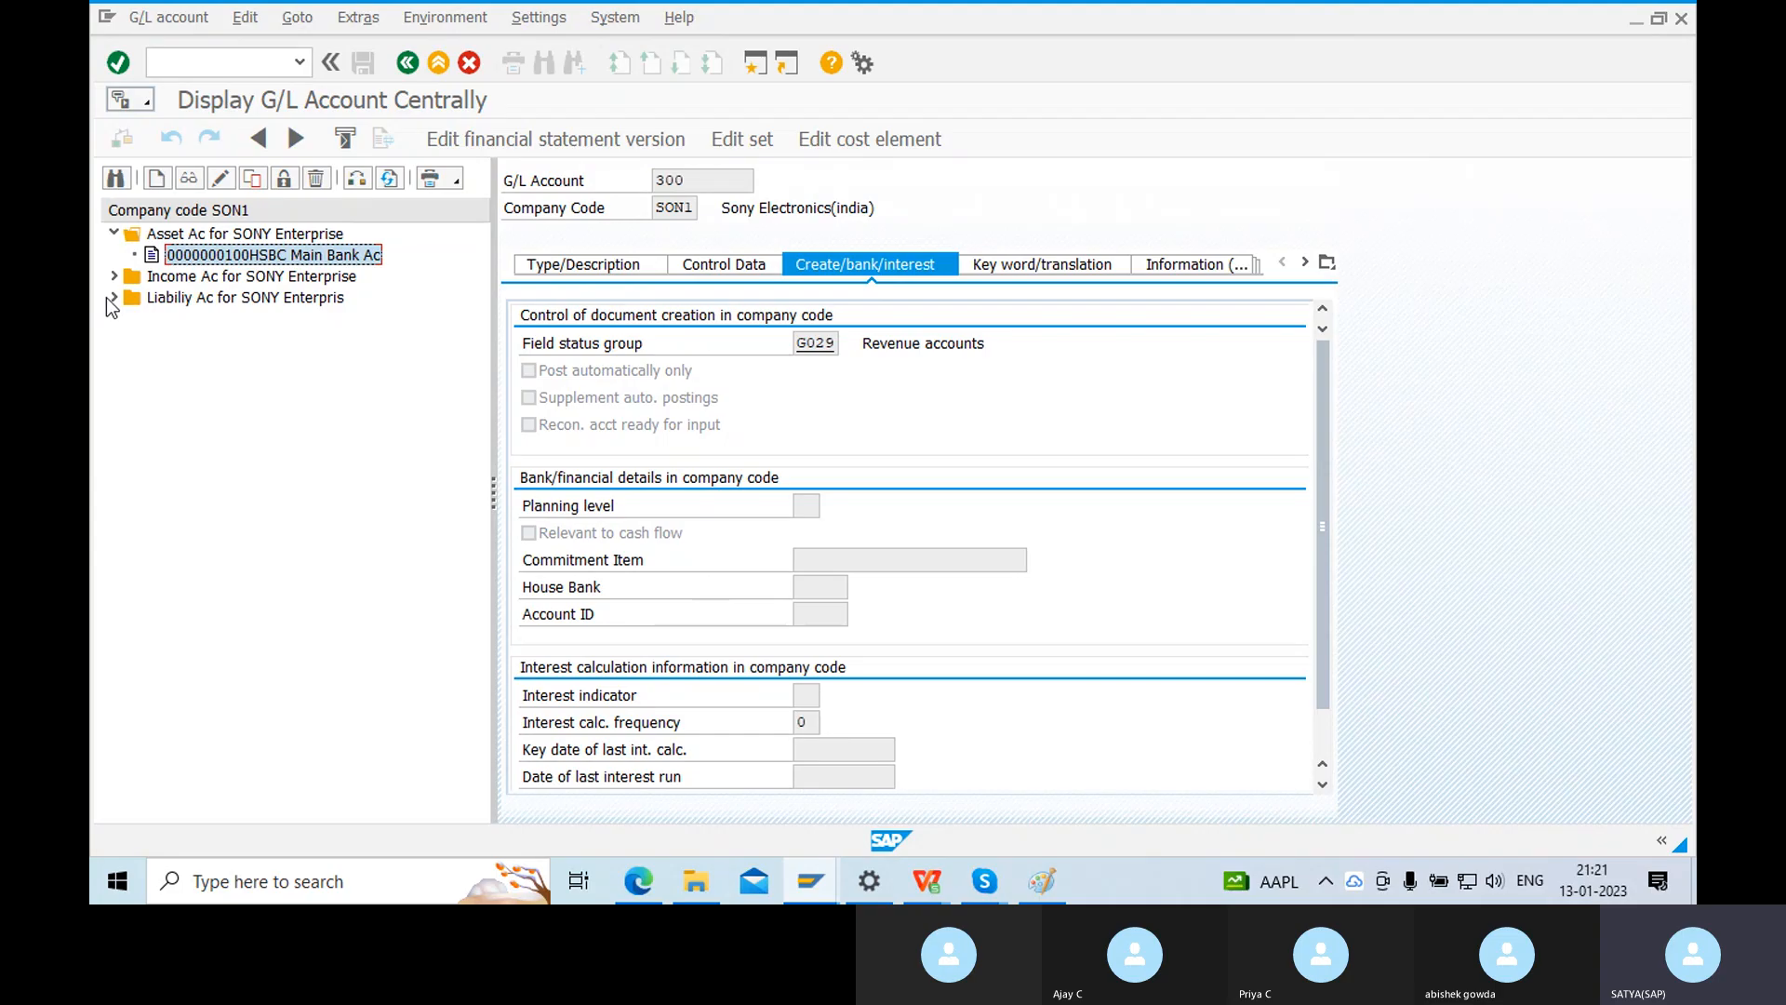
left_click(114, 298)
left_click(186, 319)
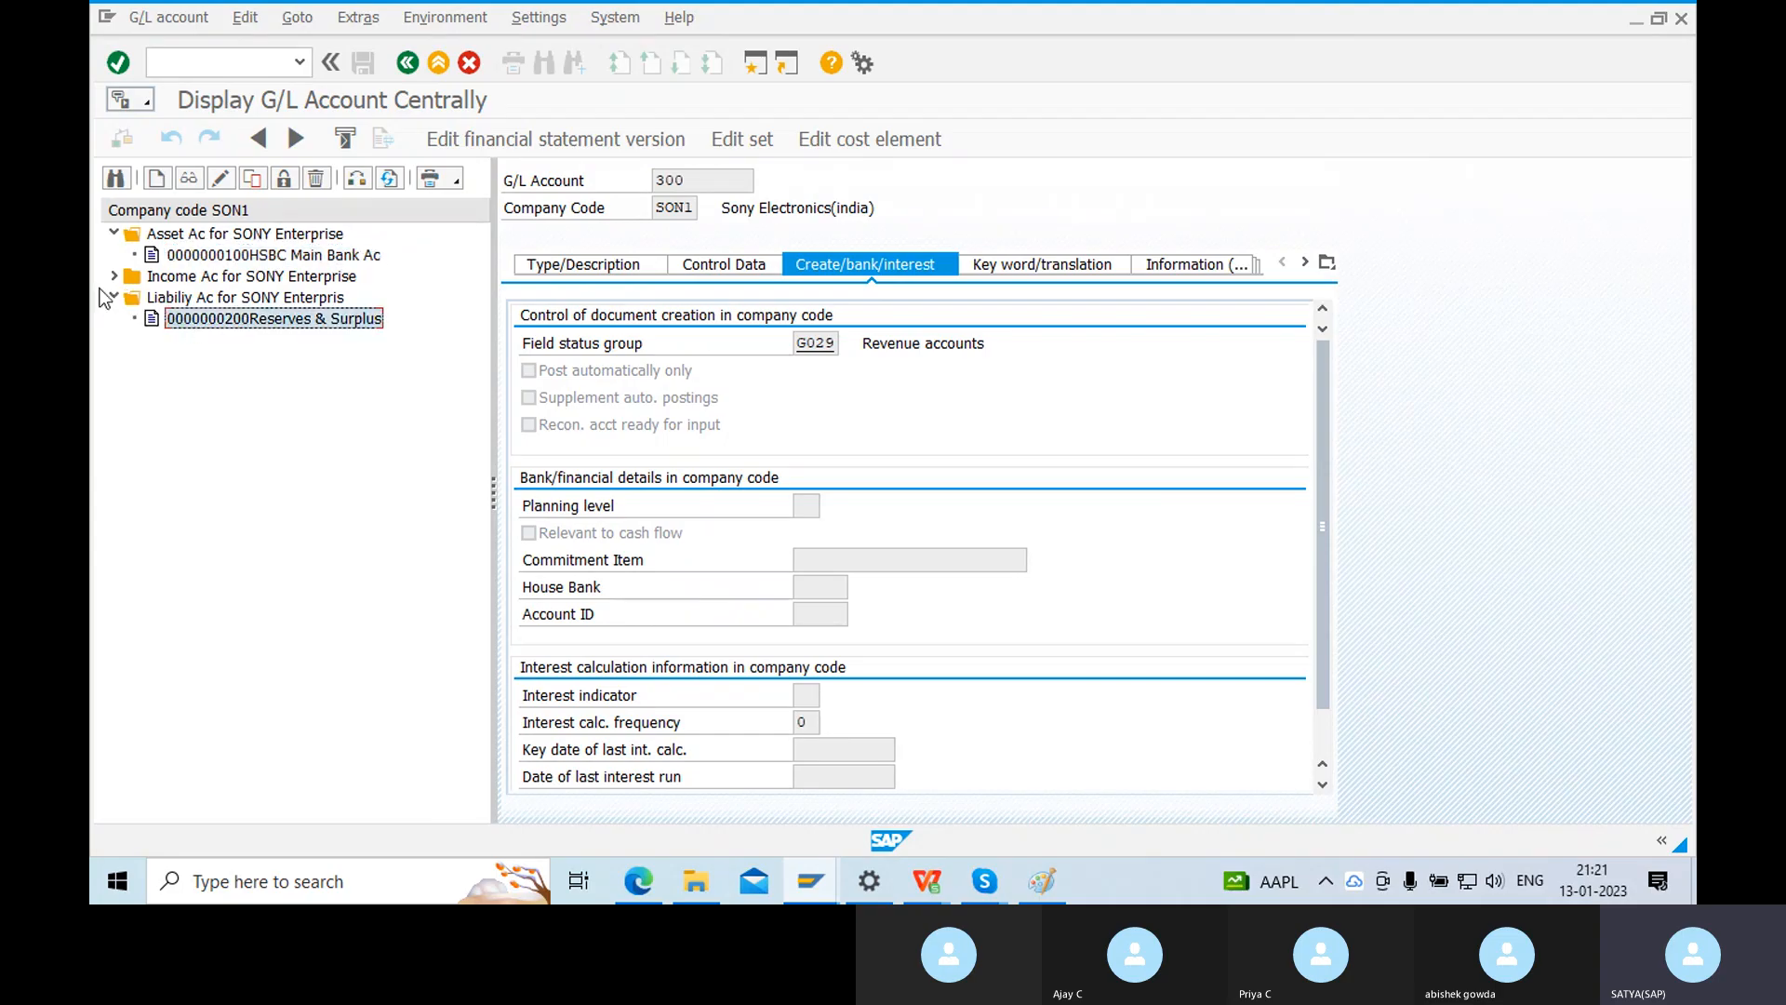
left_click(114, 275)
left_click(210, 298)
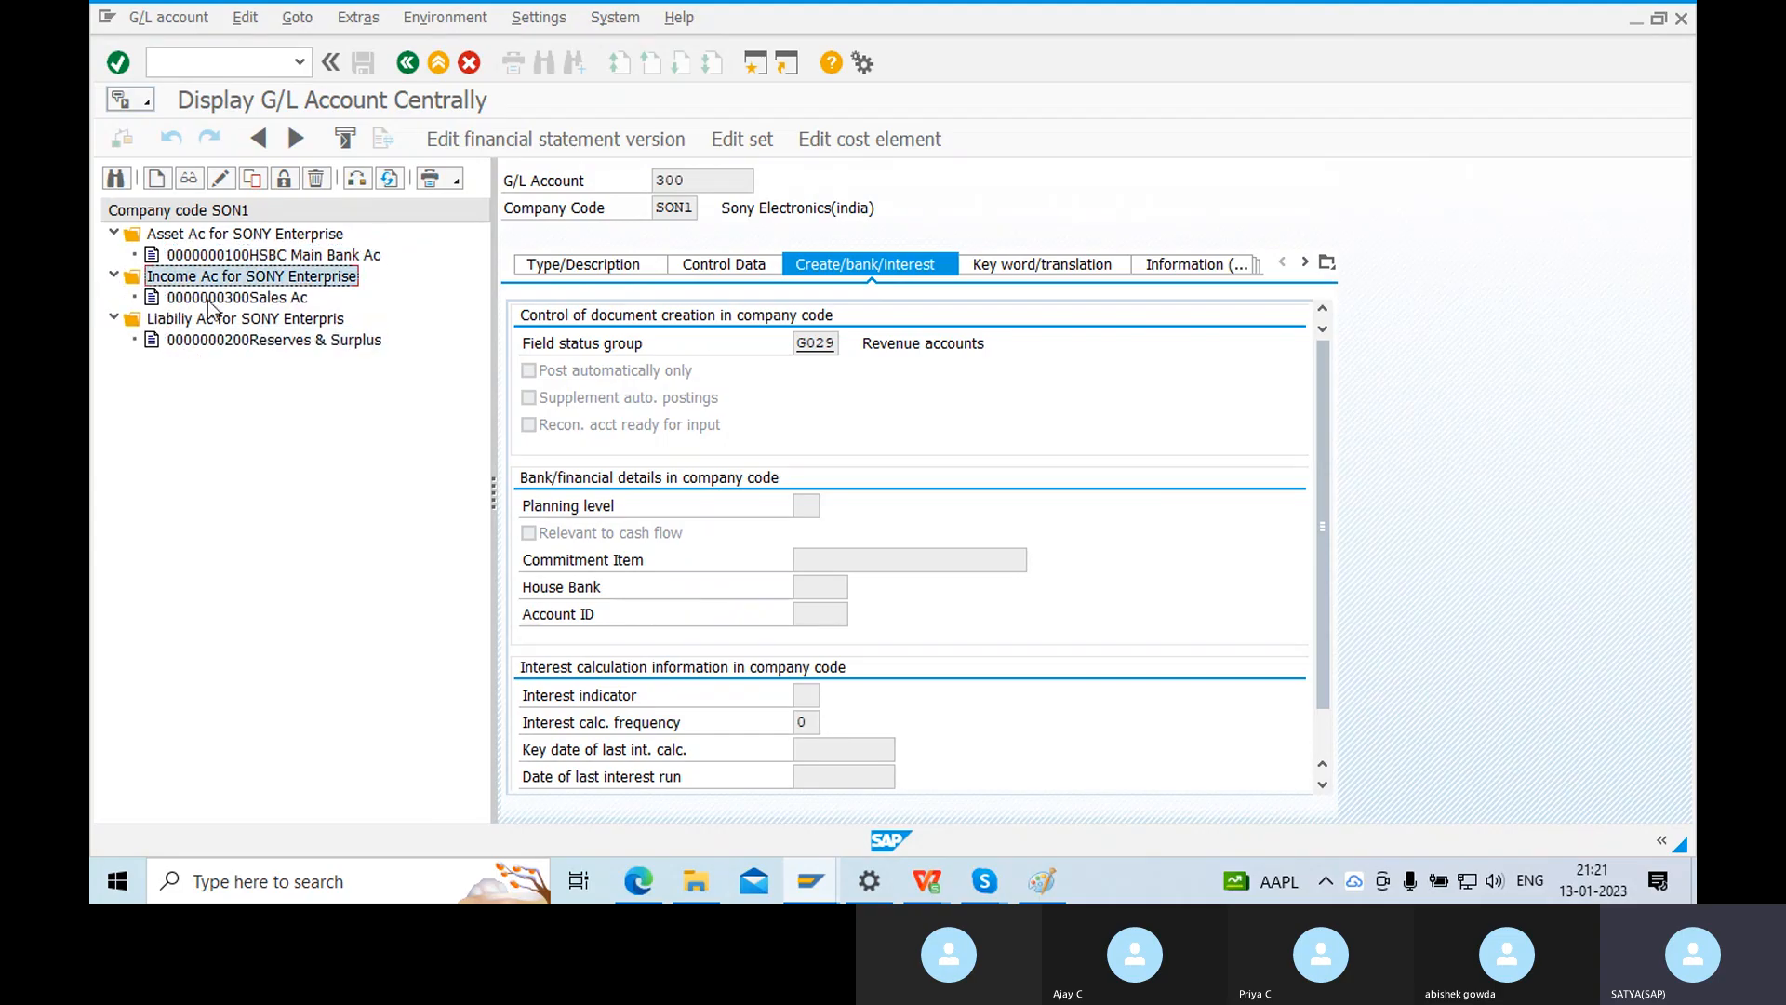
Start creating G/L account 400 in company code SON1 and show its type and description data.
left_click(155, 181)
left_click_drag(463, 285, 1012, 245)
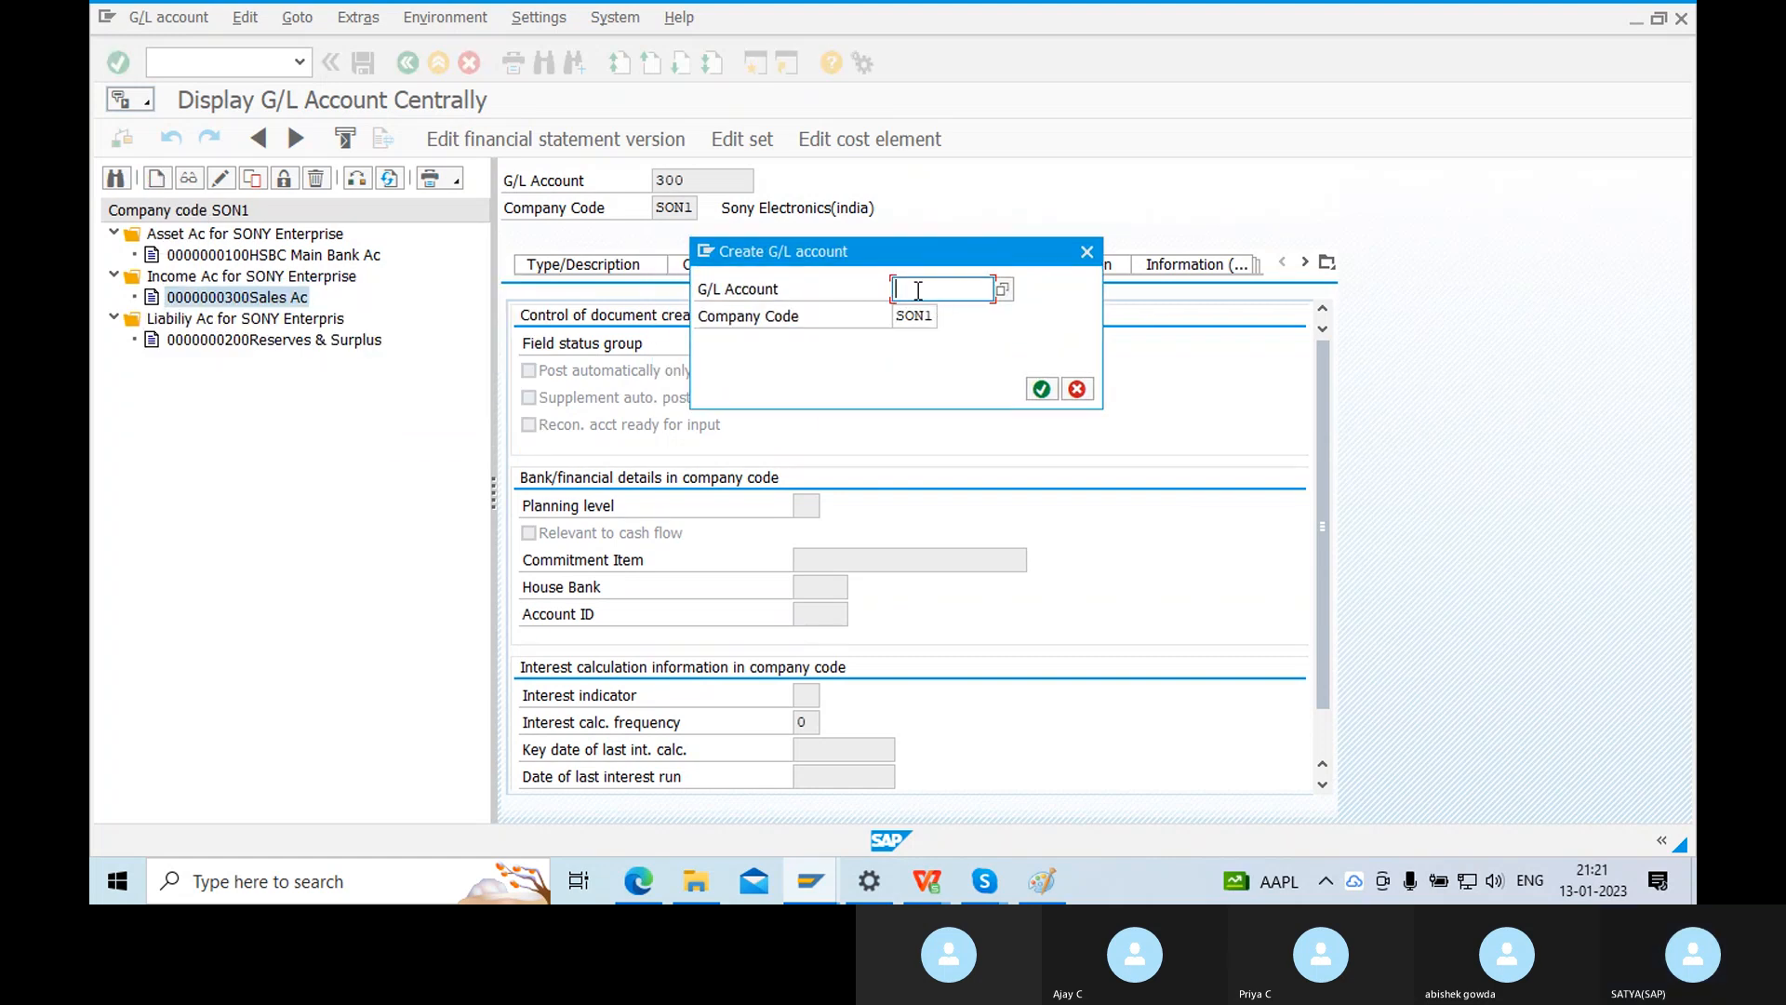
type("400")
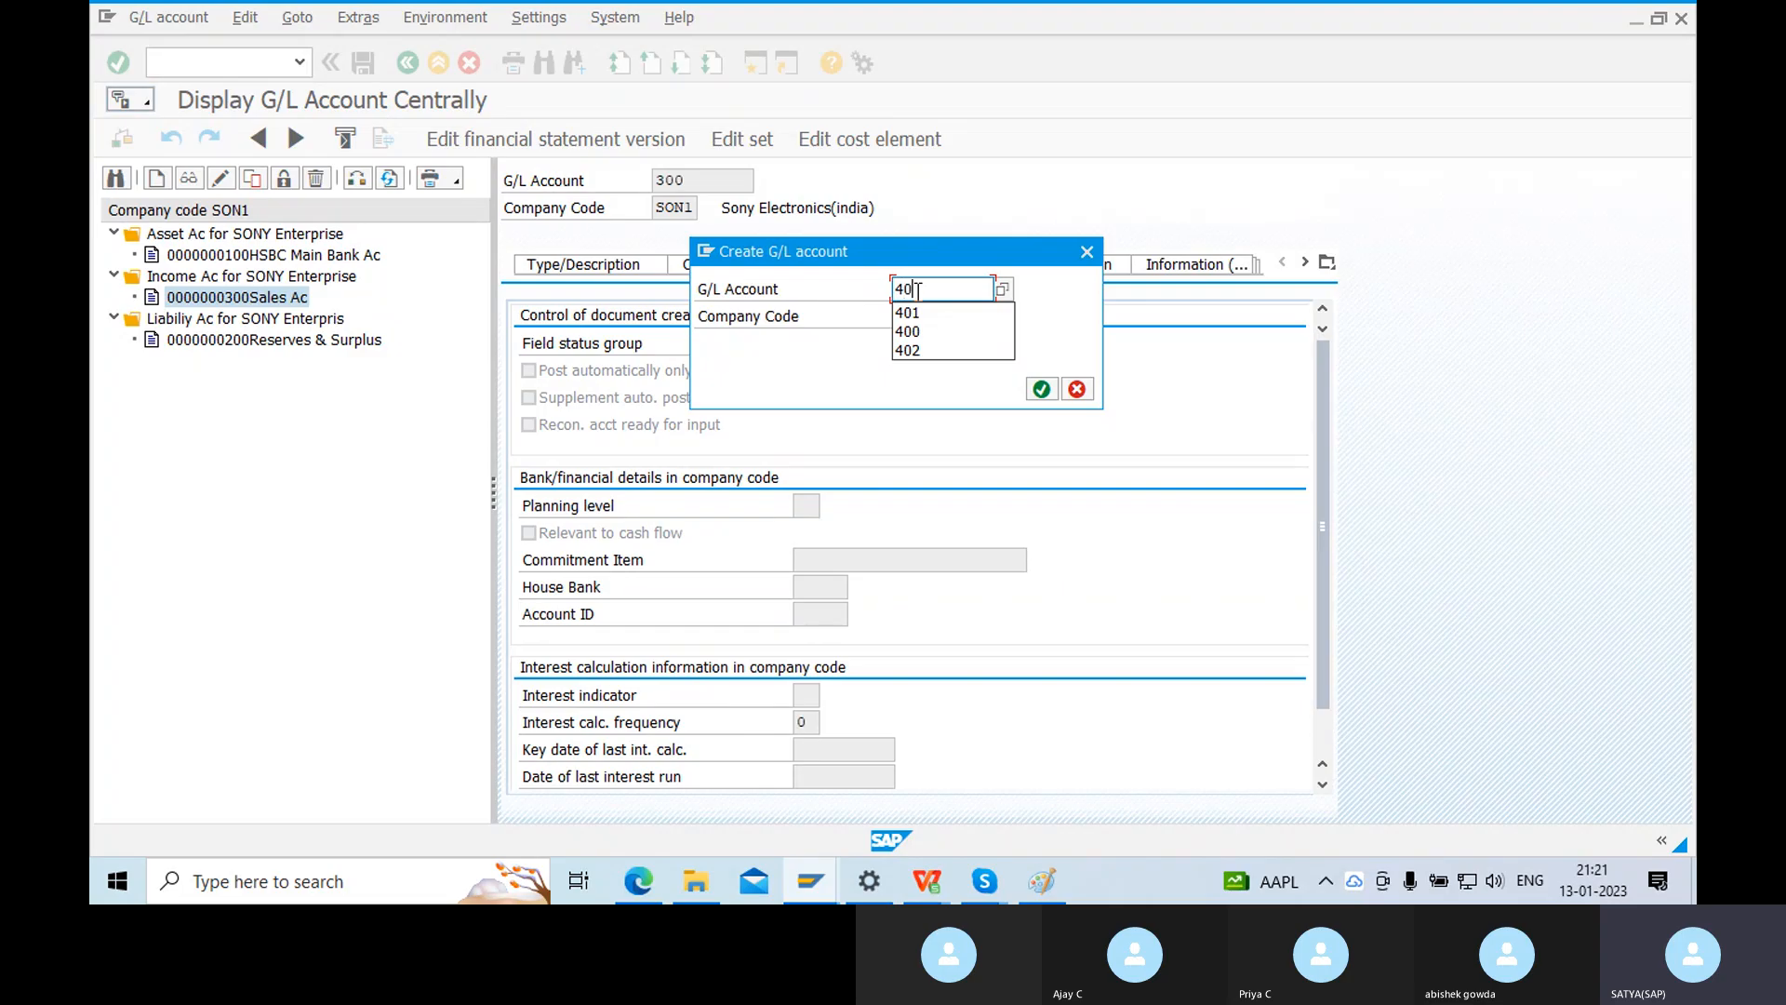
left_click(1041, 389)
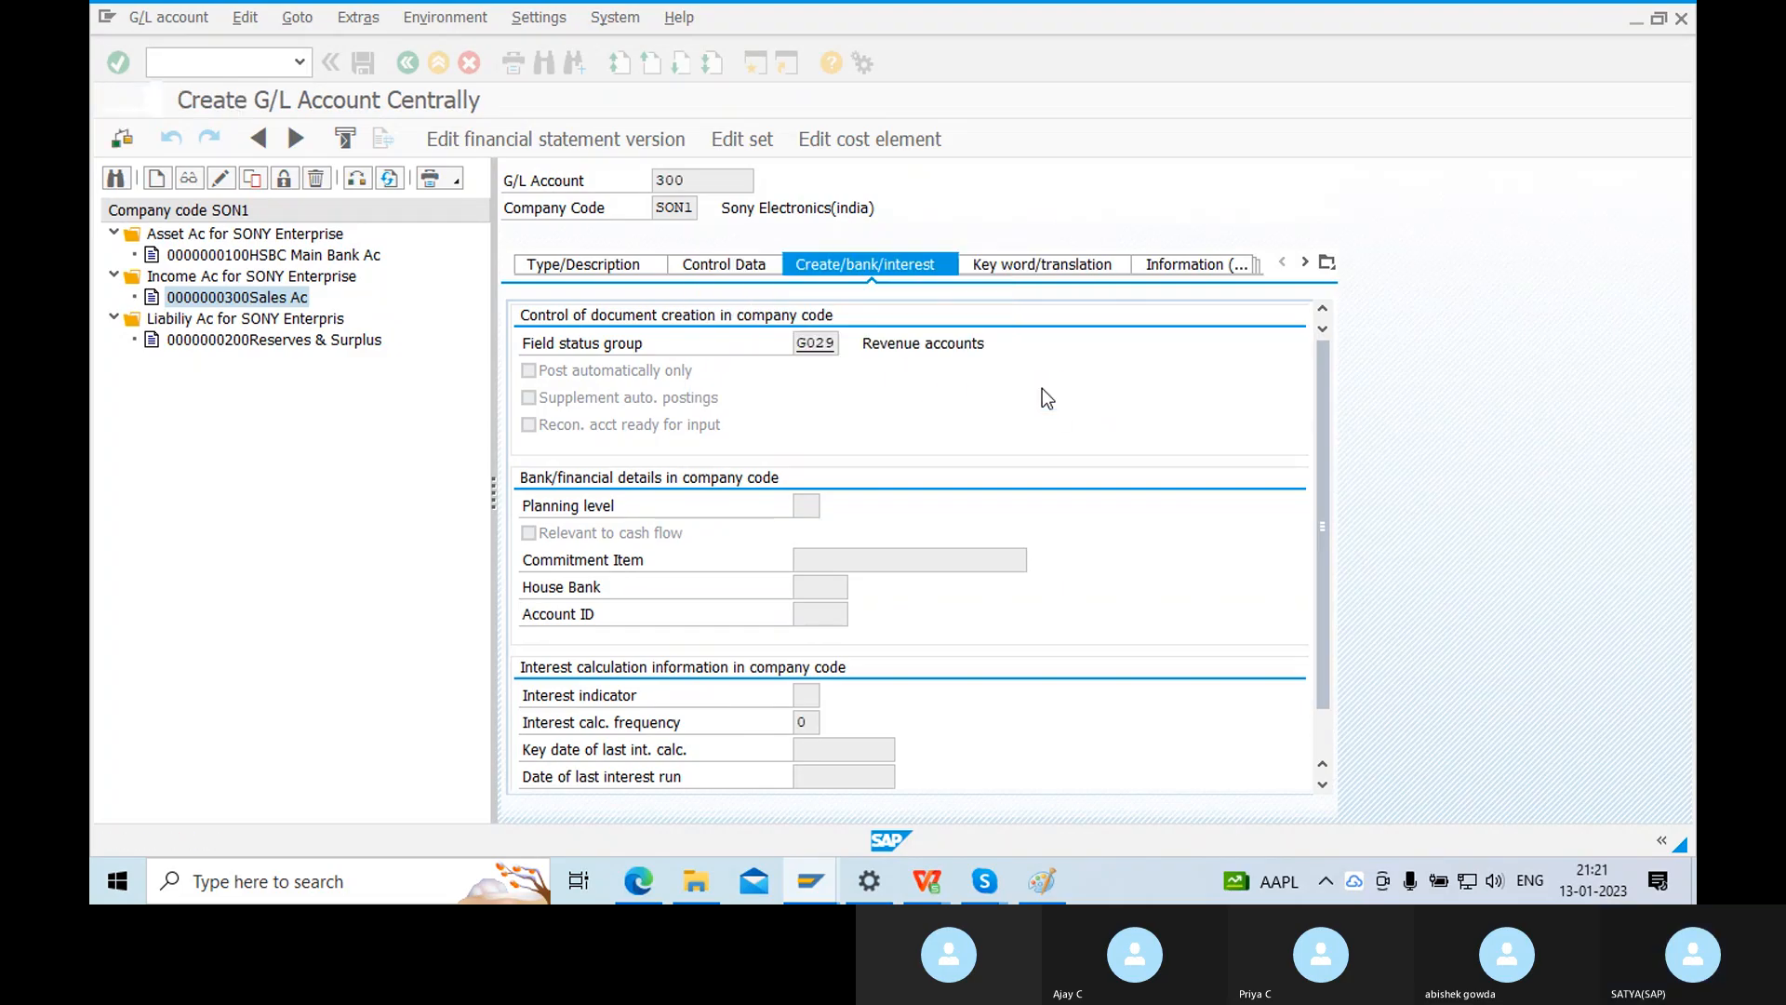
left_click(595, 265)
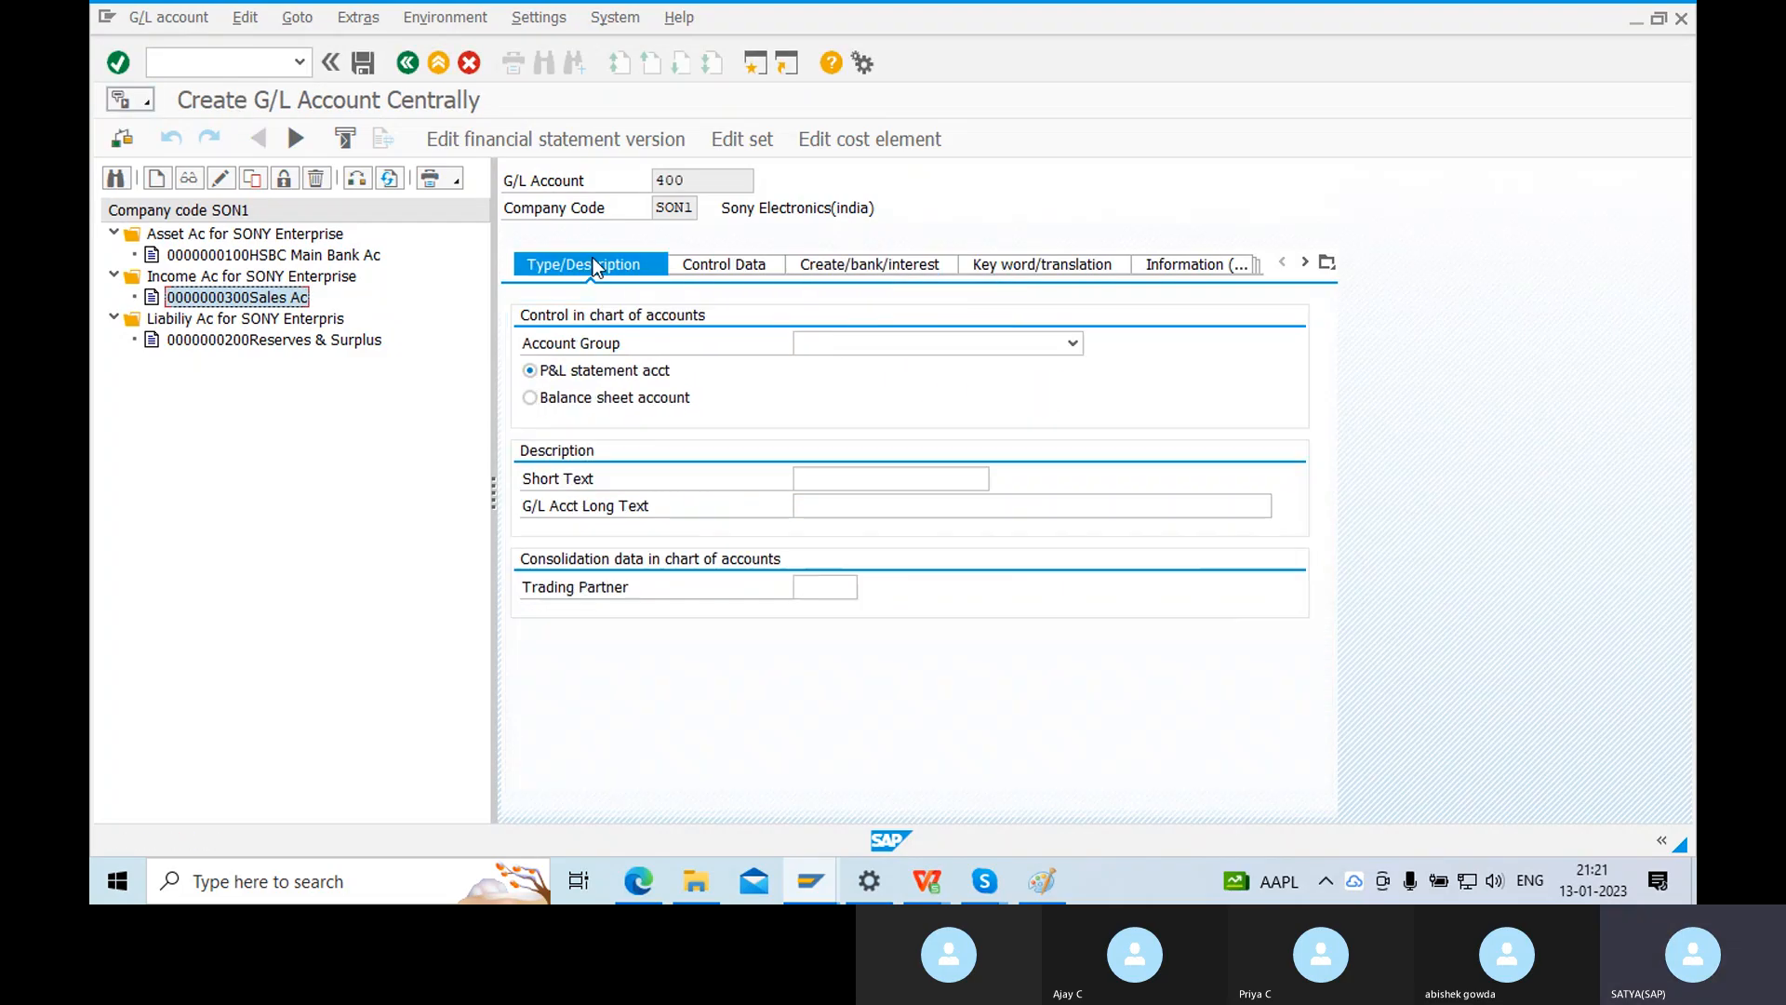
Assign account 400 to the account group Expense Ac for SONY Enterprise and enter Salary Account as its short text.
left_click(851, 350)
left_click(851, 348)
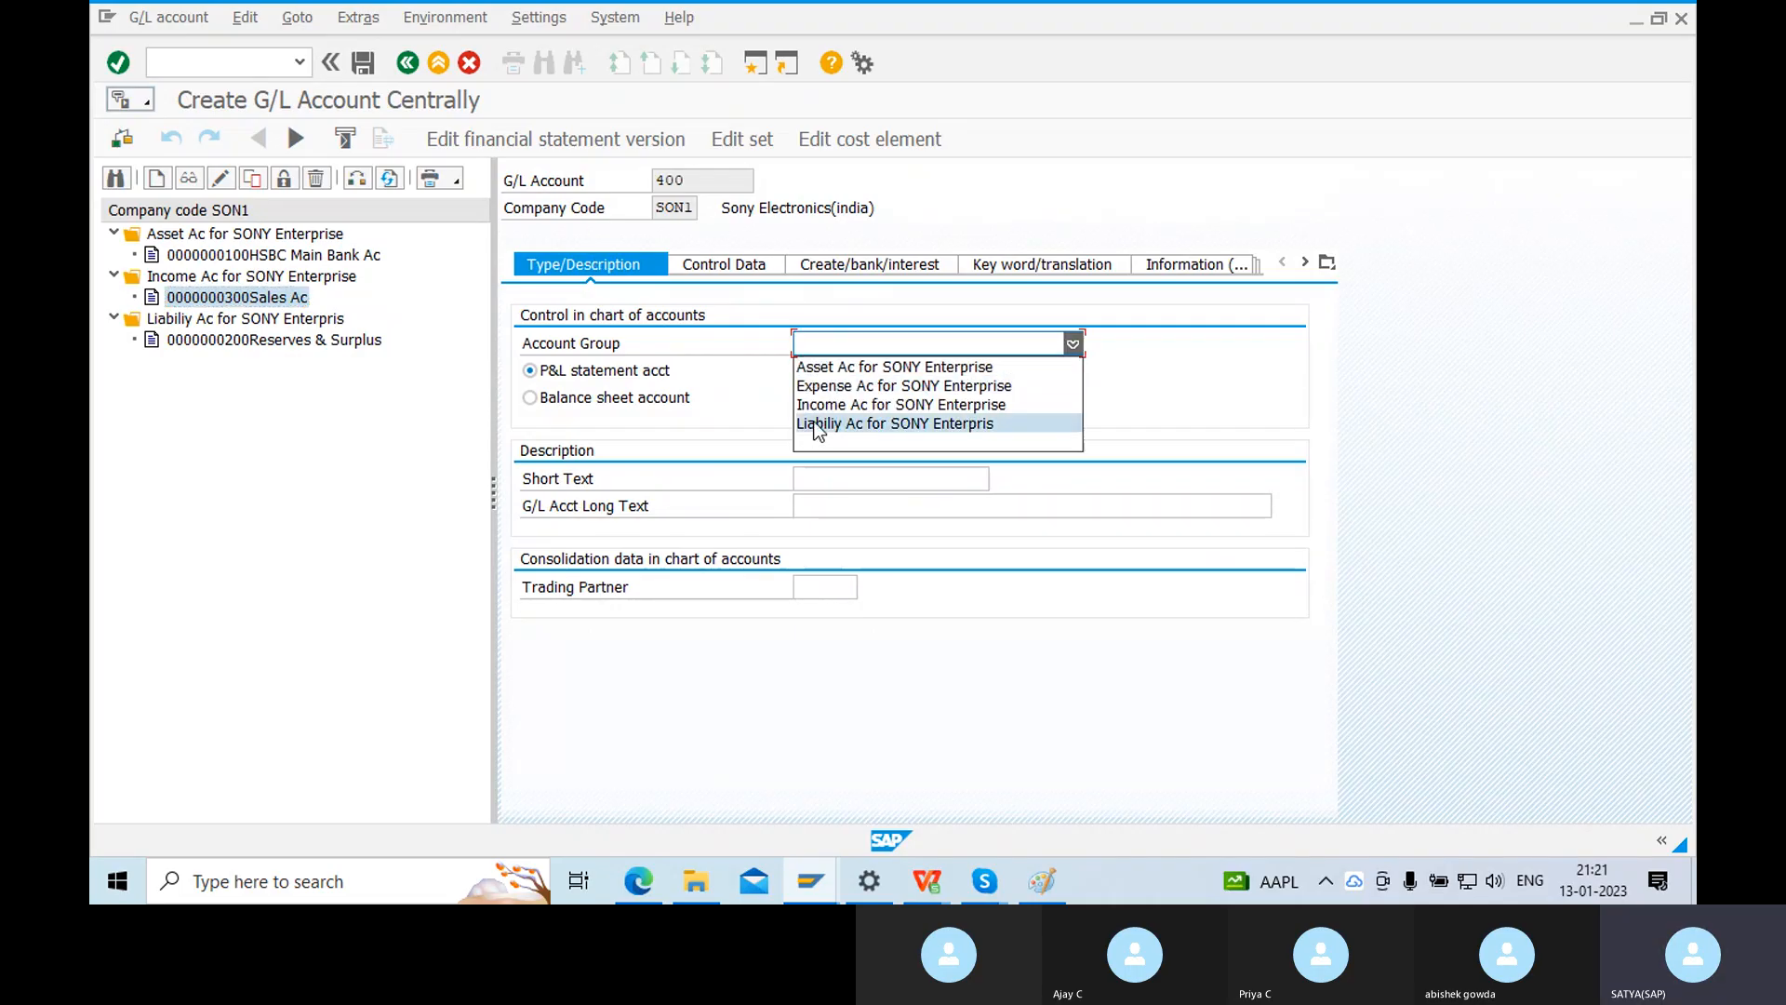
left_click(819, 385)
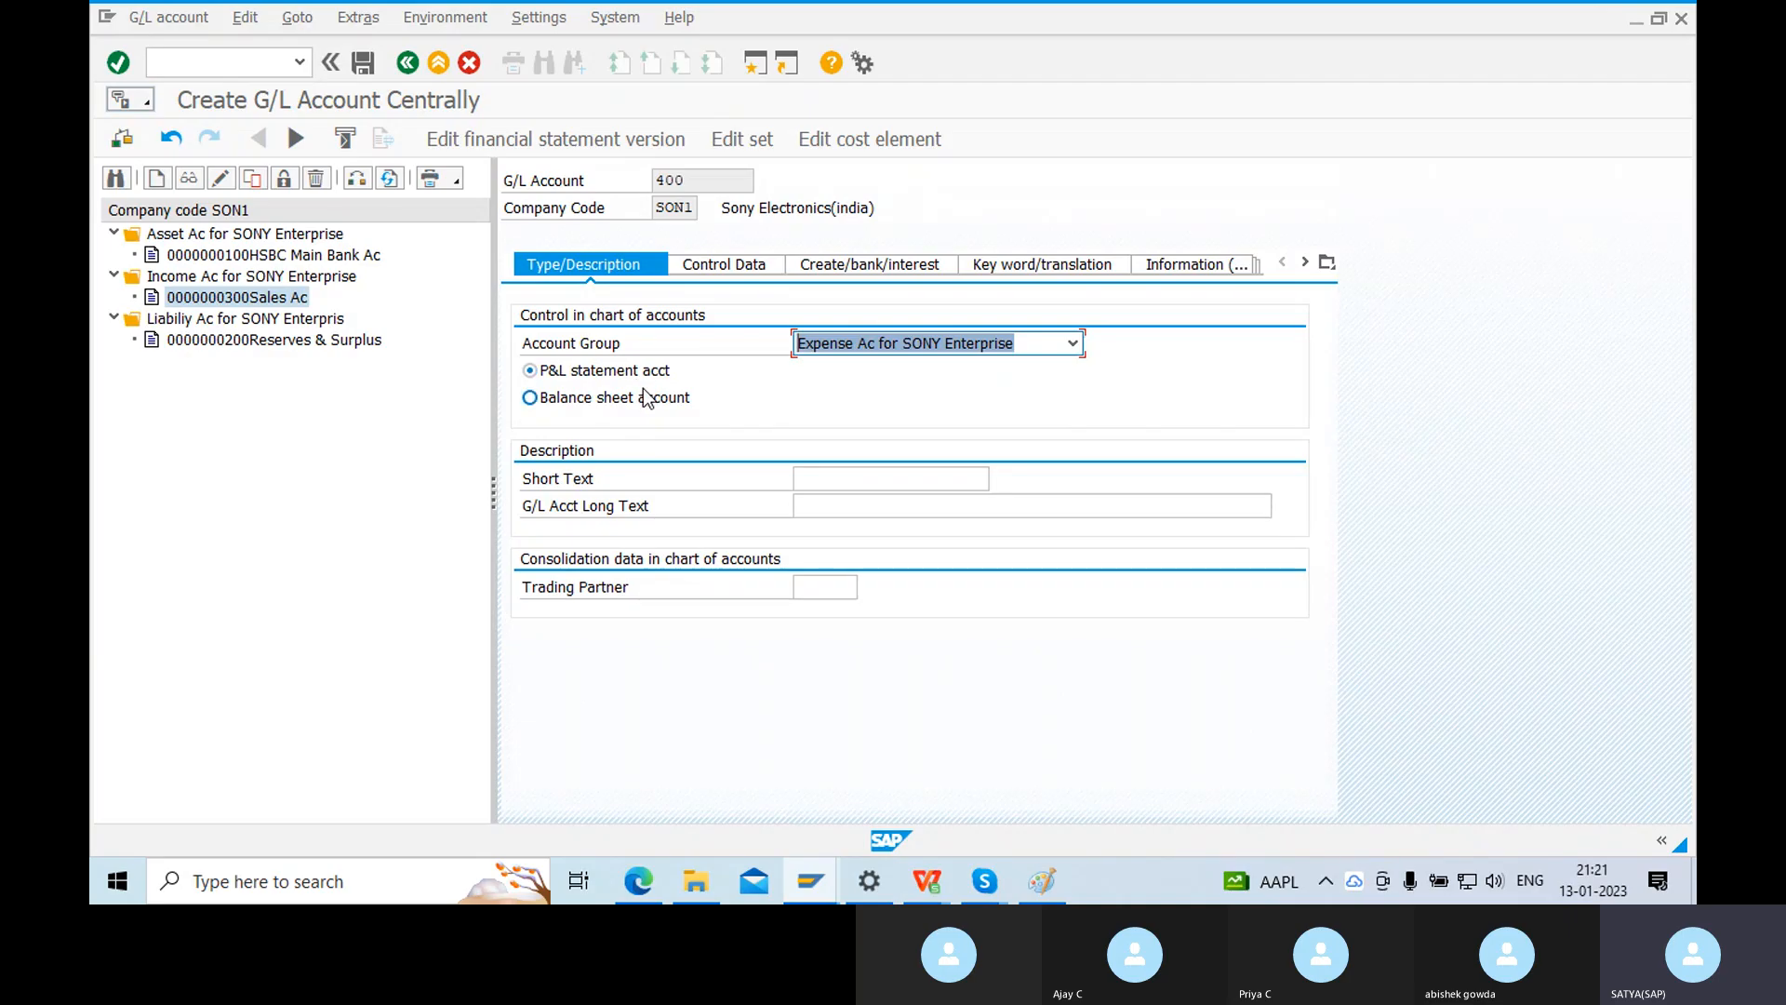
left_click(923, 478)
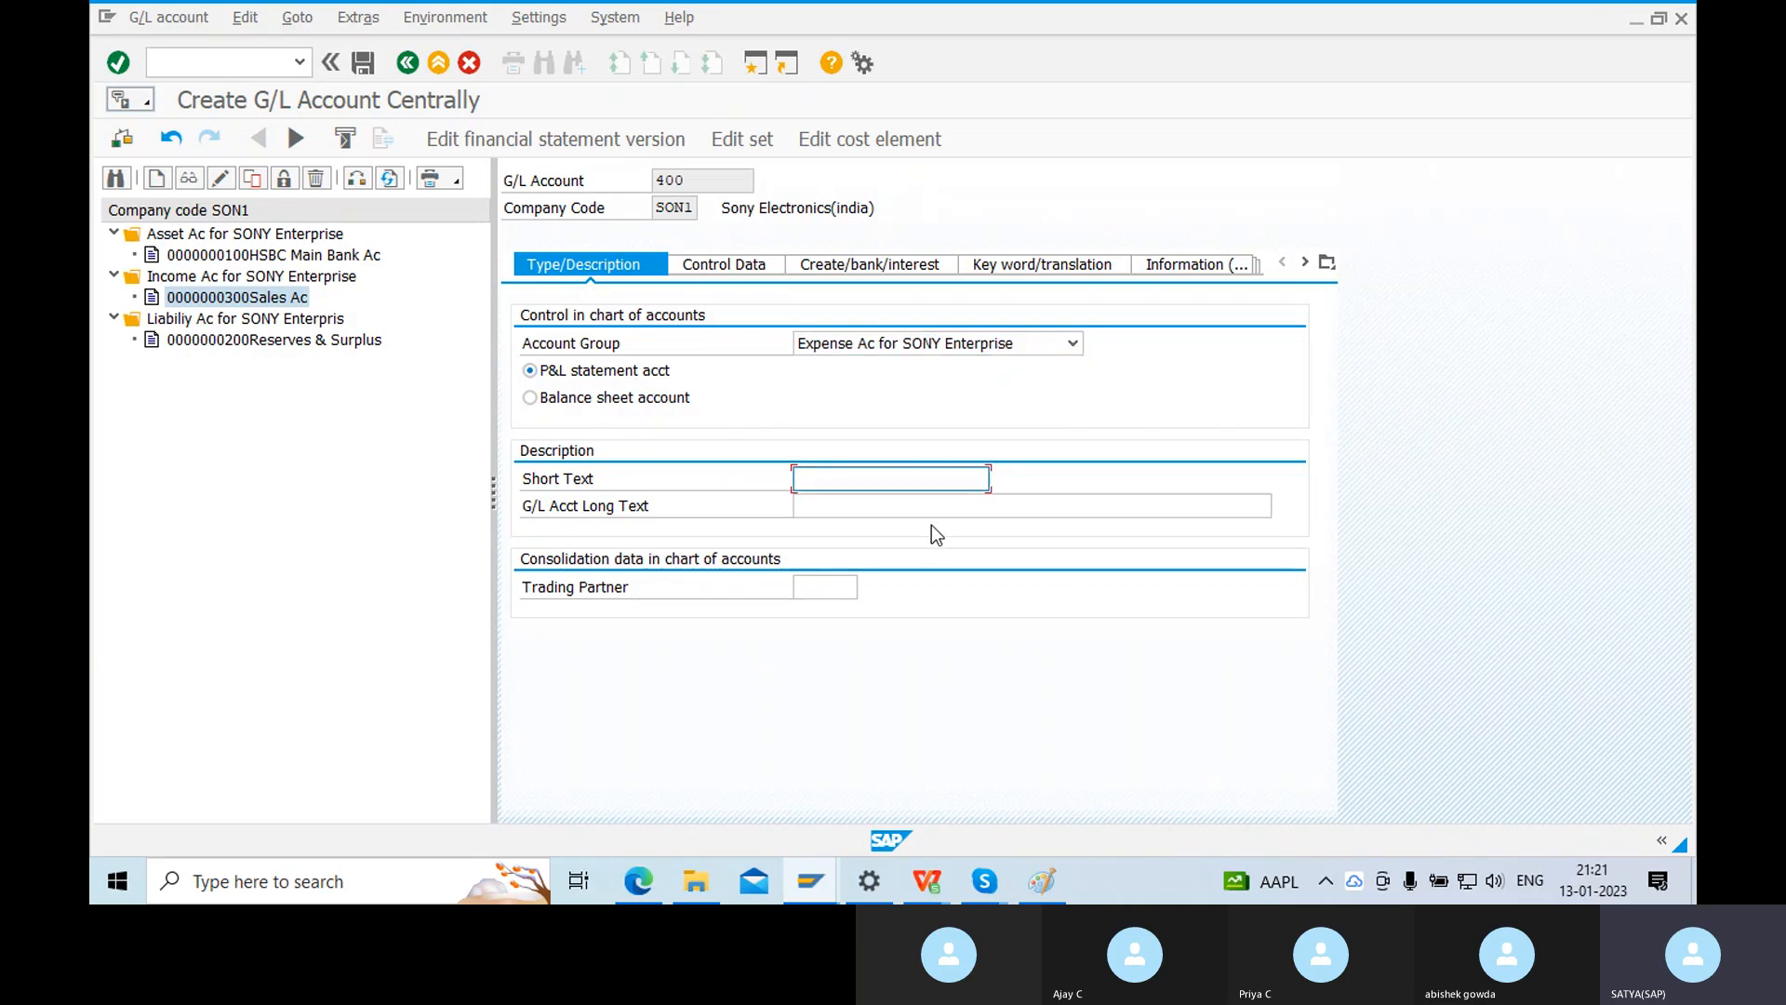
type("S")
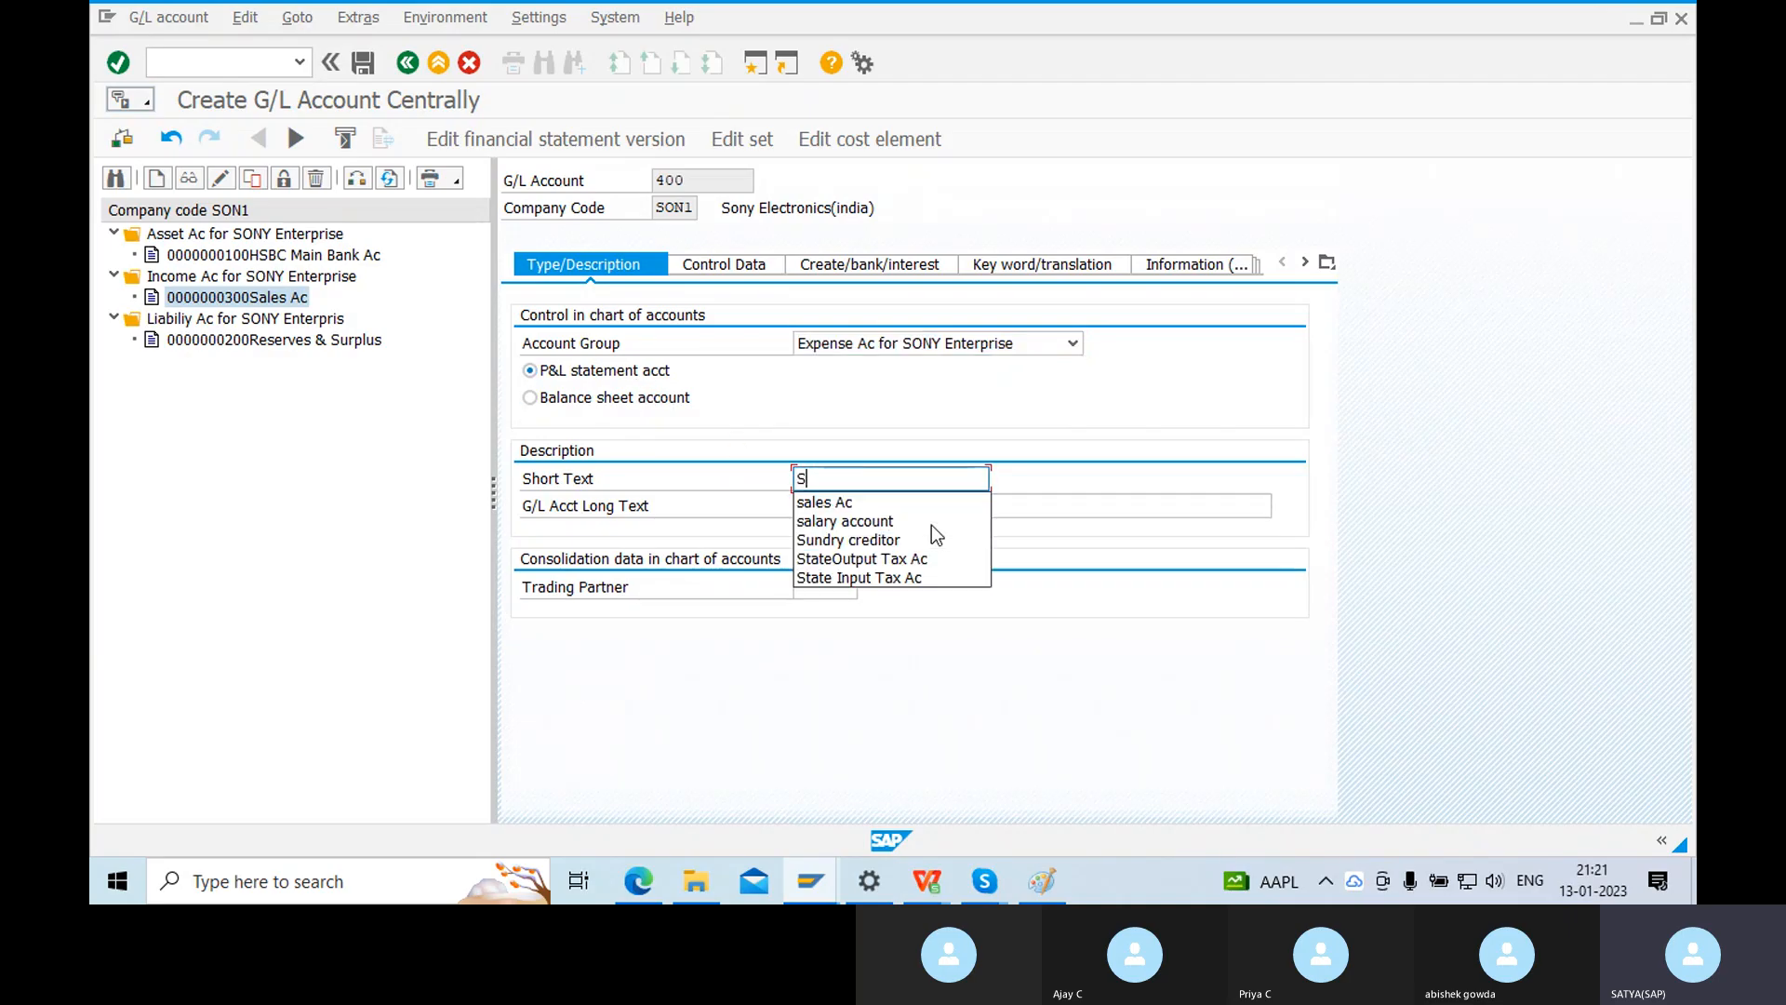
type("alary ")
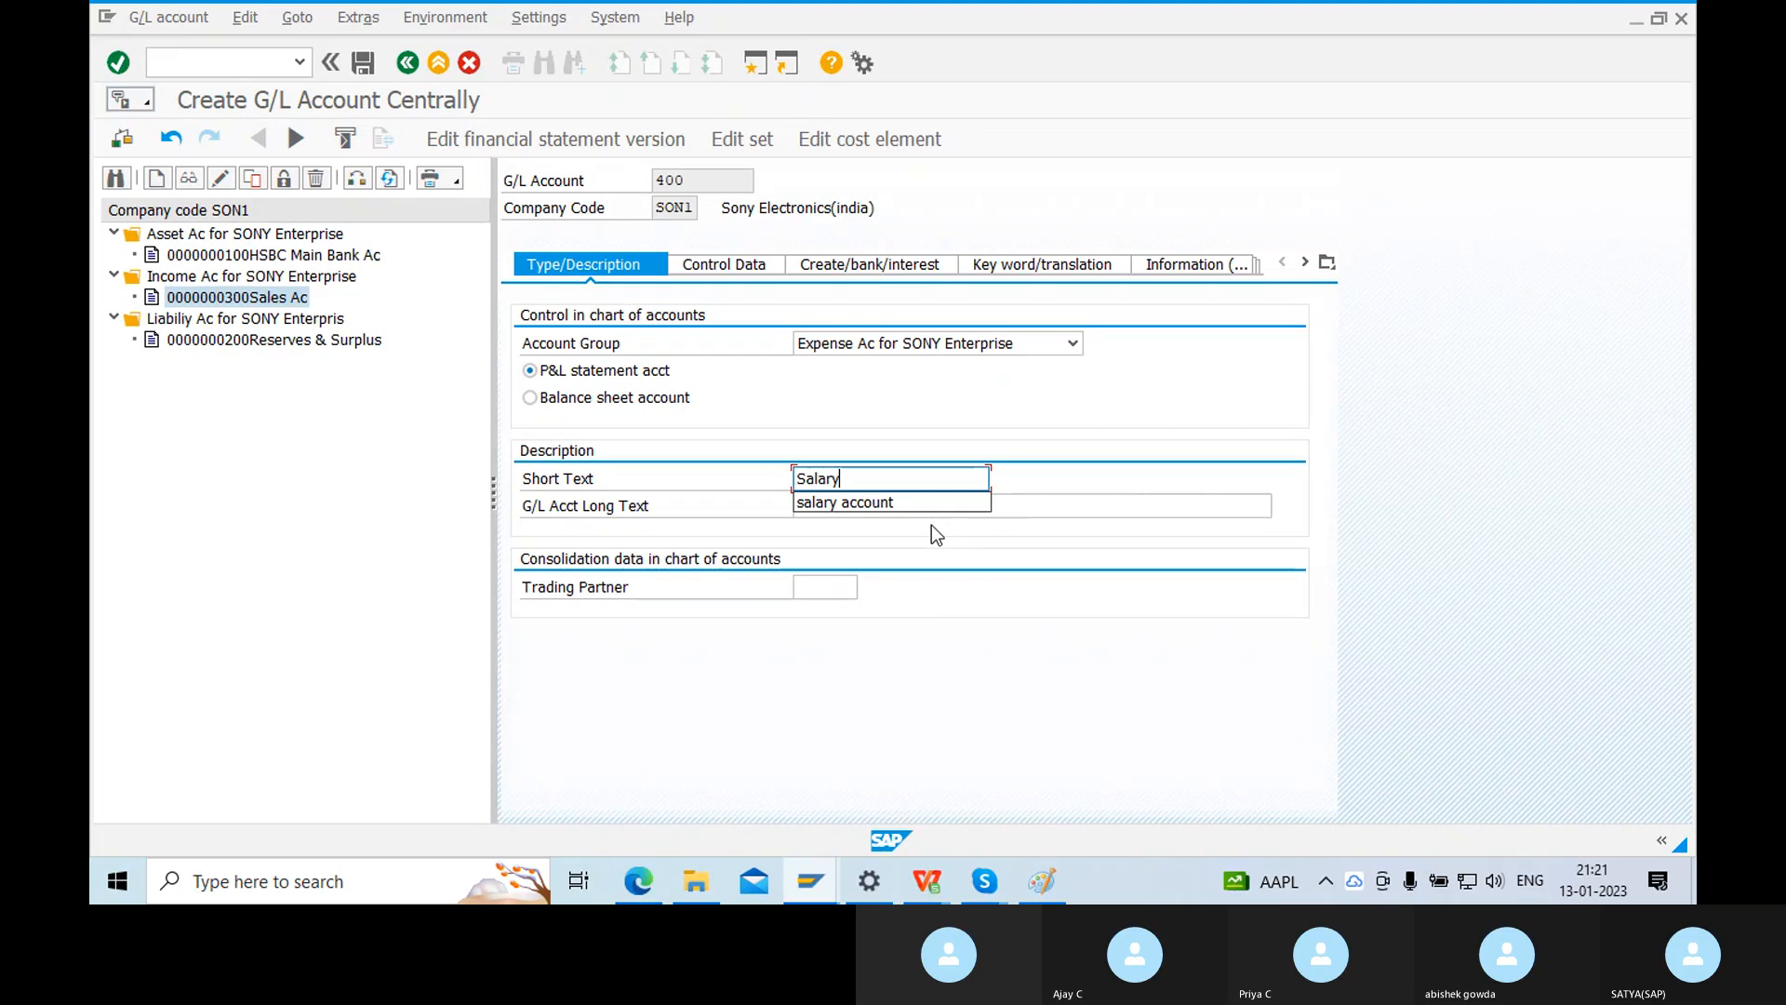
type("A")
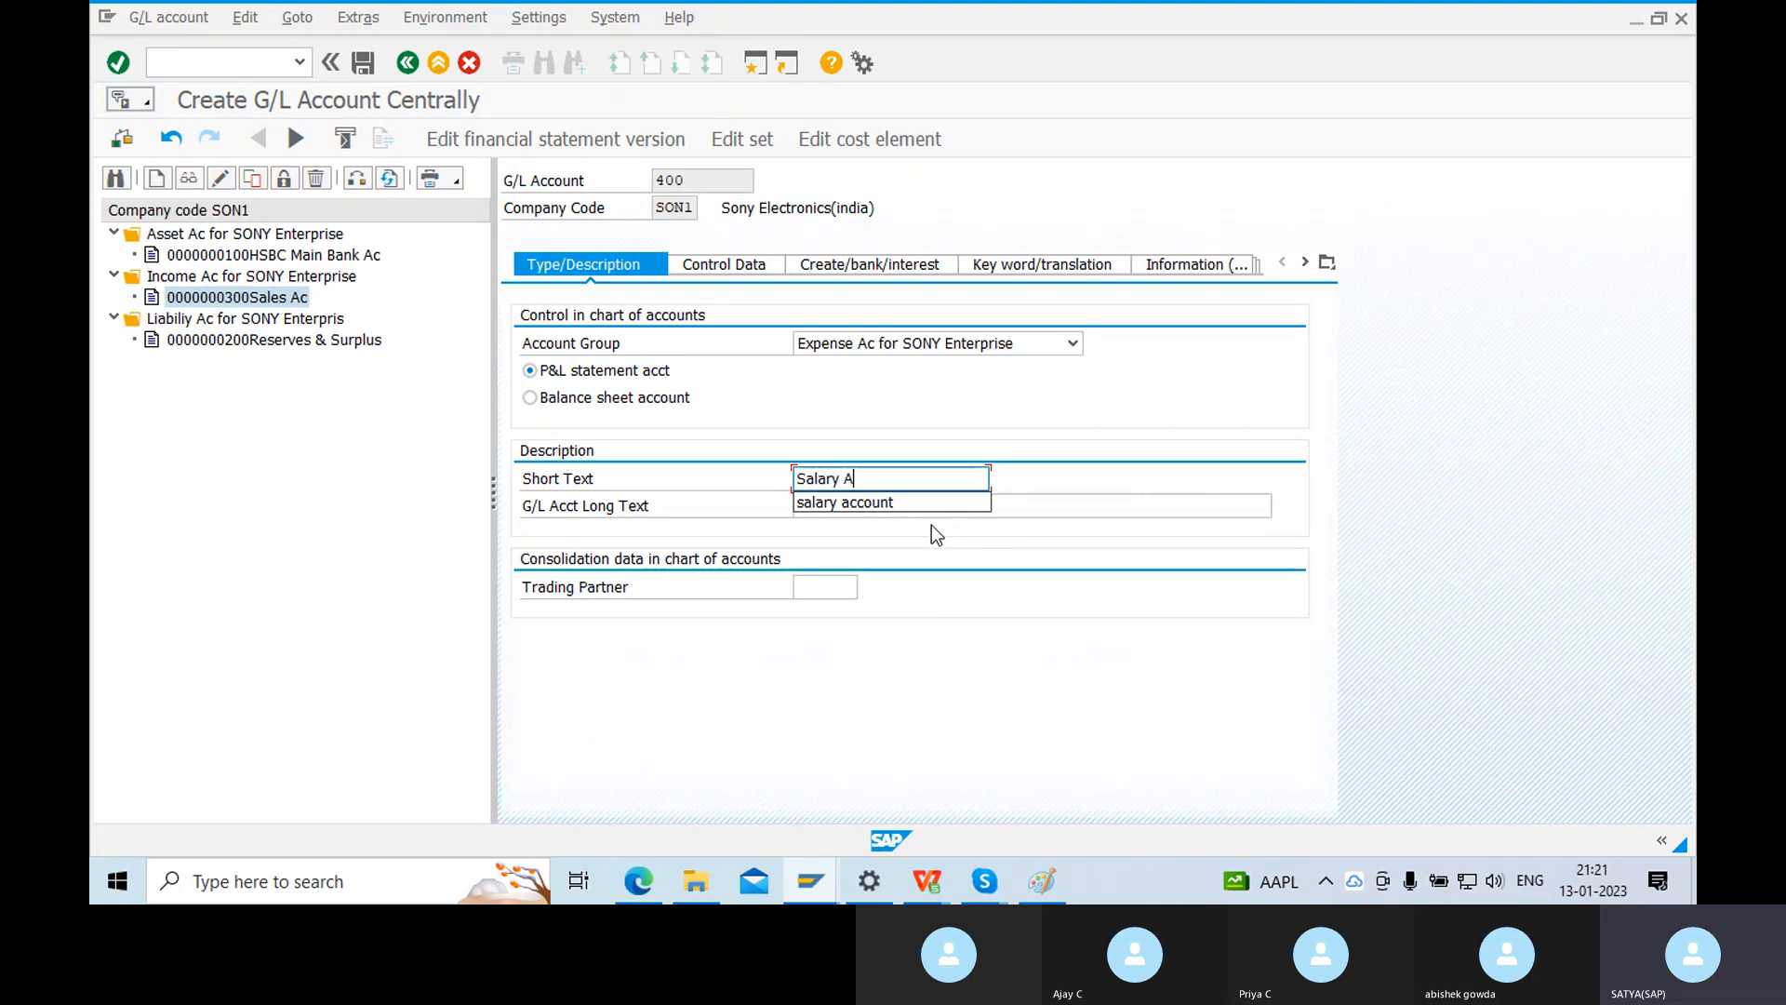
type("ccount")
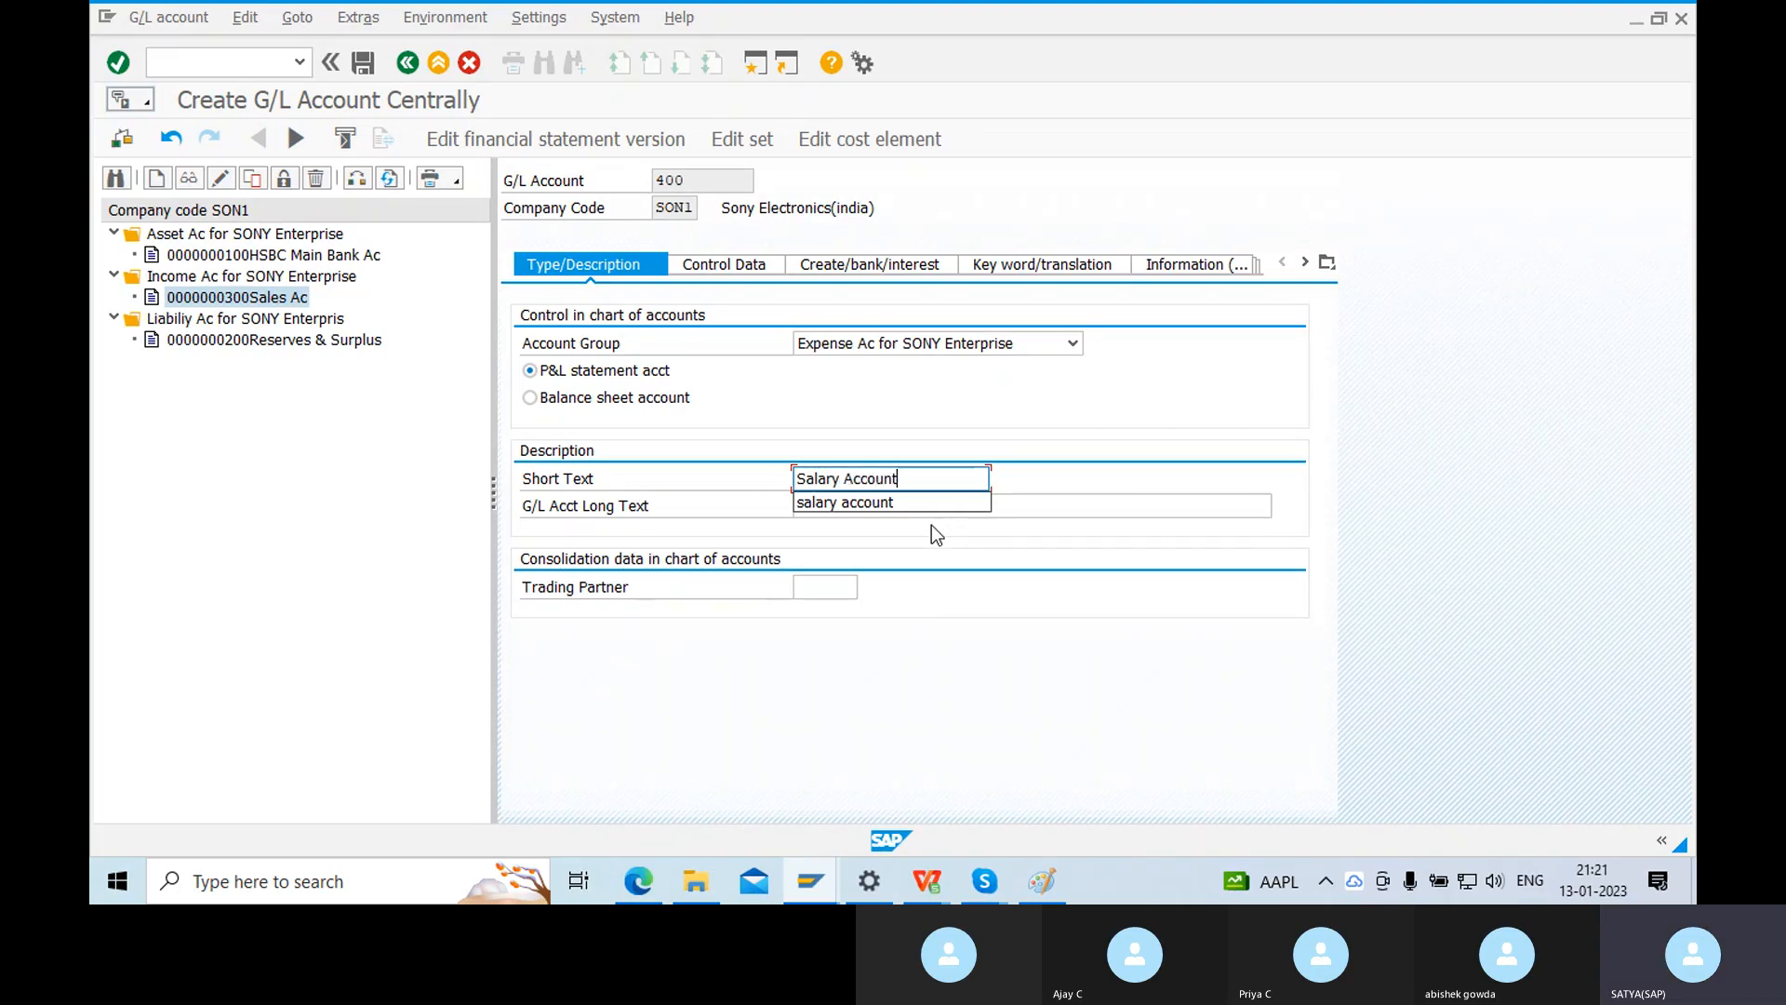
Copy the short text into account 400's G/L account long text and extend it to "Salary Account for Sony Enterprise".
left_click_drag(926, 478, 708, 496)
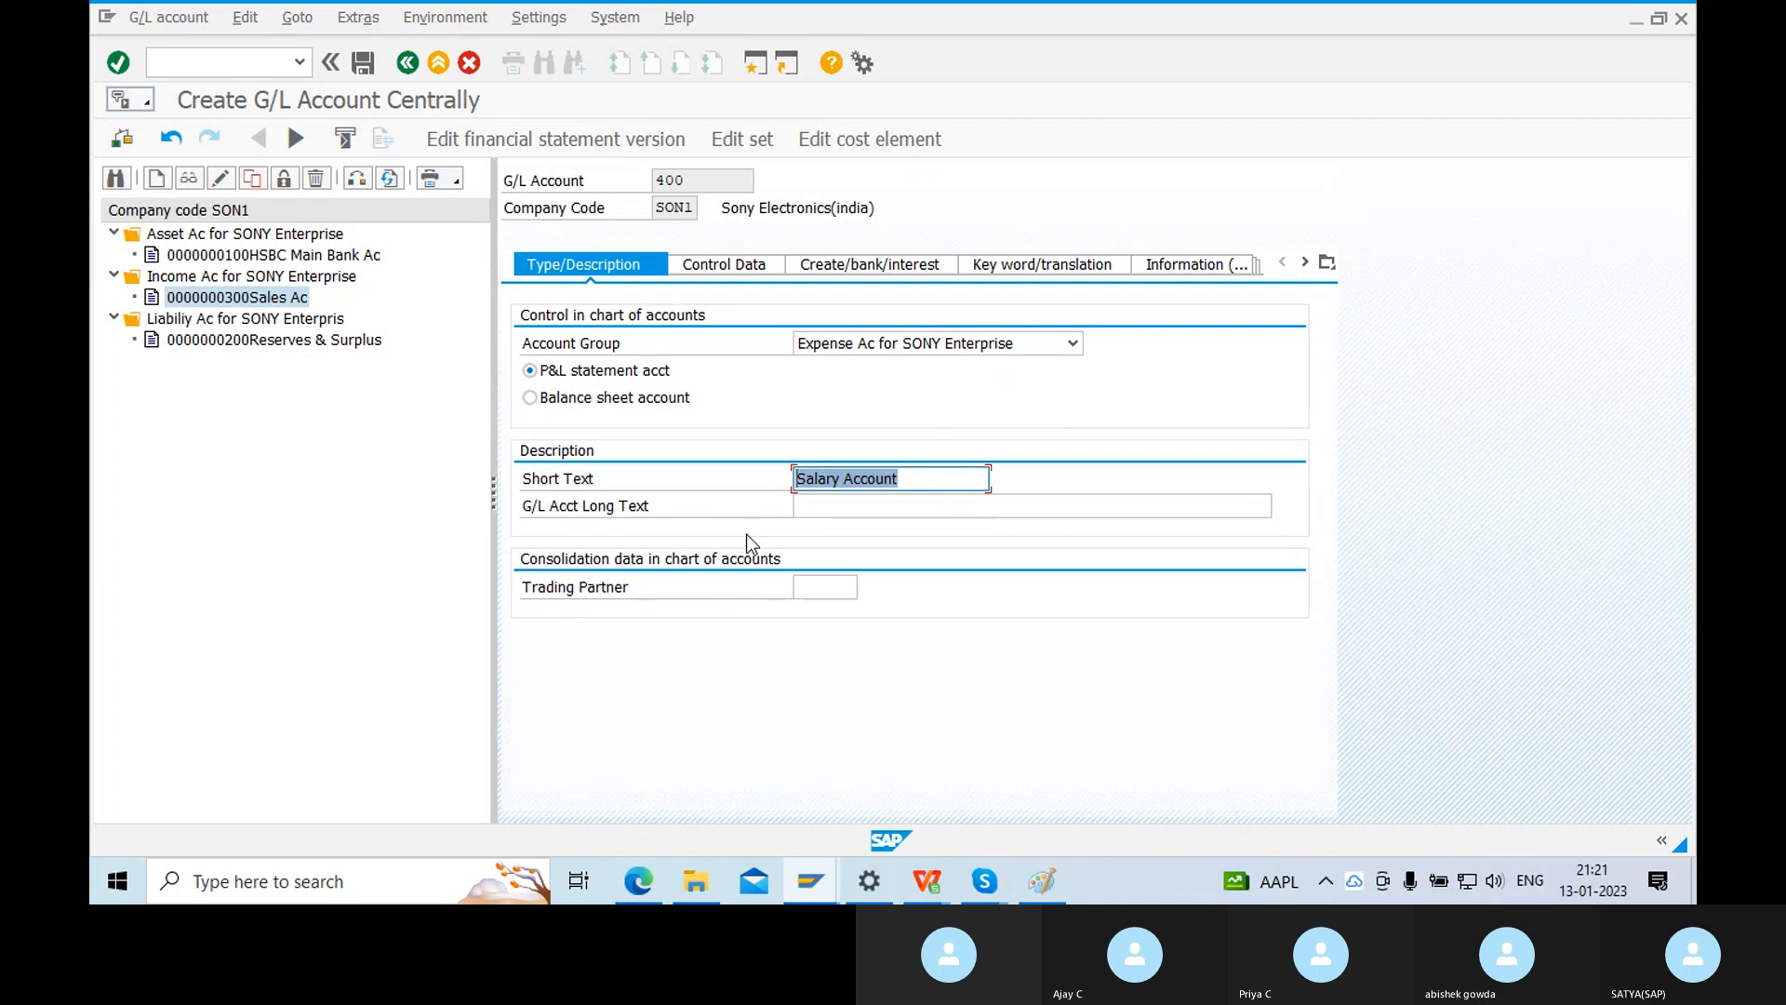
key("ctrl+c")
left_click(861, 505)
key("ctrl+v")
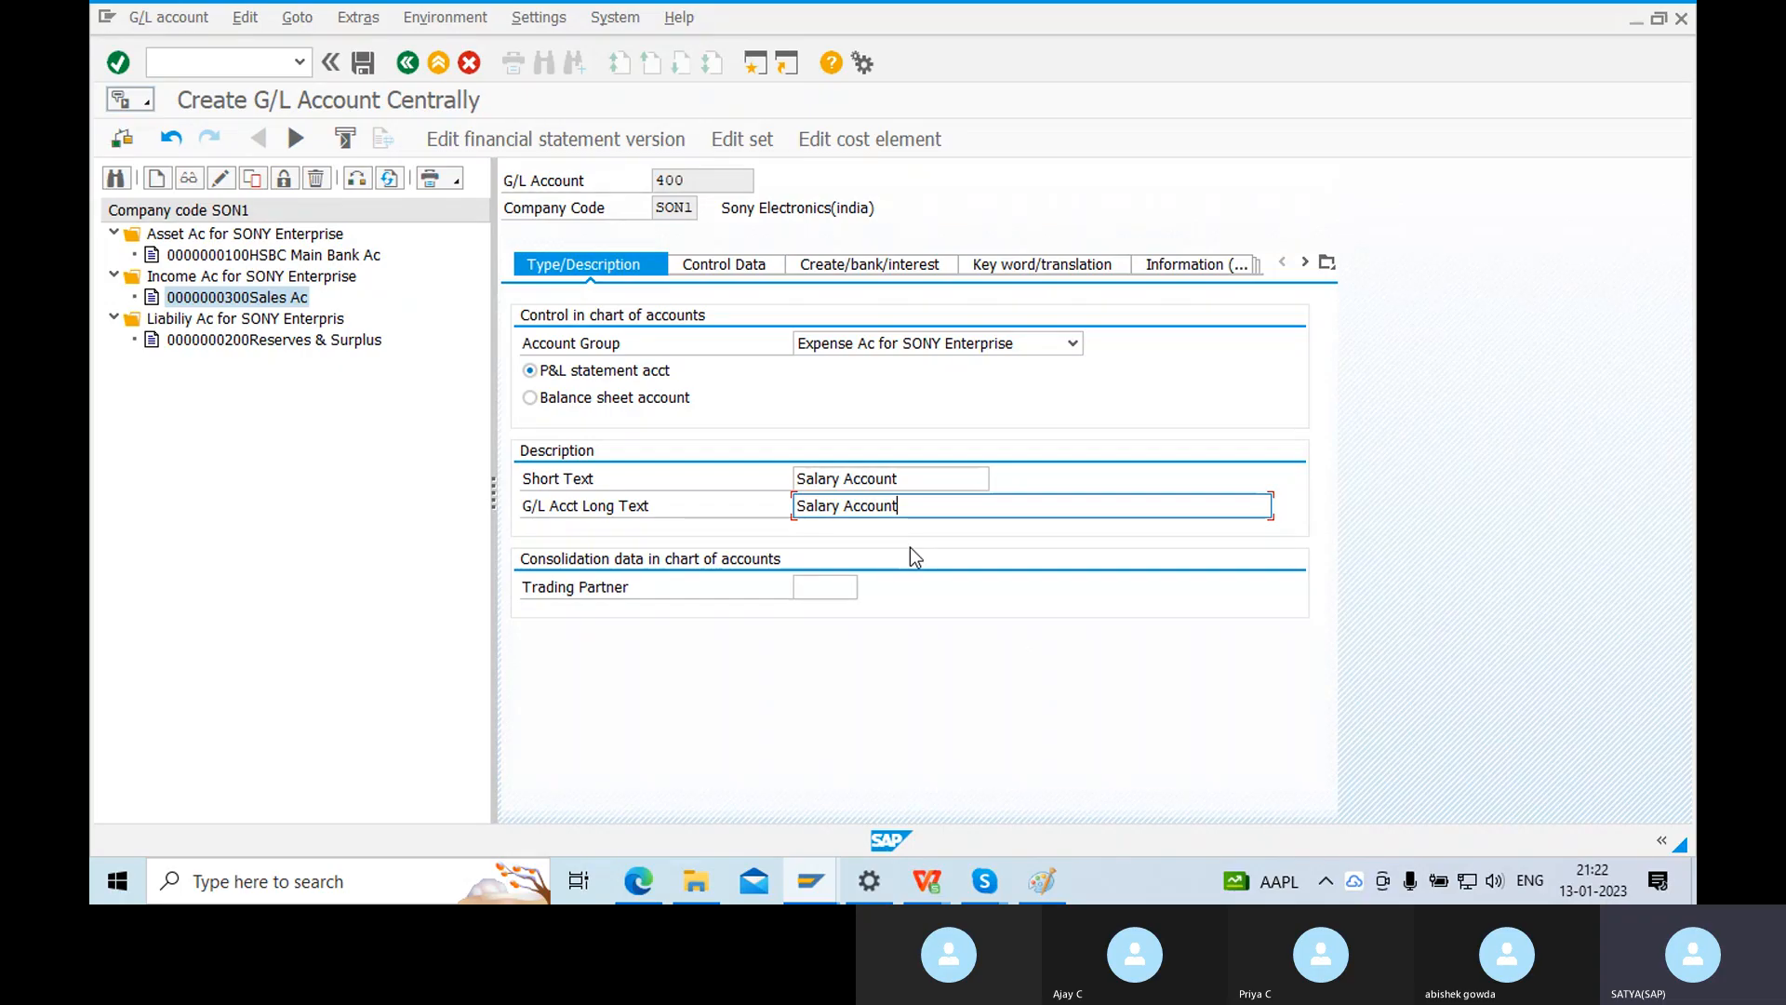
type("for ")
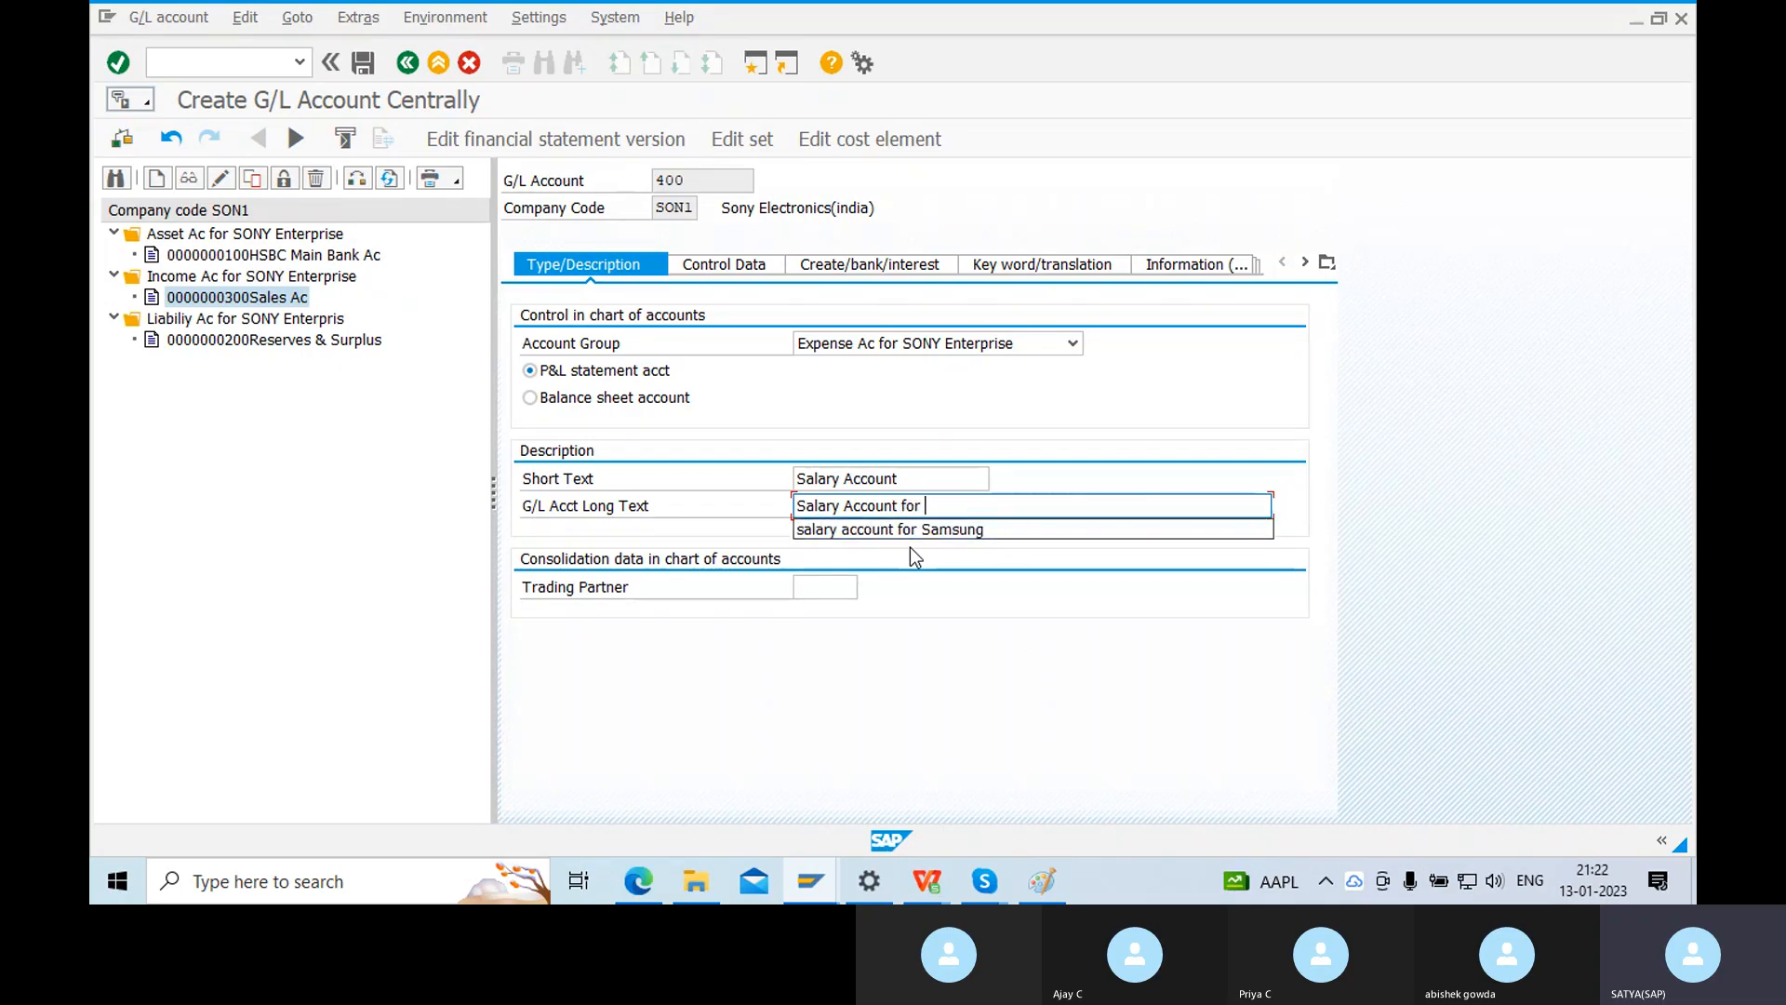
type("Son")
type("y ")
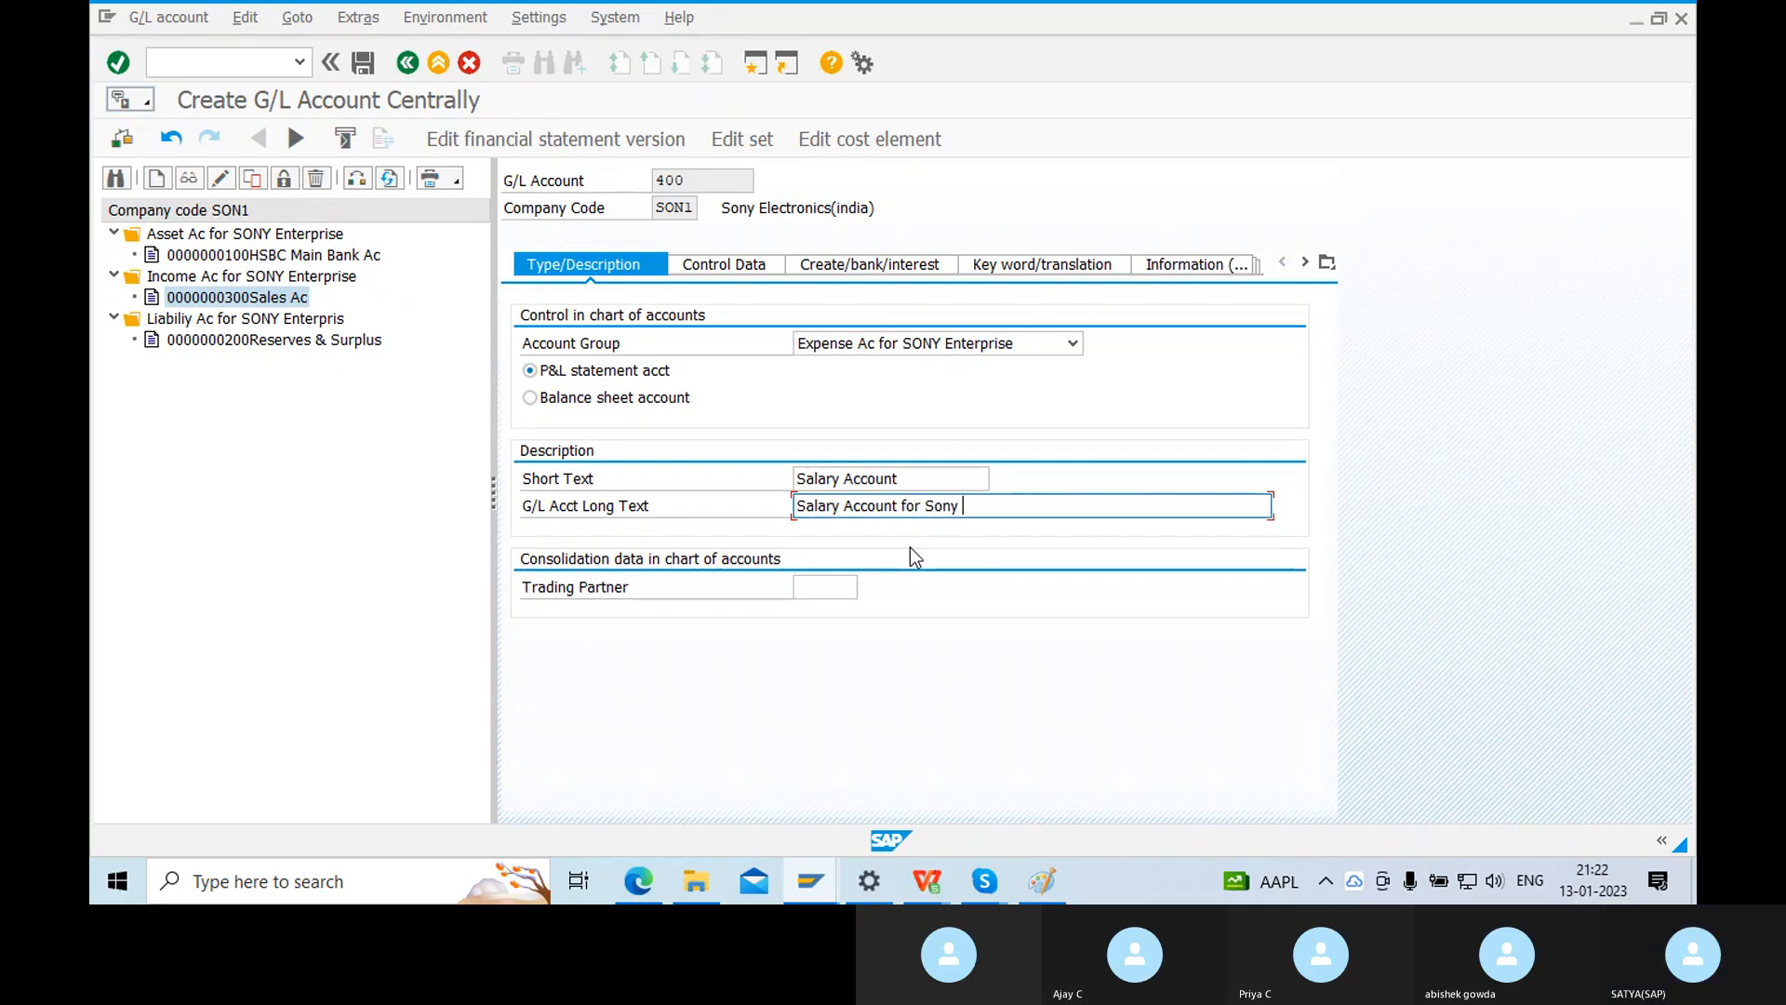
type("Enterpi")
type("rize")
In account 400's control data, enable Only balances in local crcy and Line item display.
left_click(735, 268)
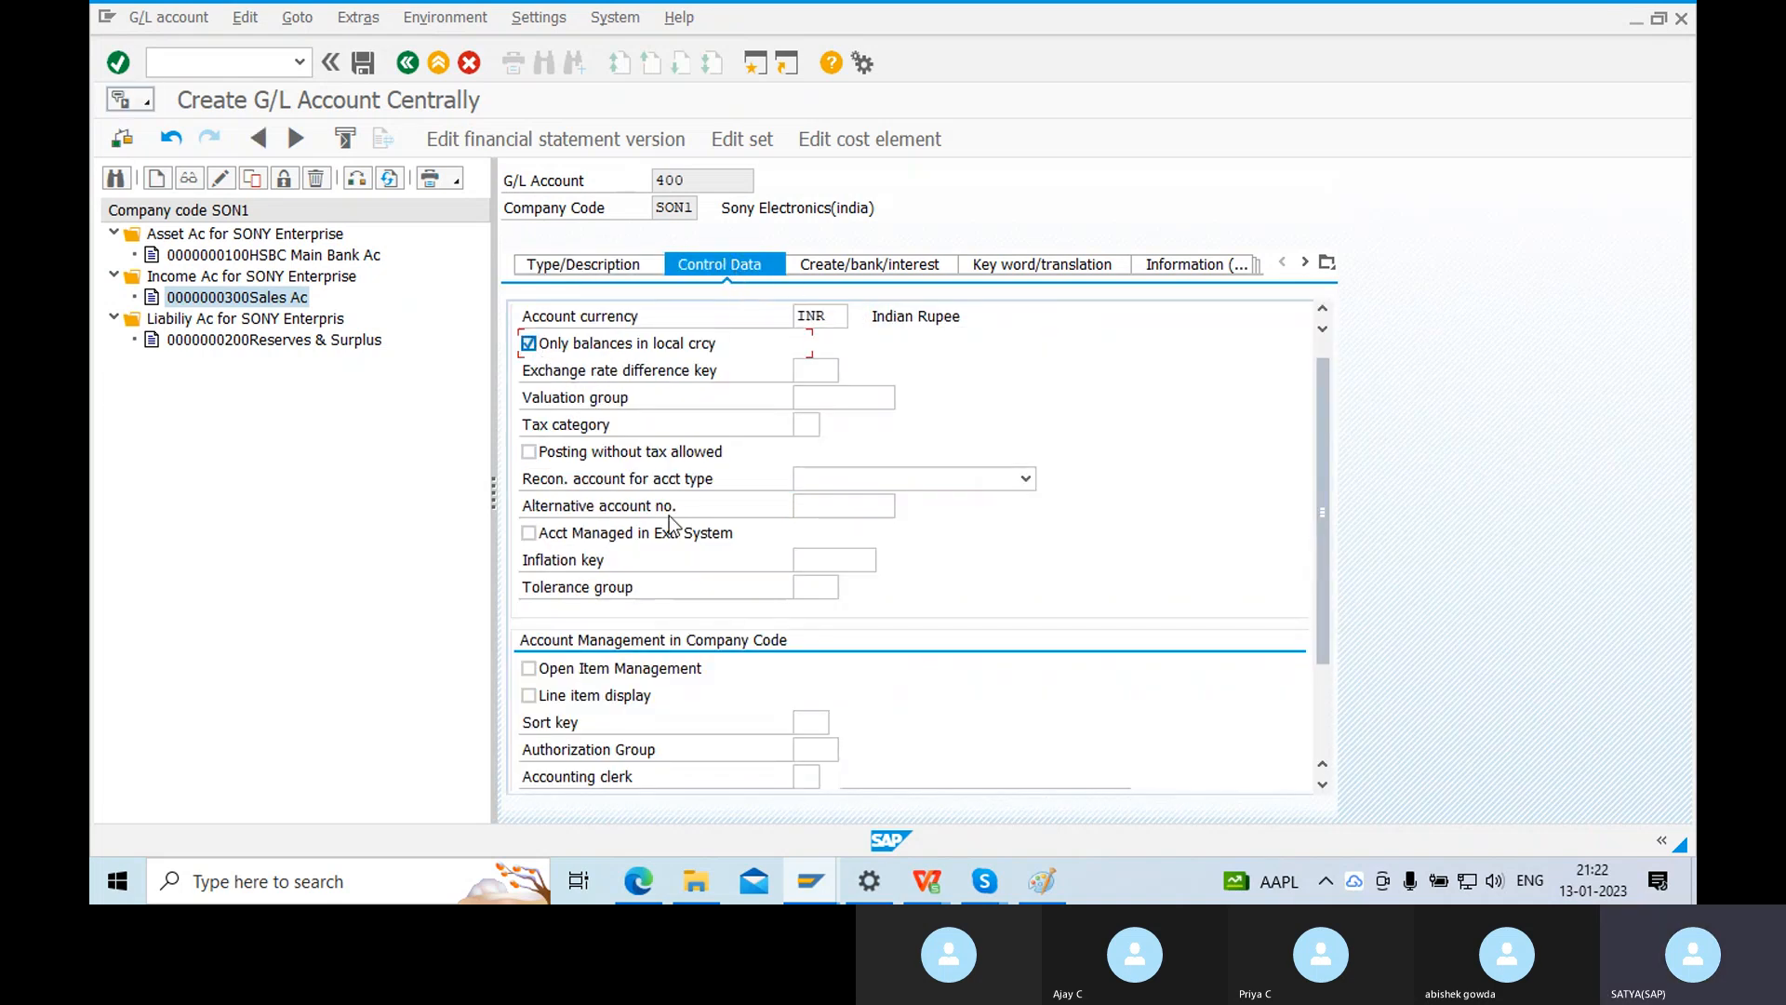
scroll(684, 540, "down", 3)
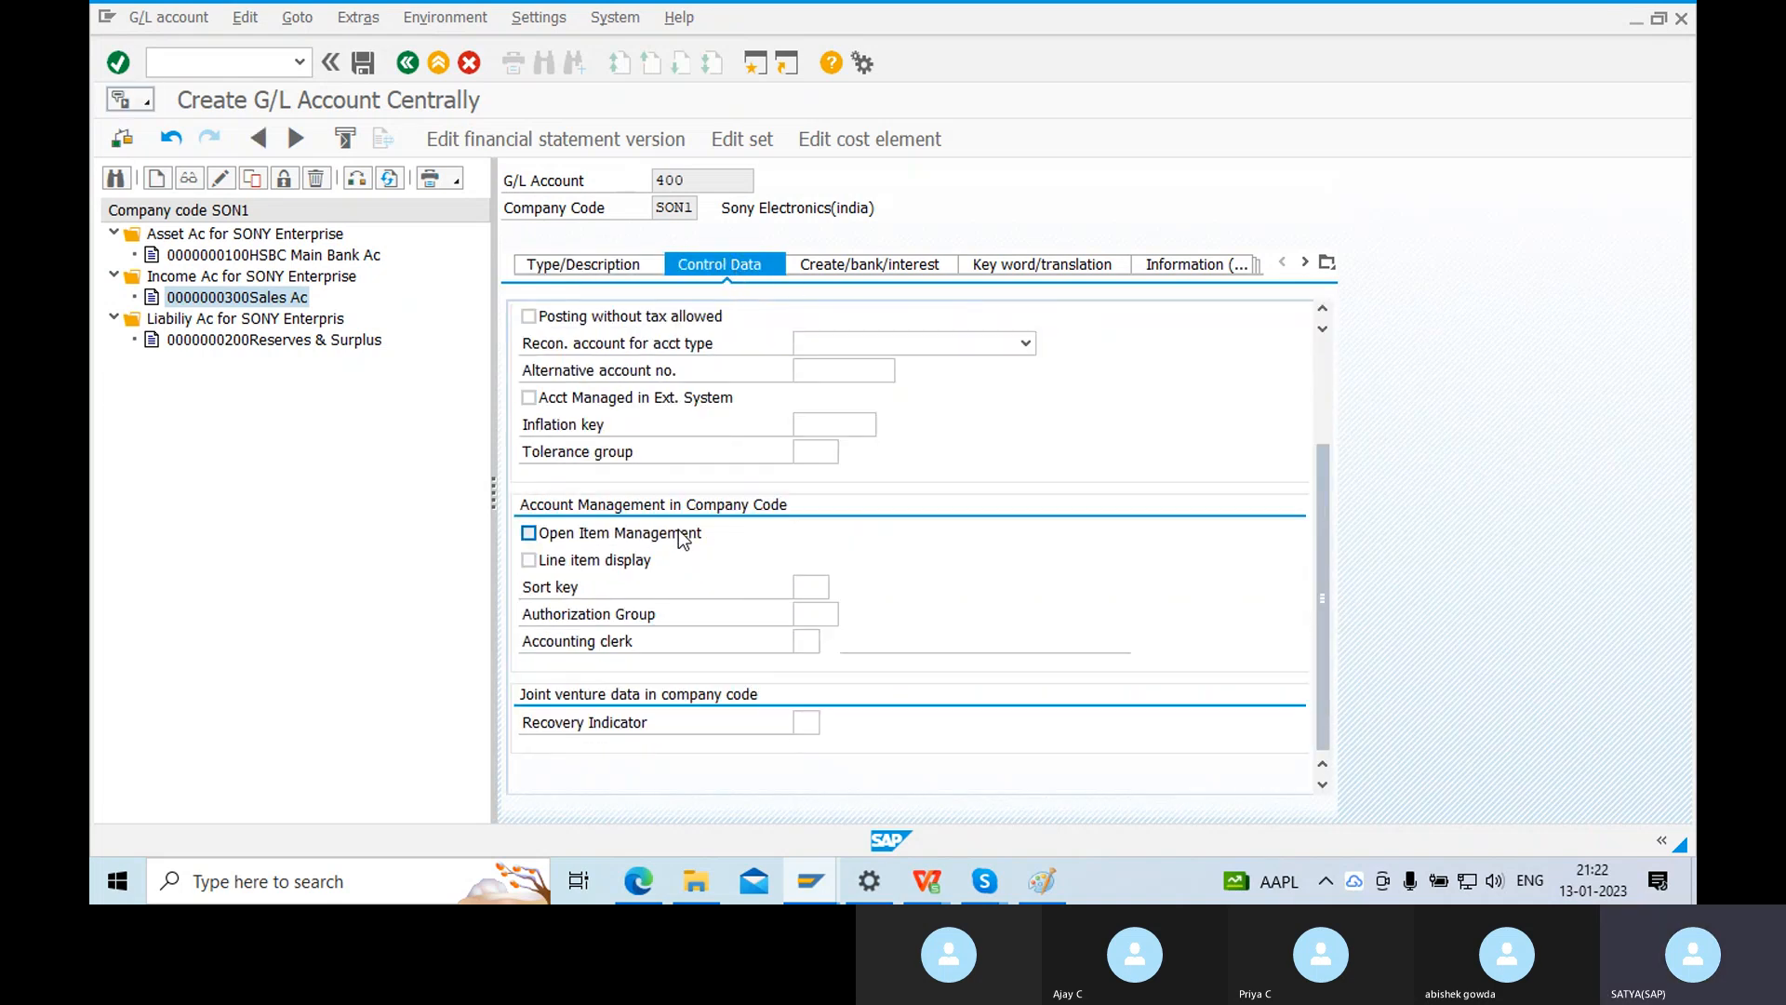
left_click(529, 560)
Set account 400's sort key to 001 (Posting date) from the list of possible values.
left_click(811, 590)
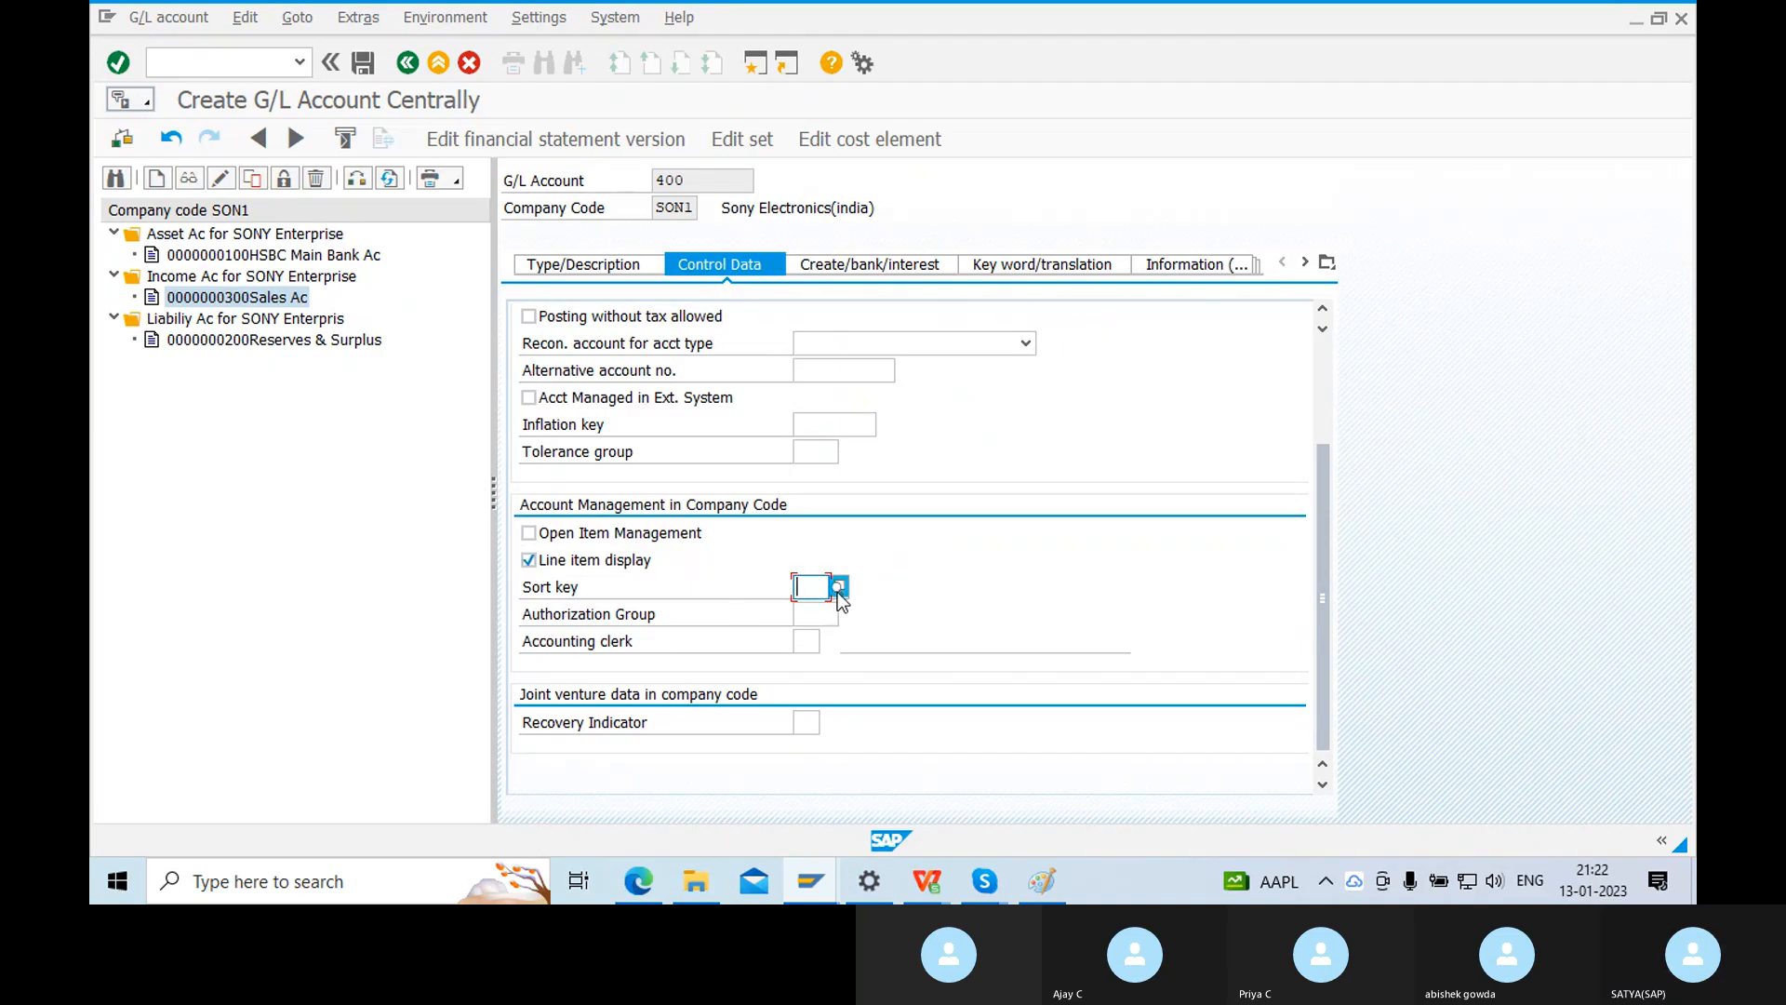
left_click(834, 587)
left_click_drag(1104, 240, 975, 134)
left_click(762, 302)
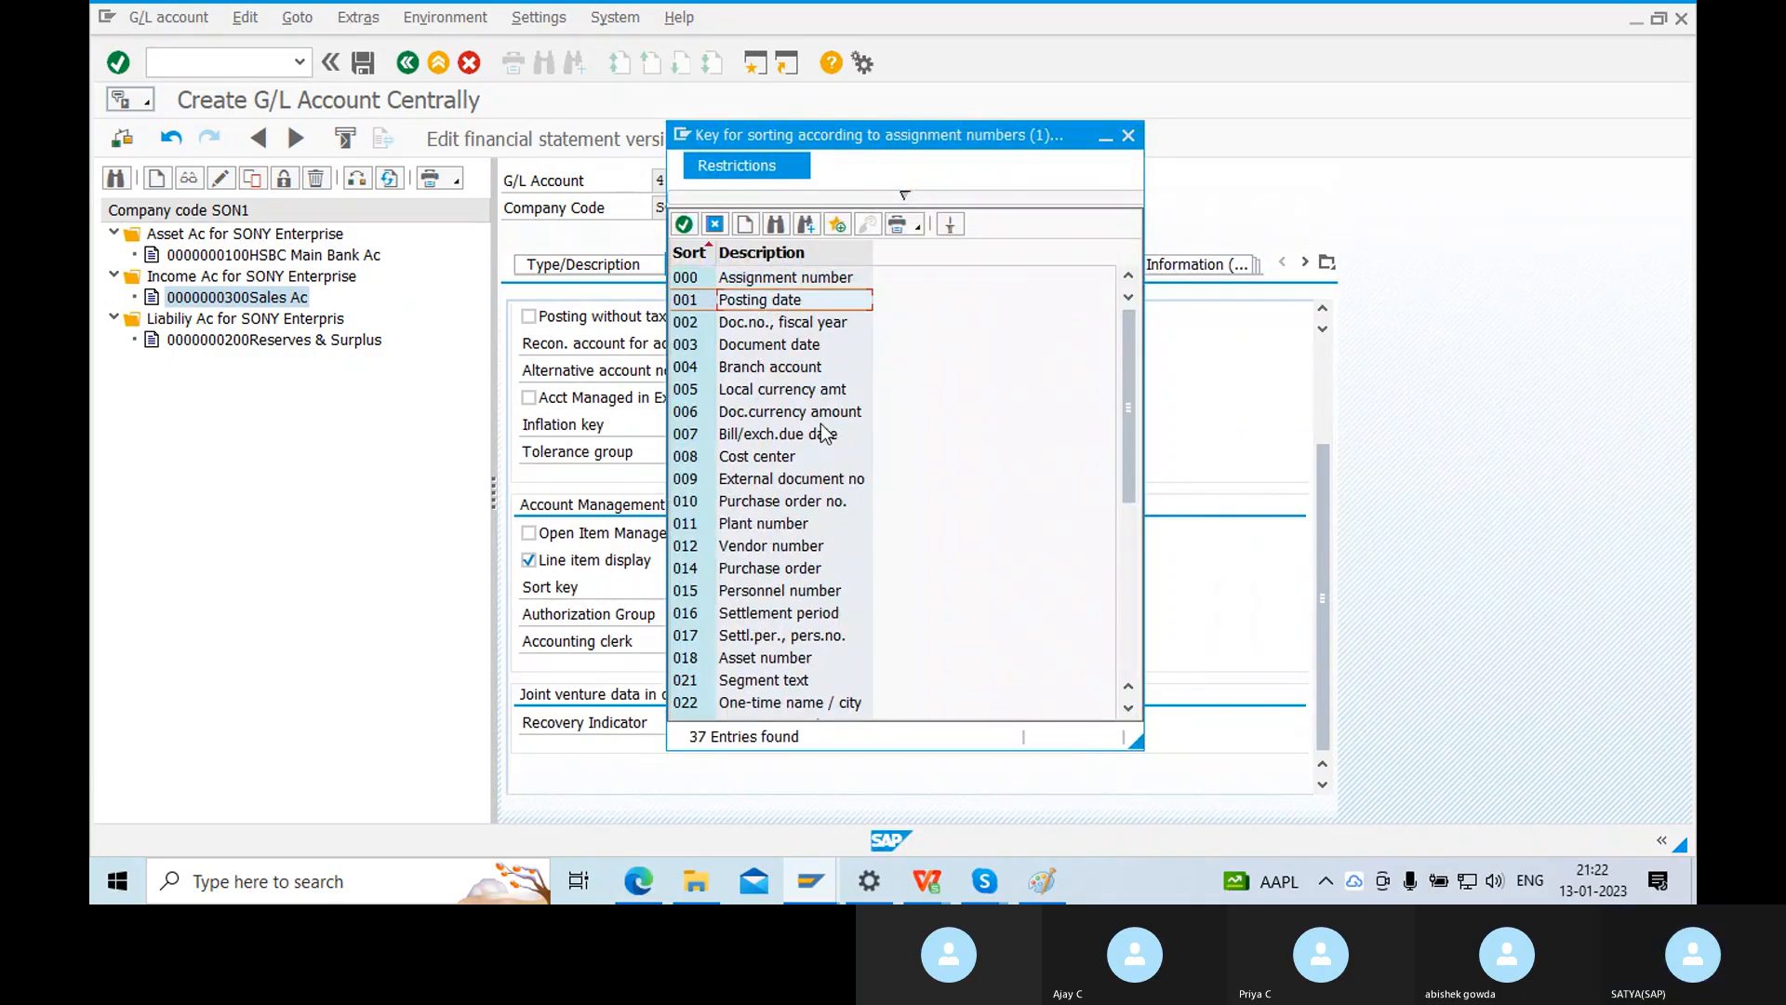
left_click(742, 460)
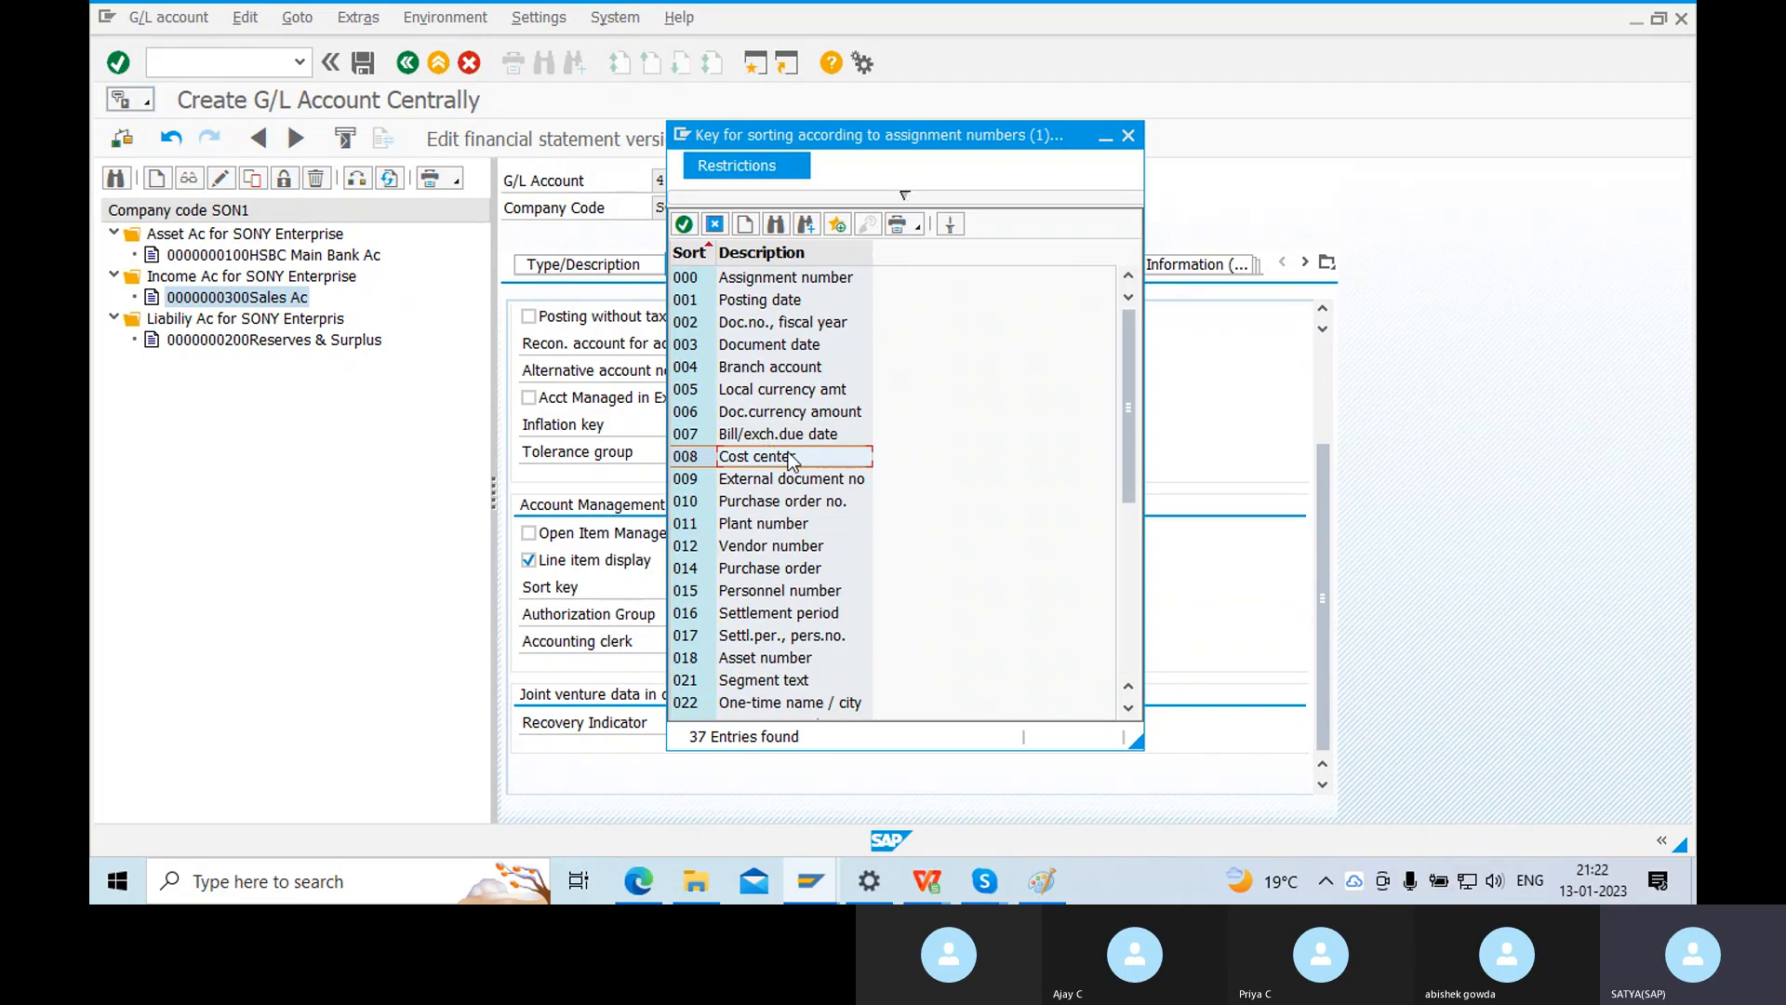
double_click(738, 302)
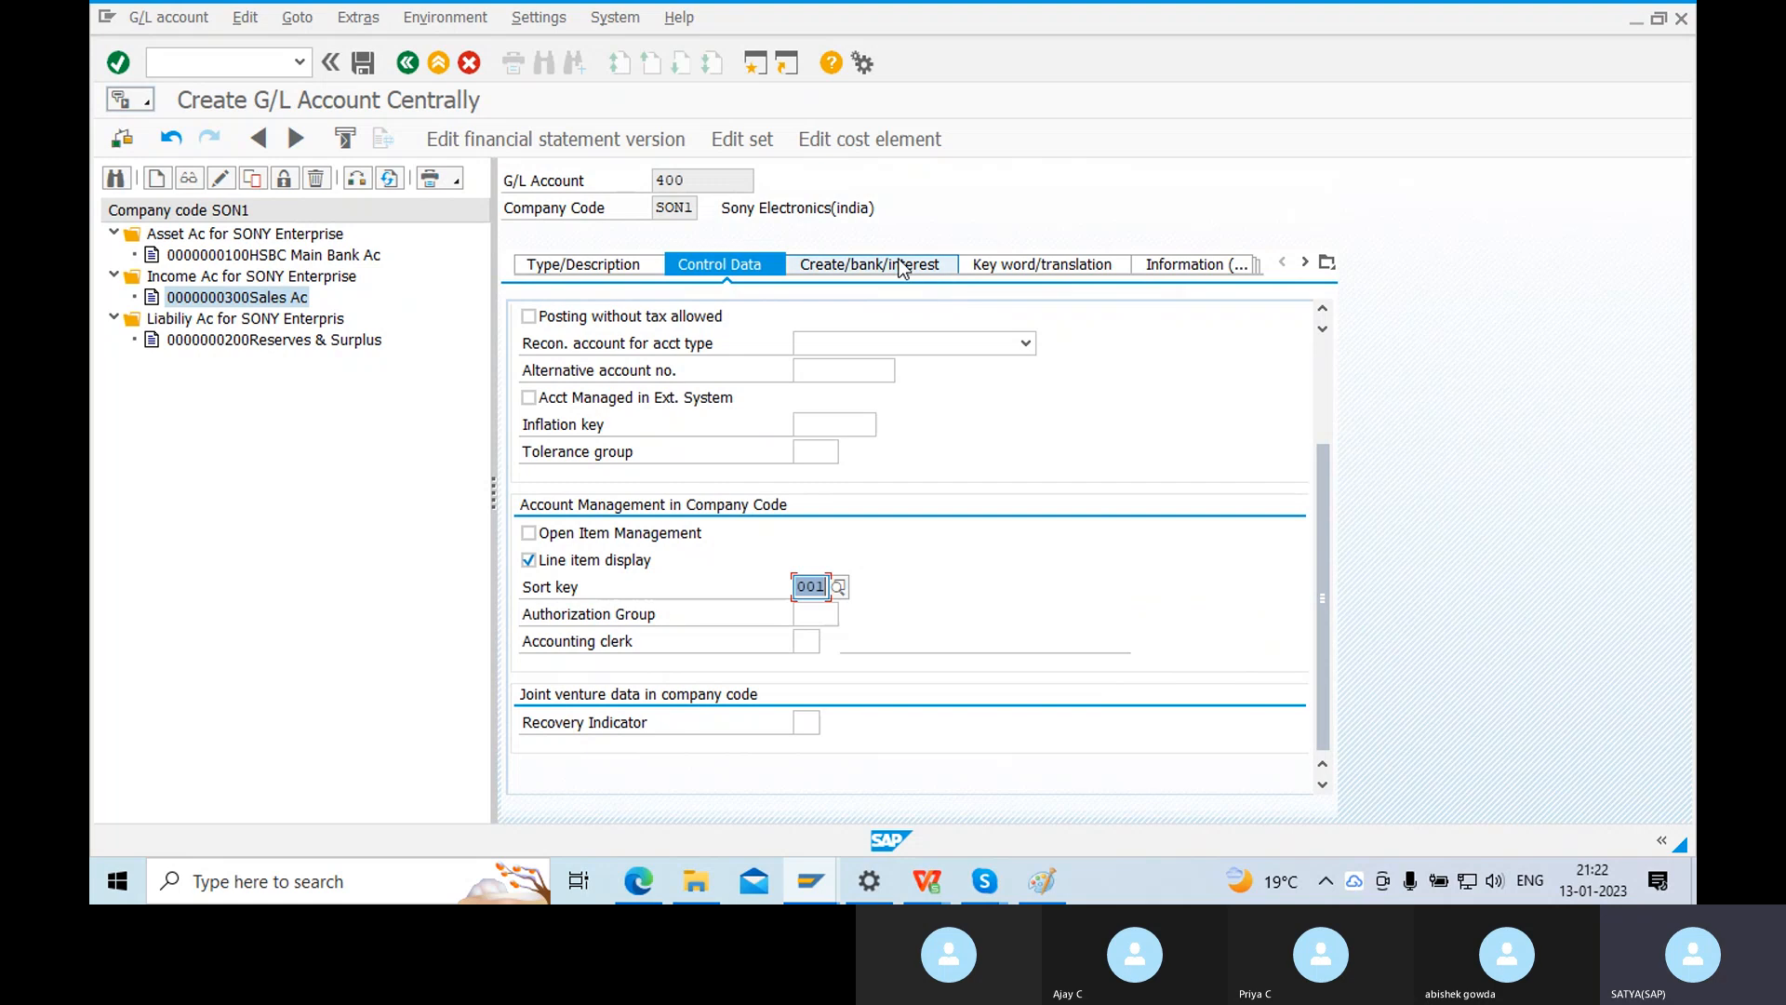
Assign field status group G001, General (with text, allocation), to account 400 and save the account.
left_click(901, 265)
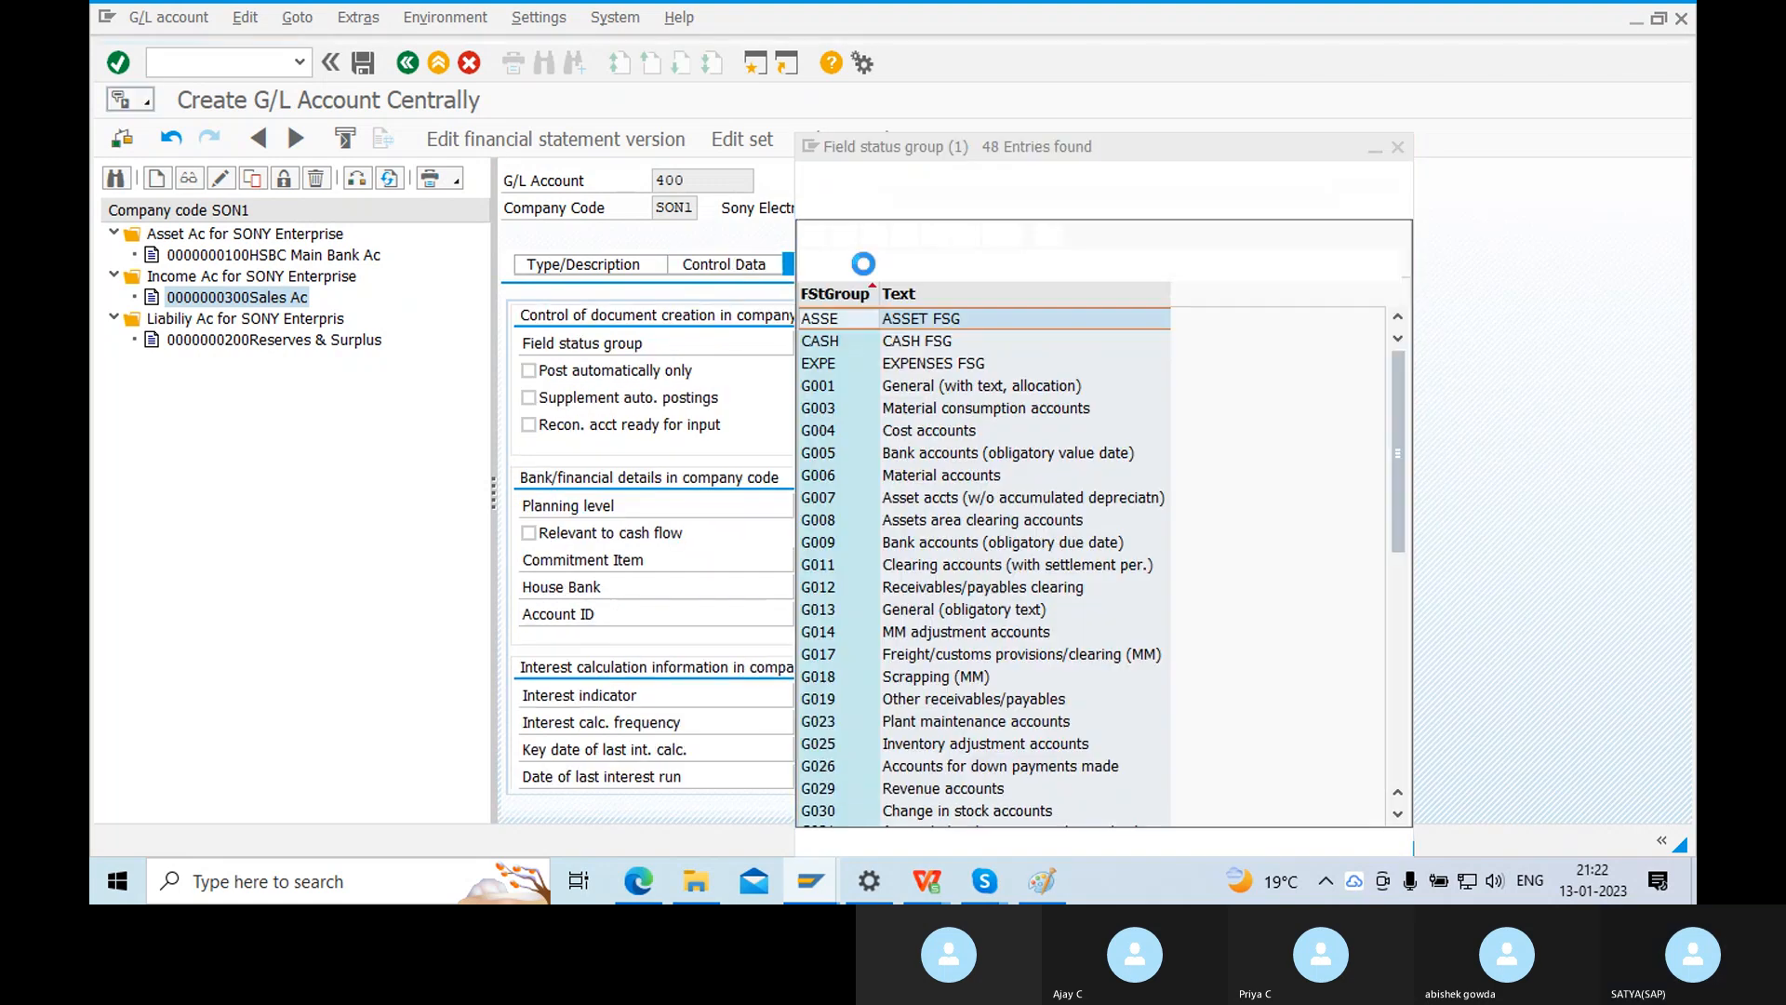
left_click_drag(998, 147, 728, 83)
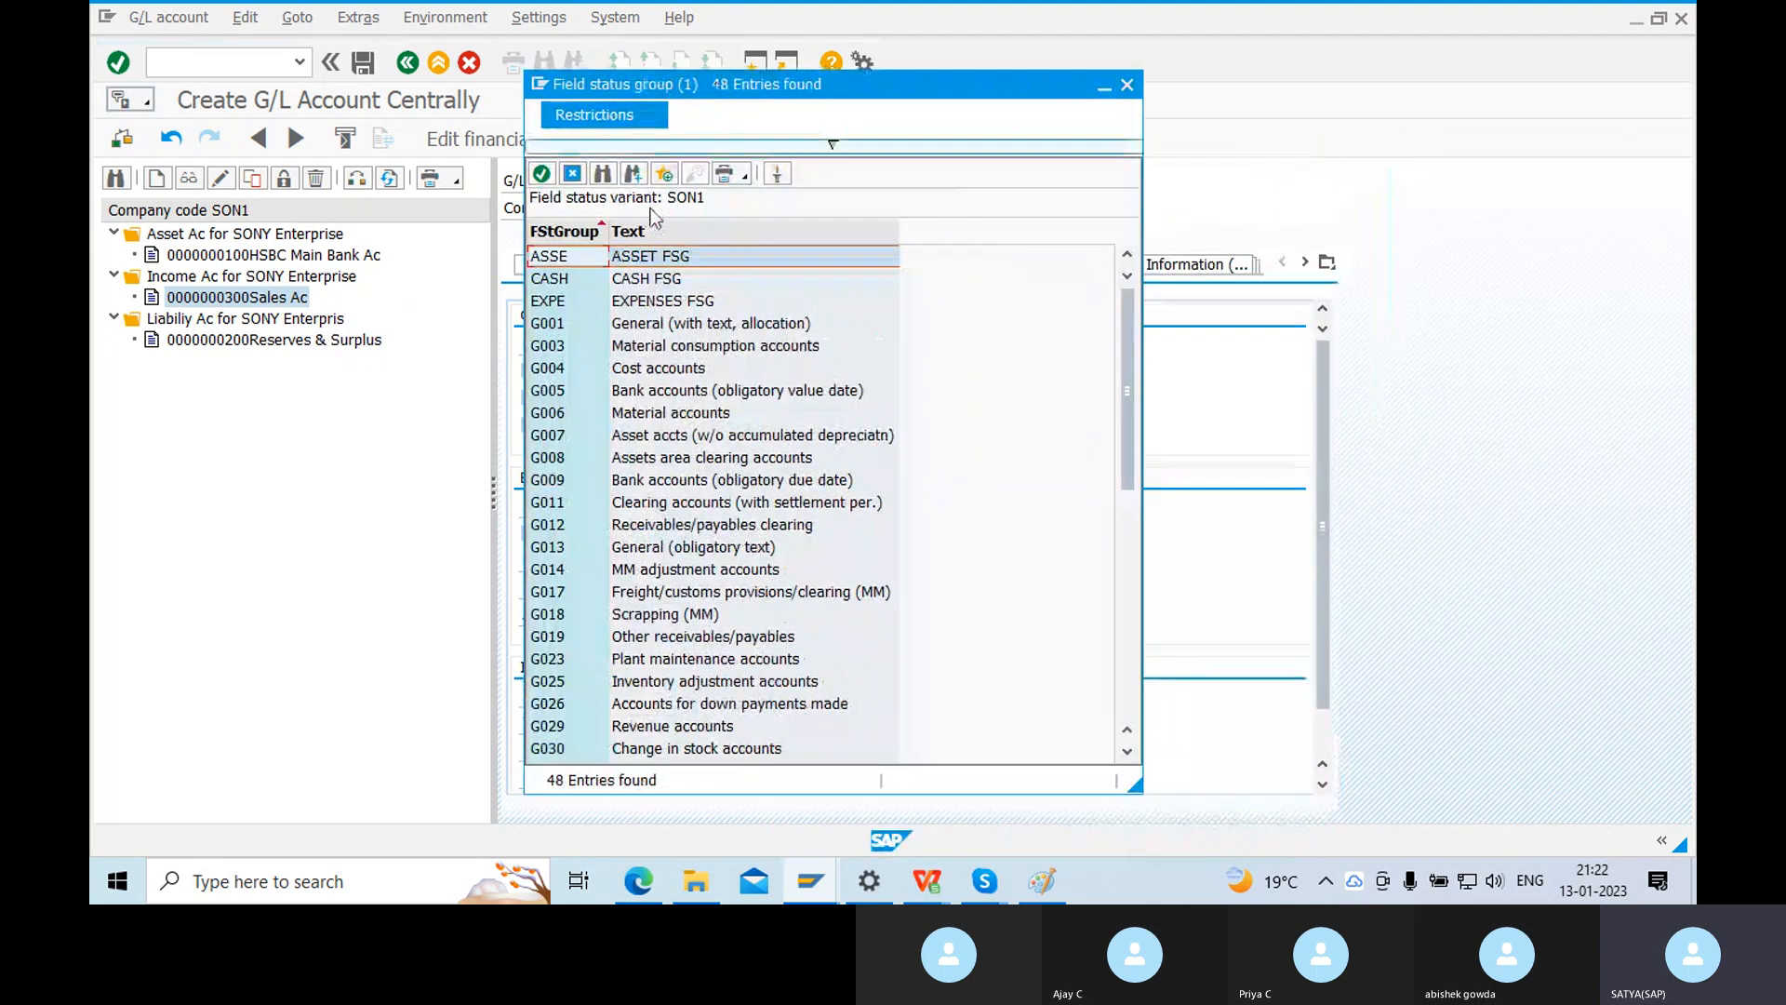
left_click(644, 370)
left_click(650, 325)
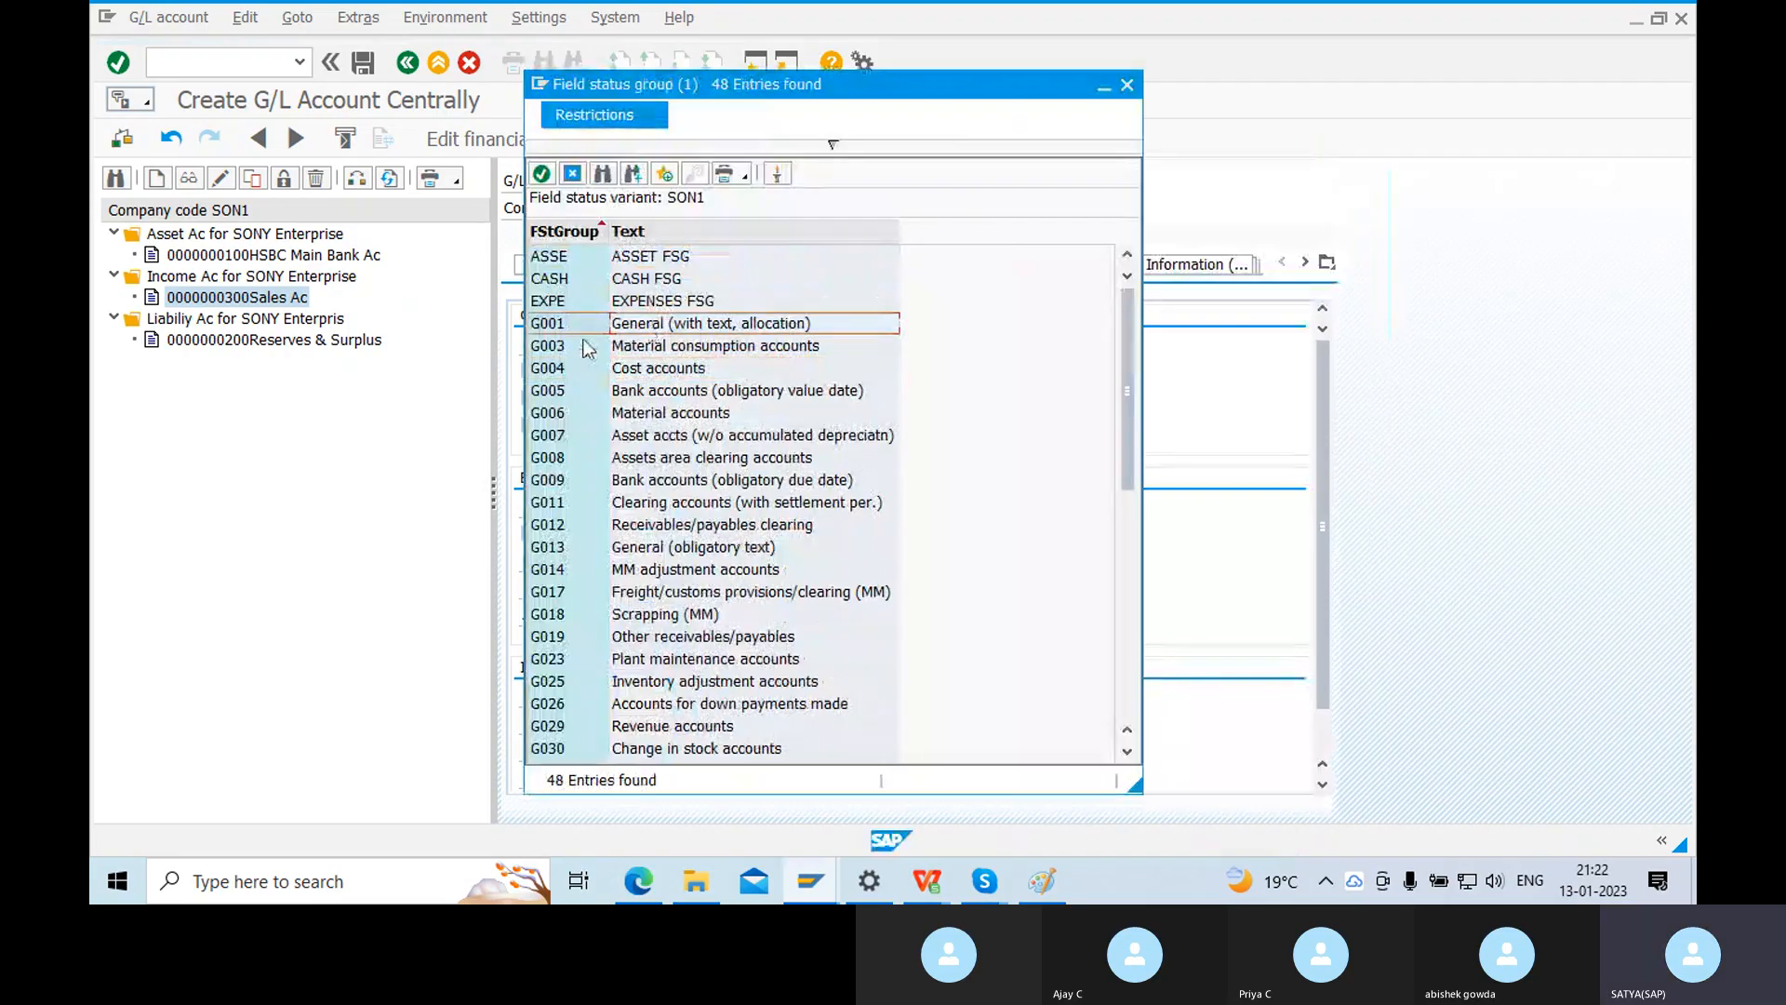
double_click(638, 326)
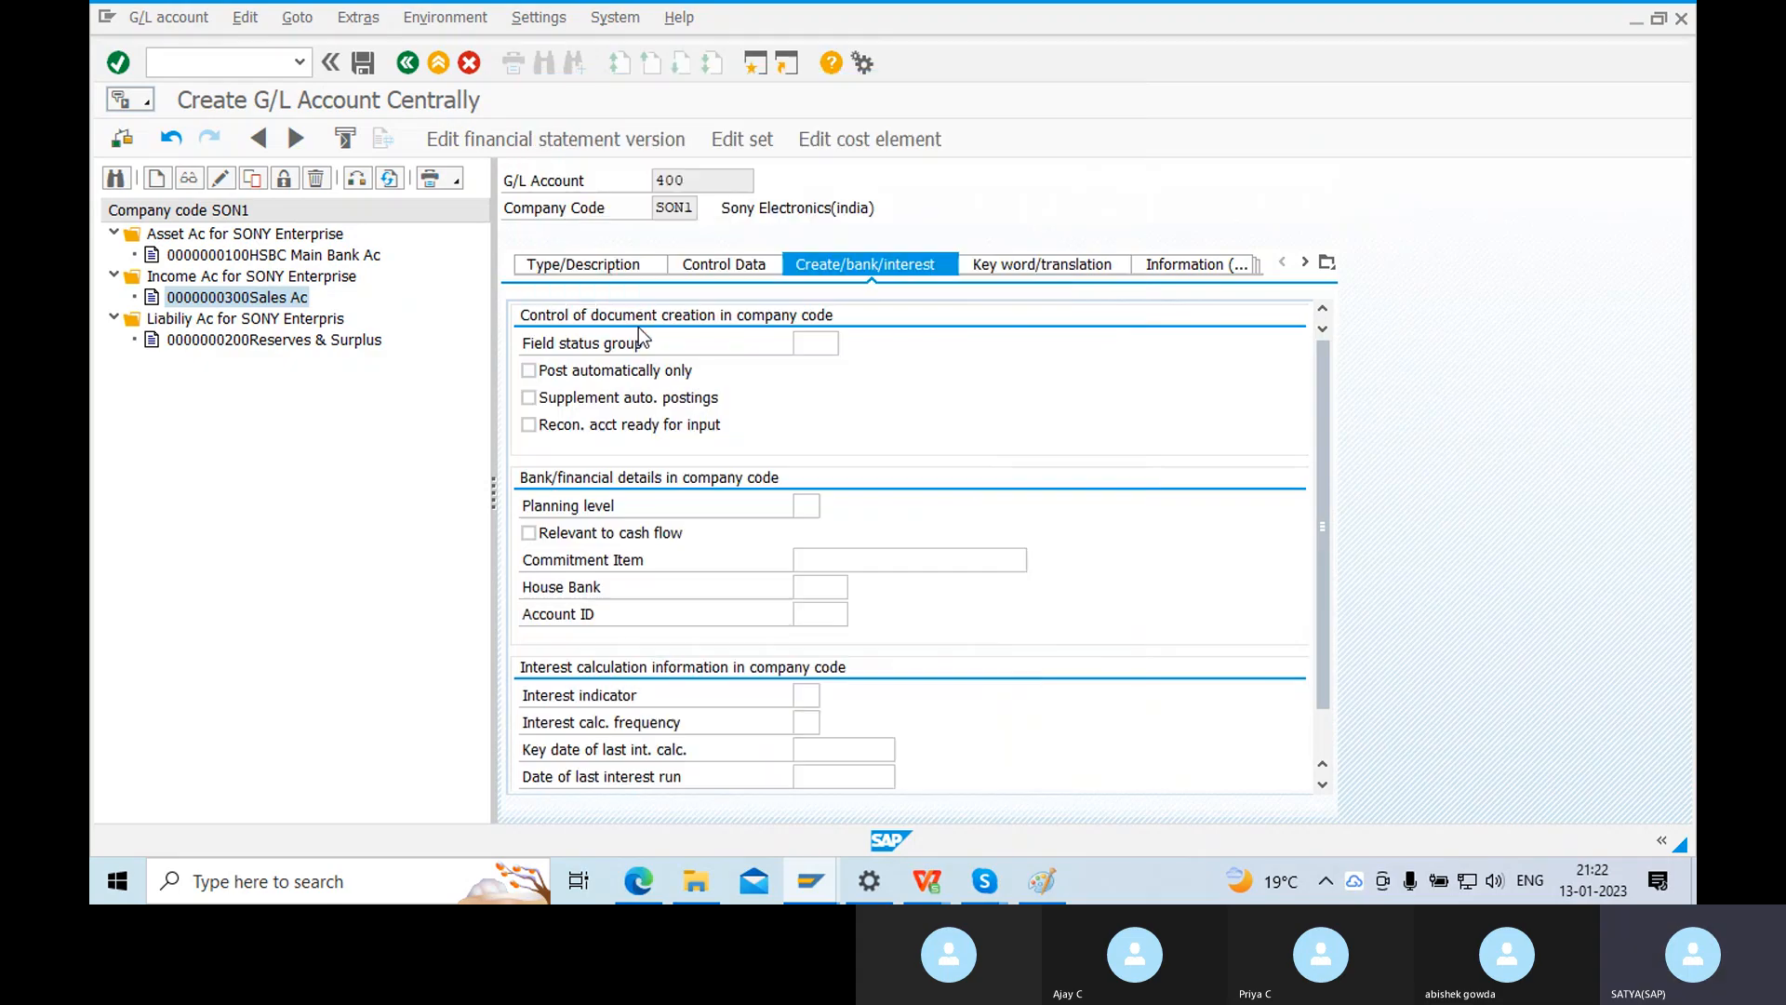
left_click(363, 63)
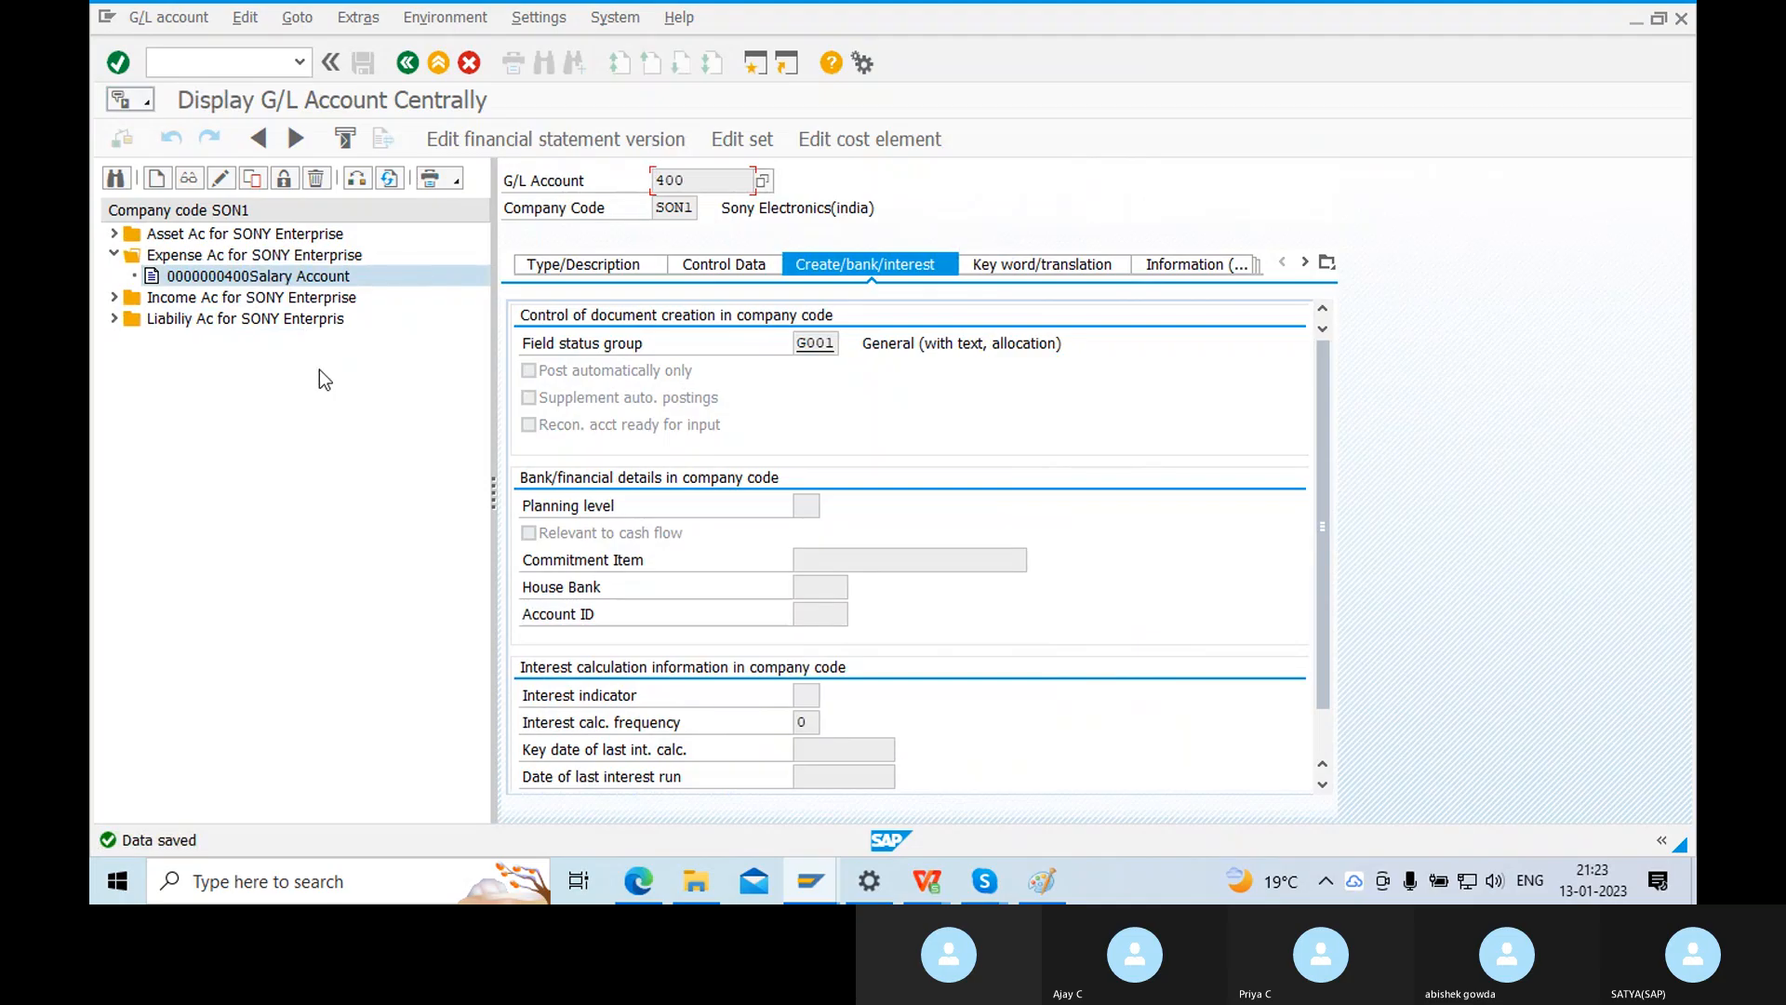
left_click(113, 254)
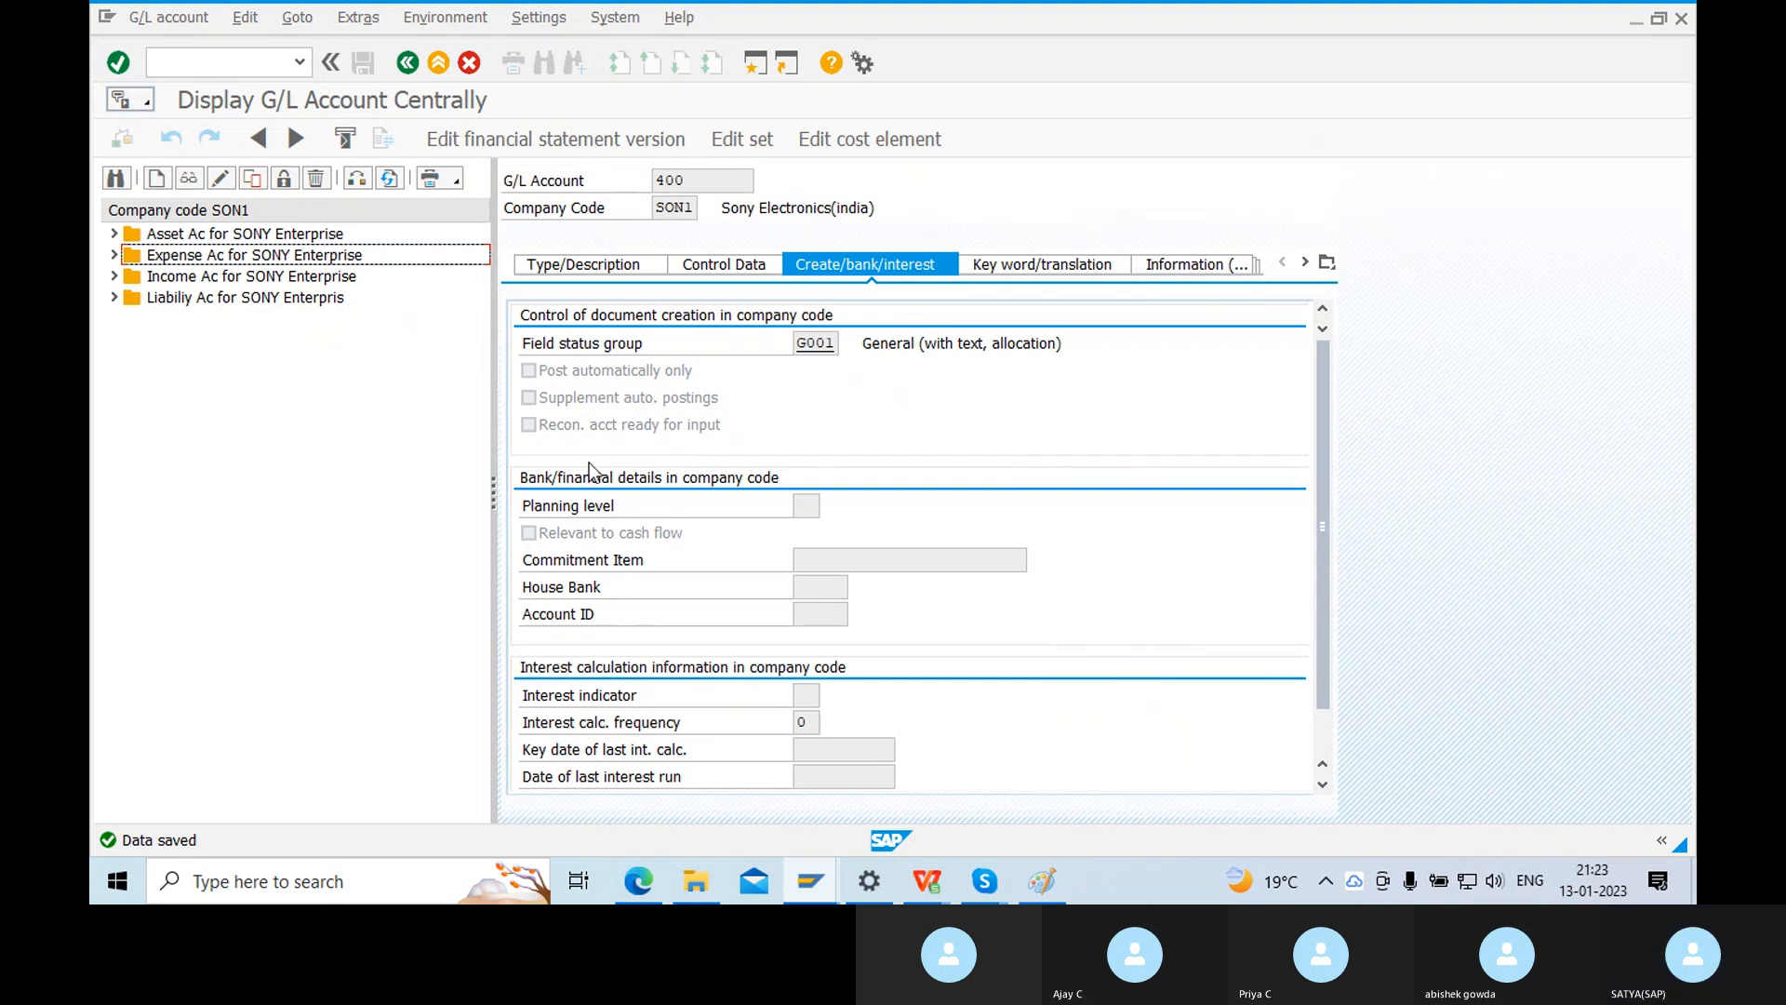
Switch to Paint and draw a green rectangle of about 306 × 63 px below the 40/50 posting key box.
left_click(1042, 880)
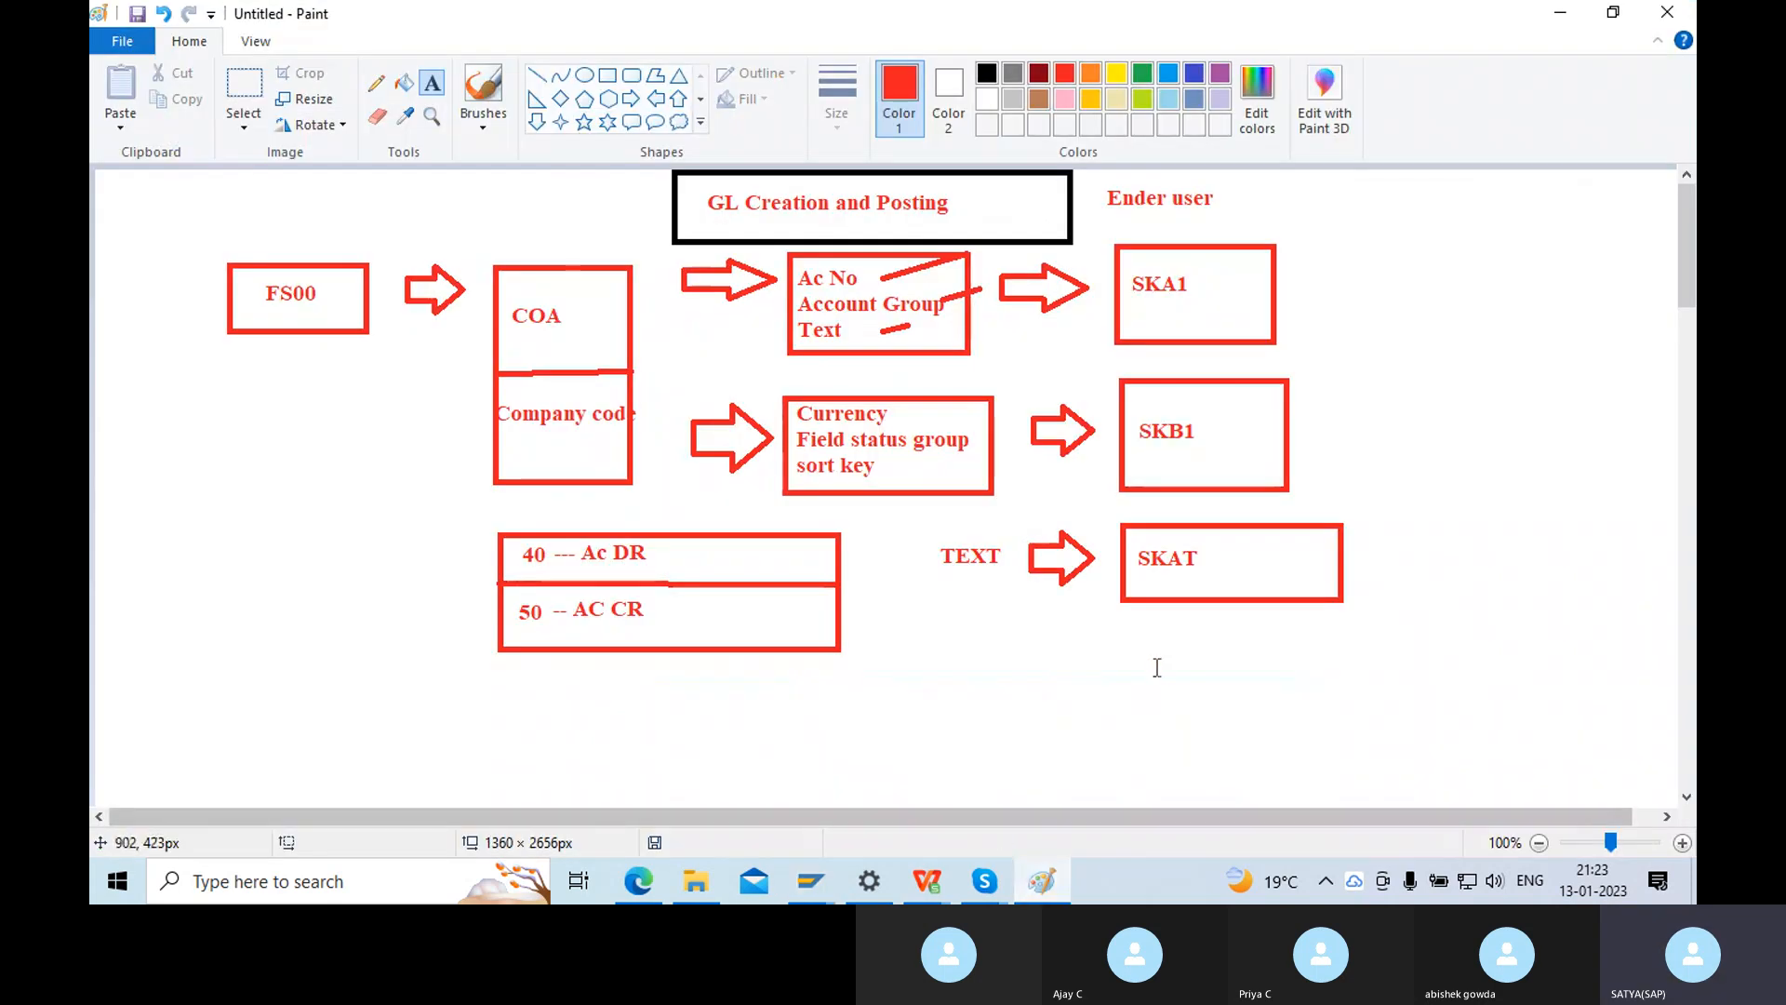
left_click_drag(1686, 290, 1676, 365)
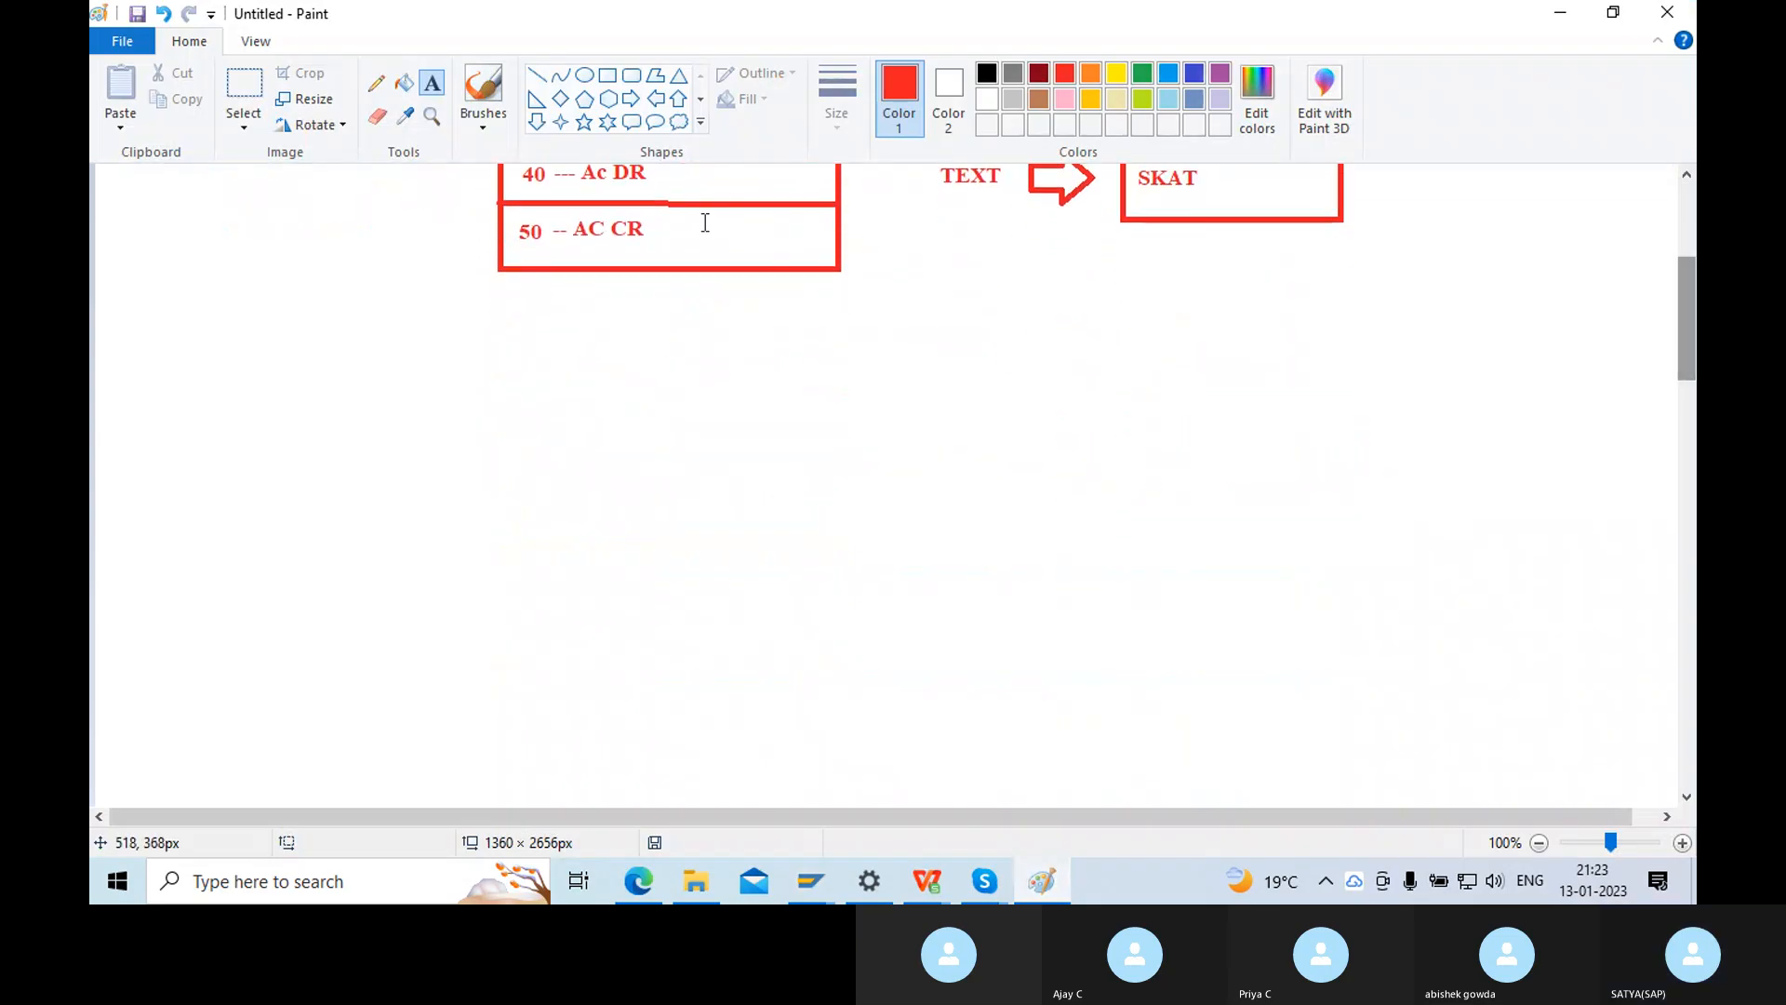
left_click(609, 76)
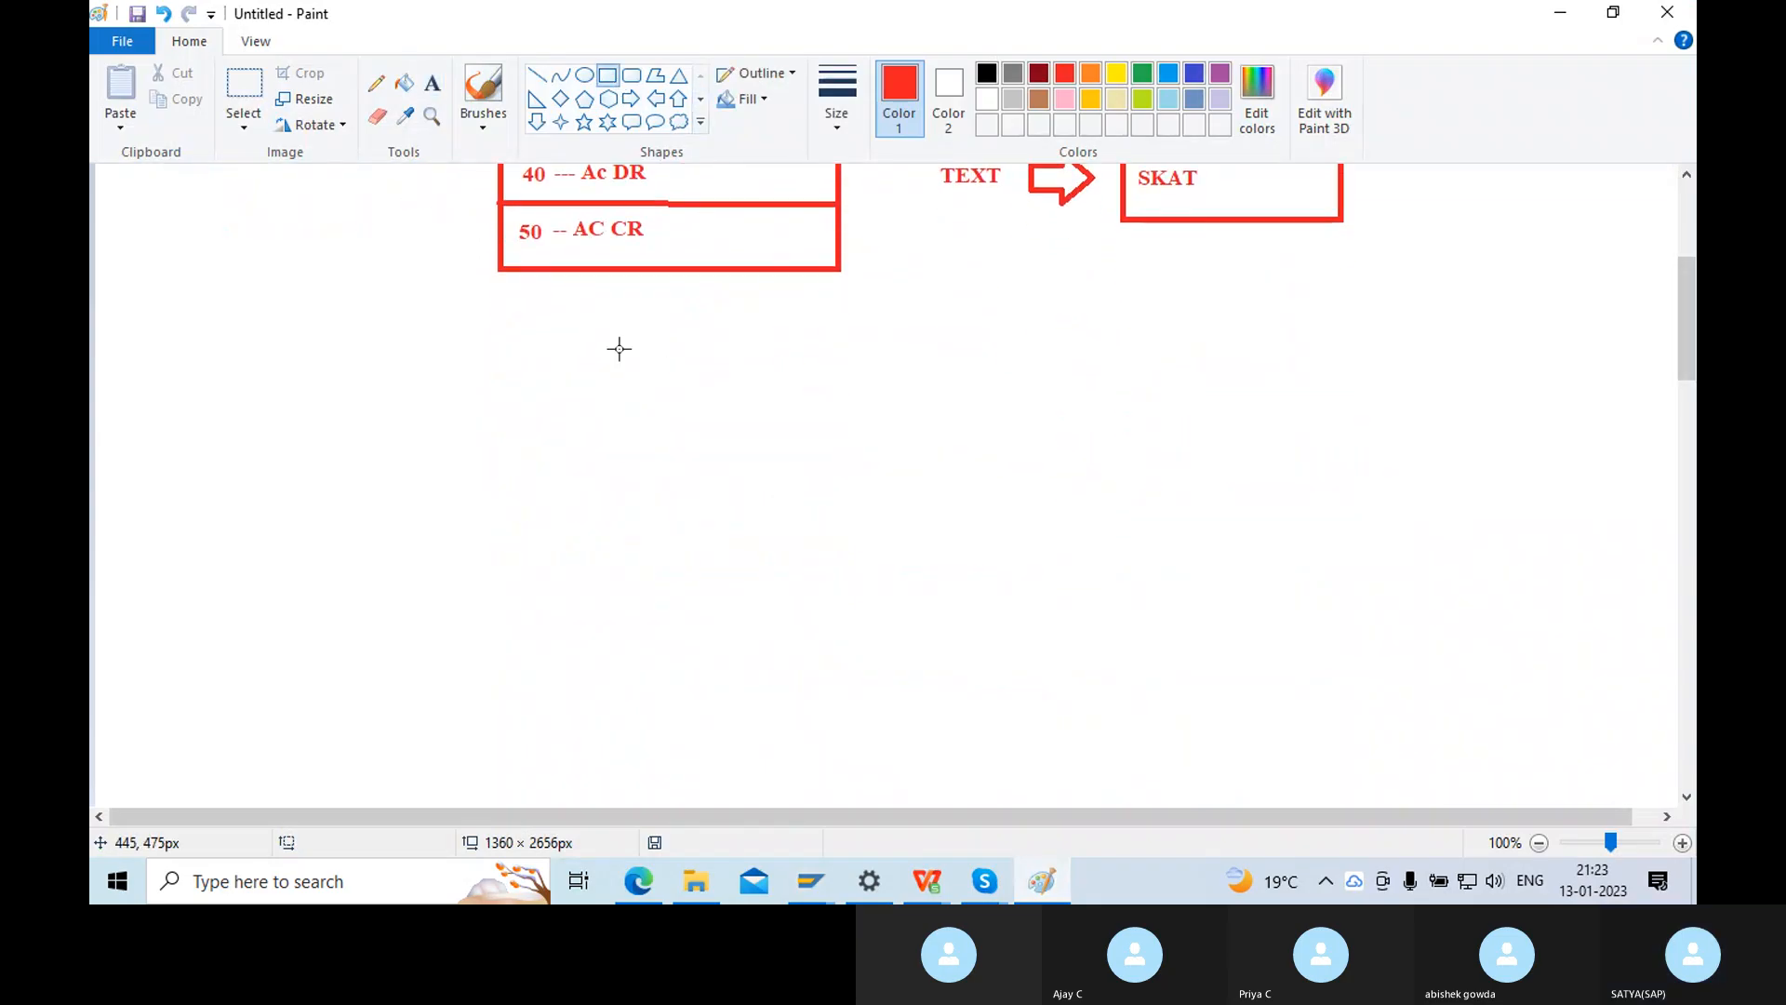
left_click_drag(706, 299, 1068, 370)
left_click(1142, 78)
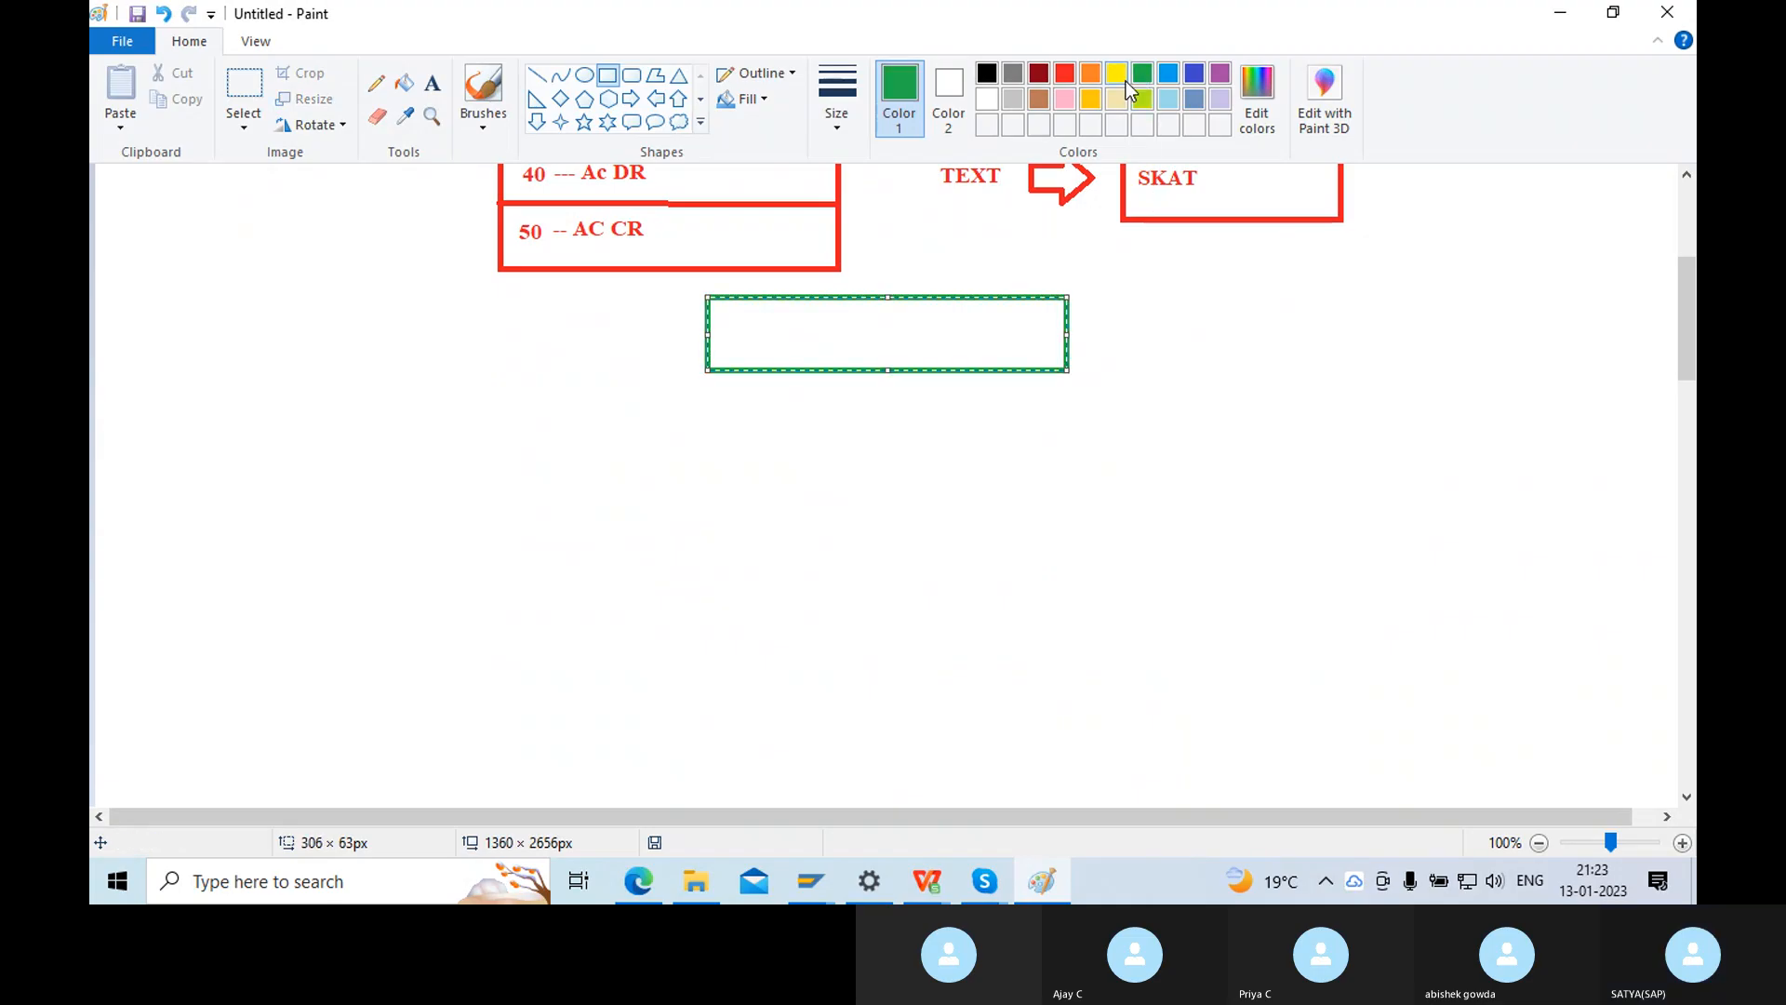
Add the green text "GL Posting" inside the new green rectangle.
left_click(434, 83)
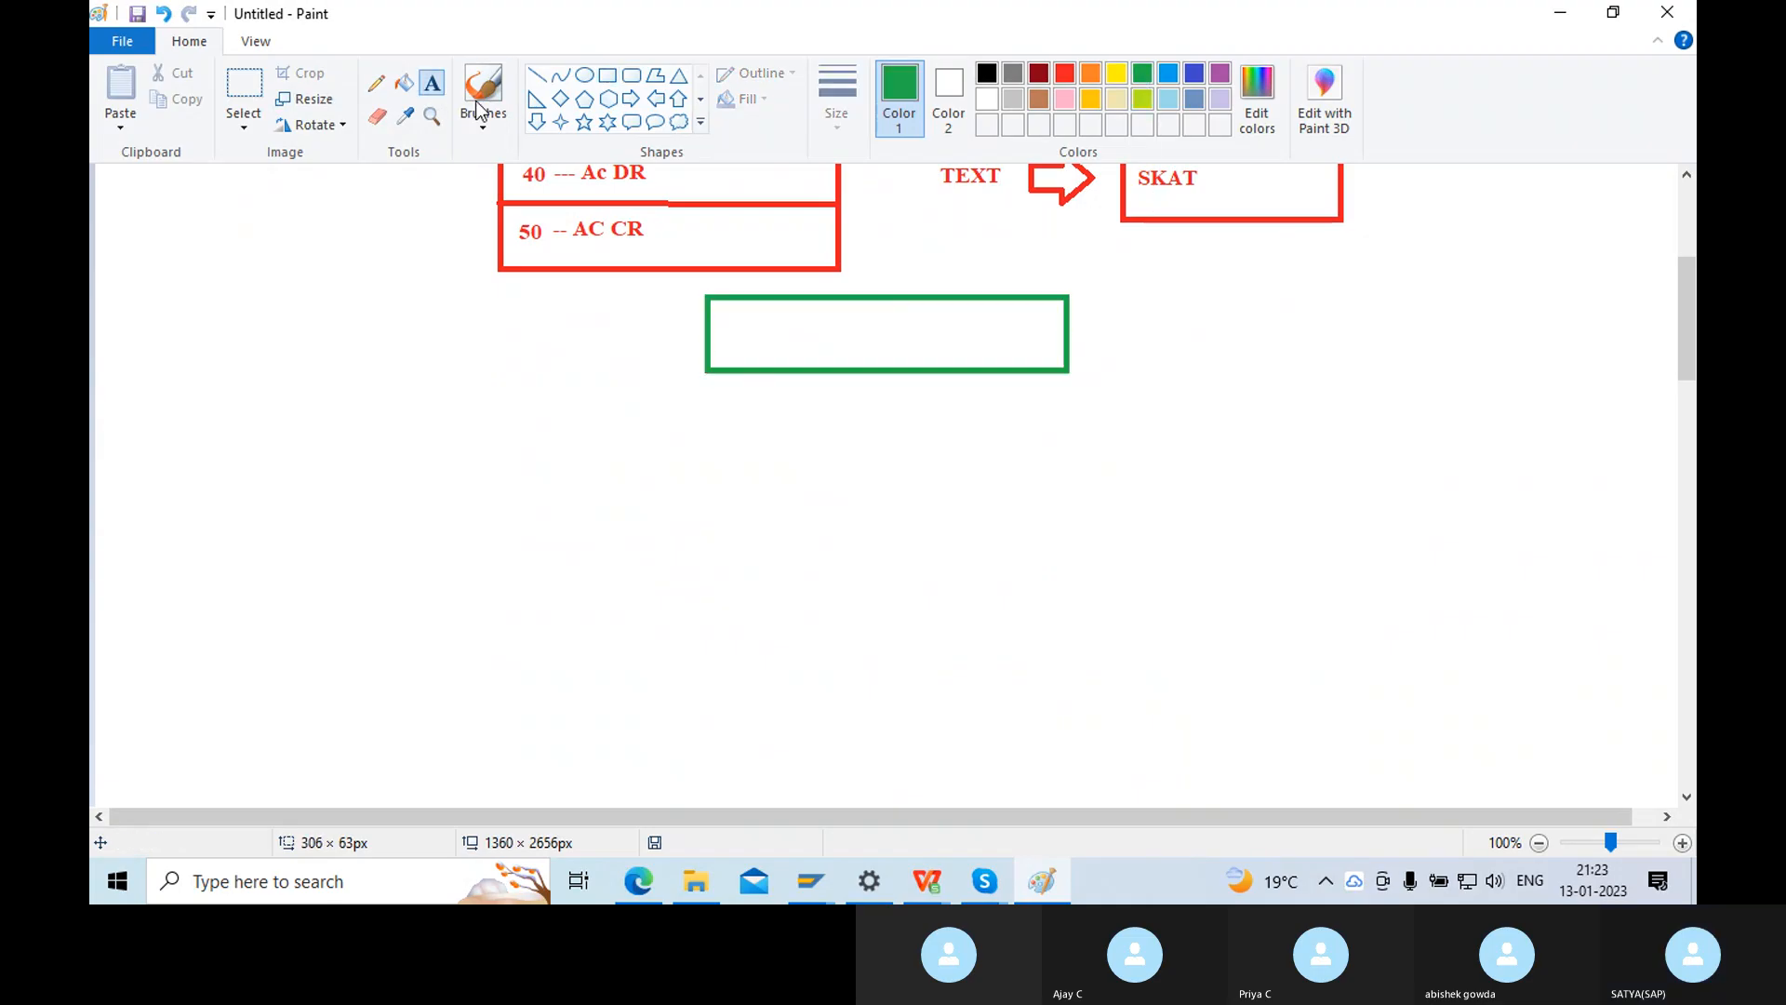
left_click(732, 326)
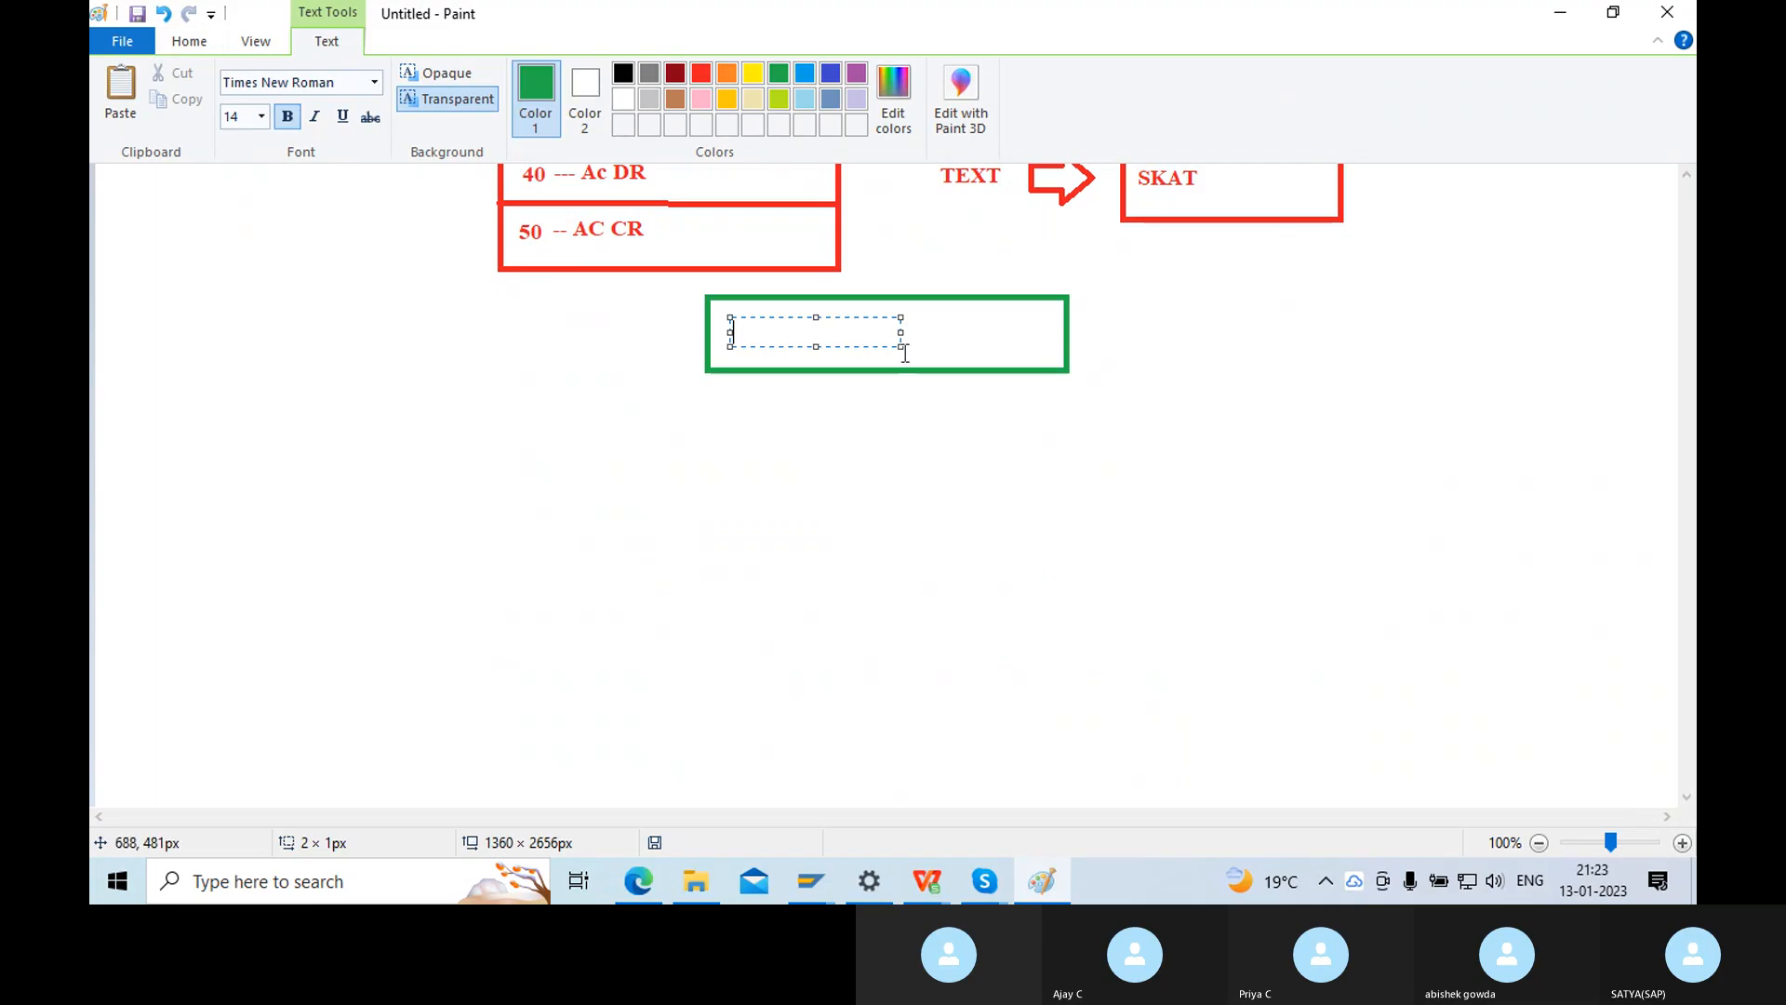
left_click_drag(900, 331, 1046, 325)
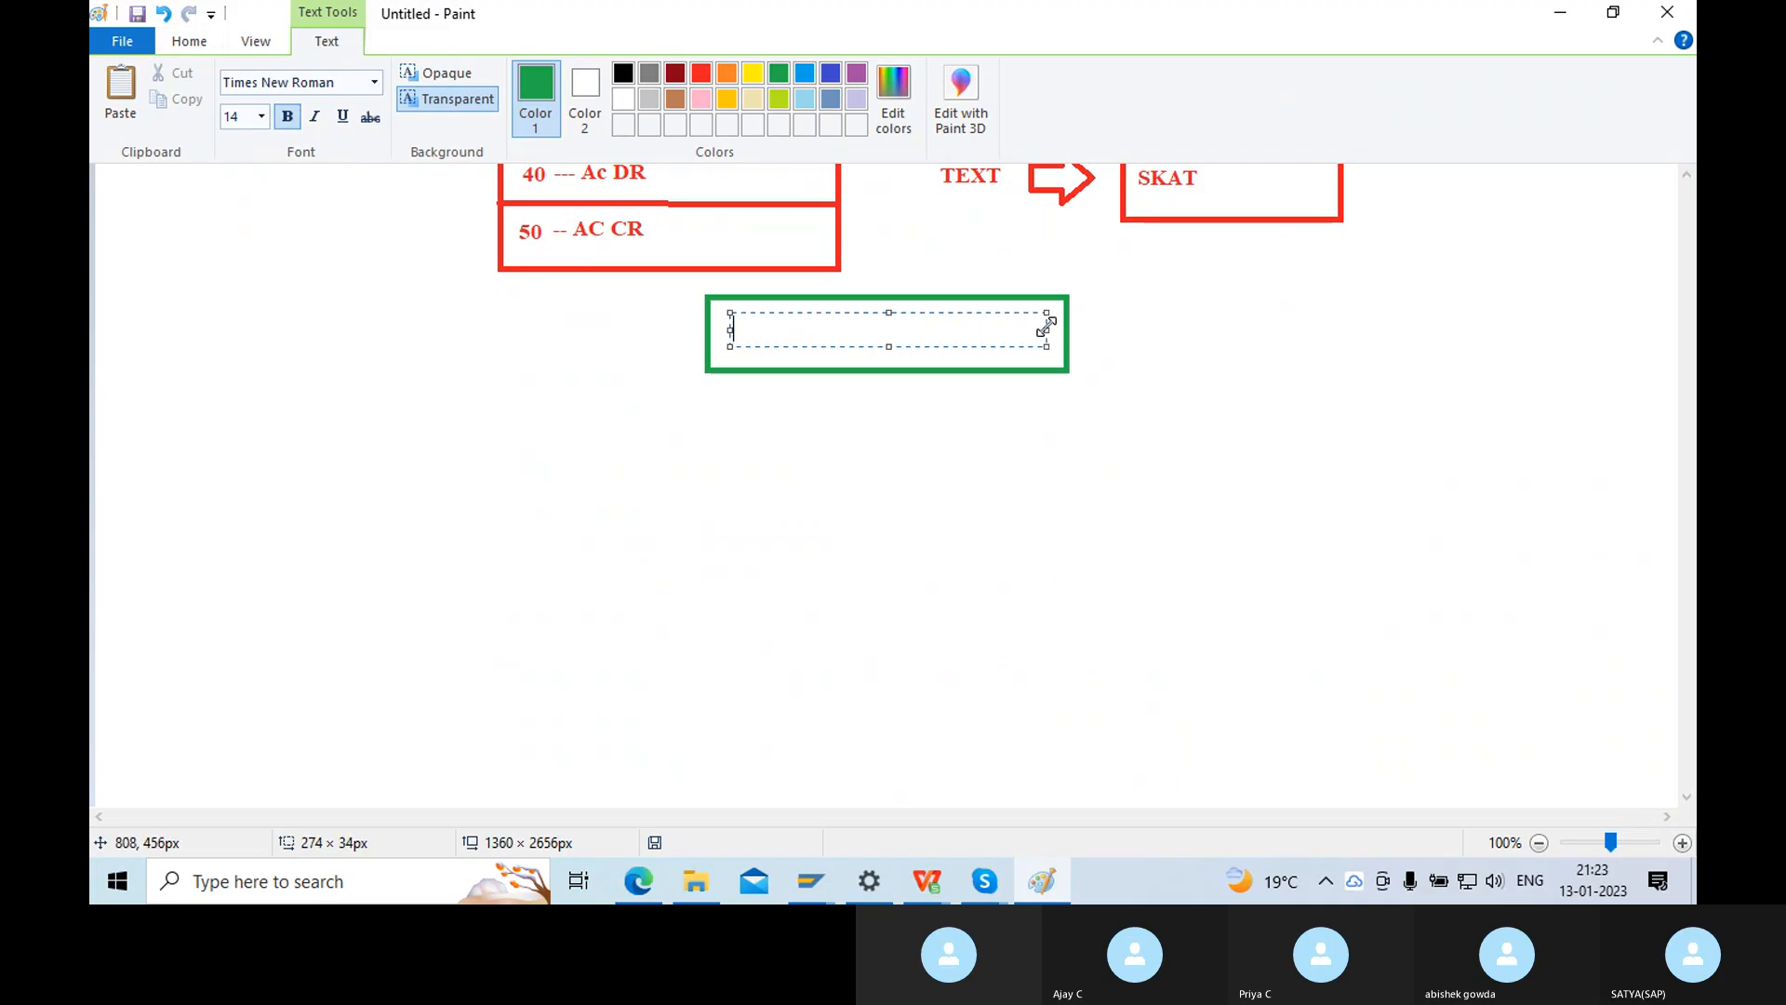
type("GL Posting")
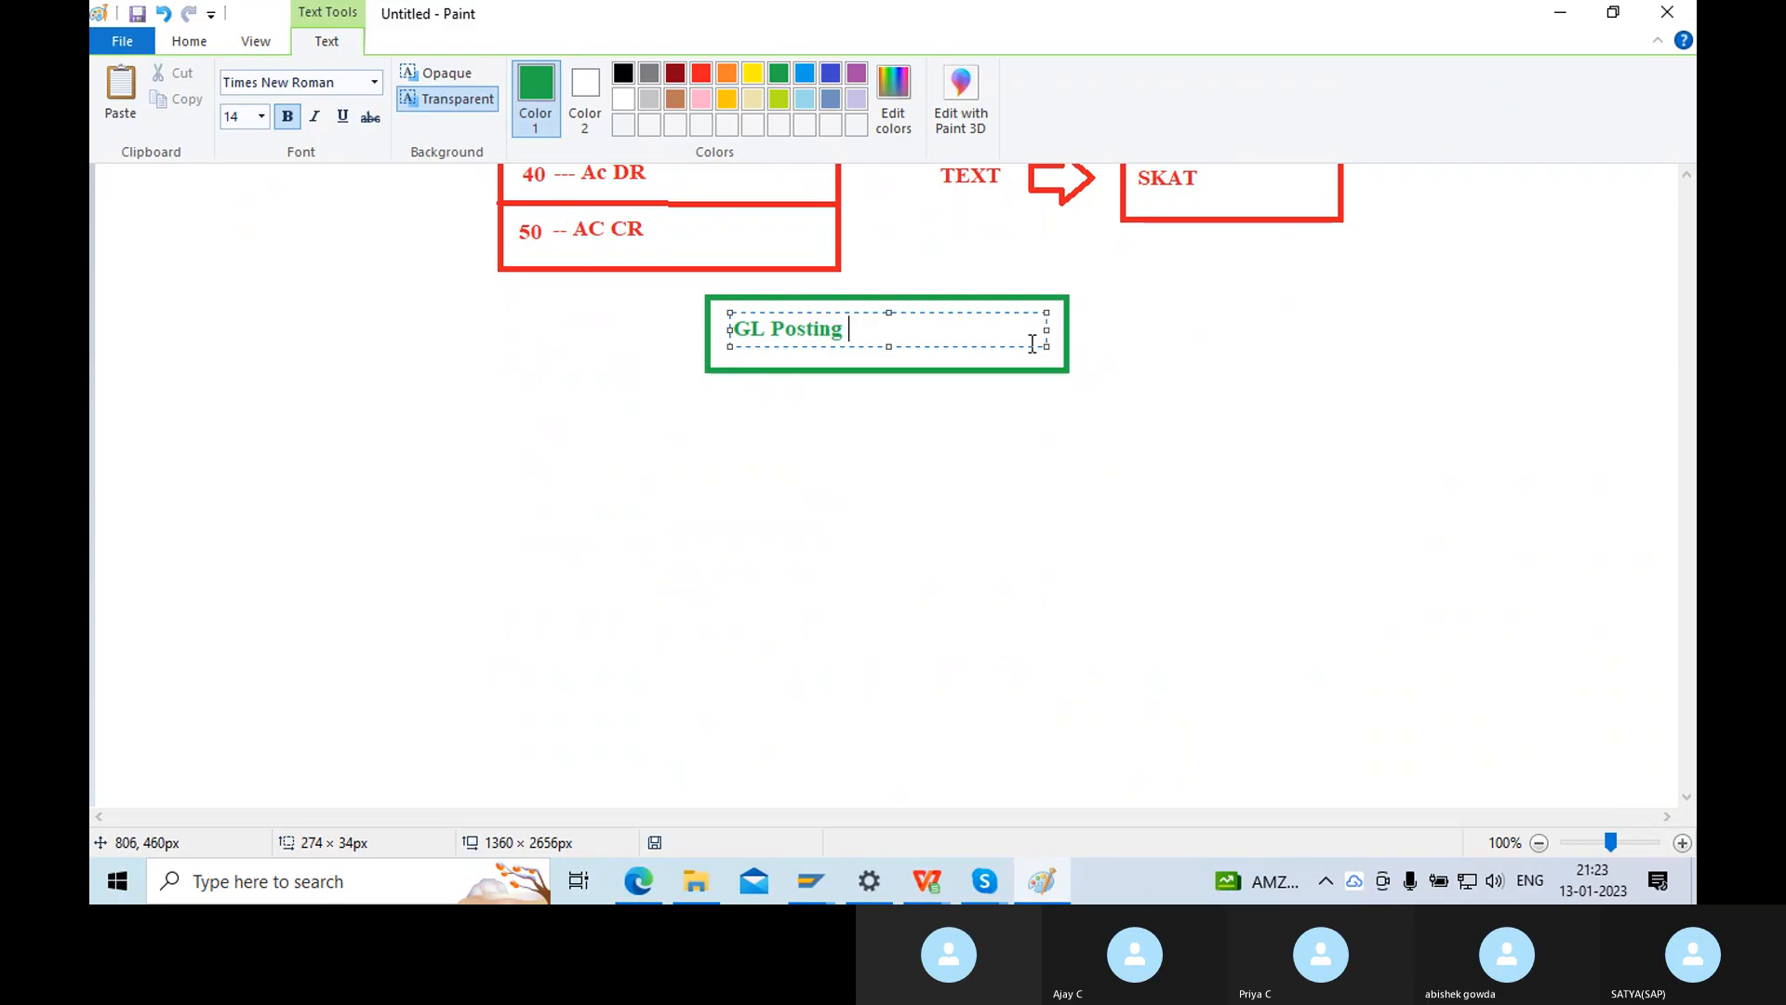
left_click(905, 427)
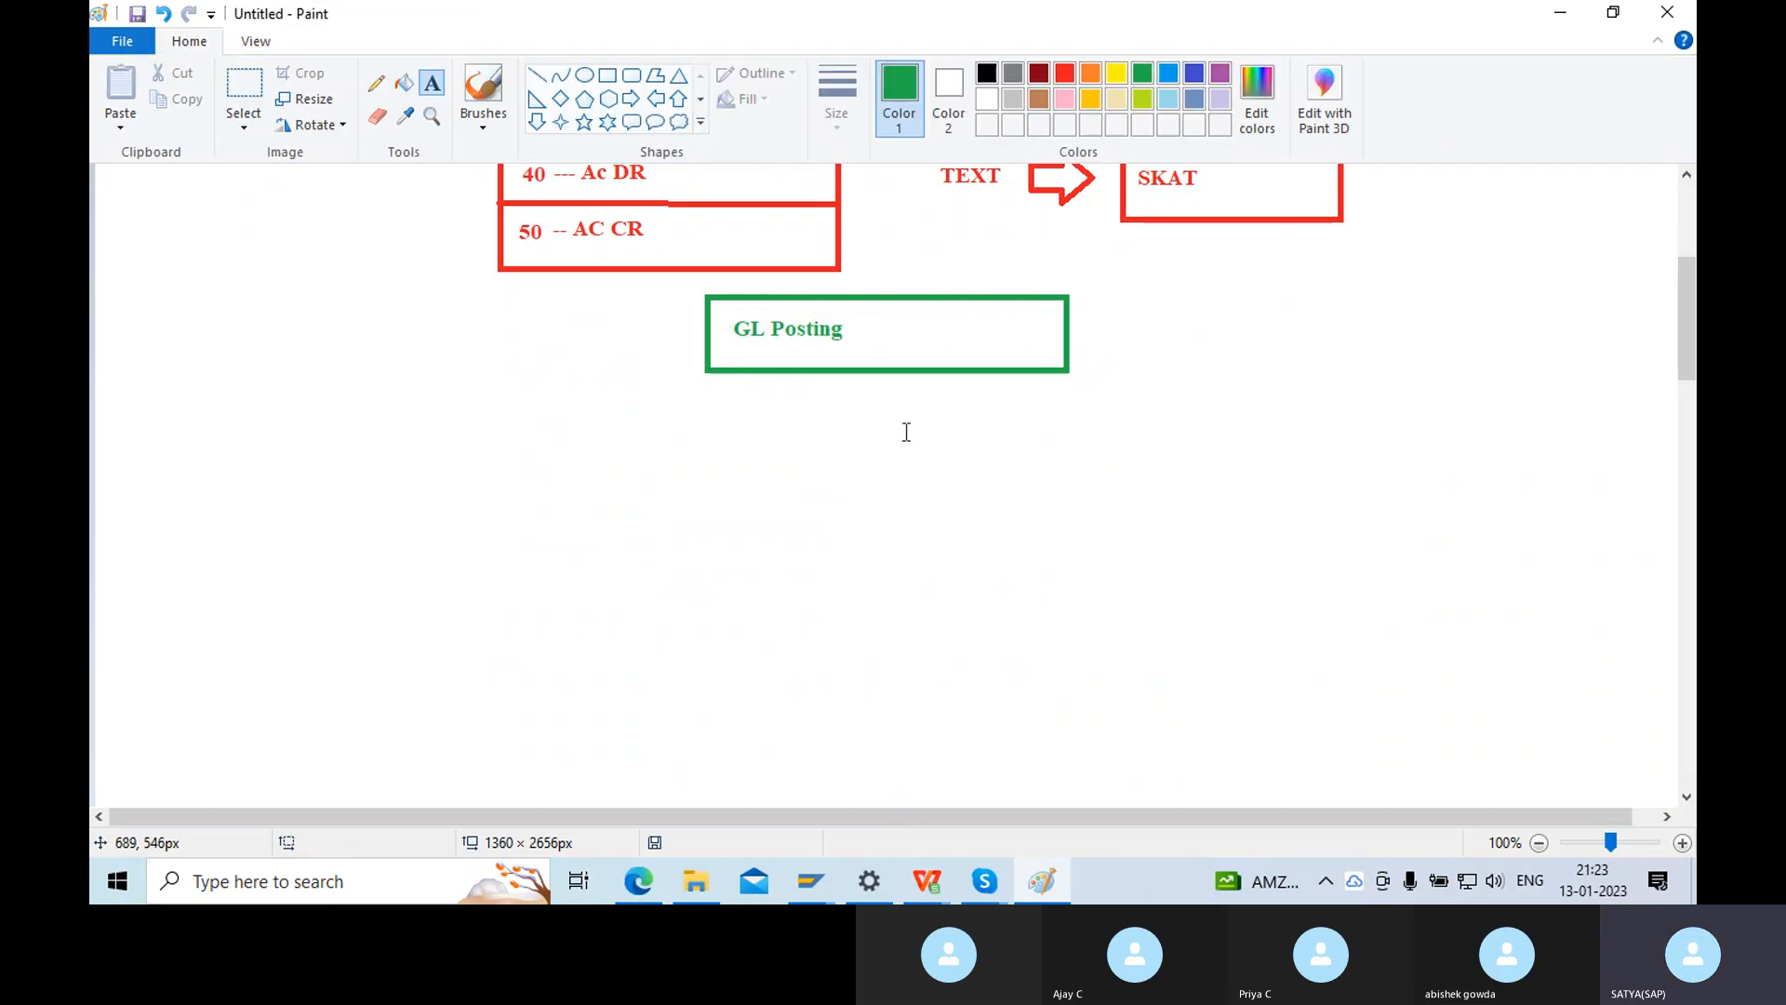
Add the transaction codes "(F-02, FB50)" beside the GL Posting text.
left_click(853, 316)
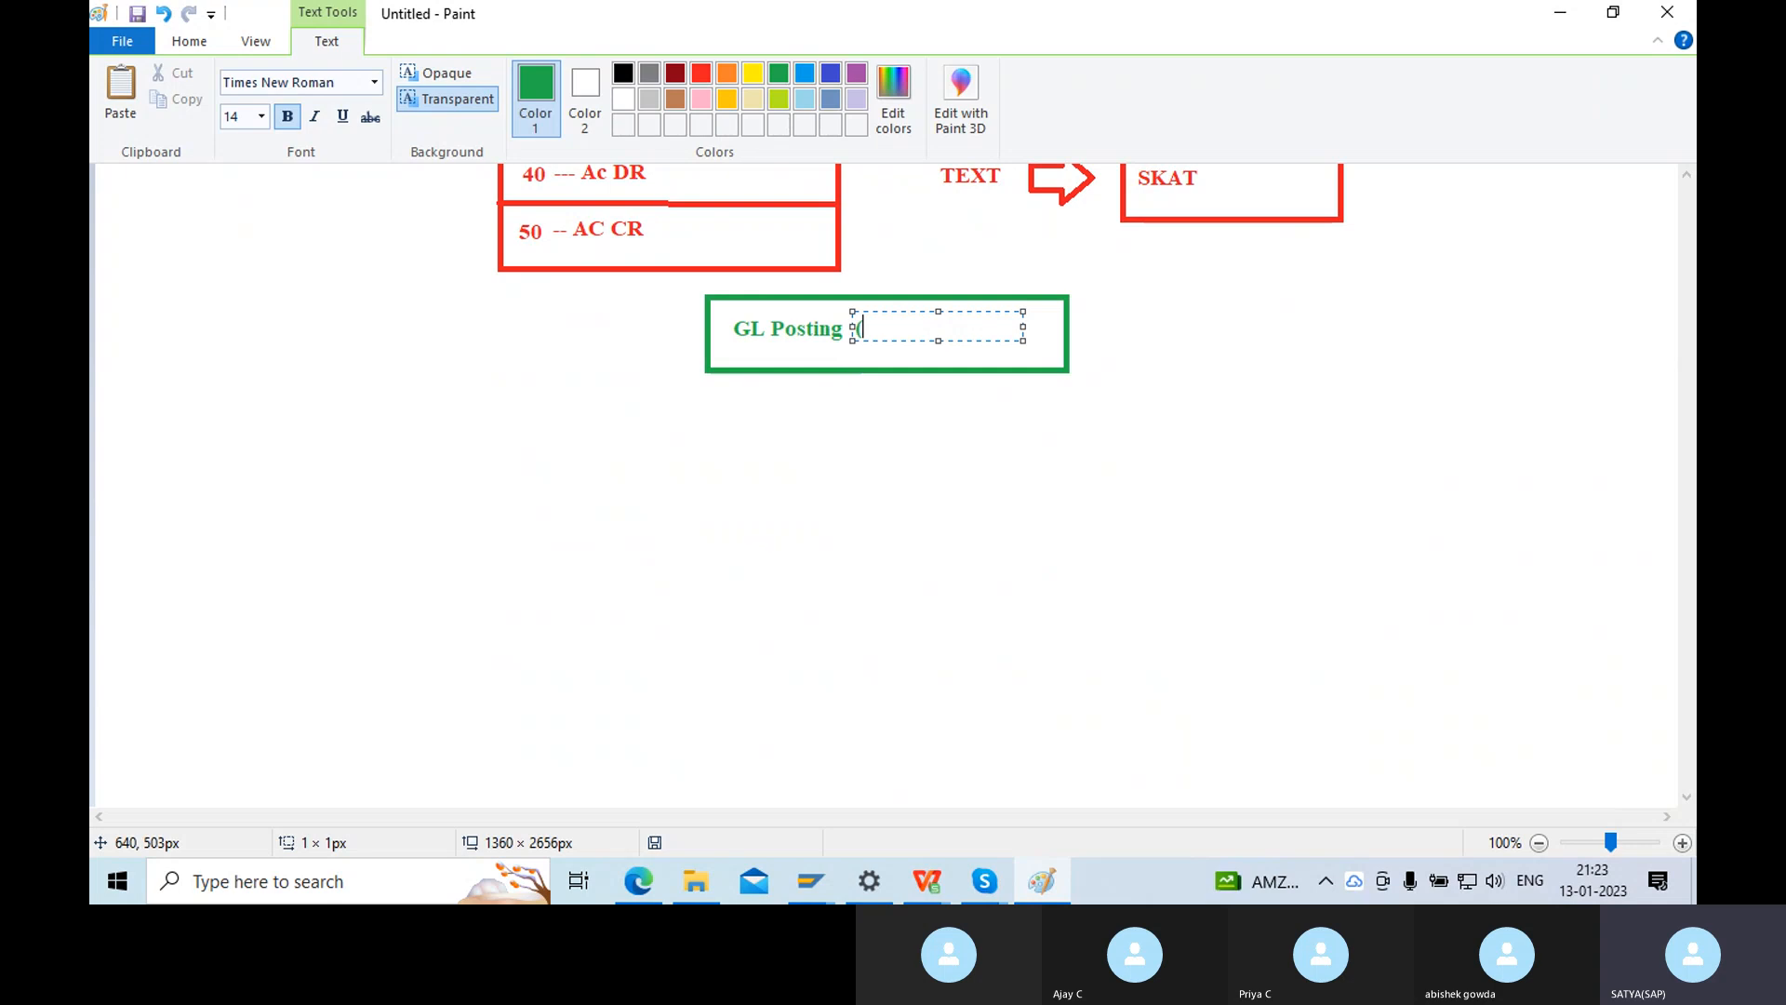
type("()")
key("Left")
type("F-")
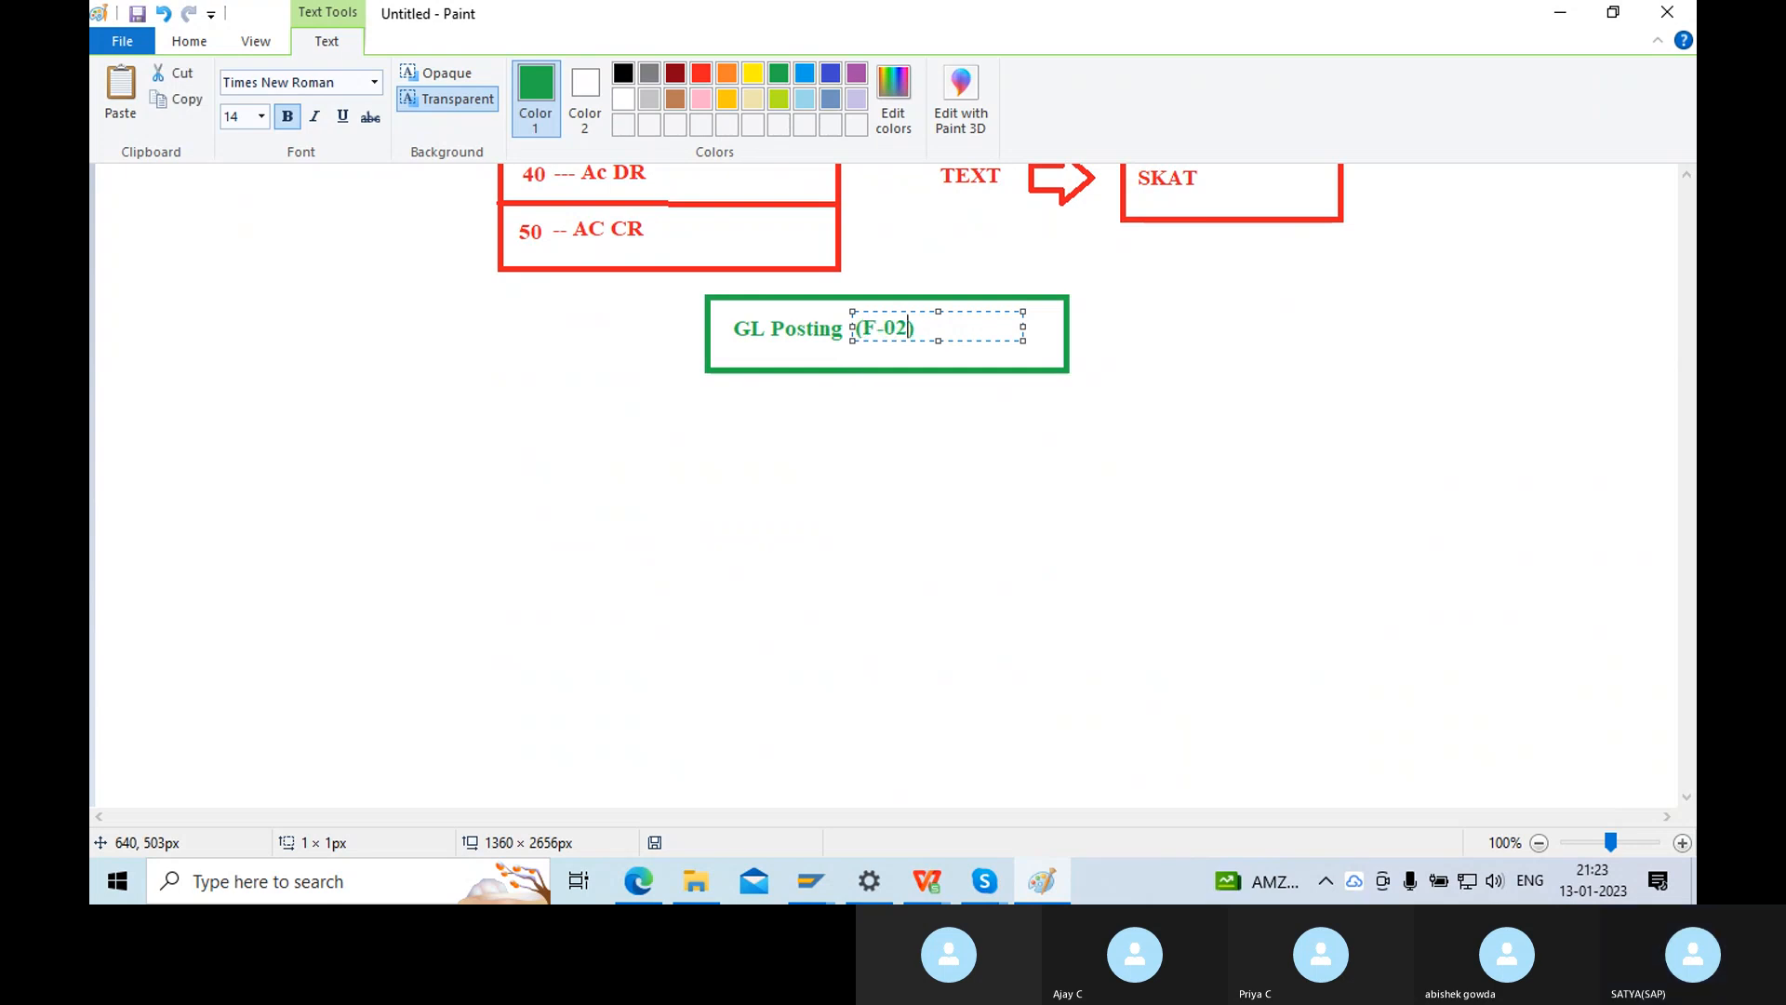
type("02, FB")
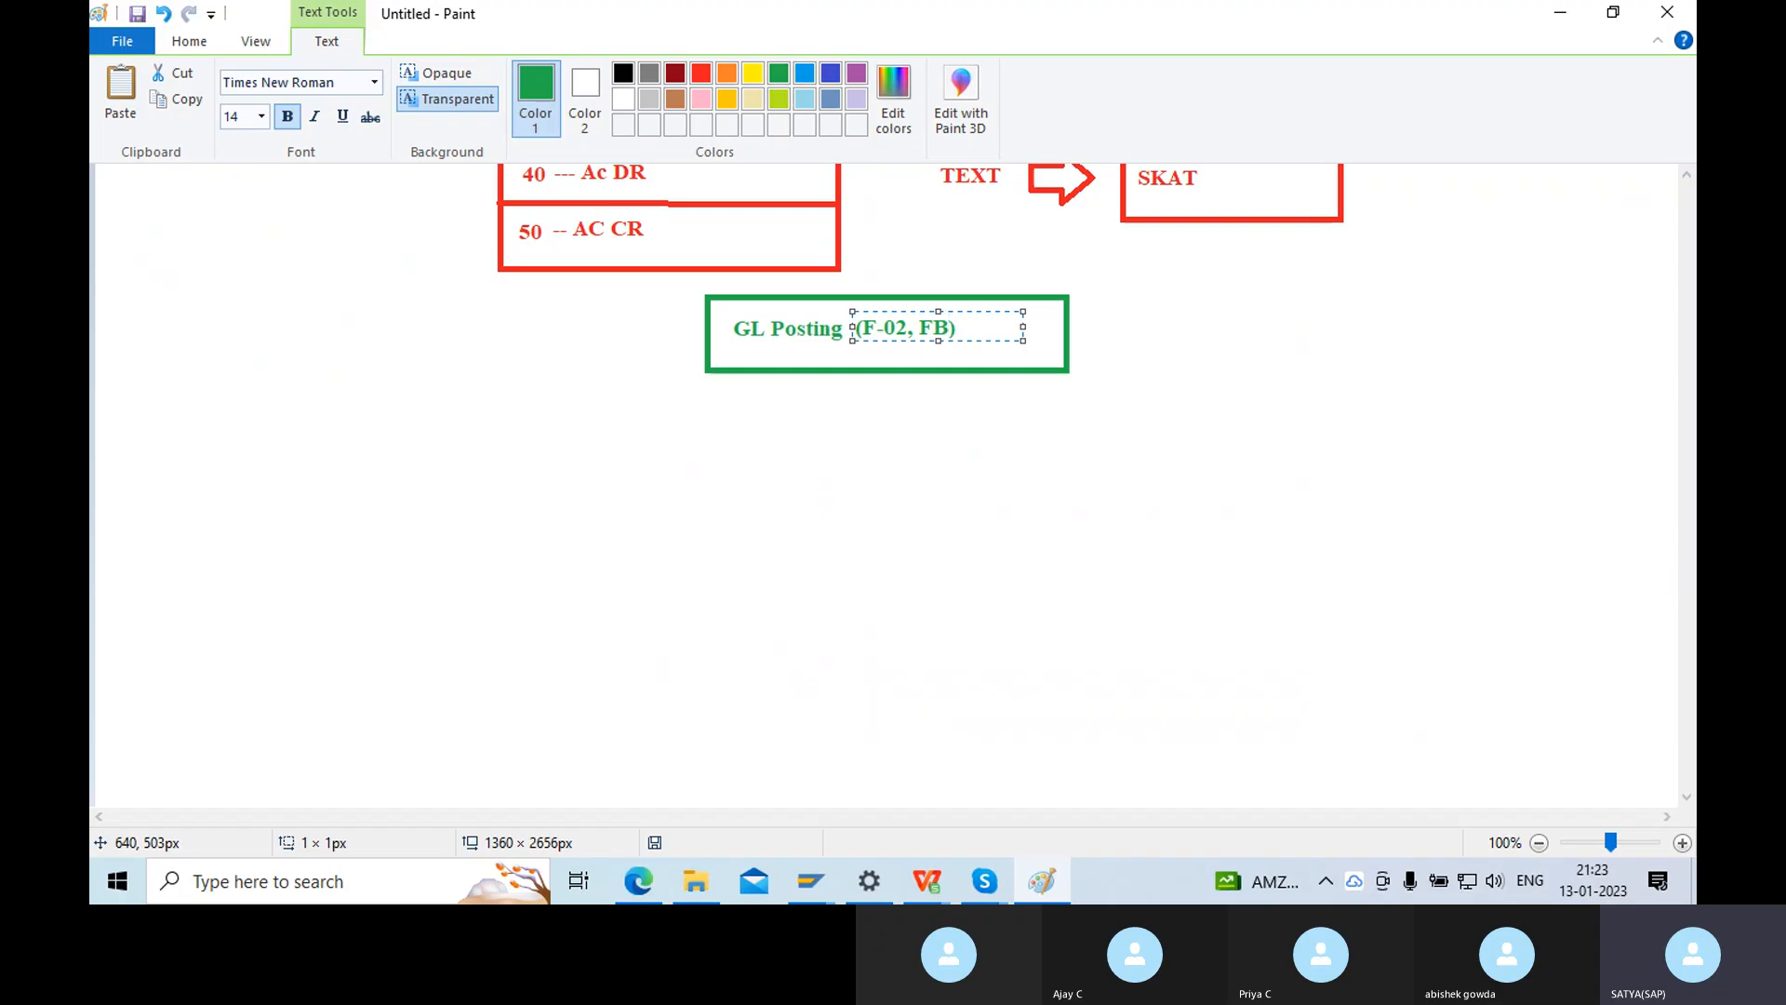
type("50")
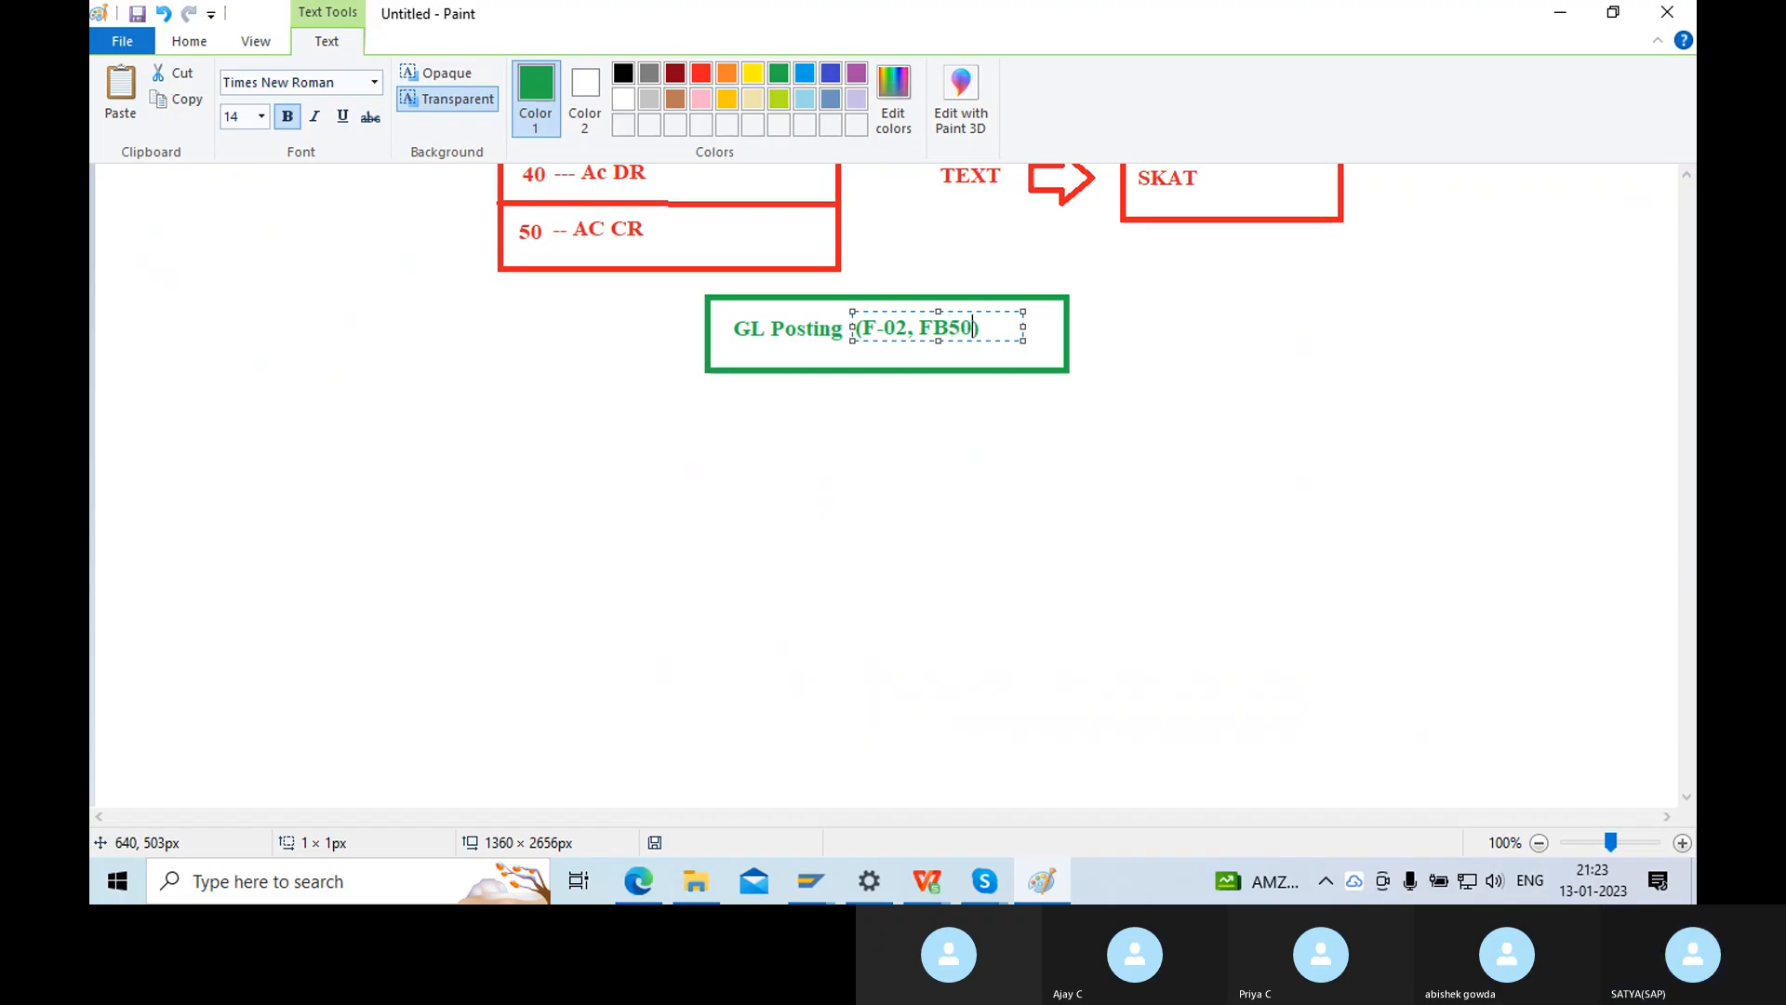
left_click(861, 481)
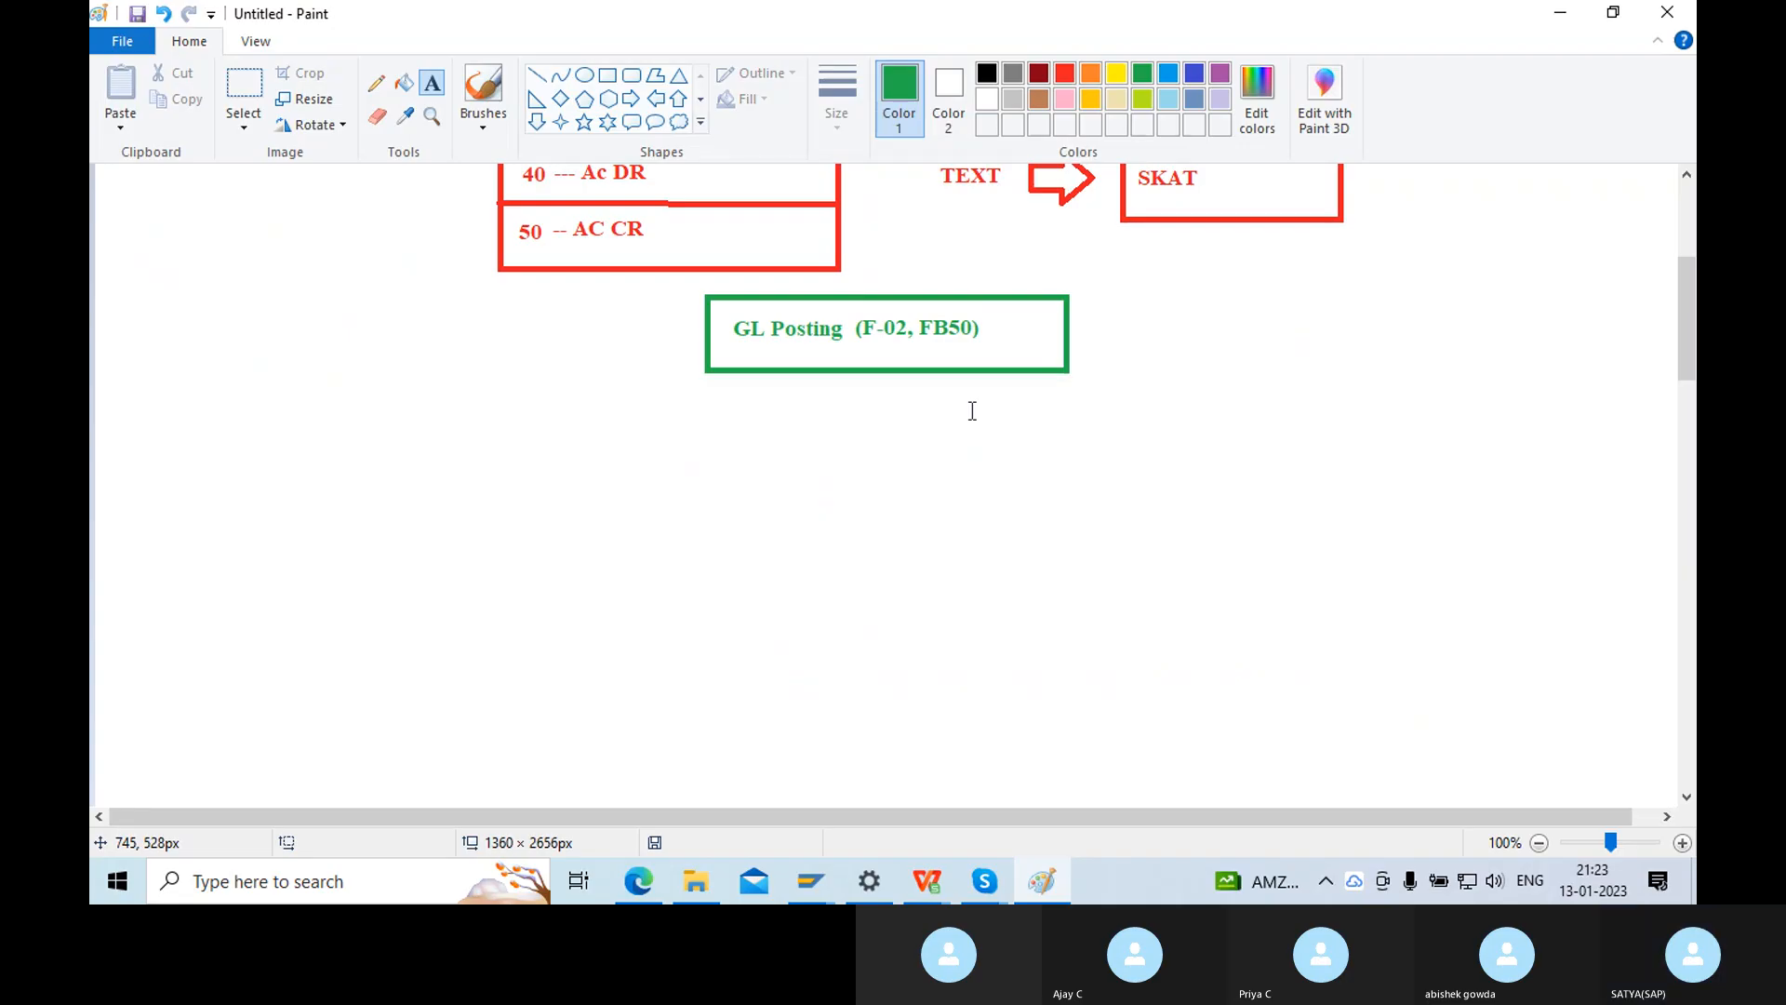
Draw a green rectangle of about 213 × 99 px below the GL Posting box and label it "Business".
left_click(610, 80)
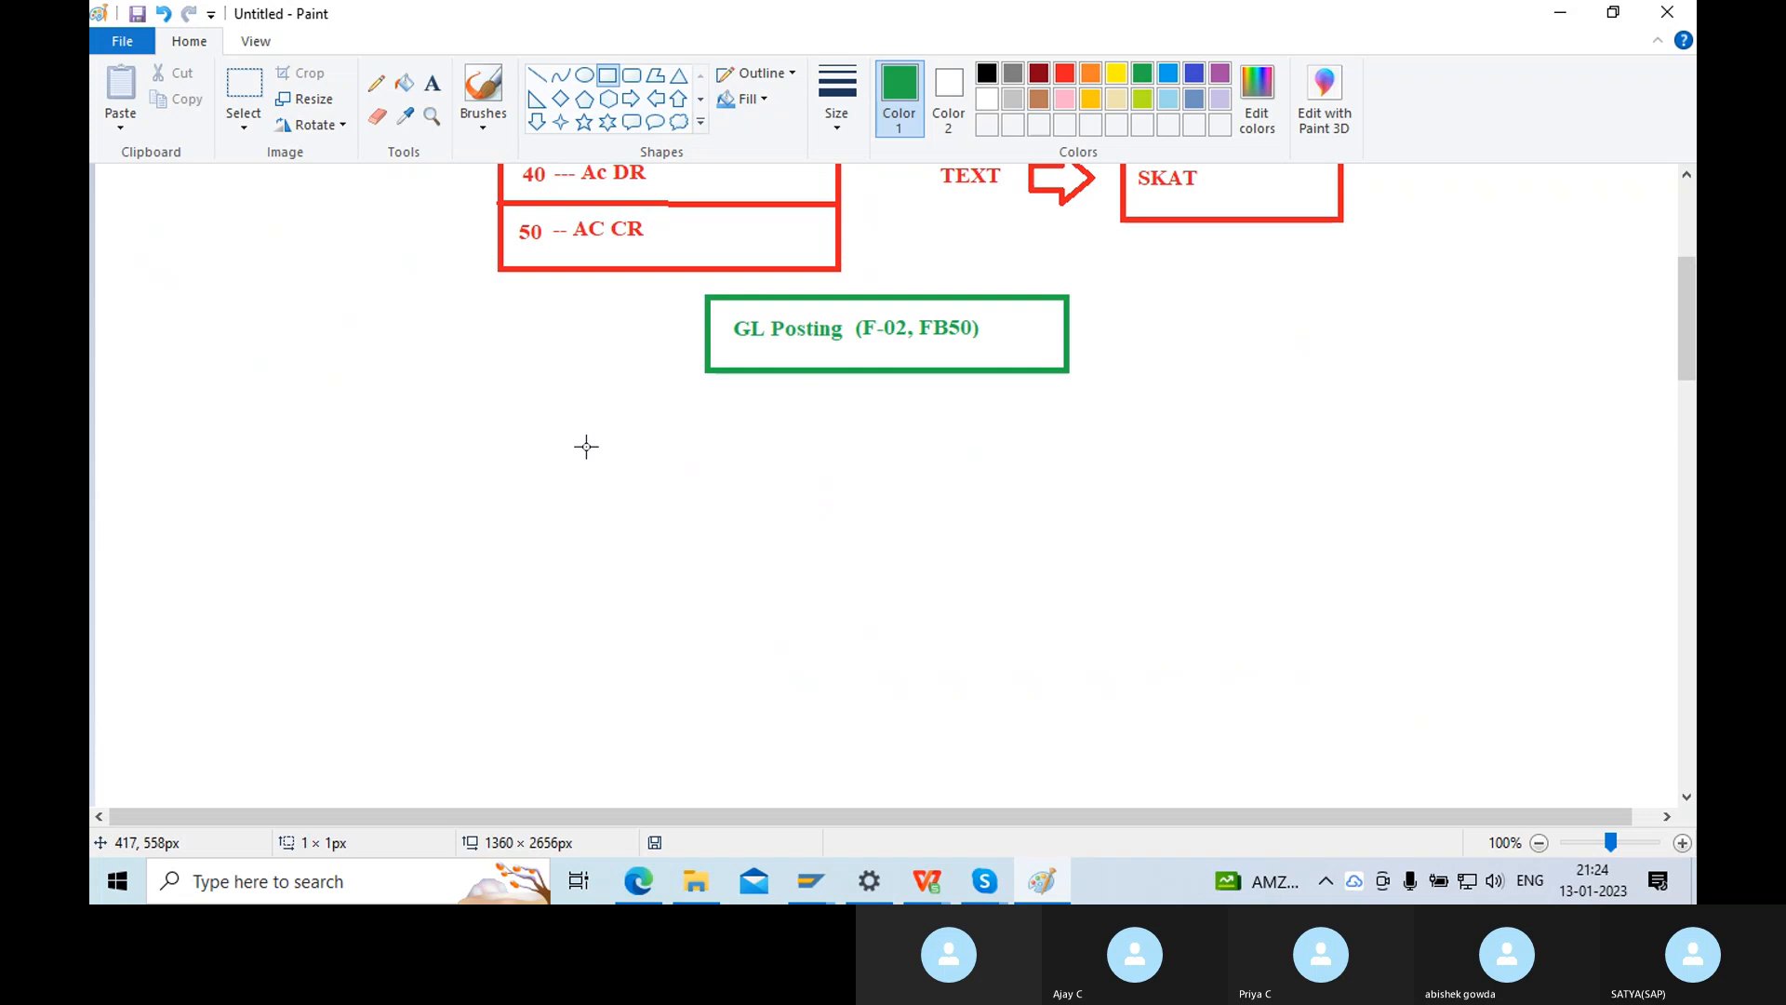
mouse_move(586, 447)
left_mouse_down()
mouse_move(750, 550)
mouse_move(837, 562)
left_mouse_up()
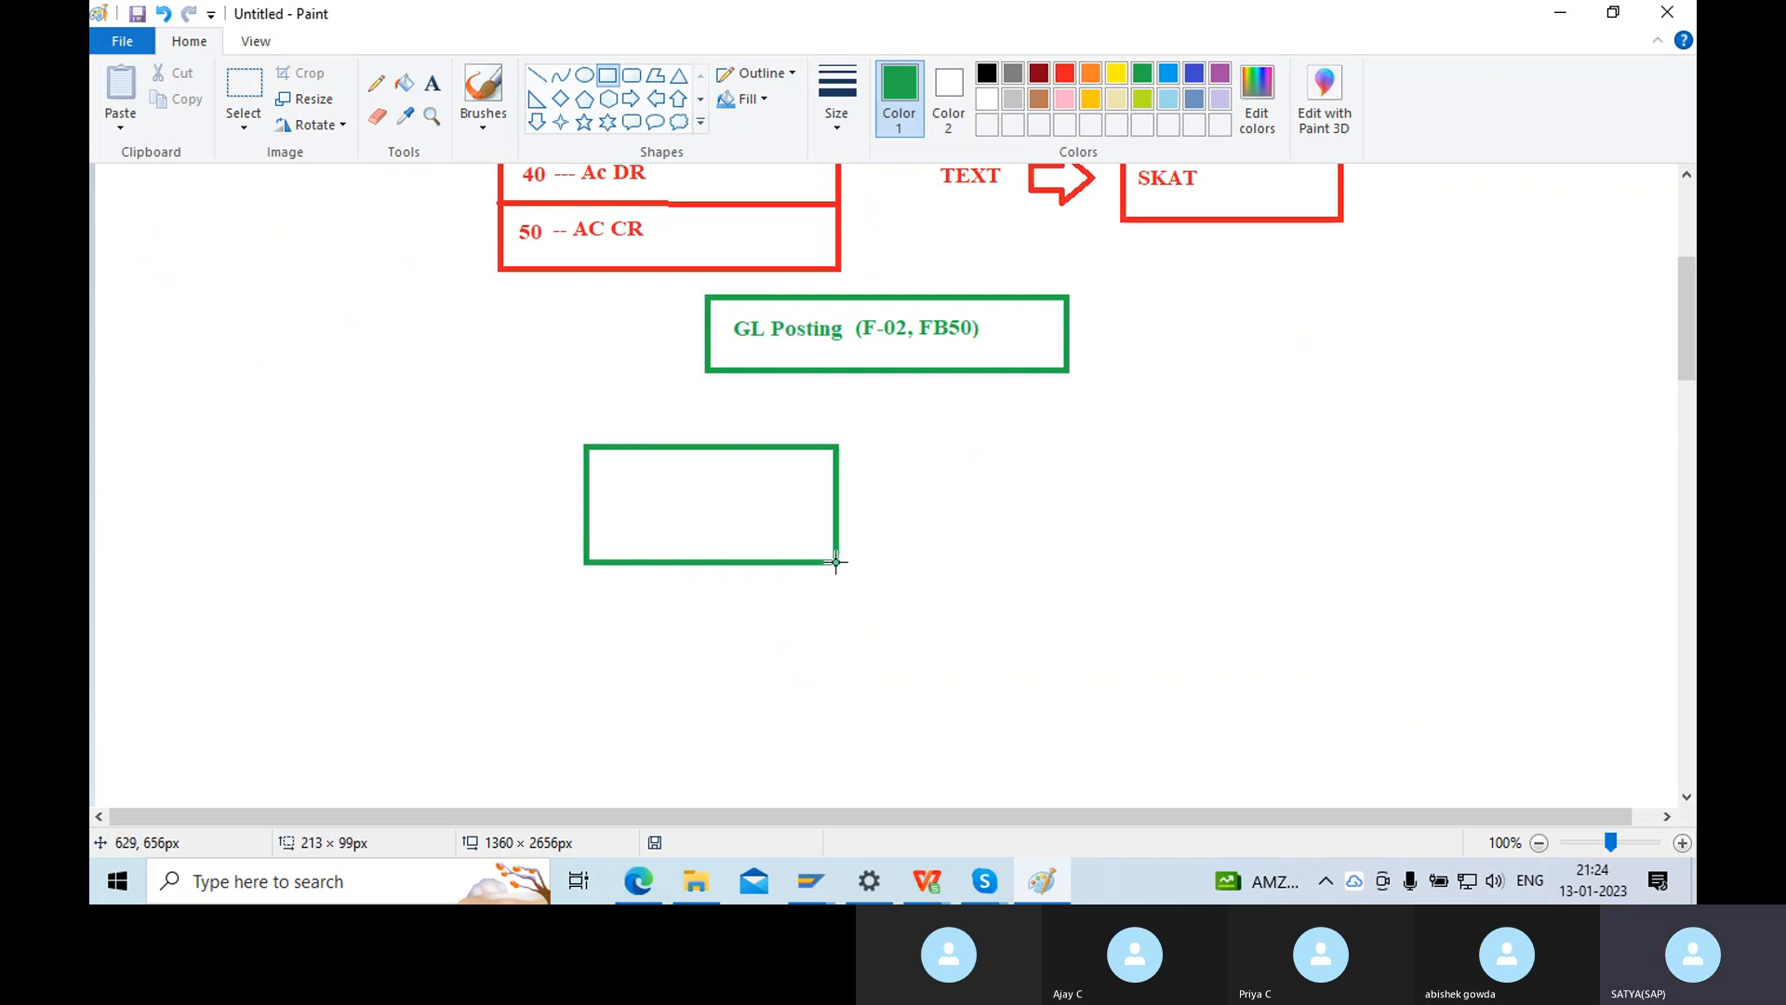
left_click(430, 85)
left_click(625, 485)
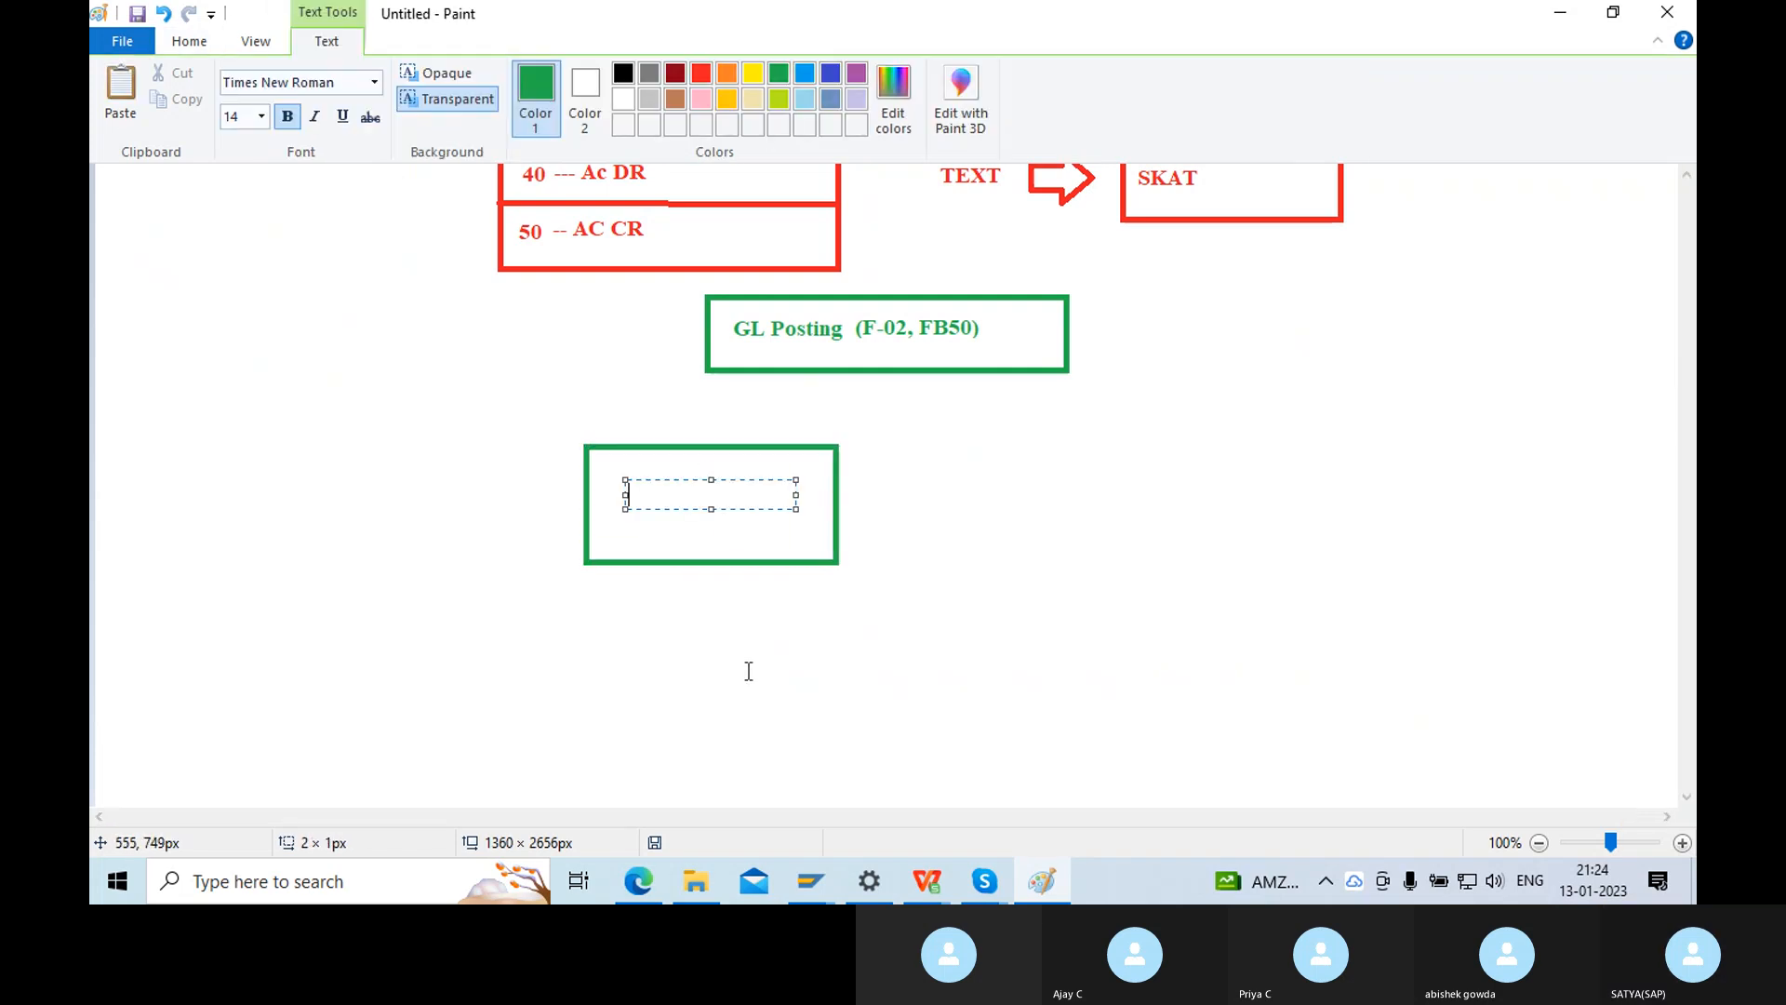
type("Business")
left_click(1232, 598)
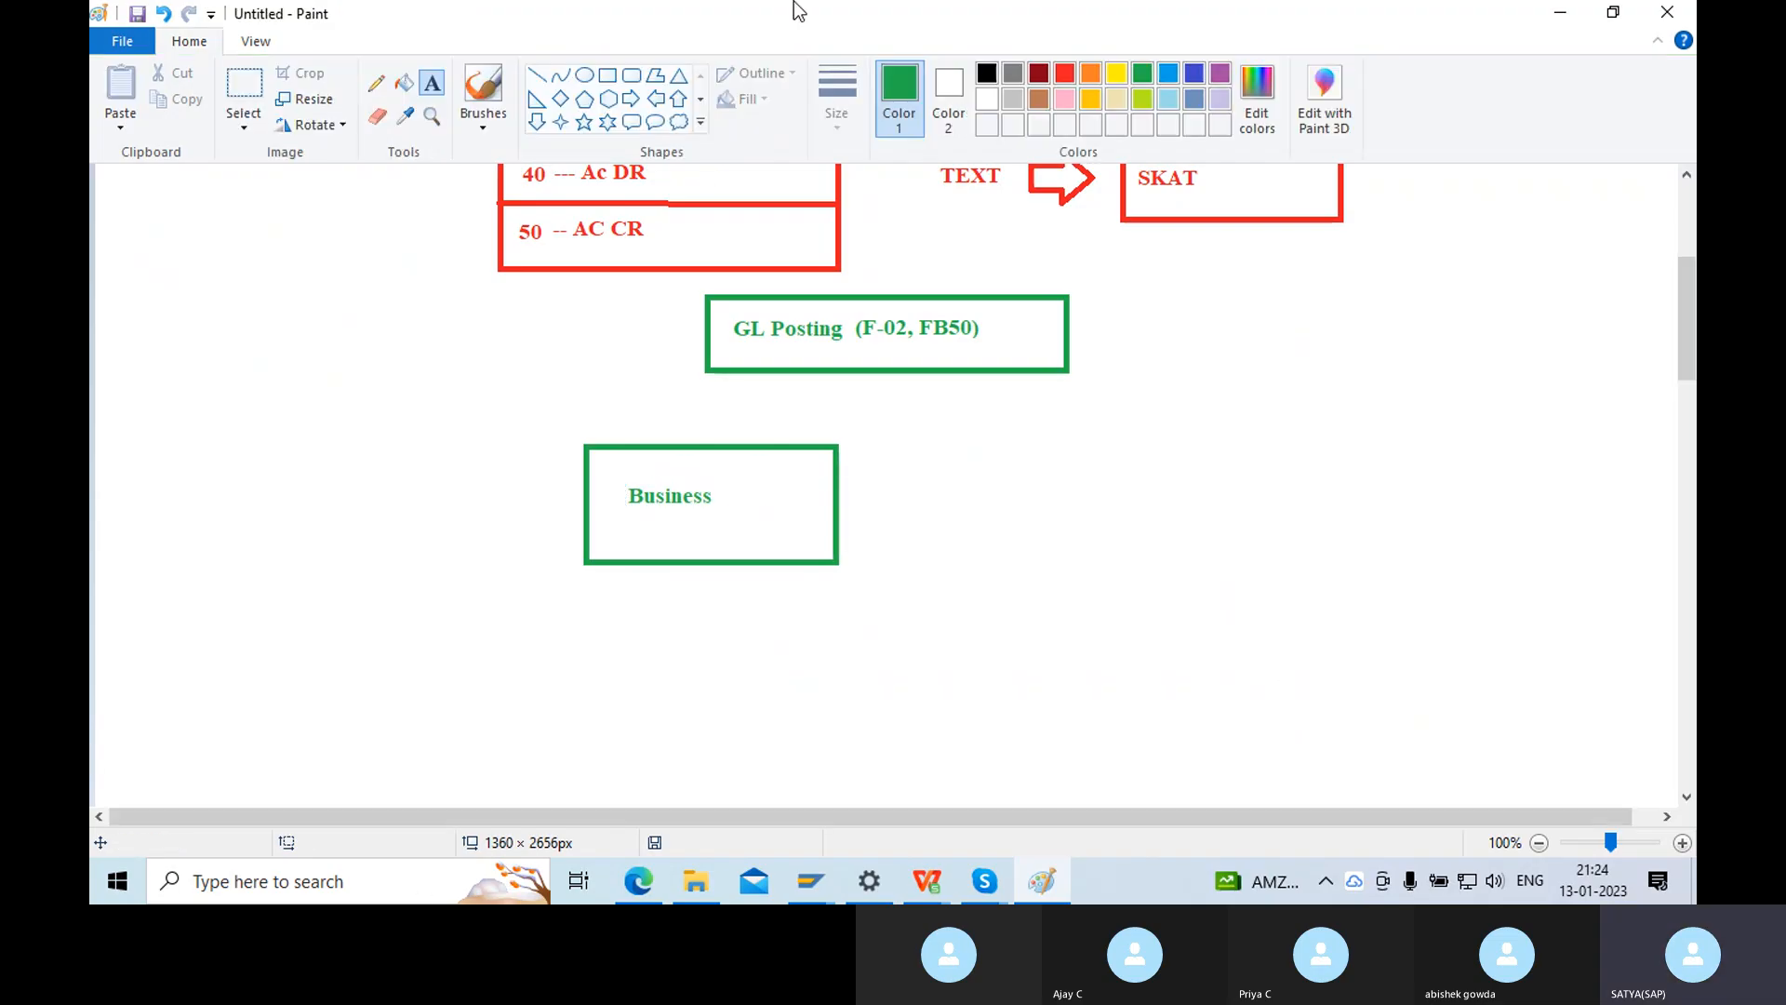
Draw a green arrow pointing right beside the Business box.
left_click(636, 95)
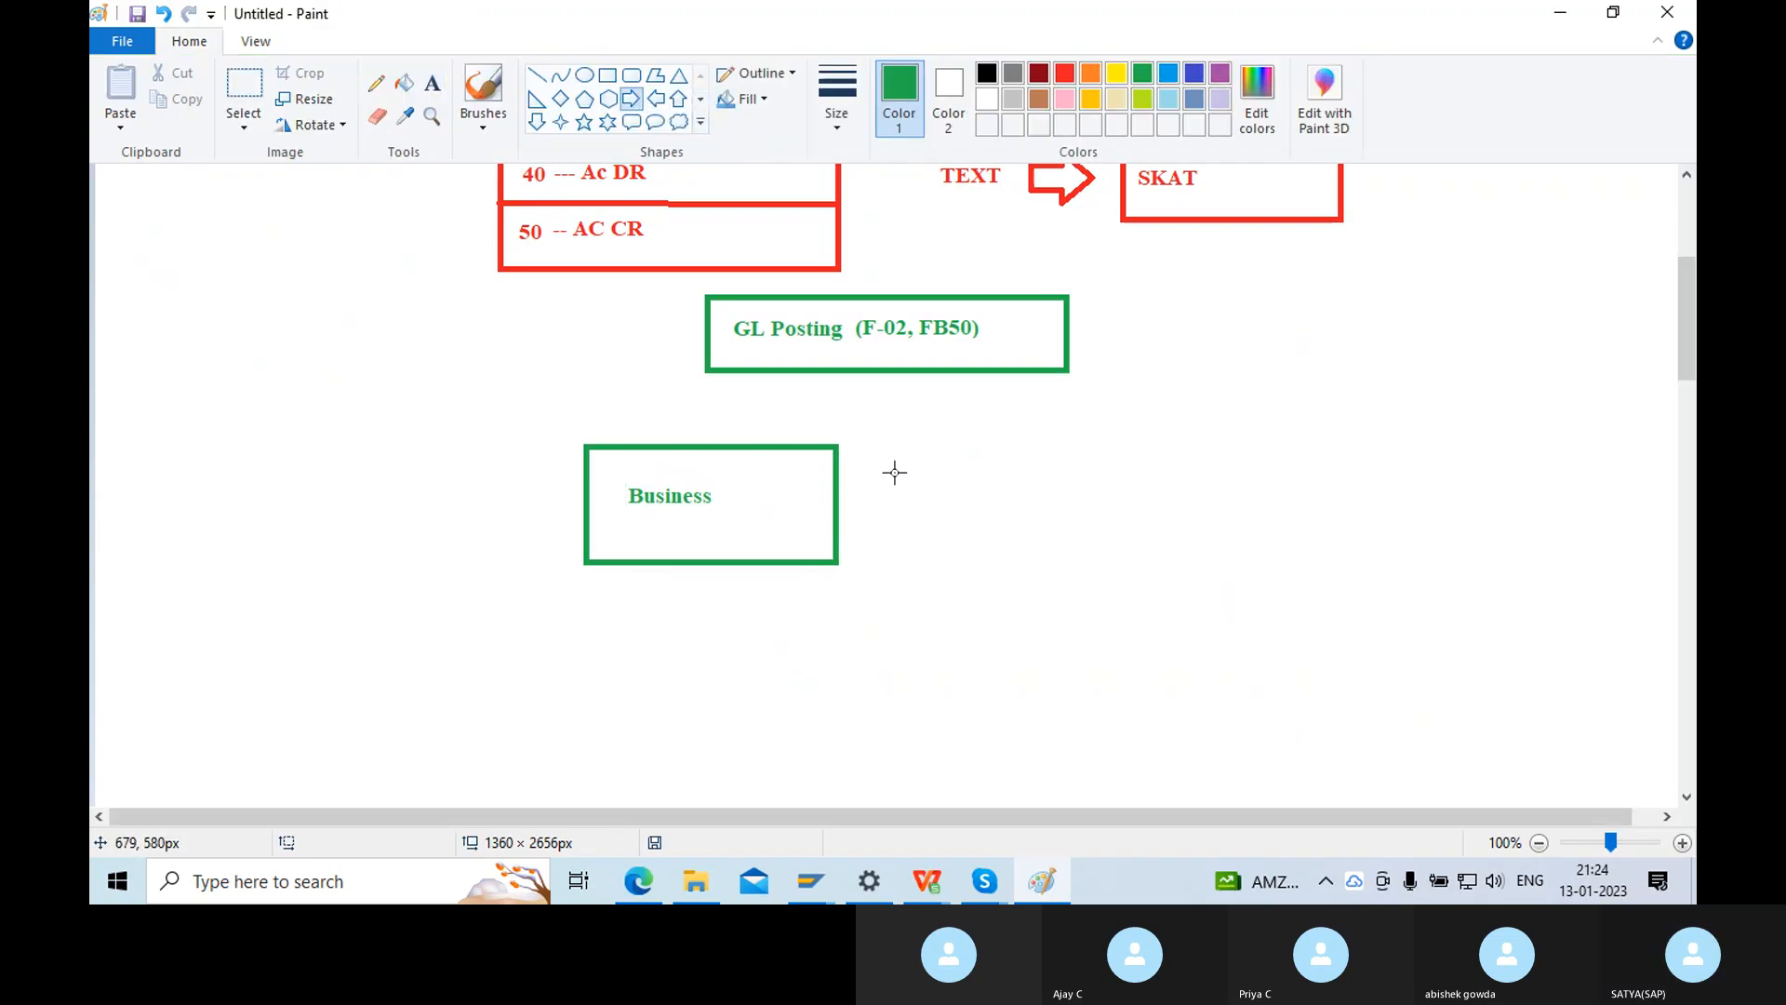
left_click_drag(893, 471, 969, 536)
left_click(1129, 583)
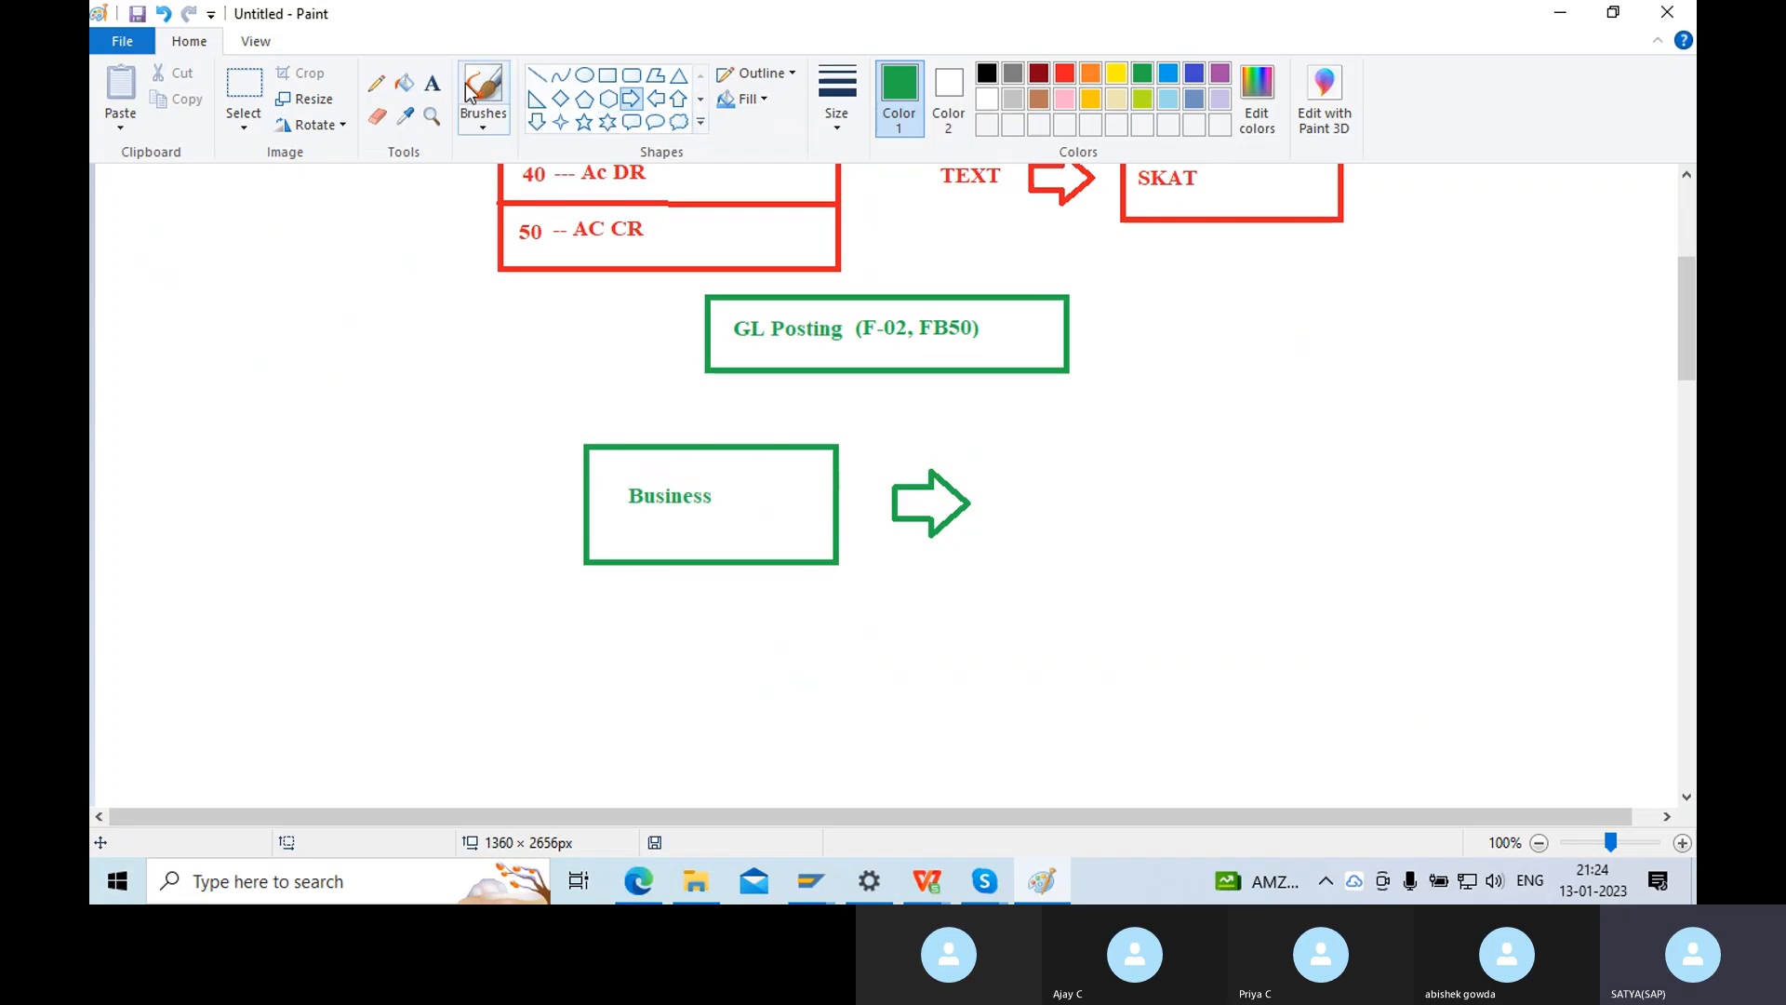
Draw a green rectangle to the right of the arrow beside the Business box and label it "Employees".
left_click(608, 77)
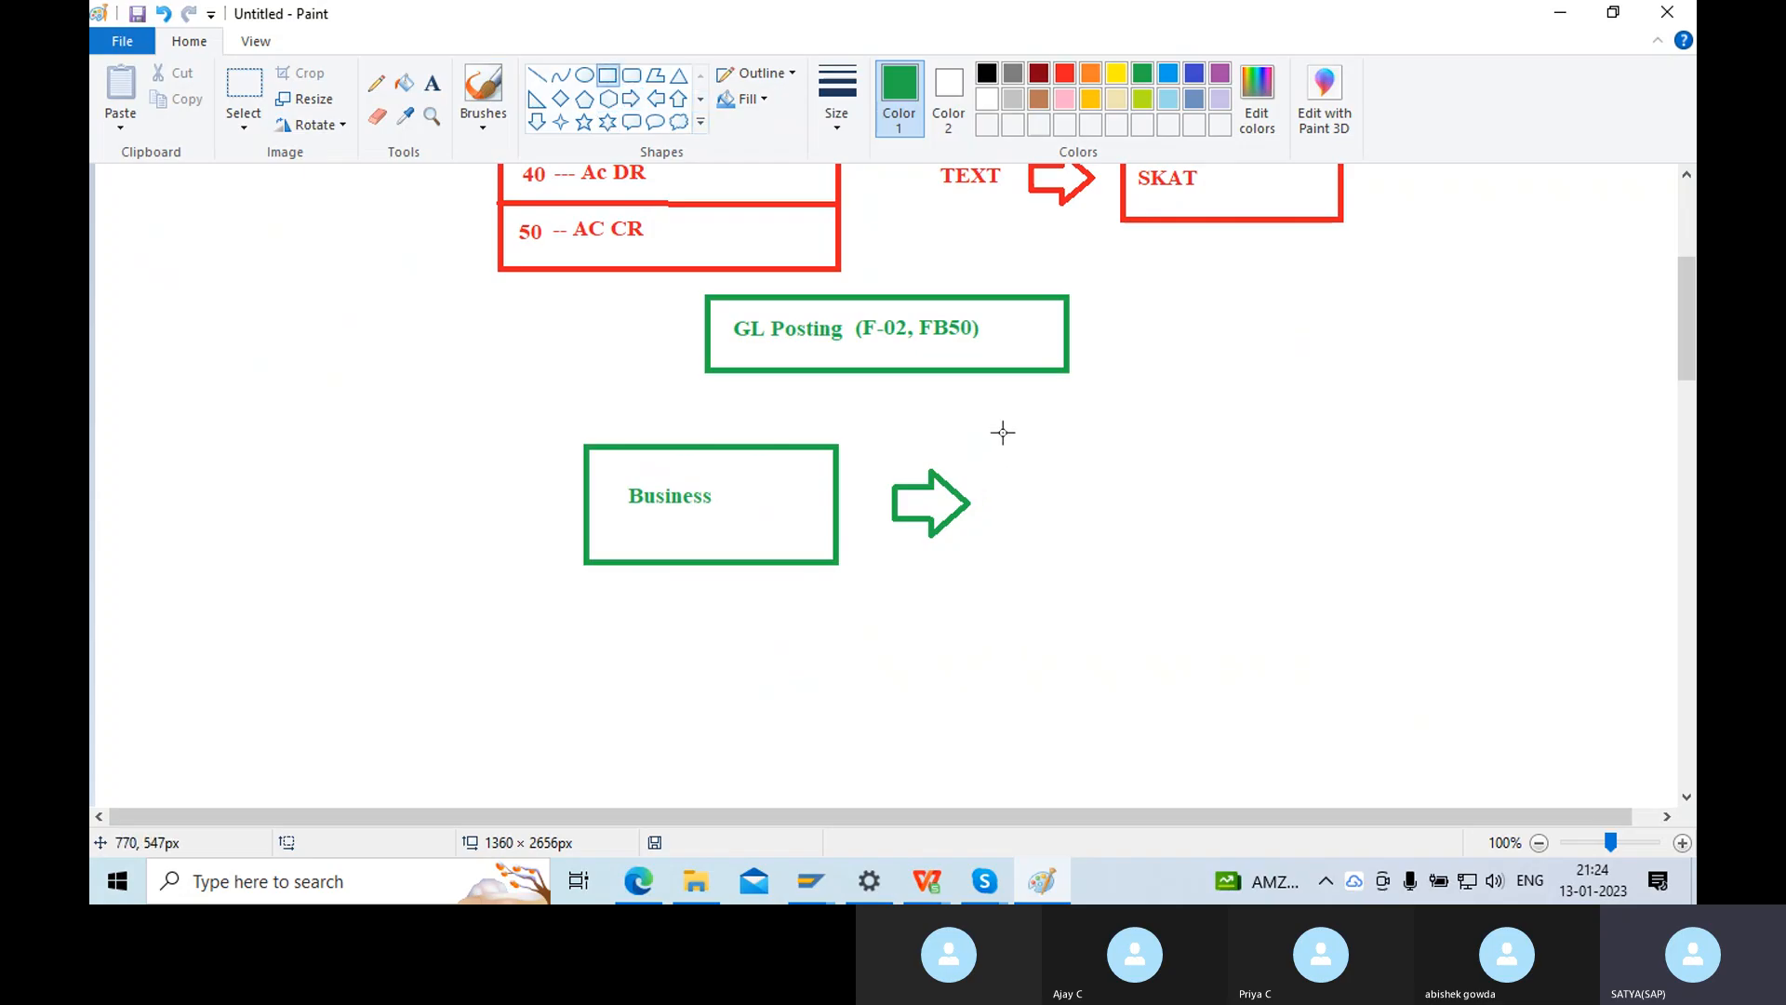
left_click_drag(1002, 430, 1224, 595)
left_click(1359, 521)
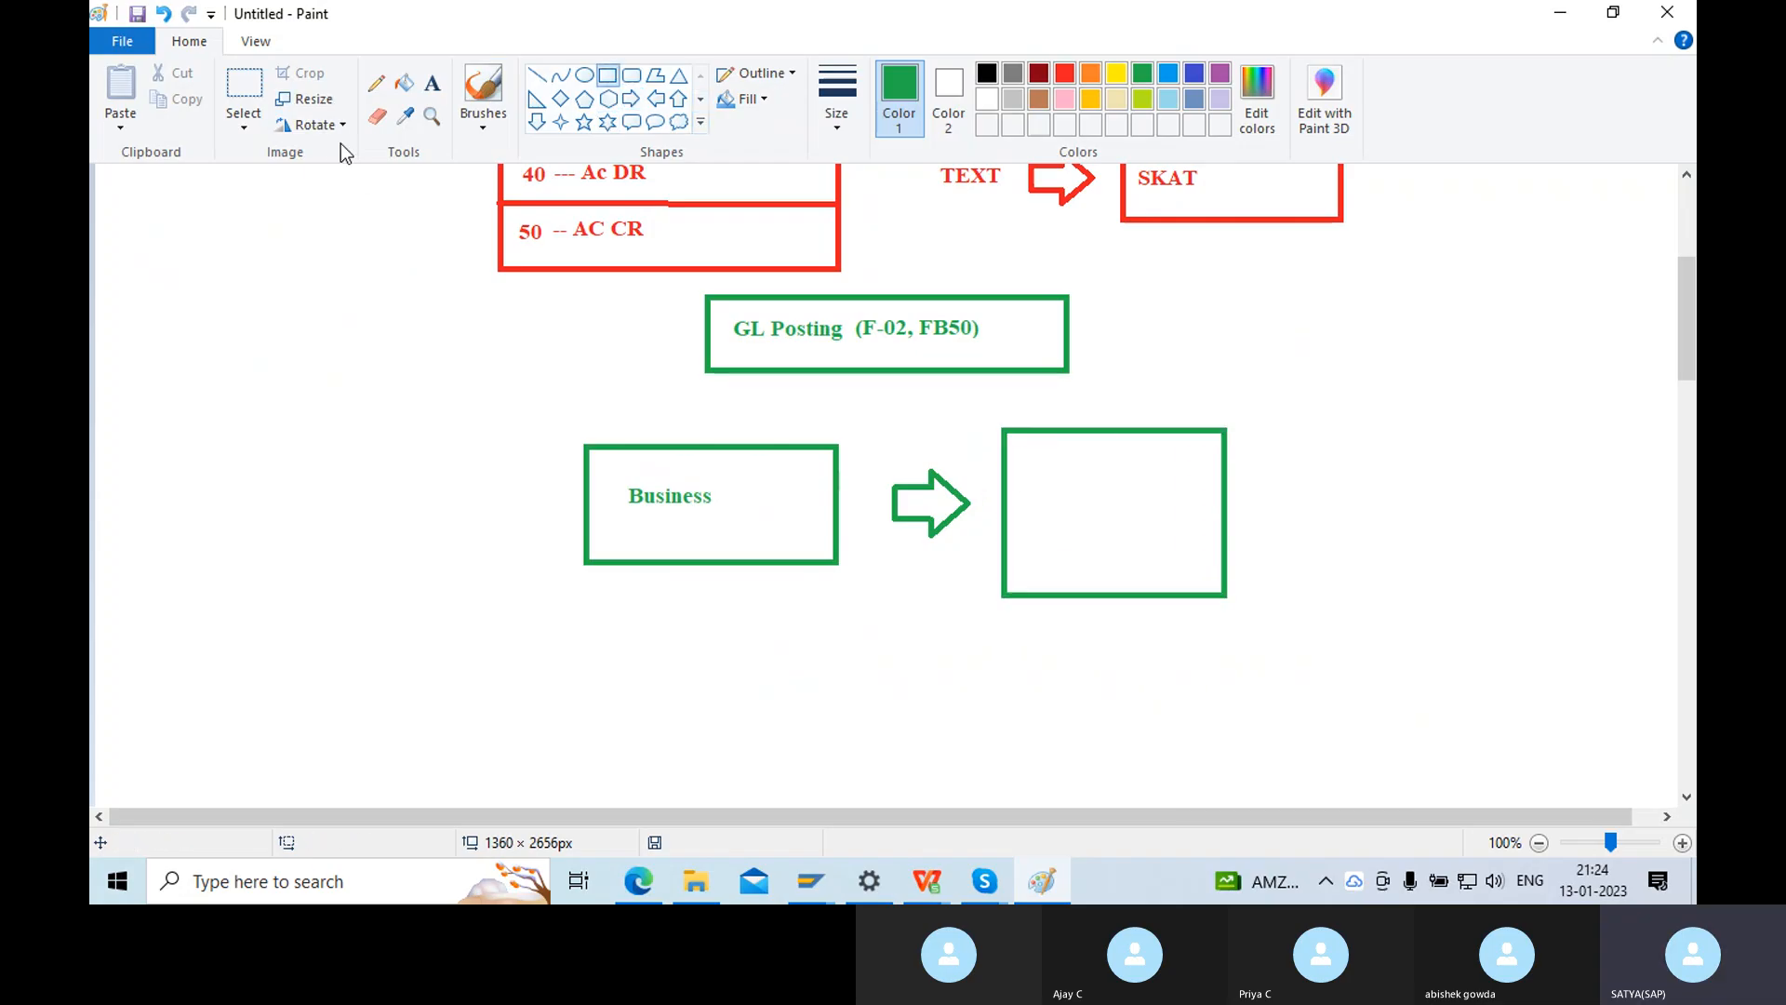
left_click(433, 83)
left_click(1048, 463)
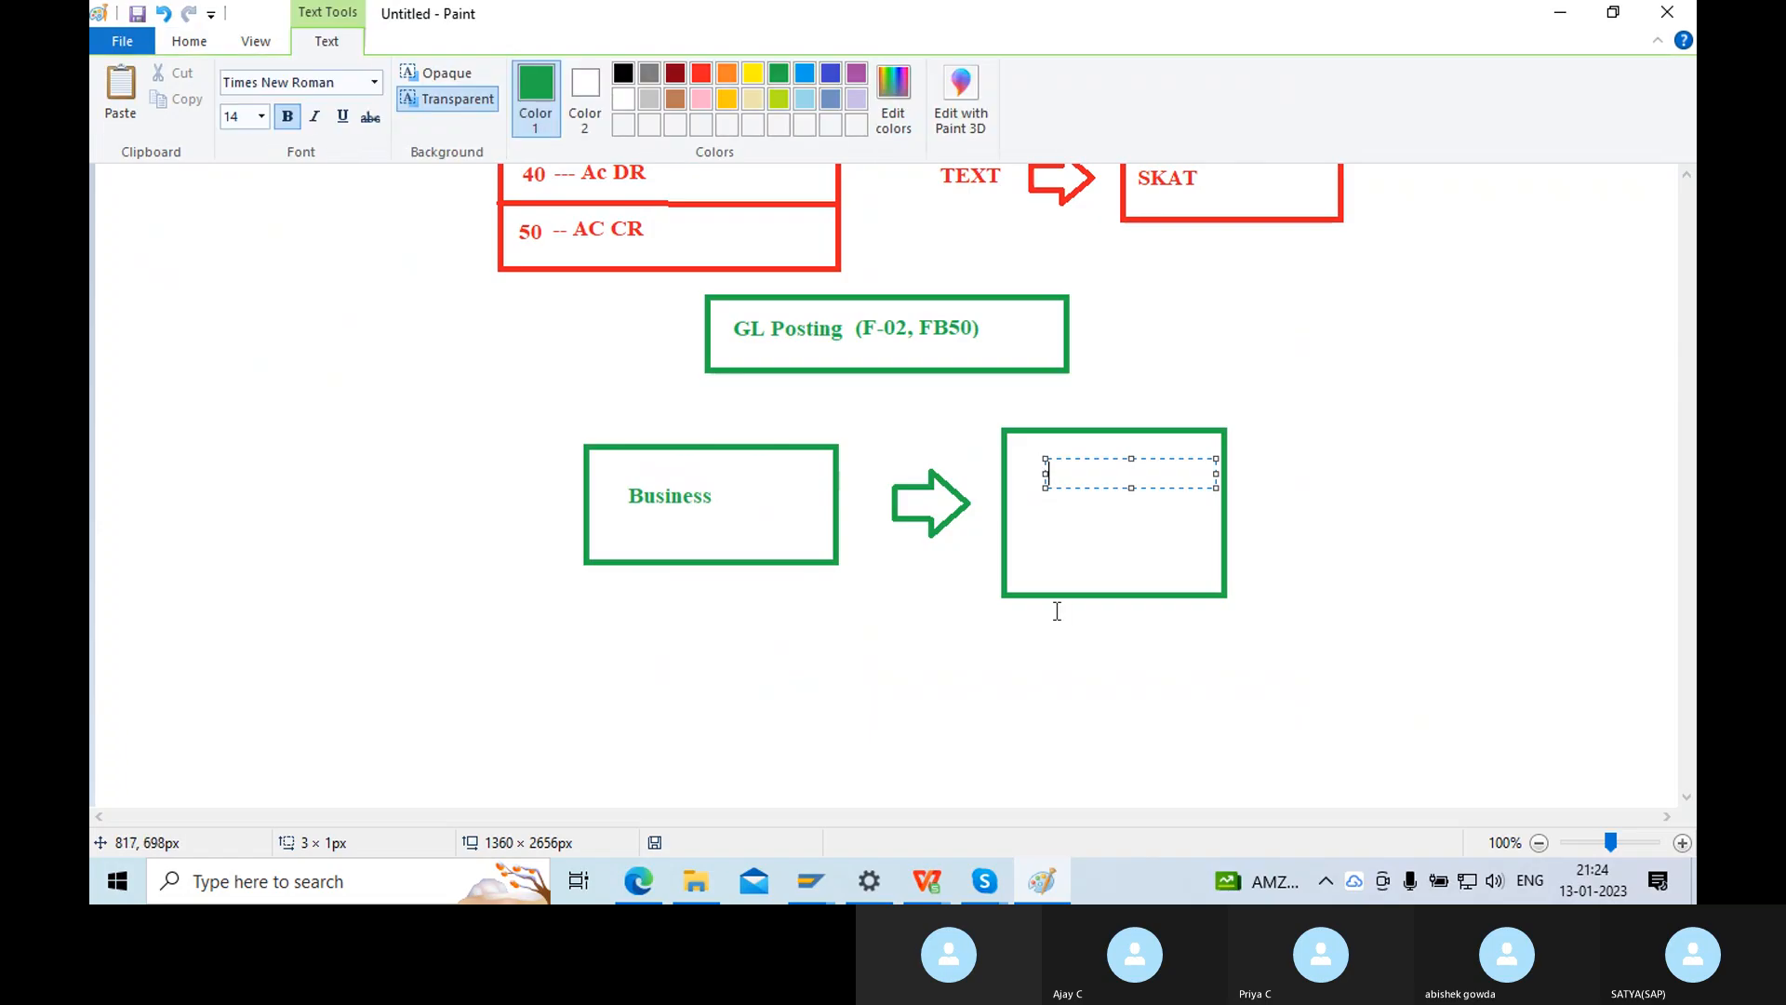
type("Emplo")
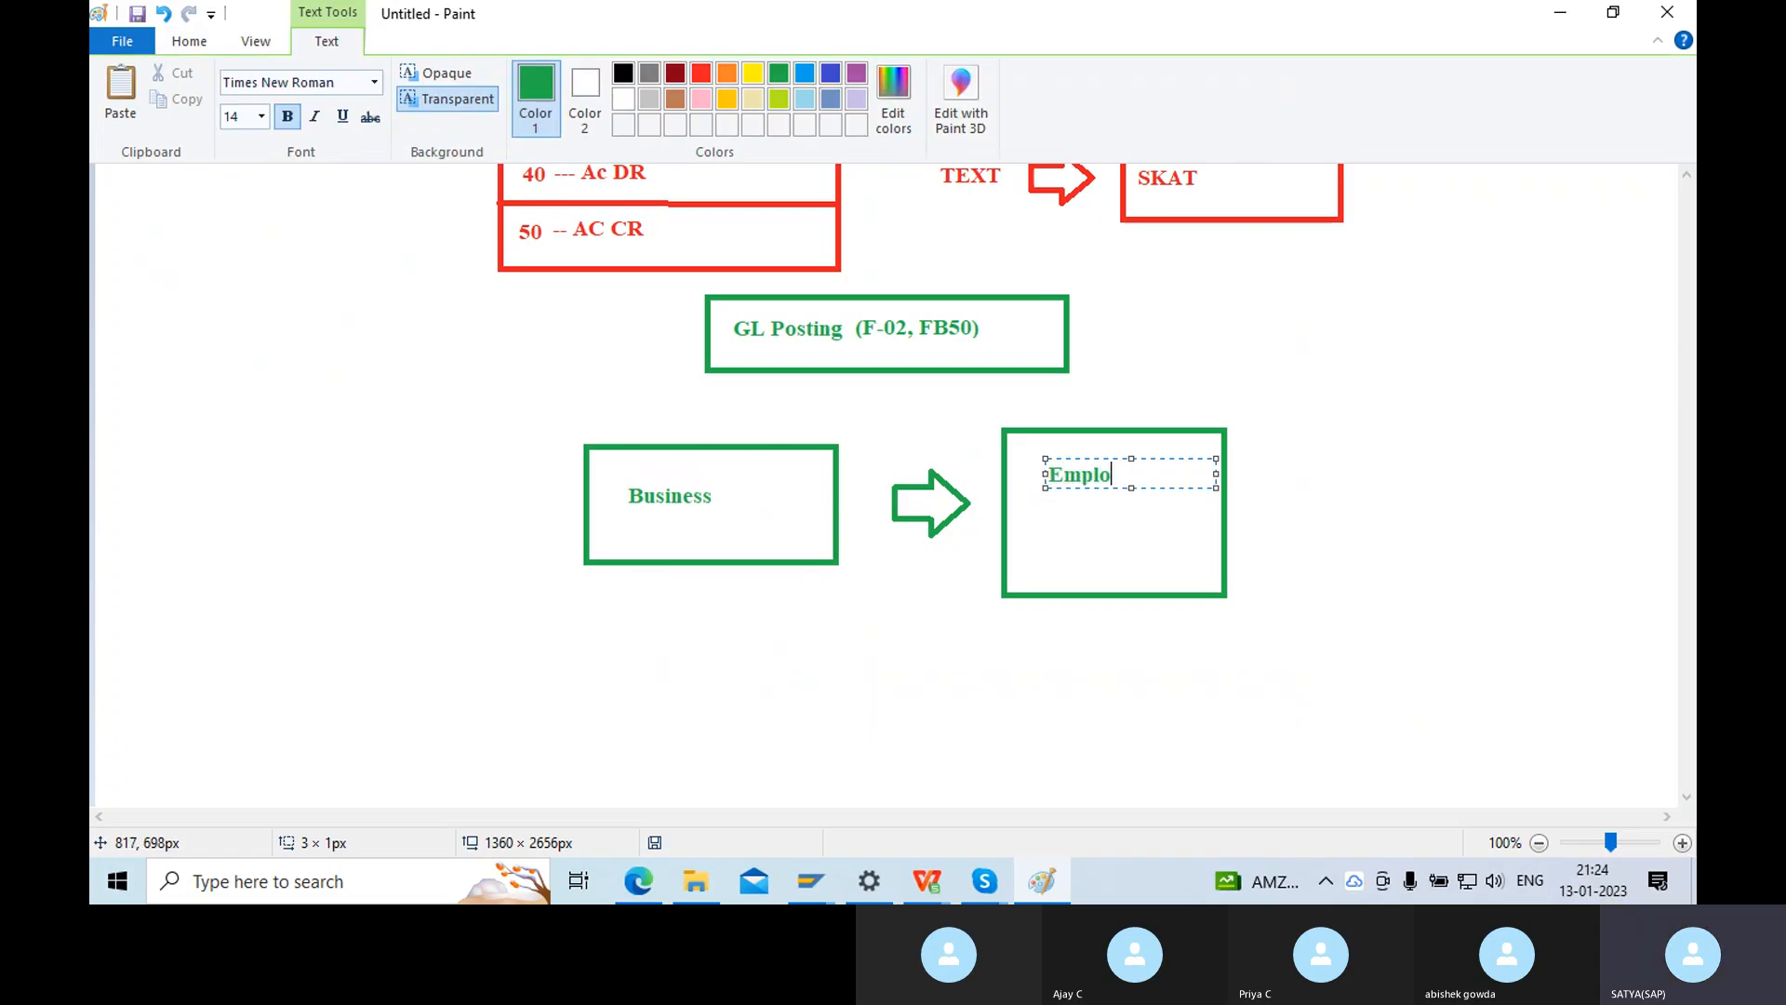
type("yees")
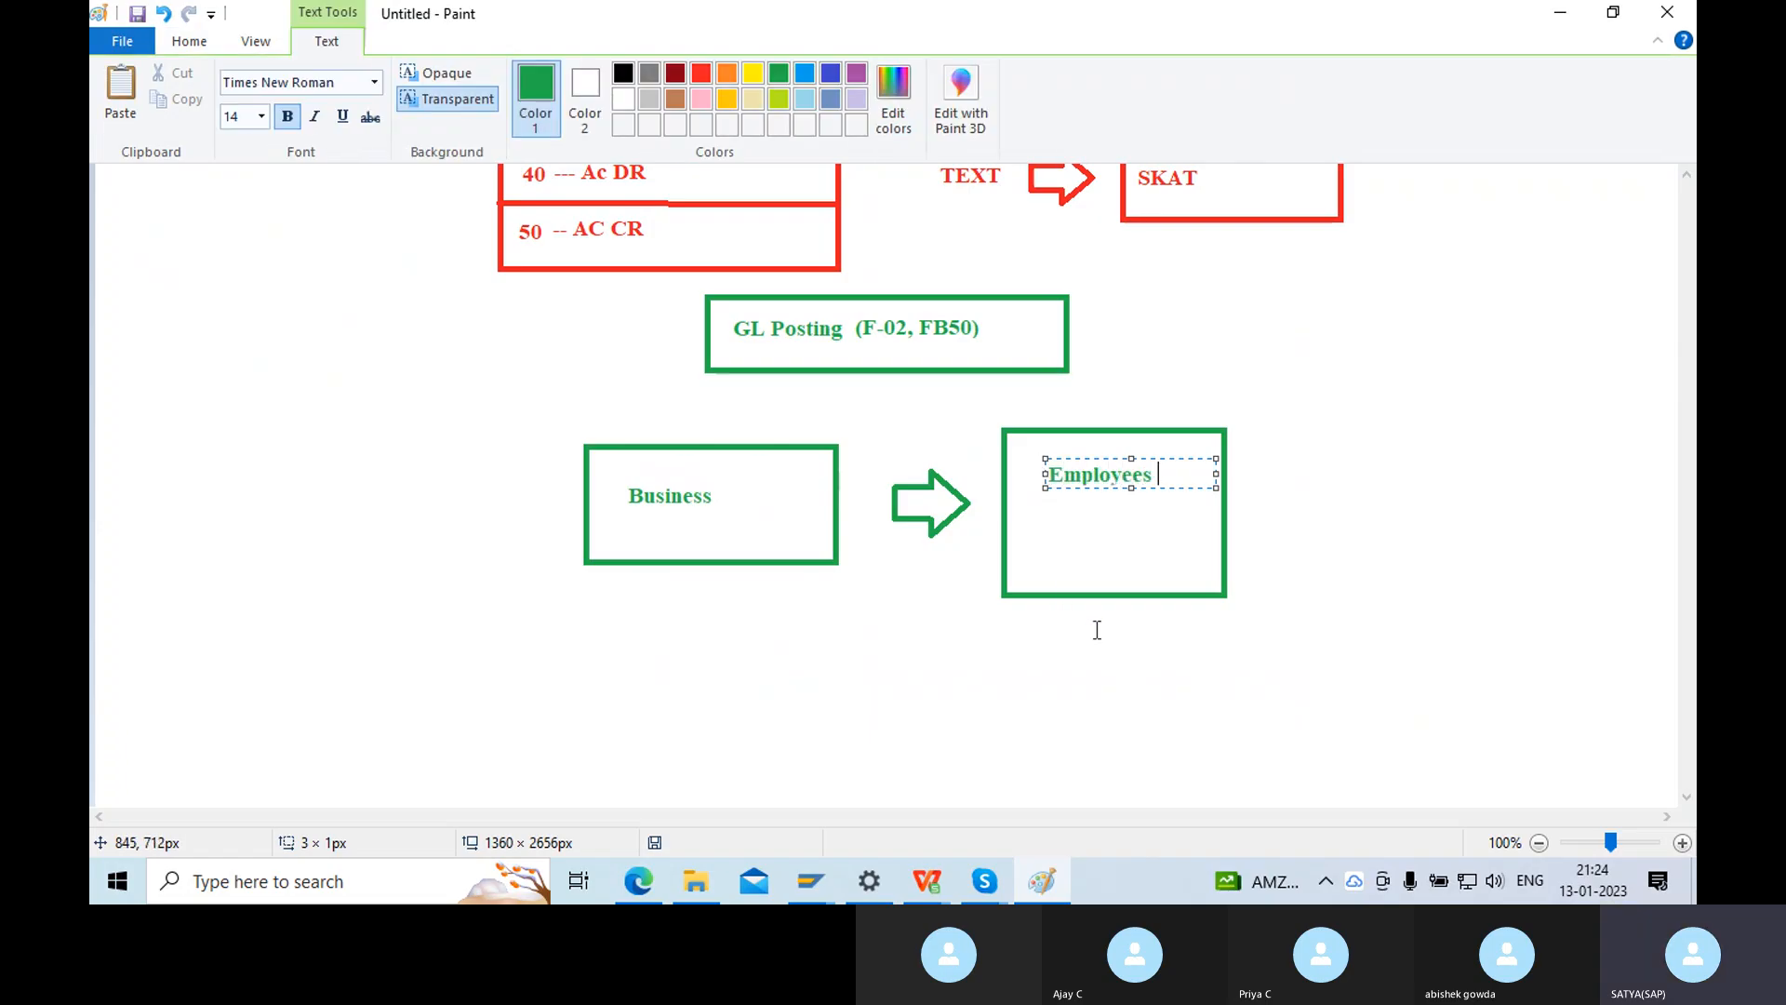
left_click(1414, 539)
Add the green text "HR-- Department" on a single line below the Business box.
left_click_drag(1691, 360, 1690, 398)
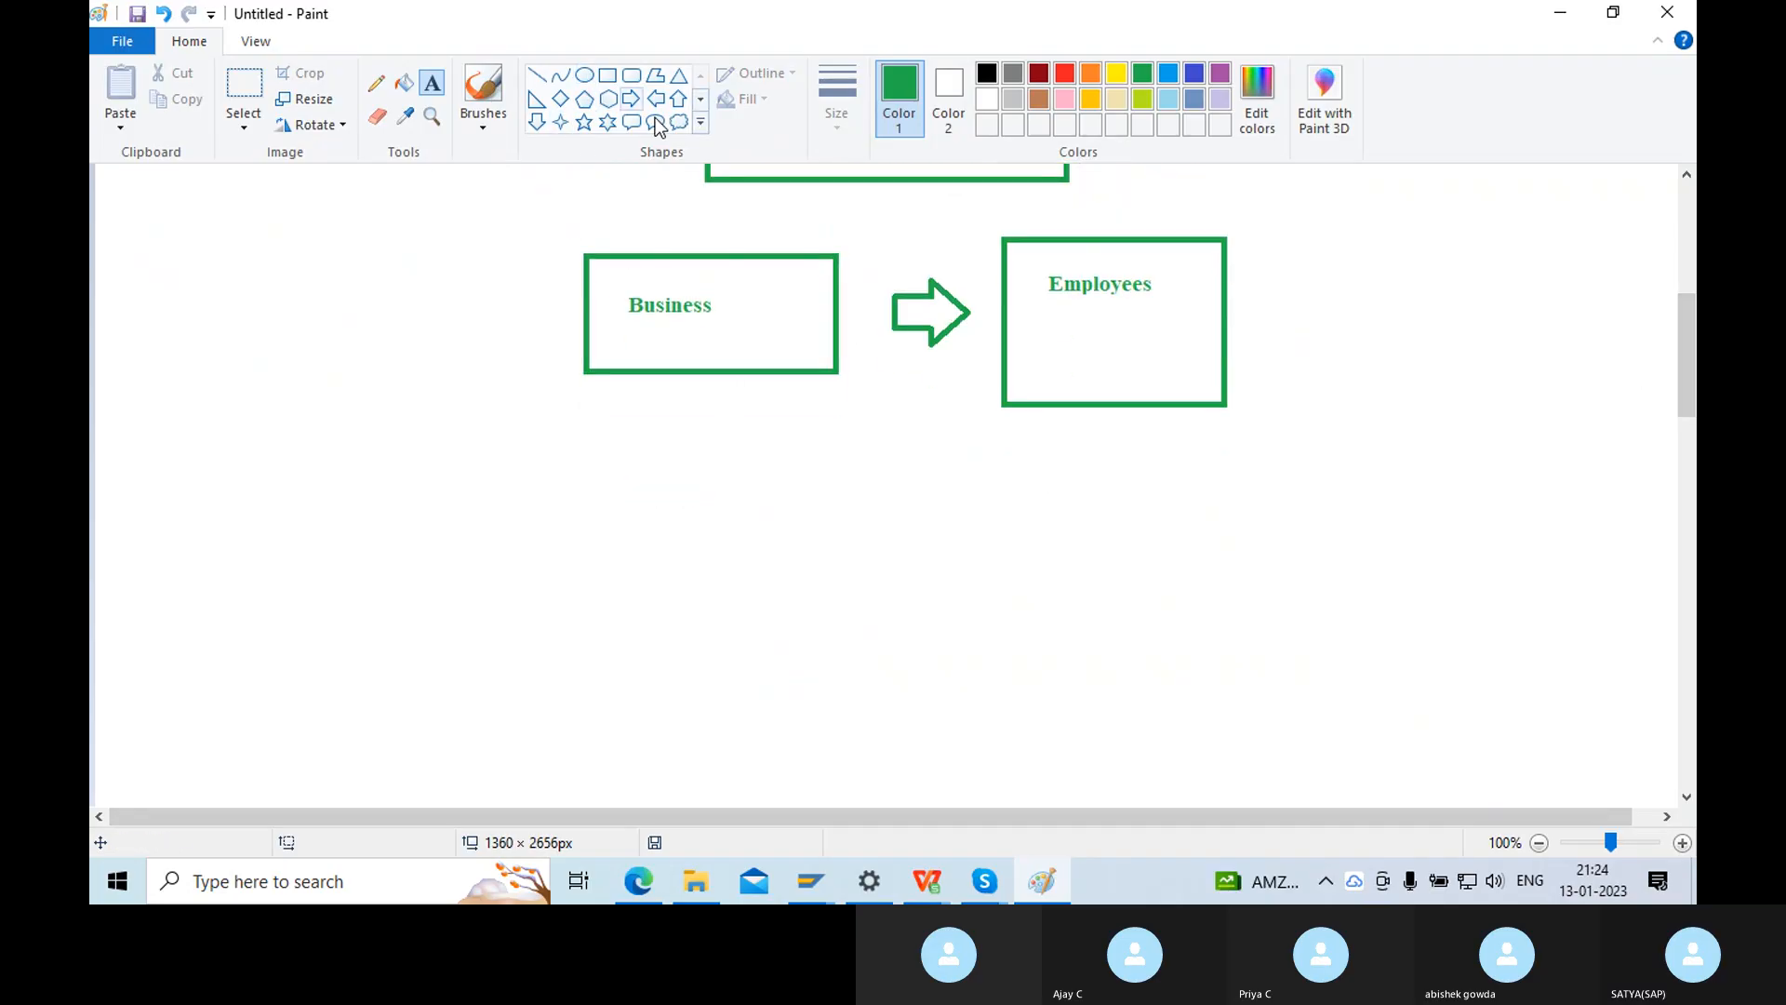
left_click(606, 410)
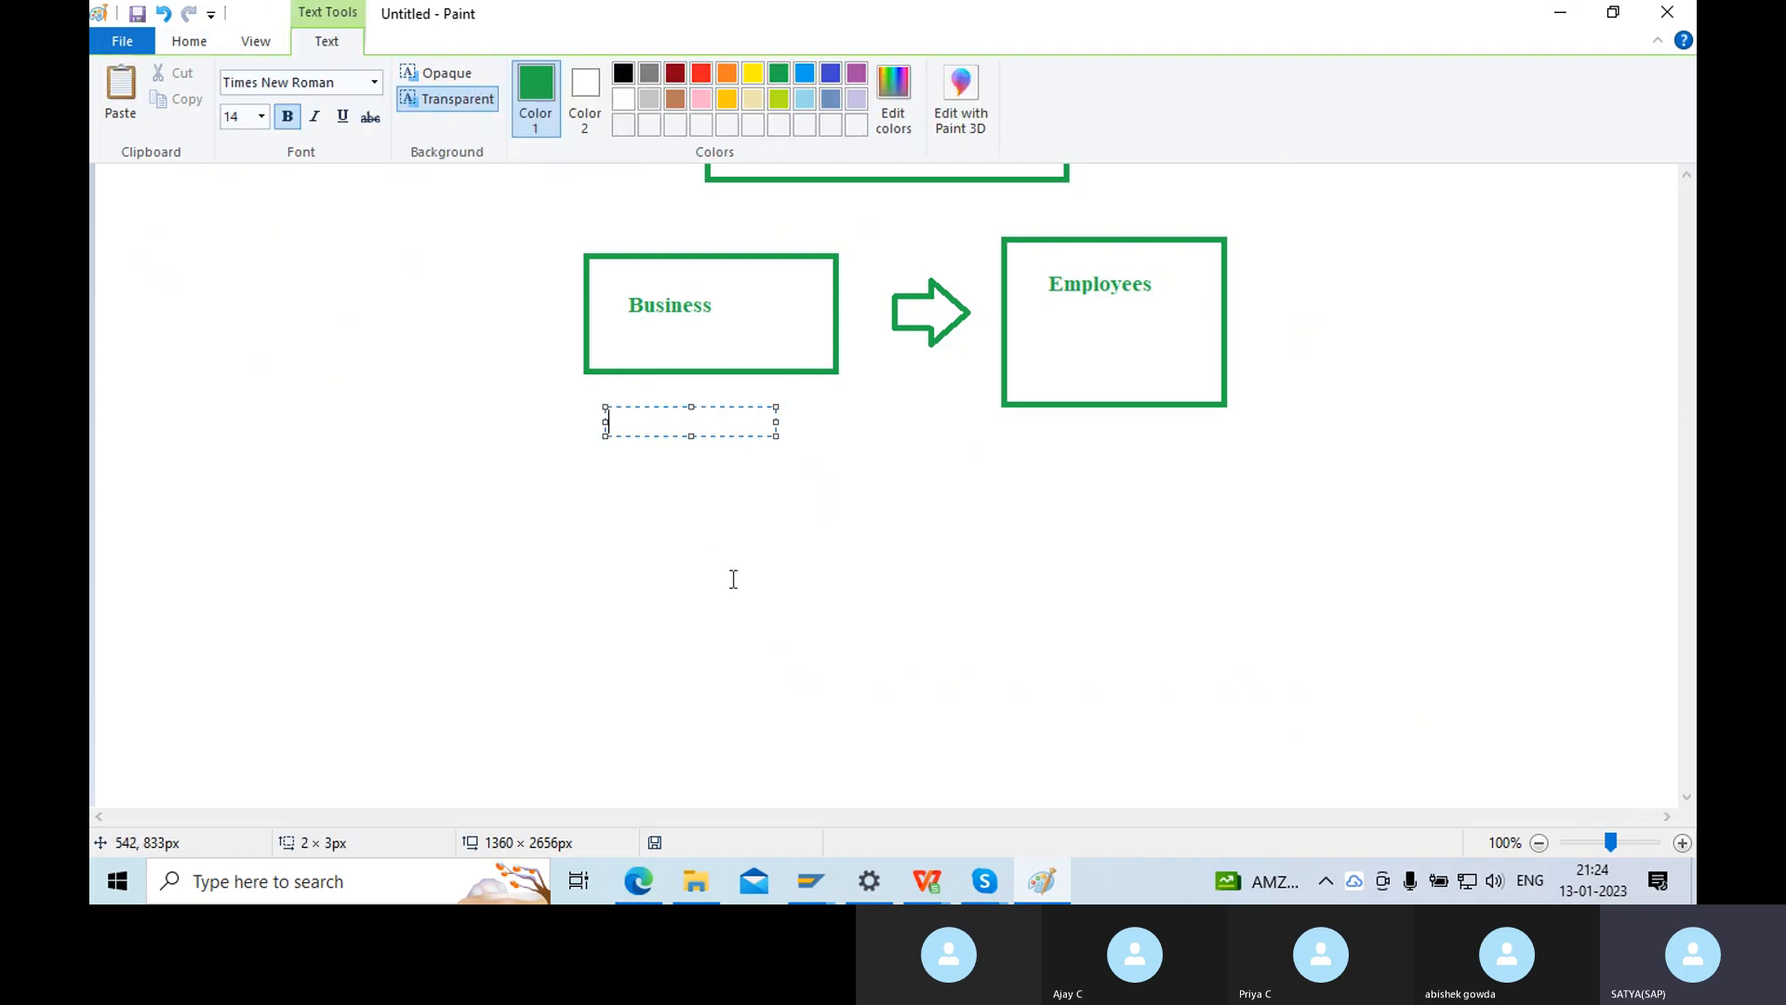
type("HR-- Department")
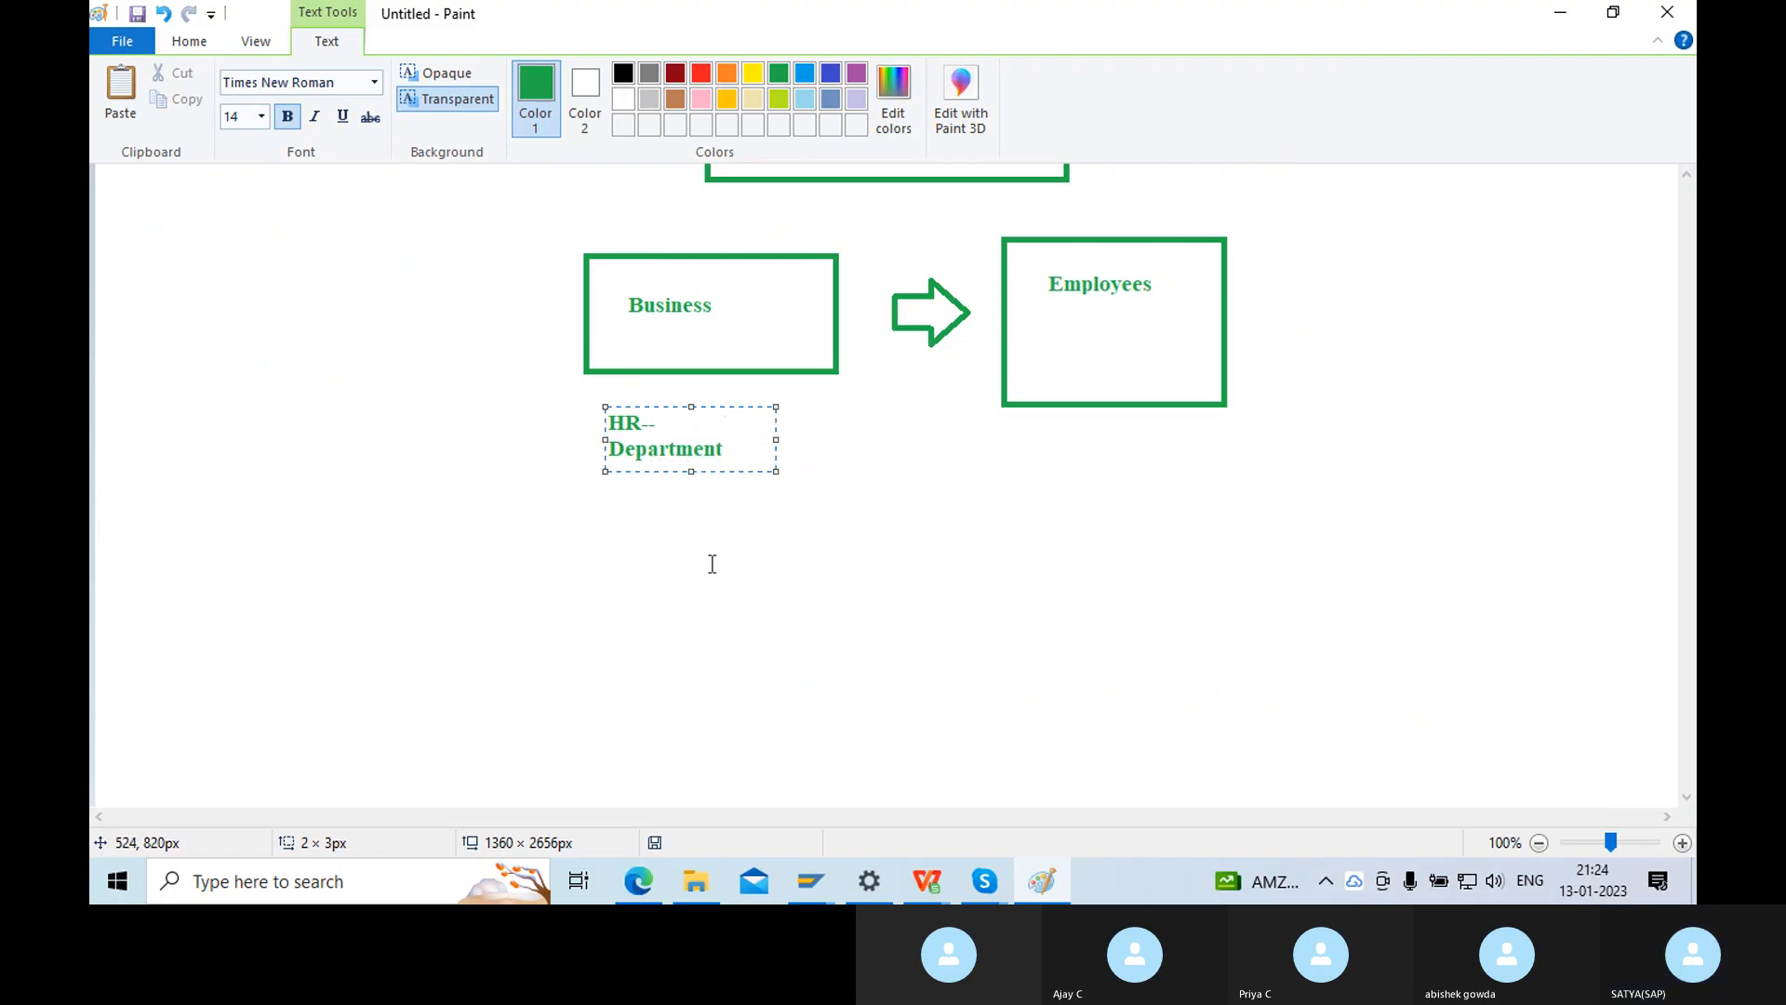
left_click_drag(775, 439, 595, 417)
left_click(703, 532)
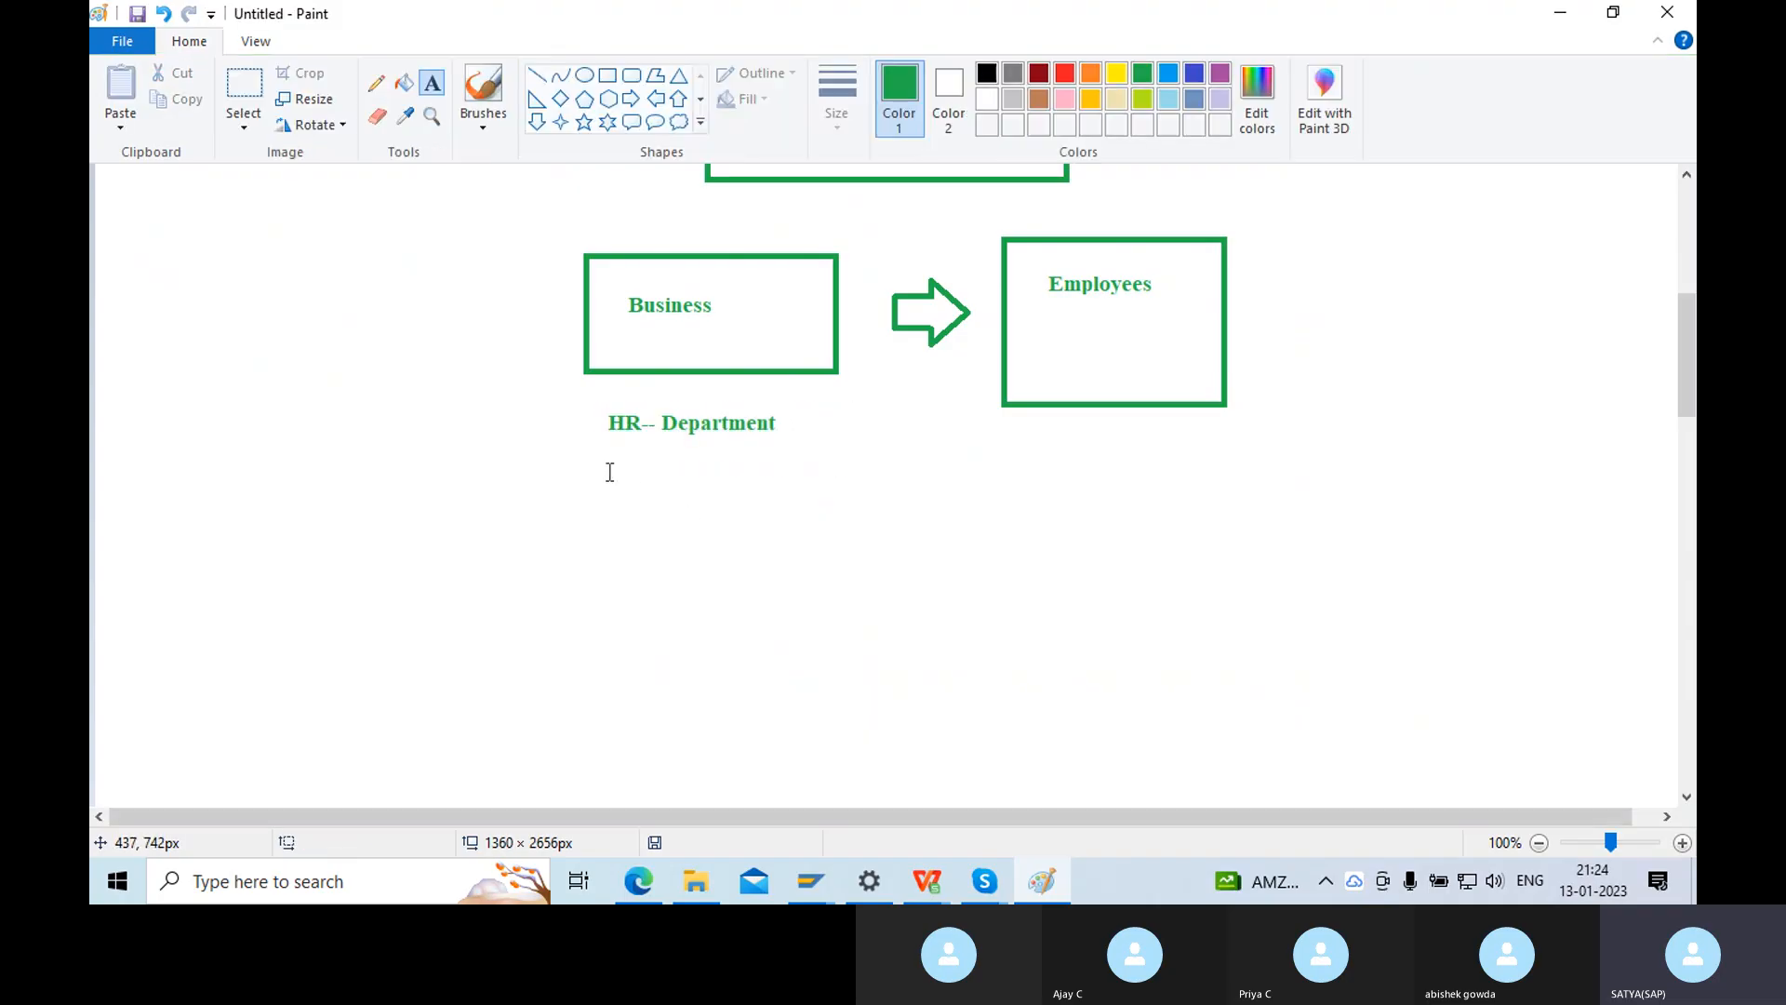
Add the text "Salary invoice" below the HR department line and enclose it in a green rectangle of about 145 × 69 px.
left_click(607, 455)
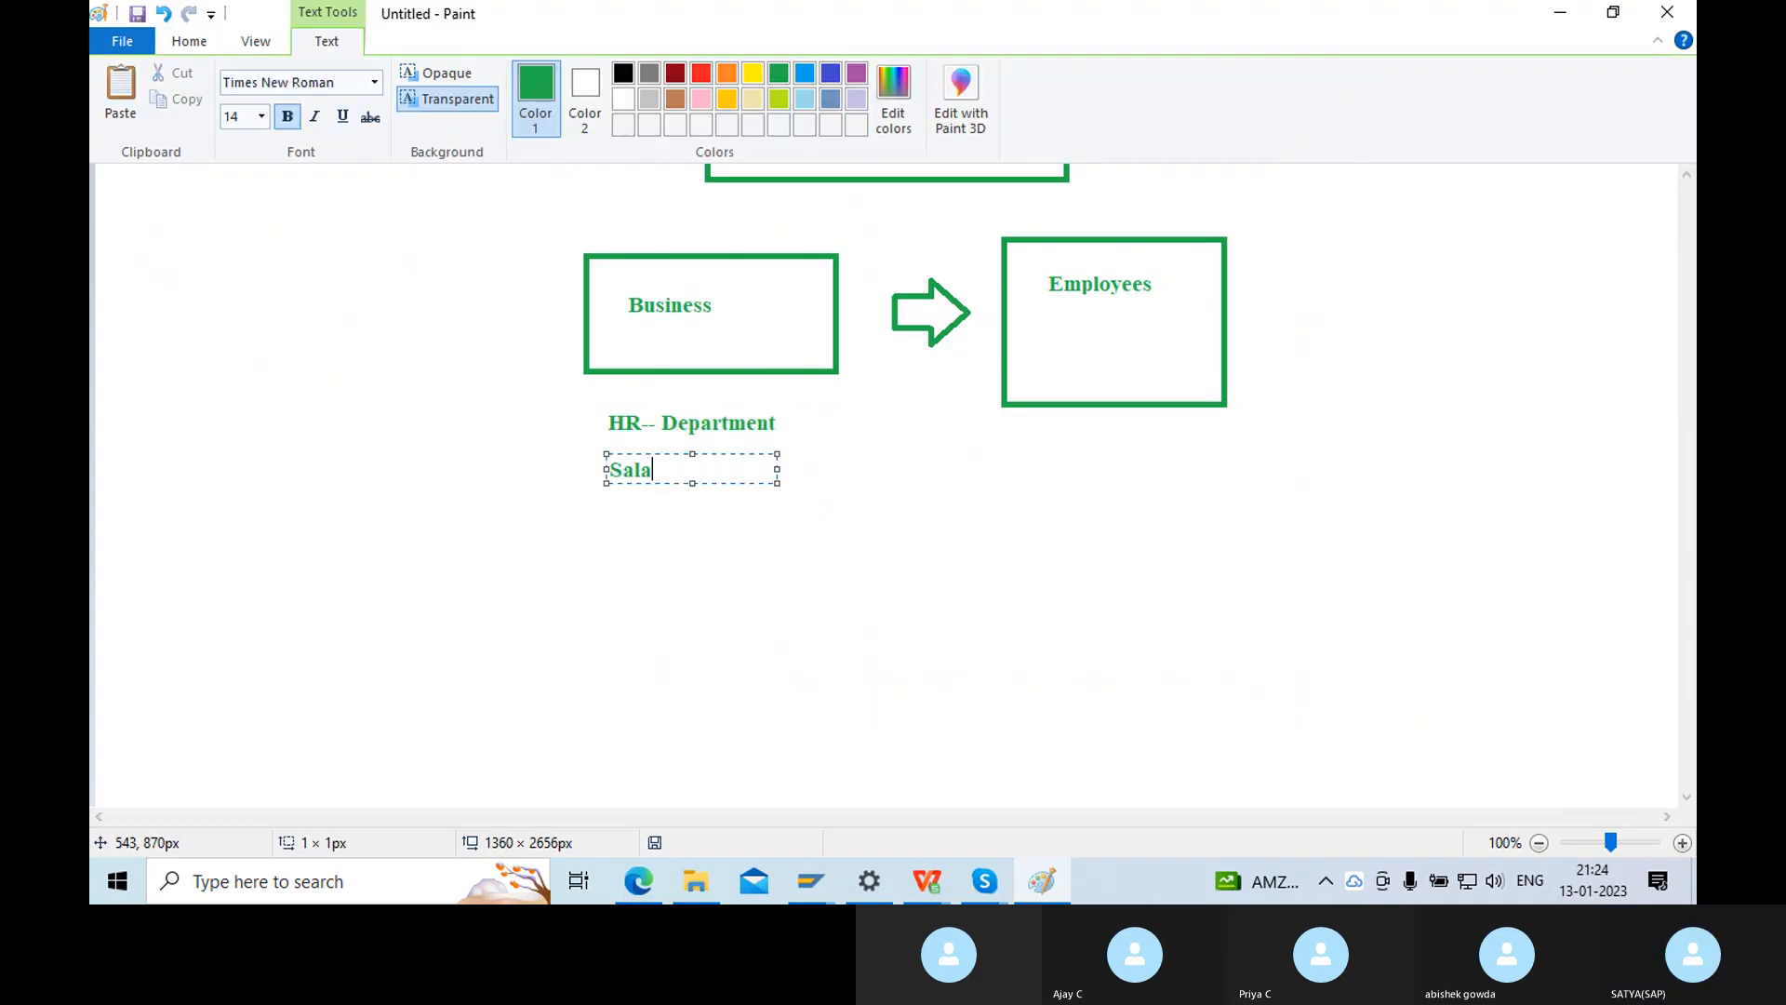
type("Salary invoice")
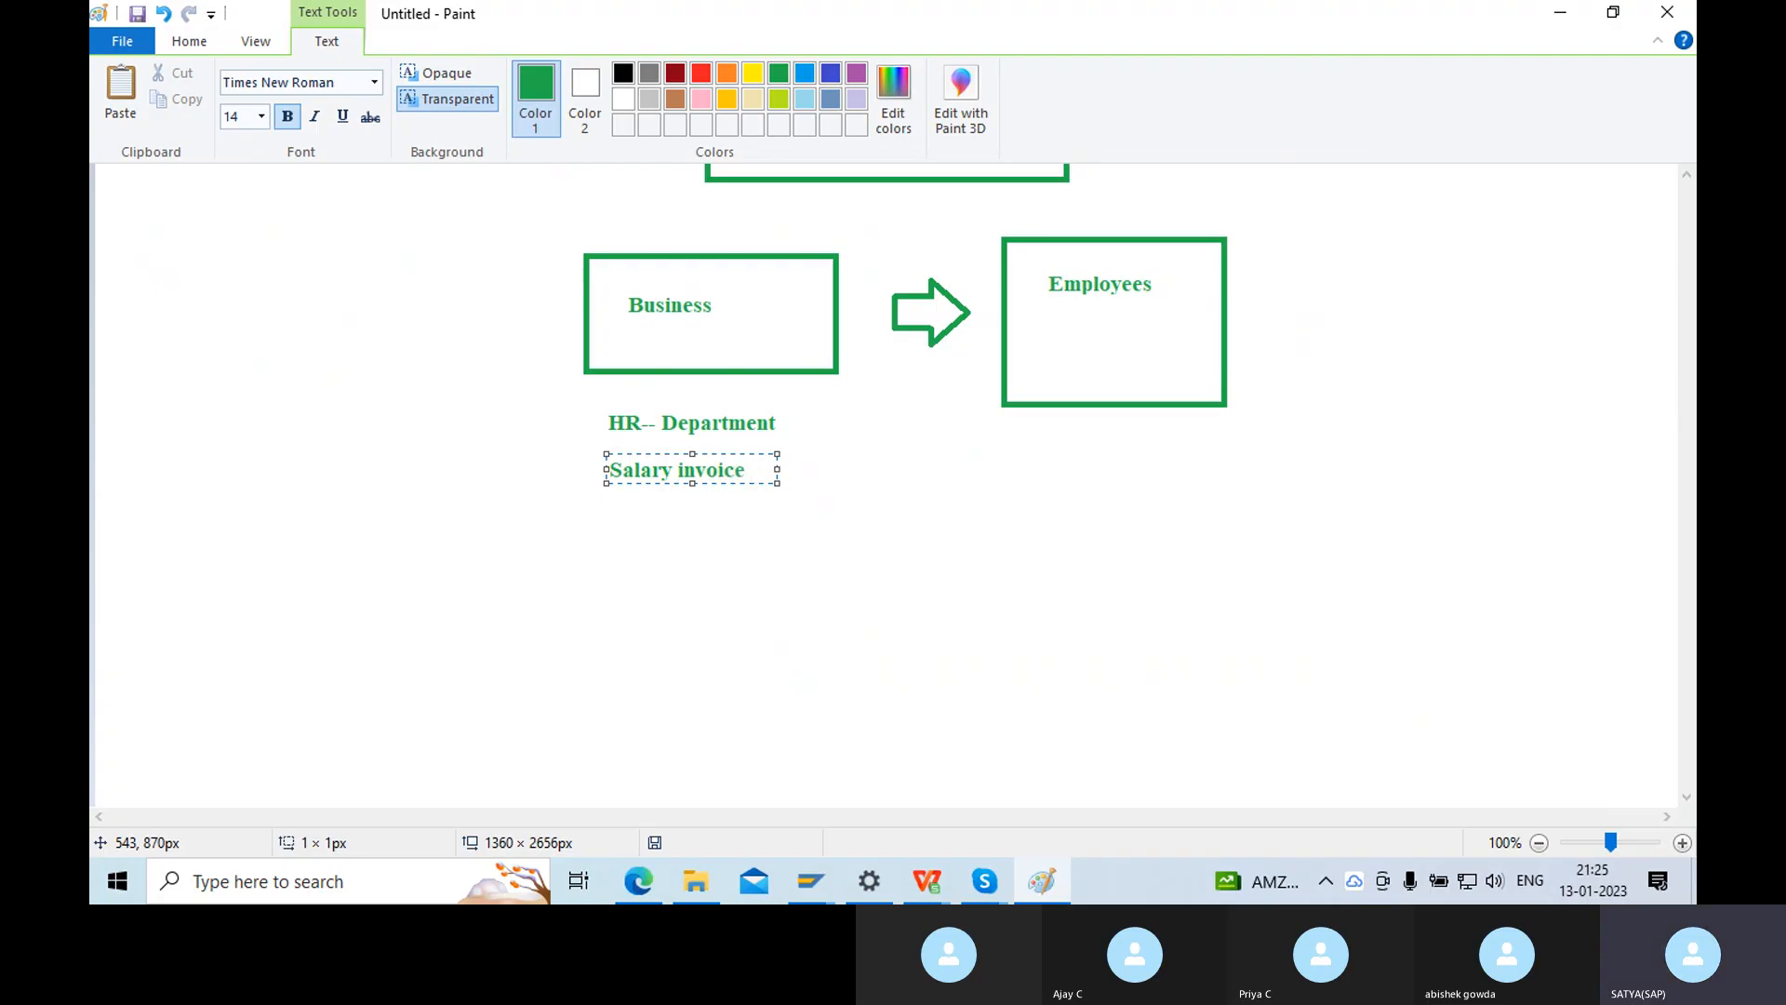
left_click(745, 502)
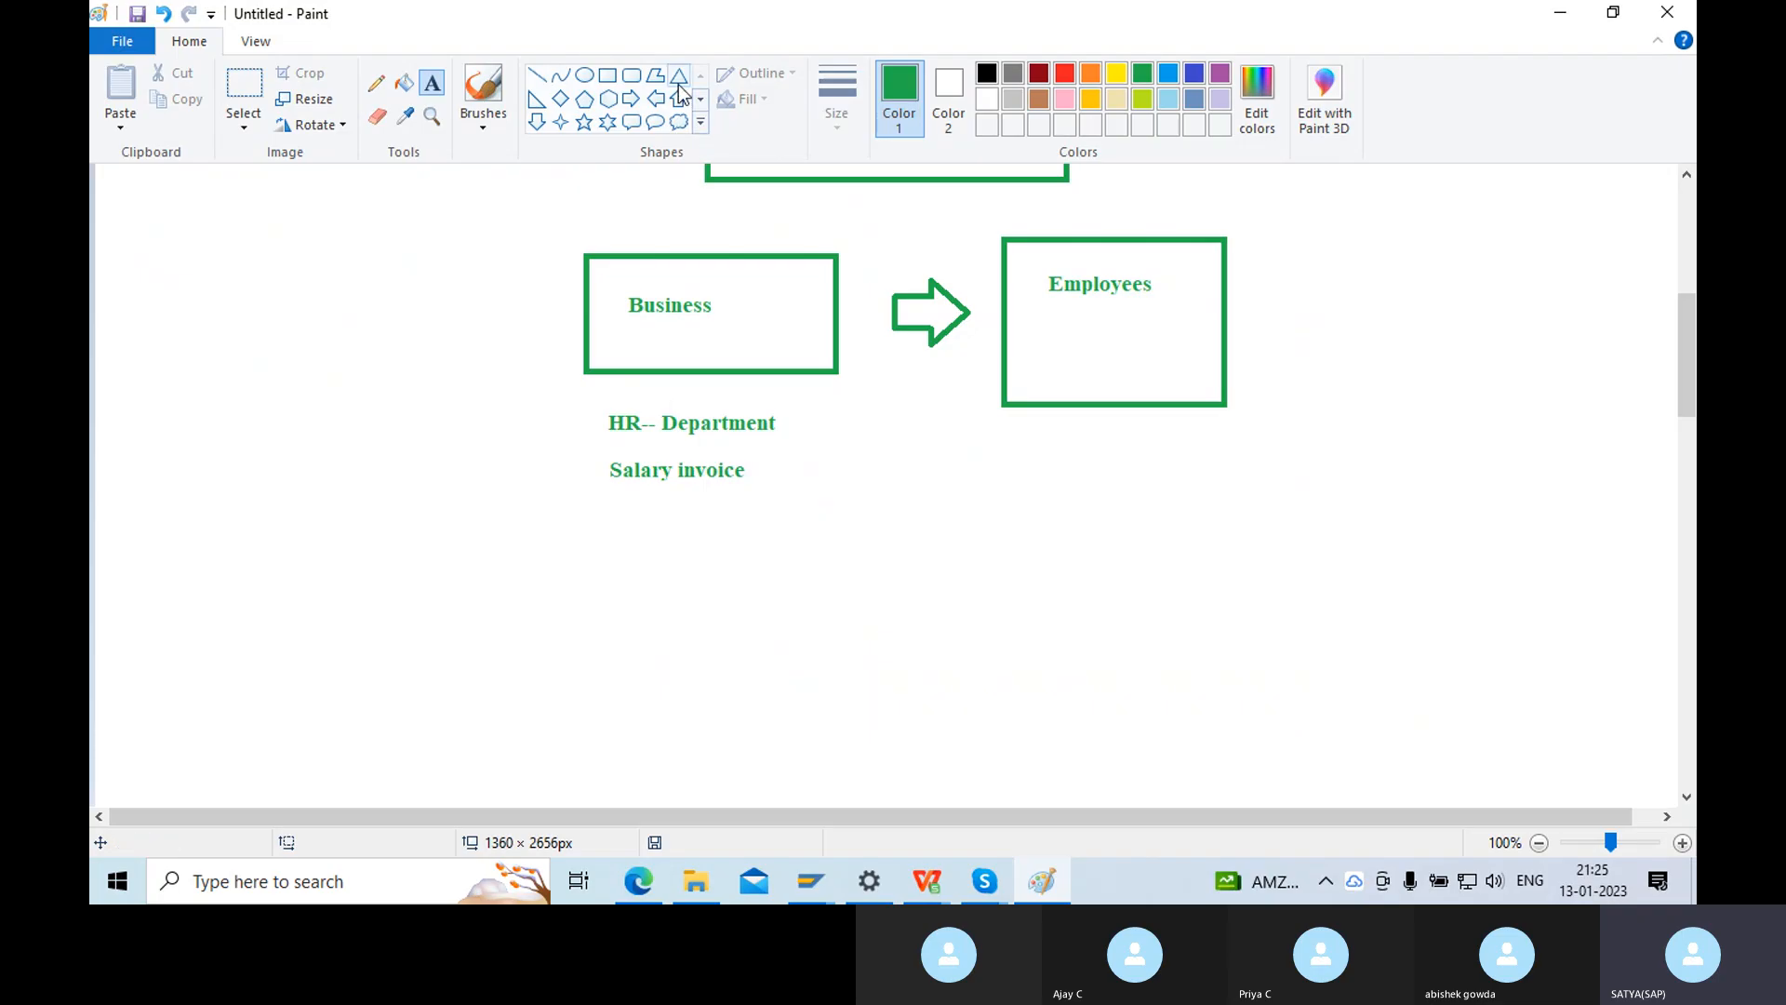
left_click(607, 75)
left_click_drag(596, 441, 772, 524)
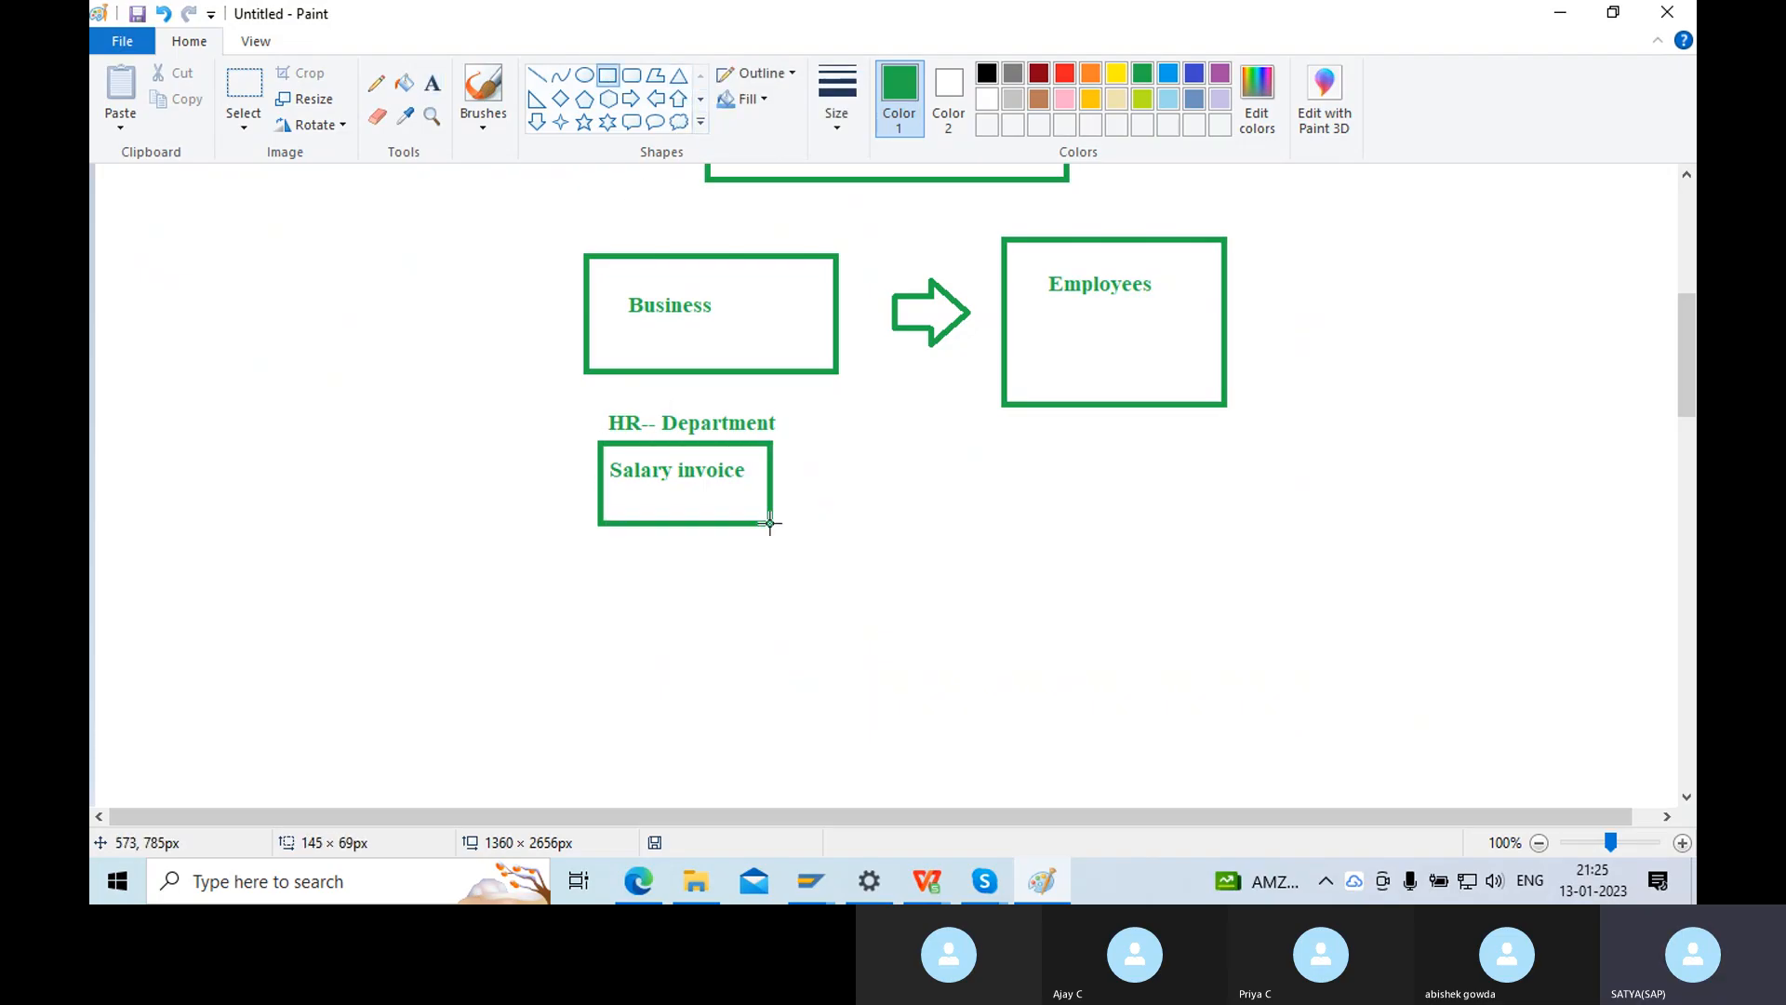
left_click(837, 470)
Draw a small green arrow pointing right beside the Salary invoice box.
left_click(538, 77)
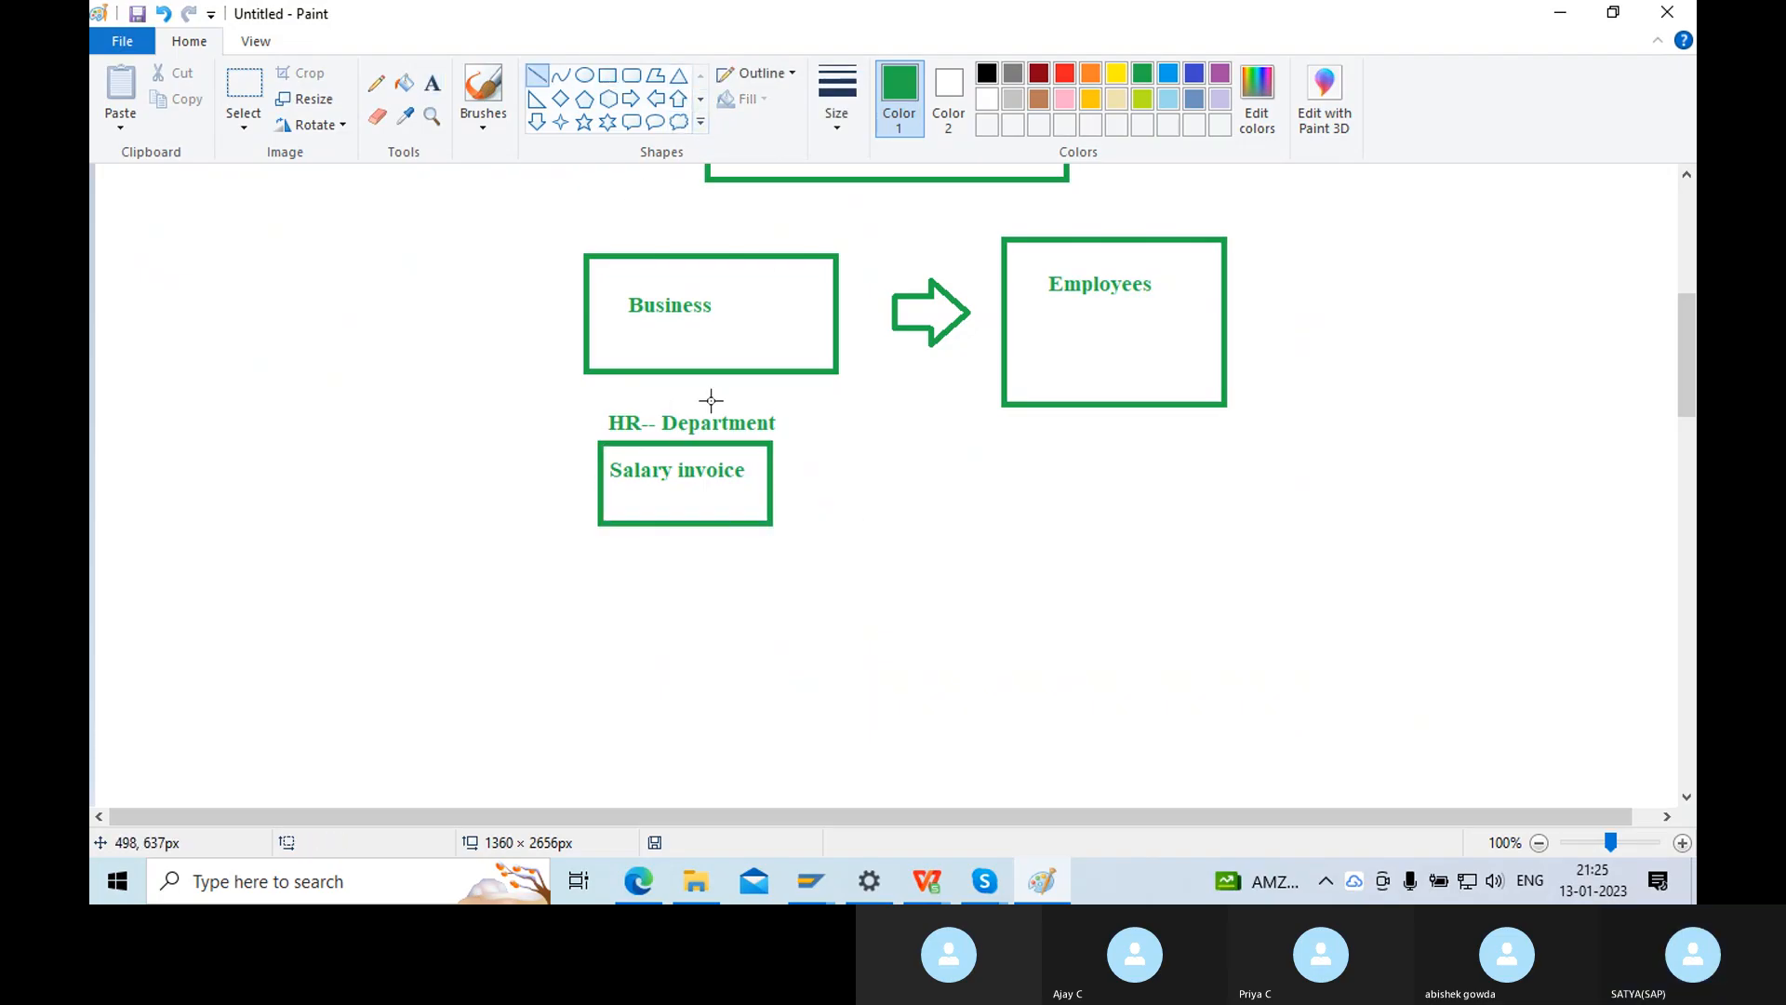
left_click(633, 100)
left_click_drag(794, 450, 849, 509)
left_click(905, 528)
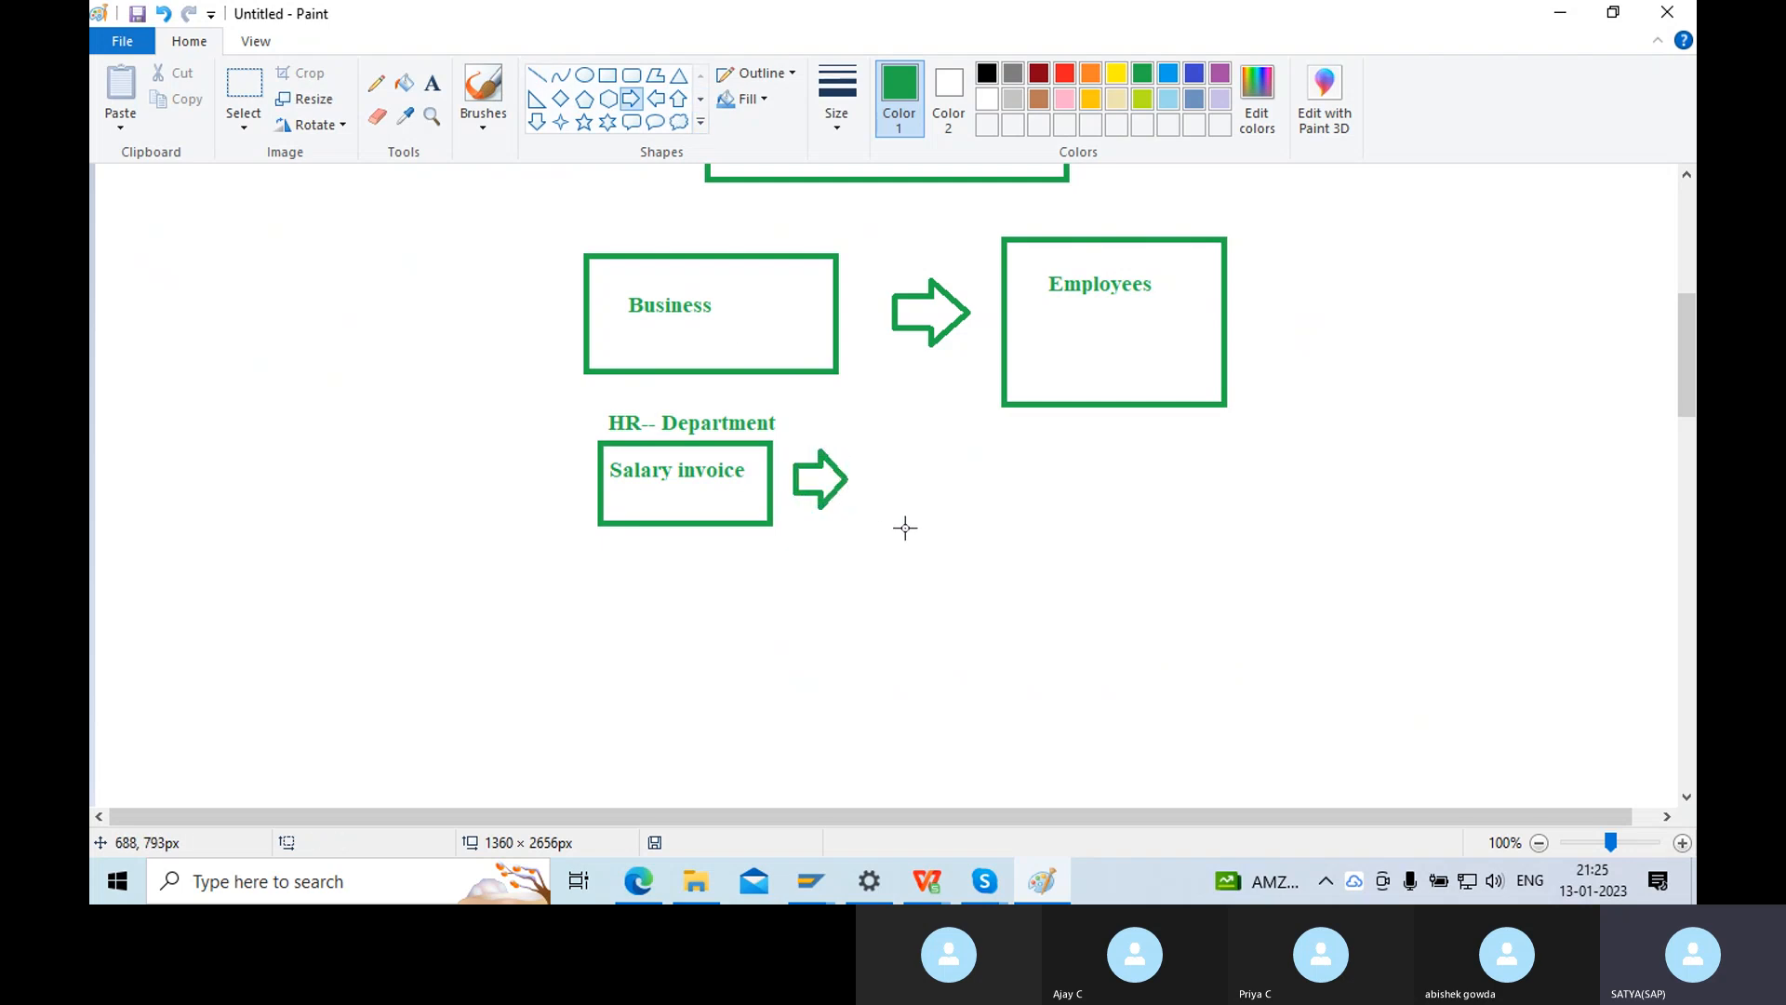
Draw a green rectangle of about 102 × 93 px after the Salary invoice arrow and label it "Finance".
left_click(608, 75)
left_click_drag(897, 429, 1018, 539)
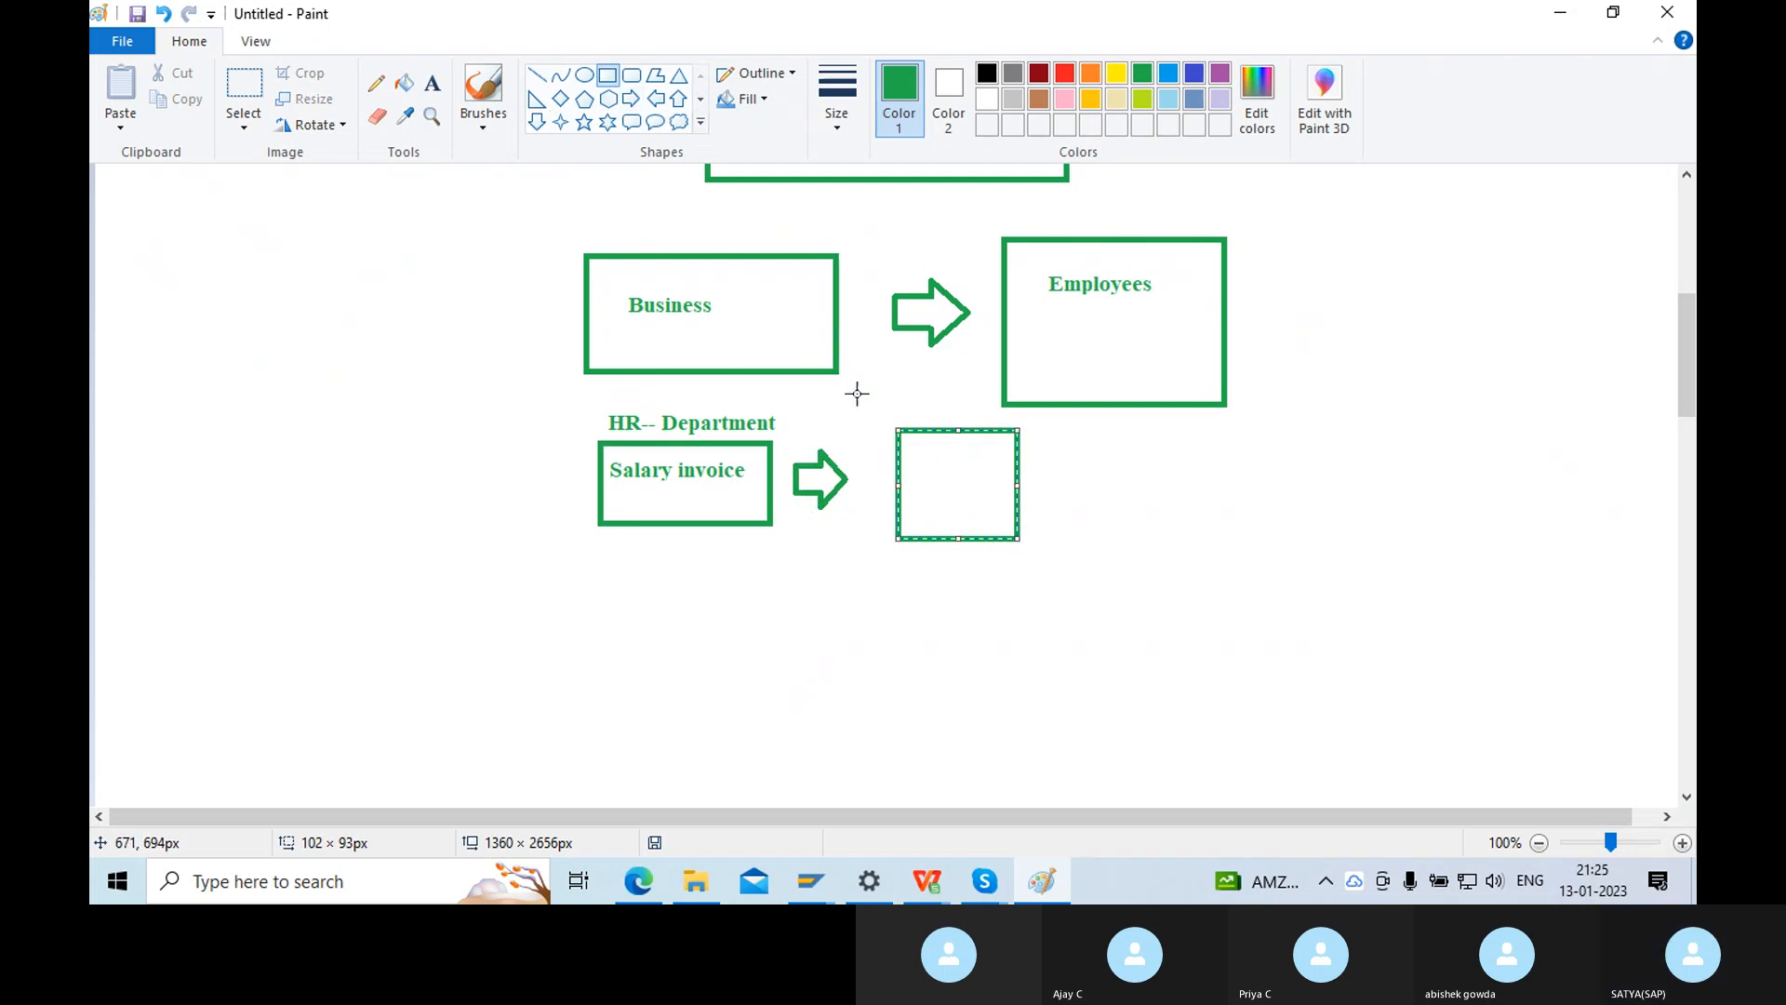
left_click(437, 85)
left_click(900, 456)
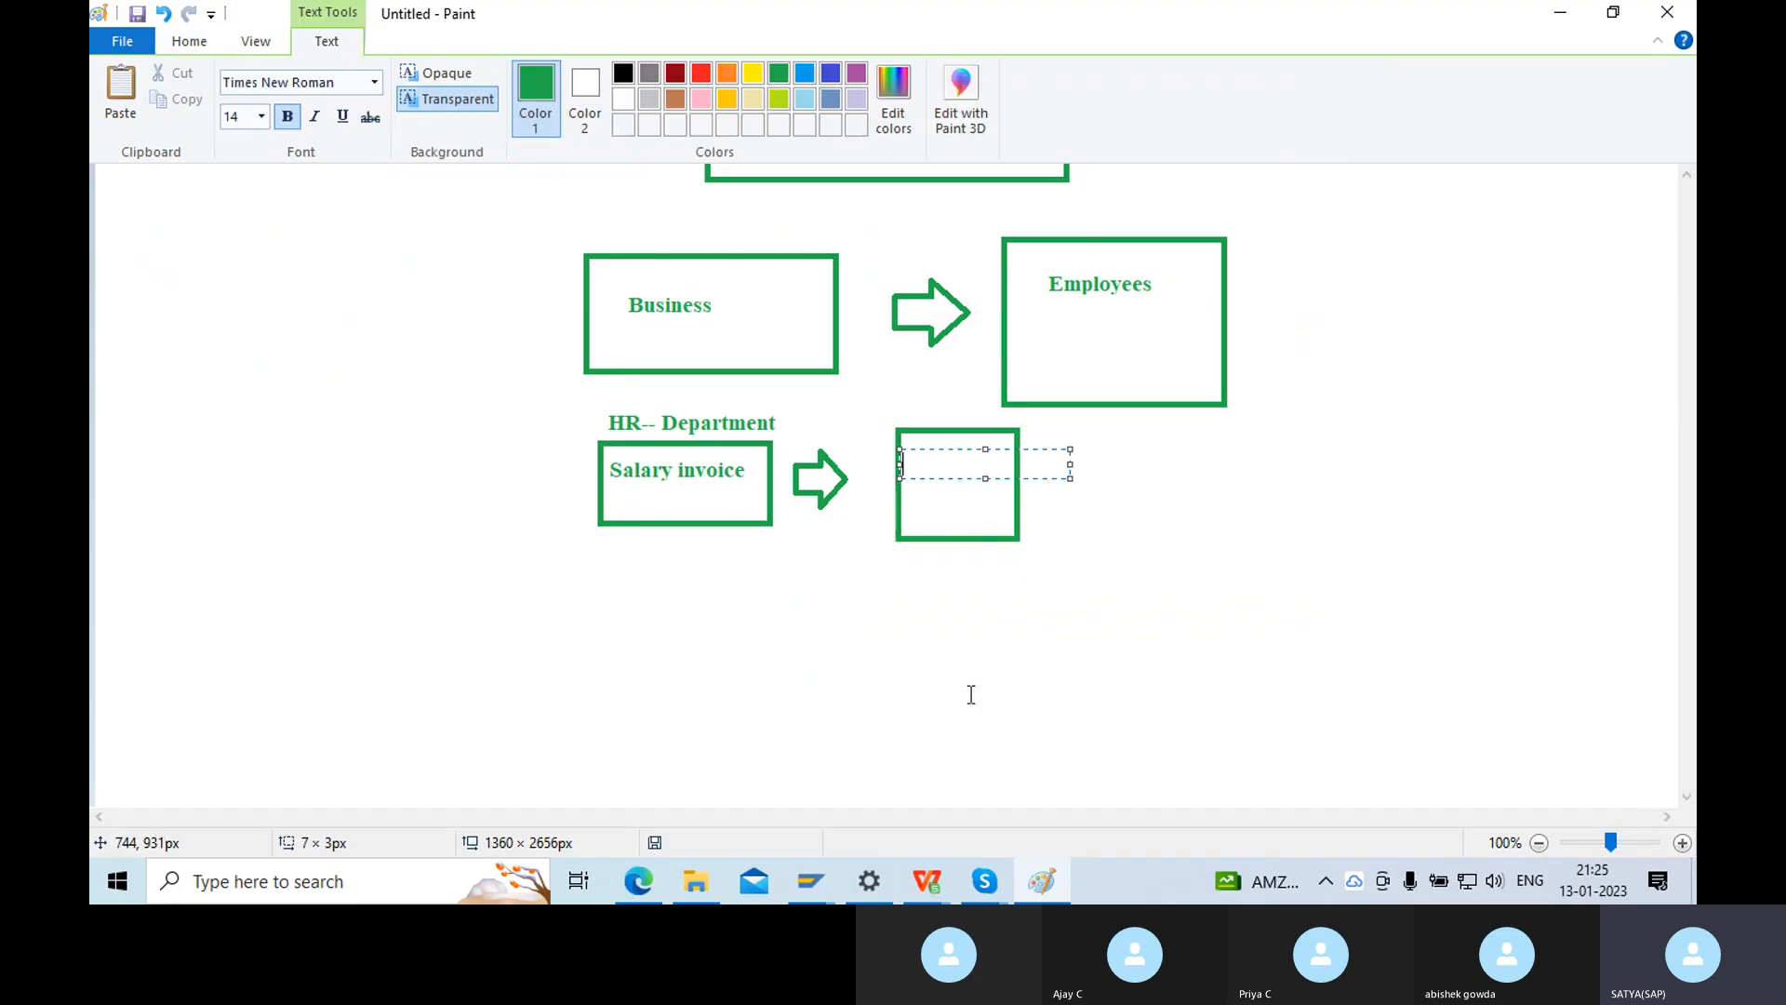
type("Finance")
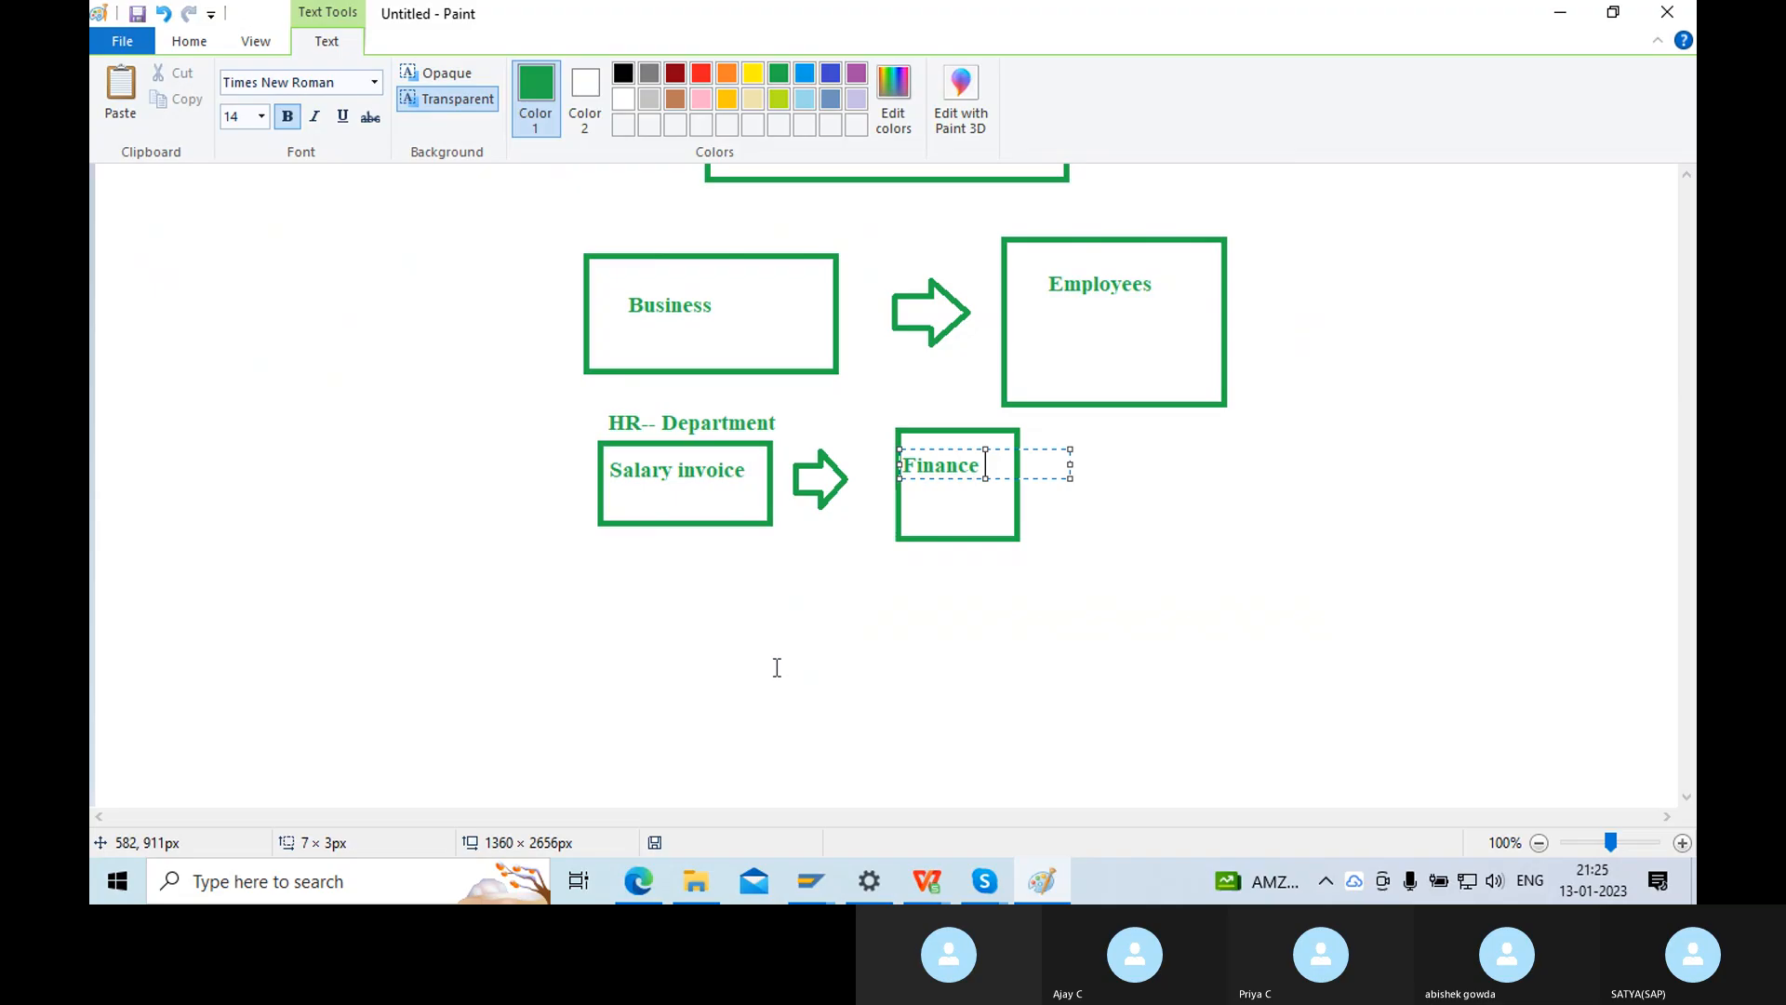
left_click(777, 667)
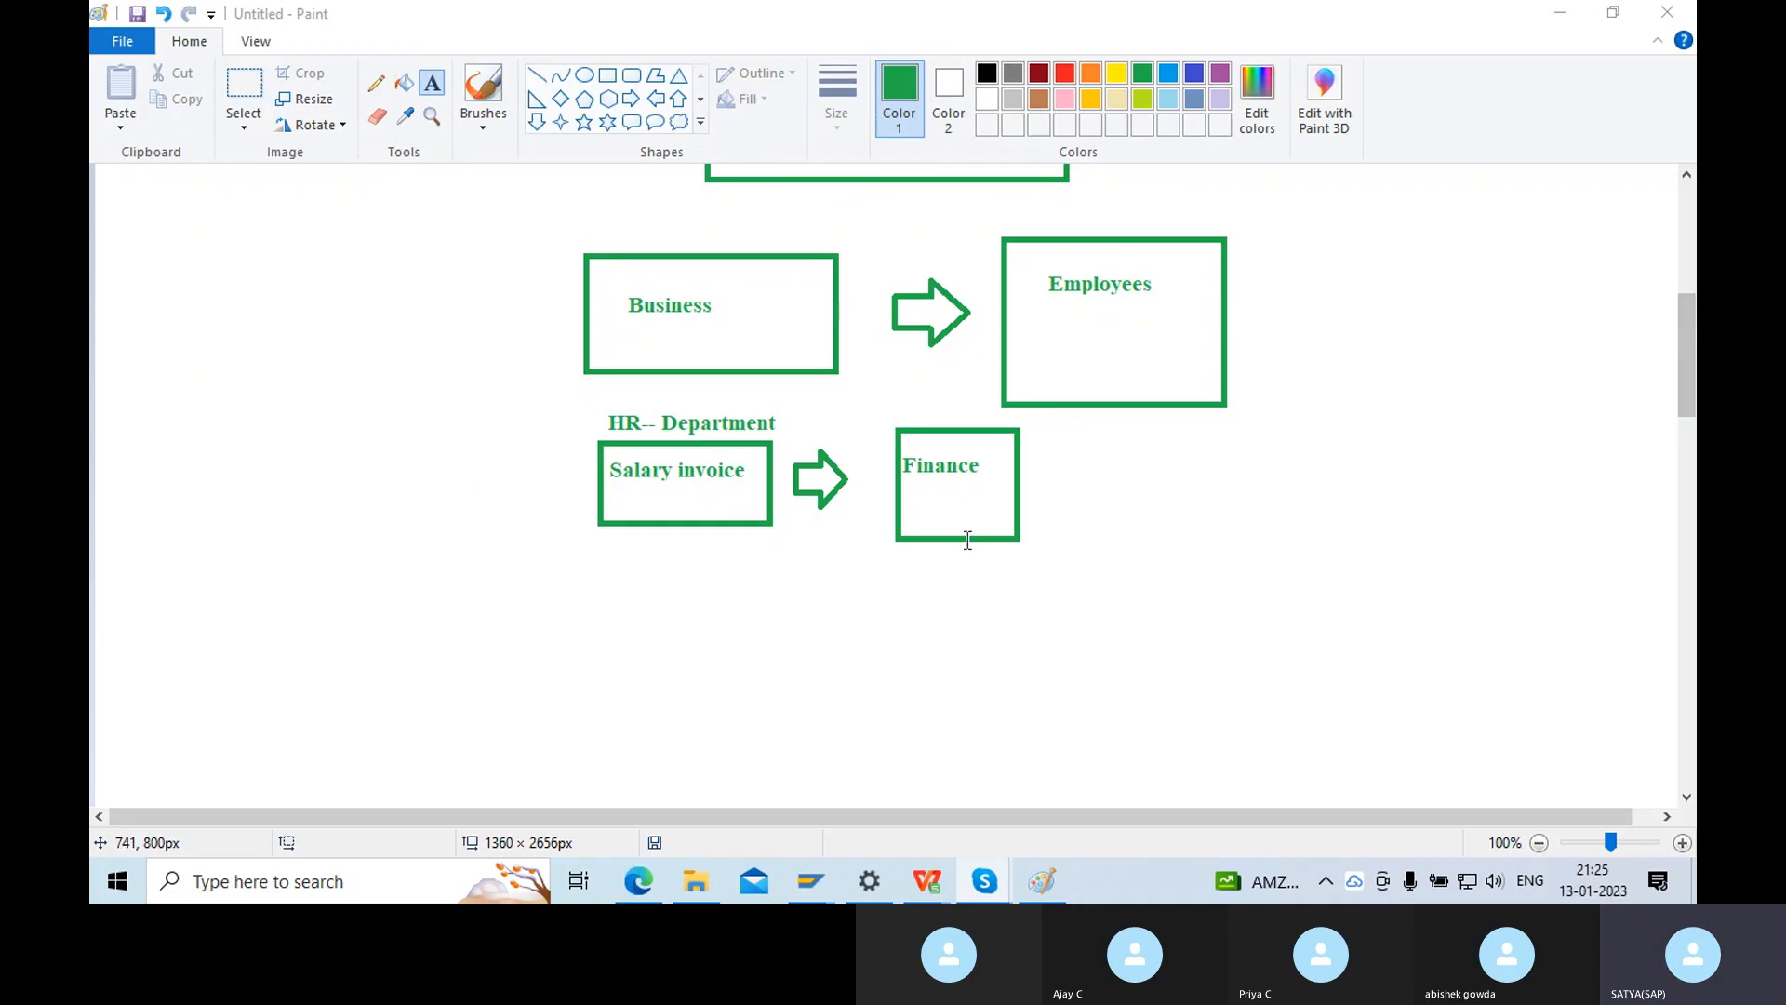
Draw a long green arrow pointing right beside the Finance box.
left_click(631, 99)
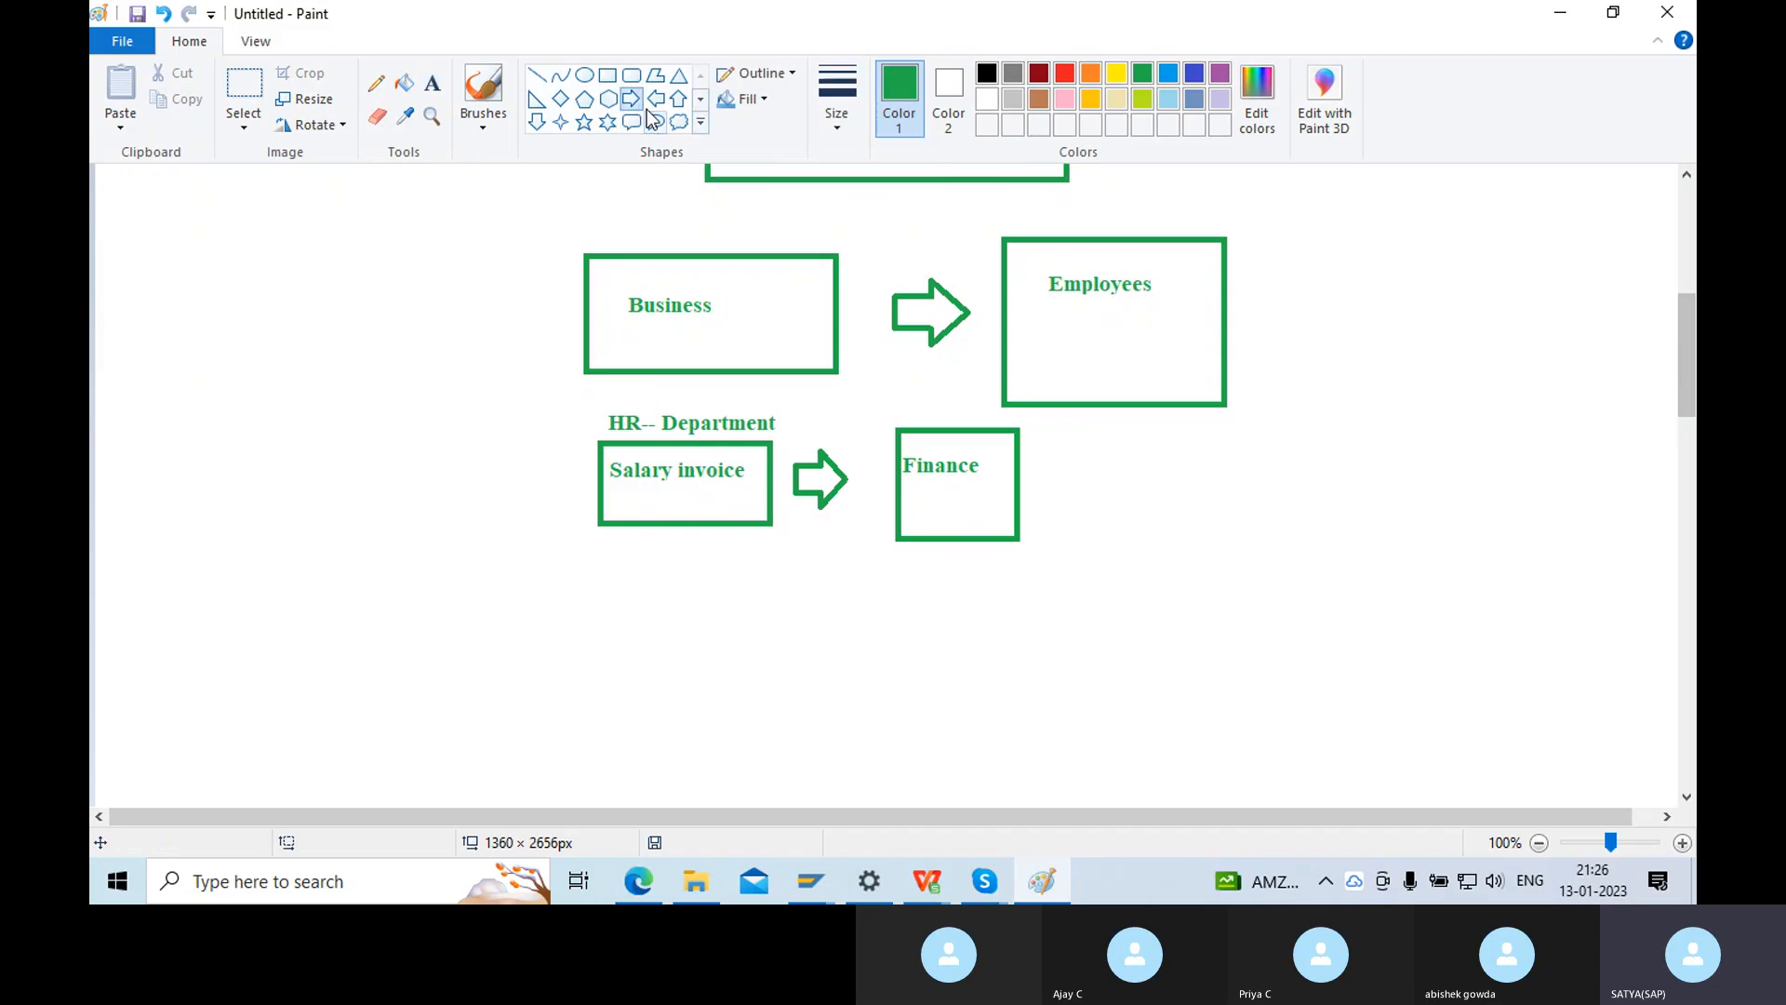
left_click_drag(1052, 448, 1169, 503)
left_click(1250, 511)
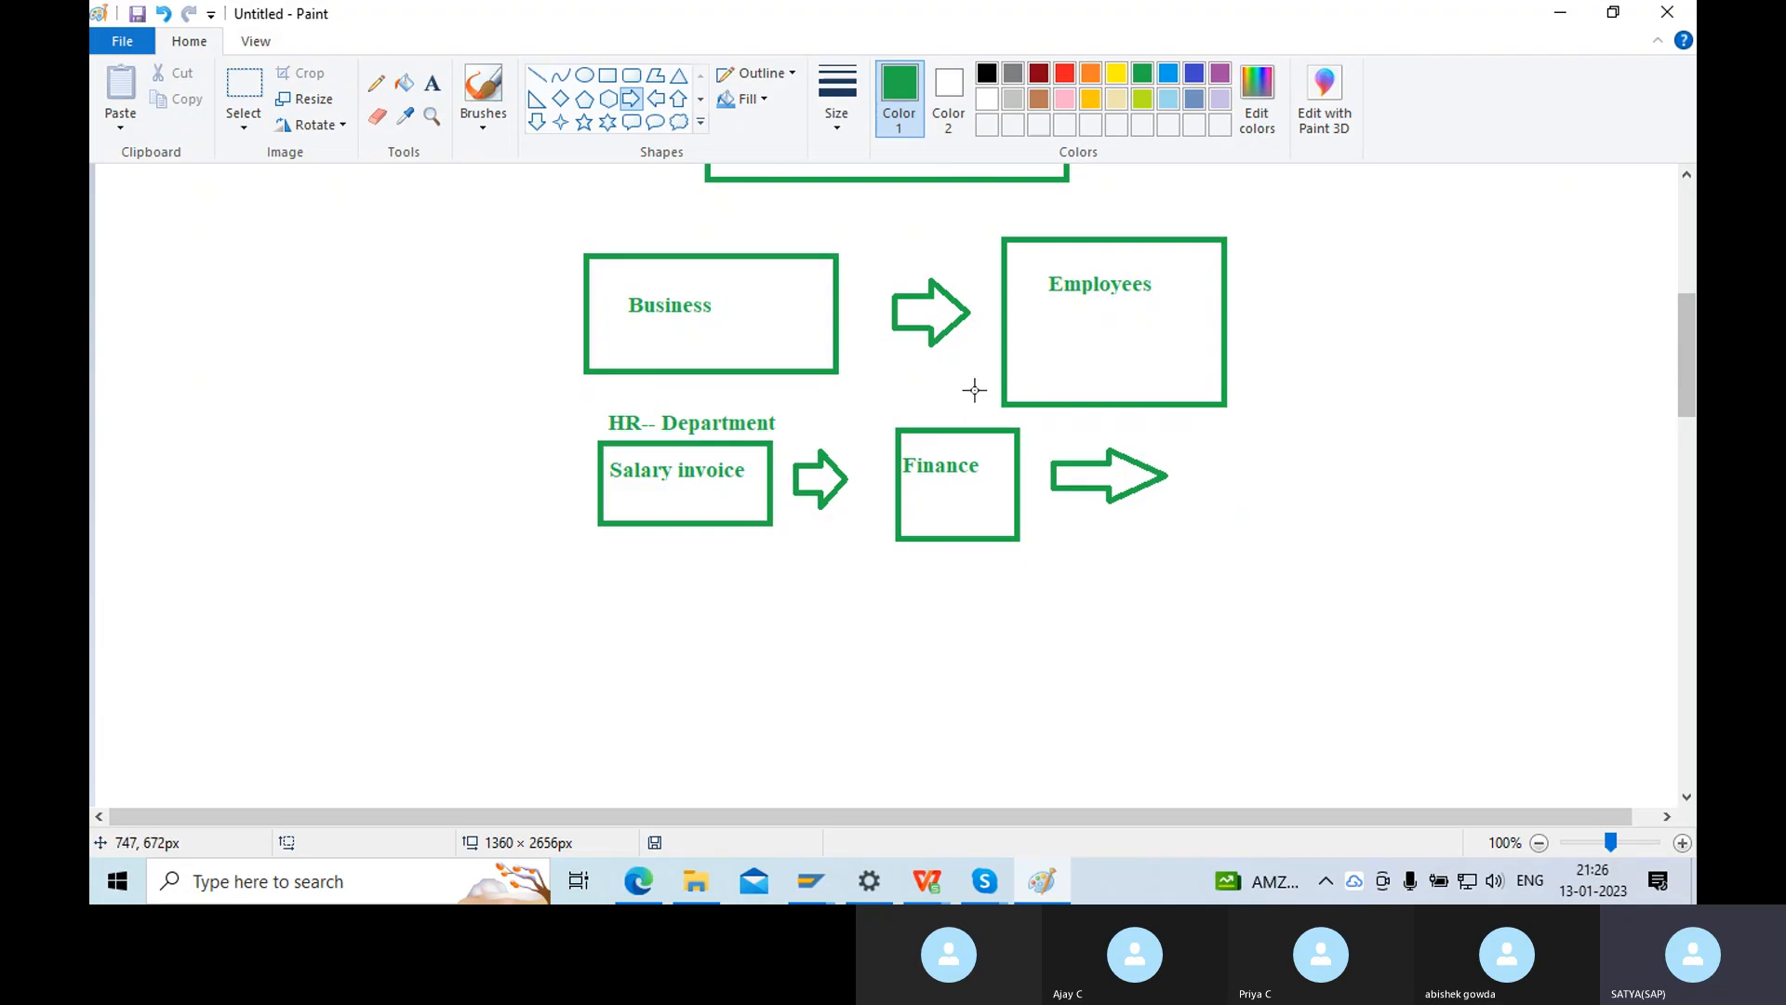
left_click(433, 83)
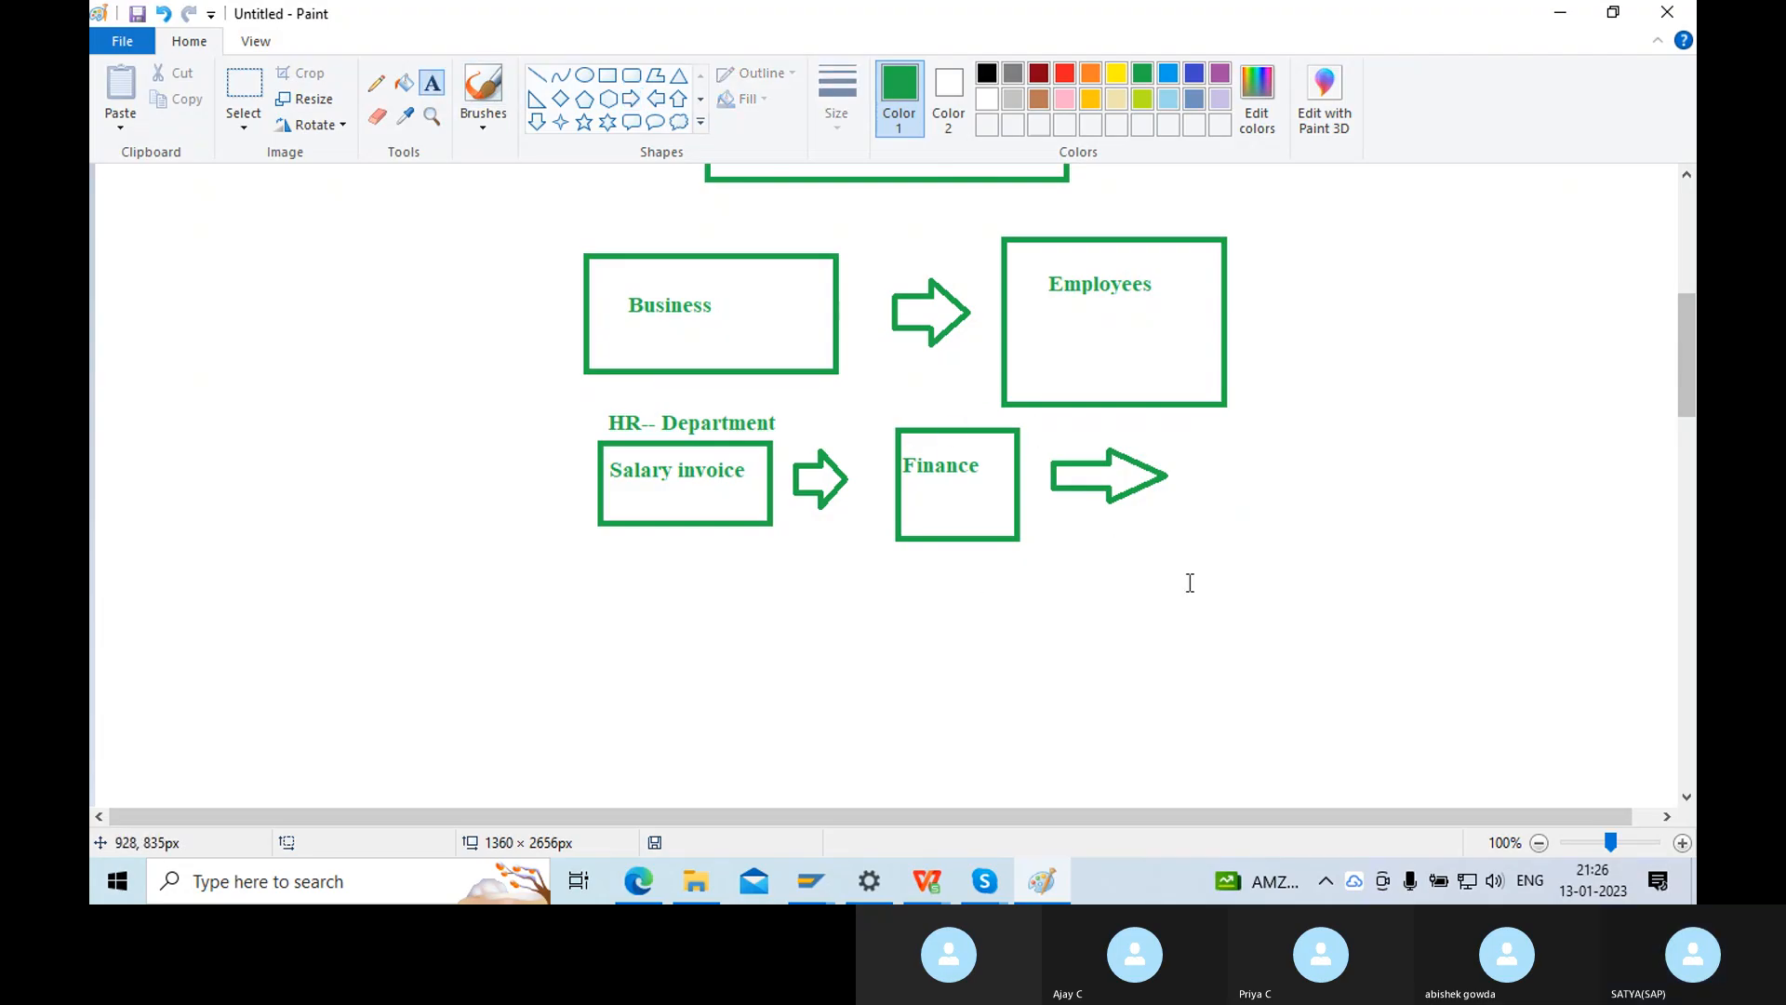
left_click(1188, 471)
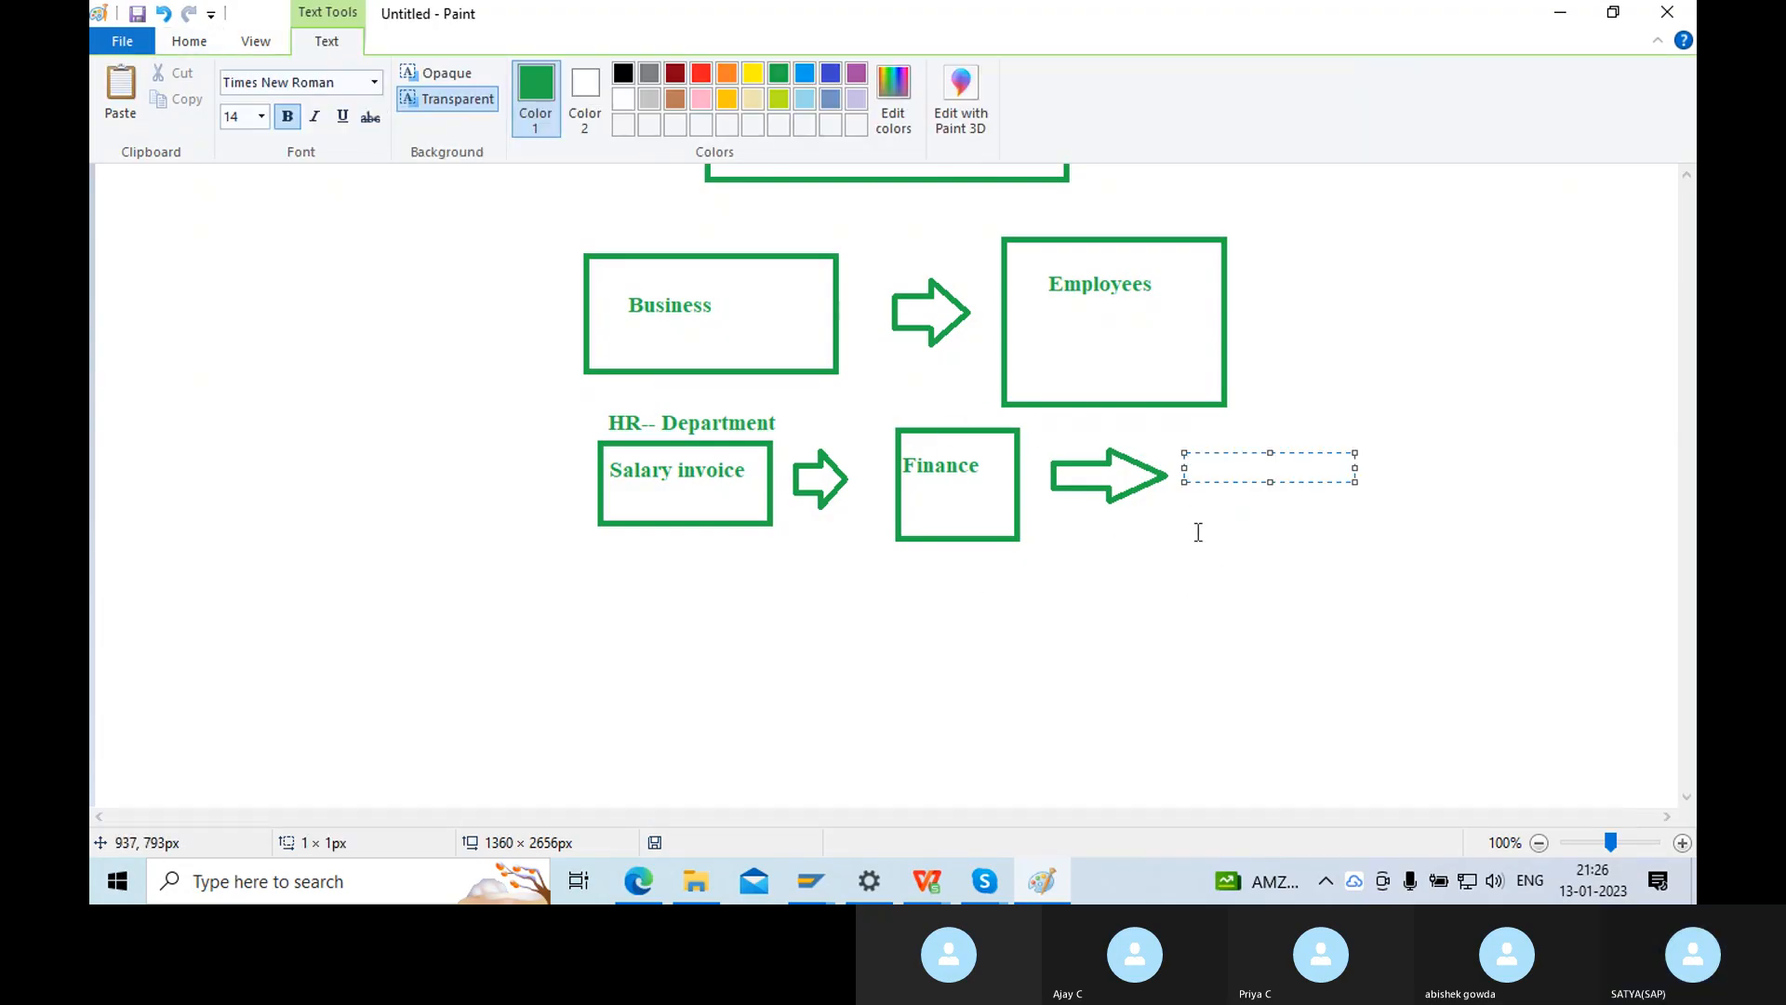
left_click(1211, 538)
Draw a green rectangle of about 135 × 102 px after the Finance arrow and label it "Salary GL".
left_click(607, 74)
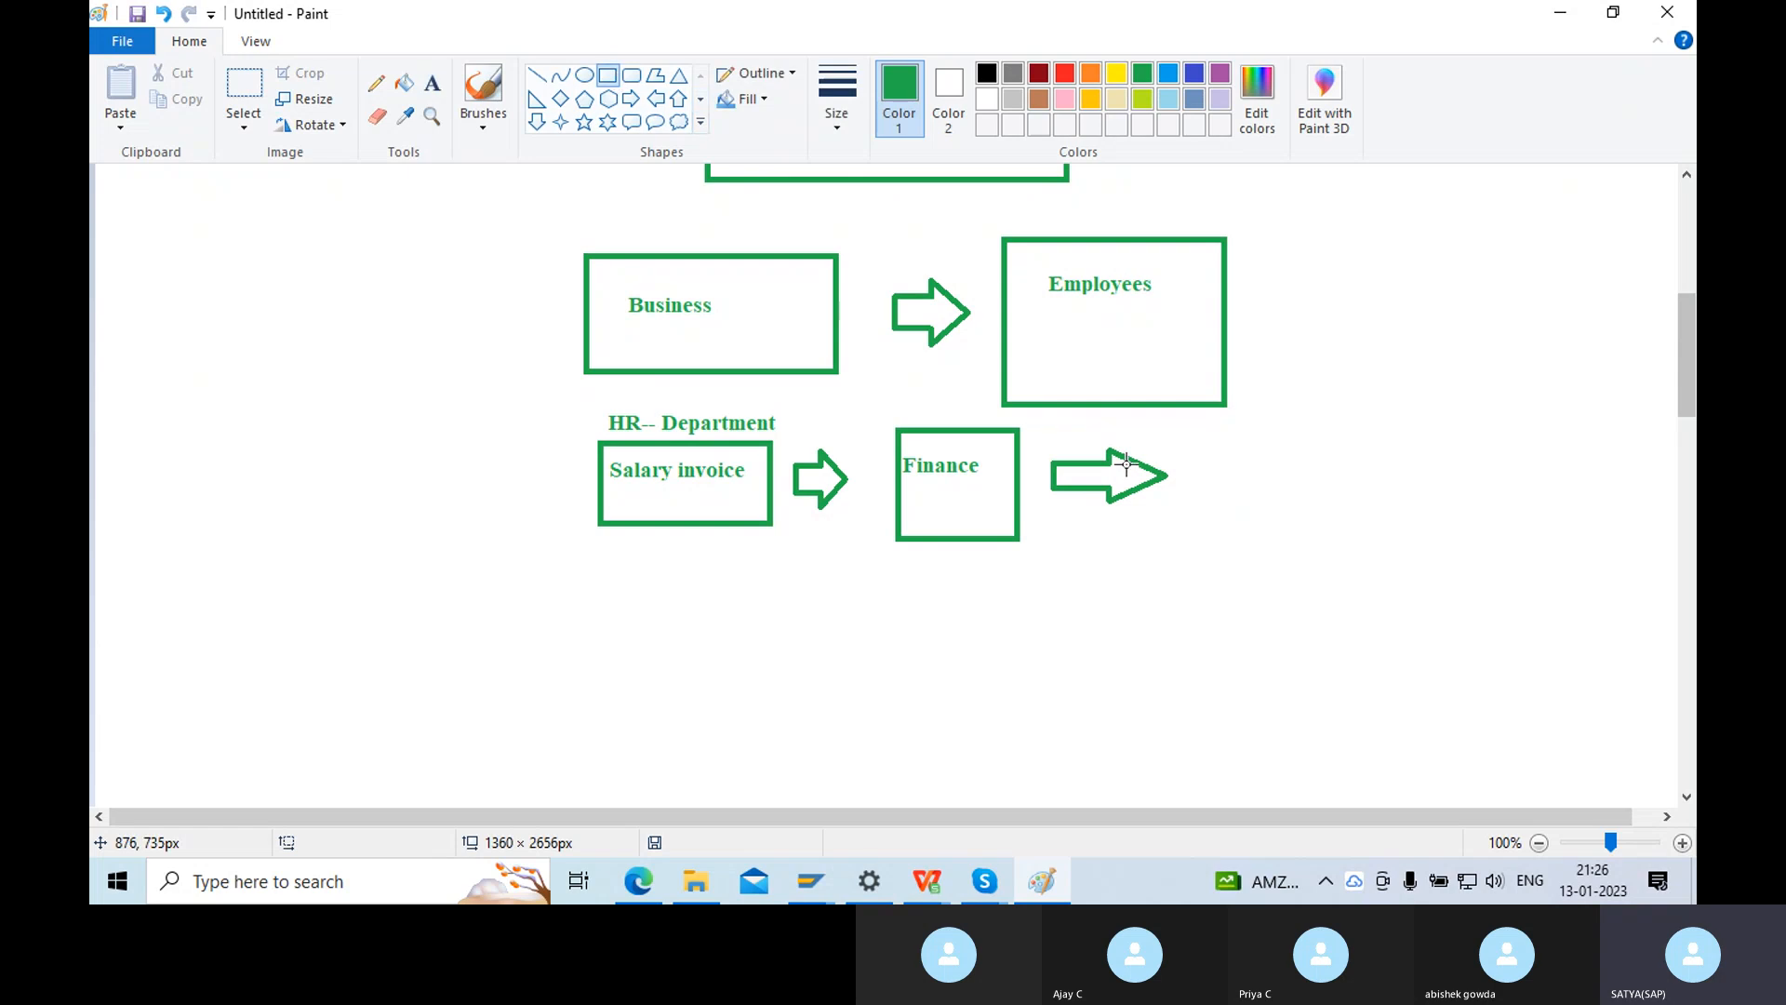
left_click_drag(1182, 428, 1343, 549)
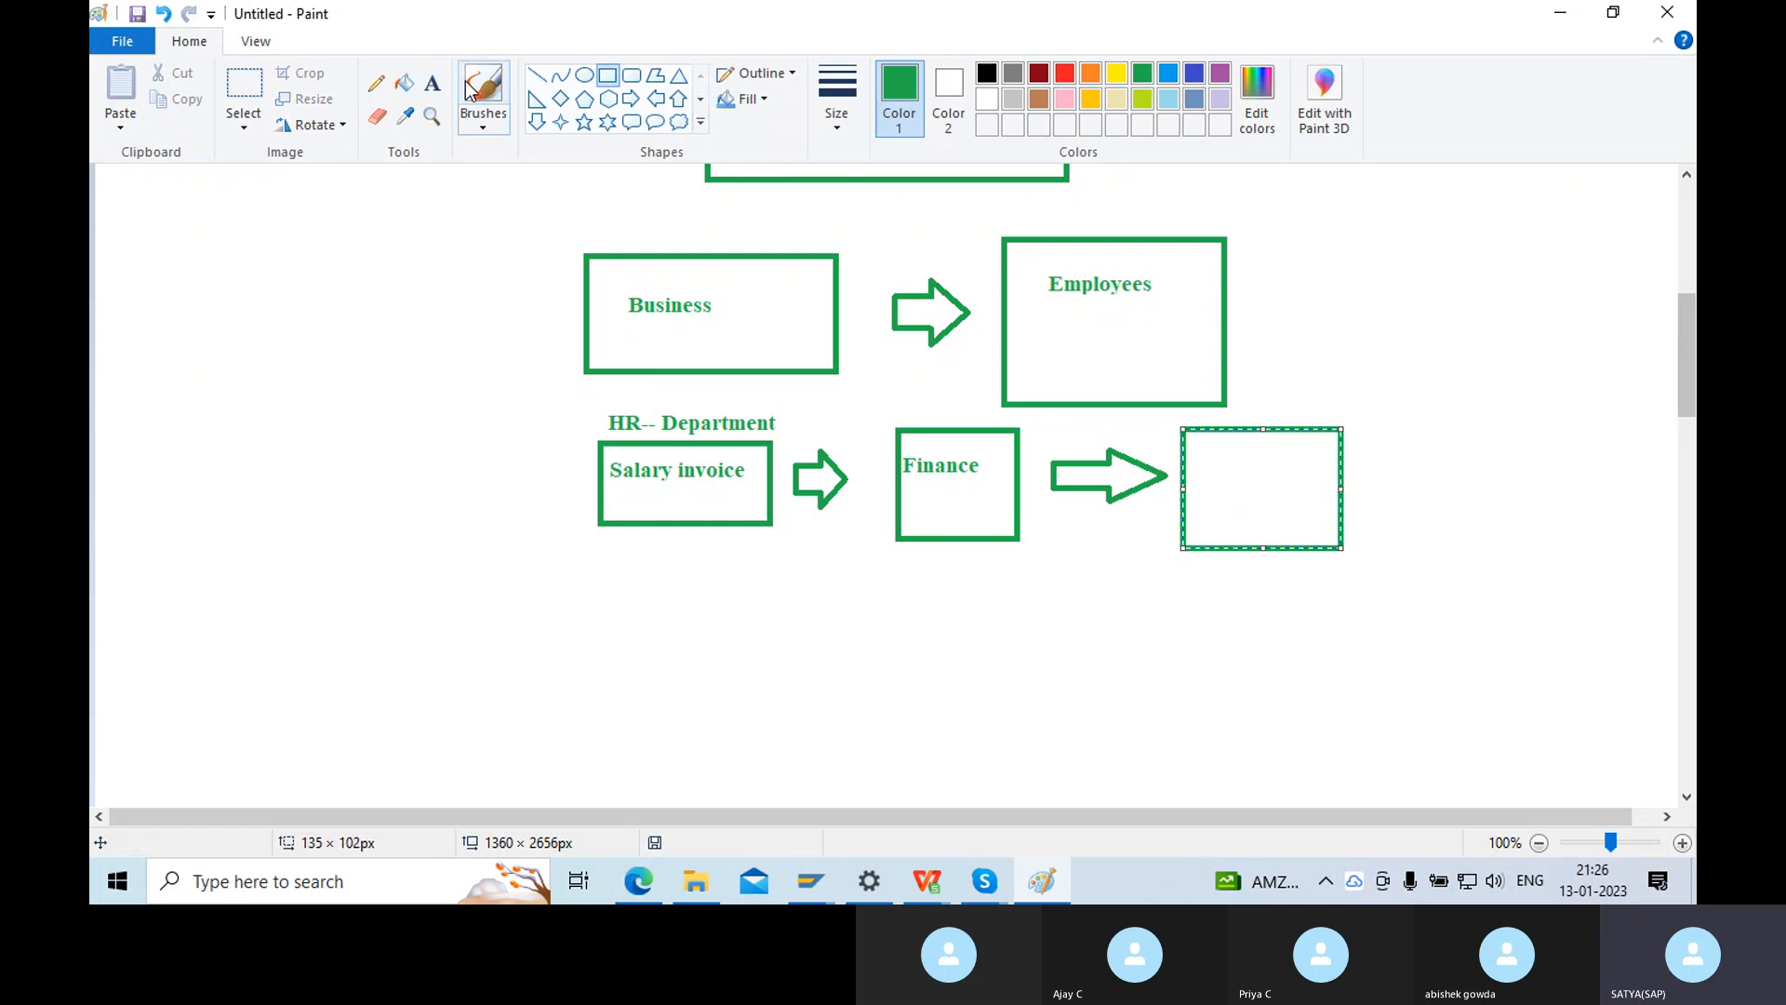
left_click(433, 82)
left_click(1205, 471)
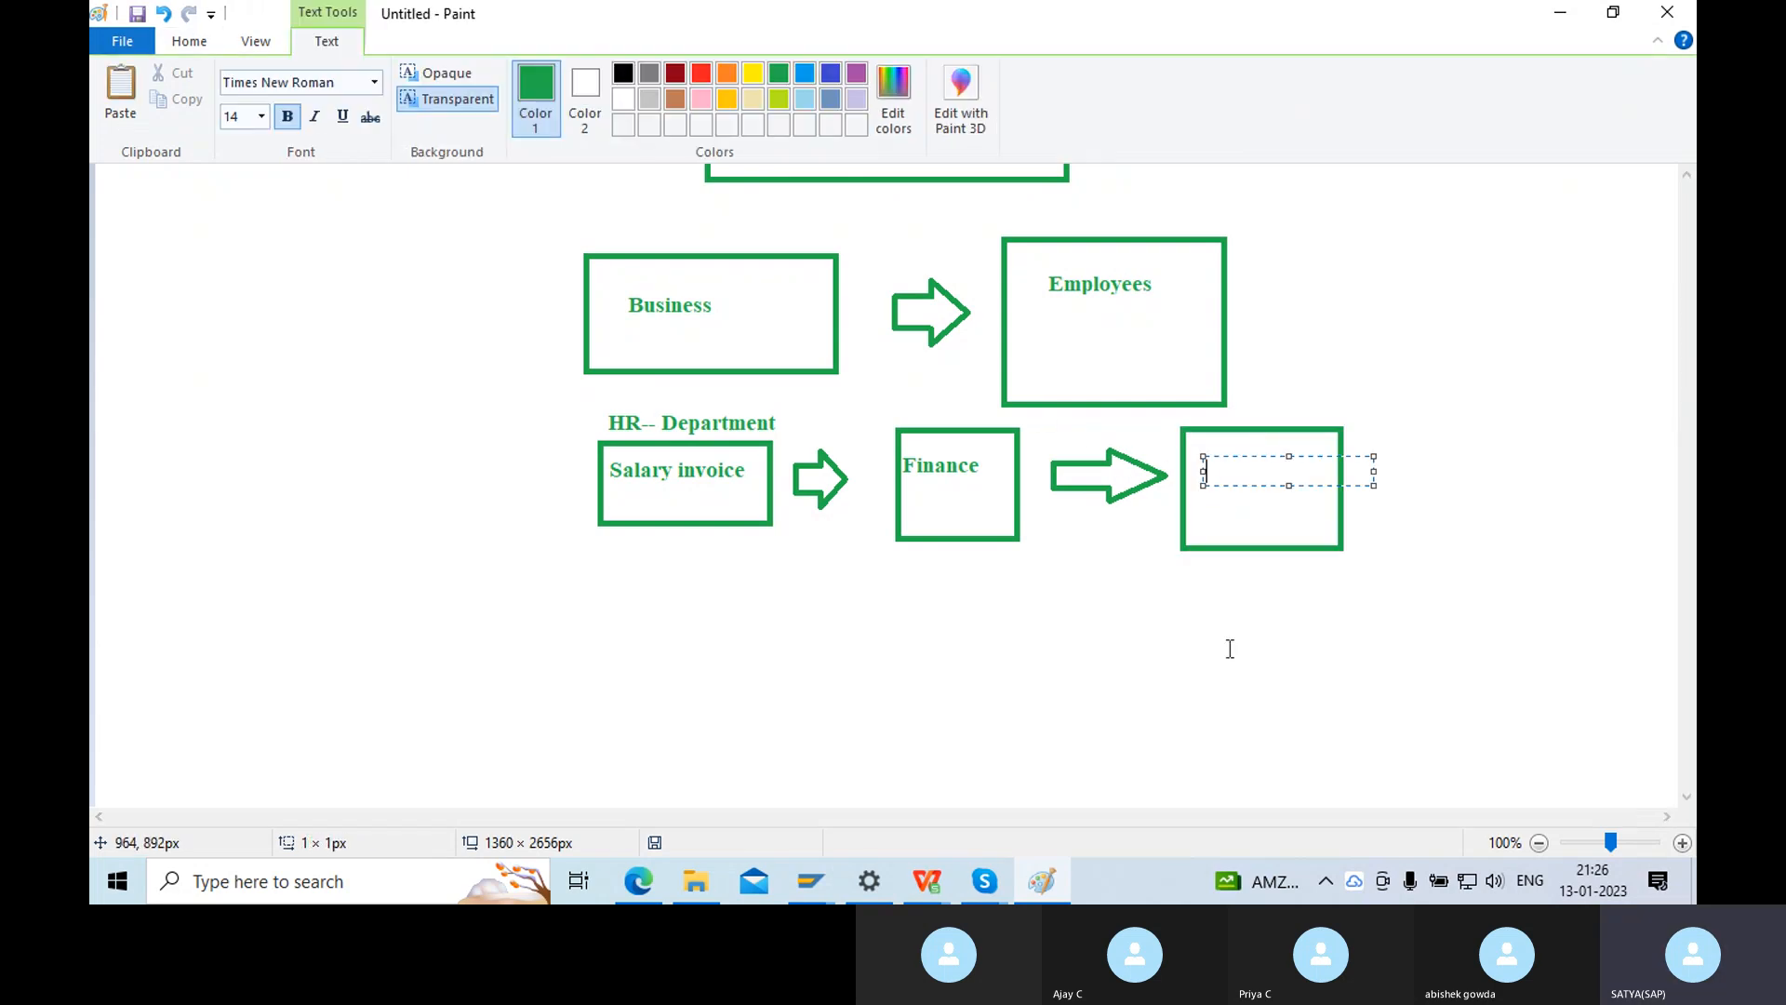
type("Salary G")
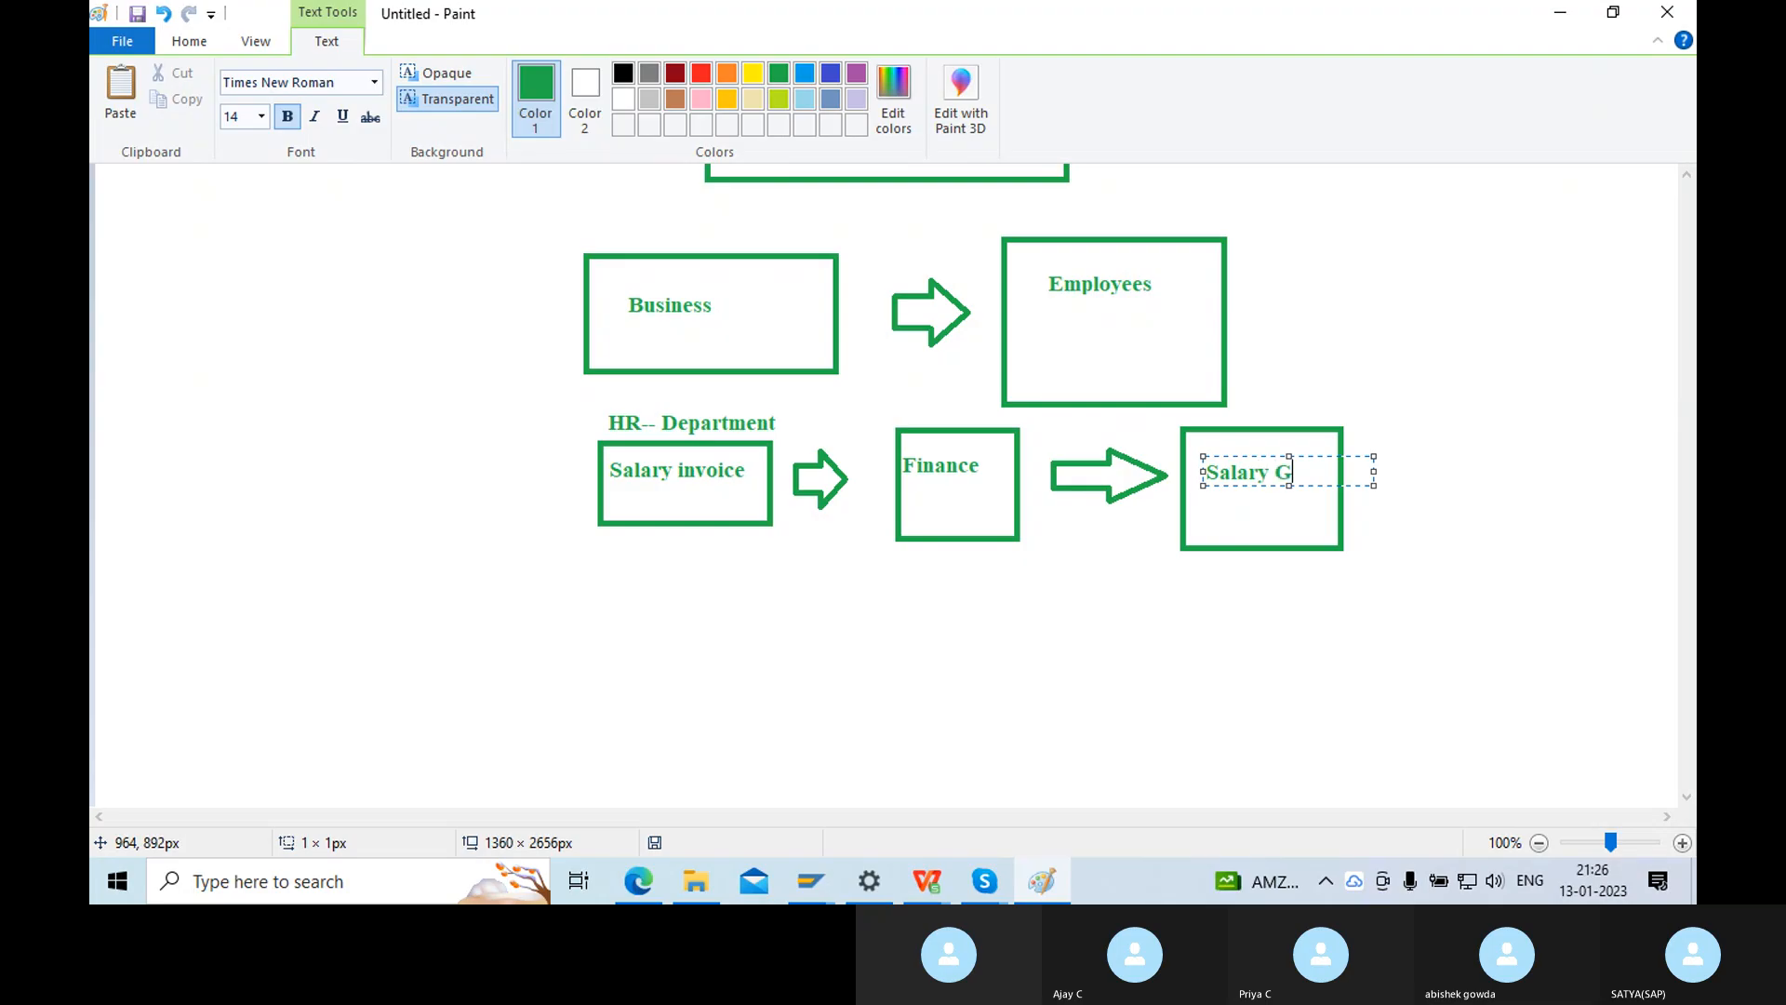
type("L")
left_click(1243, 618)
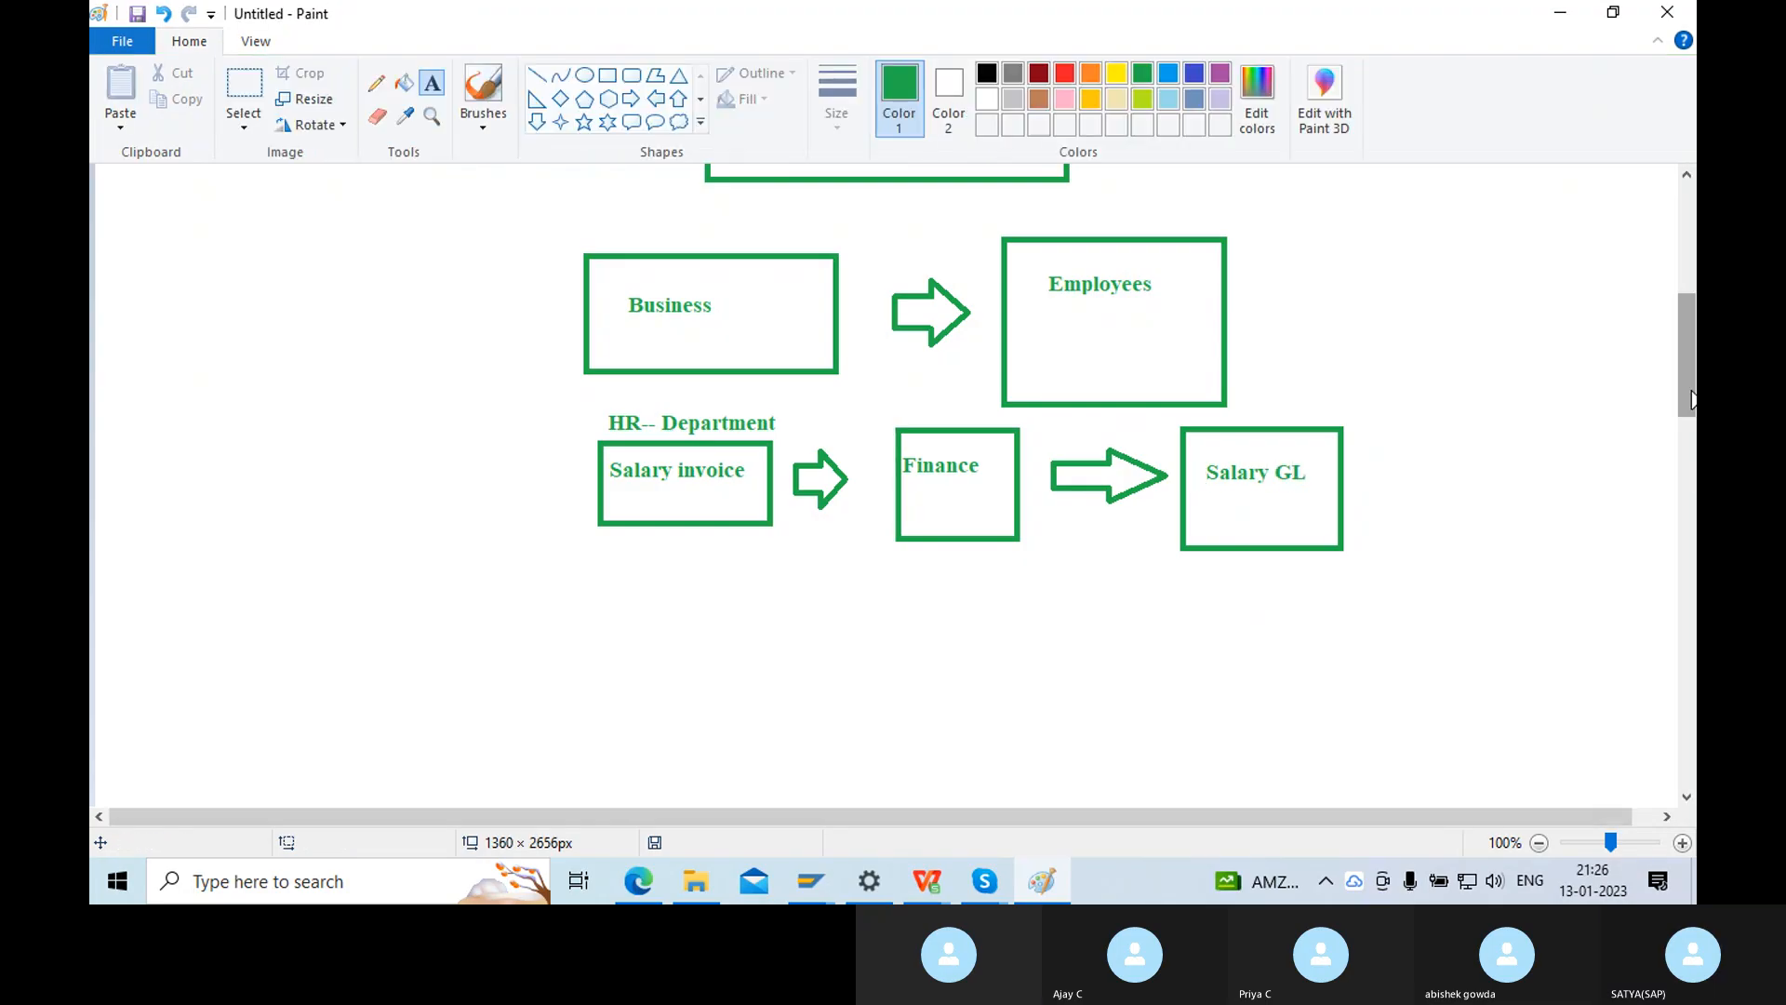
Draw a small green arrow pointing right beside the Salary GL box.
scroll(1685, 391, "down", 1)
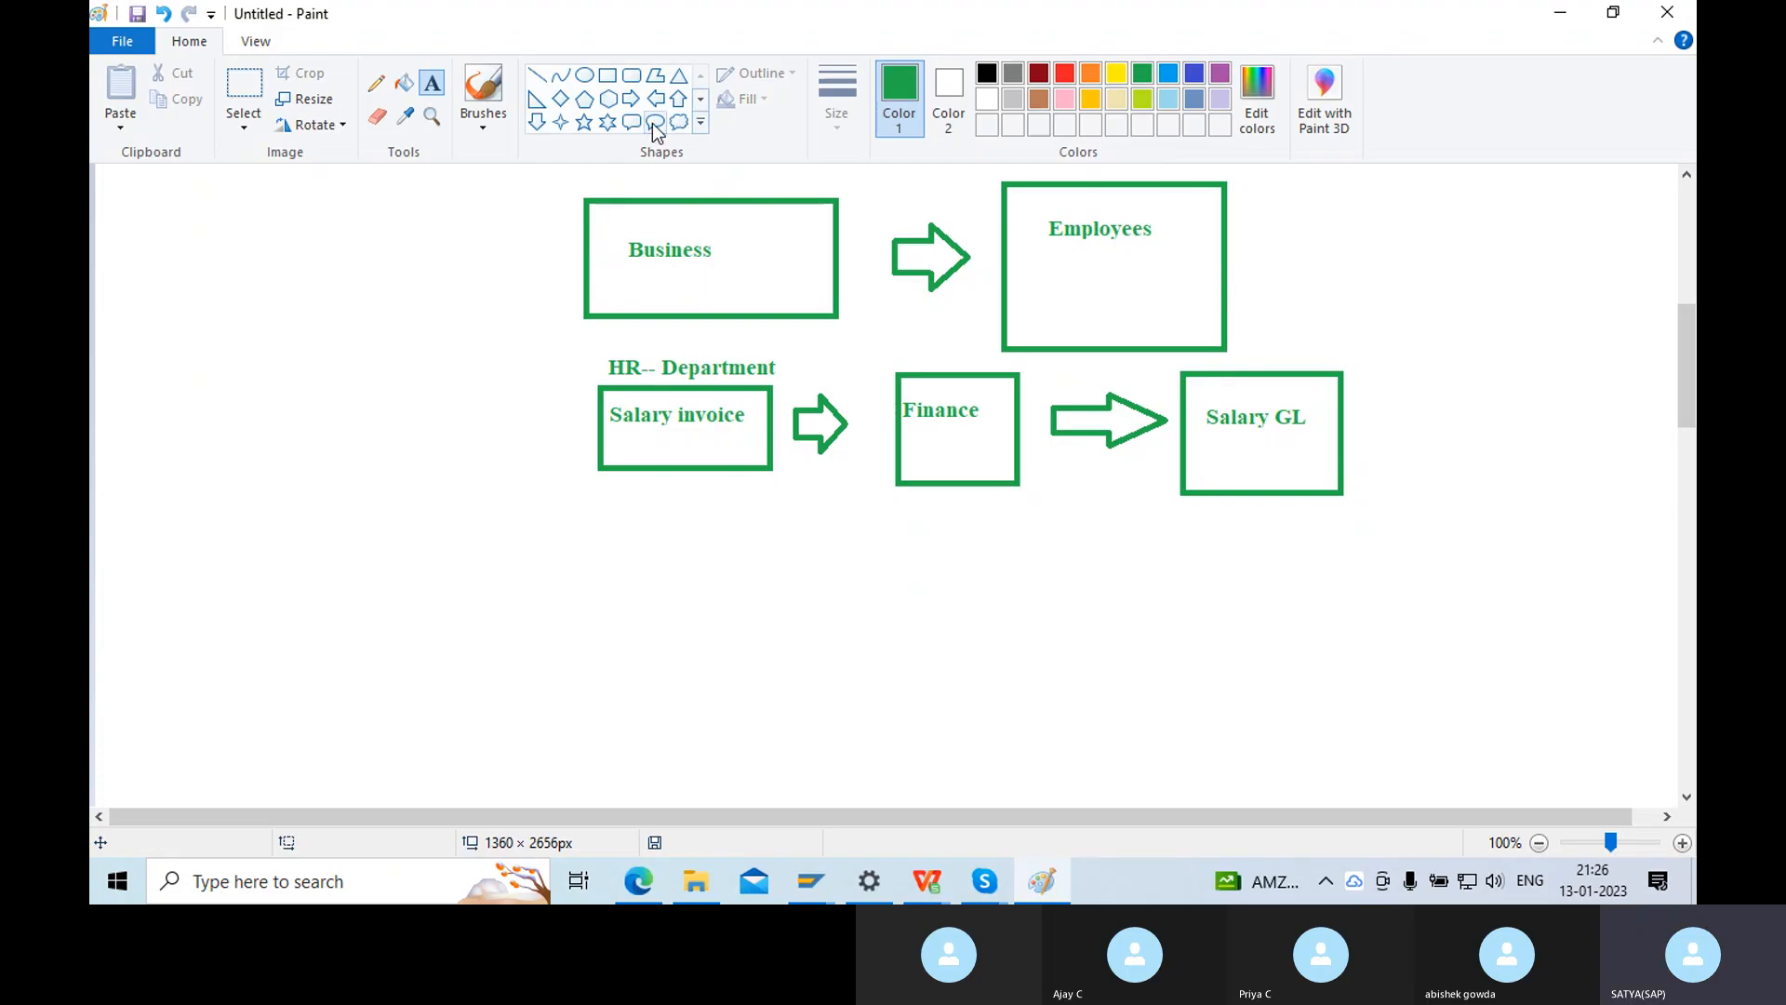
left_click(631, 99)
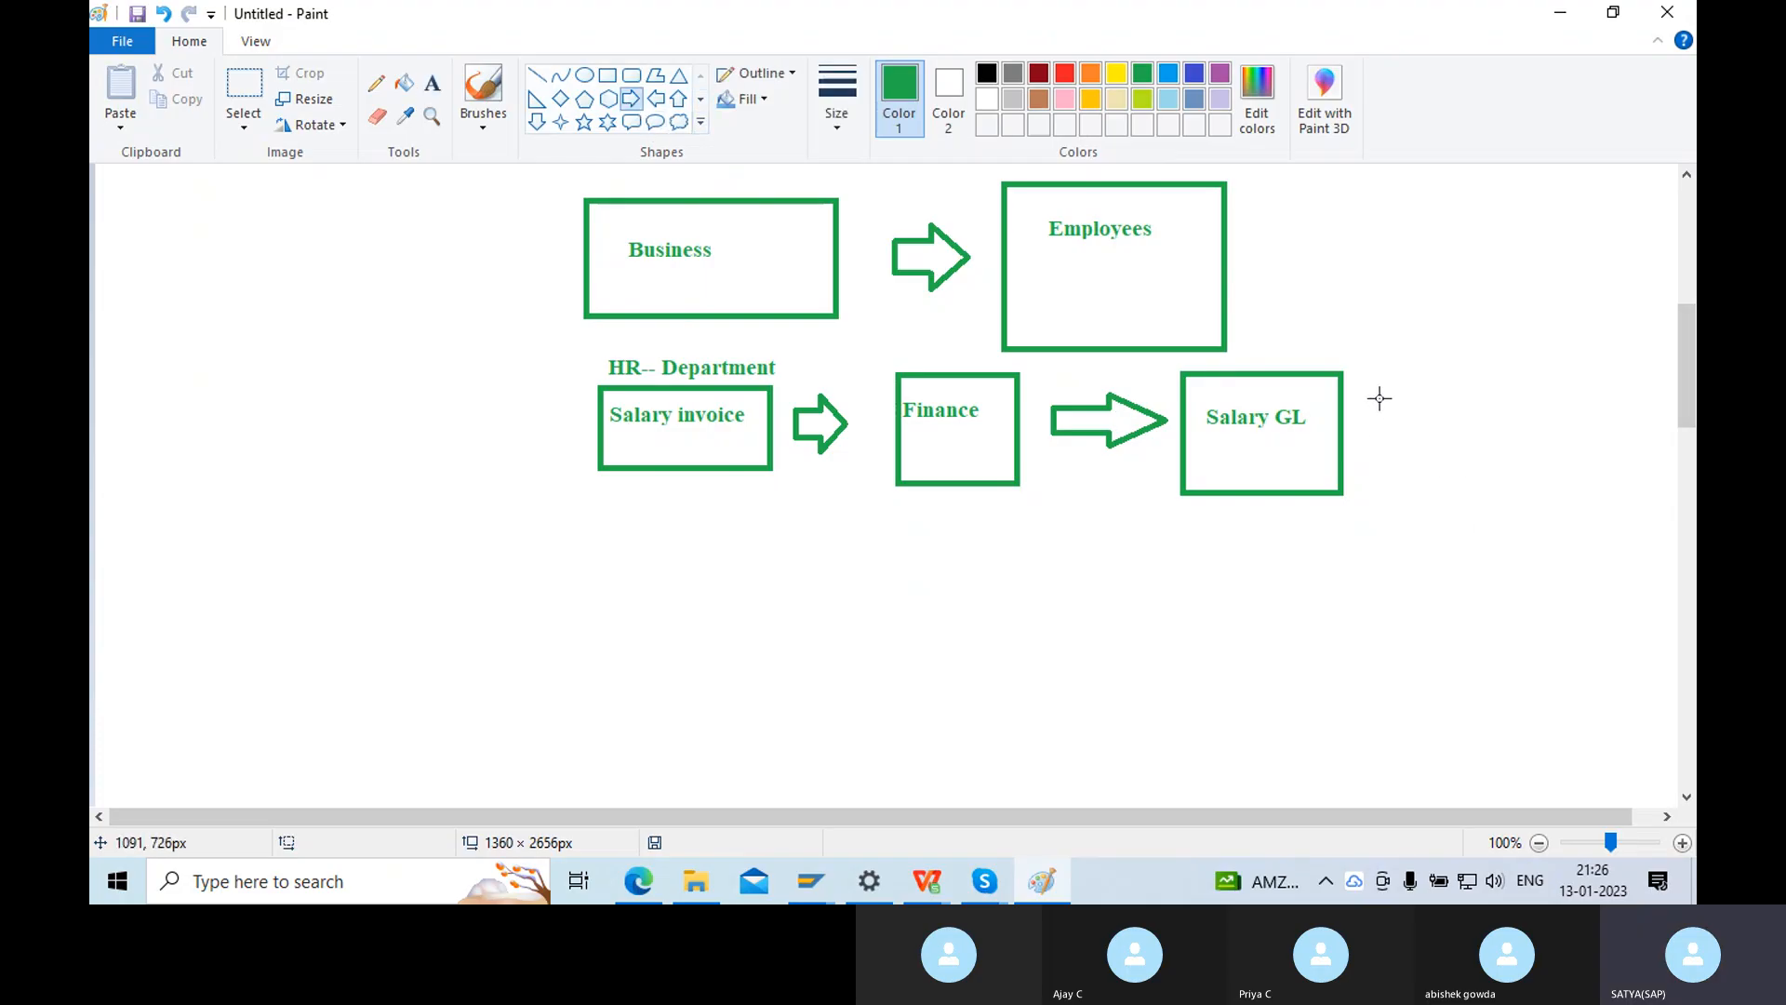
left_click_drag(1376, 392, 1436, 445)
Add the text "DR" under the Salary GL label inside its box.
left_click(432, 86)
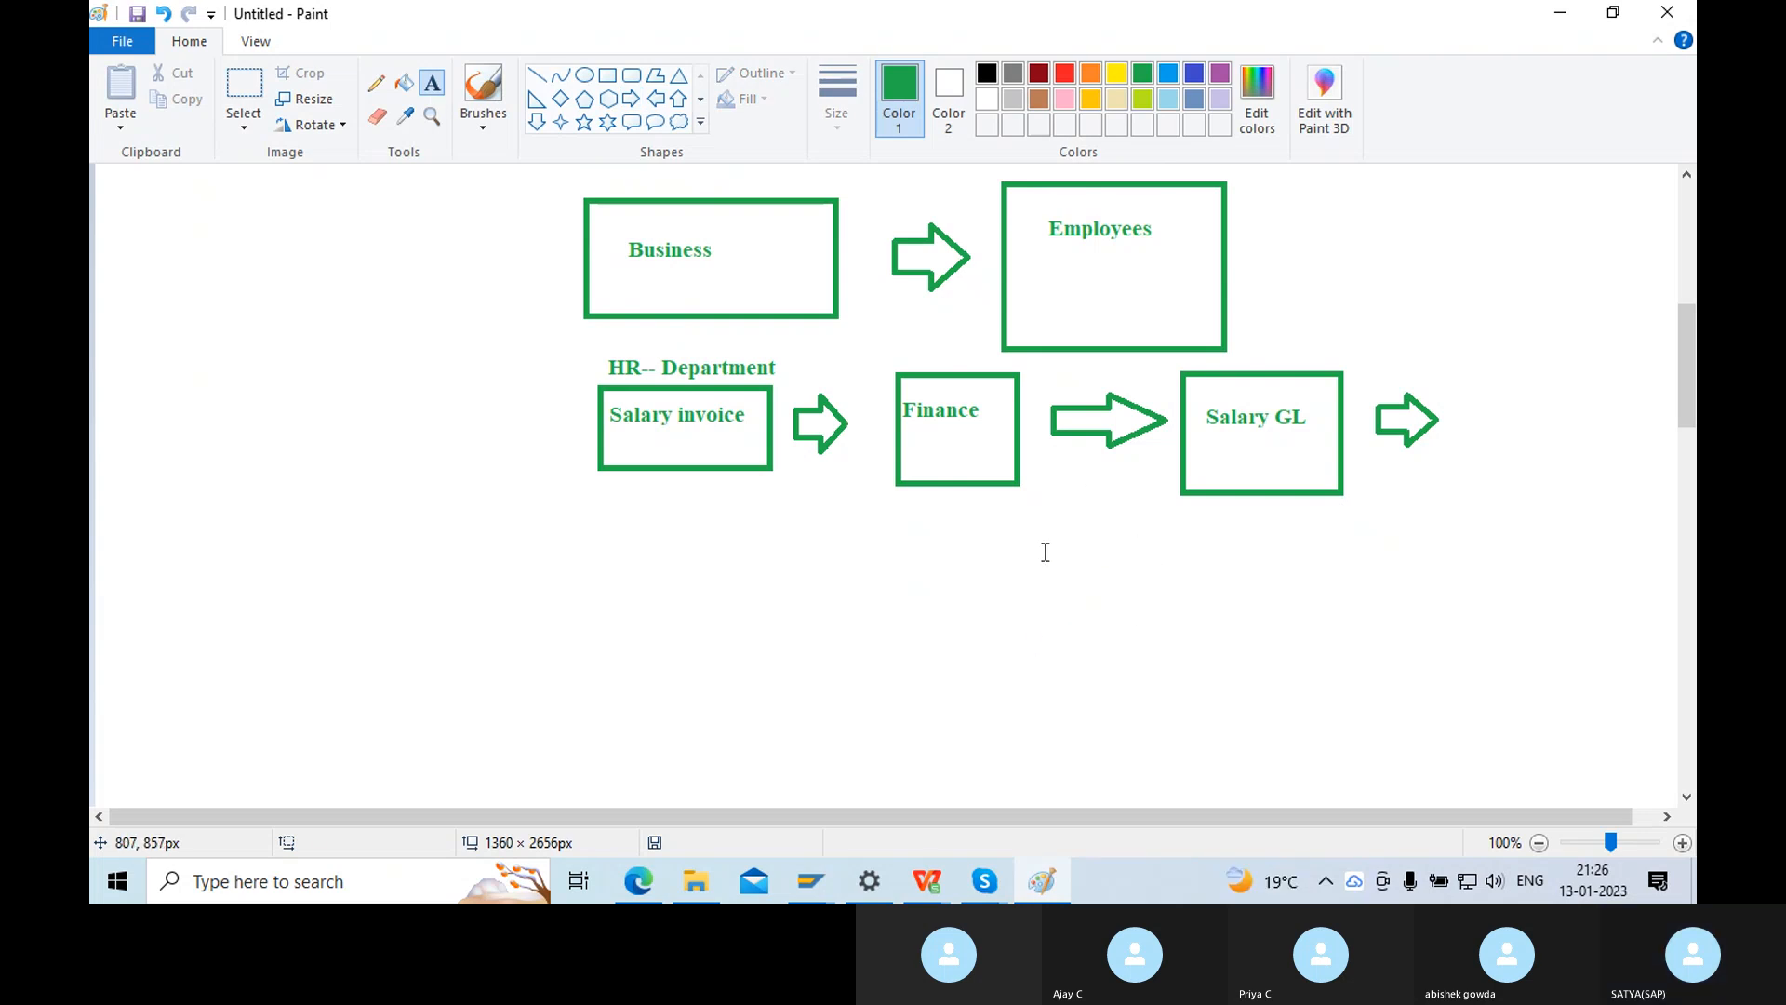
left_click(1216, 448)
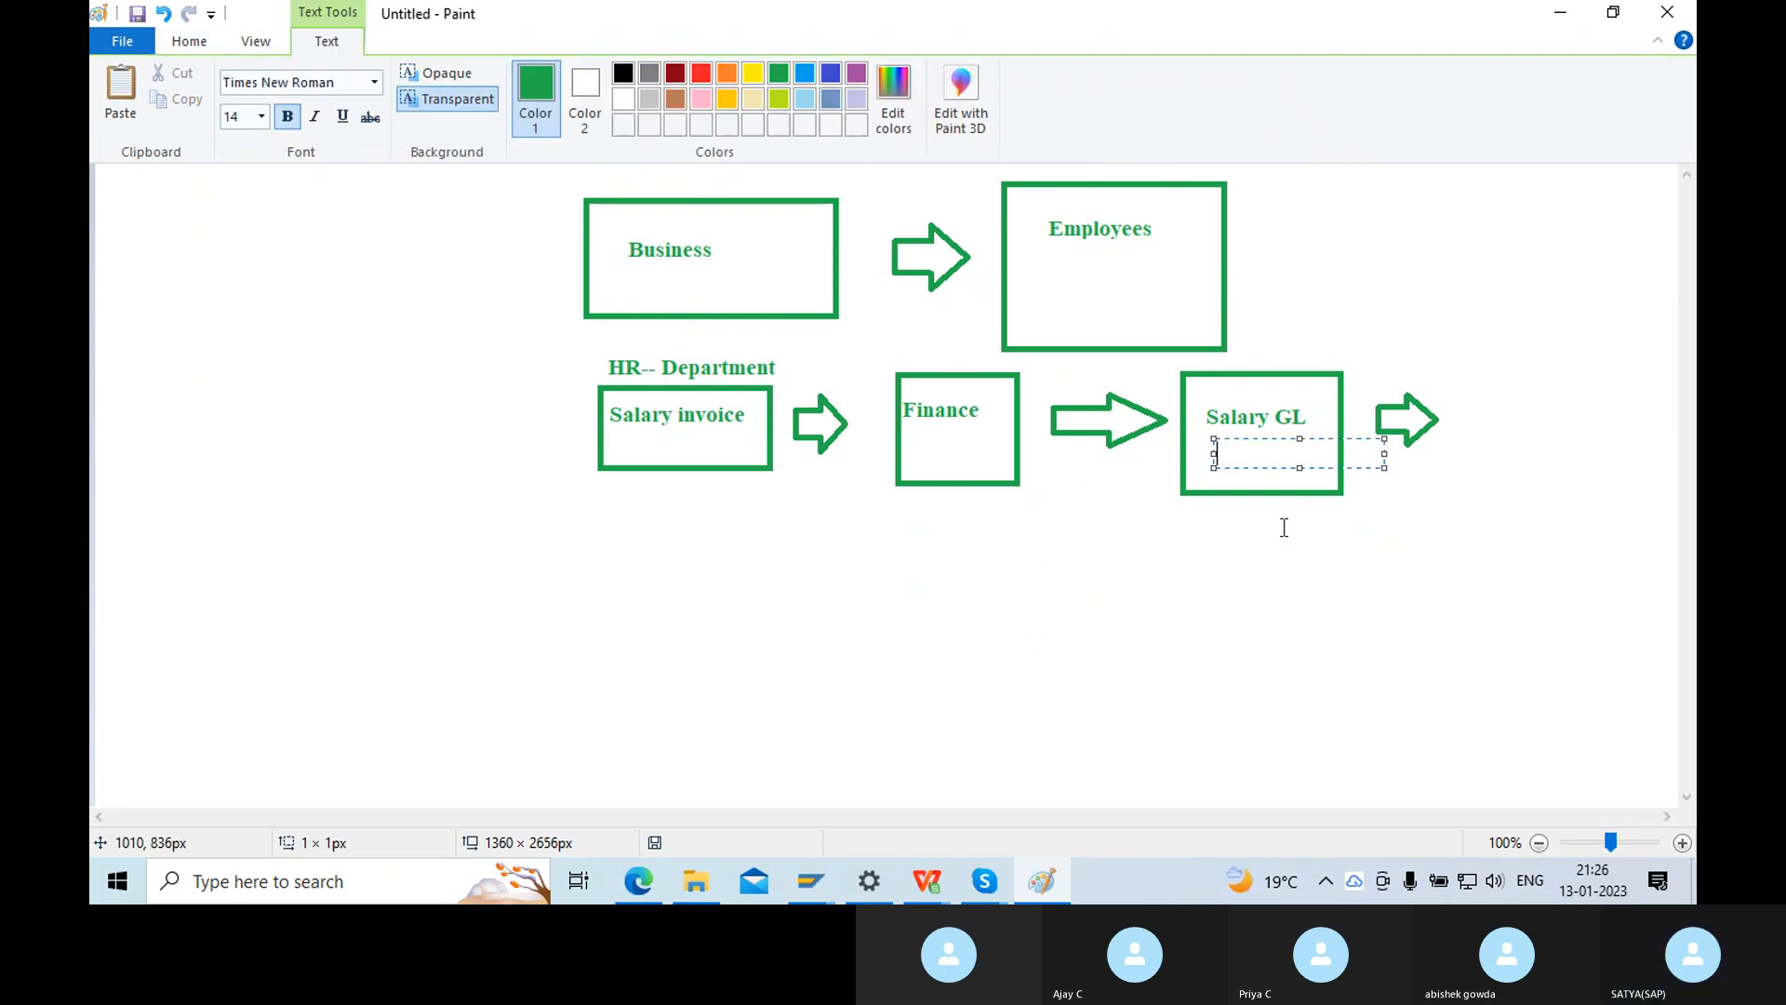
type("F")
type("DR")
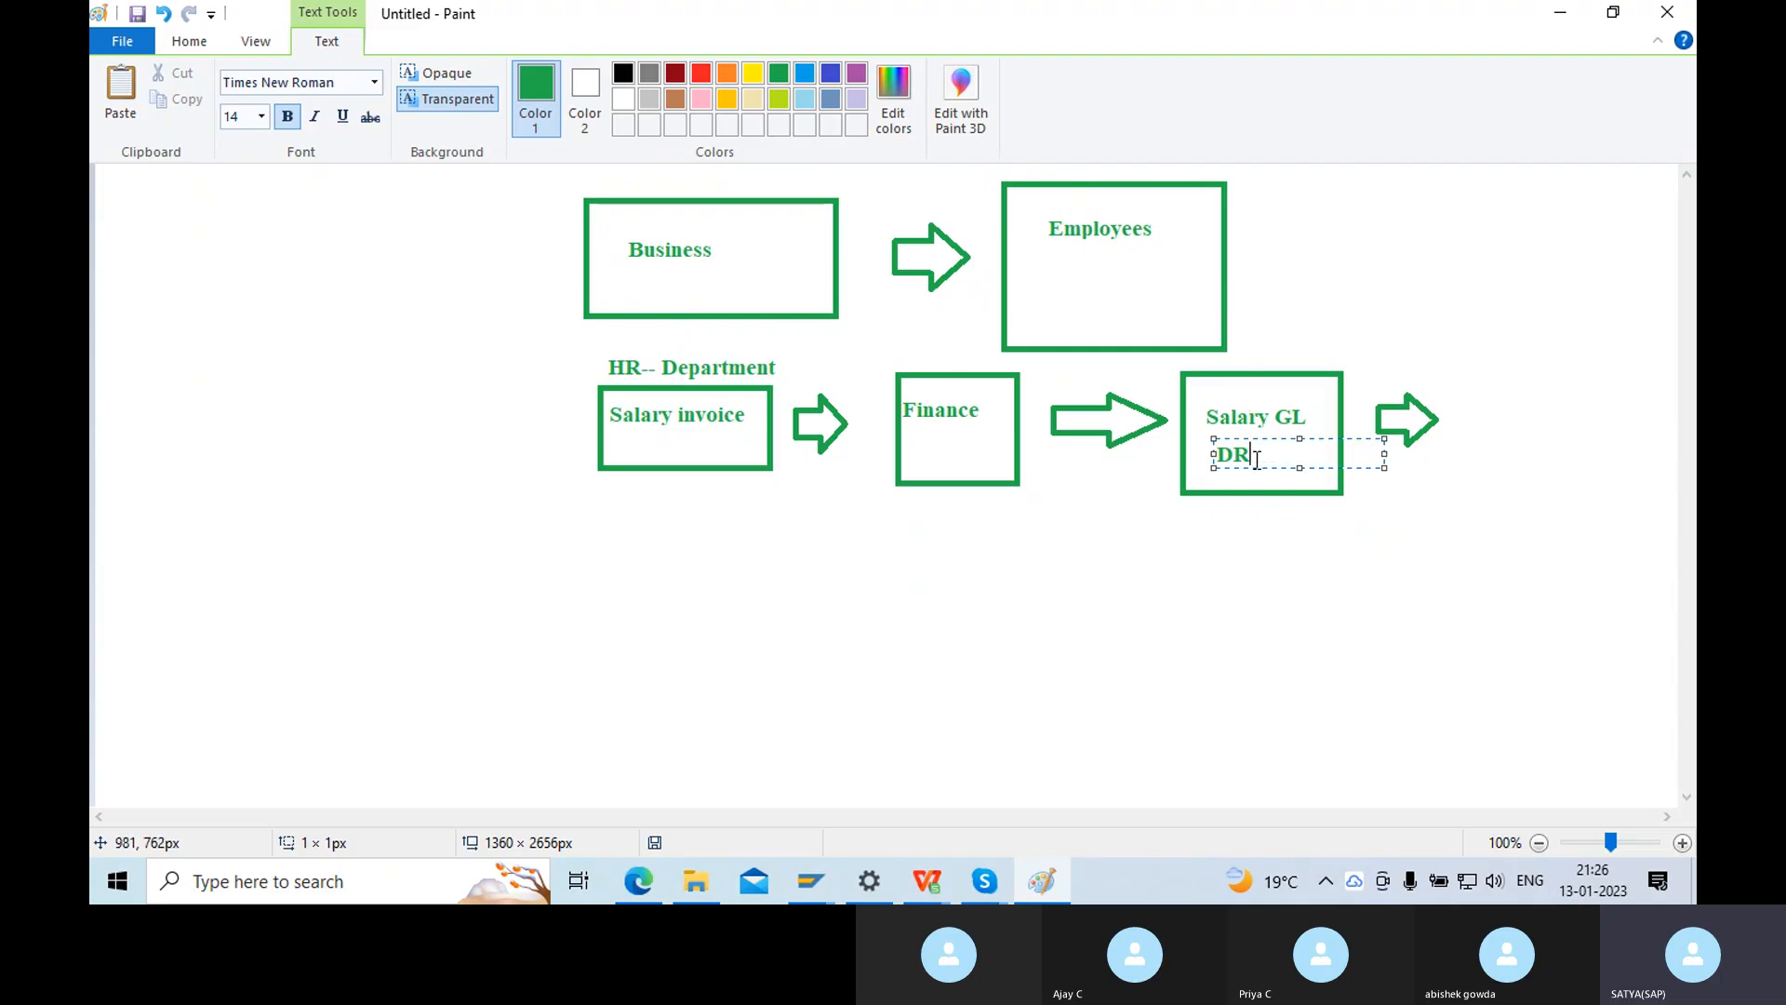
left_click_drag(1252, 454, 1197, 451)
left_click(1266, 514)
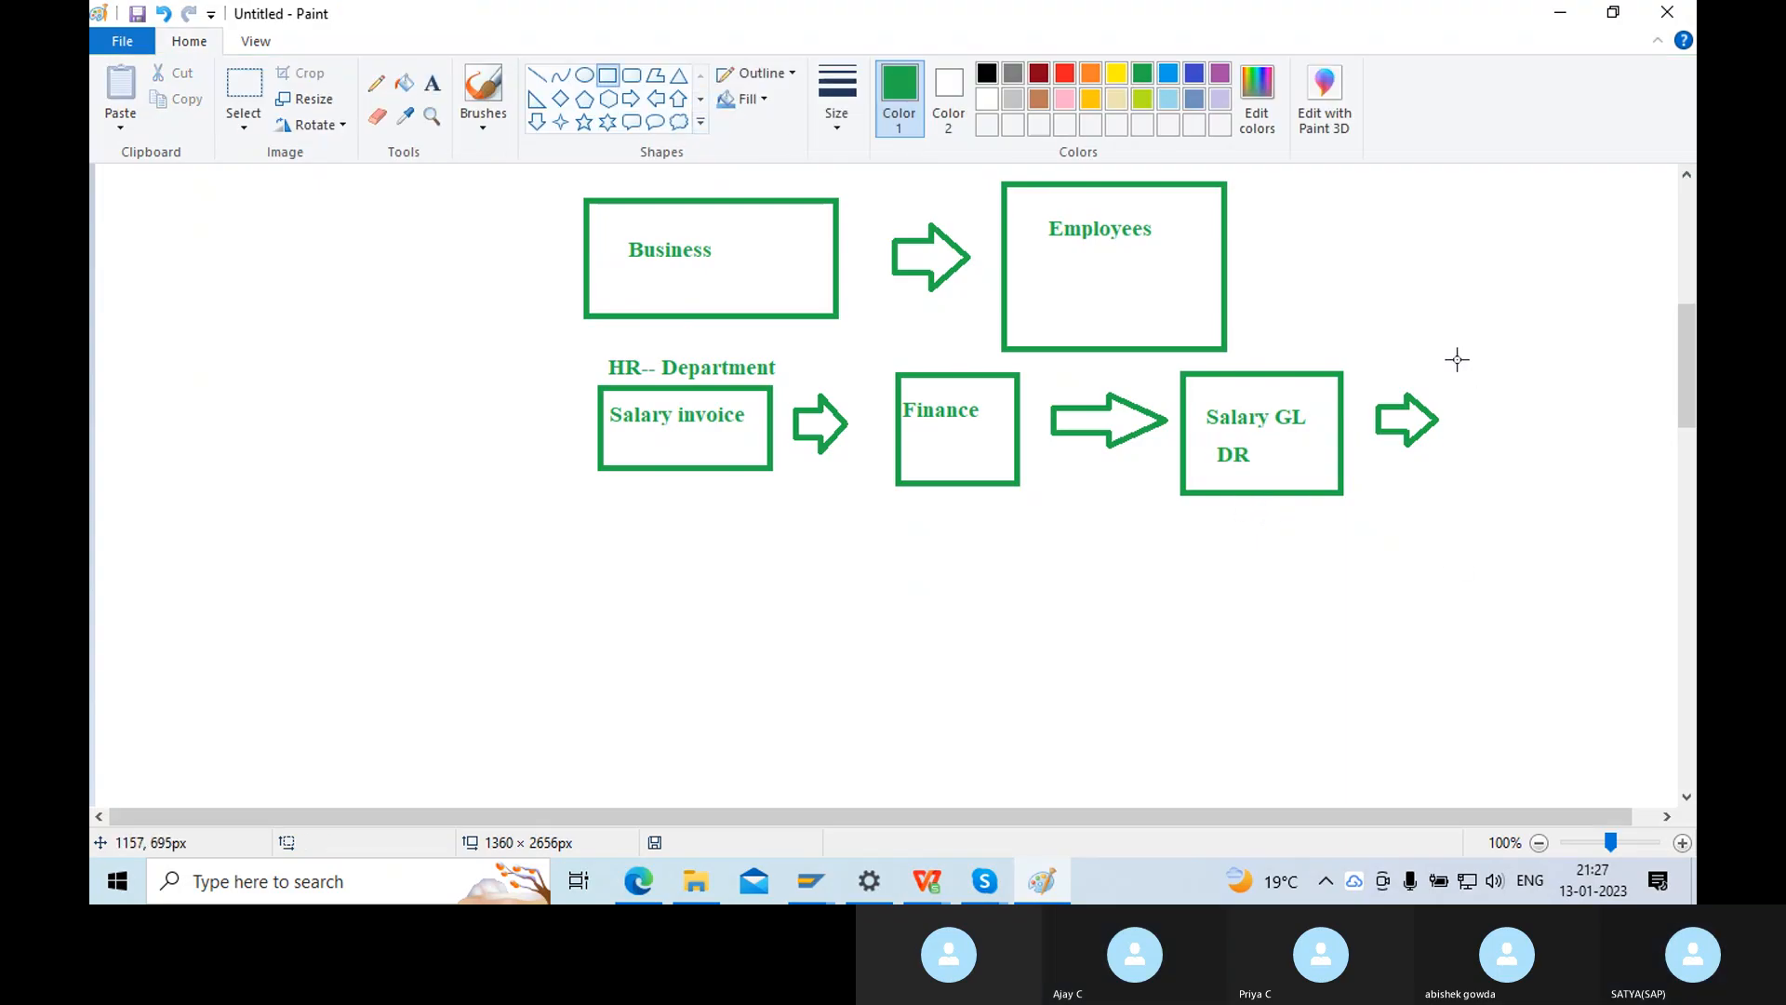
Draw a green rectangle of about 139 × 113 px after the Salary GL arrow and start a text box inside it.
left_click_drag(1456, 358, 1619, 491)
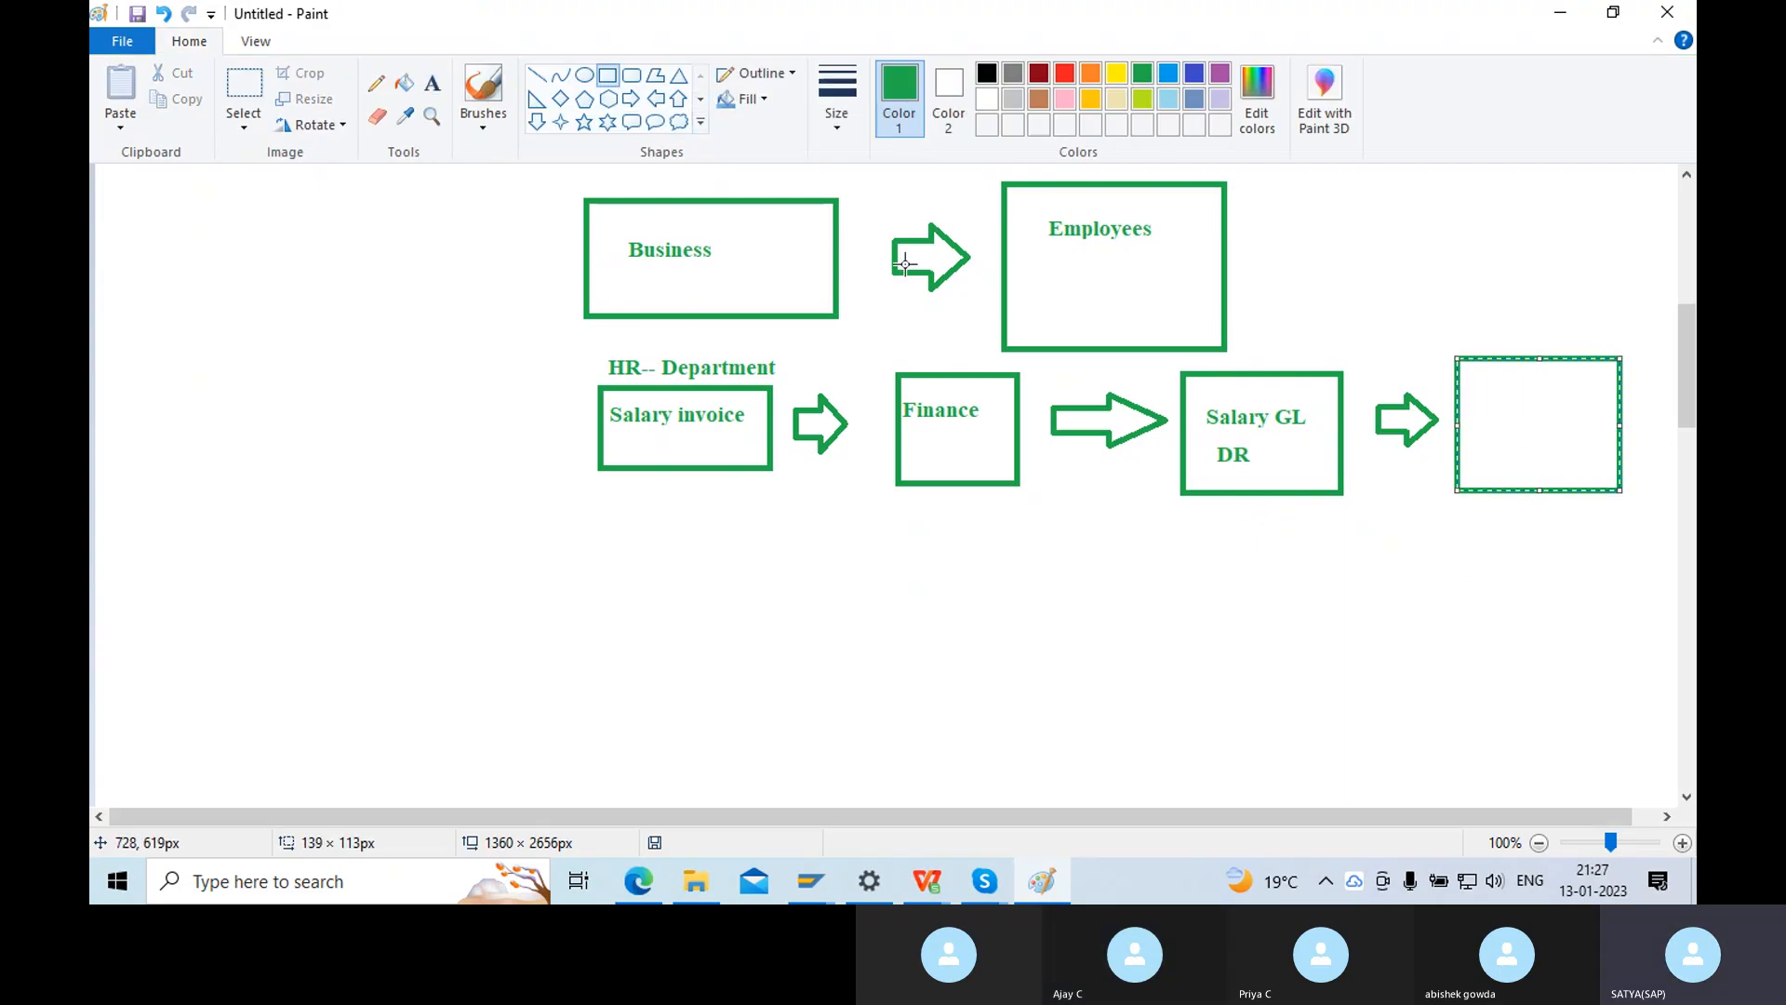
left_click(433, 83)
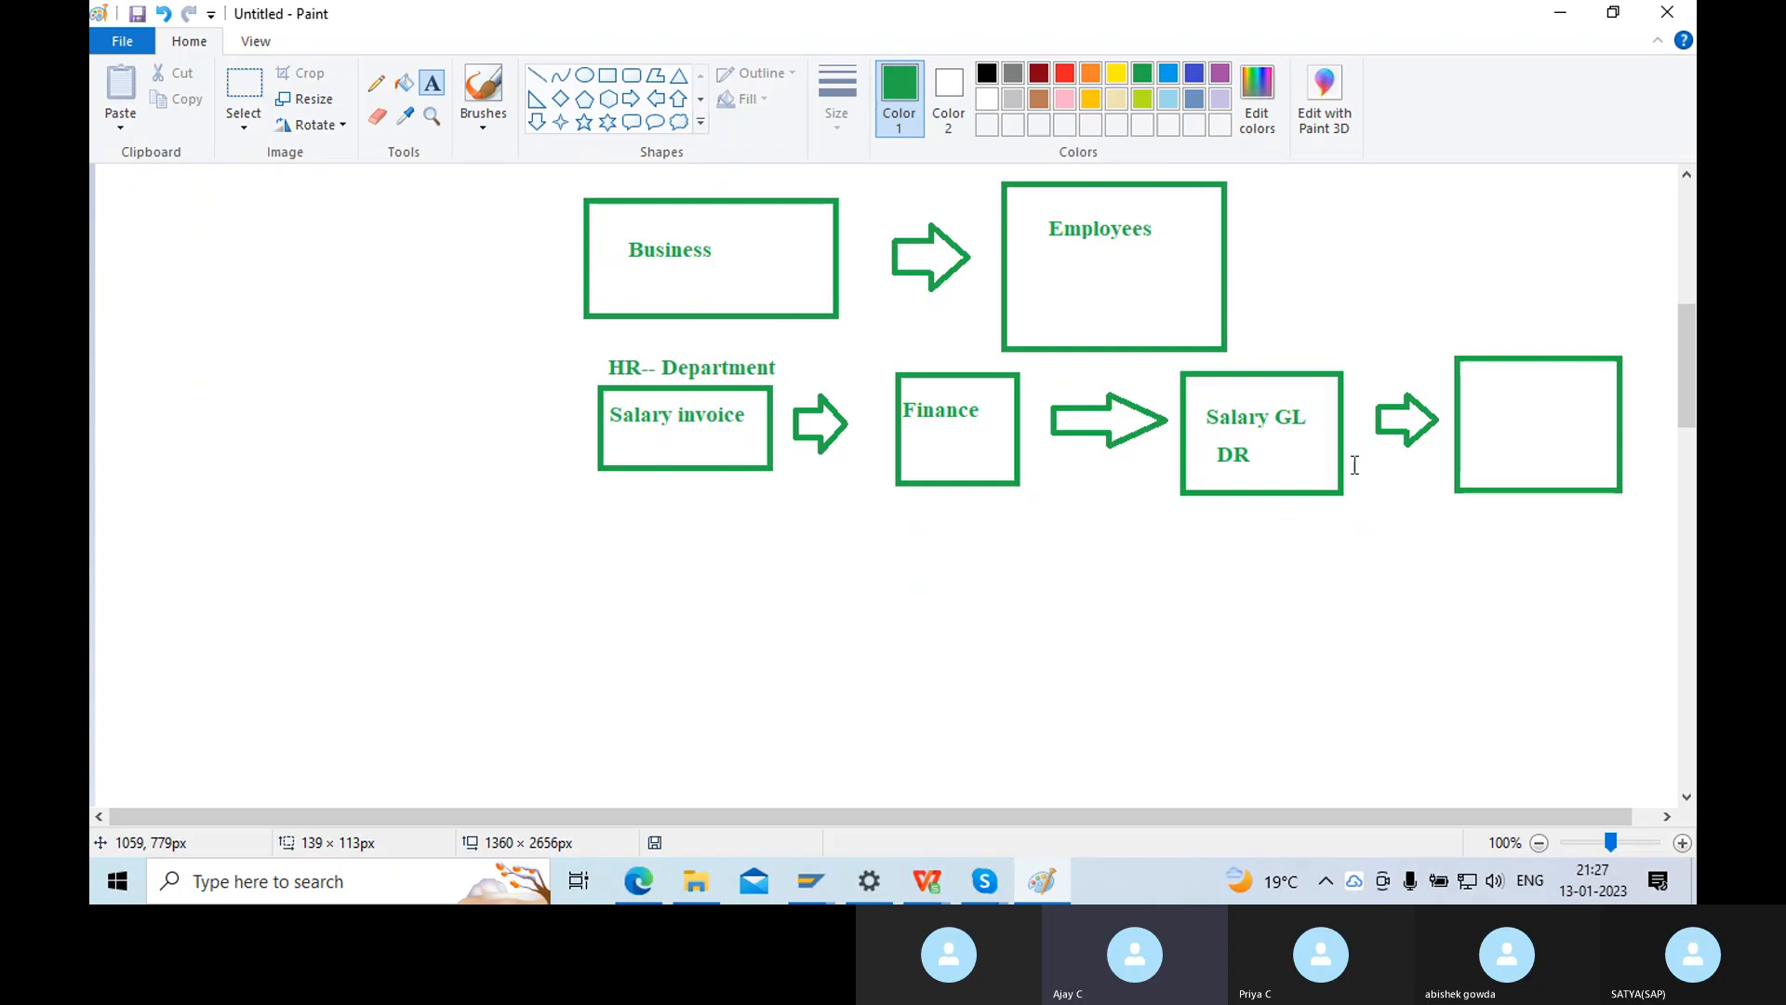
left_click(1475, 405)
Switch to the Skype call to mute the participant whose microphone is on, and return to the Paint drawing.
mouse_move(985, 881)
left_click(924, 817)
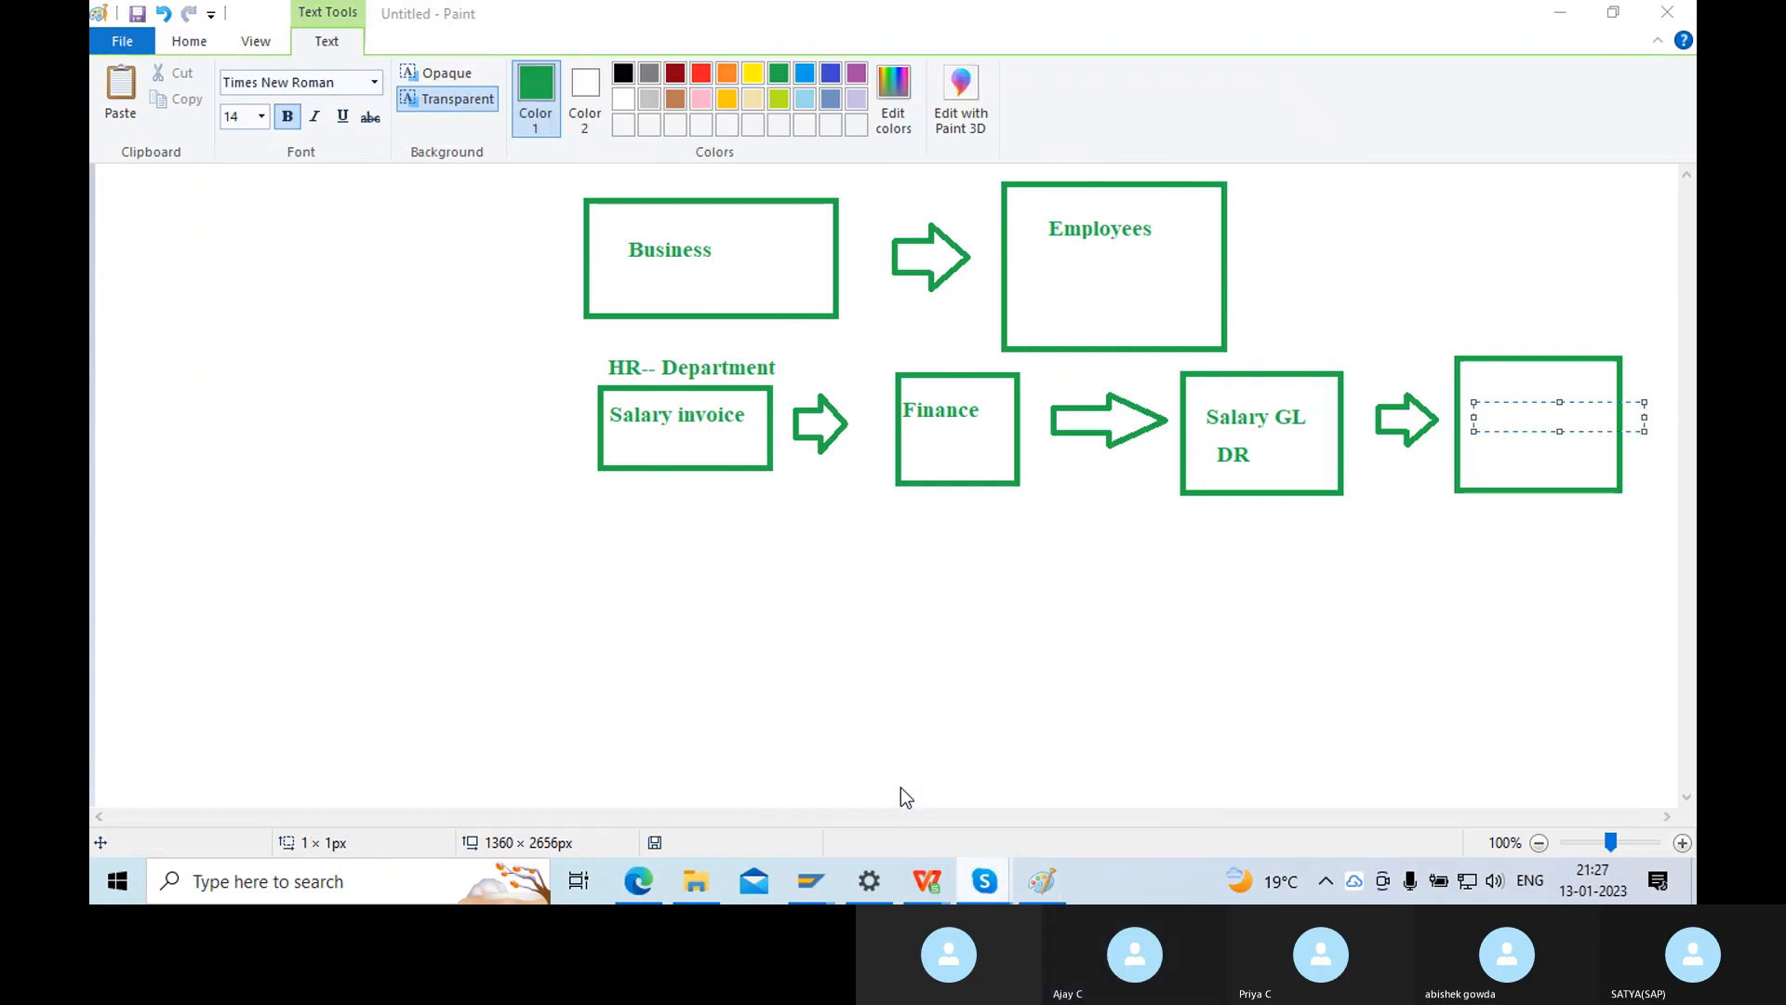
left_click(1245, 418)
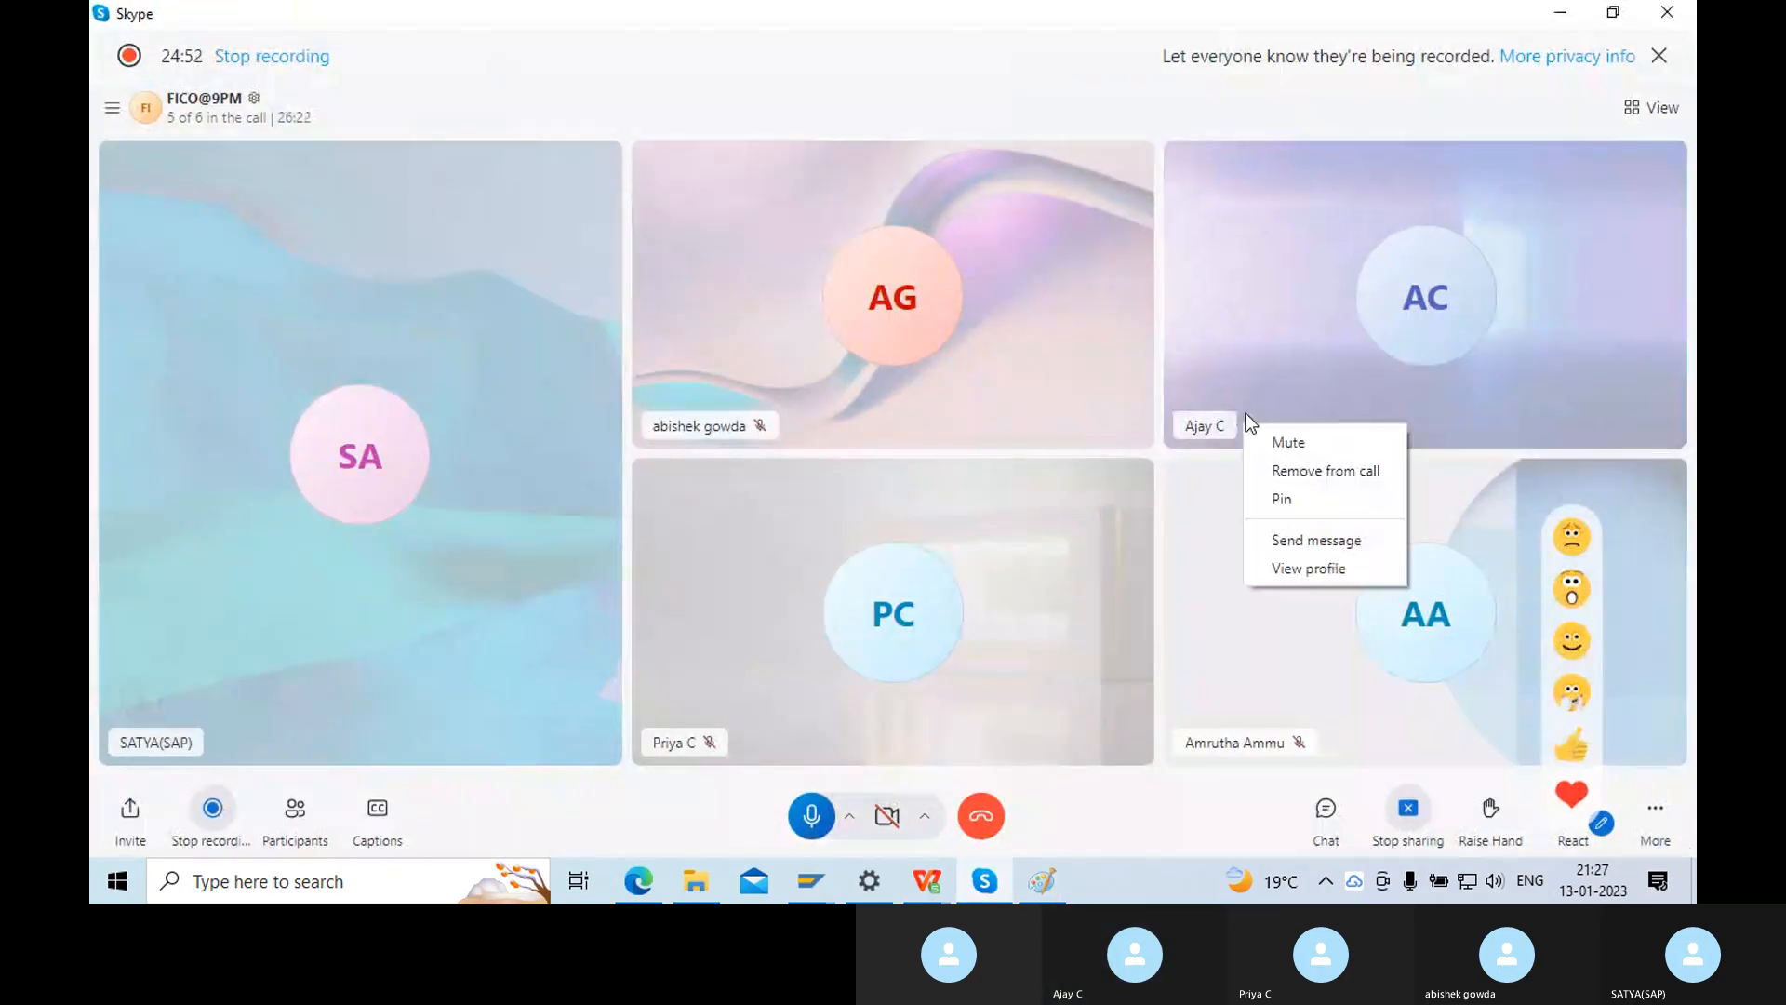
left_click(1299, 444)
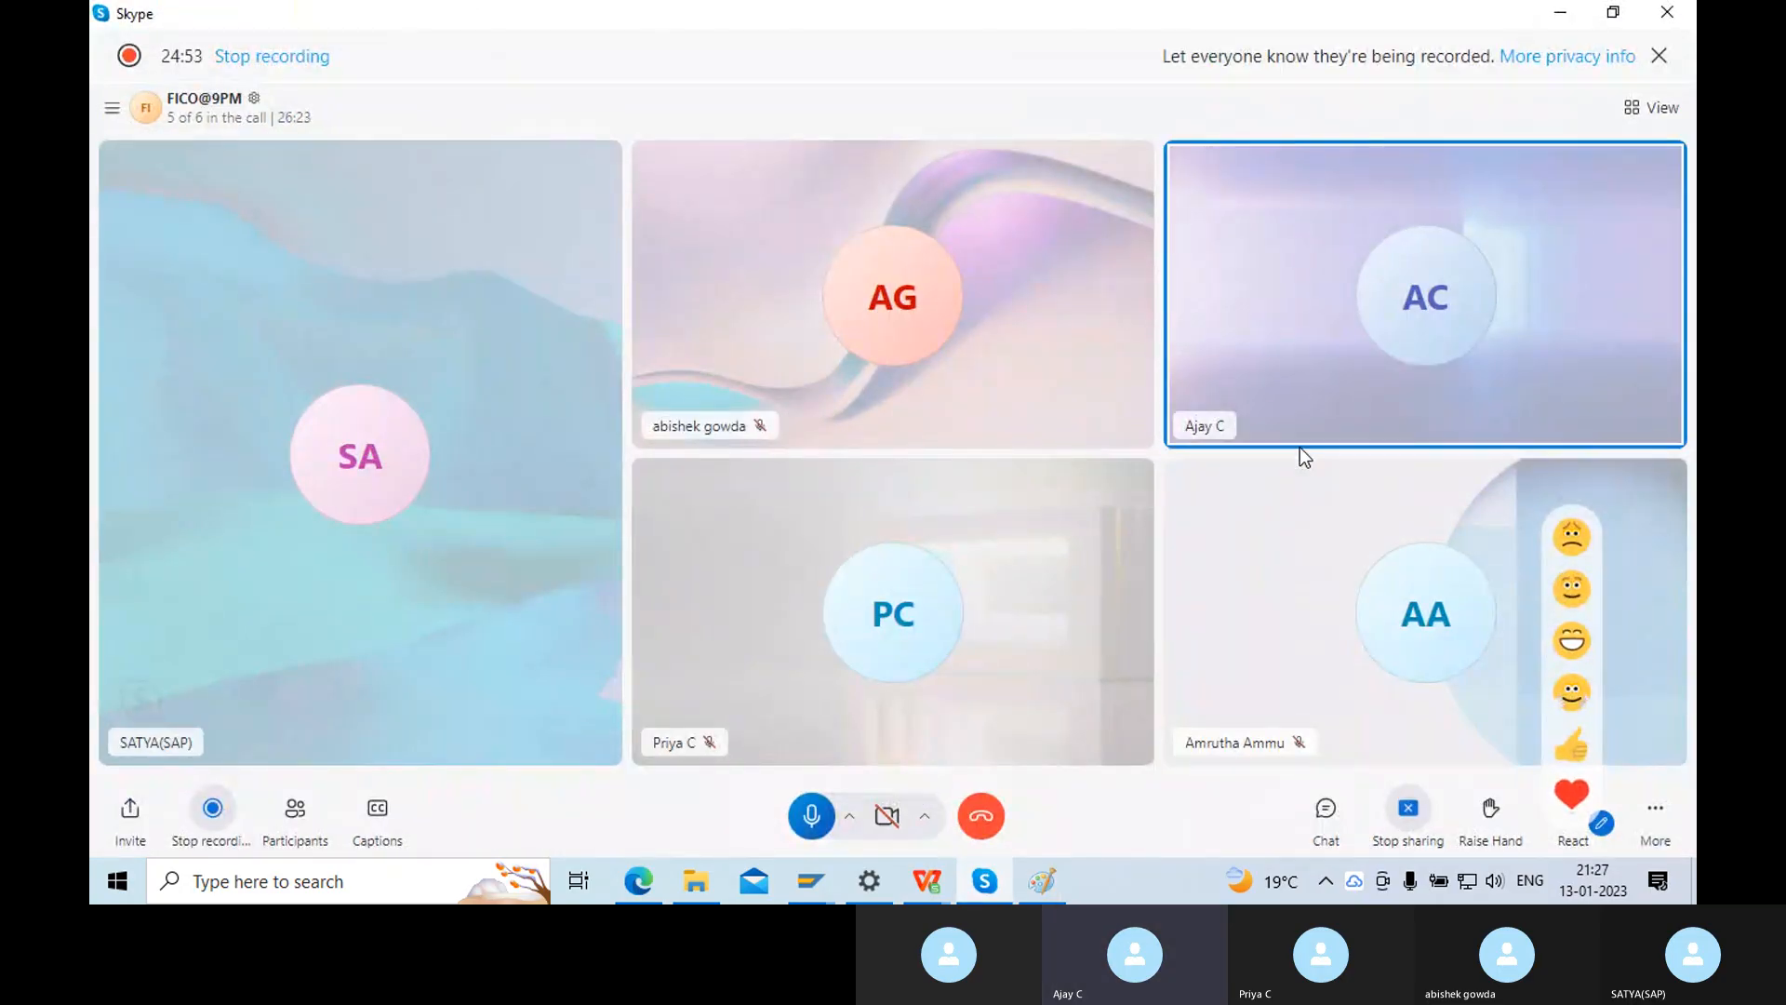
left_click(1560, 12)
Label the new box "BaNL GL" with "CR" on a second line.
type("B")
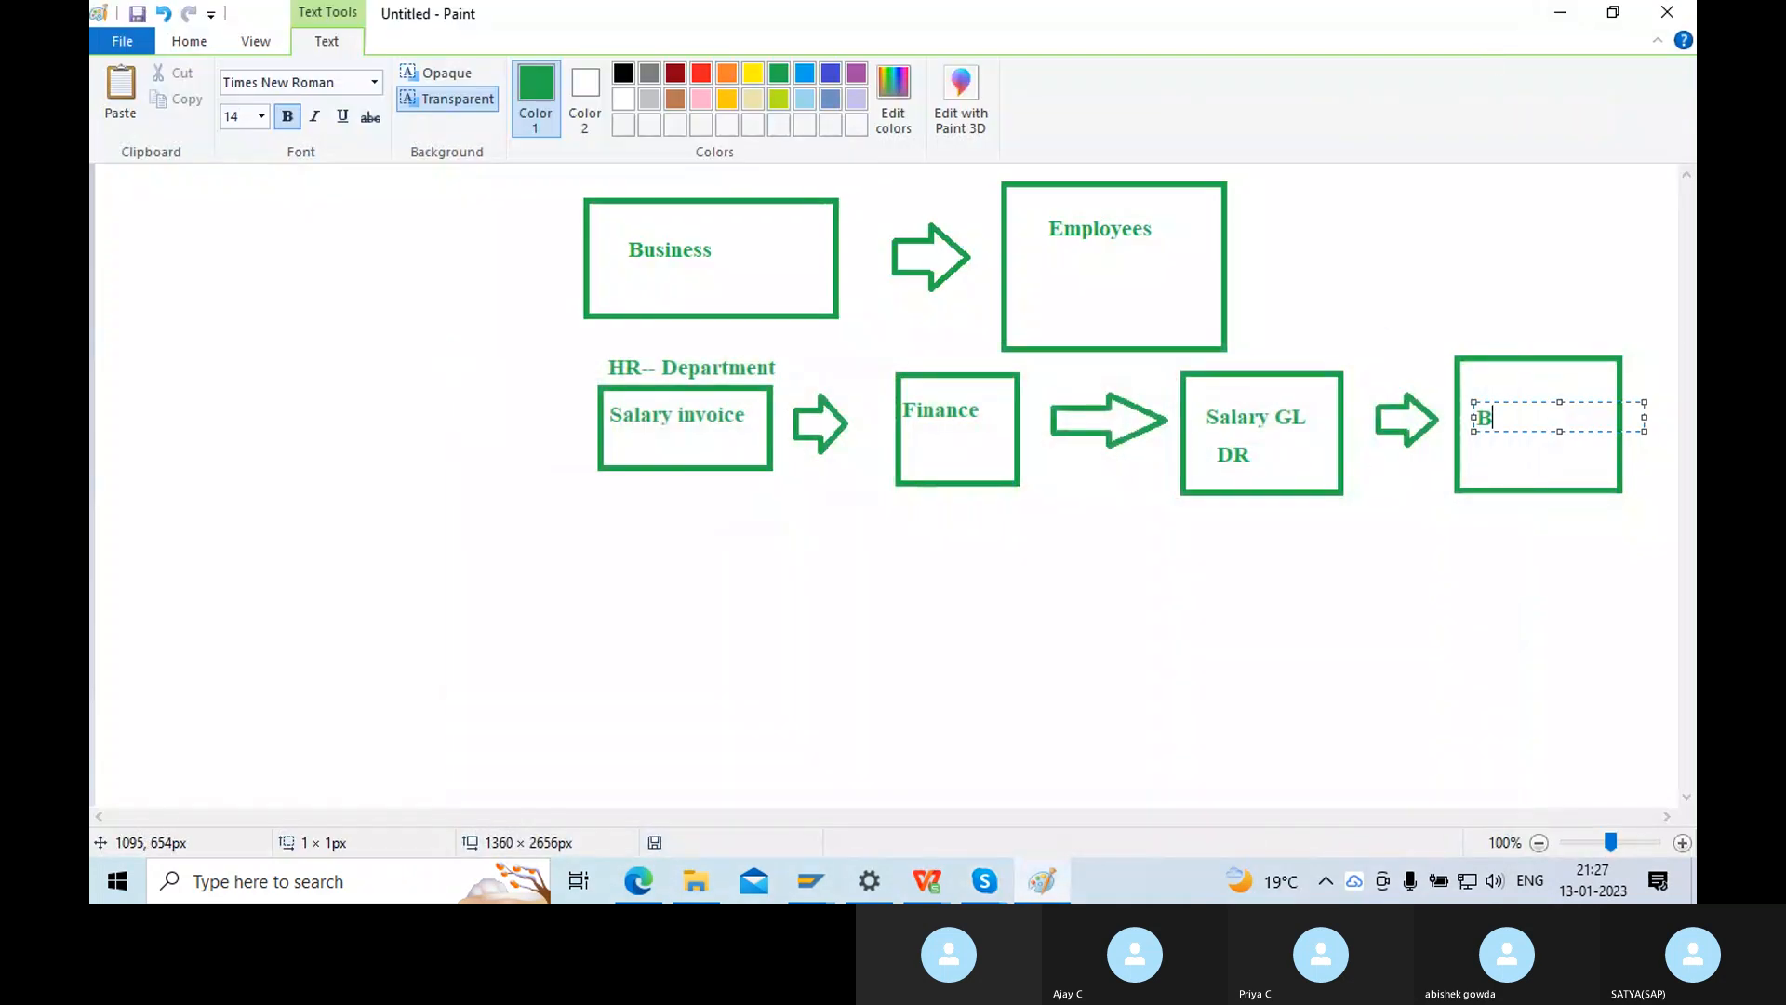
type("aNL GL")
key("Return")
type("CR")
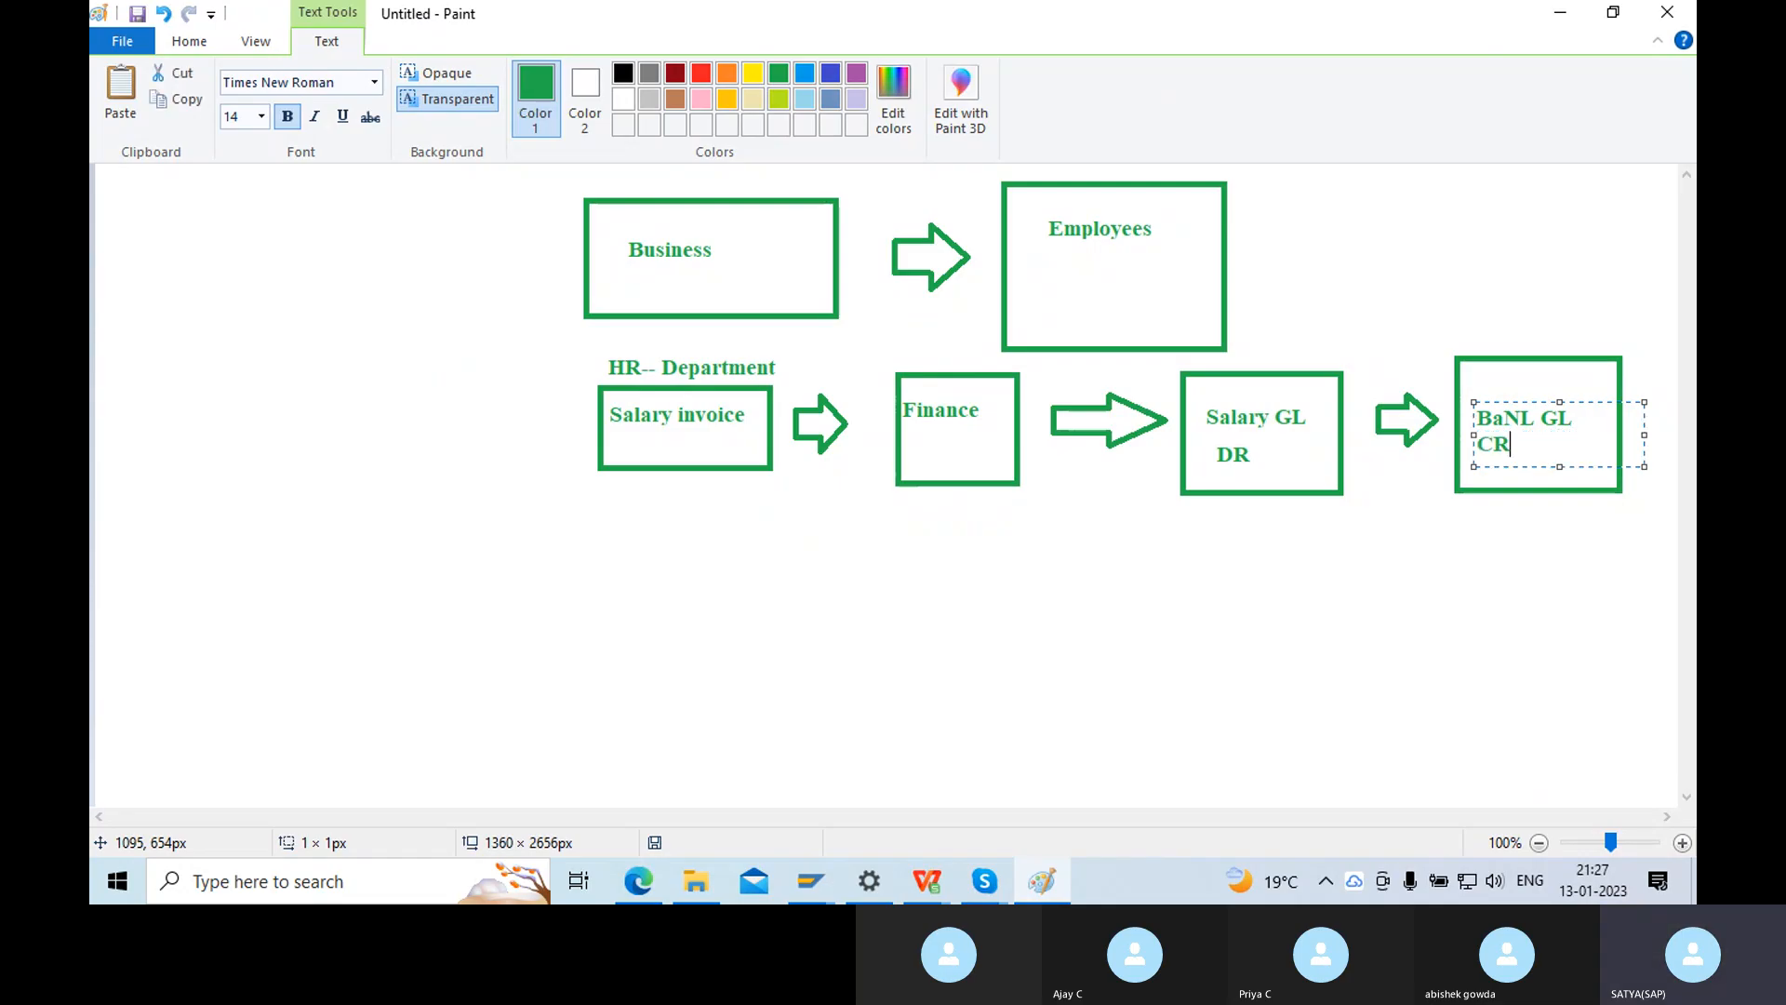
left_click(1446, 606)
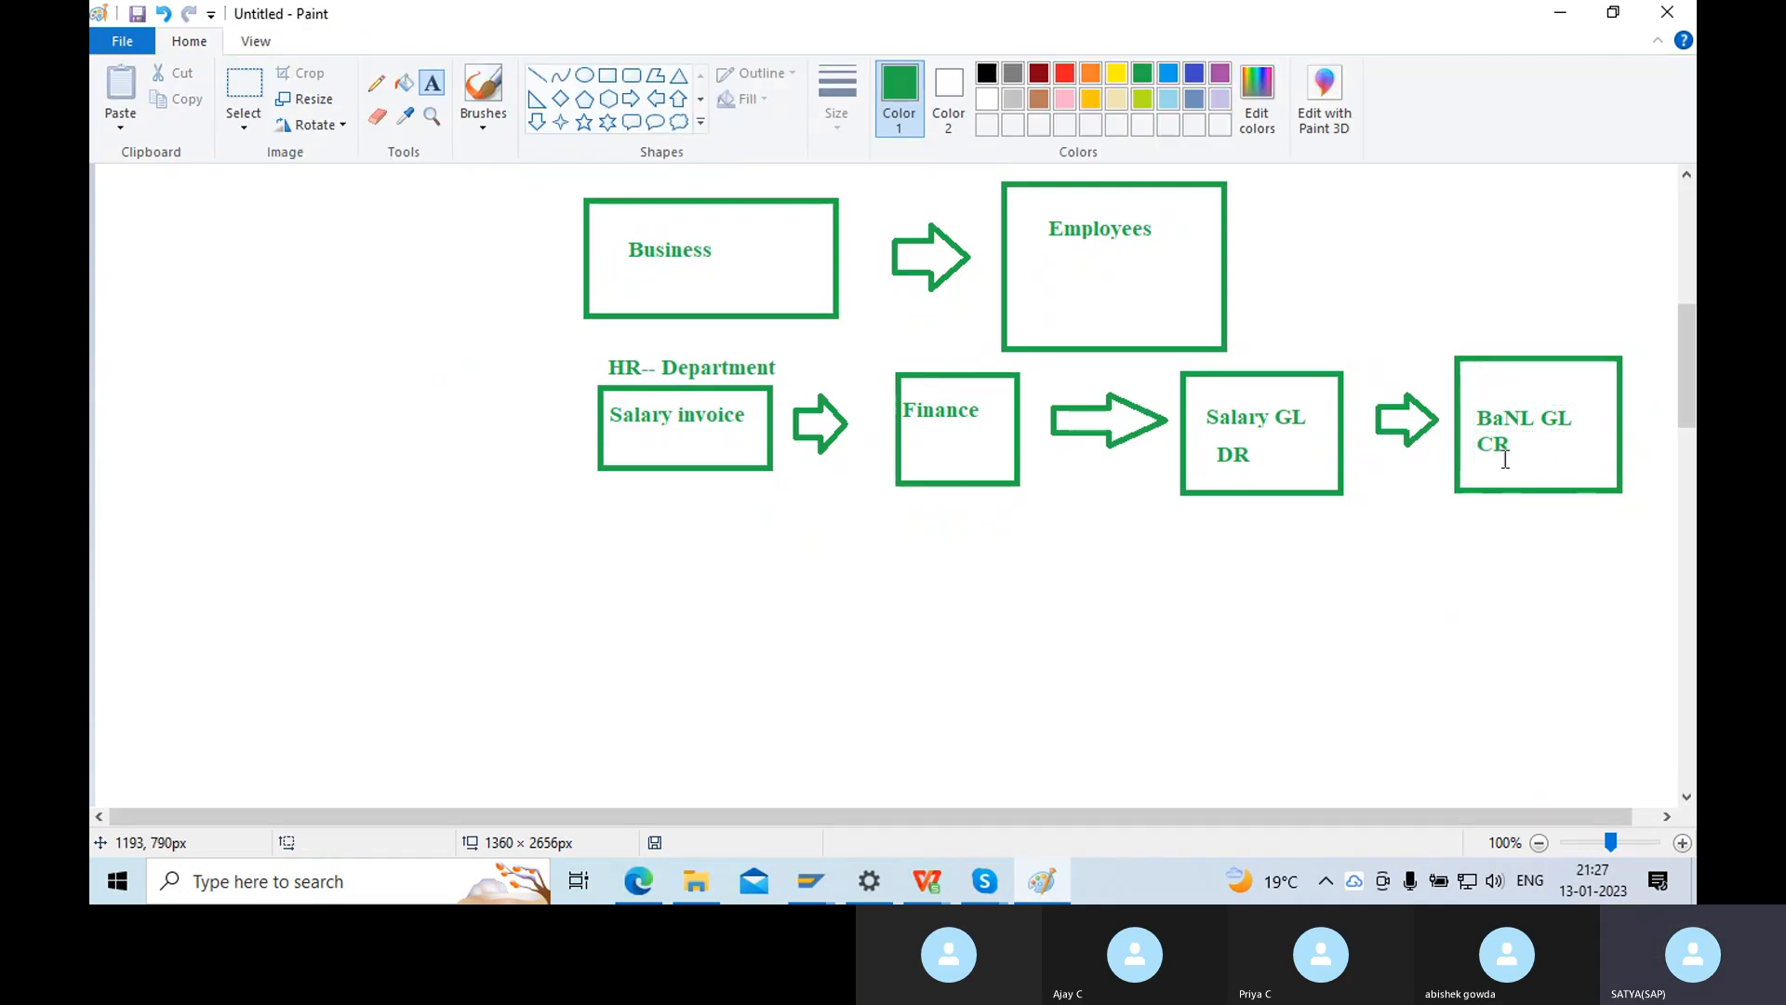
Erase the wrong letter L in "BaNL" and add a K in its place so the label reads "BaNK GL".
left_click(377, 116)
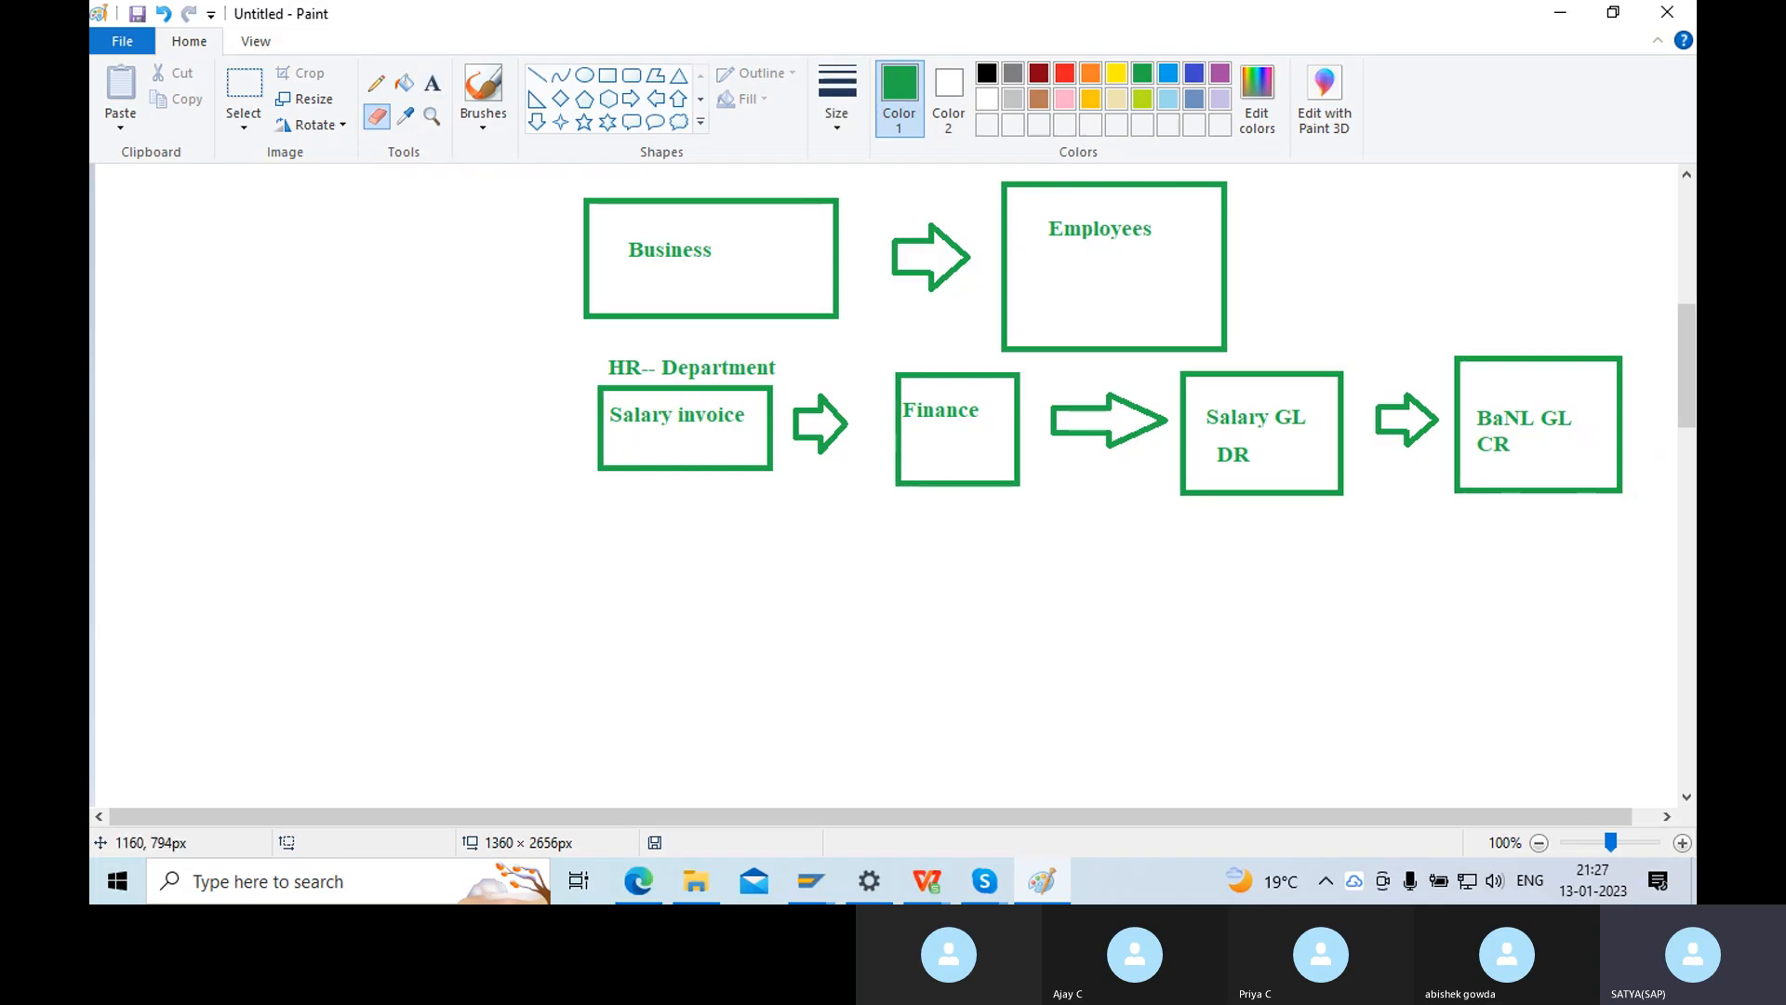
mouse_move(1533, 402)
left_mouse_down()
mouse_move(1523, 430)
mouse_move(1533, 416)
left_mouse_up()
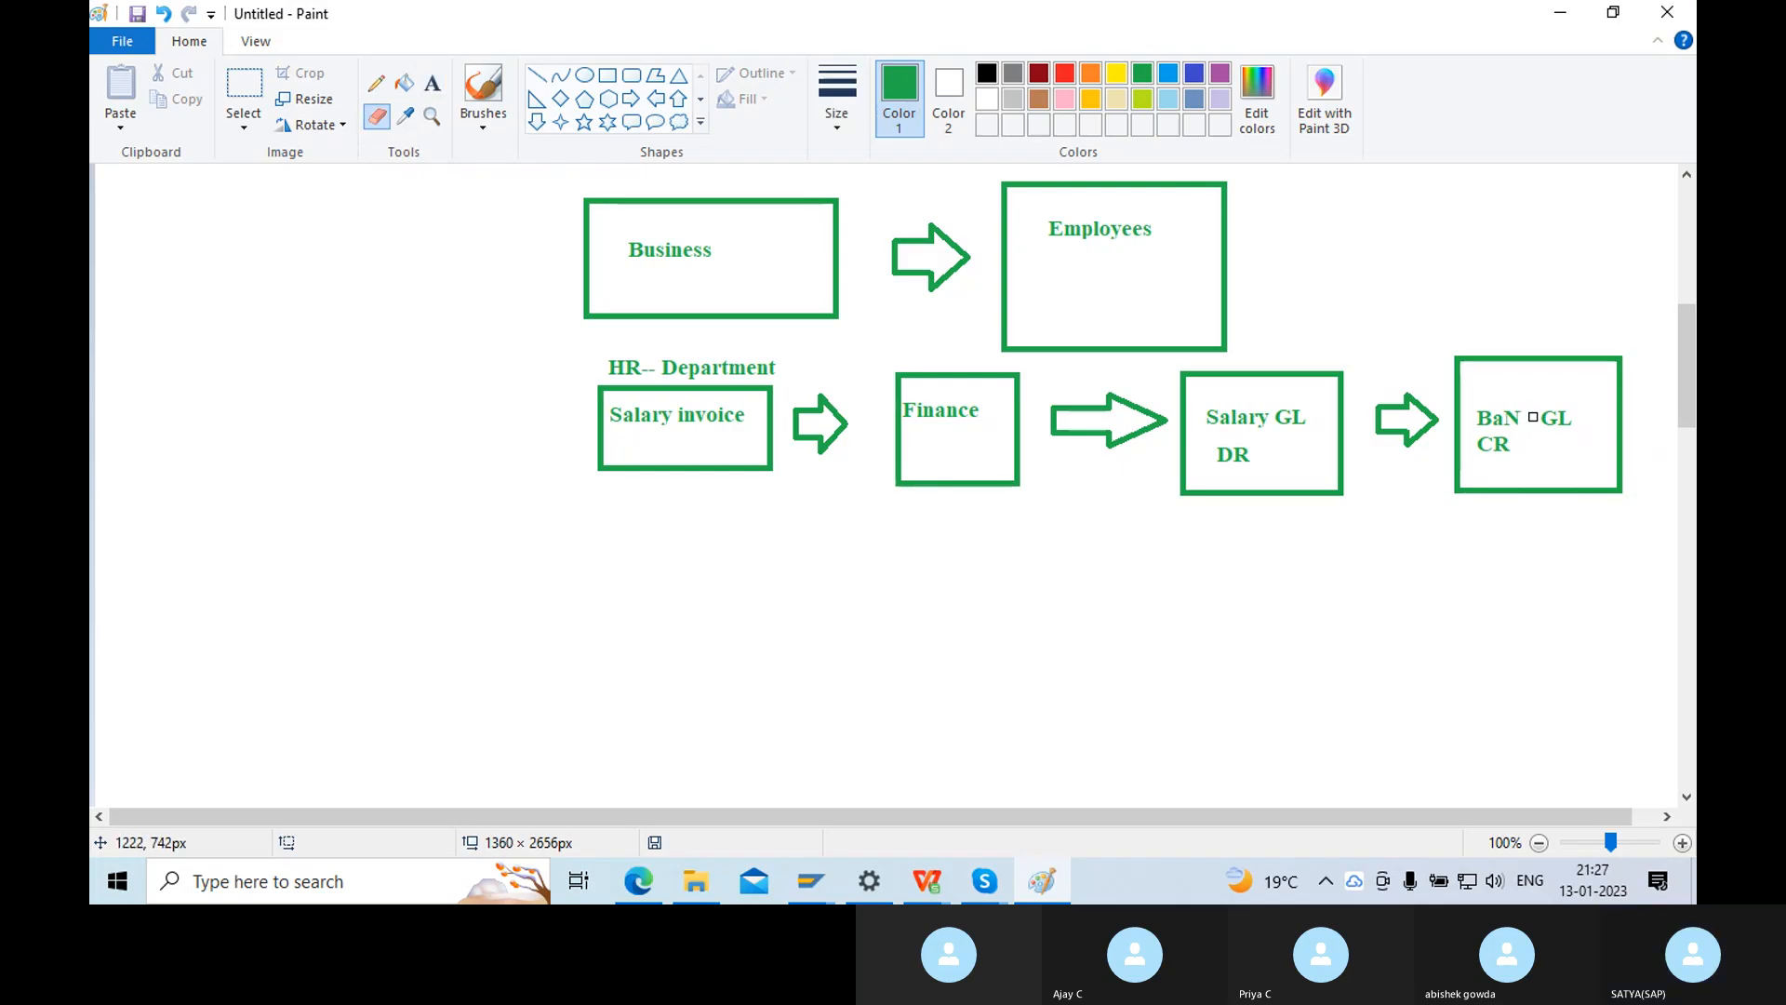
left_click(433, 83)
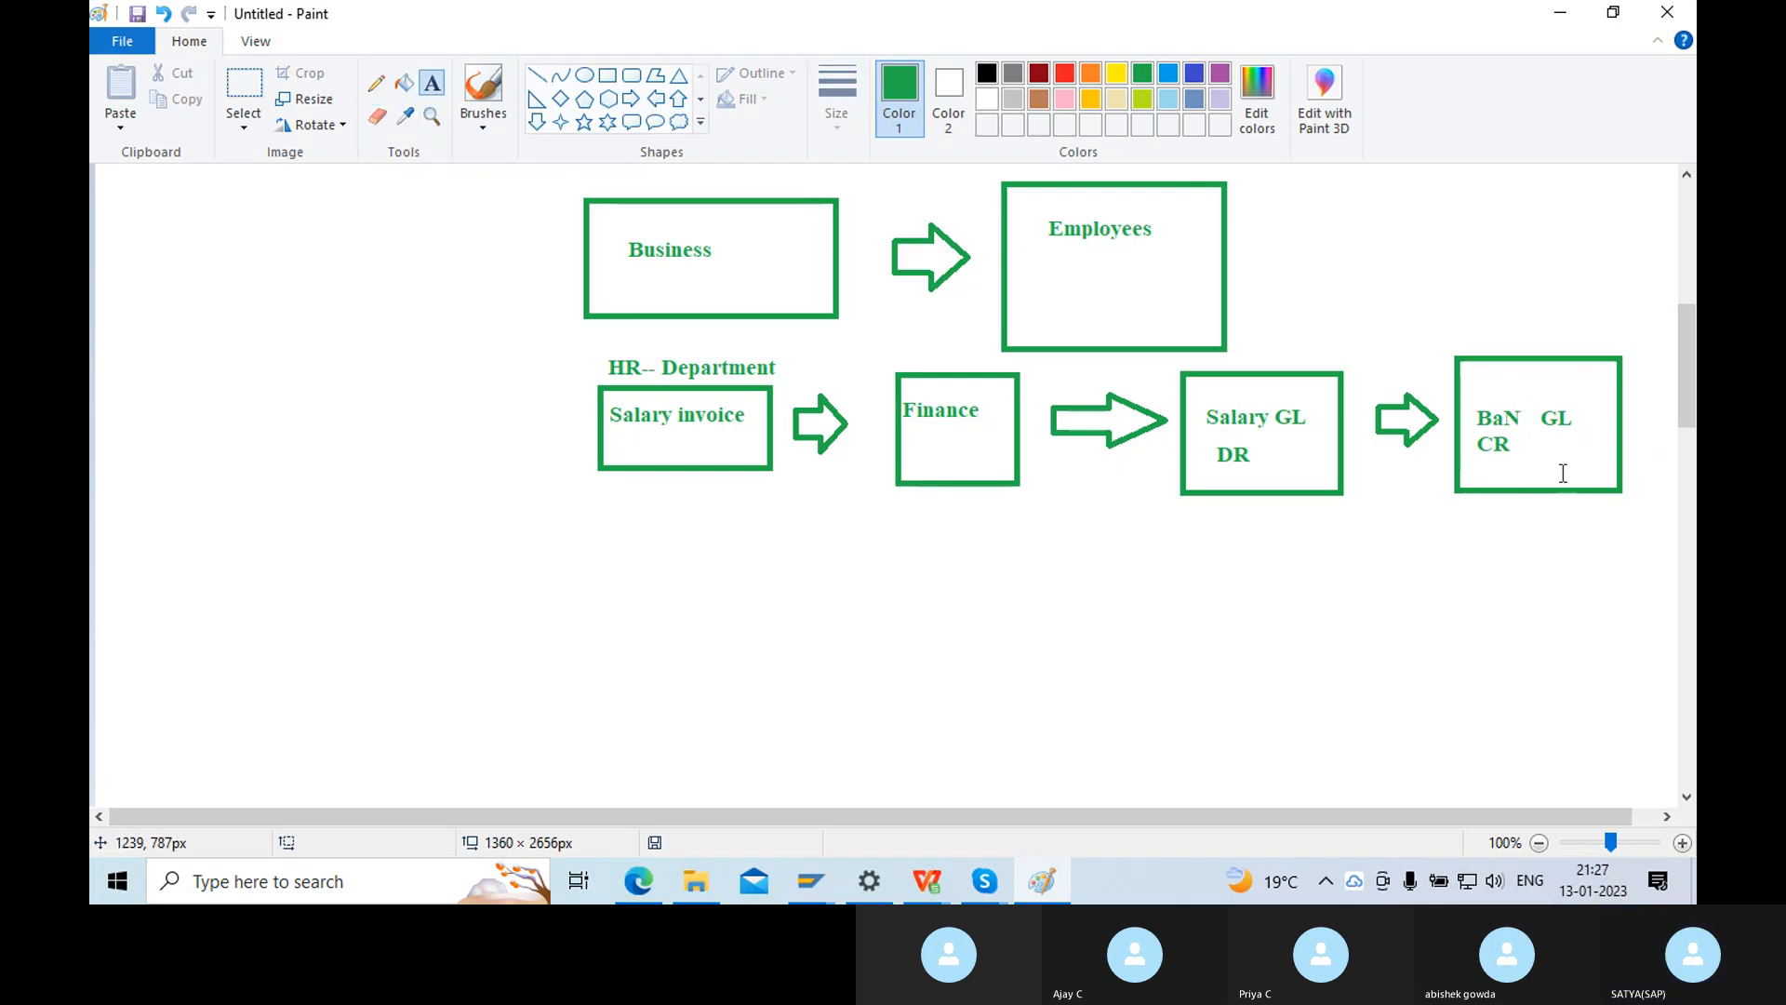
left_click(1519, 406)
type("K")
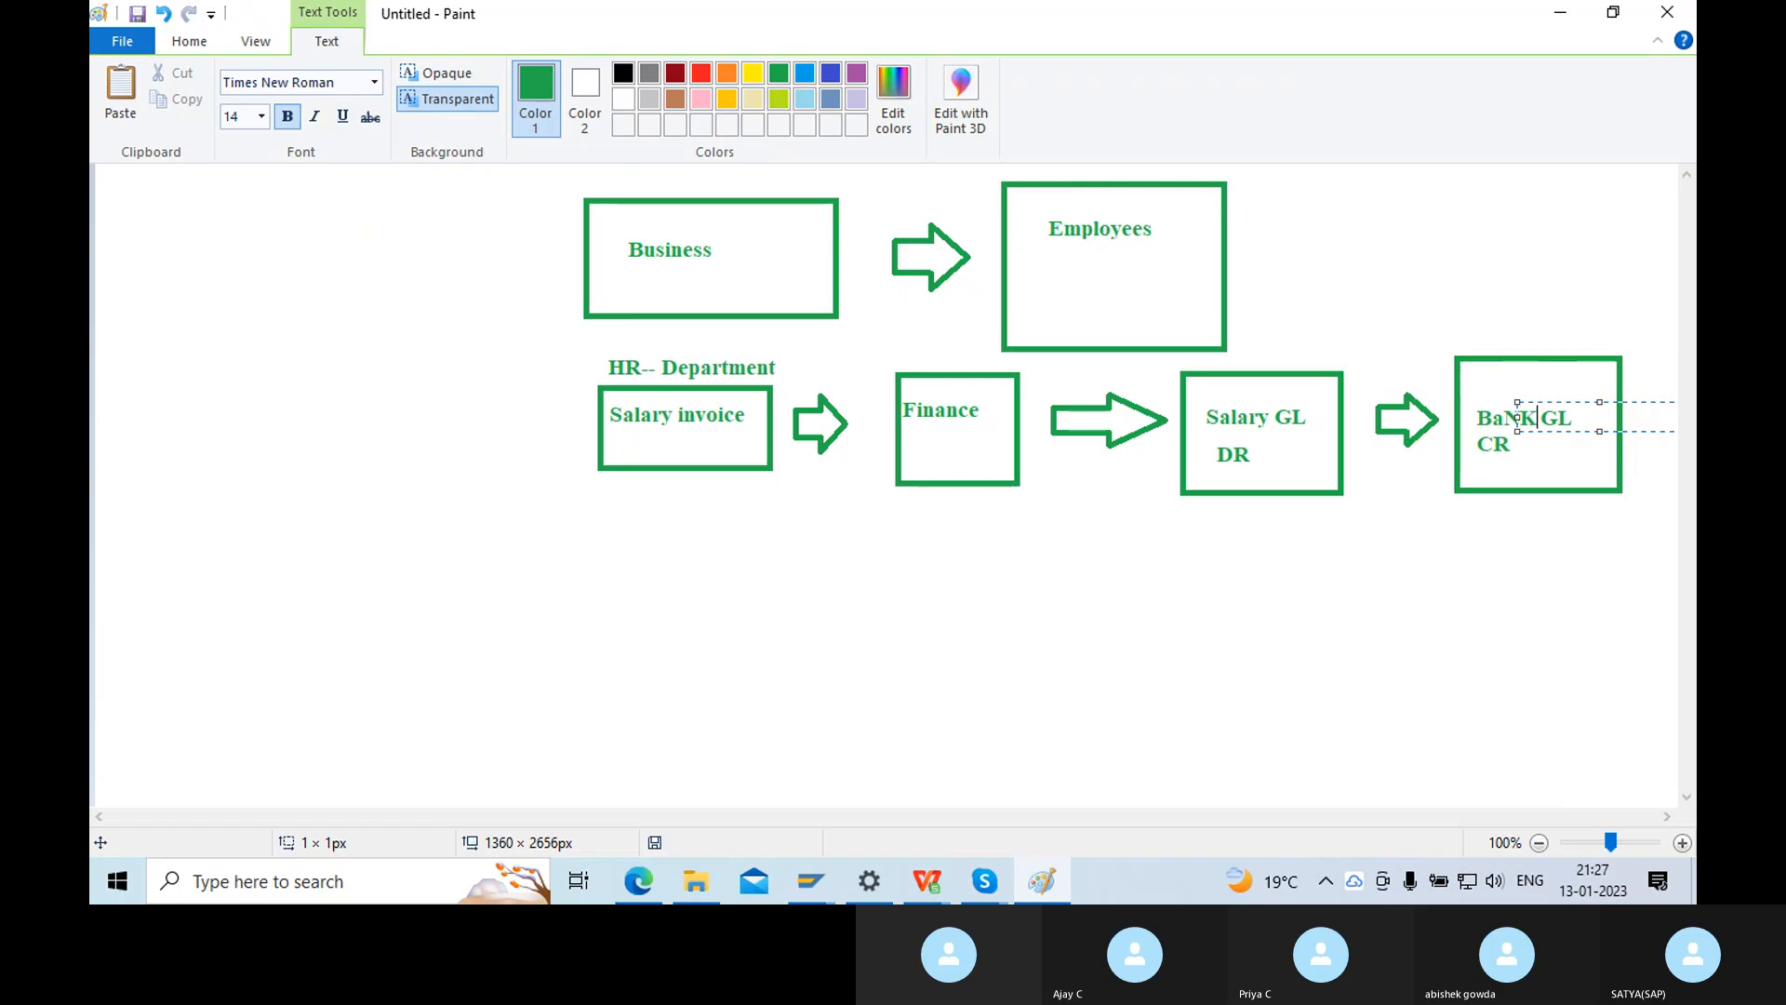
left_click(1539, 485)
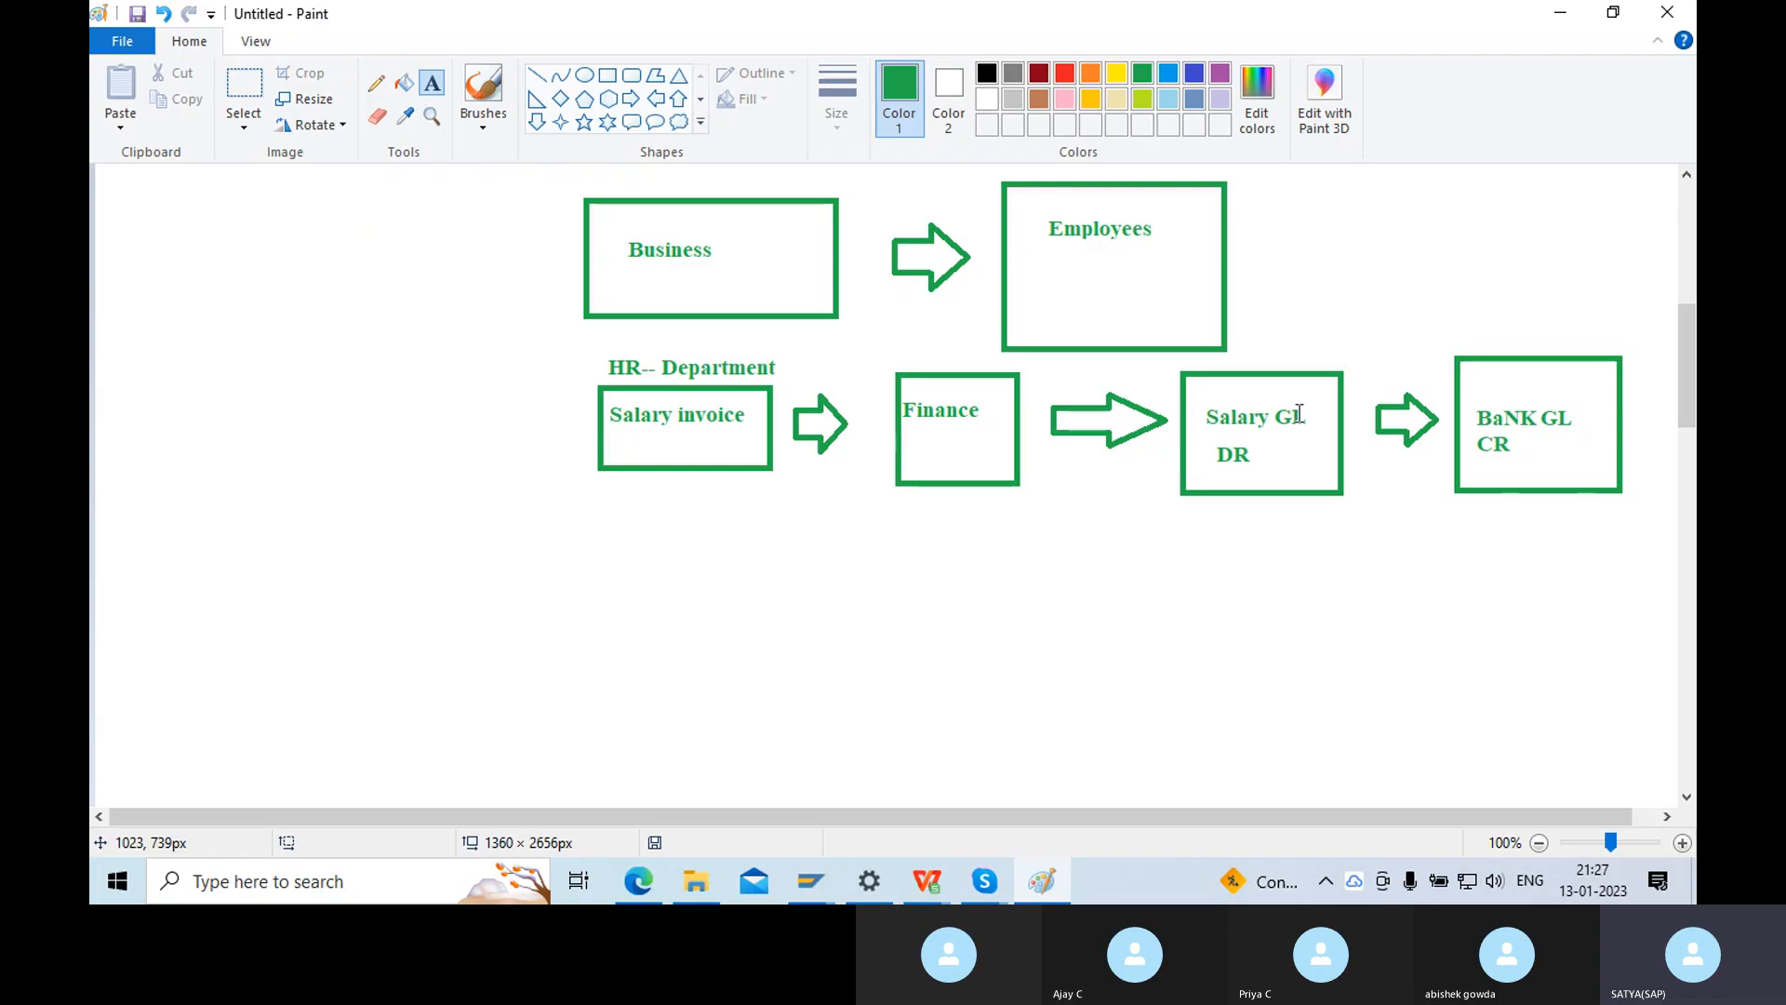
Add the text "F-02" in the blank area below and left of the Salary invoice box, and select that text.
scroll(1681, 393, "down", 1)
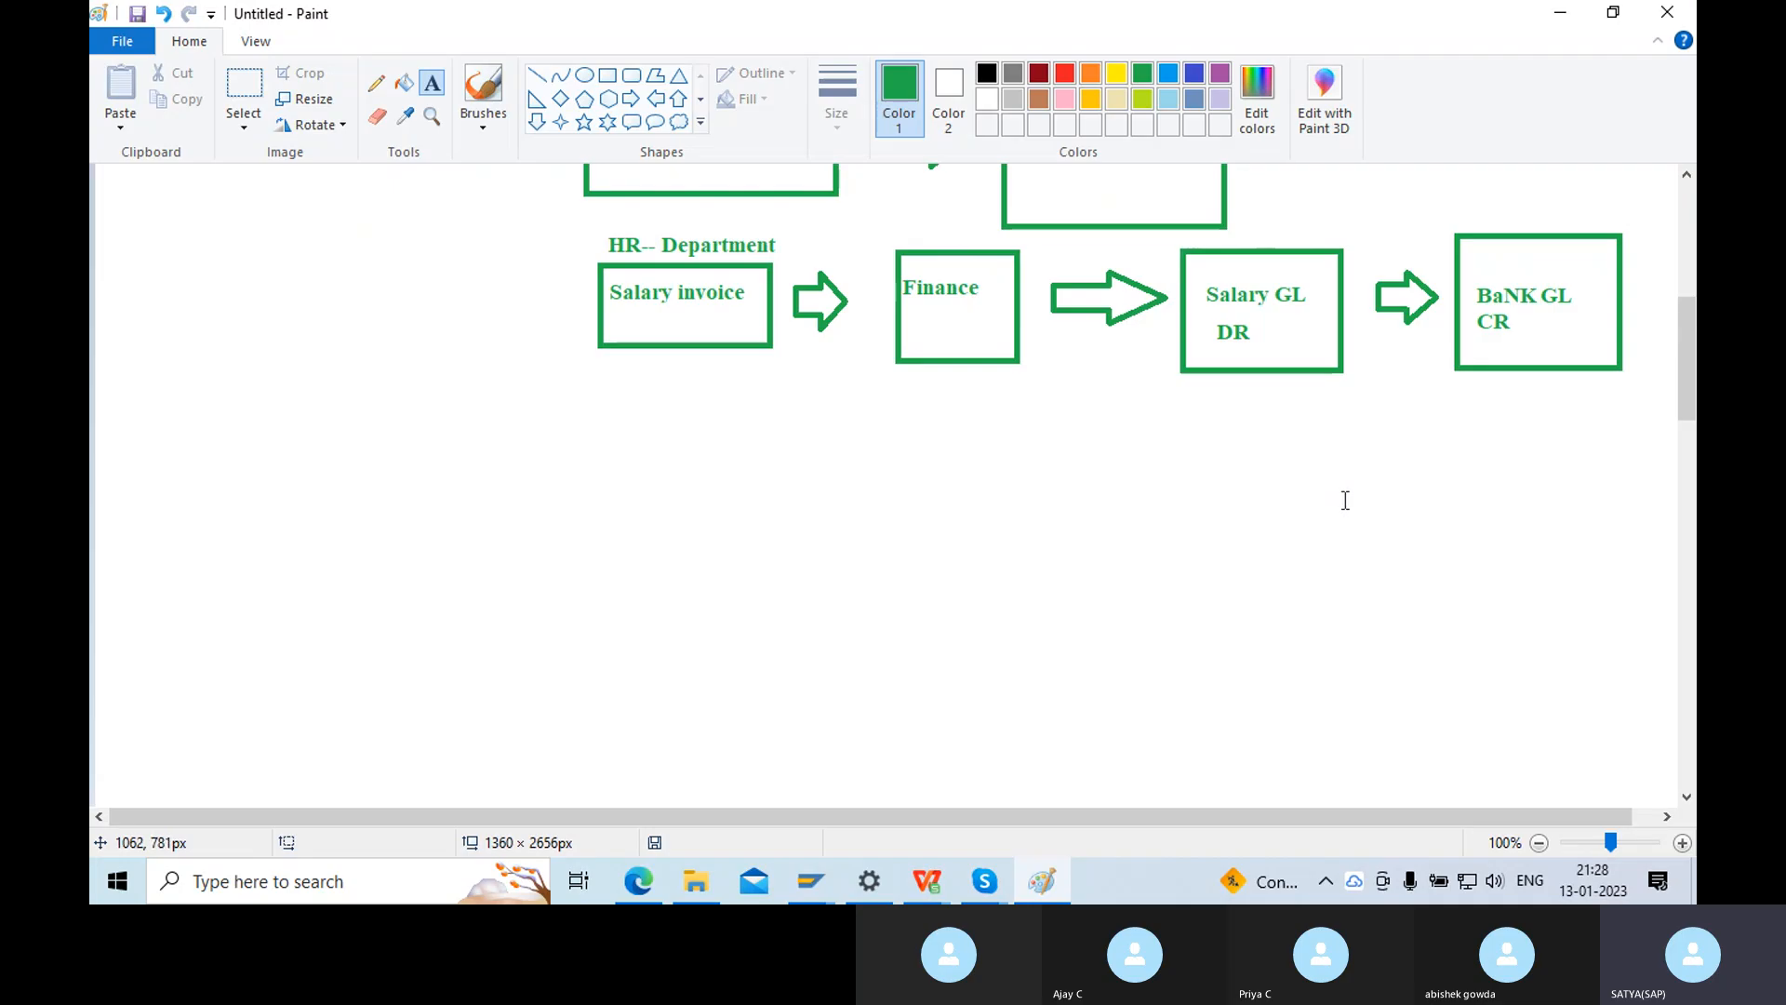
scroll(1344, 498, "up", 3)
scroll(1355, 499, "down", 3)
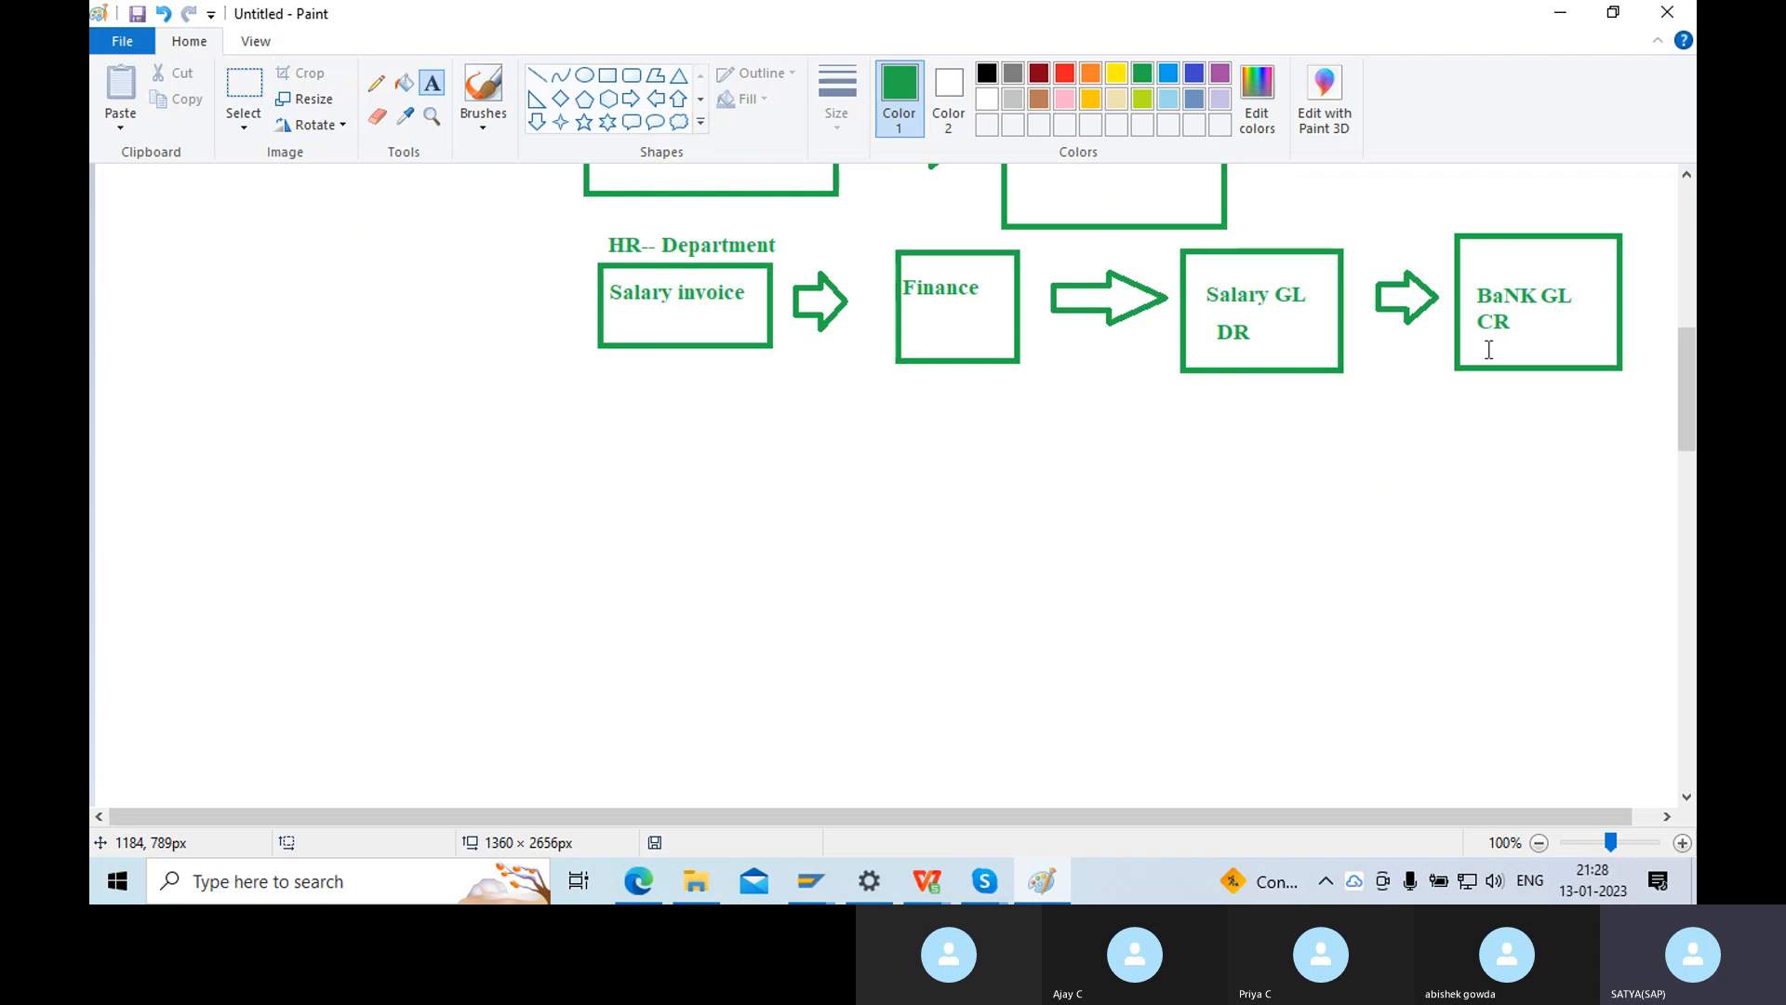
scroll(965, 441, "up", 6)
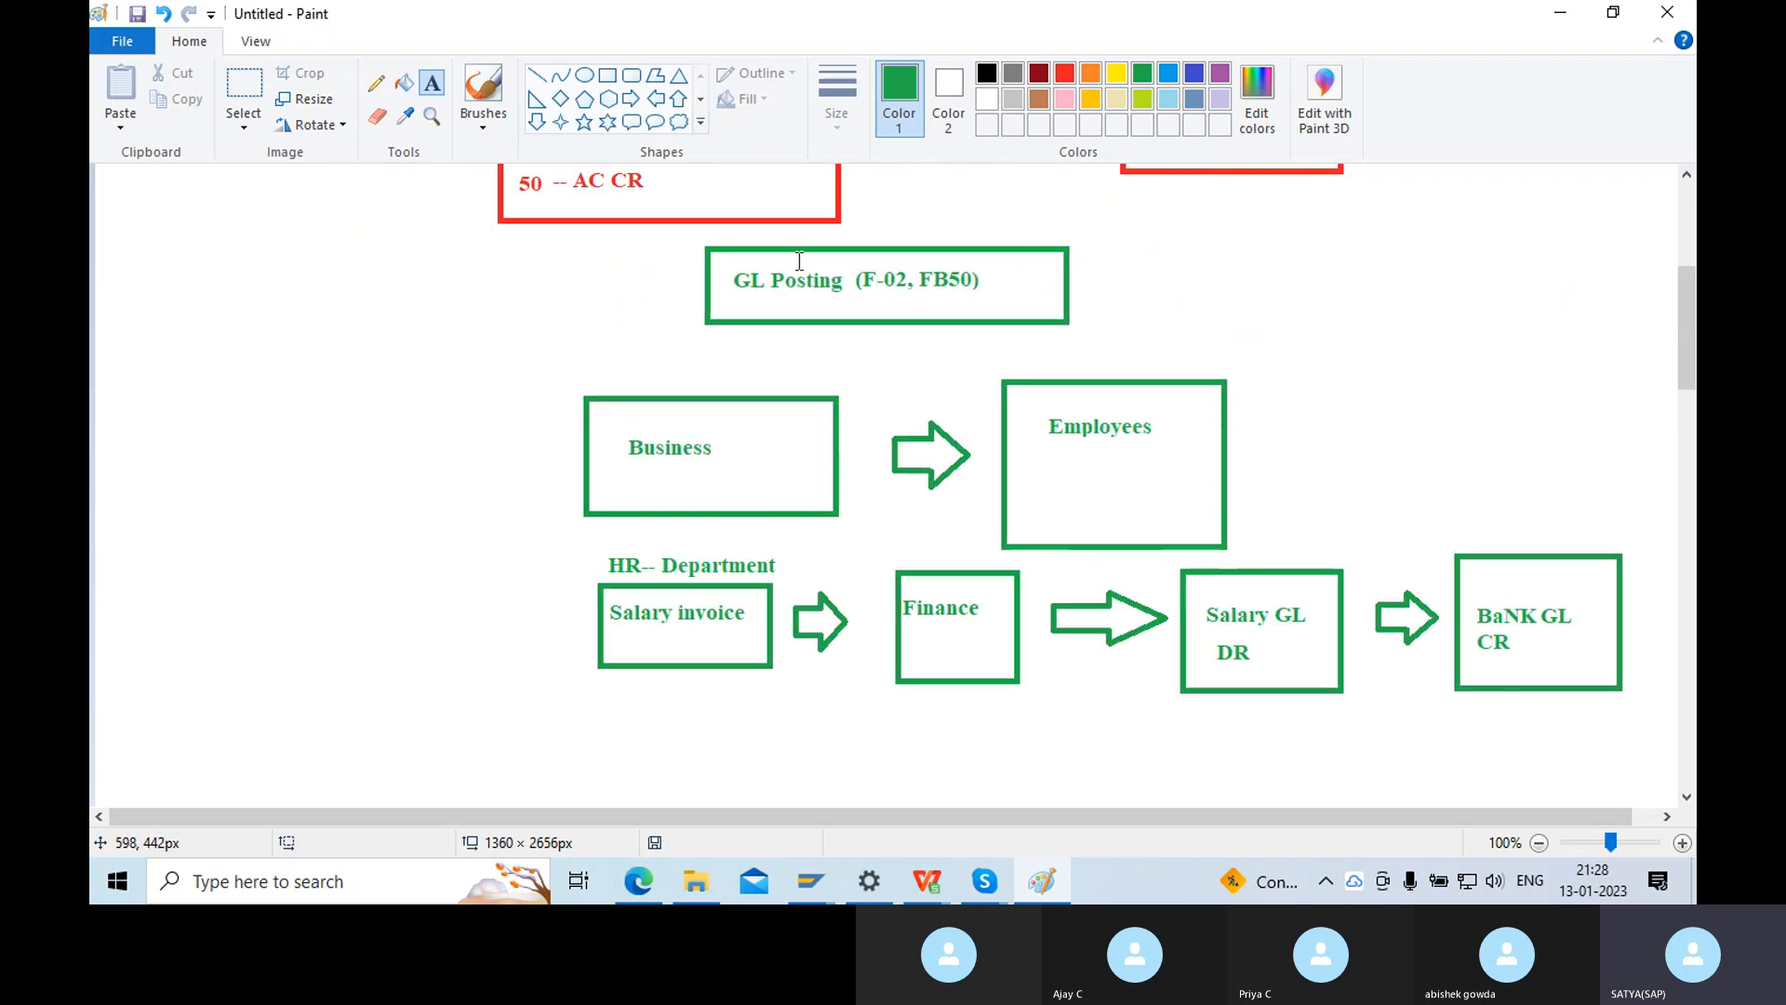
scroll(891, 270, "down", 3)
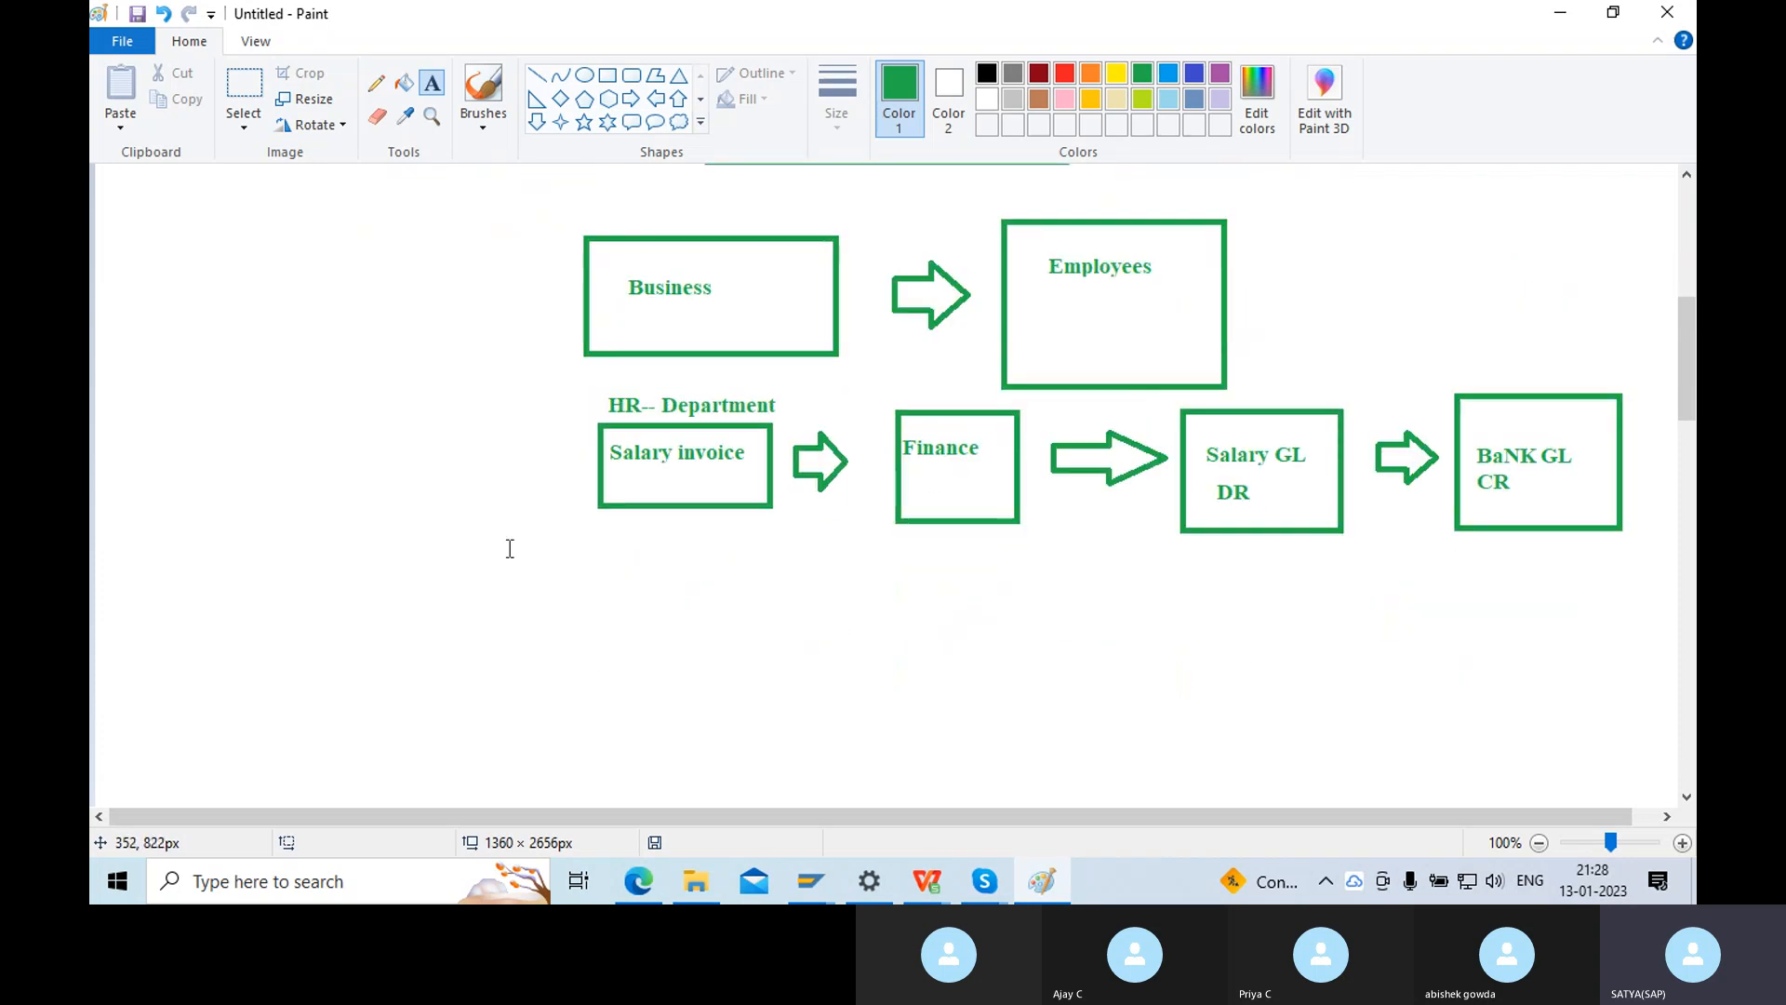
left_click(289, 555)
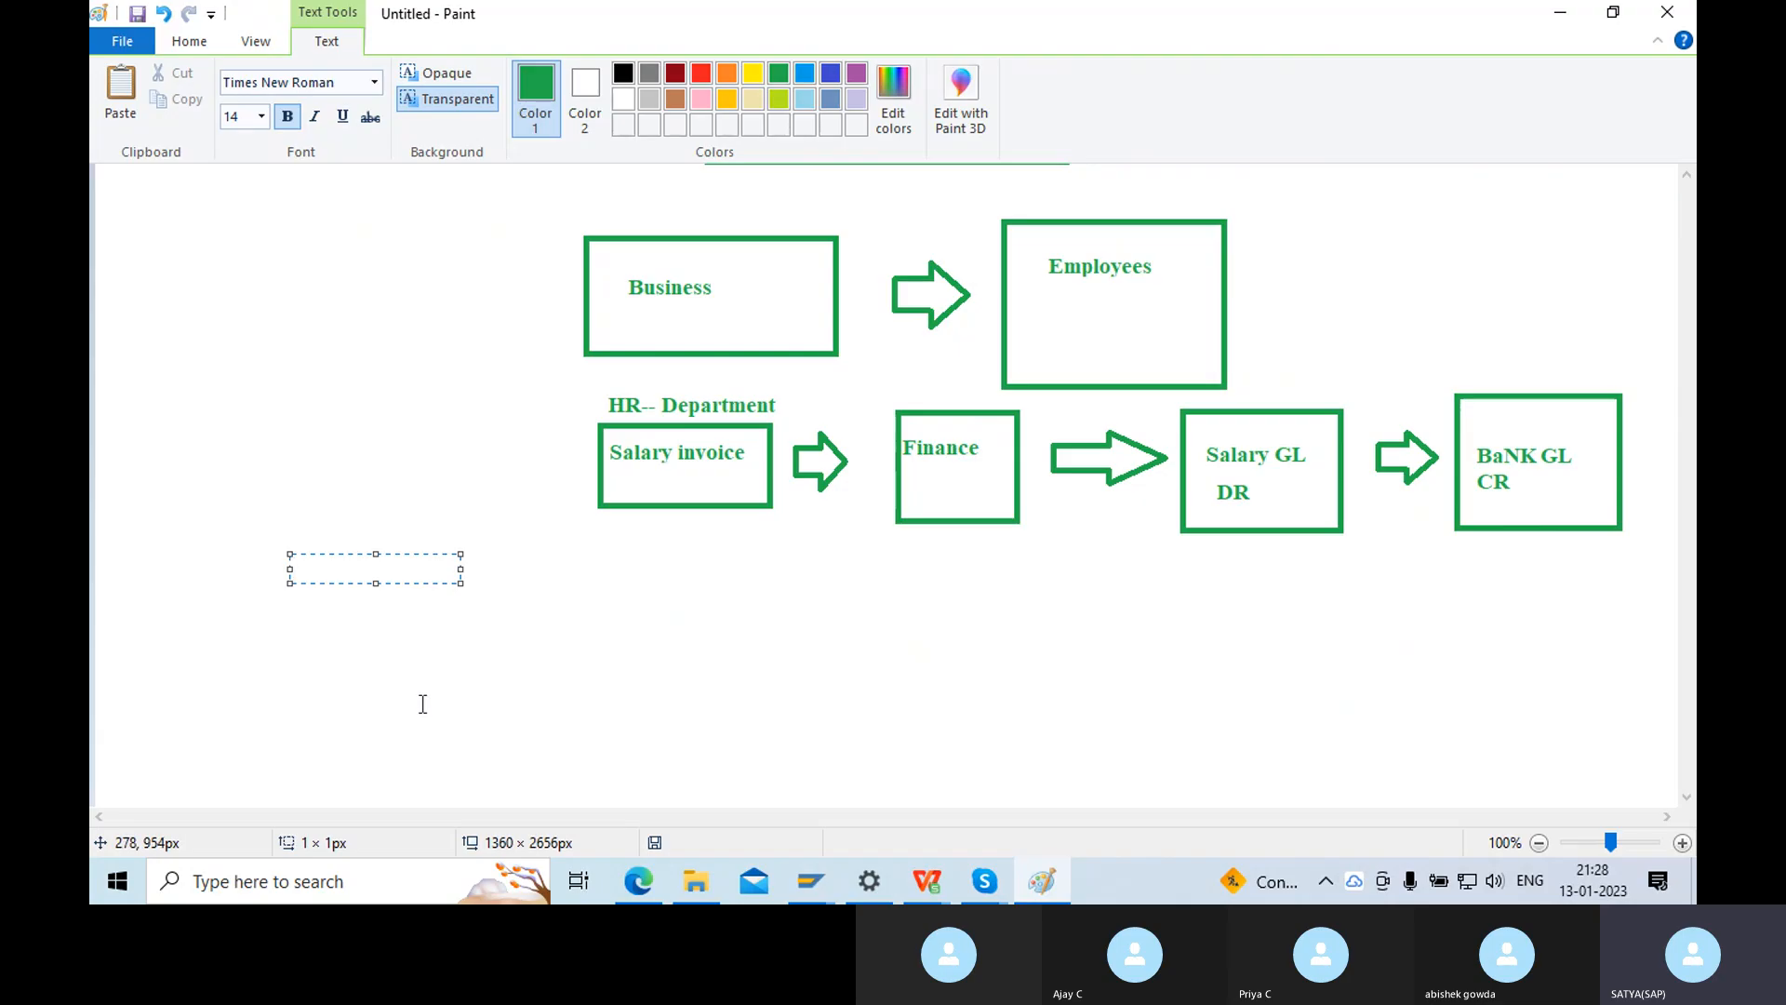
type("F-02")
left_click_drag(344, 567, 270, 544)
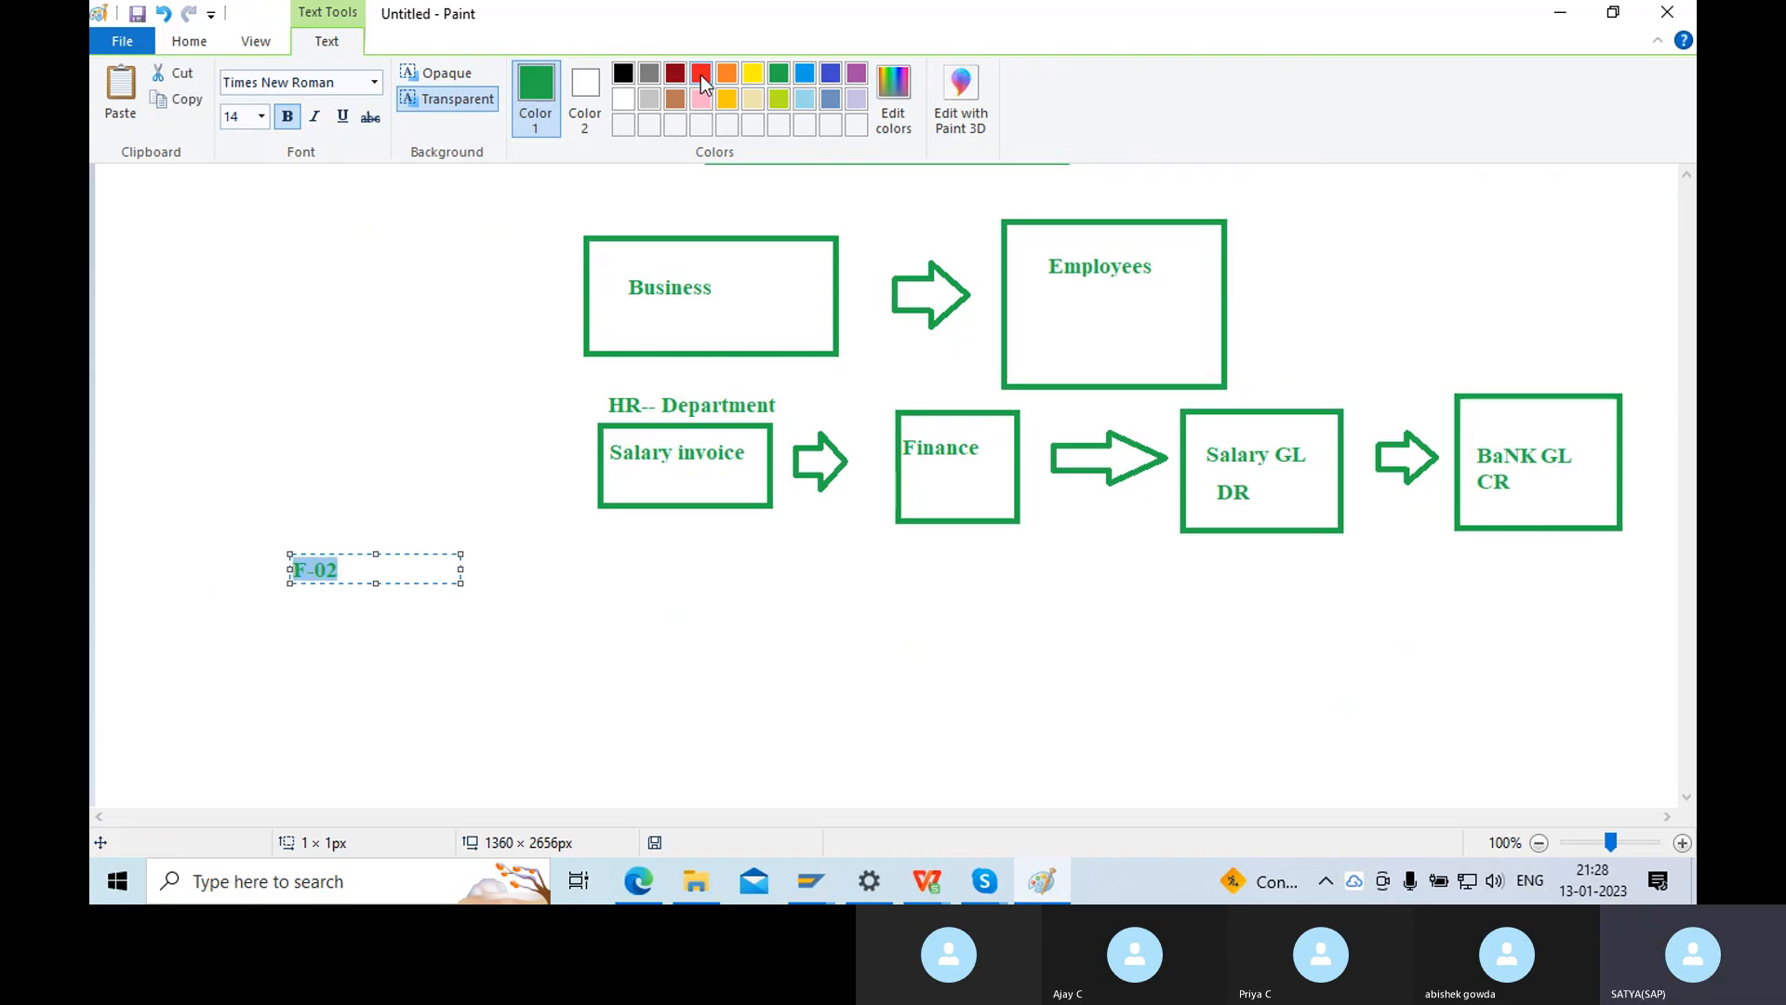
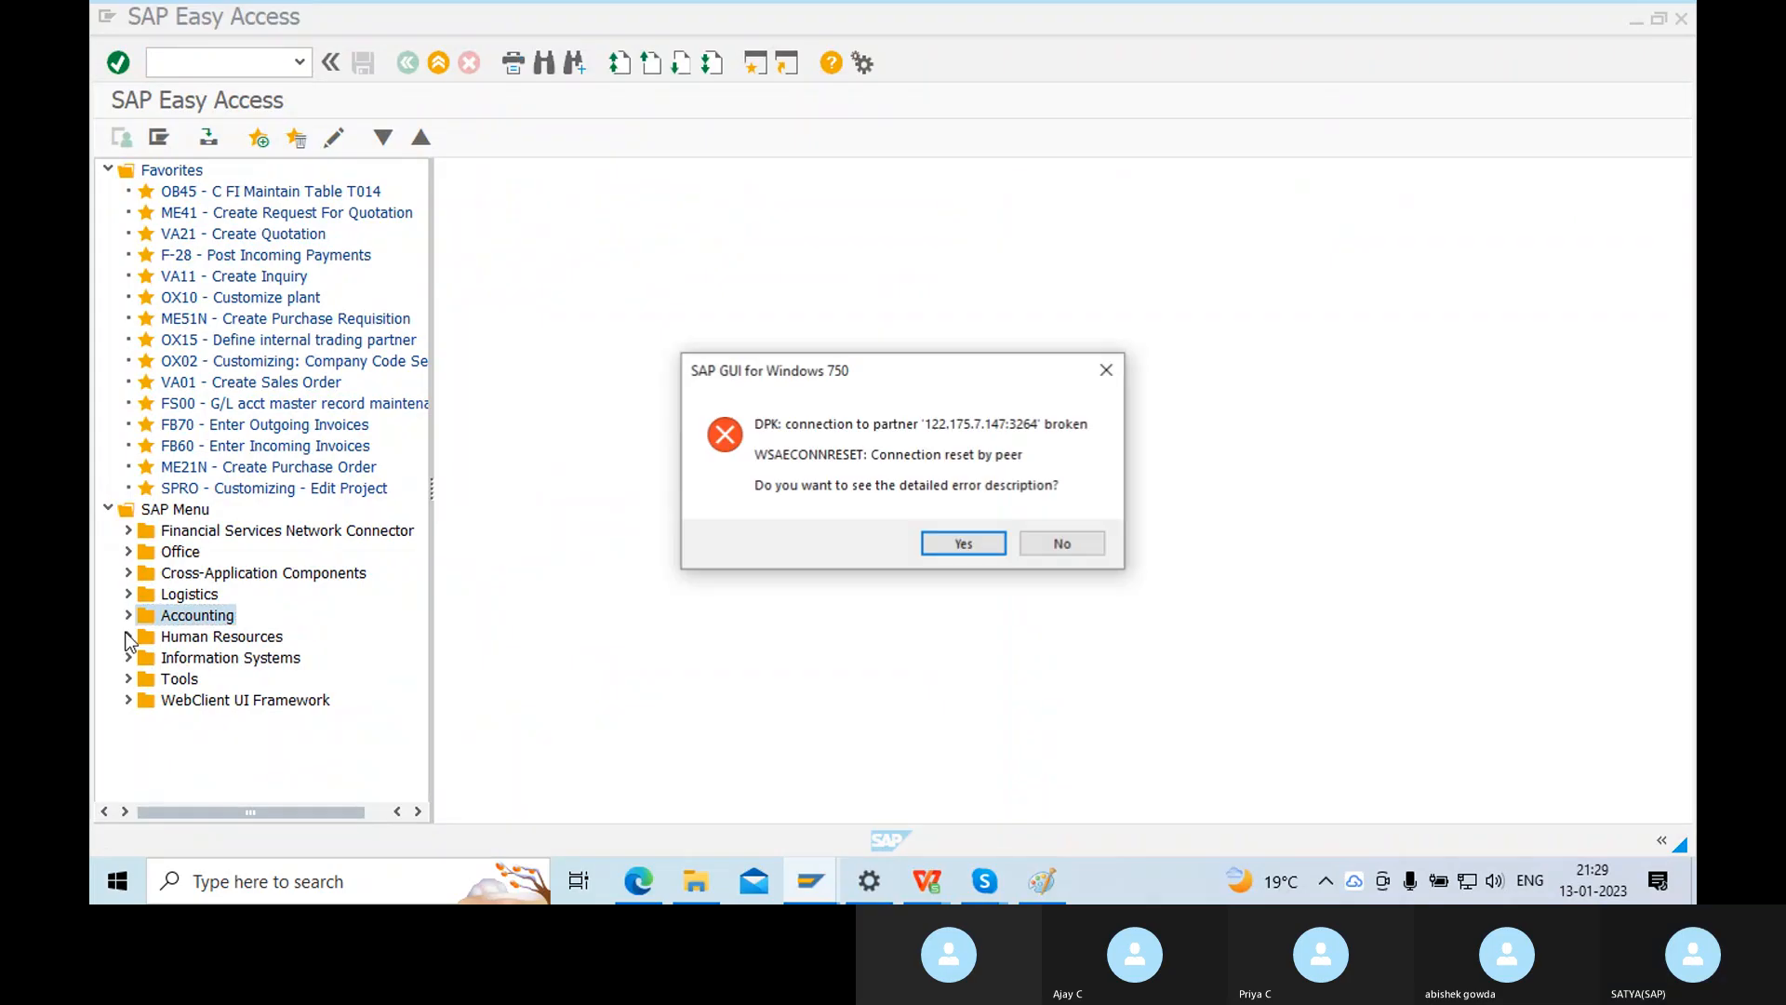
Dismiss the SAP connection error without details and expand Accounting > Financial Accounting > General Ledger in the SAP Menu tree.
left_click(1072, 545)
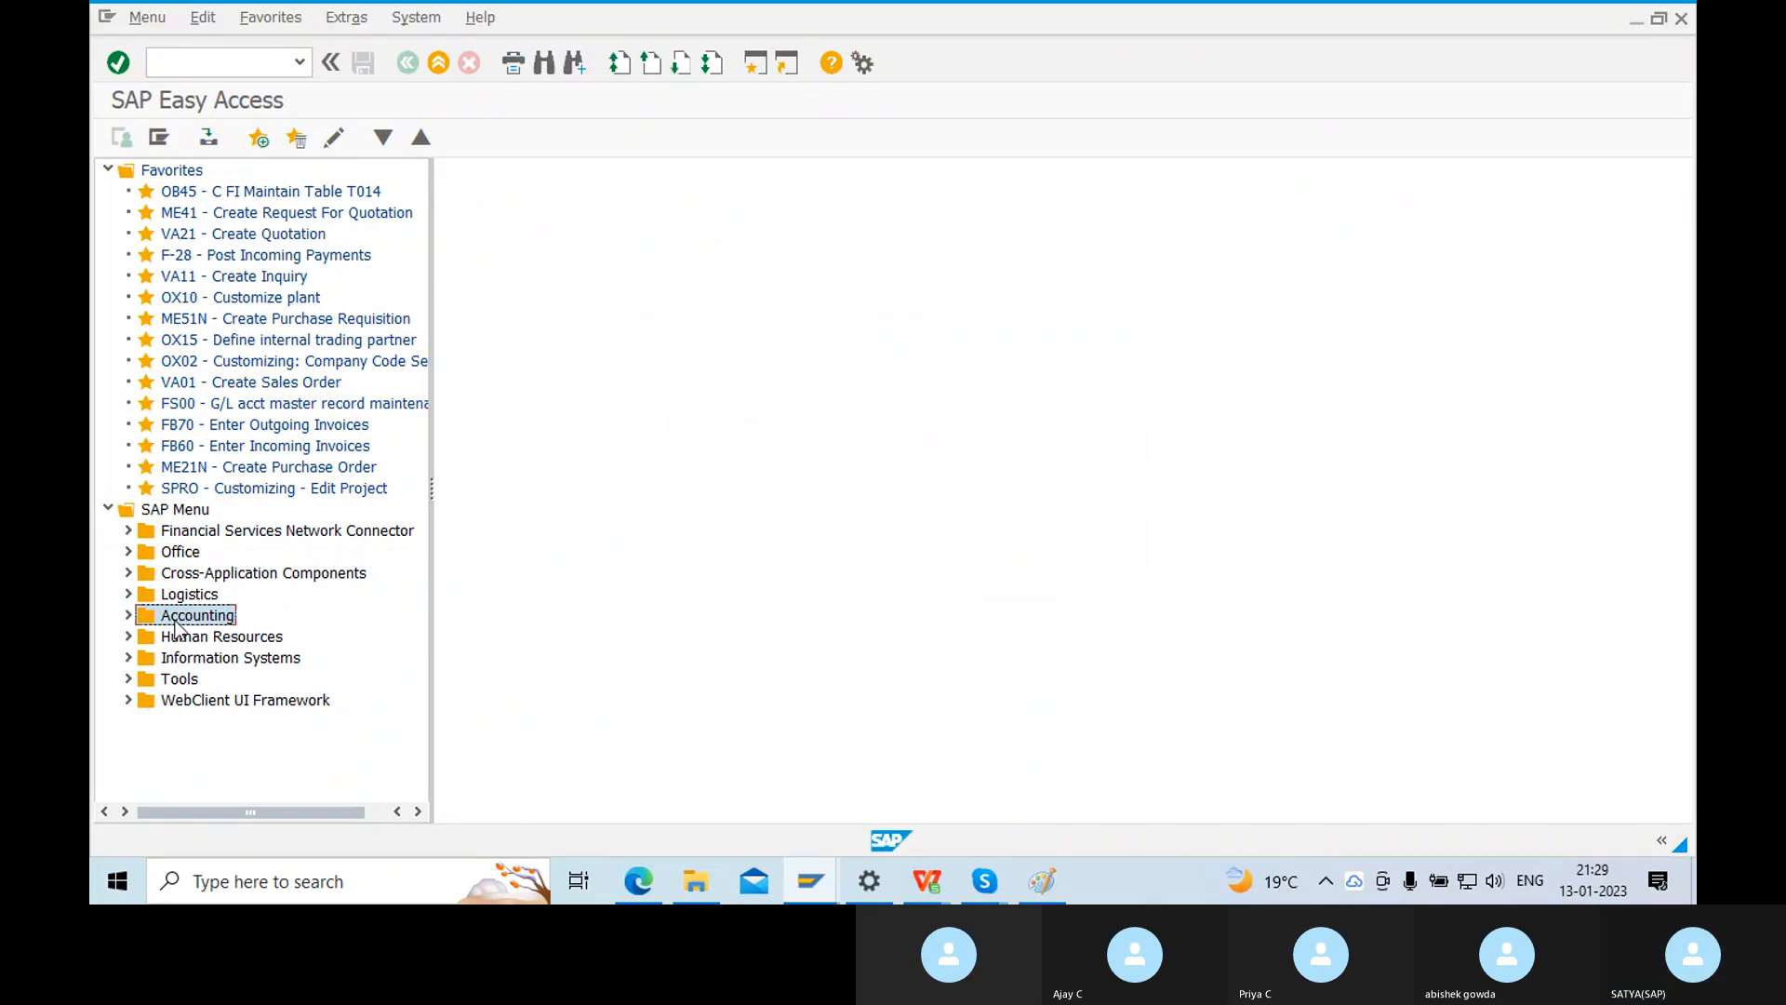
left_click(128, 615)
scroll(339, 549, "down", 3)
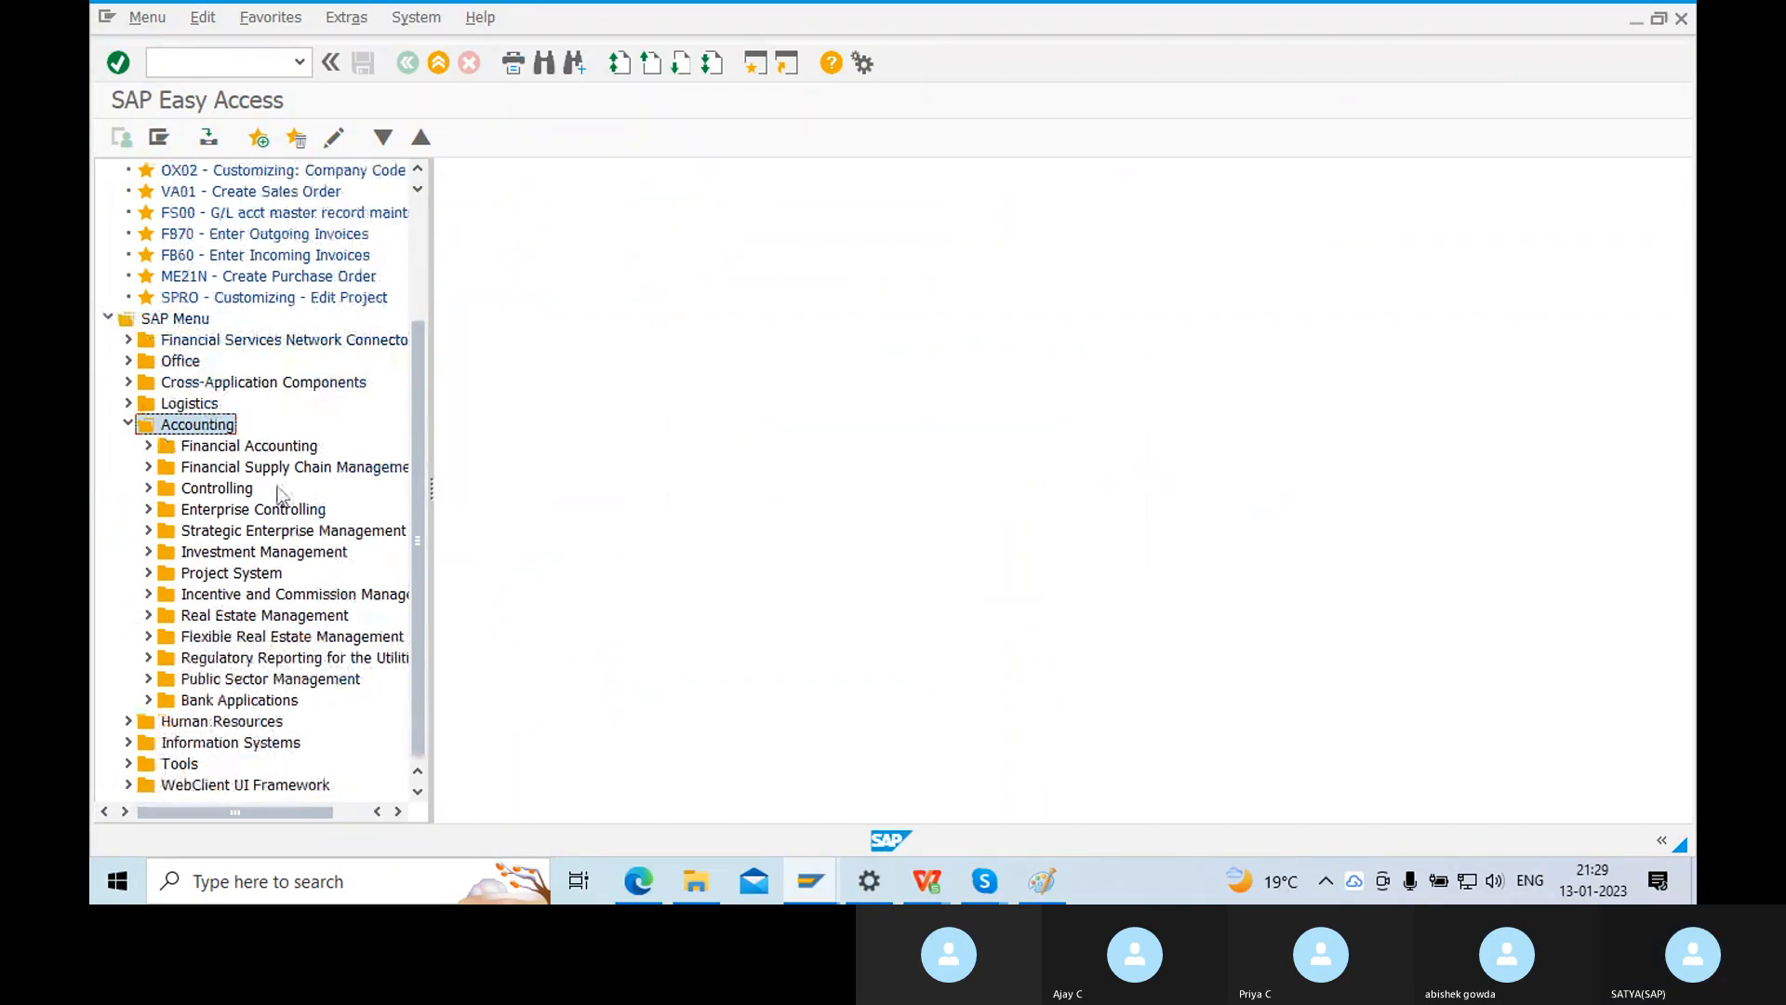
left_click(279, 446)
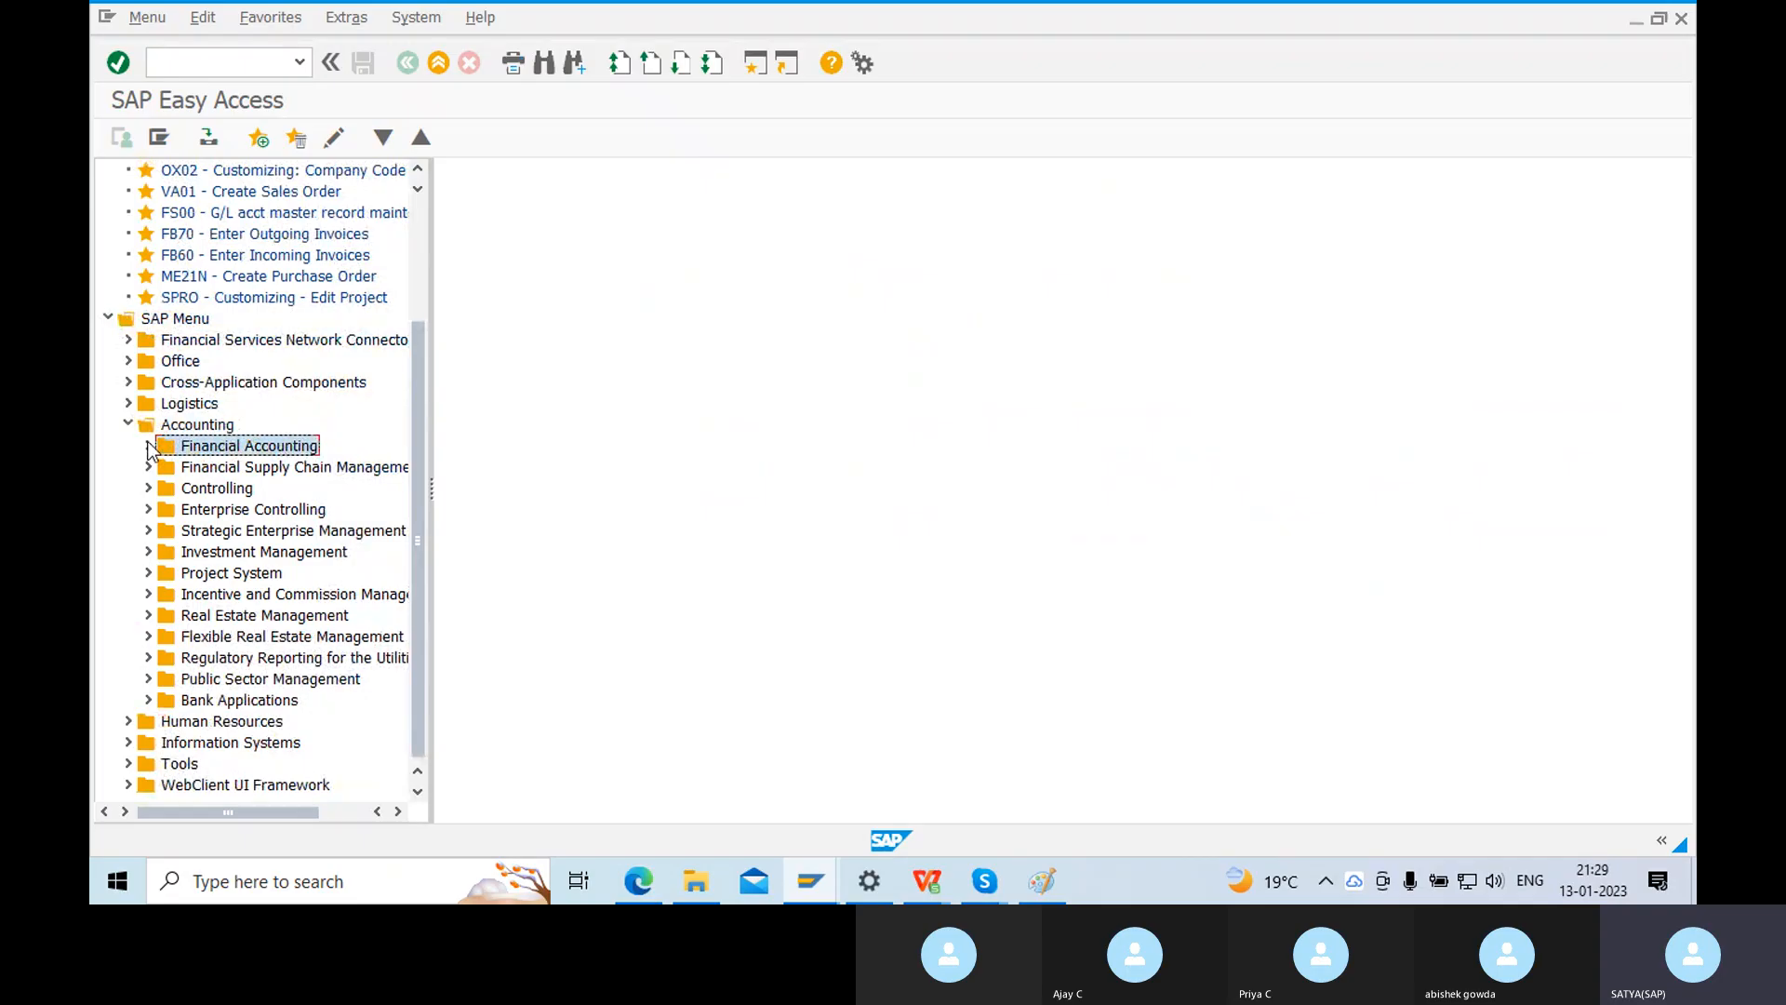
left_click(149, 446)
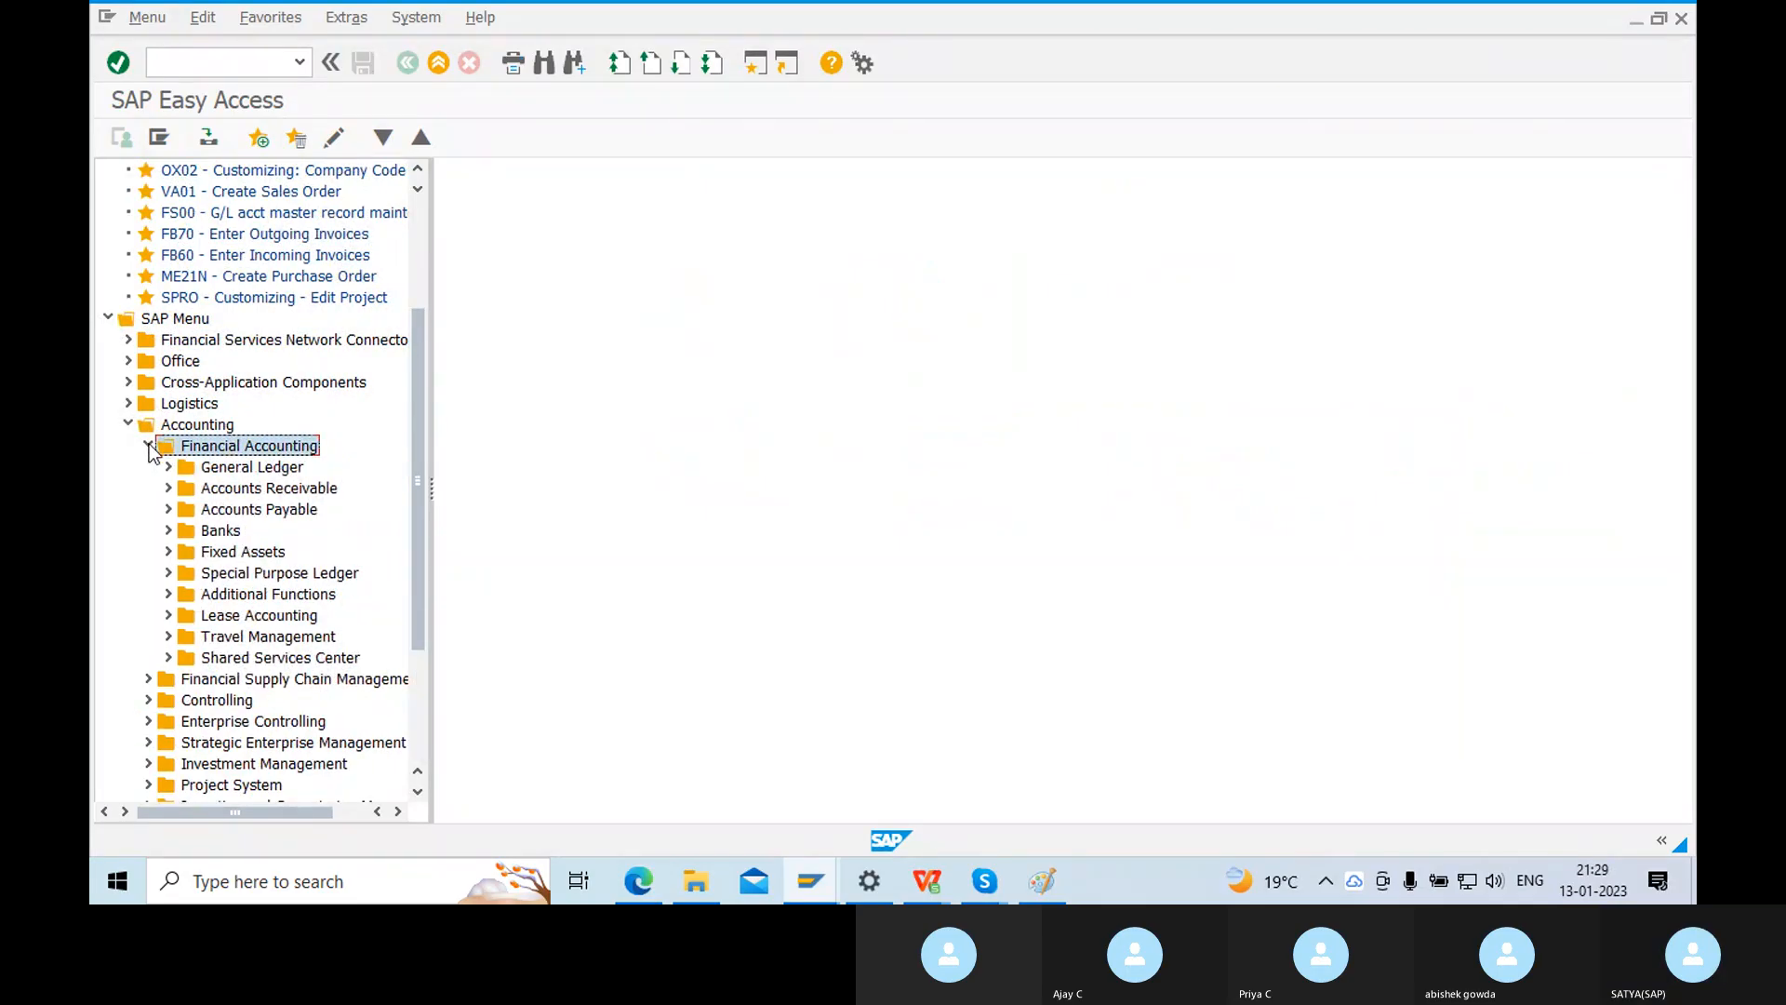
left_click(232, 468)
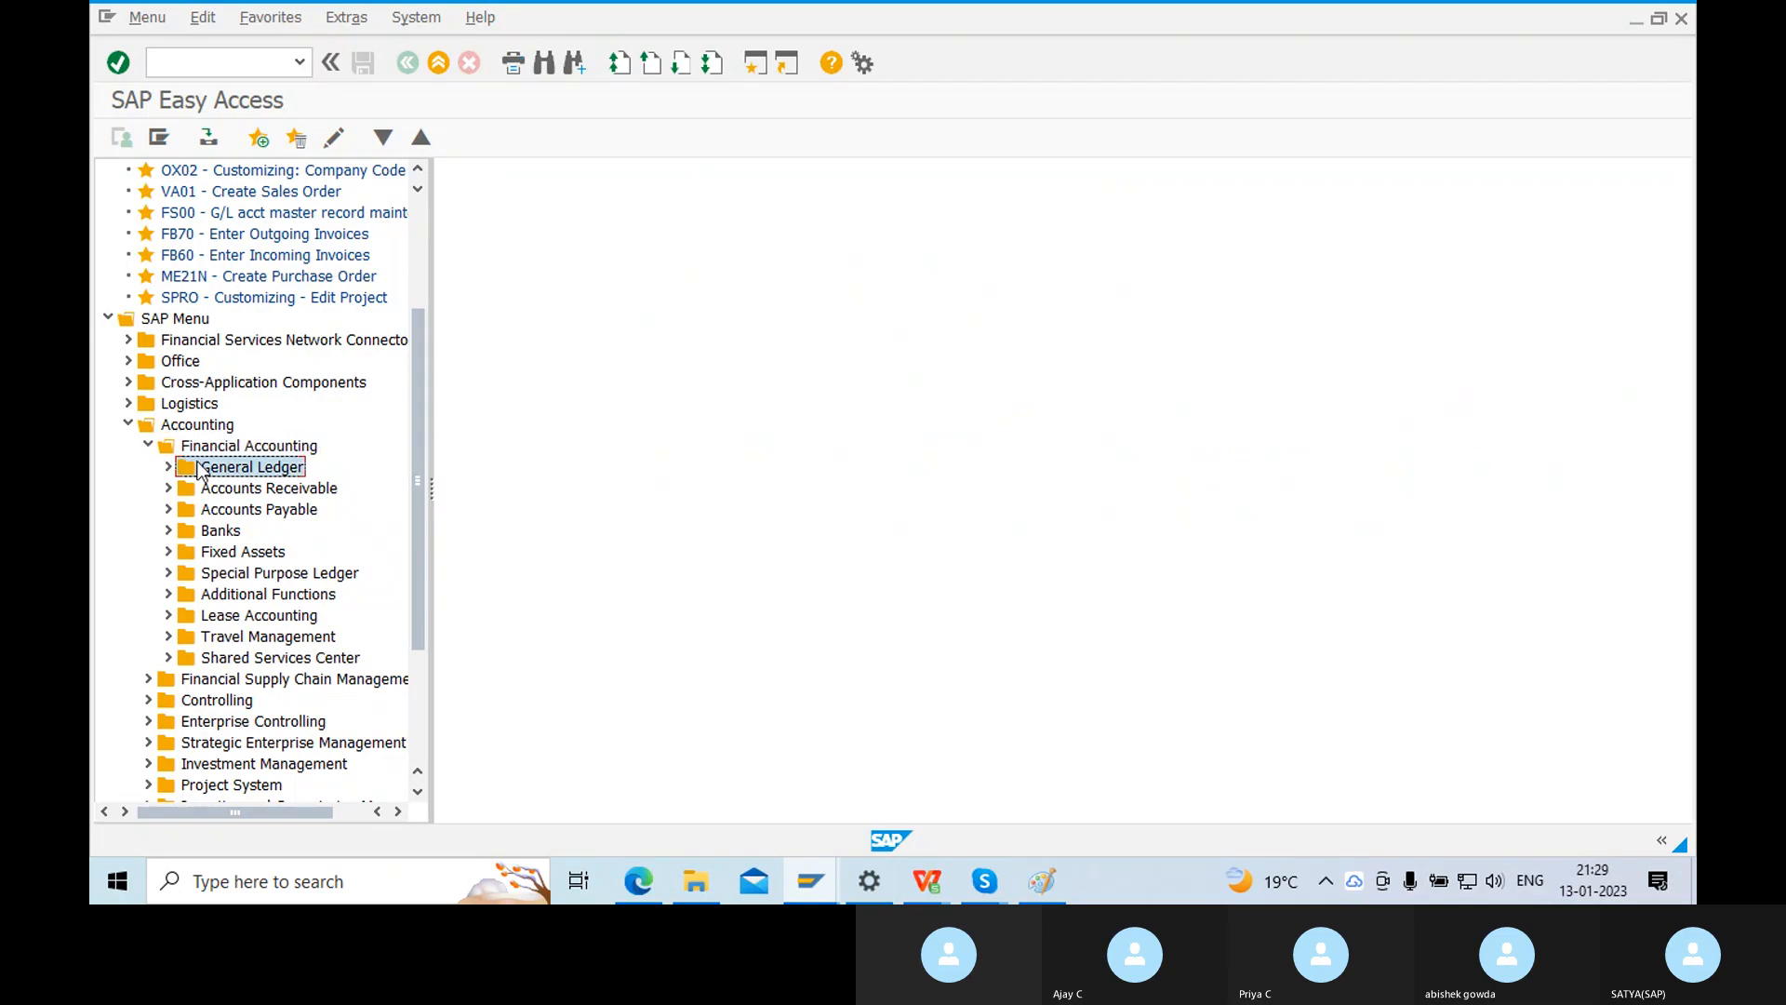
left_click(169, 467)
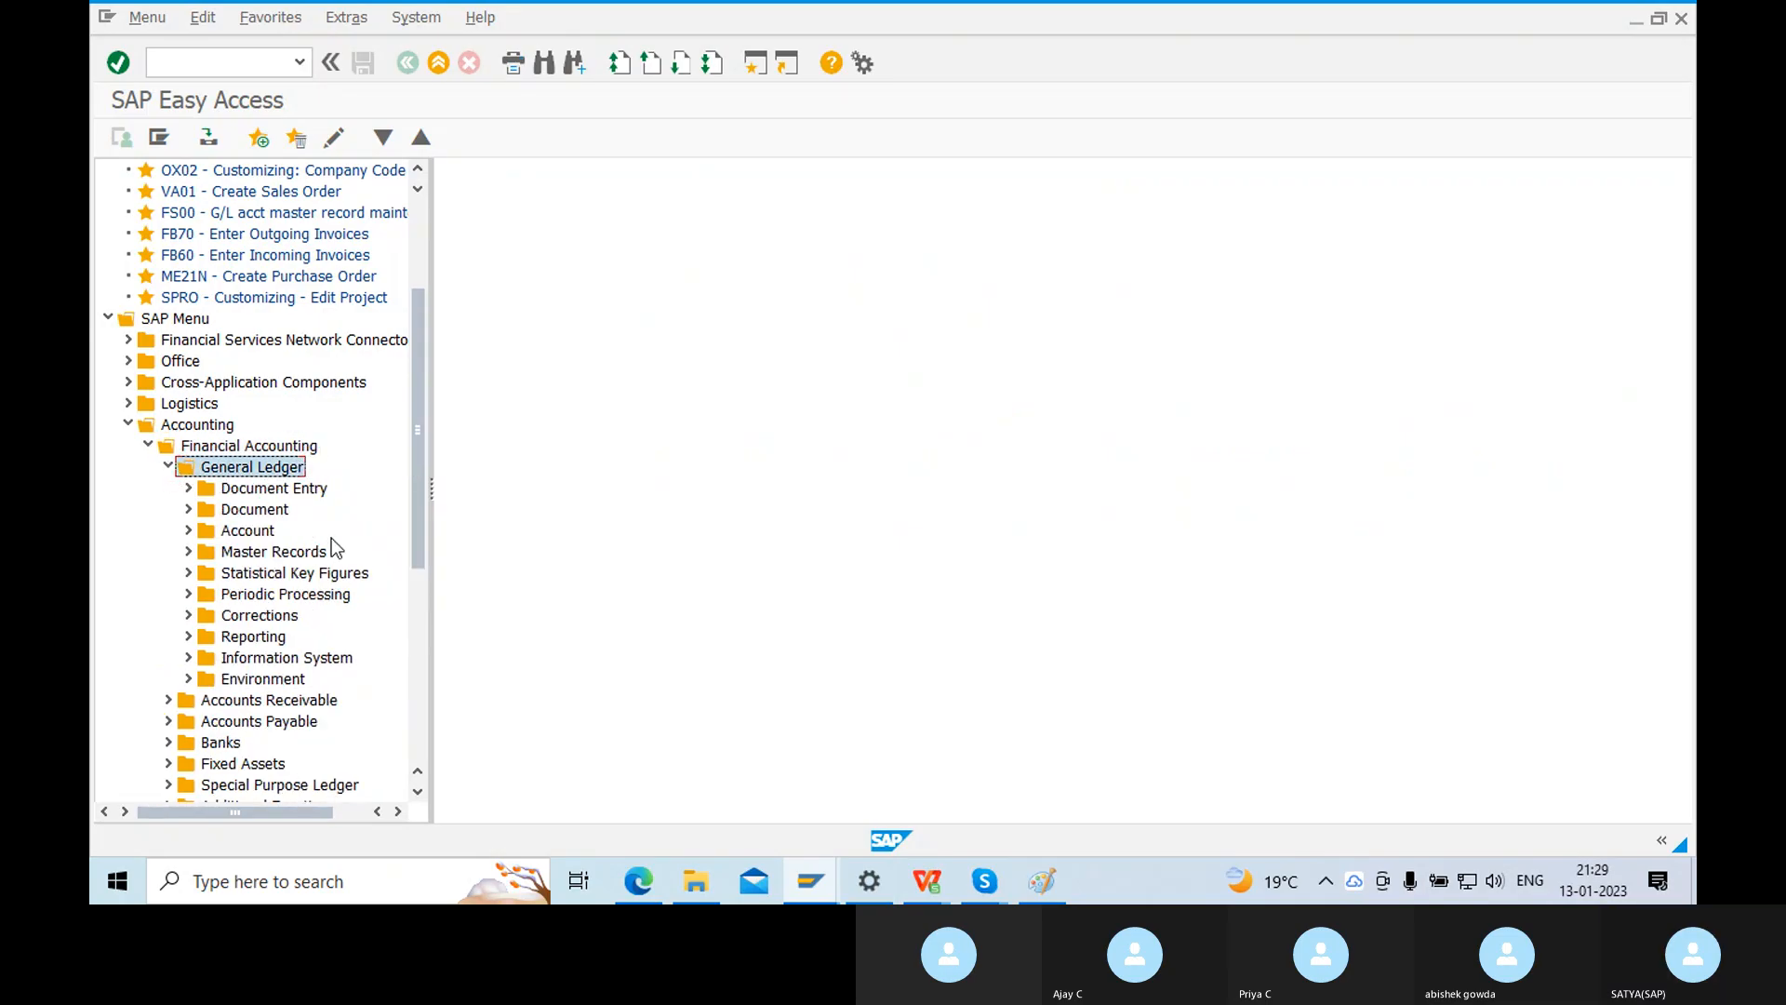
Expand Document Entry under General Ledger and open the F-02 General Posting transaction.
left_click_drag(417, 471, 410, 516)
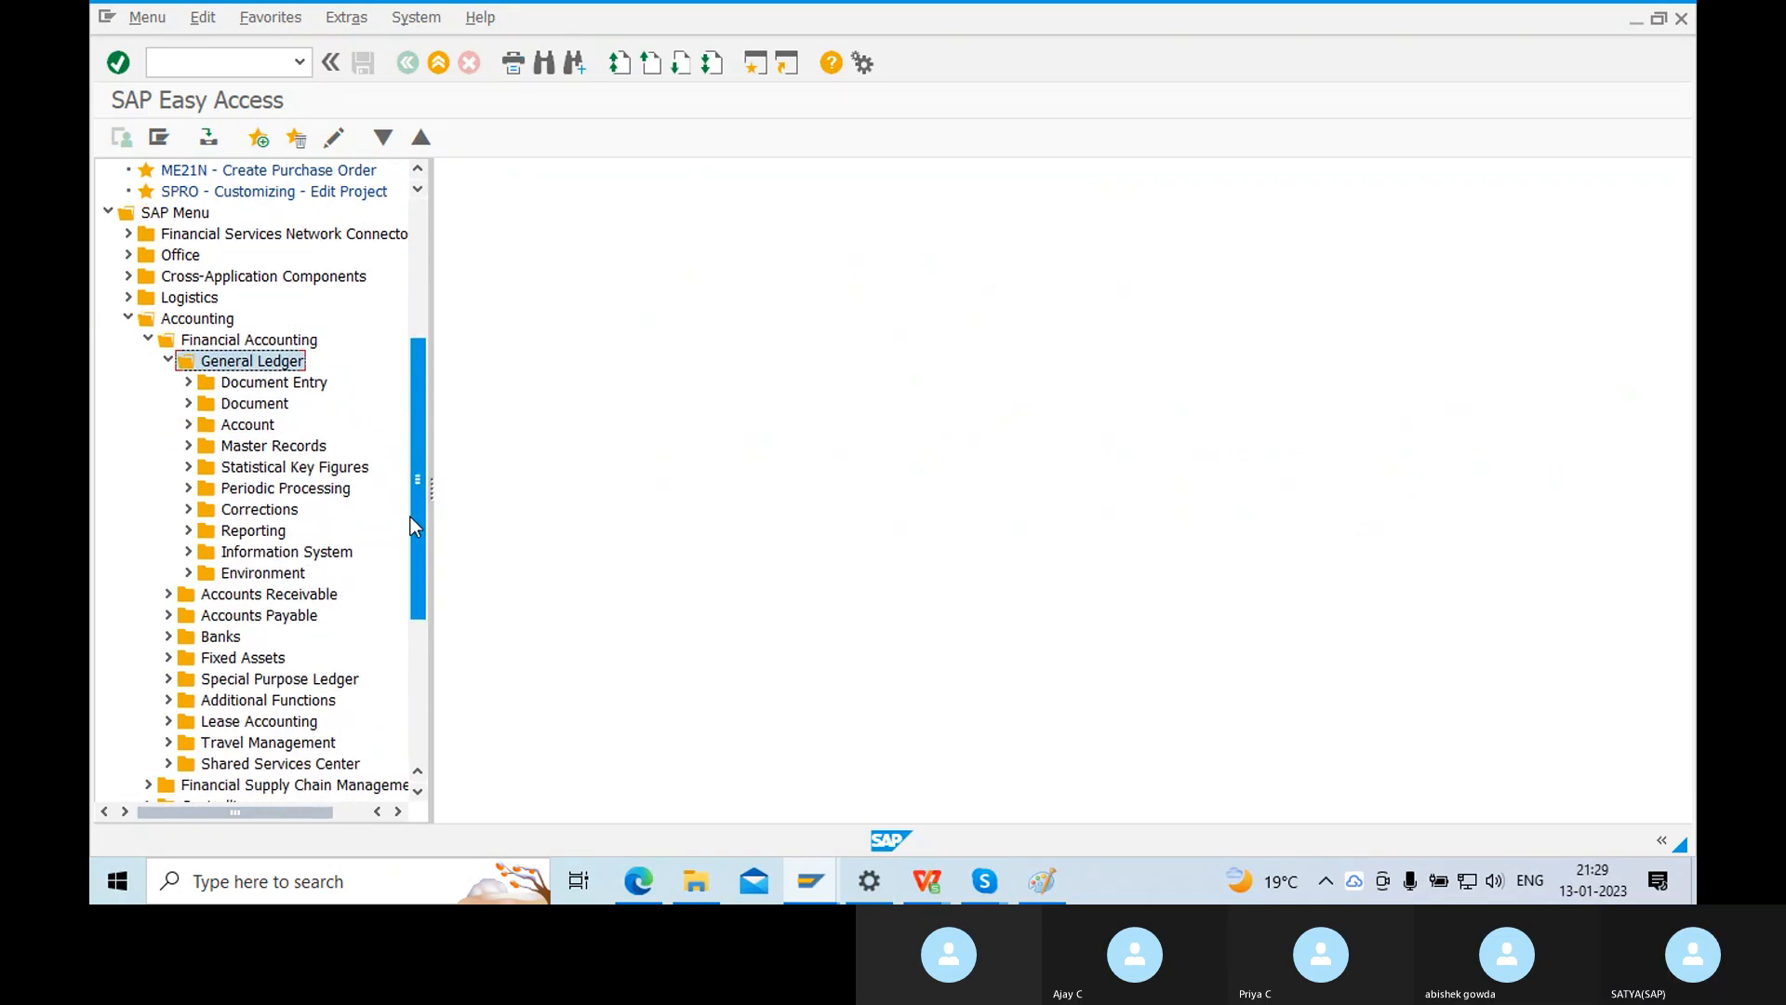
left_click(284, 384)
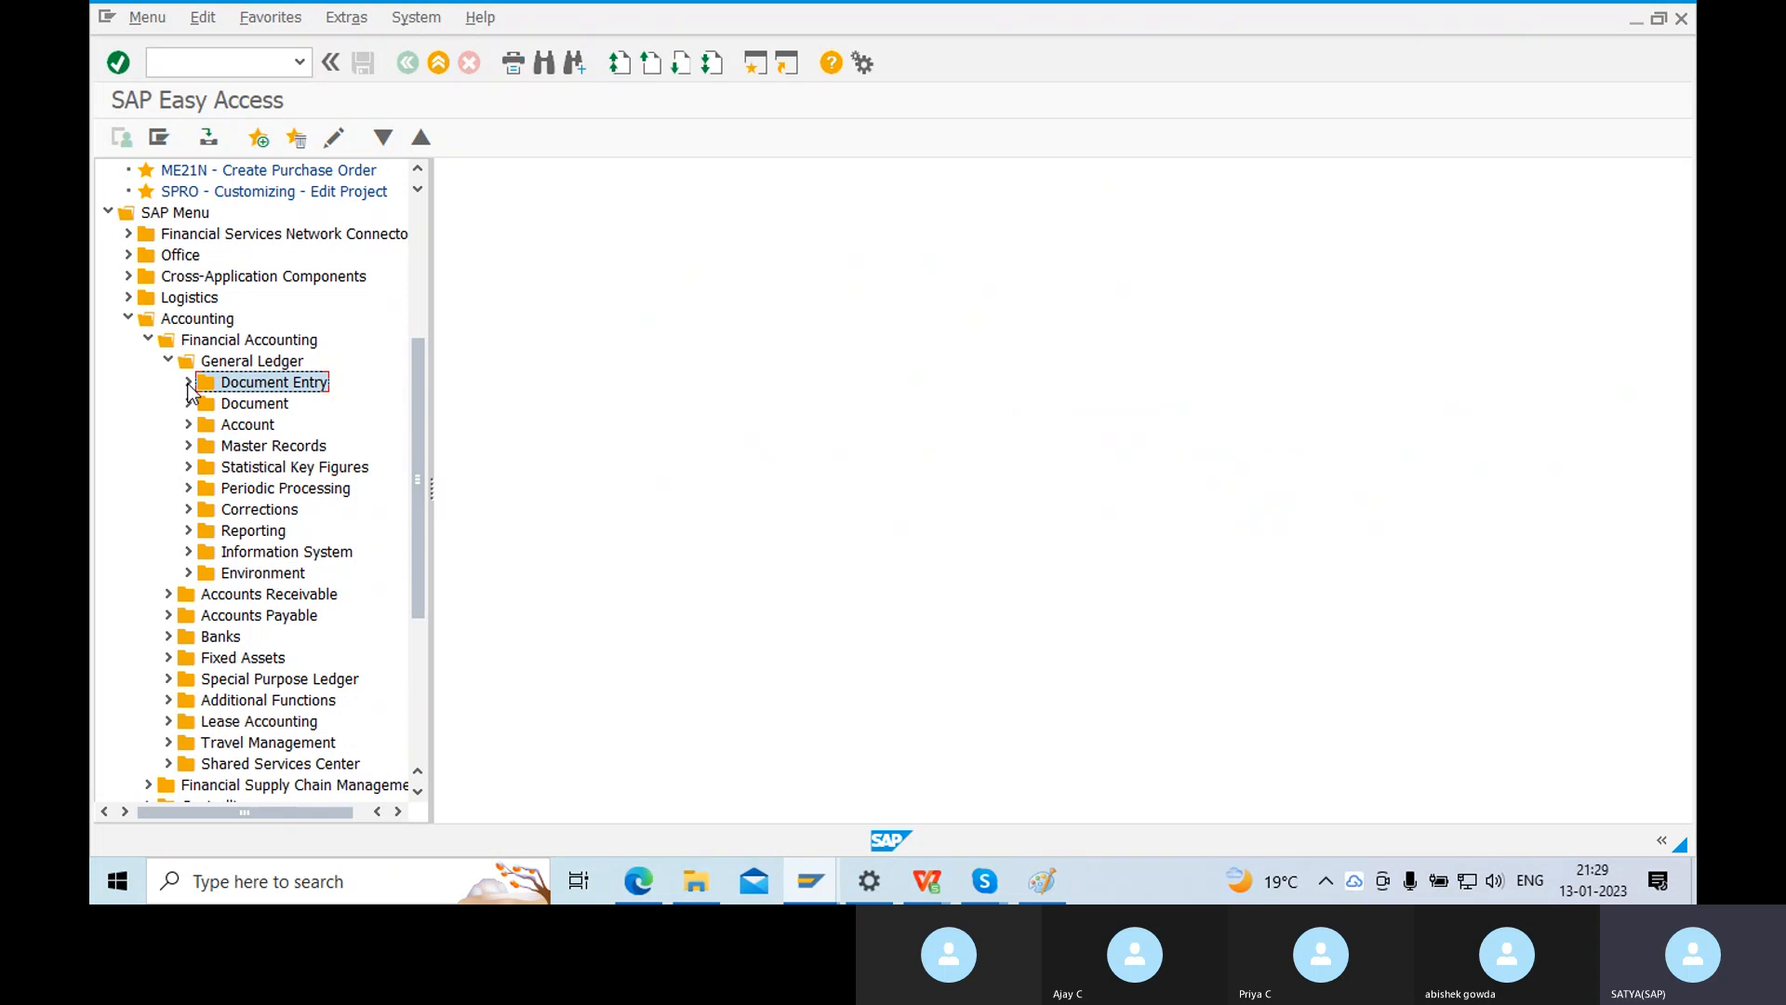
left_click(189, 384)
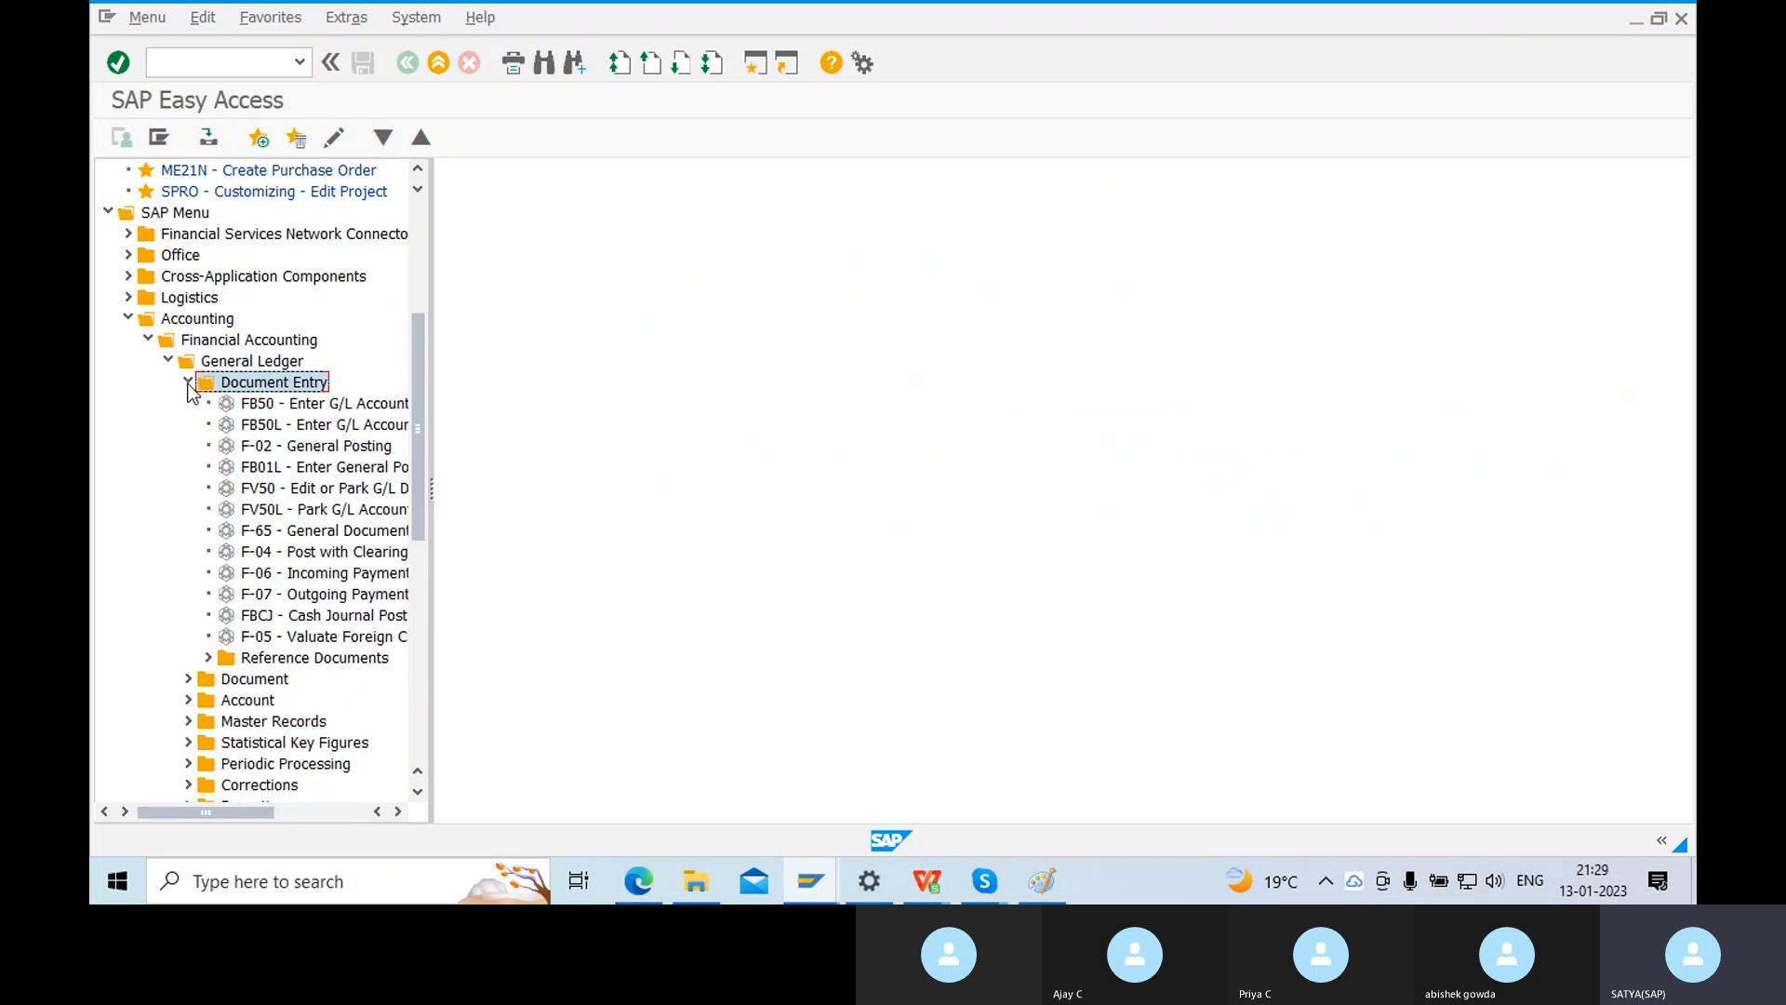
left_click(266, 449)
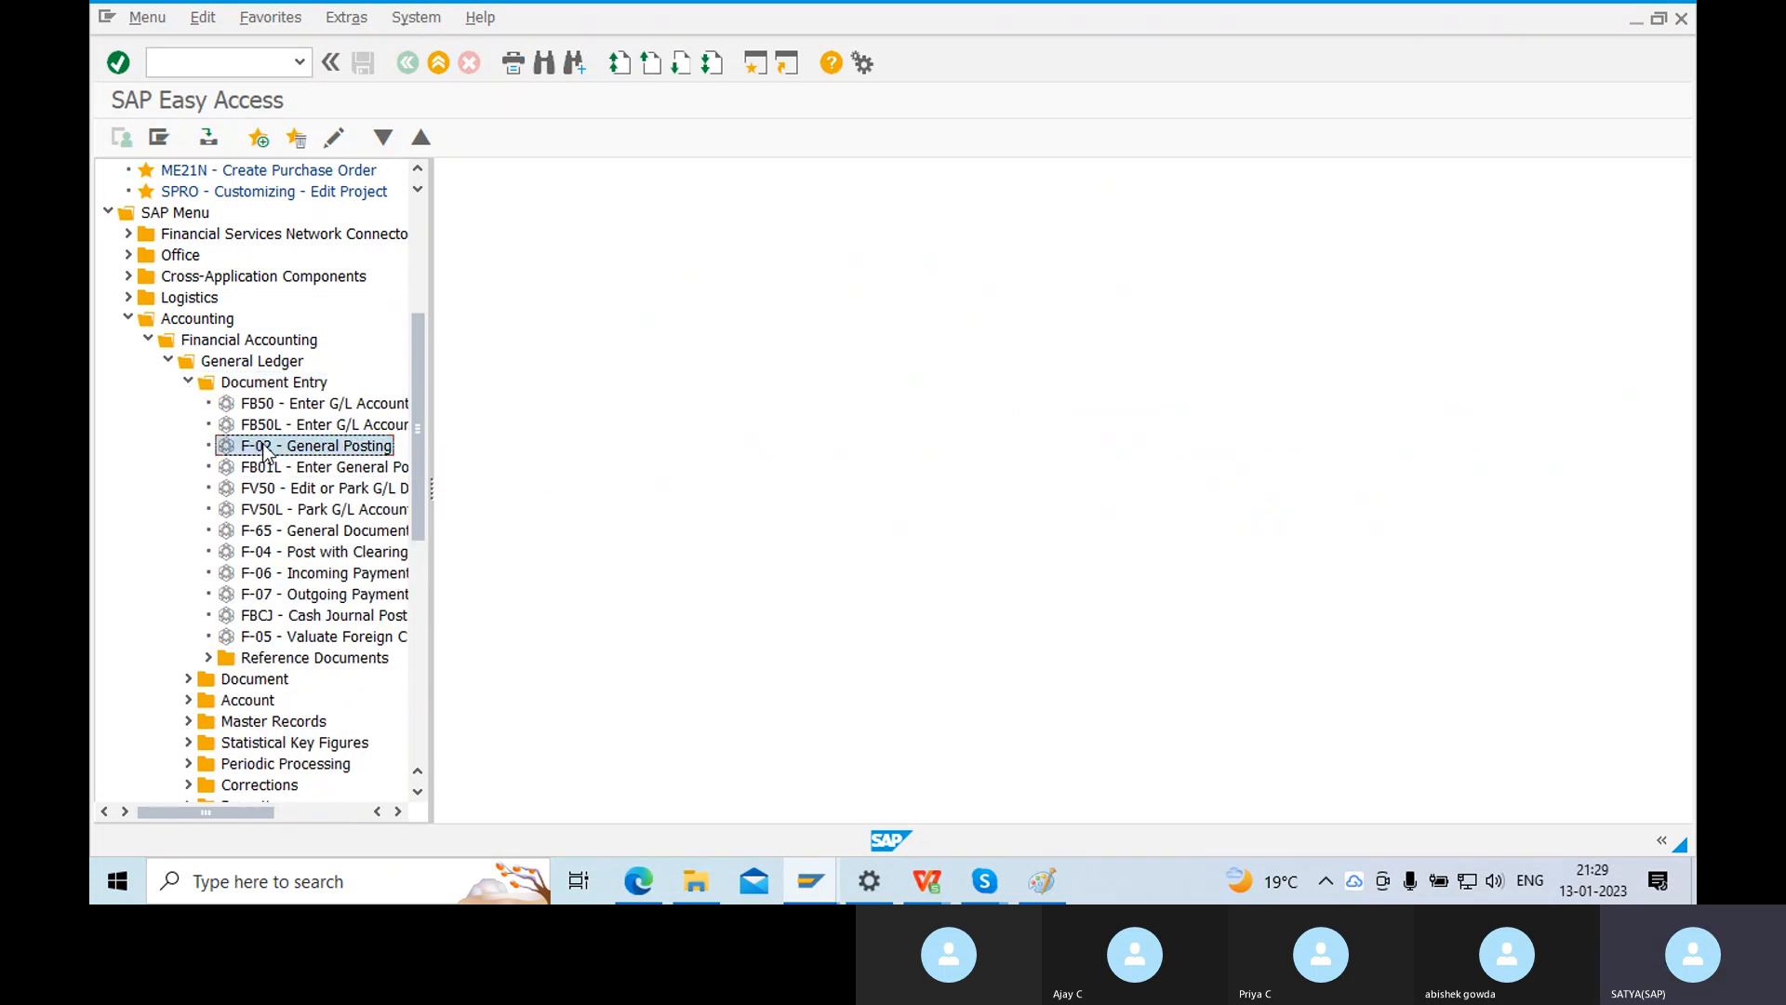
double_click(265, 448)
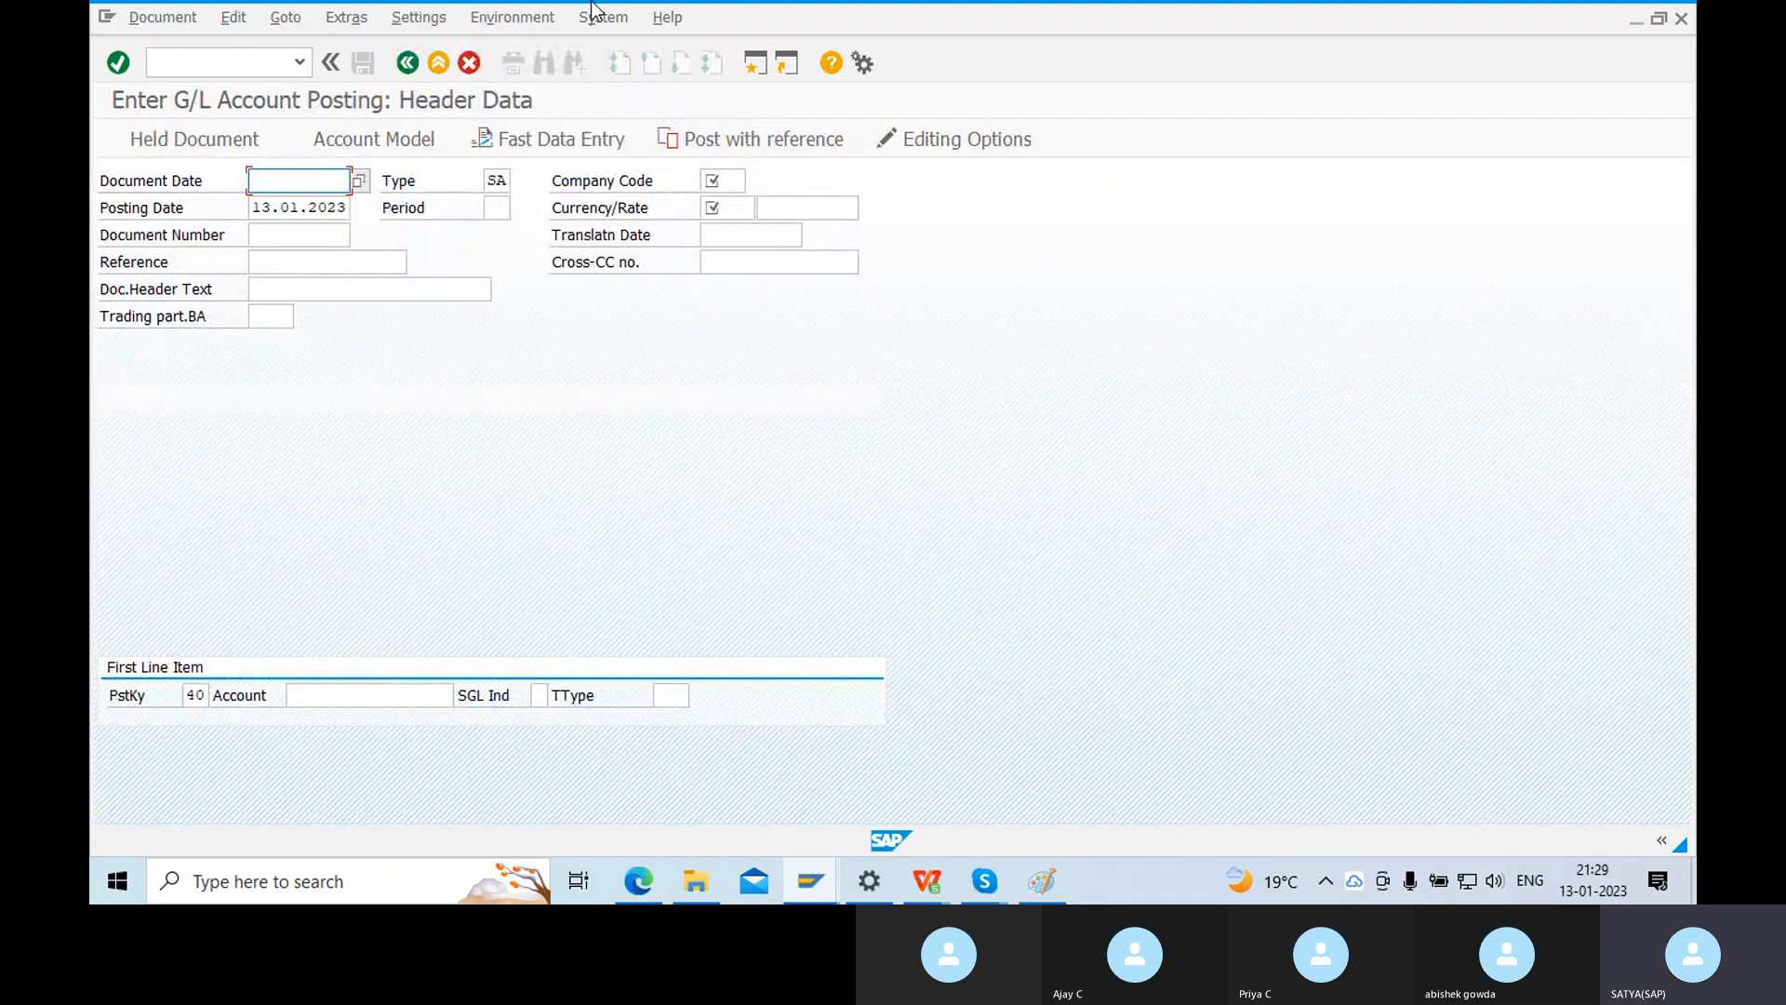
Set the company code to SON1 in the G/L account posting header, keeping document type SA.
double_click(490, 179)
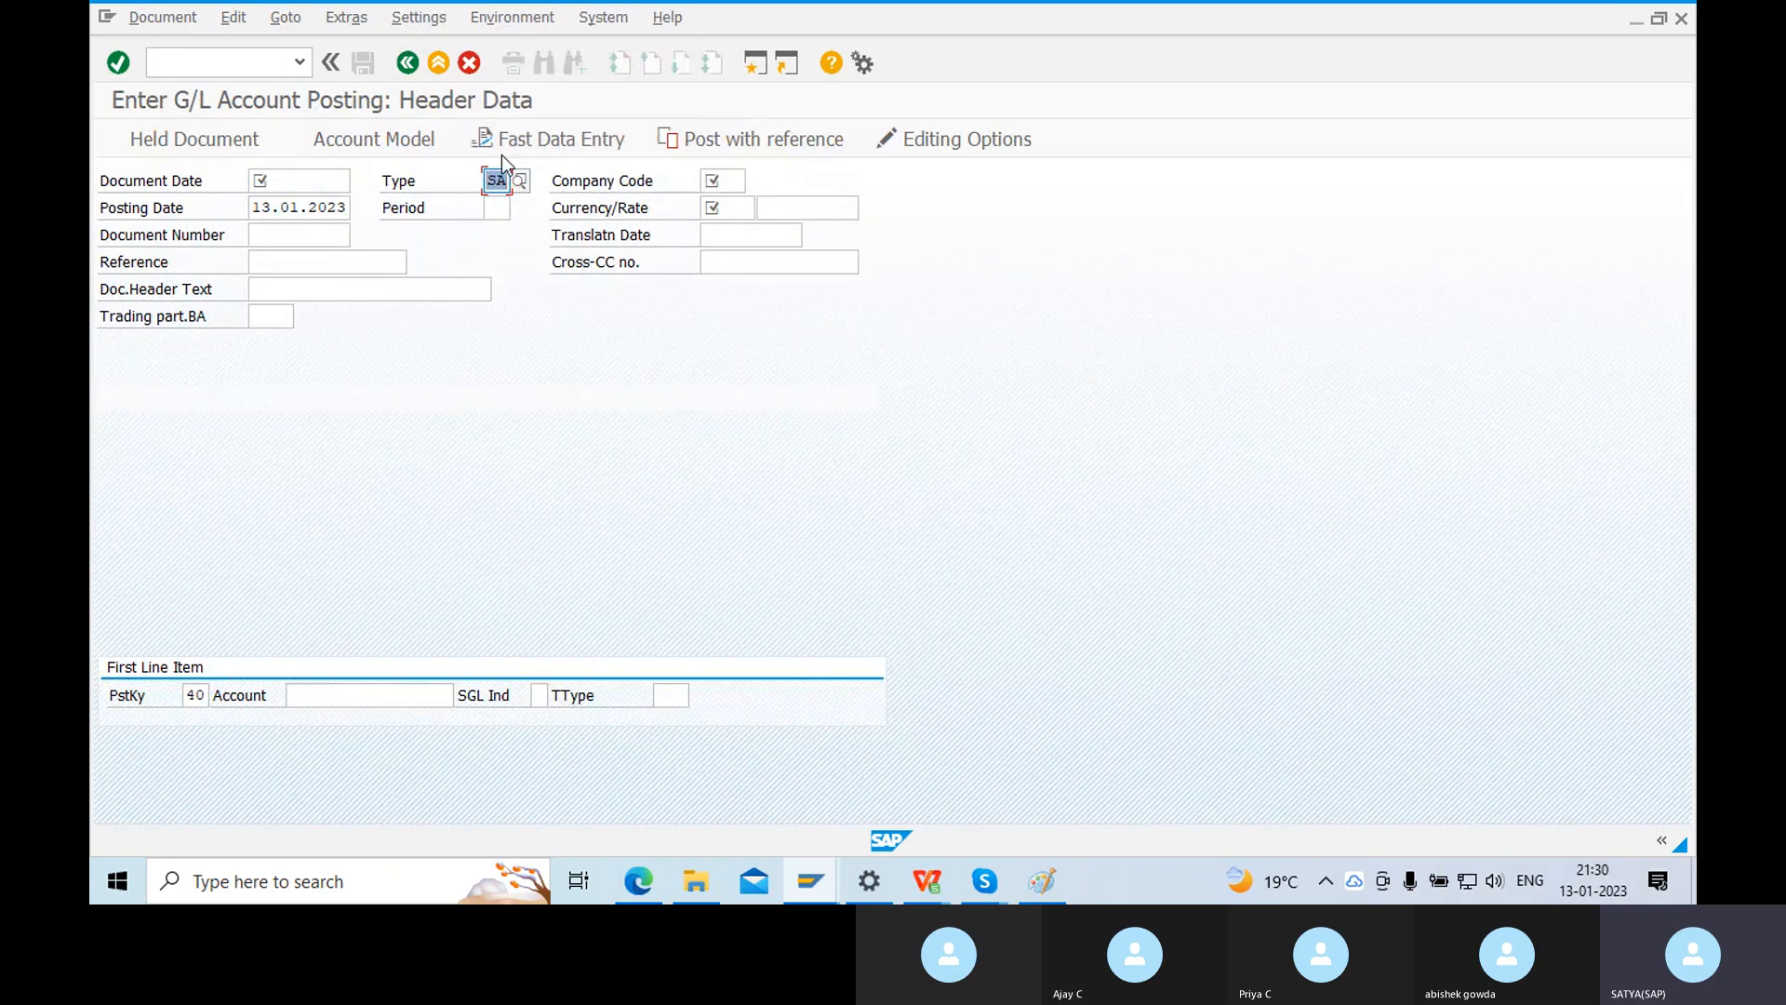
left_click(723, 182)
type("SON")
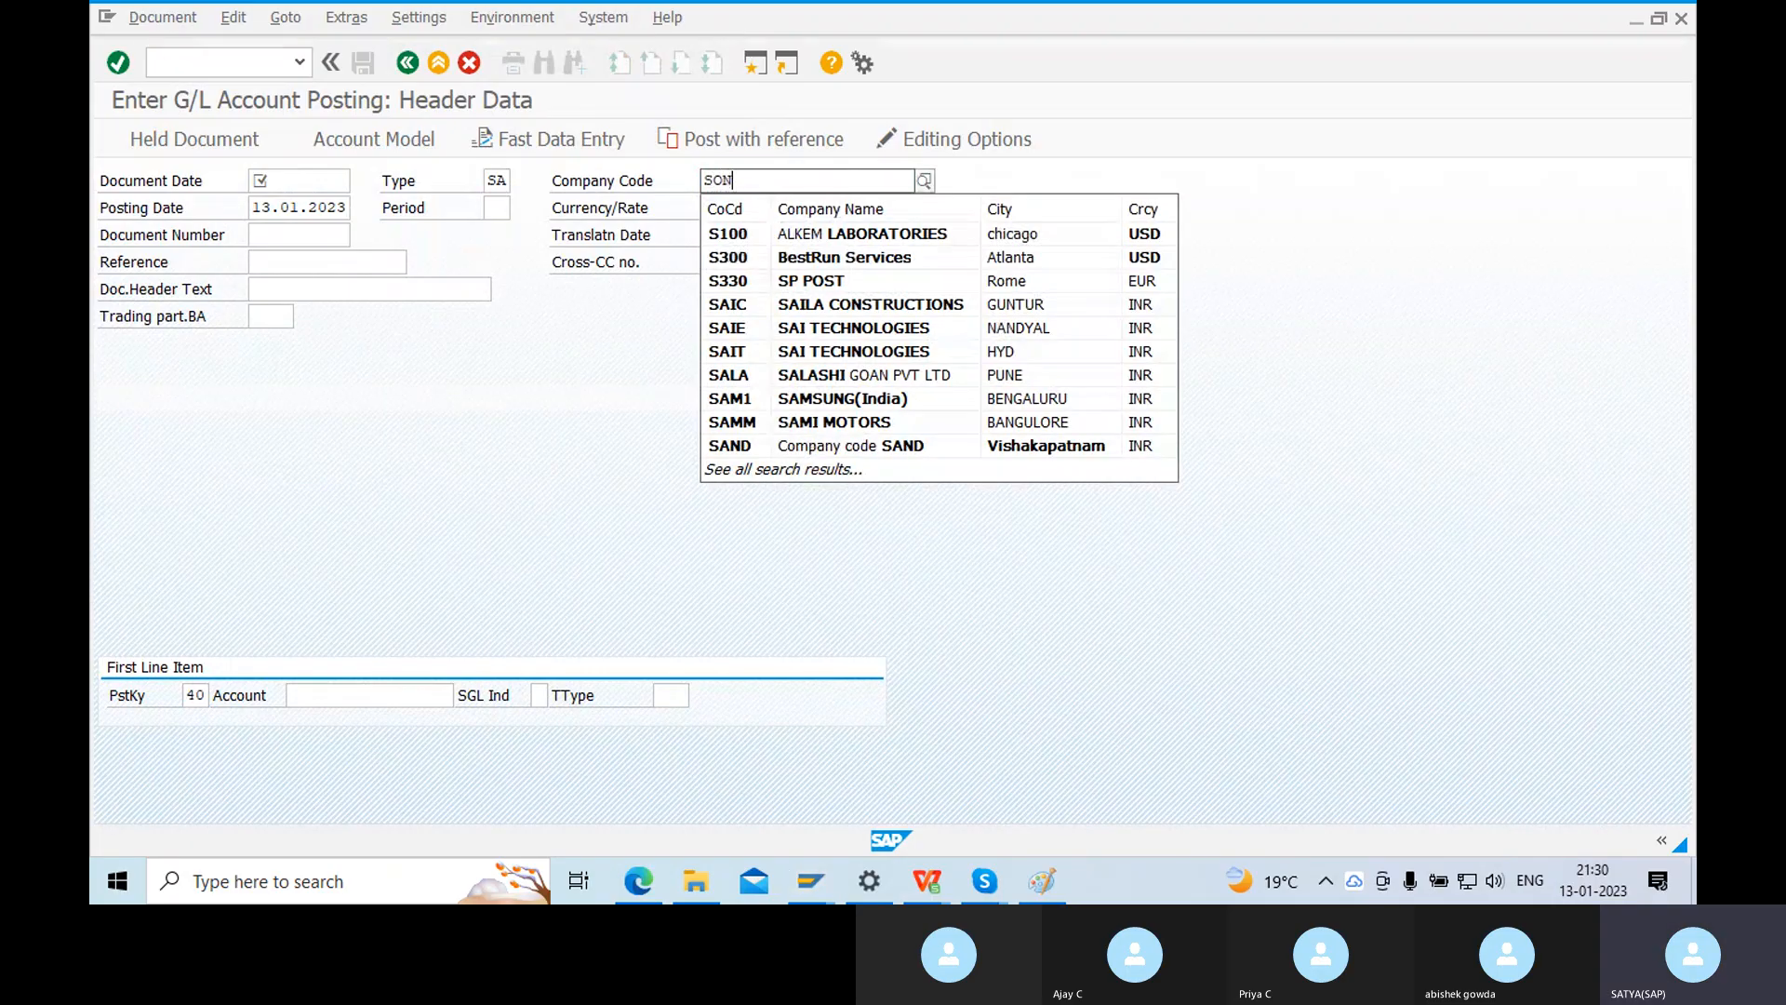
type("1")
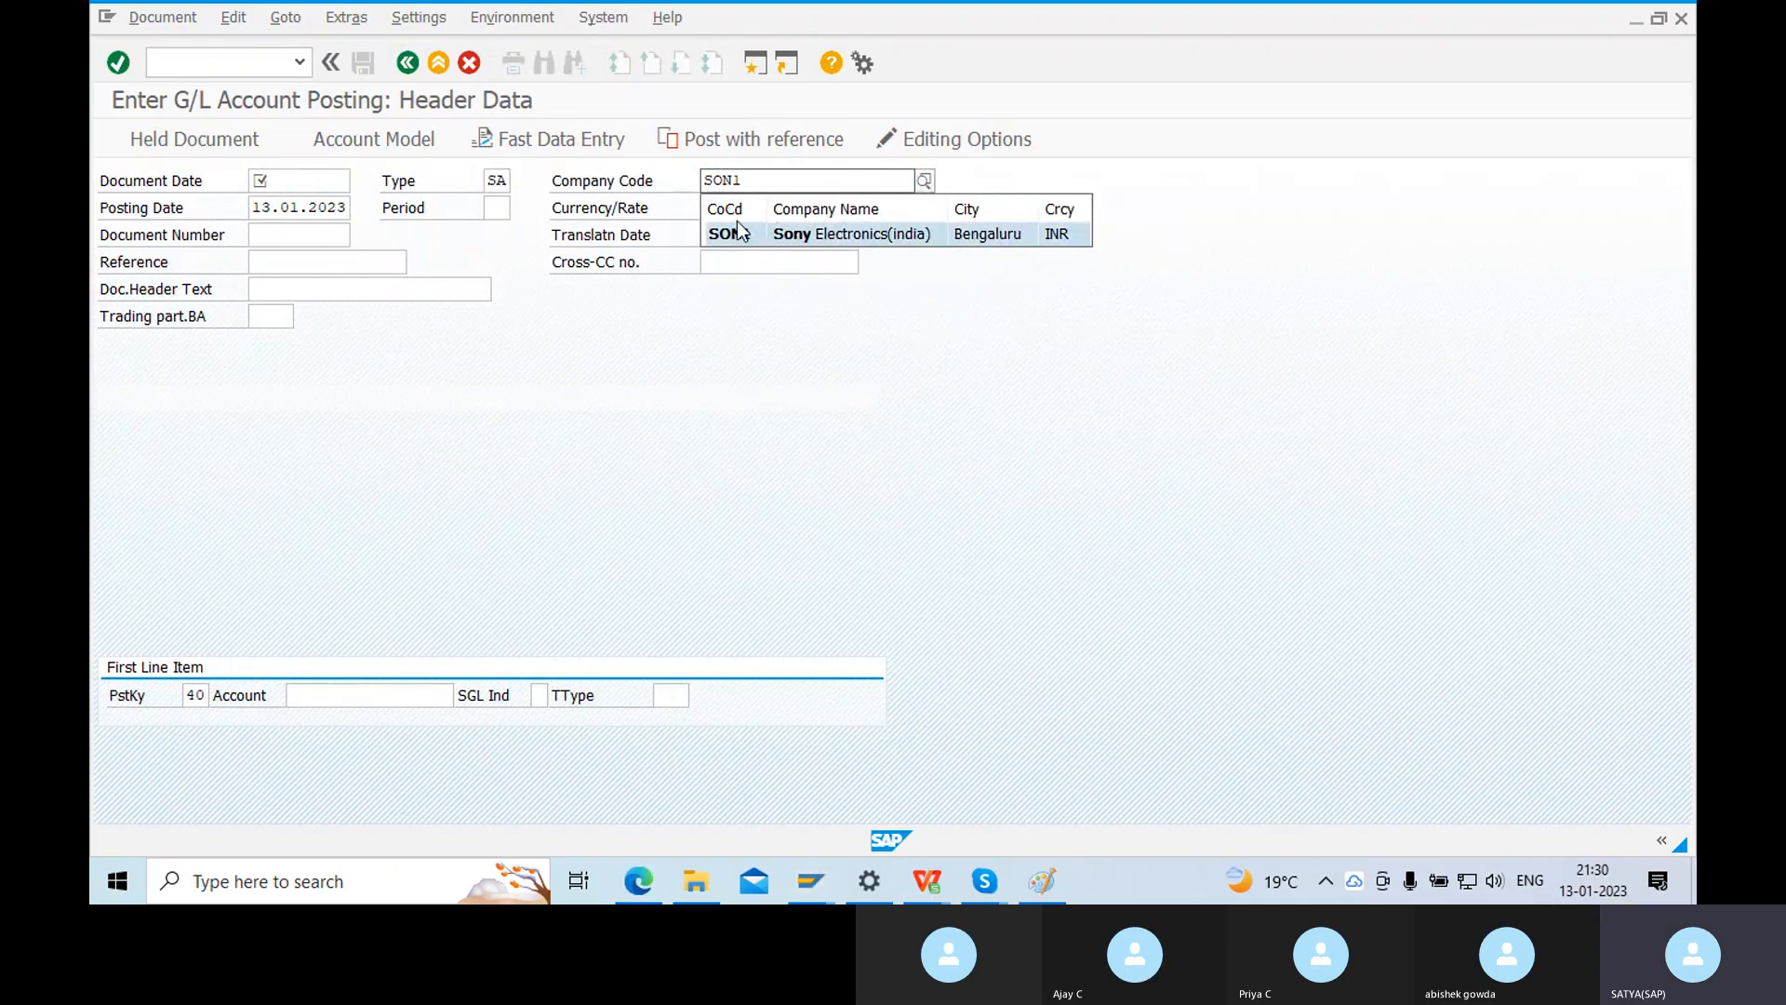
left_click(735, 234)
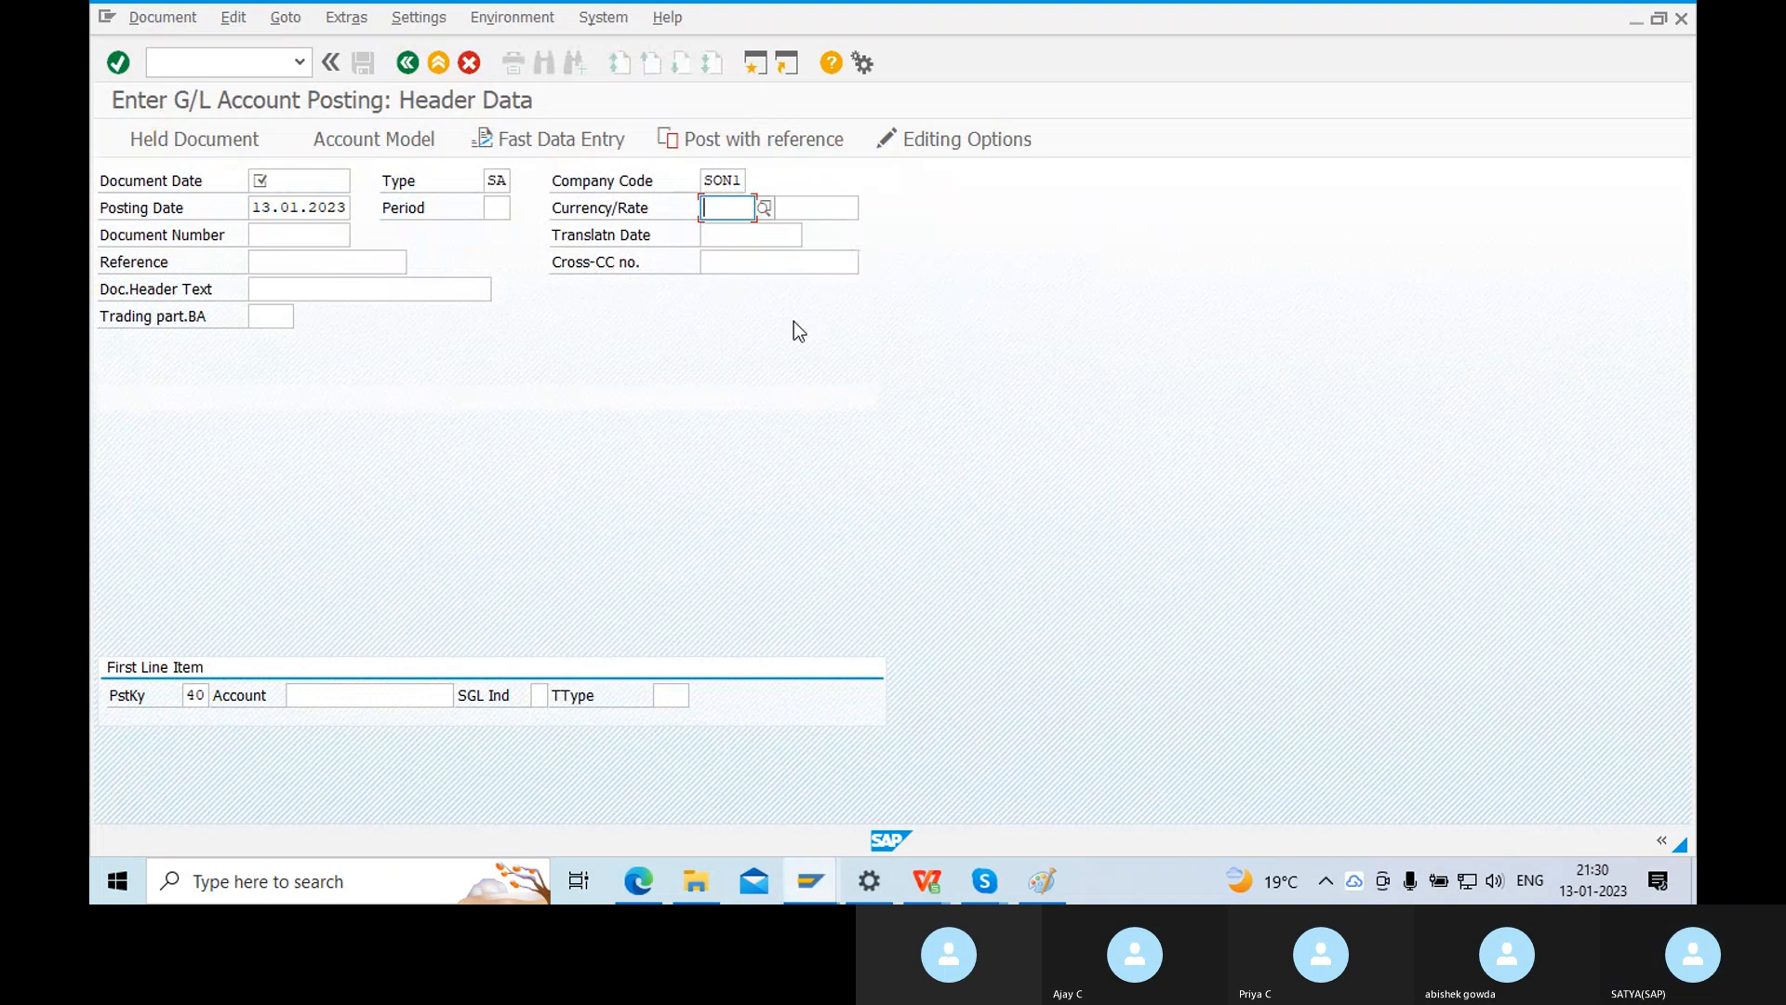
Set the currency to INR in the G/L account posting header.
type("INR")
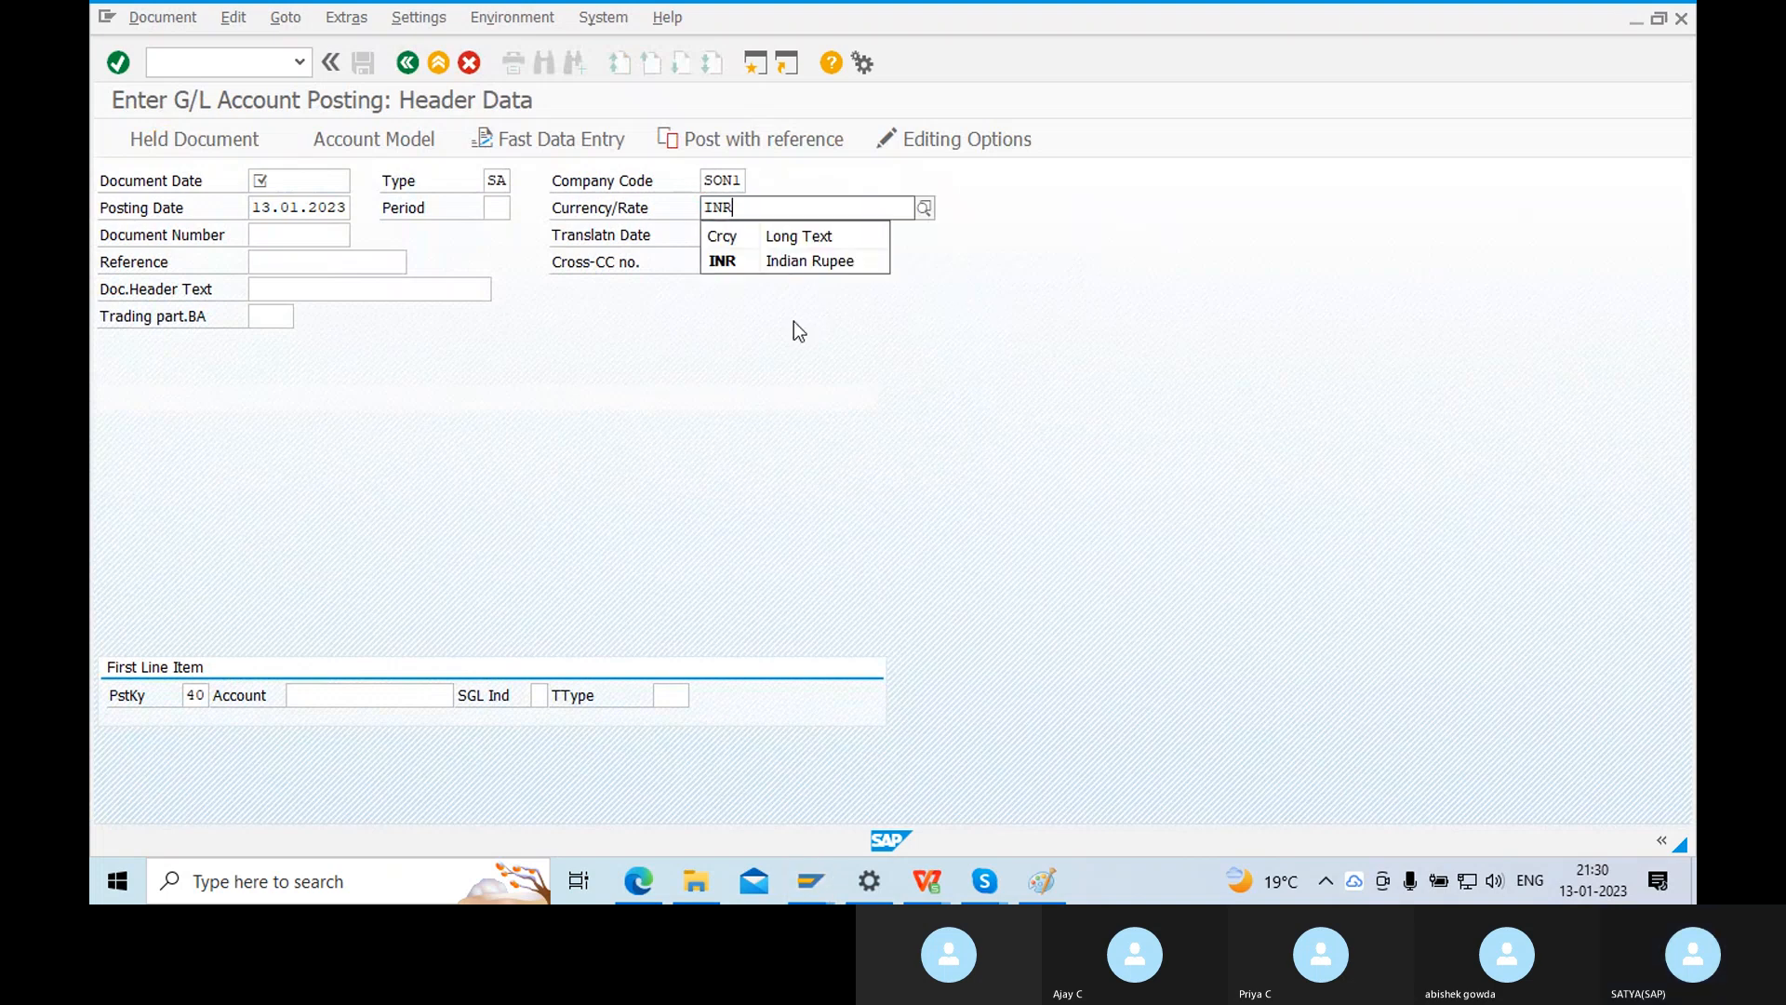
left_click(735, 263)
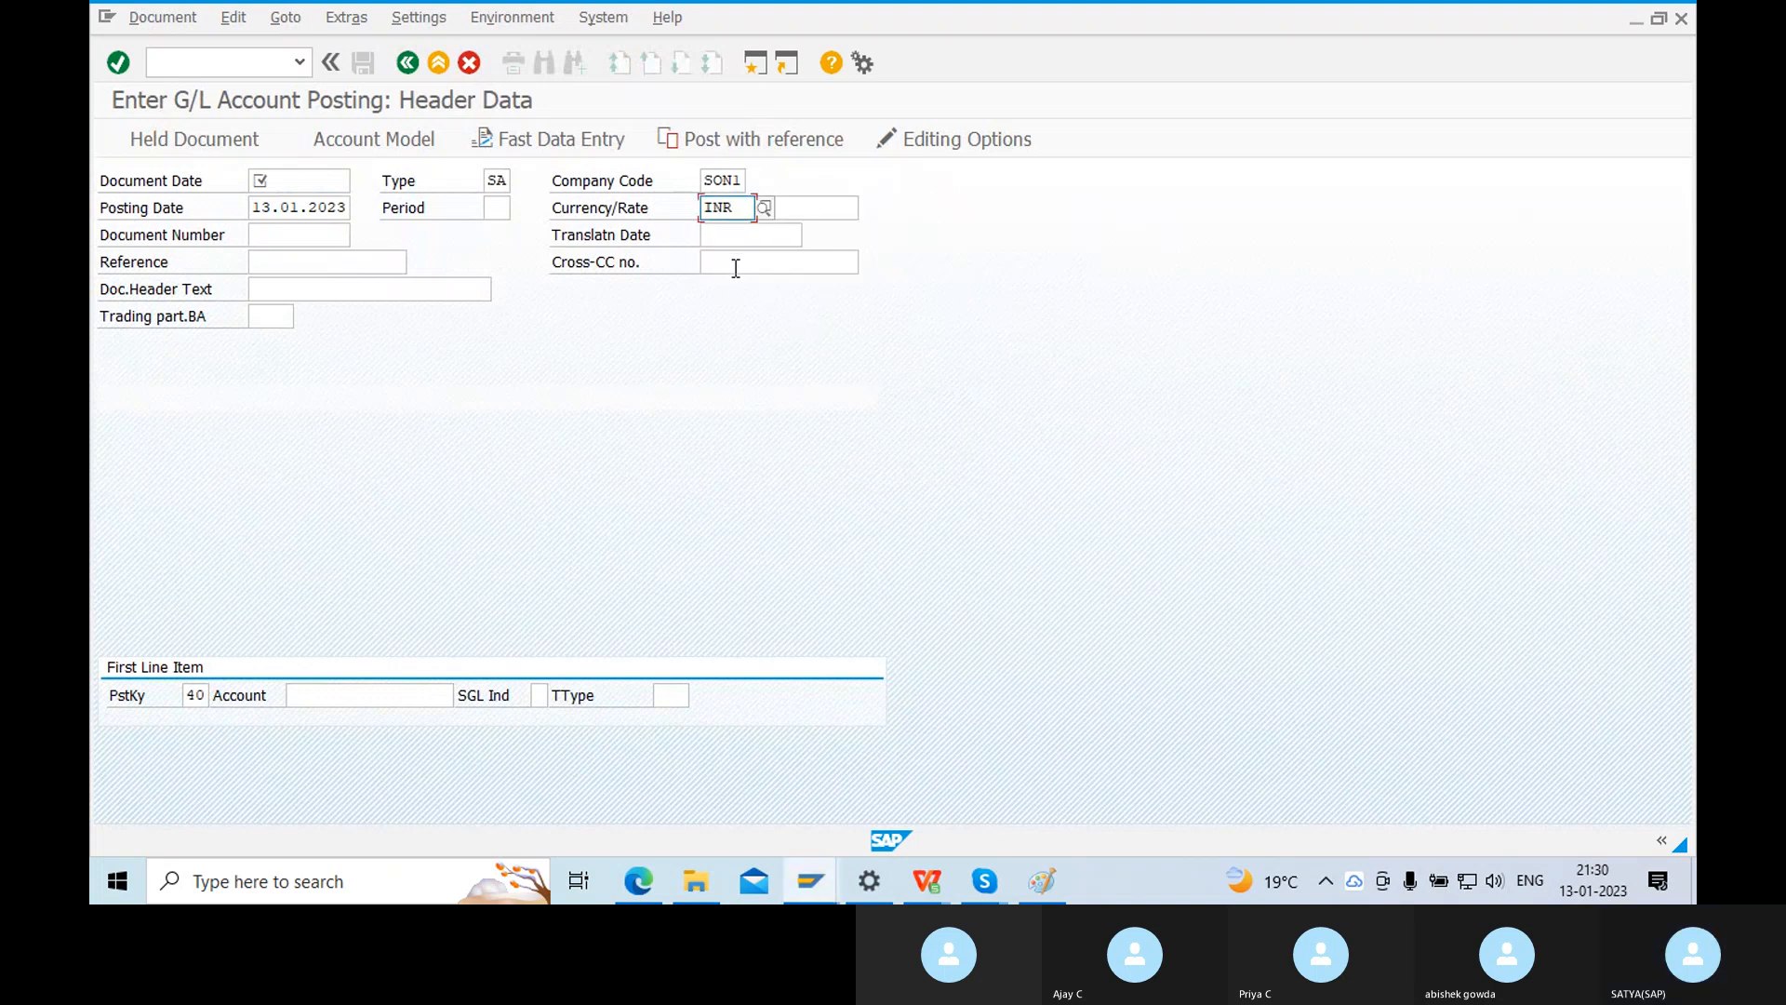
Check the salary invoice flow diagram in Paint, return to SAP and set the document date to 13.01.2023 from the calendar.
left_click(269, 182)
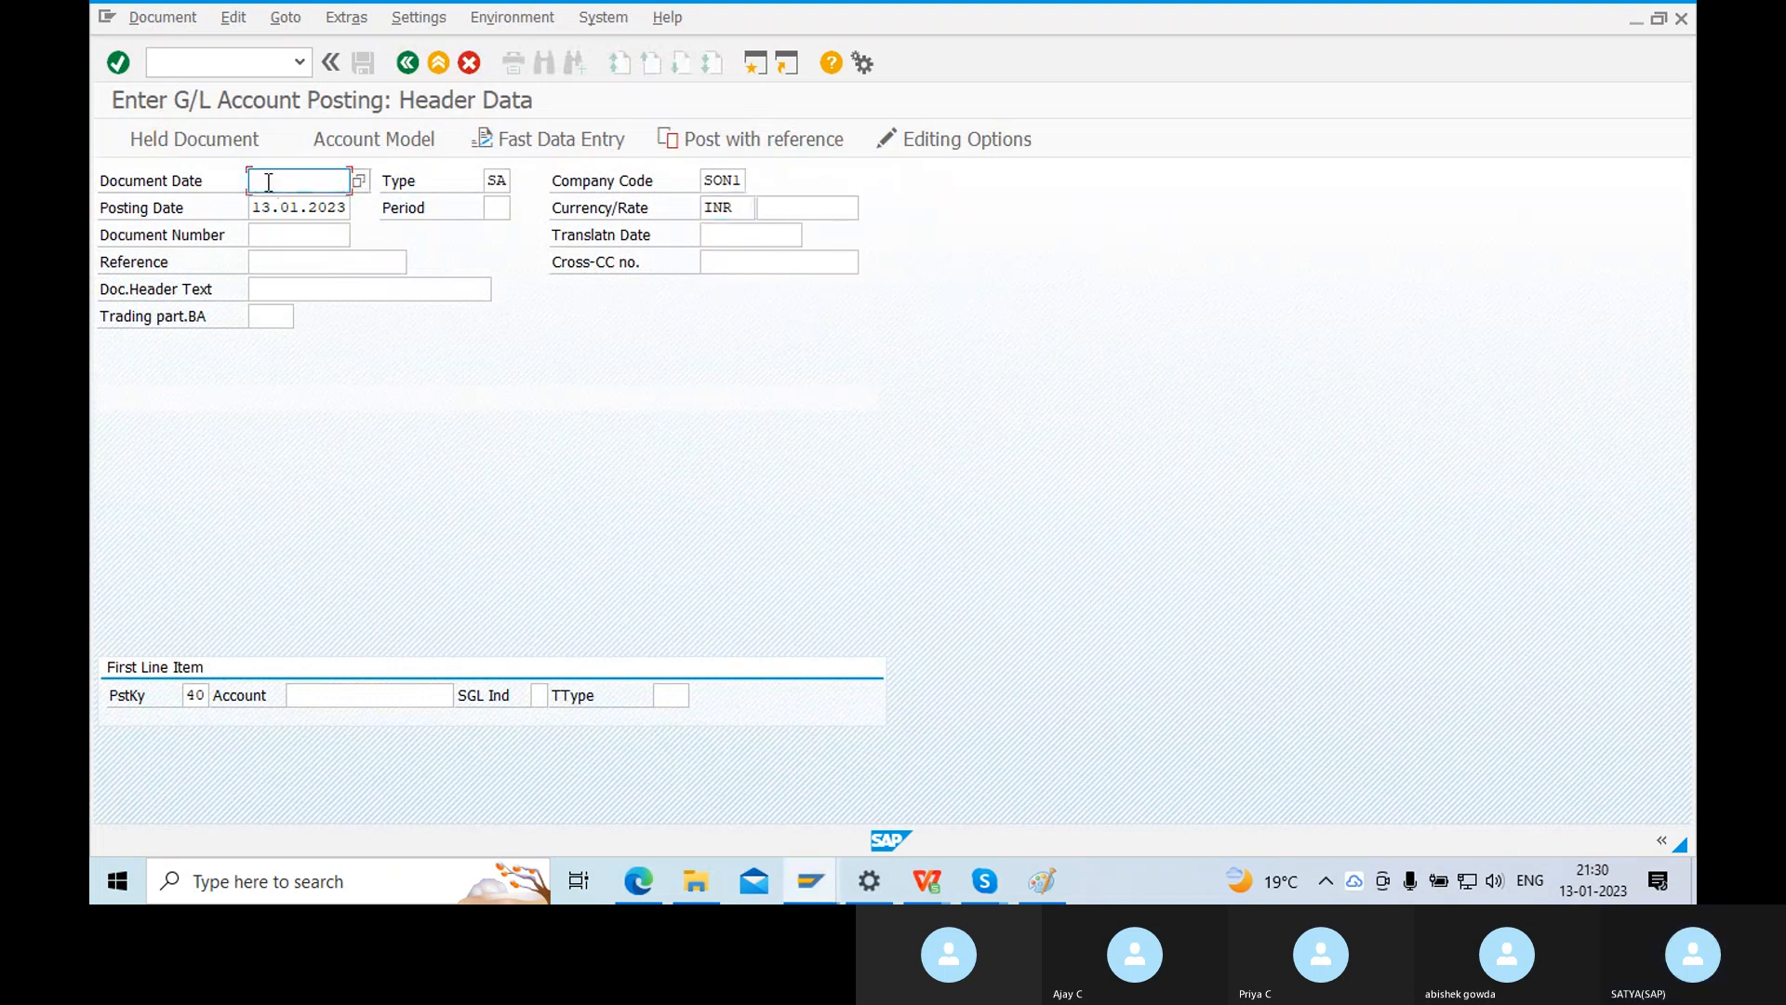
left_click(1040, 881)
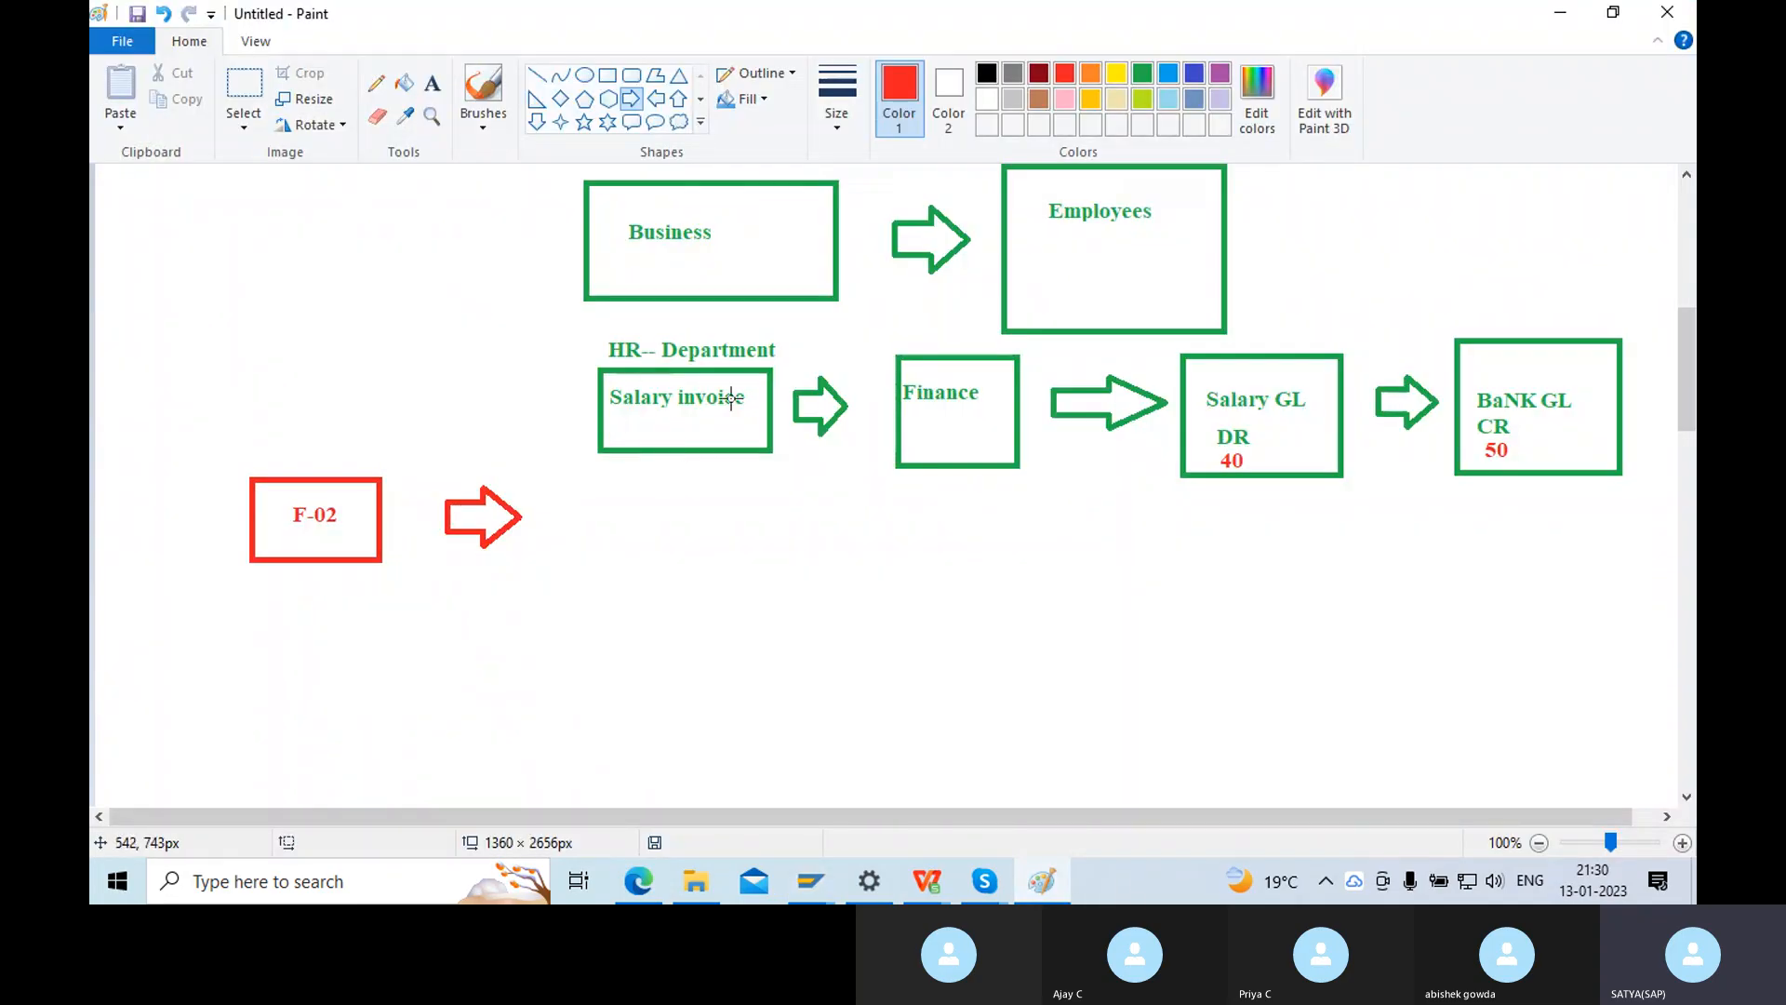
left_click(1040, 884)
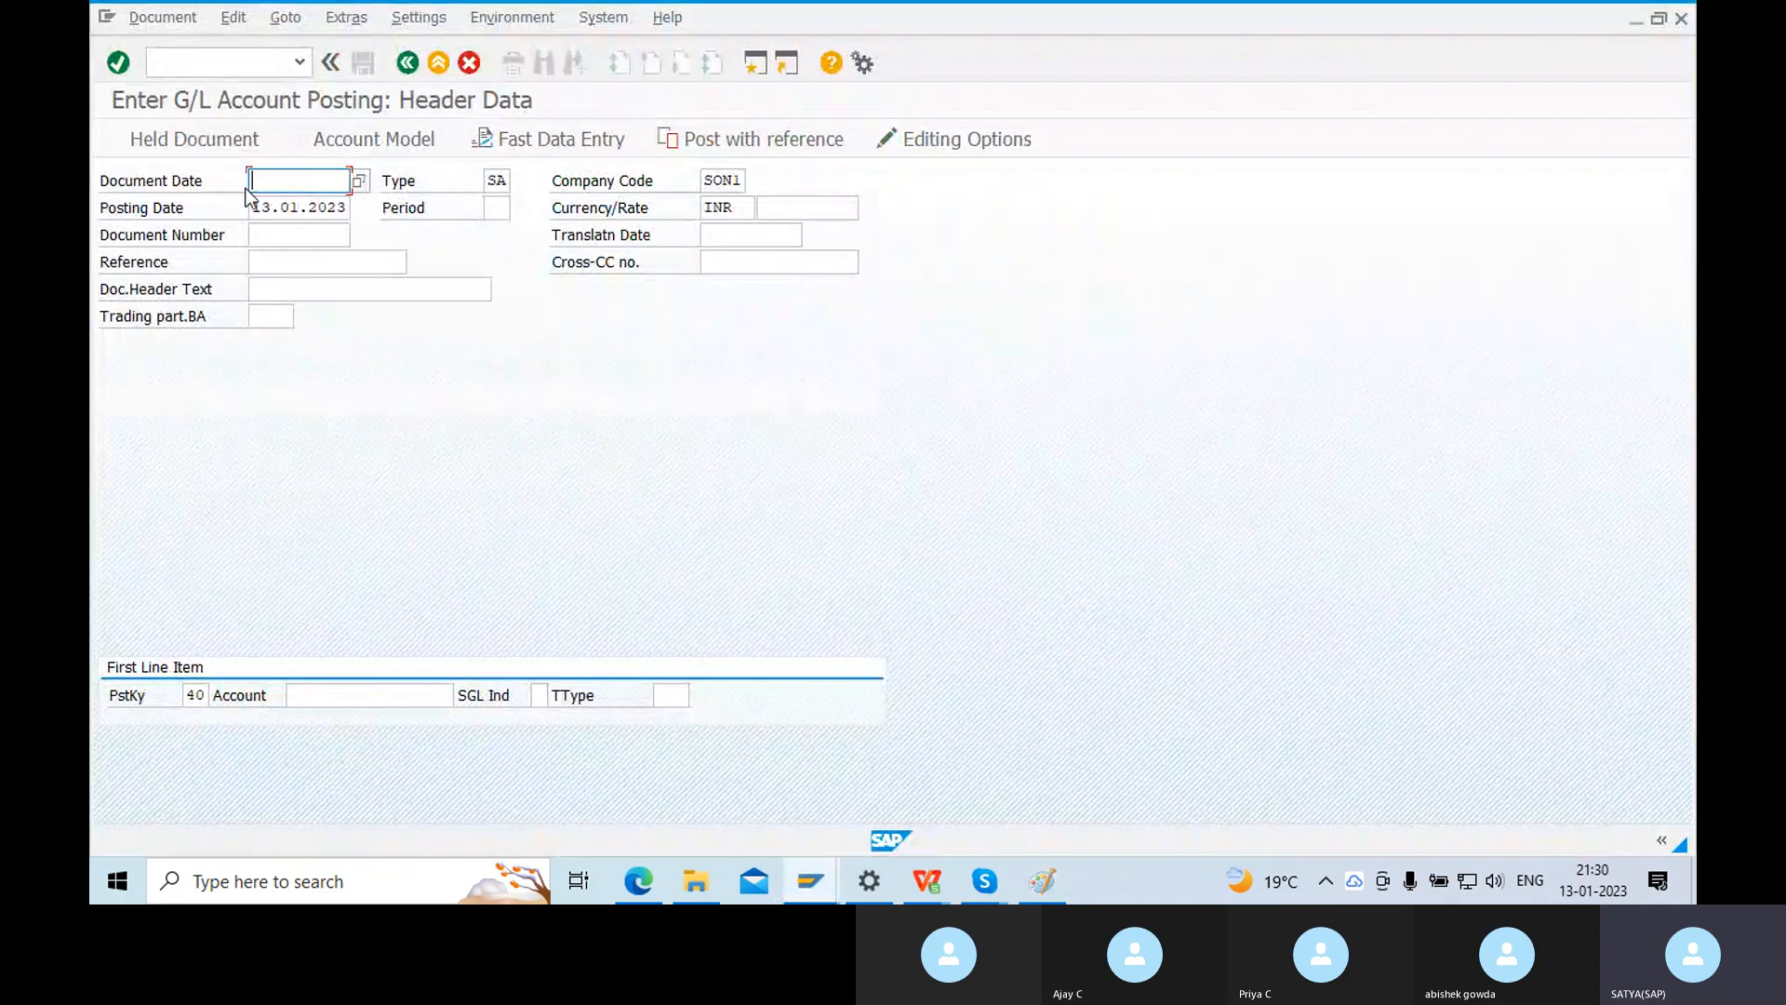
left_click(359, 180)
left_click(631, 673)
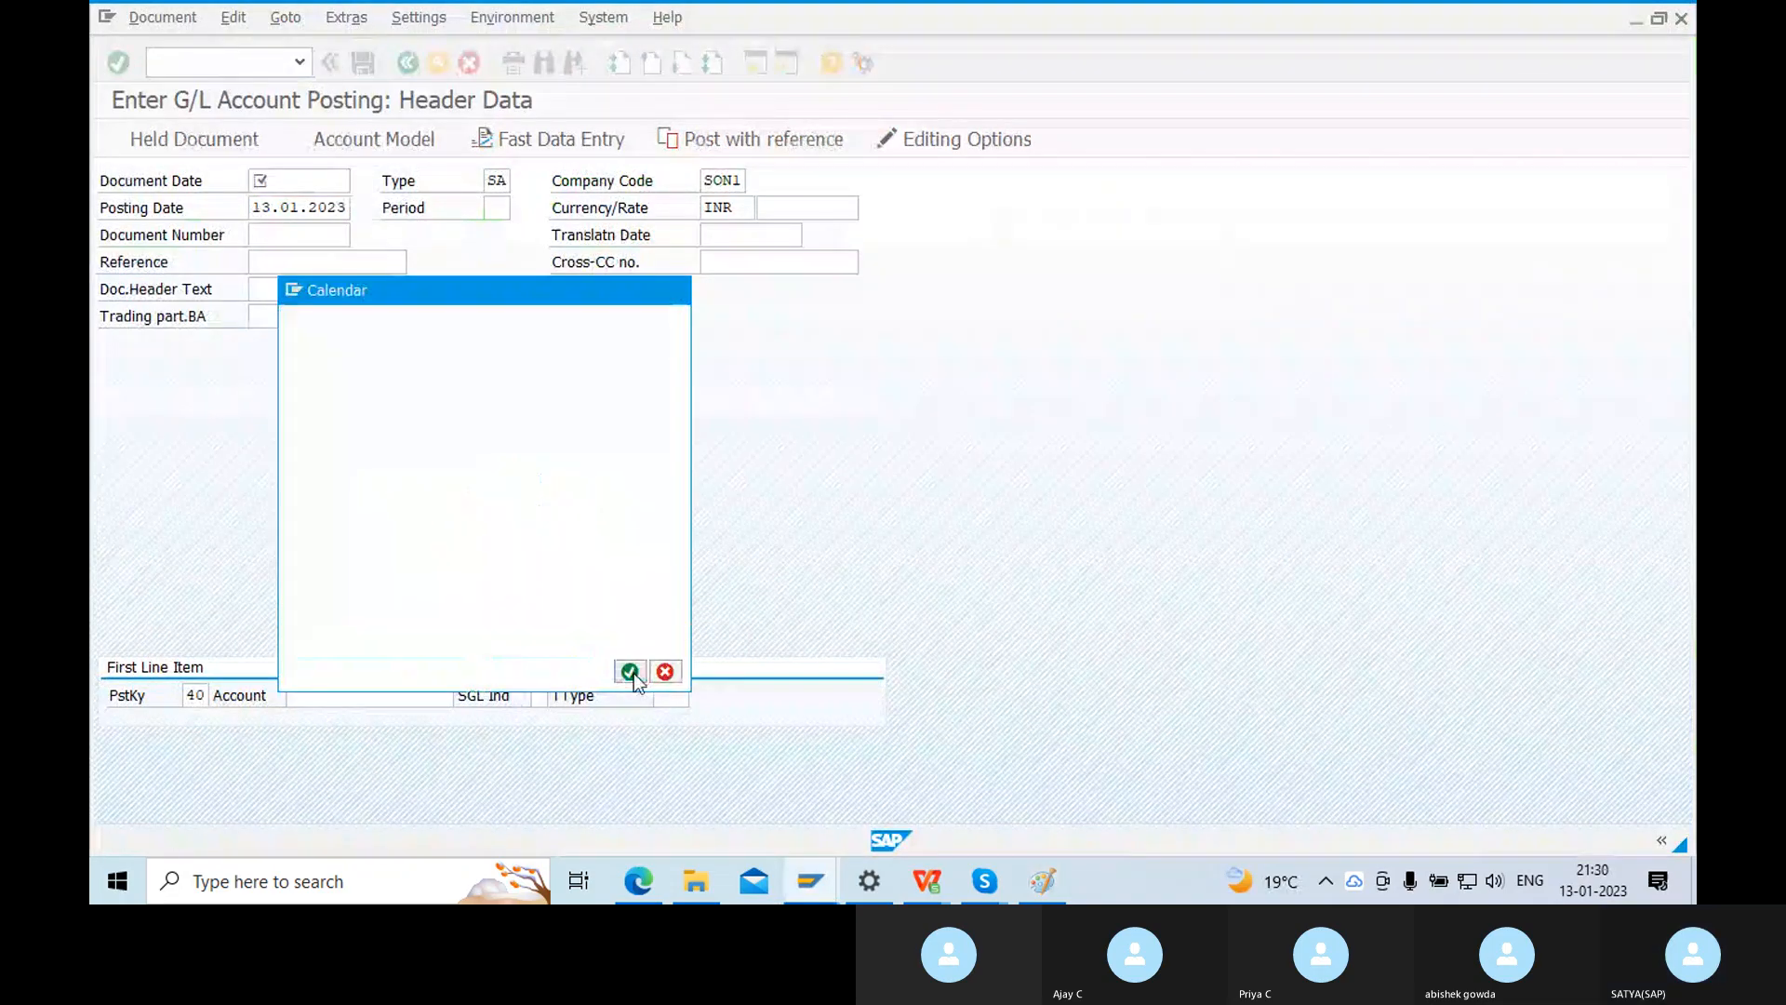
left_click(1577, 177)
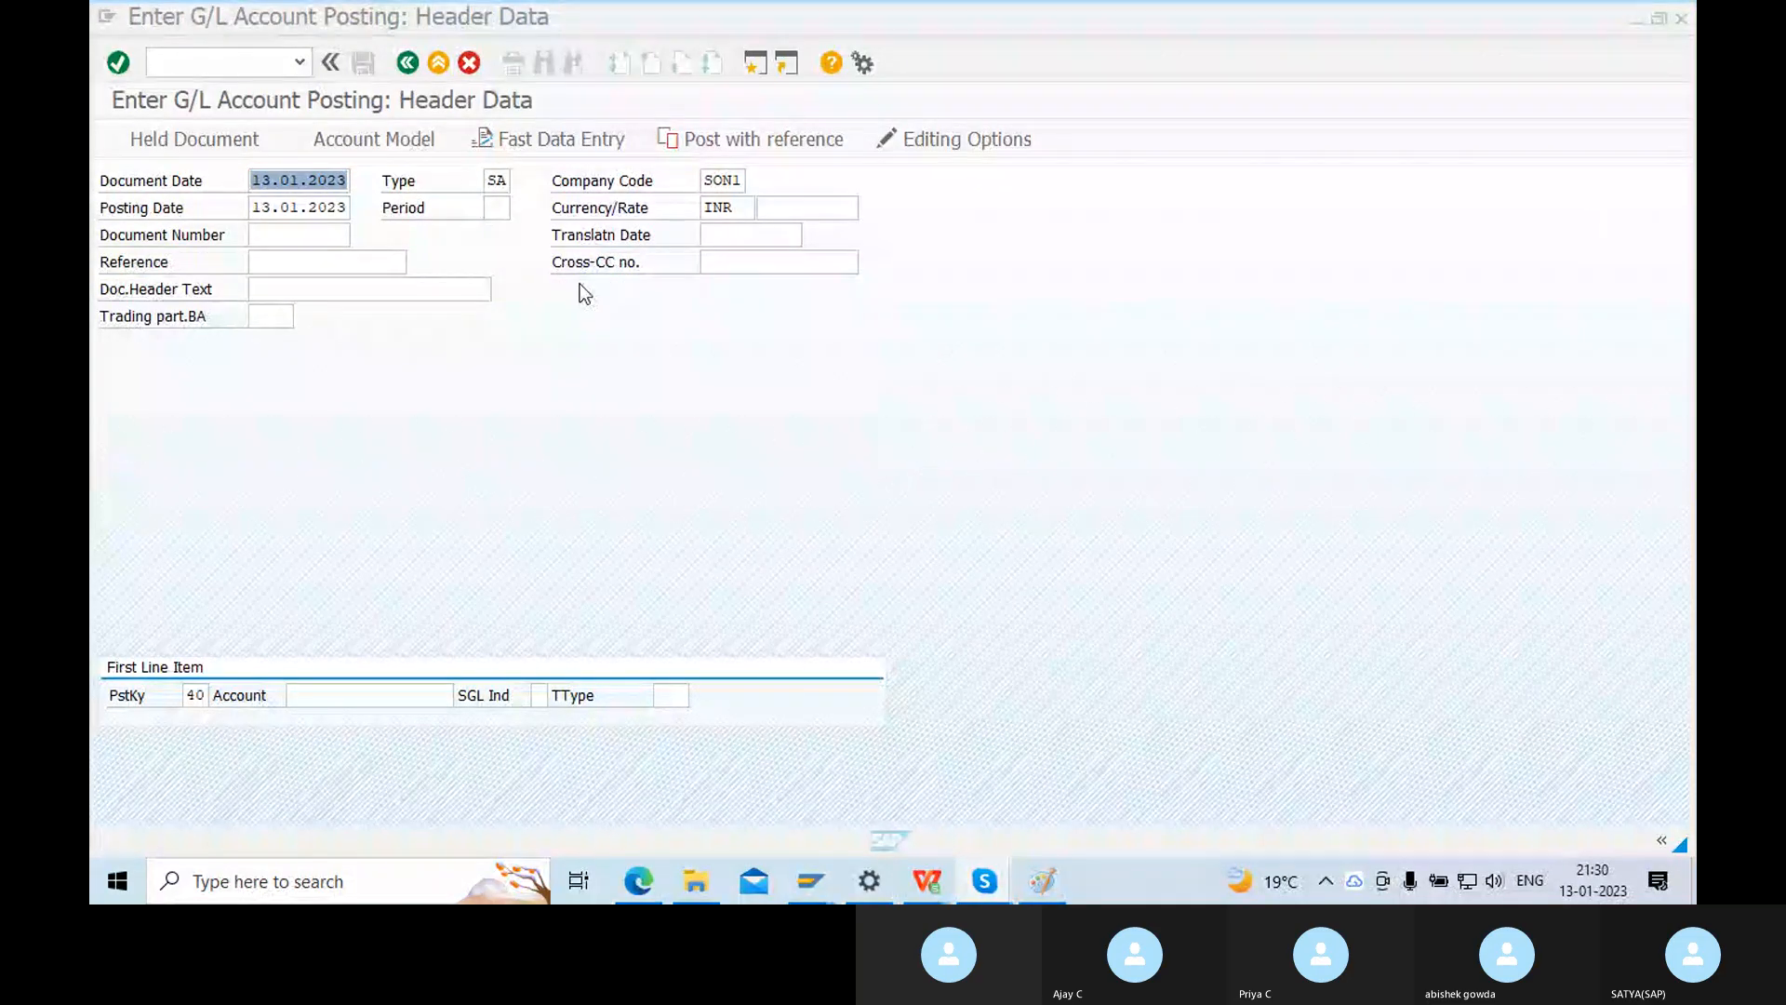
left_click(226, 221)
left_click_drag(254, 202, 352, 230)
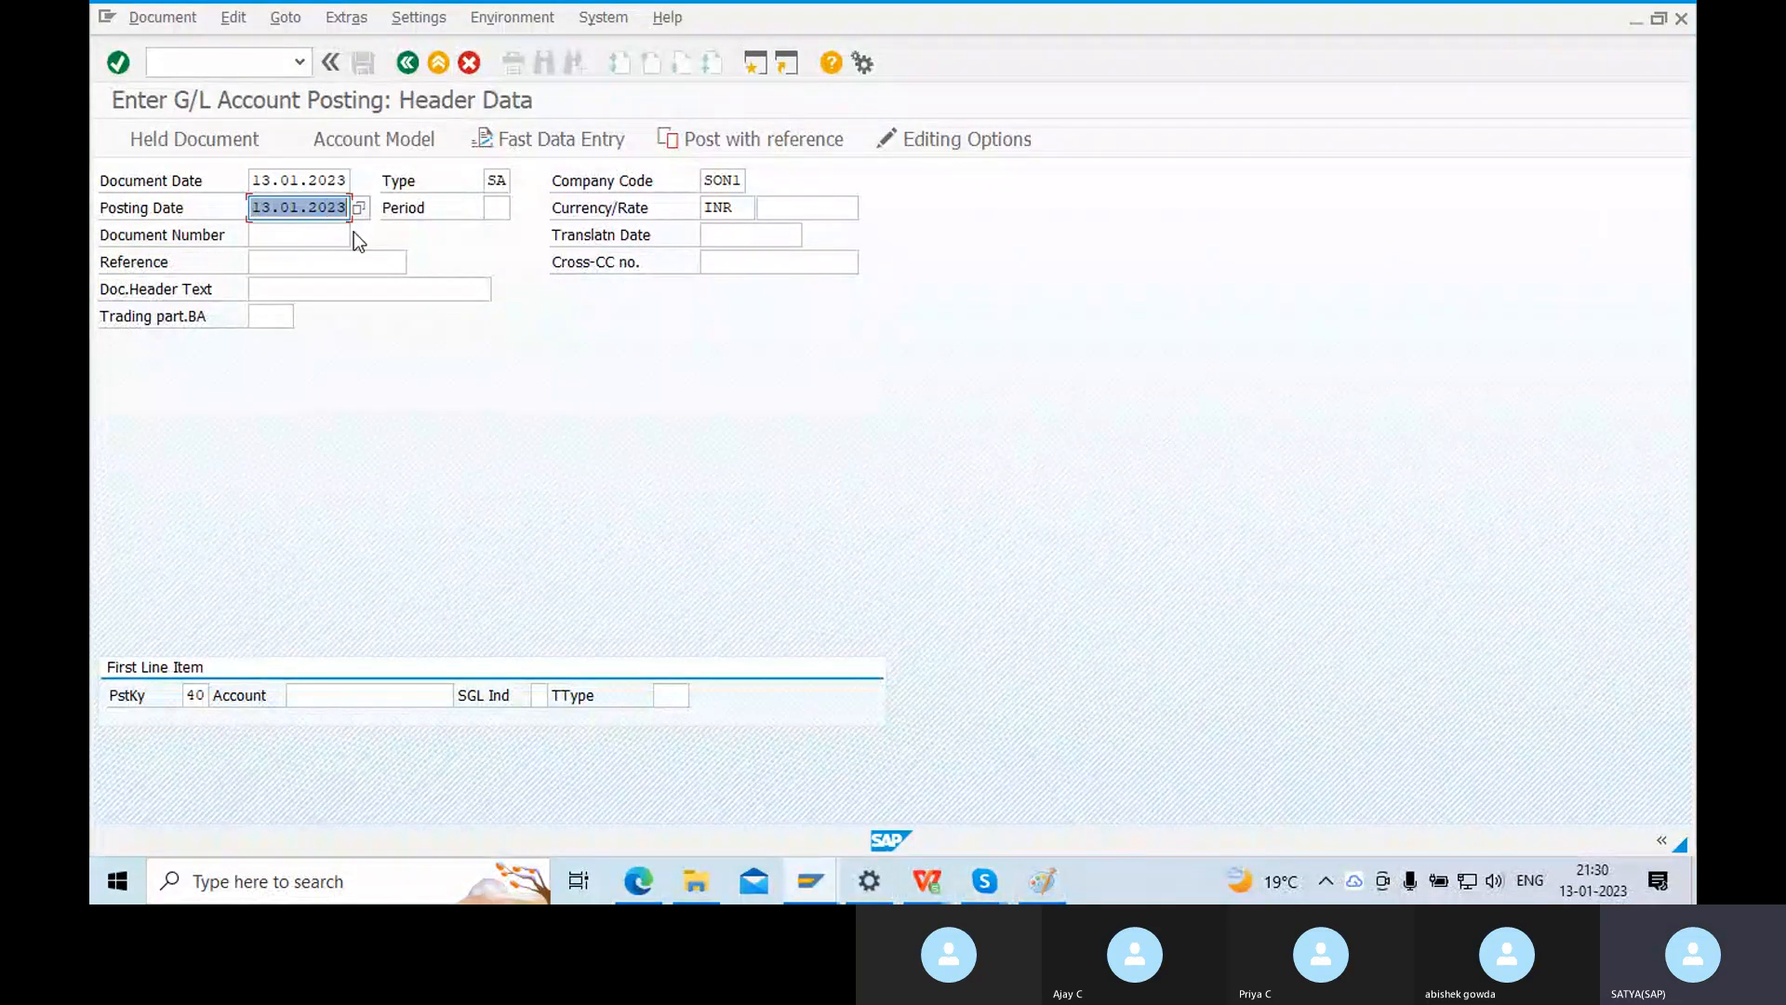
left_click(288, 189)
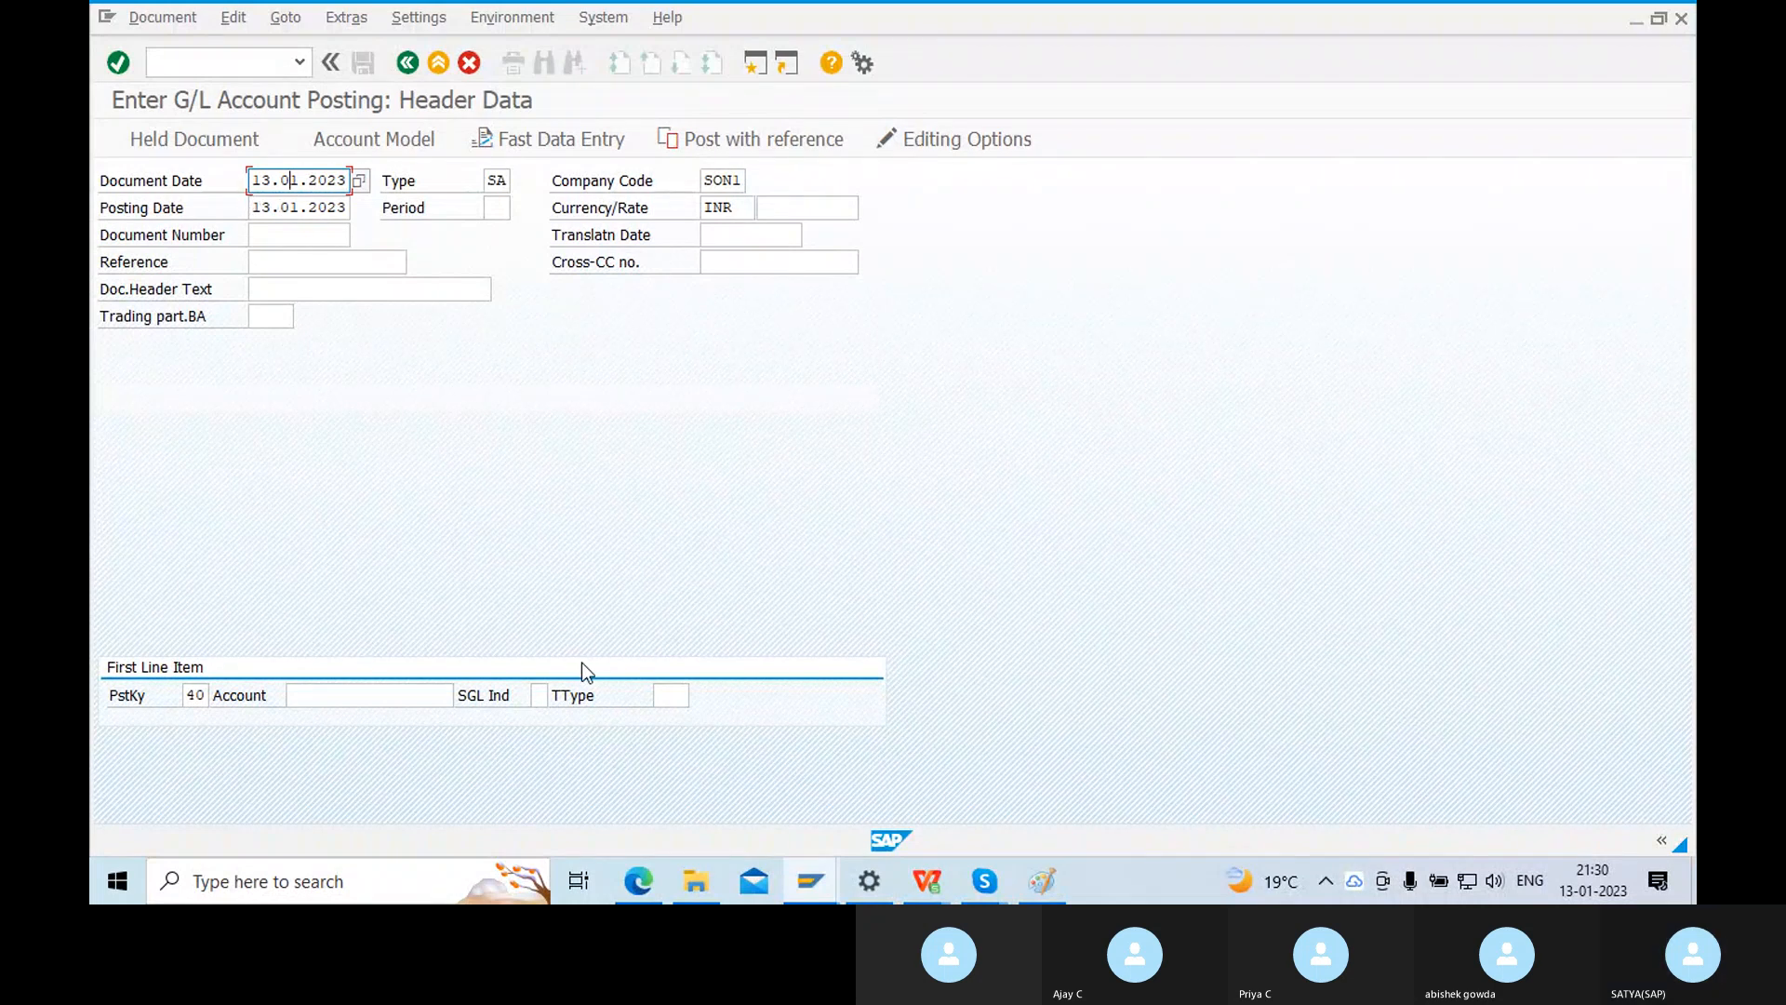
left_click(288, 260)
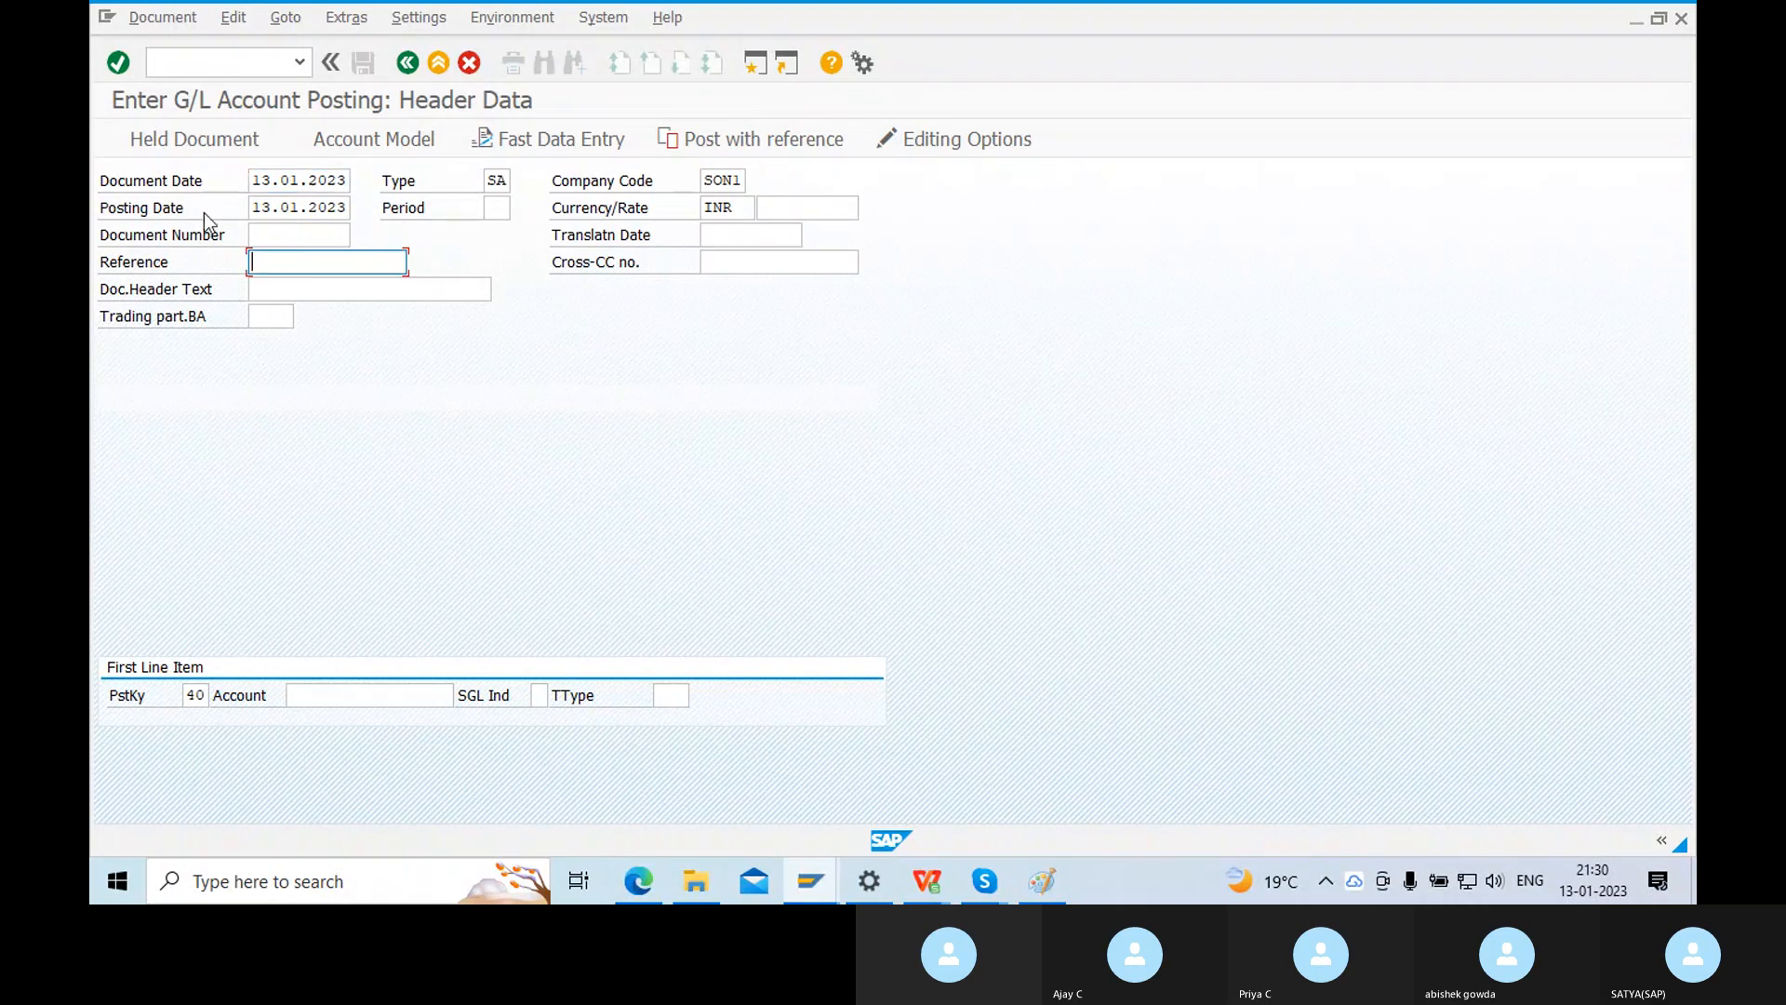
Enter Sal-10 as the reference in the document header.
left_click(295, 184)
left_click(267, 264)
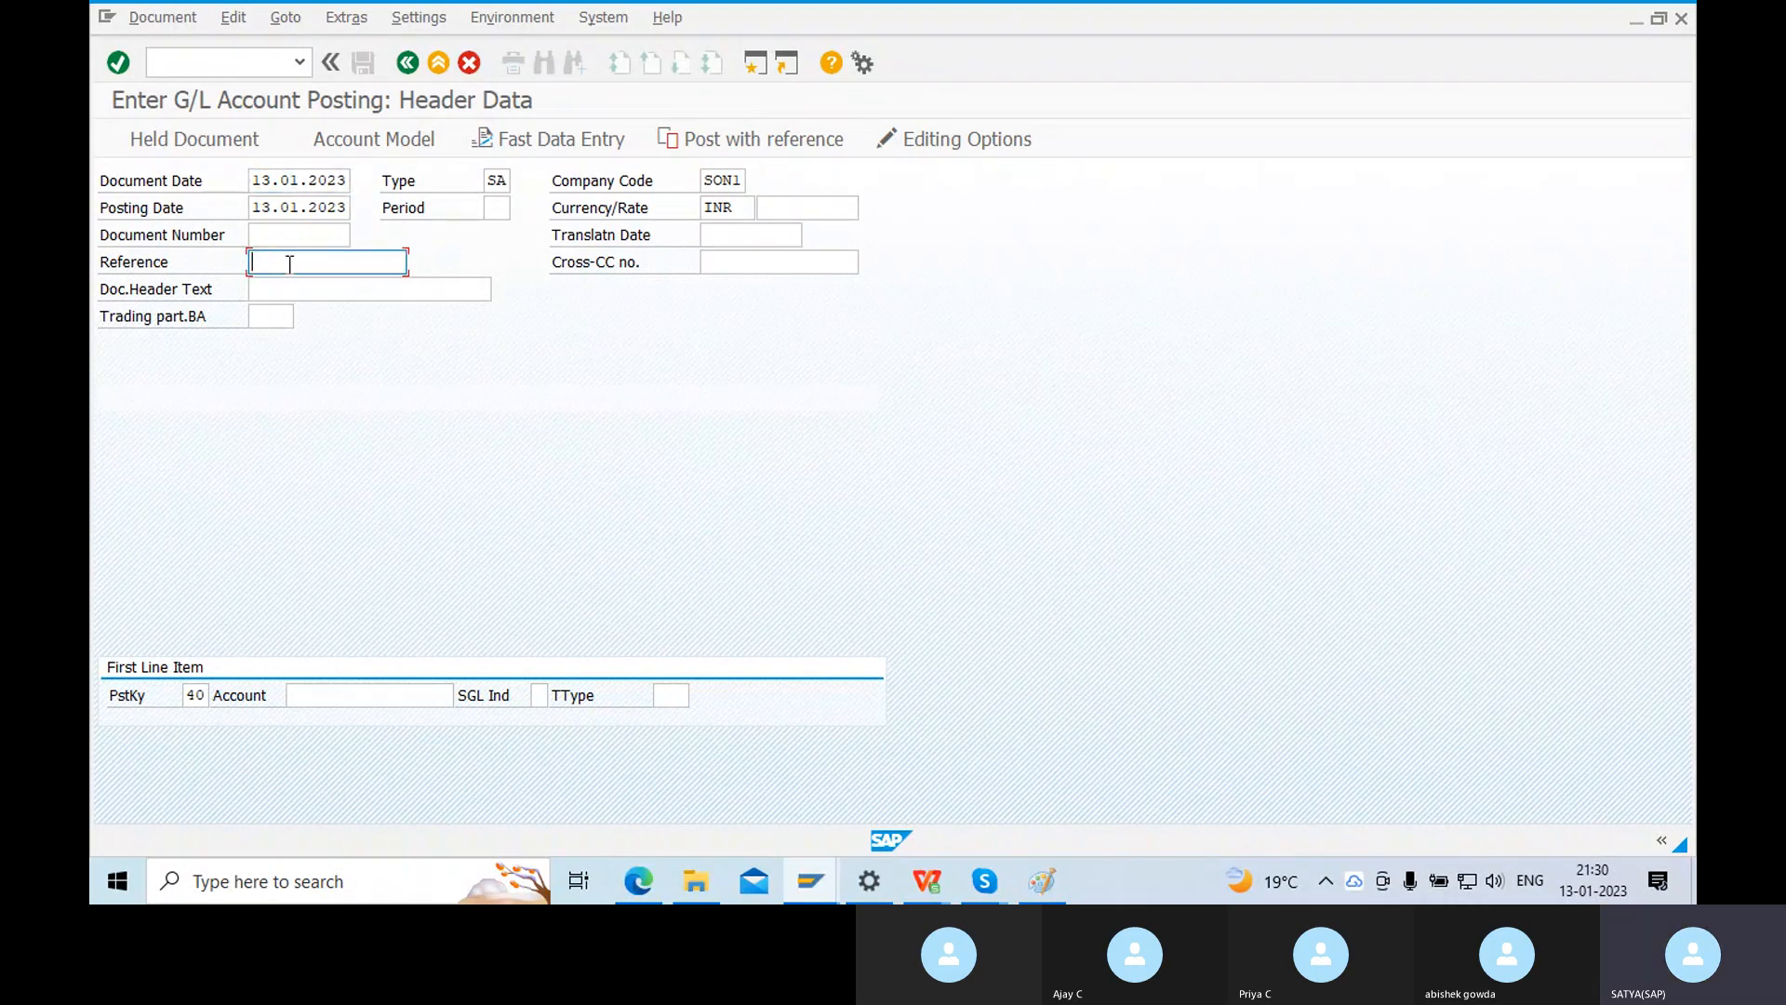
type("Sal-151")
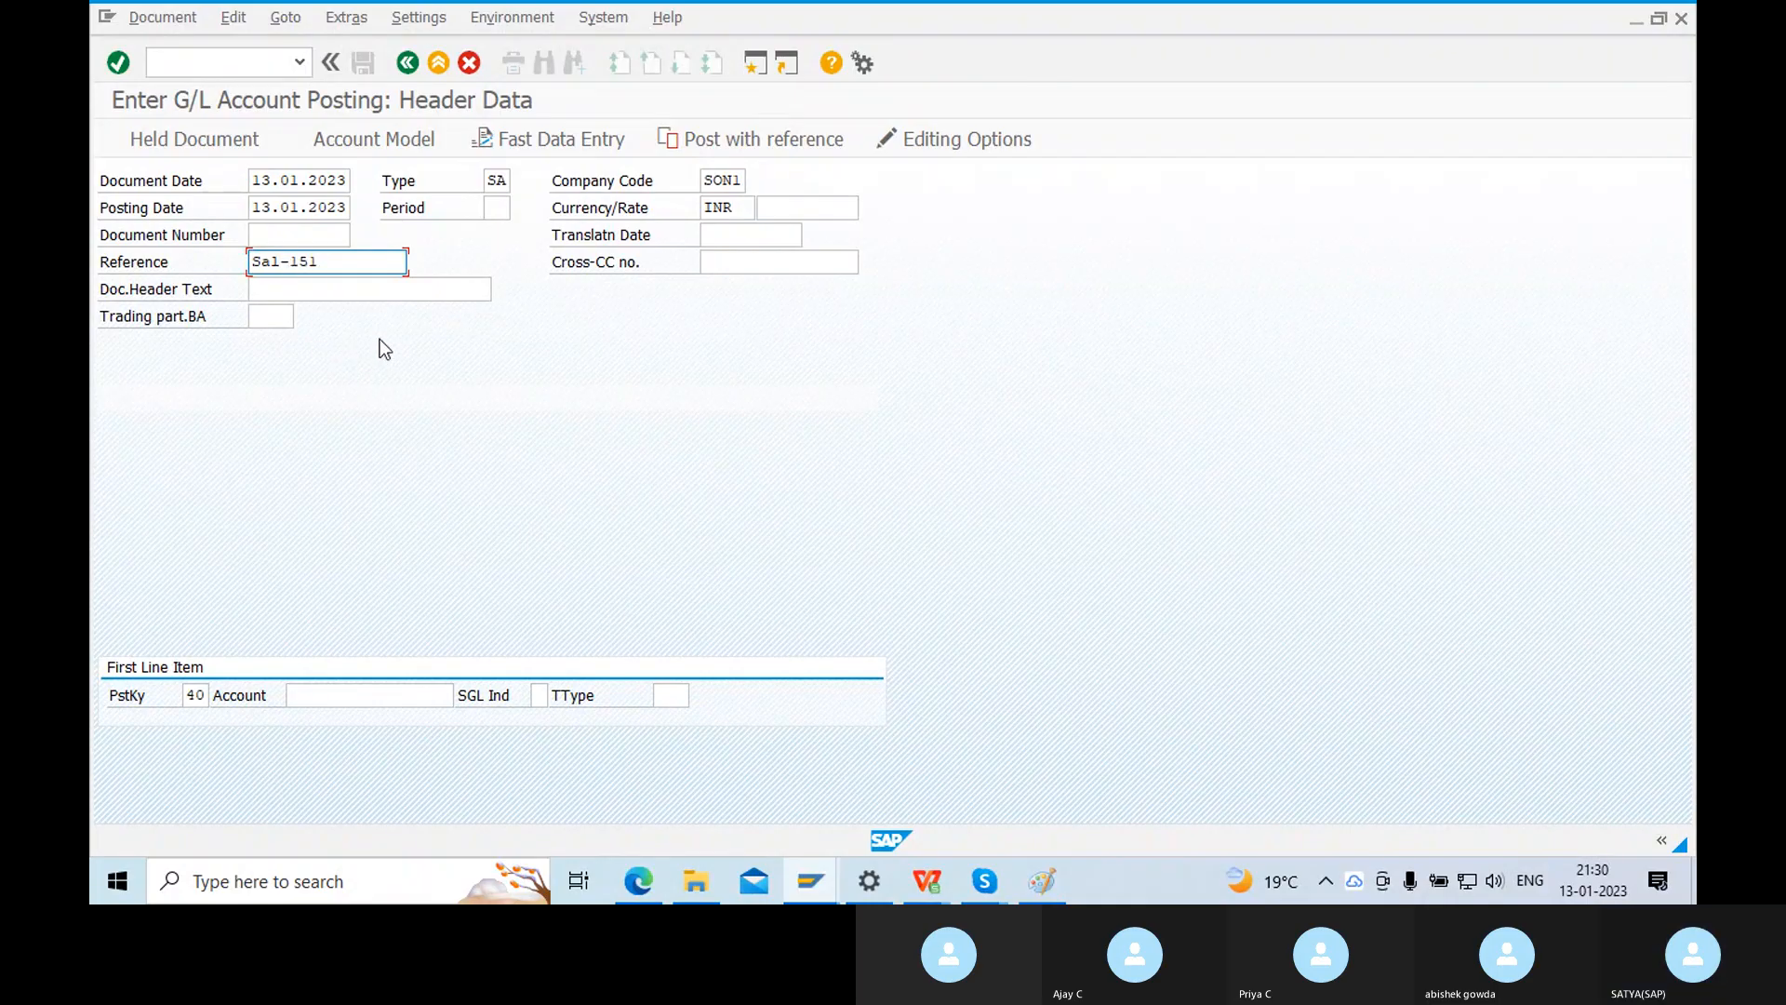
key("BackSpace")
key("BackSpace")
key("BackSpace")
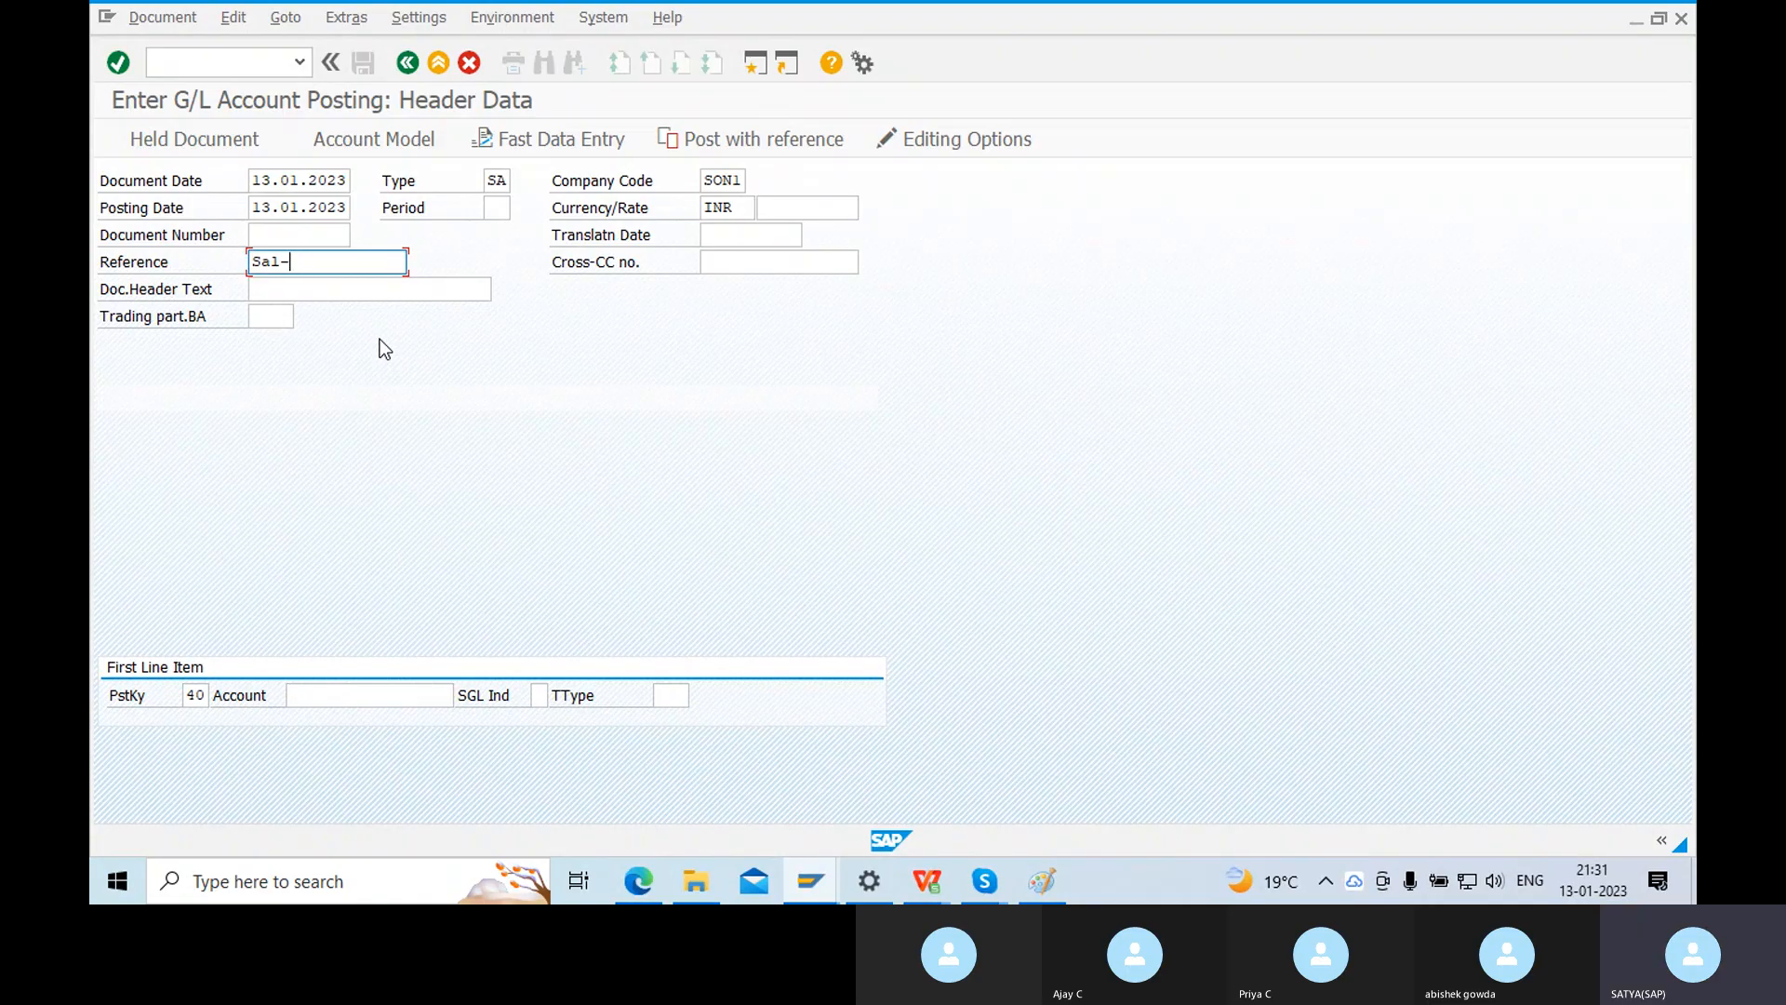
type("10")
Assign the Salary Account for Sony Enterprize to the first line item with posting key 40 and proceed to its item details.
double_click(197, 696)
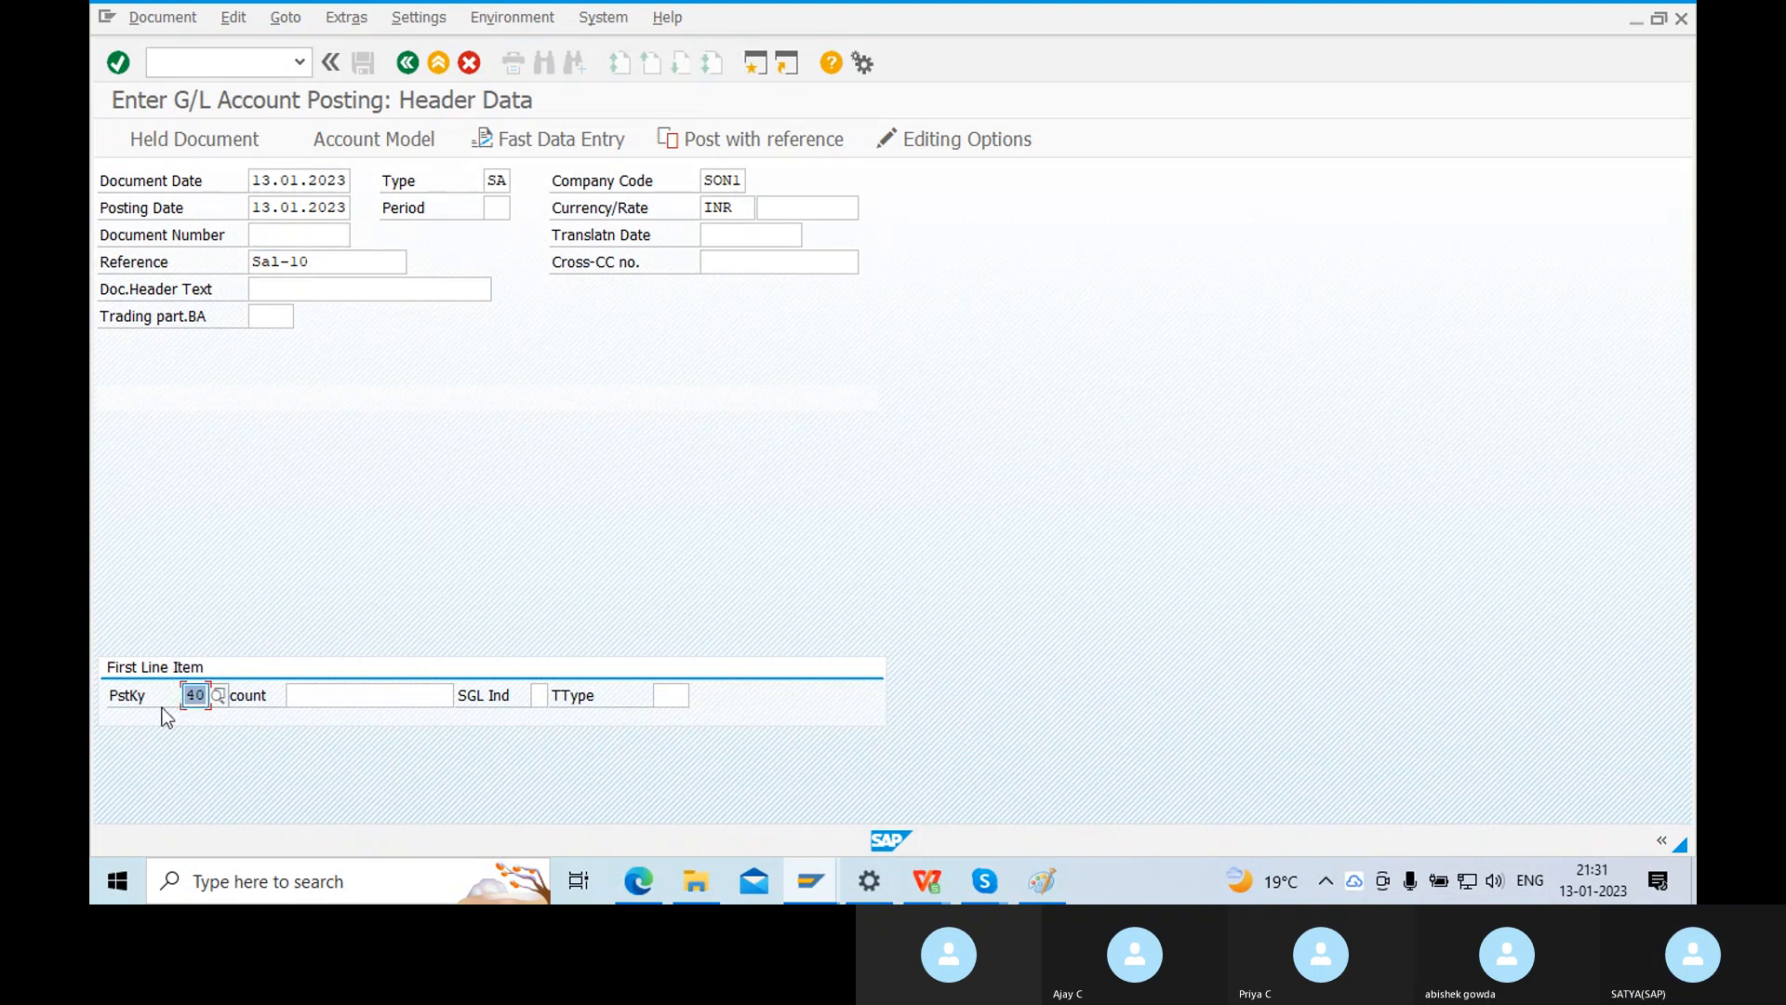
left_click(335, 695)
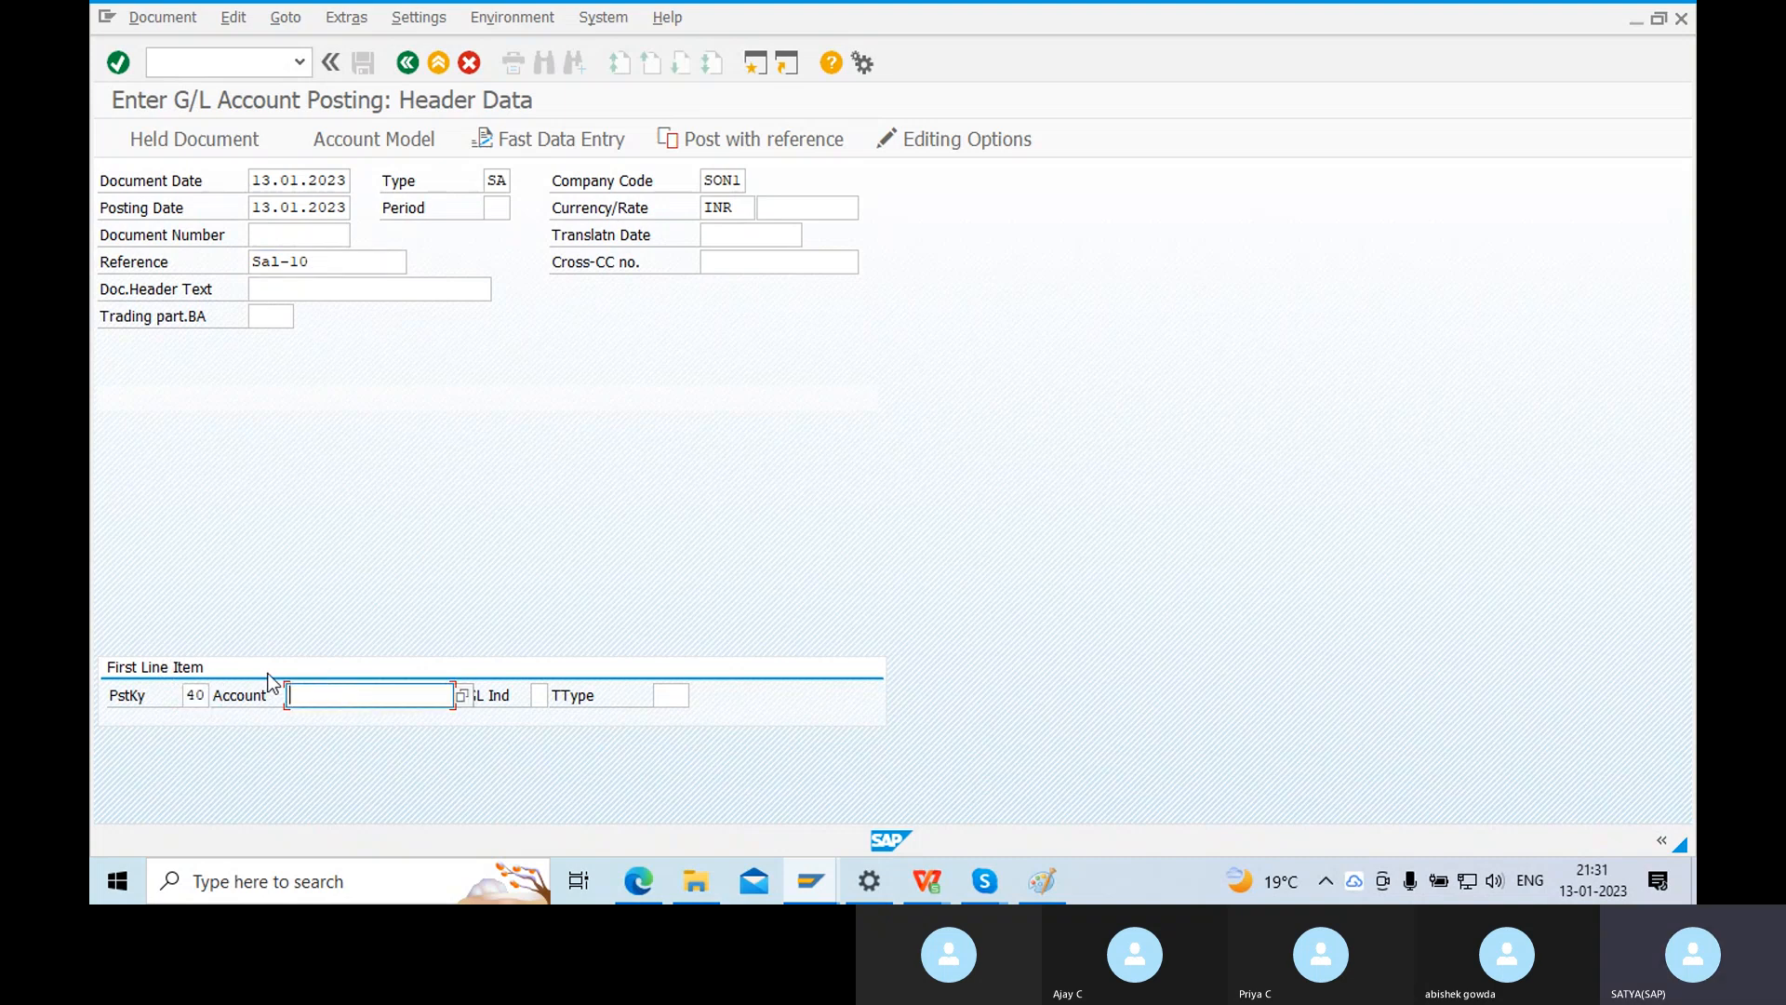
left_click(1055, 885)
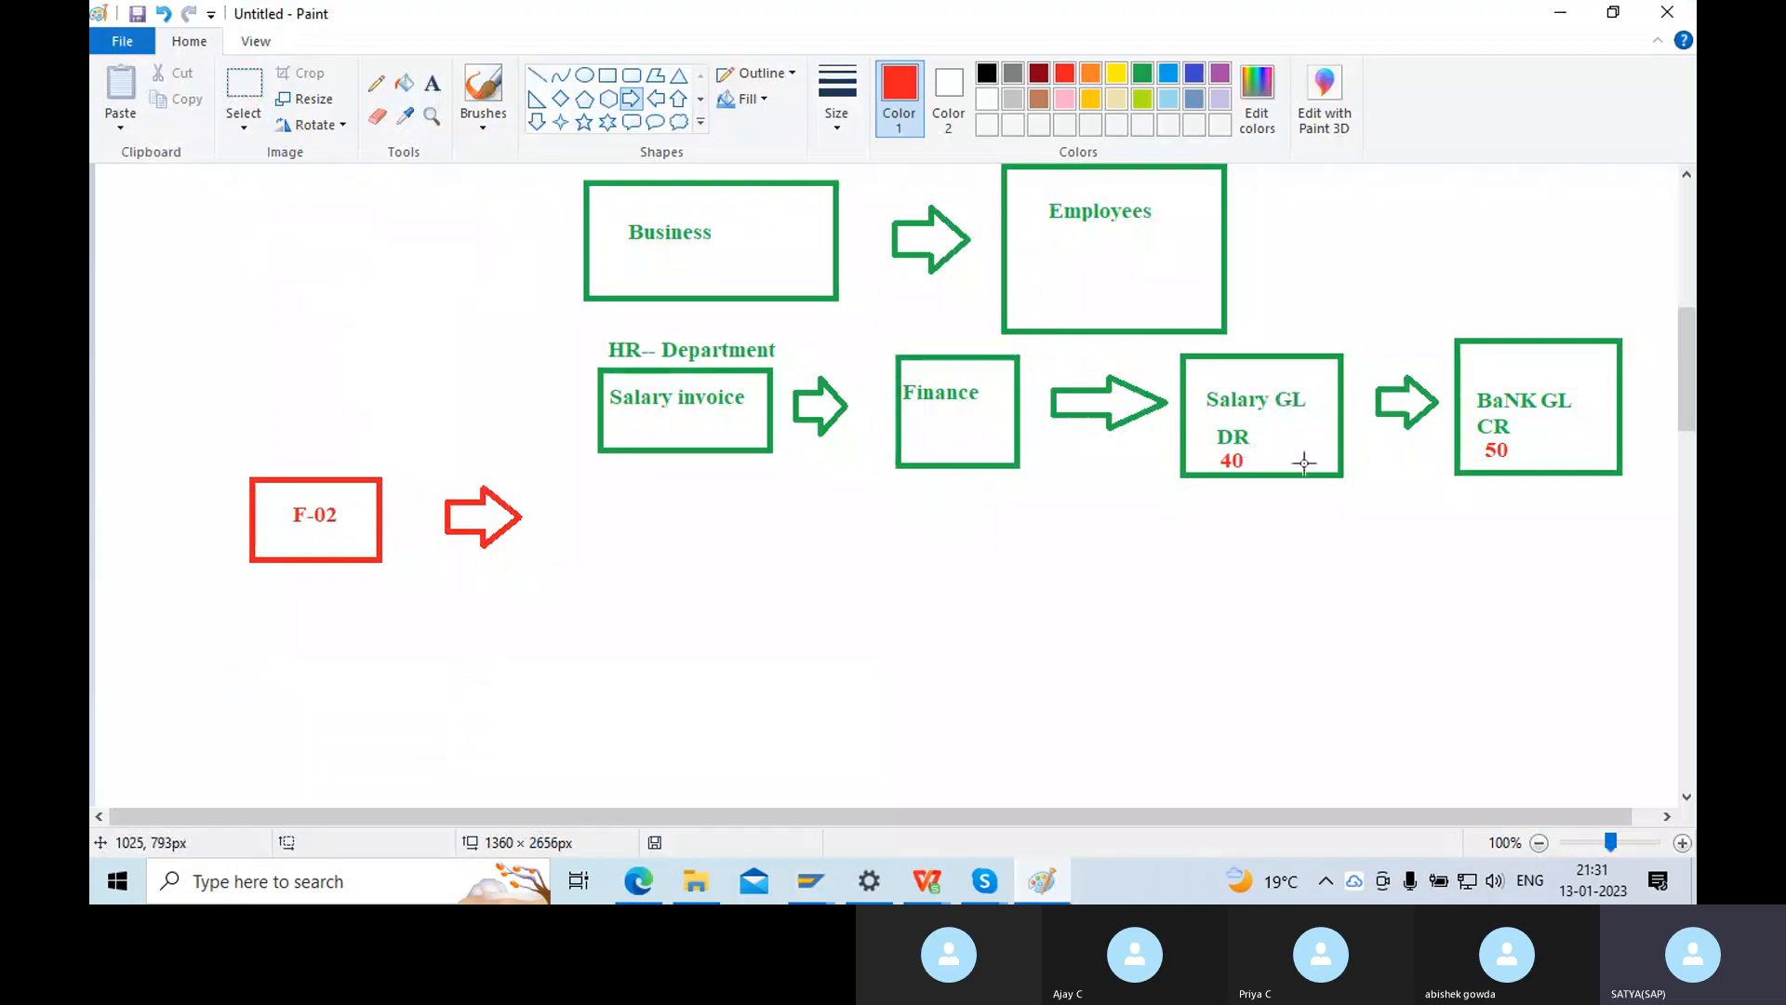
left_click(1043, 890)
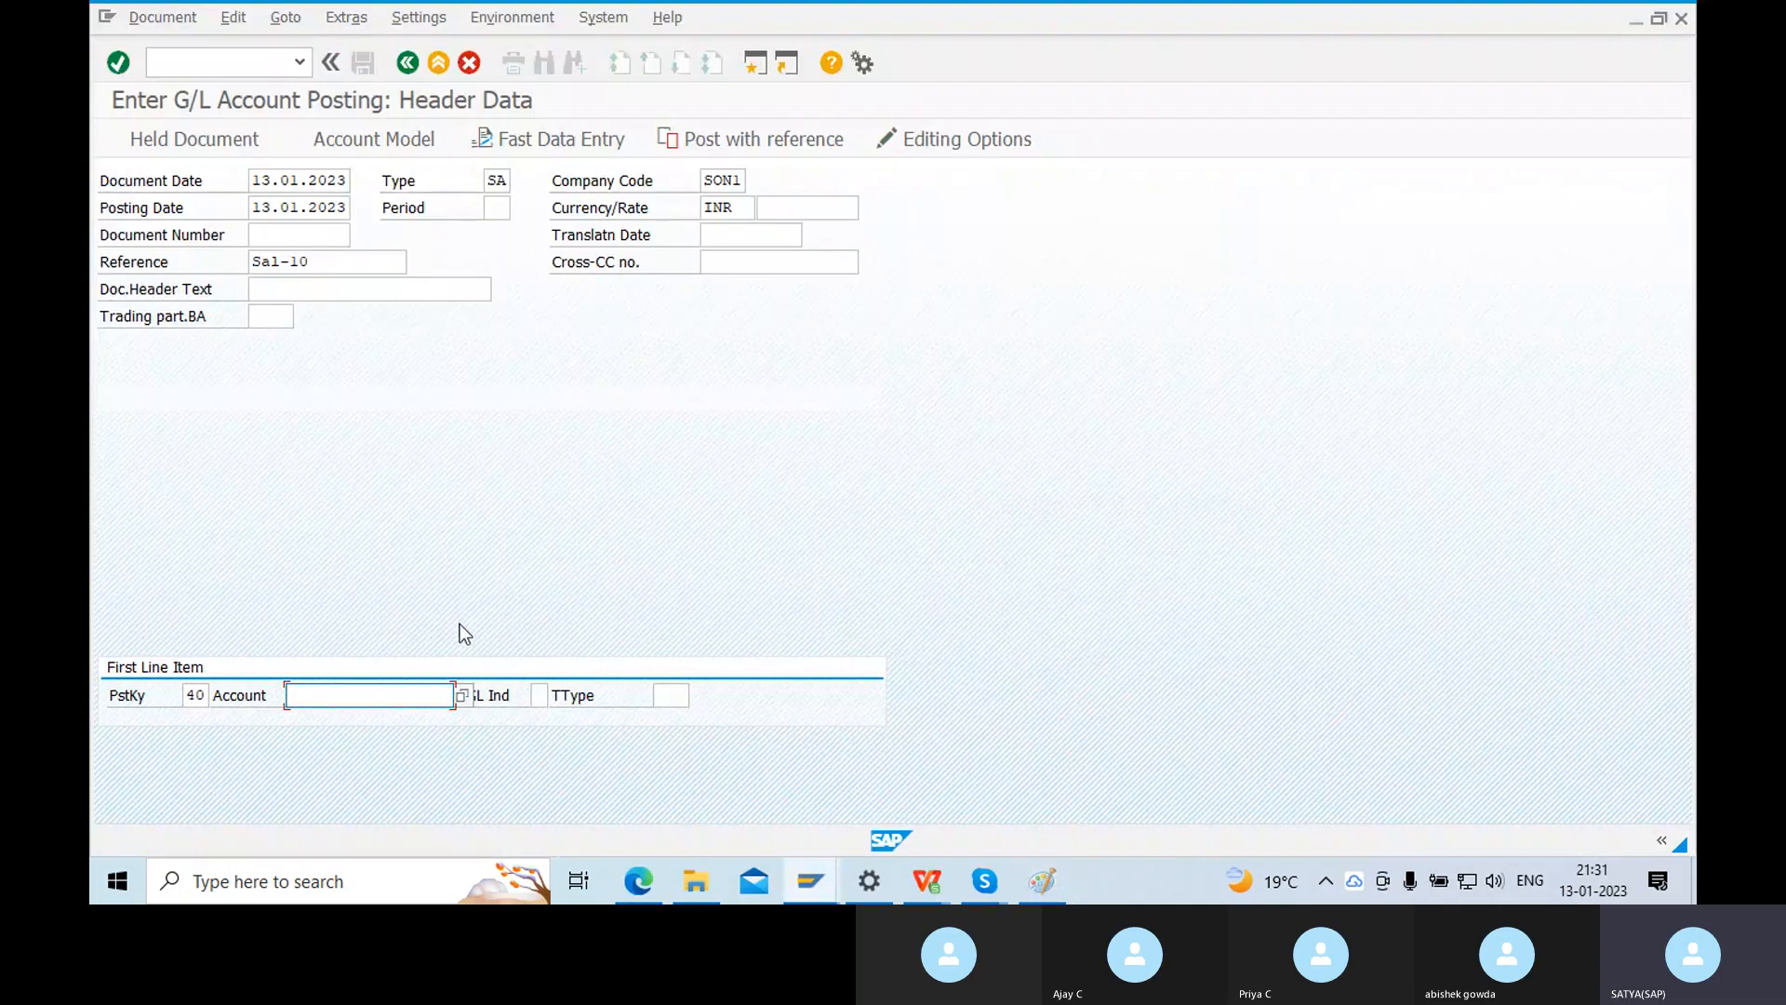
left_click(462, 696)
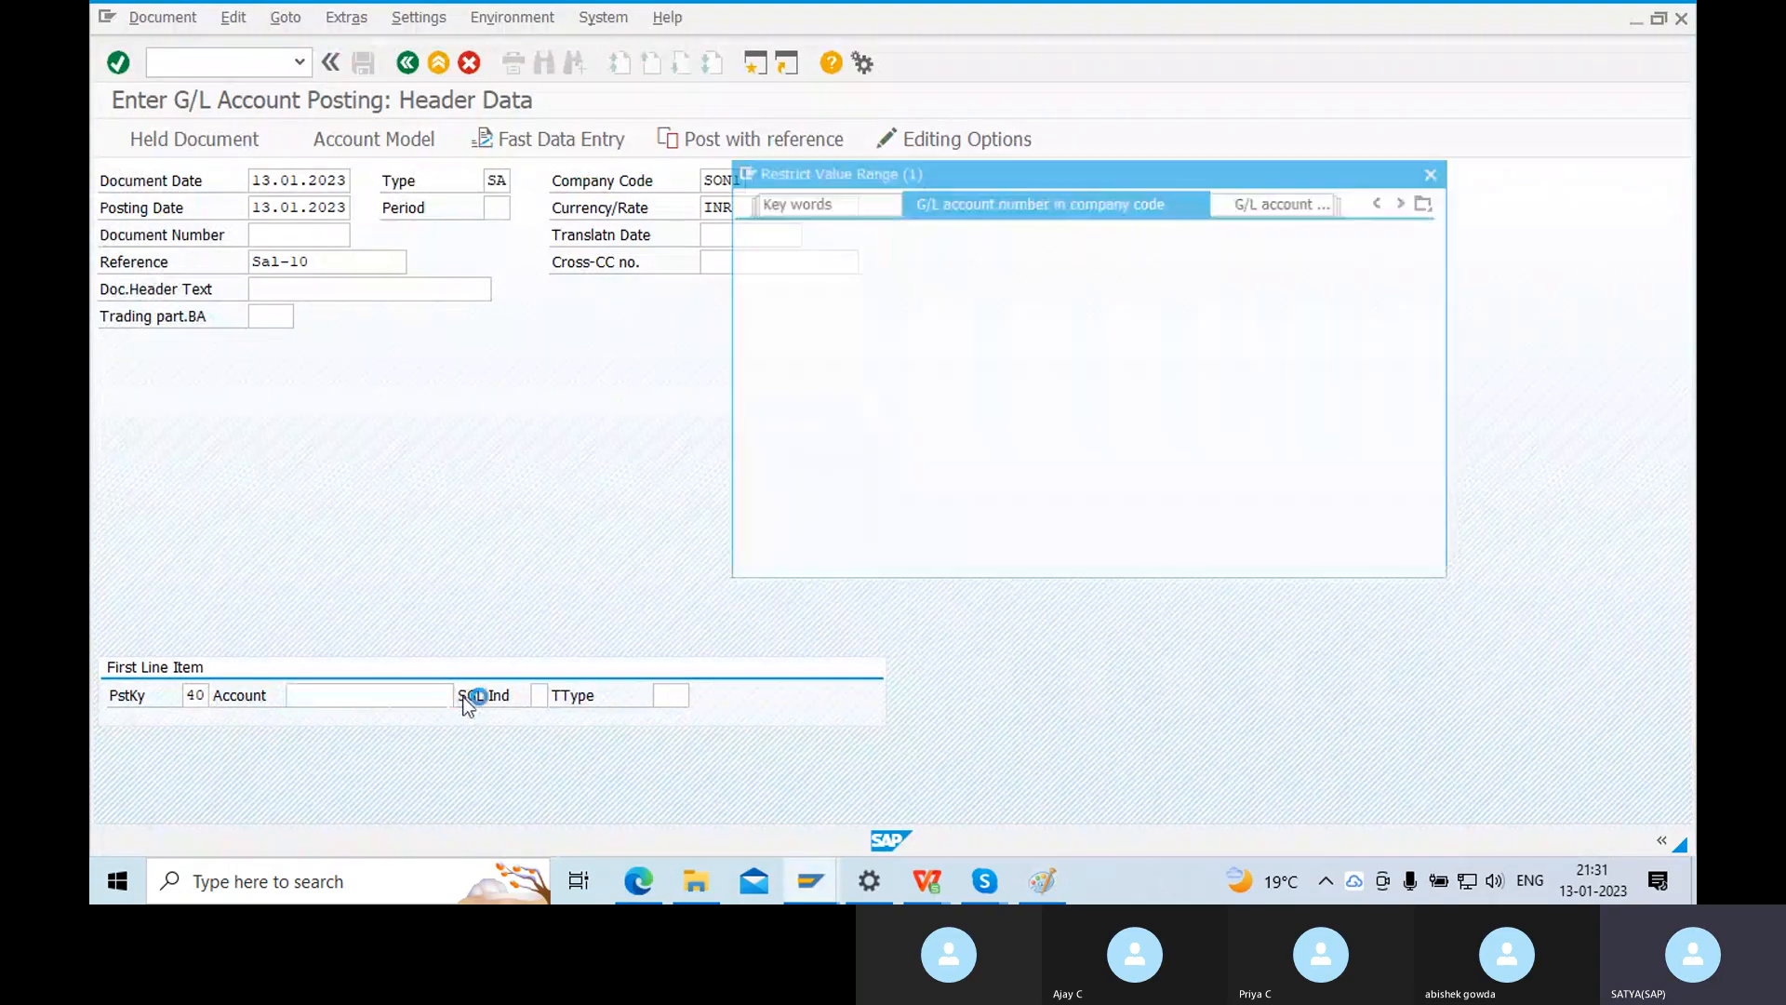
key("Return")
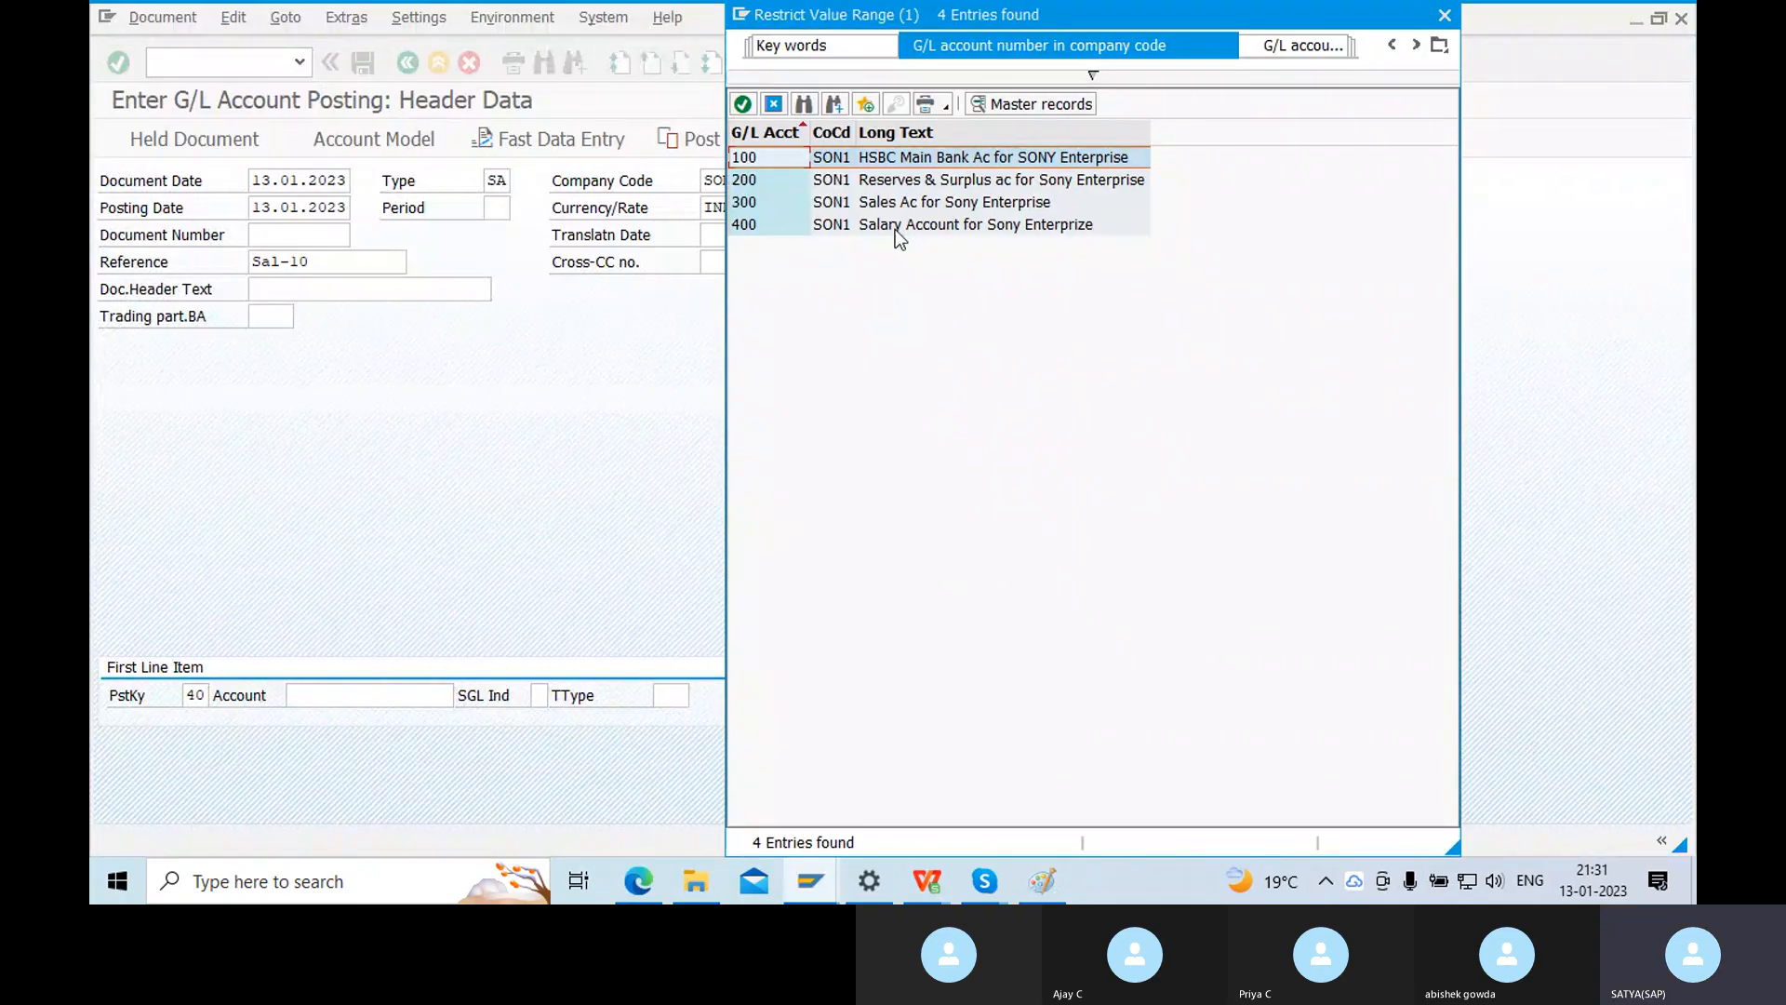
left_click(878, 227)
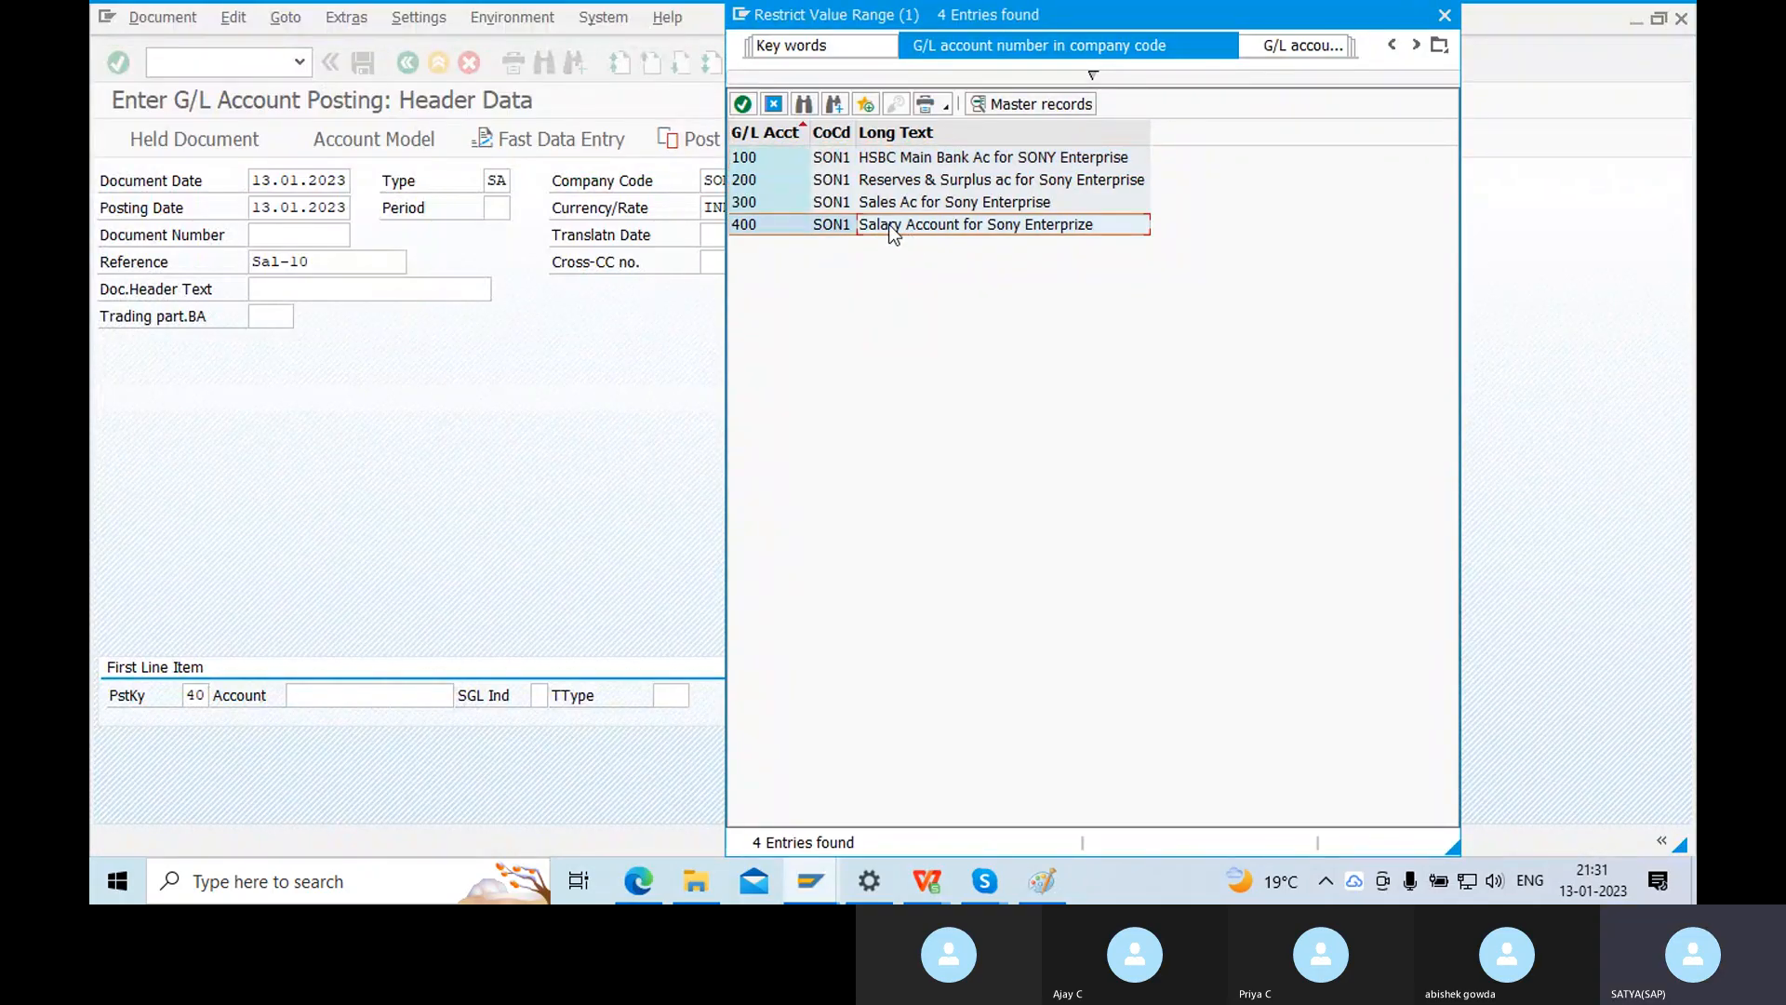
double_click(890, 226)
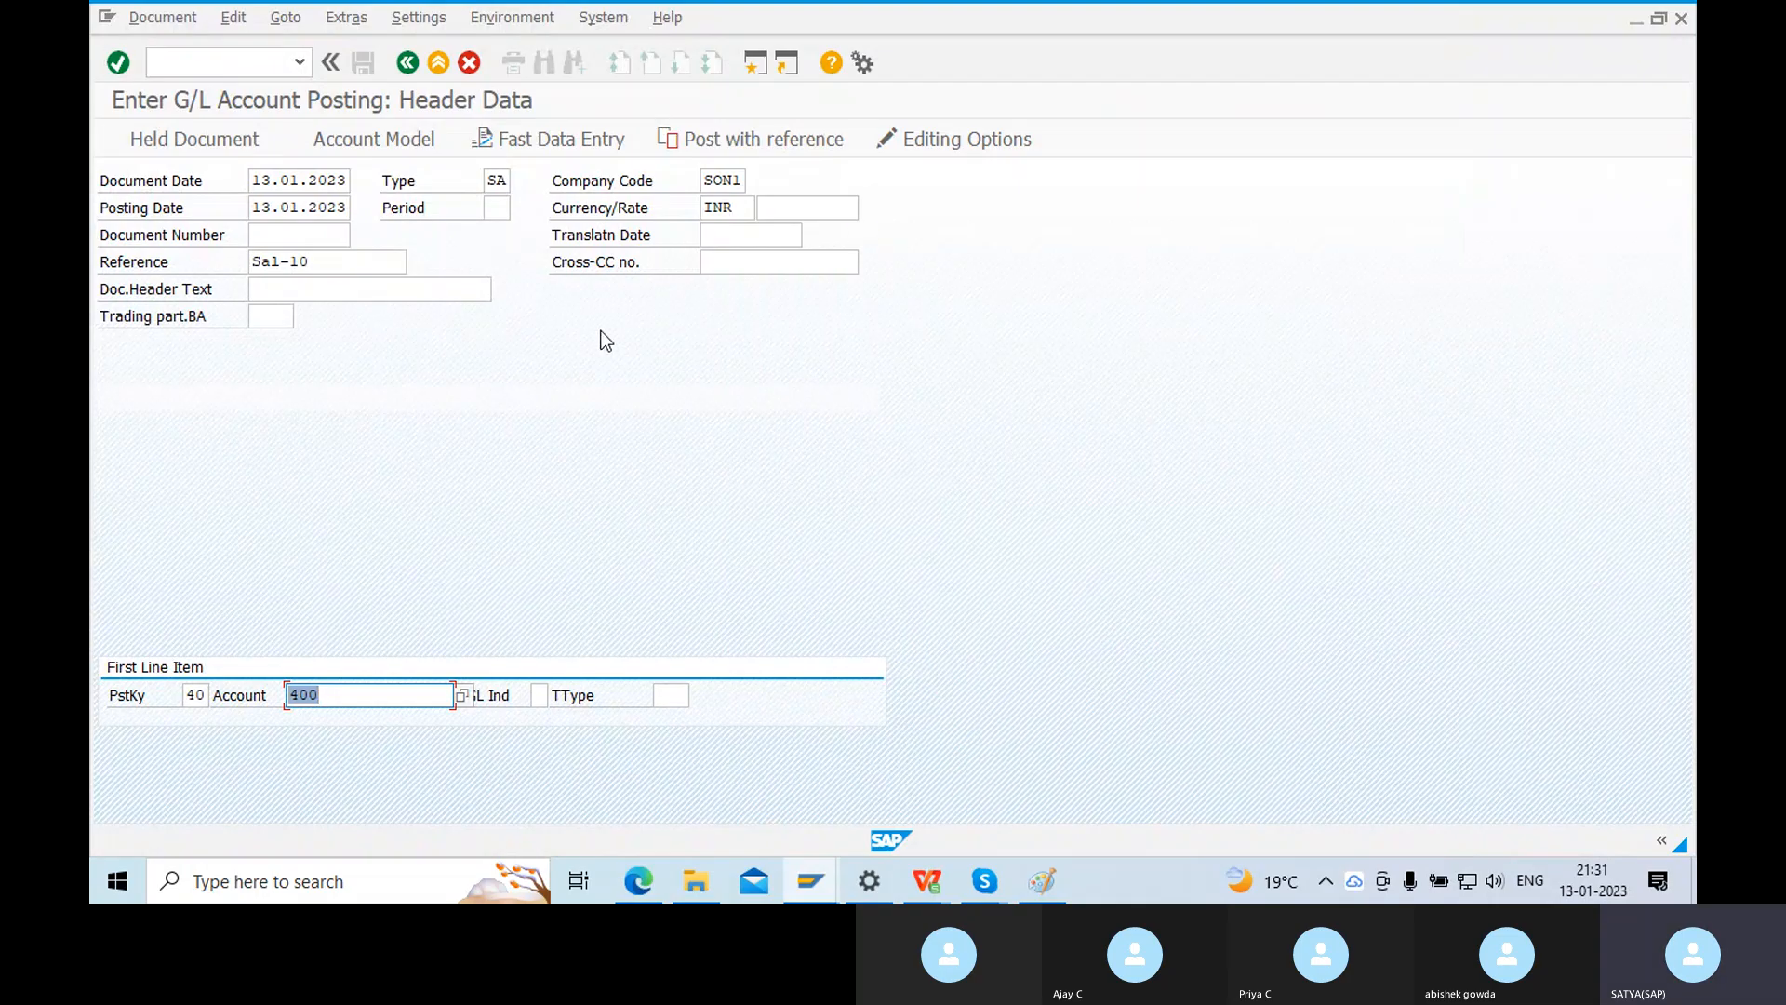
left_click(119, 63)
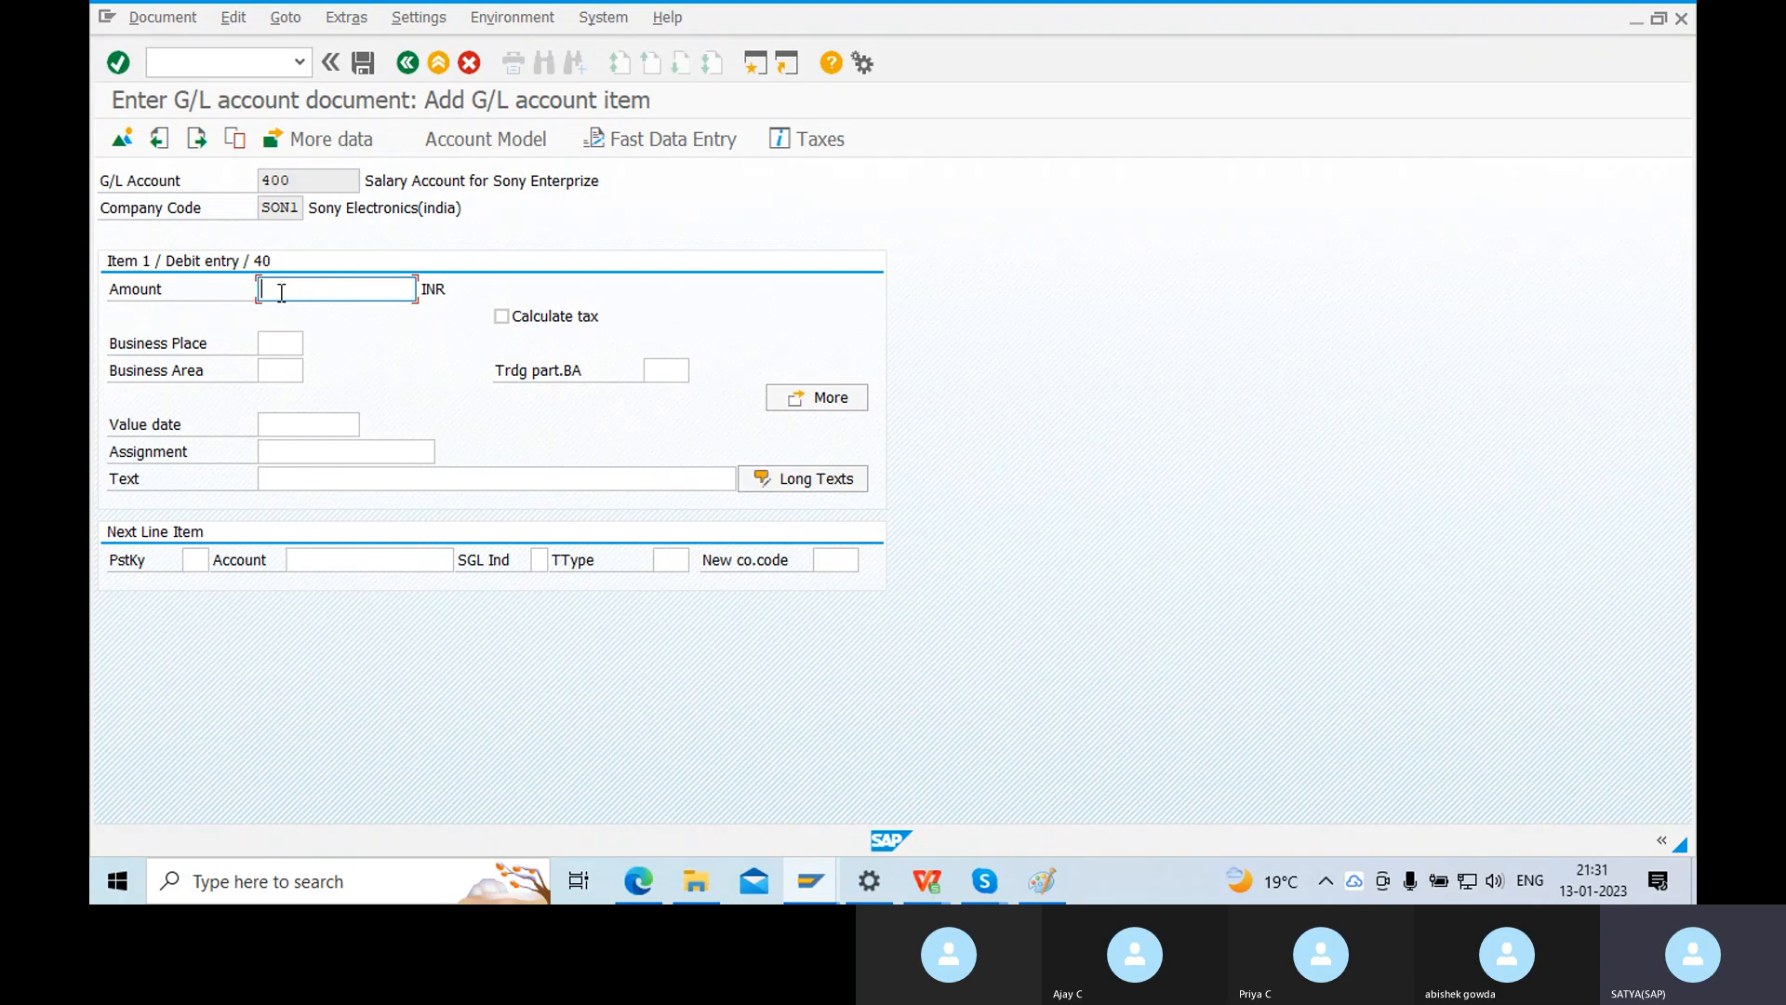
Set the amount of the salary debit item to 50000 INR.
type("5")
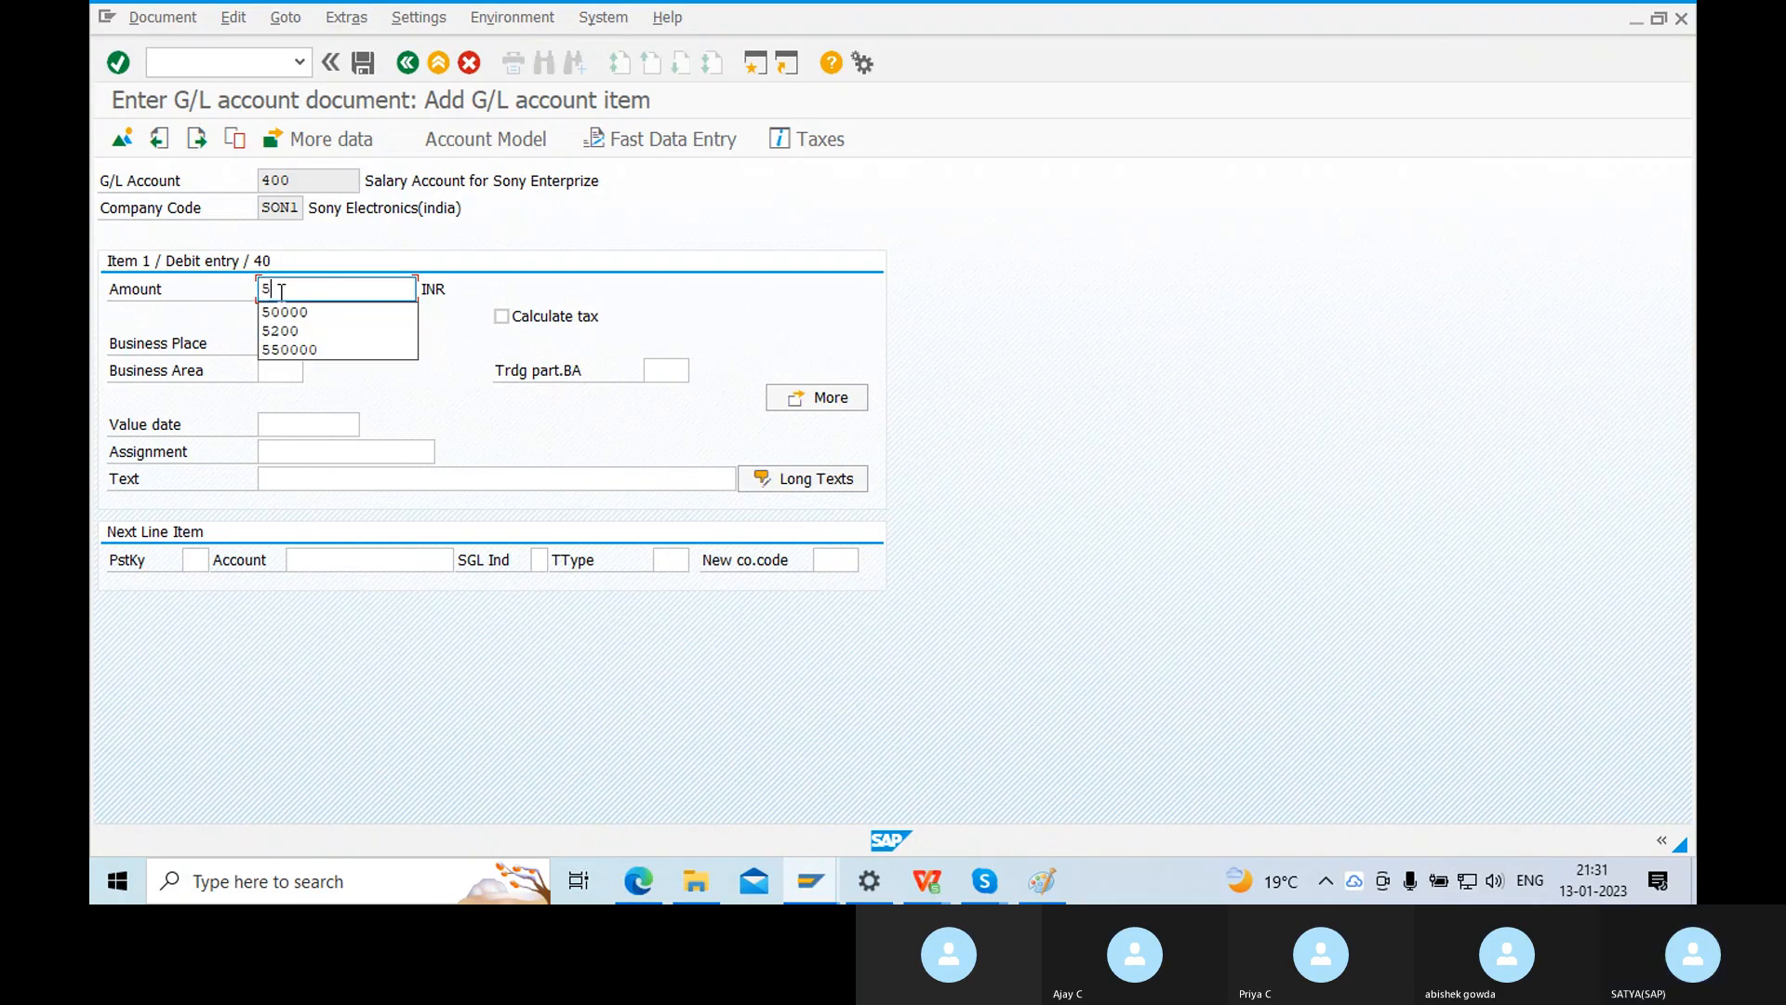
type("0000")
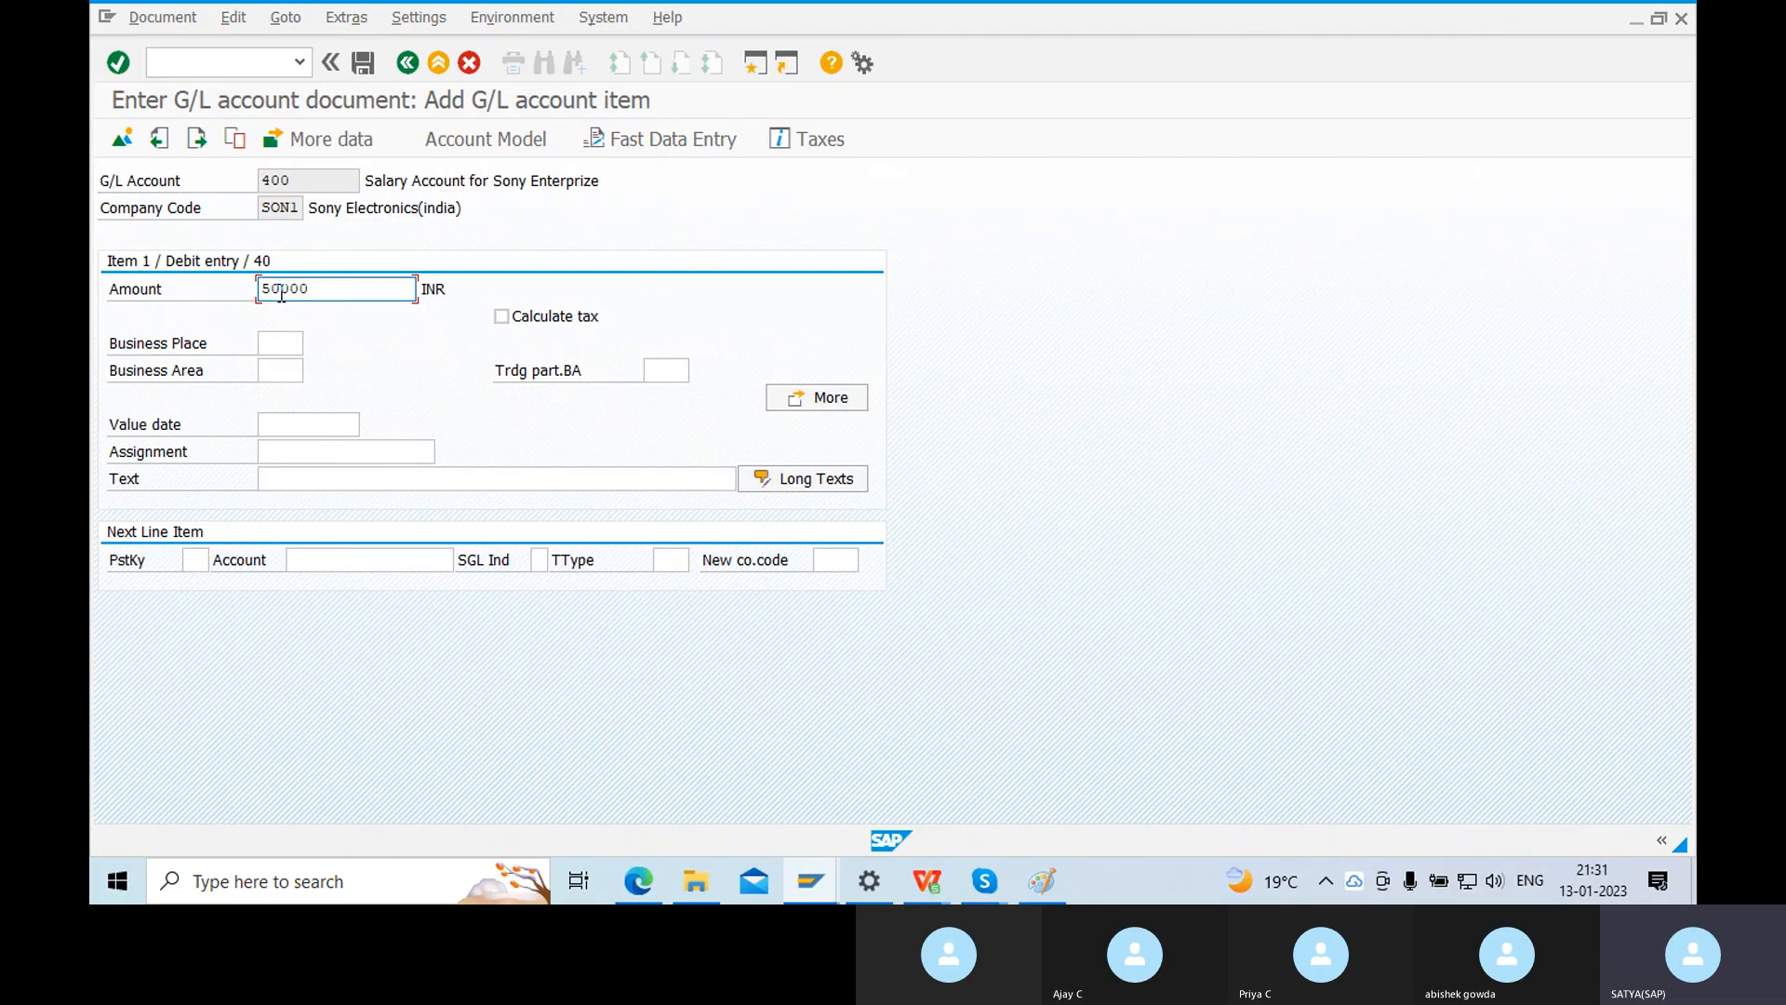
left_click_drag(326, 290, 199, 300)
left_click(273, 372)
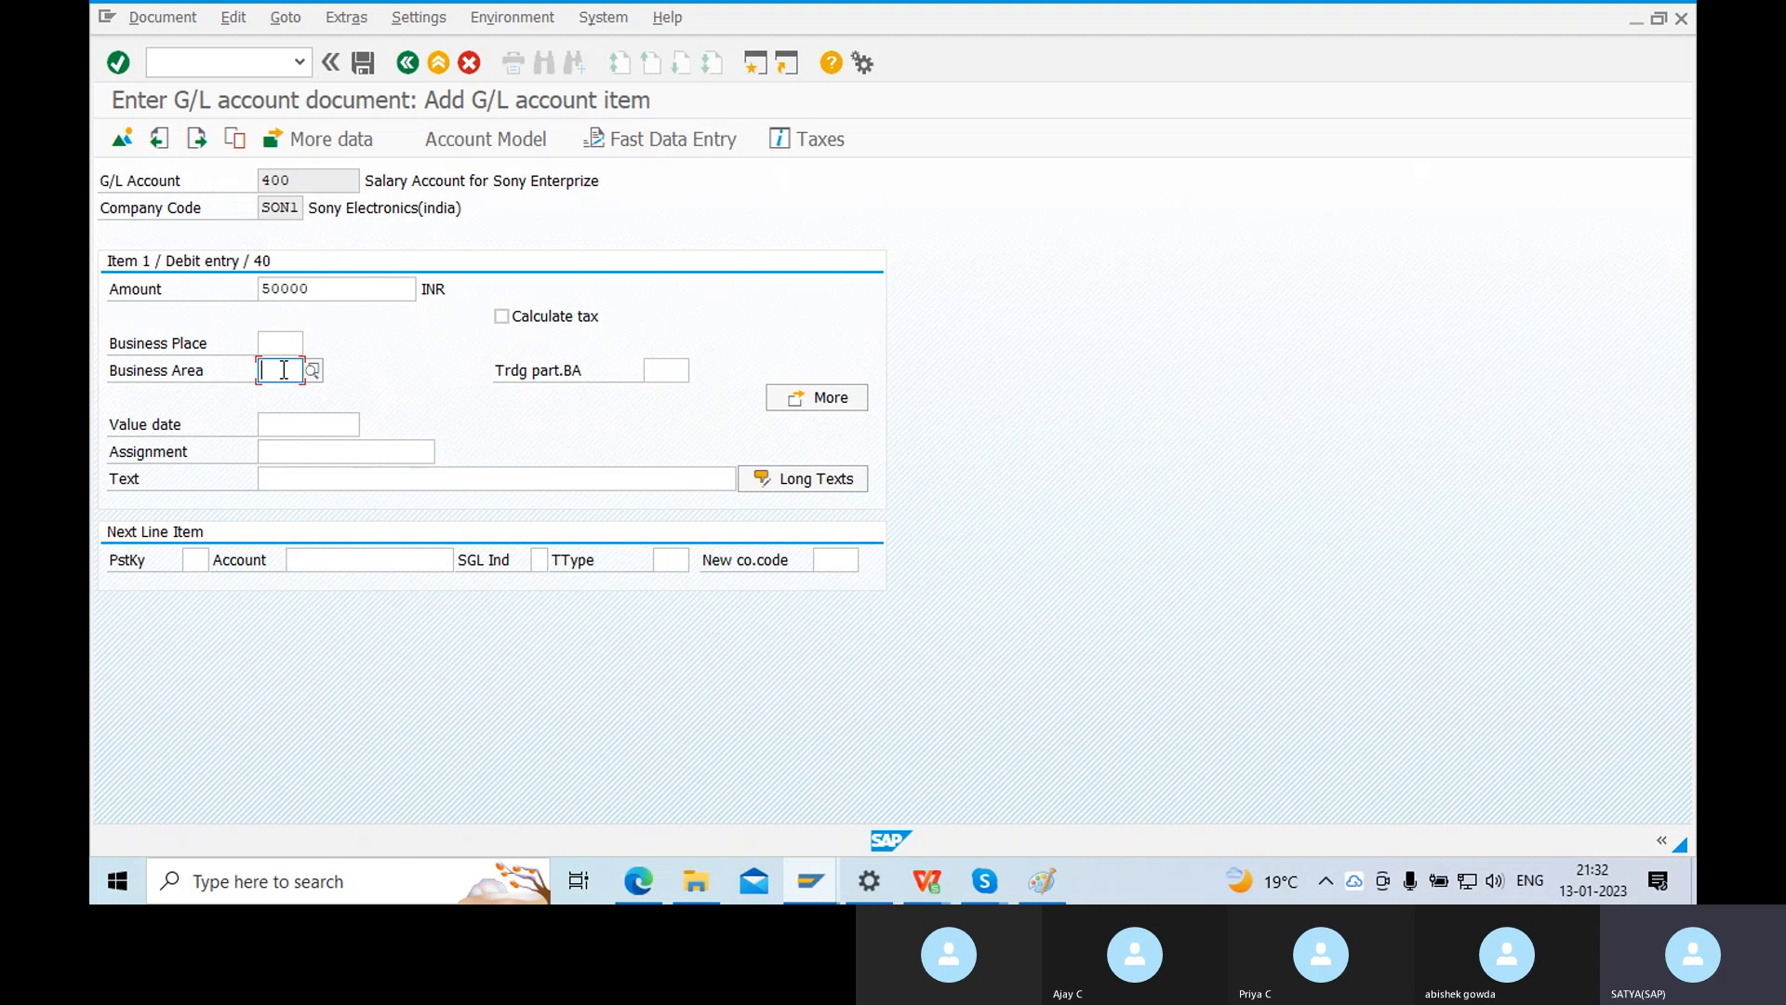
left_click(279, 478)
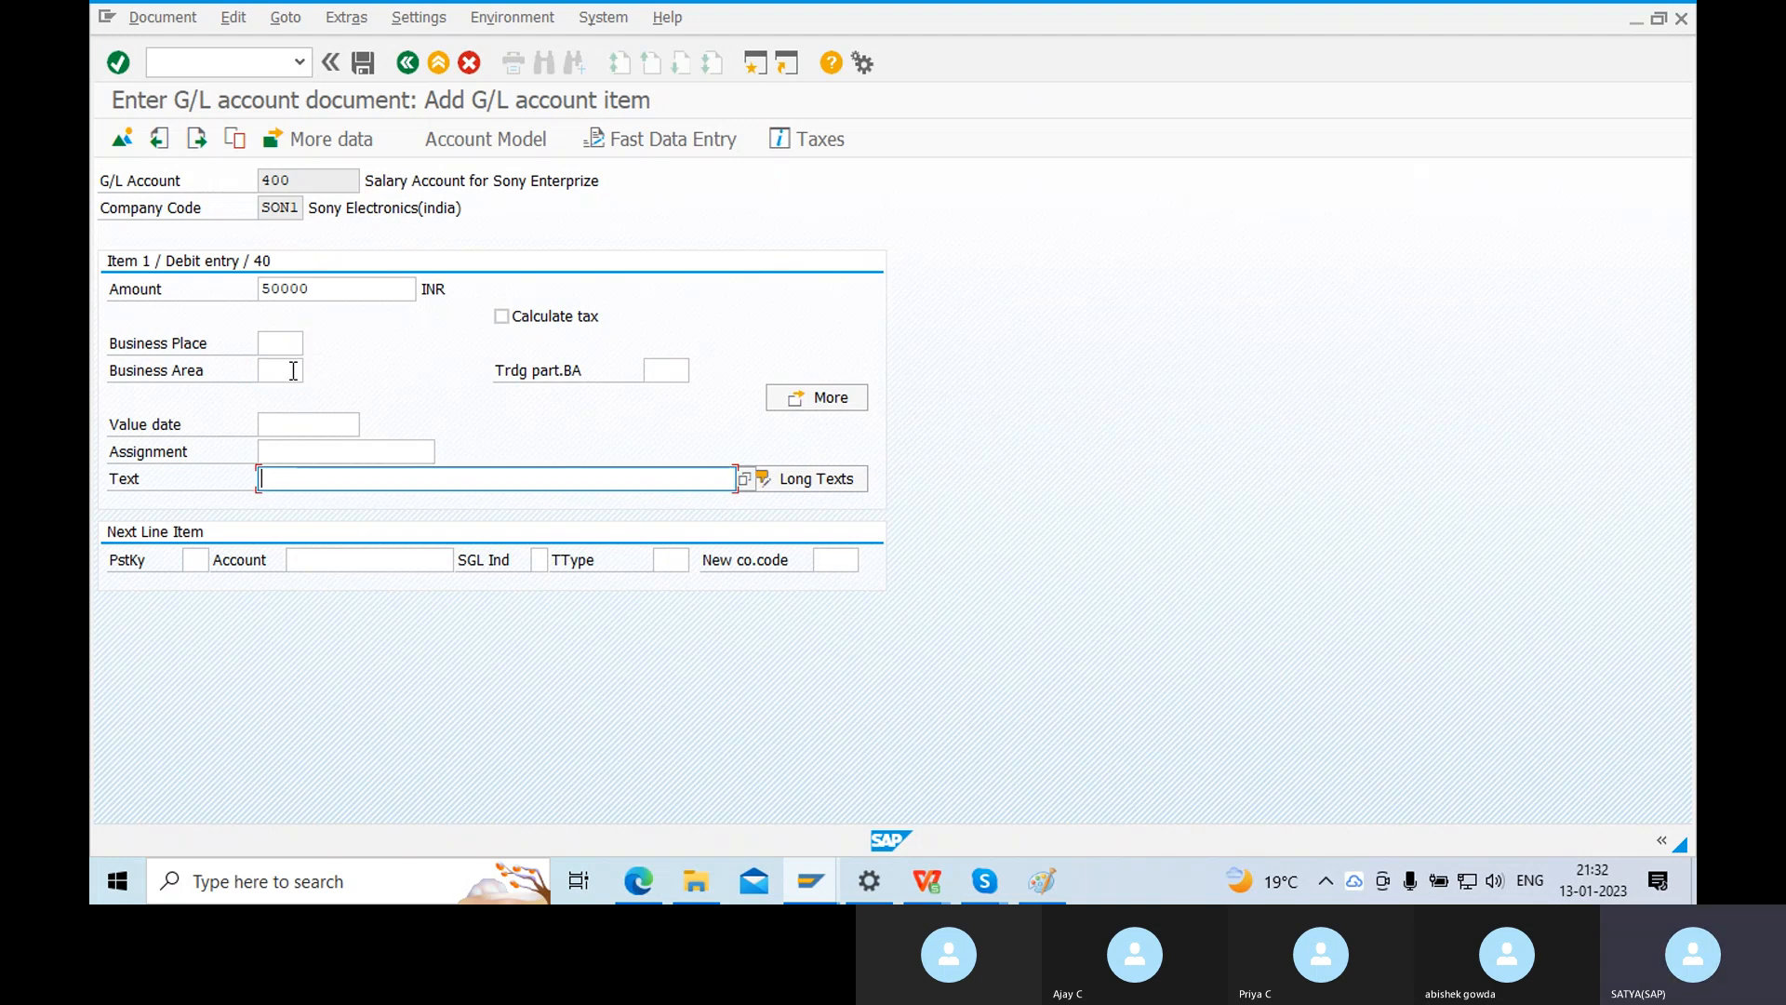
left_click(277, 370)
left_click(283, 424)
left_click(283, 370)
left_click(285, 348)
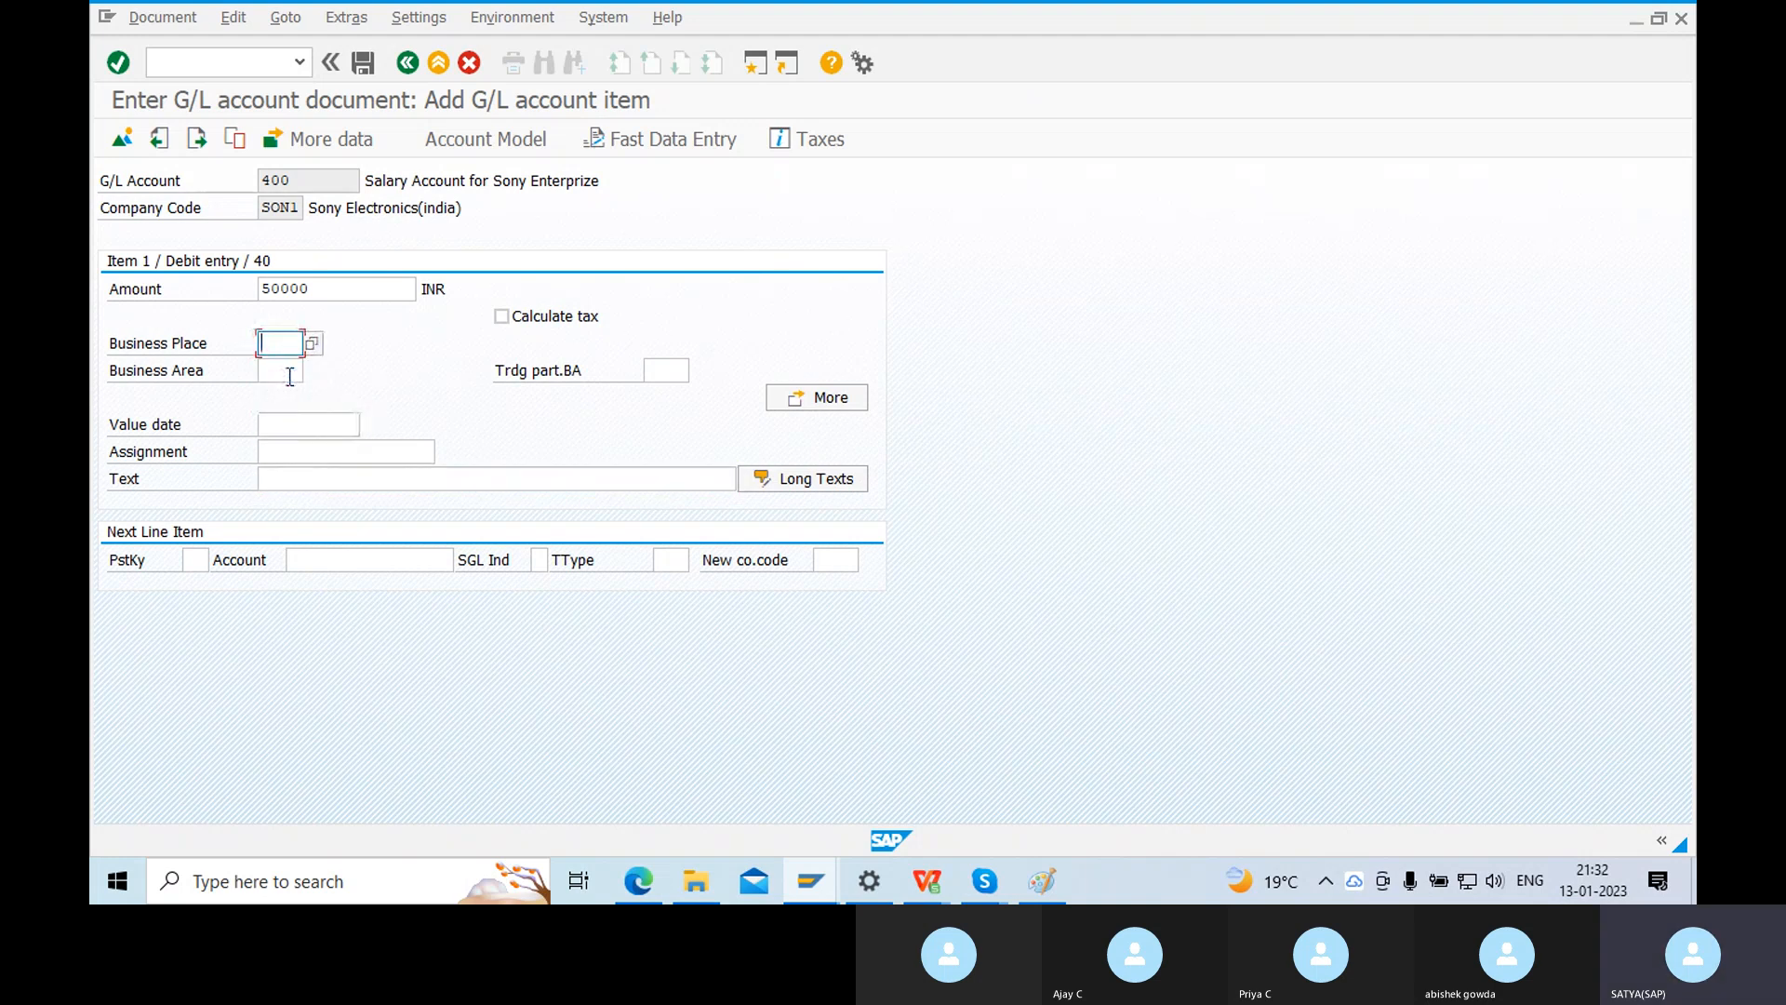
left_click(289, 372)
left_click(302, 425)
left_click(302, 451)
Enter "salary for the month of Dec" as the text of the salary debit item.
left_click(278, 478)
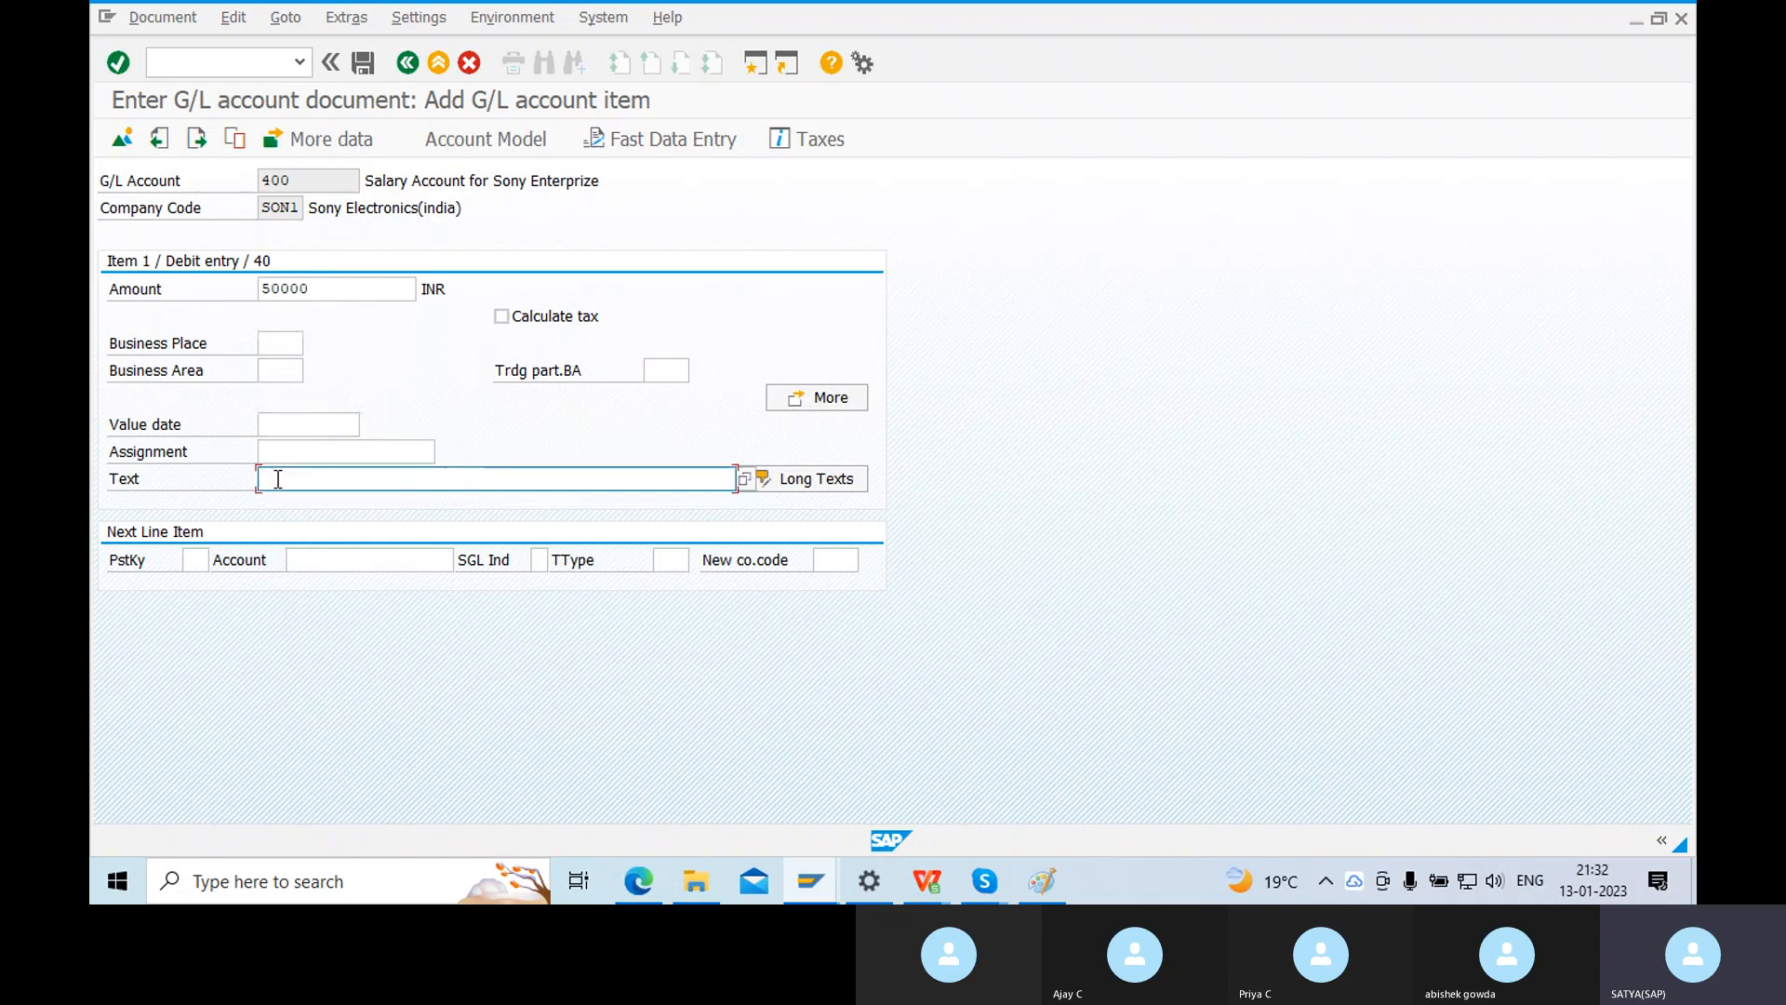
type("sala")
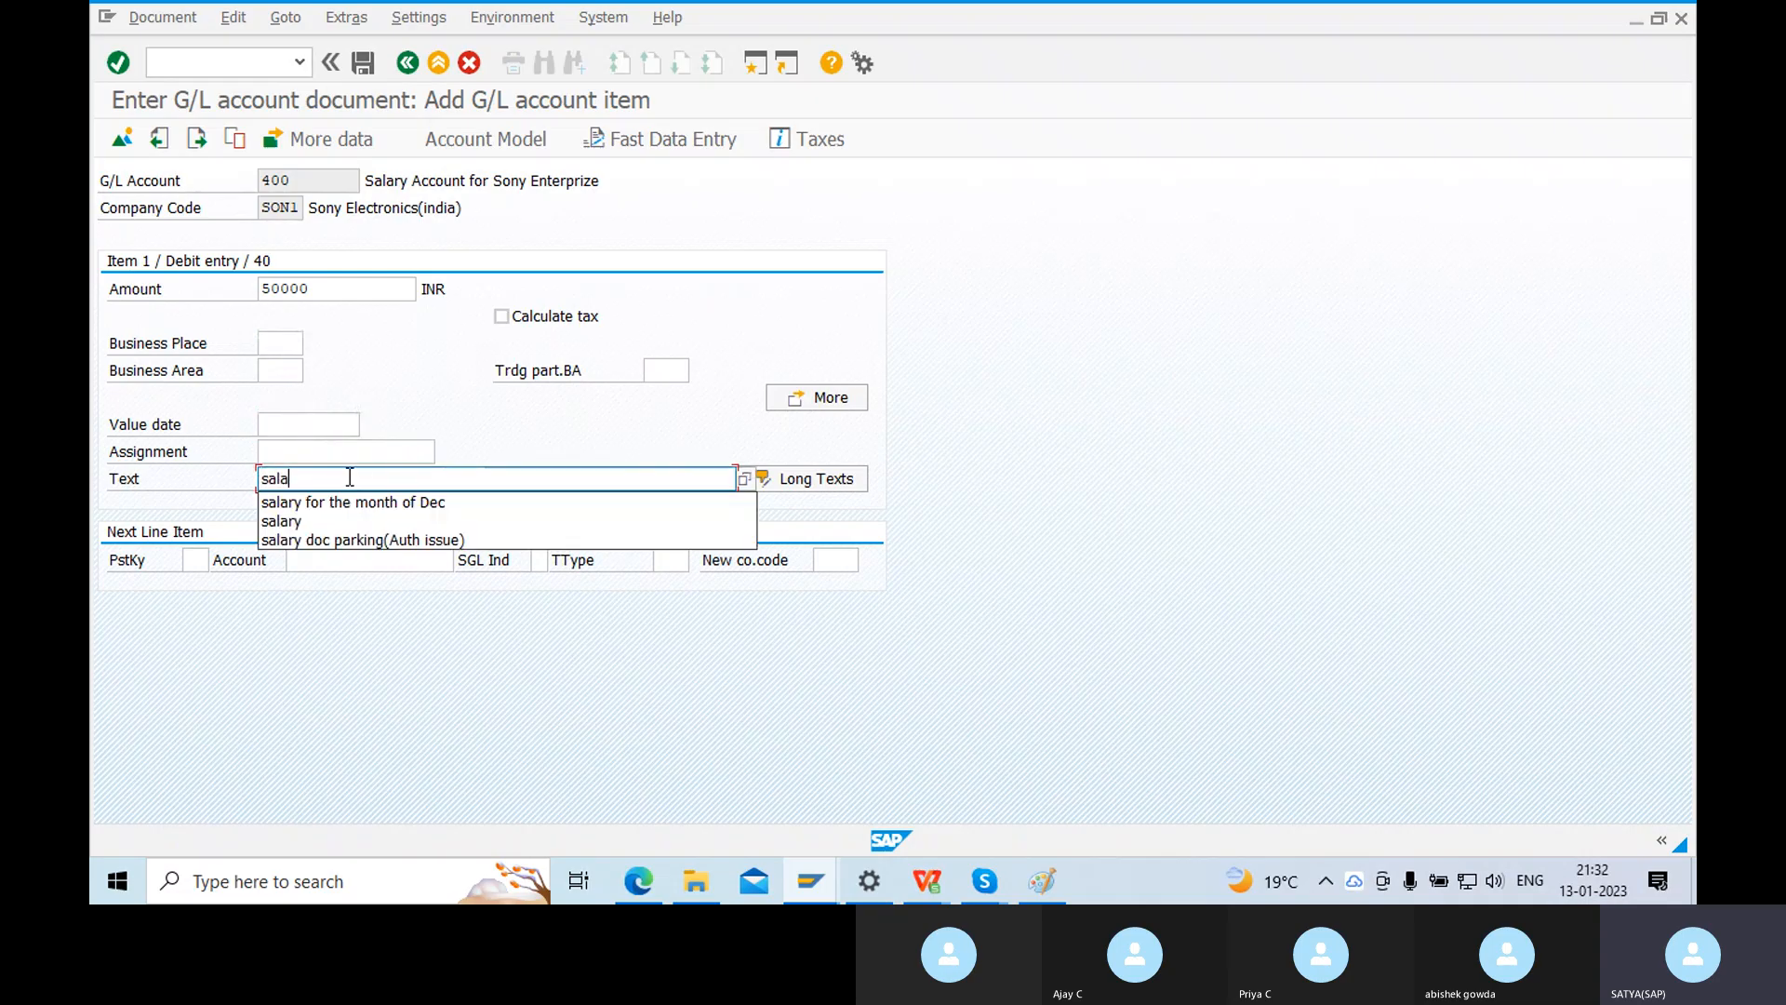
type("ry for the")
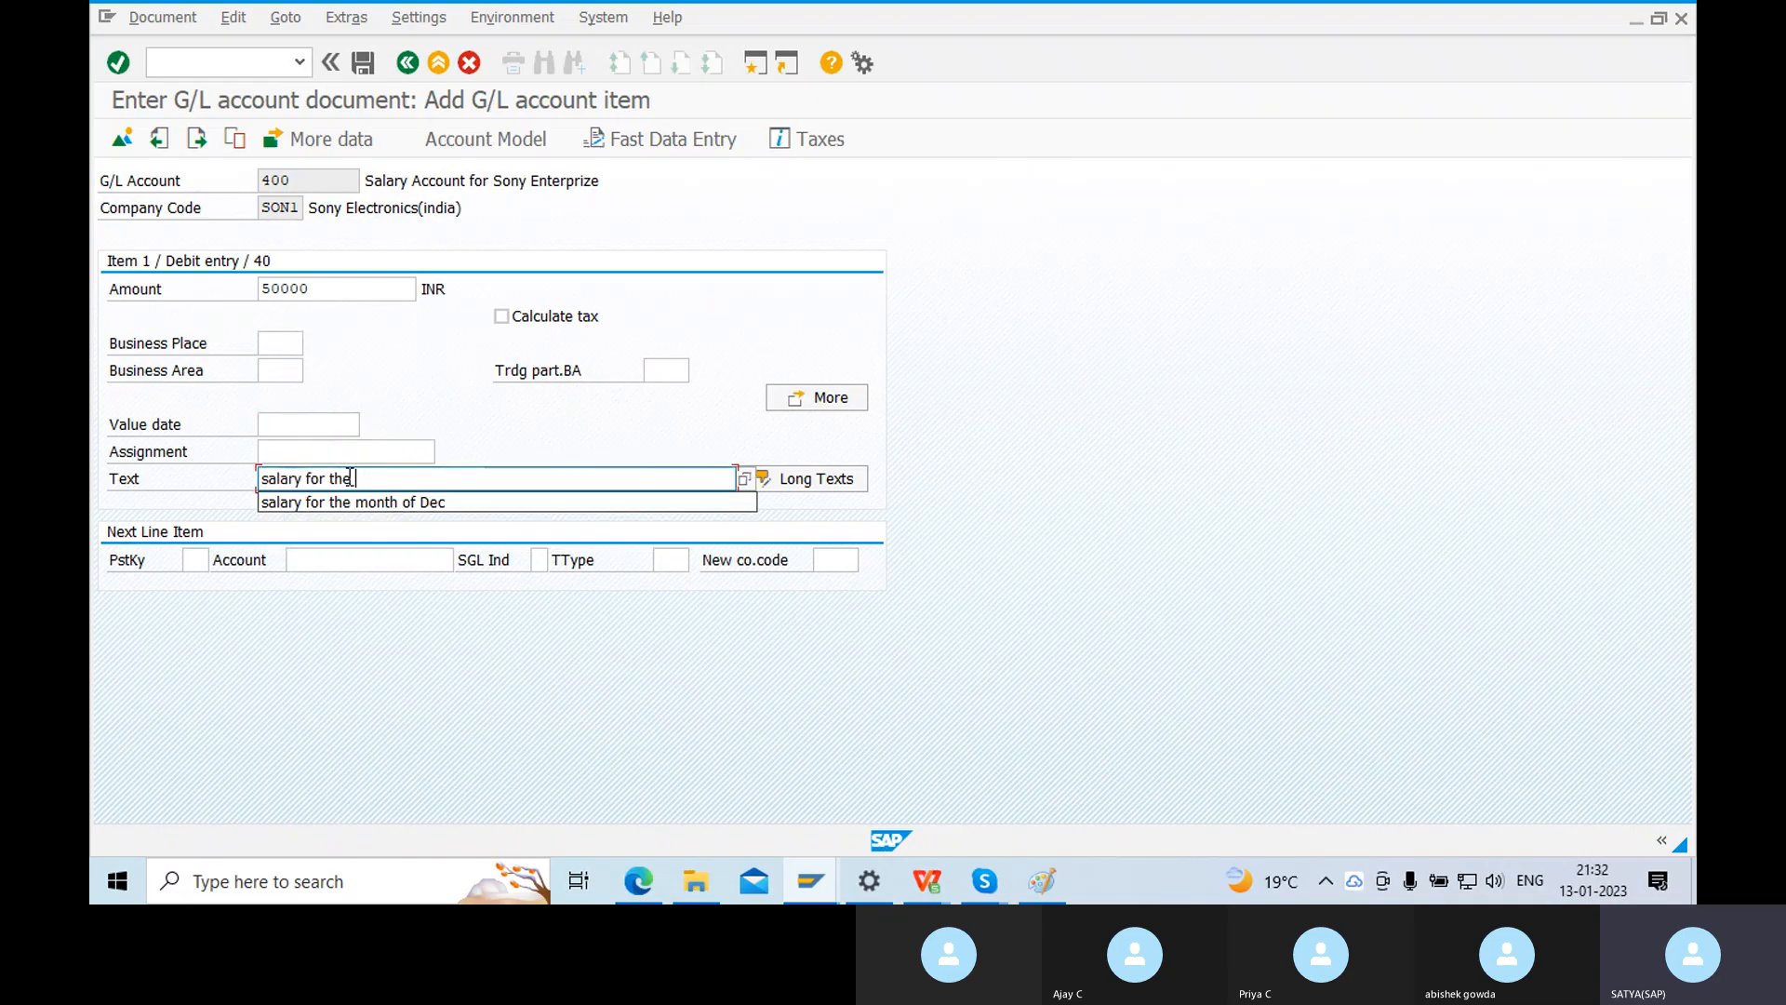
left_click(434, 502)
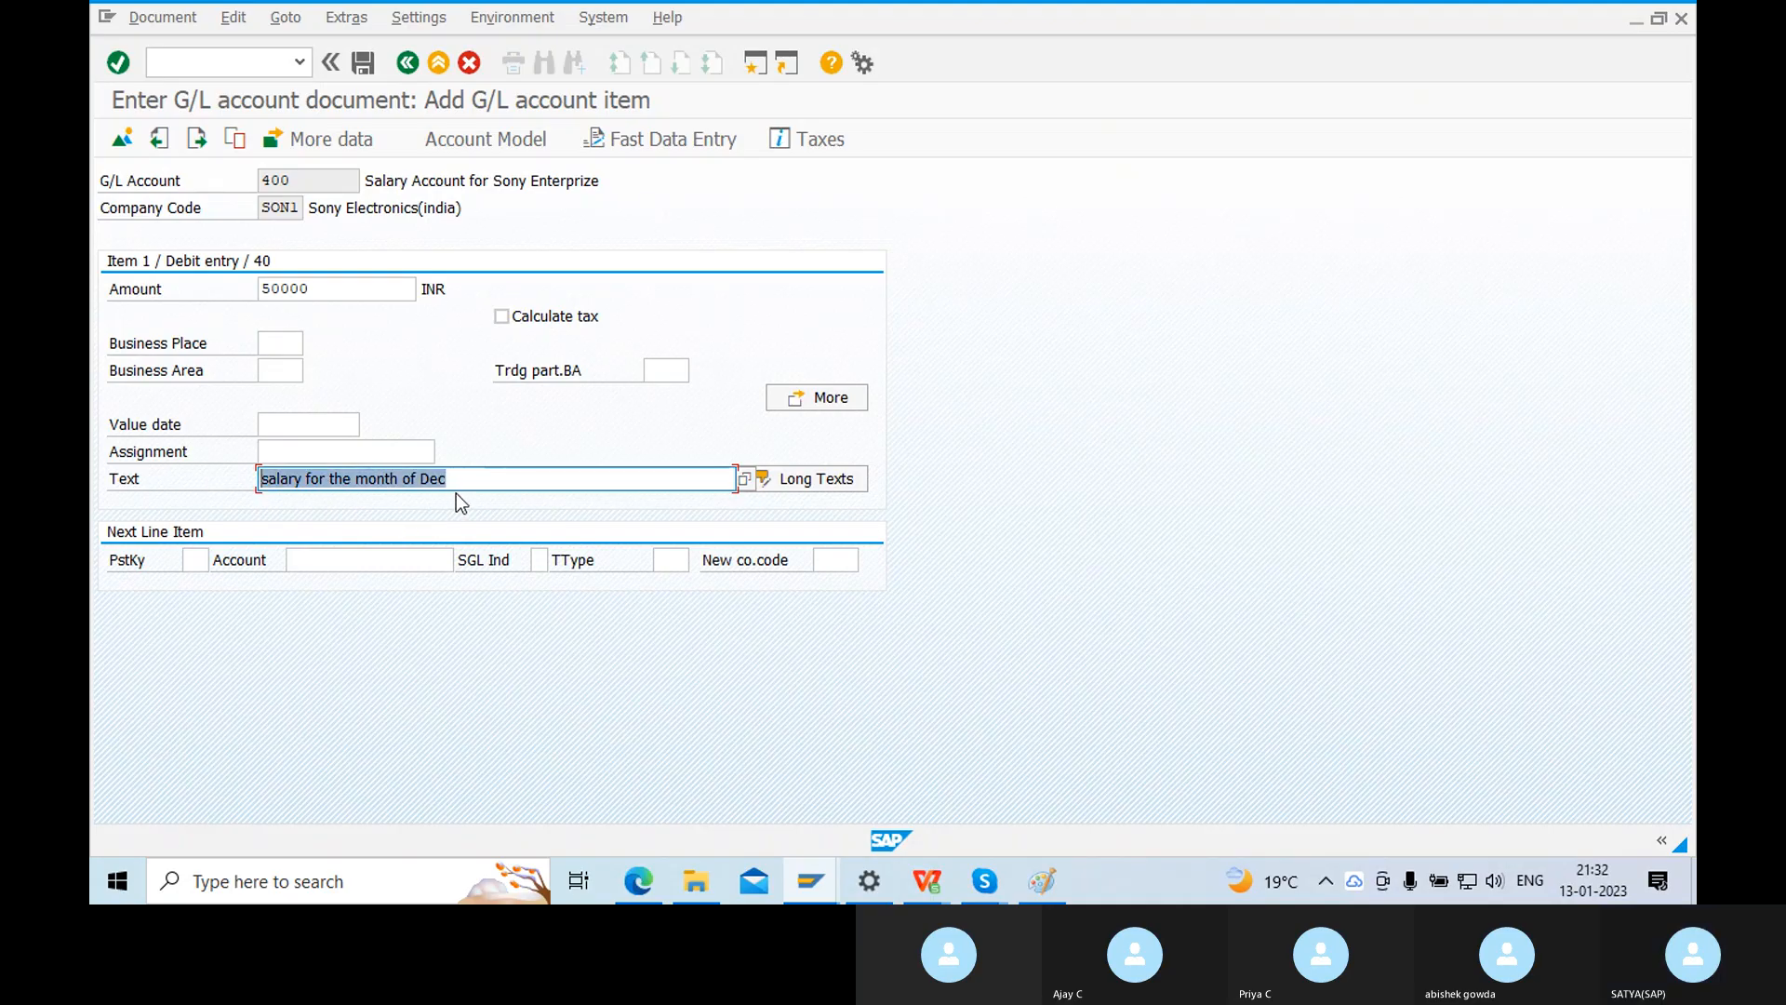
left_click_drag(447, 478, 266, 457)
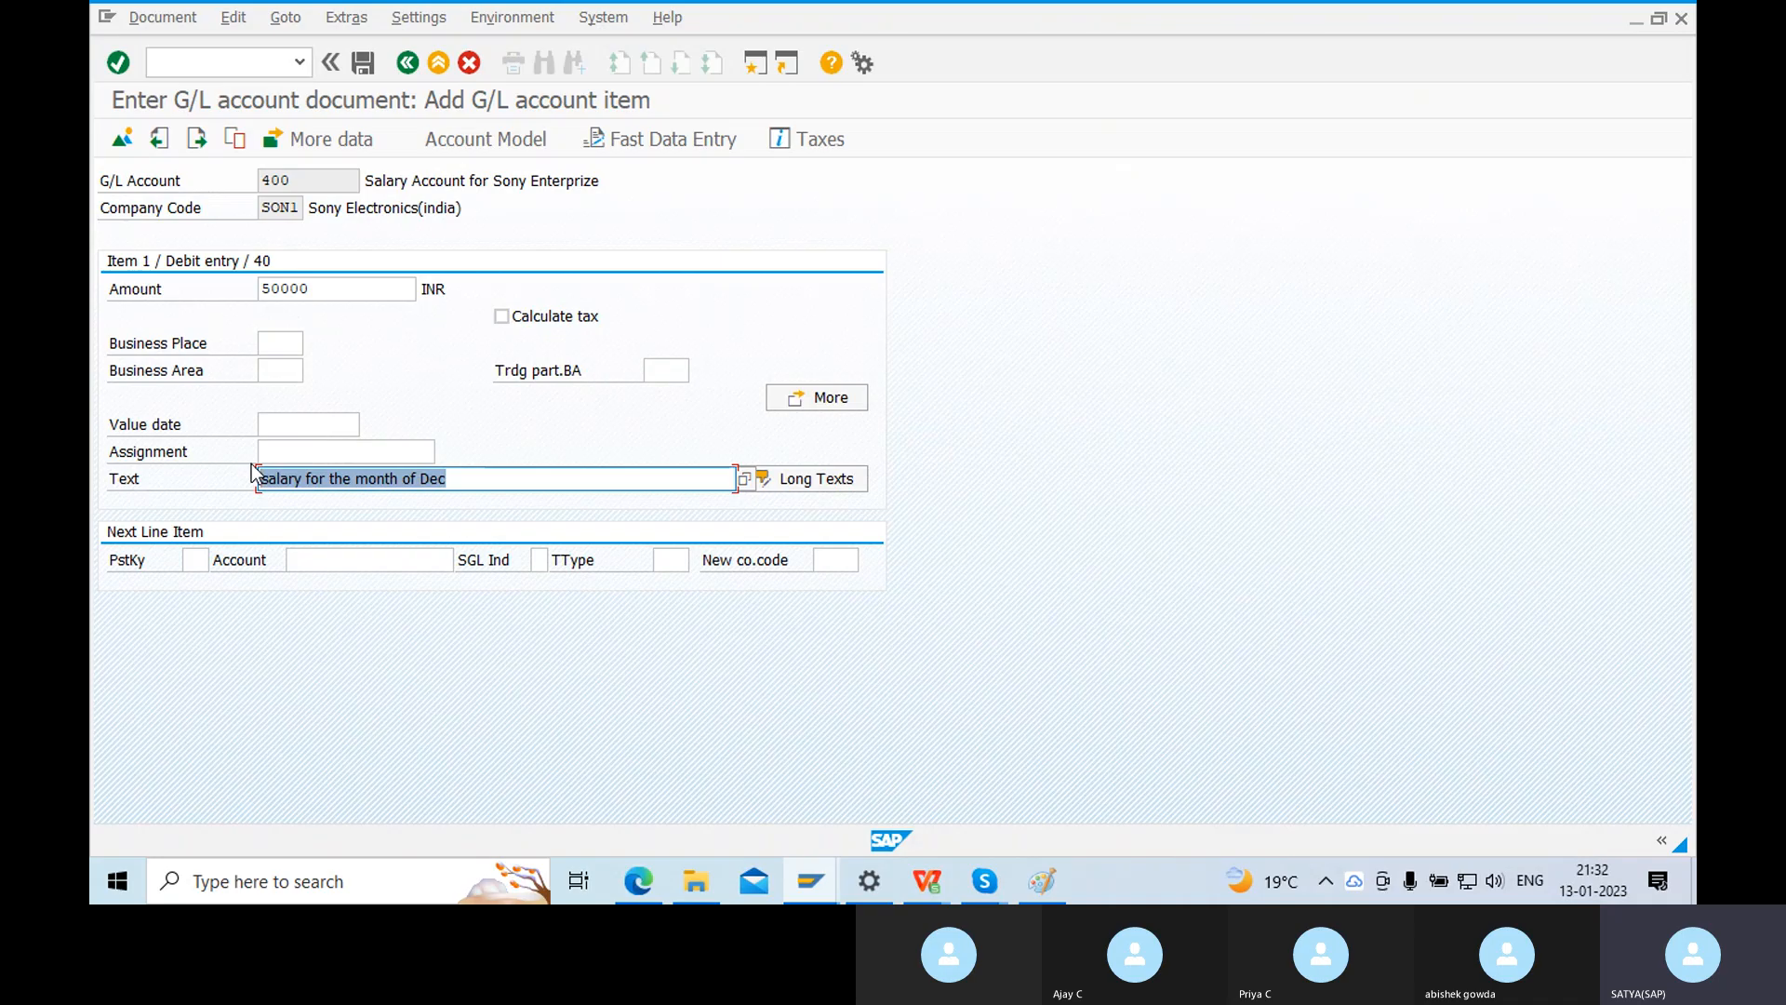
left_click(166, 287)
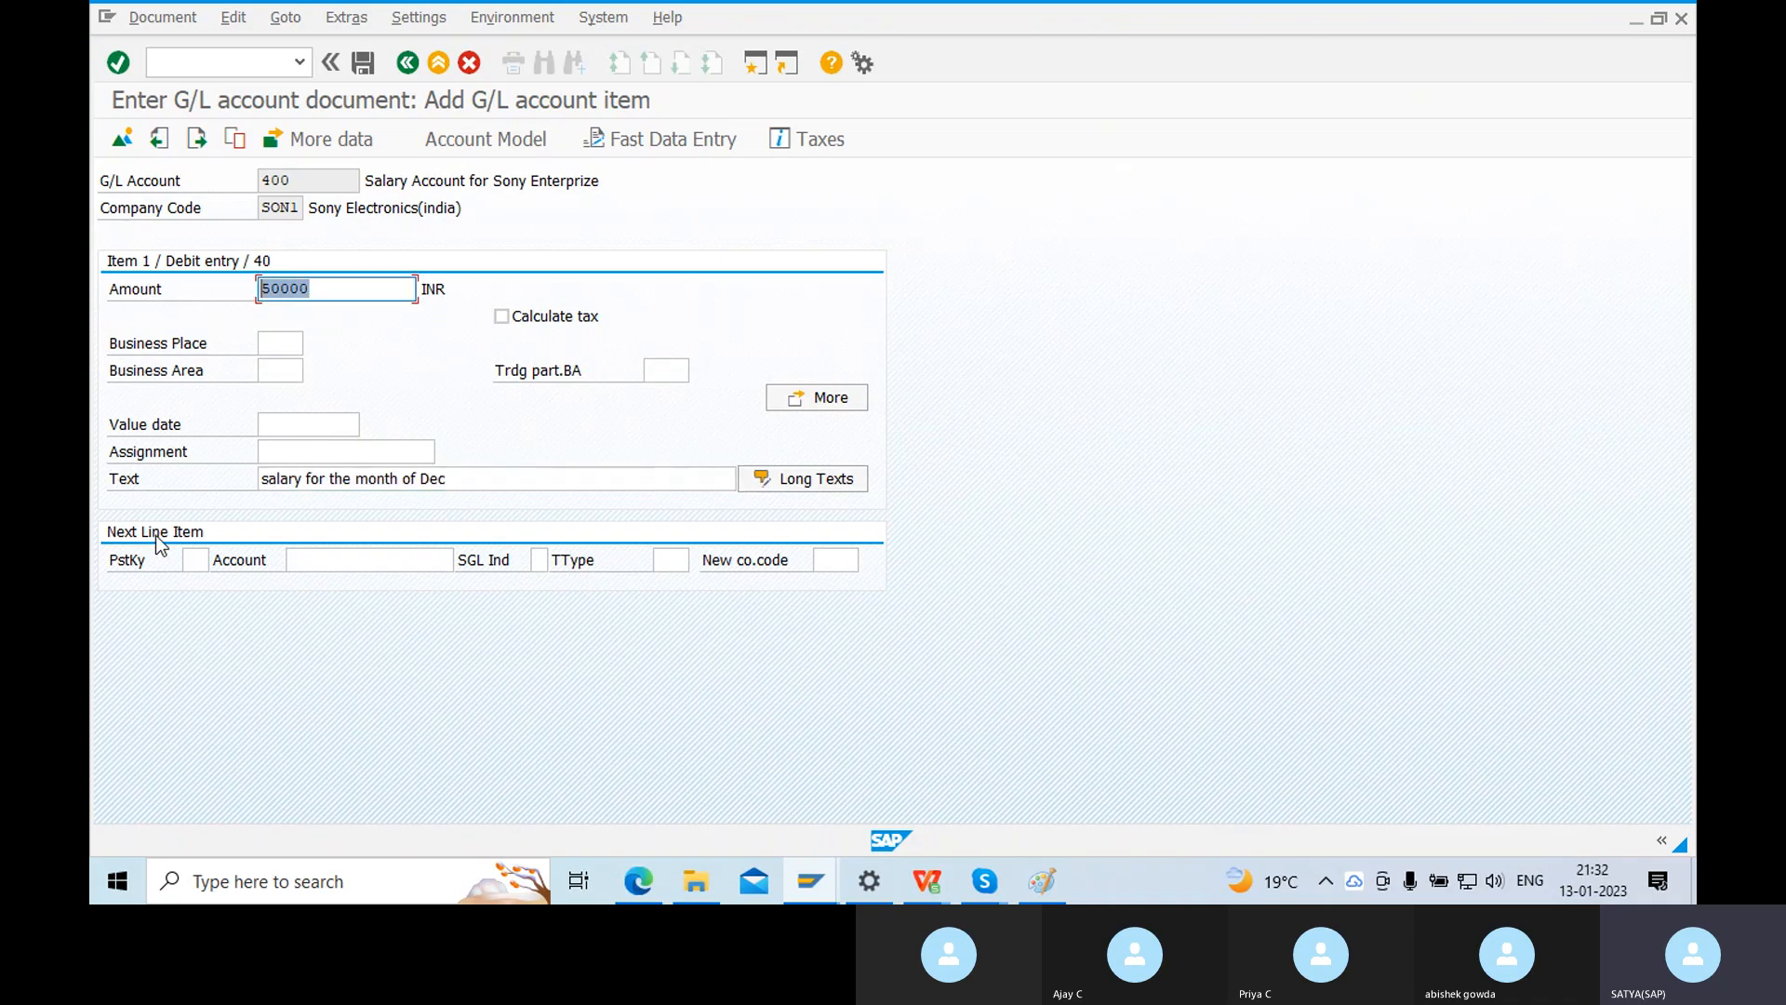
Add a next line item with posting key 50 for HSBC Main Bank Ac for SONY Enterprise and proceed to its item details.
left_click(194, 559)
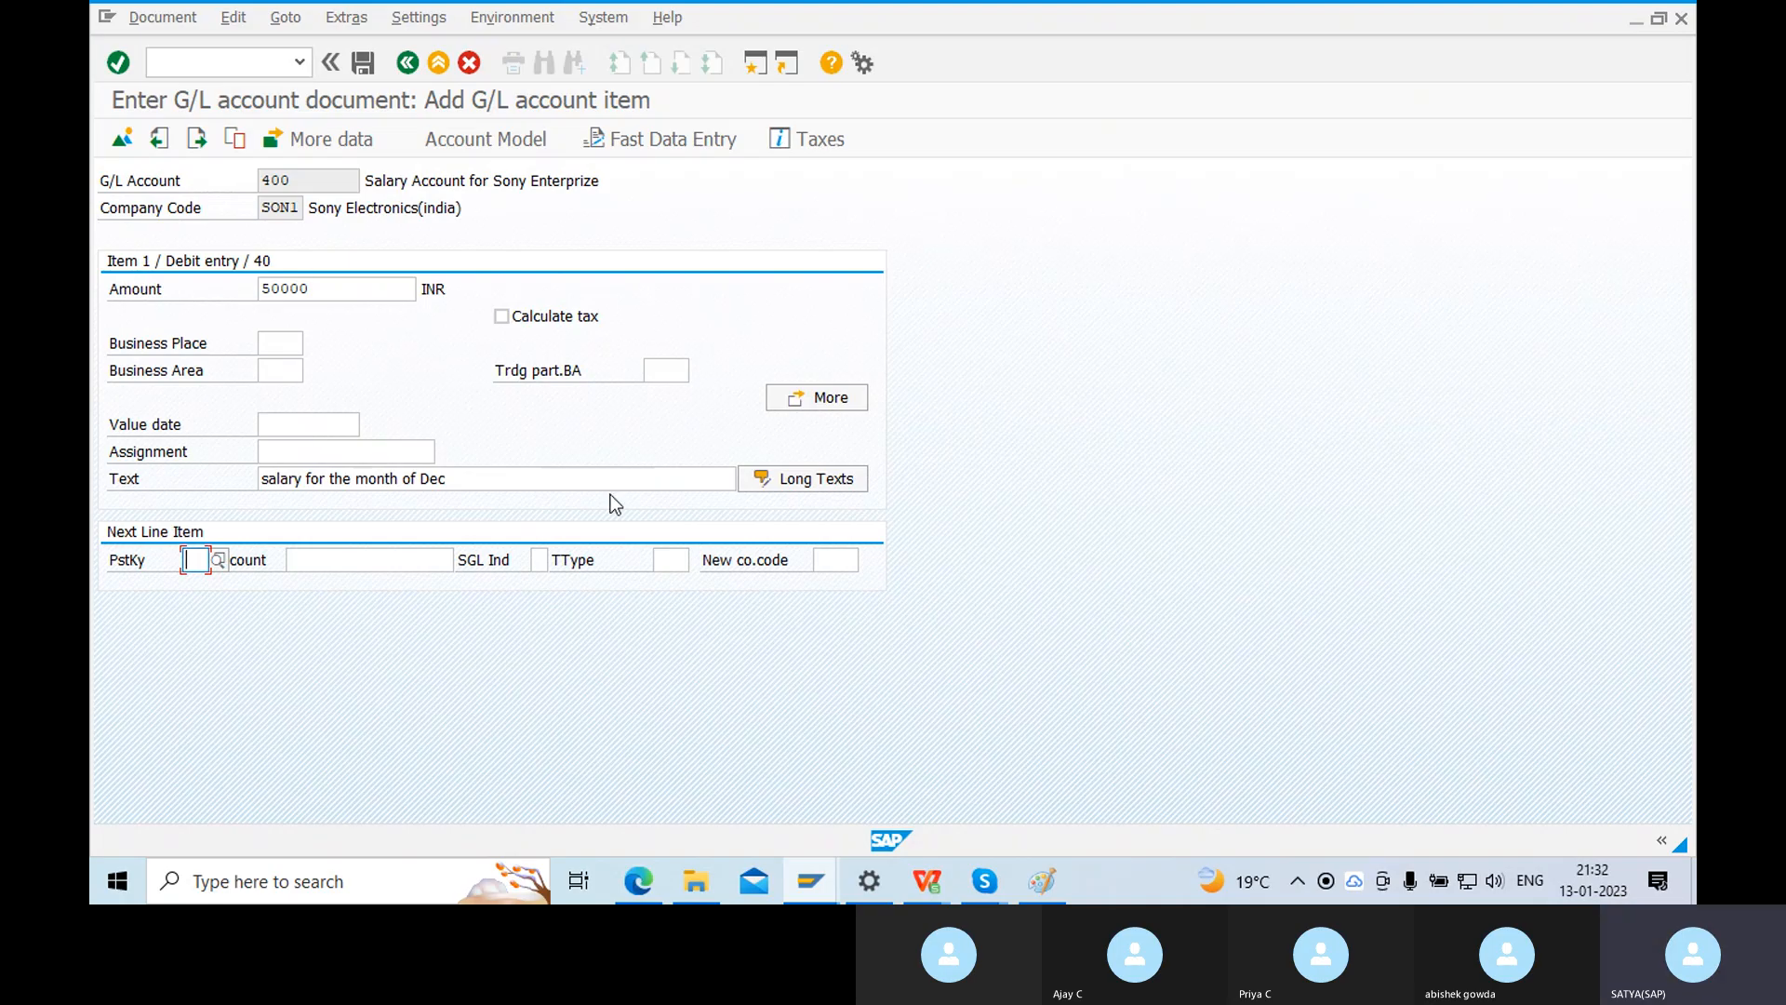
left_click(1042, 881)
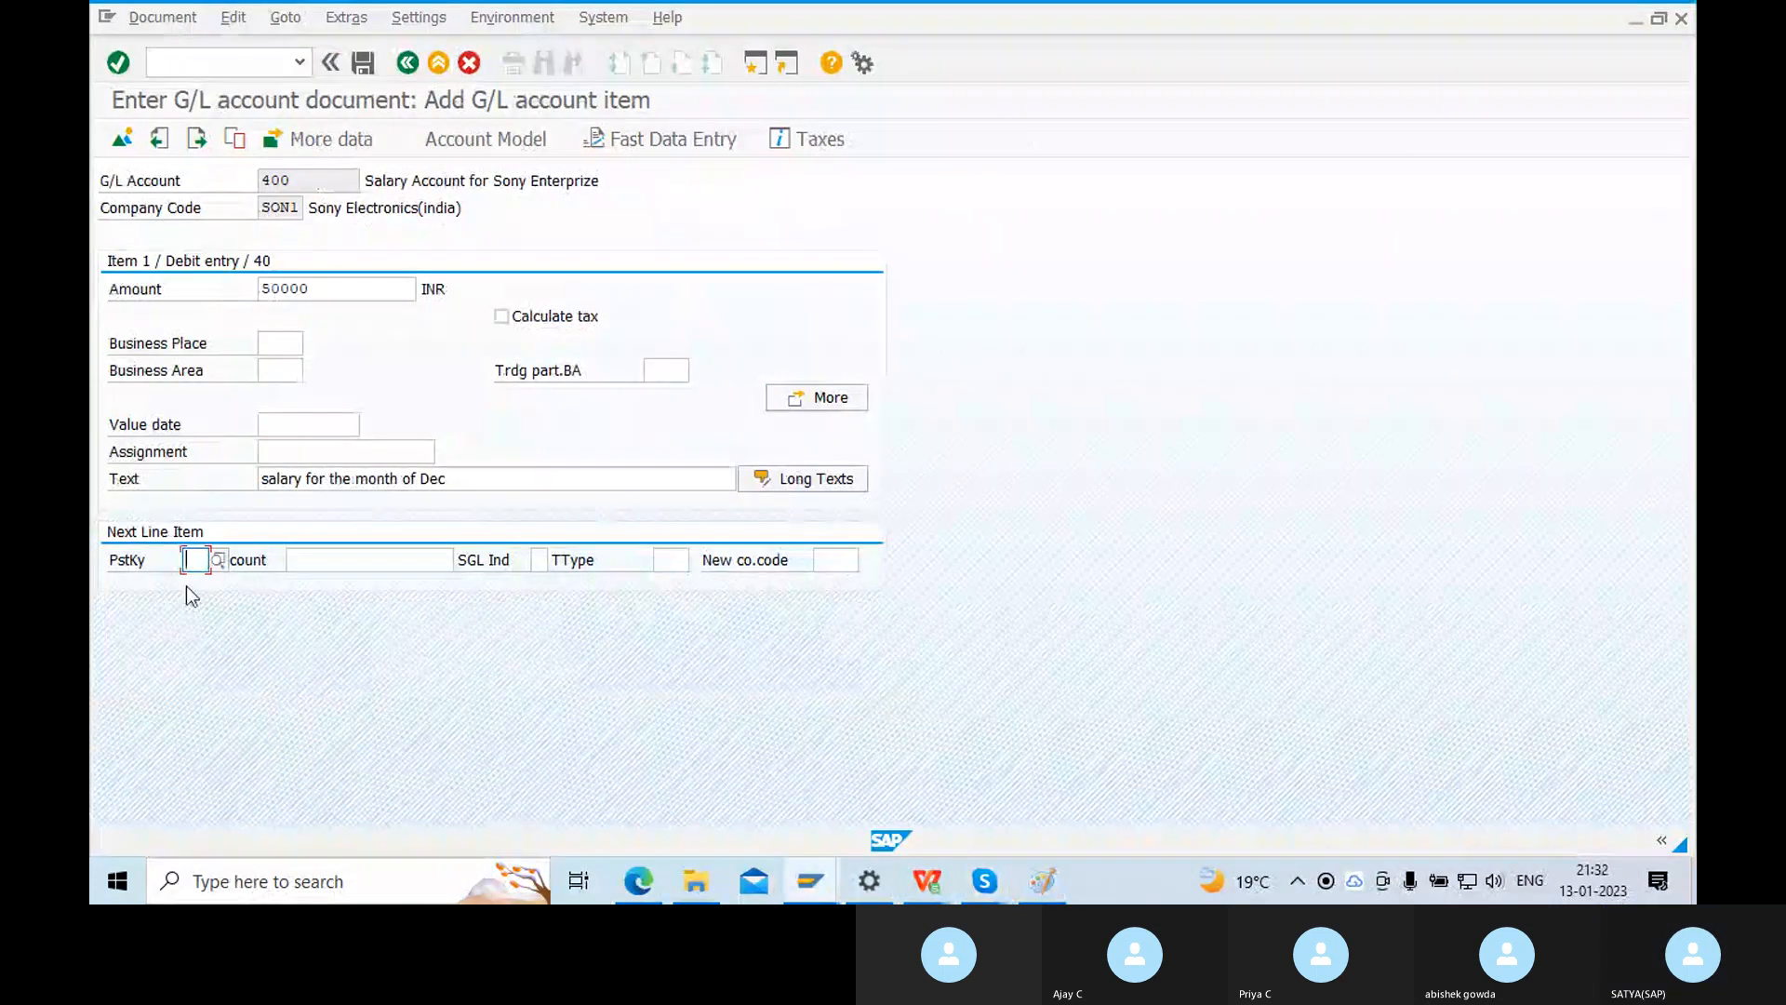
type("50")
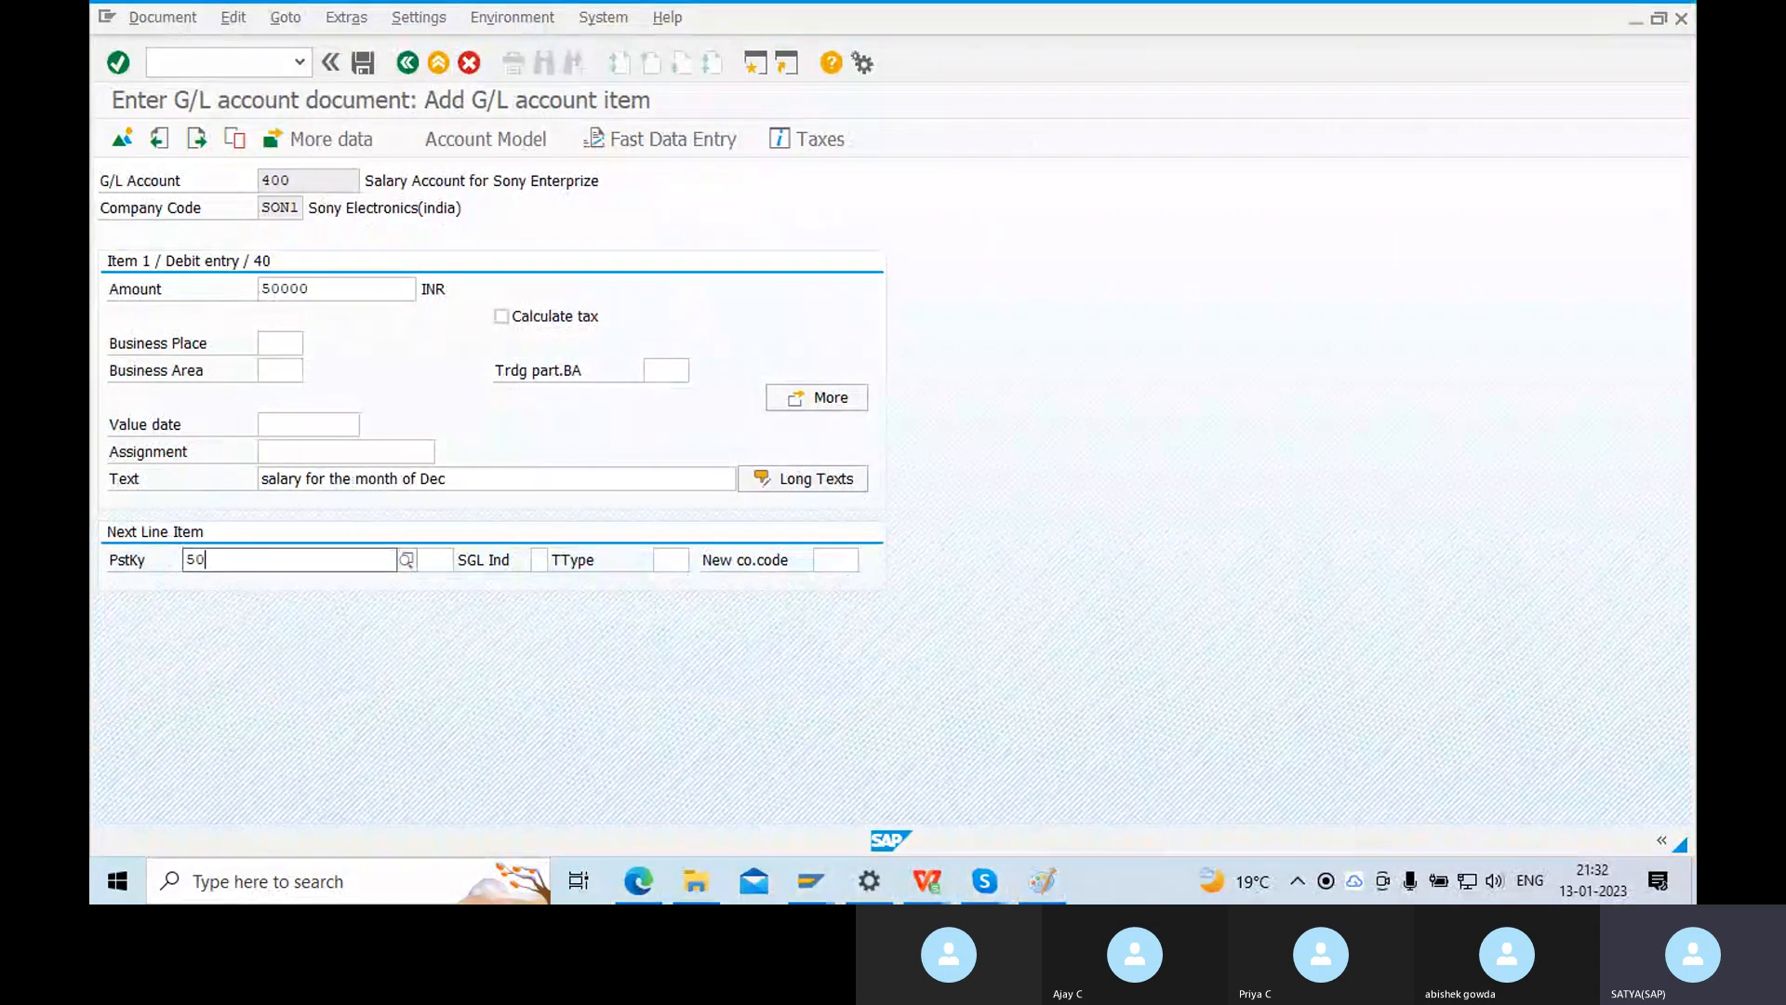
left_click(214, 611)
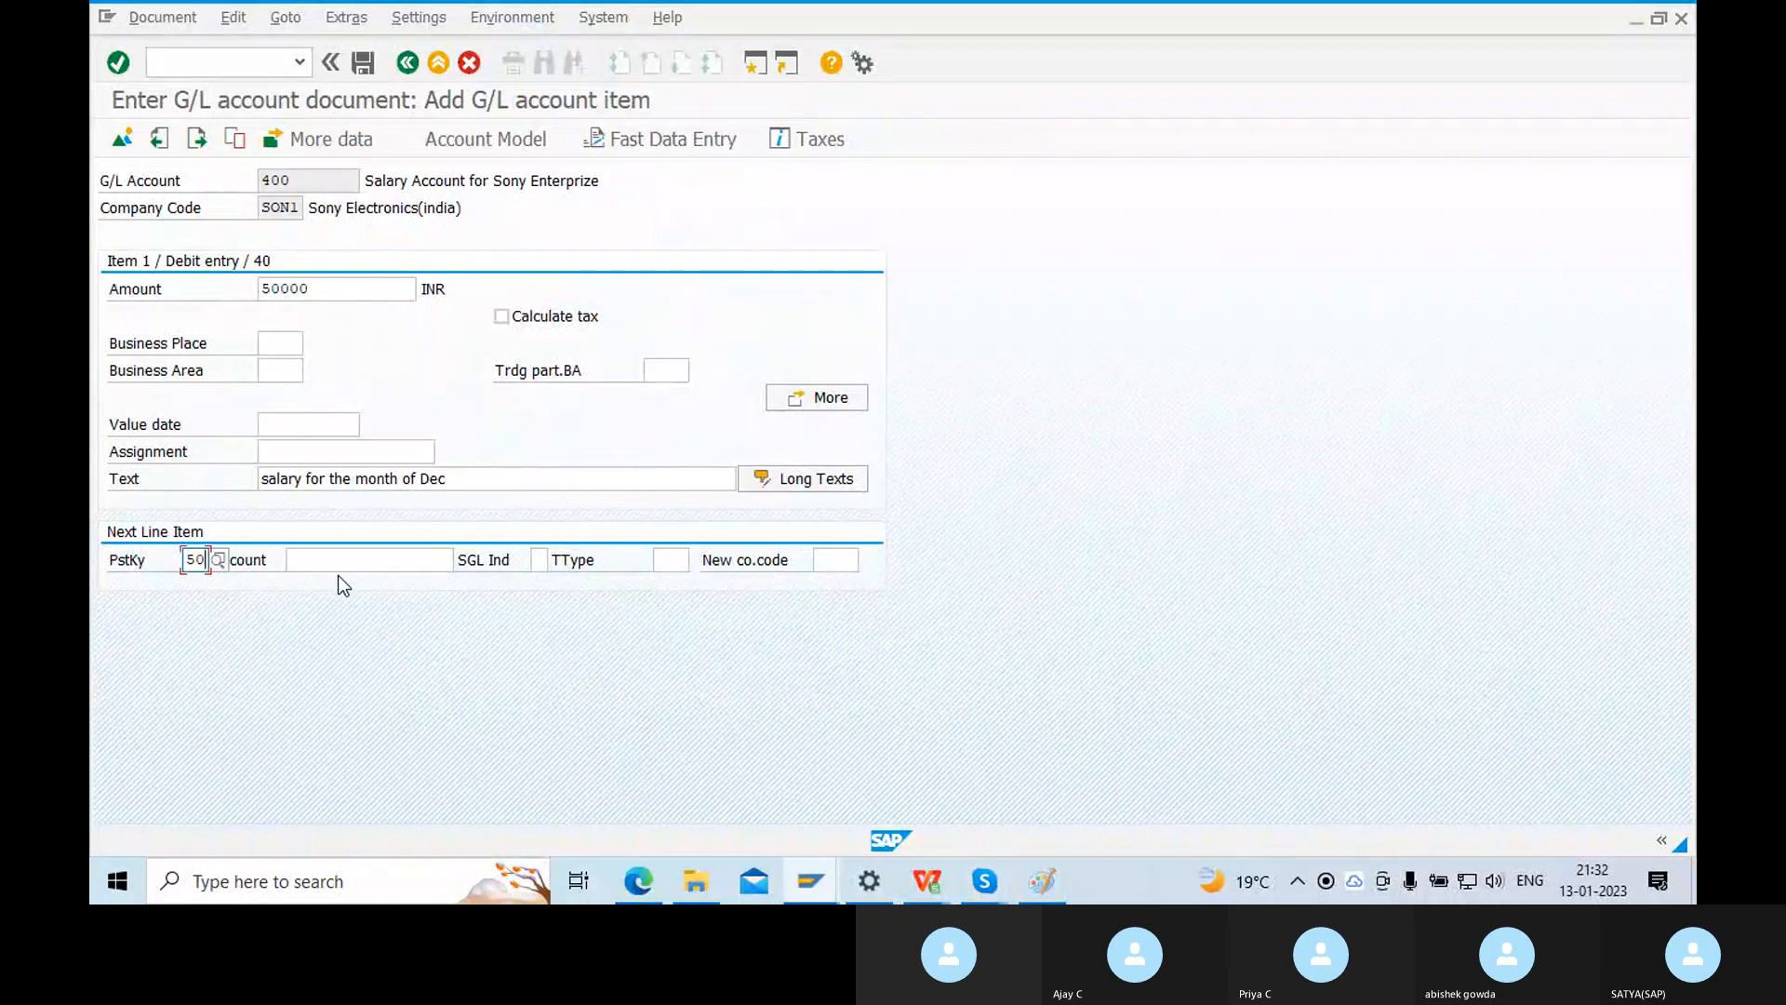
left_click(299, 561)
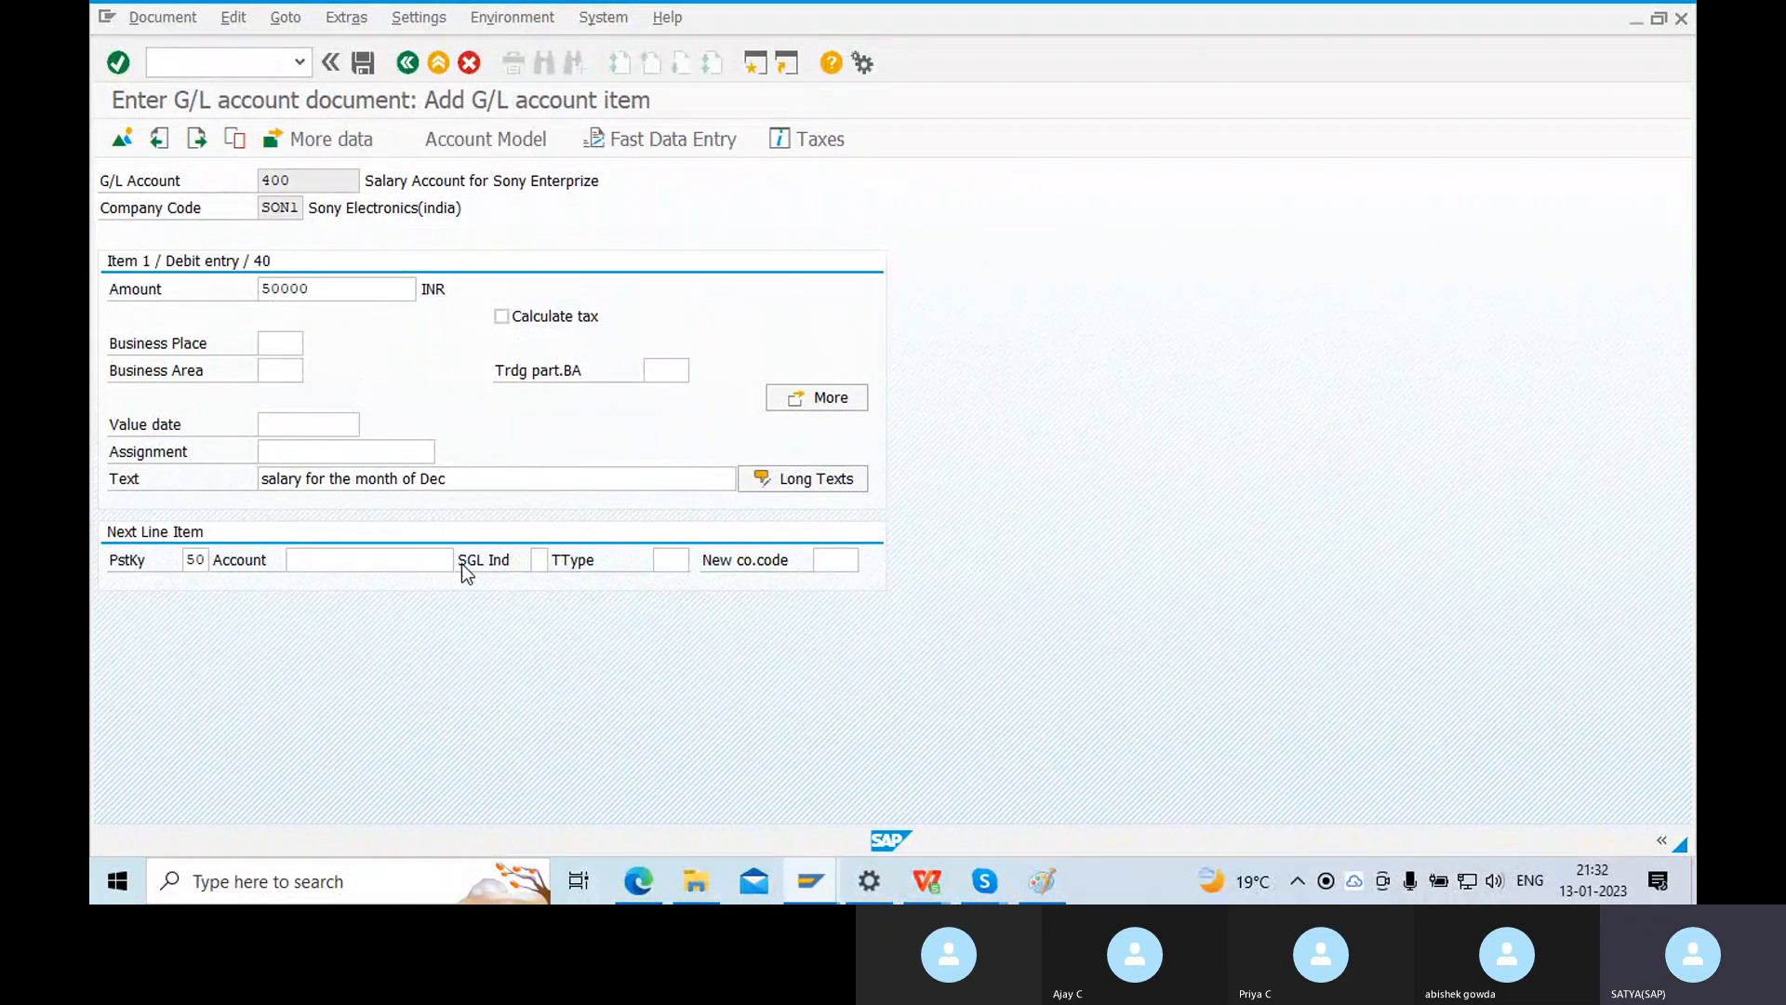
key("F4")
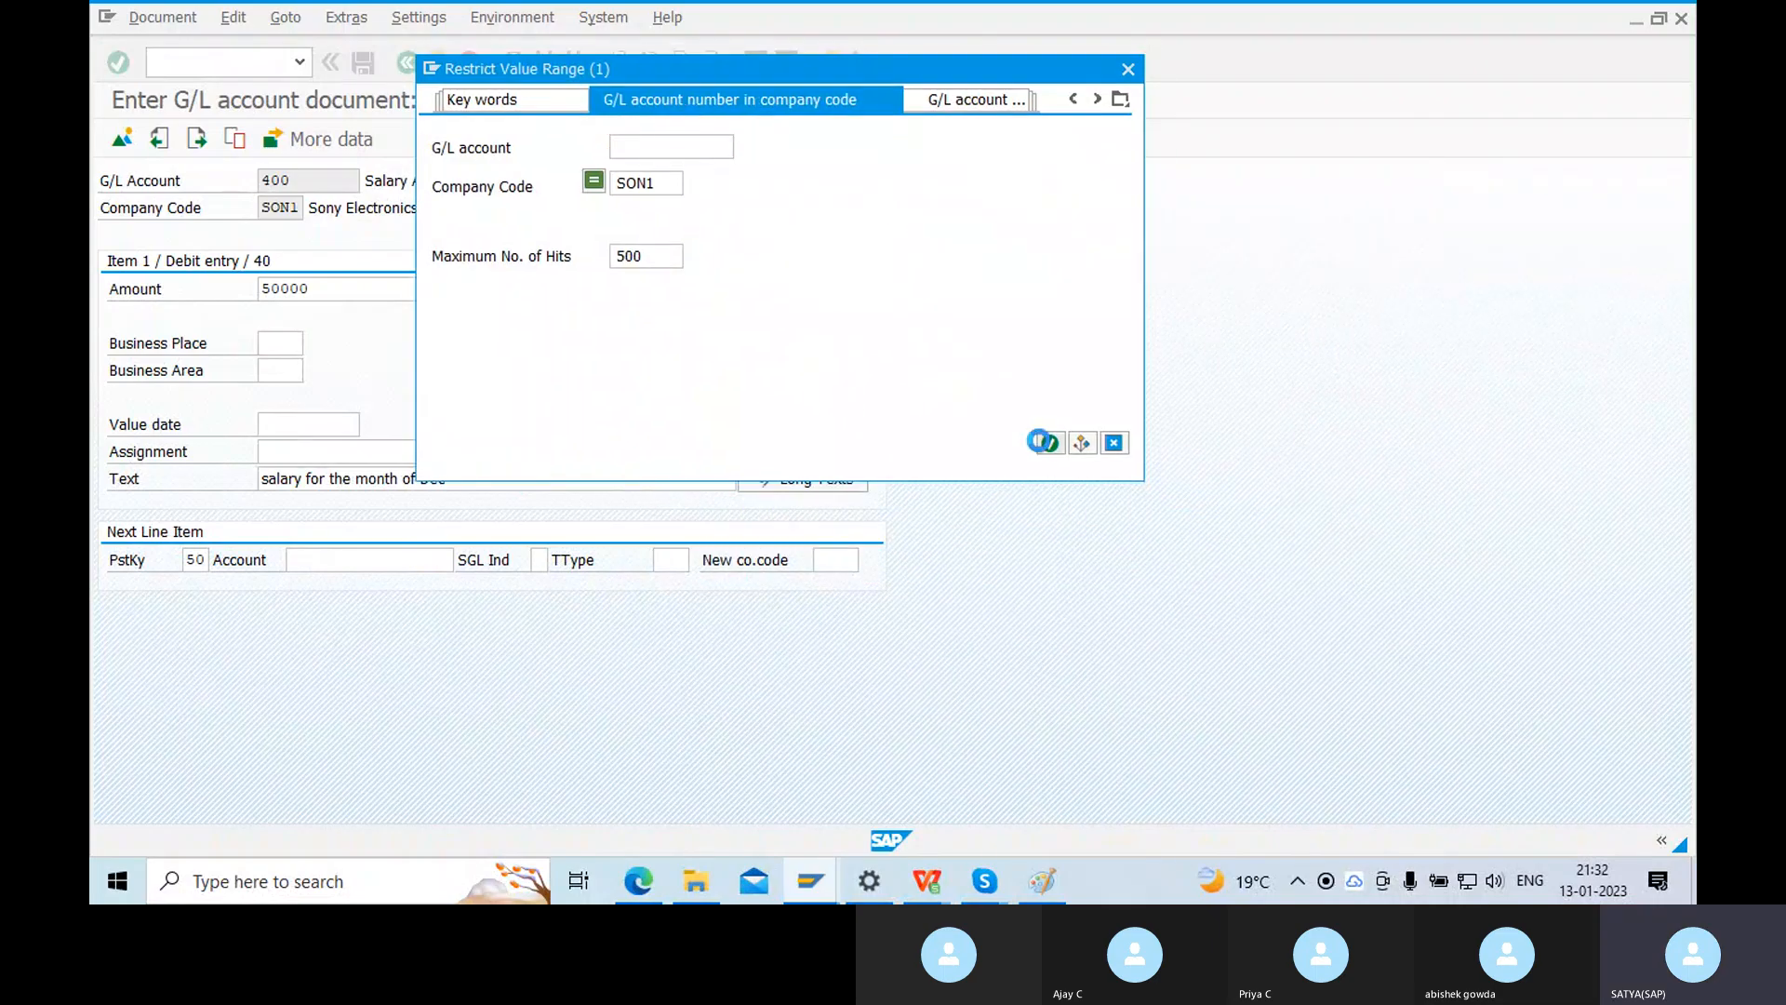
left_click(1049, 442)
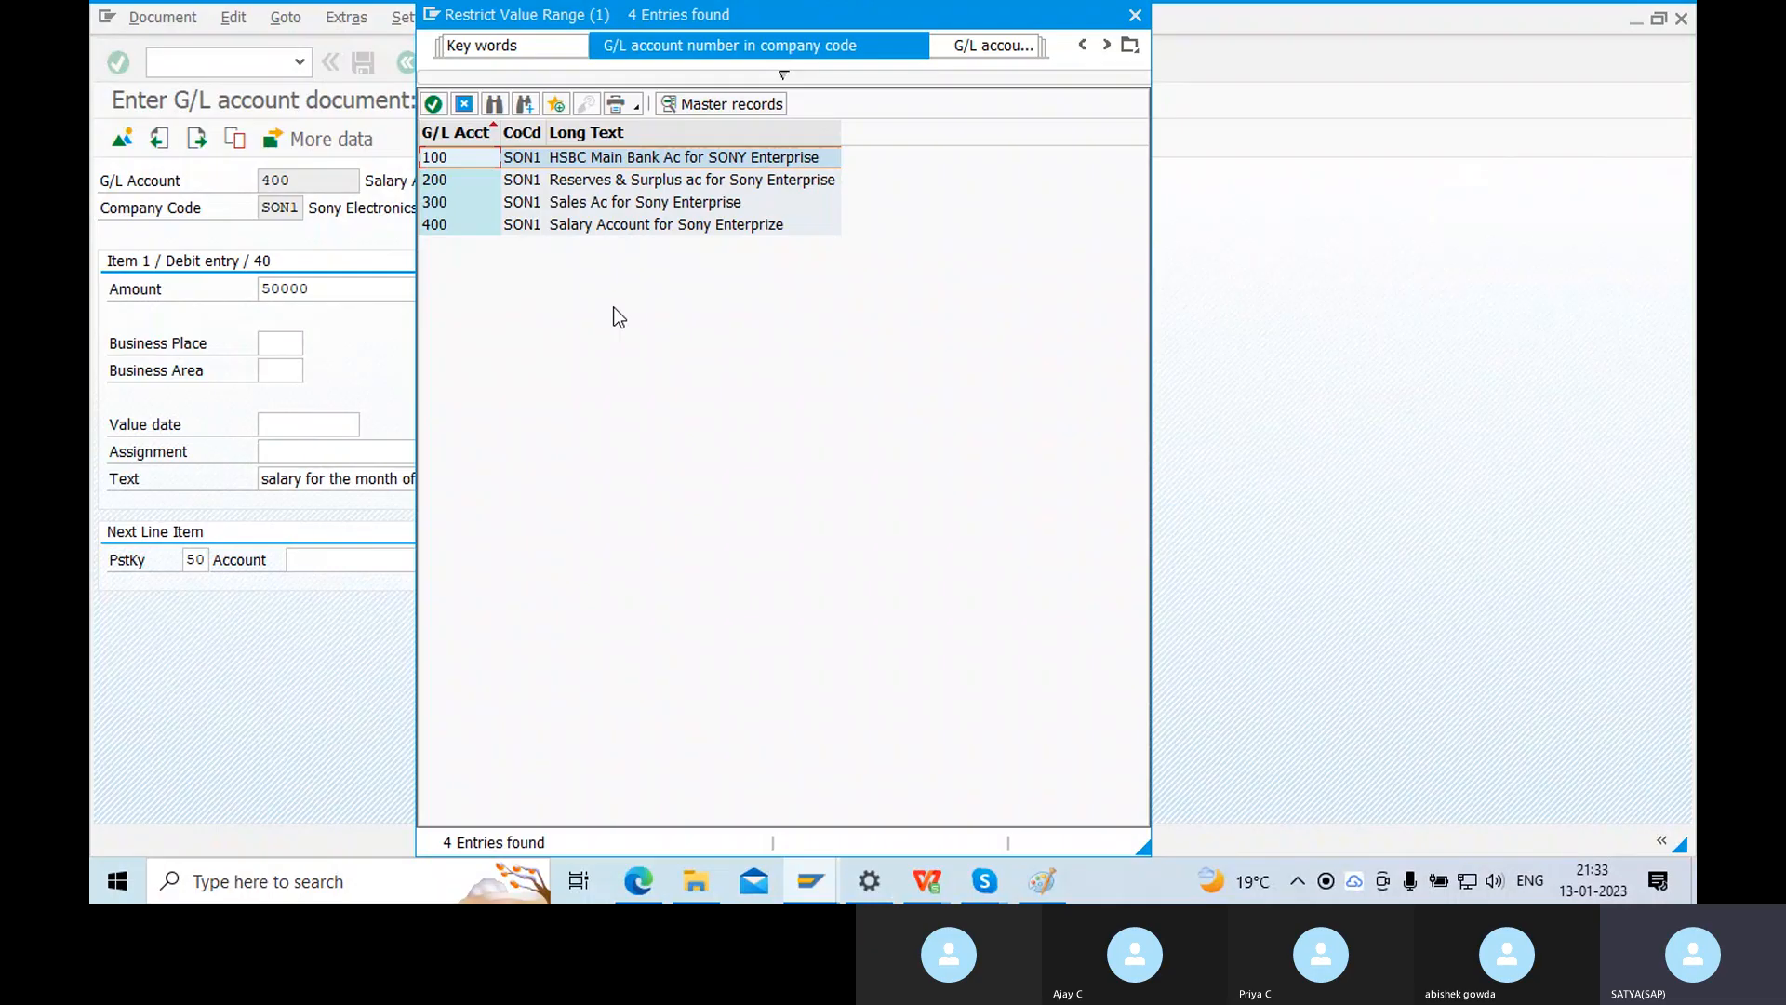
double_click(566, 168)
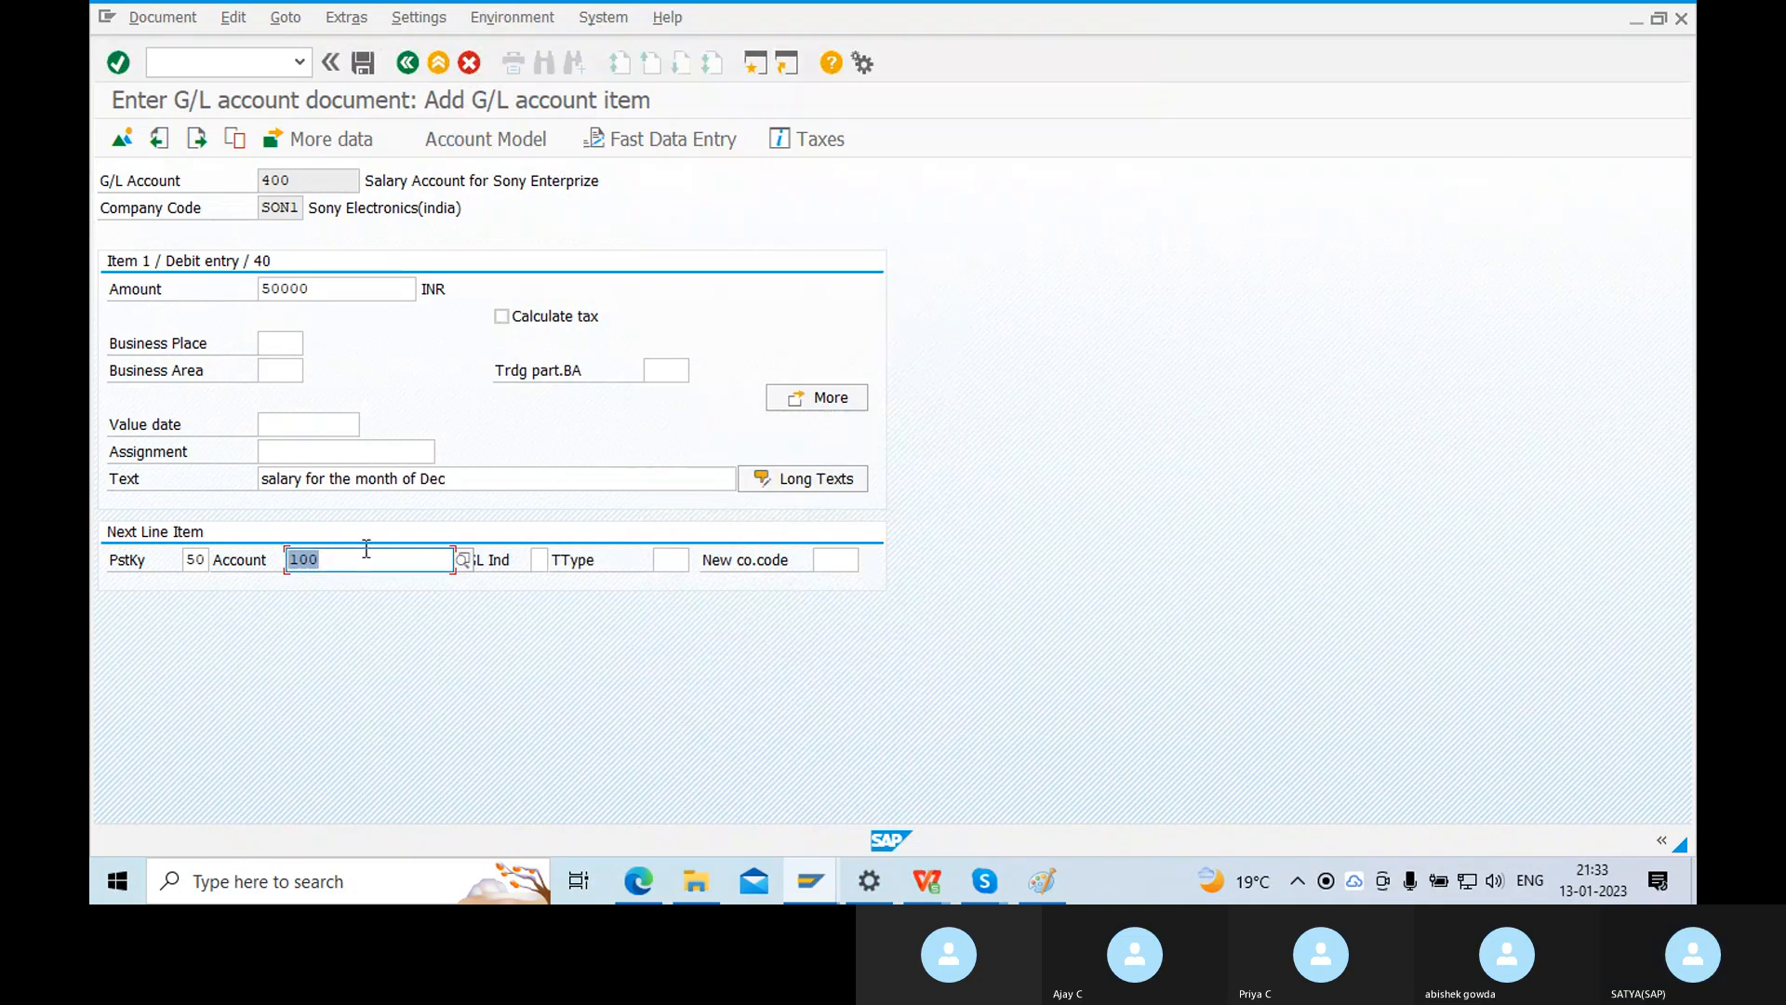
left_click(118, 63)
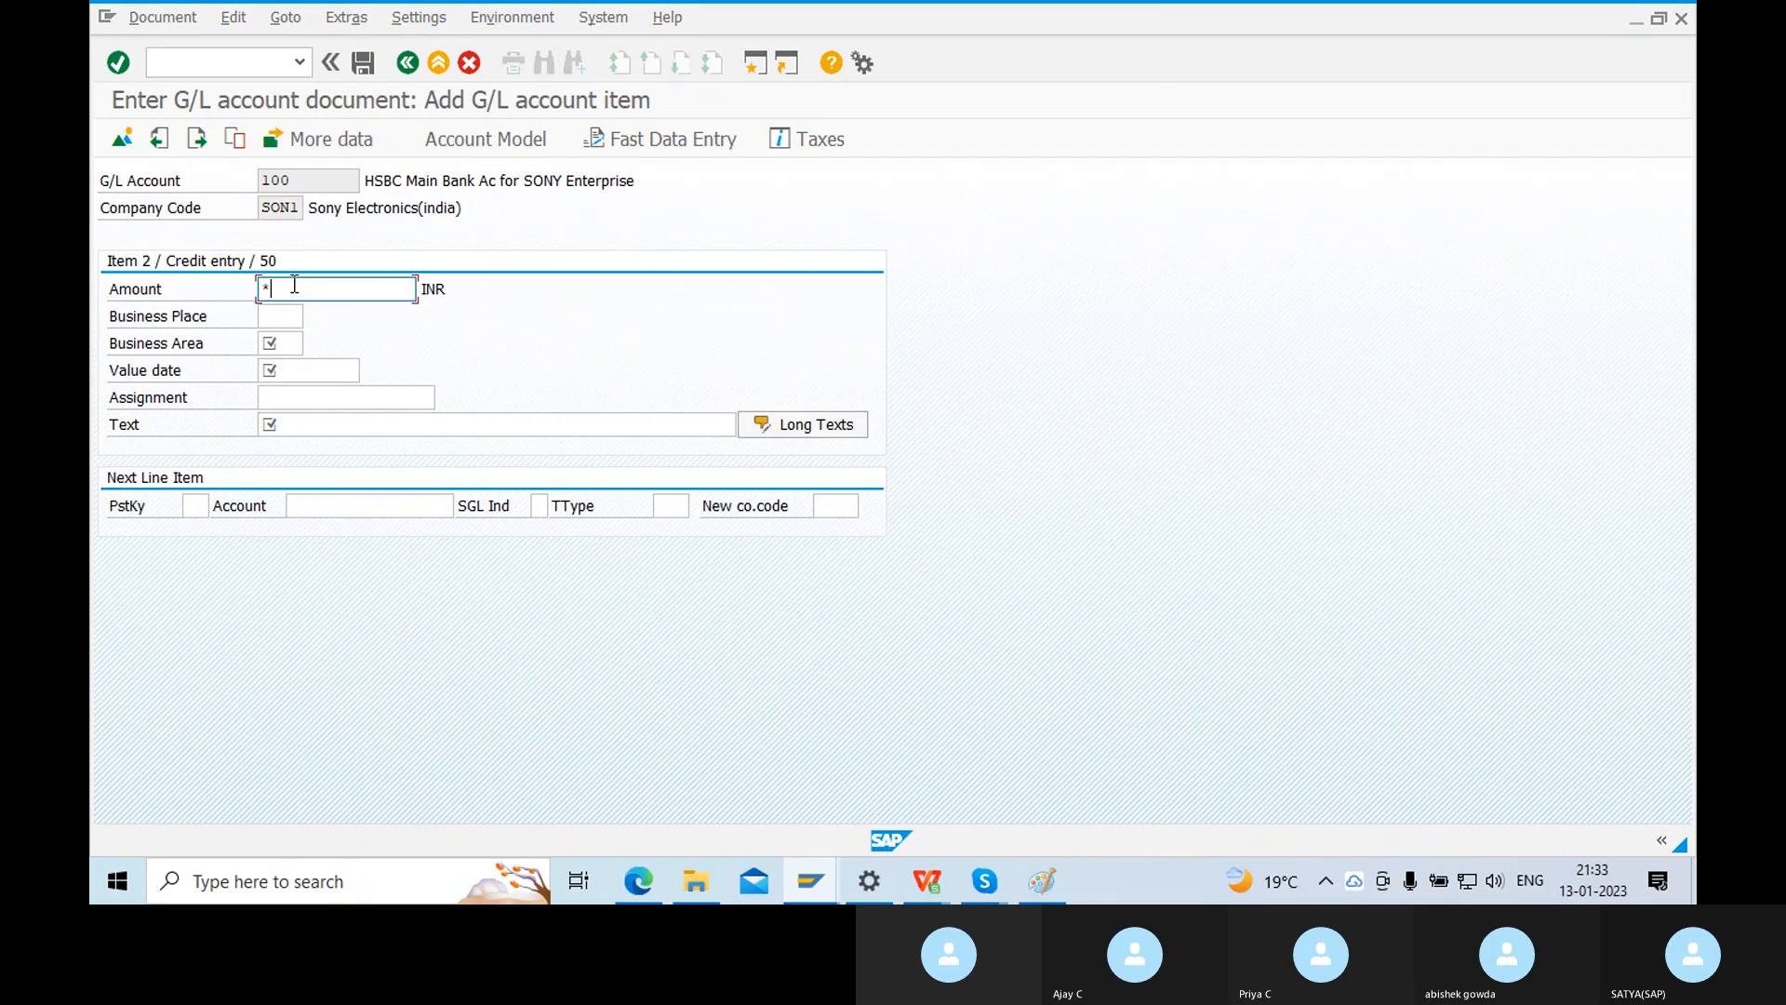
double_click(294, 283)
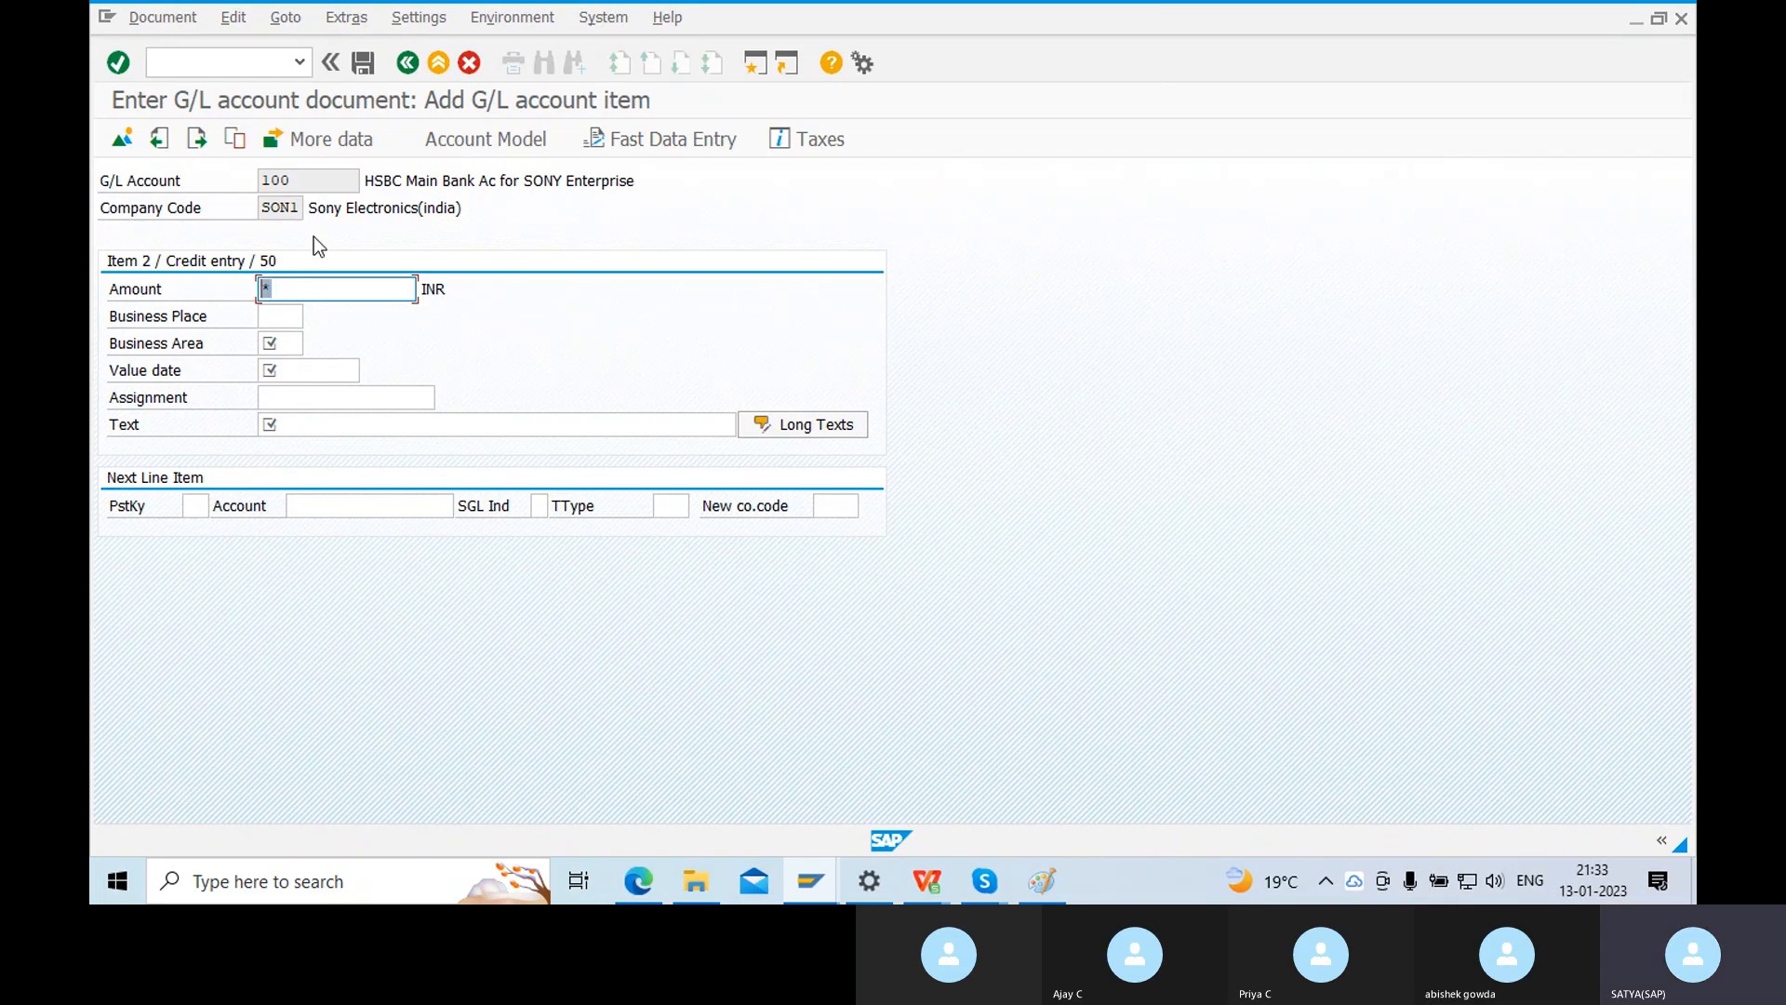
left_click(281, 342)
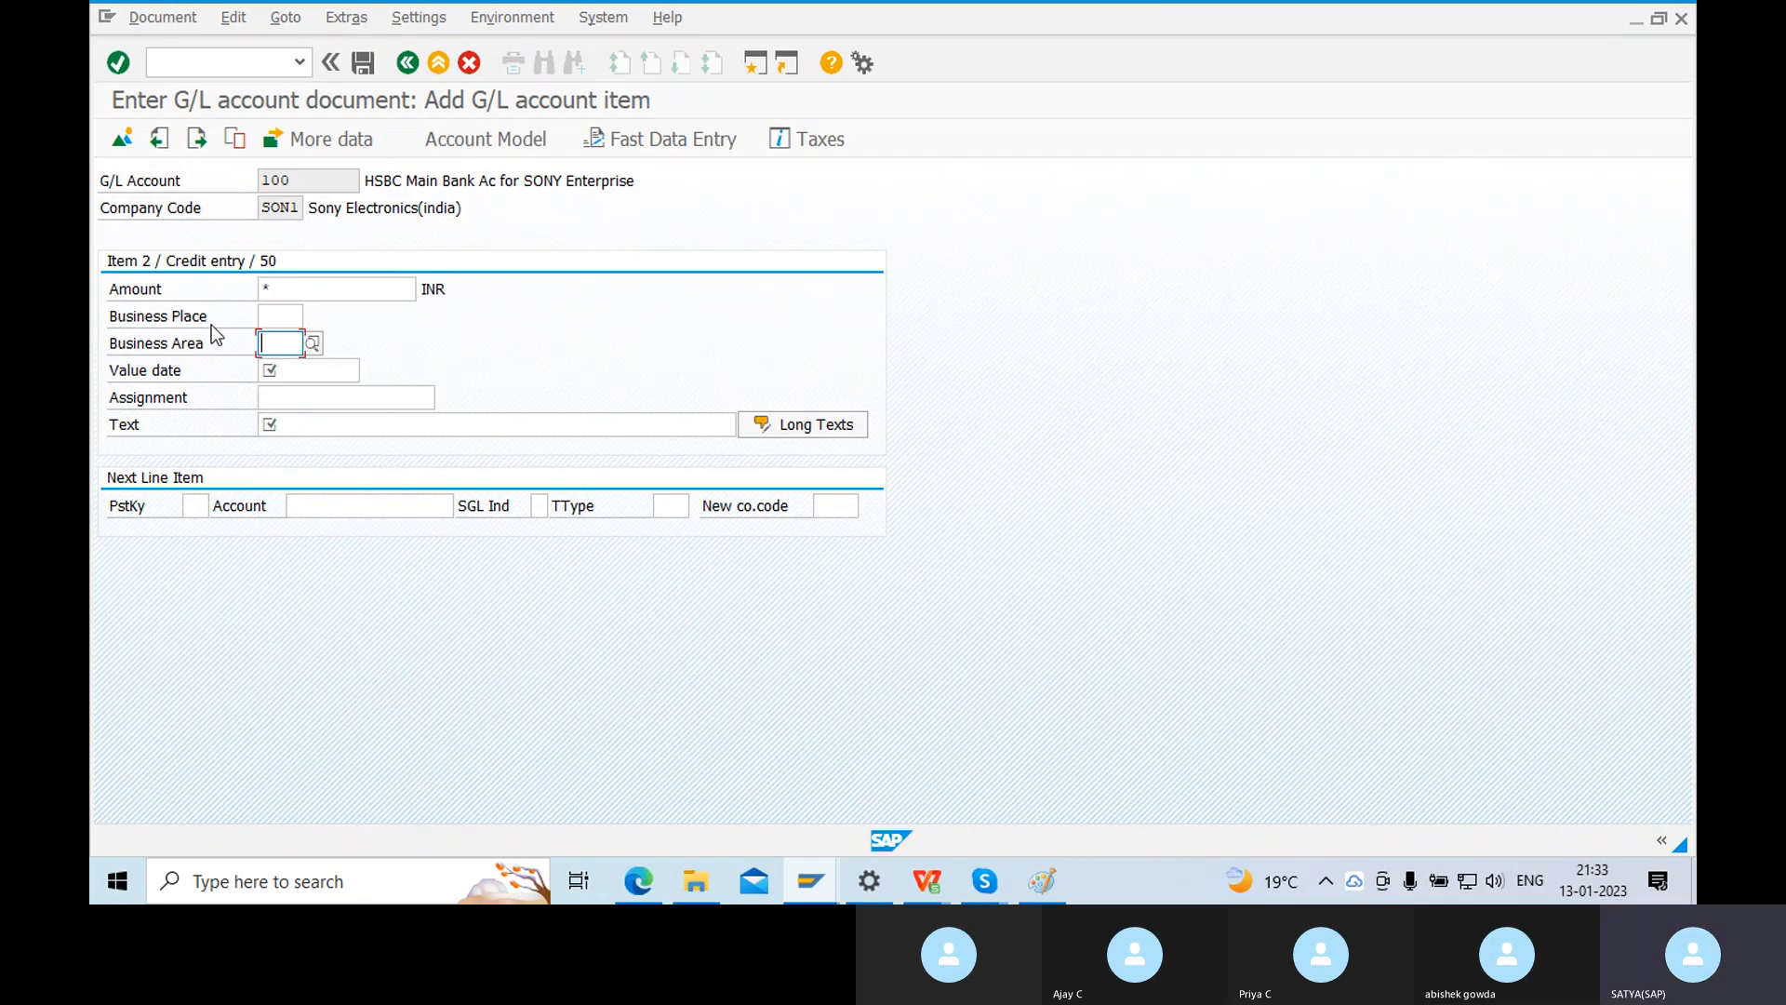
left_click(283, 369)
left_click(282, 344)
left_click(281, 368)
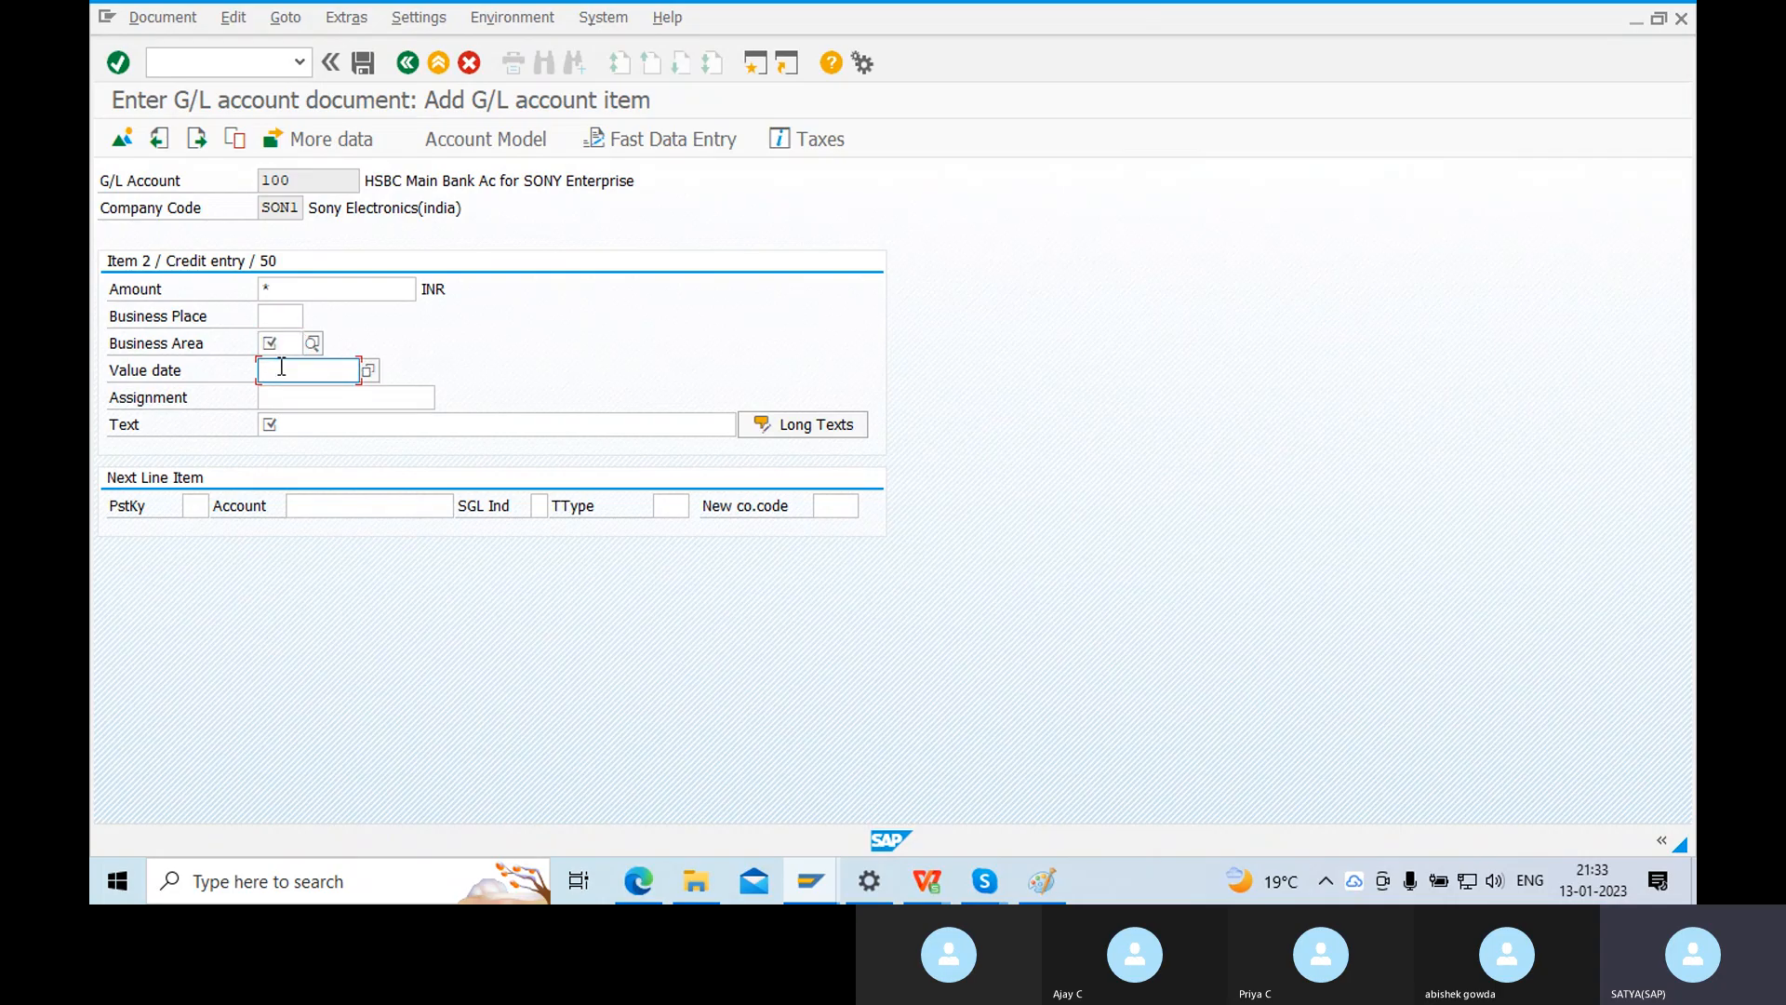
left_click(269, 423)
left_click(279, 369)
left_click(278, 342)
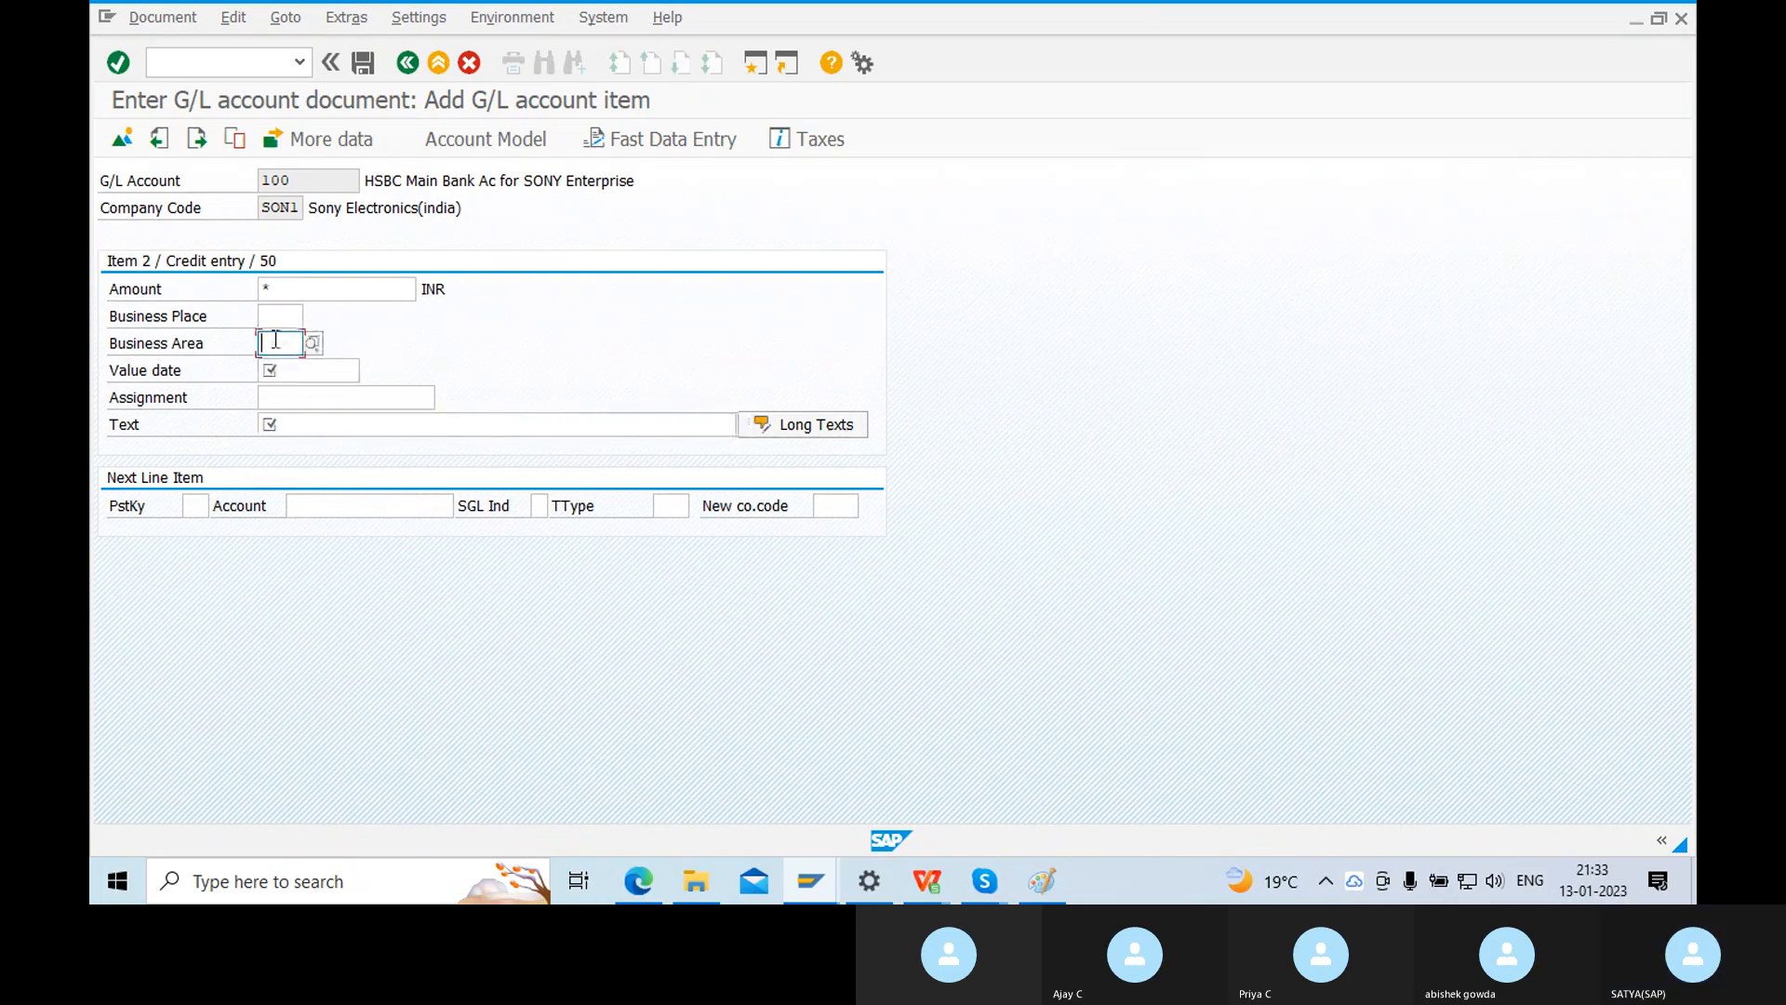
left_click(1580, 185)
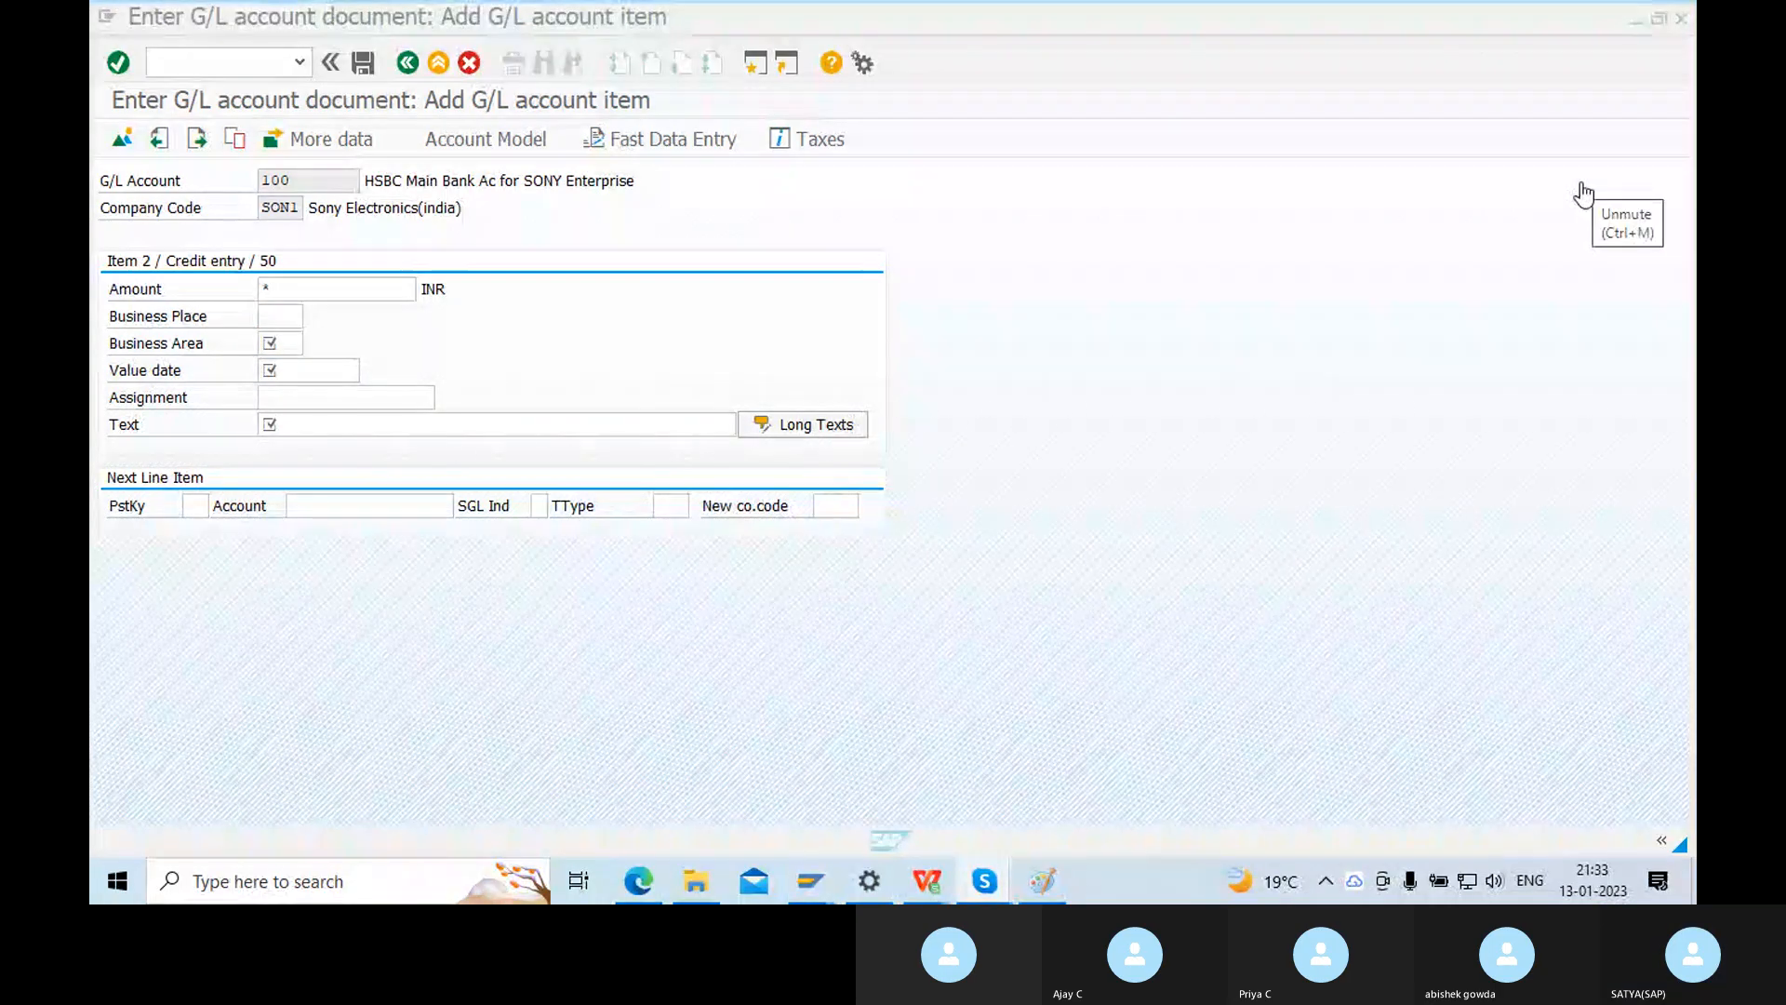
Set the business area of the HSBC bank credit item to SON1 (Refrigerator--Sony).
left_click(275, 348)
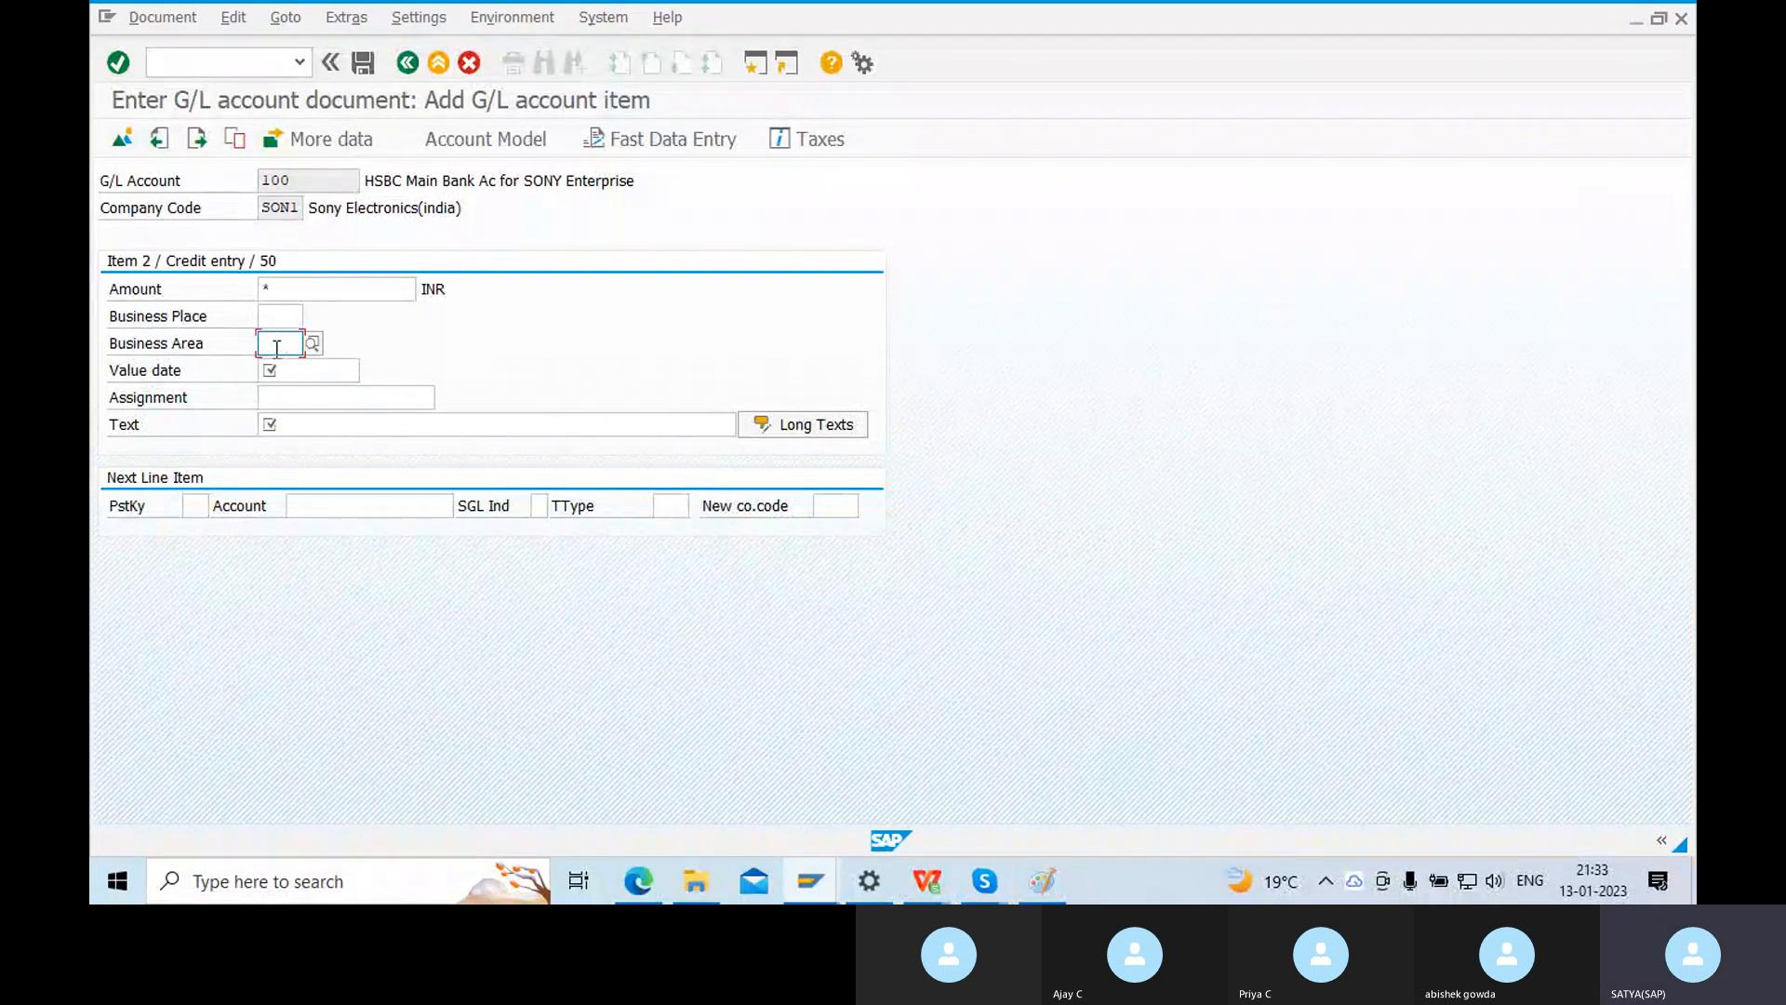
left_click(292, 371)
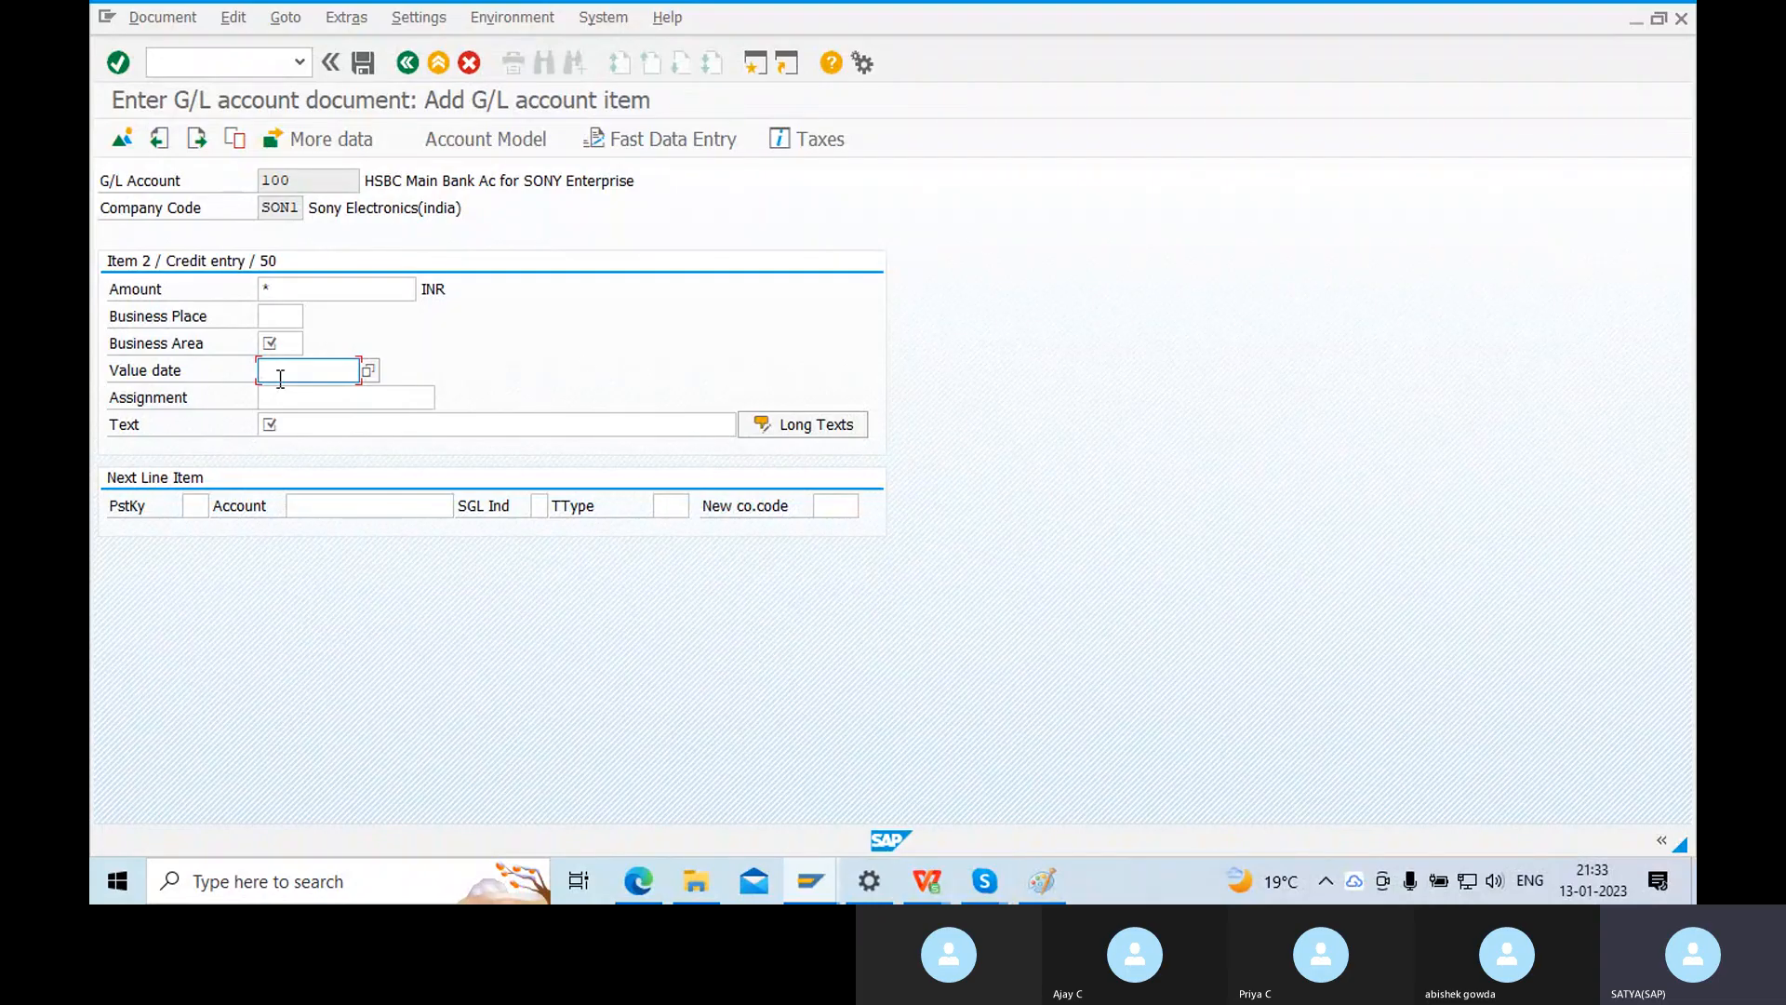
left_click(287, 348)
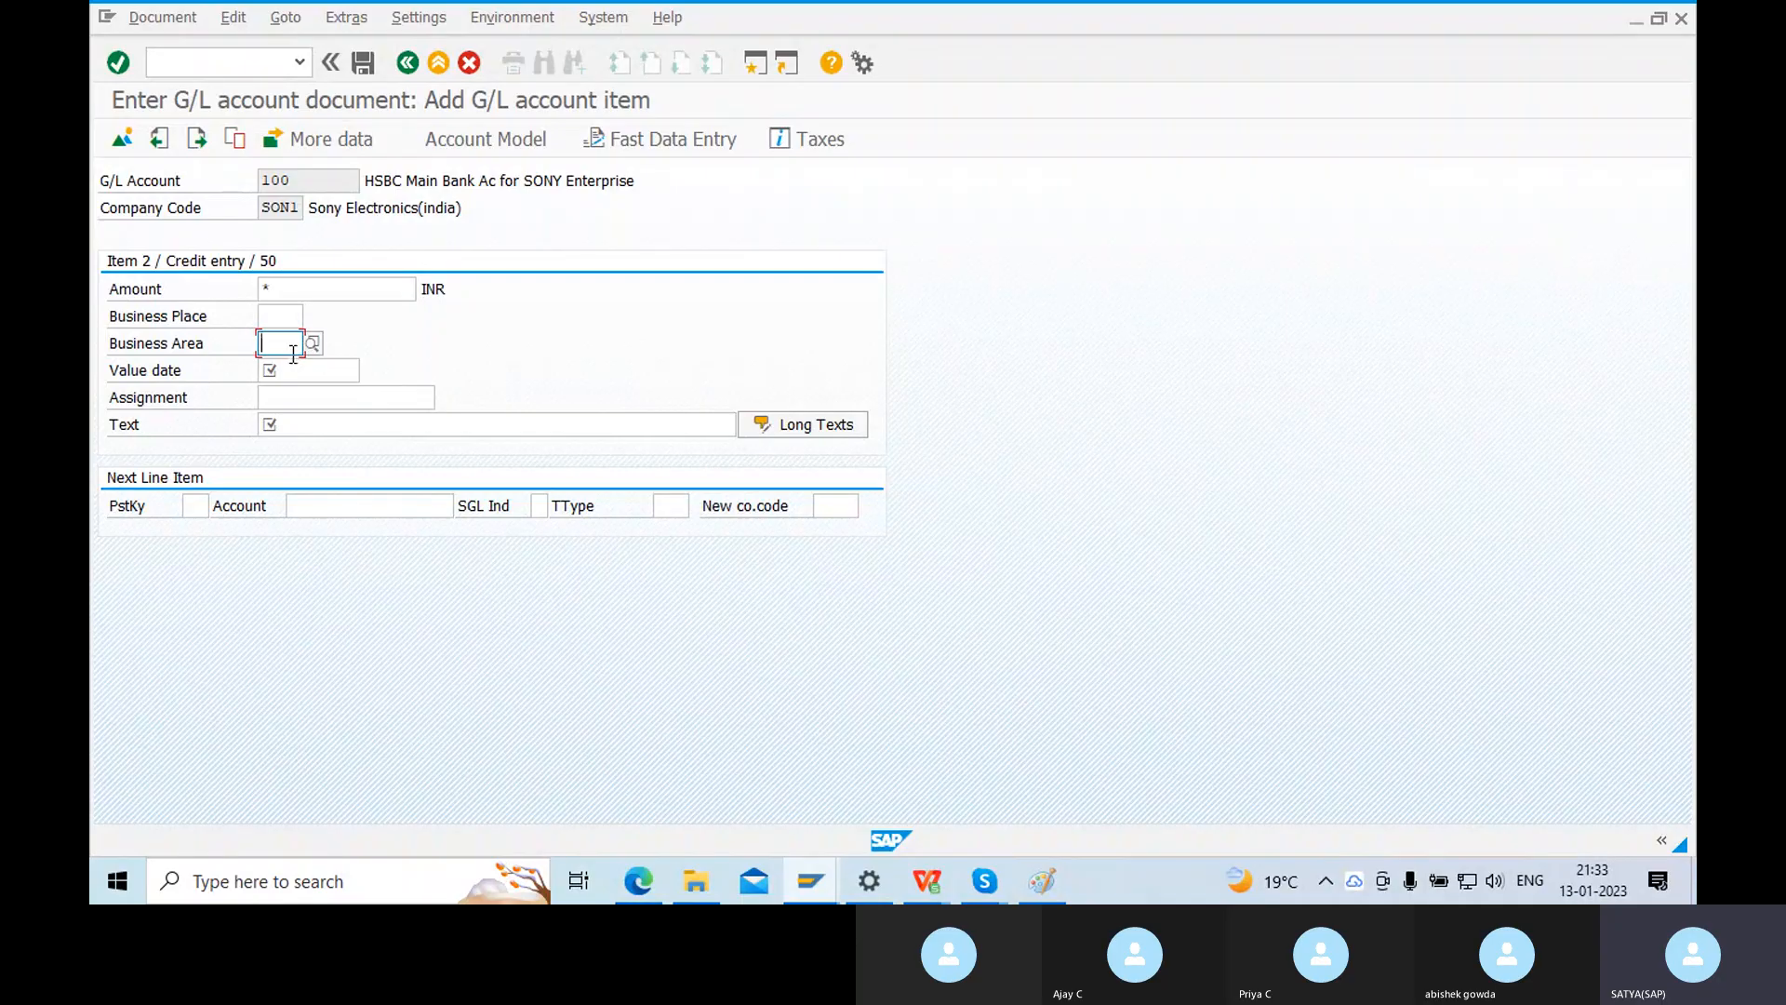
type("SOn")
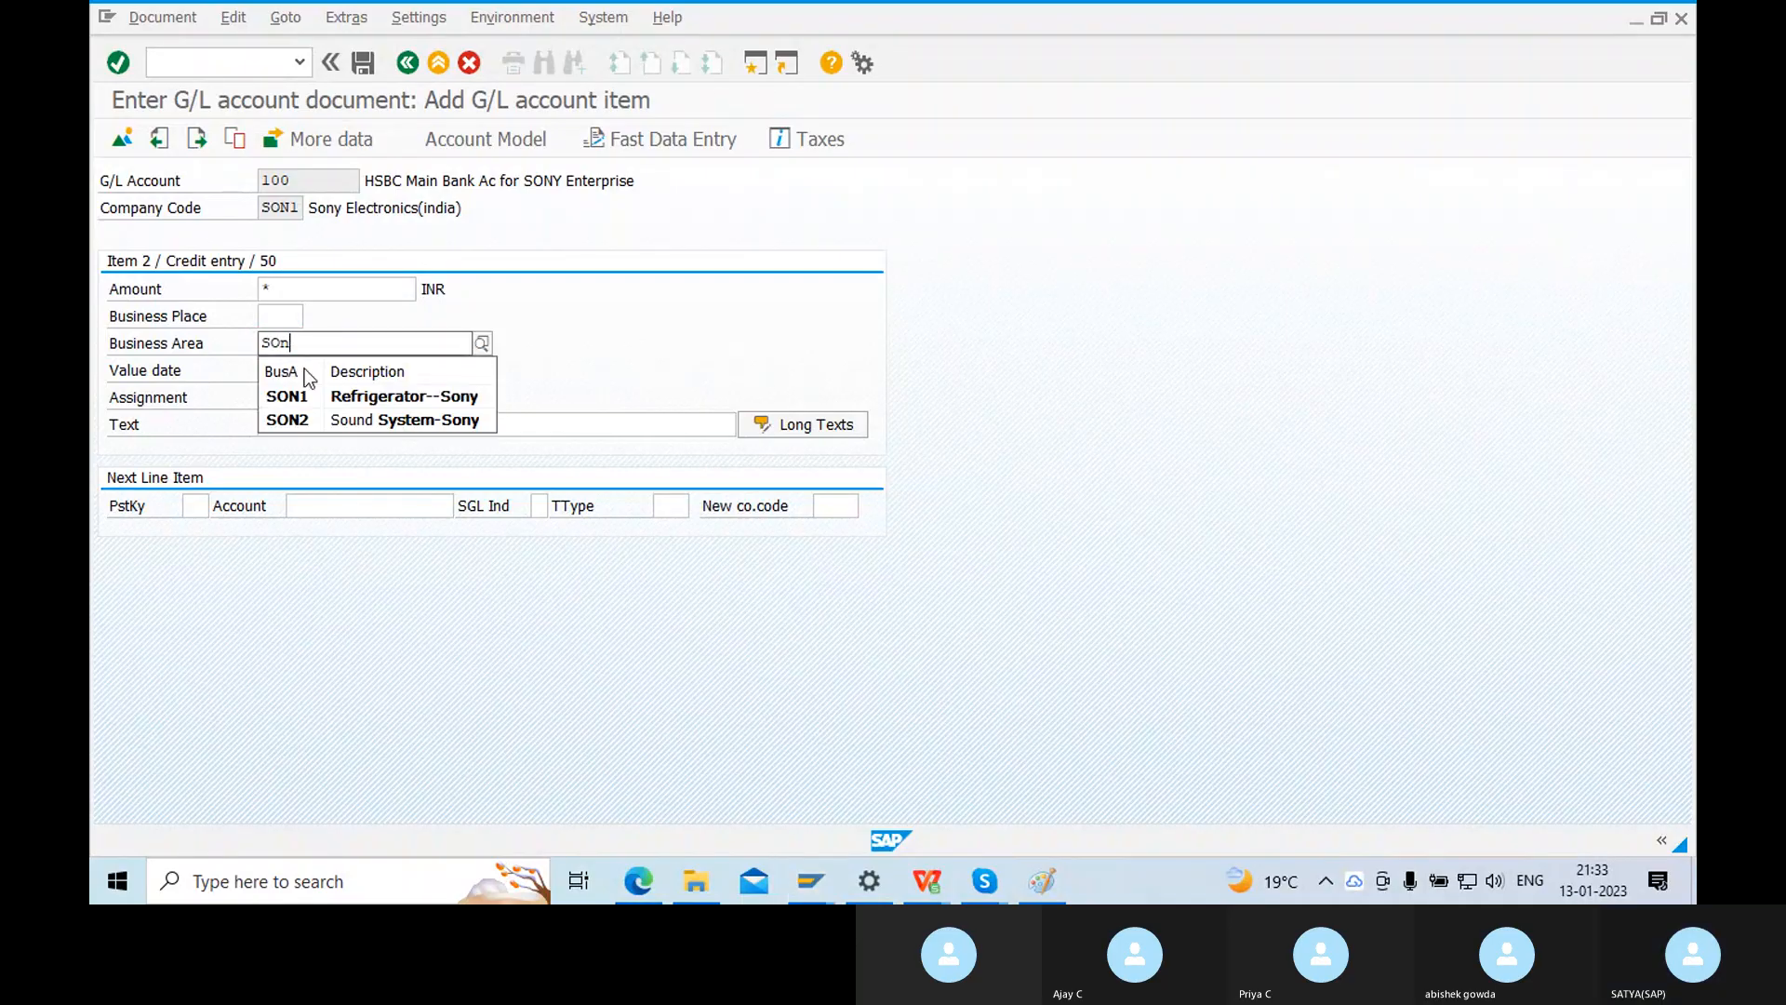
left_click(363, 398)
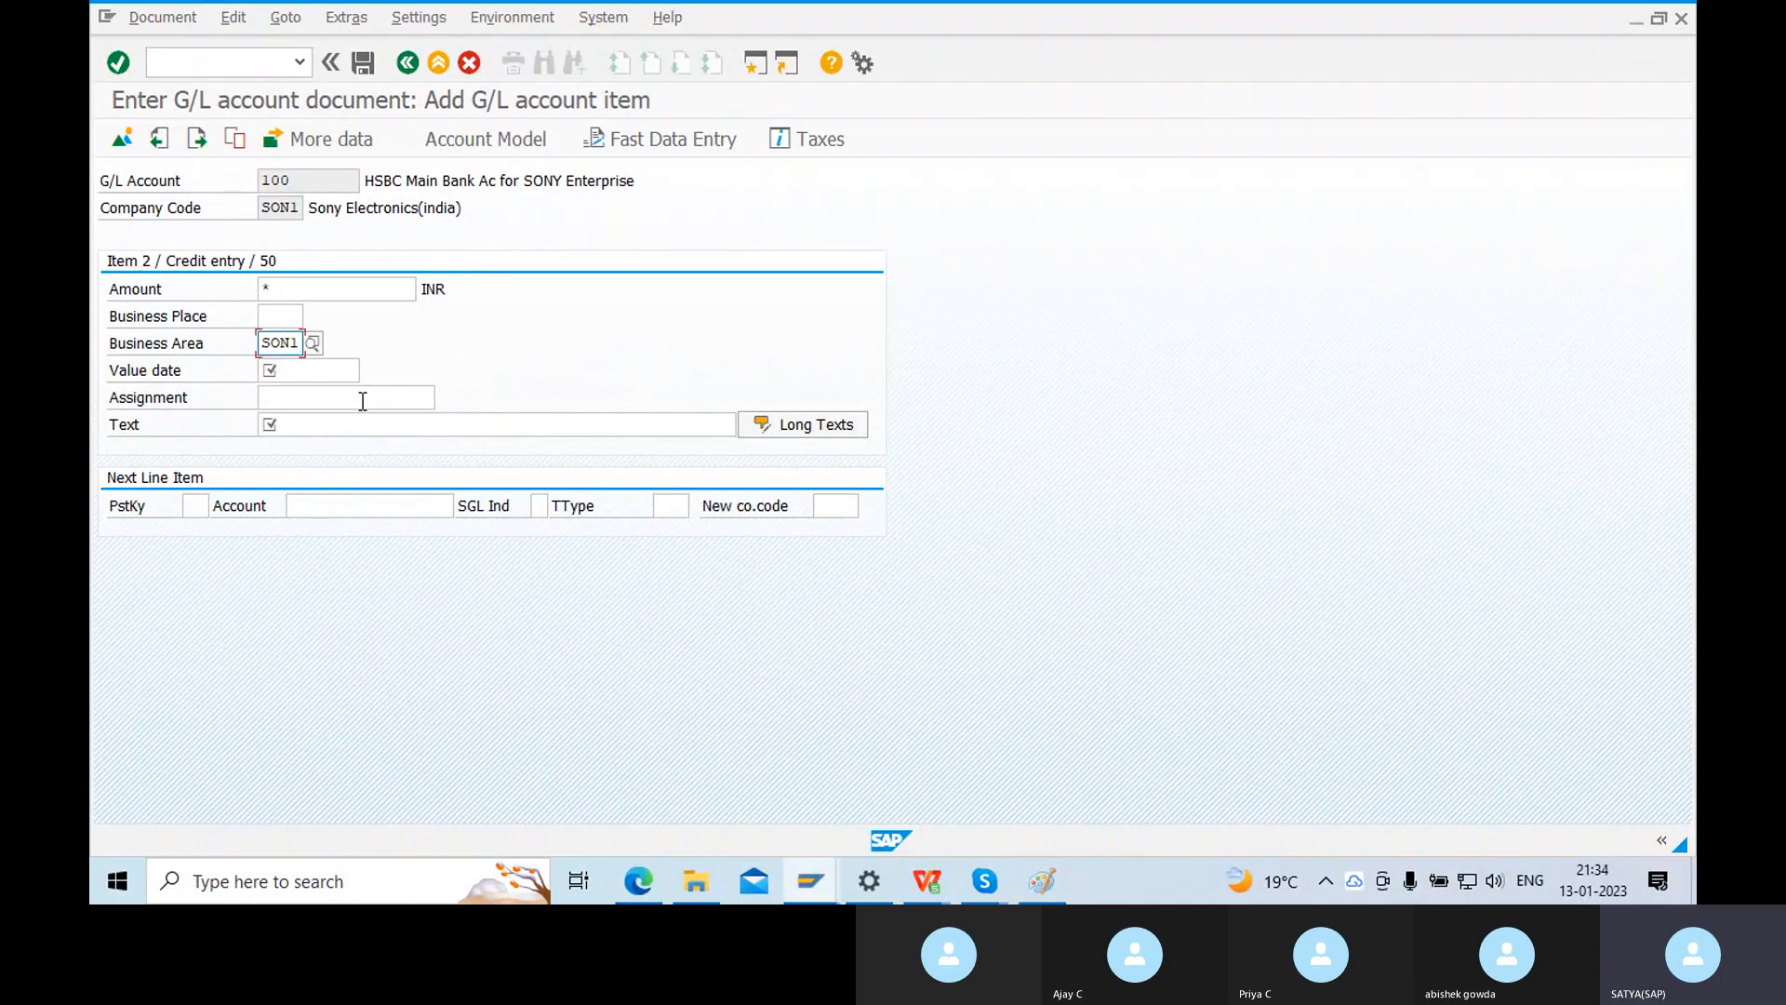
Set the value date of the HSBC bank credit item to 13.01.2023.
left_click(311, 376)
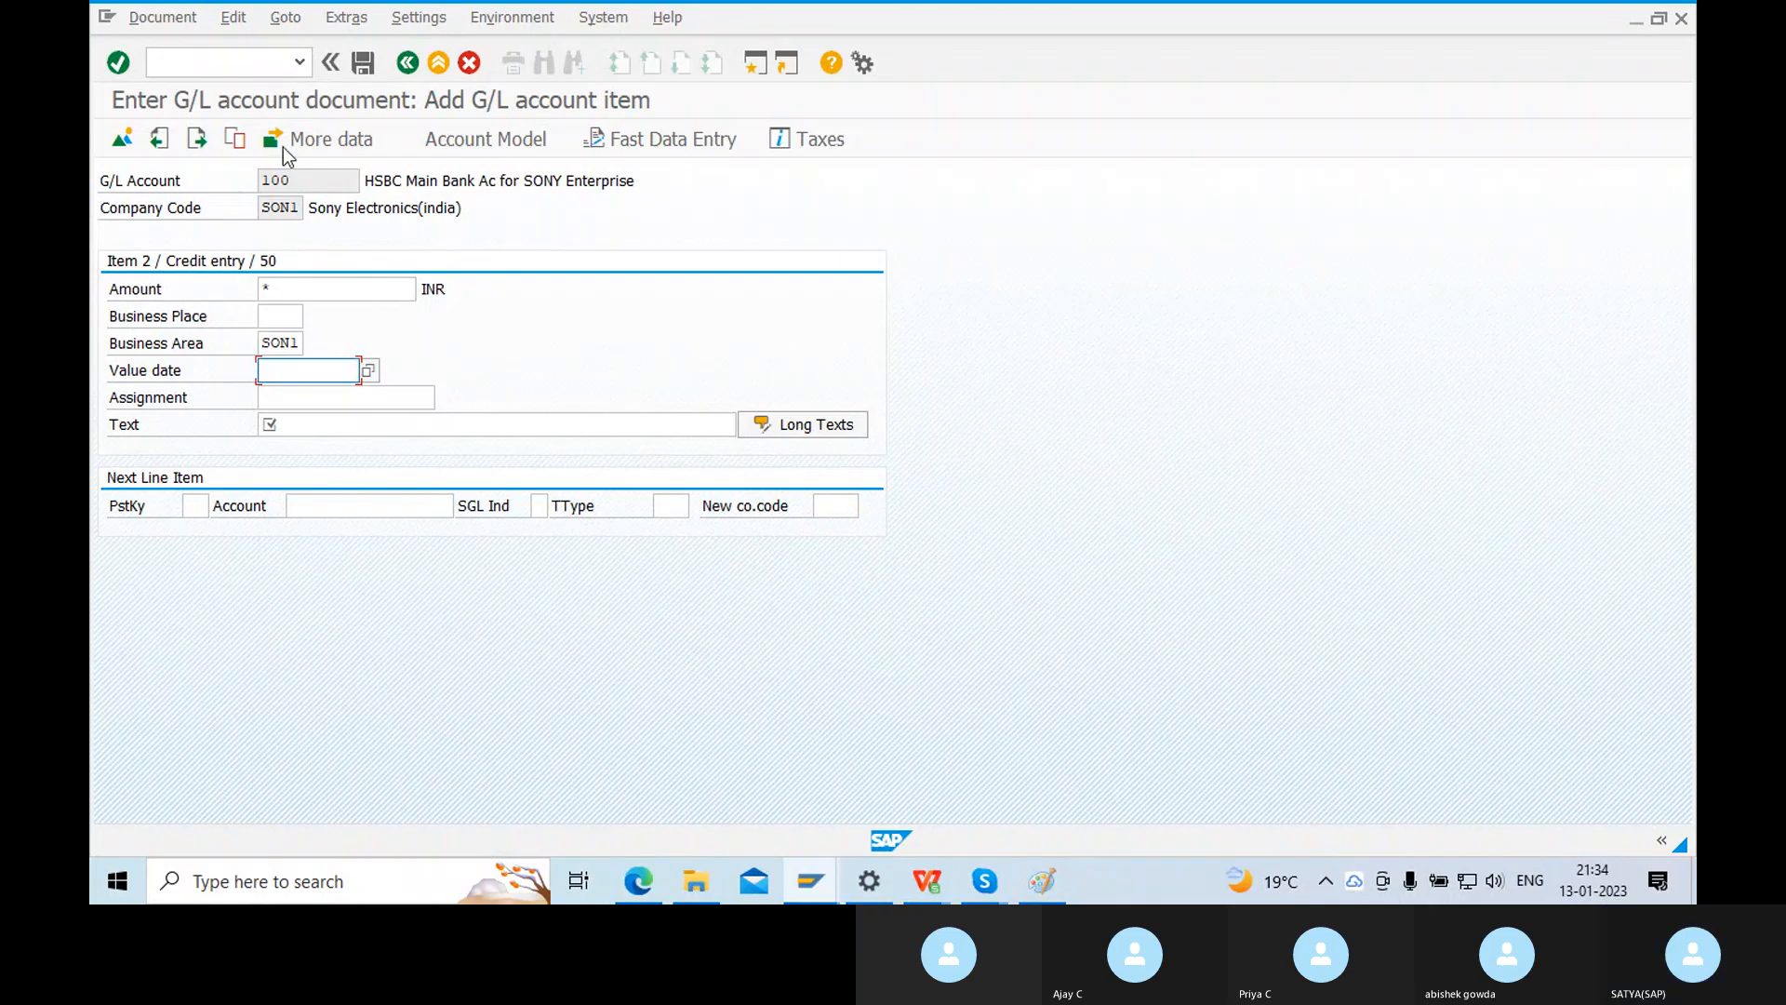
left_click_drag(299, 179, 268, 177)
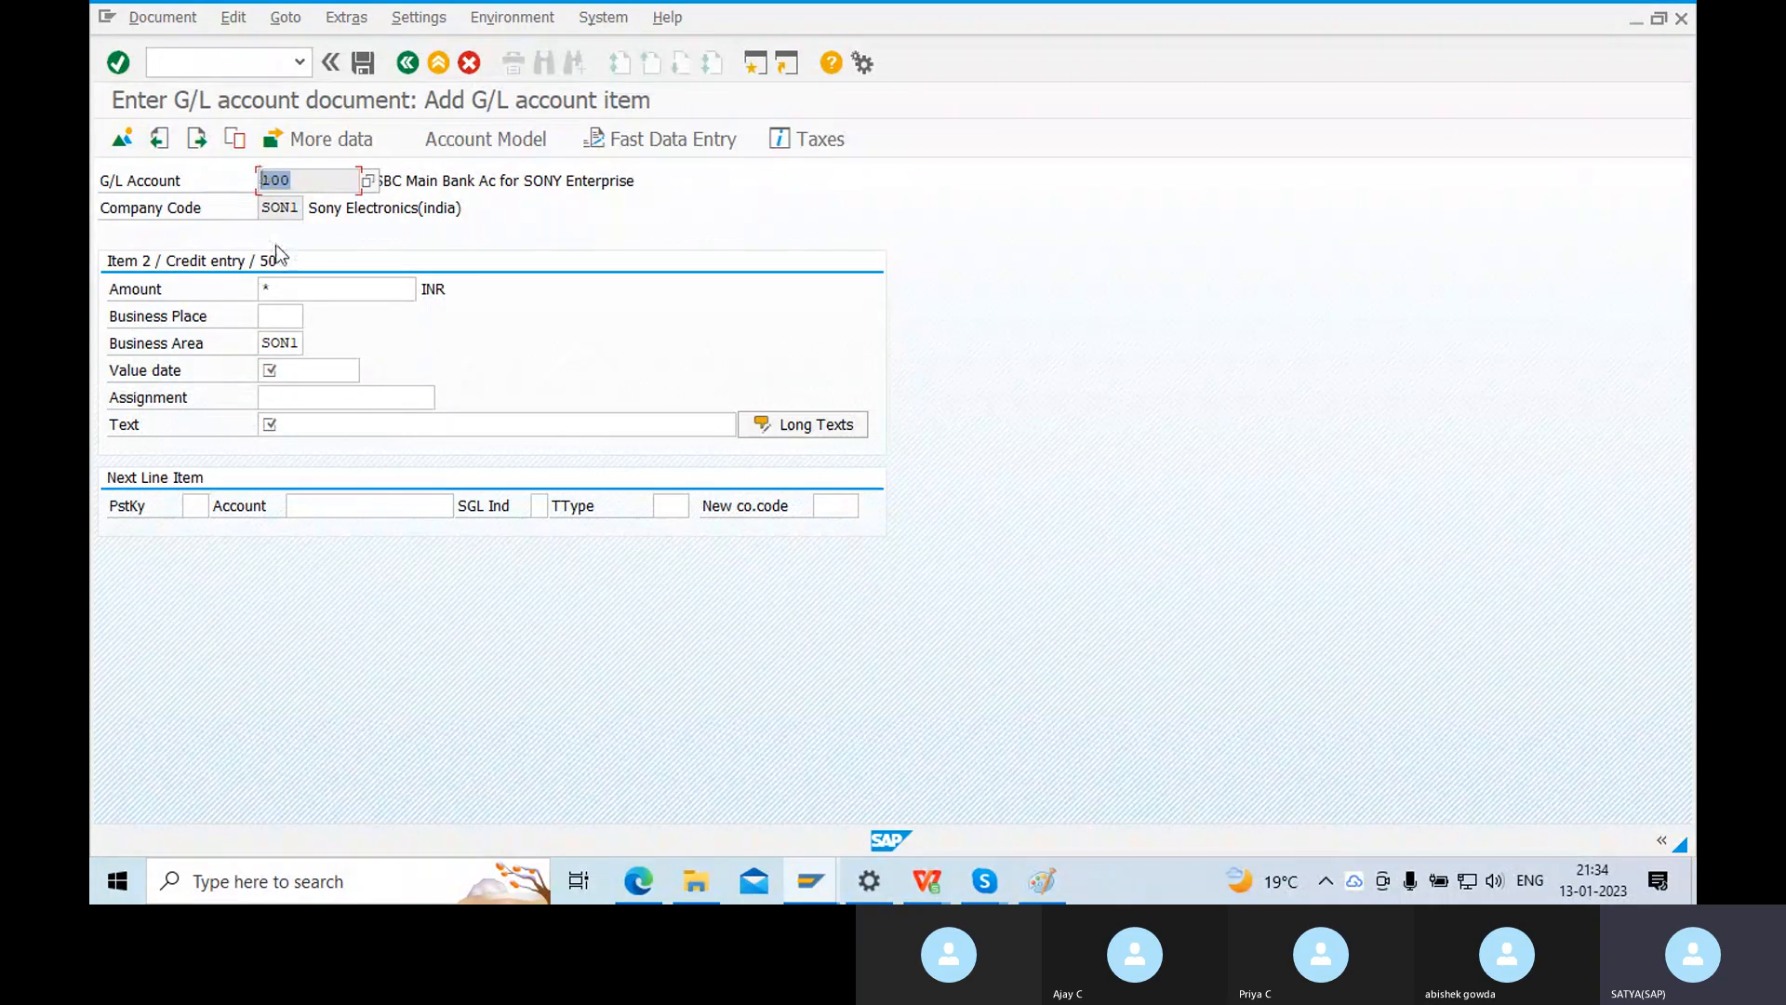
left_click(297, 372)
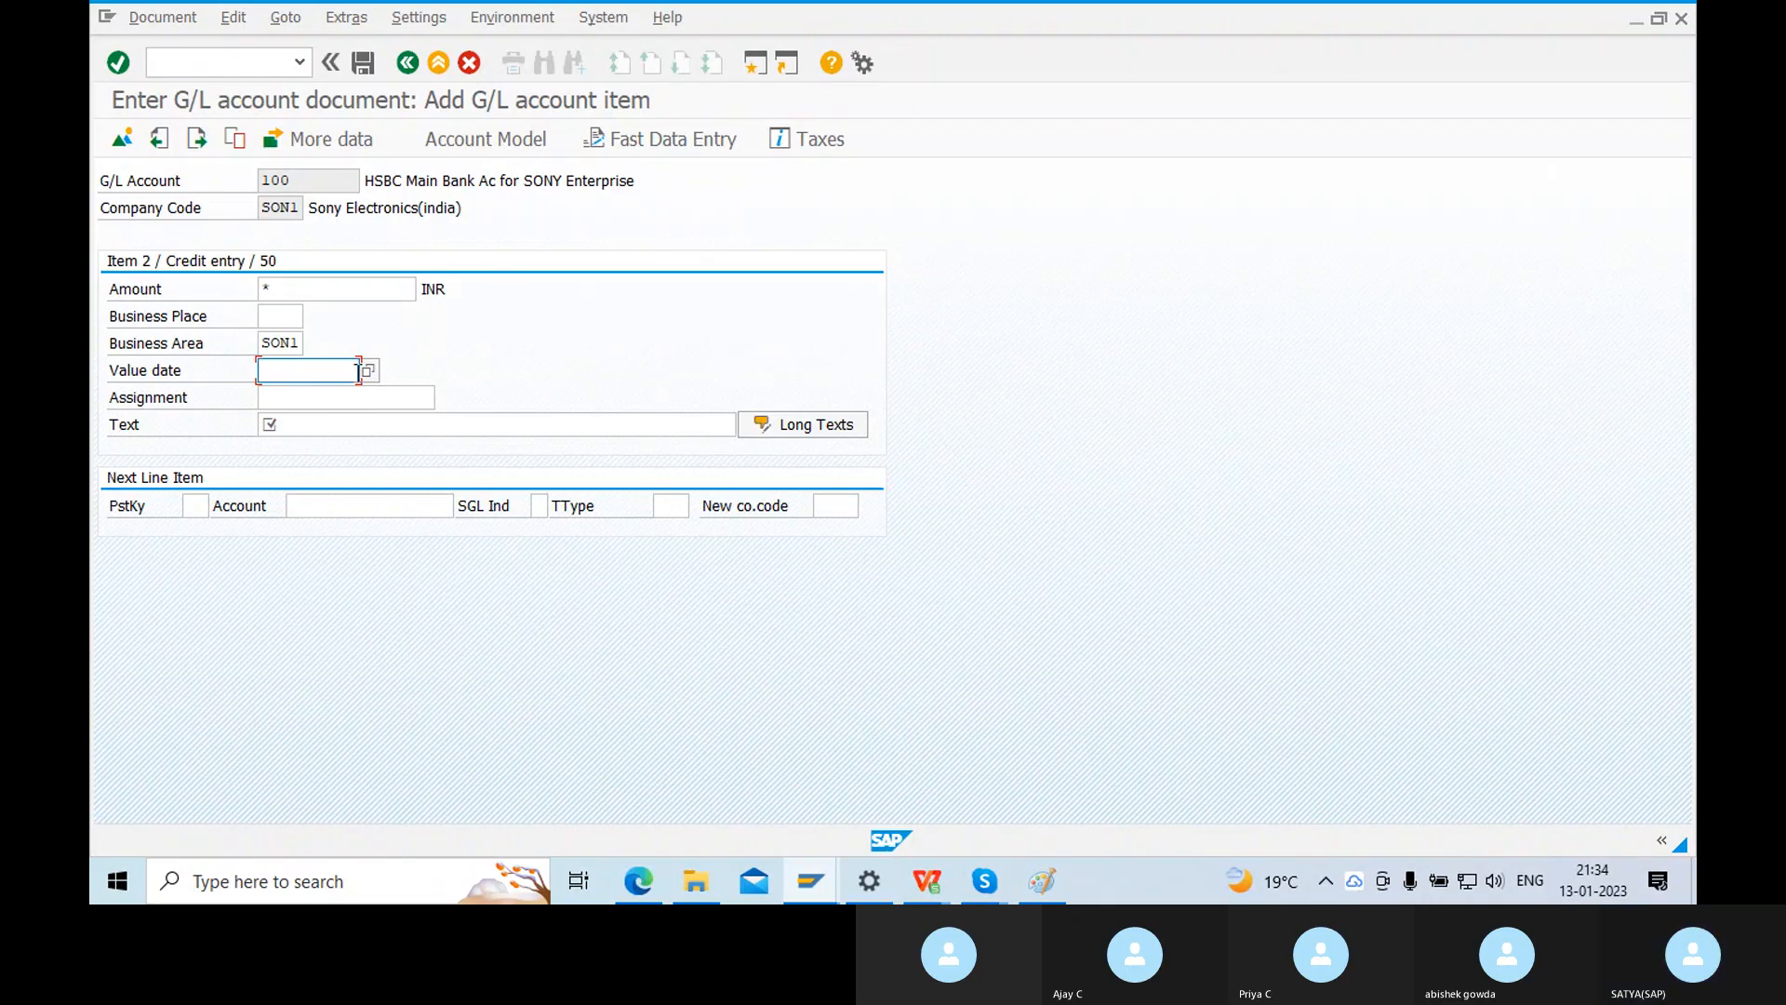
left_click(368, 370)
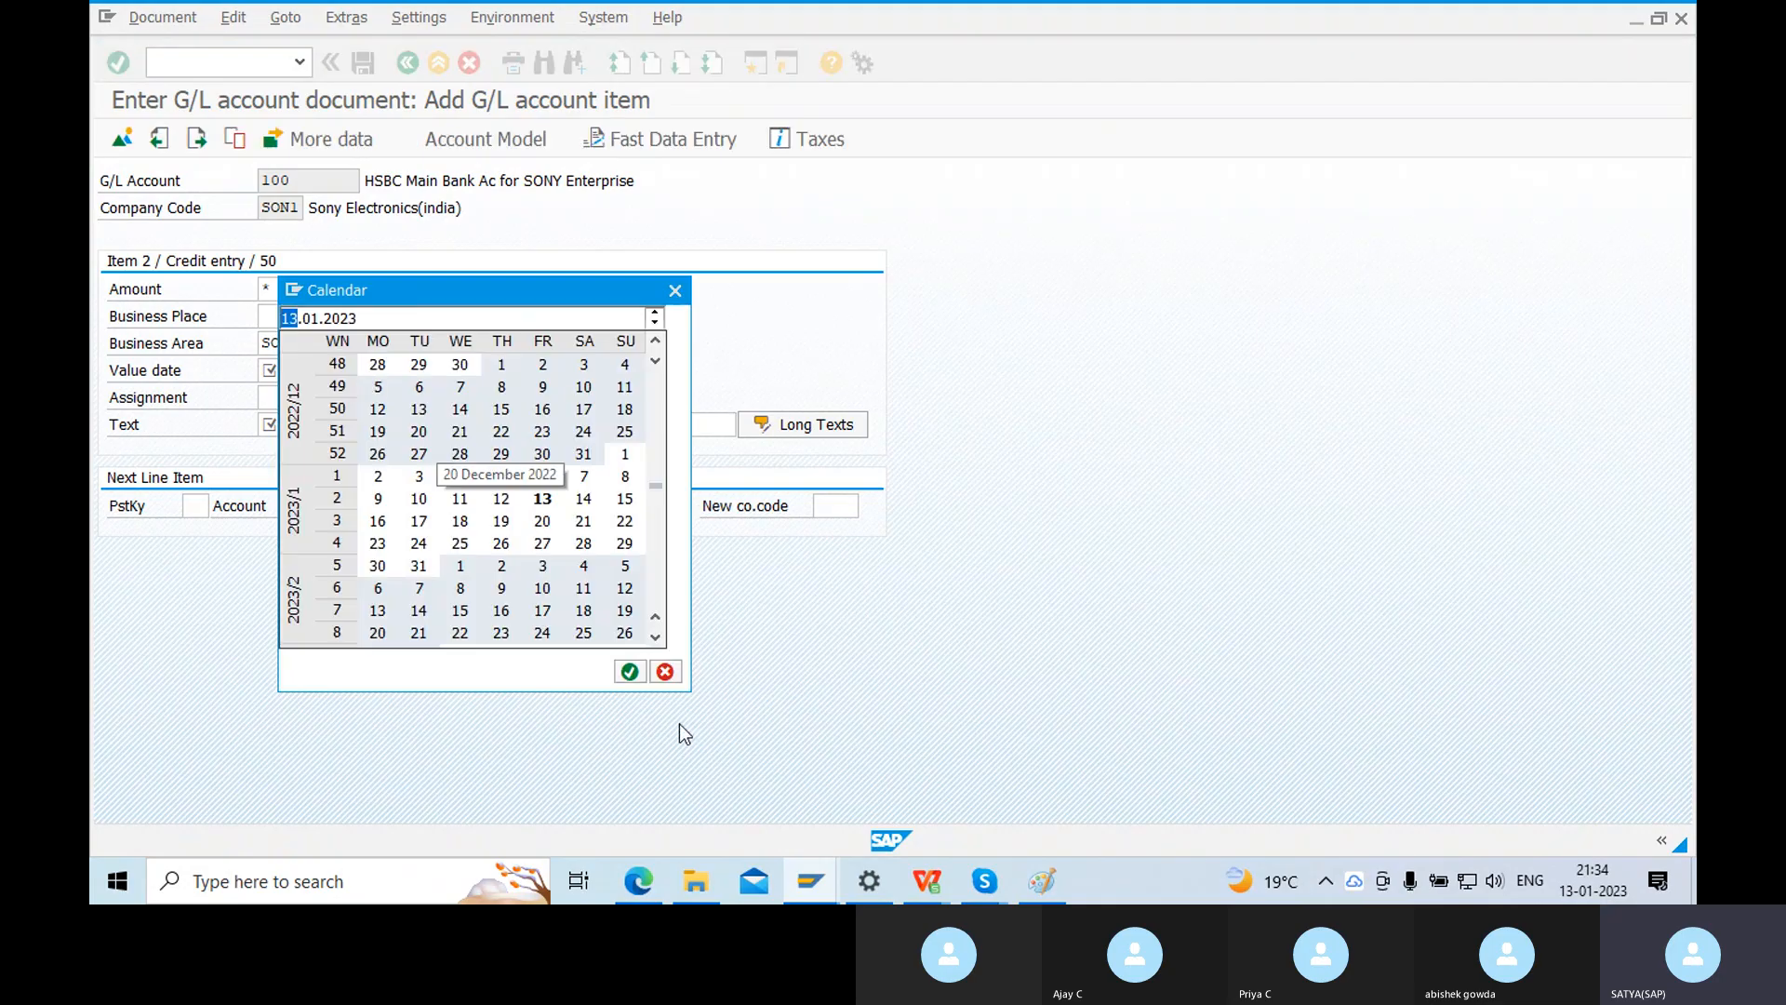
left_click(629, 674)
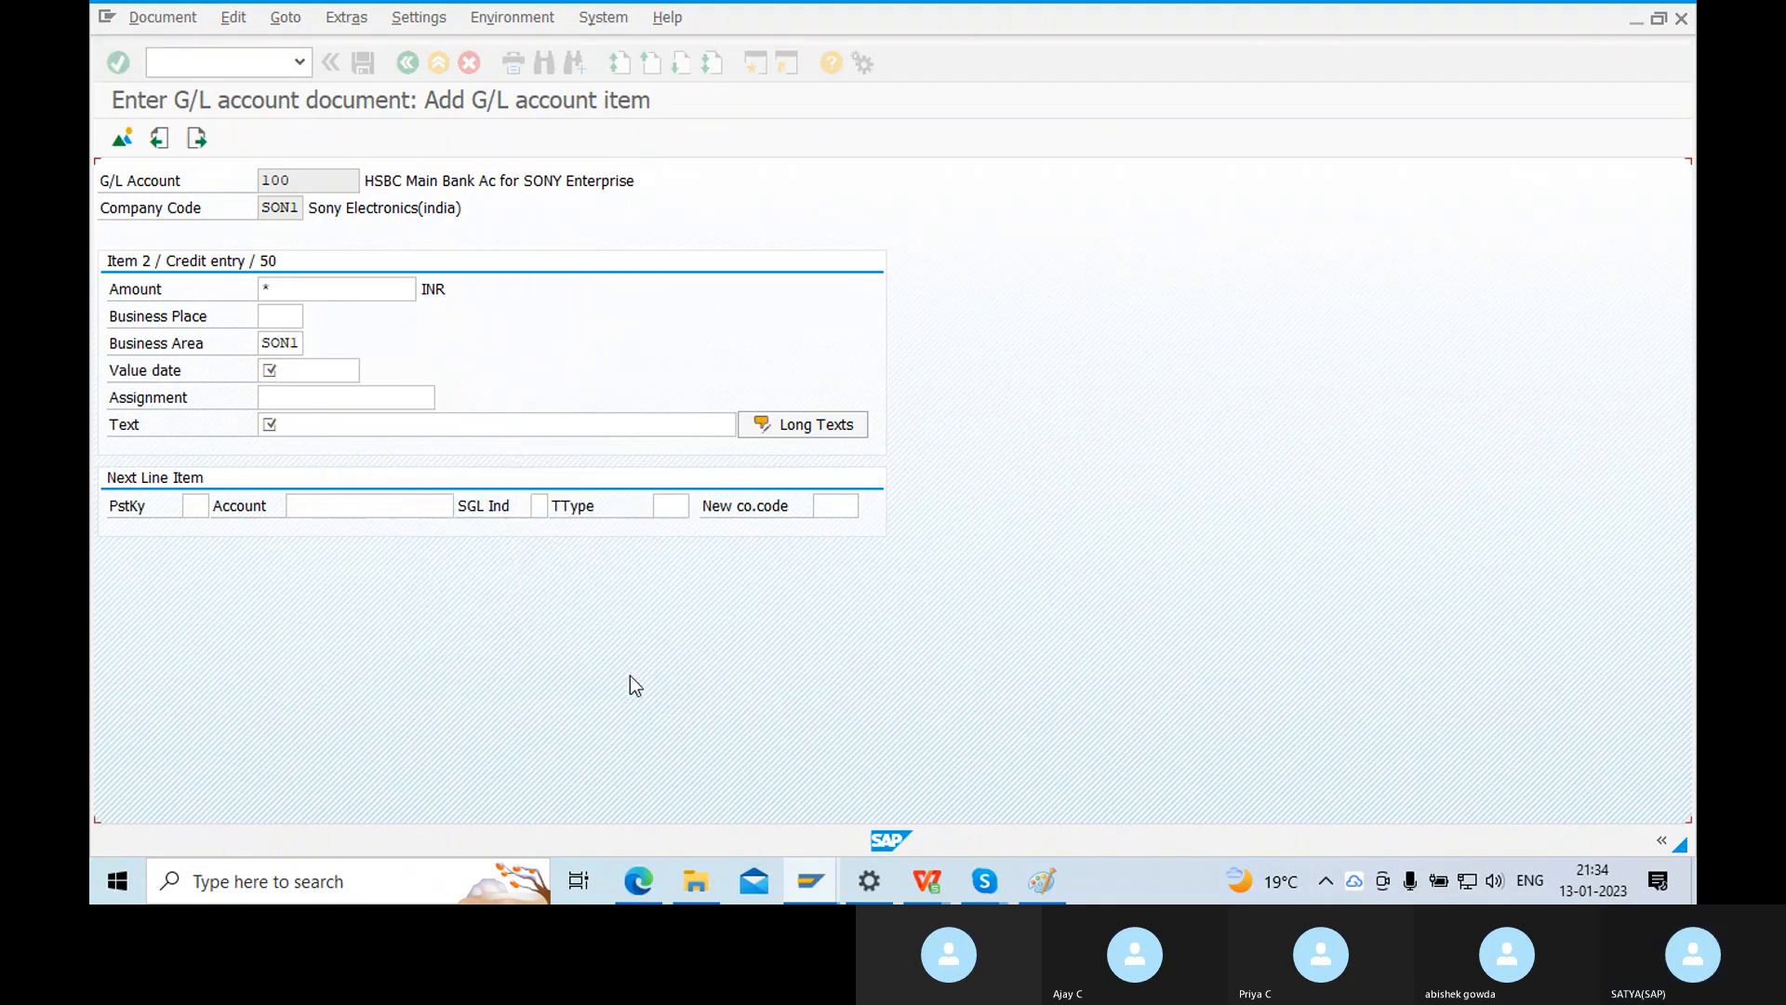
Use * as the amount and + as the text of the credit item and confirm, copying both from the salary item.
left_click(282, 428)
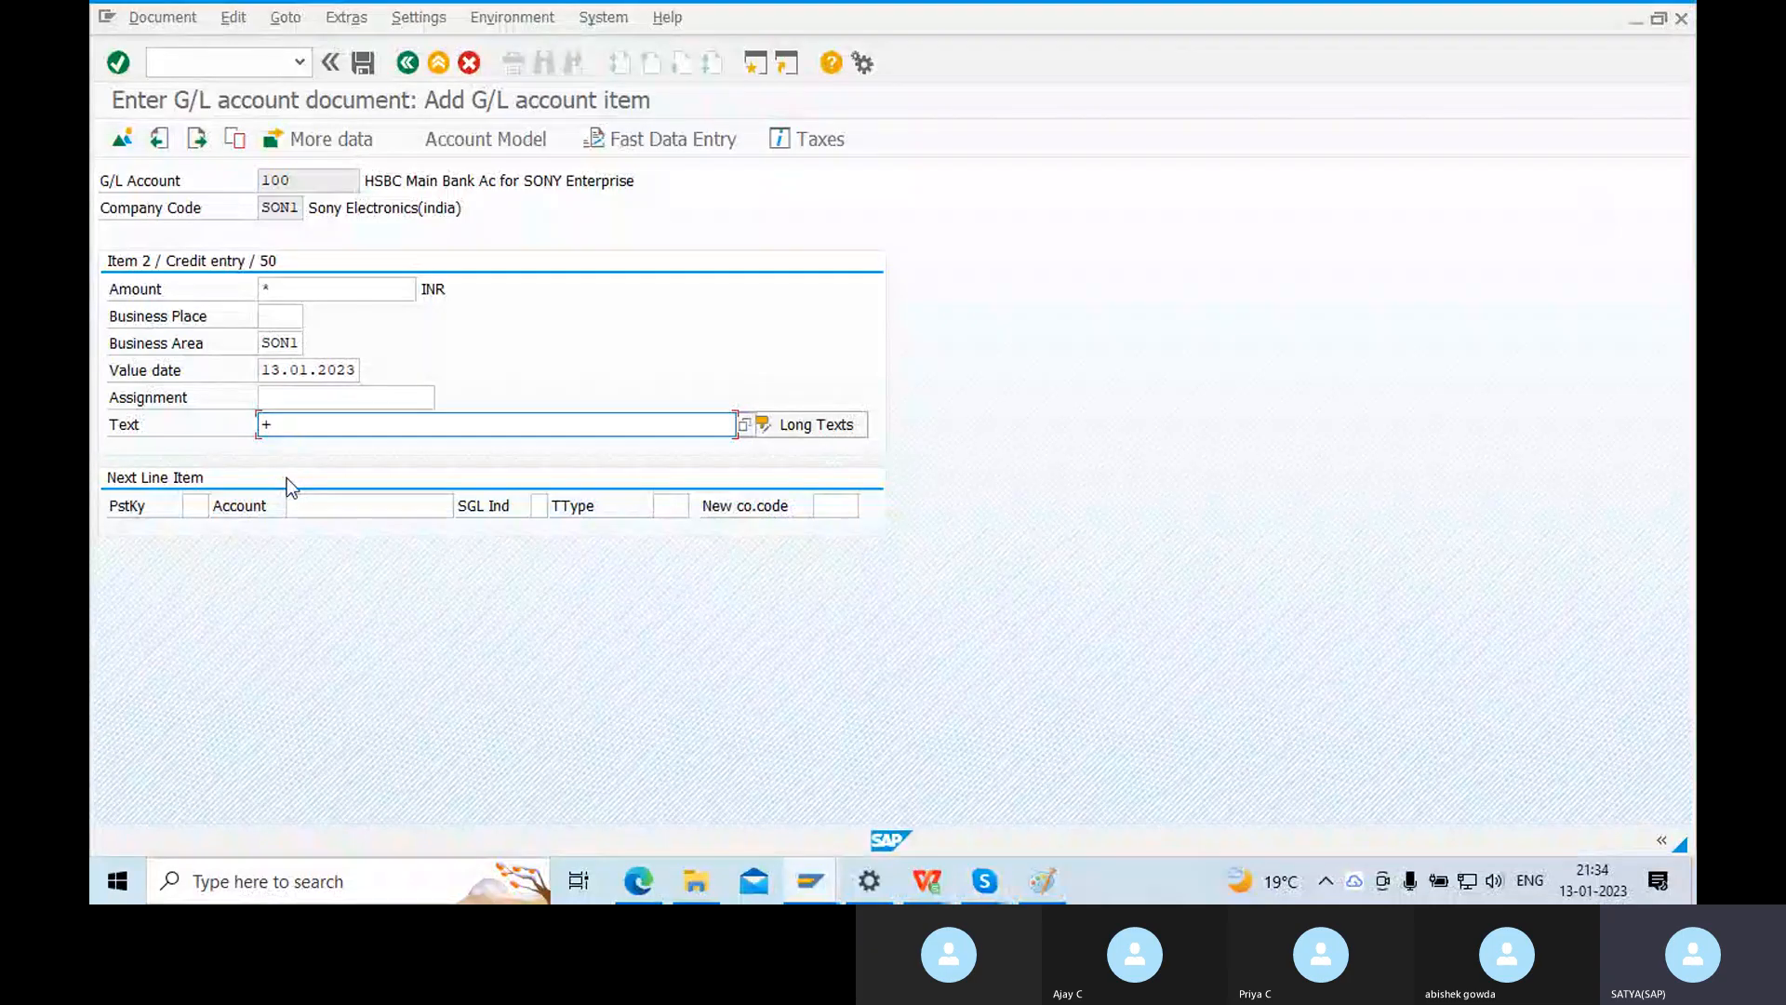
left_click_drag(277, 285, 236, 283)
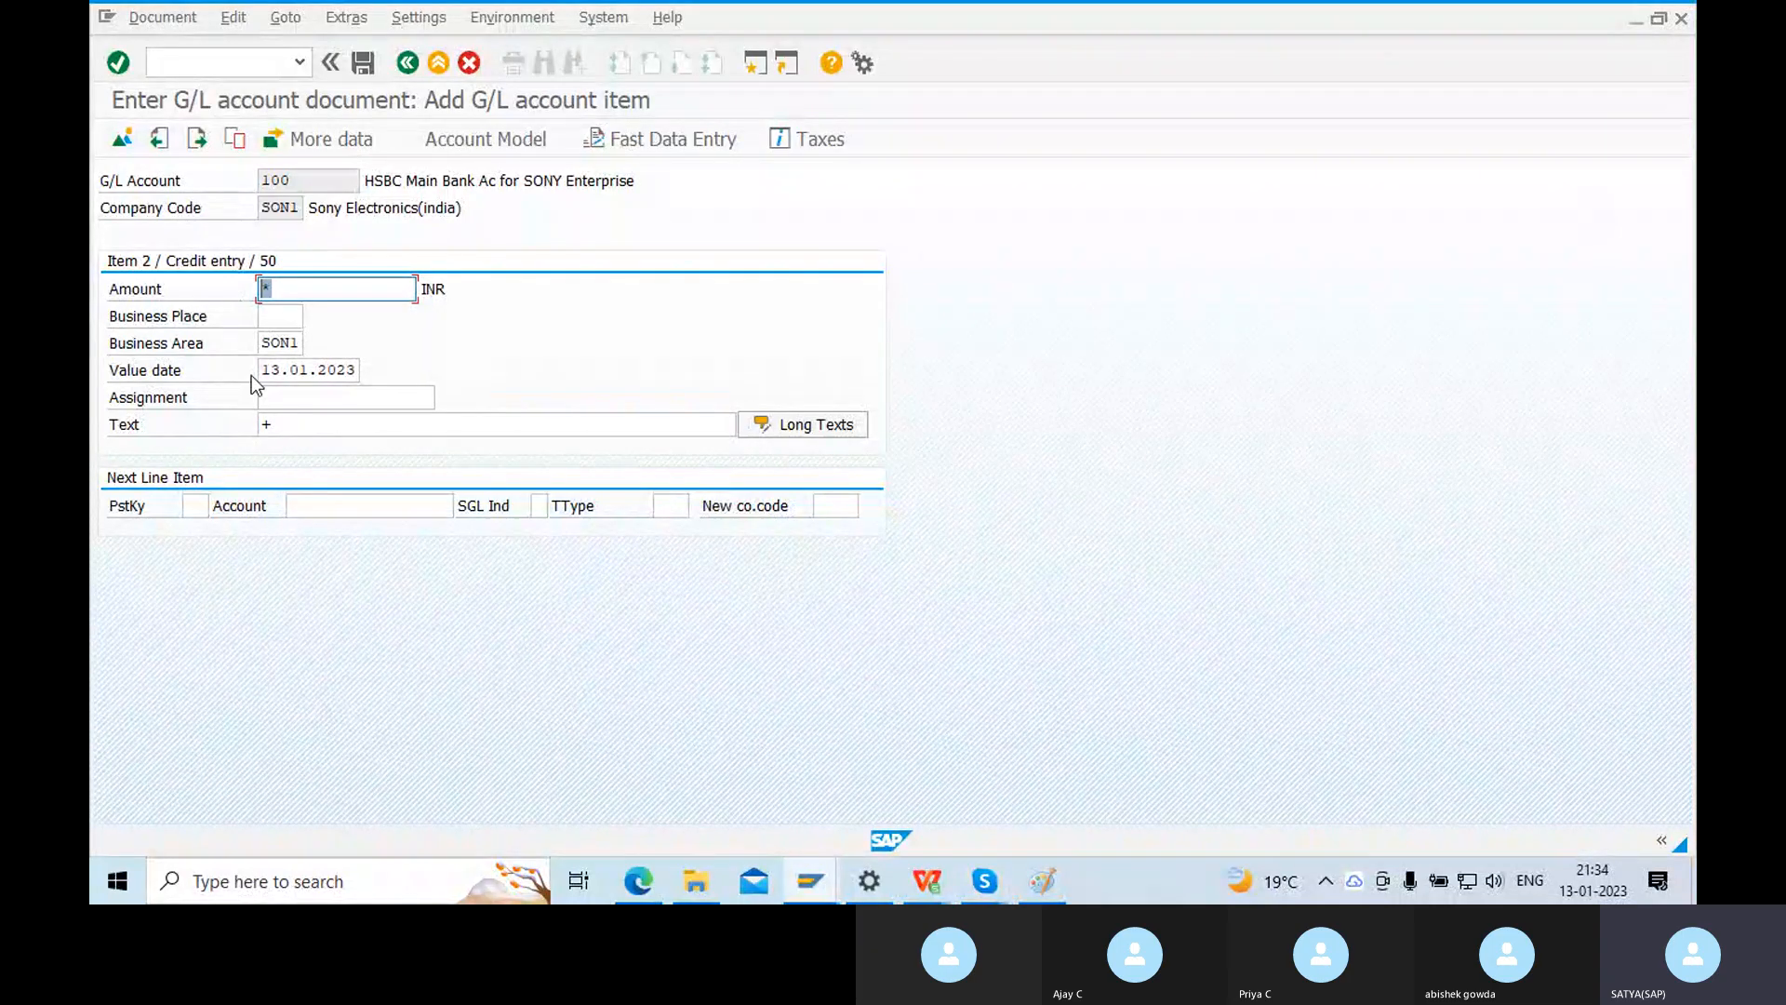
left_click_drag(279, 426, 258, 424)
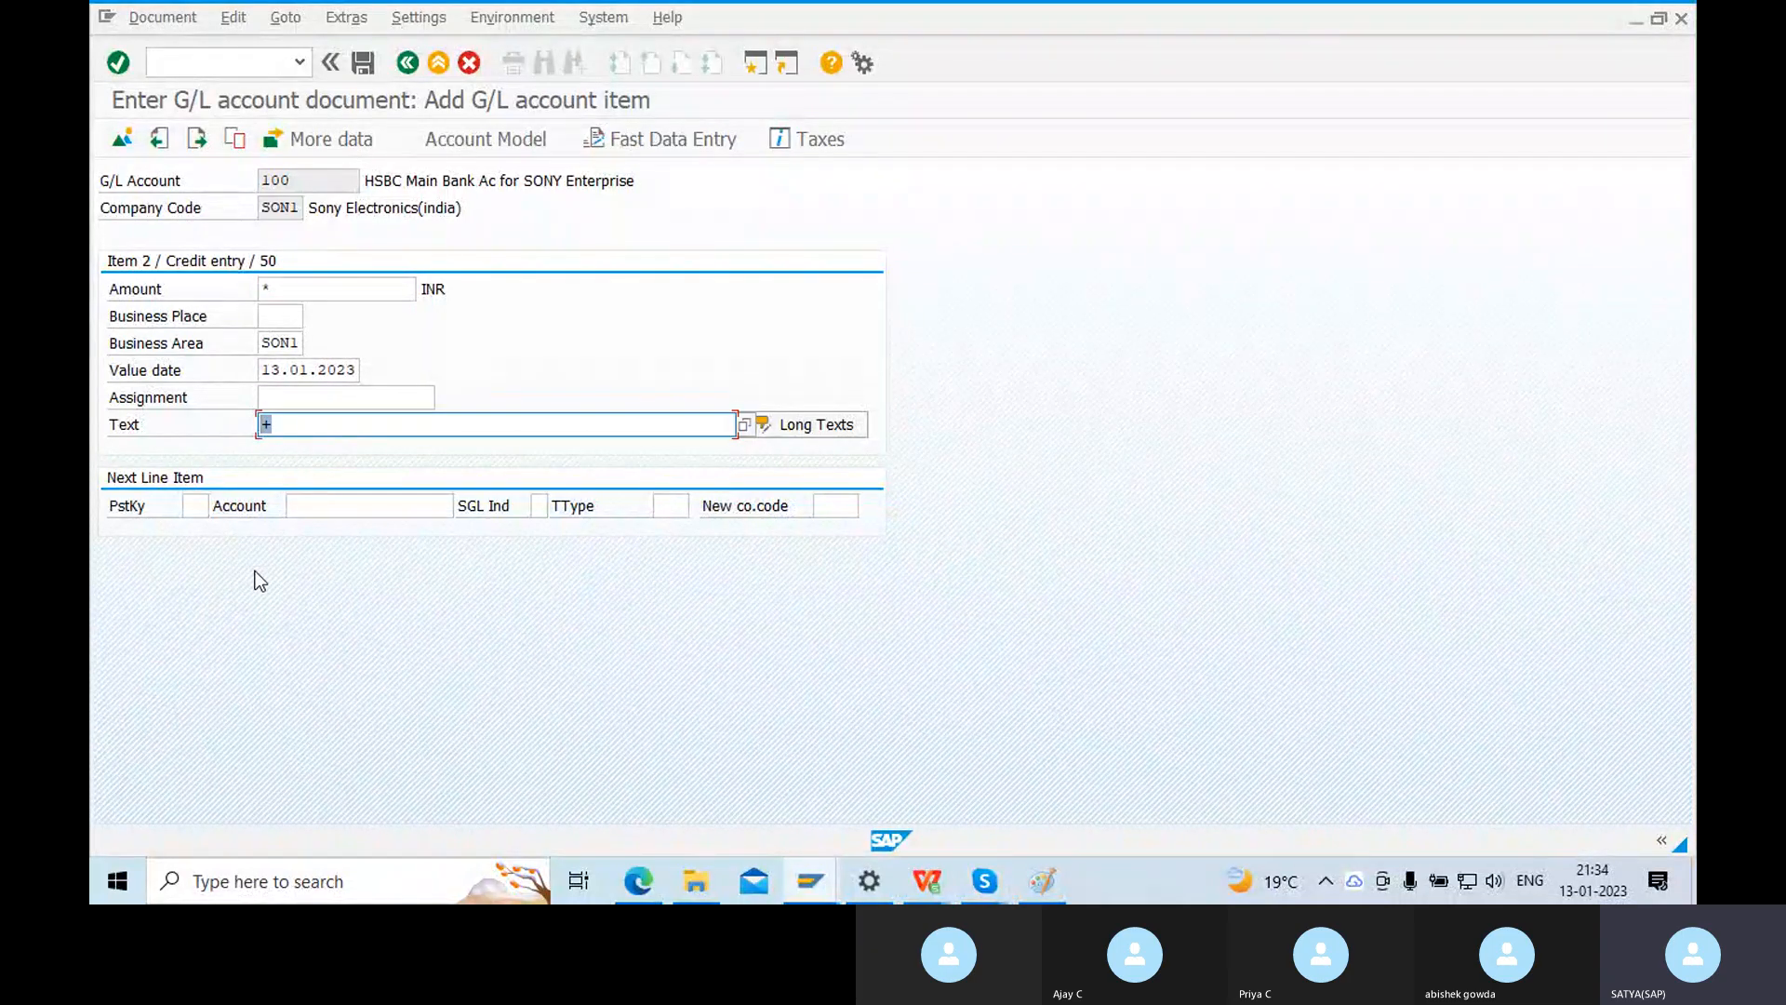
key("Return")
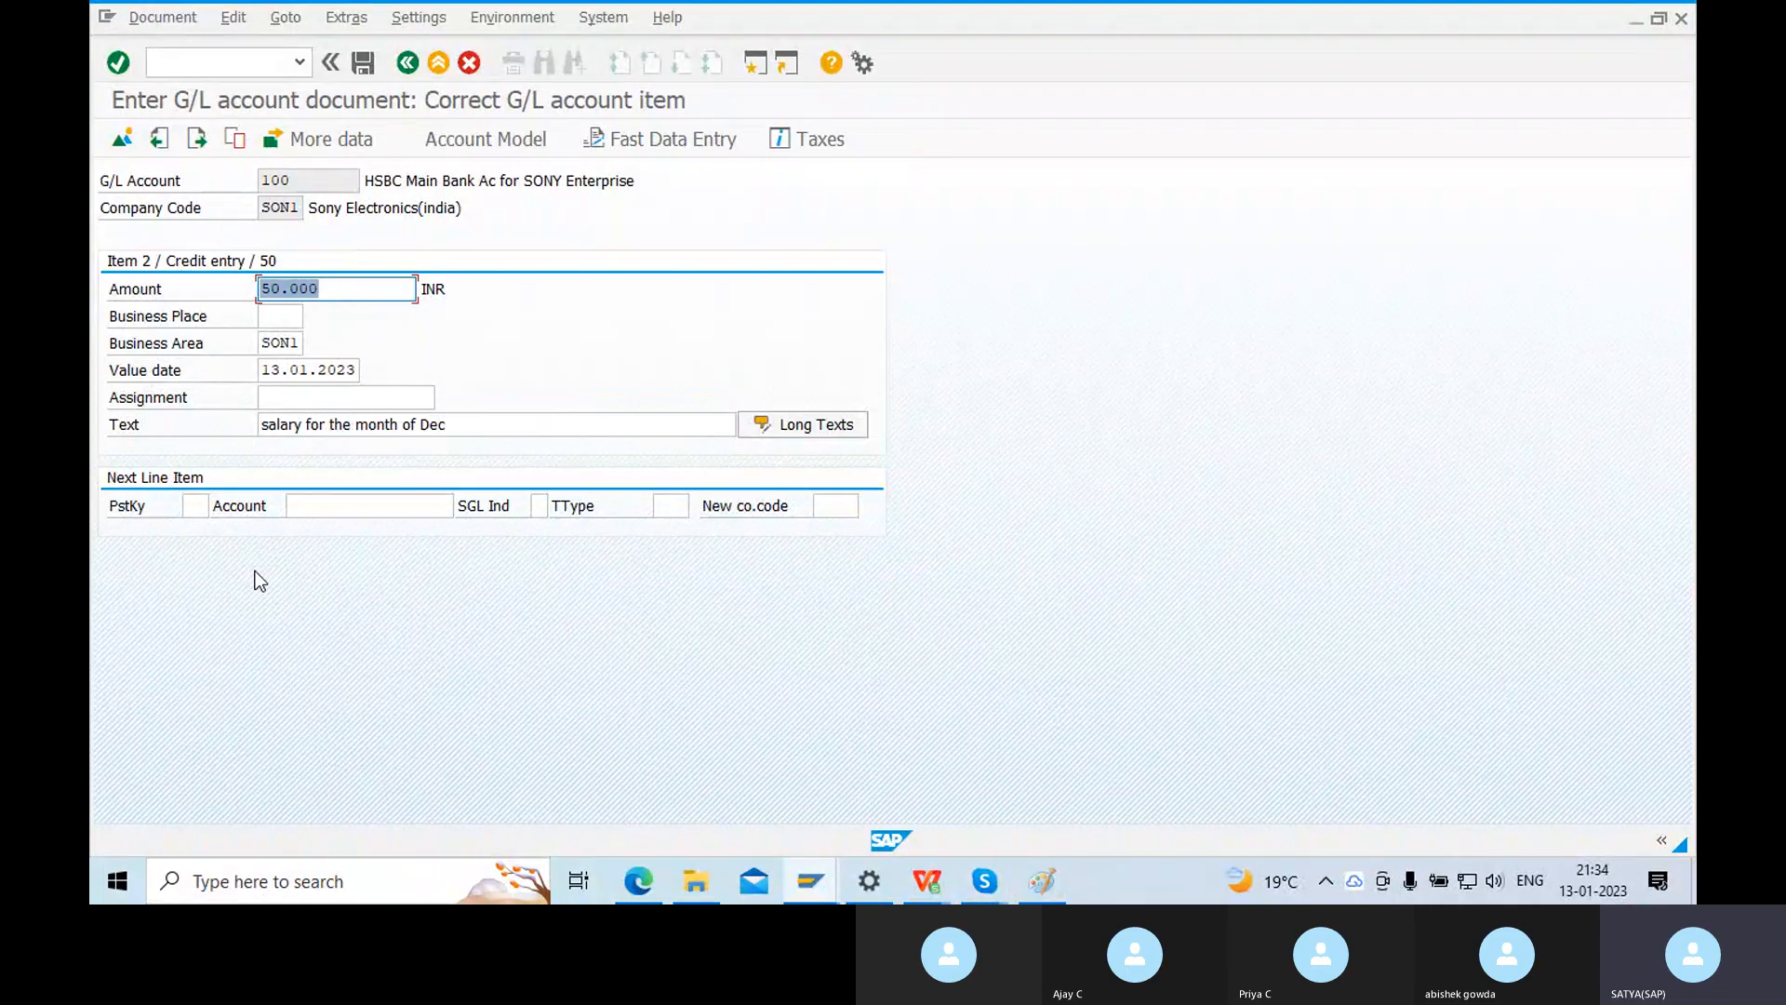
Check the copied amount and text of the credit item and simulate the G/L document.
left_click_drag(341, 291, 214, 284)
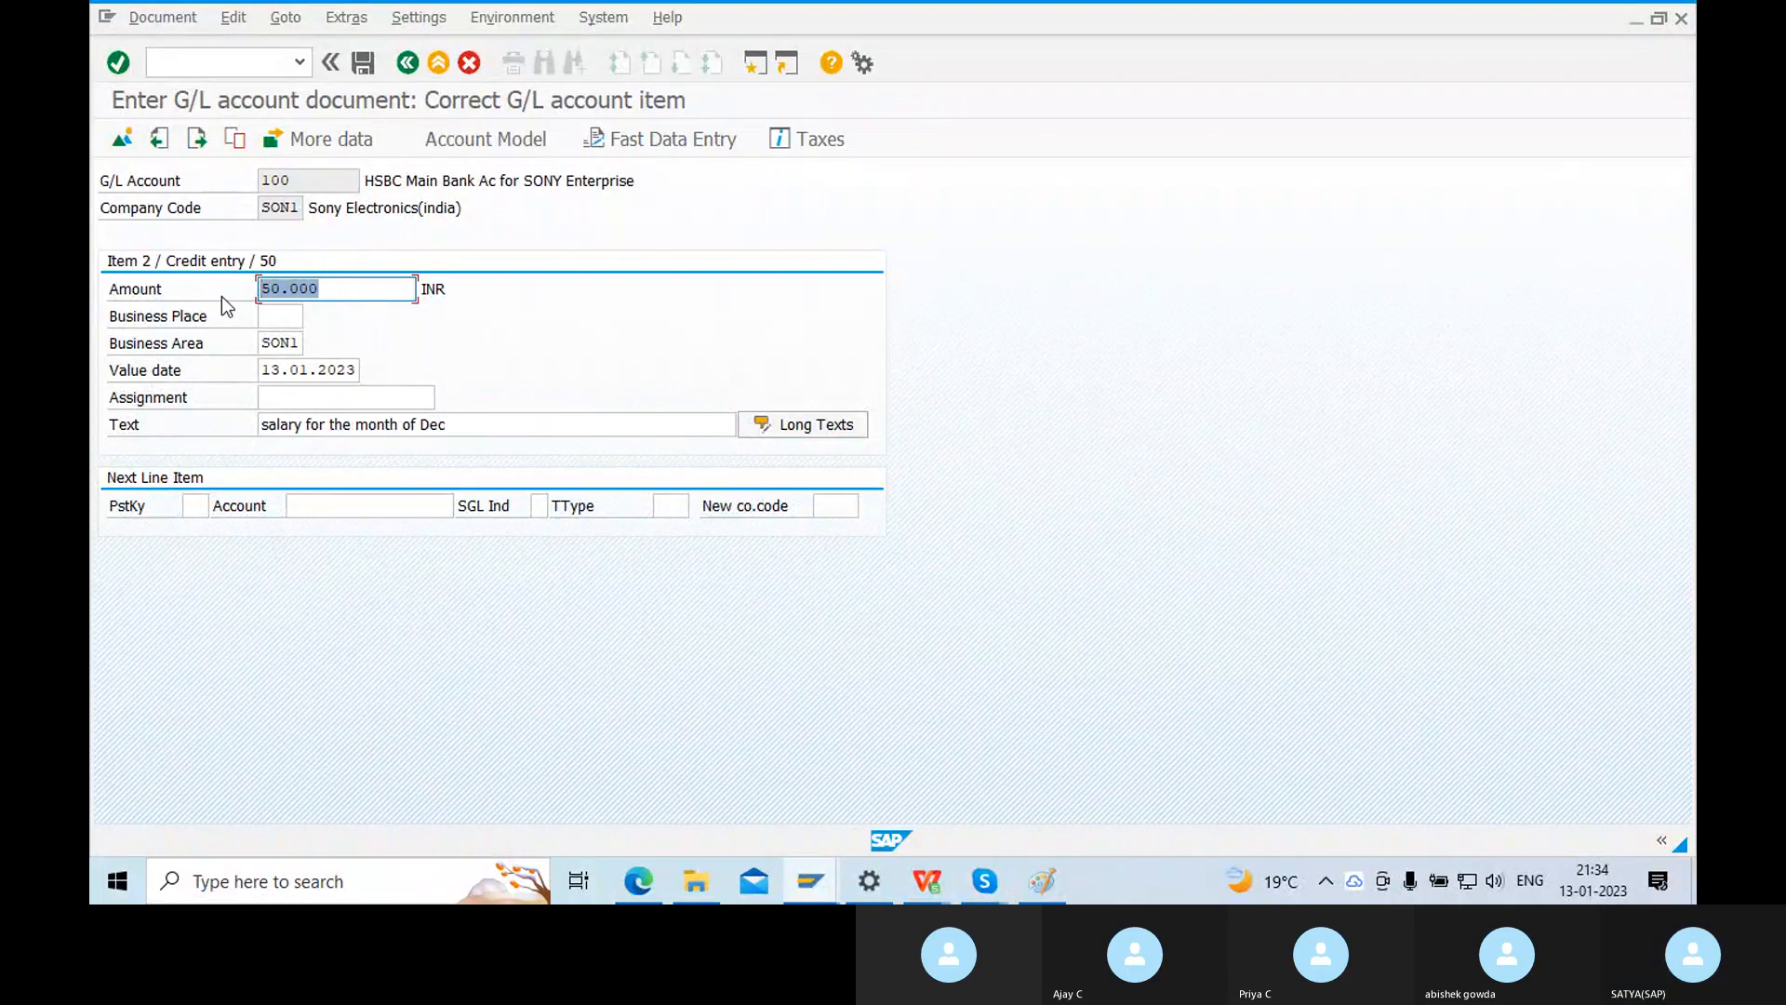
left_click_drag(447, 425, 253, 391)
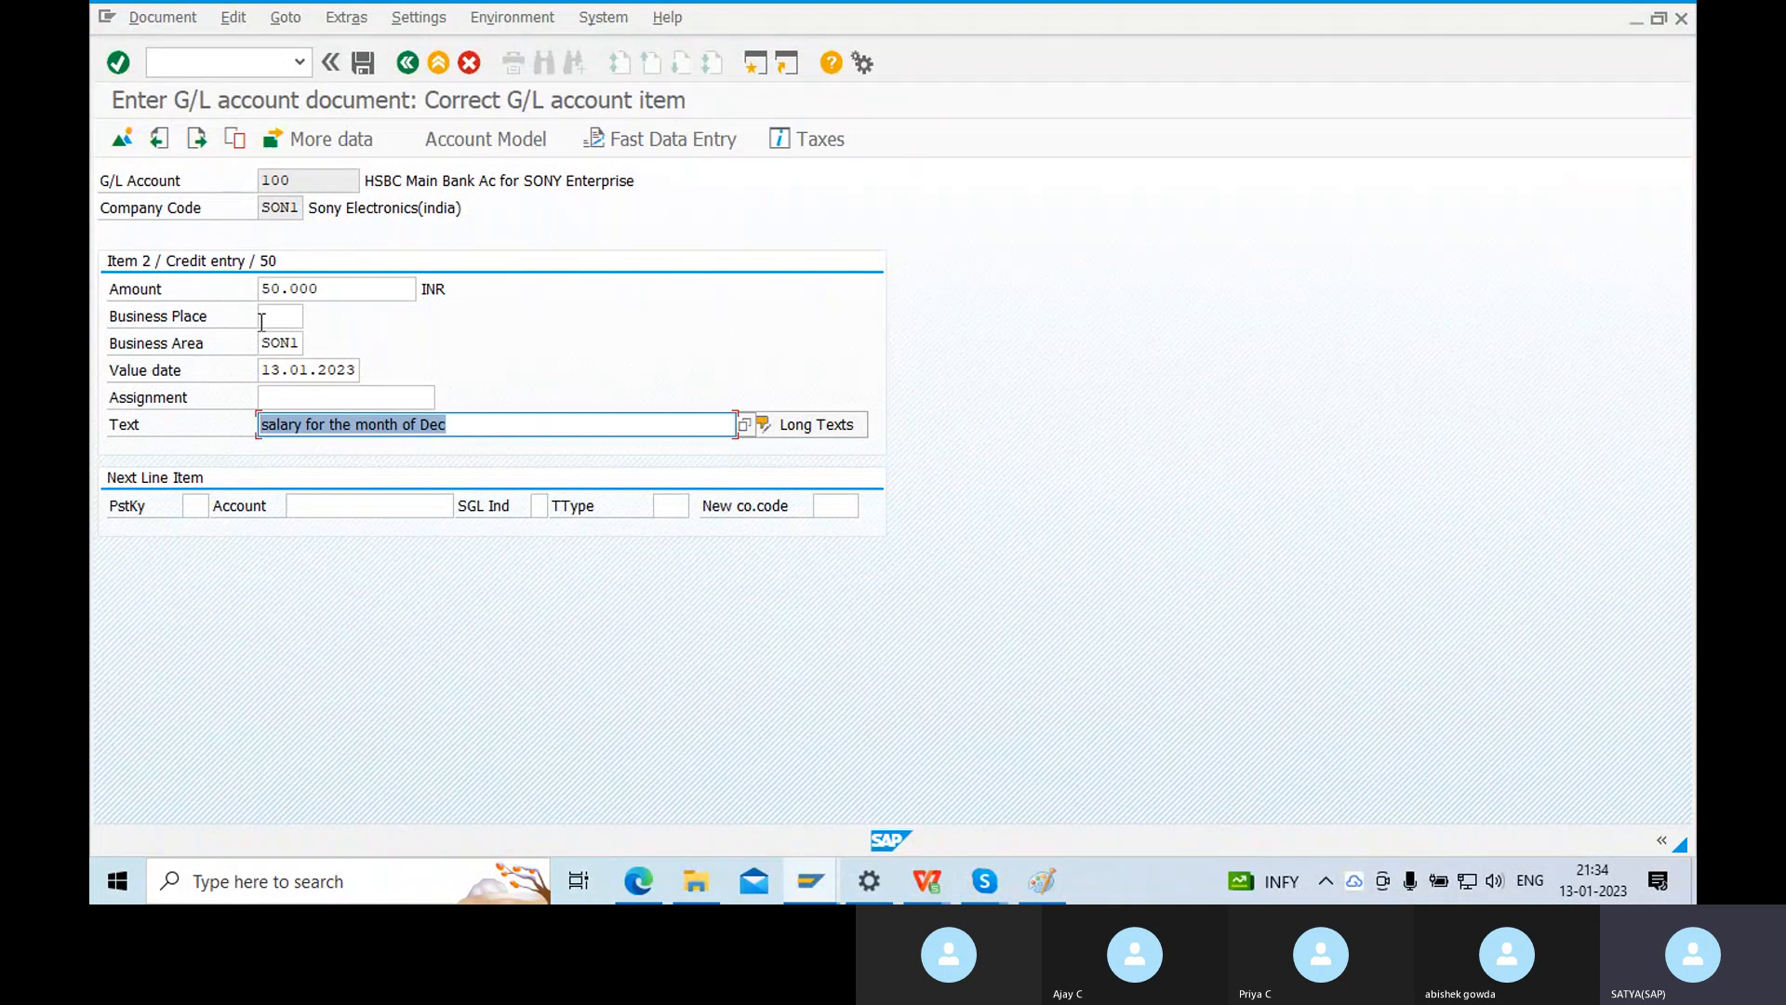
left_click(151, 20)
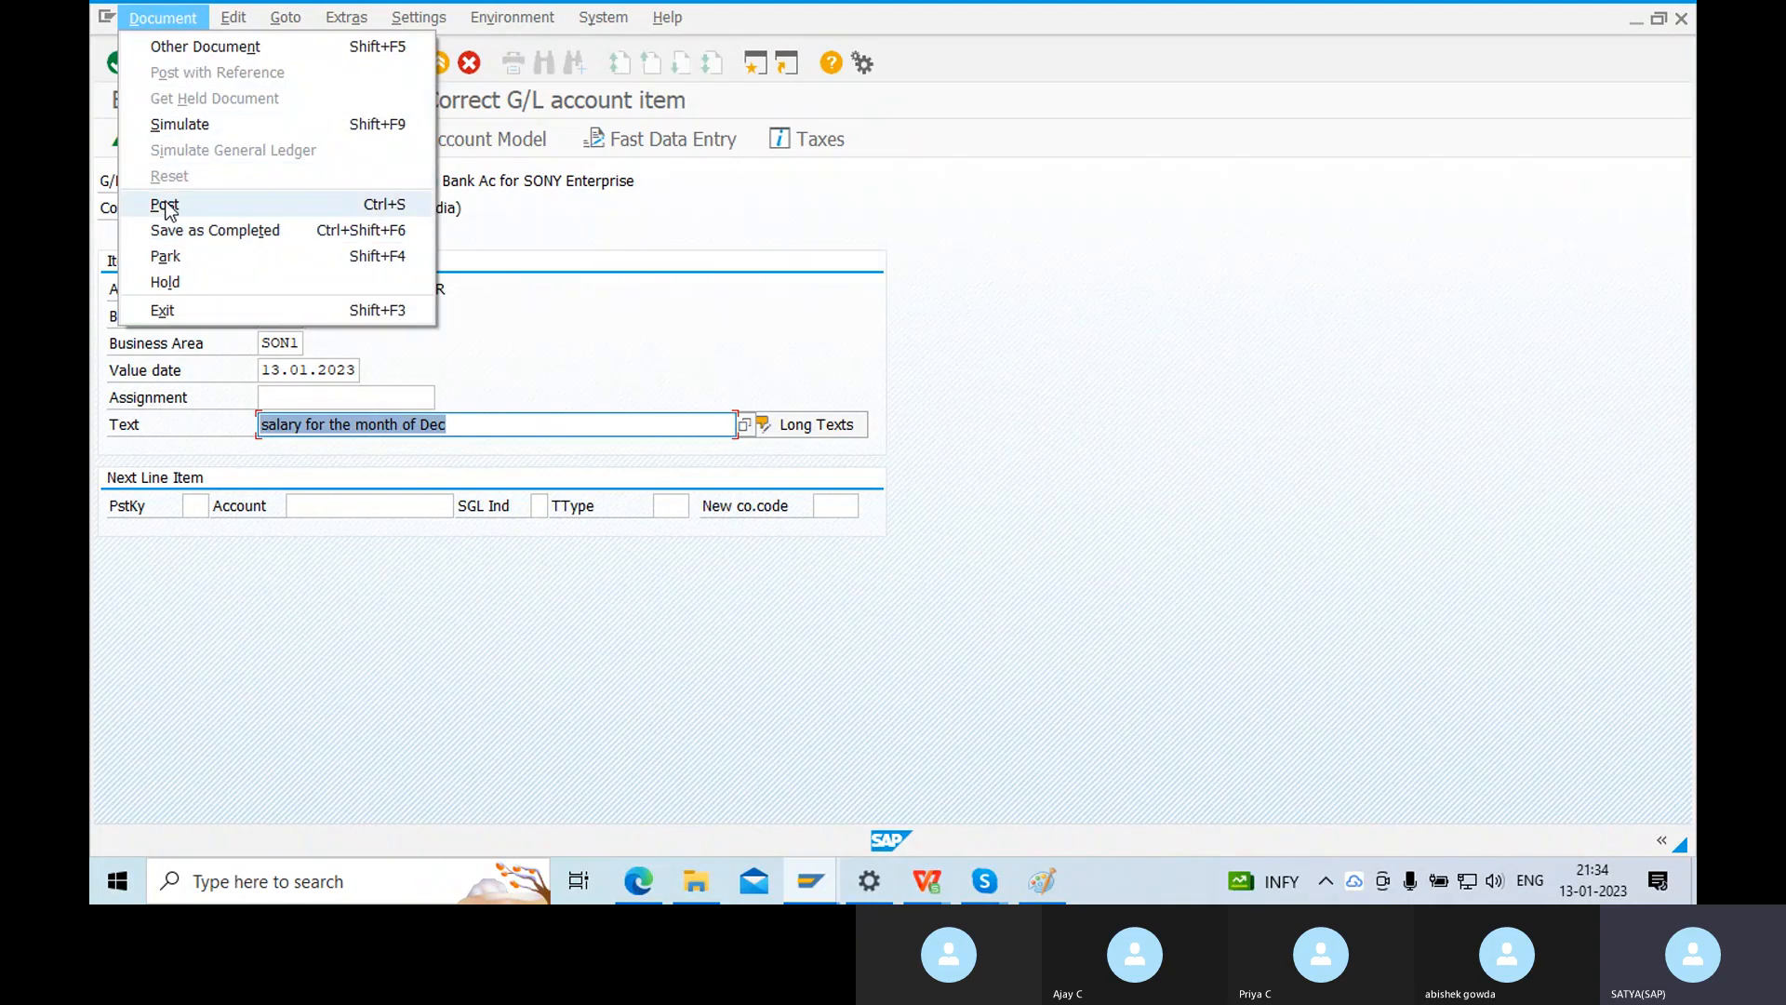
left_click(180, 125)
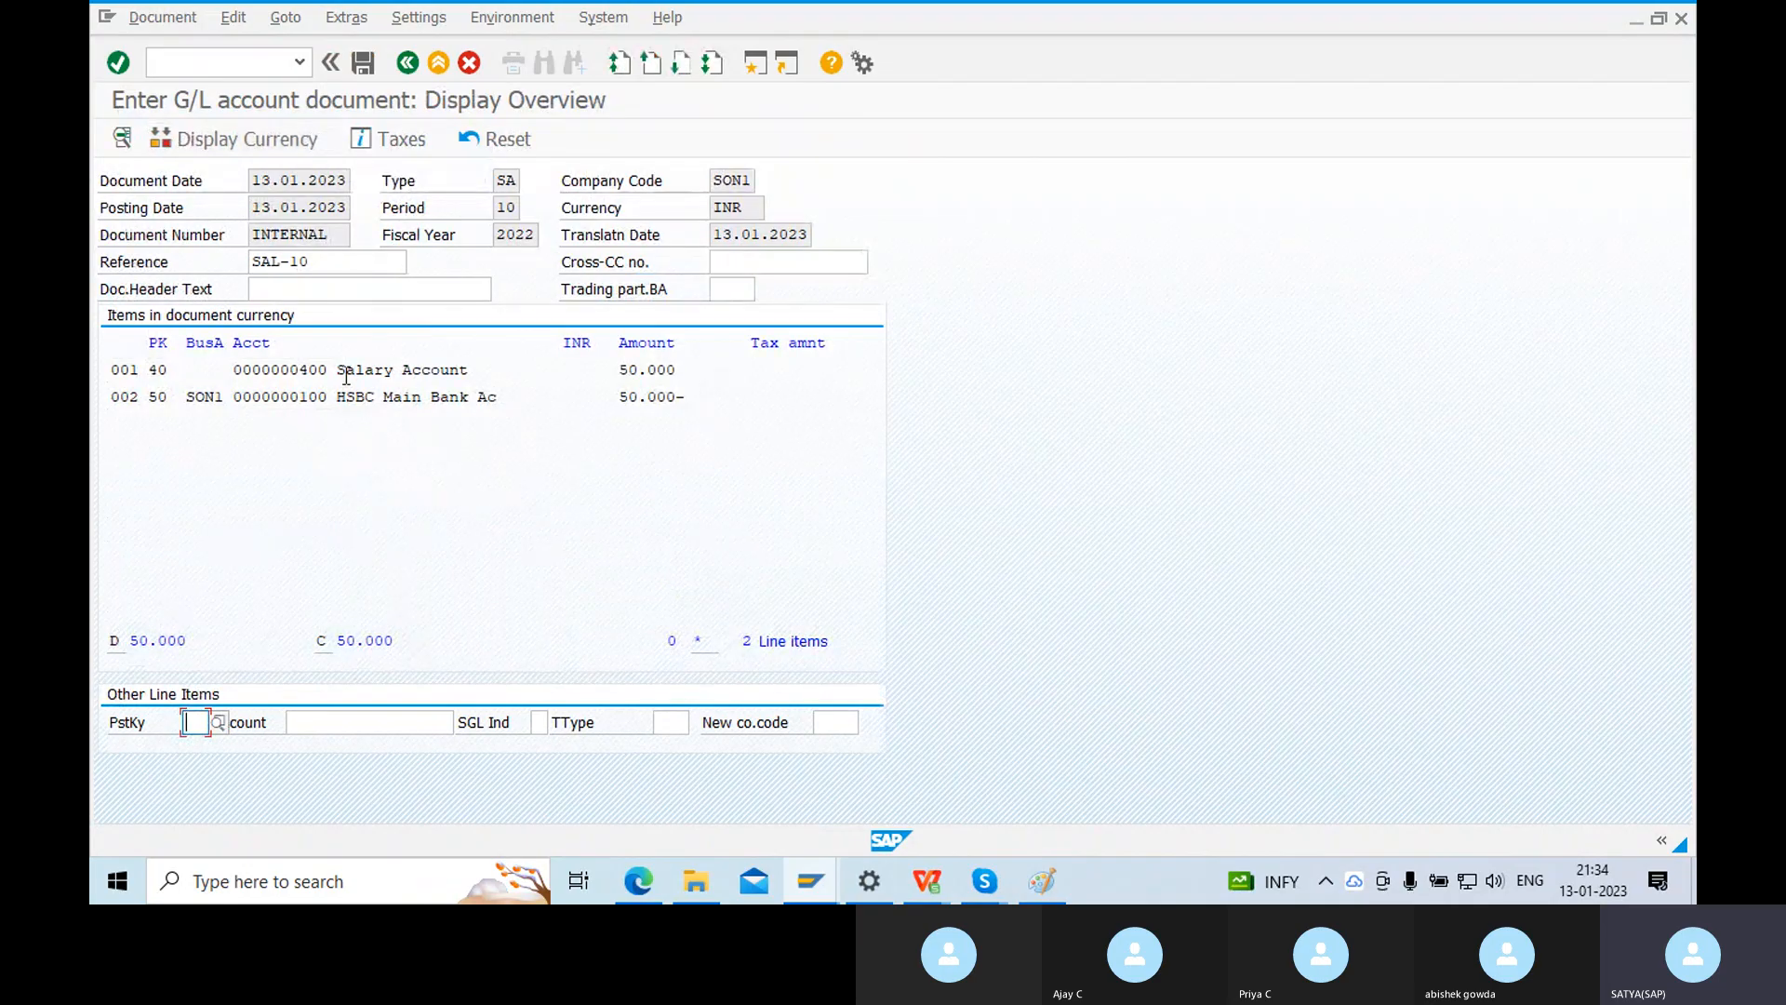
Examine the posting keys, accounts and amounts of the salary and bank line items in the simulated document's overview.
left_click_drag(346, 375, 468, 374)
left_click_drag(627, 372, 677, 372)
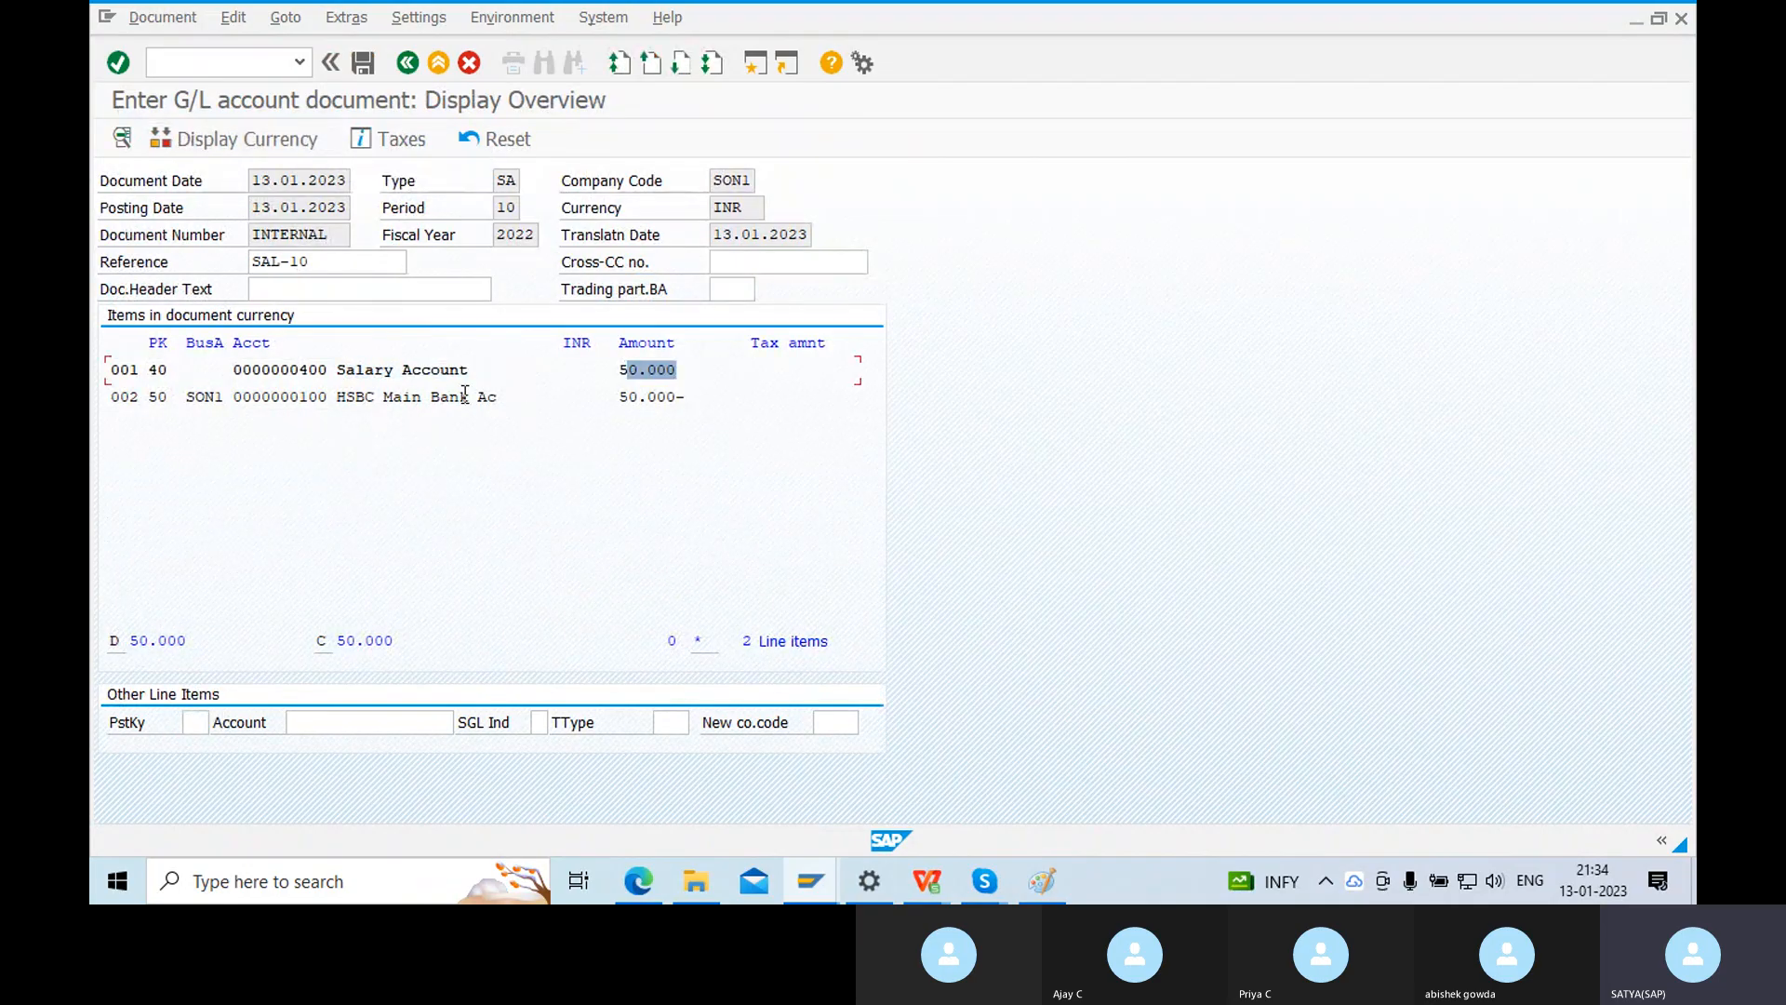
left_click_drag(382, 396, 508, 397)
left_click_drag(619, 396, 686, 396)
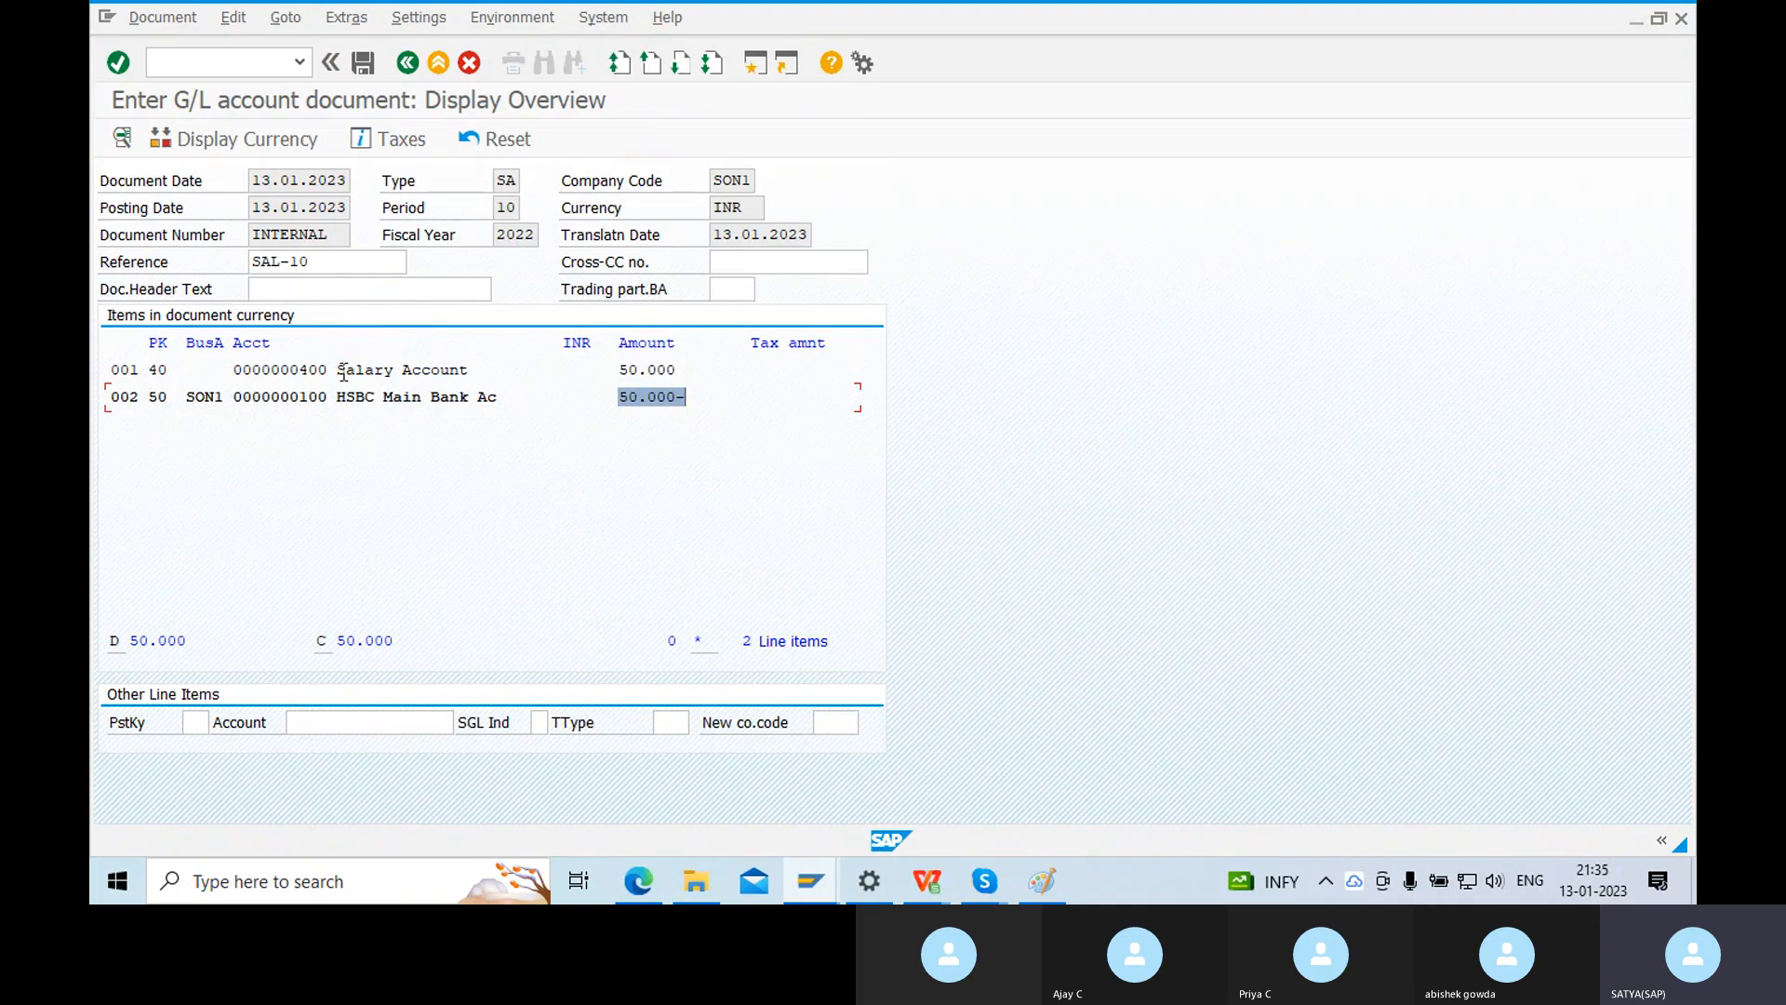
left_click_drag(343, 373, 456, 374)
left_click_drag(622, 373, 677, 373)
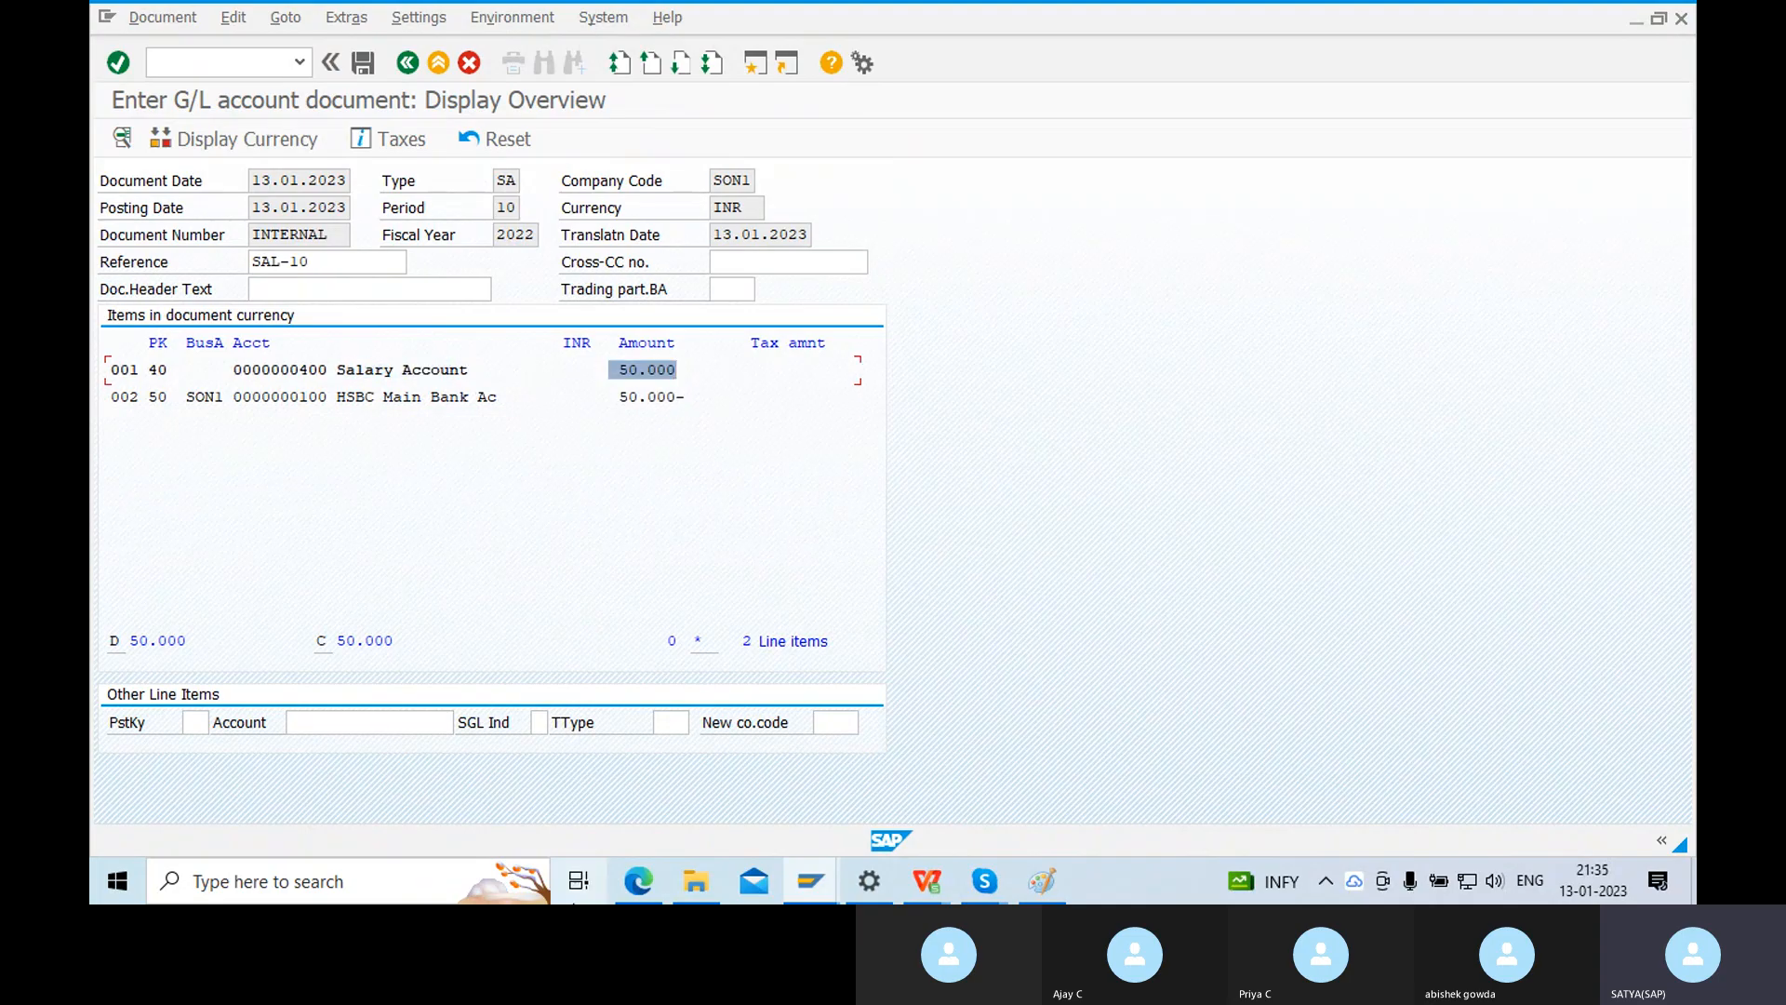
left_click_drag(345, 397, 511, 423)
left_click_drag(618, 396, 713, 403)
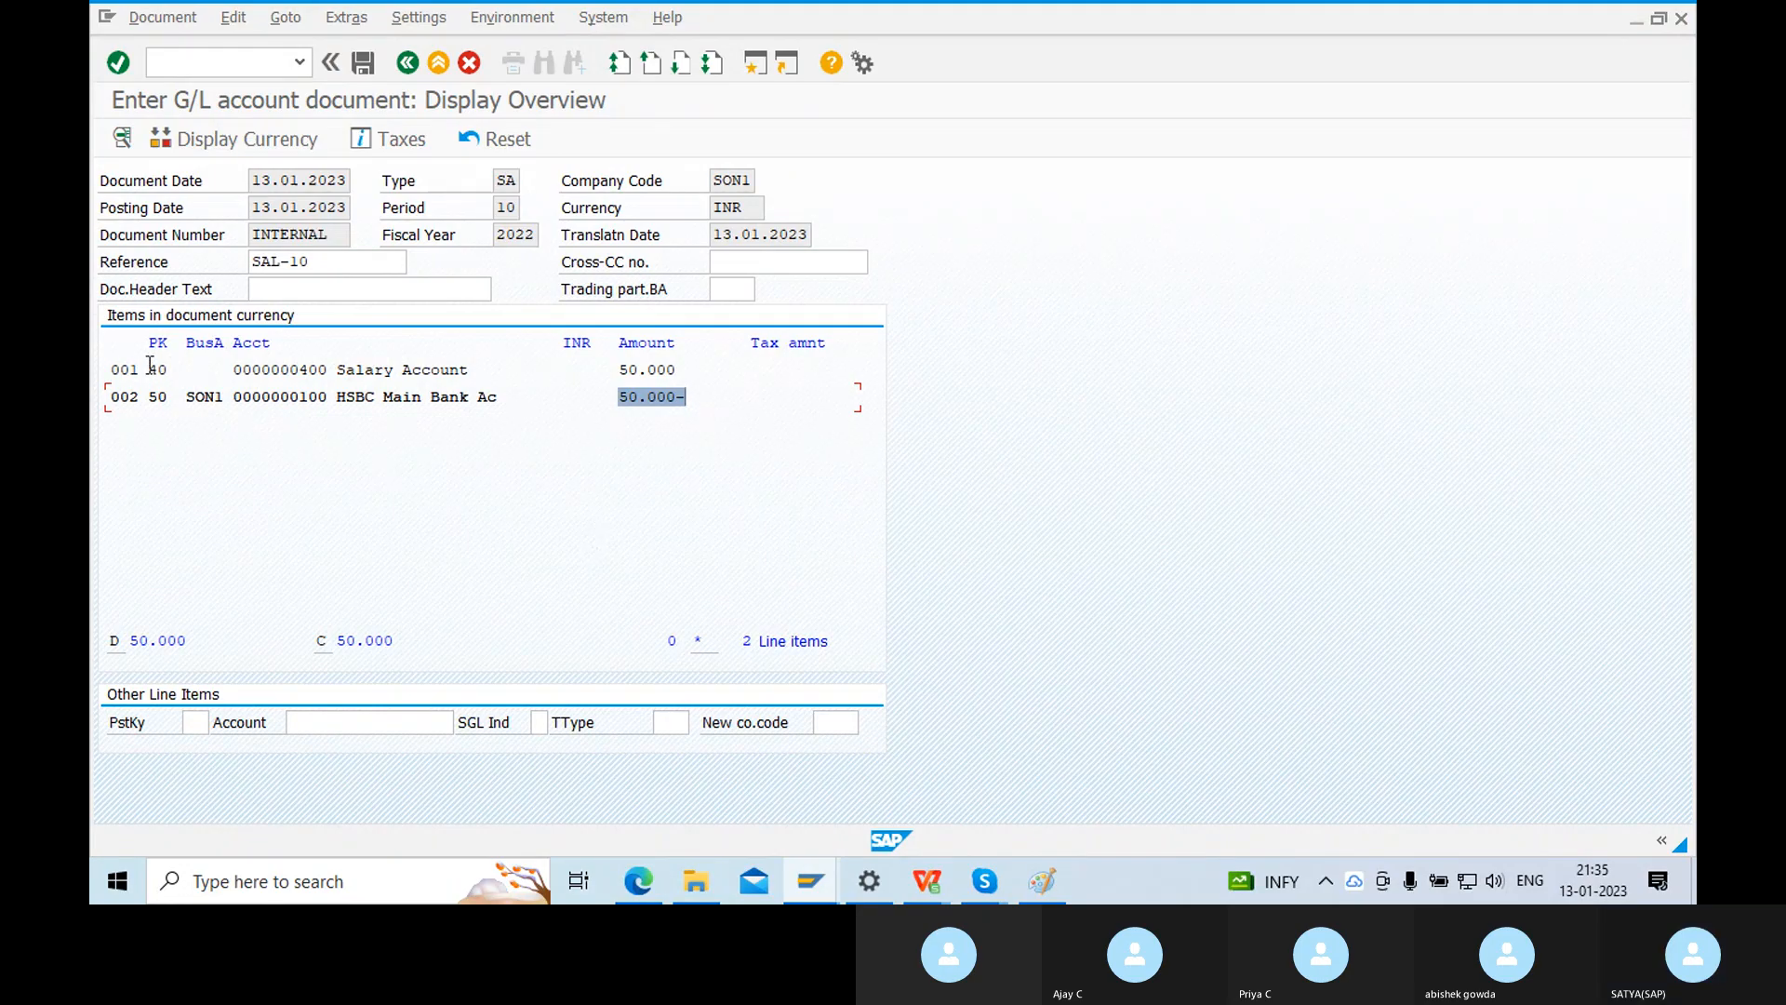
mouse_move(151, 366)
left_mouse_down()
mouse_move(187, 376)
mouse_move(179, 409)
mouse_move(135, 371)
mouse_move(154, 399)
left_mouse_up()
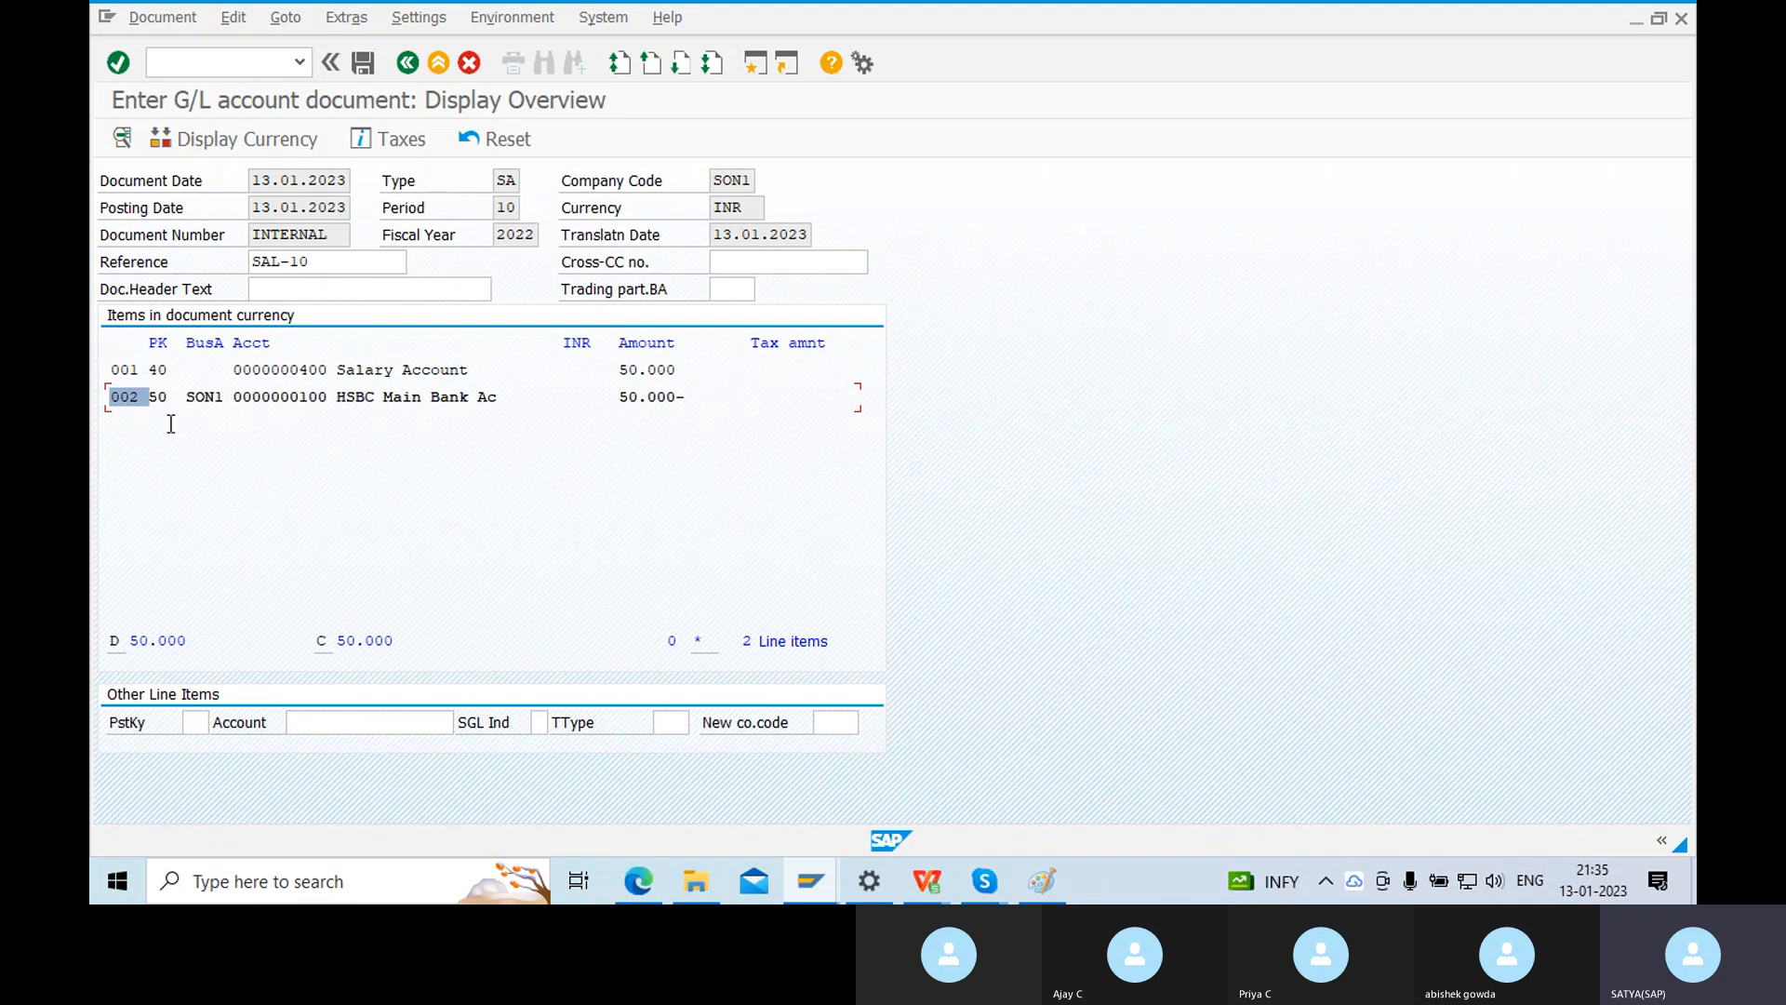
left_click_drag(147, 369, 465, 392)
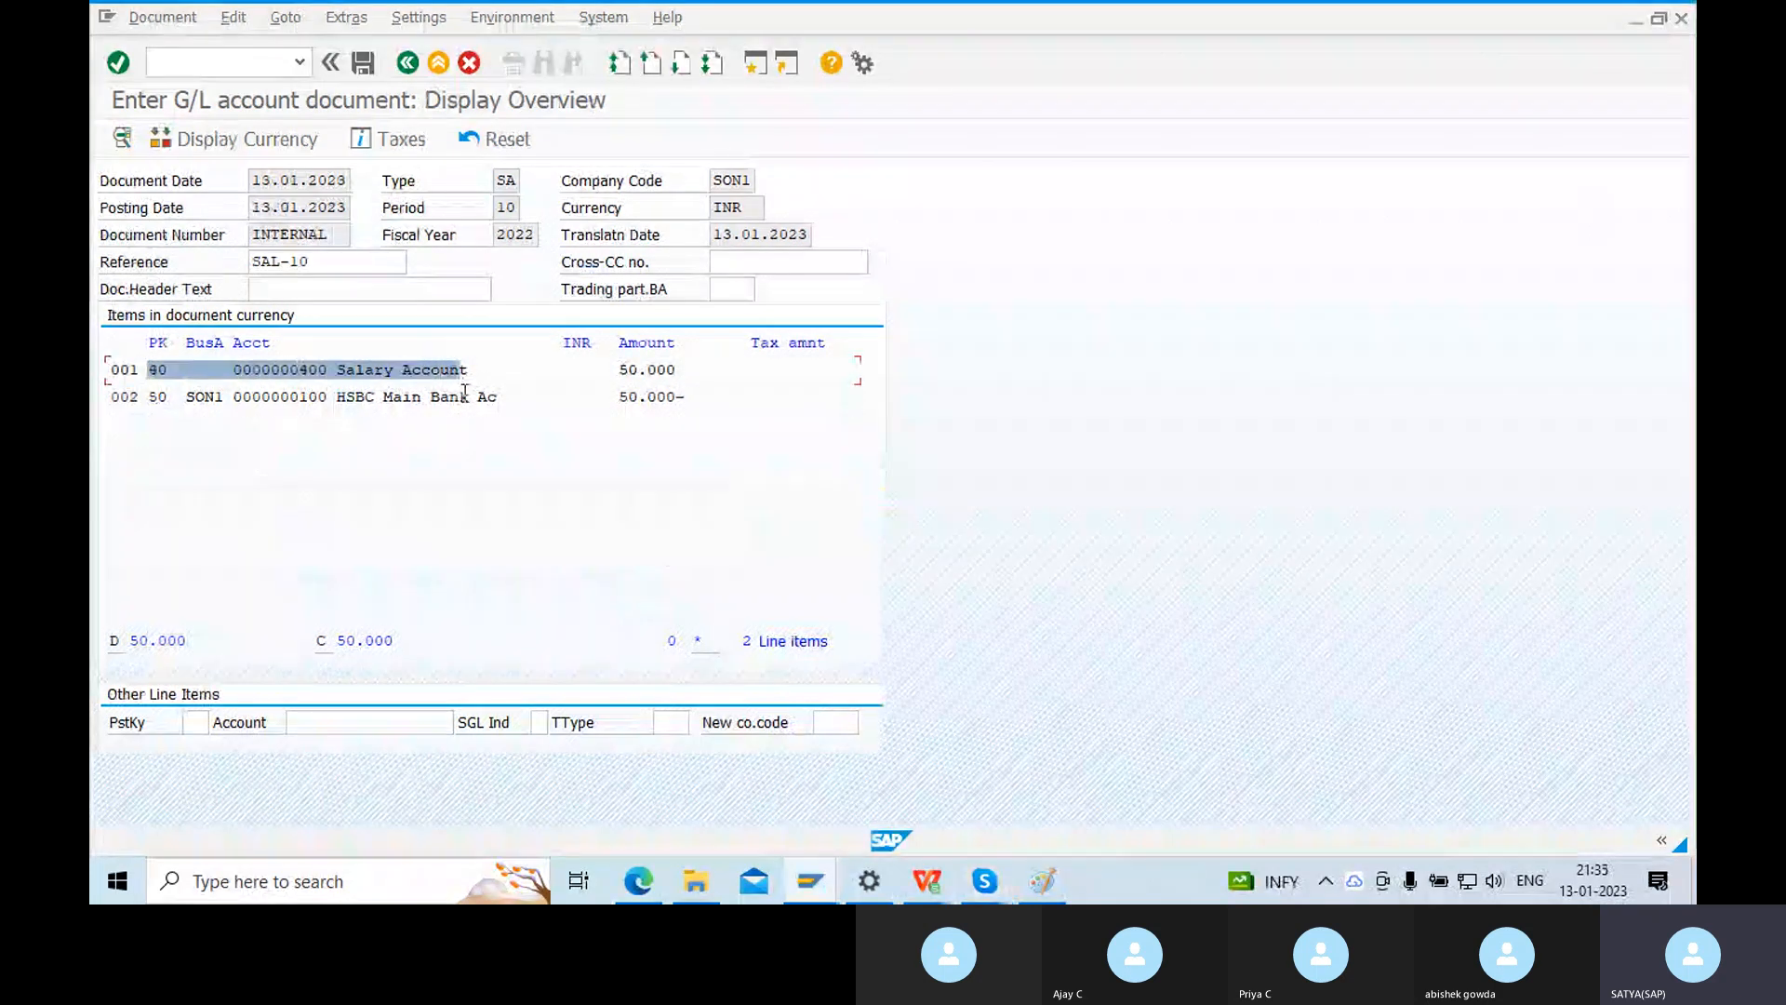
left_click_drag(148, 396, 493, 414)
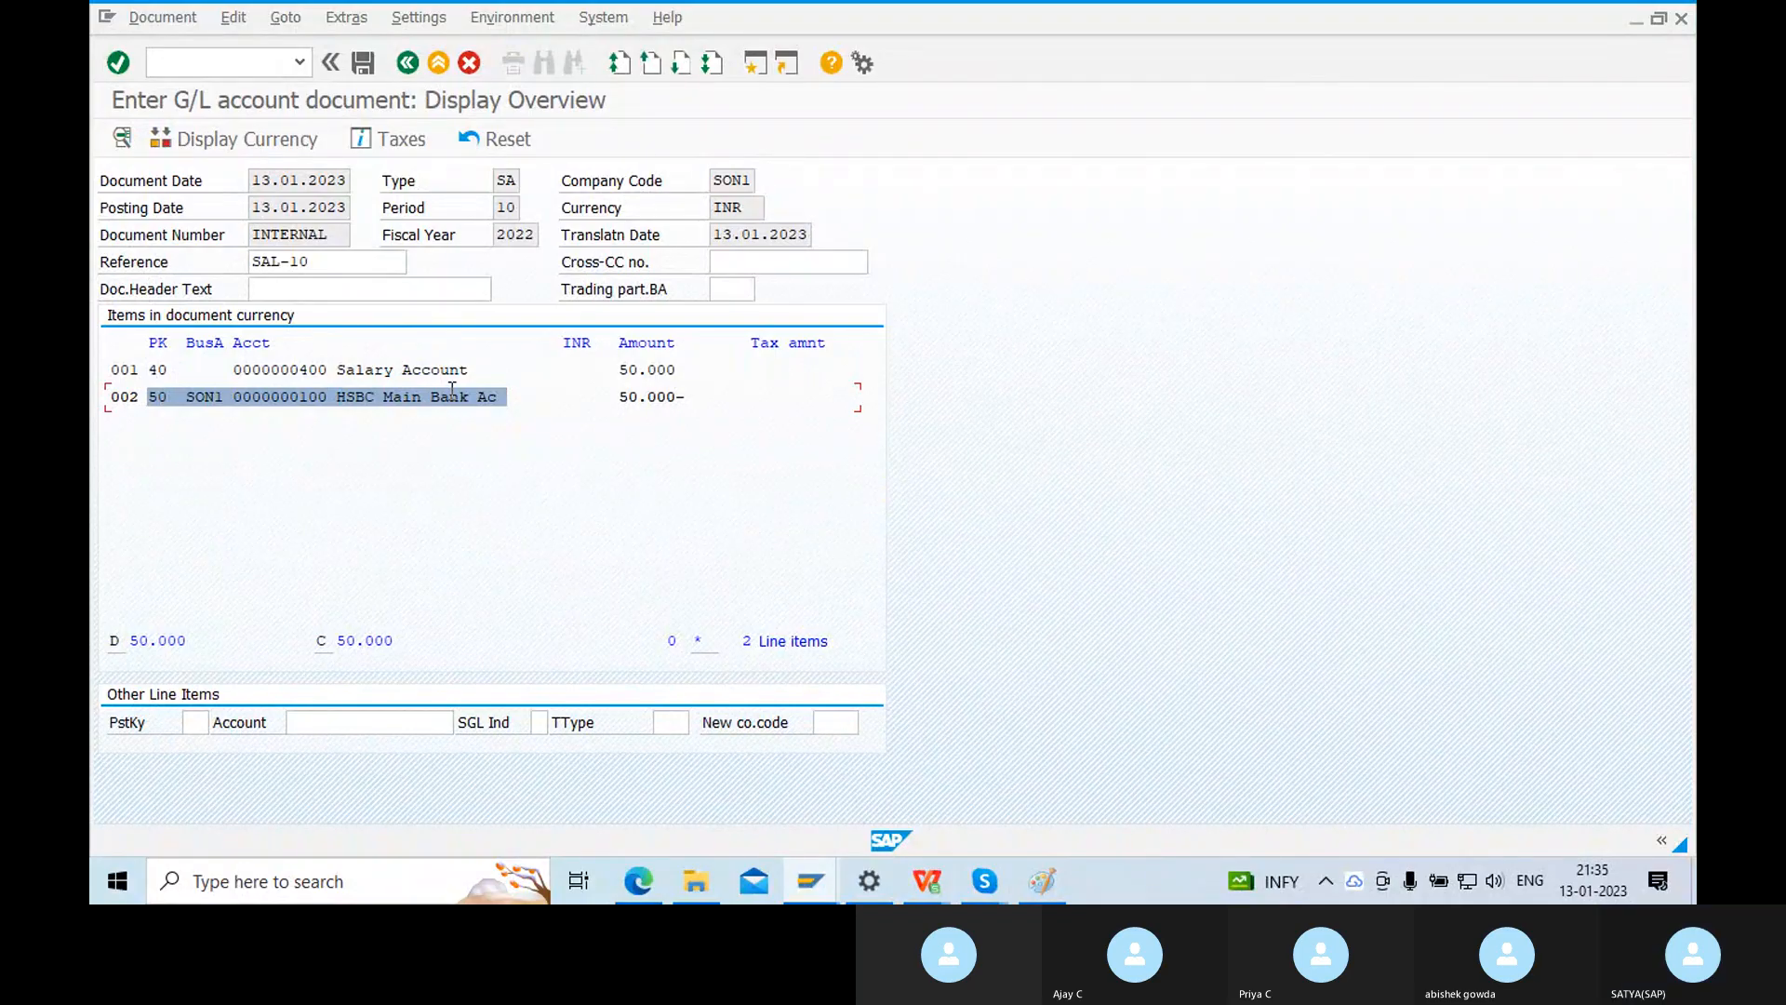
Open the central G/L account maintenance for company code SON1 in a new session.
left_click(755, 65)
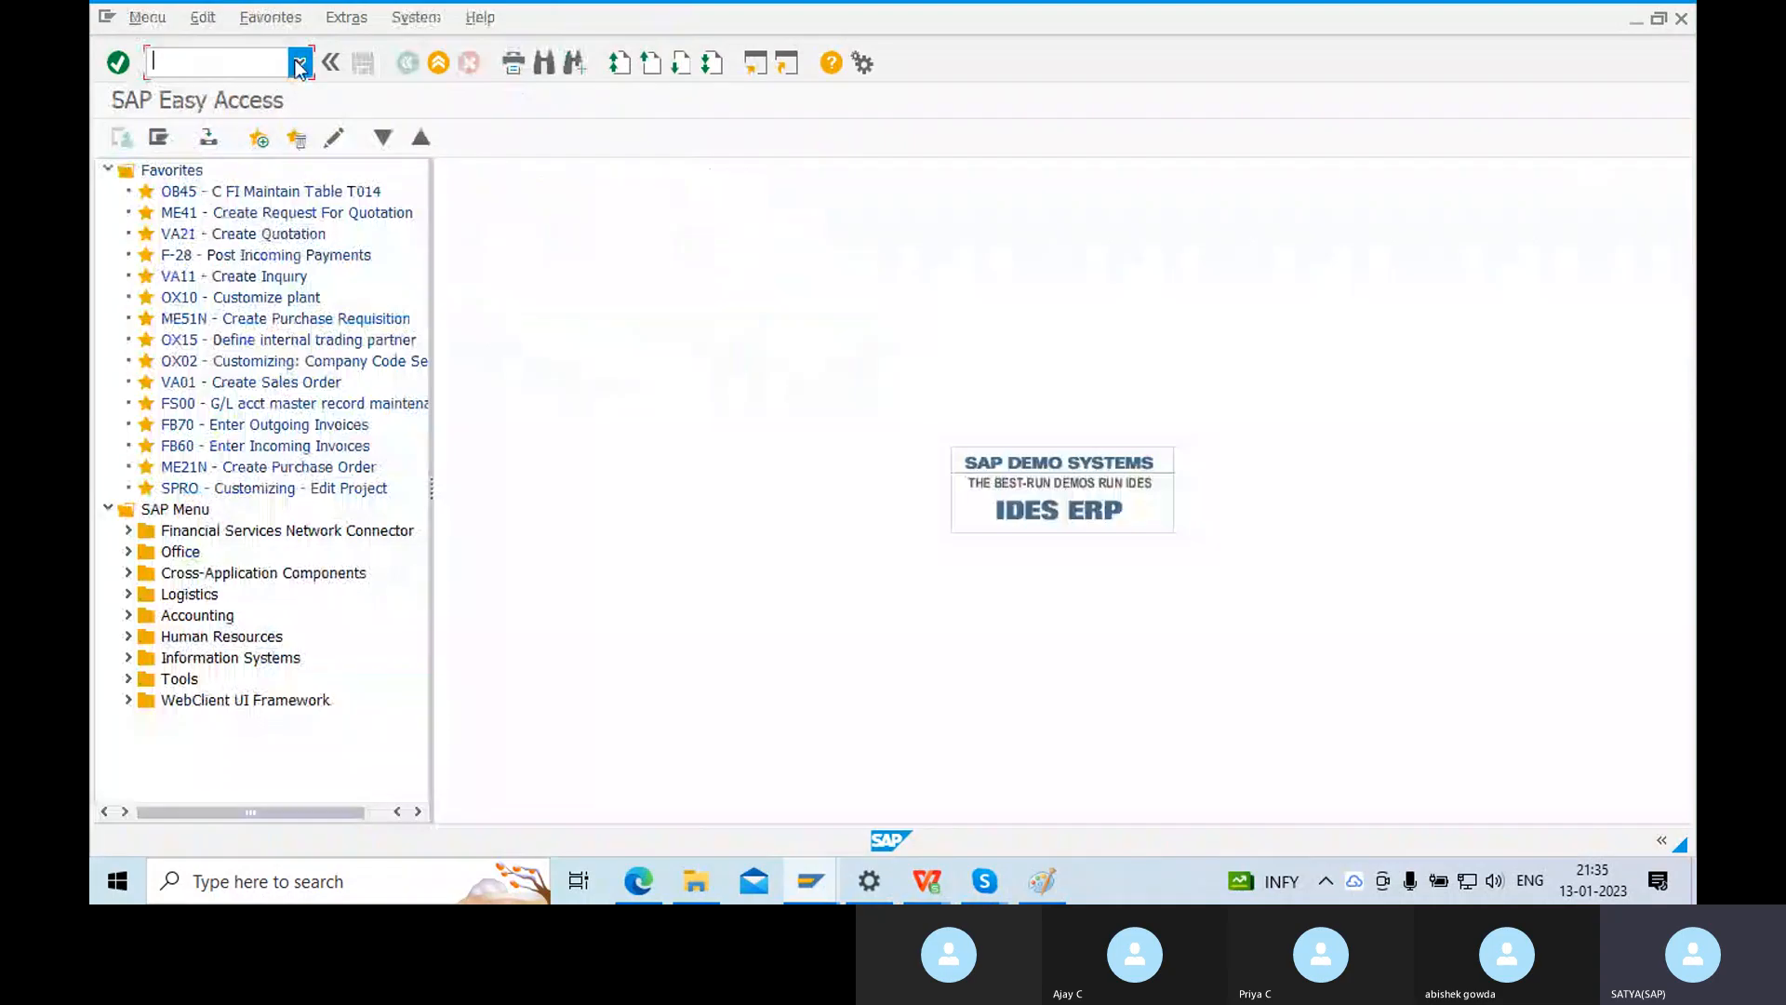
left_click(297, 61)
left_click(180, 89)
left_click(117, 63)
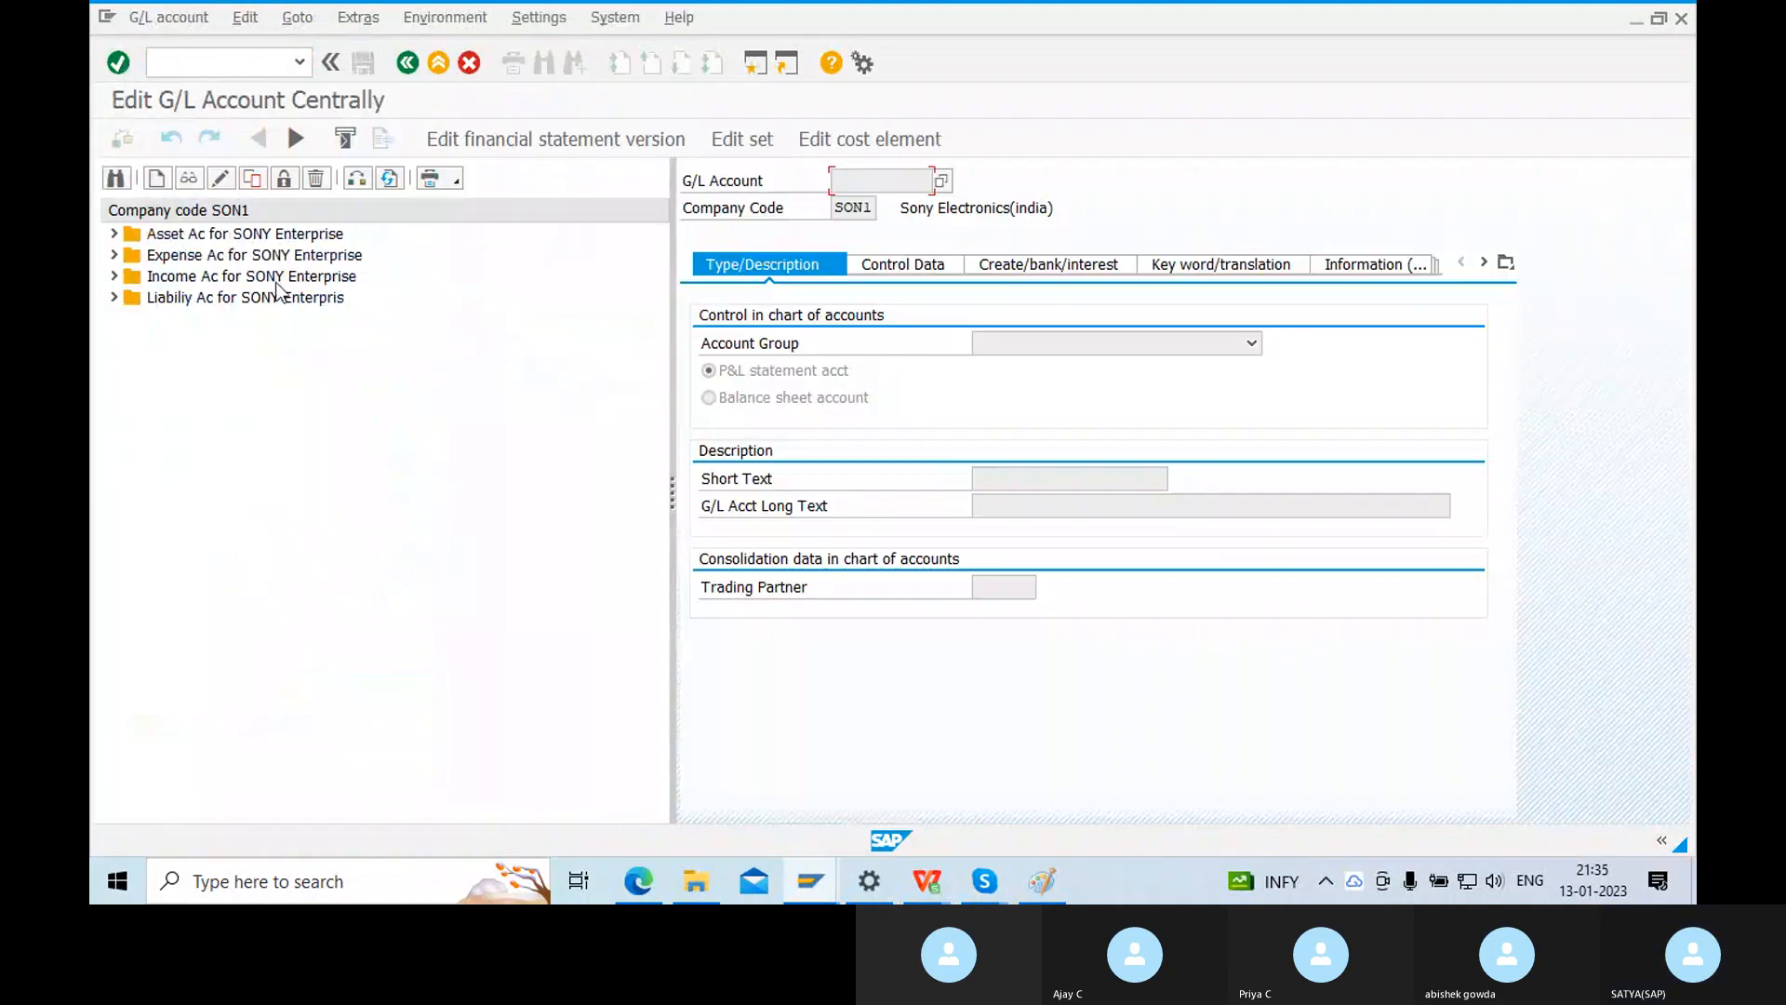
Display the control data of HSBC Main Bank Ac in the Asset Ac for SONY Enterprise group.
left_click(114, 234)
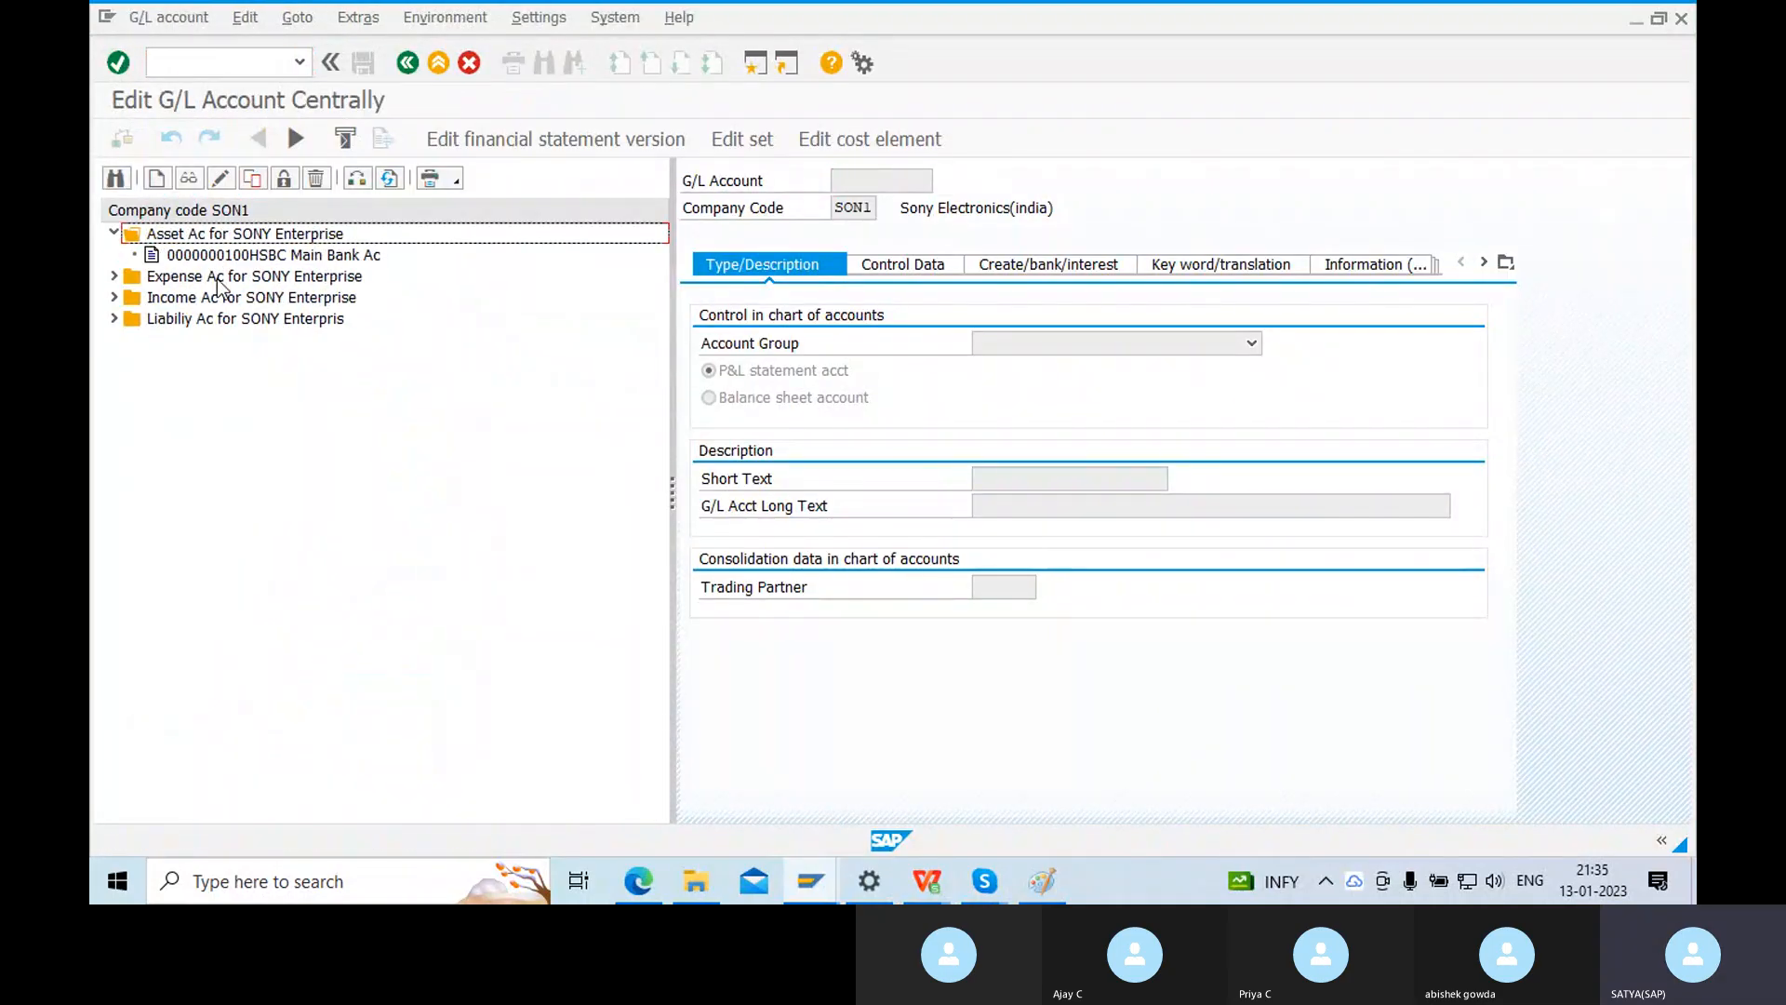
double_click(276, 256)
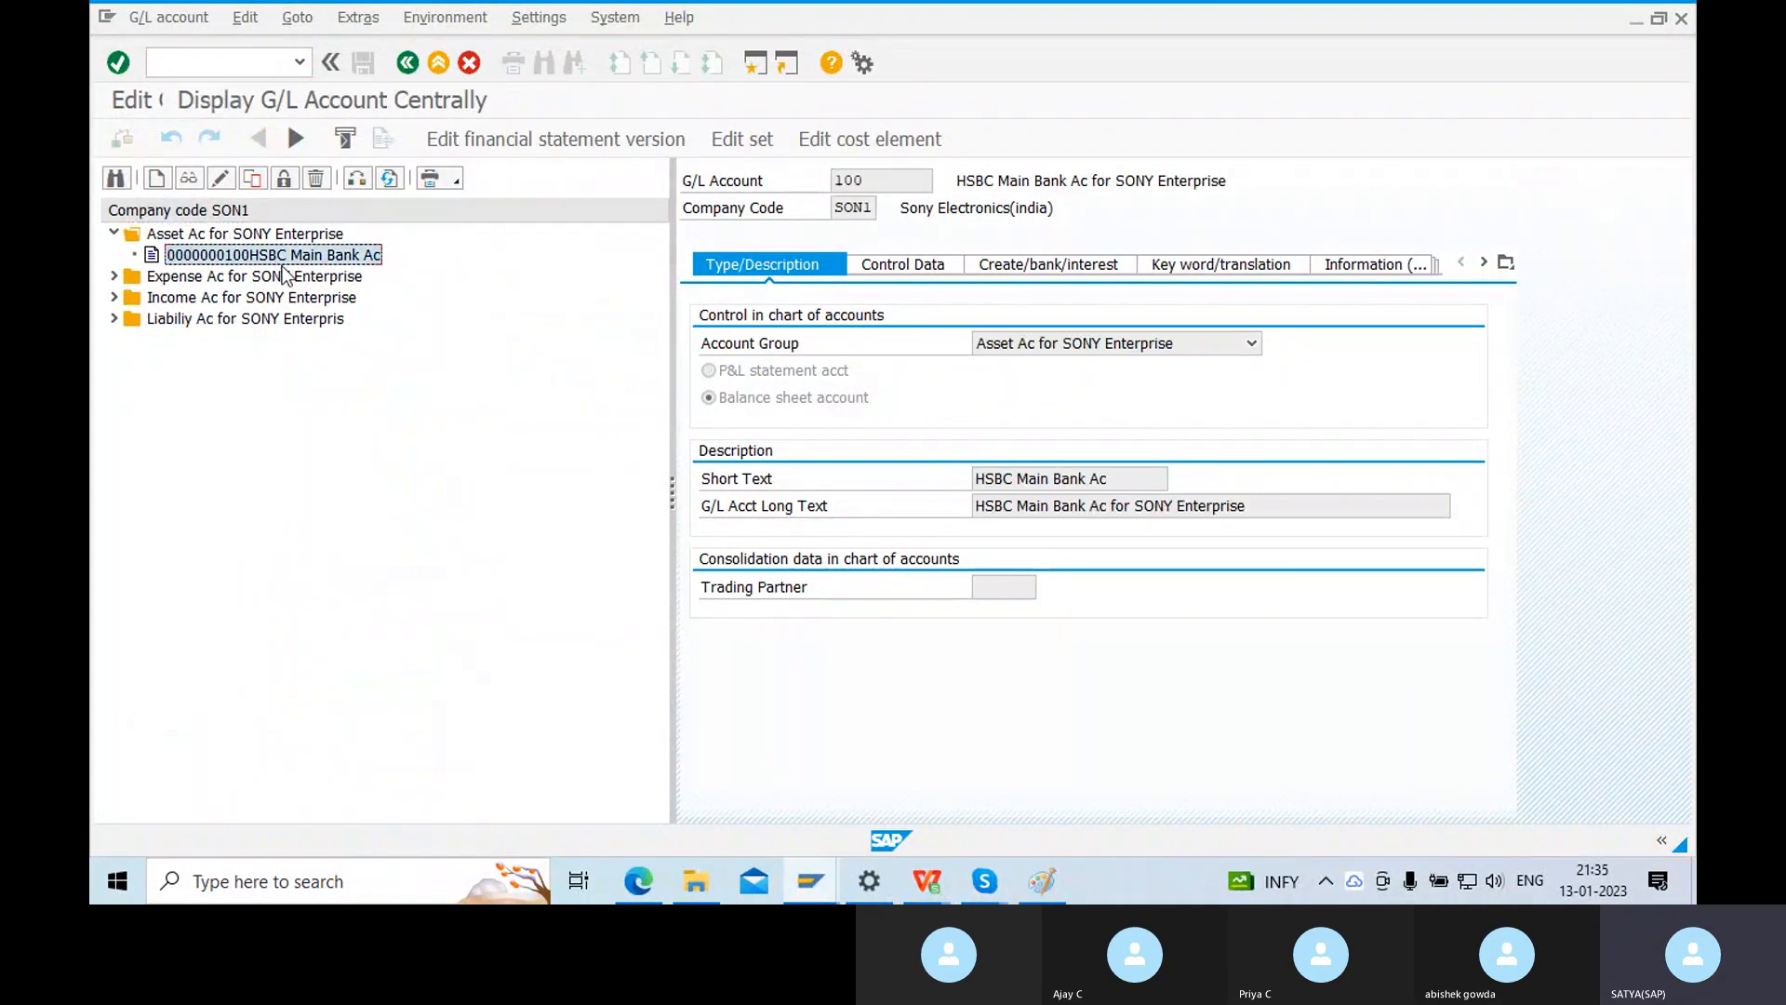
left_click(906, 268)
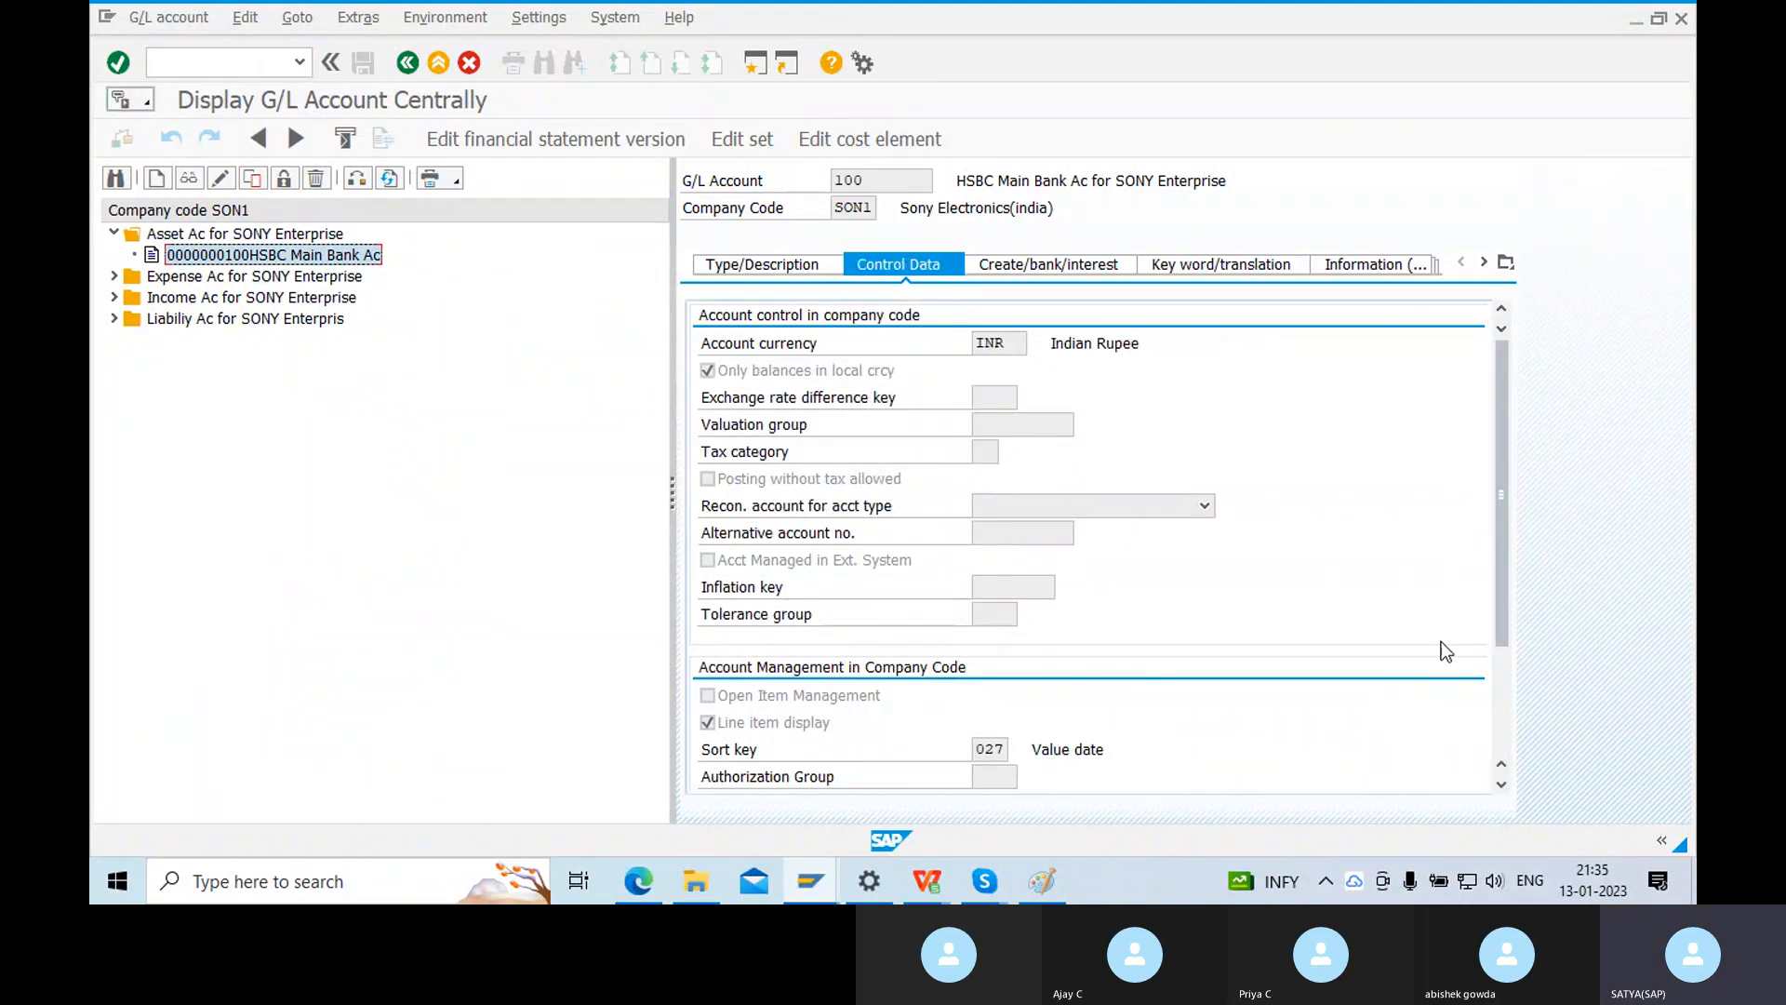
Check the HSBC account's remaining control data, return to the simulated G/L document overview and post the salary document.
left_click_drag(1510, 505, 1526, 629)
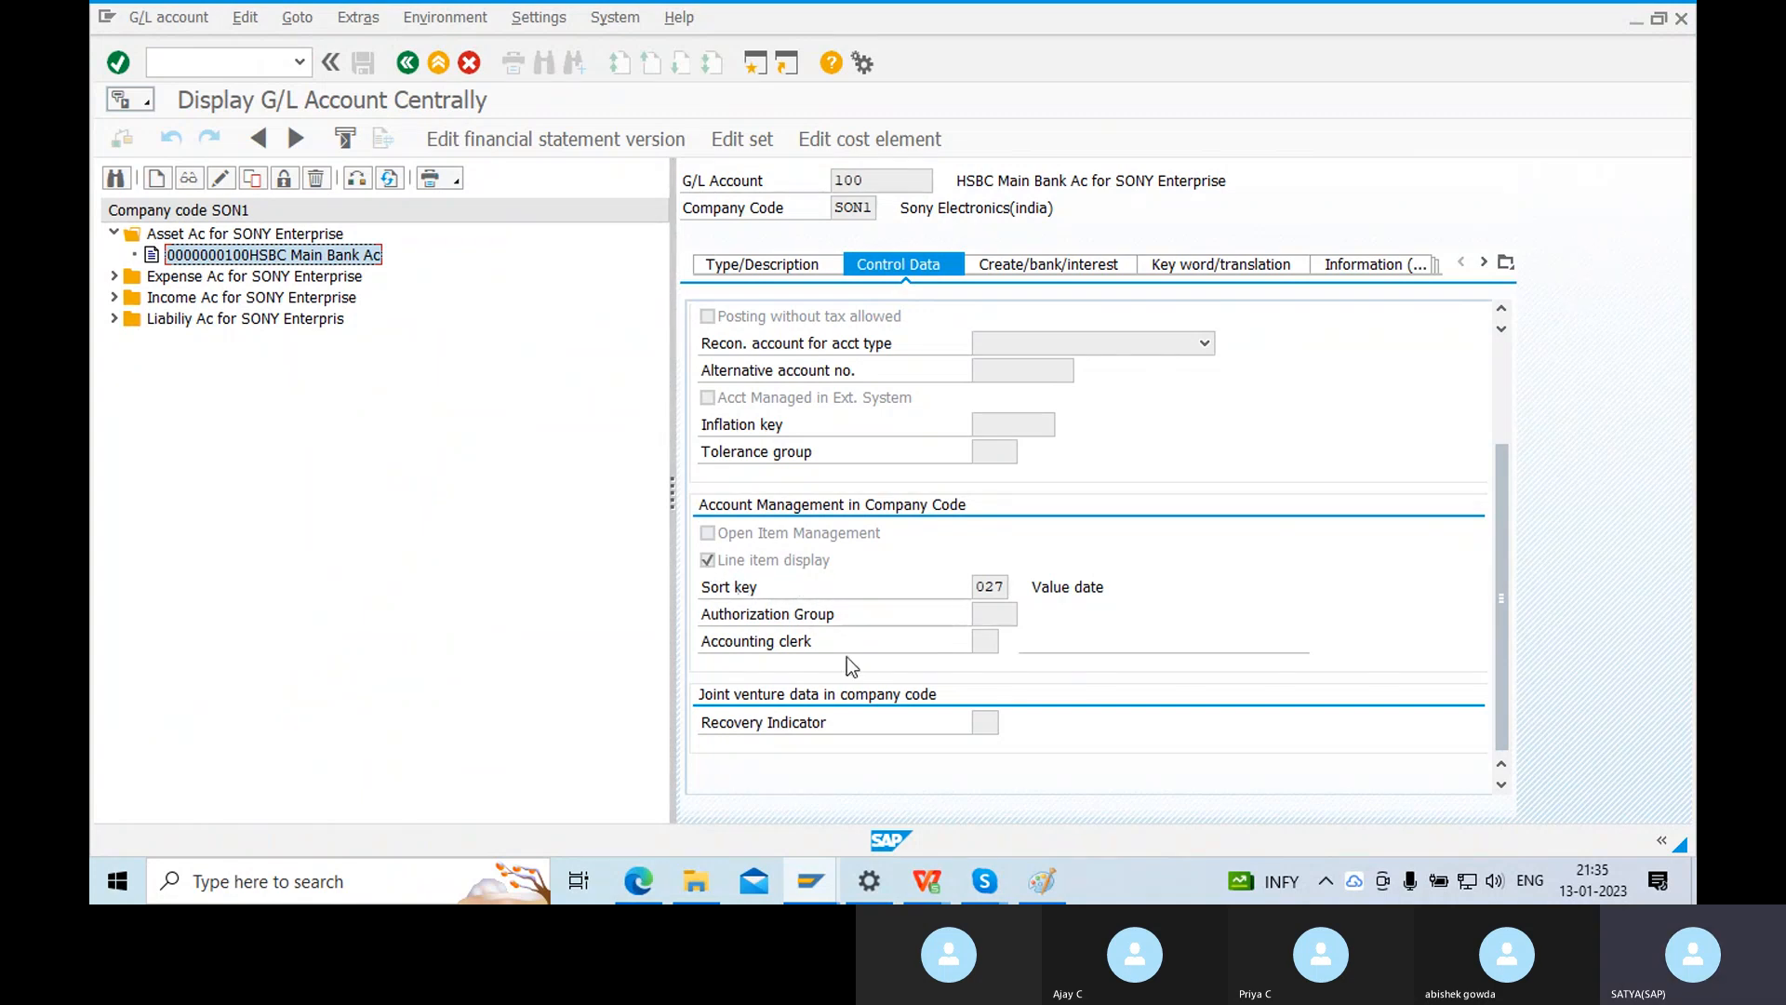
left_click(809, 880)
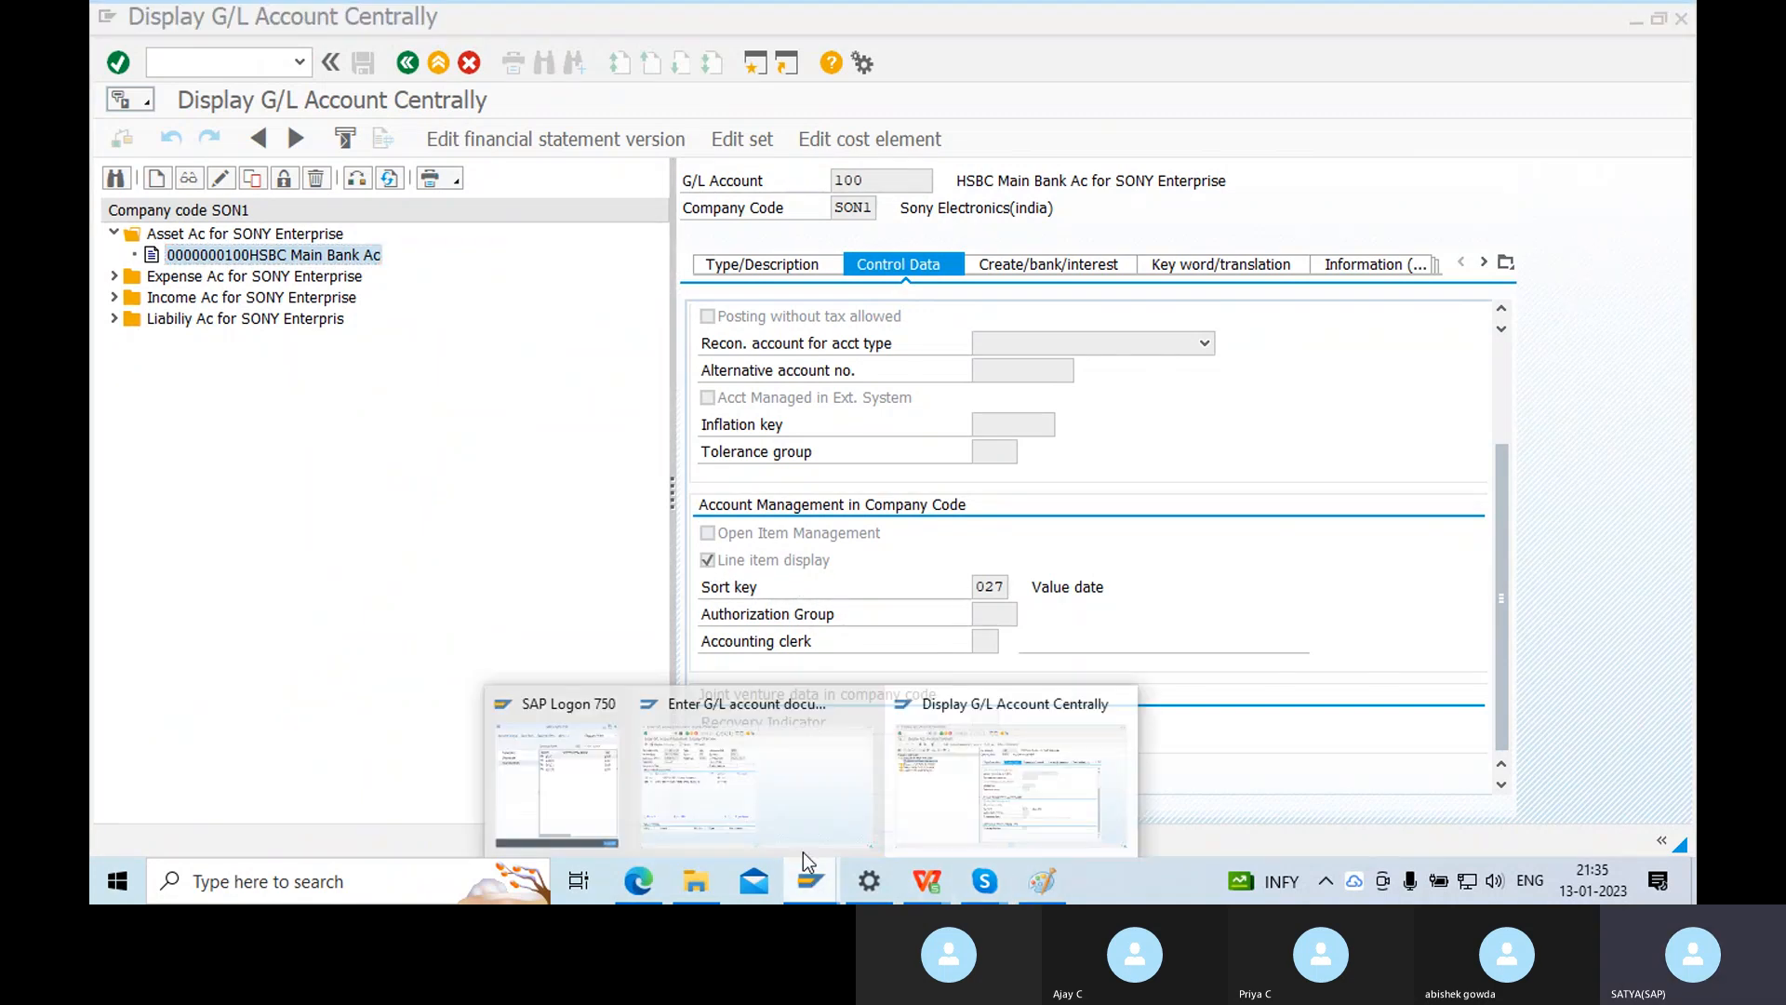
left_click(757, 789)
left_click_drag(270, 369, 517, 372)
left_click_drag(402, 396, 536, 400)
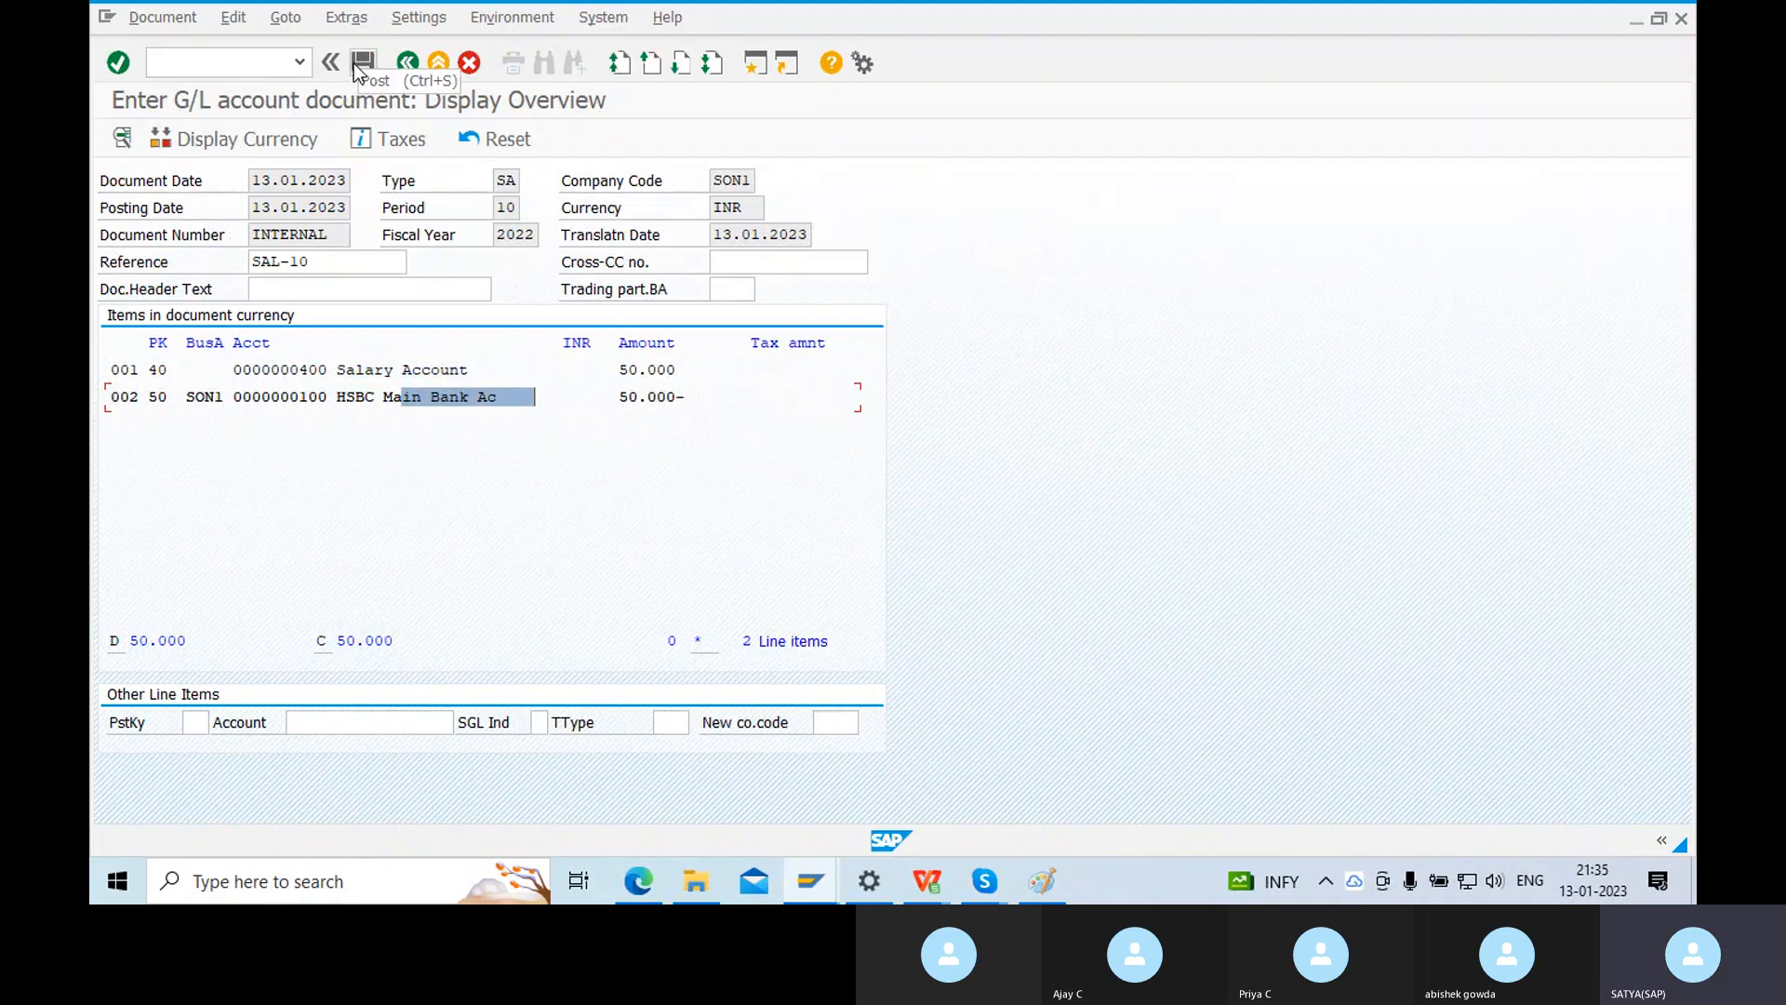
left_click(160, 16)
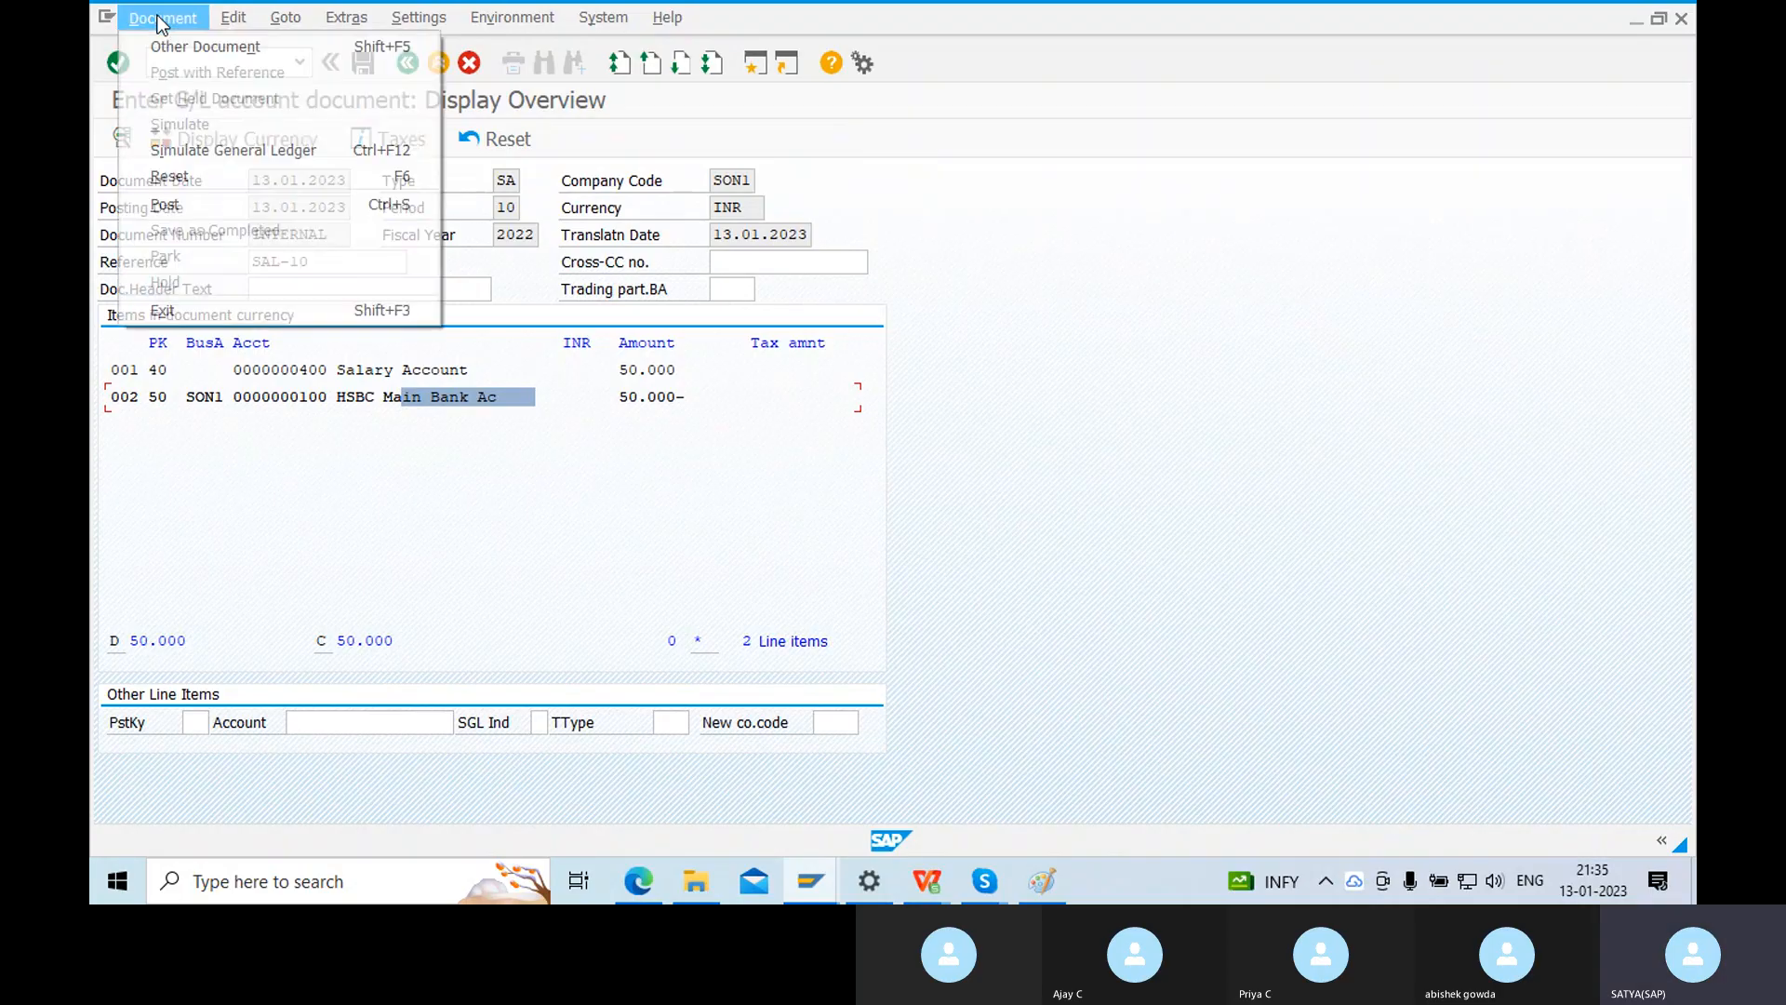
left_click(173, 209)
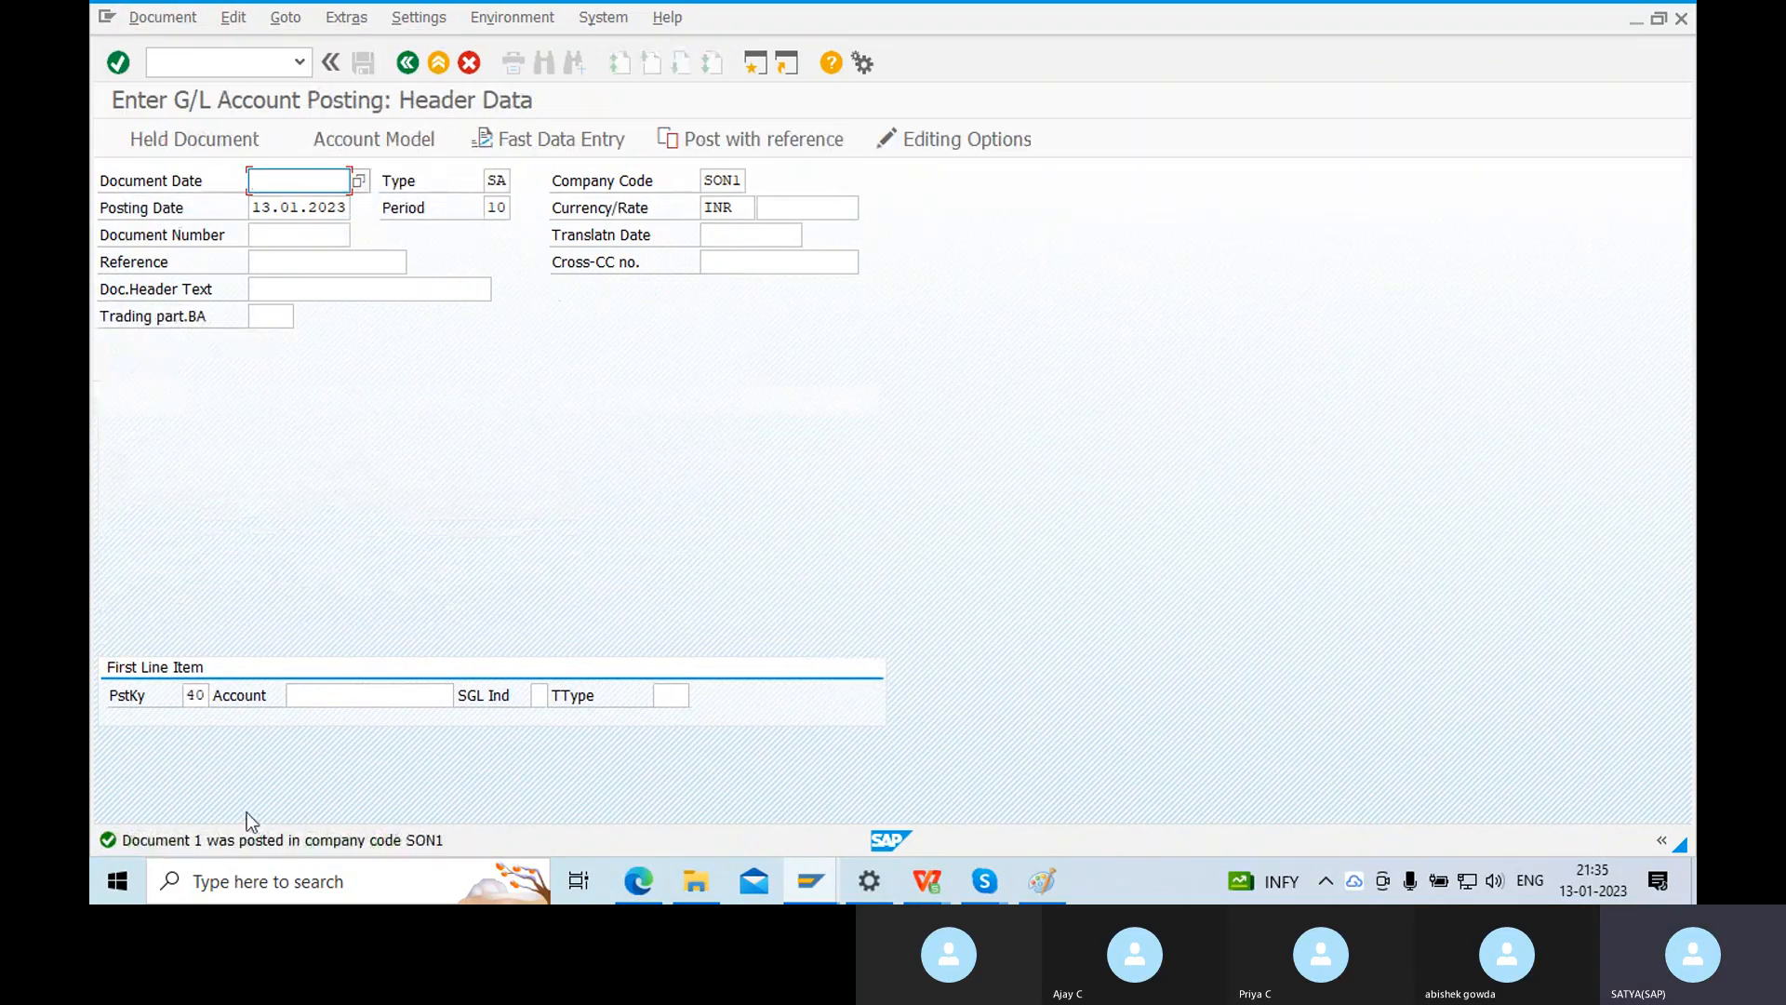
Open the posting message's details, copy the text "Document 1" and close the details.
double_click(230, 846)
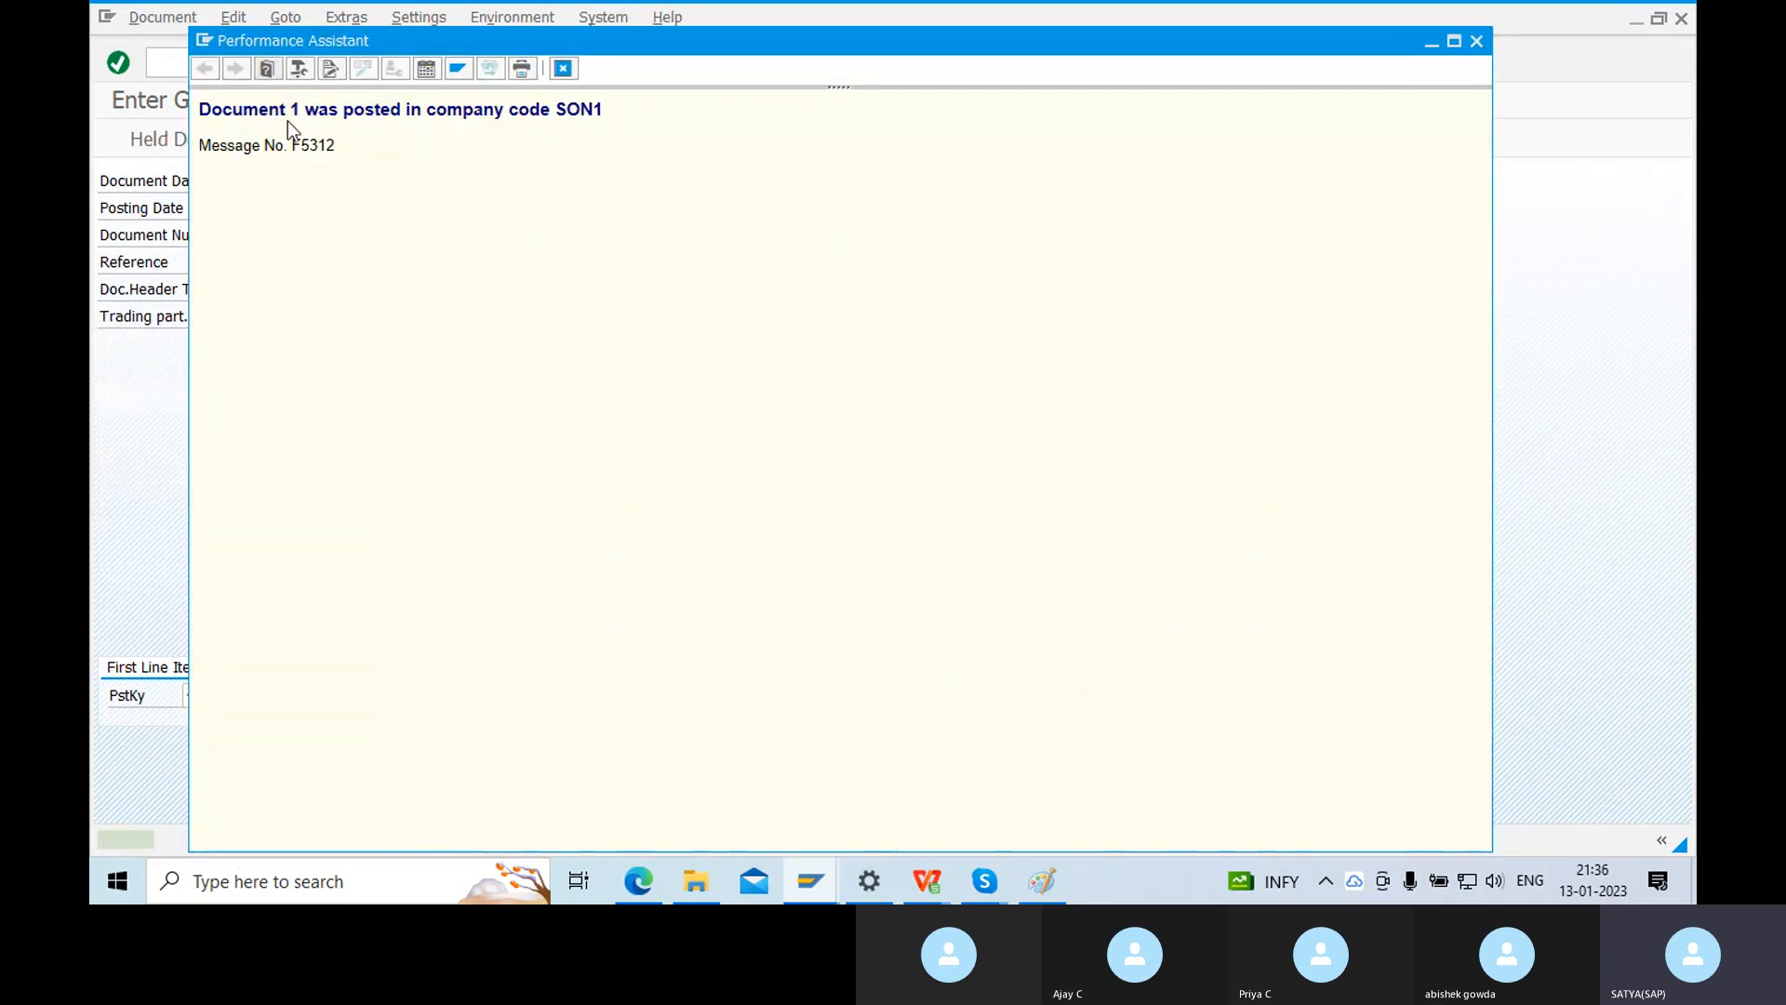
left_click_drag(201, 105, 341, 122)
key("ctrl+c")
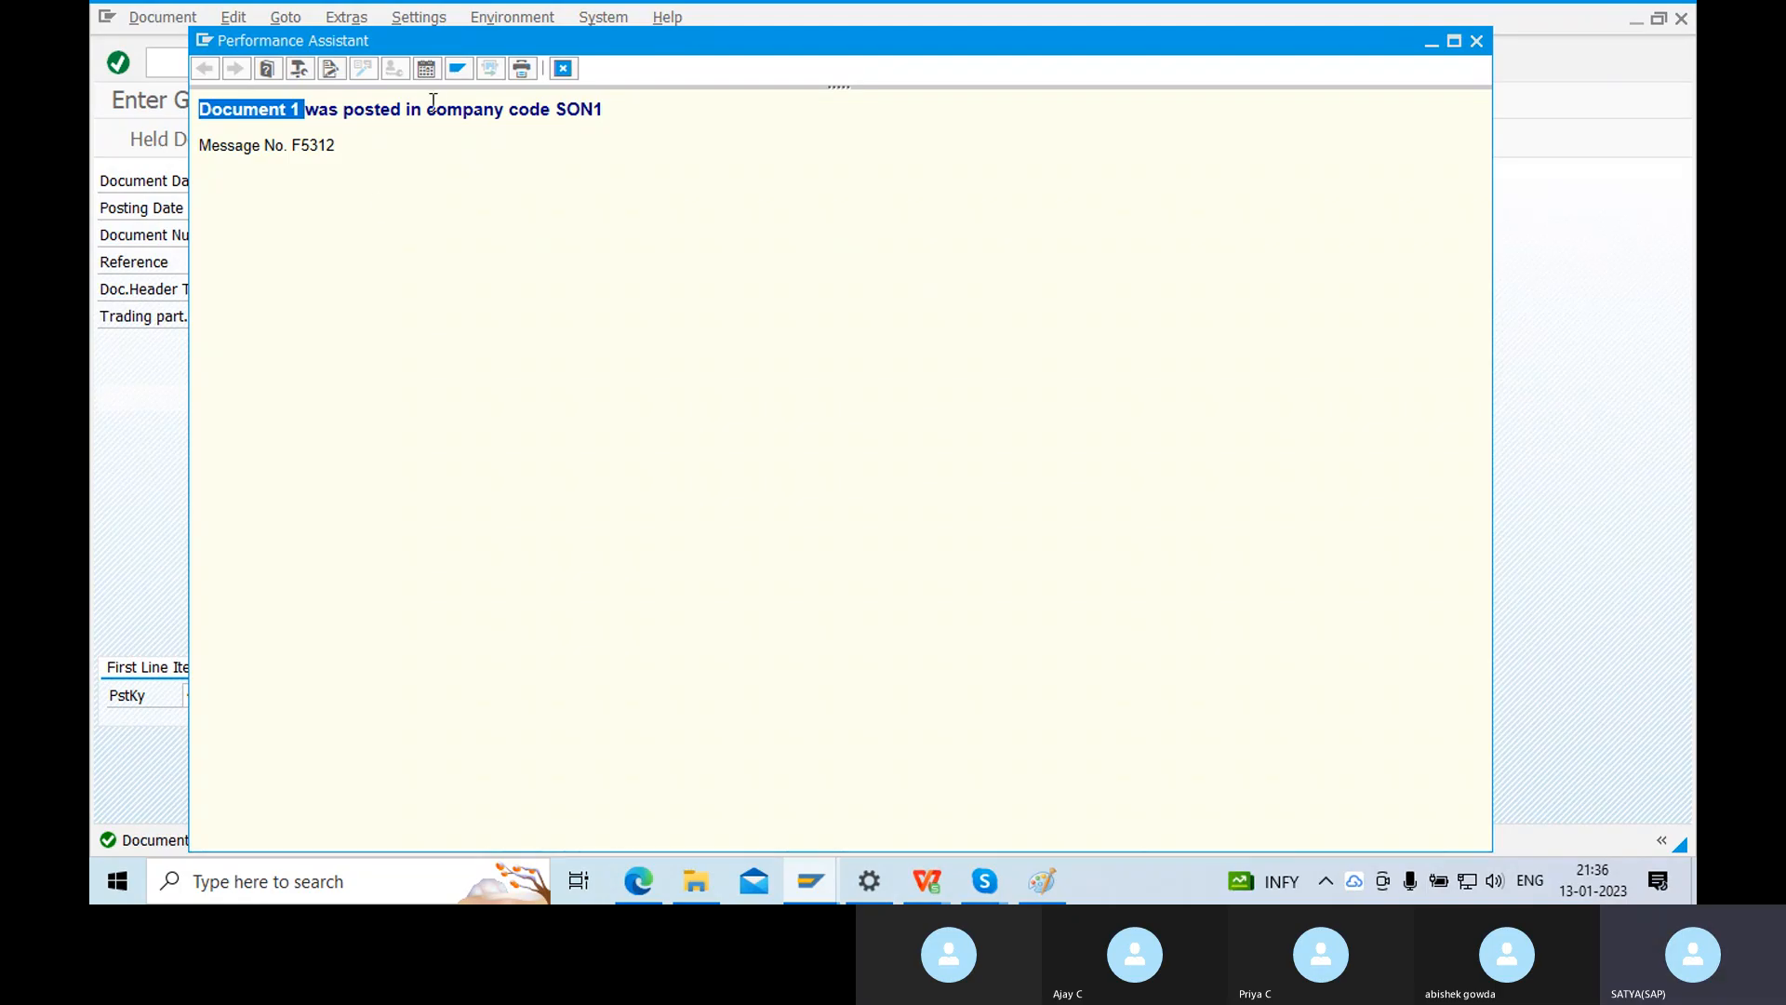
left_click(563, 70)
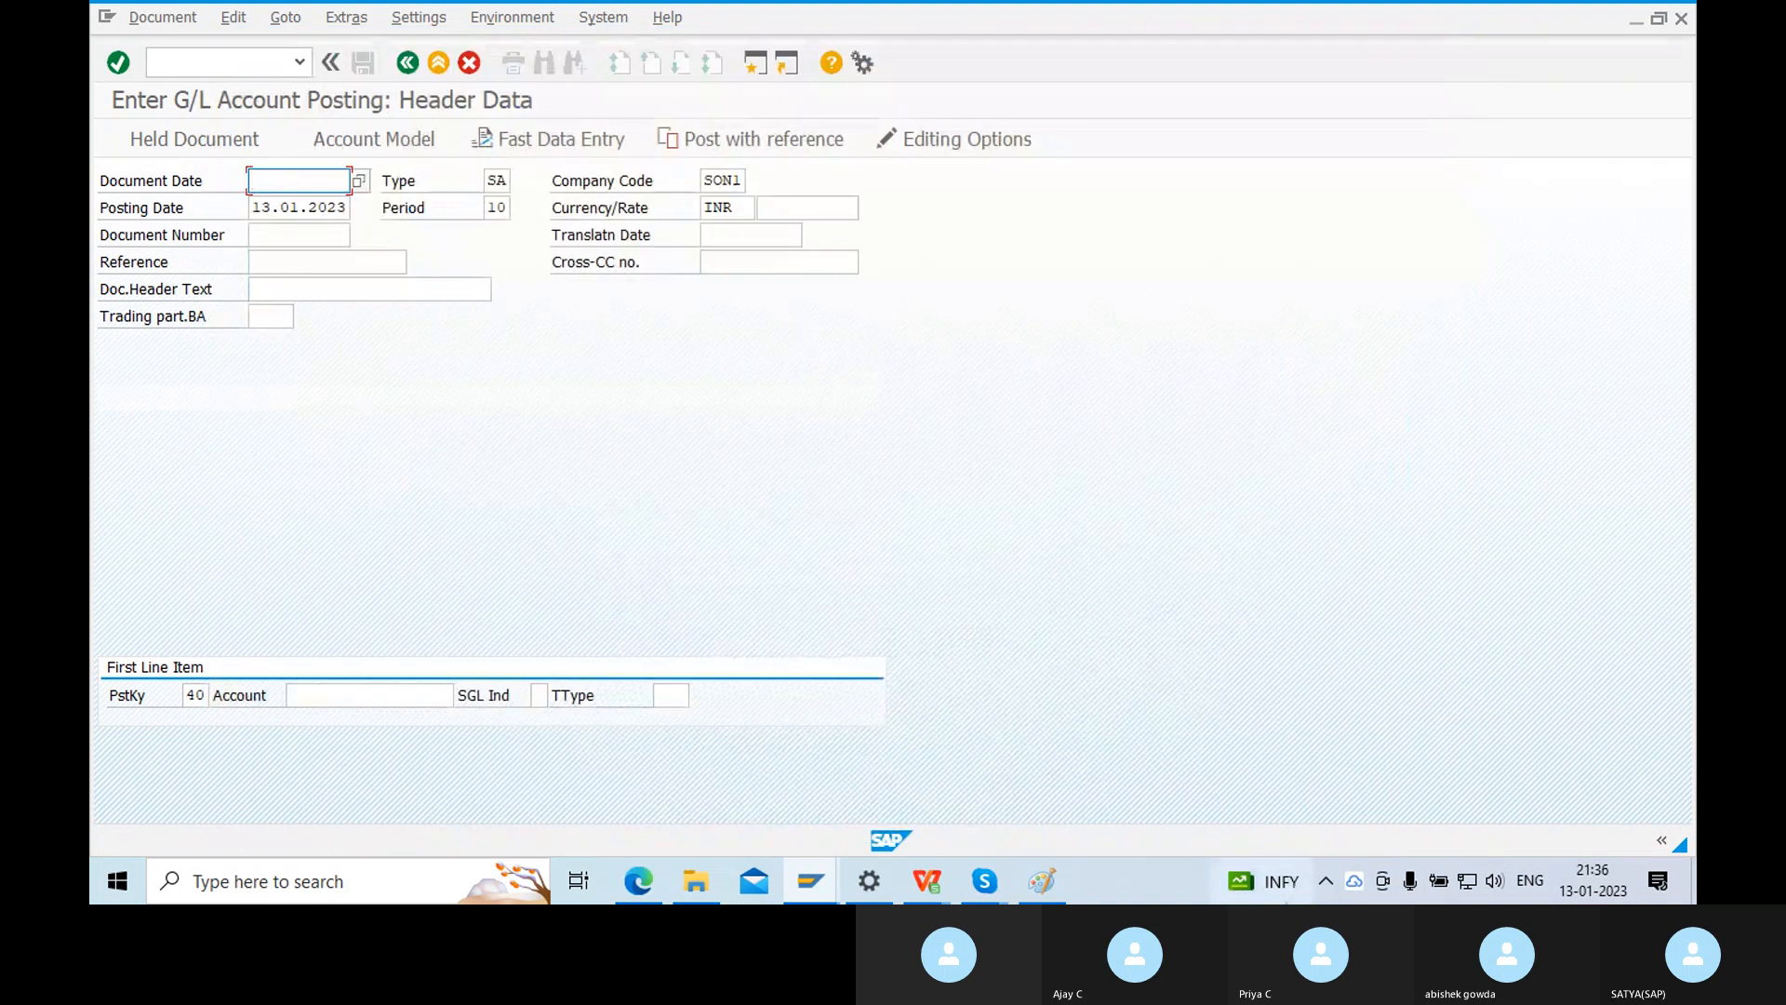
Switch to Paint and draw a red rectangle about 220 × 63 px after the arrow beside the F-02 box.
left_click(1043, 881)
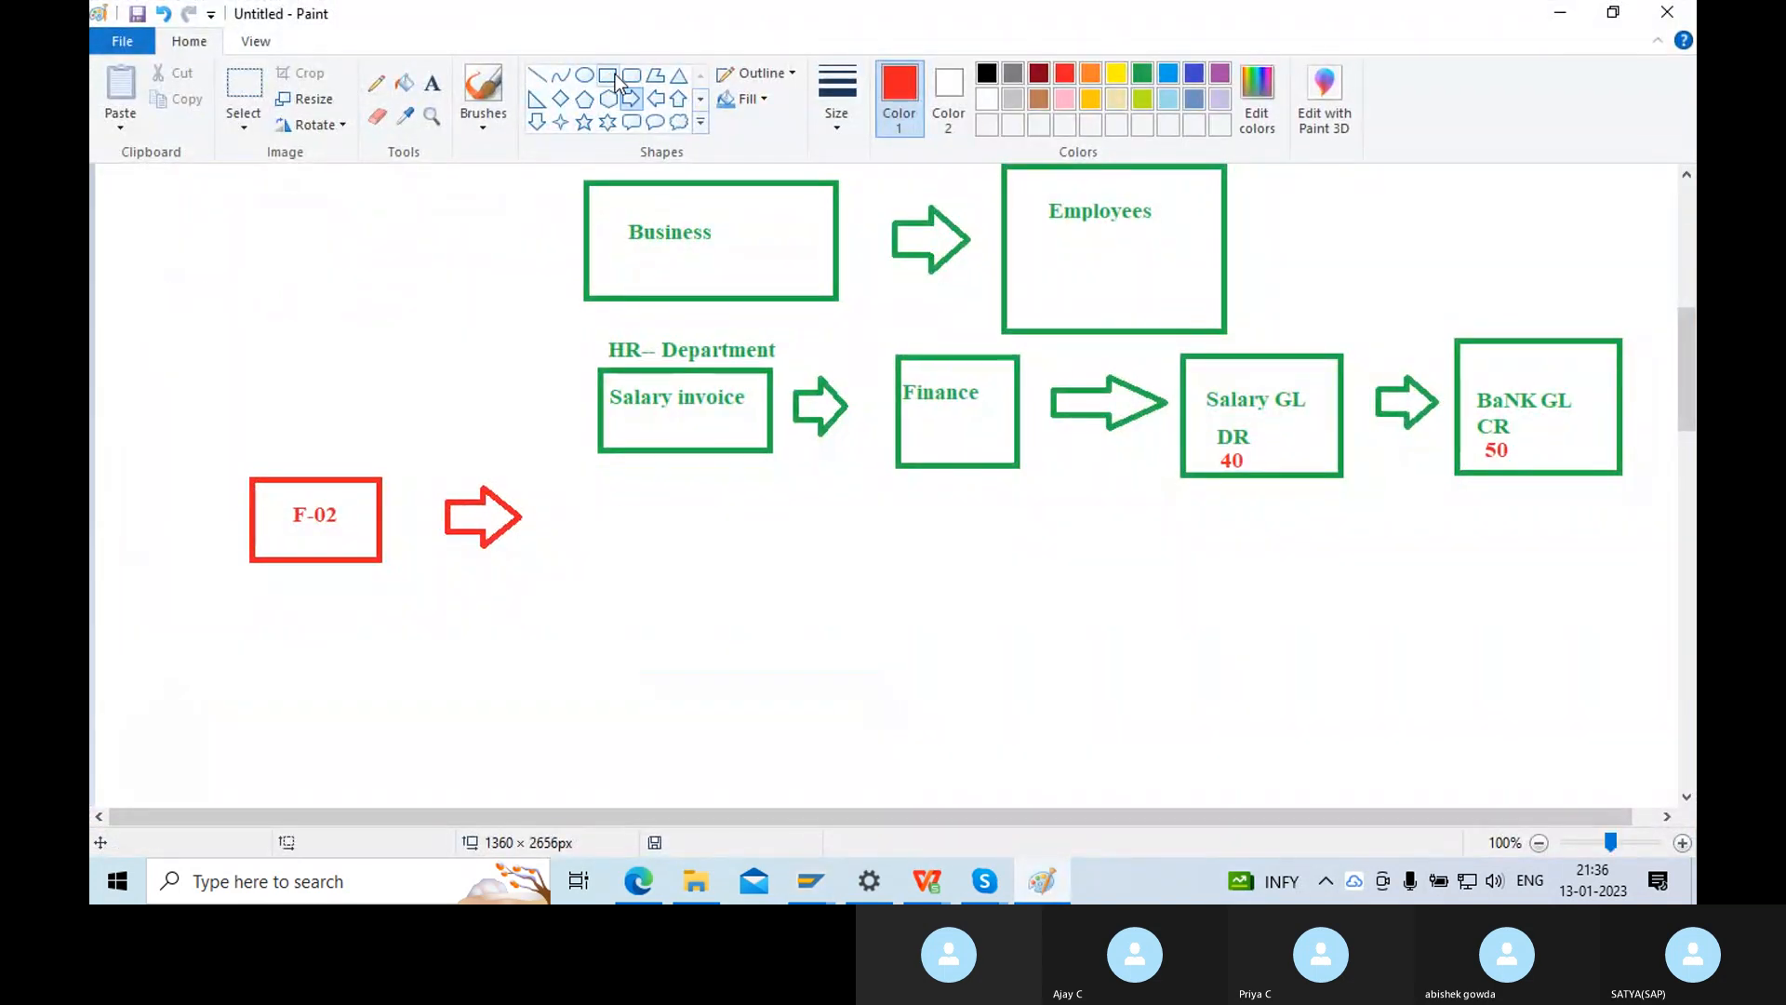
left_click(608, 74)
left_click_drag(568, 485, 828, 561)
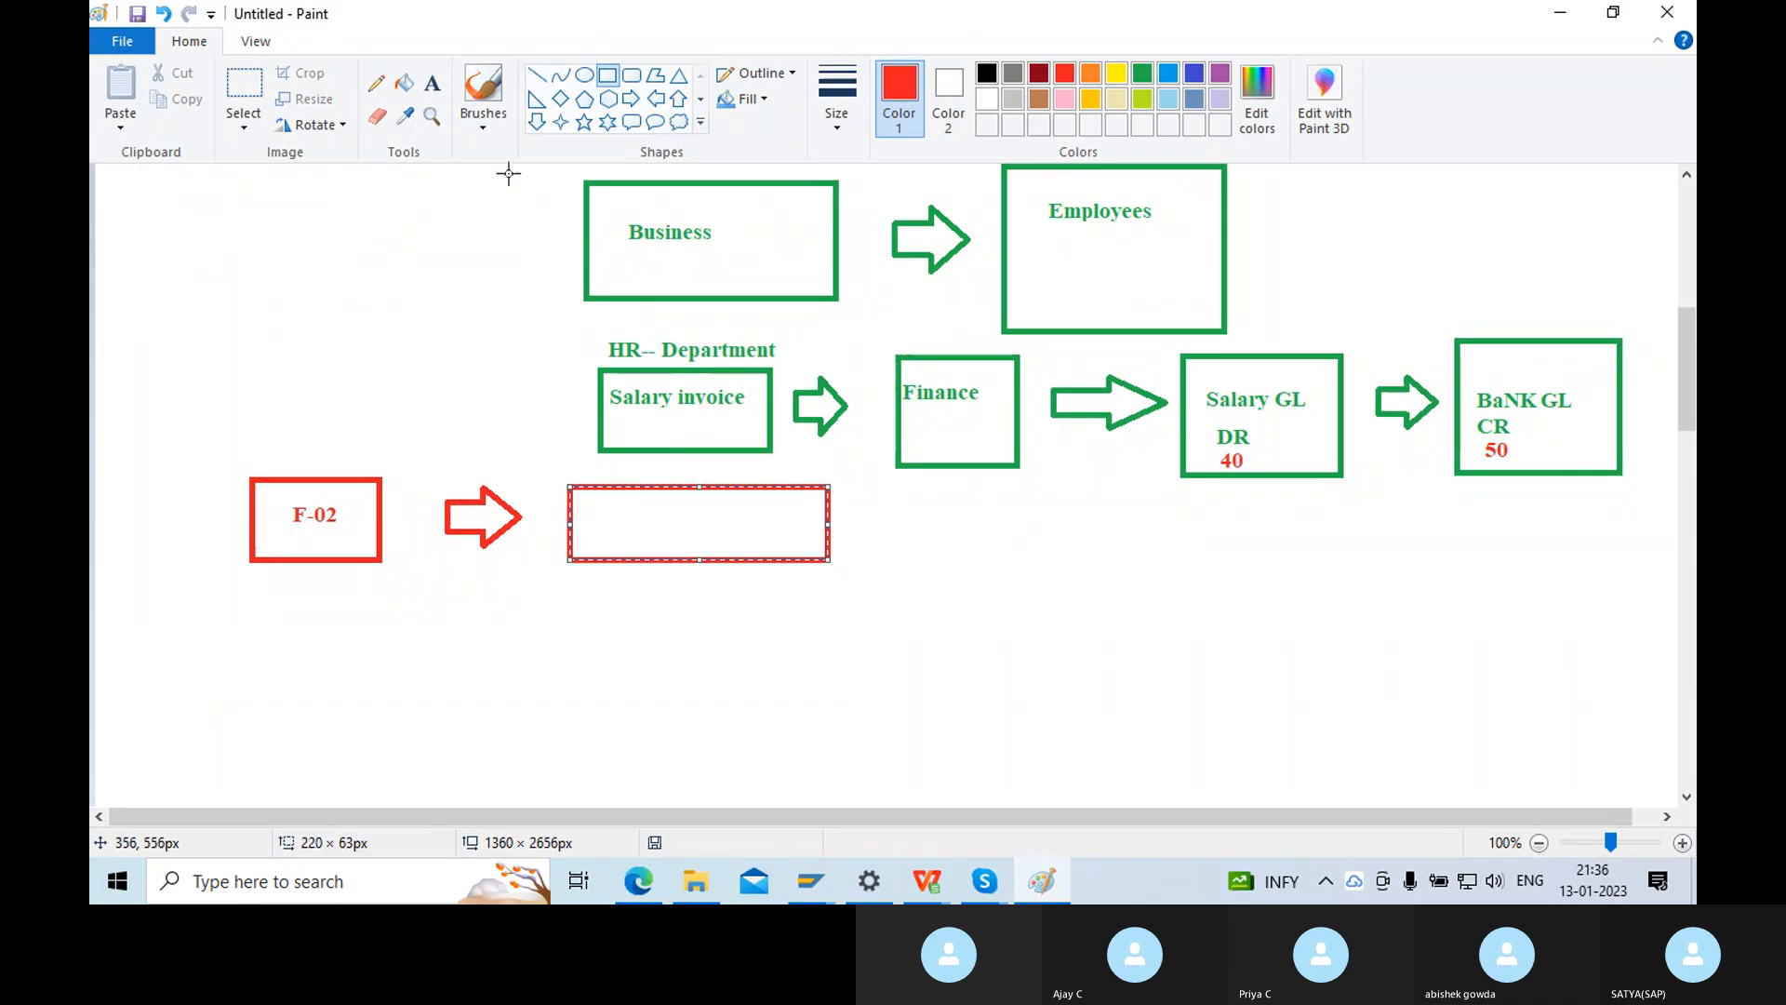
Paste the copied text "Document 1" into the new red rectangle and make it bold.
left_click(433, 85)
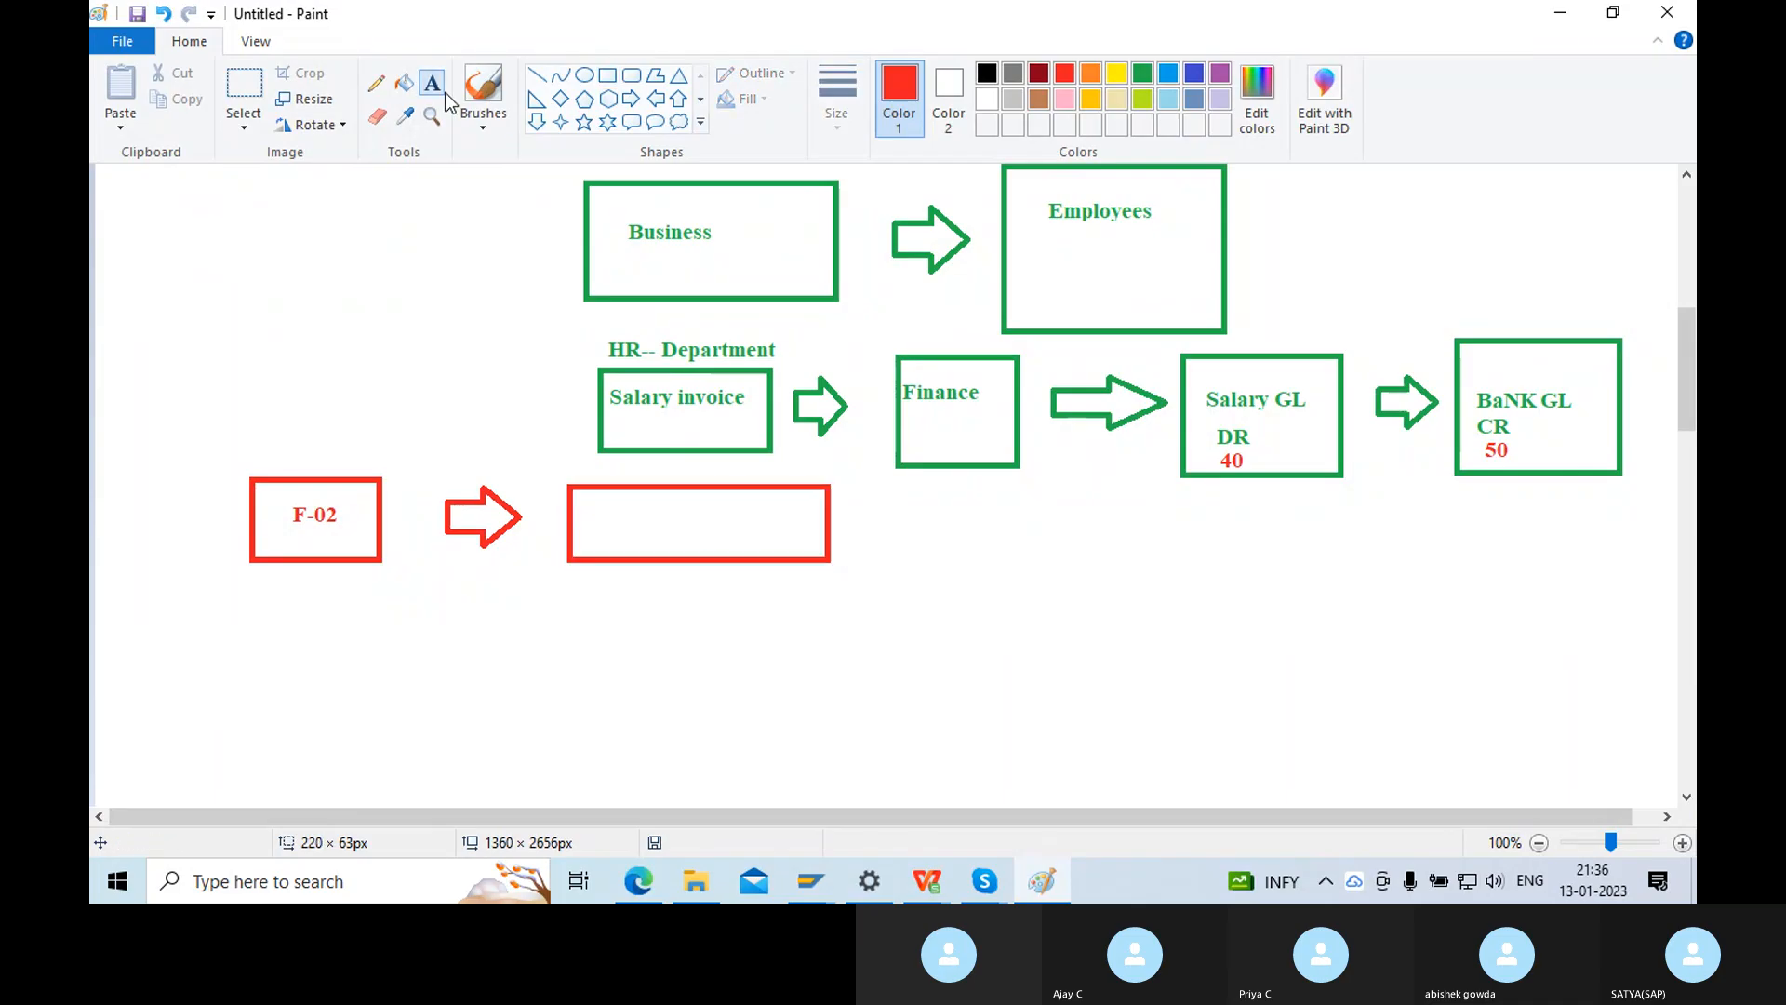
left_click(598, 527)
key("ctrl+v")
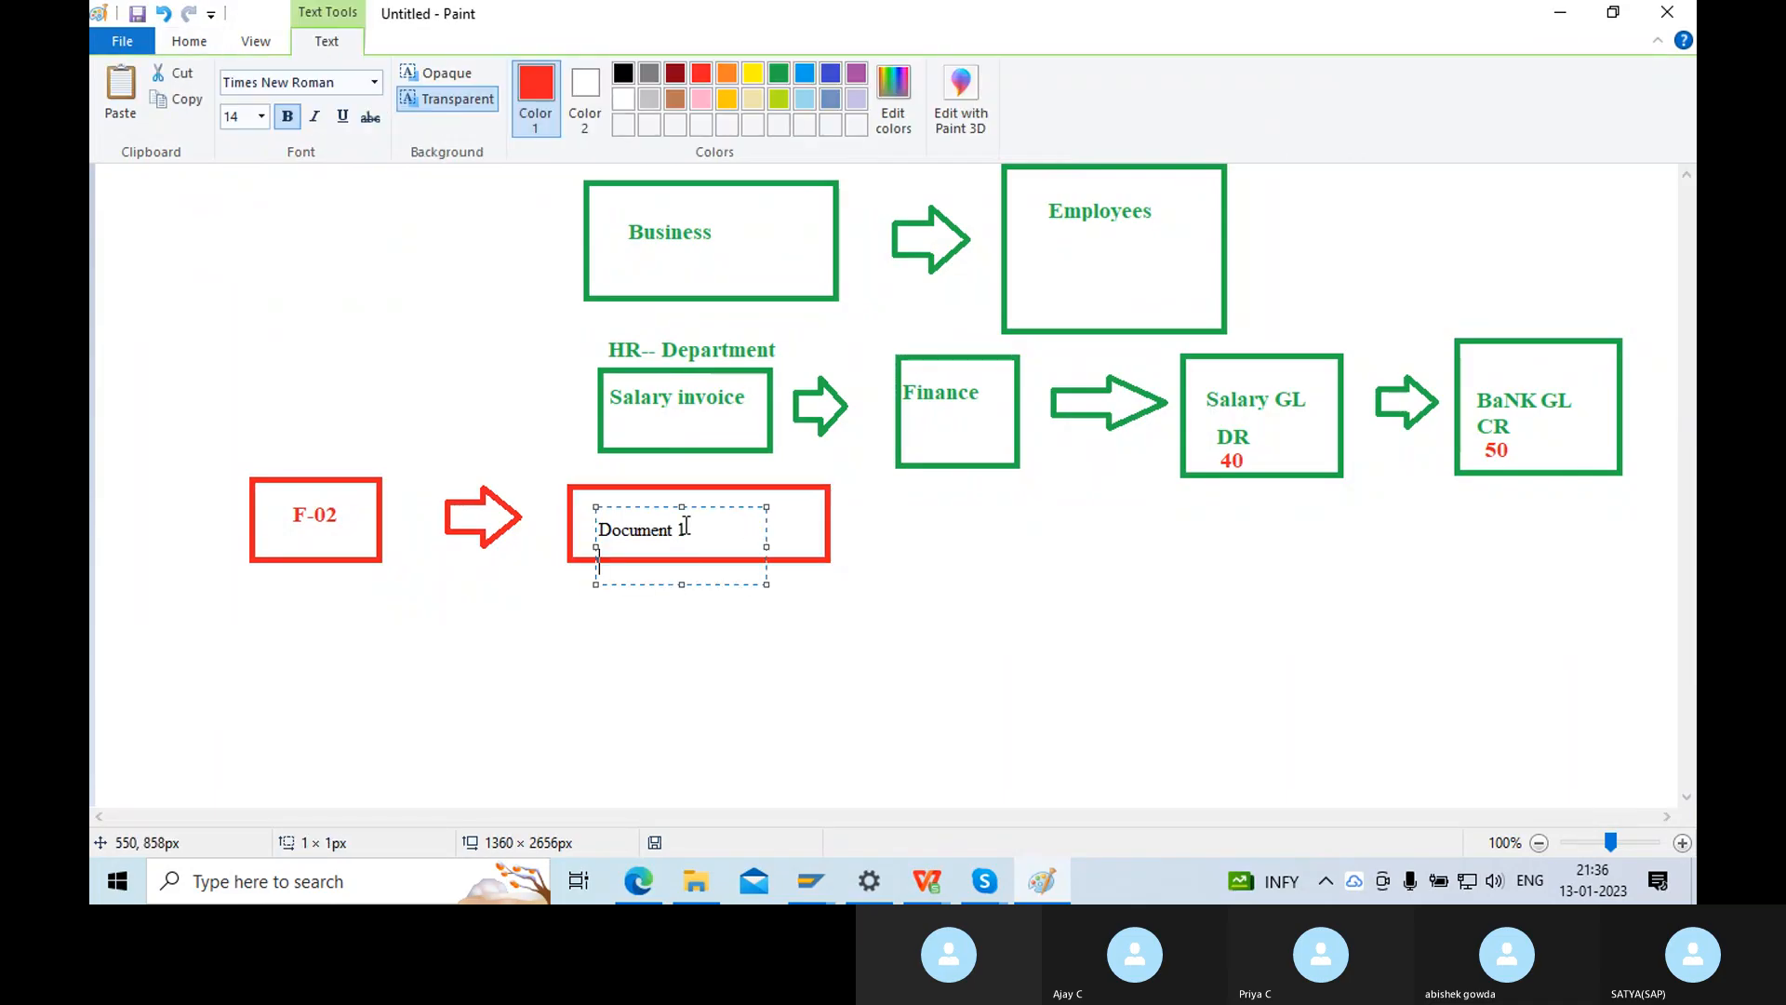
key("ctrl+a")
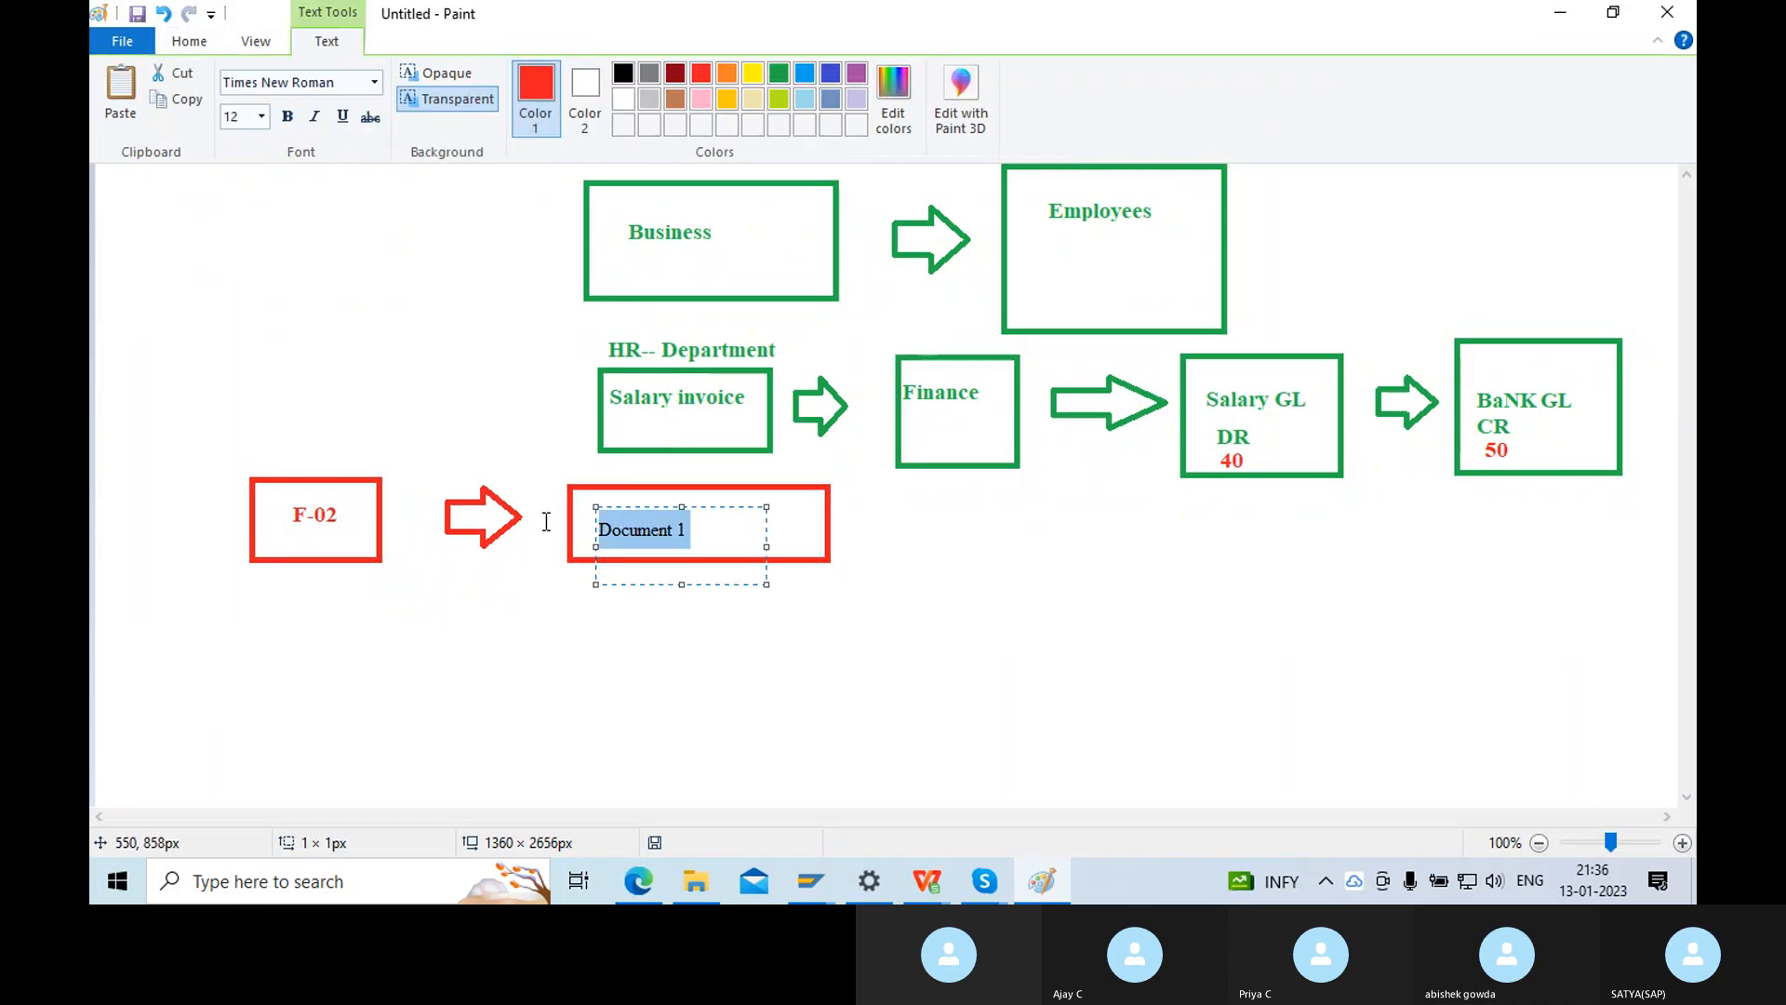
left_click(287, 116)
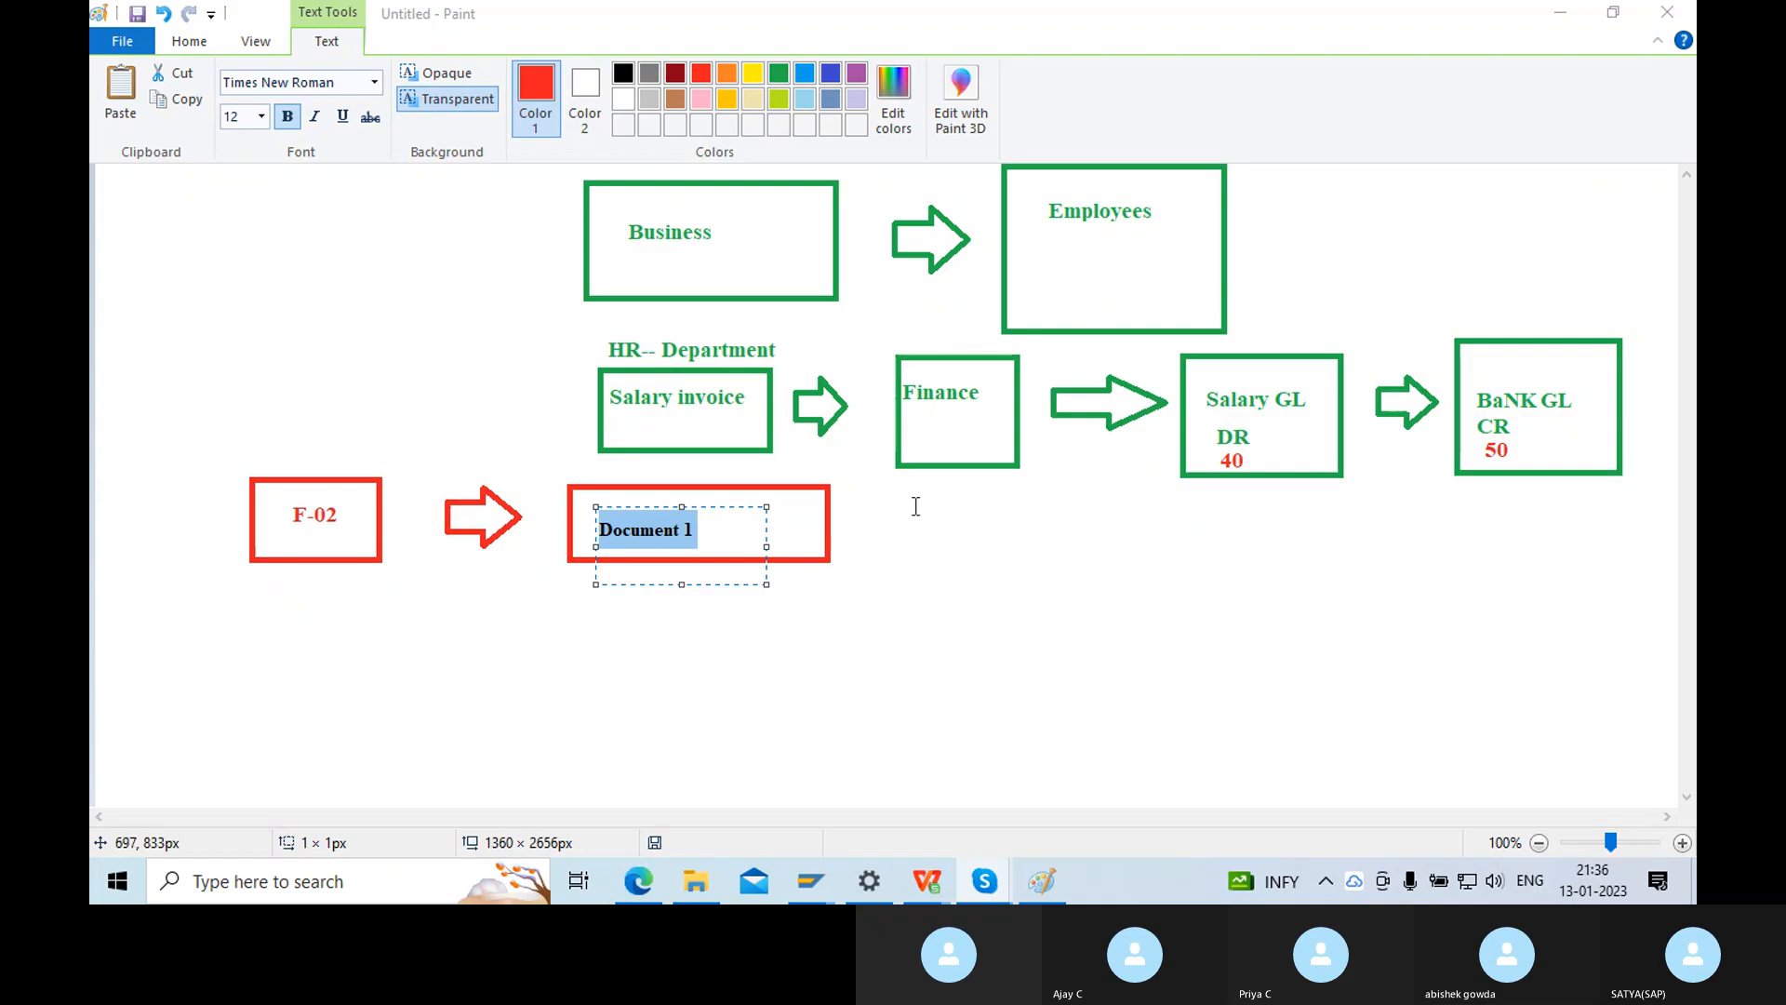
left_click(888, 623)
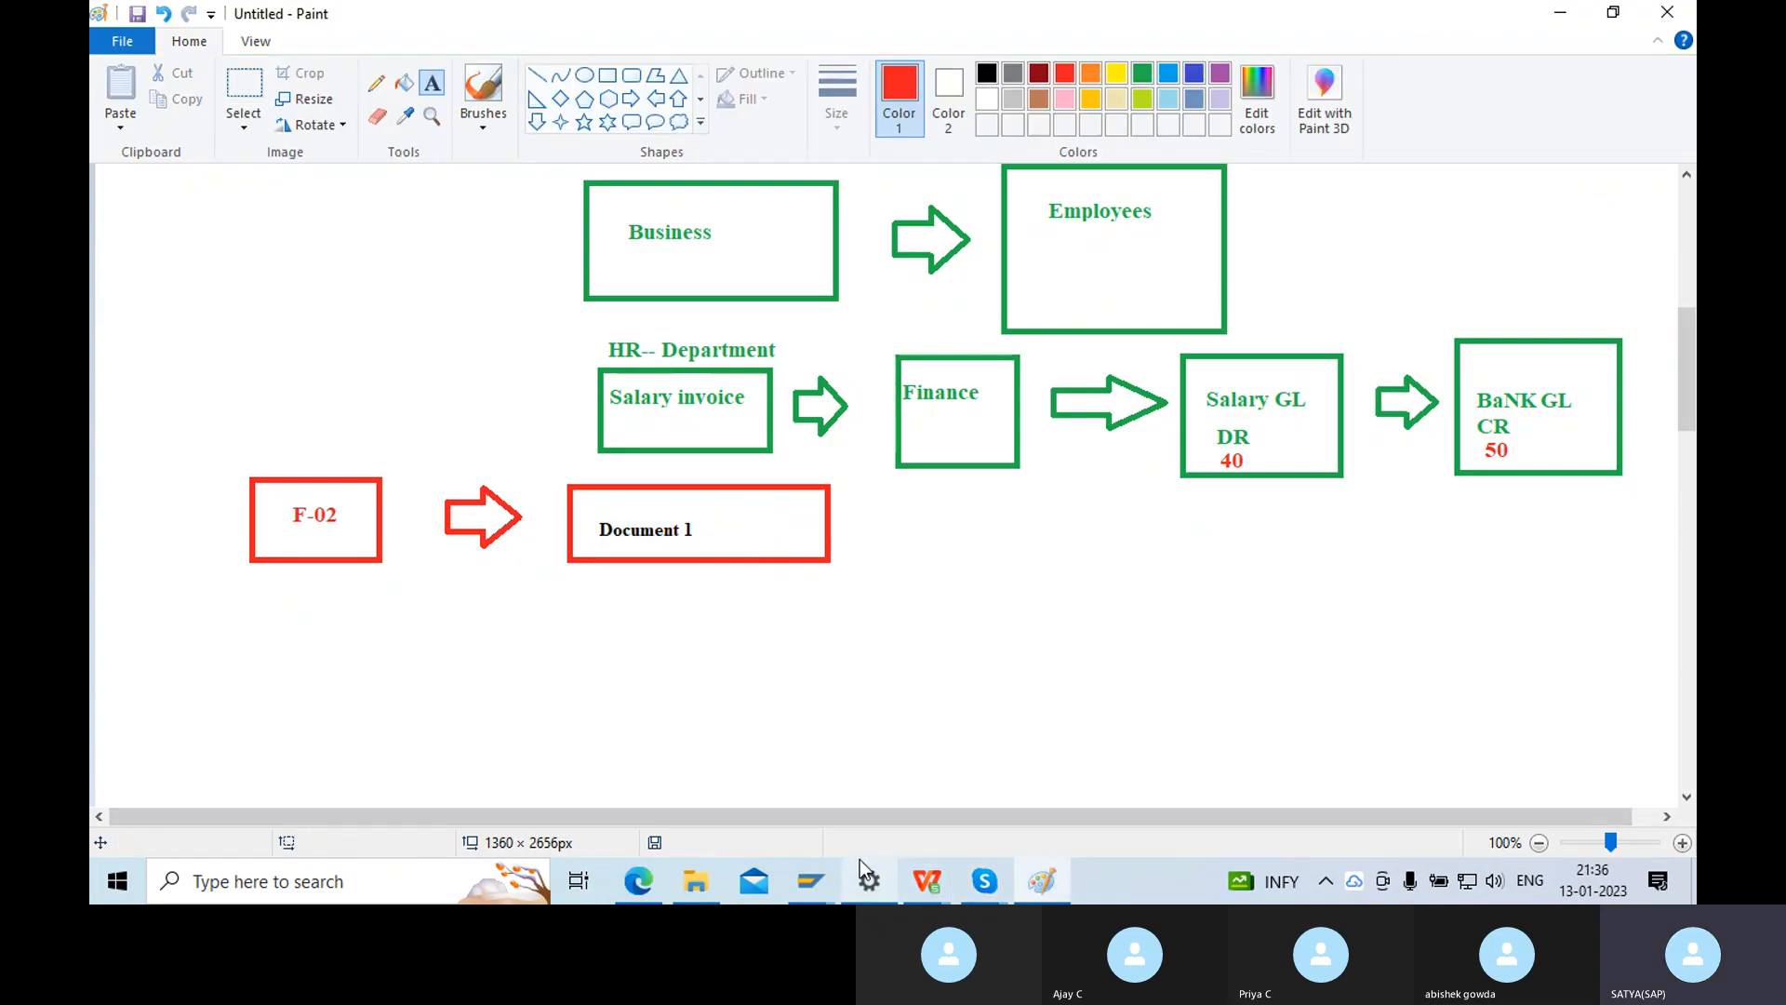
left_click(820, 874)
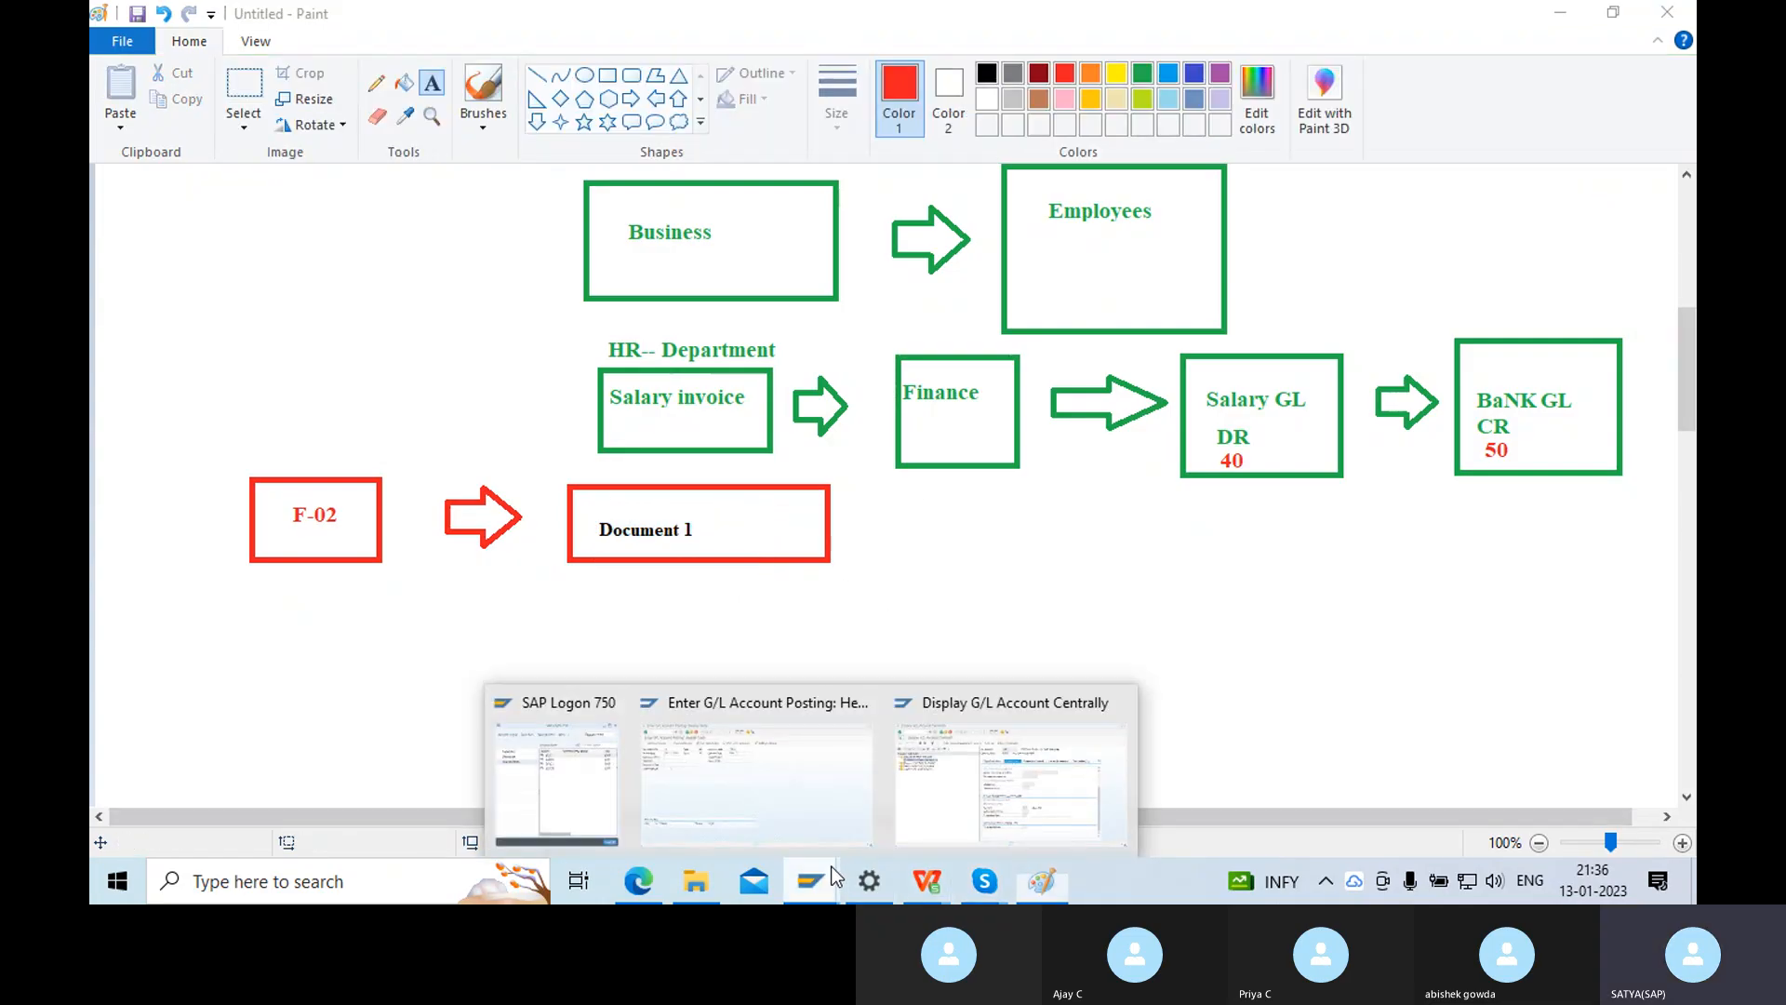
left_click(756, 785)
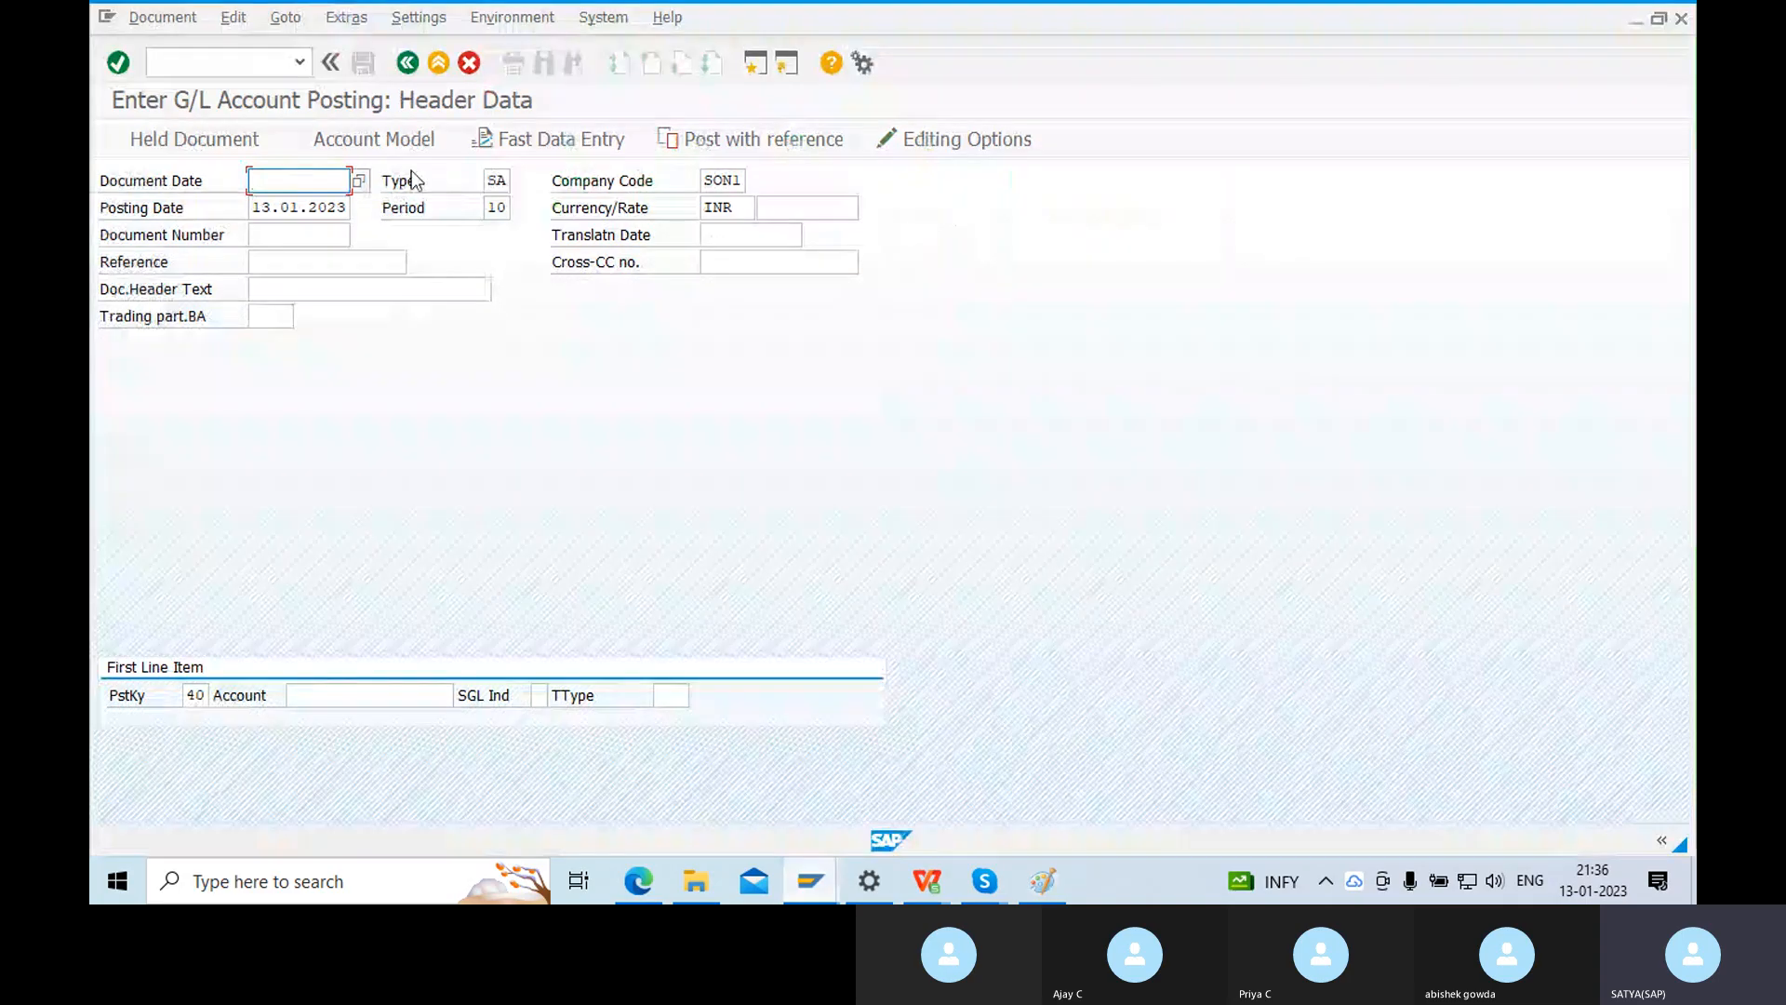
left_click(1042, 880)
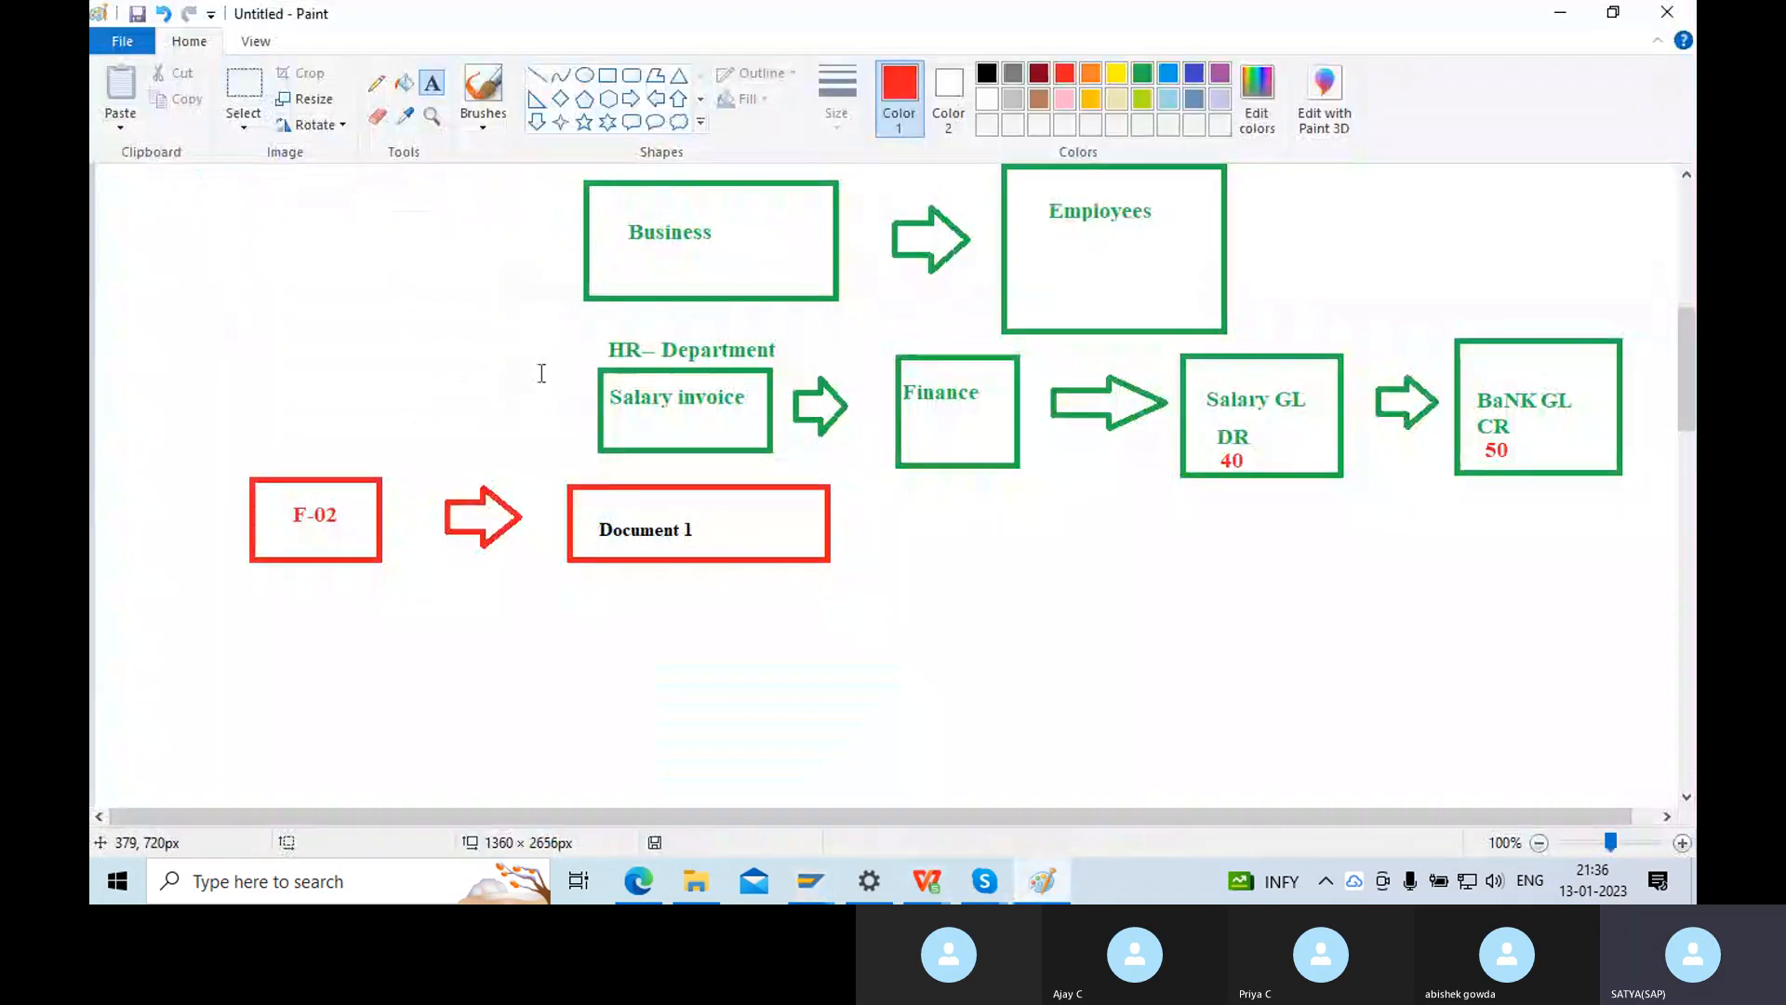
Draw a red right arrow about 56 × 43 px below the arrow that leads to the Document 1 box.
left_click(631, 98)
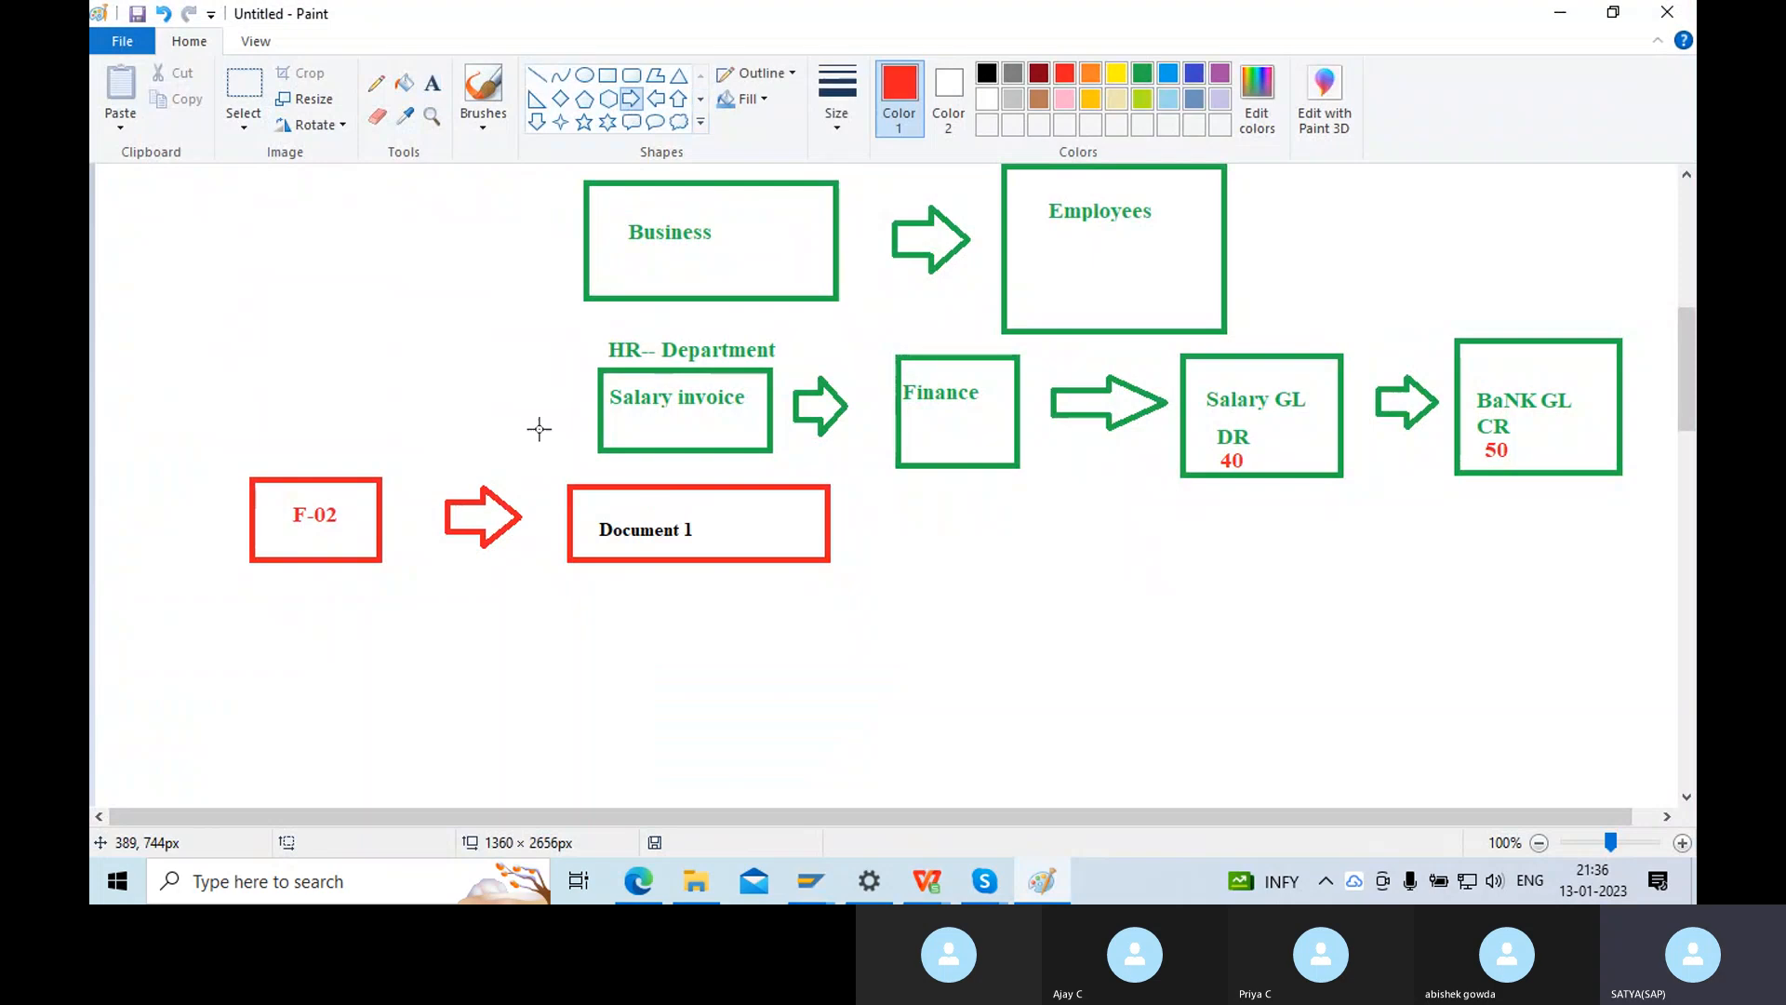
left_click_drag(448, 584, 516, 636)
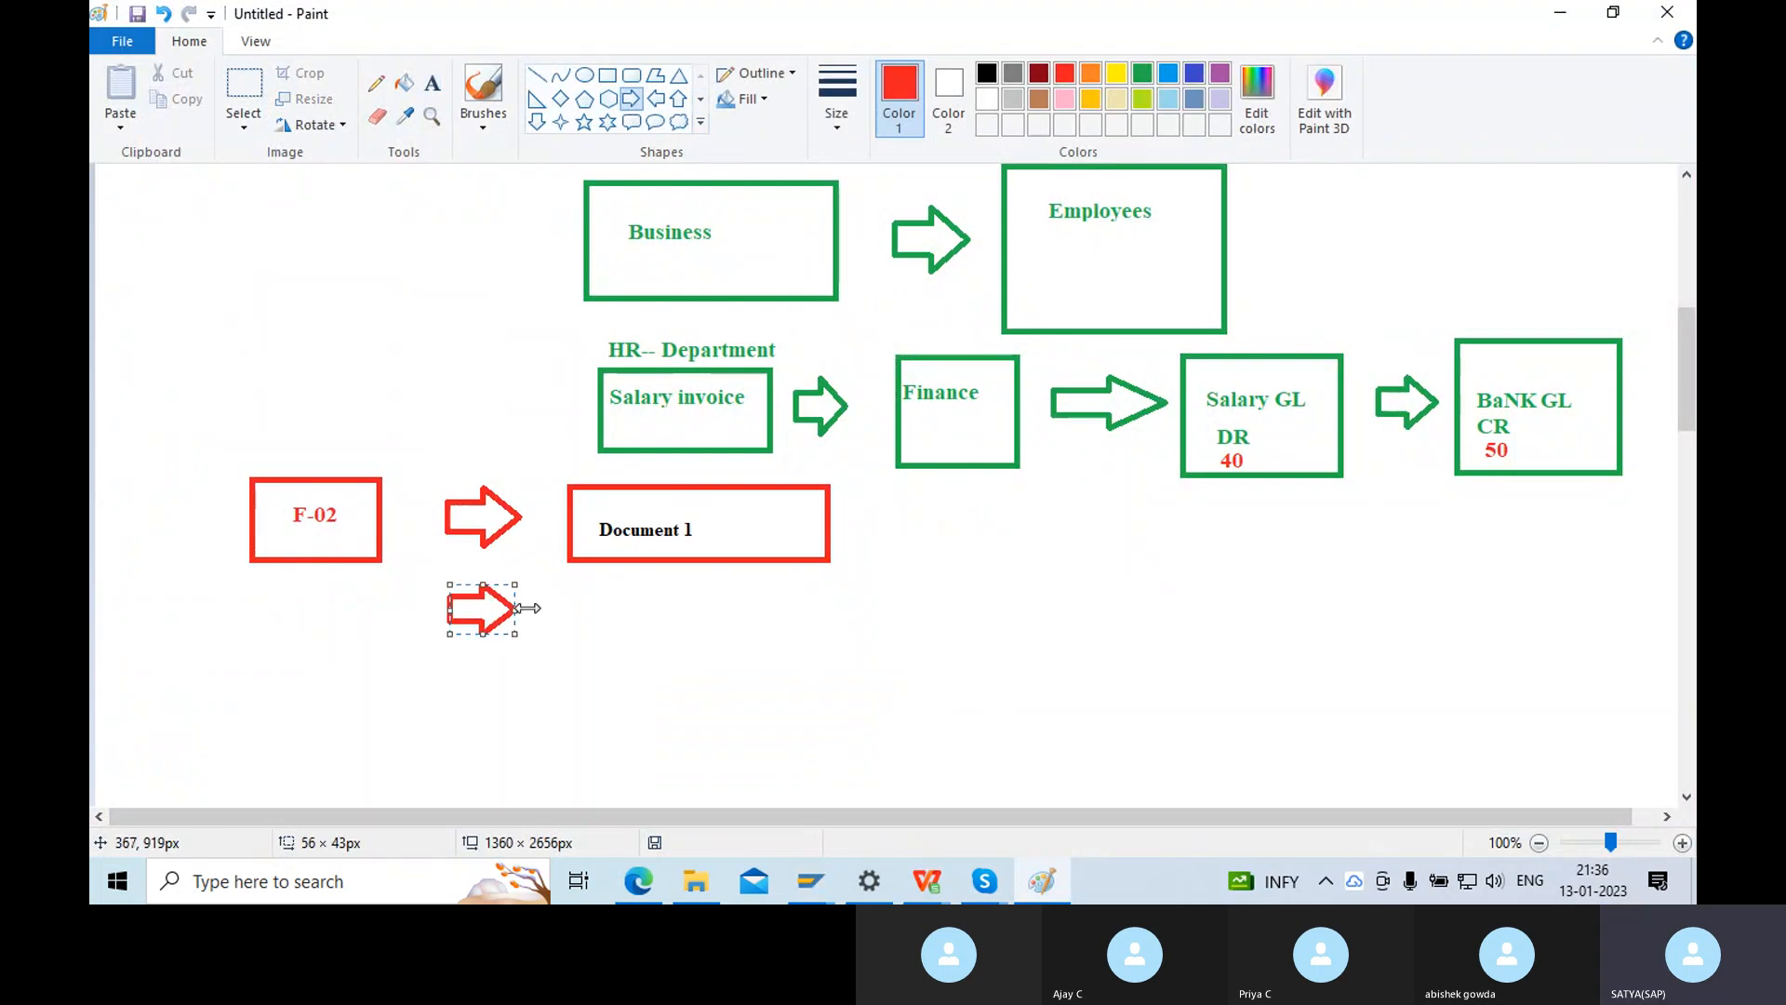
left_click(443, 277)
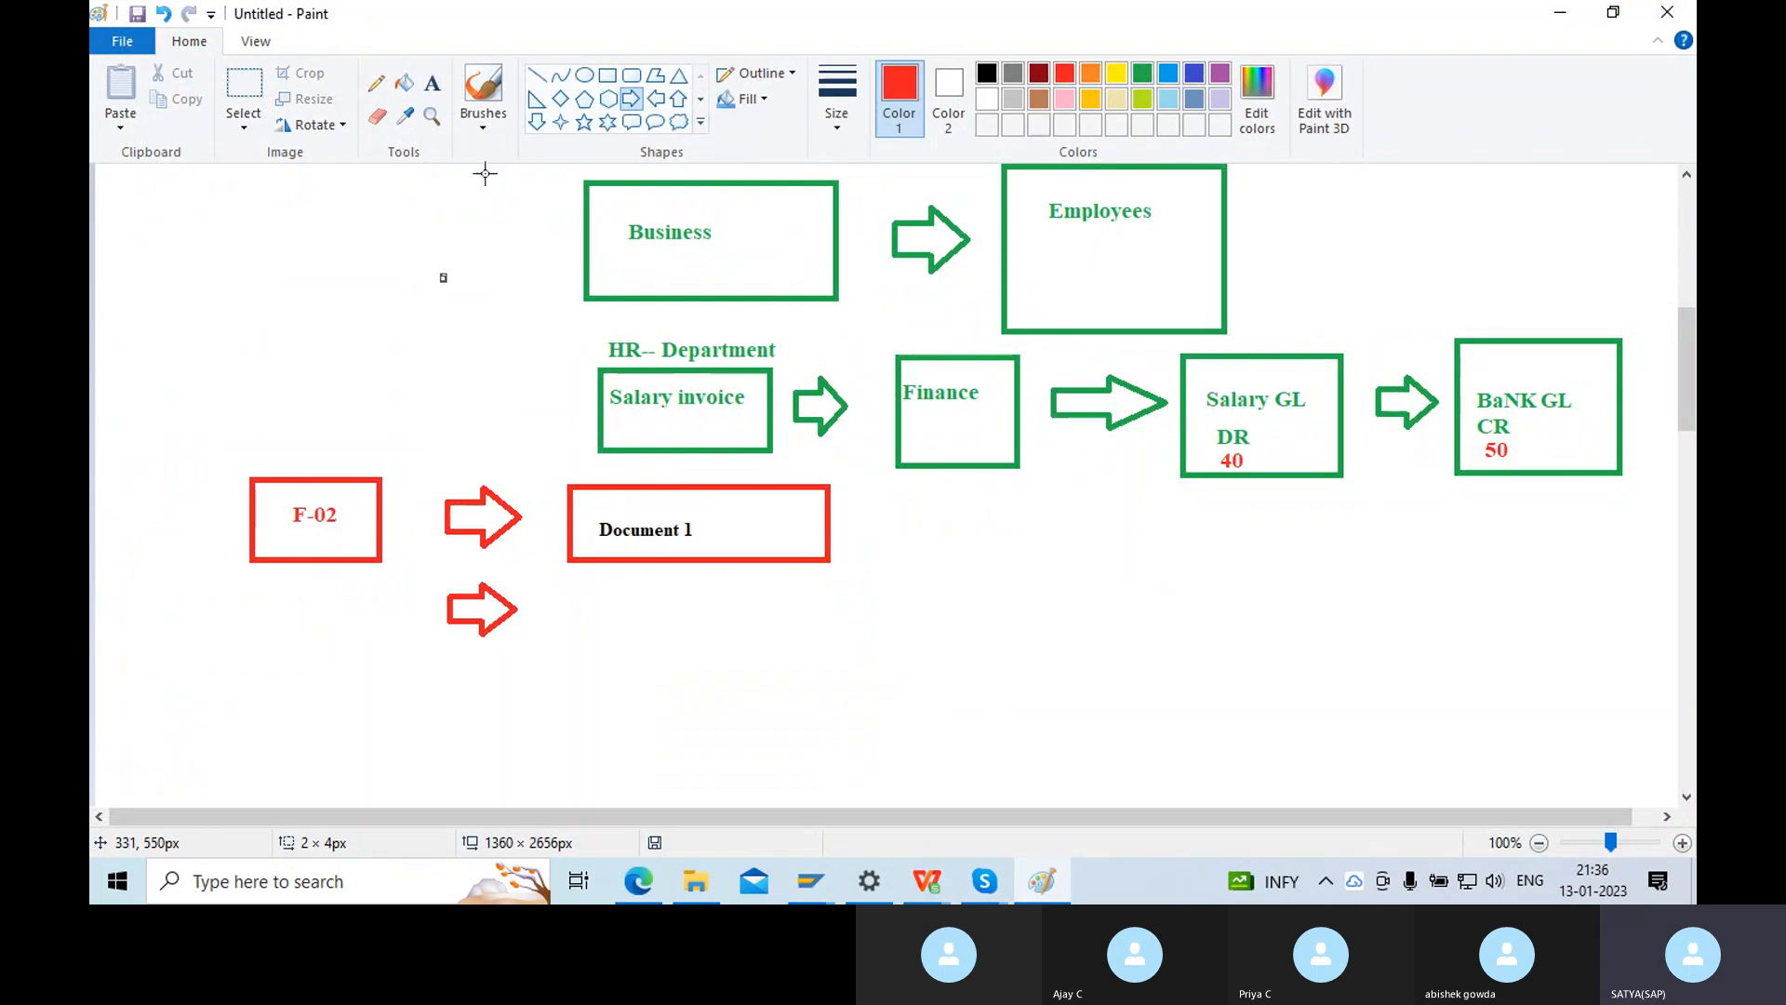
Add the bold red label "Document No ranges :" beside the lower arrow, widening its text box.
left_click(433, 79)
left_click(575, 586)
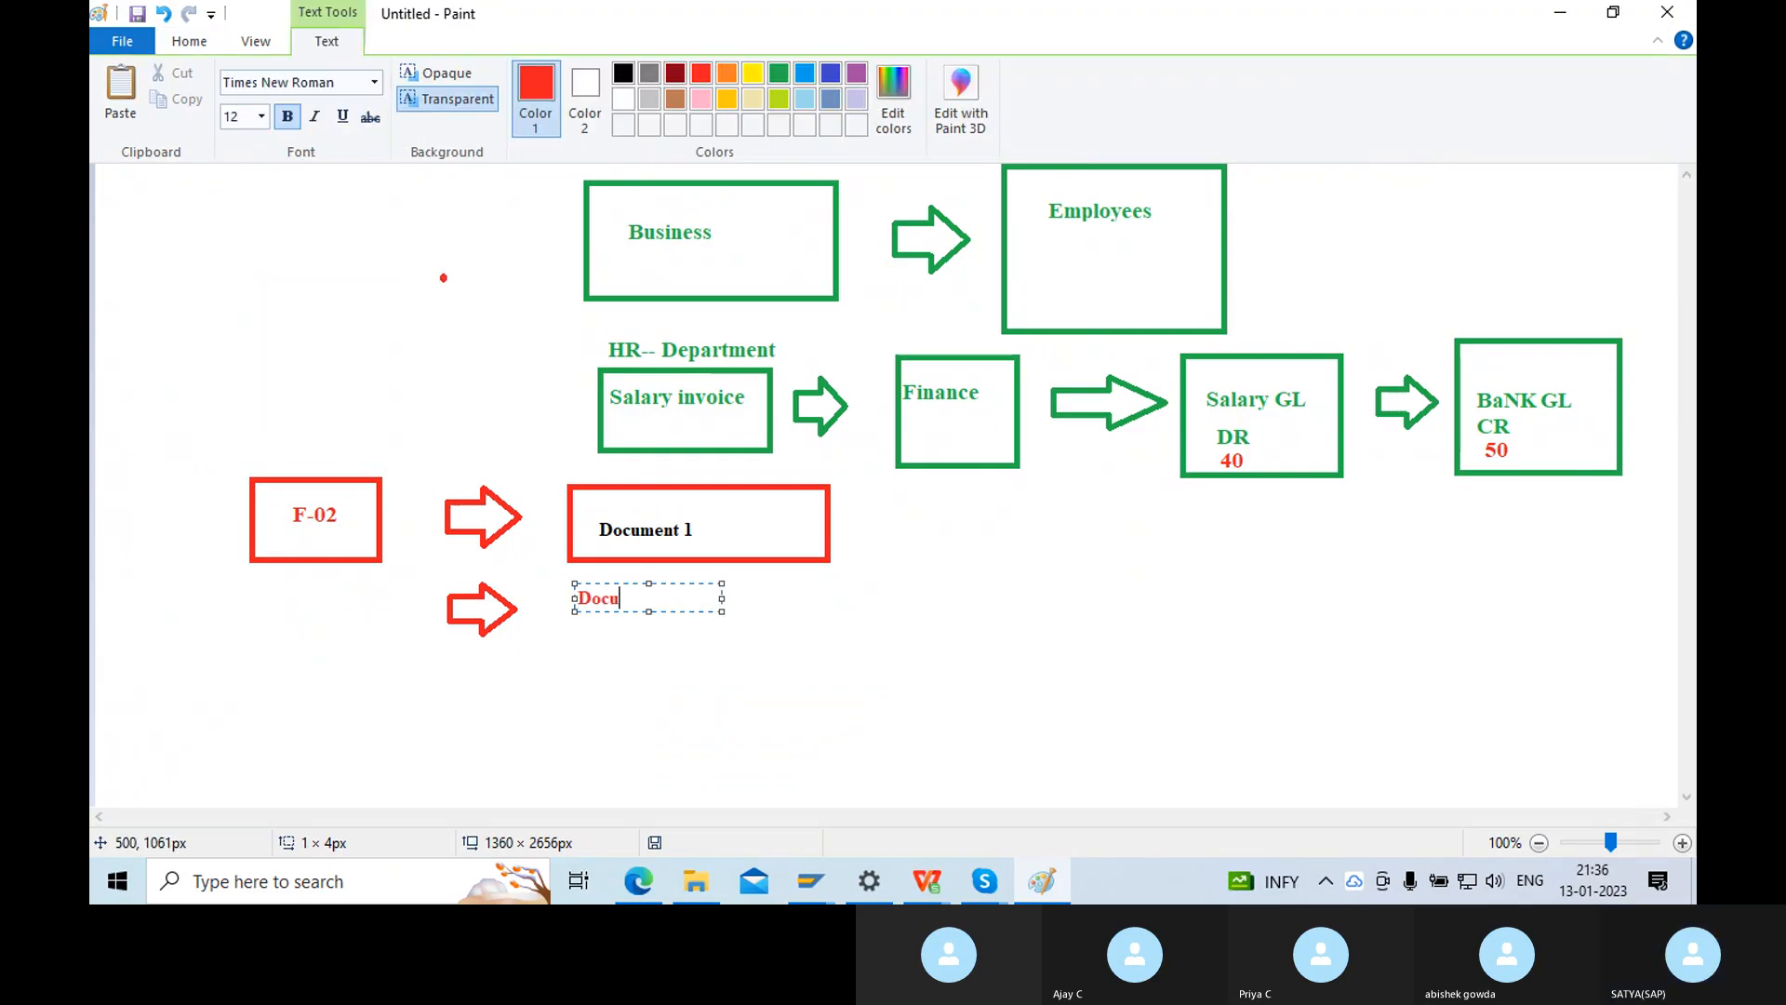
type("Document No ")
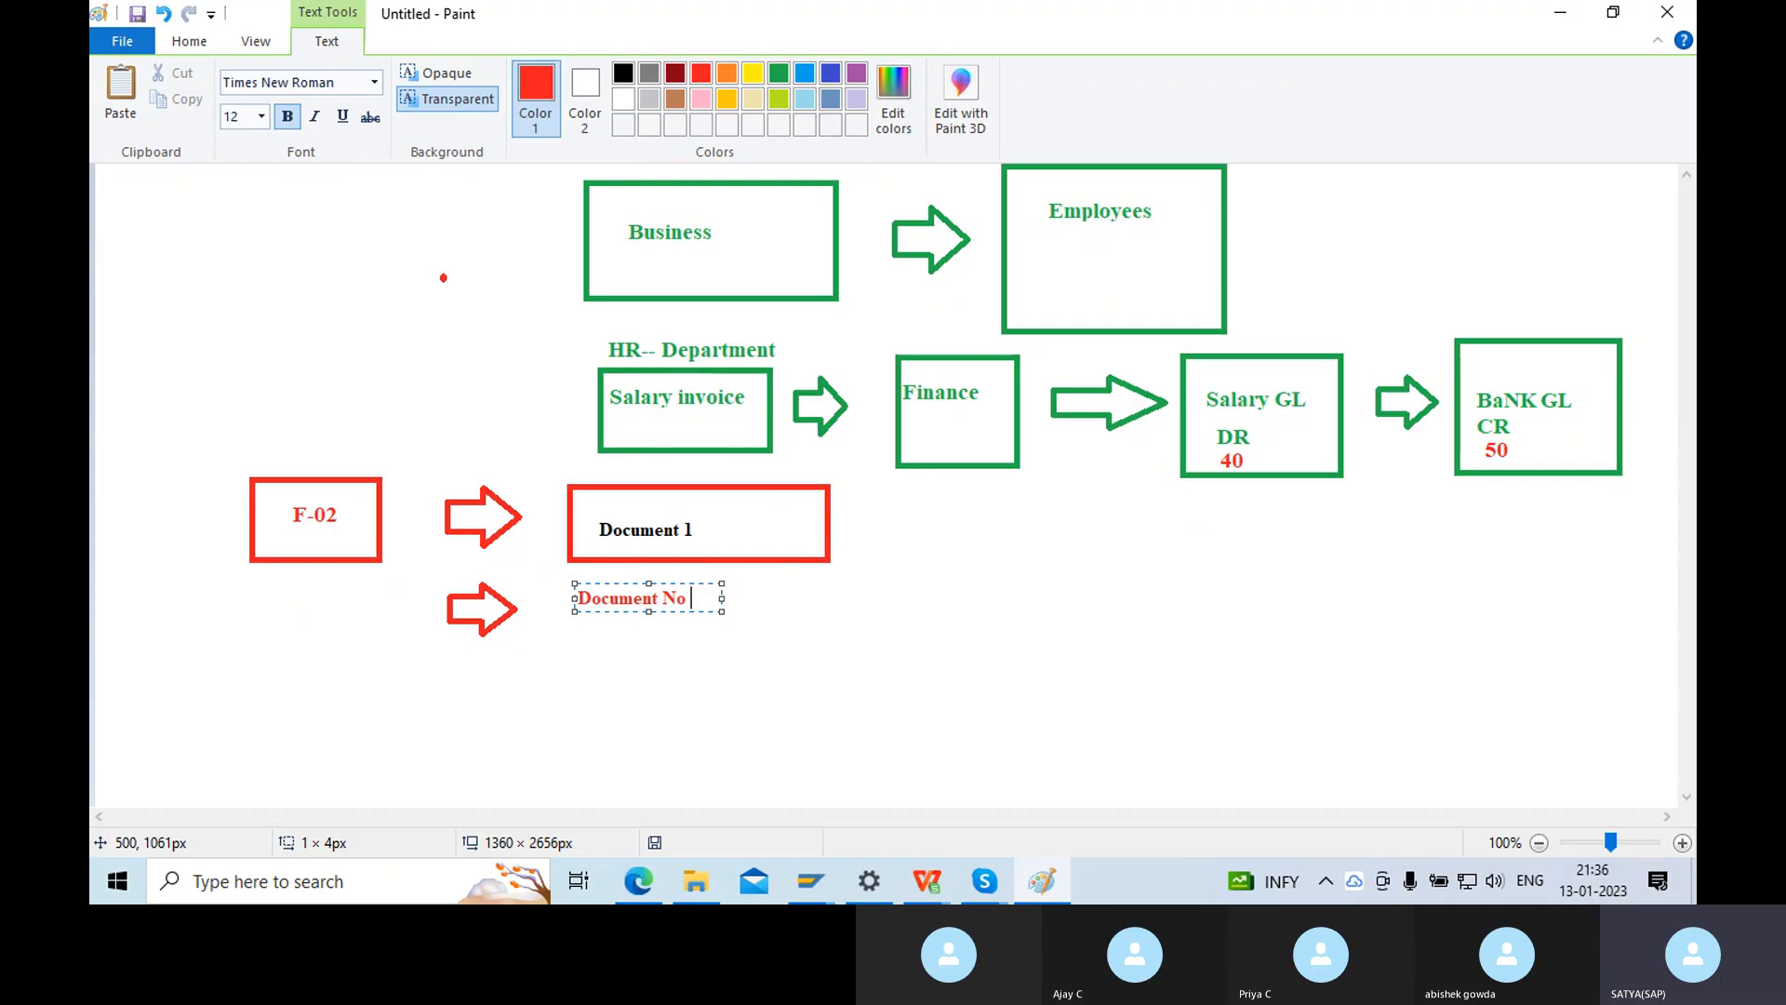
type("ranges")
left_click_drag(722, 612, 1181, 617)
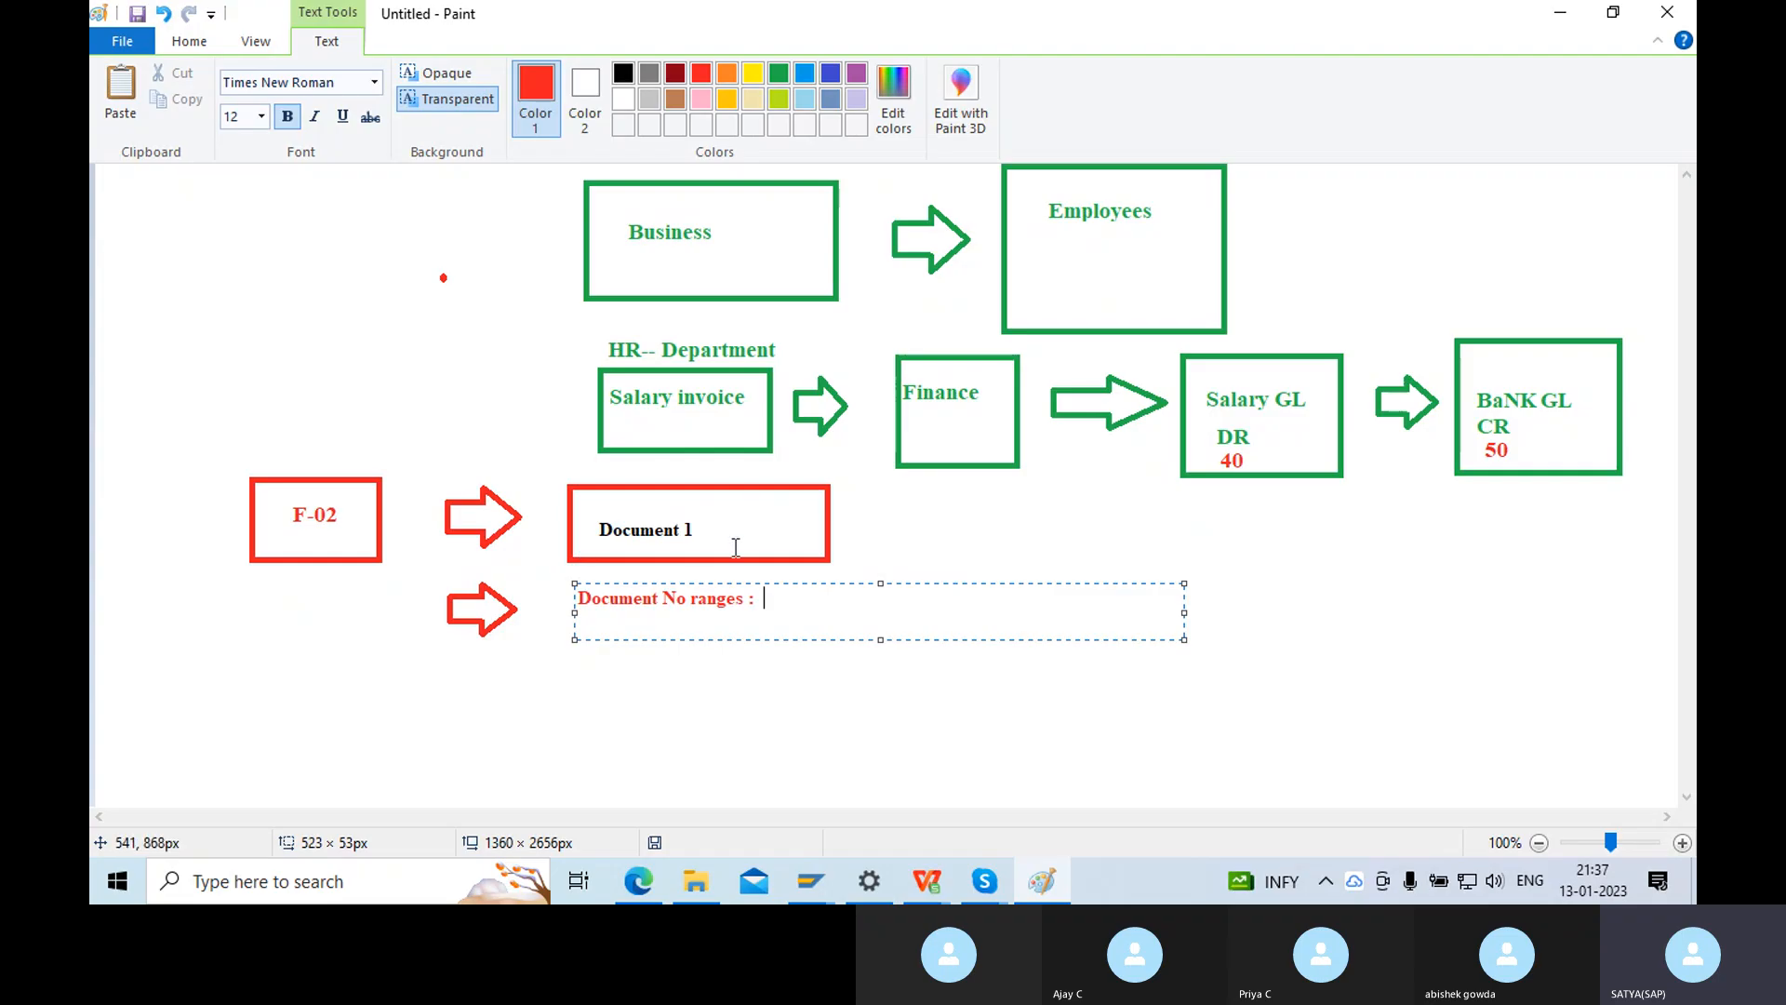
left_click(893, 526)
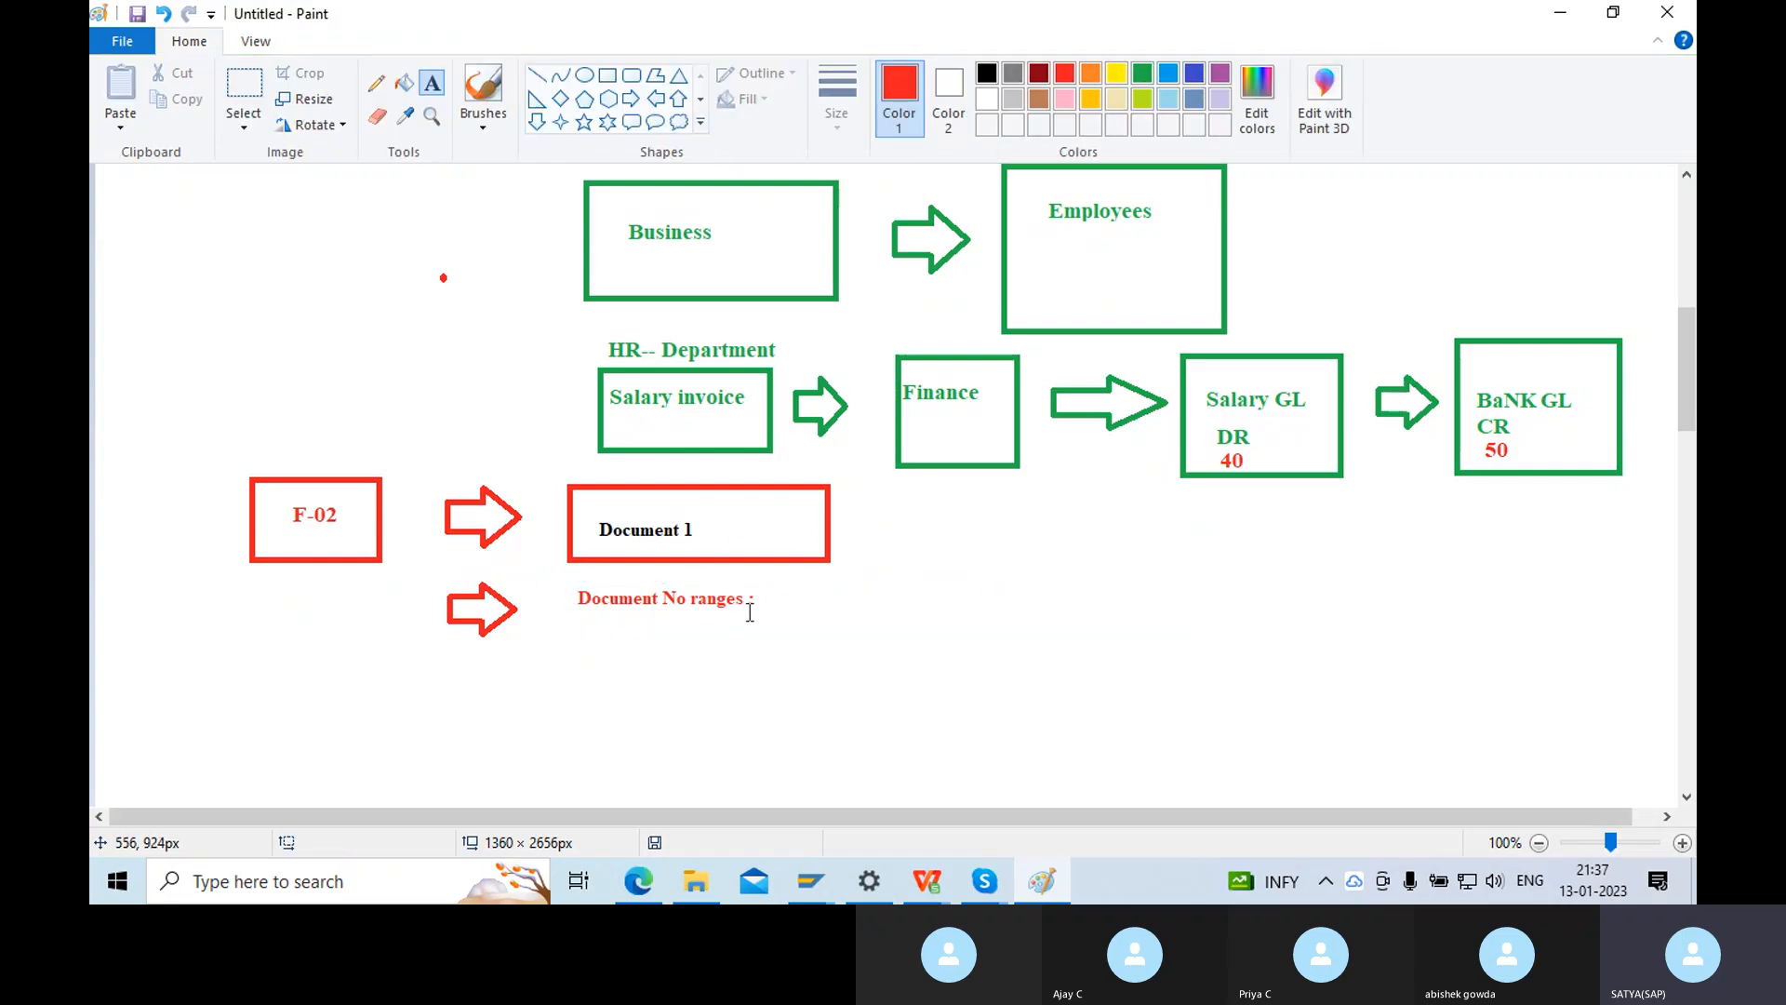
Add the transaction codes "FBN1" and "OBA7" on two lines after the Document No ranges label.
left_click(769, 584)
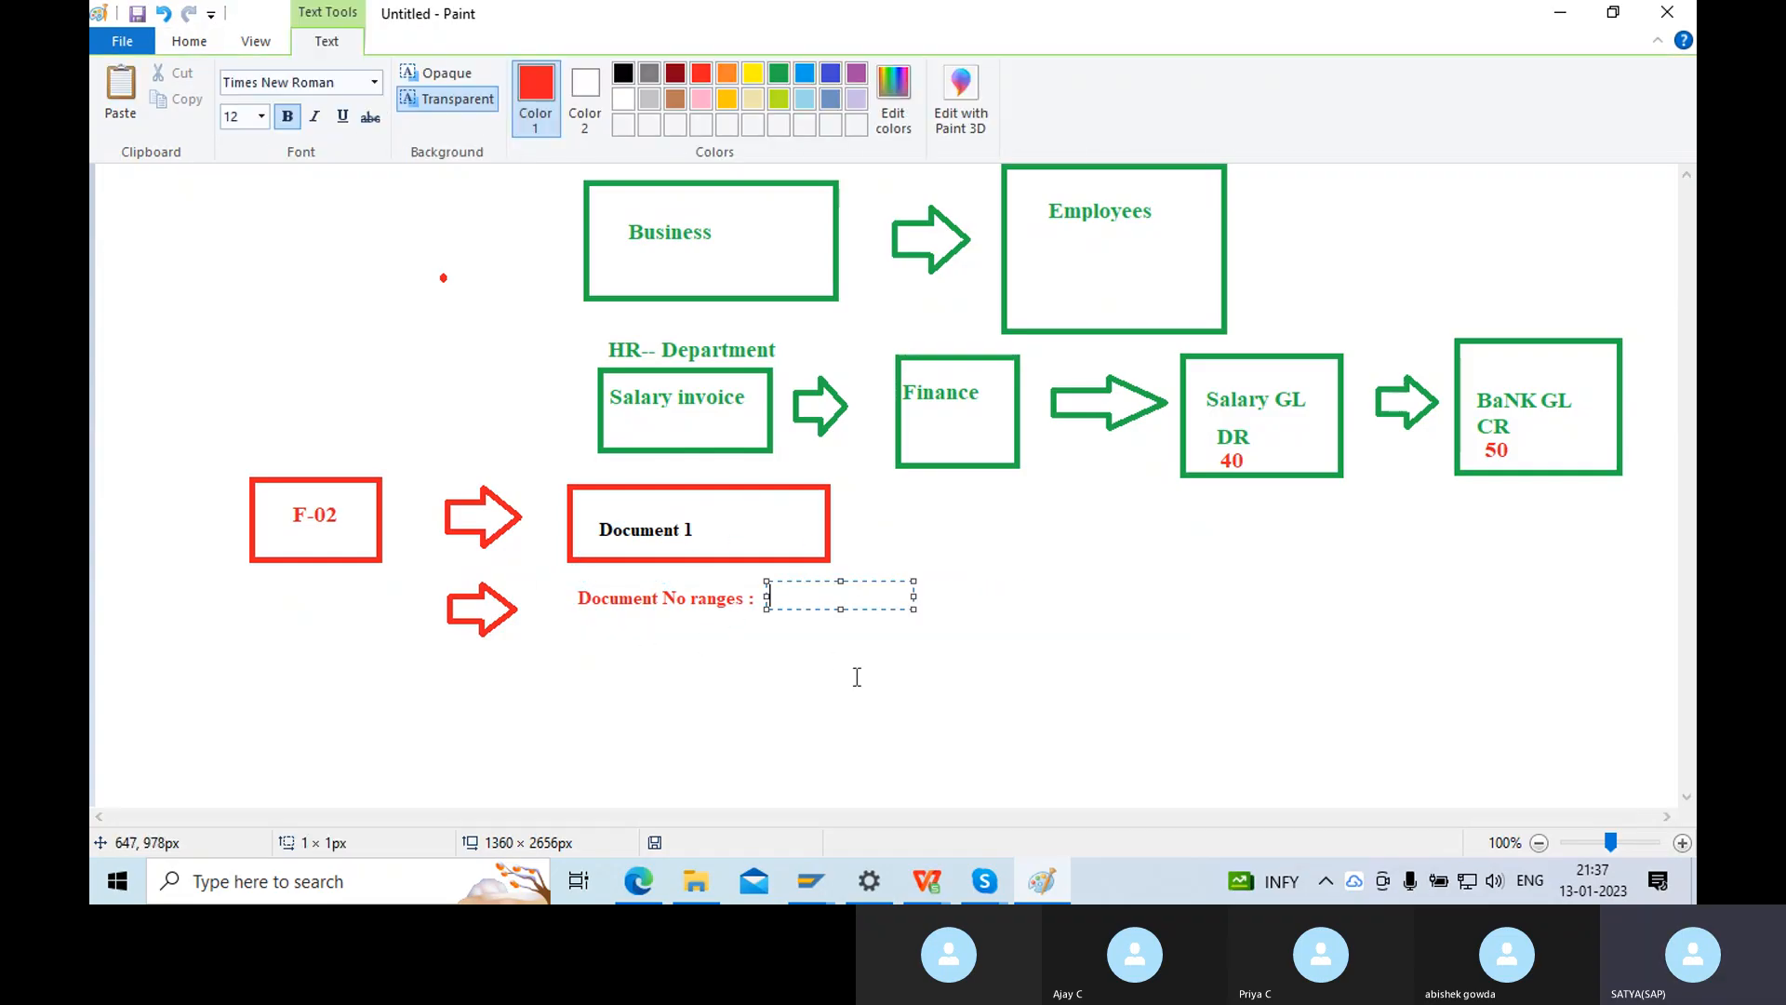
type("FBN1")
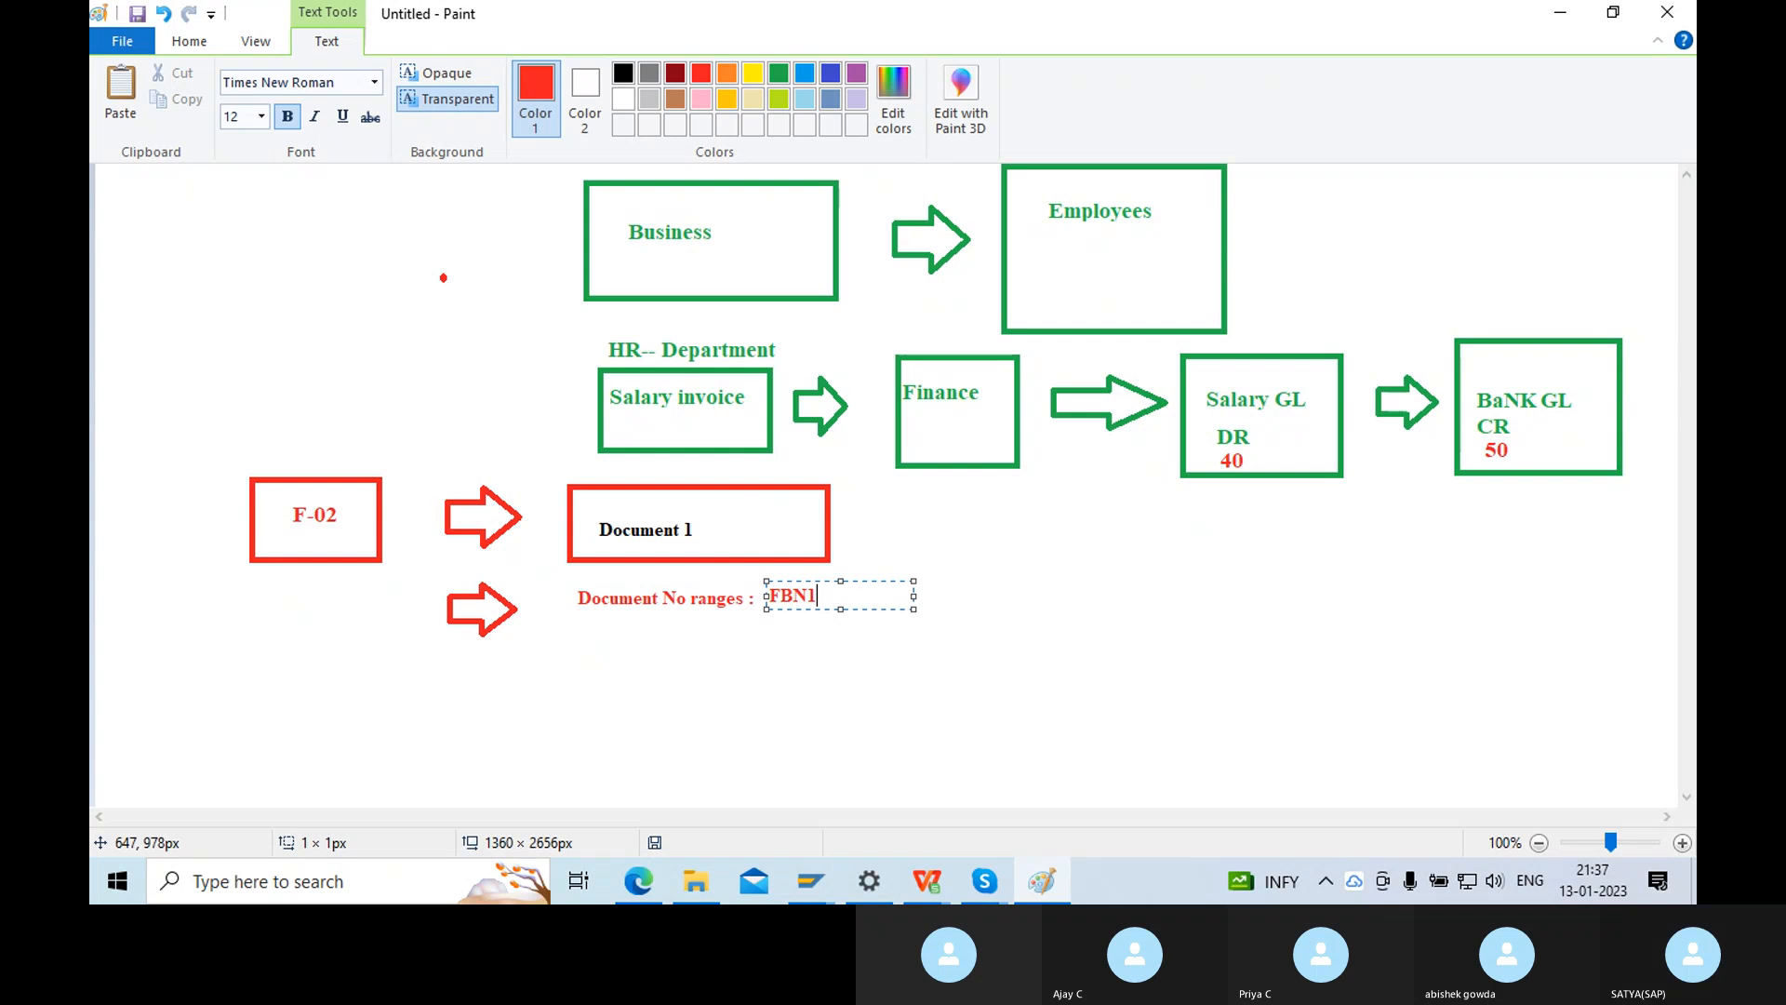
key("Return")
type("OB")
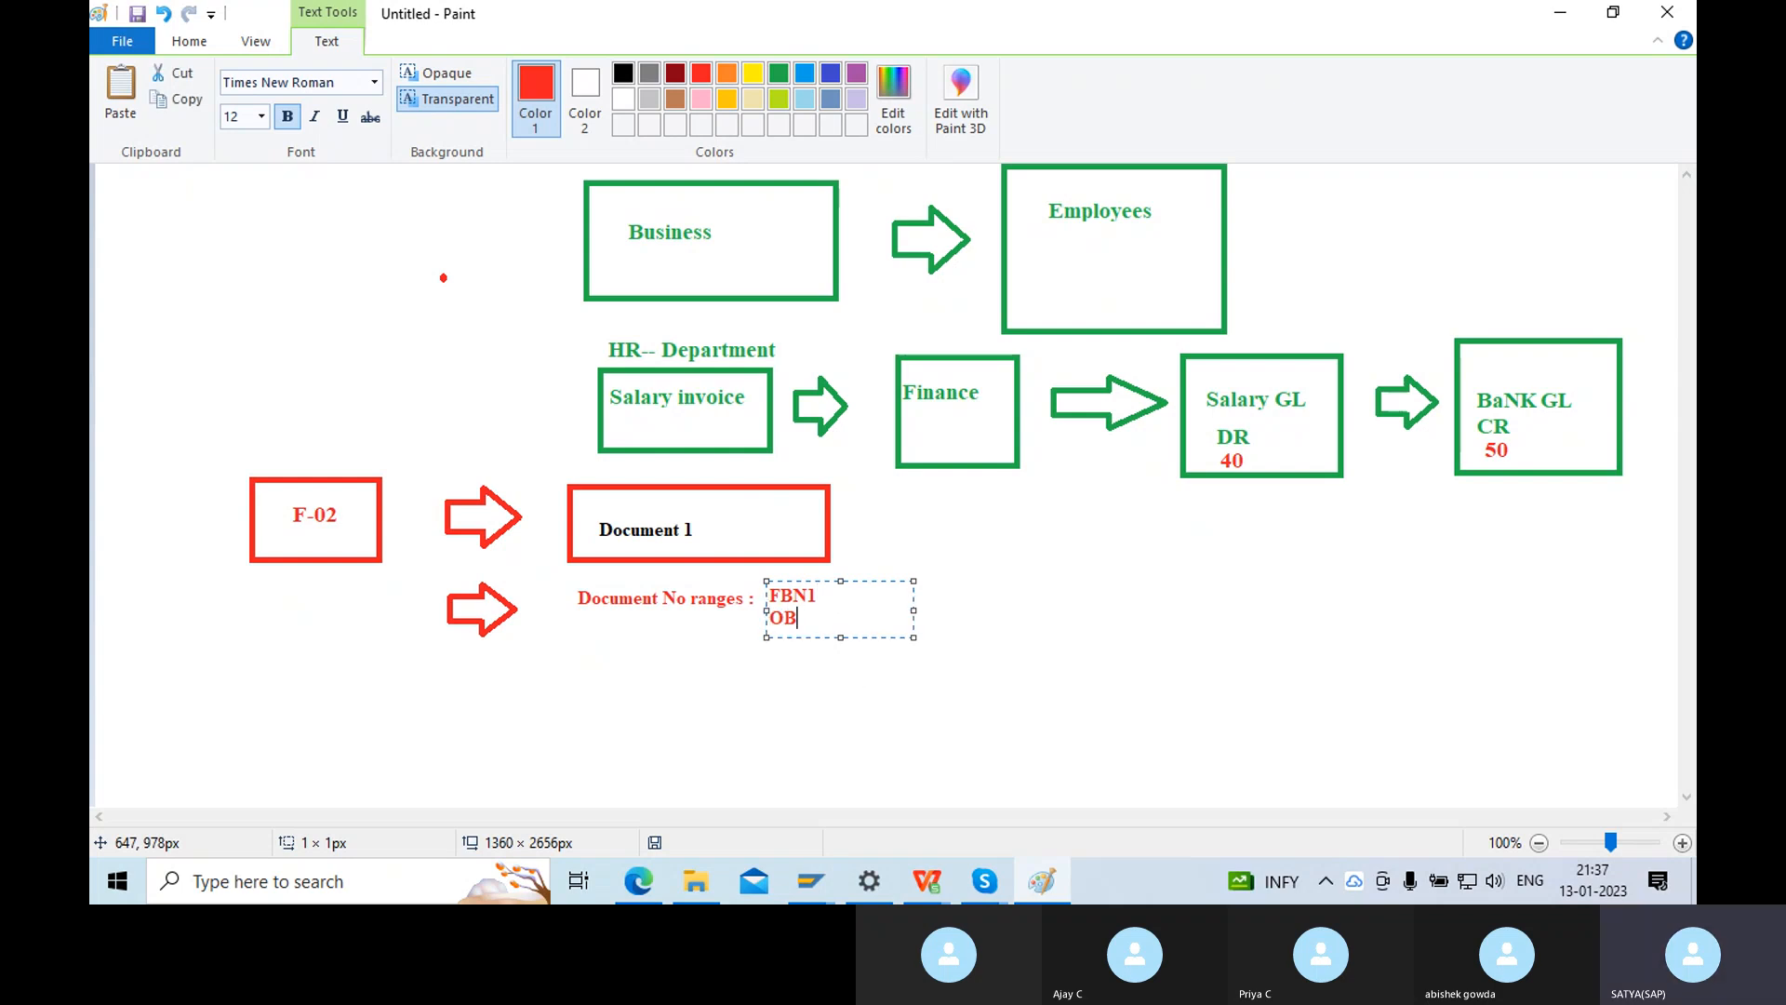
type("A7")
scroll(1568, 298, "up", 2)
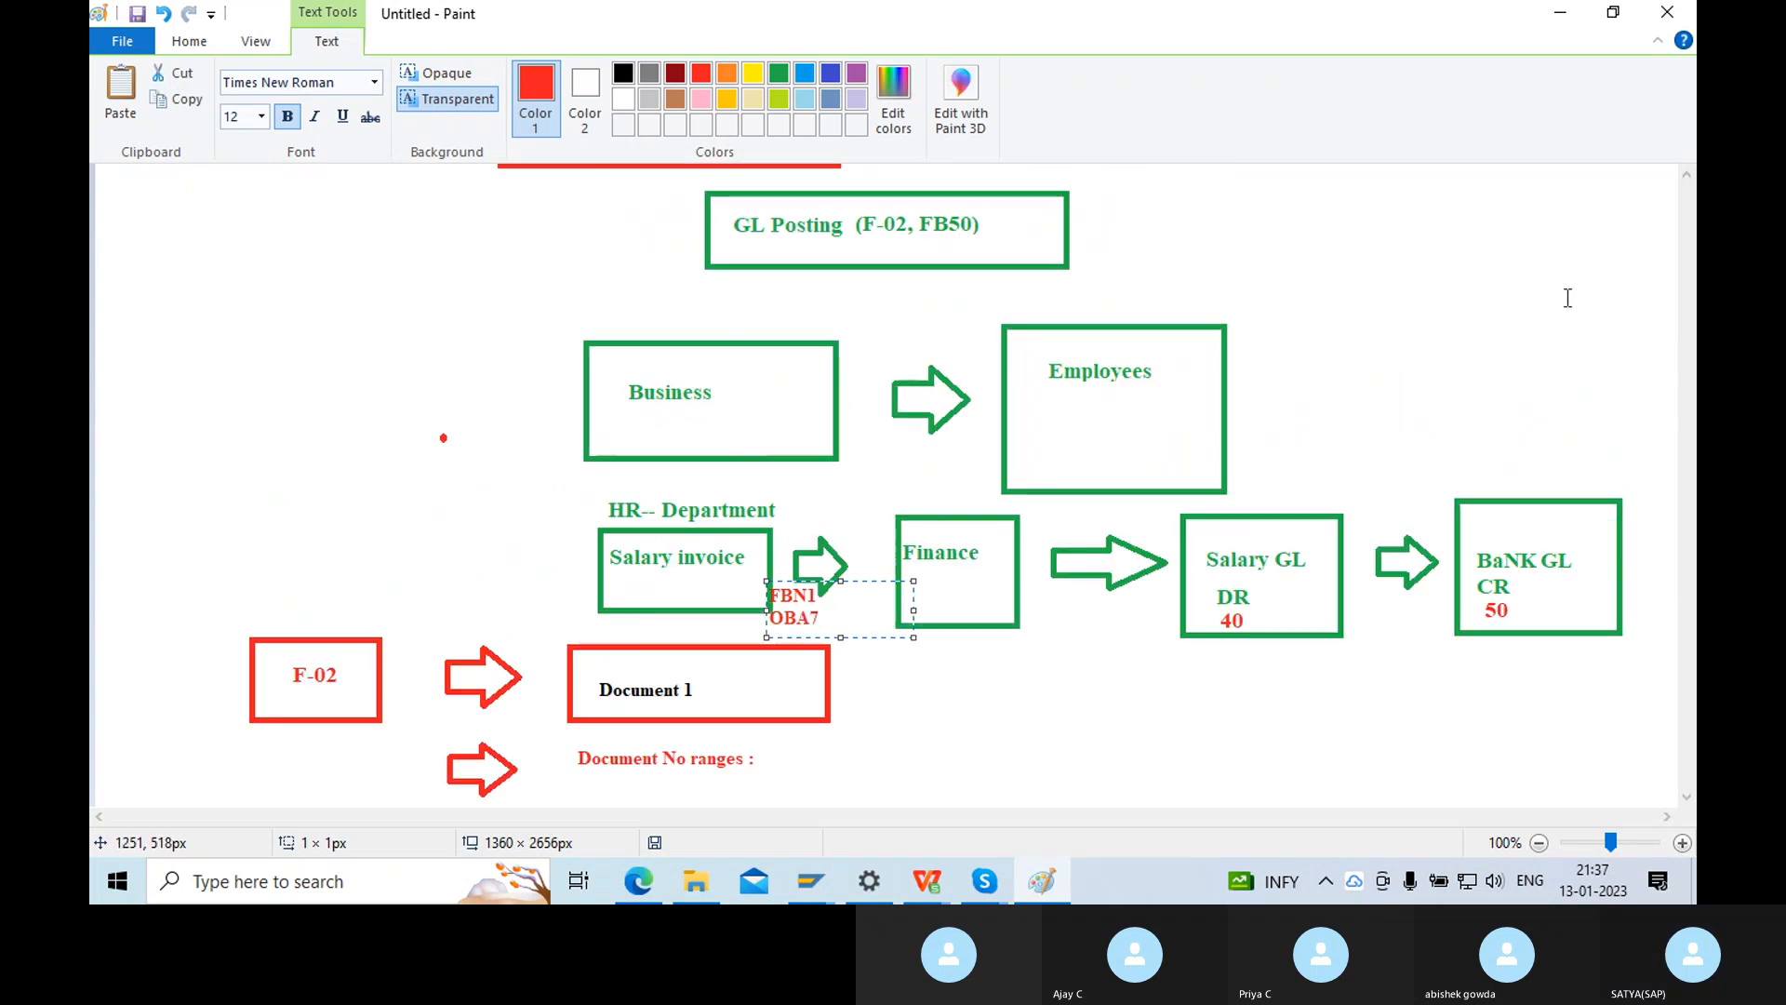
scroll(1568, 298, "down", 5)
scroll(1481, 445, "up", 4)
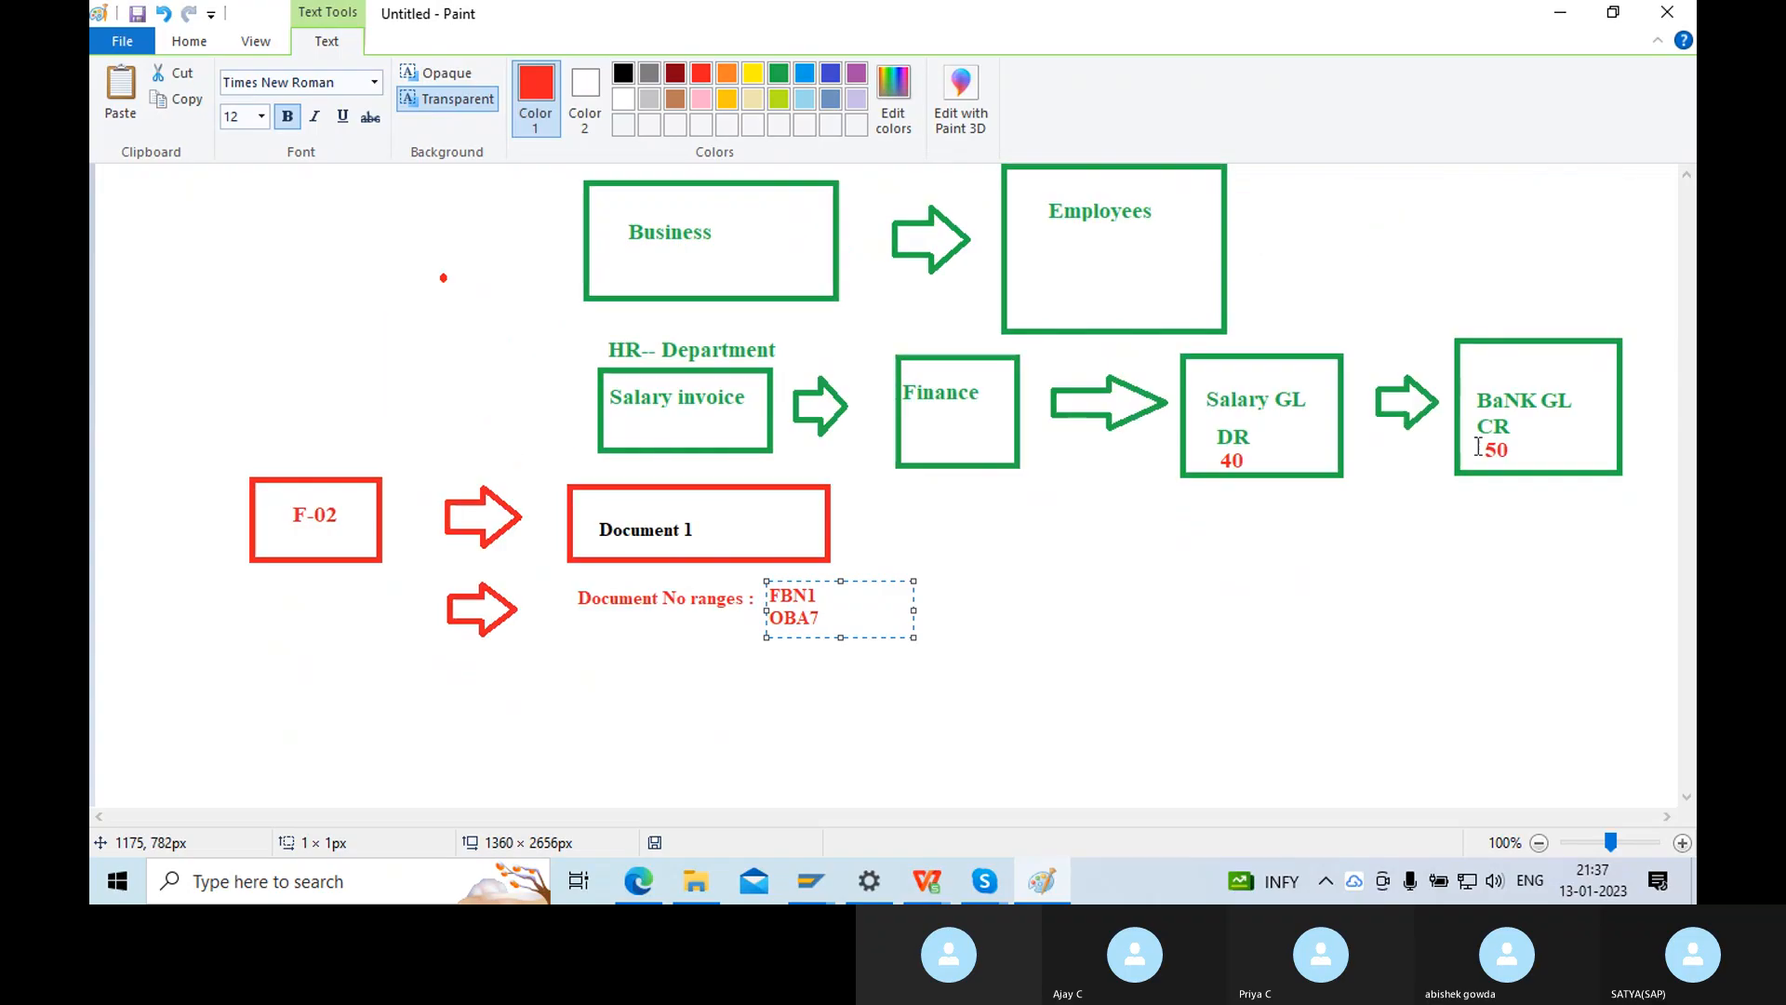
left_click(1385, 222)
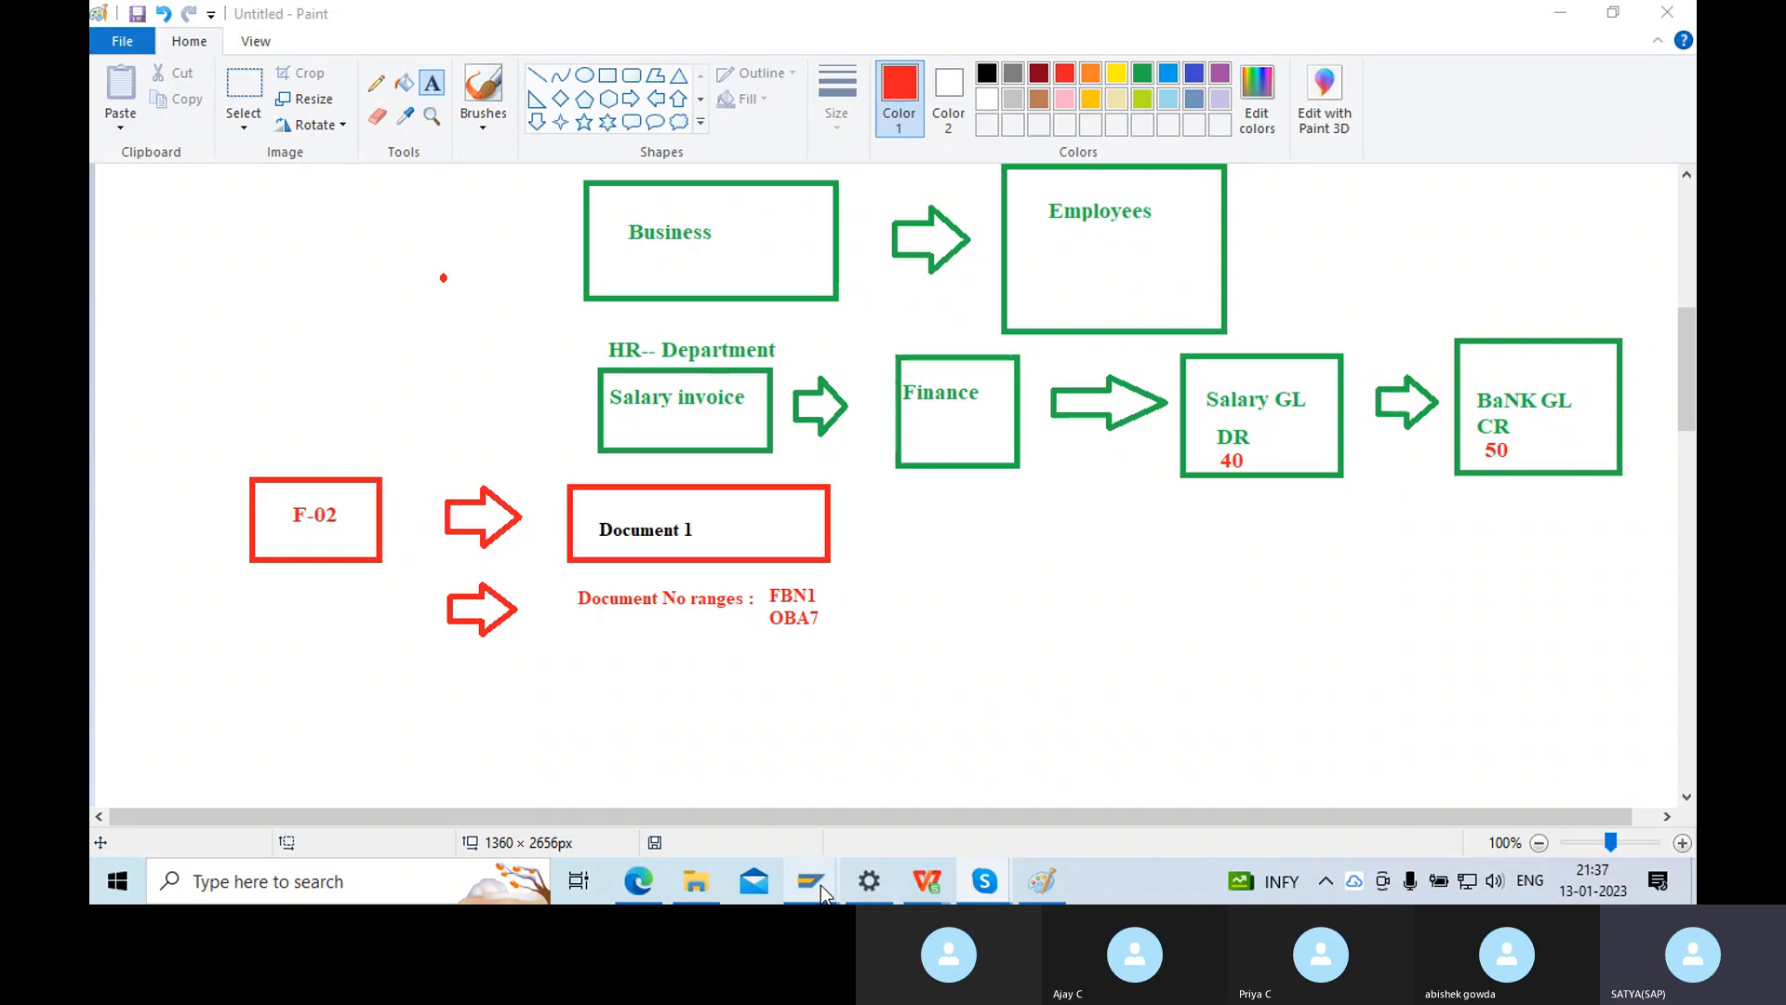
Switch to the SAP G/L posting session, exit the empty posting entry discarding its data and show the Favorites list.
mouse_move(816, 880)
left_click(727, 780)
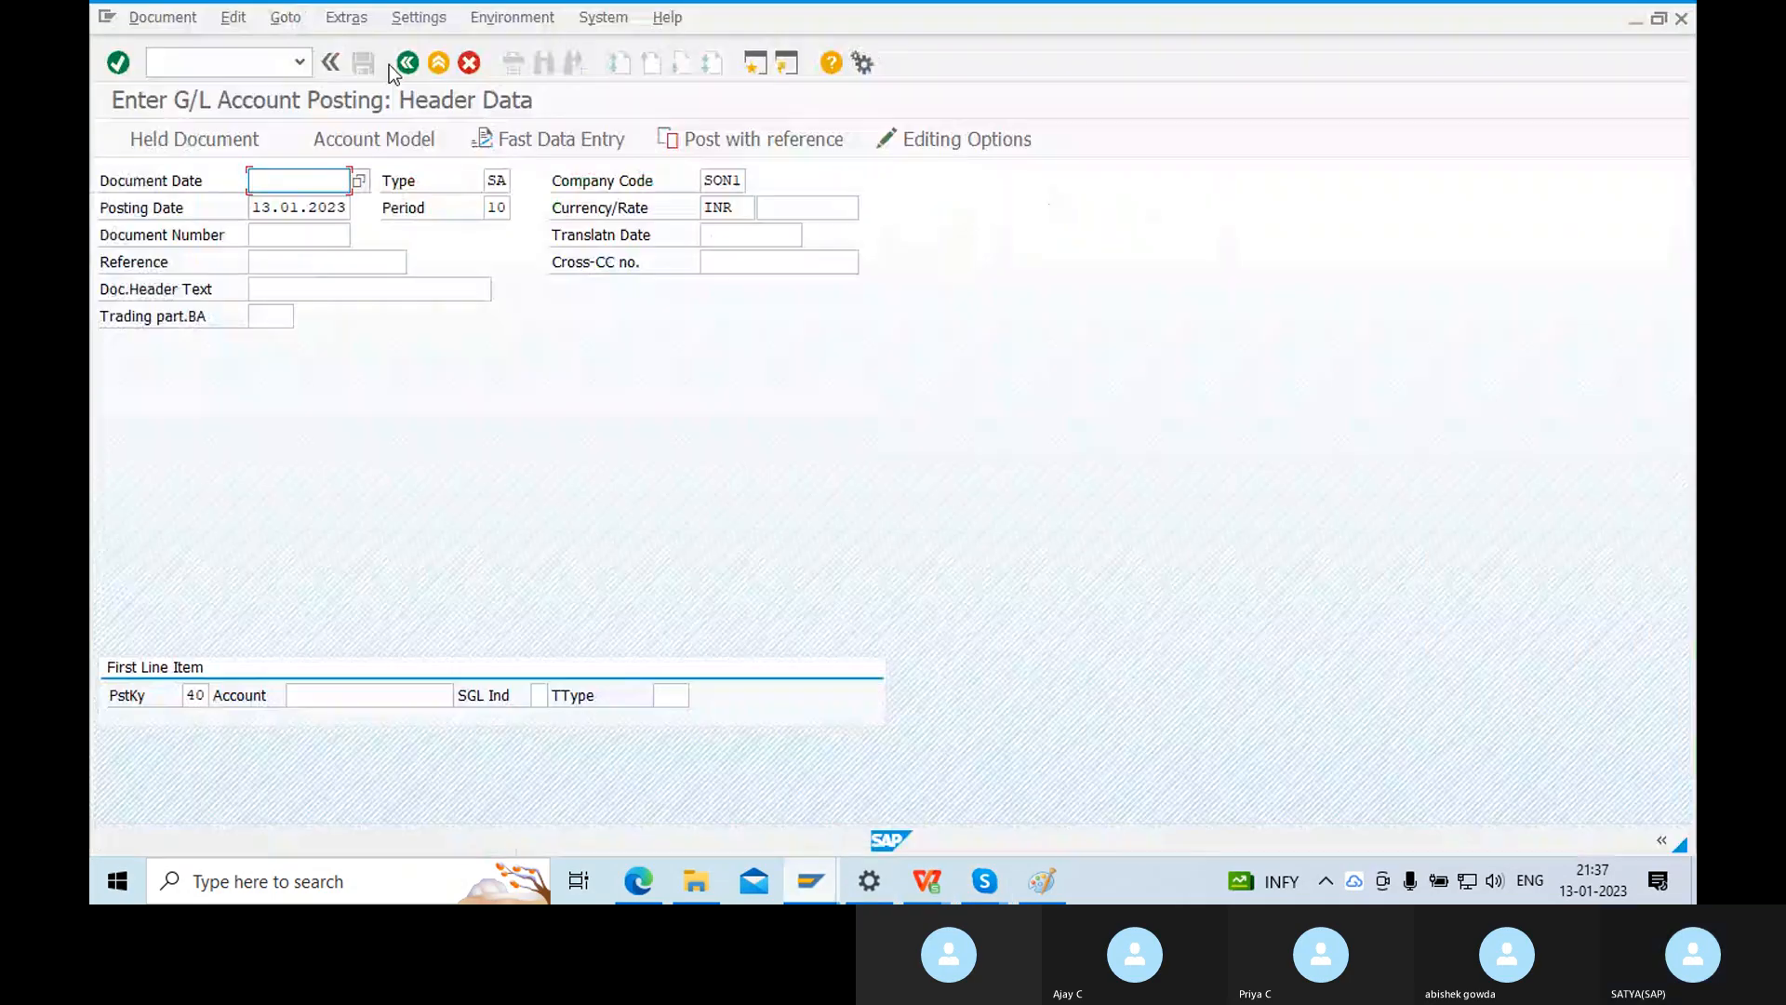
left_click(439, 65)
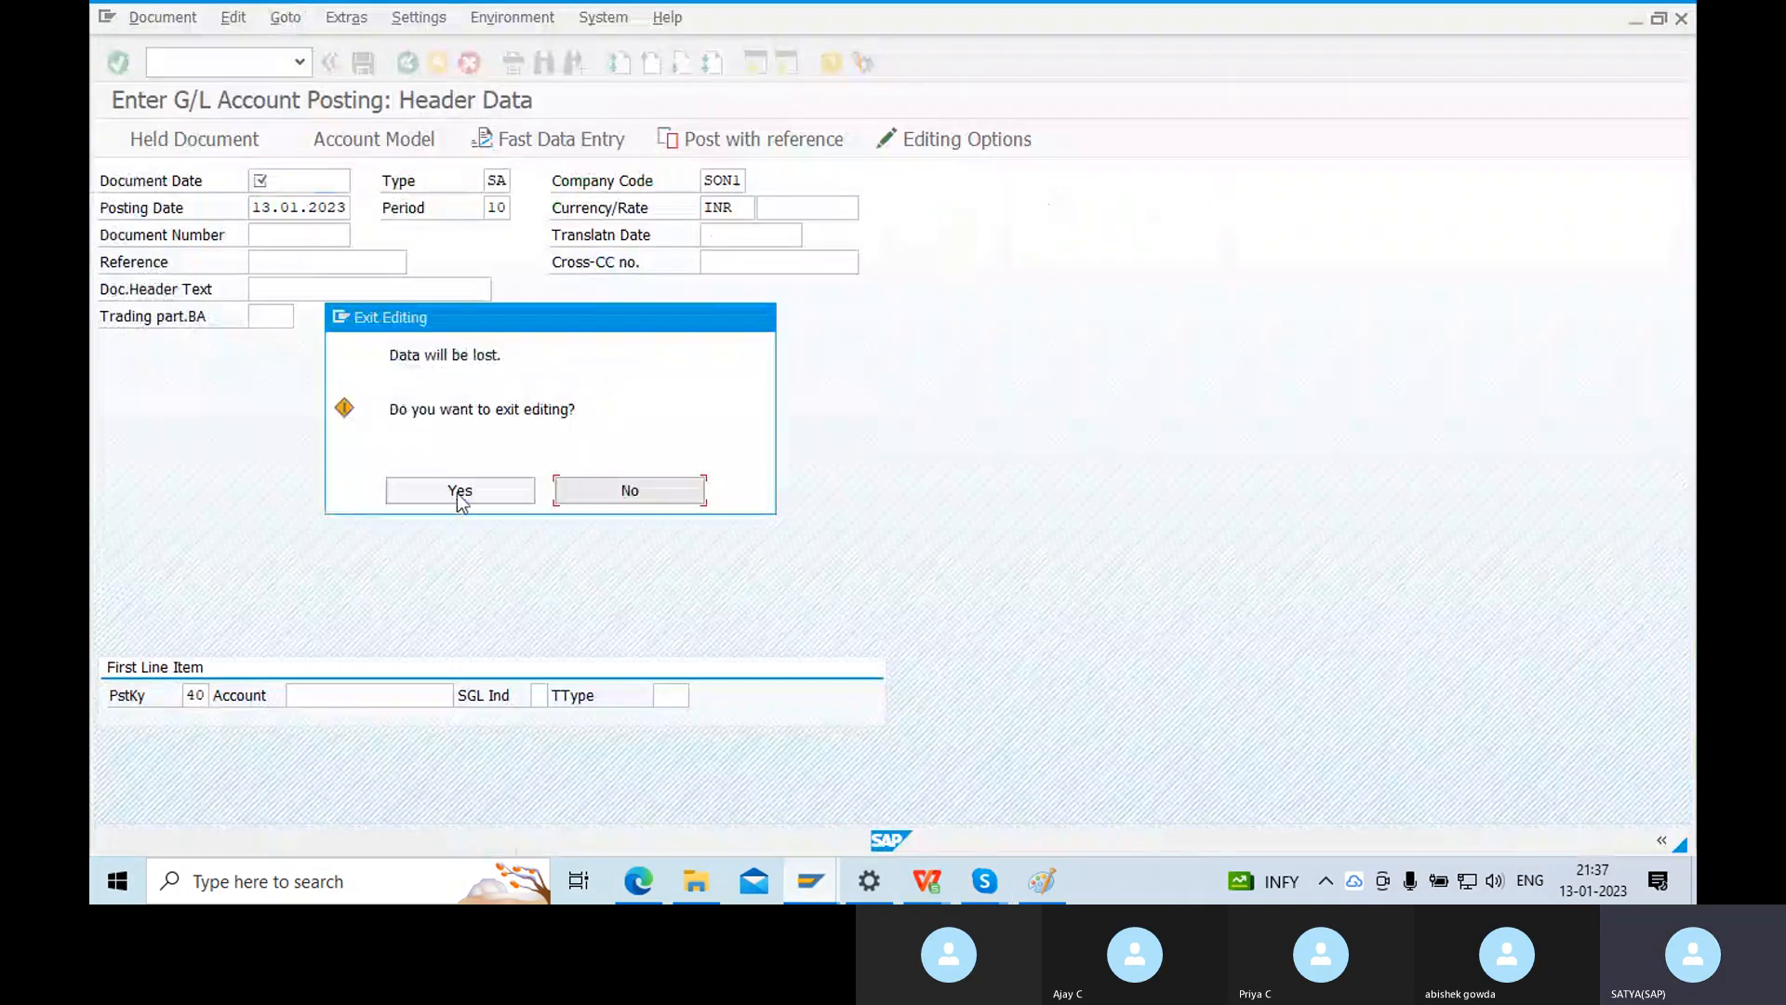
left_click(459, 493)
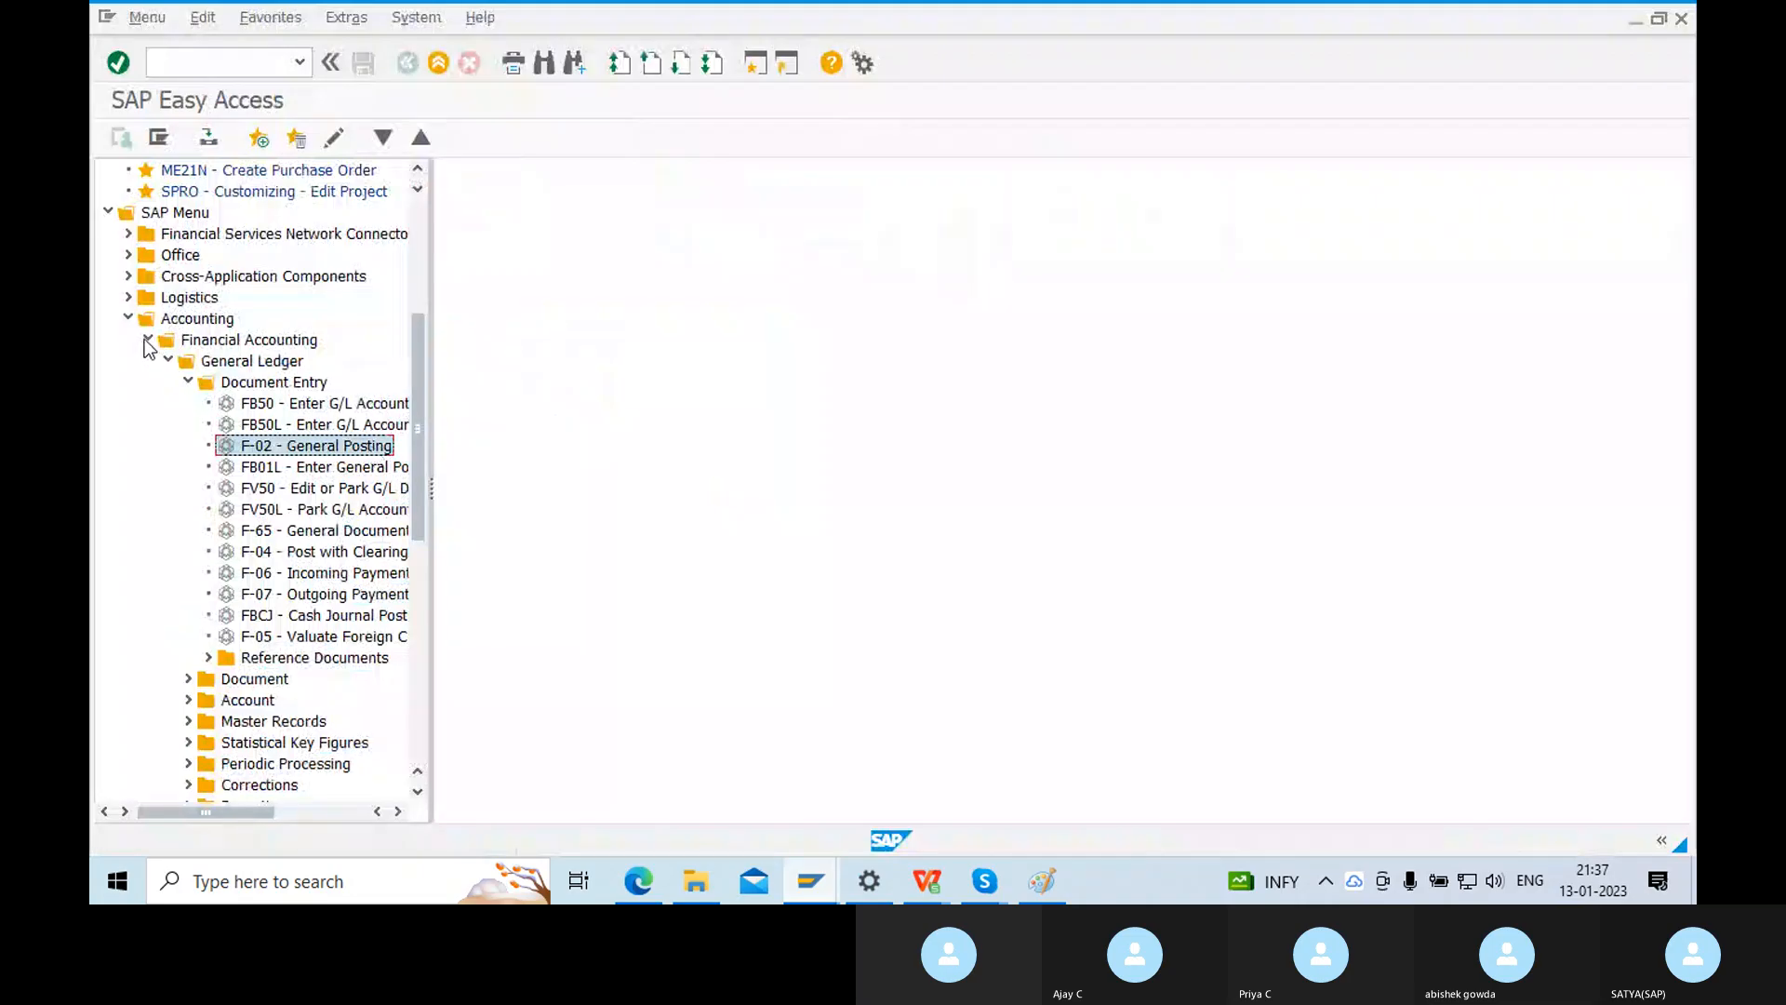
scroll(301, 320, "up", 5)
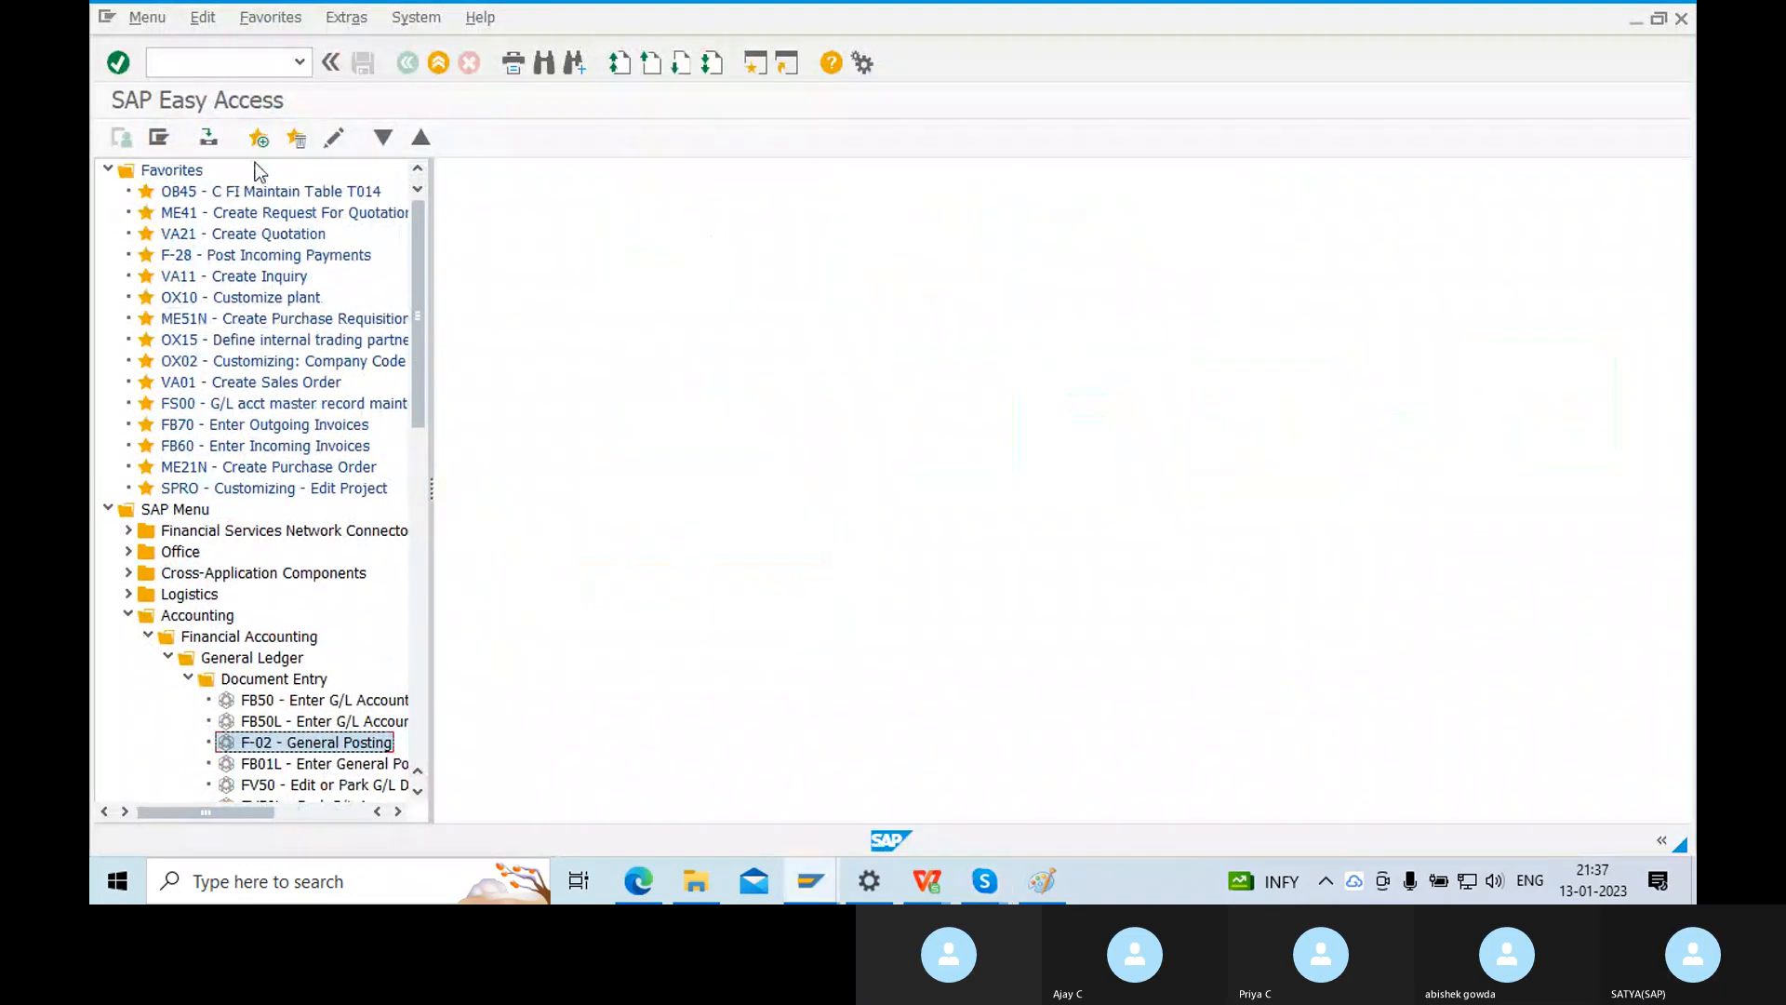
Run transaction OBA7 and position the document types overview at document type SA.
left_click(189, 72)
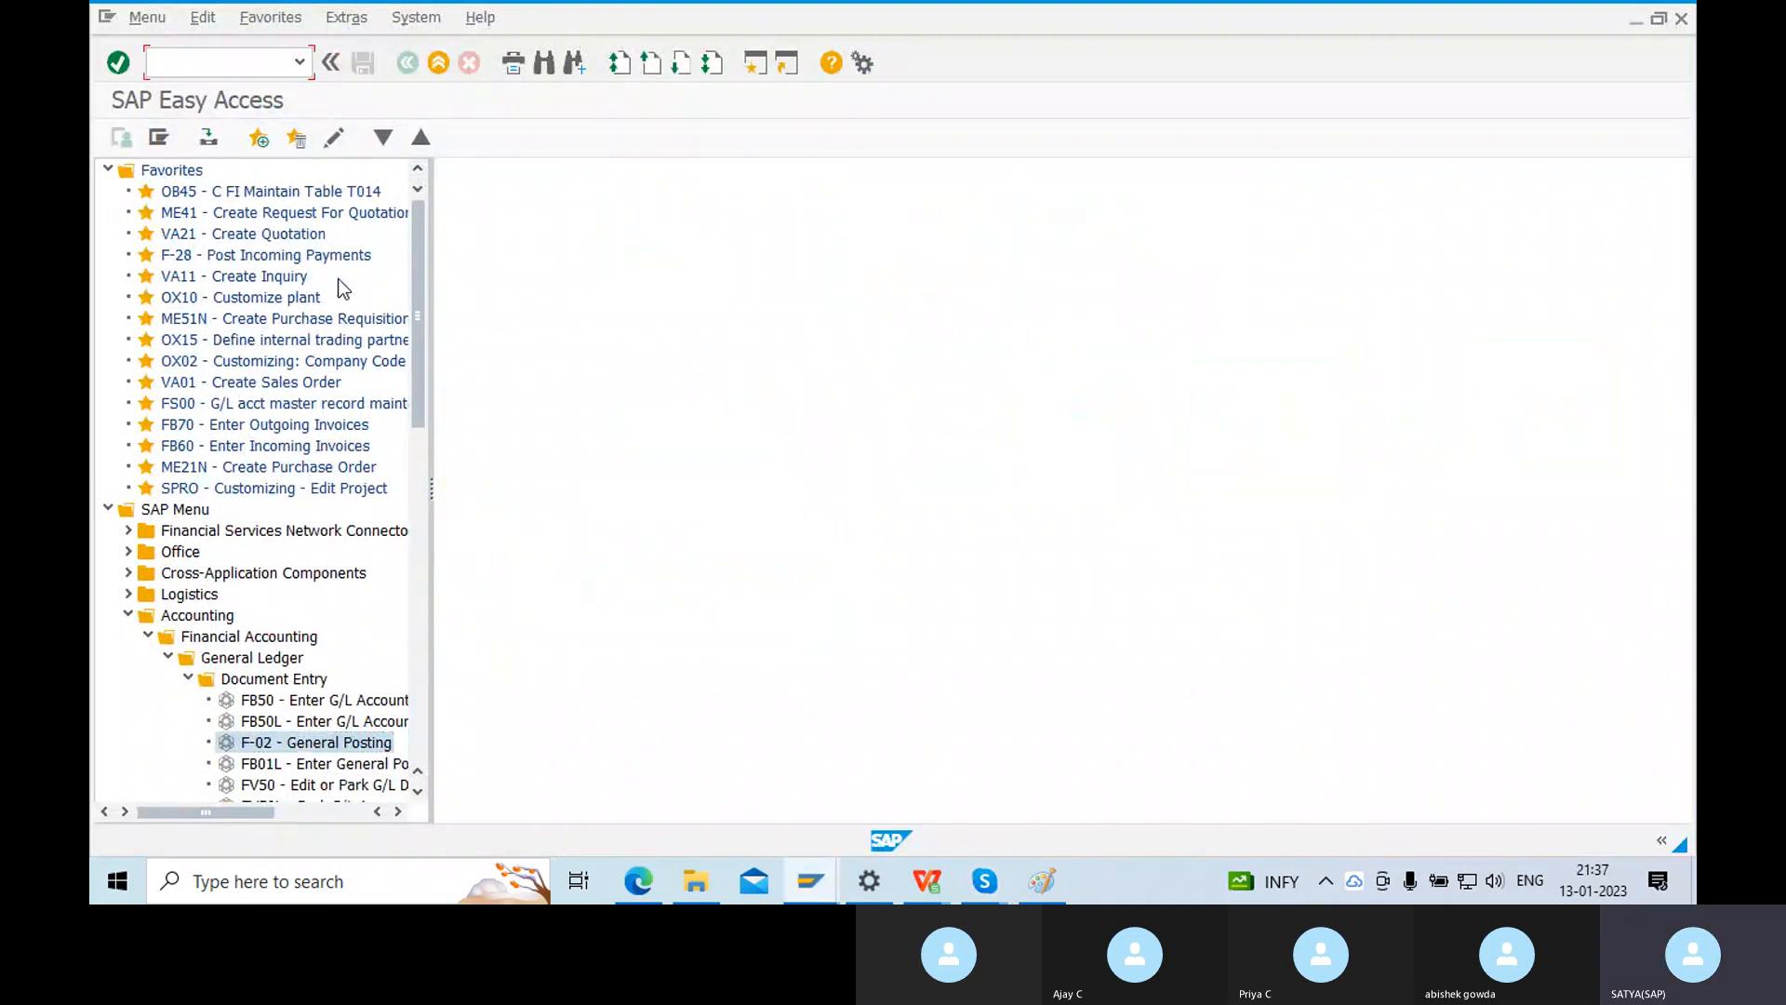
type("oBA7")
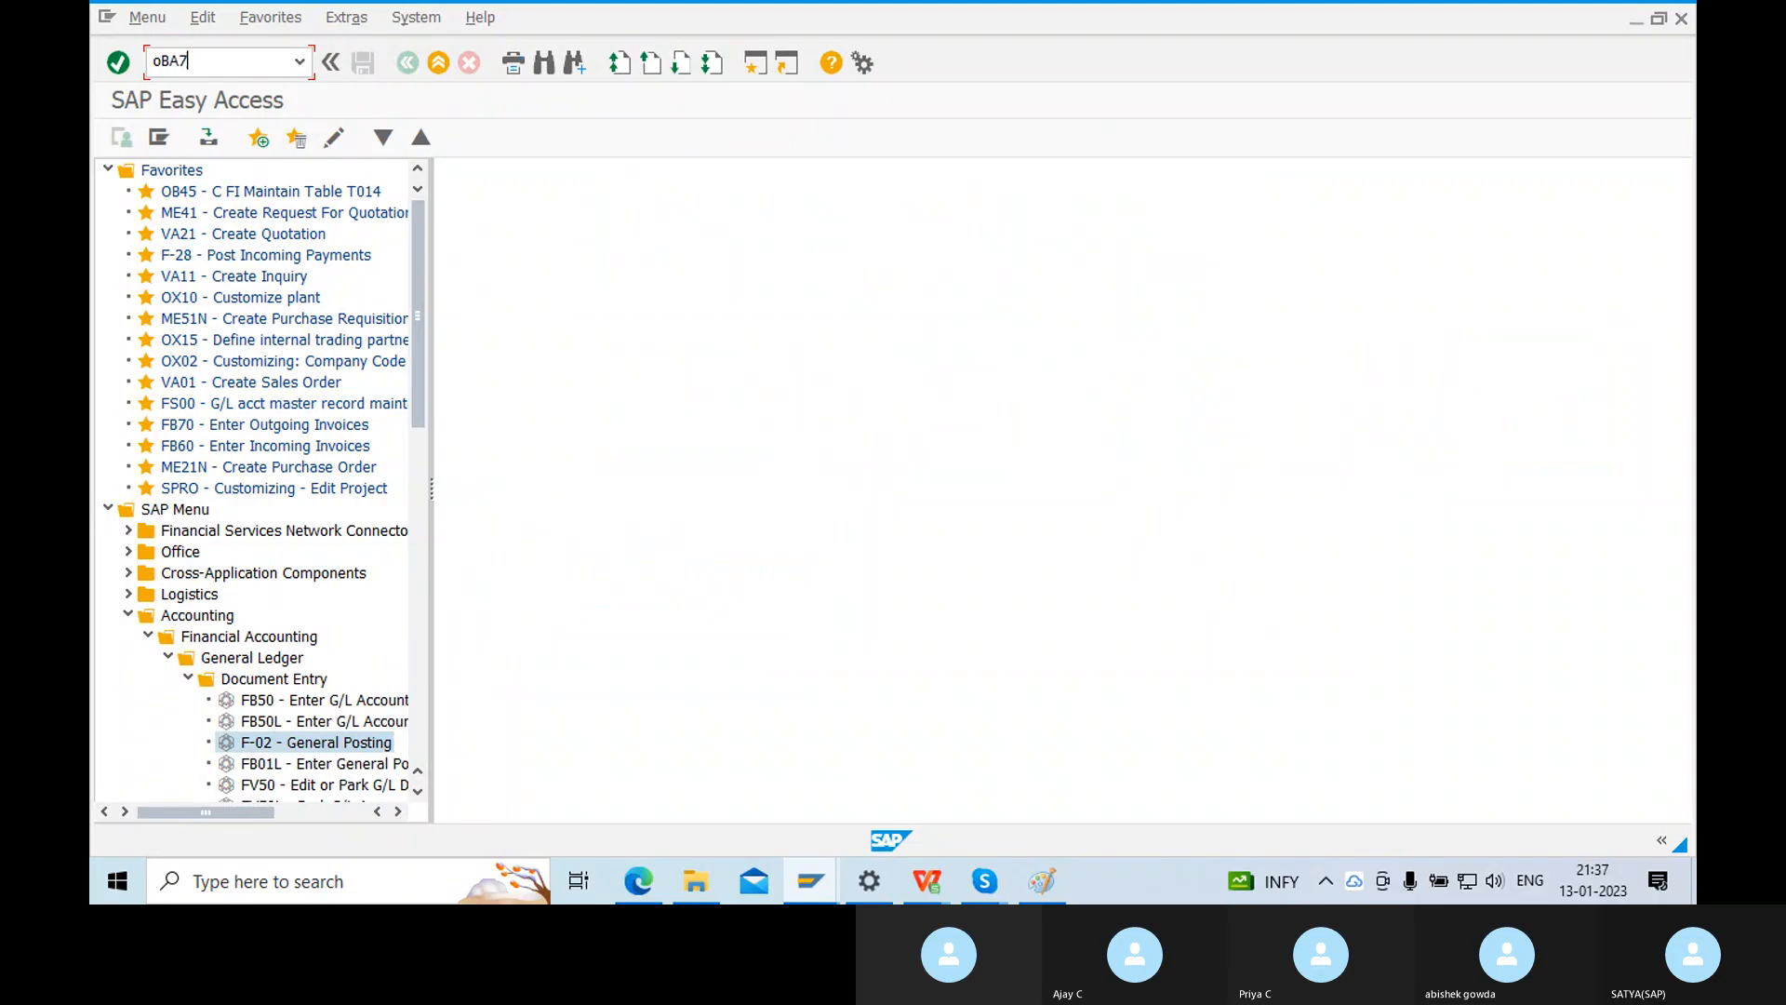
key("Return")
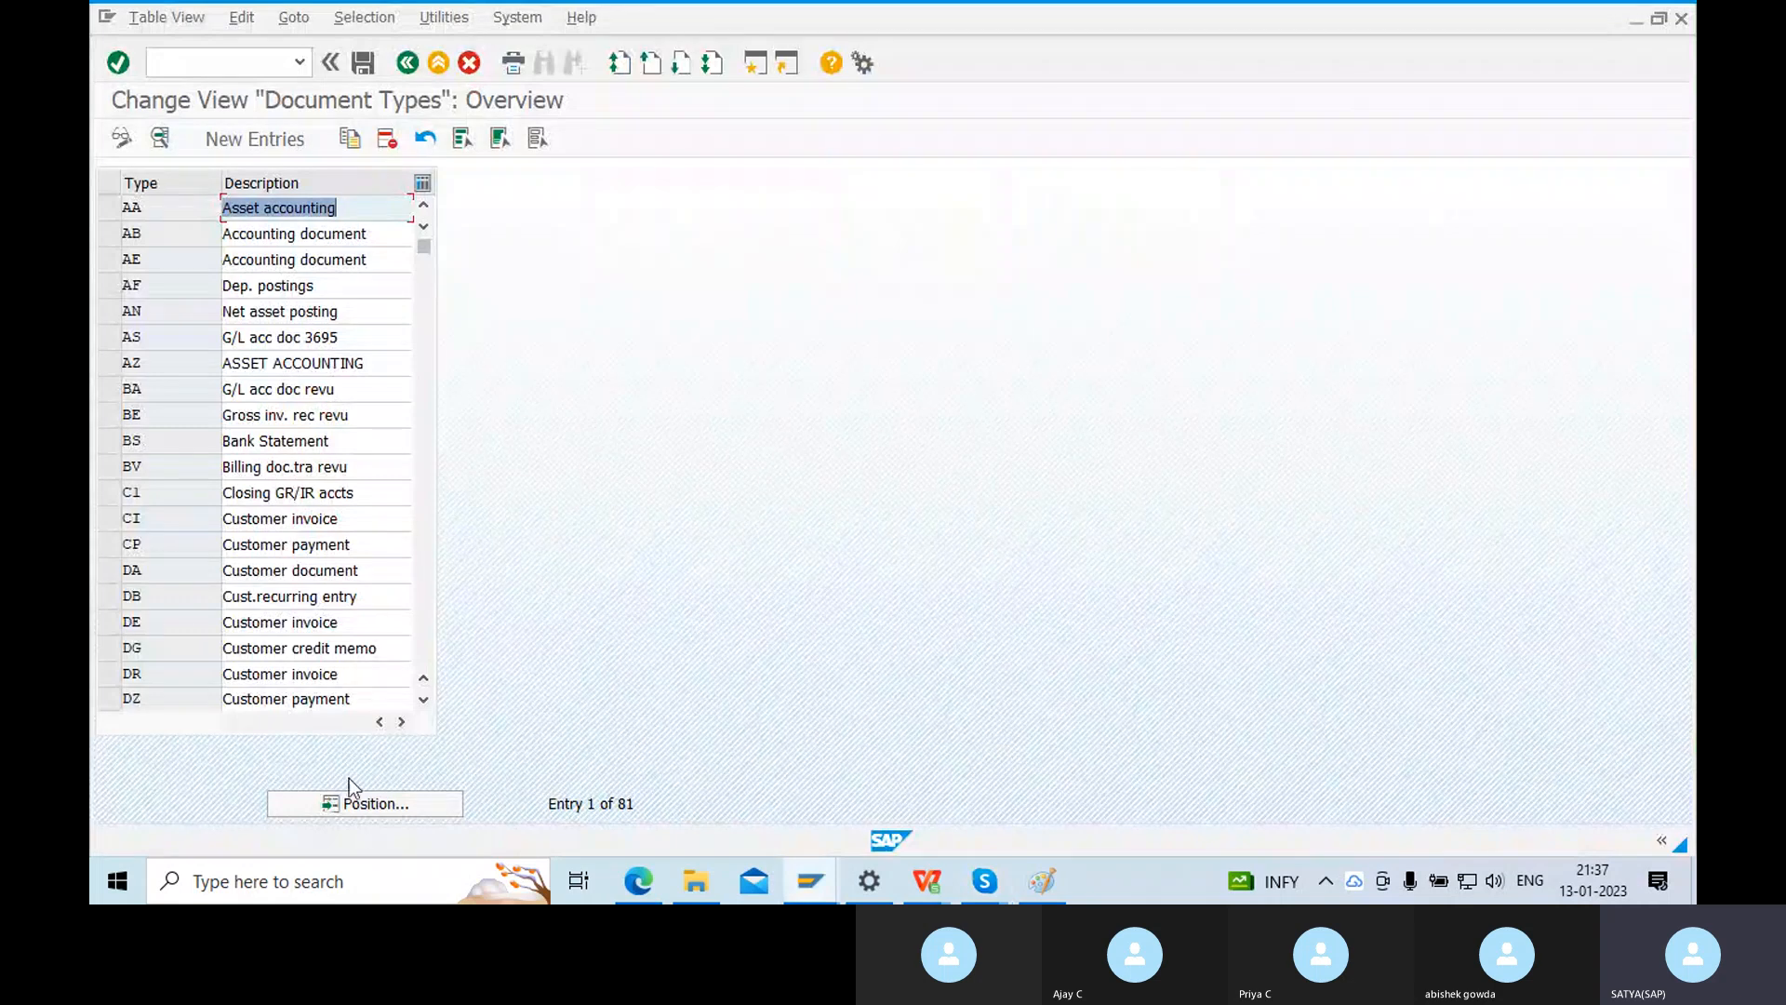
left_click(365, 801)
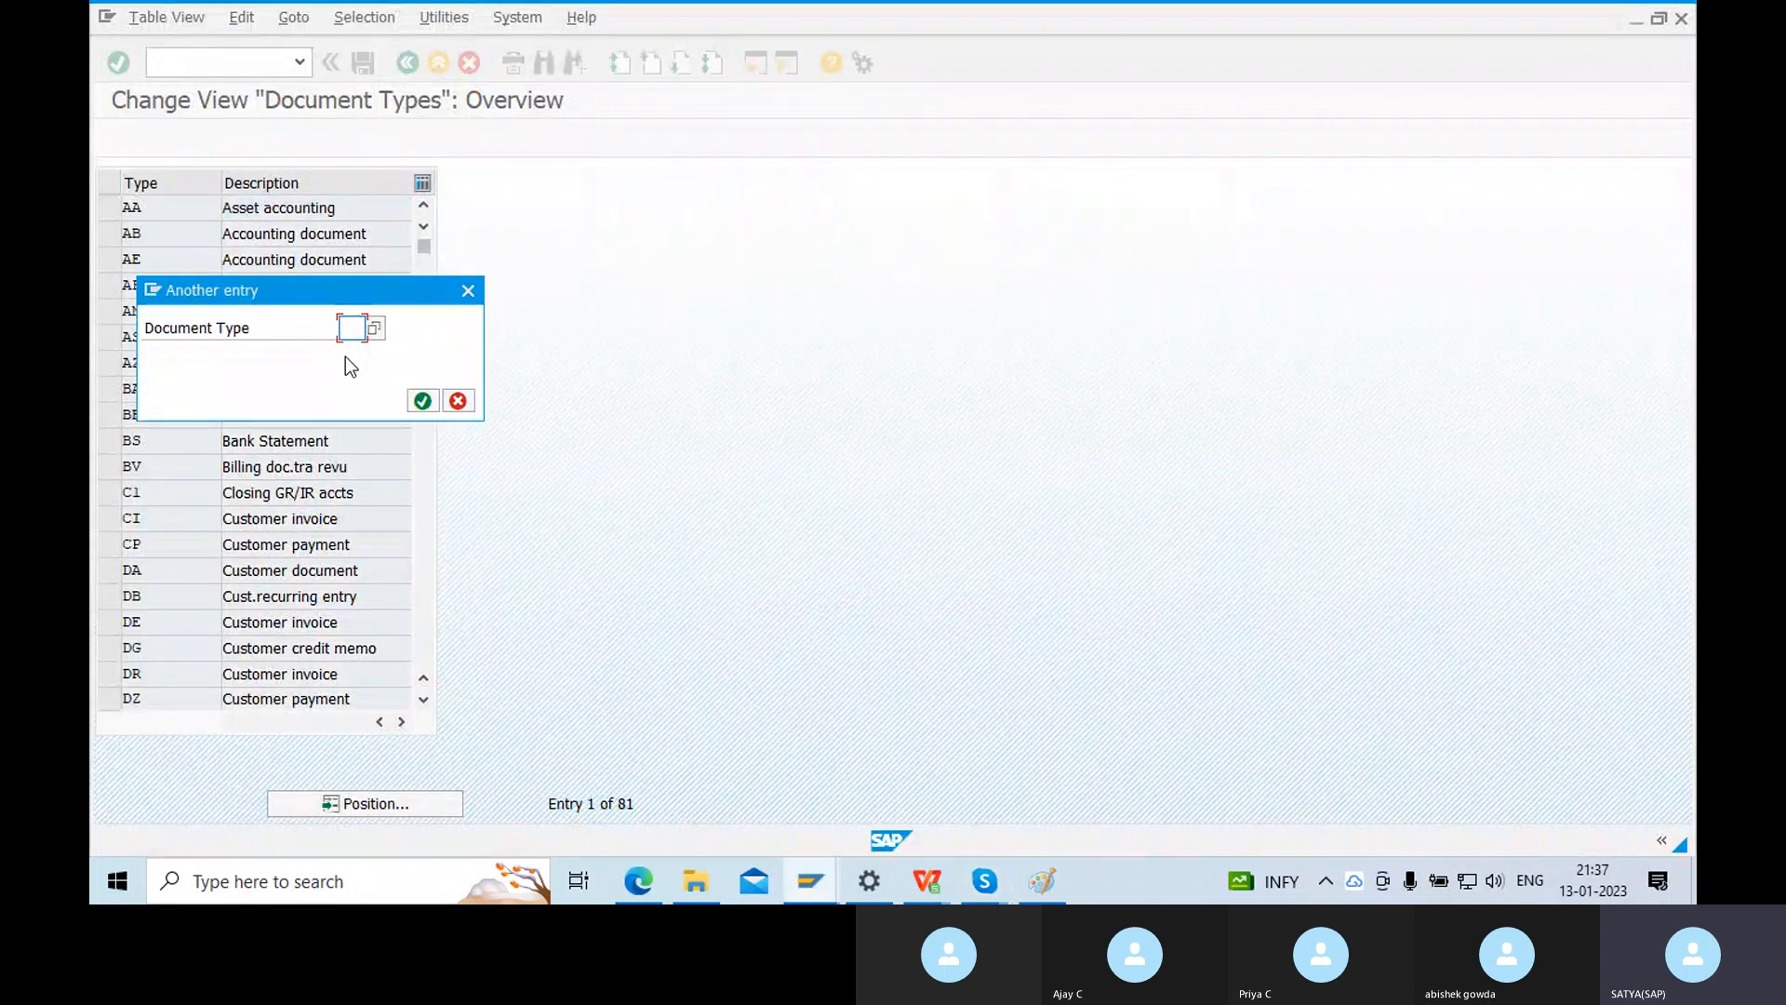
type("SA")
key("Return")
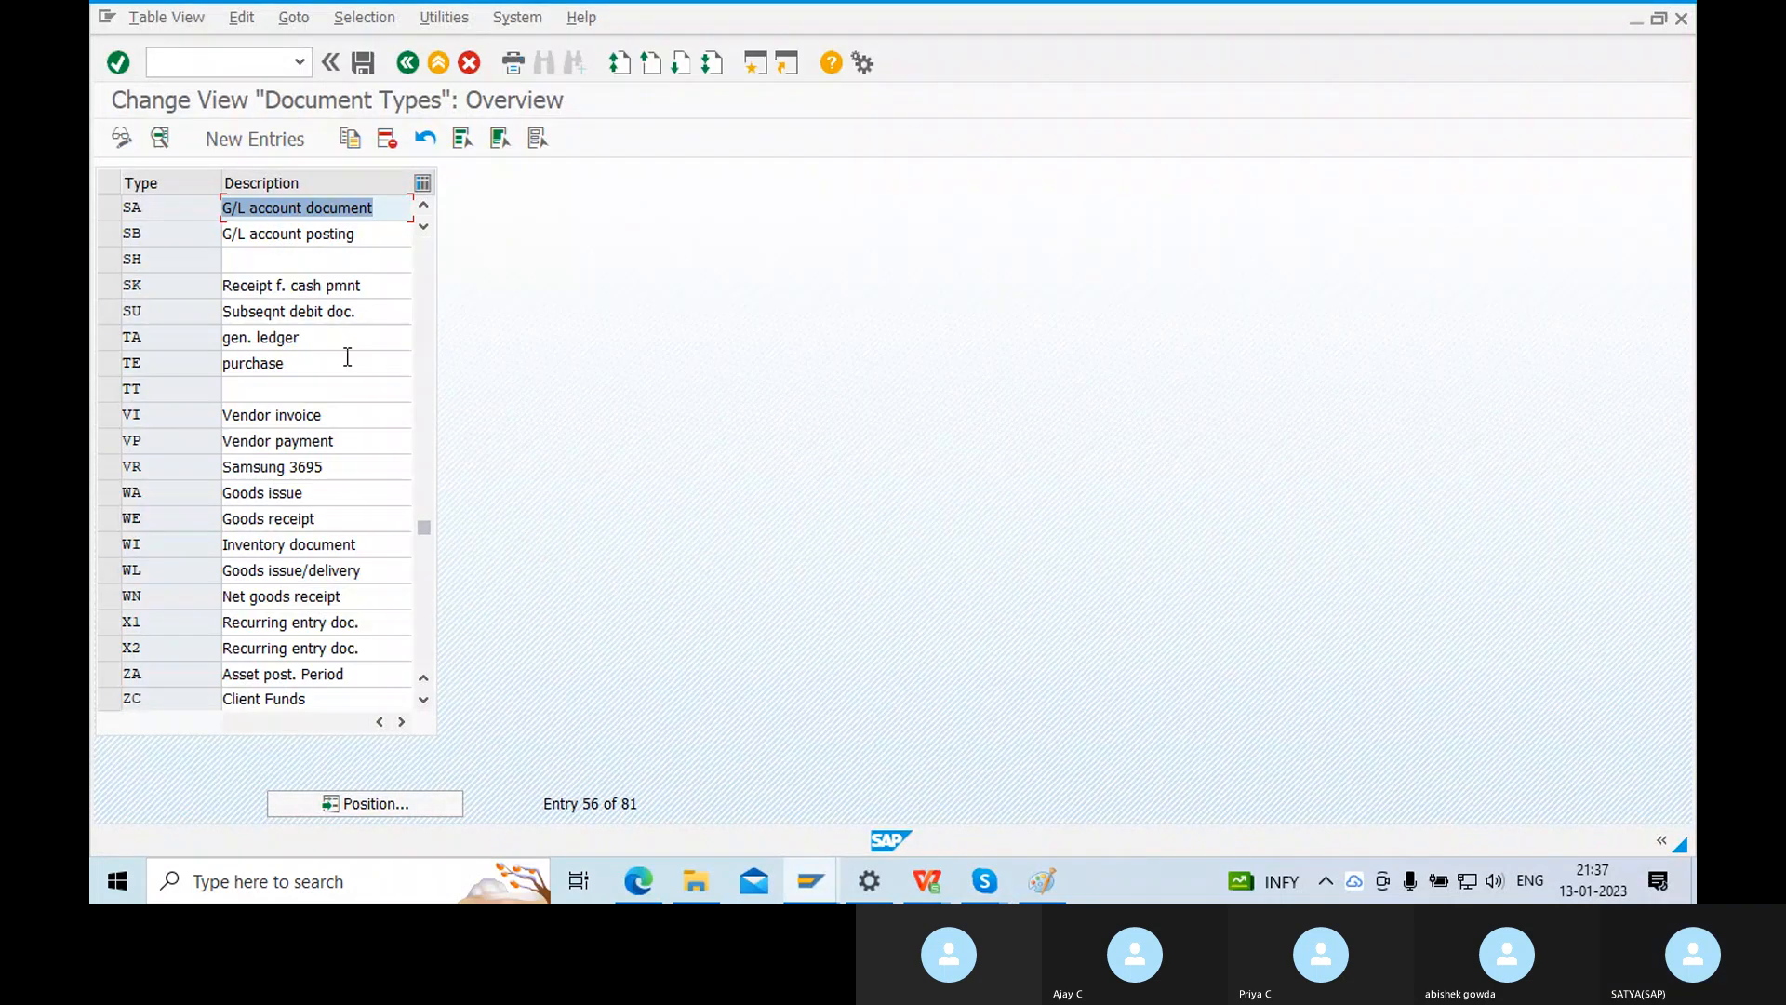
Open the details of document type SA and examine its description and assigned number range.
left_click(163, 203)
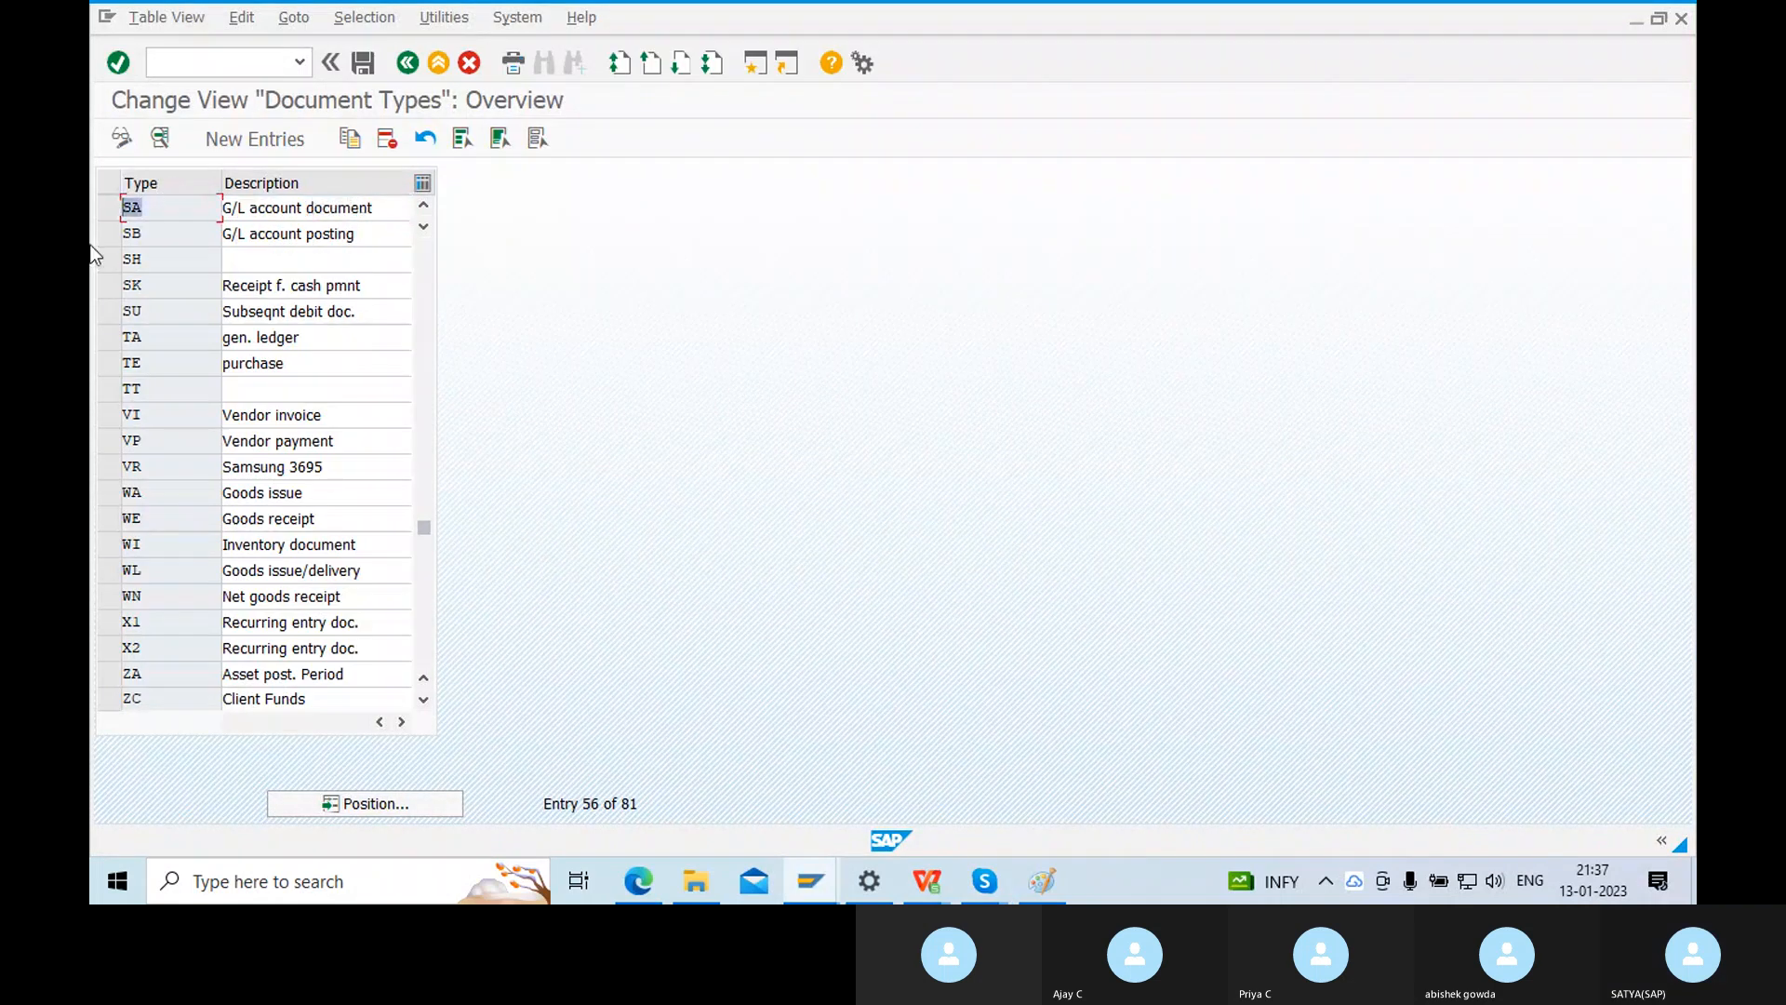
double_click(155, 209)
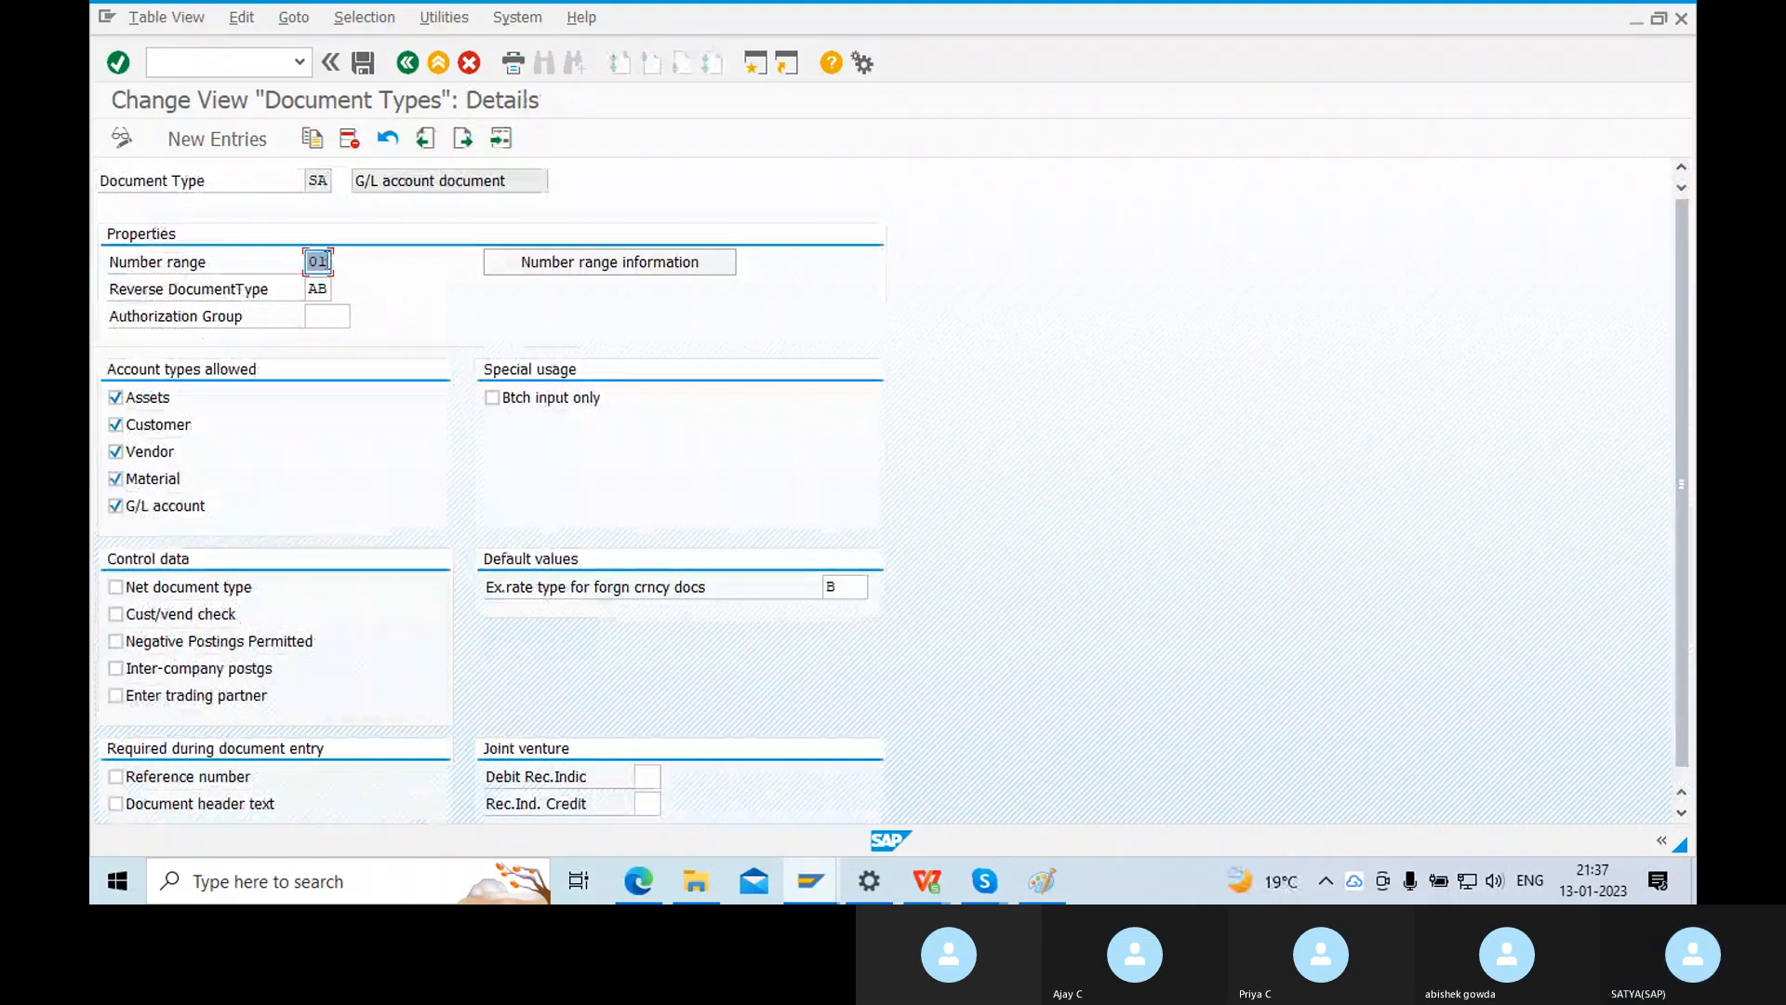
left_click(315, 260)
double_click(315, 180)
left_click_drag(363, 181, 517, 201)
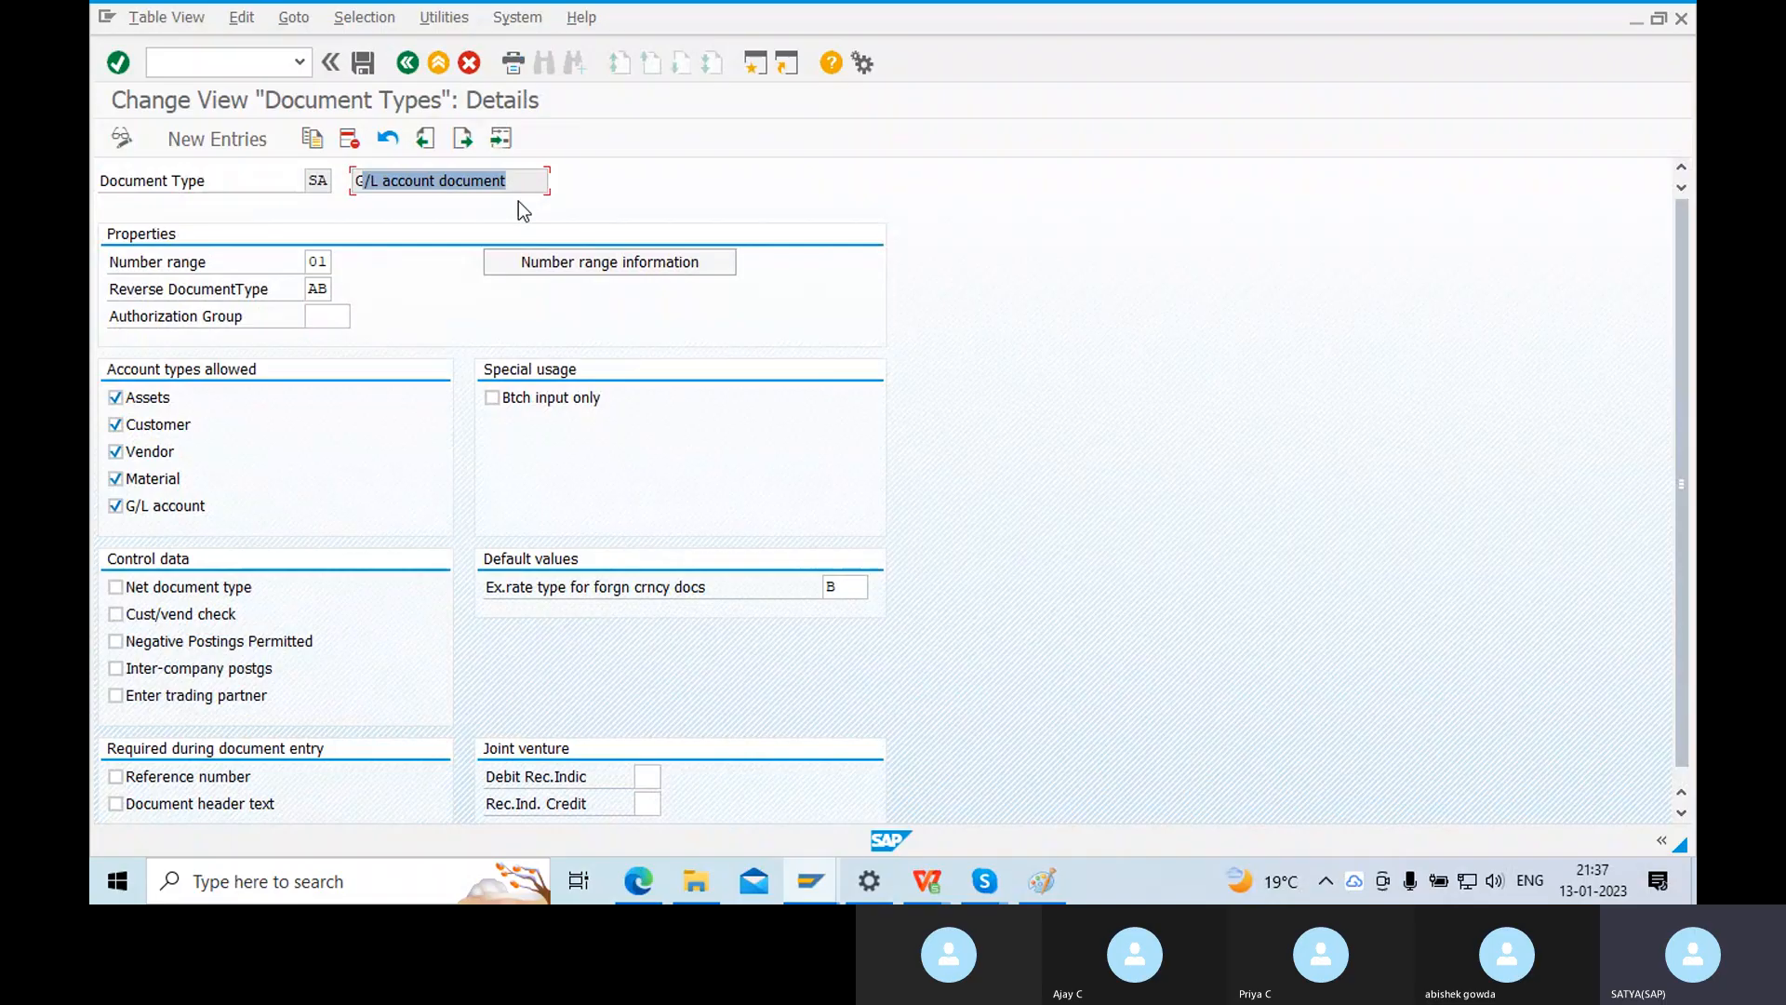
double_click(317, 267)
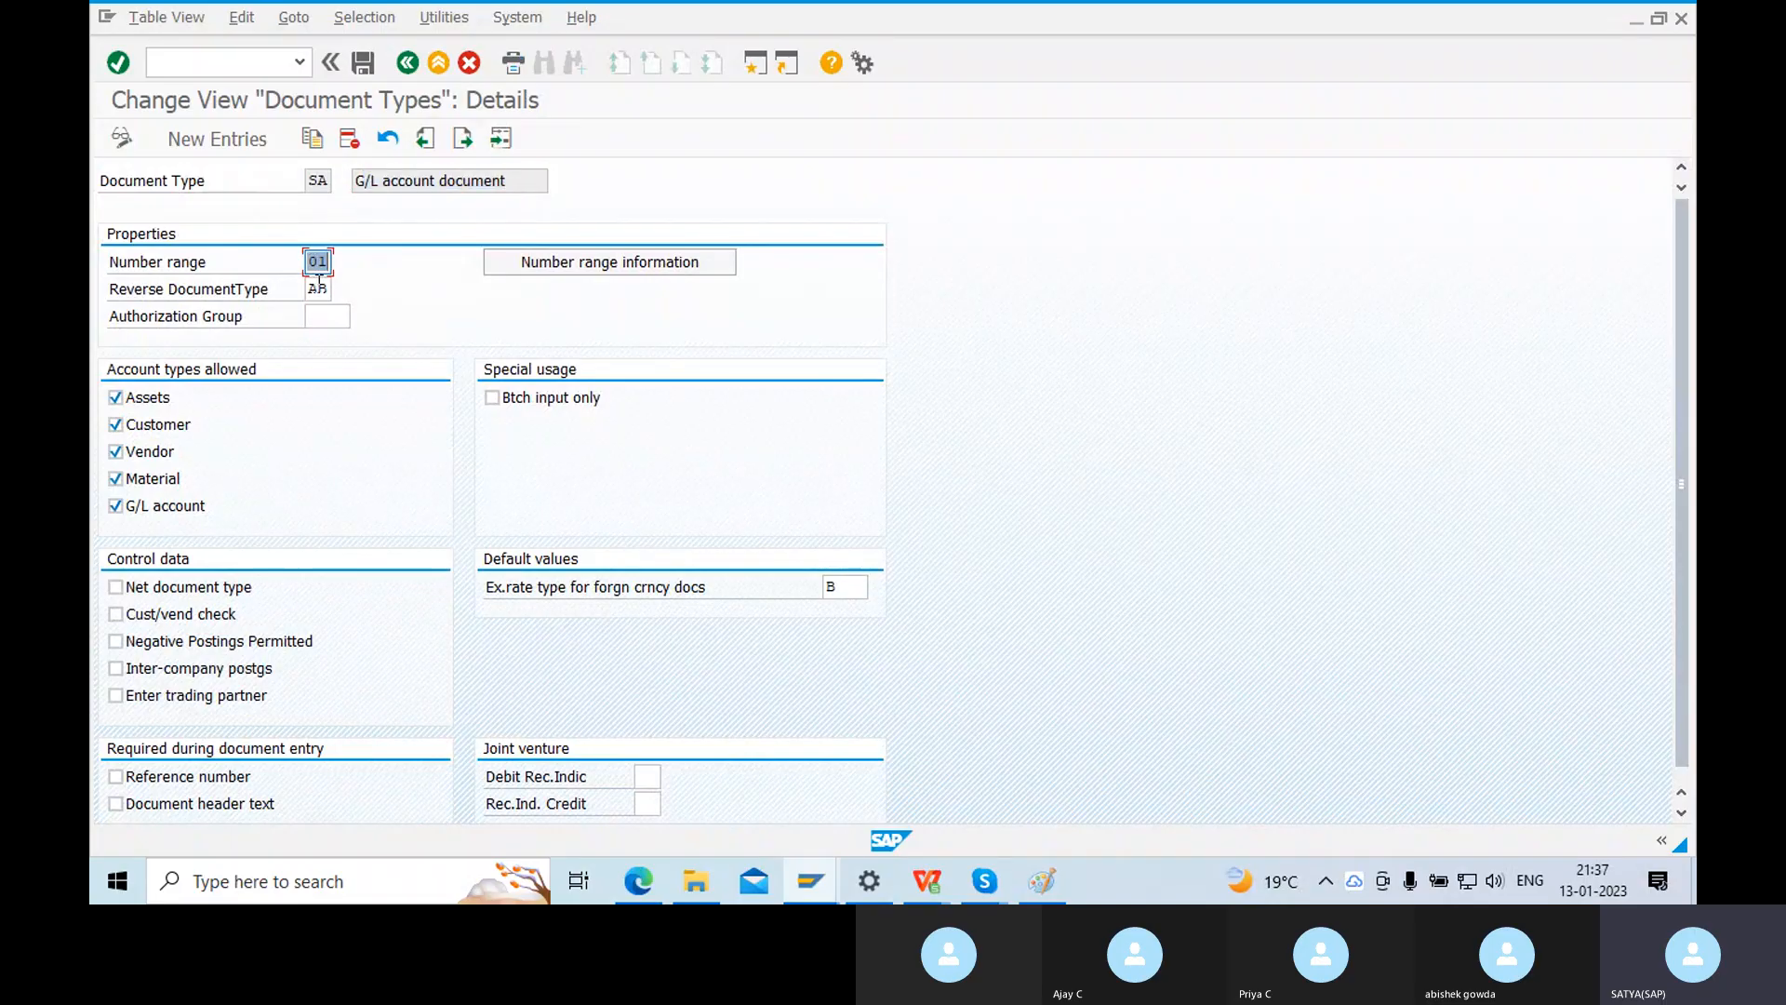
Go to the number range information and open the intervals of company code SON1 in change mode.
left_click(610, 264)
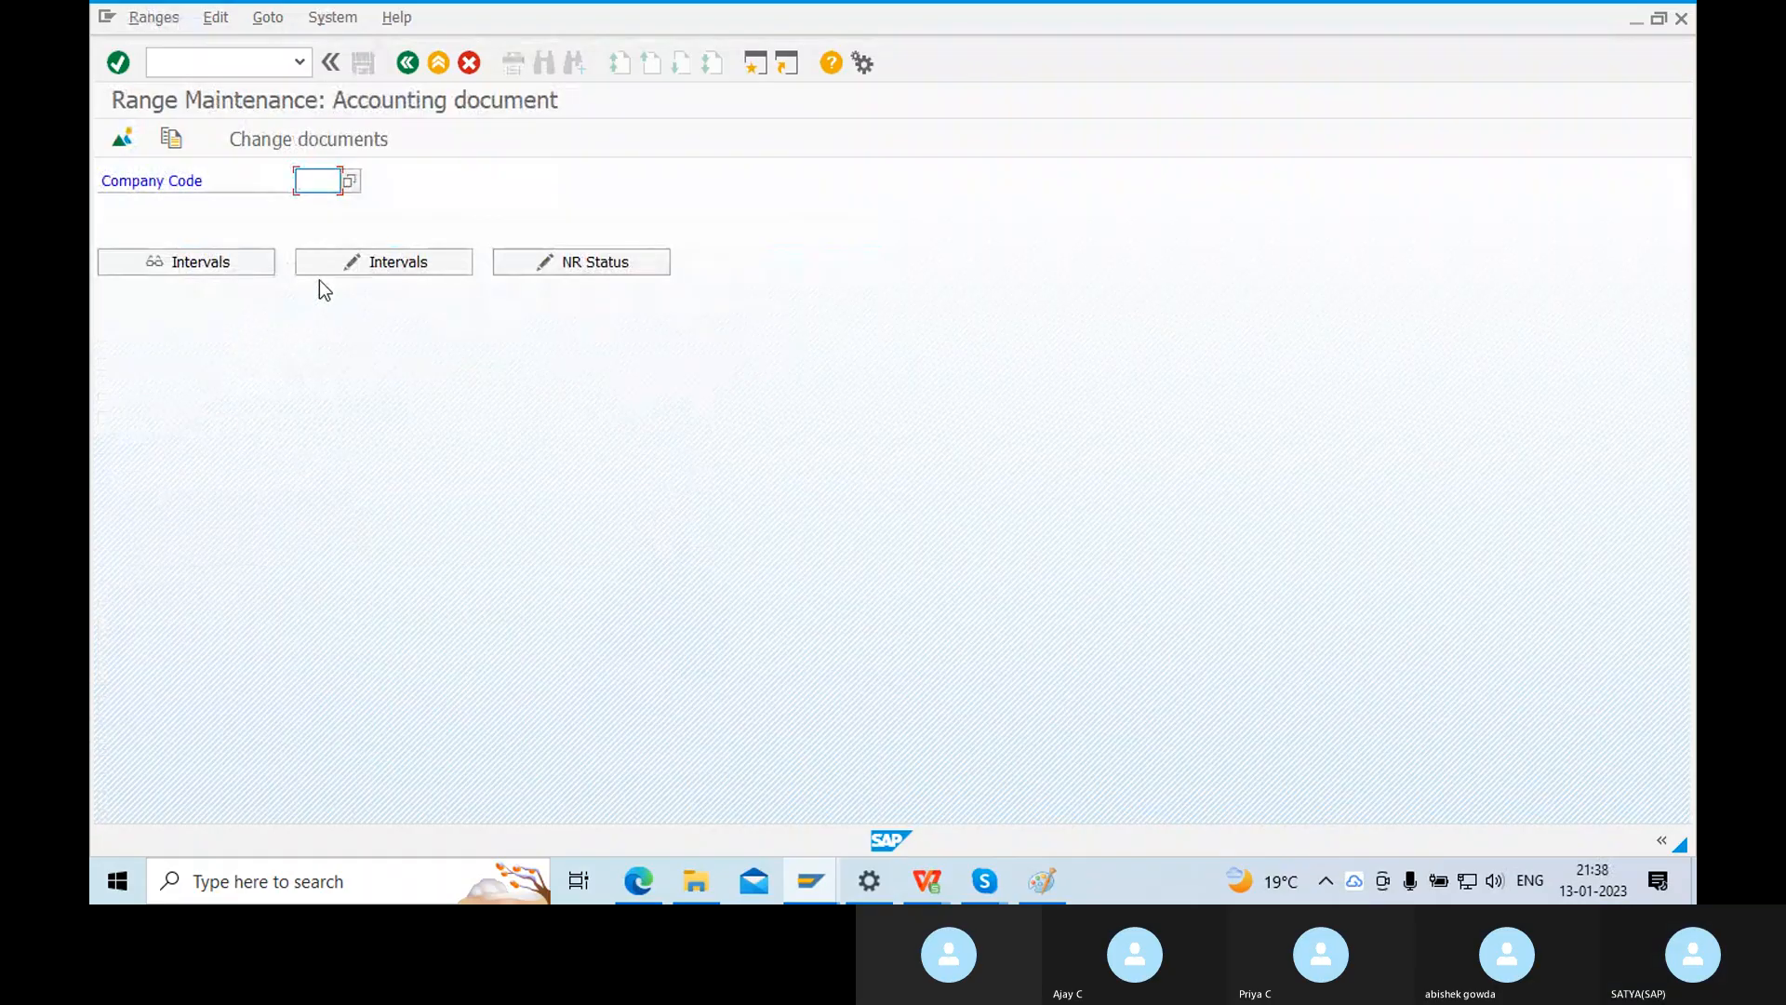
type("SON1")
left_click(383, 259)
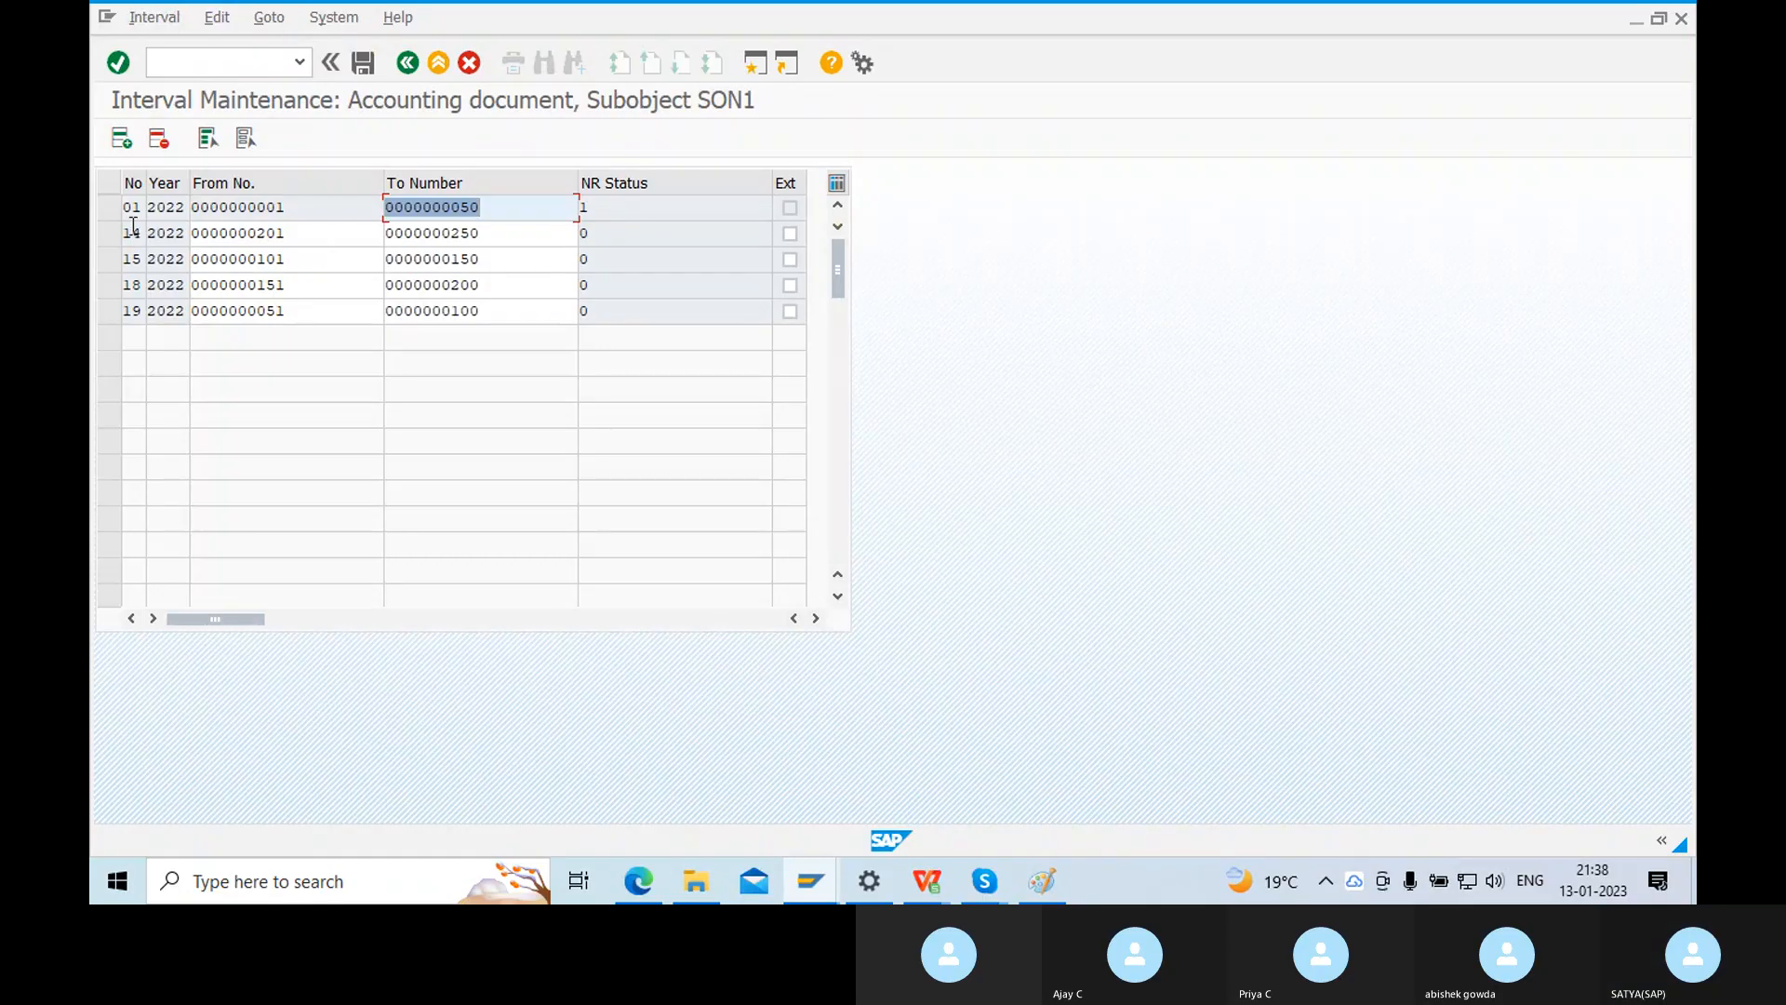
Examine the From No., To Number and NR Status of number range interval 01.
left_click(110, 206)
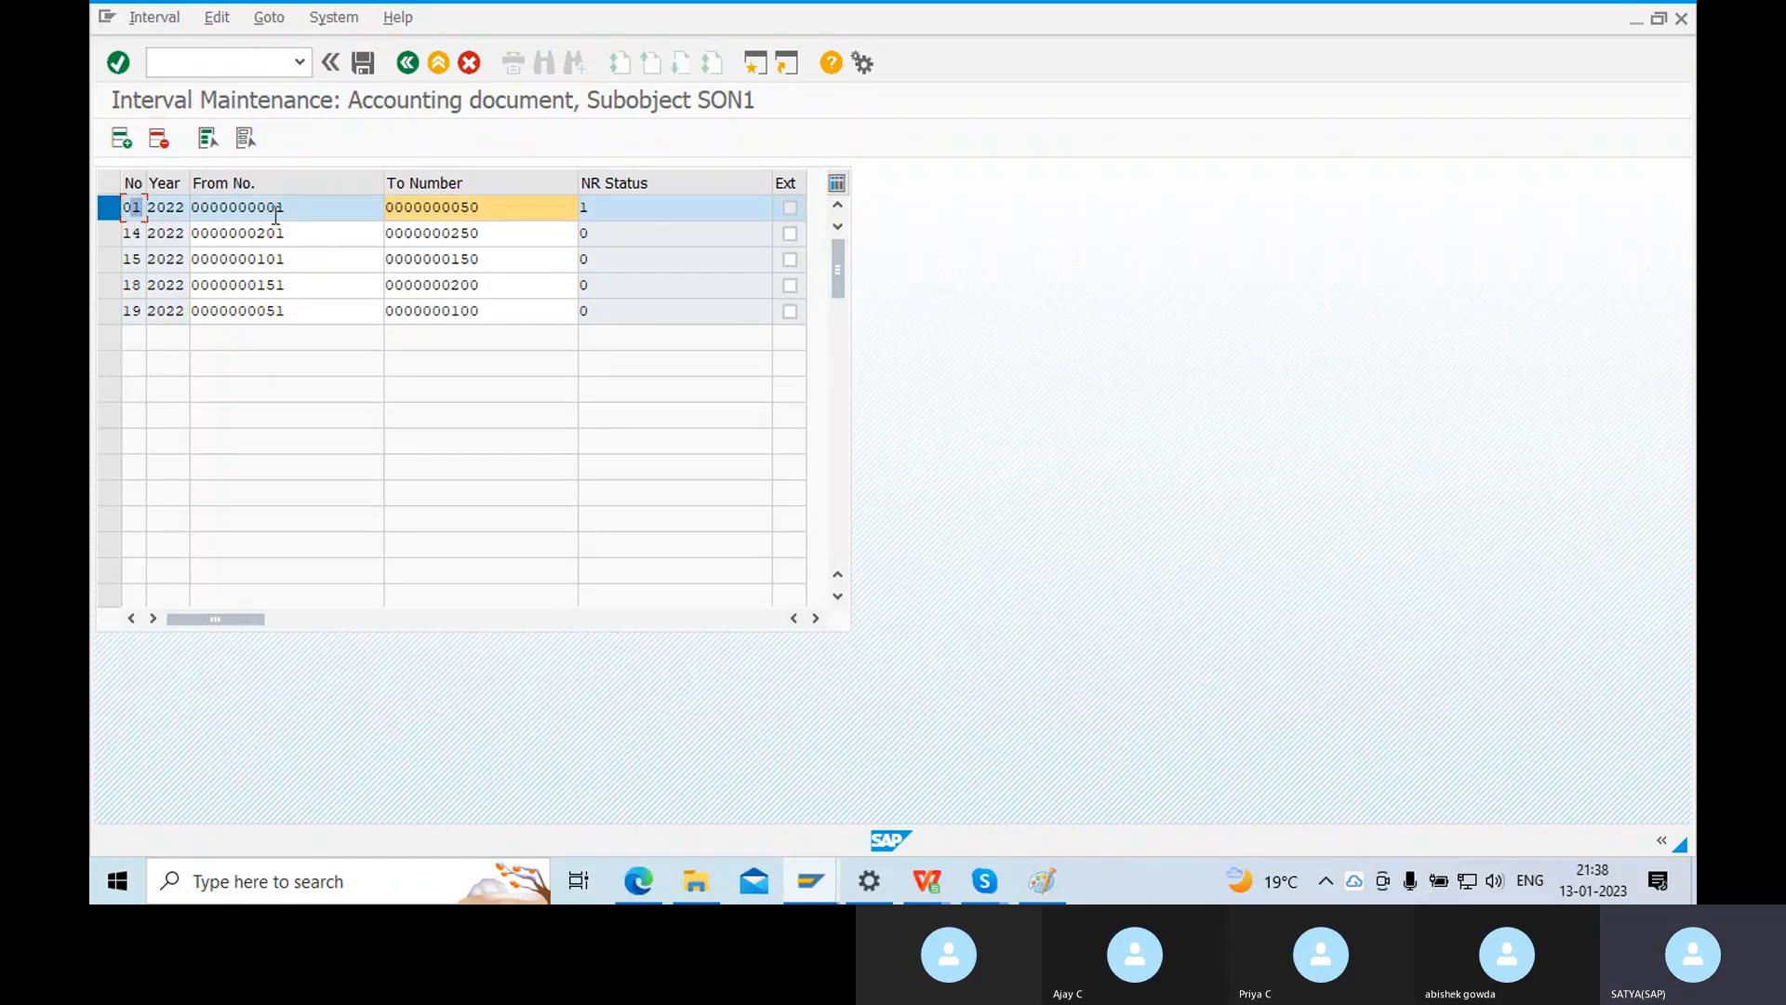
left_click_drag(514, 210, 452, 214)
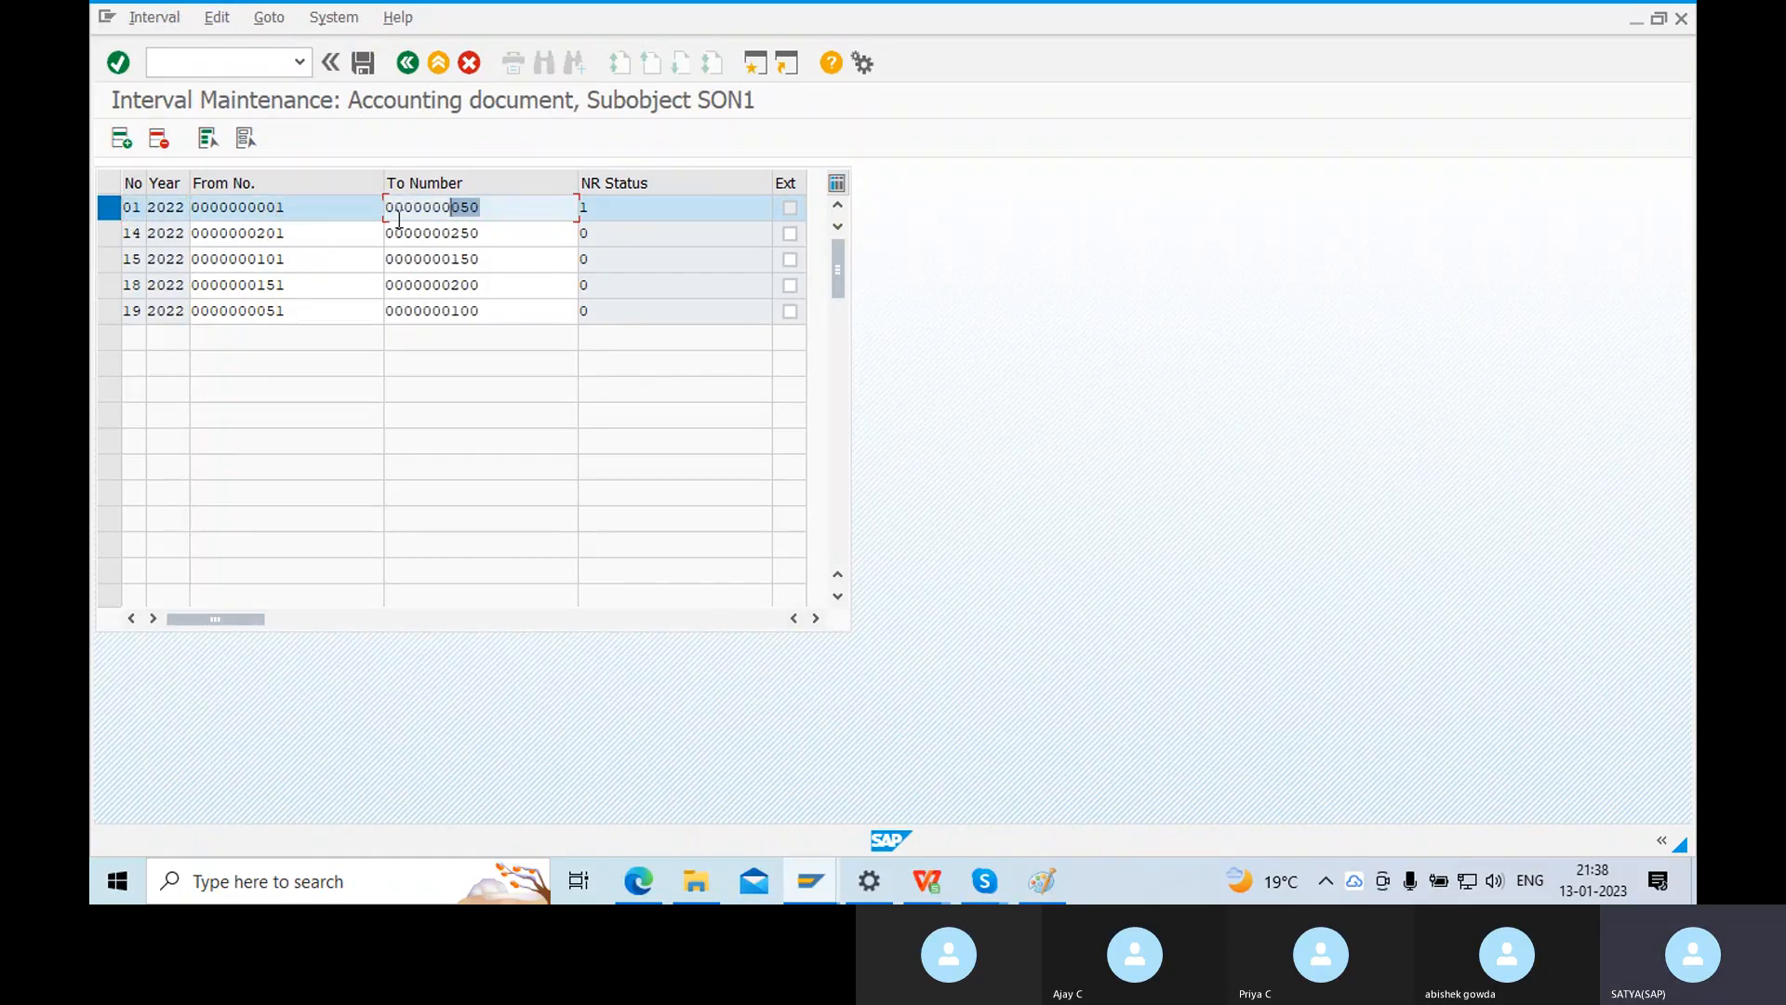
left_click_drag(321, 217, 238, 218)
left_click_drag(496, 213, 455, 208)
double_click(597, 209)
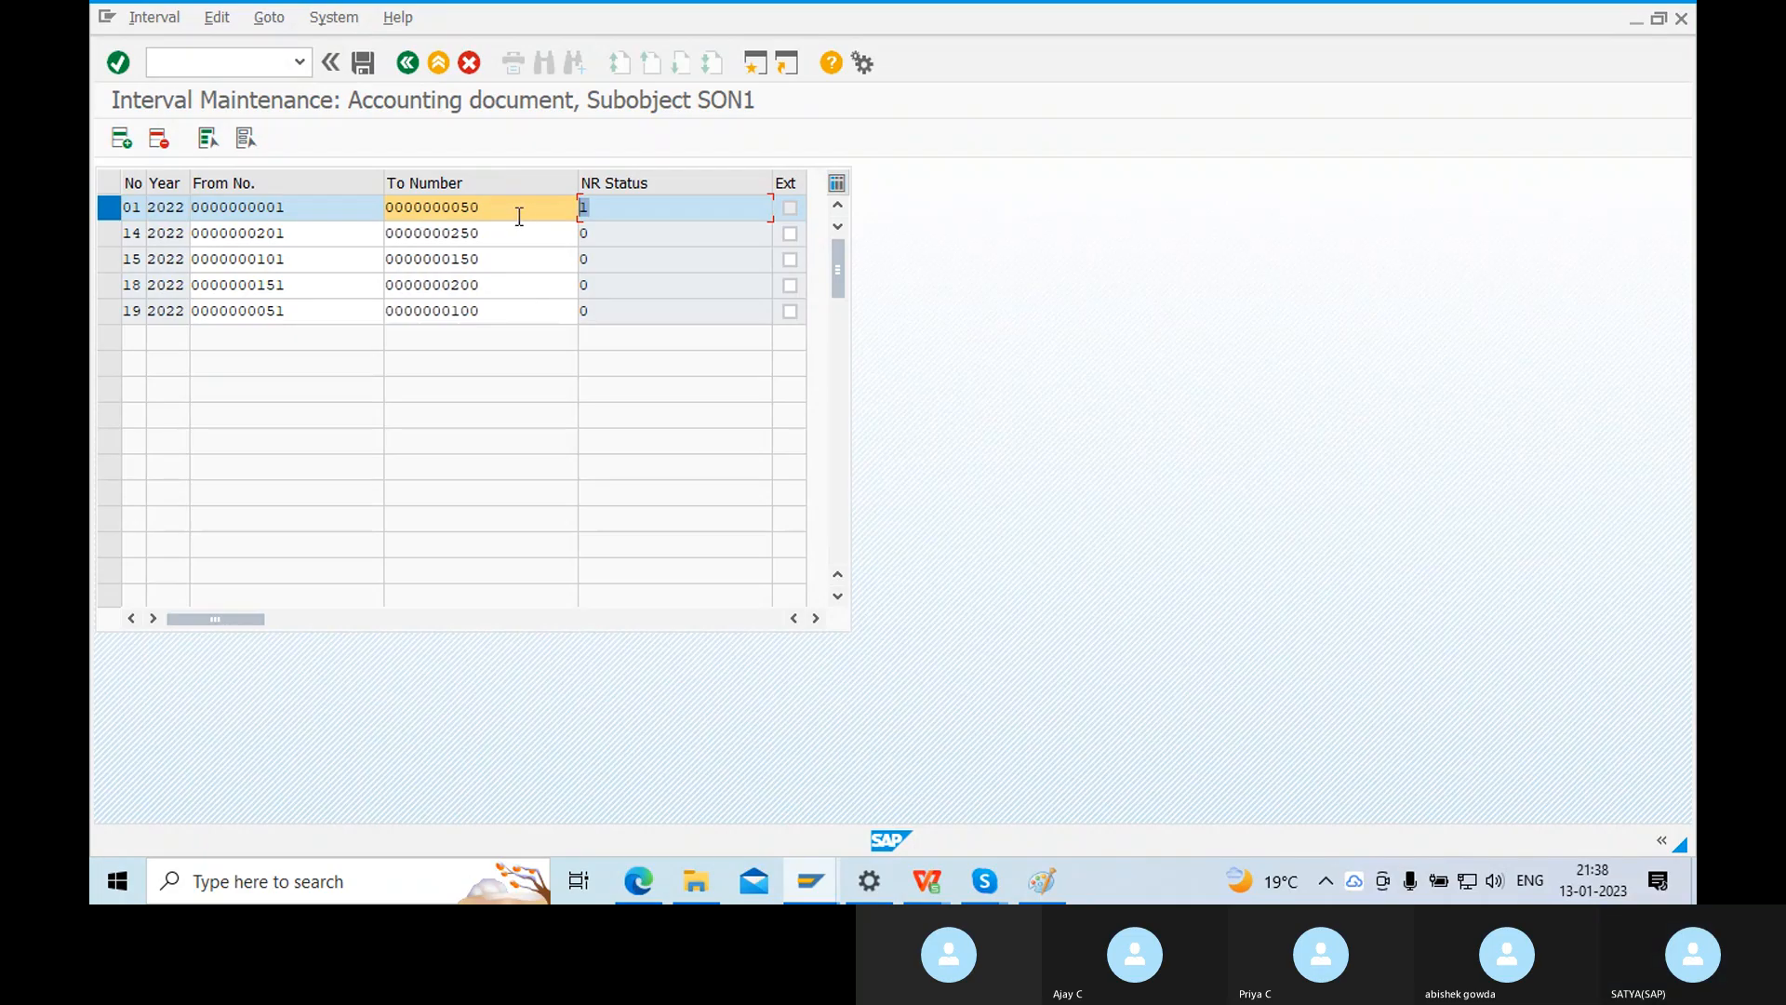
key("Down")
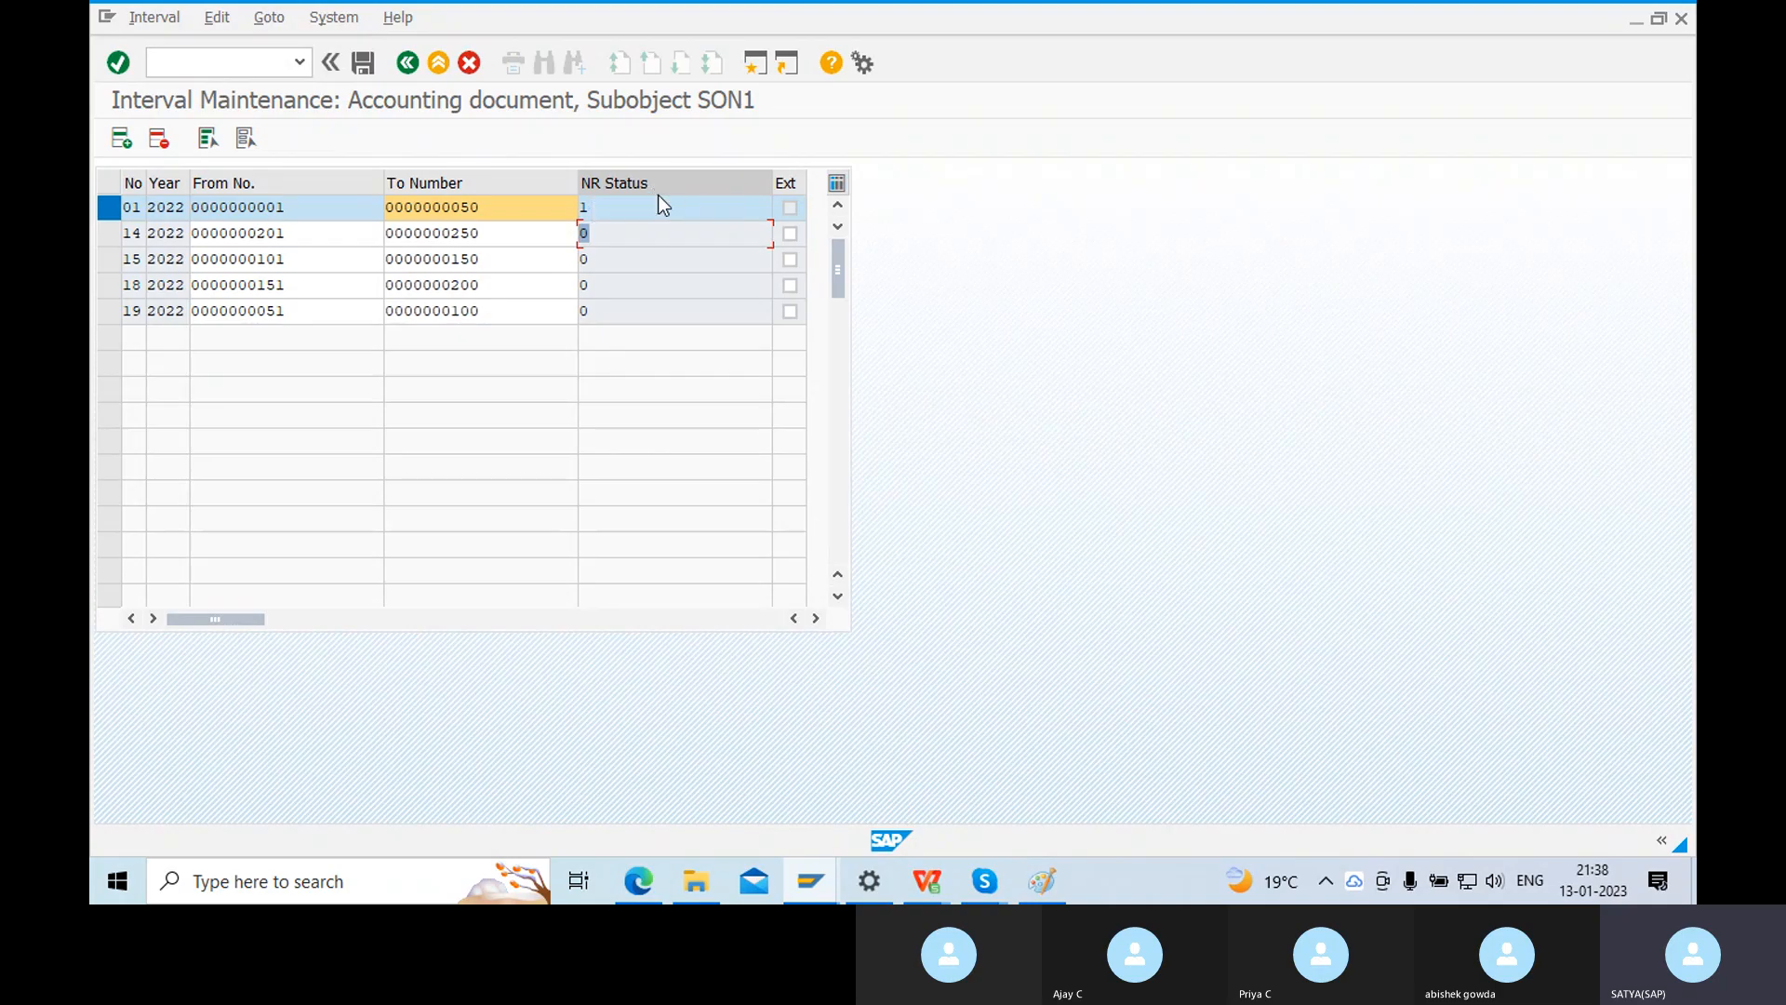
key("Up")
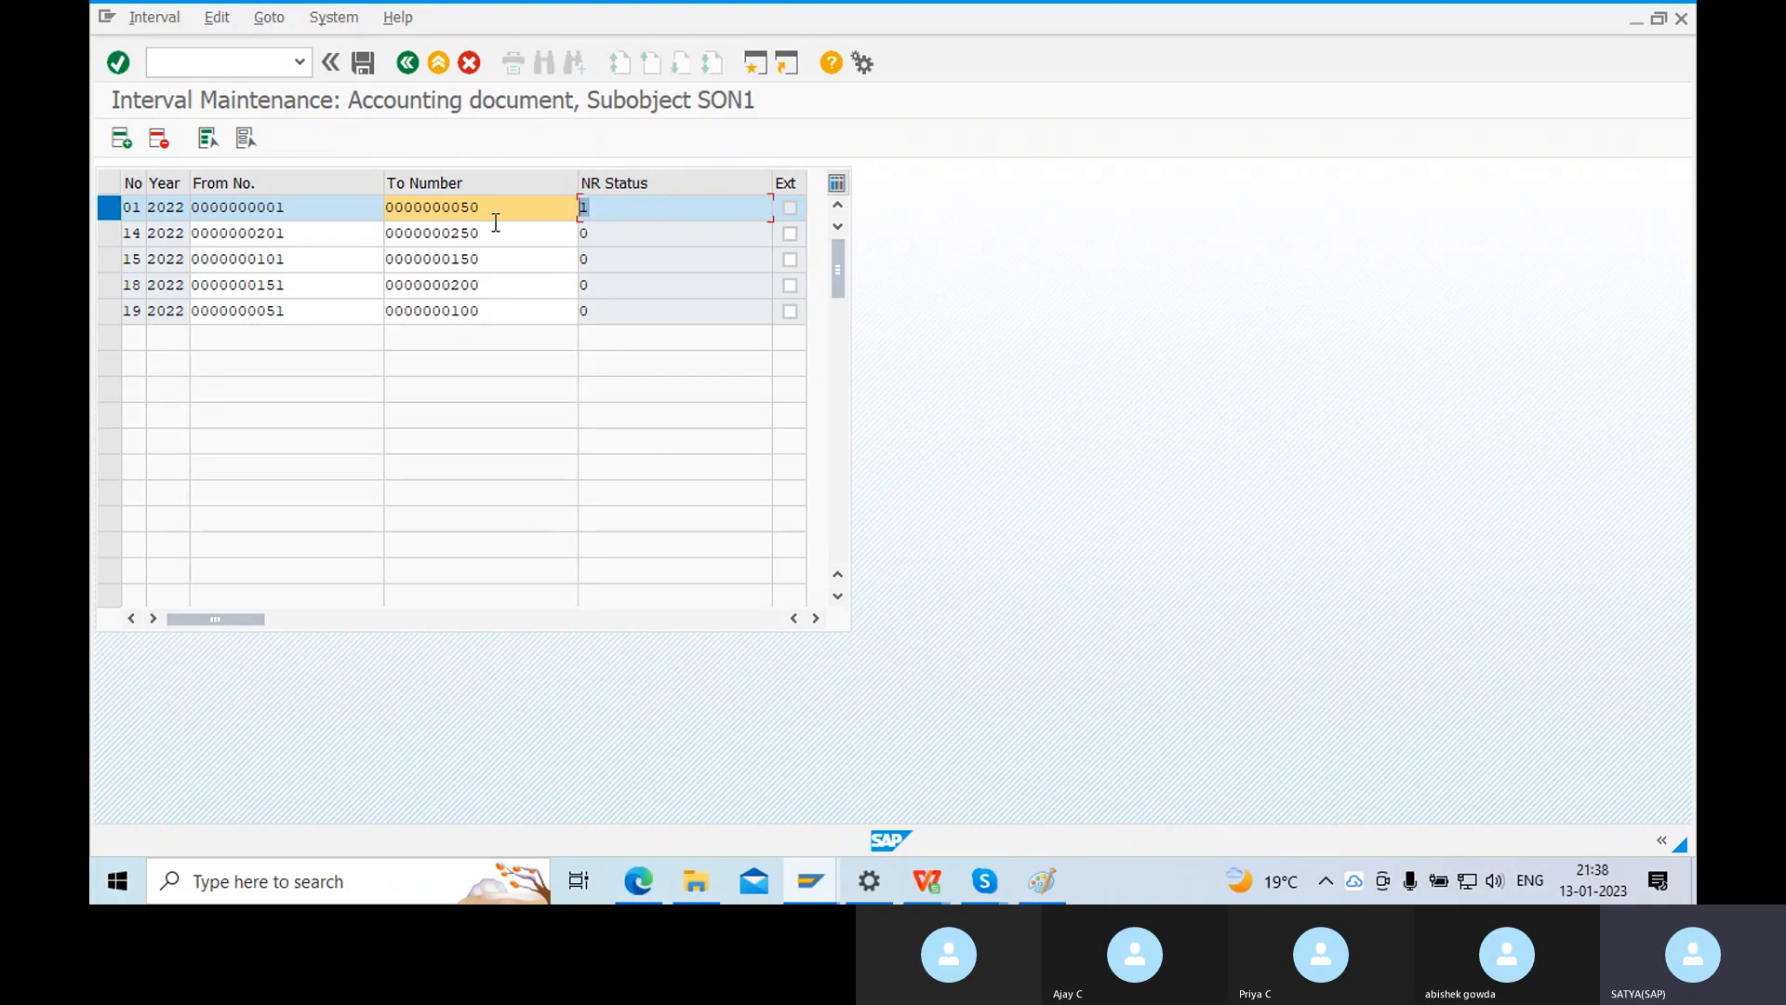
left_click_drag(256, 207, 328, 216)
left_click_drag(496, 218, 373, 216)
left_click(293, 207)
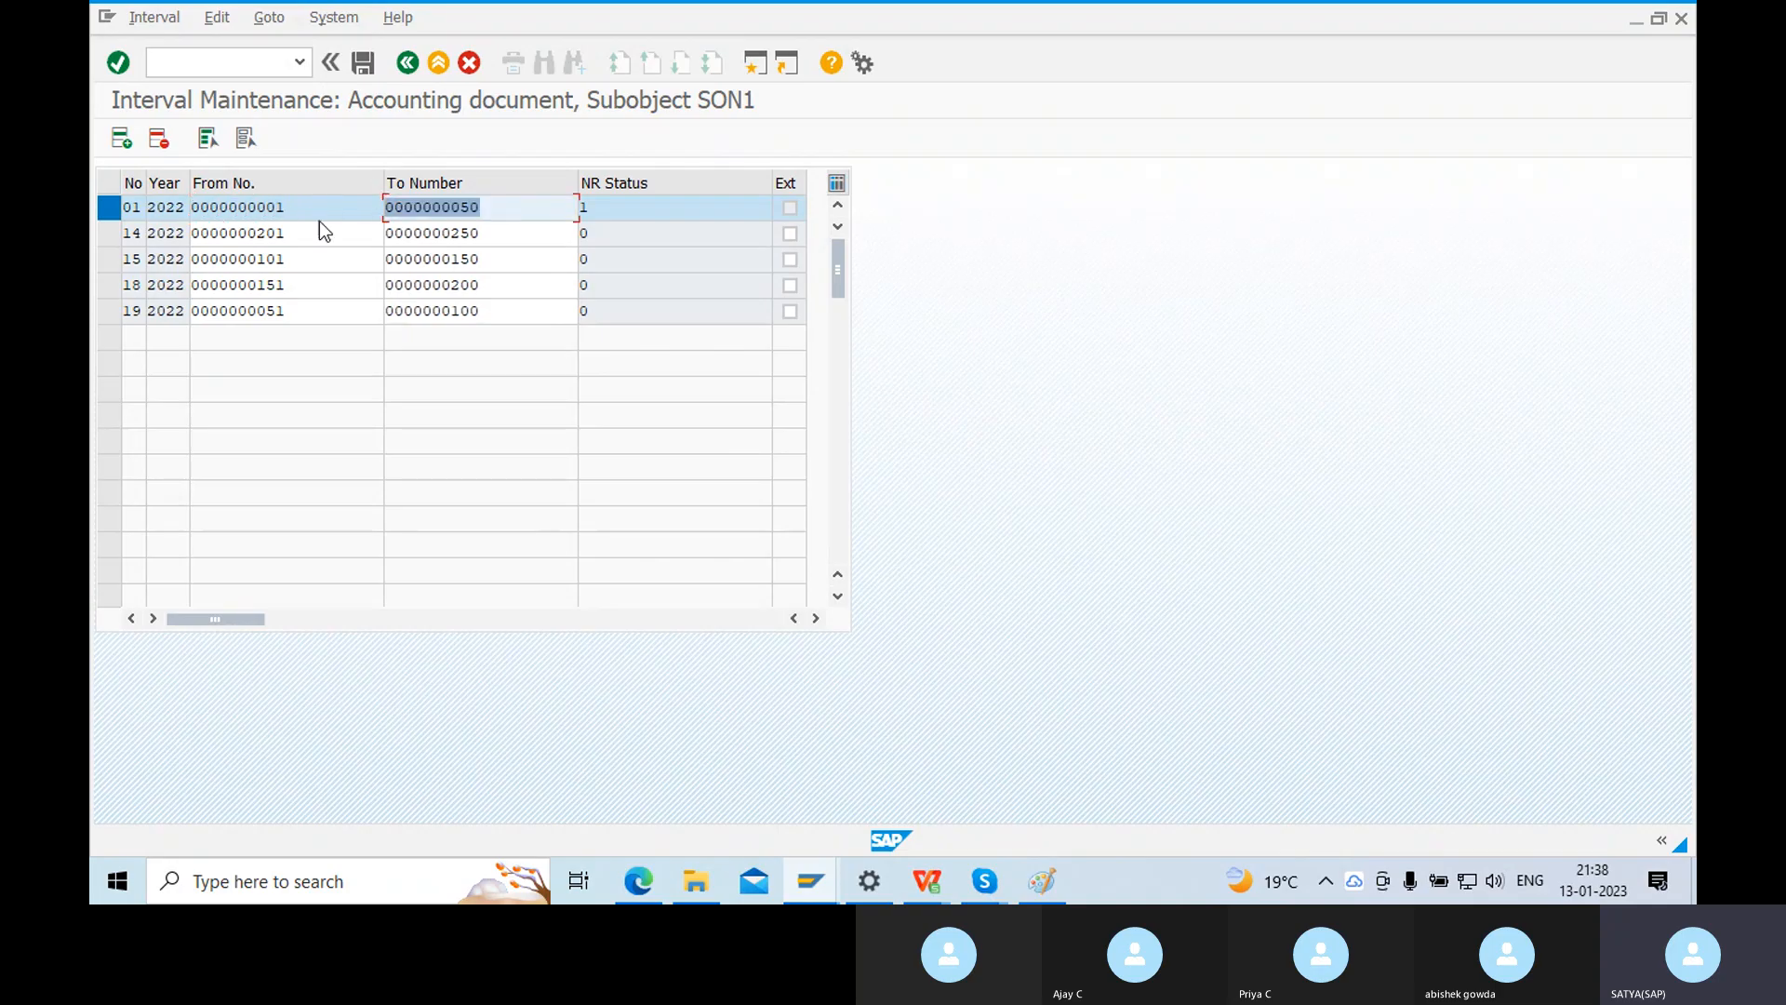
Leave the interval maintenance and document type views and return to the SAP Easy Access menu.
left_click(410, 72)
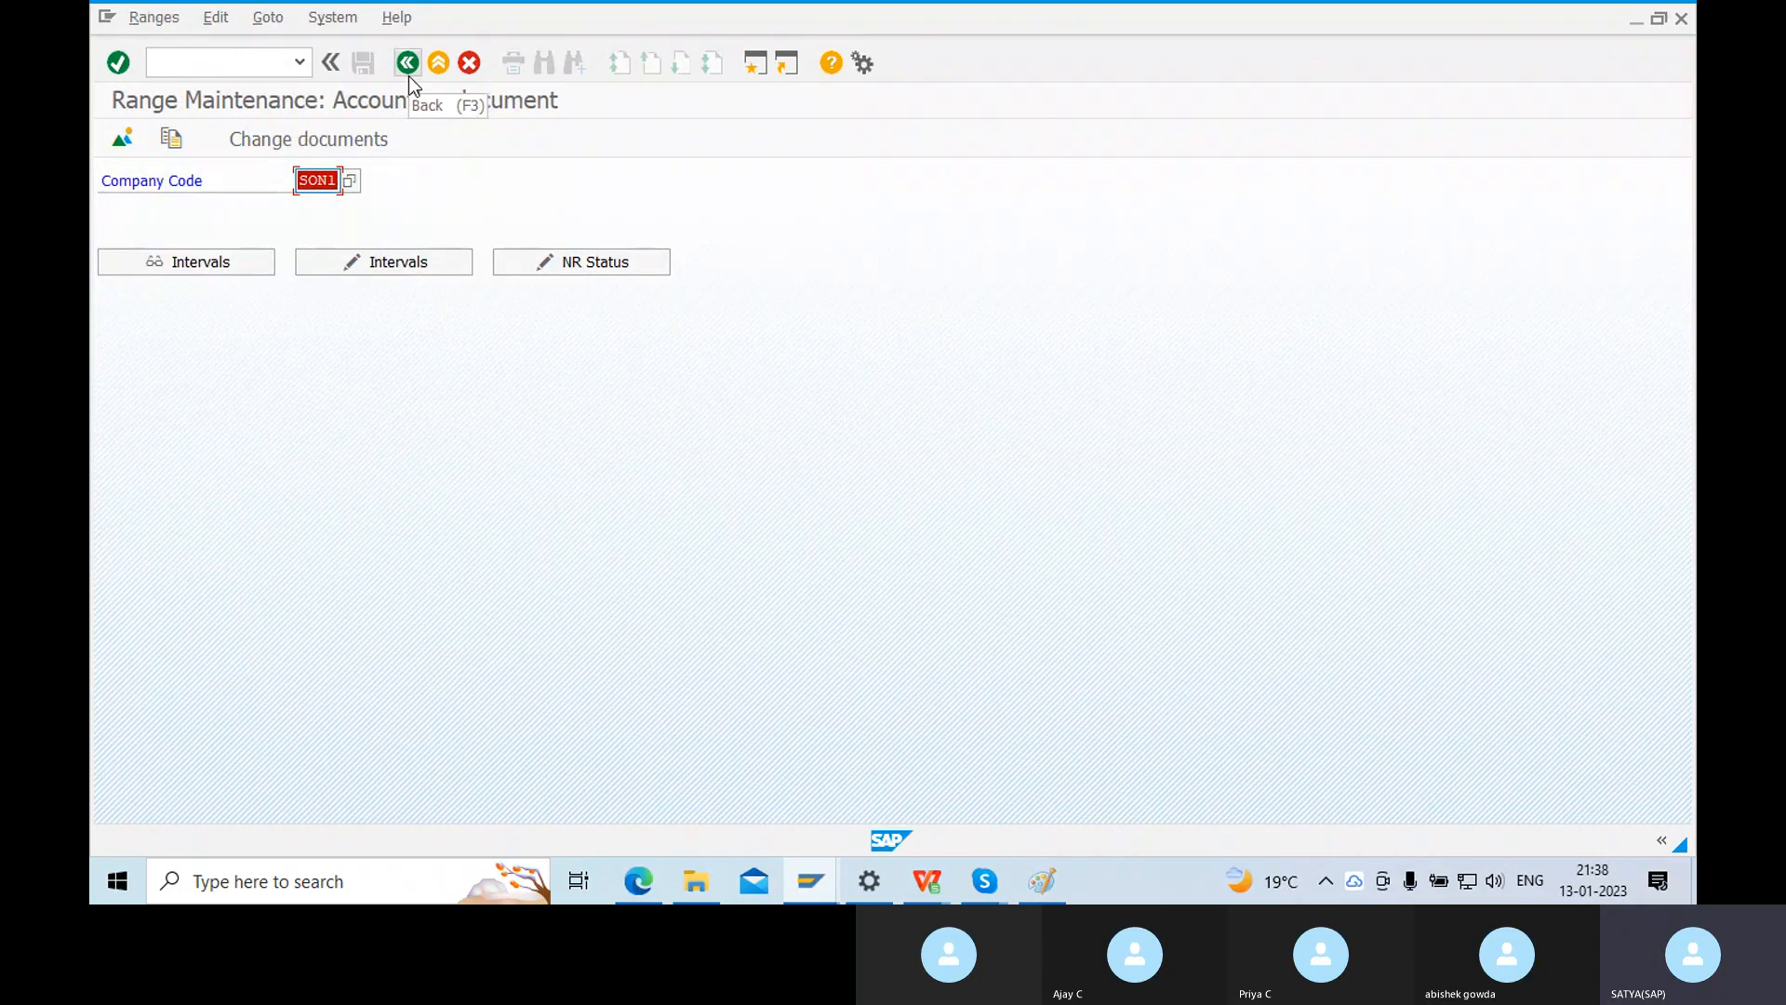
left_click(409, 66)
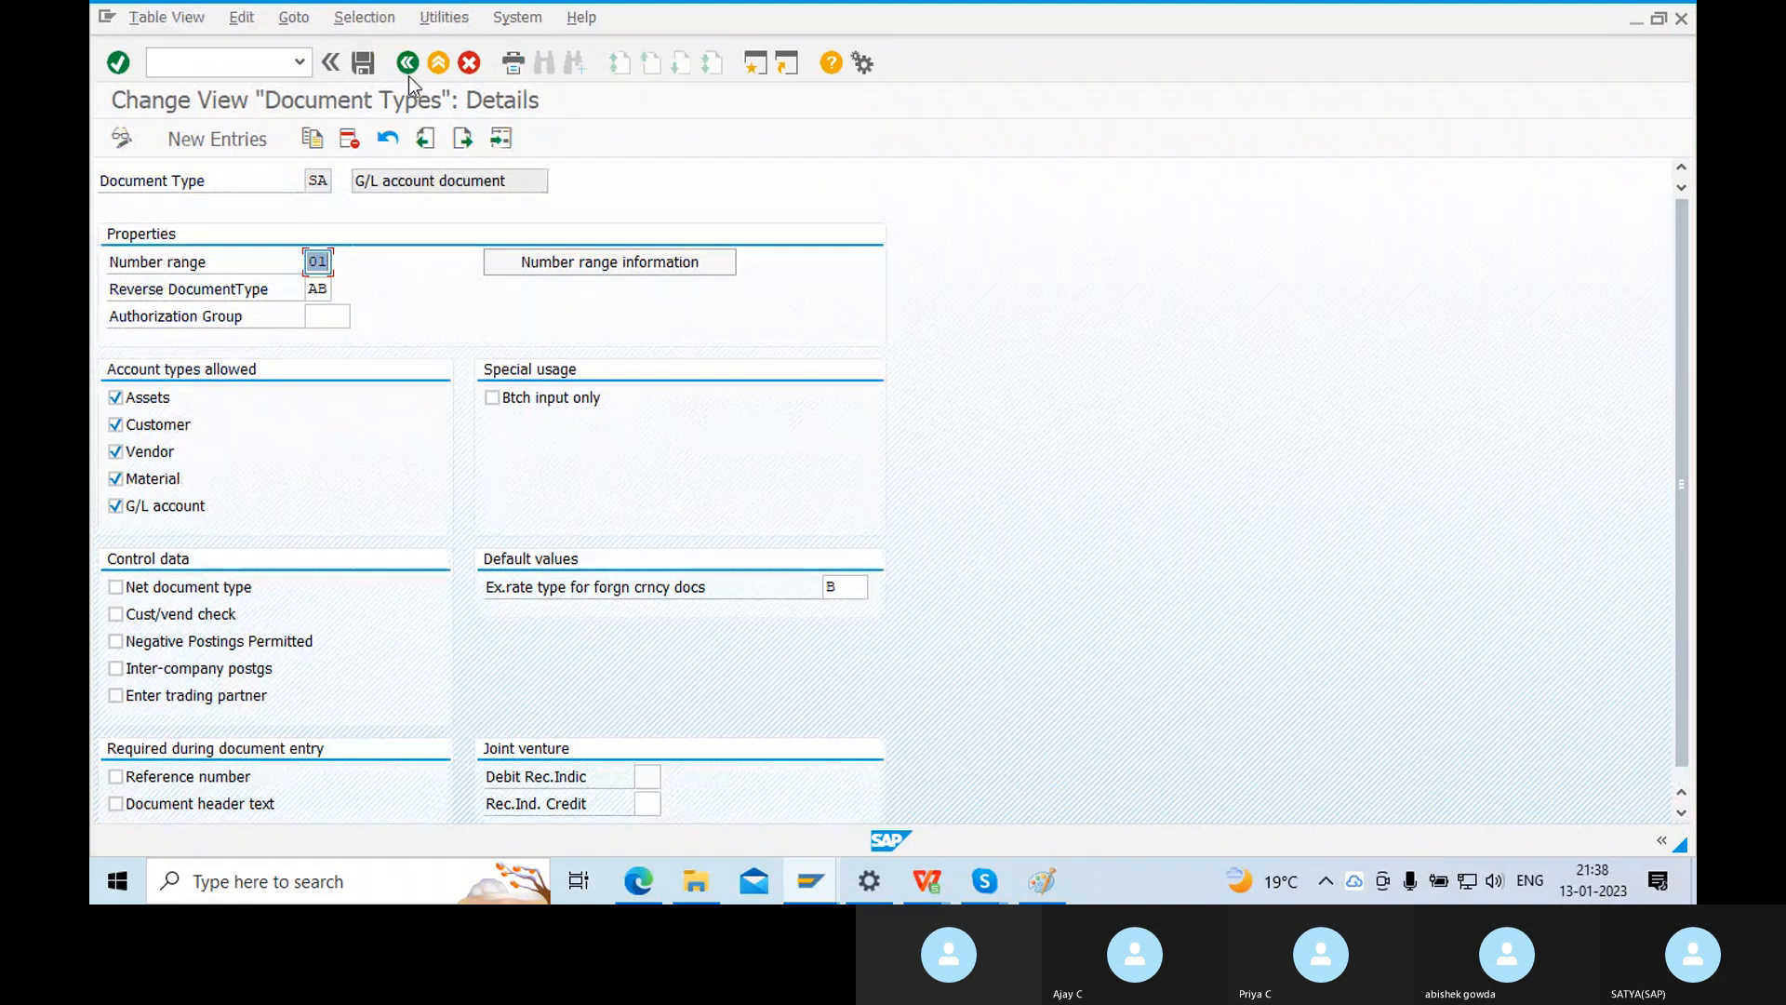
left_click(409, 65)
left_click(409, 72)
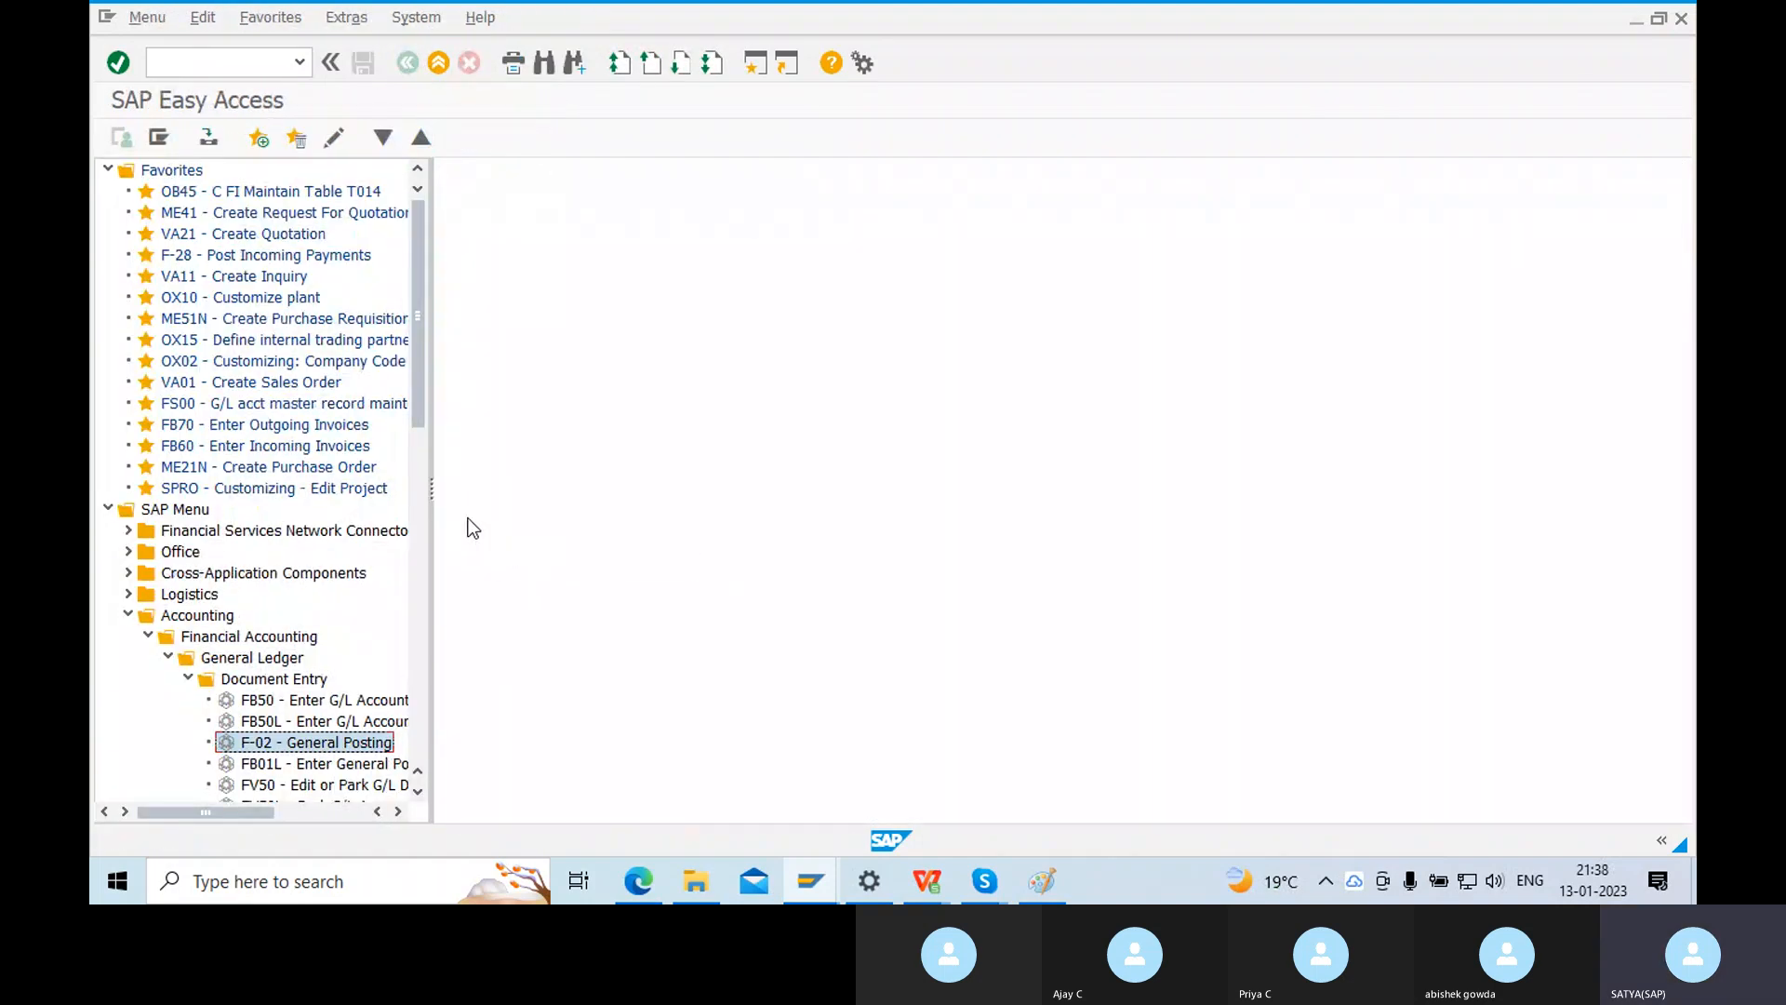
scroll(333, 575, "down", 1)
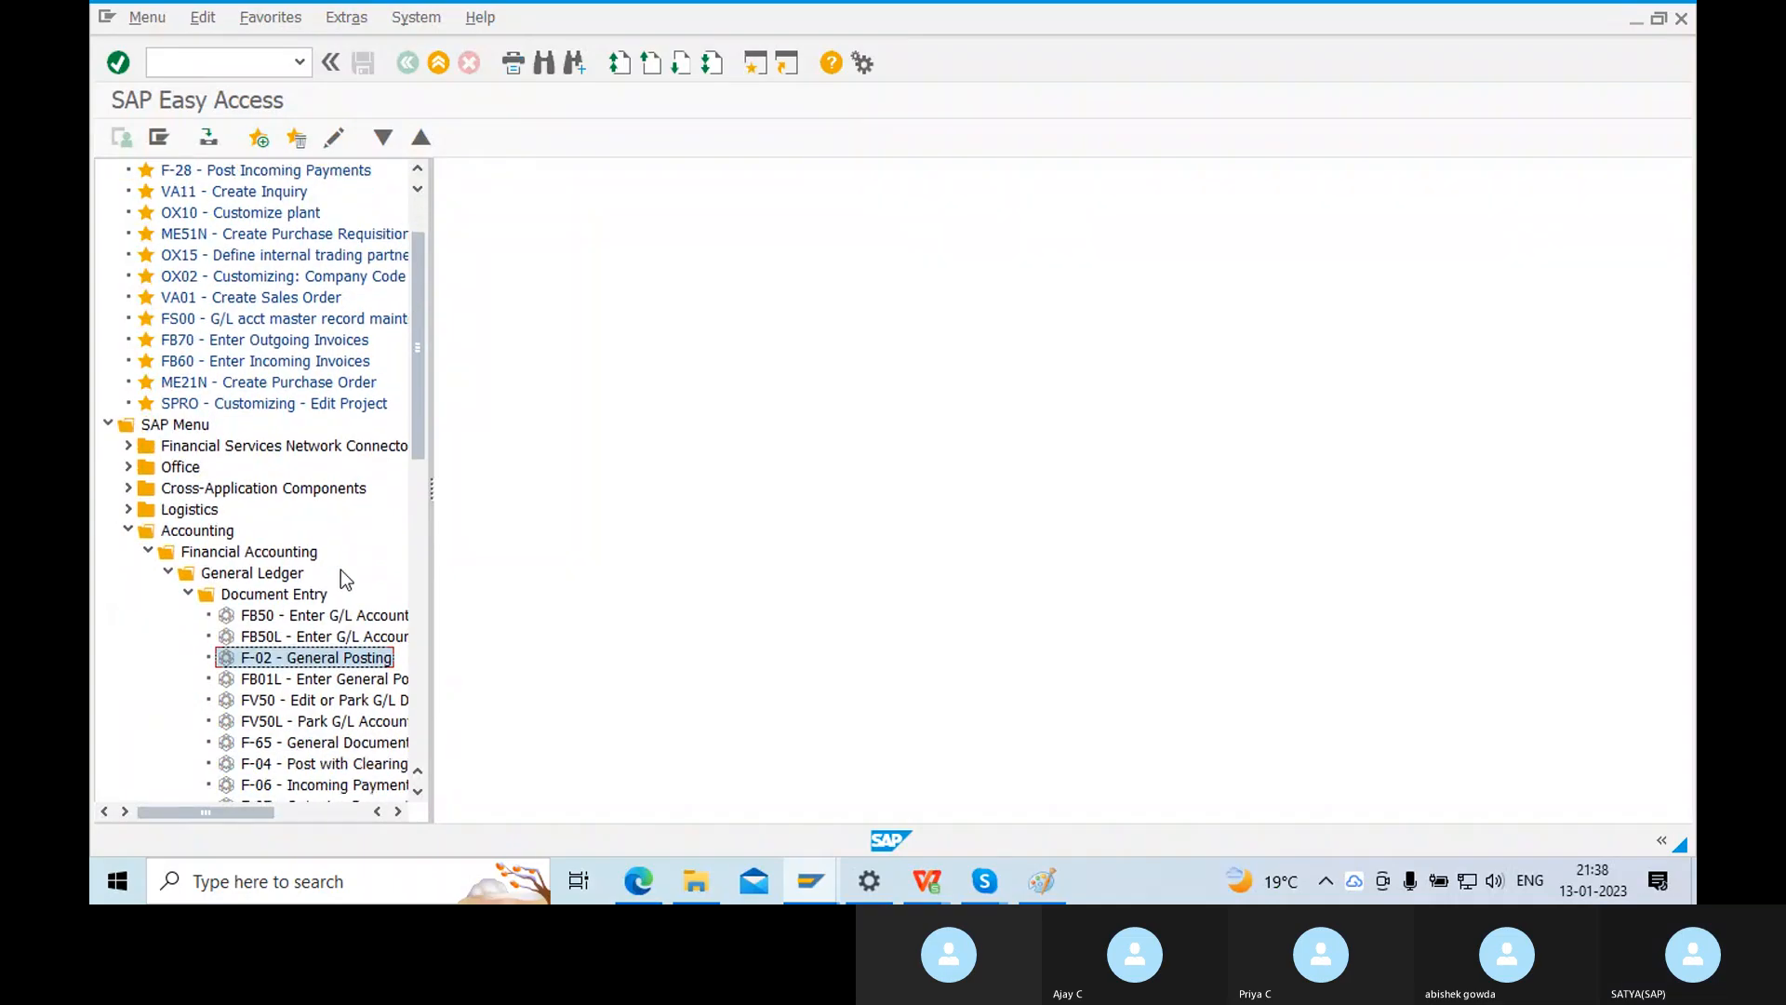
scroll(341, 569, "up", 1)
Switch to the Paint diagram and draw a red rectangle around the Document No ranges label and its transaction codes.
left_click(1042, 882)
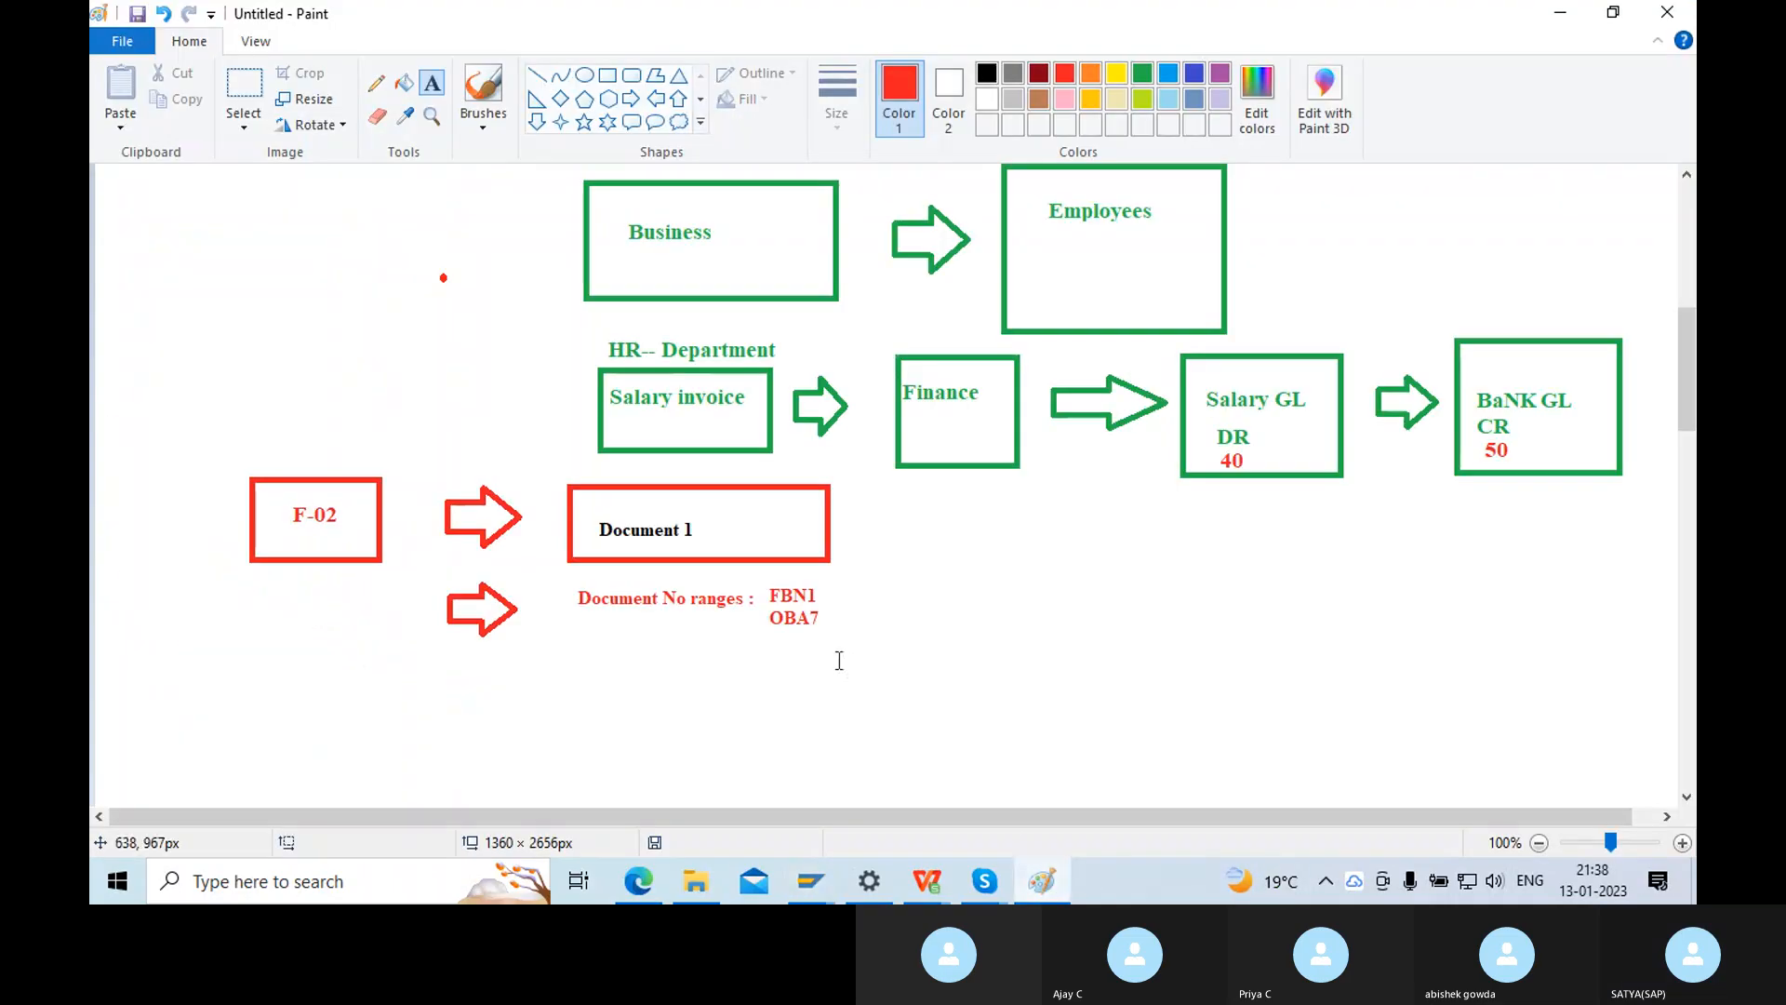
left_click(892, 620)
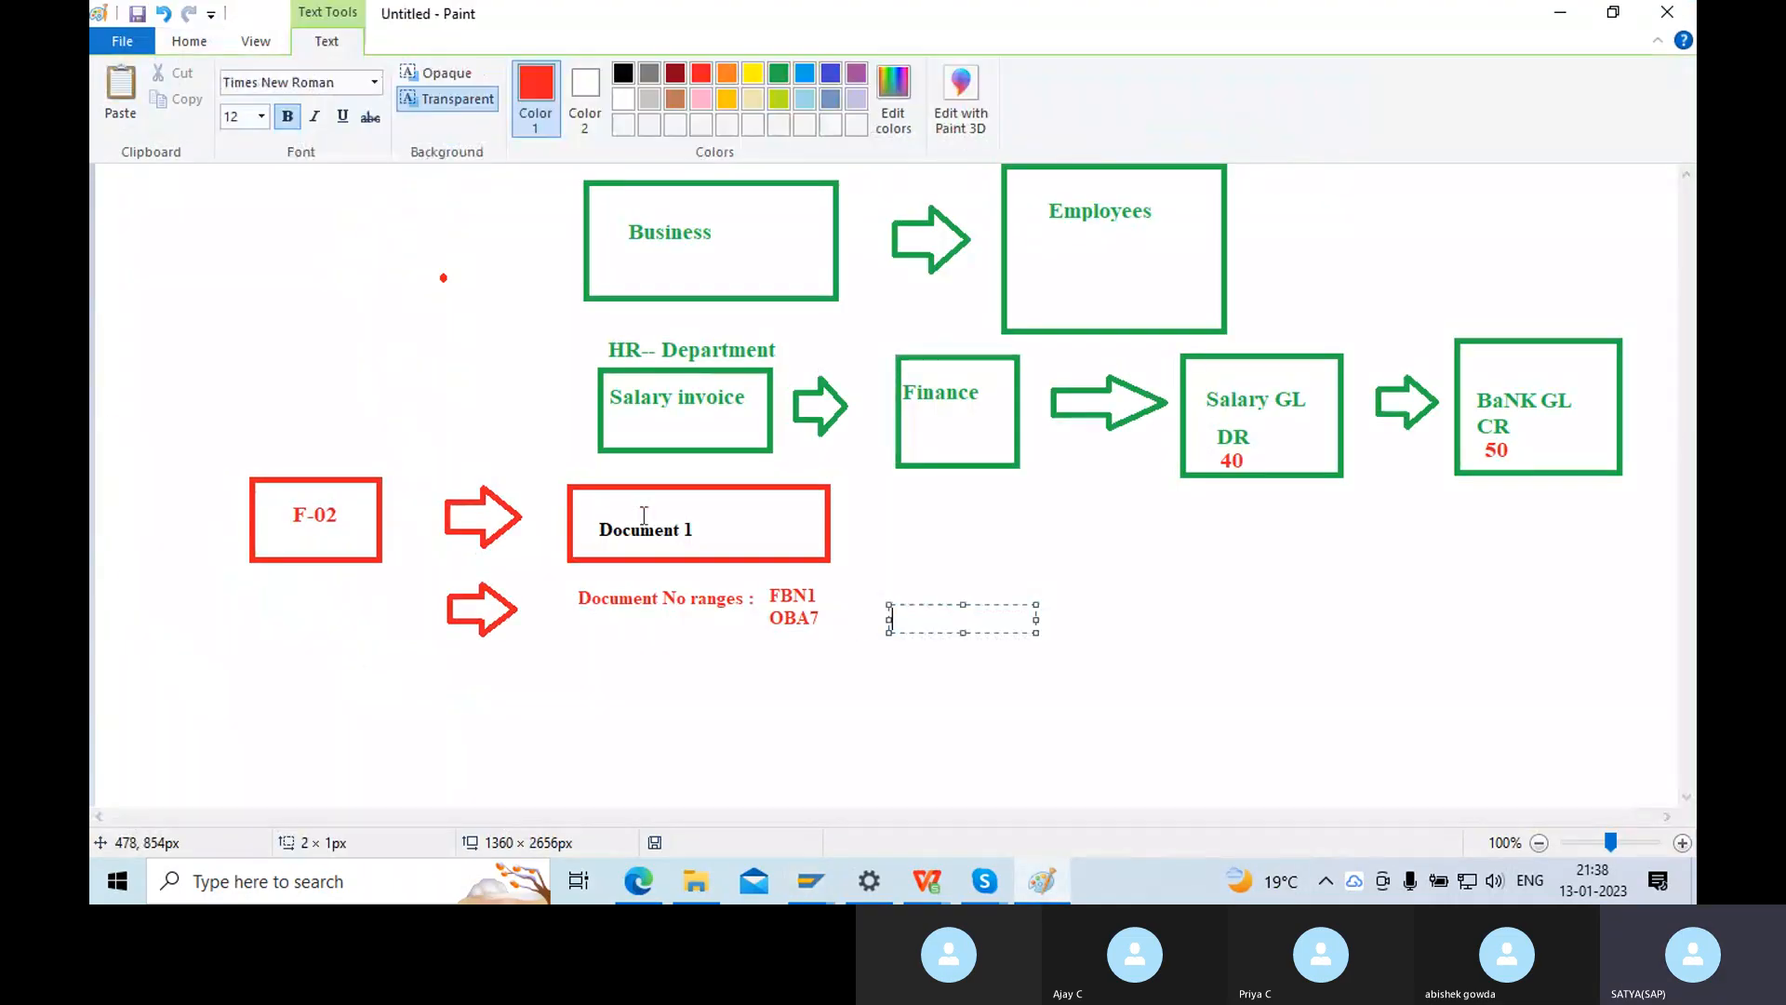
left_click(189, 42)
left_click(608, 75)
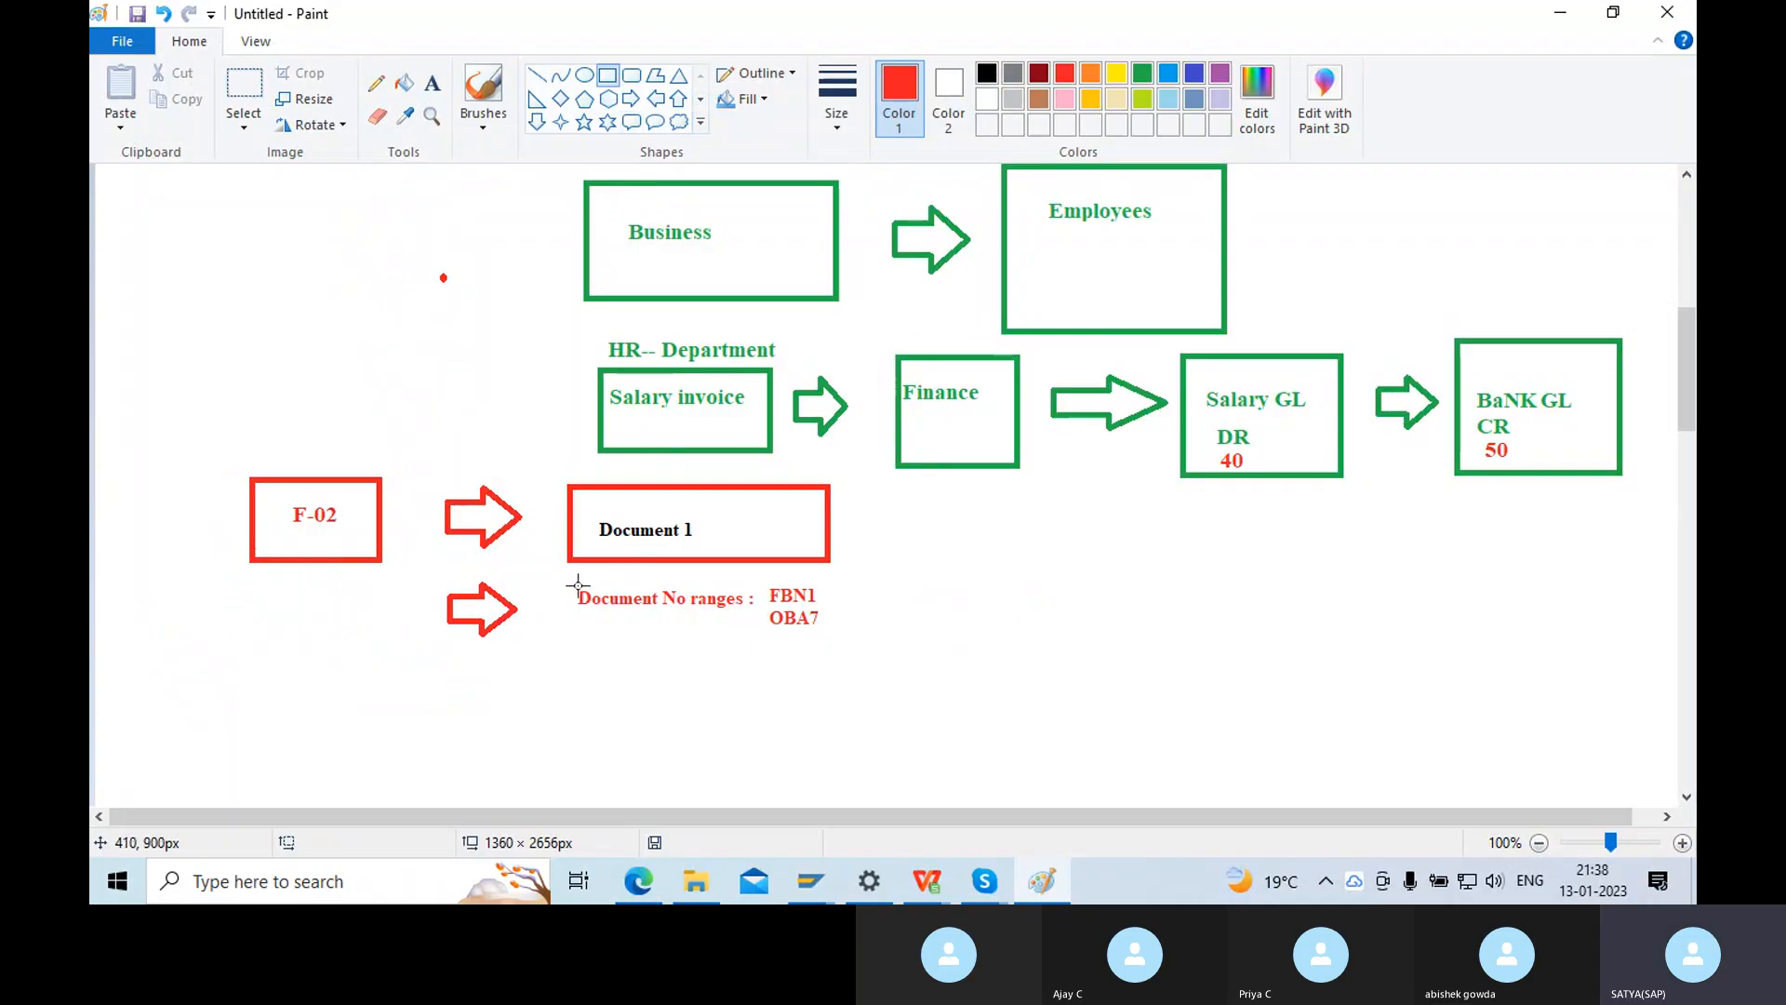
mouse_move(572, 580)
left_mouse_down()
mouse_move(610, 614)
mouse_move(866, 643)
left_mouse_up()
left_click(968, 590)
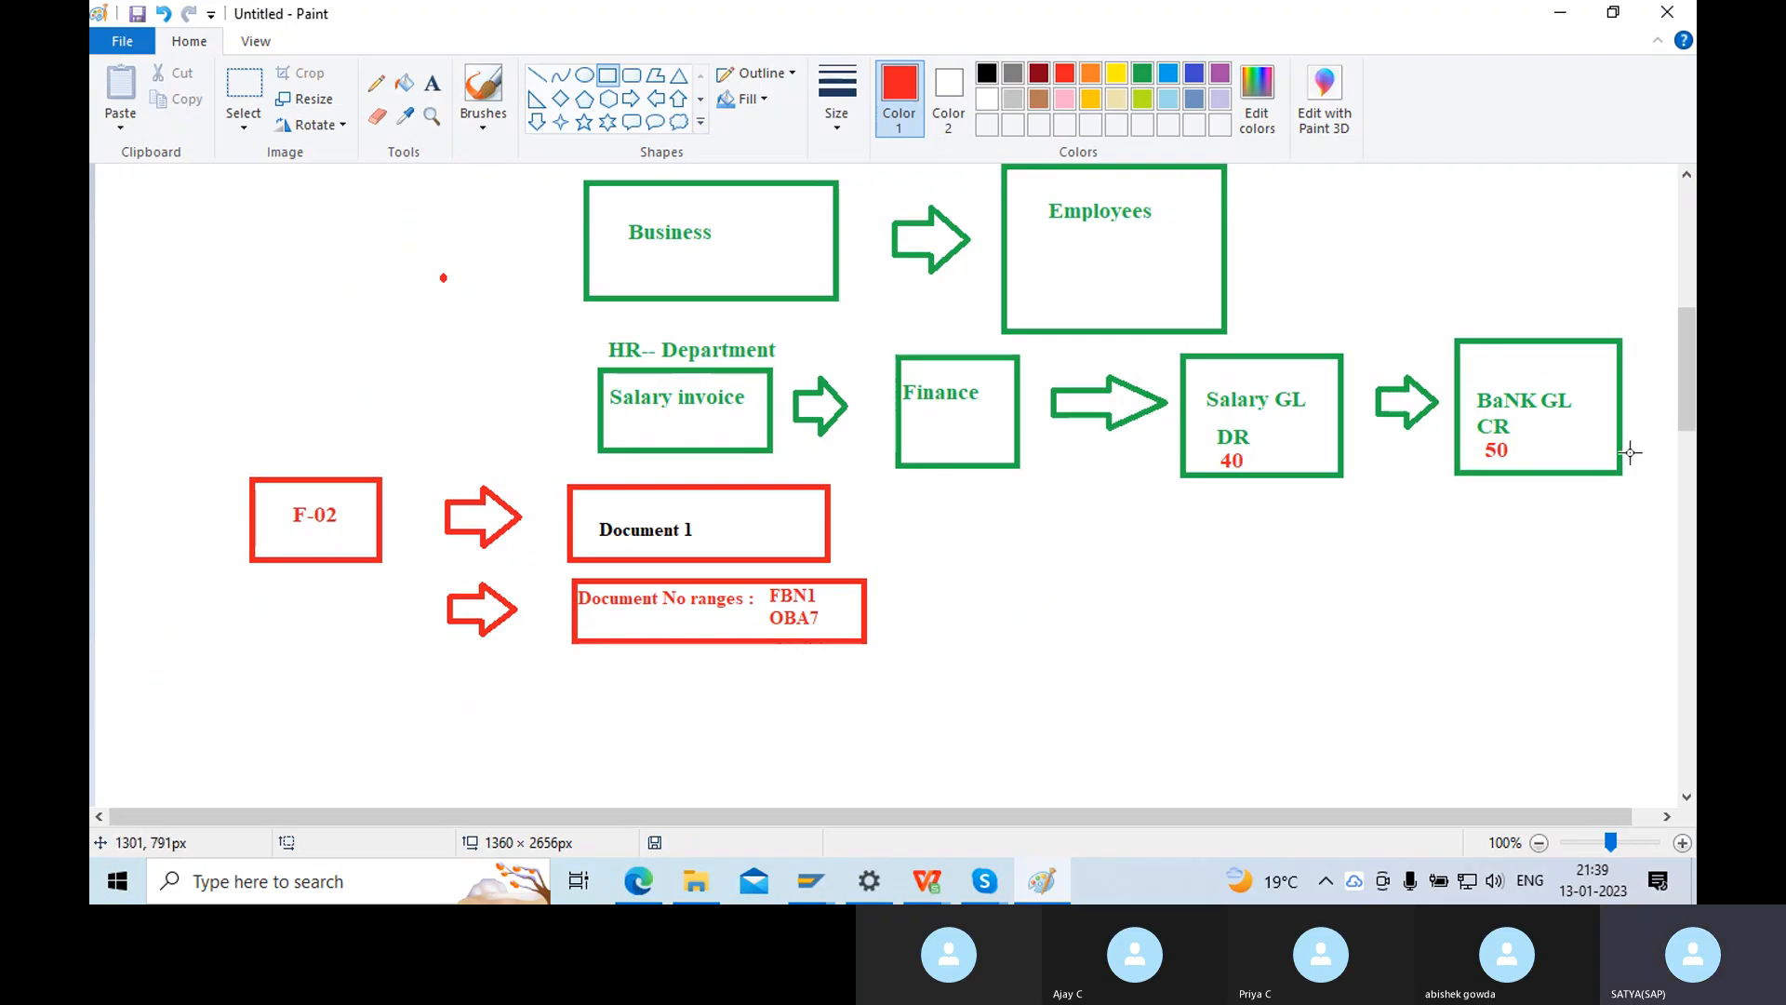
Draw a red right arrow just after the Document 1 box.
left_click_drag(1687, 394, 1687, 432)
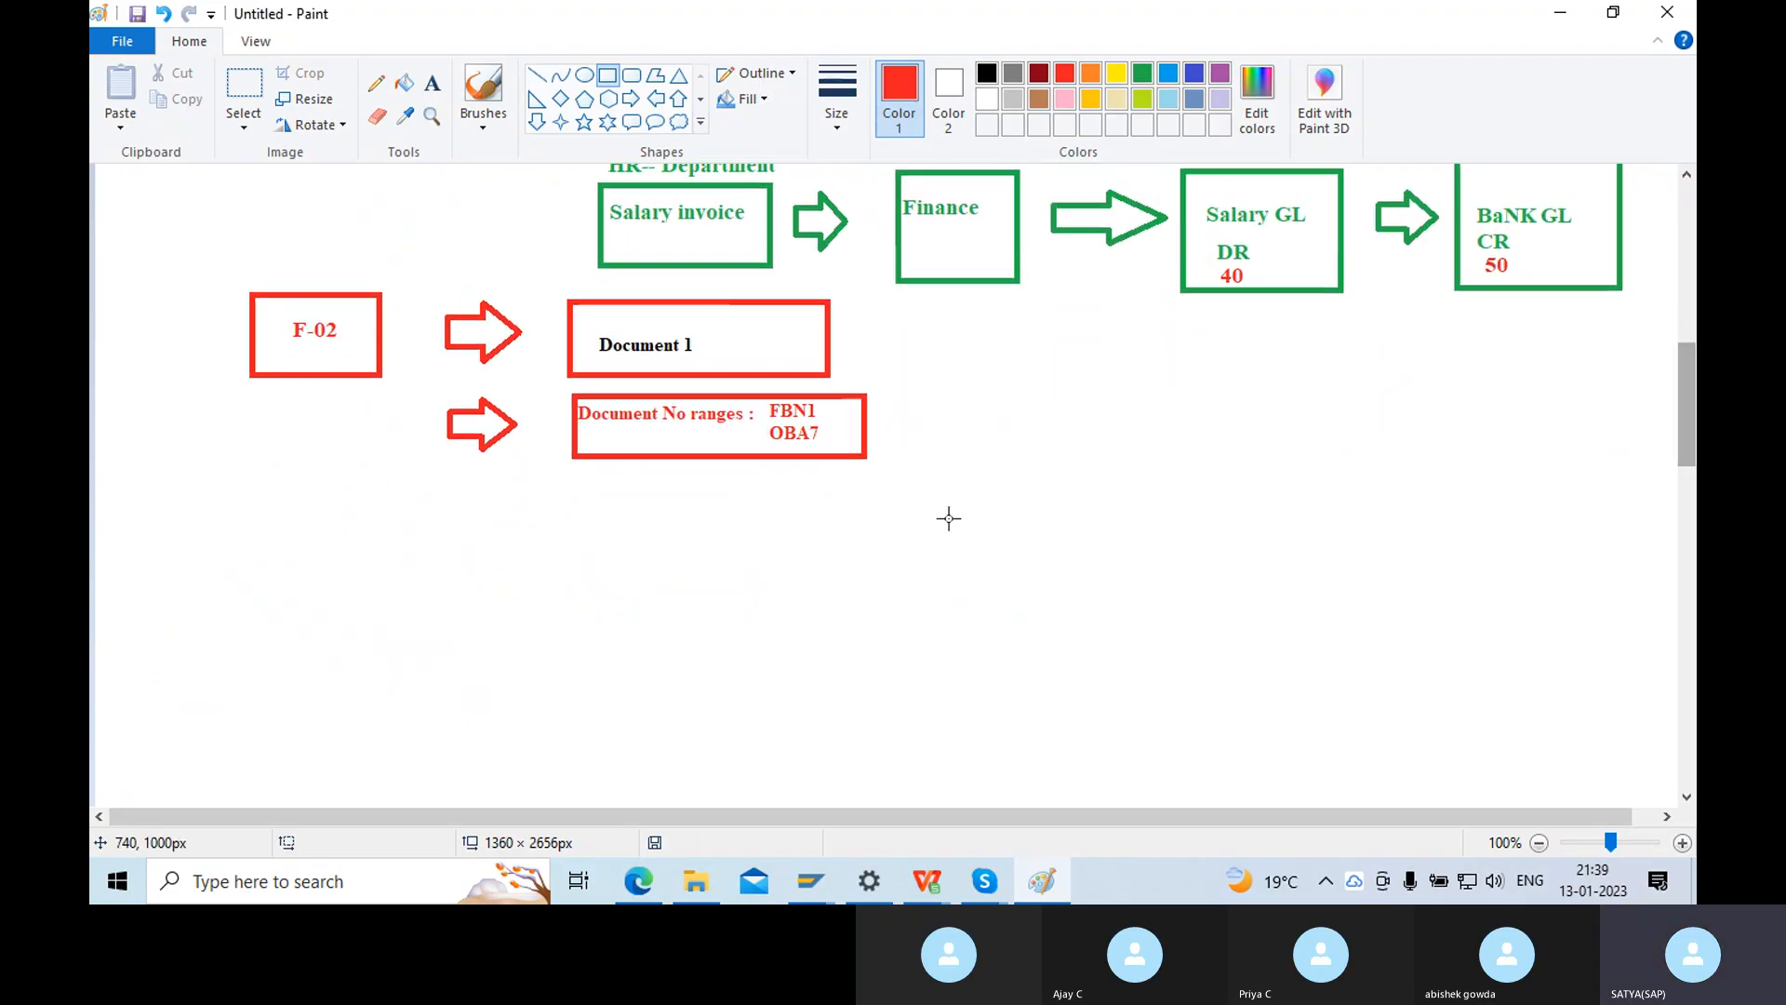
left_click(632, 98)
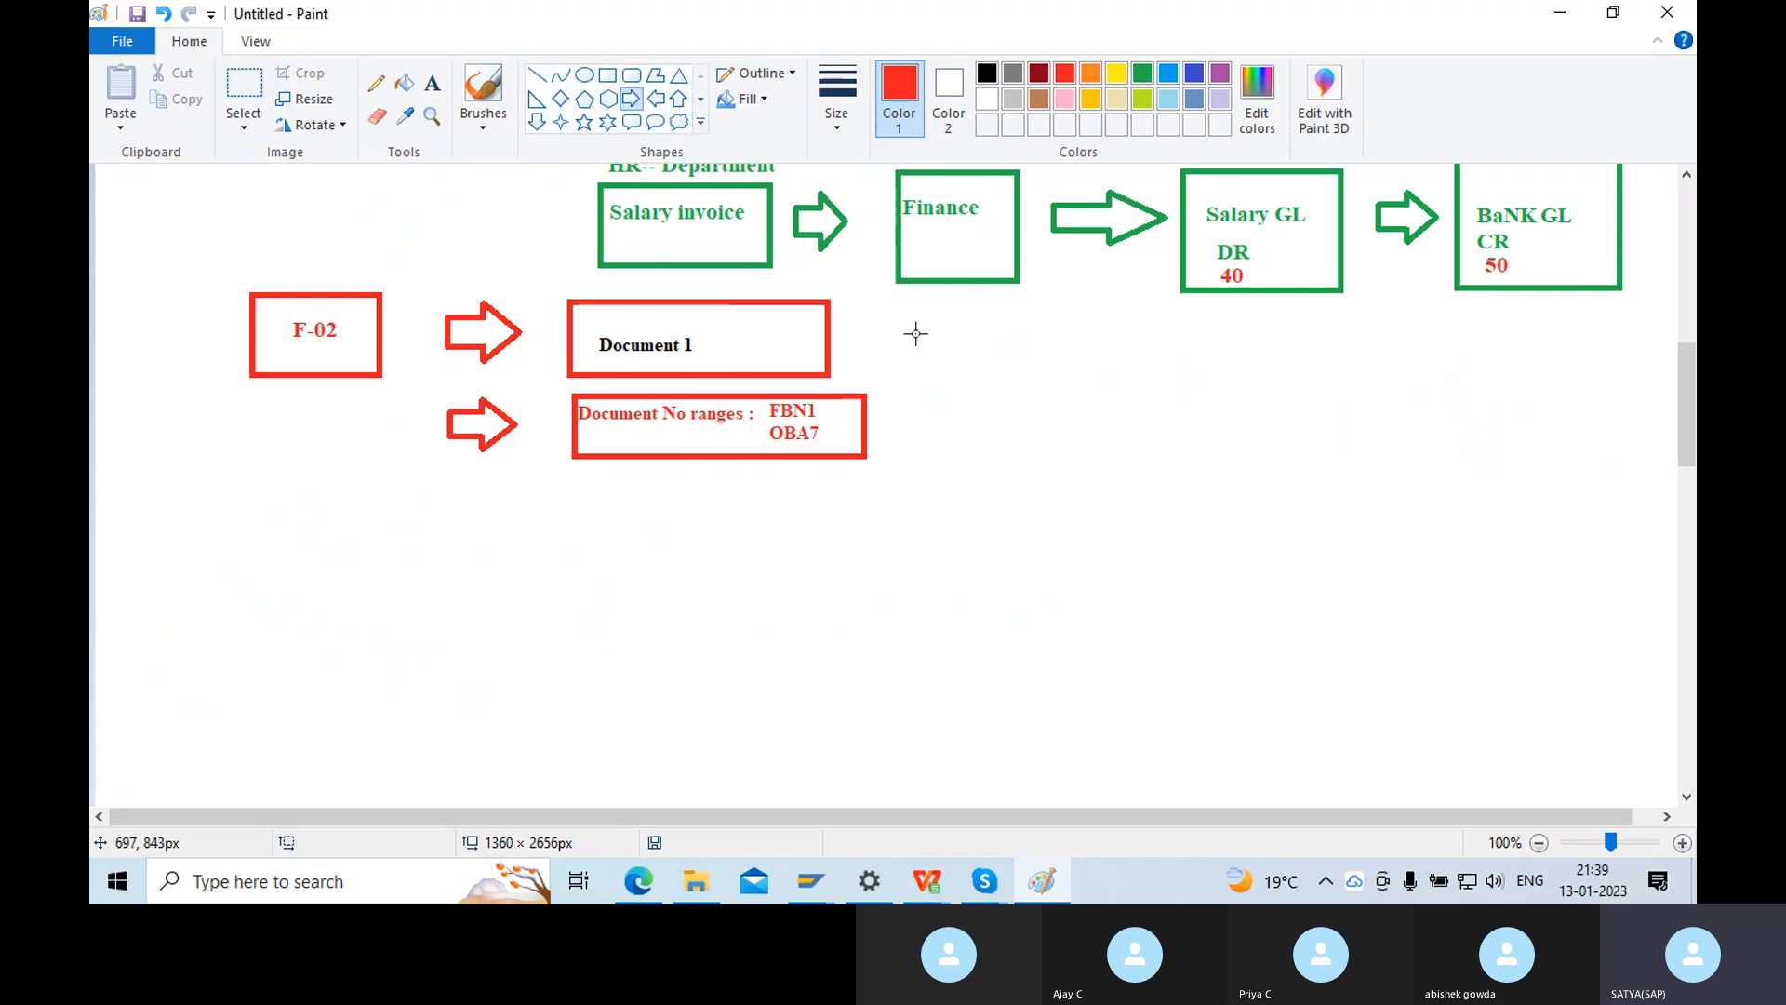
left_click_drag(885, 317, 986, 374)
left_click(1097, 401)
Switch back to the SAP Easy Access session, collapse Document Entry and expand the Document folder under General Ledger.
left_click(827, 880)
left_click(755, 787)
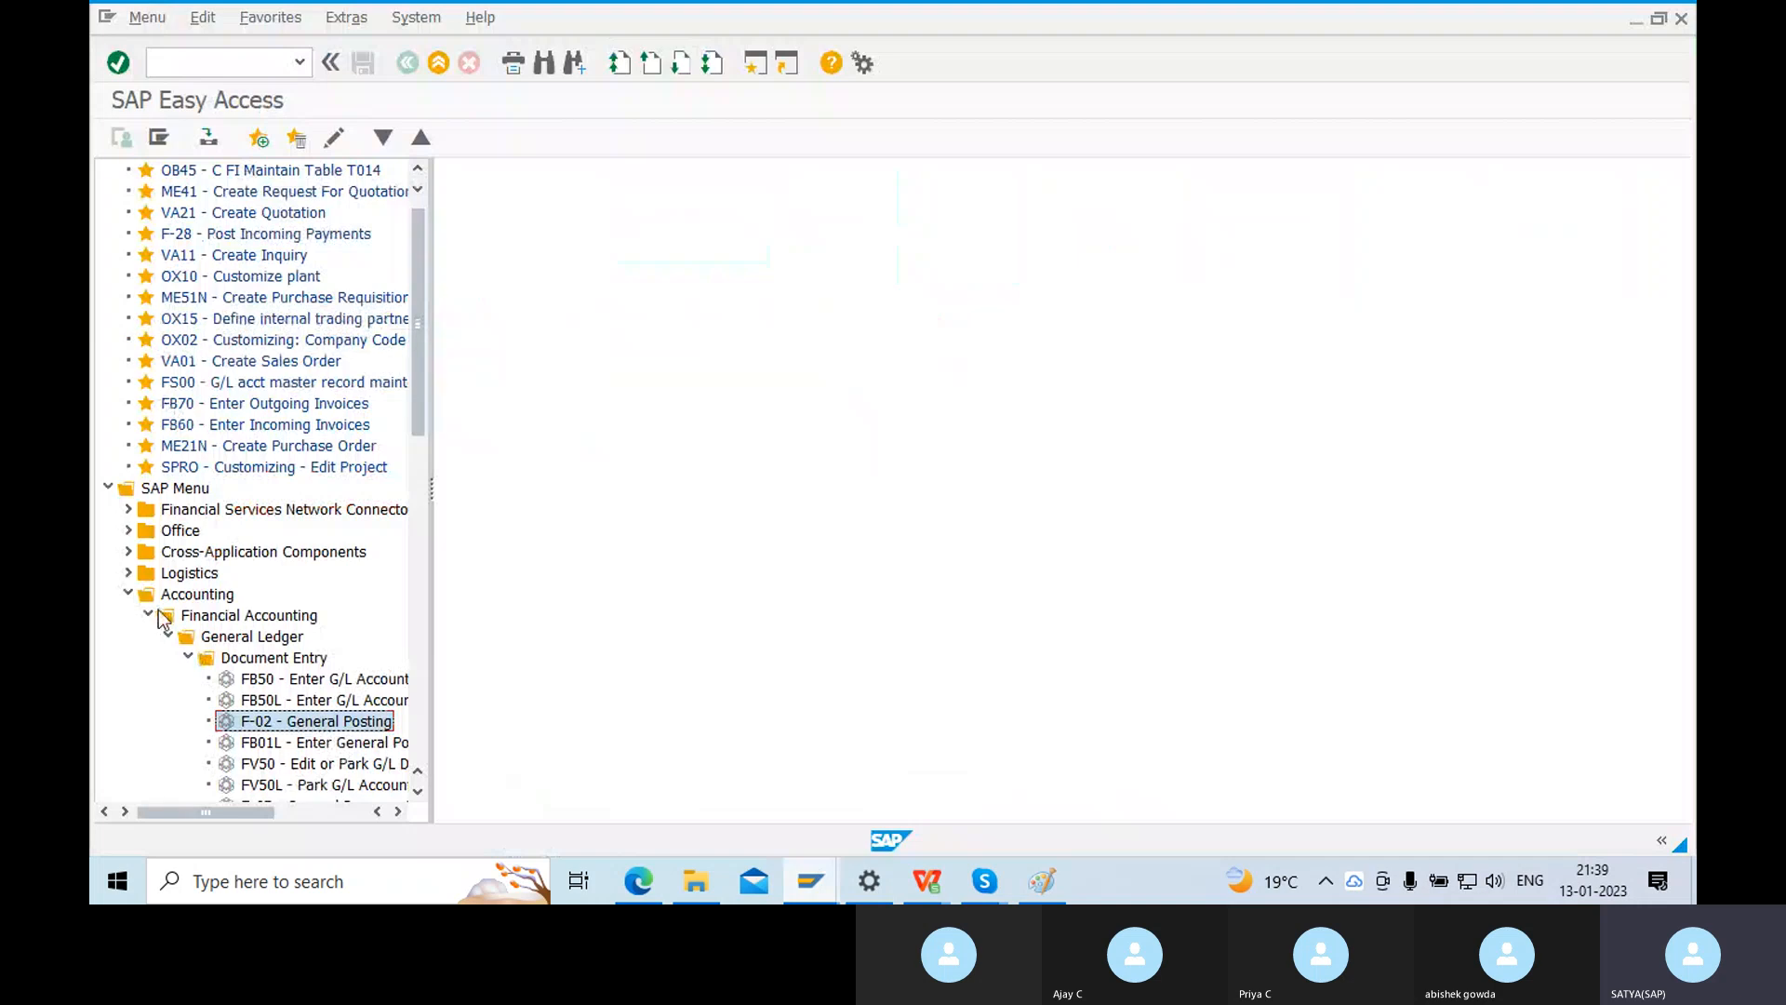
left_click(204, 614)
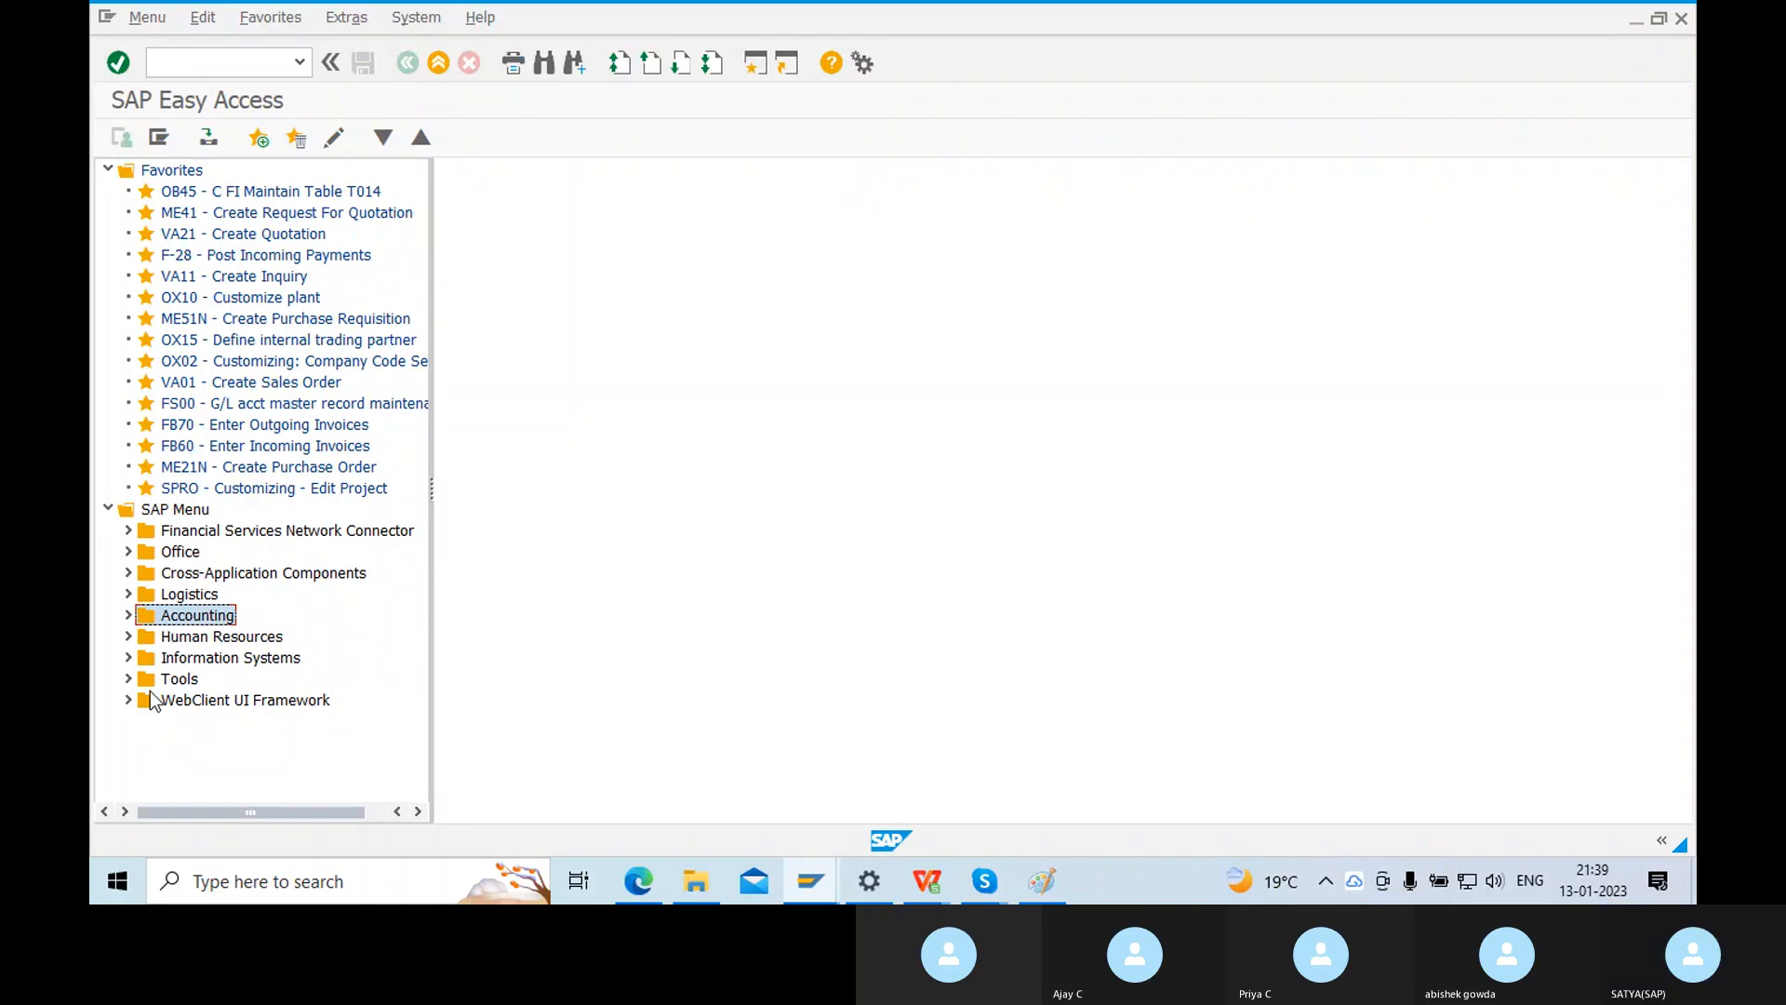
left_click(128, 617)
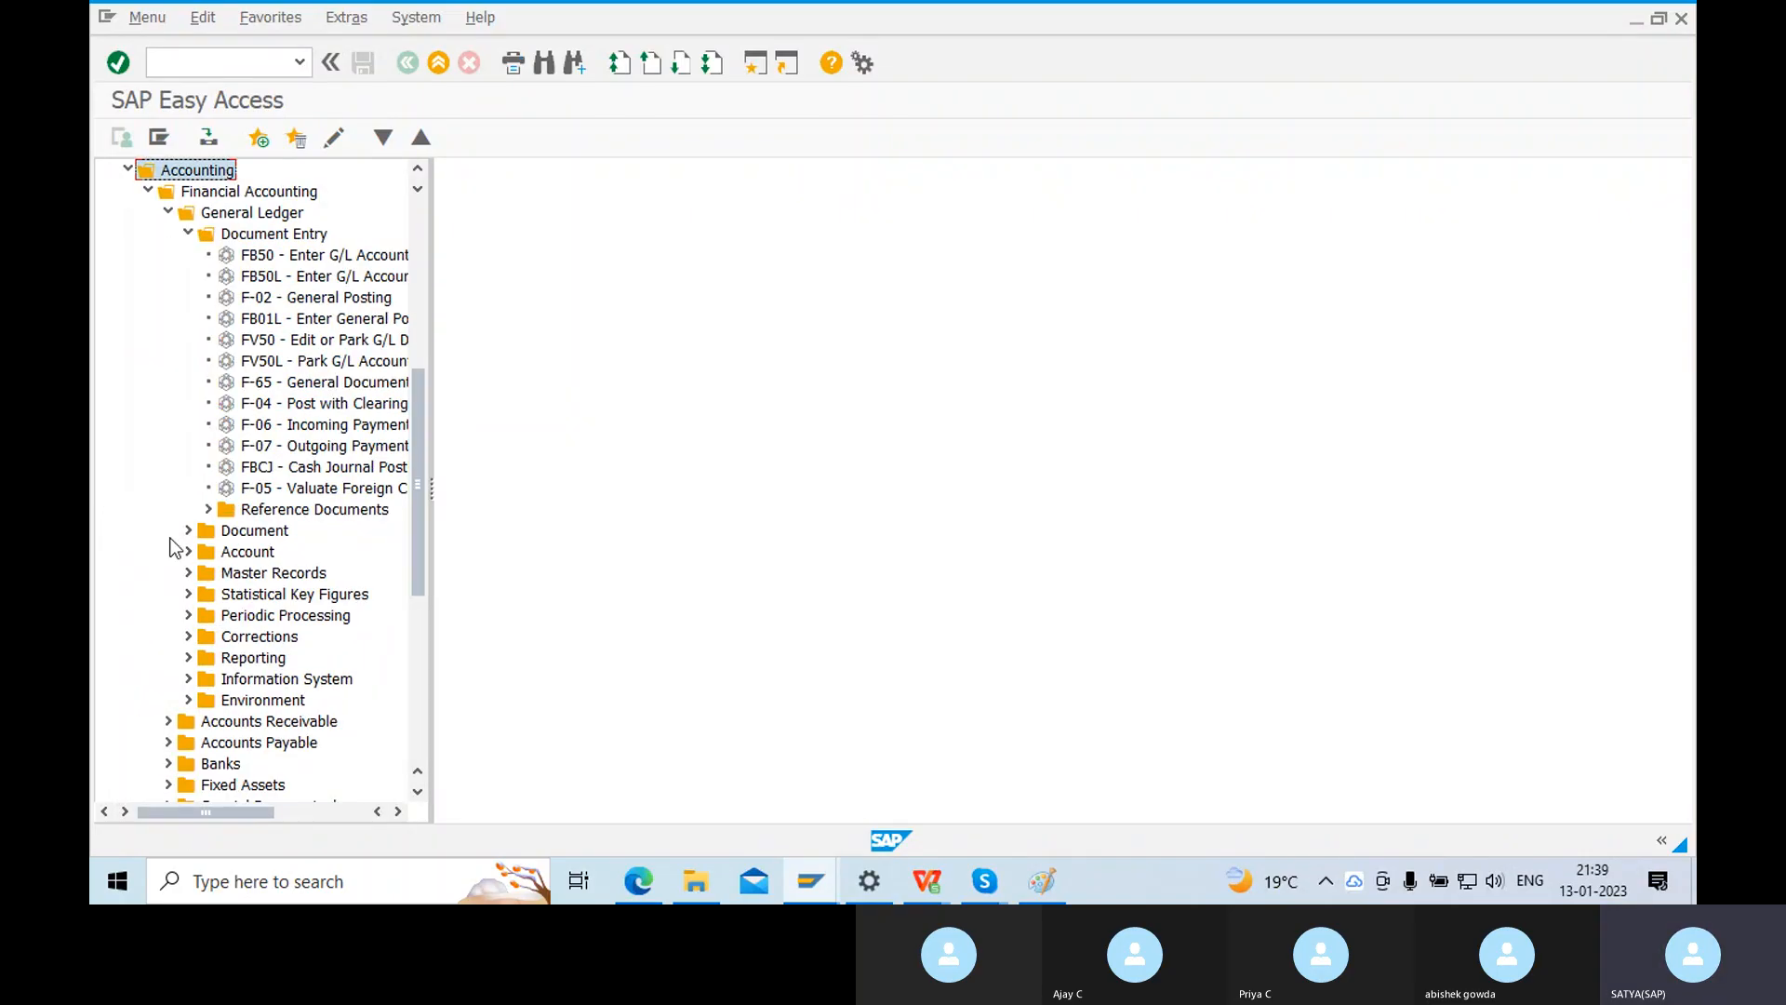
left_click(189, 234)
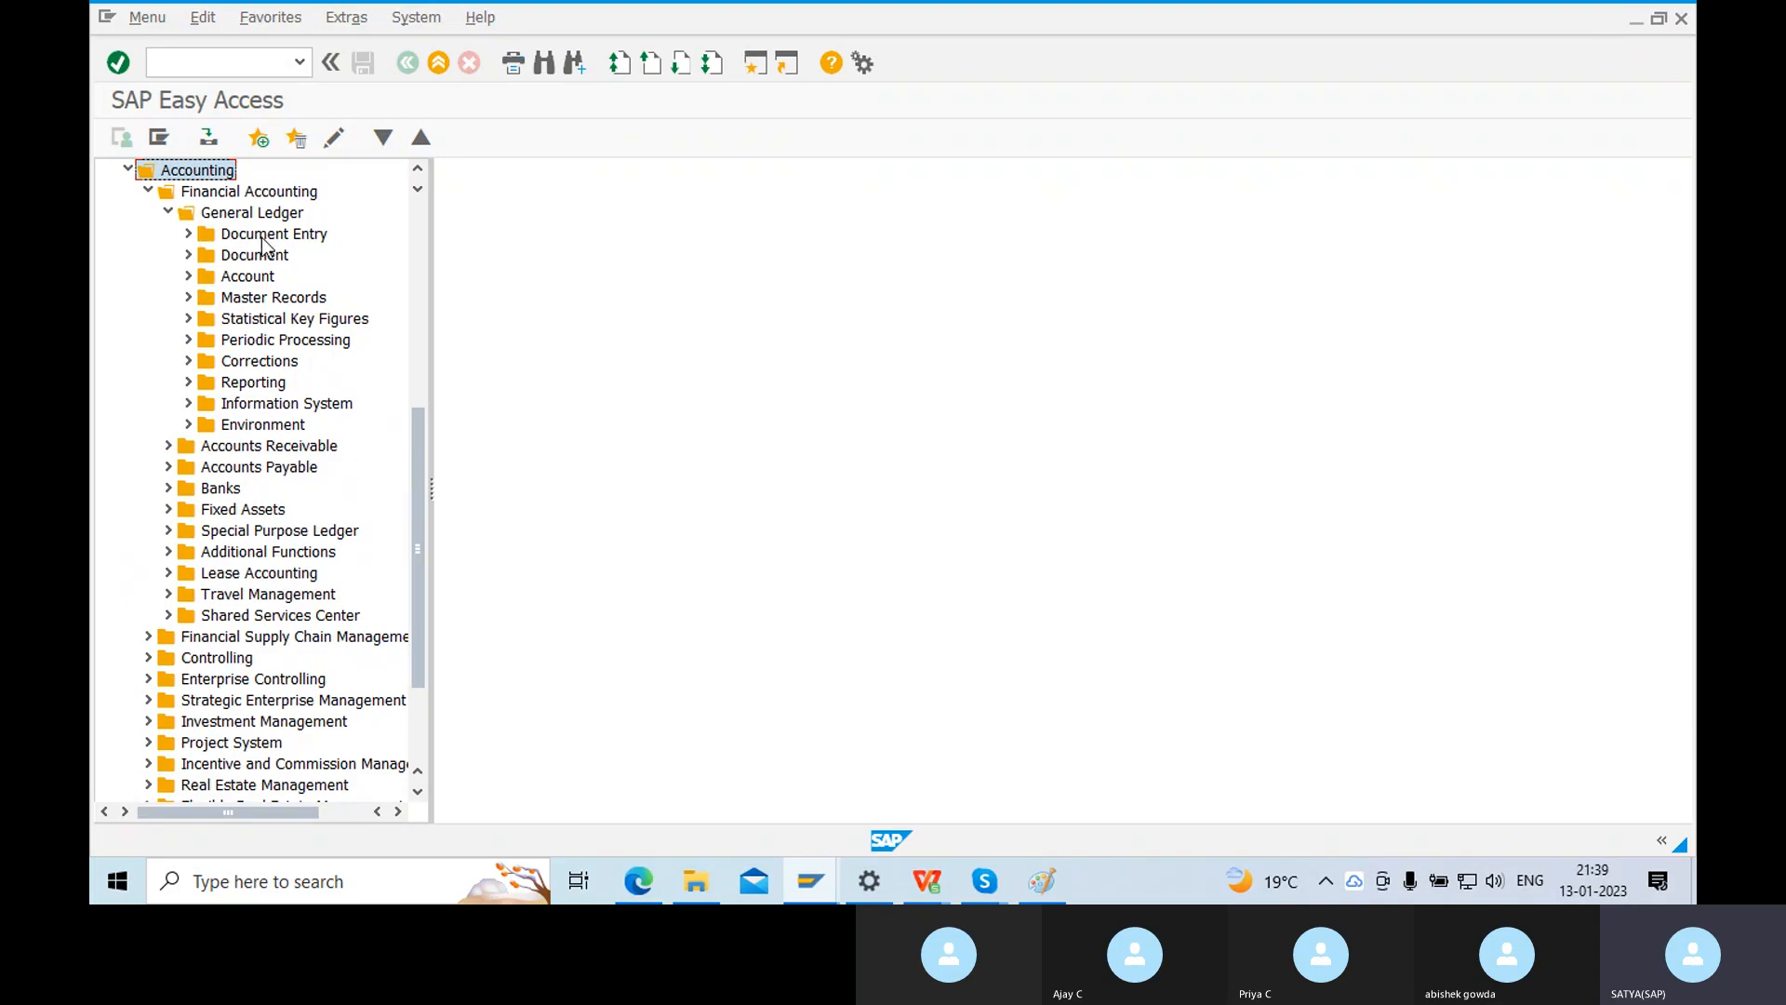
left_click(254, 257)
left_click(189, 257)
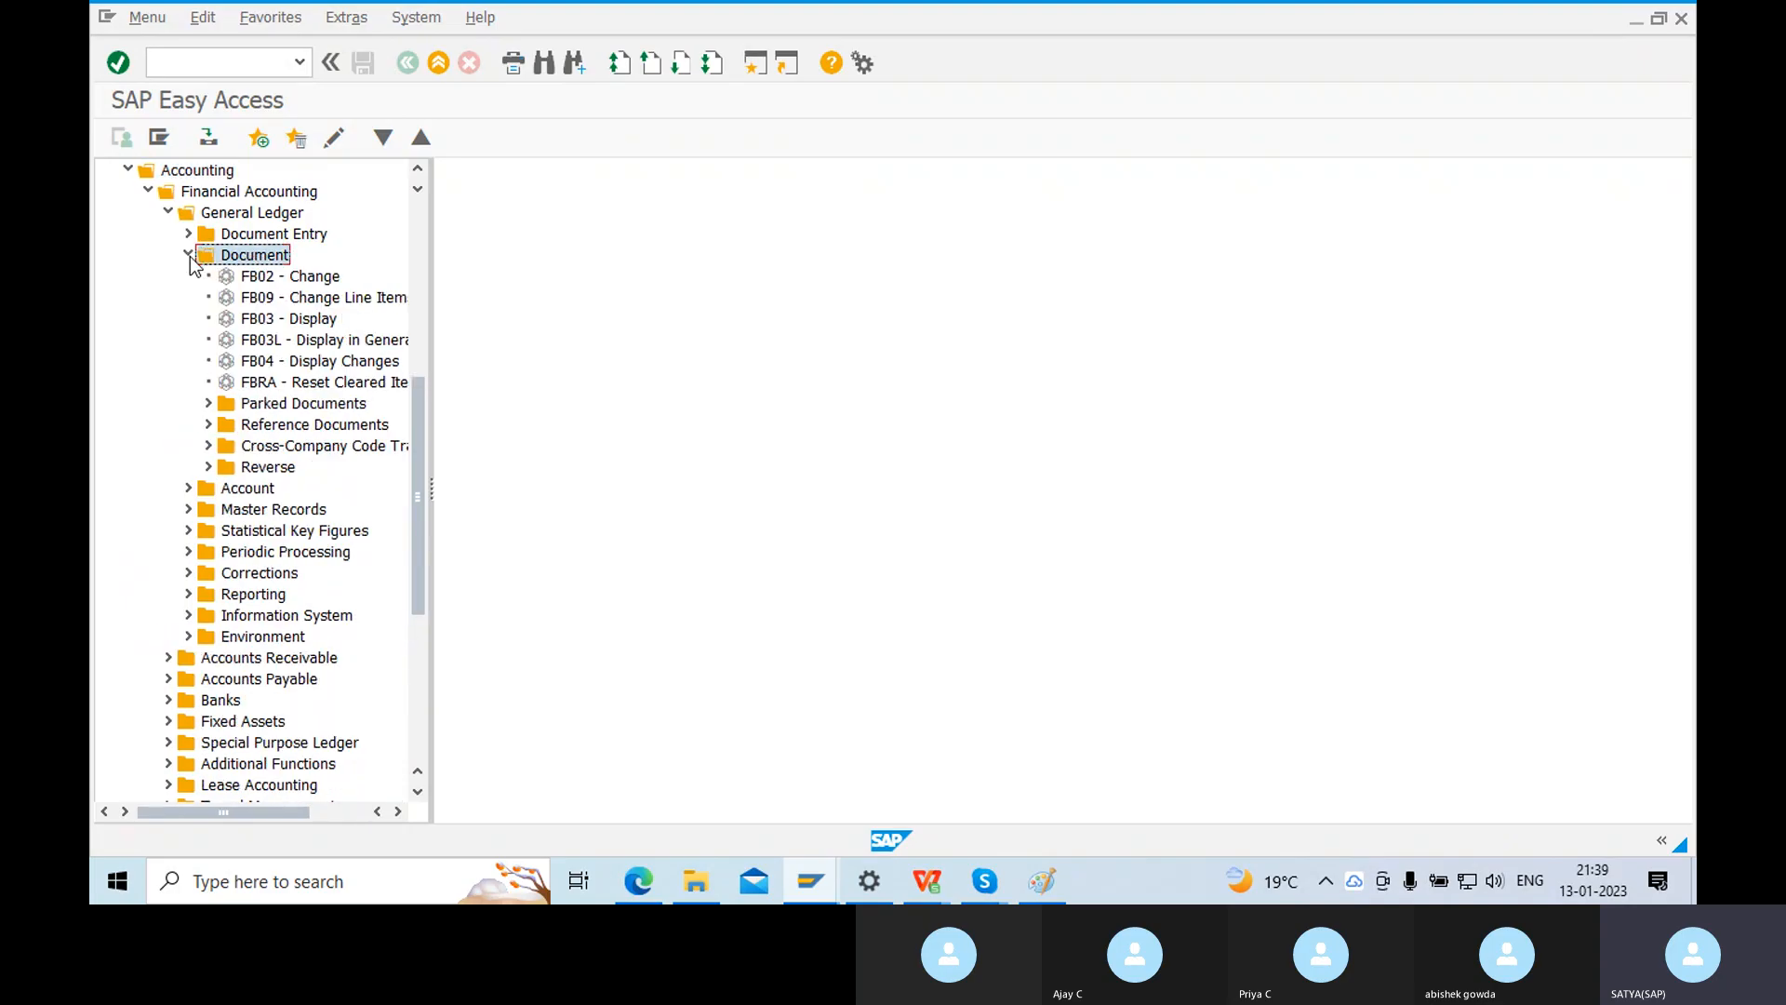
Display document 1 of company code SON1 with transaction FB03.
left_click(258, 319)
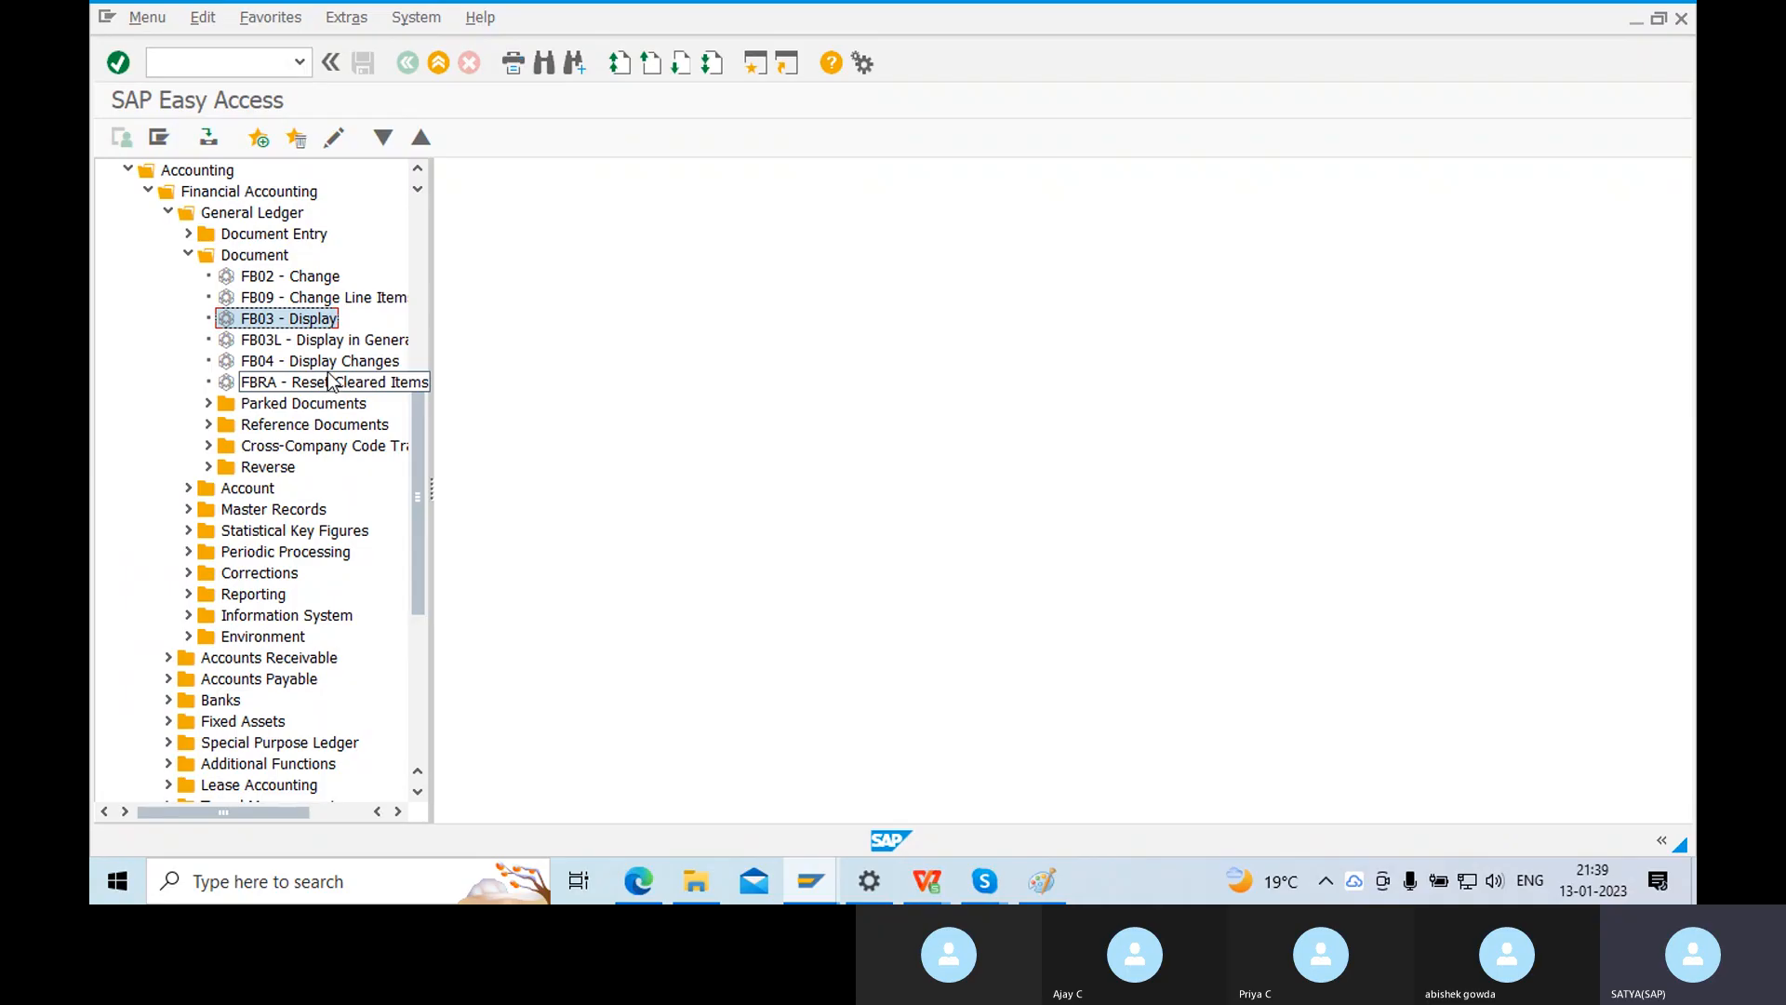
double_click(272, 322)
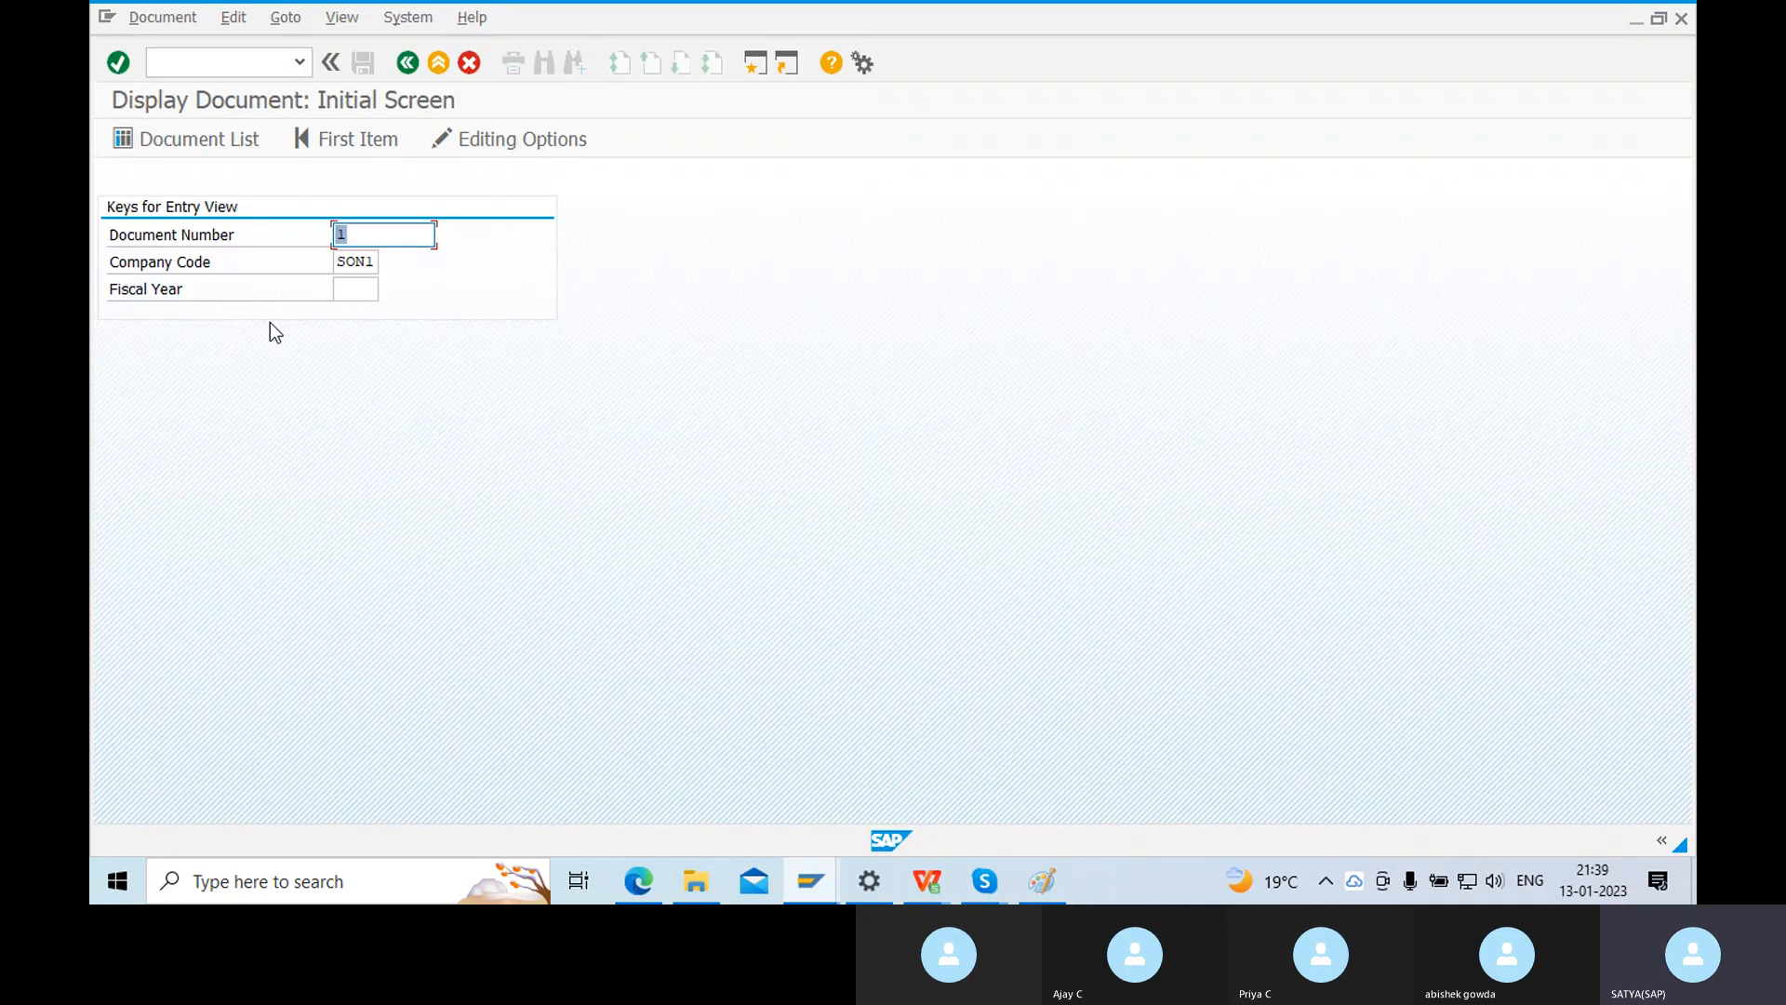
key("Return")
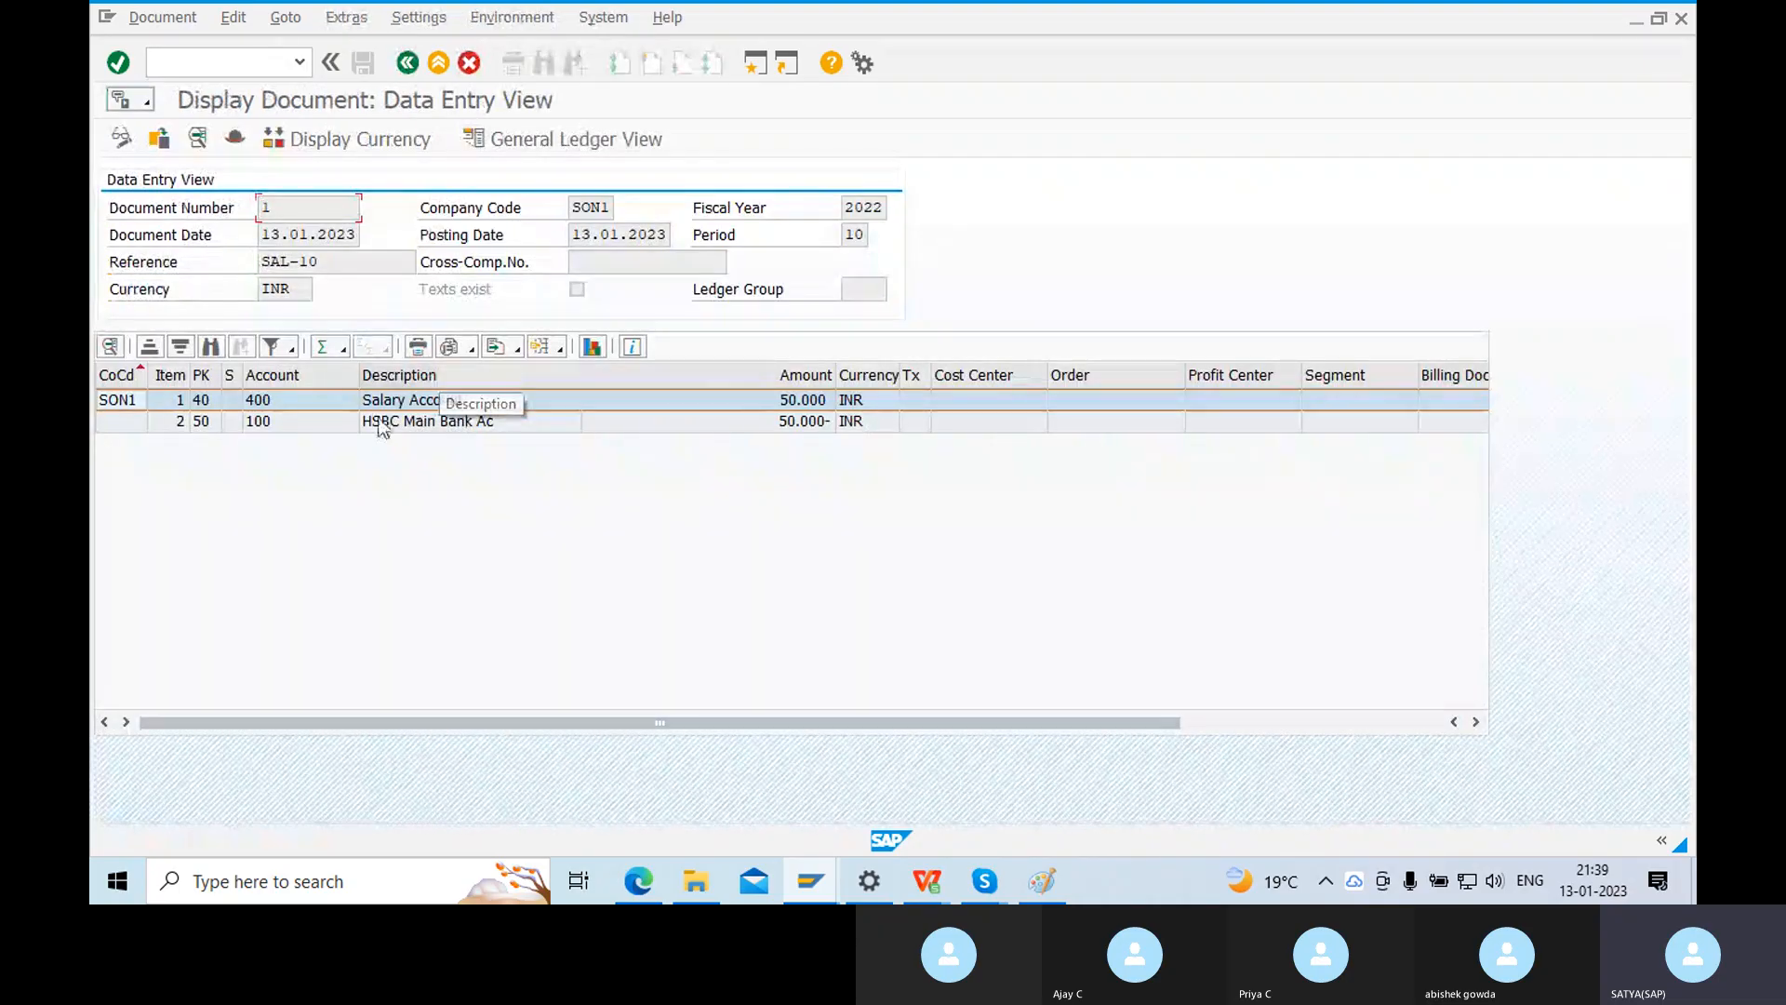
Examine the description and amount of the salary and bank line items in the displayed document.
left_click(404, 402)
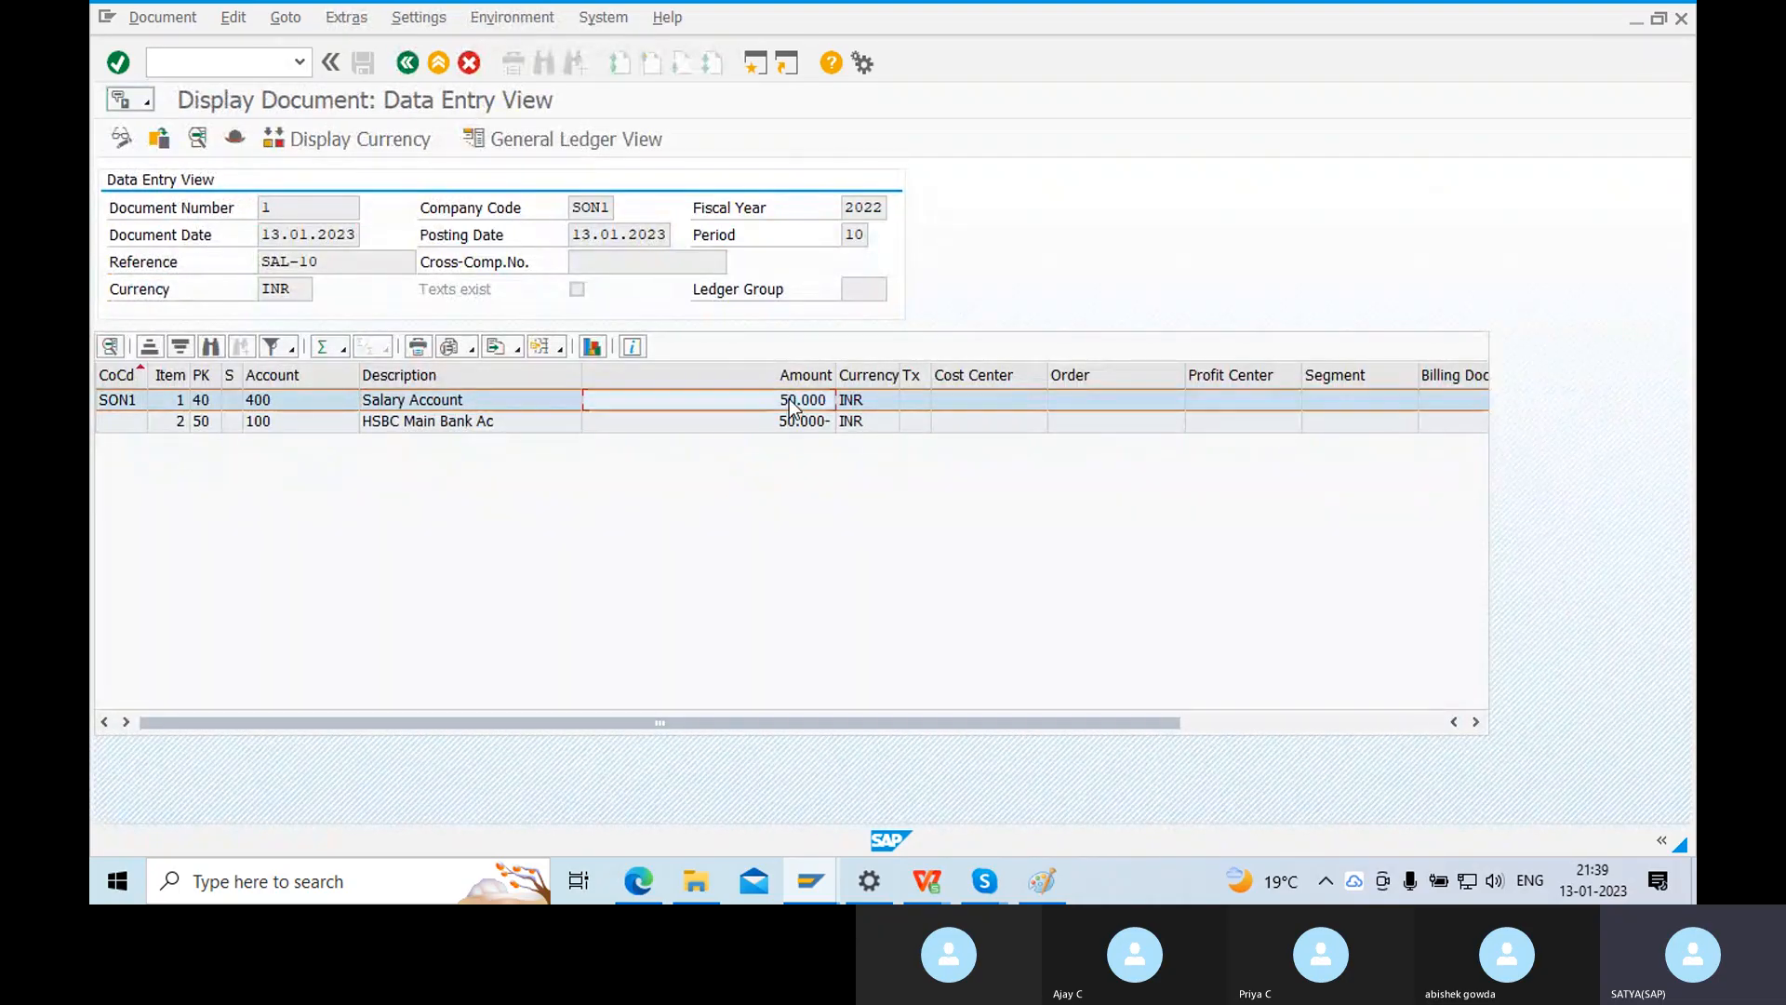
left_click(400, 426)
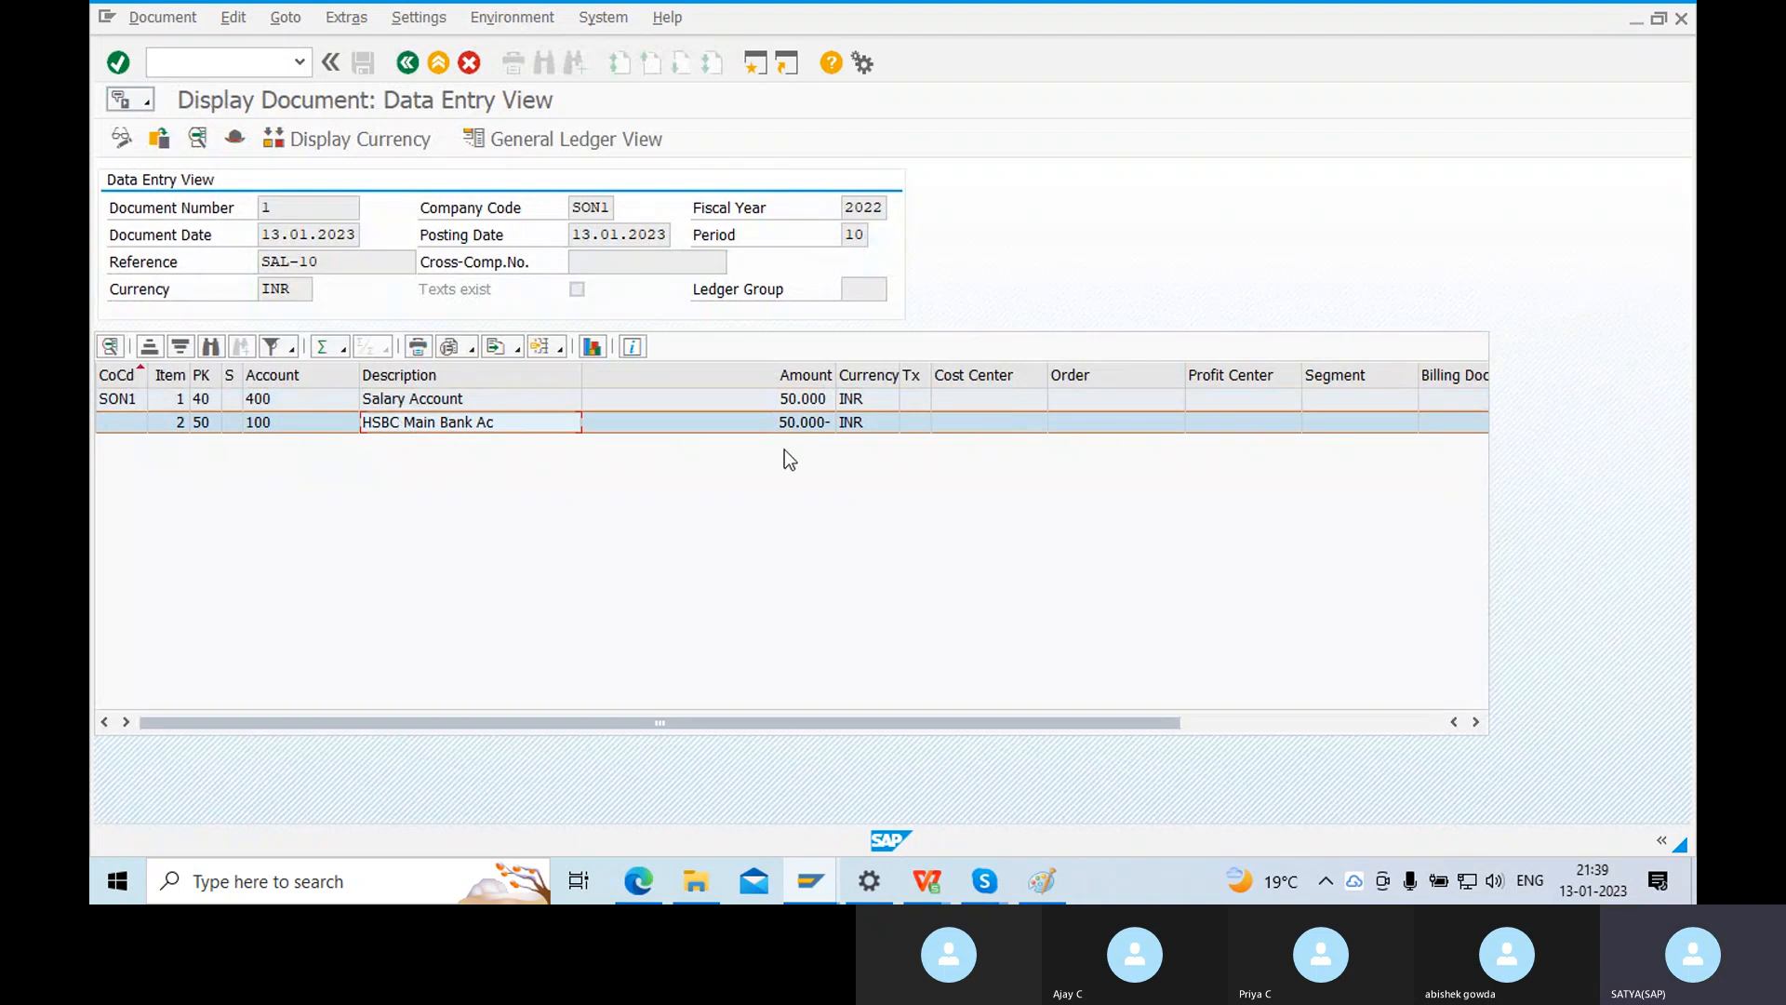
left_click(797, 424)
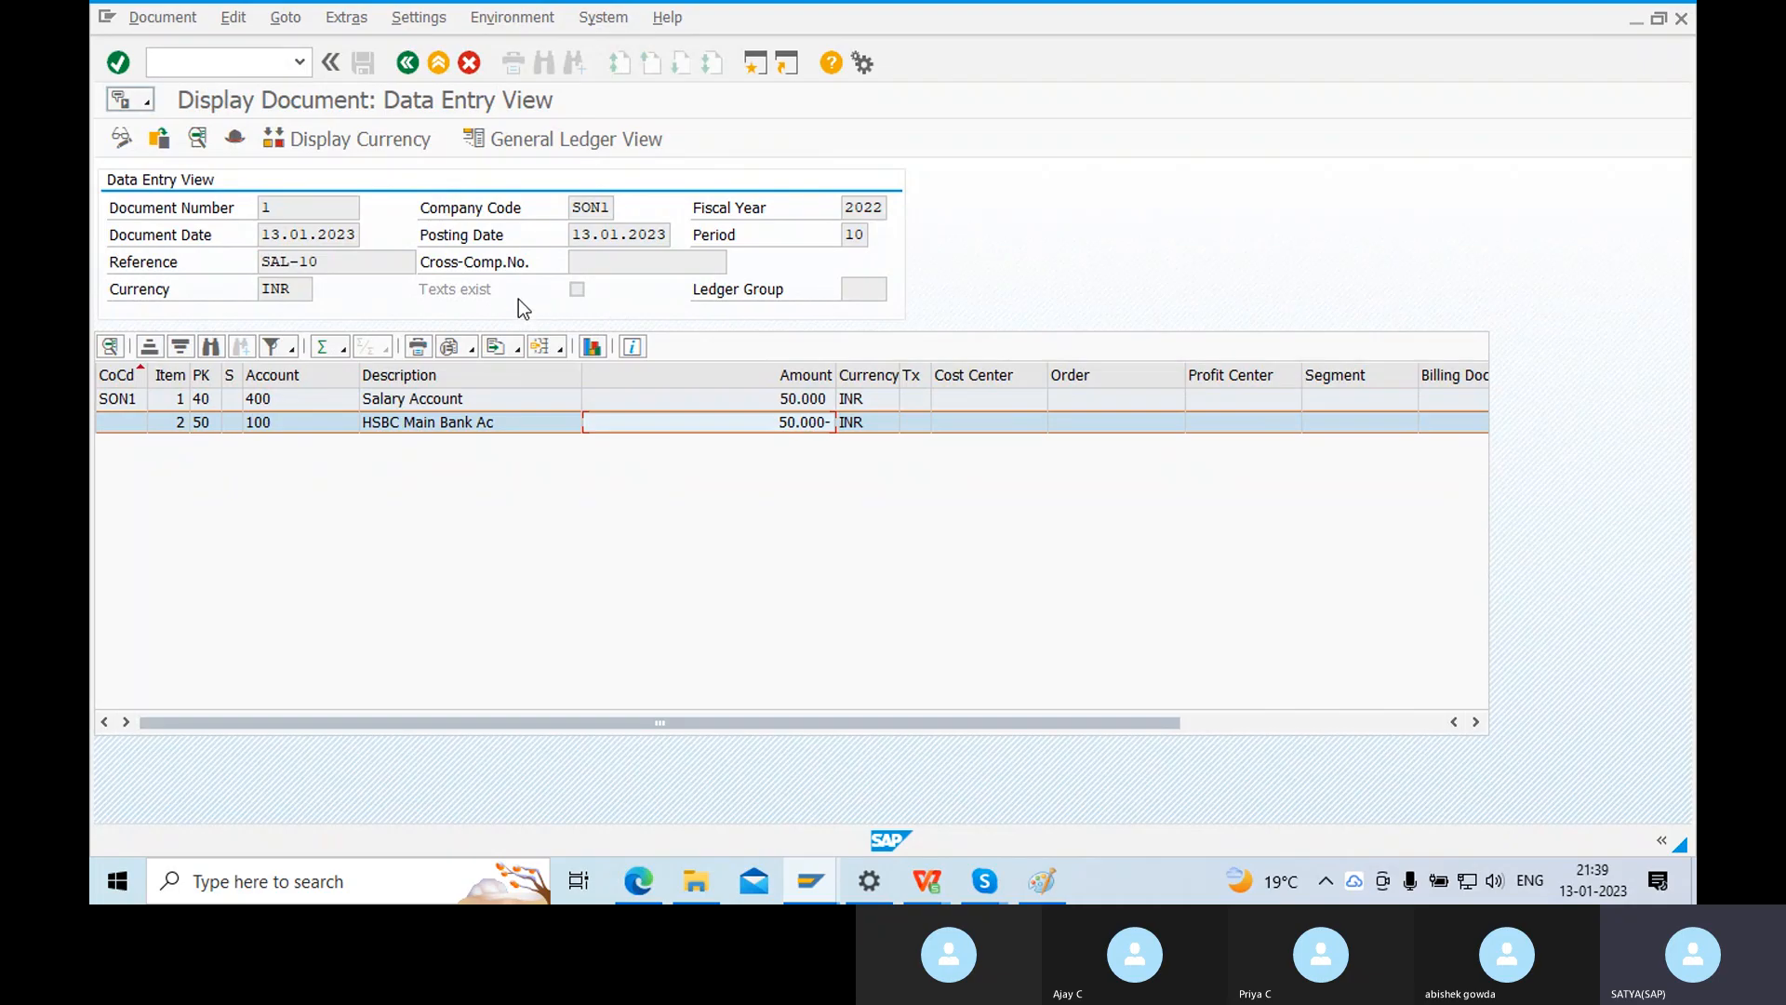
Switch to the Paint diagram and draw a red rectangle of about 131 × 53 px after the arrow following Document 1.
left_click(1037, 891)
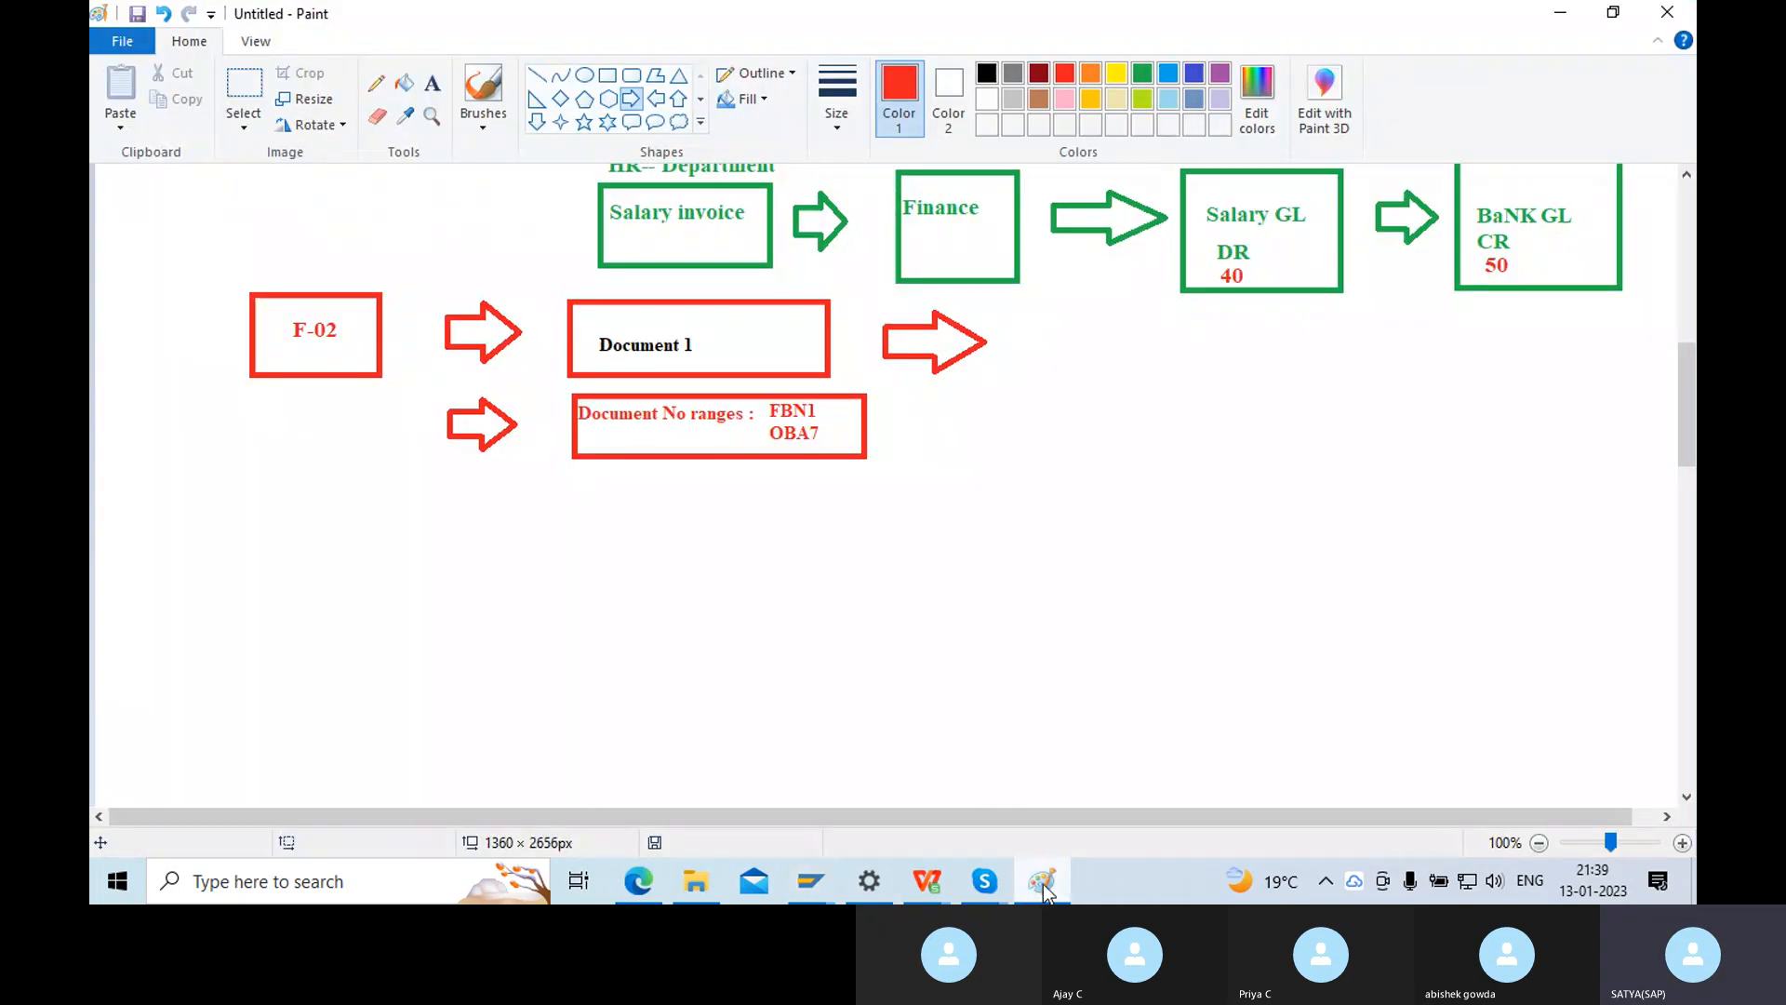
left_click(433, 84)
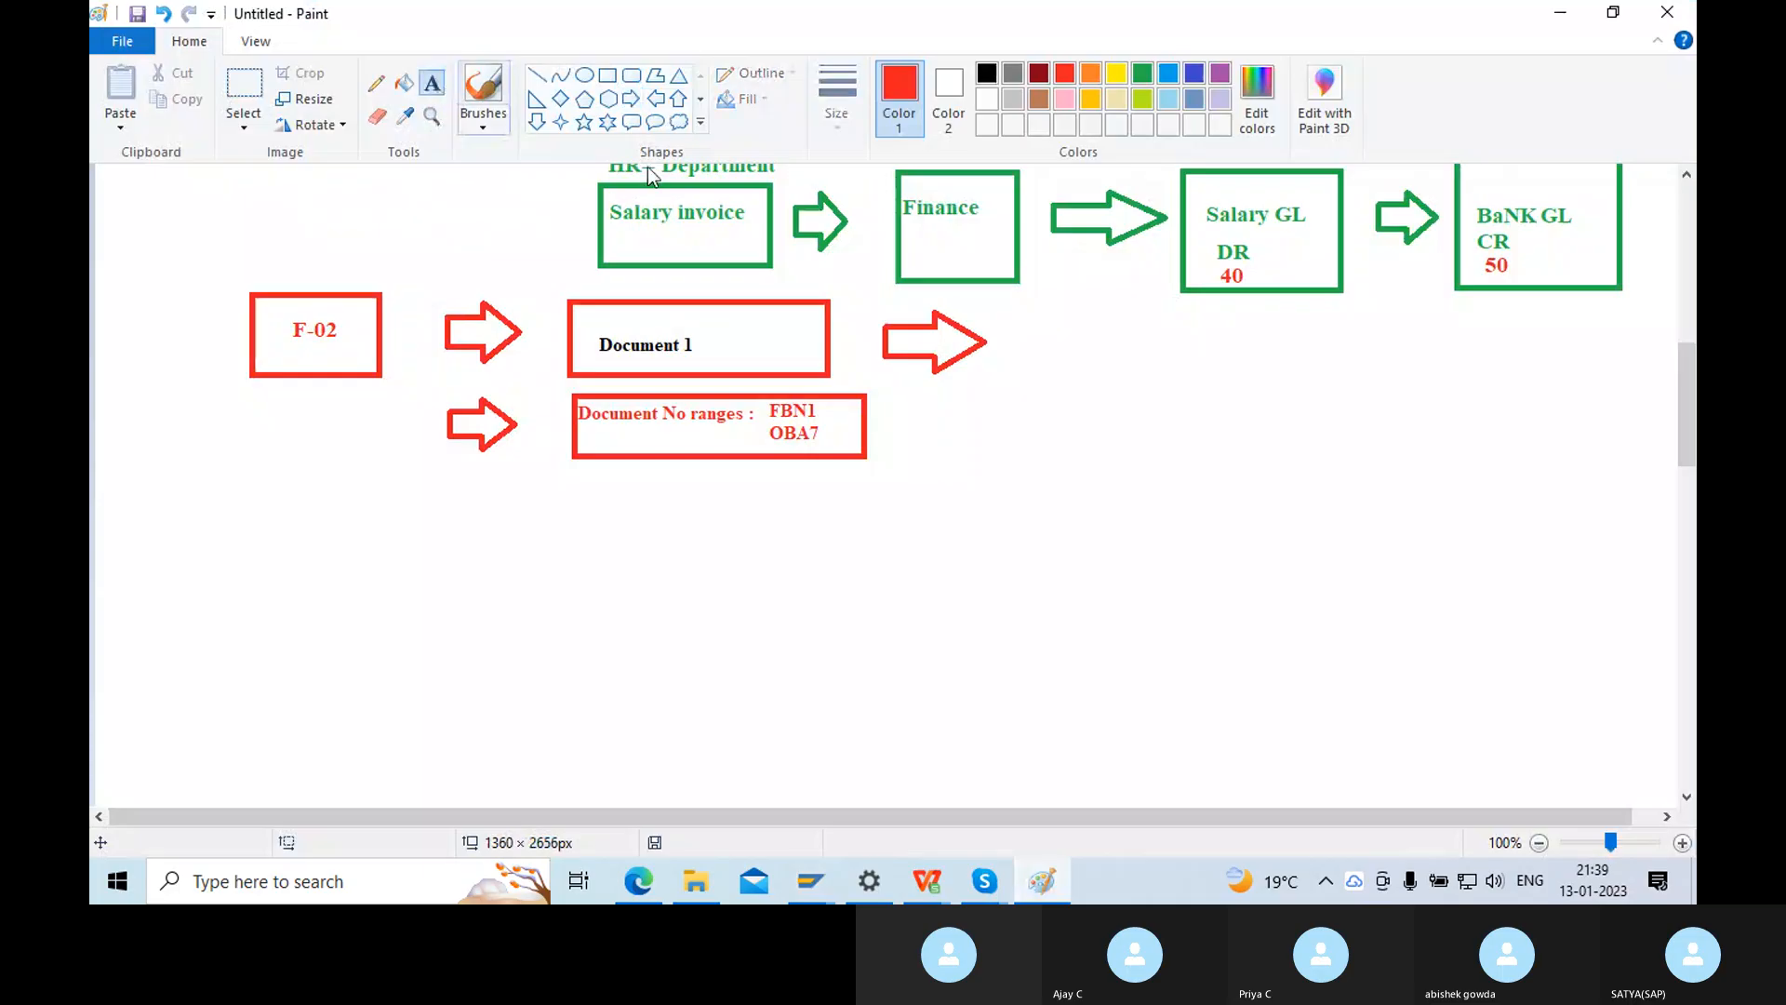
left_click(1017, 342)
key("Escape")
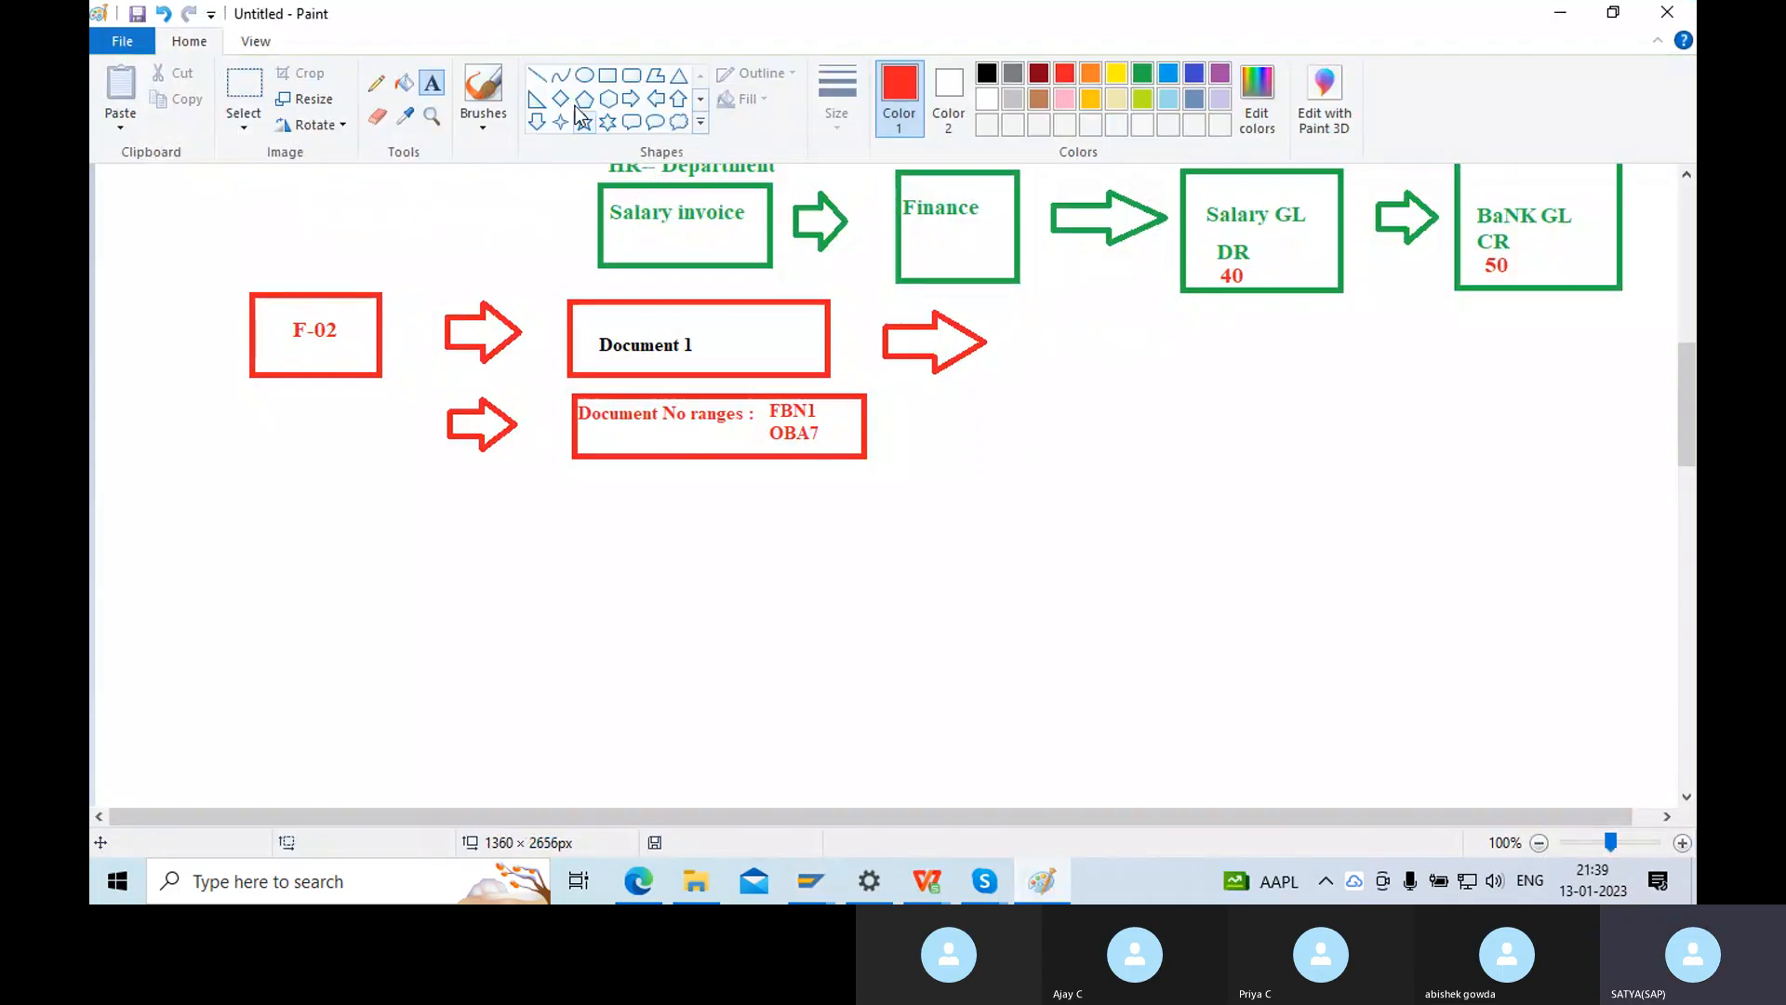
left_click(607, 75)
mouse_move(998, 310)
left_mouse_down()
mouse_move(1101, 387)
mouse_move(1155, 373)
left_mouse_up()
Label the new rectangle after the Document 1 arrow with the red text FB03.
left_click(433, 84)
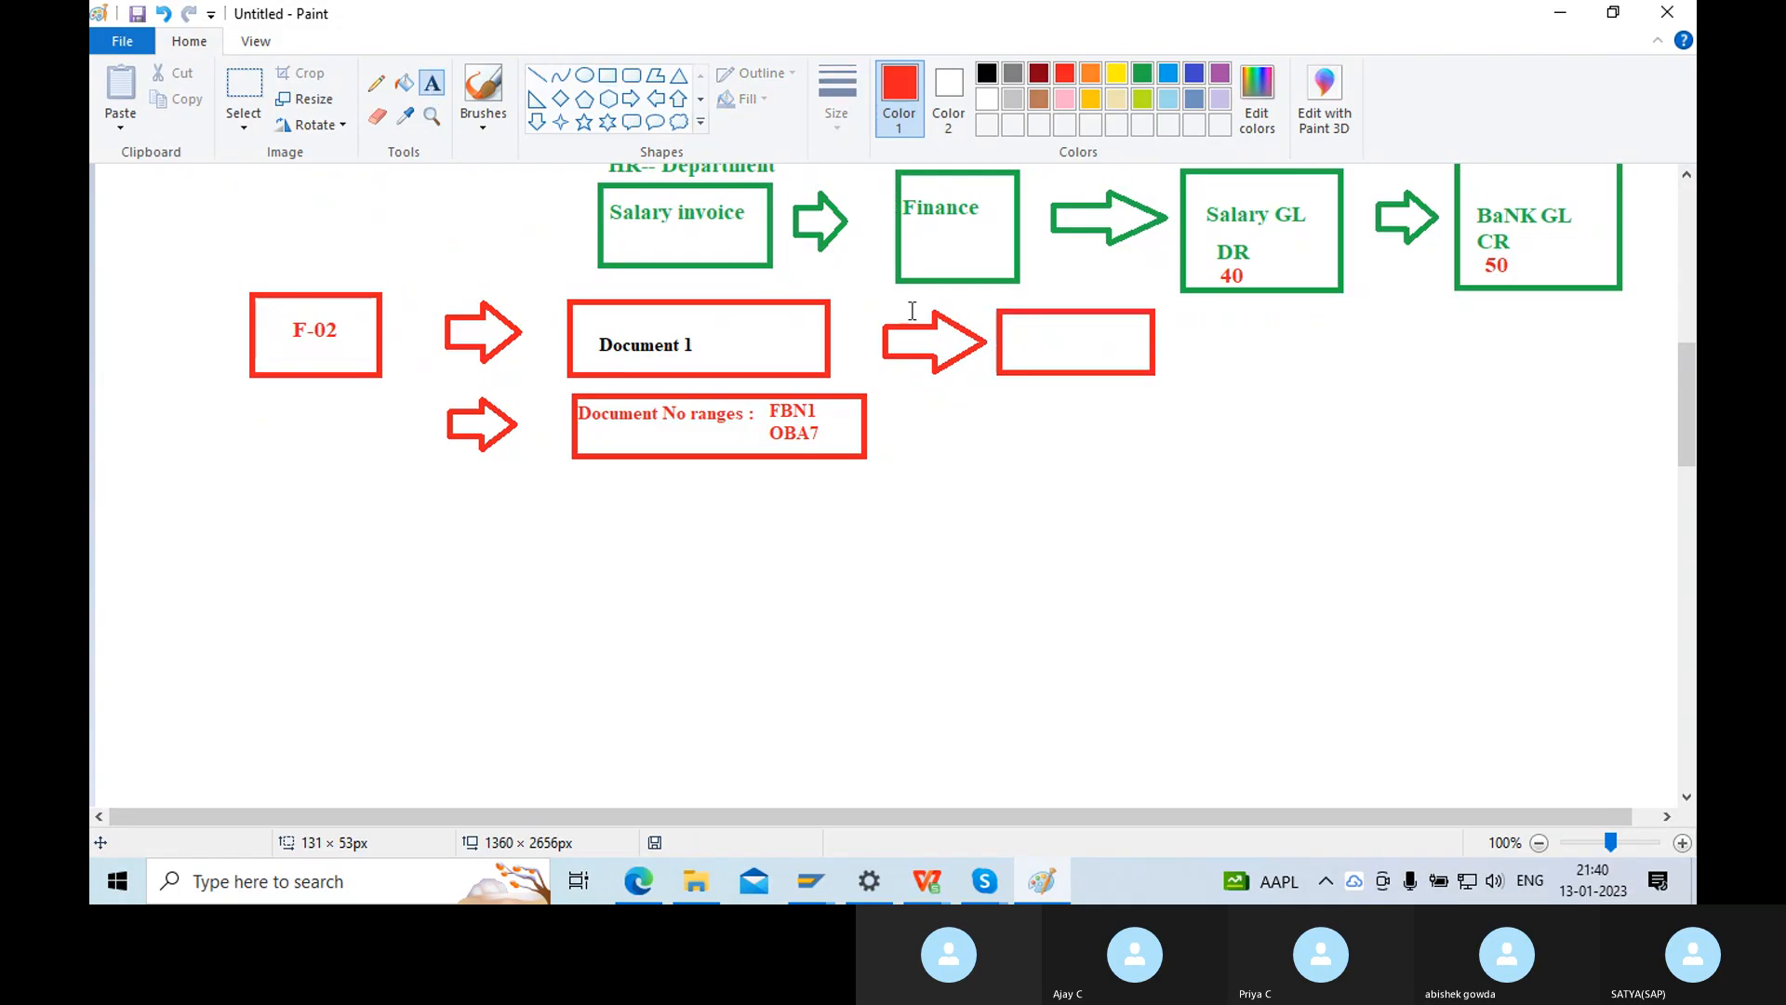
left_click(1014, 339)
left_click(1128, 403)
left_click(1012, 345)
type("FB03")
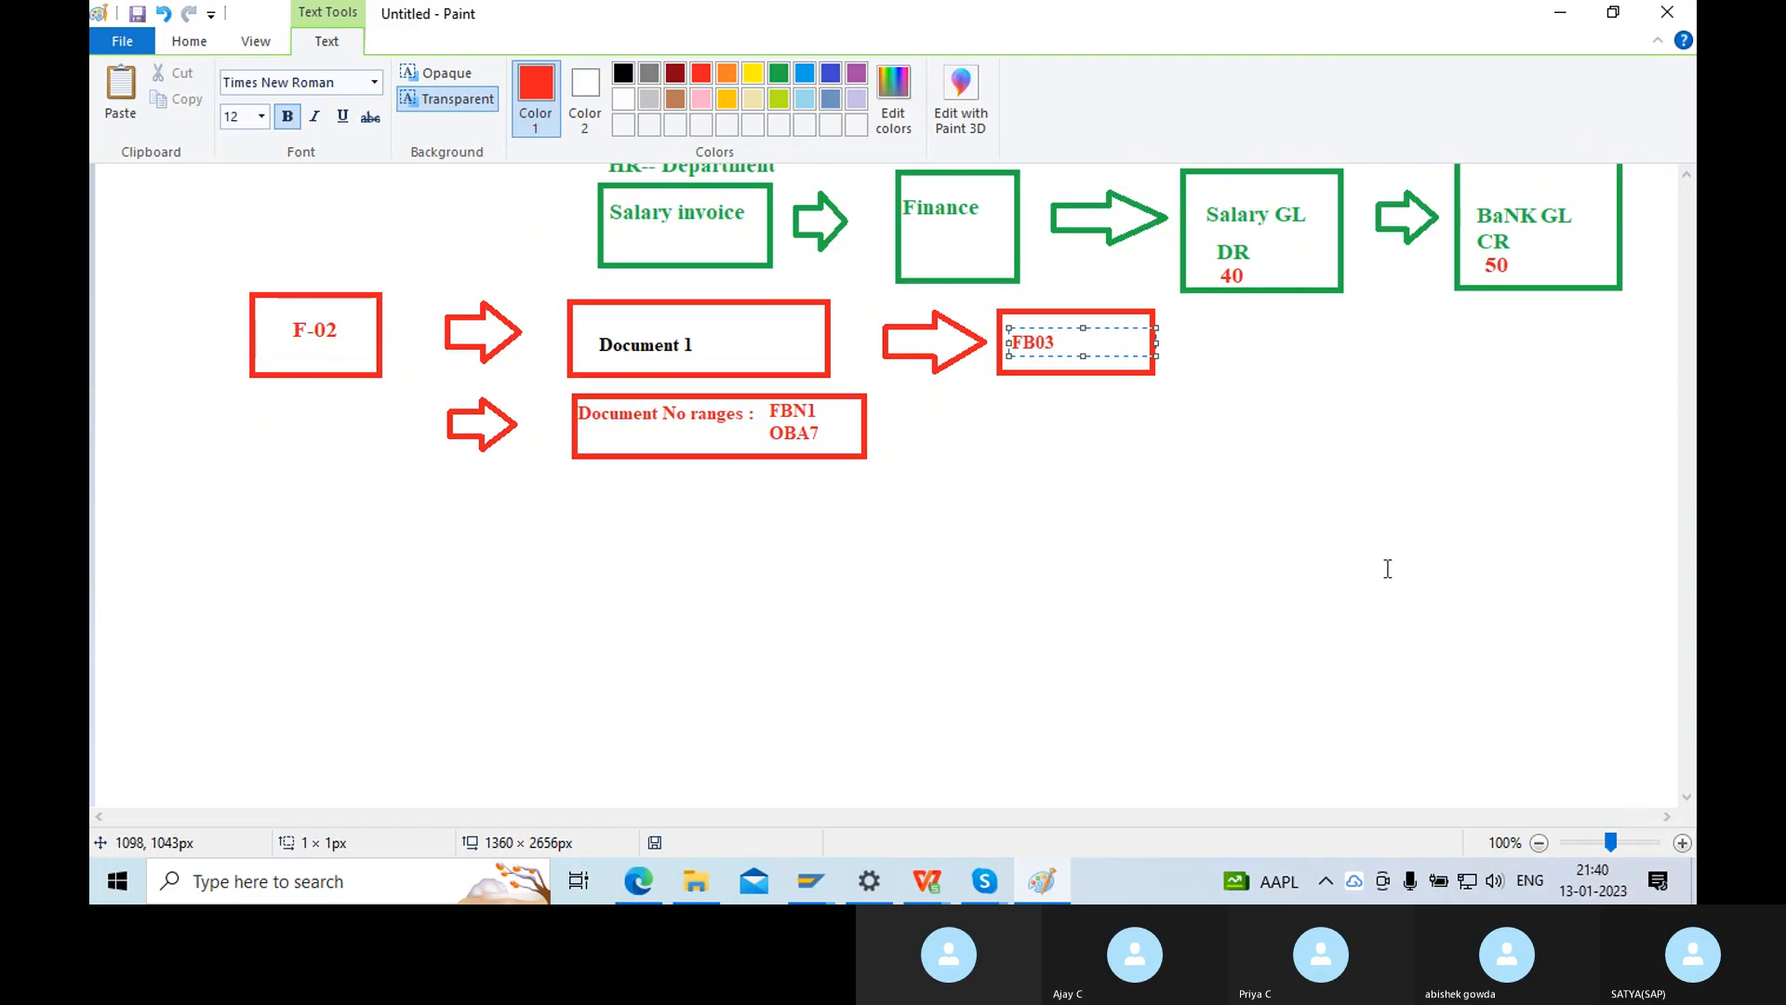
left_click(1382, 630)
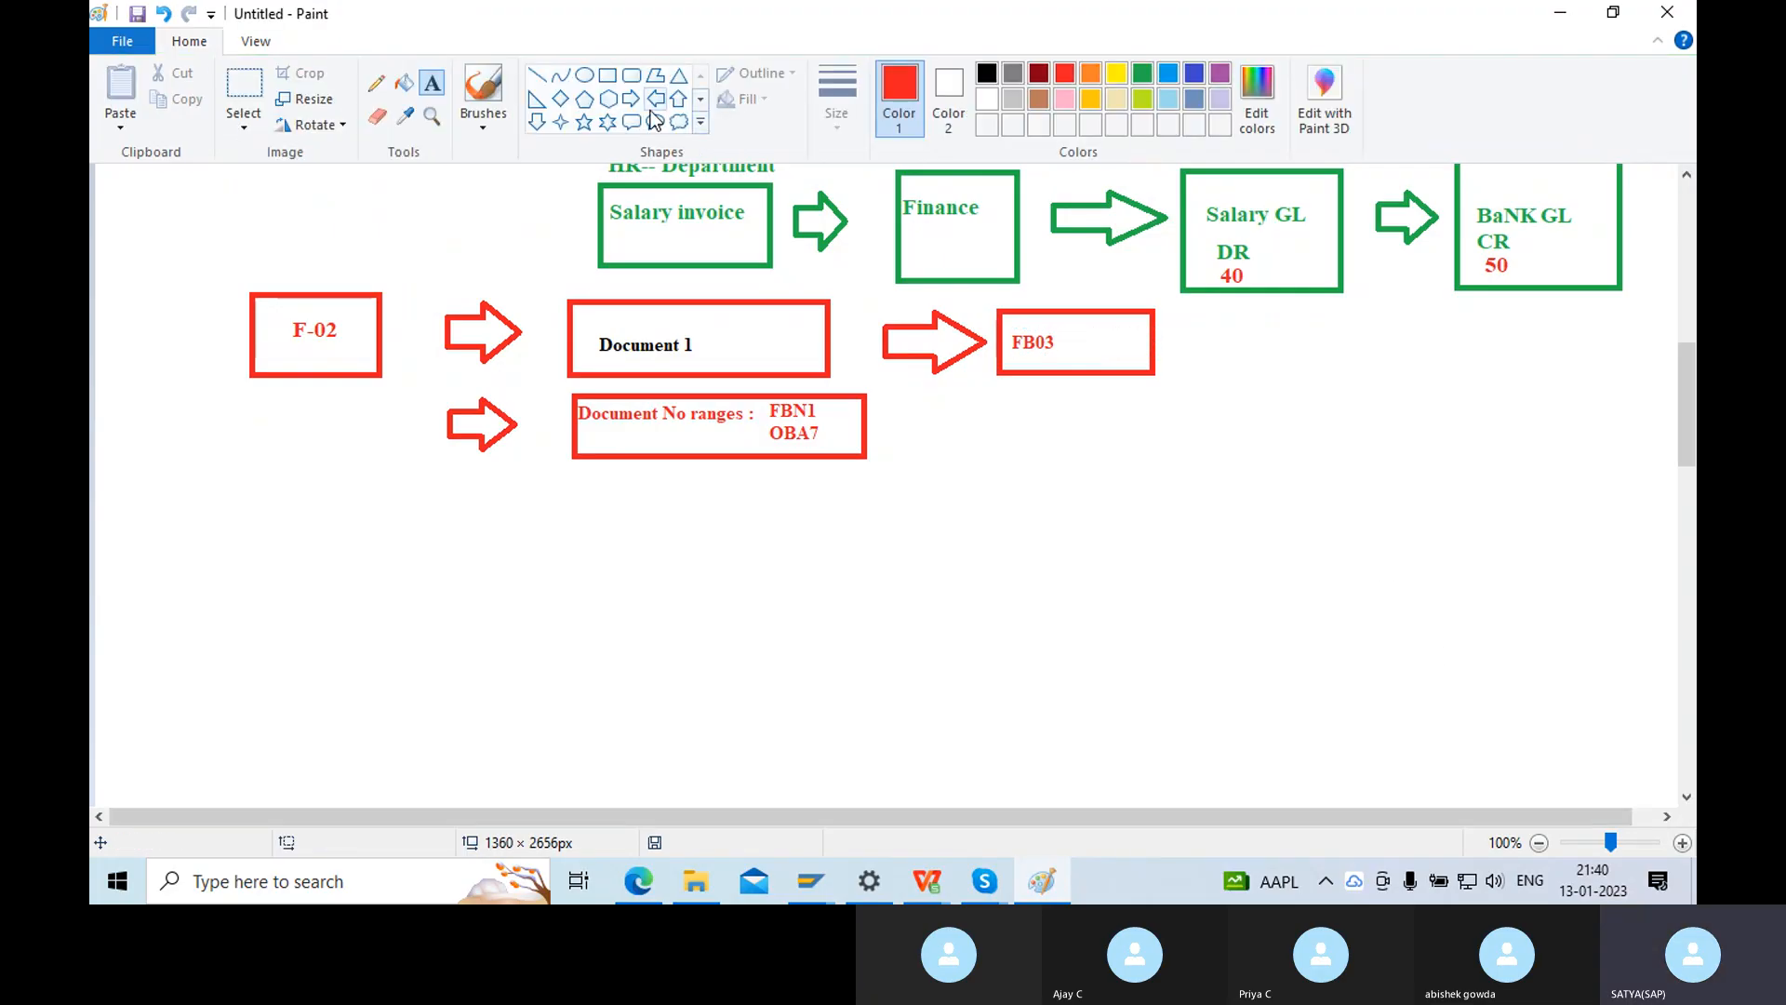
Draw a small red right arrow just after the FB03 box.
left_click(632, 98)
left_click_drag(1183, 328, 1264, 364)
left_click(1263, 435)
Switch to SAP, return from the document display to SAP Easy Access and collapse the Document folder.
key("alt+Tab")
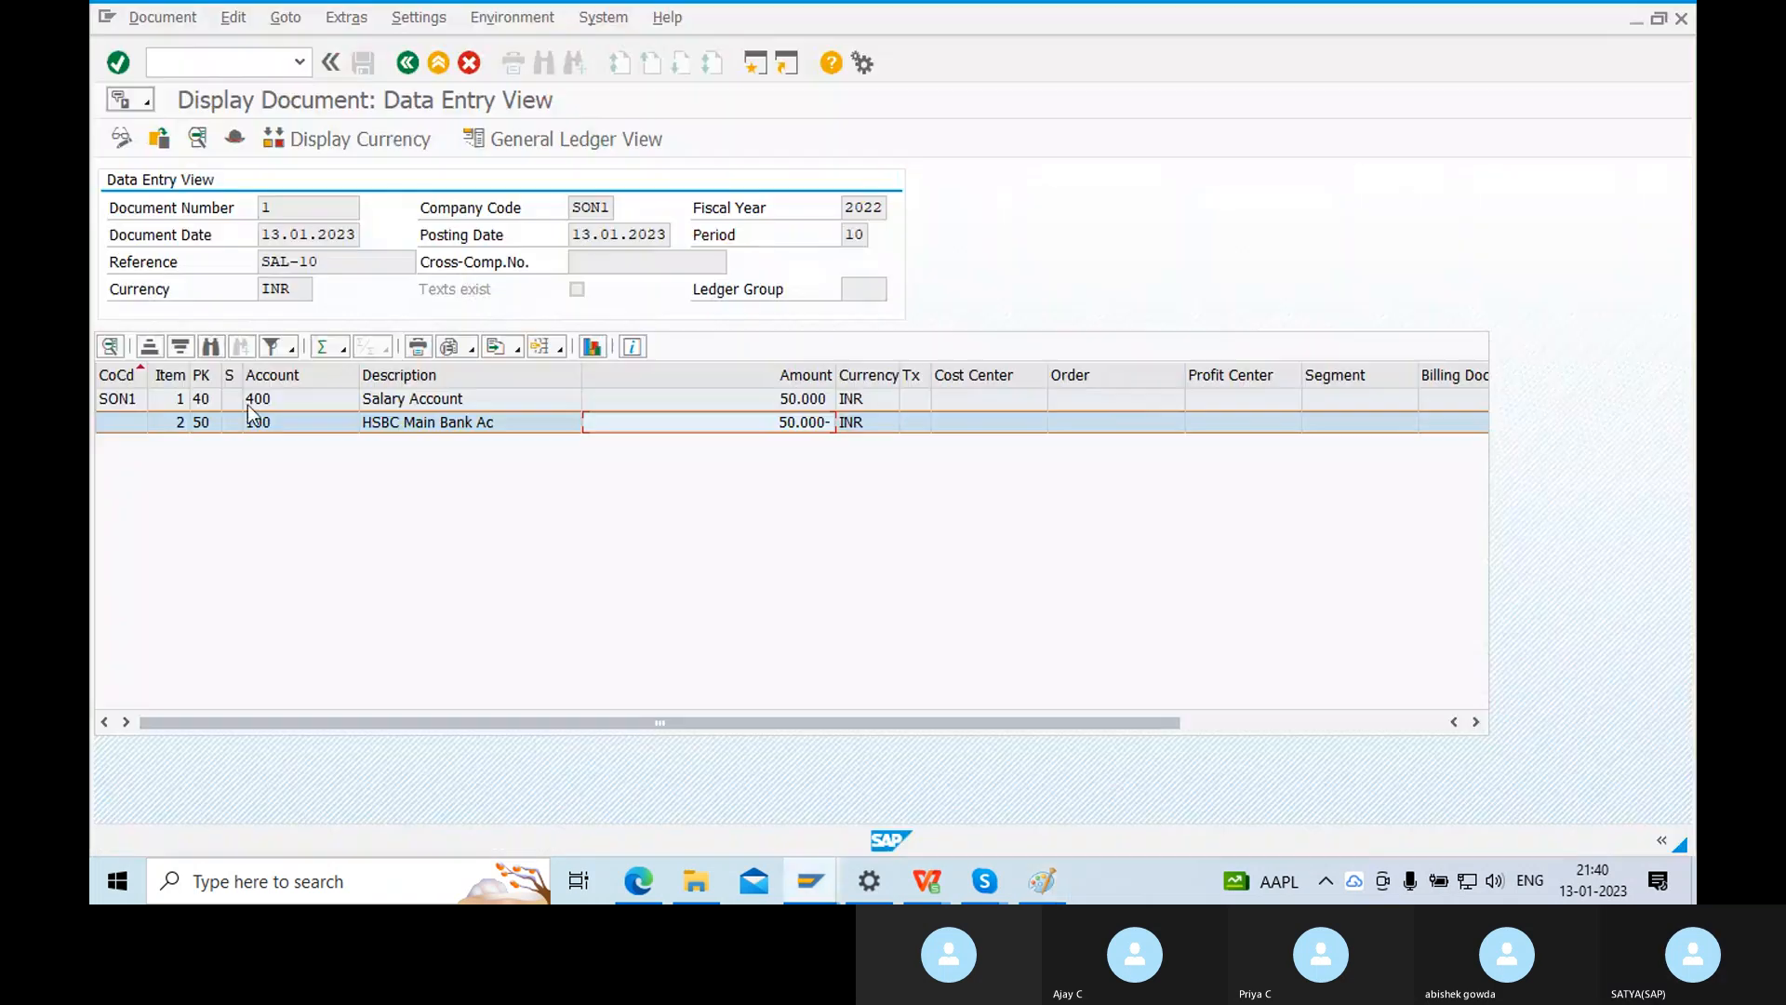
left_click(407, 63)
left_click(407, 63)
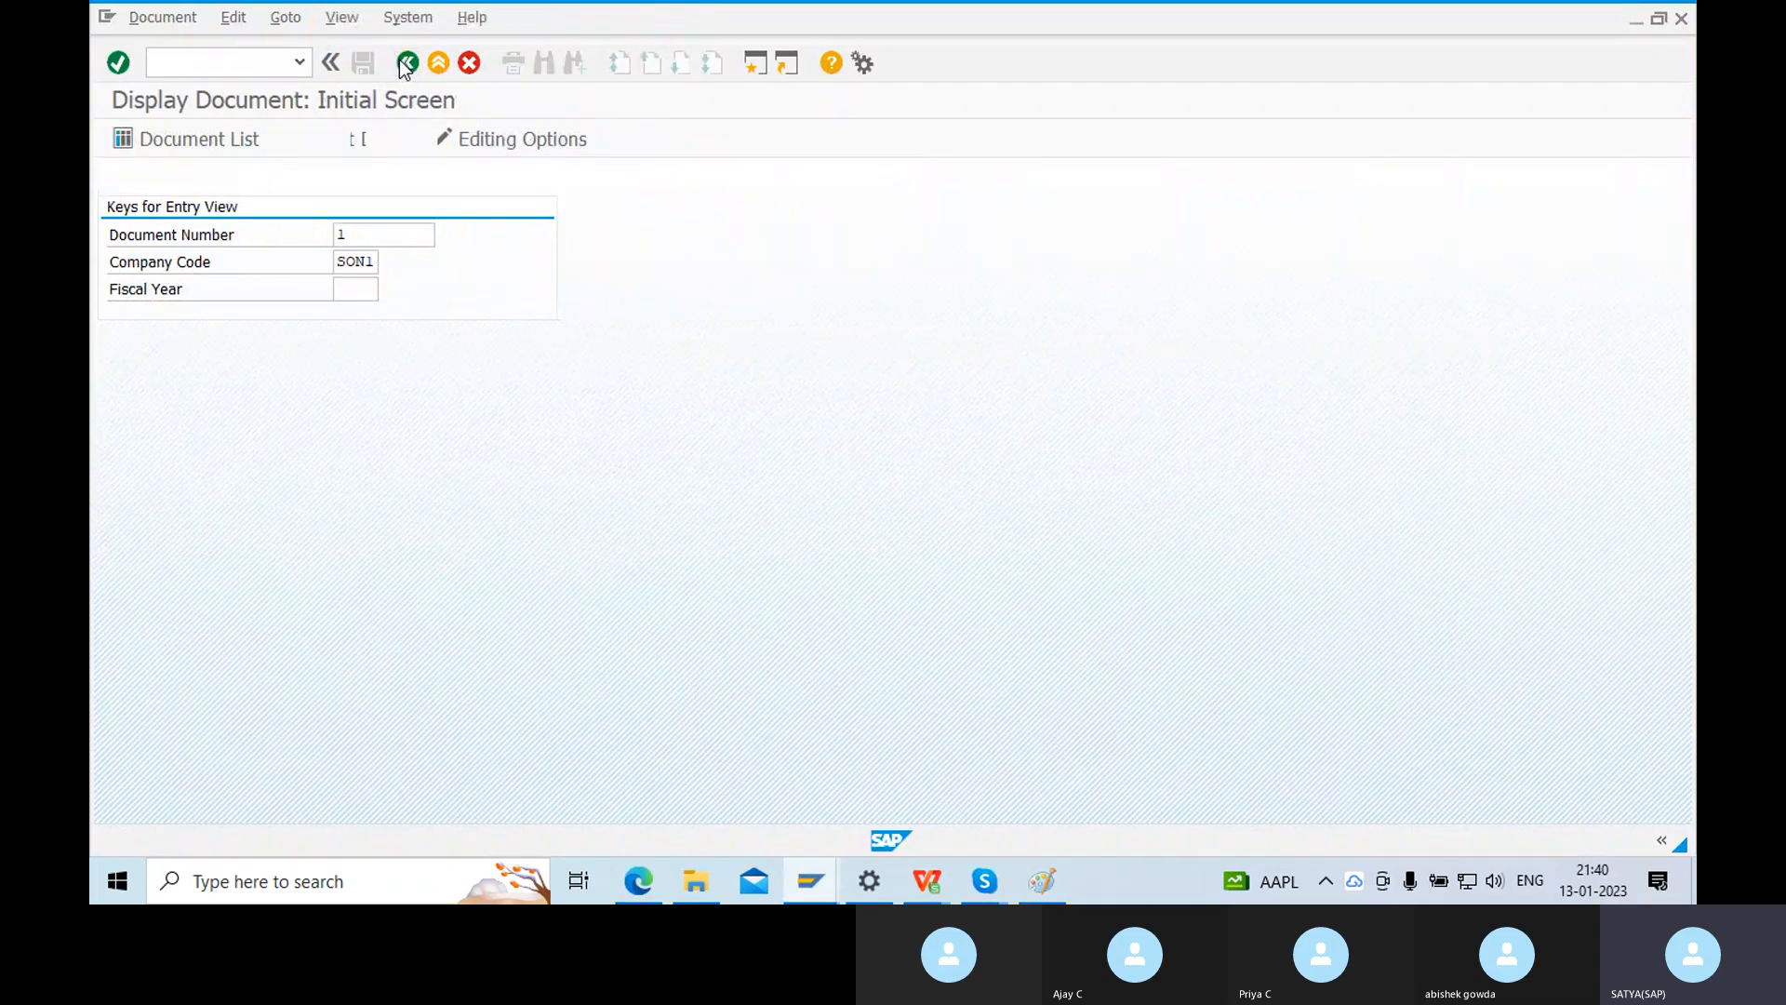
left_click(188, 255)
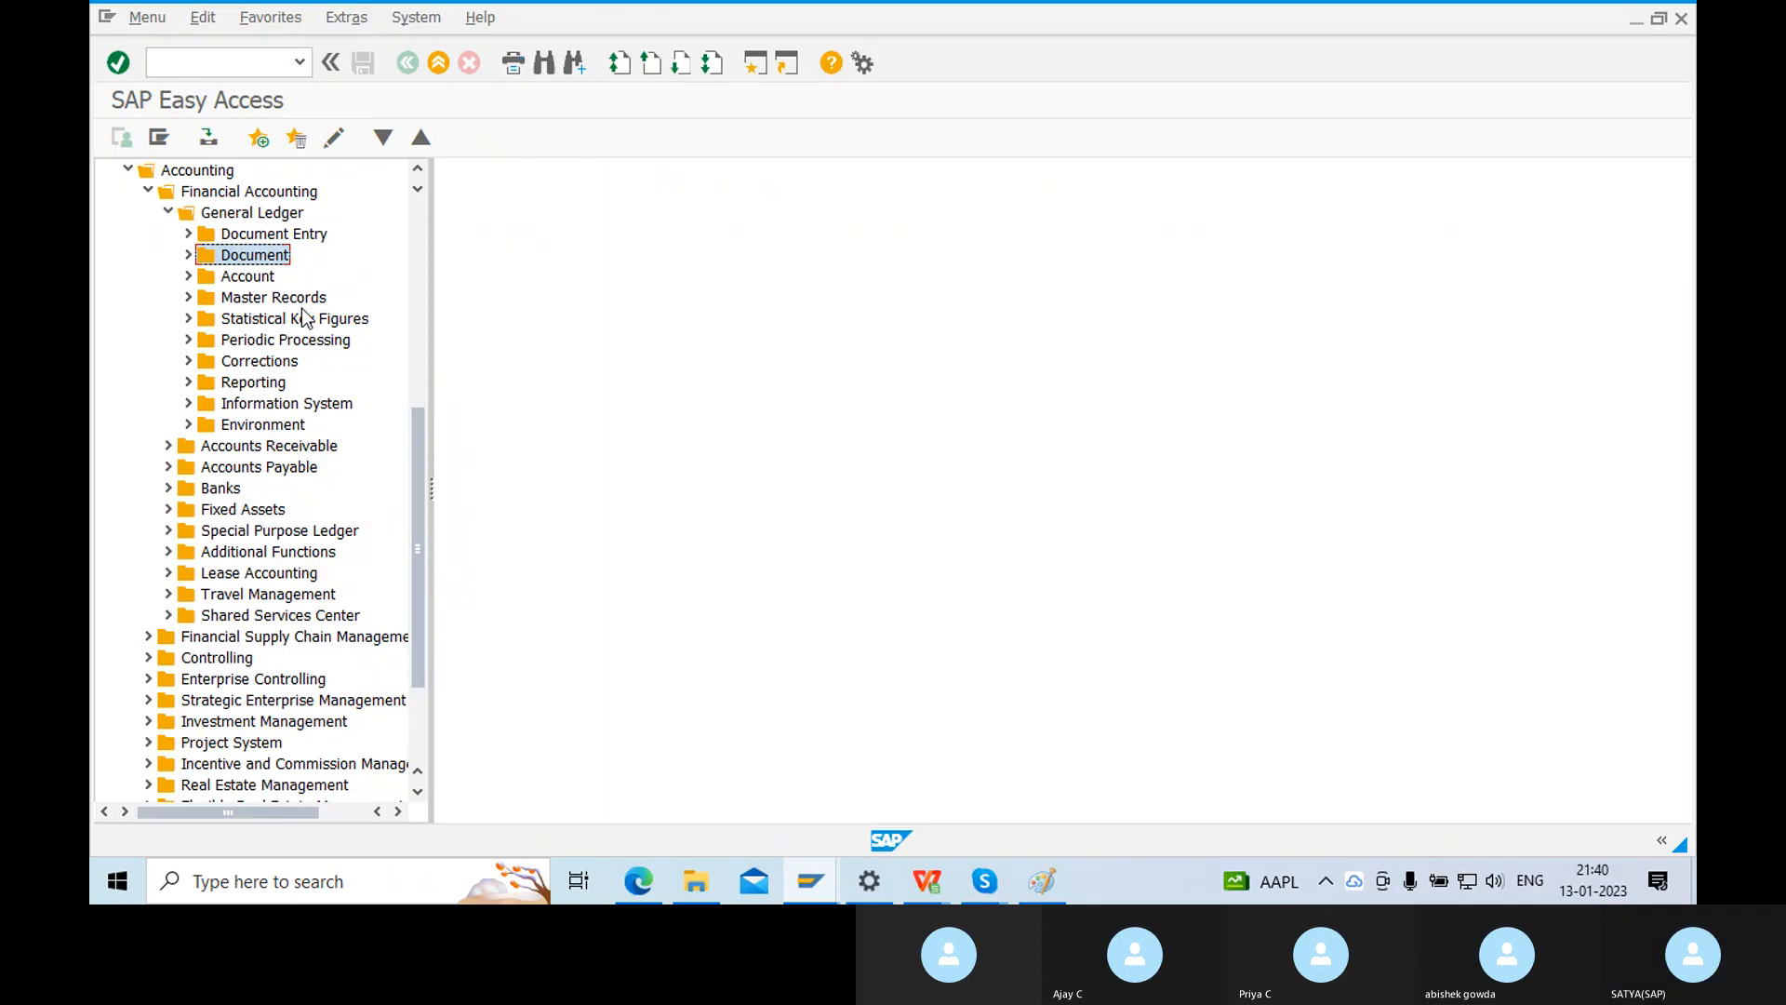
Switch to the Paint diagram and draw a red right arrow after the Document No ranges box, followed by a rectangle of about 179 × 70 px.
left_click(1042, 881)
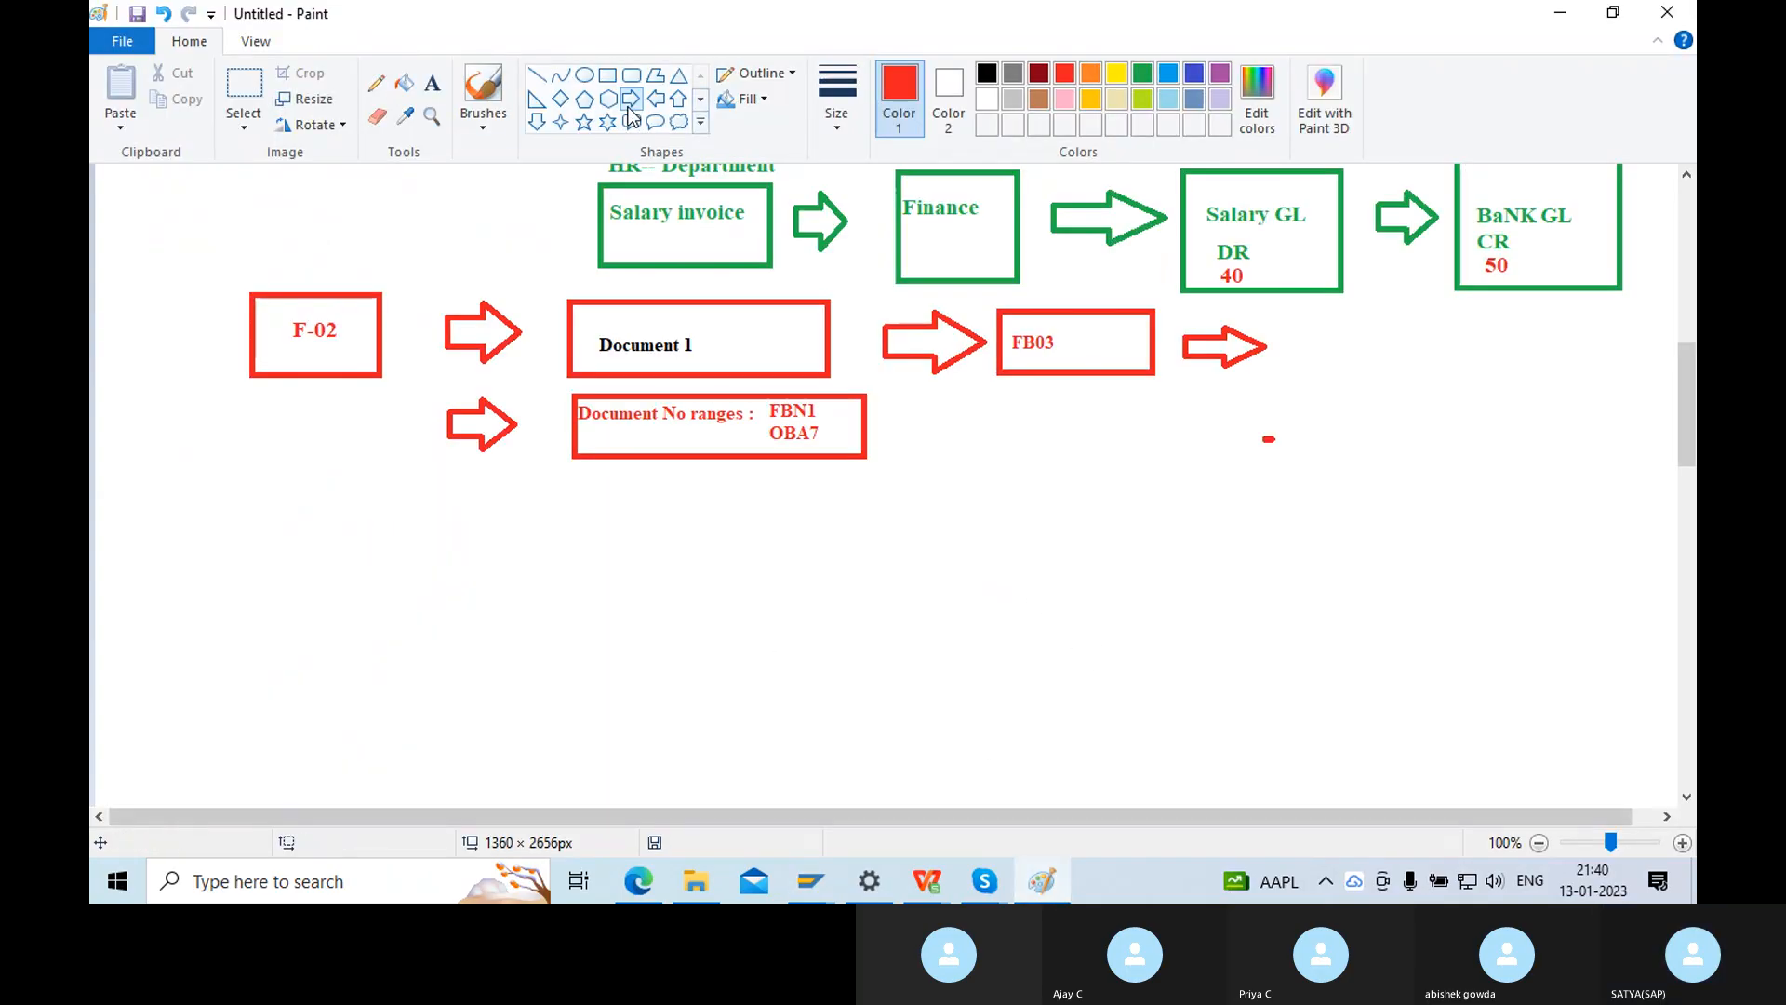
mouse_move(883, 408)
left_mouse_down()
mouse_move(962, 447)
mouse_move(1005, 423)
mouse_move(1202, 478)
left_mouse_up()
left_click(999, 537)
left_click(608, 82)
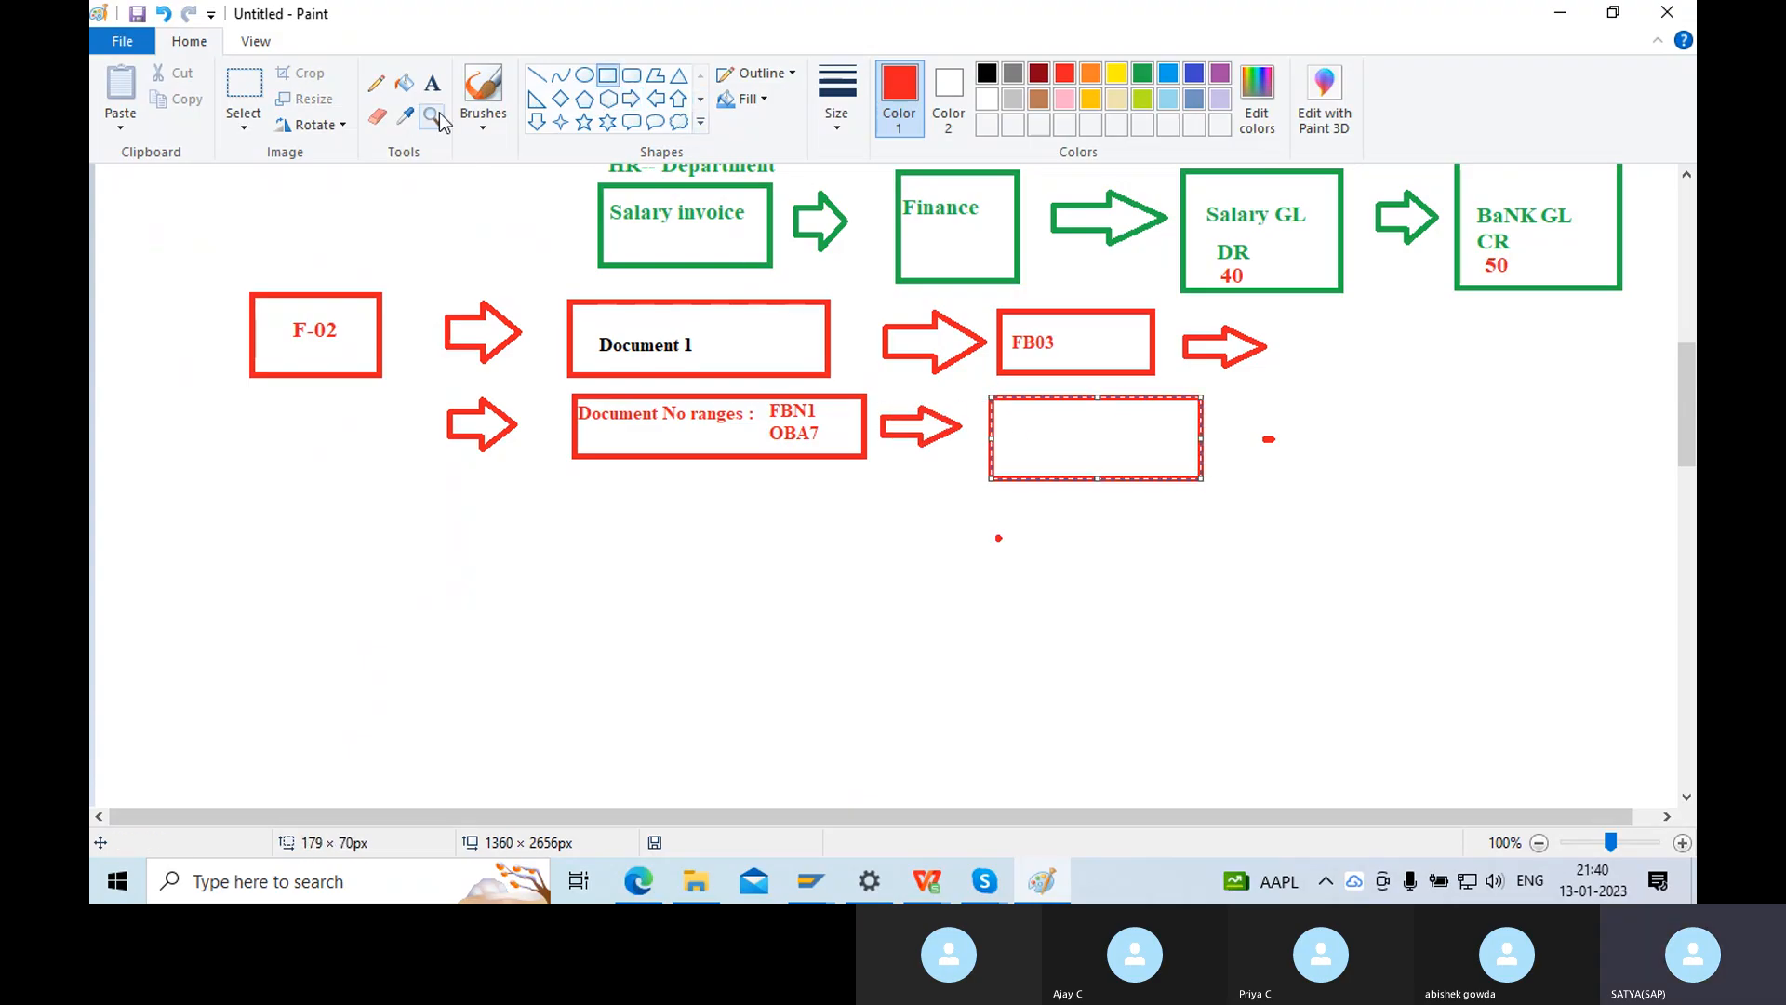
Add the red text "Doc display" beside FB03 inside its box.
left_click(433, 88)
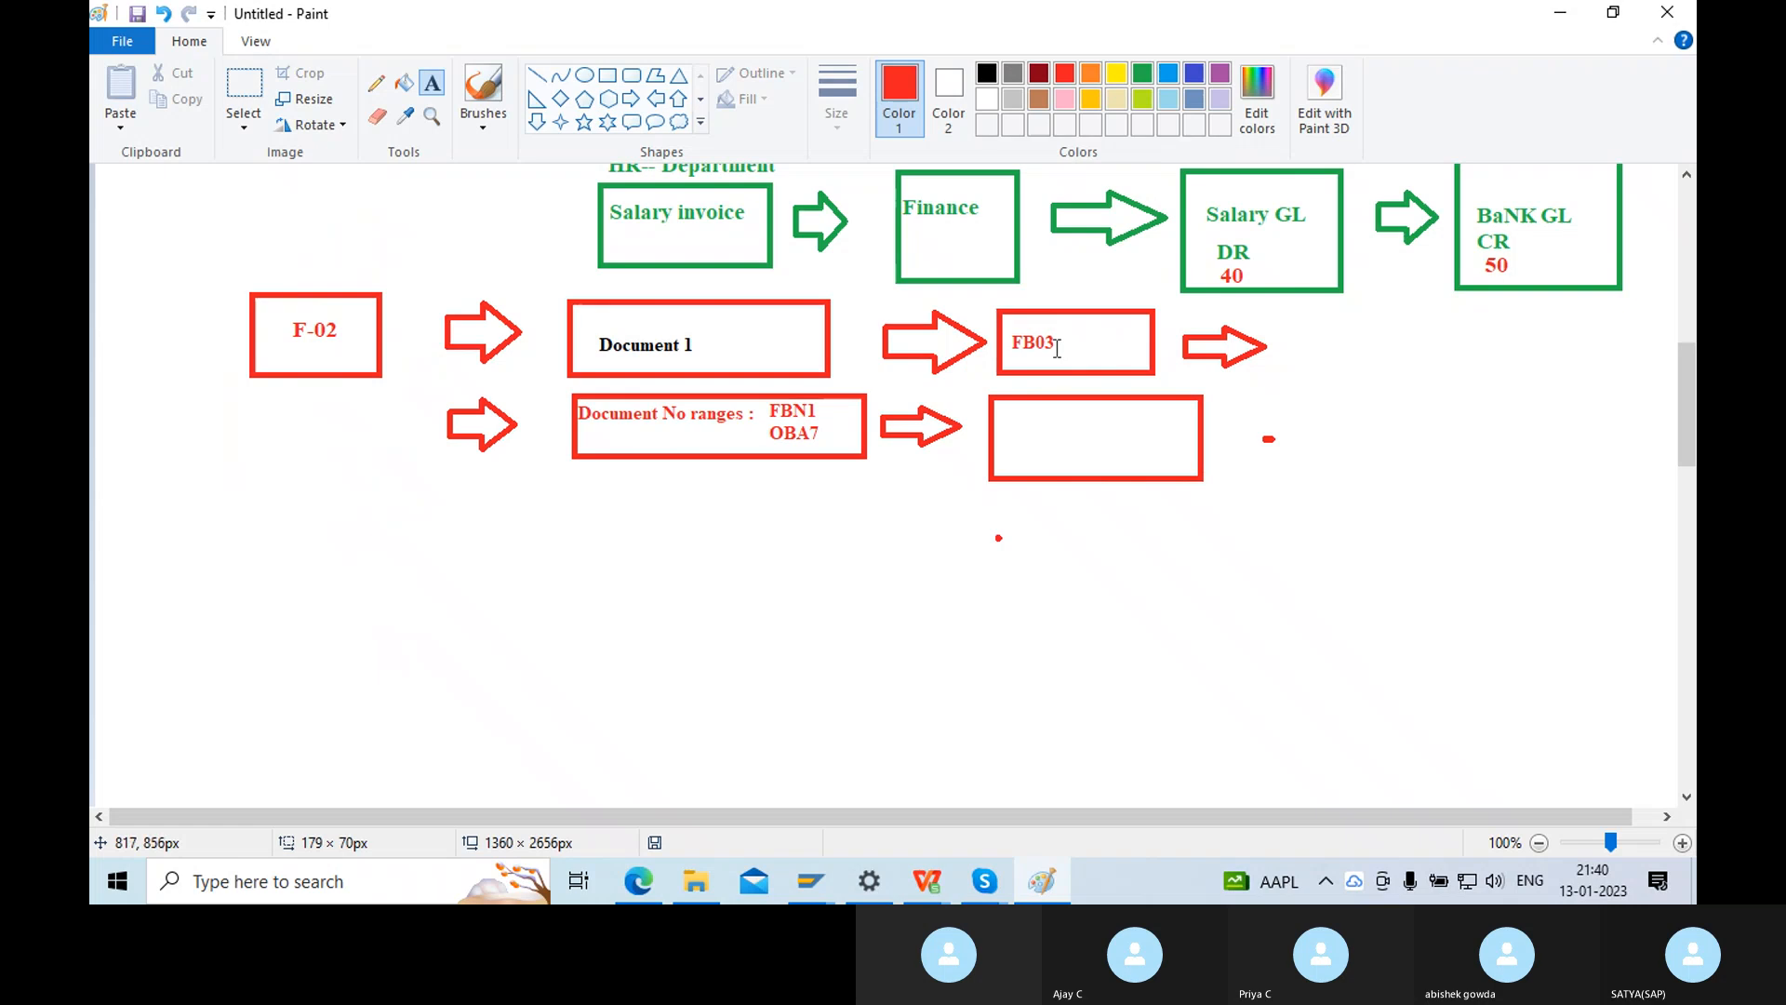
left_click(1007, 418)
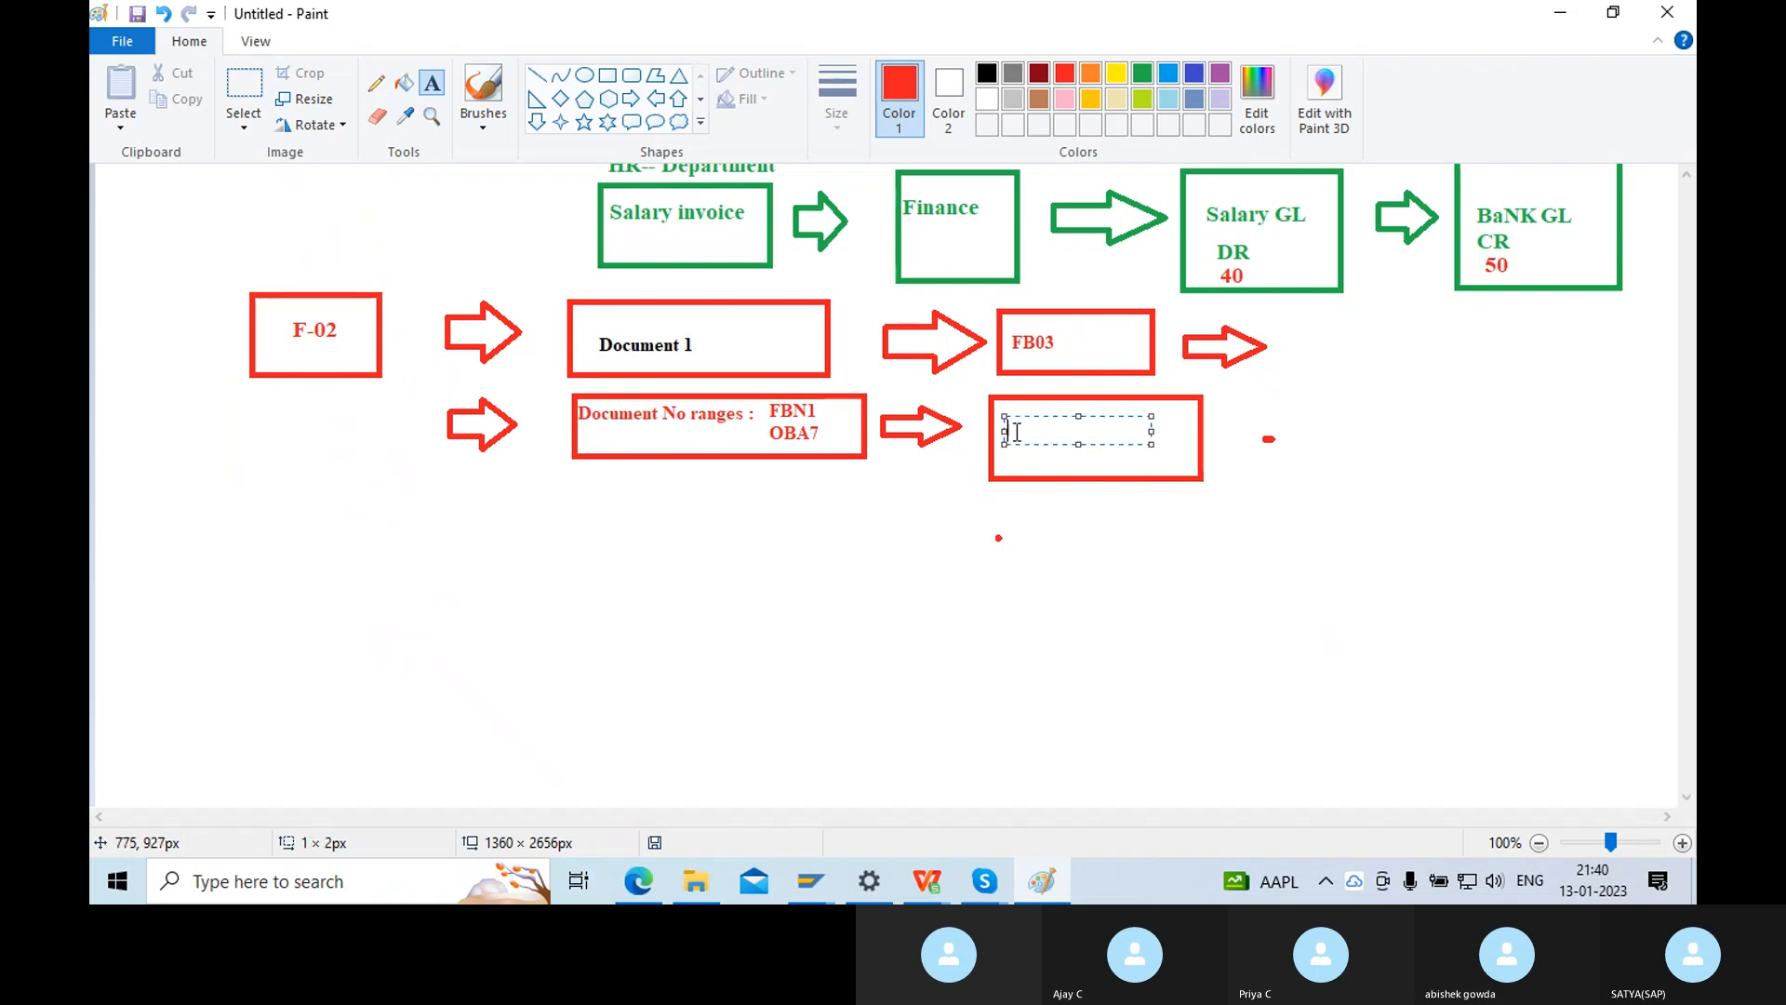
left_click(1062, 335)
left_click(1061, 339)
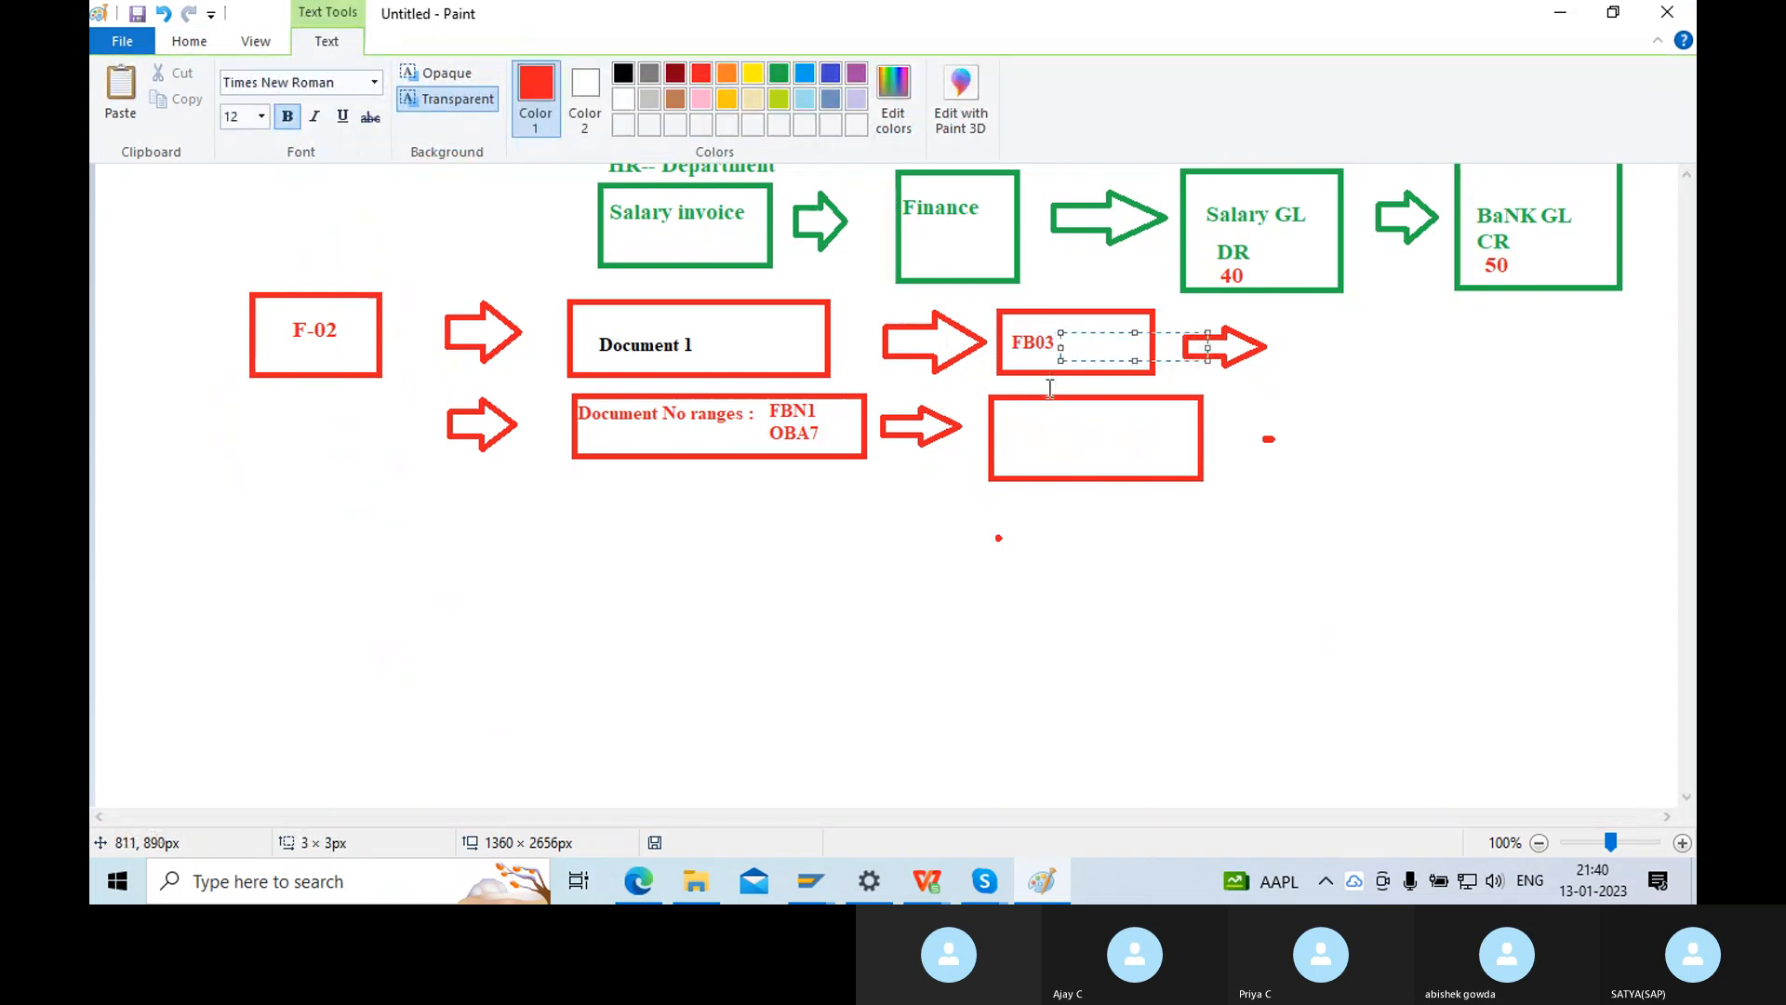
left_click(1059, 351)
left_click(1061, 328)
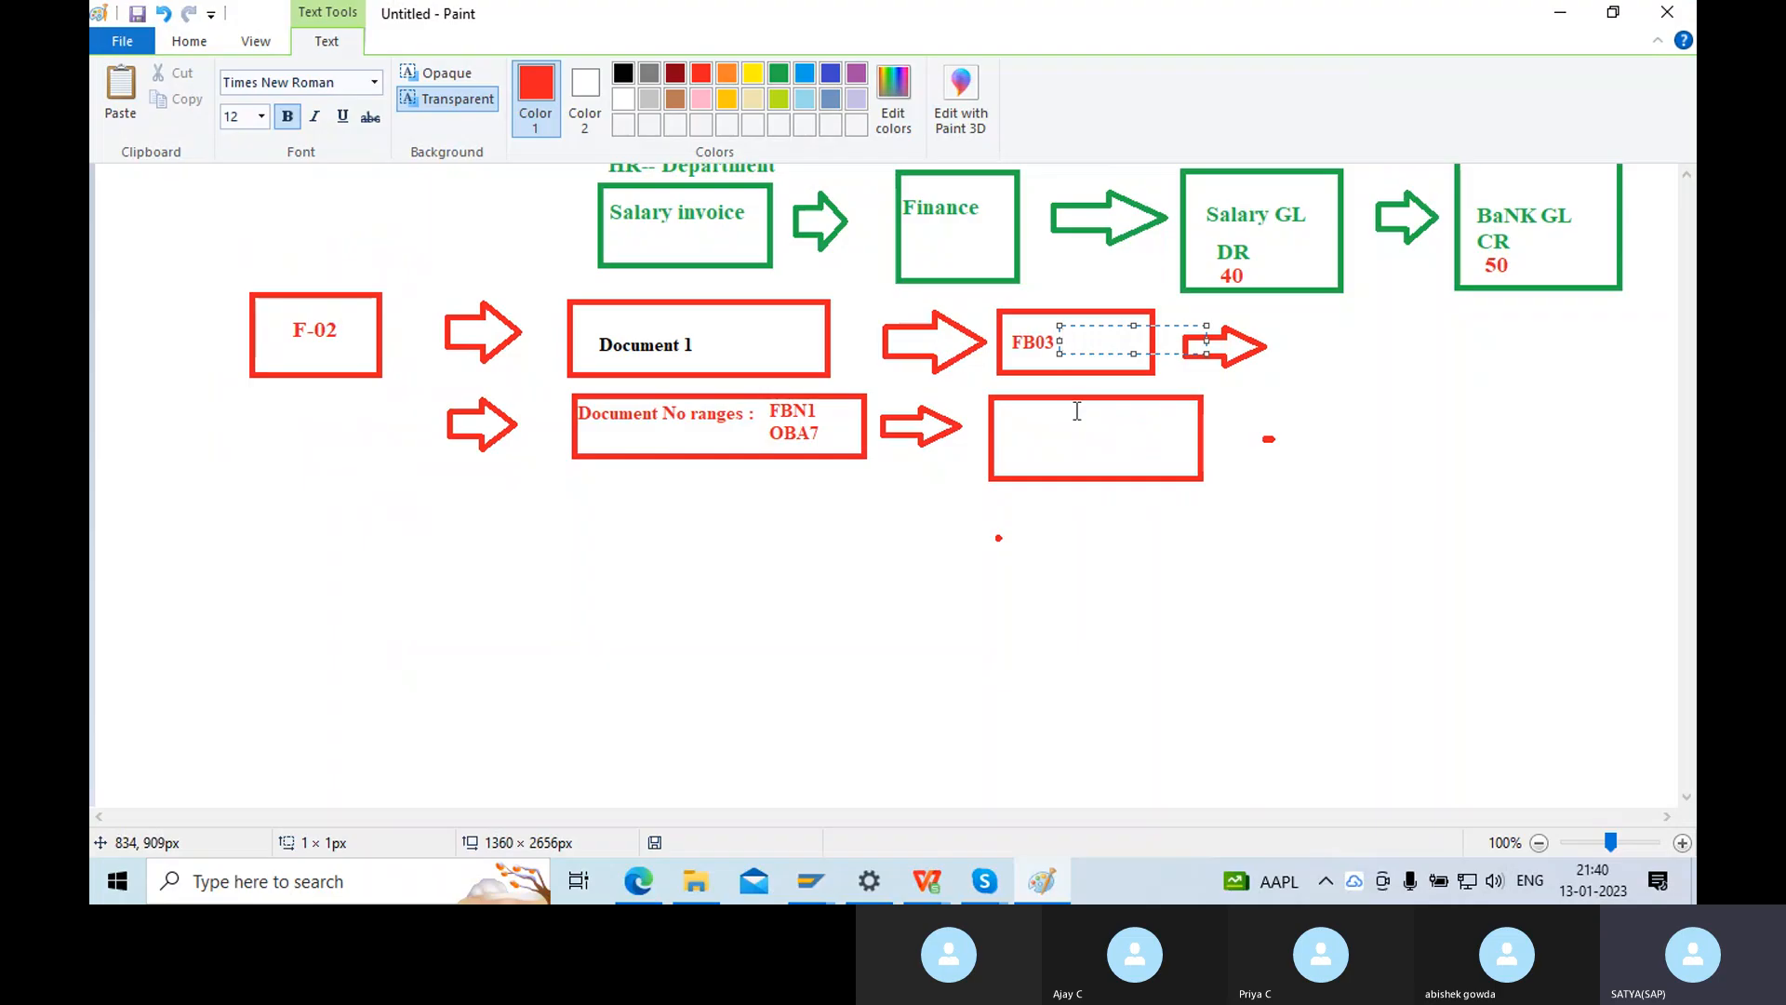
type("Doc display")
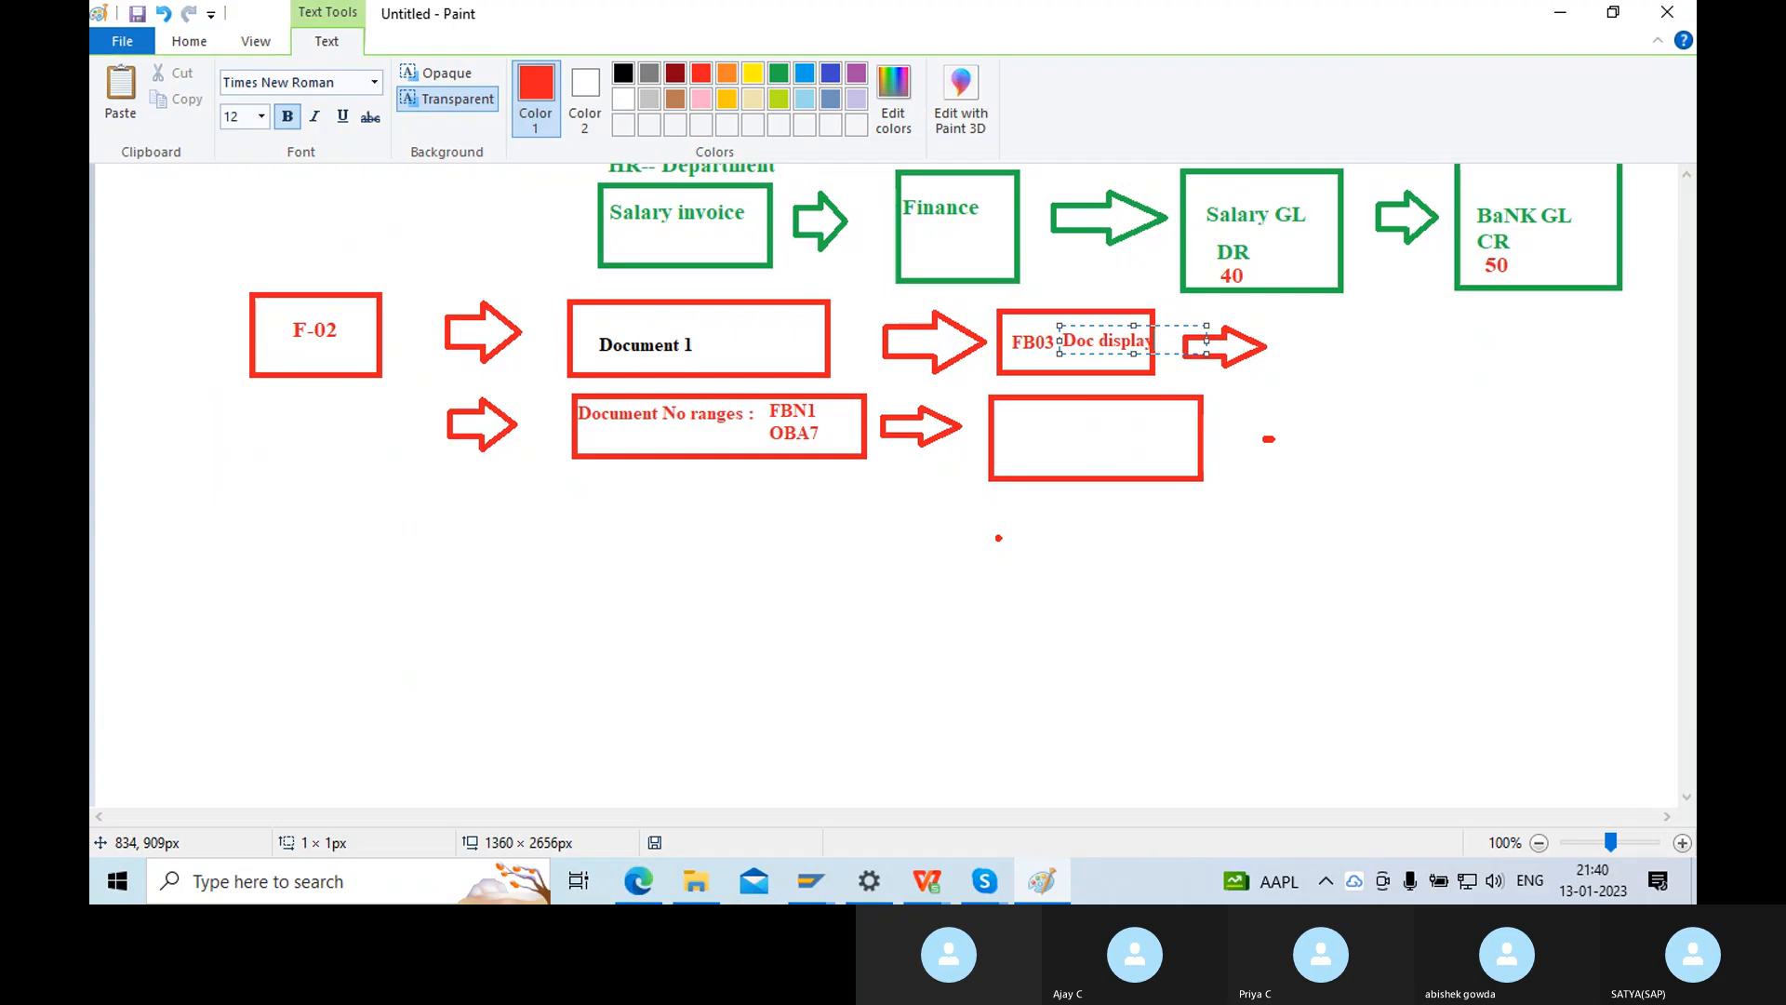
left_click(1005, 432)
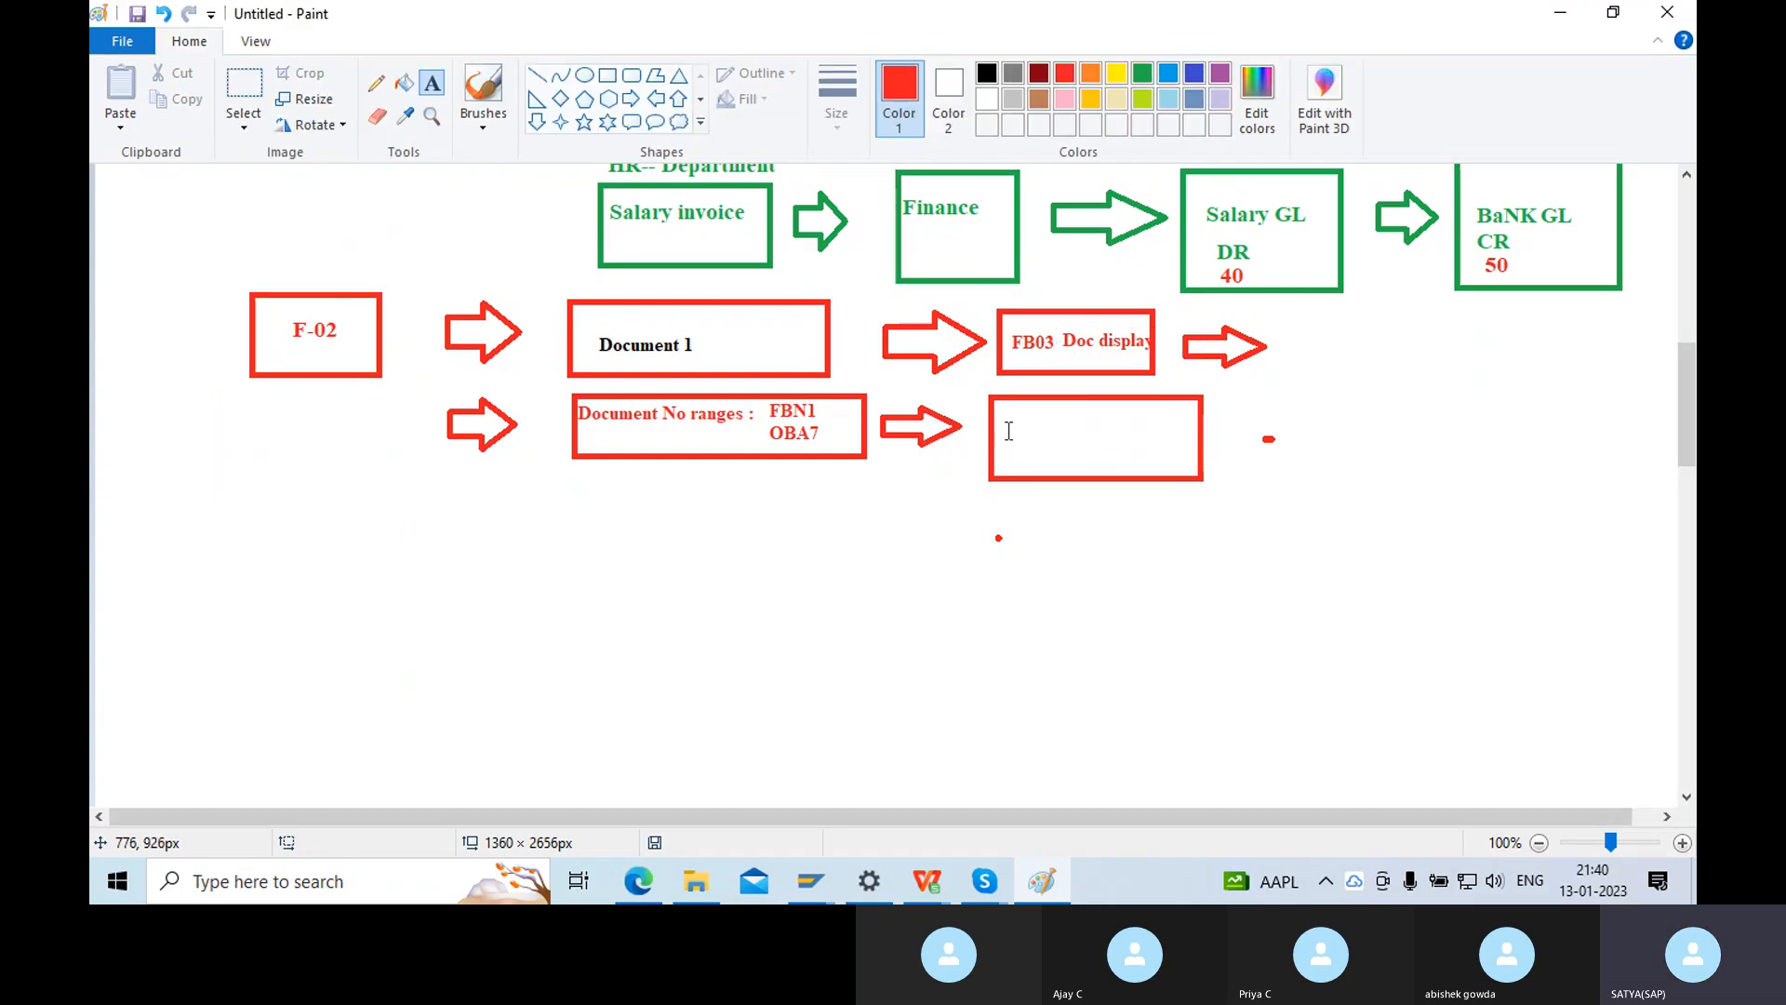
Label the empty box below FB03 with "GL Line Item" in blue and add the transaction code FBL3N in front of it.
left_click(1058, 414)
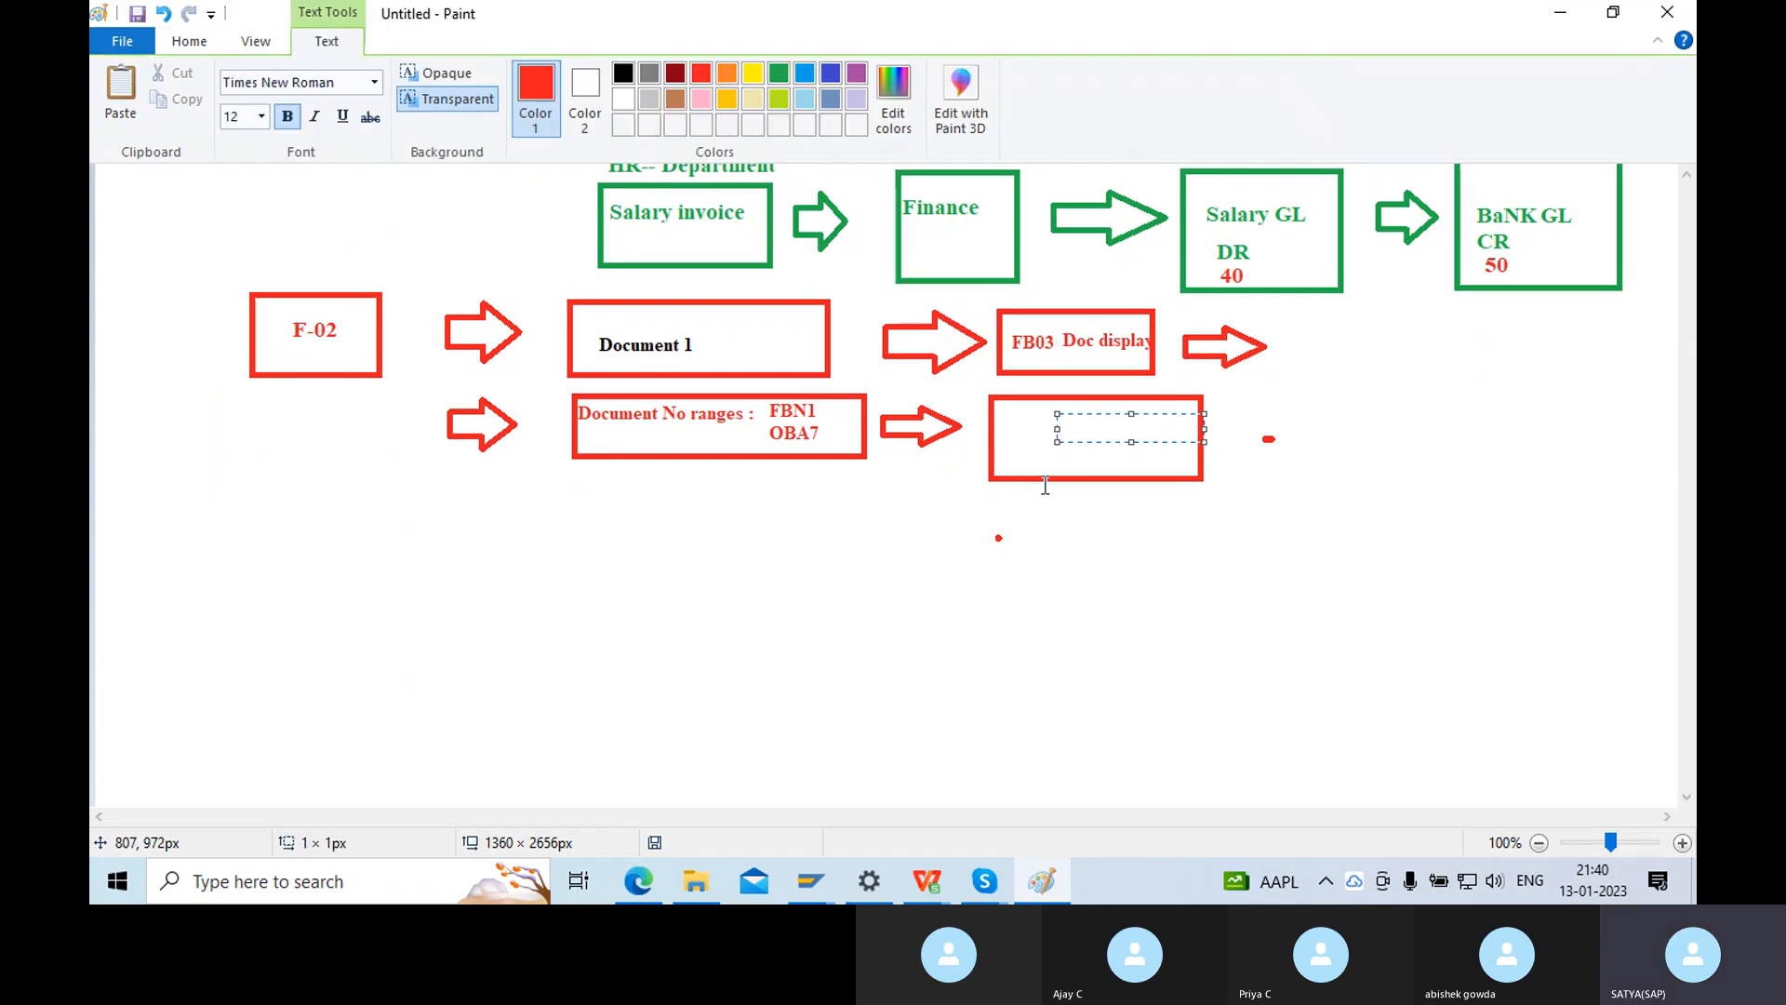
type("GL Line Item")
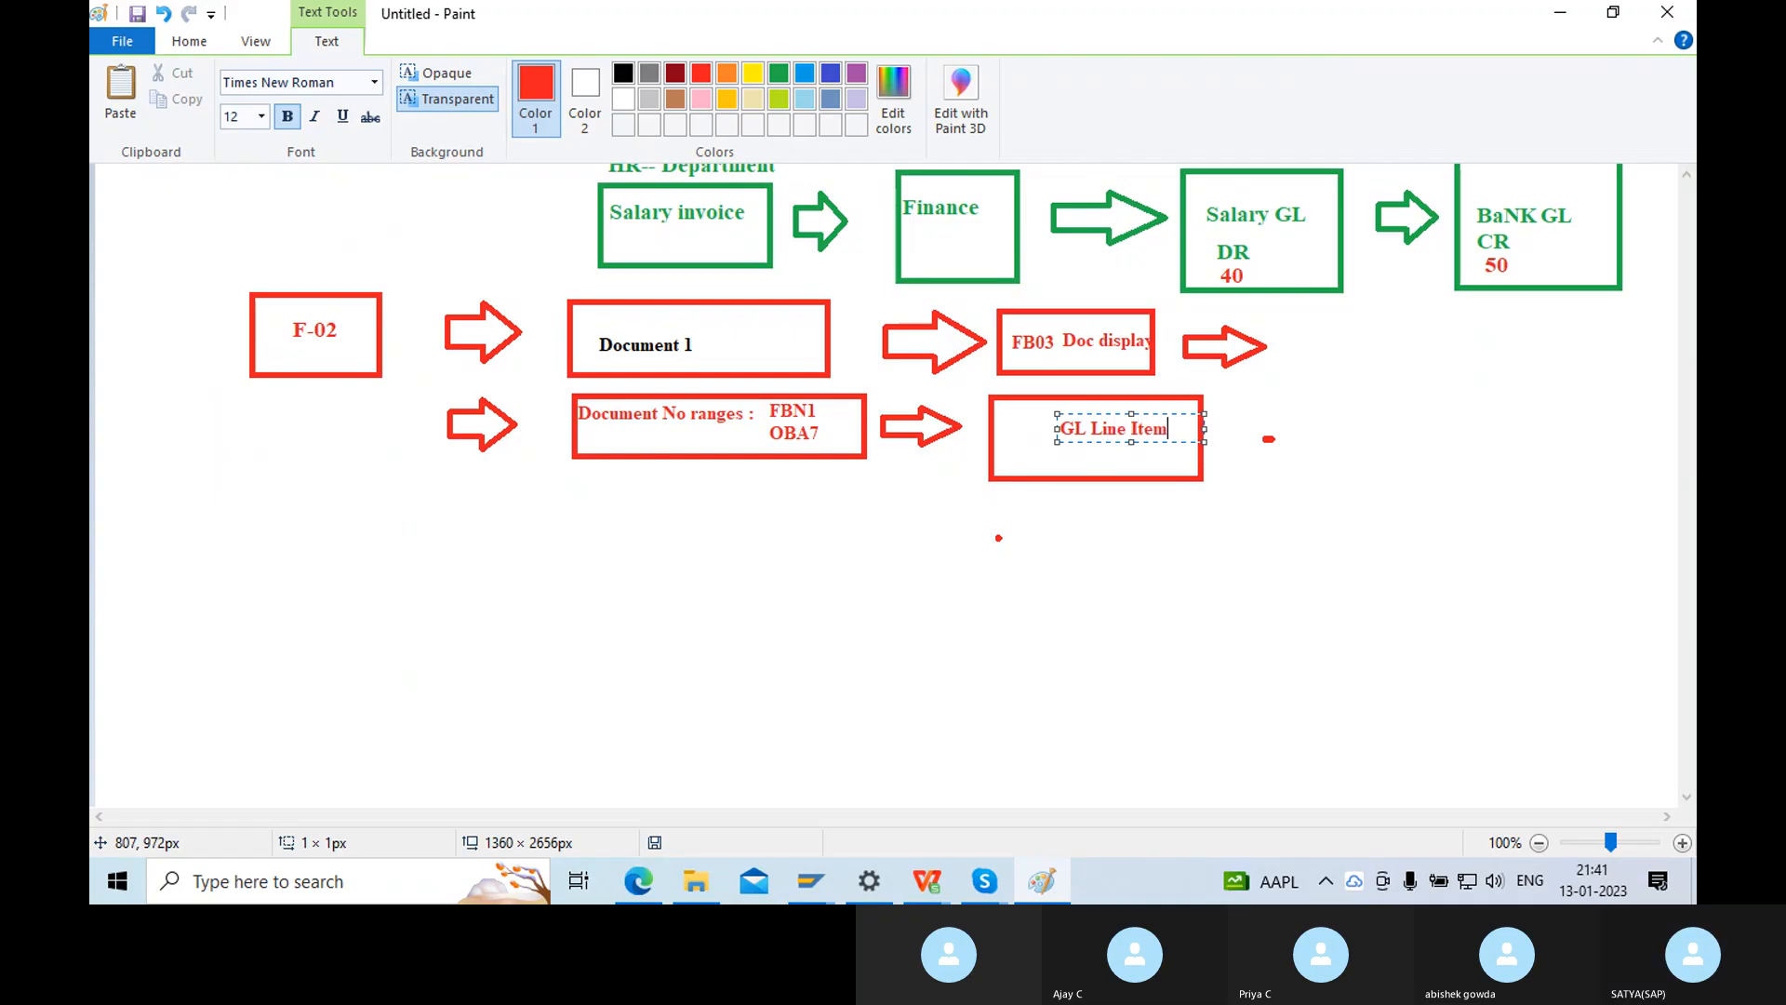
left_click_drag(1180, 435, 894, 409)
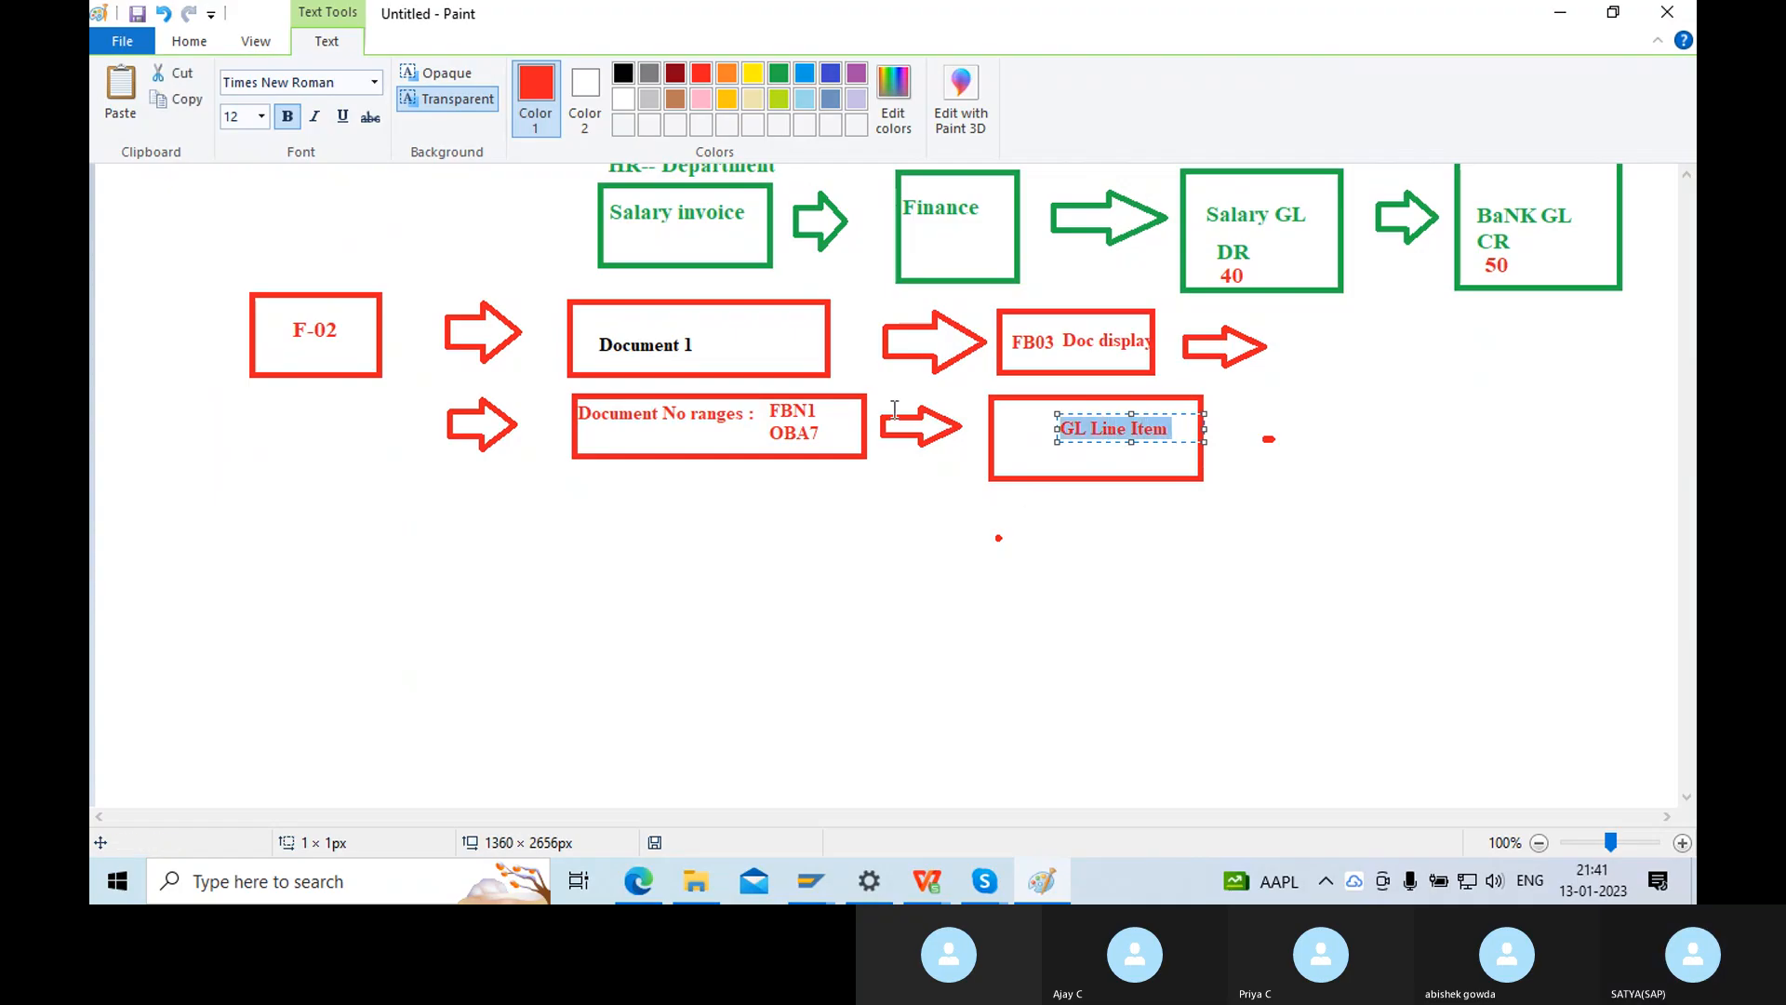
left_click(831, 77)
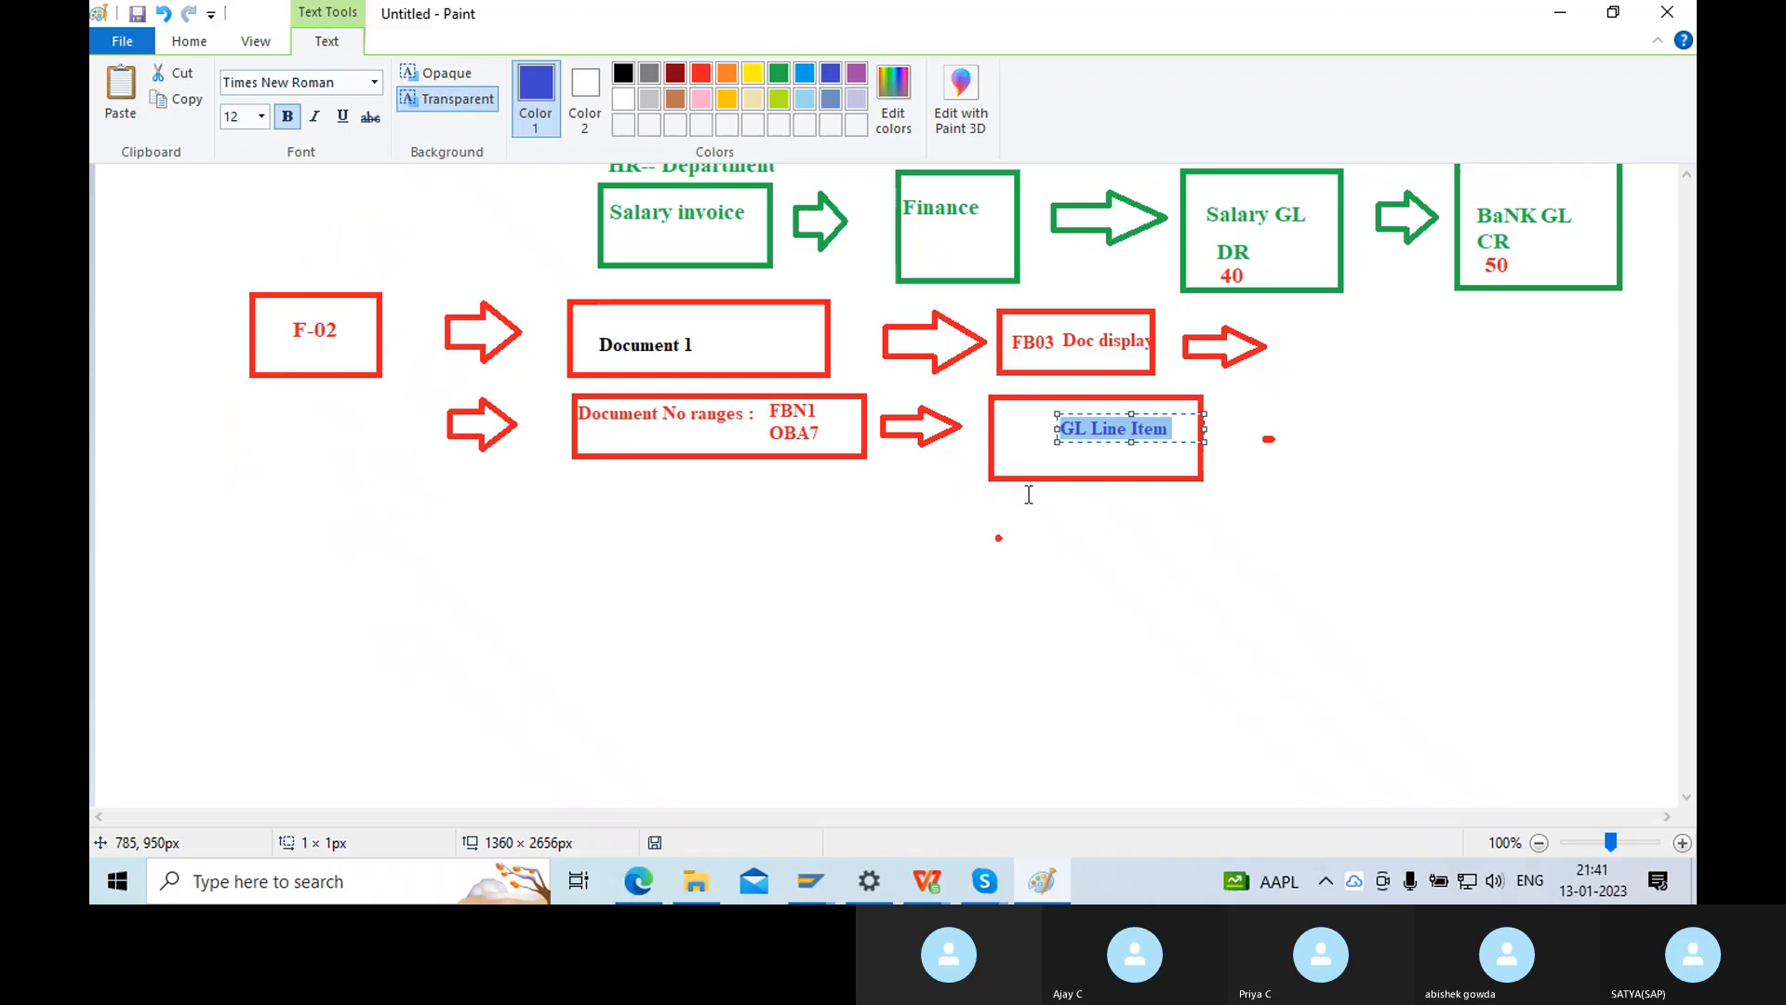
left_click(997, 433)
left_click(995, 416)
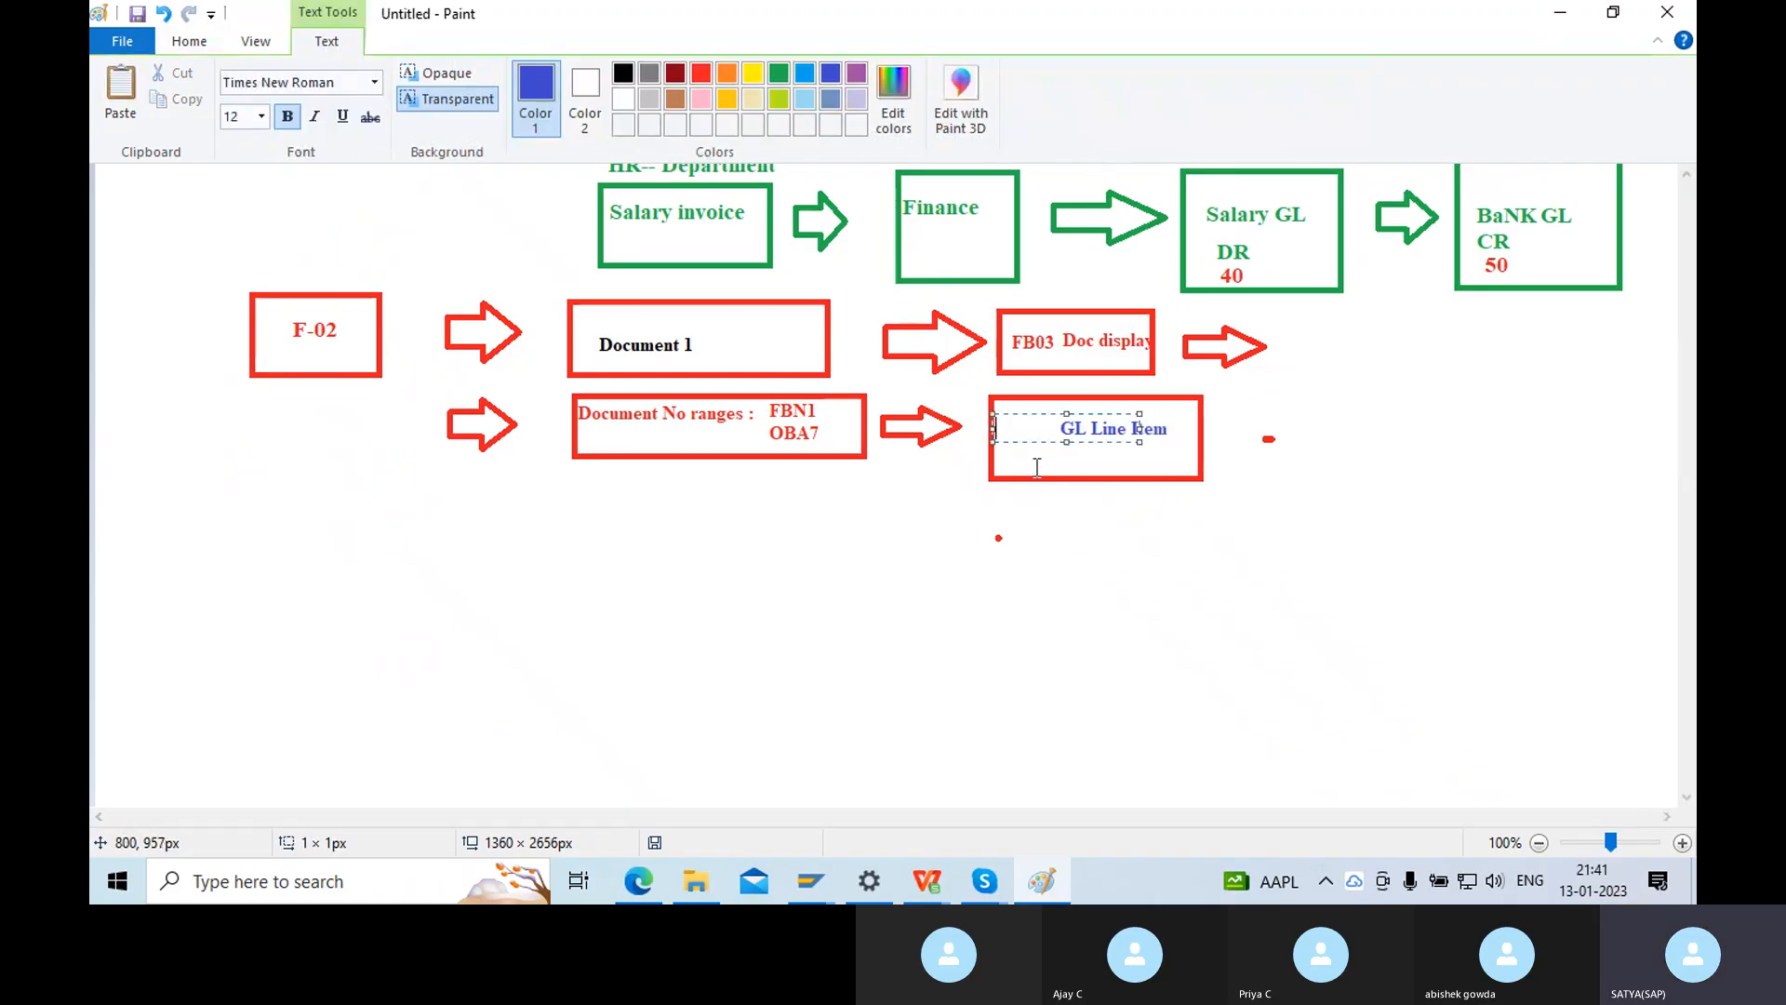
type("FBL1")
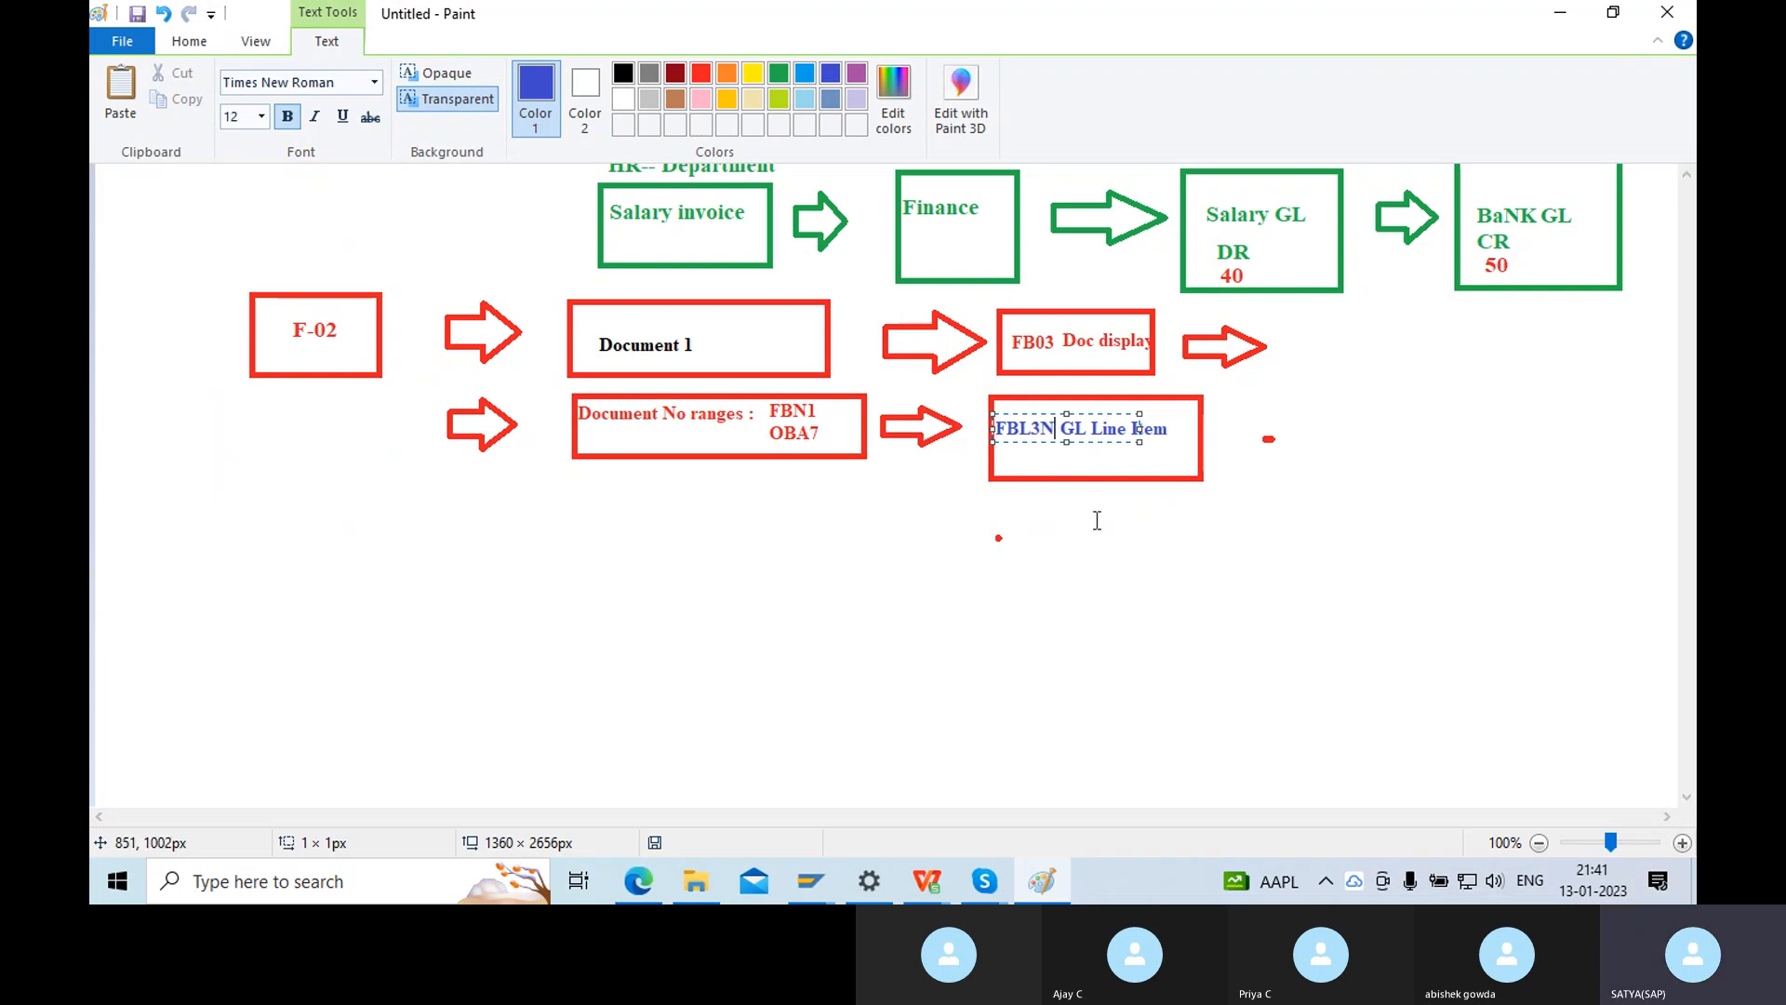
type("-")
Switch to SAP Easy Access, expand the Account folder under General Ledger and start transaction FBL3N.
key("alt+Tab")
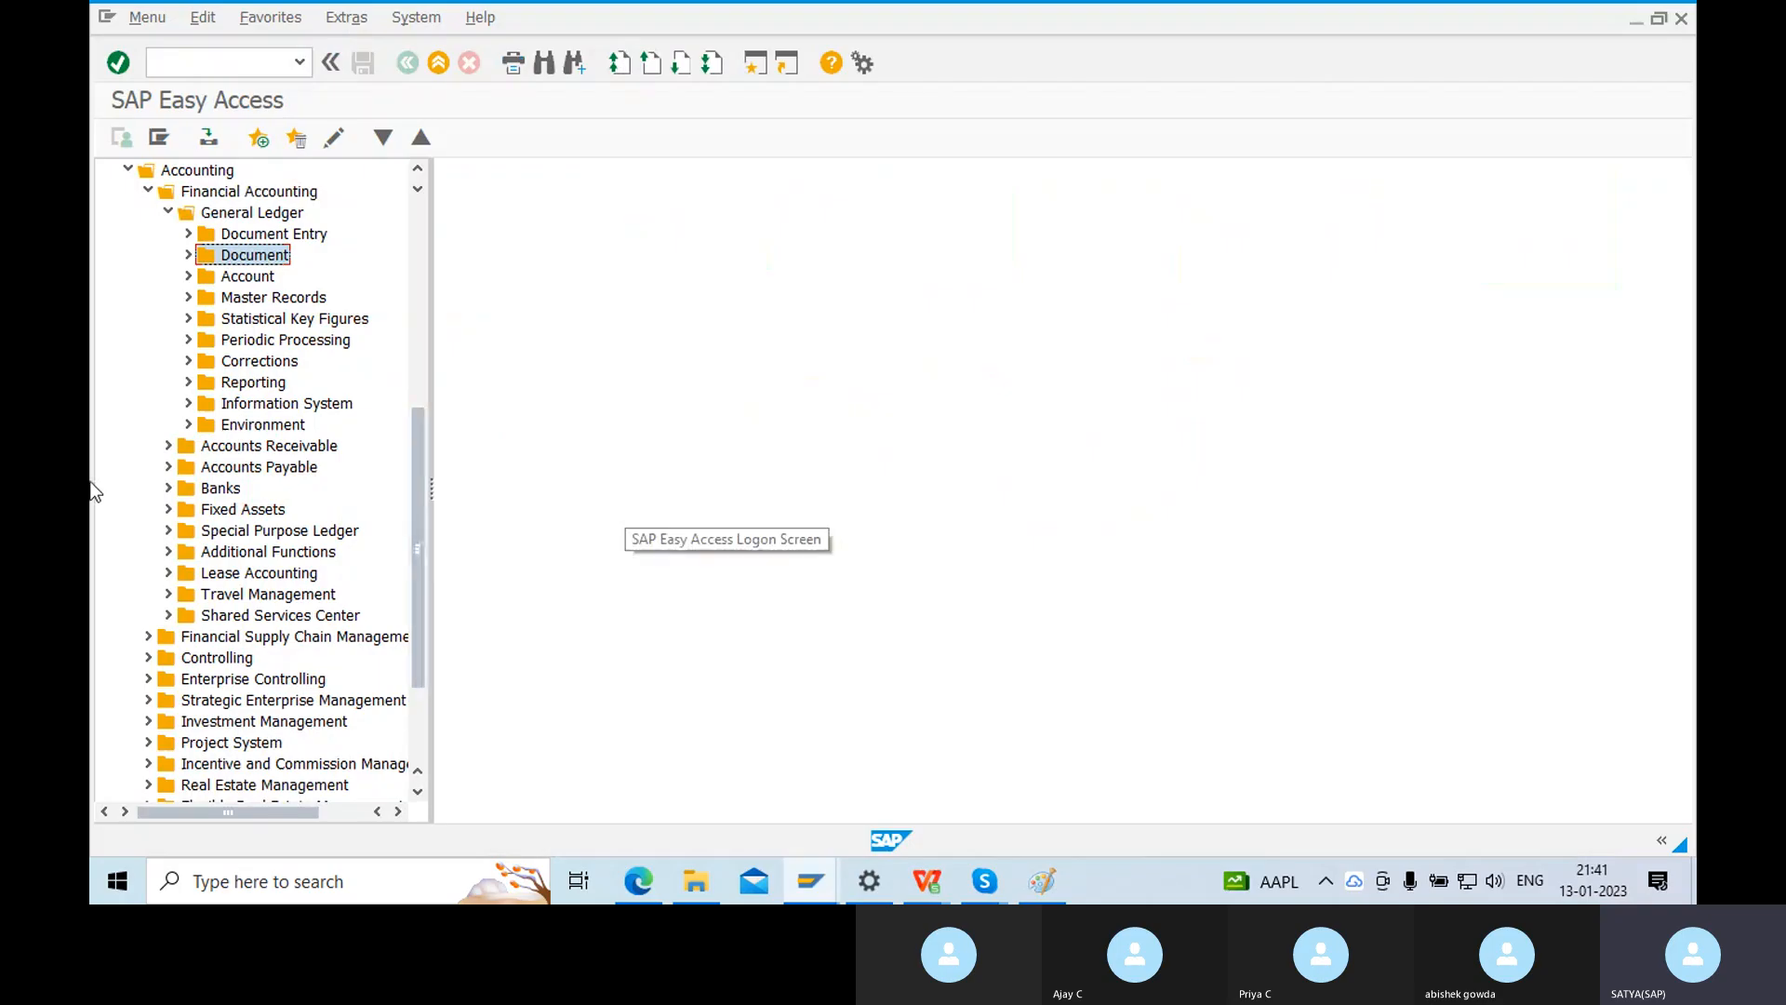
left_click(236, 278)
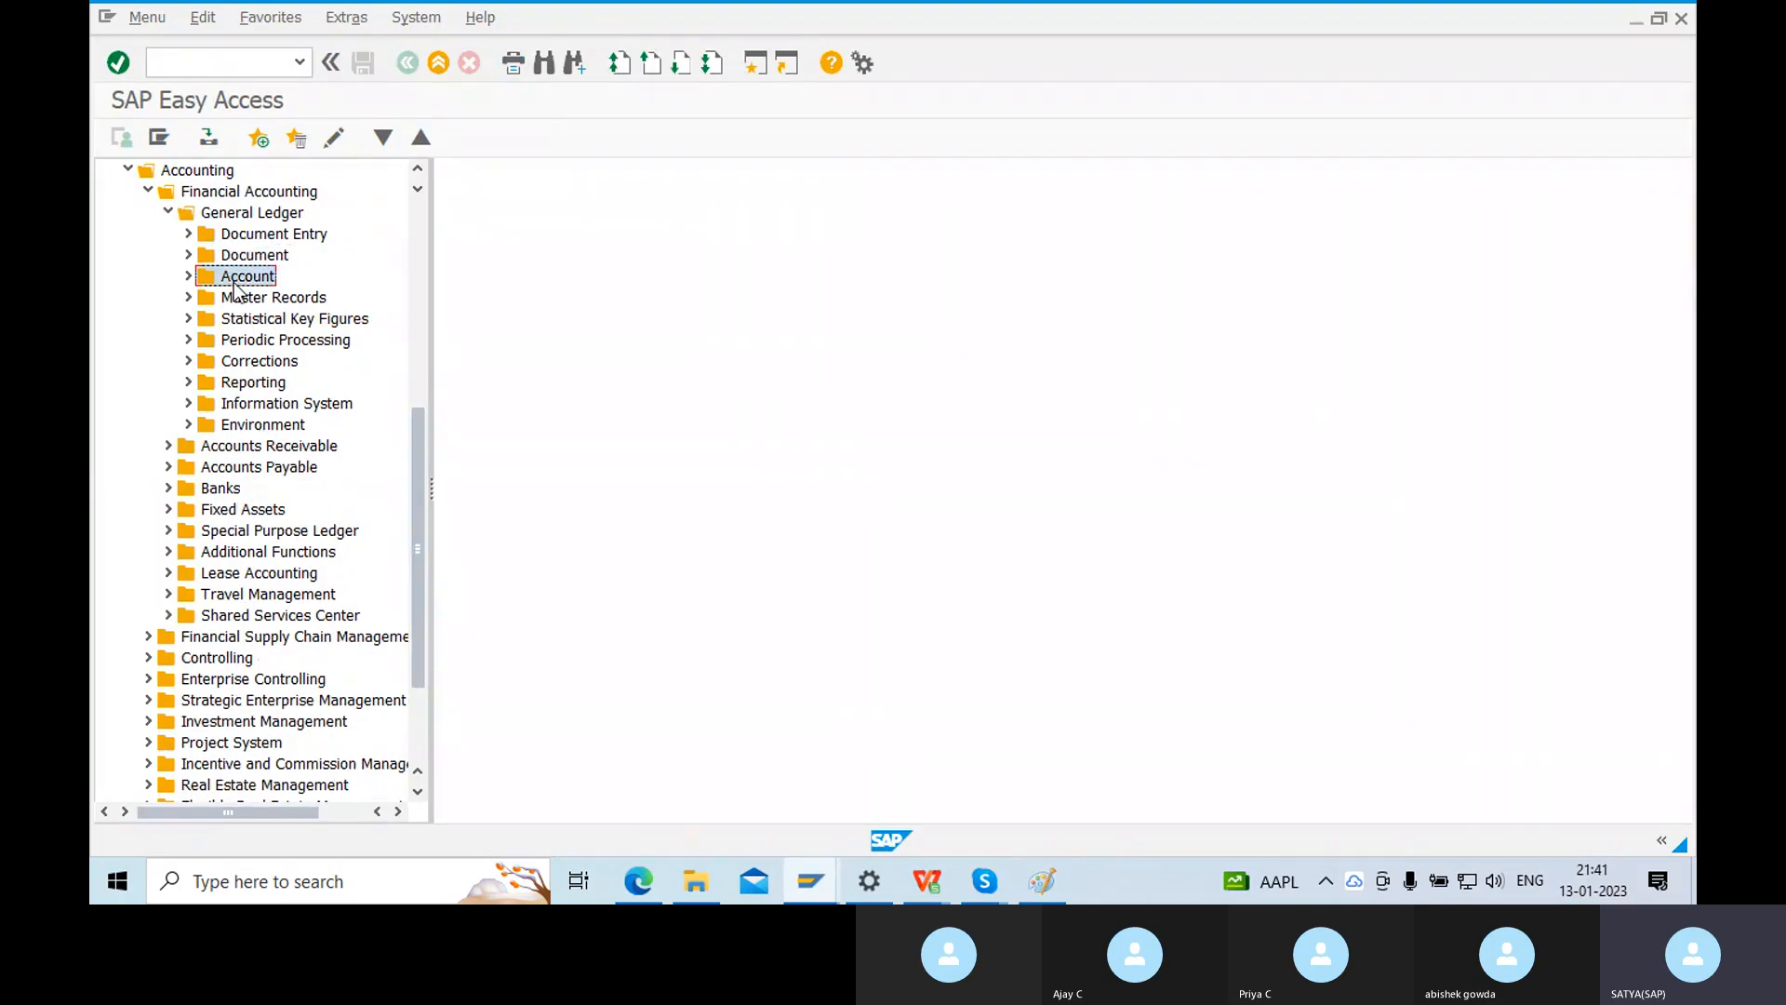
left_click(188, 277)
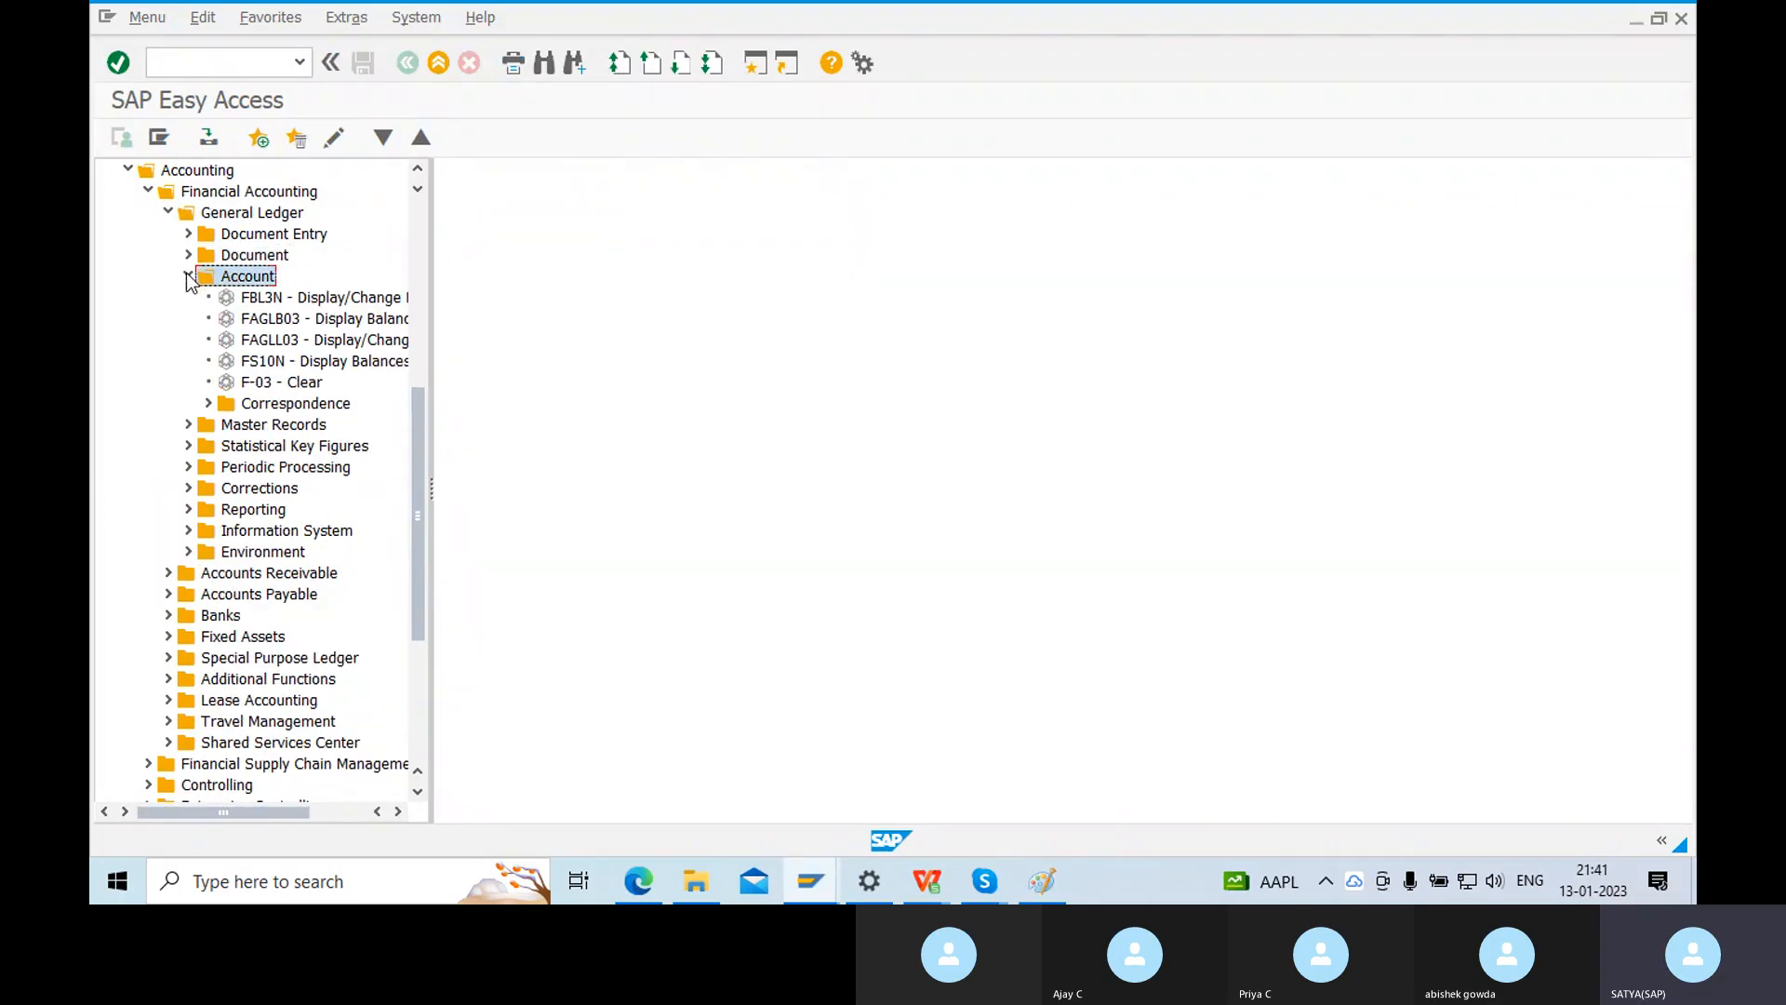
left_click(265, 299)
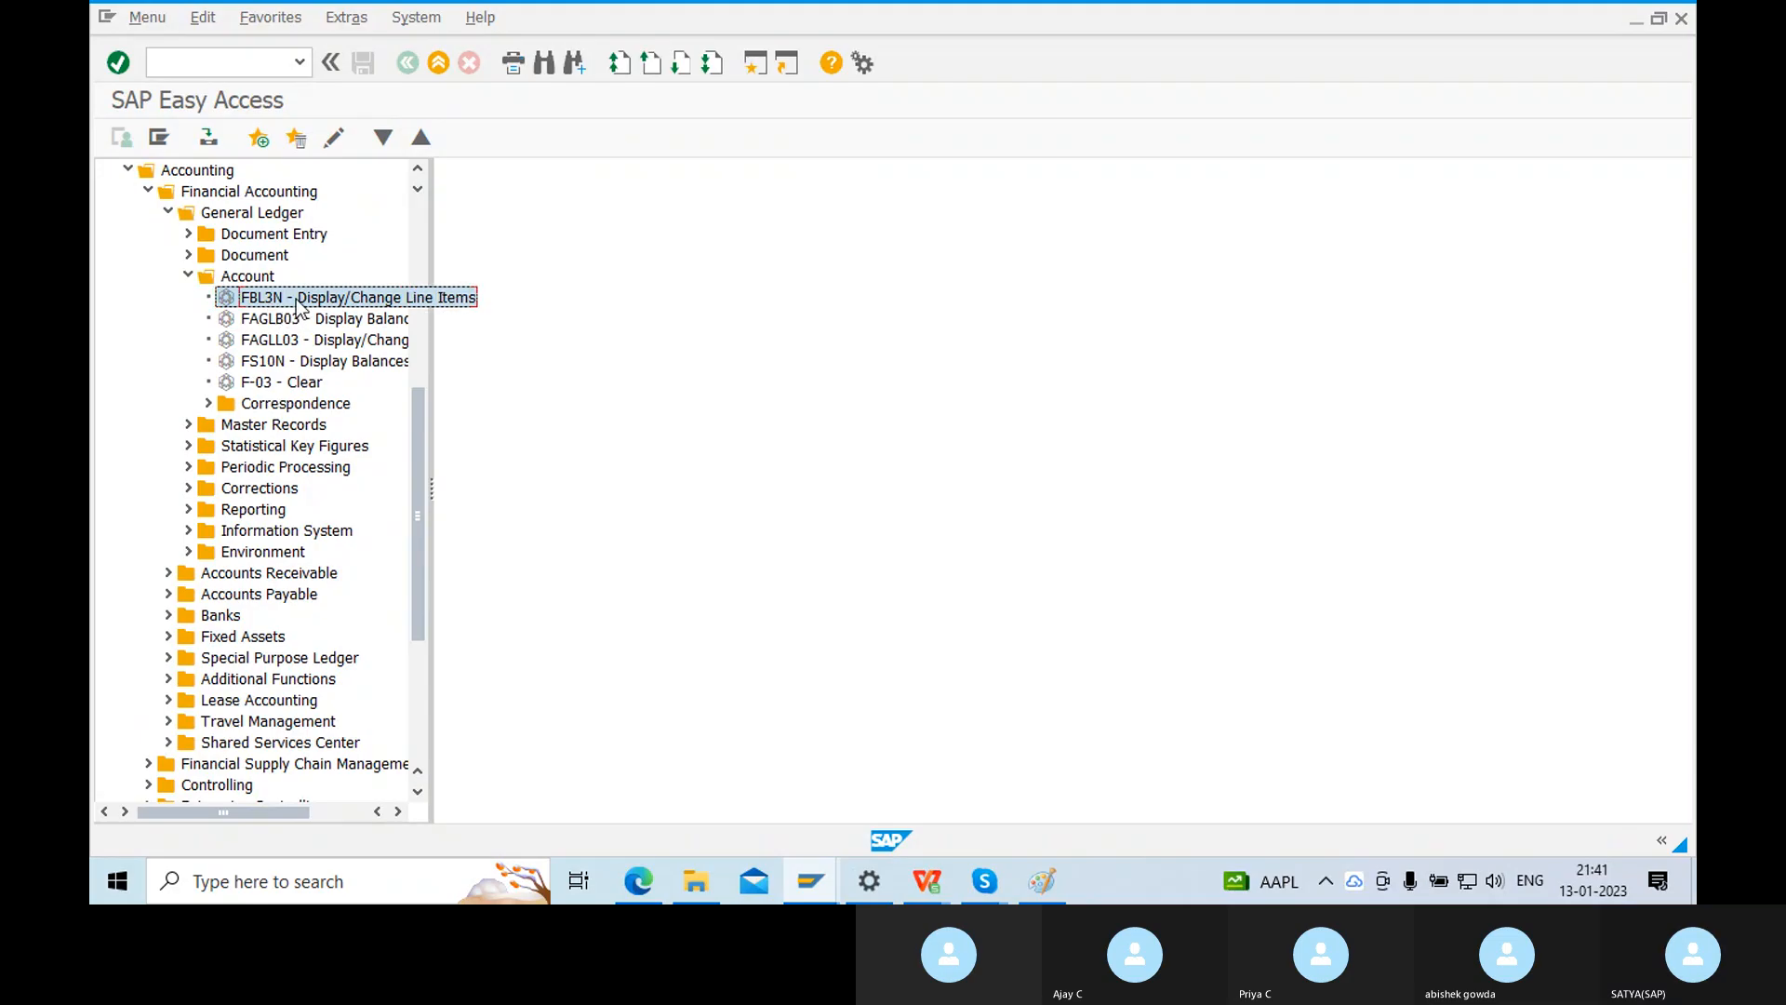
double_click(298, 305)
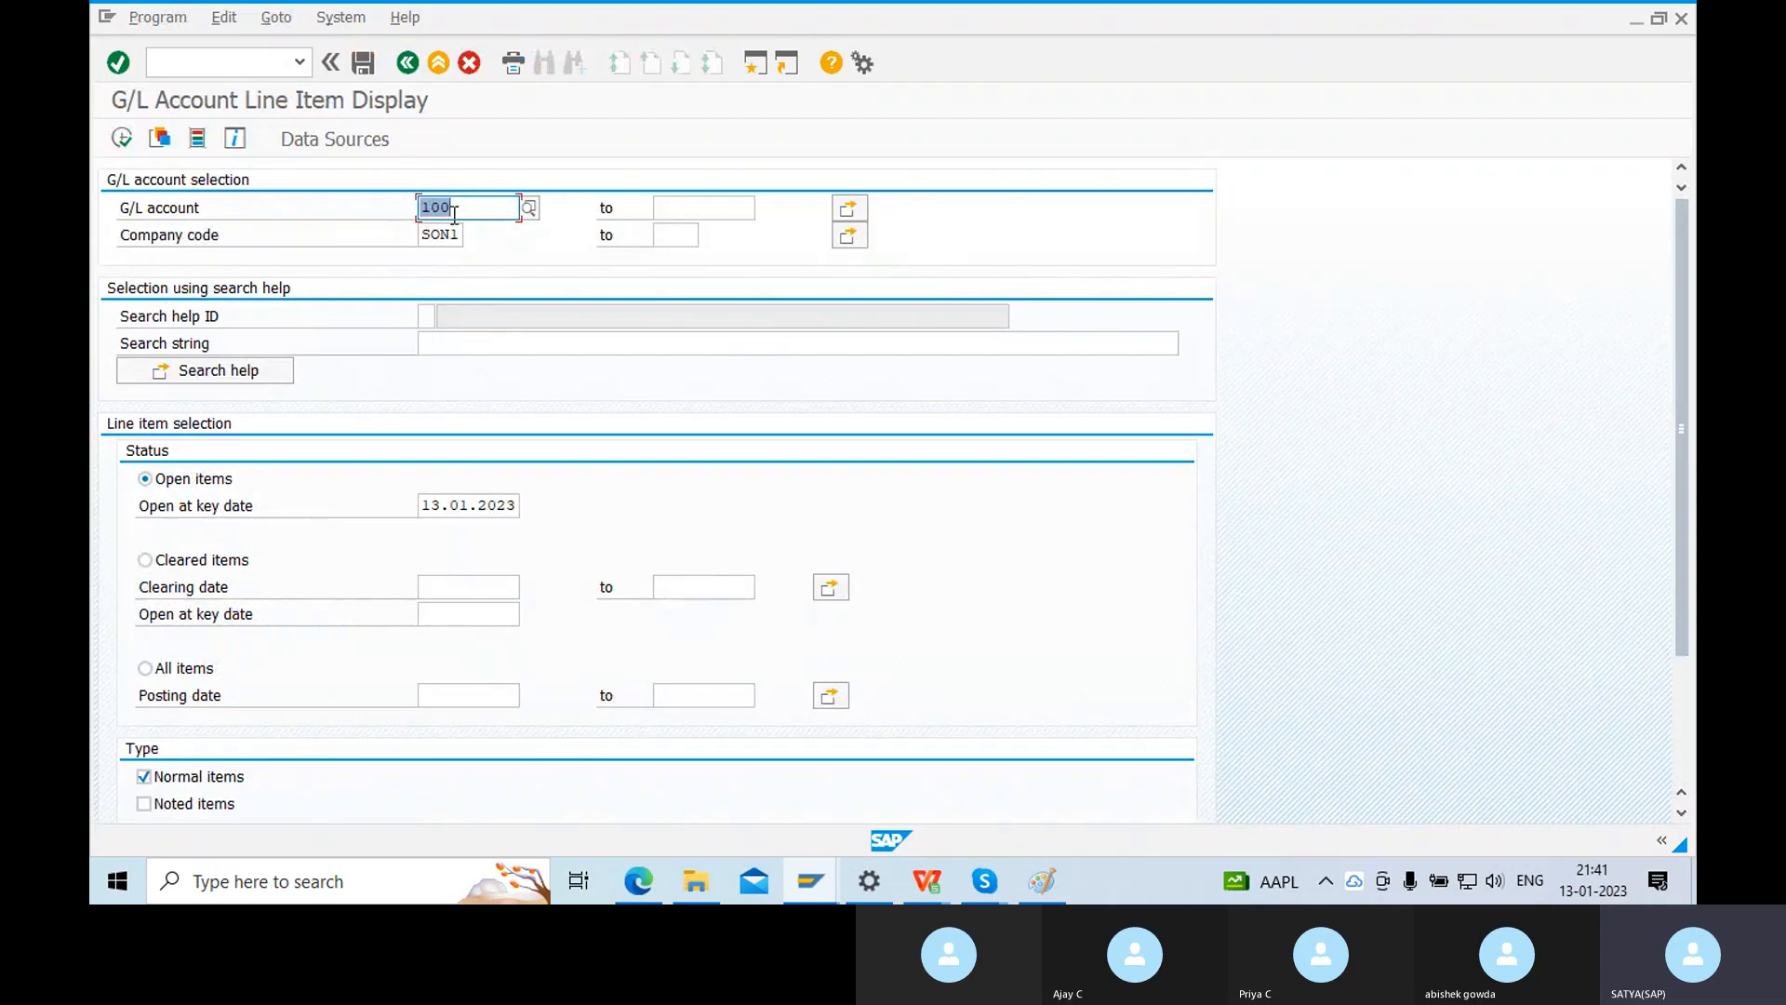
Display the open line items of G/L accounts 100 to 400 in company code SON1.
left_click(668, 209)
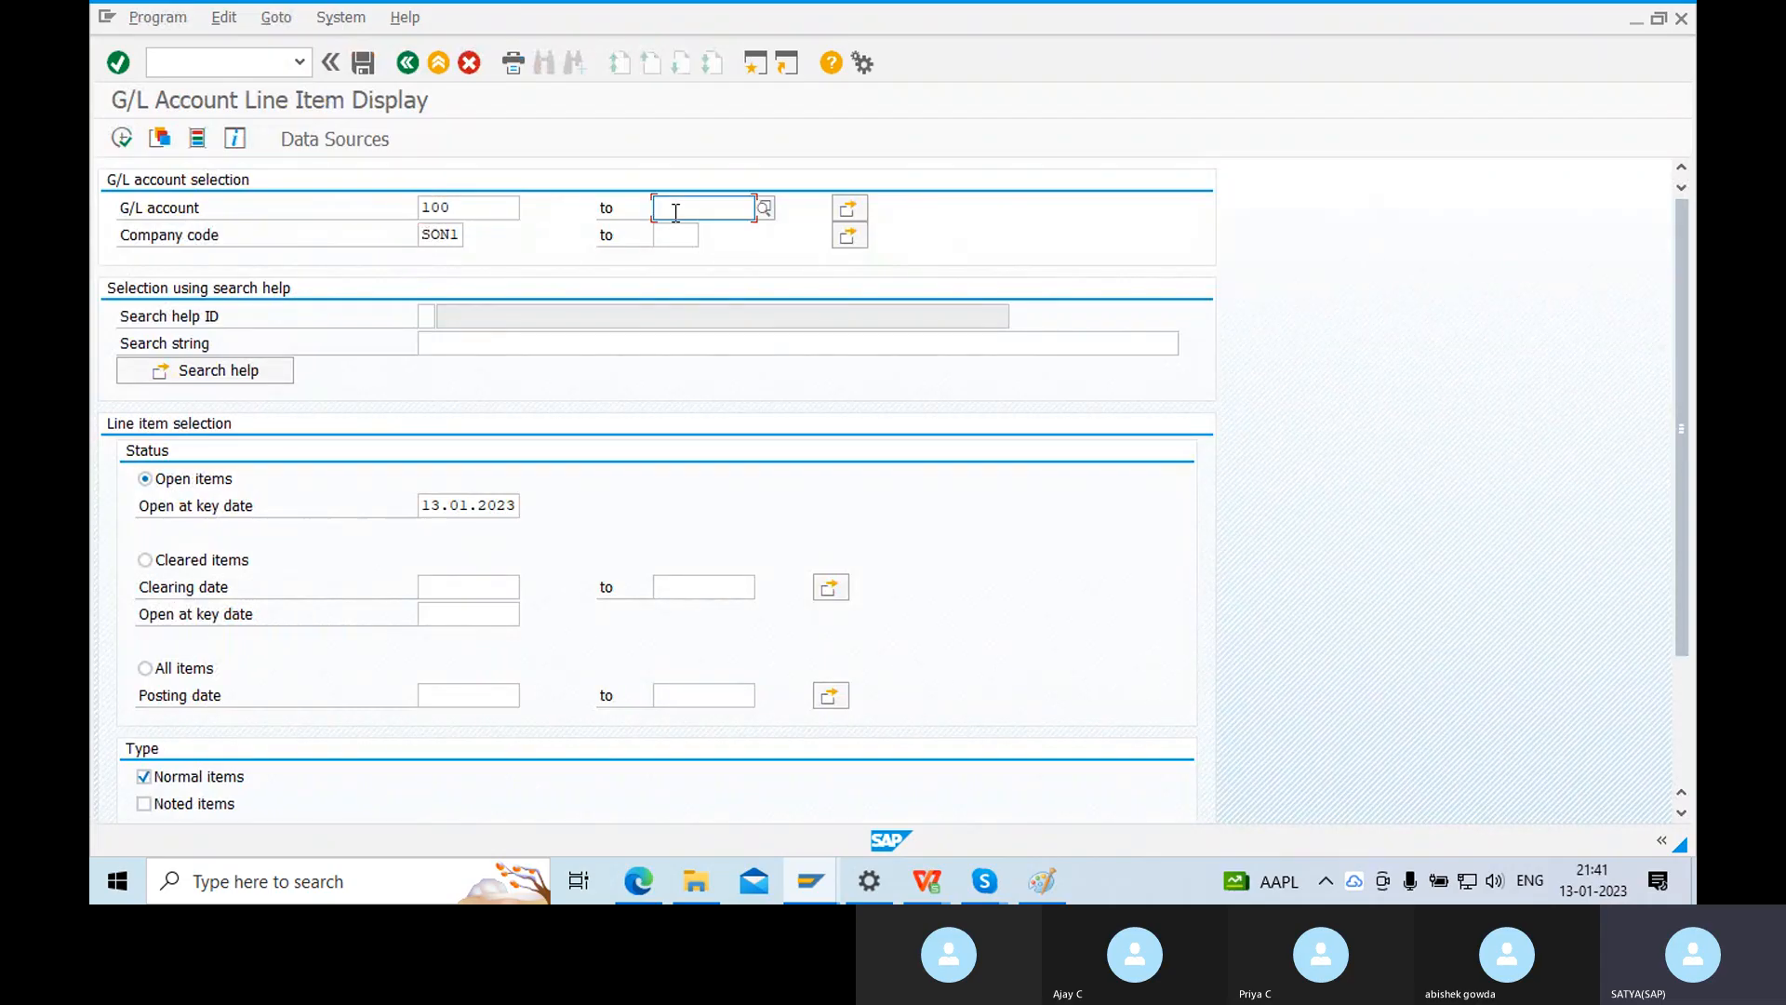
type("400")
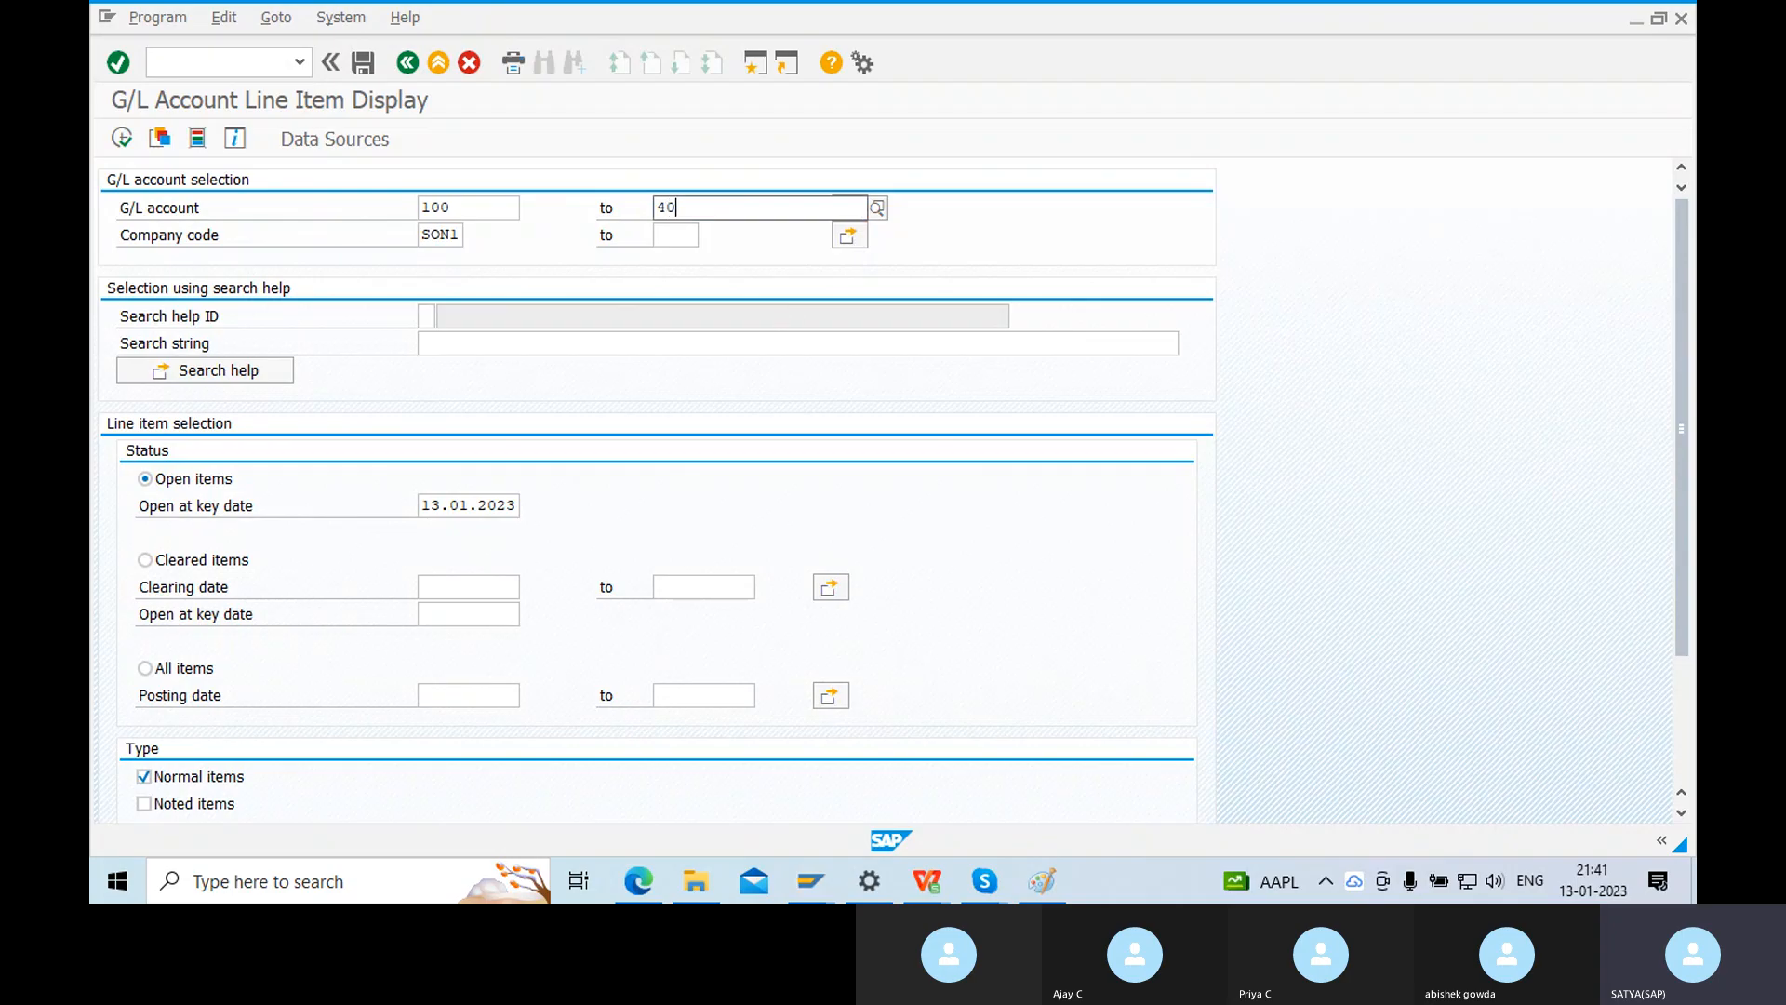
left_click(536, 223)
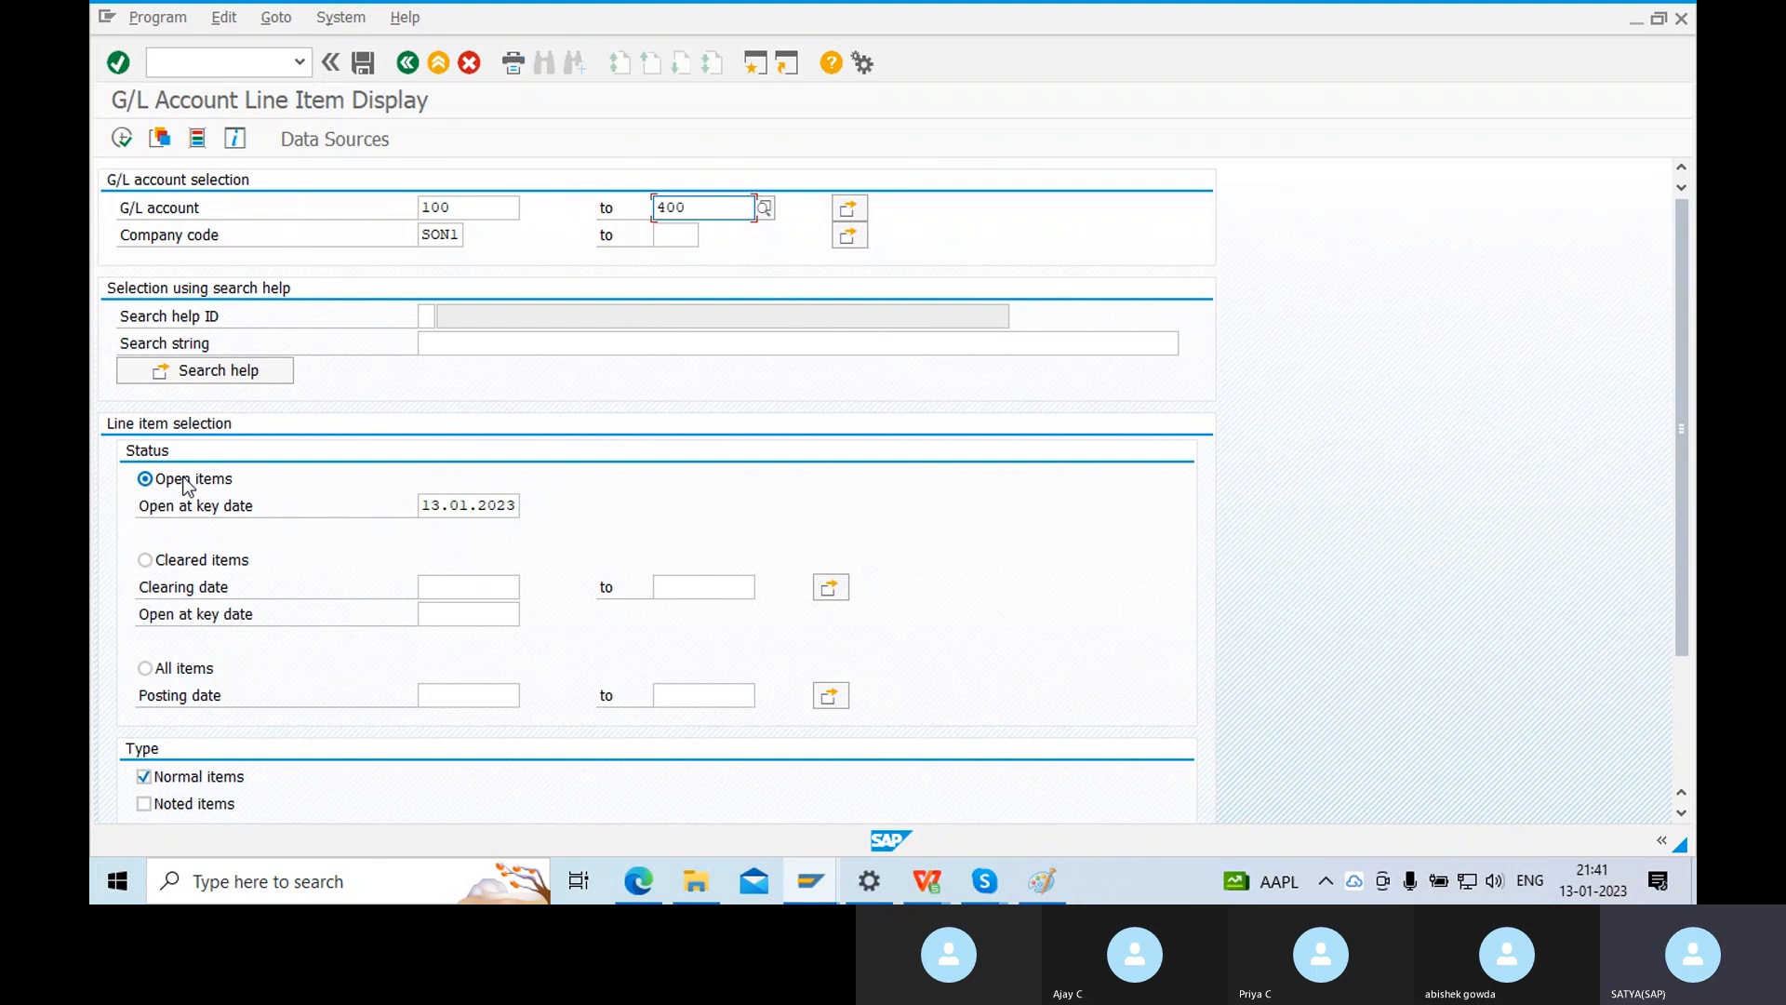
left_click(122, 139)
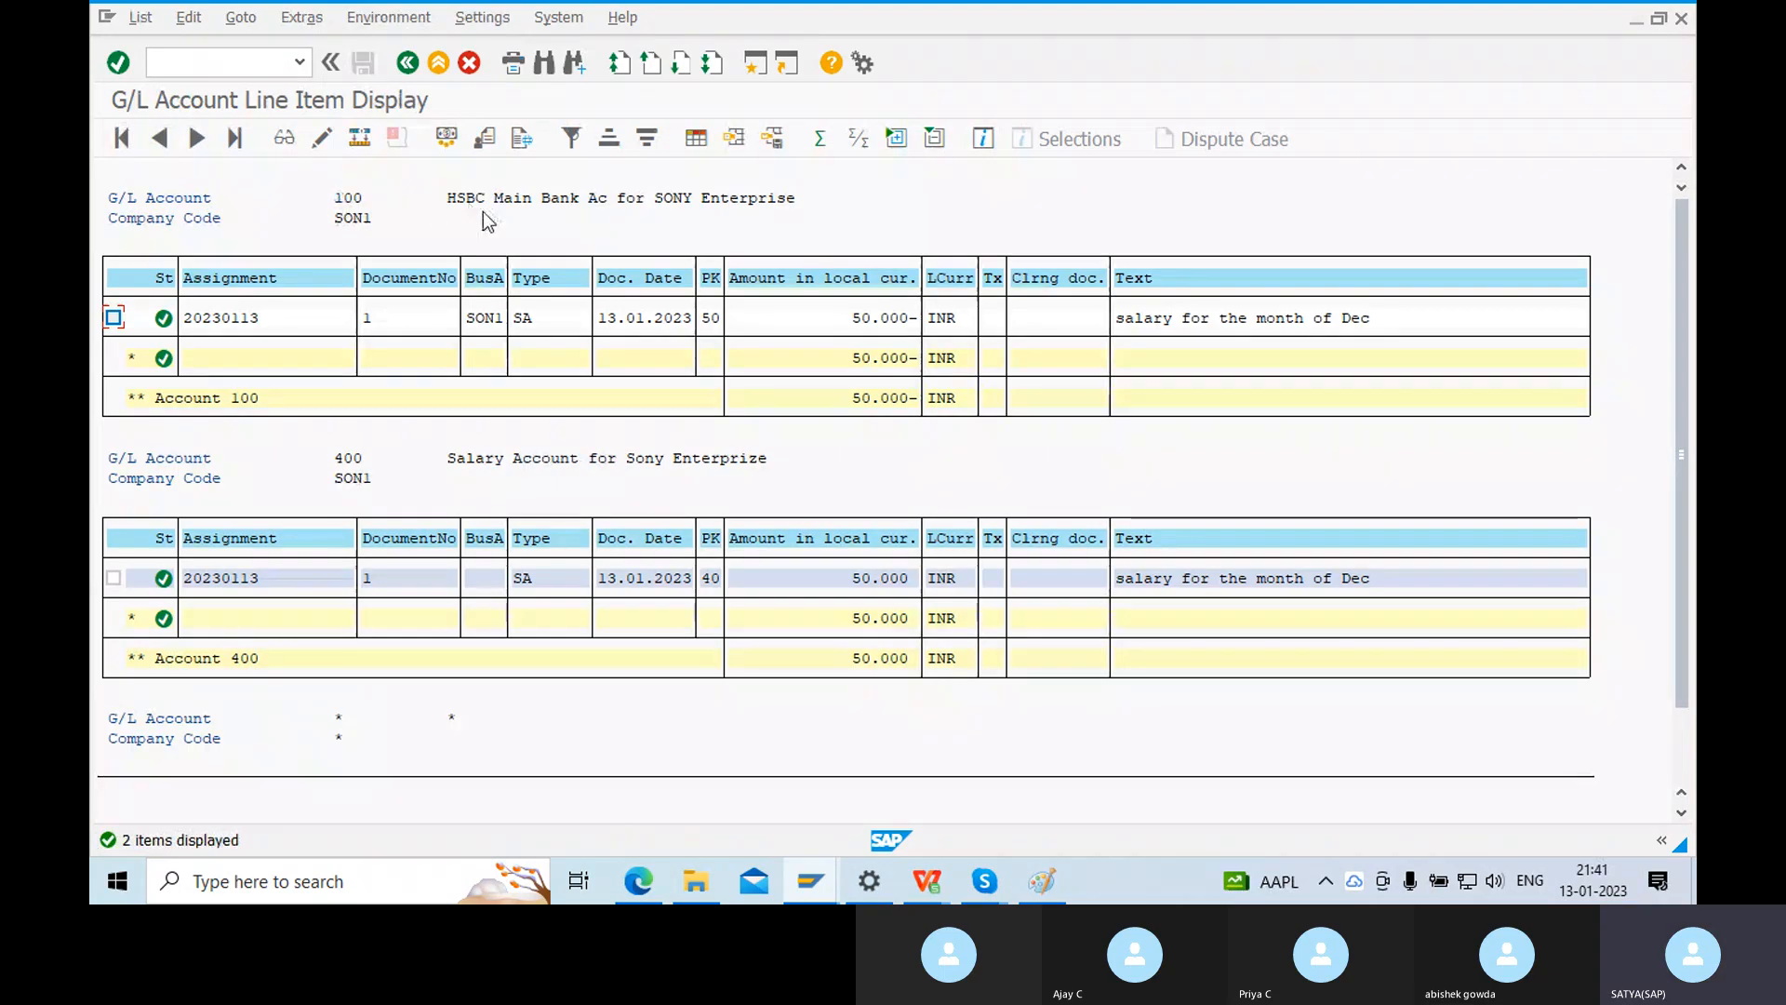
Examine the line item of G/L account 100, checking its amount, posting key, document date, type, business area and document number.
left_click(469, 200)
left_click(582, 199)
left_click(348, 198)
left_click(865, 319)
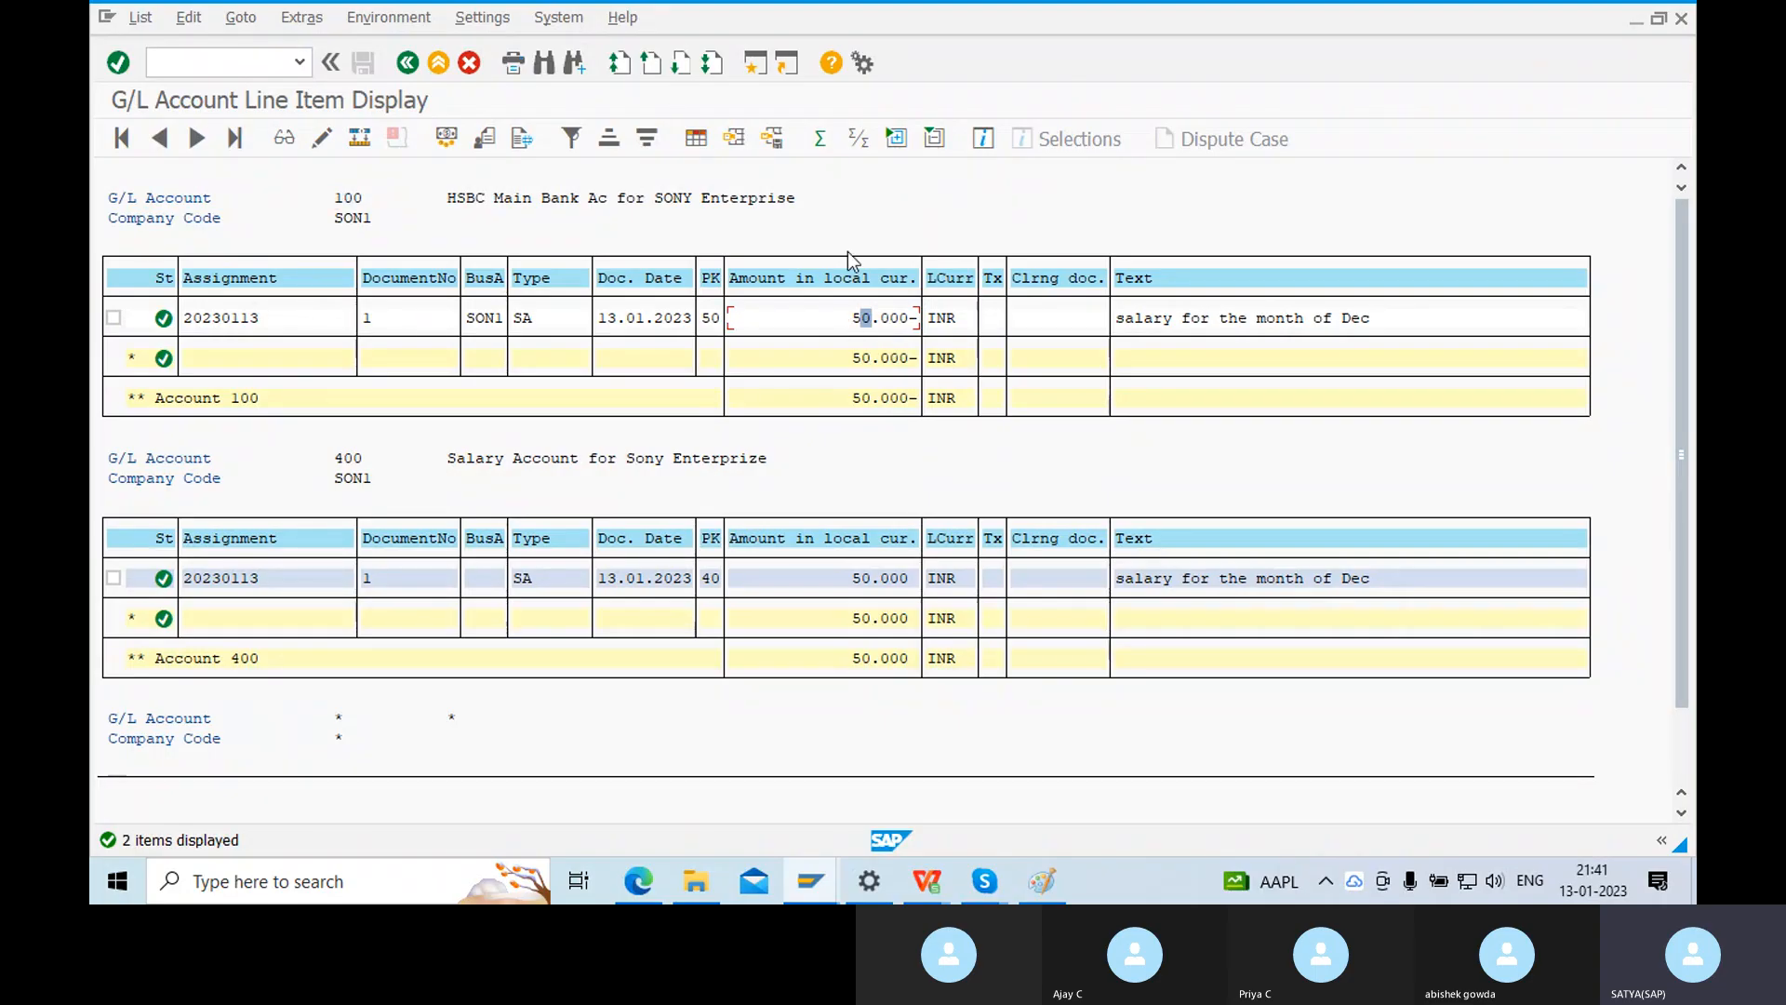
left_click(710, 319)
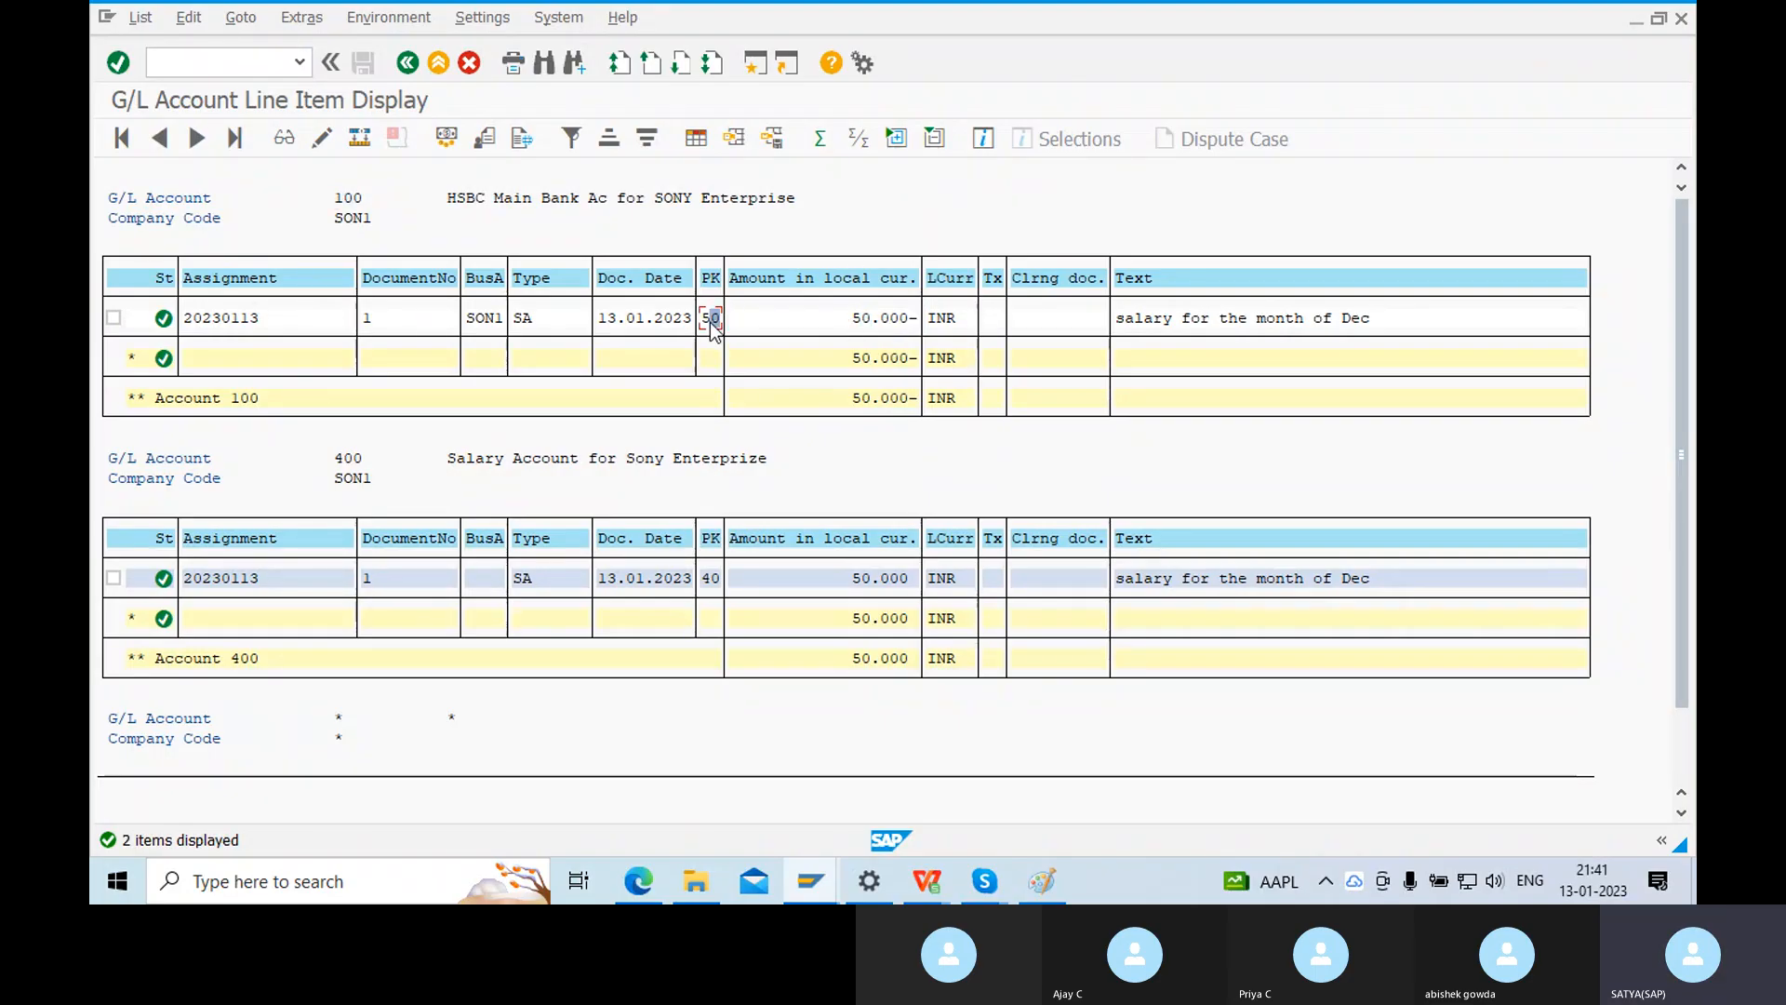
left_click(631, 321)
left_click(535, 318)
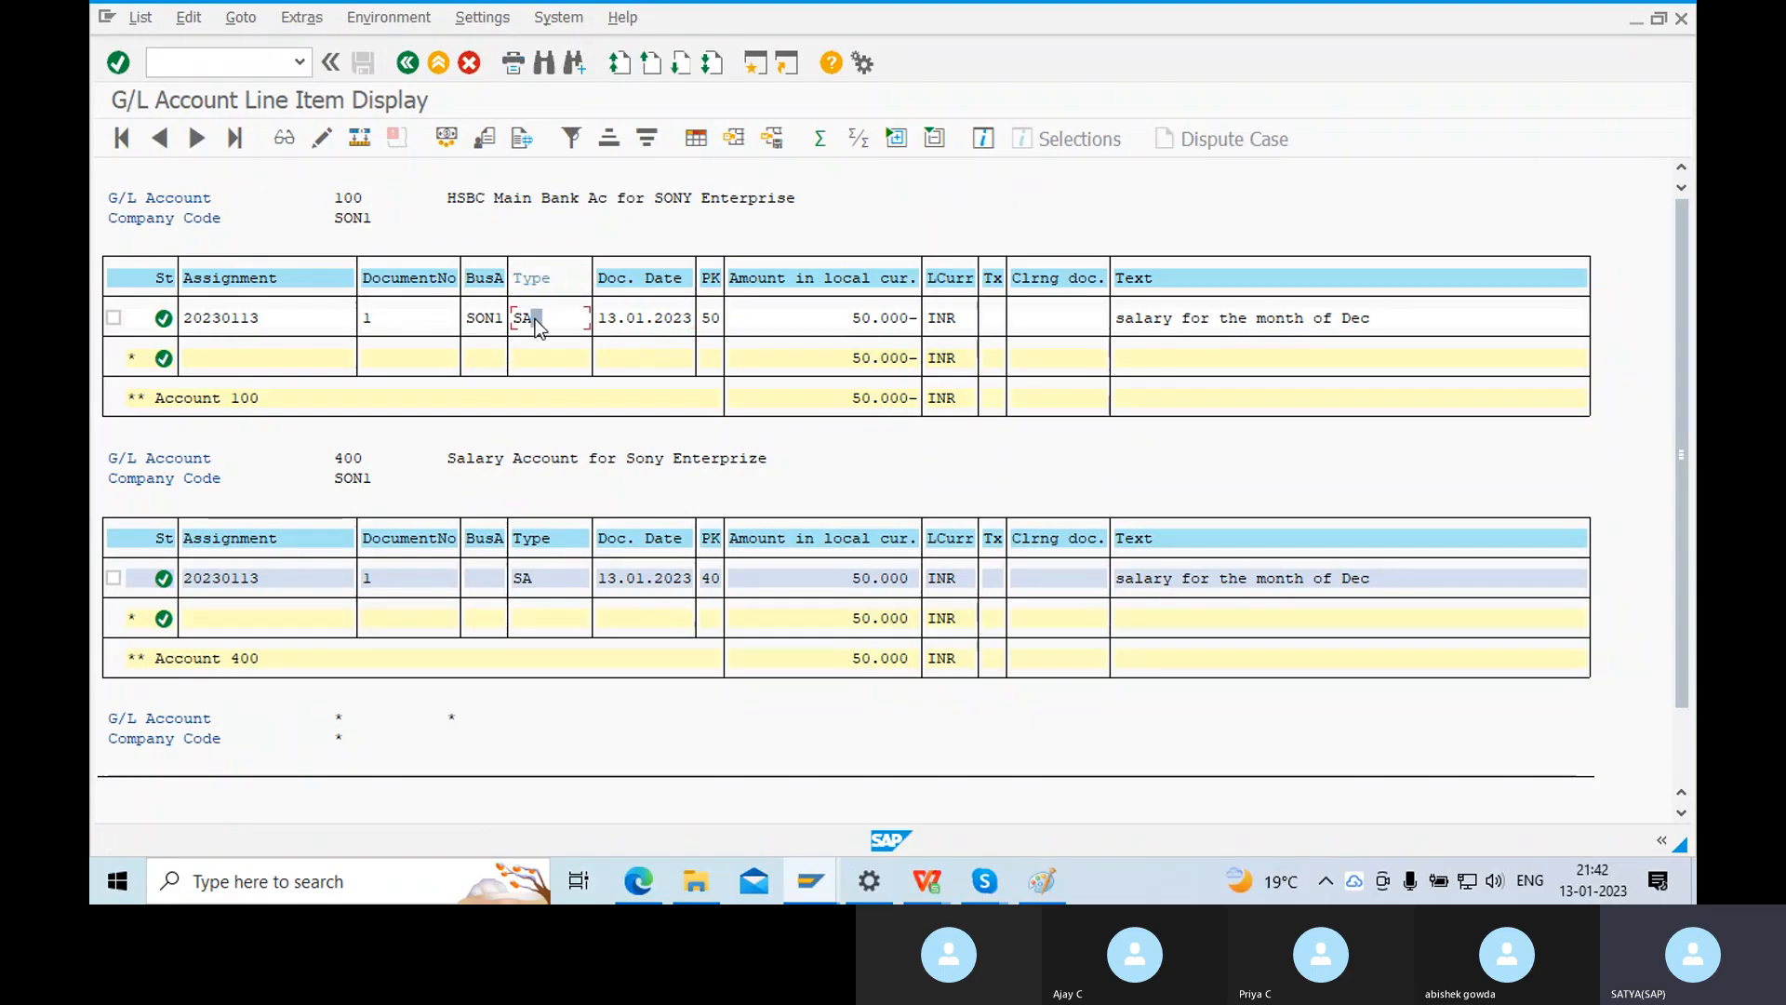
left_click(479, 318)
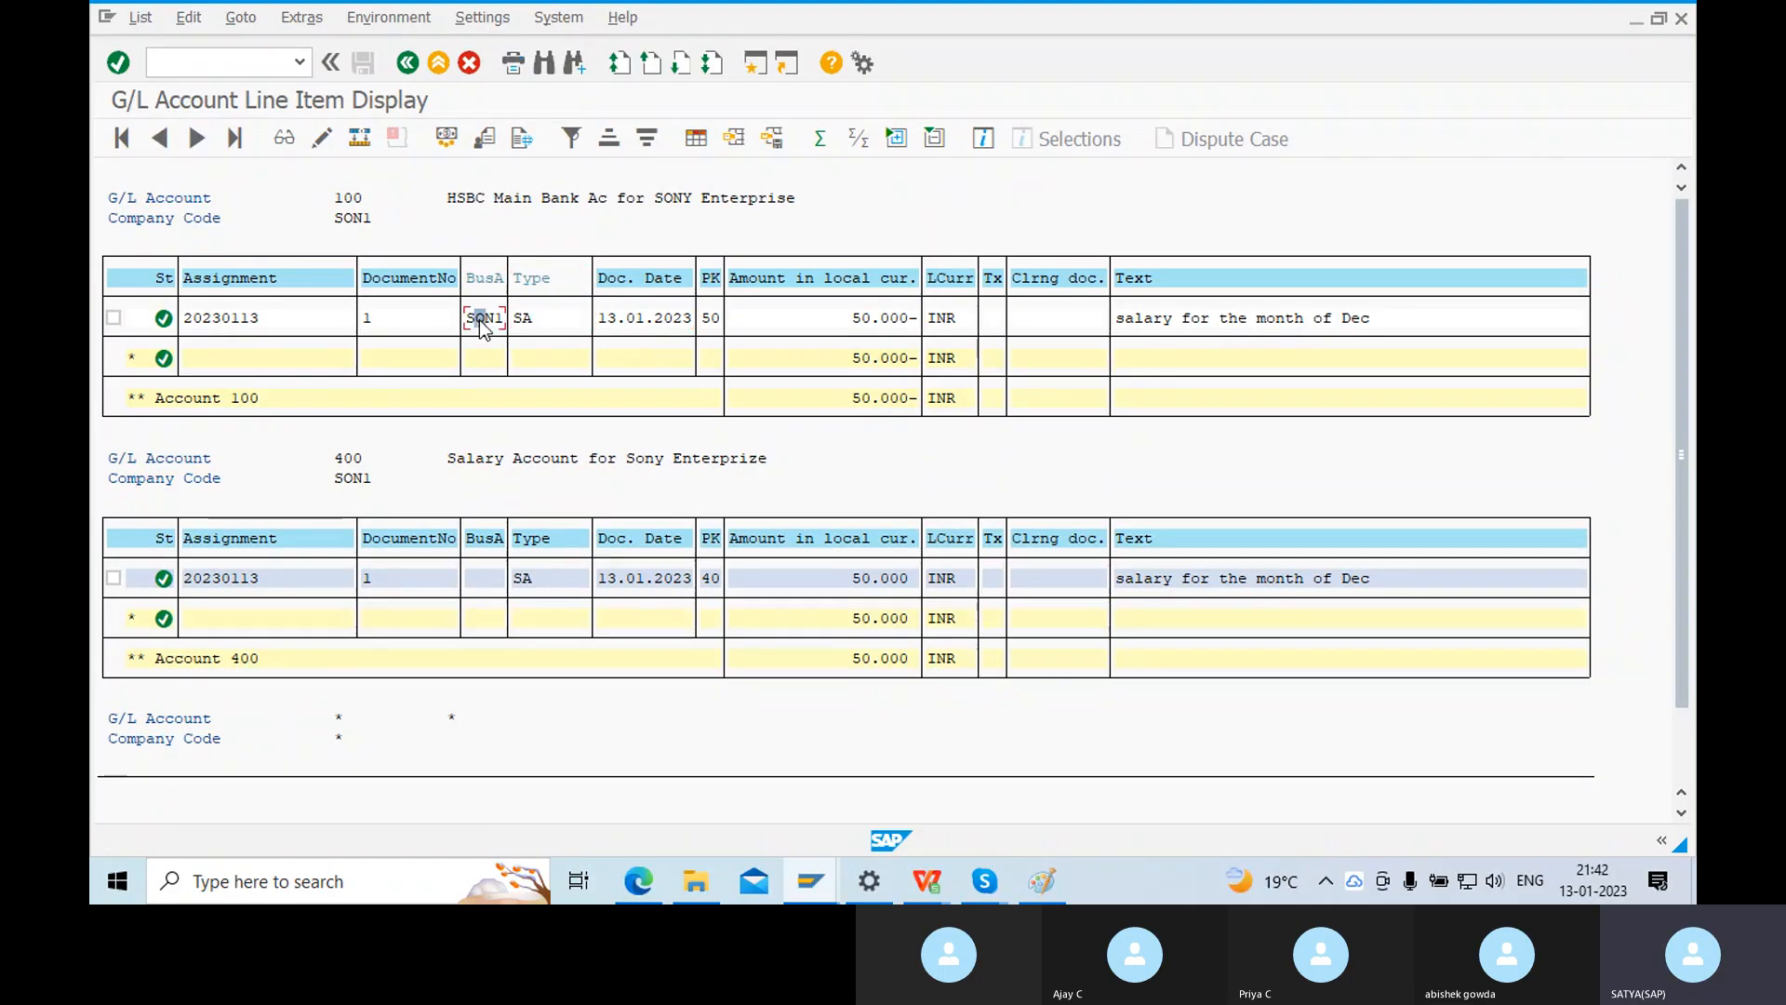
left_click(386, 280)
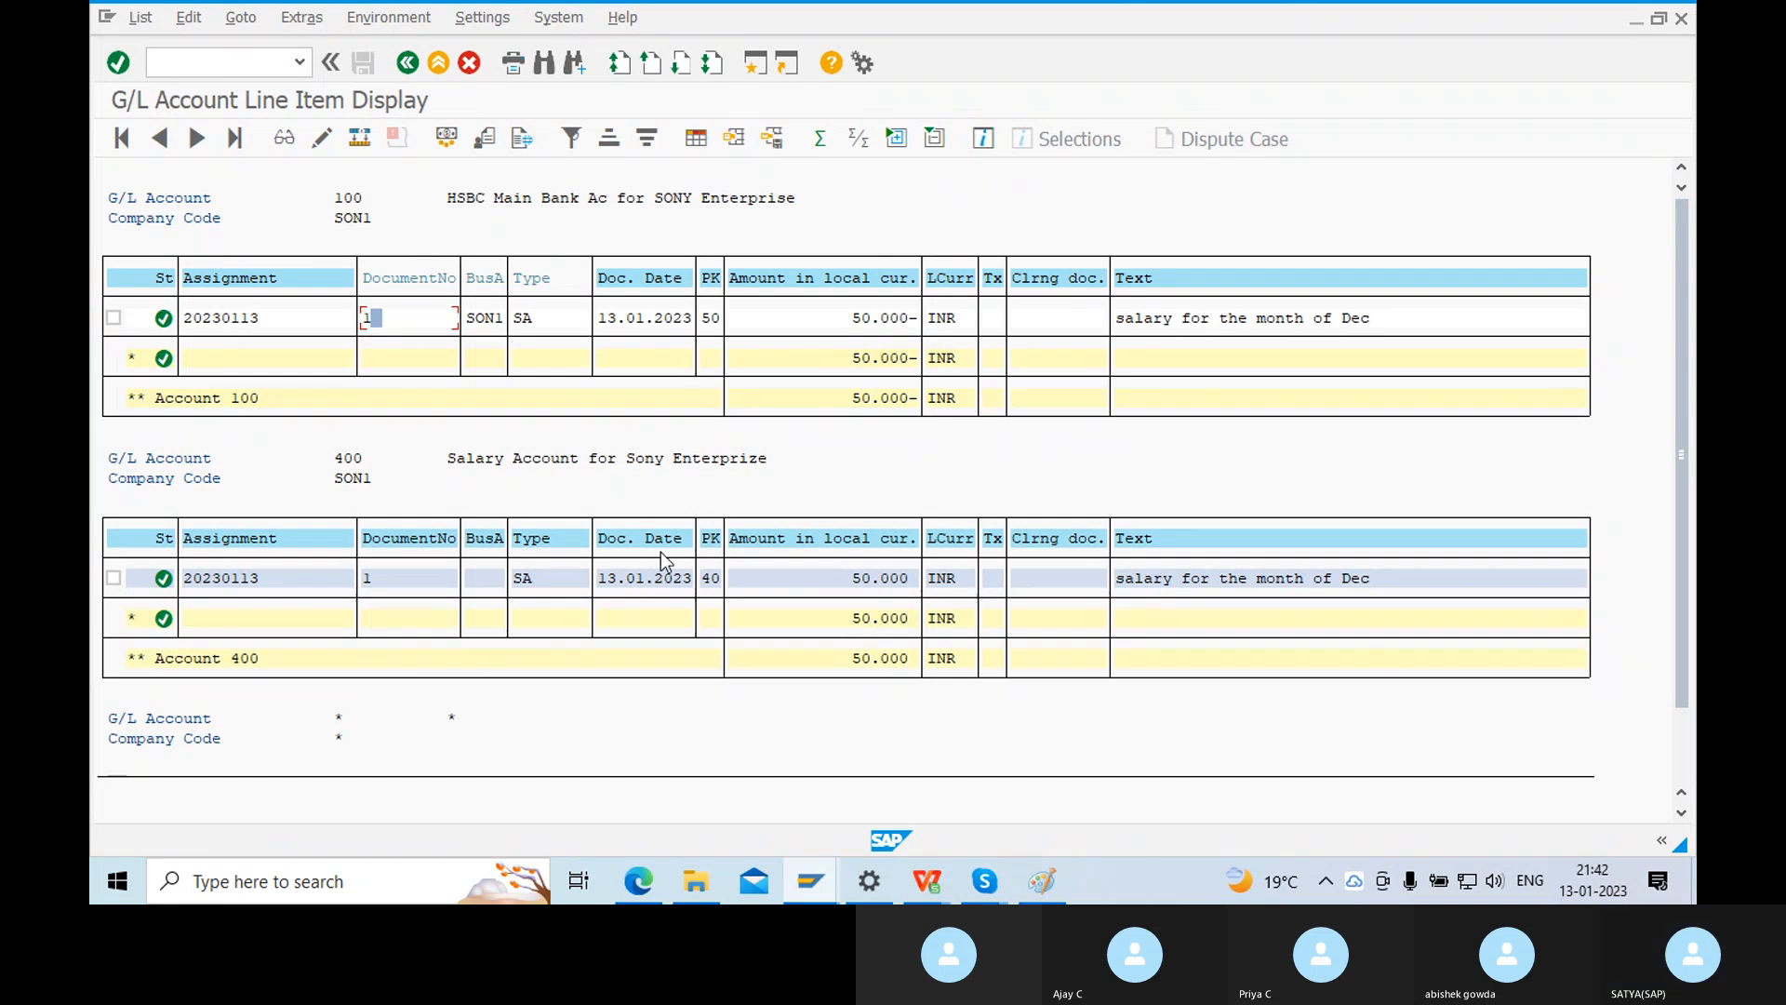
Examine the line item of G/L account 400 and the grand total closing the list.
left_click(342, 462)
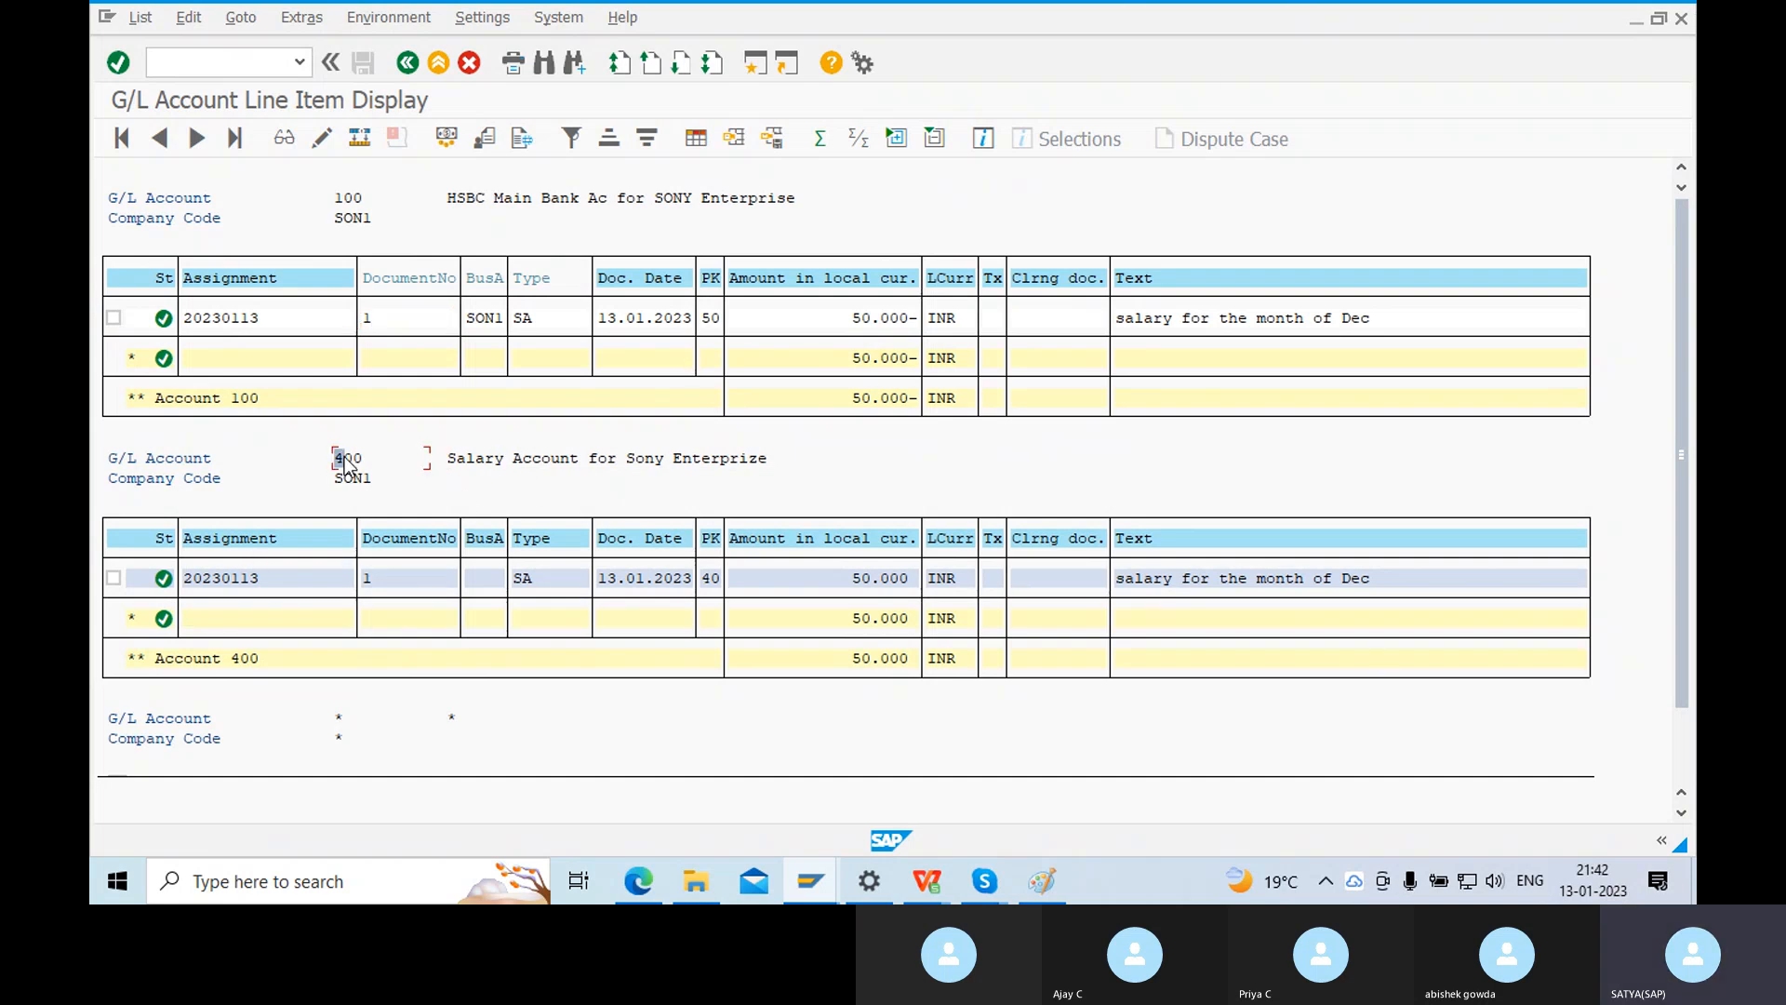
left_click(875, 582)
left_click(524, 582)
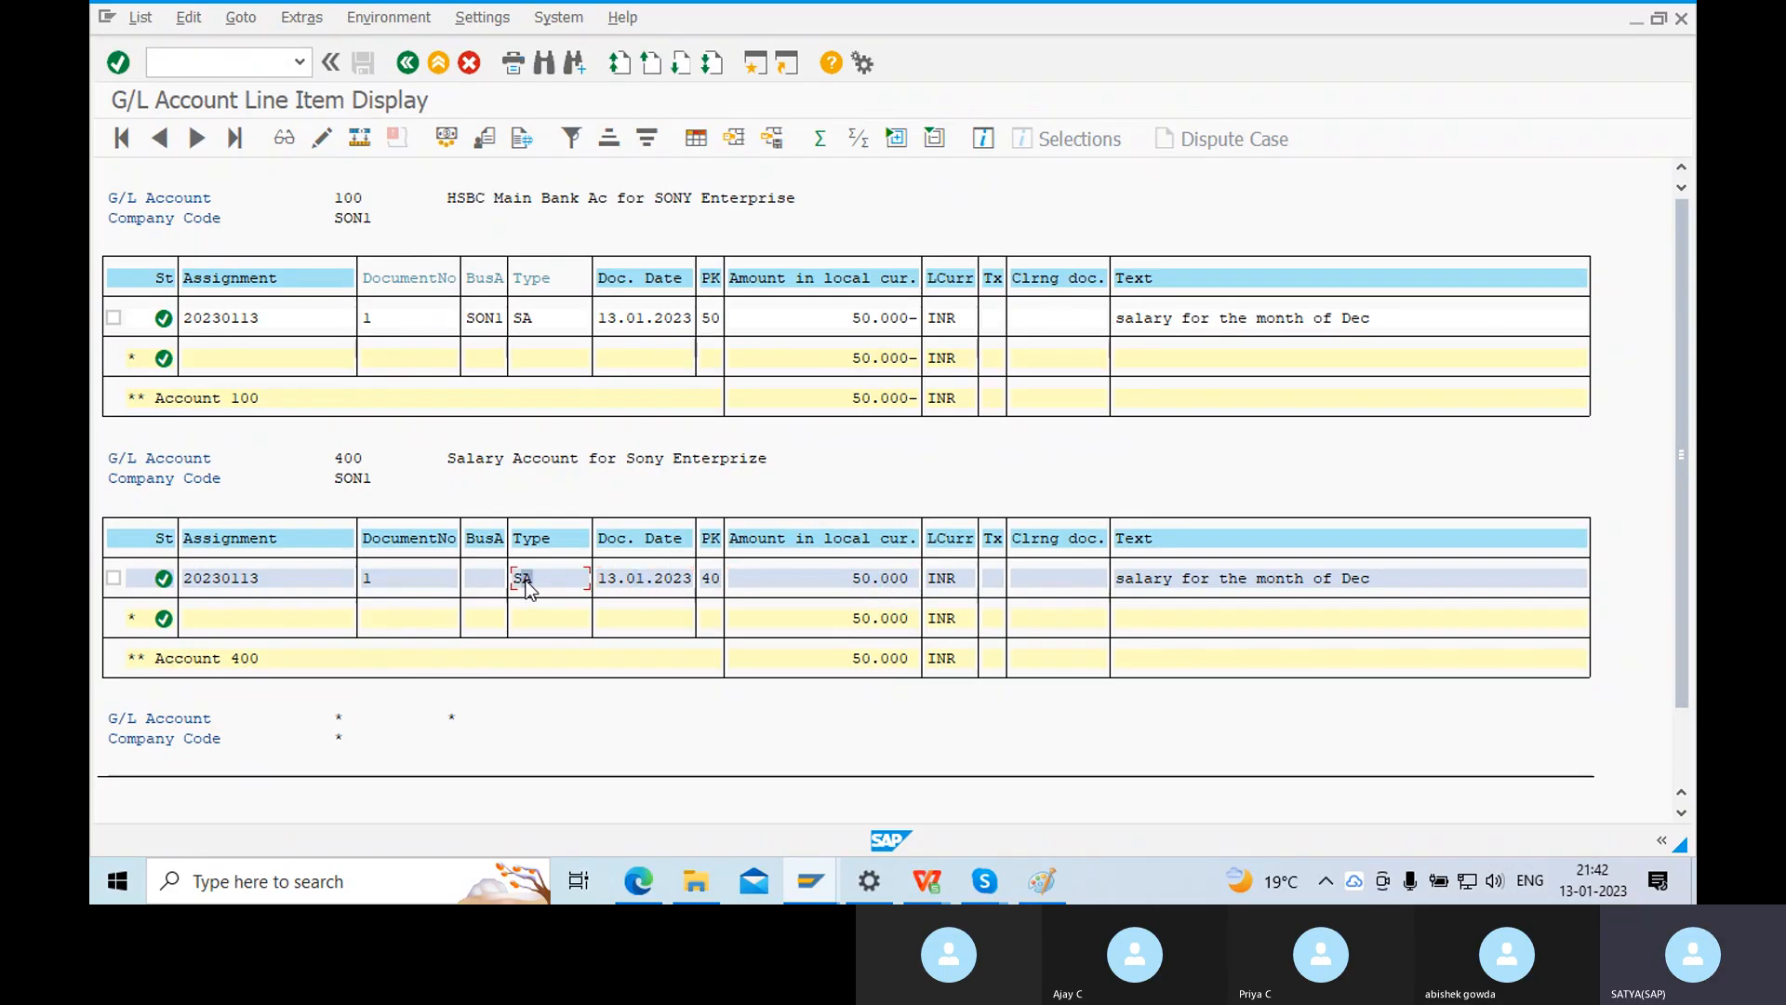
left_click(374, 576)
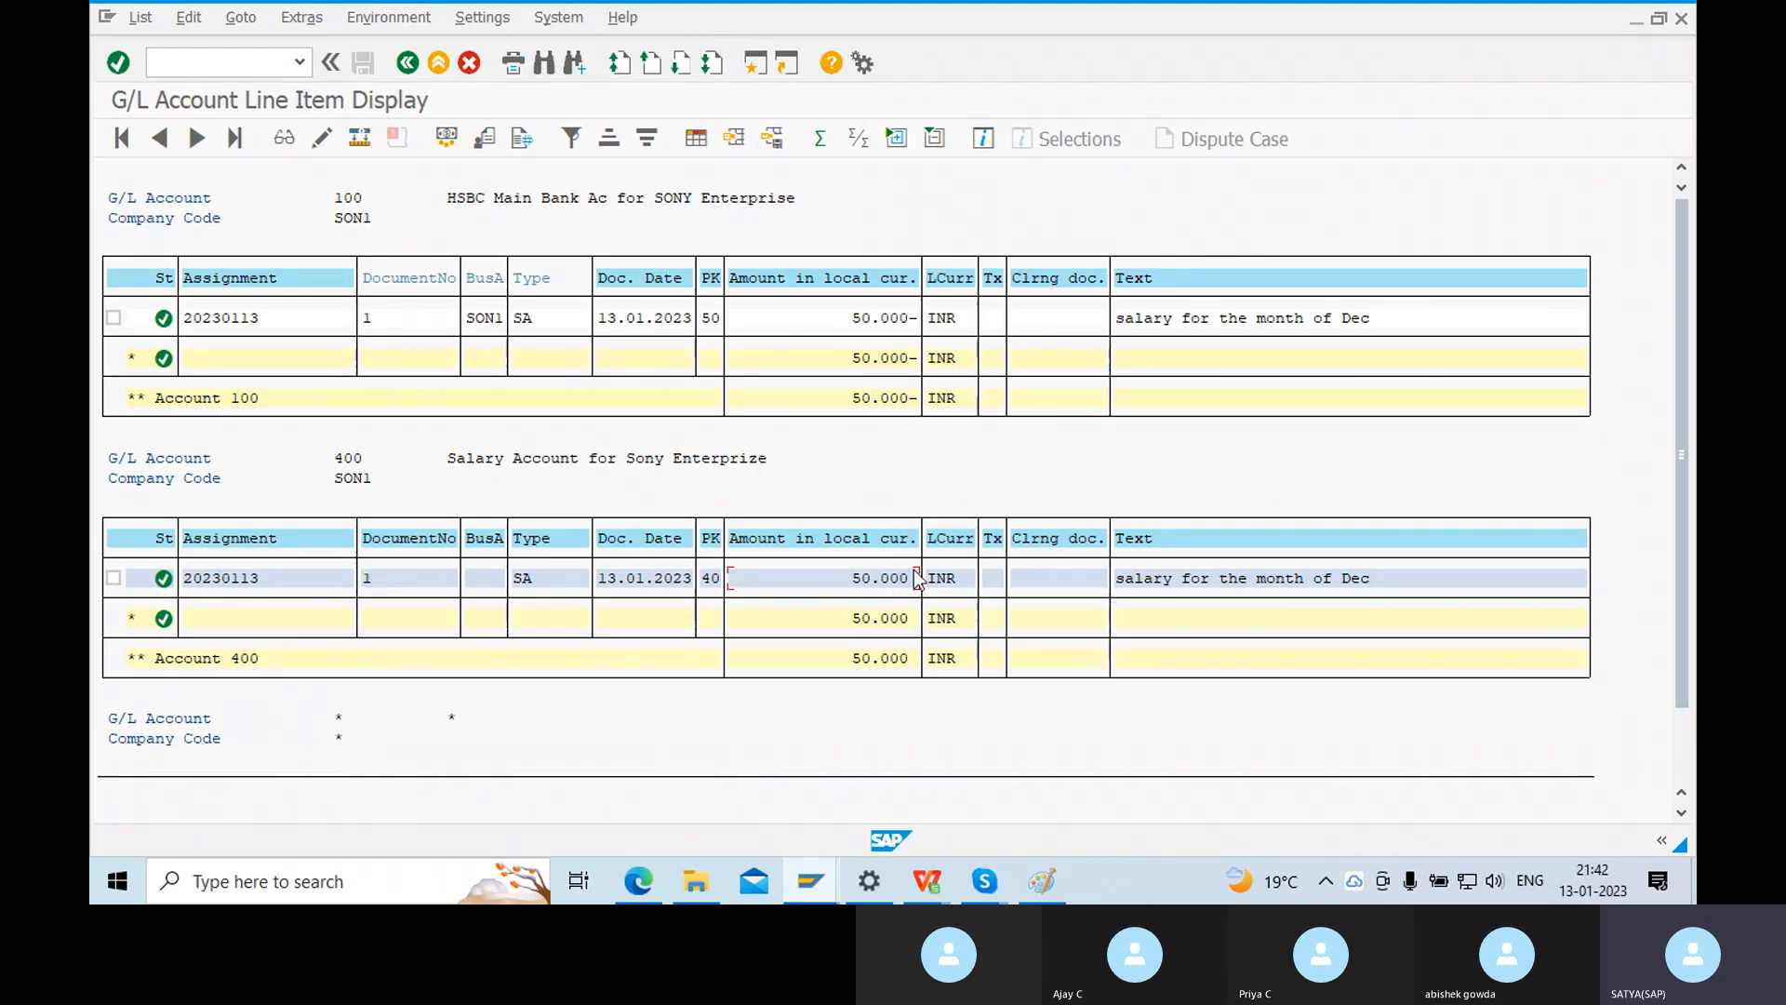
scroll(939, 581, "down", 1)
scroll(945, 577, "down", 1)
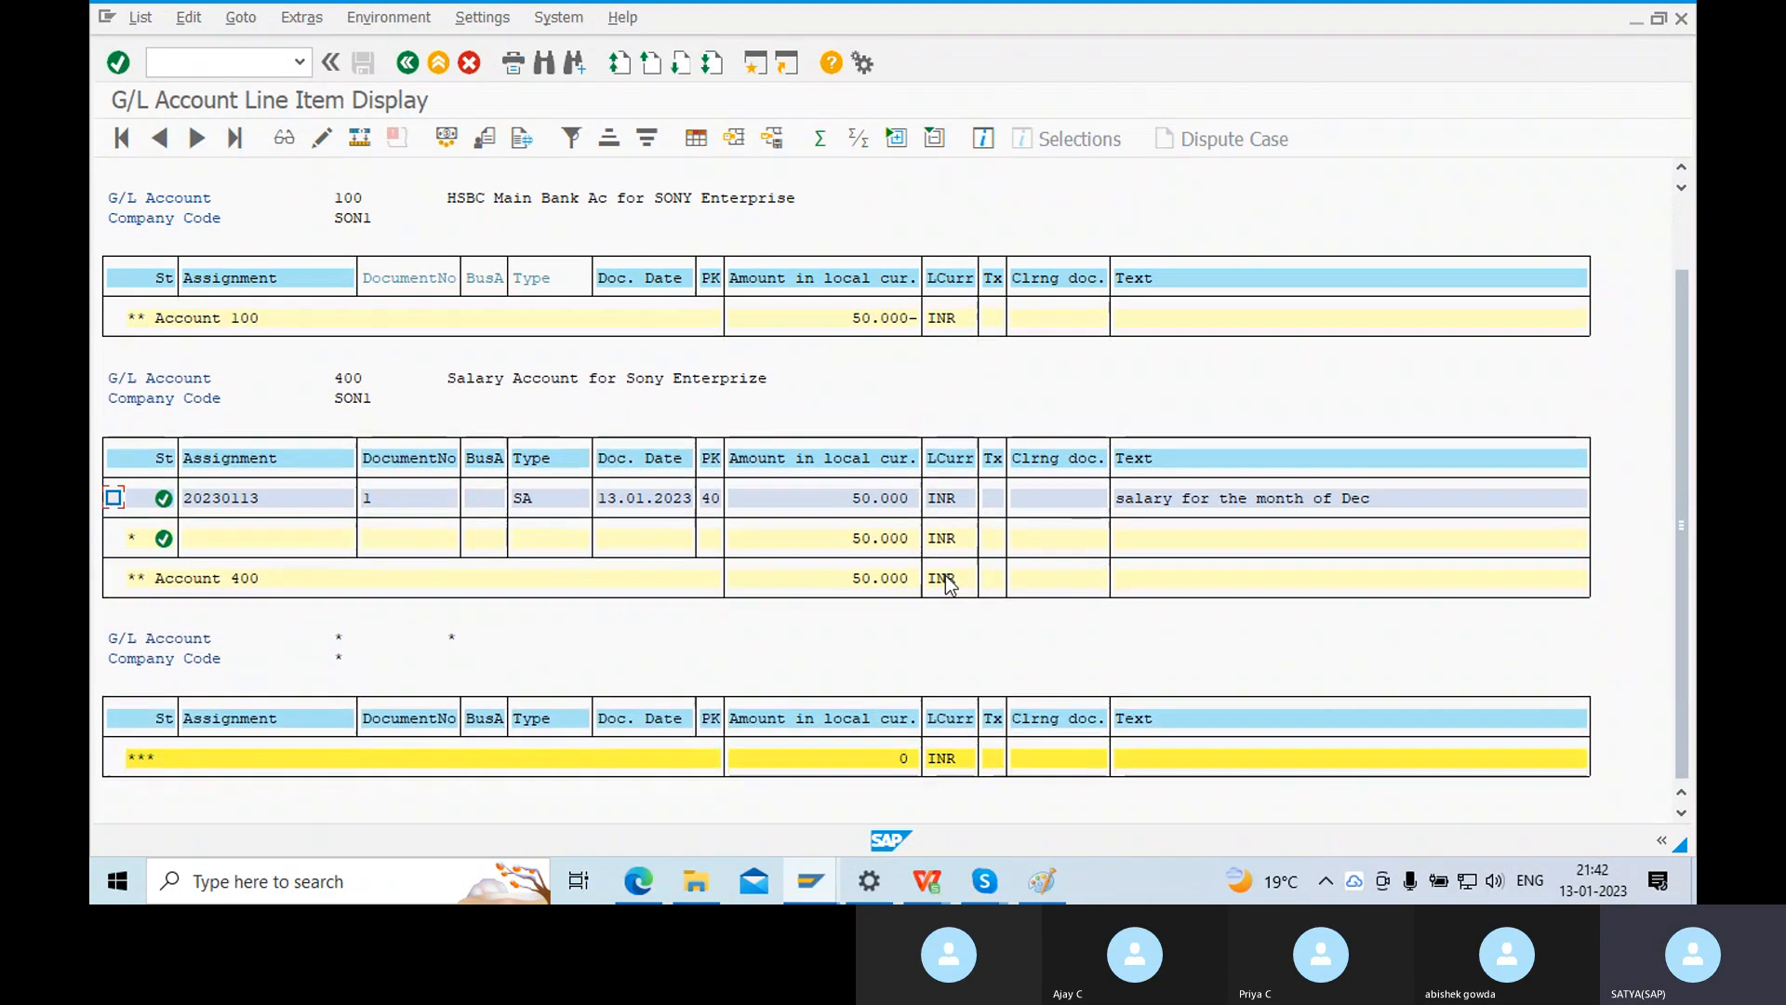
left_click(891, 765)
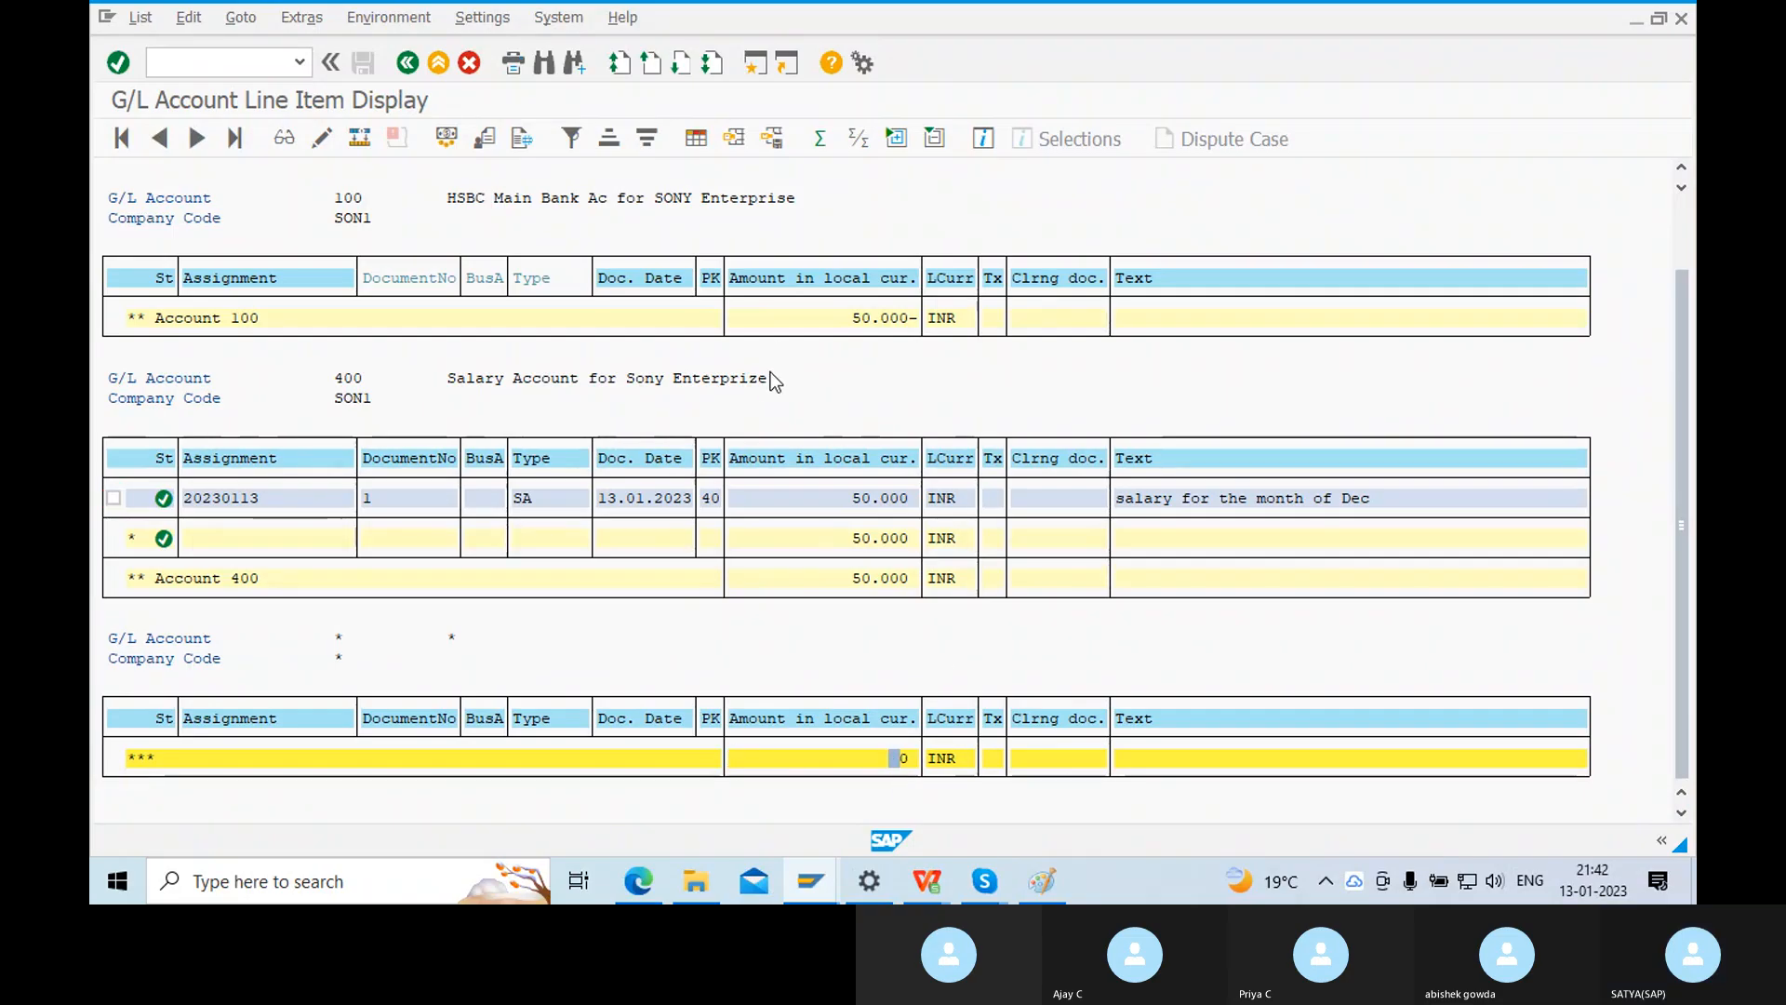
scroll(773, 376, "up", 1)
scroll(772, 370, "up", 1)
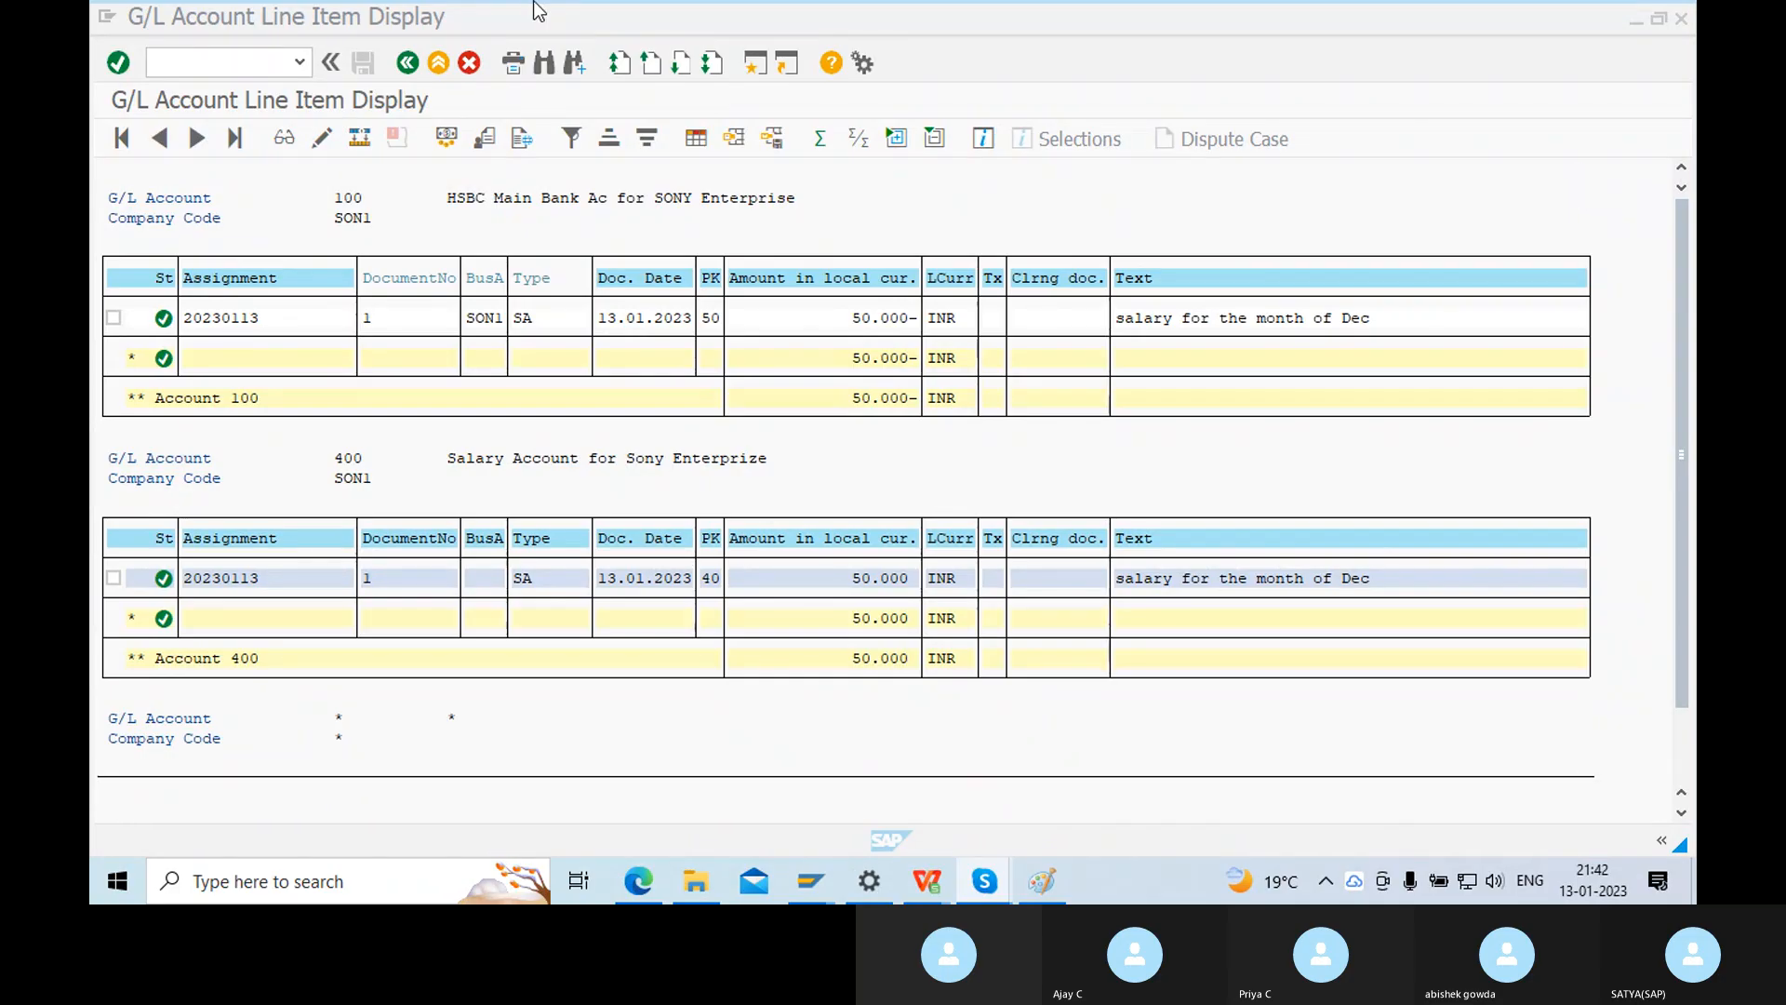
Leave the line item display and start transaction FS10N from the Account folder in SAP Easy Access.
left_click(407, 63)
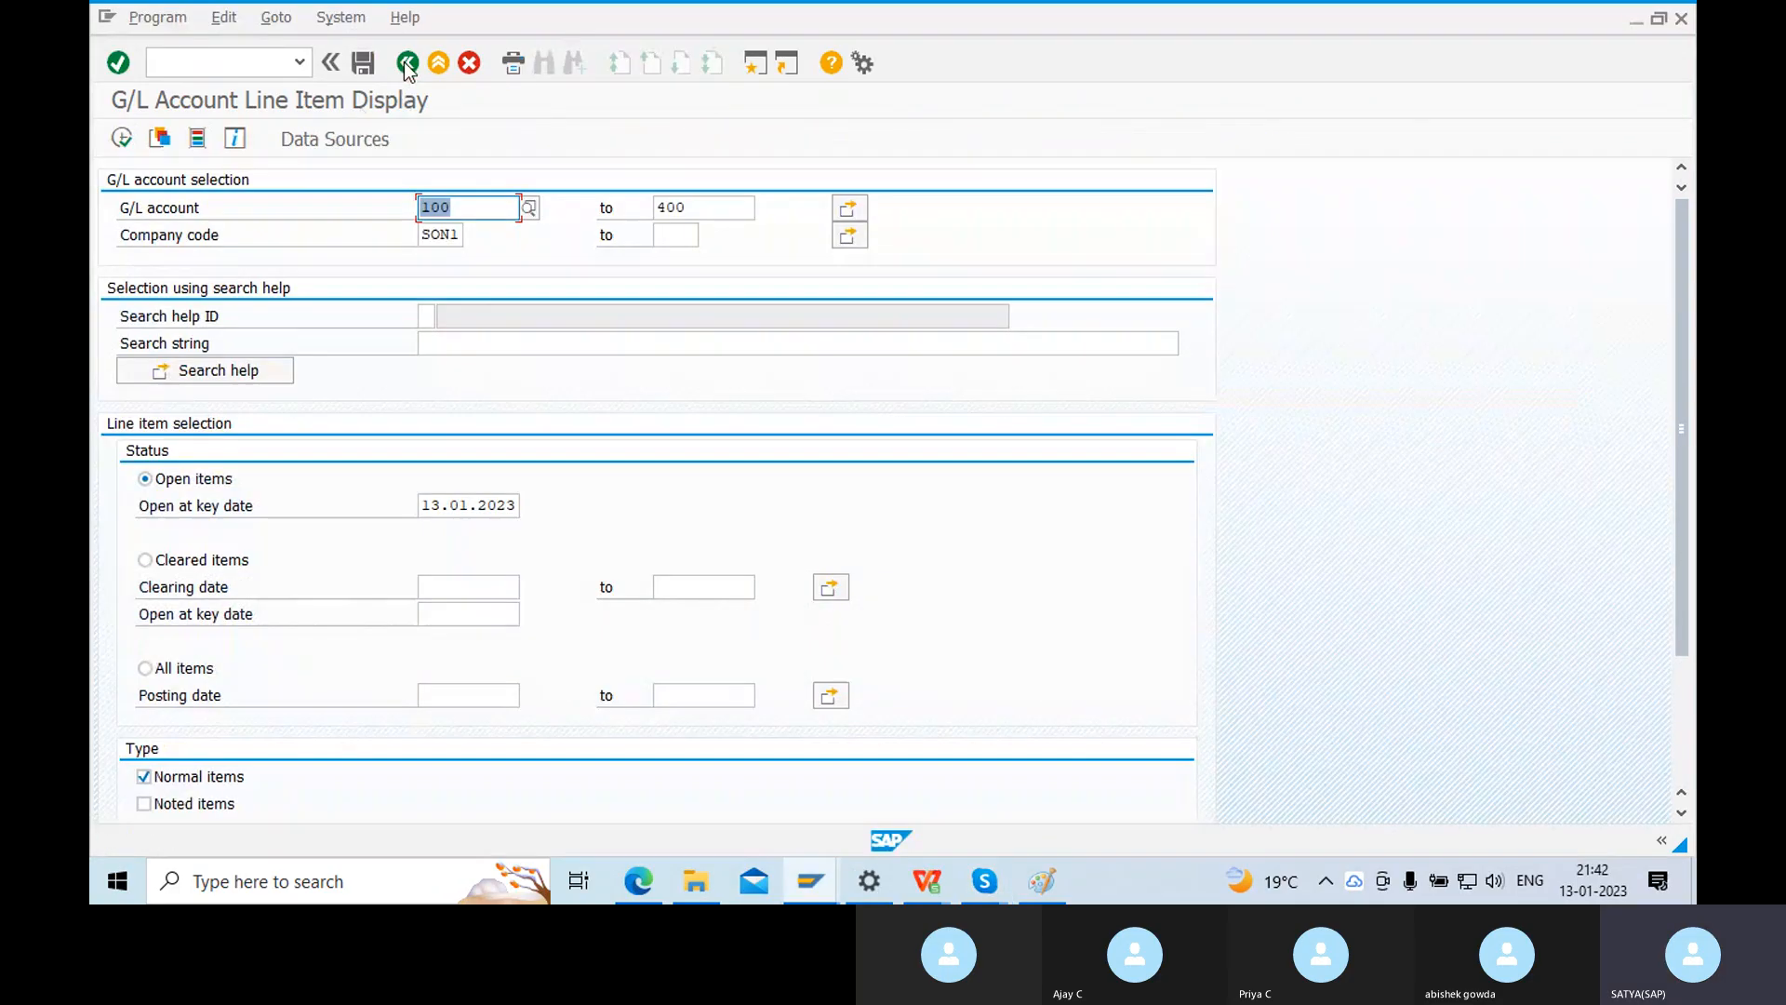
left_click(408, 63)
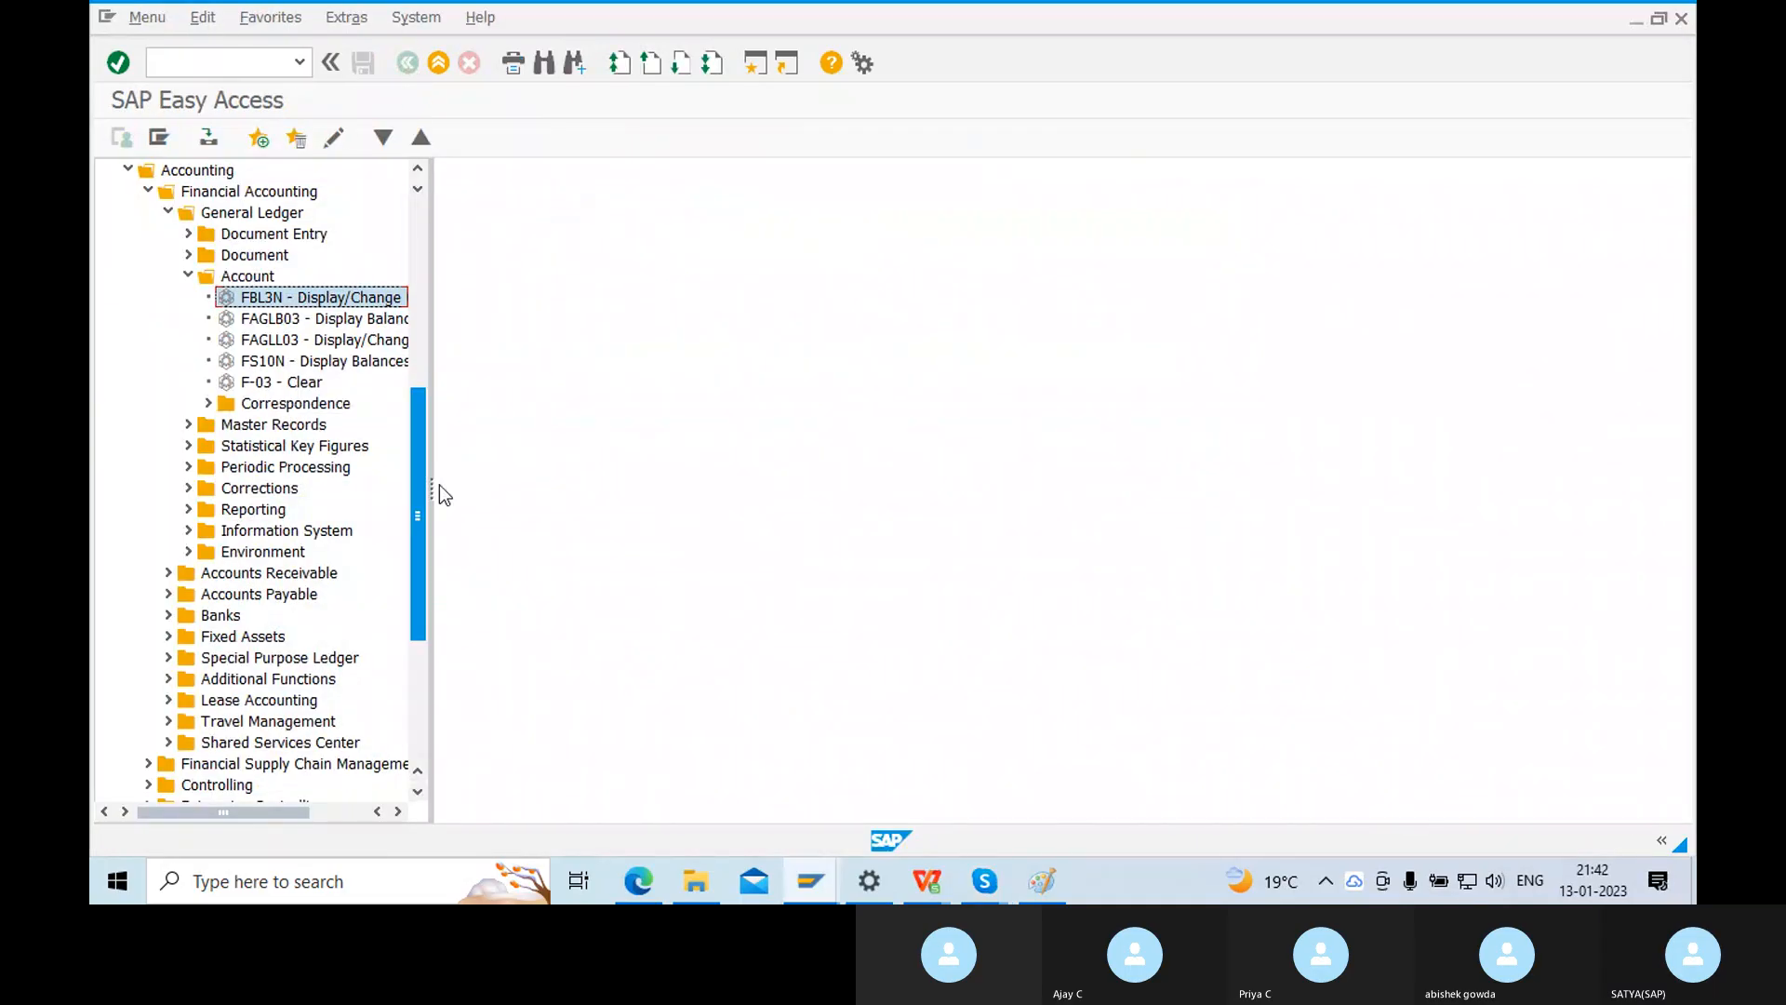
left_click(318, 367)
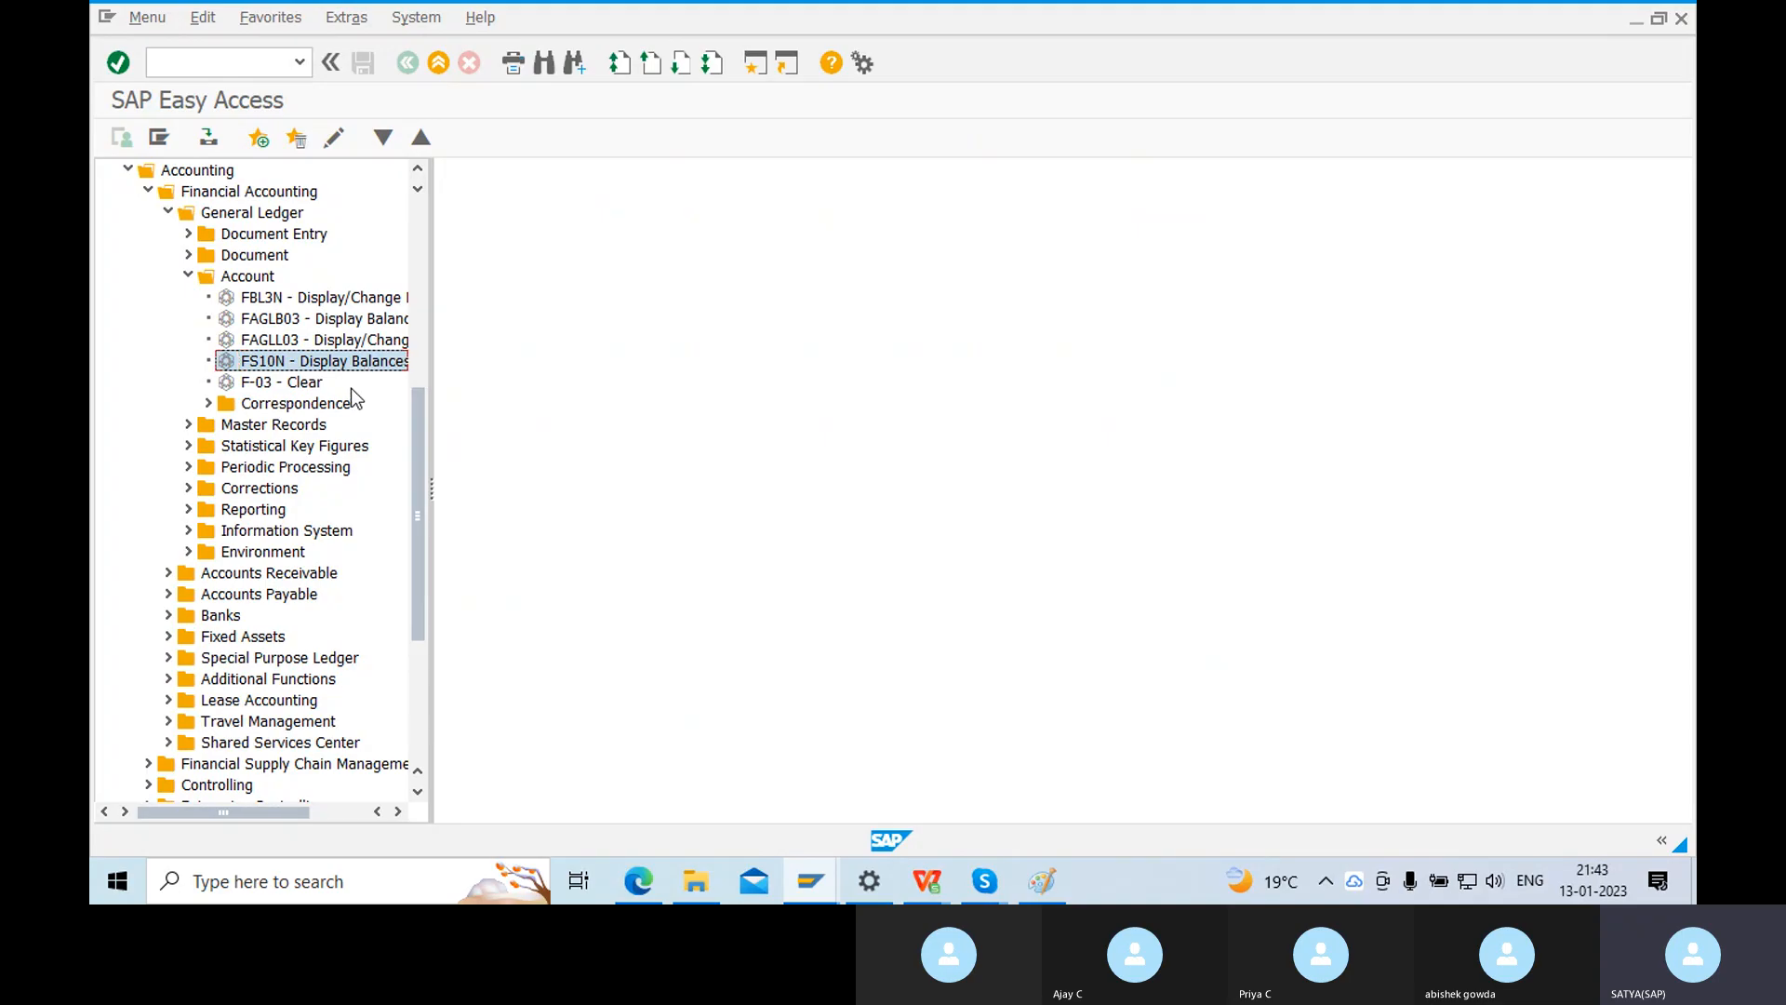
double_click(273, 365)
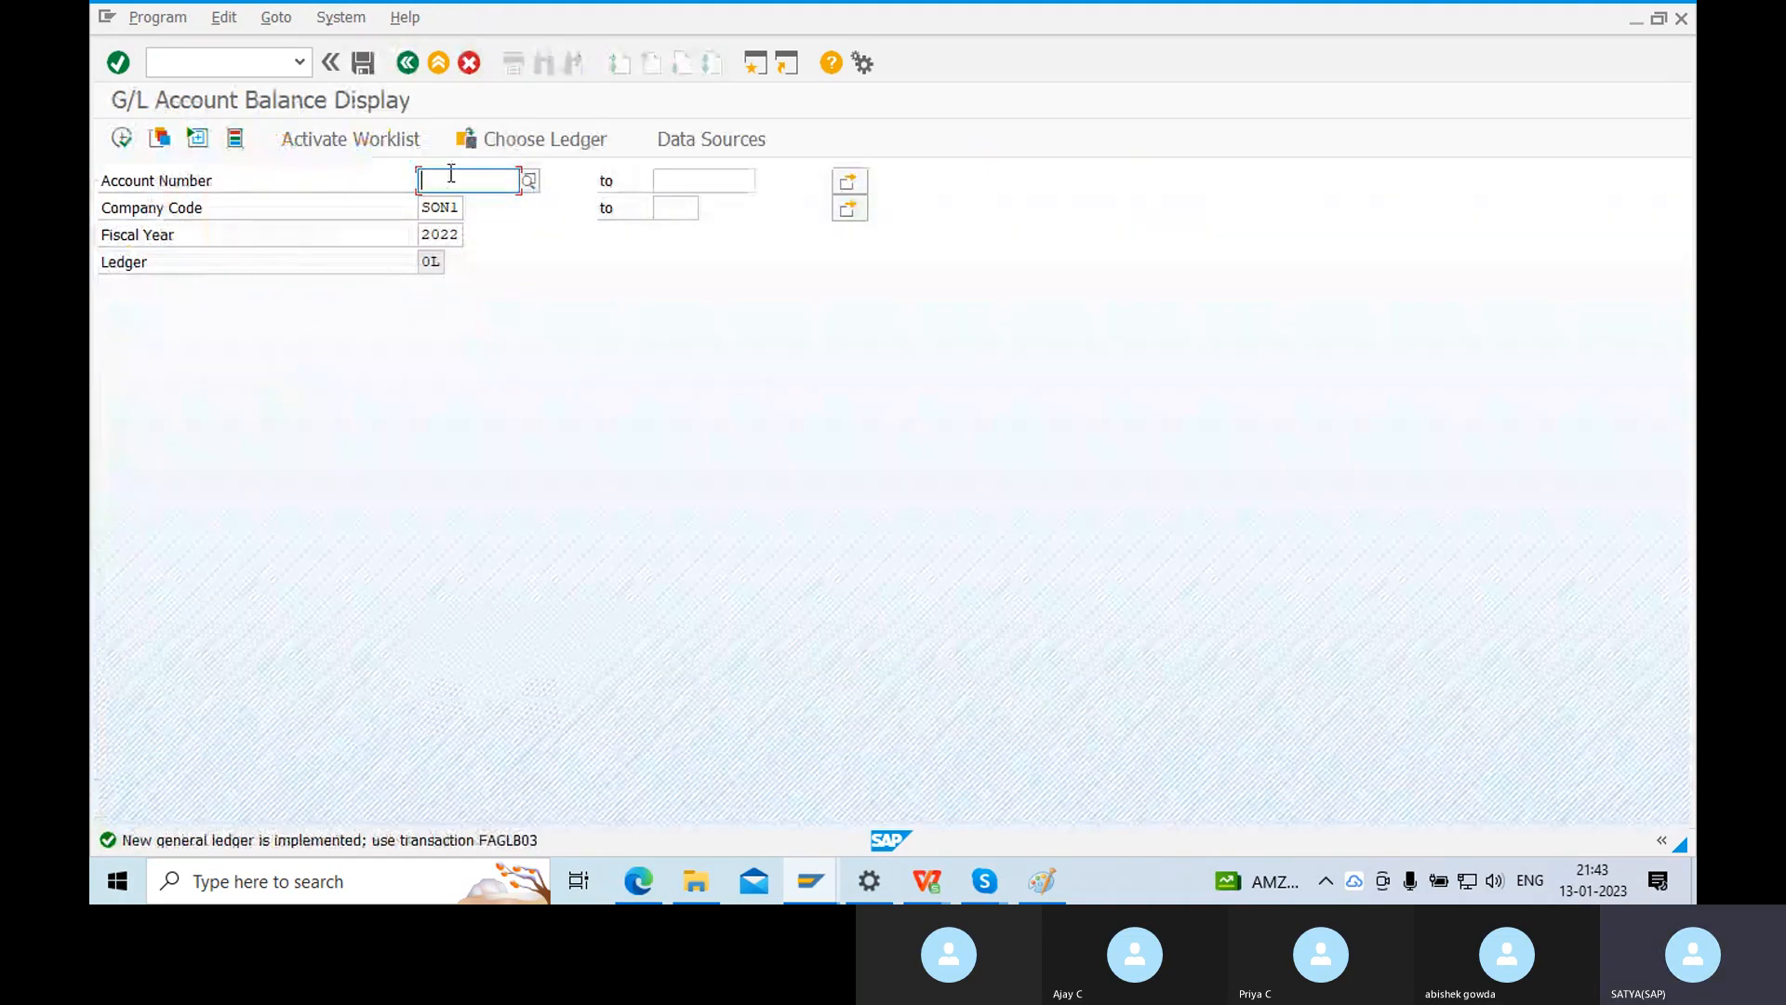
Display the balances of G/L accounts 100 to 400 in company code SON1 for fiscal year 2022.
type("100")
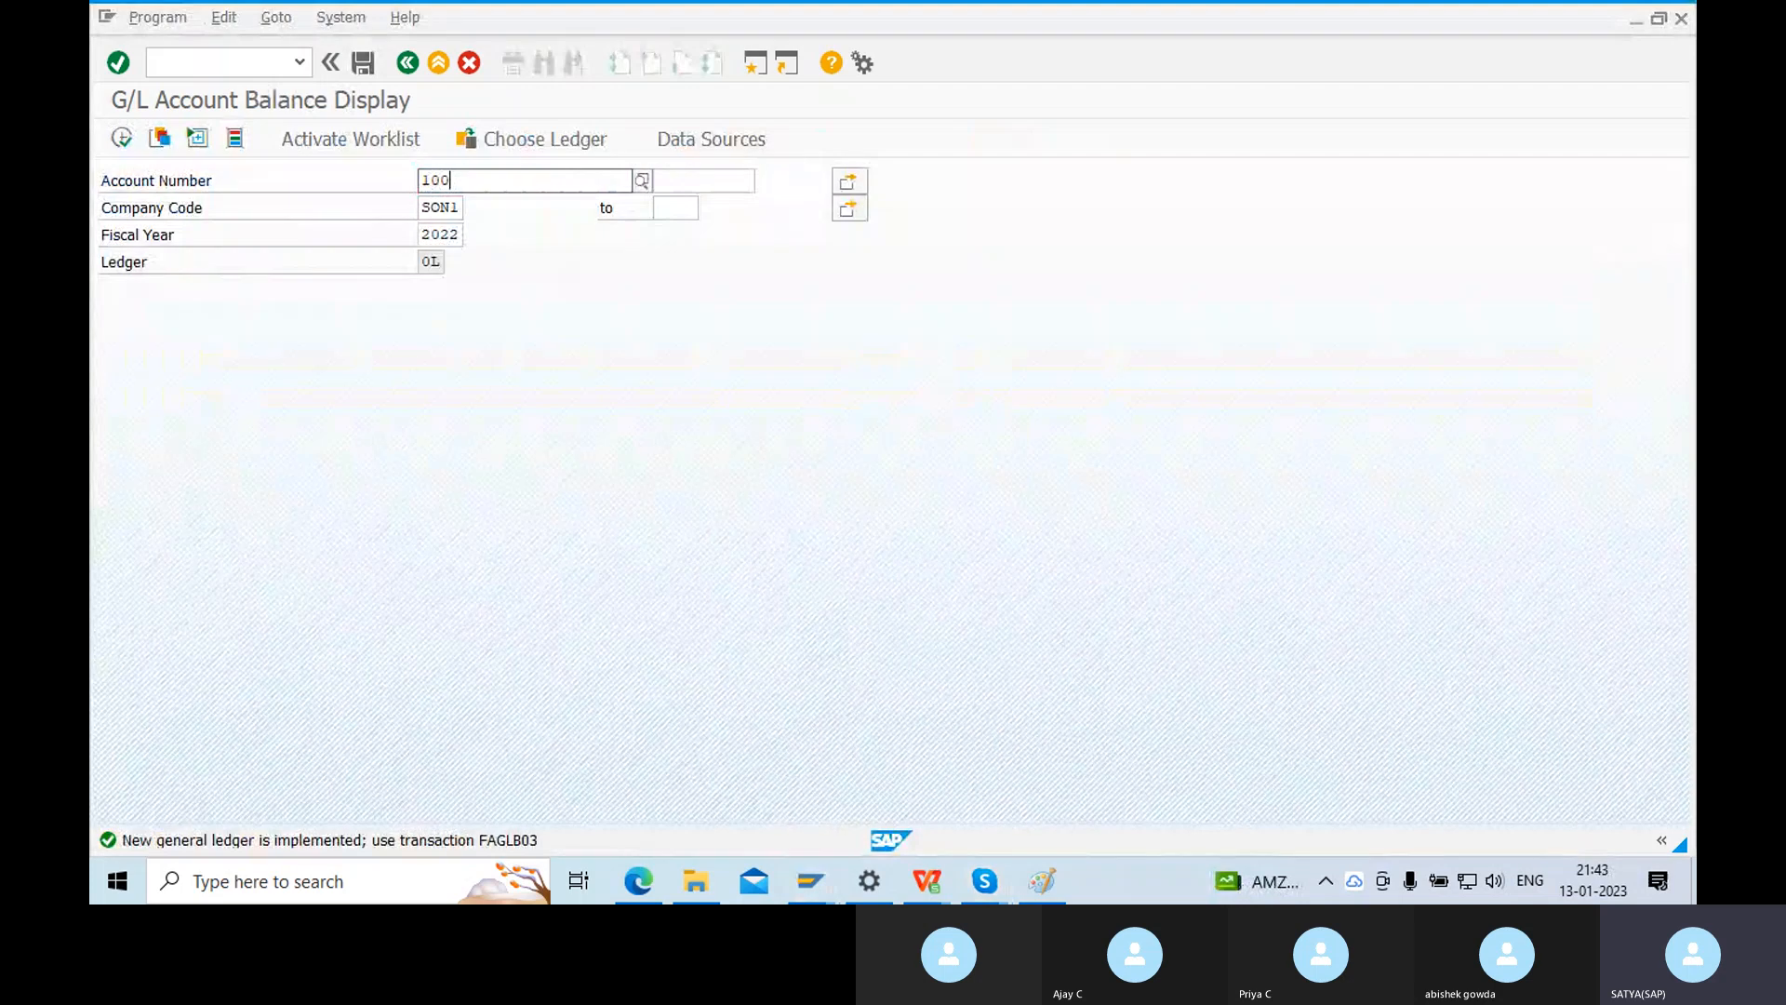
key("Tab")
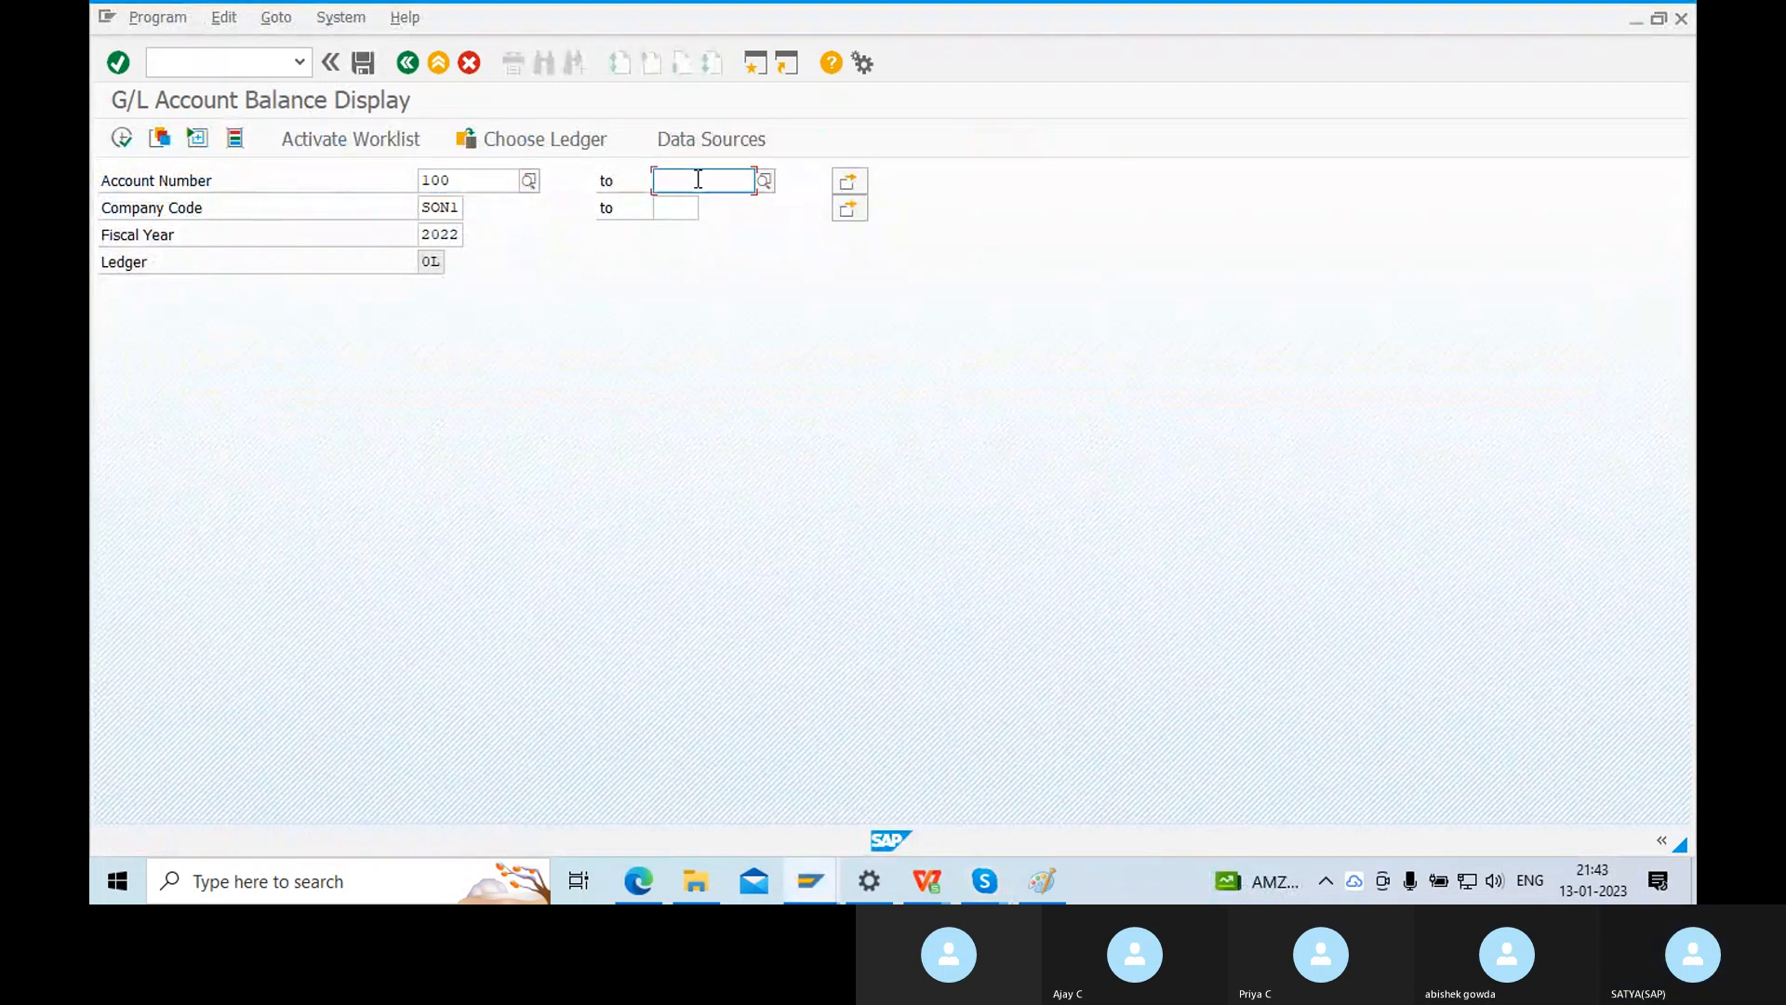
type("400")
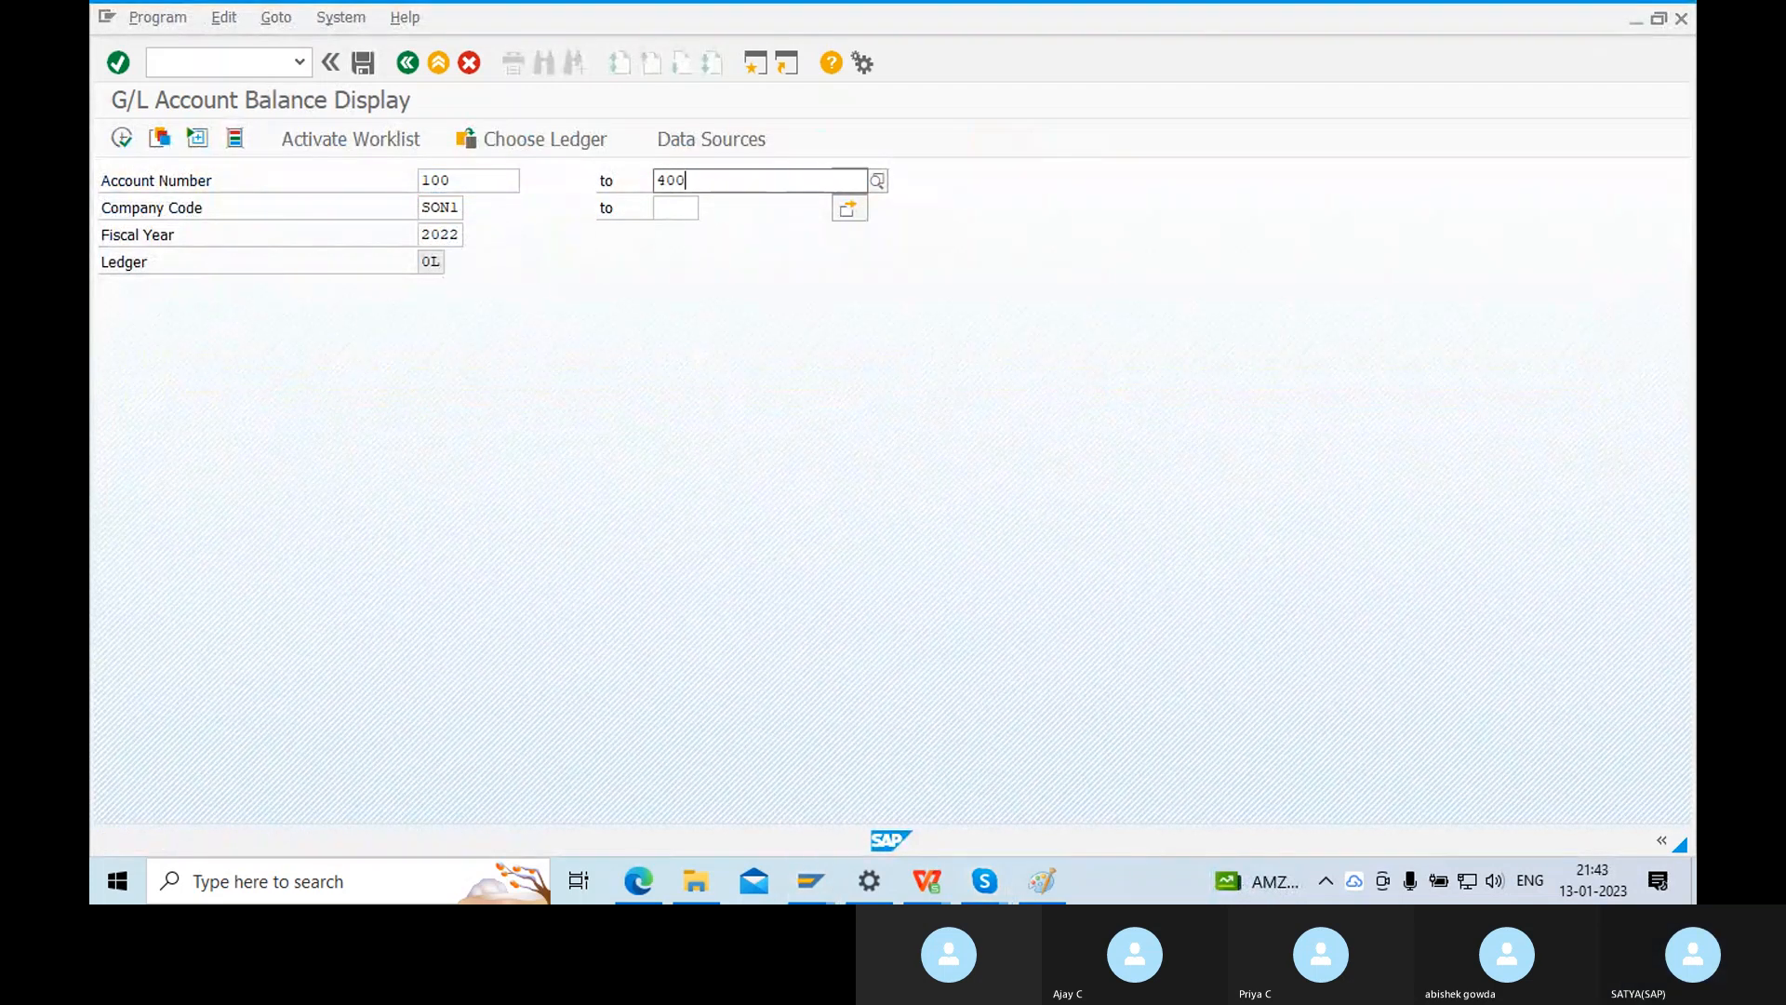
left_click(122, 139)
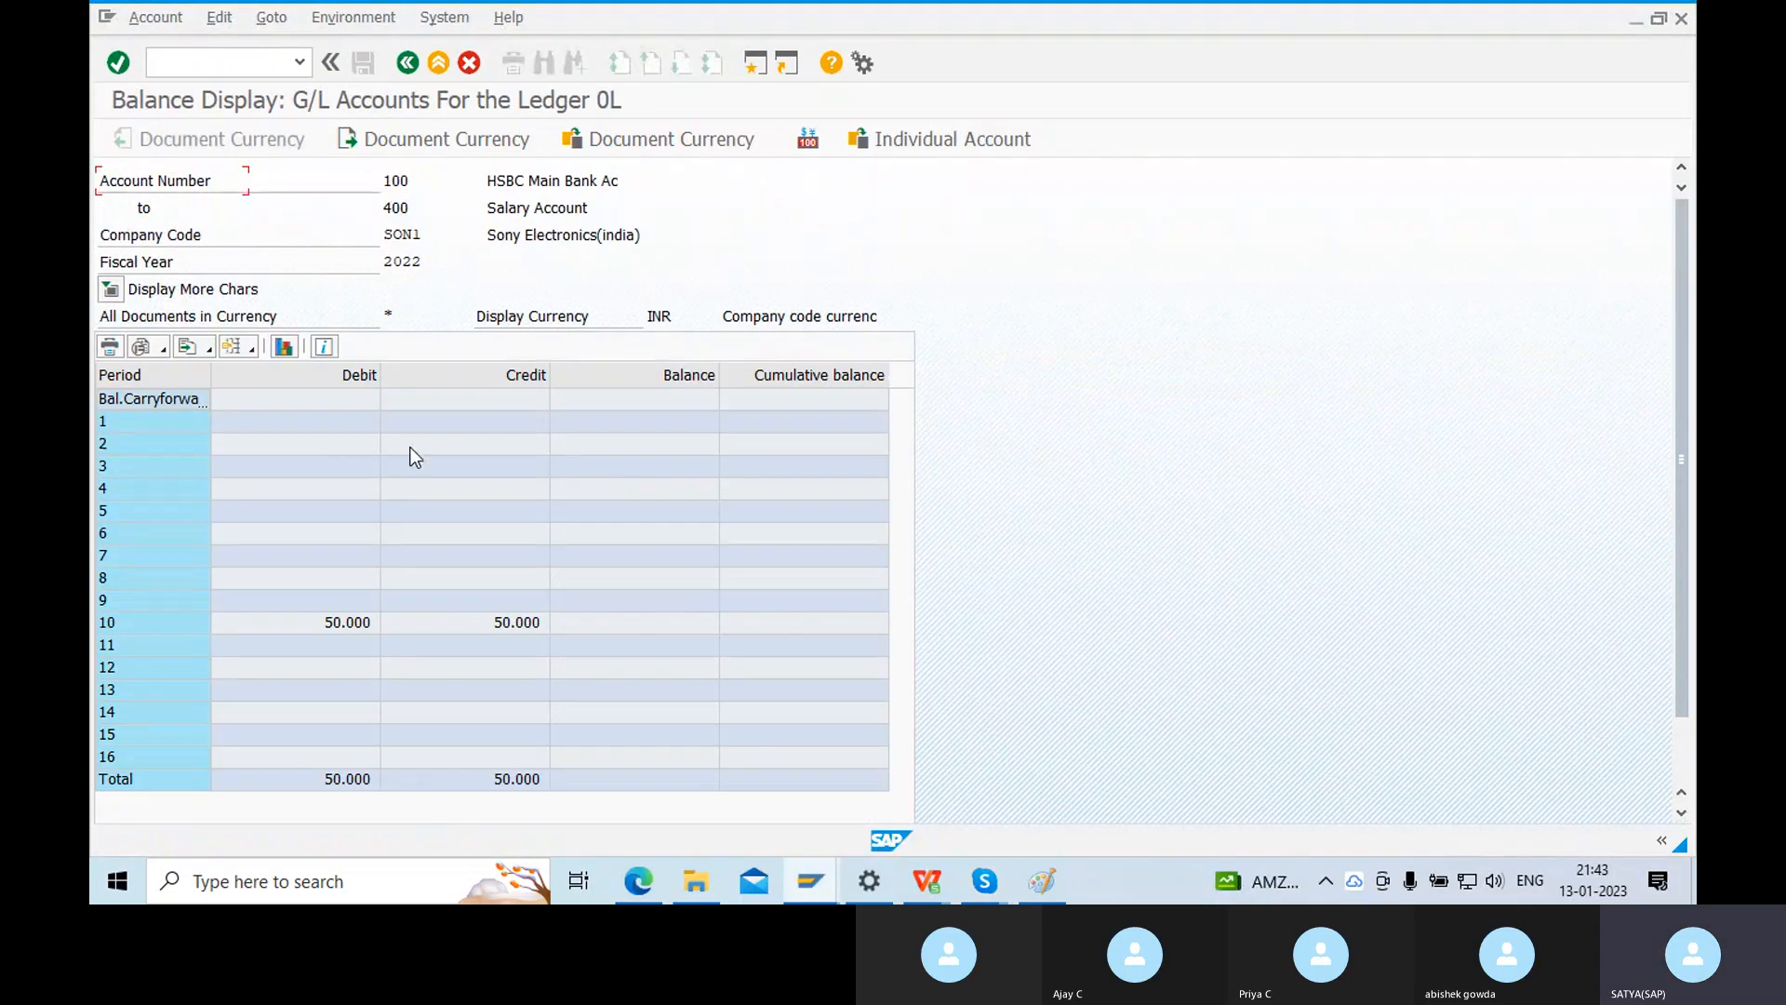
Examine the debit and credit amounts of period 10 and return to SAP Easy Access.
left_click(347, 623)
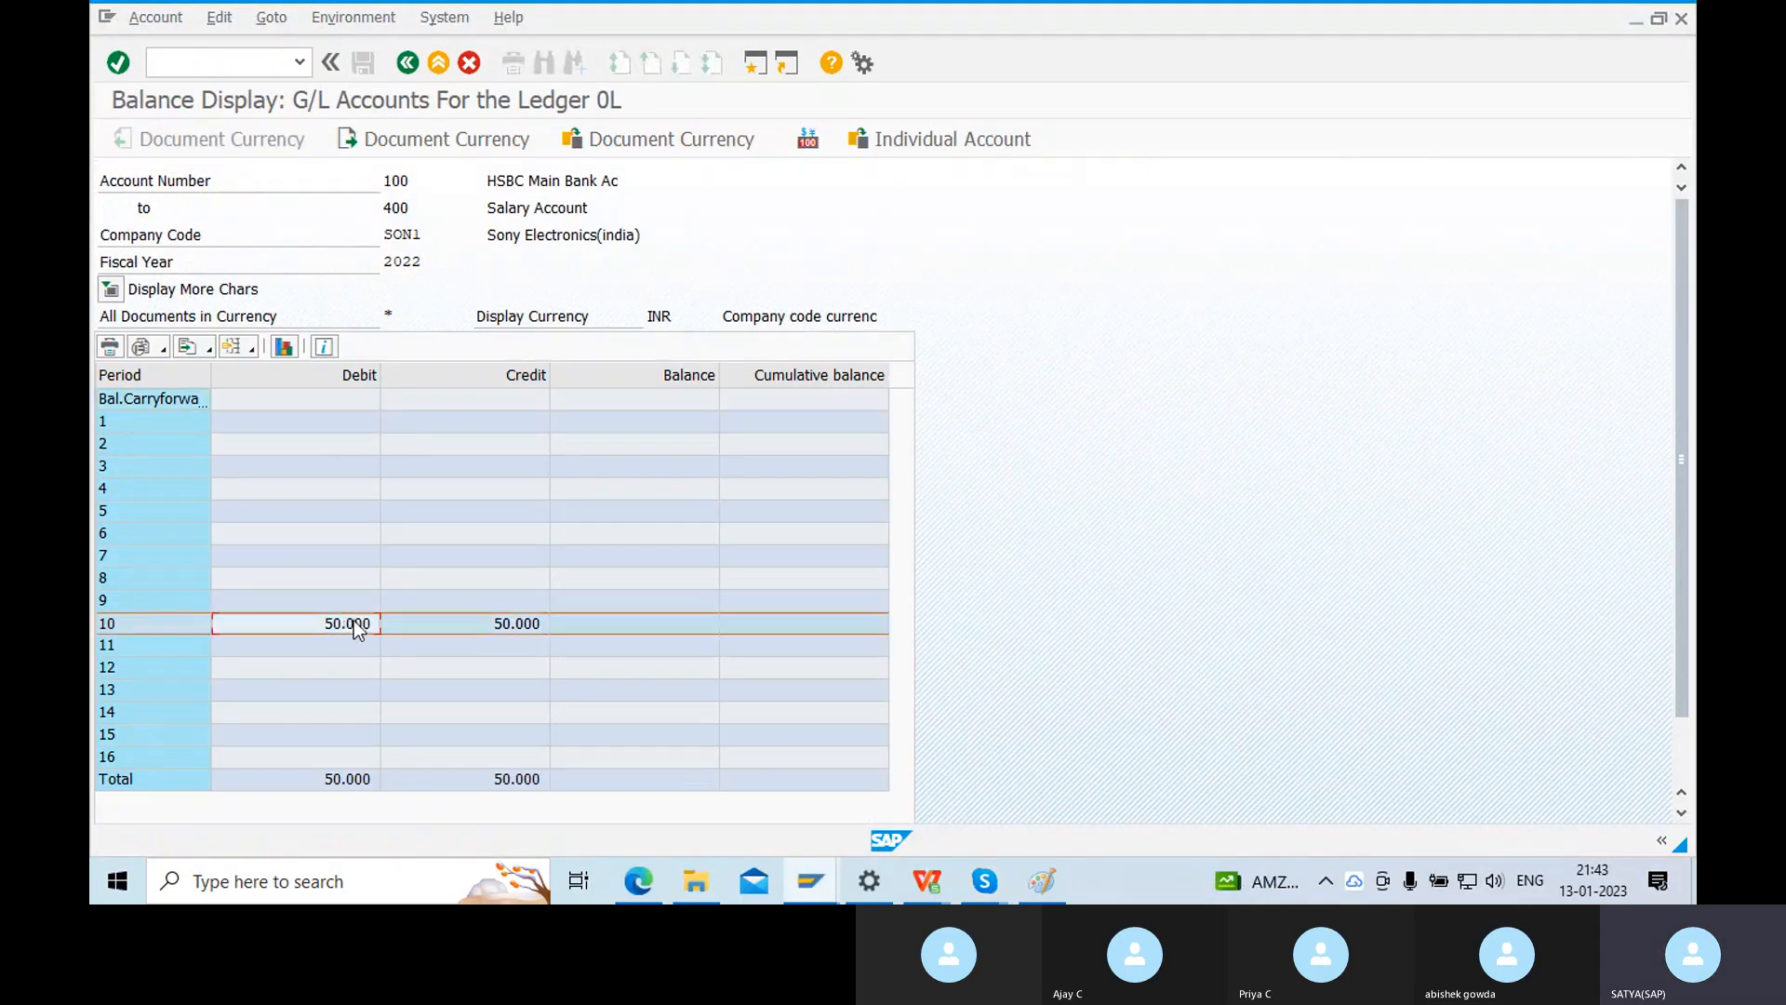
left_click(528, 624)
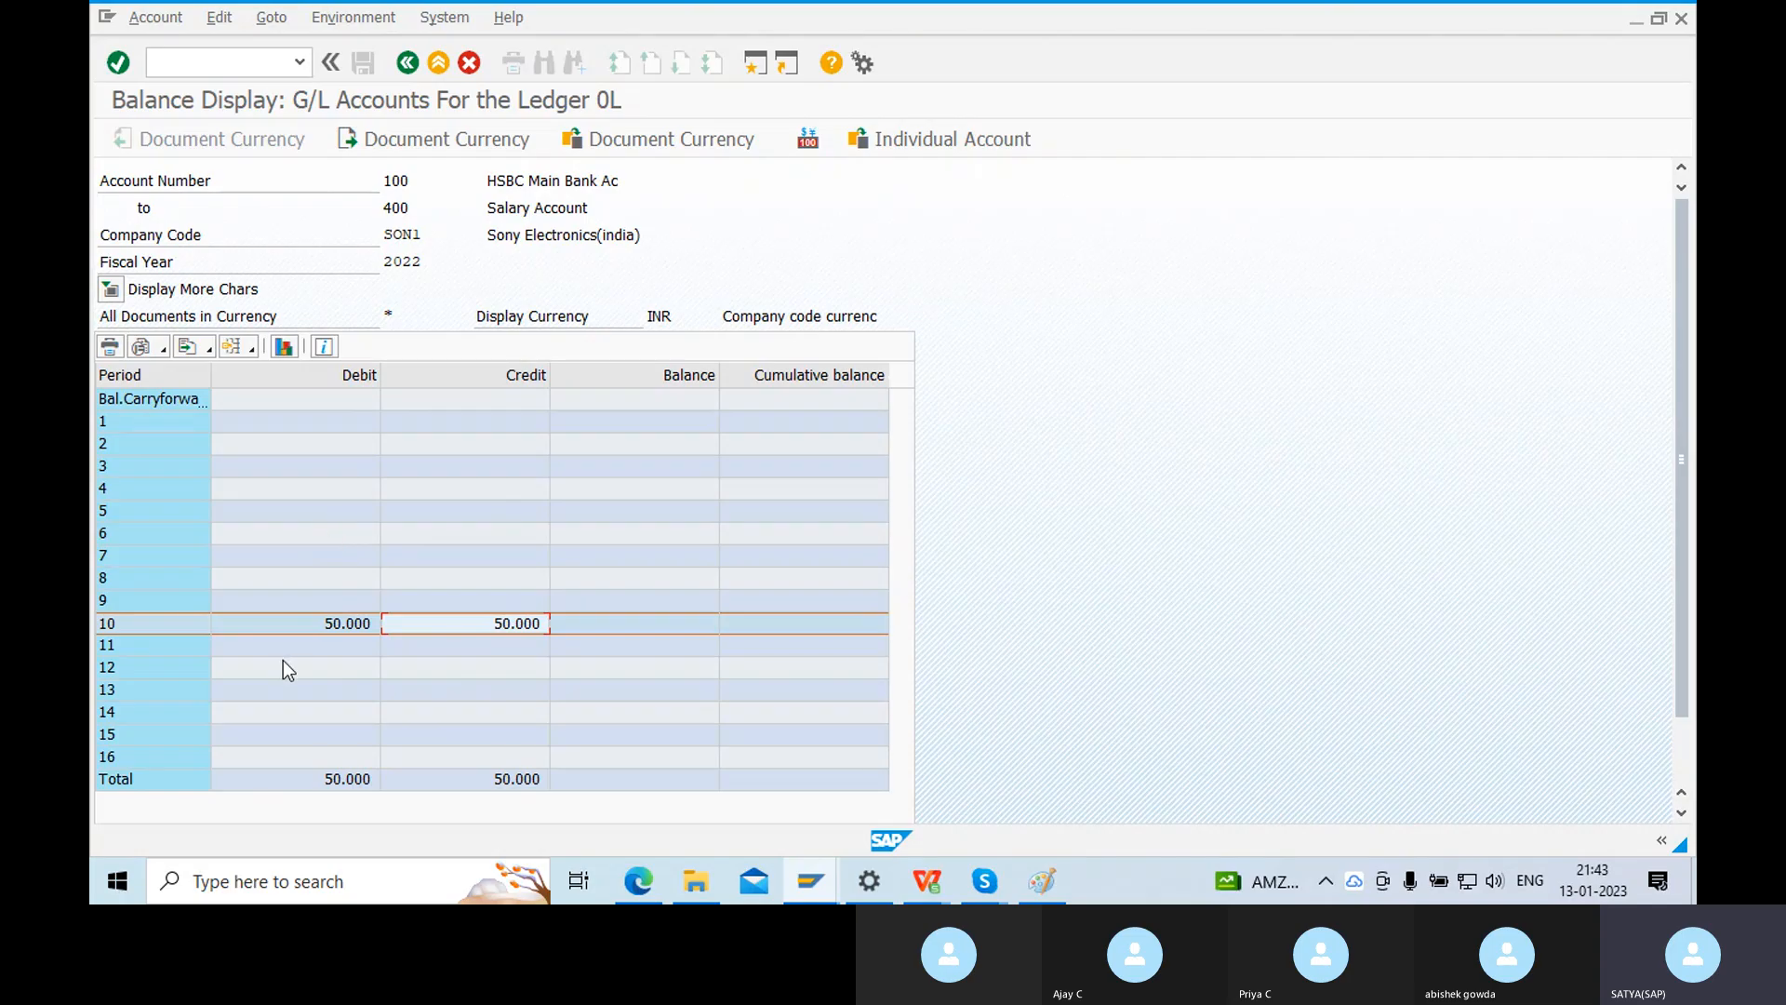
left_click(342, 625)
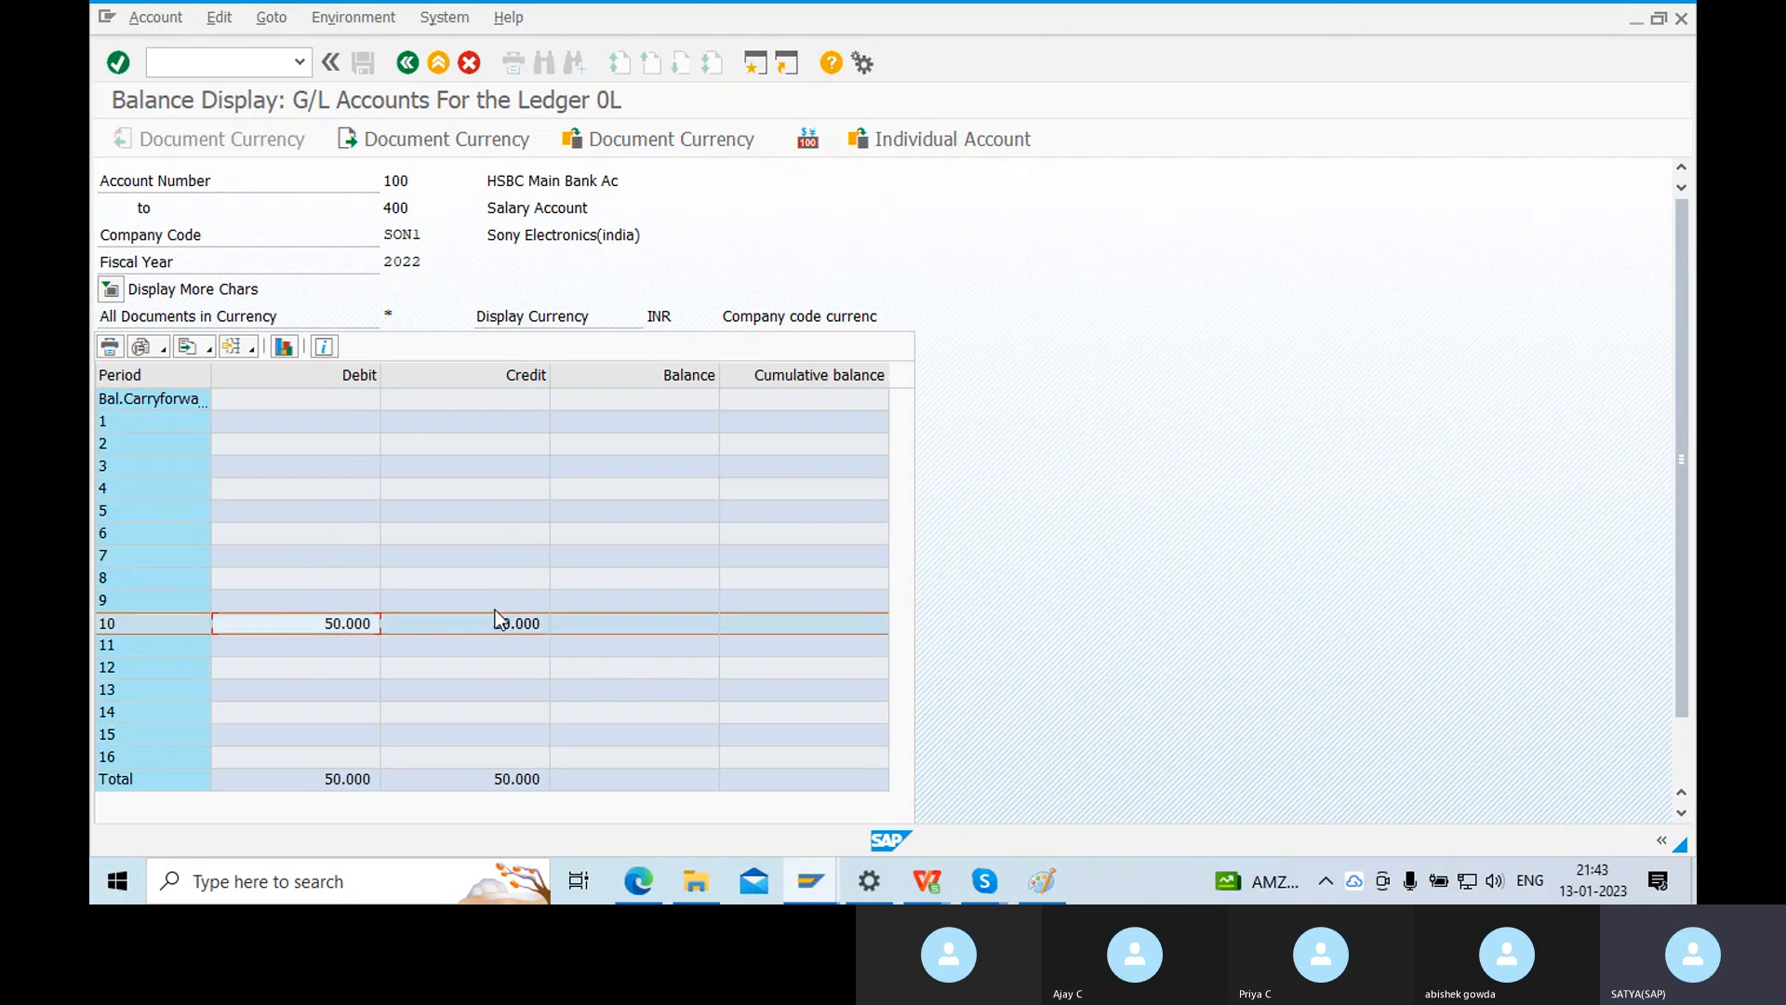
left_click(107, 627)
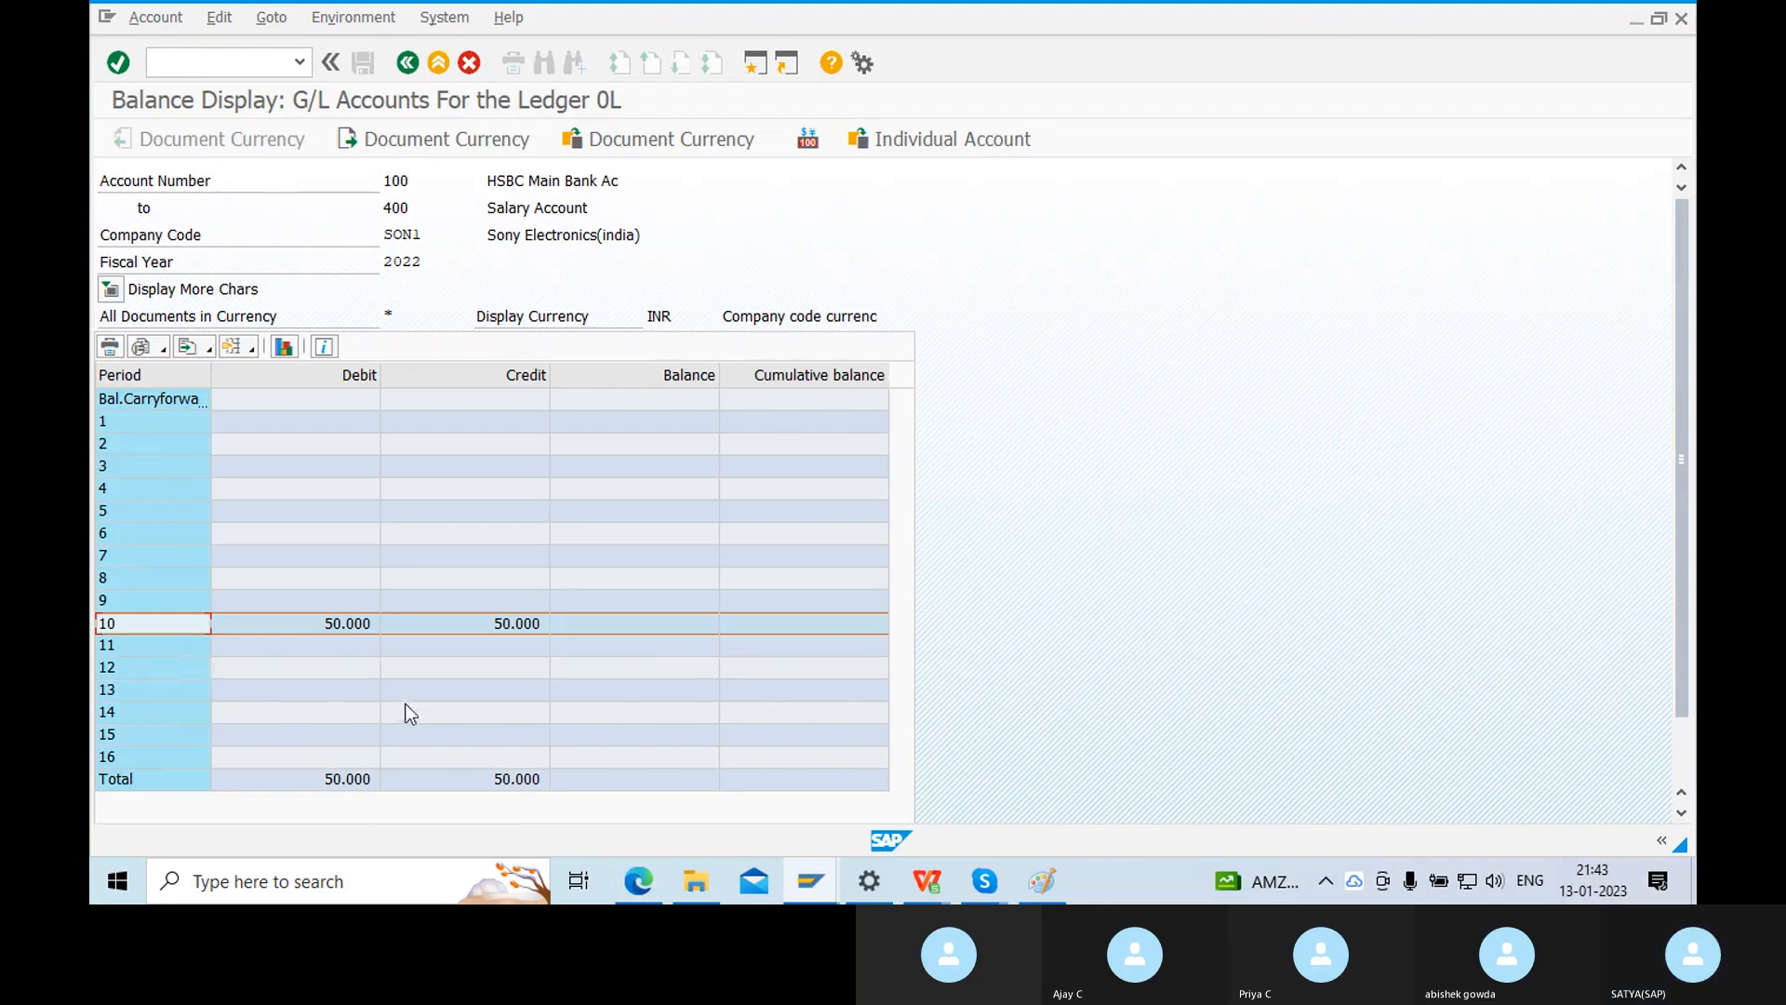
left_click(406, 64)
left_click(406, 63)
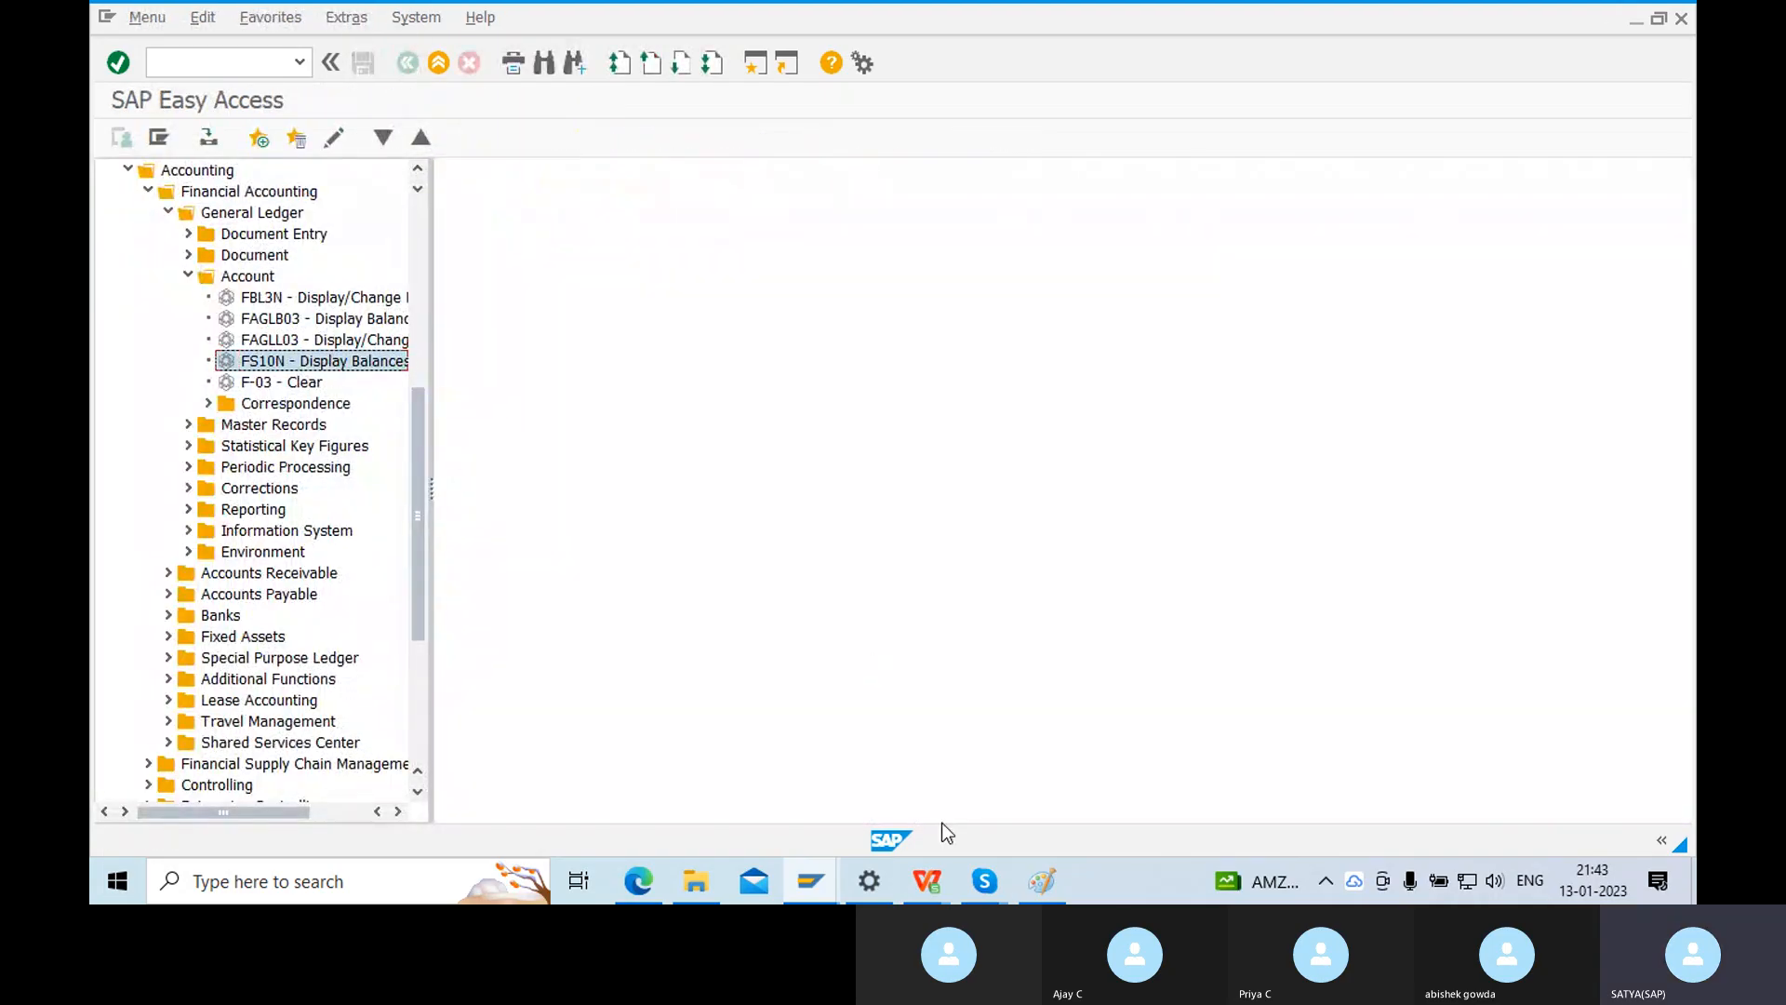
Switch to Paint and draw a blue right arrow about 57 × 44 px and a blue box about 181 × 69 px beneath the FBL3N row.
left_click(1042, 881)
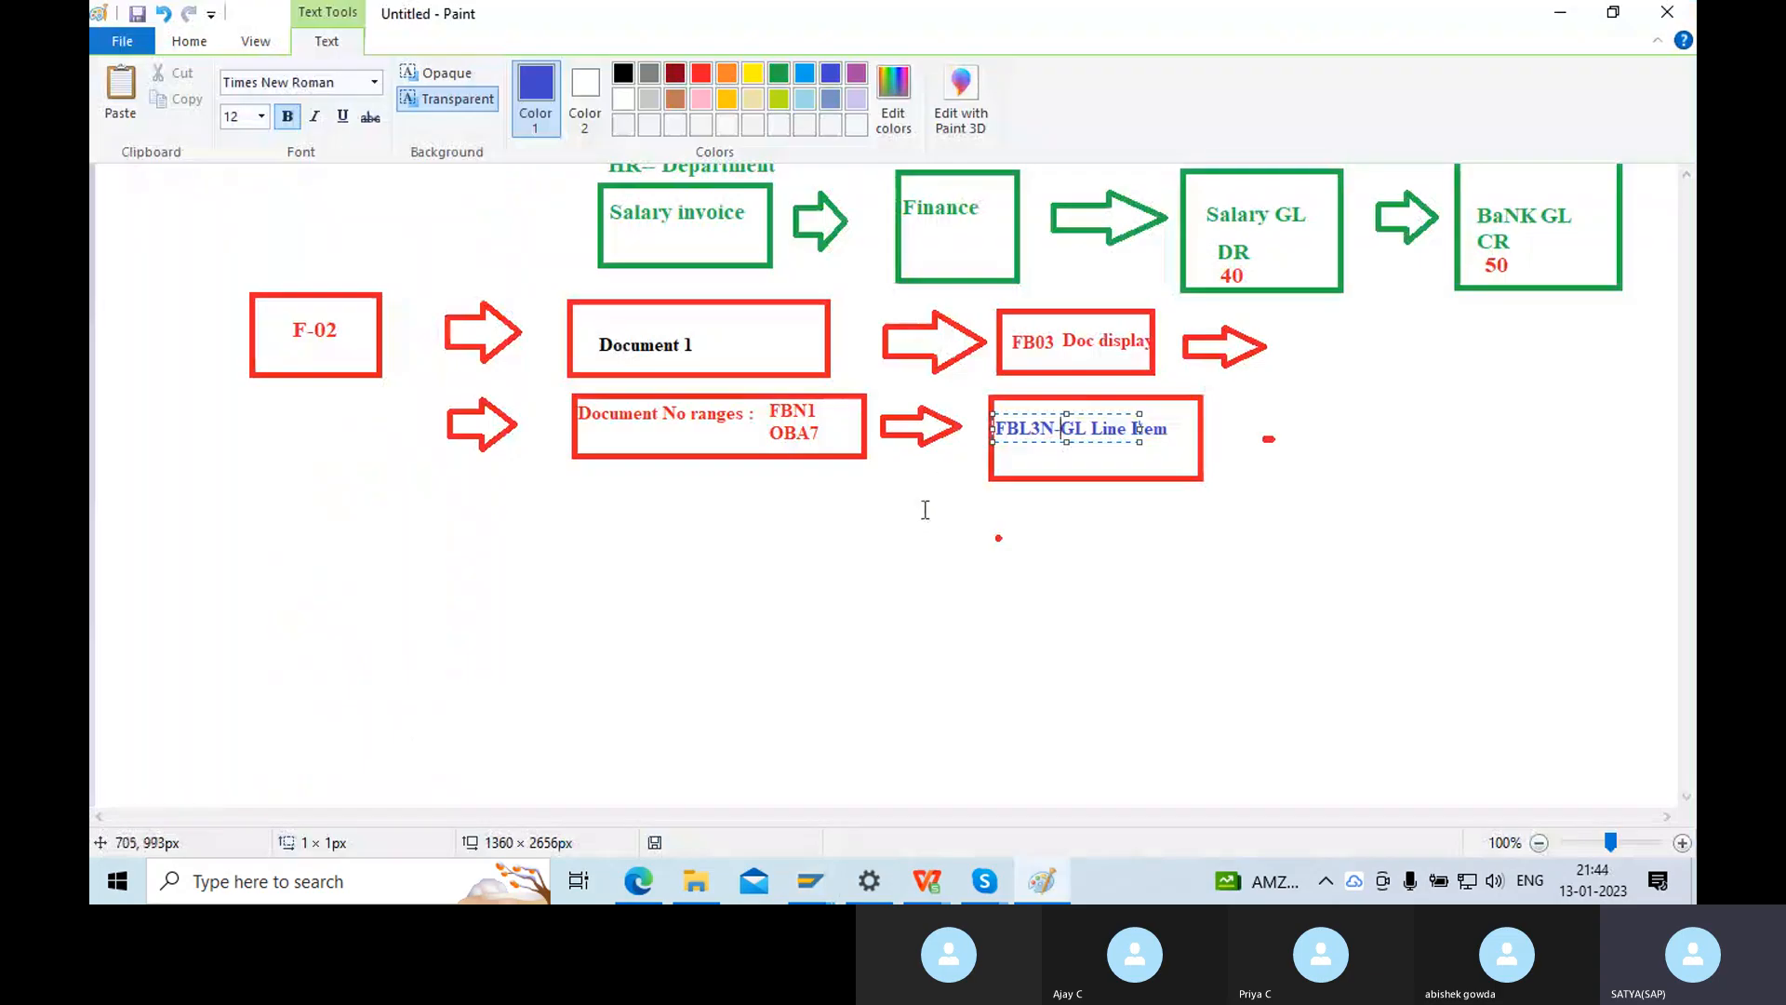
left_click(901, 483)
left_click(631, 98)
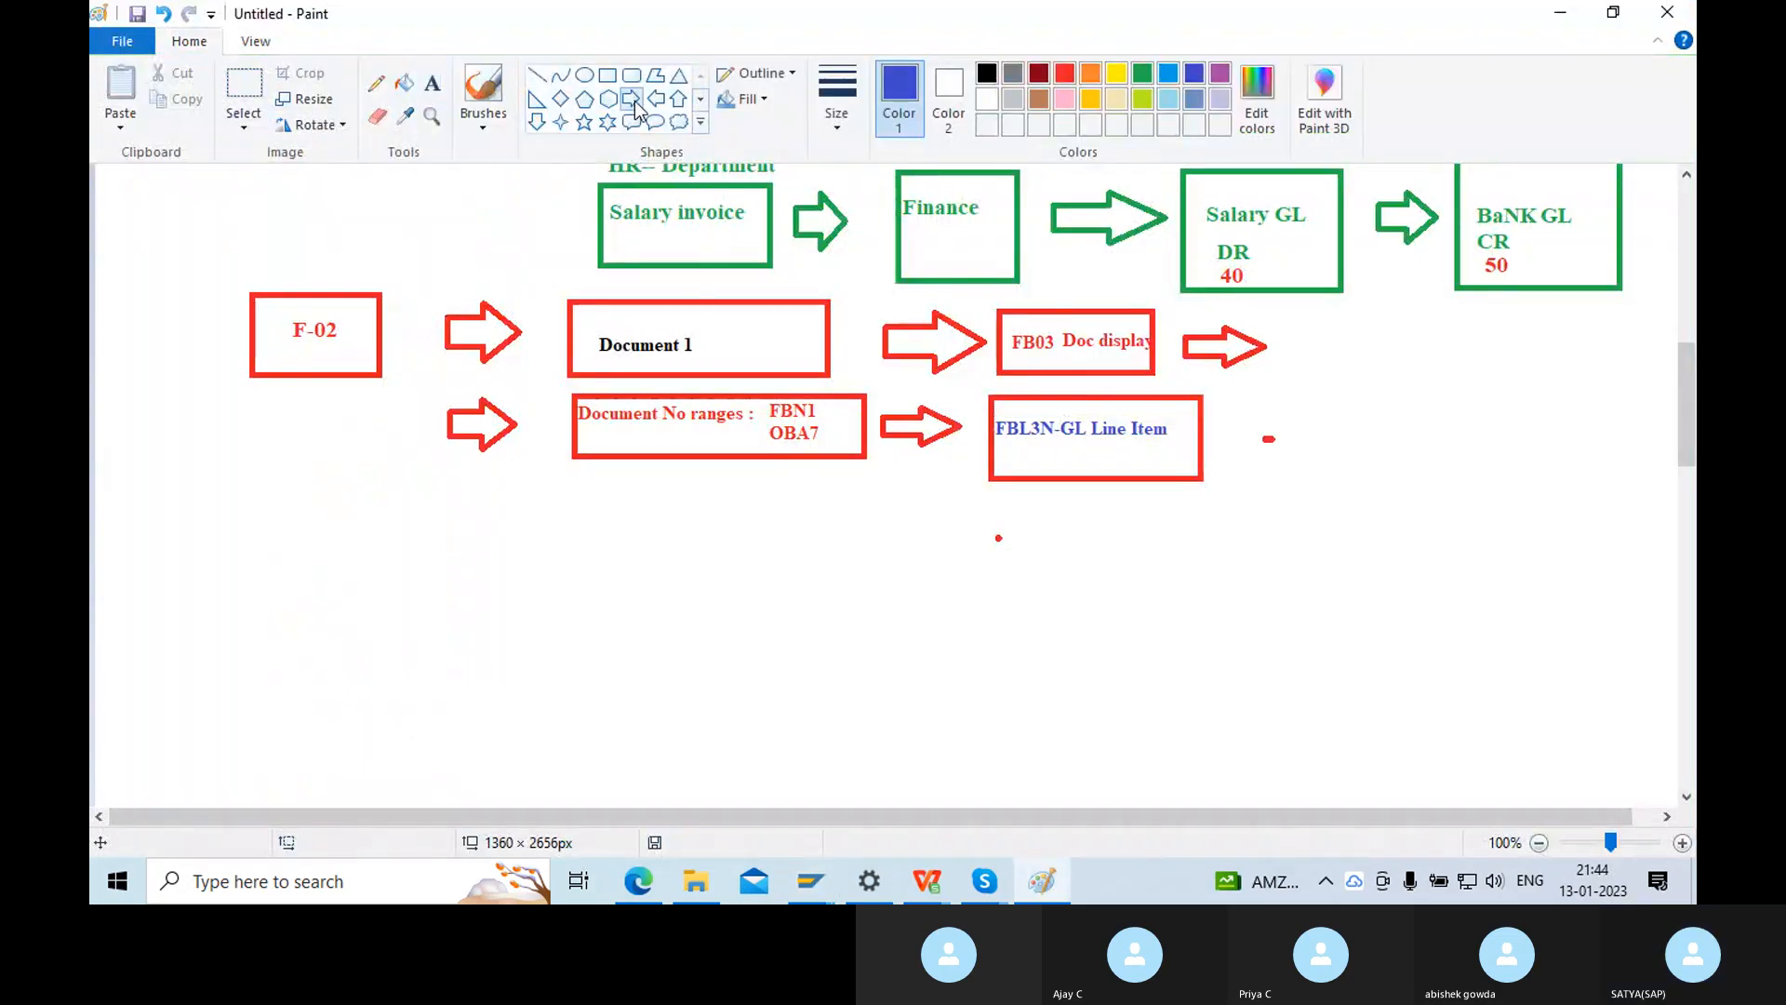
left_click_drag(884, 506, 954, 561)
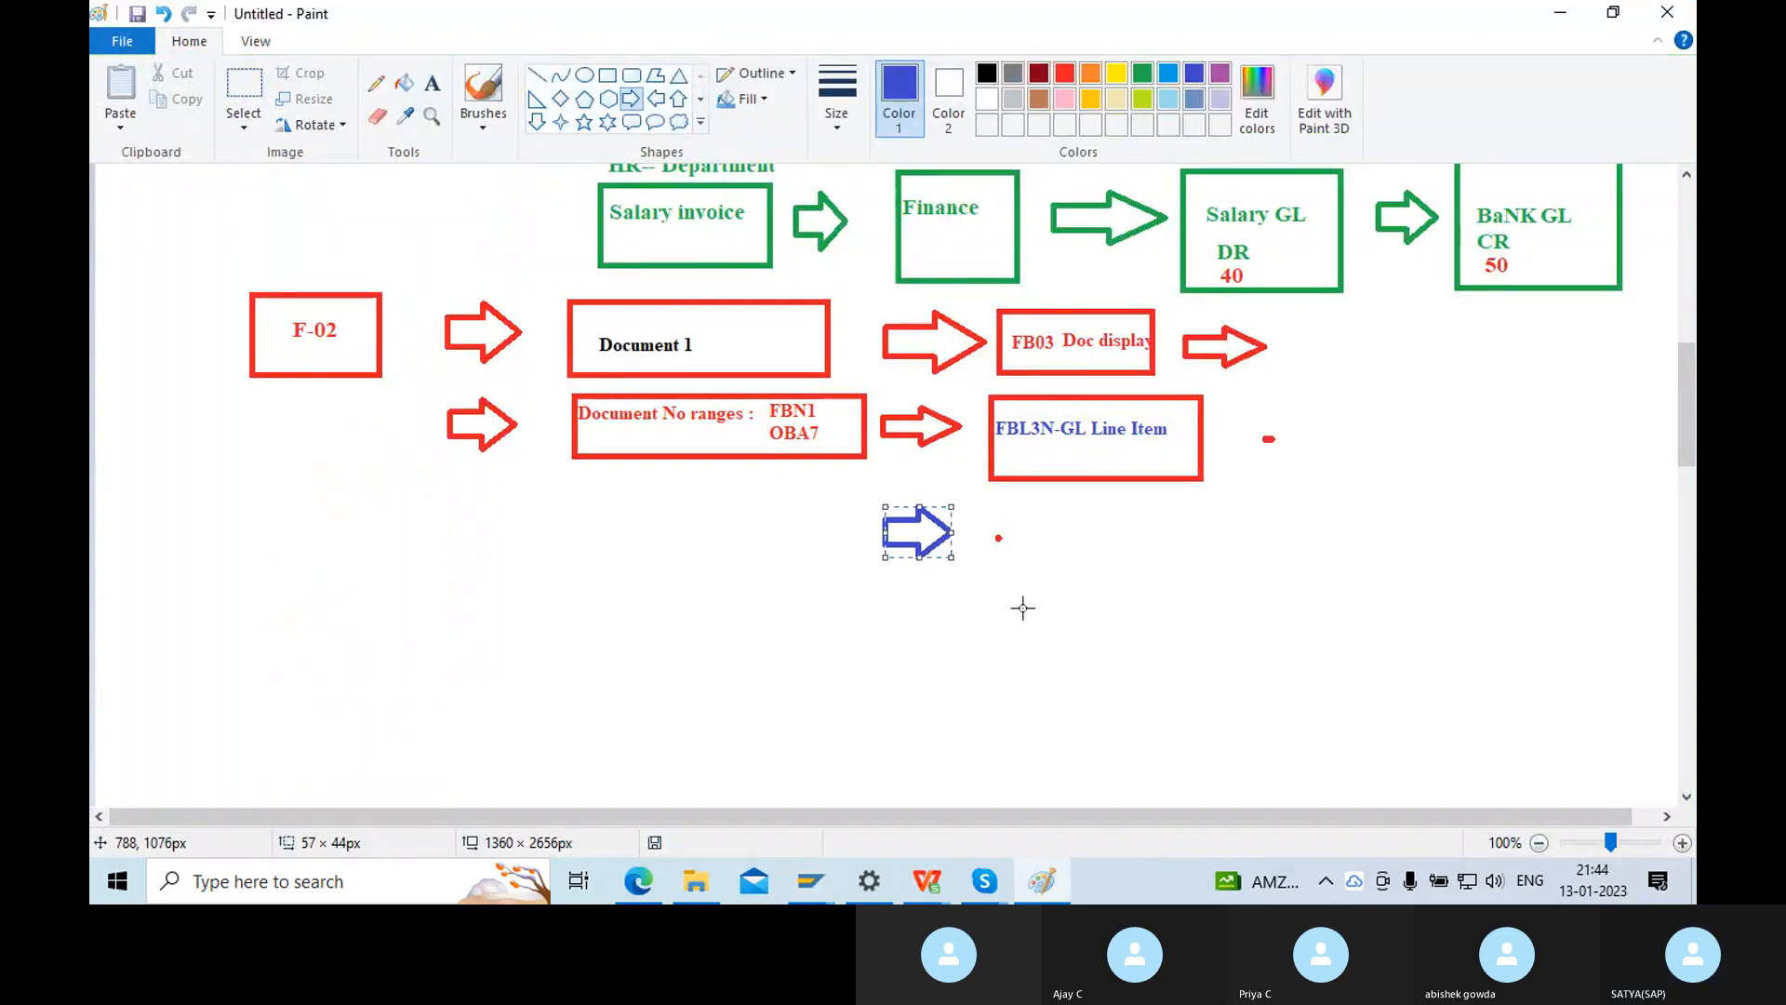
left_click(607, 74)
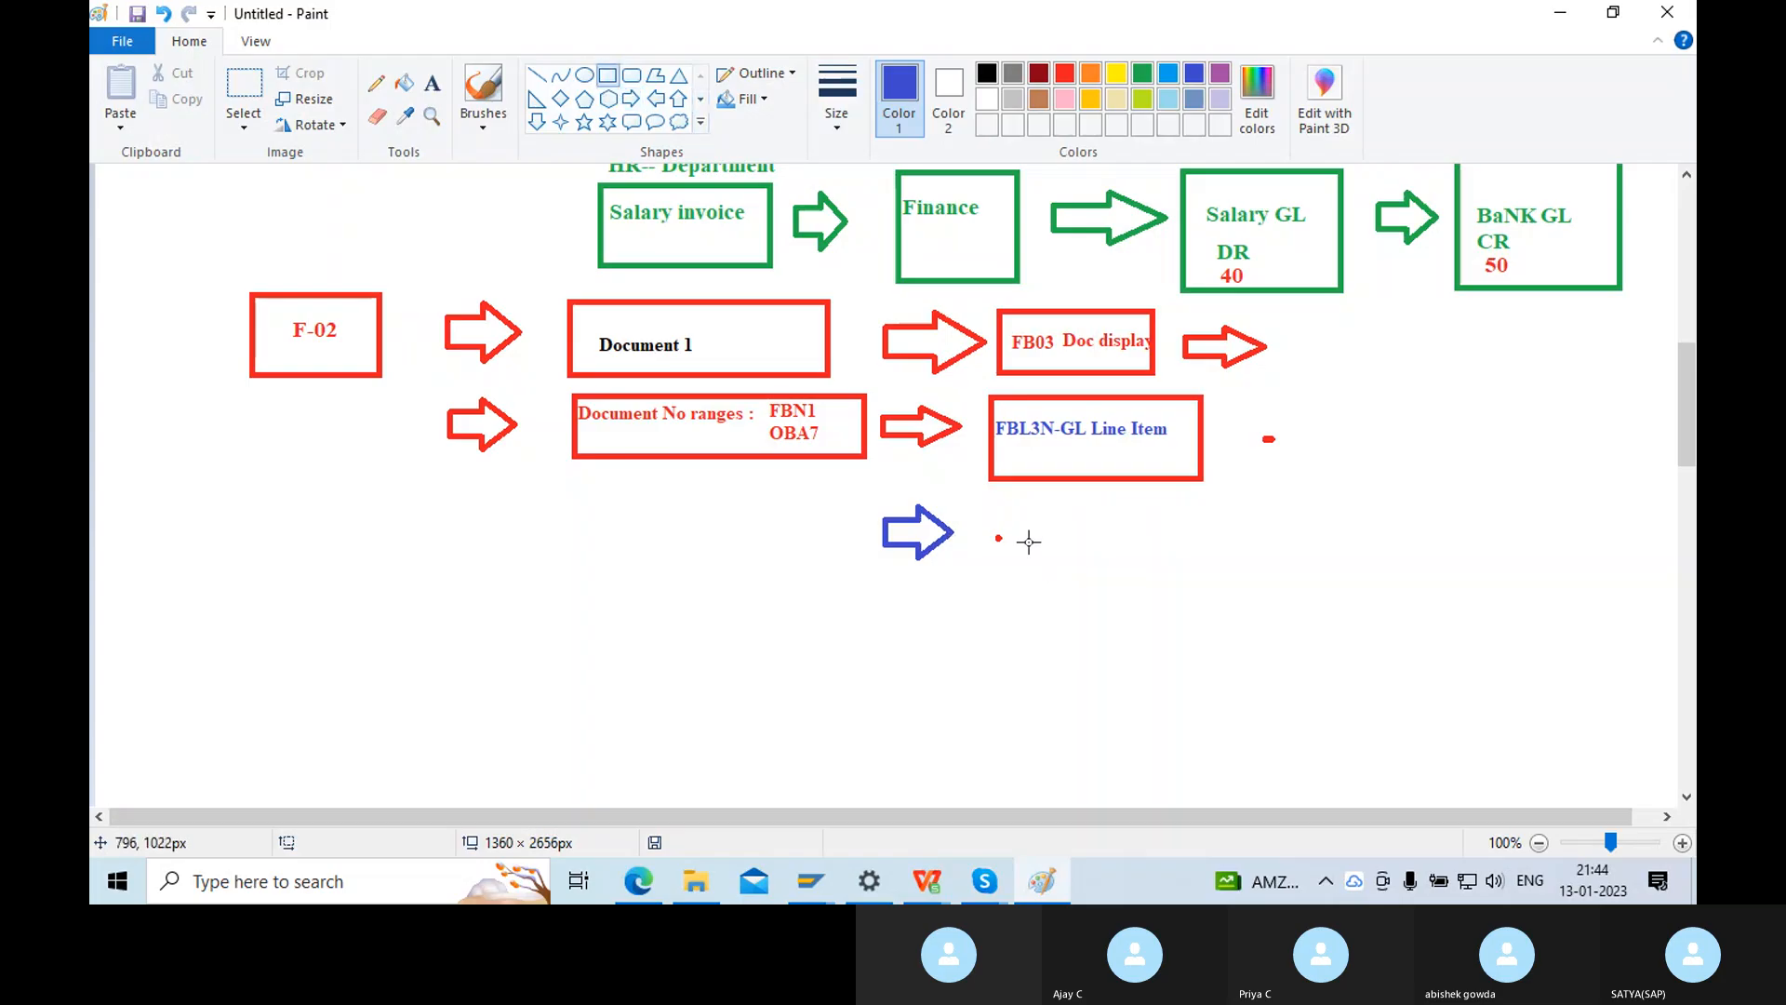
mouse_move(991, 506)
left_mouse_down()
mouse_move(1133, 585)
mouse_move(1207, 588)
left_mouse_up()
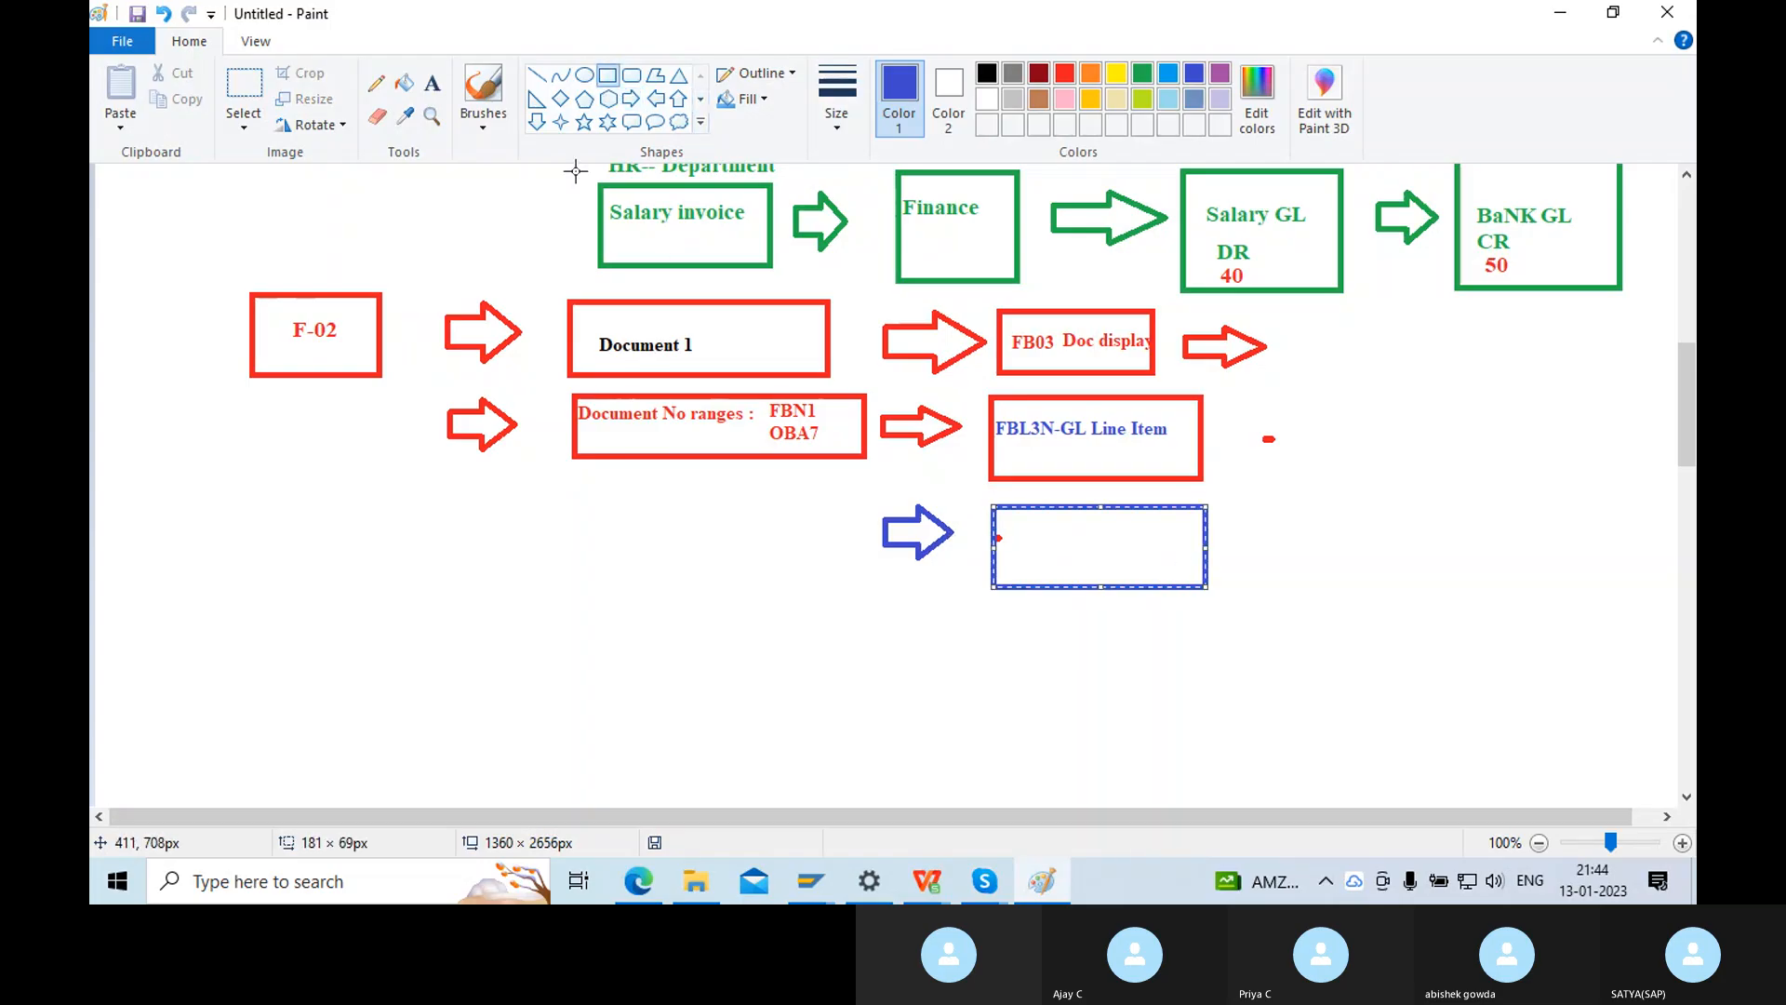
Label the new blue box with the text "FS10N-GL Balance", widening the text frame to fit.
left_click(433, 83)
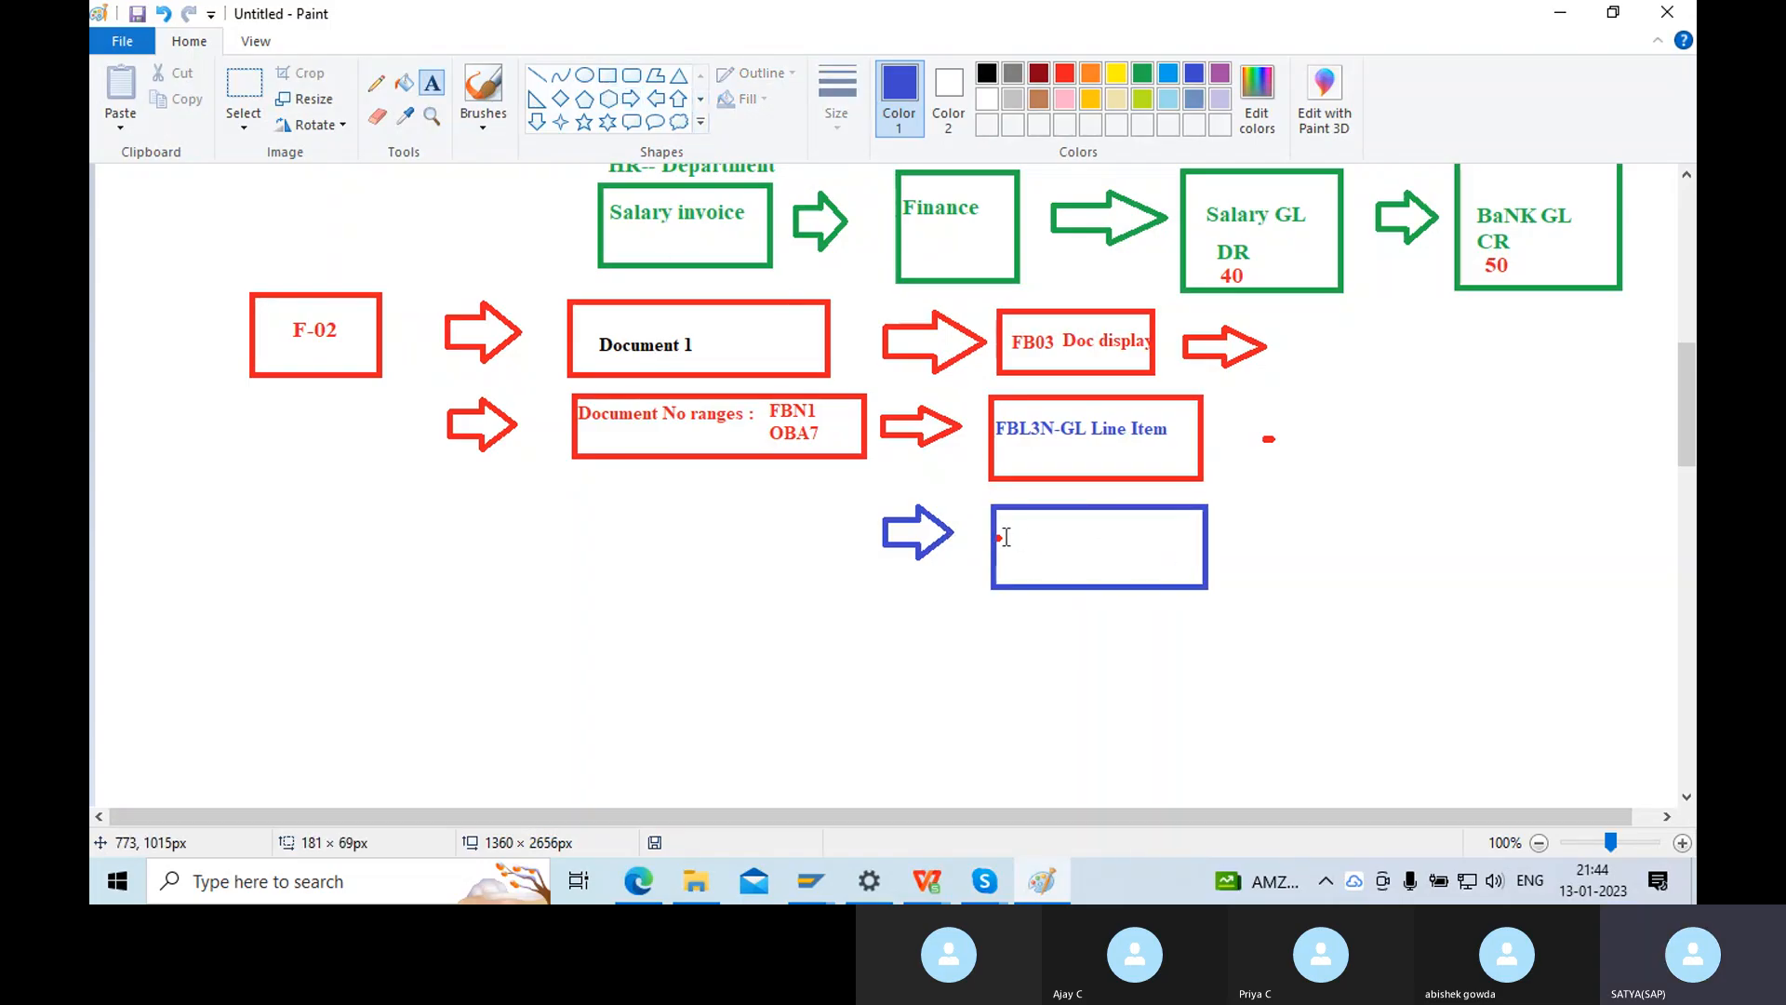
left_click(1005, 529)
type("FS10N-GL")
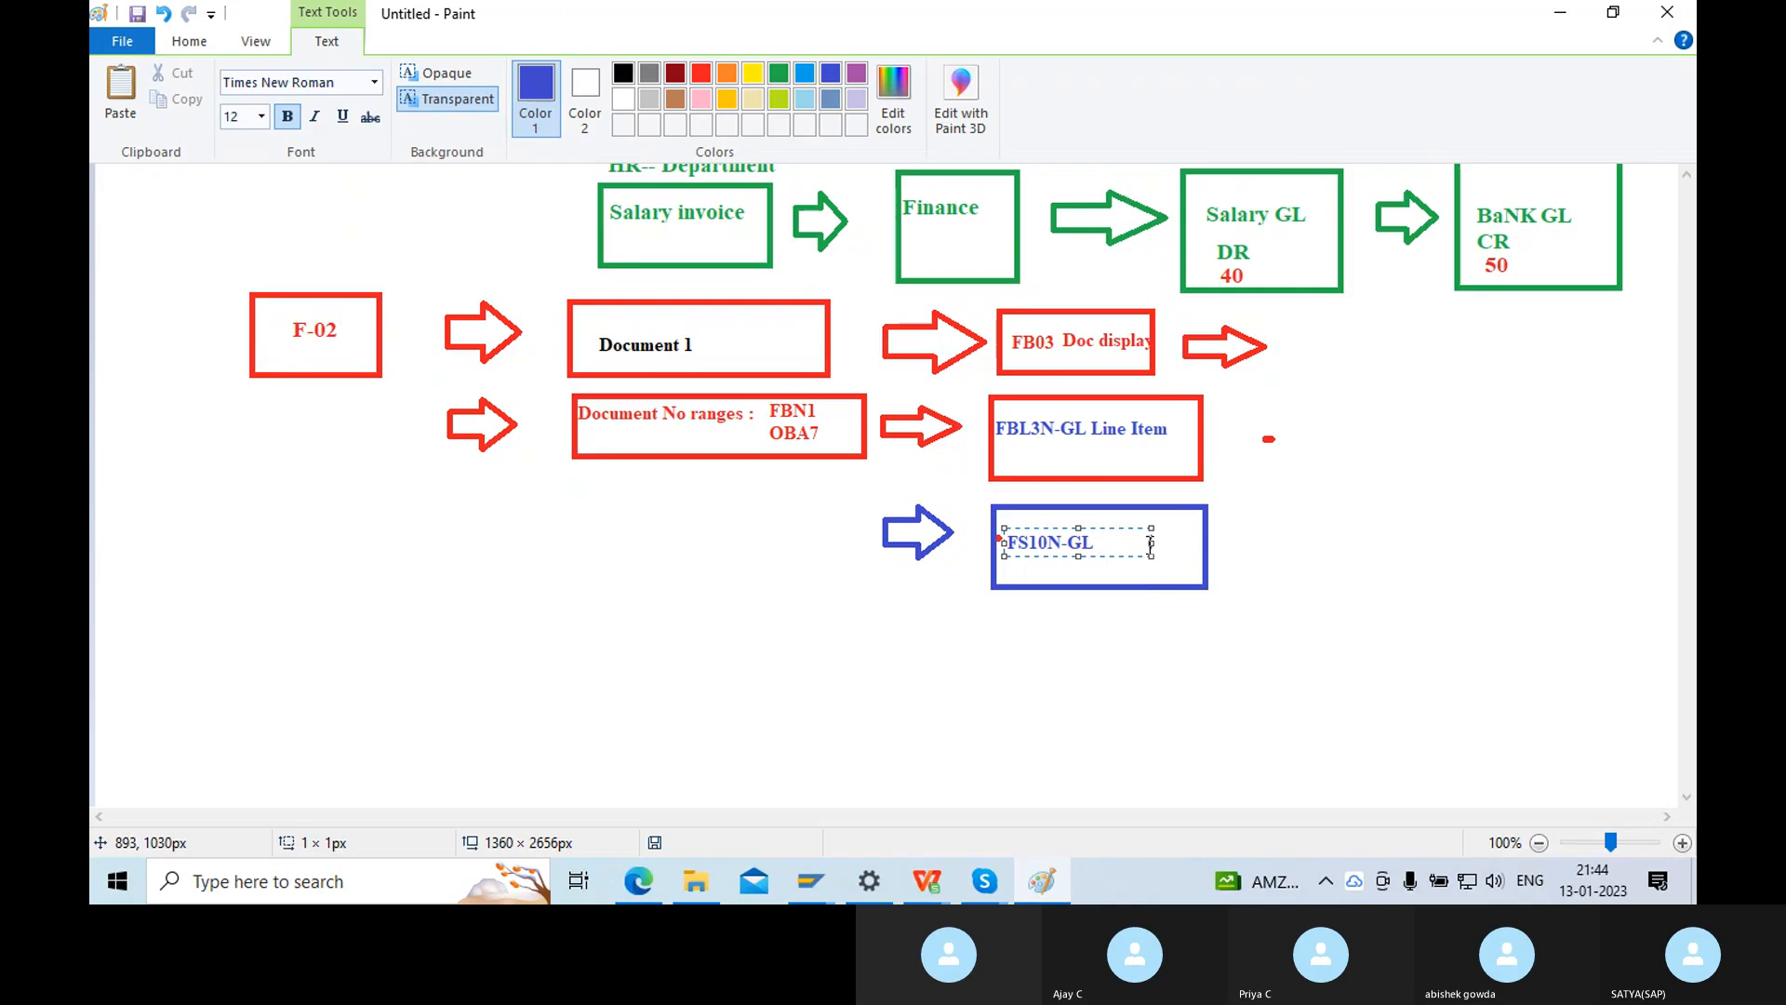
left_click_drag(1151, 543, 1194, 539)
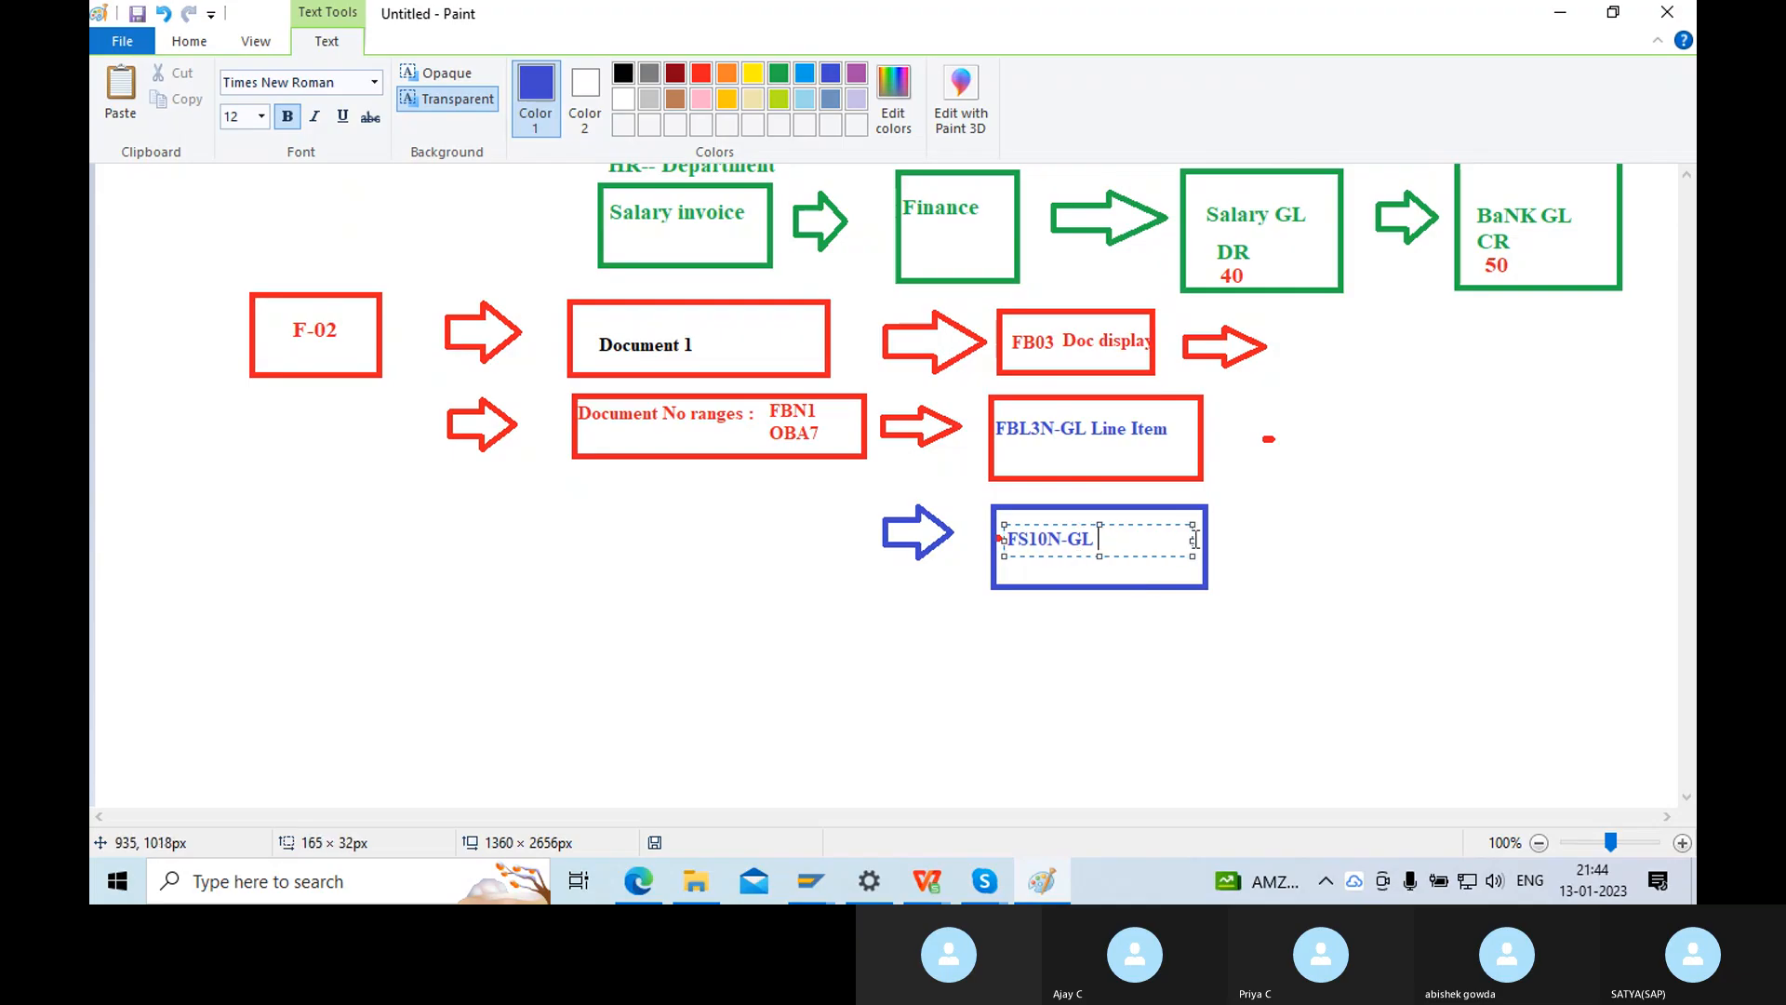
type("Balance")
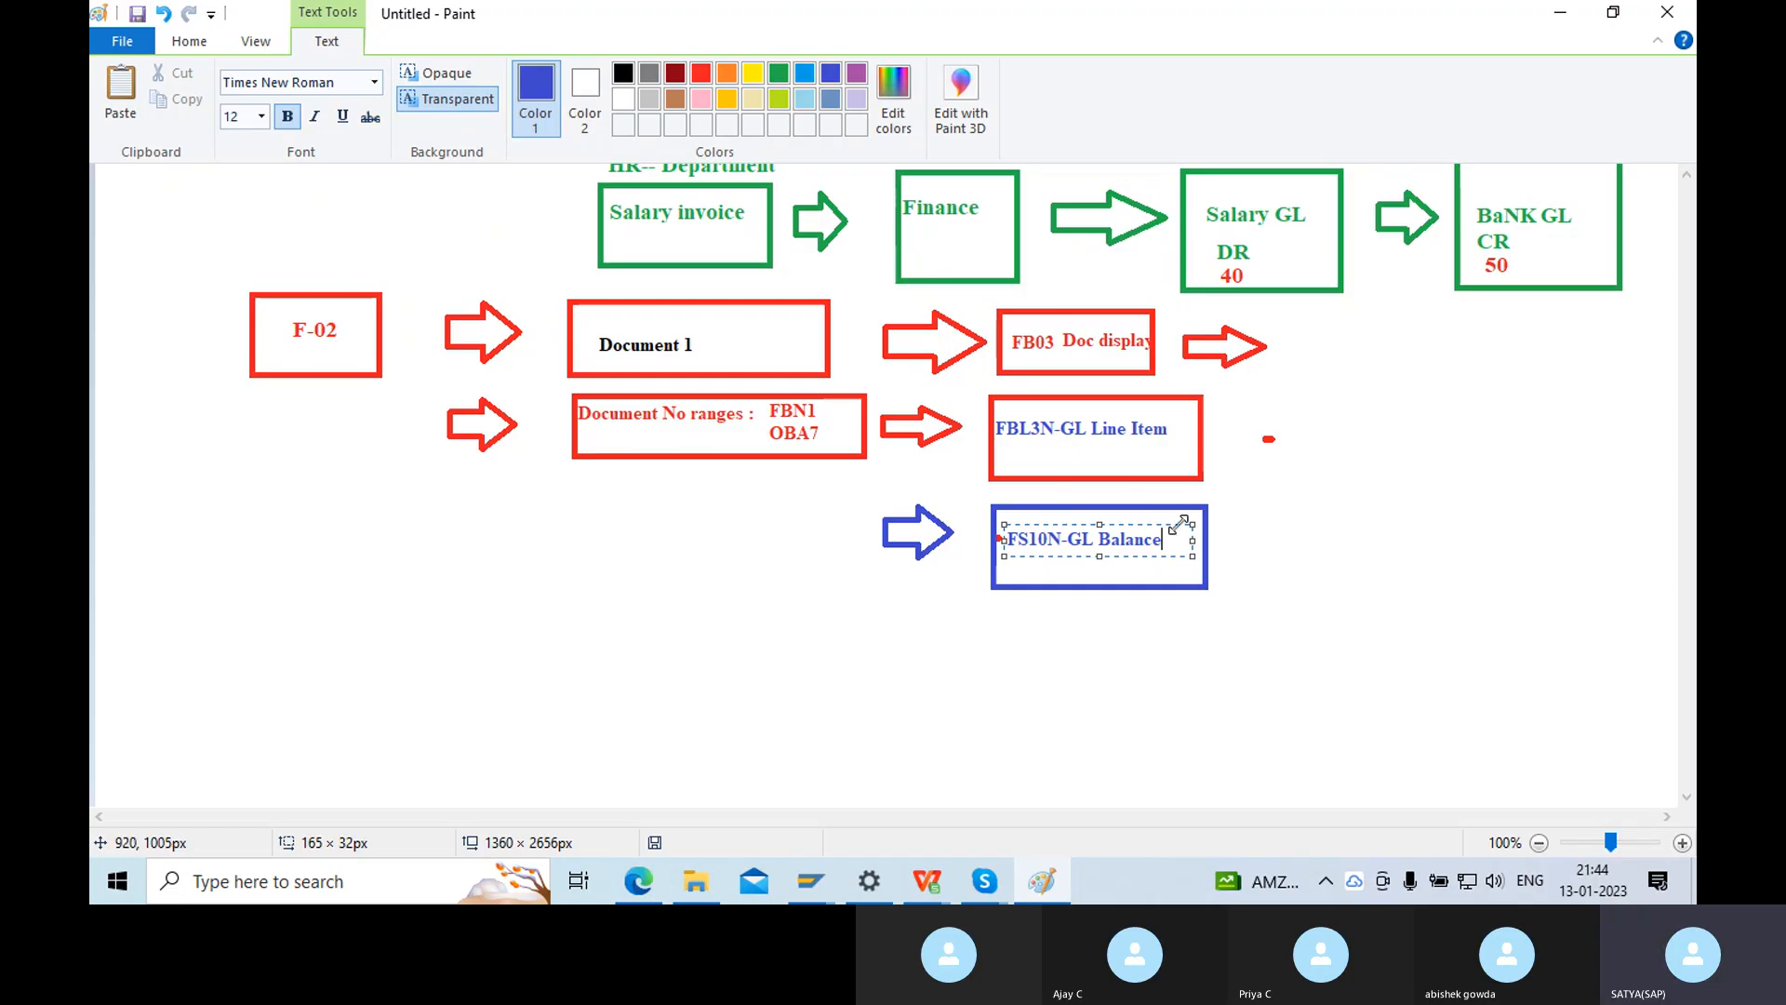
left_click(1355, 506)
mouse_move(1682, 416)
left_mouse_down()
mouse_move(1695, 464)
mouse_move(1687, 411)
left_mouse_up()
Switch back to the SAP Easy Access window.
left_click(812, 879)
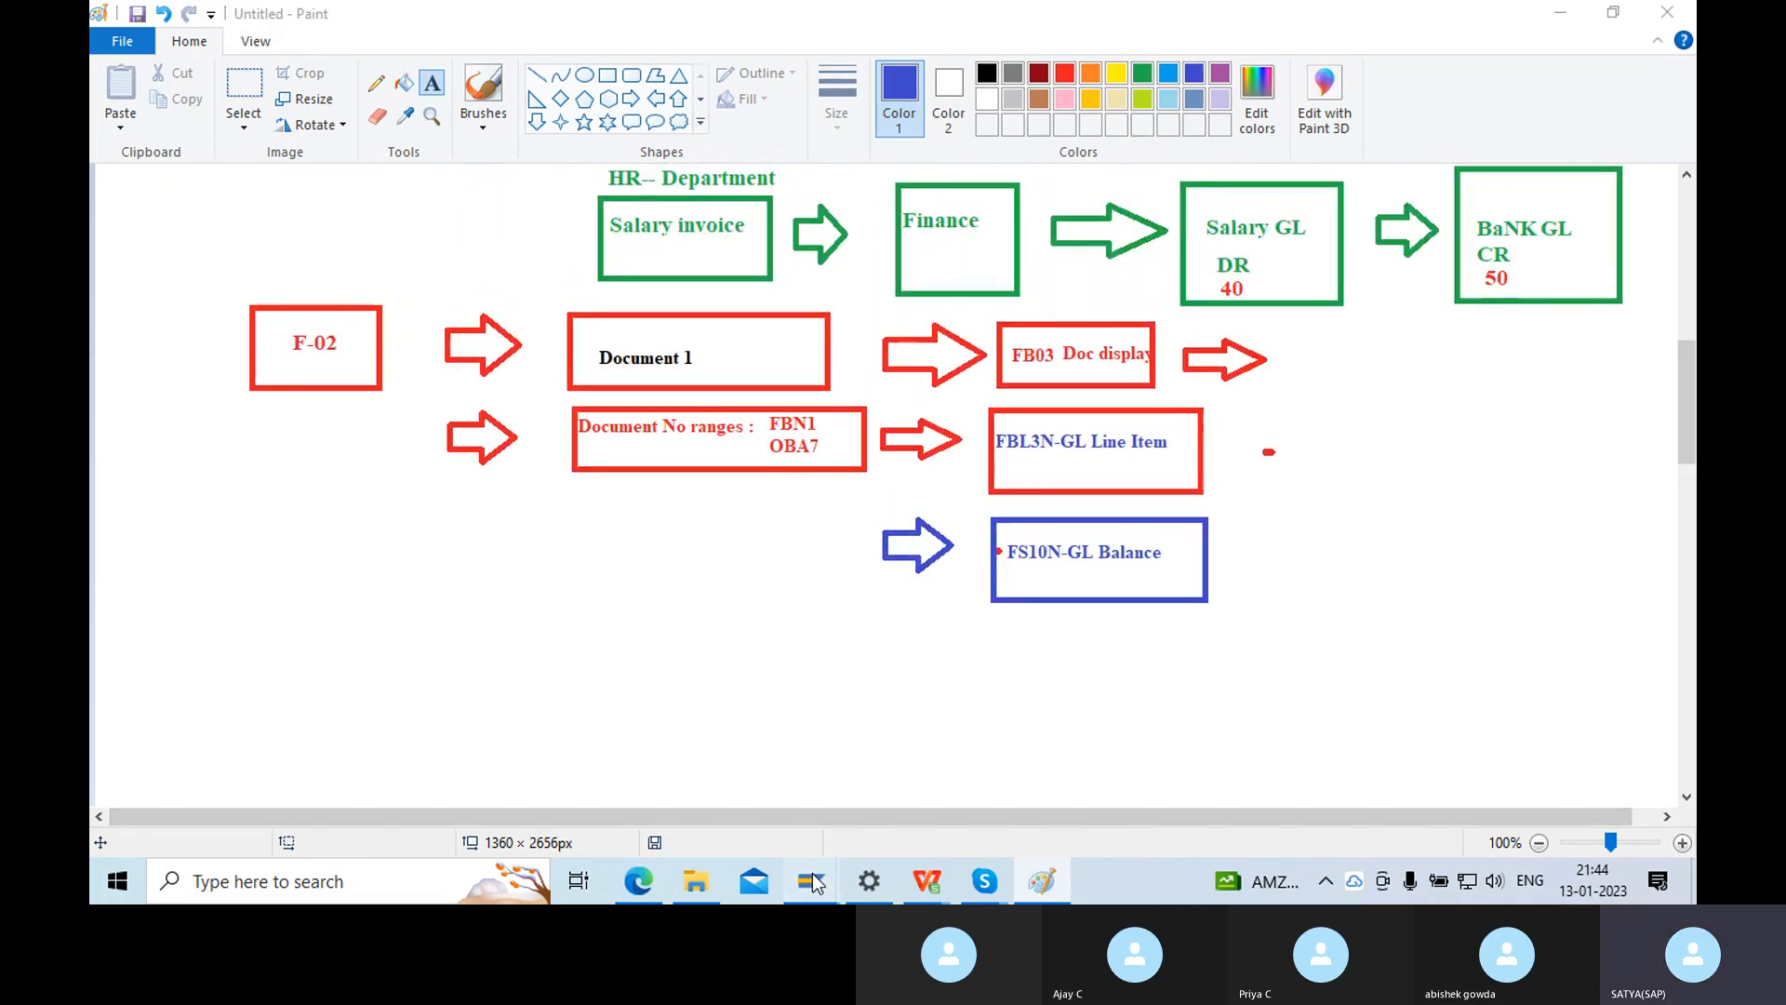
left_click(809, 786)
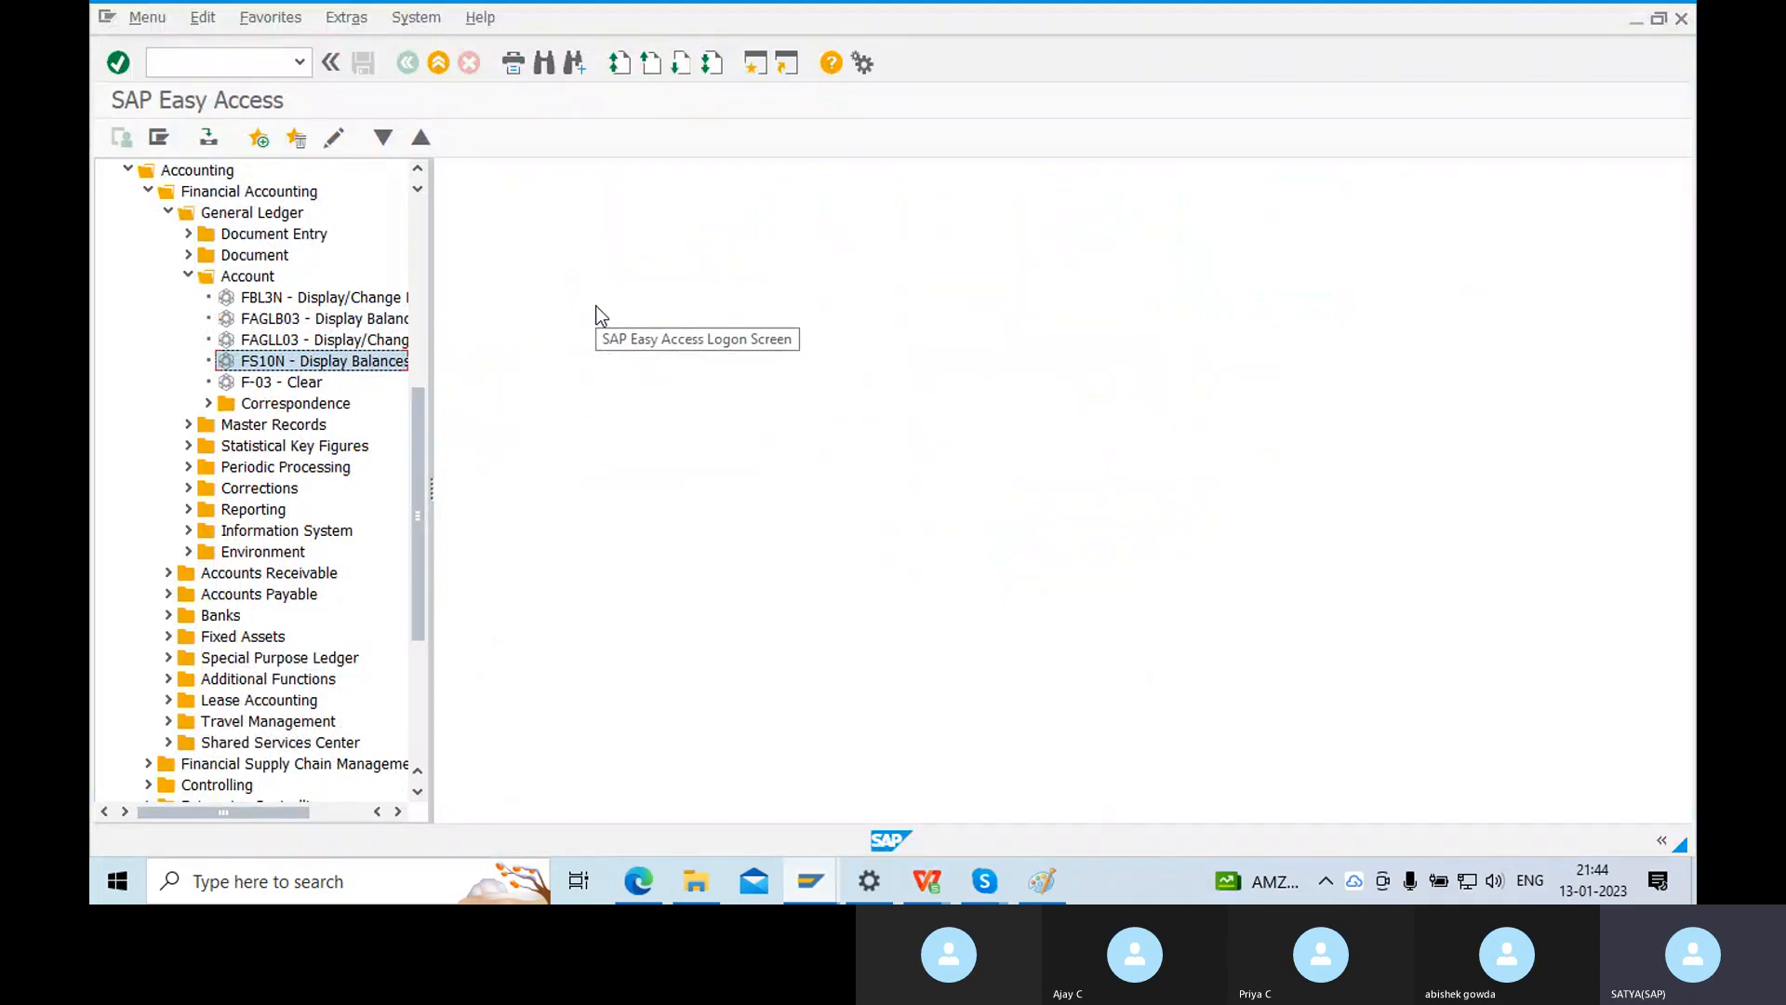
Collapse the Account folder, expand the Document folder and display document 1 of company code SON1 with FB03.
left_click(1587, 192)
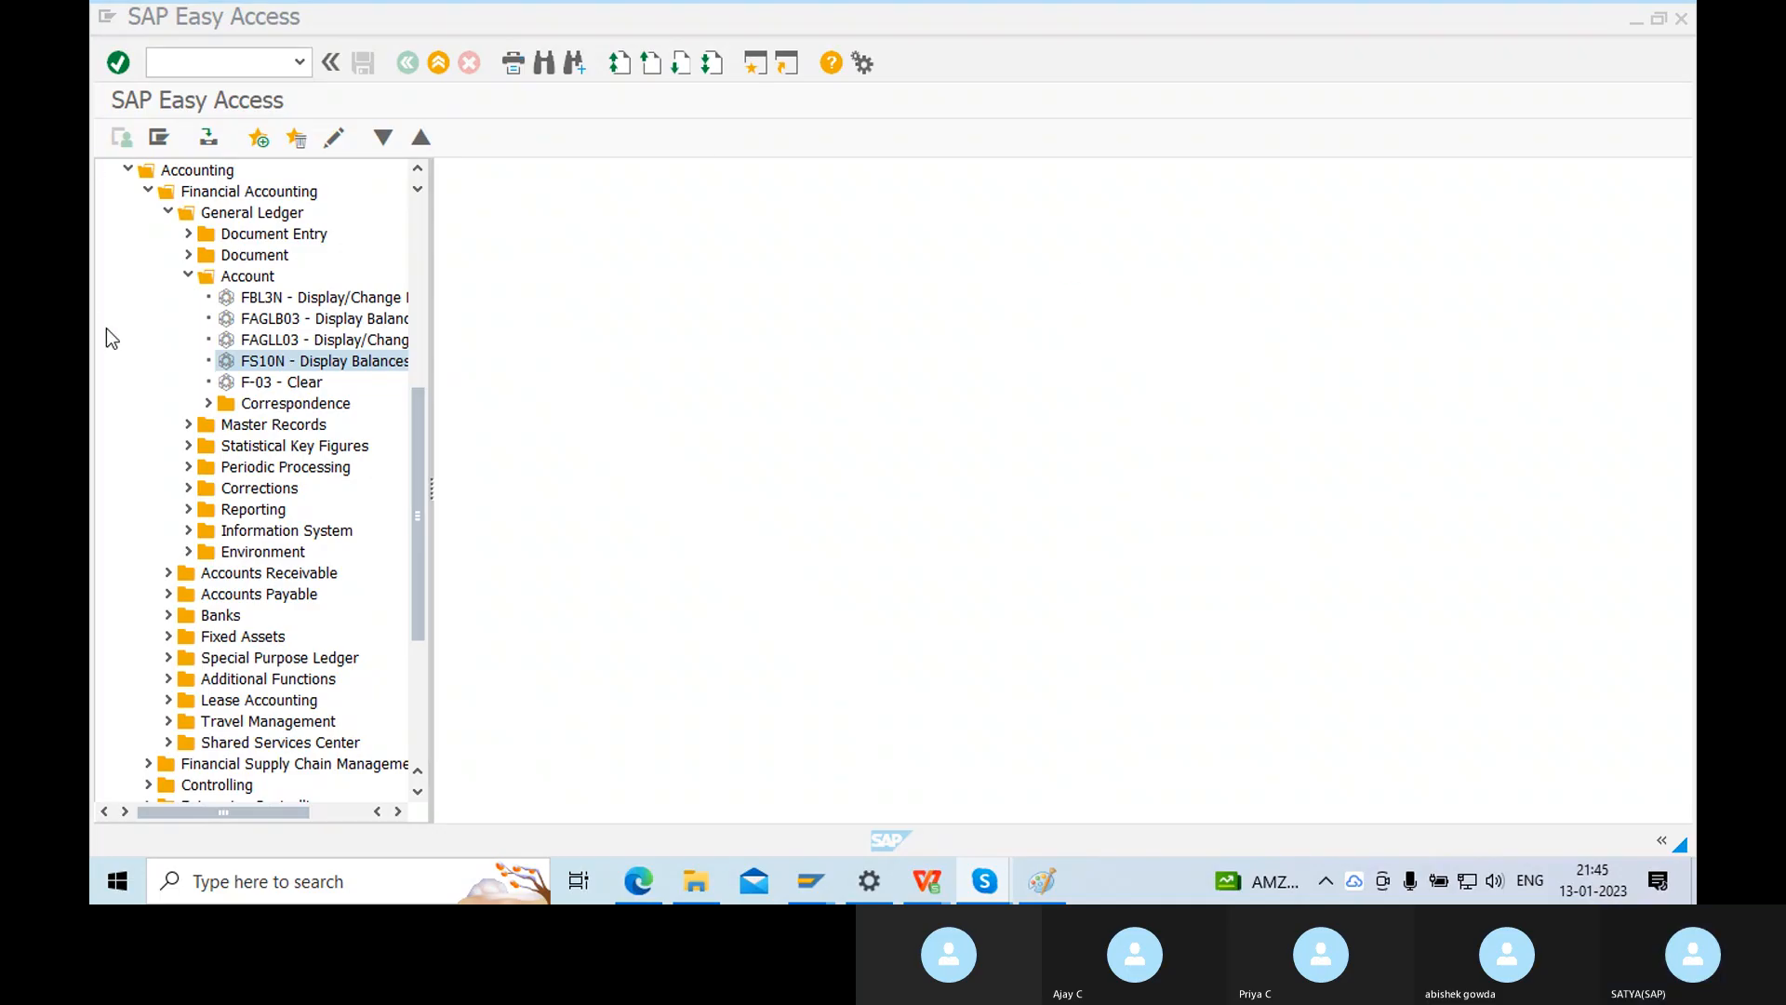
left_click(190, 276)
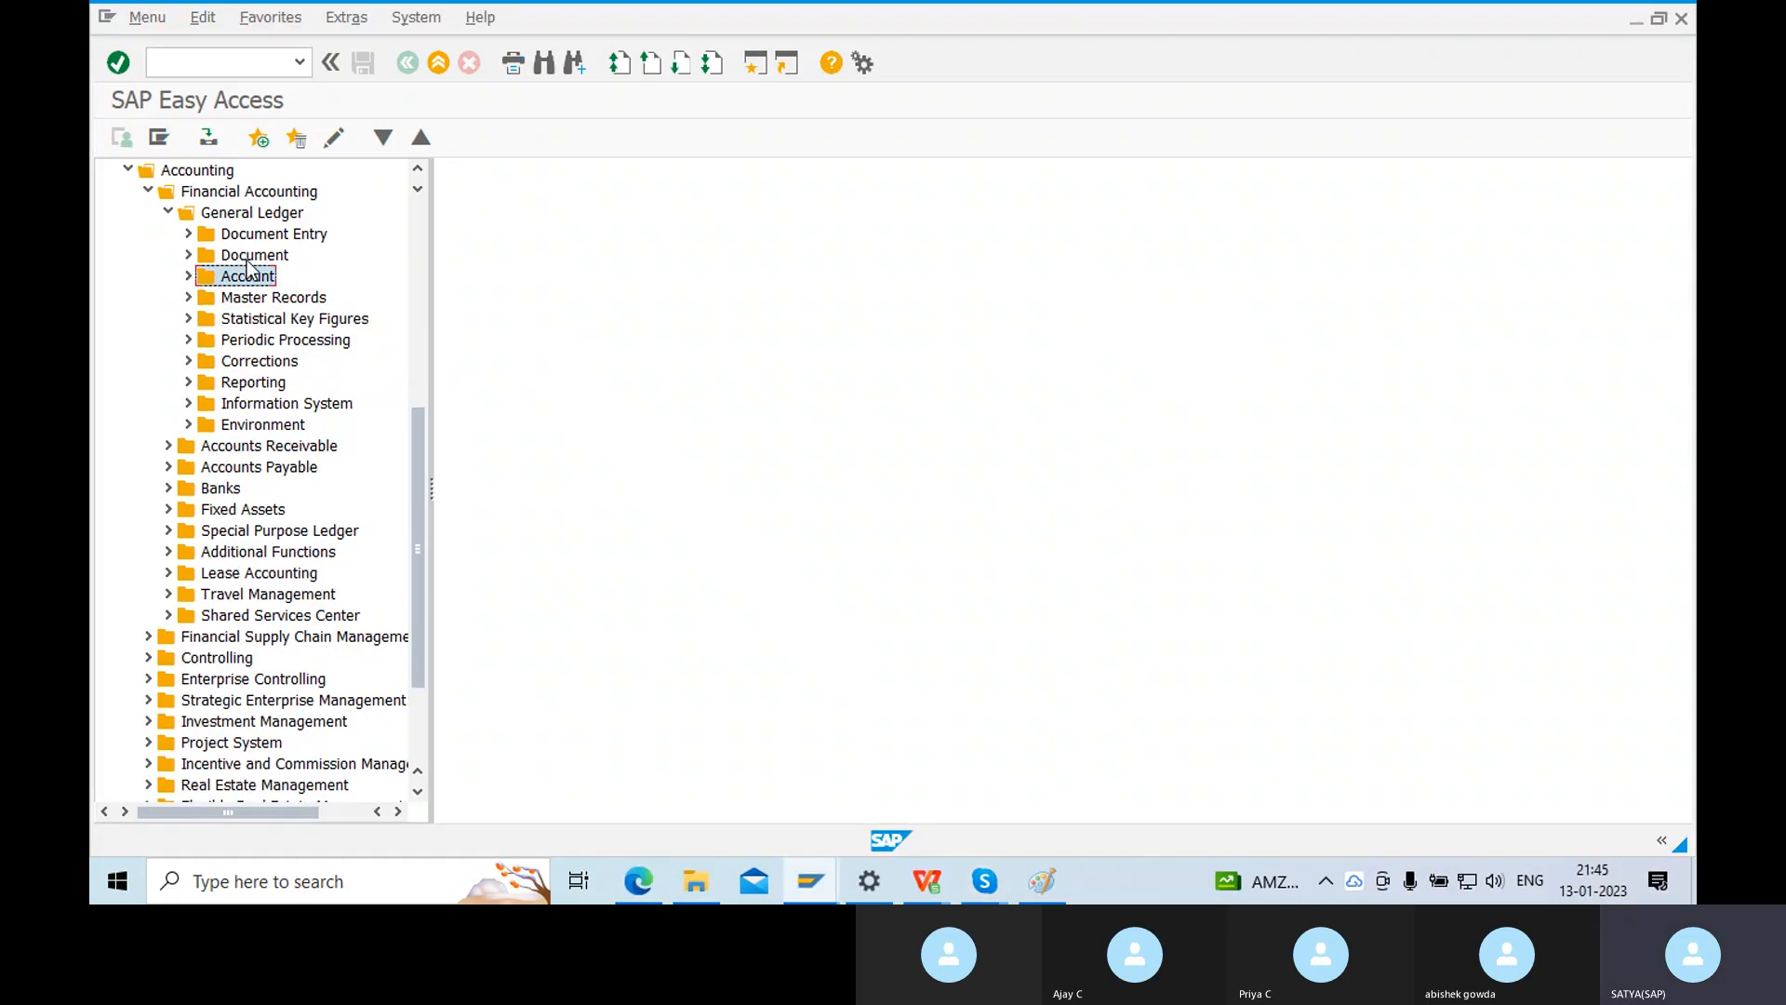
left_click(249, 259)
left_click(188, 255)
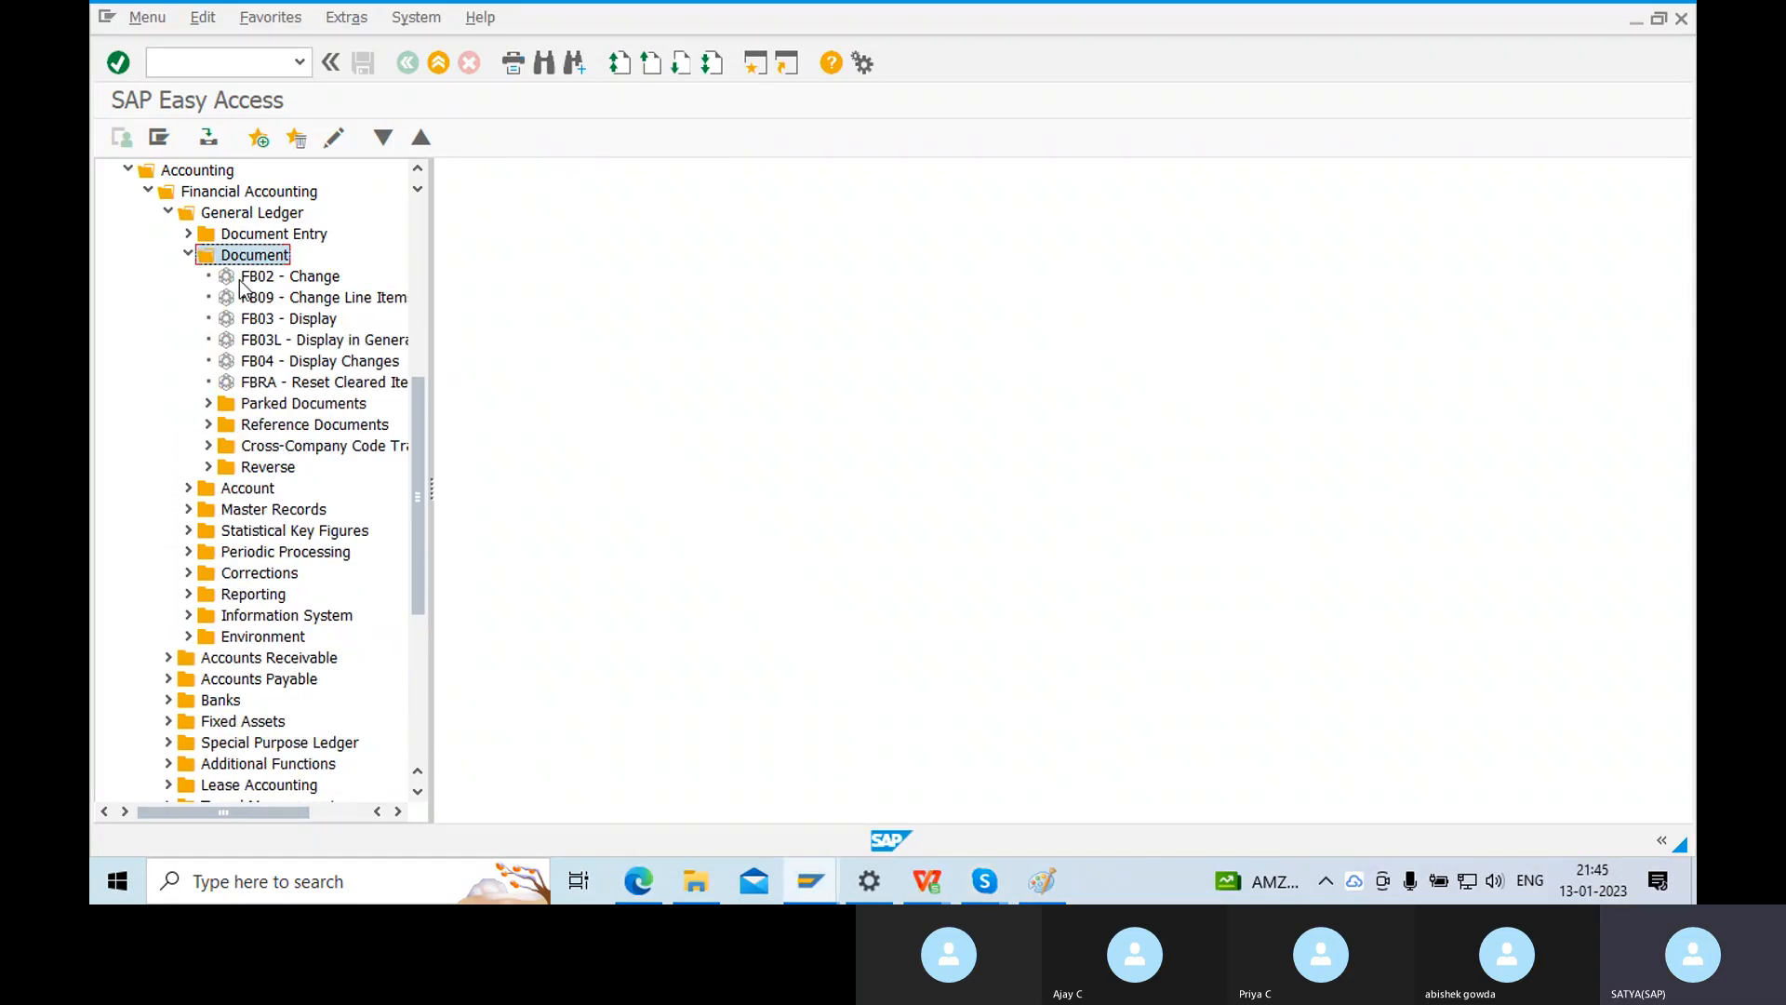
double_click(267, 323)
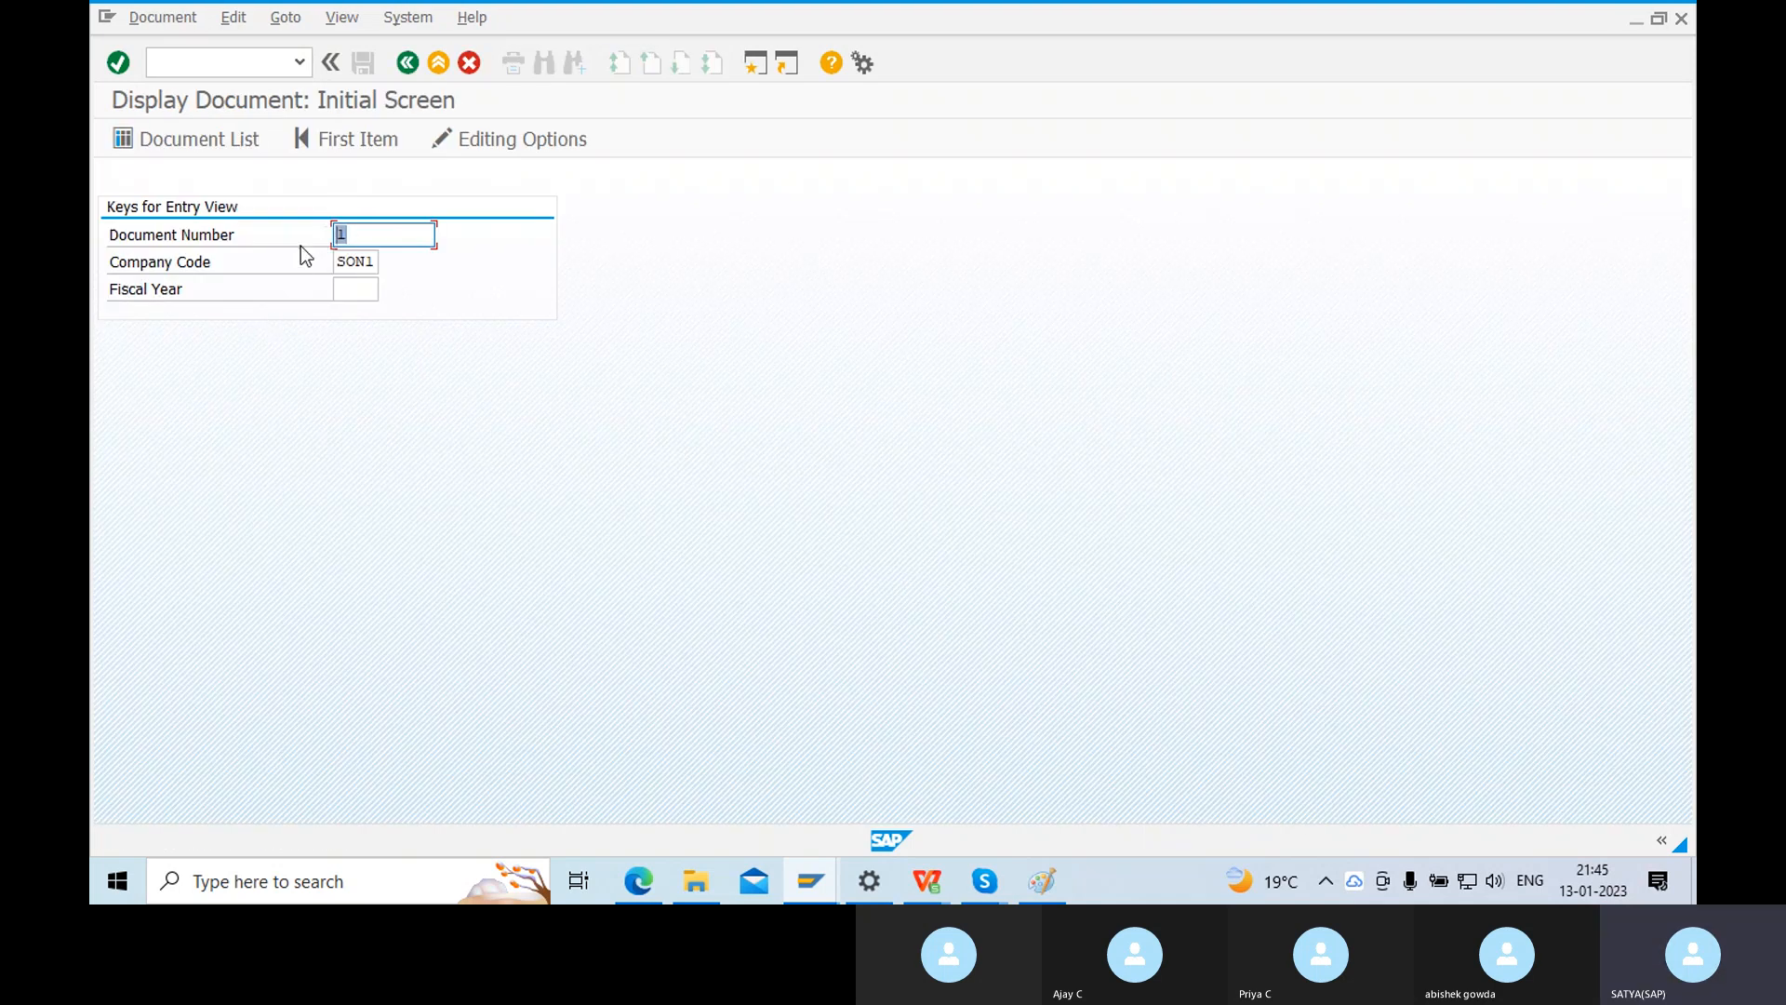
key("Return")
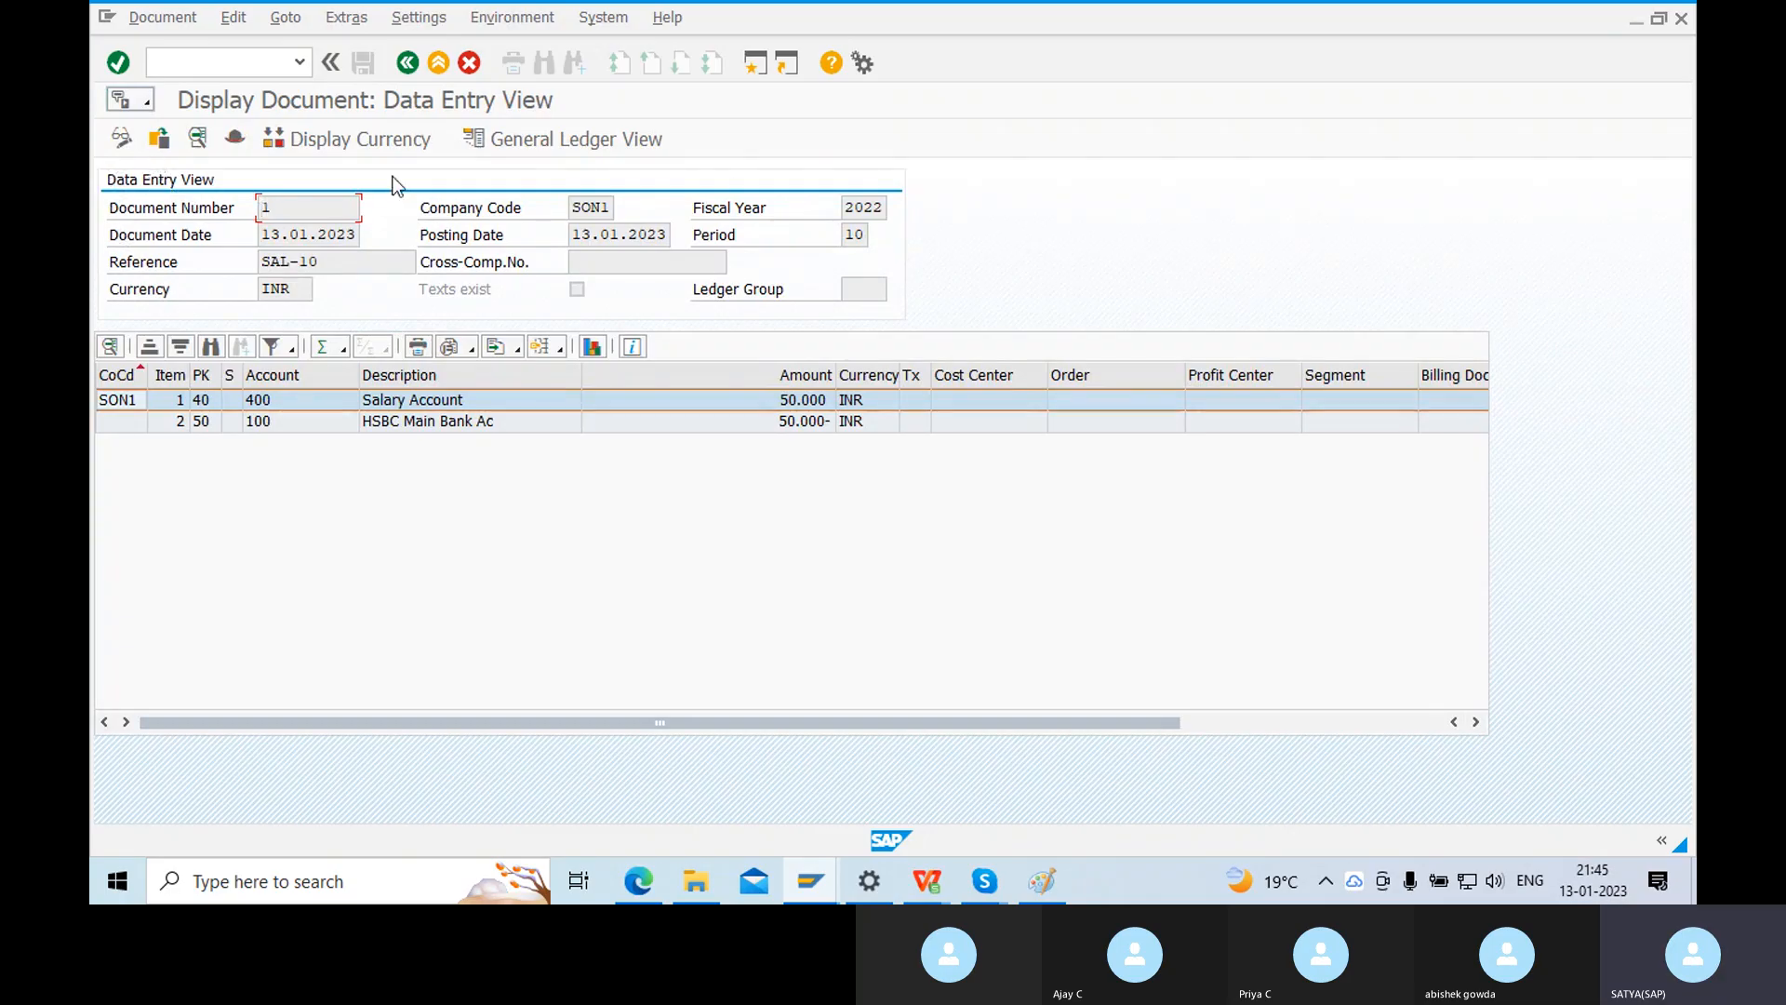
Examine the document's header fields: document number, company code, fiscal year, document and posting dates, period, currency and reference.
double_click(274, 208)
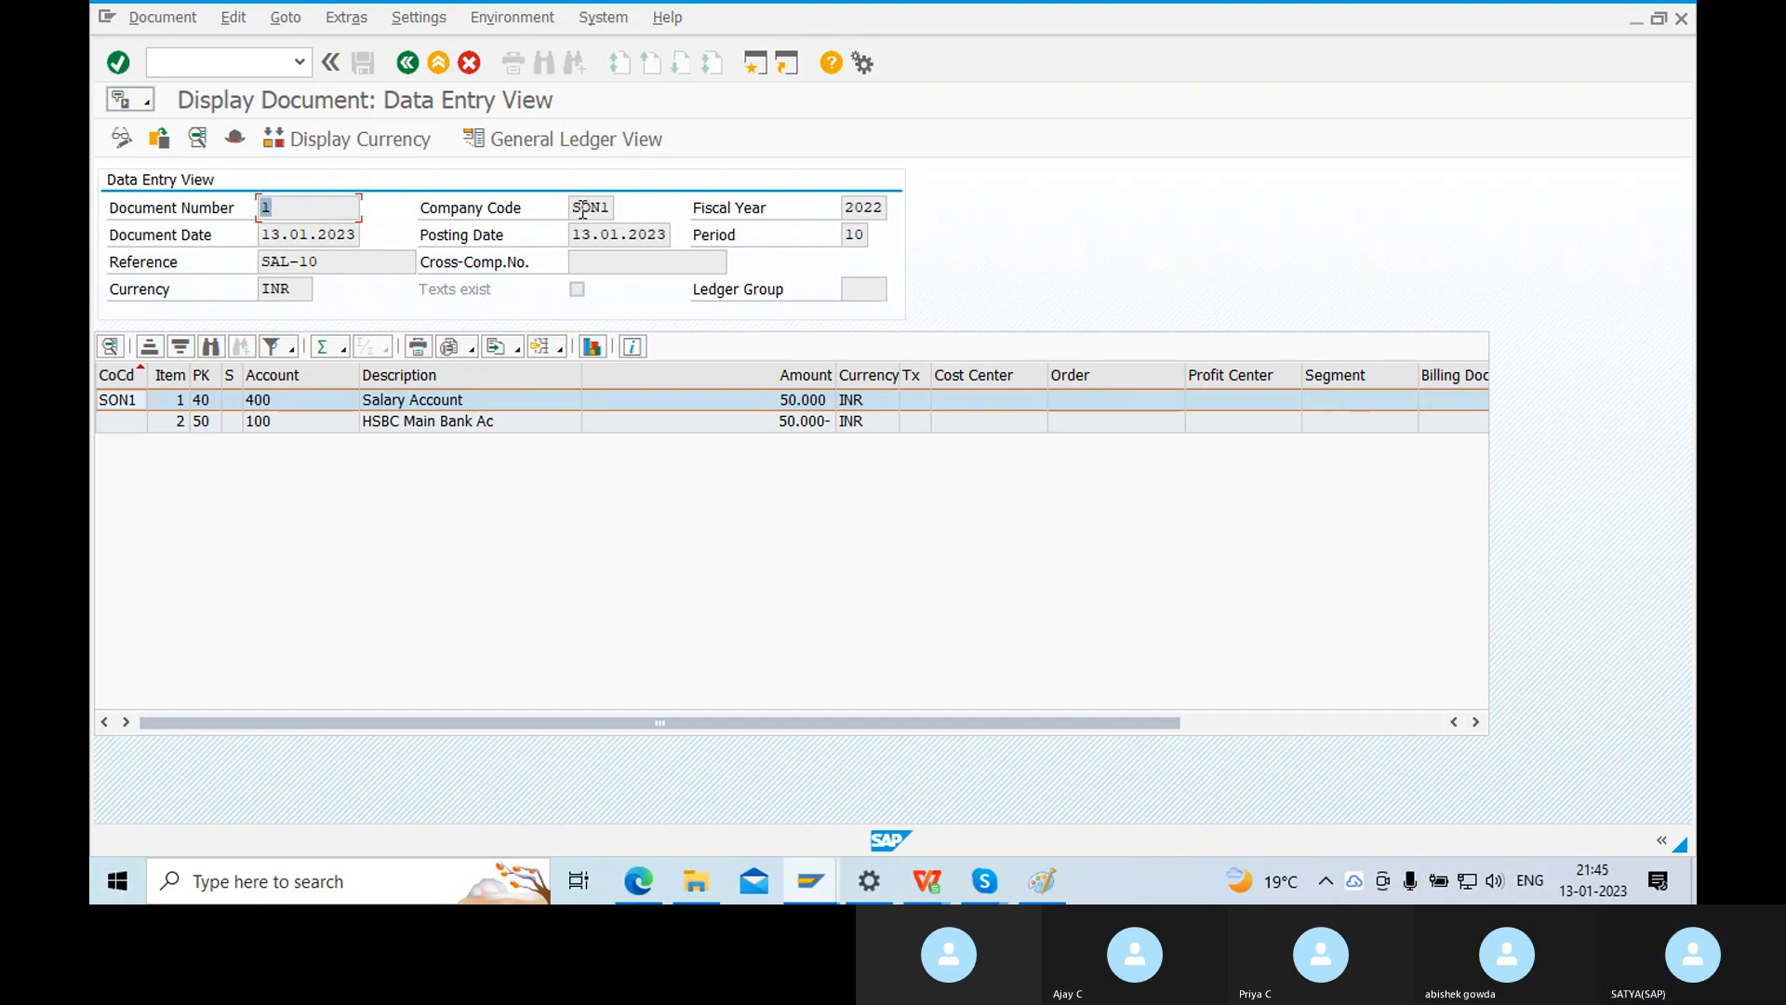
left_click_drag(571, 210, 623, 209)
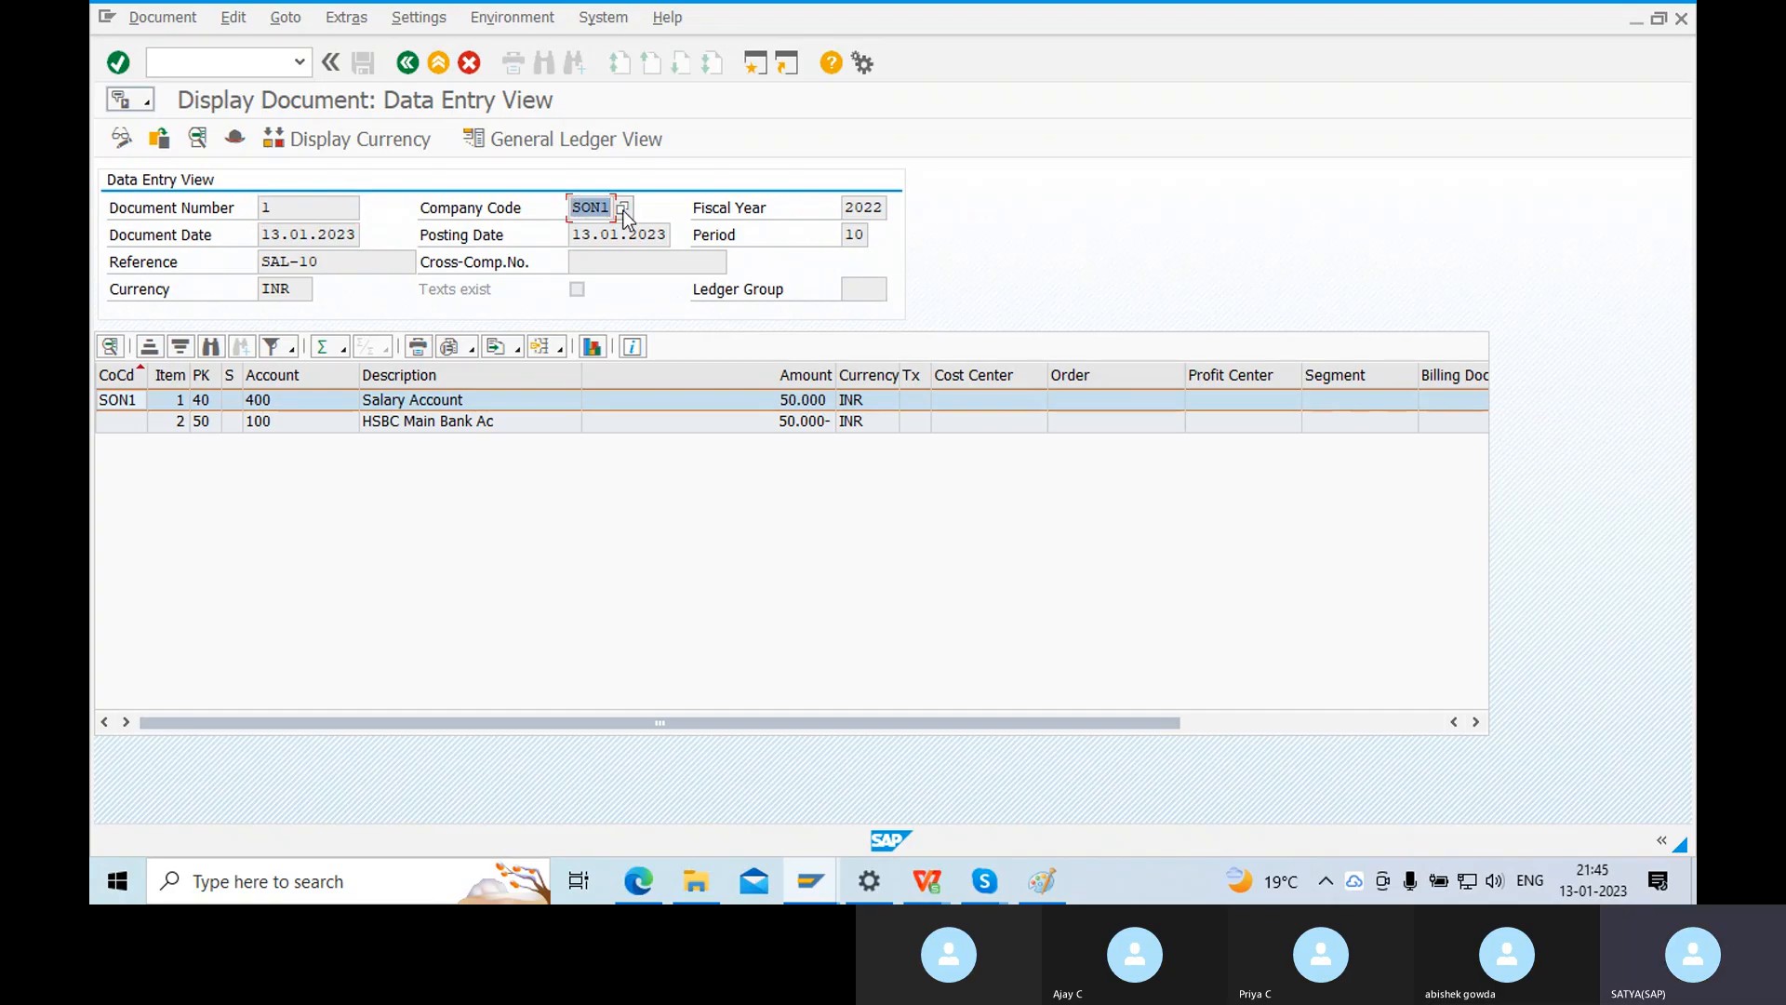
left_click_drag(846, 211, 918, 223)
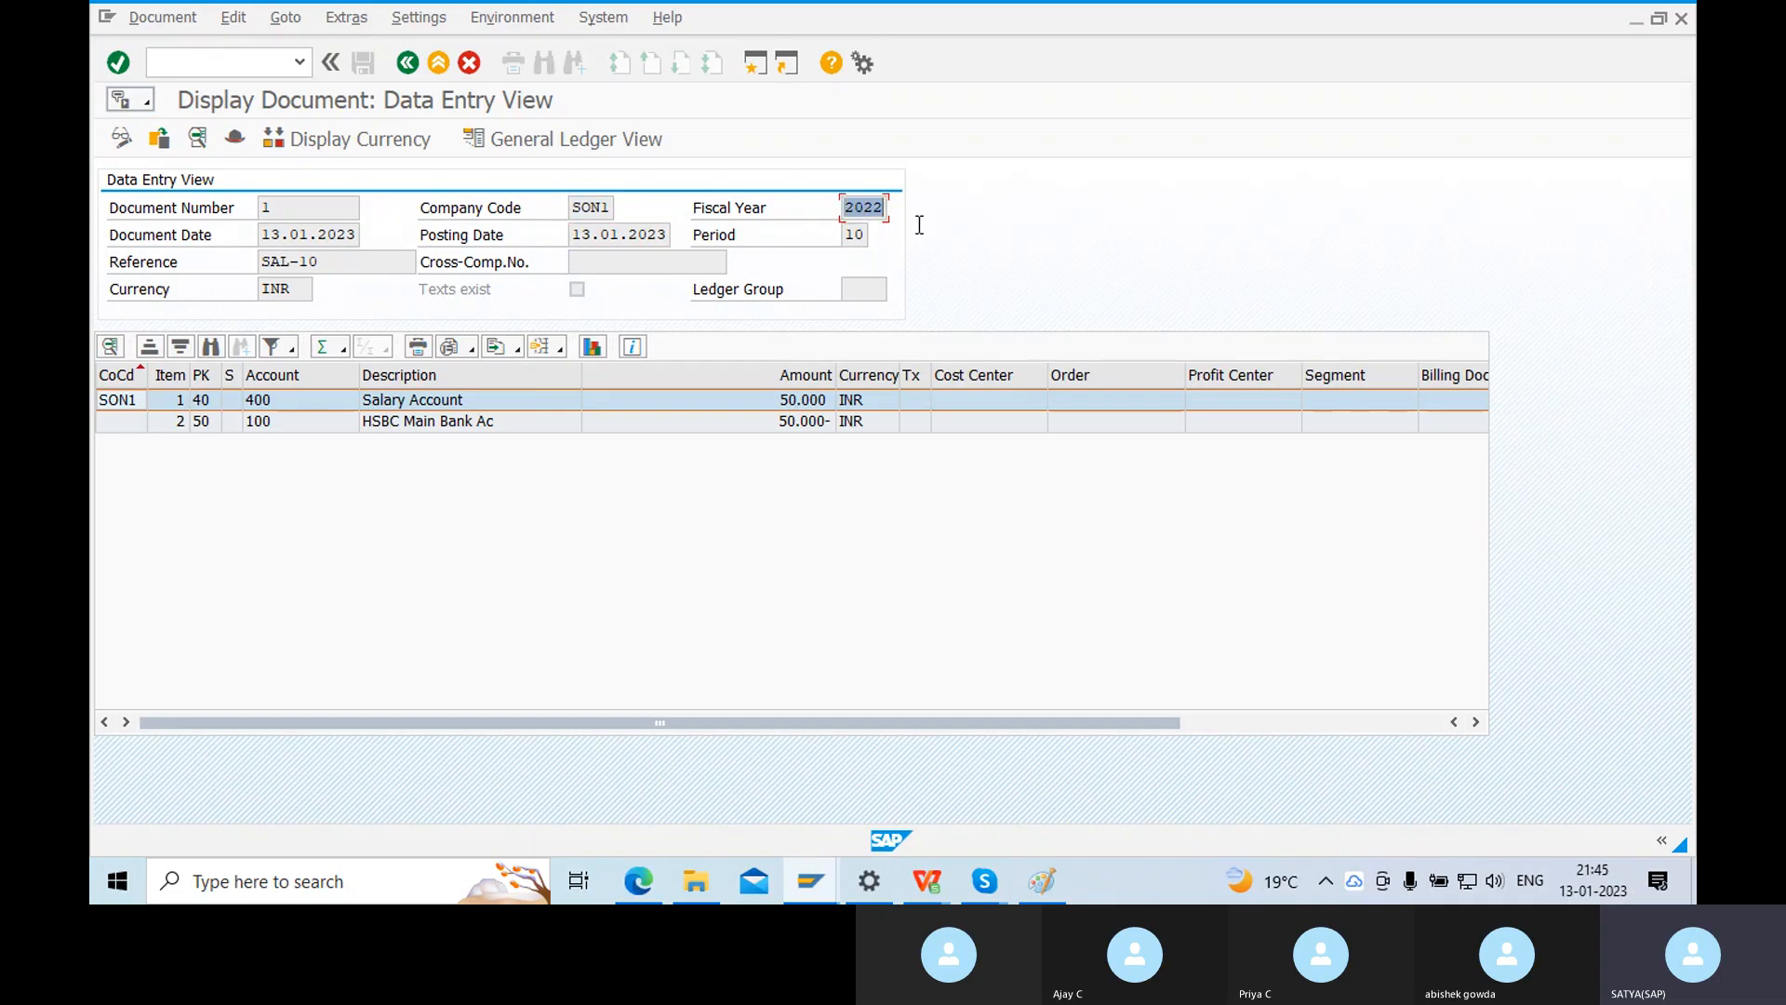
left_click_drag(262, 234, 353, 235)
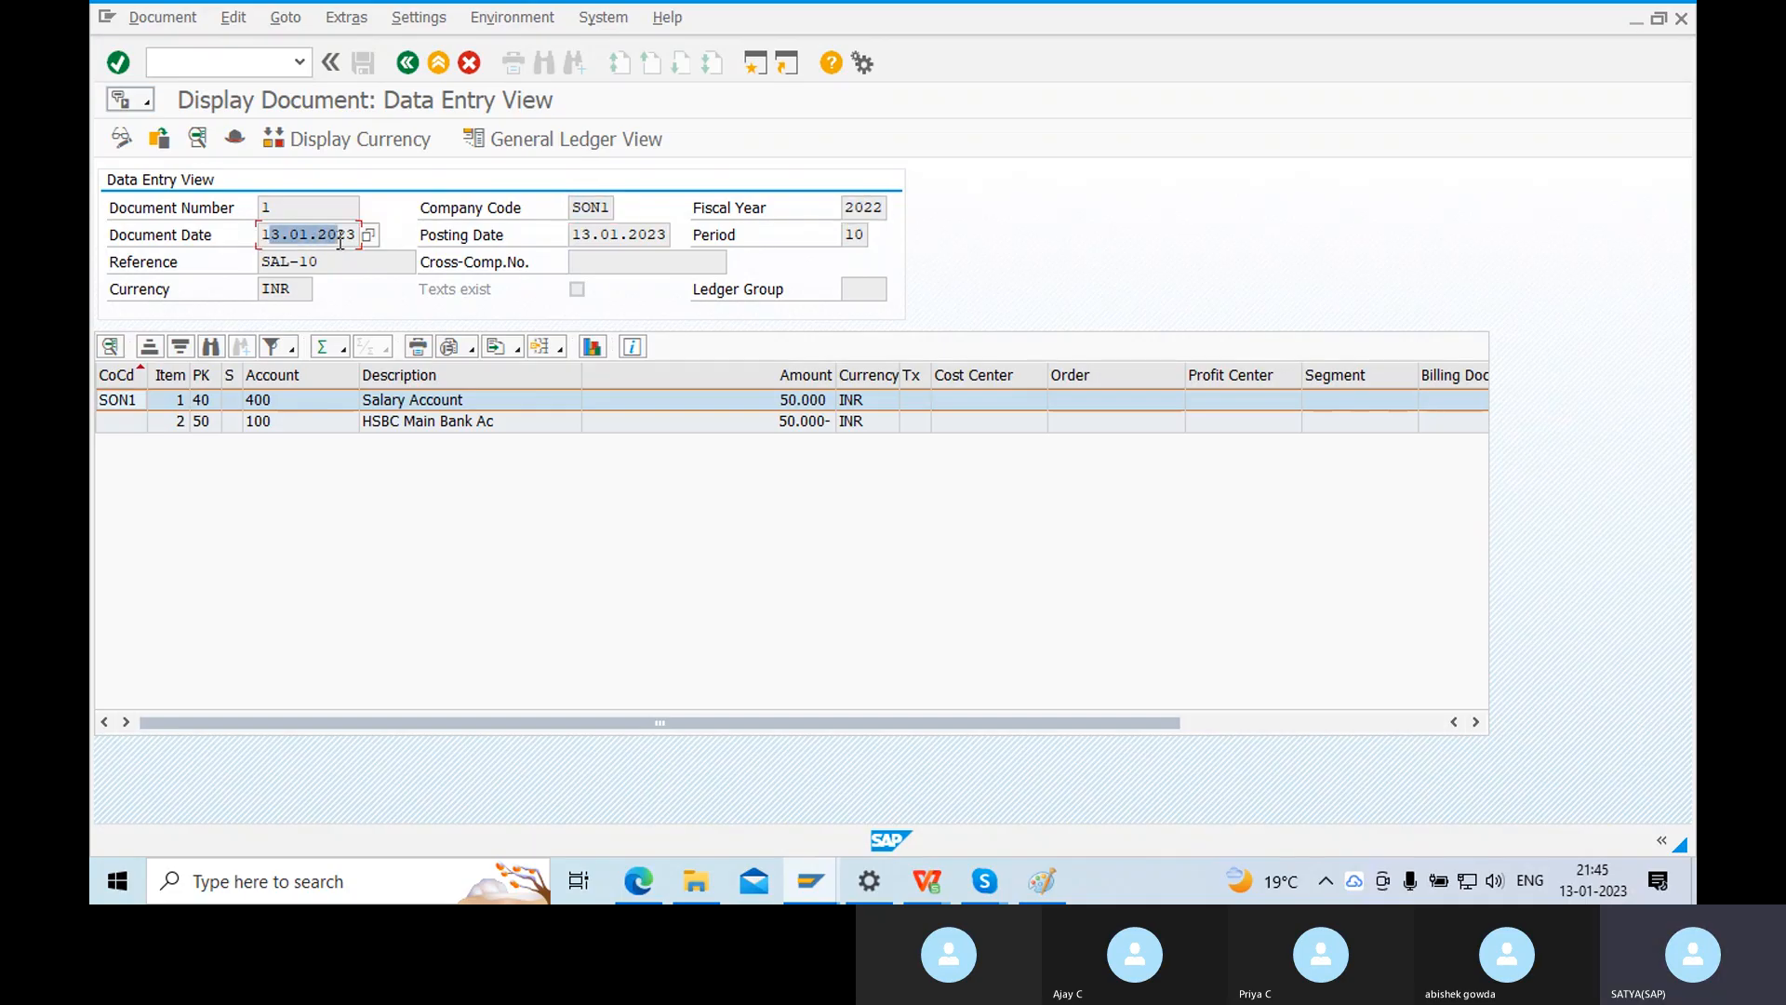
left_click(584, 235)
left_click_drag(581, 235, 639, 240)
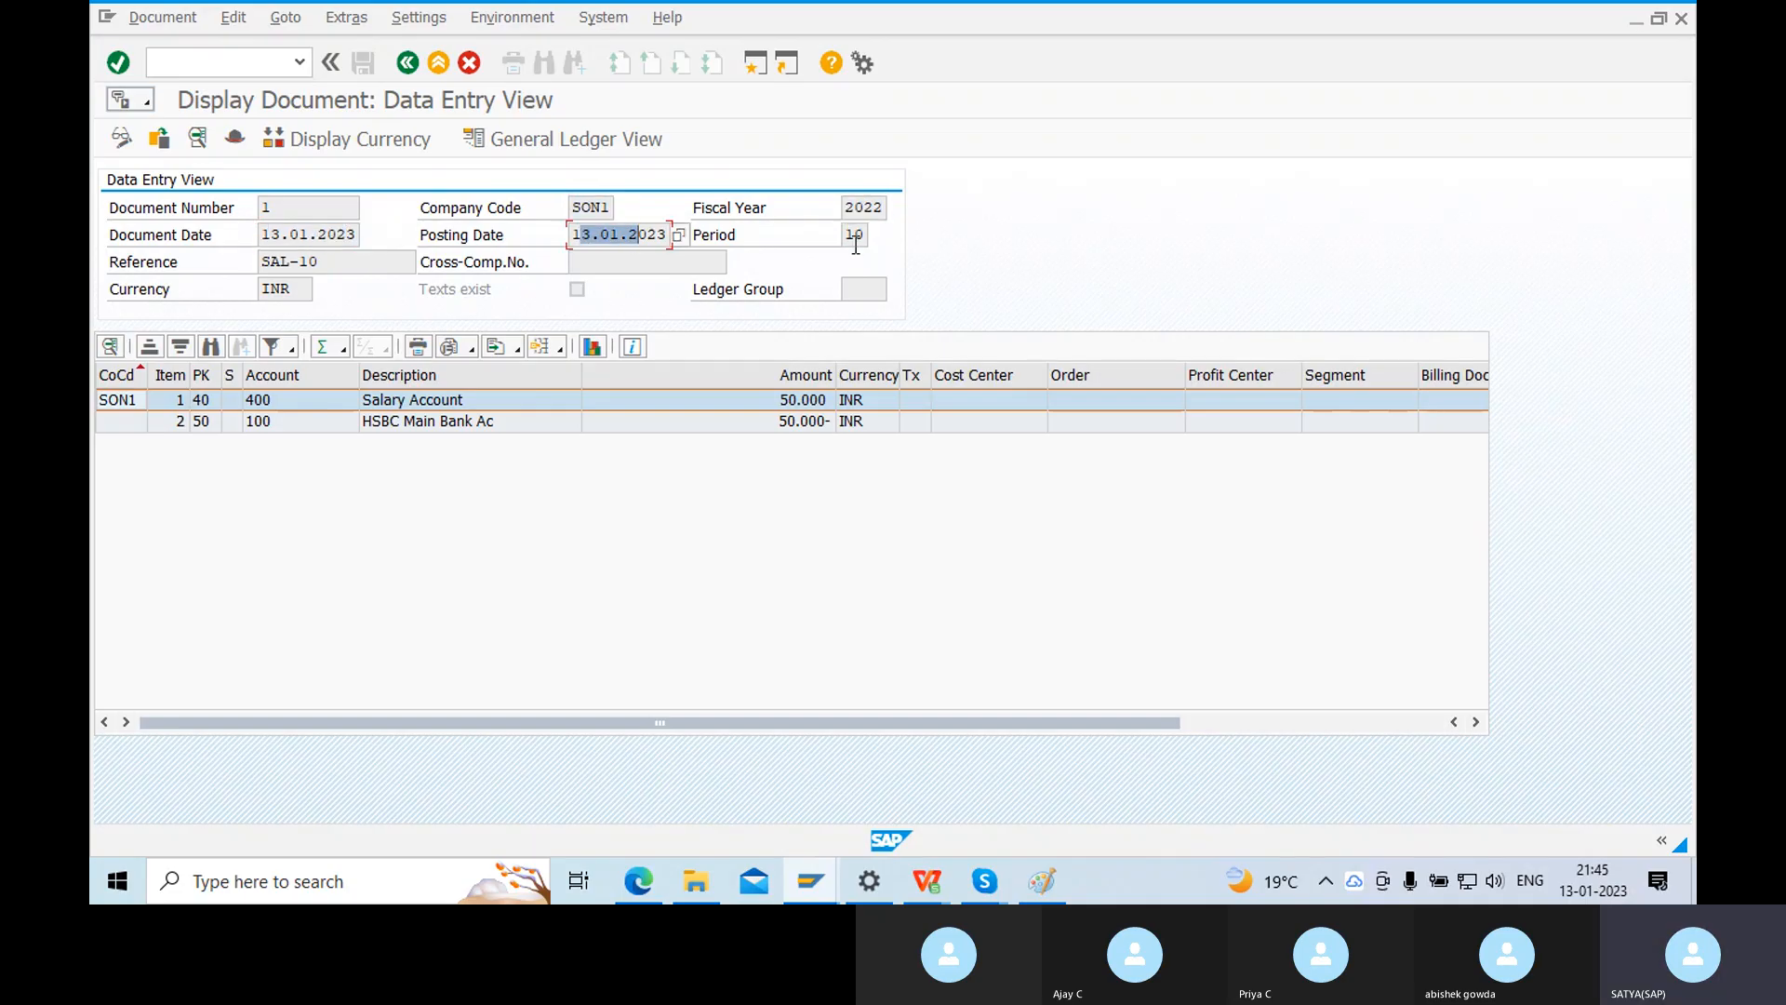
left_click_drag(846, 236, 871, 237)
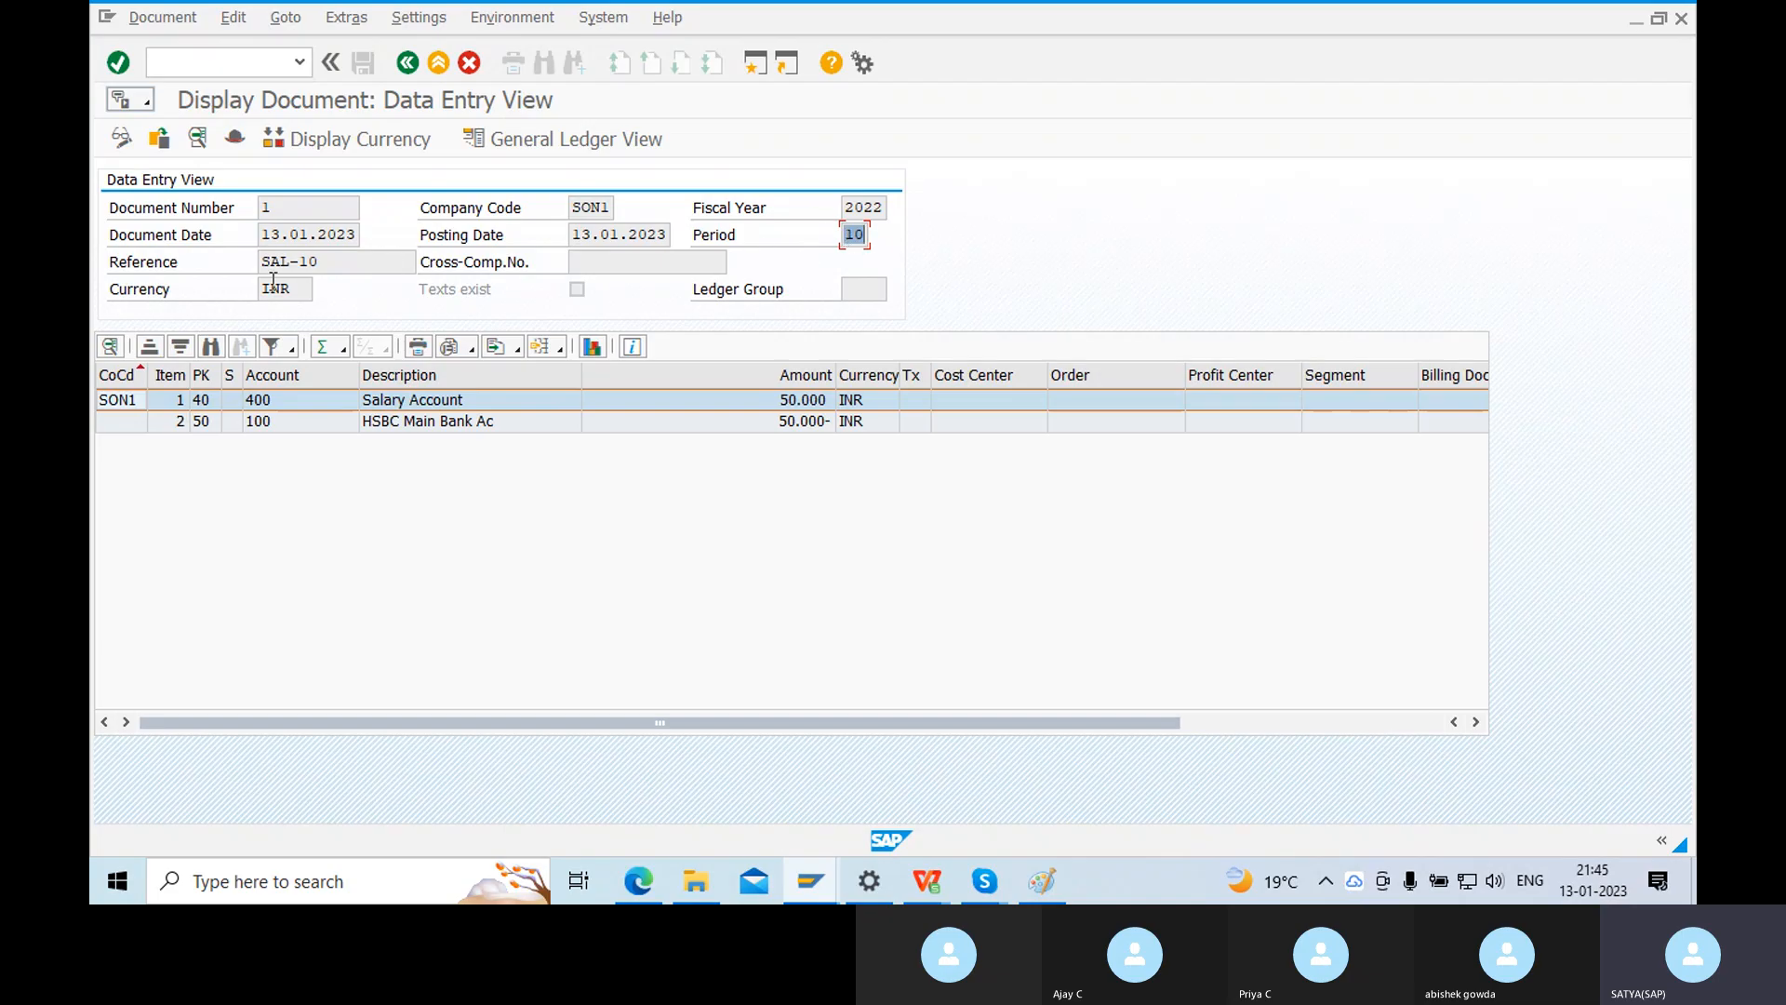
left_click_drag(299, 290, 262, 290)
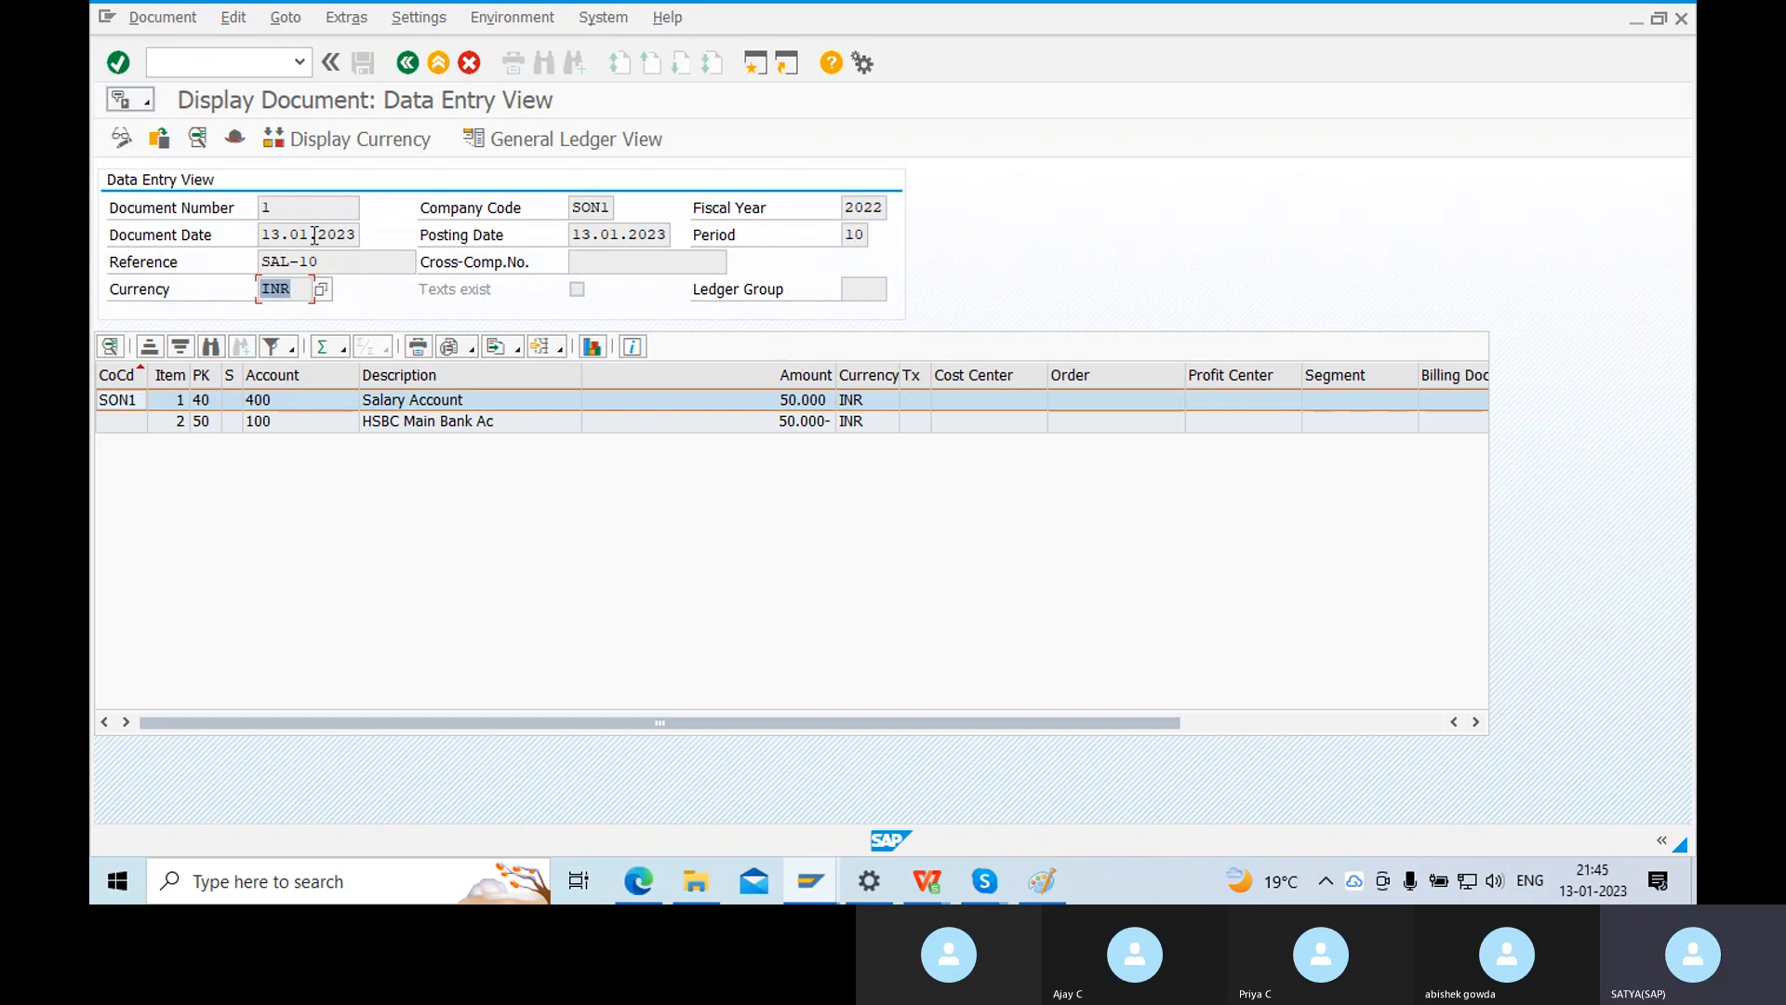
left_click(291, 261)
Switch to Paint, draw a blue box about 135 × 209 px beside the FB03 arrow and divide it with a horizontal line about 139 px long.
left_click(1044, 880)
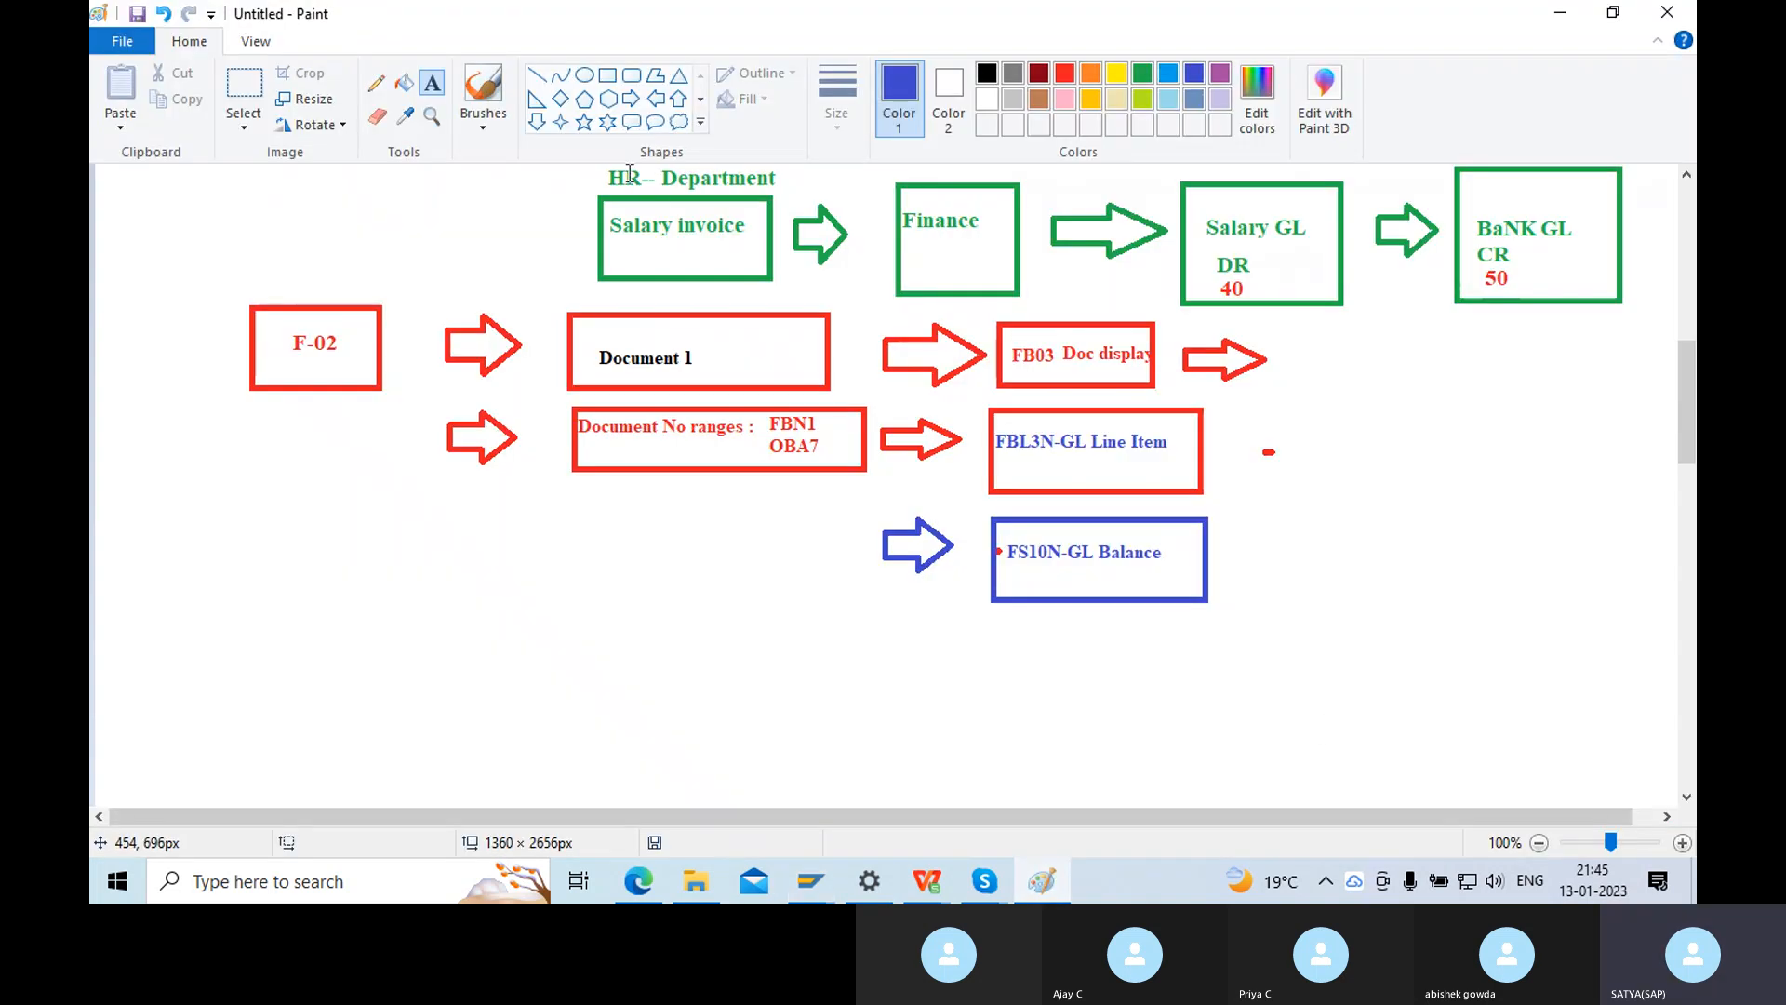
left_click(607, 74)
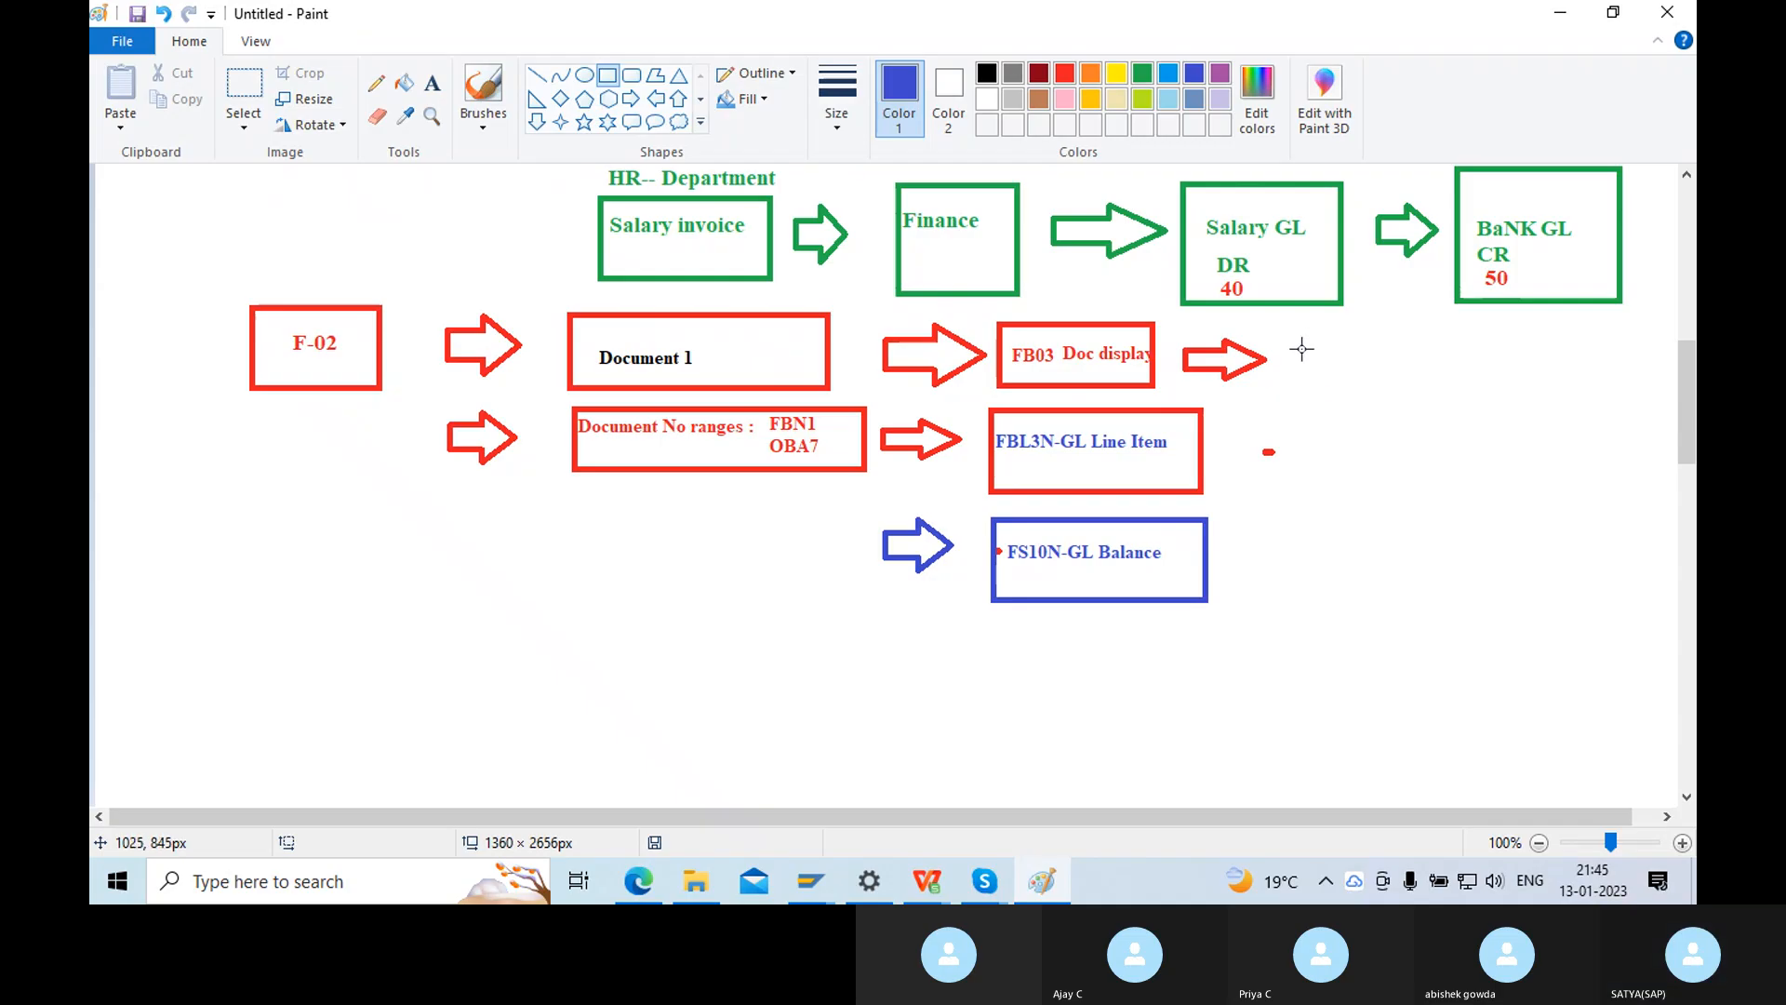
left_click_drag(1303, 341, 1466, 586)
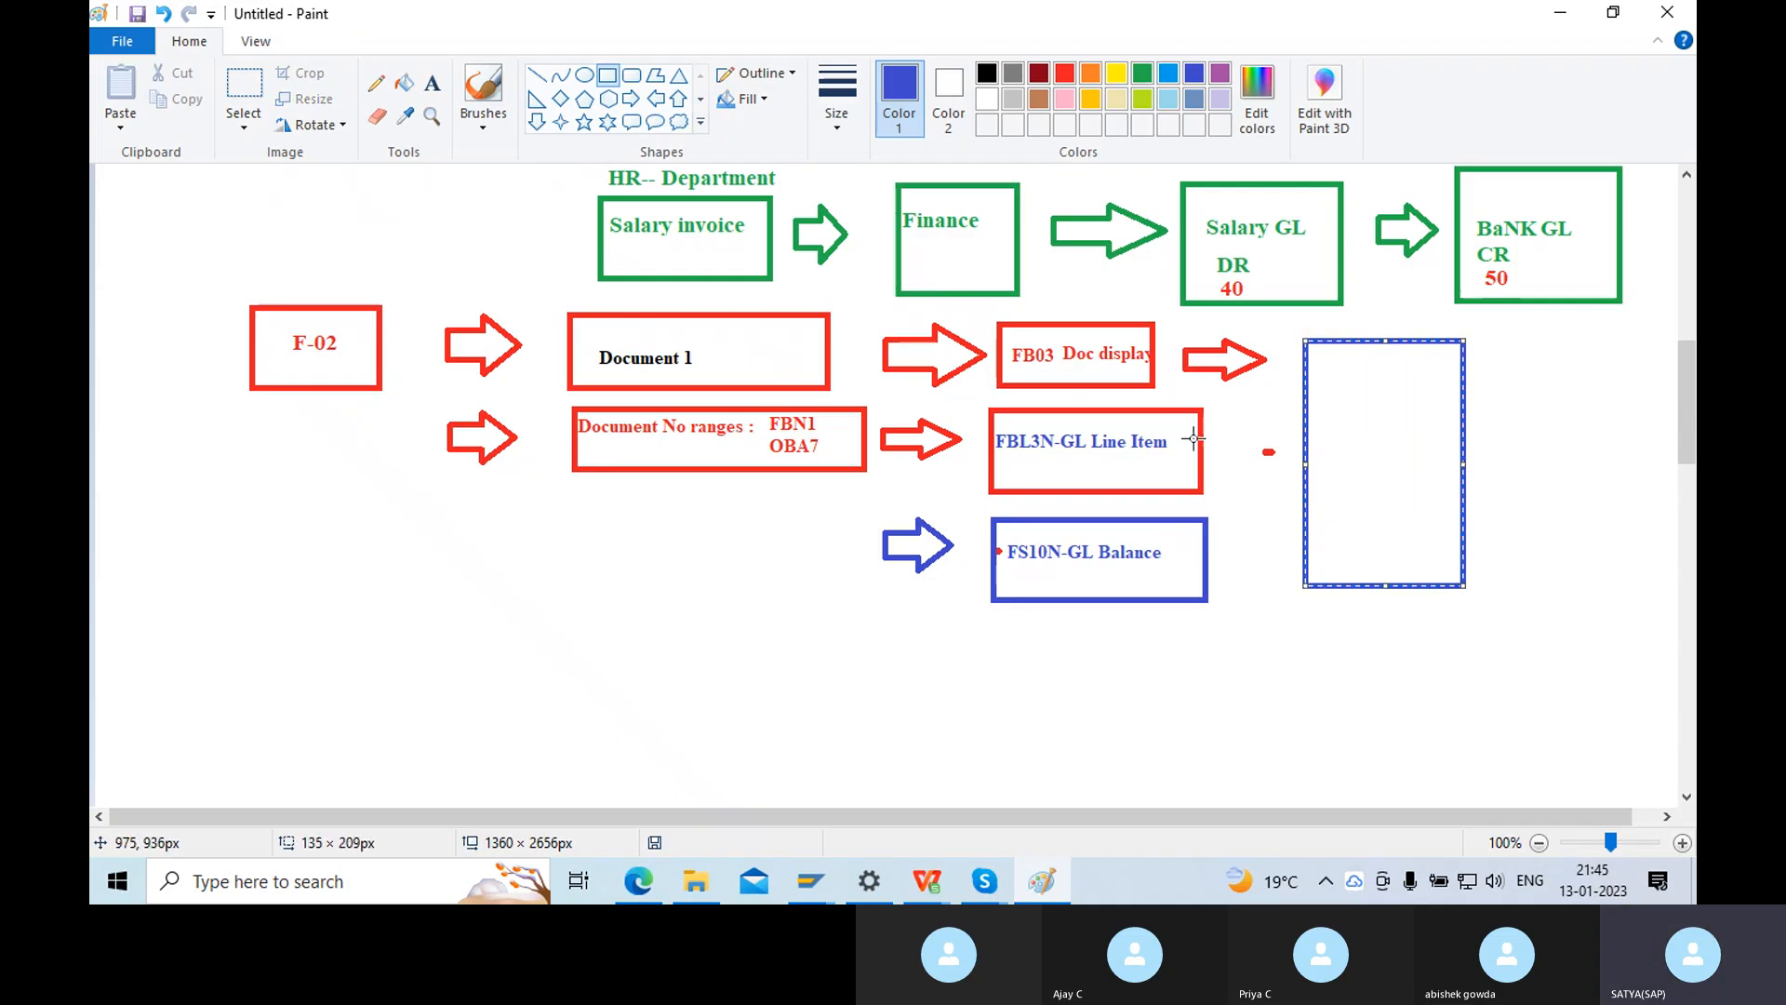
left_click(536, 74)
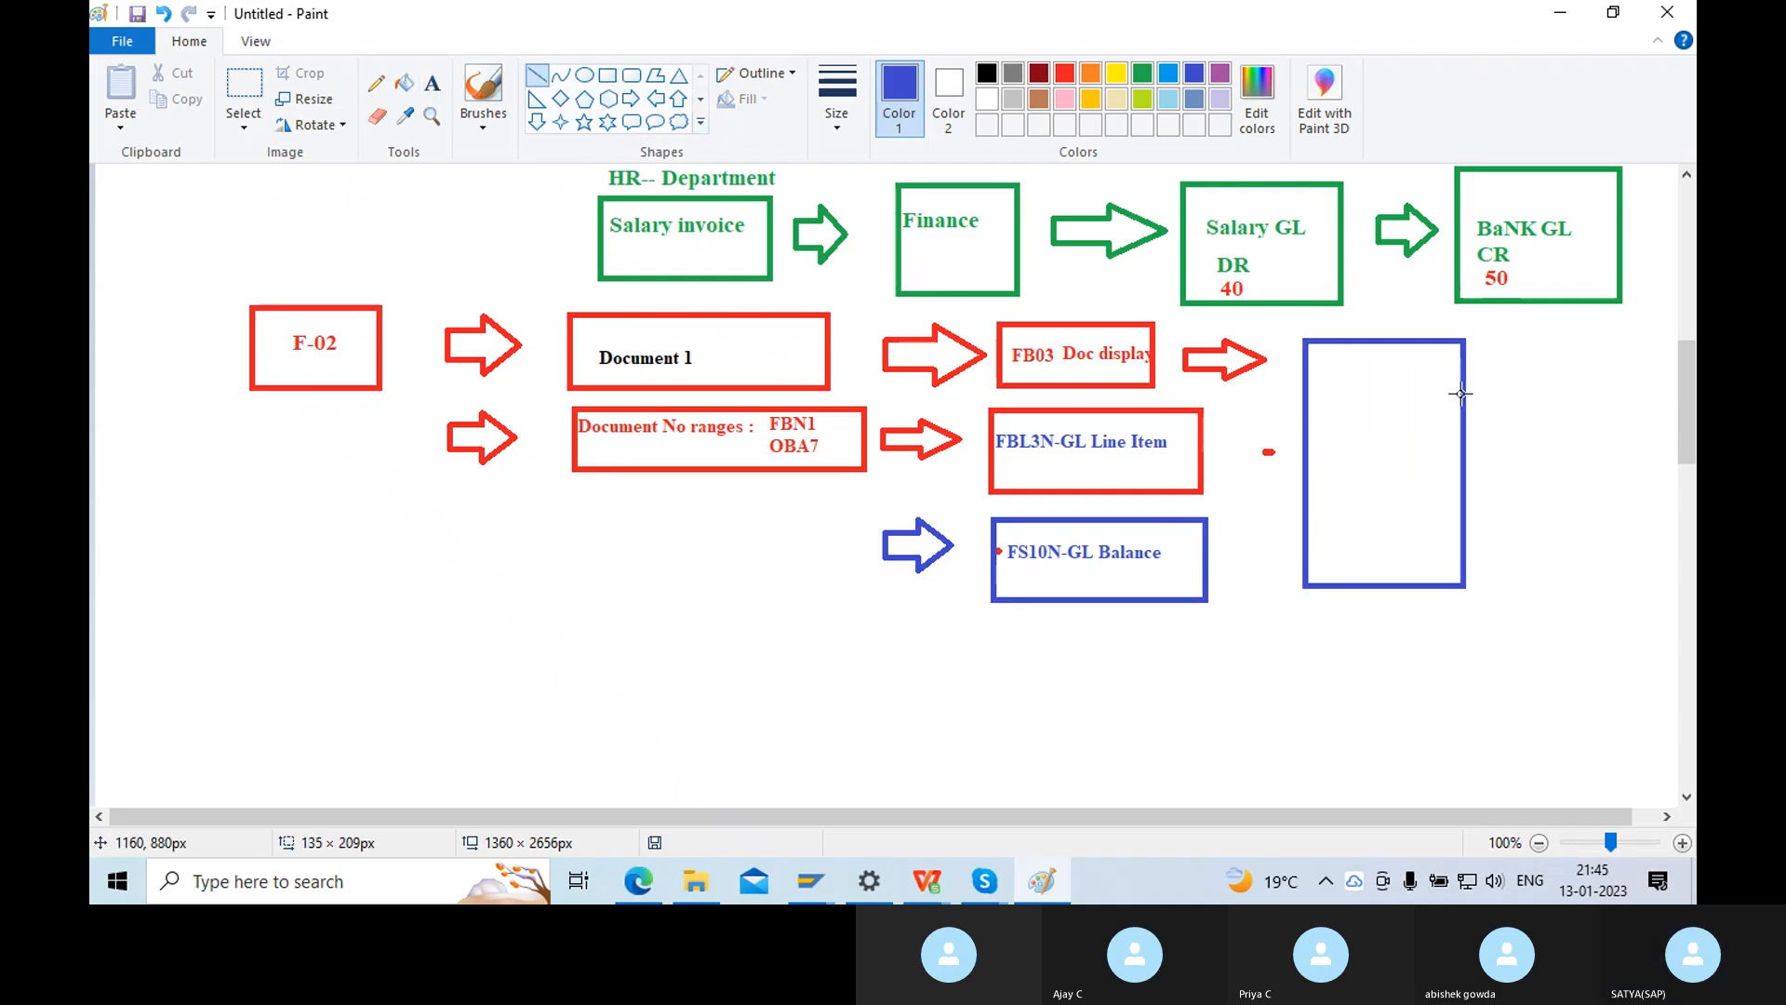
left_click_drag(1306, 440, 1468, 441)
Label the upper part of the divided box "Header Level" in purple text.
left_click(432, 83)
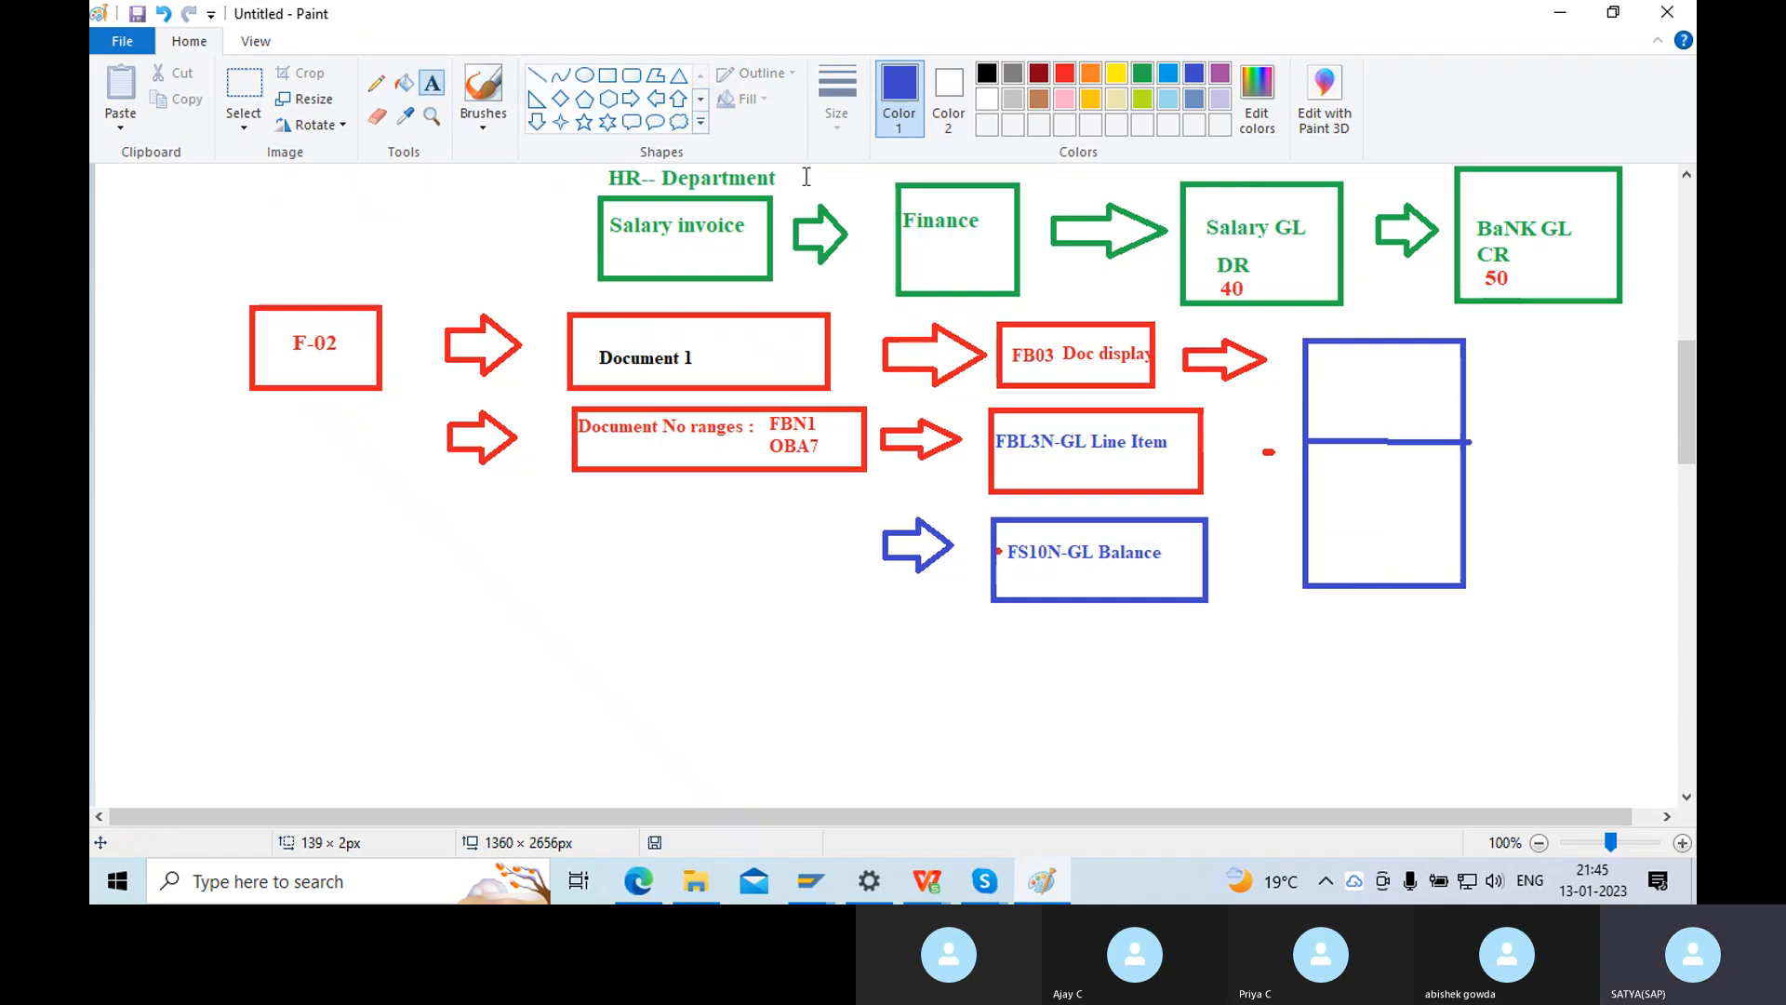
left_click(1311, 371)
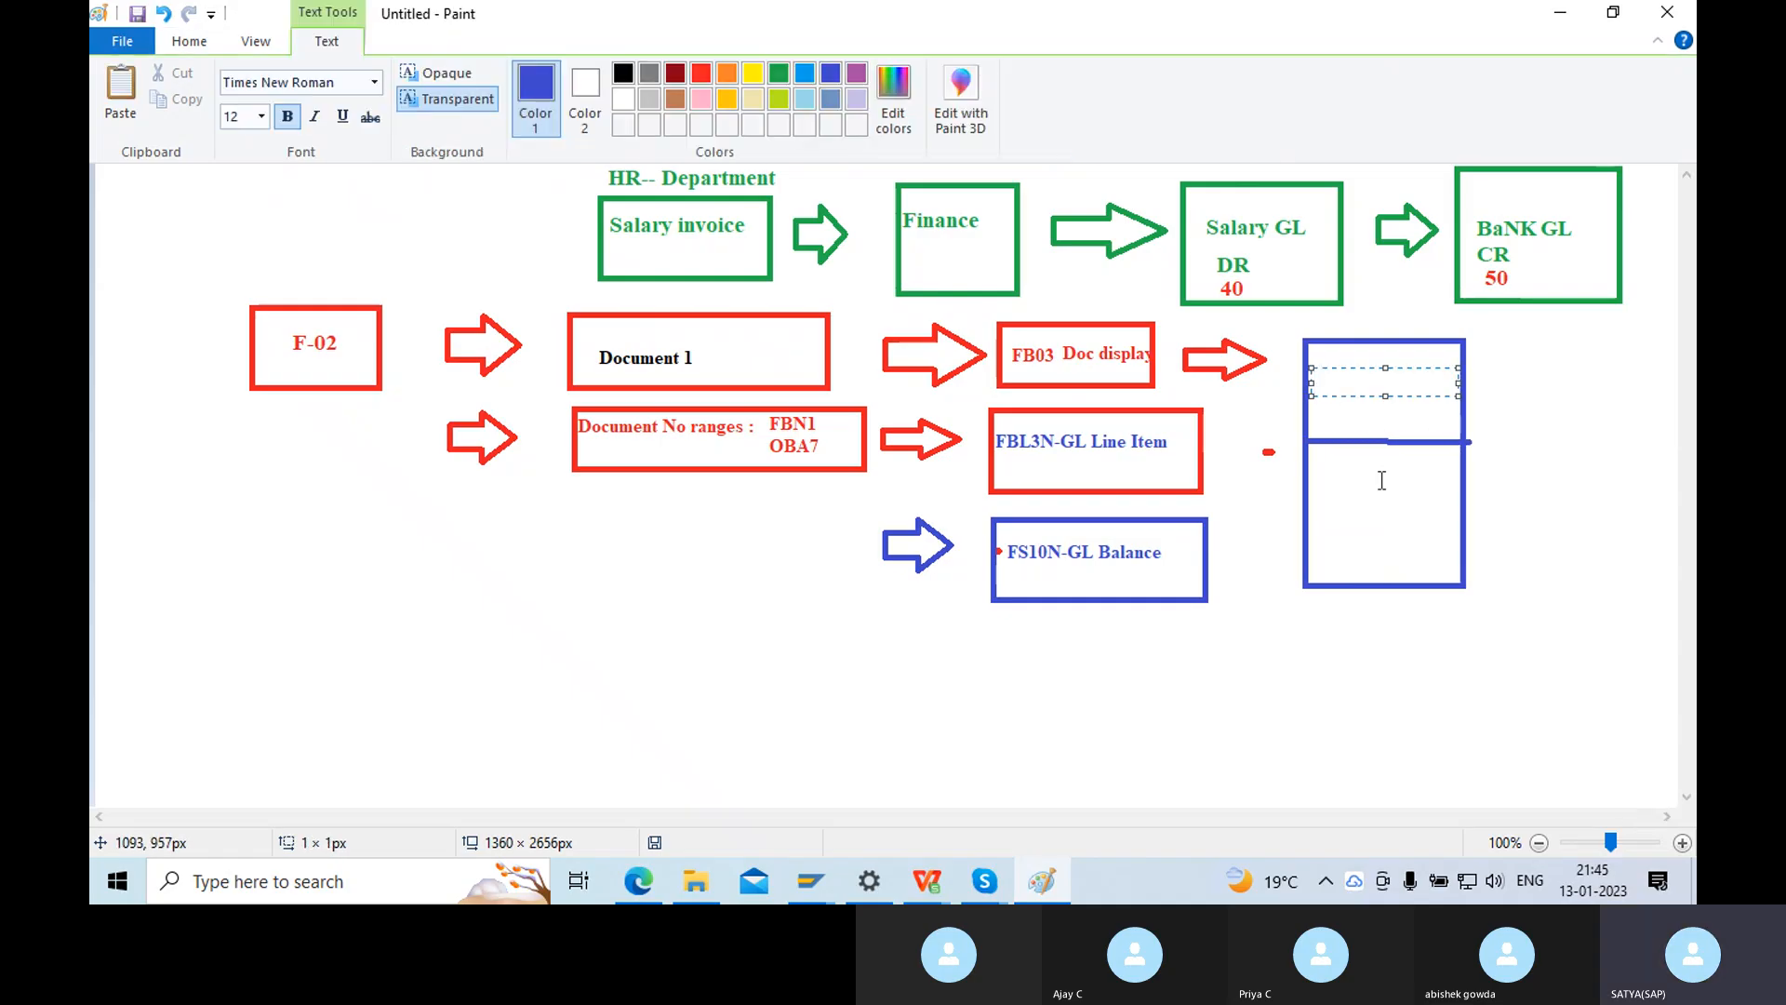
type("Header ")
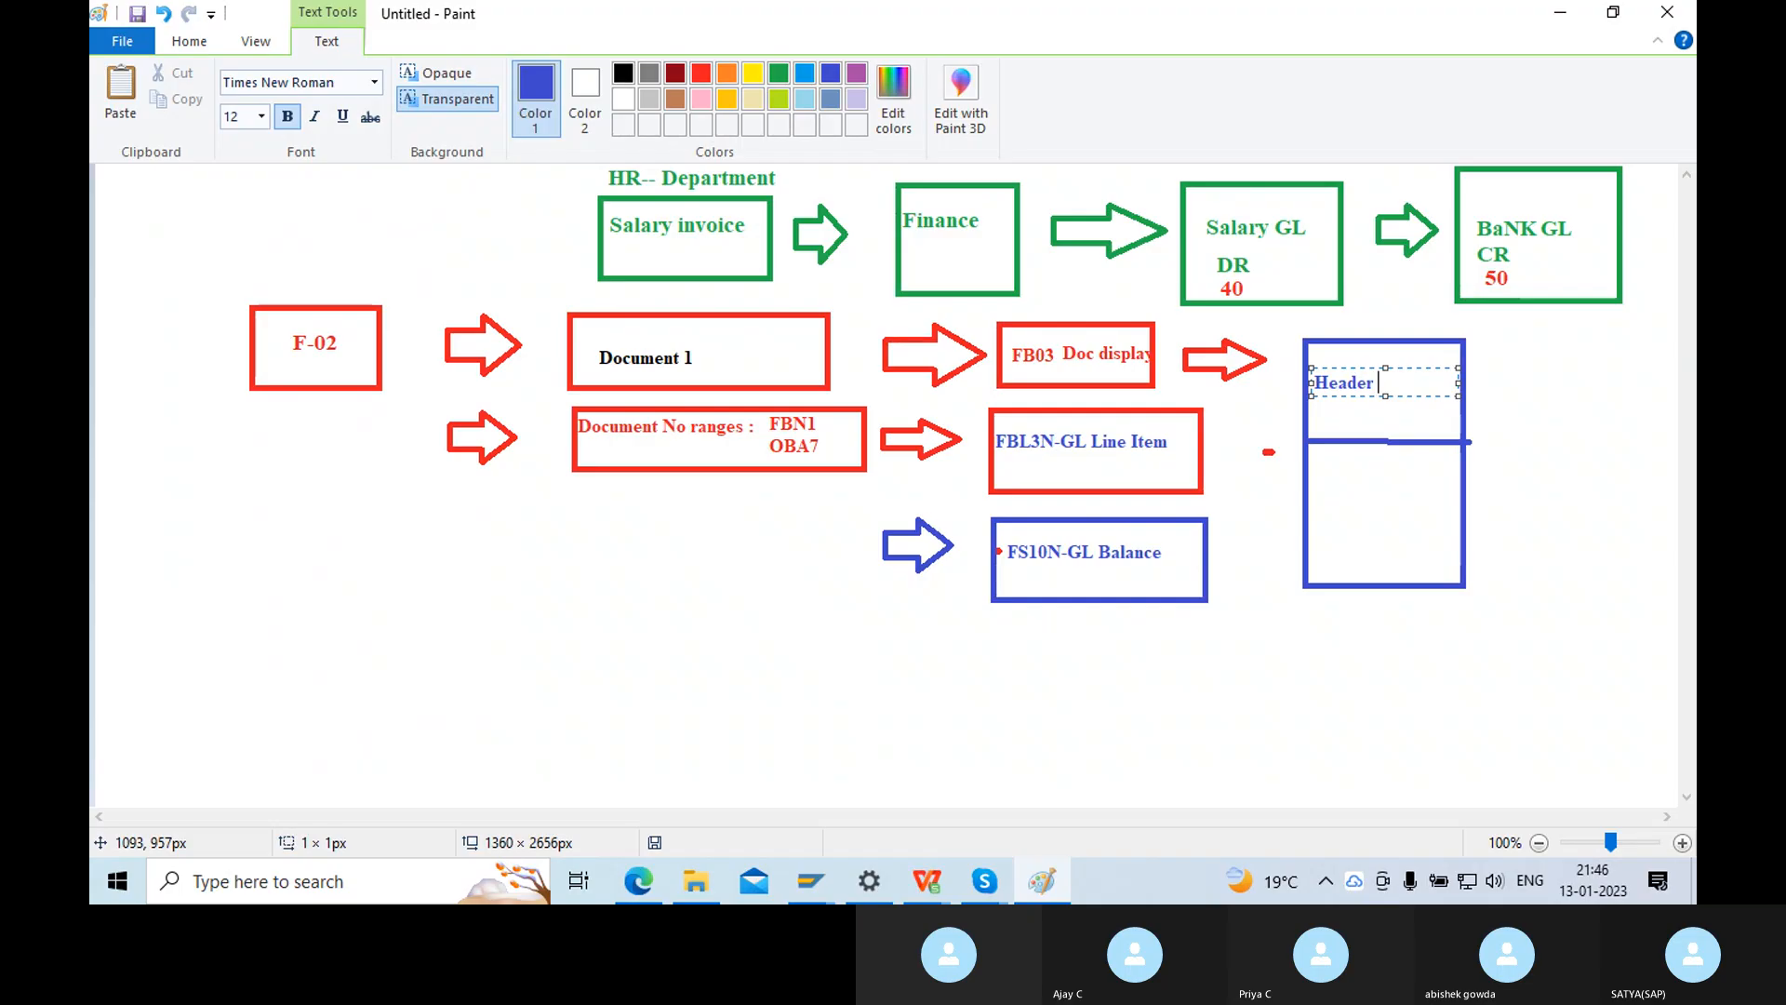
type("Level")
left_click_drag(1432, 389, 1273, 390)
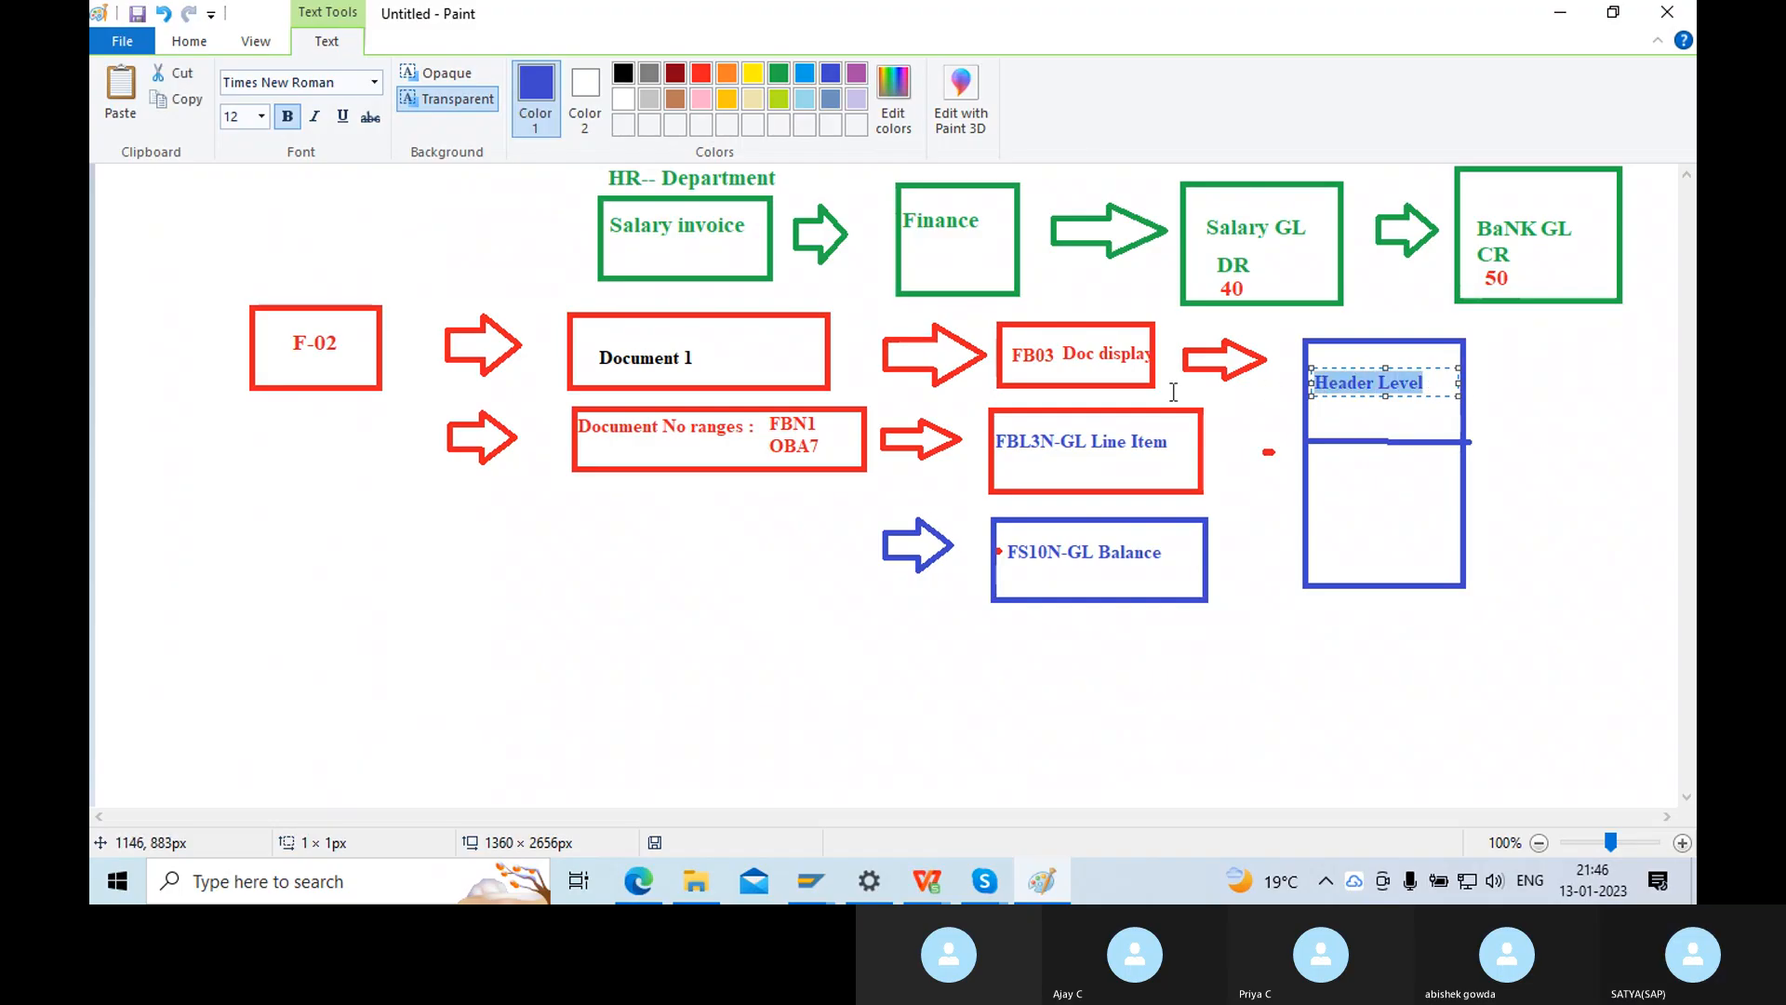
left_click(856, 73)
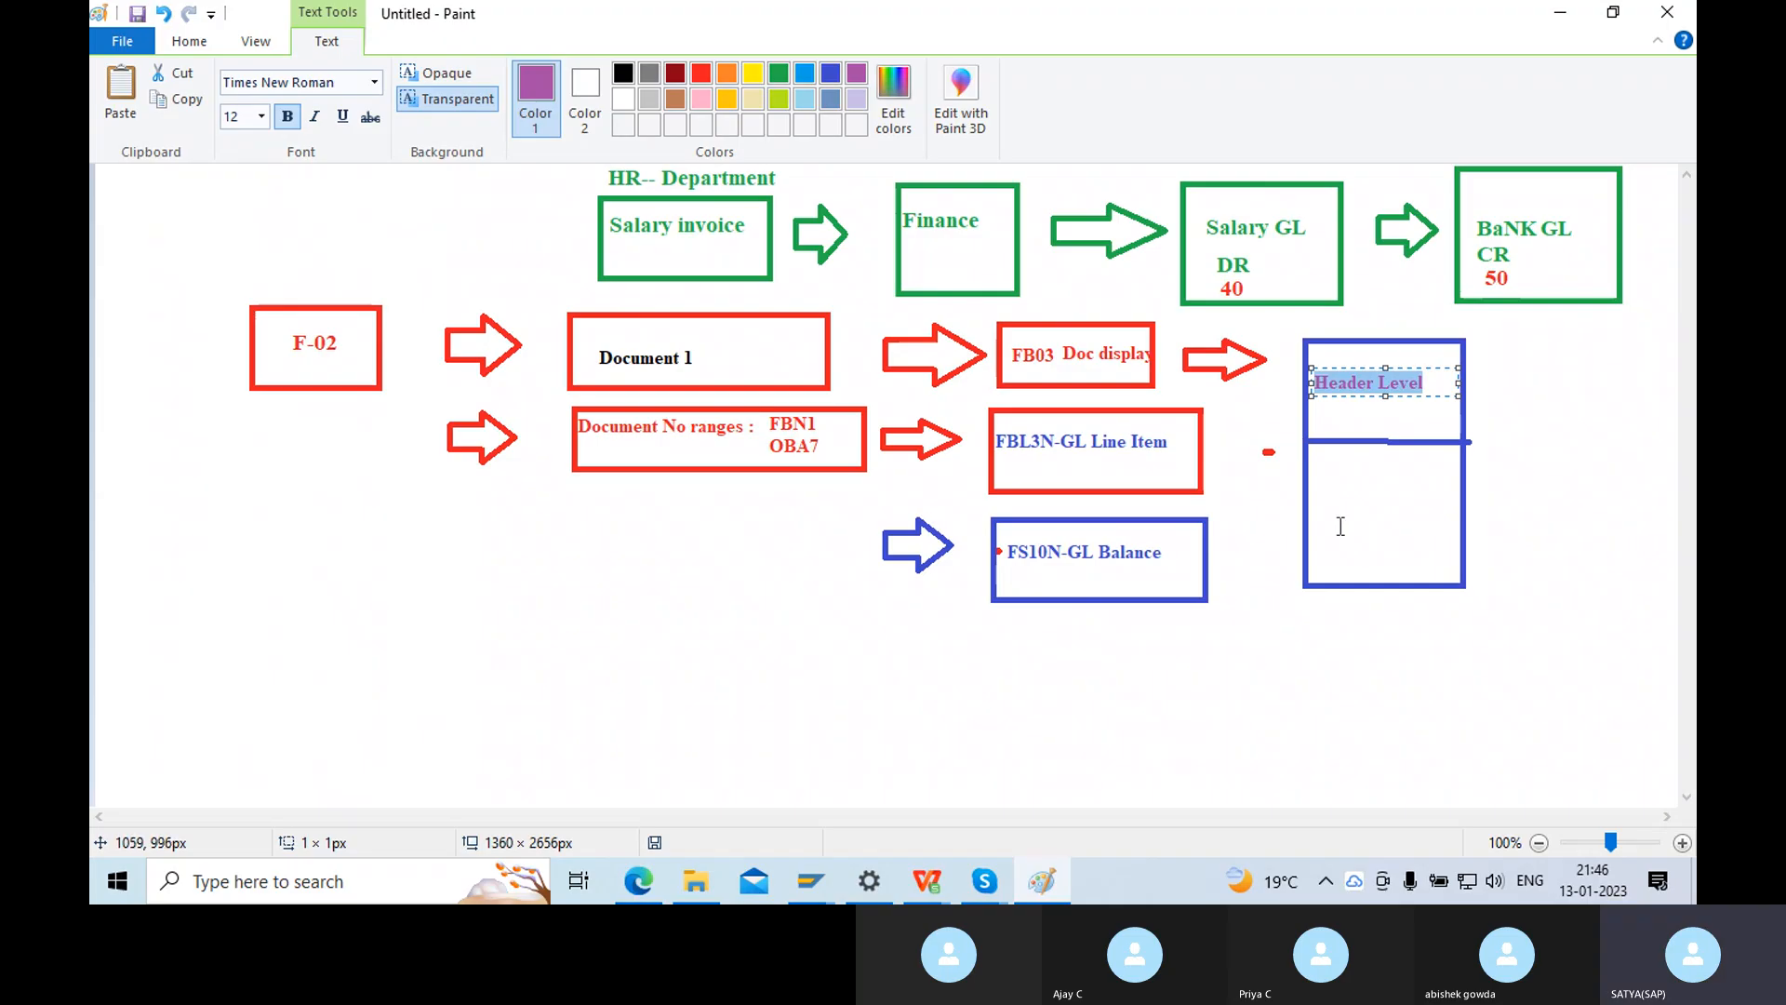
Label the lower part of the divided box "Item Level" in purple text.
left_click(1319, 486)
left_click(1319, 477)
type("I")
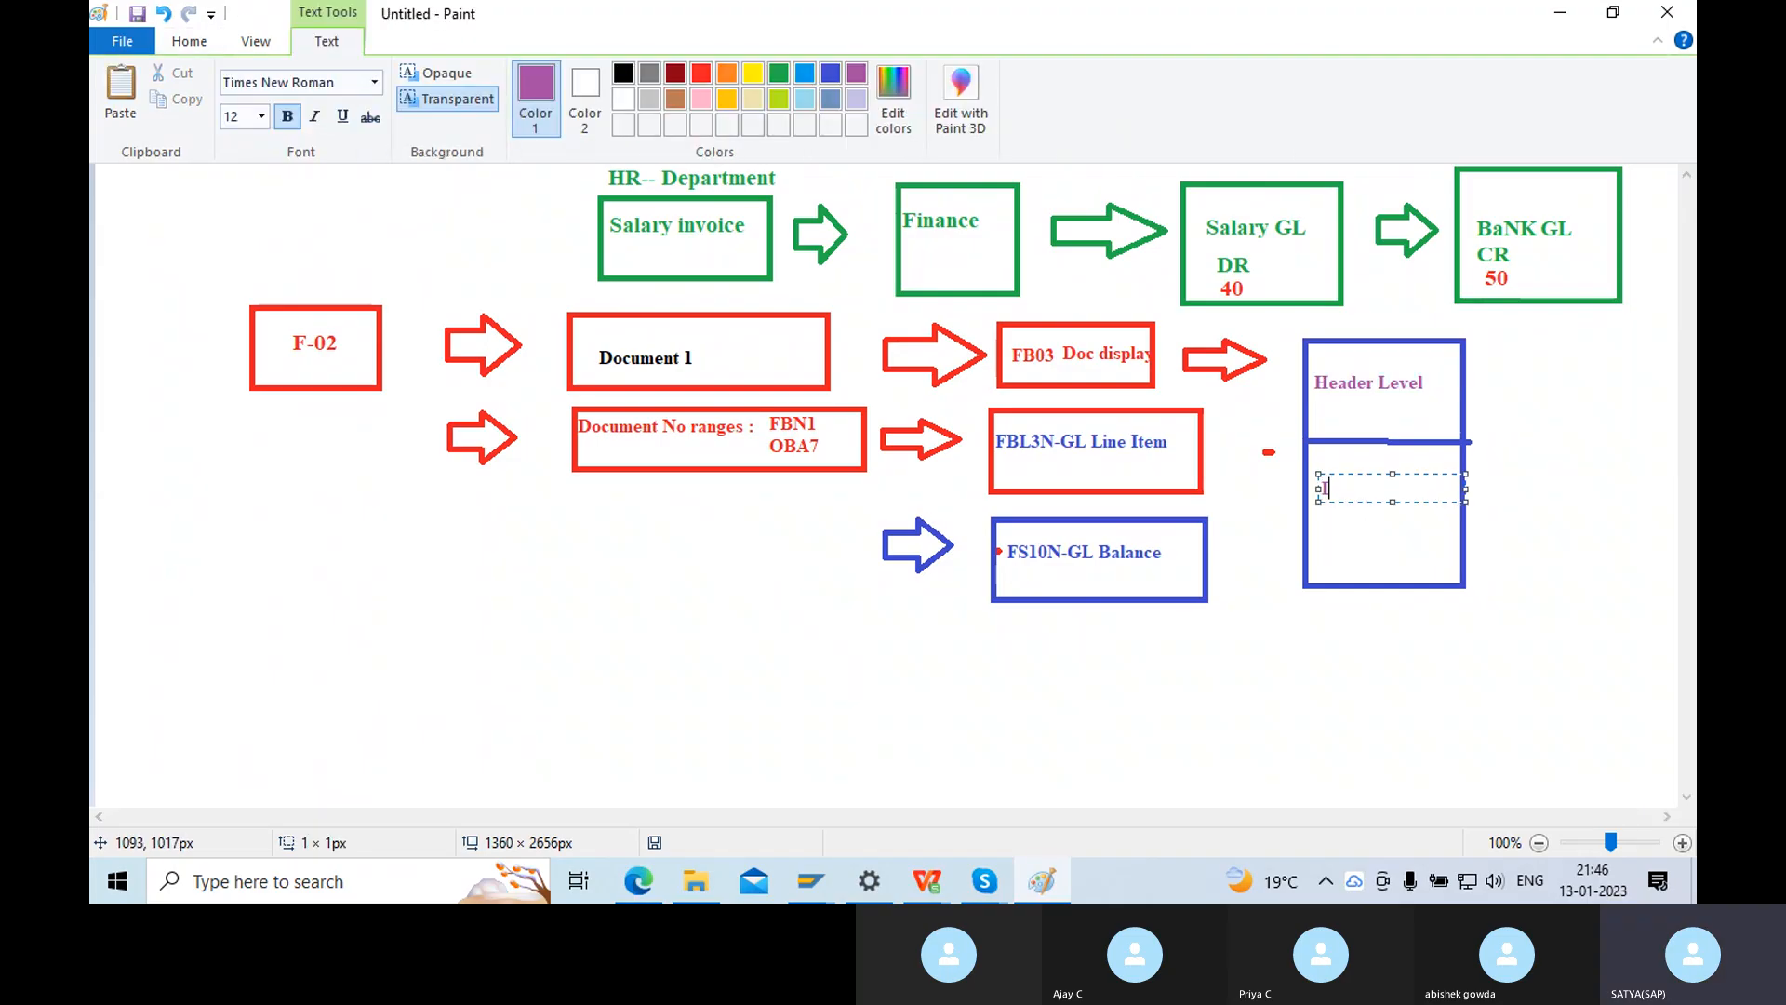
type("tem Level")
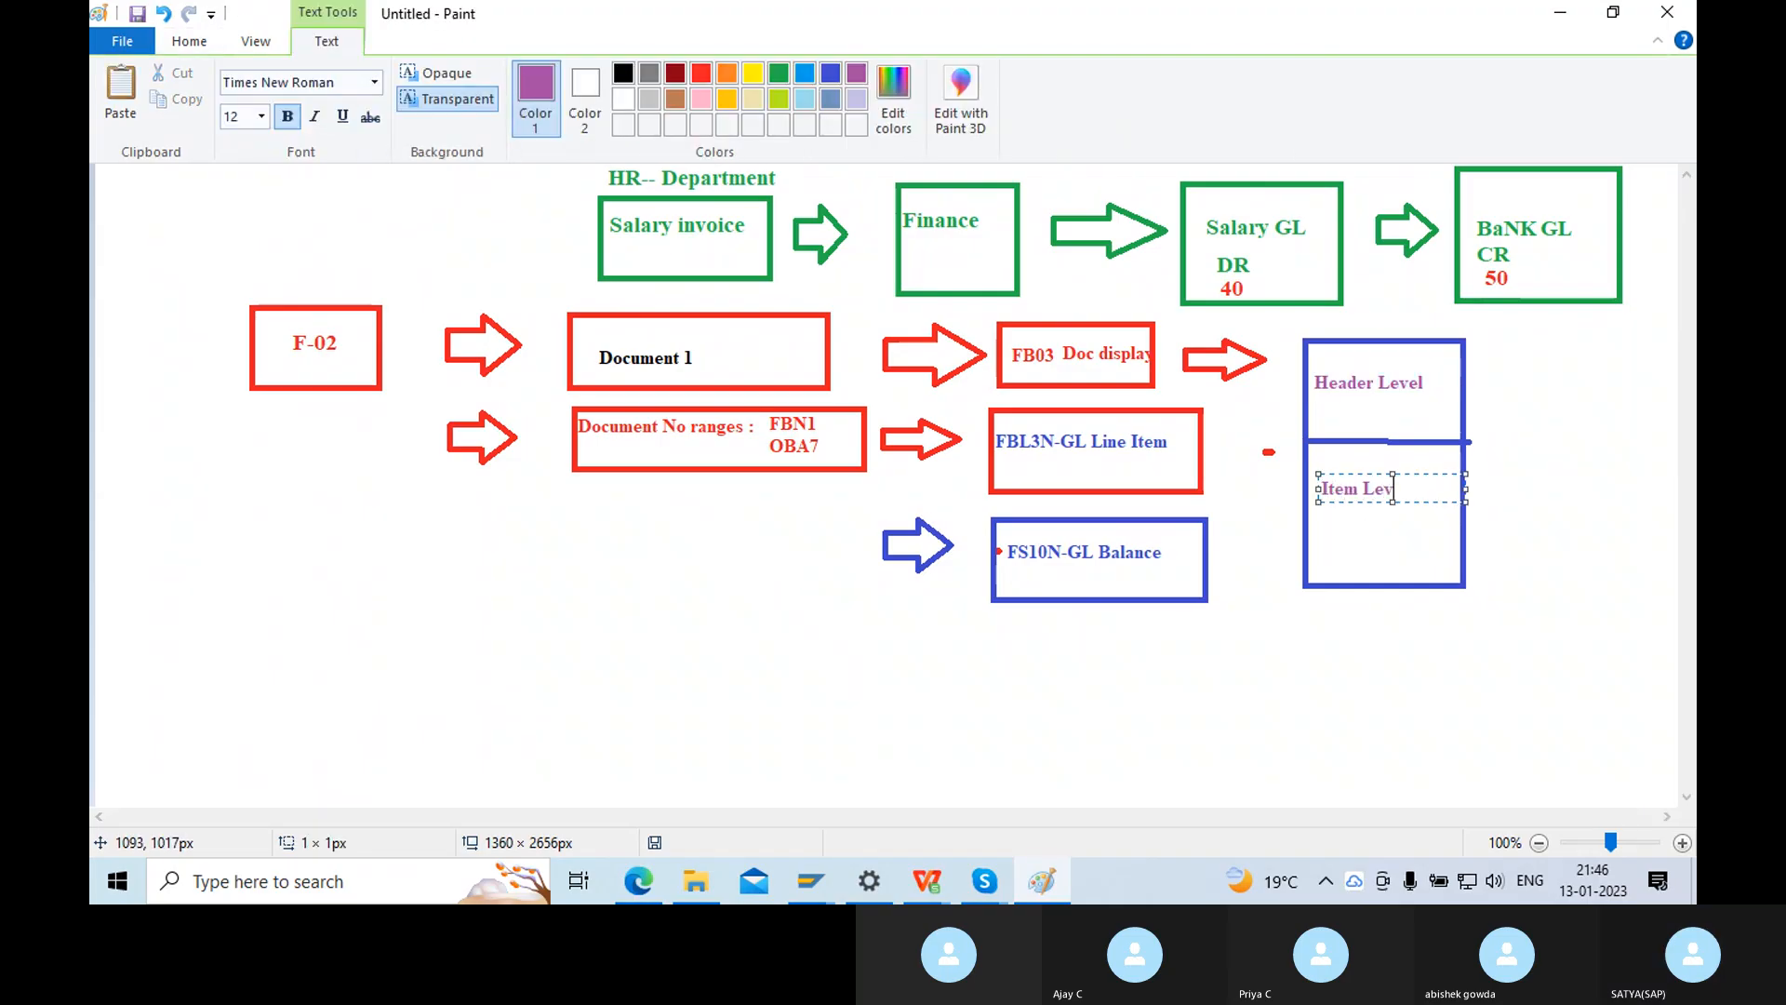
left_click(1546, 624)
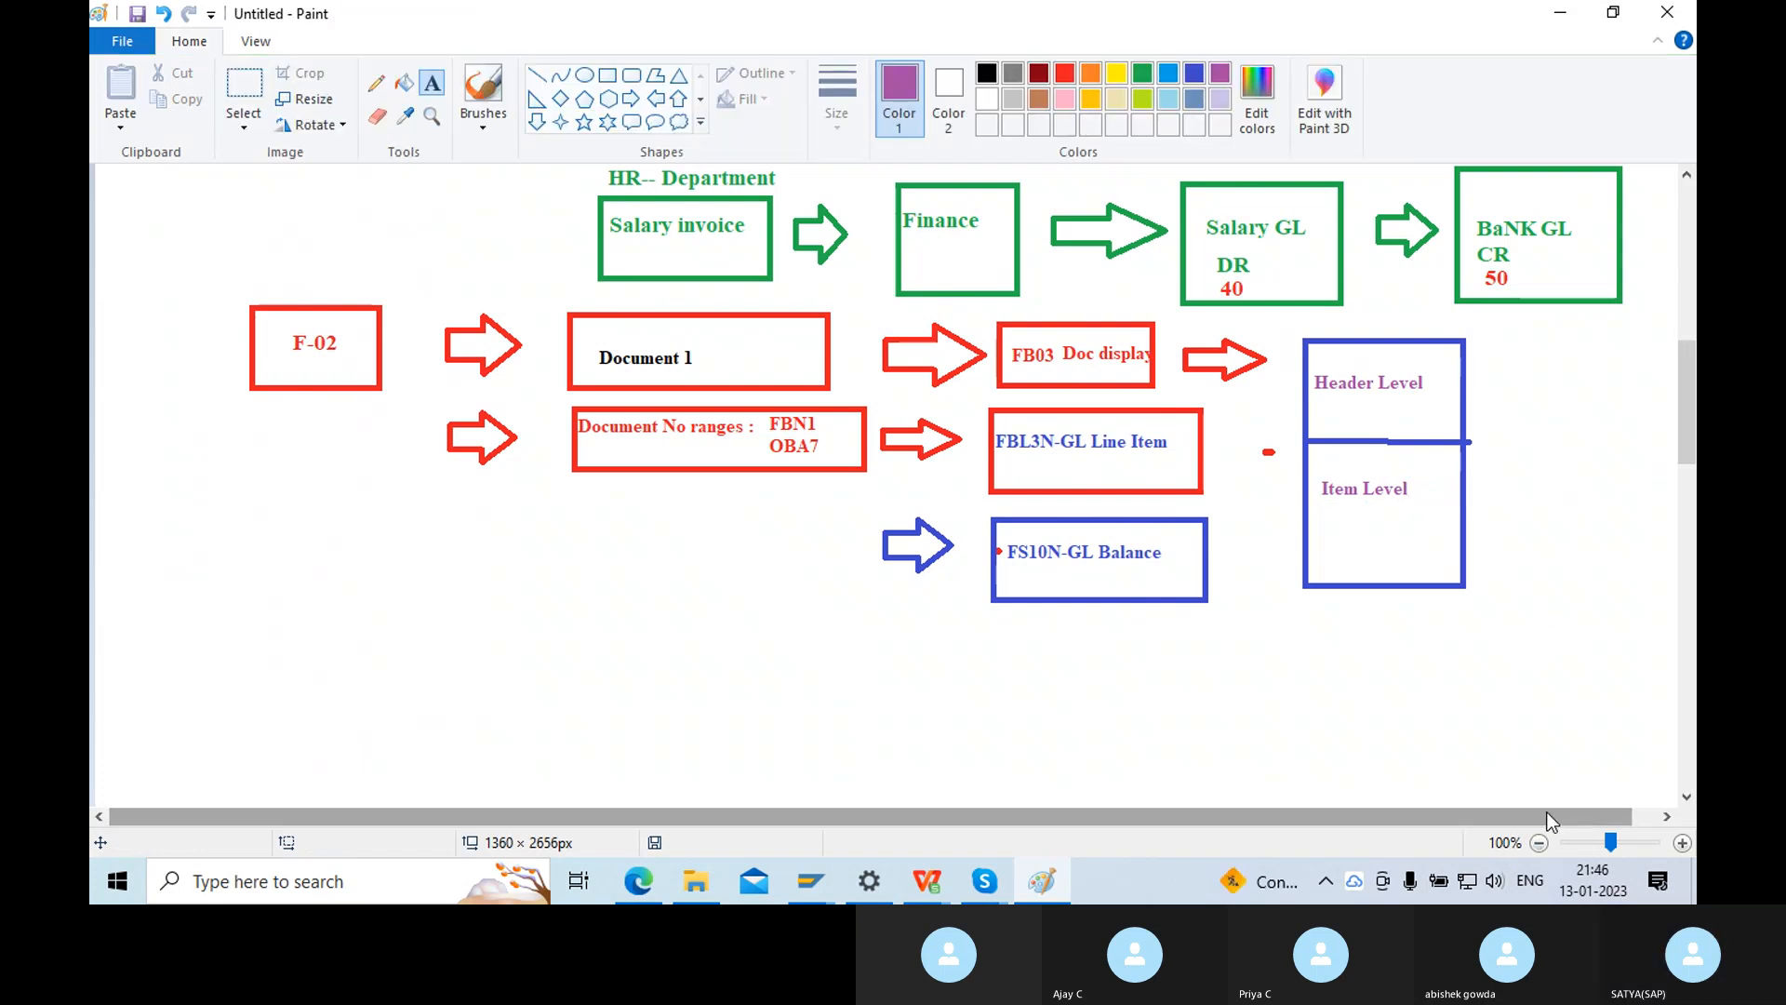
Draw a small purple right arrow just to the right of the Header Level section.
left_click_drag(1551, 818, 1640, 826)
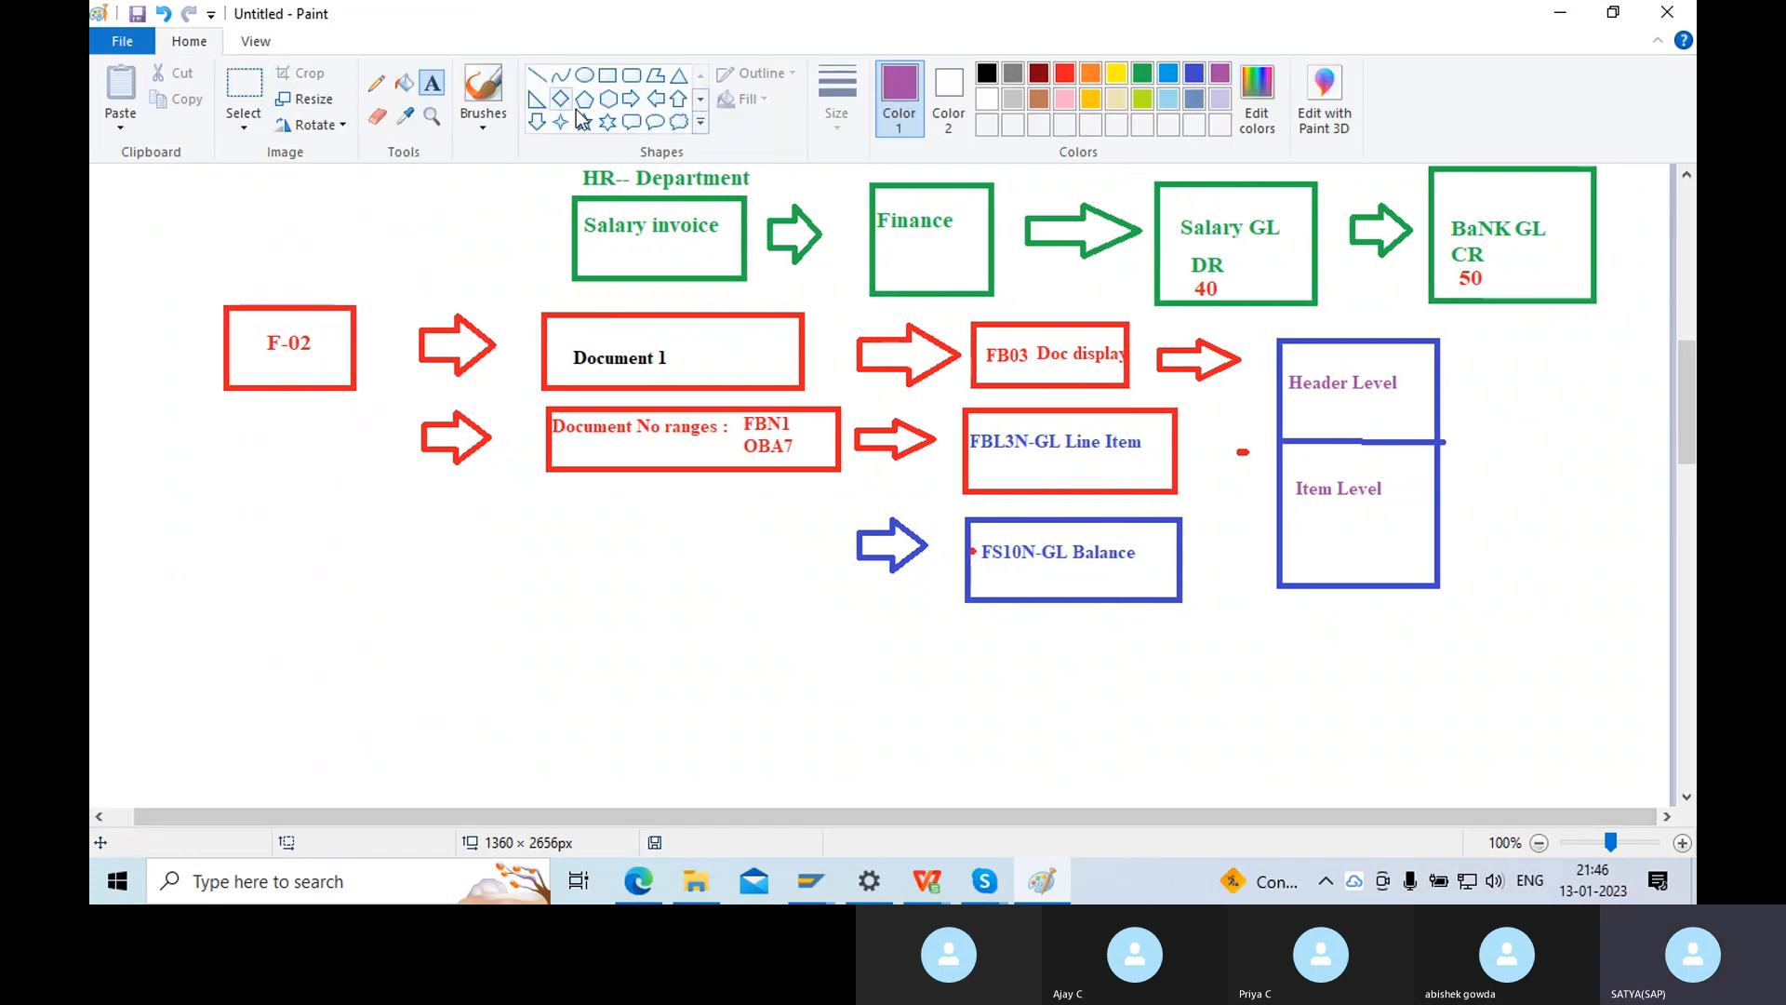
left_click(631, 98)
left_click_drag(1452, 367, 1492, 409)
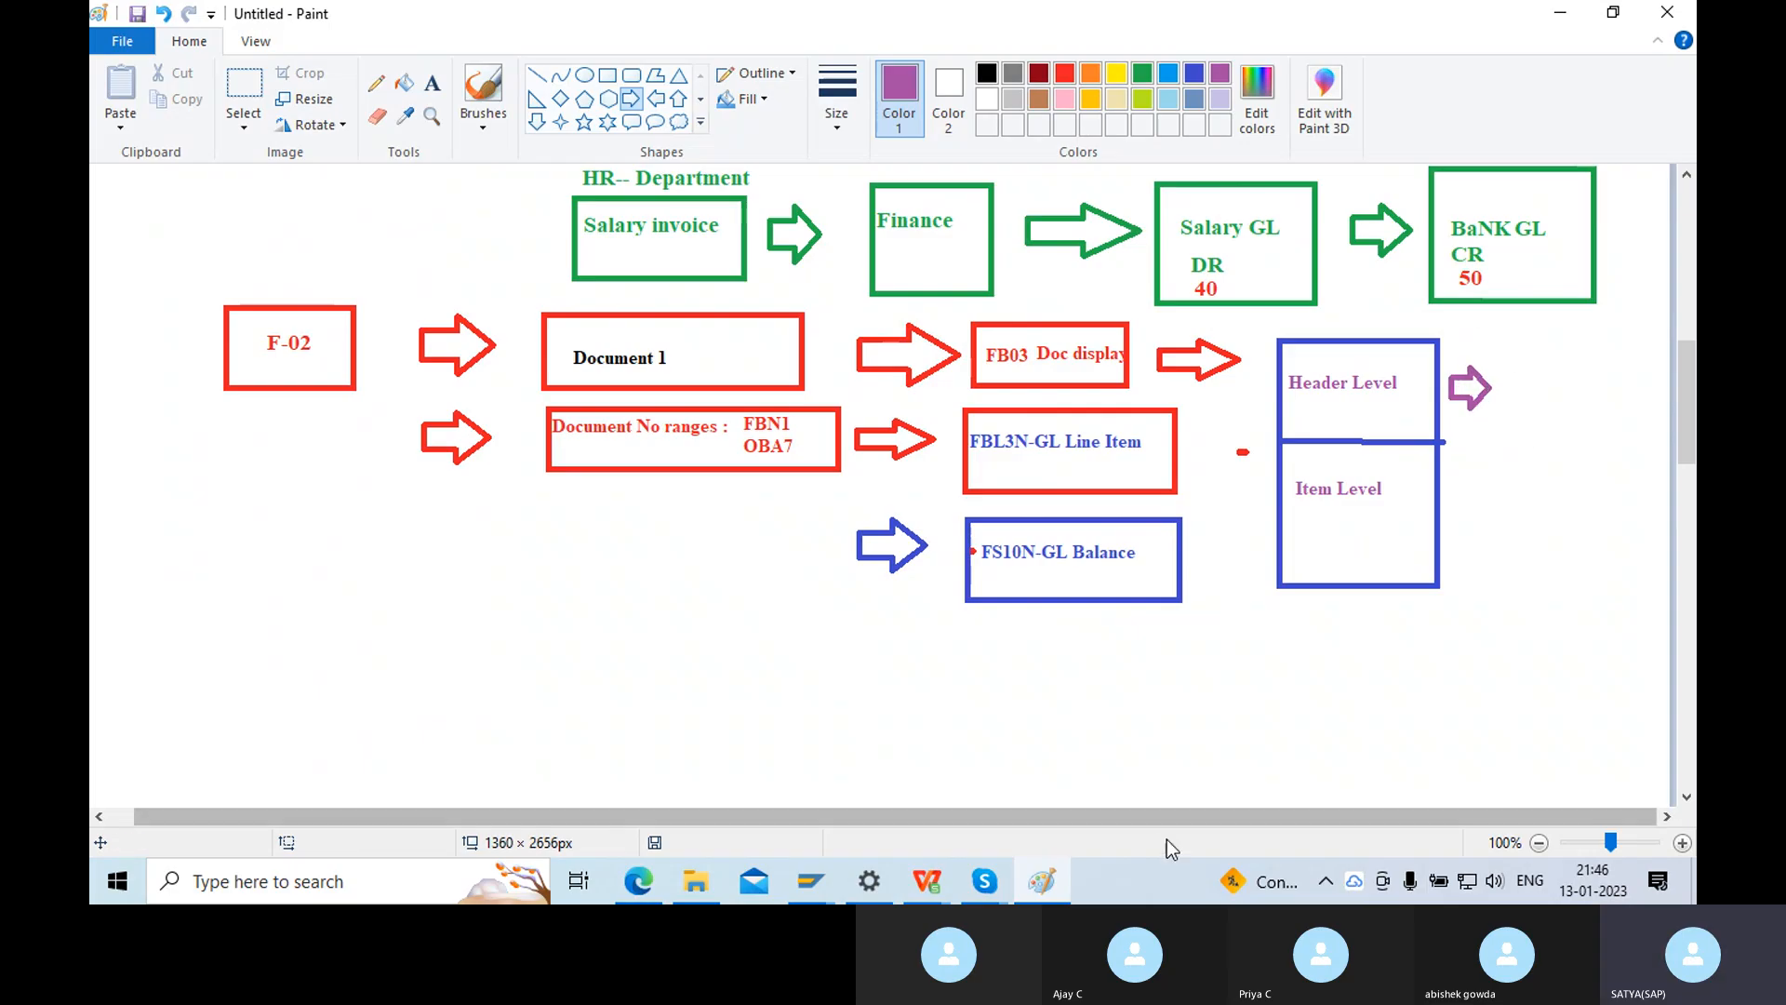
Switch back to the SAP Display Document window and review its document number, company code, reference and currency header fields.
left_click(813, 882)
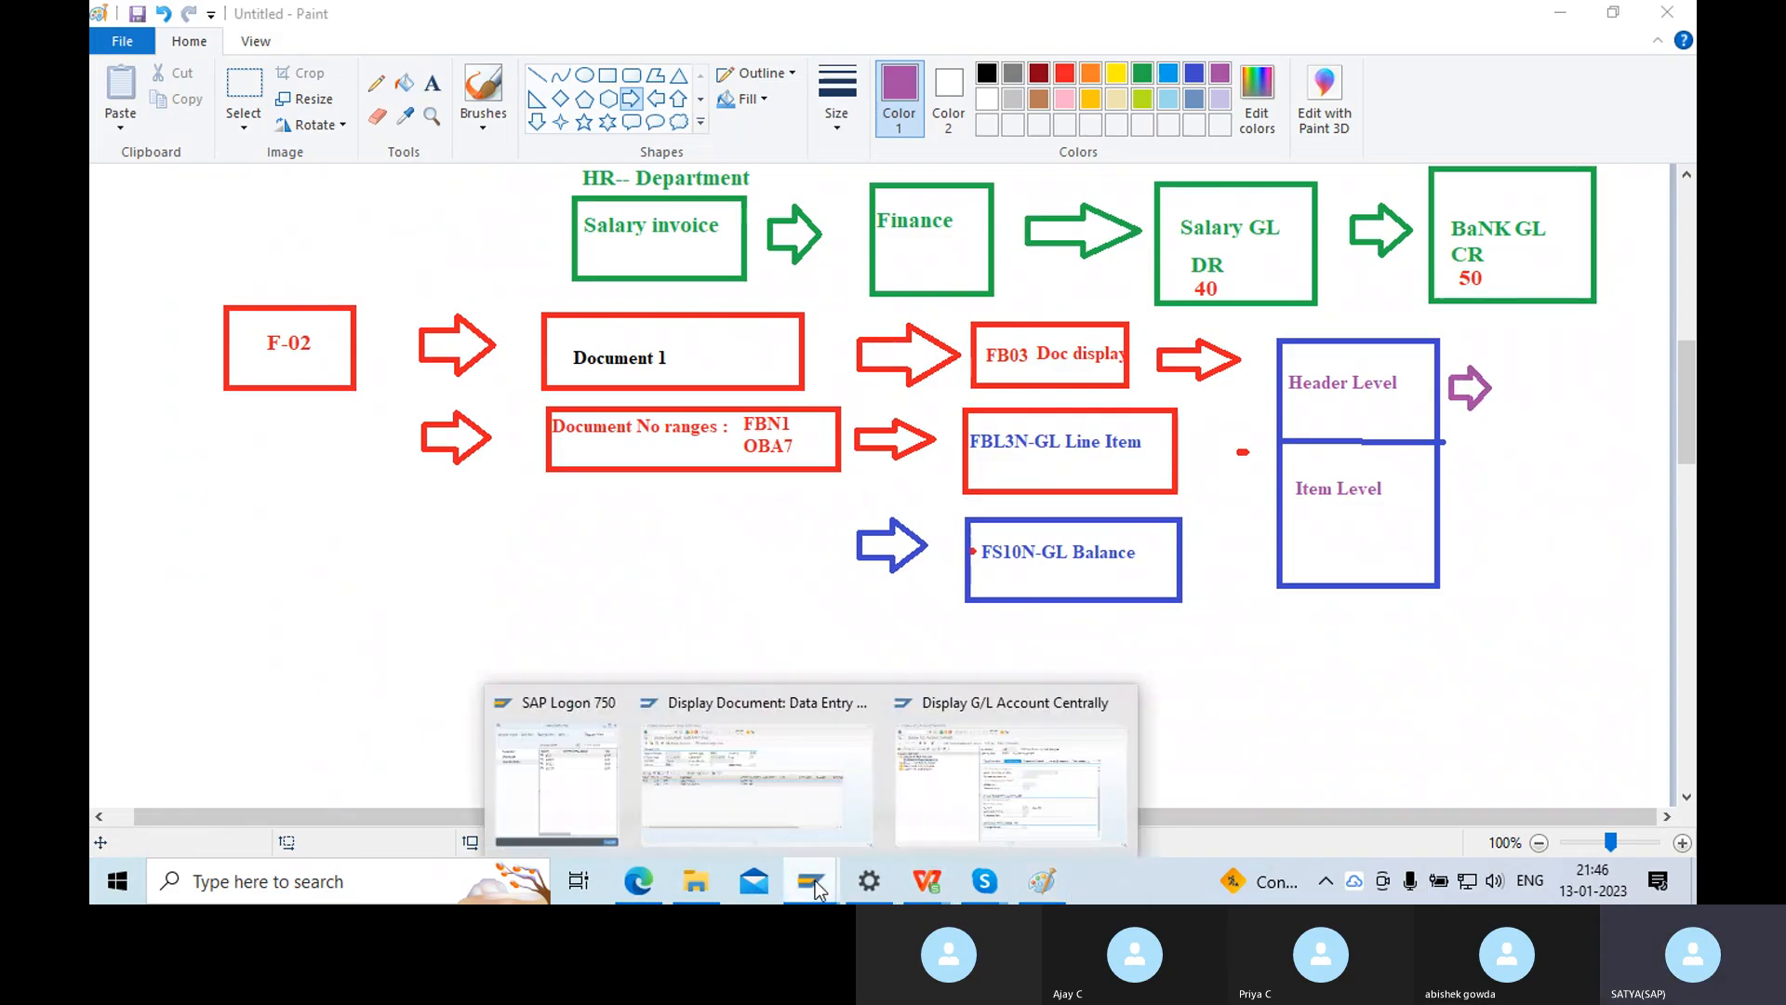
left_click(767, 768)
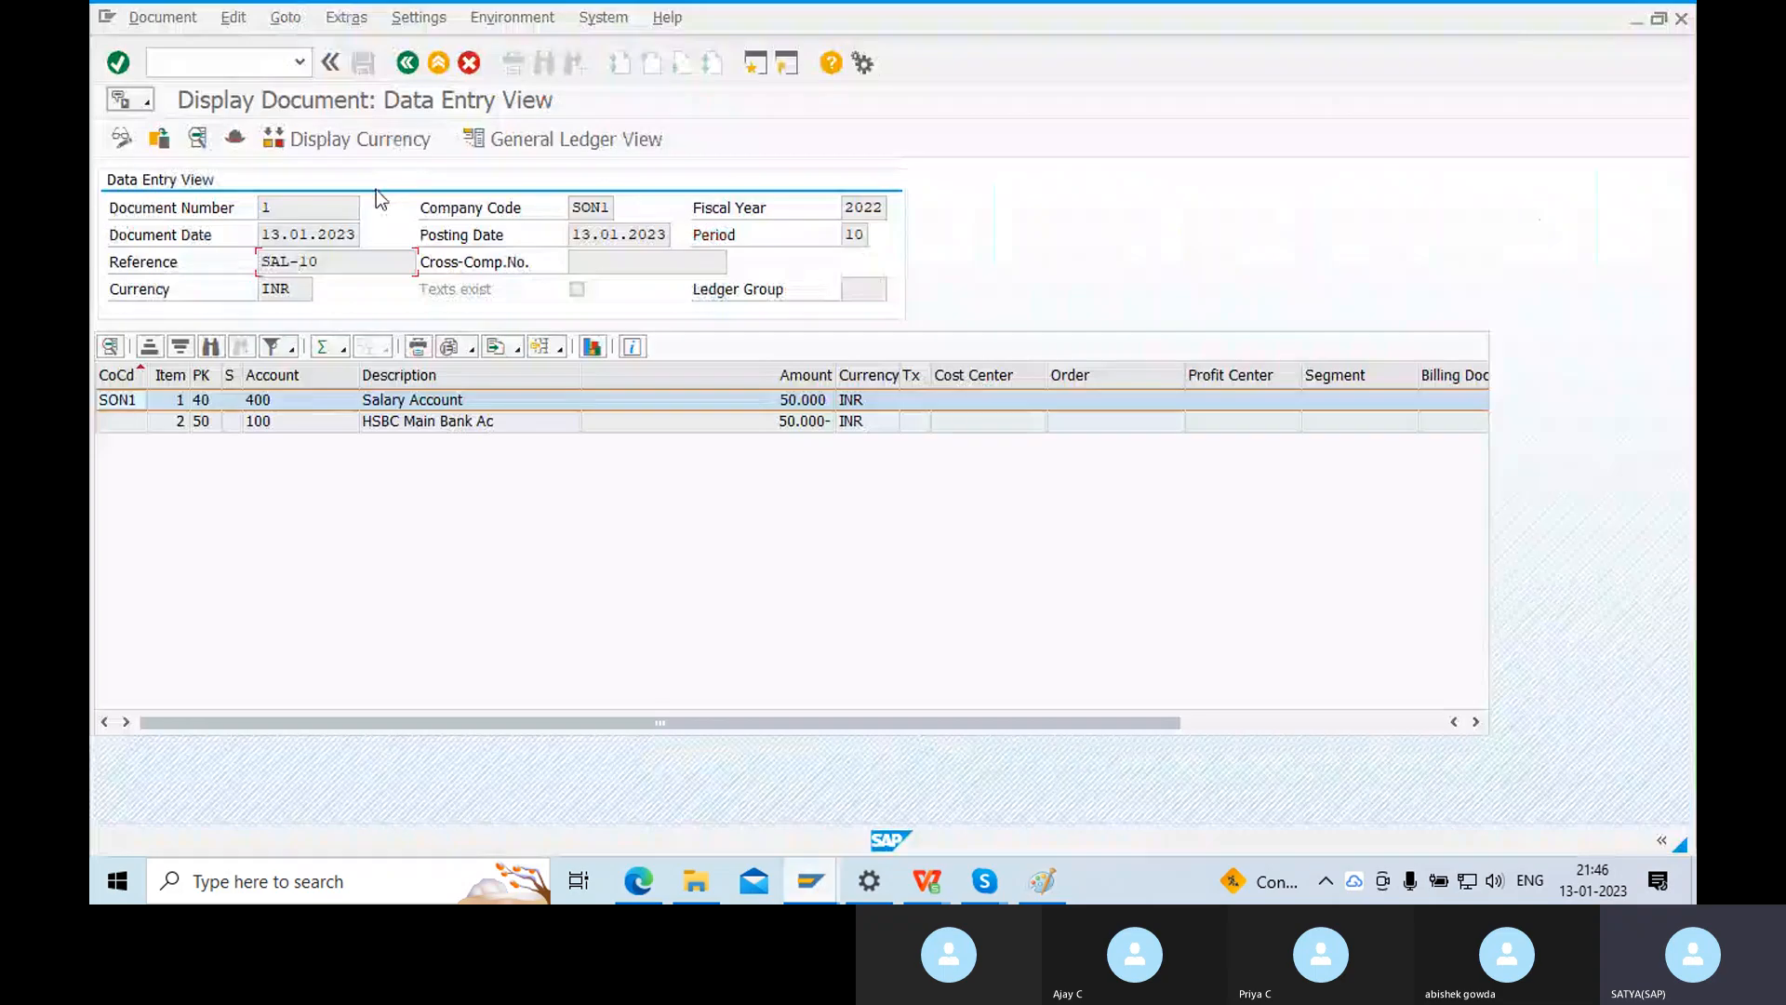
left_click(264, 212)
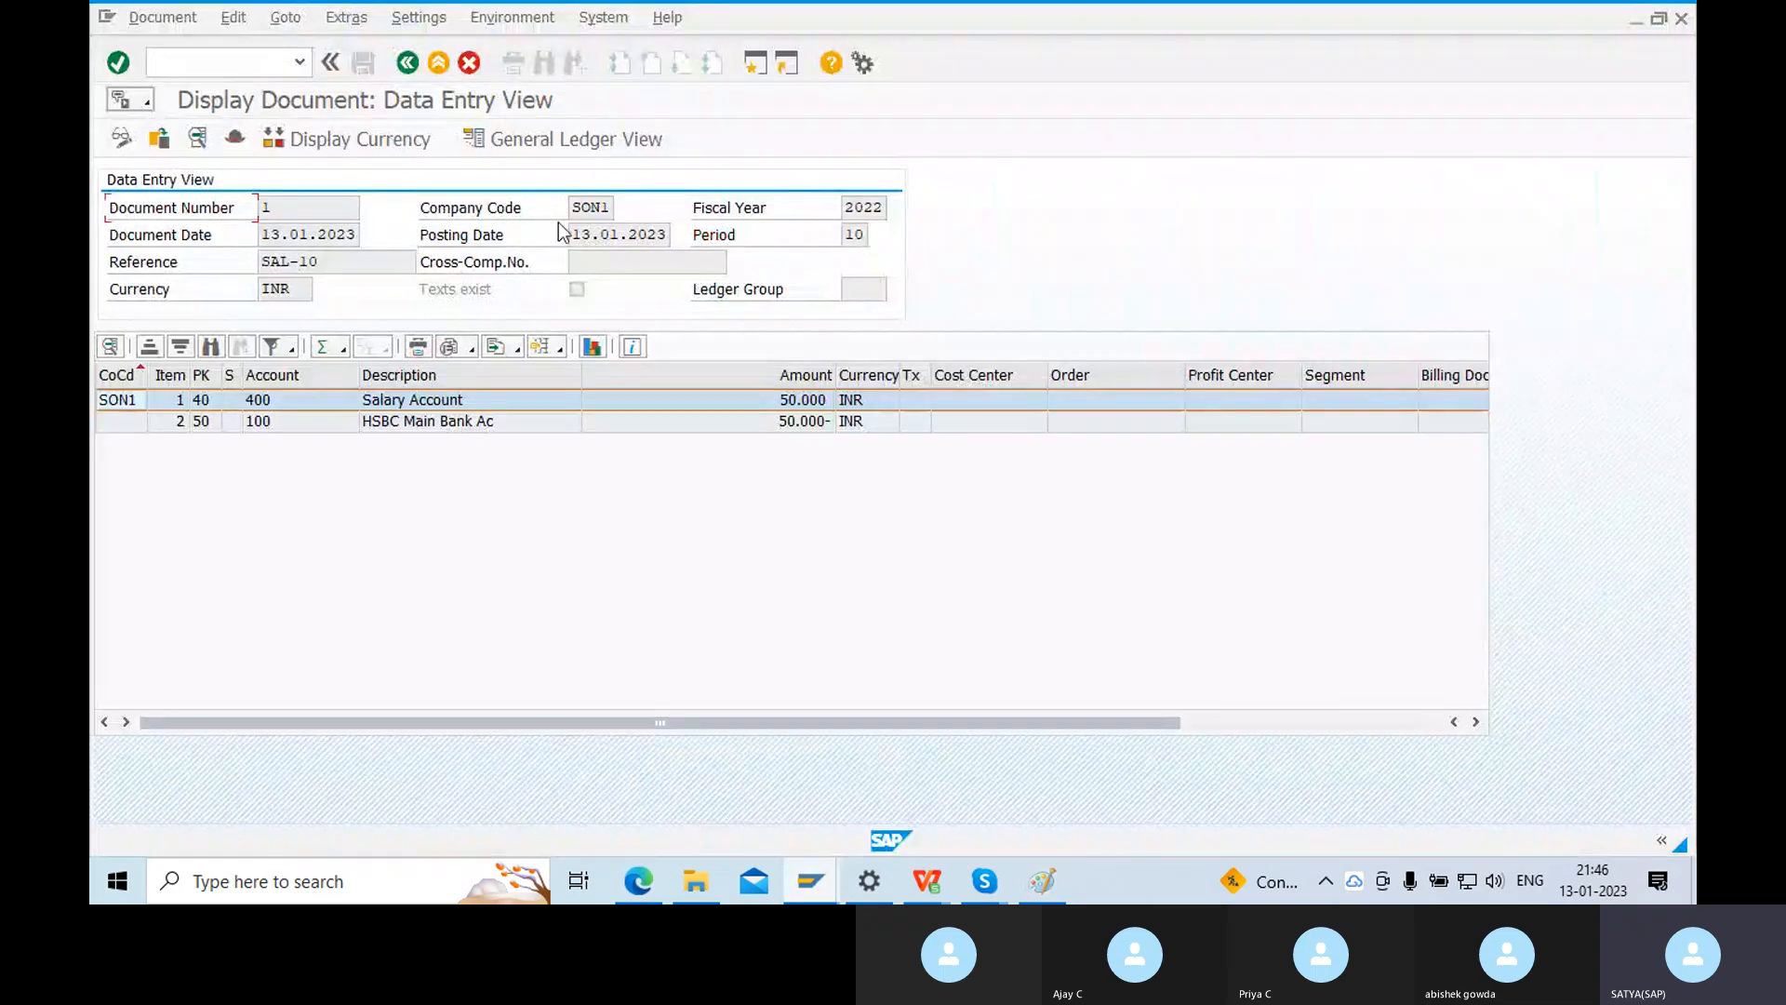
left_click(591, 207)
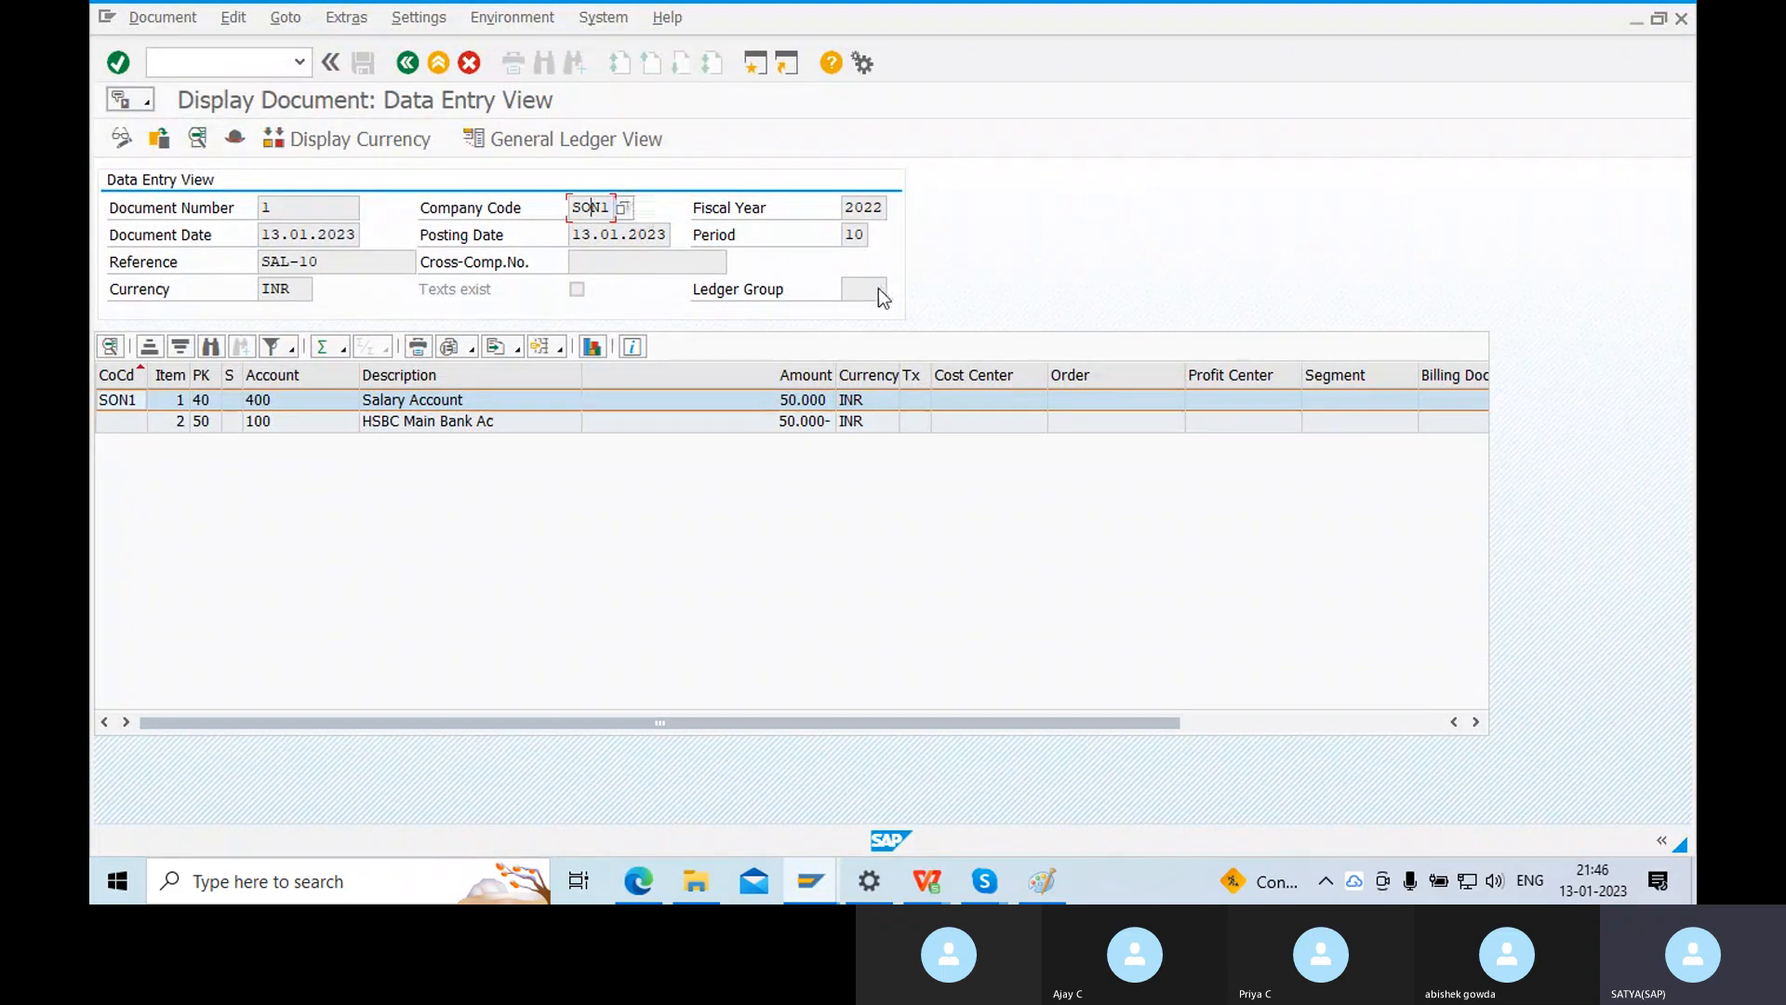
left_click_drag(592, 208, 561, 216)
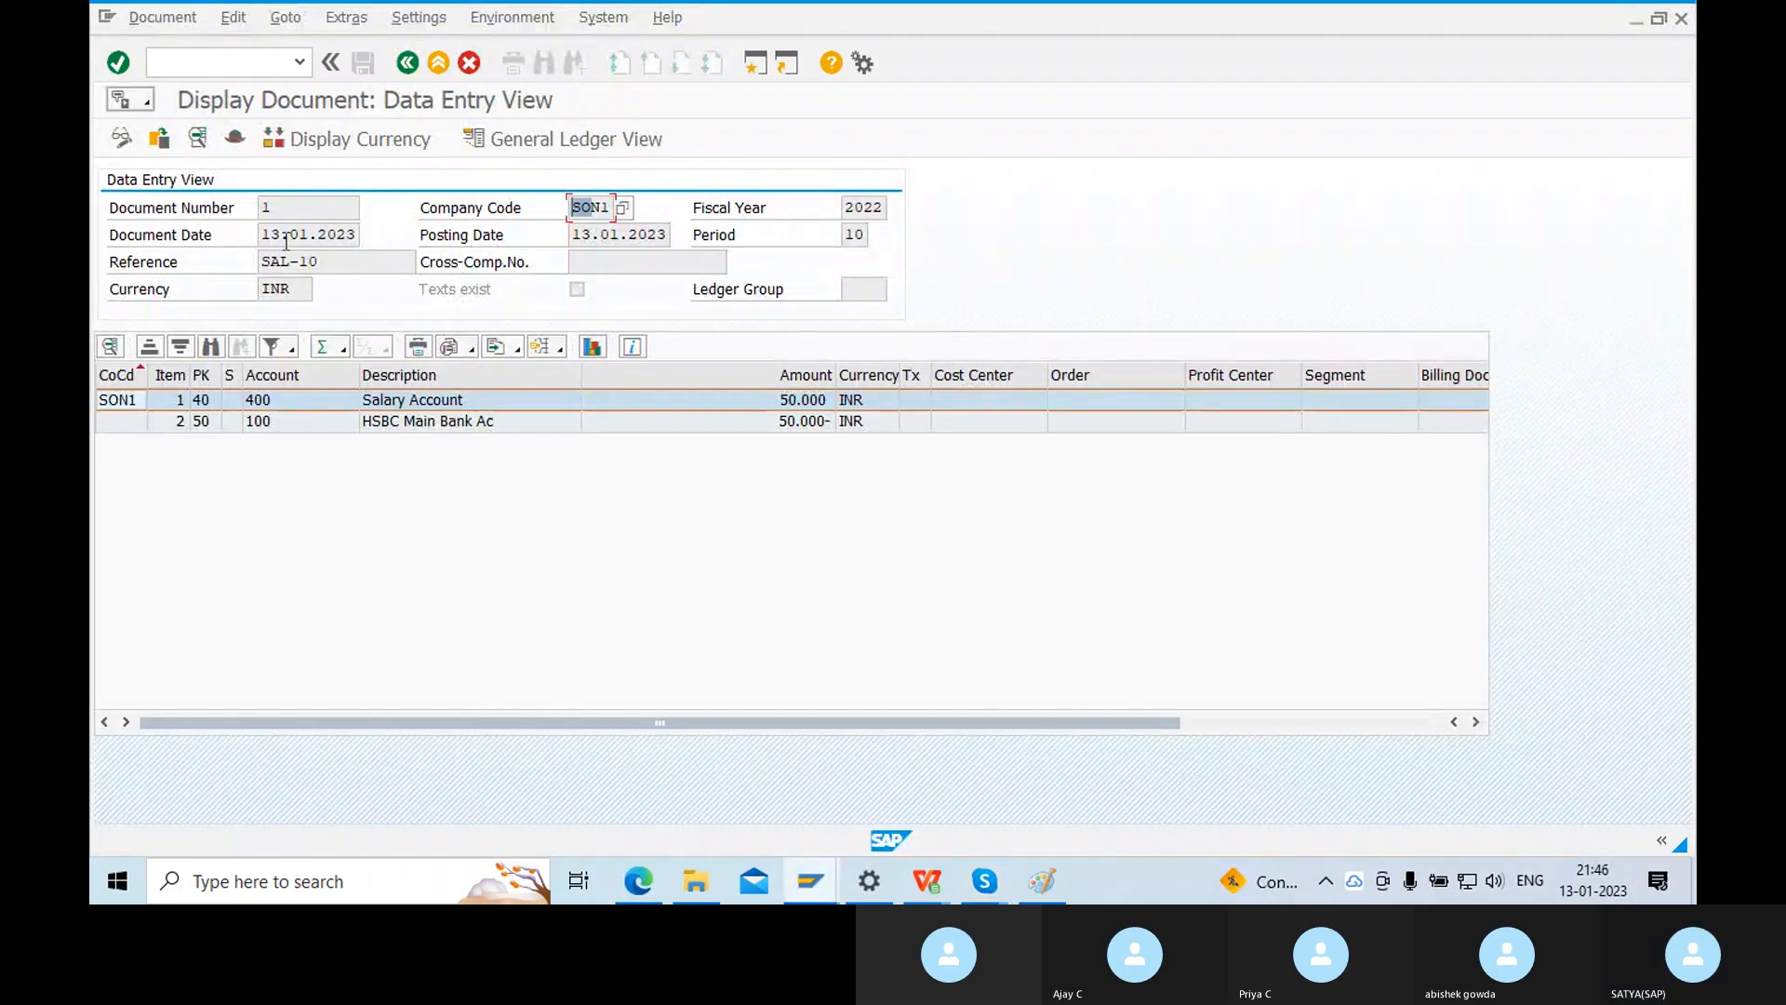
left_click(340, 249)
left_click_drag(354, 262, 280, 263)
double_click(311, 288)
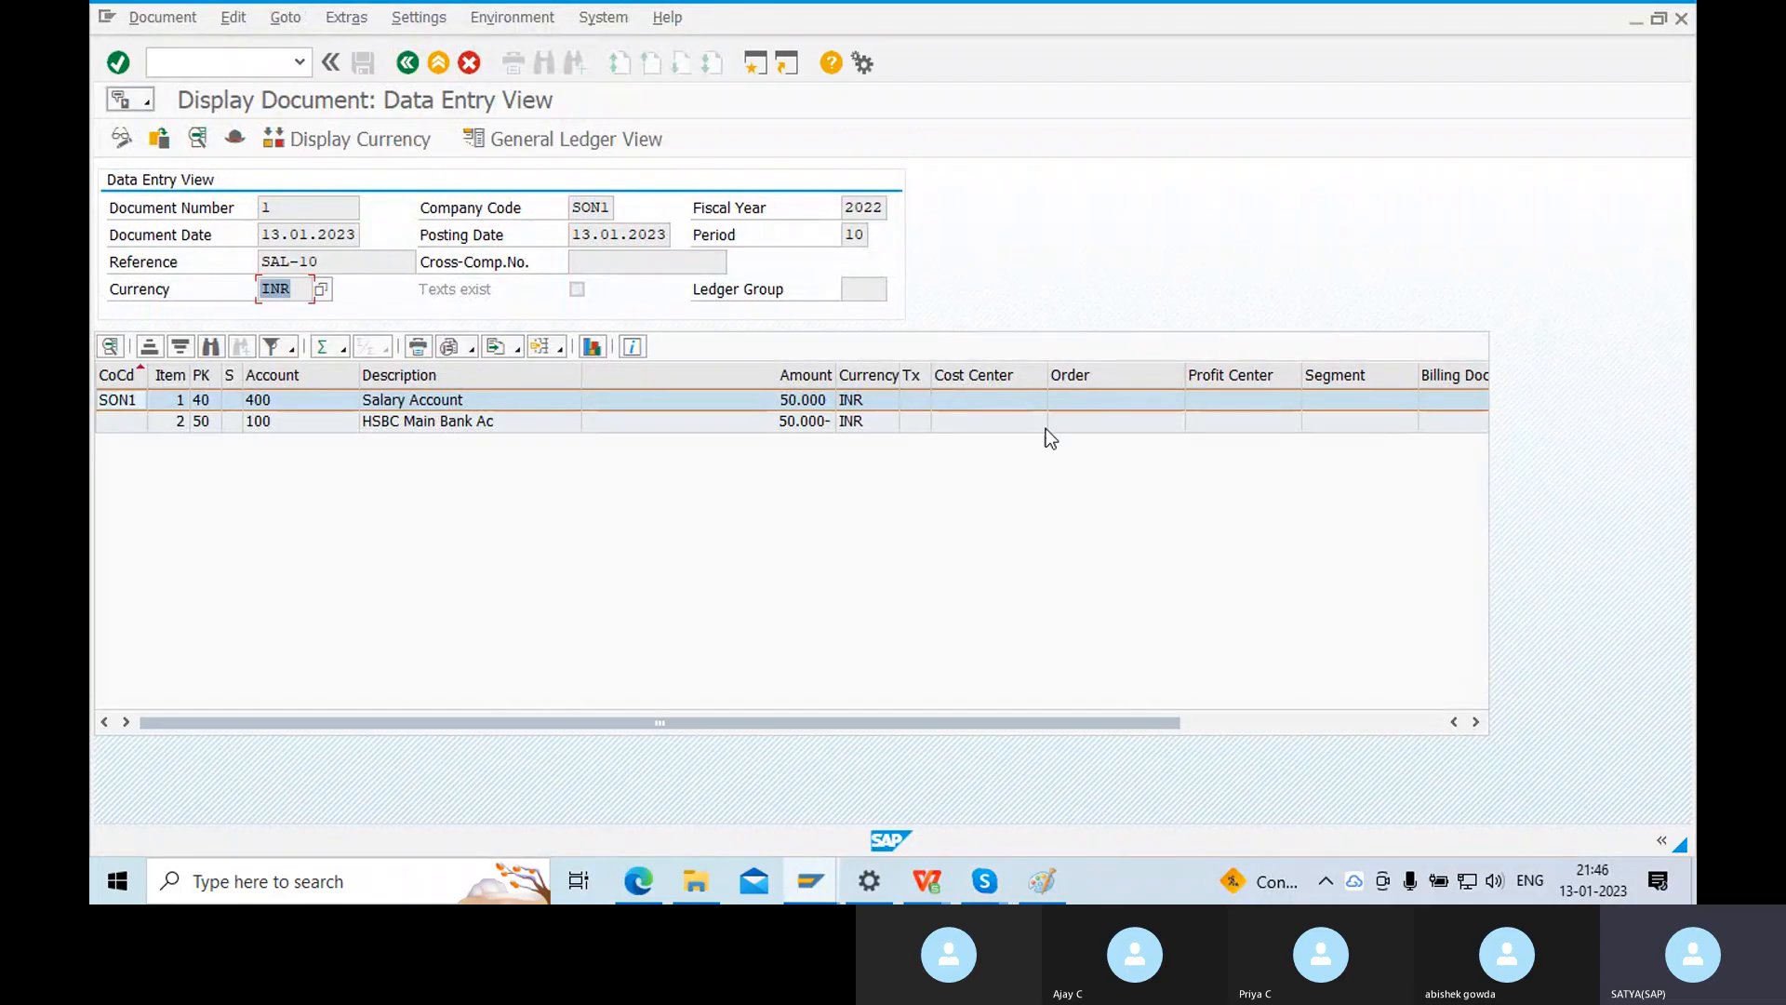
Switch to Paint and add the purple text "General Info" beside the arrow next to Header Level.
left_click(1042, 880)
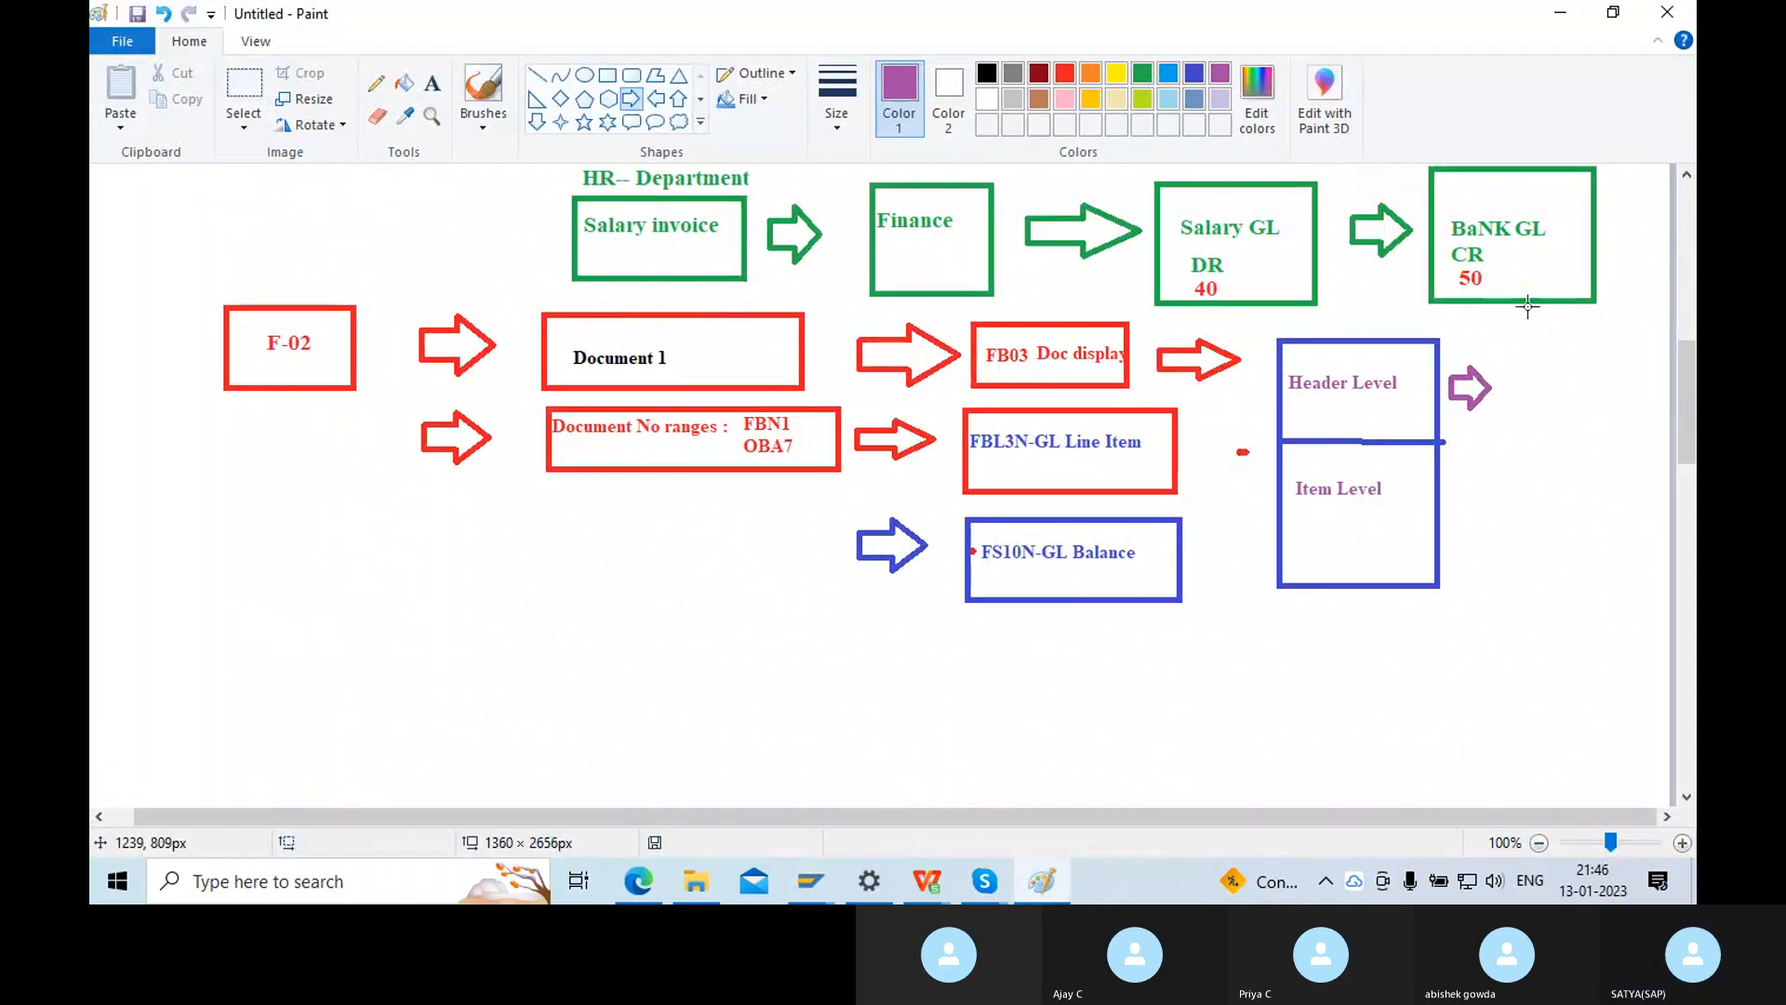
left_click(432, 86)
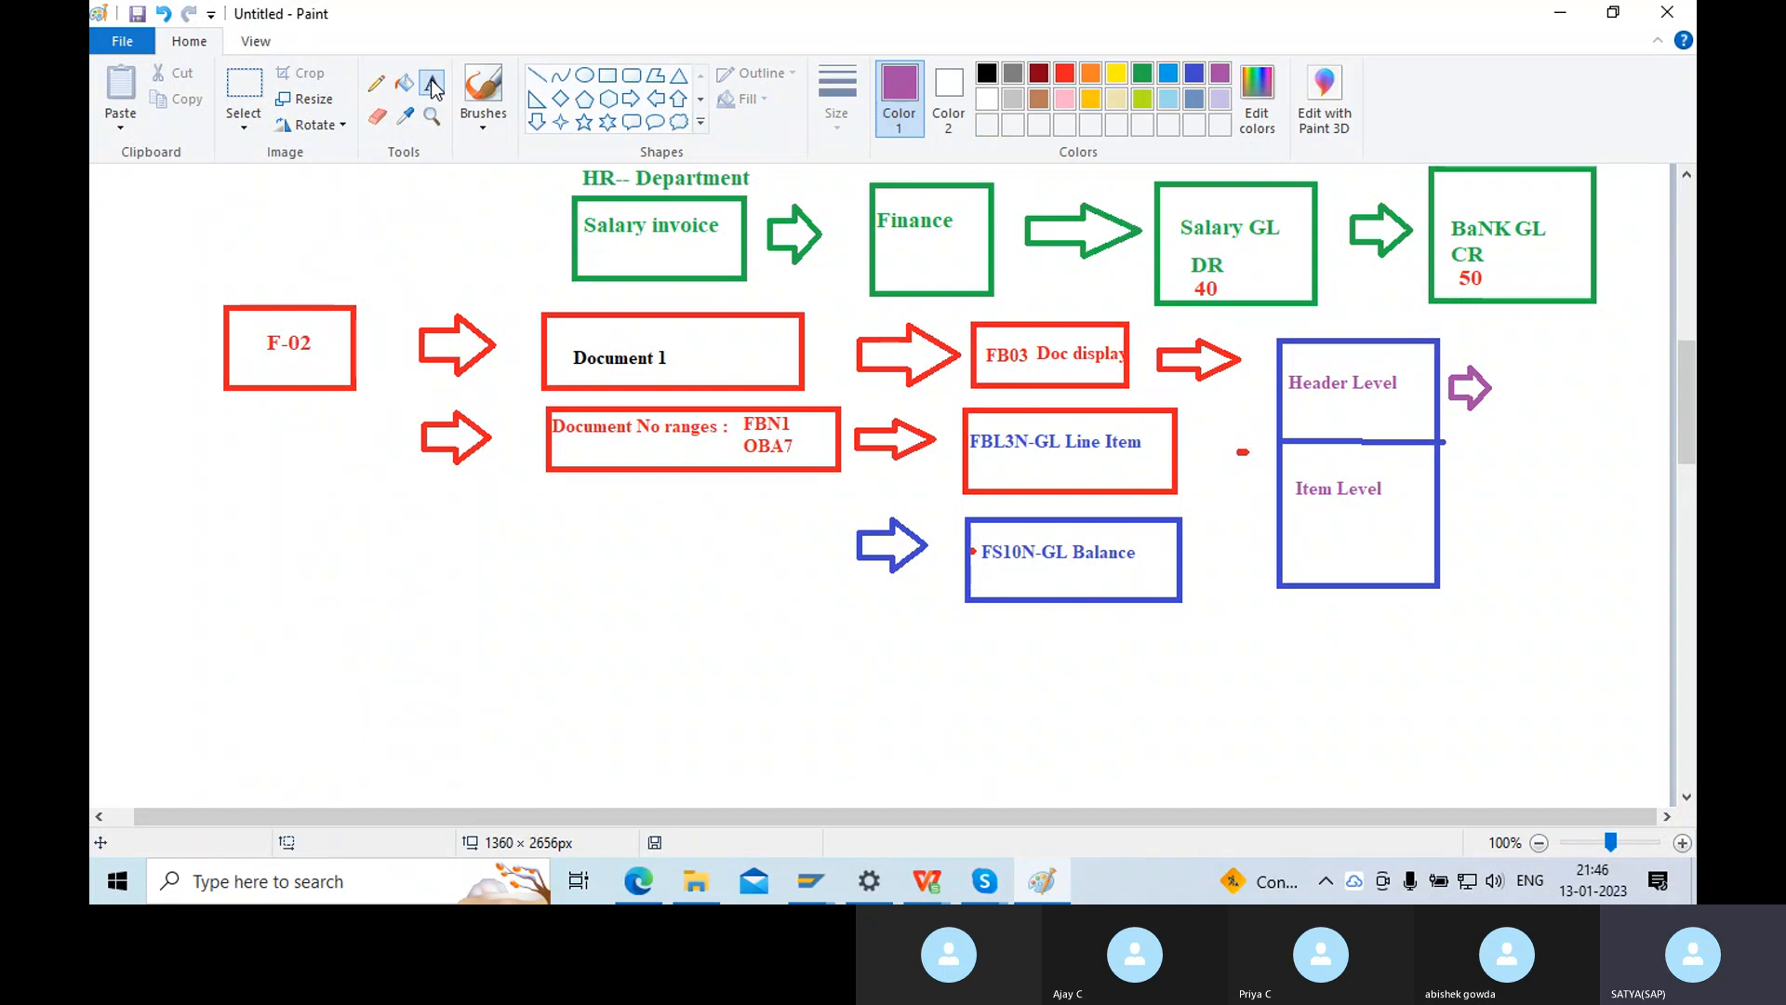
left_click(1492, 359)
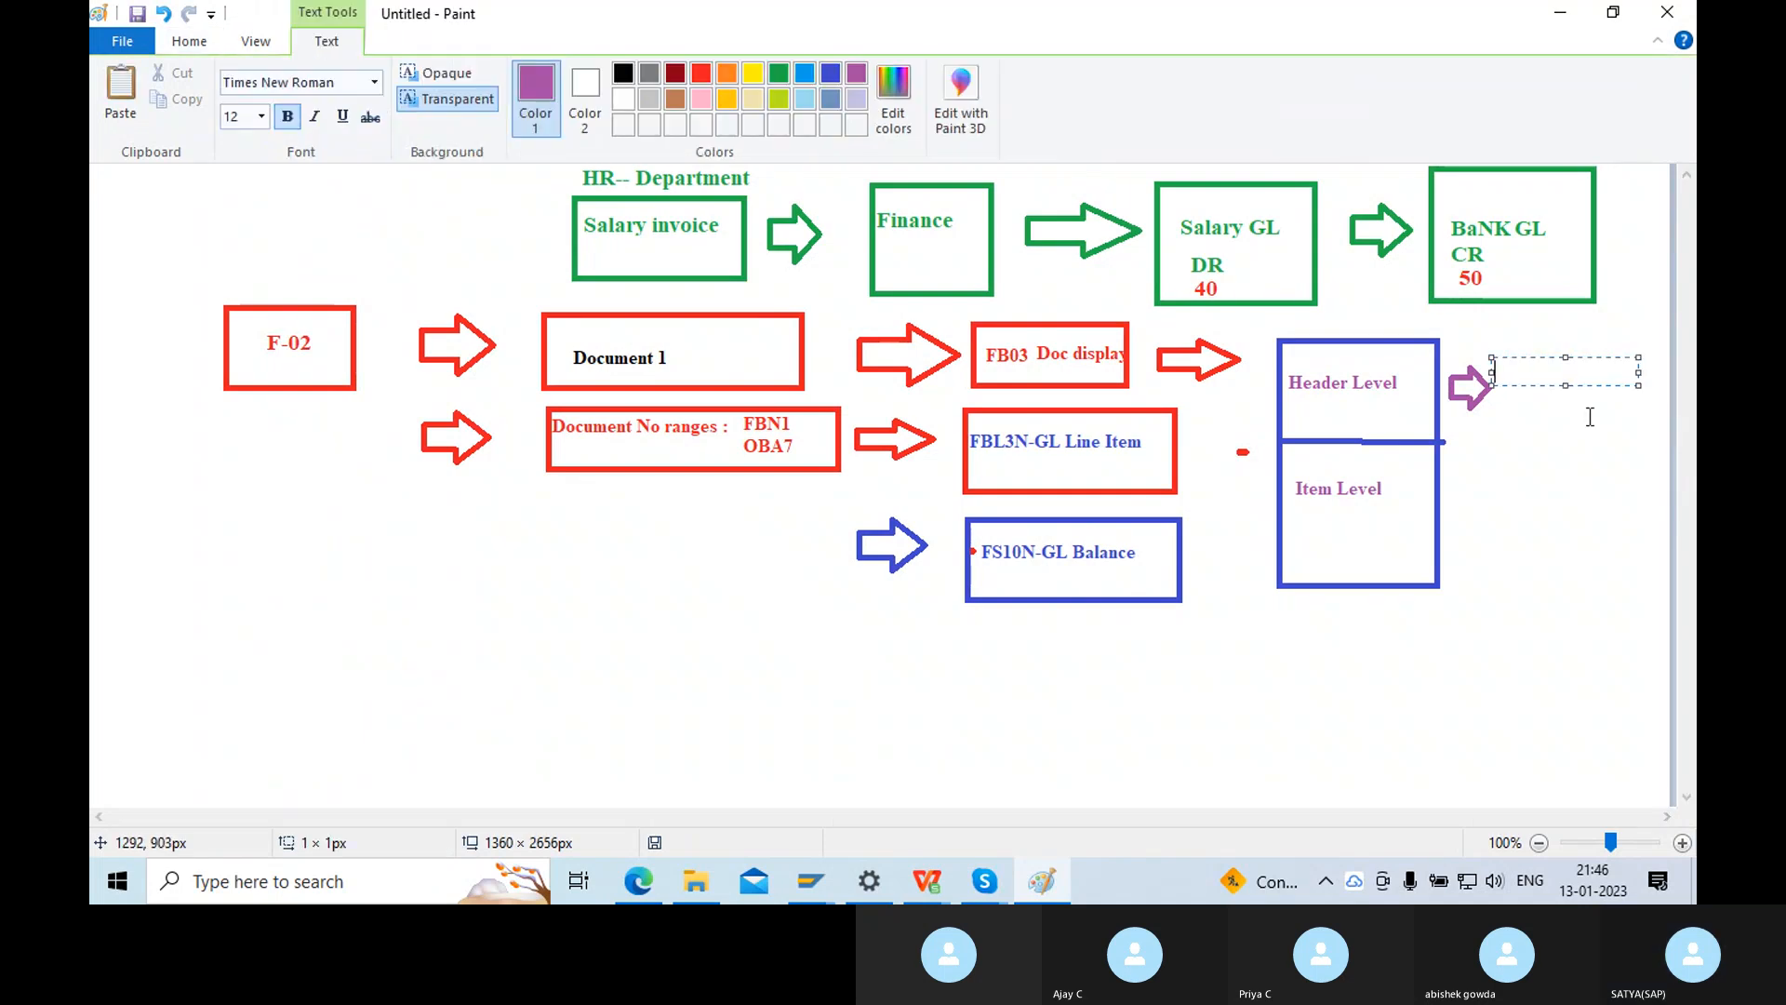
type("General Info")
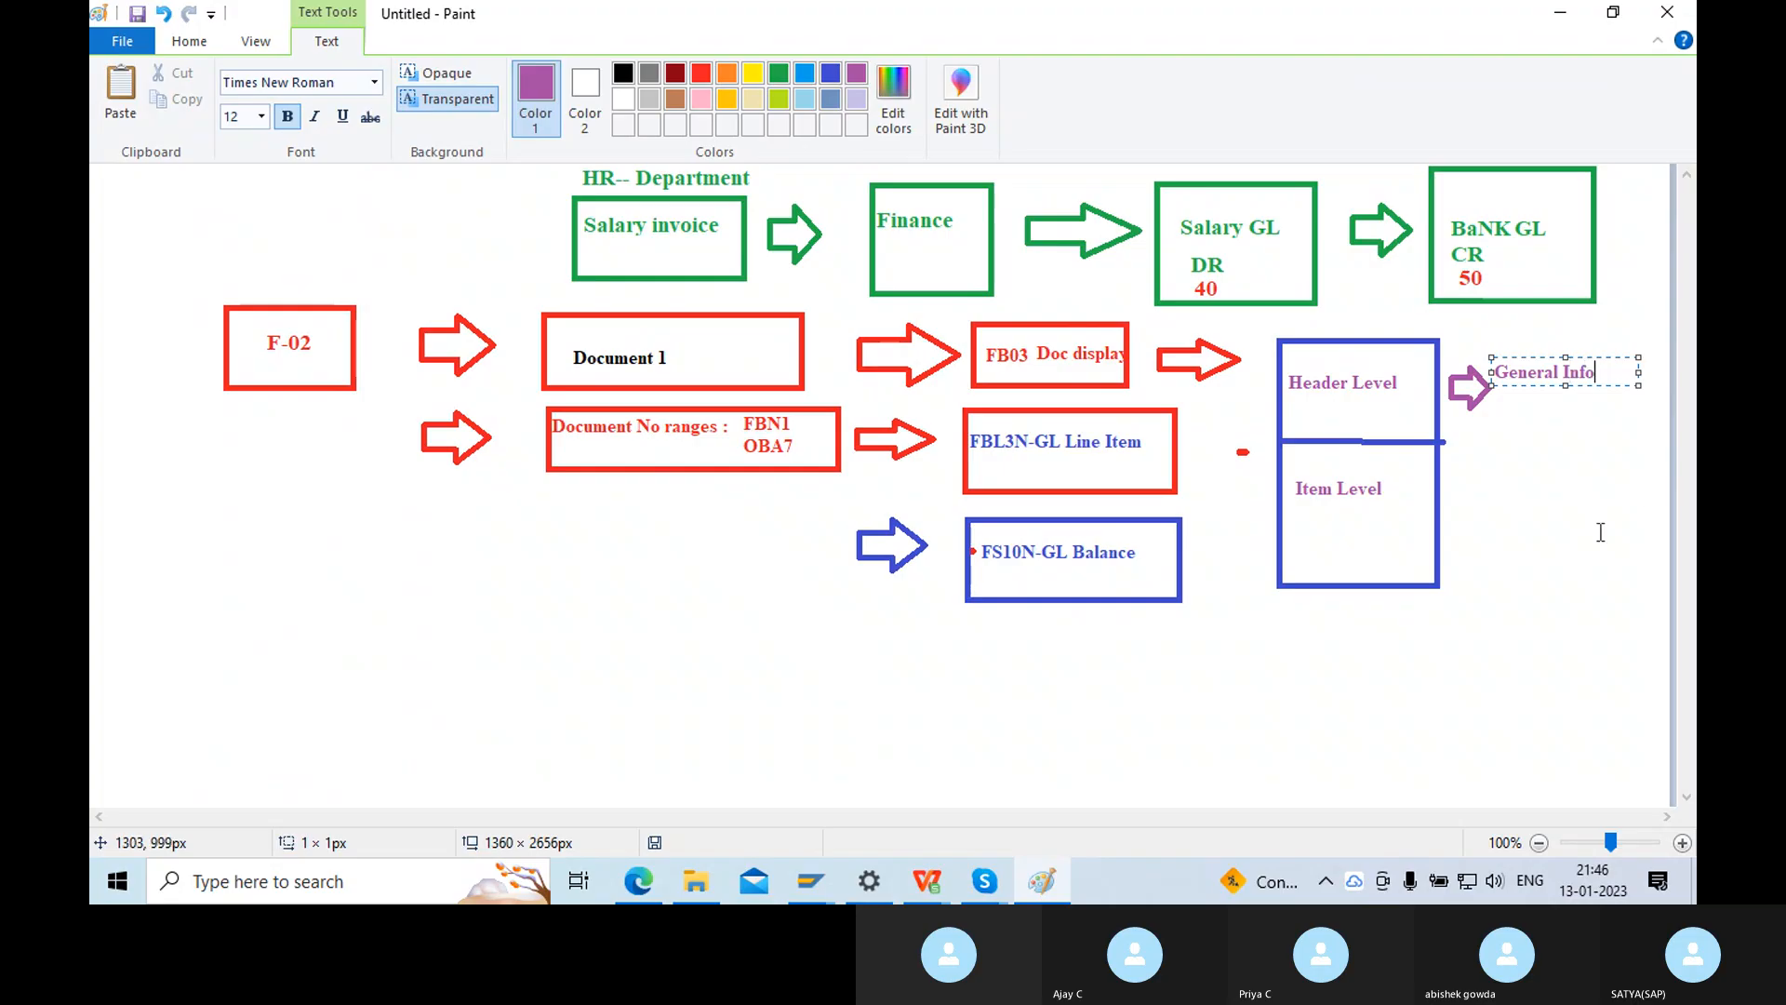
left_click(1600, 532)
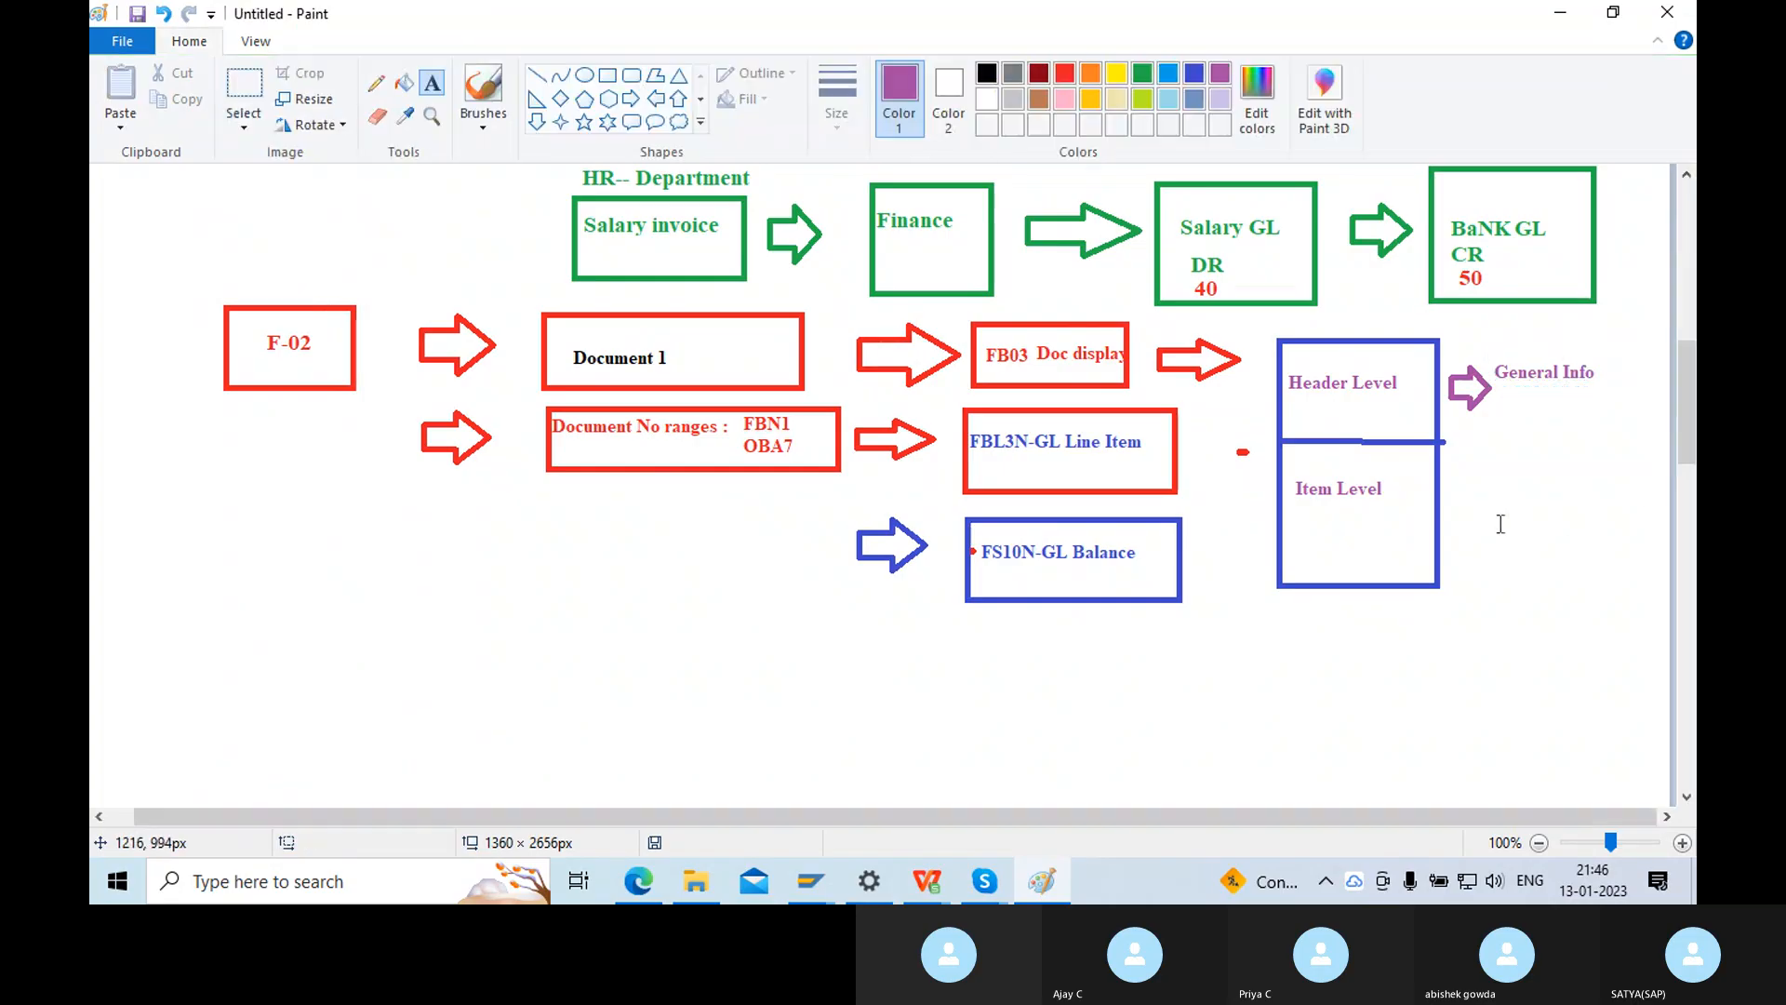
Draw a small purple right arrow beside the Item Level section and label it "Specific info".
left_click(631, 98)
left_click_drag(1446, 486, 1494, 521)
left_click(433, 83)
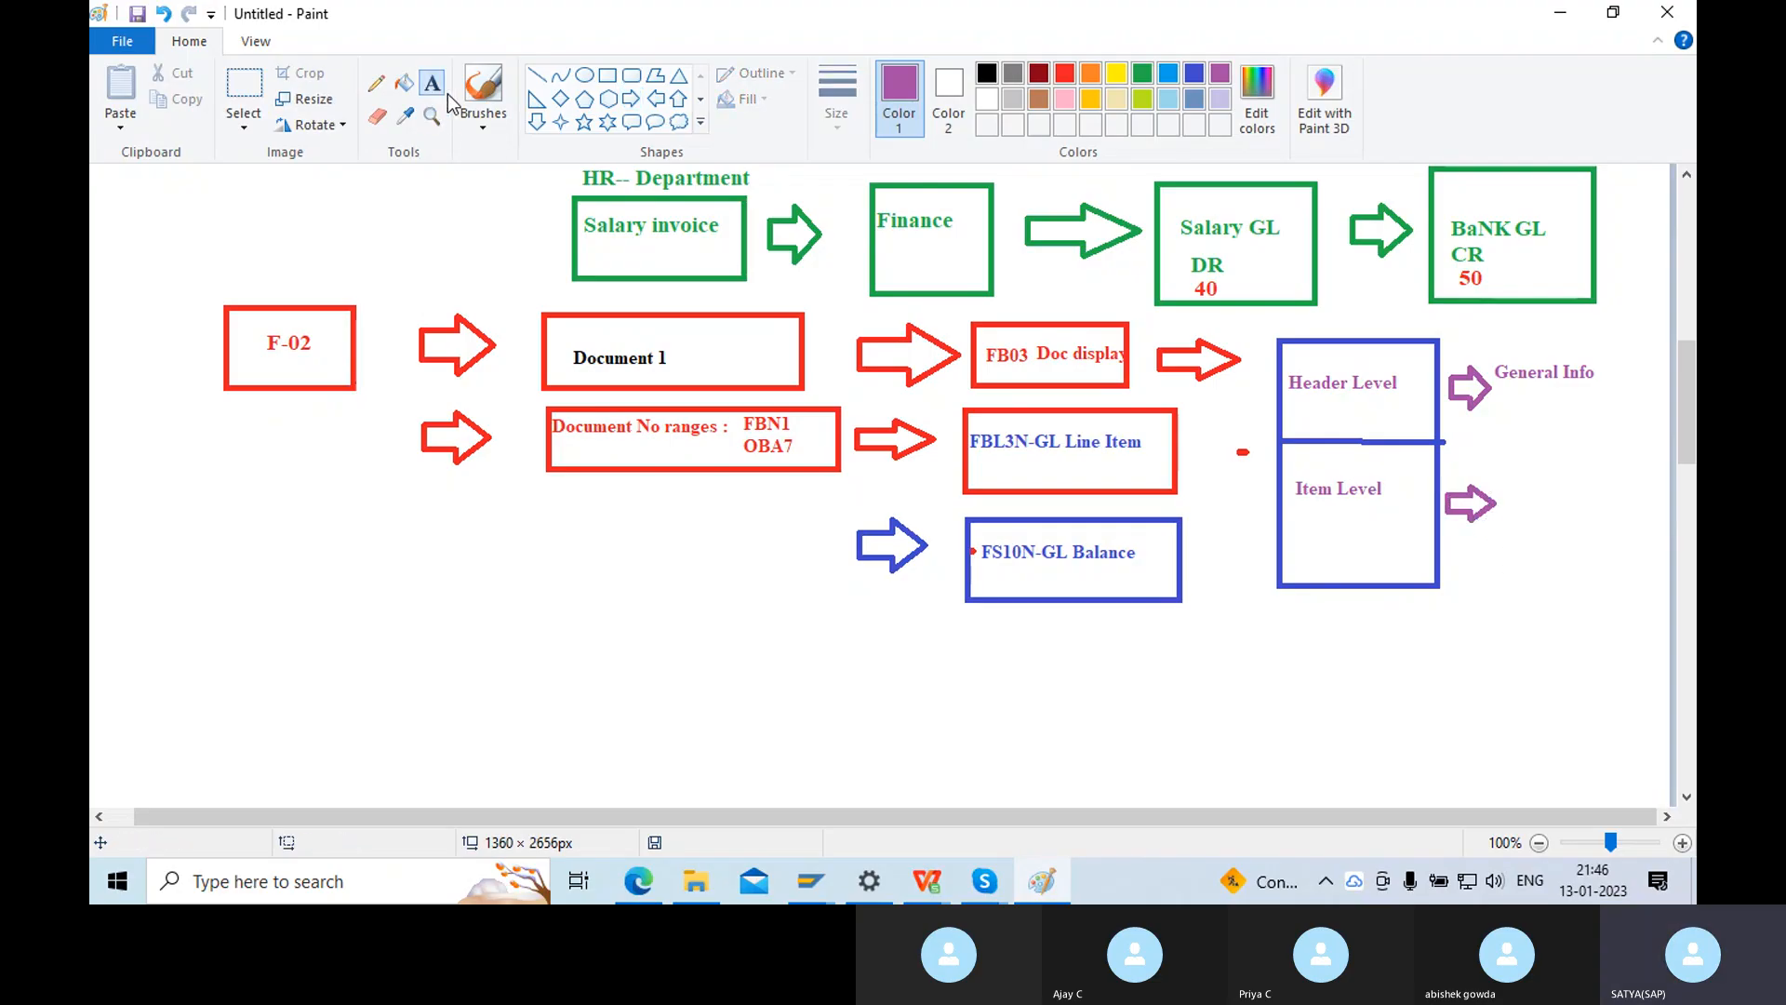
left_click(1500, 483)
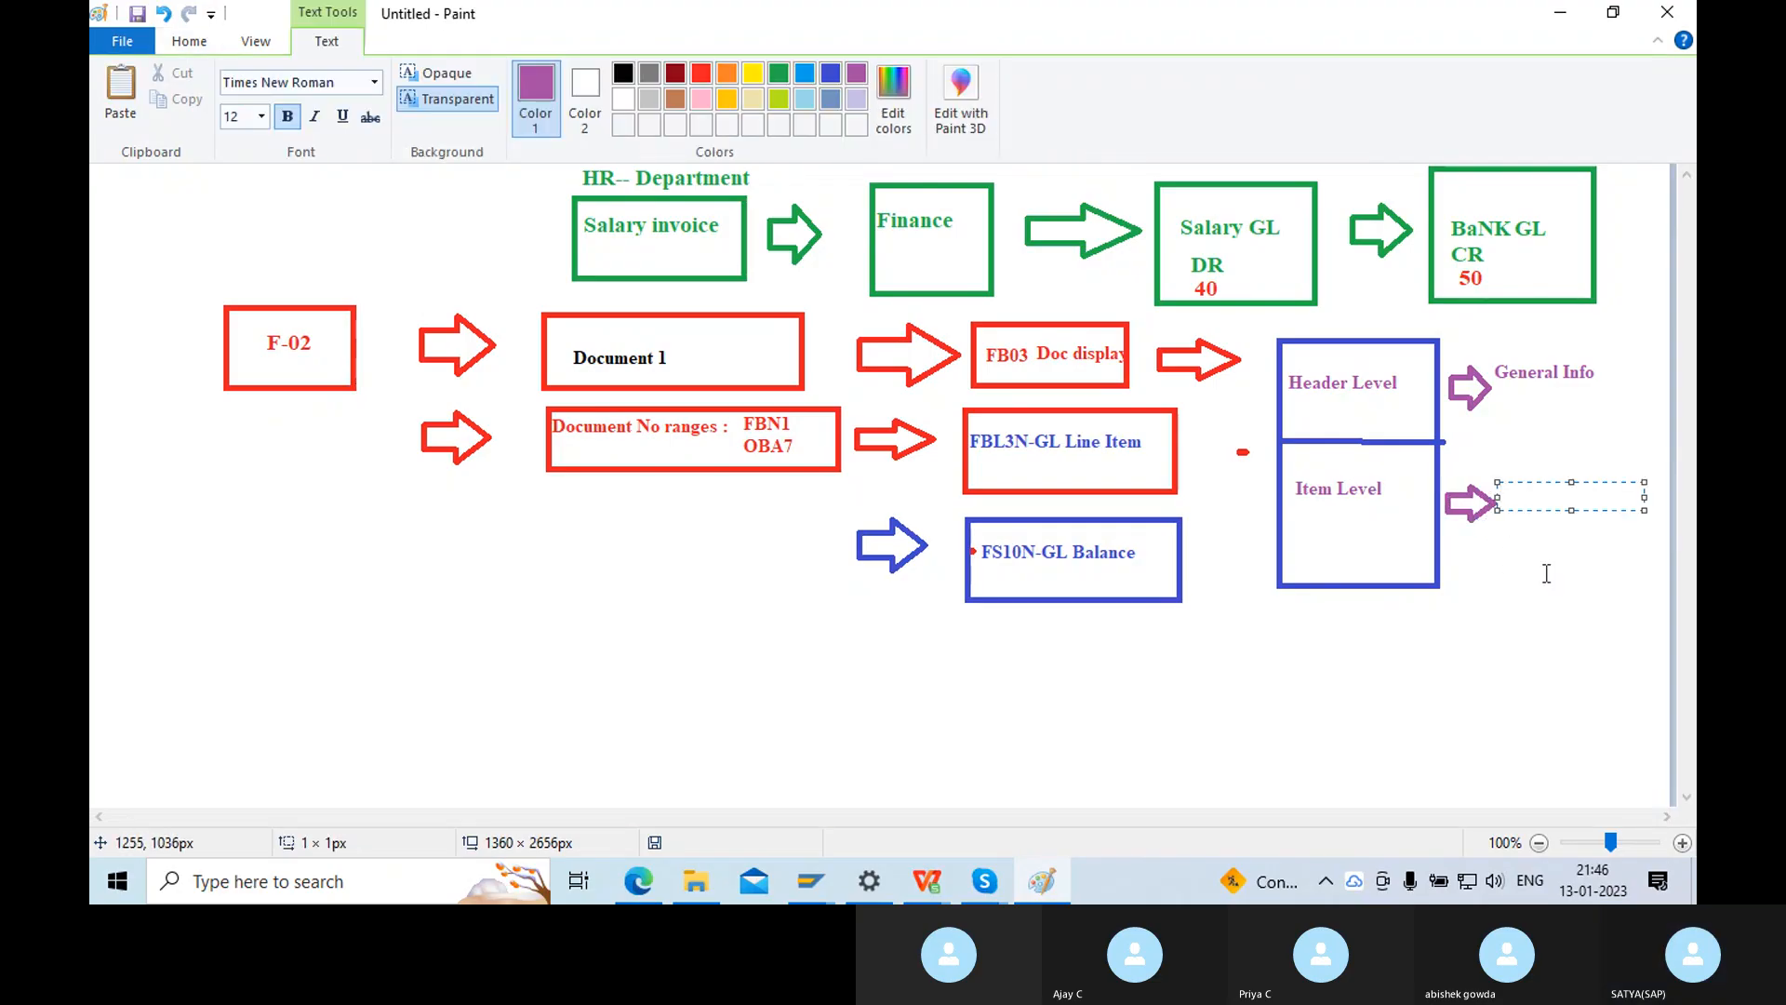
type("Specific info")
Review the account, description, posting key and amount of both line items in the SAP document, and return to the Paint diagram.
key("alt+Tab")
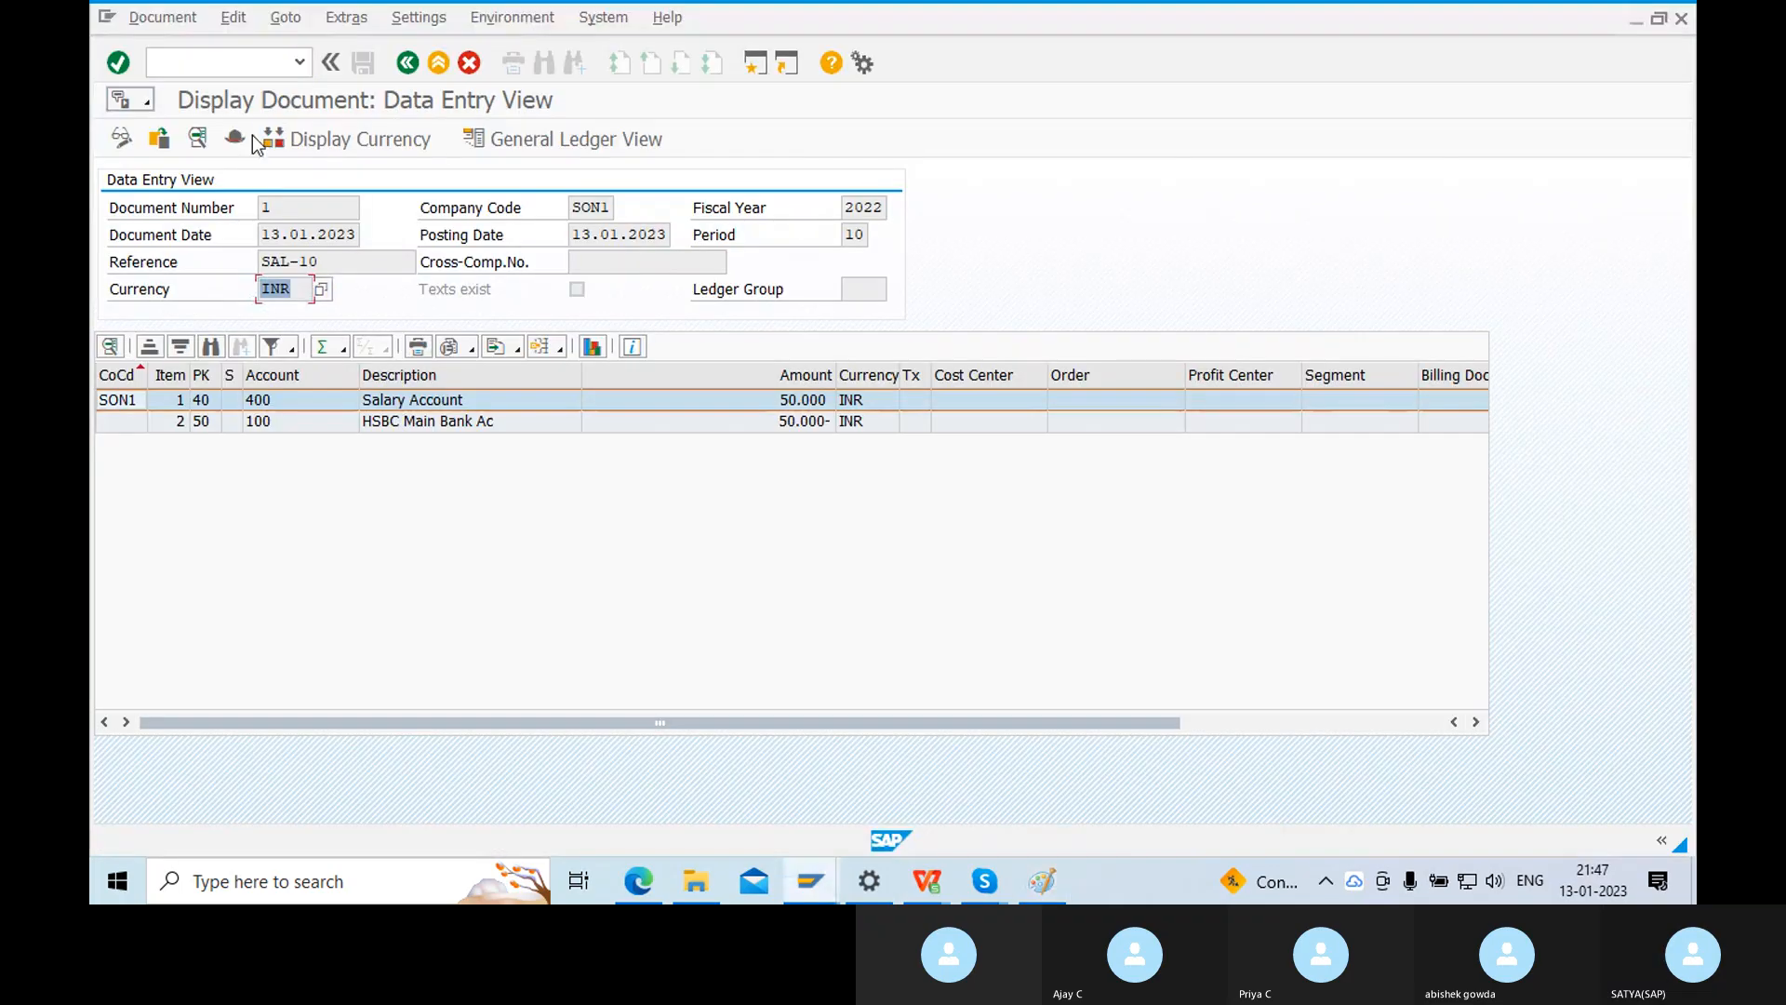
left_click(387, 408)
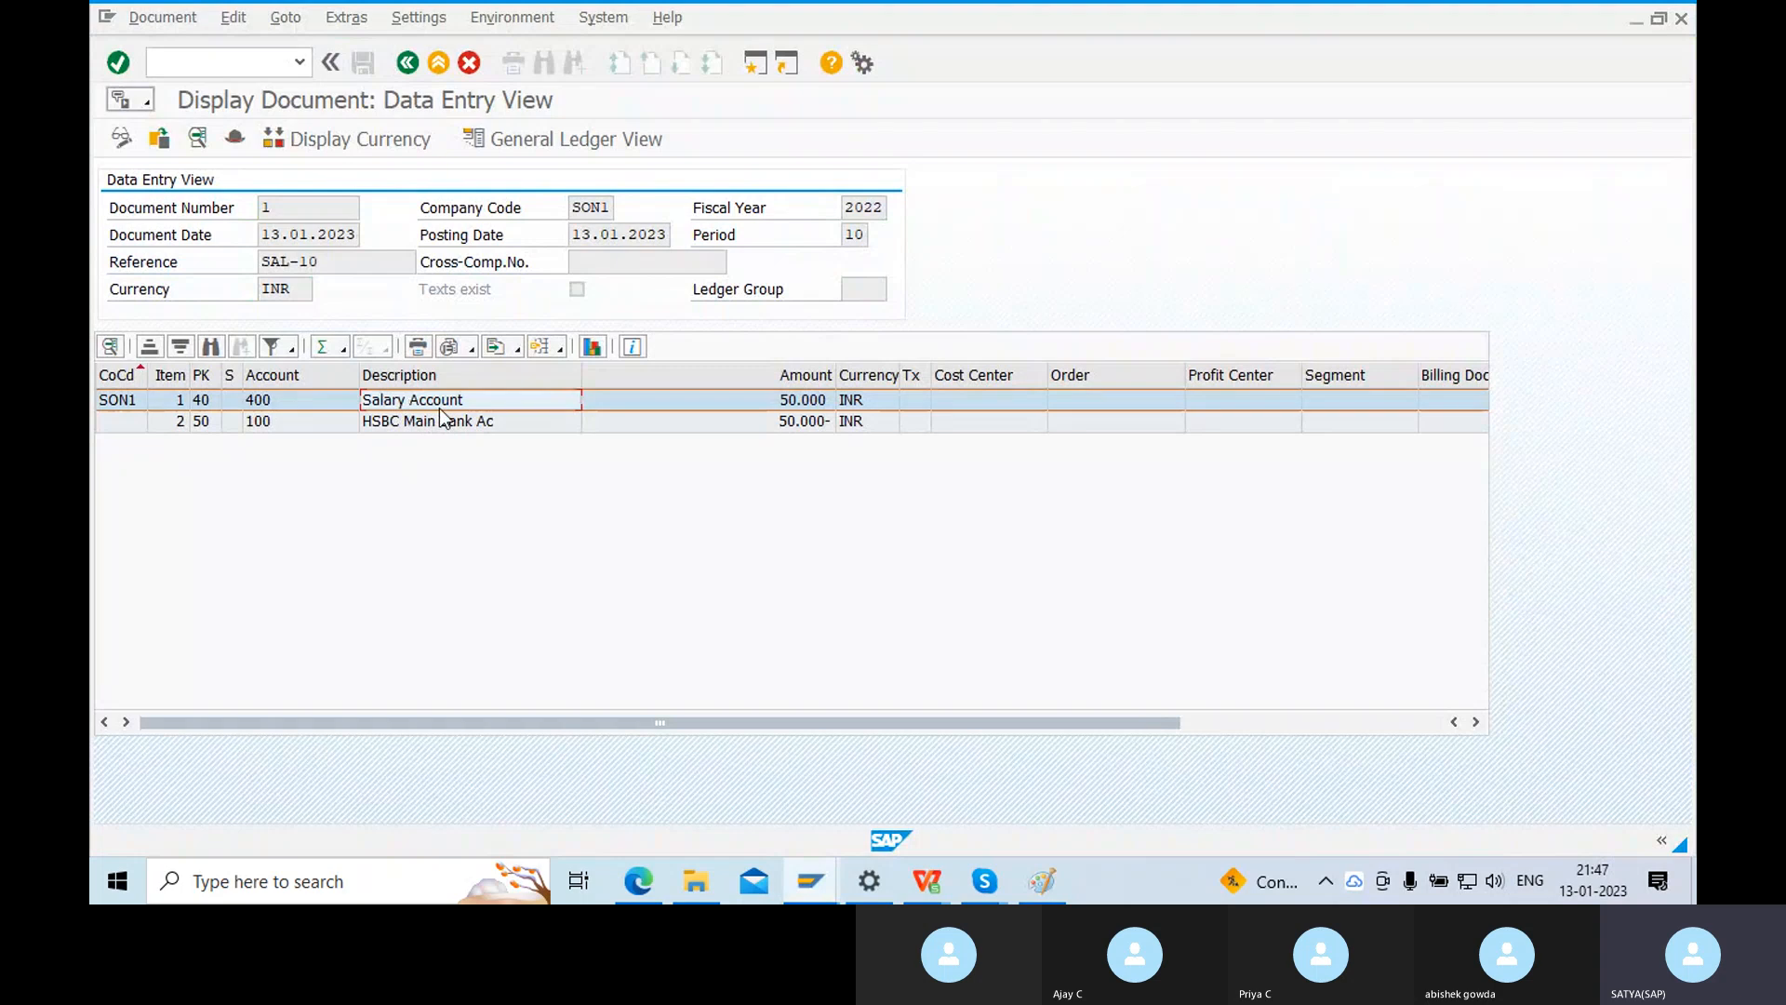
left_click(265, 406)
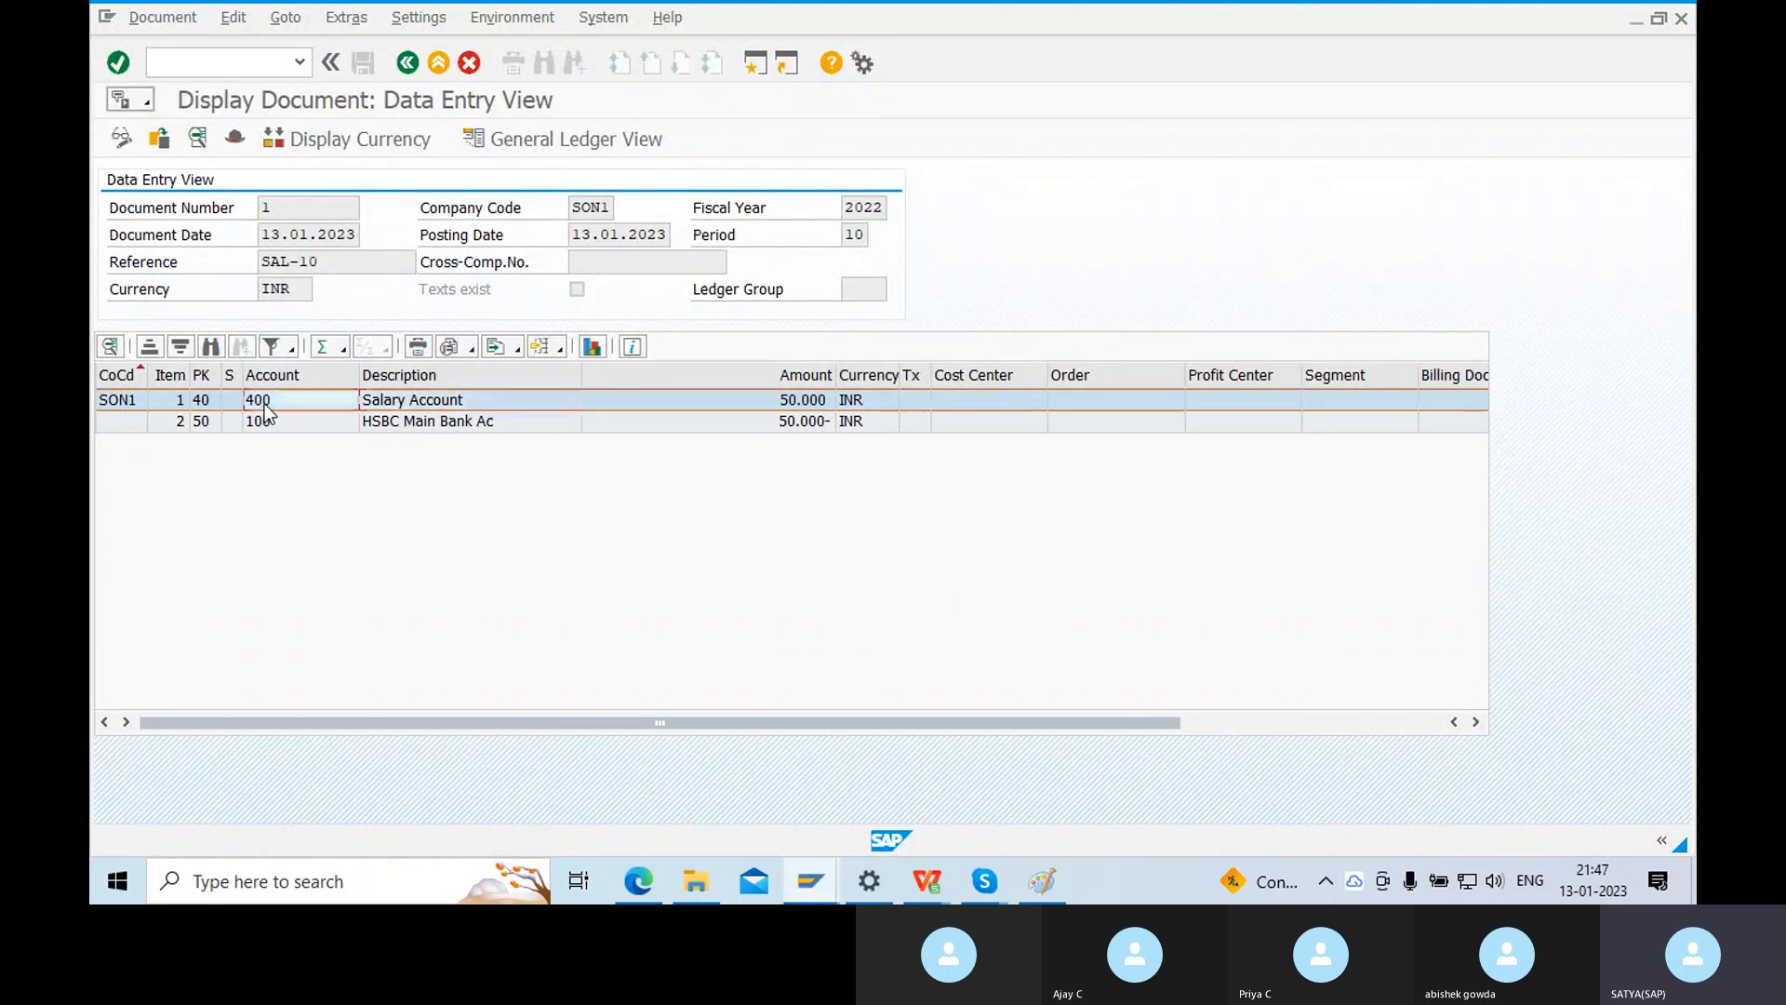
left_click(802, 403)
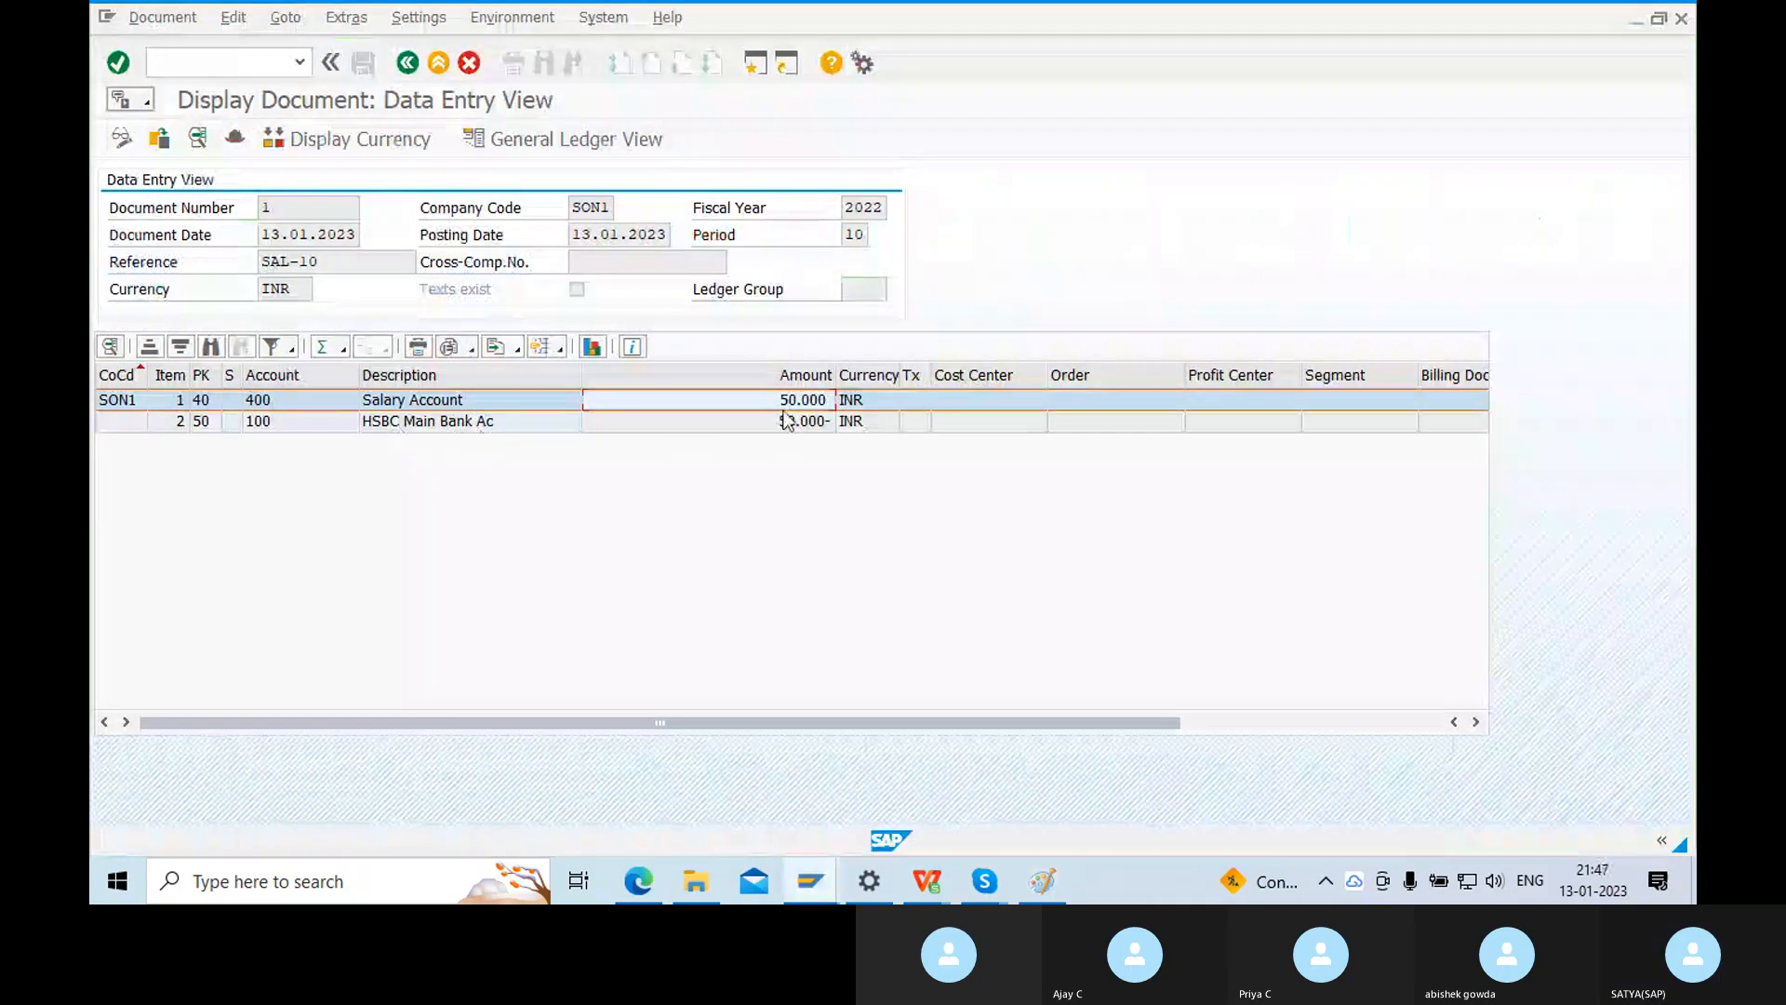
left_click(202, 423)
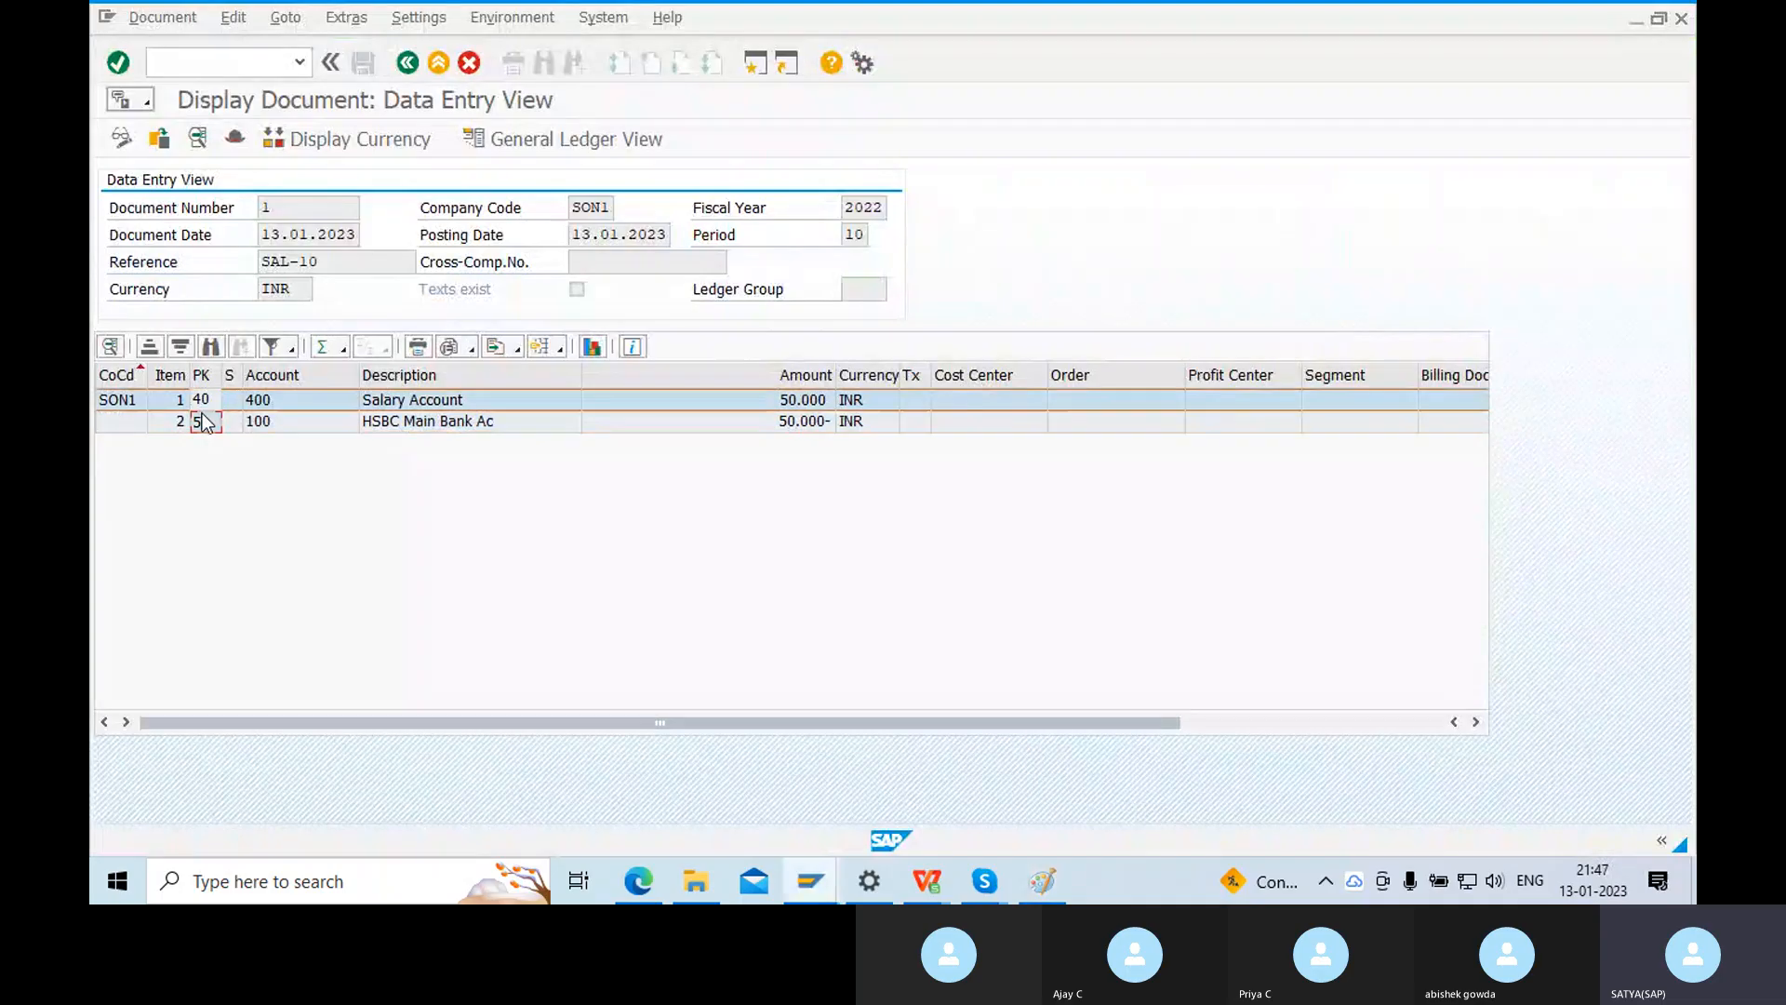
left_click(428, 427)
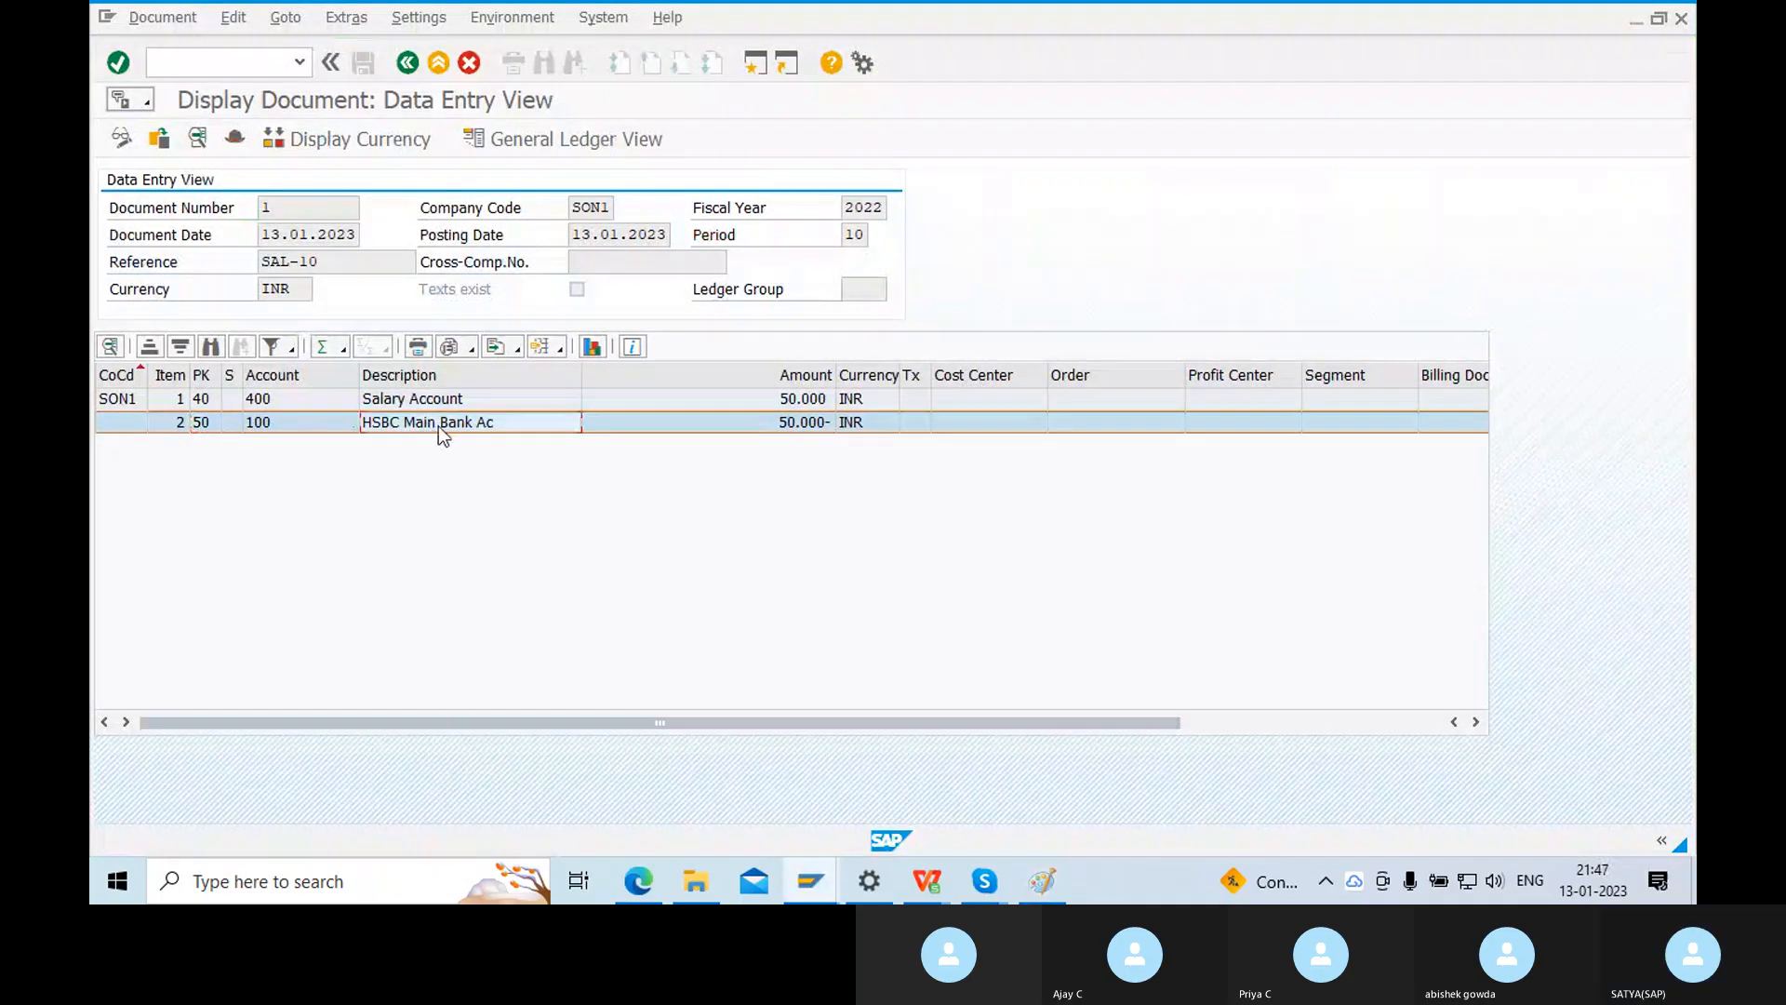
left_click(800, 426)
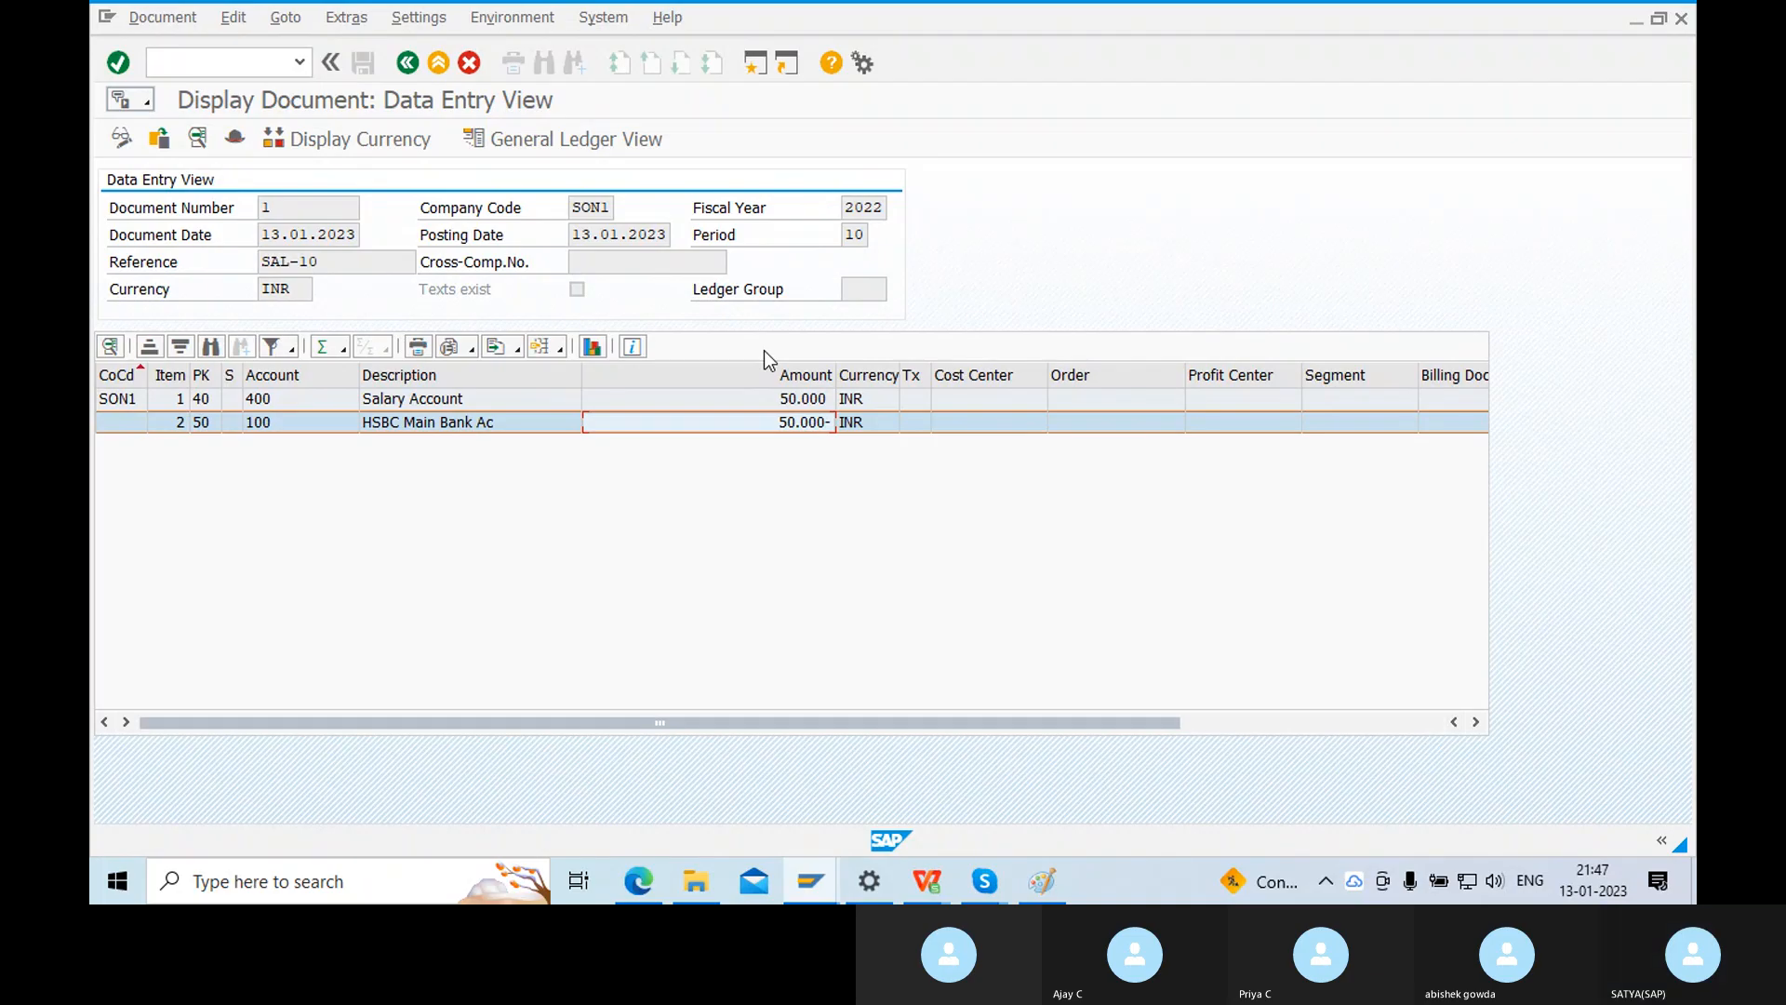
left_click(1573, 192)
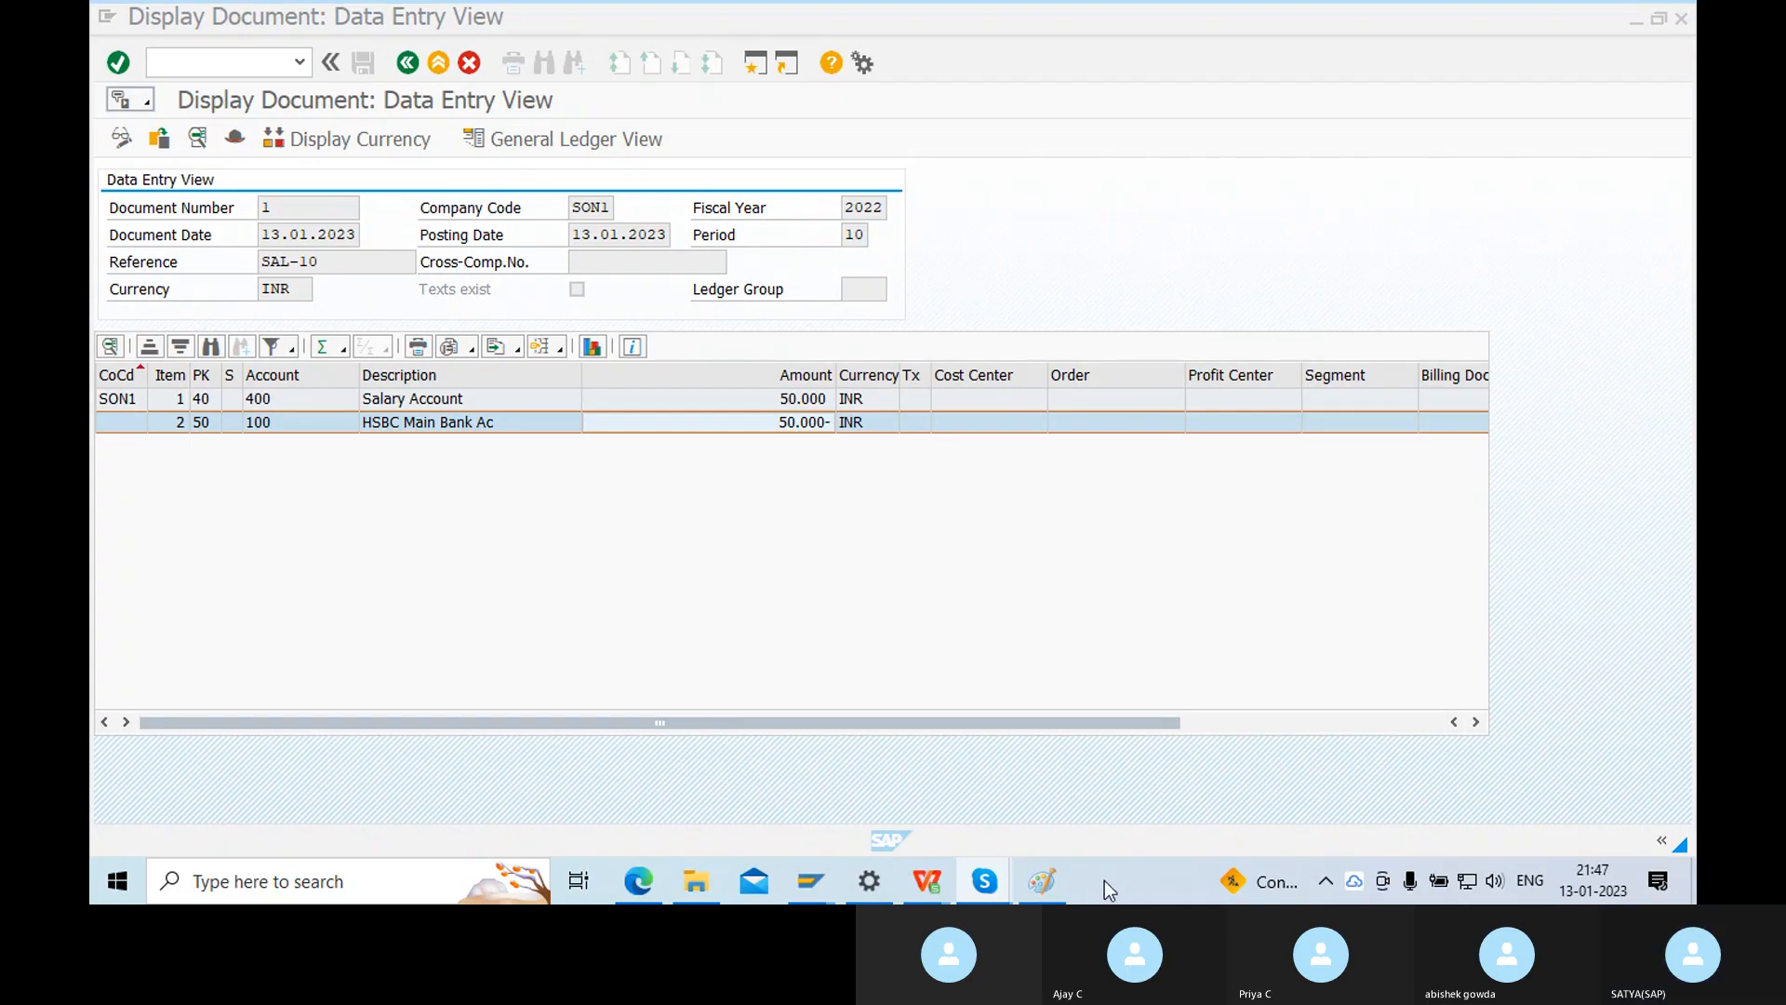
left_click(1045, 890)
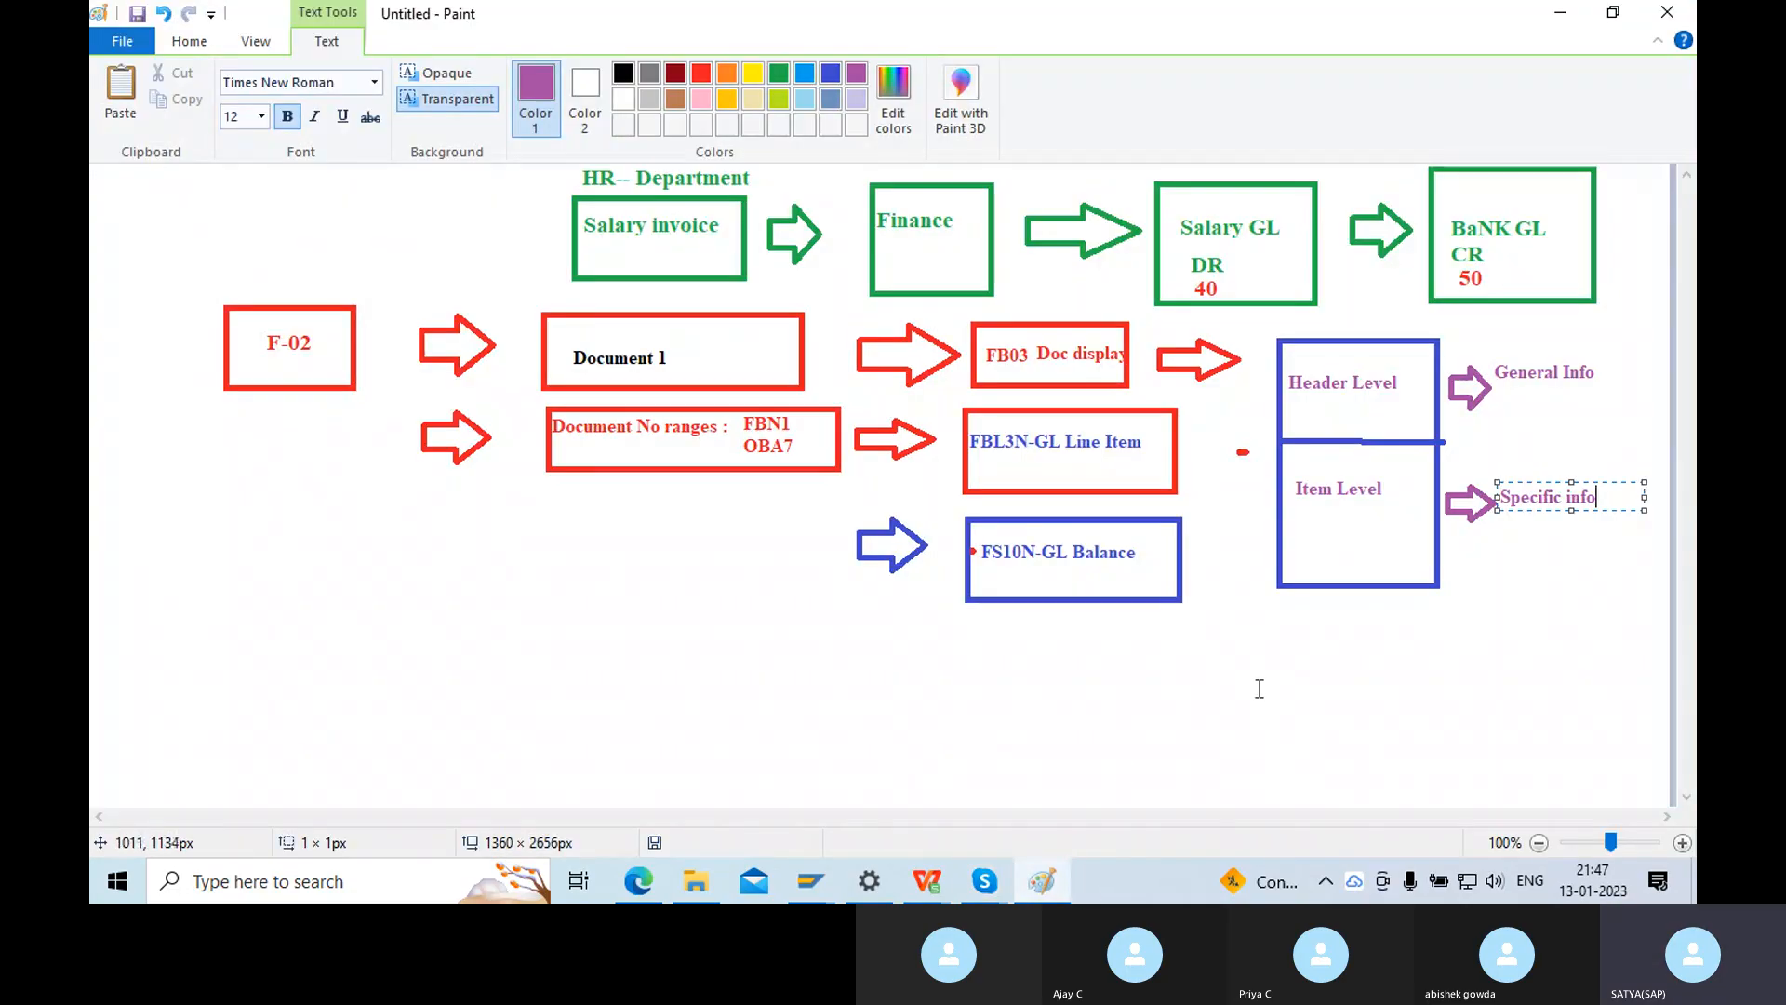
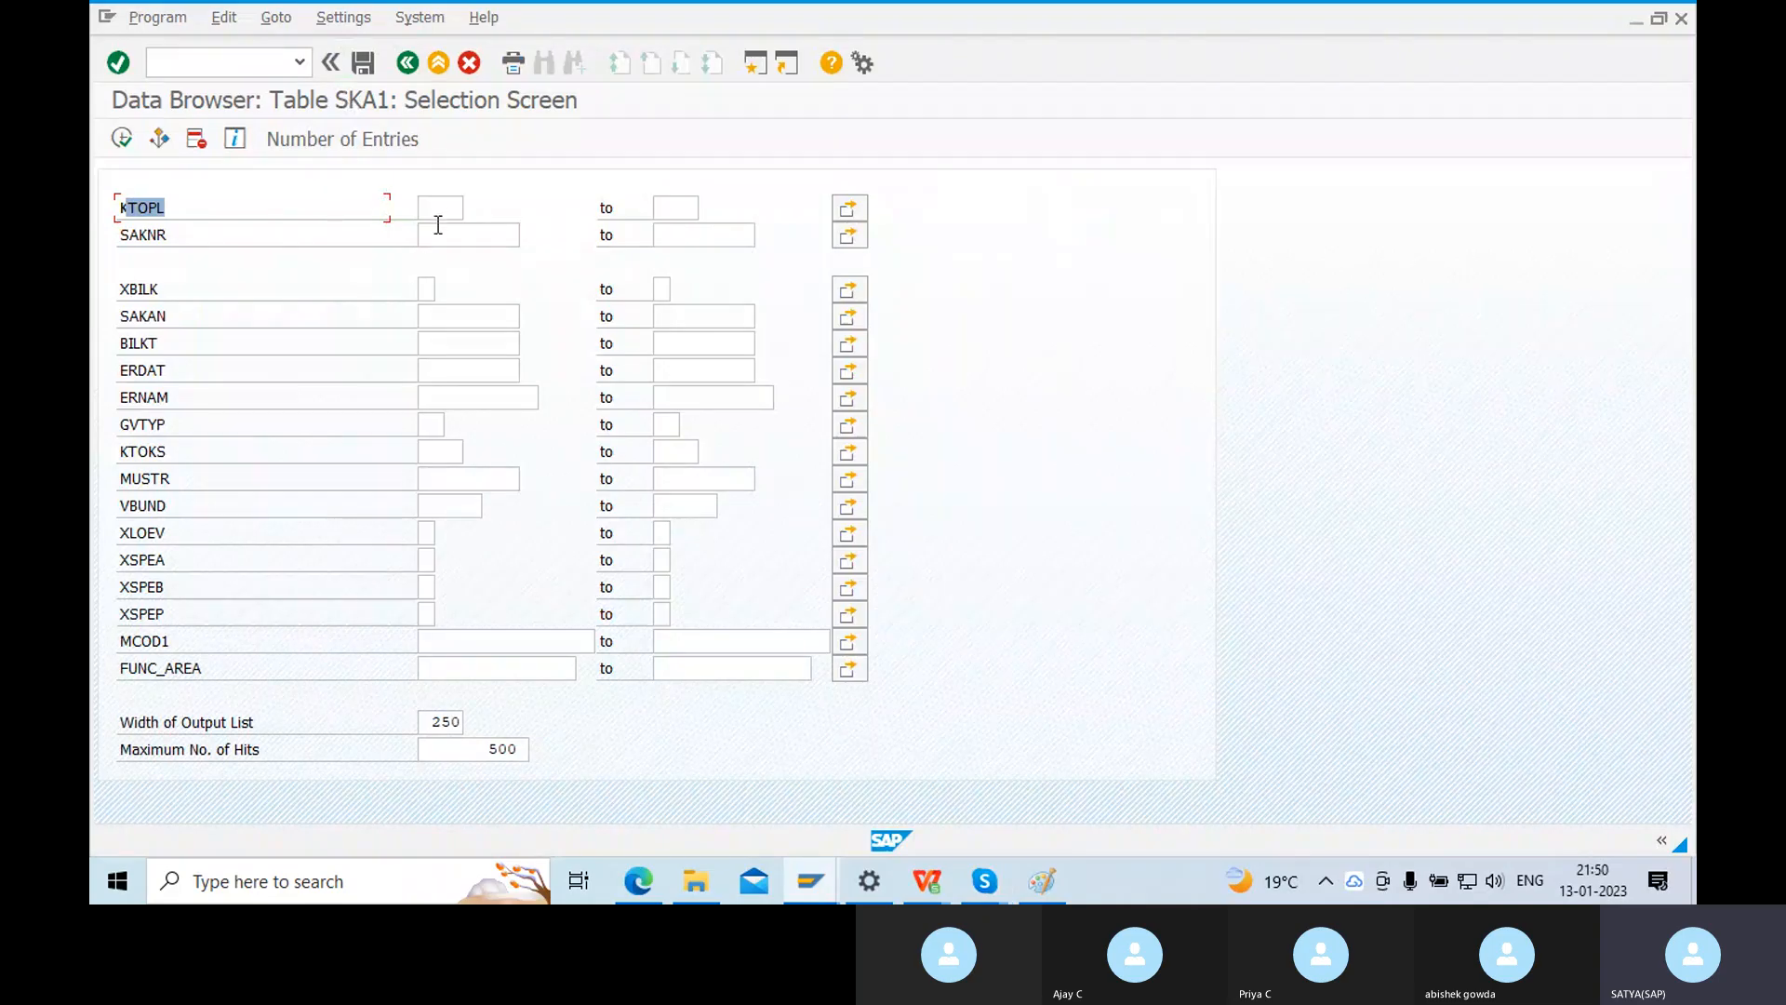
Find chart of accounts SON1 for the KTOPL selection, list the matching SKA1 entries and check their account numbers.
left_click(440, 210)
left_click(171, 216)
left_click(433, 212)
left_click(472, 207)
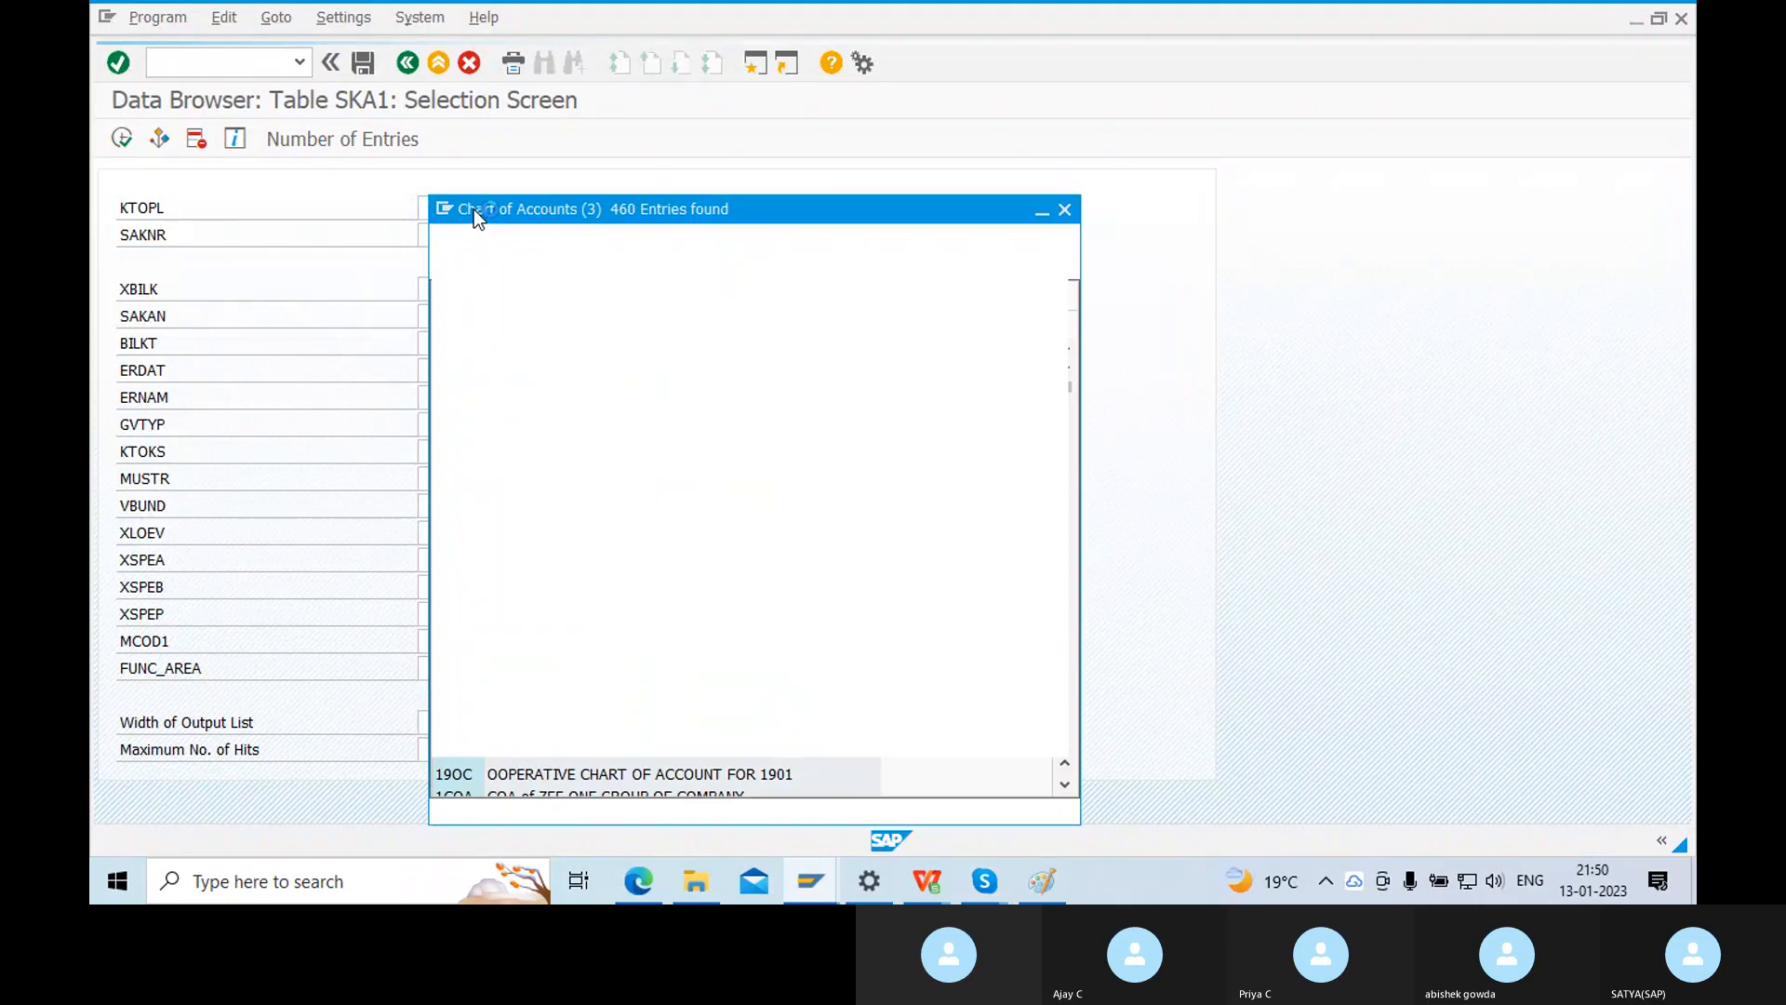
left_click_drag(489, 209, 435, 95)
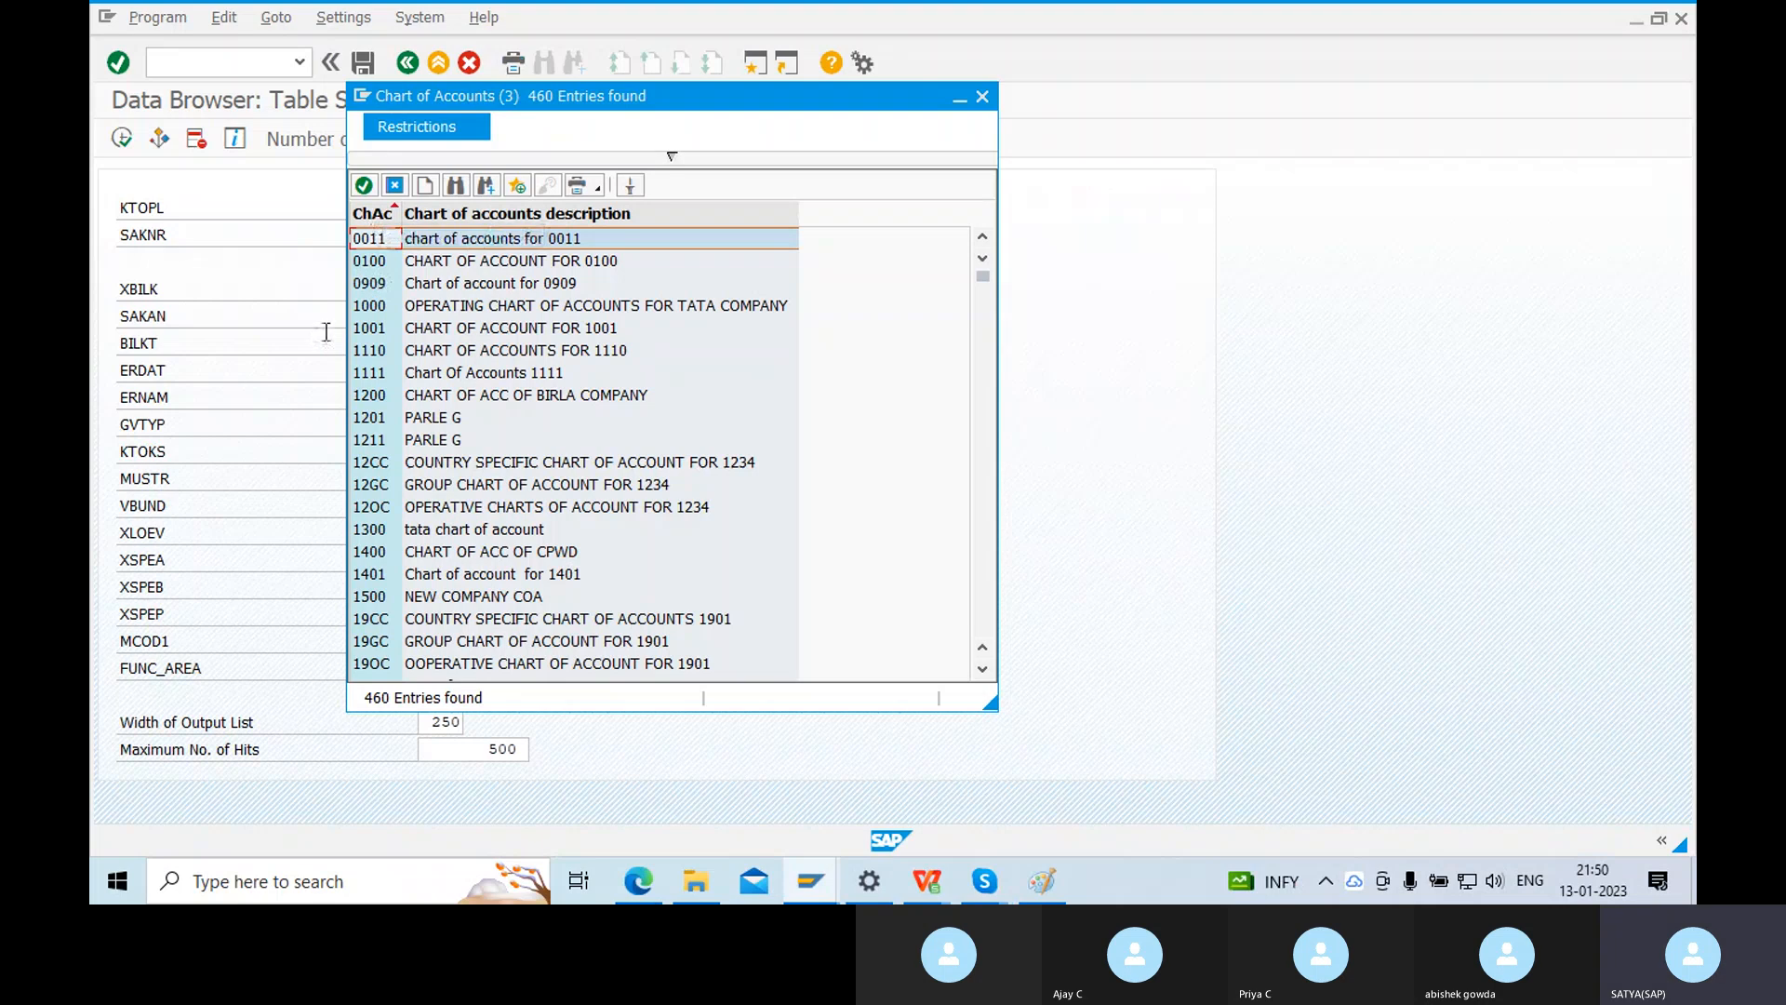
left_click_drag(704, 105, 751, 80)
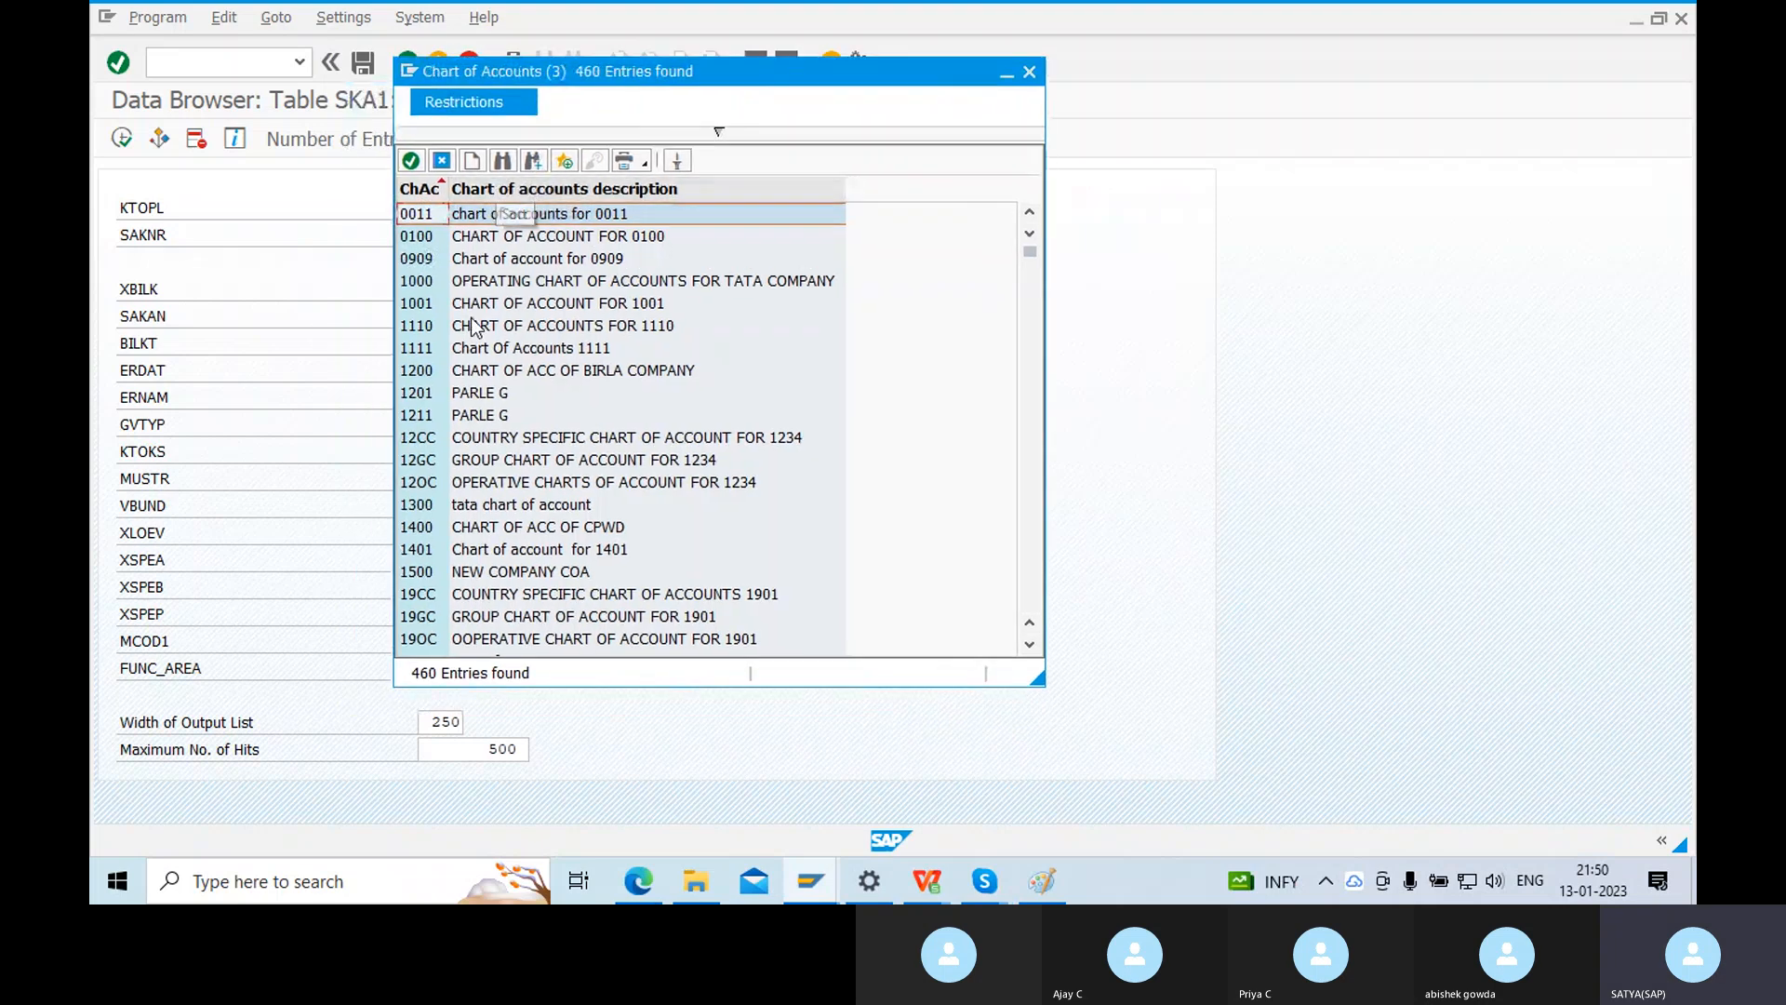
left_click(508, 160)
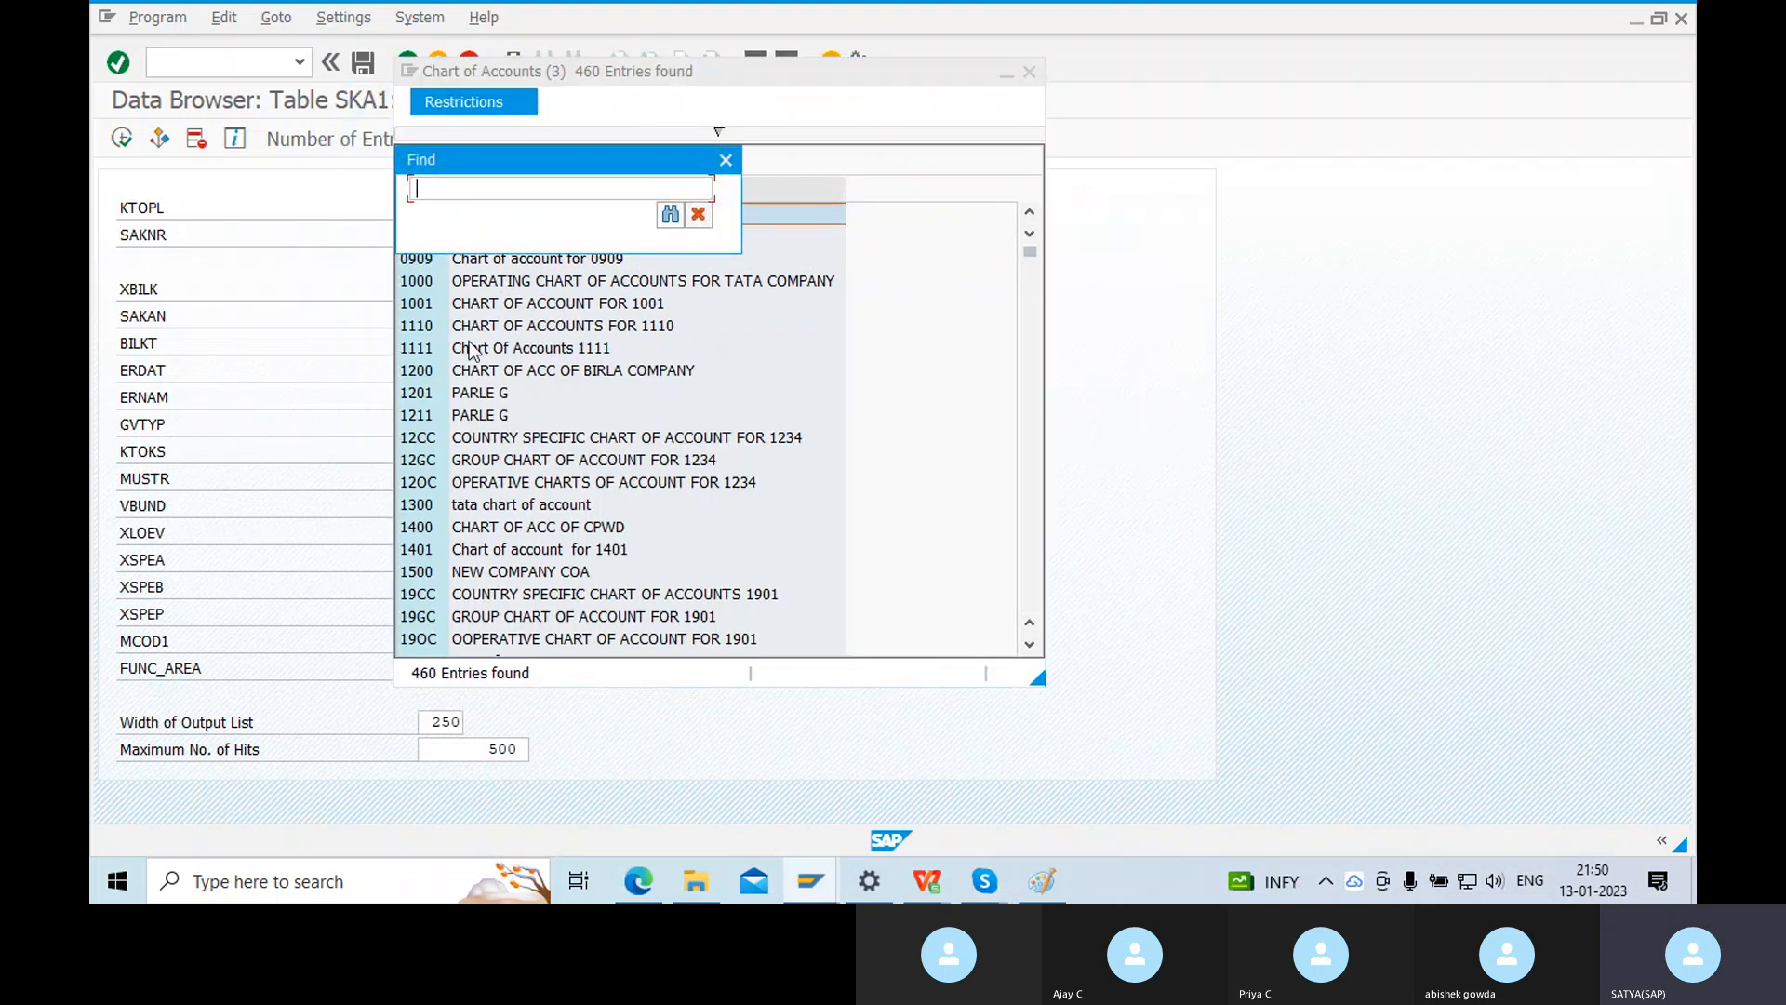
type("SON1")
key("Return")
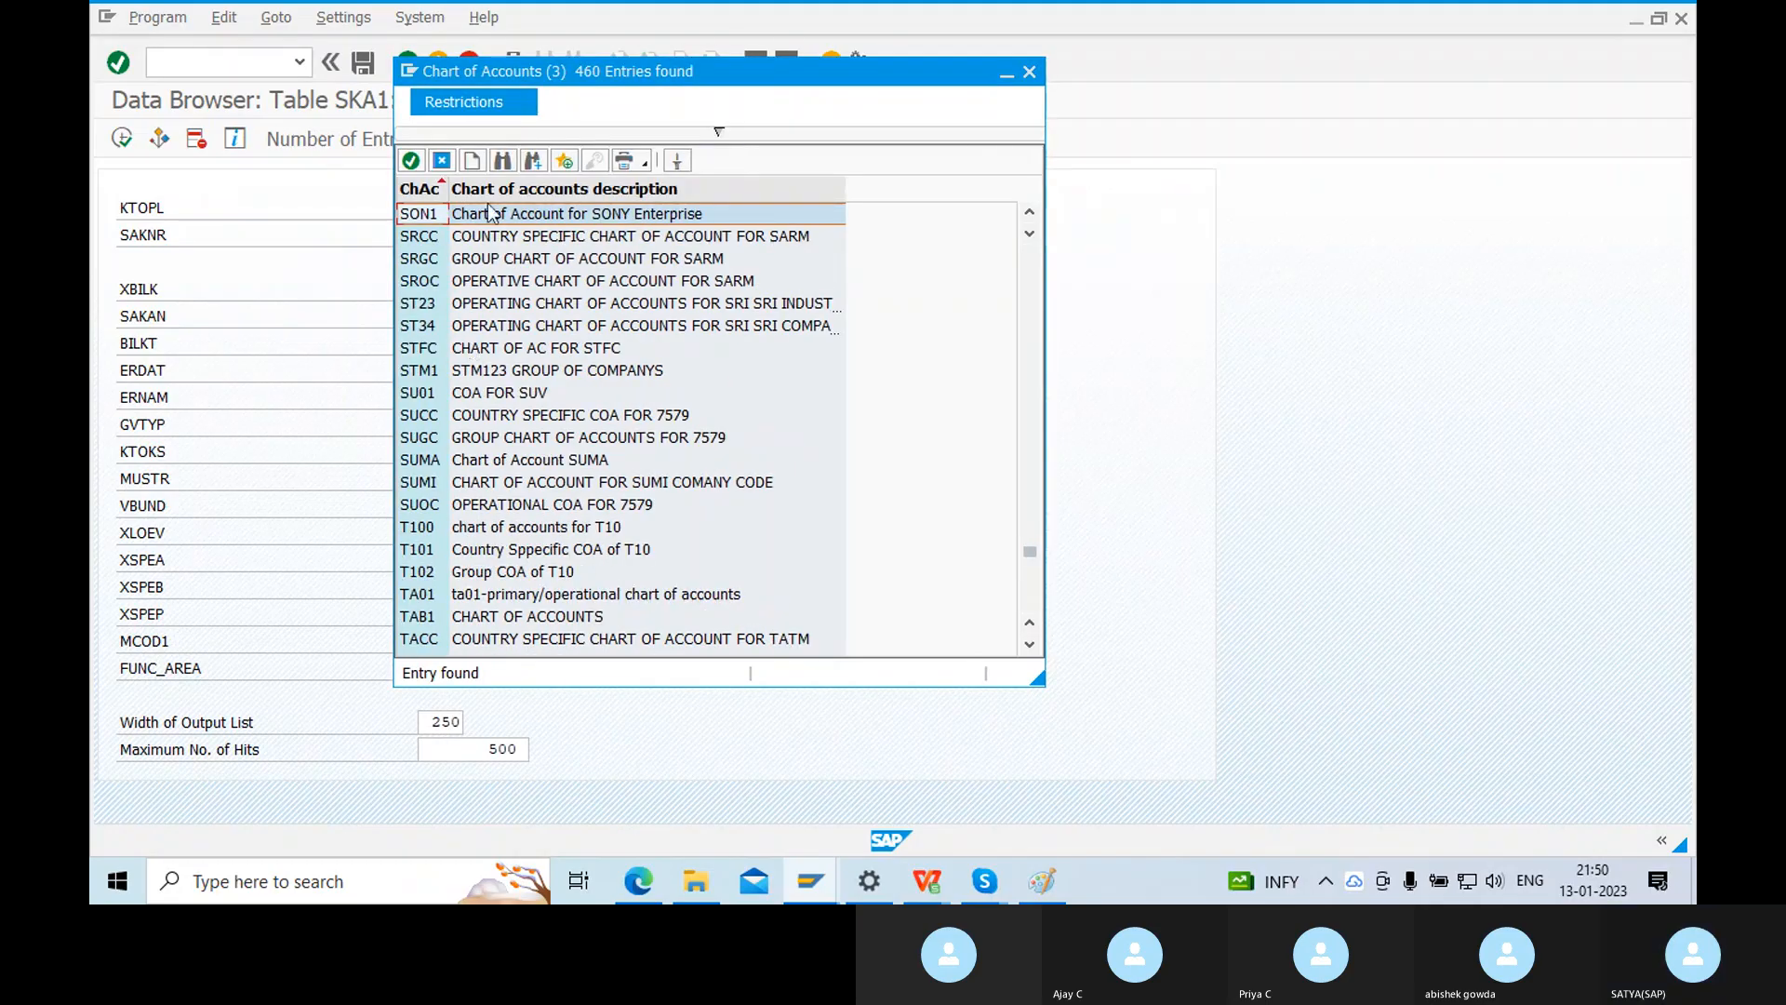
double_click(432, 215)
left_click(121, 139)
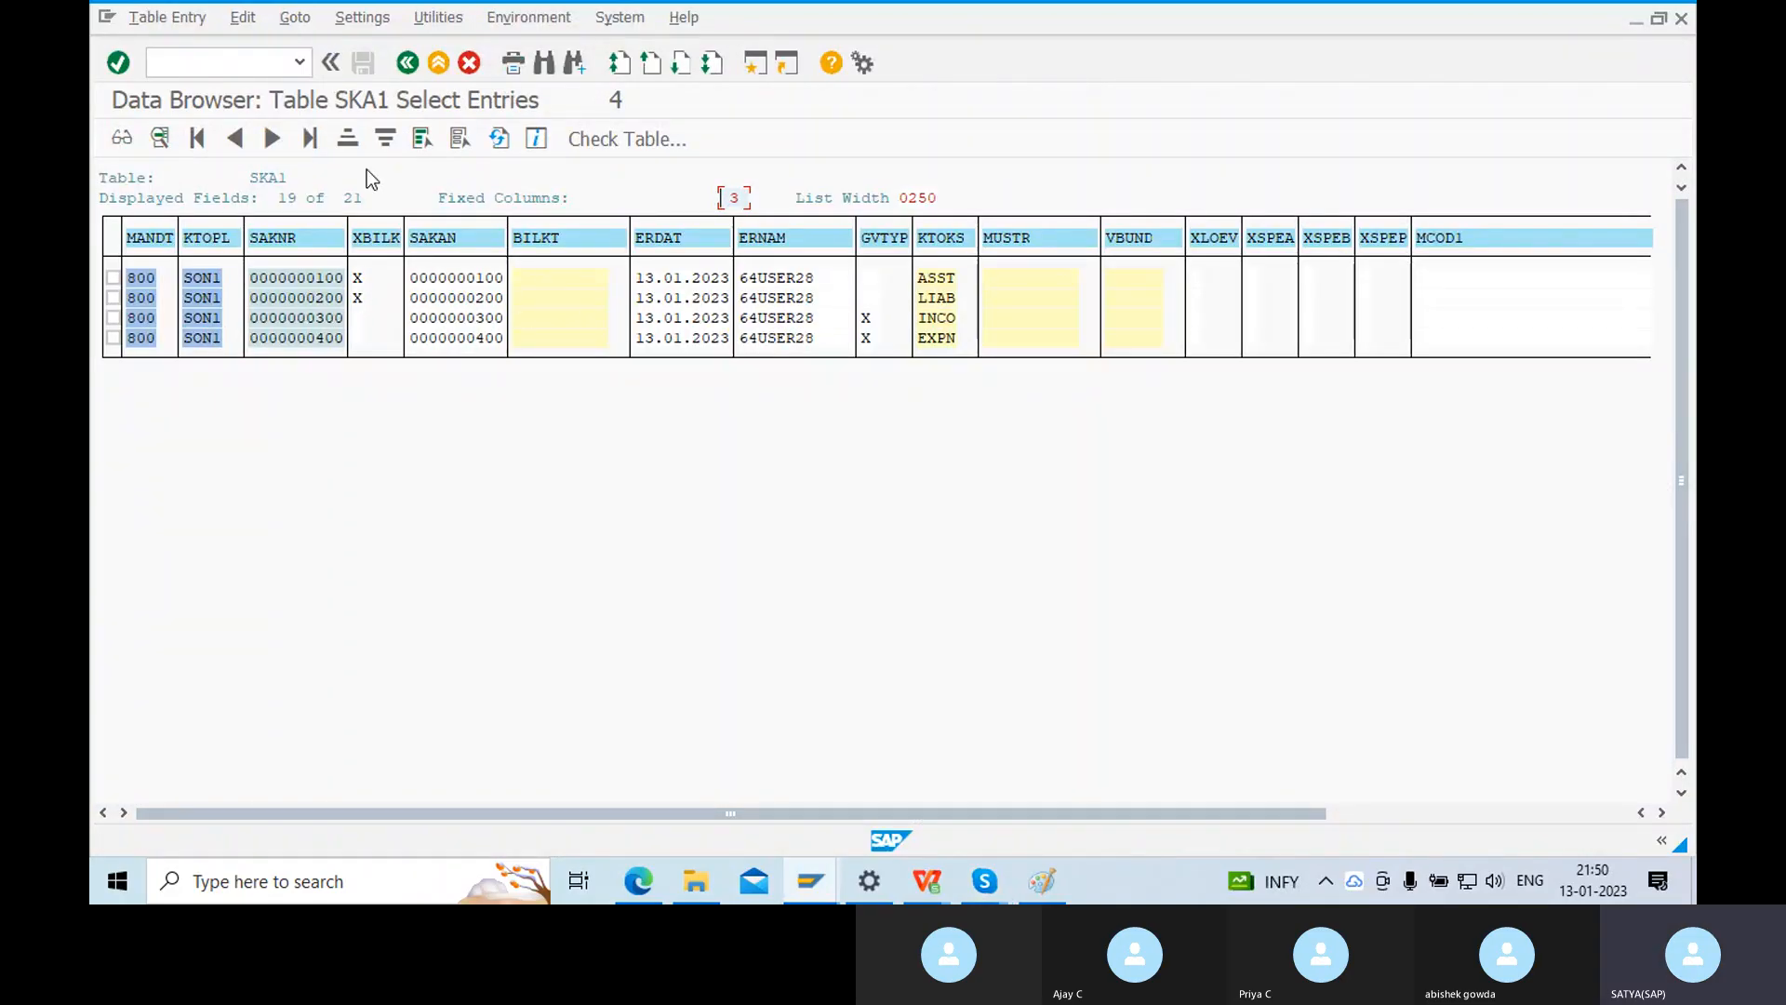
left_click(333, 317)
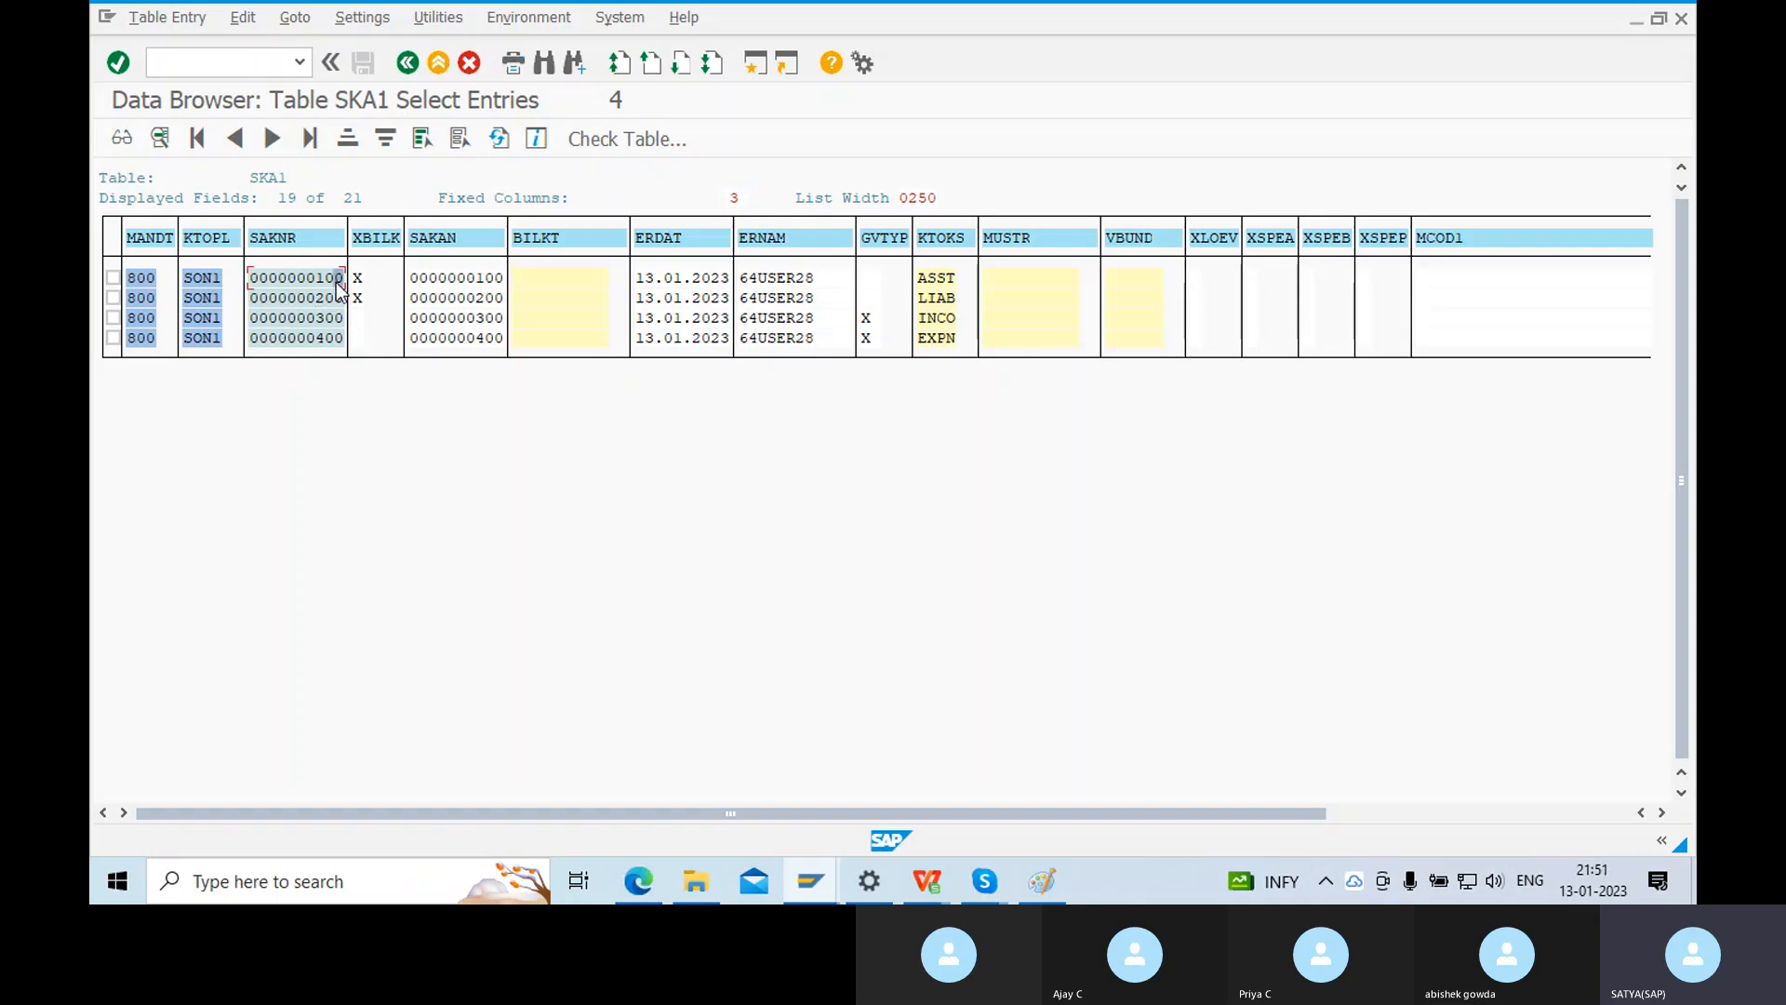
left_click(333, 338)
Return to the SKA1 selection, restrict SAKNR to 100 and list the matching entries.
left_click(410, 65)
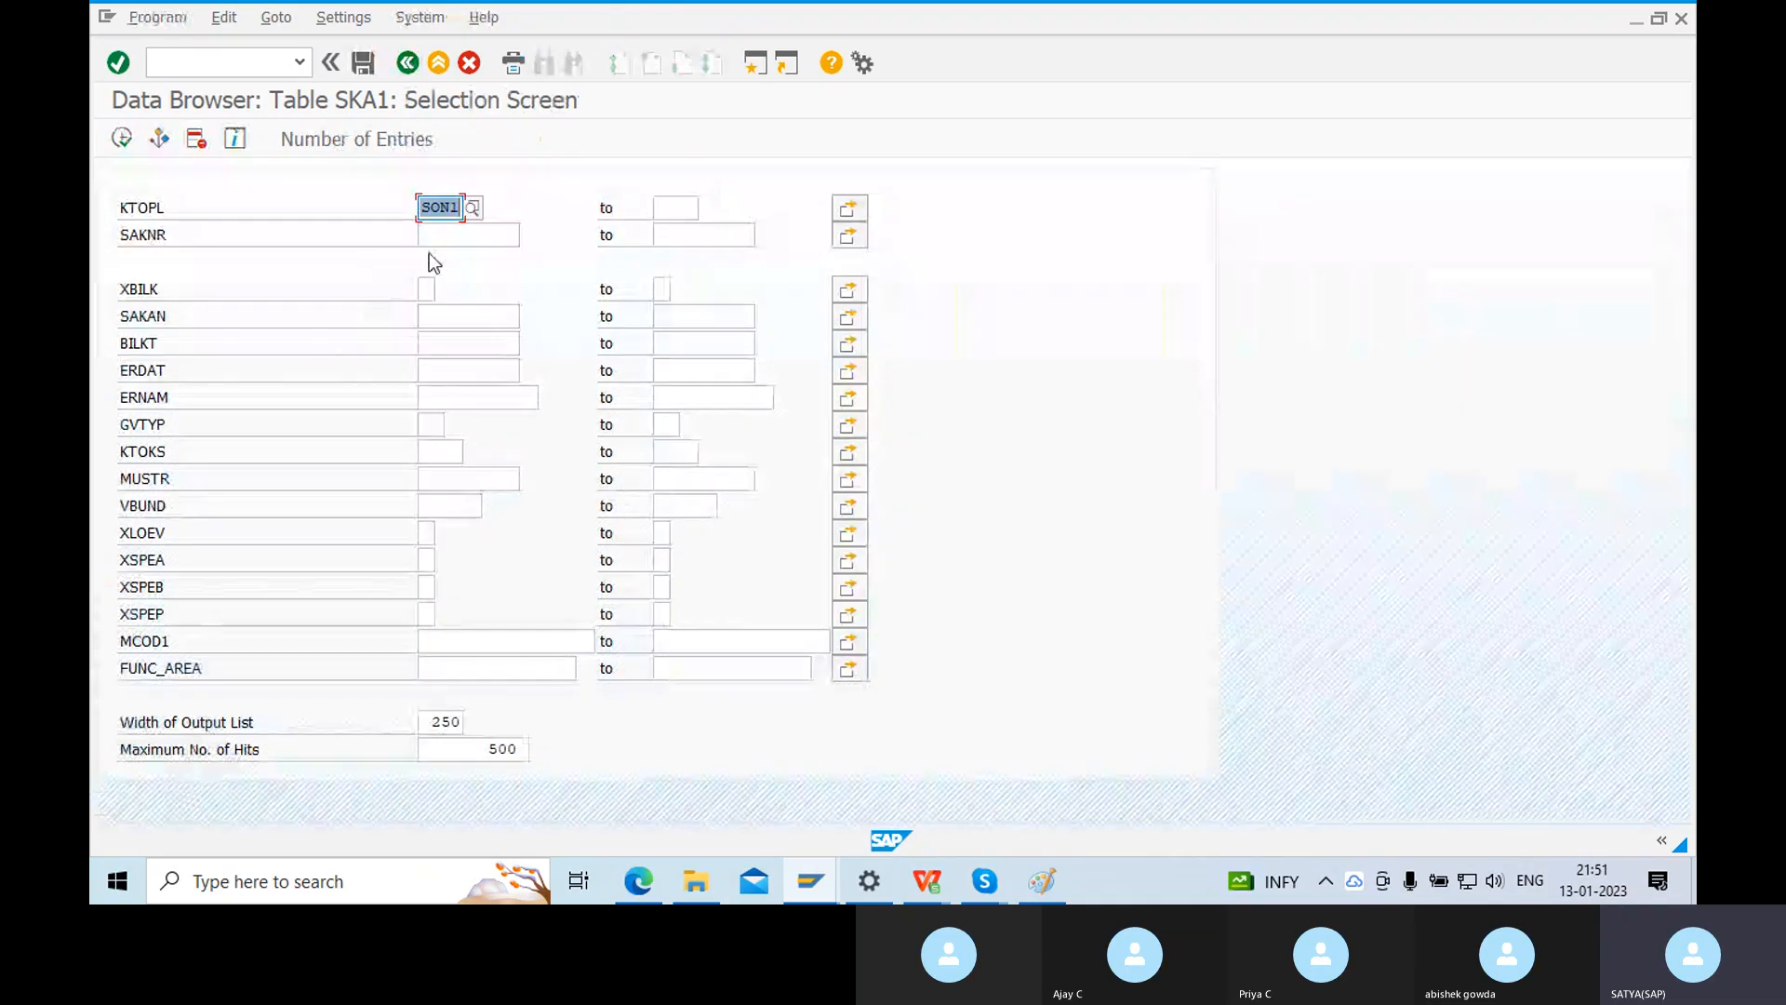
left_click(433, 235)
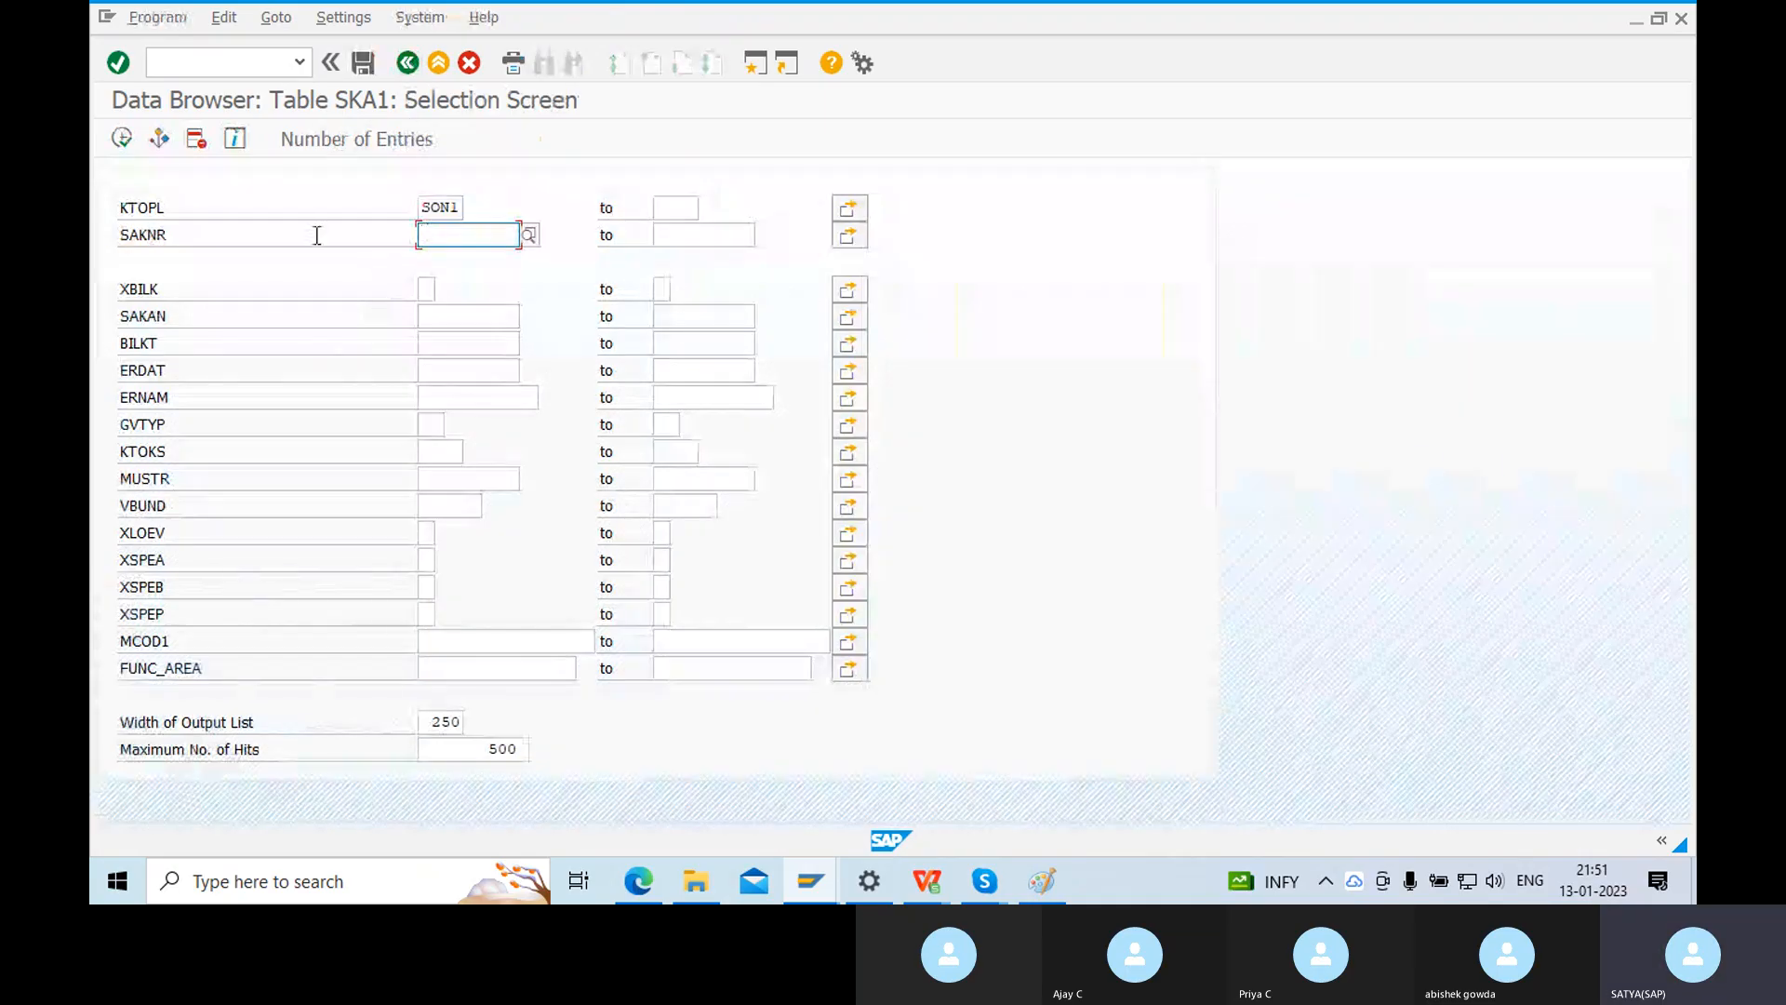
left_click(166, 234)
left_click(450, 242)
type("100")
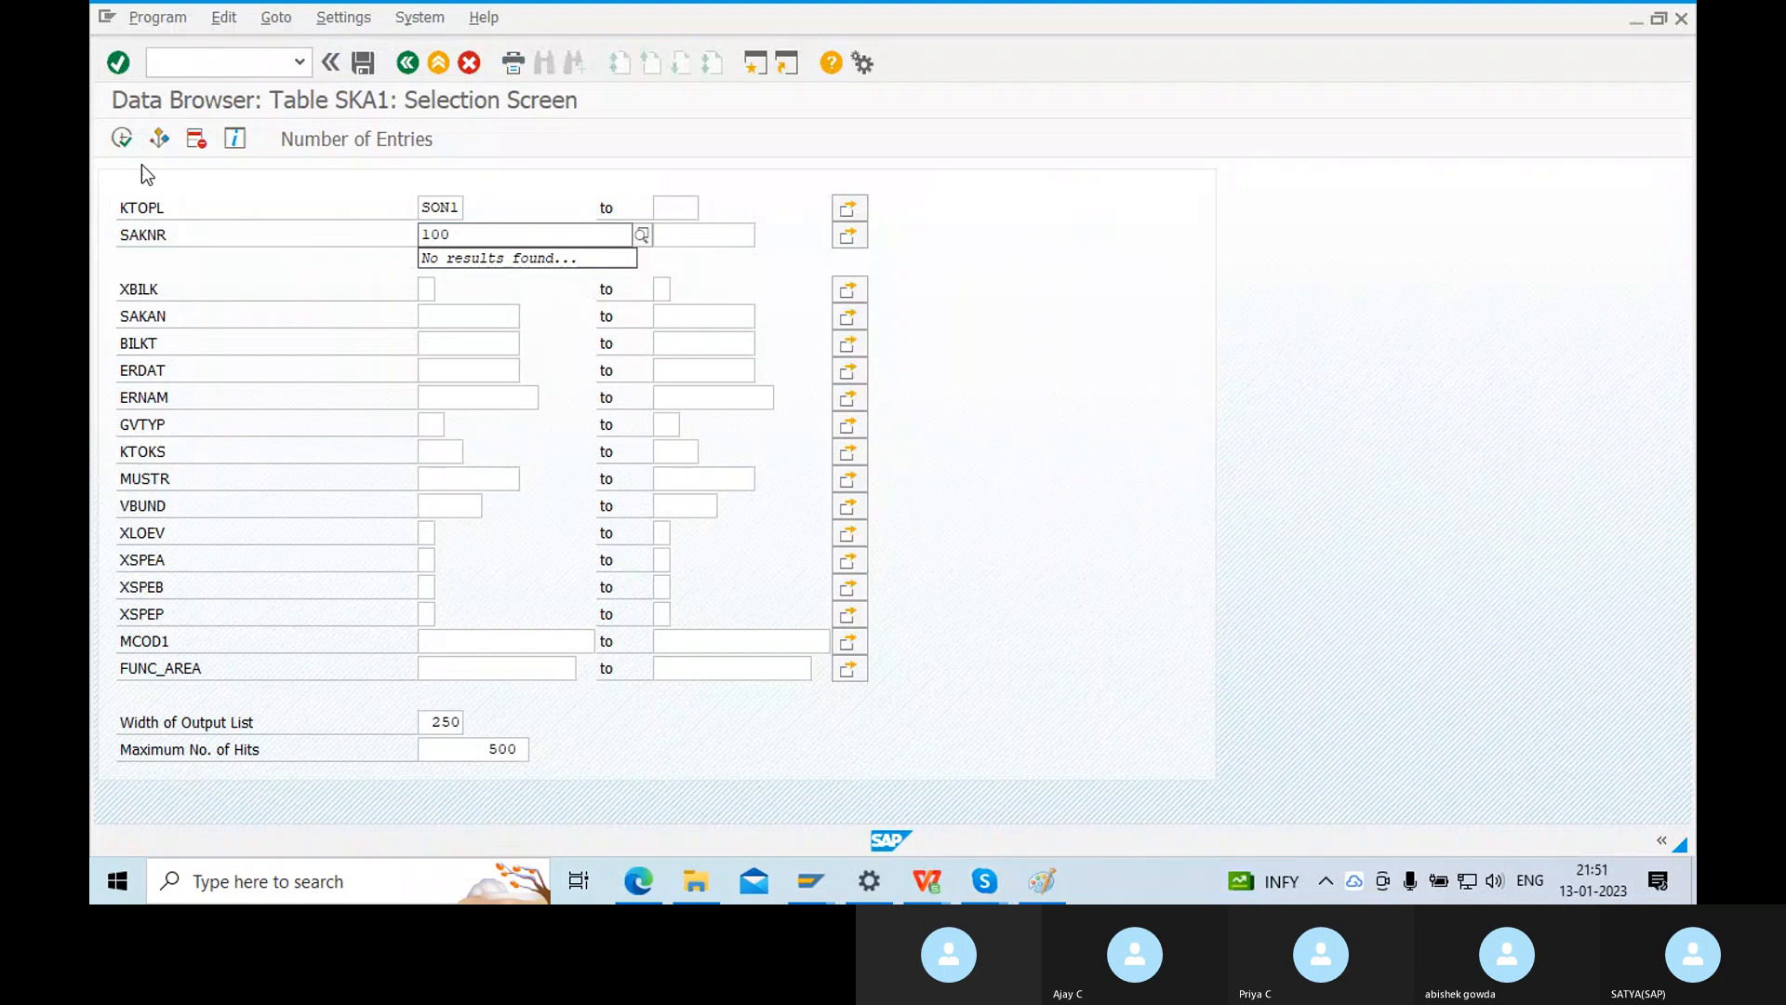
left_click(120, 137)
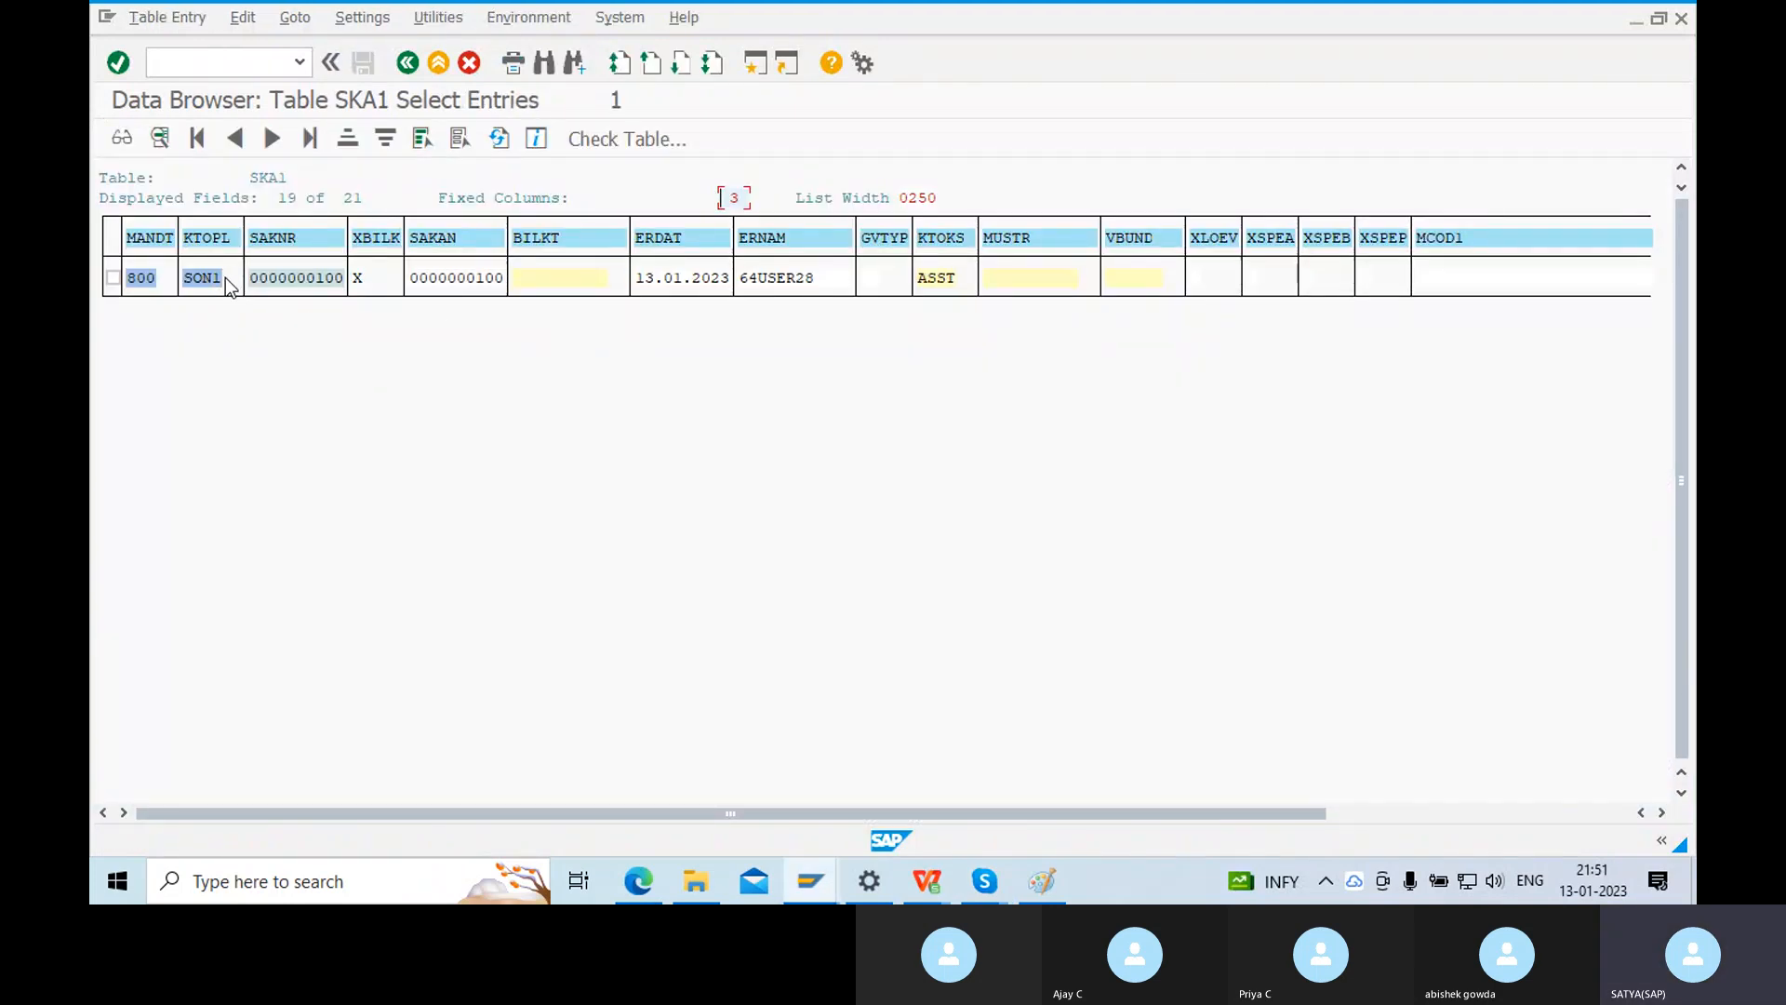
Examine the chart of accounts and account number of the SKA1 entry, comparing it with the GL creation diagram in Paint.
left_click(213, 240)
left_click(210, 279)
left_click(336, 282)
key("alt+Tab")
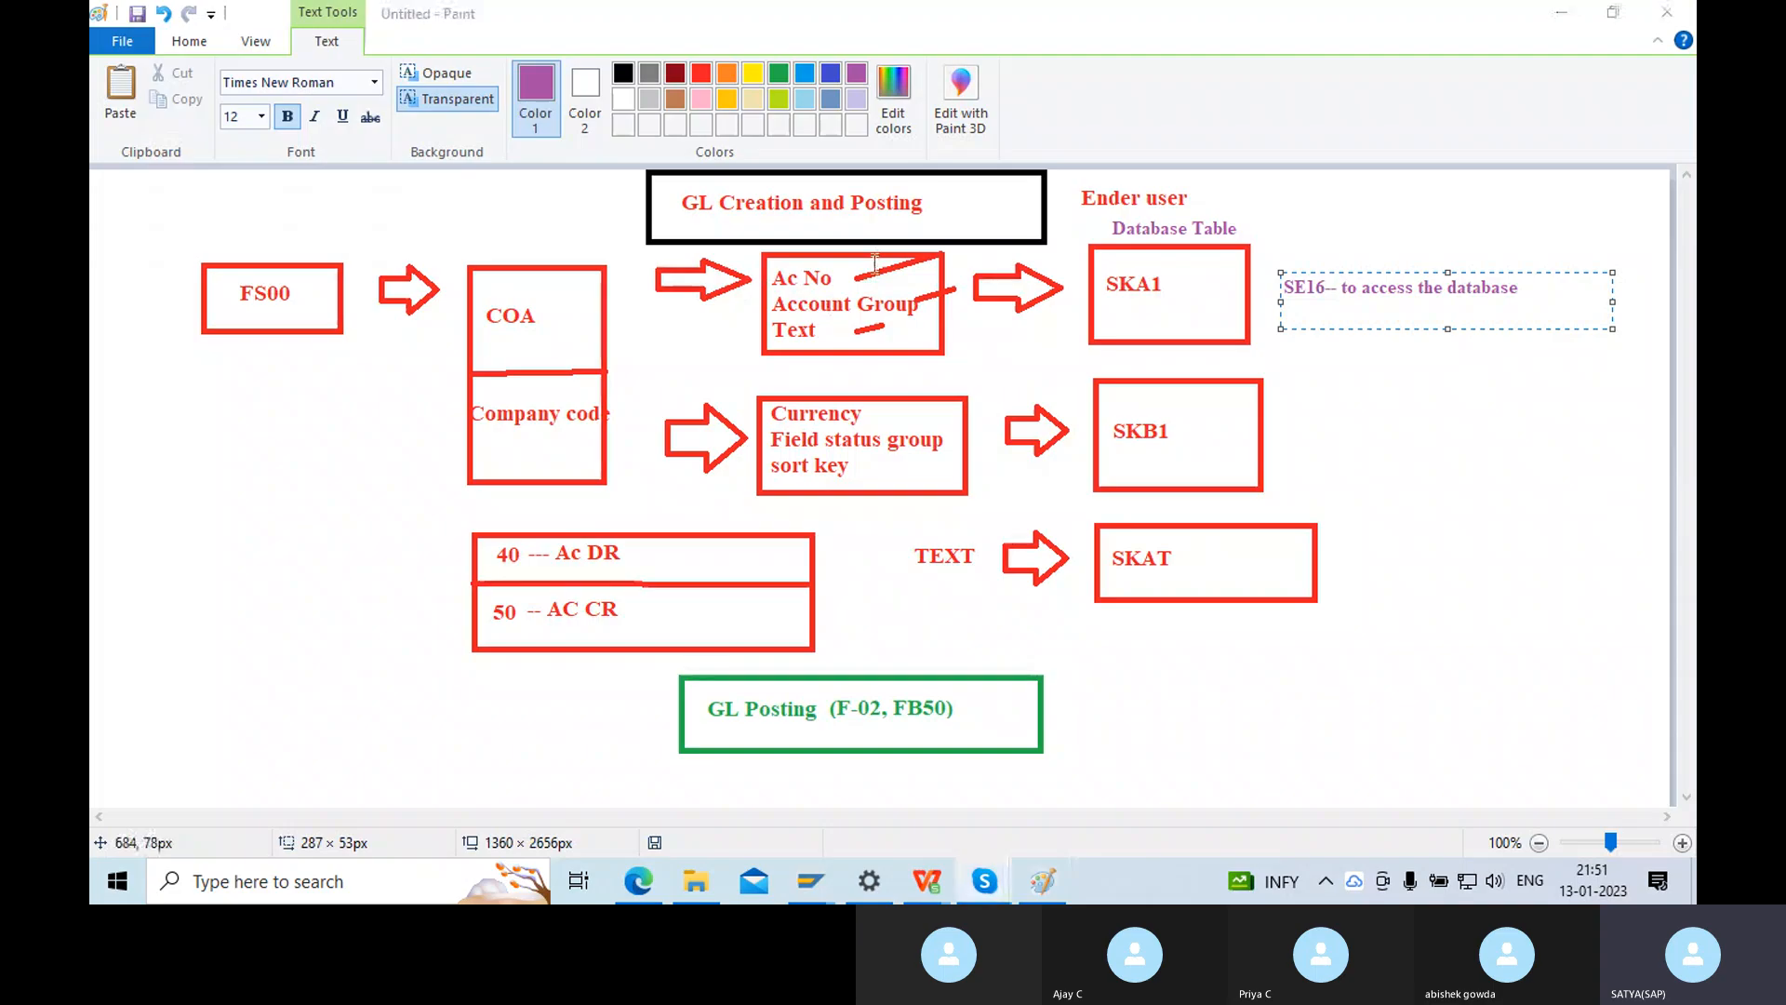
key("alt+Tab")
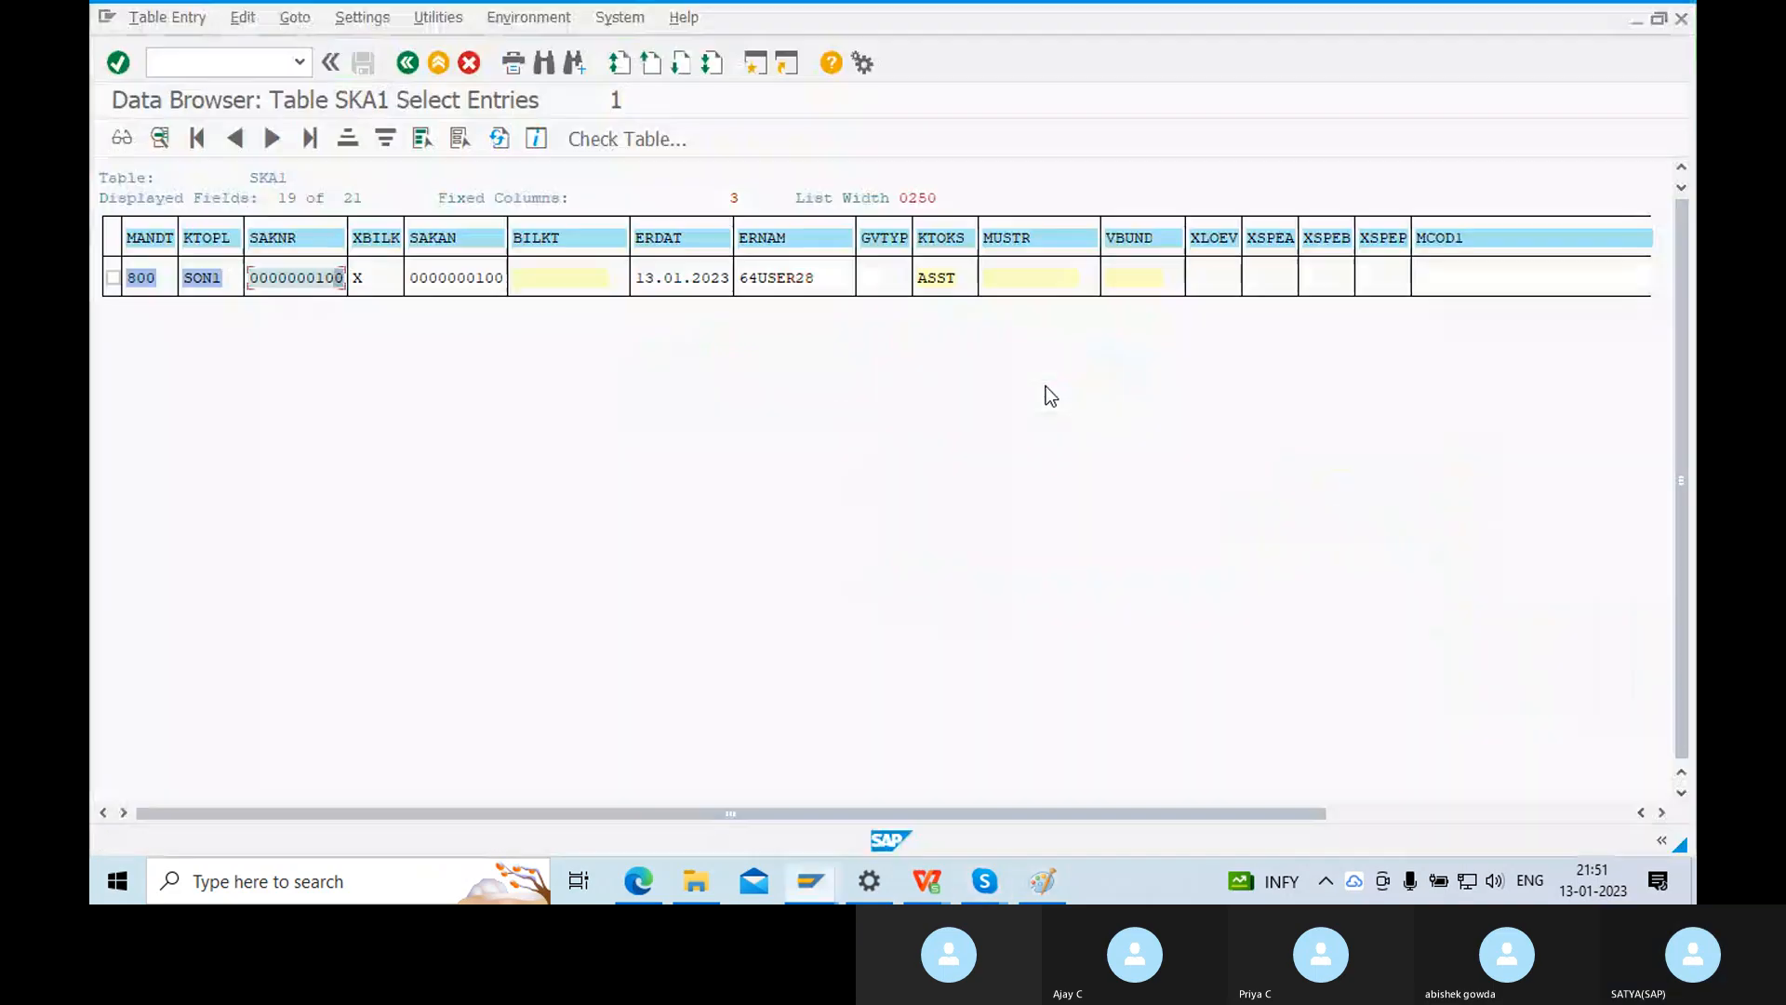
key("alt+Tab")
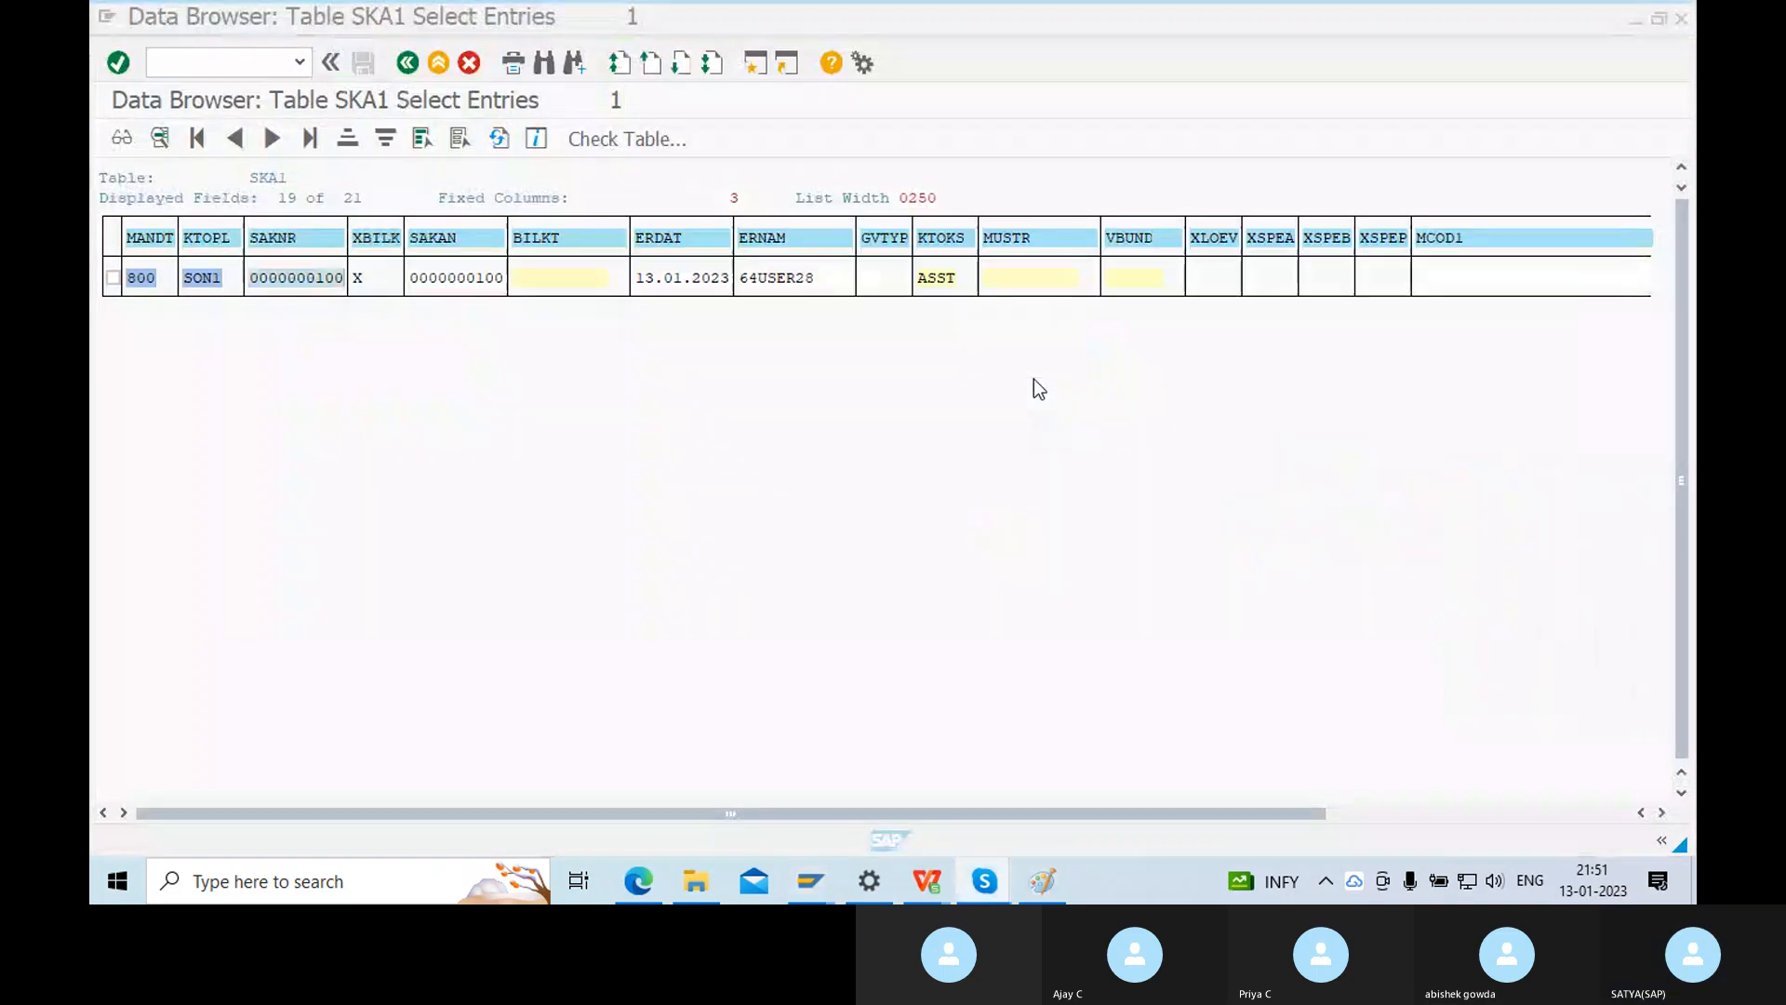
key("alt+Tab")
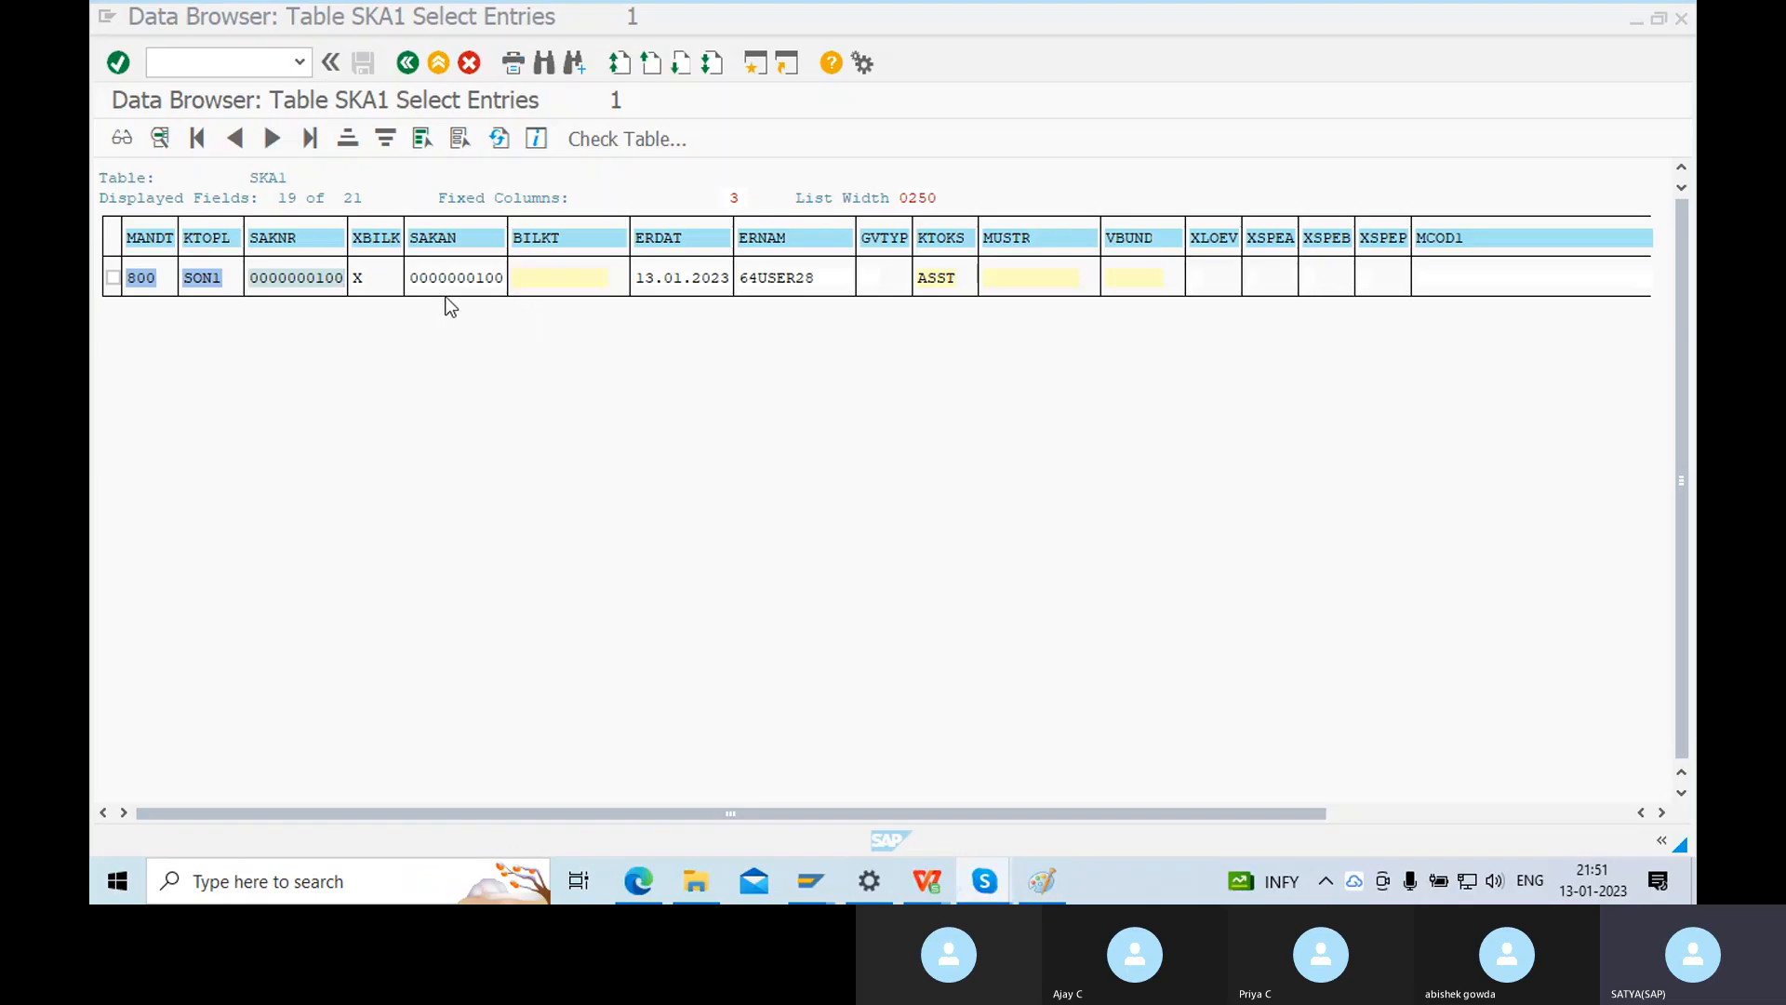
Switch to the Display G/L Account Centrally window and highlight the G/L account number of HSBC Main Bank Ac.
key("alt+Tab")
key("Tab")
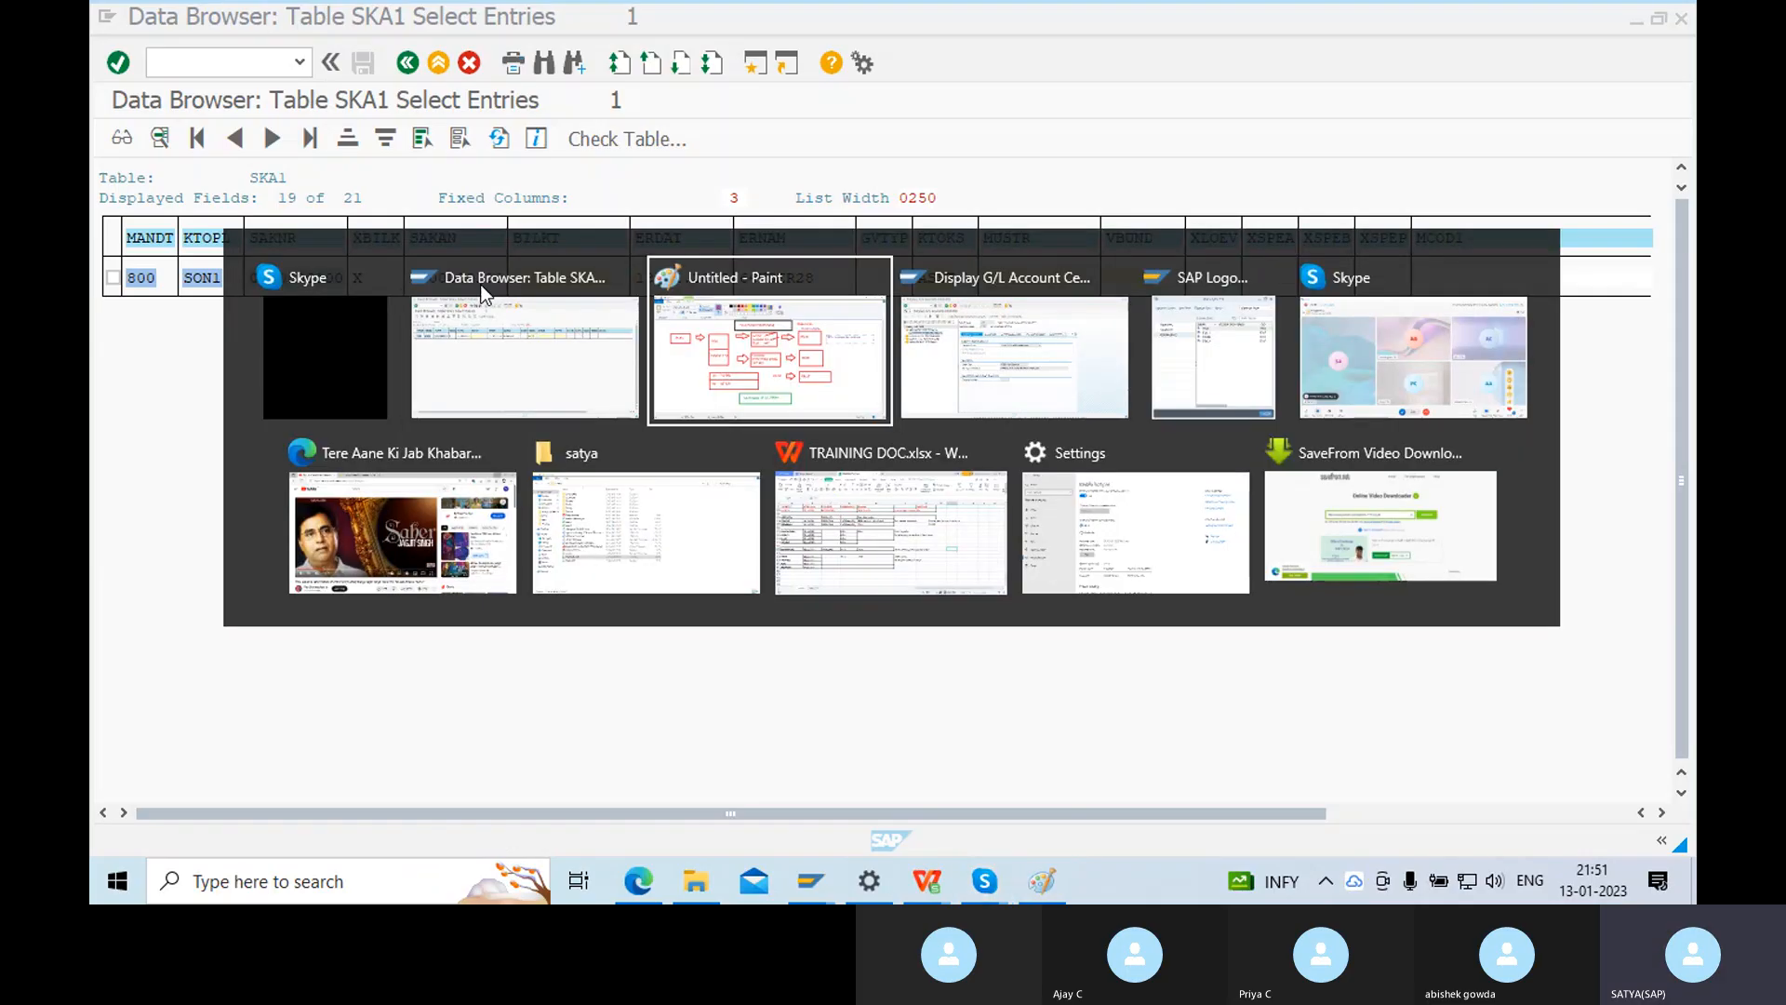
key("Tab")
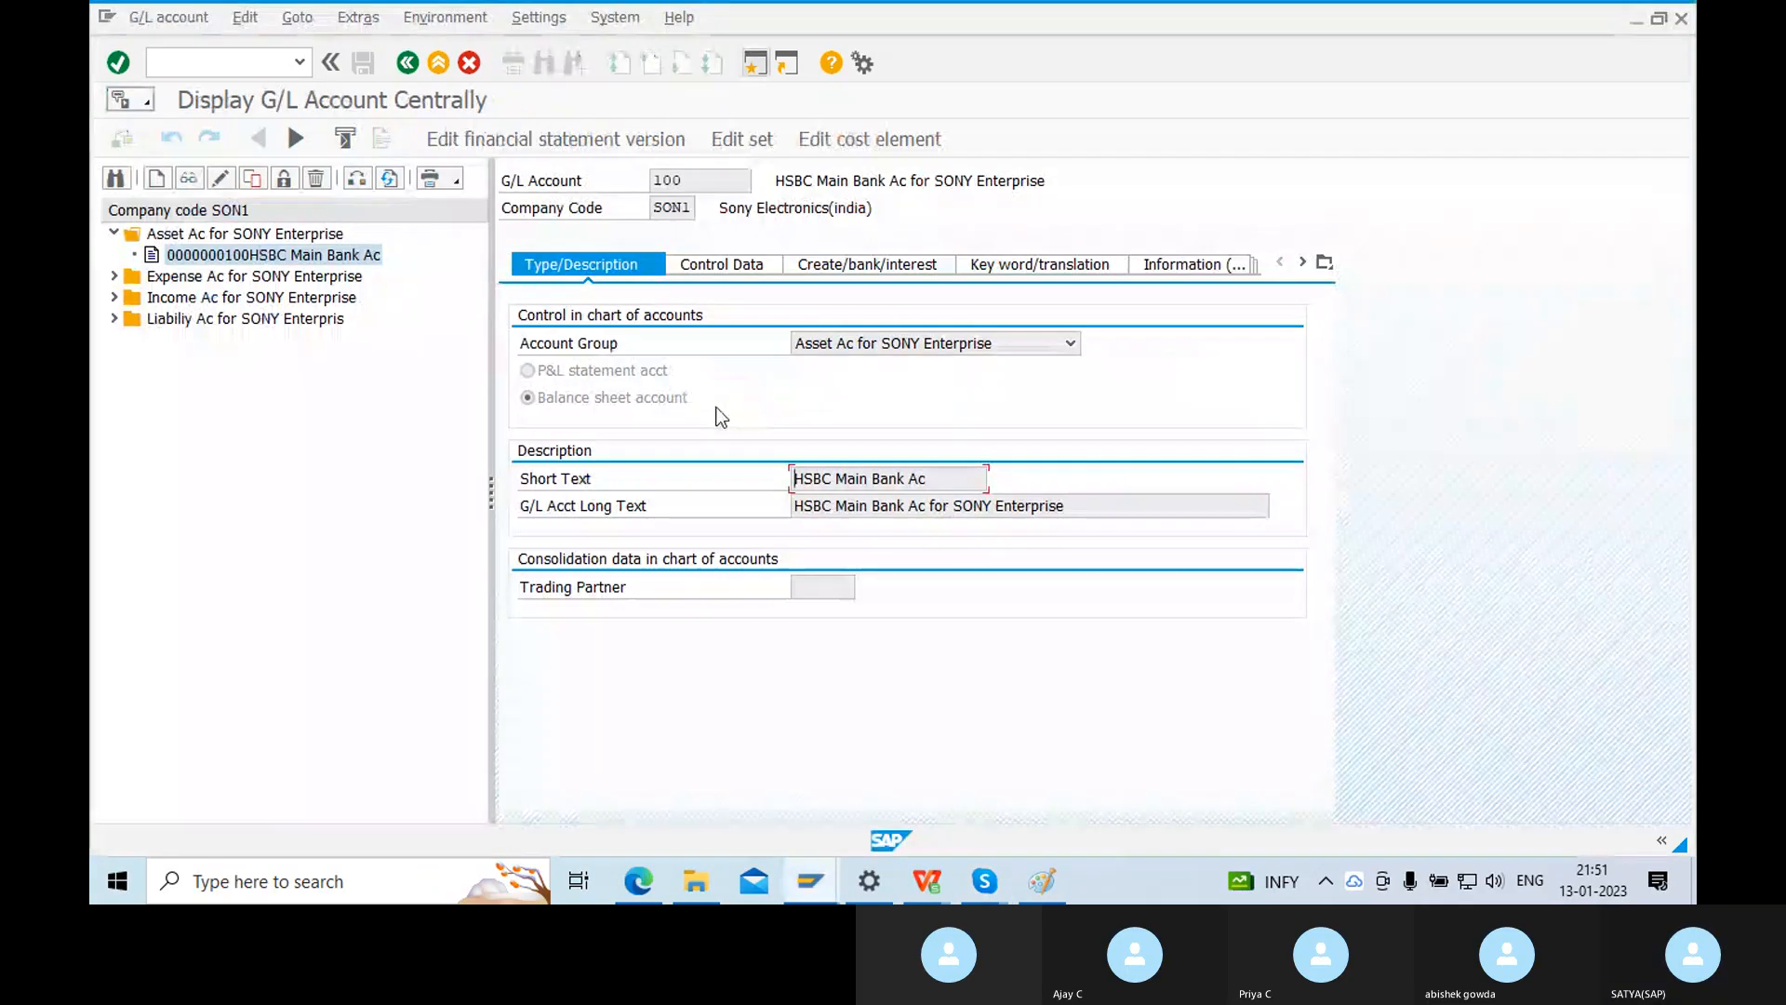
left_click_drag(705, 184, 638, 182)
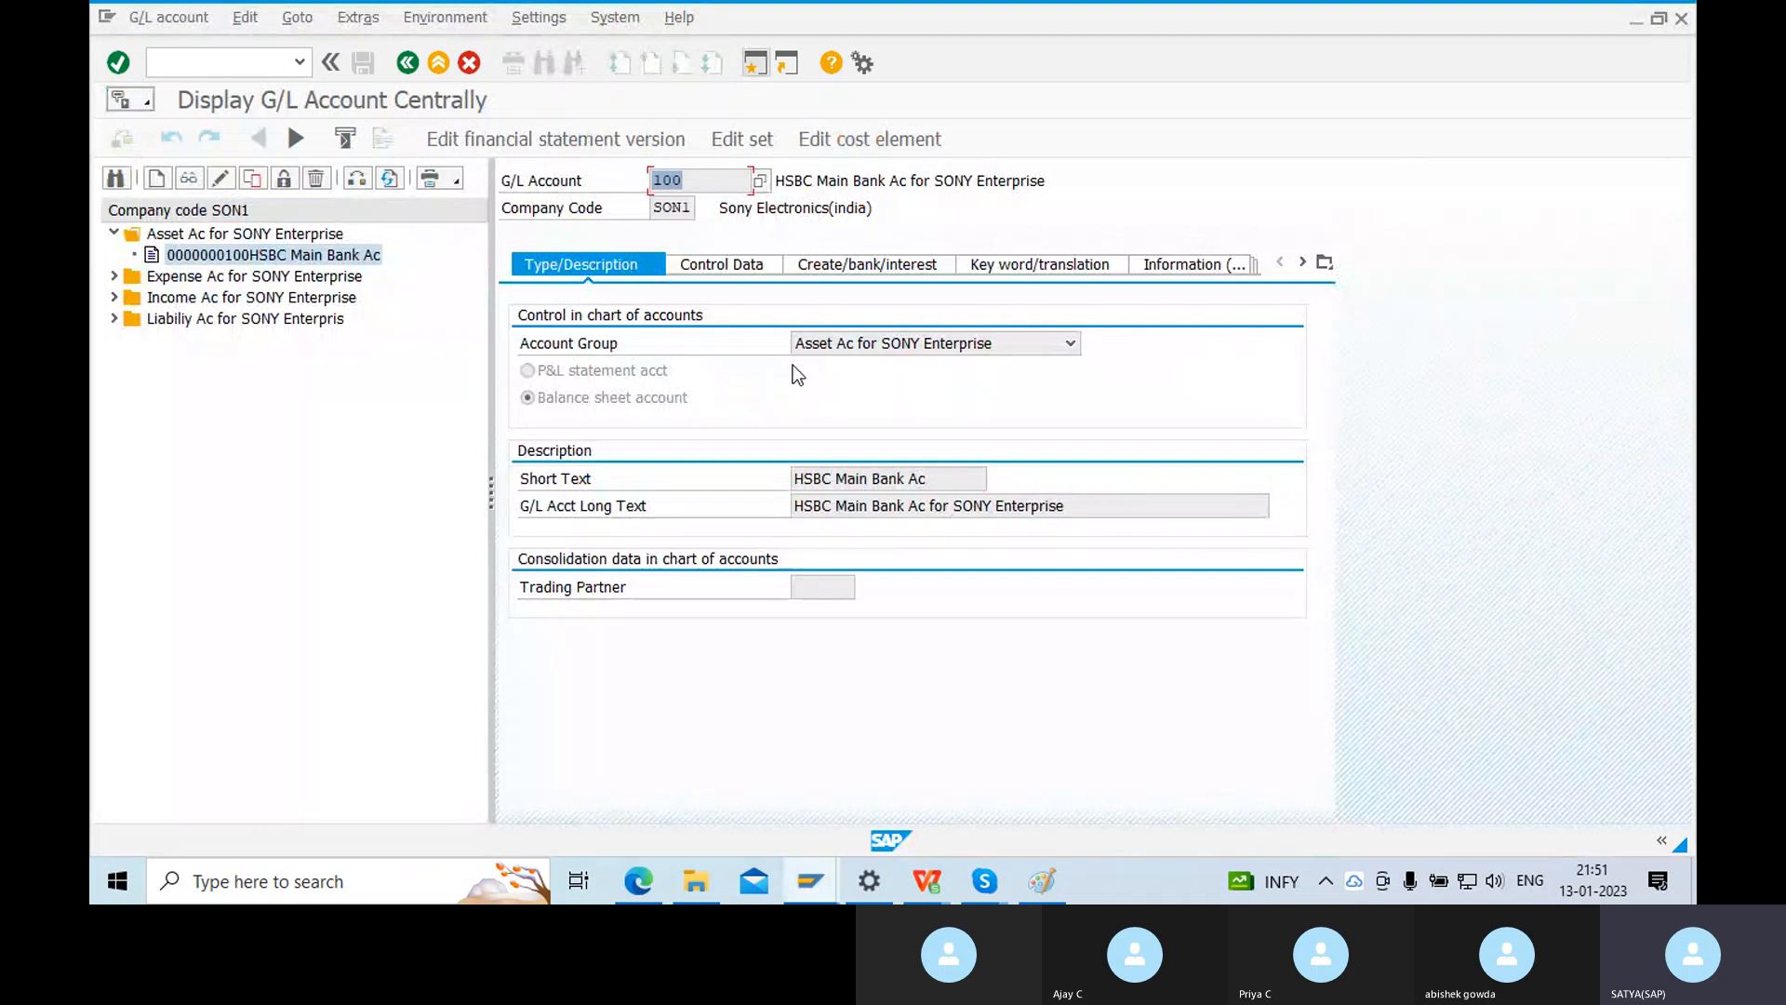
Return to the SKA1 entry and check its creation date in ERDAT, comparing it with the G/L account display.
key("alt+Tab")
left_click(750, 344)
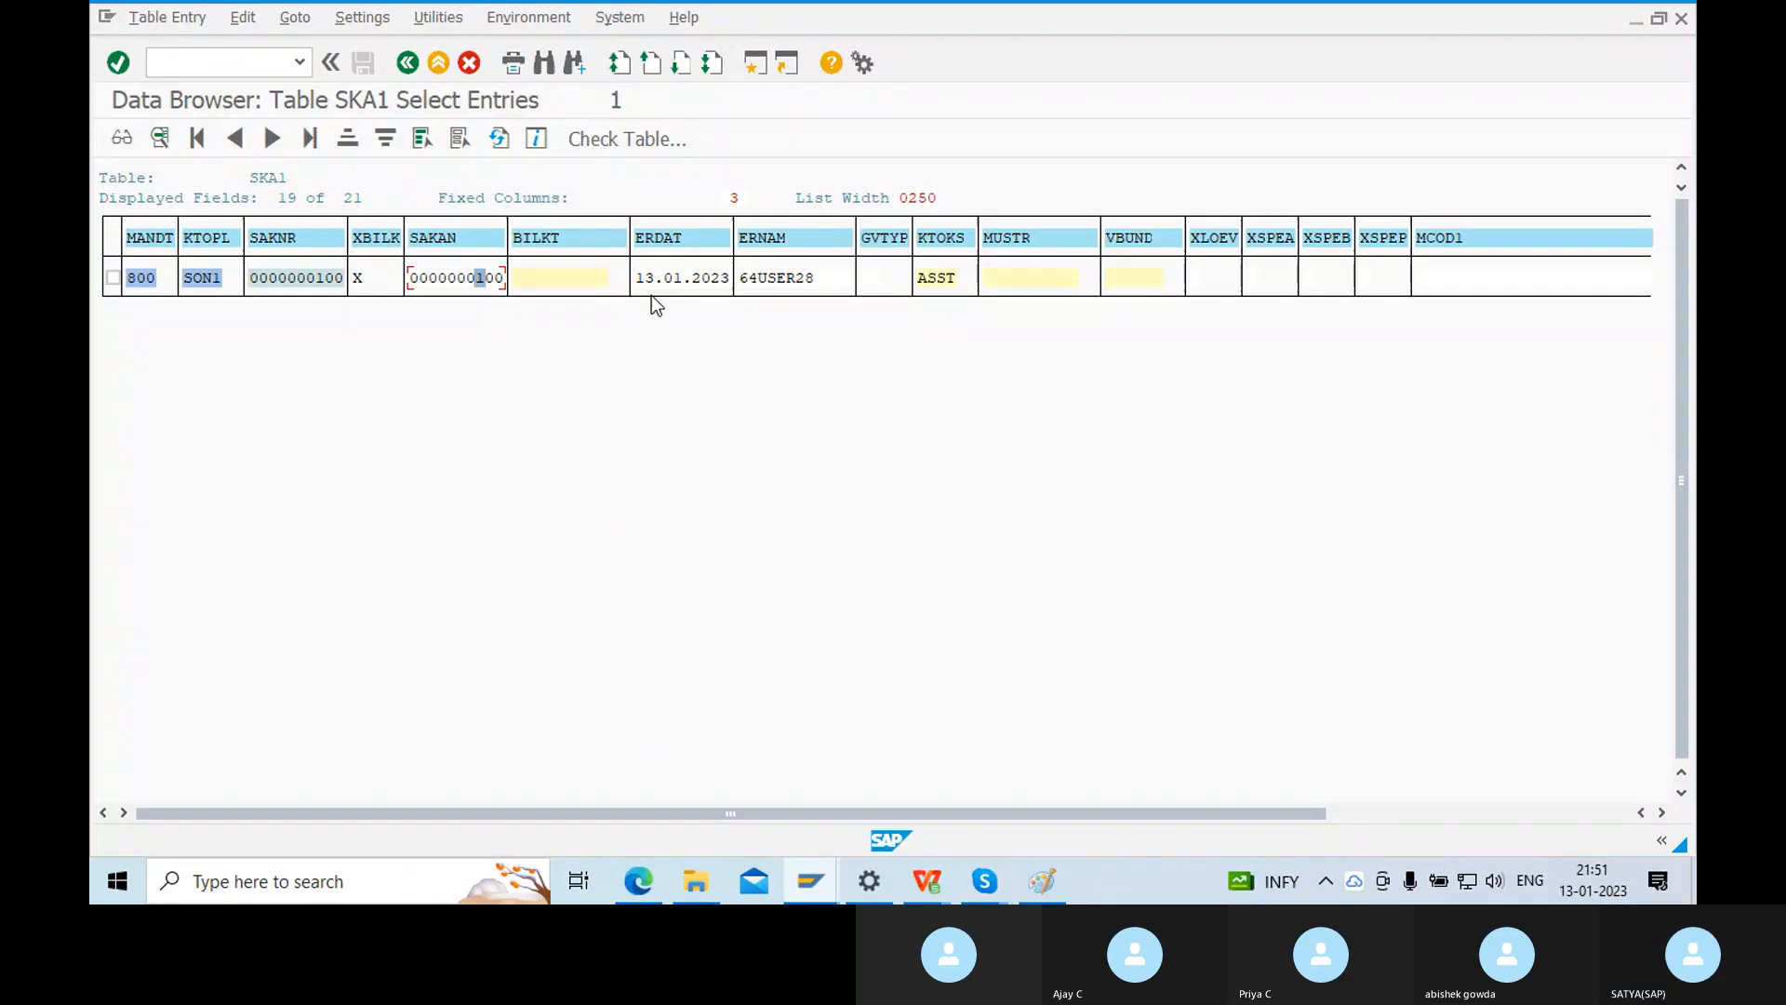
left_click(669, 277)
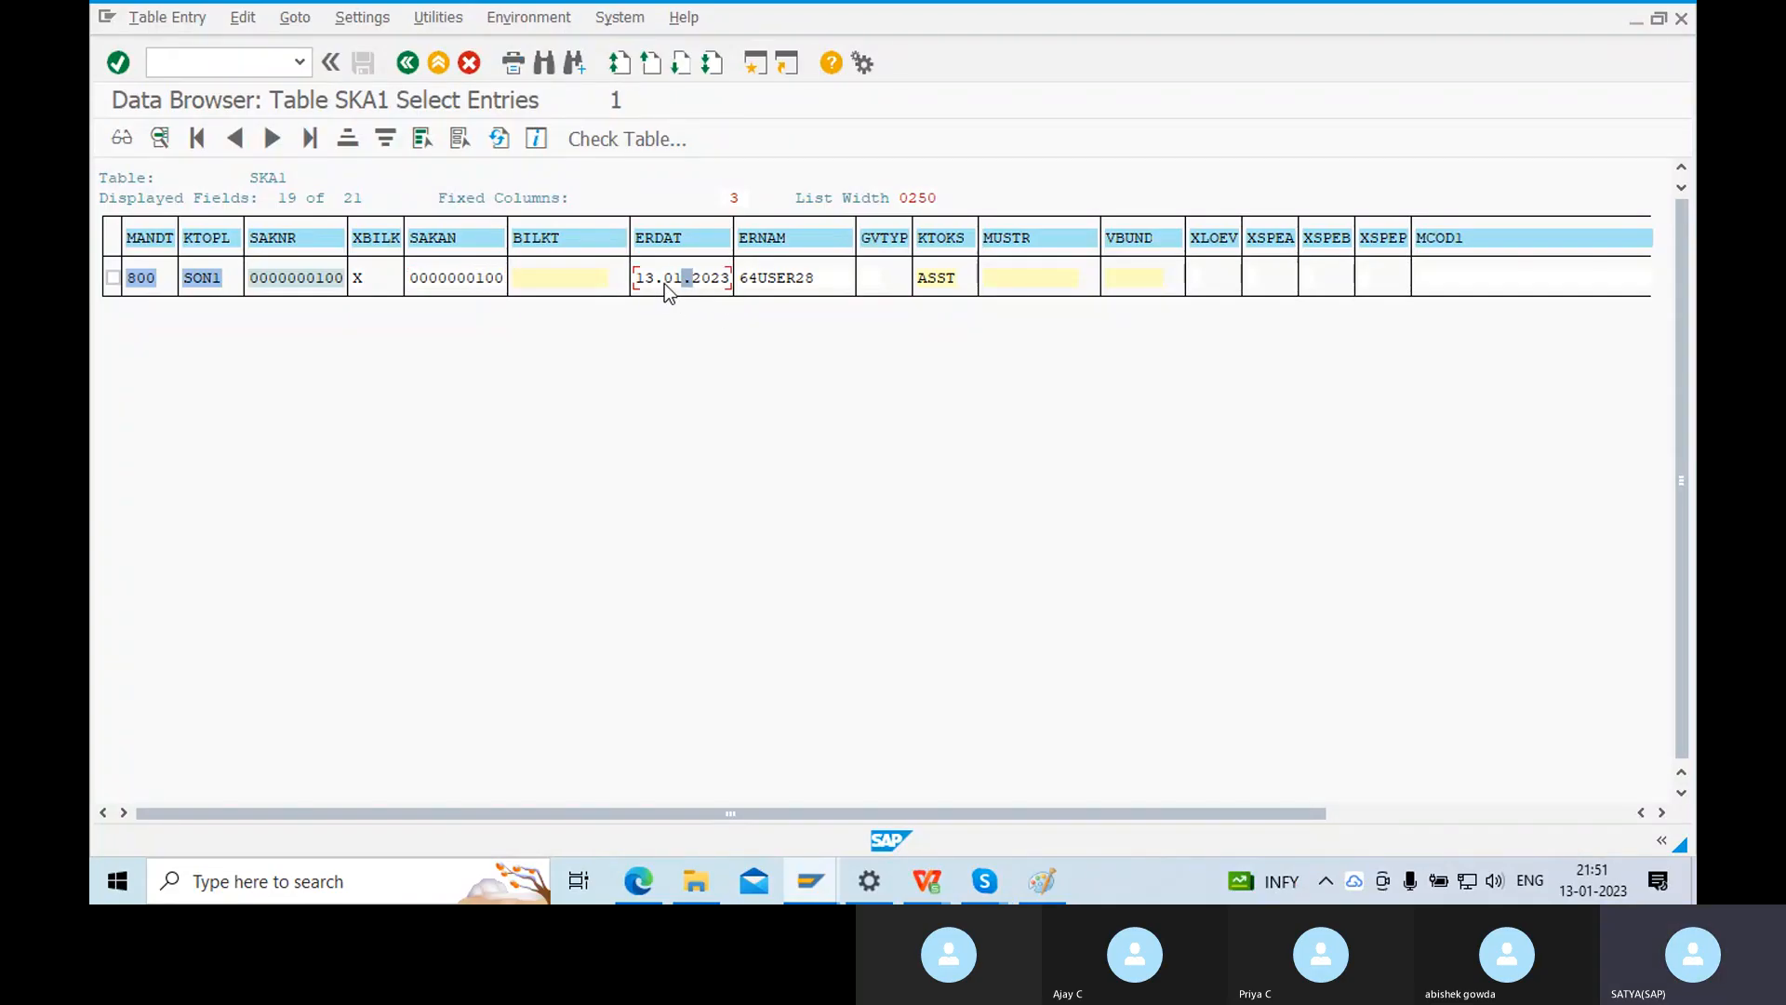
key("alt+Tab")
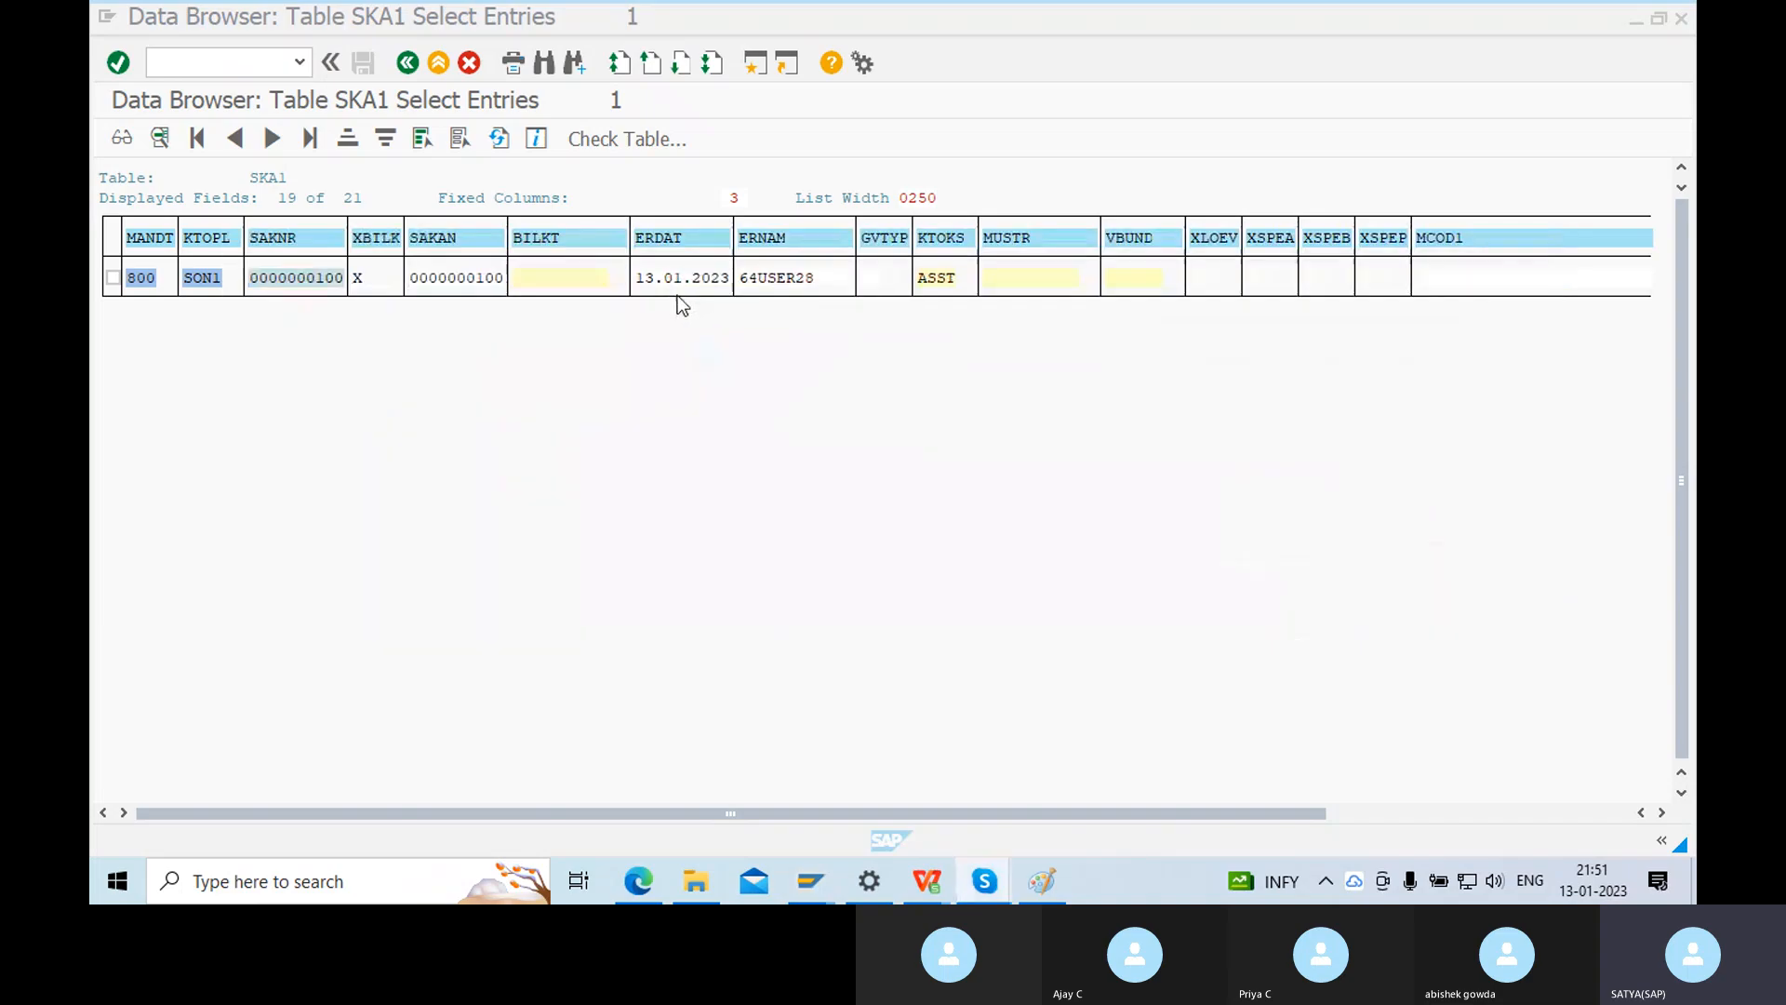
key("alt+Tab")
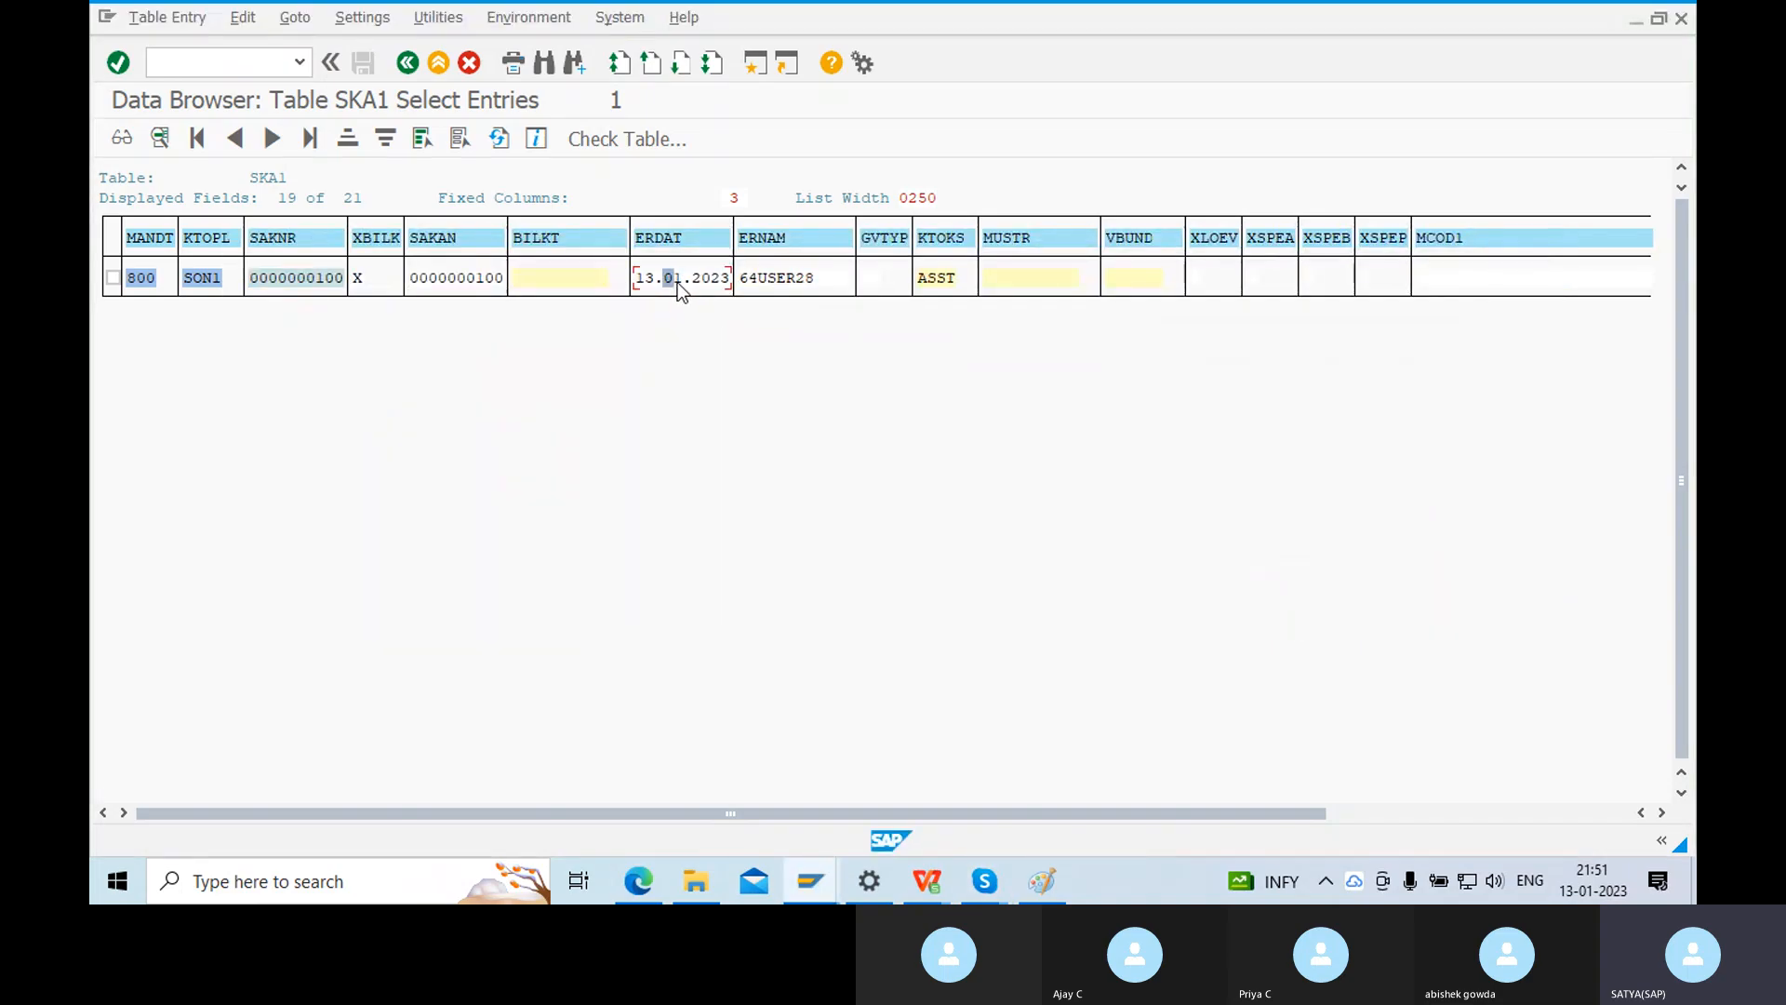
key("alt+Tab")
key("alt+Tab")
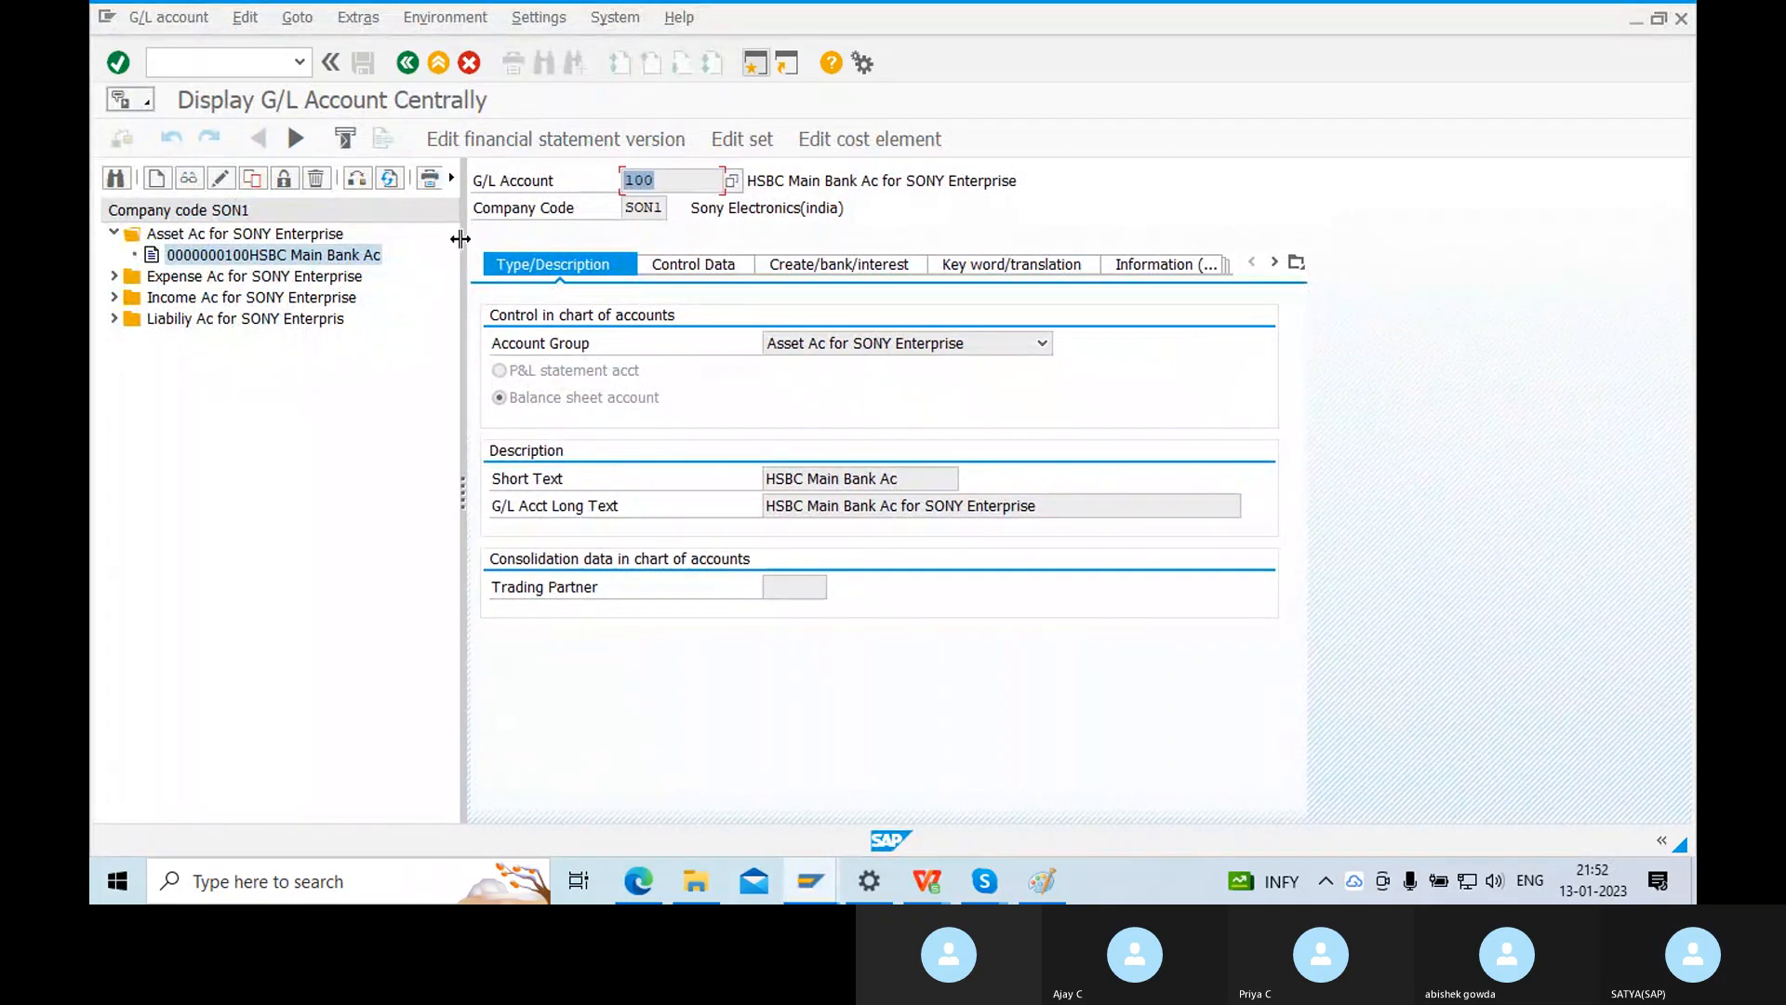
key("alt+Tab")
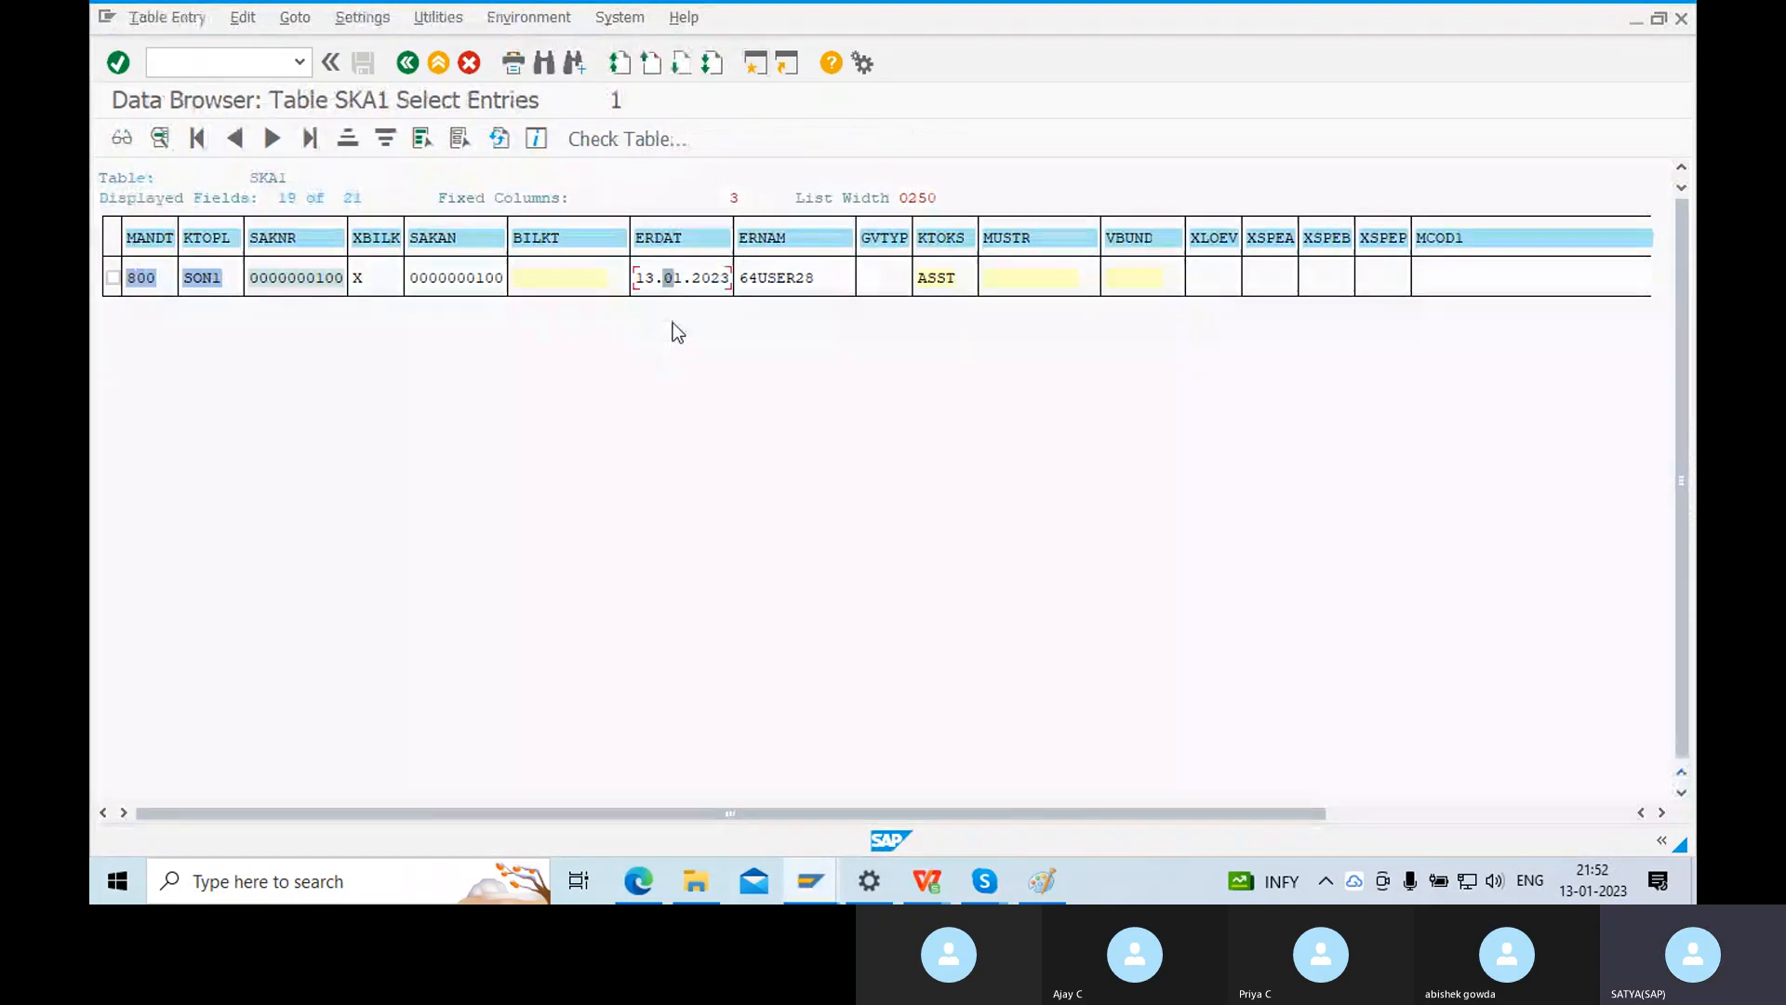
Examine the creator and account group (ERNAM, KTOKS) of the SKA1 entry, comparing the group with the G/L account display.
left_click(781, 290)
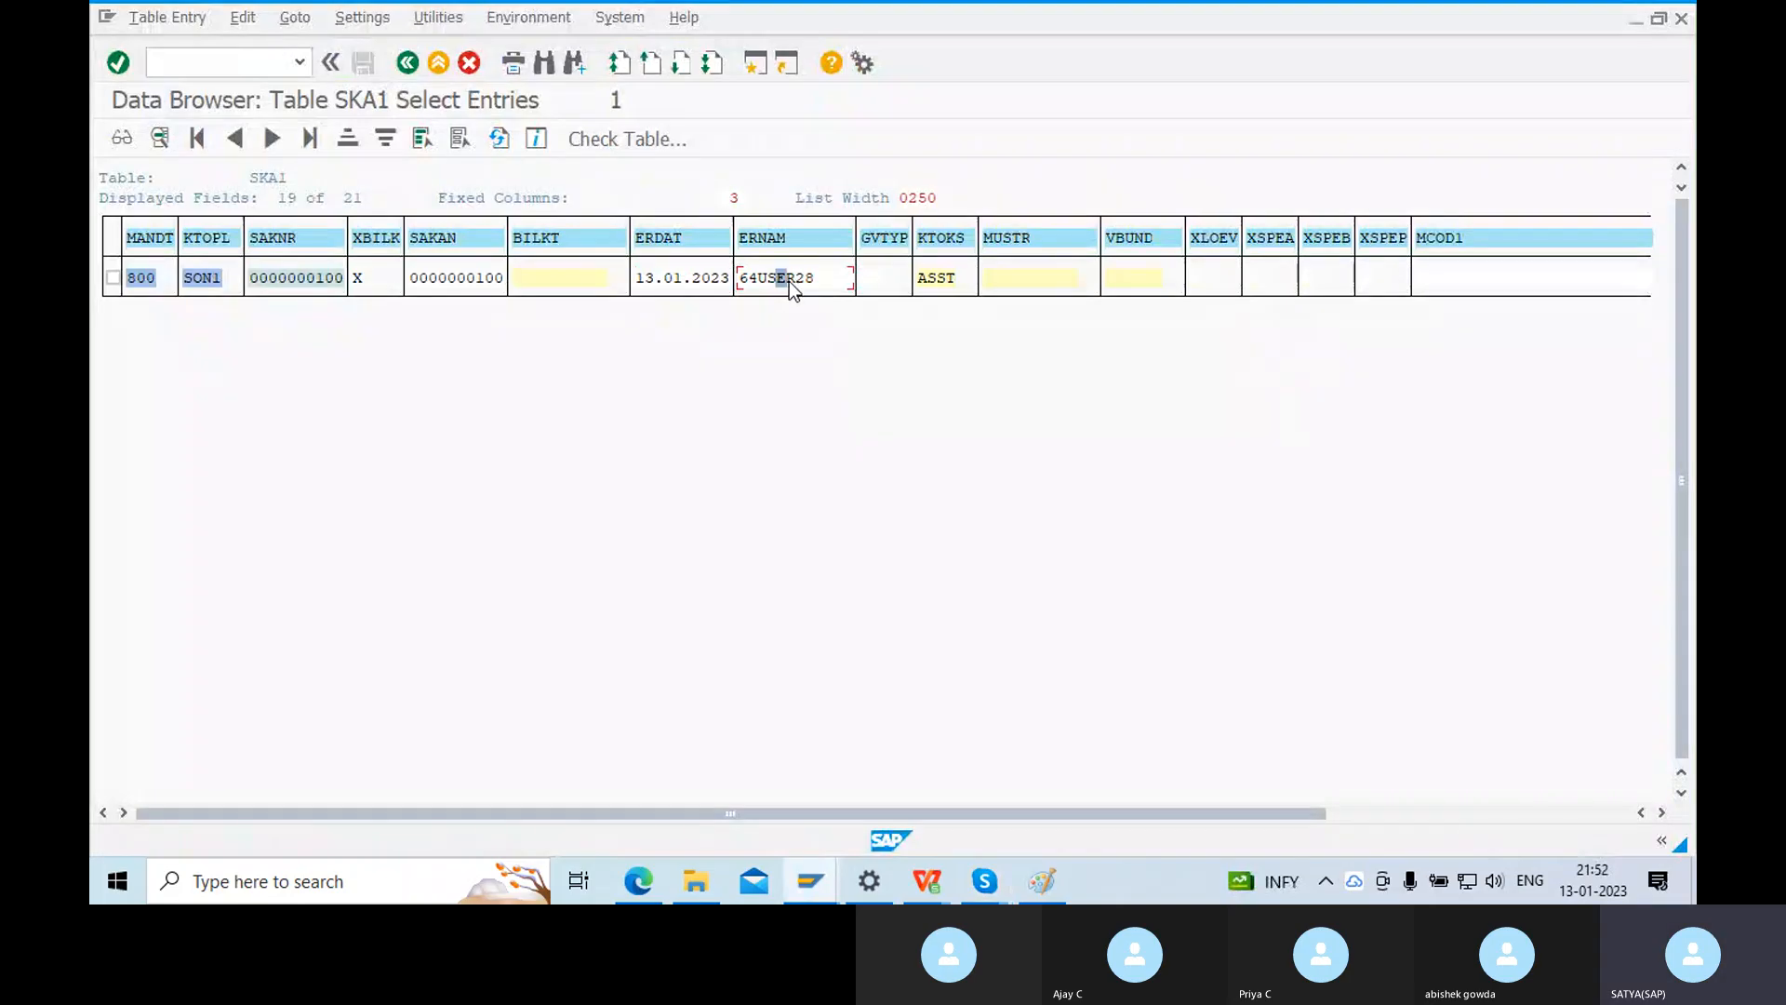
left_click(797, 290)
left_click(778, 278)
left_click(934, 277)
key("alt+Tab")
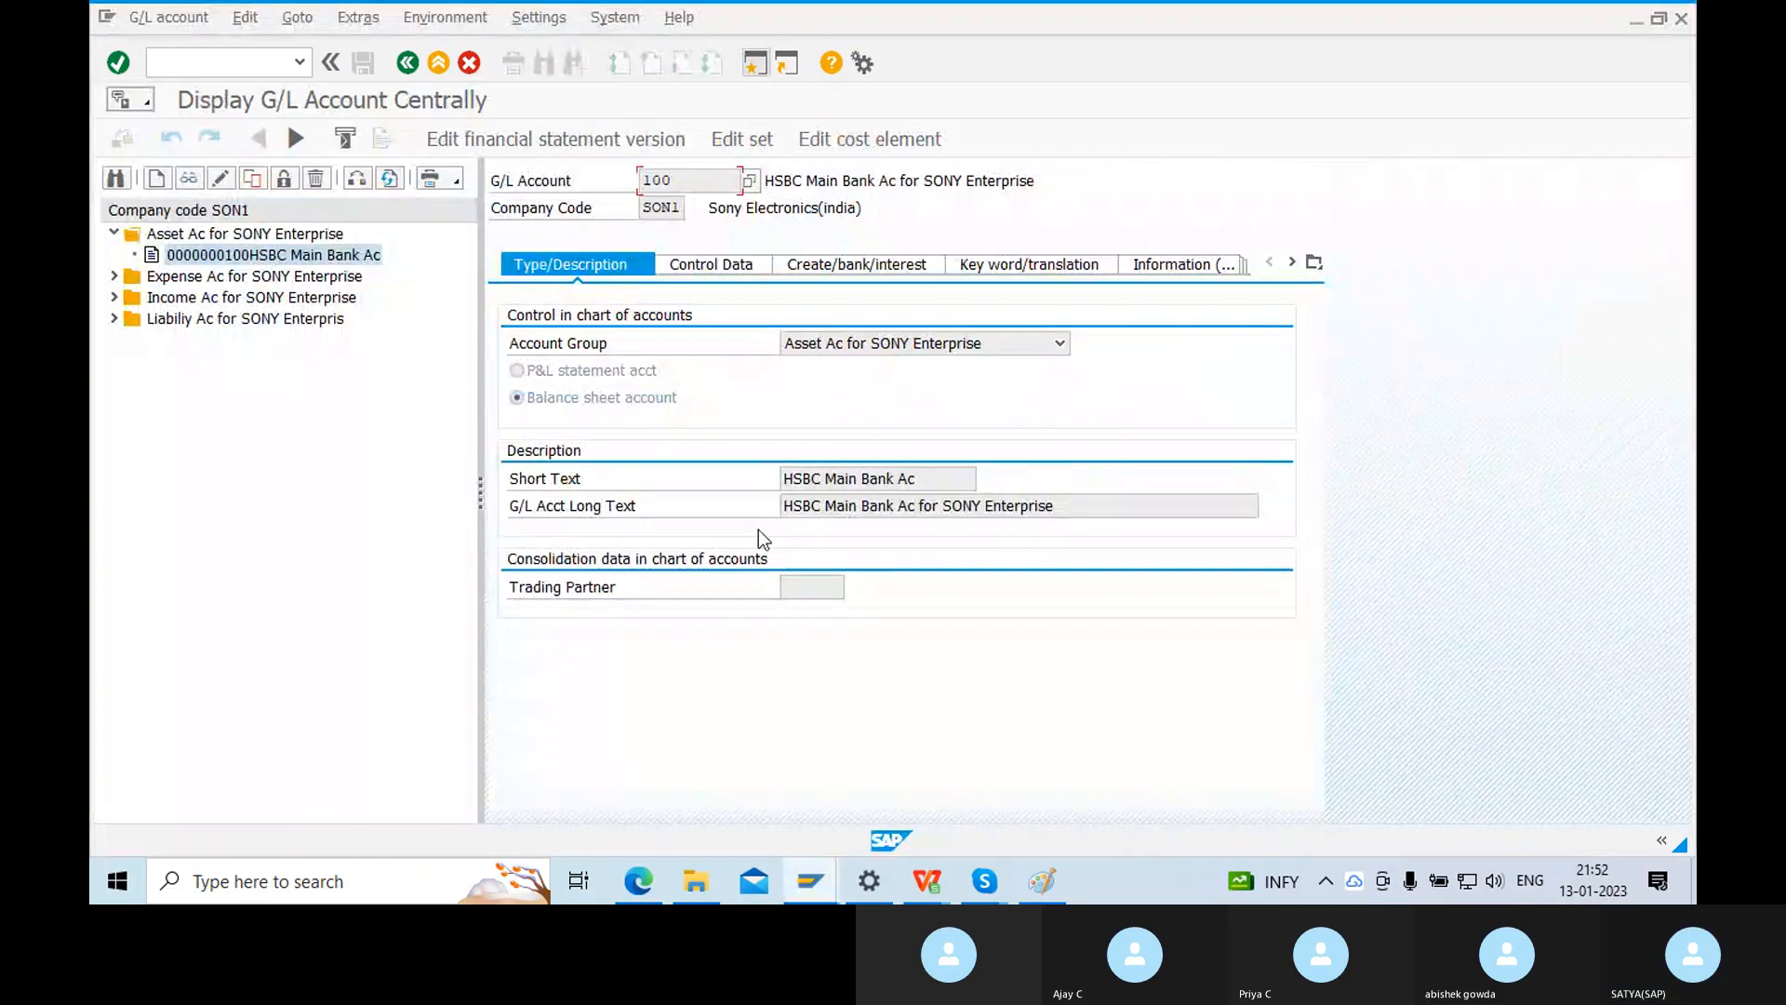
key("alt+Tab")
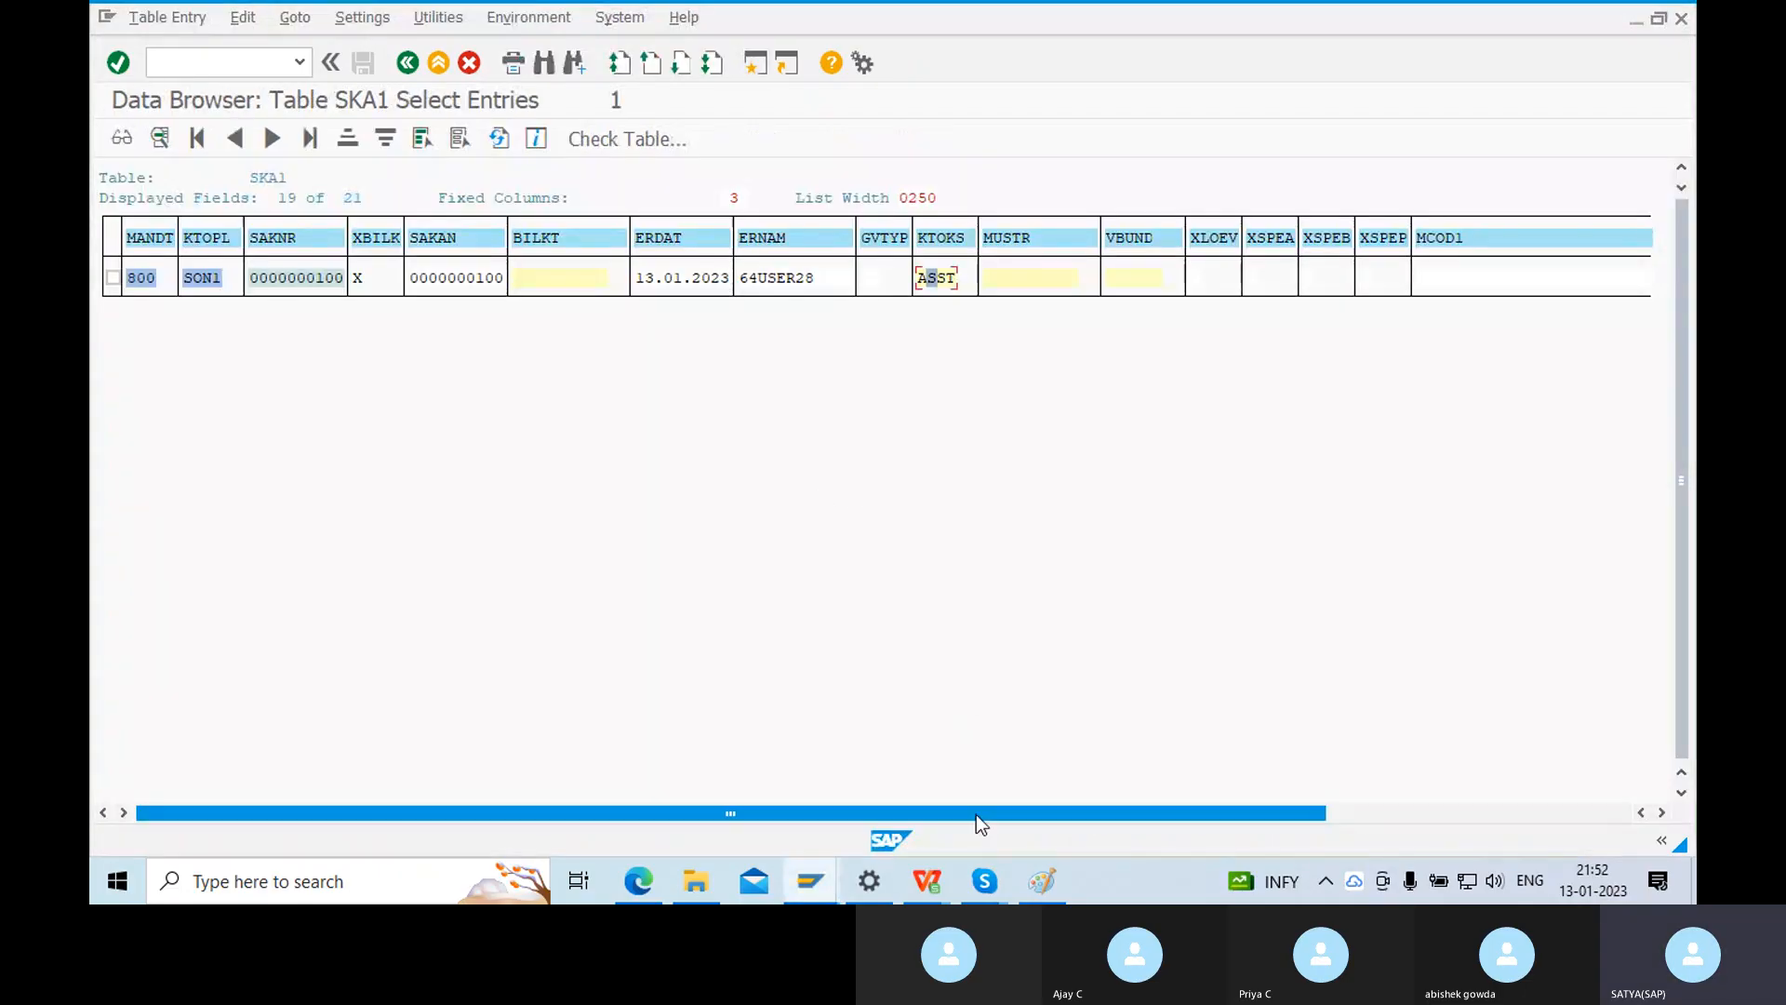
Compare the TXT20 text of the SKA1 entry with the short and long texts in the G/L account display.
left_click_drag(1021, 808, 1374, 829)
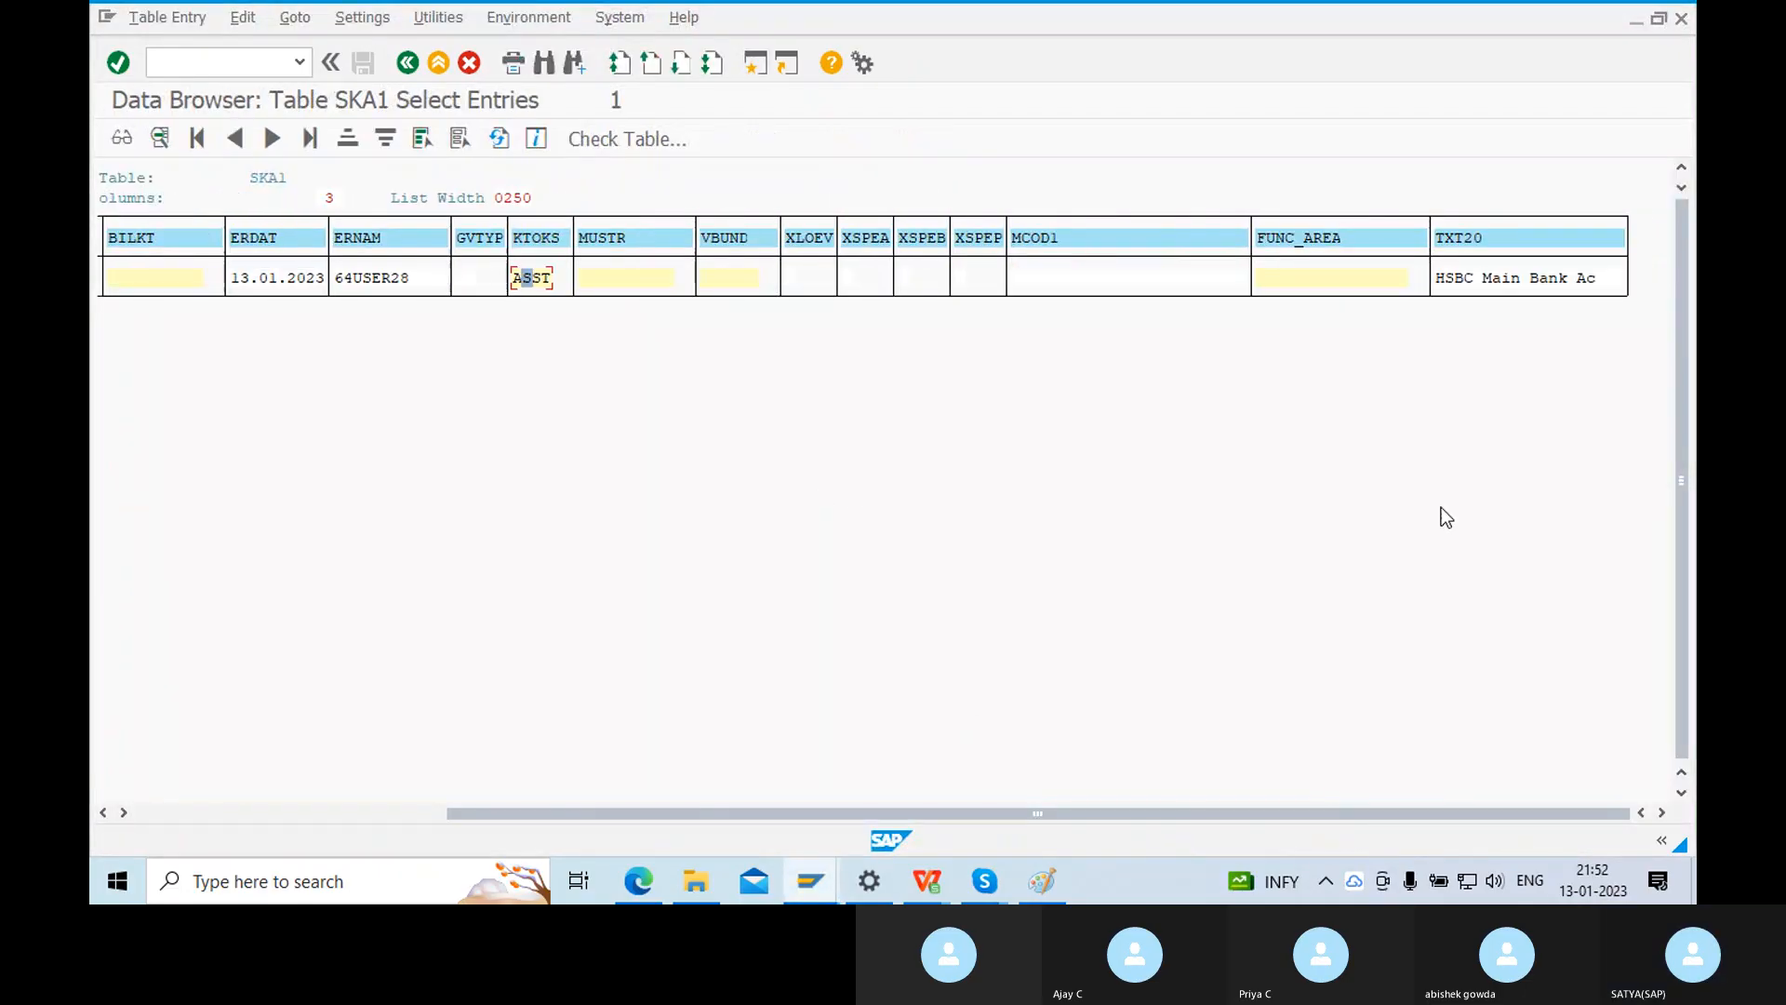
left_click(1469, 279)
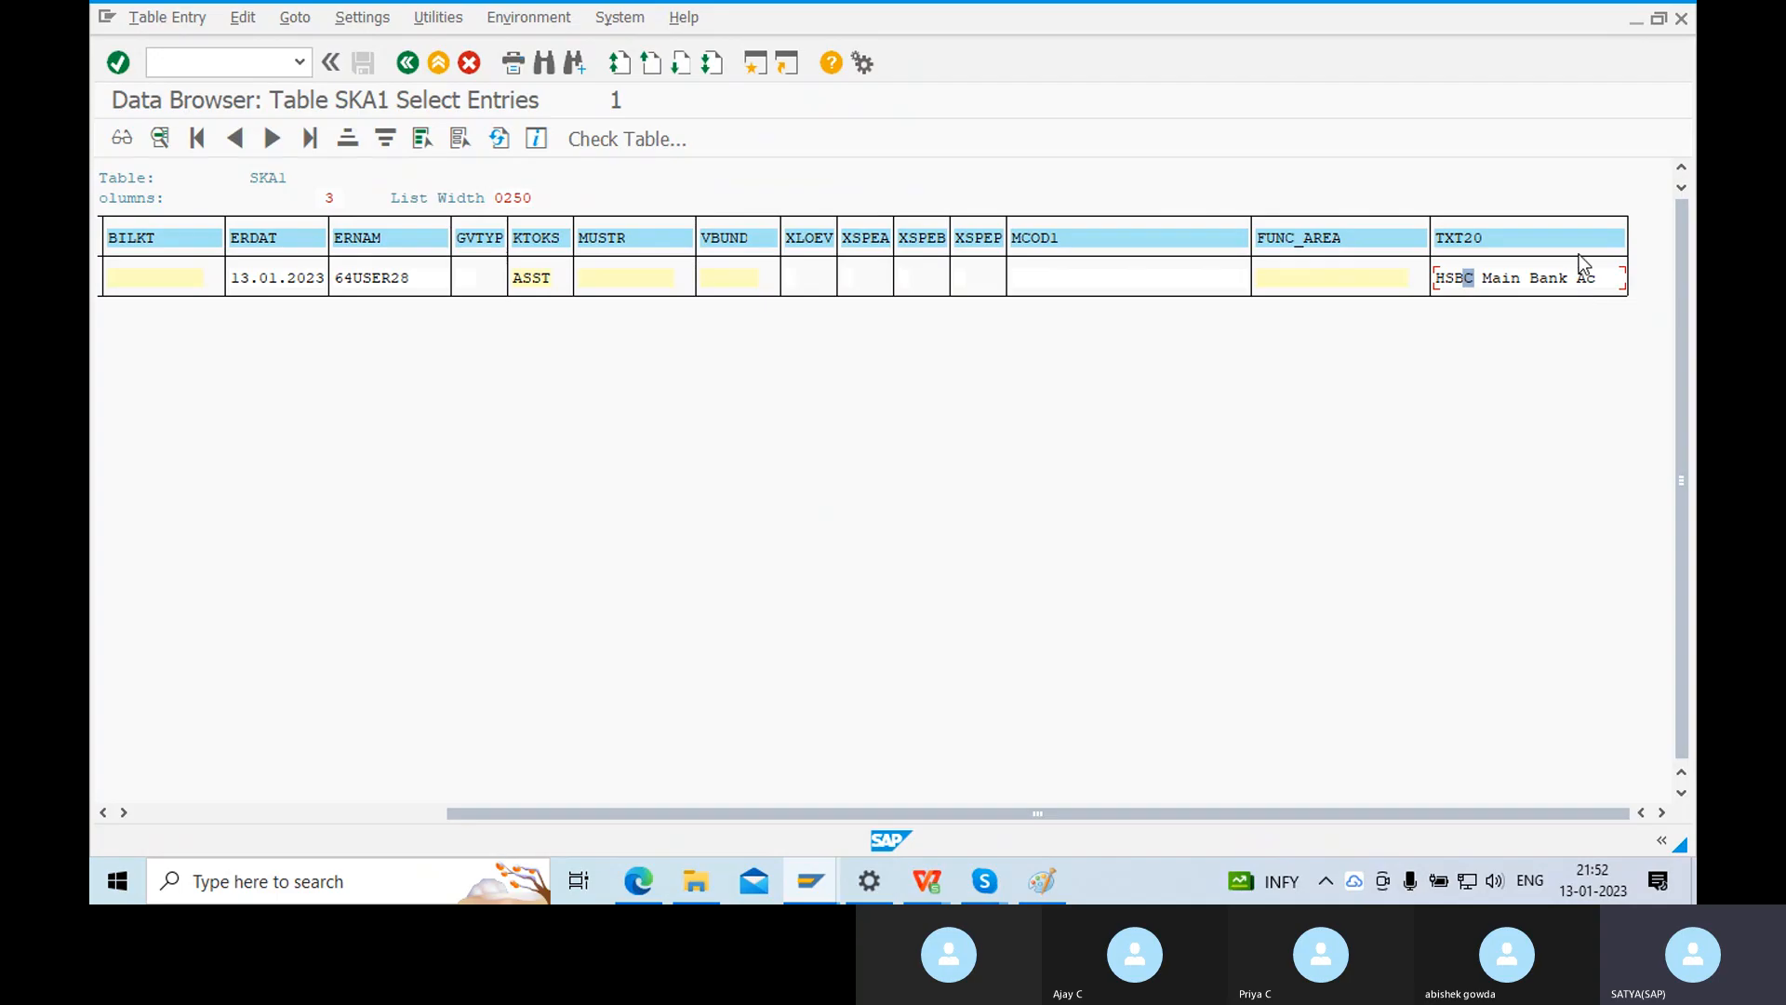
left_click(1680, 20)
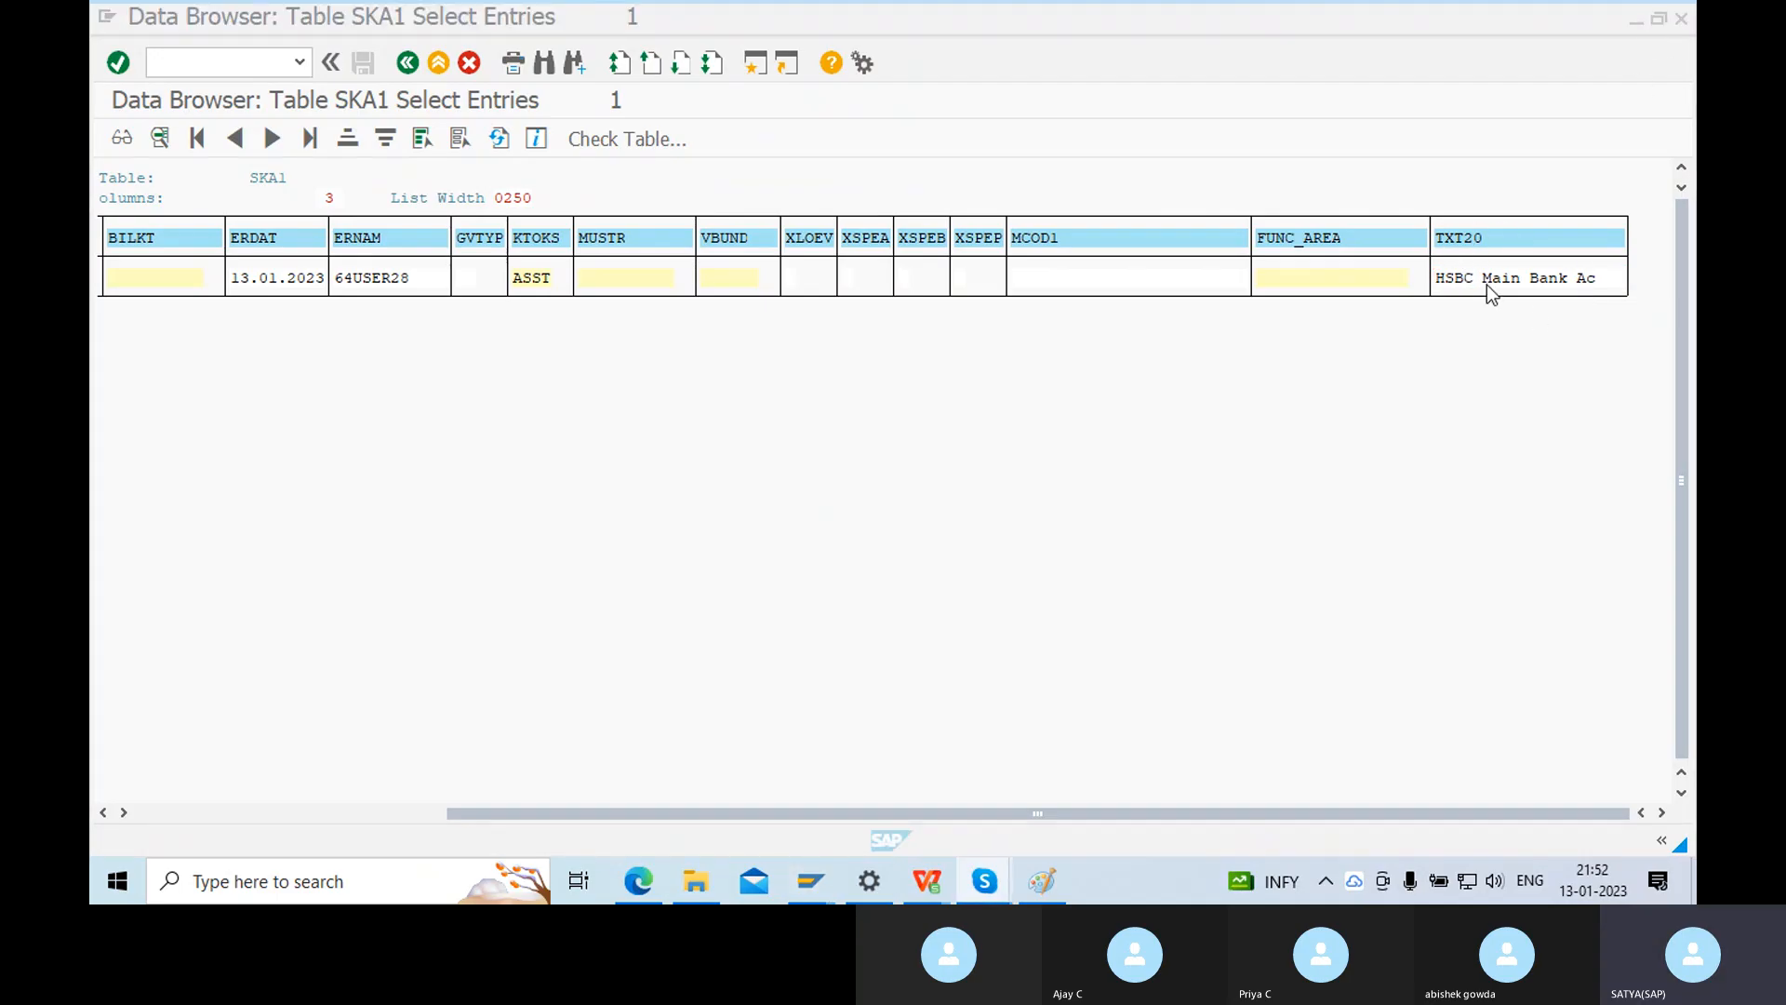
key("alt+Tab")
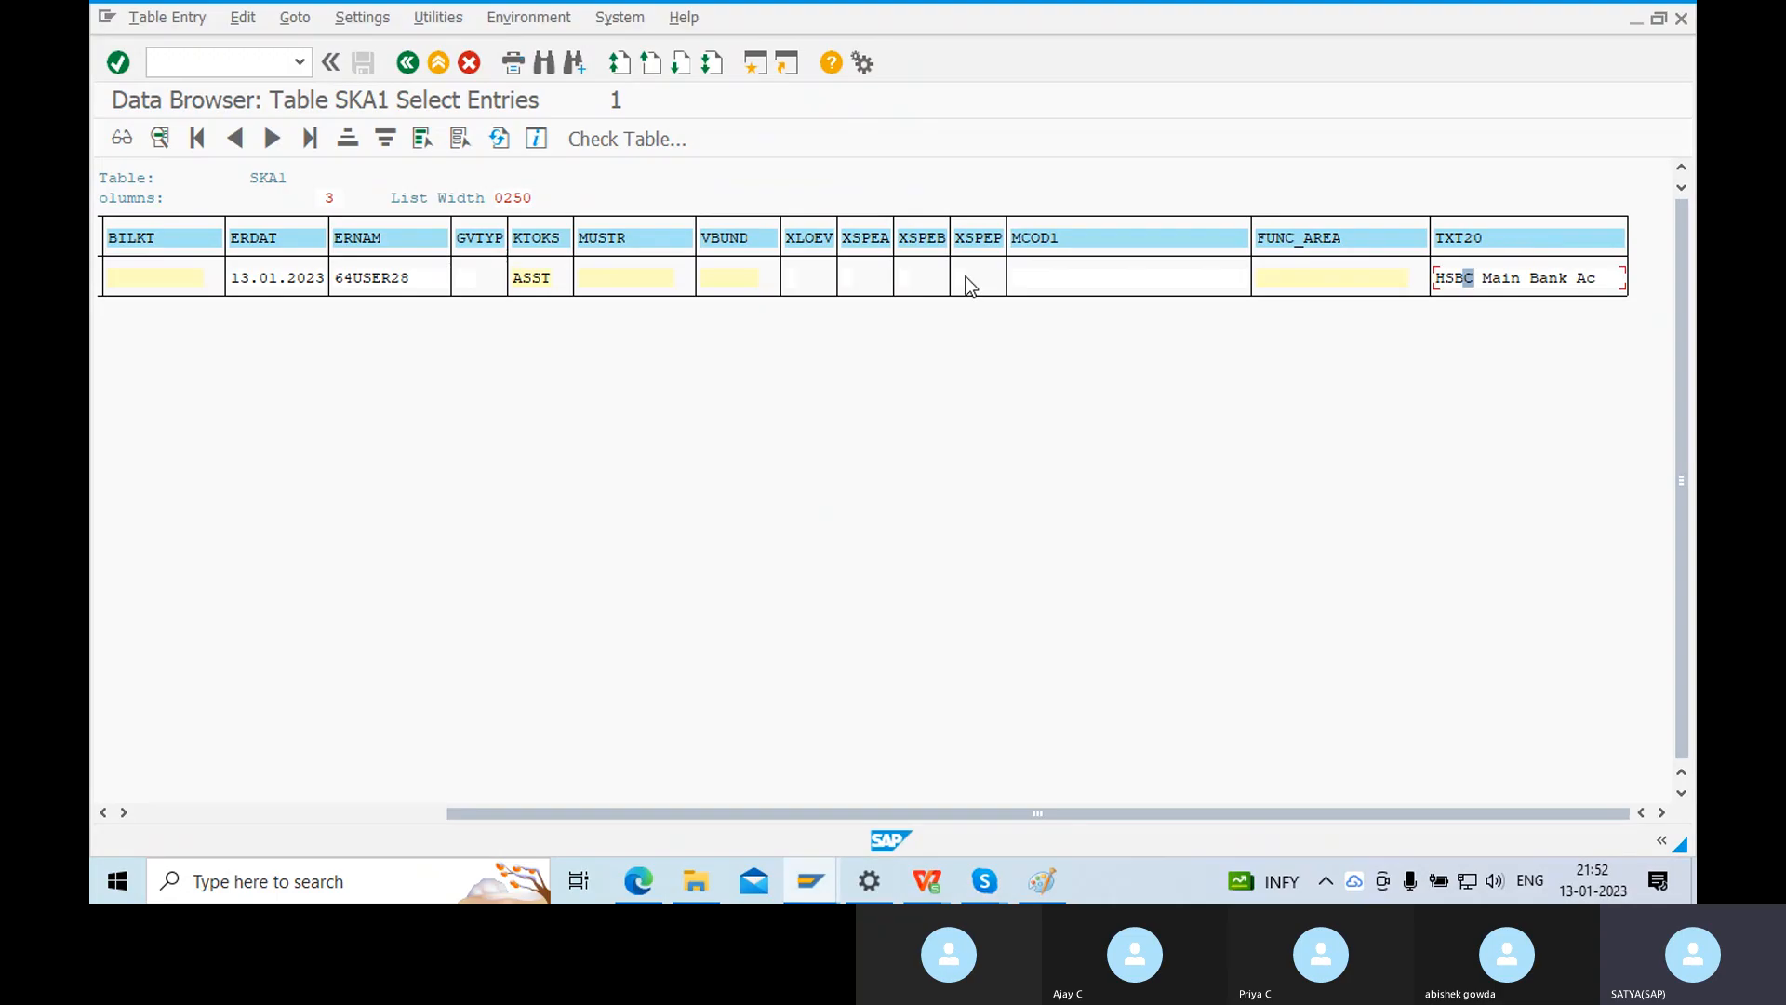
key("alt+Tab")
key("alt+Tab")
left_click(705, 380)
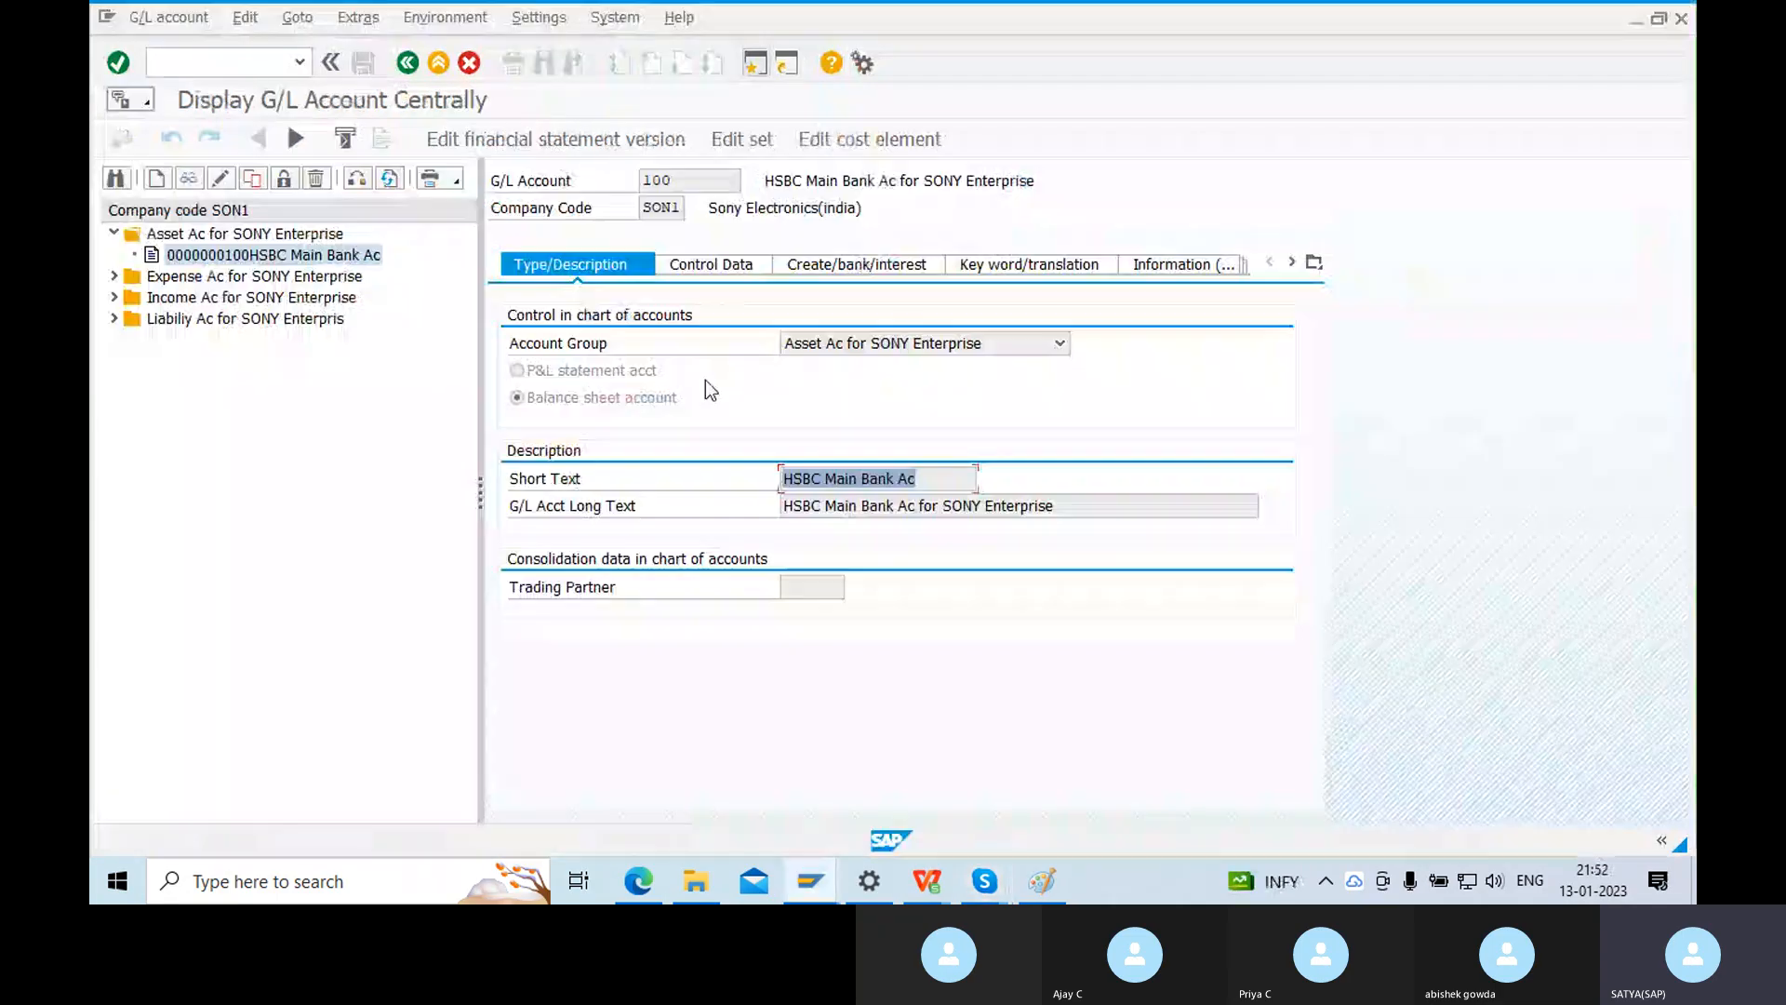
left_click_drag(938, 506, 781, 473)
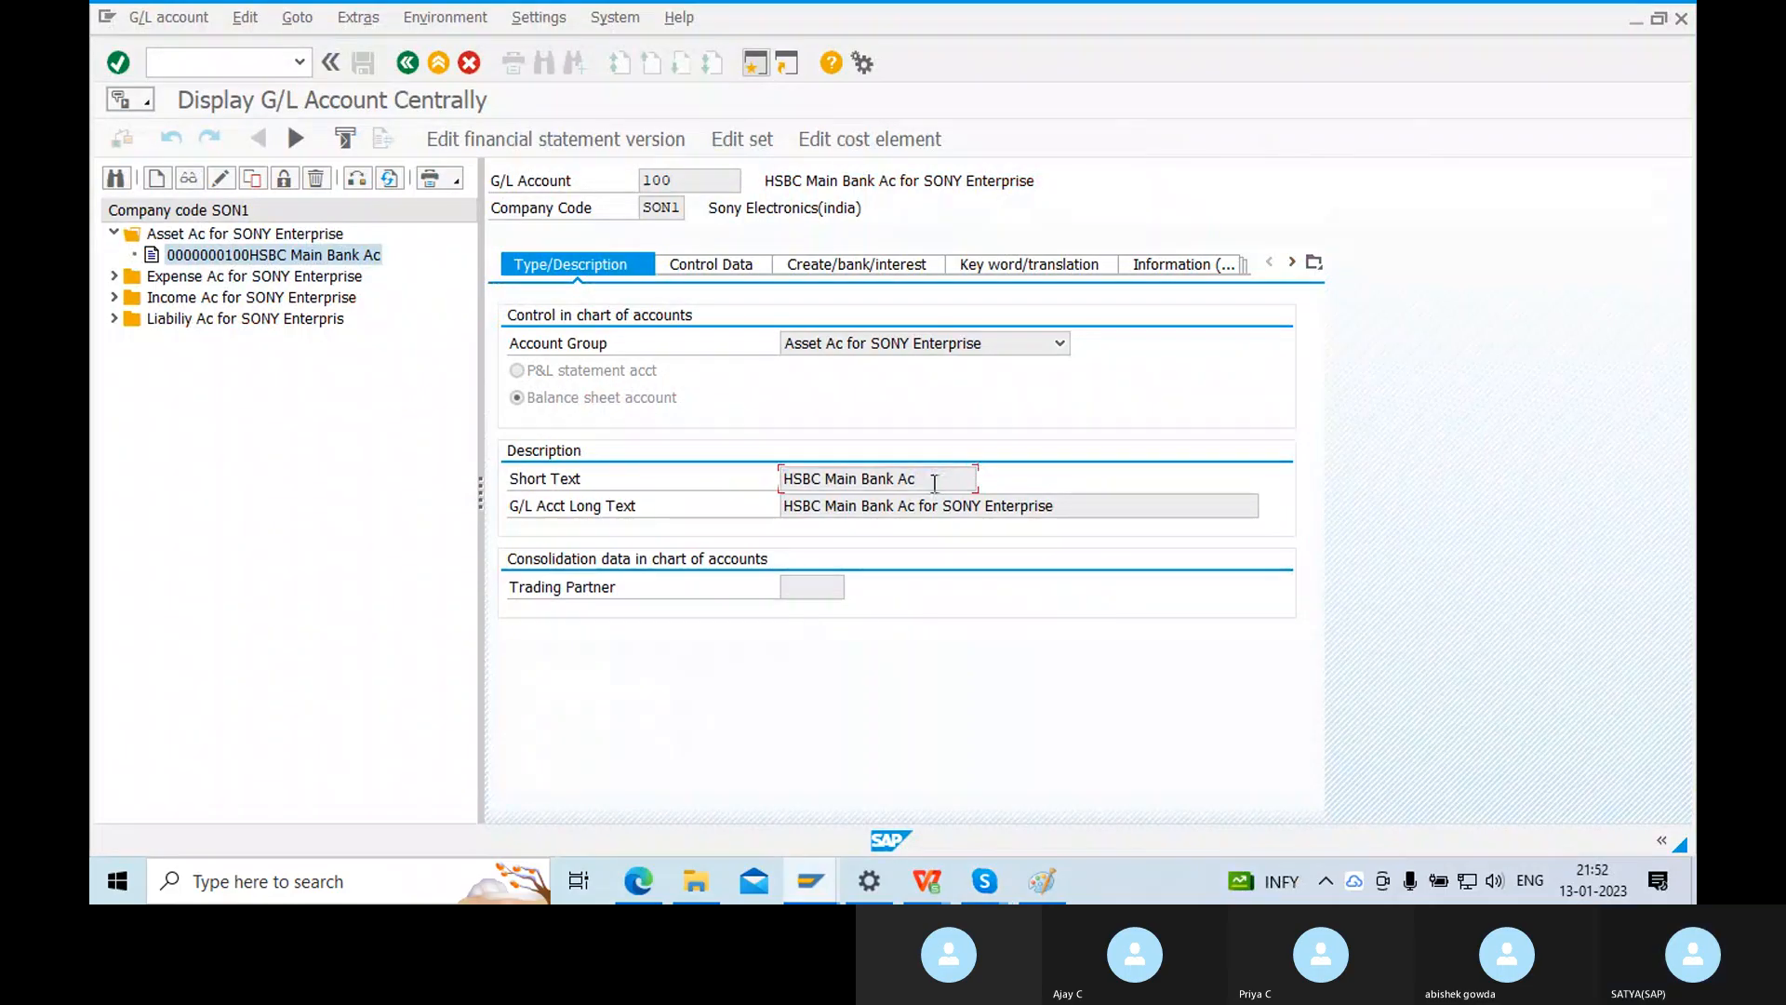
left_click_drag(797, 506, 687, 517)
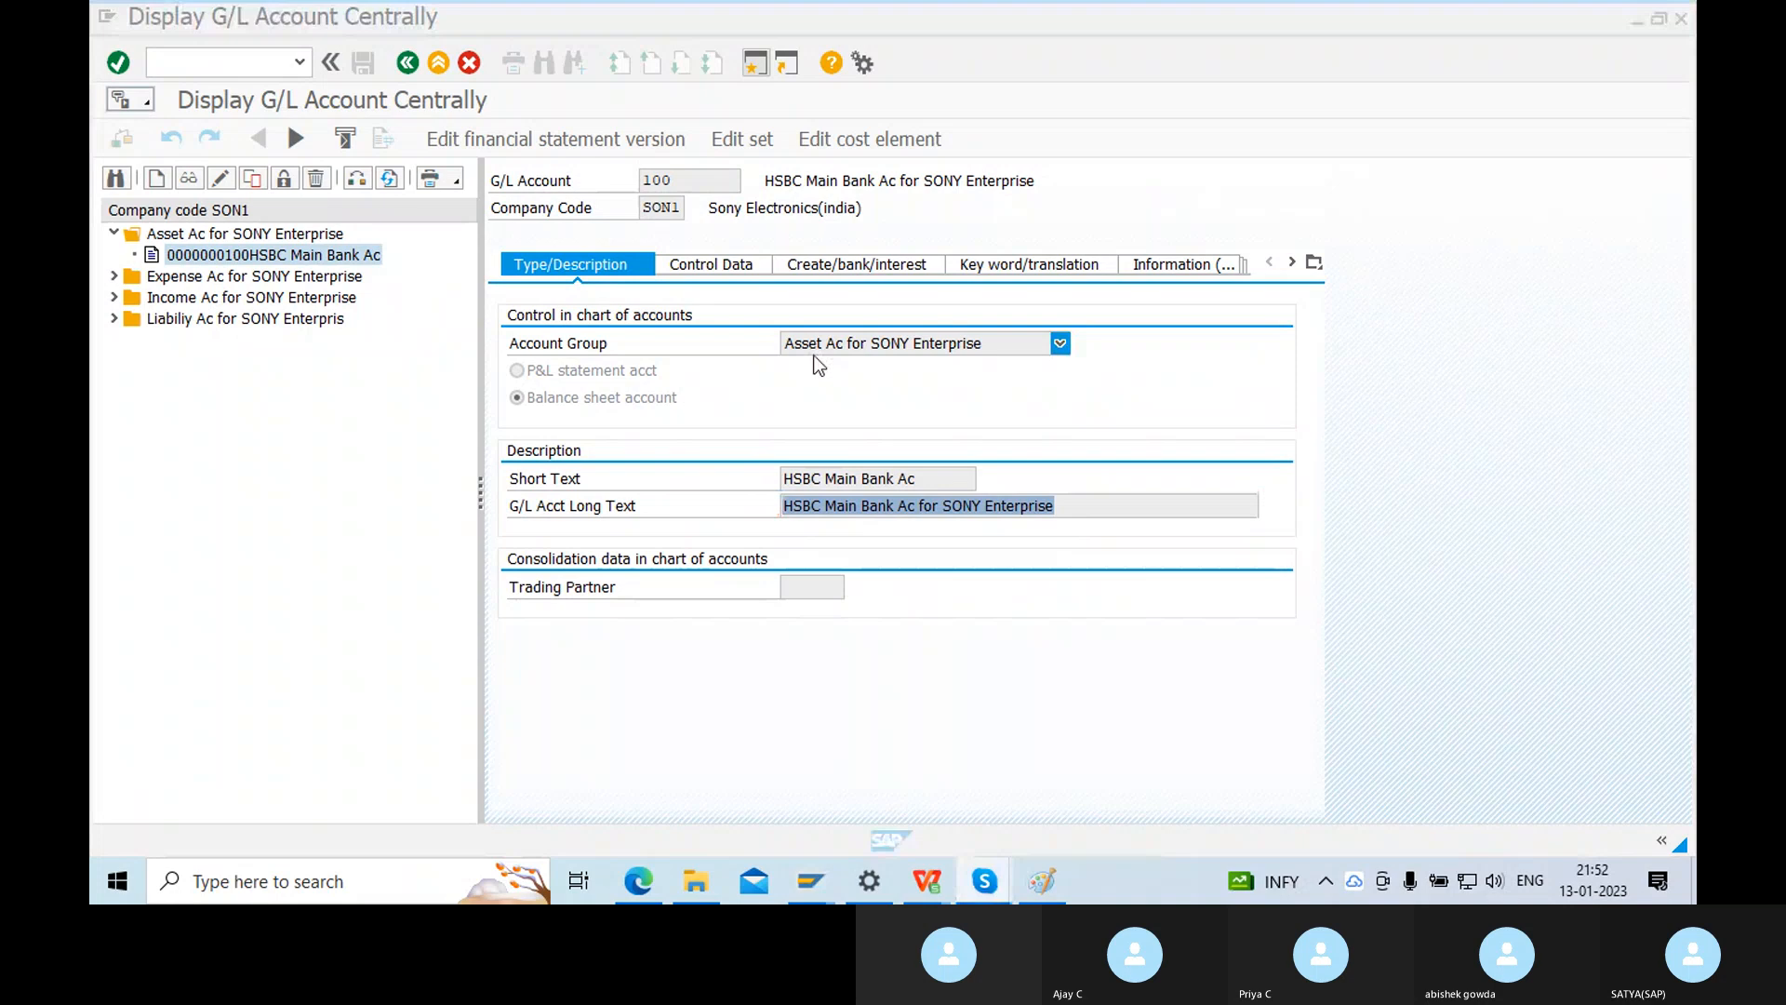
Look at the SKA1 entry once more and display the control data of the HSBC Main Bank Ac G/L account.
key("alt+Tab")
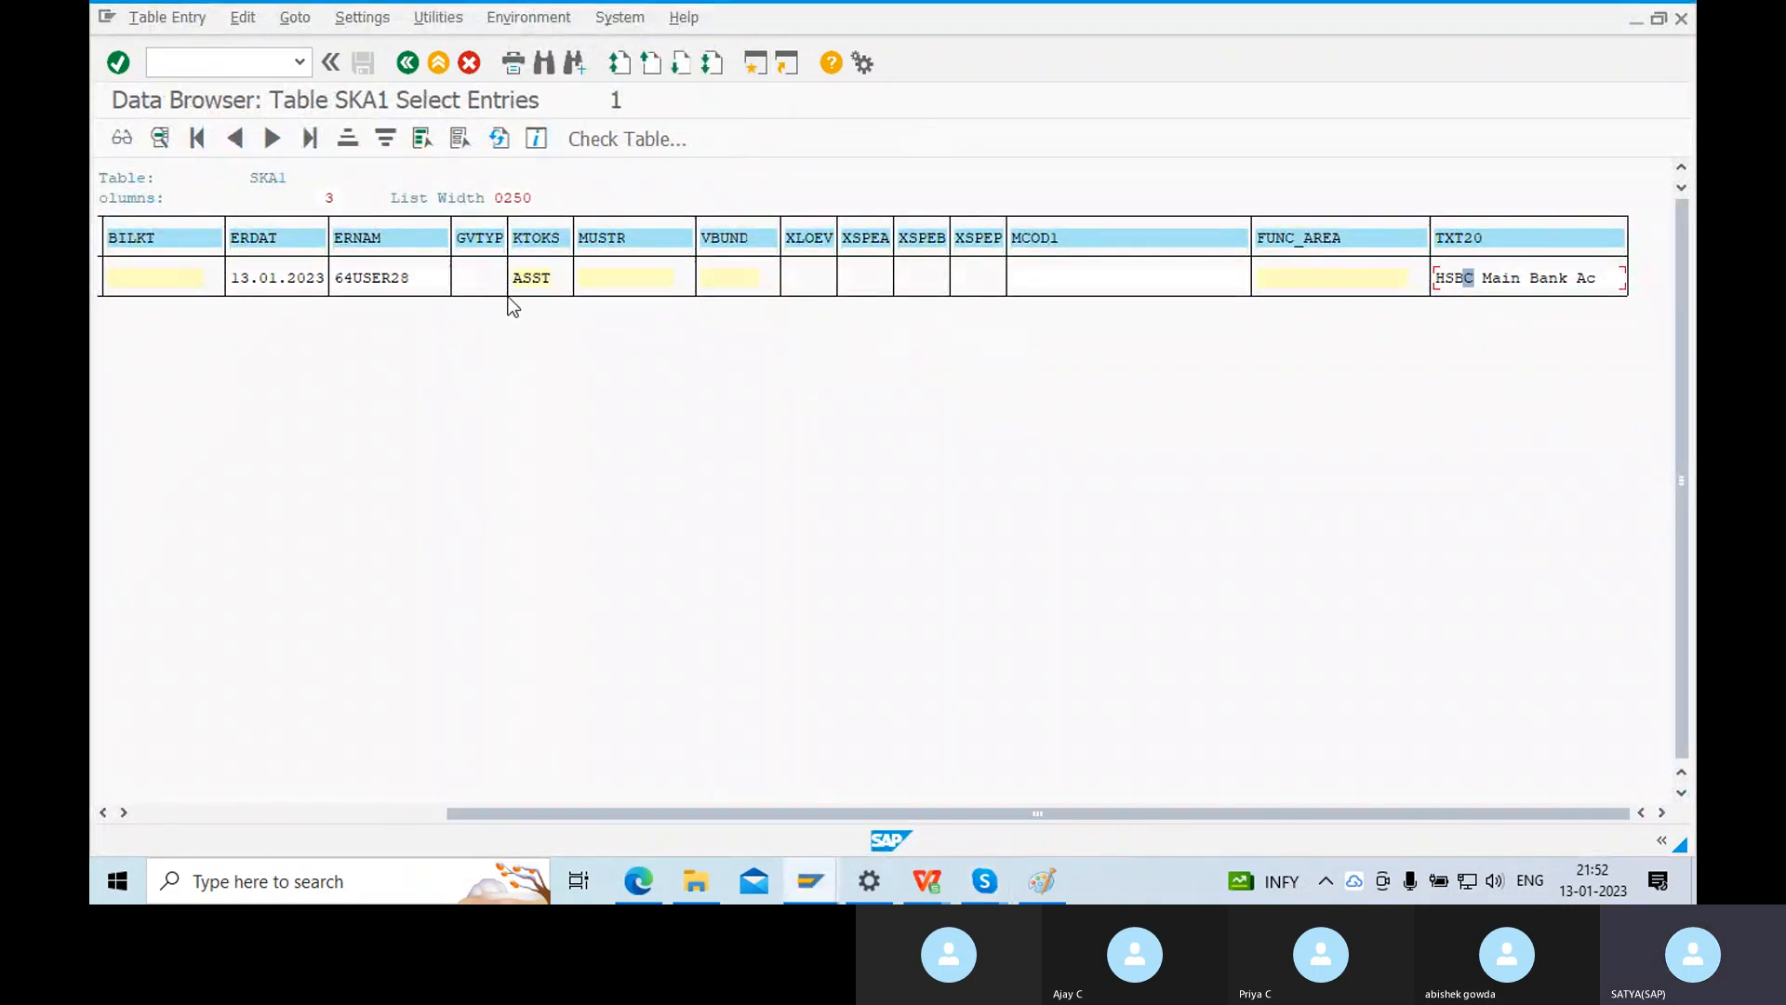
key("alt+Tab")
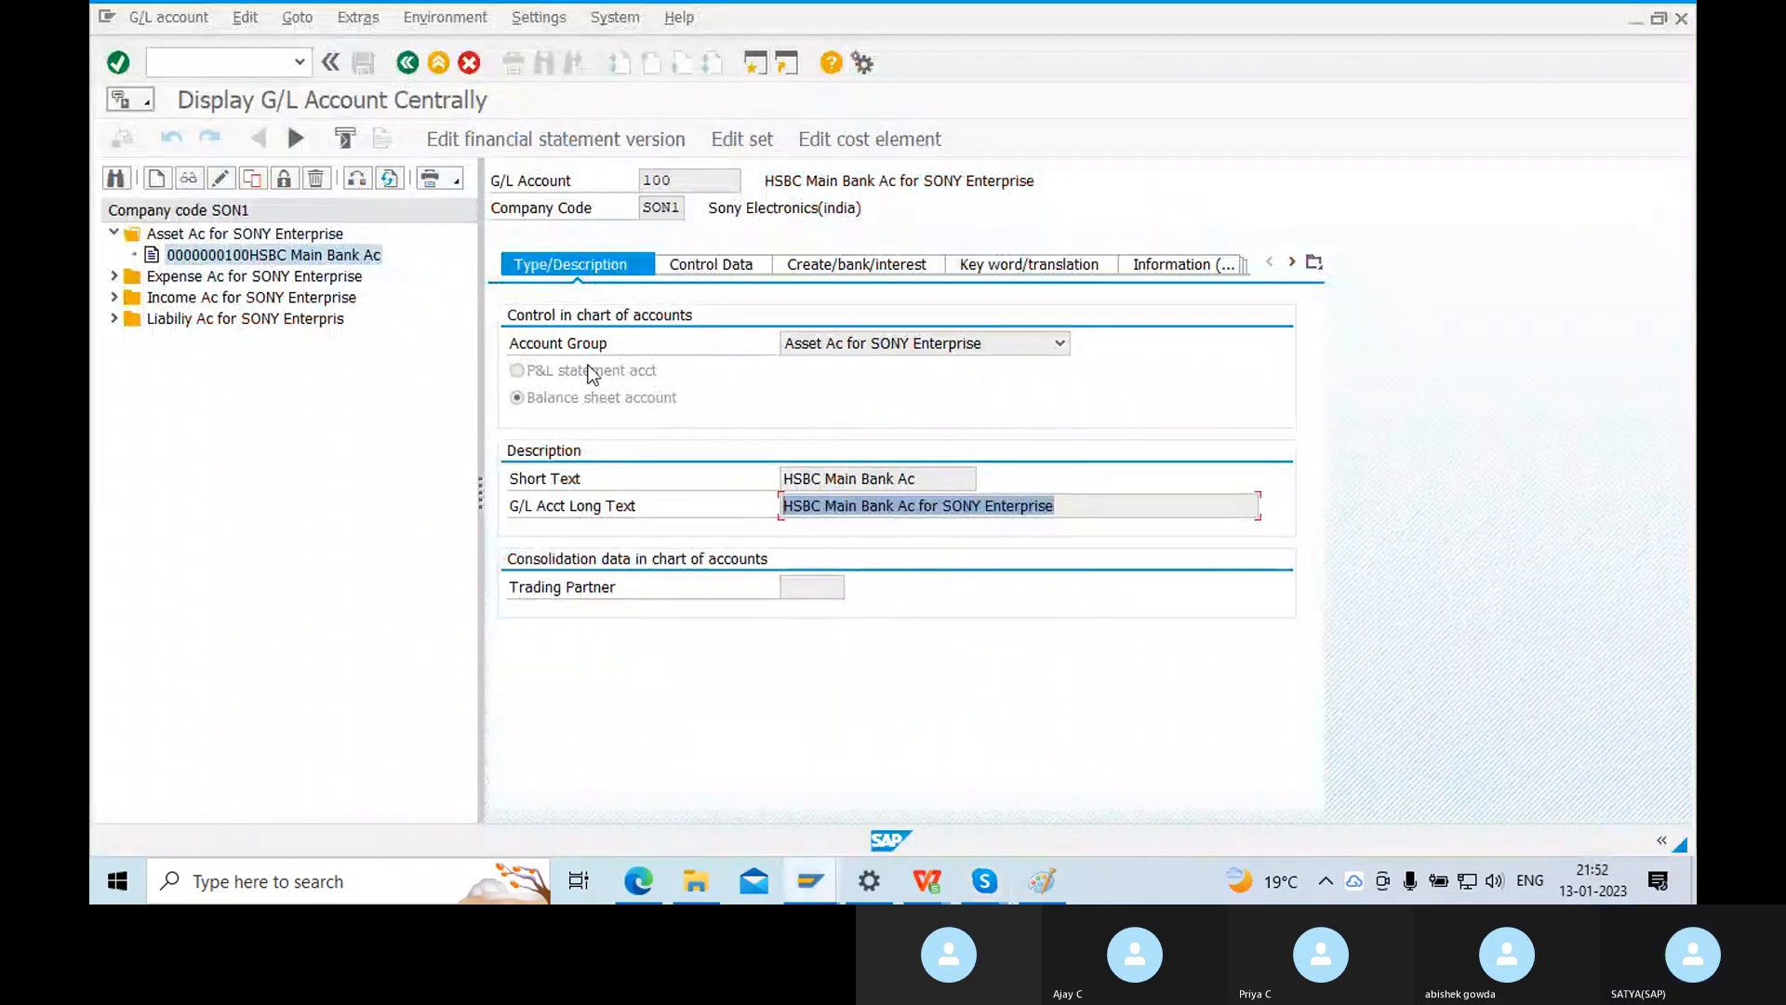
left_click(718, 265)
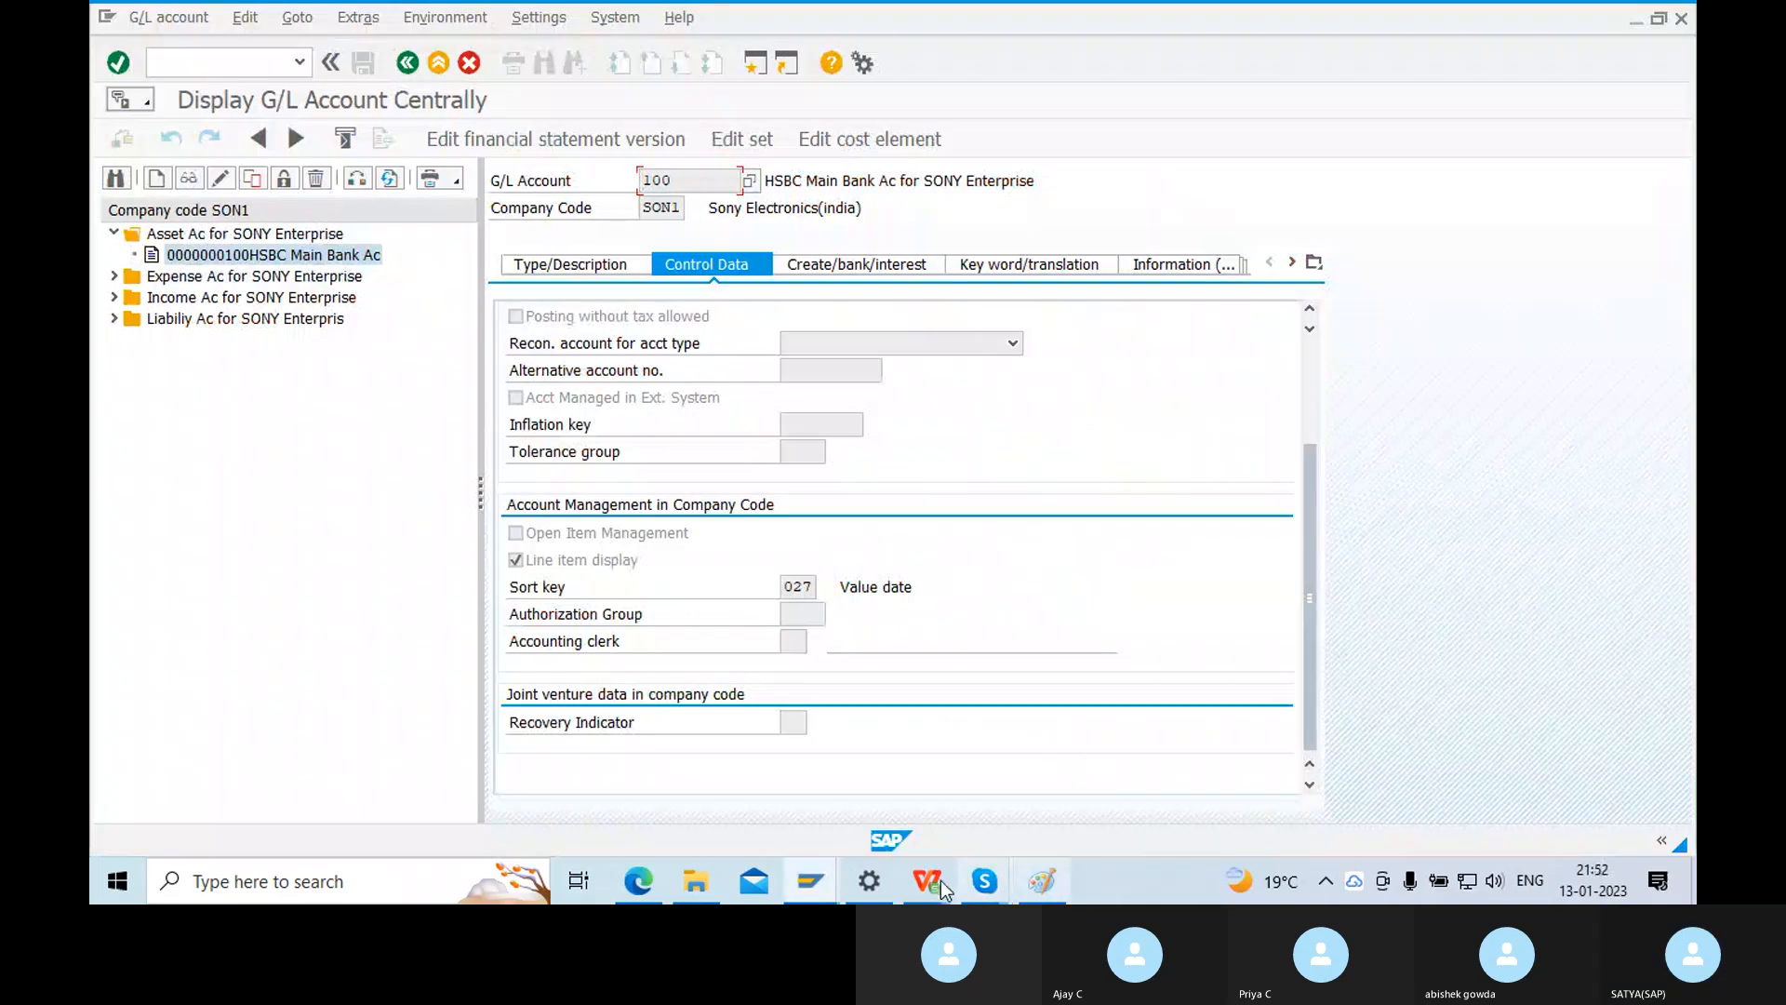
Leave the SKA1 entries in the Data Browser and open the selection screen for table SKB1.
mouse_move(811, 881)
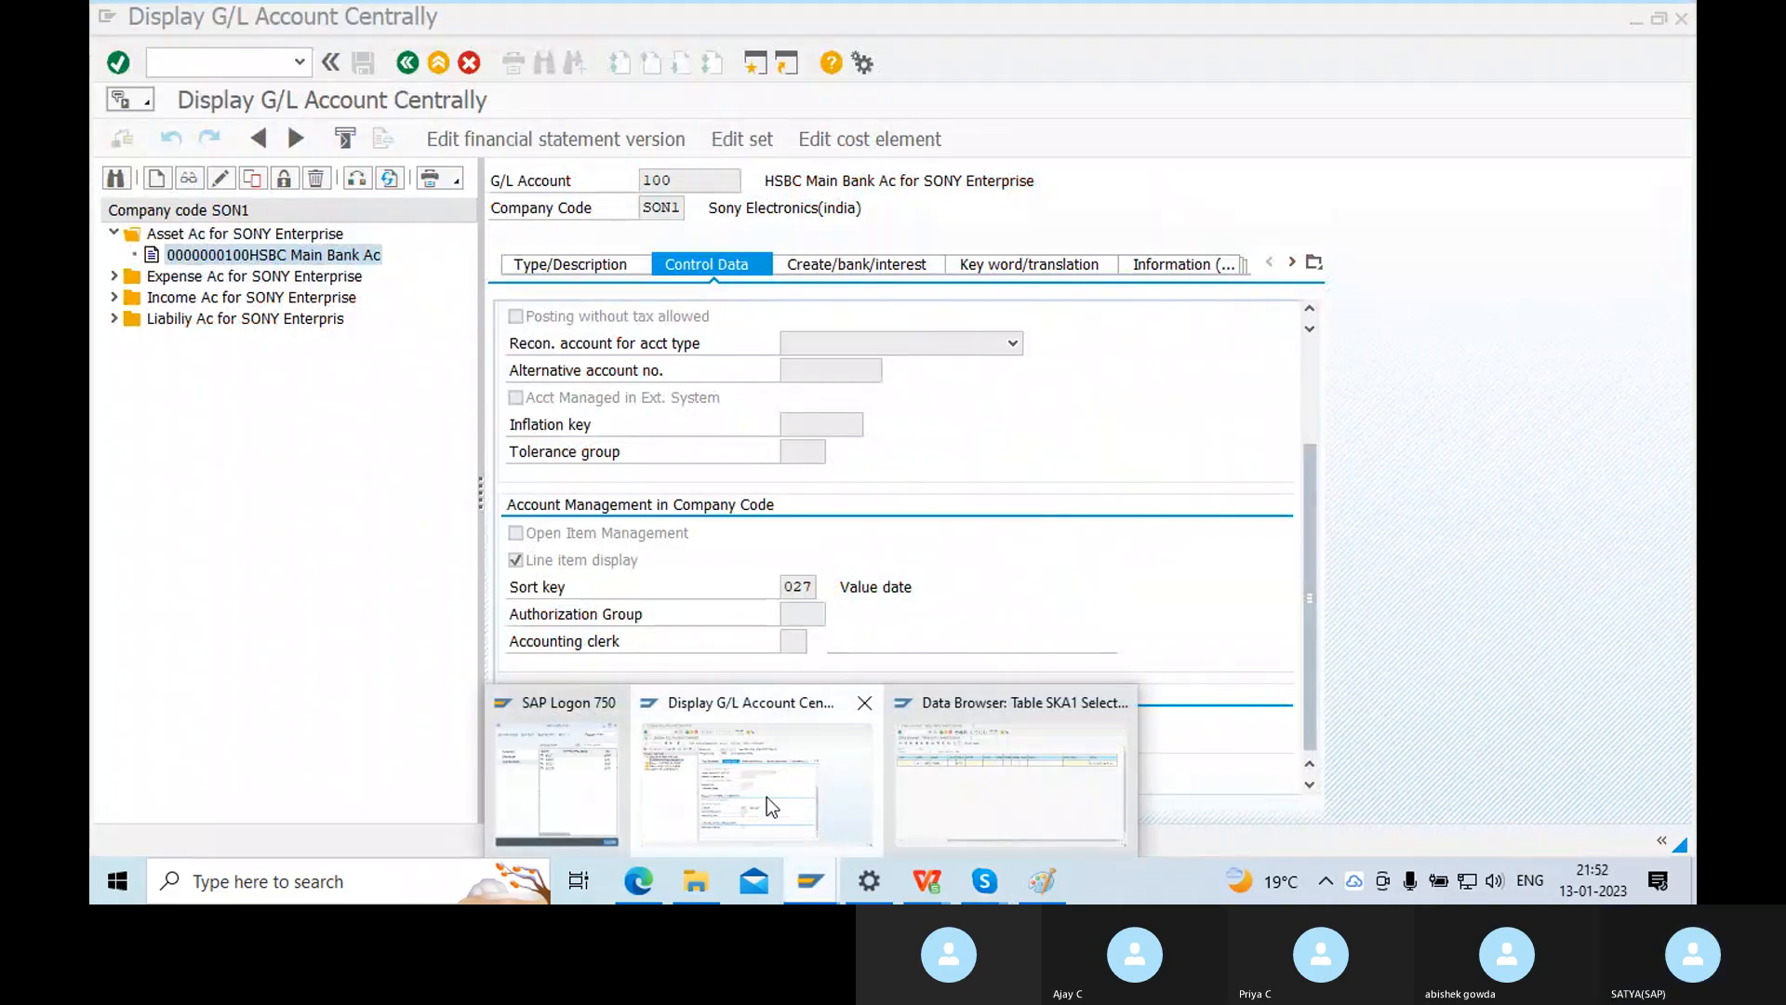
left_click(945, 793)
left_click(411, 70)
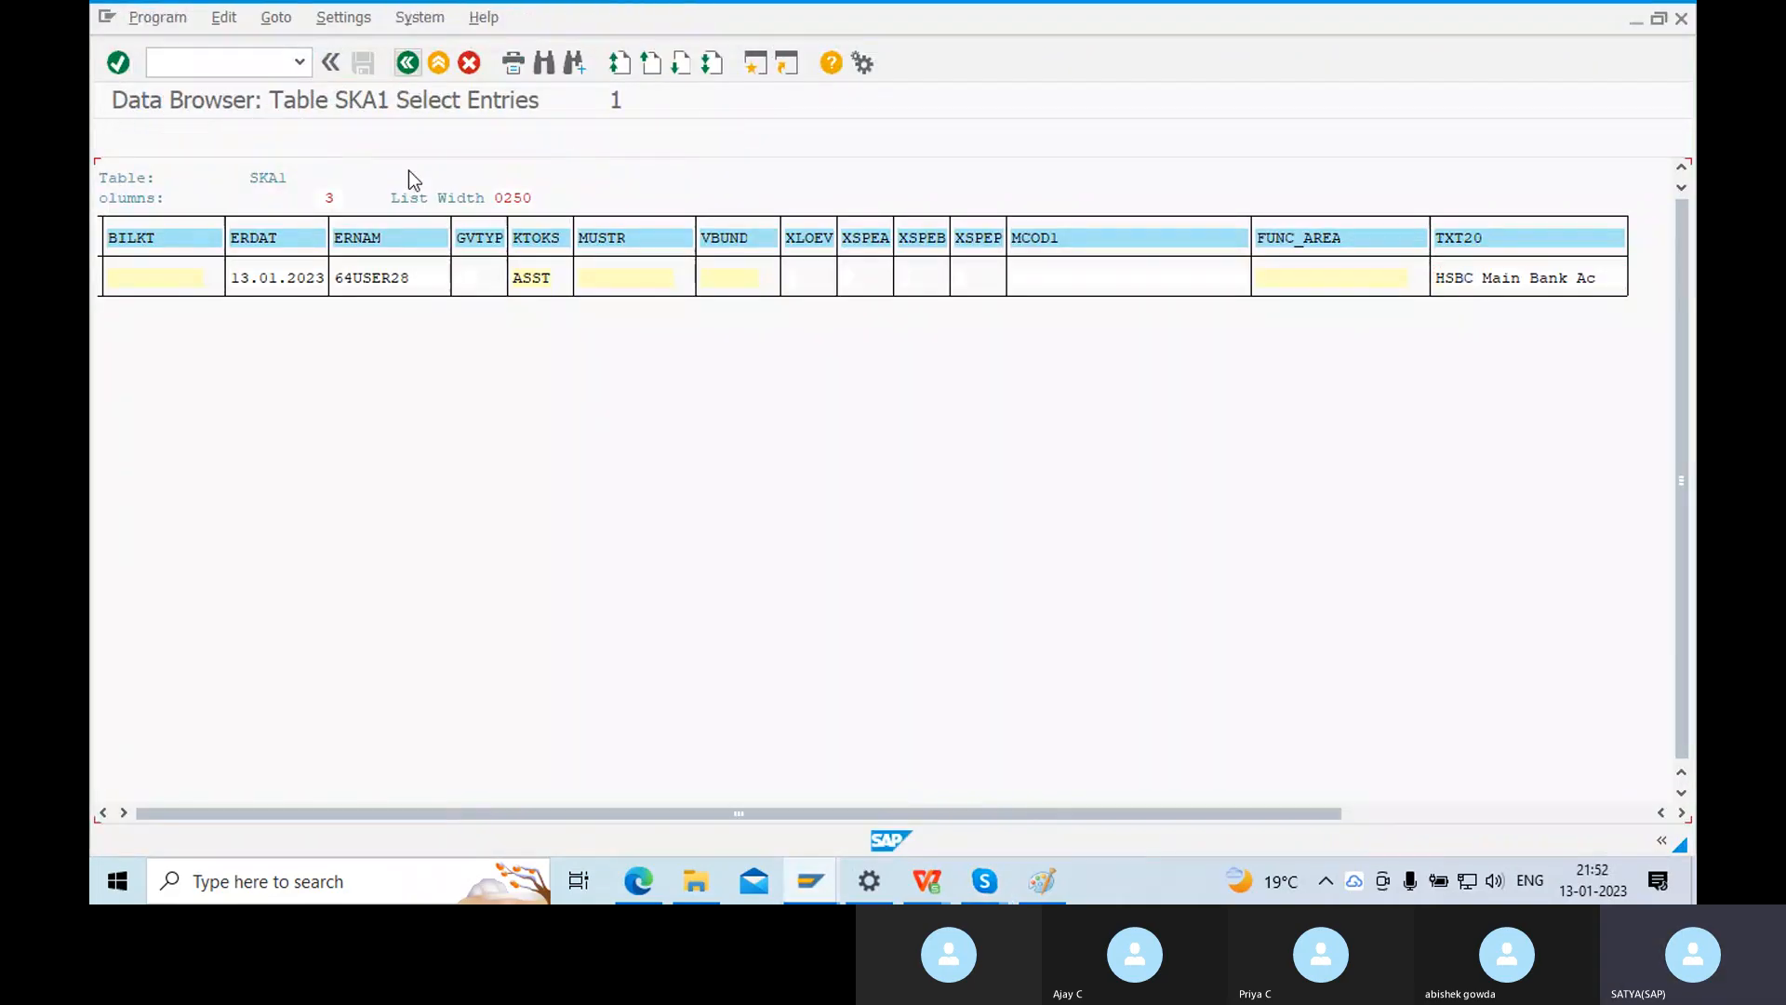
left_click(408, 62)
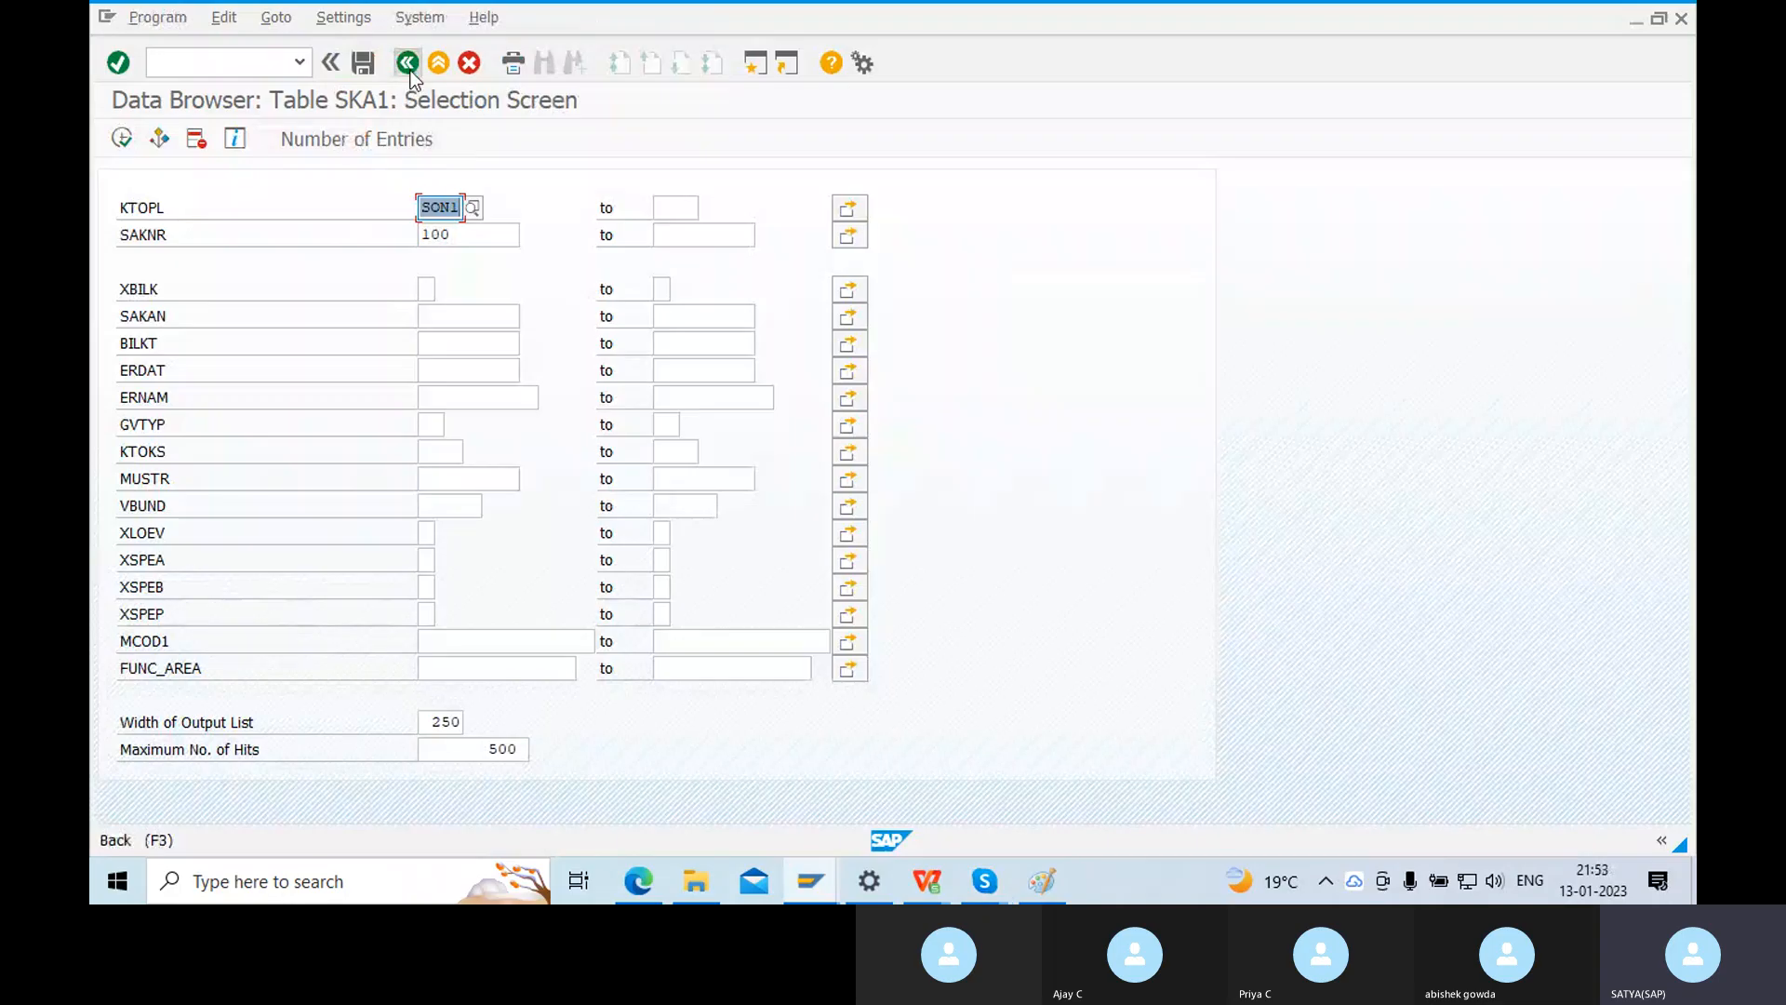
key("BackSpace")
key("BackSpace")
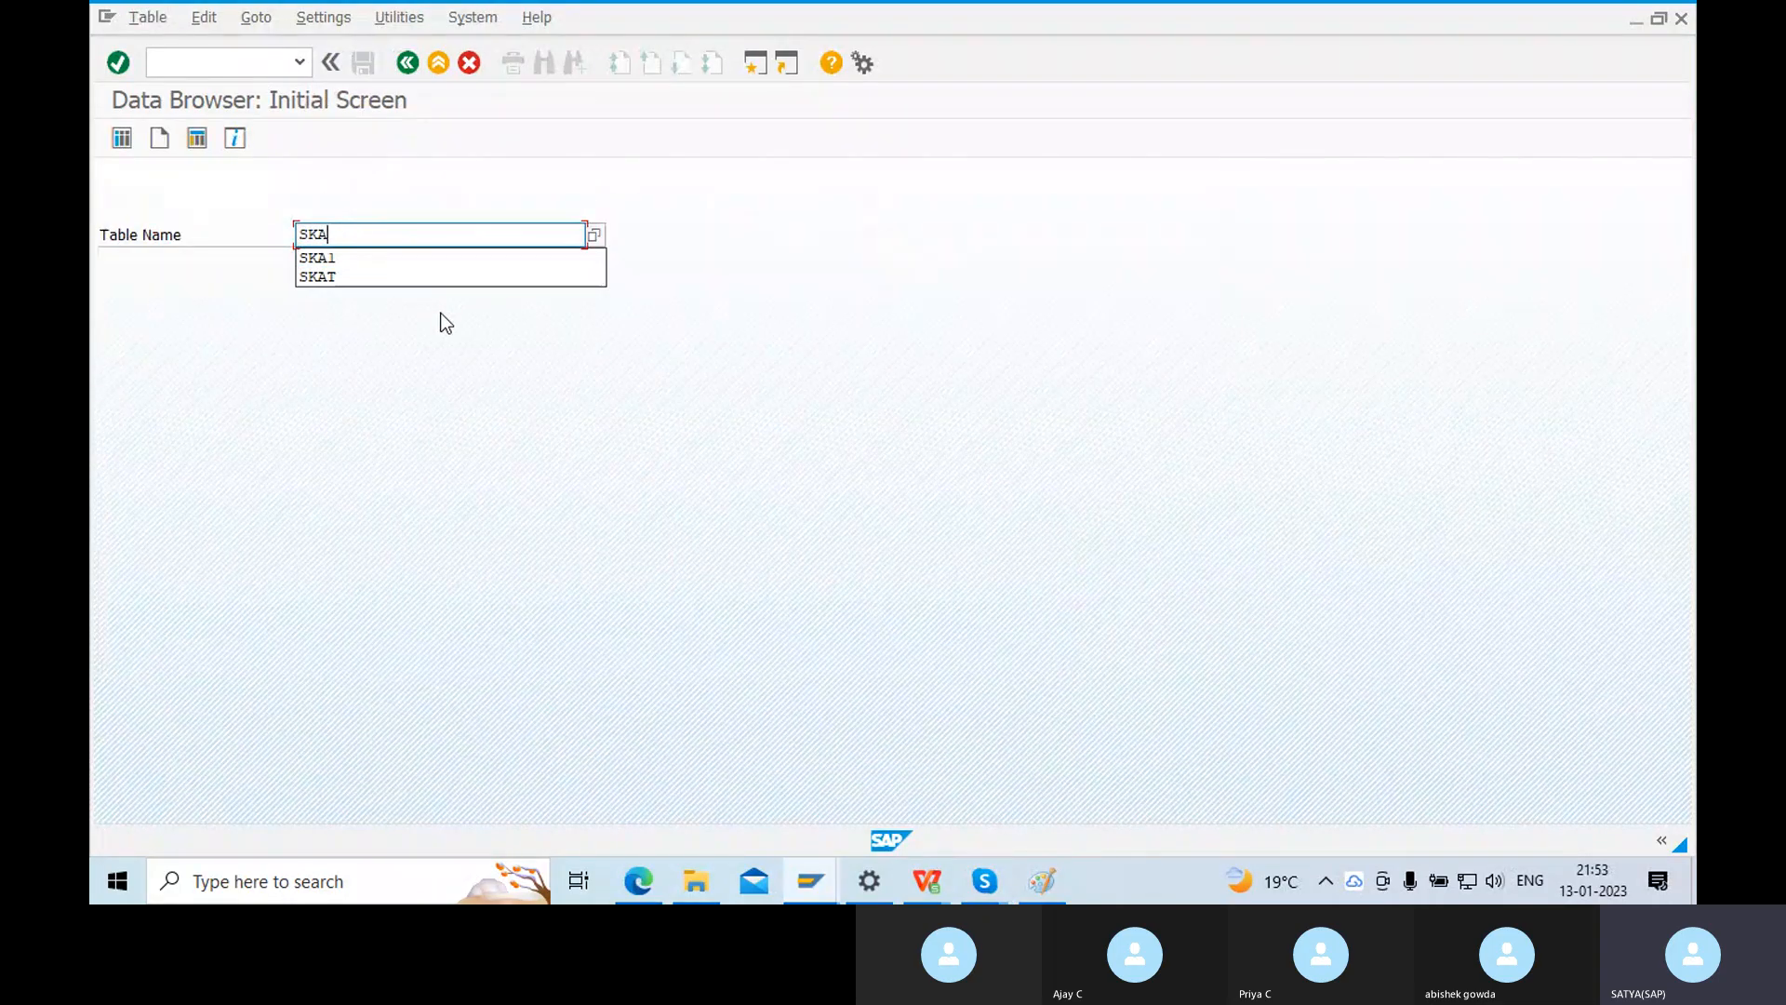
type("B1")
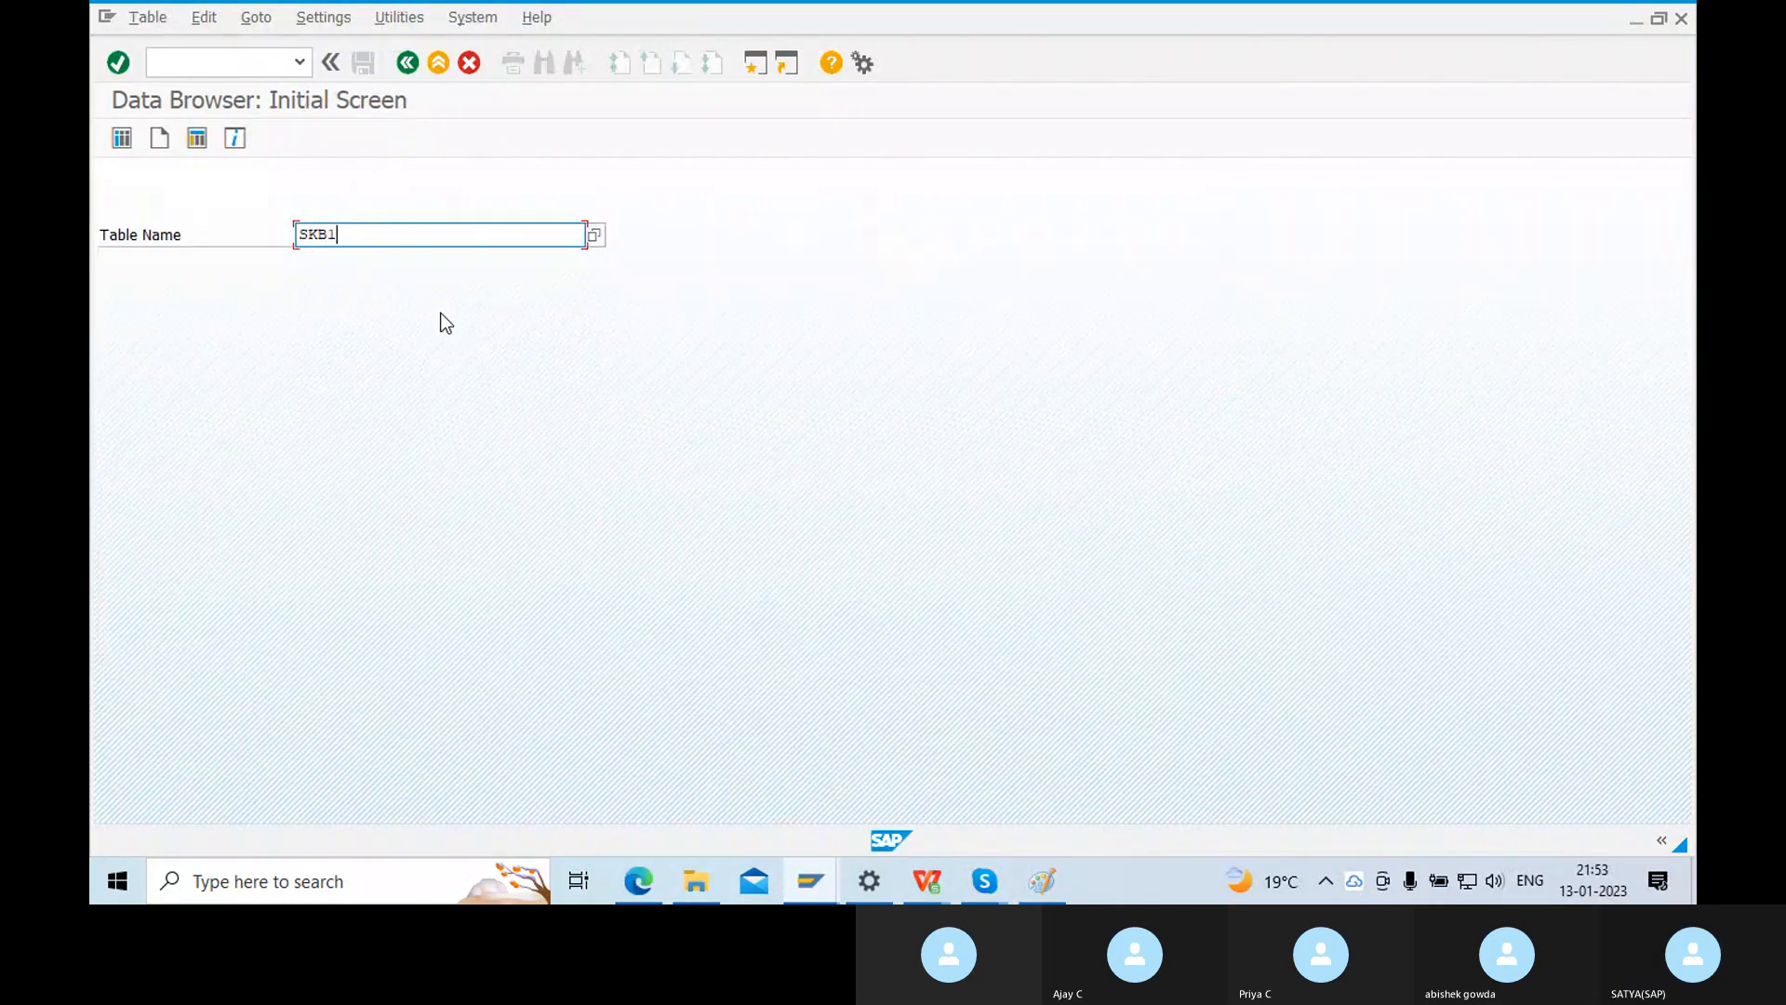
key("Return")
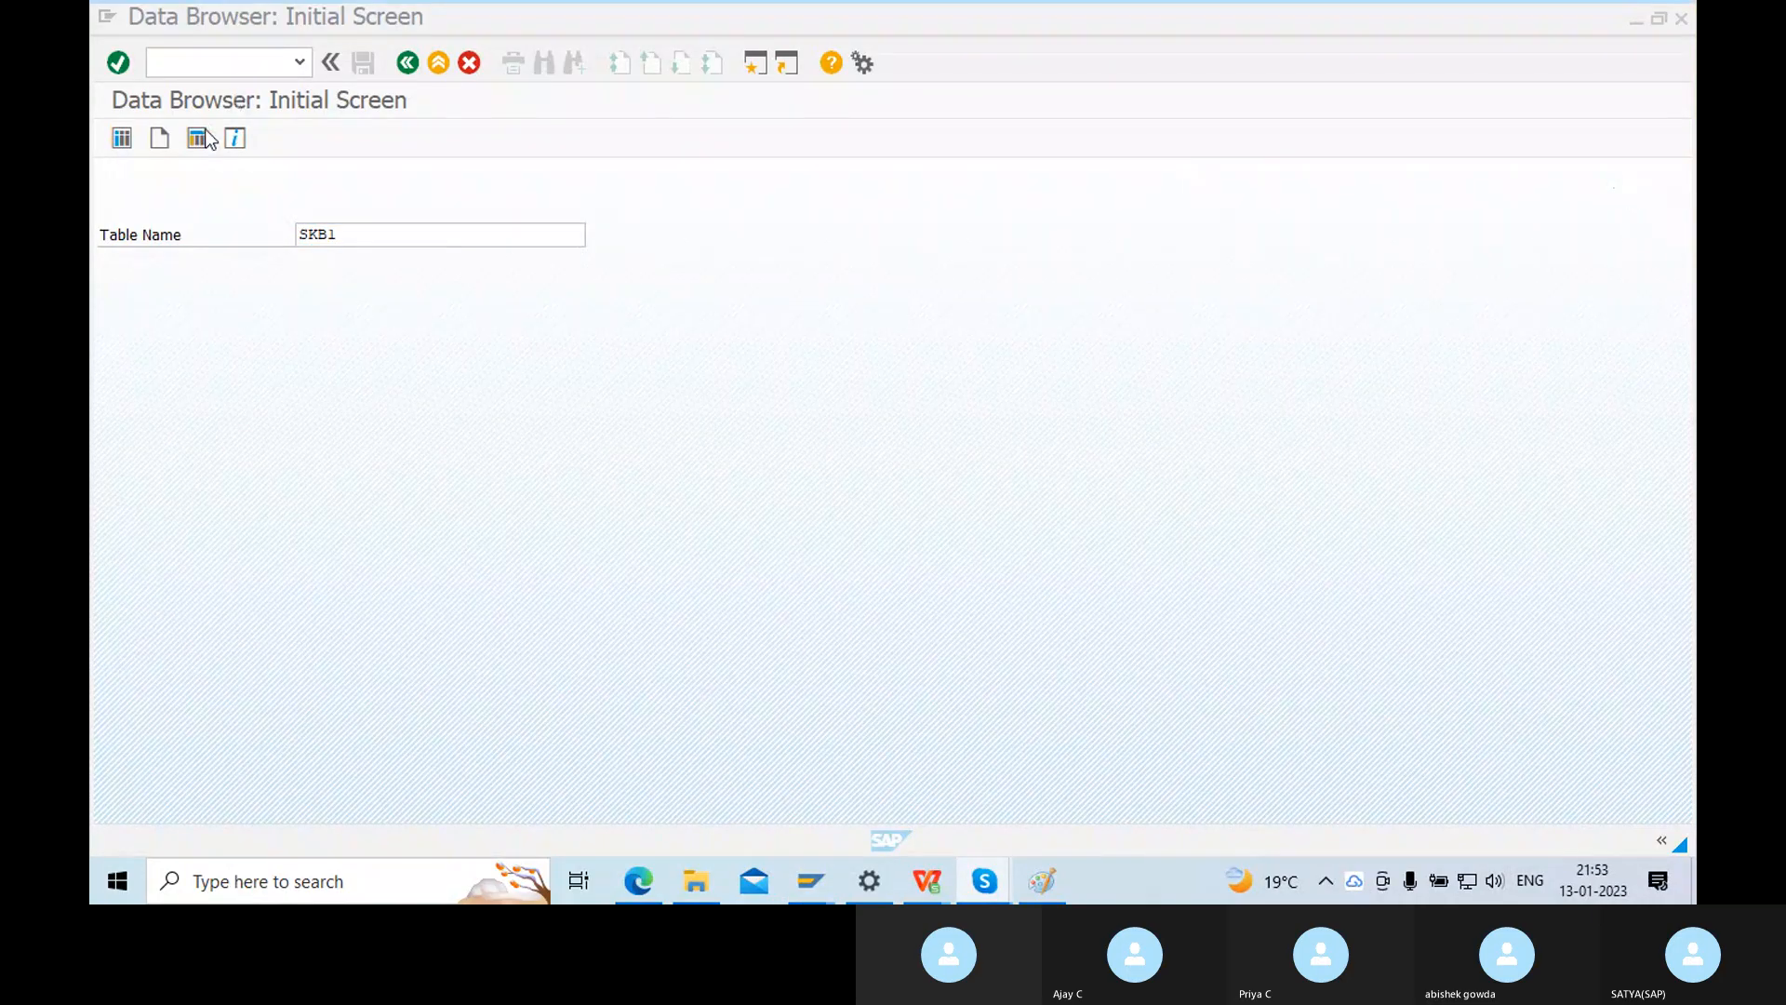
left_click(116, 65)
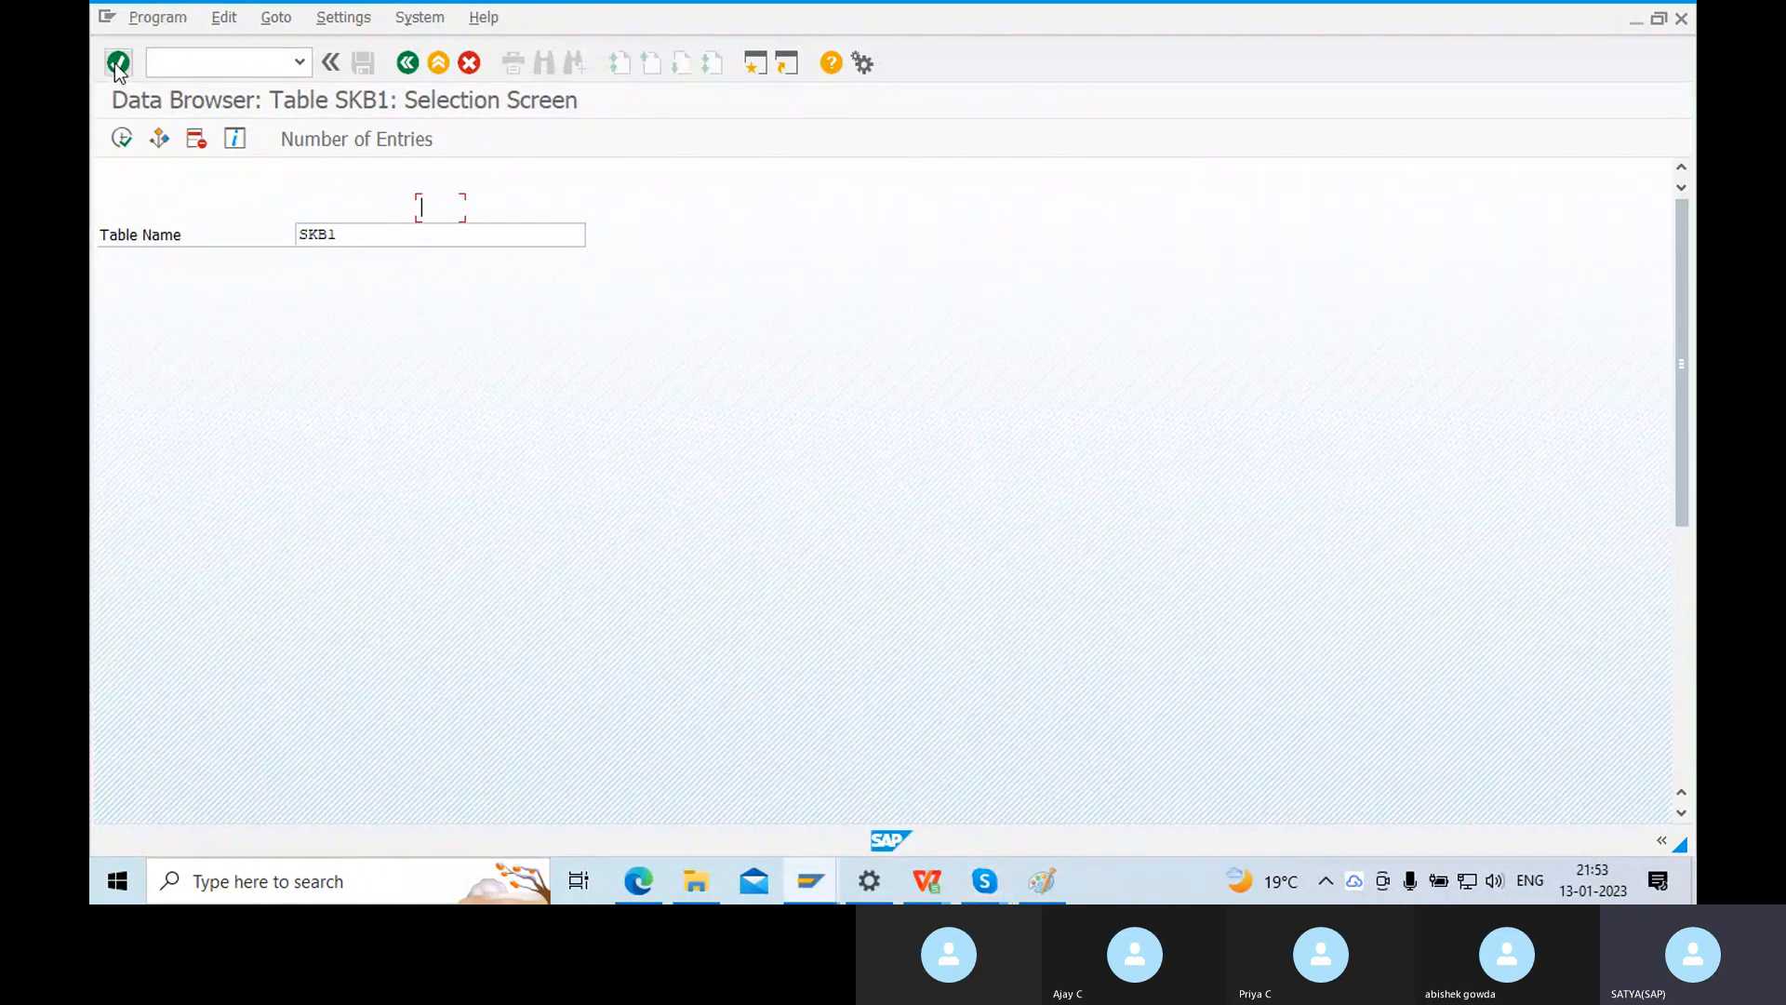
Search the company code value list of the BUKRS field for SON1.
left_click(173, 197)
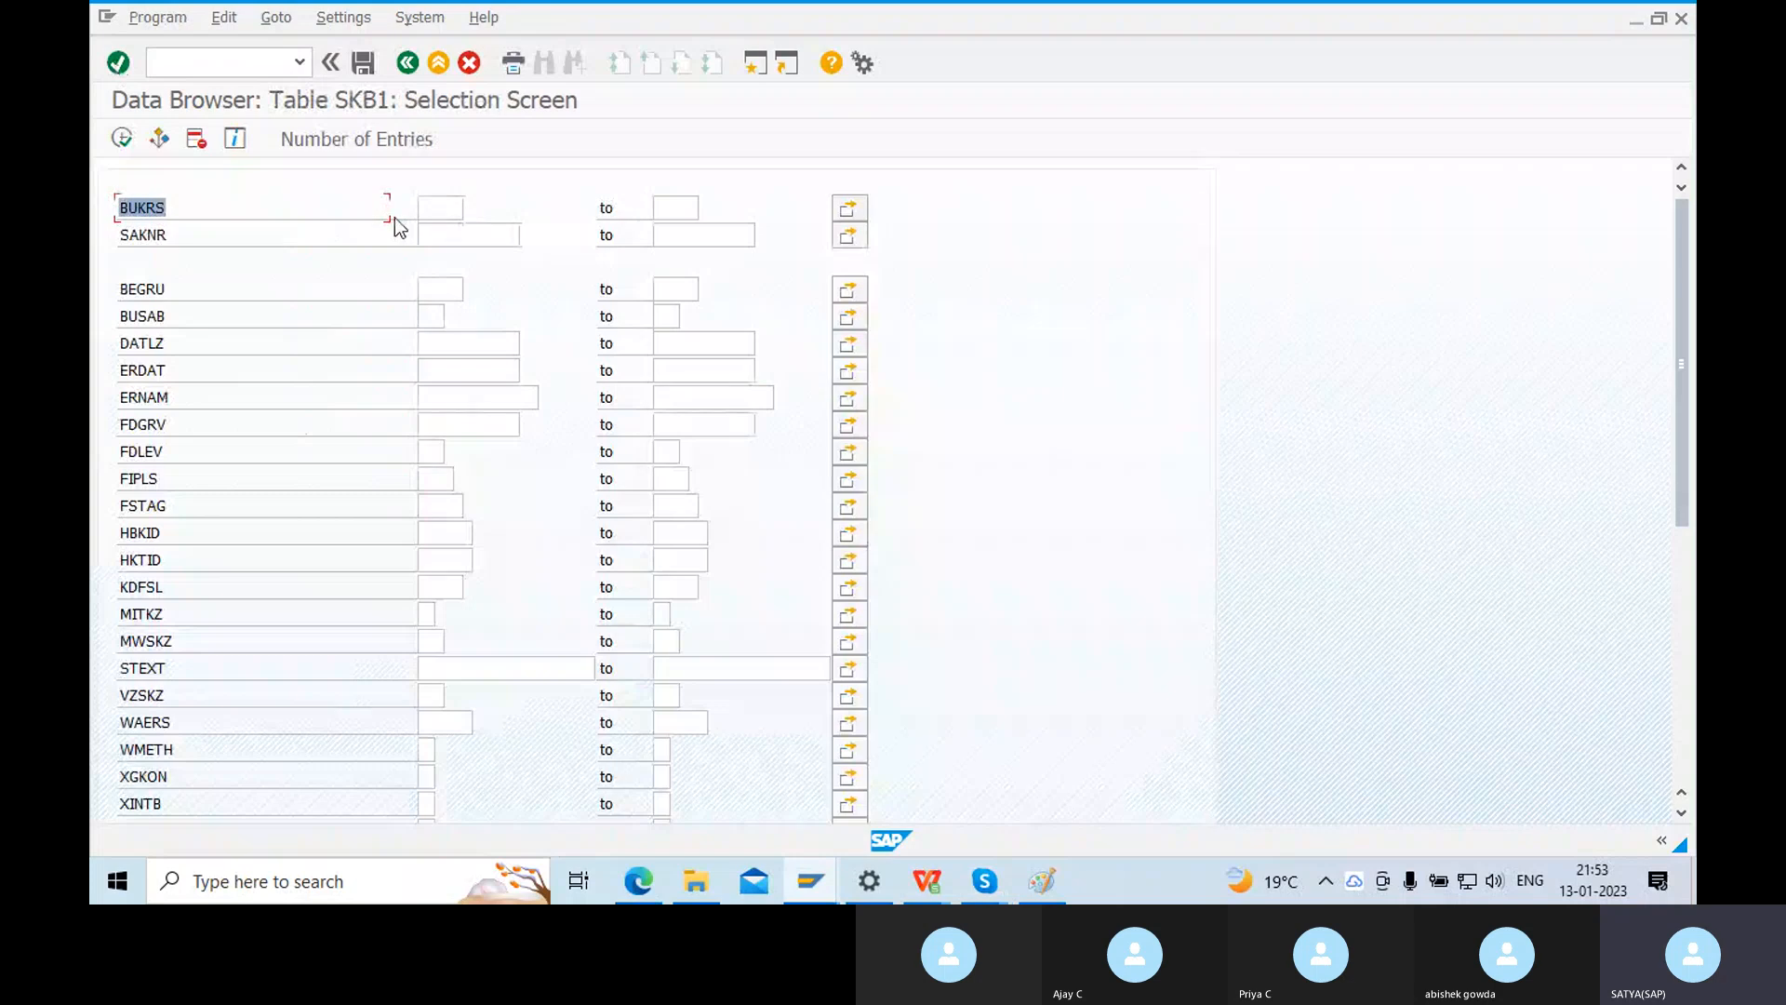
left_click(440, 205)
left_click(475, 209)
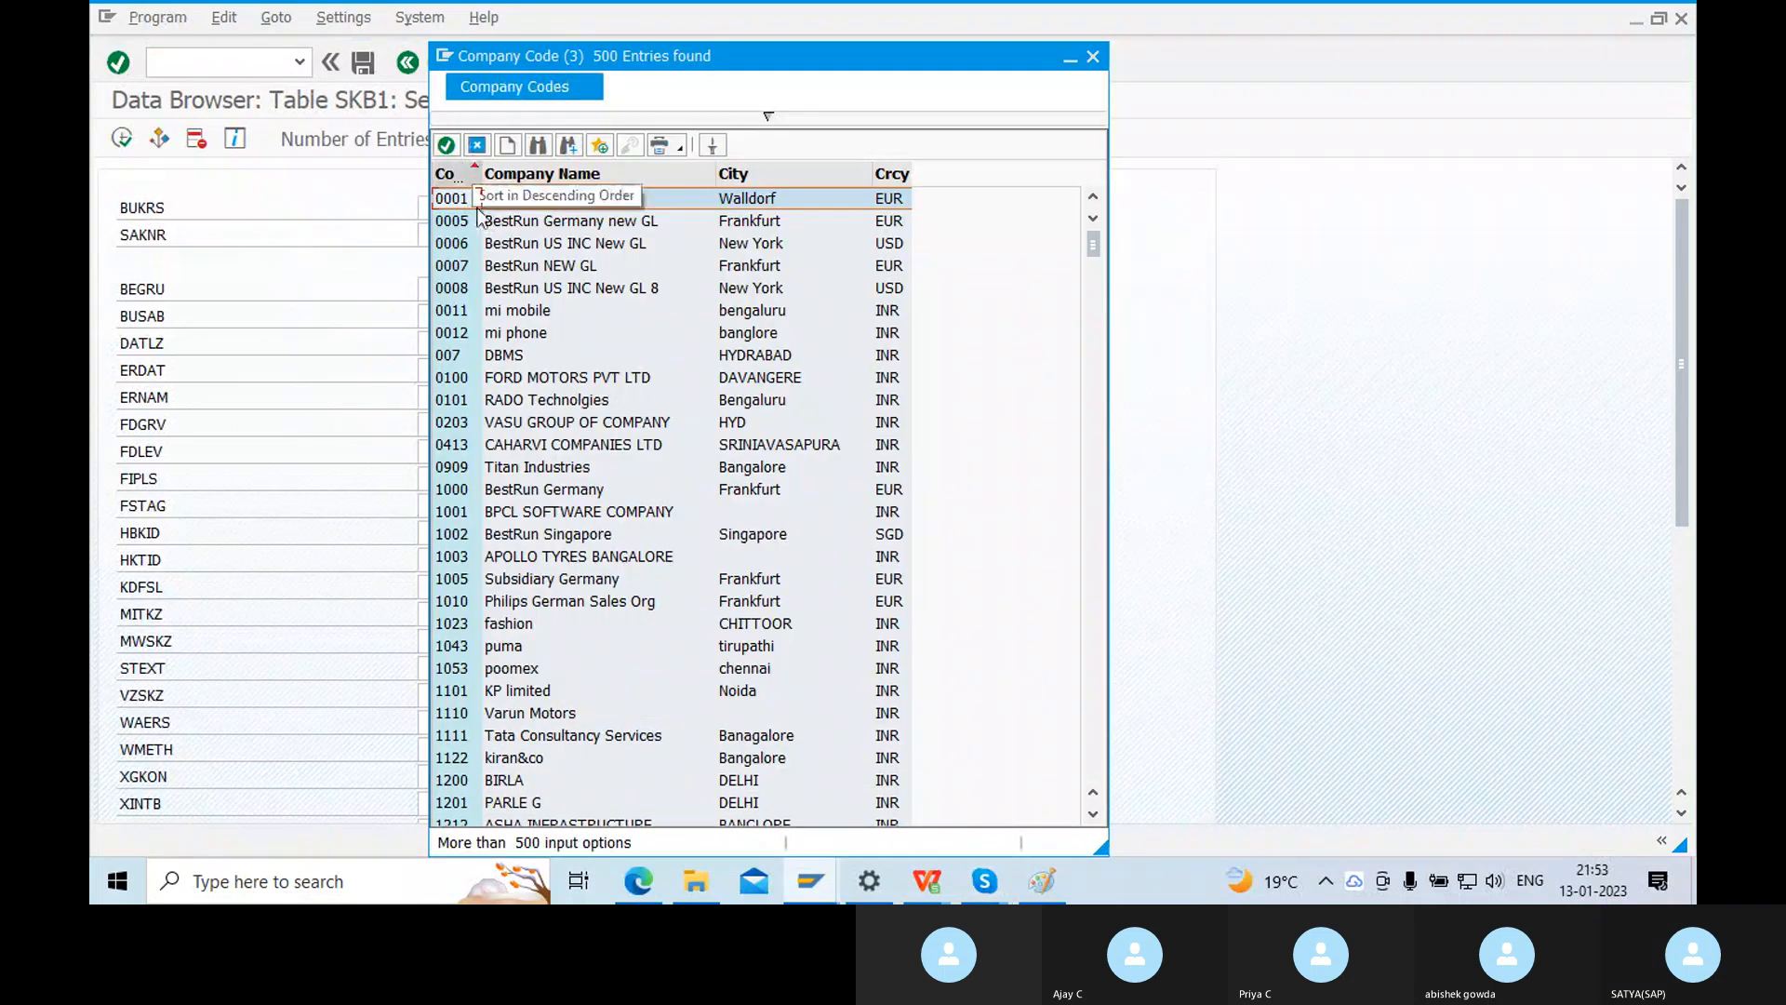
left_click(538, 144)
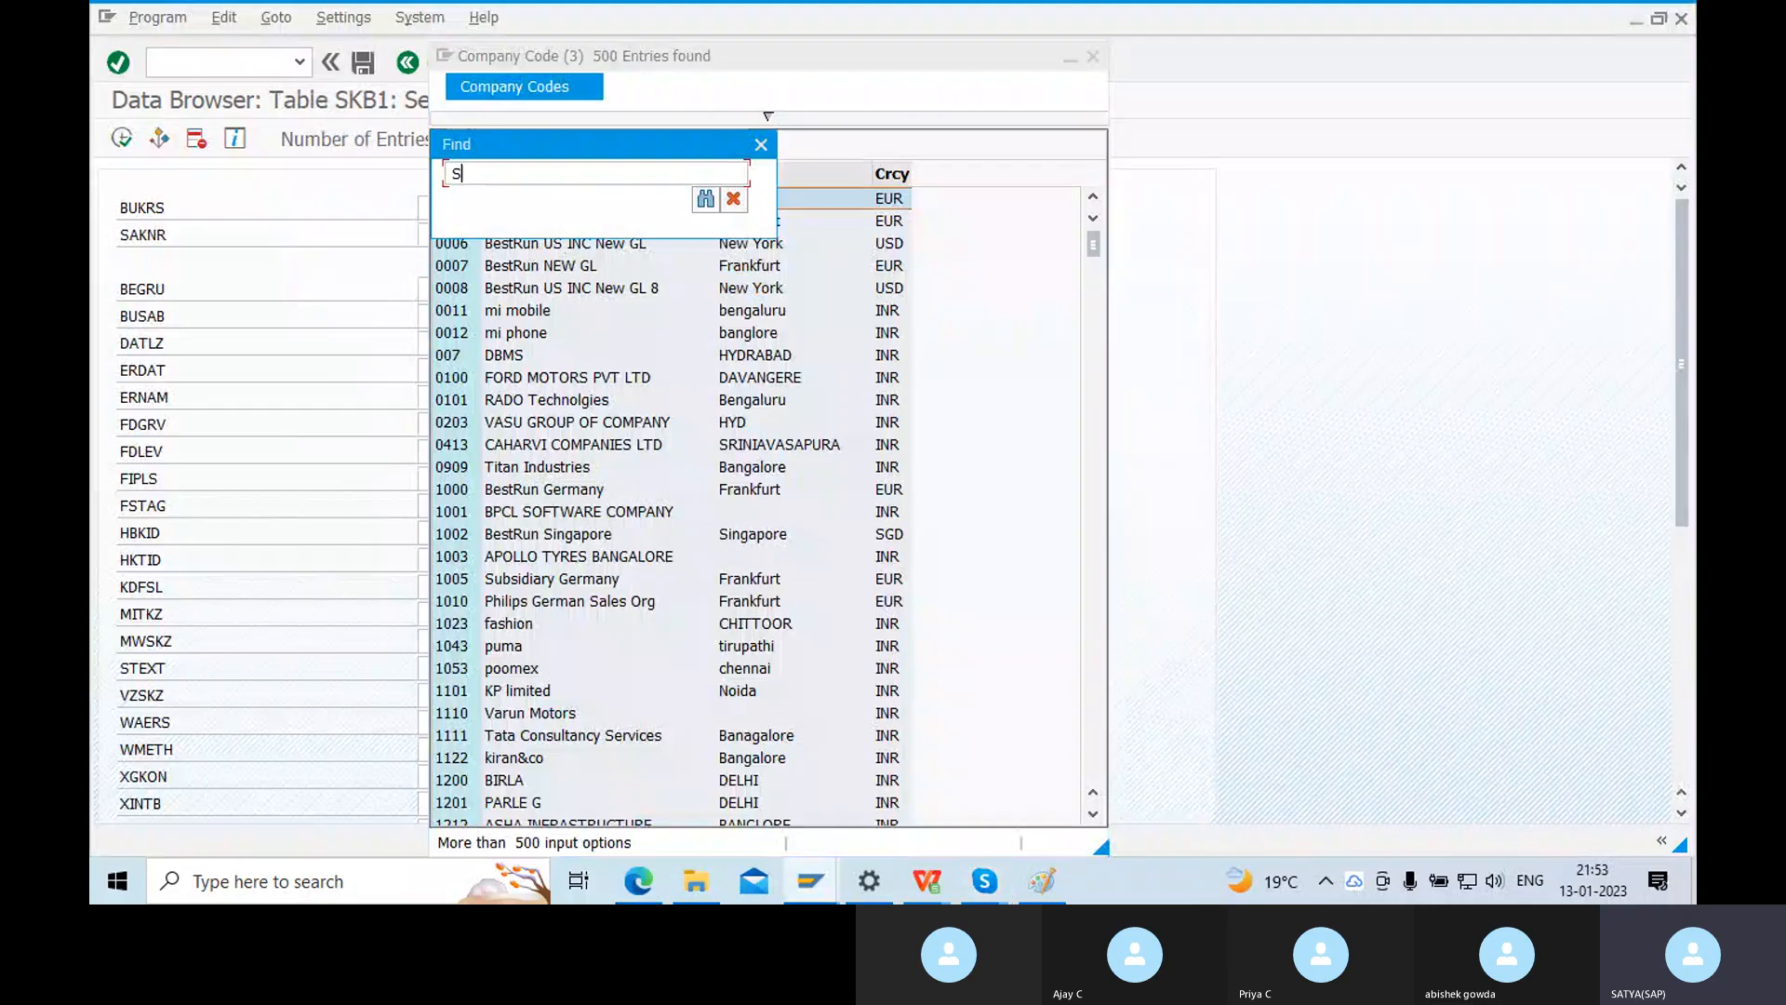
type("SON1")
key("Return")
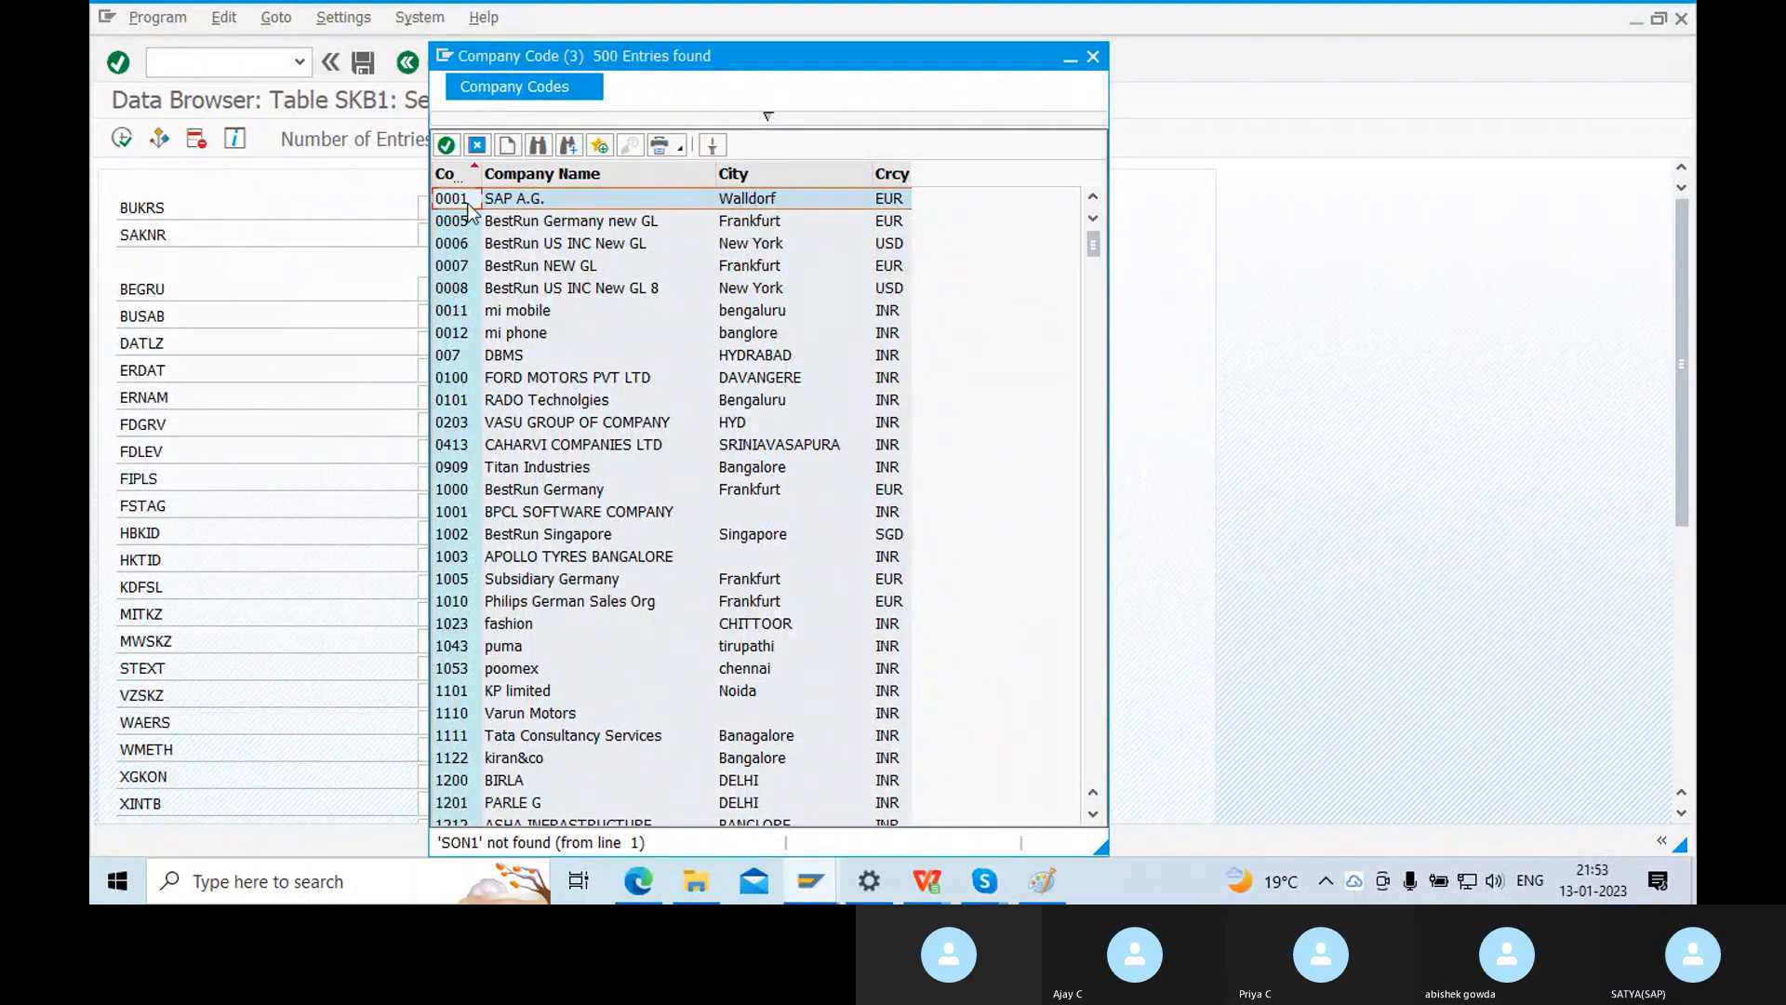
left_click(538, 144)
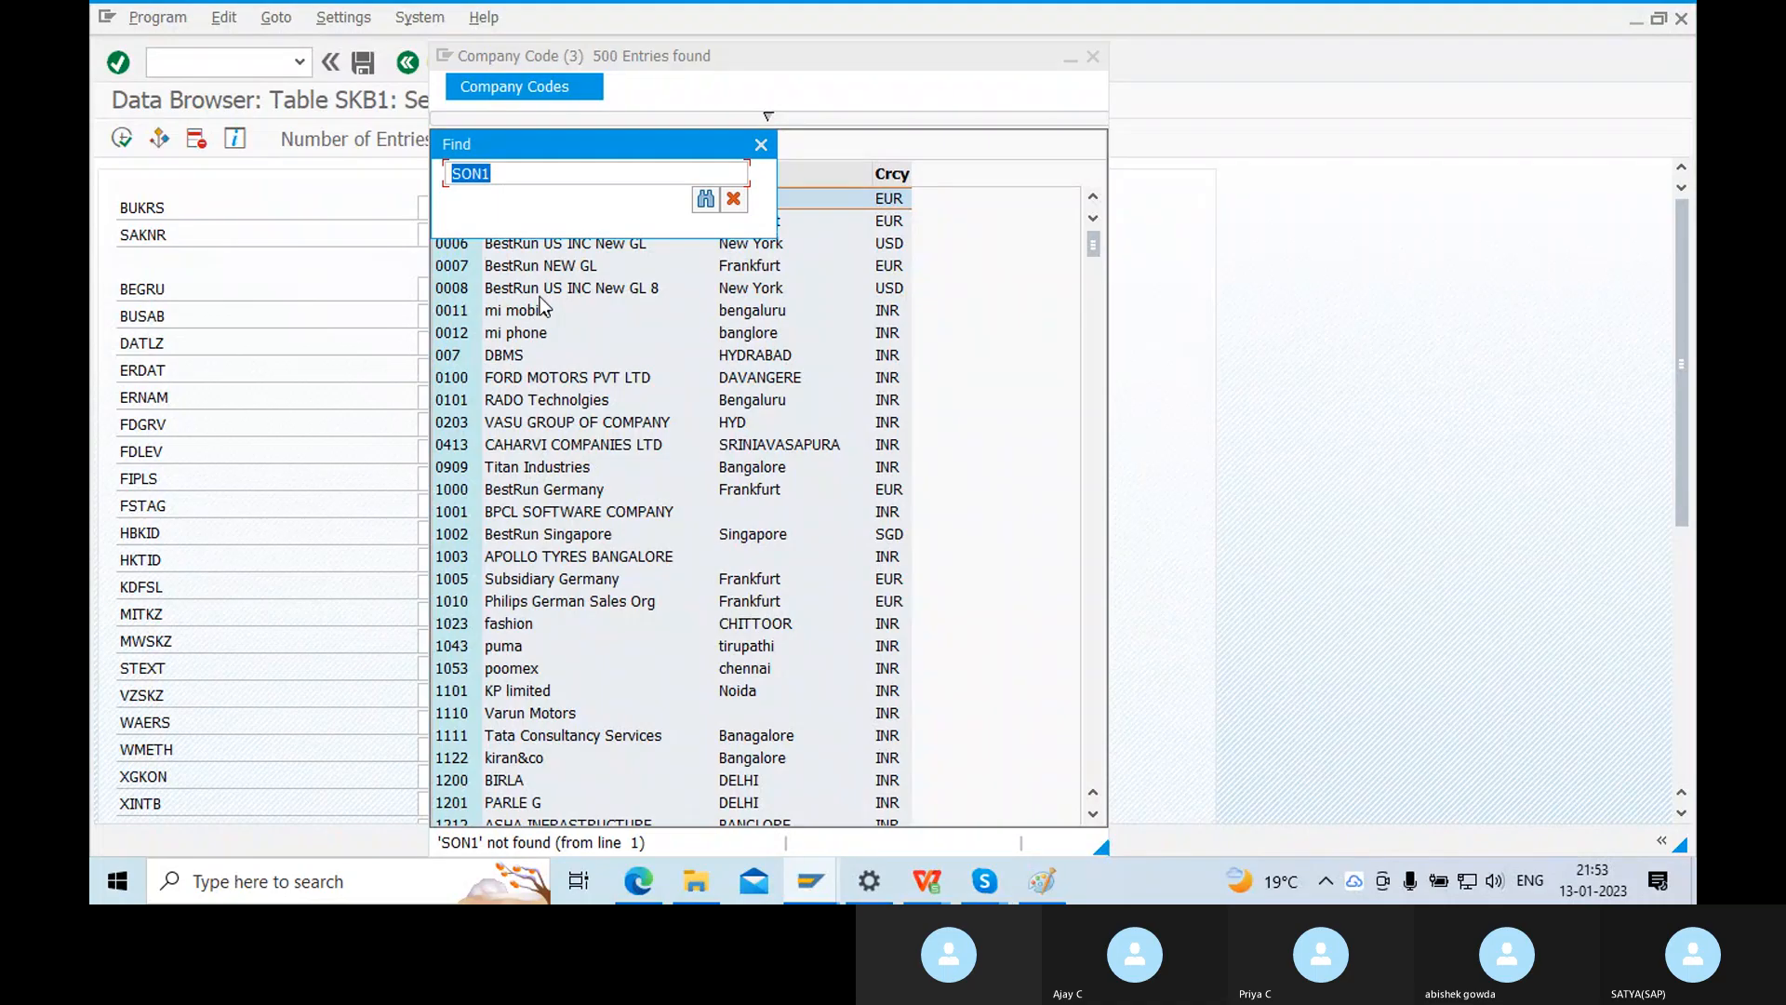
left_click(705, 199)
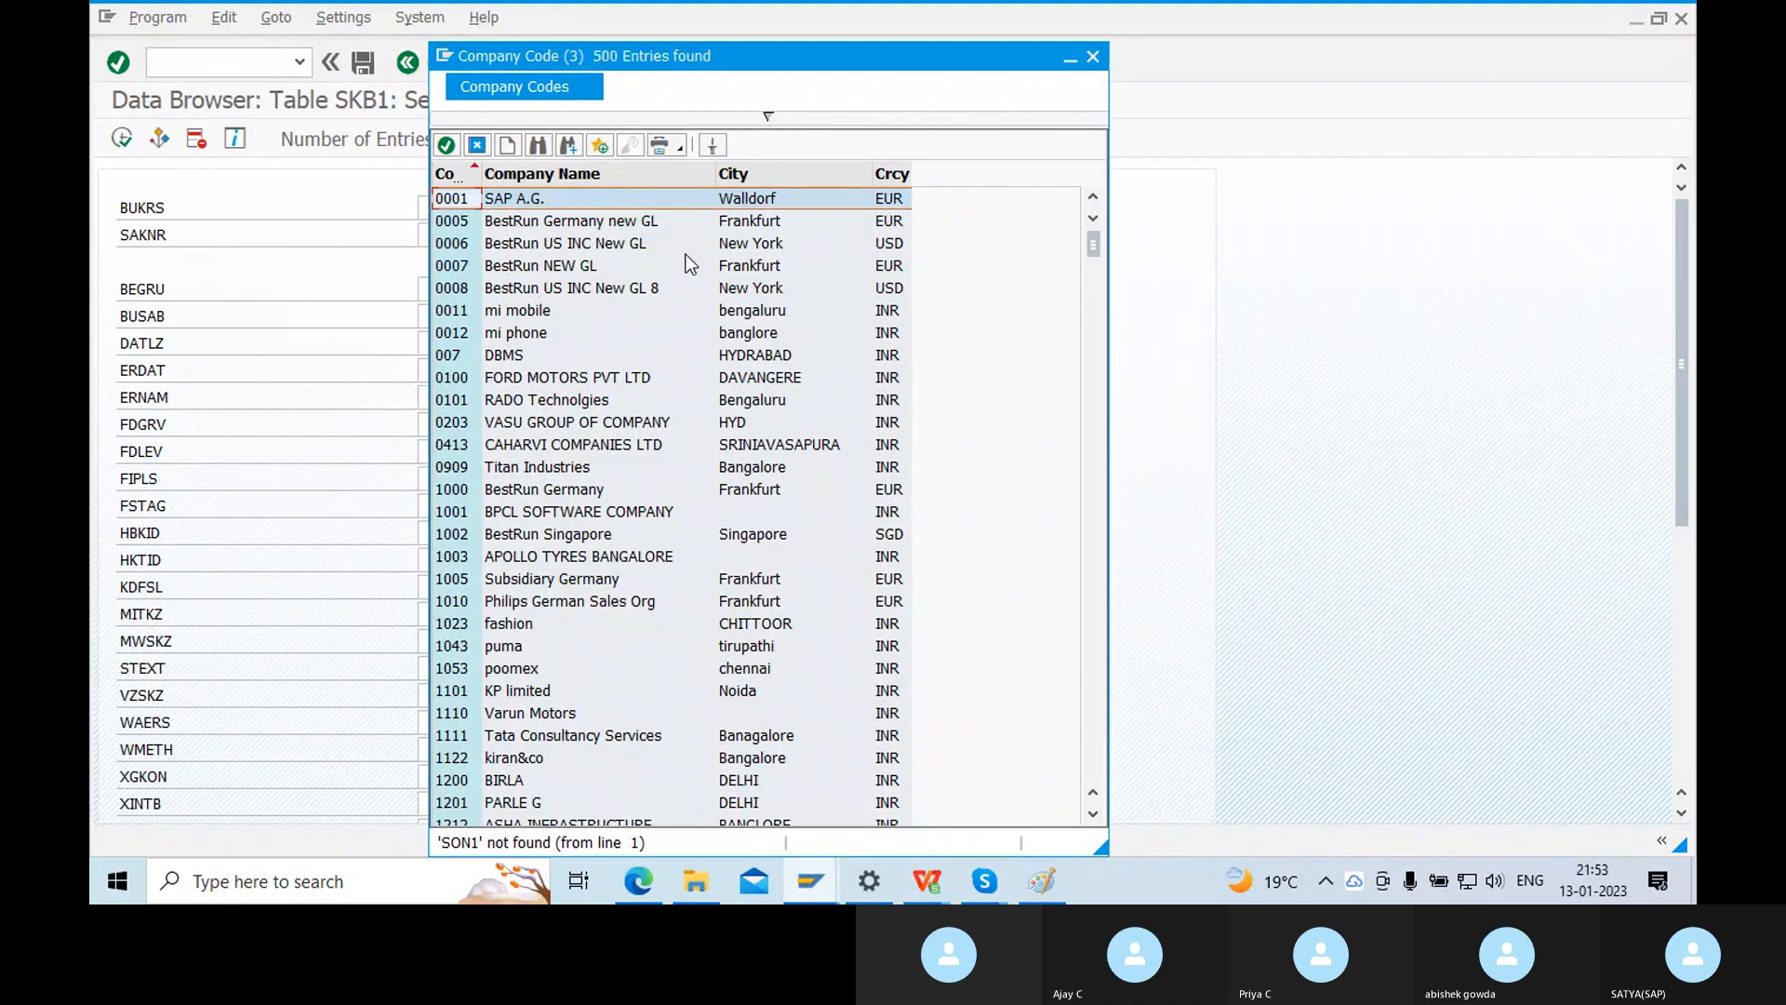
Look through the company code list for SON1 and close it without choosing an entry.
scroll(724, 390, "down", 20)
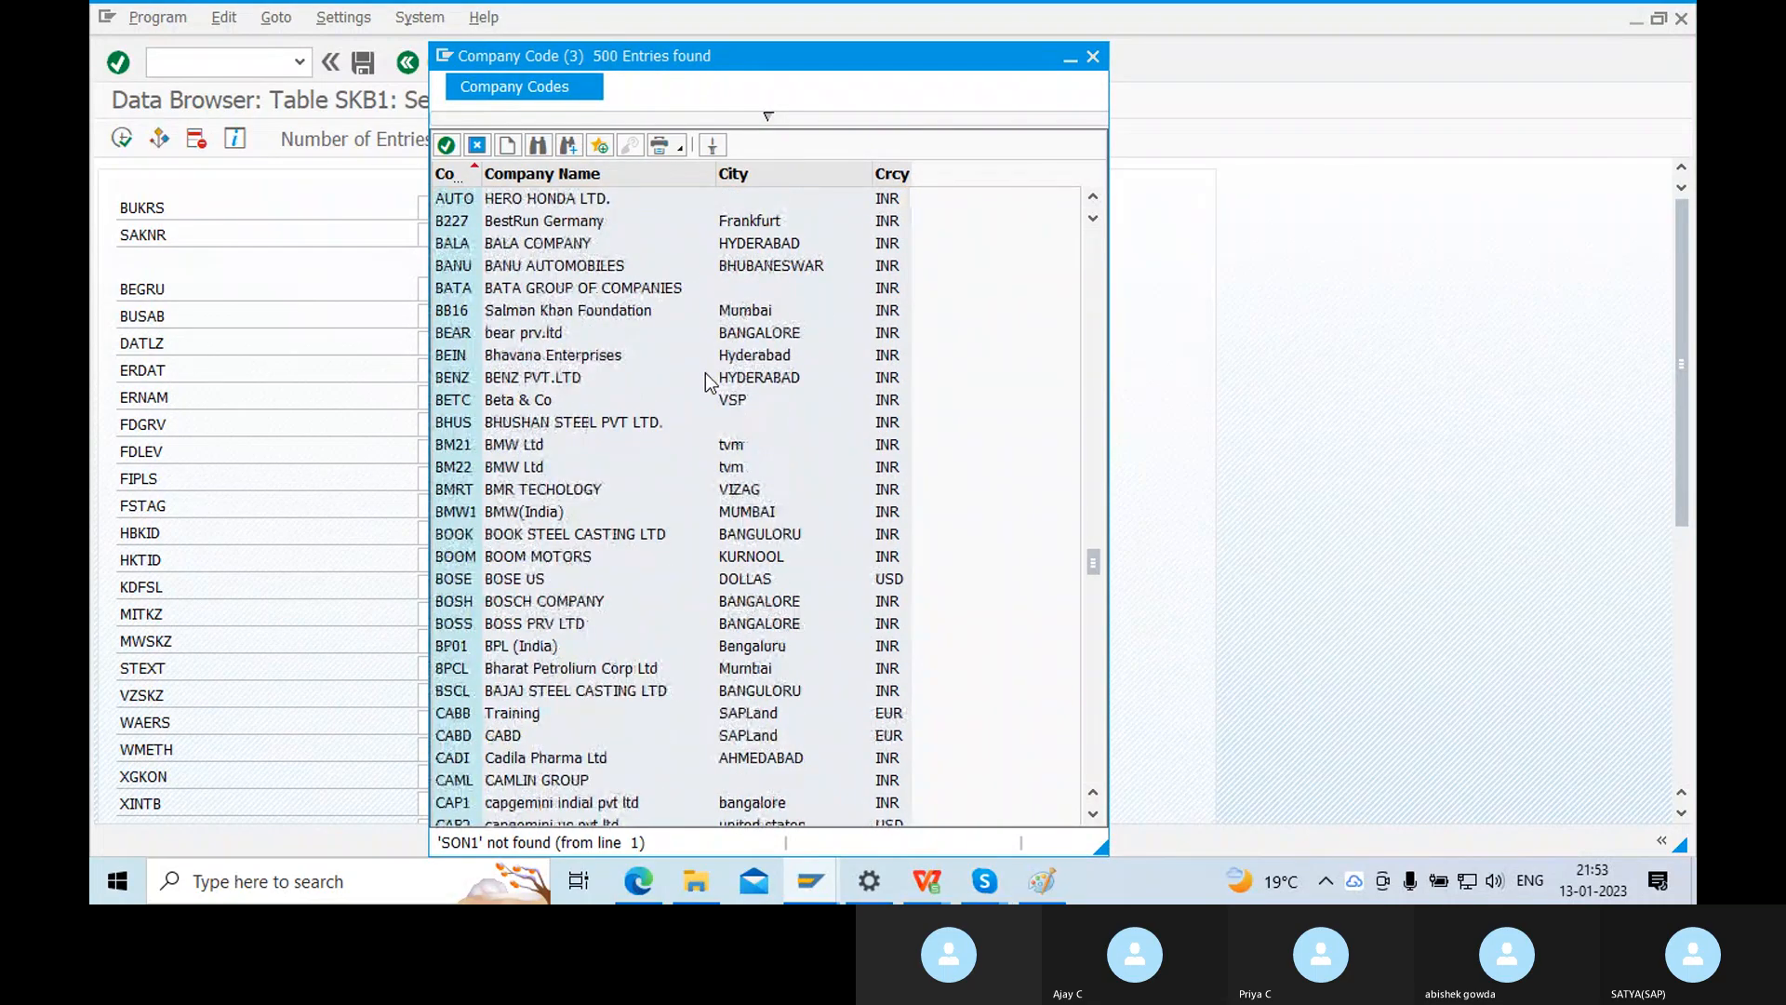
scroll(705, 377, "down", 10)
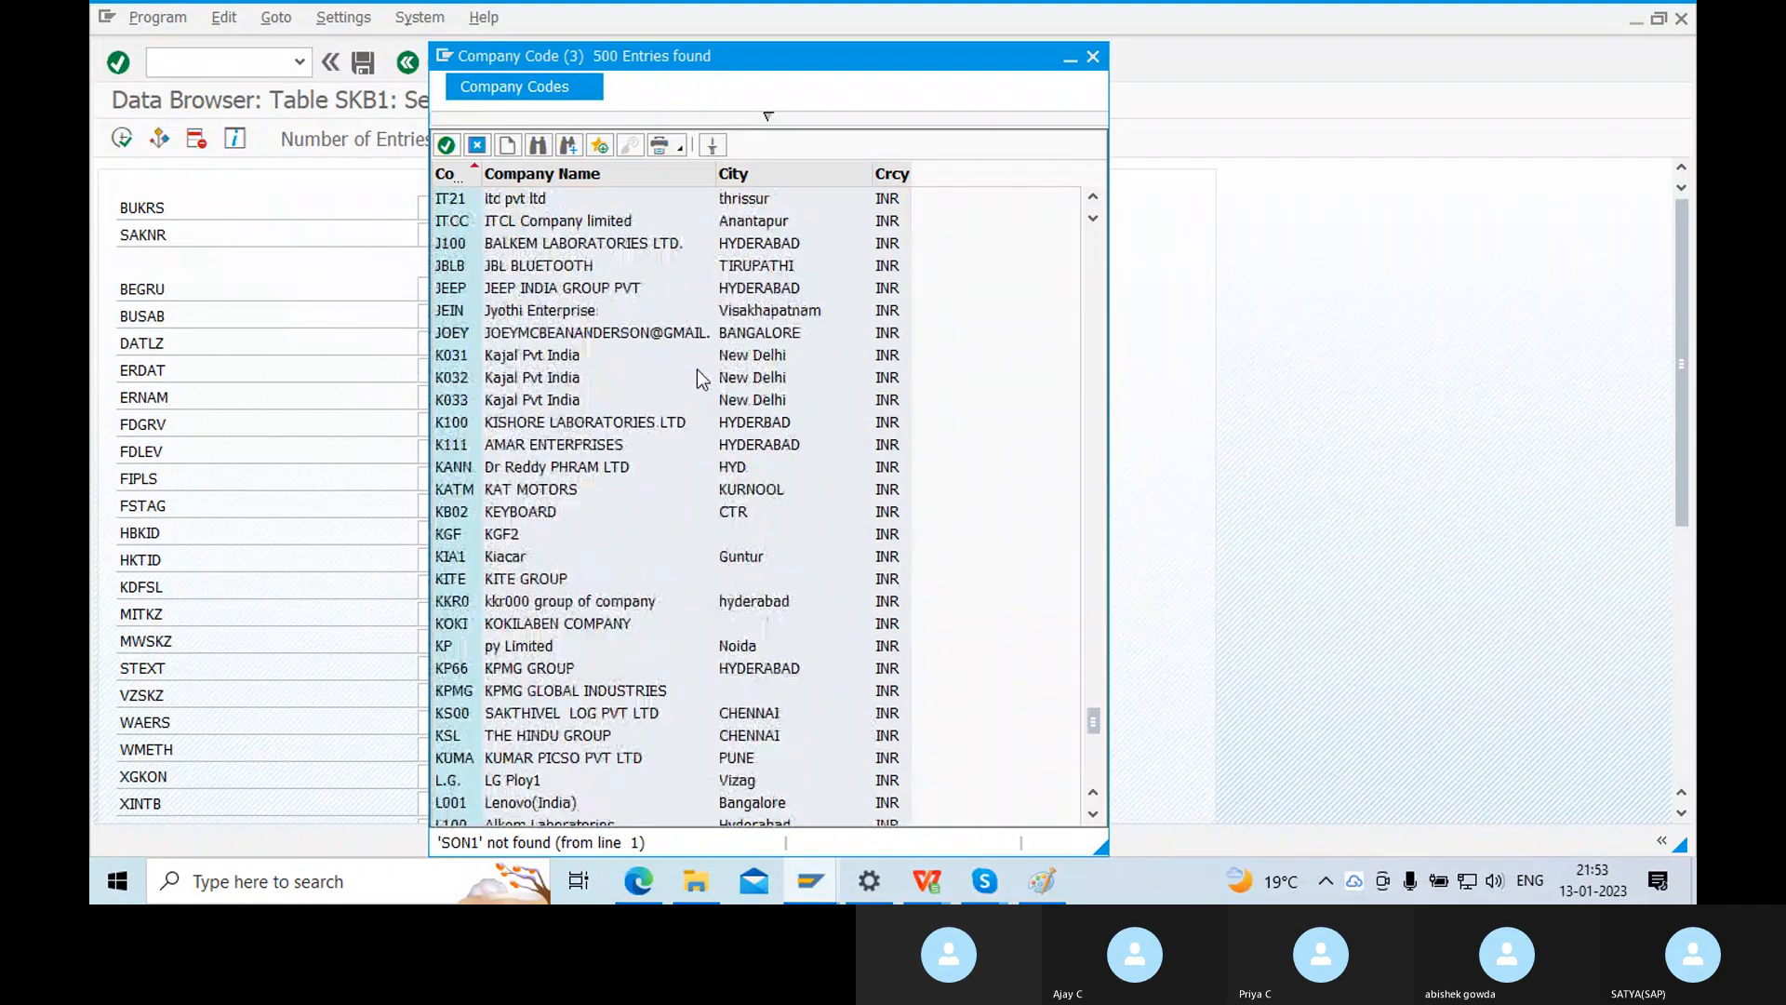
scroll(700, 375, "up", 8)
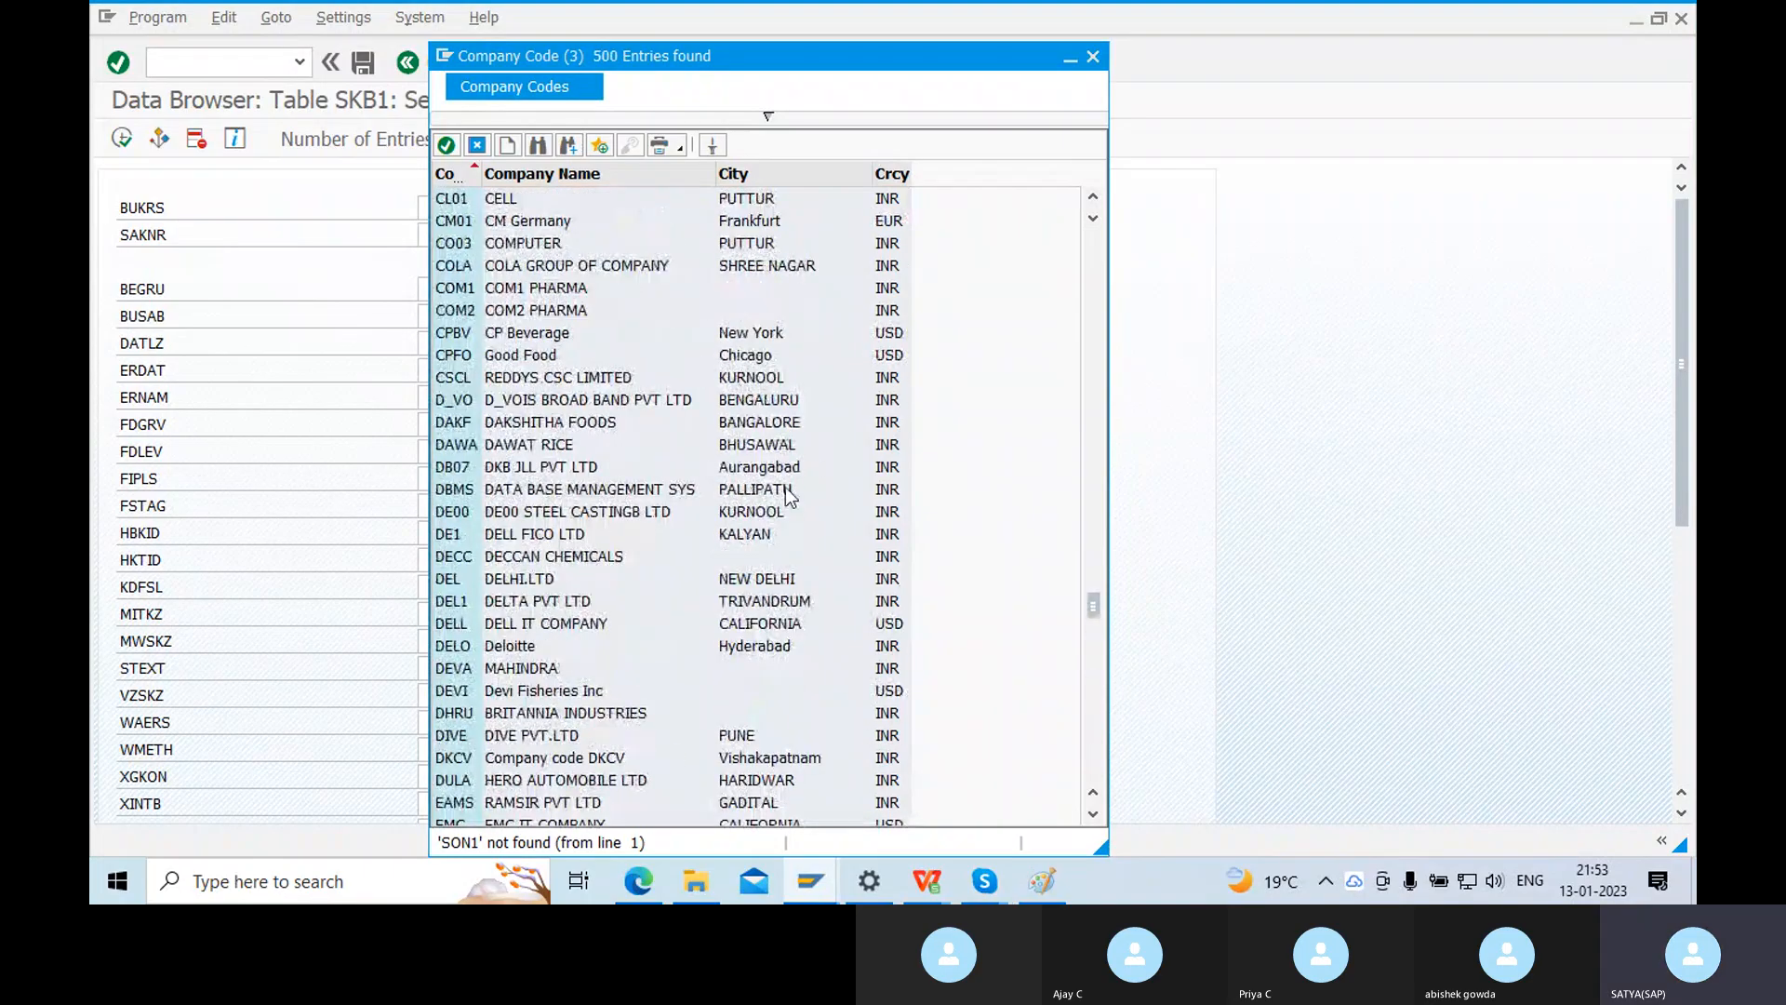
left_click_drag(1097, 614, 1098, 657)
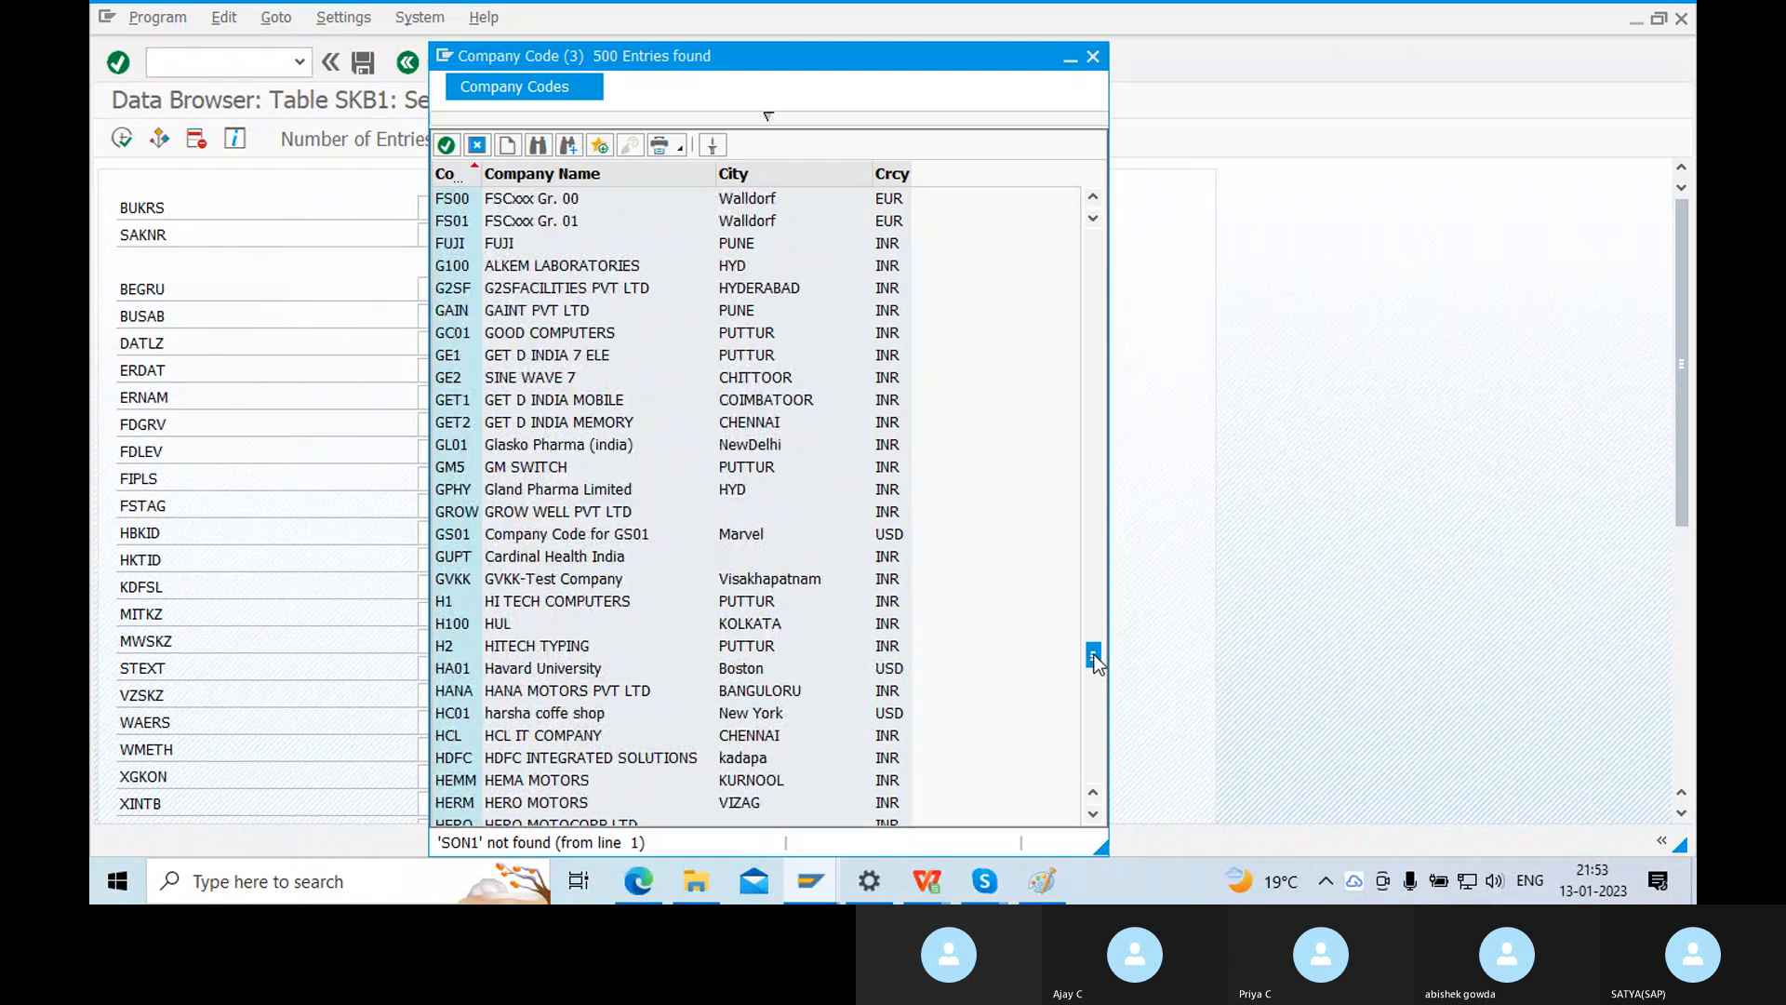
left_click_drag(1093, 660, 1096, 706)
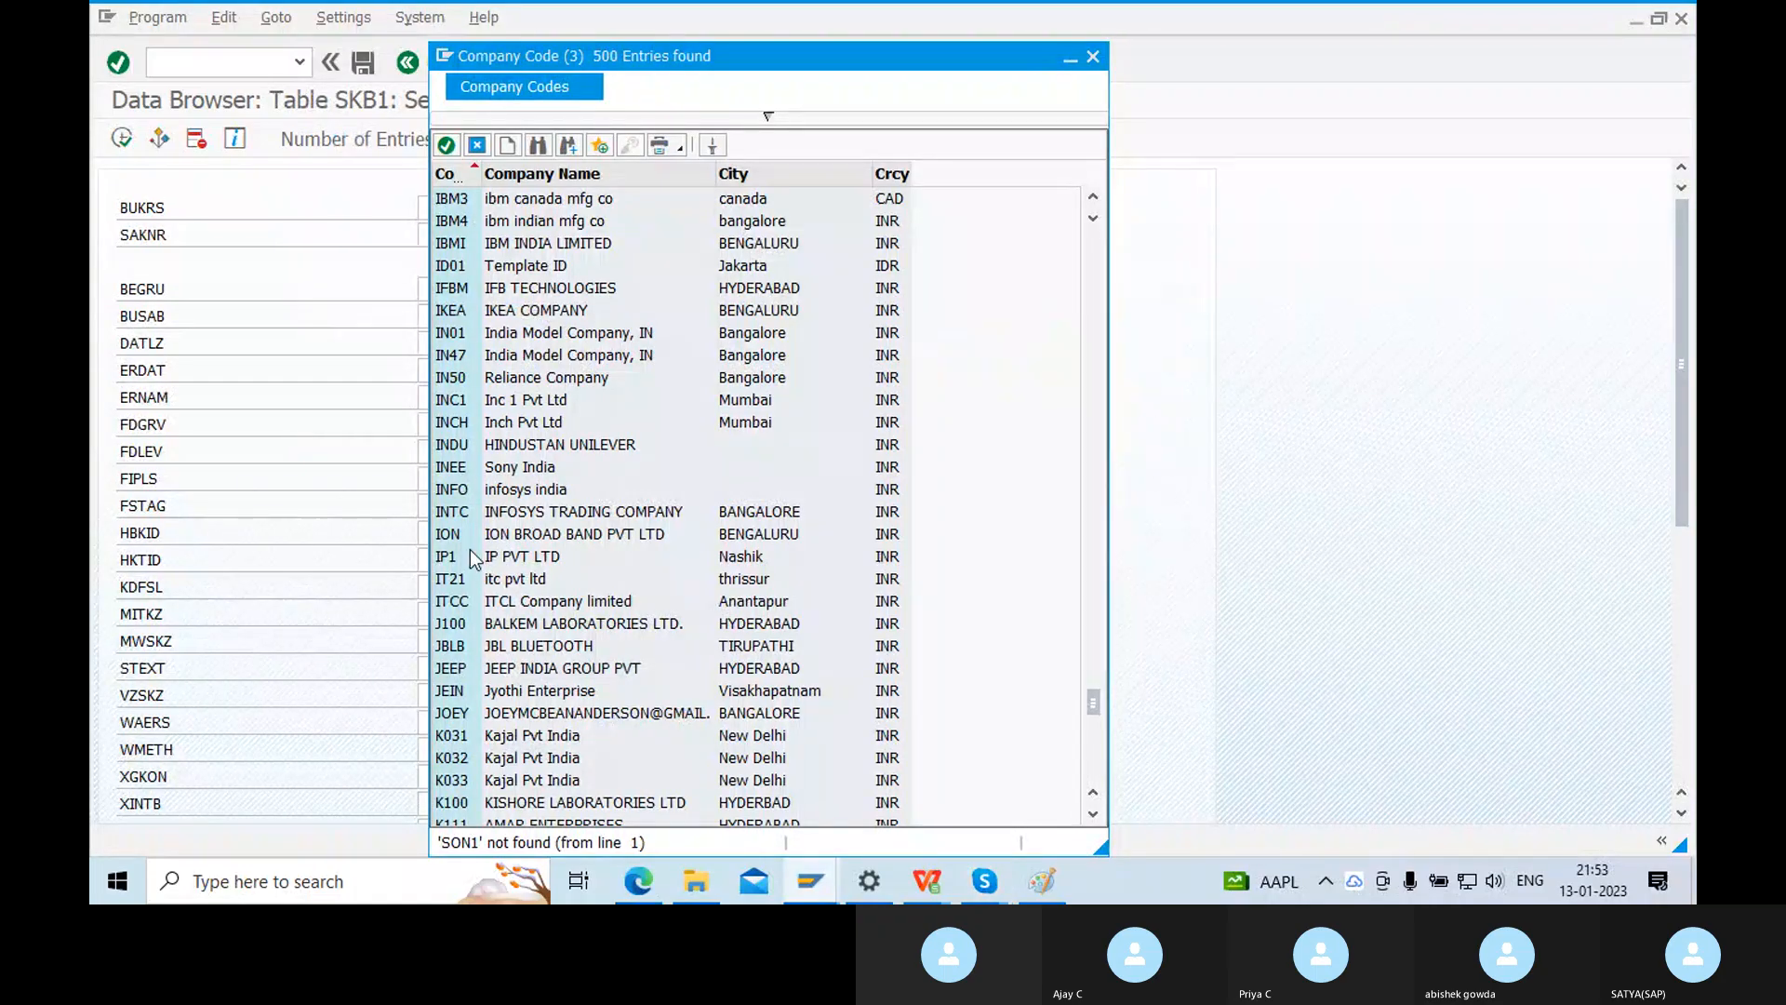
left_click(1094, 814)
left_click(1094, 814)
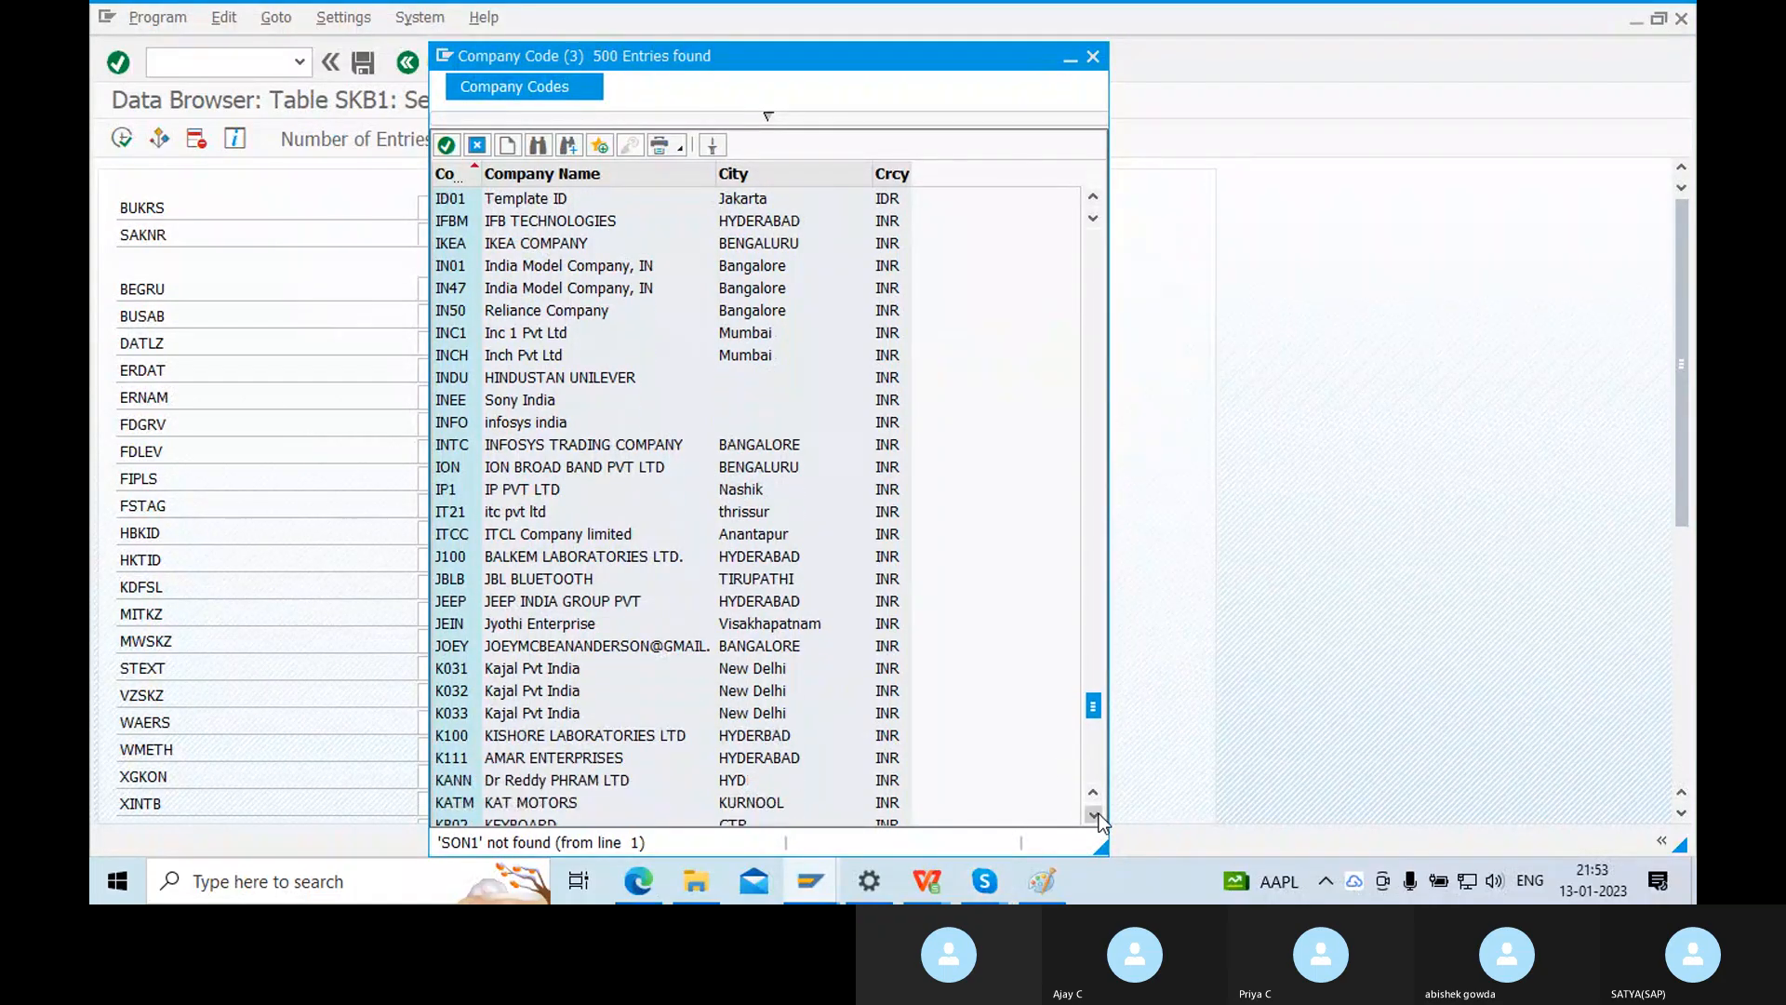
left_click(1094, 814)
left_click(1094, 814)
left_click(1094, 814)
left_click(1094, 814)
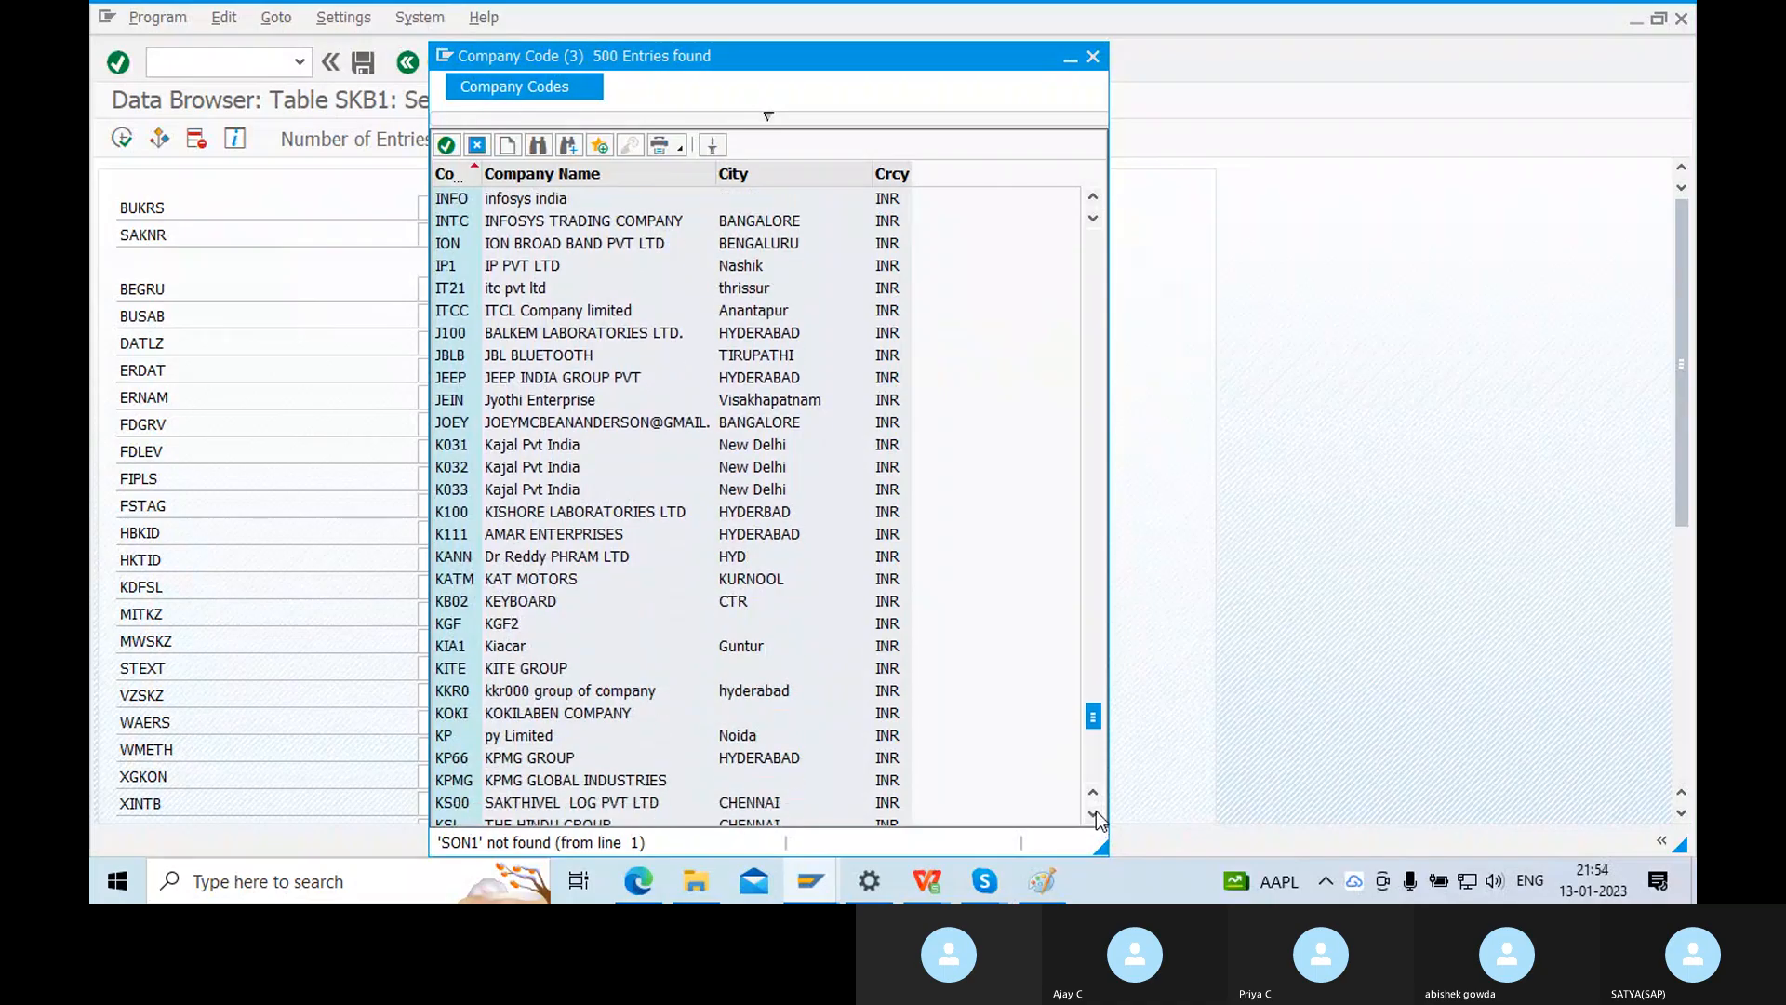
left_click(1094, 814)
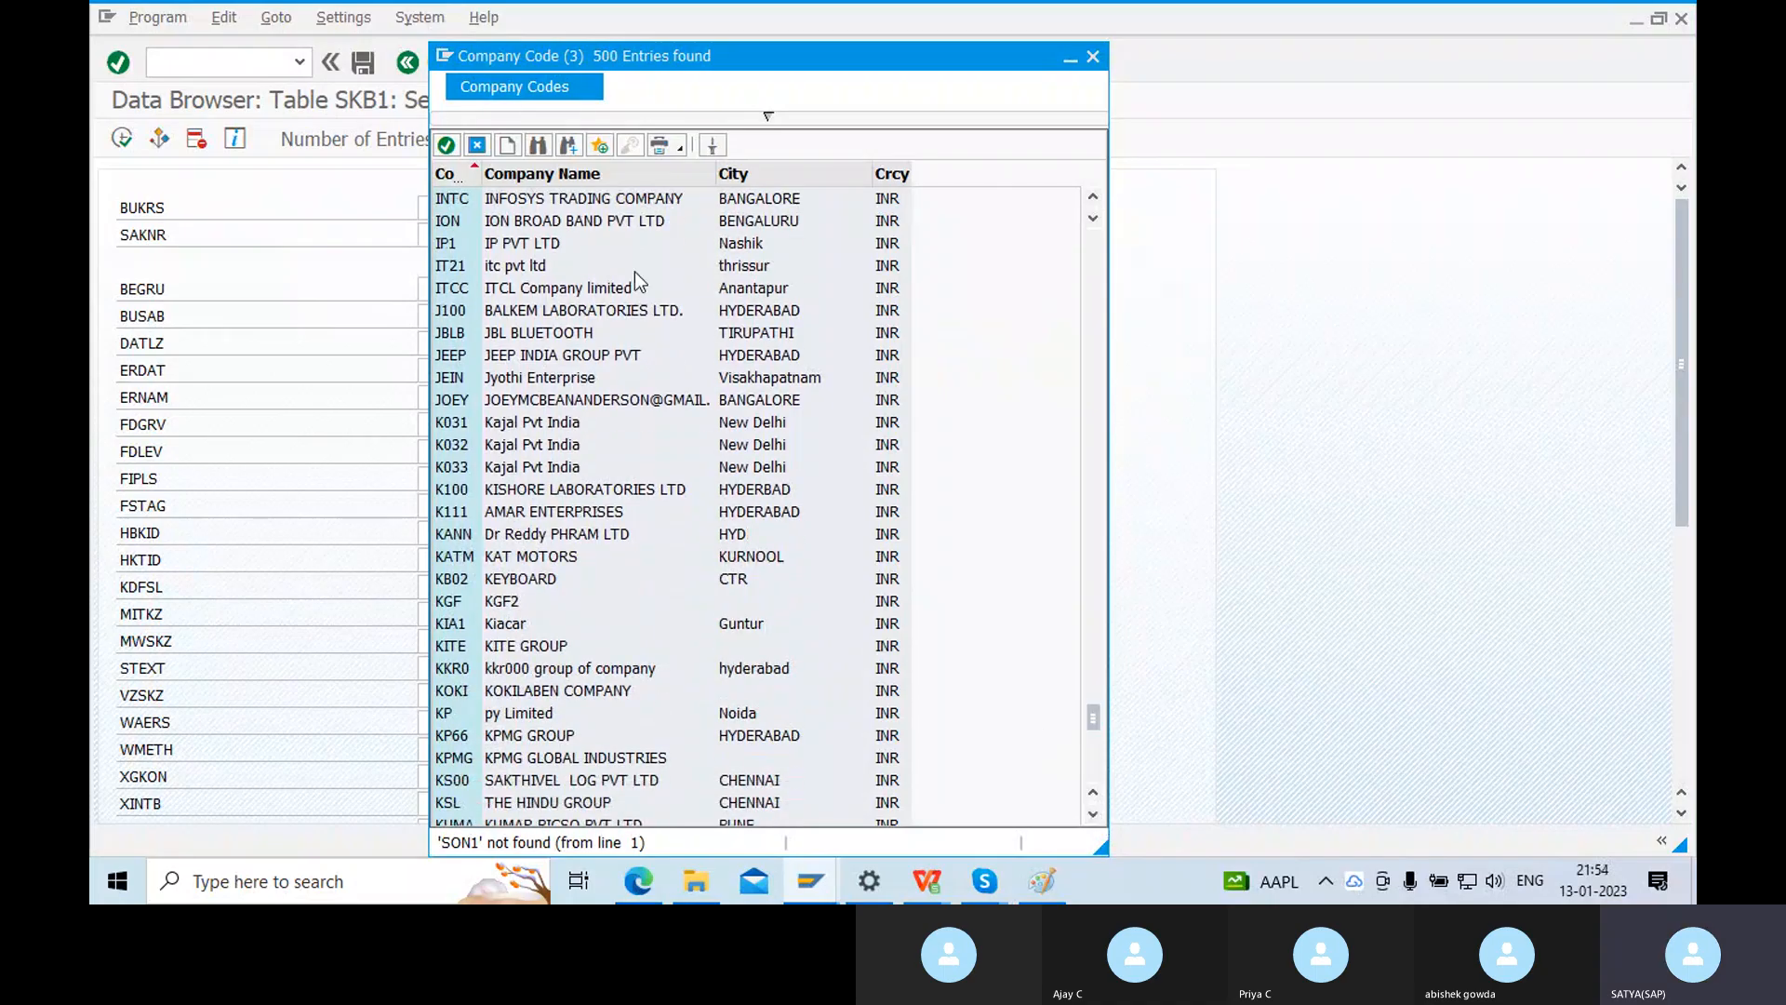
left_click(568, 149)
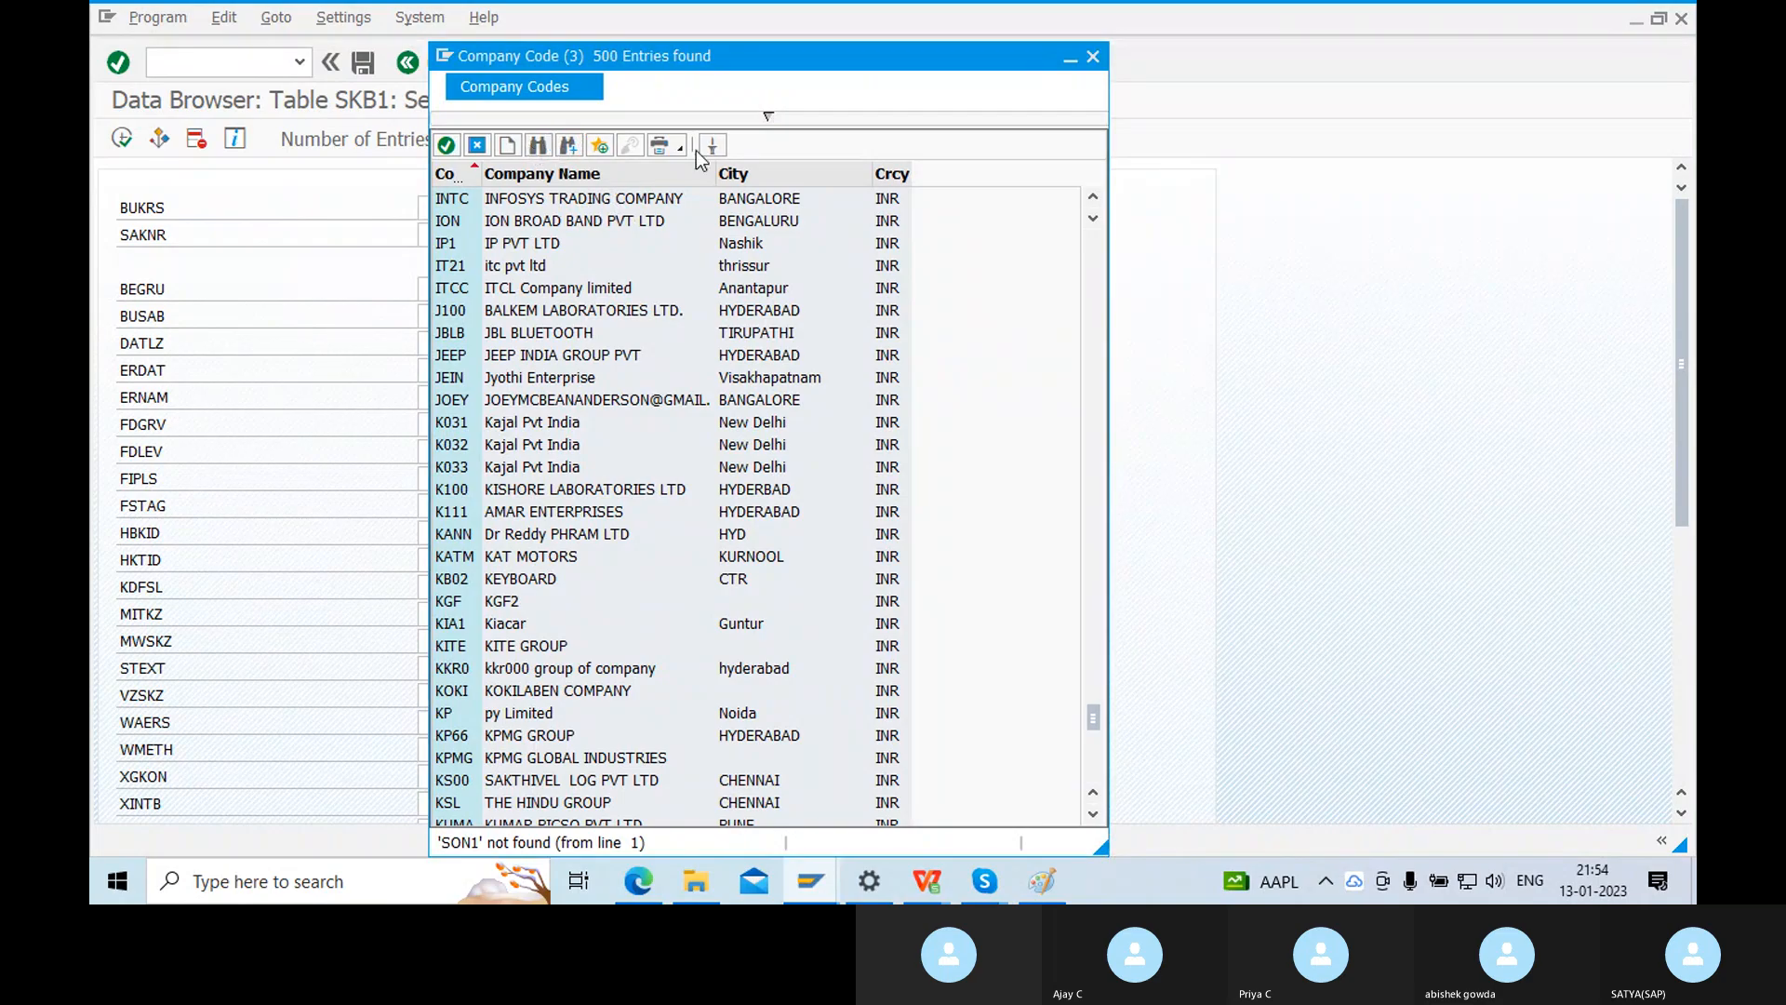
left_click(1093, 57)
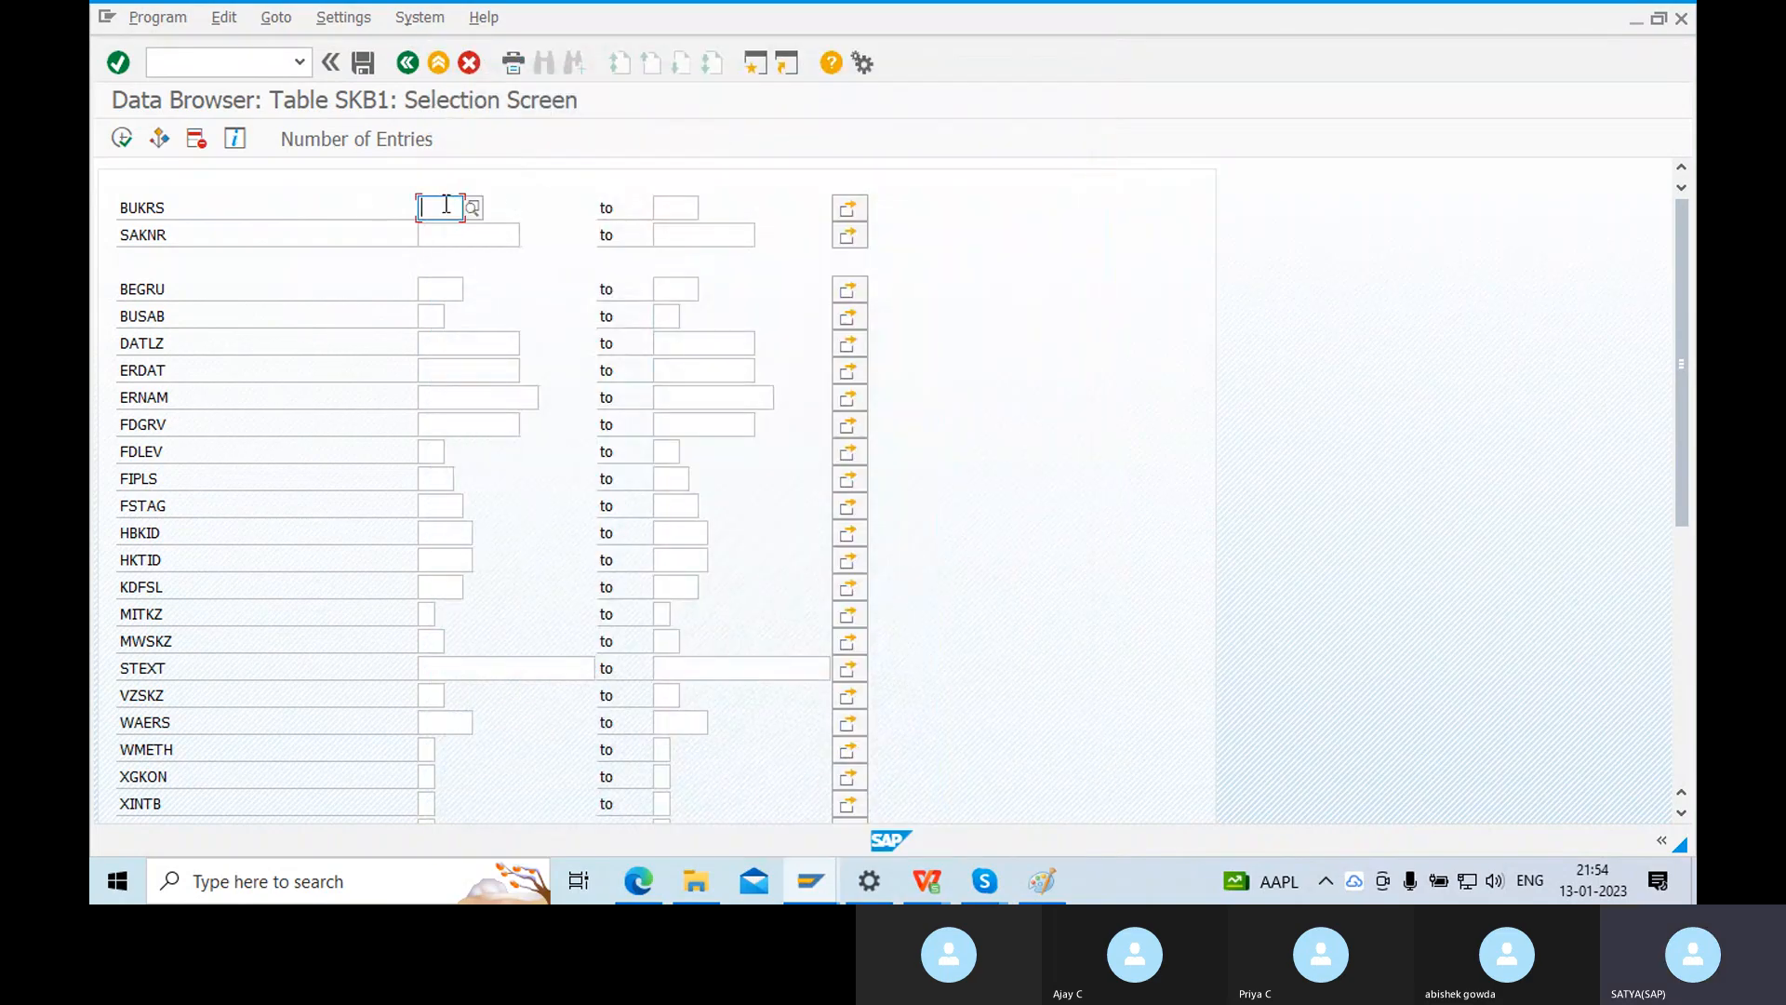
Display the SKB1 entries for company code SON1 and G/L account 100.
type("SON")
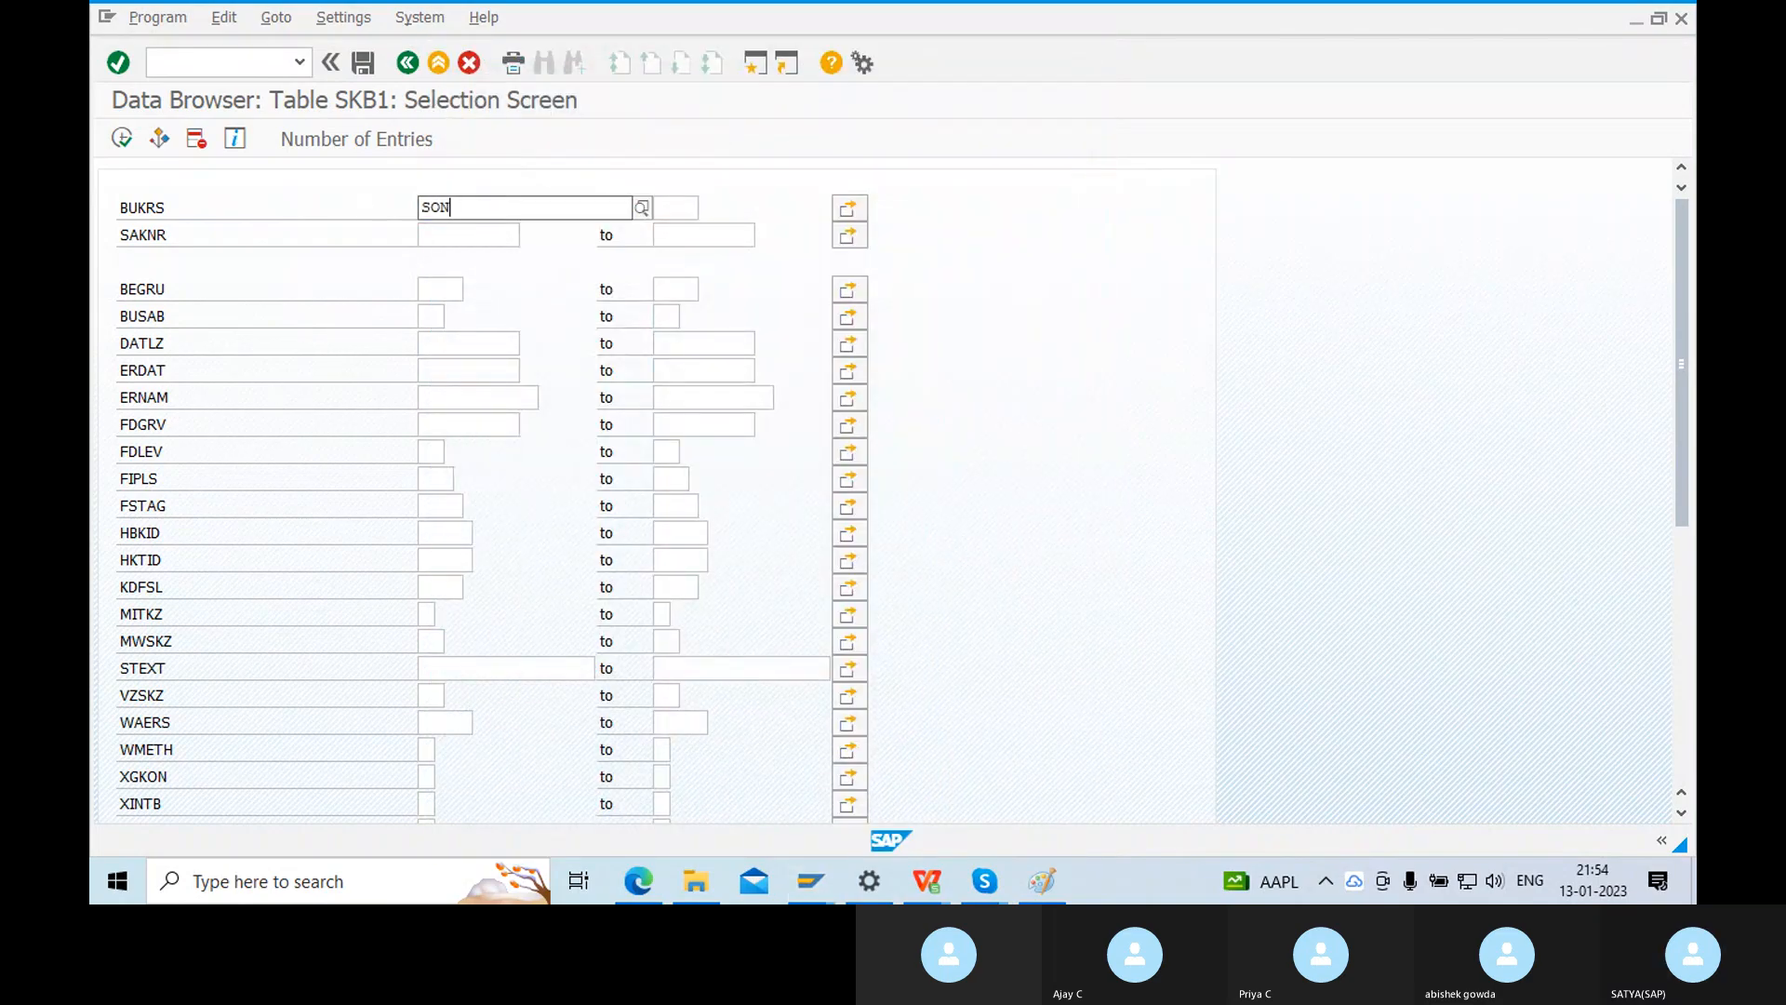
type("1")
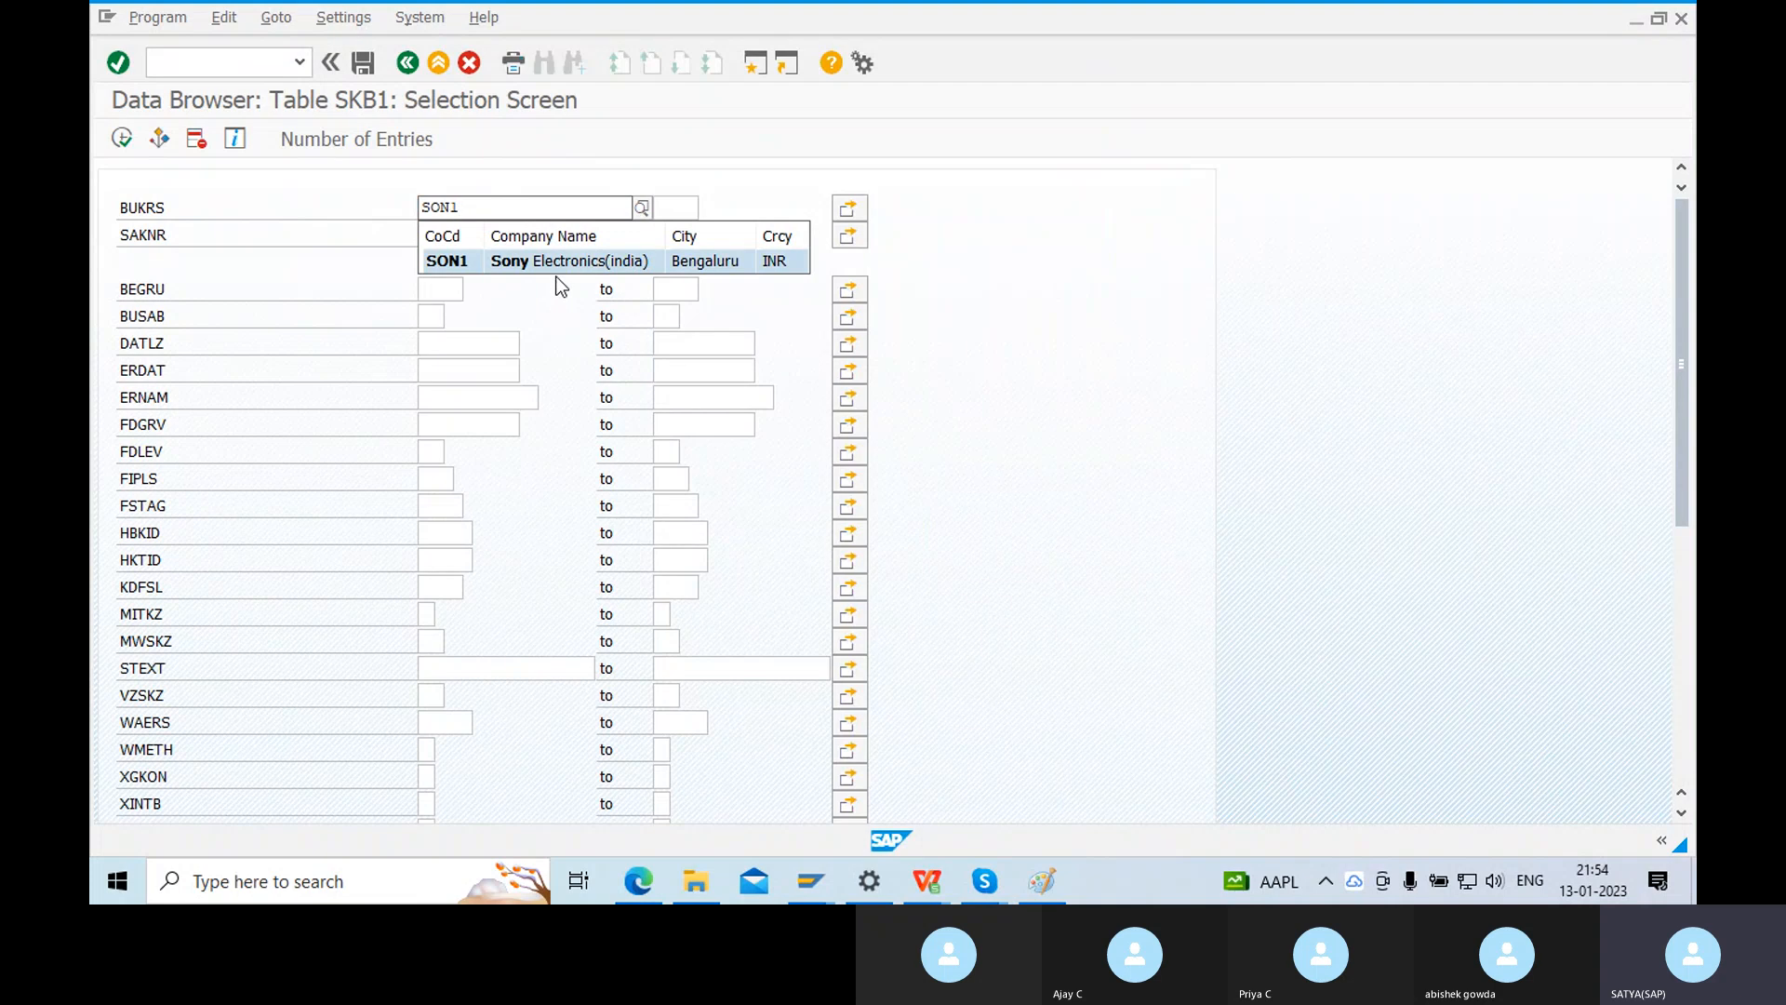
left_click(593, 263)
left_click(1633, 189)
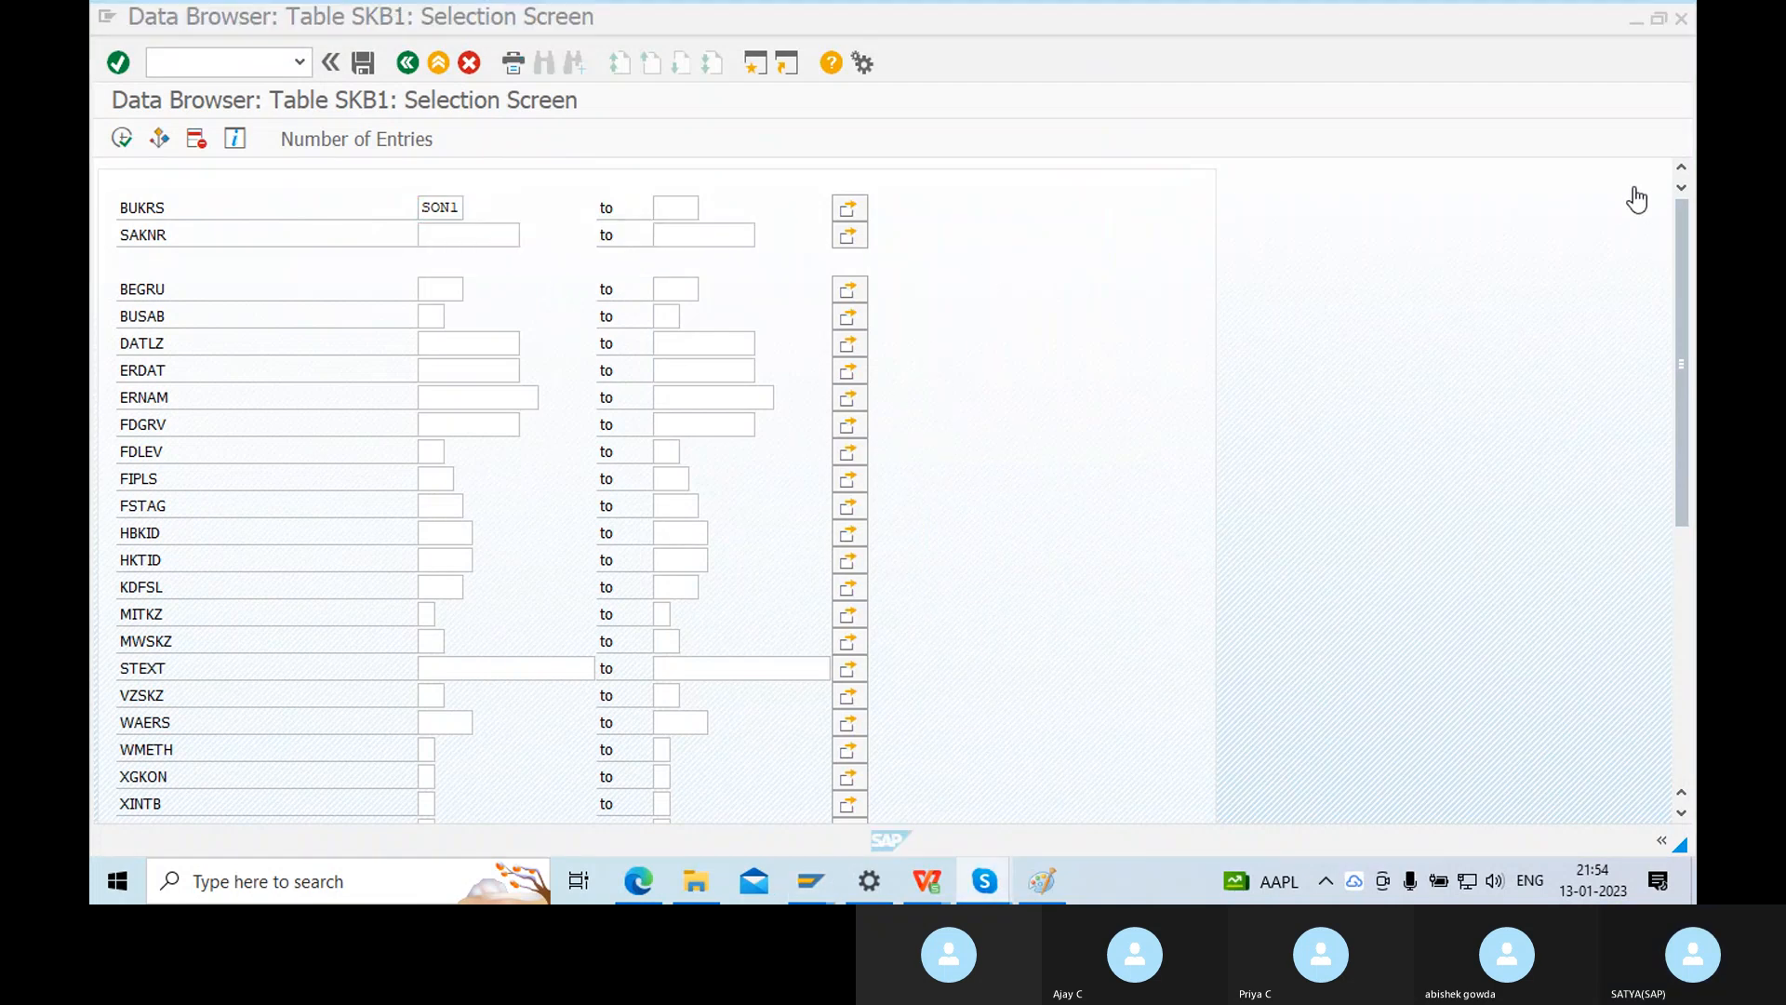
left_click(420, 237)
type("100")
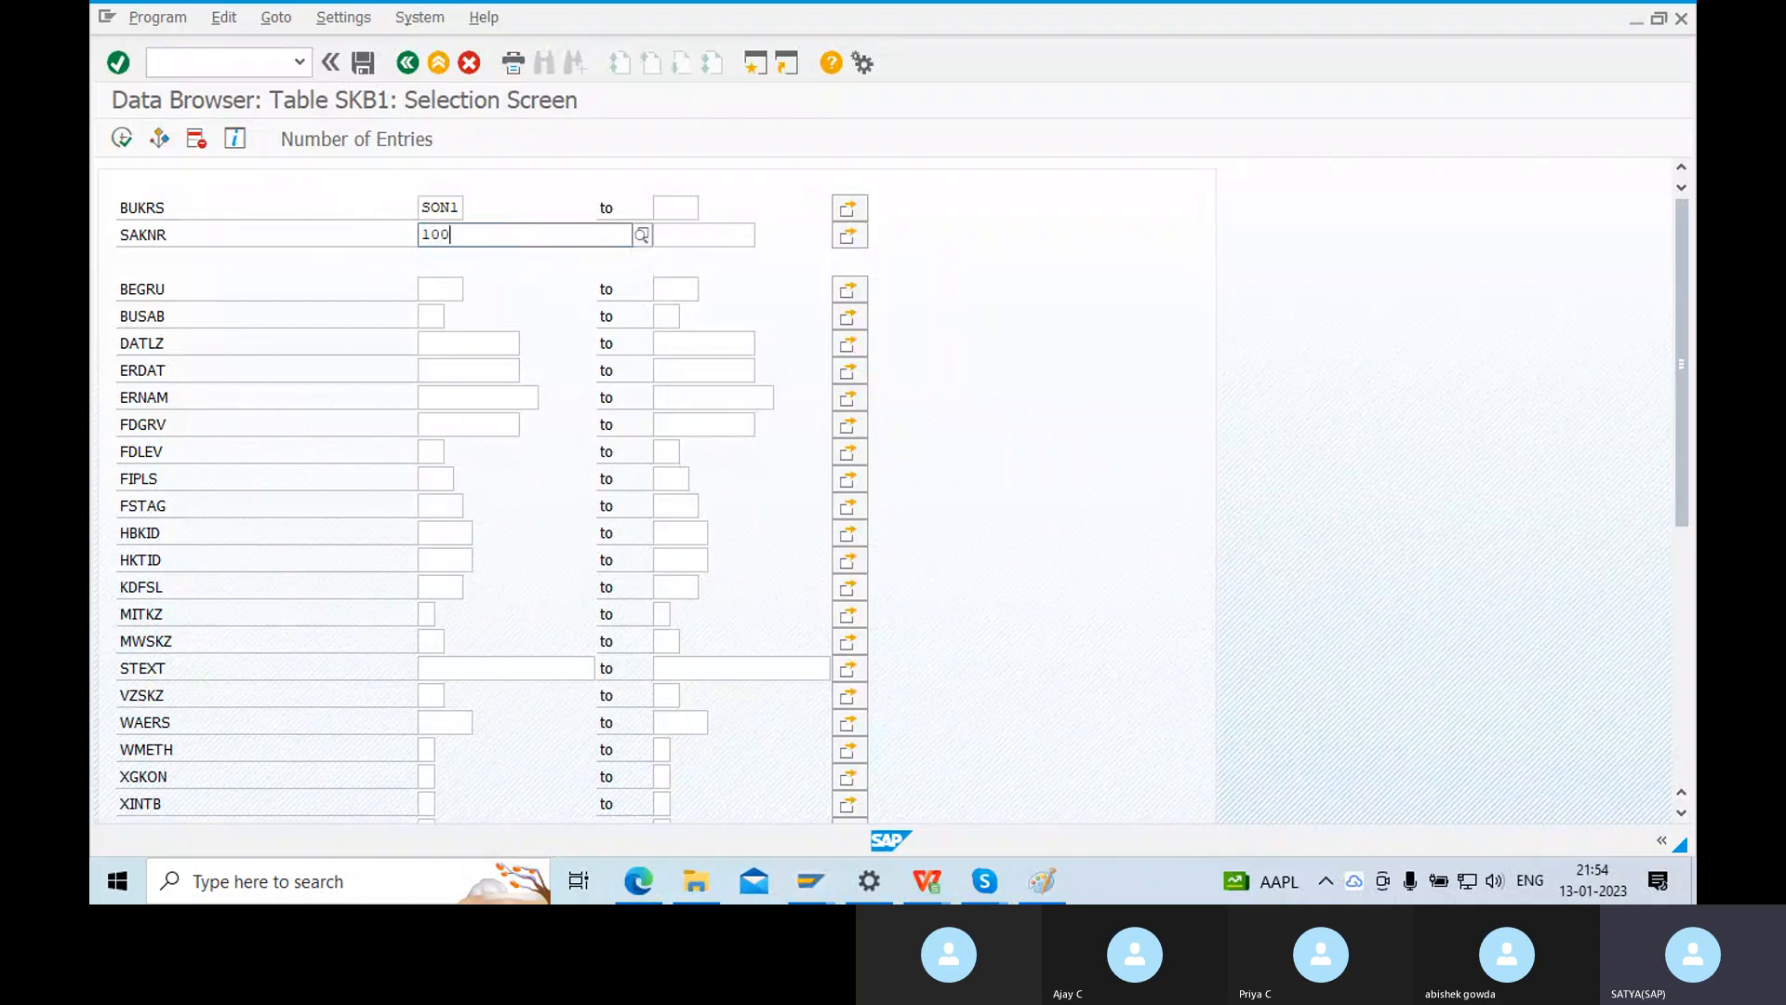
left_click(383, 221)
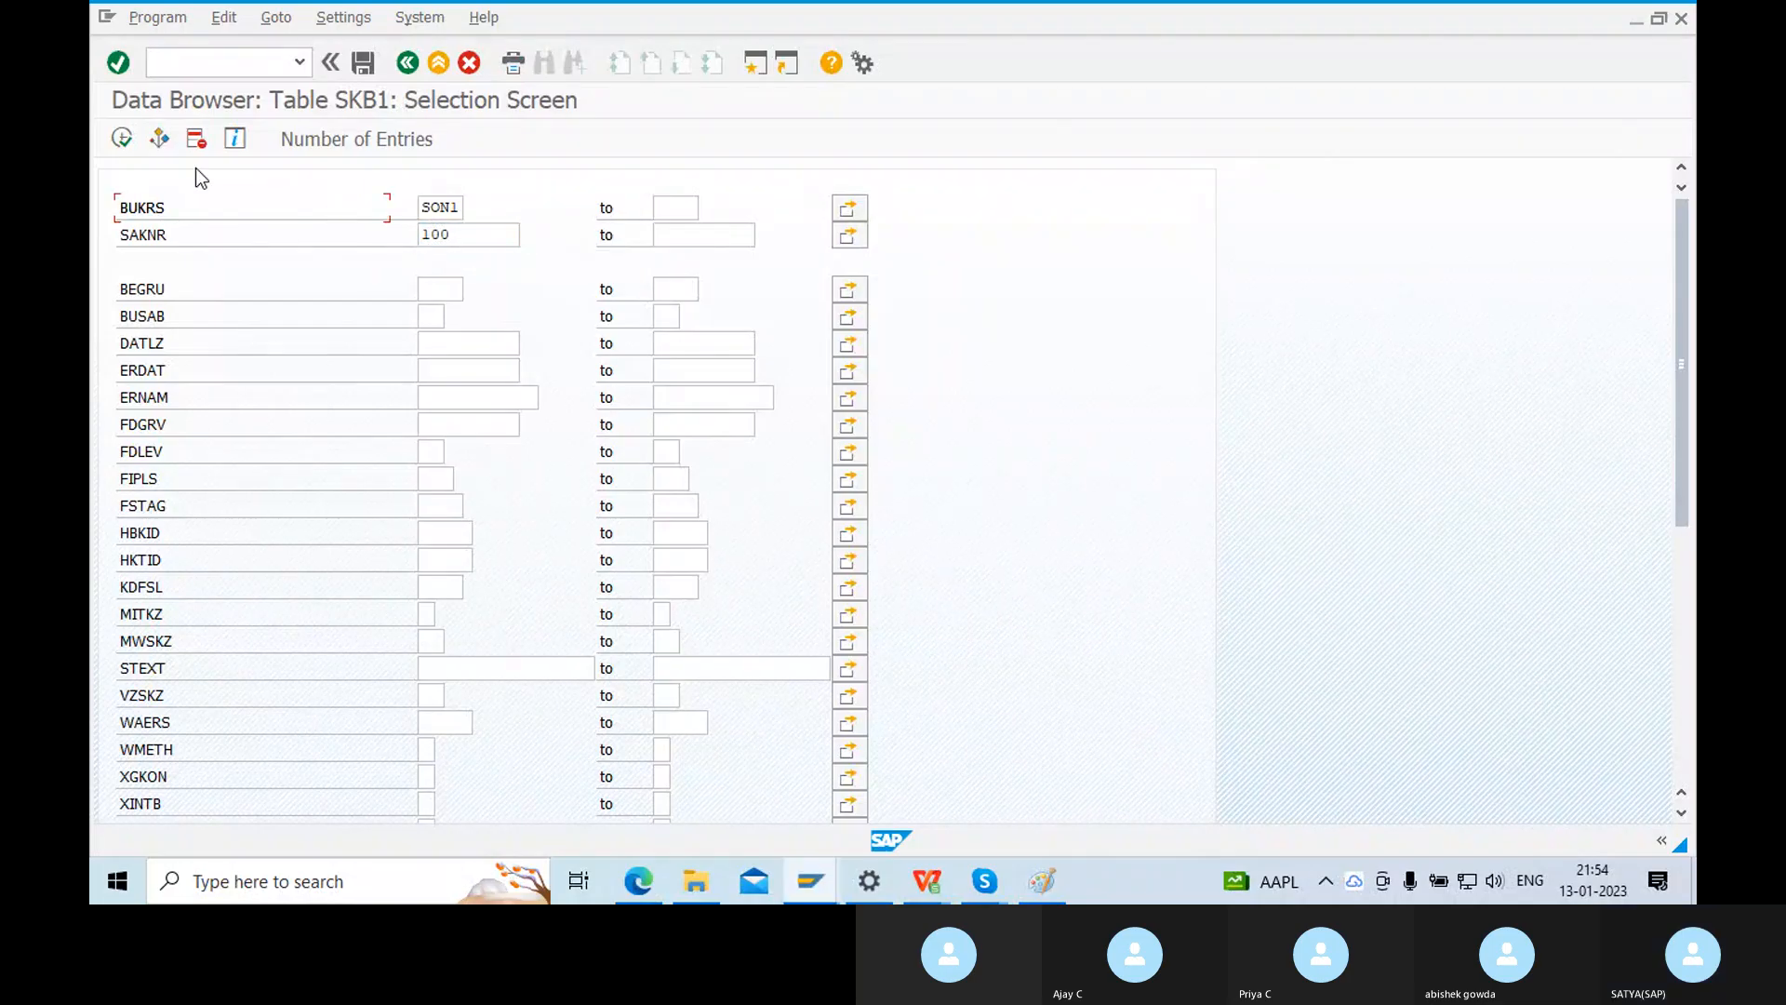
left_click(122, 139)
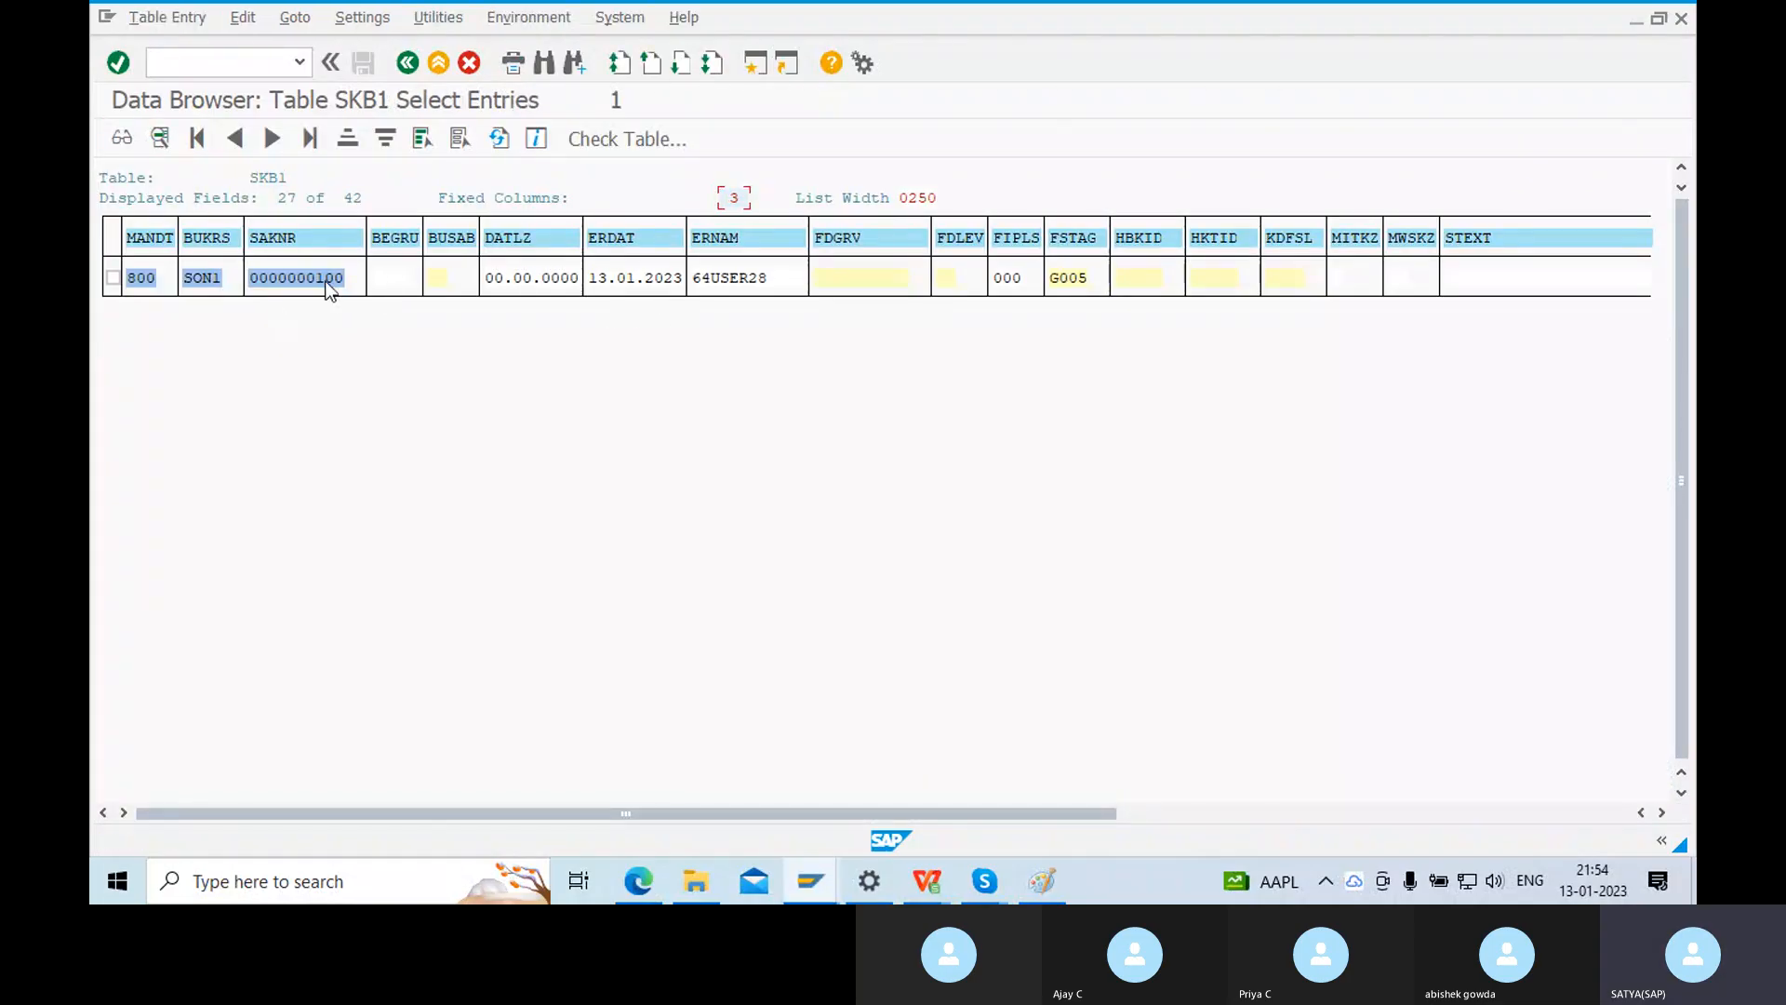
Examine ERDAT, ERNAM and FSTAG of the SKB1 entry, comparing FSTAG with the field status group in the G/L account display.
left_click(629, 280)
left_click(734, 279)
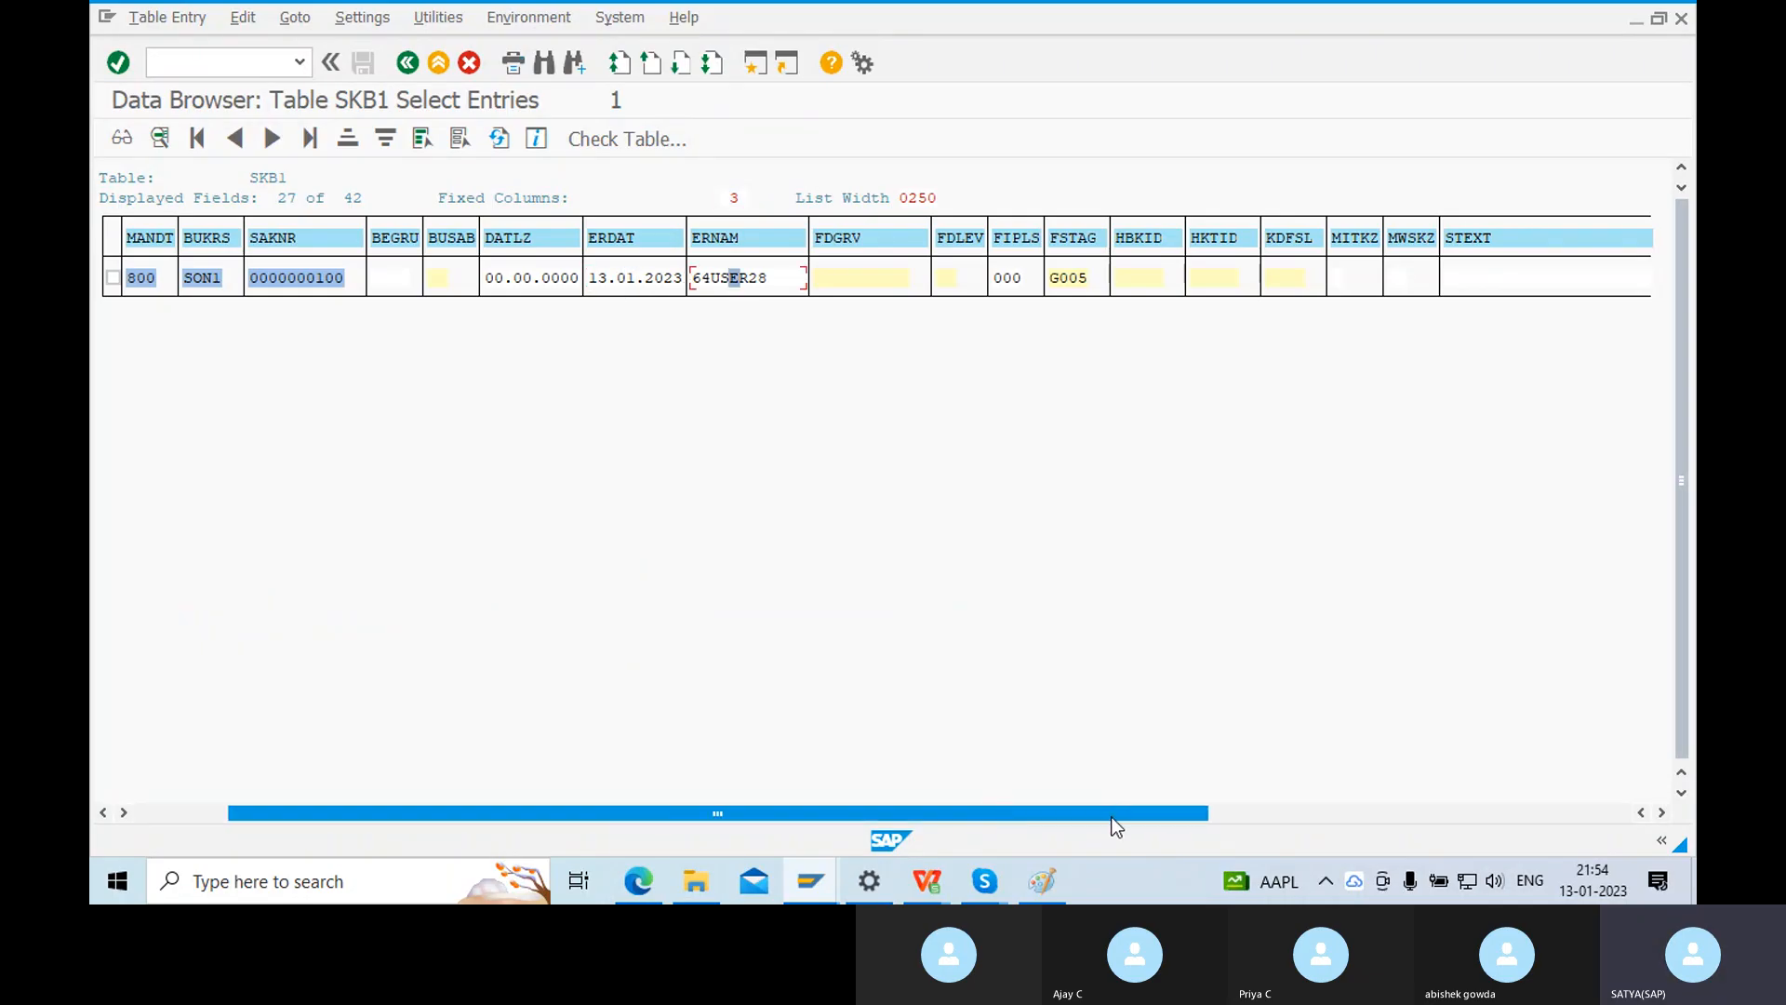
left_click_drag(1112, 819, 1164, 800)
left_click(805, 279)
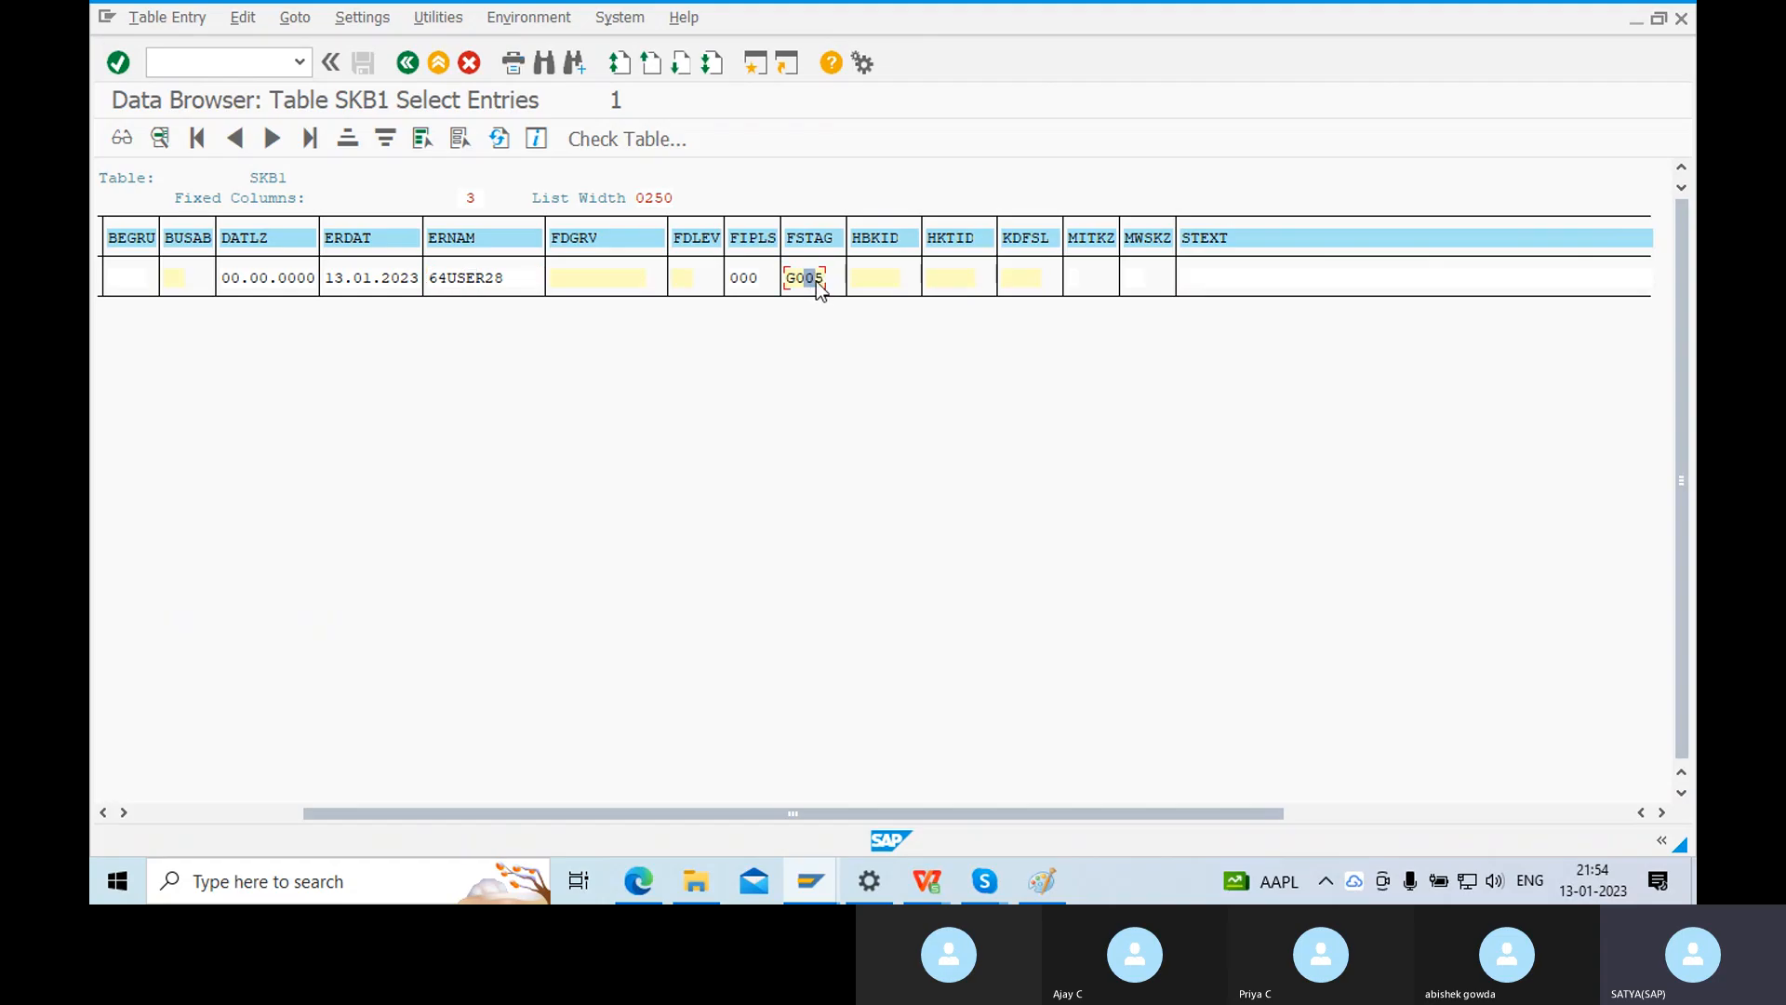
left_click(816, 878)
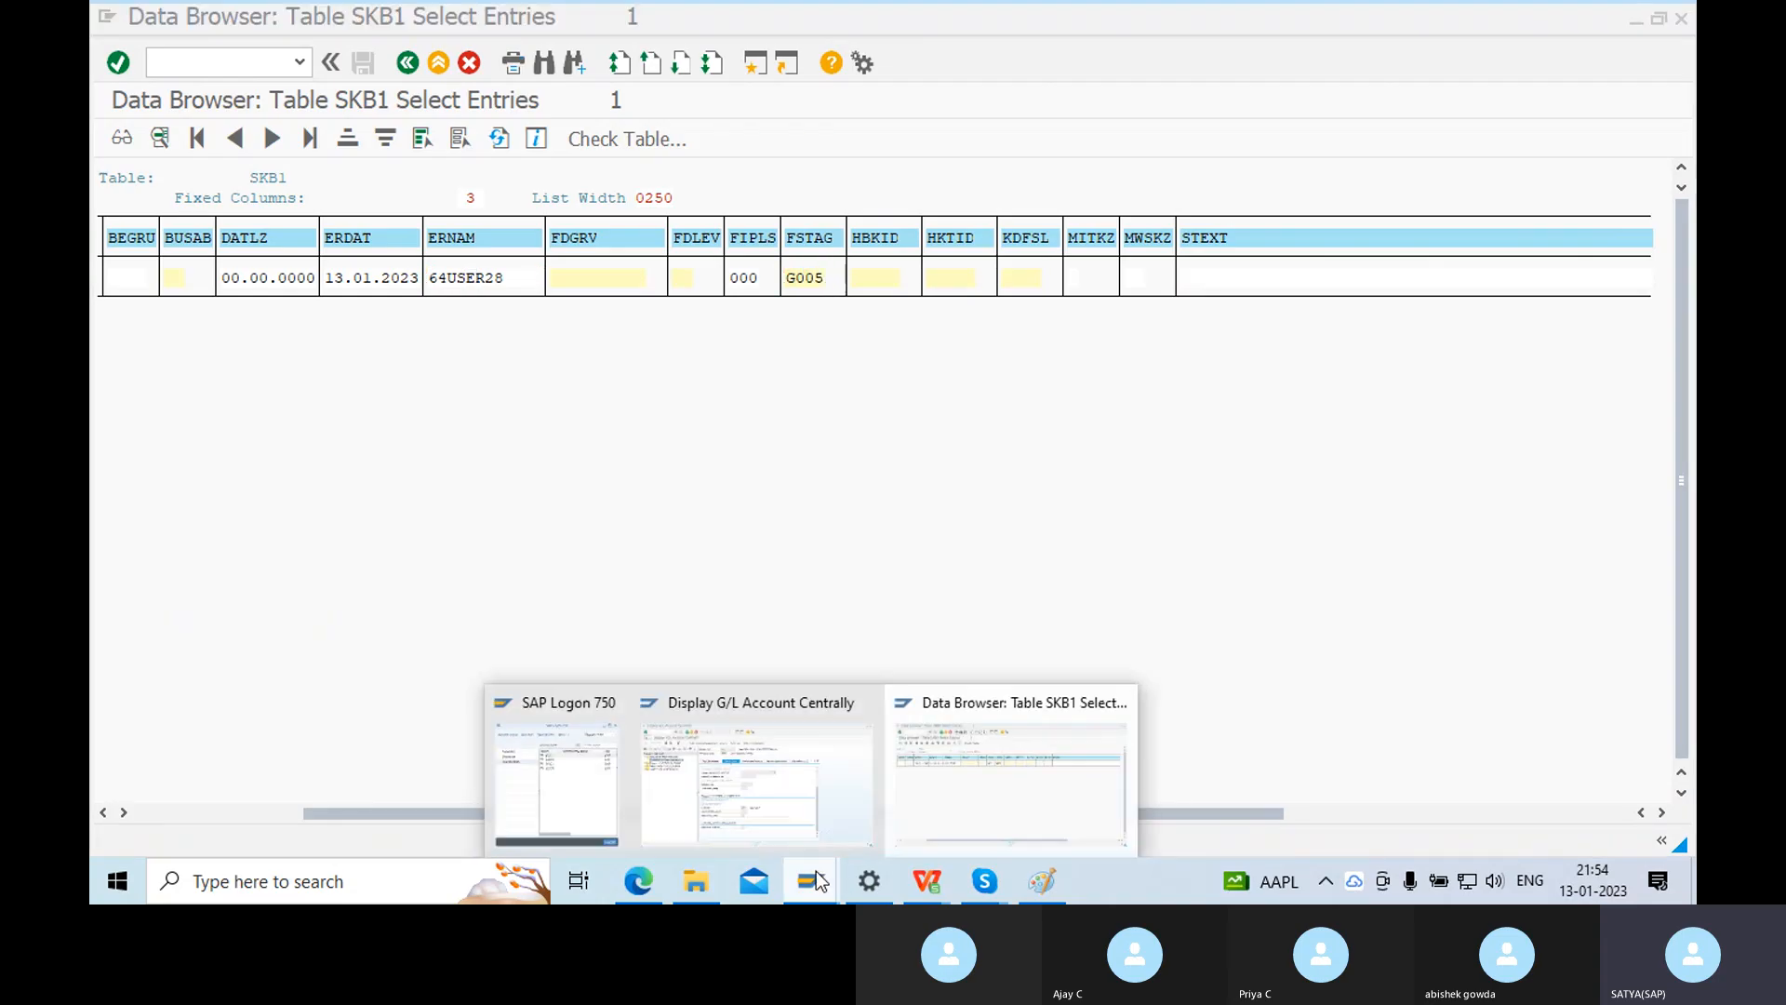
left_click(774, 780)
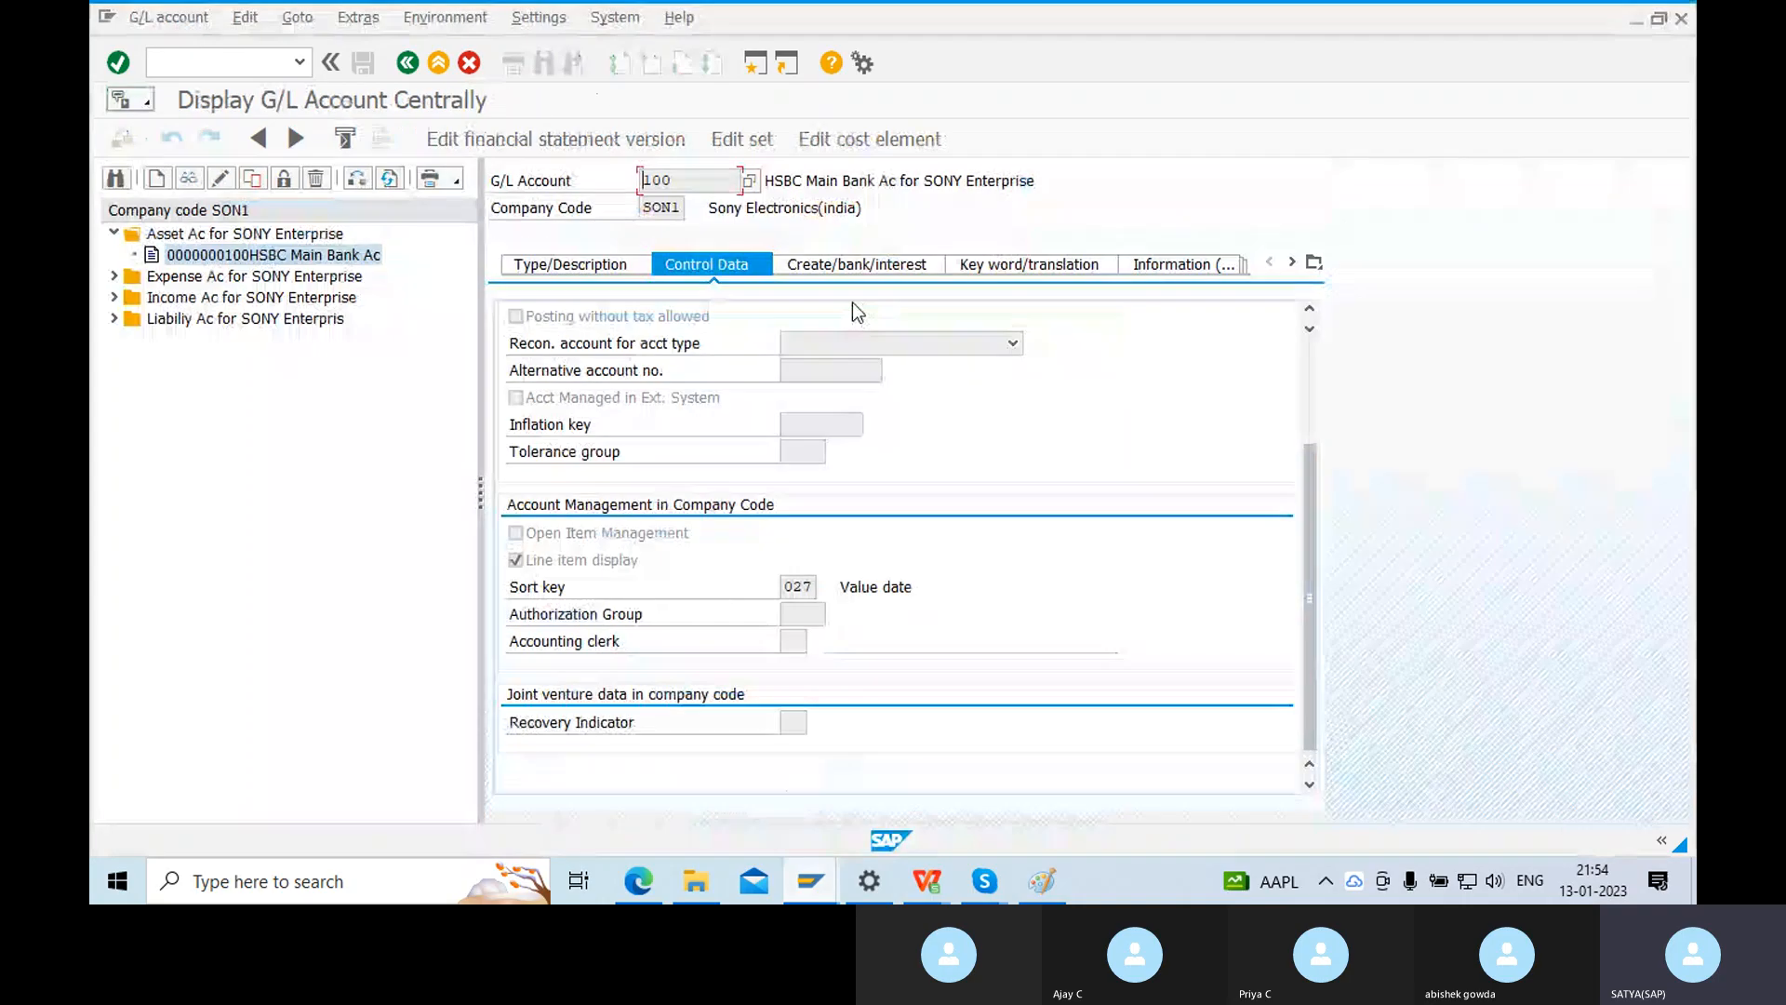
left_click(846, 266)
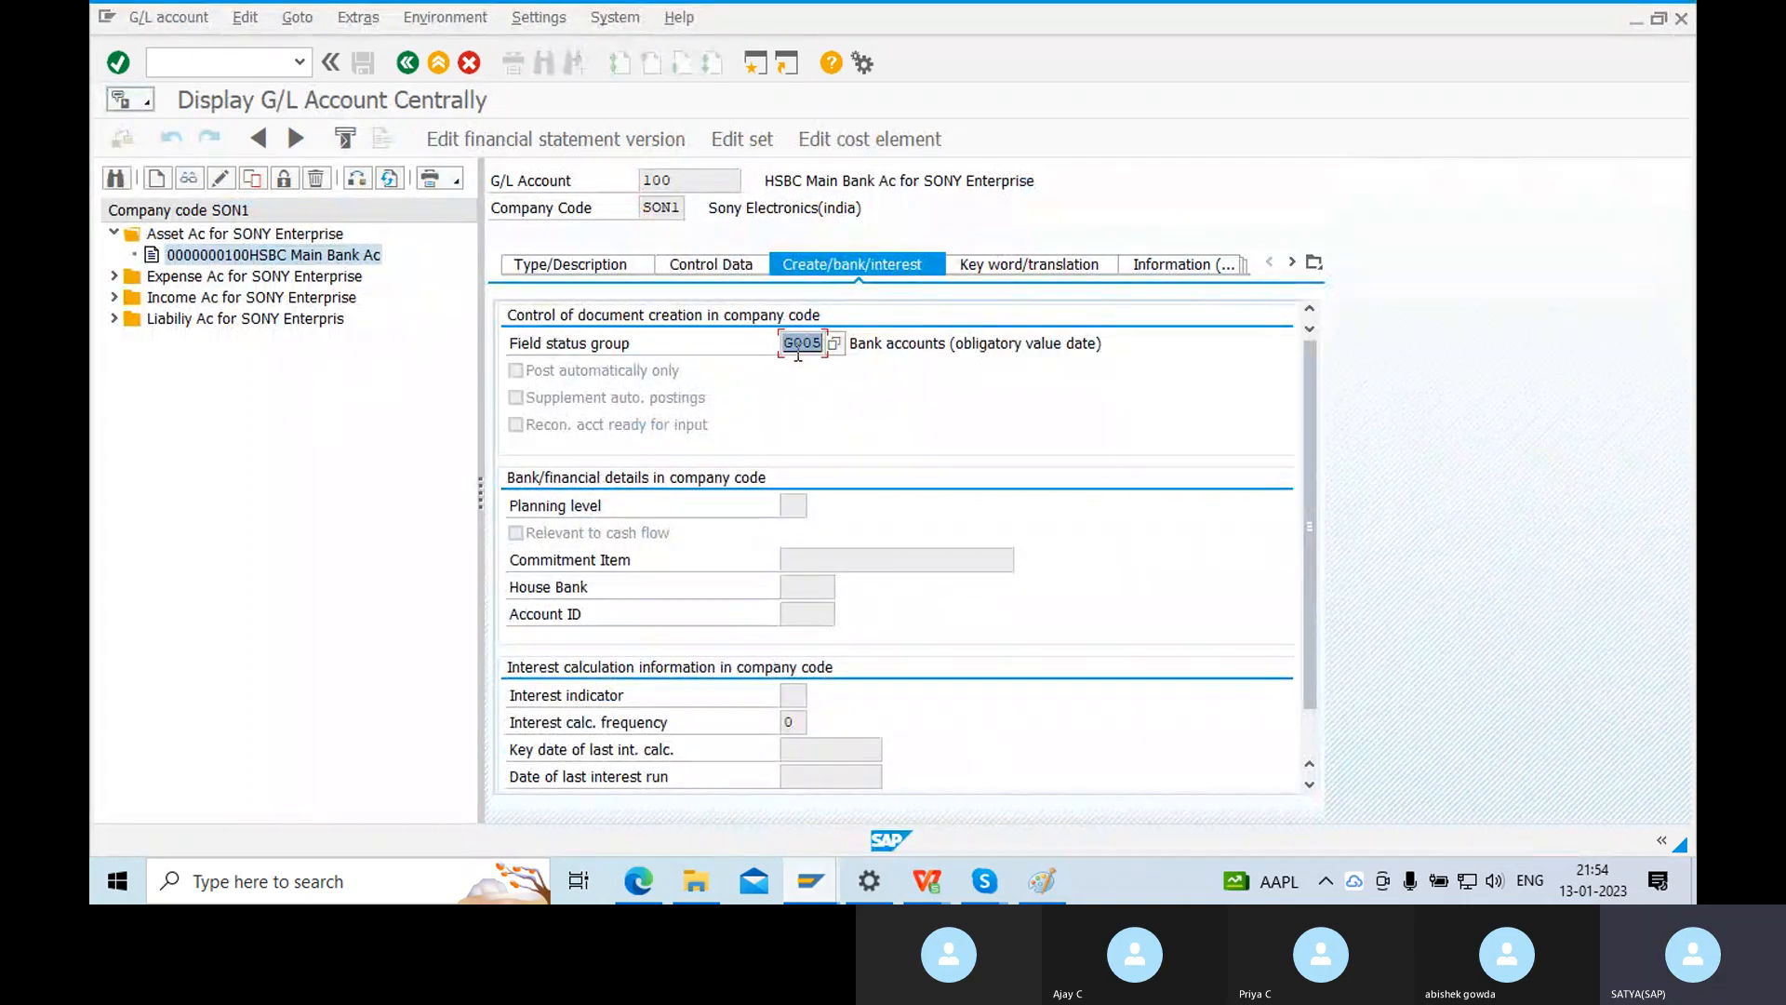
Compare the account currency in the G/L account's control data with the WAERS field of the SKB1 entry.
left_click(711, 266)
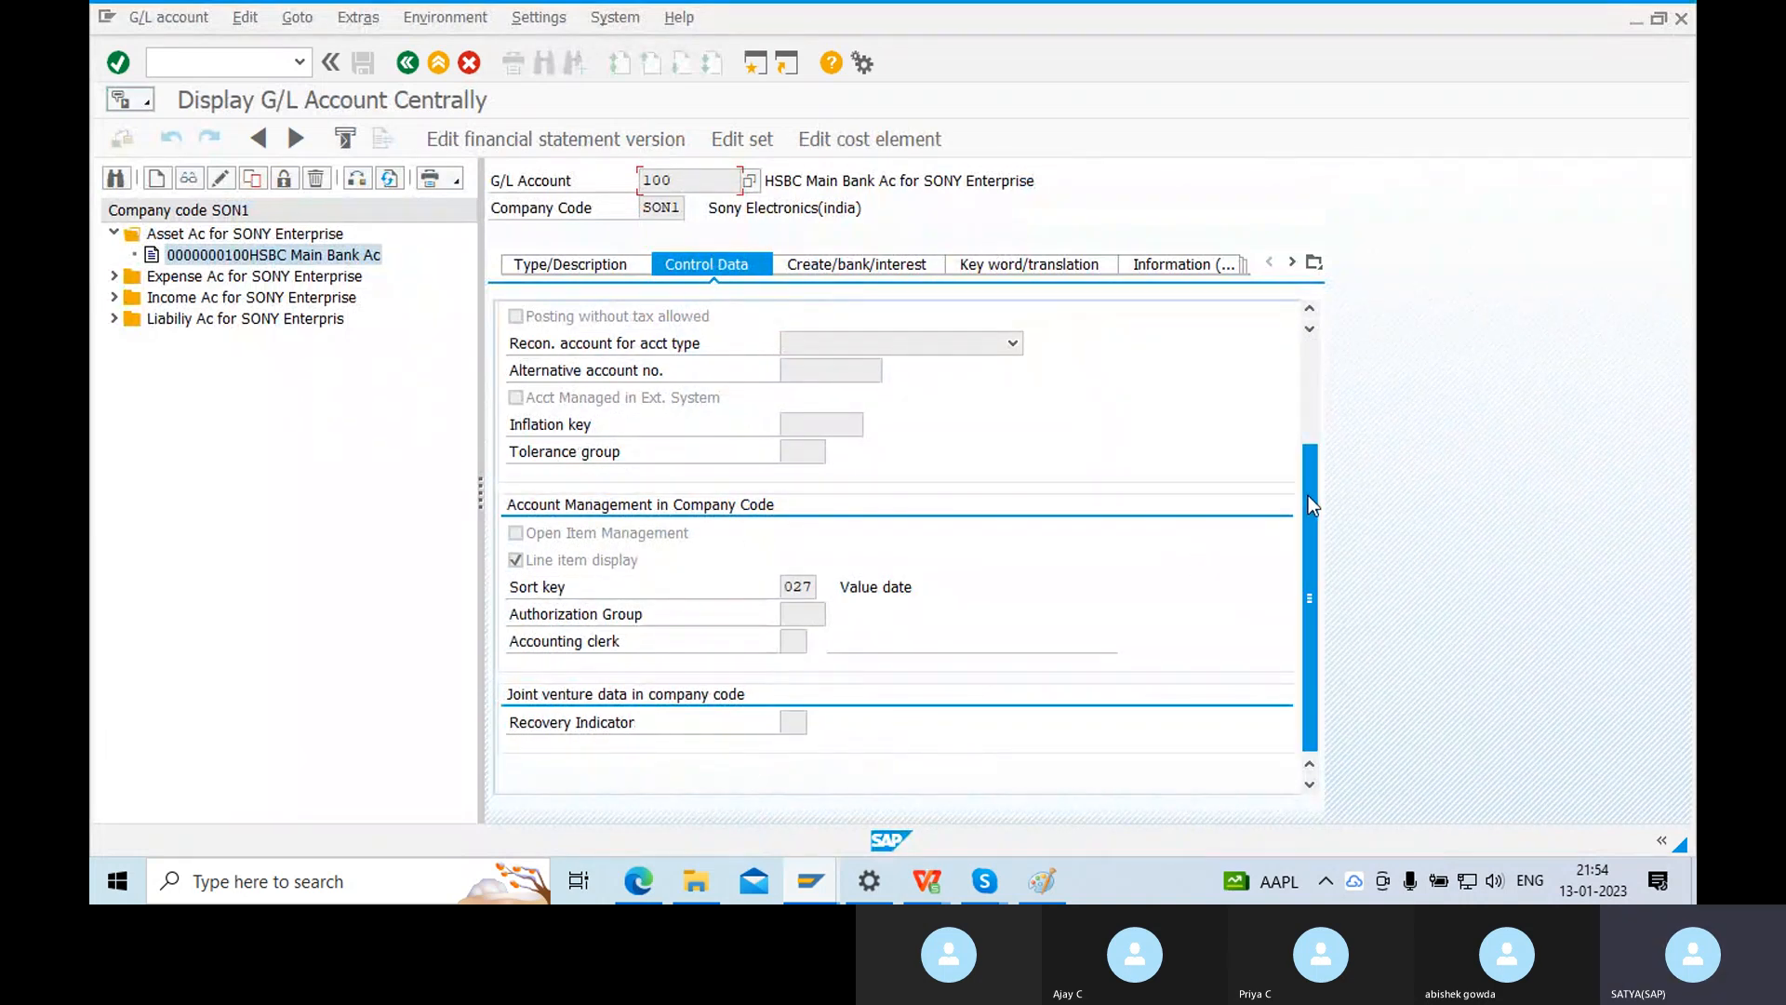
left_click_drag(1308, 495, 1293, 361)
double_click(810, 350)
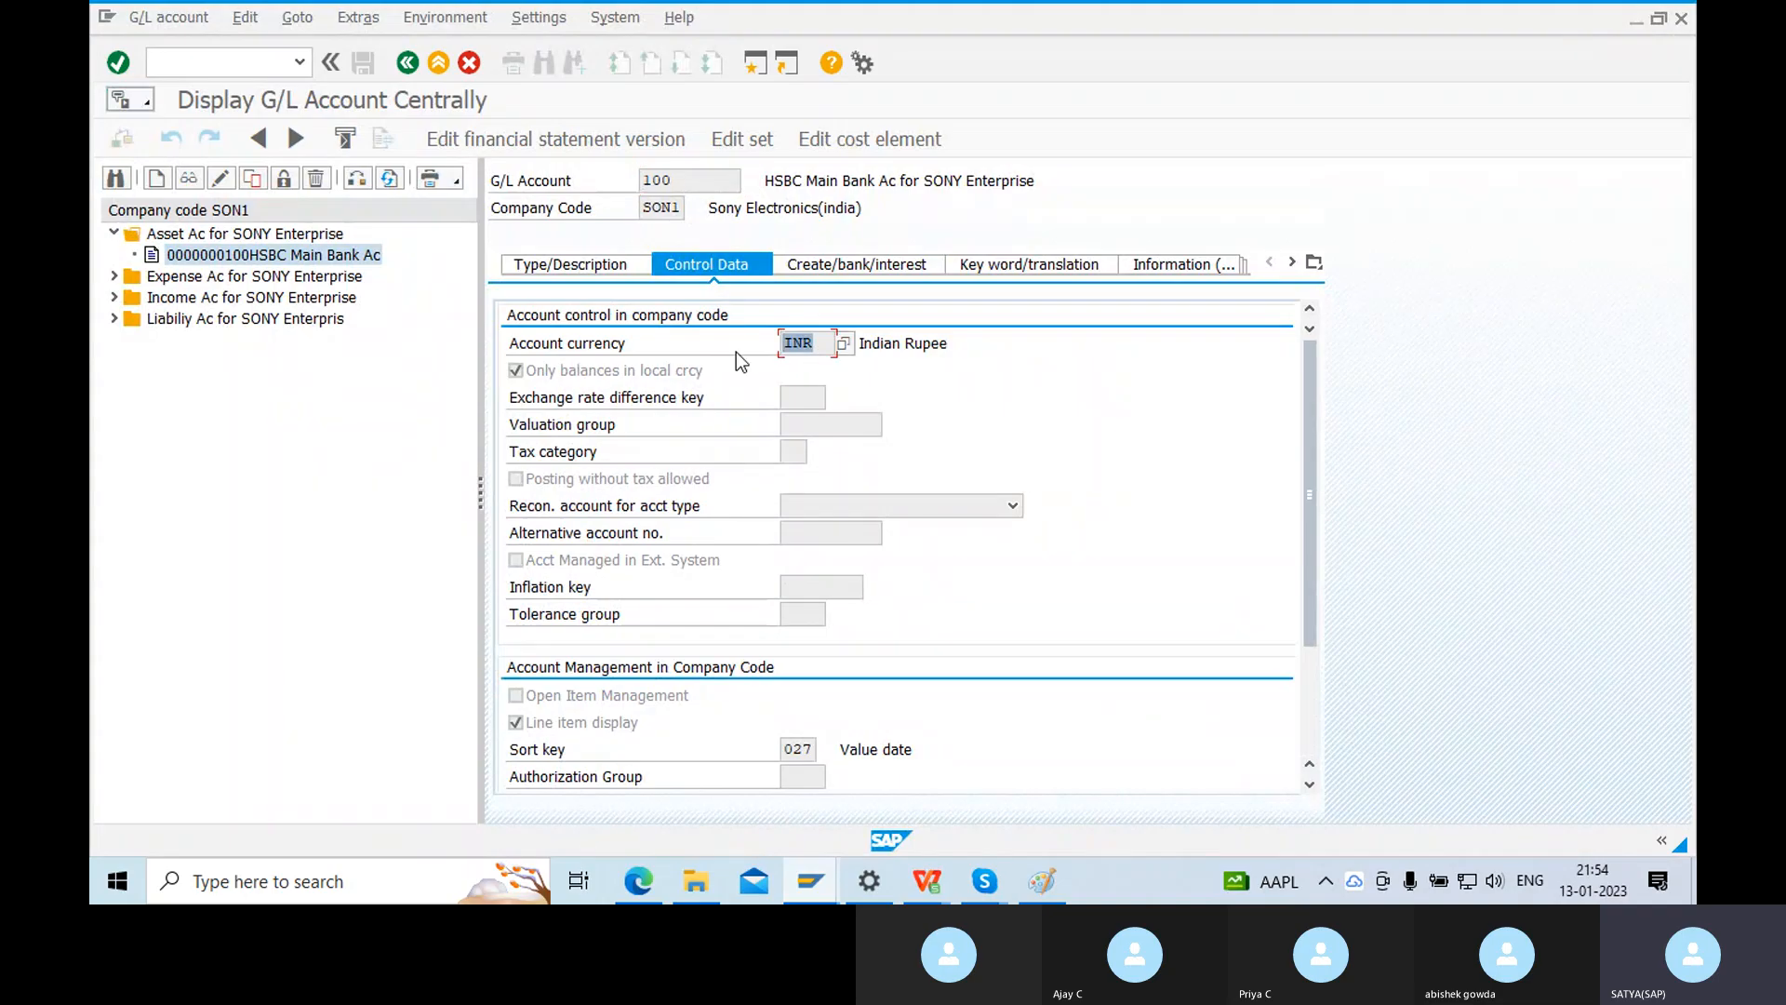
mouse_move(819, 879)
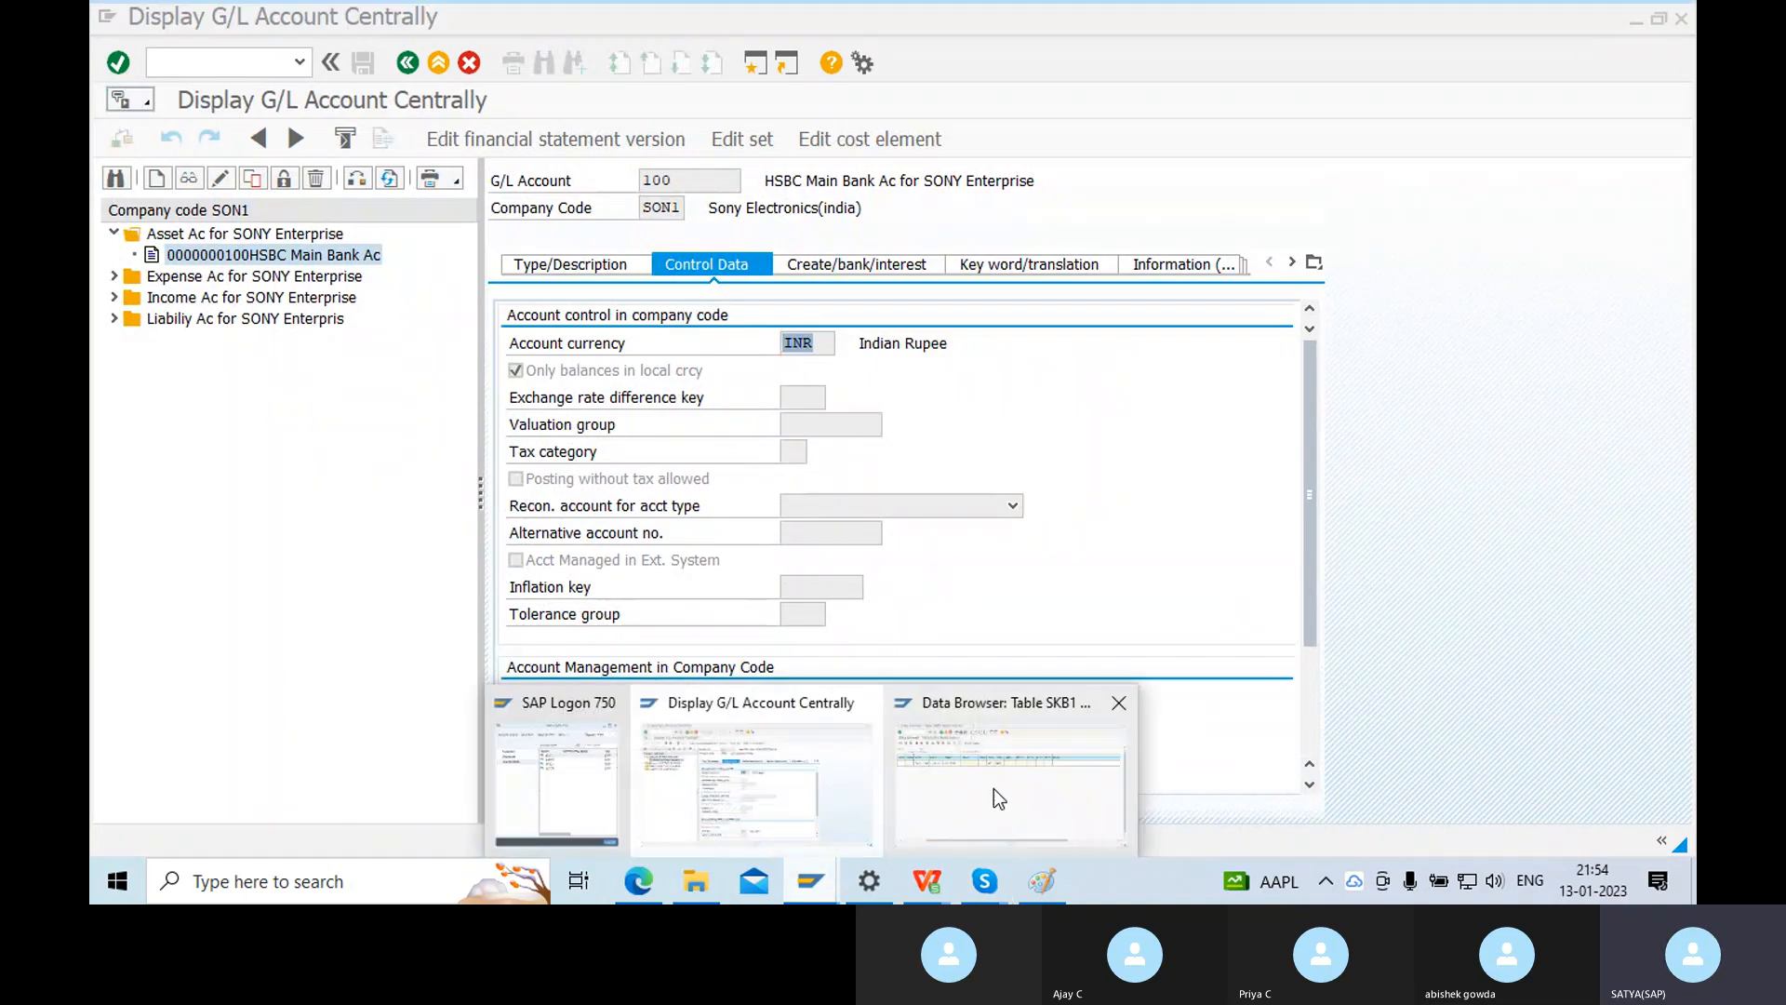
left_click(993, 788)
left_click_drag(1094, 813, 1399, 813)
left_click(1265, 290)
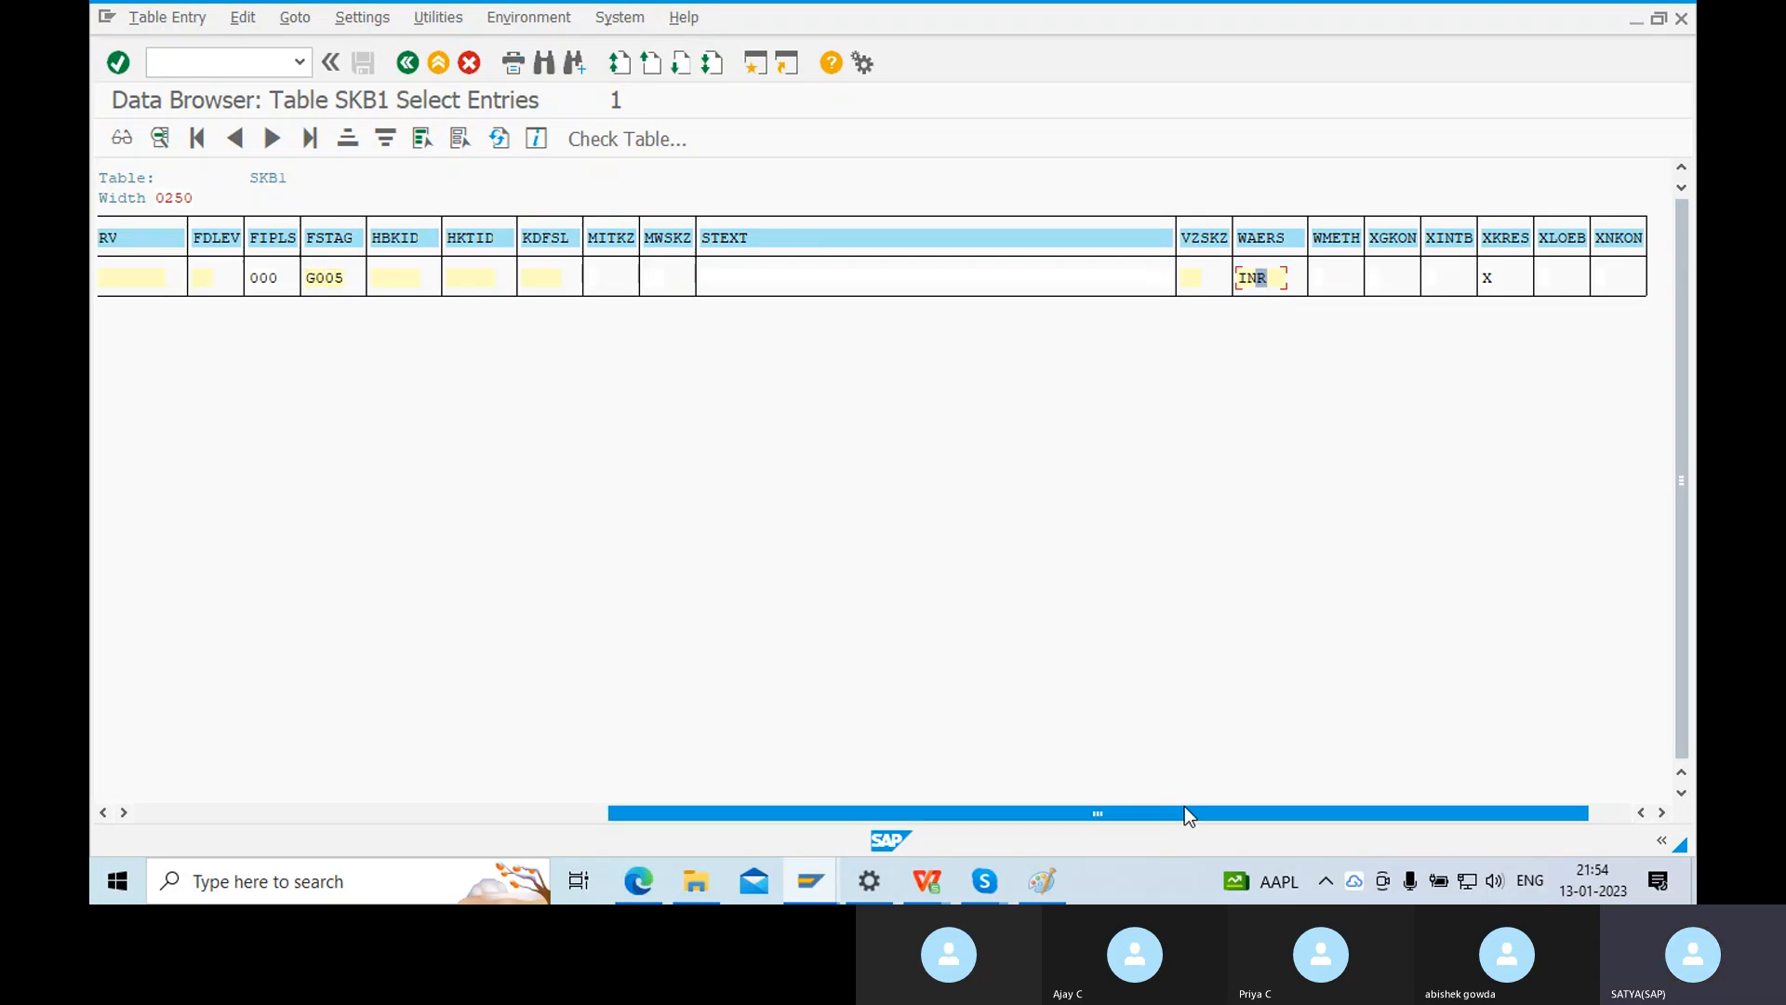
Check the G/L account display against the SKB1 entry once more and return to the SKB1 selection screen.
left_click_drag(1185, 811, 655, 774)
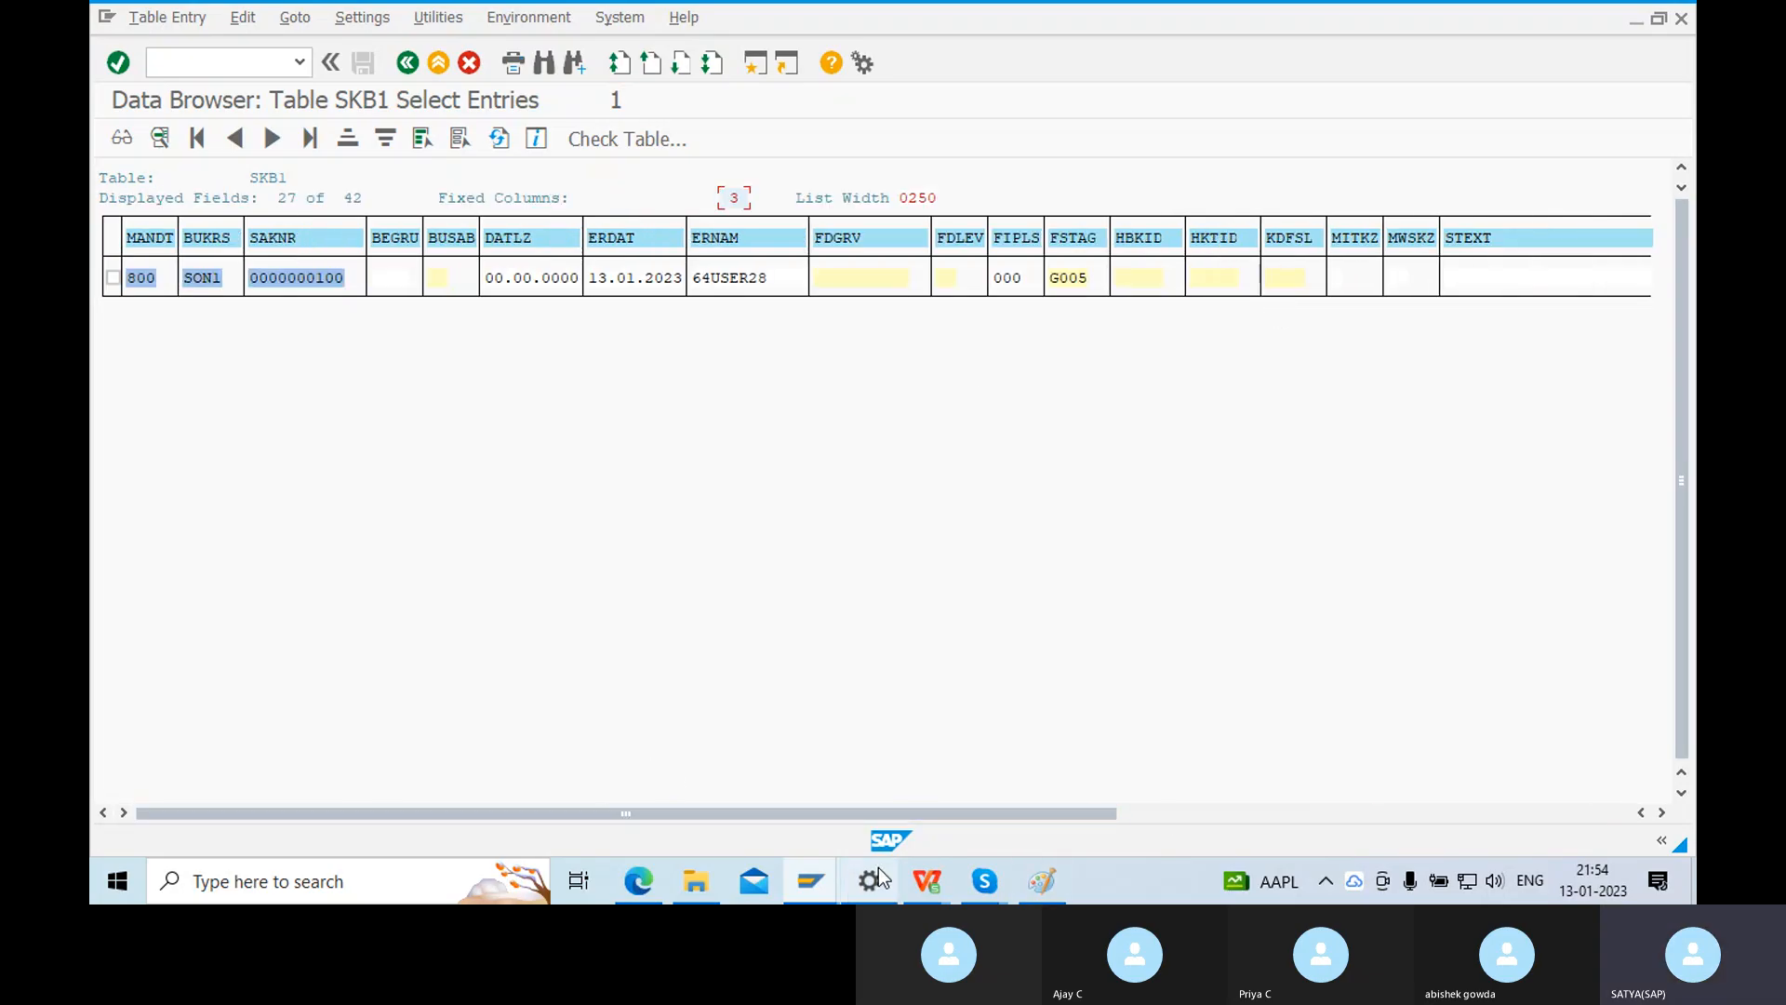
mouse_move(827, 863)
left_click(798, 771)
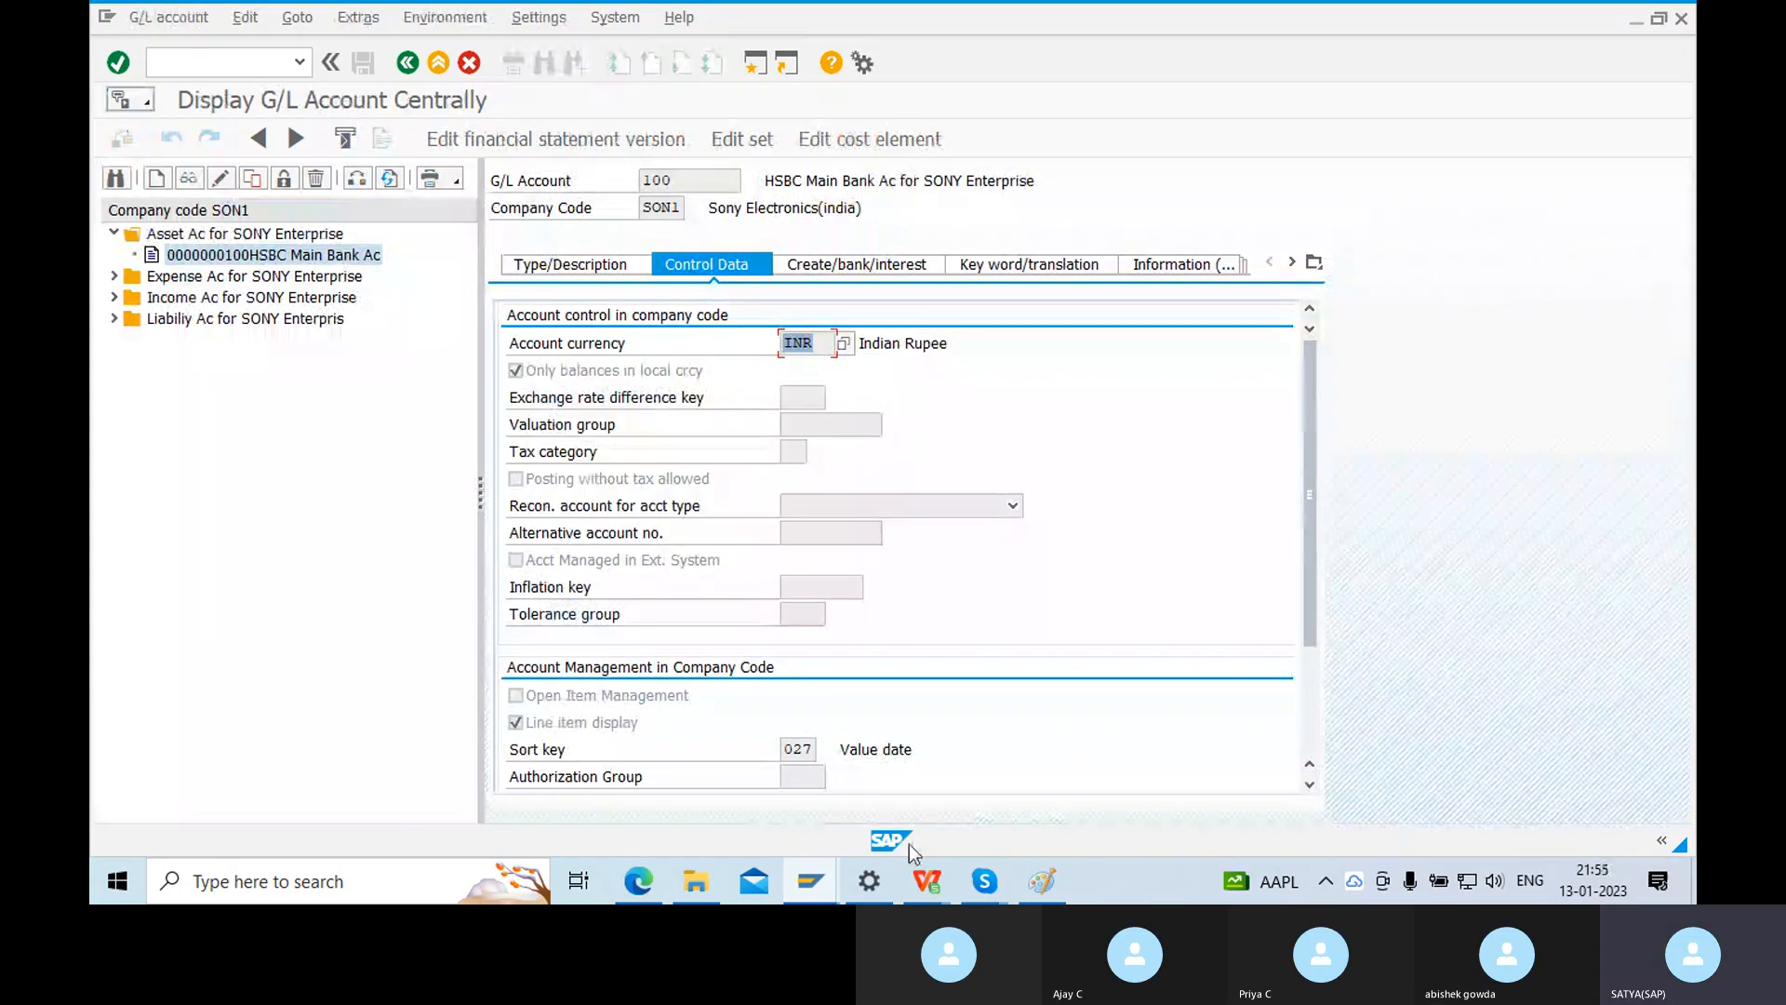
mouse_move(807, 884)
left_click(1062, 780)
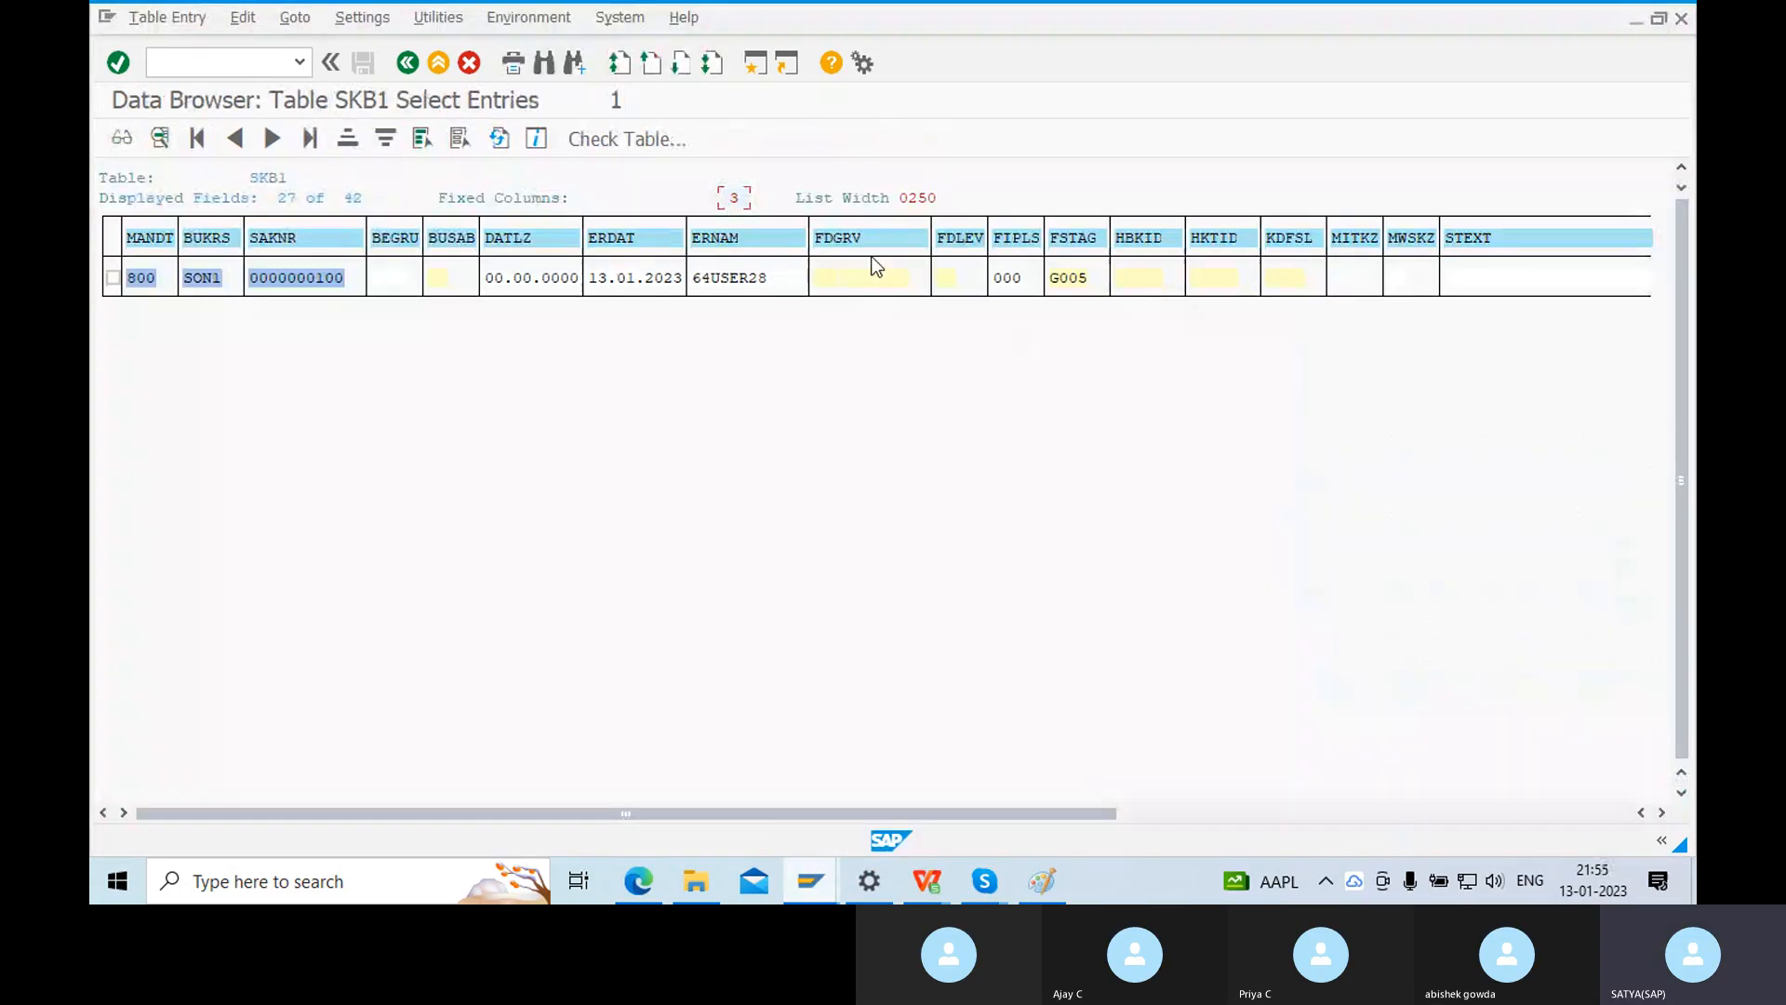
left_click(437, 63)
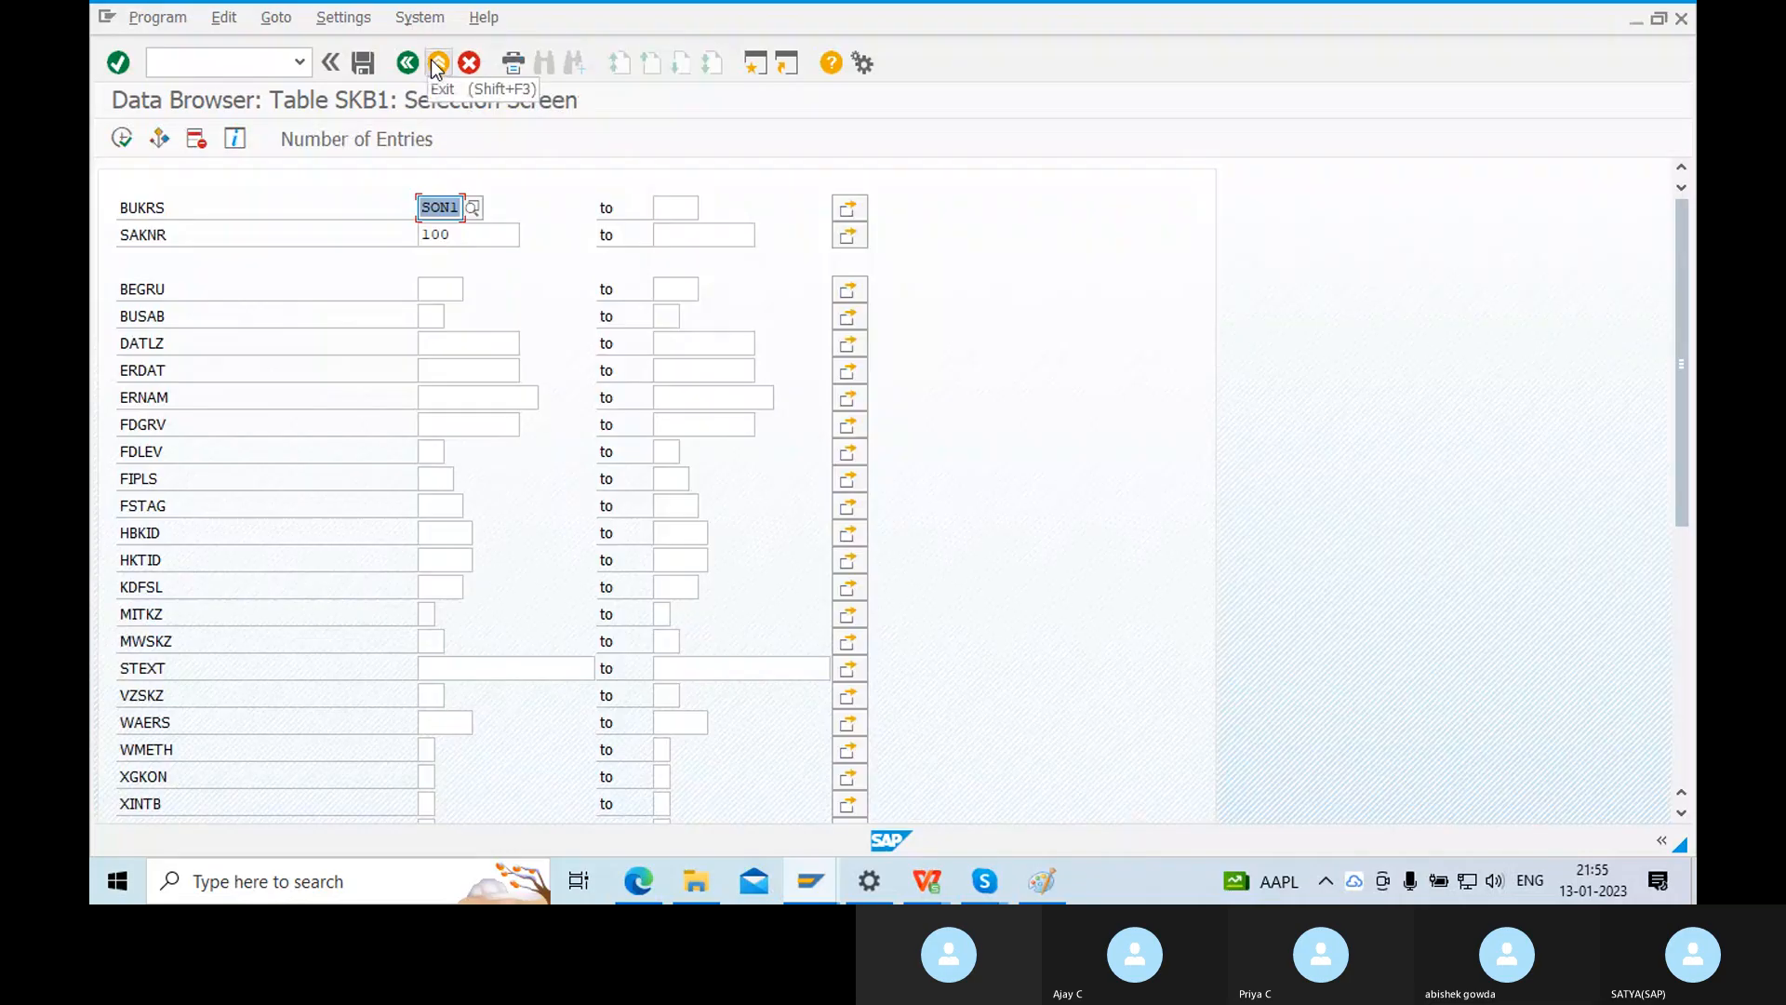
Leave the SKB1 selection screen, switch to the Paint diagram and draw a purple rectangle around the word TEXT.
left_click(438, 62)
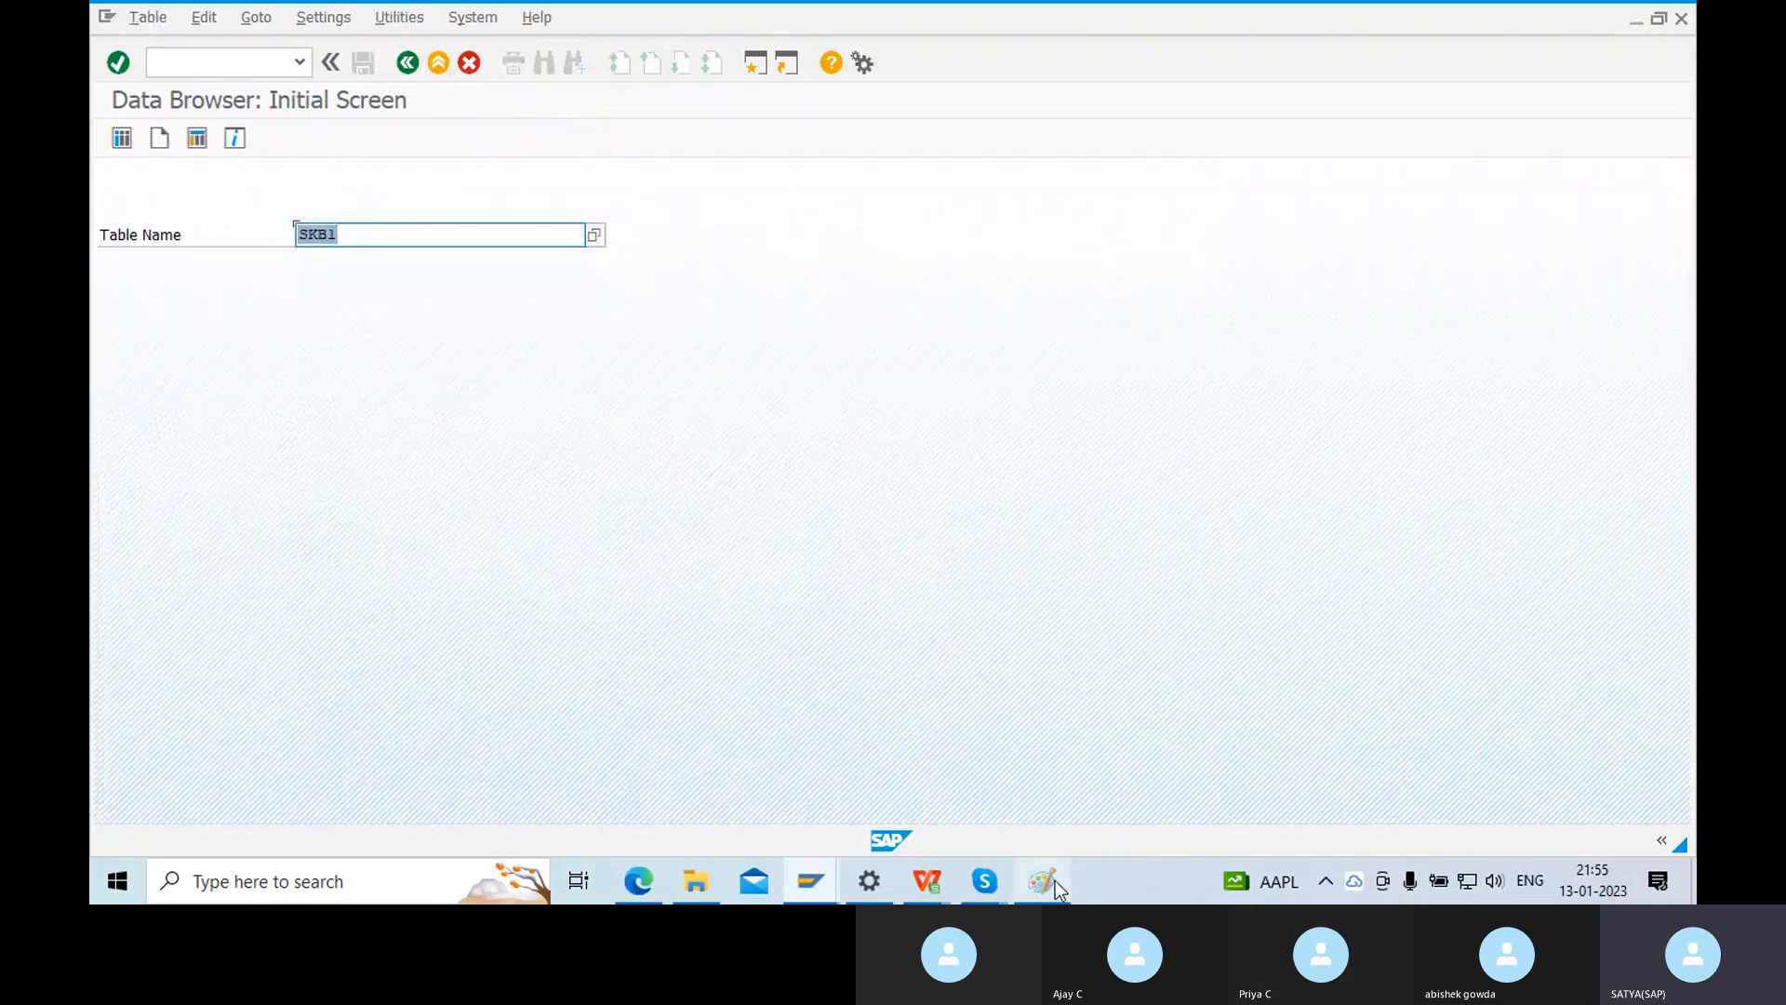
left_click(1055, 880)
left_click(1265, 610)
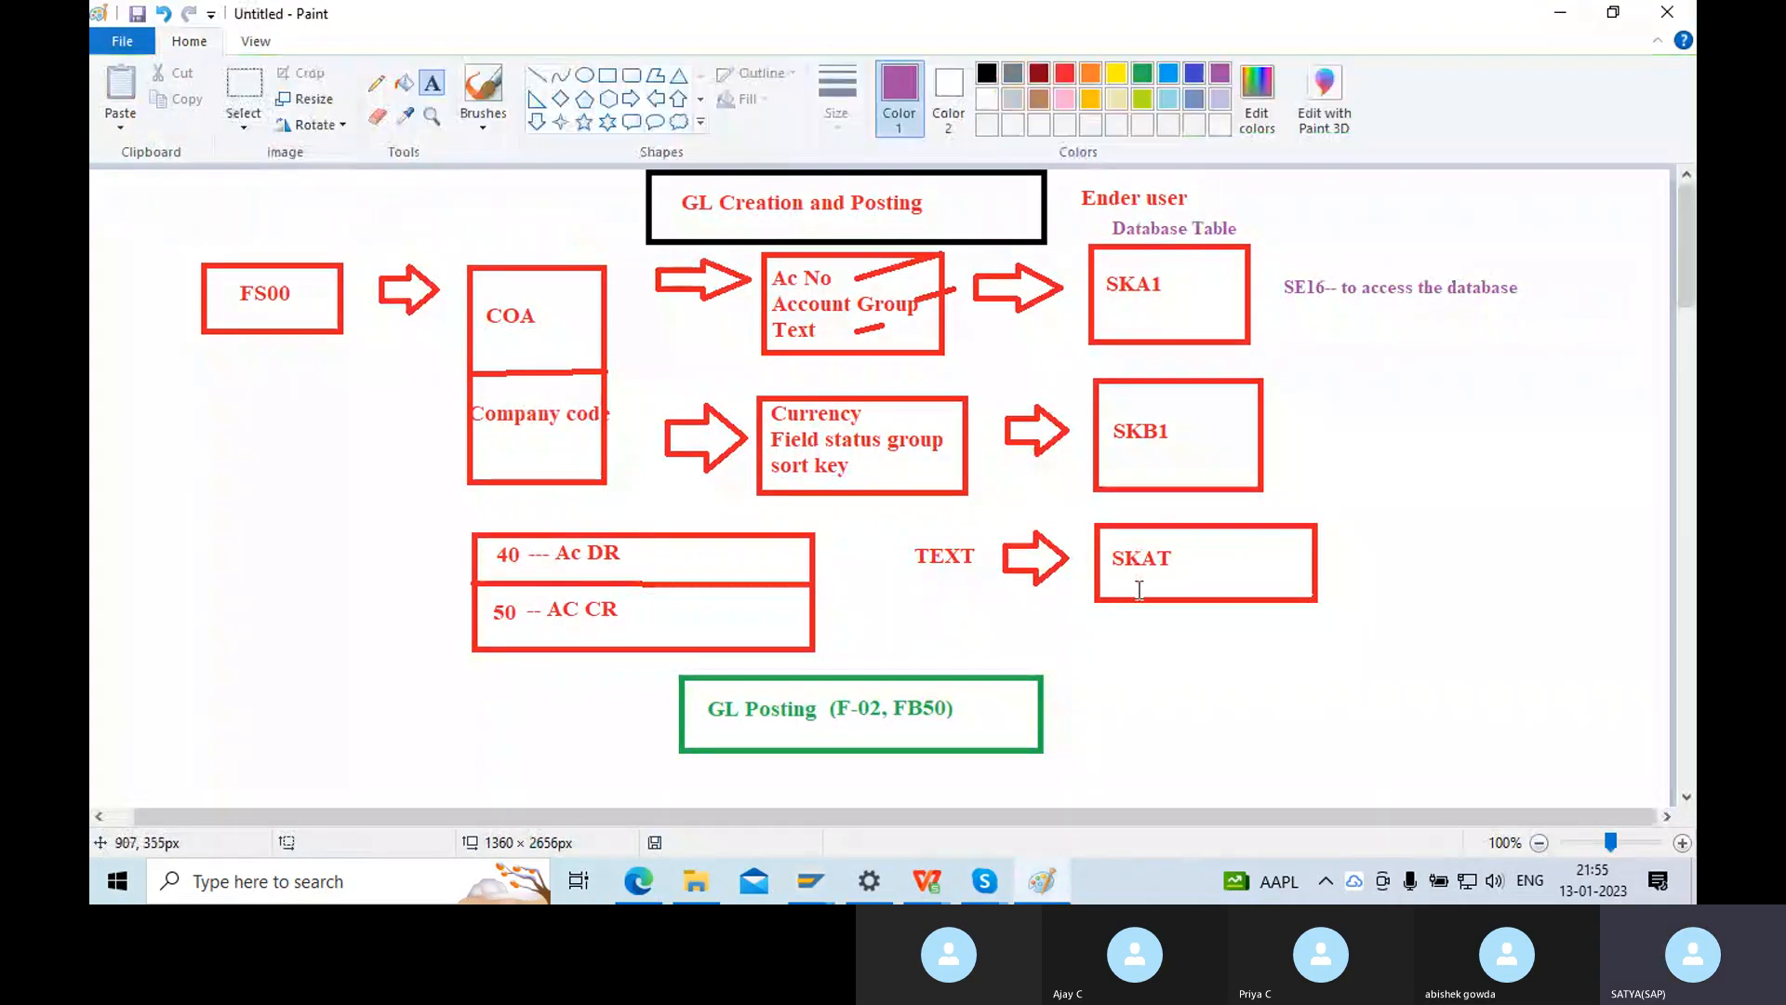
left_click(607, 76)
mouse_move(895, 512)
left_mouse_down()
mouse_move(924, 583)
mouse_move(977, 598)
left_mouse_up()
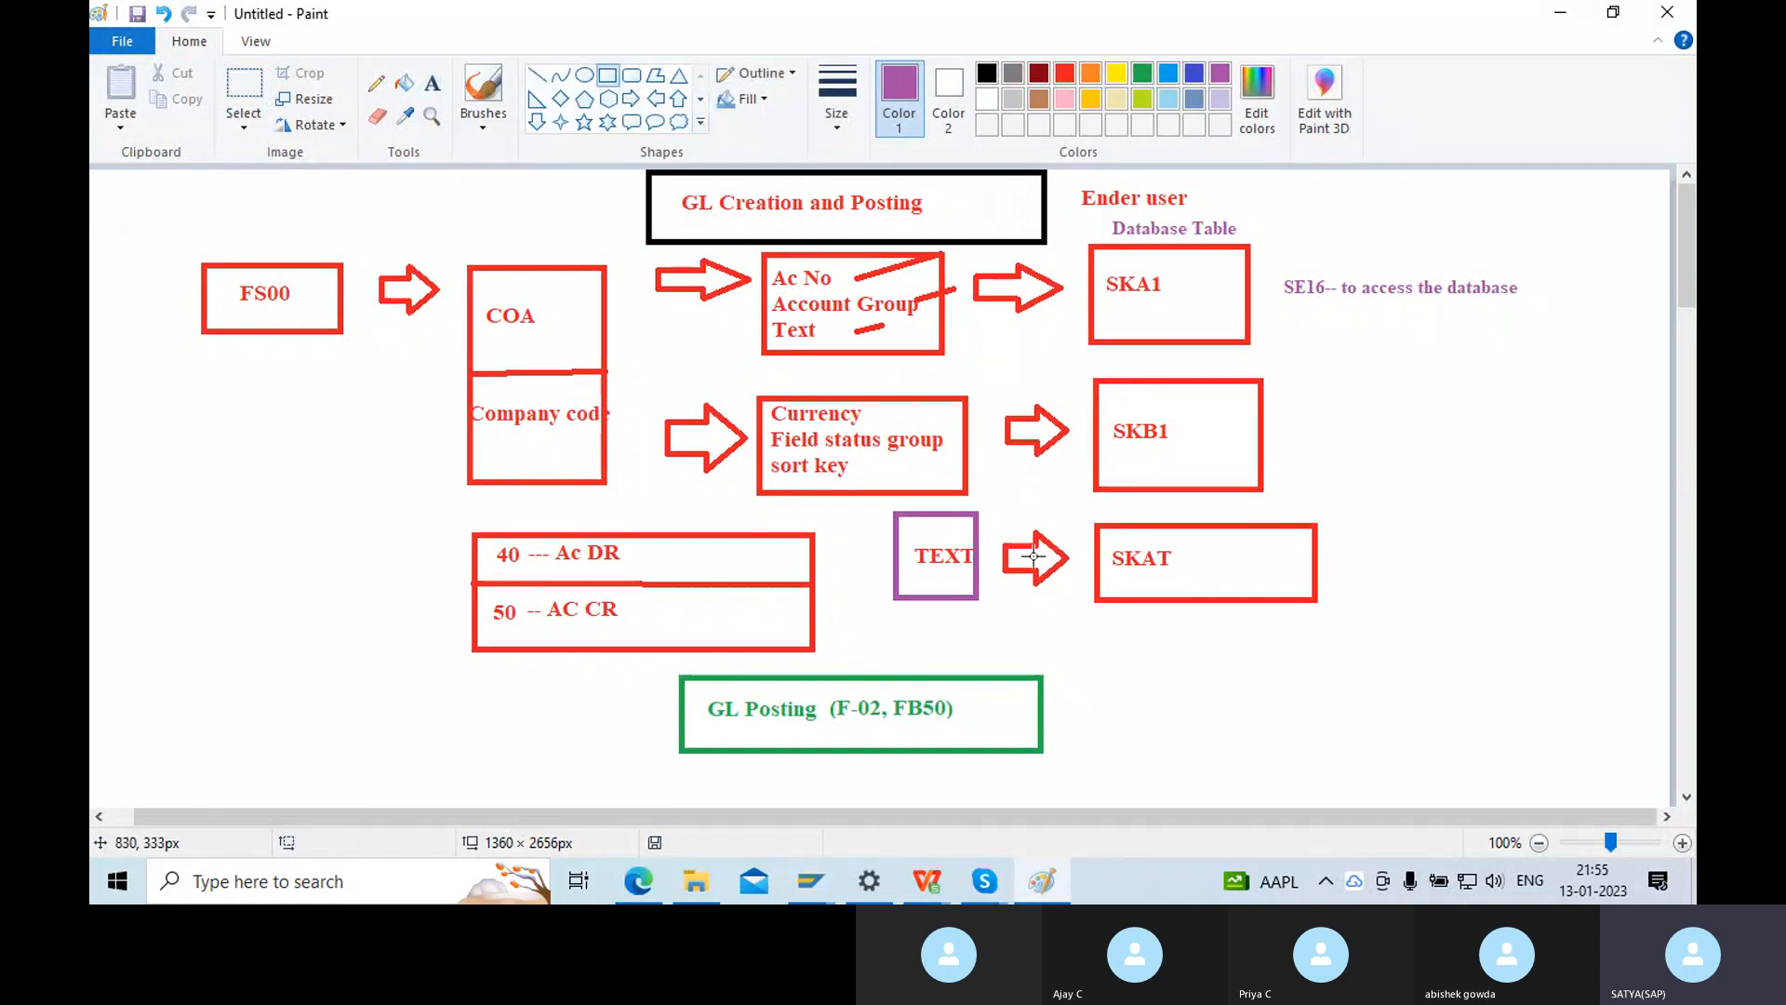
Switch back to the SAP Data Browser and open the selection screen for table SKAT.
left_click(807, 888)
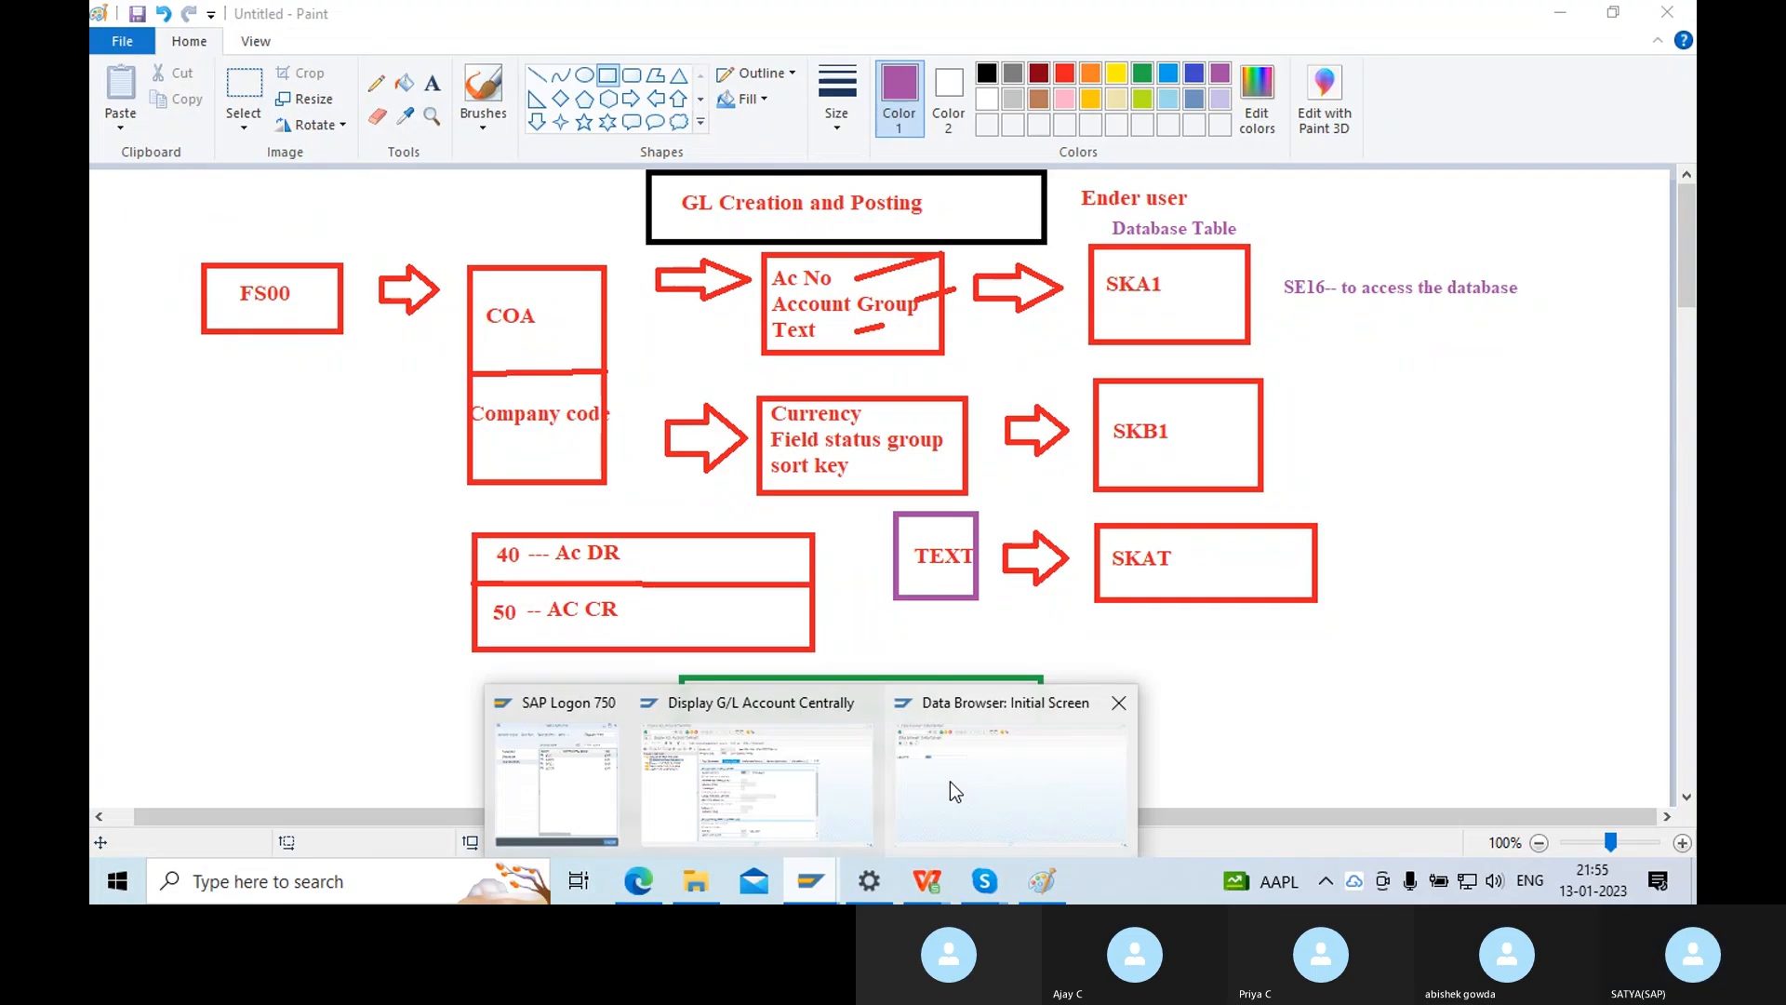
left_click(951, 782)
type("SK")
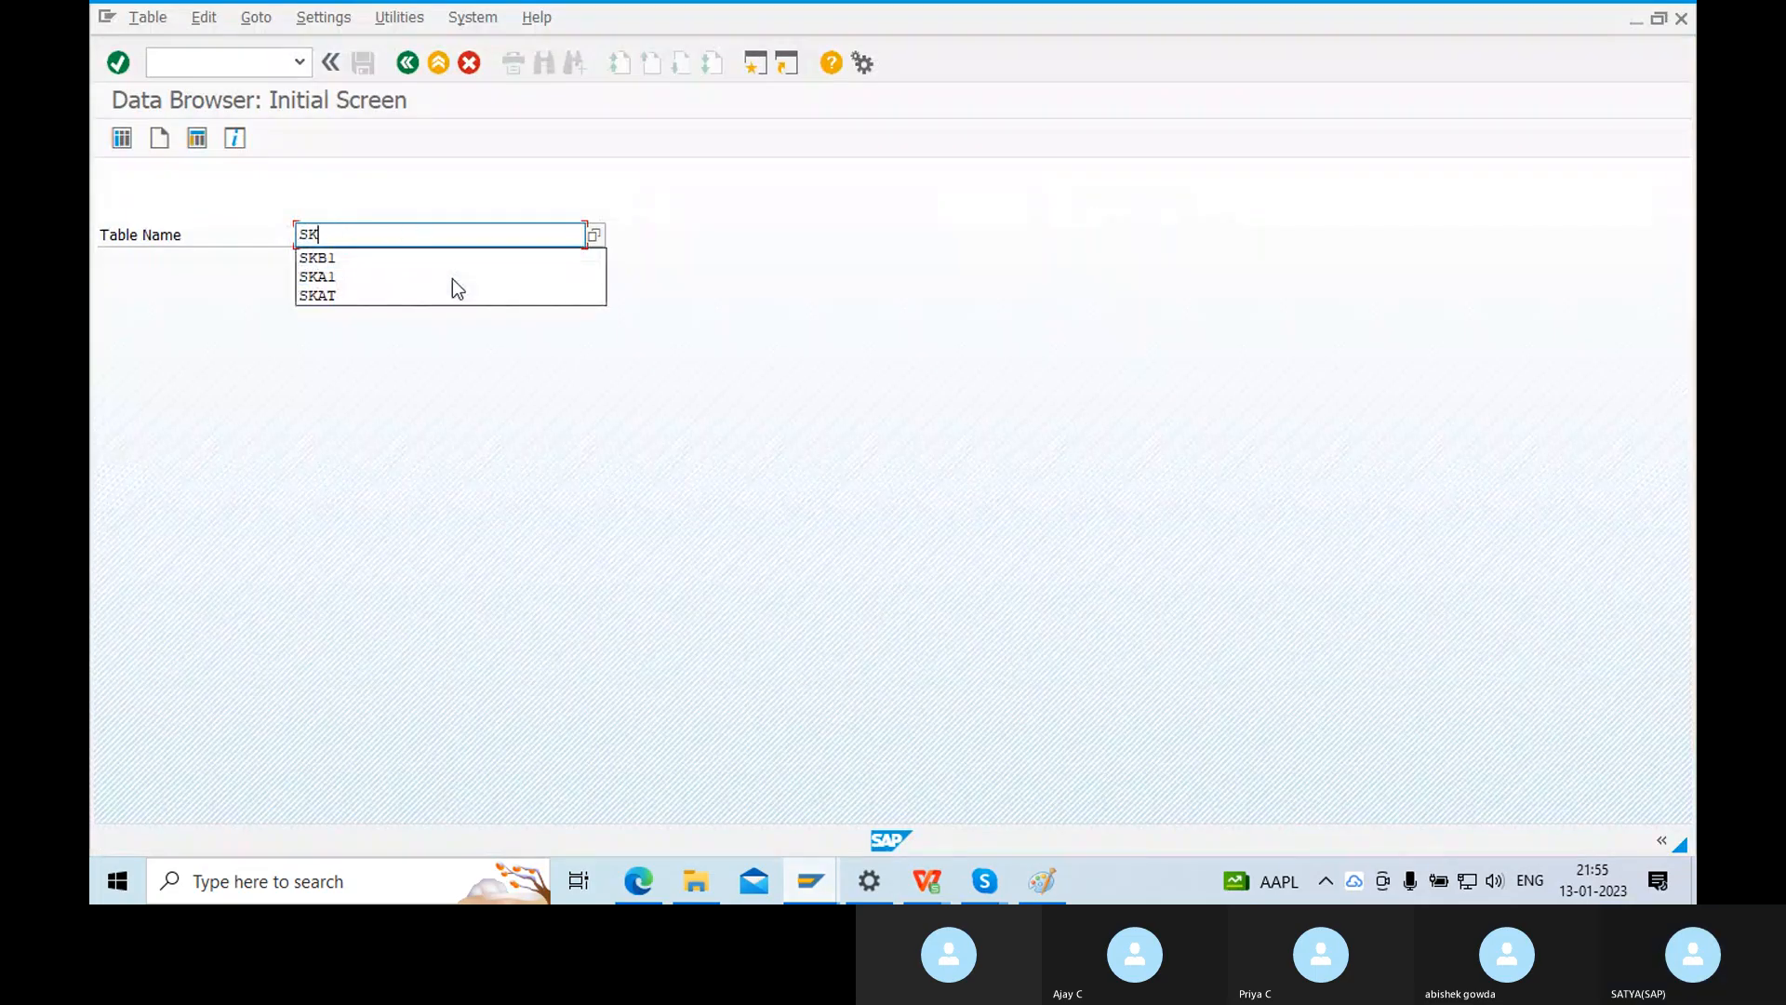
left_click(447, 294)
key("Return")
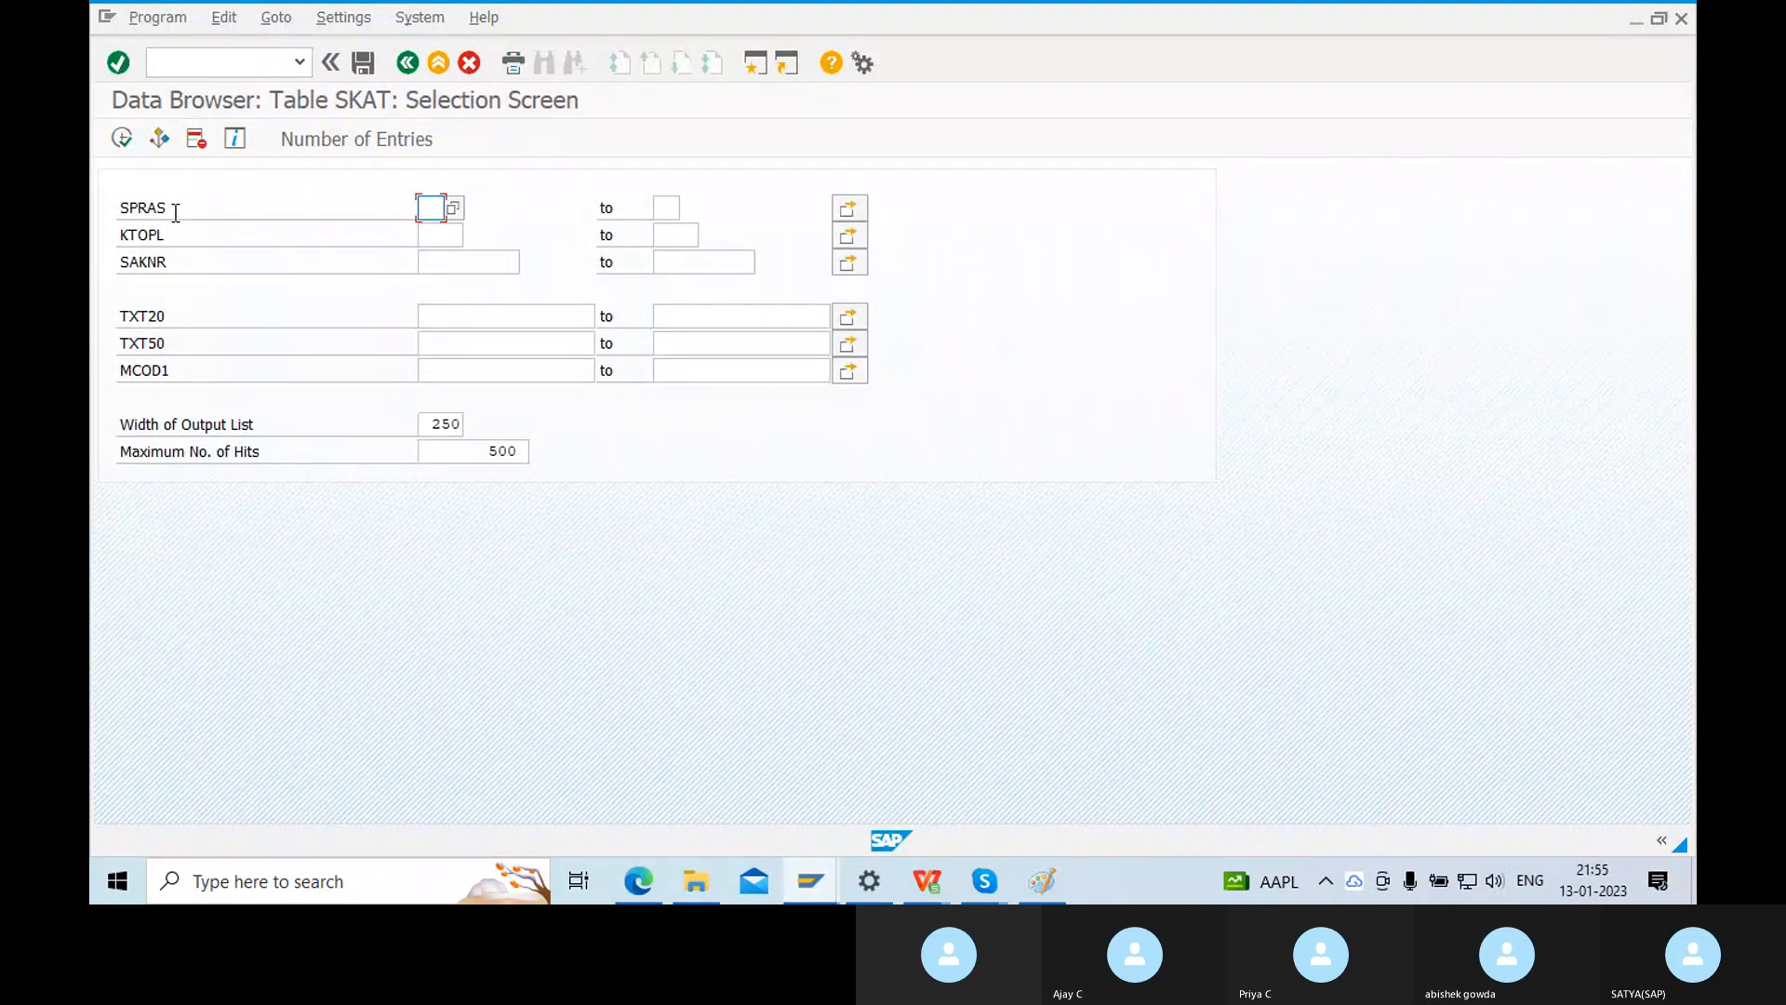
Display the SKAT entries for language EN, chart of accounts SON1 and G/L account 100.
left_click(438, 236)
type("SO")
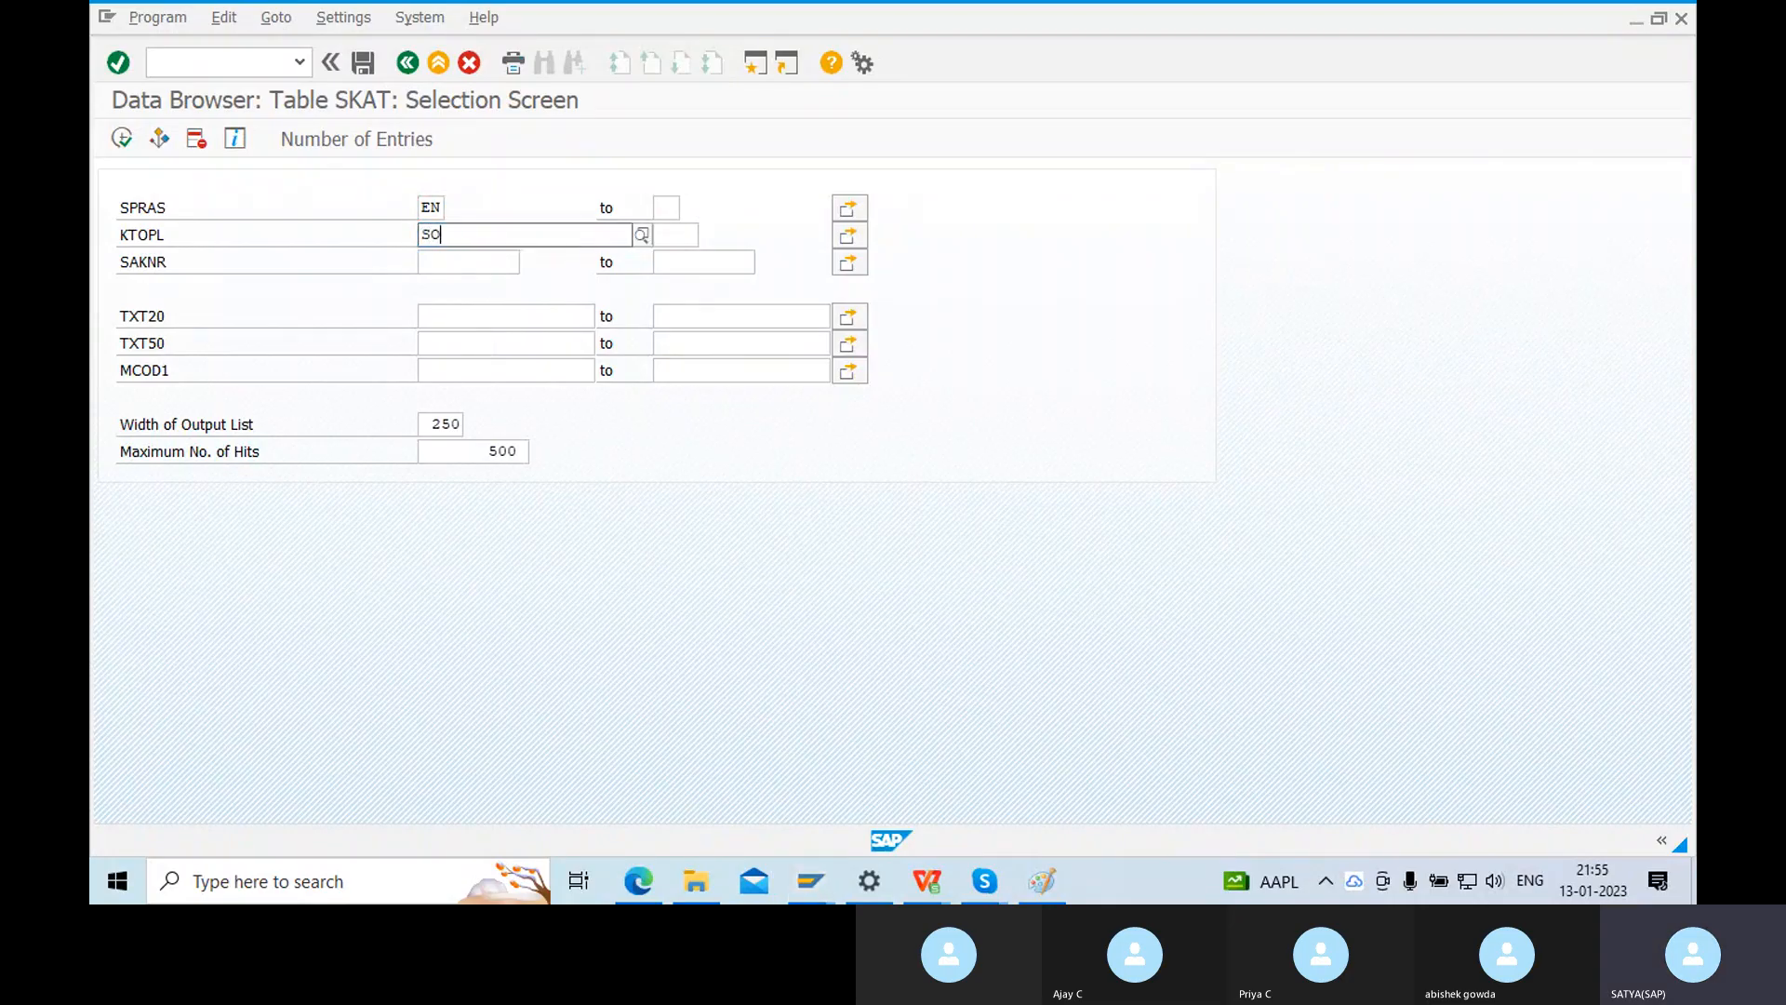
type("N1")
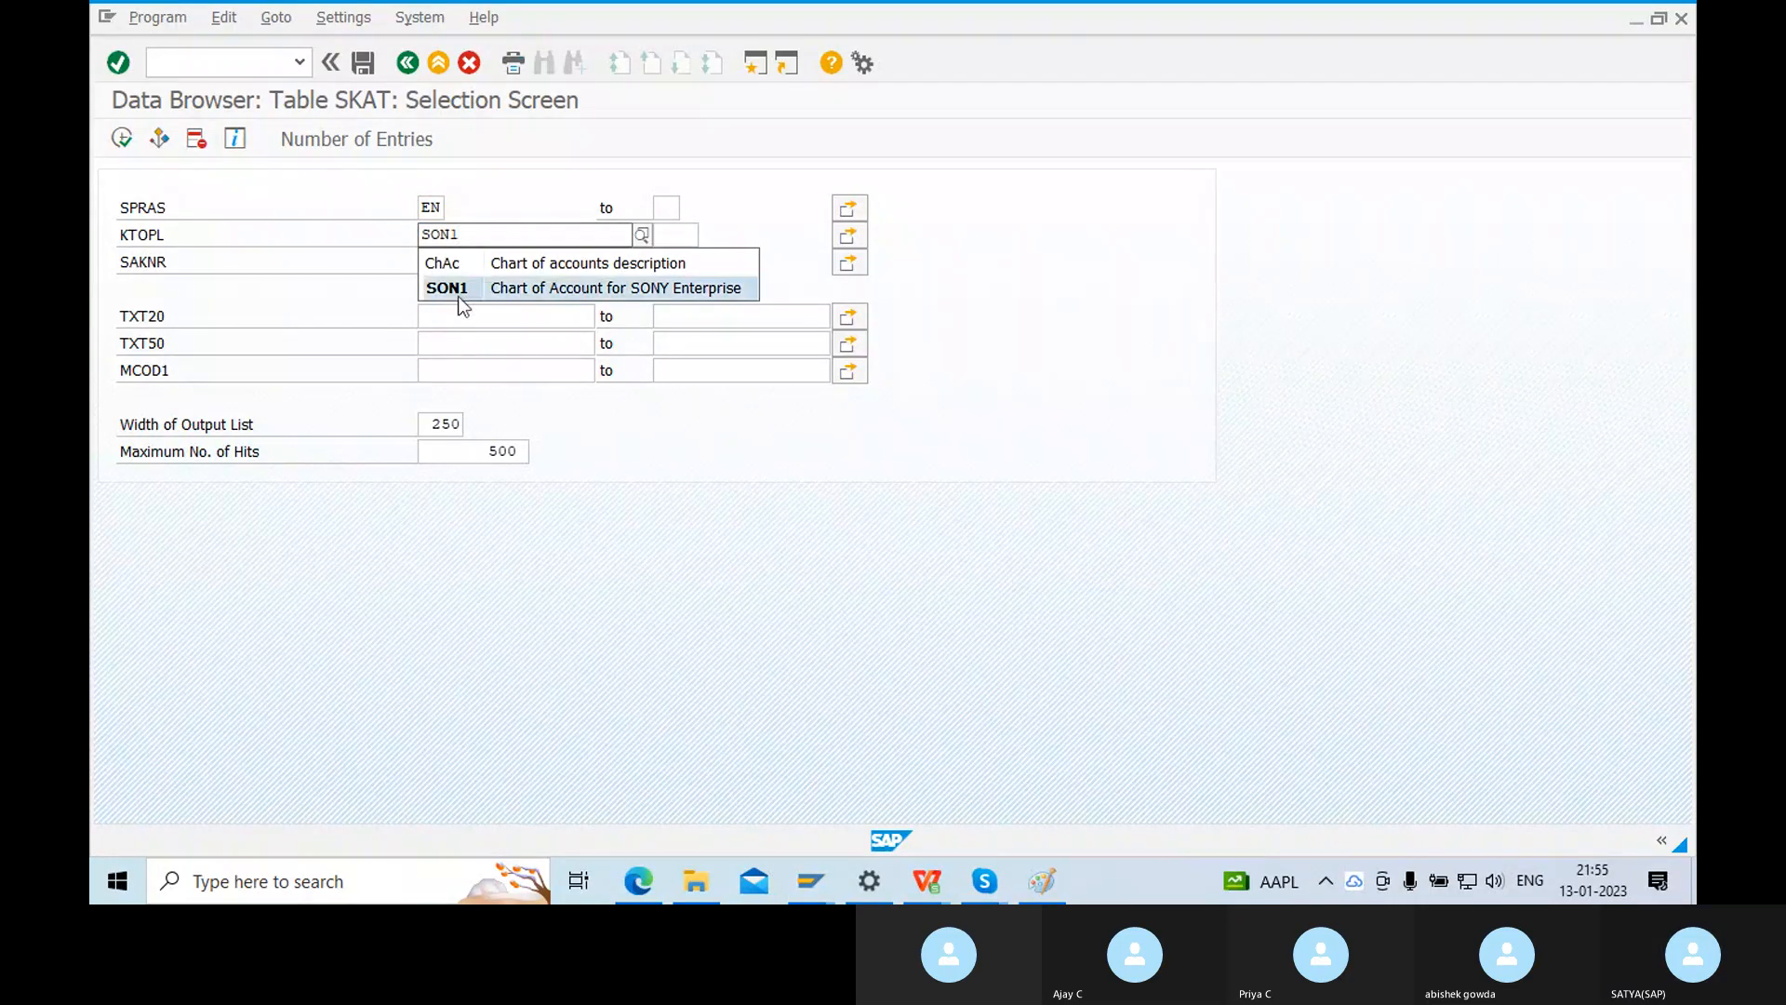
left_click(460, 289)
left_click(439, 261)
type("100")
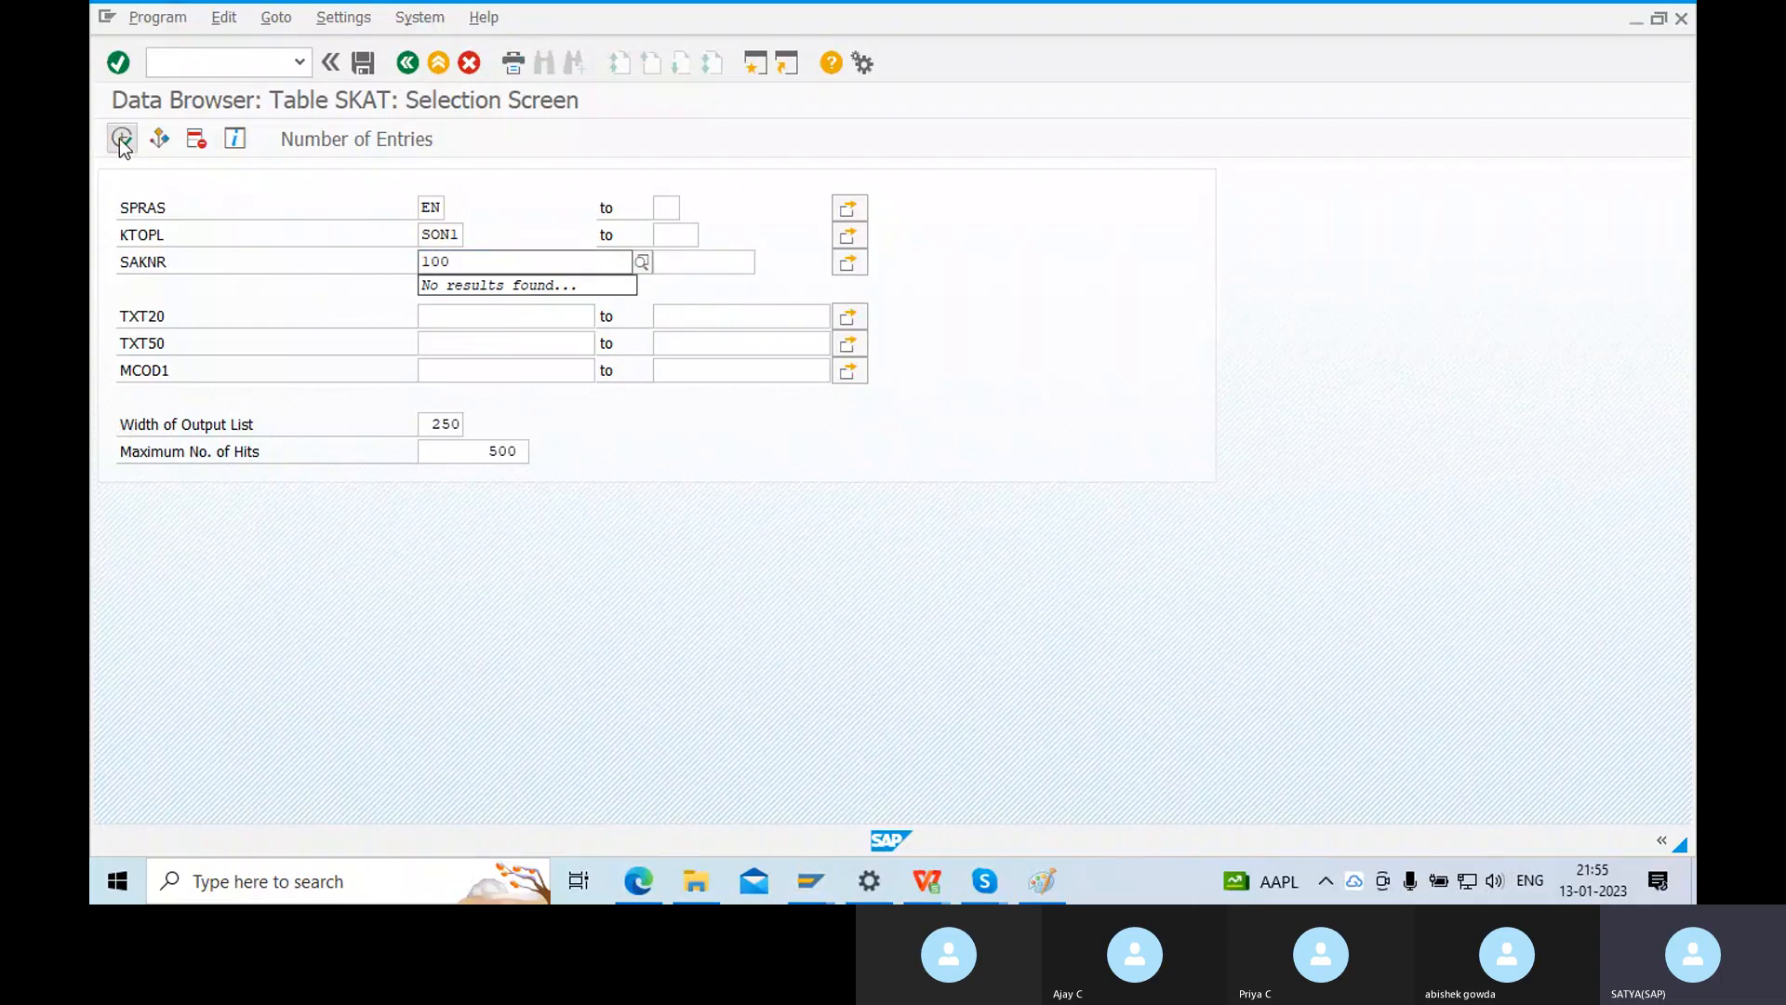
key("F8")
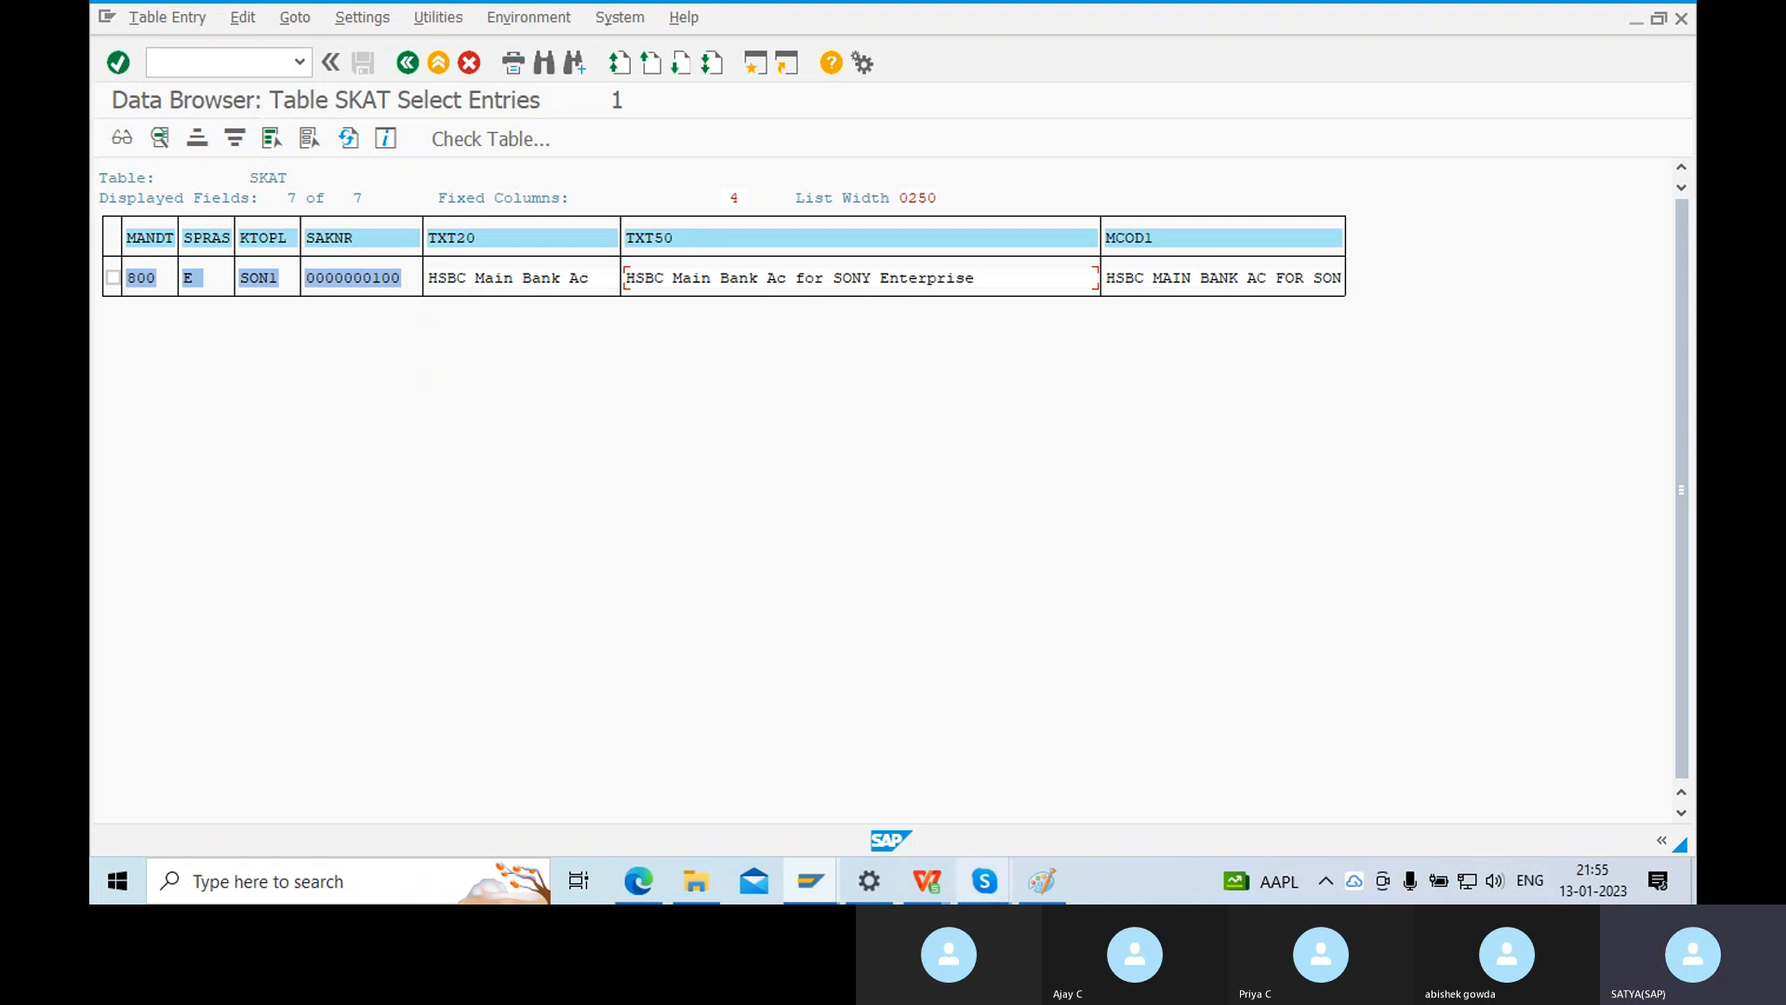
Switch to the Paint diagram and draw short green slanted lines beside the SKA1 and SKB1 boxes.
left_click(1042, 881)
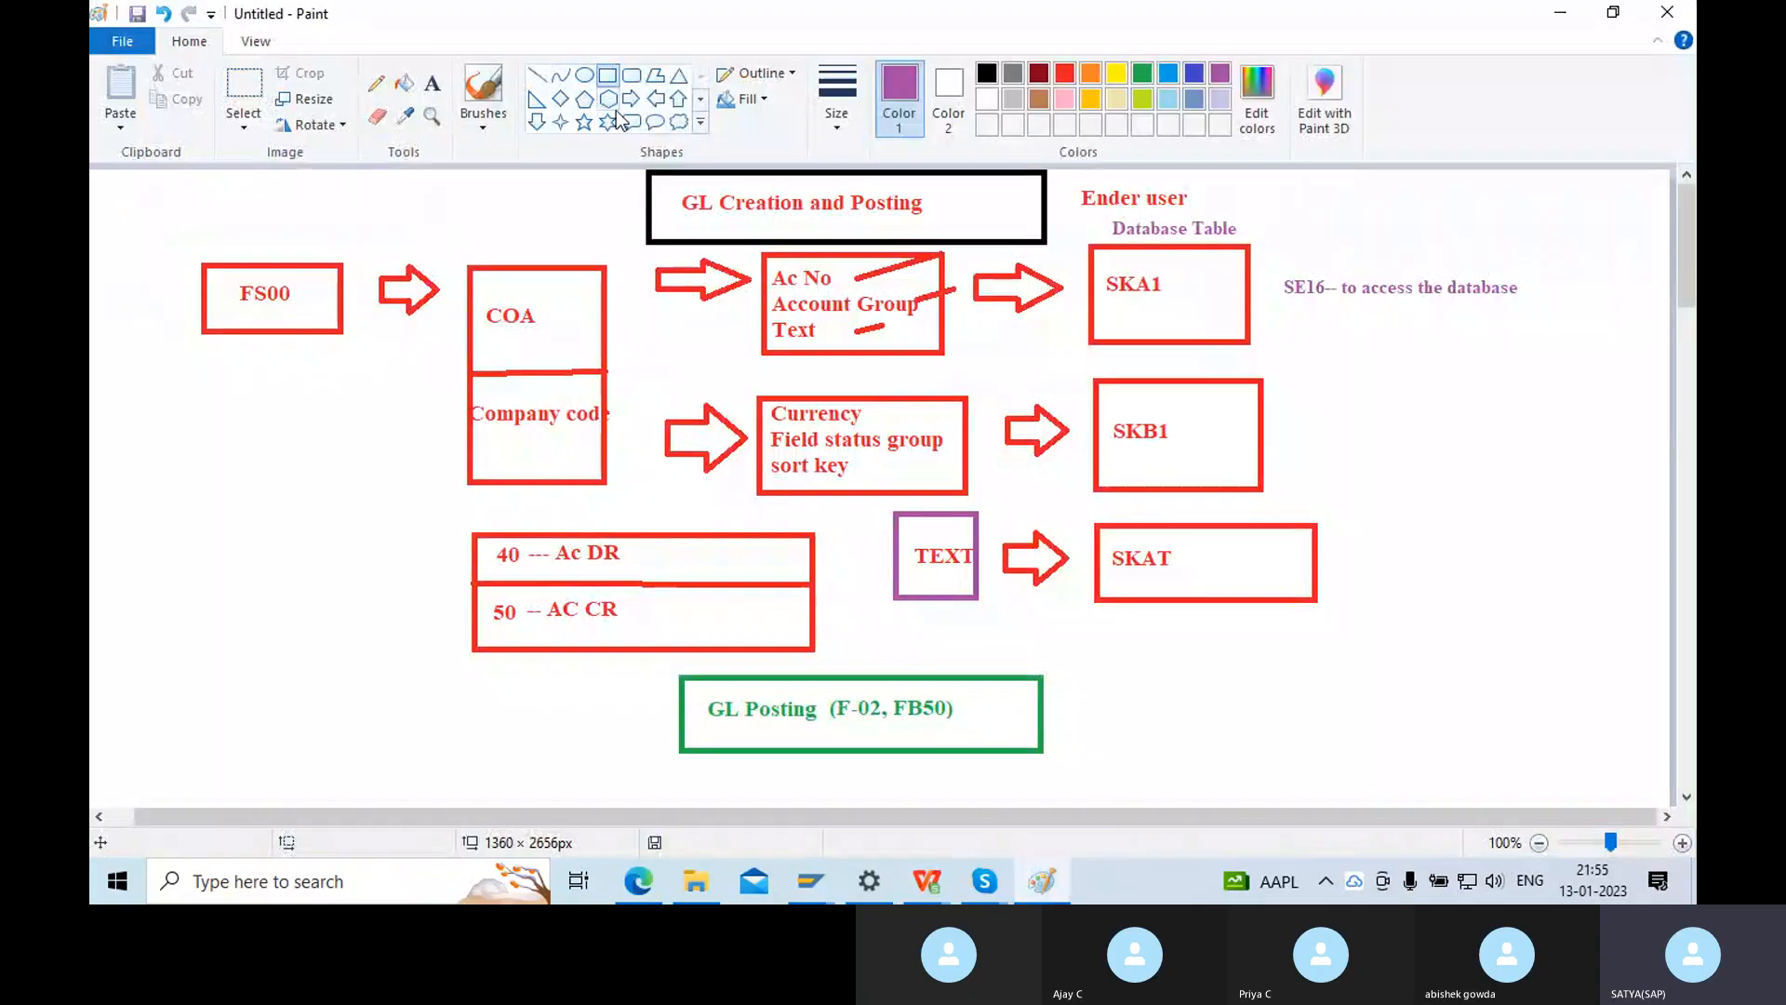
left_click(537, 75)
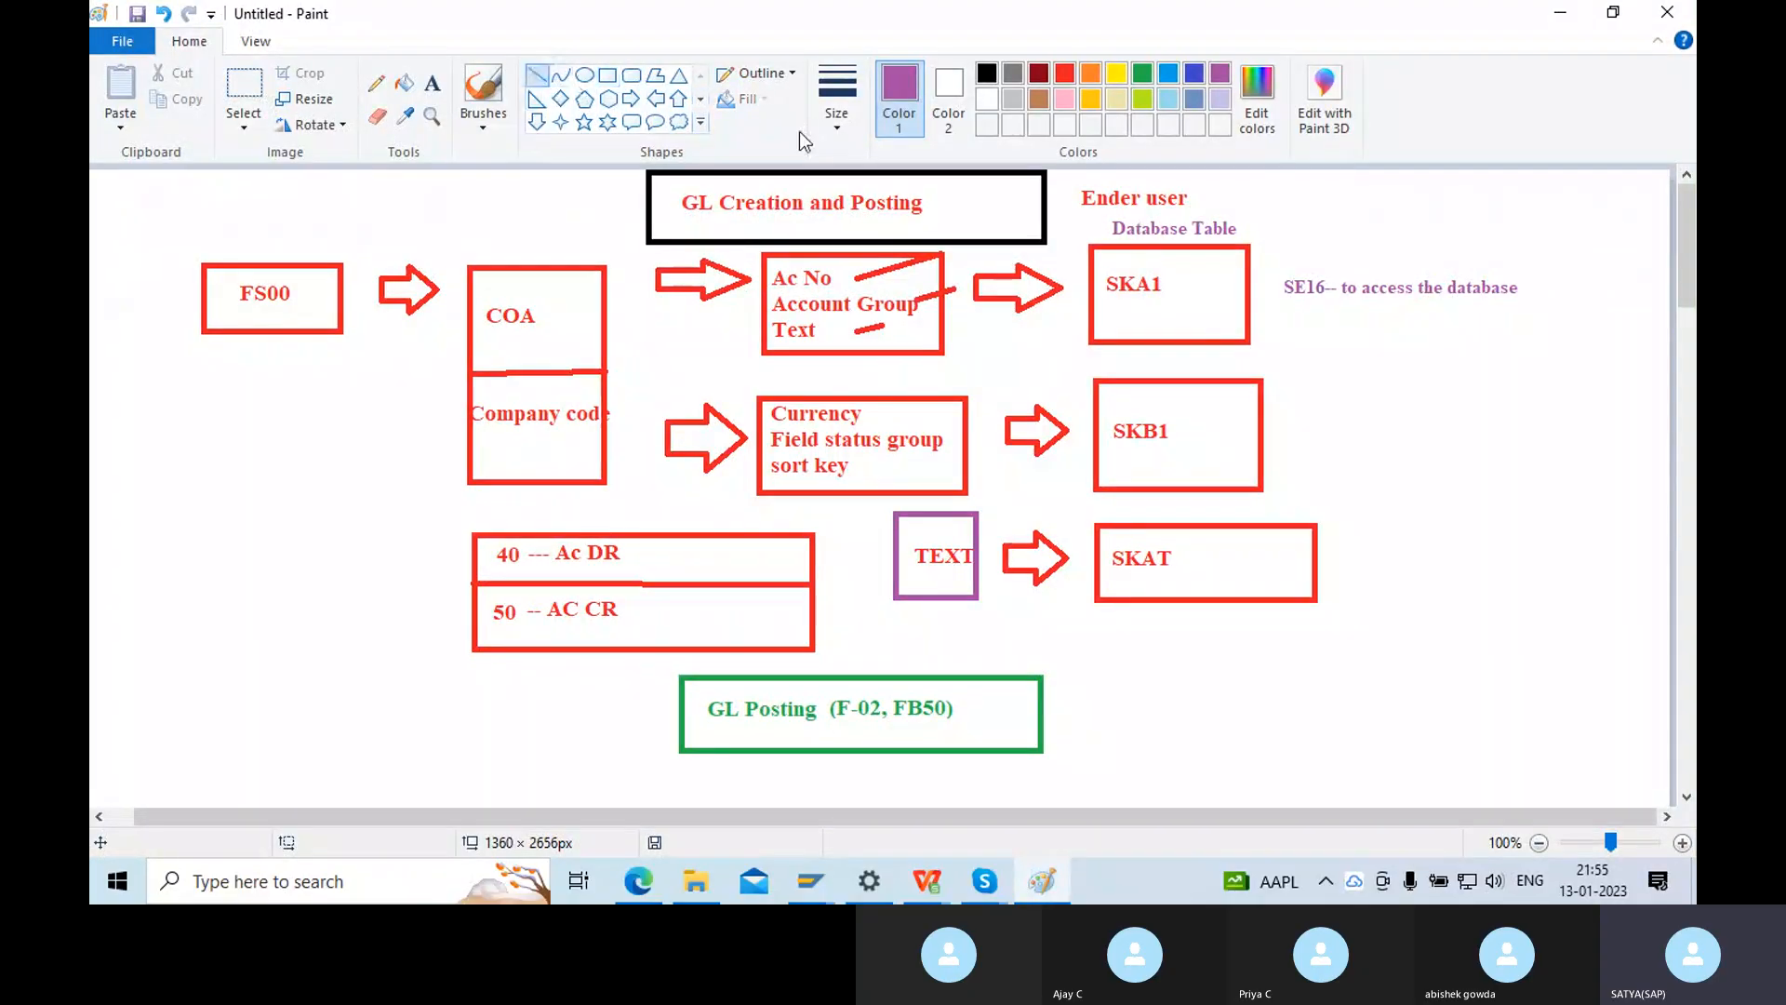
left_click(1142, 72)
left_click_drag(1278, 327, 1334, 300)
left_click_drag(1310, 416, 1342, 395)
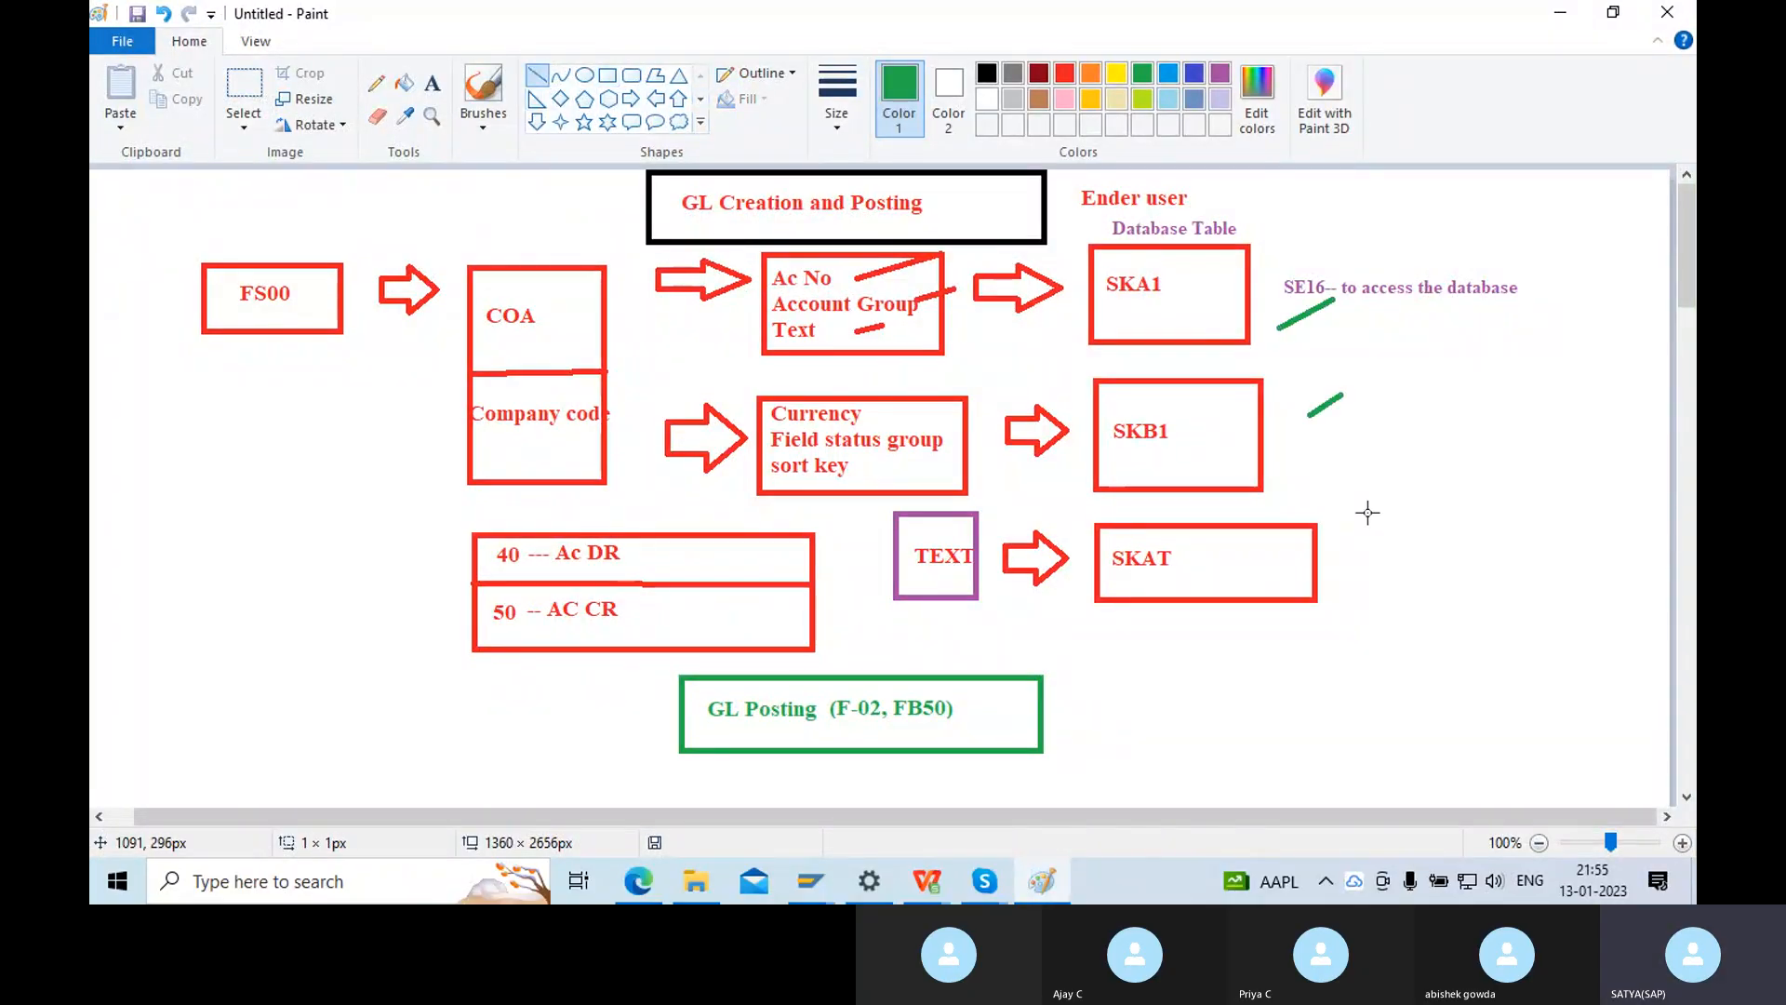